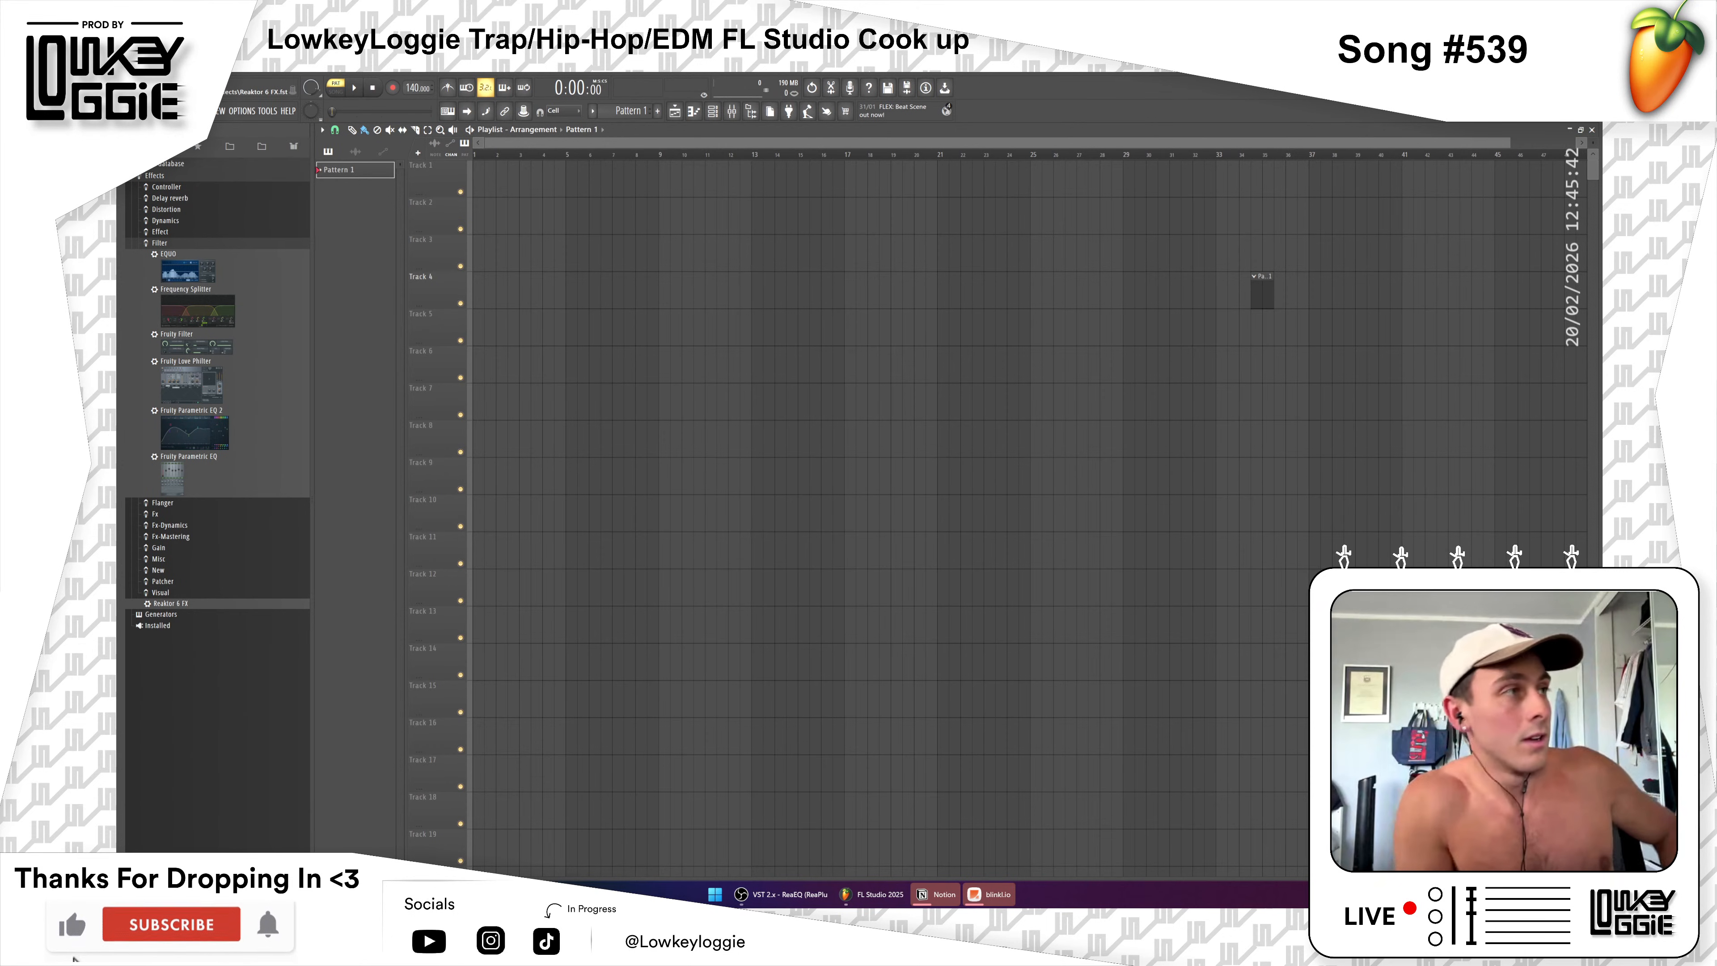
Step: Delete the Pattern 1 clip from Track 4 in the playlist and collapse the plugin database in the browser
{"action": "right_click", "coordinate": [1269, 298]}
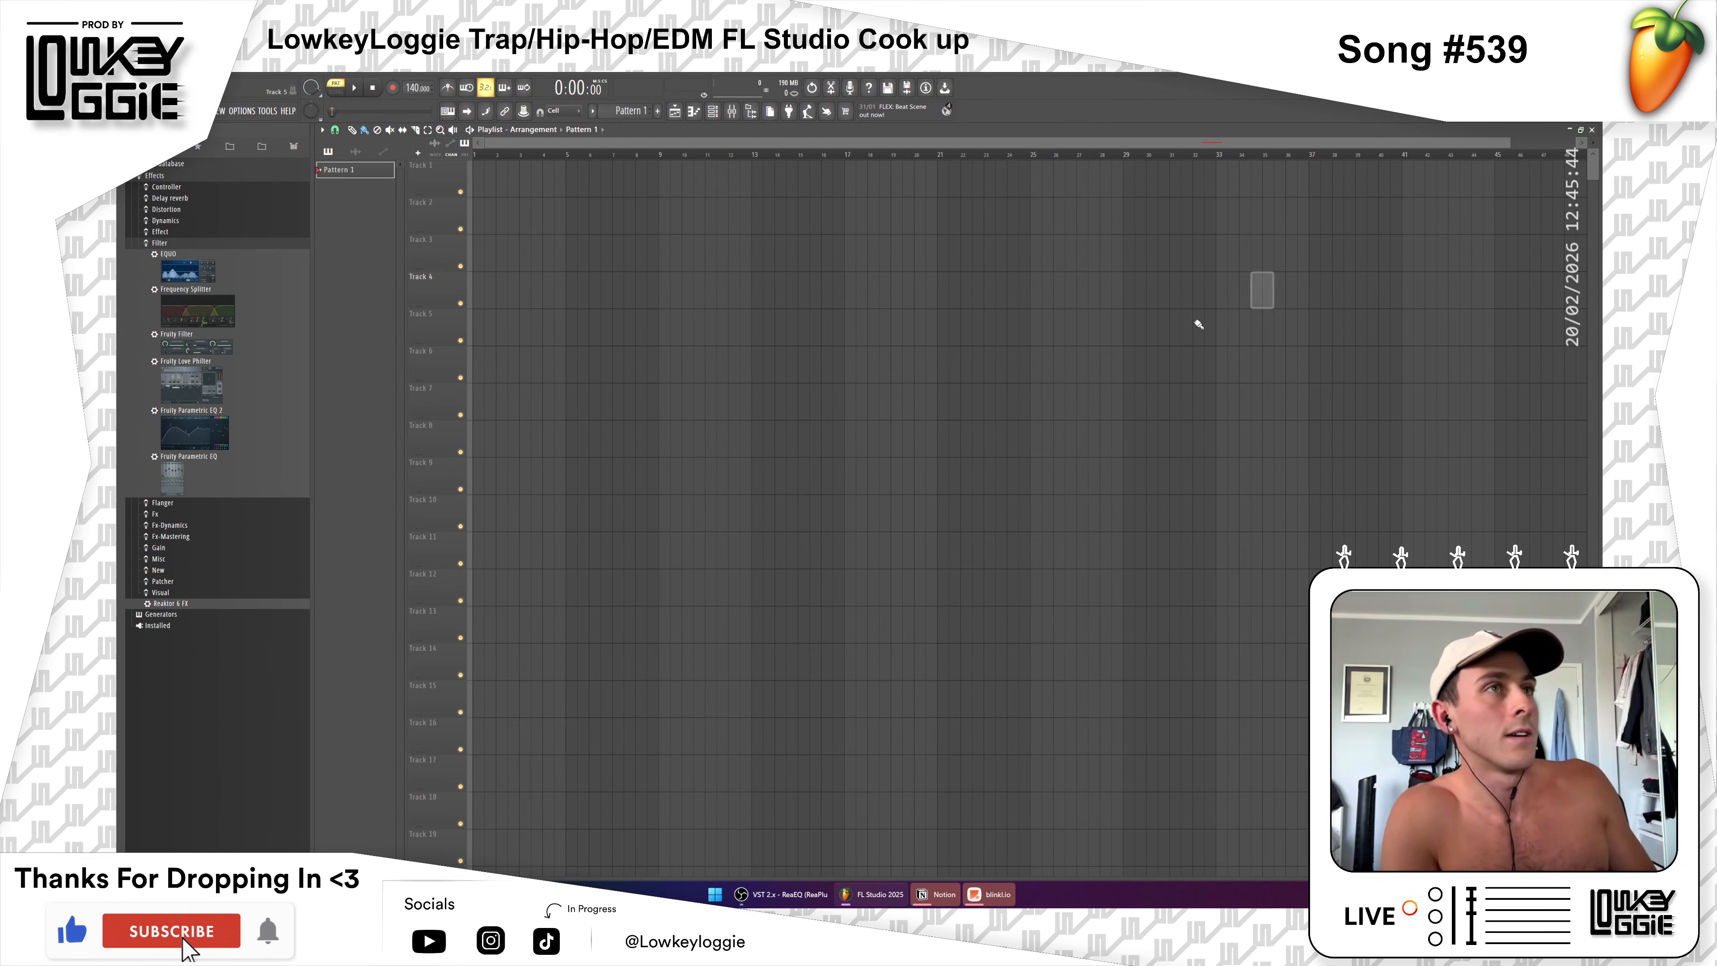
{"action": "left_click", "coordinate": [138, 110]}
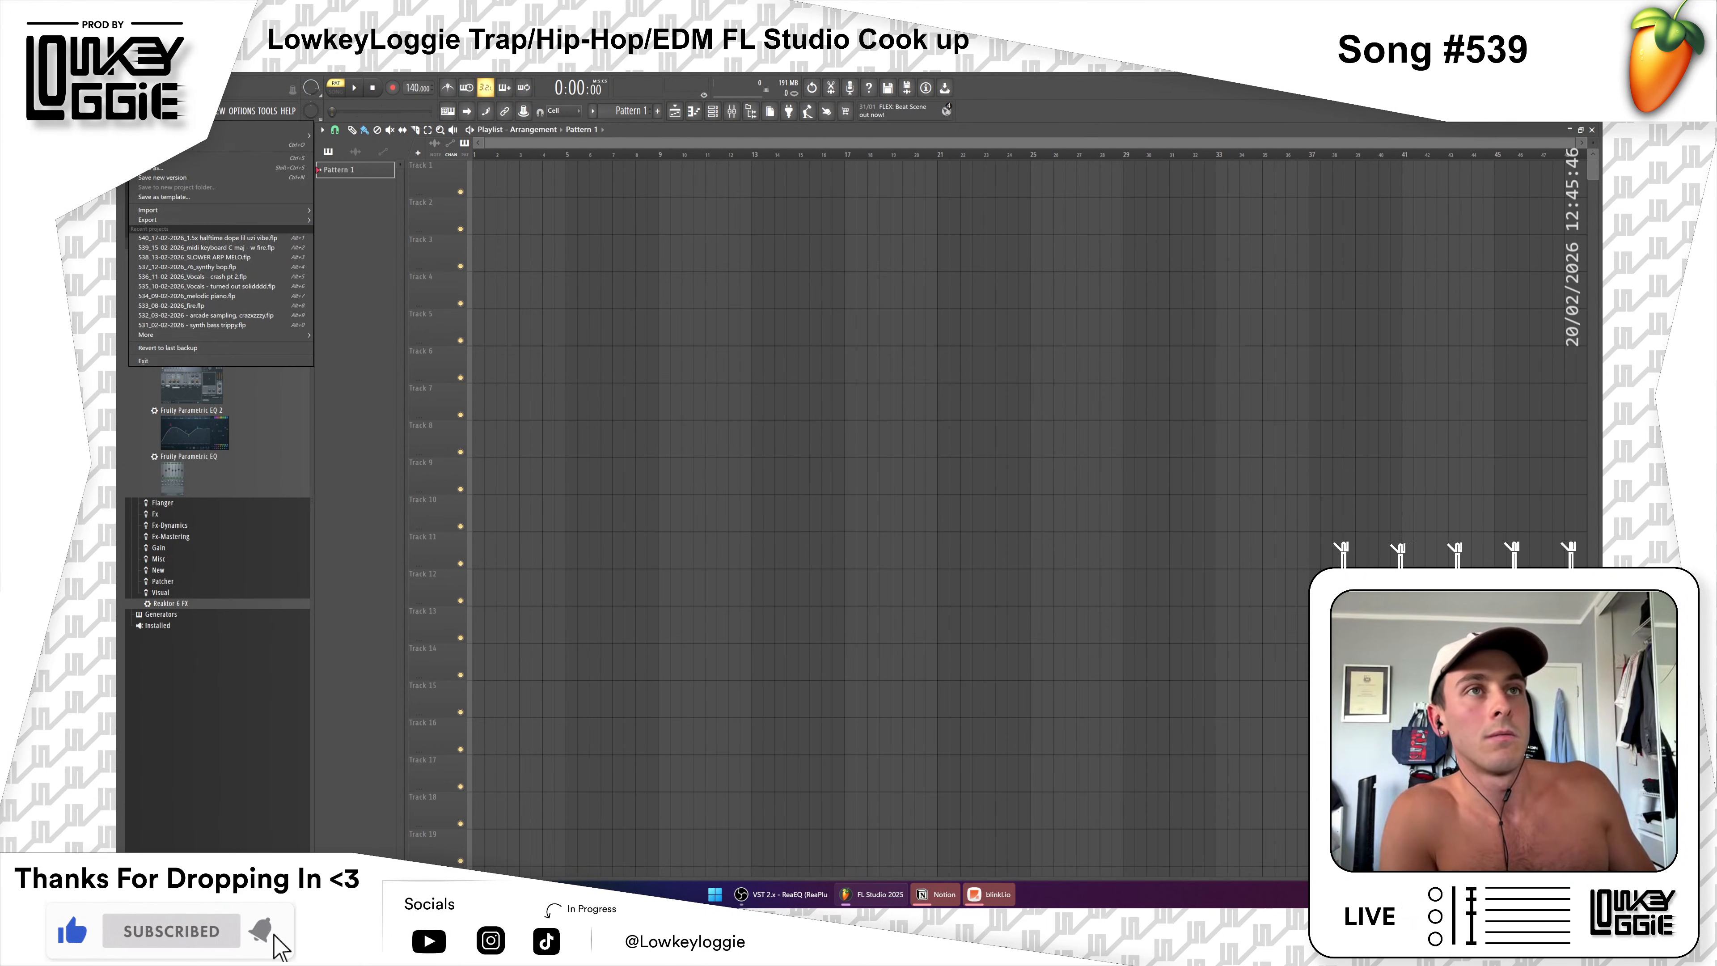
{"action": "key", "text": "Escape"}
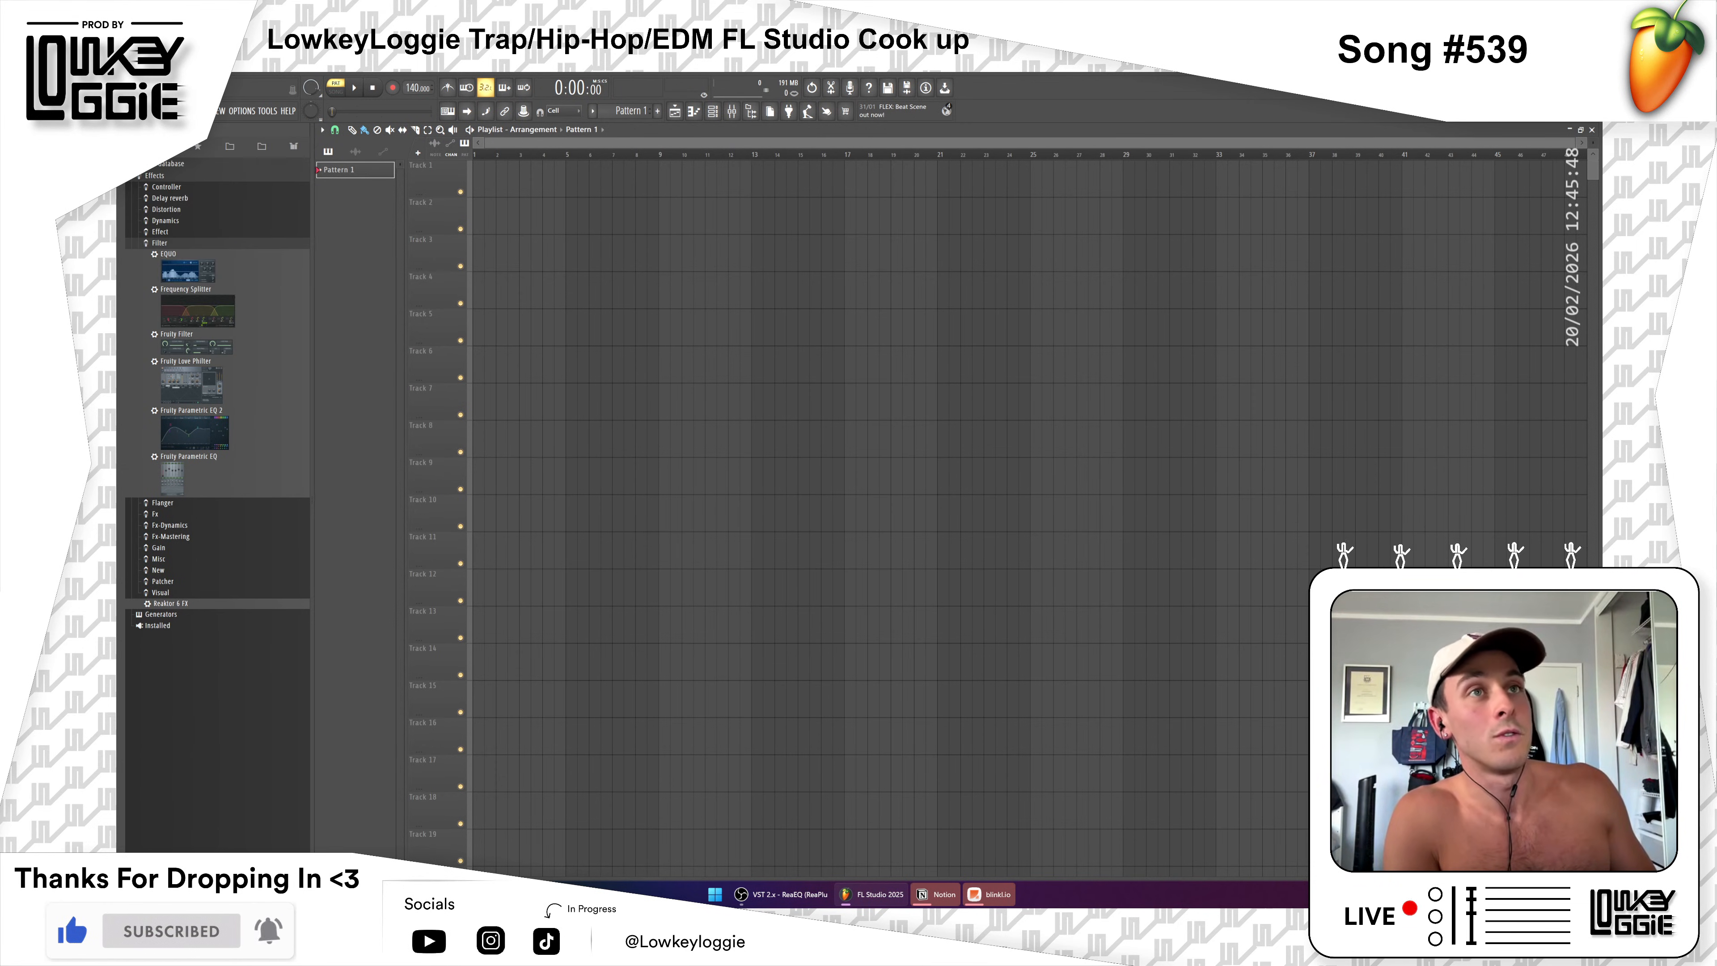
{"action": "right_click", "coordinate": [128, 111]}
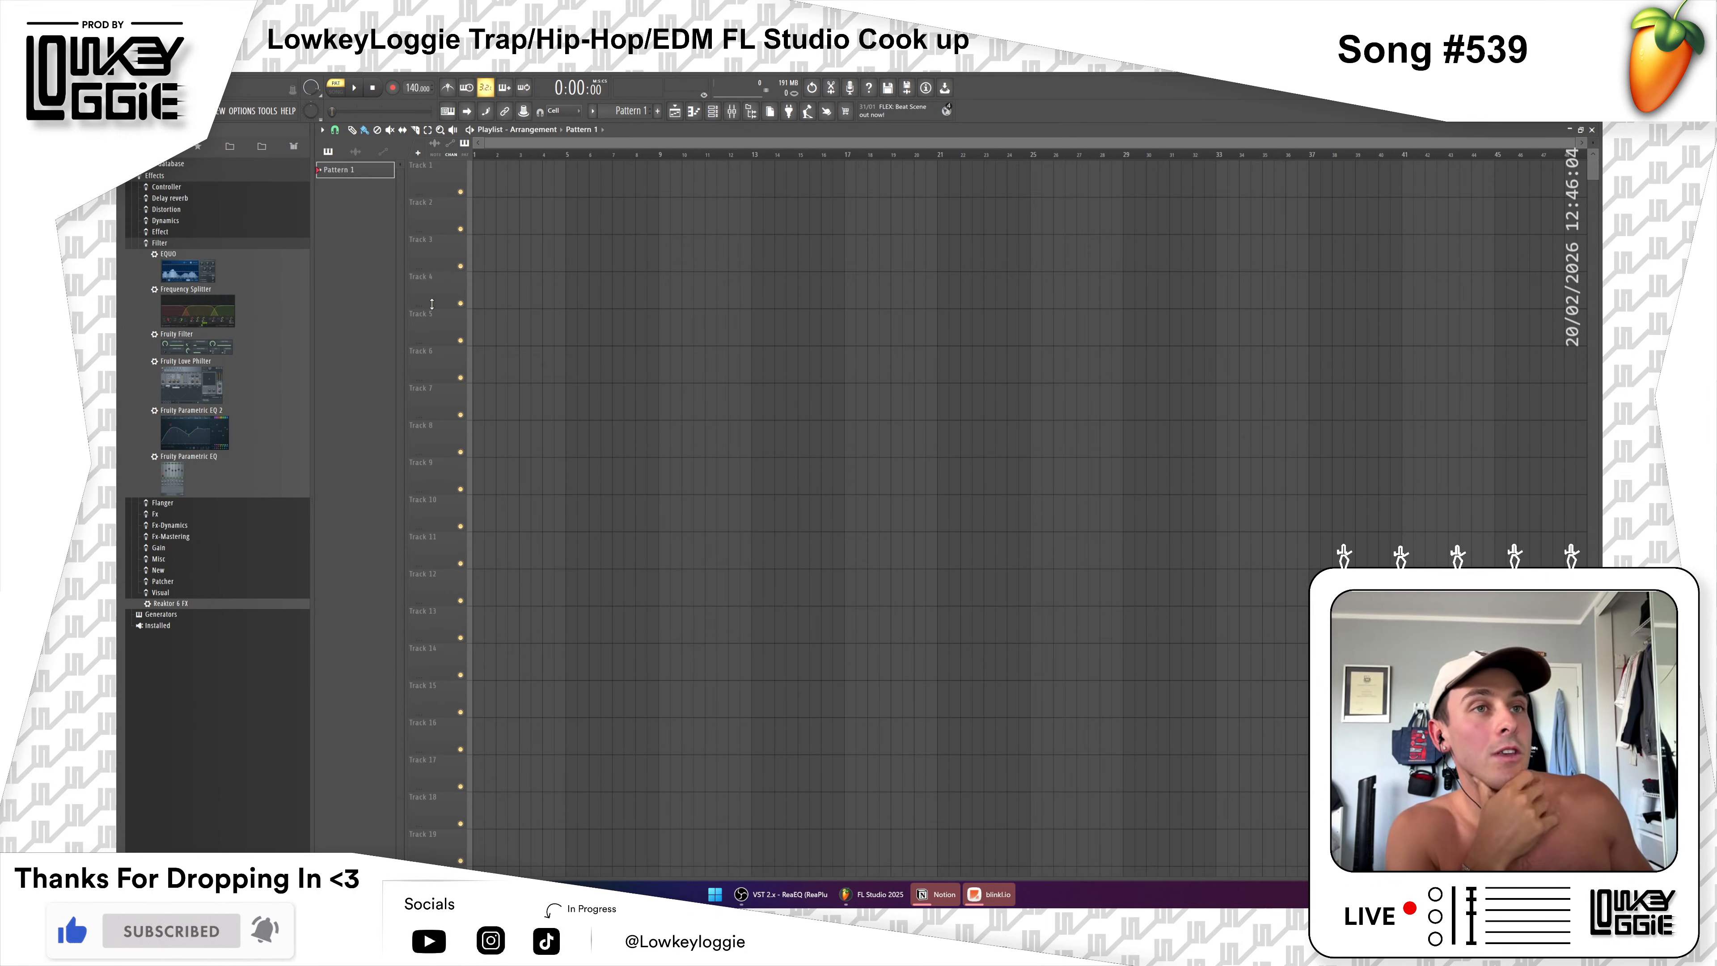
{"action": "left_click", "coordinate": [177, 164]}
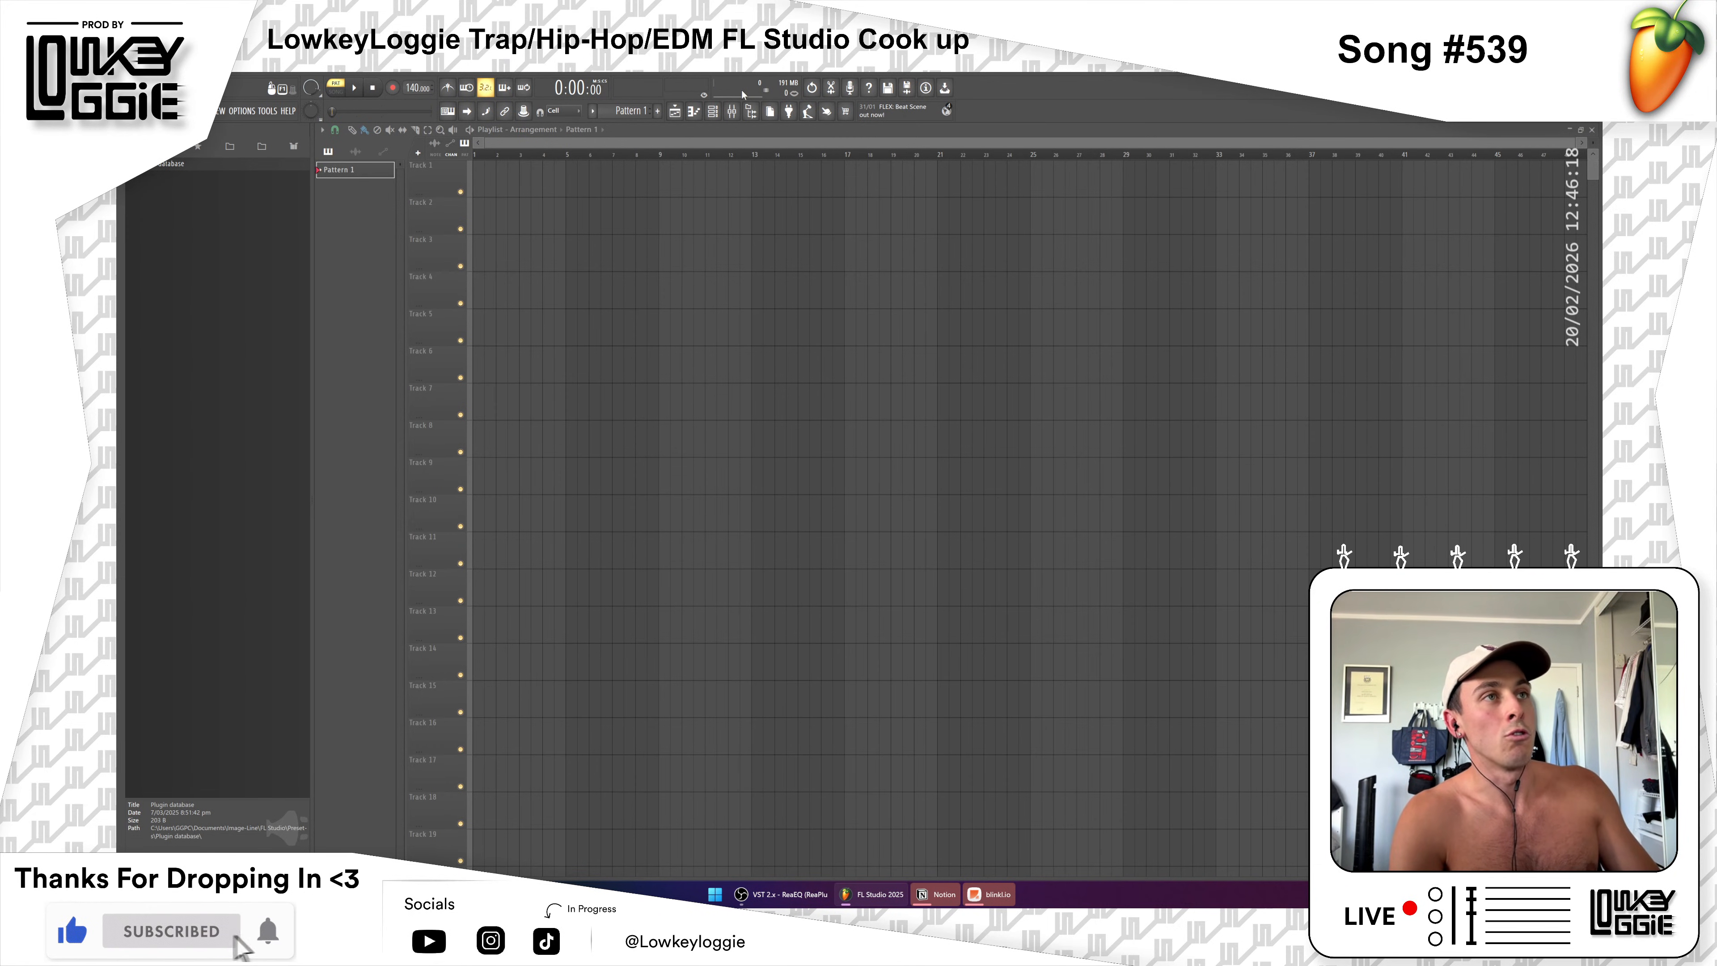
Step: Look over the mixer, channel rack and the picker of patterns and channels, and close all windows
{"action": "left_click", "coordinate": [731, 110]}
{"action": "left_click", "coordinate": [747, 114]}
{"action": "left_click", "coordinate": [675, 112]}
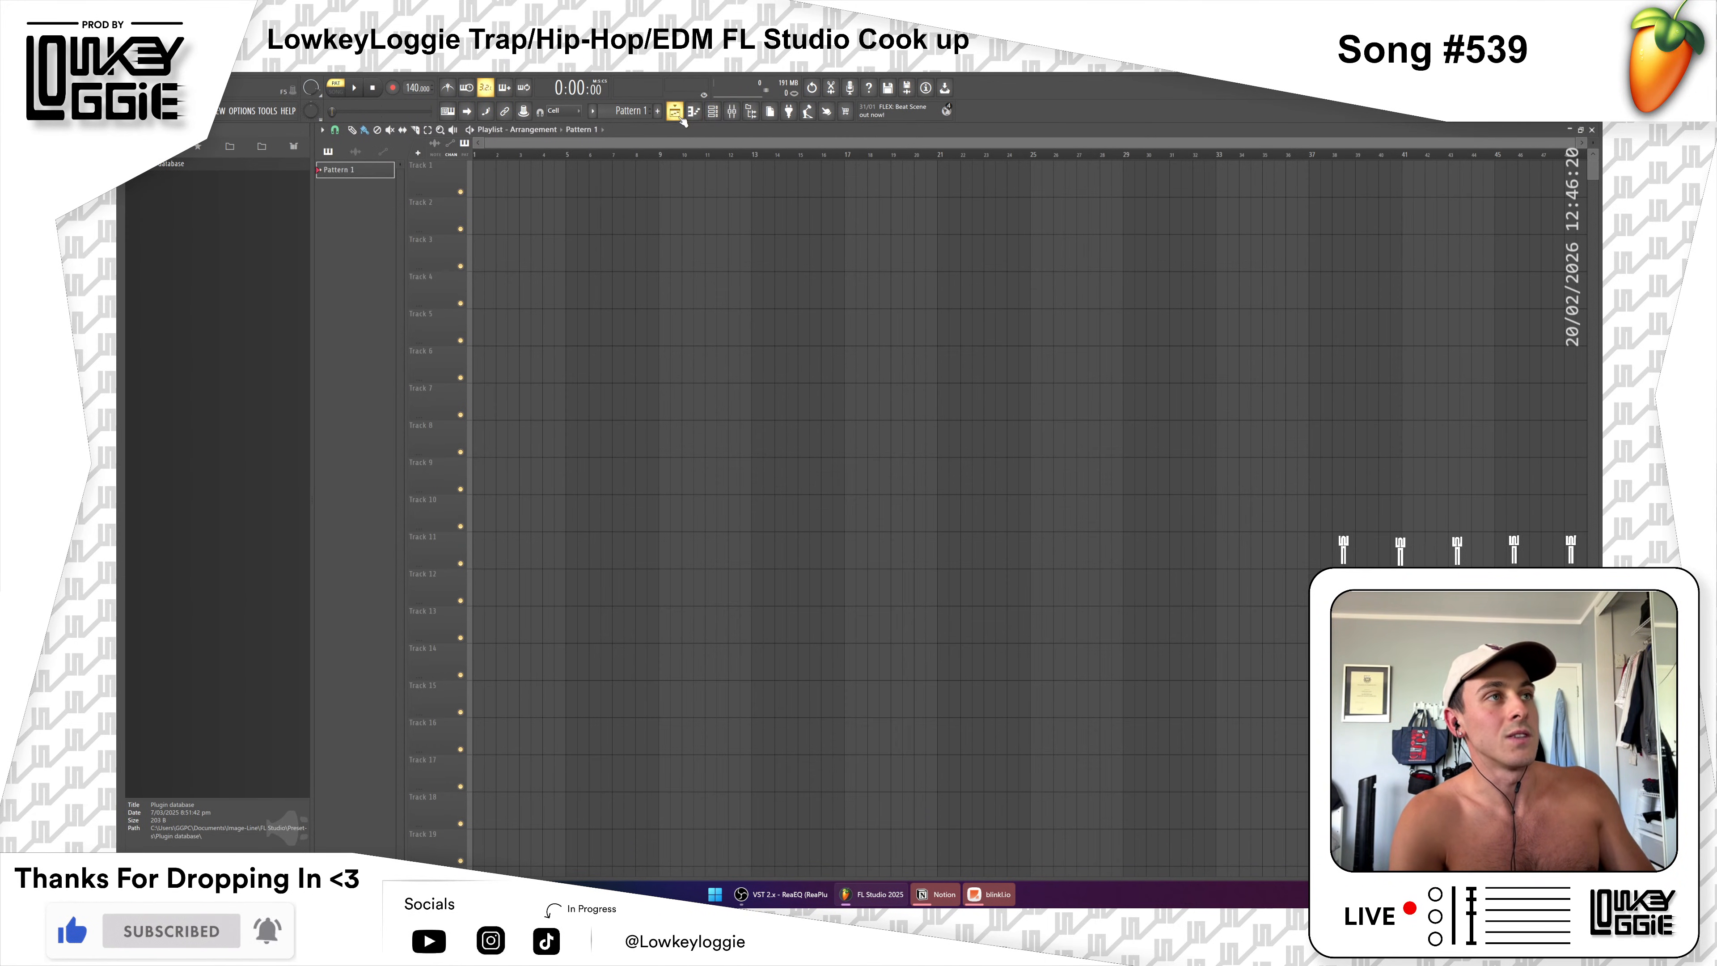
{"action": "left_click", "coordinate": [693, 114]}
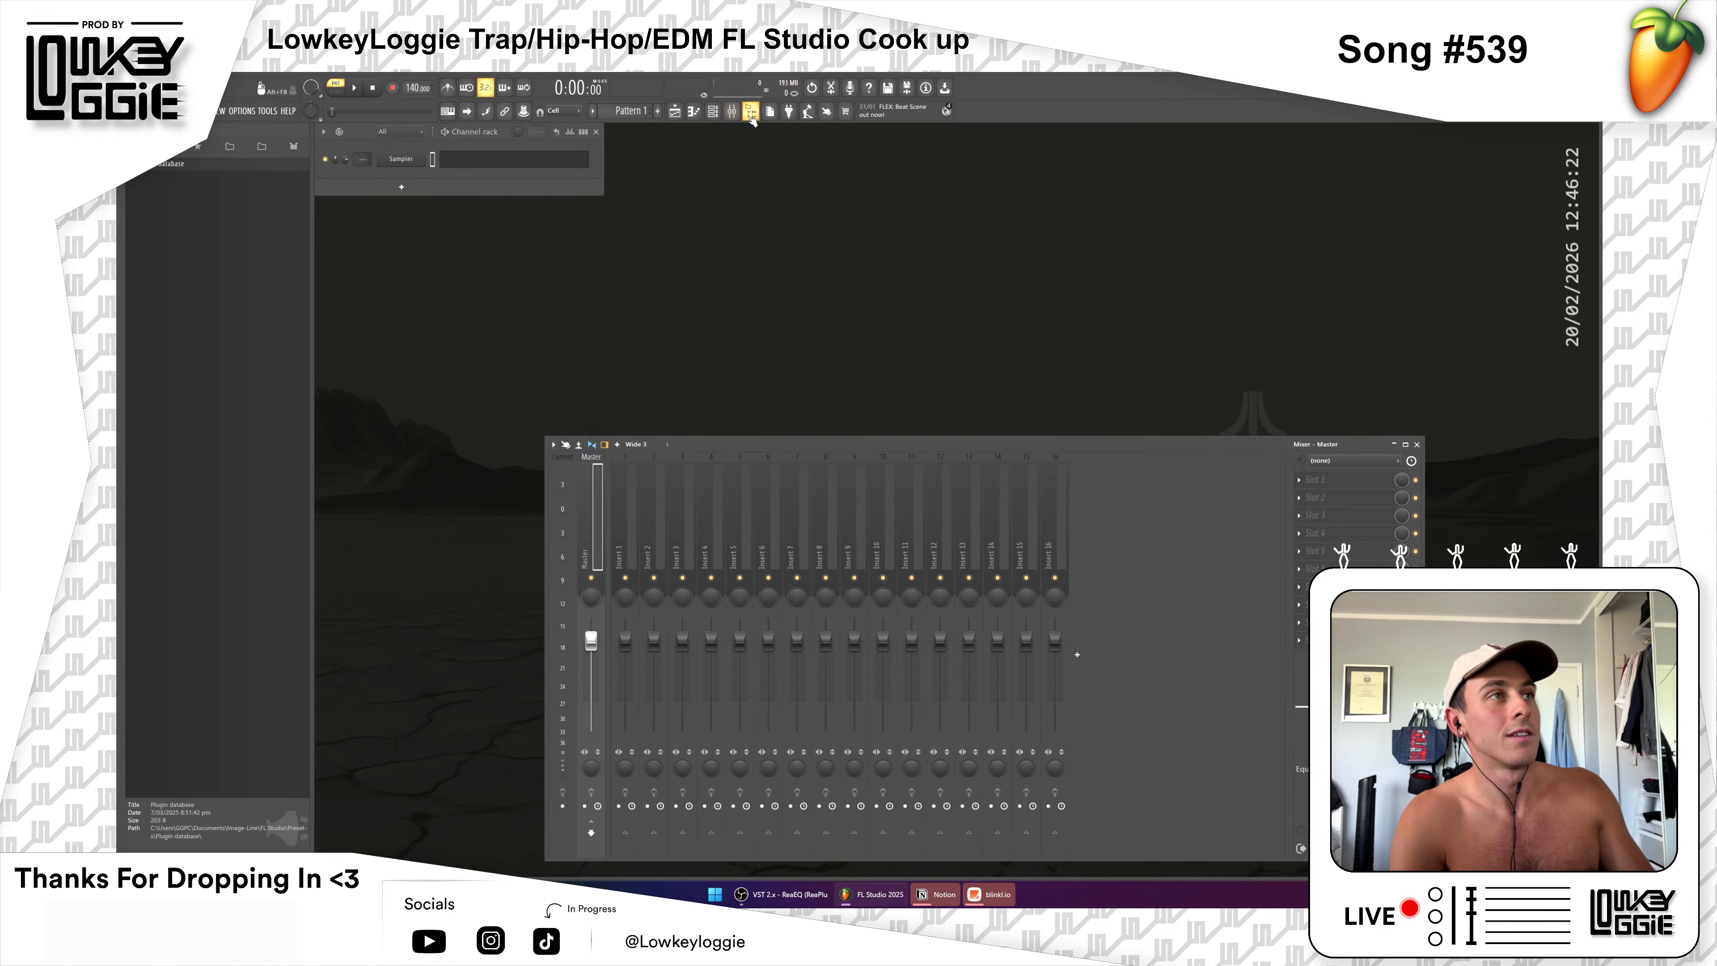
{"action": "left_click", "coordinate": [775, 114]}
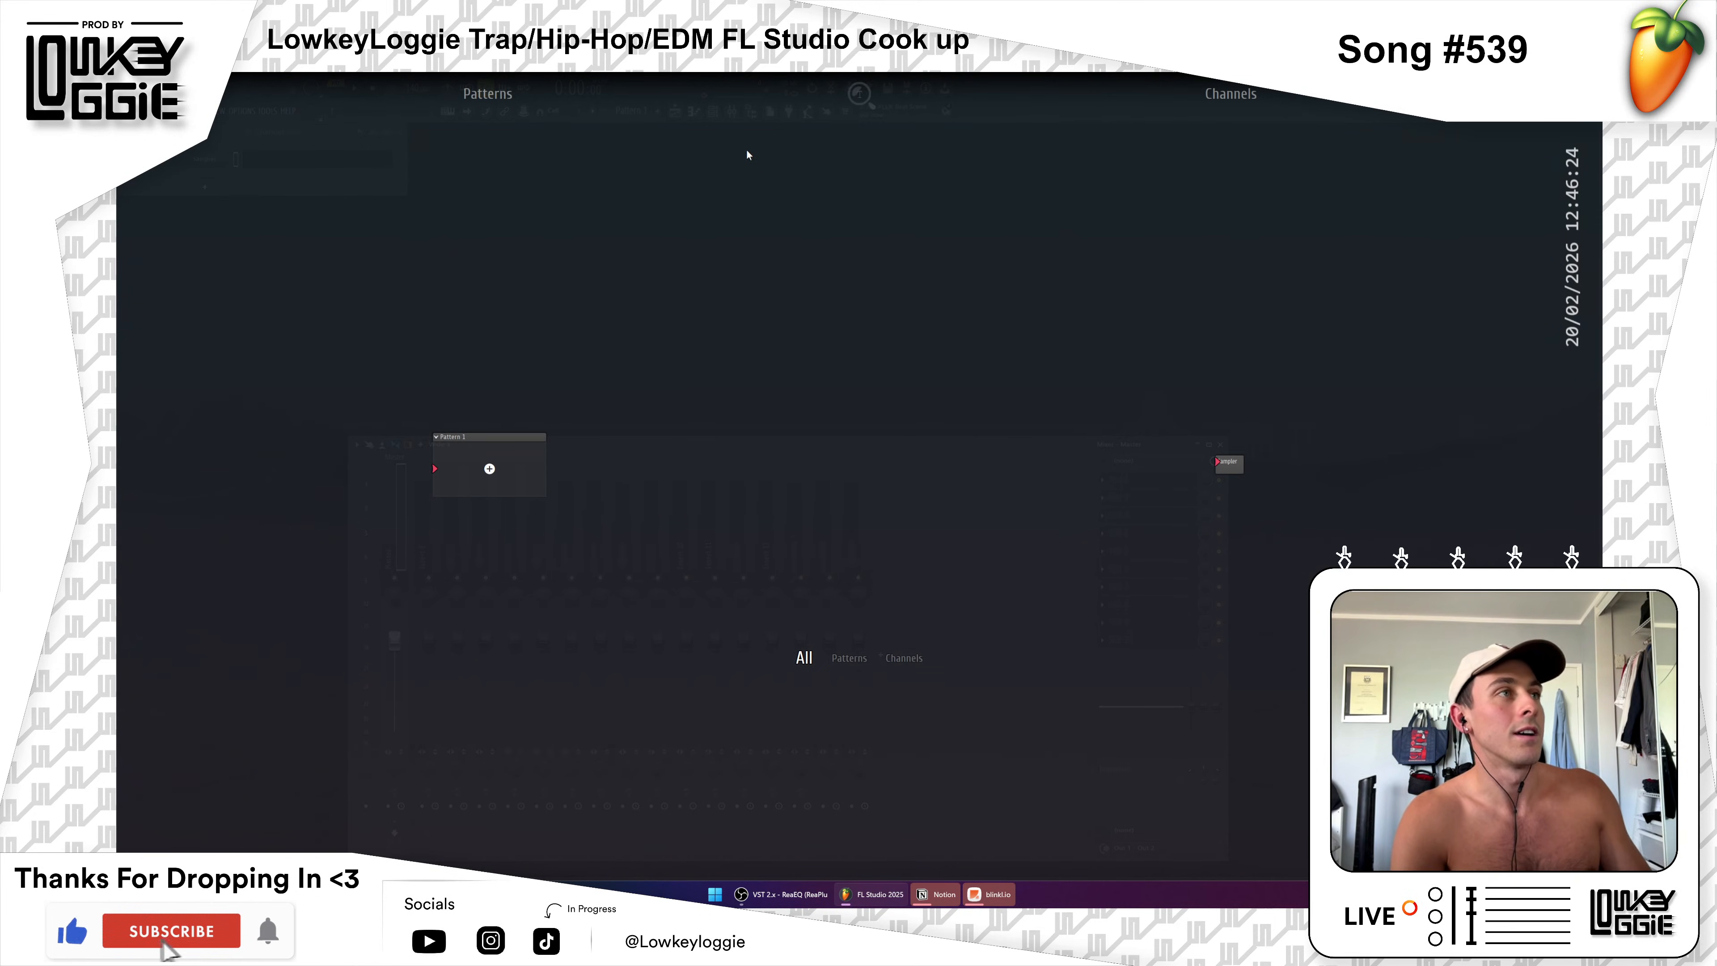
{"action": "left_click", "coordinate": [868, 253]}
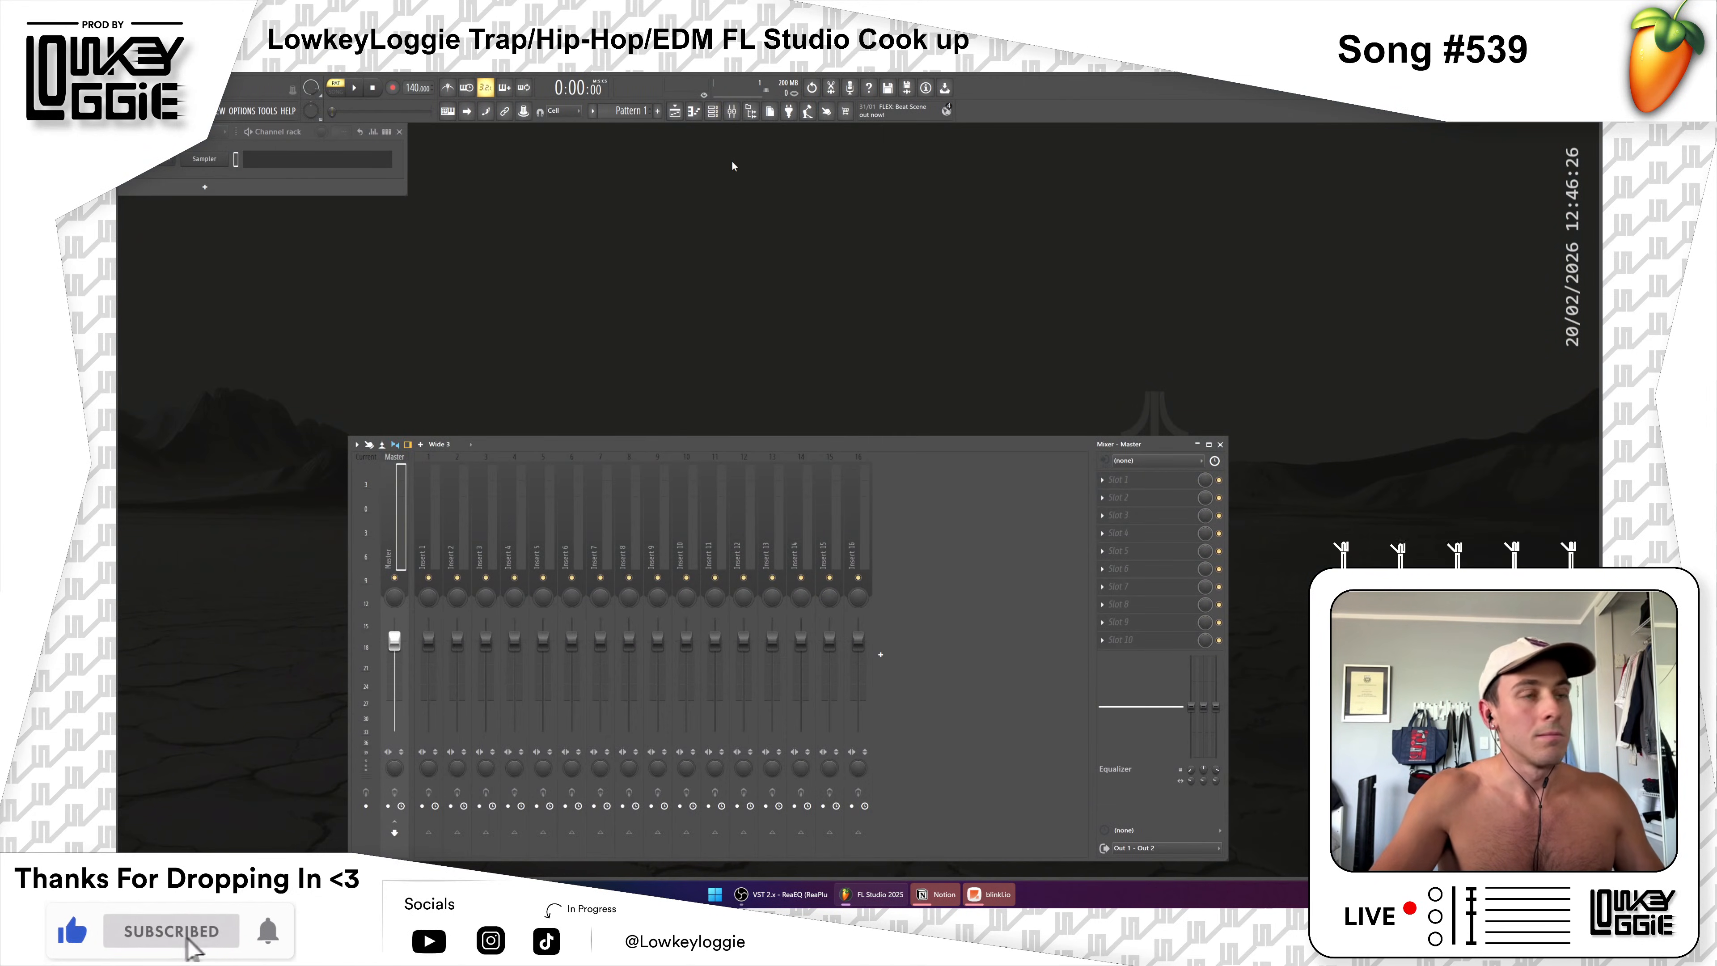
{"action": "key", "text": "F12"}
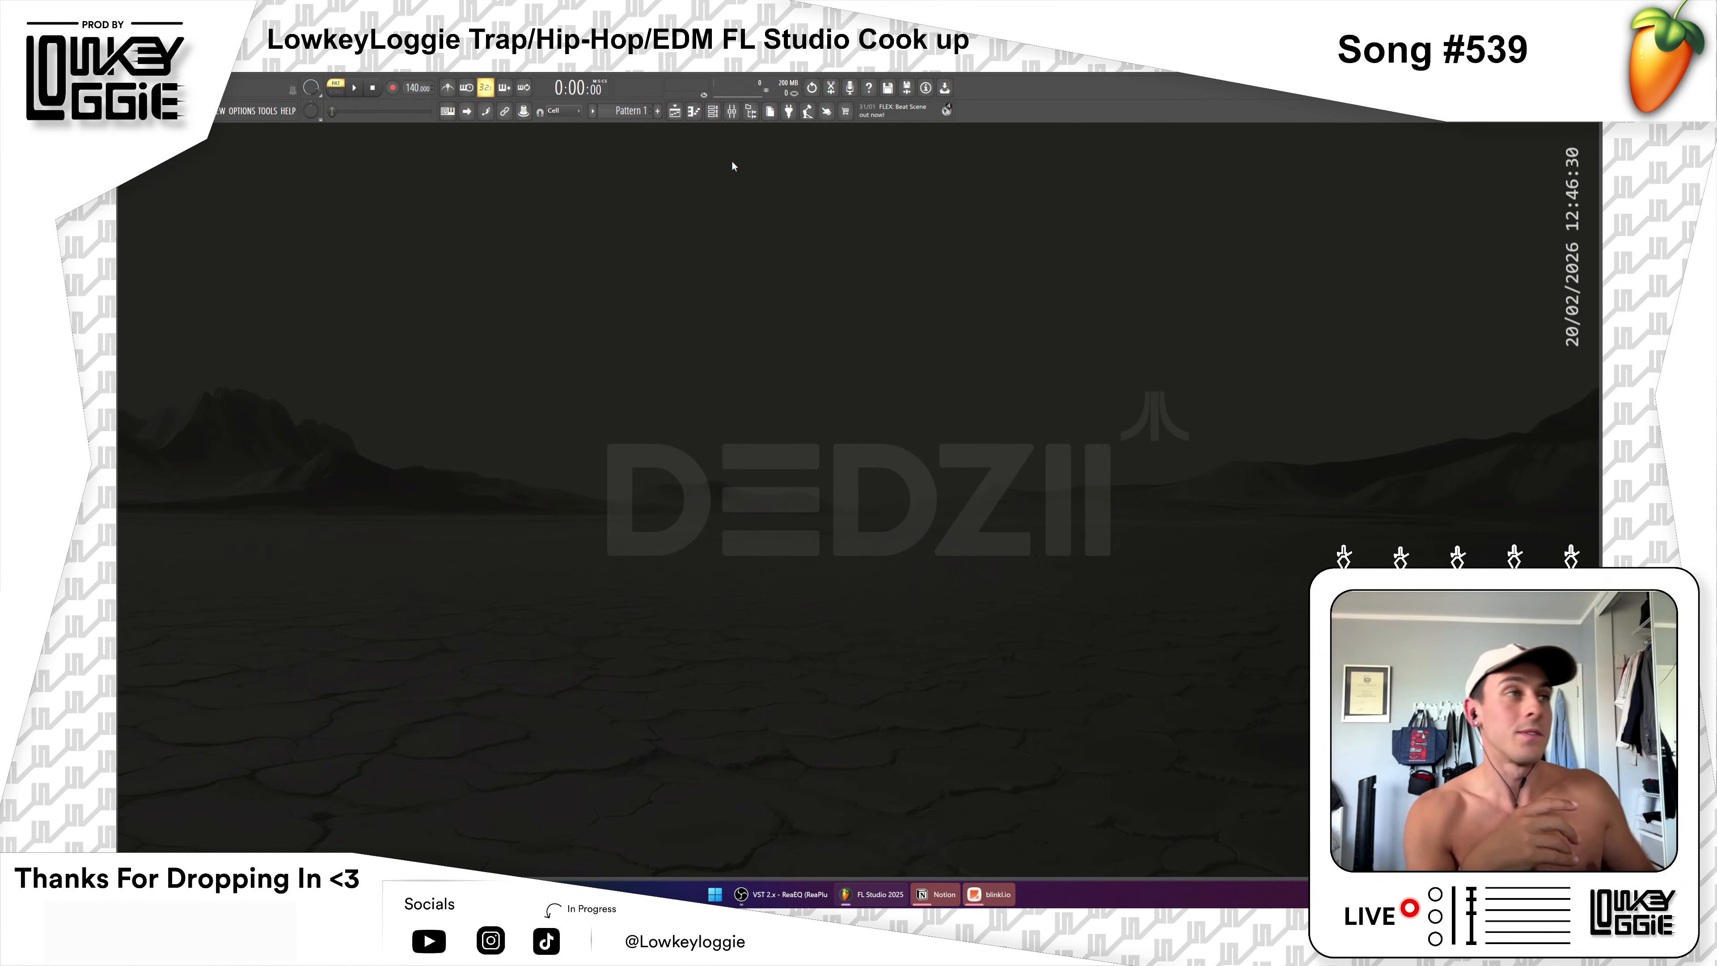
Step: Reopen the playlist window, toggling it off and on several times and leaving it shown
{"action": "left_click", "coordinate": [676, 112]}
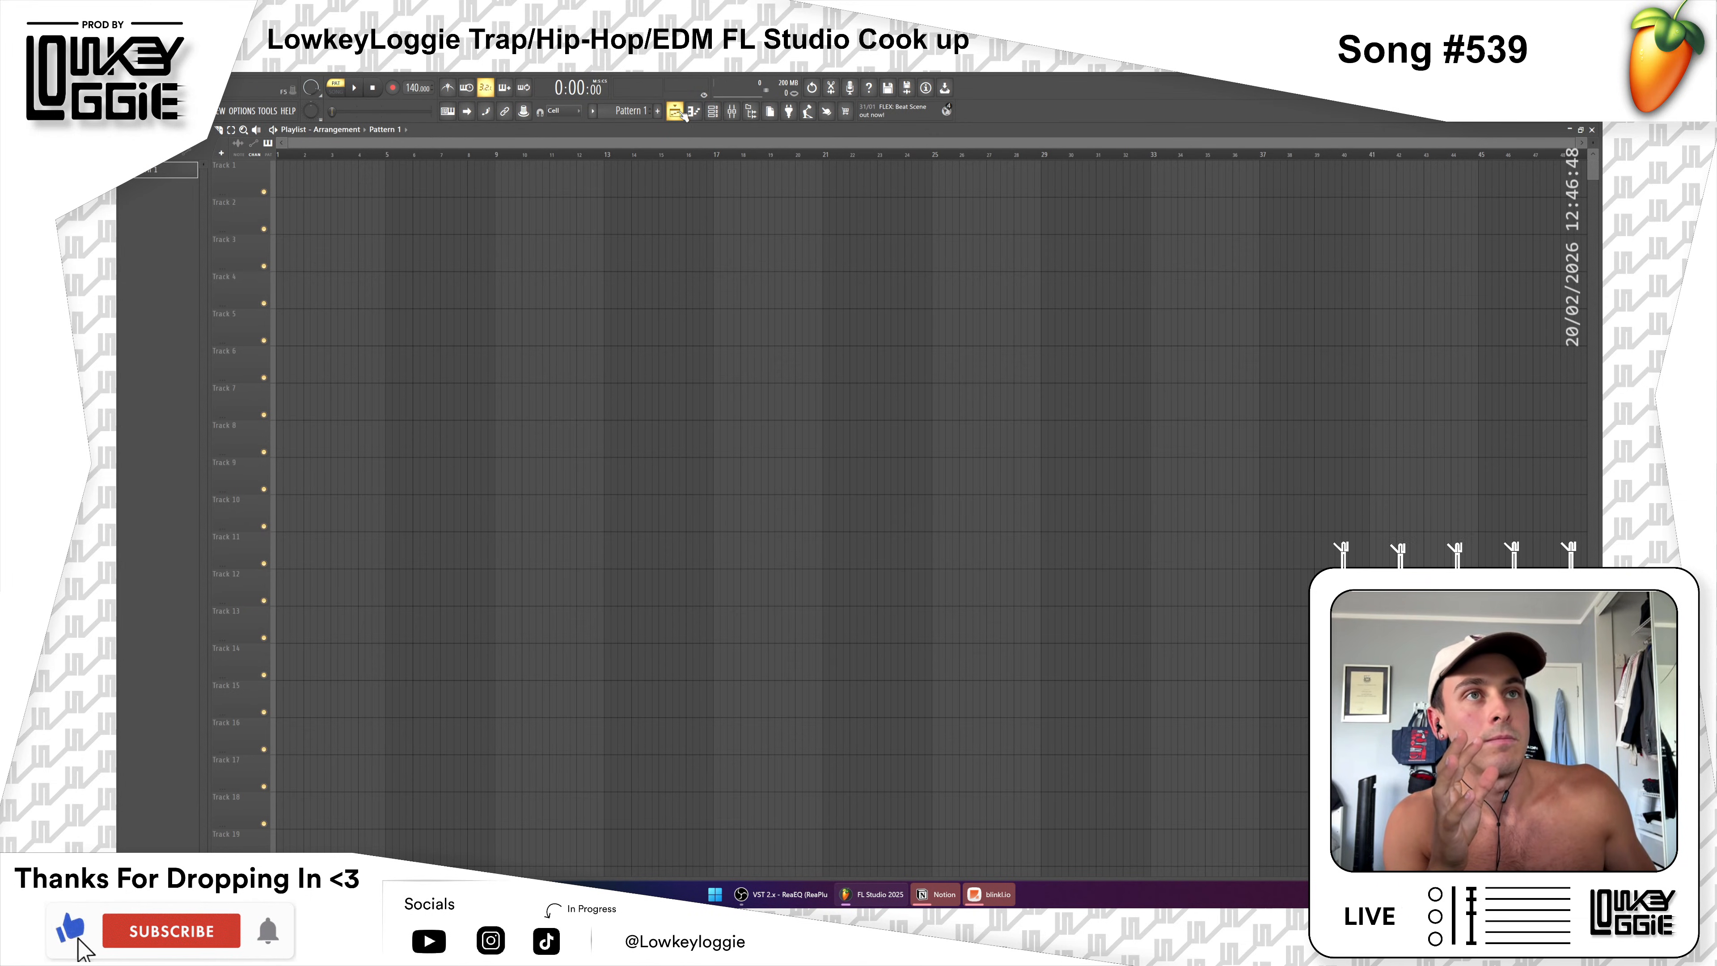
{"action": "left_click", "coordinate": [678, 112]}
{"action": "left_click", "coordinate": [678, 112]}
{"action": "left_click", "coordinate": [678, 112]}
{"action": "left_click", "coordinate": [678, 112]}
{"action": "left_click", "coordinate": [678, 111]}
{"action": "left_click", "coordinate": [677, 112]}
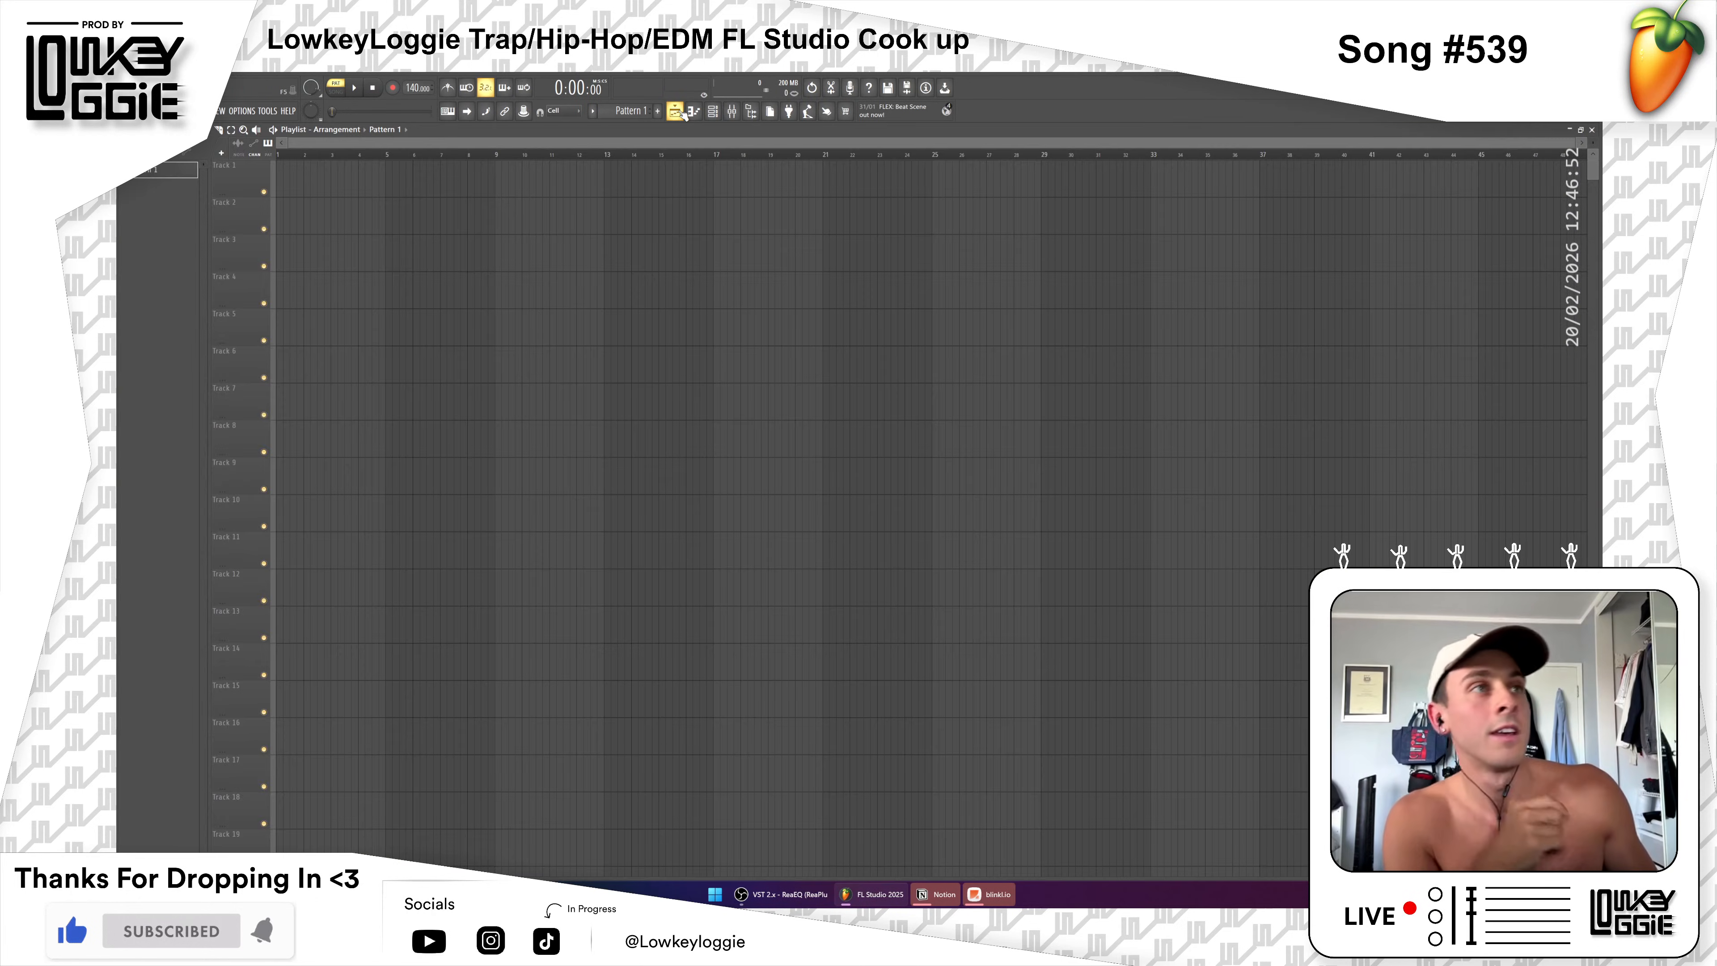
{"action": "left_click", "coordinate": [678, 112]}
{"action": "left_click", "coordinate": [678, 111]}
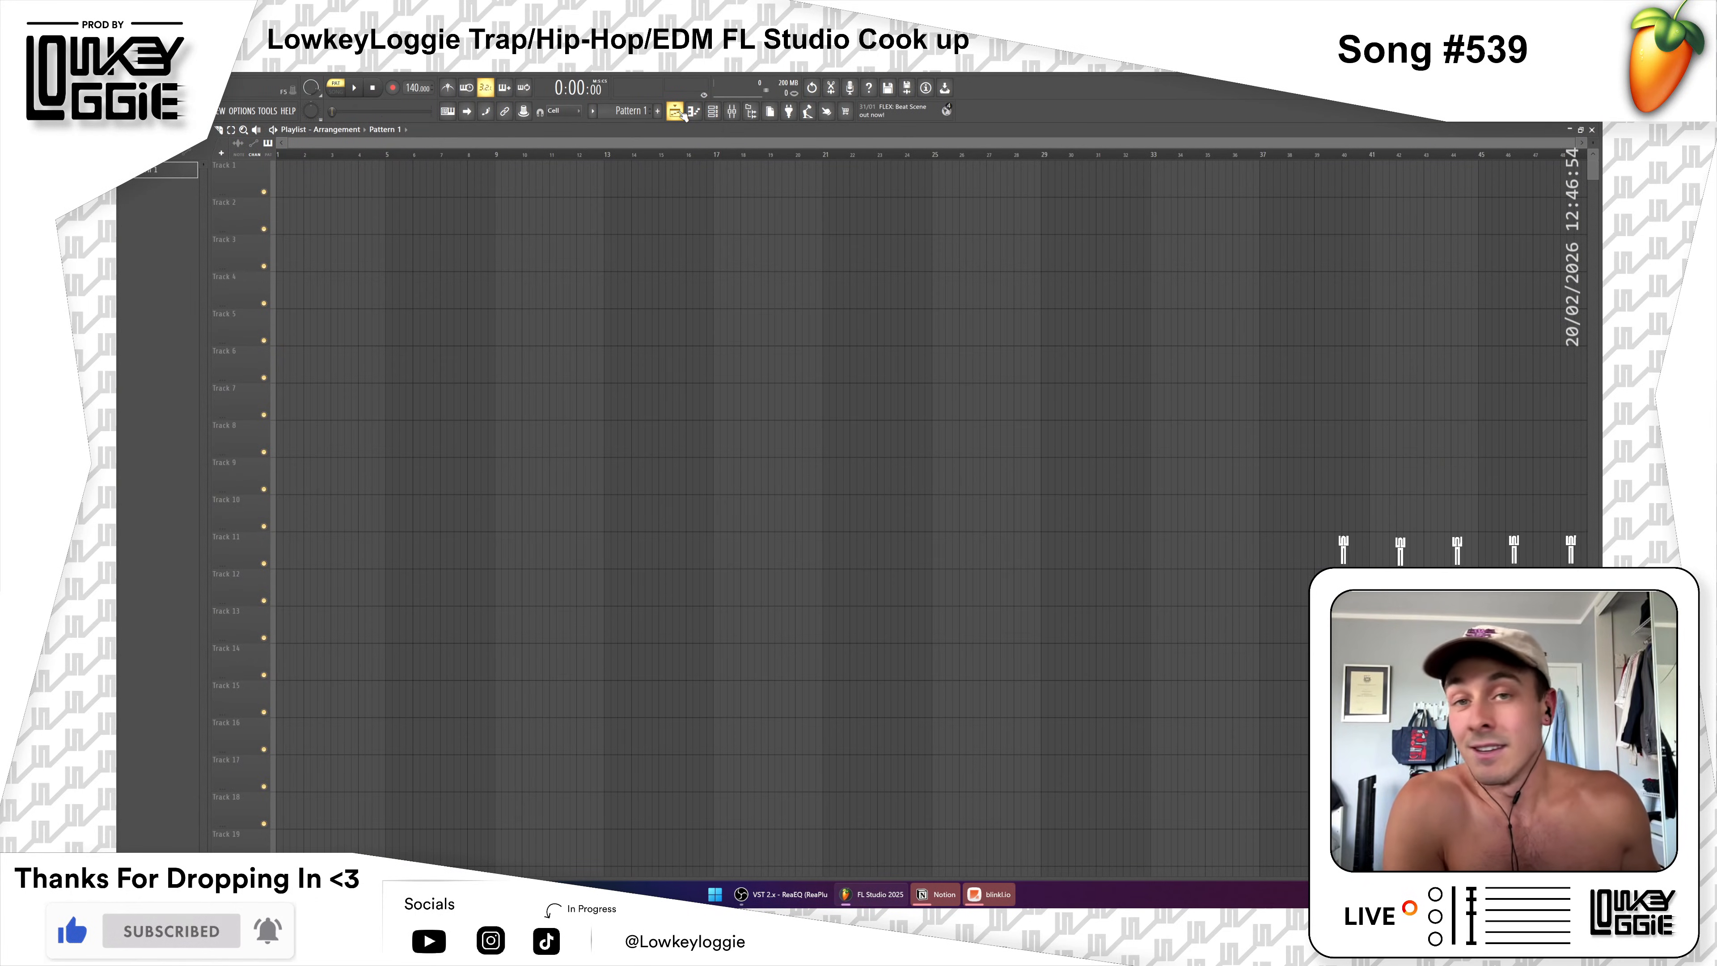
{"action": "left_click", "coordinate": [682, 113]}
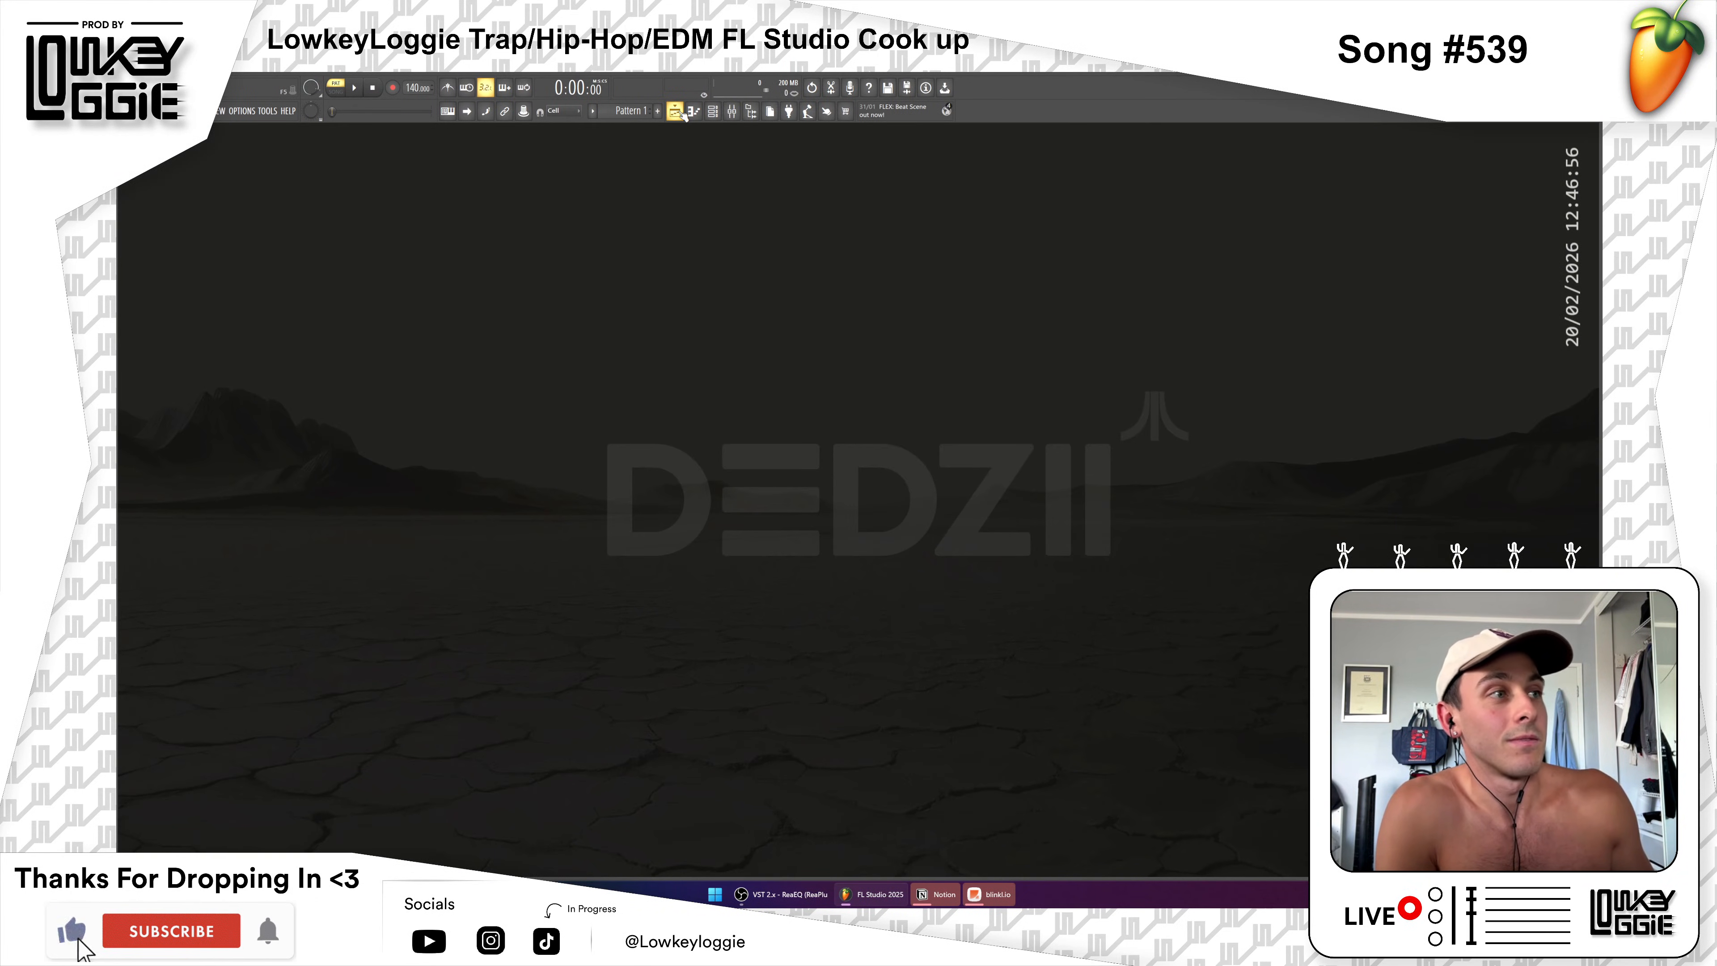
{"action": "left_click", "coordinate": [682, 113]}
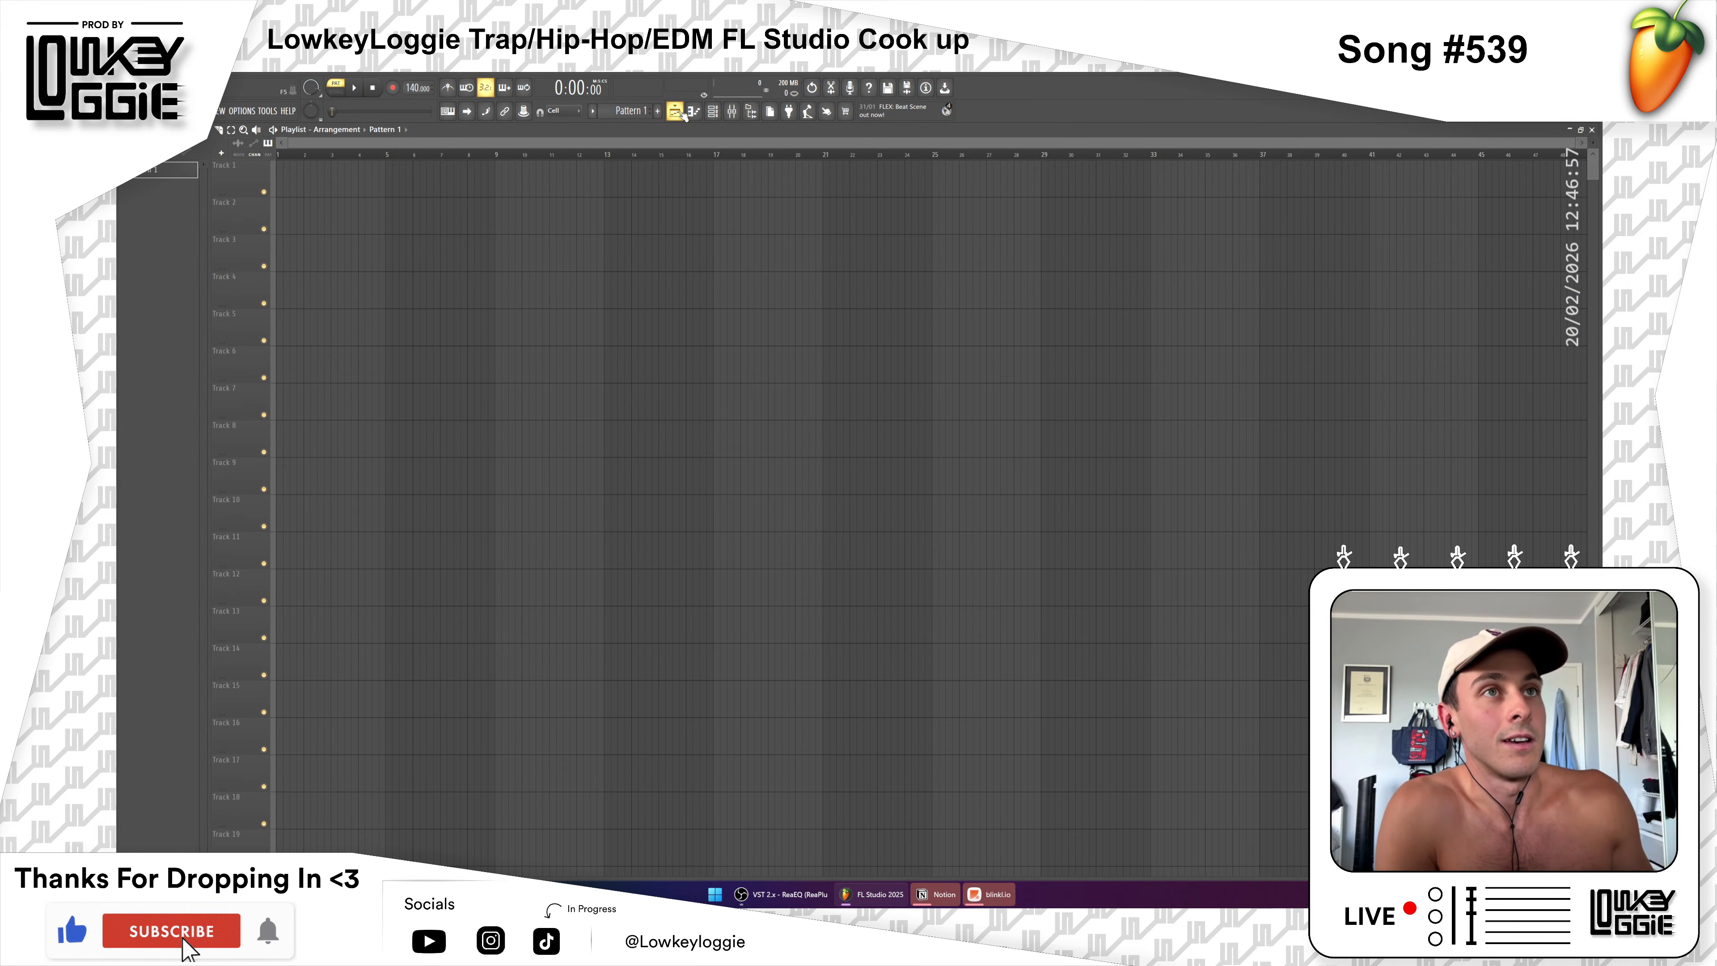
Step: Show the browser beside the playlist, toggling it off and on several times and leaving it shown
{"action": "left_click", "coordinate": [750, 112]}
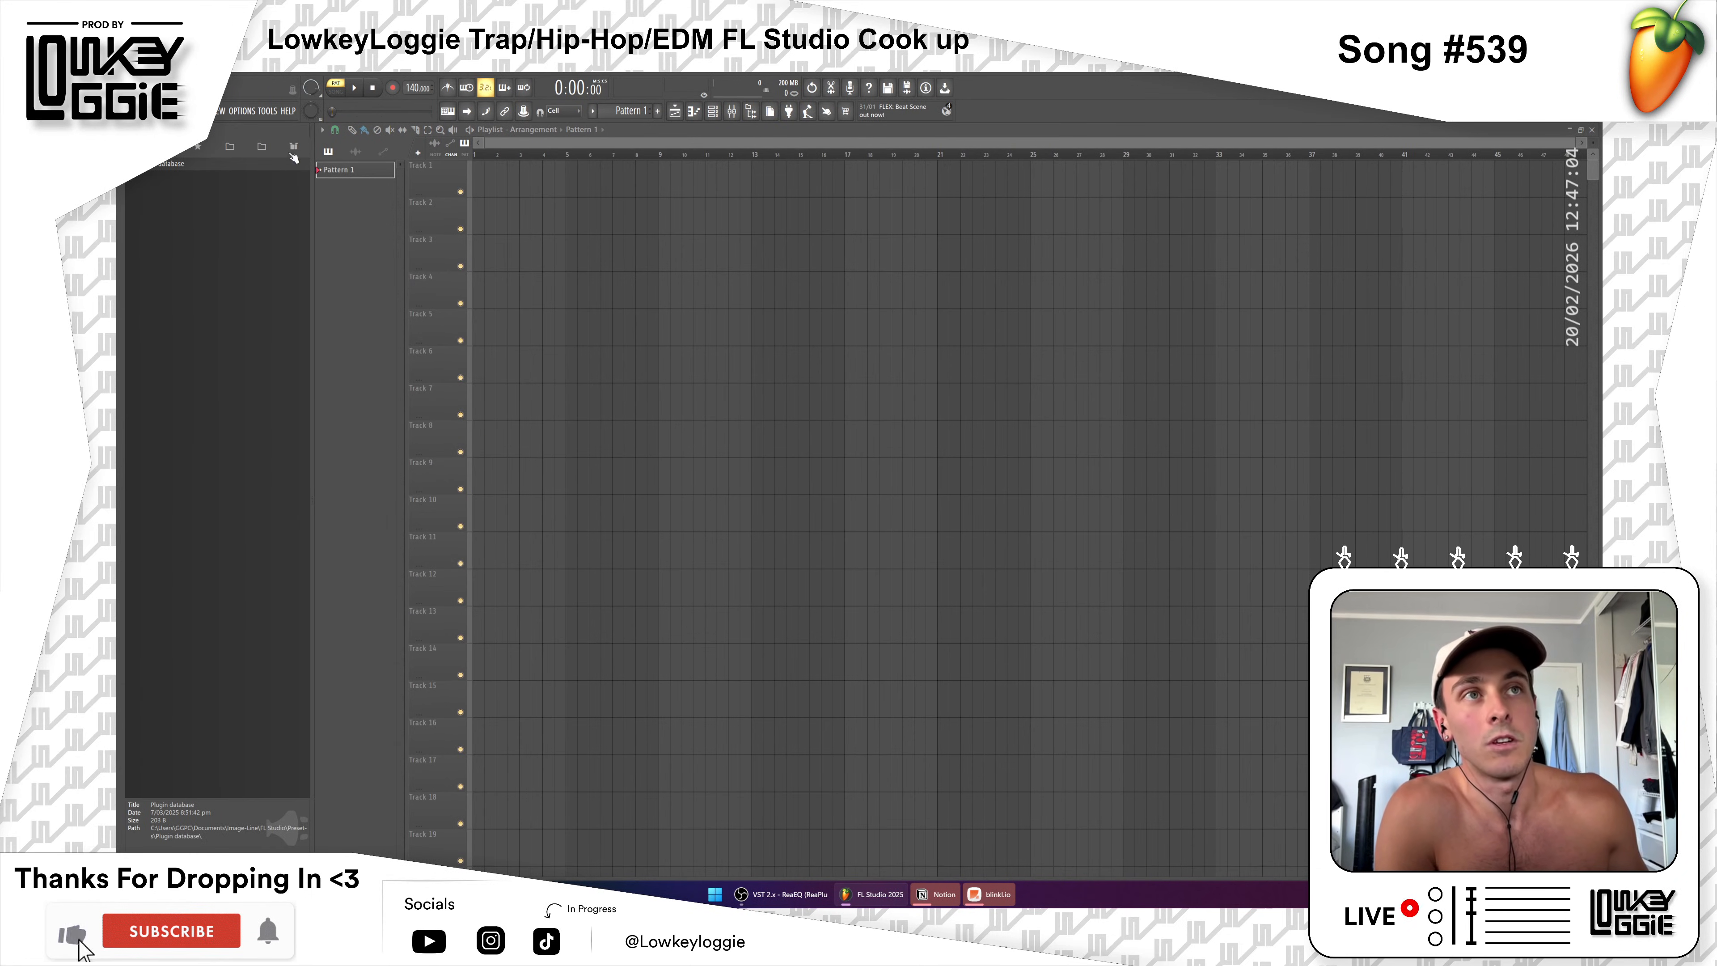
{"action": "left_click", "coordinate": [750, 112]}
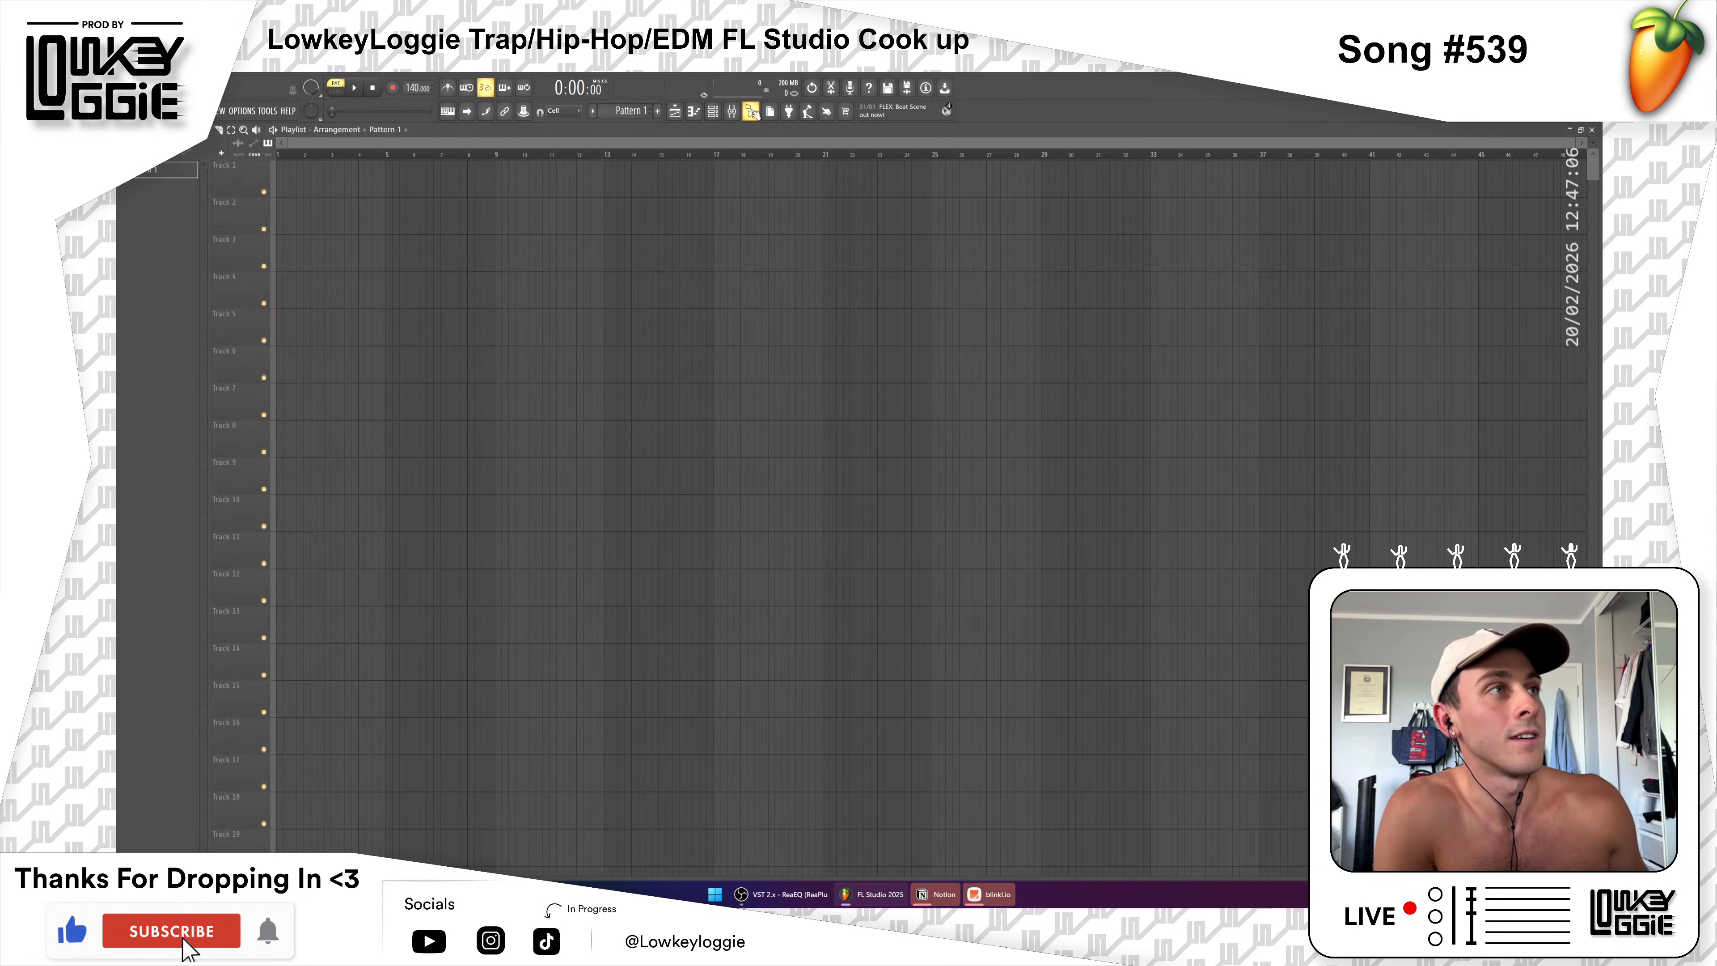
{"action": "left_click", "coordinate": [750, 112]}
{"action": "left_click", "coordinate": [750, 112]}
{"action": "left_click", "coordinate": [750, 112]}
{"action": "left_click", "coordinate": [750, 112]}
{"action": "left_click", "coordinate": [751, 113]}
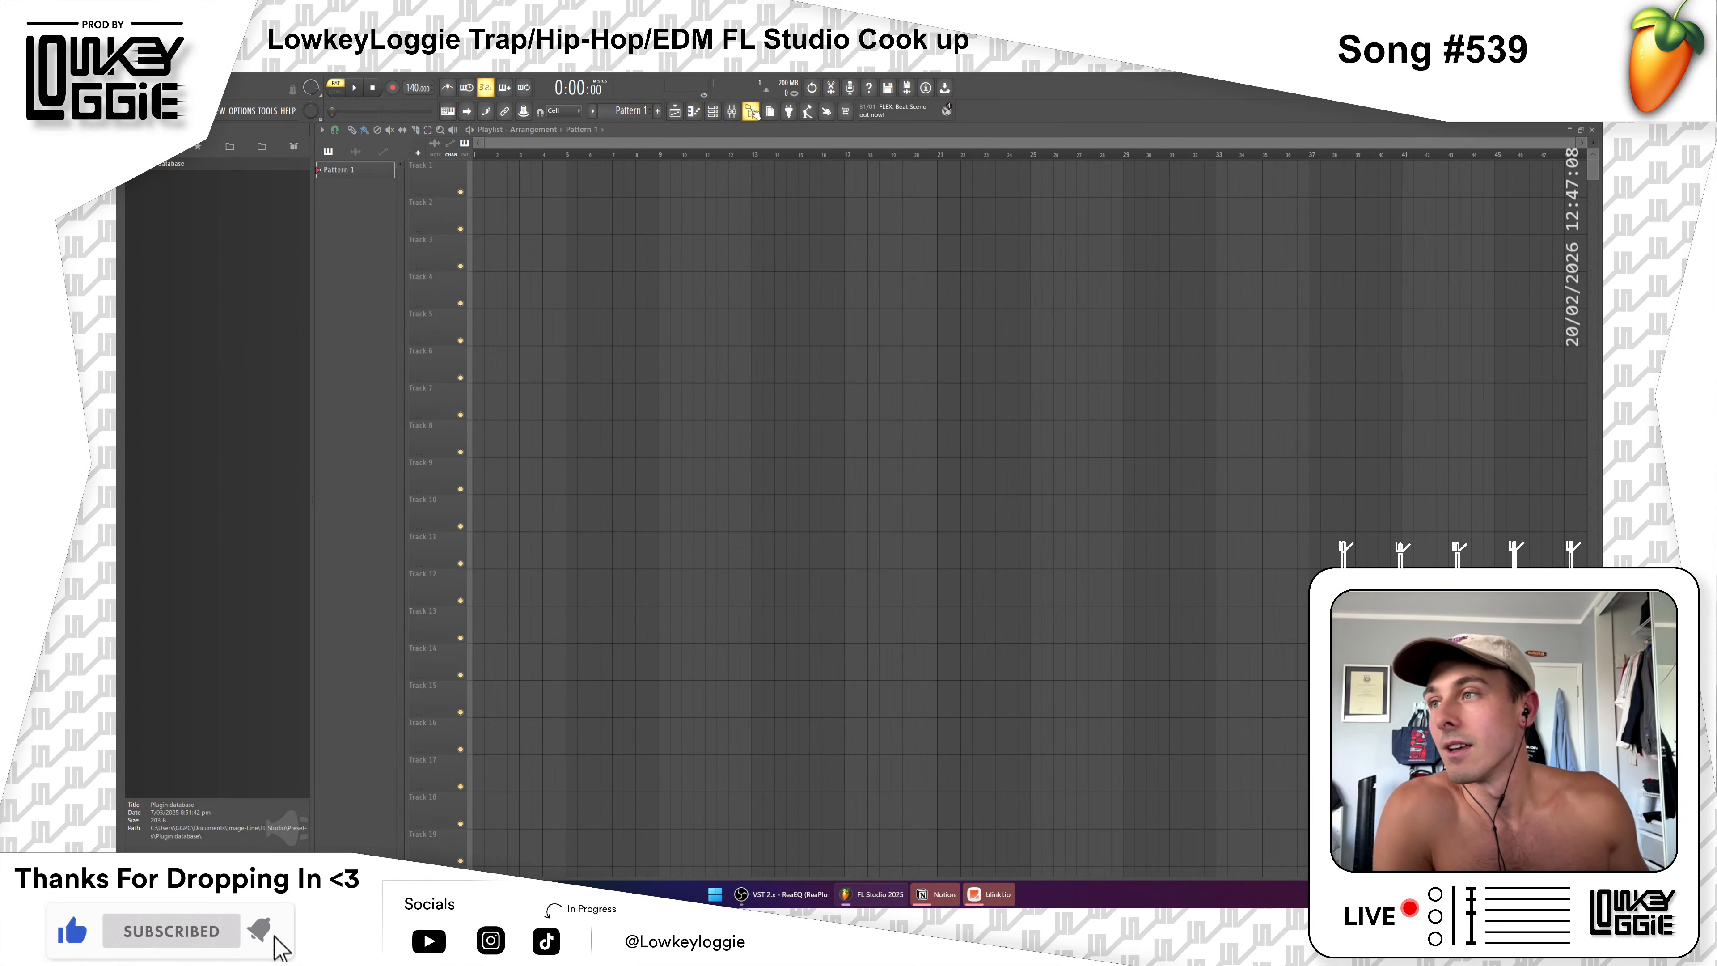
{"action": "left_click", "coordinate": [751, 112]}
{"action": "left_click", "coordinate": [750, 112]}
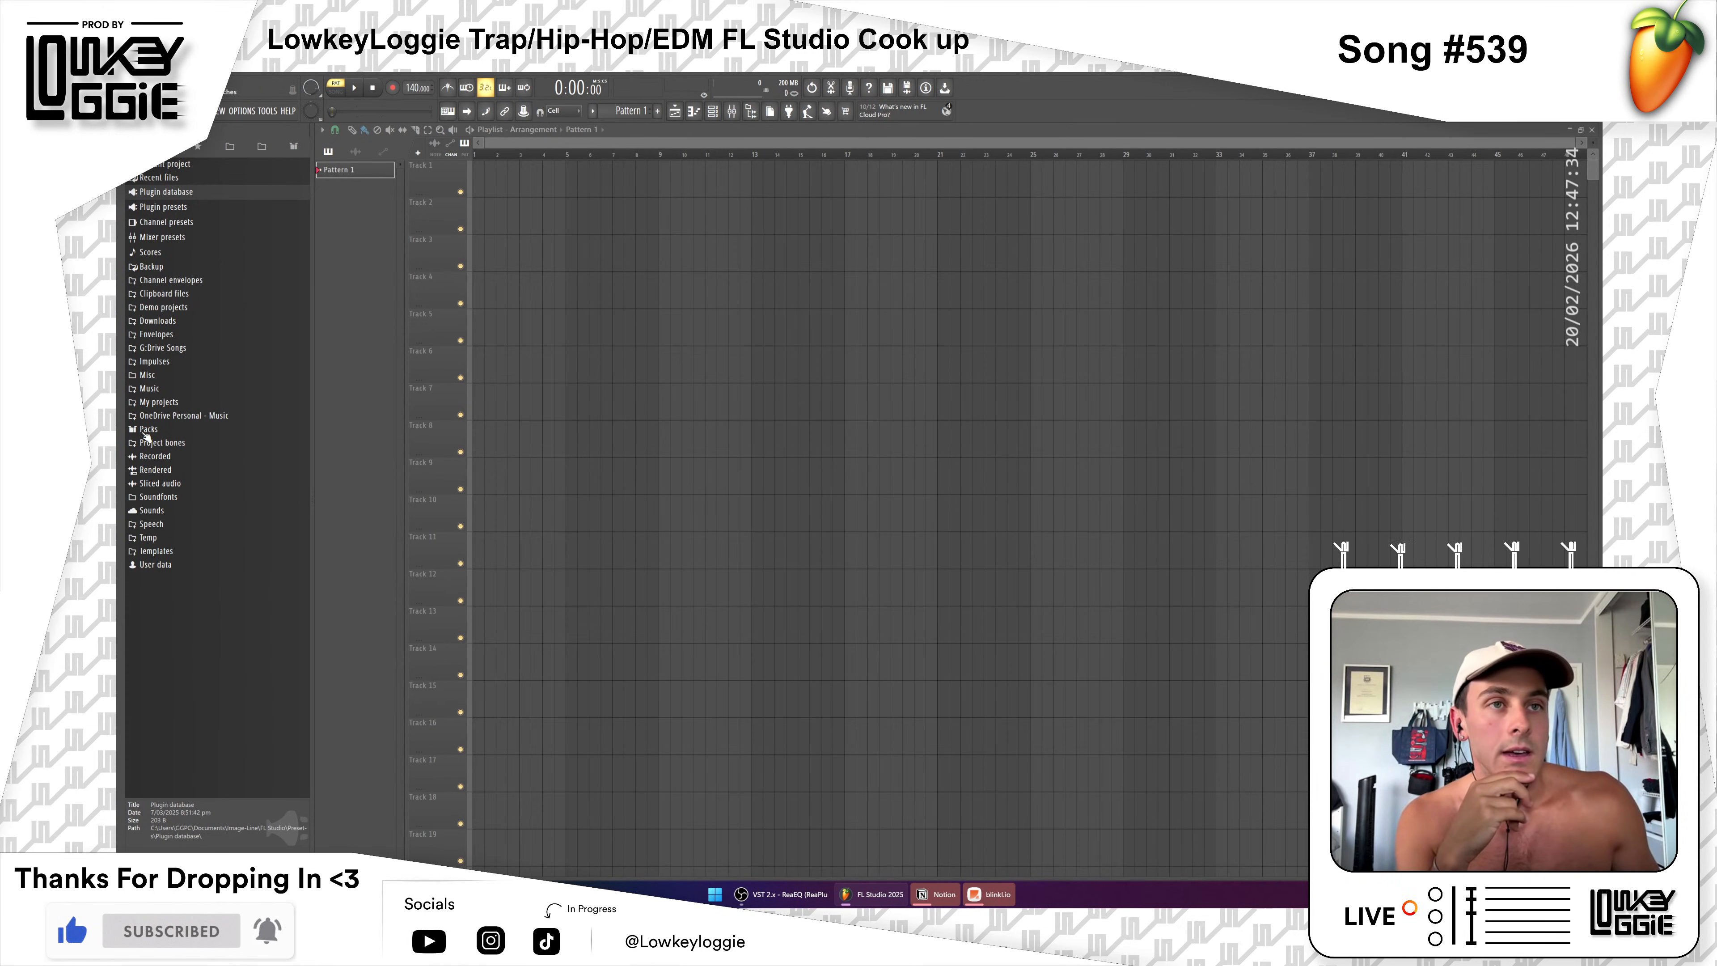
Step: Open the 00 - Default - Kicks folder under Packs, 02 - Drums, 01 - Kicks in the browser
{"action": "left_click", "coordinate": [148, 430]}
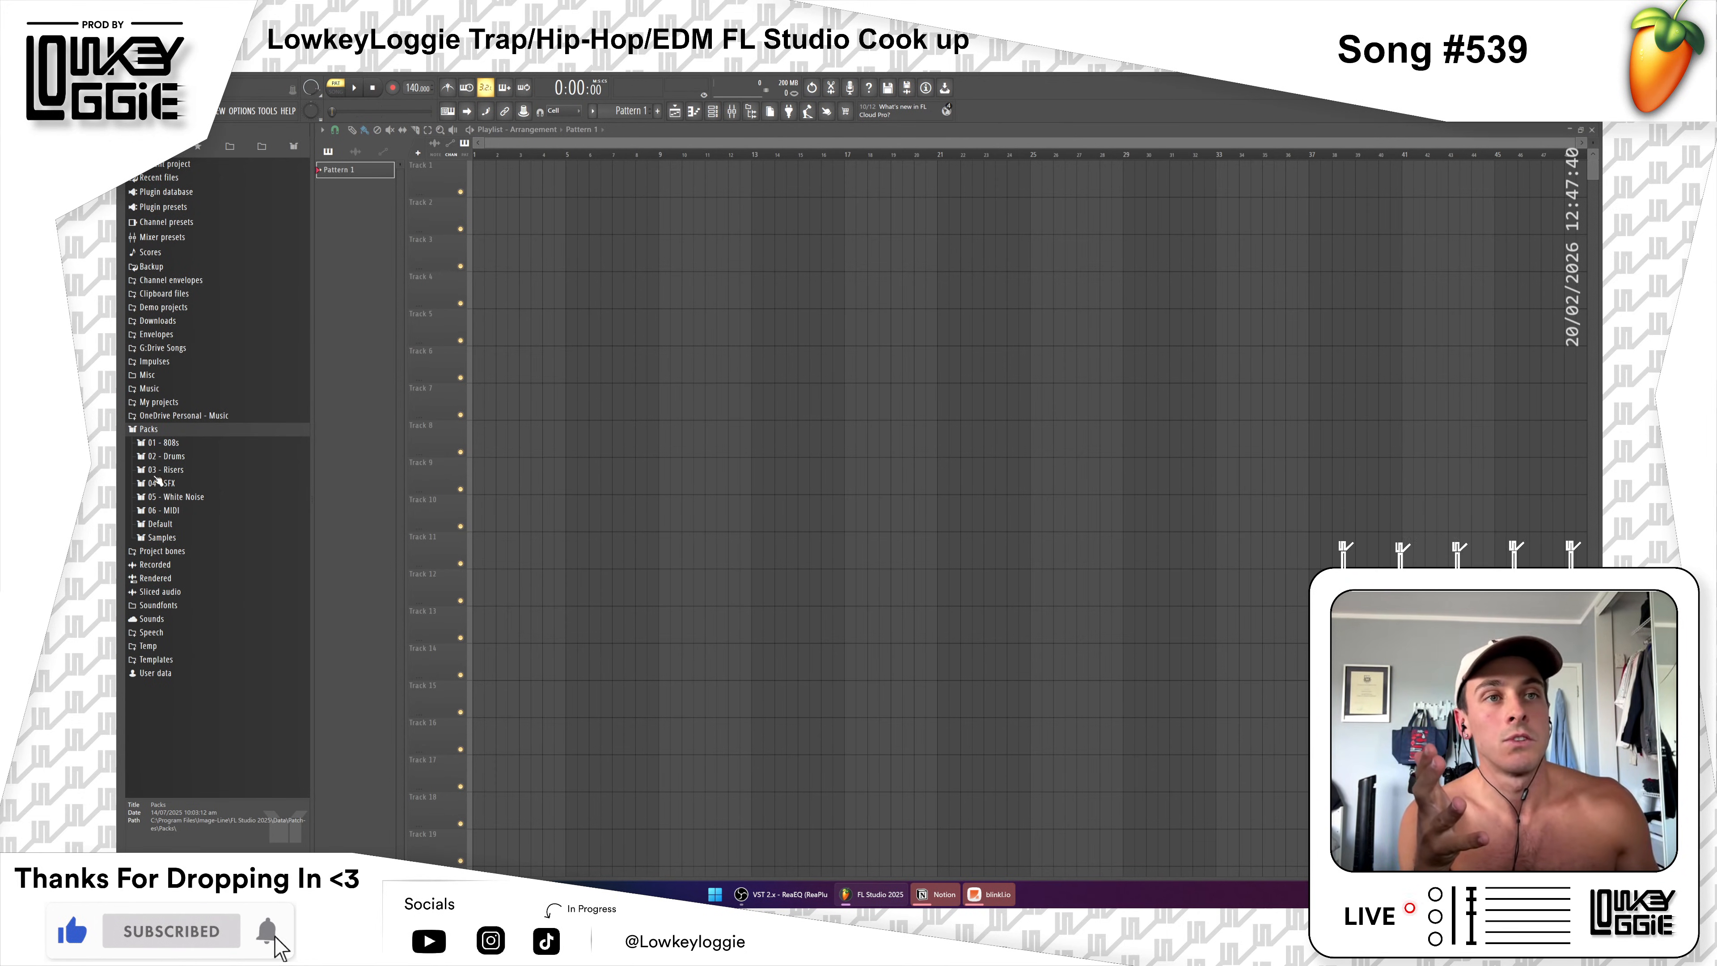
{"action": "left_click", "coordinate": [179, 455]}
{"action": "left_click", "coordinate": [183, 470]}
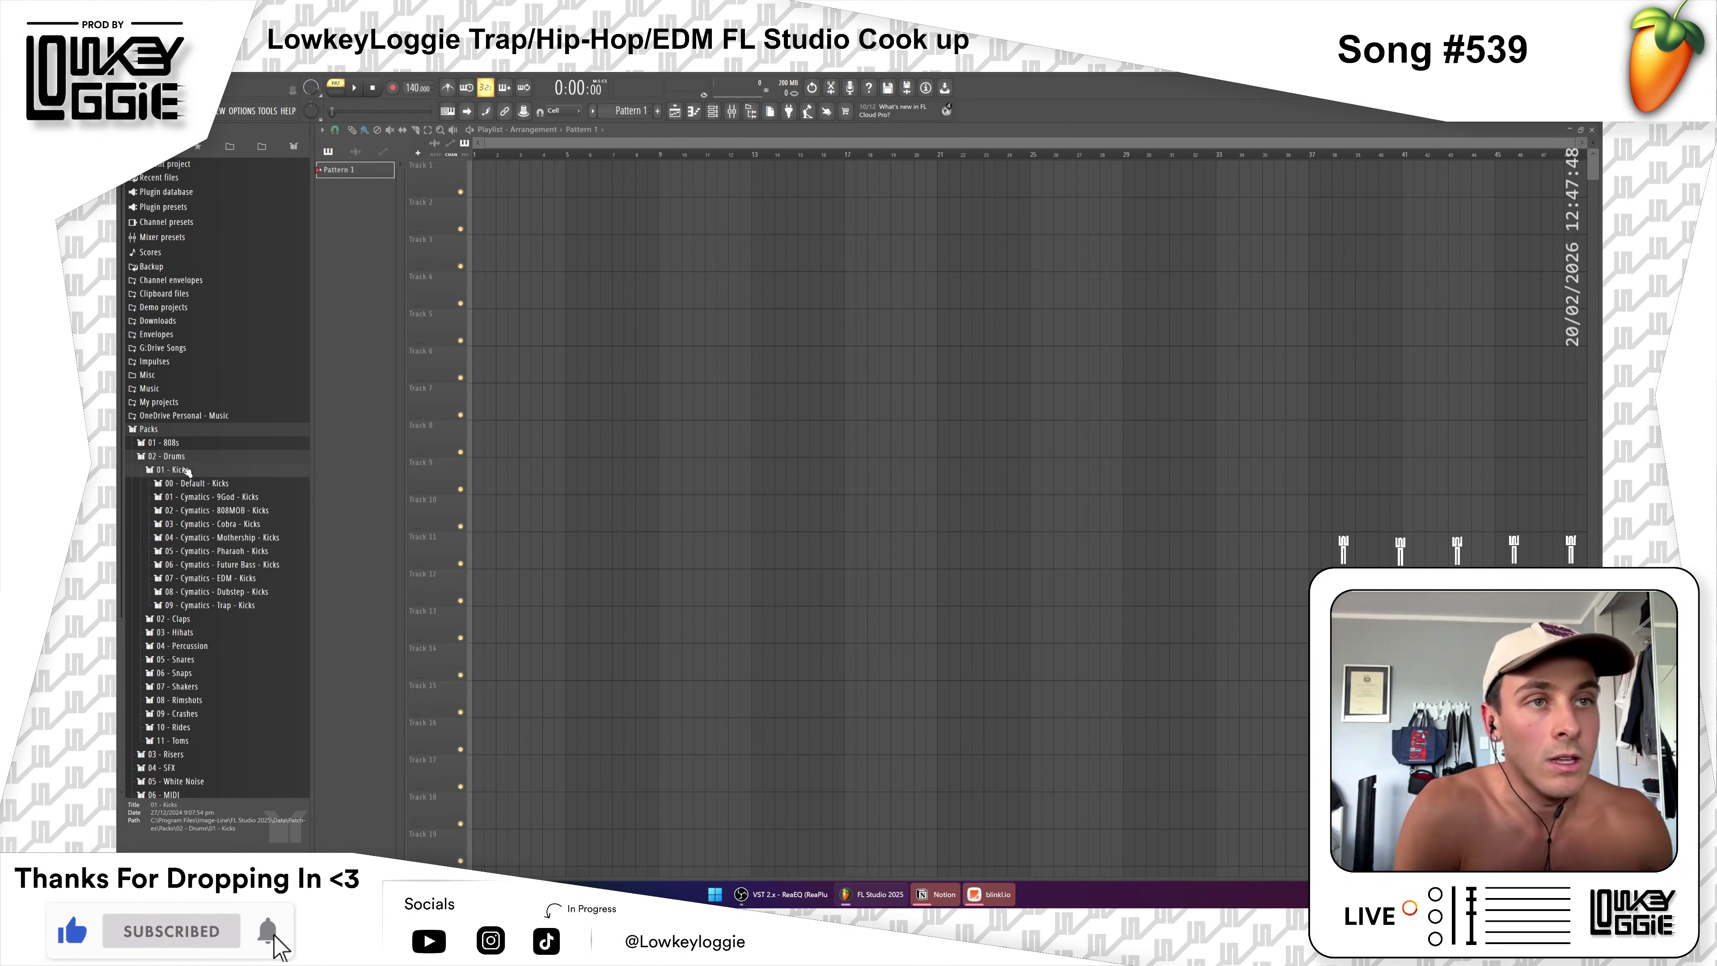
{"action": "left_click", "coordinate": [192, 483]}
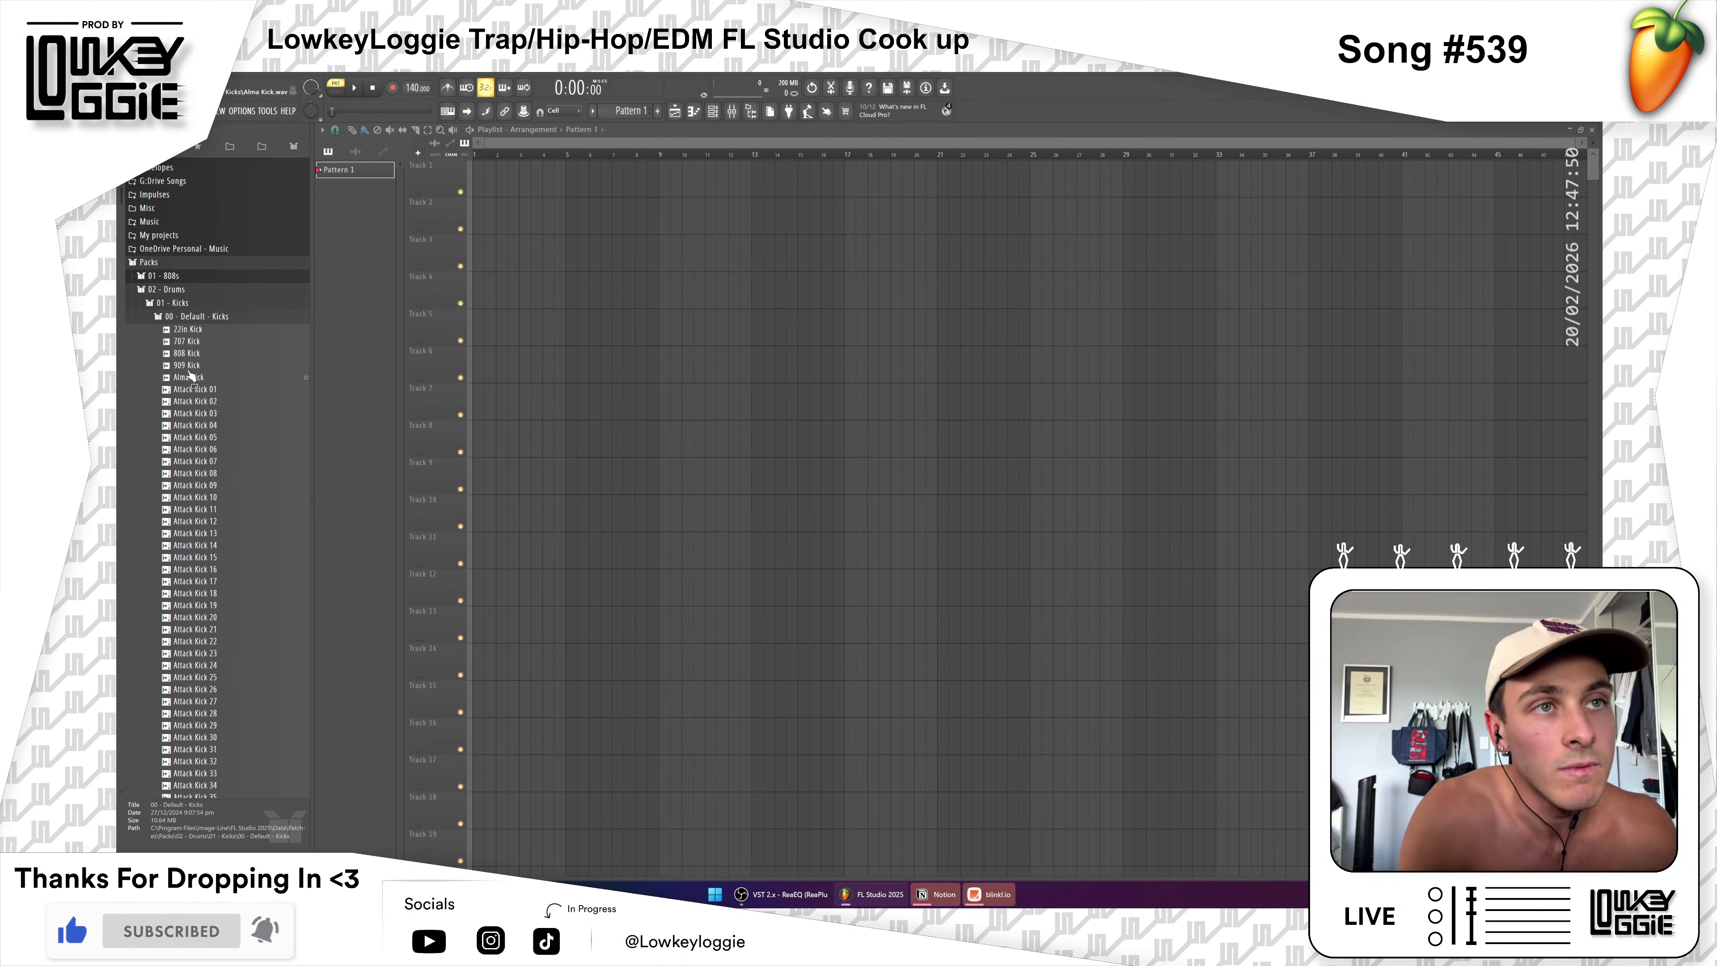
Step: Audition kick samples in the default kicks folder, including 22in Kick, 808 Kick, Attack Kick 10 and Attack Kick 01
{"action": "left_click", "coordinate": [206, 353]}
{"action": "left_click", "coordinate": [222, 339]}
{"action": "left_click", "coordinate": [219, 333]}
{"action": "left_click", "coordinate": [212, 342]}
{"action": "left_click", "coordinate": [206, 353]}
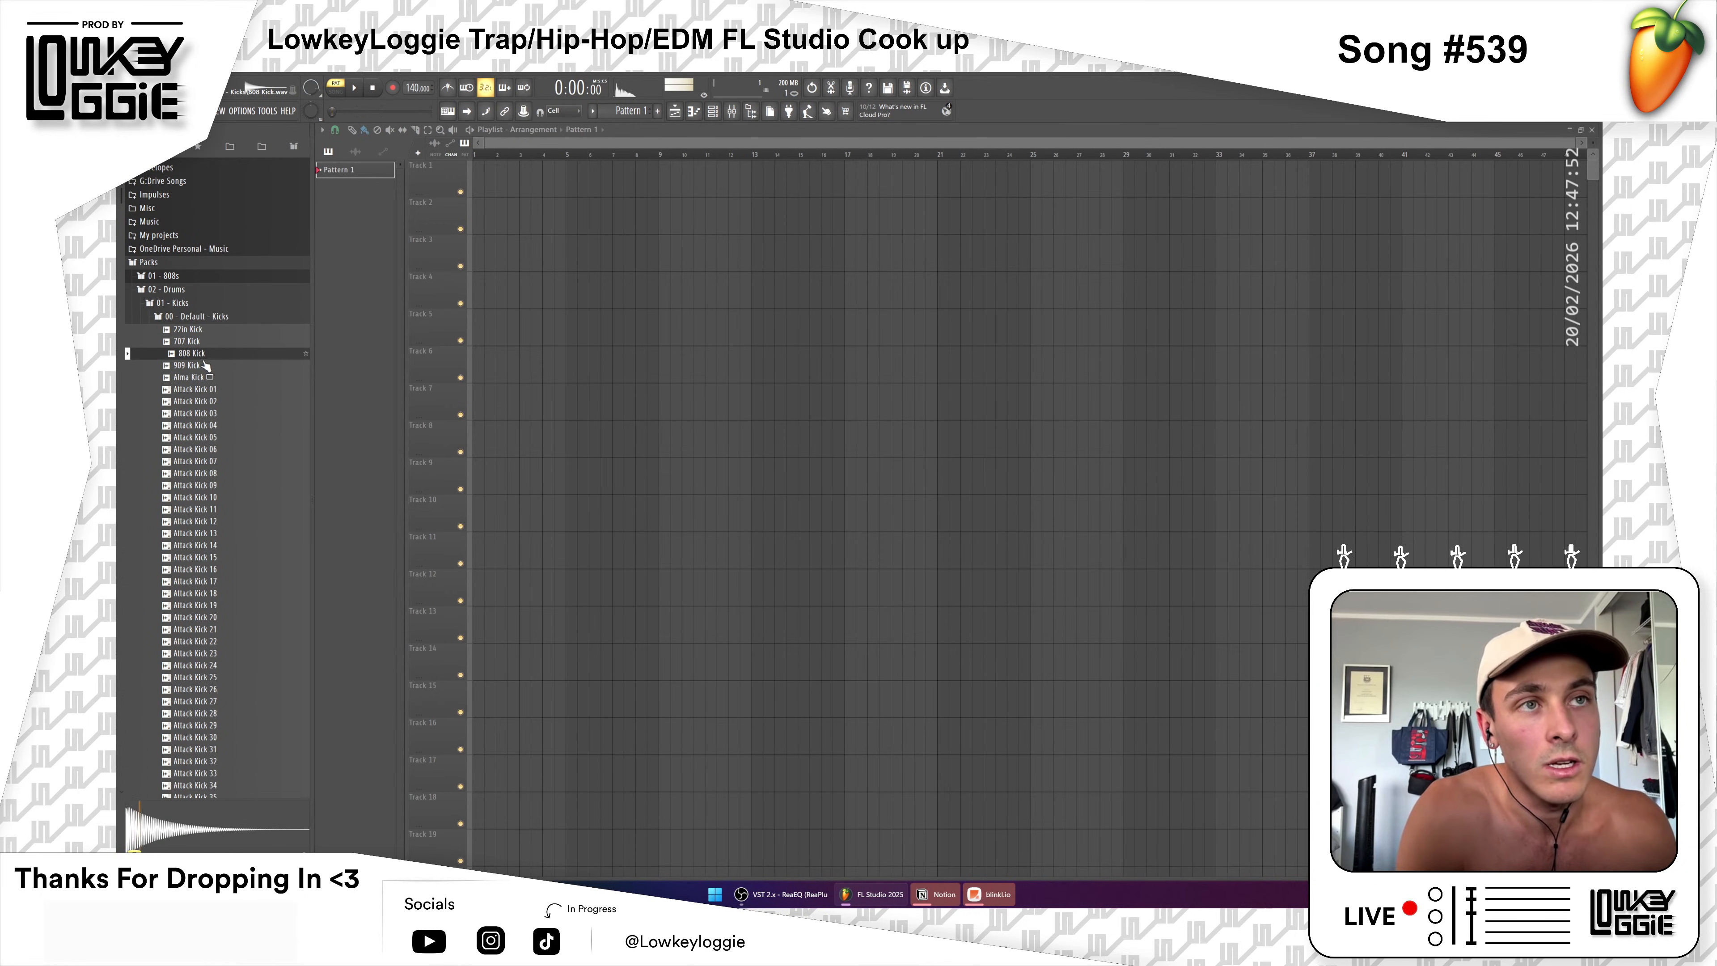
{"action": "left_click", "coordinate": [200, 365]}
{"action": "left_click", "coordinate": [195, 377]}
{"action": "left_click", "coordinate": [191, 414]}
{"action": "left_click", "coordinate": [192, 424]}
{"action": "left_click", "coordinate": [193, 438]}
{"action": "left_click", "coordinate": [200, 497]}
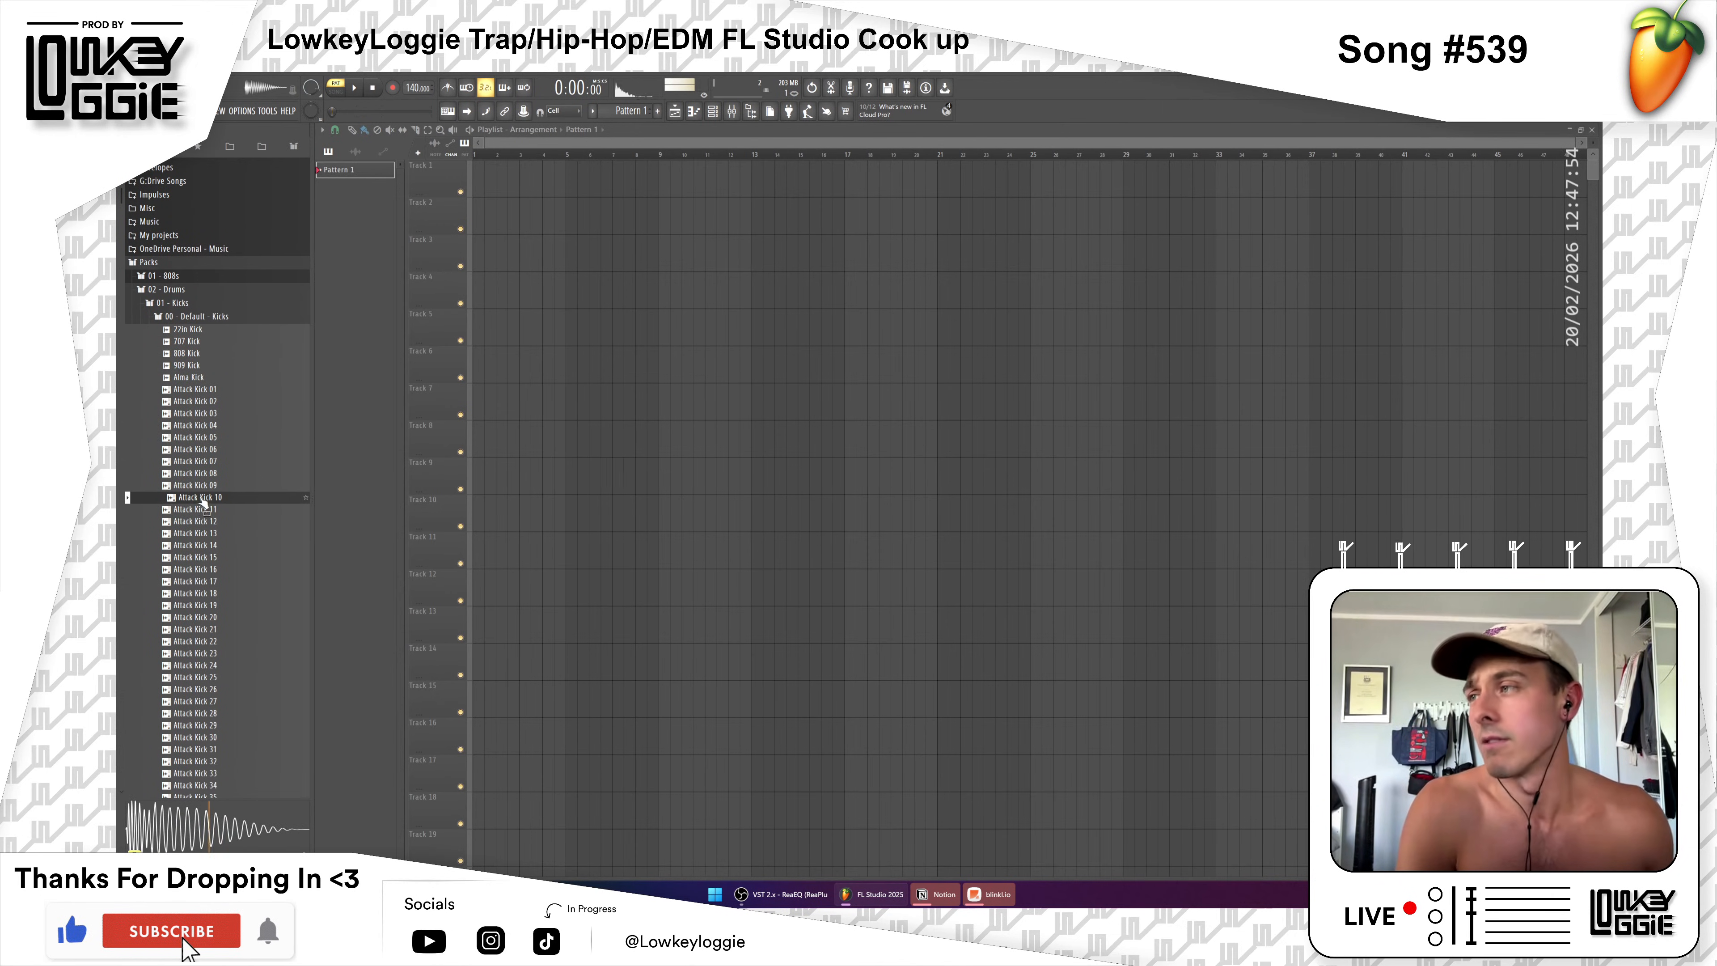
{"action": "left_click", "coordinate": [221, 470]}
{"action": "left_click", "coordinate": [226, 379]}
{"action": "left_click", "coordinate": [226, 366]}
{"action": "left_click", "coordinate": [225, 341]}
{"action": "left_click", "coordinate": [230, 331]}
{"action": "left_click", "coordinate": [219, 343]}
{"action": "key", "text": "Down"}
{"action": "key", "text": "Down"}
{"action": "key", "text": "Down"}
{"action": "key", "text": "Down"}
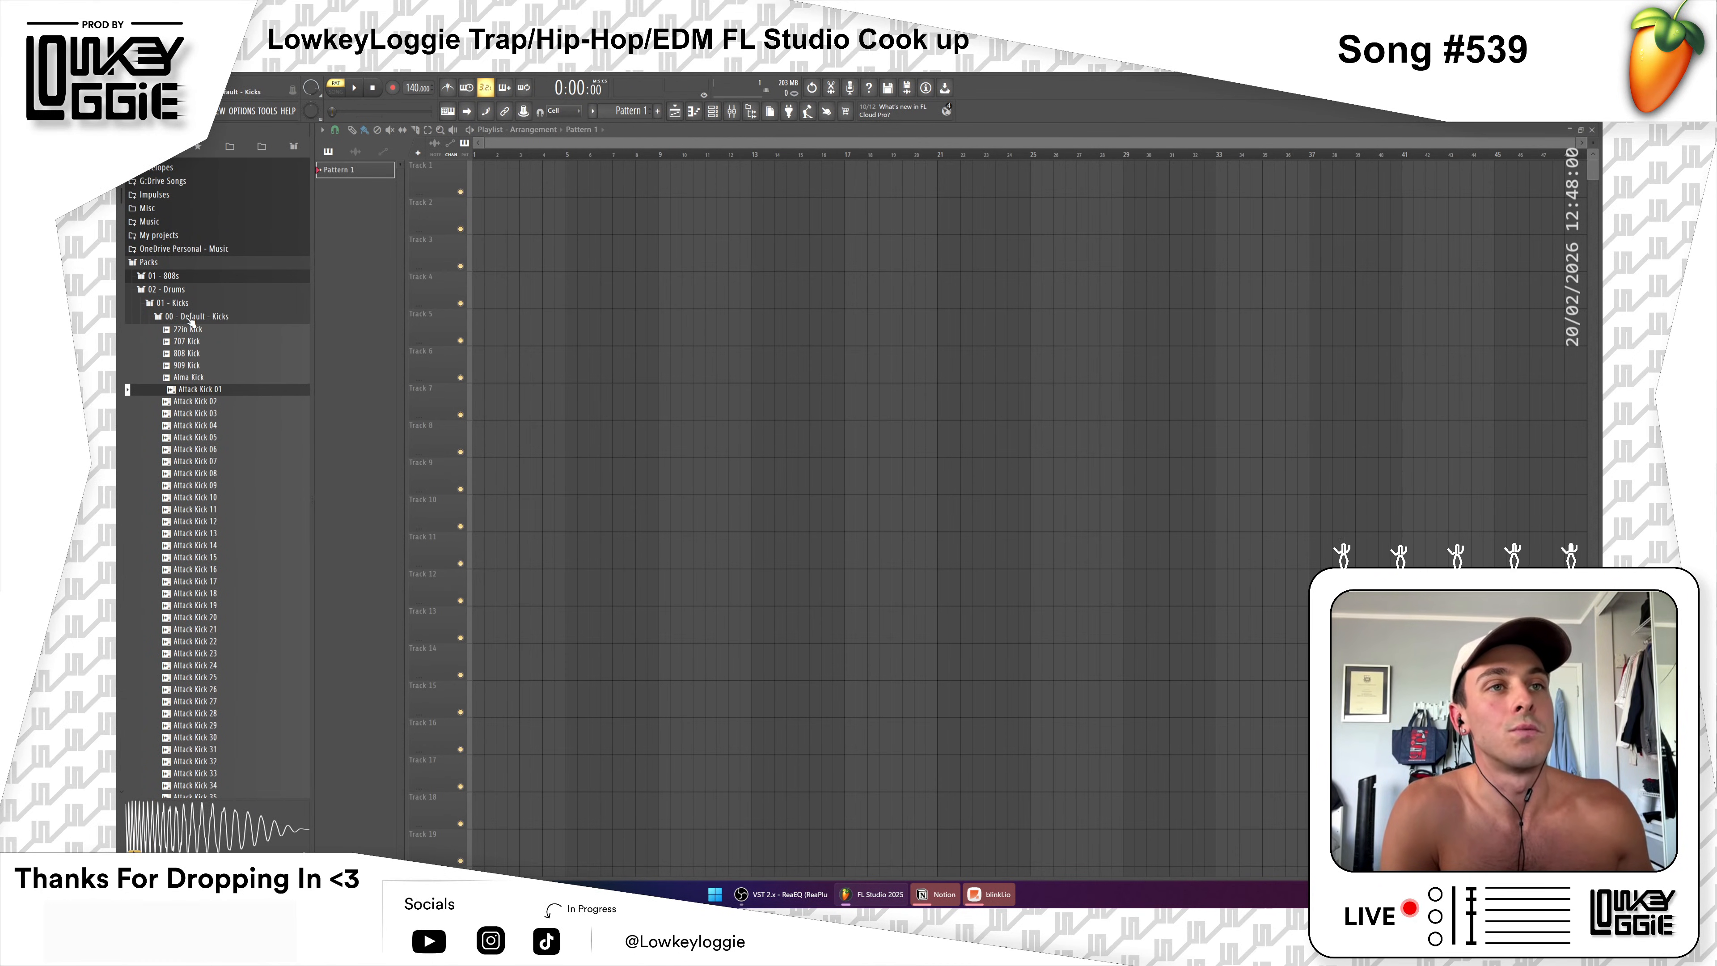
Step: Collapse the kicks and drums folders and the whole Packs folder in the browser
{"action": "left_click", "coordinate": [189, 313]}
{"action": "left_click", "coordinate": [187, 304]}
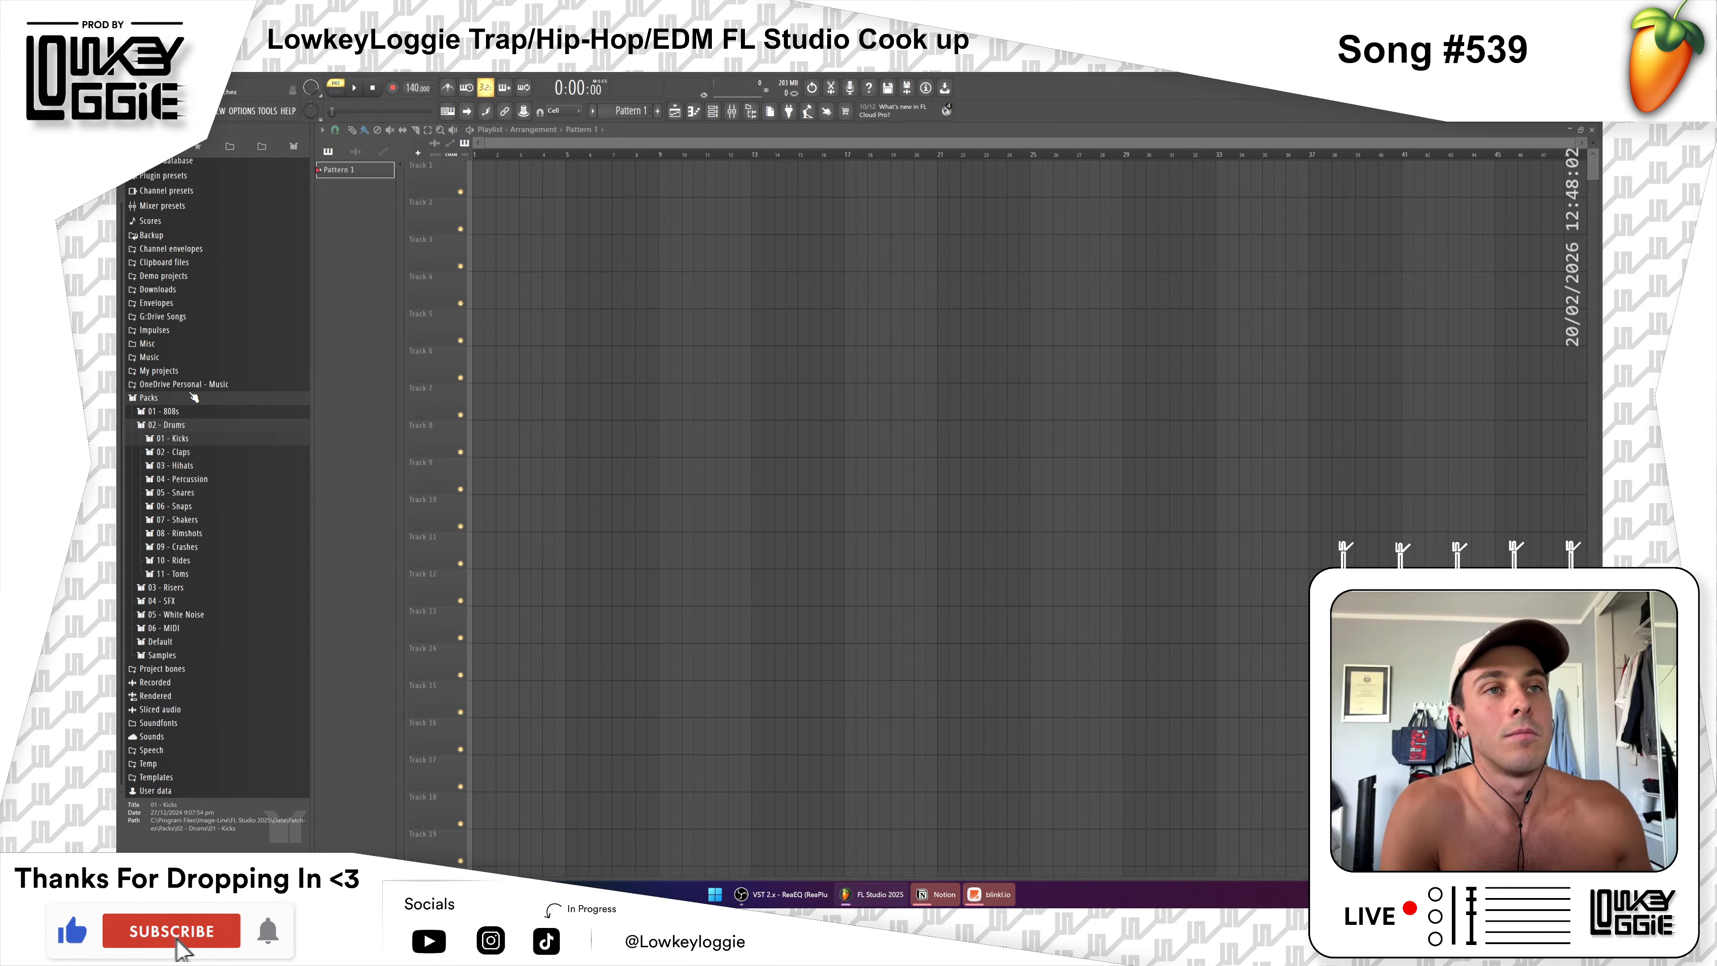
{"action": "left_click", "coordinate": [169, 426]}
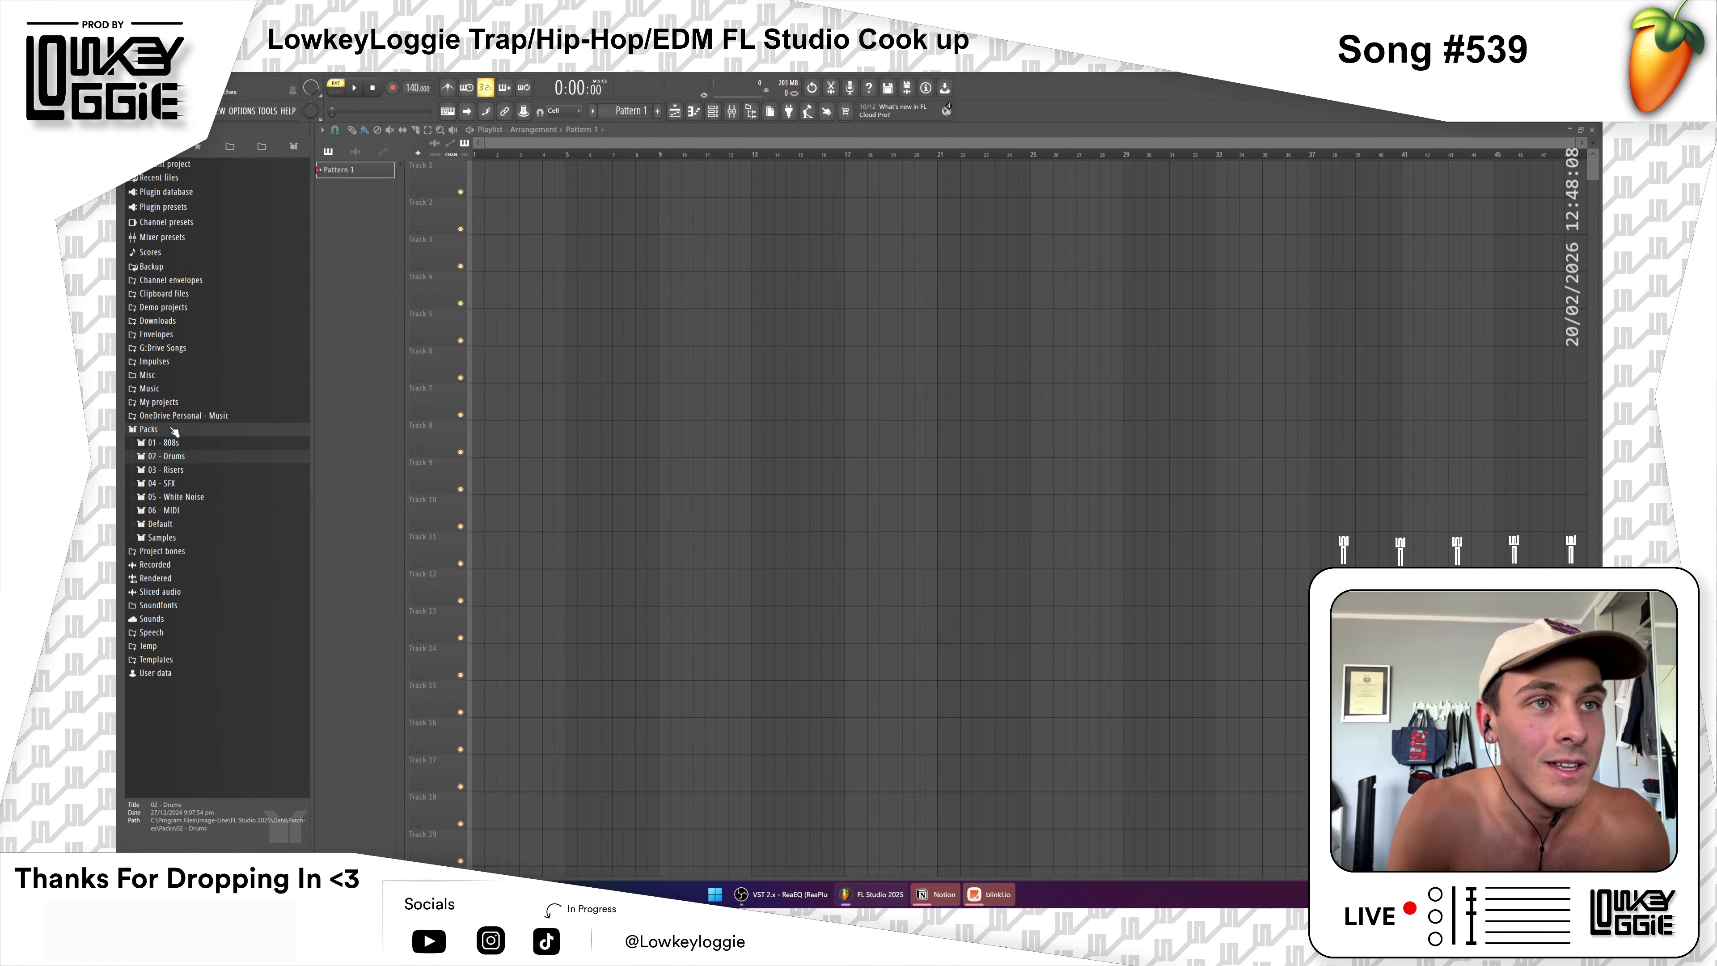
{"action": "left_click", "coordinate": [166, 430]}
{"action": "left_click", "coordinate": [182, 429]}
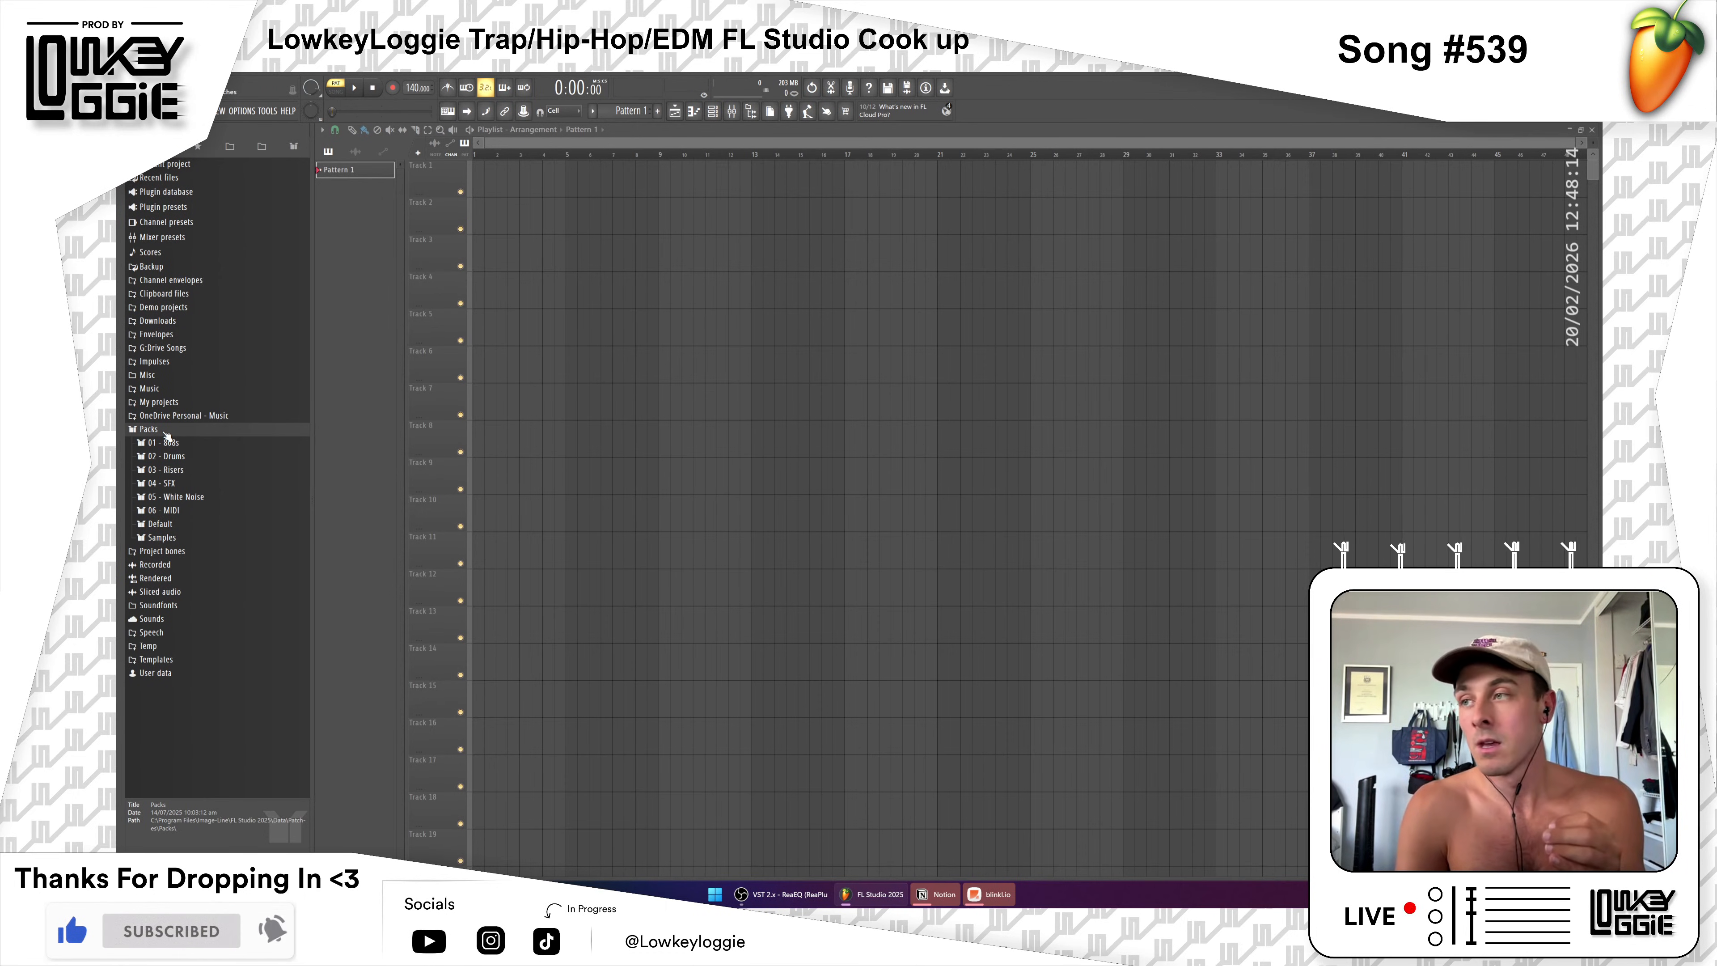
{"action": "left_click", "coordinate": [167, 433]}
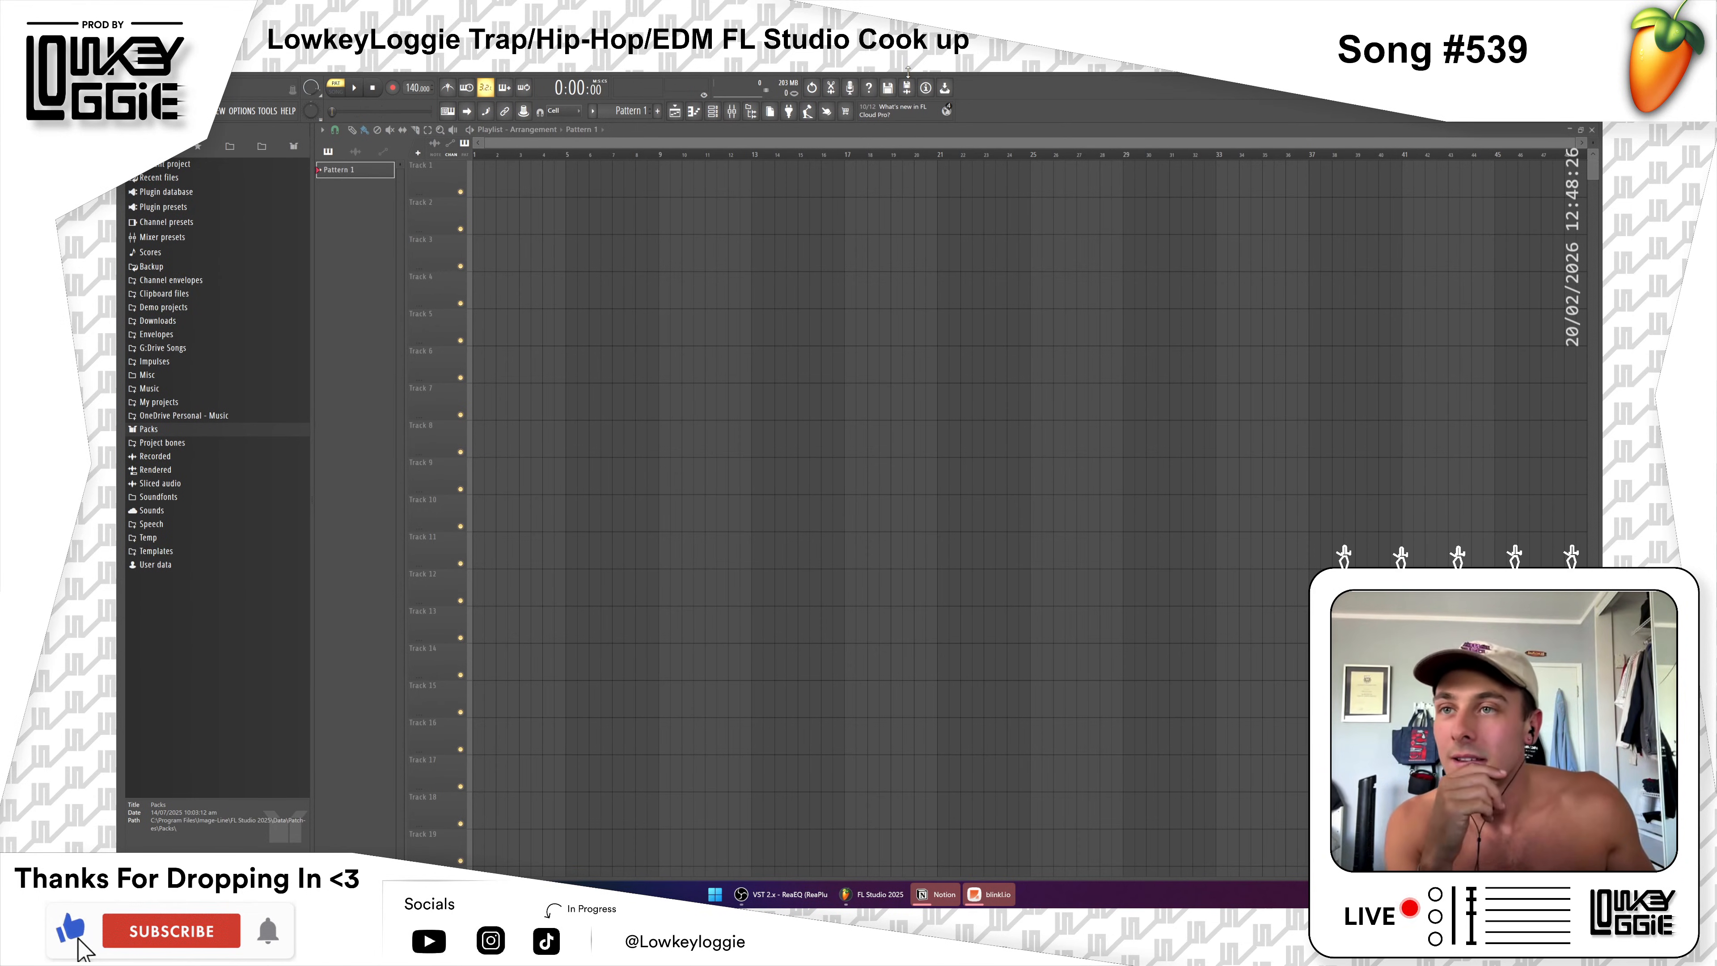
Step: Open the channel rack and try to delete the Sampler channel
{"action": "left_click", "coordinate": [697, 114]}
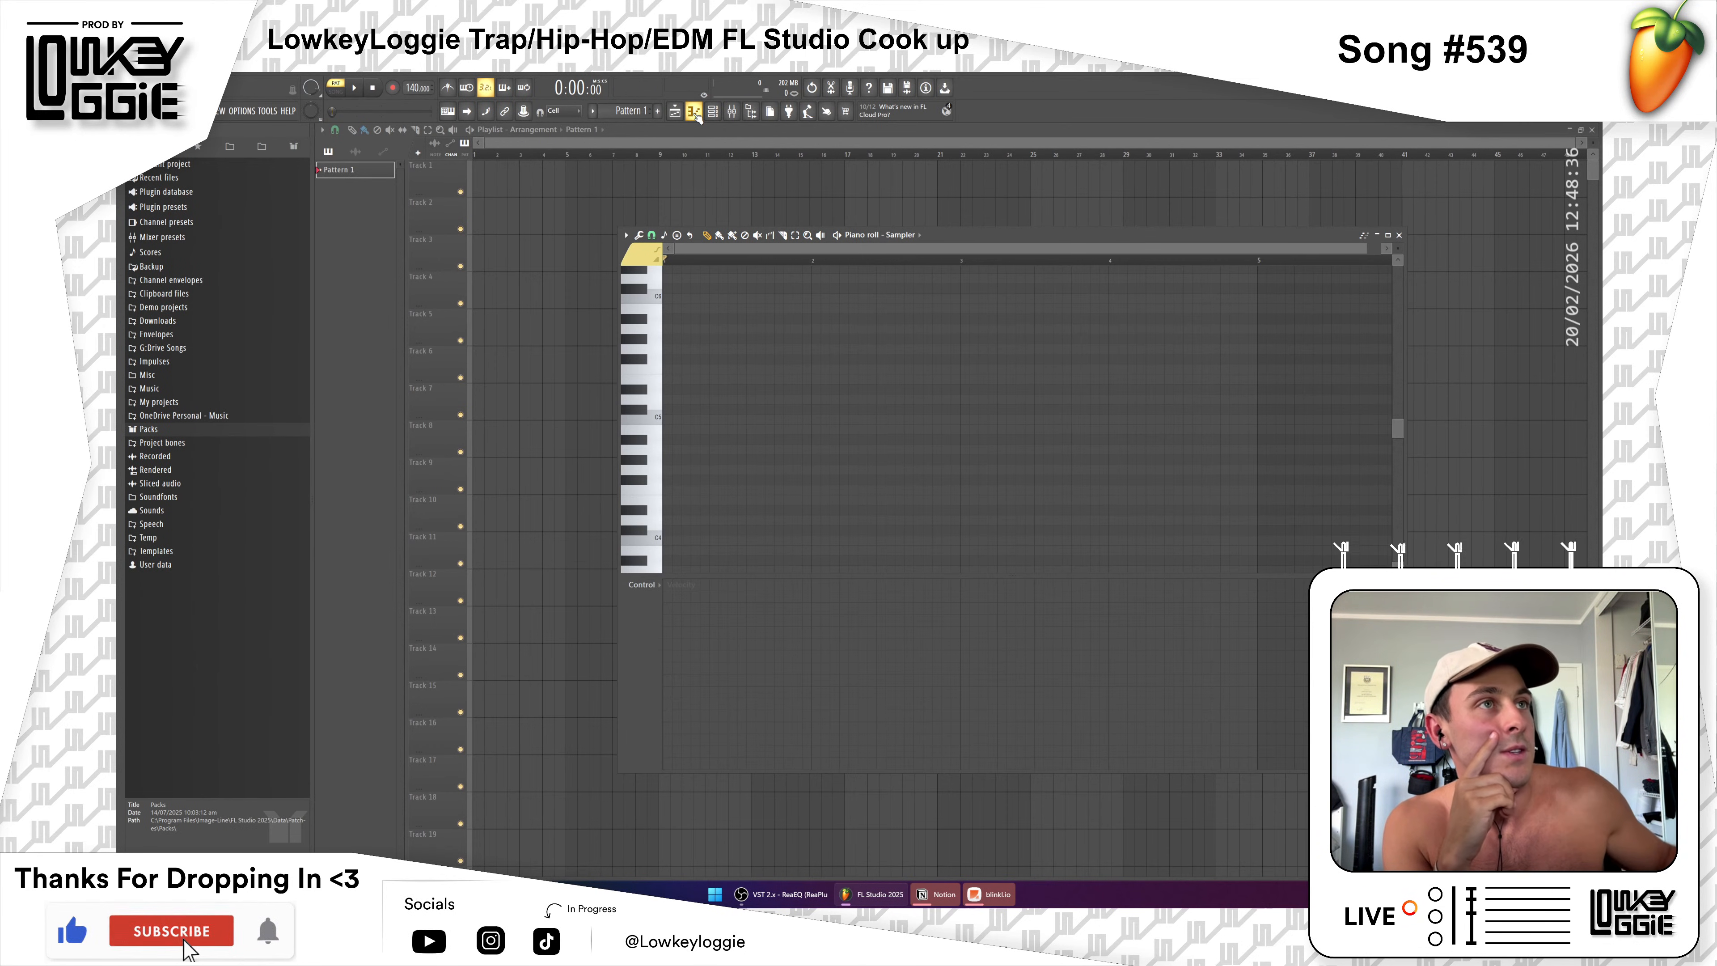
{"action": "left_click", "coordinate": [713, 112]}
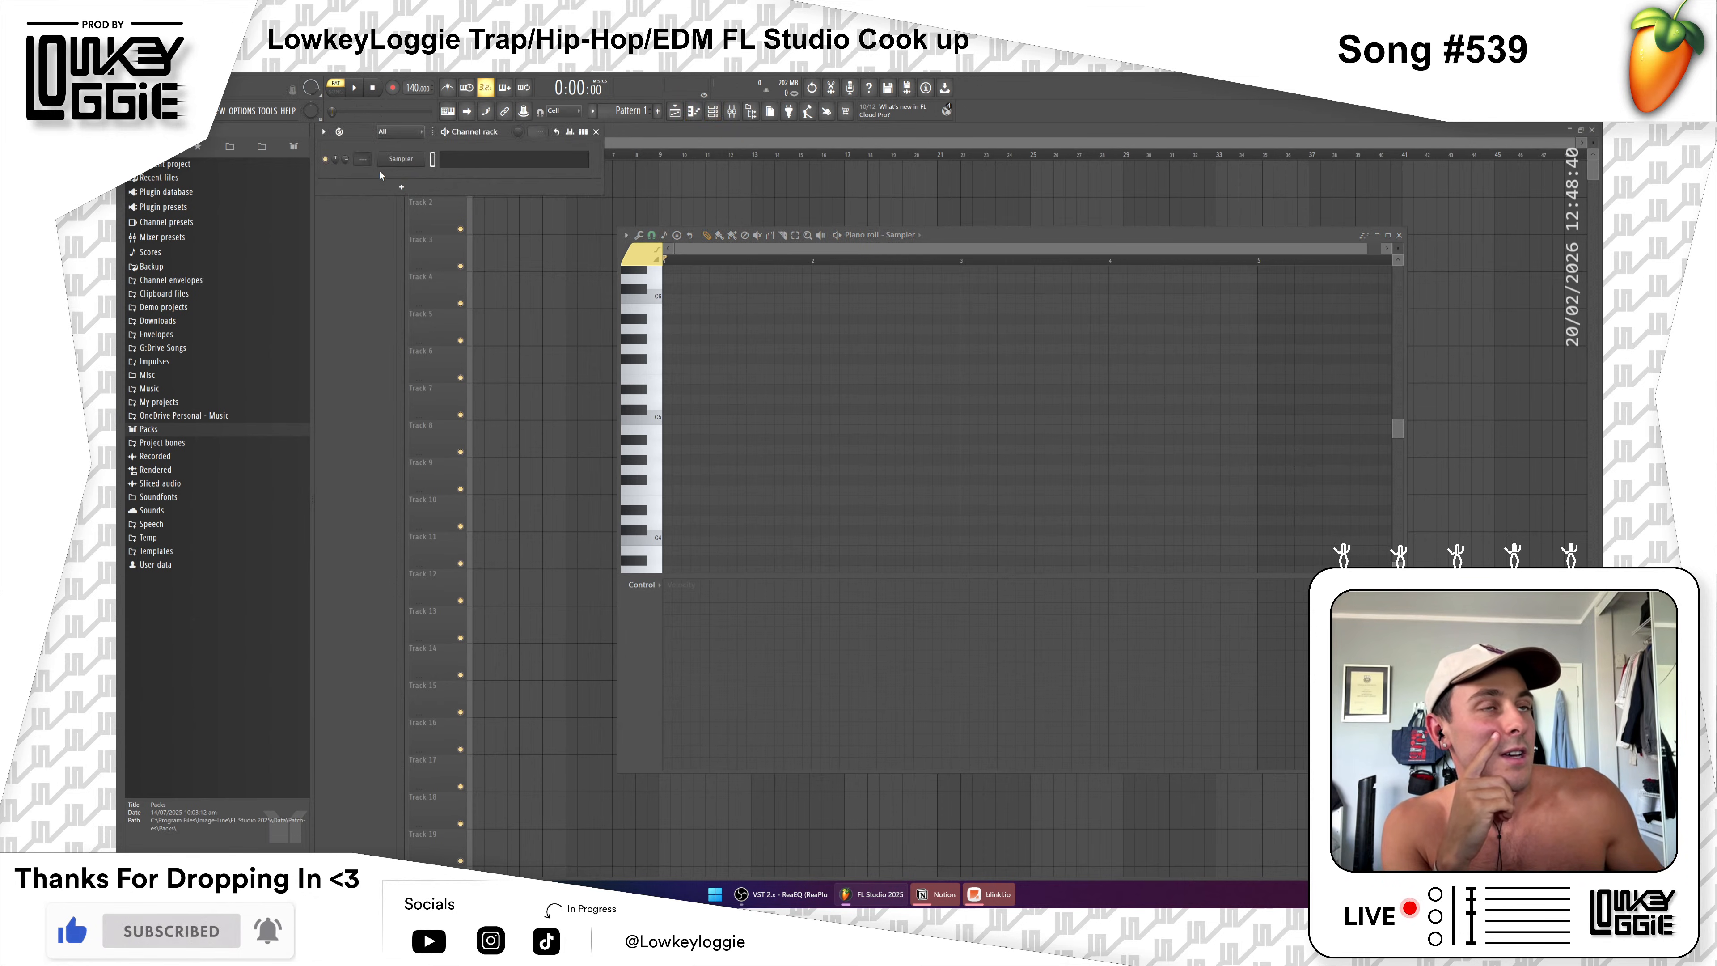
{"action": "right_click", "coordinate": [408, 163]}
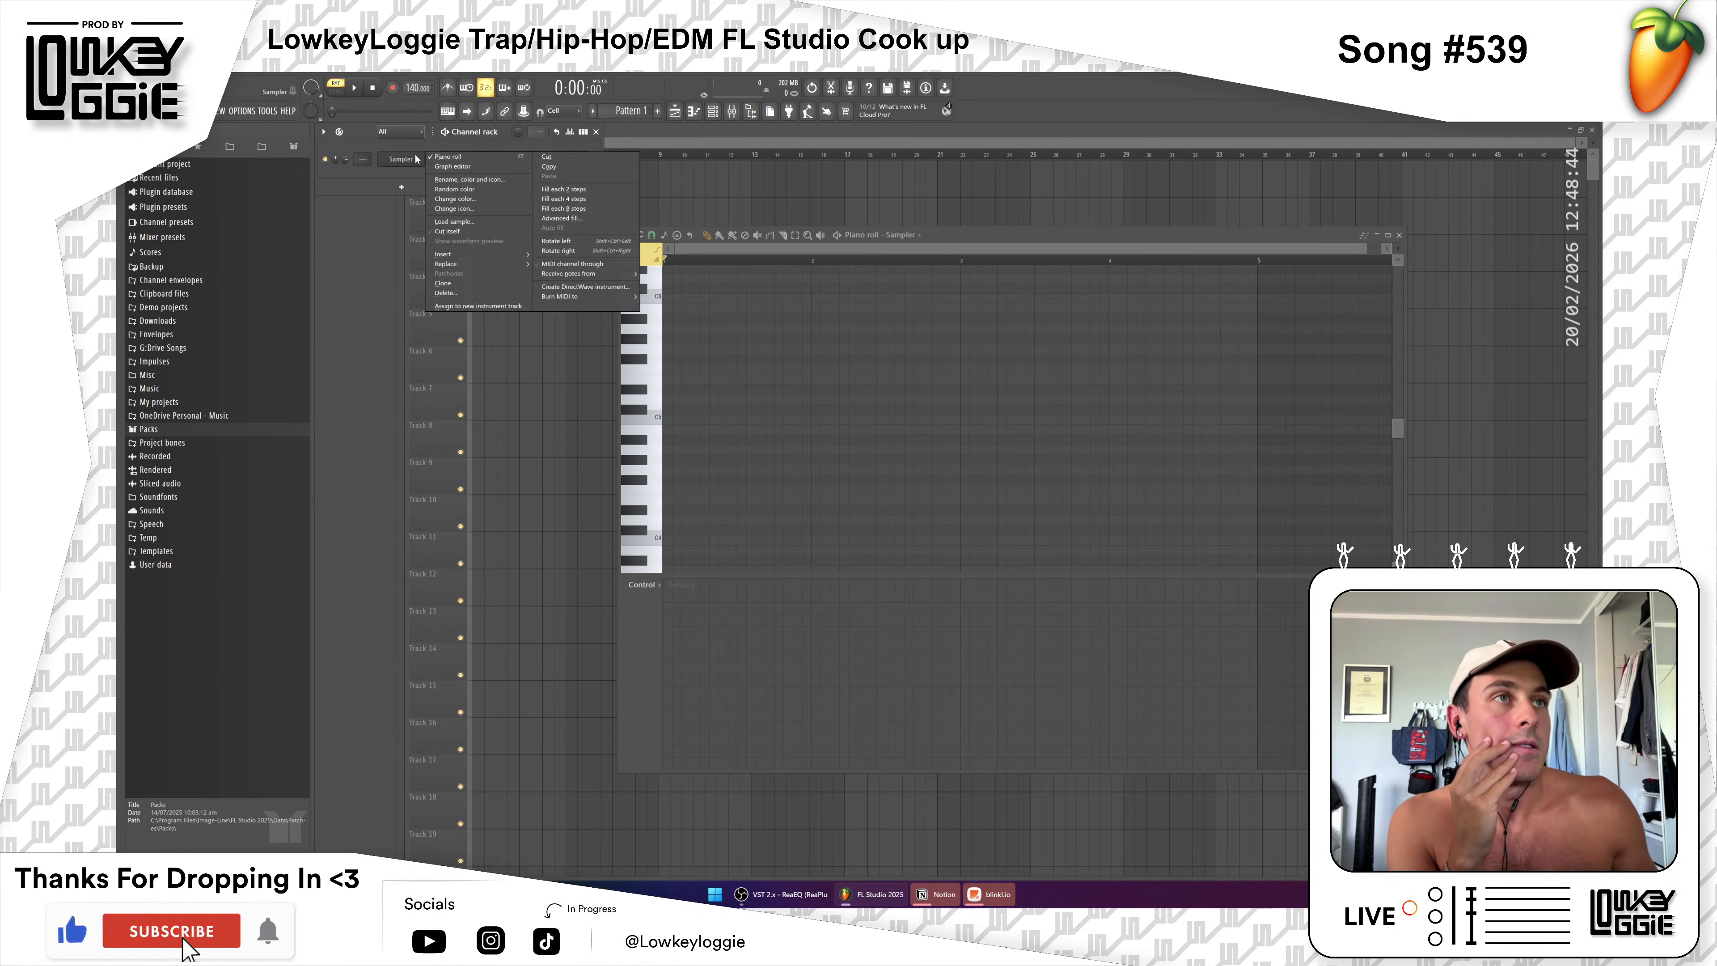
{"action": "left_click", "coordinate": [461, 295]}
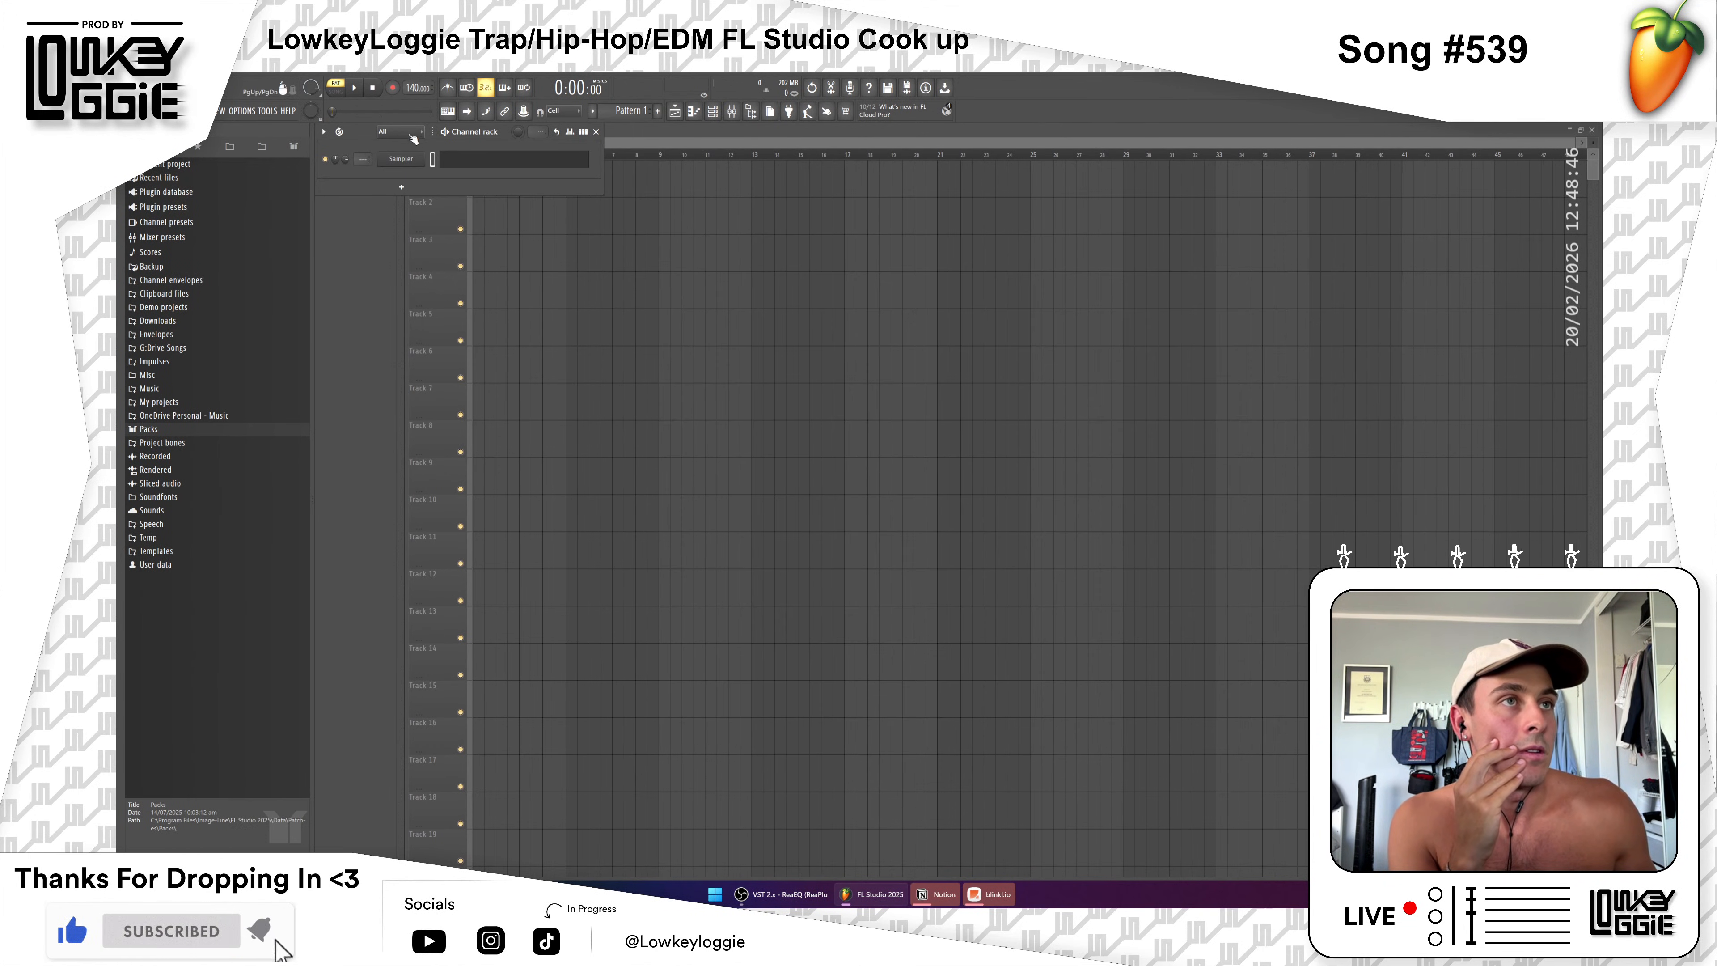
{"action": "right_click", "coordinate": [432, 159]}
{"action": "left_click", "coordinate": [388, 173]}
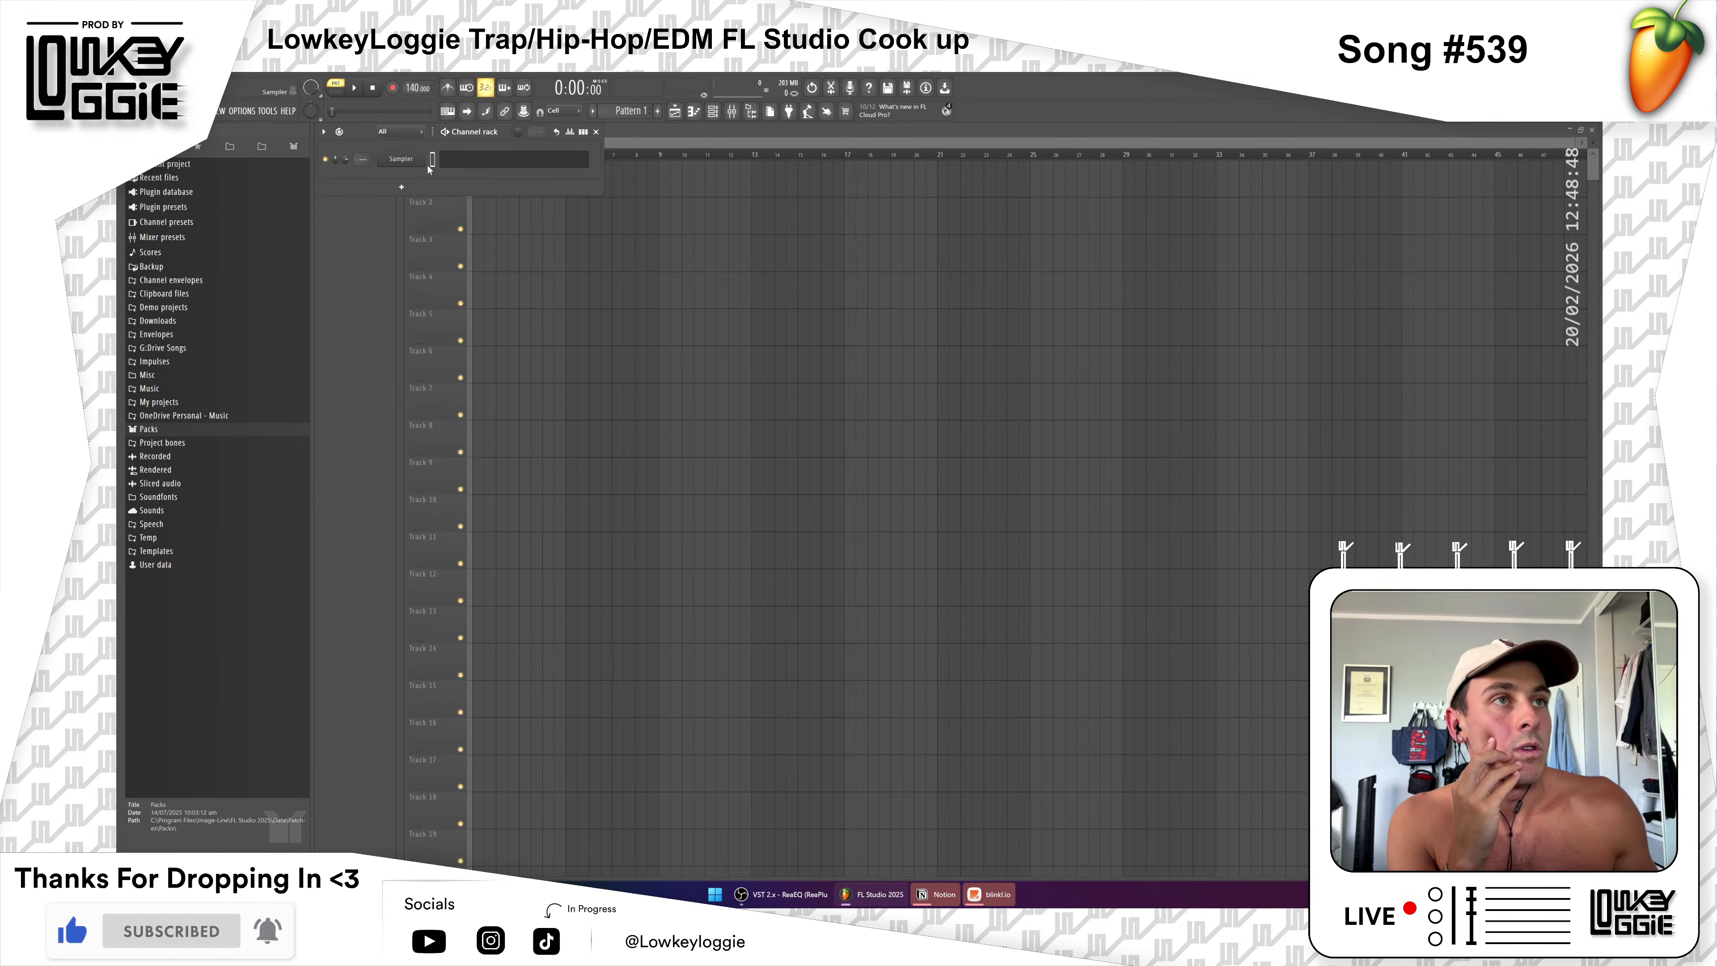
Step: Open the 00 - Default - Hihats folder under Packs, 02 - Drums, 03 - Hihats, and audition the 808 CH sample
{"action": "left_click", "coordinate": [179, 430]}
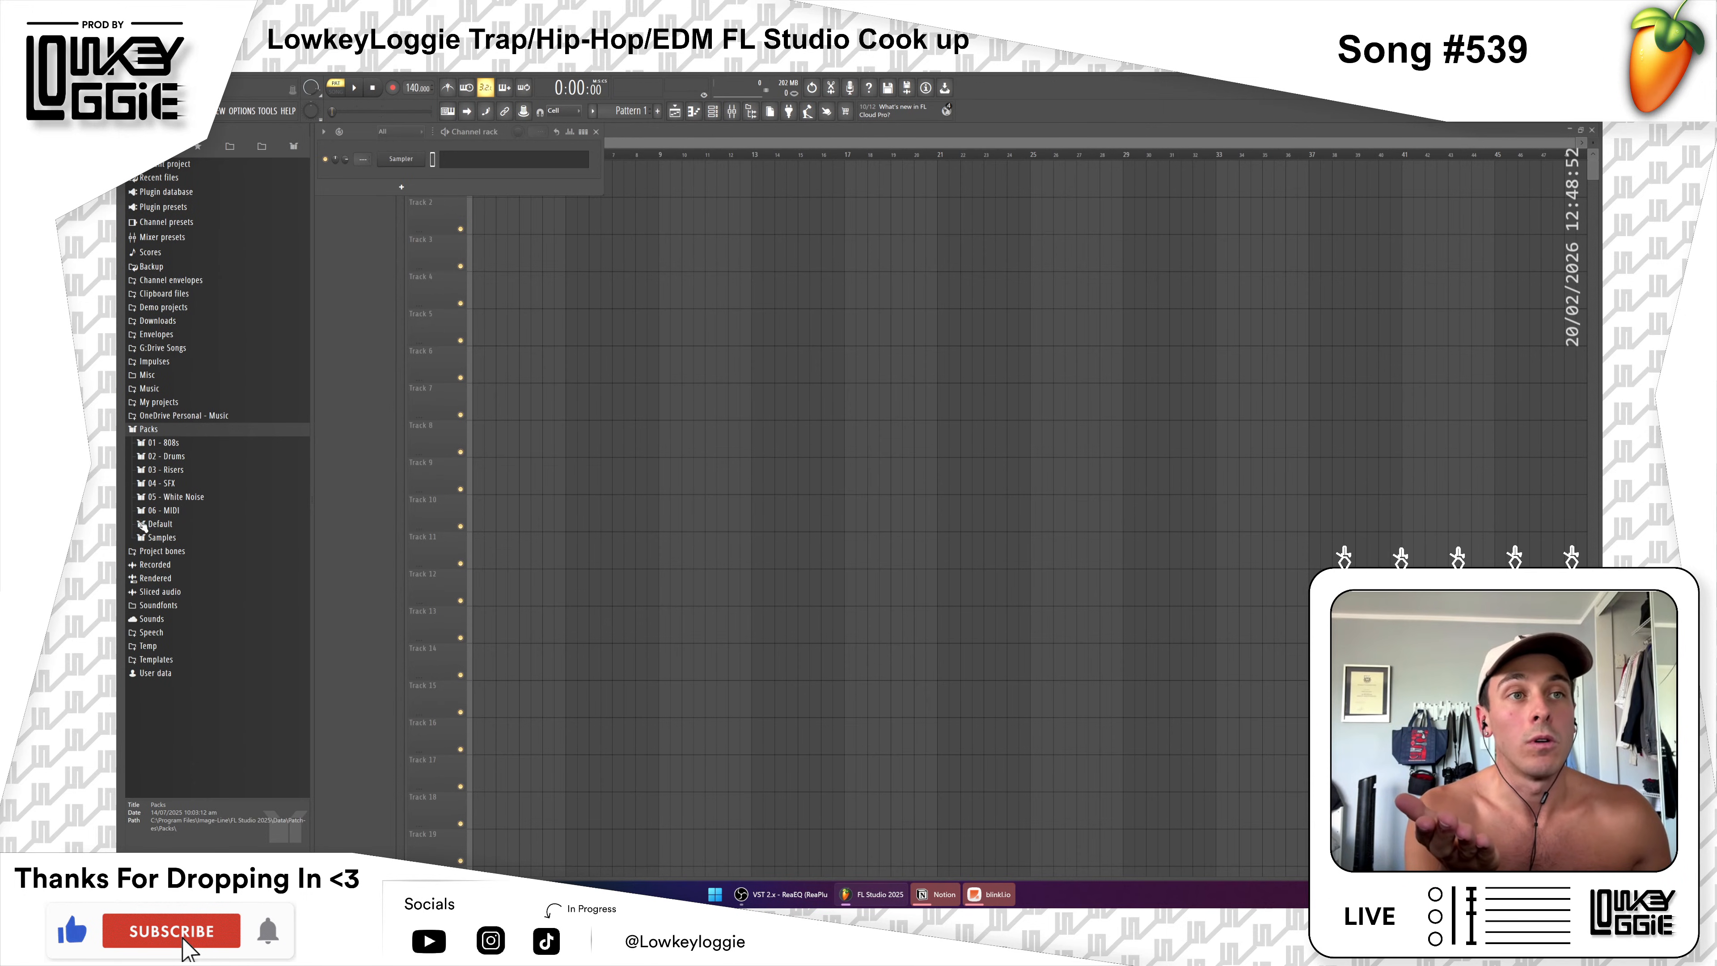
{"action": "left_click", "coordinate": [191, 456]}
{"action": "left_click", "coordinate": [179, 498]}
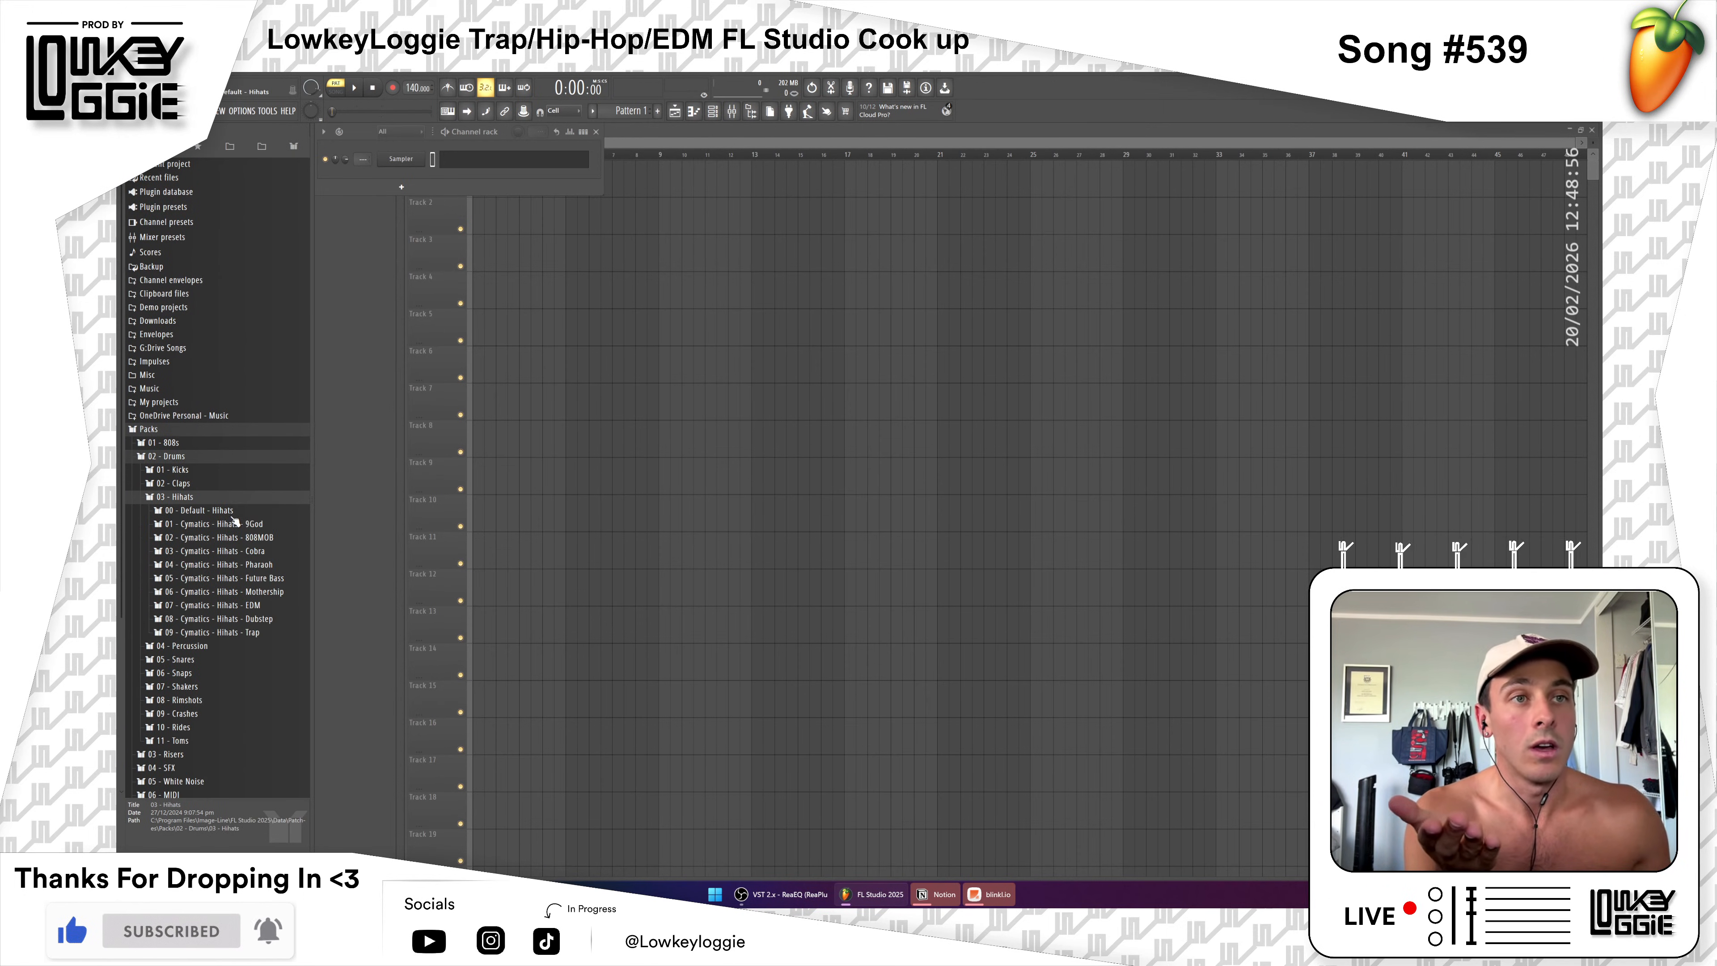
{"action": "left_click", "coordinate": [232, 516]}
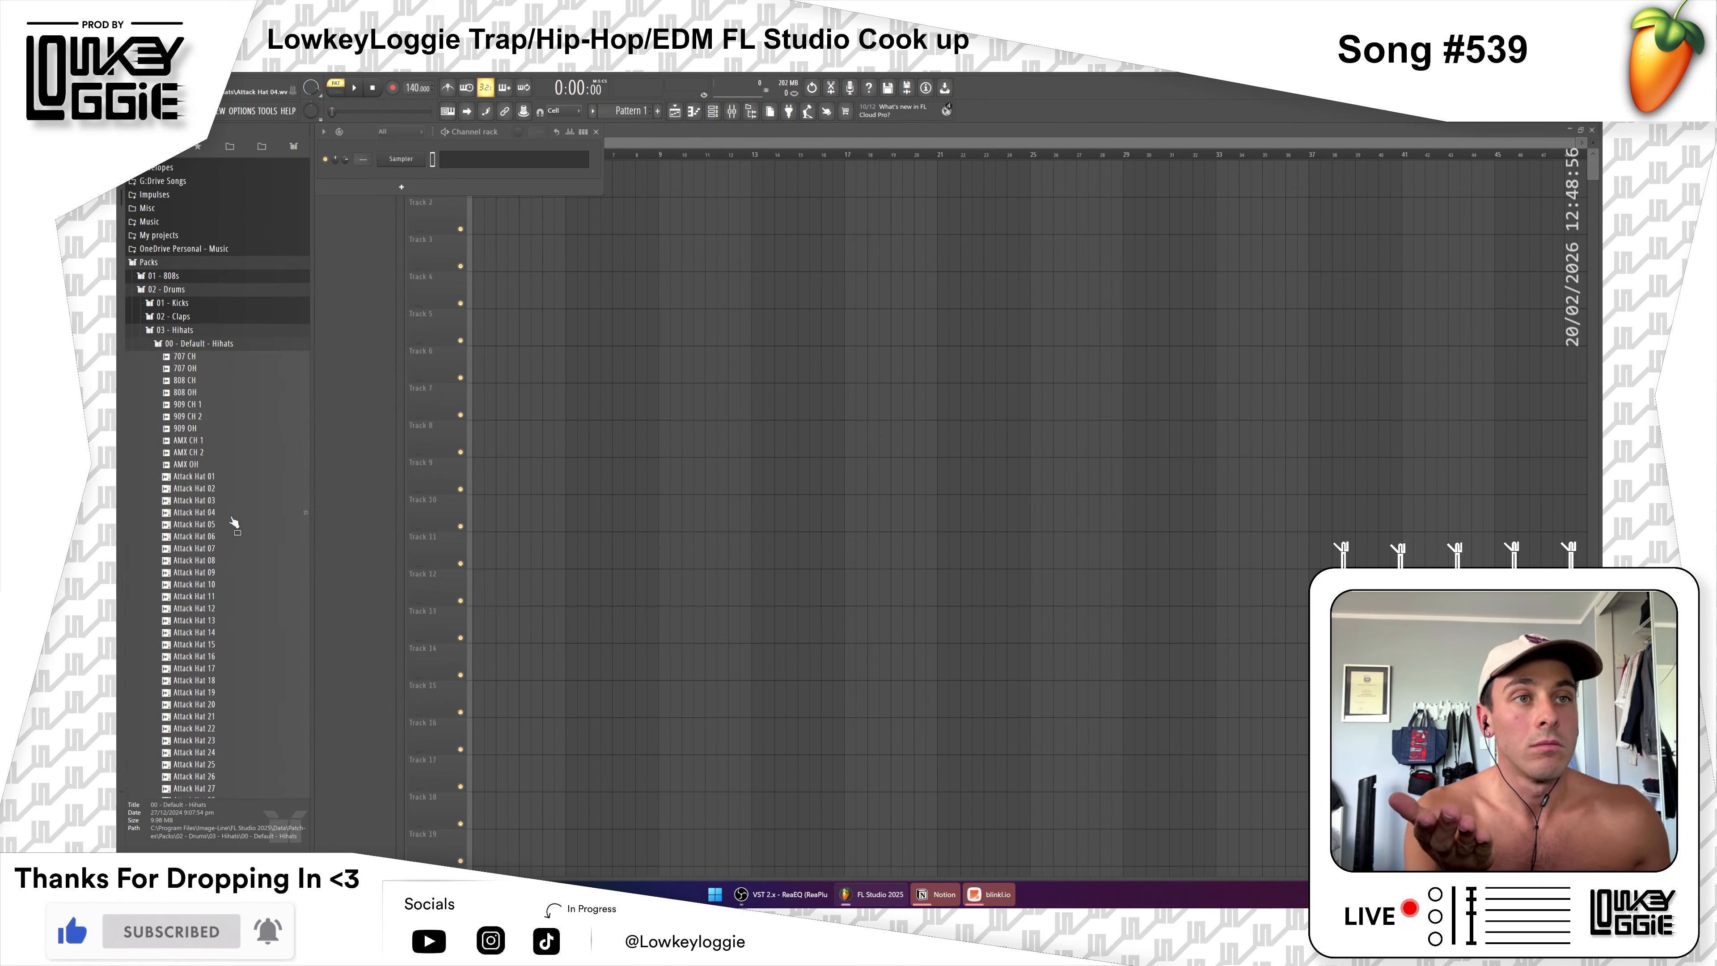
{"action": "left_click", "coordinate": [197, 380]}
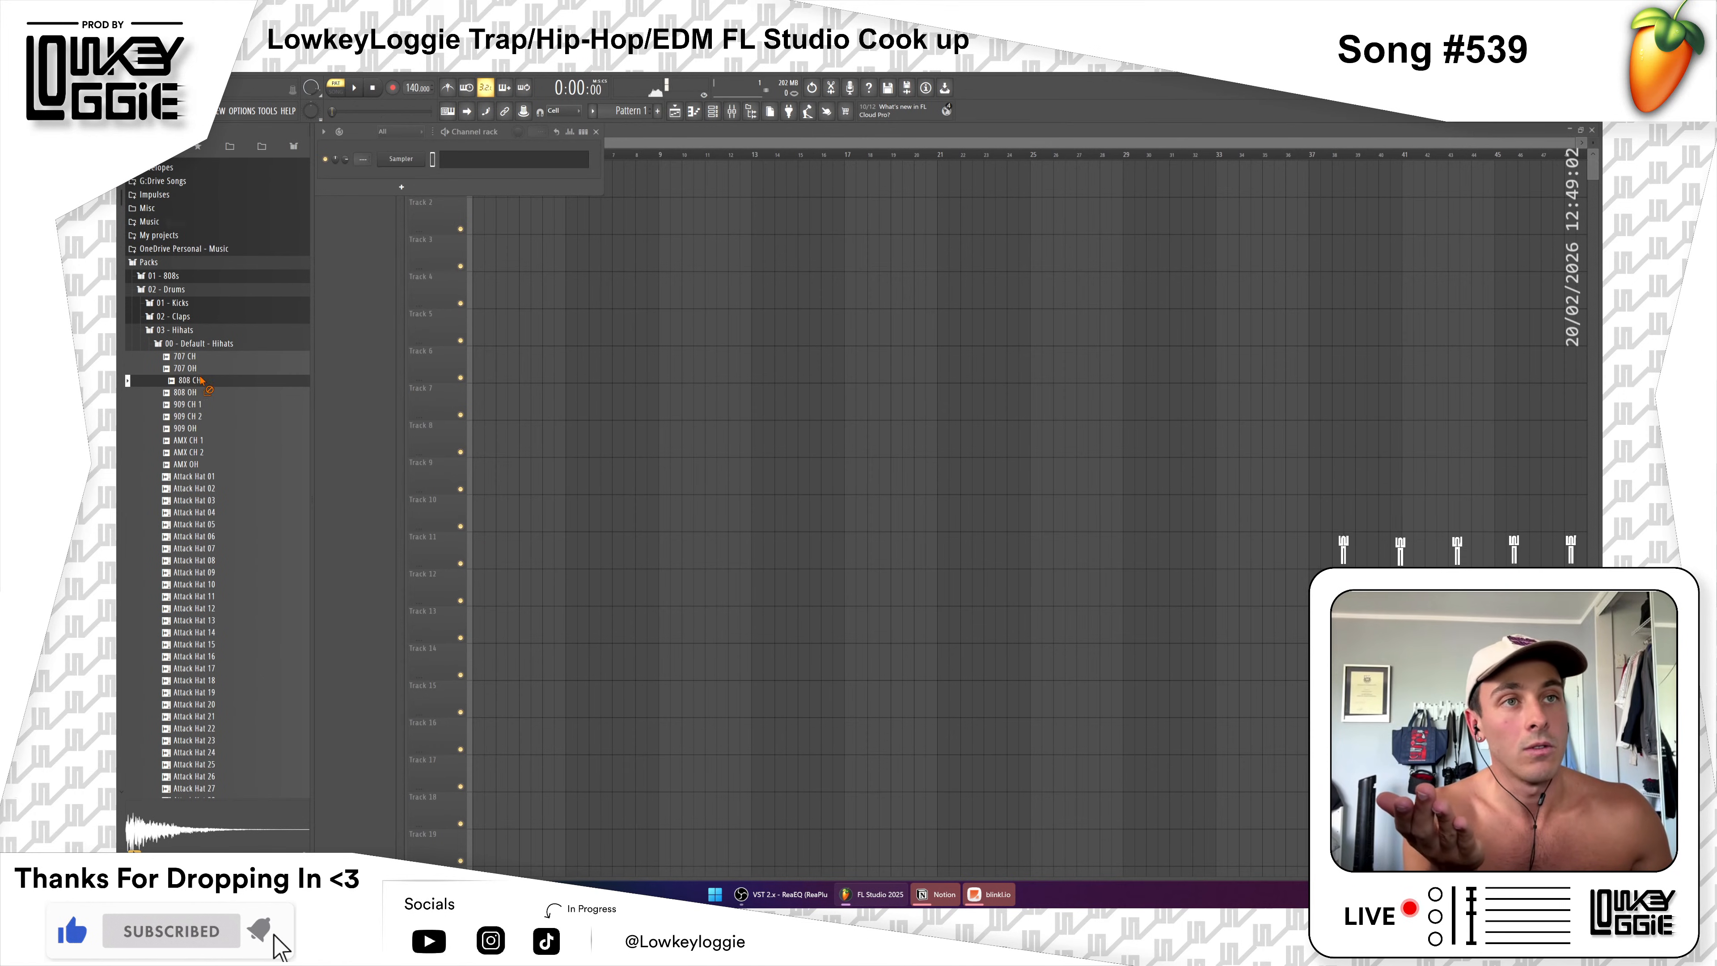
Step: Add the 808 CH hi-hat to the channel rack, then open the mixer and the channel's sampler settings
{"action": "left_click_drag", "start_coordinate": [302, 257], "coordinate": [367, 165]}
{"action": "left_click", "coordinate": [729, 111]}
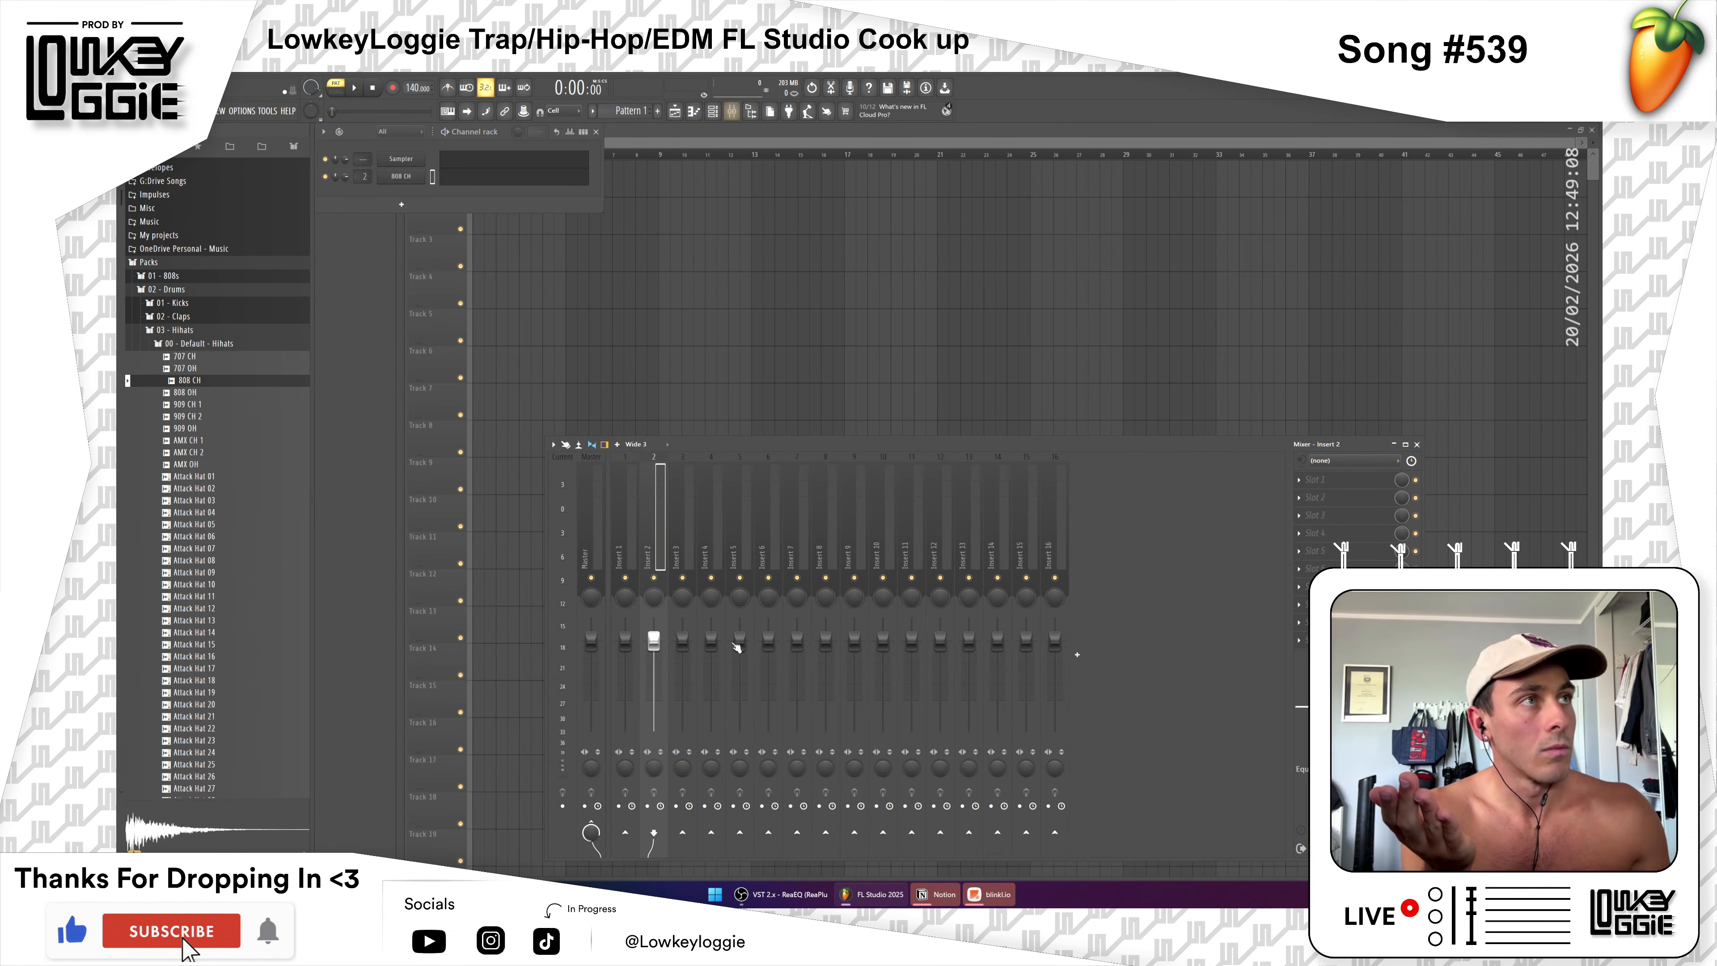
{"action": "left_click", "coordinate": [256, 440]}
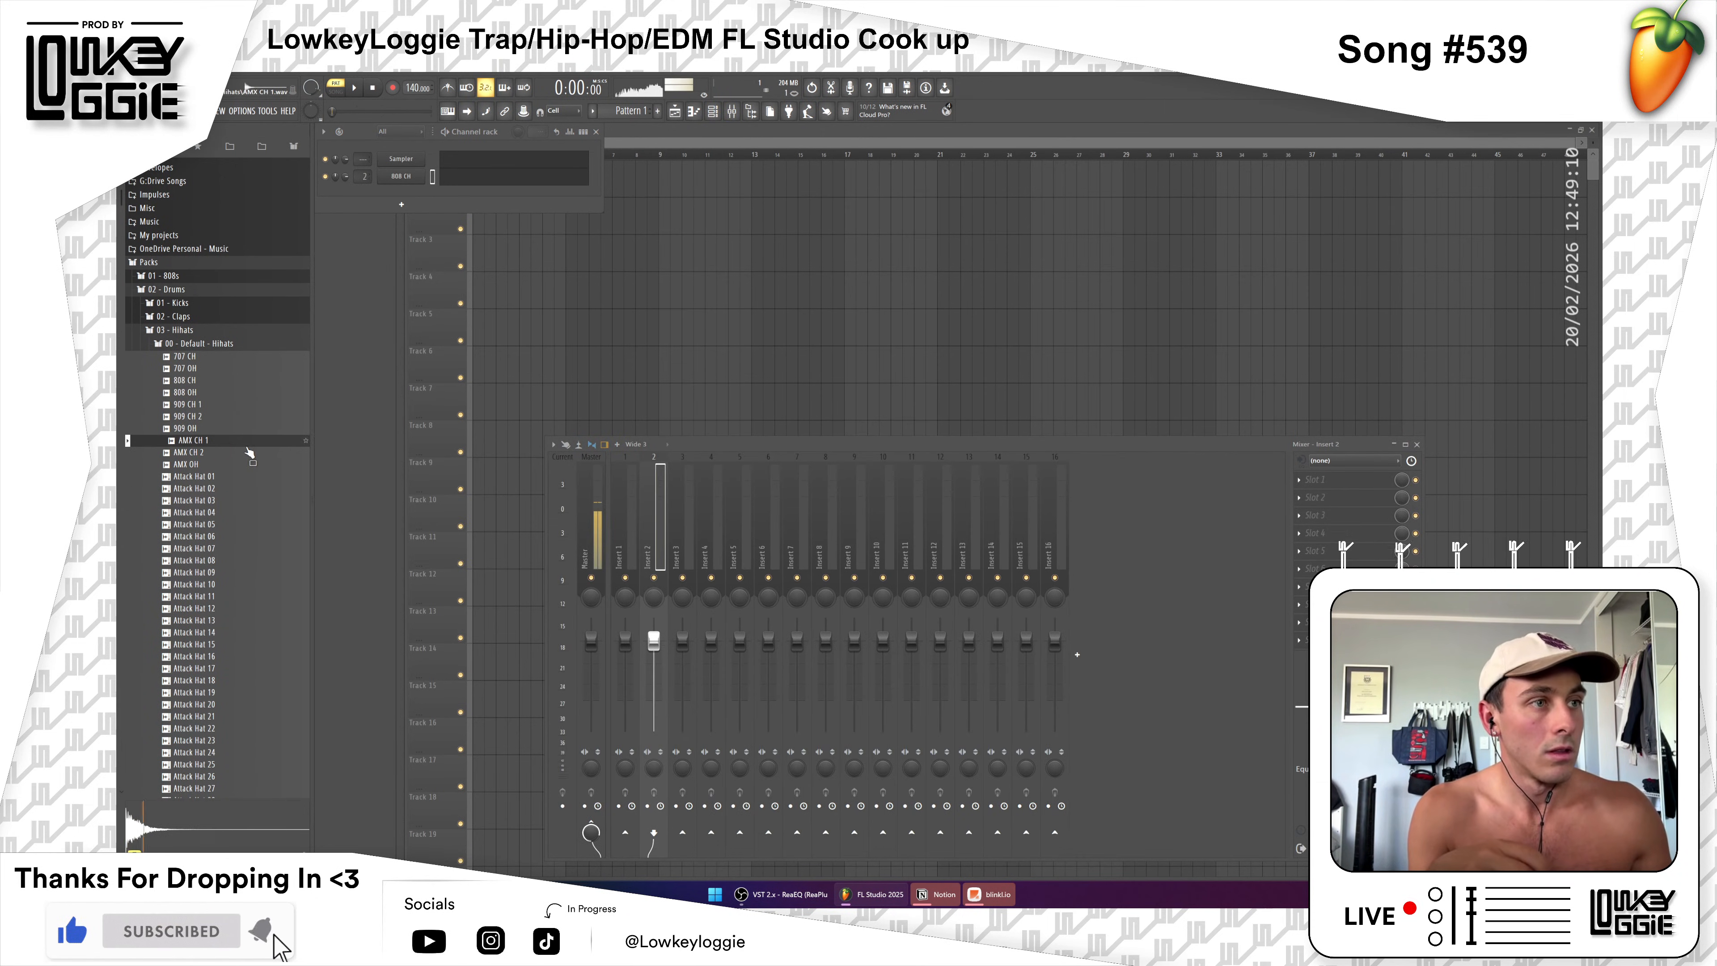
{"action": "left_click", "coordinate": [404, 177]}
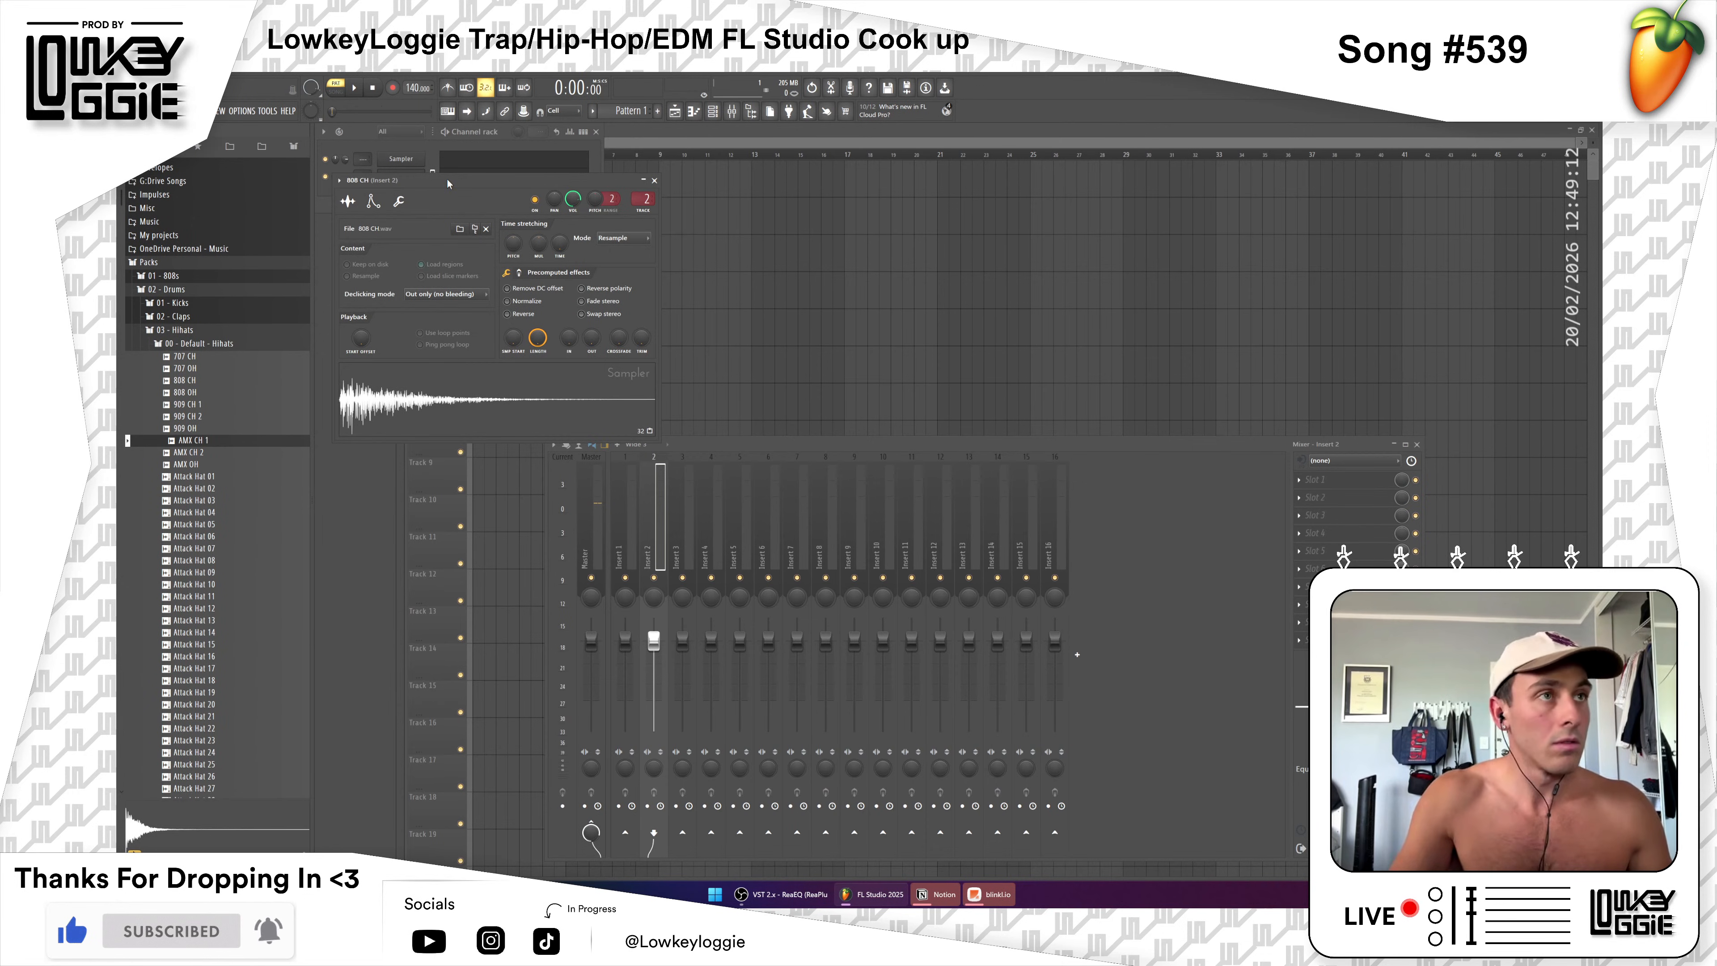
Step: Place two test notes for 808 CH in the piano roll, move the piano roll aside, and delete the notes
{"action": "key", "text": "F7"}
{"action": "left_click", "coordinate": [696, 329]}
{"action": "double_click", "coordinate": [693, 338]}
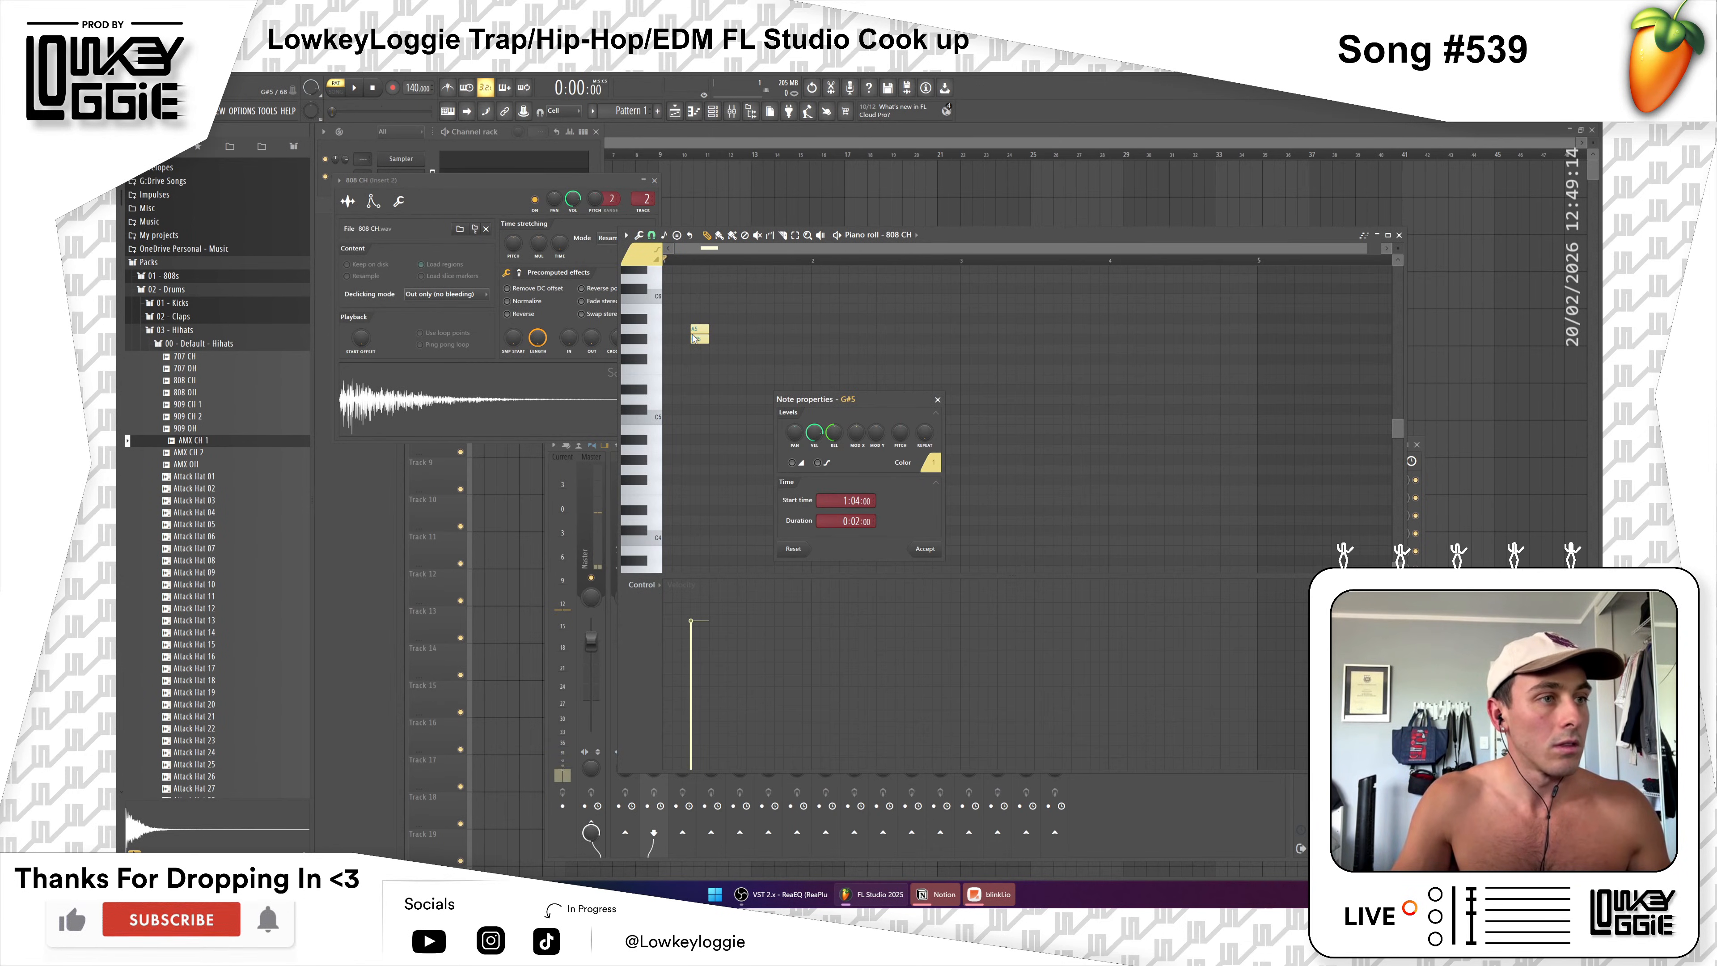
{"action": "left_click", "coordinate": [937, 400]}
{"action": "left_click_drag", "start_coordinate": [939, 238], "coordinate": [1162, 241]}
{"action": "key", "text": "F9"}
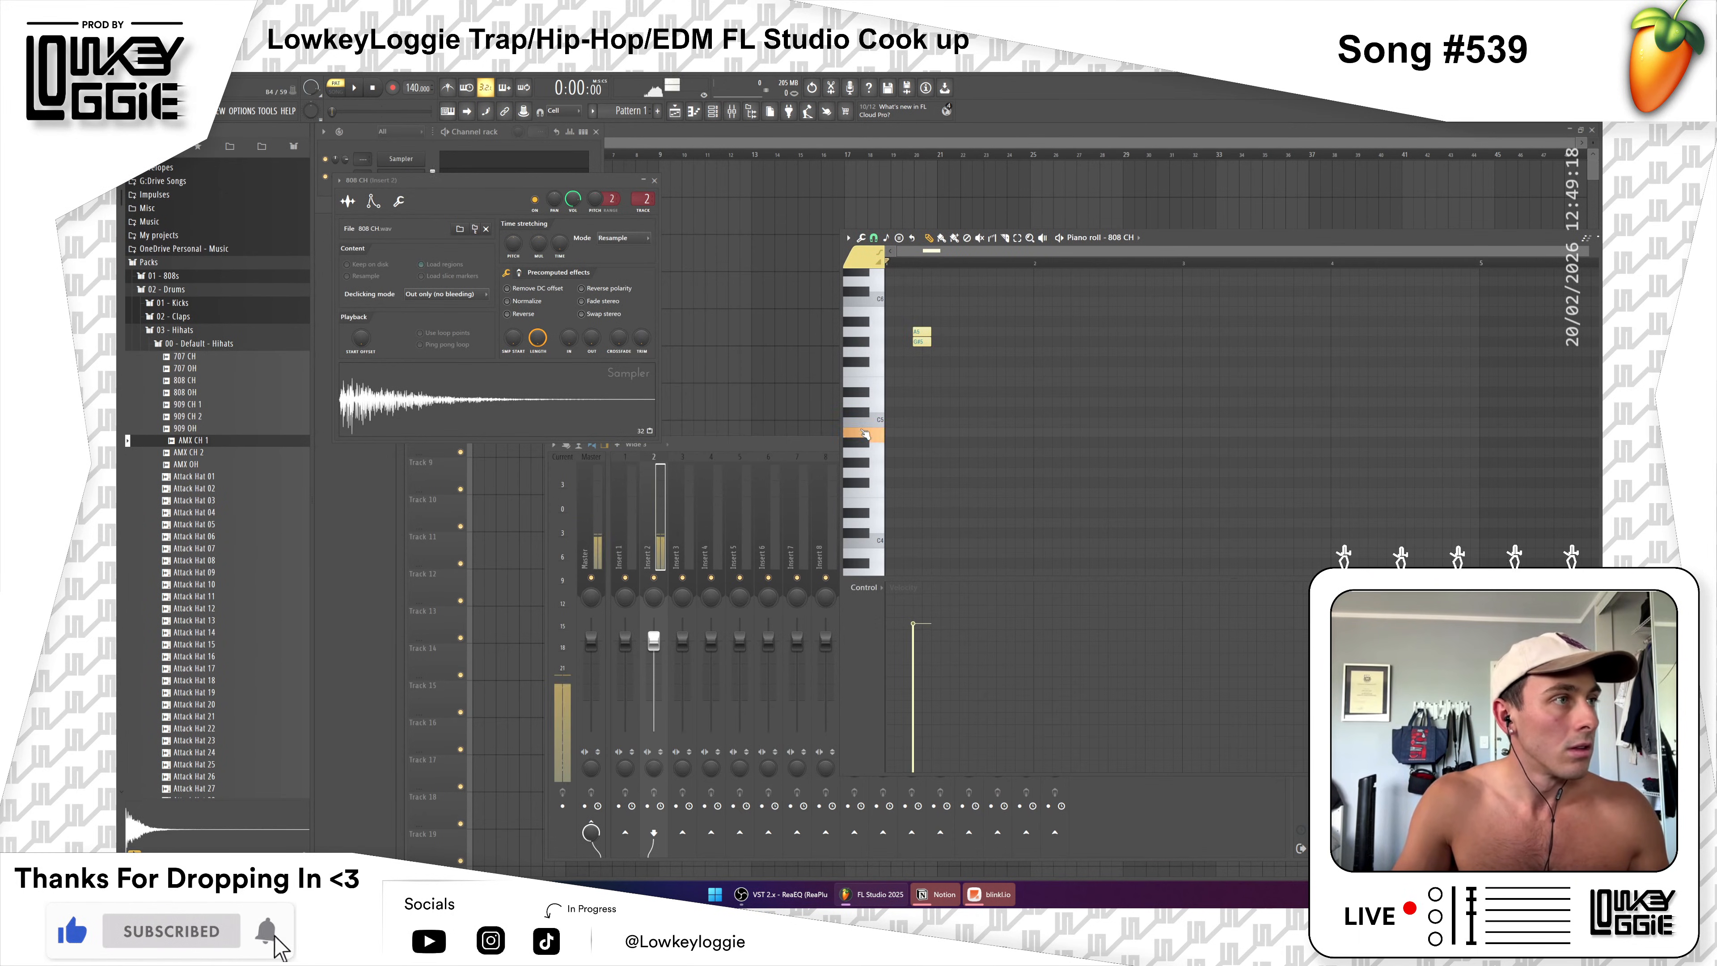
{"action": "right_click", "coordinate": [922, 332]}
{"action": "right_click", "coordinate": [921, 342]}
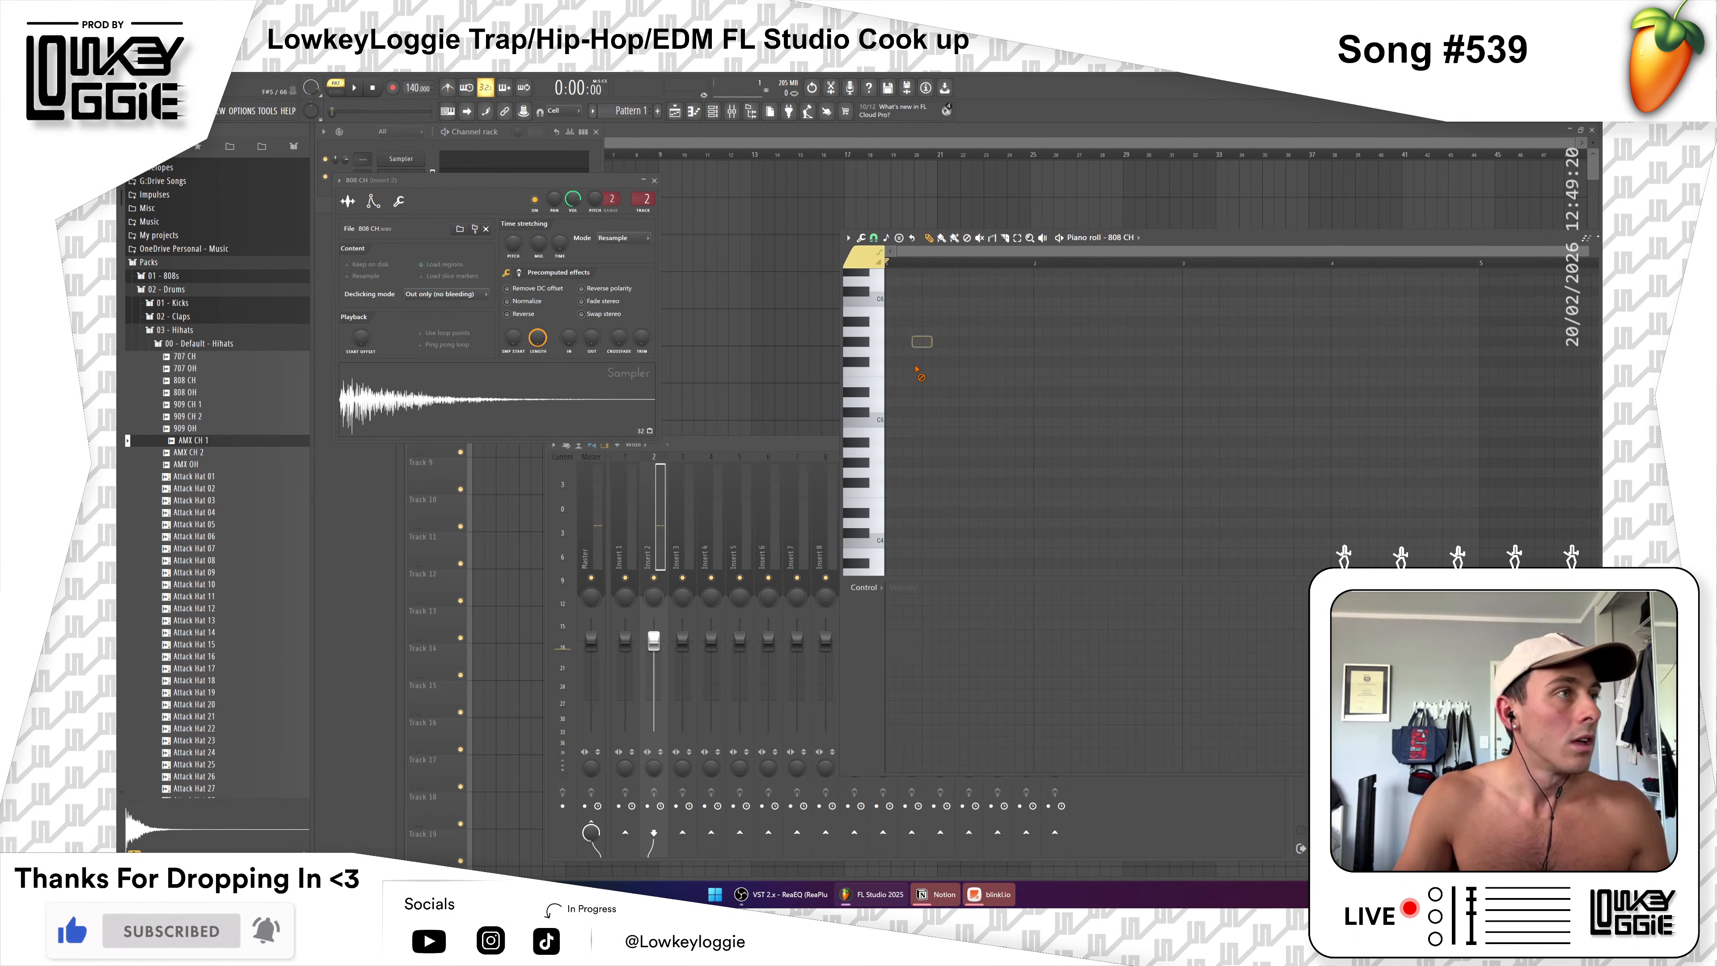
Step: Close the 808 CH sampler settings, return to the playlist, and delete the 808 CH channel from the channel rack
{"action": "left_click", "coordinate": [654, 179]}
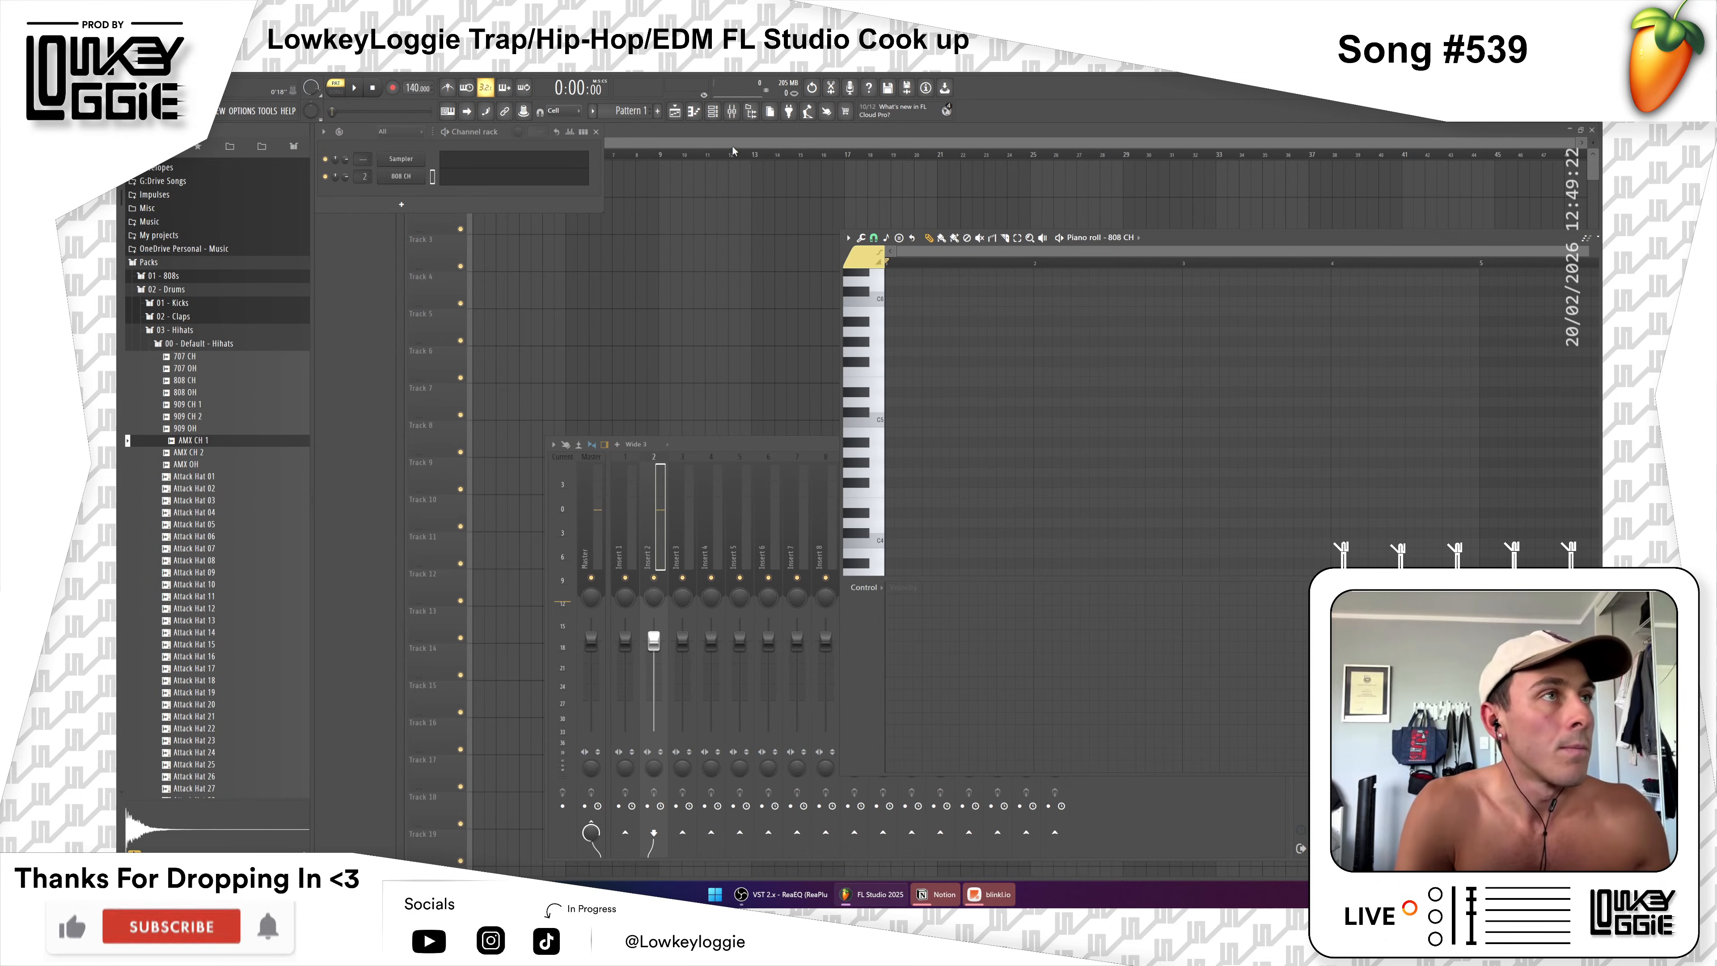
{"action": "left_click", "coordinate": [729, 152]}
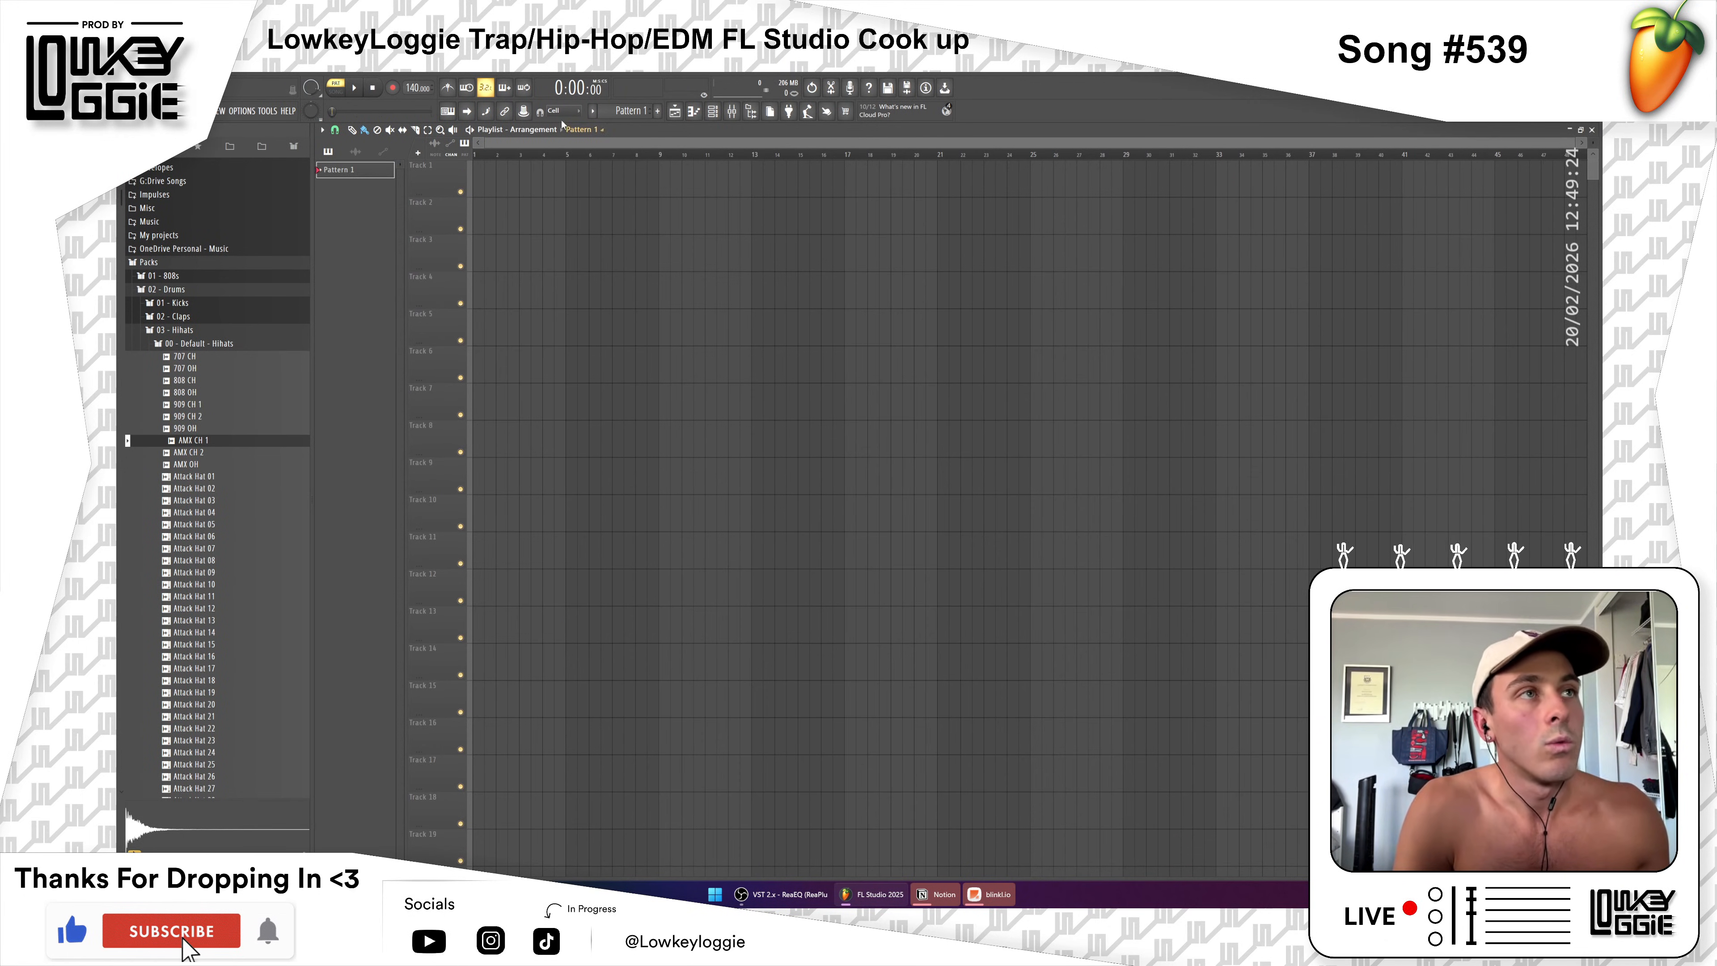
{"action": "left_click", "coordinate": [714, 112]}
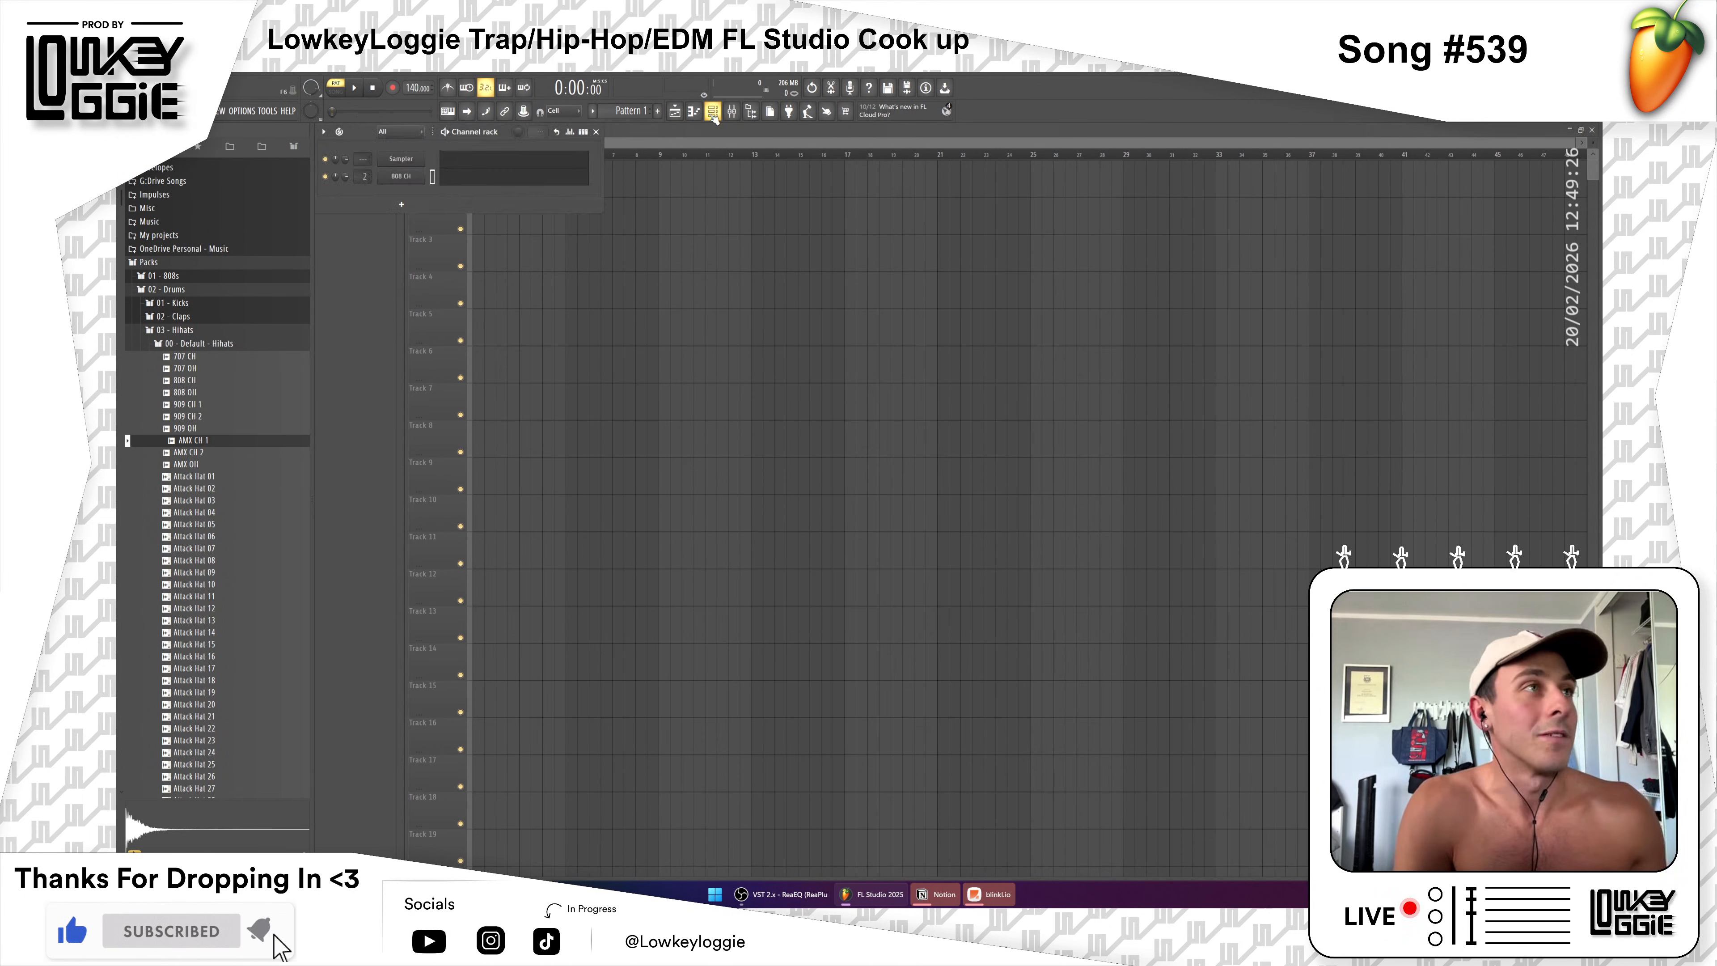
{"action": "right_click", "coordinate": [402, 176]}
{"action": "left_click", "coordinate": [473, 324]}
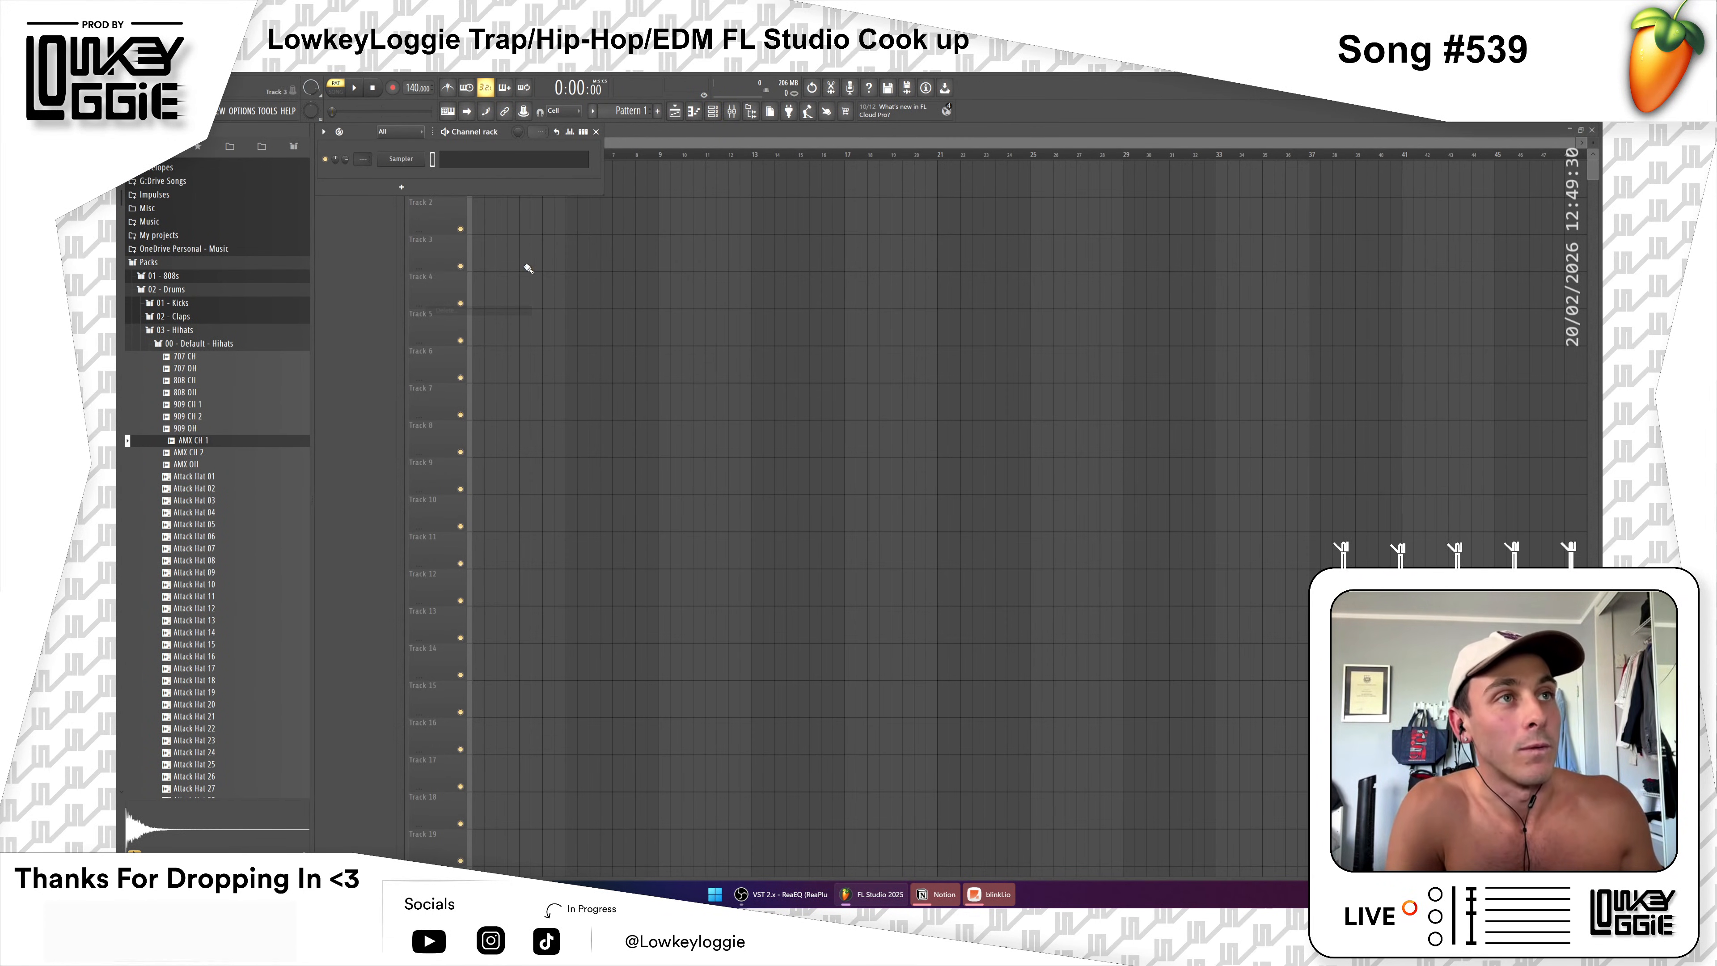
Step: Add 808 CH to the channel rack, and also place it on playlist Track 4 as an instrument track
{"action": "left_click_drag", "start_coordinate": [187, 380], "coordinate": [400, 179]}
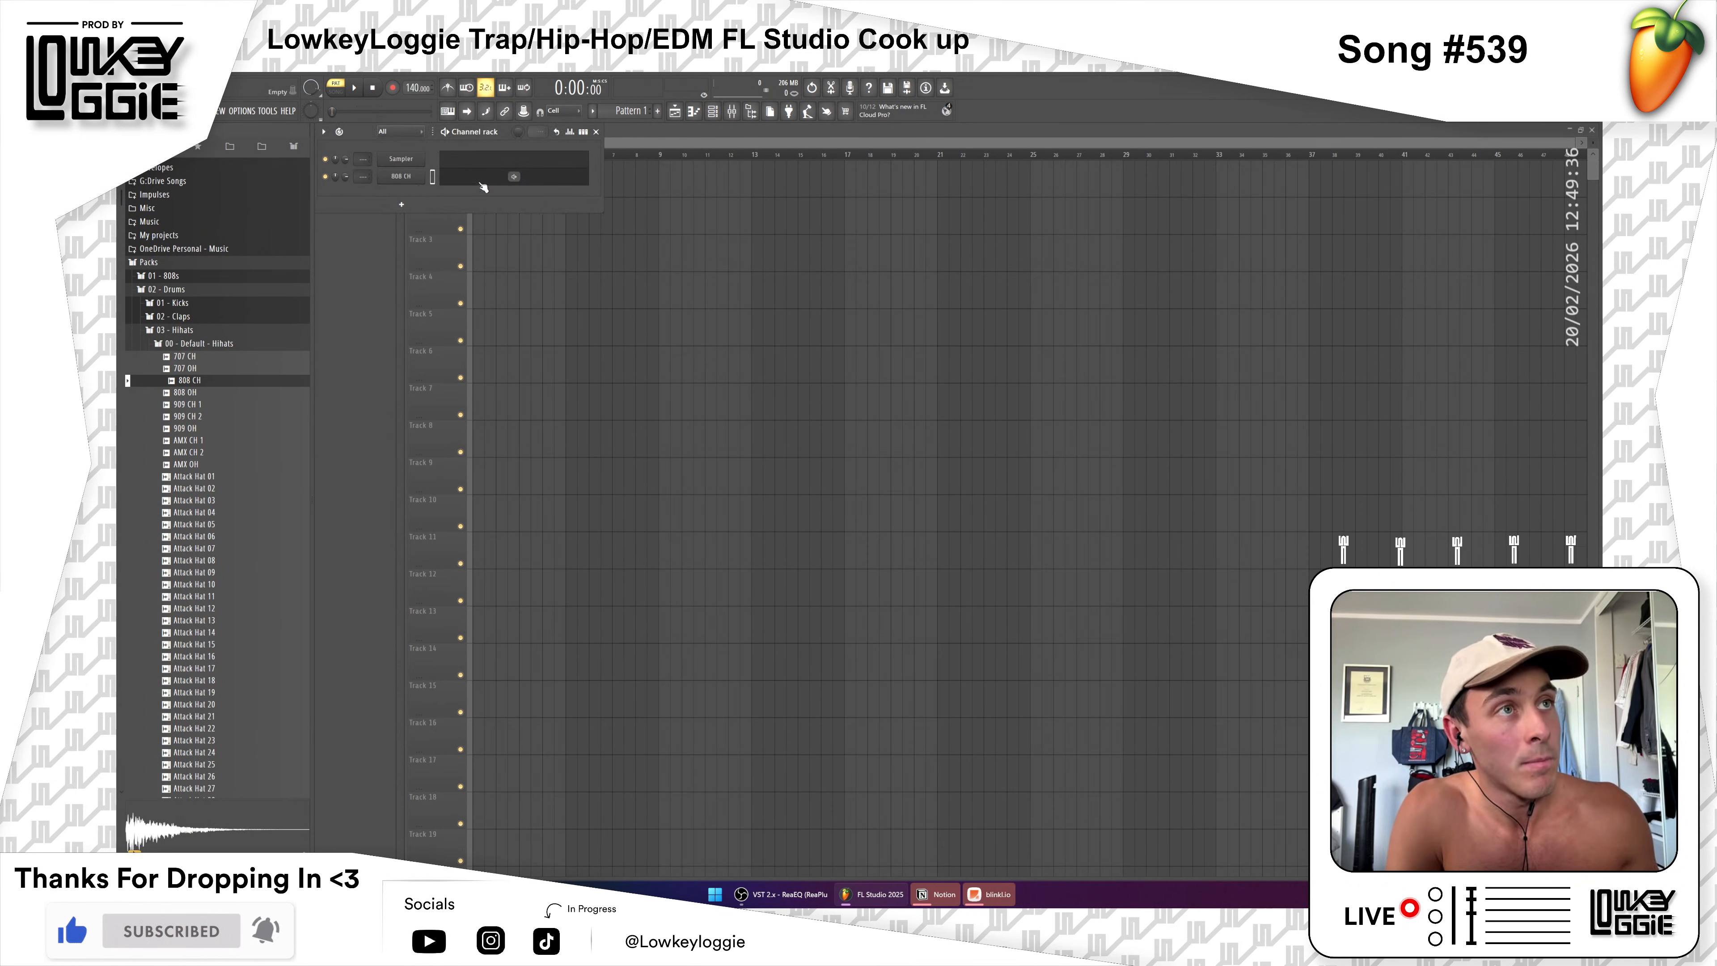
{"action": "left_click_drag", "start_coordinate": [189, 380], "coordinate": [427, 283]}
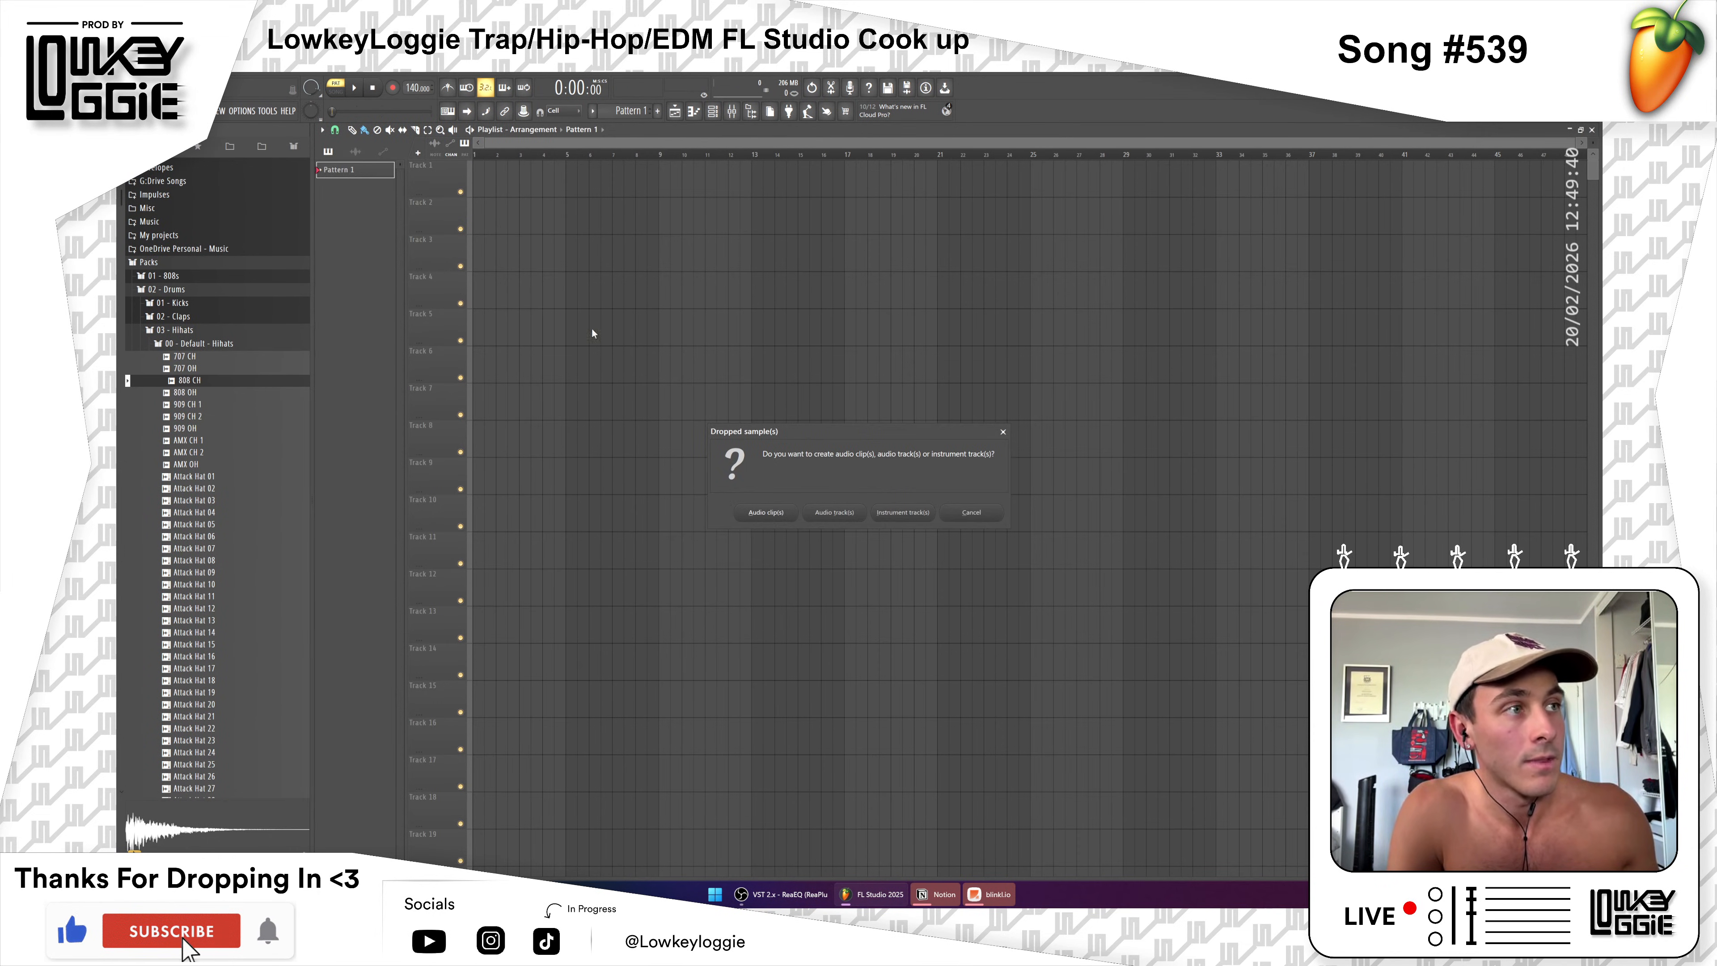
{"action": "left_click", "coordinate": [909, 514]}
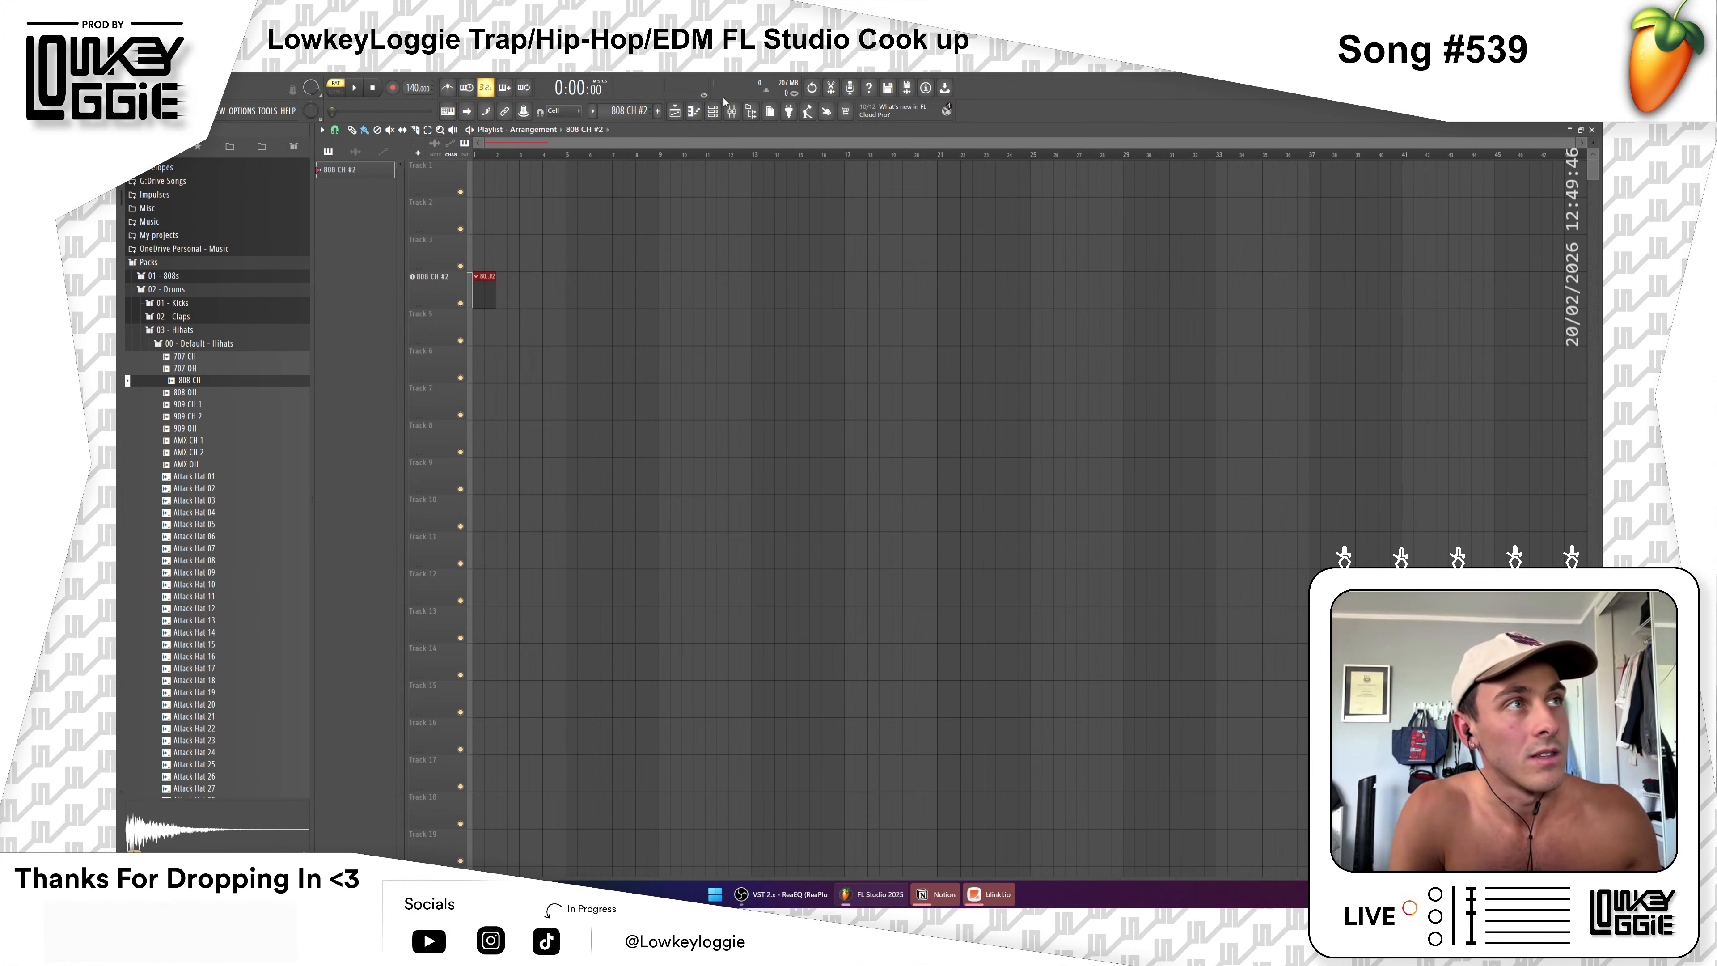
Step: Open the mixer and the channel rack, and move the channel rack clear of the 808 CH playlist track
{"action": "left_click", "coordinate": [732, 111]}
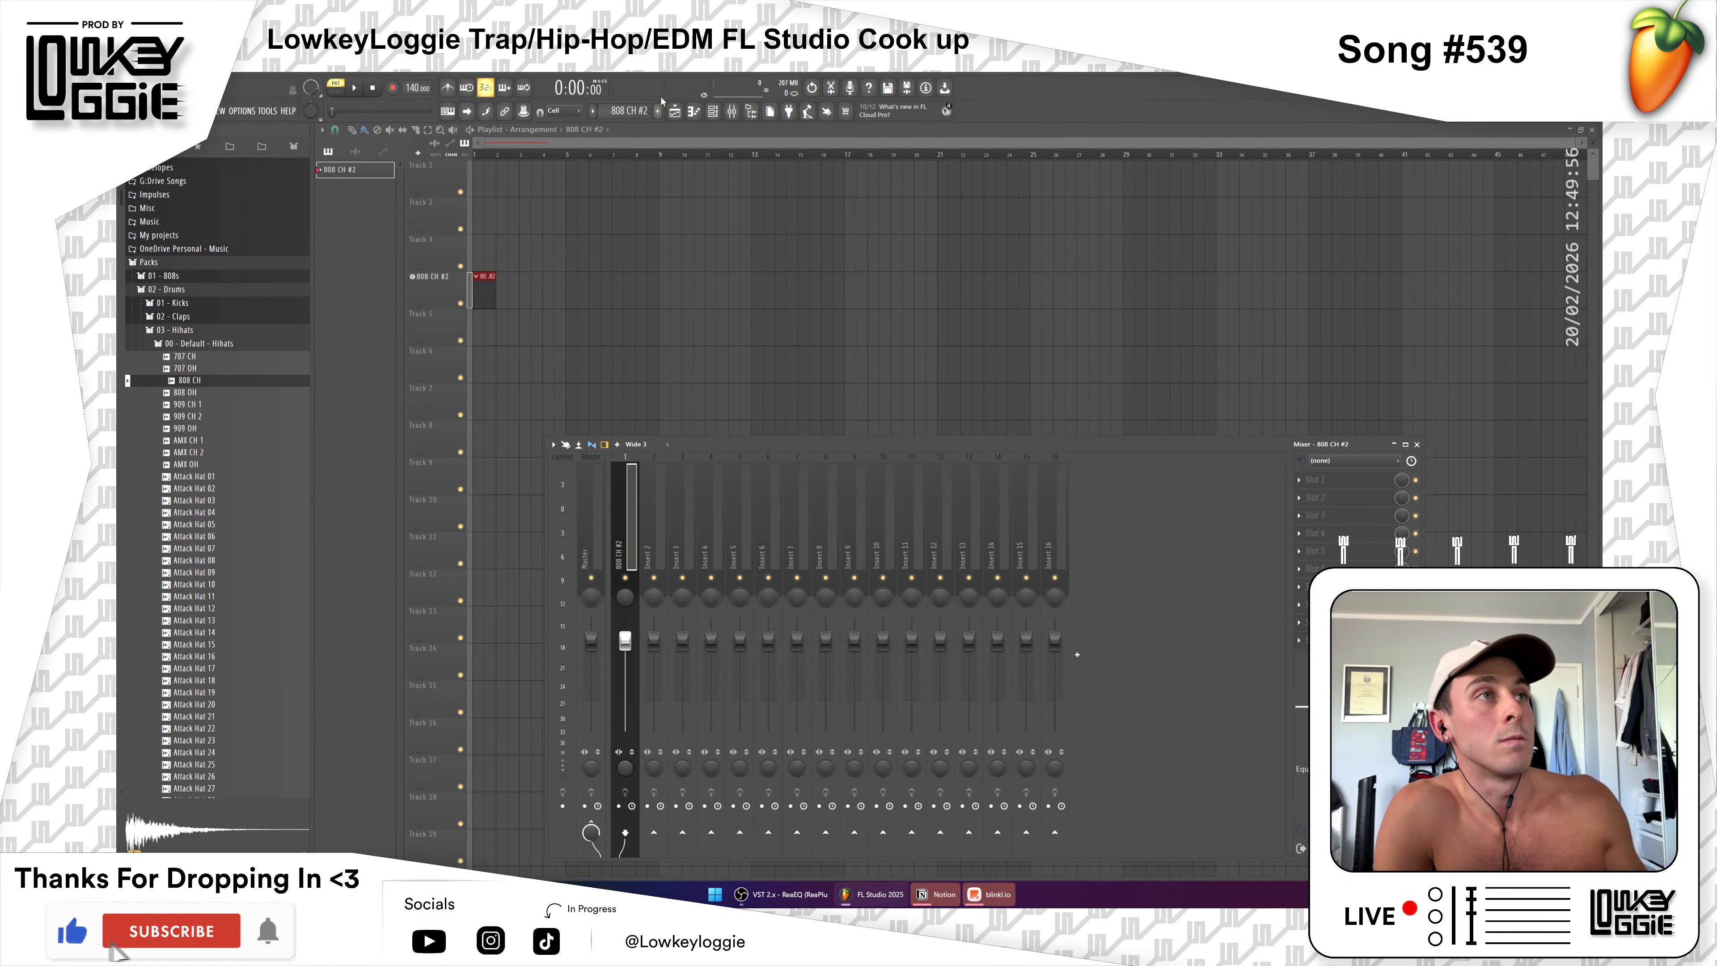
{"action": "left_click", "coordinate": [715, 112]}
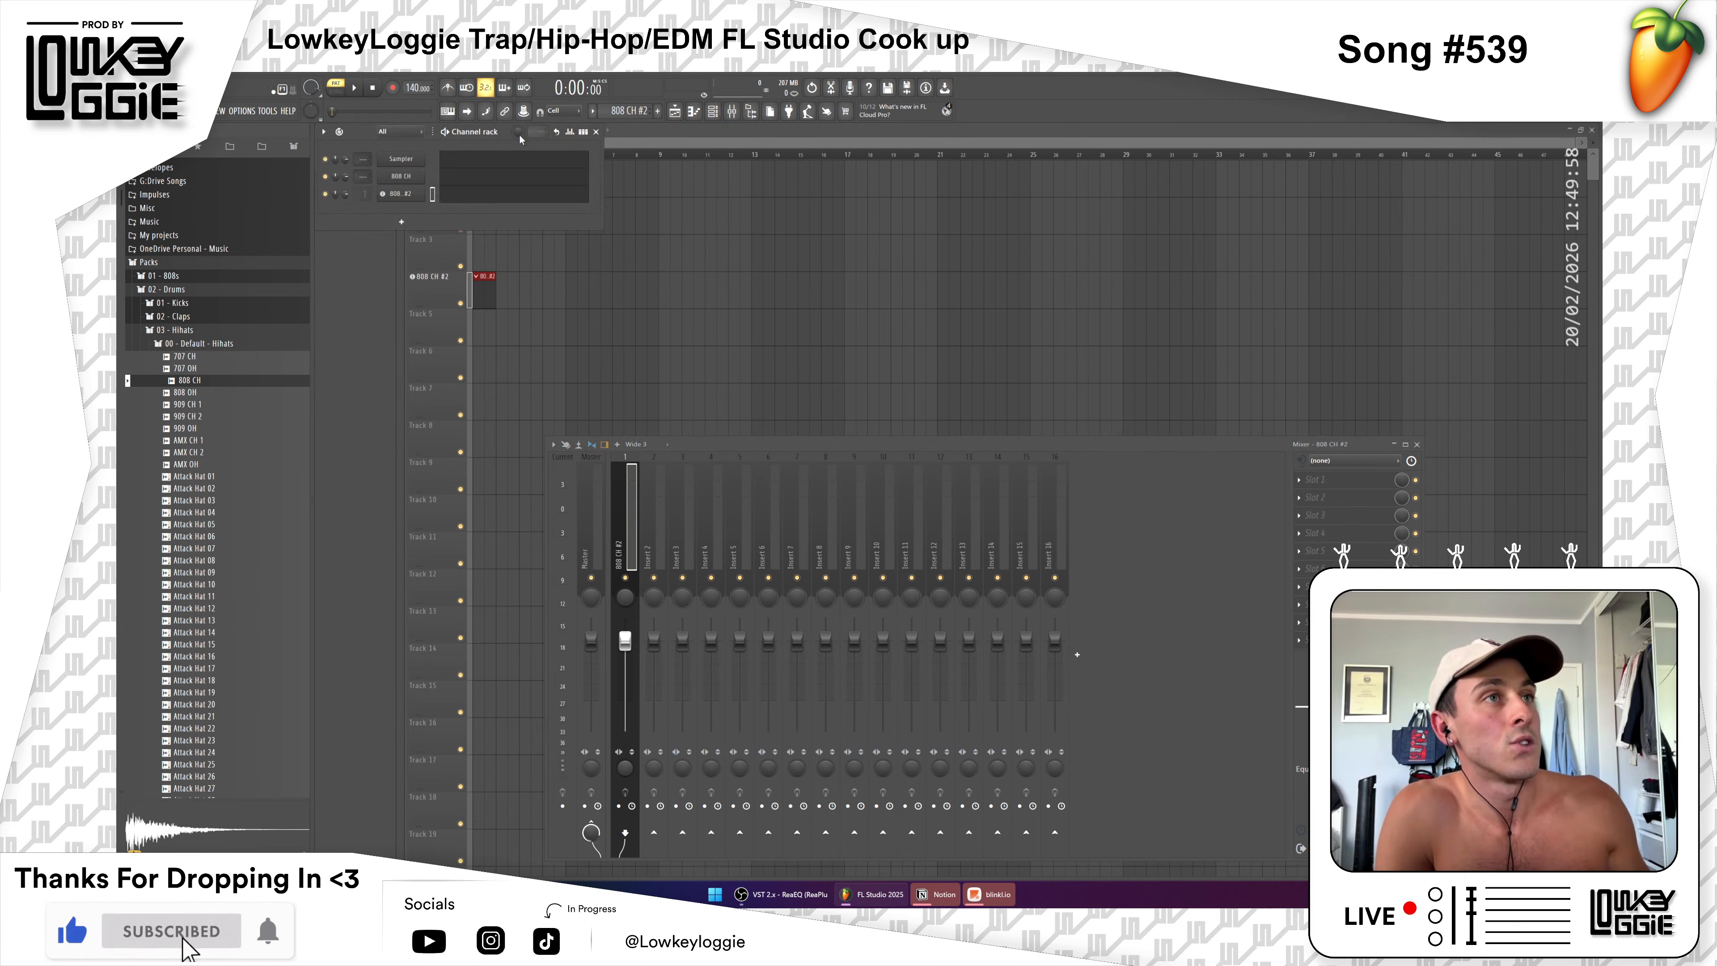
{"action": "left_click_drag", "start_coordinate": [373, 144], "coordinate": [747, 224]}
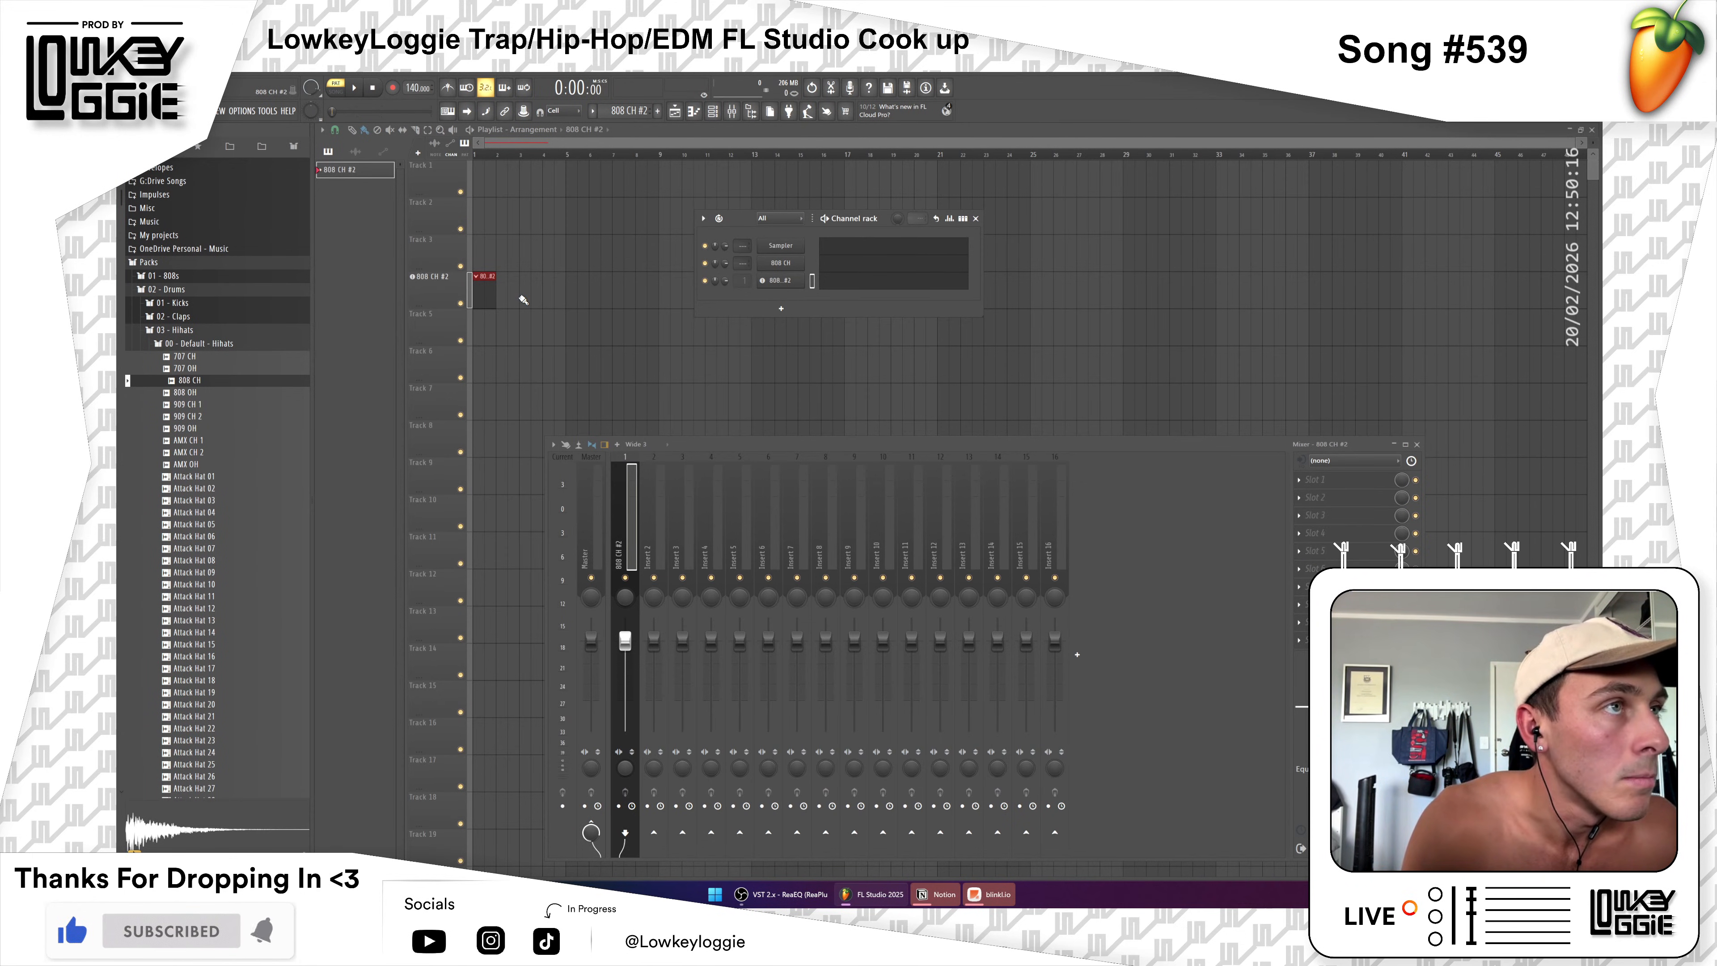
Step: Delete the plain 808 CH channel that is not tied to an instrument track, and select the linked 808 CH channel
{"action": "right_click", "coordinate": [780, 271]}
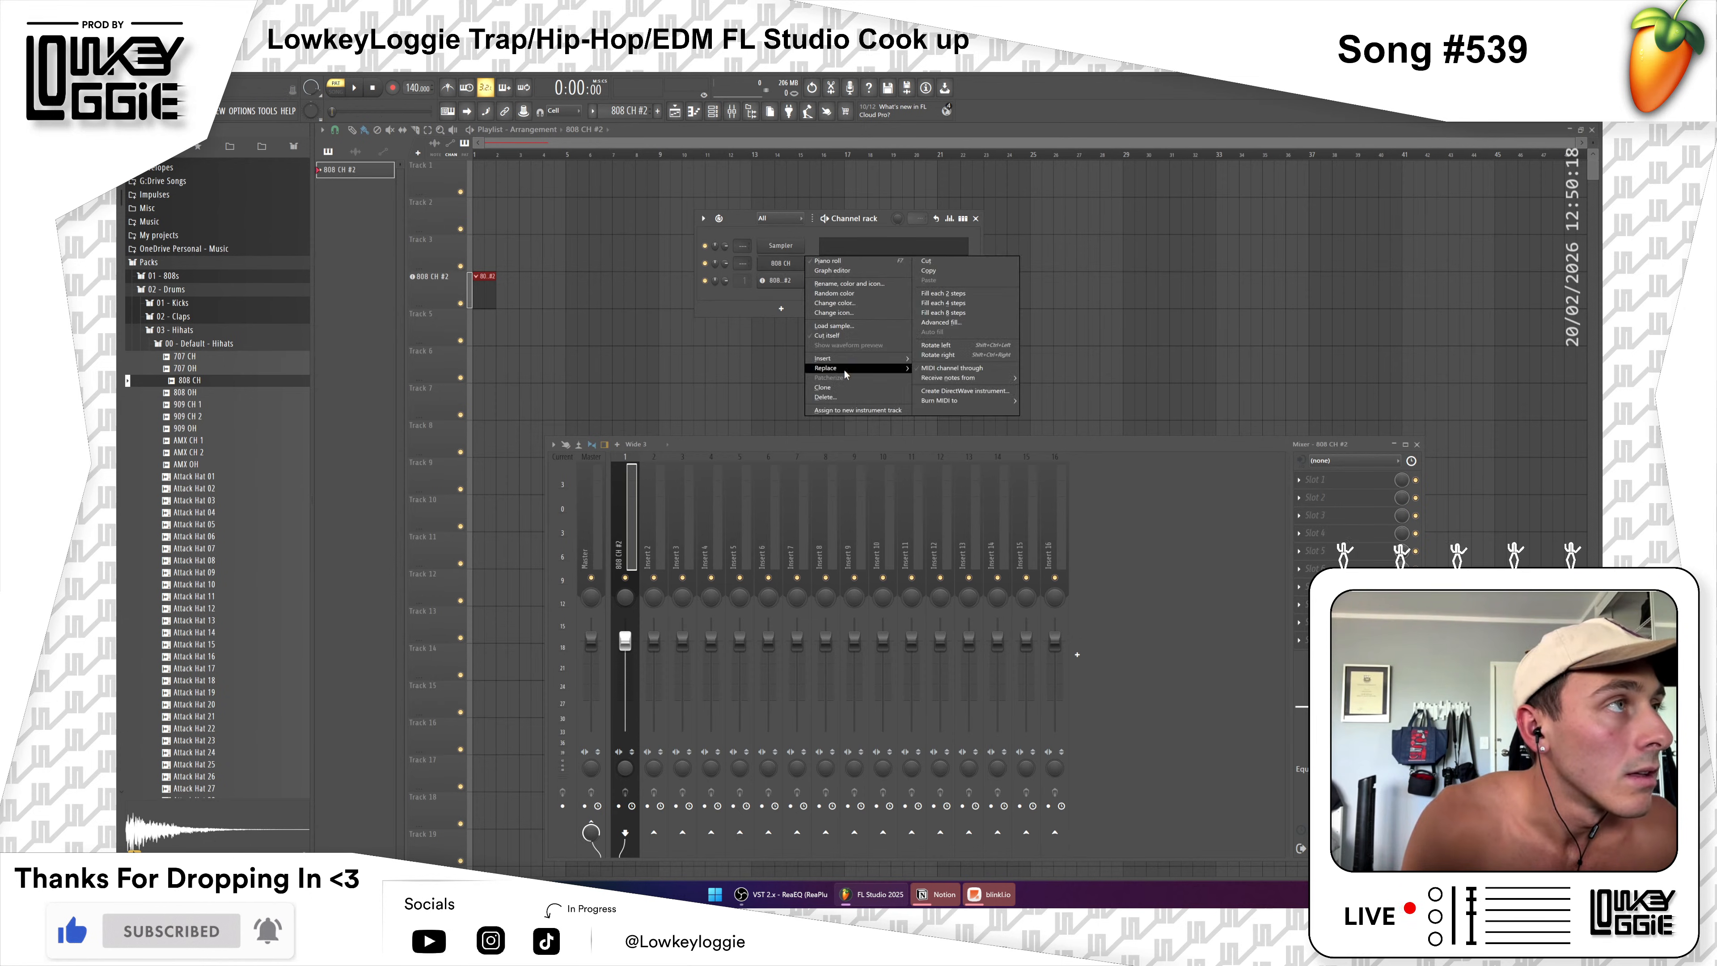
{"action": "left_click", "coordinate": [824, 396]}
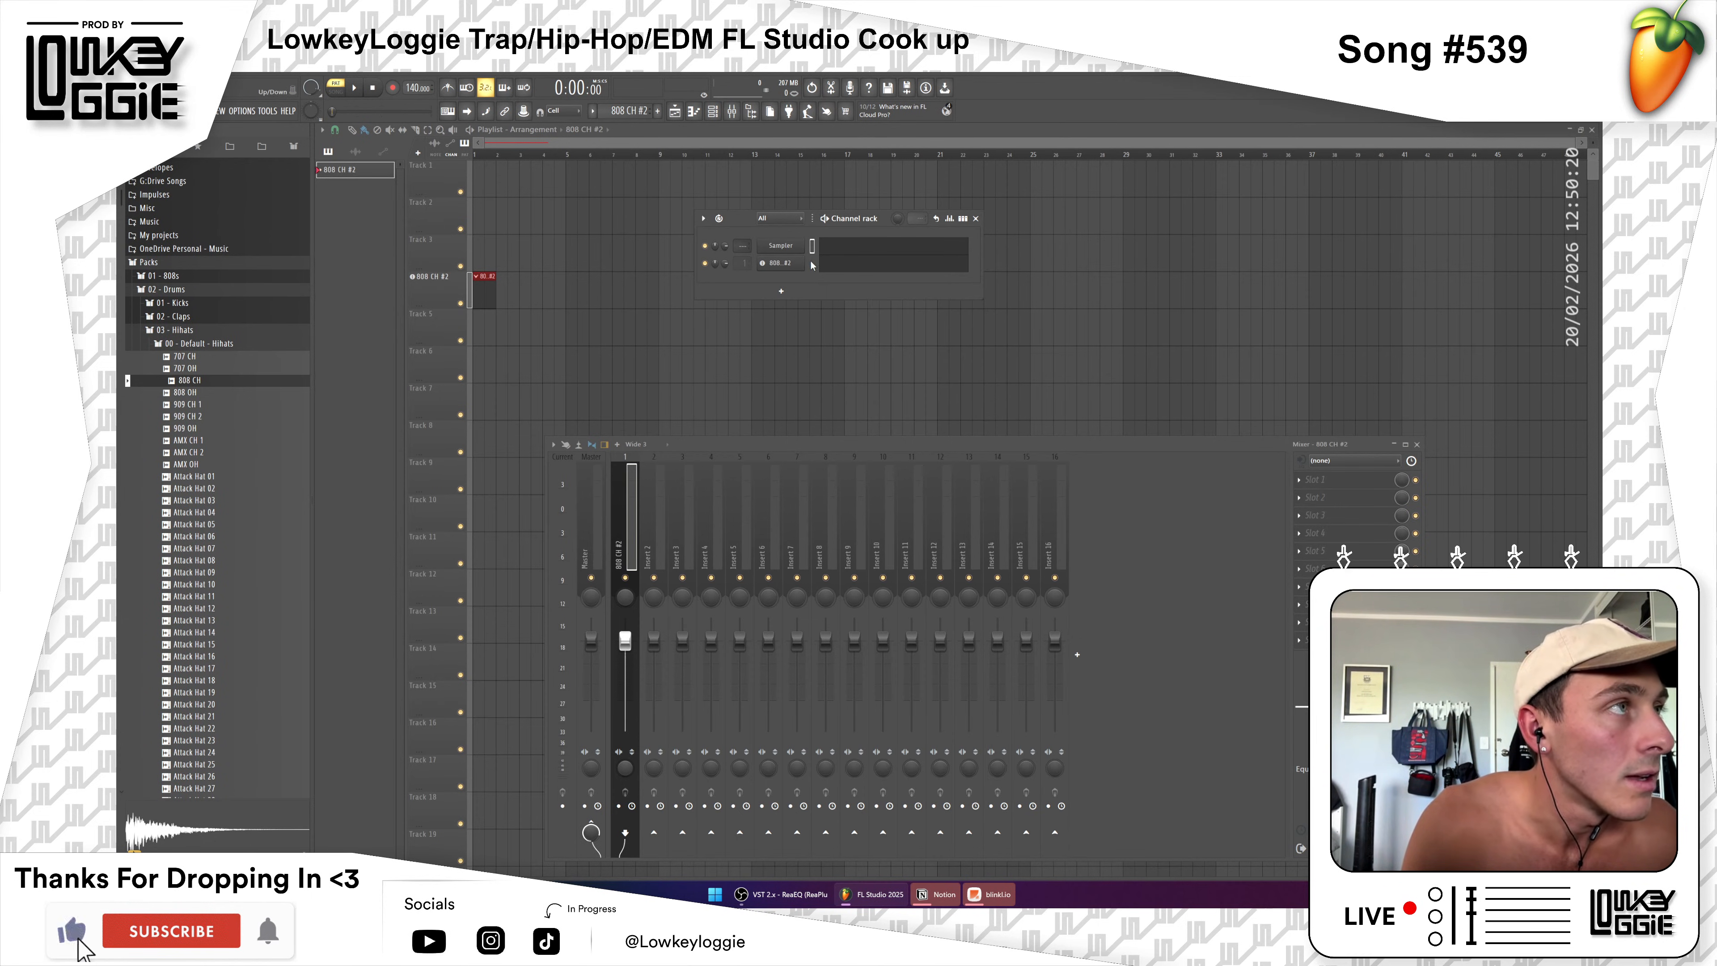
{"action": "left_click", "coordinate": [781, 269]}
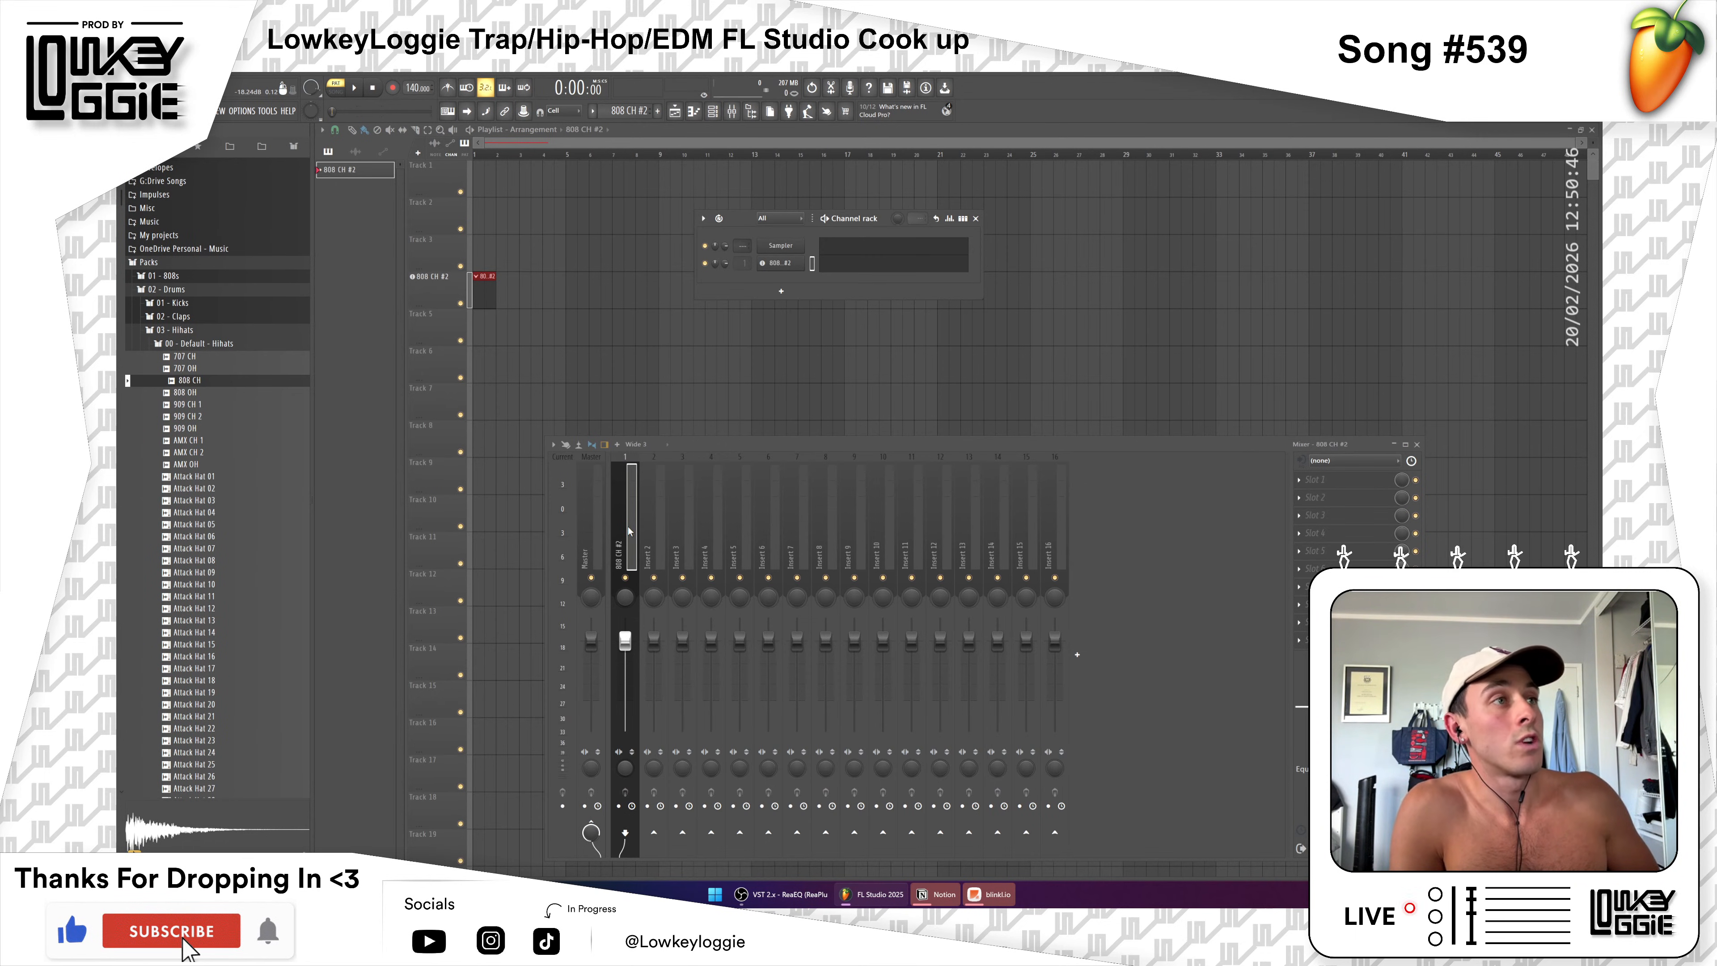
Step: Audition several default hi-hat samples and add Attack Hat 08 to playlist Track 5 as an instrument track
{"action": "left_click", "coordinate": [215, 406]}
{"action": "left_click", "coordinate": [216, 416]}
{"action": "left_click", "coordinate": [218, 464]}
{"action": "left_click", "coordinate": [218, 512]}
{"action": "left_click", "coordinate": [210, 560]}
{"action": "left_click", "coordinate": [203, 572]}
{"action": "left_click_drag", "start_coordinate": [218, 560], "coordinate": [453, 342]}
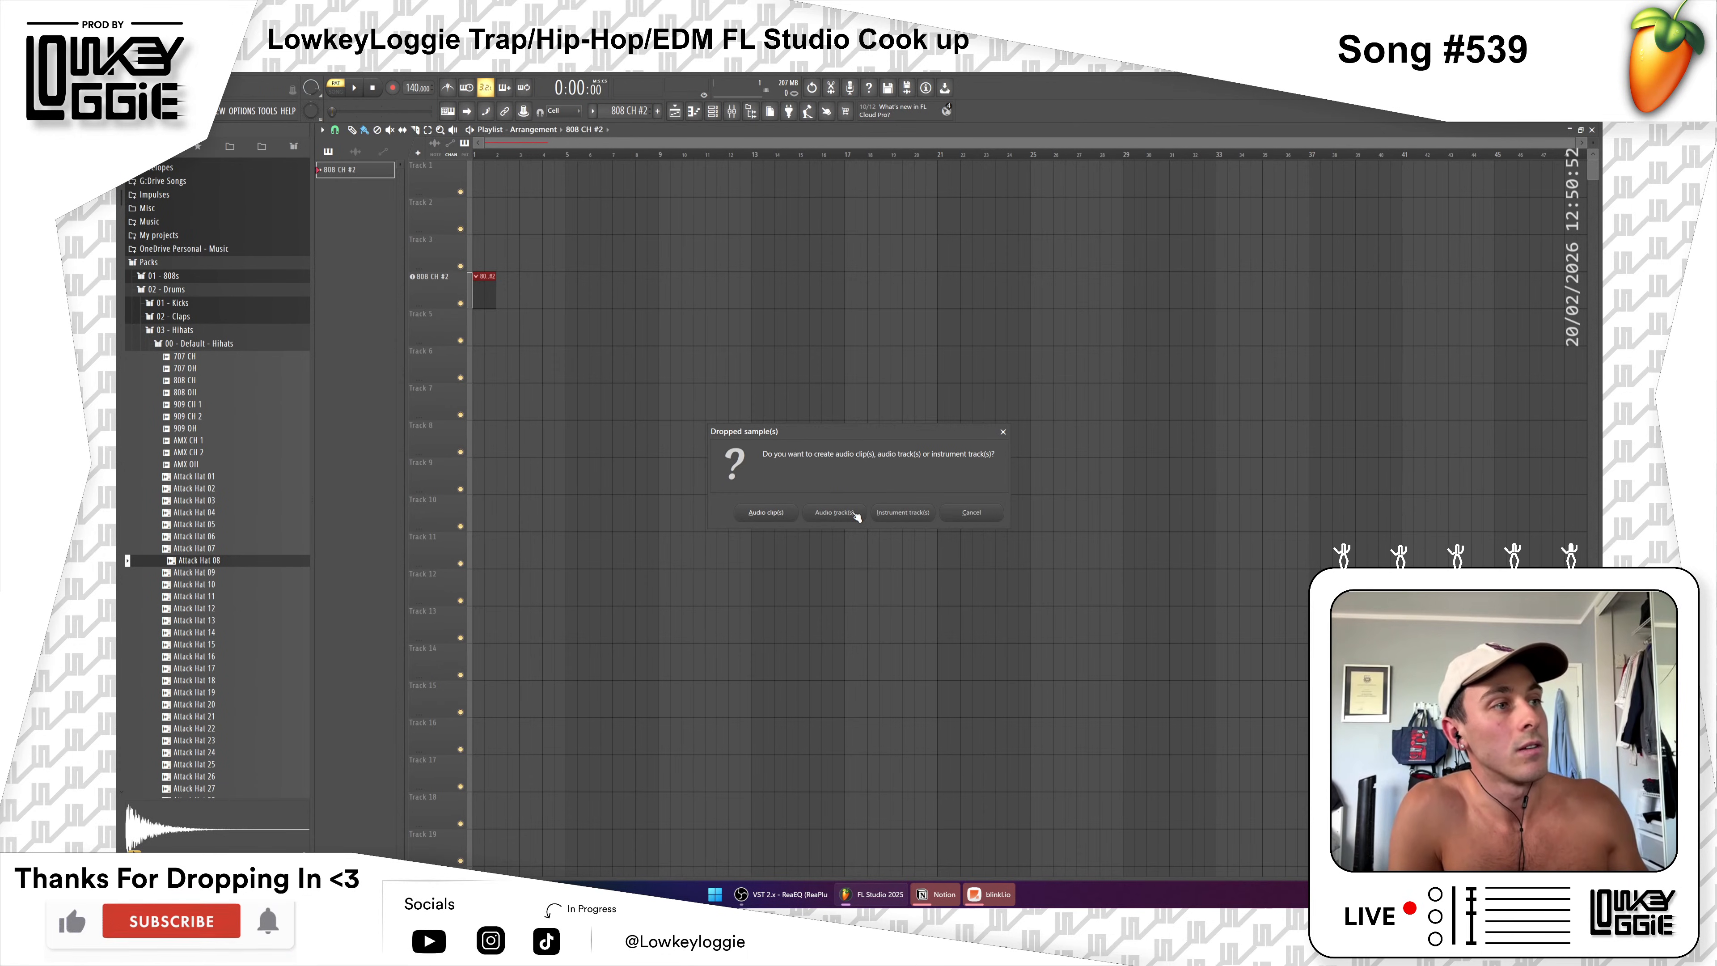
{"action": "left_click", "coordinate": [913, 516]}
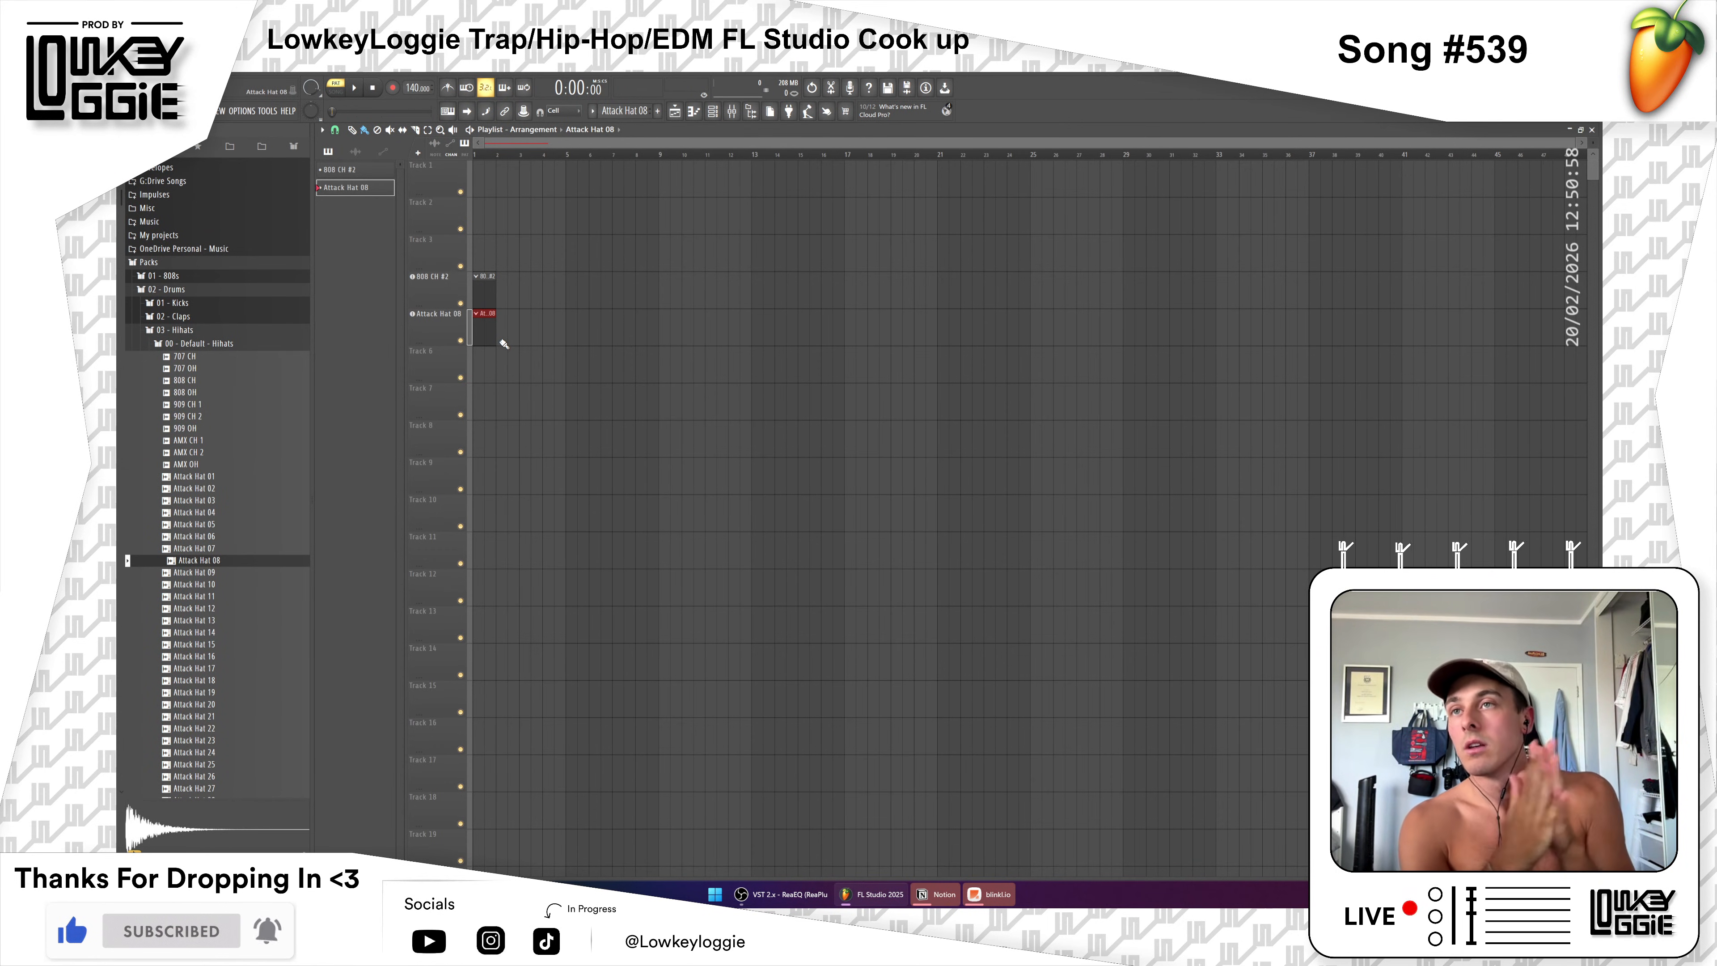
Step: Add Attack Hat 08 again as an instrument track on Track 6 and lengthen its pattern clip
{"action": "left_click_drag", "start_coordinate": [293, 561], "coordinate": [454, 307]}
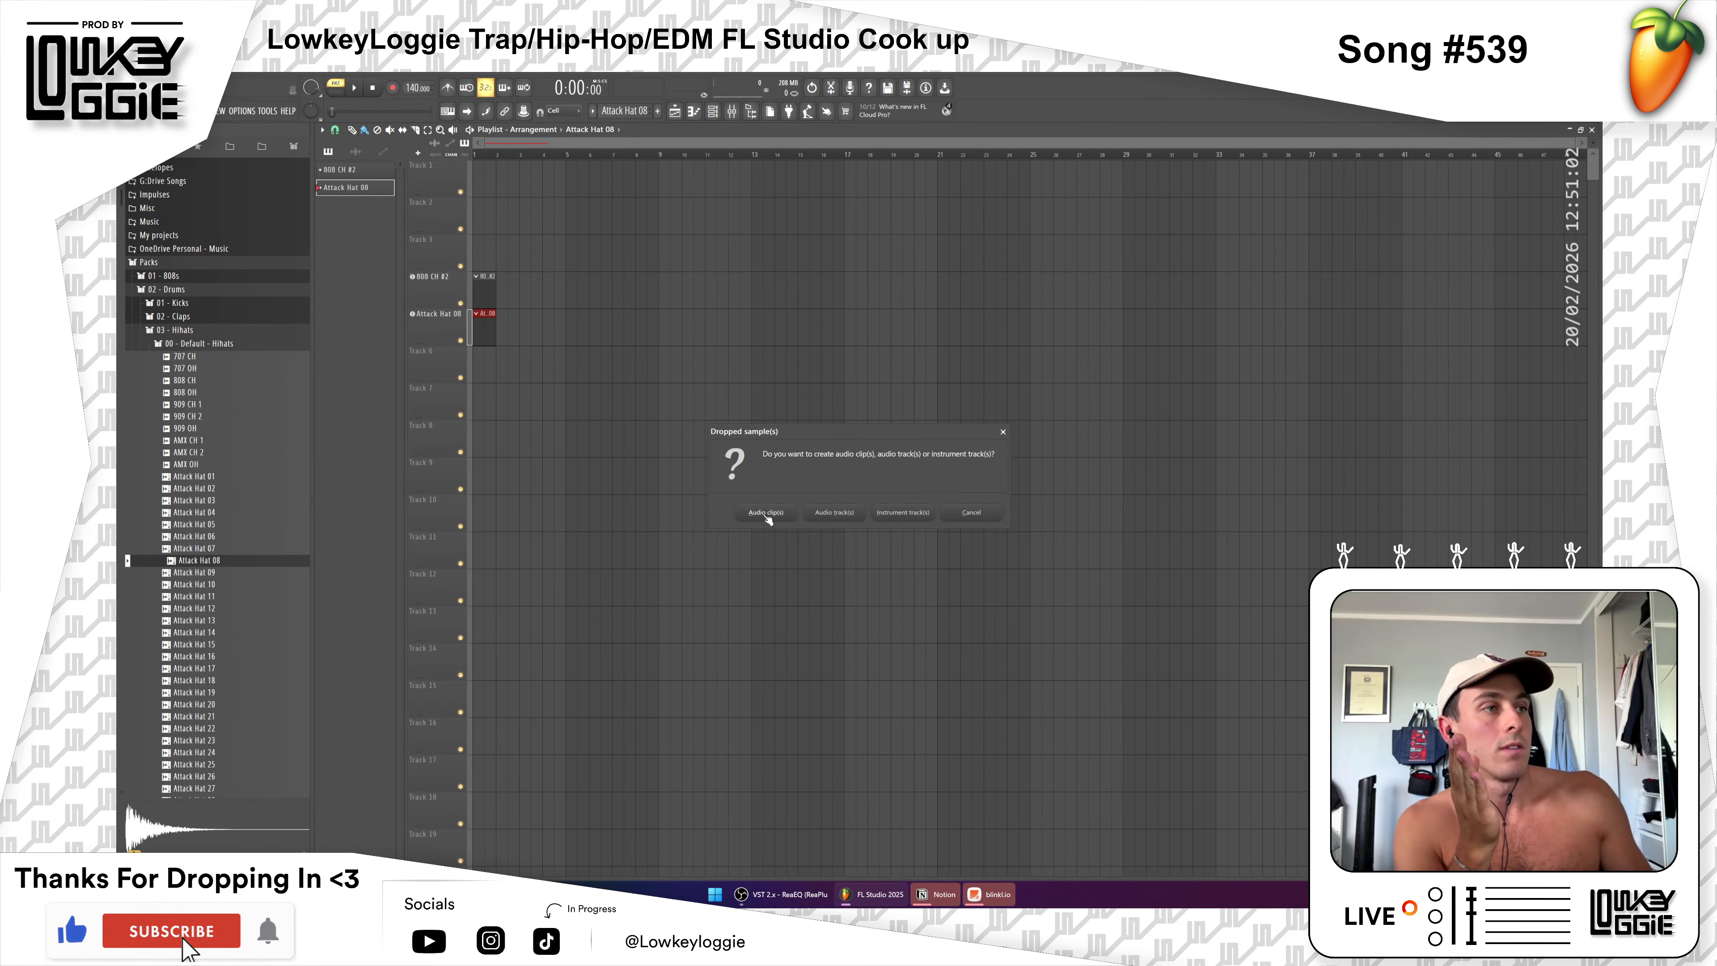
{"action": "left_click", "coordinate": [903, 512]}
{"action": "left_click_drag", "start_coordinate": [495, 367], "coordinate": [600, 379]}
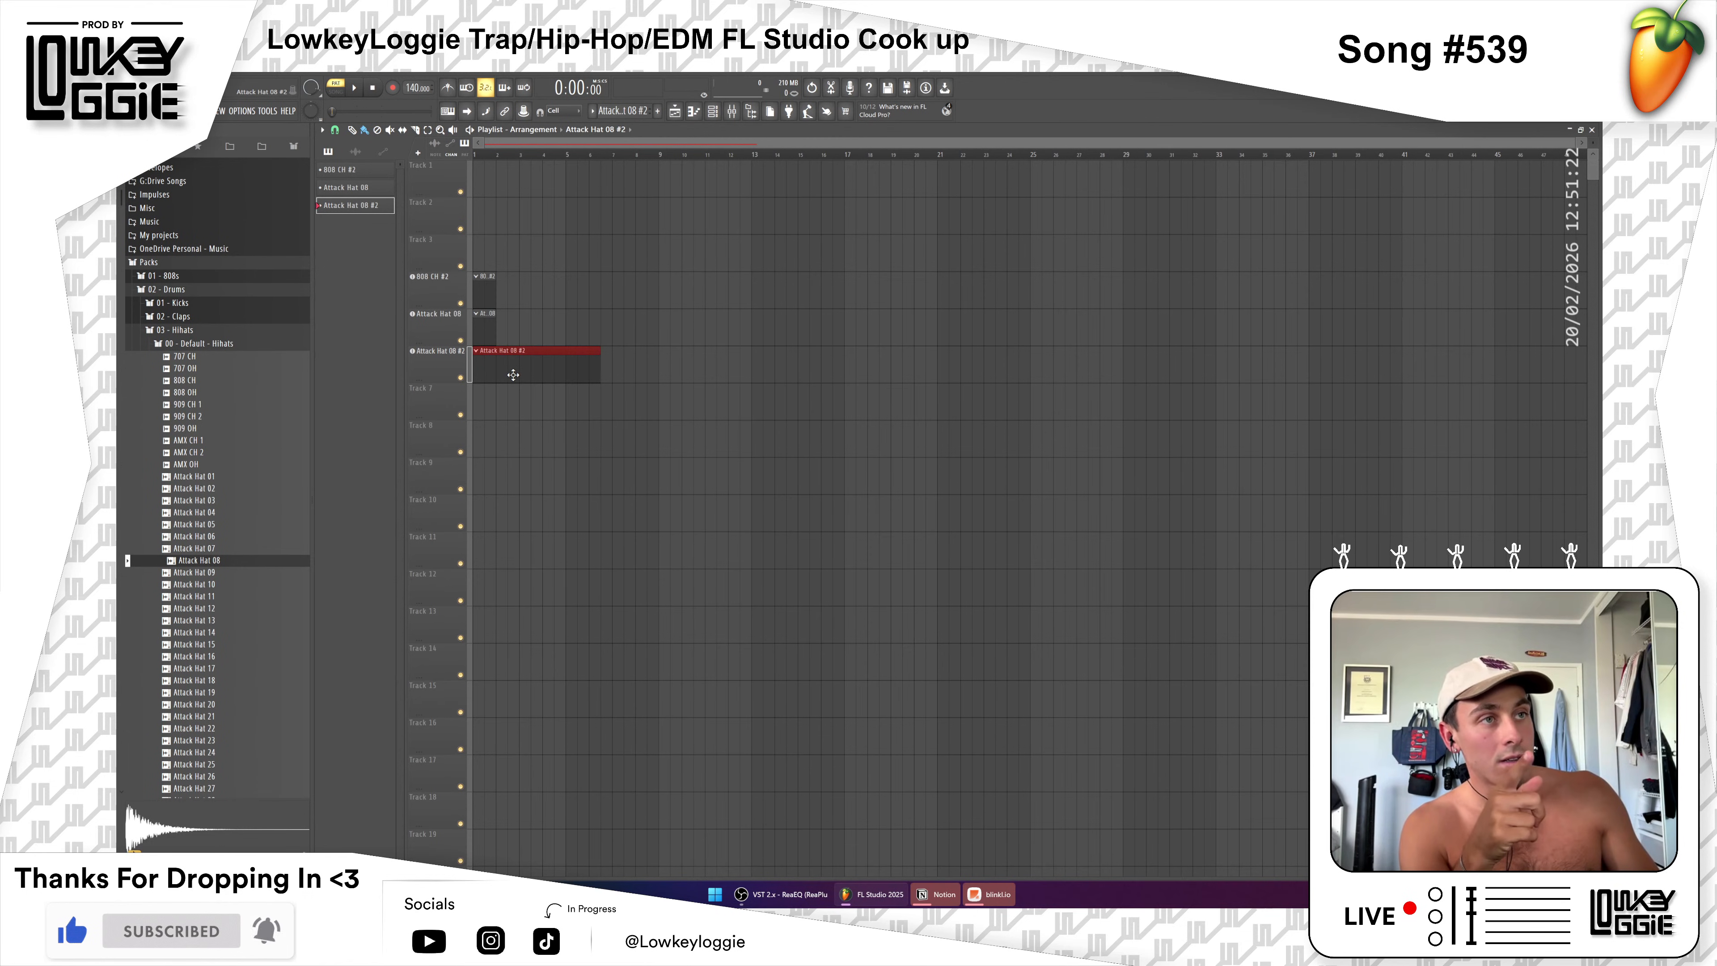
Step: Open the piano roll of the lengthened Attack Hat 08 clip on Track 6, and place, move and delete a test note
{"action": "double_click", "coordinate": [500, 367]}
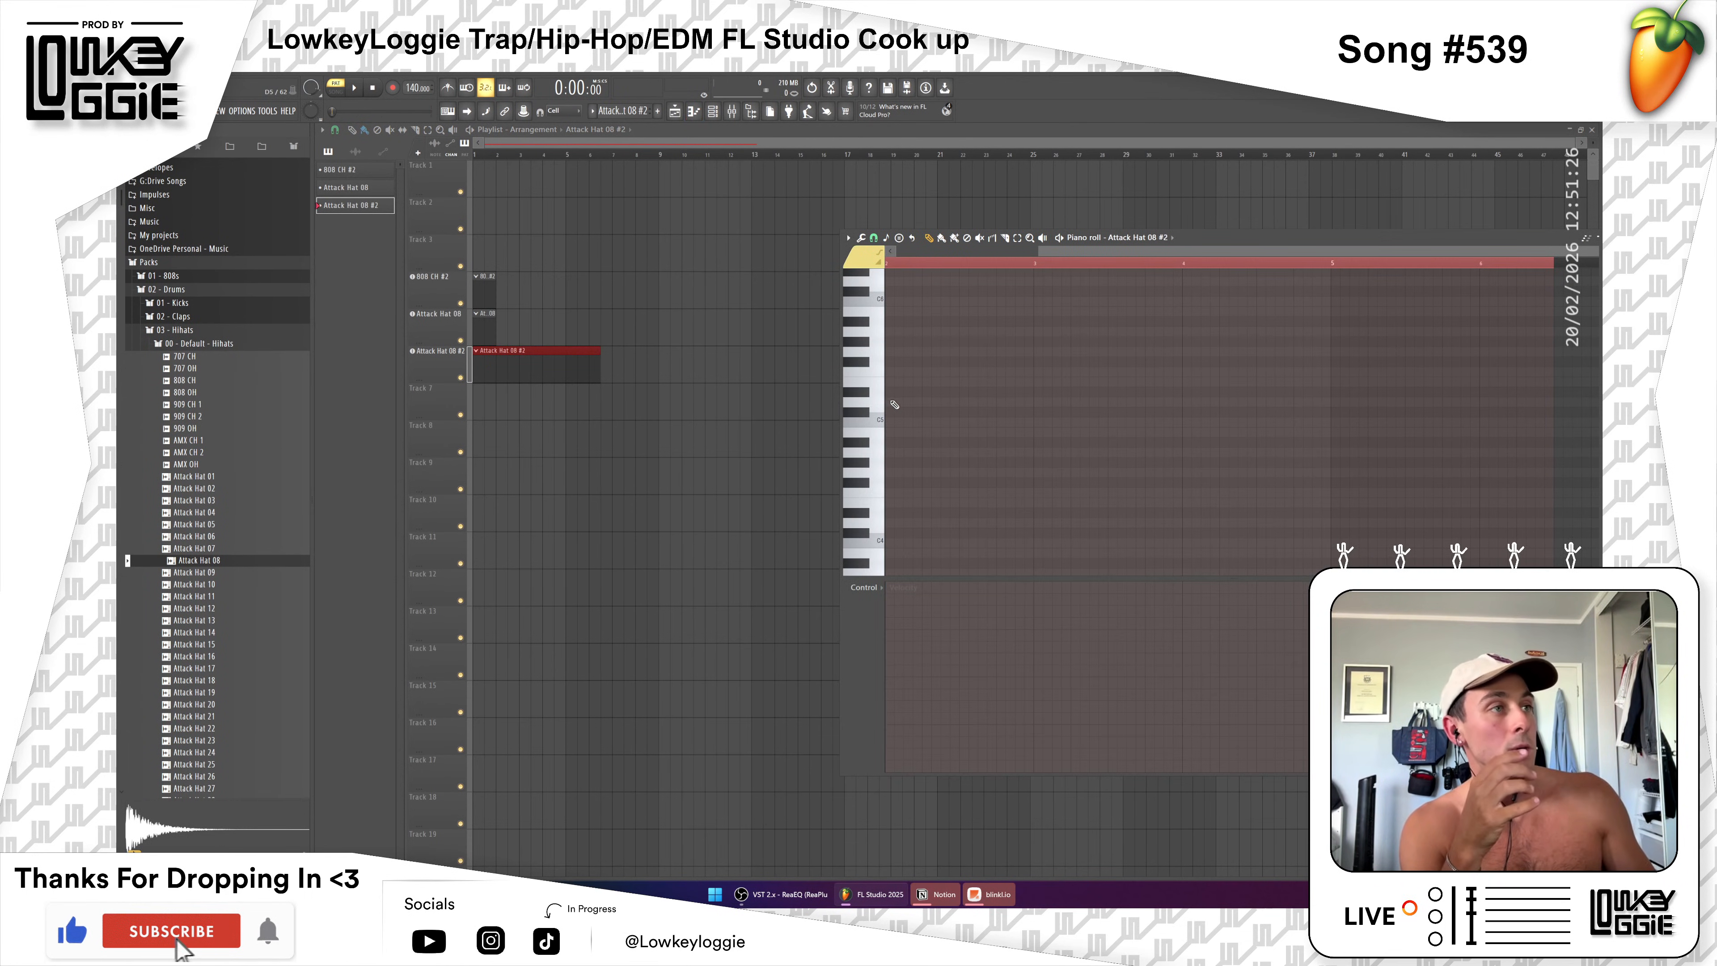
{"action": "left_click", "coordinate": [924, 381]}
{"action": "mouse_move", "coordinate": [923, 379]}
{"action": "left_mouse_down"}
{"action": "mouse_move", "coordinate": [897, 441]}
{"action": "mouse_move", "coordinate": [908, 314]}
{"action": "mouse_move", "coordinate": [917, 403]}
{"action": "left_mouse_up"}
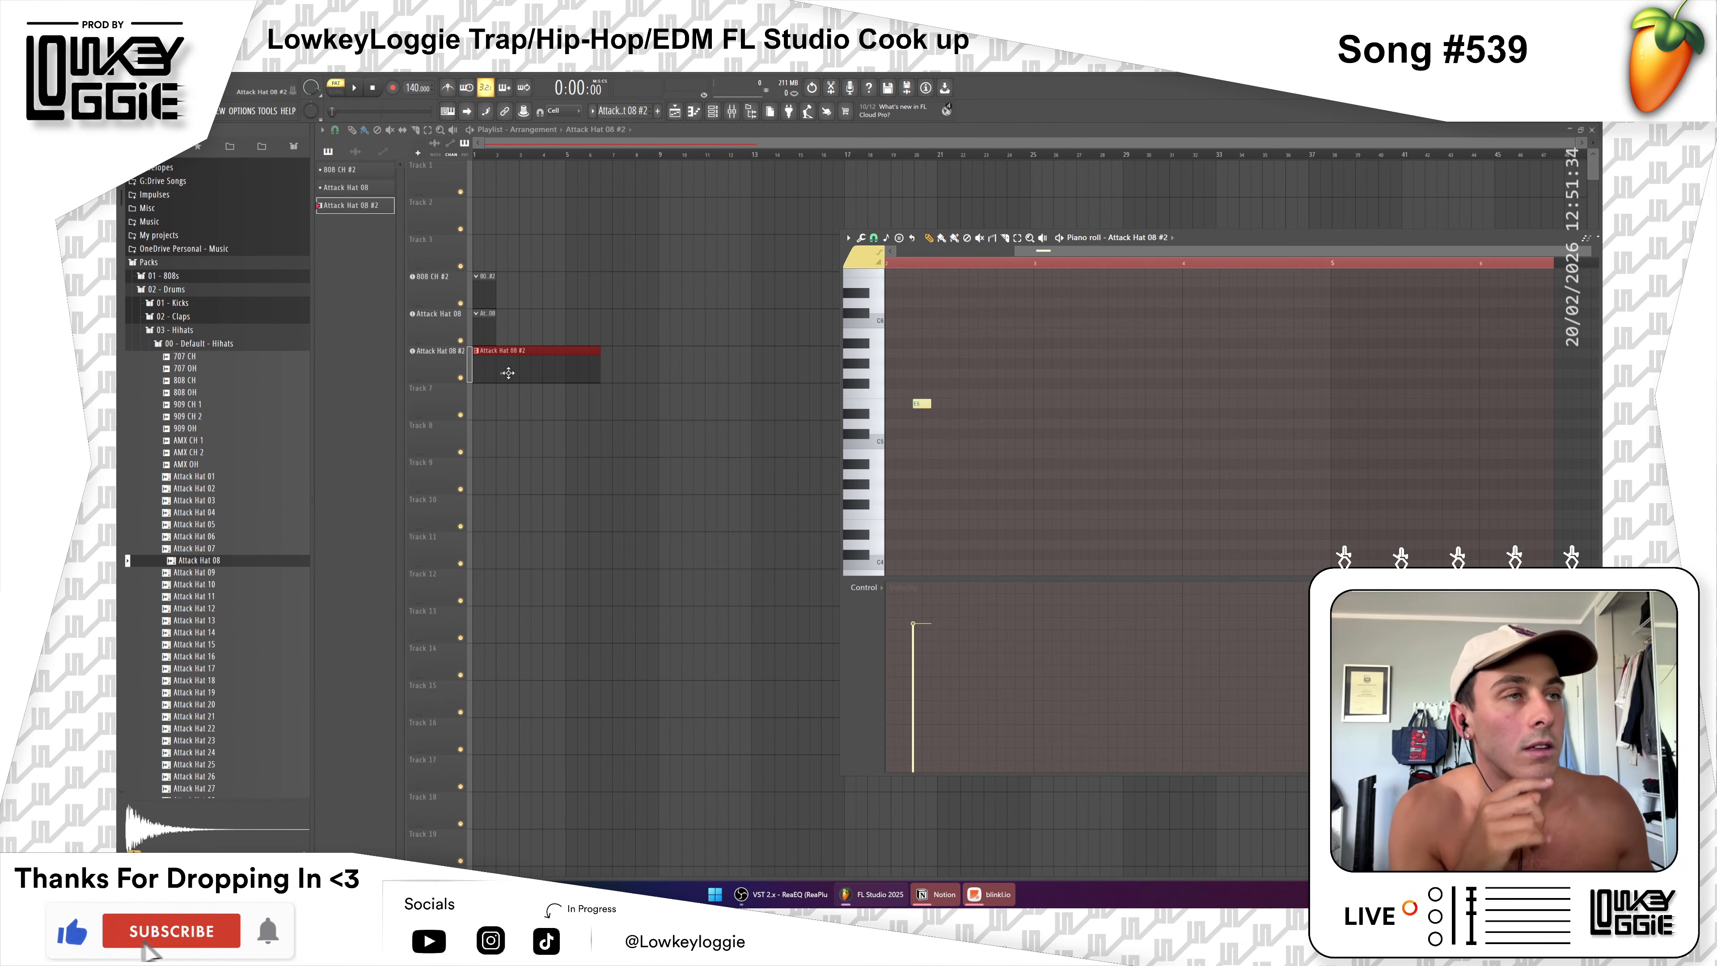
{"action": "scroll", "coordinate": [509, 372], "scroll_direction": "up", "scroll_amount": 6}
{"action": "mouse_move", "coordinate": [921, 403]}
{"action": "left_mouse_down"}
{"action": "mouse_move", "coordinate": [921, 342]}
{"action": "mouse_move", "coordinate": [921, 437]}
{"action": "mouse_move", "coordinate": [937, 324]}
{"action": "mouse_move", "coordinate": [936, 394]}
{"action": "left_mouse_up"}
{"action": "scroll", "coordinate": [946, 396], "scroll_direction": "down", "scroll_amount": 2}
{"action": "right_click", "coordinate": [1048, 388]}
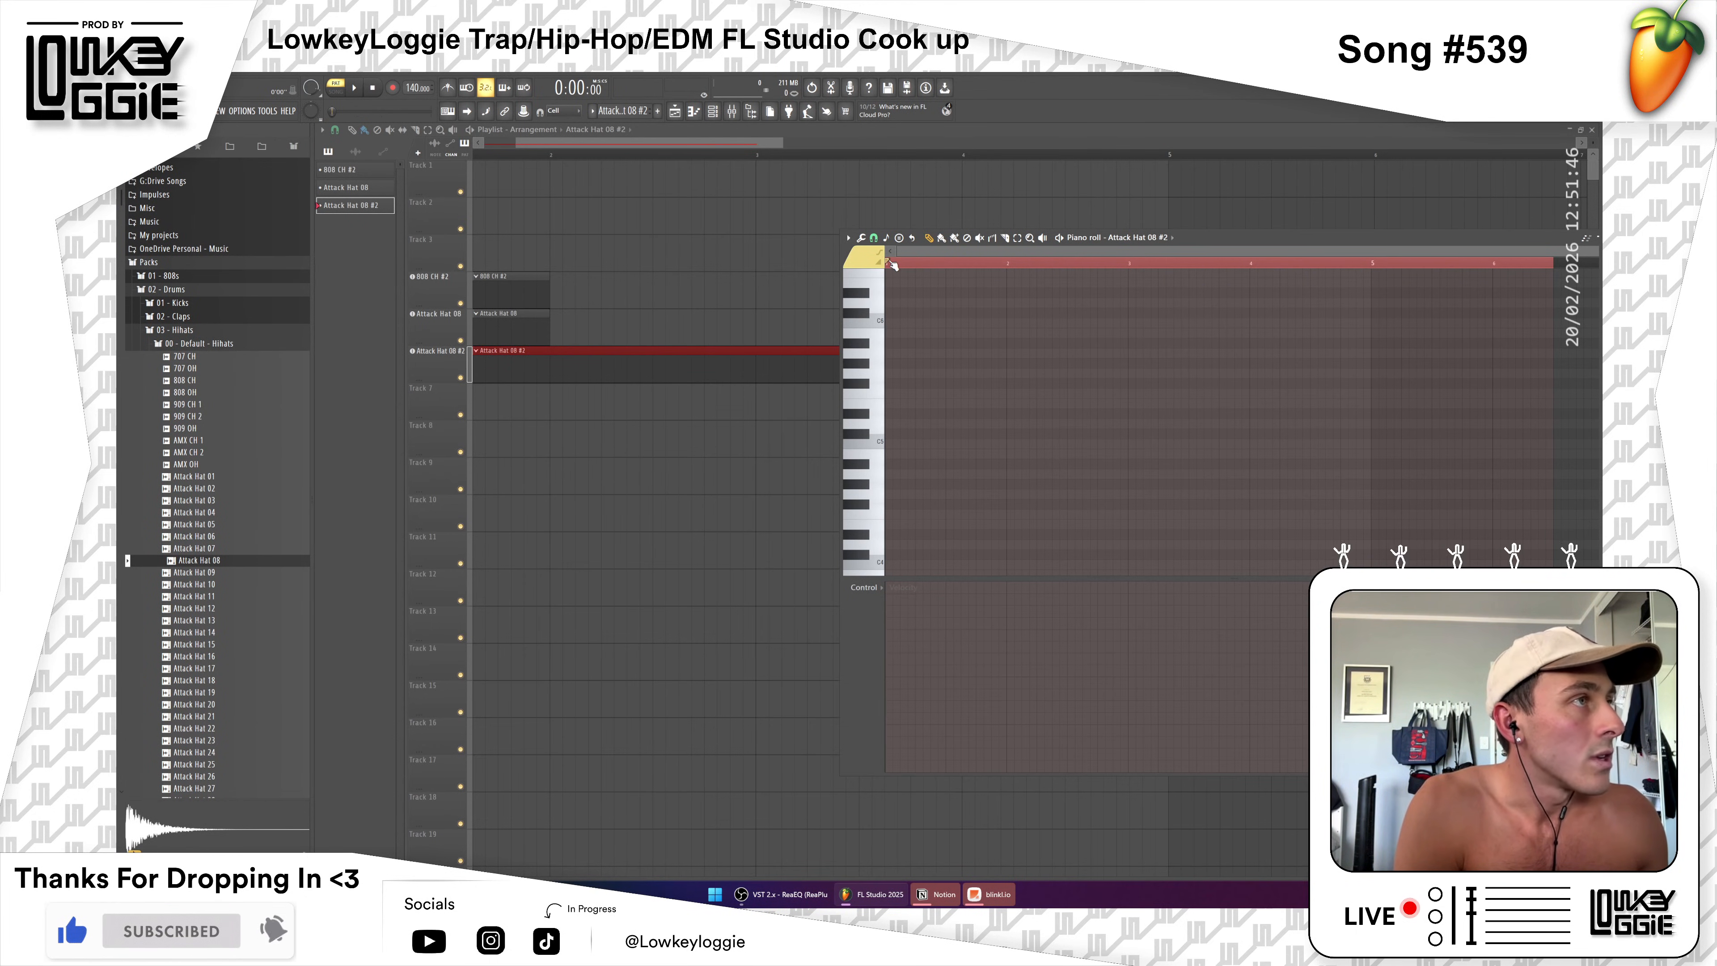
Step: Move the playback position to bar 5 in the piano roll and shorten the Attack Hat 08 clip to end there
{"action": "left_click_drag", "start_coordinate": [894, 264], "coordinate": [1372, 260]}
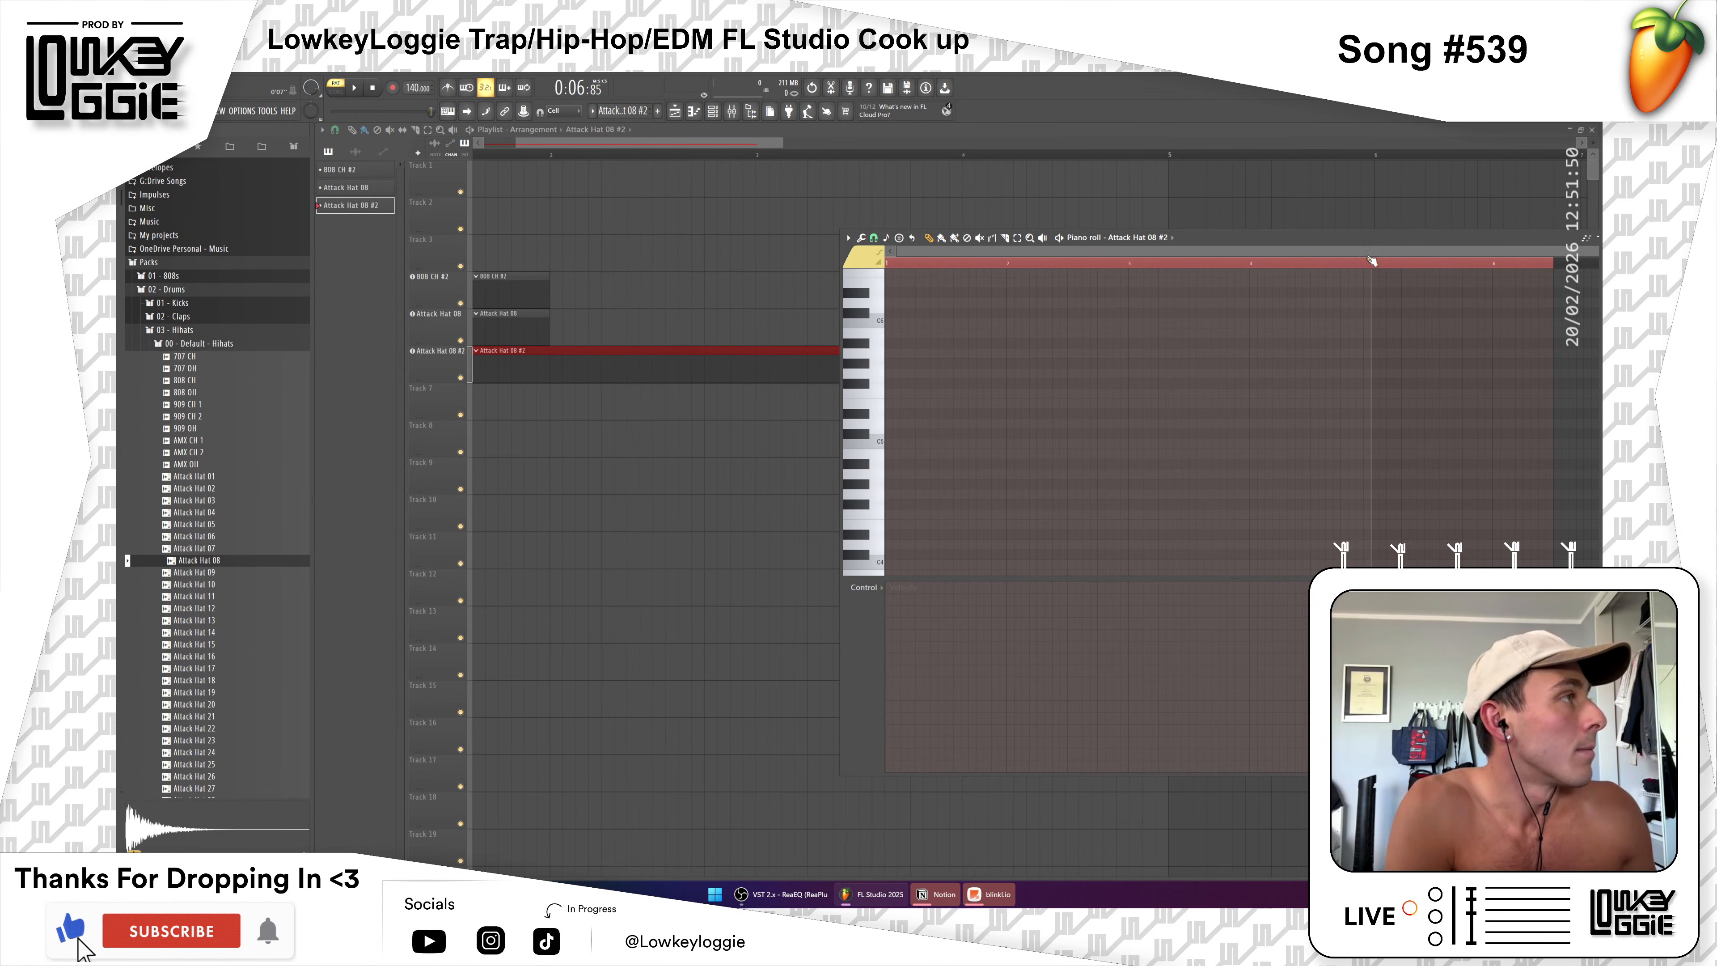
{"action": "left_click", "coordinate": [883, 262]}
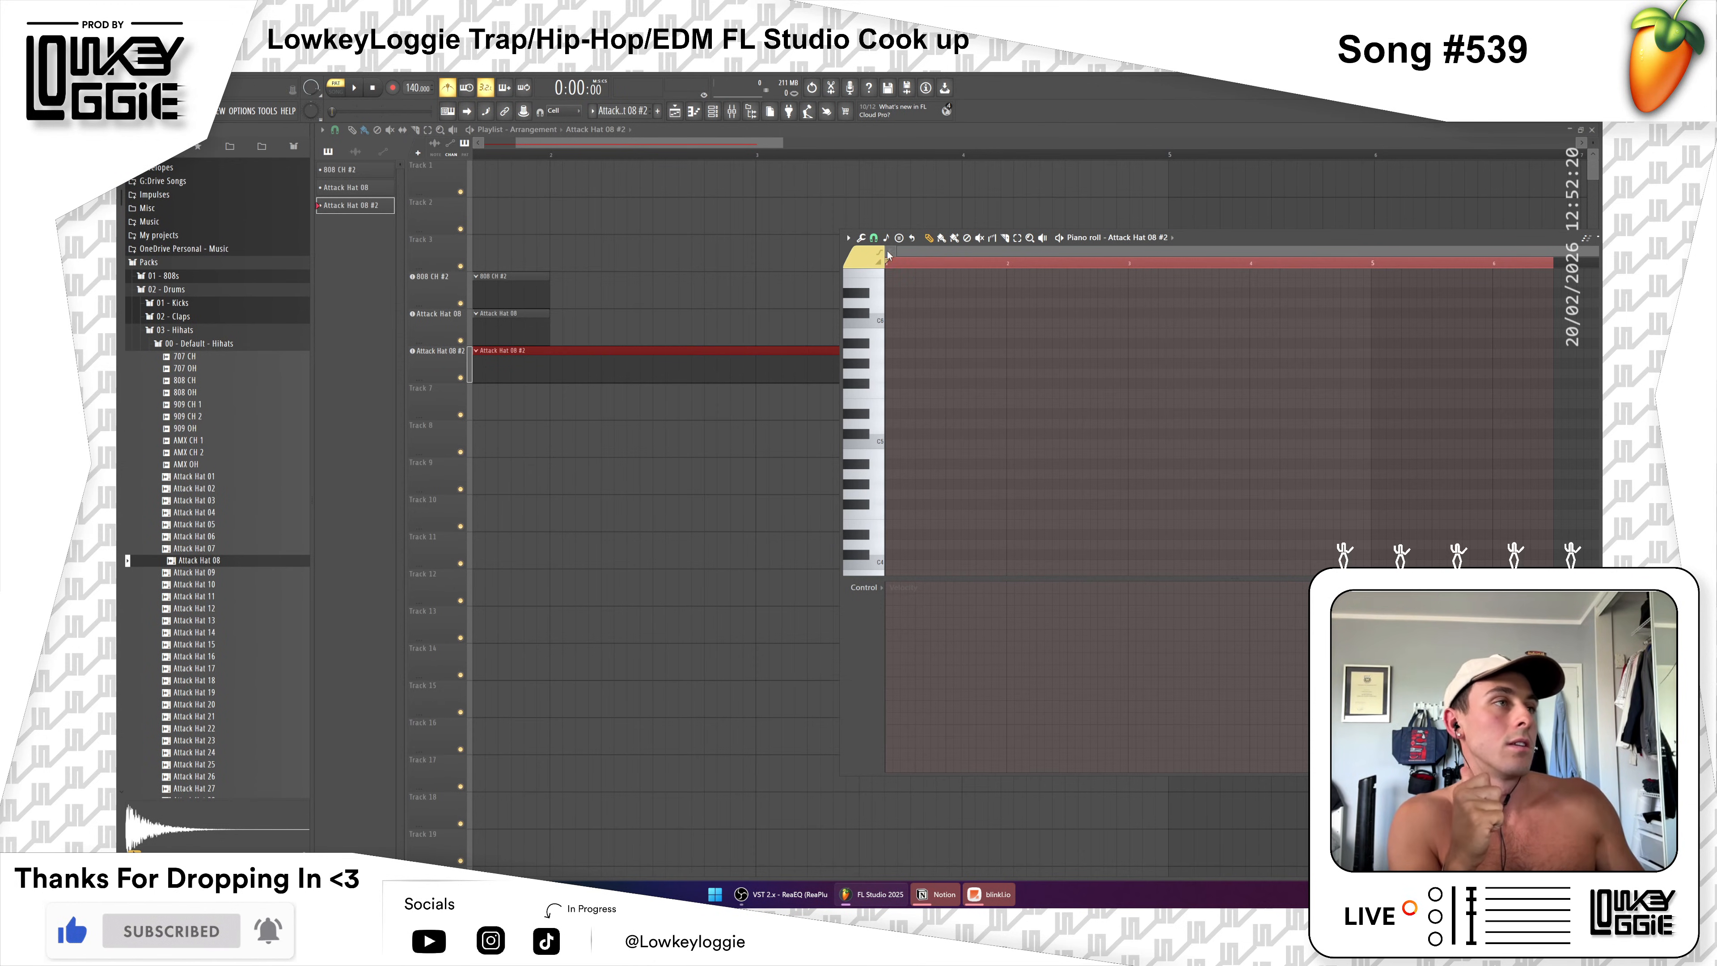
{"action": "scroll", "coordinate": [1435, 277], "scroll_direction": "up", "scroll_amount": 1}
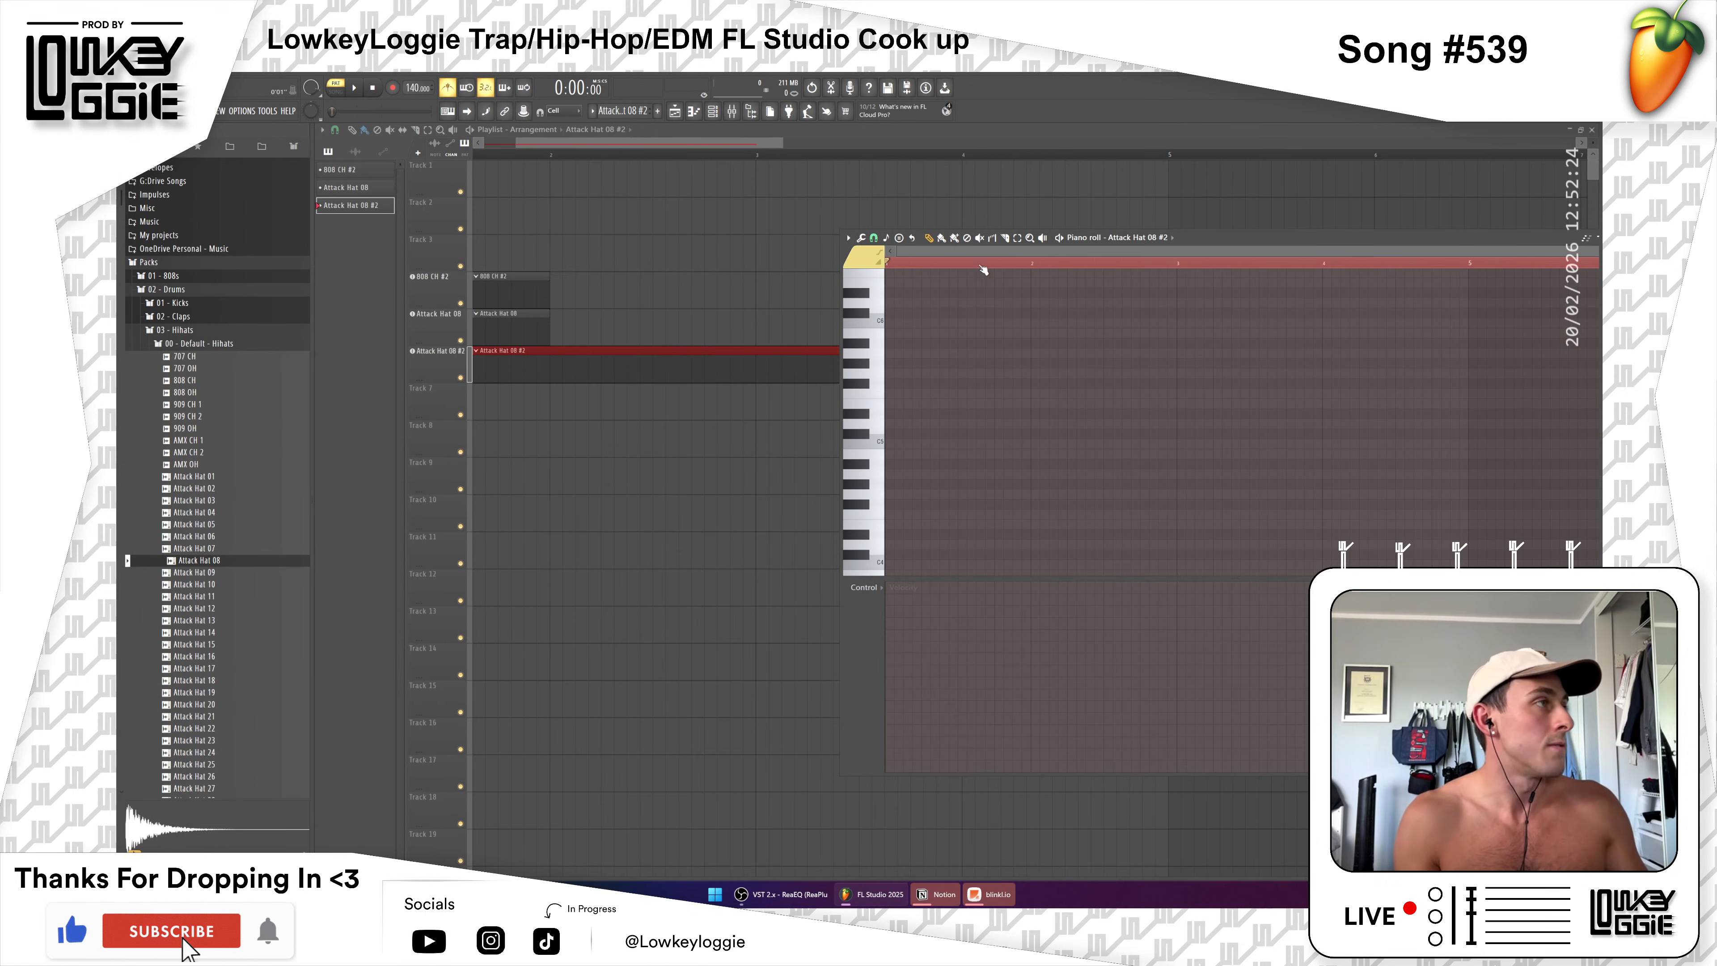
{"action": "mouse_move", "coordinate": [892, 262]}
{"action": "left_mouse_down"}
{"action": "mouse_move", "coordinate": [1169, 290]}
{"action": "mouse_move", "coordinate": [1478, 272]}
{"action": "left_mouse_up"}
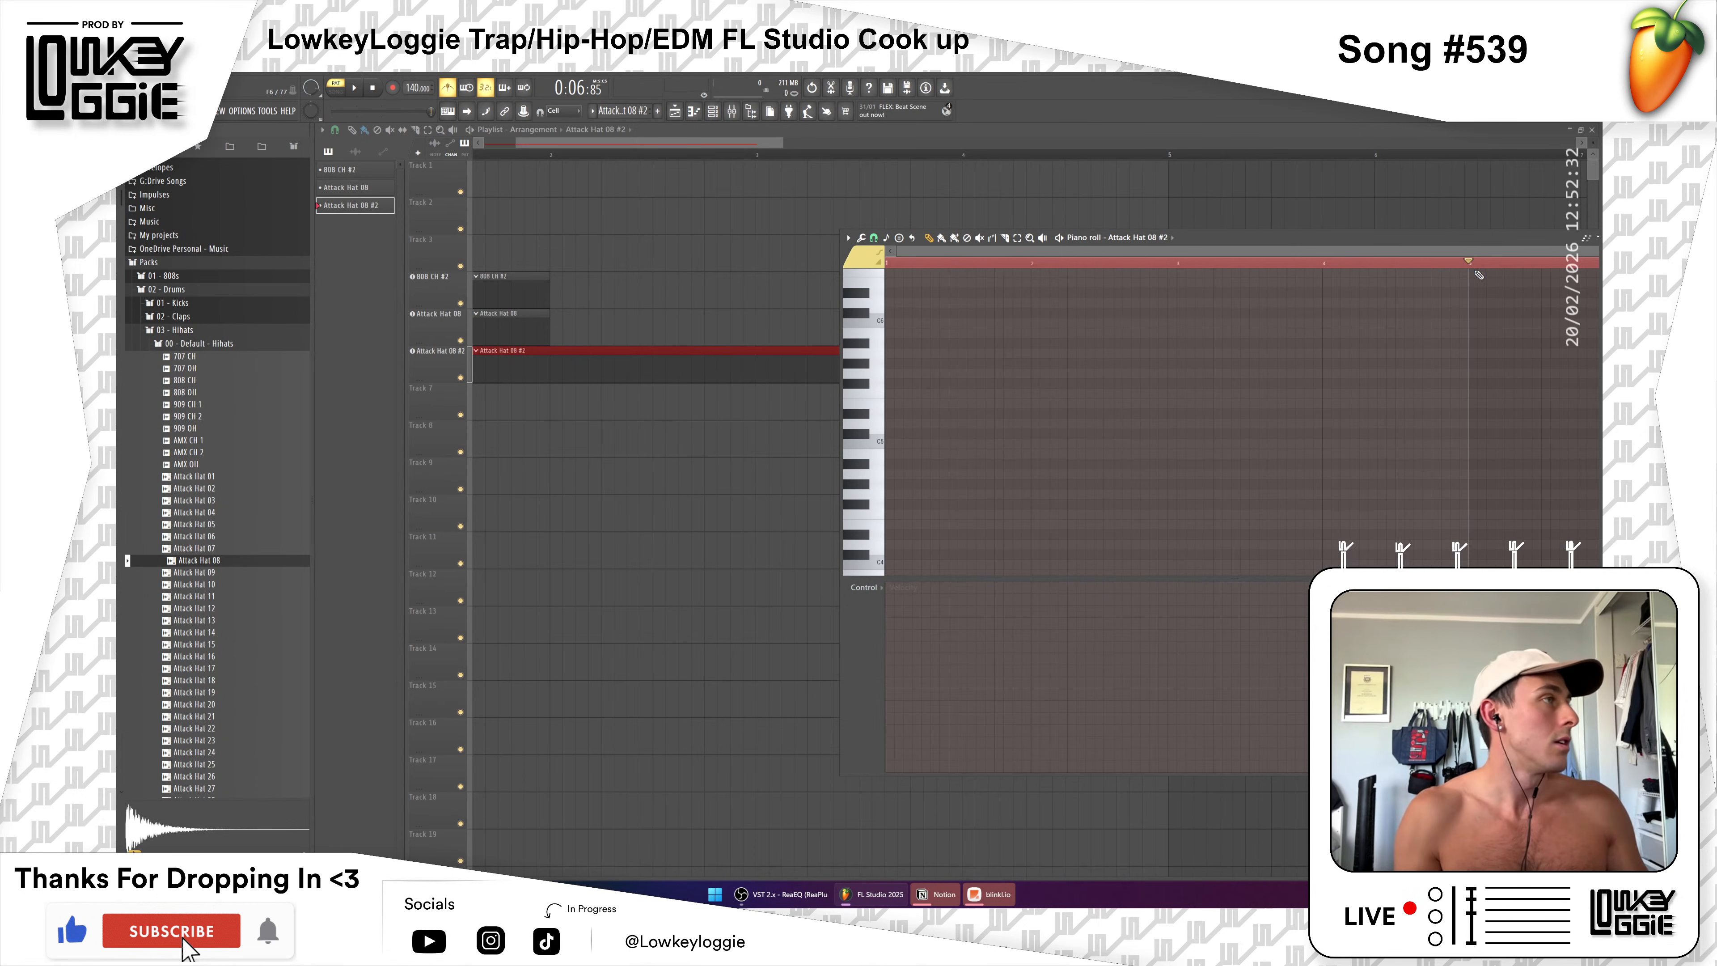
{"action": "scroll", "coordinate": [1536, 254], "scroll_direction": "right", "scroll_amount": 3}
{"action": "left_click_drag", "start_coordinate": [1300, 269], "coordinate": [1086, 286]}
{"action": "scroll", "coordinate": [1062, 308], "scroll_direction": "left", "scroll_amount": 3}
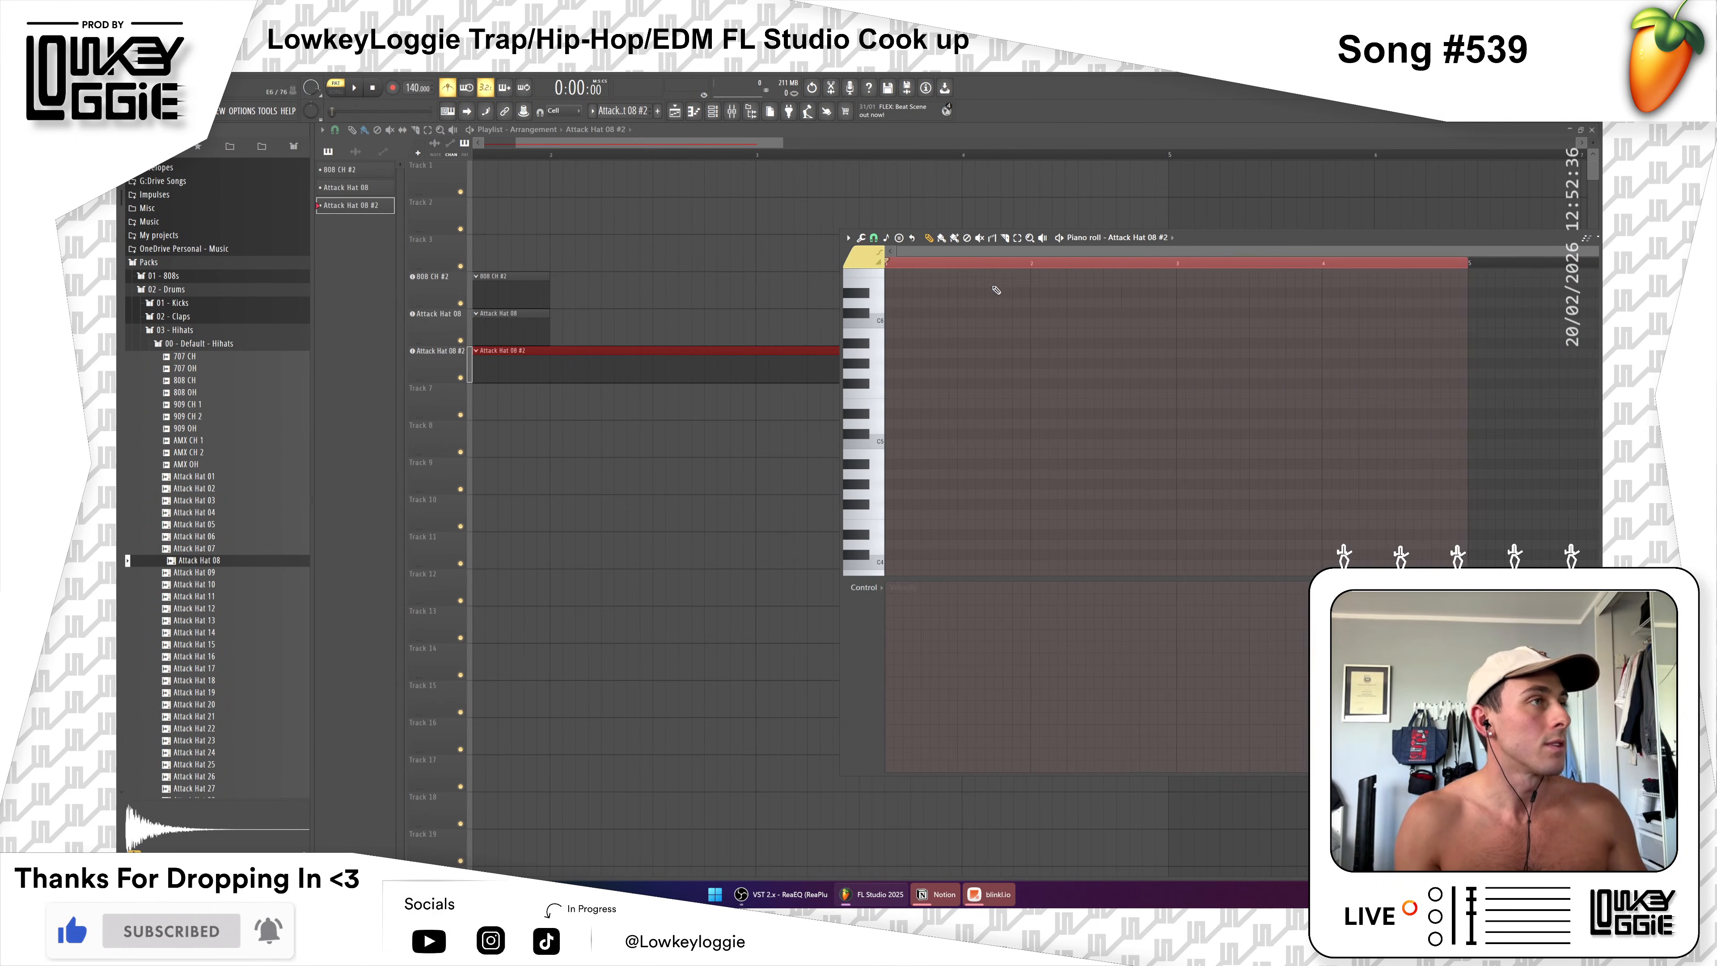
Step: Close the piano roll and shorten the long Attack Hat 08 clip on Track 6 to end at bar 5
{"action": "scroll", "coordinate": [694, 214], "scroll_direction": "down", "scroll_amount": 3}
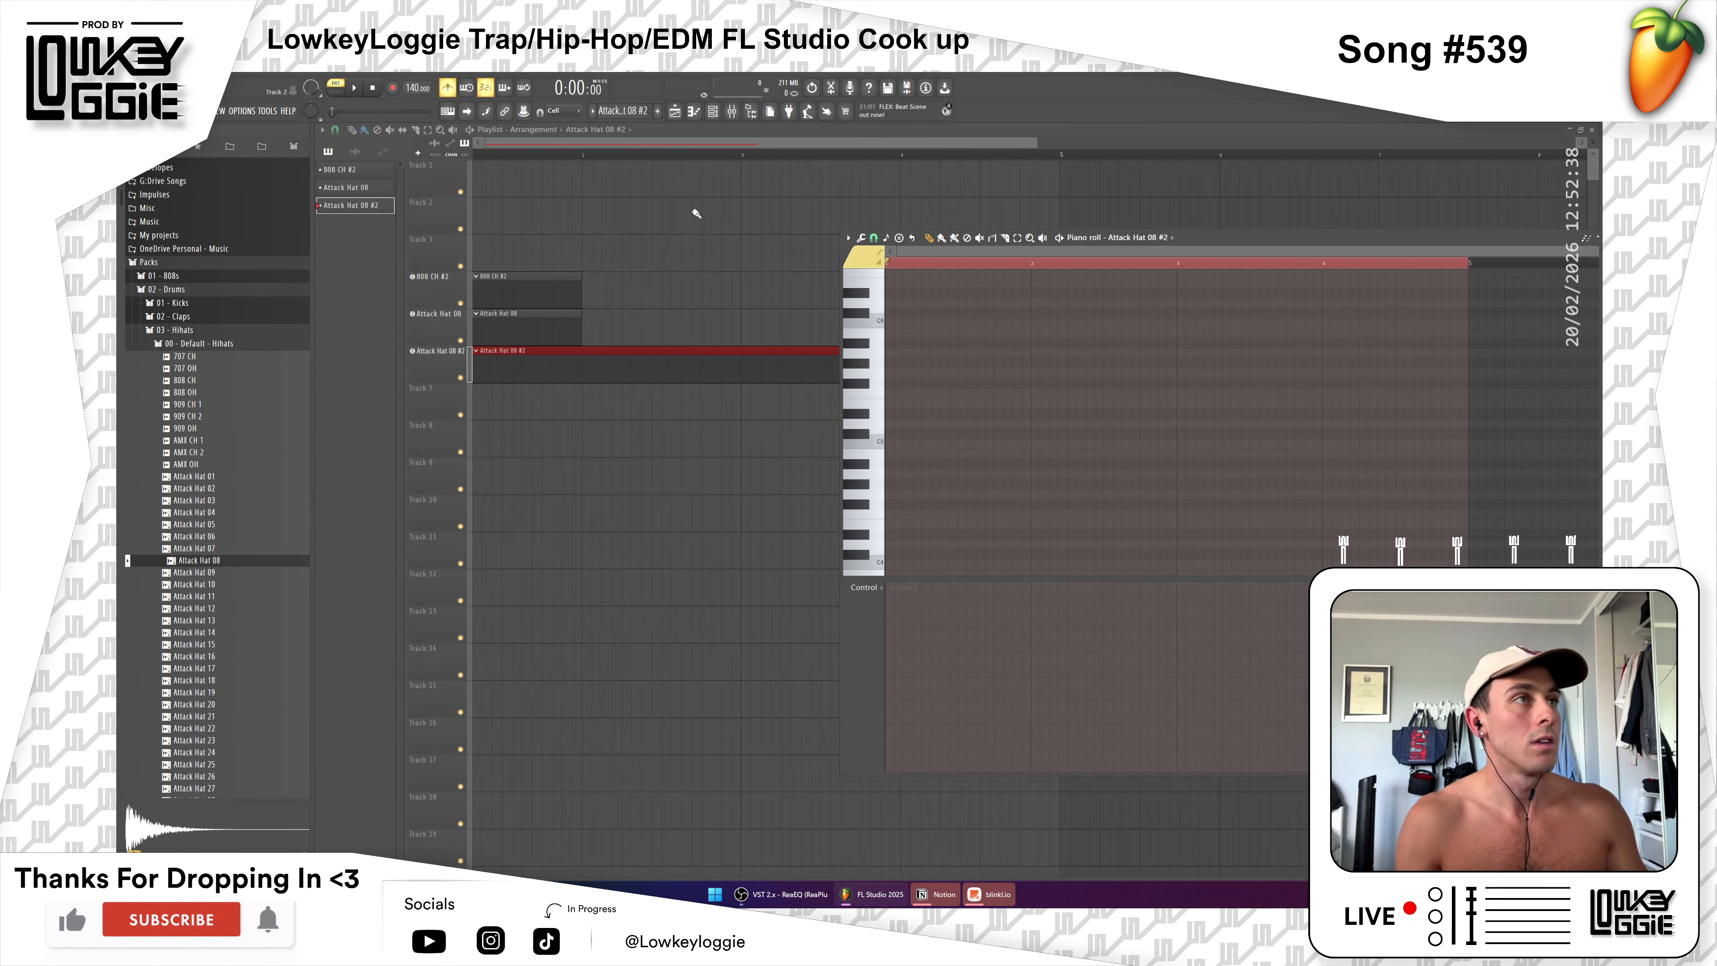
{"action": "left_click", "coordinate": [726, 209]}
{"action": "right_click", "coordinate": [751, 203]}
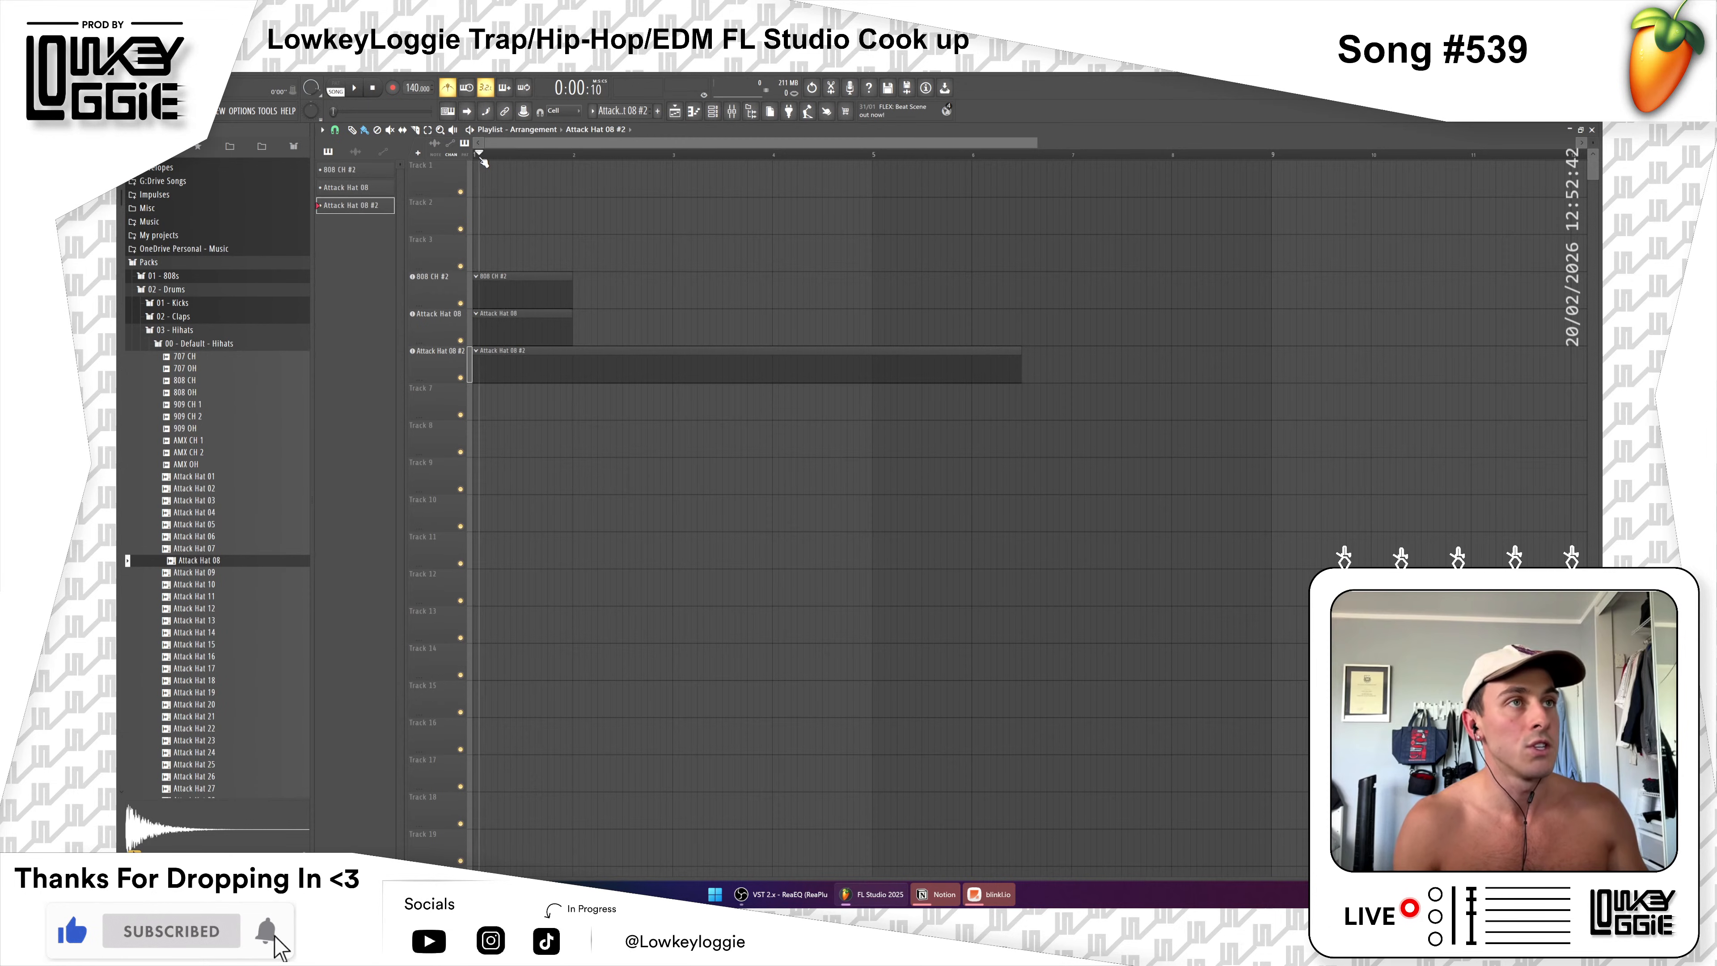
{"action": "key", "text": "space"}
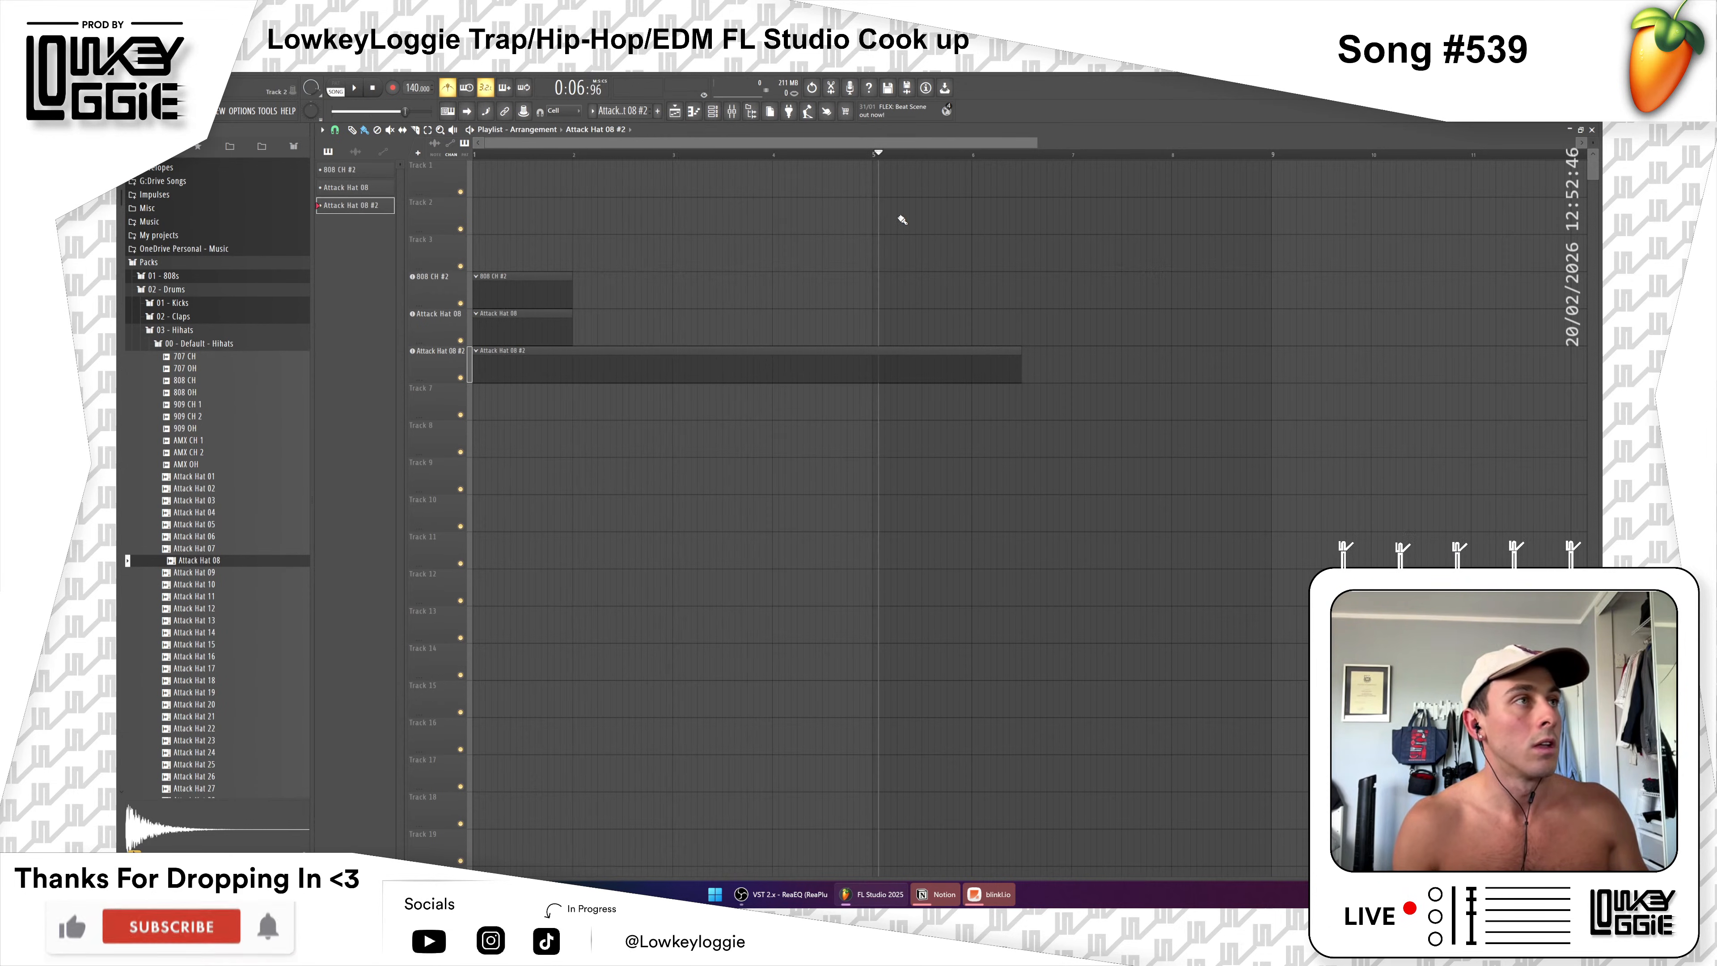
{"action": "left_click_drag", "start_coordinate": [1019, 358], "coordinate": [874, 358]}
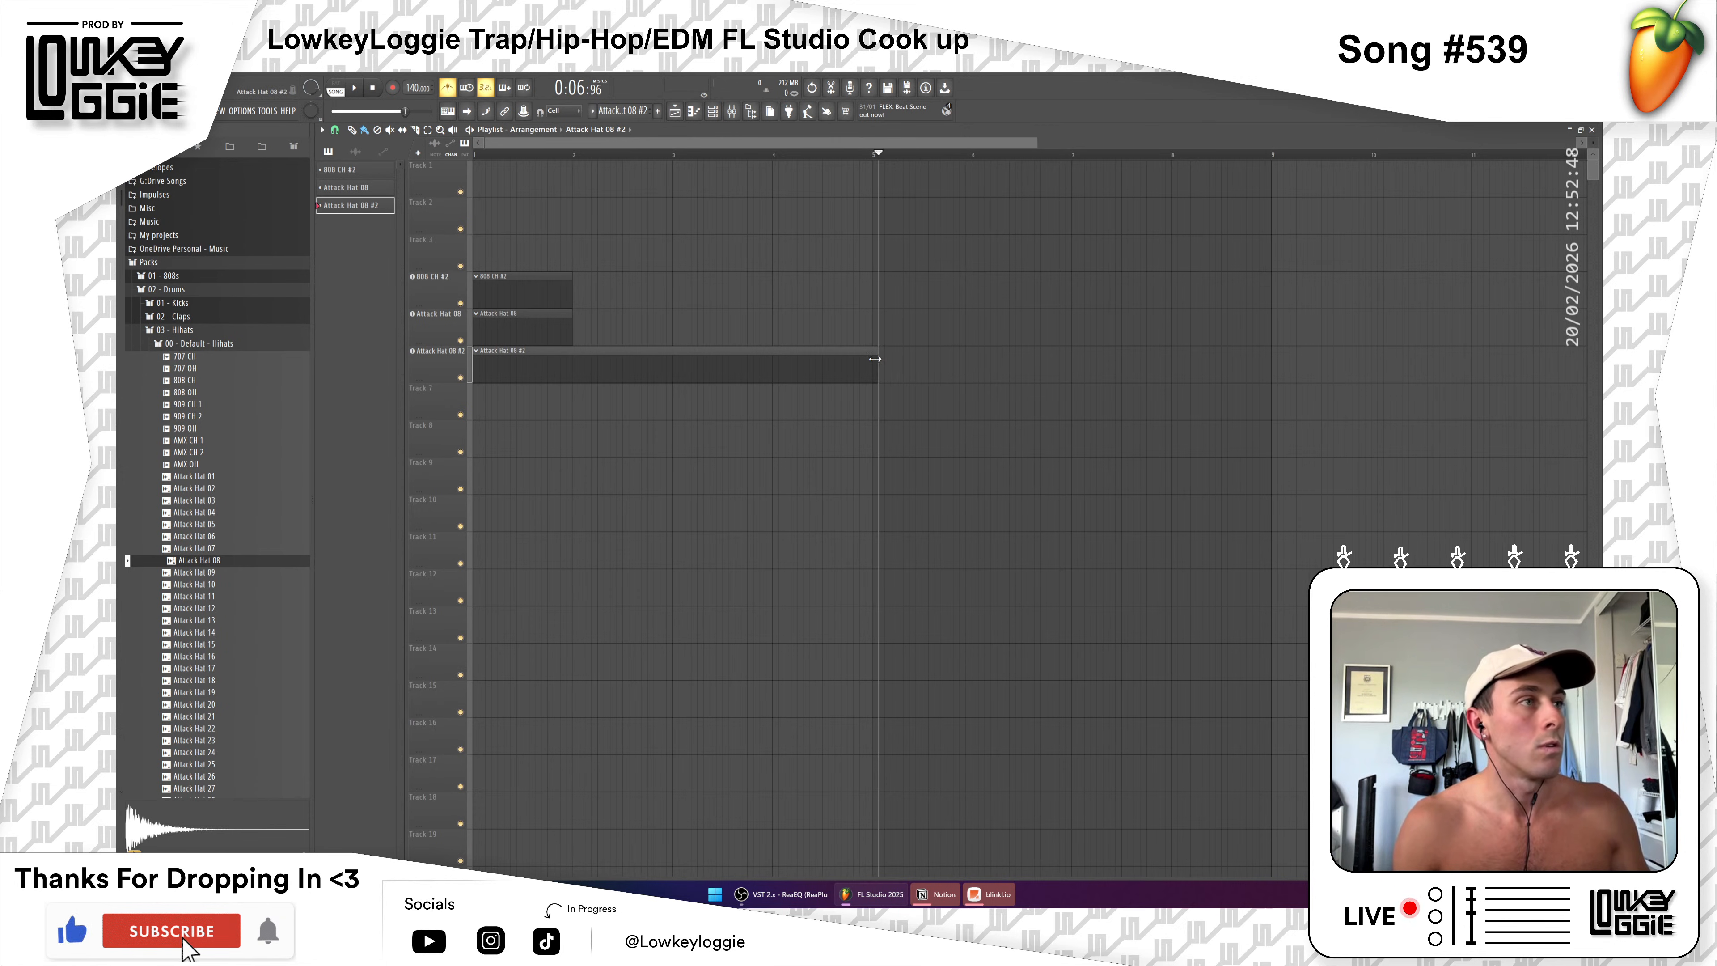
Step: Place three more one-bar Attack Hat 08 clips on Track 5 to fill bars 2 to 4
{"action": "left_click", "coordinate": [584, 330]}
{"action": "left_click", "coordinate": [685, 334]}
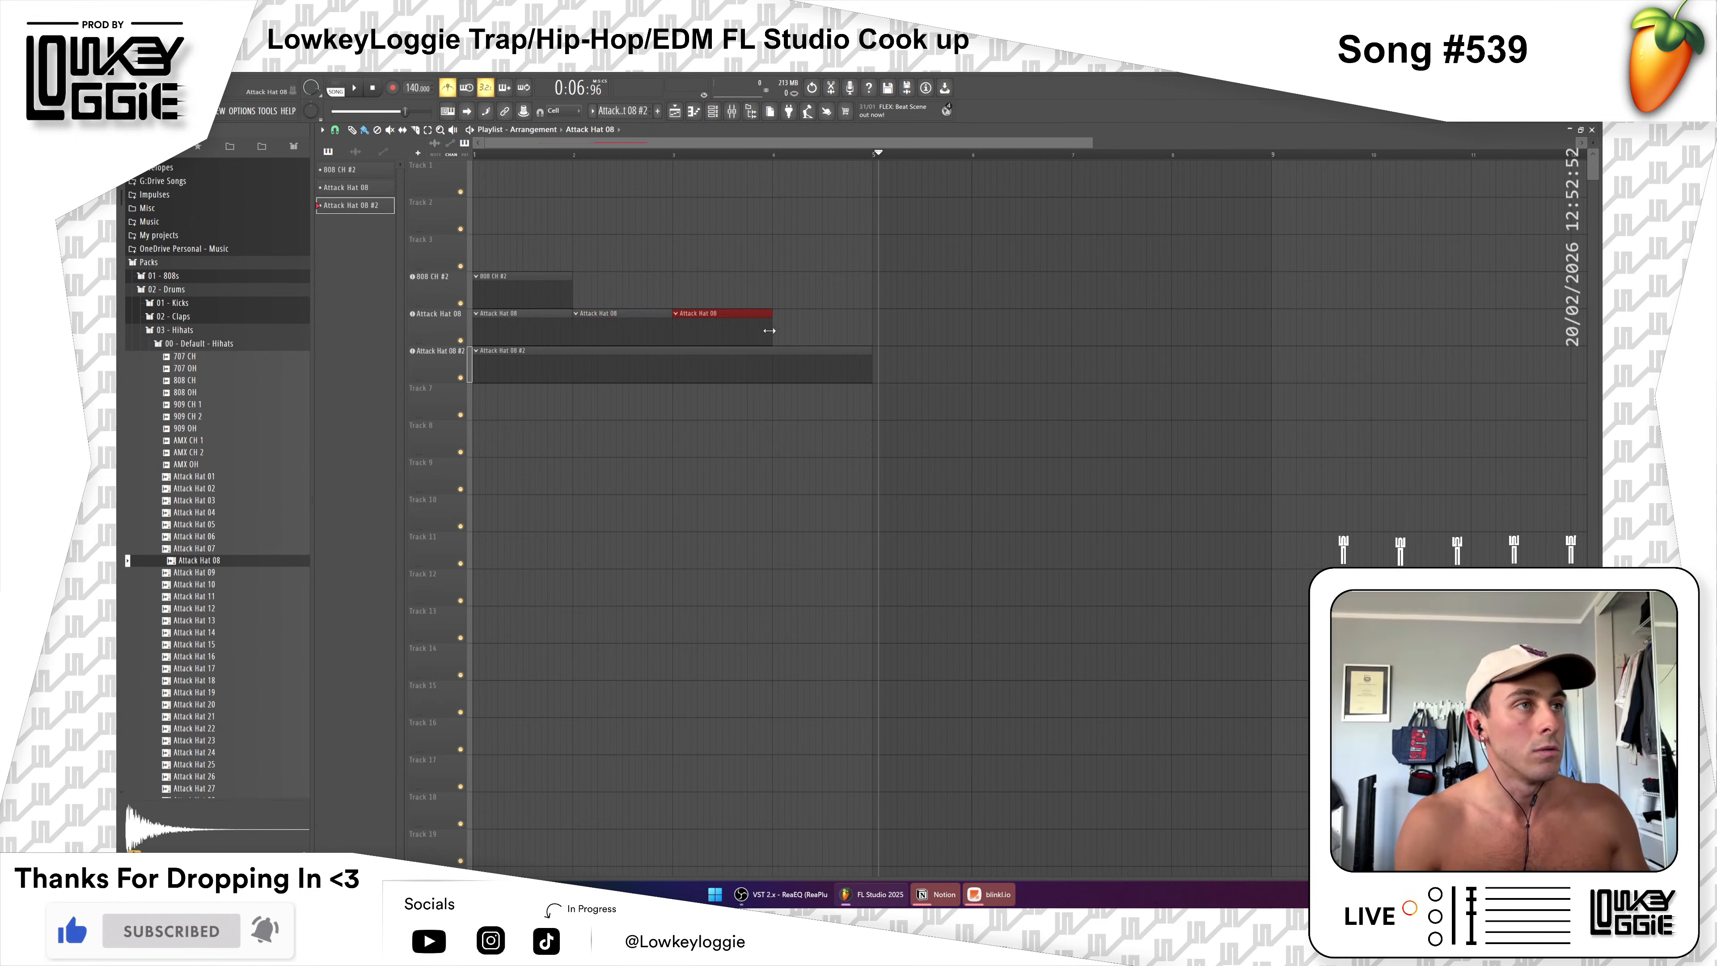
{"action": "left_click", "coordinate": [783, 328]}
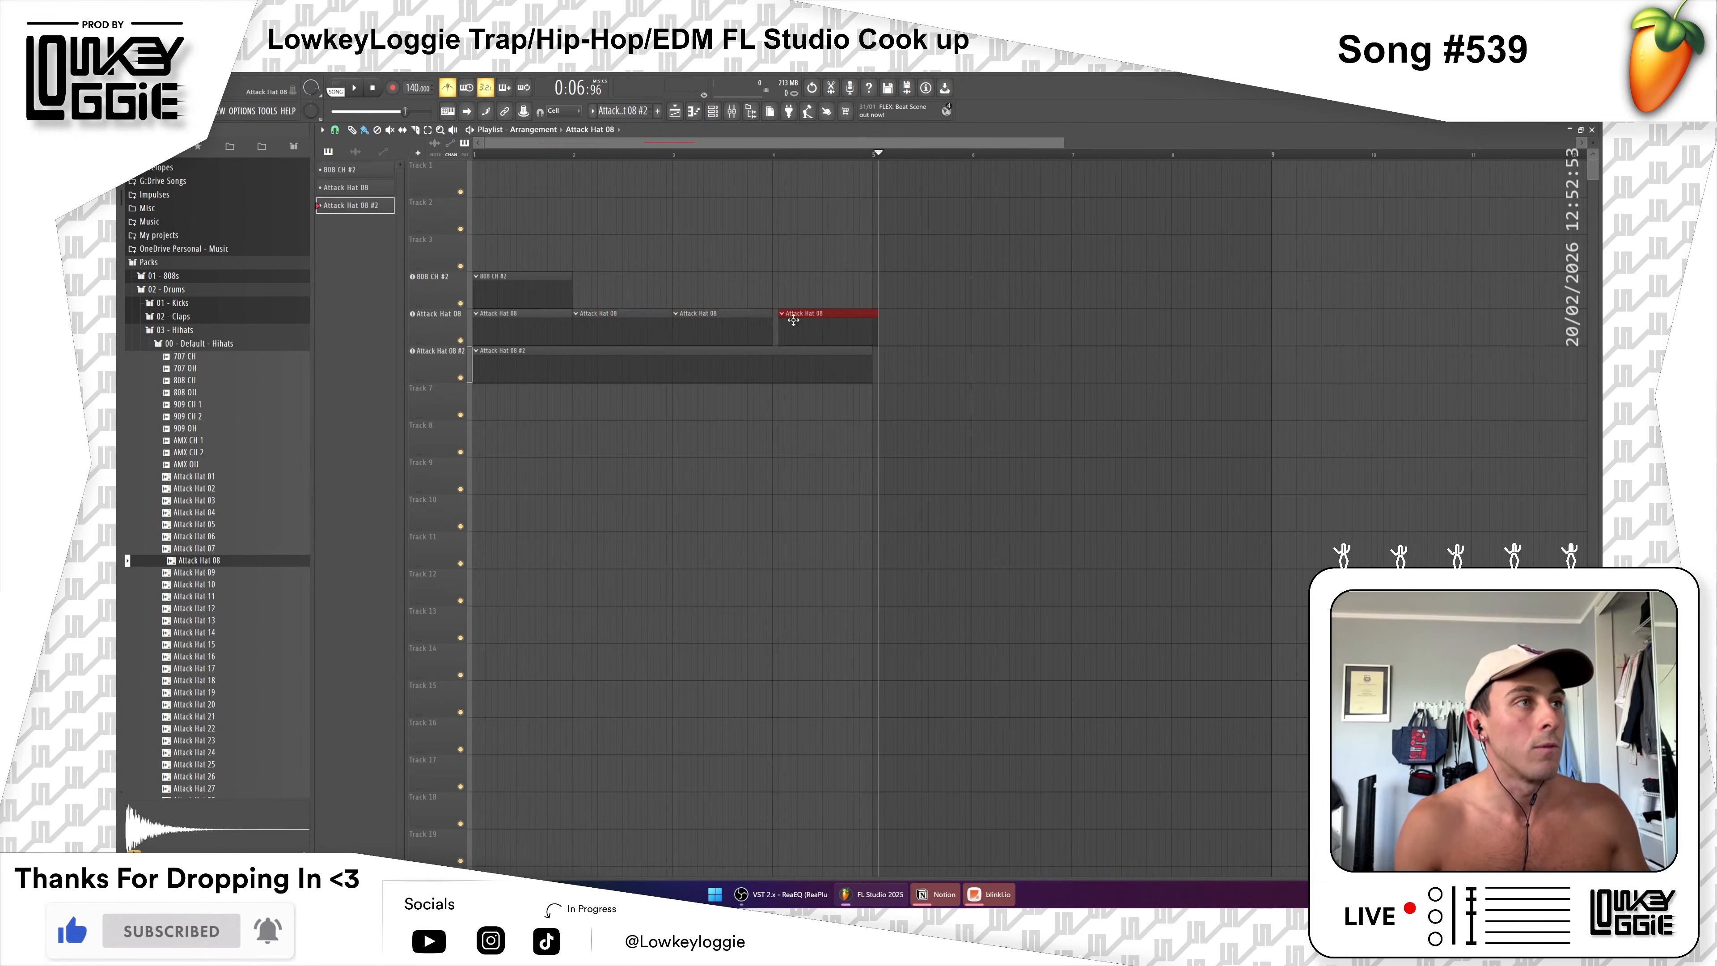
{"action": "right_click", "coordinate": [832, 318]}
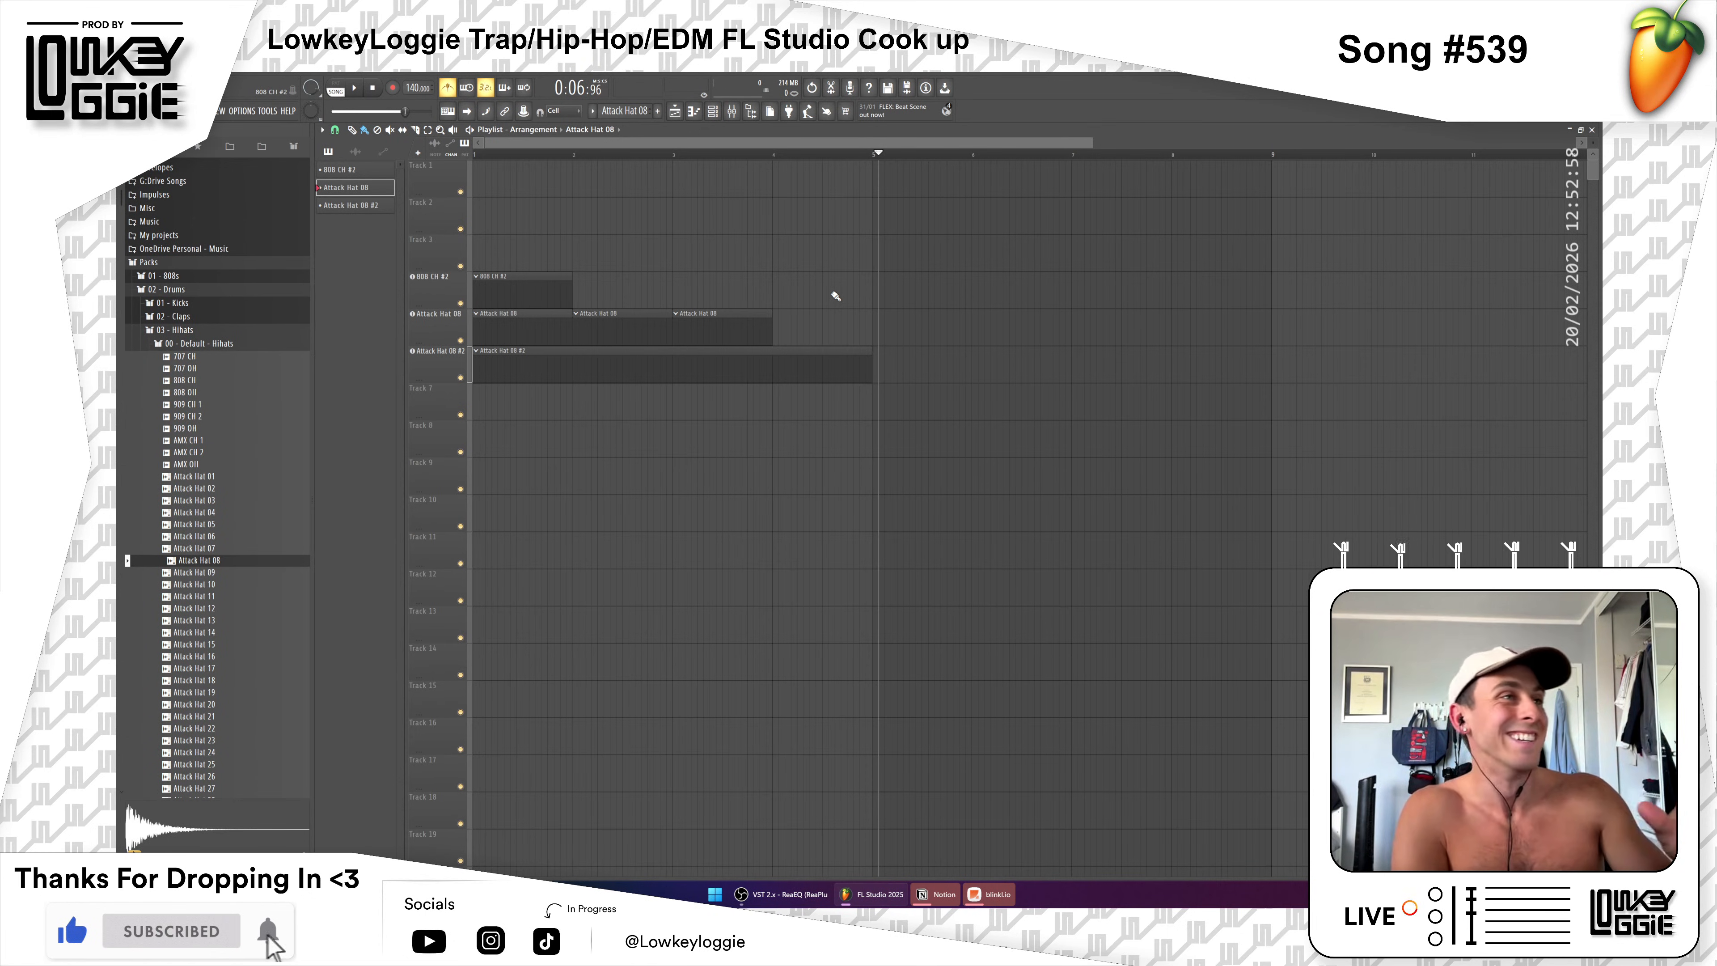
{"action": "left_click", "coordinate": [778, 329]}
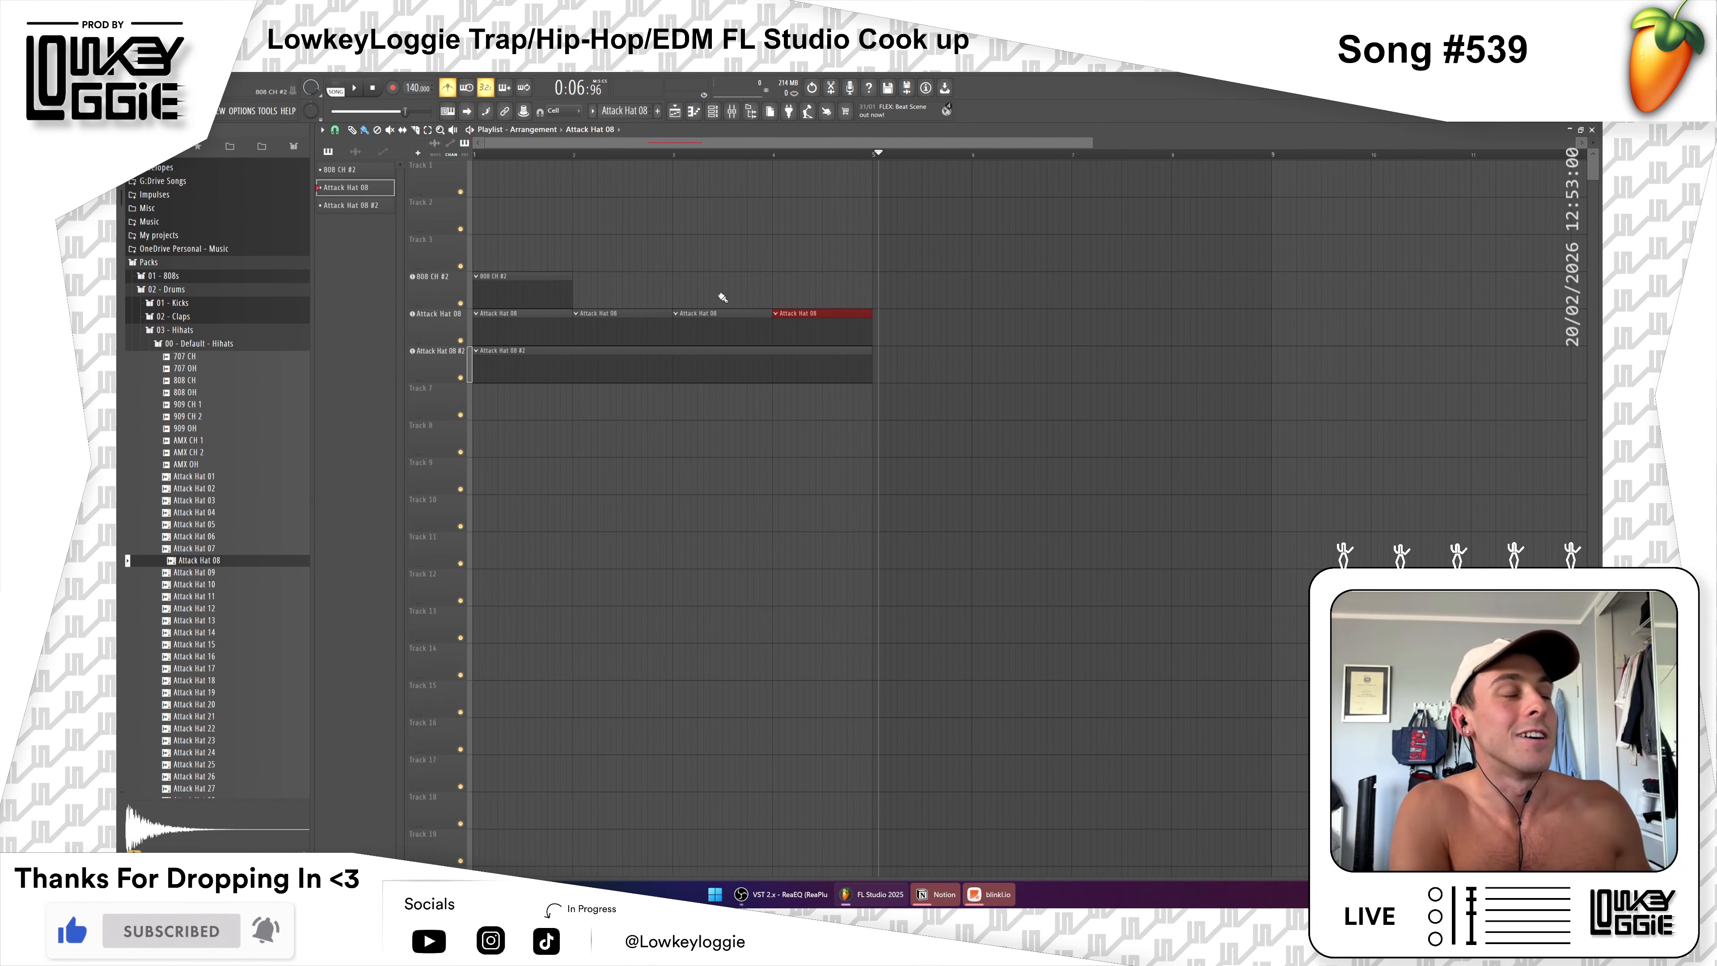
Step: Move the playback position around bar 5, select bars 1 to 4 on the timeline and play them in a loop
{"action": "left_click", "coordinate": [875, 156]}
{"action": "left_click_drag", "start_coordinate": [875, 156], "coordinate": [972, 155]}
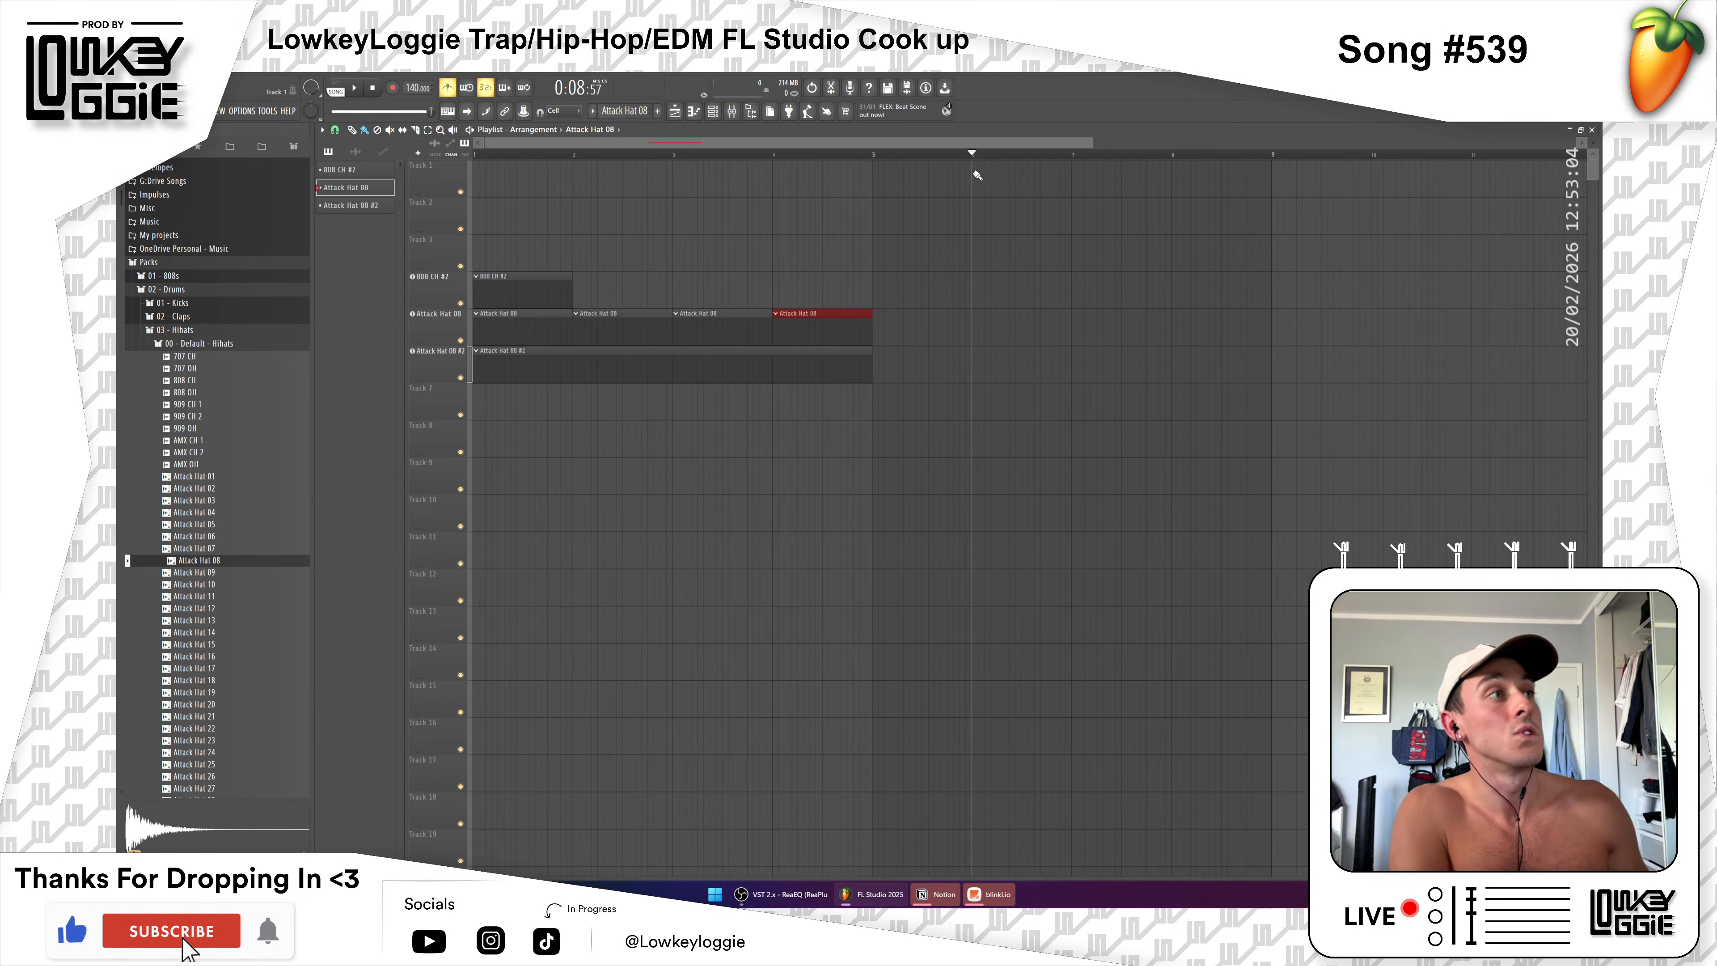
{"action": "left_click", "coordinate": [877, 156]}
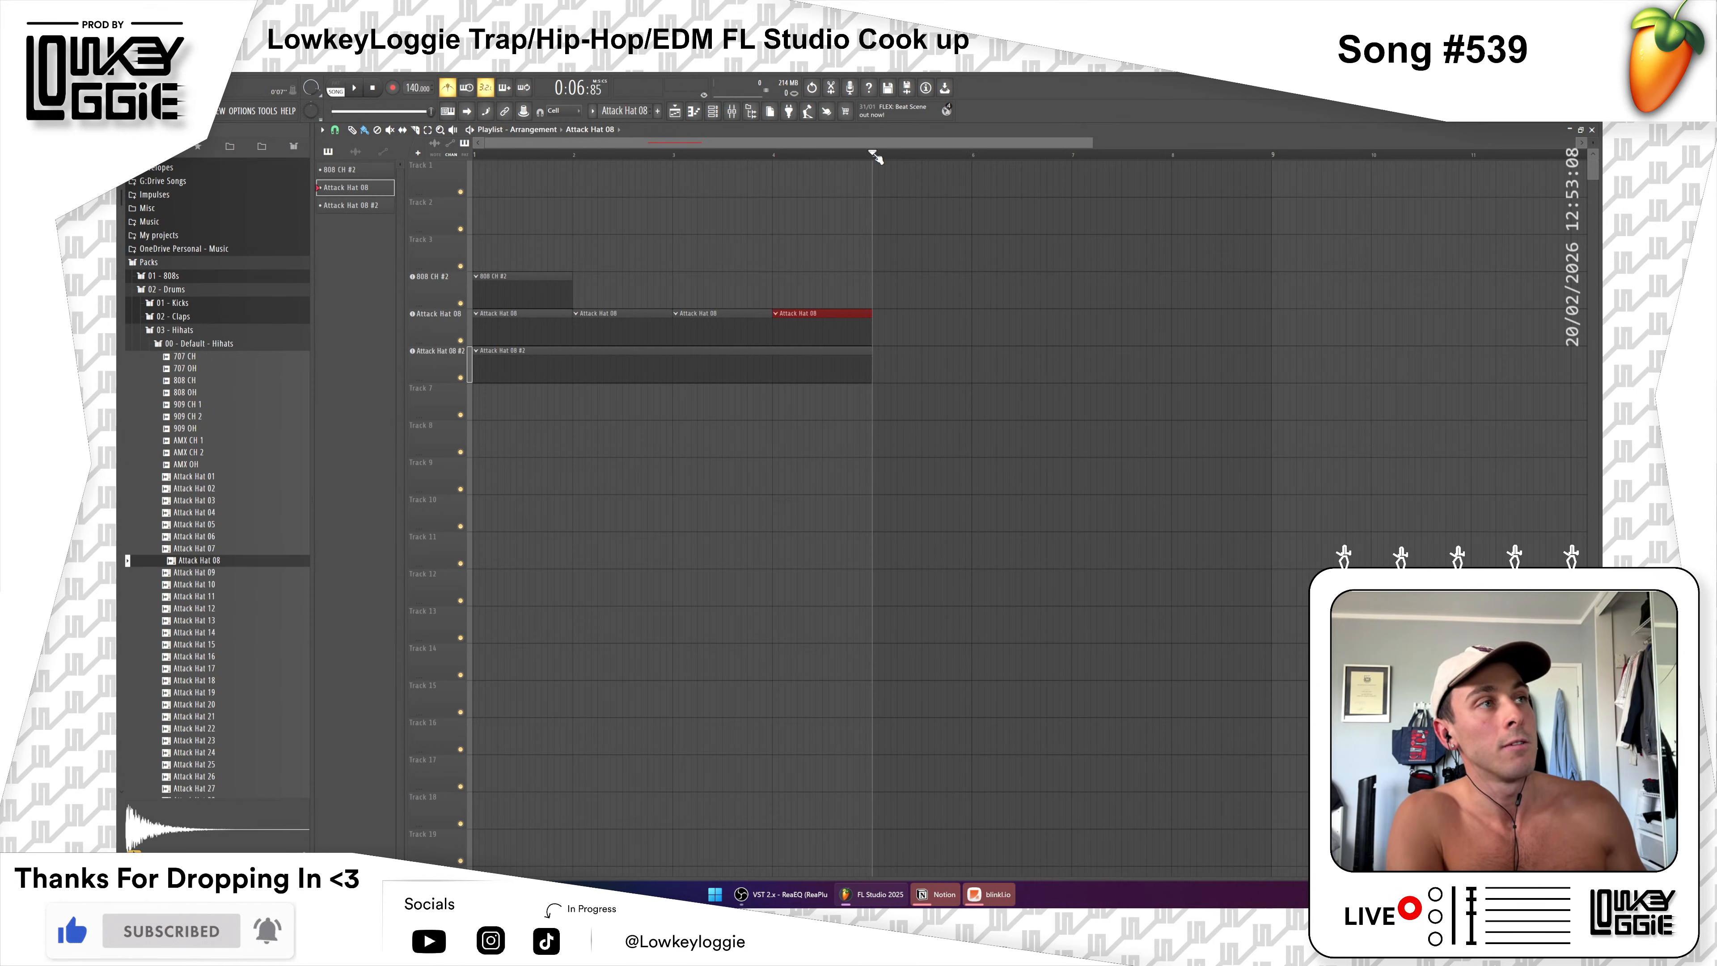
{"action": "mouse_move", "coordinate": [874, 156]}
{"action": "left_mouse_down"}
{"action": "mouse_move", "coordinate": [594, 158]}
{"action": "mouse_move", "coordinate": [472, 201]}
{"action": "left_mouse_up"}
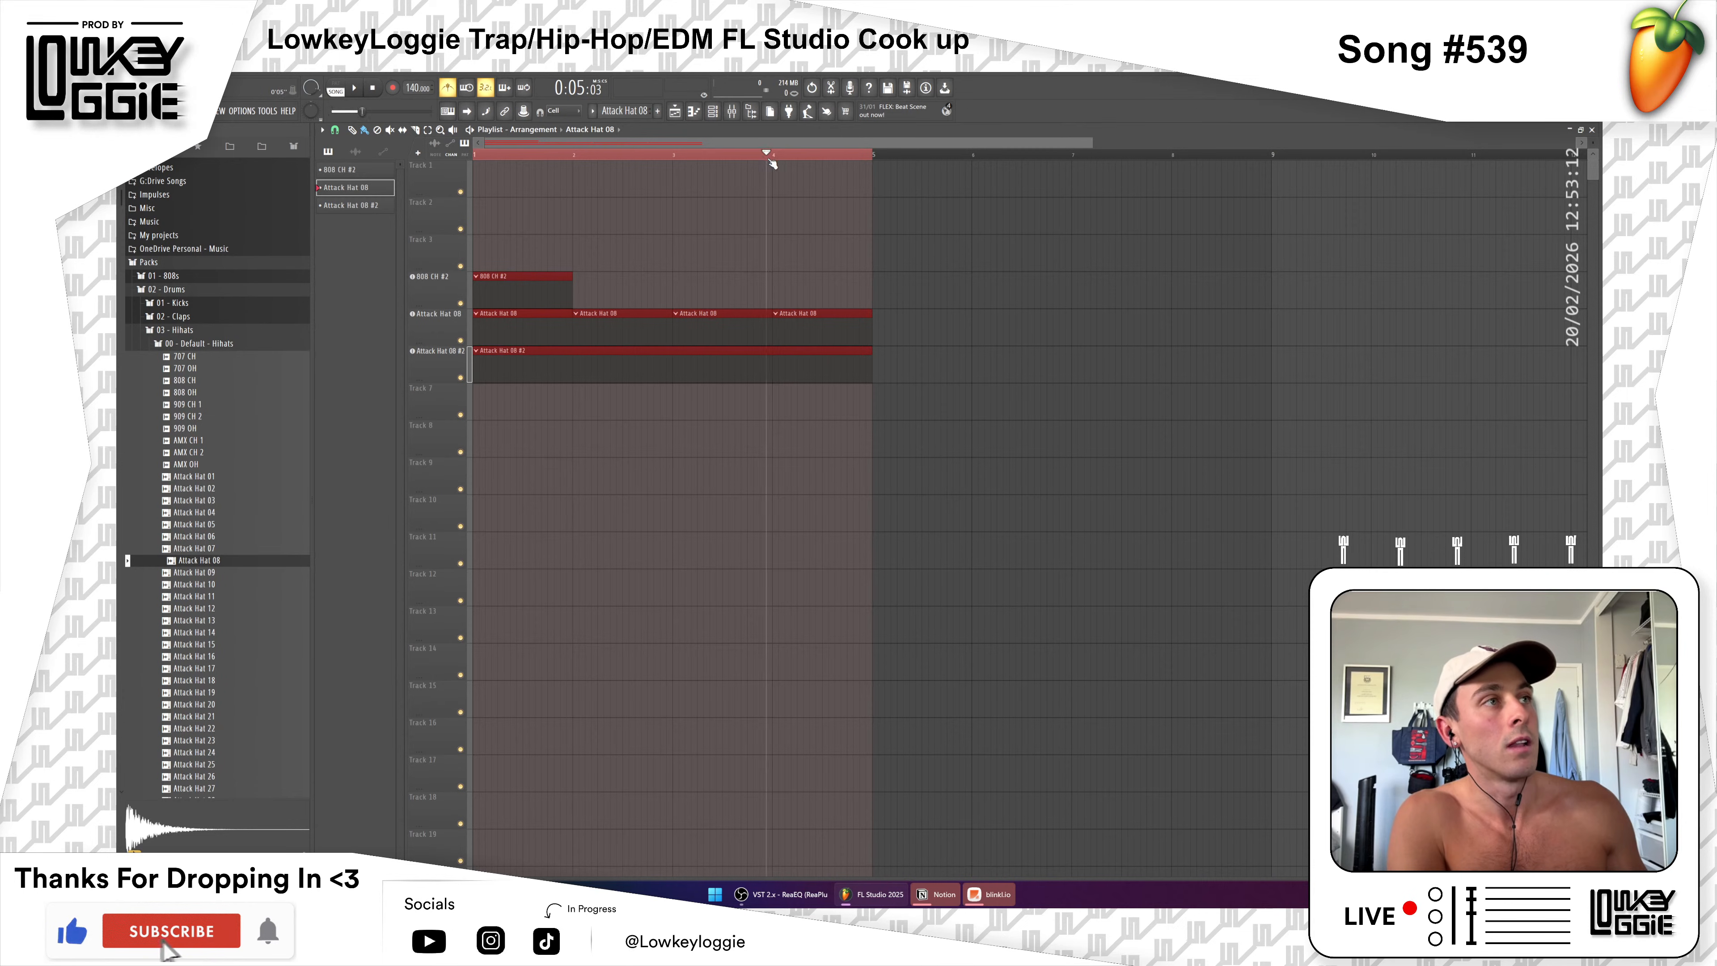
{"action": "key", "text": "space"}
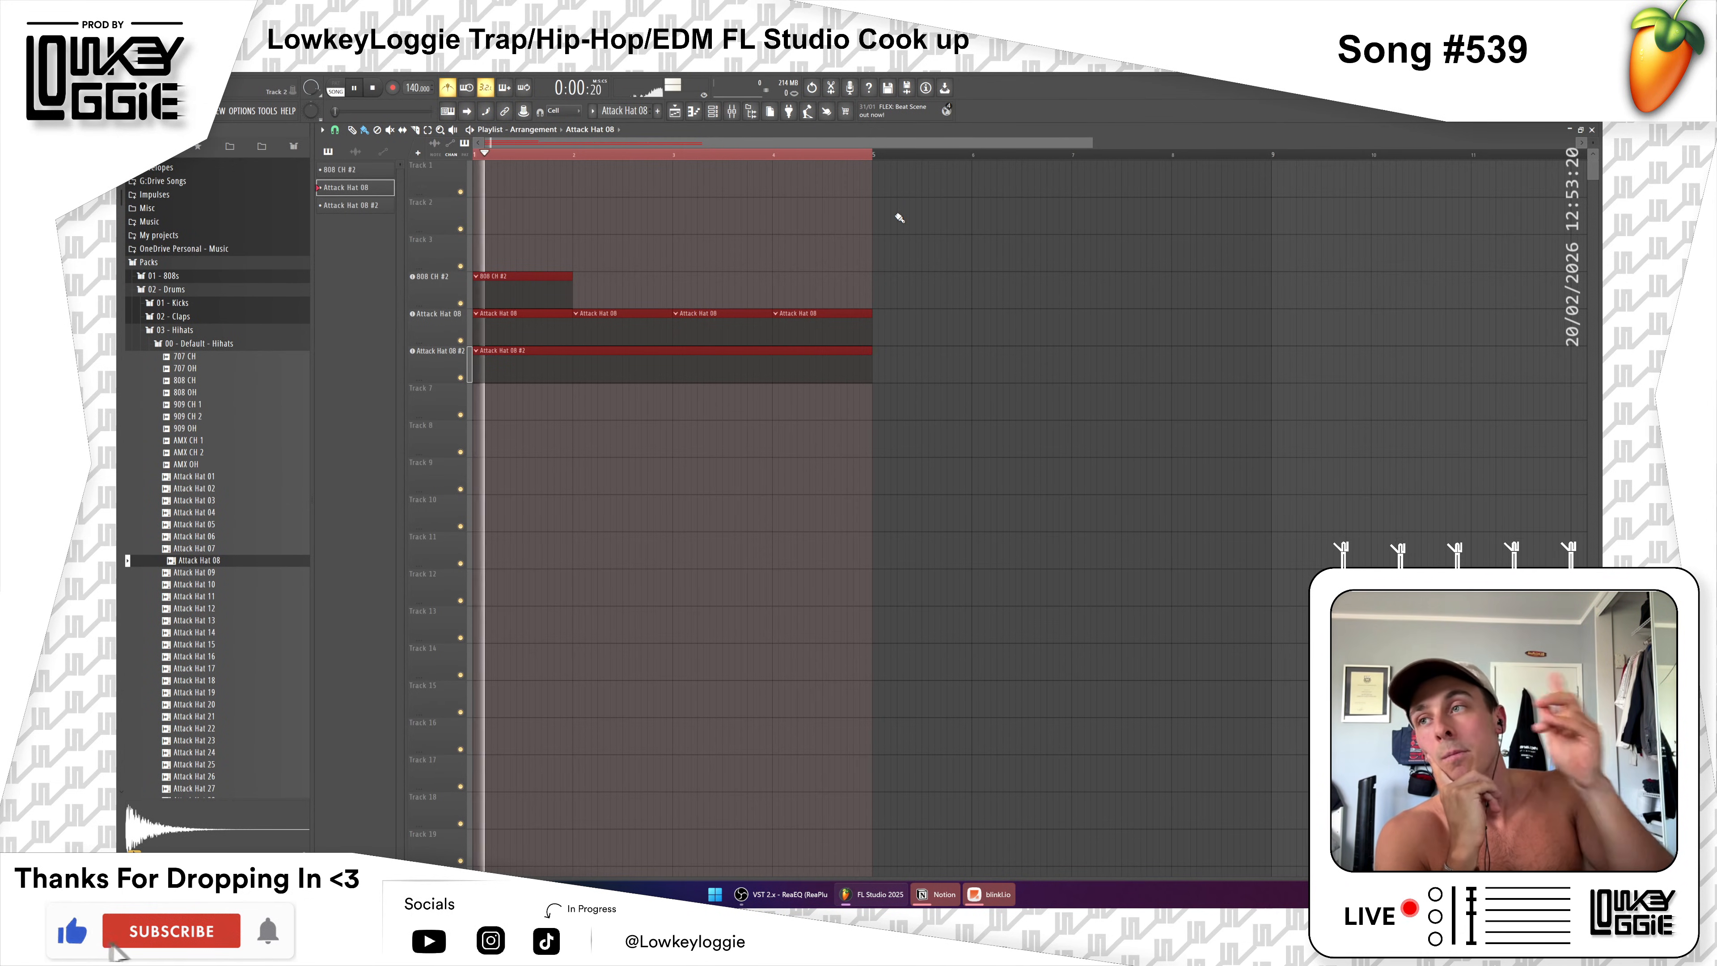
{"action": "key", "text": "space"}
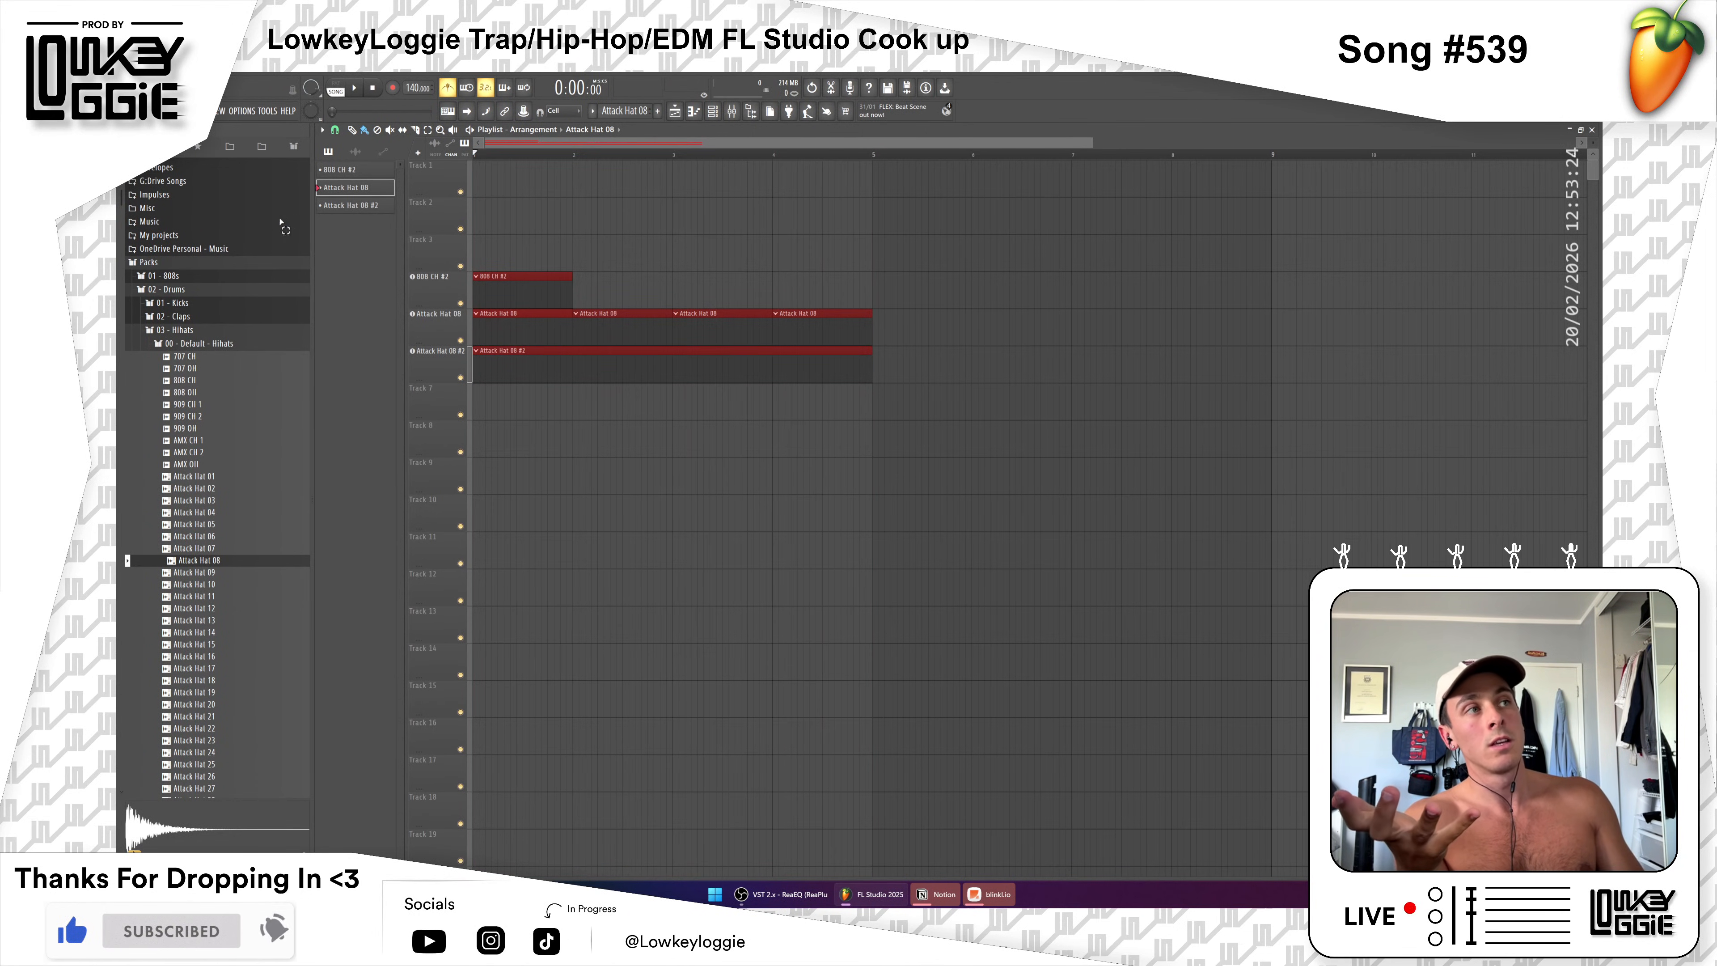
Step: Play the arrangement without a time selection through the end of bar 4 and stop playback
{"action": "key", "text": "space"}
{"action": "key", "text": "space"}
{"action": "left_click", "coordinate": [713, 155]}
{"action": "key", "text": "space"}
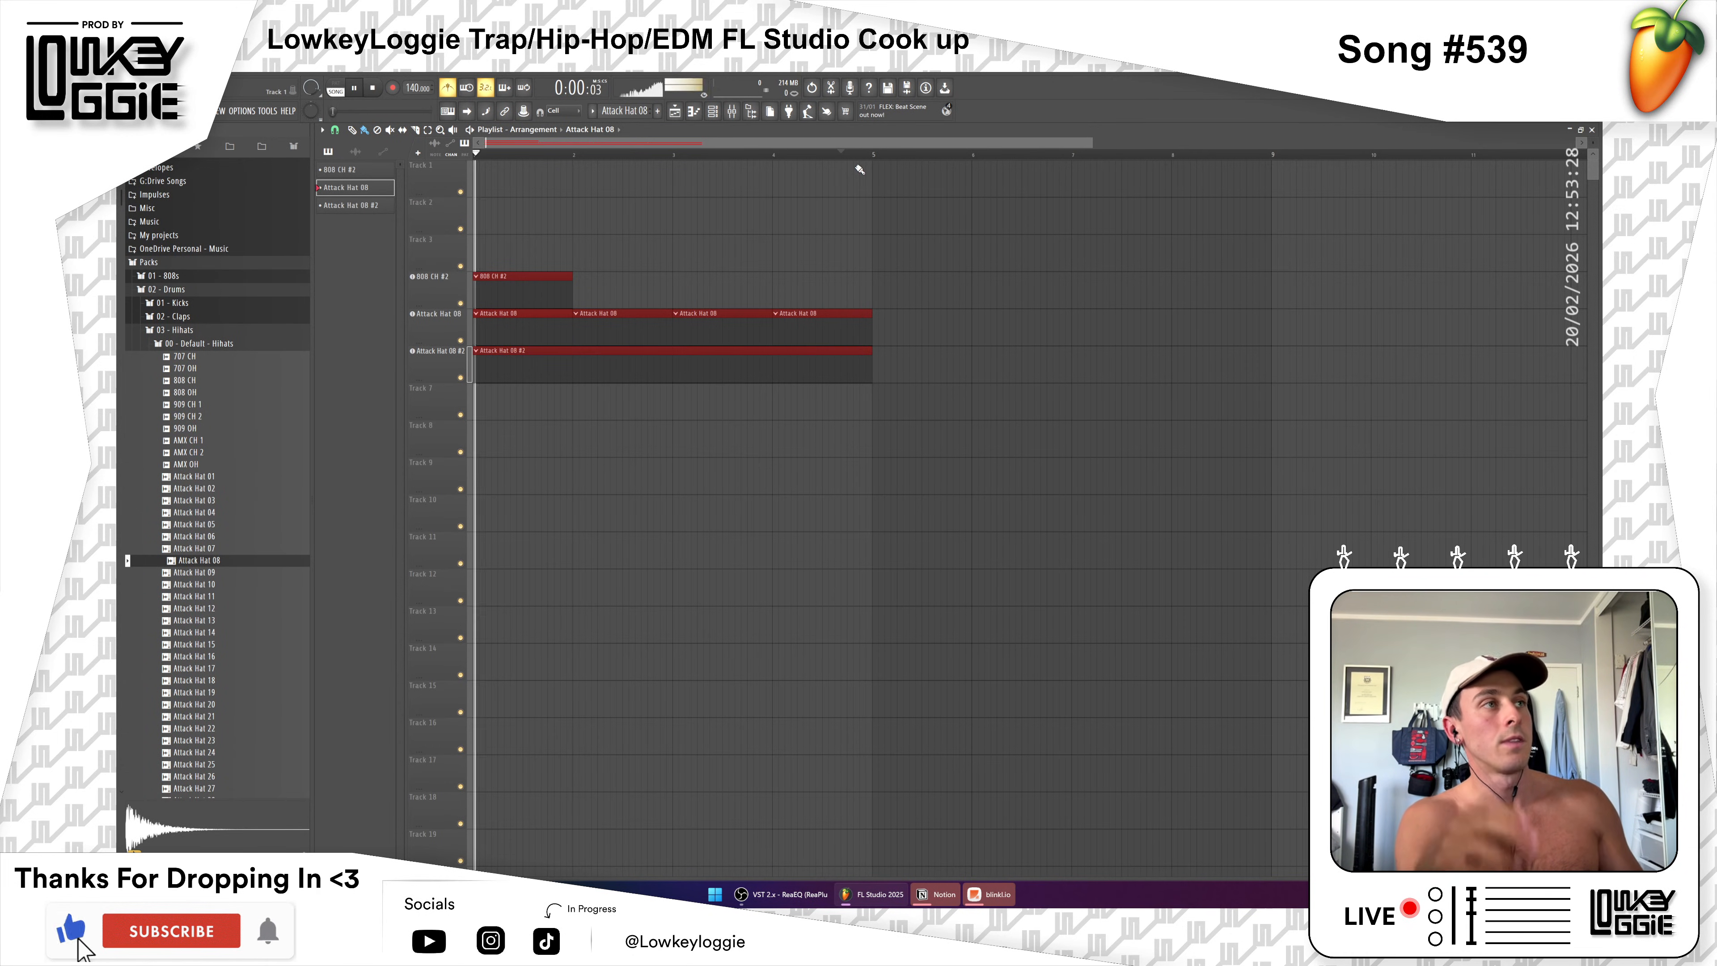
{"action": "key", "text": "space"}
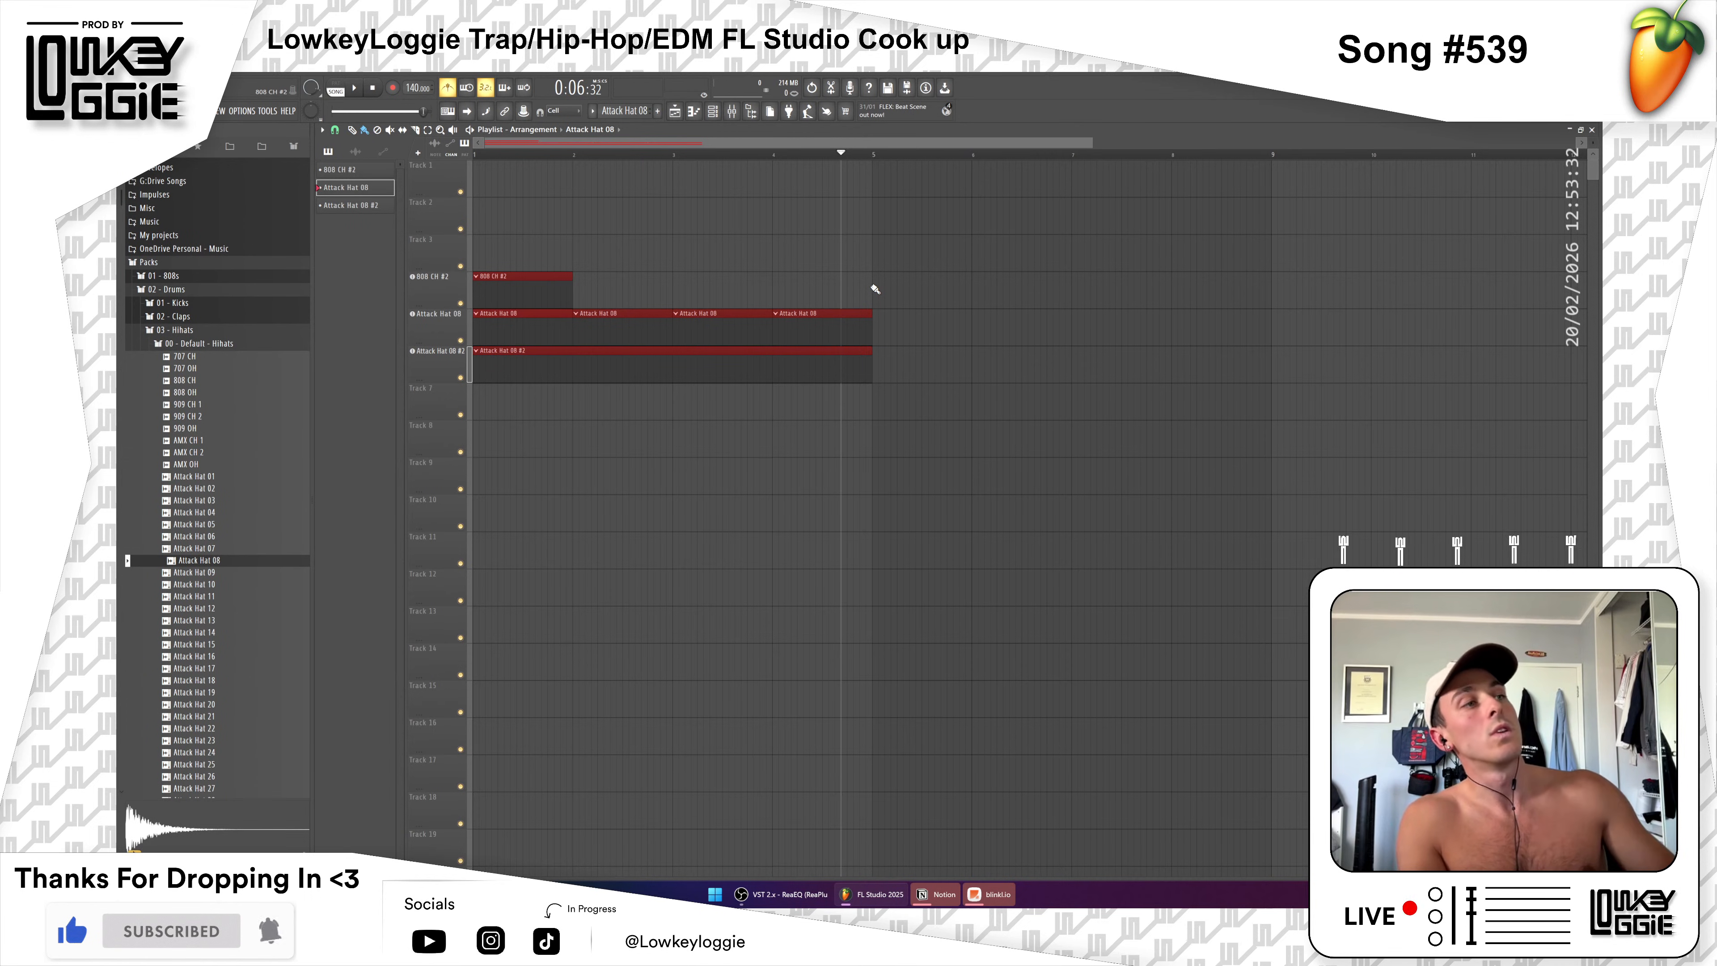
Step: Add two extra Attack Hat 08 clips at bars 5 and 6 on Track 5, play them and delete both
{"action": "key", "text": "ctrl+d"}
{"action": "left_click", "coordinate": [916, 326]}
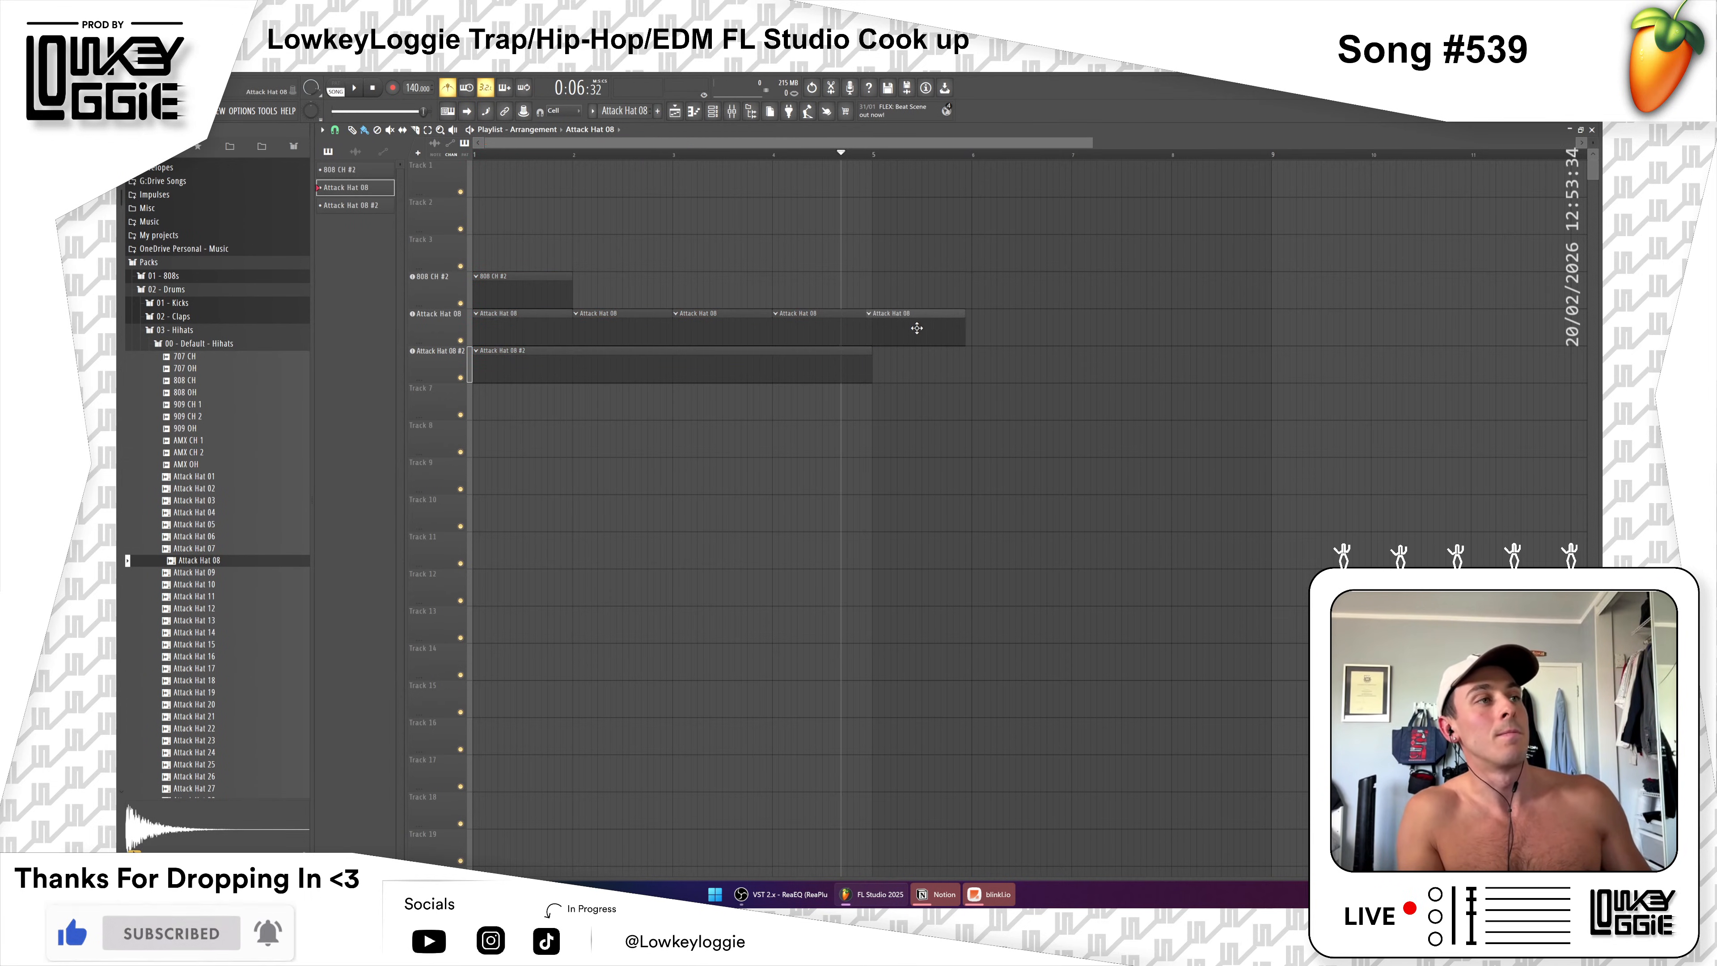
{"action": "key", "text": "space"}
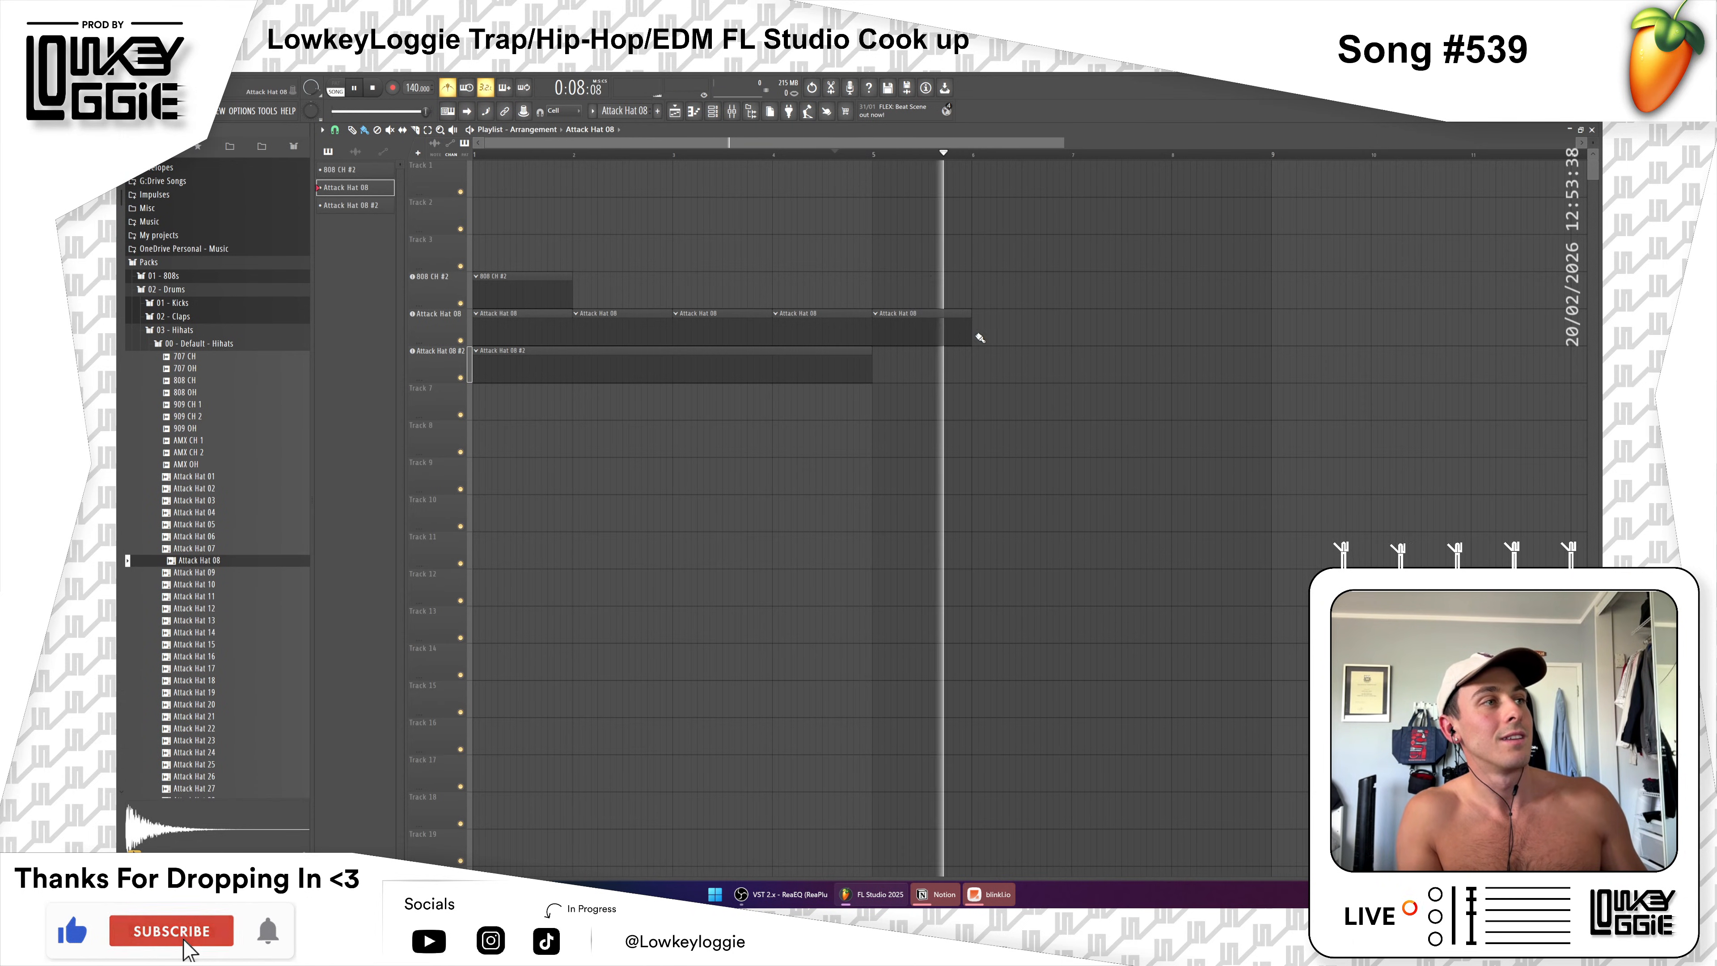
{"action": "left_click", "coordinate": [1007, 335]}
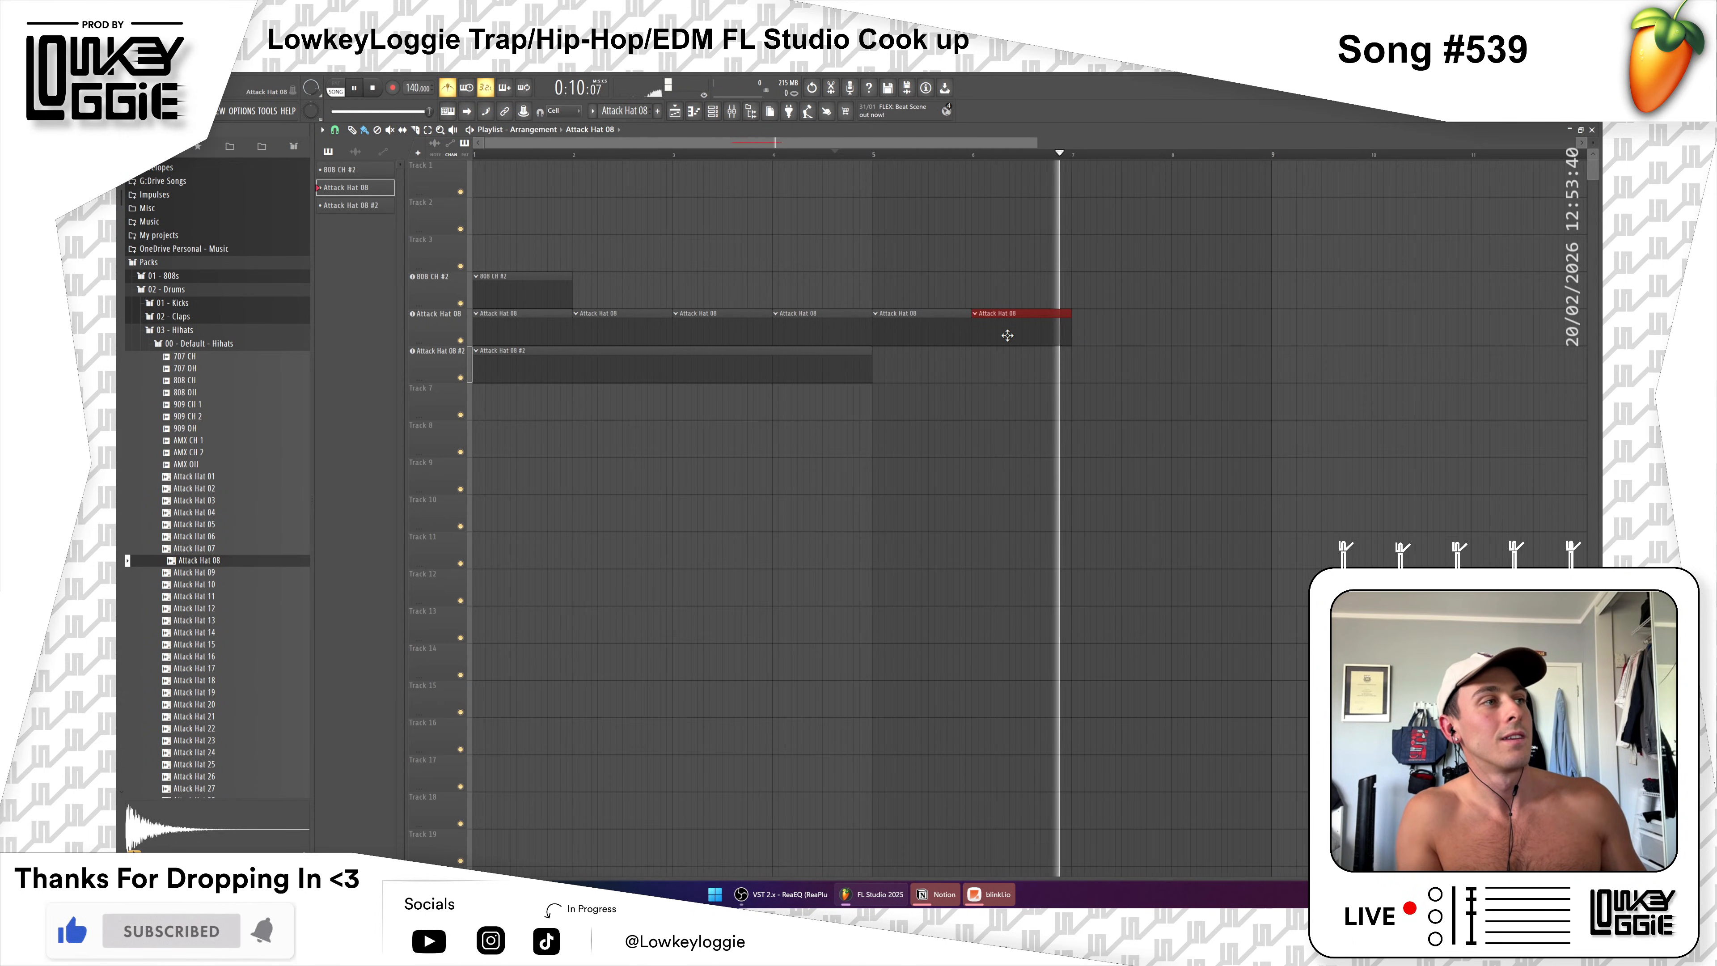
{"action": "right_click", "coordinate": [1006, 336]}
{"action": "right_click", "coordinate": [922, 331]}
{"action": "key", "text": "space"}
Step: Set the time selection to bars 1 to 8, play it, and shorten the selection to bars 1 to 4
{"action": "left_click_drag", "start_coordinate": [878, 156], "coordinate": [680, 172]}
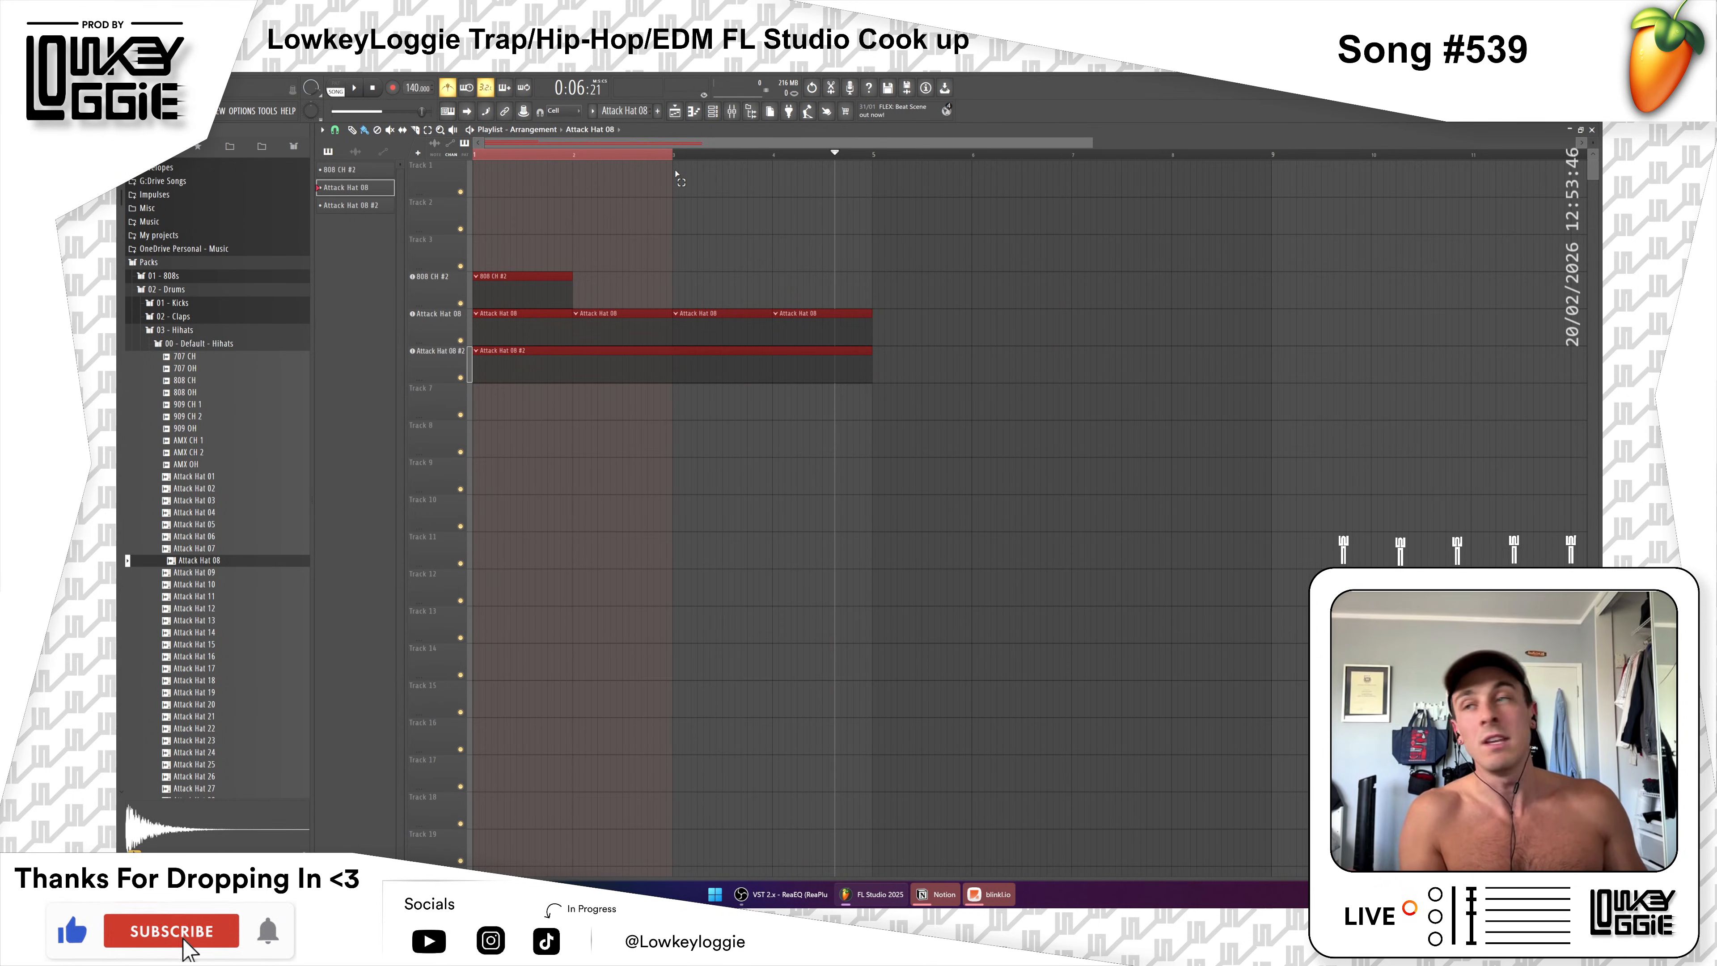
{"action": "left_click_drag", "start_coordinate": [676, 175], "coordinate": [1276, 165]}
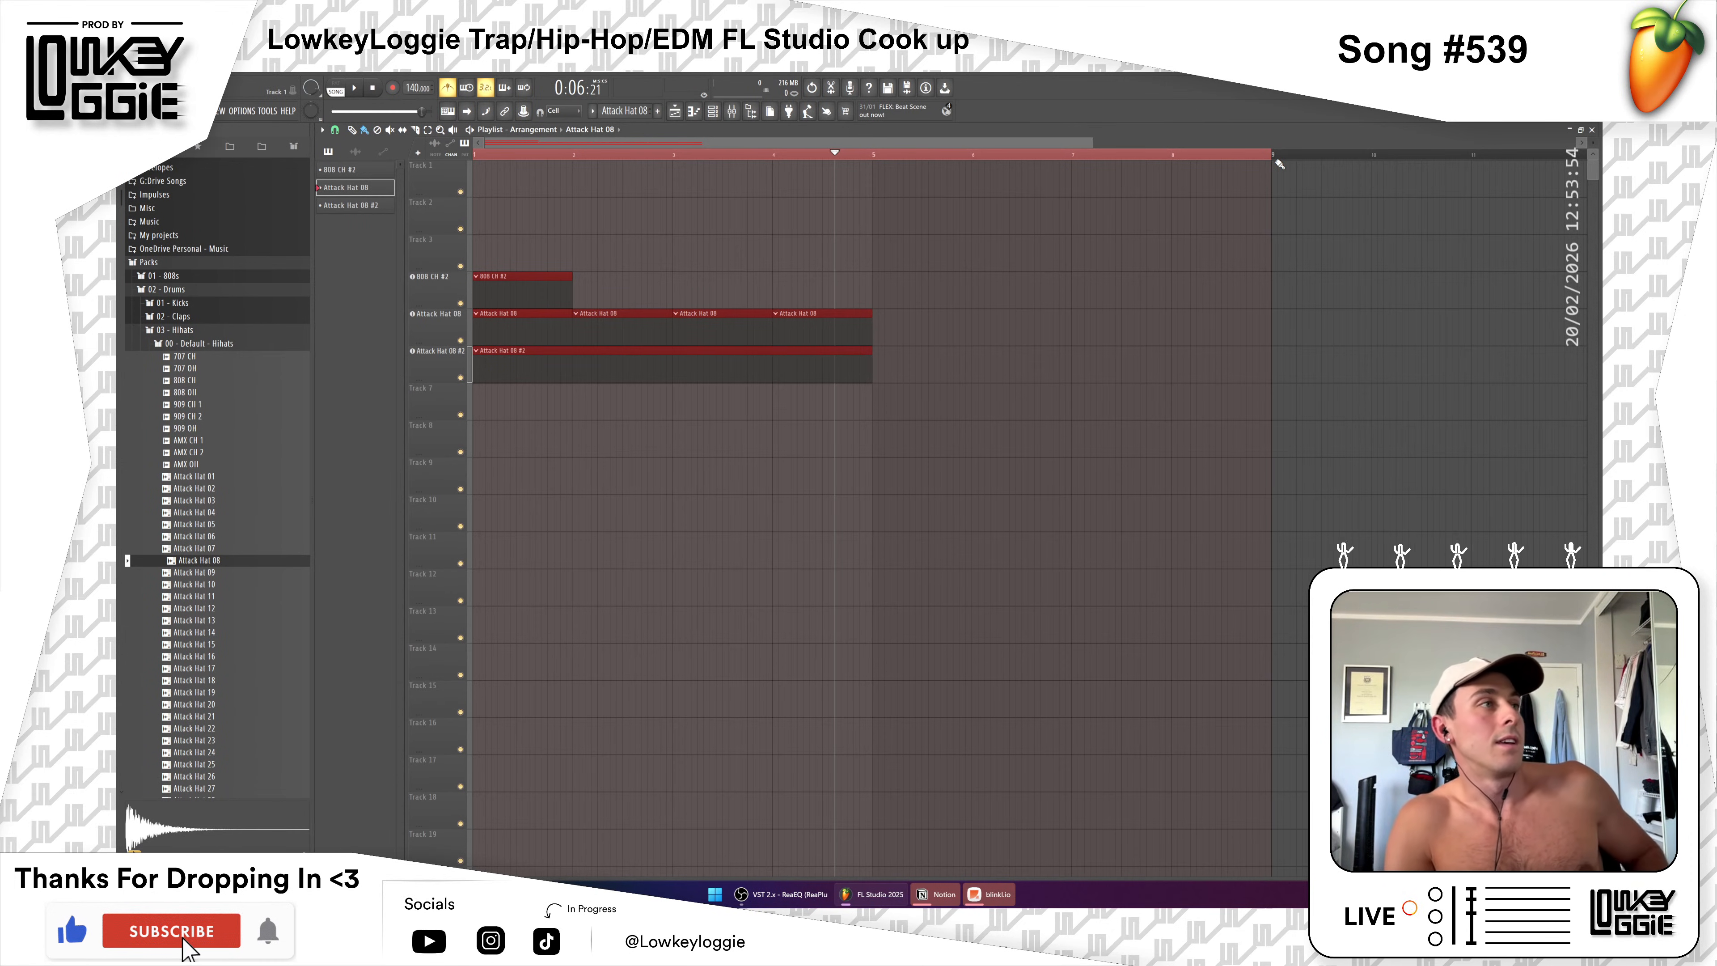
{"action": "key", "text": "space"}
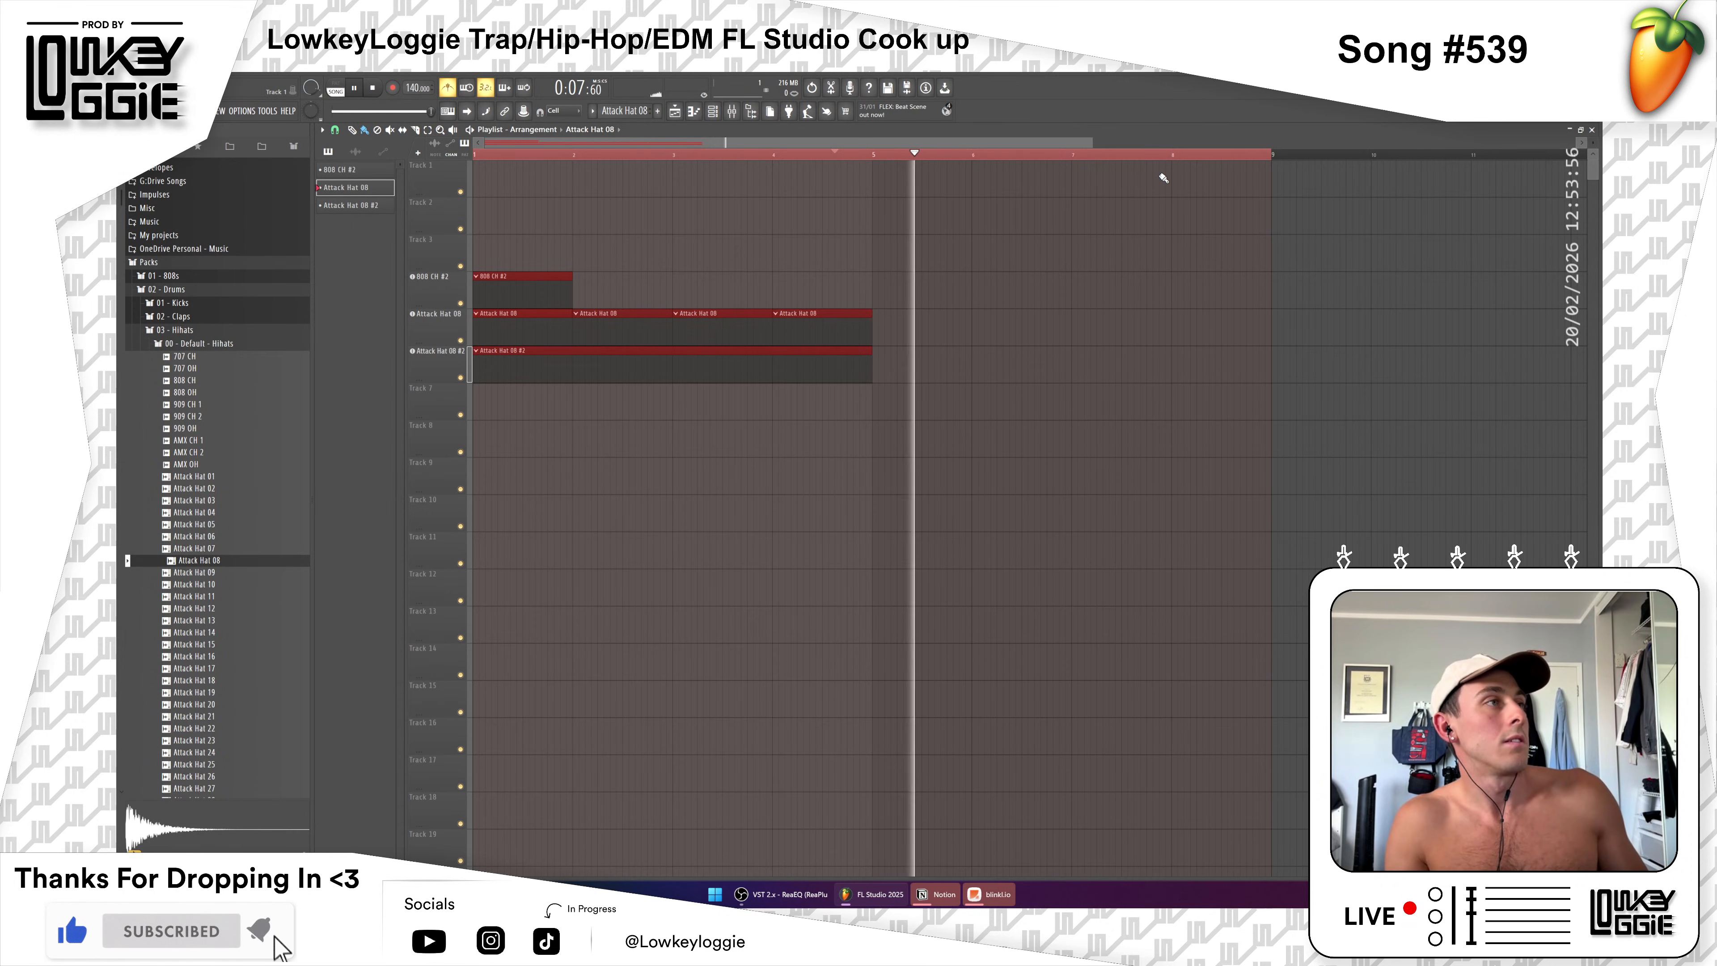
{"action": "key", "text": "space"}
{"action": "left_click_drag", "start_coordinate": [1275, 160], "coordinate": [879, 177]}
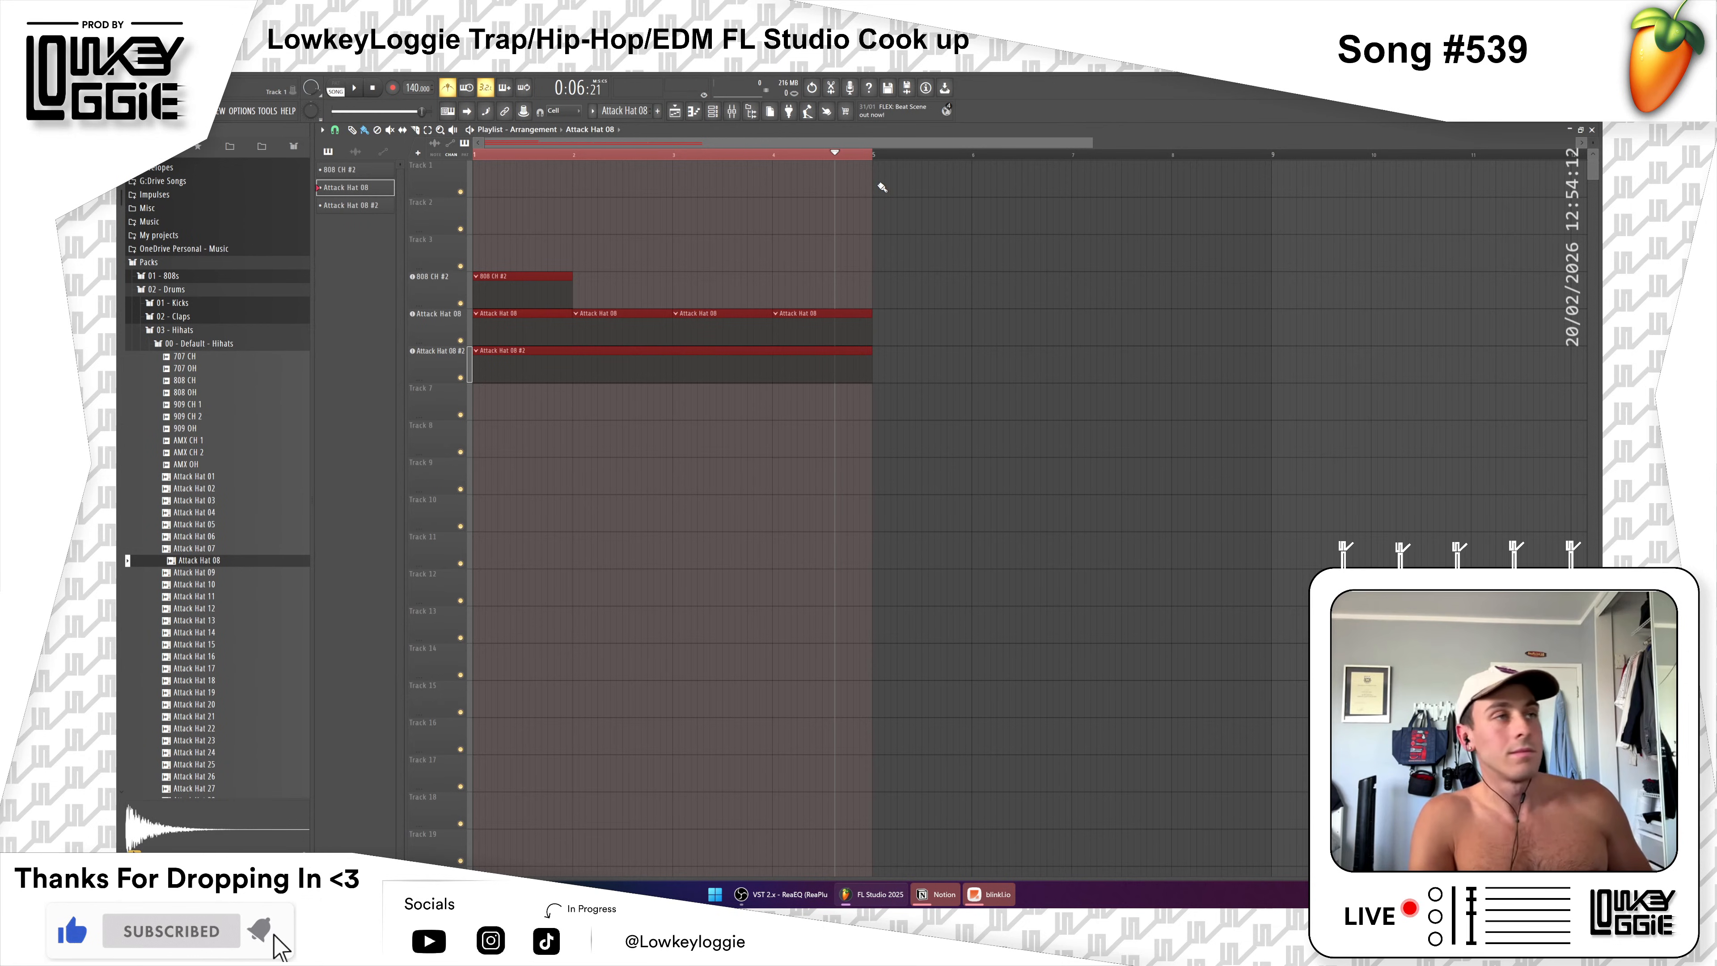
Step: Deselect the clips and delete all the 808 CH and Attack Hat 08 clips from the playlist
{"action": "left_click", "coordinate": [1011, 289]}
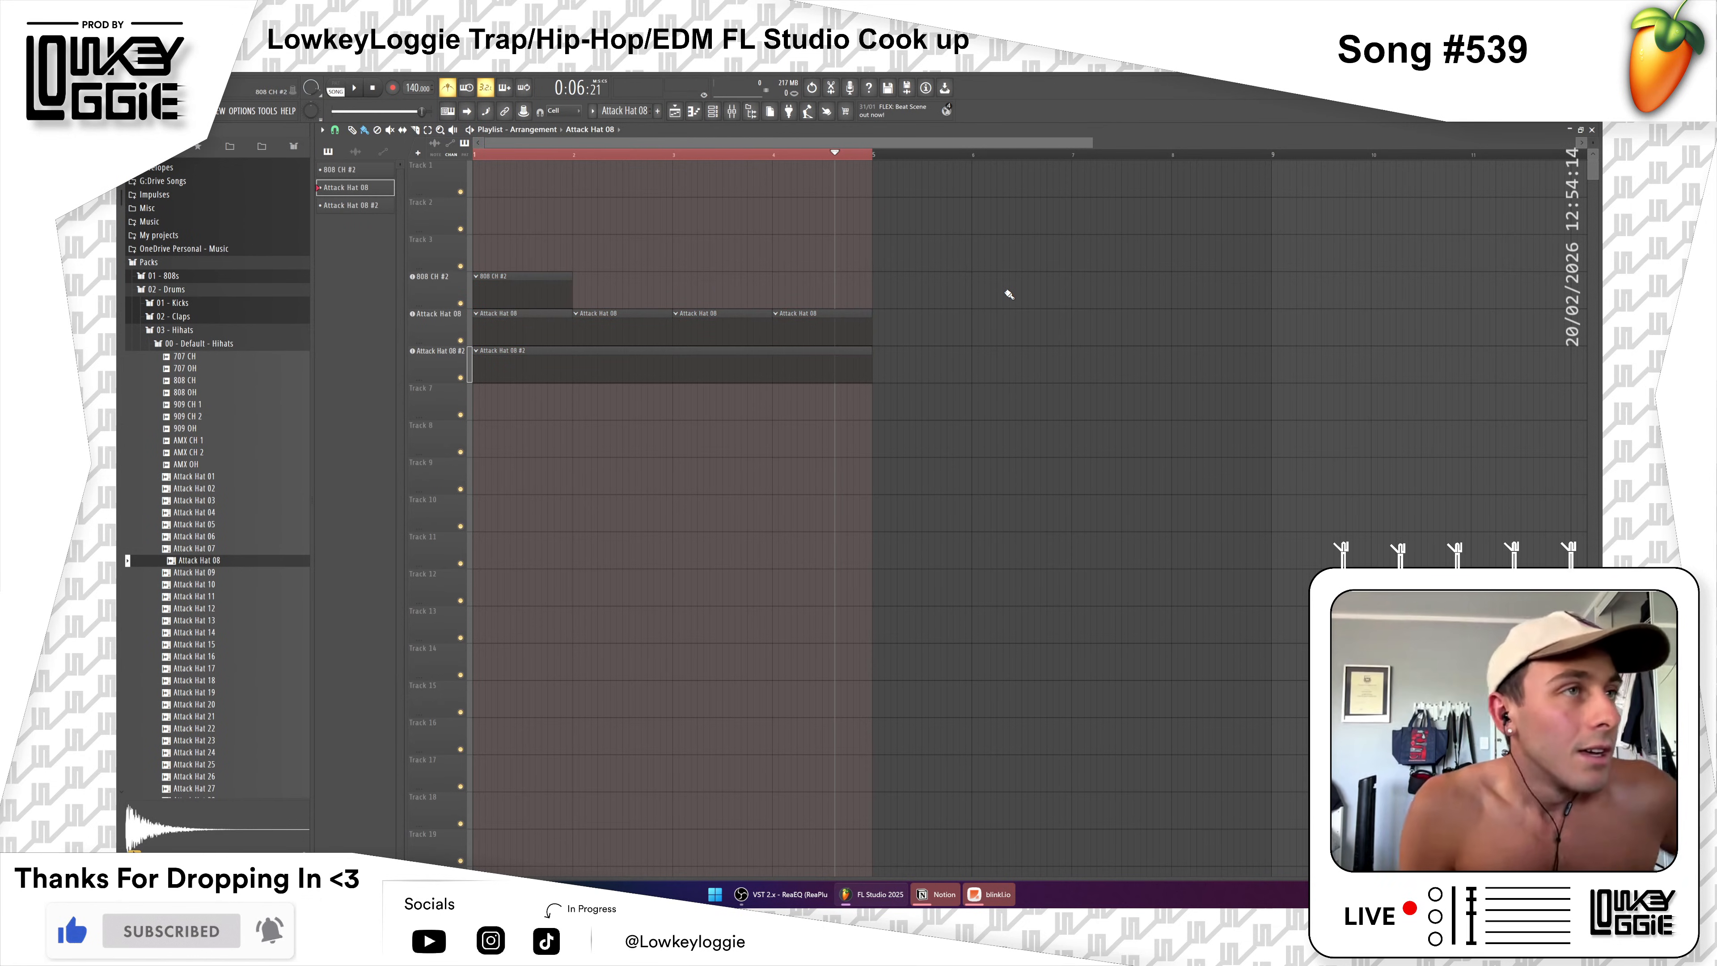
{"action": "left_click", "coordinate": [989, 295]}
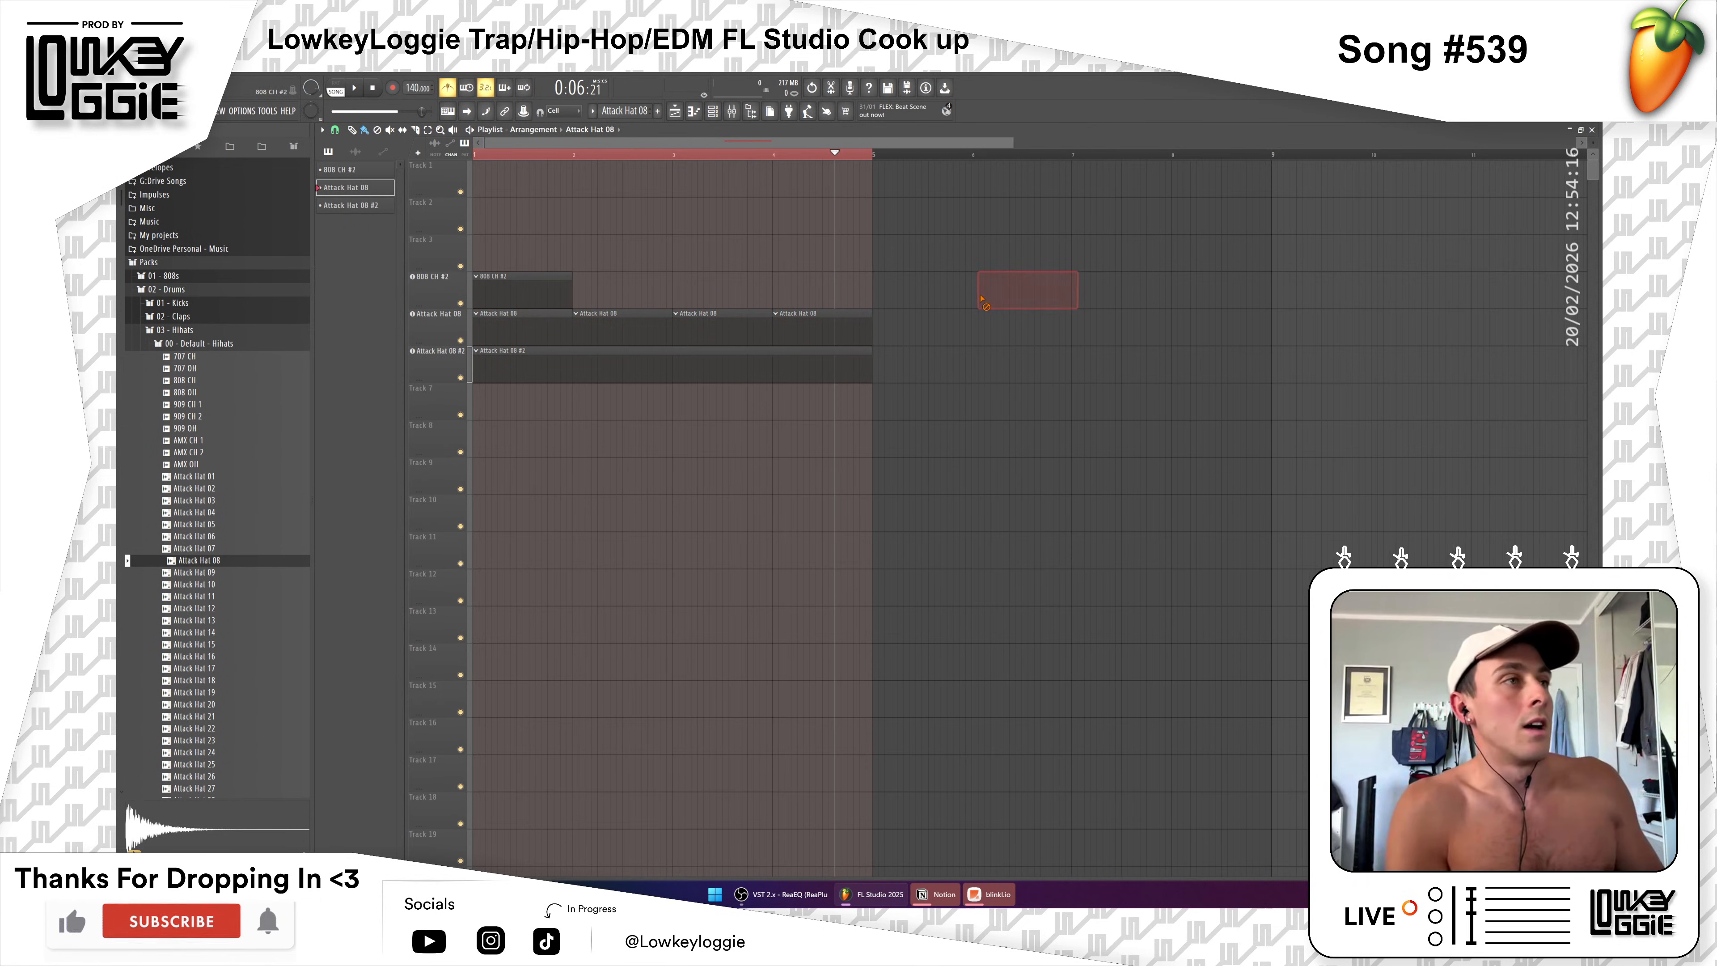
{"action": "right_click", "coordinate": [842, 331]}
{"action": "right_click", "coordinate": [822, 358]}
{"action": "right_click", "coordinate": [723, 328]}
{"action": "right_click", "coordinate": [623, 328]}
{"action": "right_click", "coordinate": [522, 329]}
{"action": "right_click", "coordinate": [523, 291]}
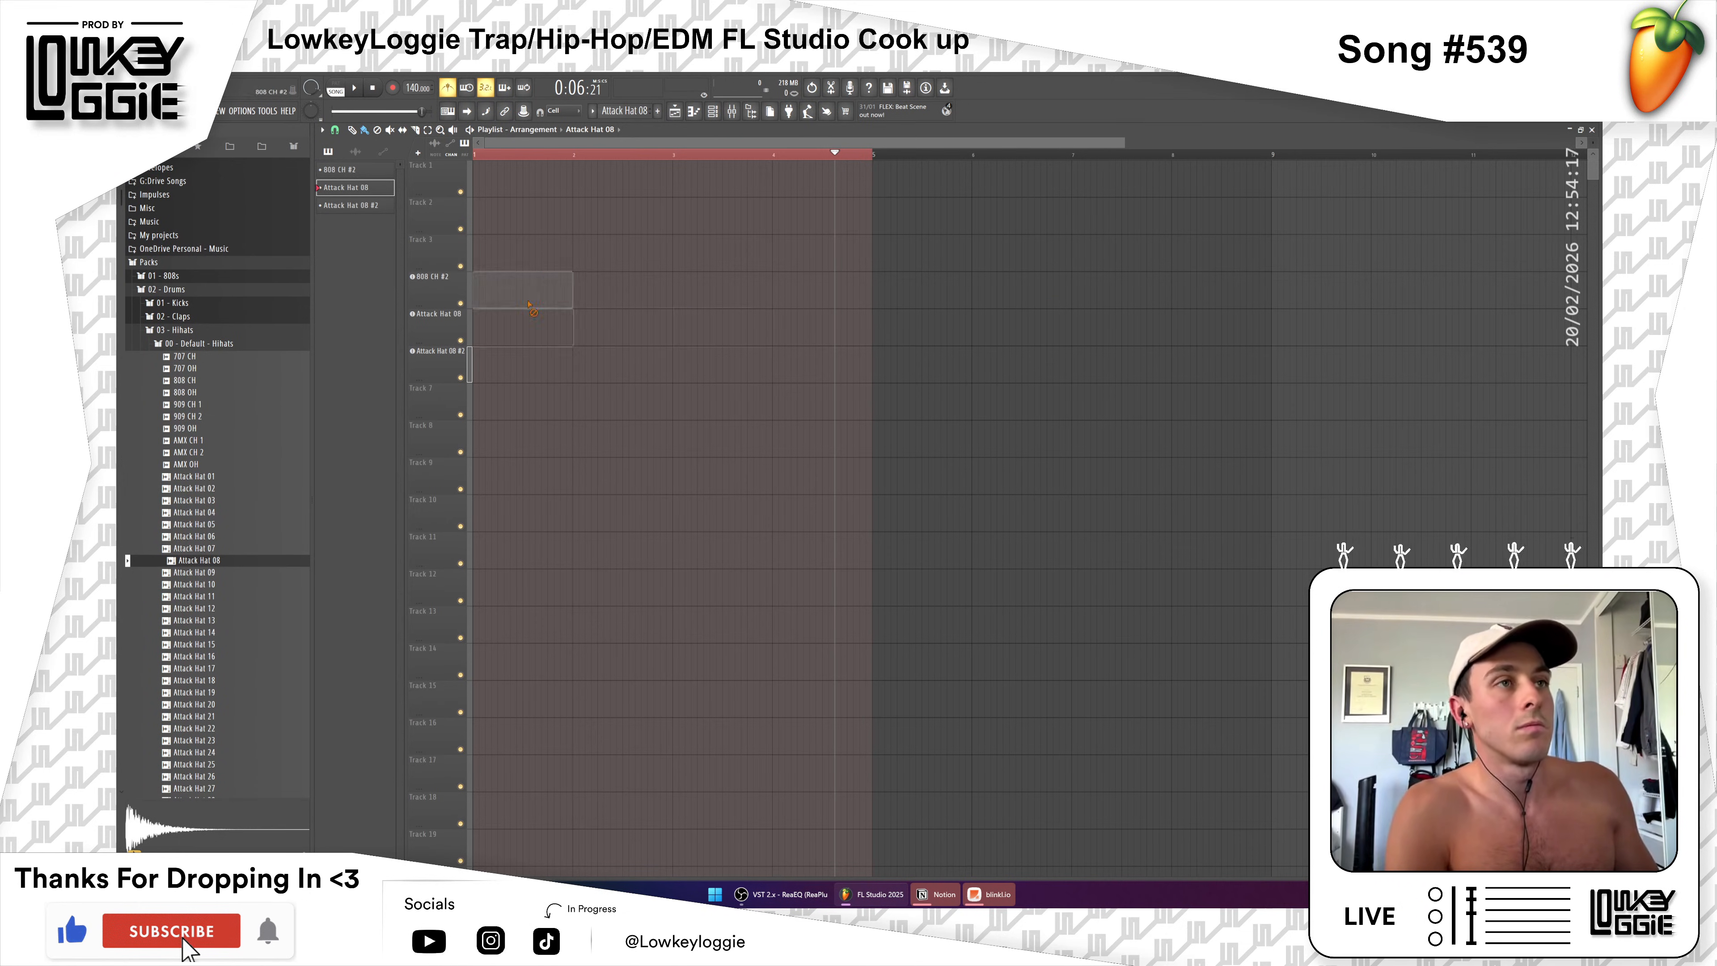
Step: Delete the 808 CH #2 playlist track along with its channel and the associated patterns, mixer track and automations
{"action": "right_click", "coordinate": [427, 287]}
{"action": "left_click", "coordinate": [472, 518]}
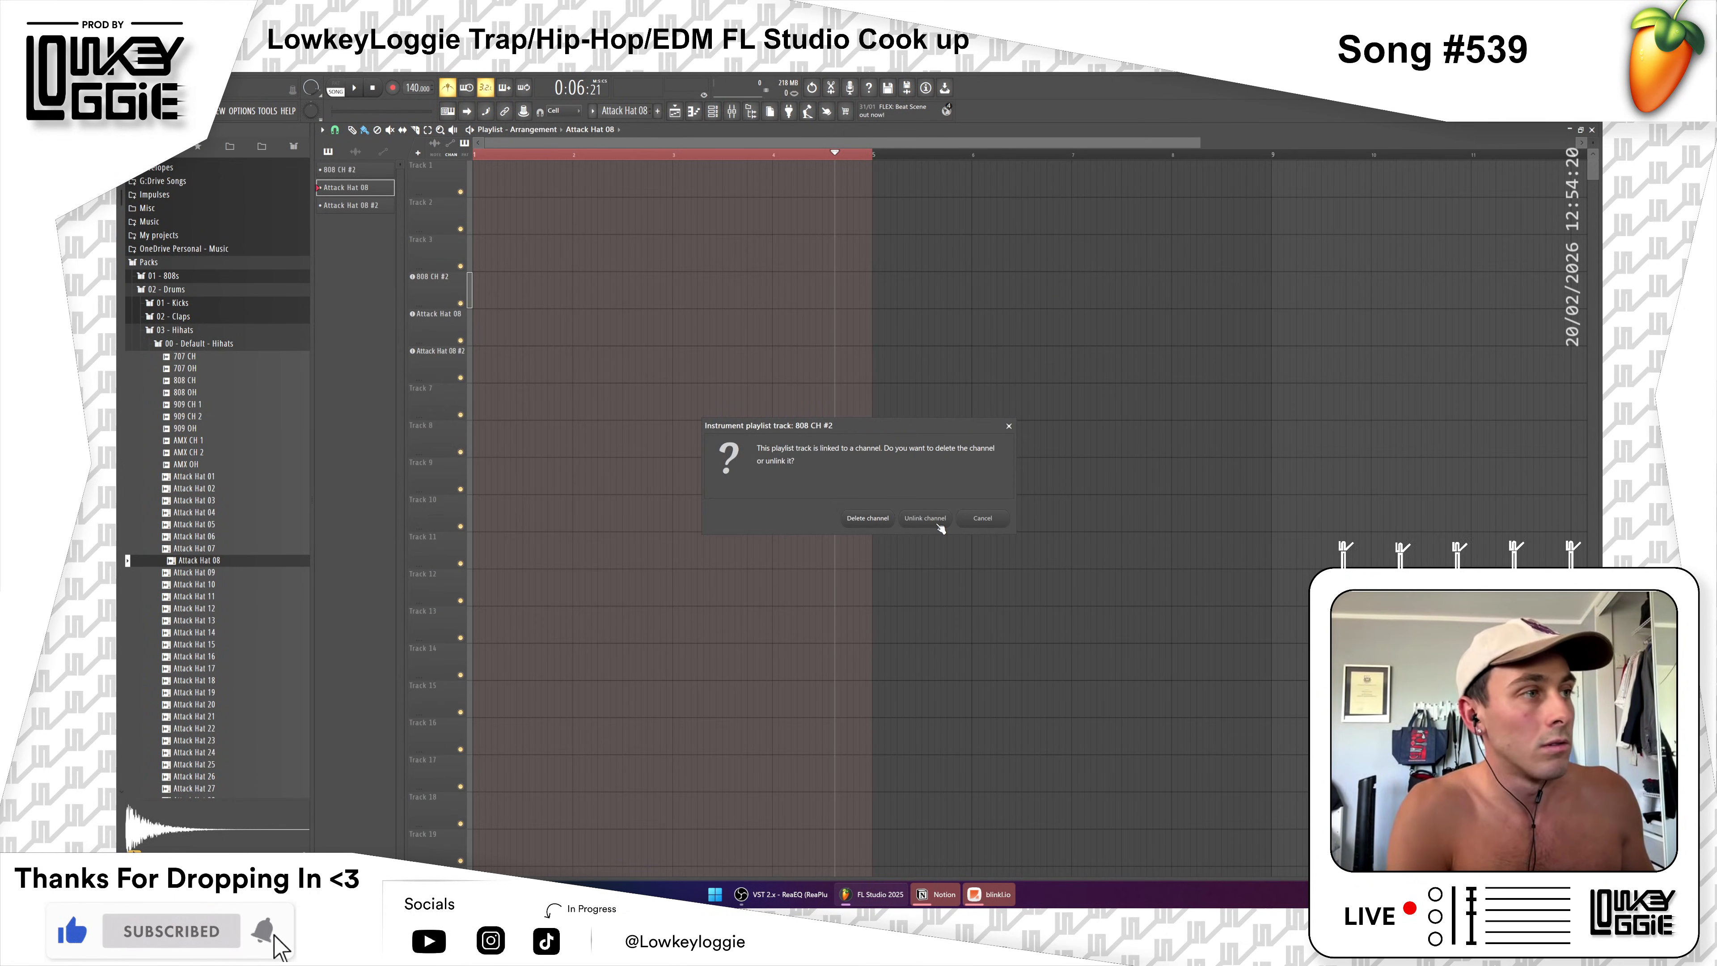
{"action": "left_click", "coordinate": [870, 519]}
{"action": "left_click", "coordinate": [864, 533]}
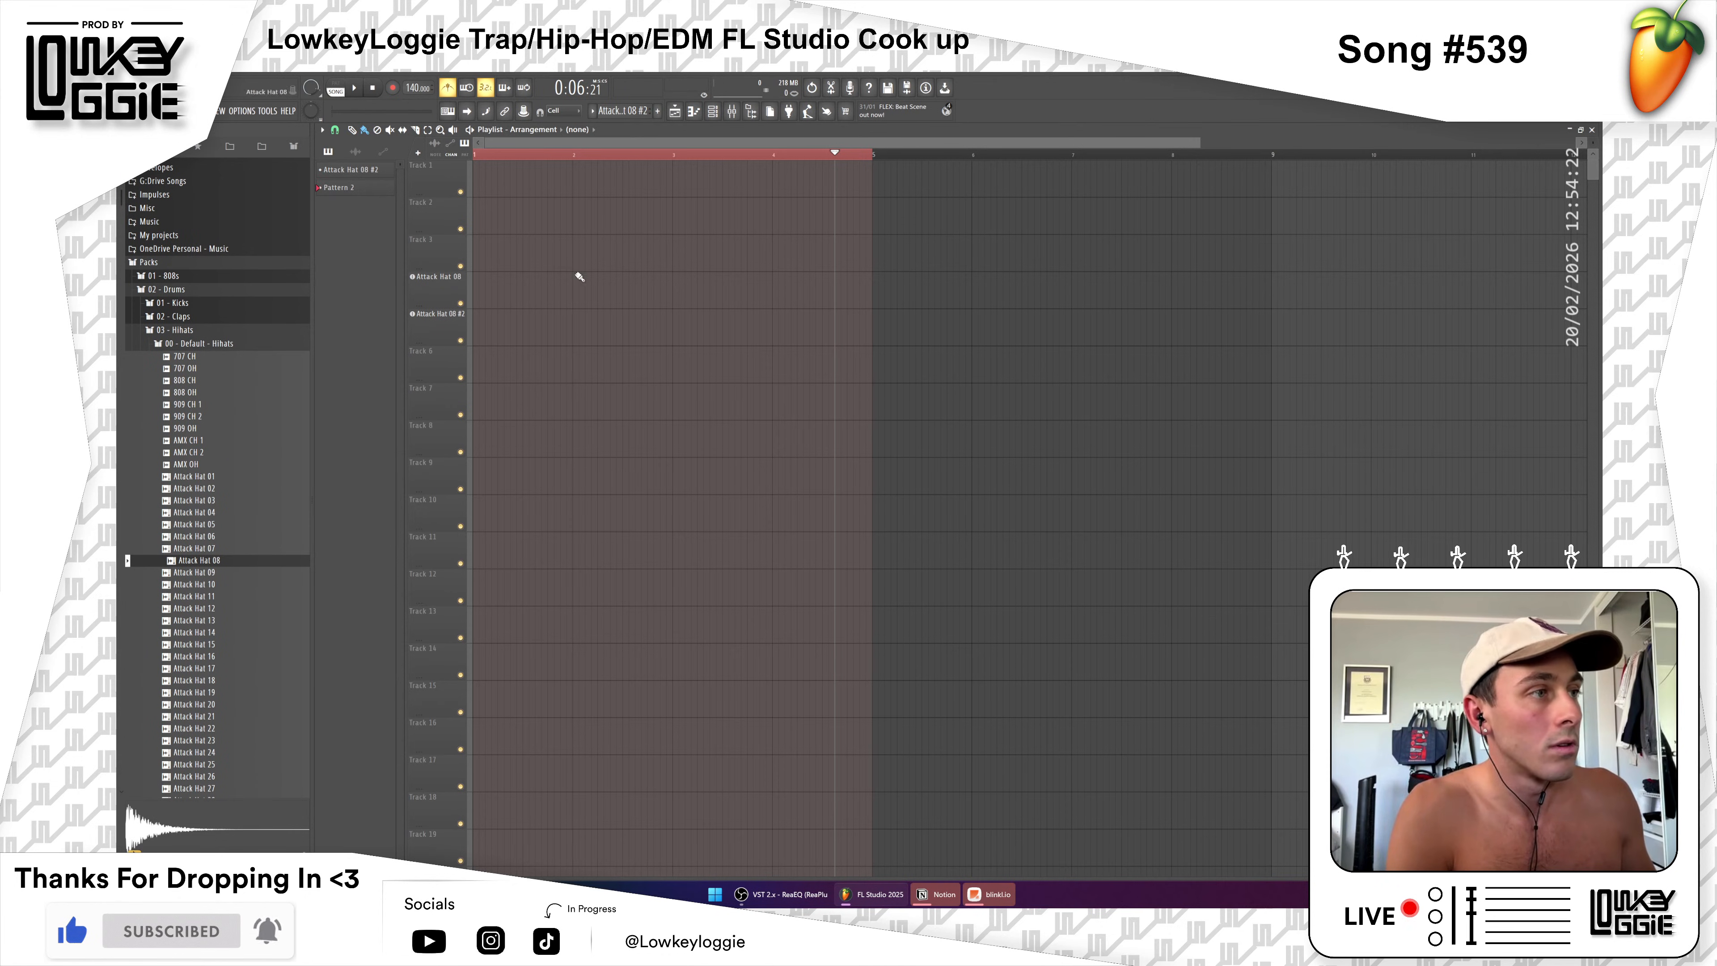
Step: Delete both Attack Hat 08 playlist tracks along with their channels and the associated patterns, mixer tracks and automations
{"action": "right_click", "coordinate": [441, 293]}
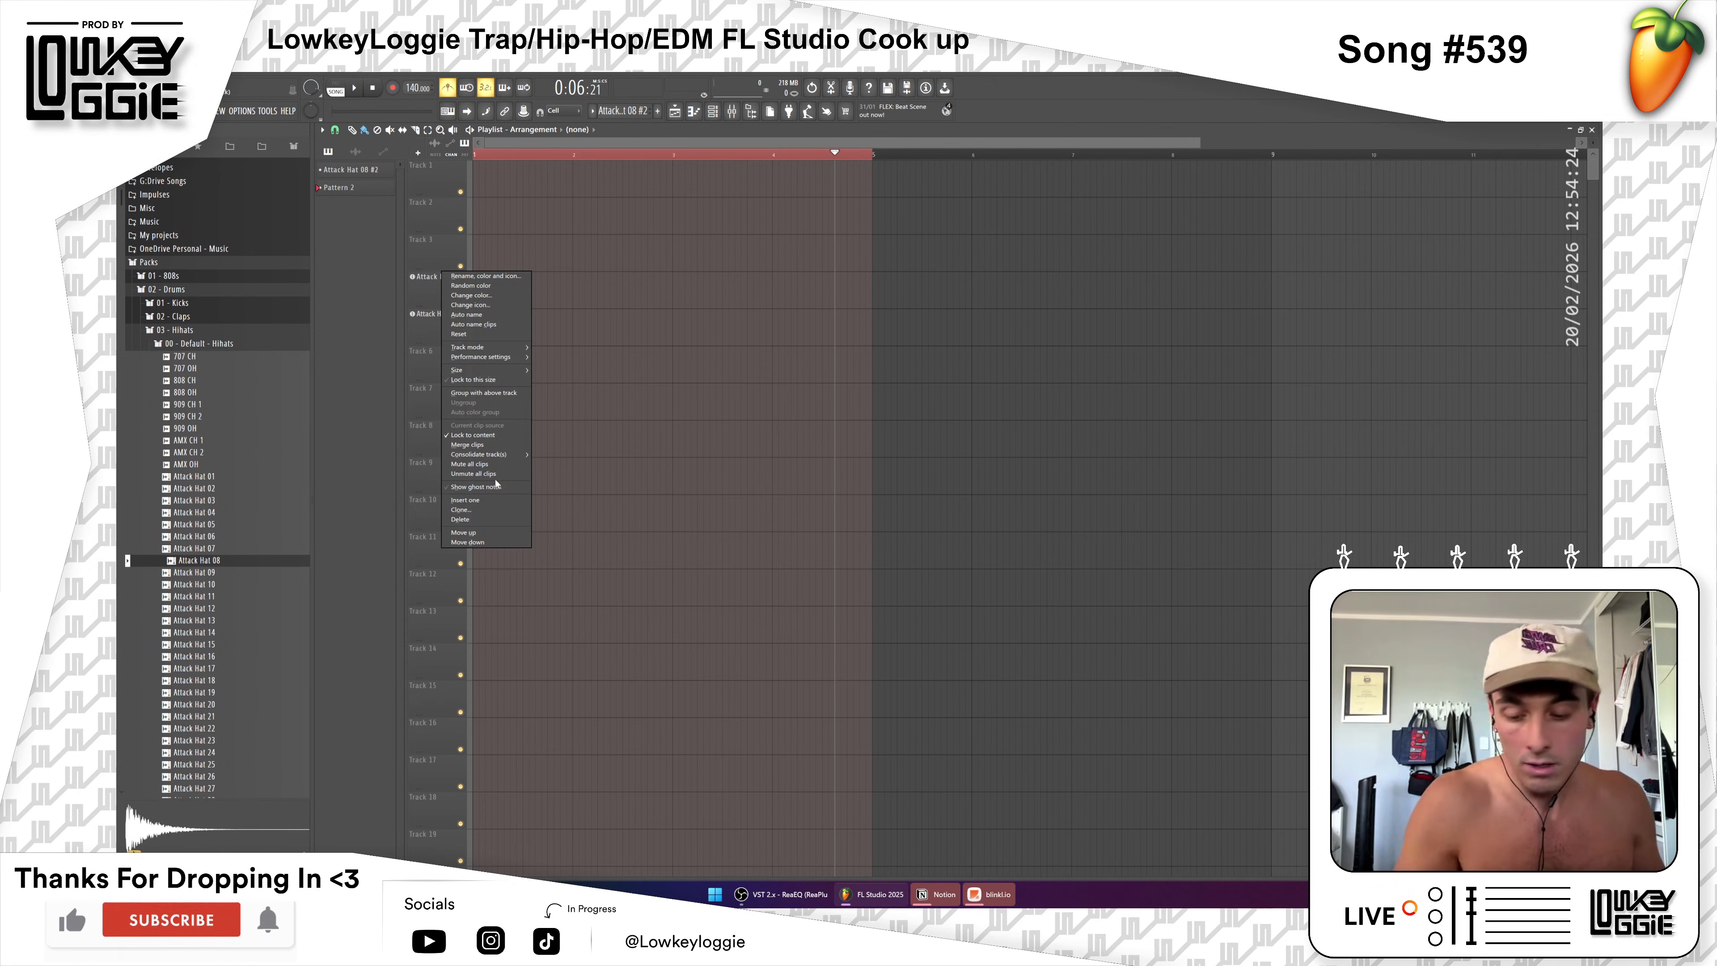
{"action": "left_click", "coordinate": [473, 519]}
{"action": "left_click", "coordinate": [876, 521]}
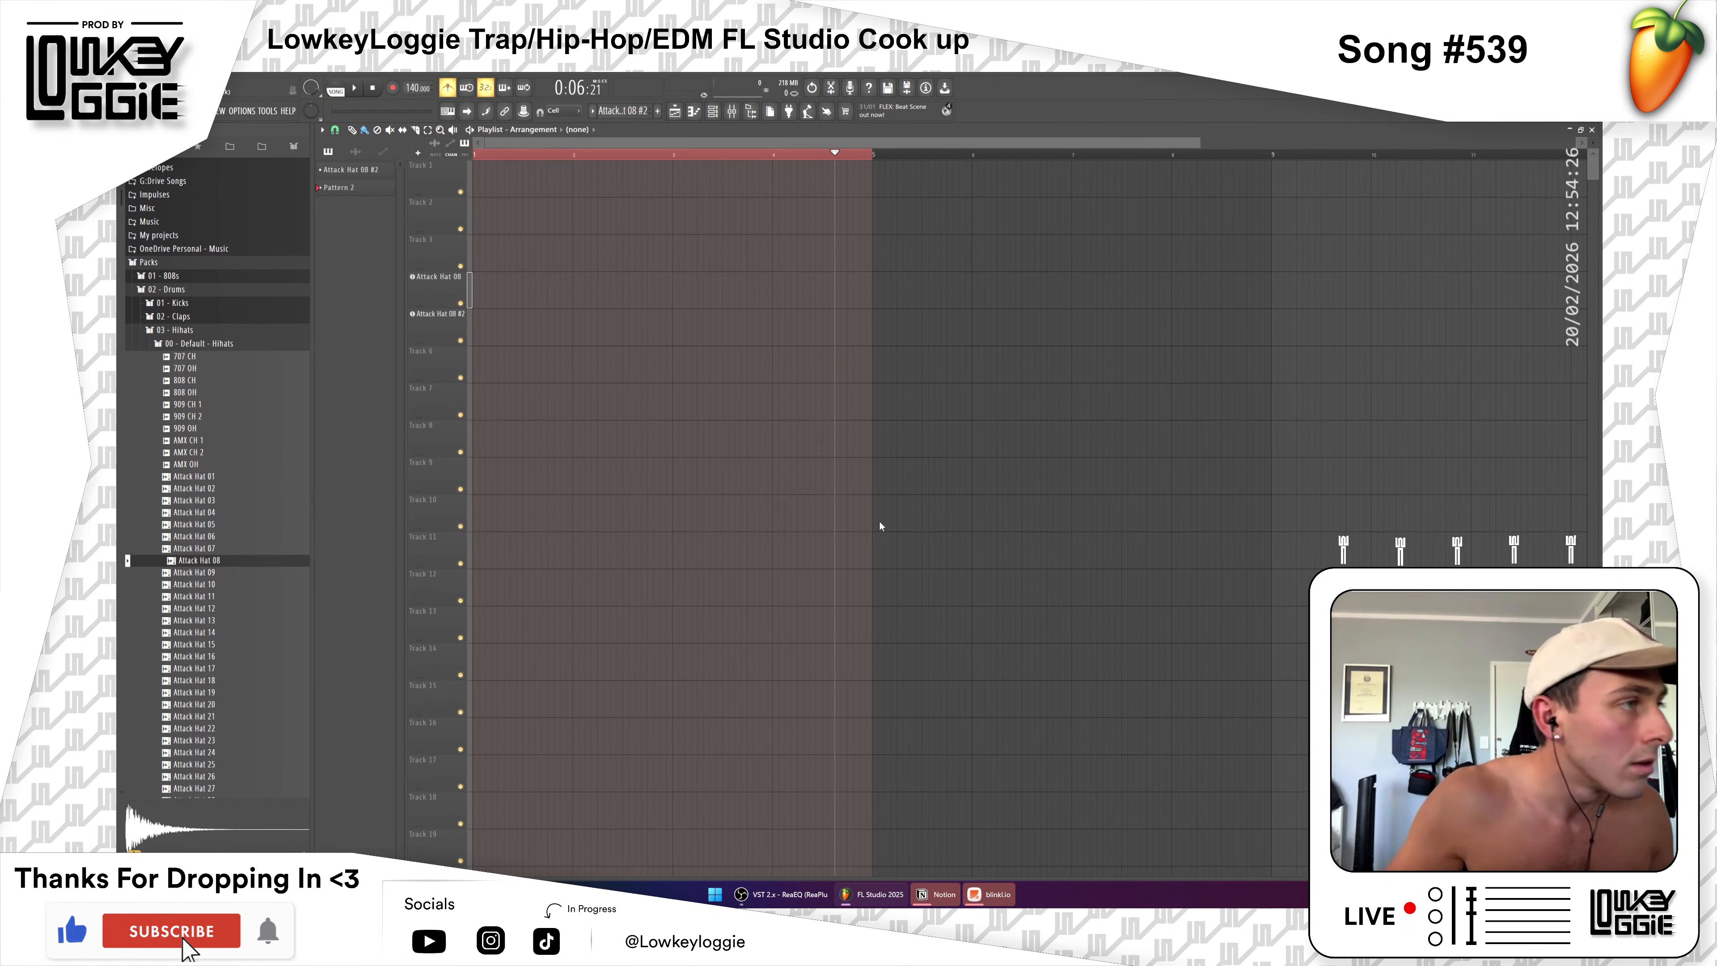
{"action": "left_click", "coordinate": [863, 533]}
{"action": "right_click", "coordinate": [436, 277]}
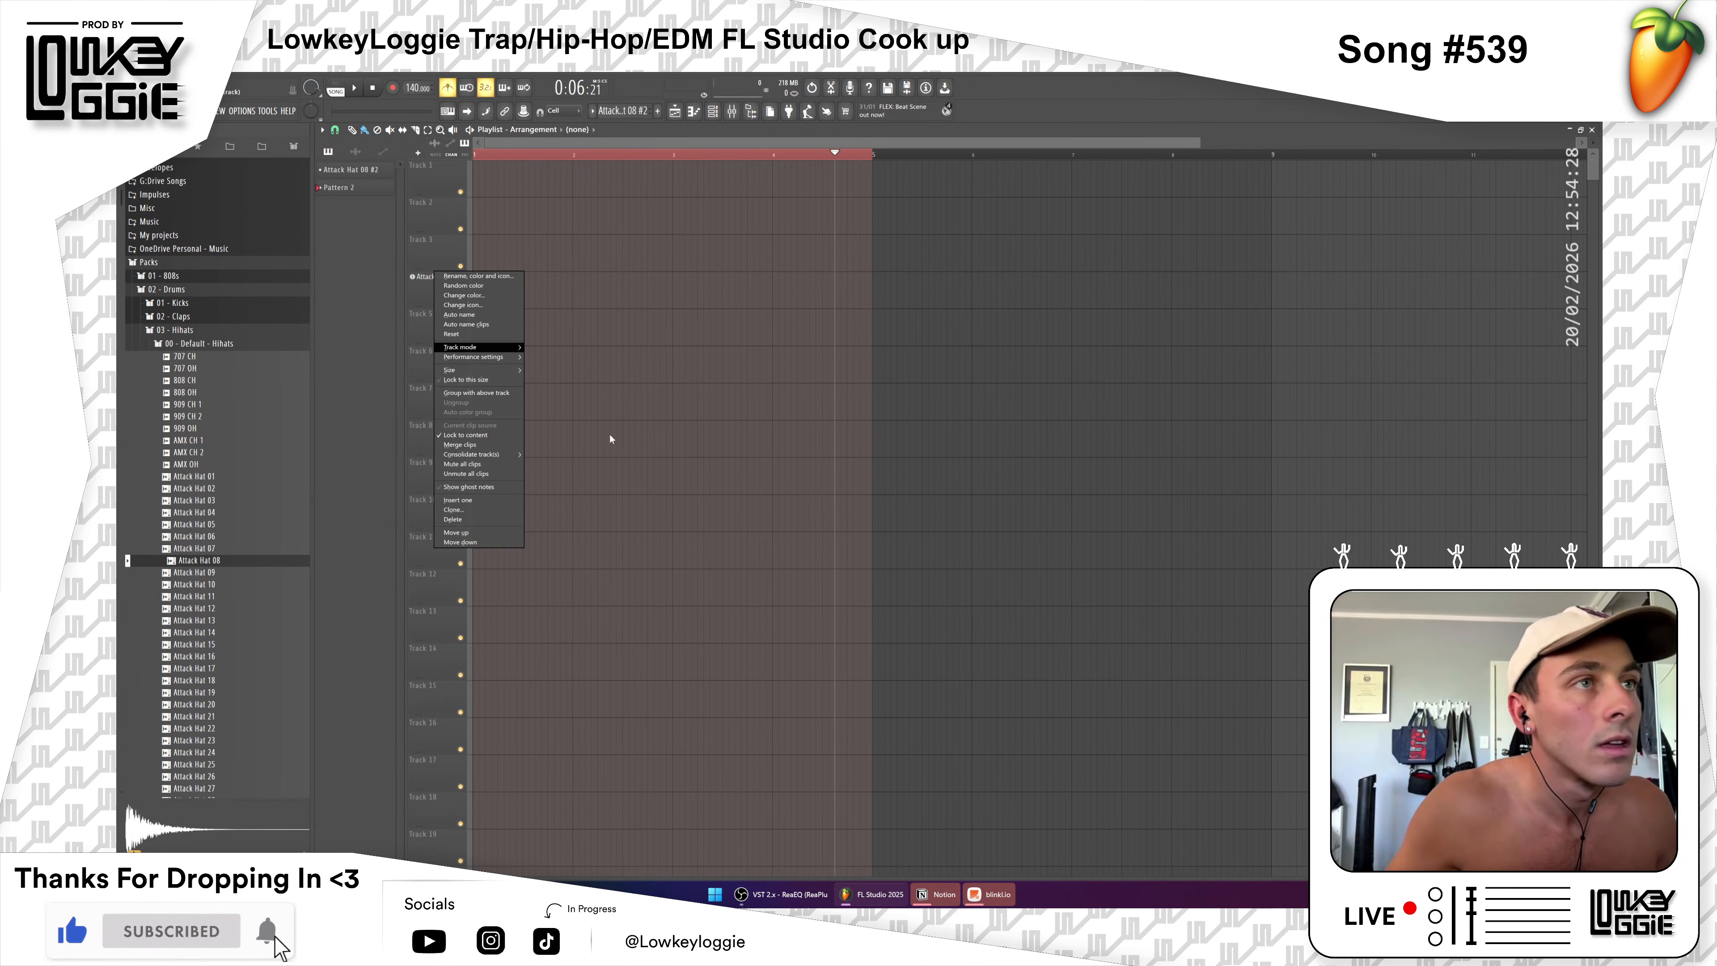
{"action": "left_click", "coordinate": [469, 520]}
{"action": "left_click", "coordinate": [847, 518]}
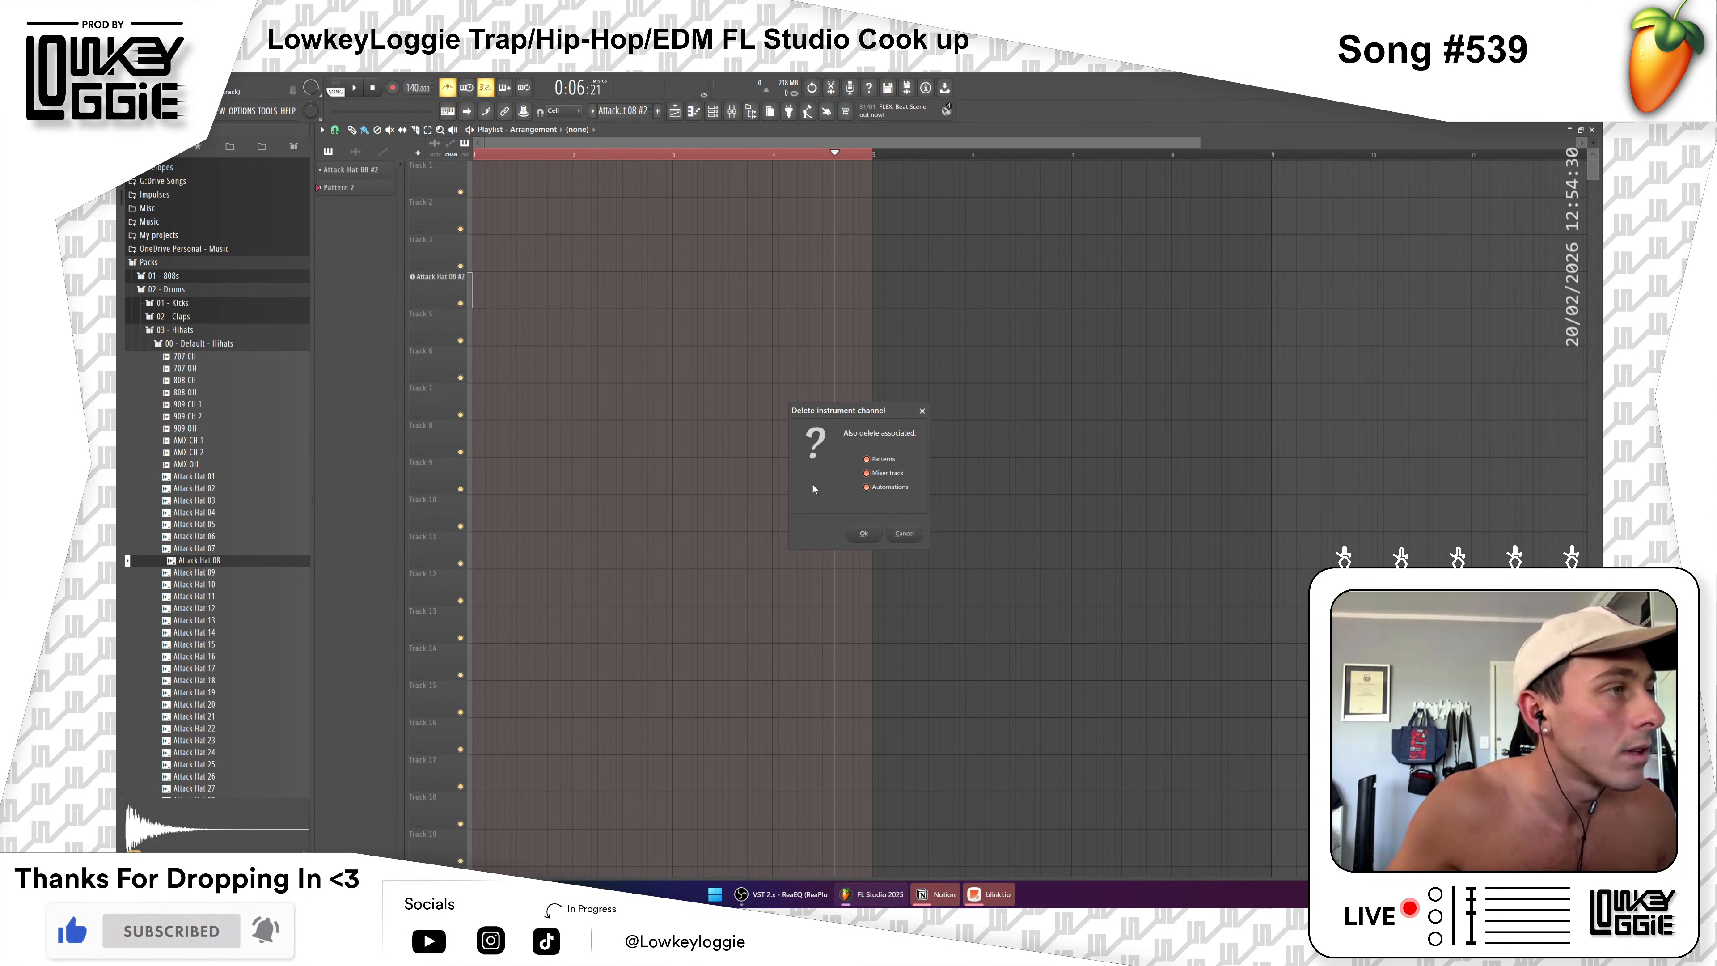
{"action": "left_click", "coordinate": [869, 536]}
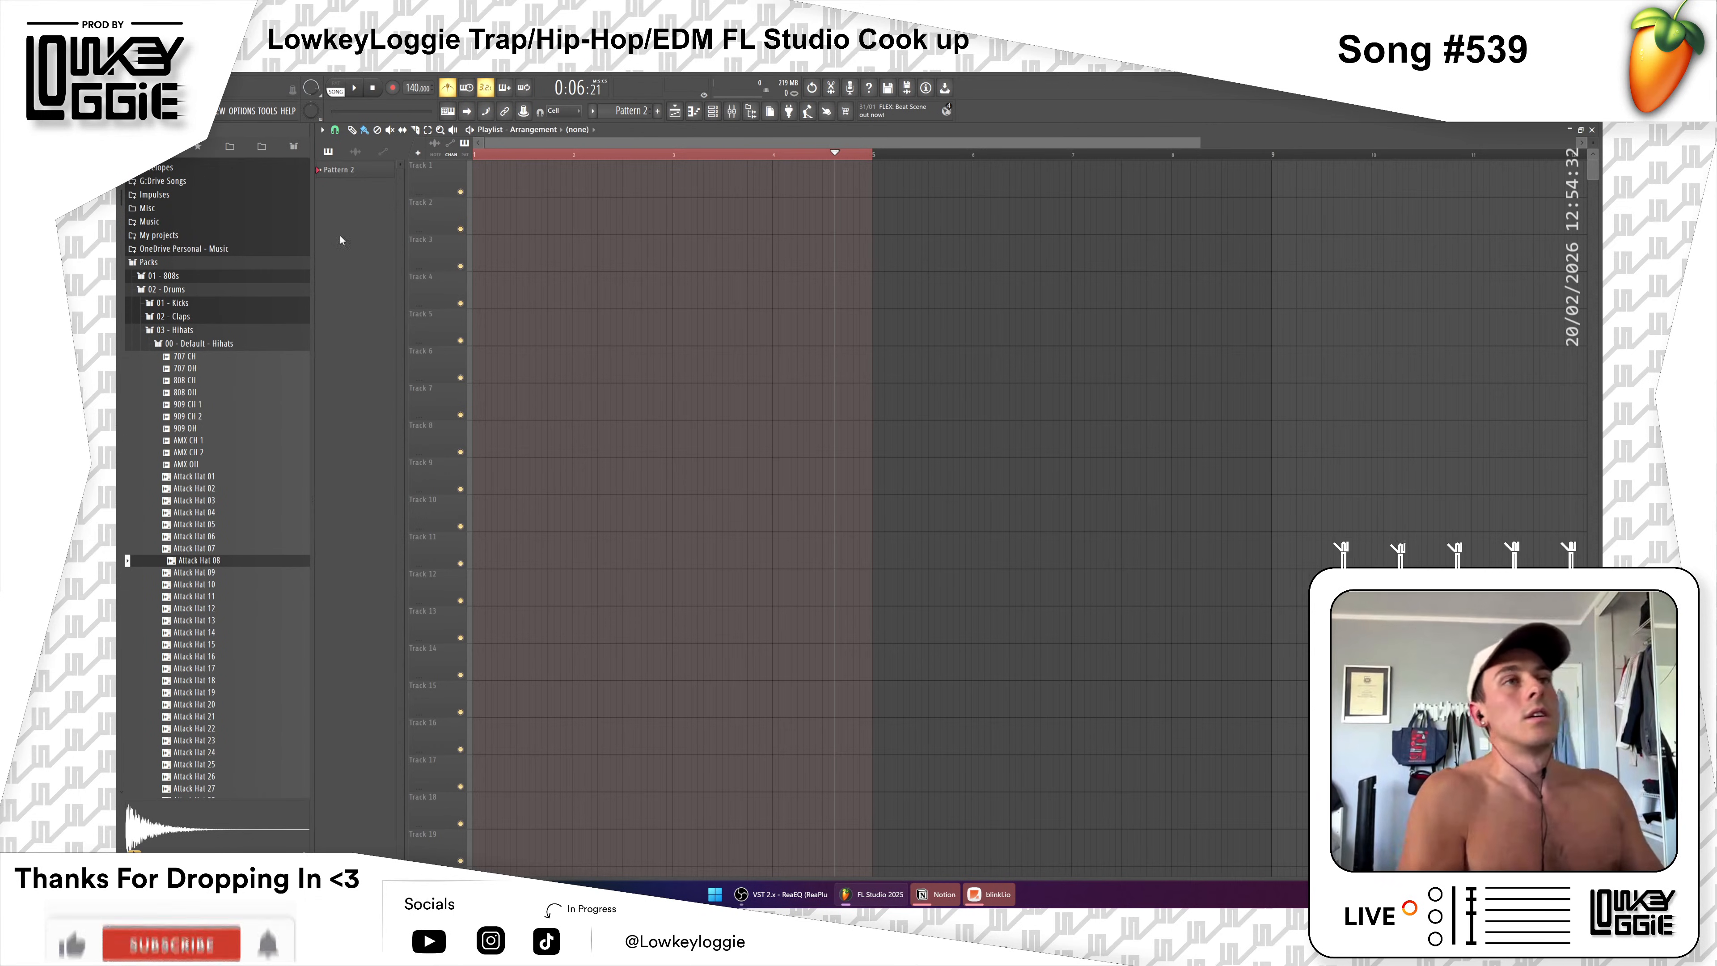
Step: Open the 01 - Cymatics - 808 - 9God folder in the 808s pack and audition its second and third samples
{"action": "left_click", "coordinate": [194, 331]}
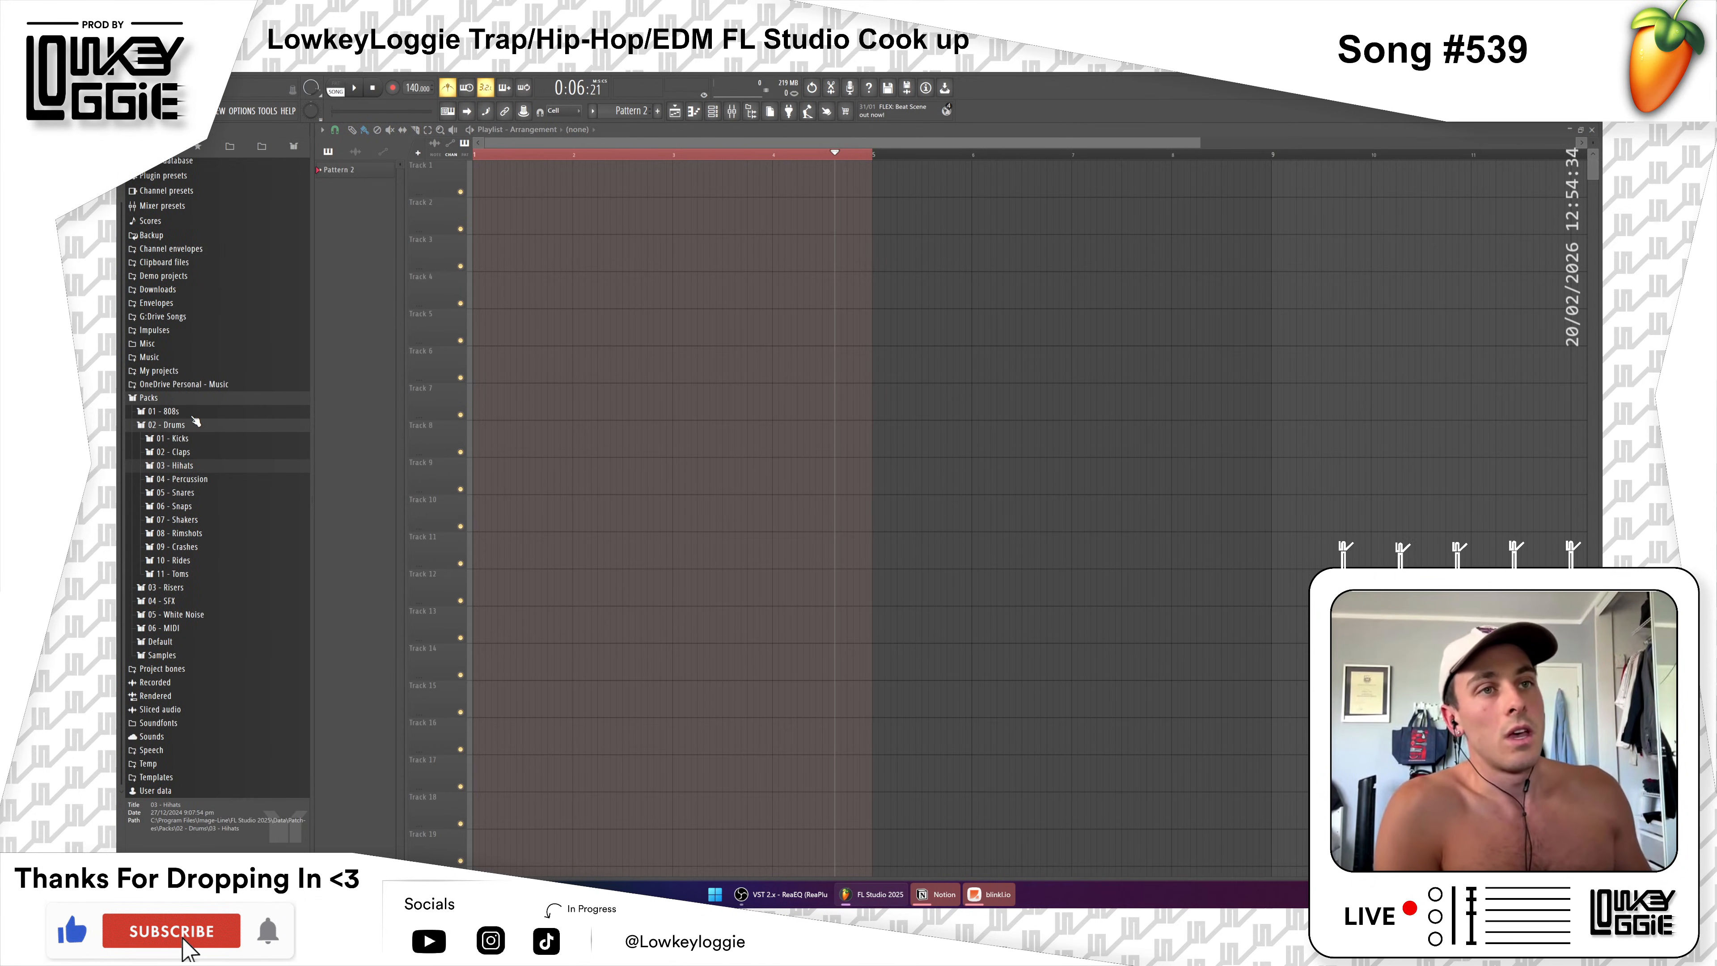
{"action": "left_click", "coordinate": [190, 414]}
{"action": "left_click", "coordinate": [227, 426]}
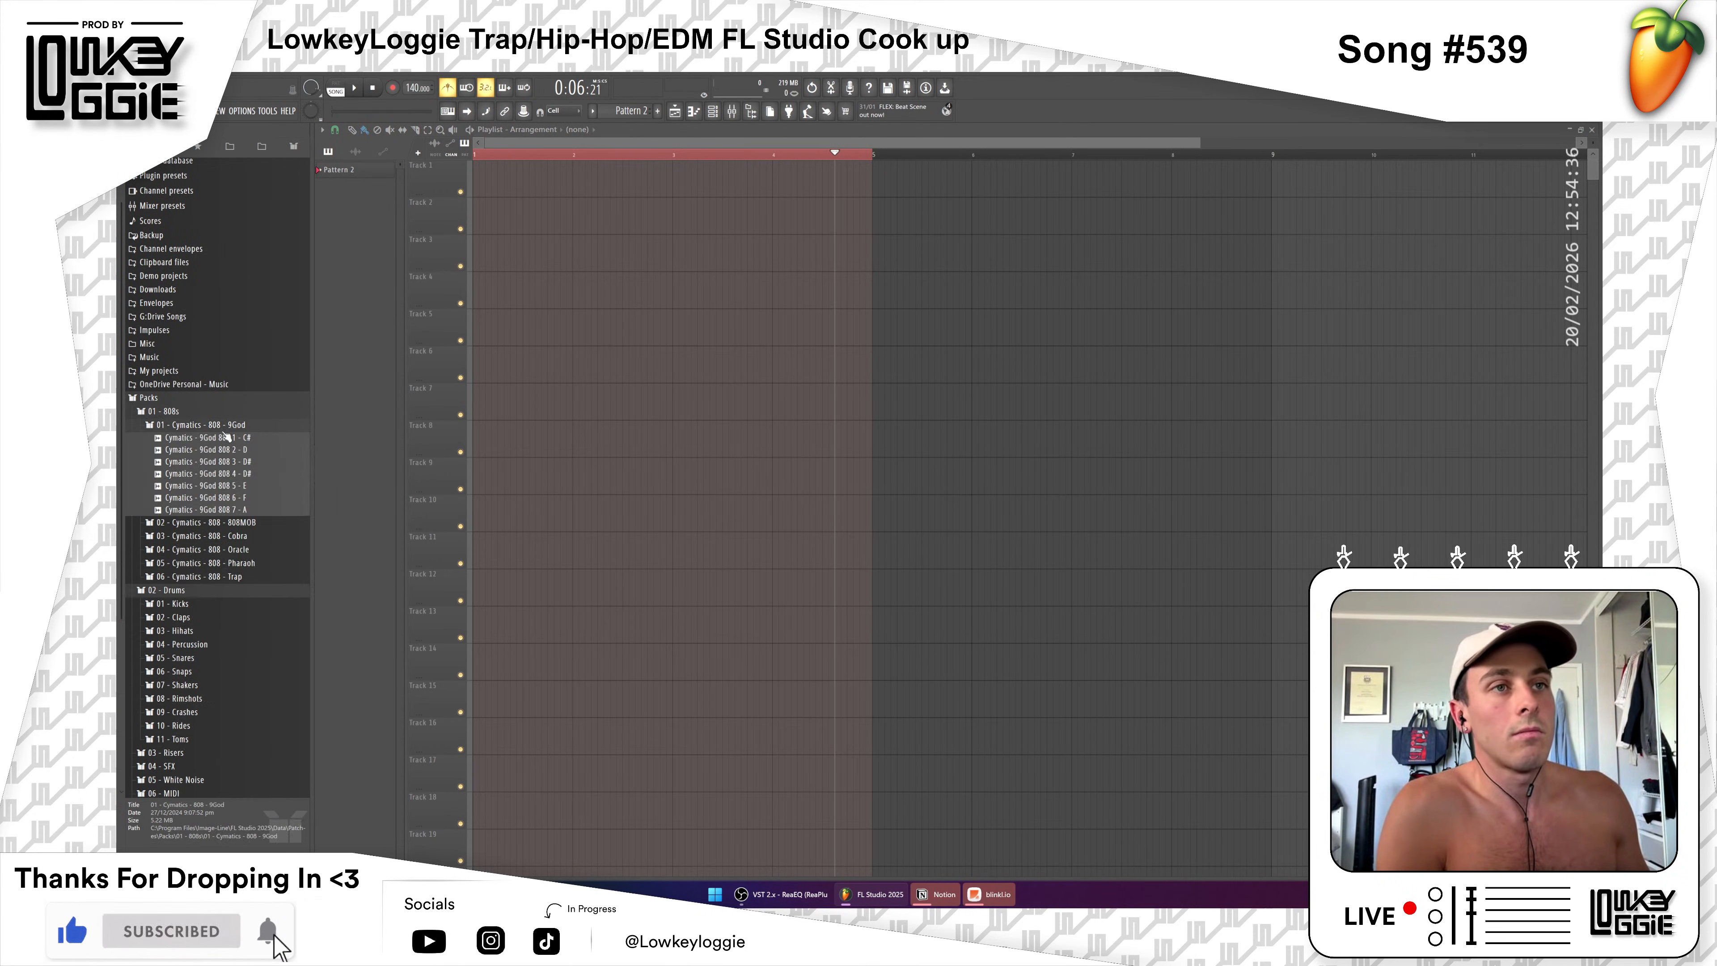
{"action": "left_click", "coordinate": [214, 450]}
{"action": "left_click", "coordinate": [230, 462]}
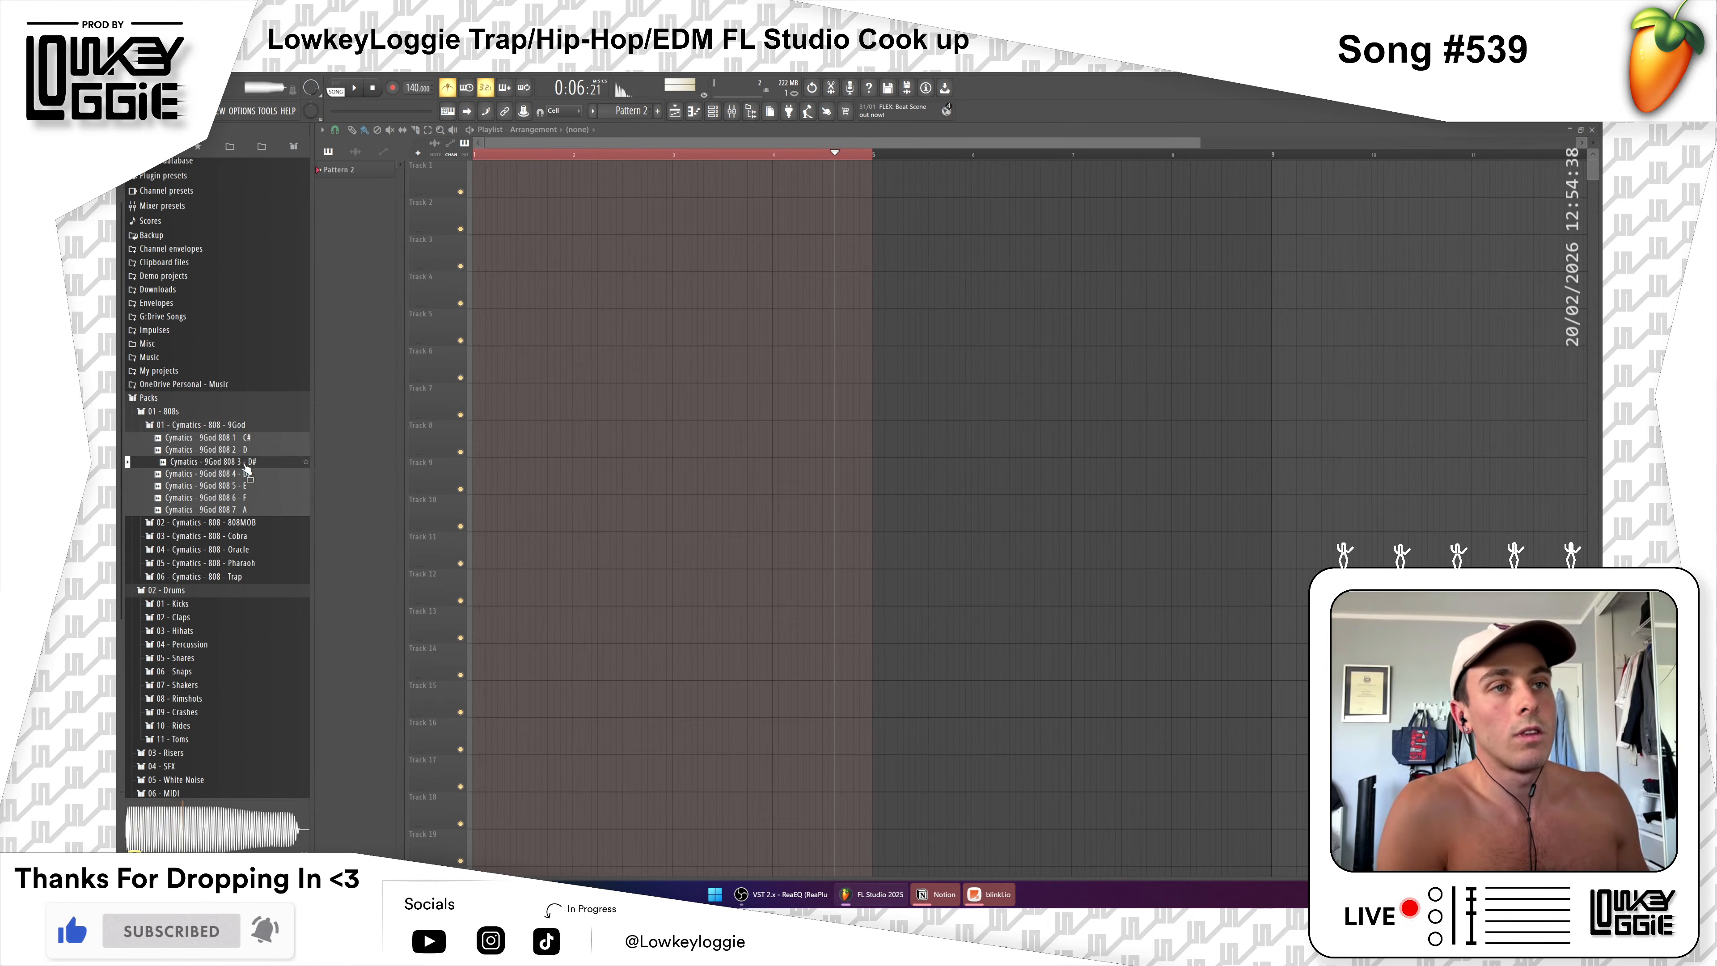
Step: Add Cymatics - 9God 808 3 - D# to the playlist as an audio track and move its clip to bar 1
{"action": "left_click_drag", "start_coordinate": [245, 468], "coordinate": [432, 175]}
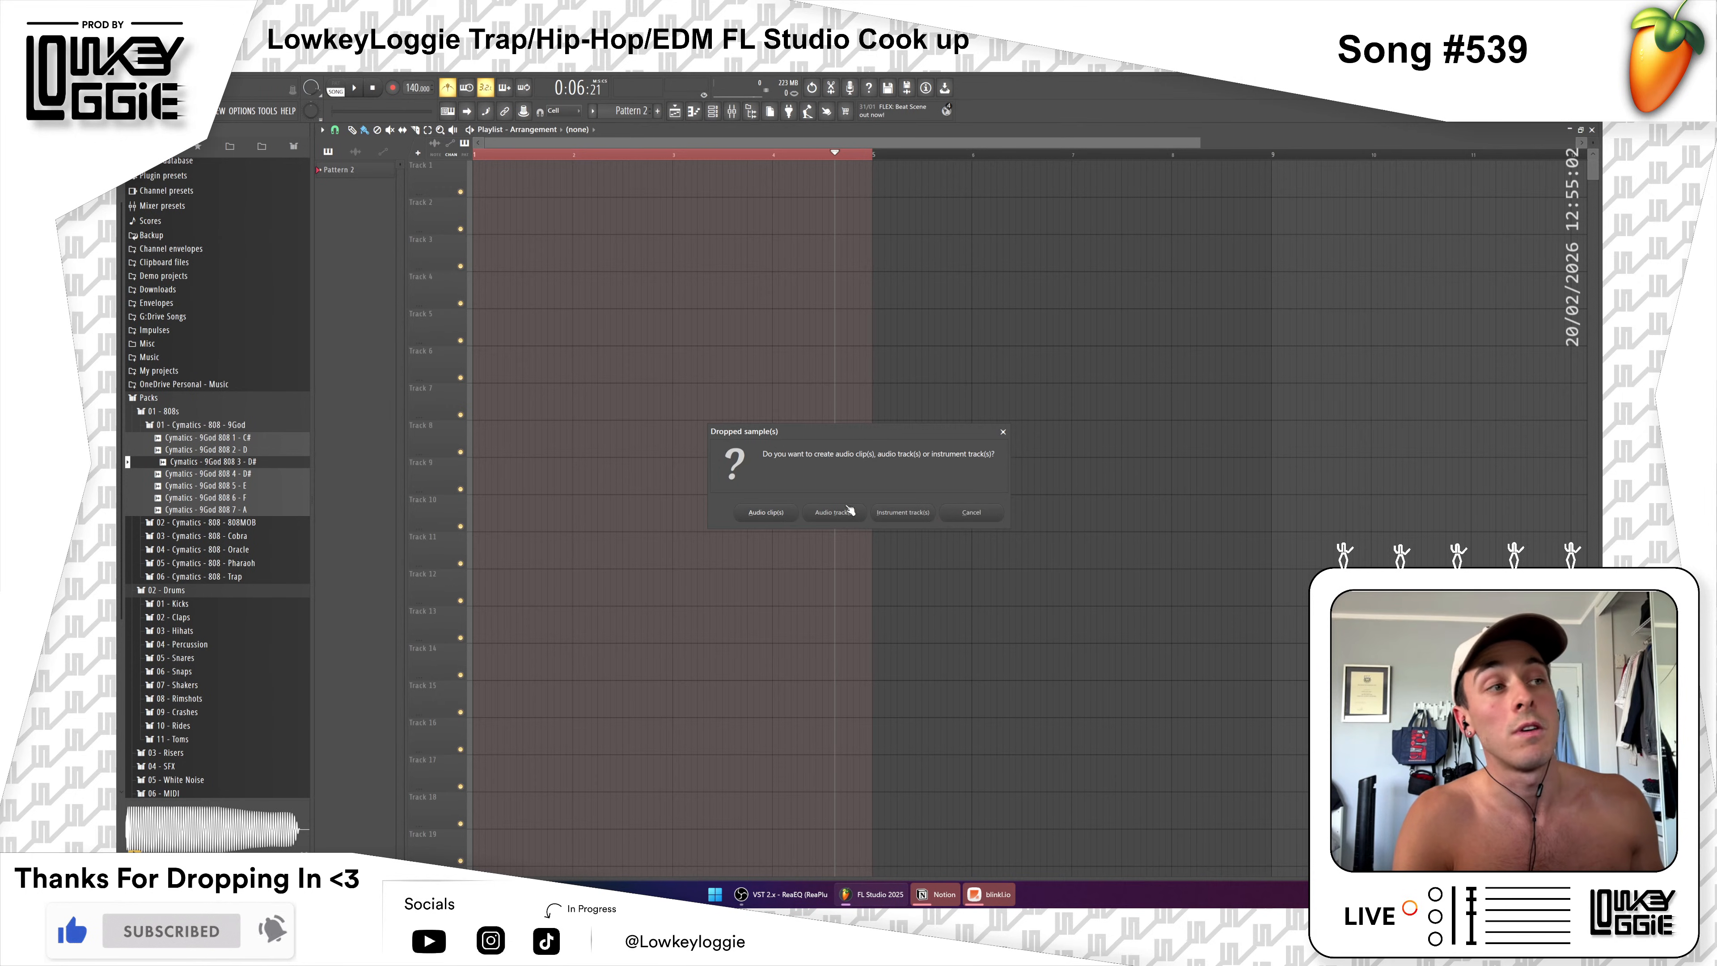
{"action": "left_click", "coordinate": [833, 513]}
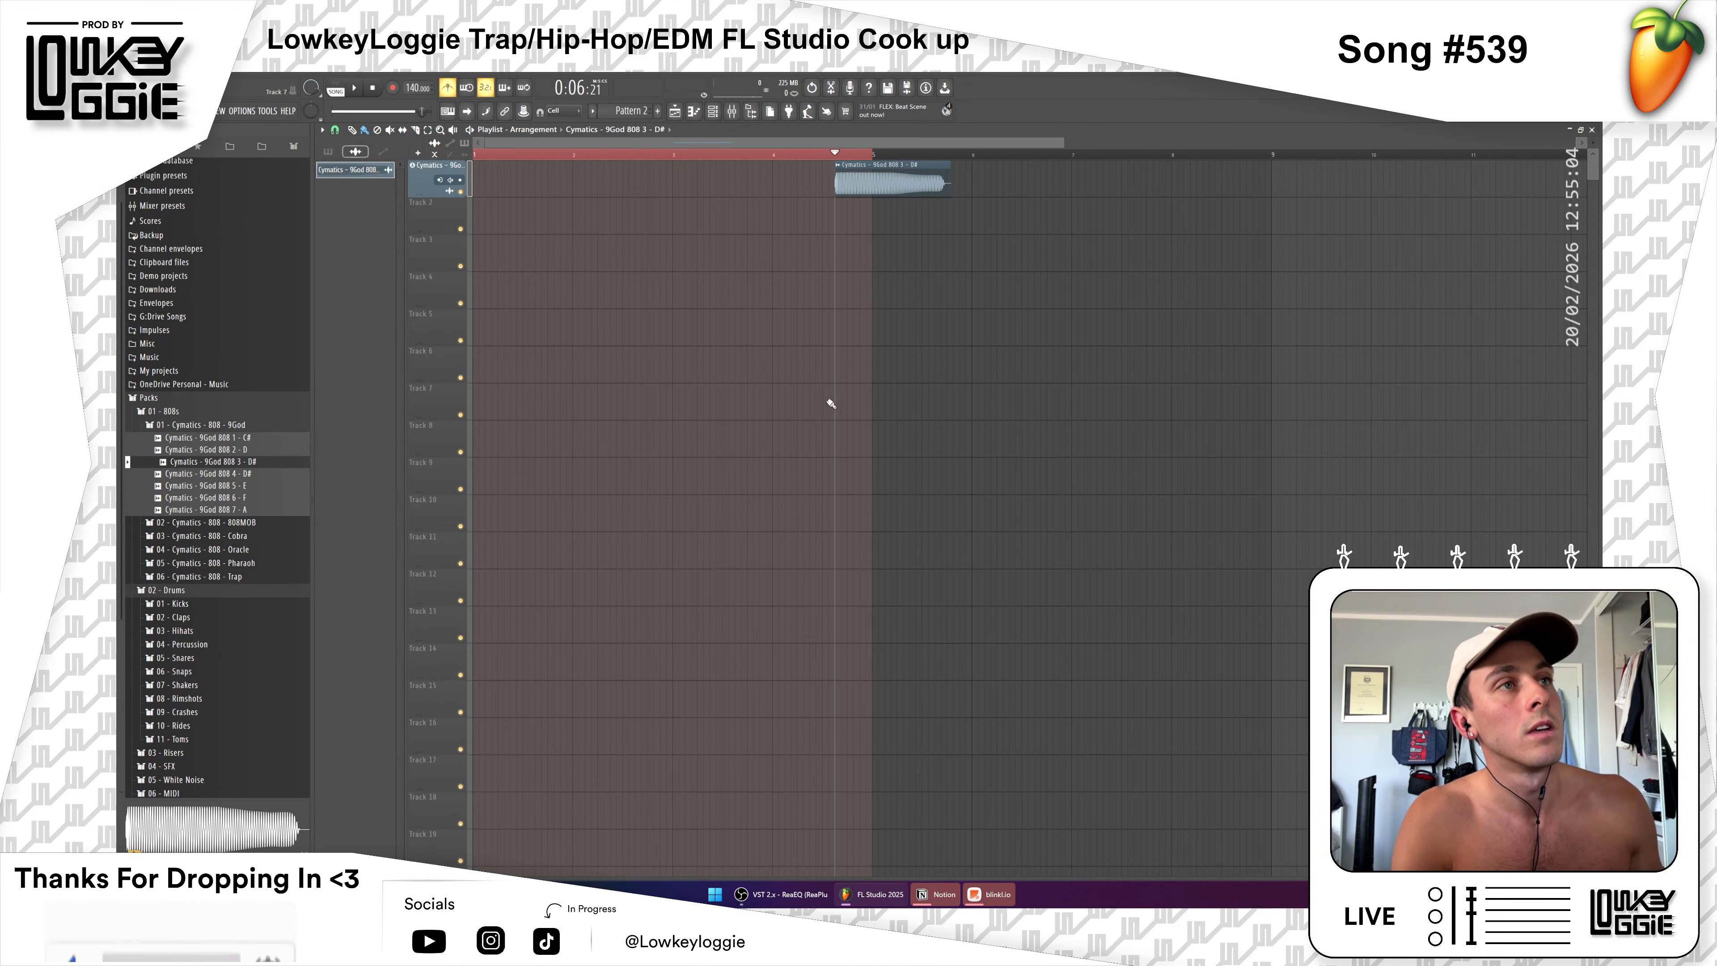
{"action": "left_click_drag", "start_coordinate": [874, 174], "coordinate": [512, 174]}
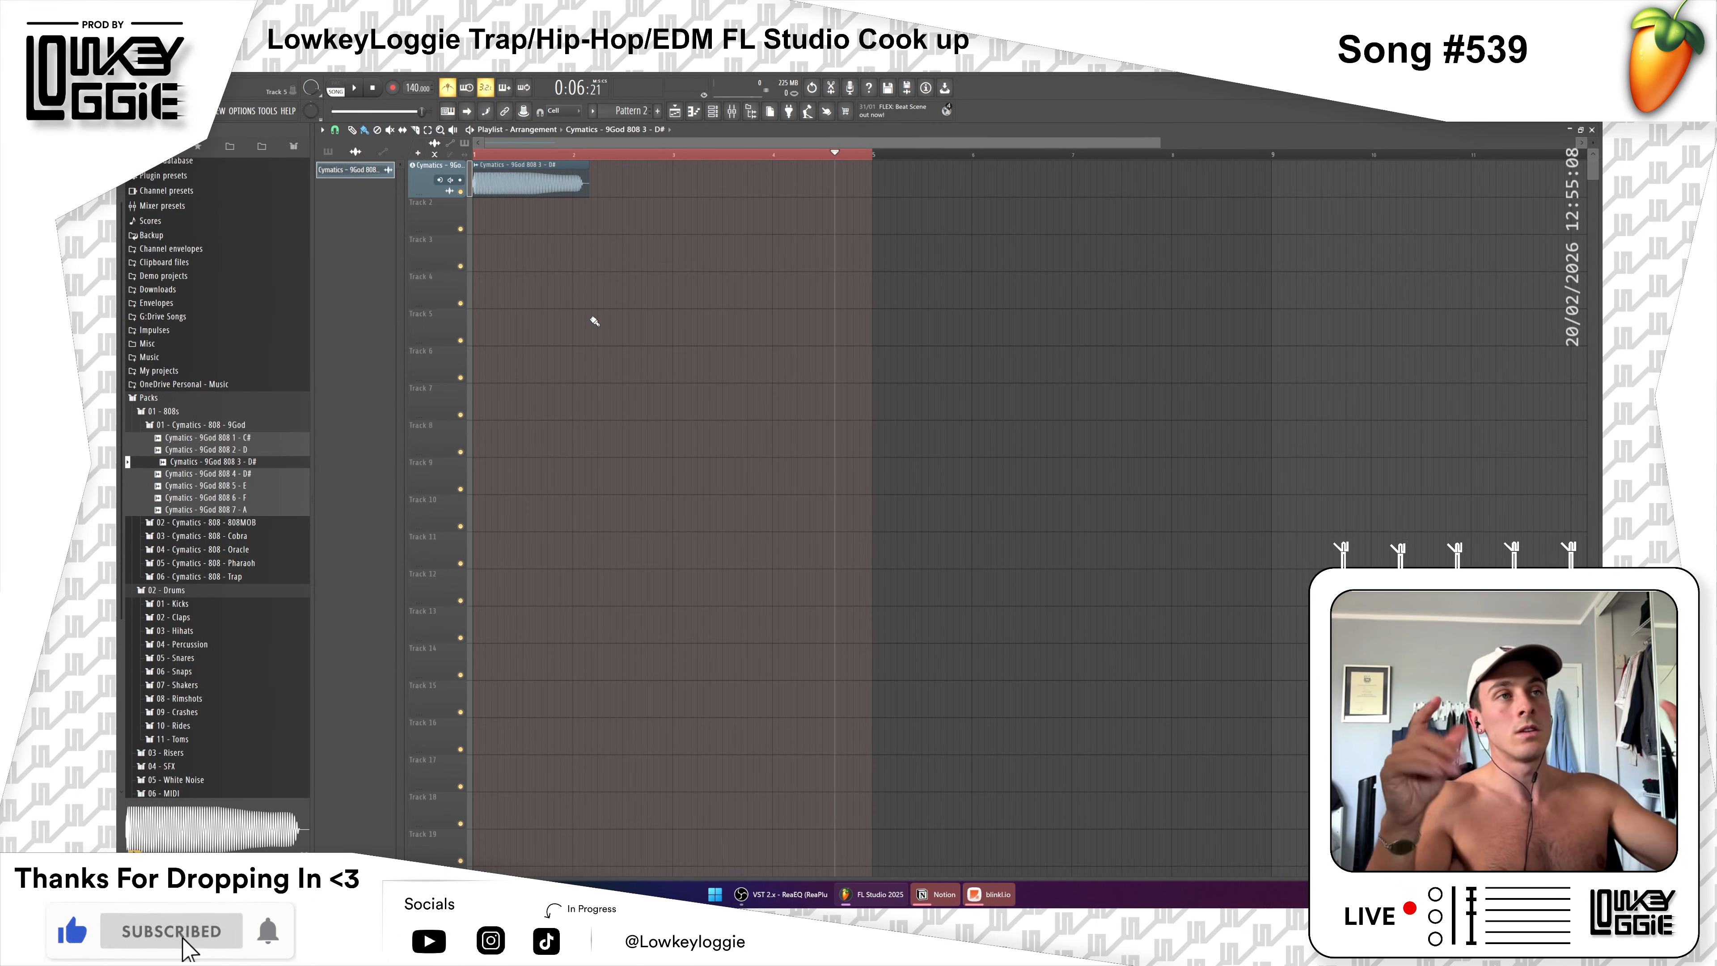
Step: Add Cymatics - 9God 808 3 - D# again as an instrument track on track 2 and align its pattern clip with bar 1
{"action": "left_click", "coordinate": [264, 462]}
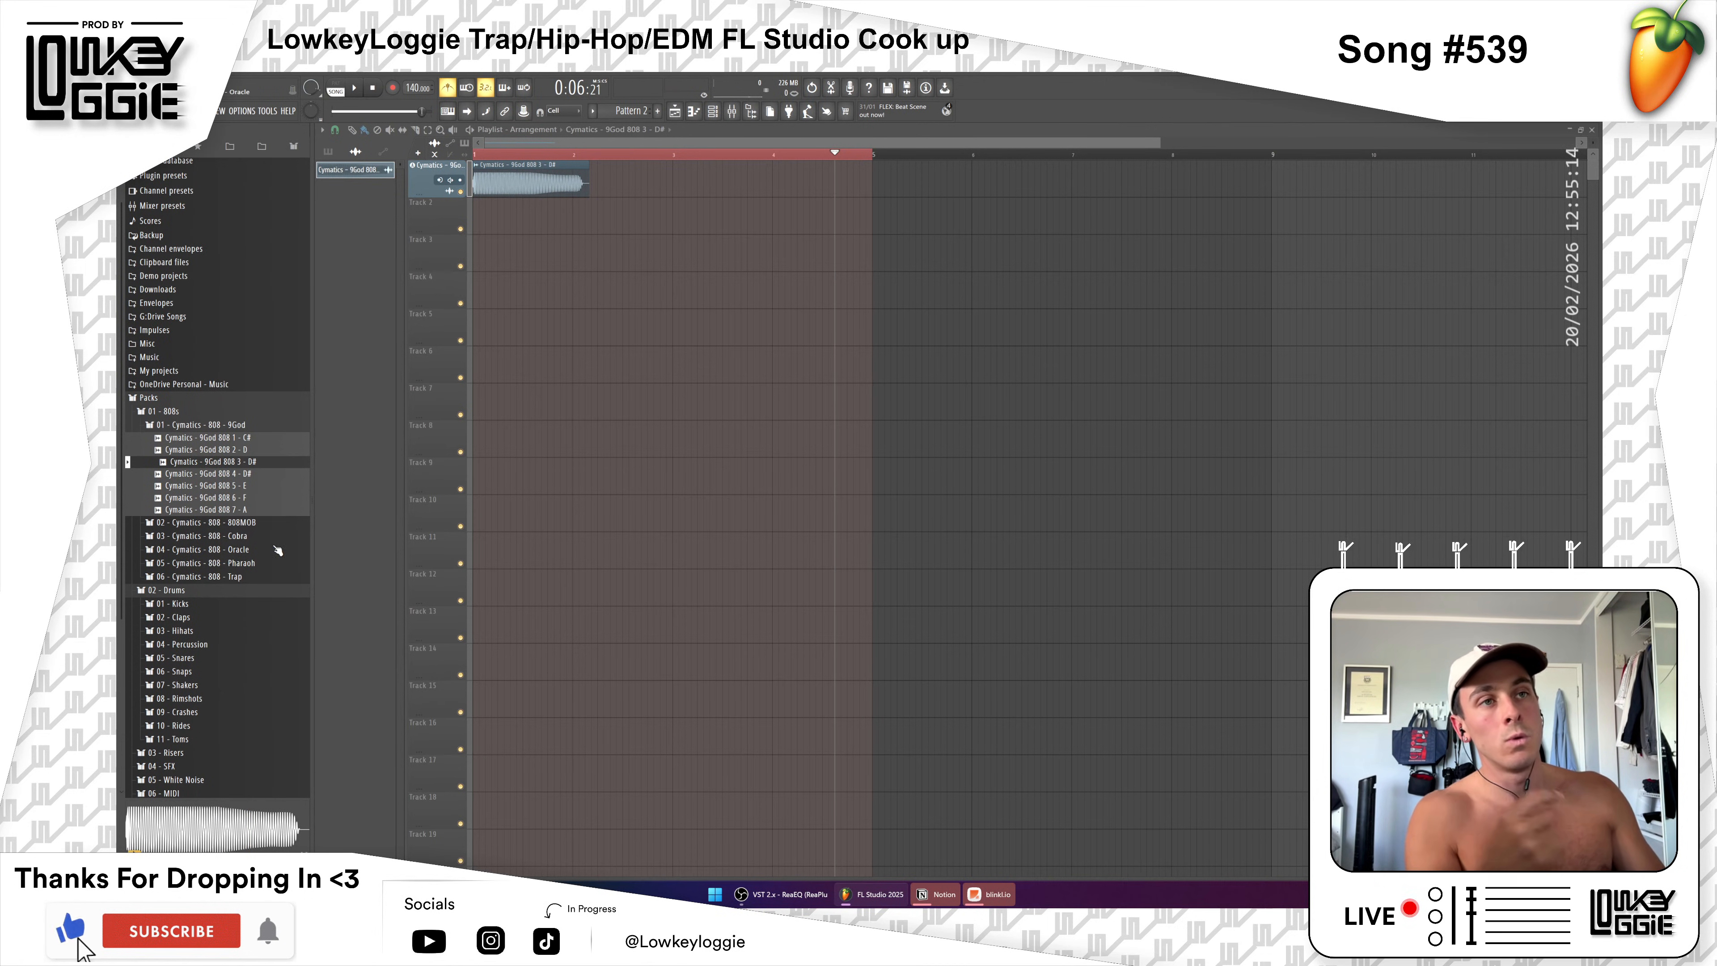
{"action": "left_click_drag", "start_coordinate": [209, 462], "coordinate": [449, 220]}
{"action": "left_click", "coordinate": [893, 512]}
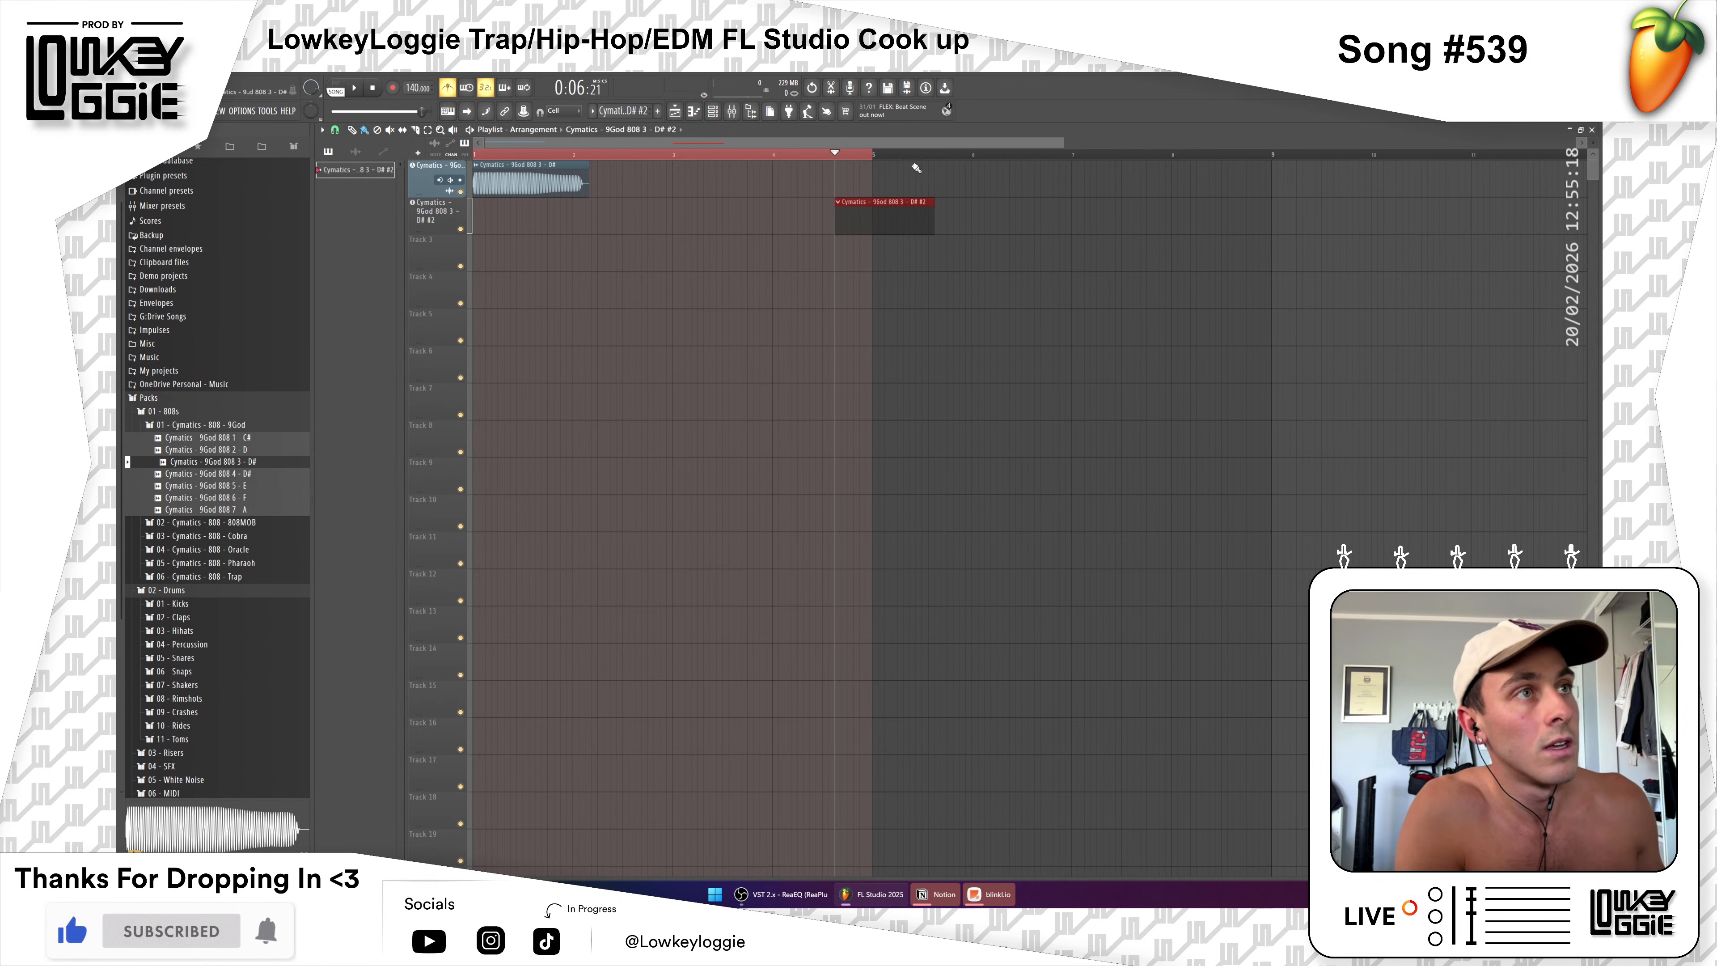
{"action": "left_click_drag", "start_coordinate": [872, 225], "coordinate": [510, 226]}
{"action": "left_click", "coordinate": [475, 155]}
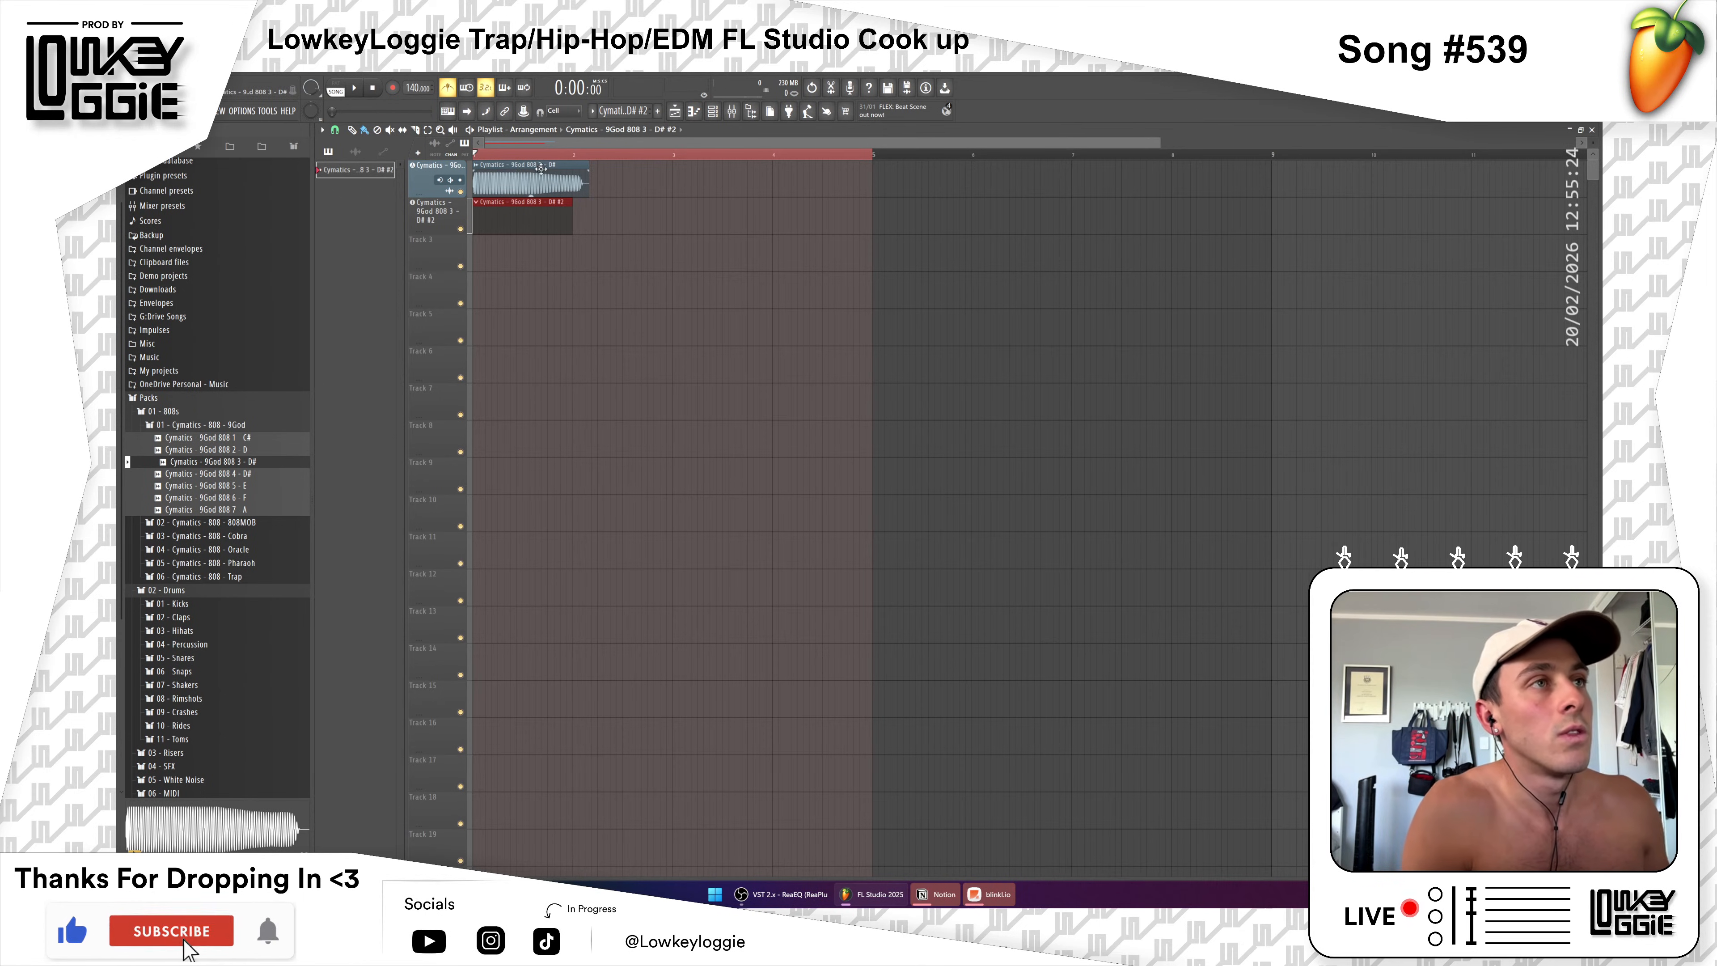
Step: Open the instrument pattern clip in the piano roll and audition the 808 at different pitches
{"action": "double_click", "coordinate": [525, 212]}
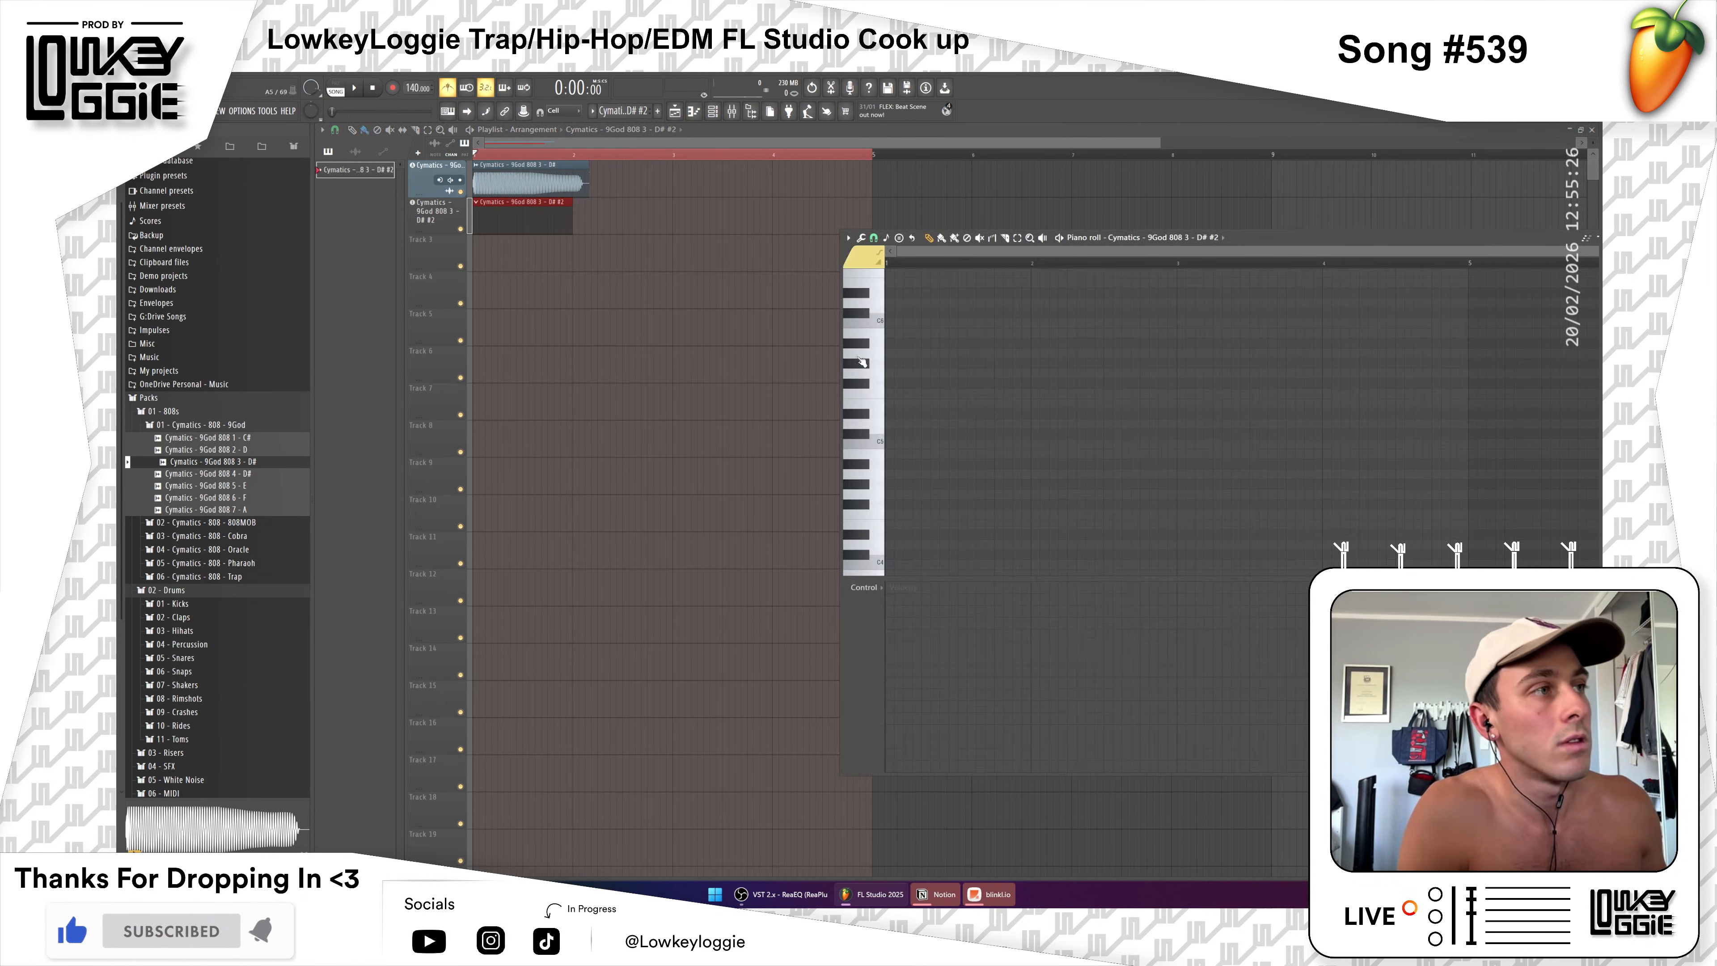
{"action": "left_click_drag", "start_coordinate": [881, 464], "coordinate": [886, 372]}
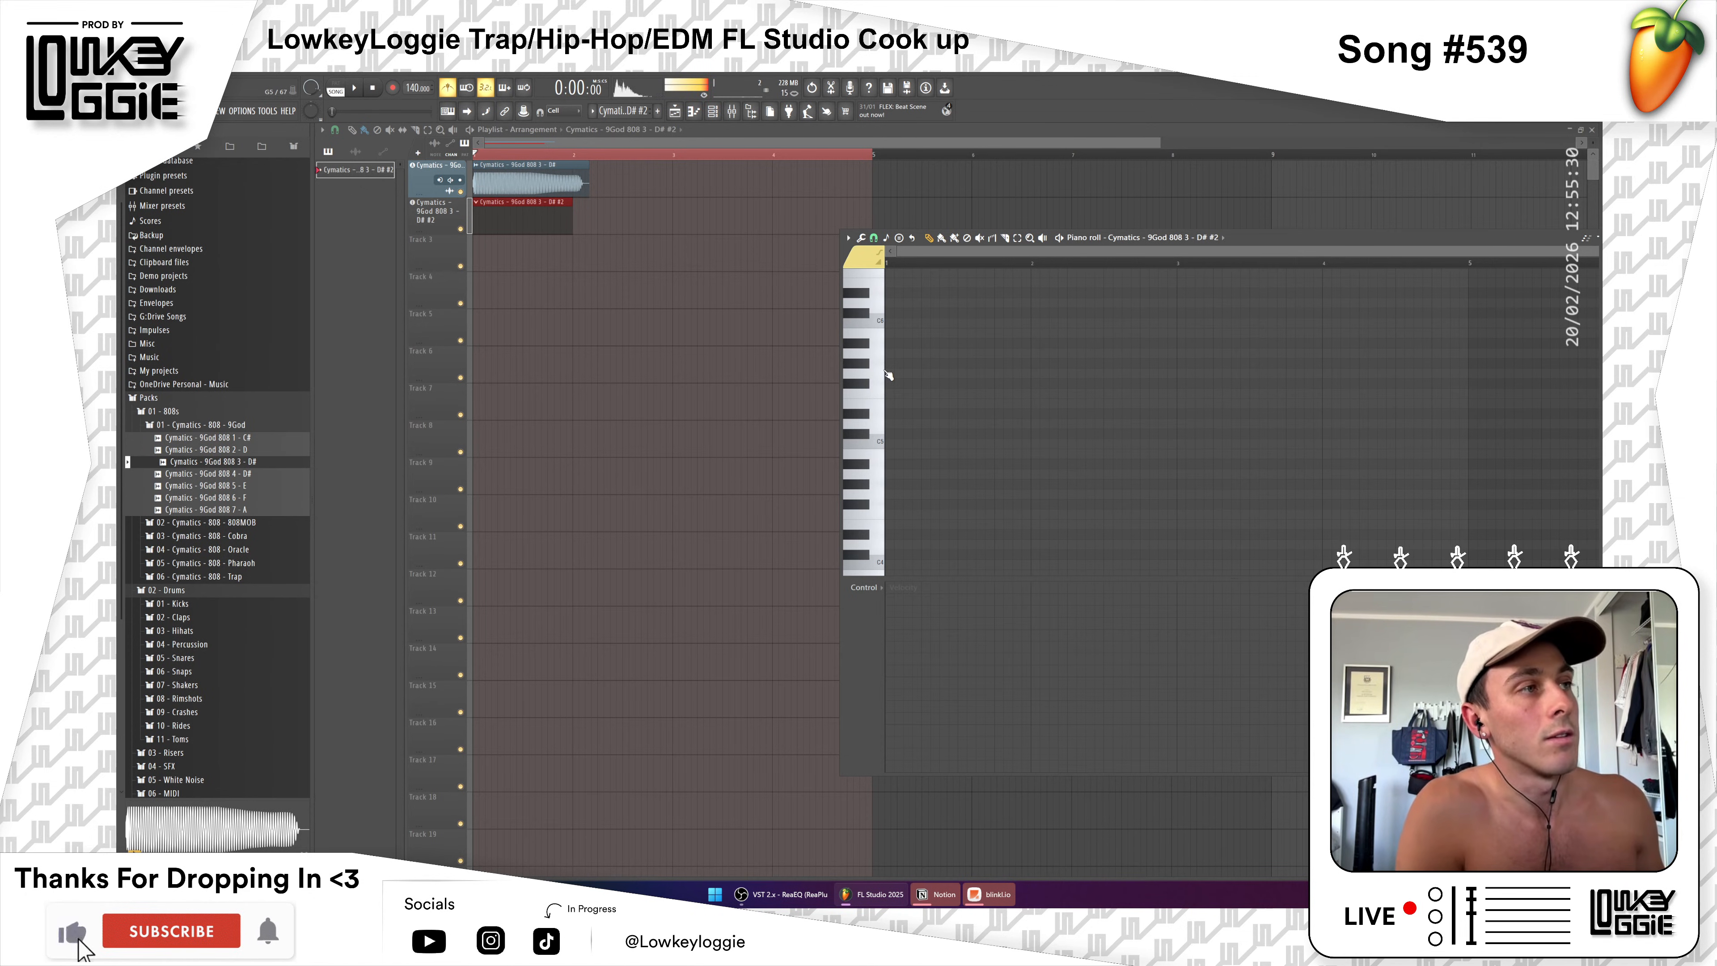
{"action": "scroll", "coordinate": [880, 346], "scroll_direction": "up", "scroll_amount": 3}
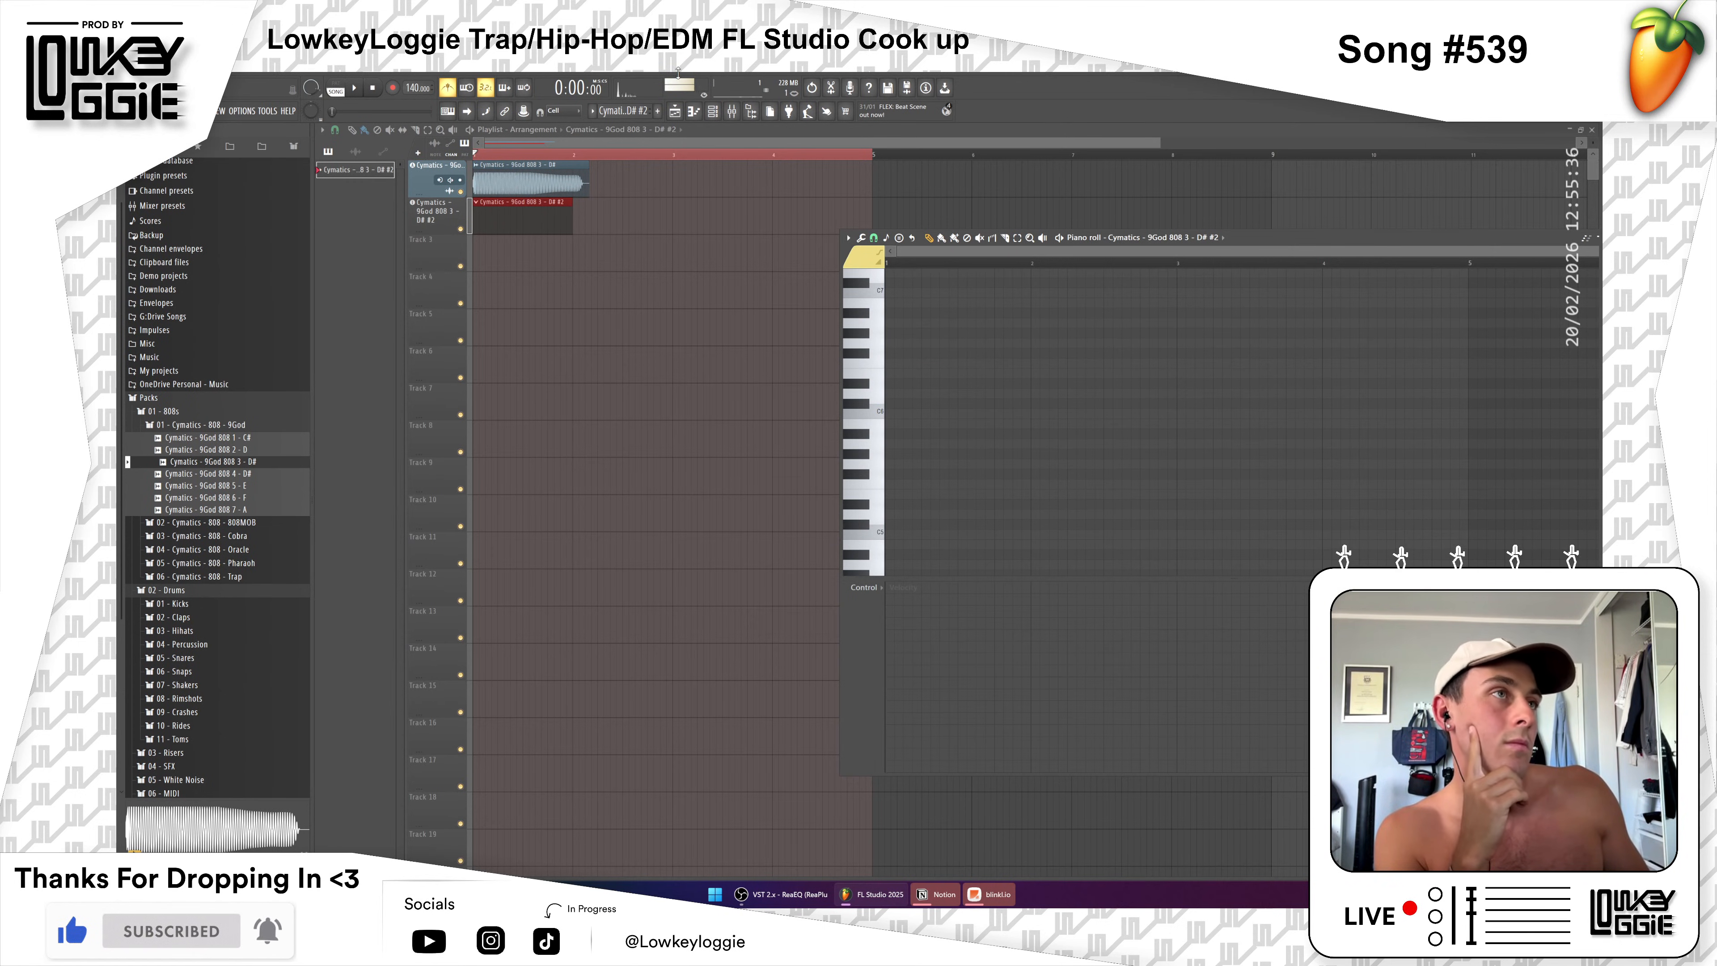
Step: Show the channel rack and mixer to examine the 808 instrument channel and its mixer routing, and return to the playlist
{"action": "left_click", "coordinate": [713, 112]}
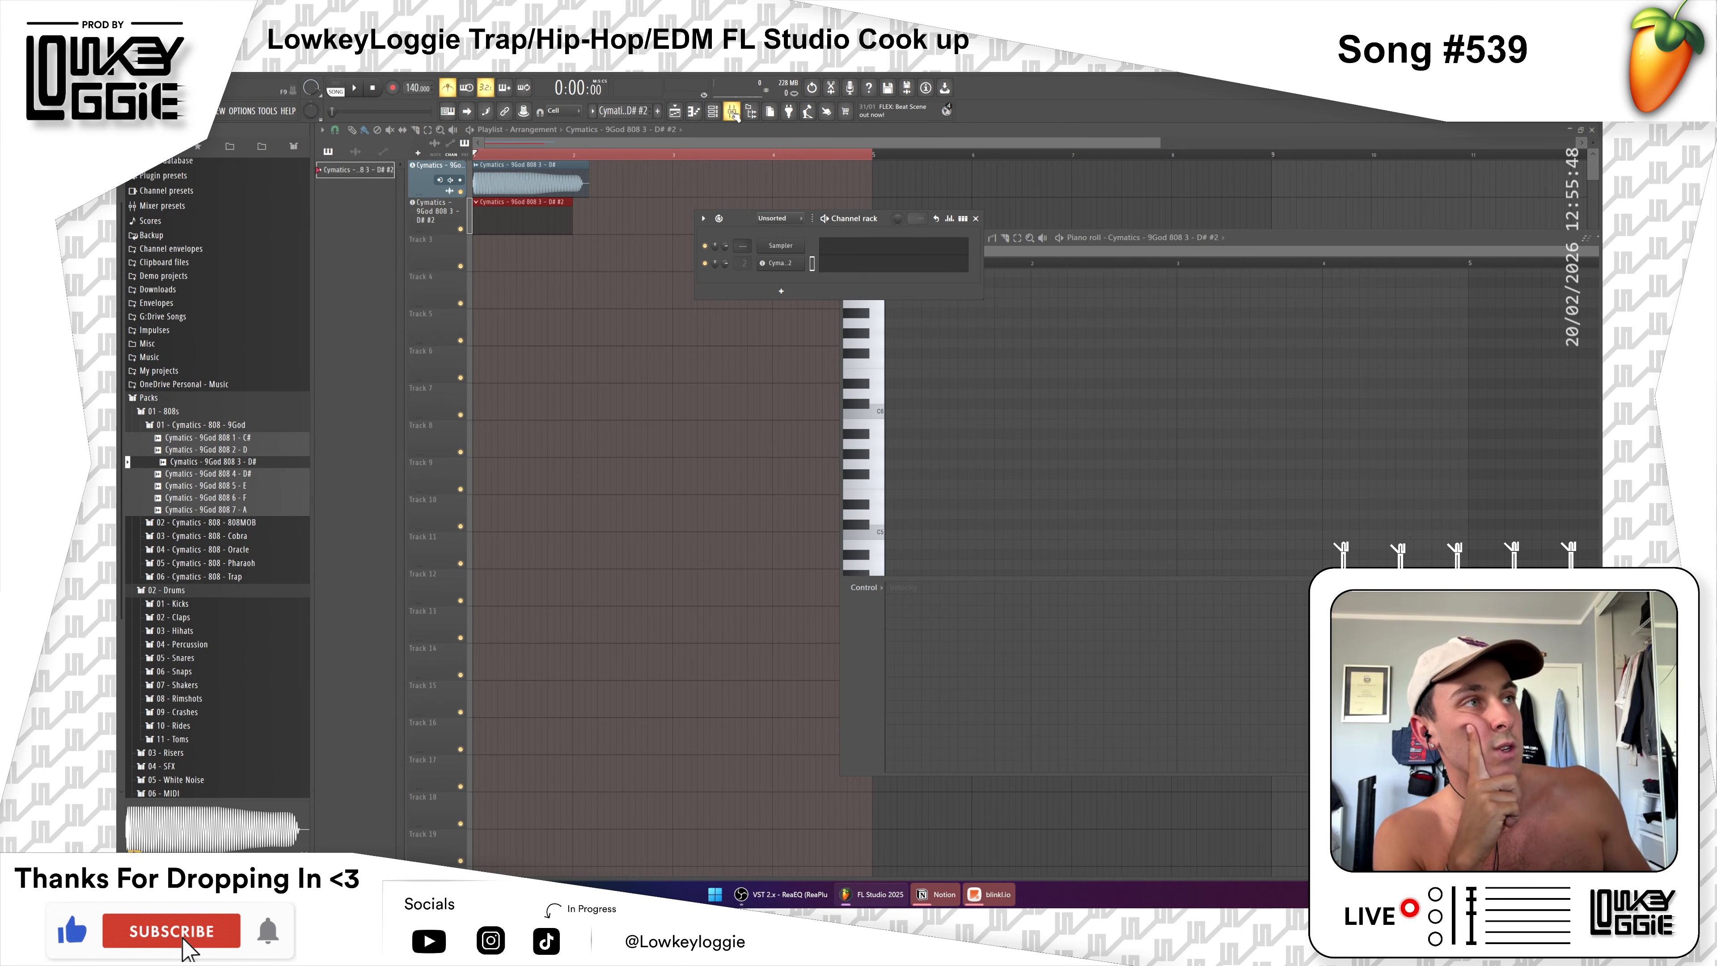
{"action": "left_click", "coordinate": [732, 112]}
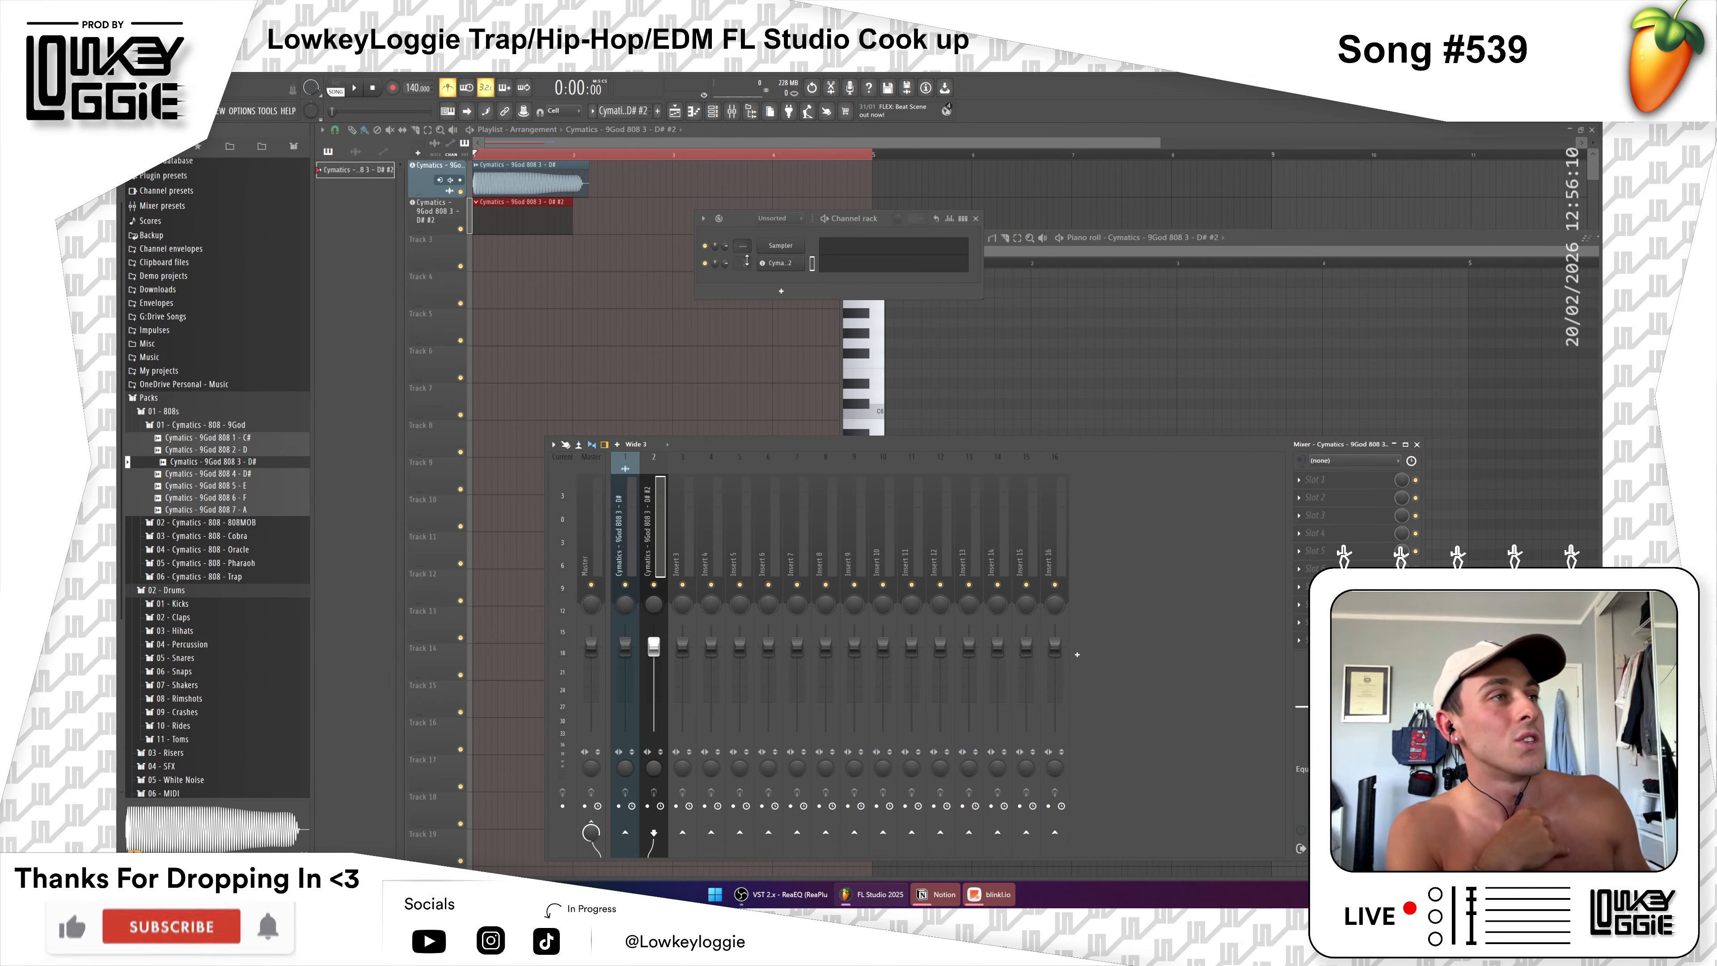
{"action": "mouse_move", "coordinate": [743, 263]}
{"action": "left_mouse_down"}
{"action": "mouse_move", "coordinate": [742, 243]}
{"action": "mouse_move", "coordinate": [742, 267]}
{"action": "left_mouse_up"}
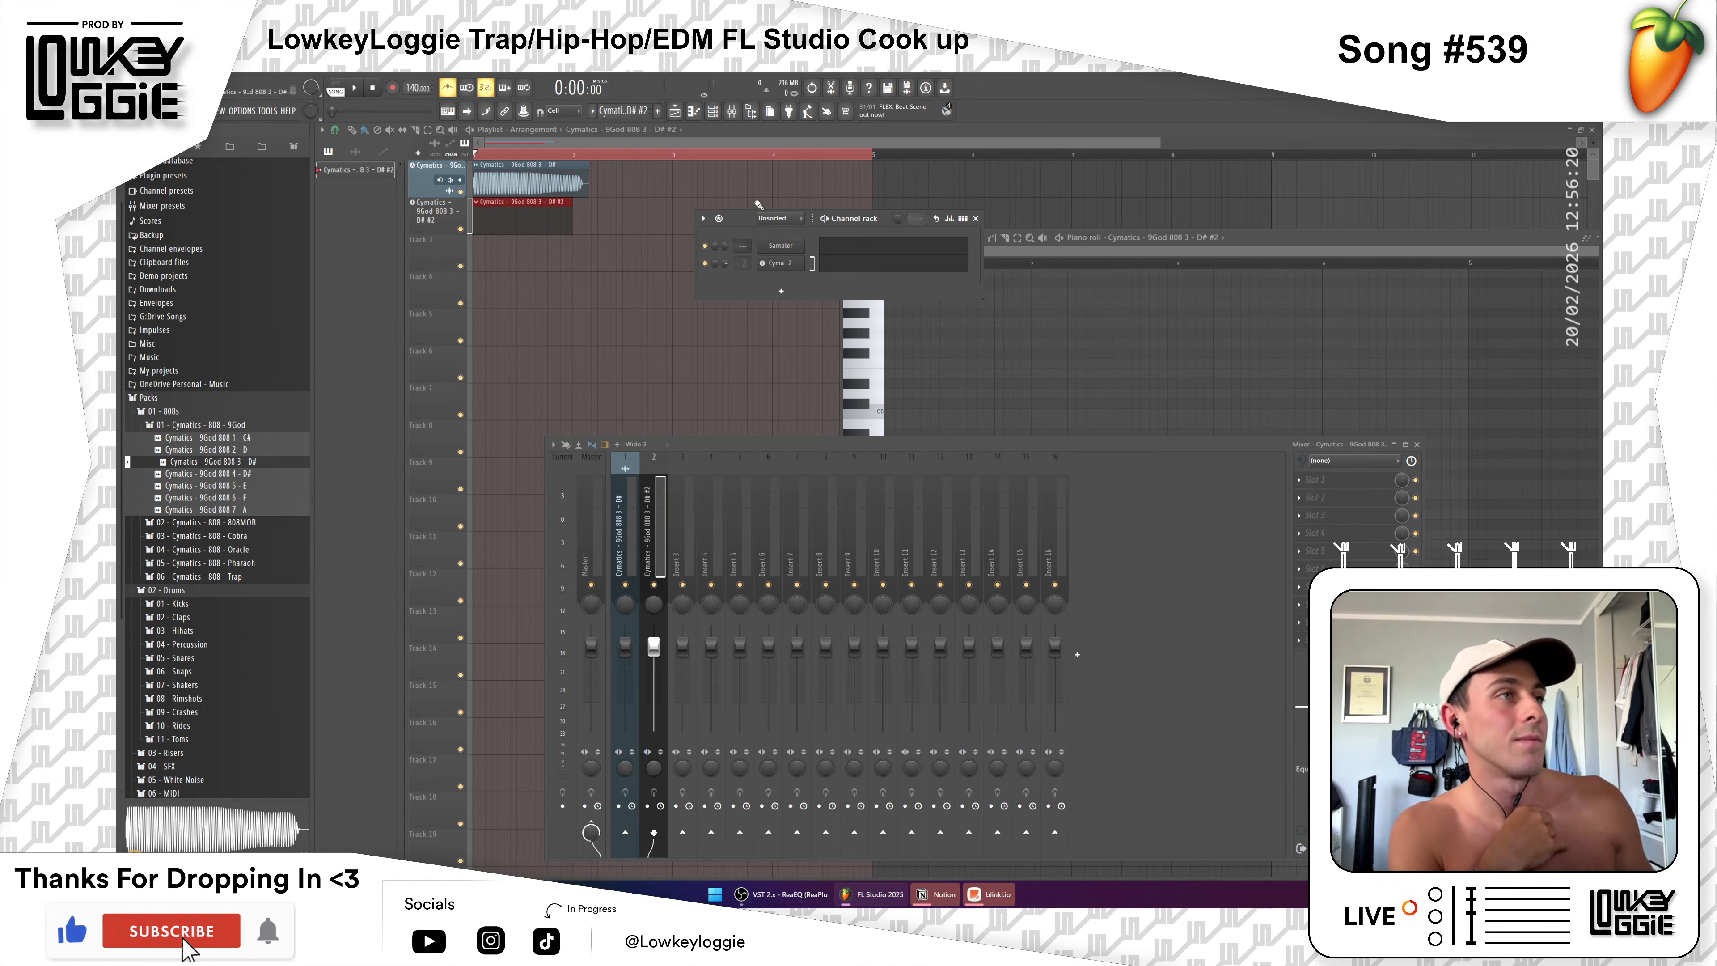
{"action": "left_click", "coordinate": [607, 264]}
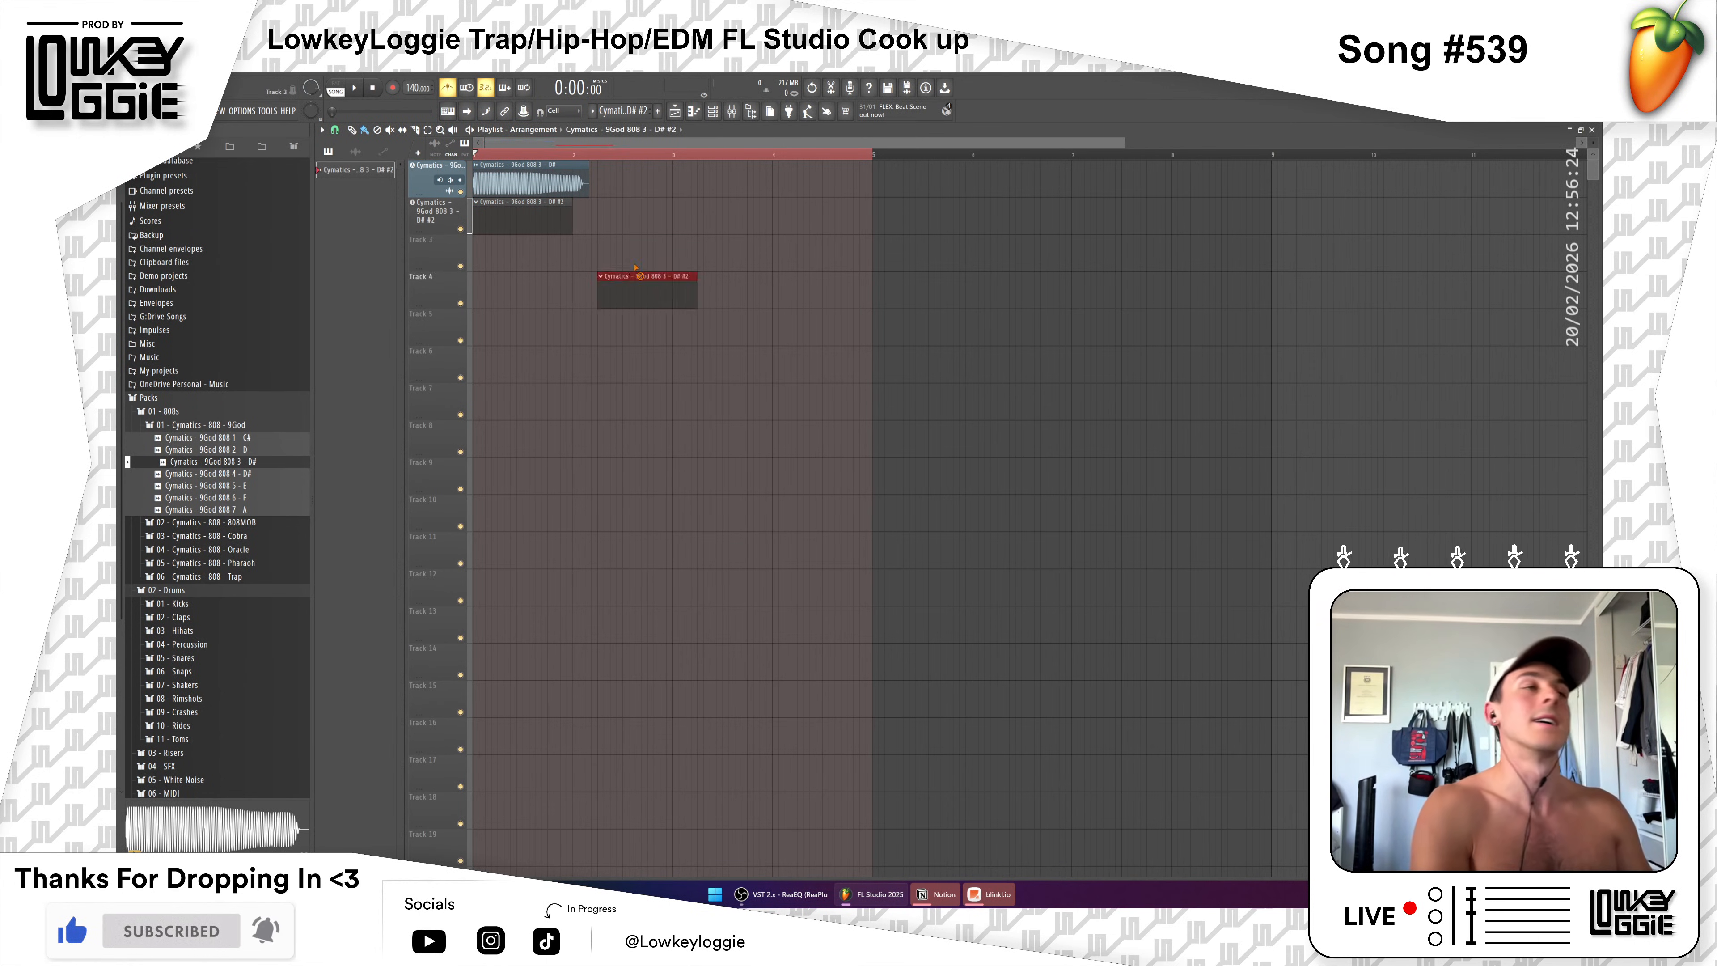
Step: Delete both Cymatics - 9God 808 3 - D# playlist tracks, including the instrument channel with its associated patterns, mixer track and automations
{"action": "right_click", "coordinate": [437, 211]}
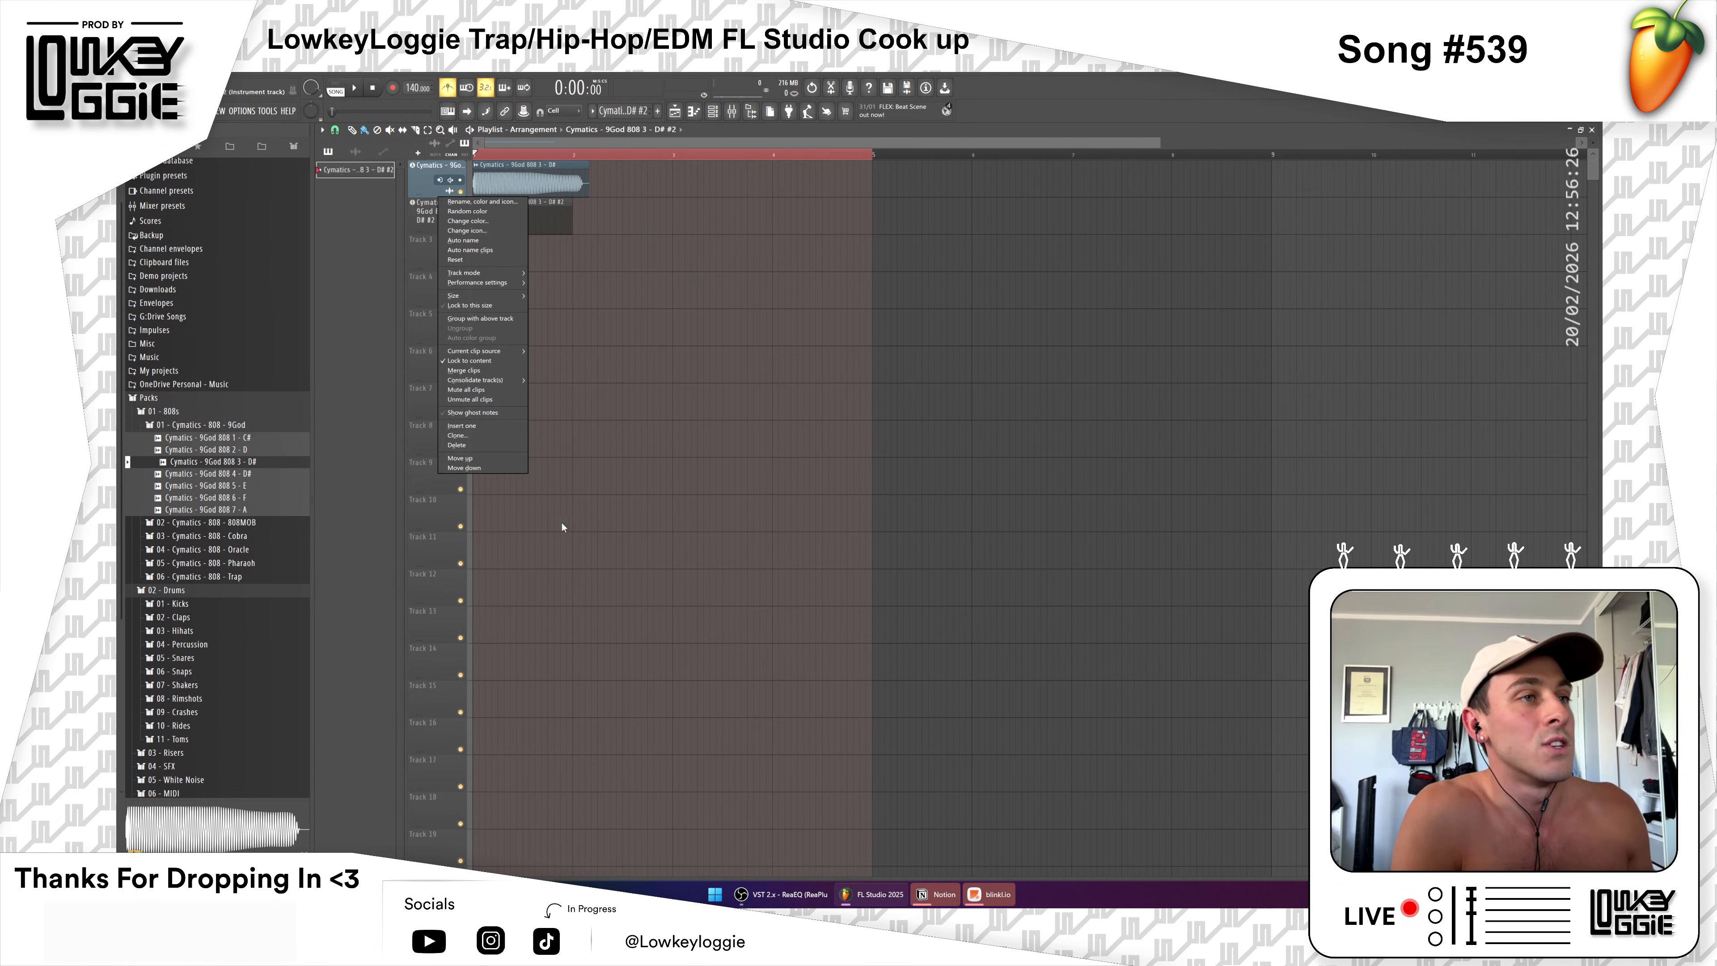
{"action": "left_click", "coordinate": [473, 445]}
{"action": "left_click", "coordinate": [868, 519]}
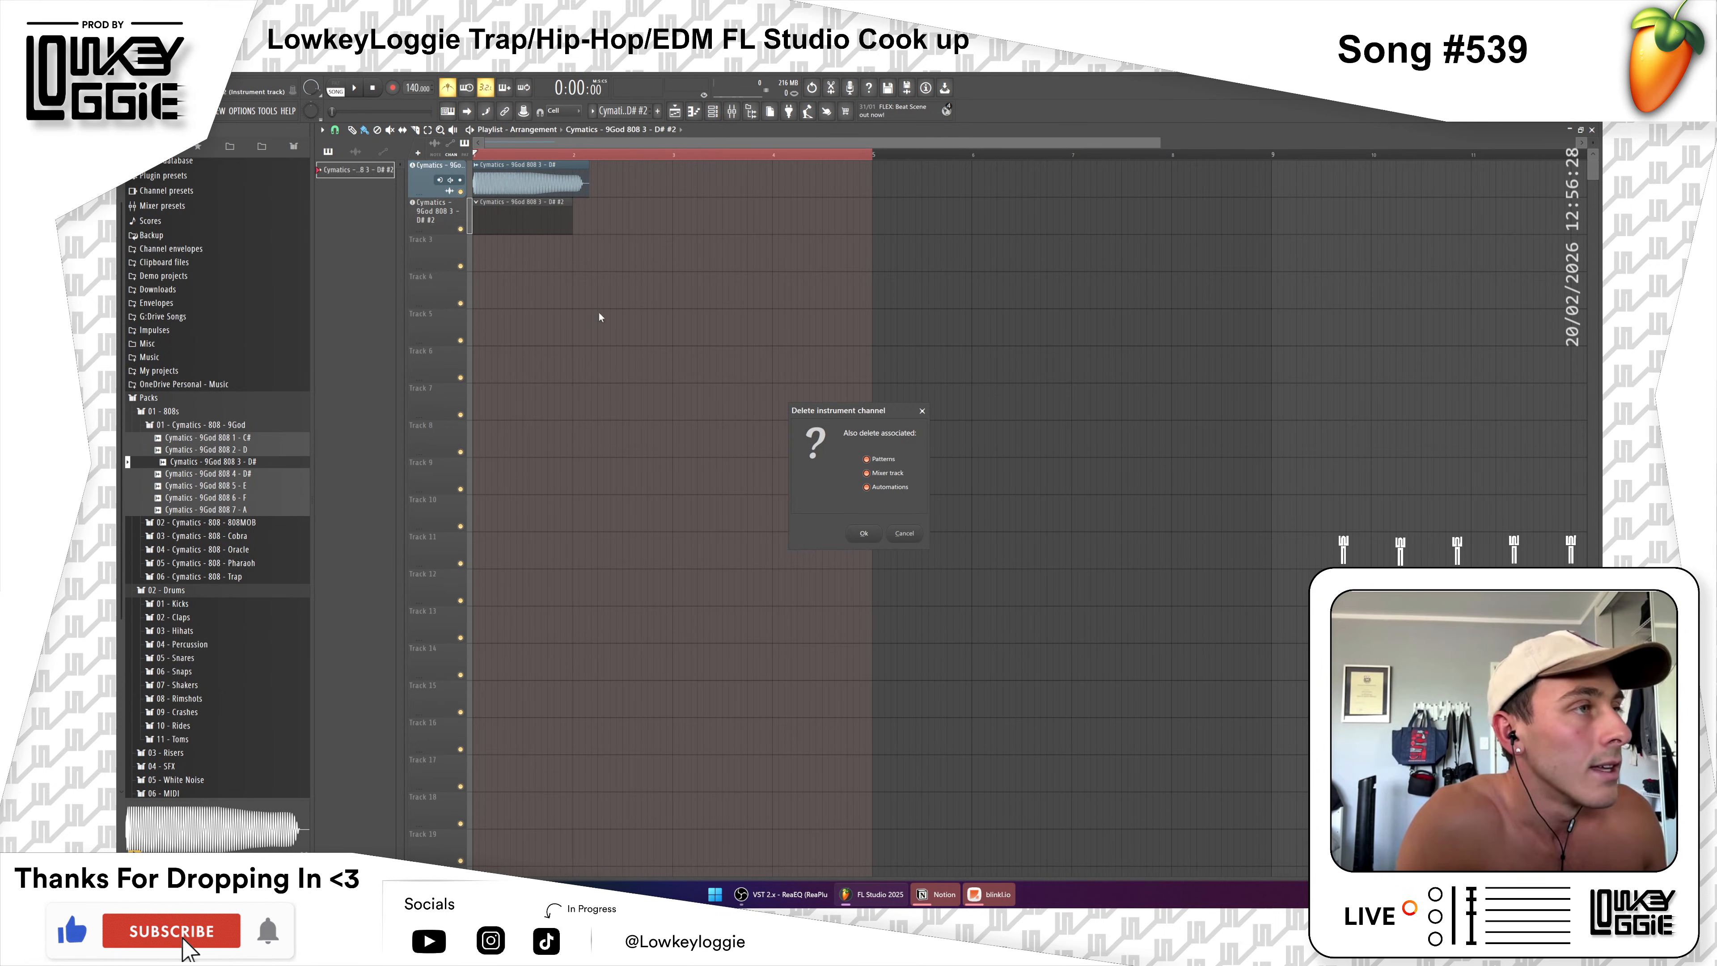
{"action": "left_click", "coordinate": [874, 528]}
{"action": "right_click", "coordinate": [445, 193]}
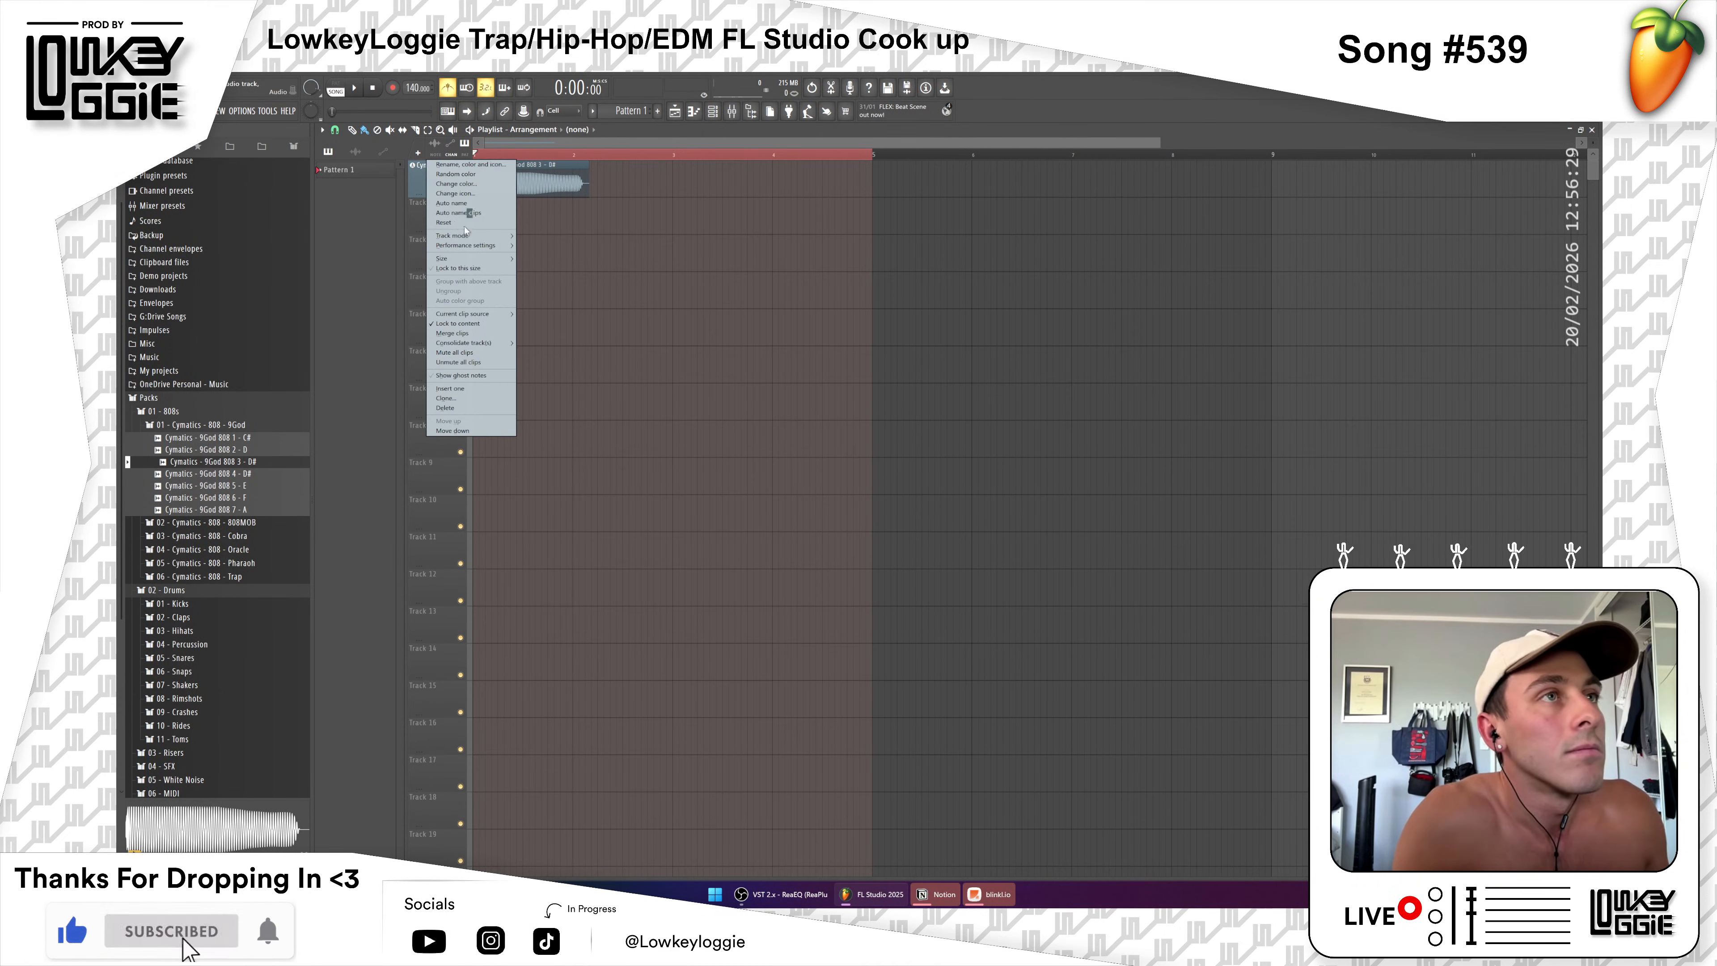
{"action": "left_click", "coordinate": [460, 408]}
{"action": "left_click", "coordinate": [950, 539]}
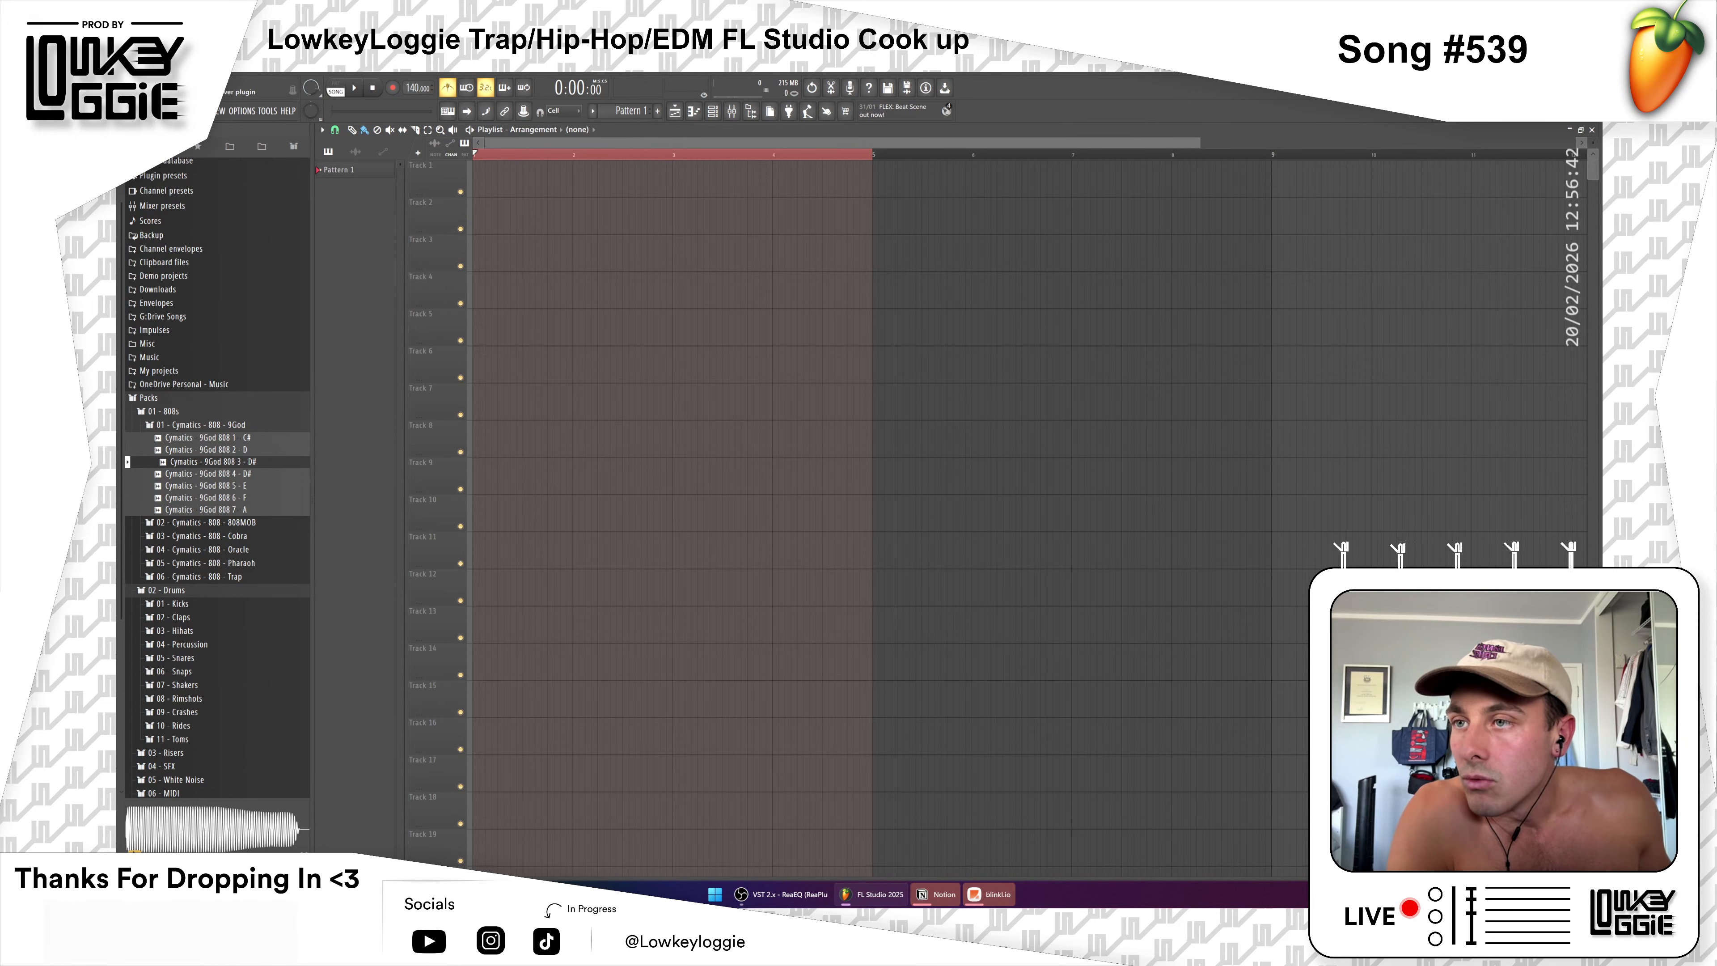
Step: Open the channel rack and add the Cymatics - 9God 808 1 - C# sample as a new channel
{"action": "left_click", "coordinate": [715, 114]}
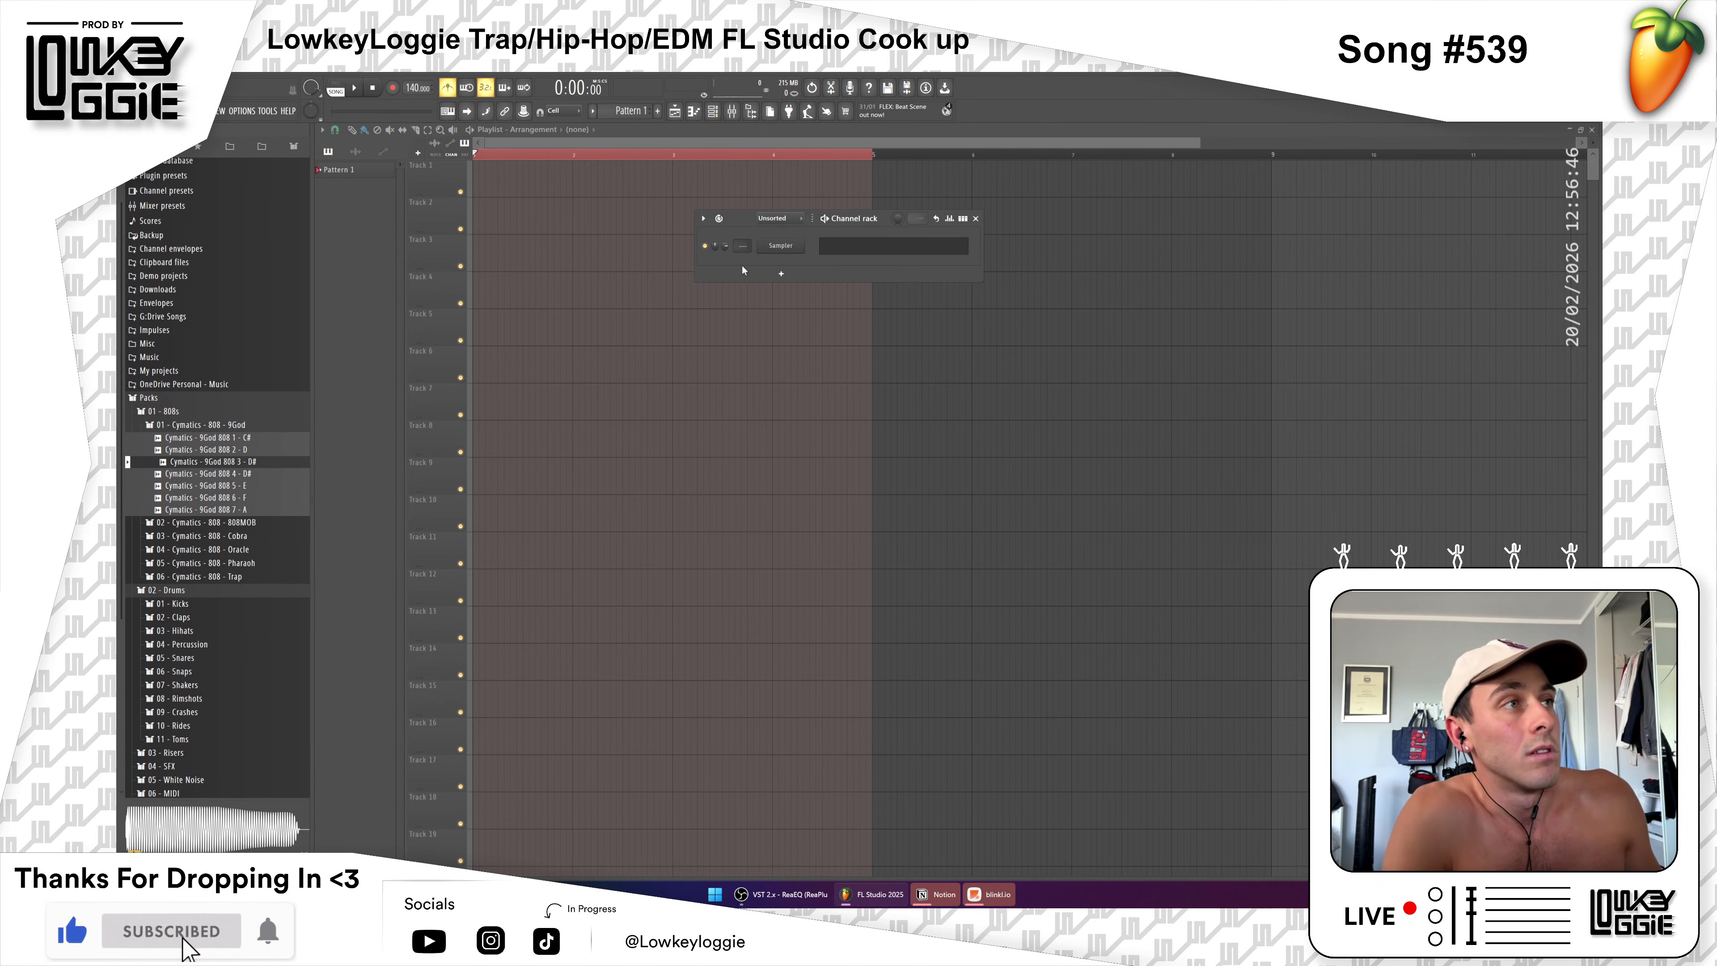
{"action": "left_click_drag", "start_coordinate": [874, 217], "coordinate": [777, 204]}
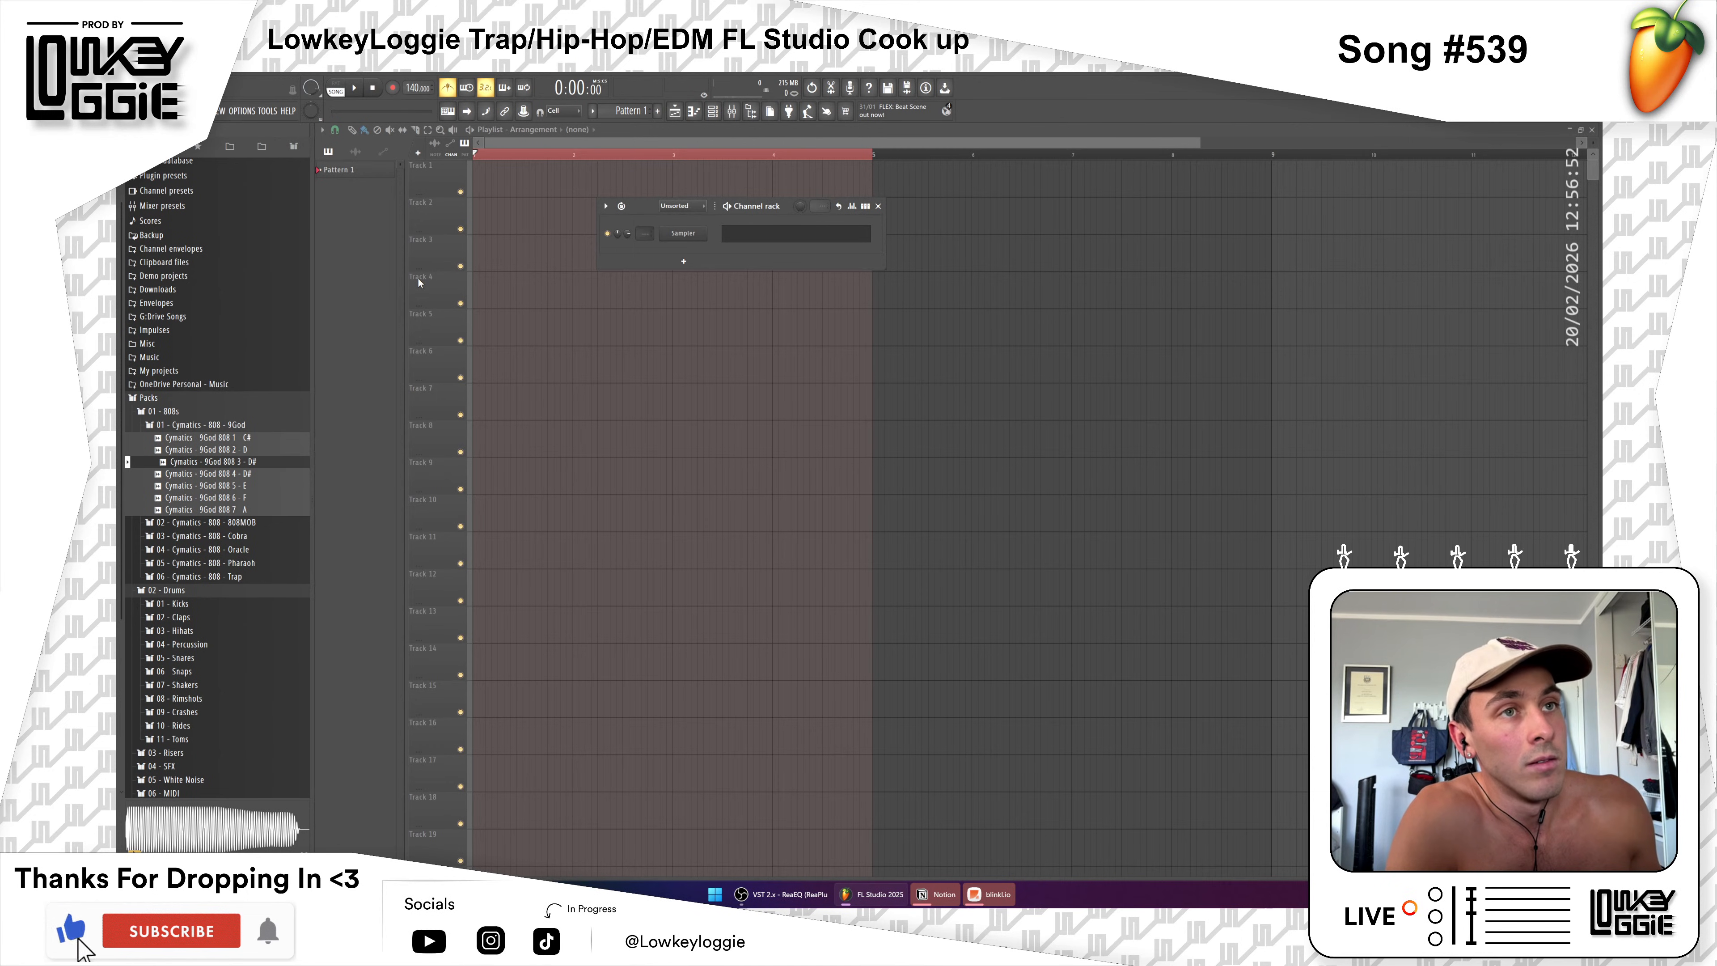
{"action": "scroll", "coordinate": [248, 261], "scroll_direction": "up", "scroll_amount": 2}
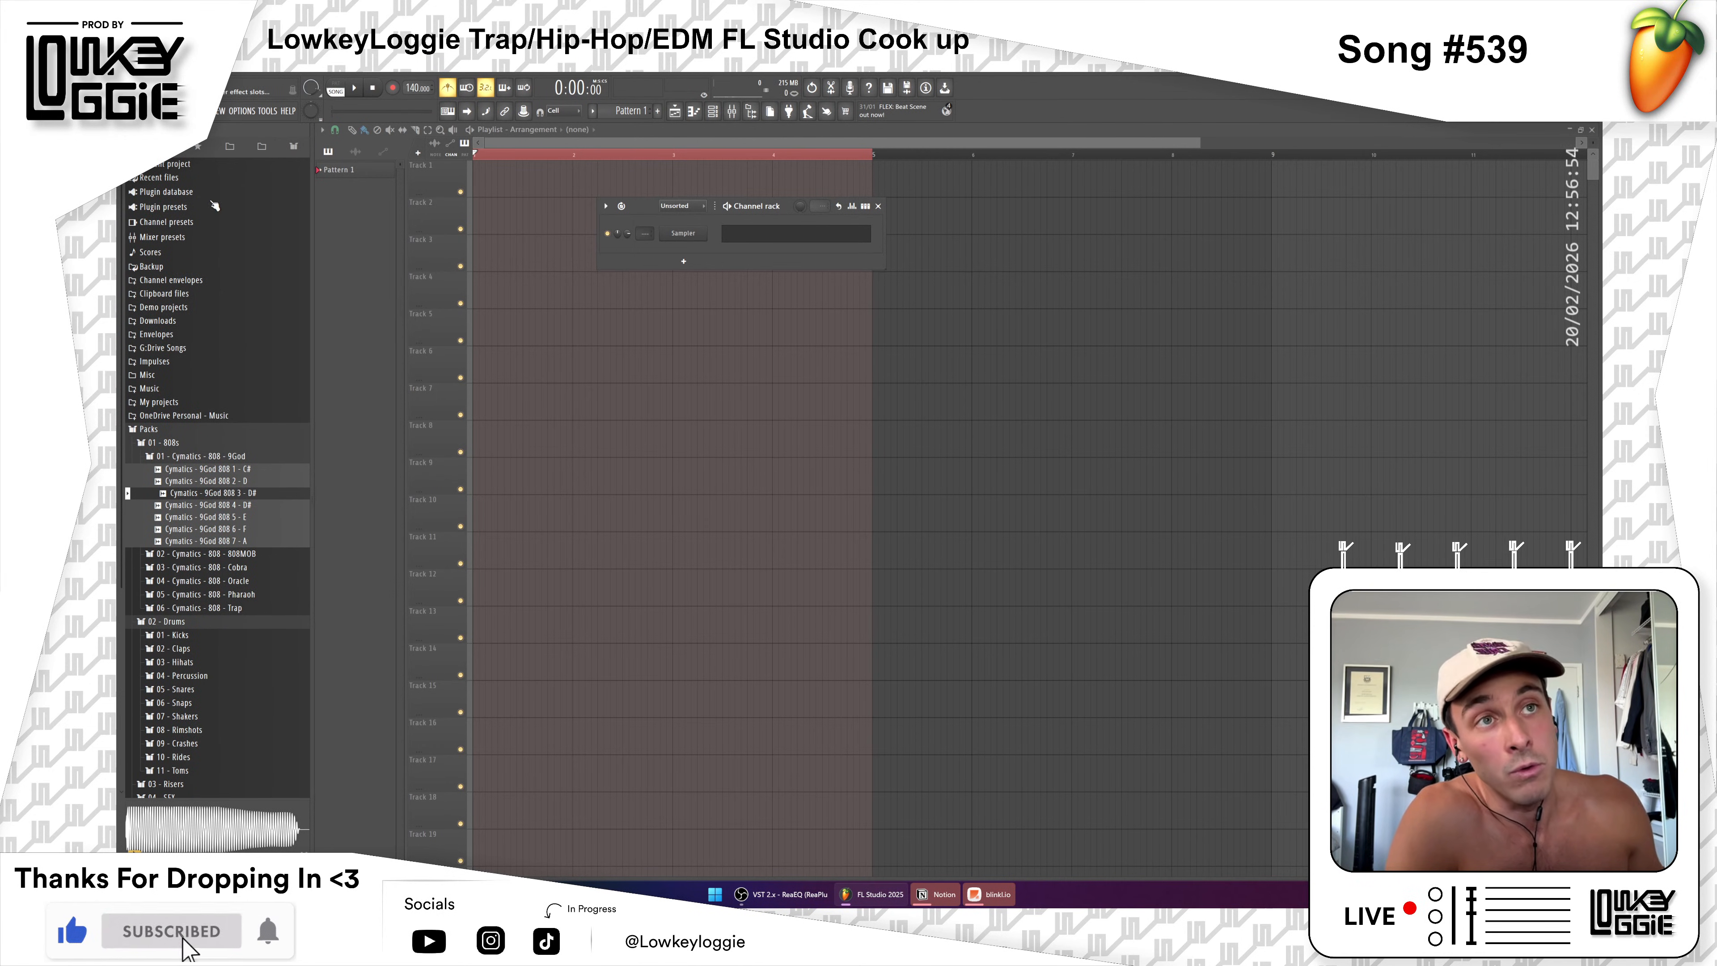
{"action": "left_click_drag", "start_coordinate": [244, 468], "coordinate": [684, 249]}
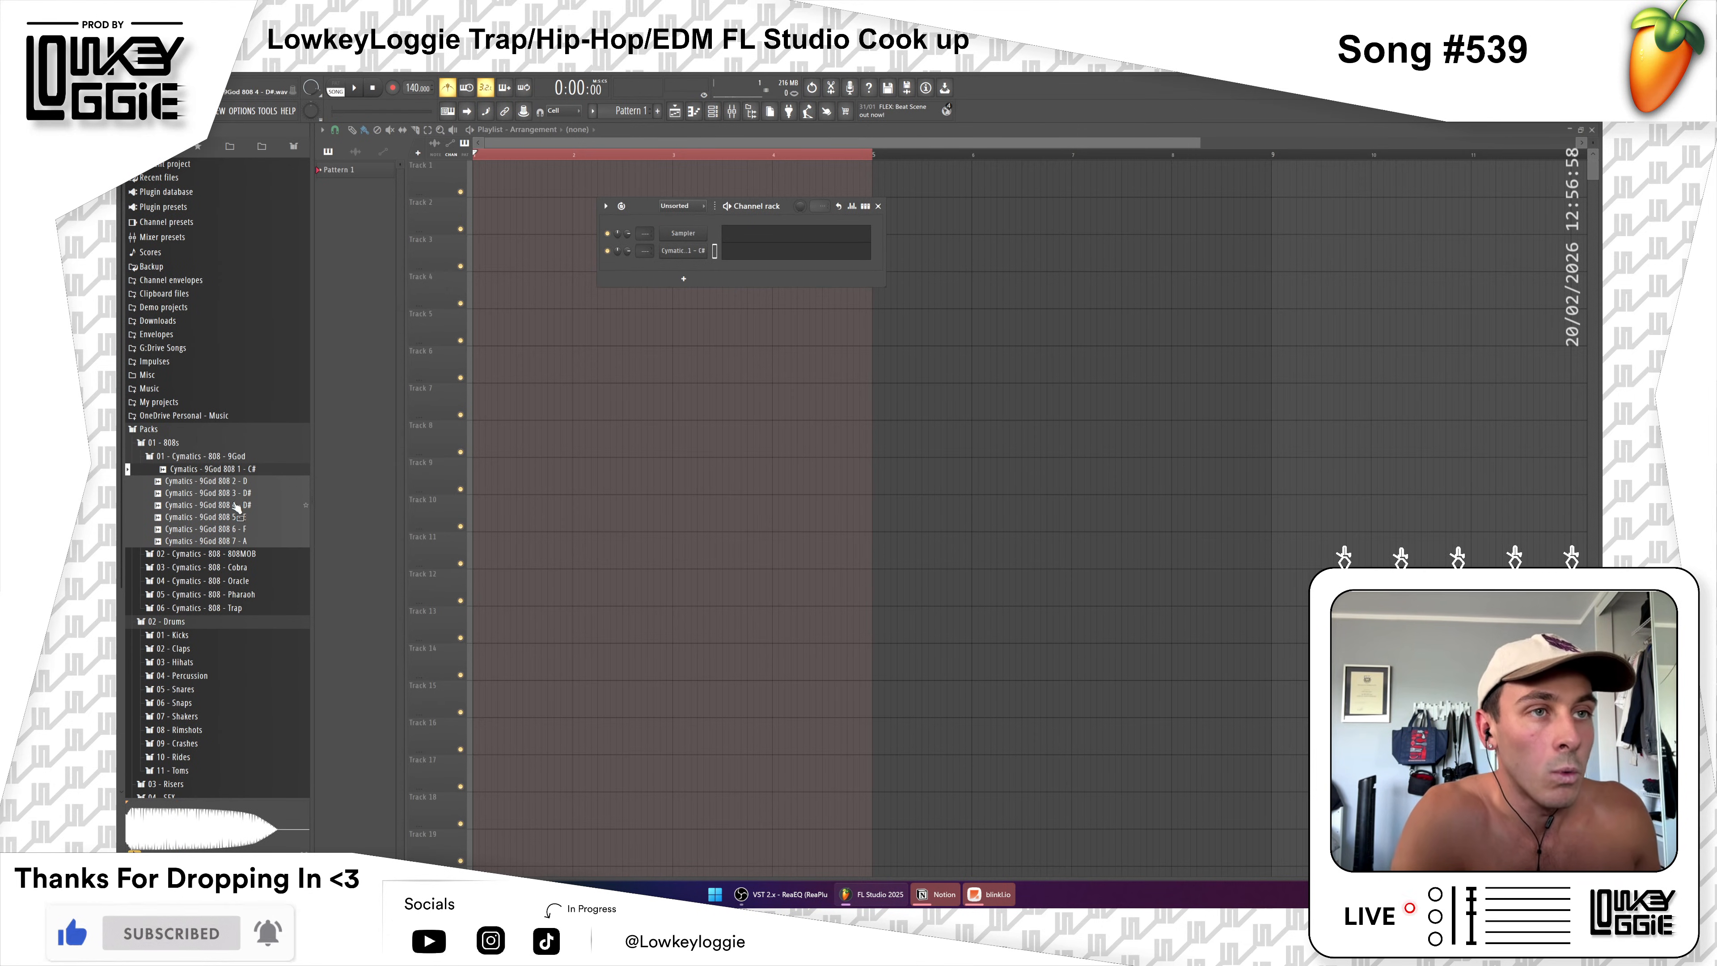
Step: Audition samples in the 00 - Default - Kicks folder and add 909 Kick to the channel rack
{"action": "left_click", "coordinate": [188, 637]}
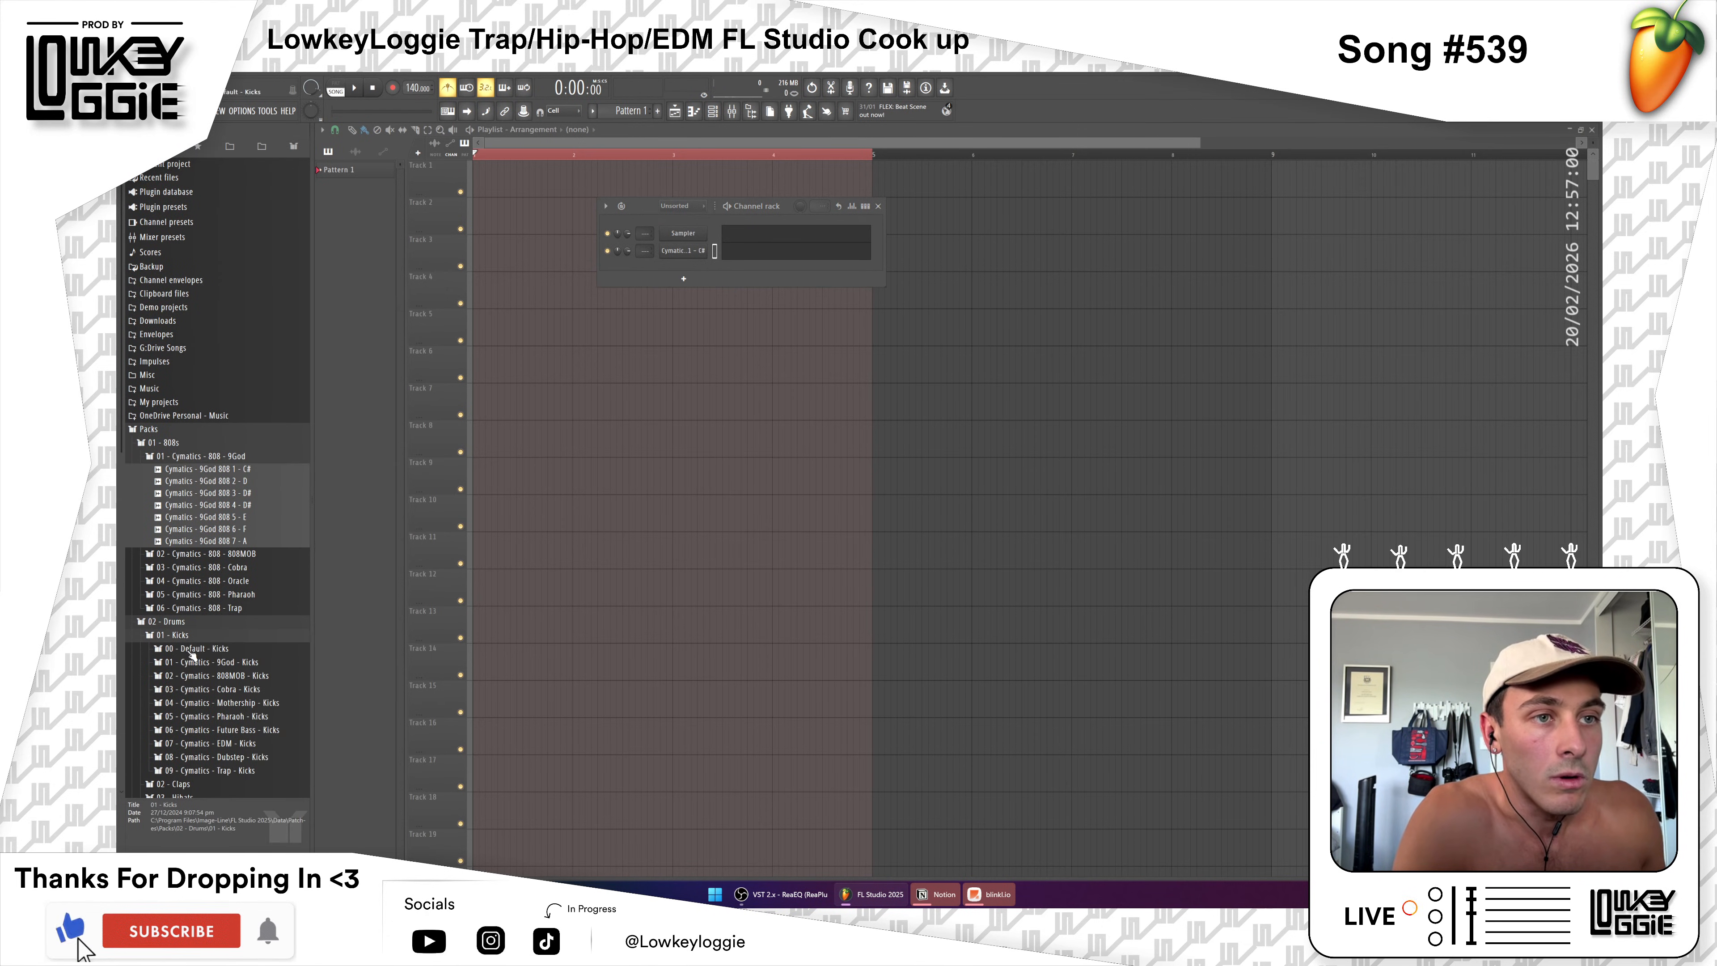
{"action": "left_click", "coordinate": [189, 650]}
{"action": "left_click_drag", "start_coordinate": [257, 485], "coordinate": [625, 282]}
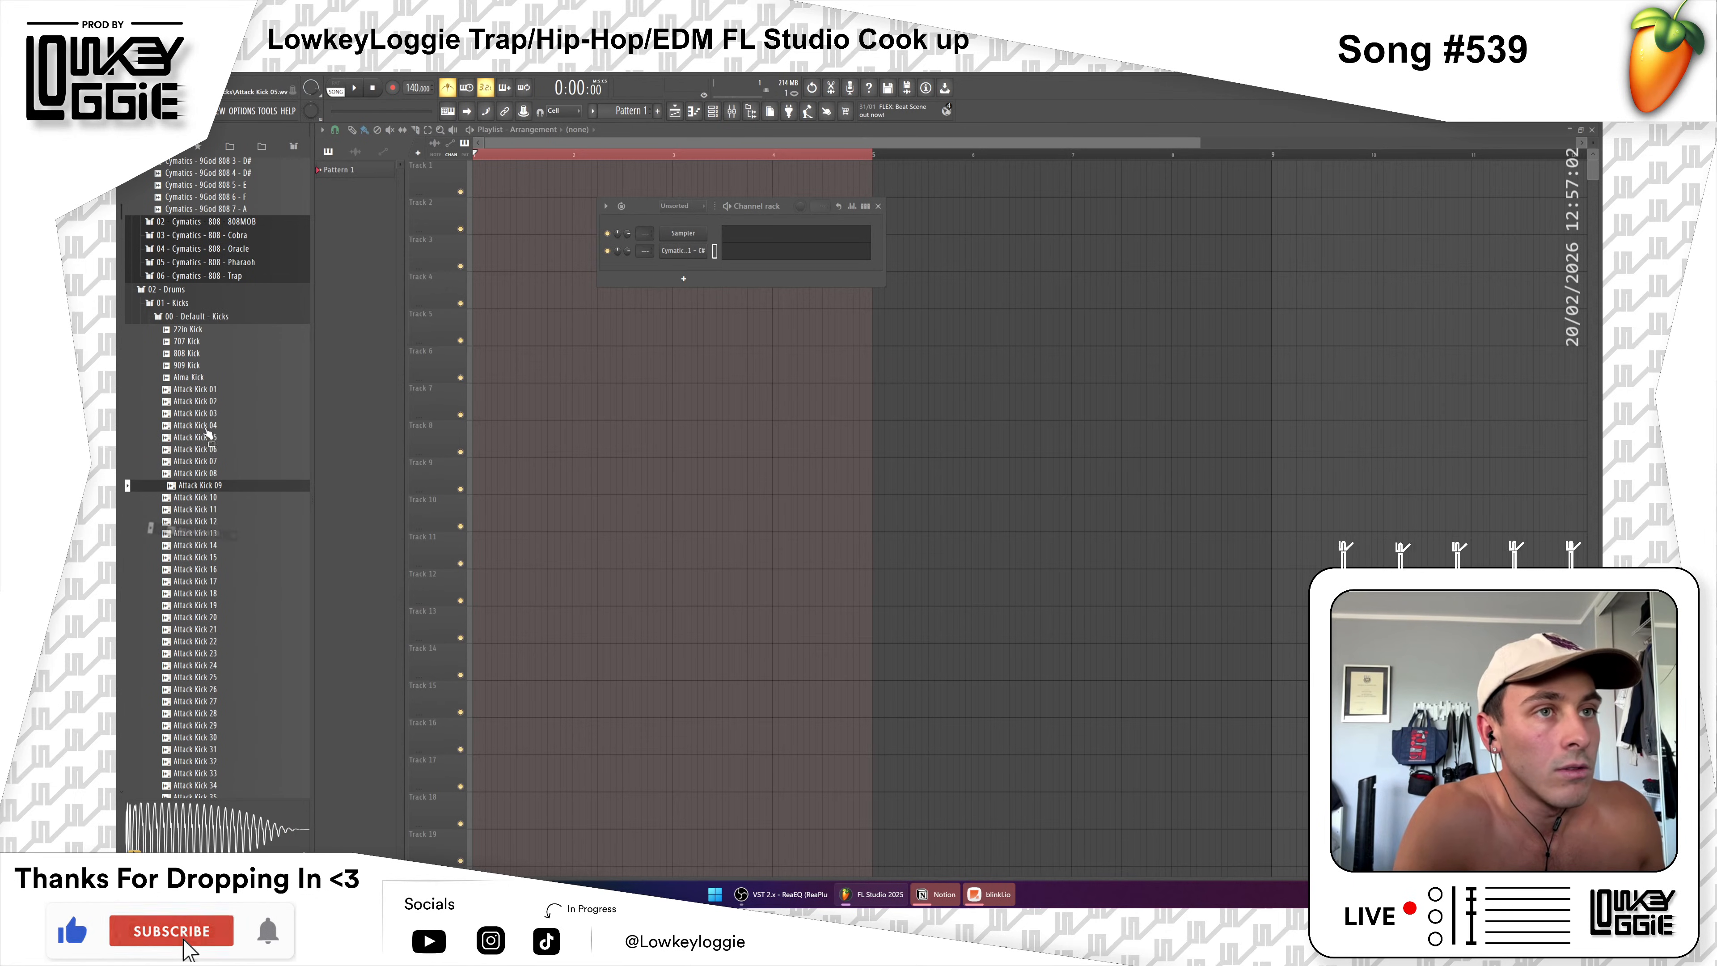
{"action": "left_click", "coordinate": [218, 365]}
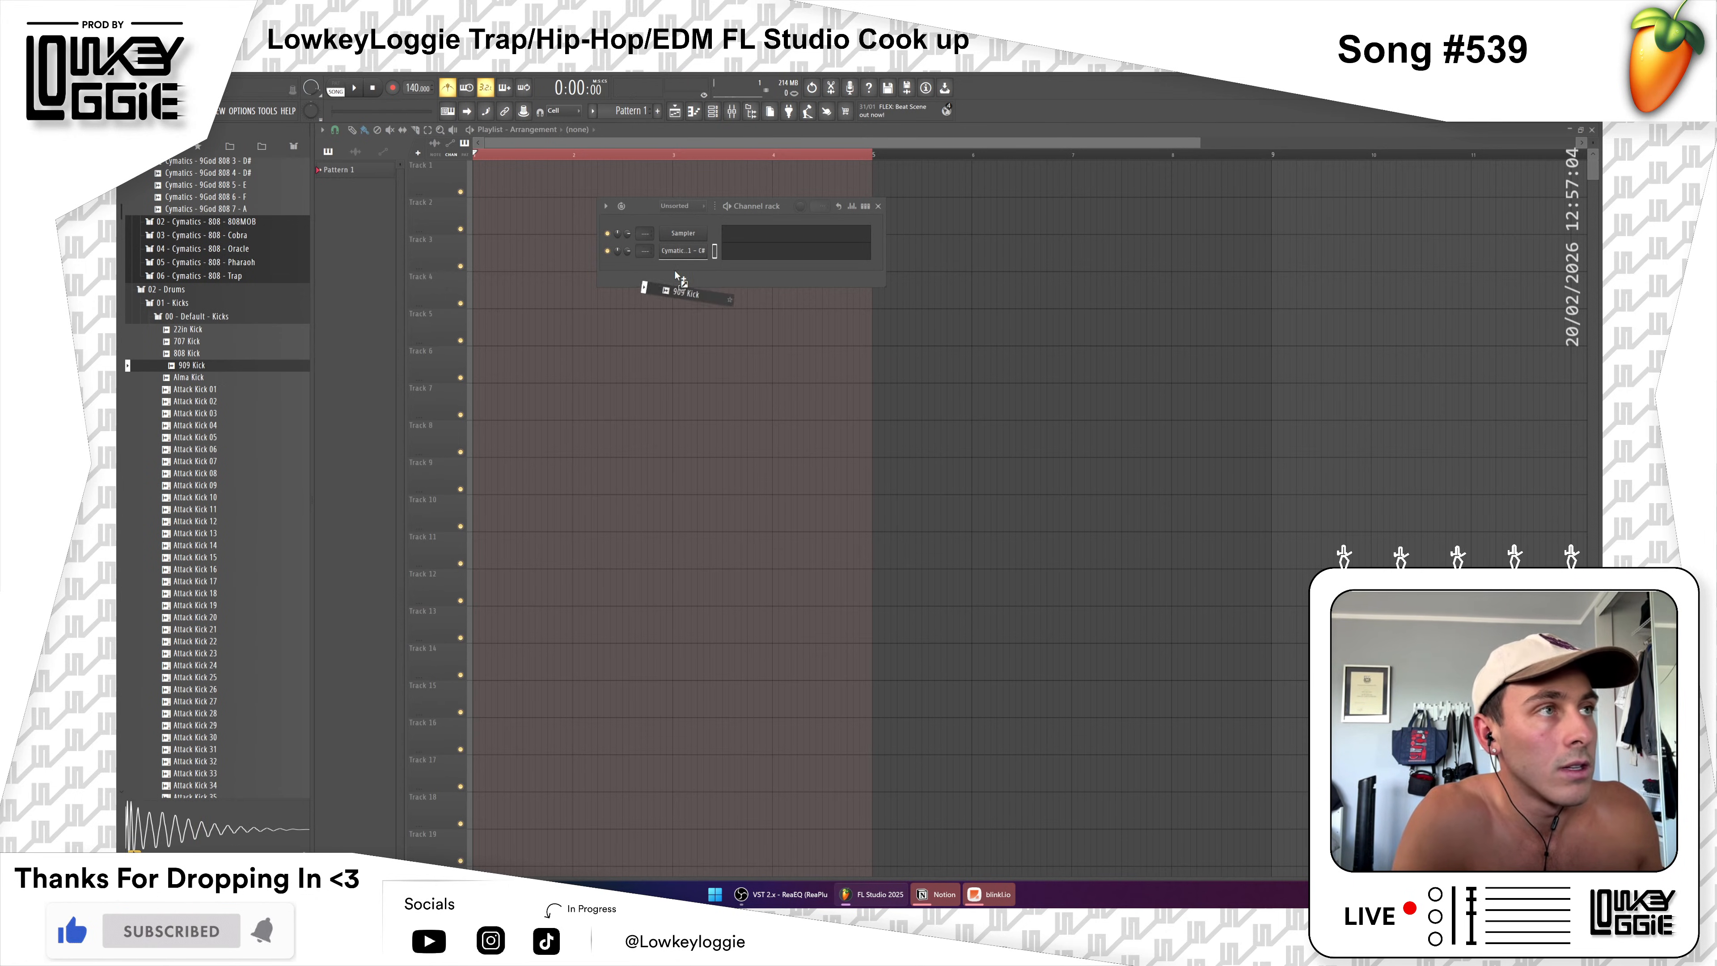
{"action": "left_click_drag", "start_coordinate": [675, 272], "coordinate": [676, 274]}
Step: Add the Cymatics - 808 Mob Clap 5 sample from the 02 - Cymatics - 808MOB - Claps folder to the channel rack
{"action": "left_click", "coordinate": [189, 315]}
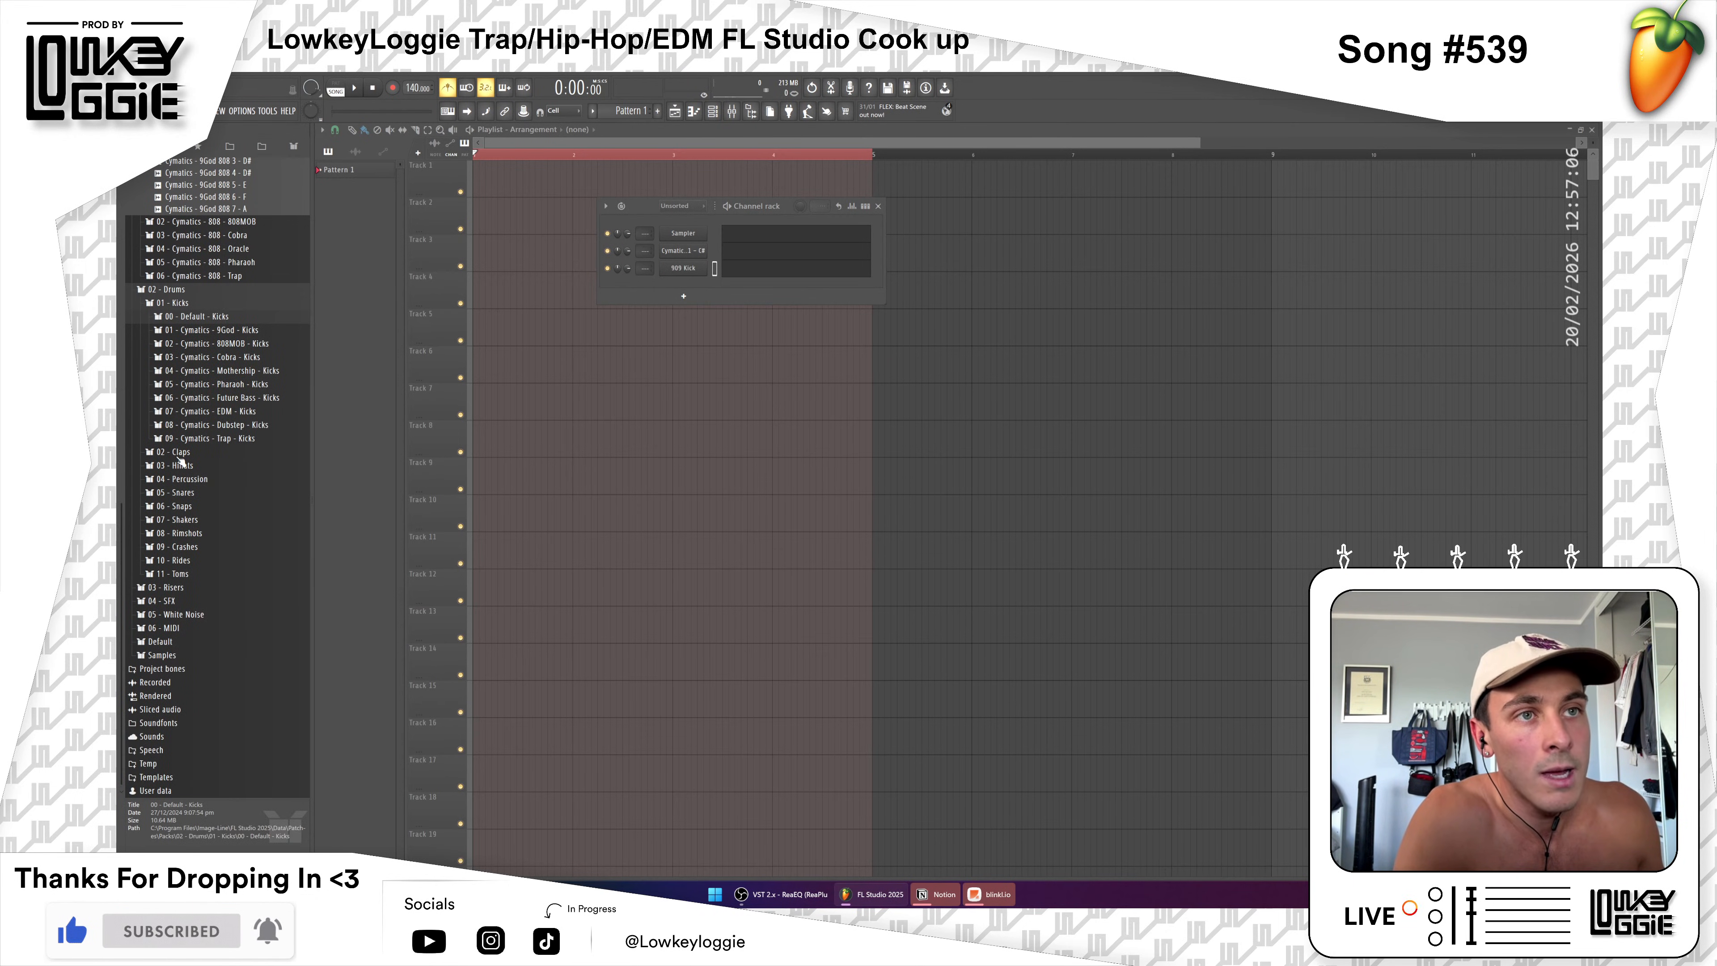
{"action": "left_click", "coordinate": [179, 452]}
{"action": "left_click", "coordinate": [216, 492]}
{"action": "left_click", "coordinate": [220, 553]}
{"action": "left_click_drag", "start_coordinate": [219, 553], "coordinate": [696, 288]}
Step: Widen the channel rack and set the pattern length to 64 steps
{"action": "left_click_drag", "start_coordinate": [885, 252], "coordinate": [1246, 252]}
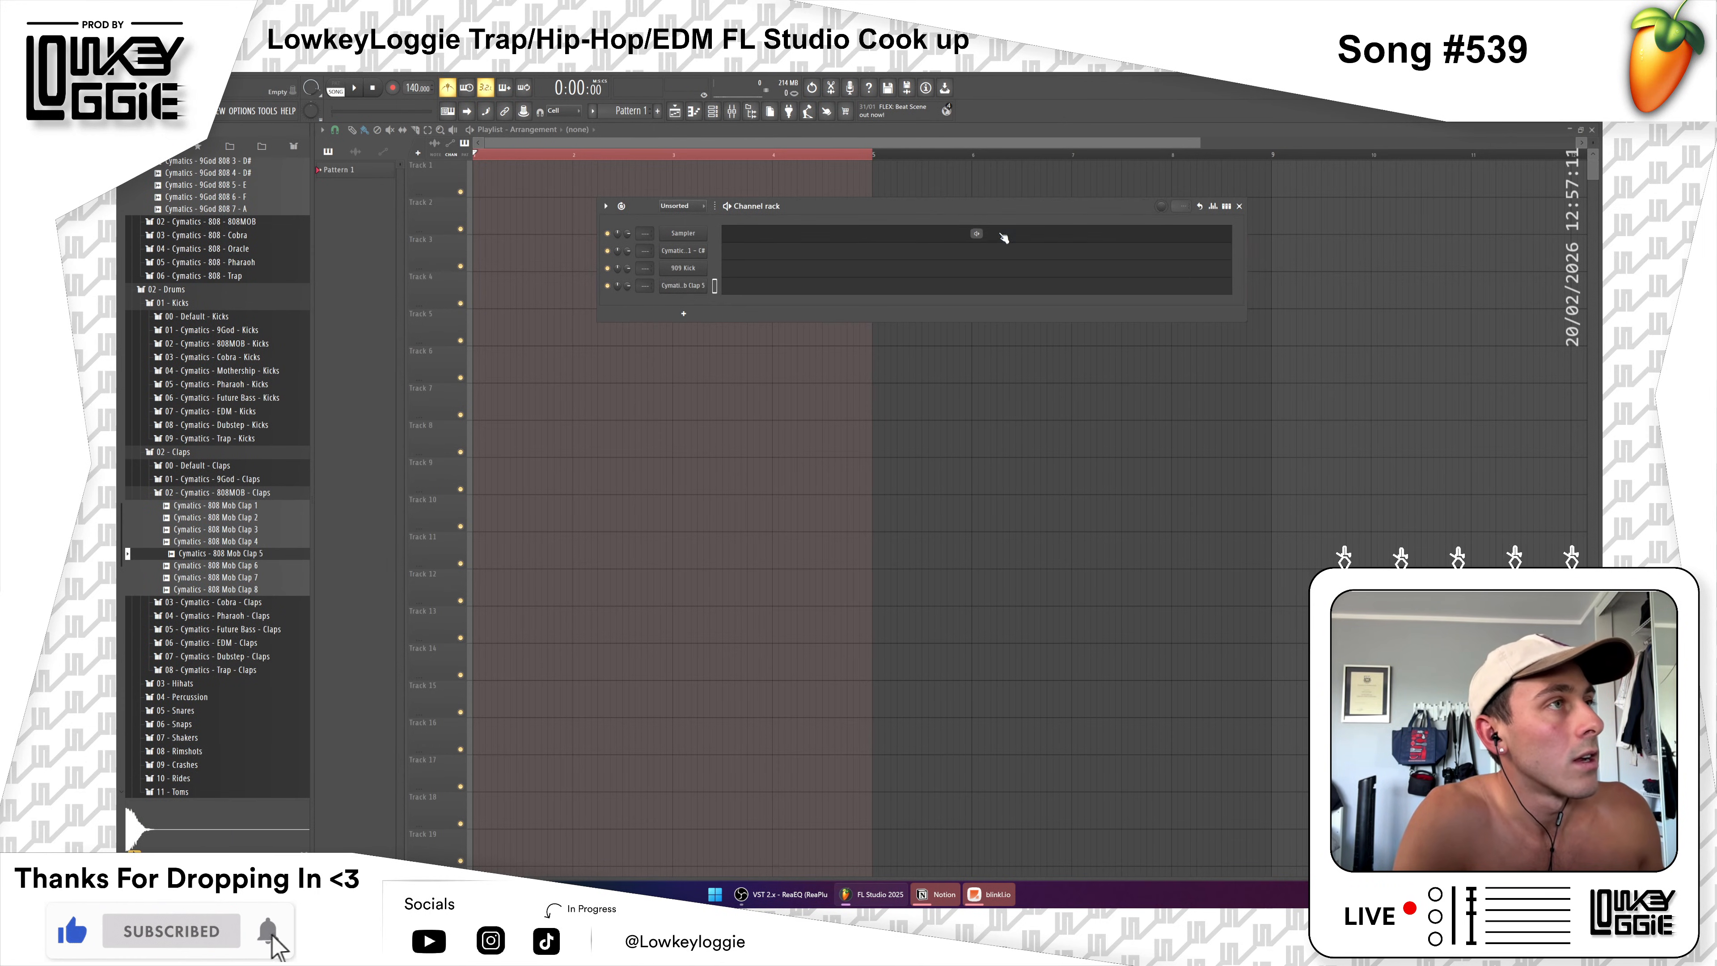
{"action": "left_click", "coordinate": [1180, 208]}
{"action": "left_click", "coordinate": [1197, 256]}
{"action": "left_click_drag", "start_coordinate": [1252, 288], "coordinate": [1410, 288]}
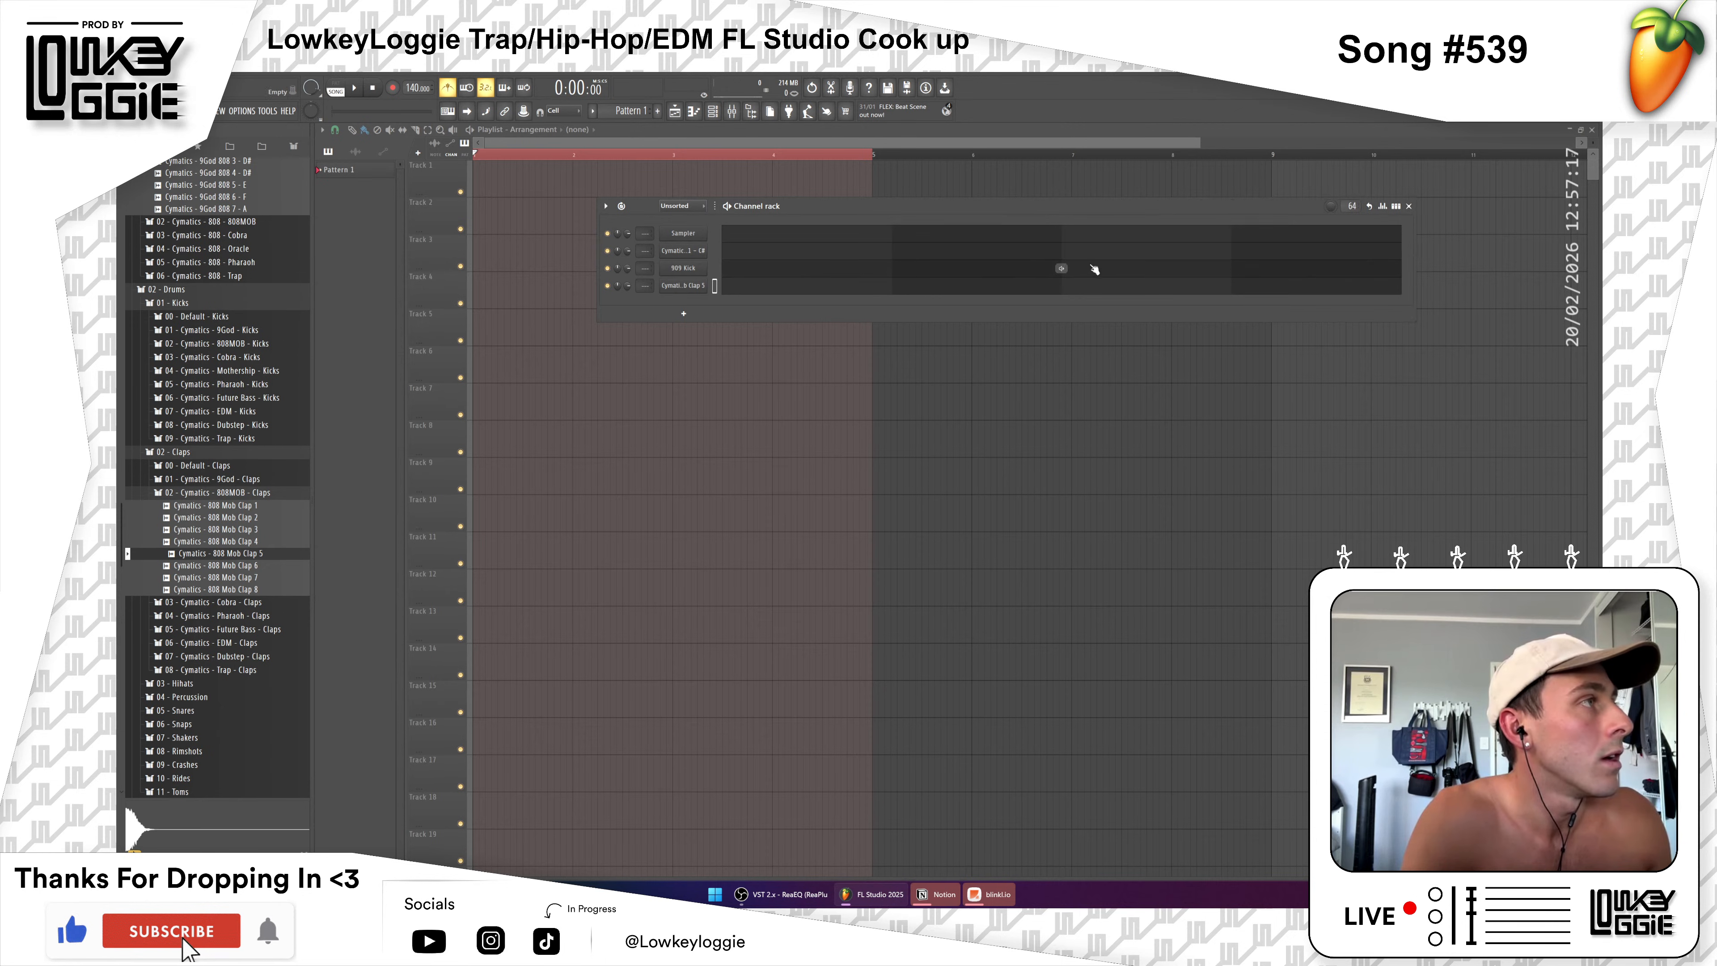
Step: Open the 9God 808 1 - C# channel in the piano roll and place a note at the start of bar 1
{"action": "left_click", "coordinate": [737, 232]}
{"action": "left_click", "coordinate": [744, 252]}
{"action": "left_click", "coordinate": [744, 252]}
{"action": "left_click", "coordinate": [894, 376]}
{"action": "right_click", "coordinate": [894, 376]}
{"action": "scroll", "coordinate": [889, 427], "scroll_direction": "down", "scroll_amount": 3}
{"action": "left_click", "coordinate": [879, 473]}
{"action": "left_click", "coordinate": [898, 421]}
{"action": "left_click", "coordinate": [749, 251]}
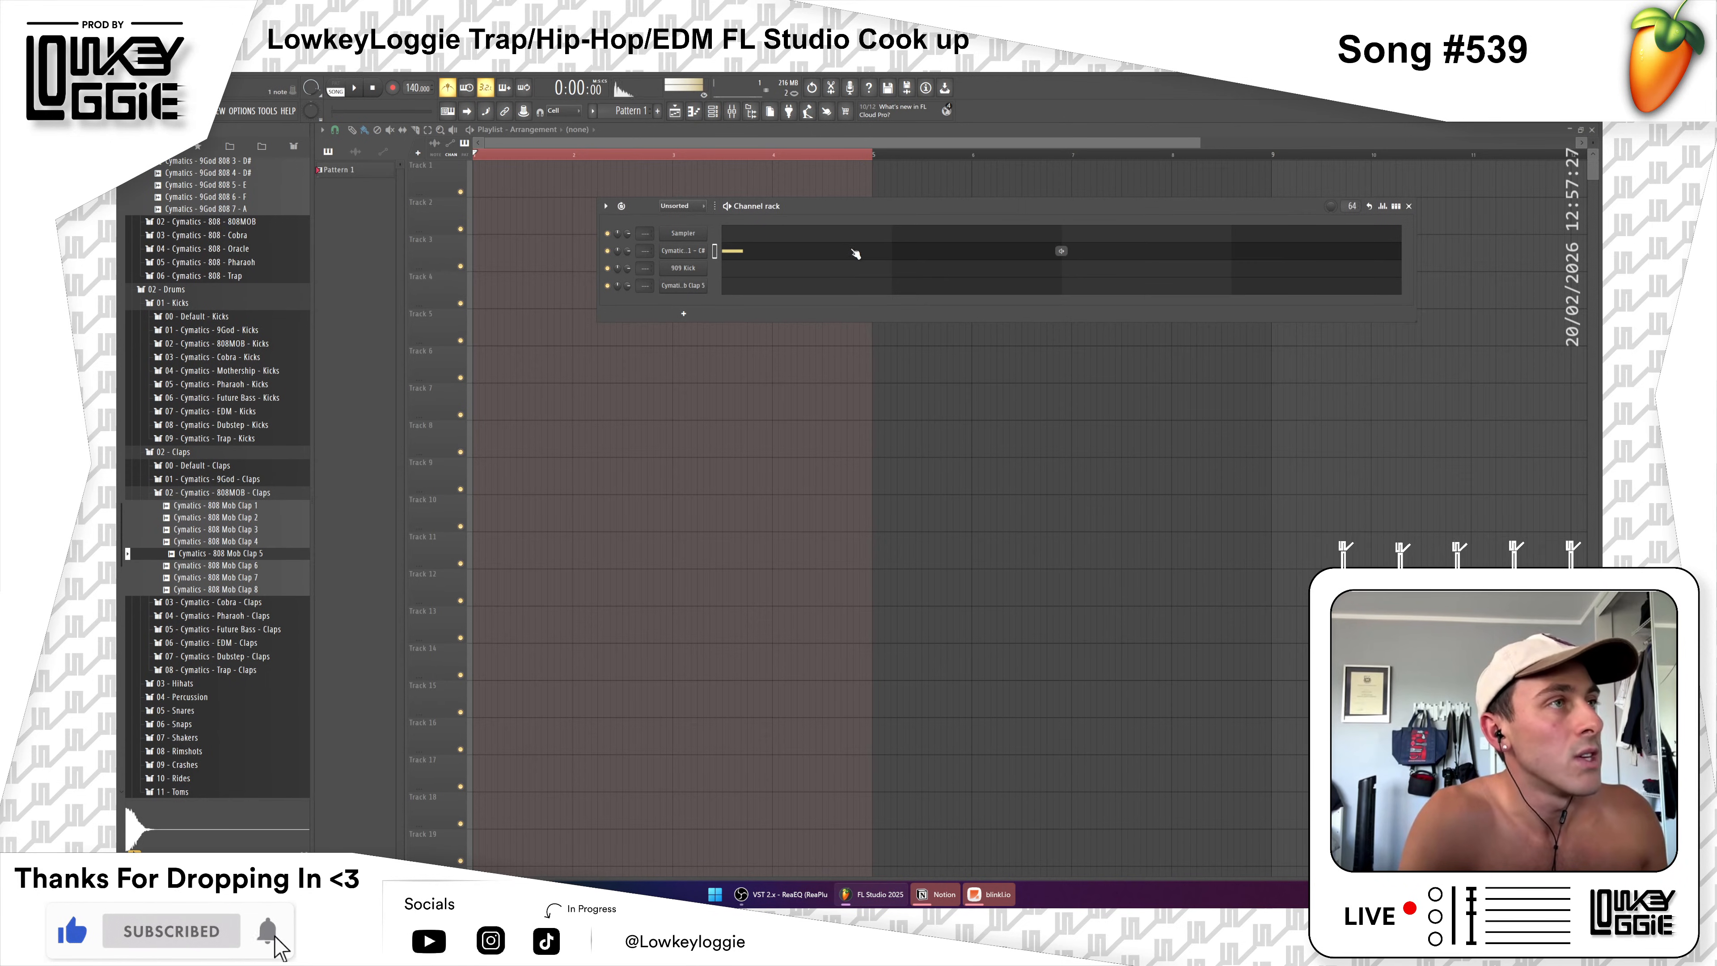
Step: Add 808 notes halfway between beats 3 and 4 of bars 1 and 2, and at the start of bar 2
{"action": "left_click", "coordinate": [902, 251]}
{"action": "left_click", "coordinate": [985, 424]}
{"action": "left_click", "coordinate": [1045, 424]}
{"action": "left_click_drag", "start_coordinate": [1034, 418], "coordinate": [1027, 419]}
{"action": "left_click_drag", "start_coordinate": [1146, 422], "coordinate": [1126, 422]}
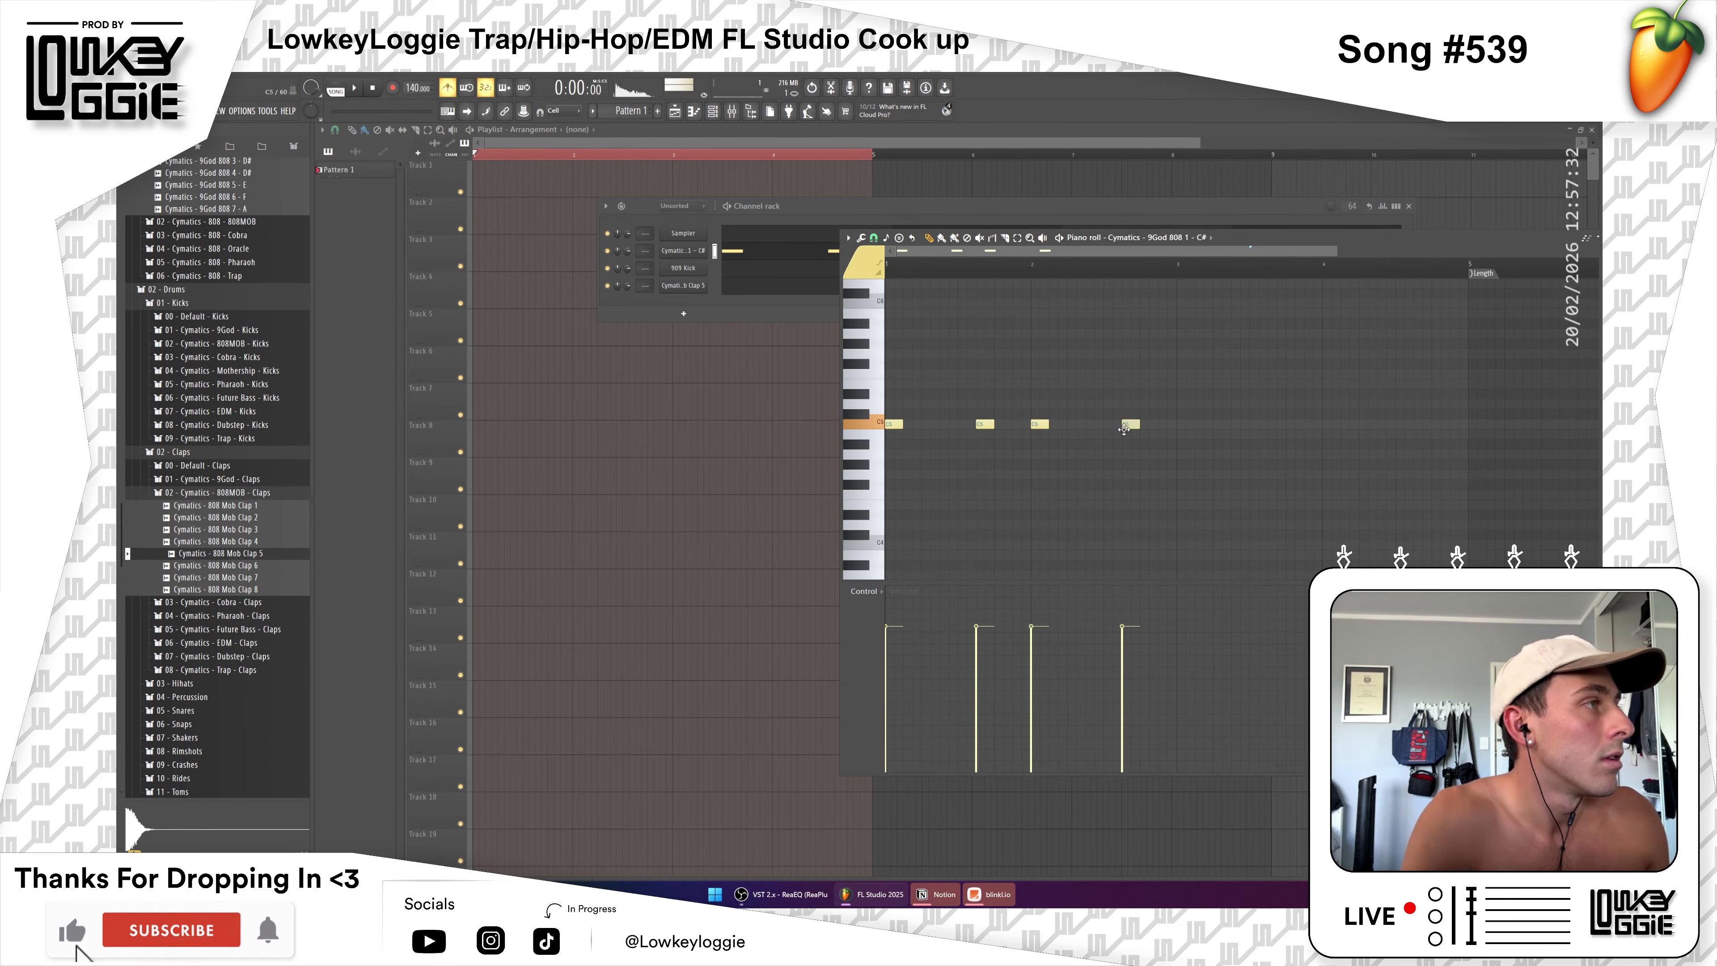
Step: Duplicate the two-bar 808 phrase into bars 3 and 4
{"action": "left_click", "coordinate": [774, 253]}
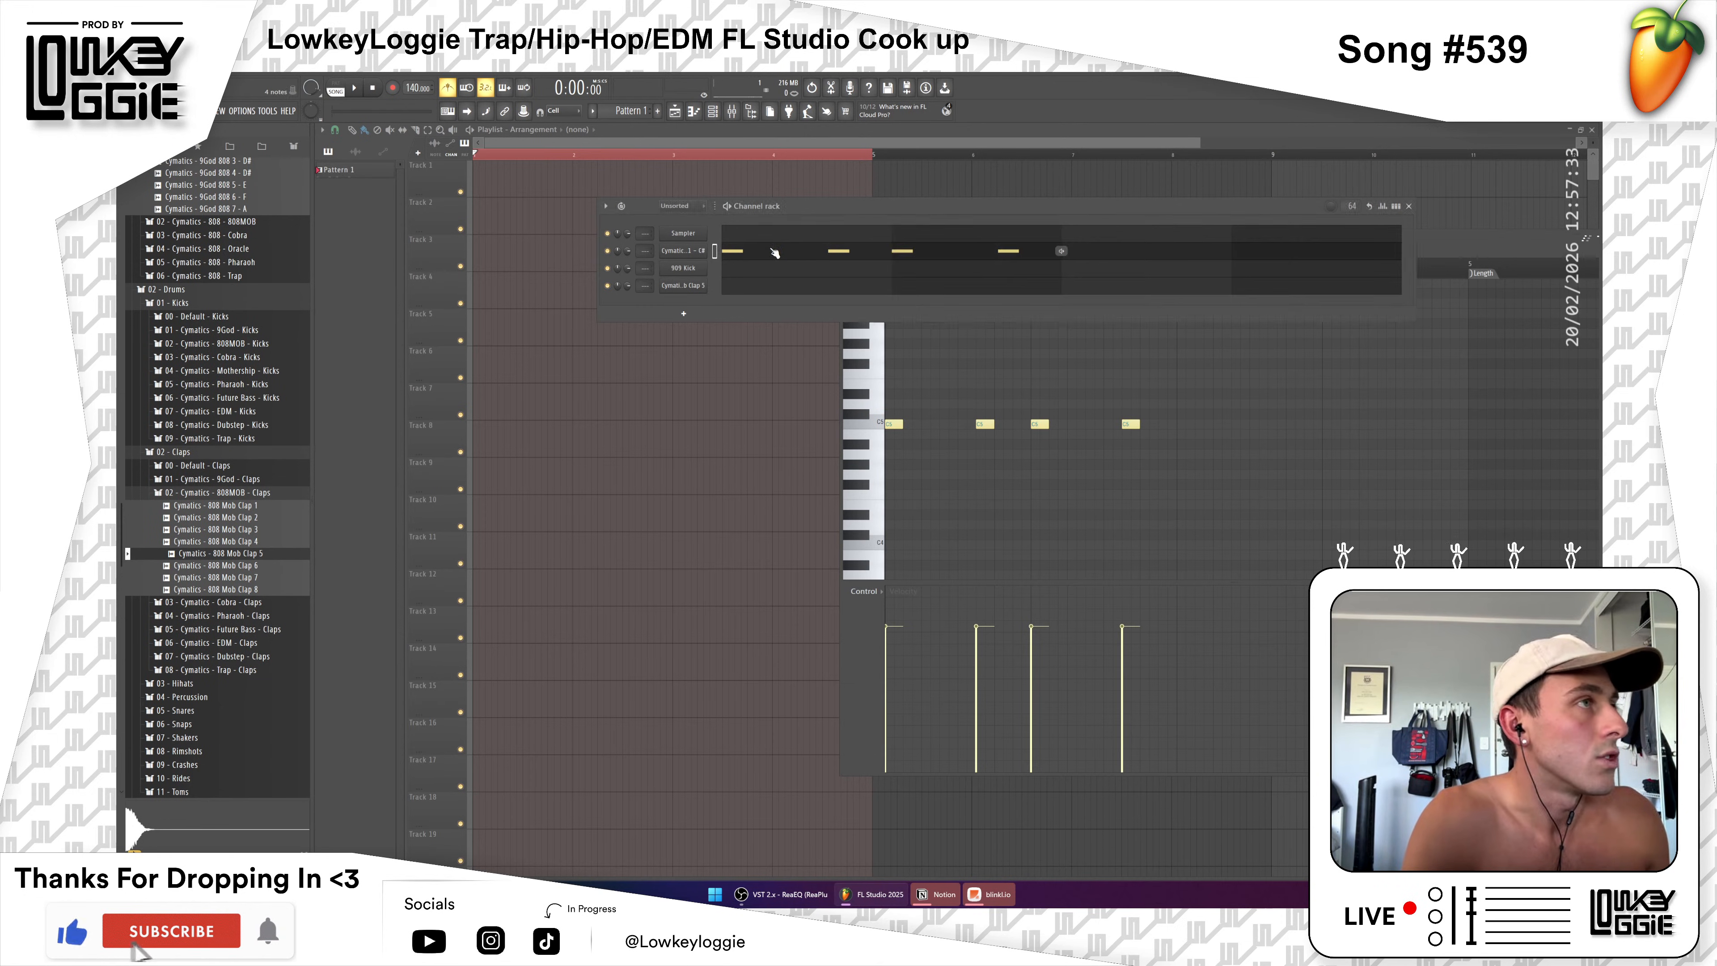
{"action": "left_click", "coordinate": [1004, 249]}
{"action": "left_click_drag", "start_coordinate": [894, 428], "coordinate": [1187, 439]}
Step: Open the 909 Kick channel in the piano roll and place kick notes on steps 1, 7 and 13 of bar 1
{"action": "left_click", "coordinate": [788, 271]}
{"action": "left_click", "coordinate": [757, 266]}
{"action": "left_click", "coordinate": [772, 269]}
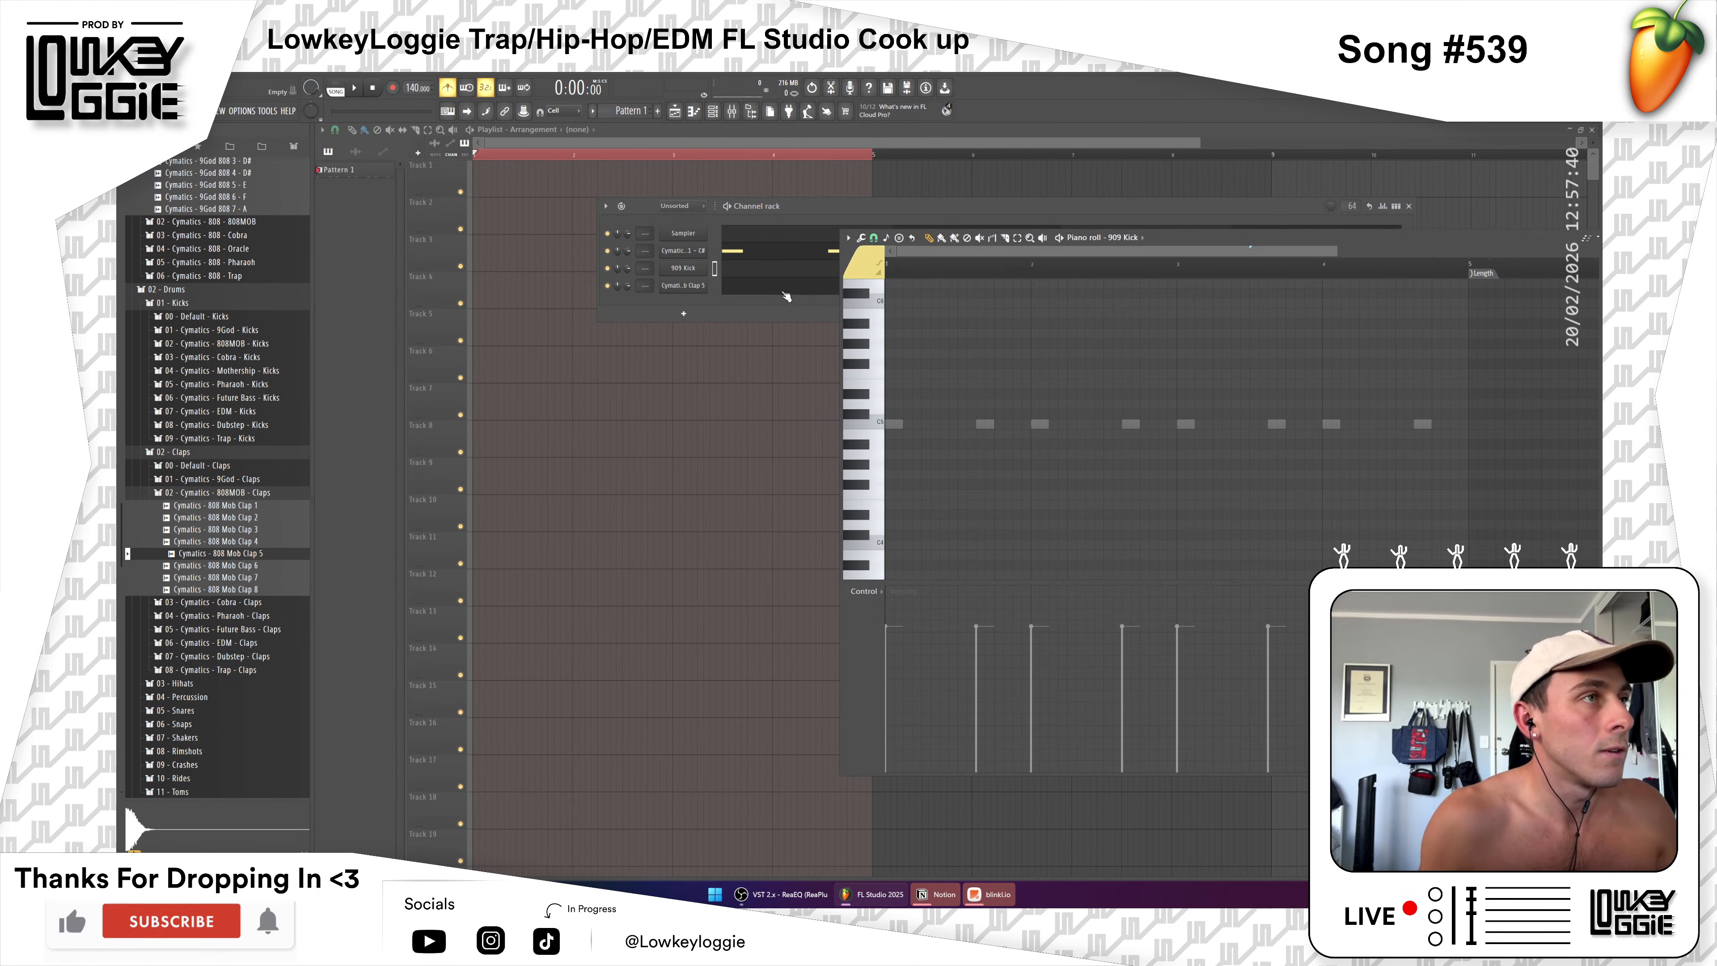
{"action": "left_click", "coordinate": [894, 424]}
{"action": "left_click_drag", "start_coordinate": [1009, 424], "coordinate": [953, 423]}
{"action": "left_click", "coordinate": [1034, 424]}
{"action": "left_click", "coordinate": [1123, 434]}
{"action": "left_click_drag", "start_coordinate": [1120, 434], "coordinate": [1105, 424]}
{"action": "left_click_drag", "start_coordinate": [960, 423], "coordinate": [1003, 424]}
{"action": "right_click", "coordinate": [1038, 424]}
{"action": "right_click", "coordinate": [1109, 423]}
Step: Select all the 909 Kick notes and duplicate the phrase across the remaining bars
{"action": "key", "text": "ctrl+a"}
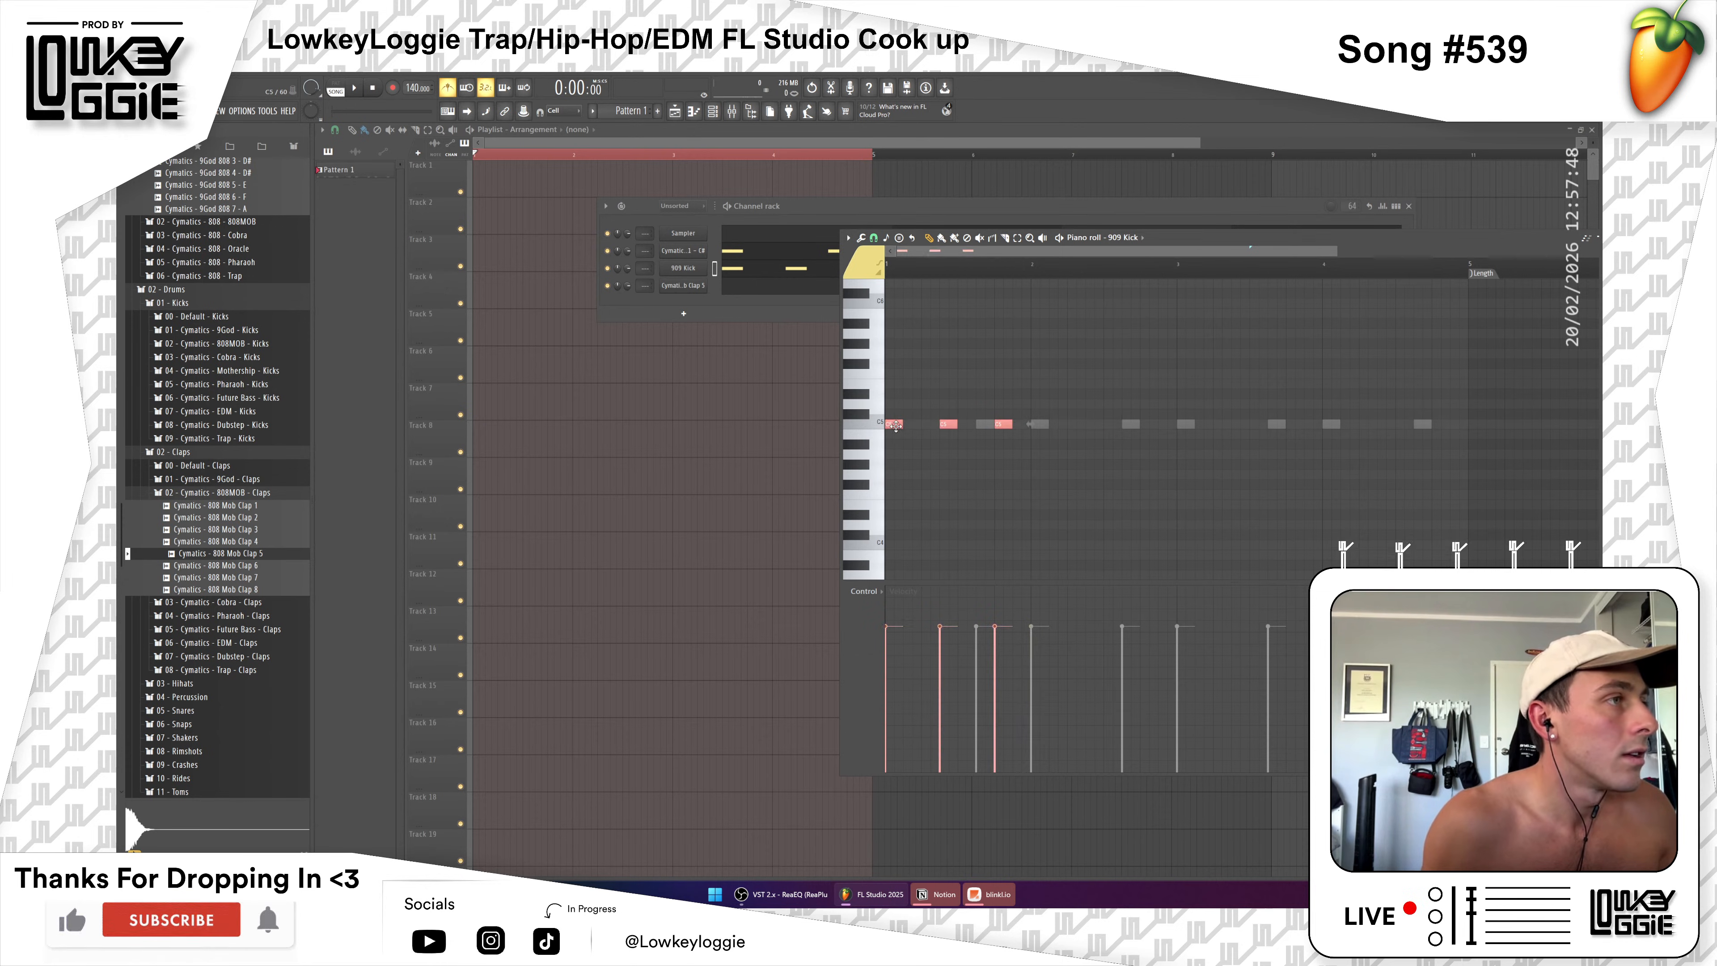
{"action": "key", "text": "ctrl+b"}
{"action": "key", "text": "ctrl+b"}
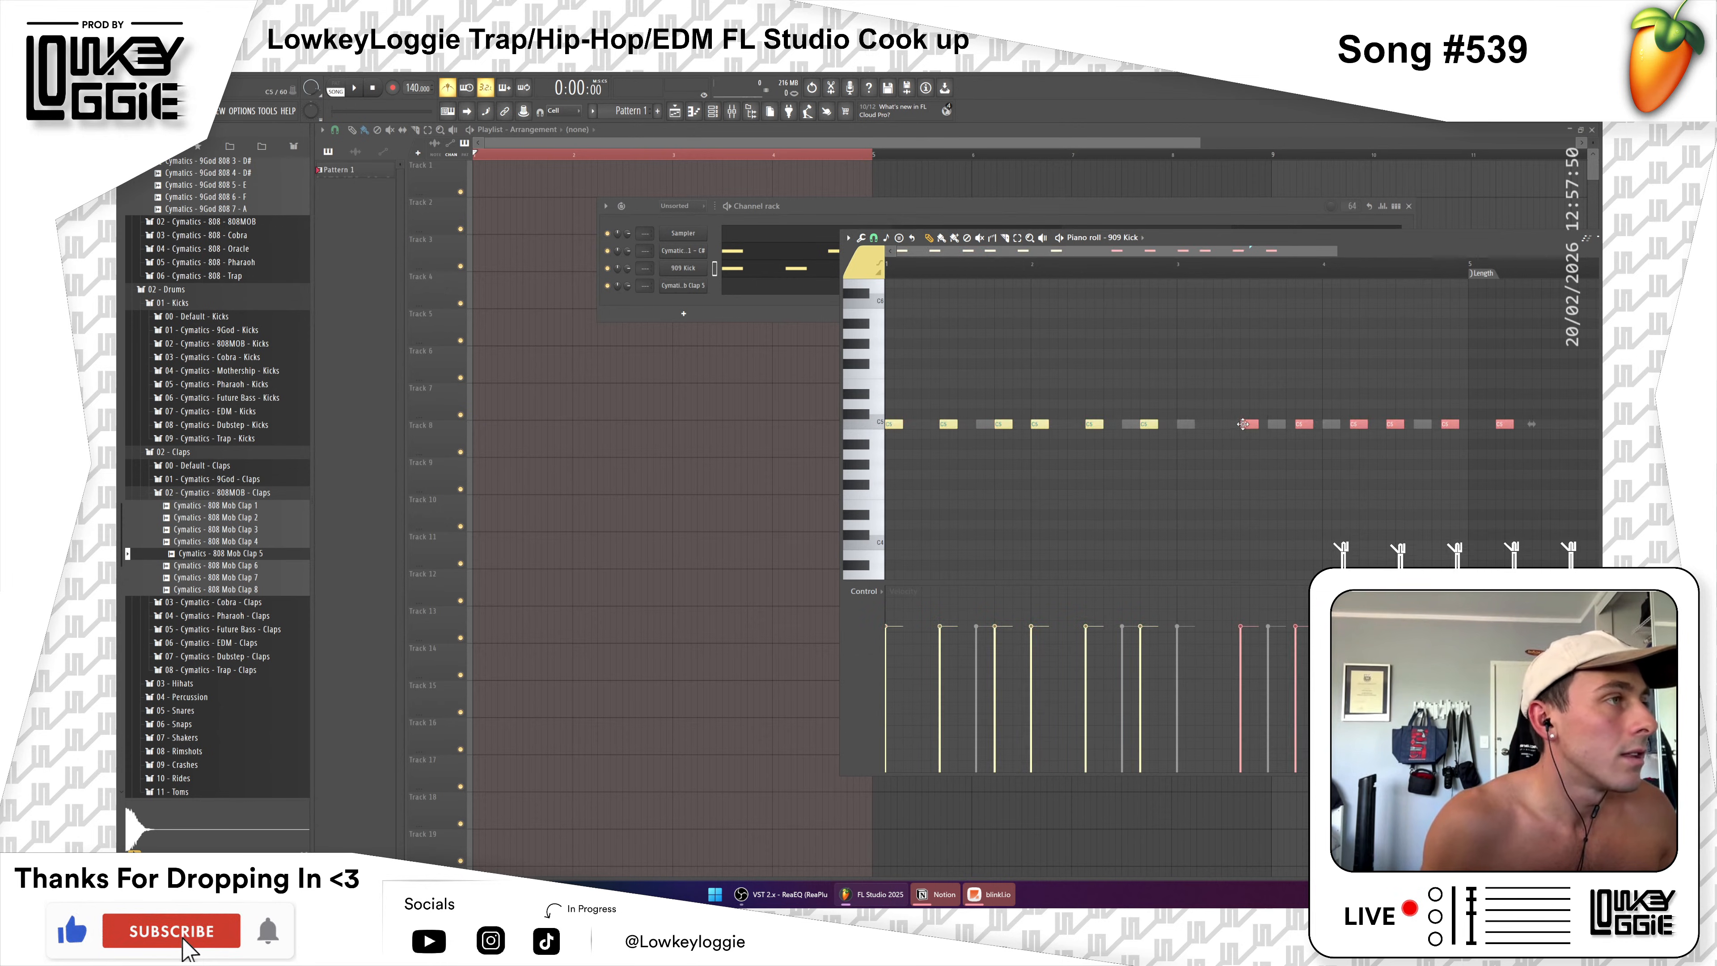
Step: Open the 808 Mob Clap 5 channel in the piano roll and add a clap on beat 3 of all four bars during playback
{"action": "left_click", "coordinate": [728, 287]}
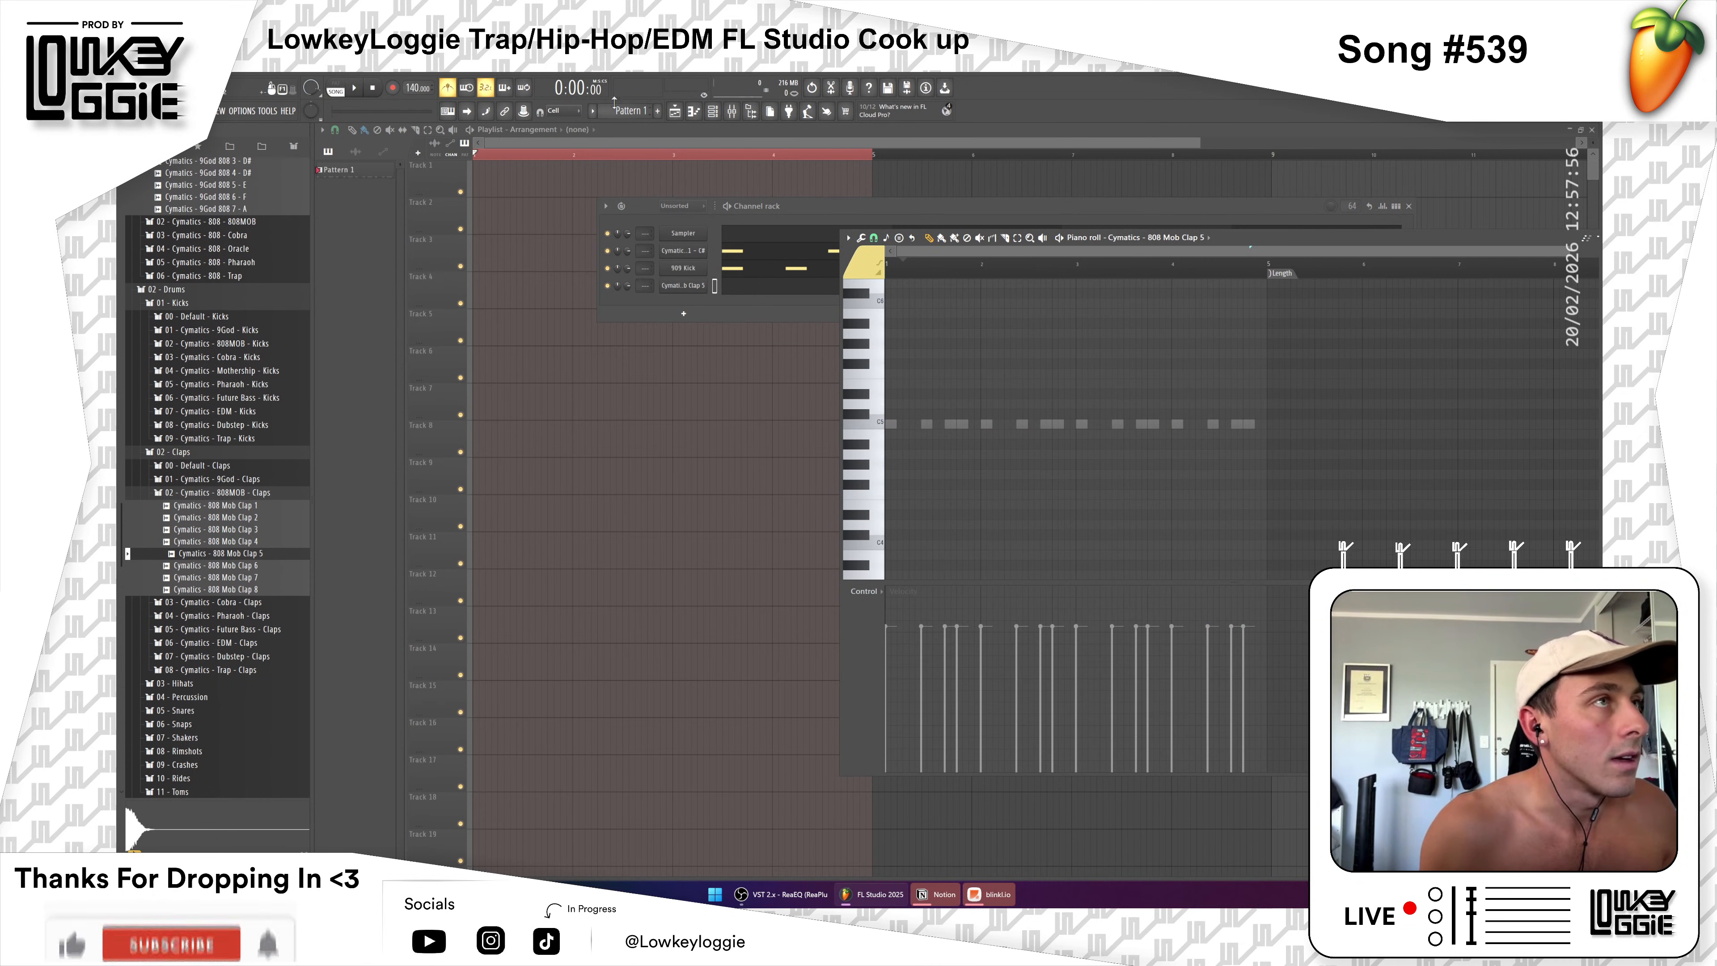
{"action": "left_click", "coordinate": [335, 89]}
{"action": "key", "text": "space"}
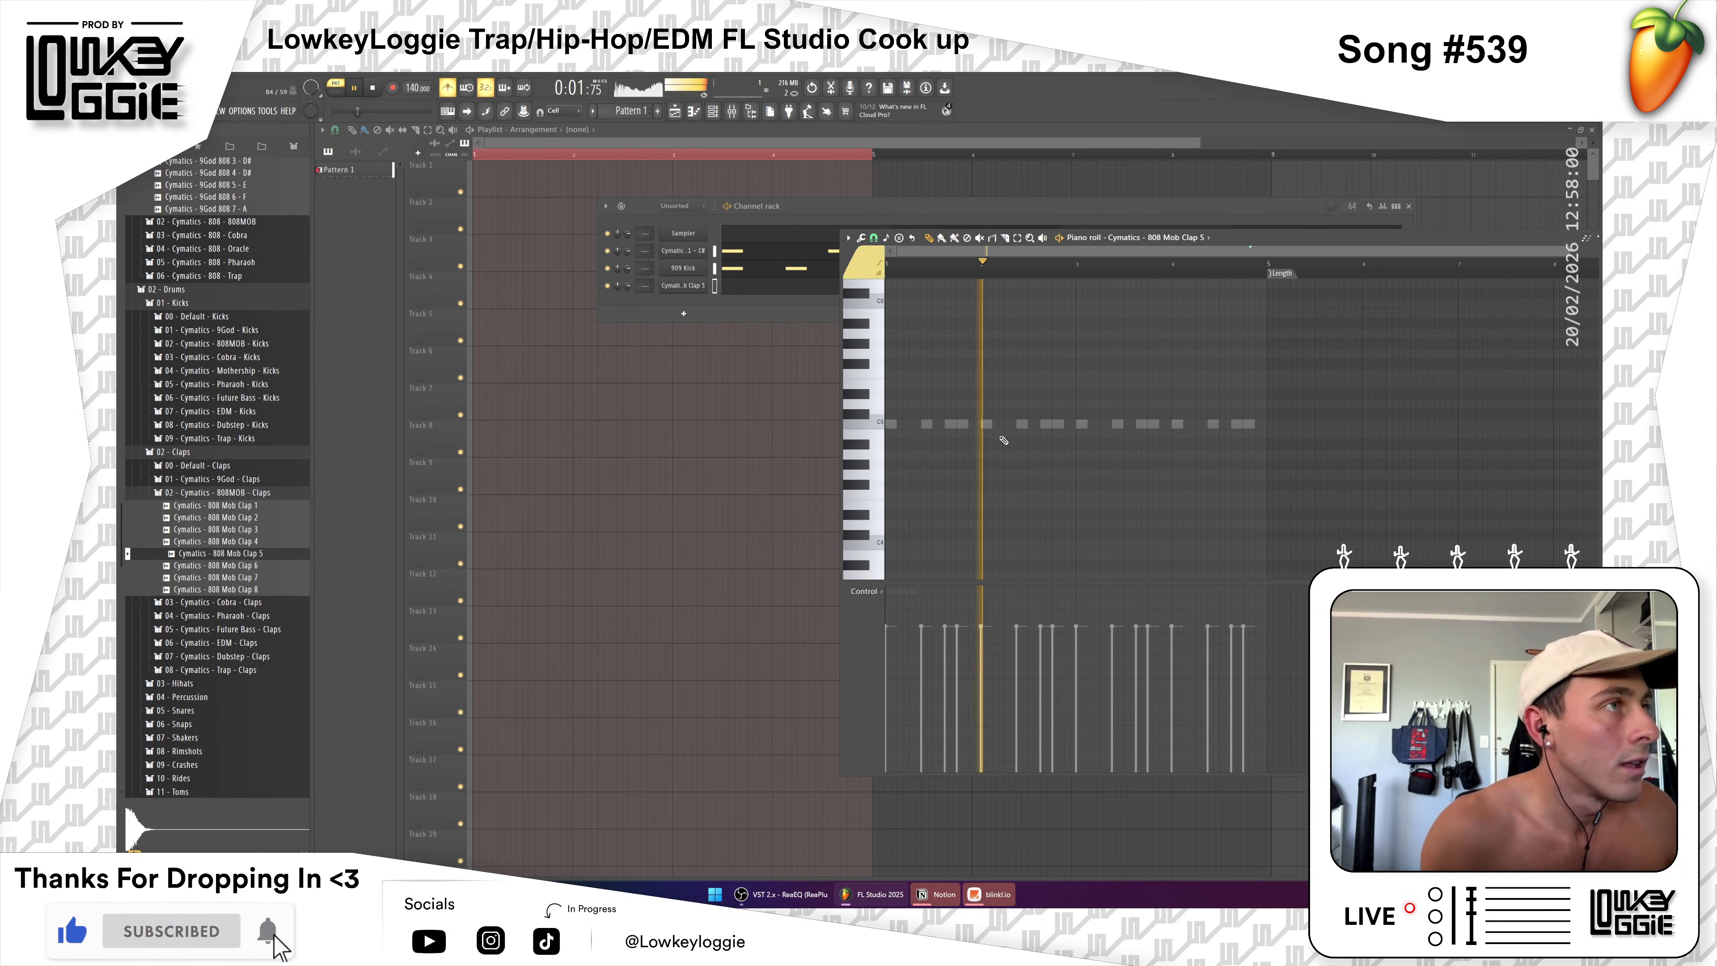
{"action": "left_click", "coordinate": [938, 425]}
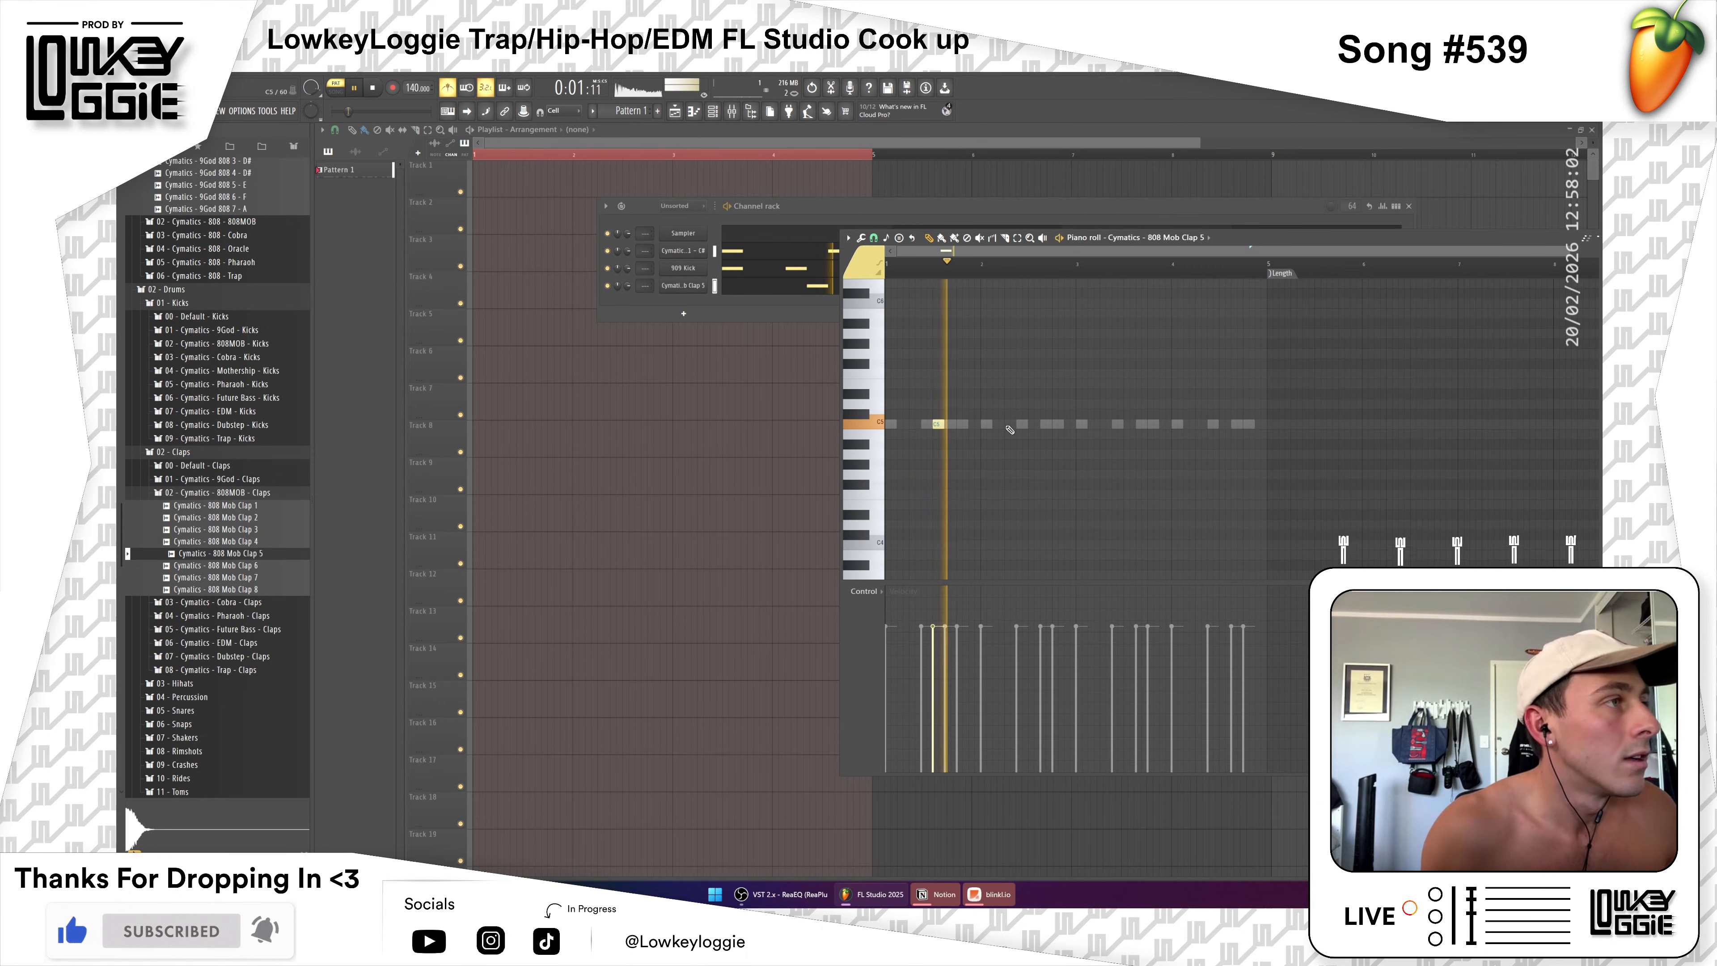
{"action": "left_click", "coordinate": [1033, 424]}
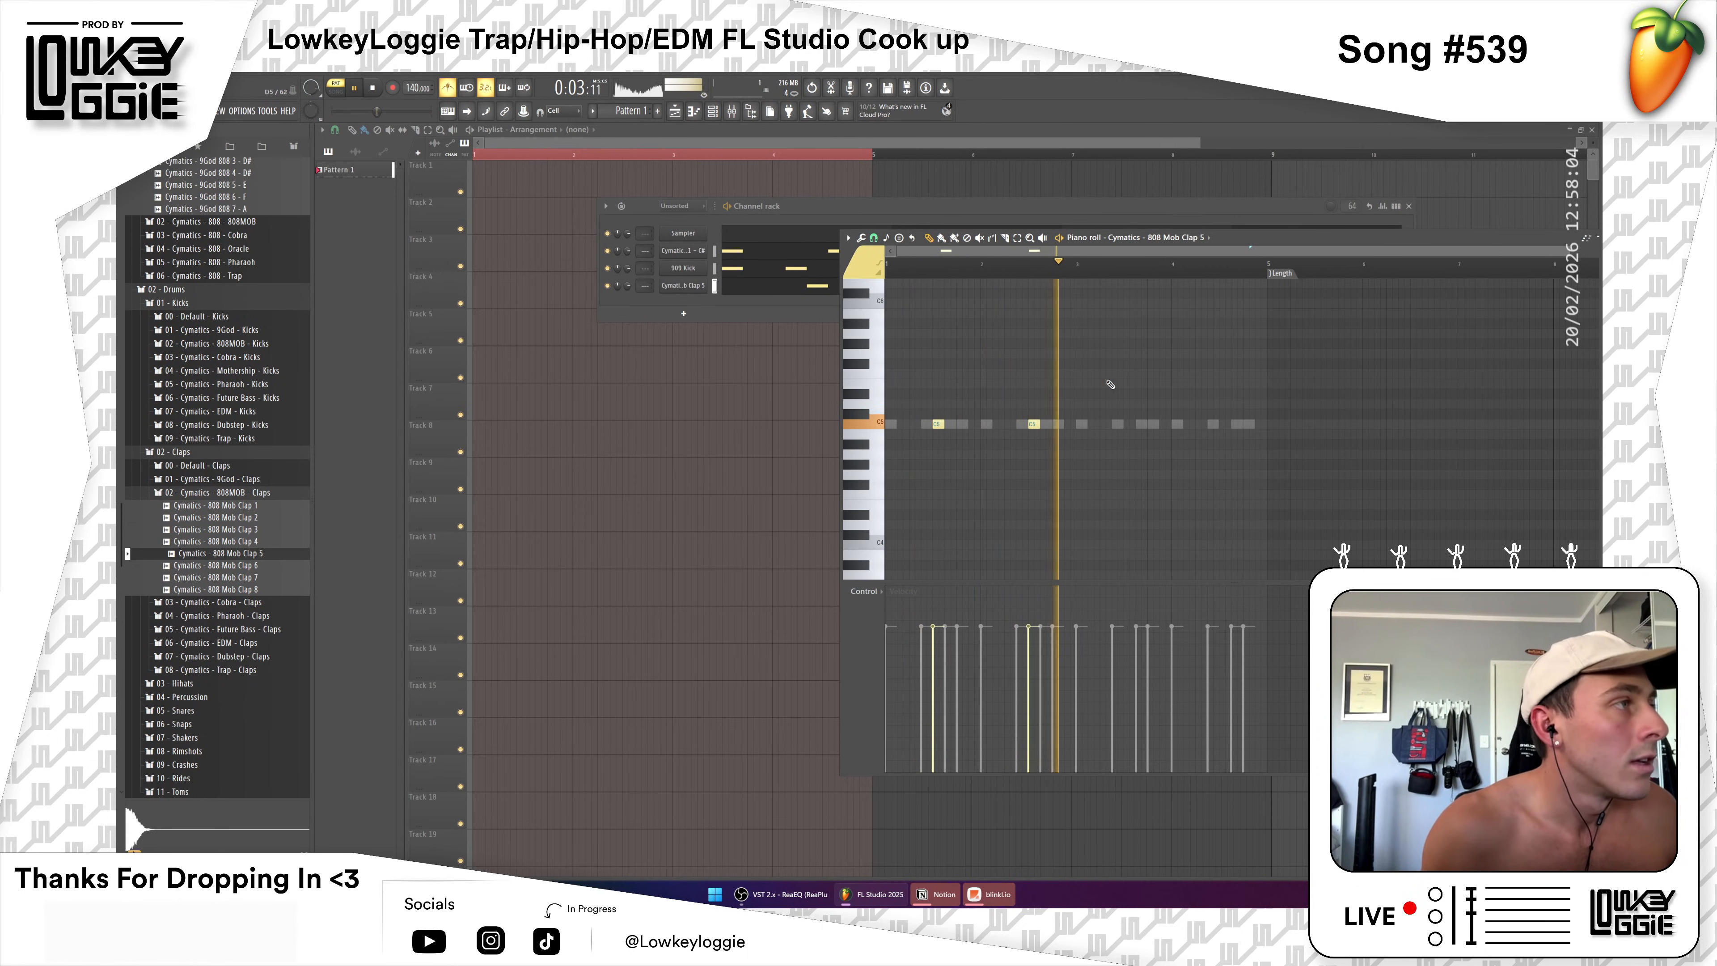
{"action": "left_click", "coordinate": [1129, 424]}
{"action": "left_click", "coordinate": [1224, 424]}
{"action": "key", "text": "space"}
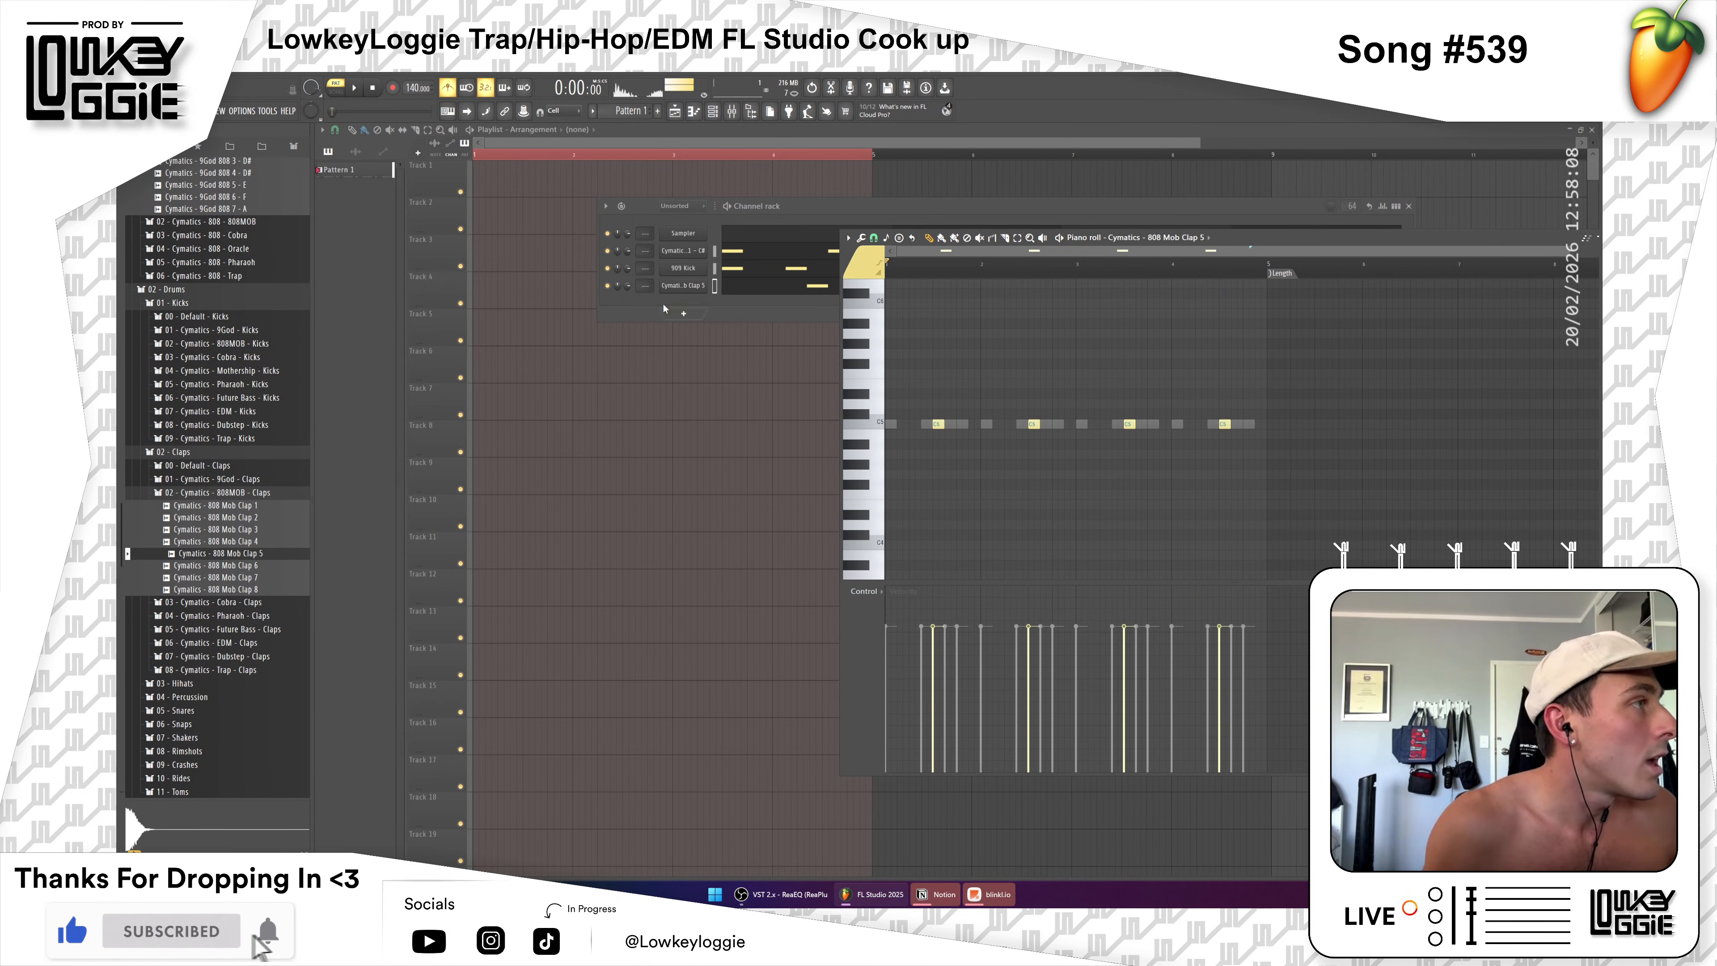
Step: Place Pattern 1 on playlist track 1 at the start of bar 1
{"action": "left_click", "coordinate": [766, 203]}
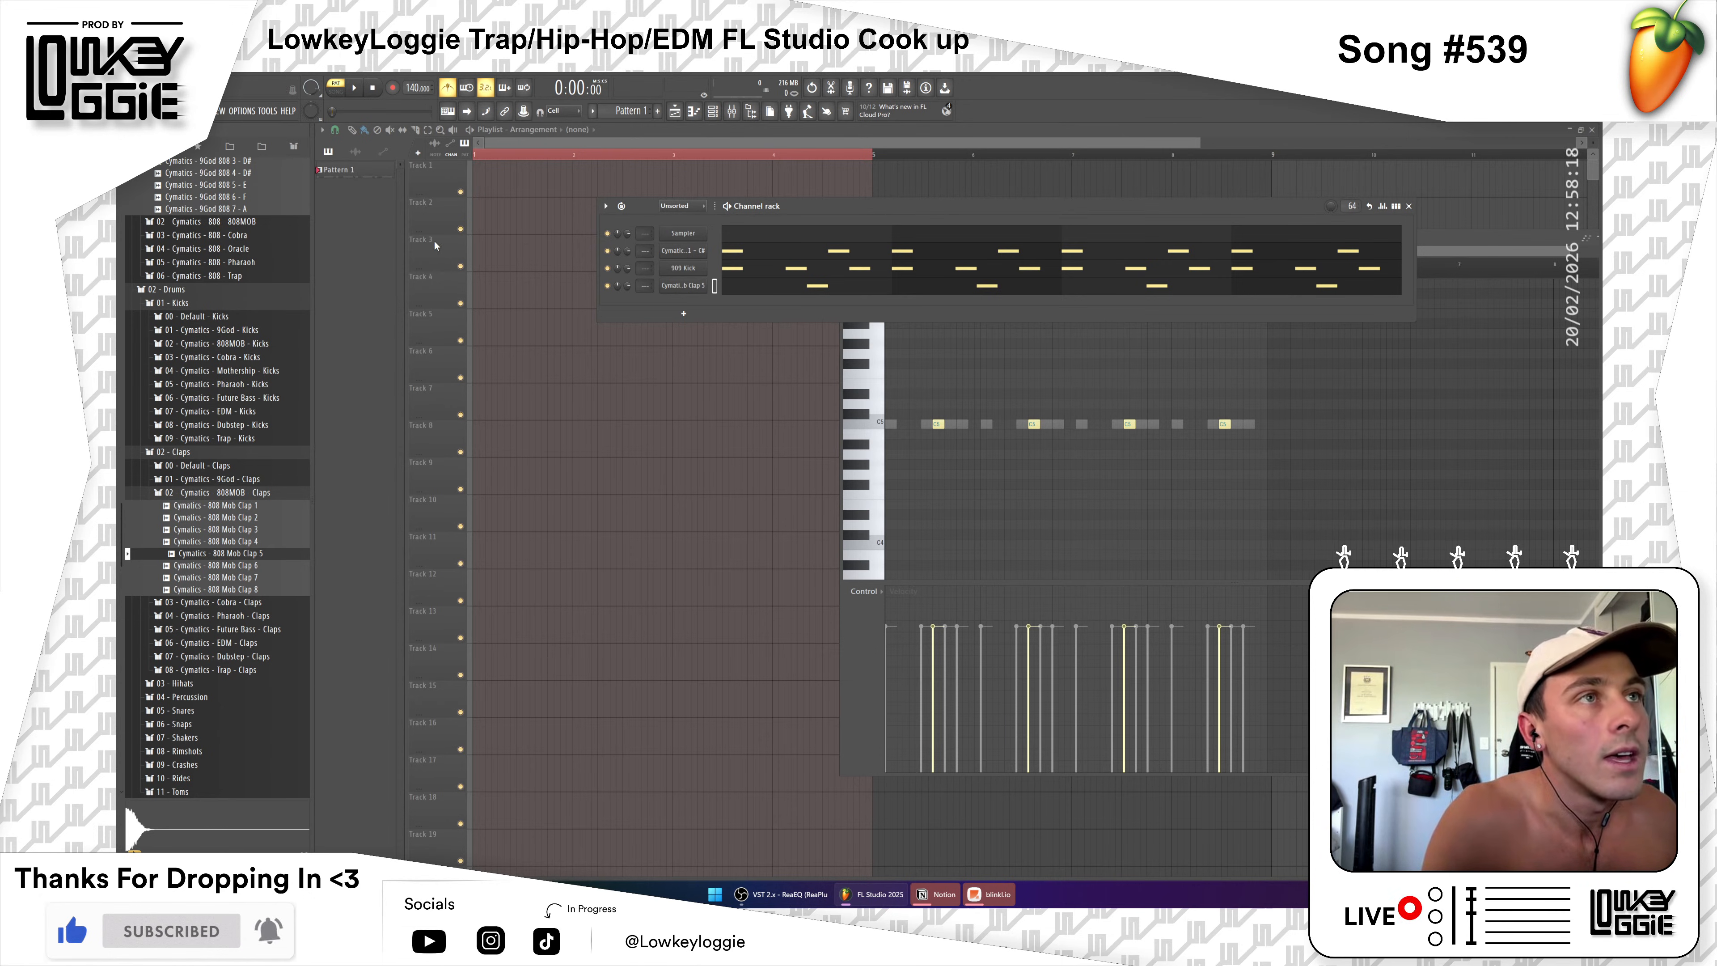
{"action": "left_click", "coordinate": [358, 174]}
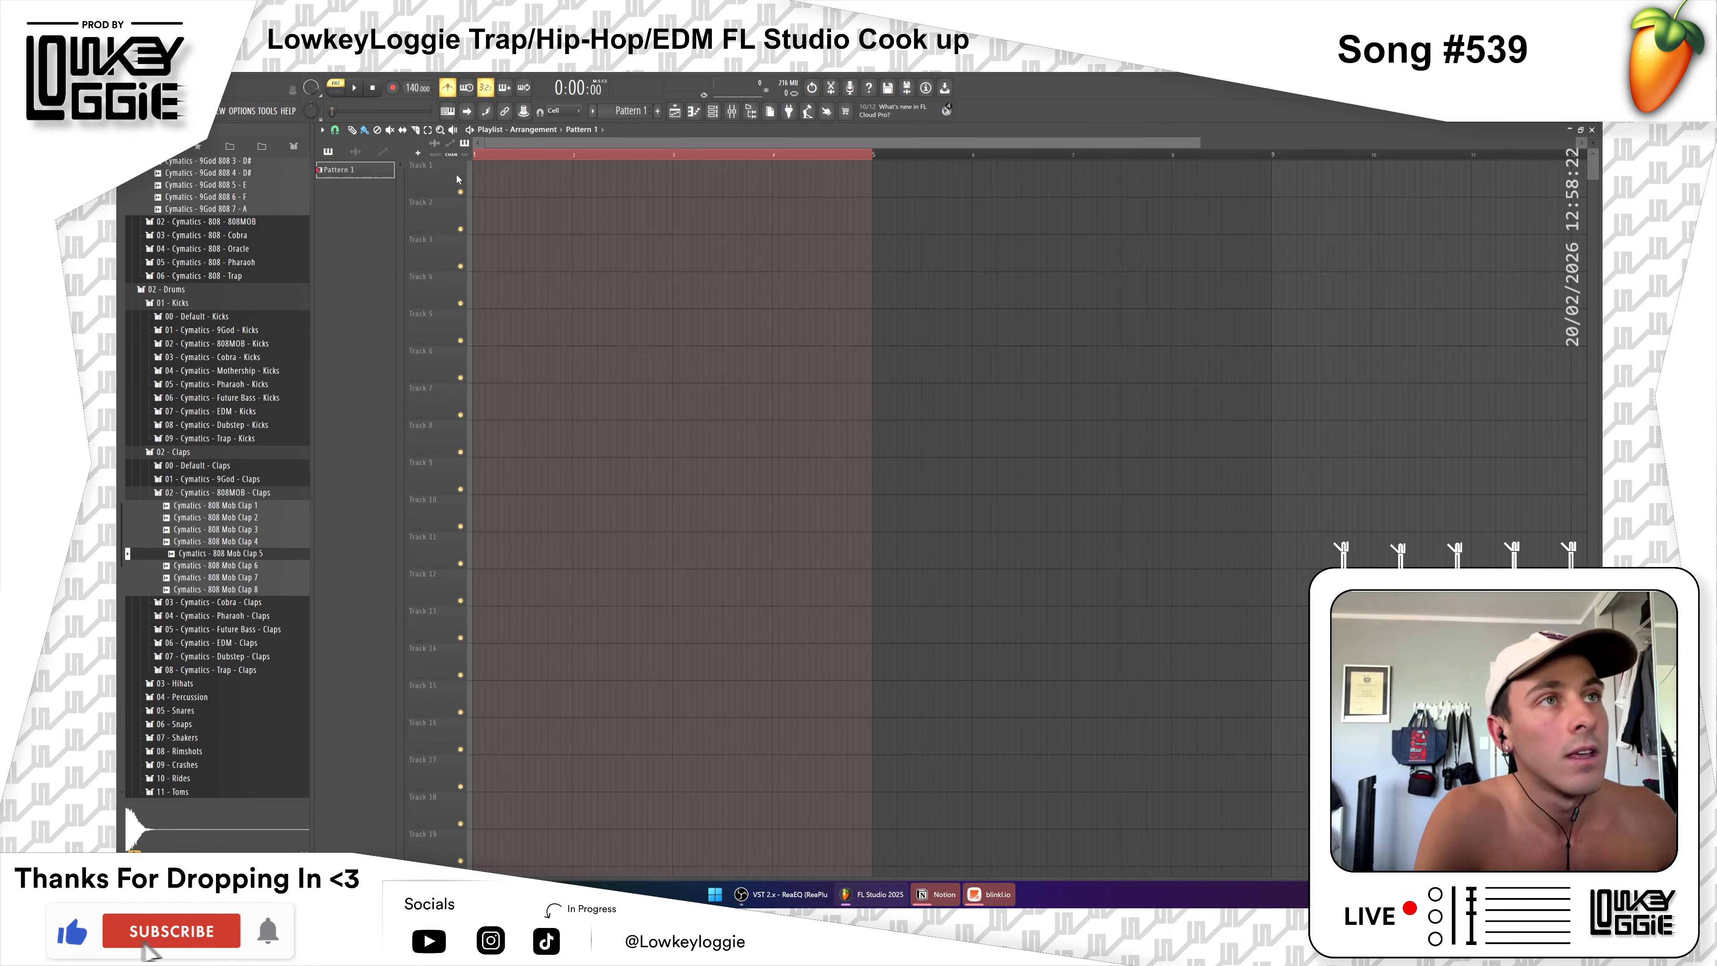
{"action": "left_click", "coordinate": [484, 181]}
{"action": "left_click_drag", "start_coordinate": [612, 188], "coordinate": [606, 188]}
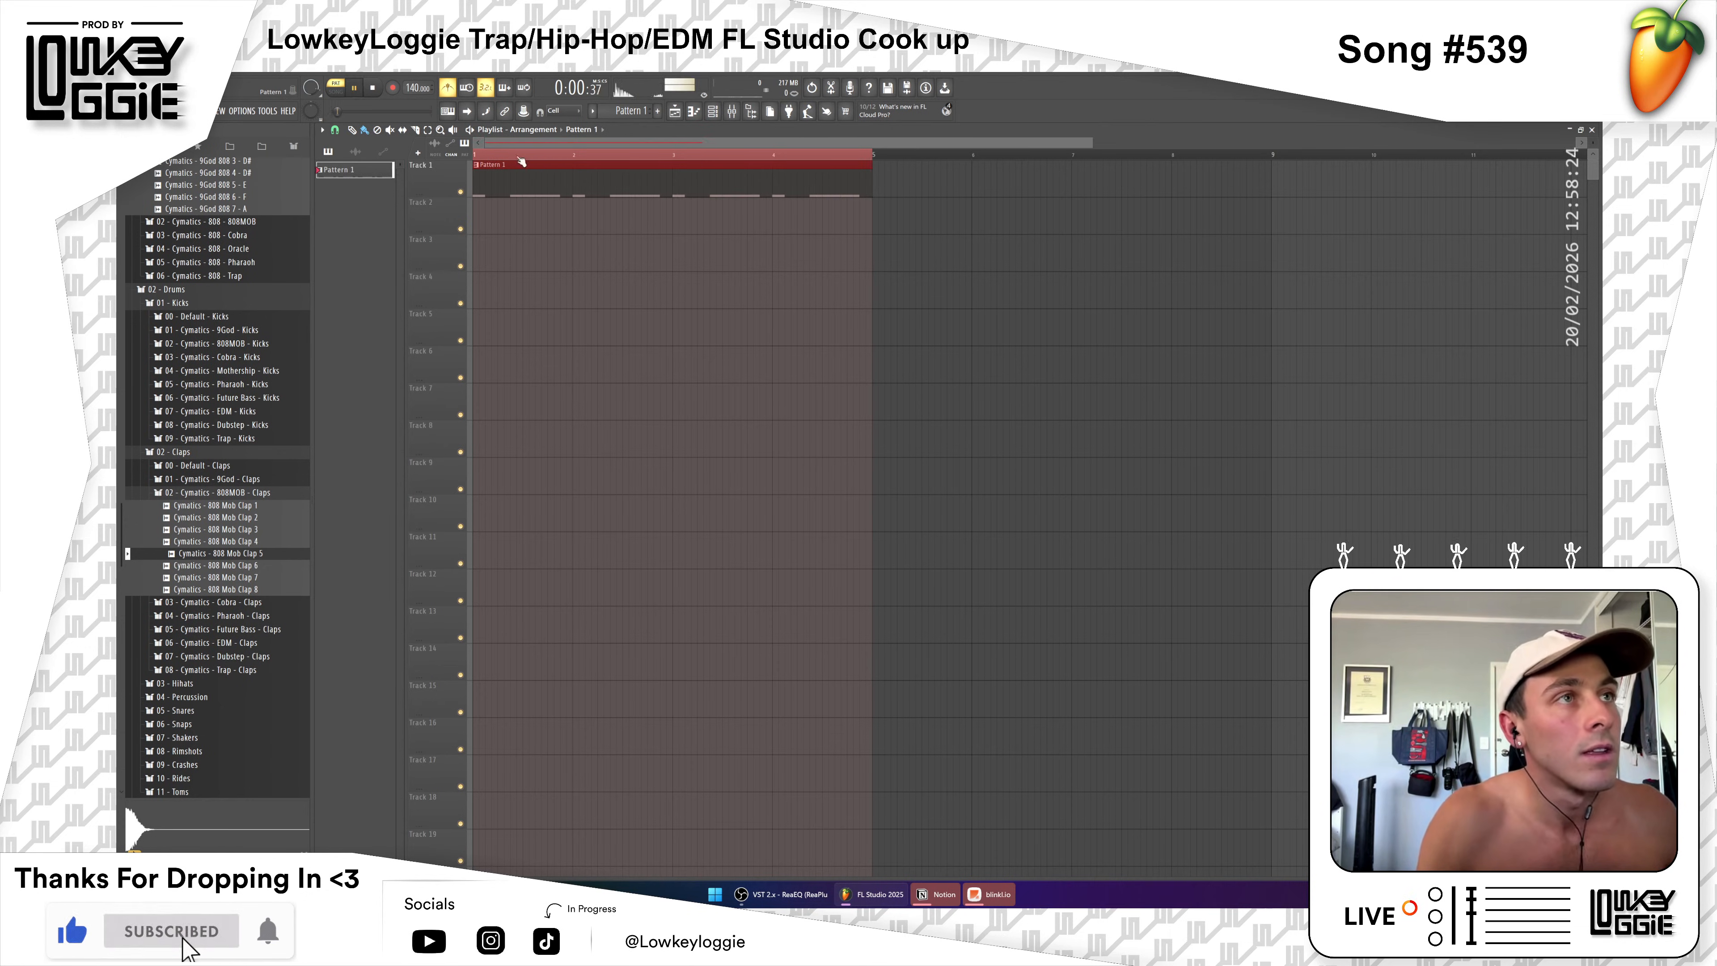
Step: Play the arrangement in song mode while soloing and unsoloing track 1
{"action": "left_click", "coordinate": [337, 91]}
{"action": "key", "text": "space"}
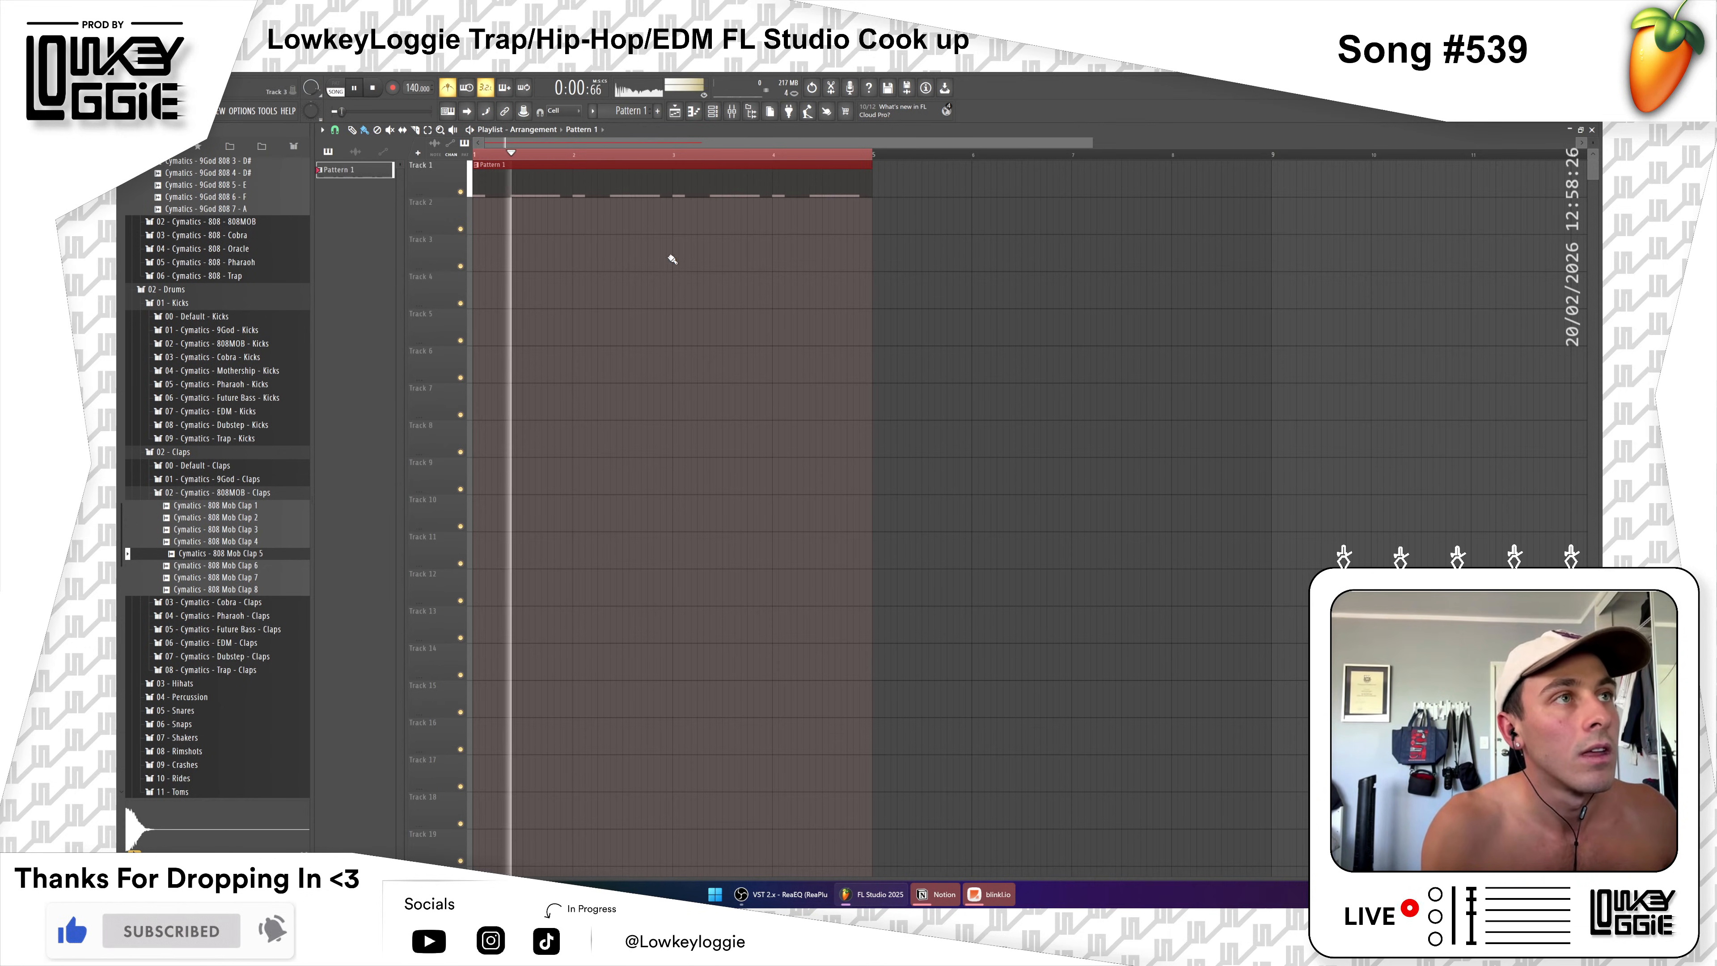
{"action": "right_click", "coordinate": [461, 192]}
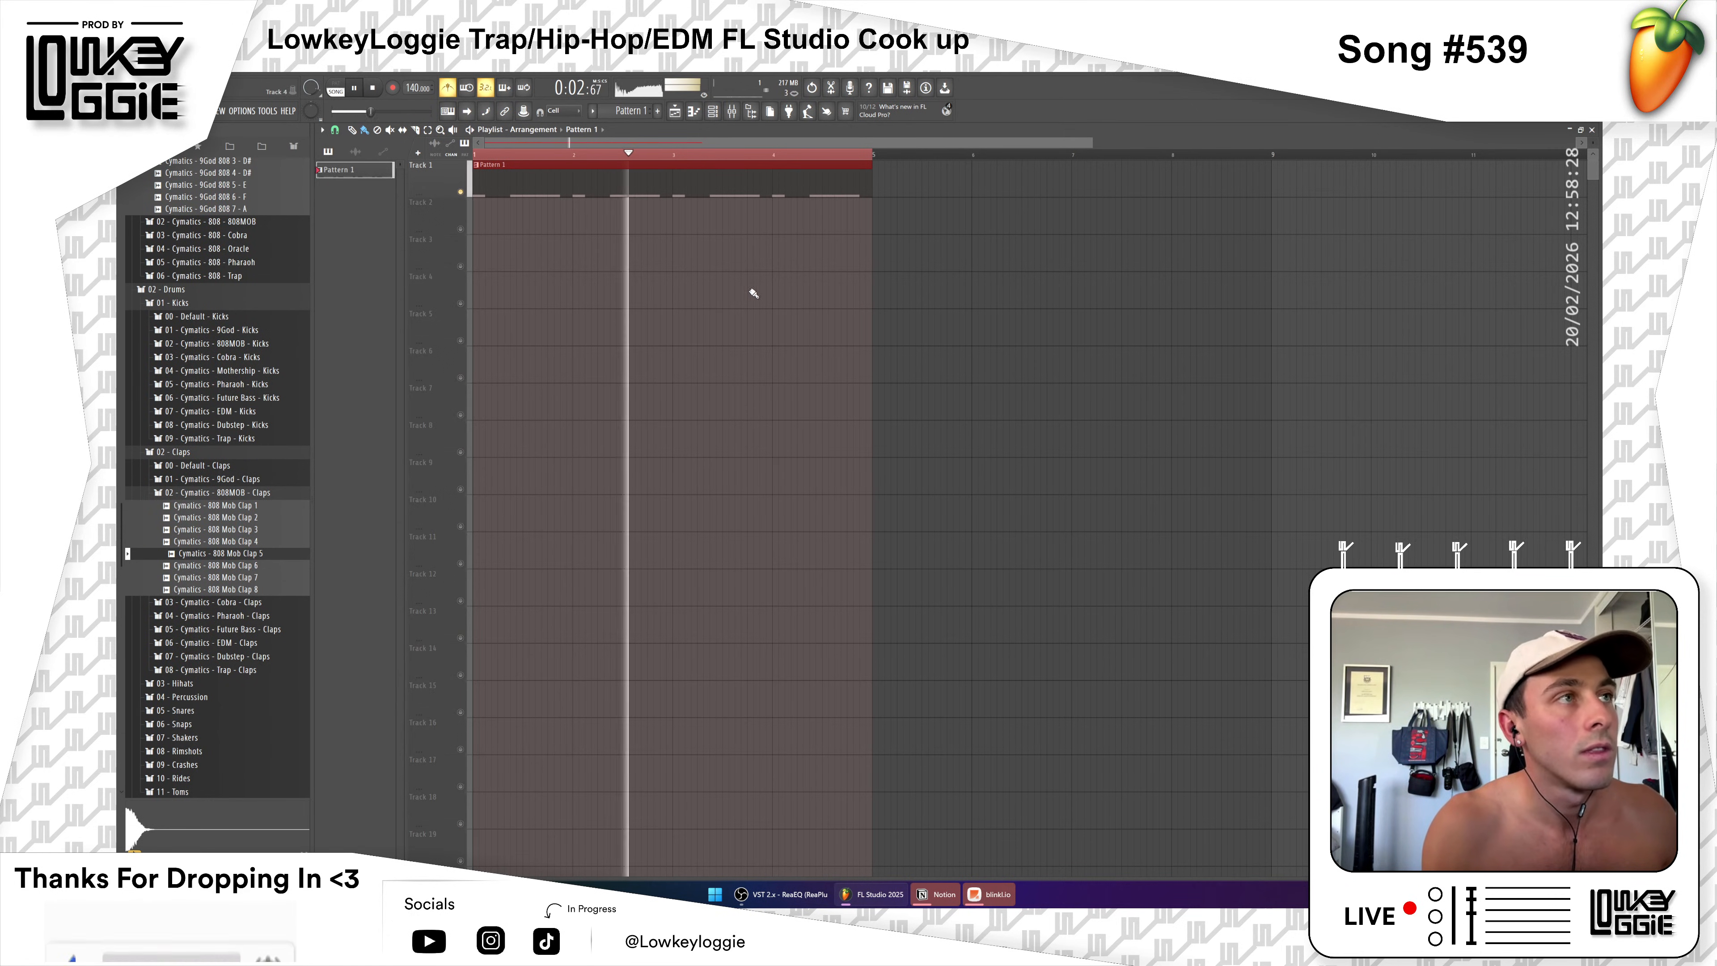
{"action": "right_click", "coordinate": [466, 192]}
{"action": "key", "text": "space"}
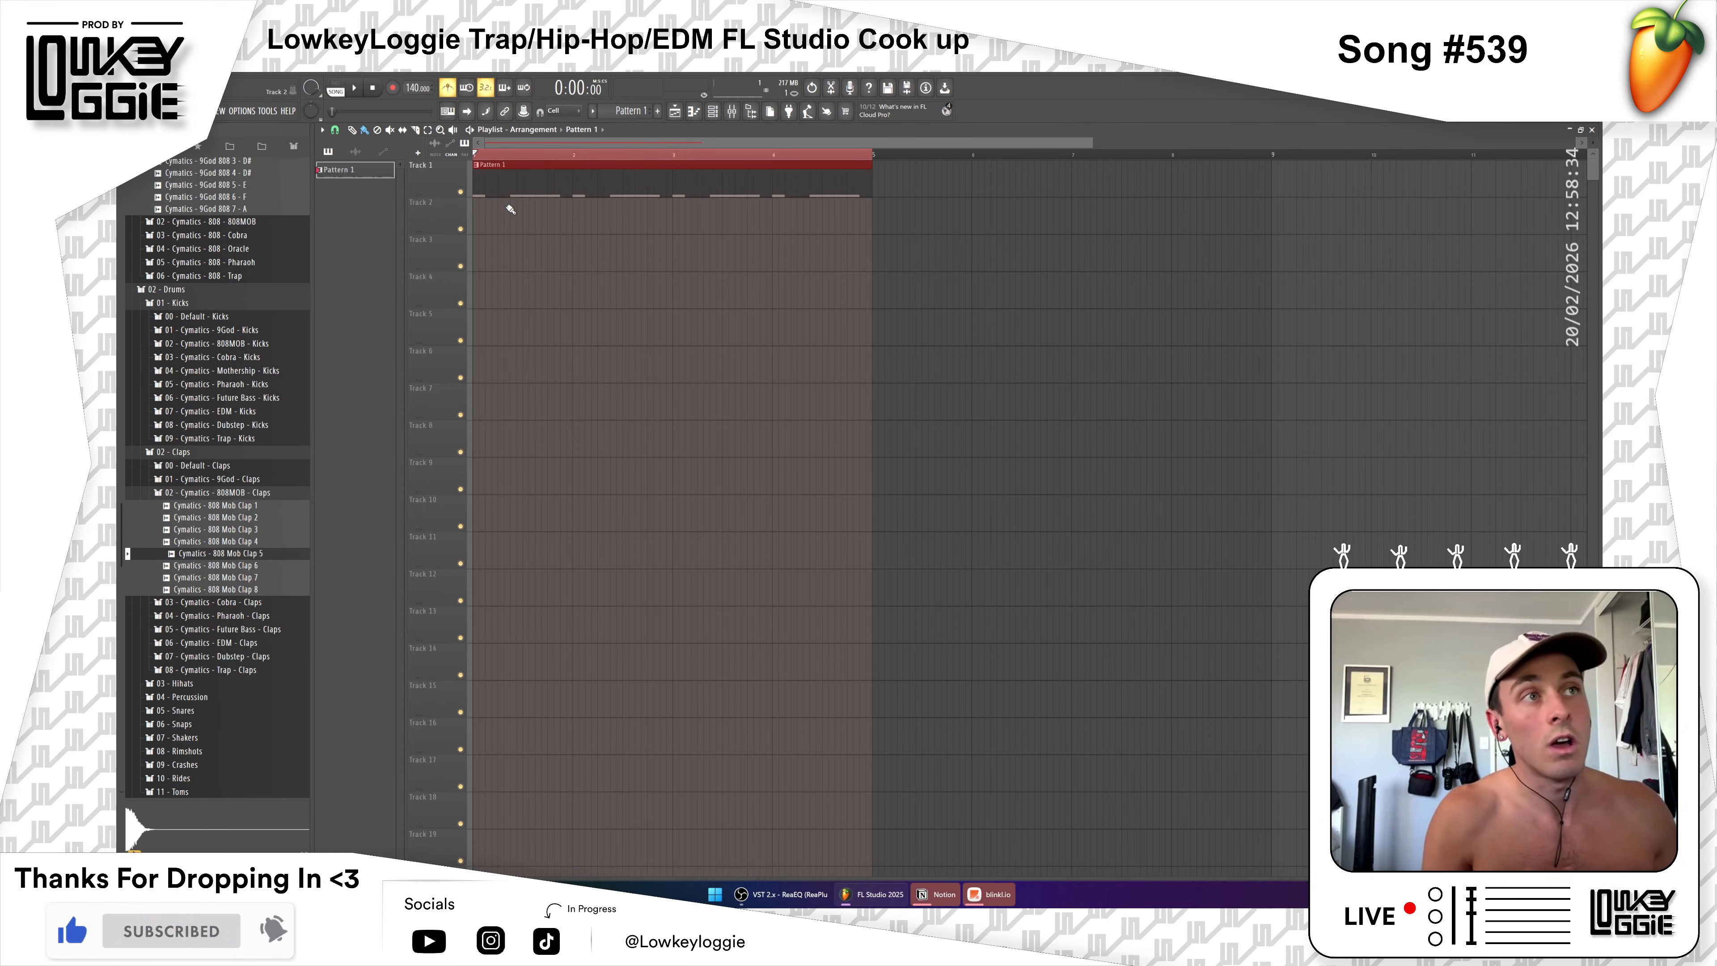
Step: Delete playlist track 1 and remove the clap, kick and 808 channels from the channel rack
{"action": "right_click", "coordinate": [445, 180]}
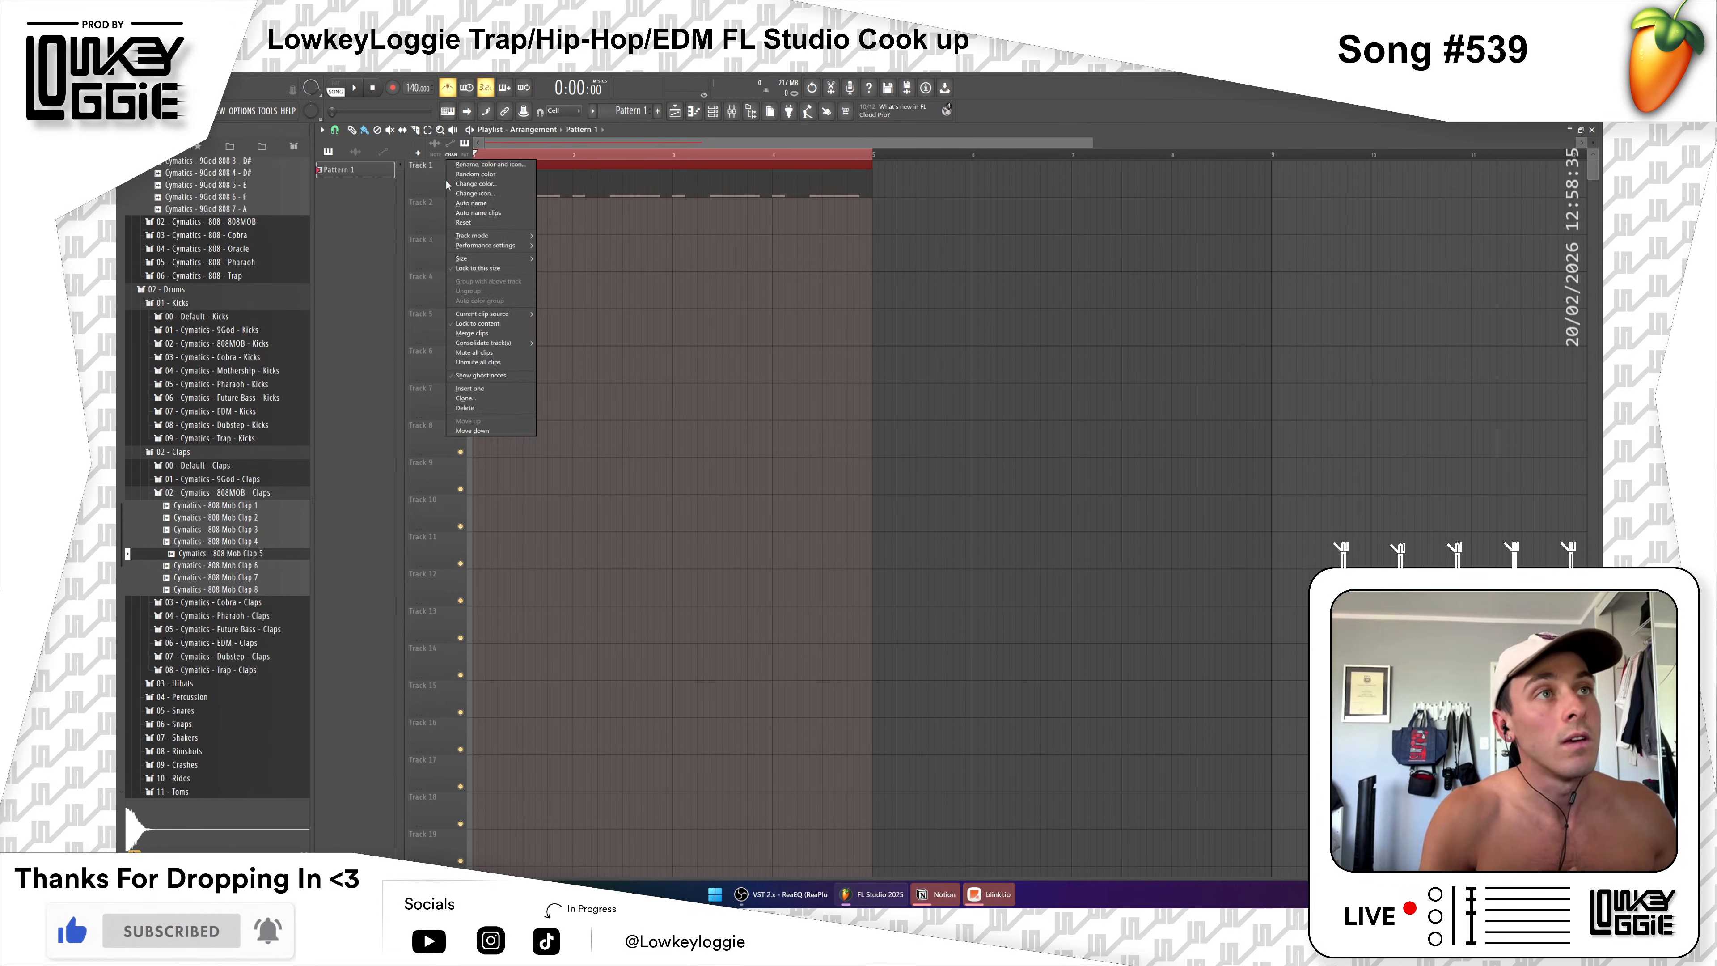
{"action": "left_click", "coordinate": [468, 407]}
{"action": "key", "text": "F6"}
{"action": "right_click", "coordinate": [703, 285]}
{"action": "left_click", "coordinate": [726, 419]}
{"action": "right_click", "coordinate": [703, 268]}
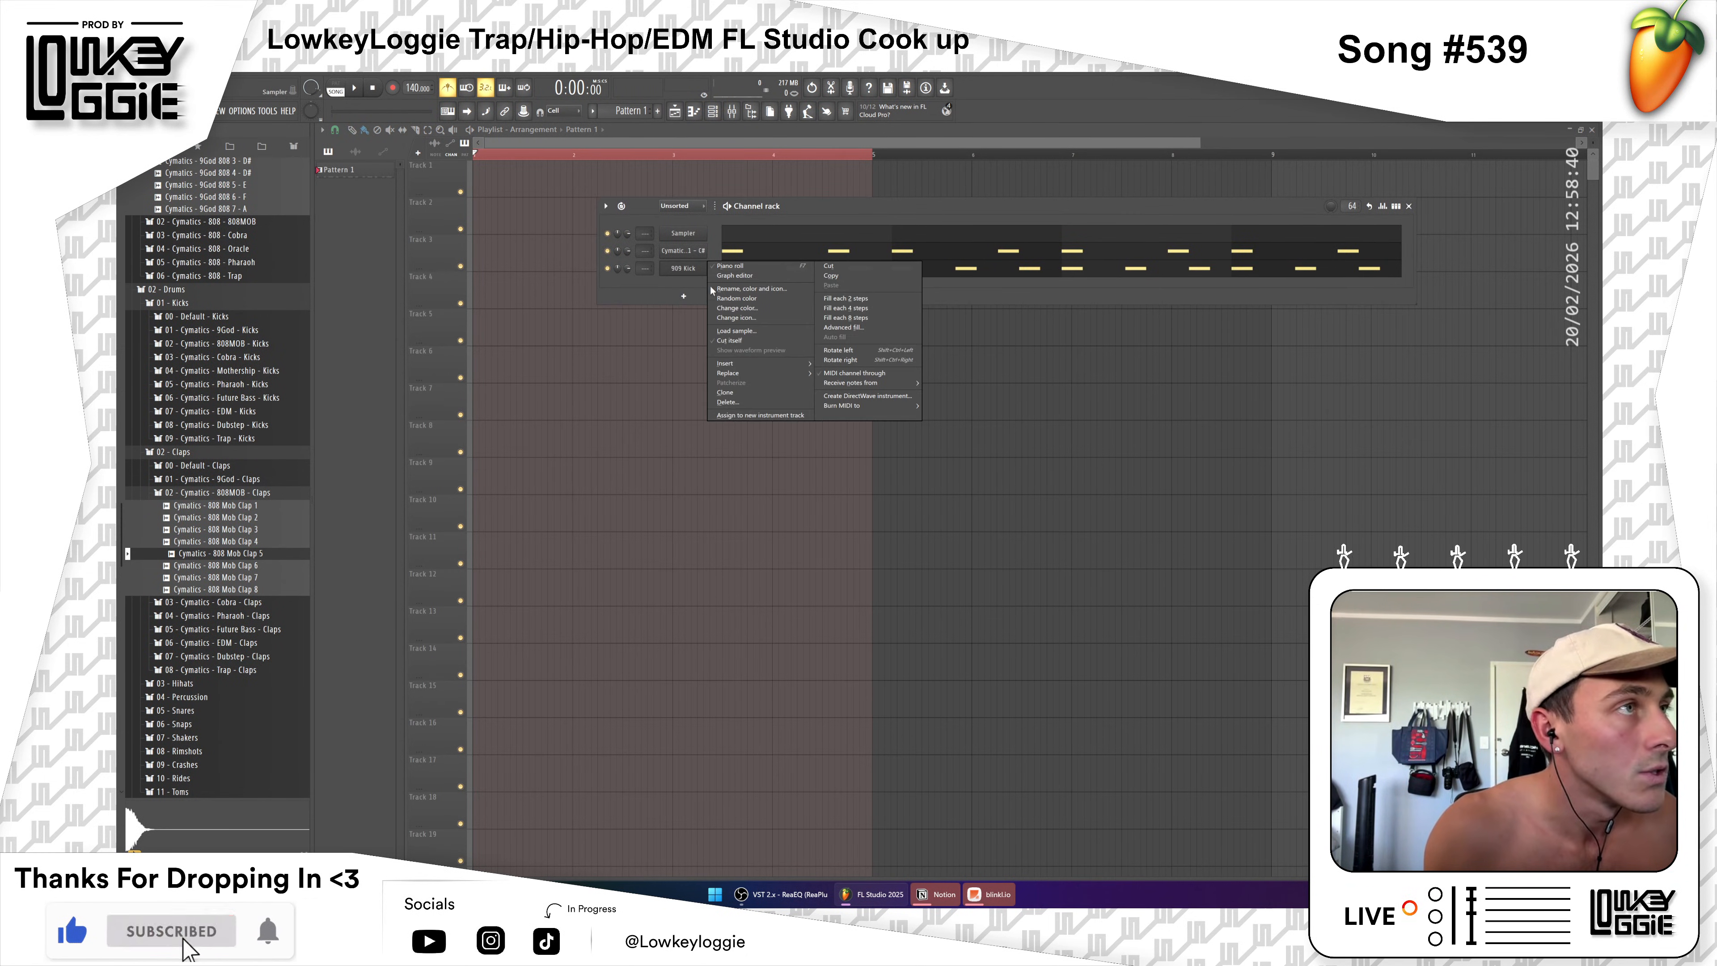
{"action": "left_click", "coordinate": [732, 403]}
{"action": "right_click", "coordinate": [703, 251]}
{"action": "left_click", "coordinate": [752, 386]}
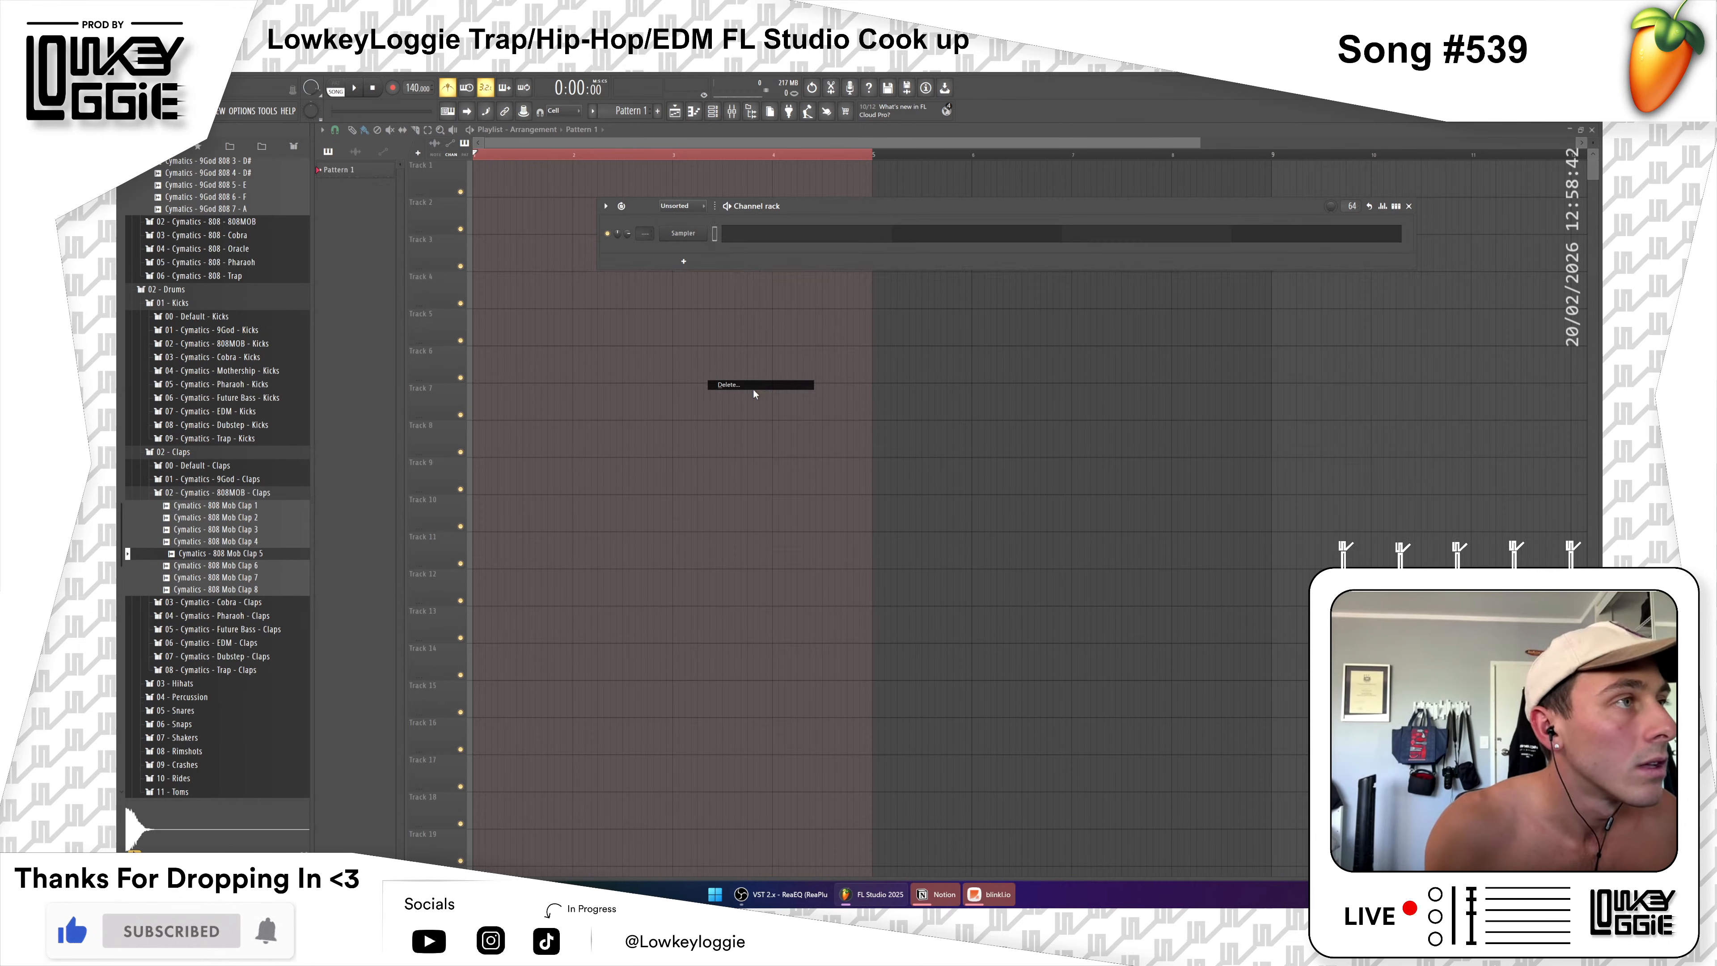
{"action": "right_click", "coordinate": [696, 235]}
{"action": "left_click", "coordinate": [729, 366]}
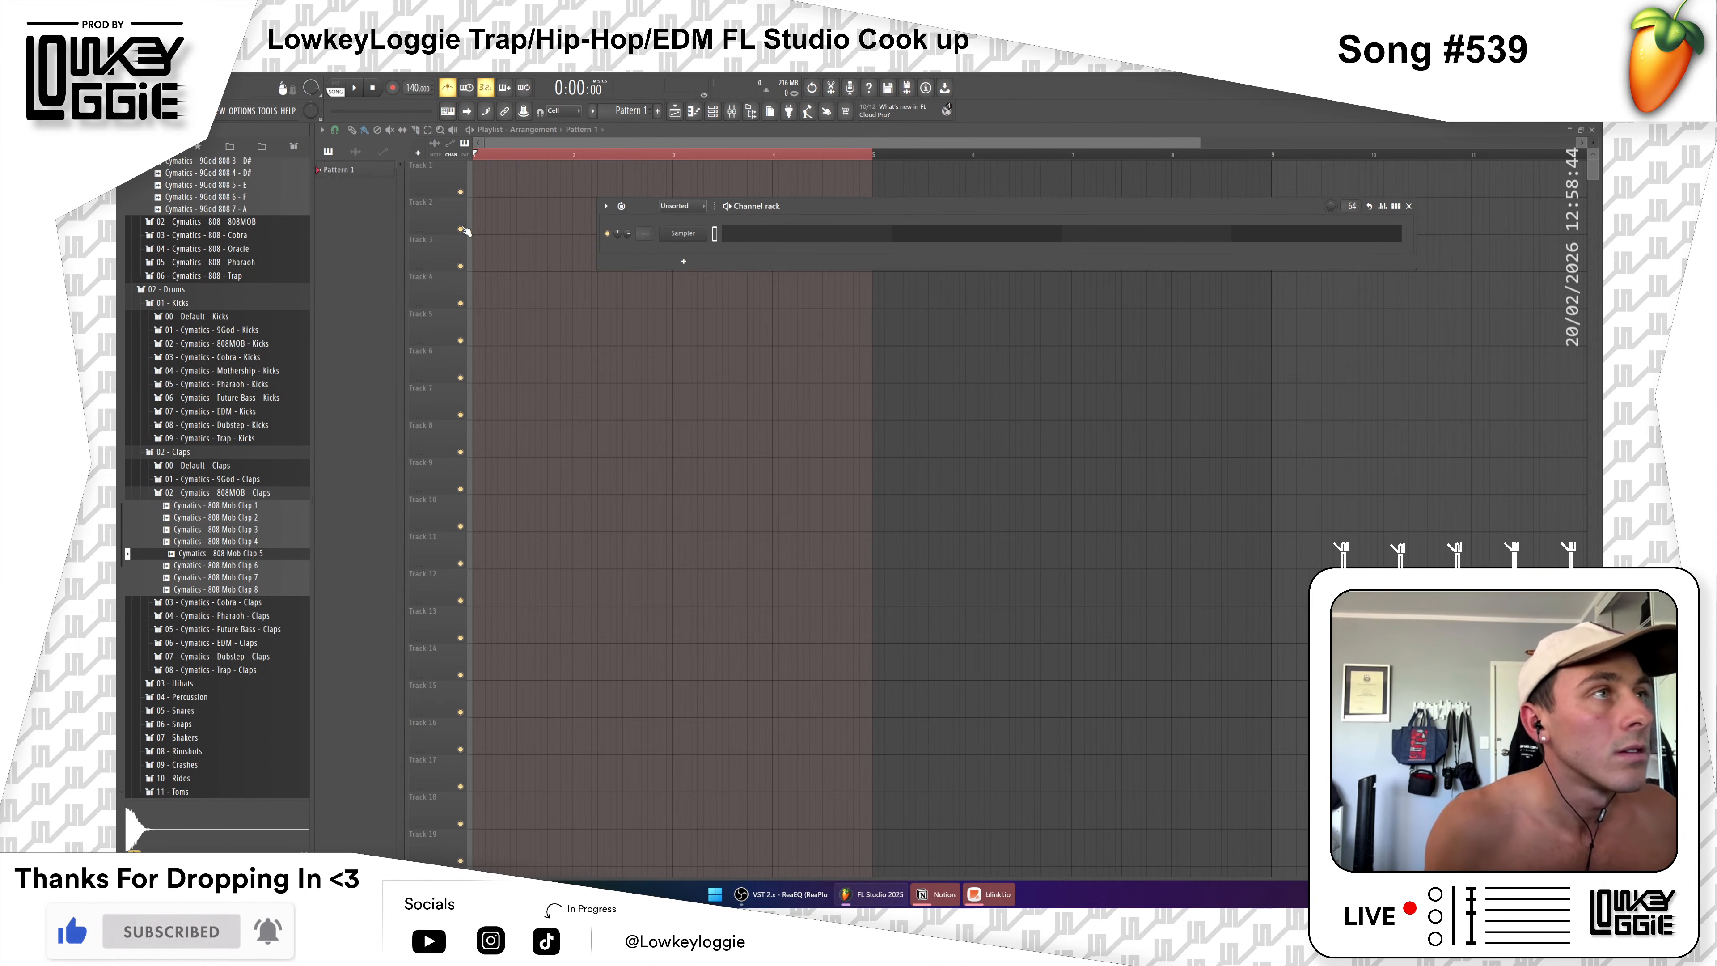
{"action": "key", "text": "F6"}
Step: Add the Cymatics - 9God 808 4 - D# sample to playlist track 1 as an instrument track
{"action": "scroll", "coordinate": [296, 356], "scroll_direction": "up", "scroll_amount": 2}
{"action": "scroll", "coordinate": [296, 356], "scroll_direction": "up", "scroll_amount": 5}
{"action": "left_click_drag", "start_coordinate": [223, 460], "coordinate": [432, 177]}
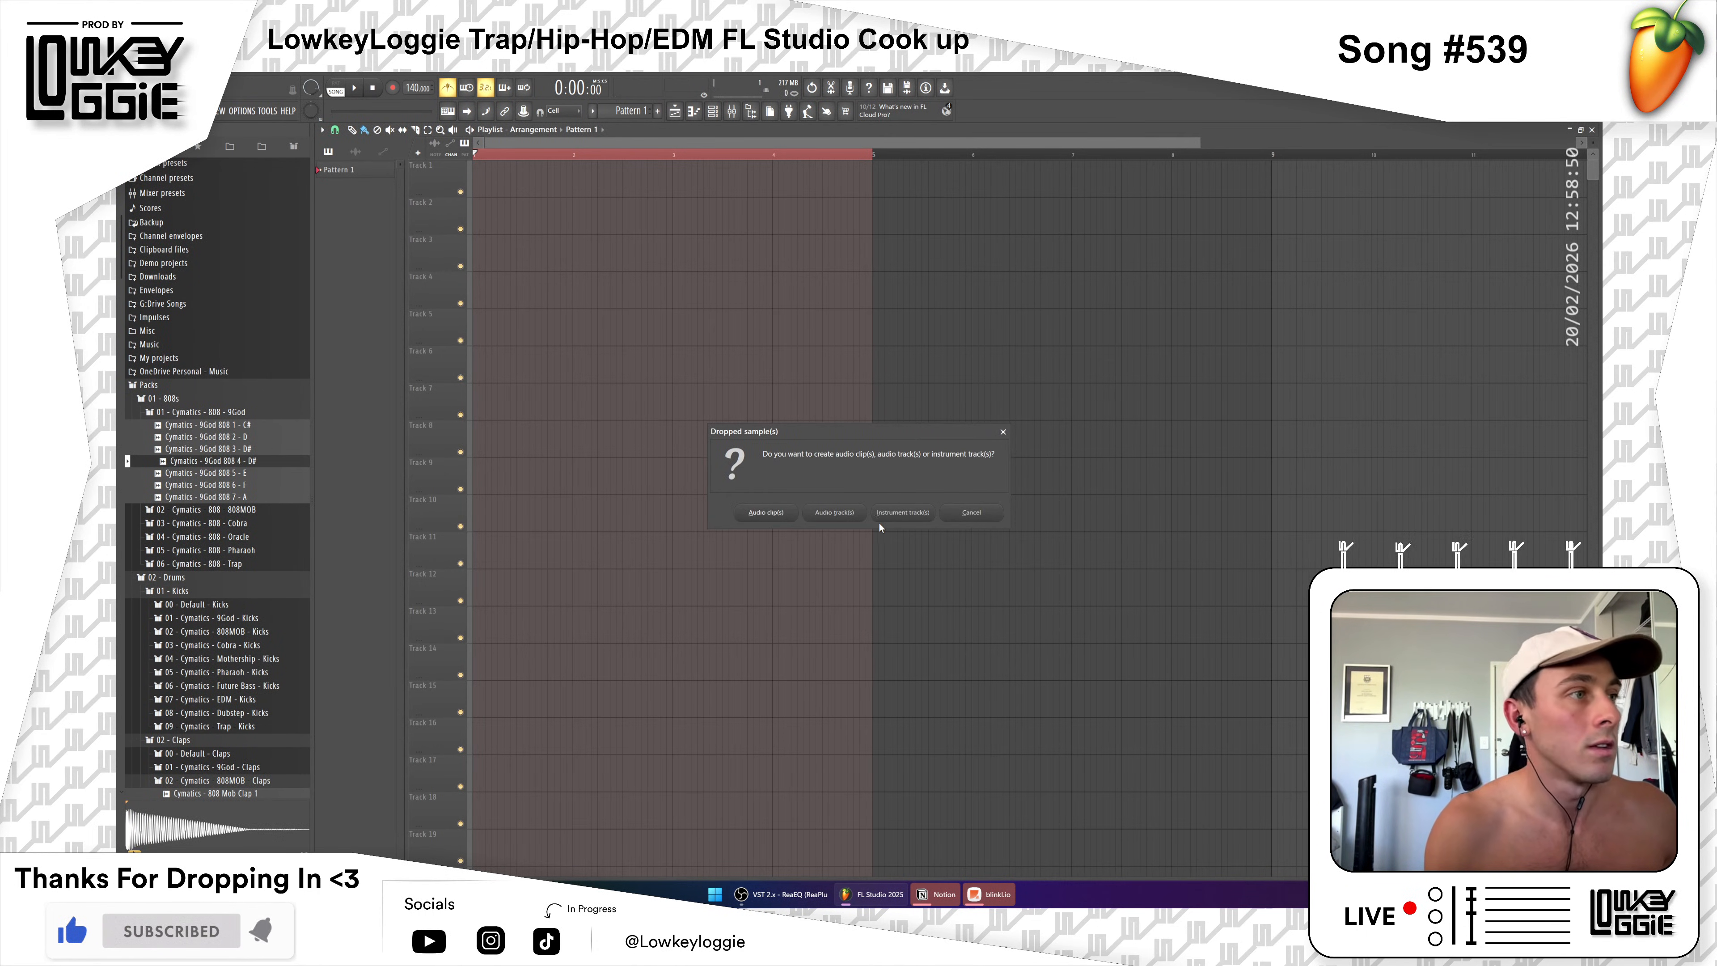
{"action": "left_click", "coordinate": [916, 514]}
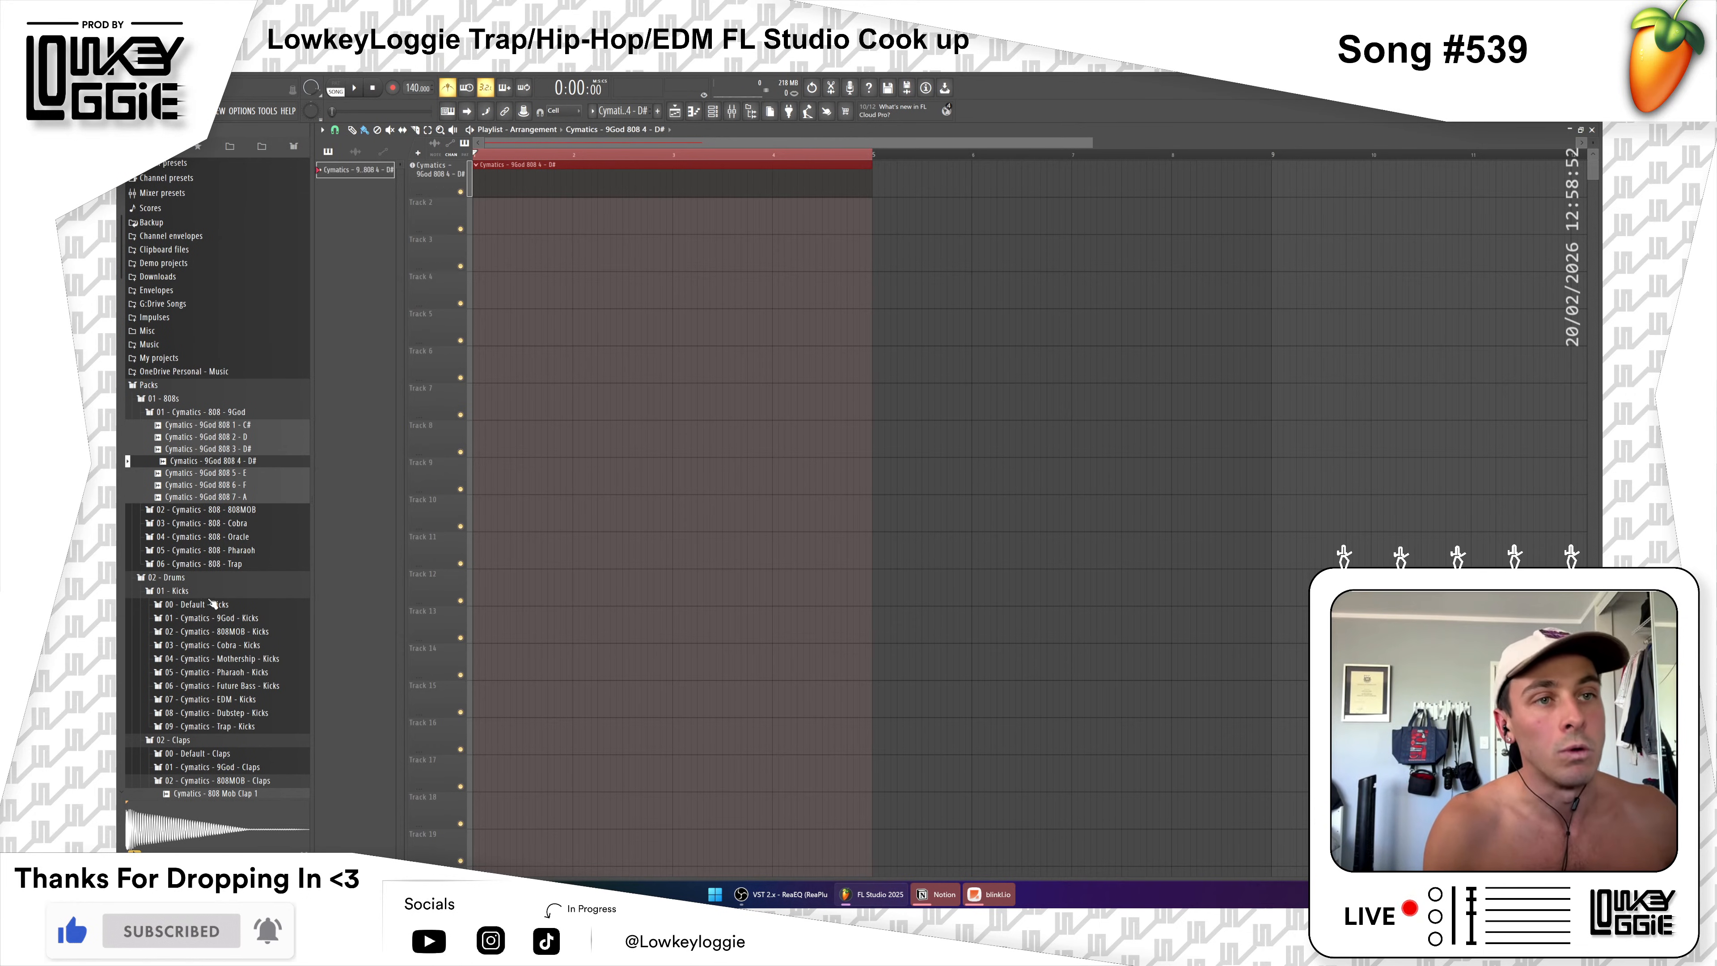
Step: Add the Cymatics - Cobra Kick 3 - D sample to playlist track 2 as an instrument track
{"action": "scroll", "coordinate": [213, 604], "scroll_direction": "down", "scroll_amount": 2}
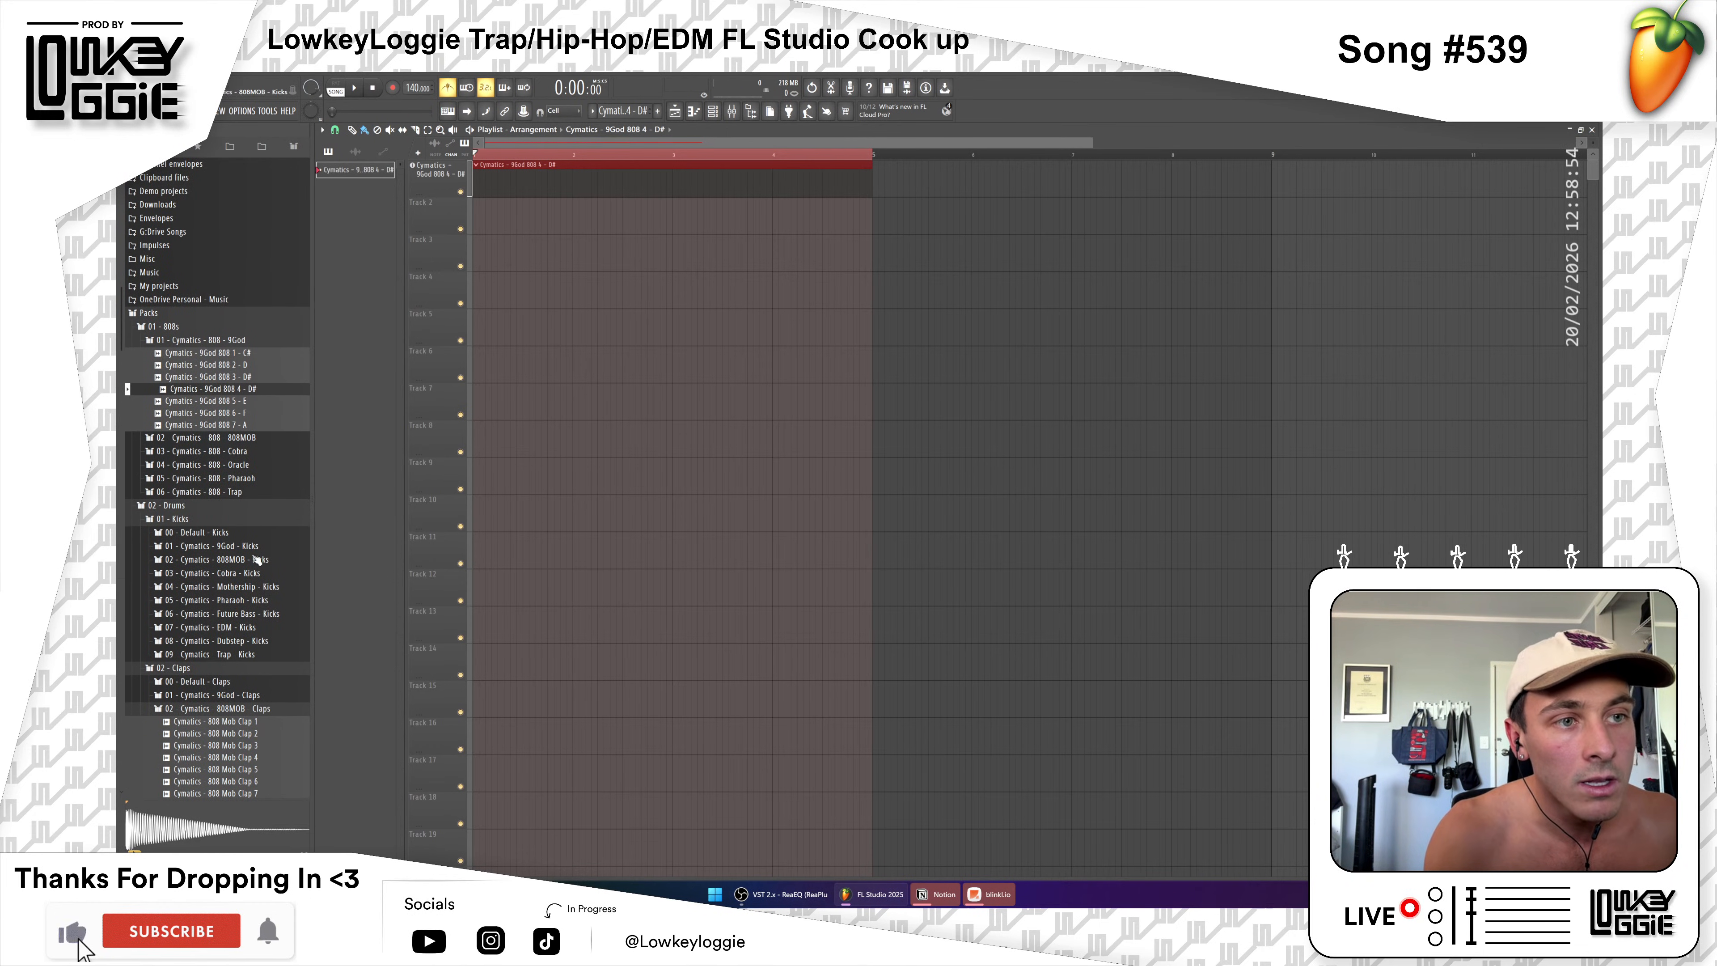
{"action": "left_click", "coordinate": [244, 573]}
{"action": "left_click", "coordinate": [255, 598]}
{"action": "left_click_drag", "start_coordinate": [262, 610], "coordinate": [463, 211]}
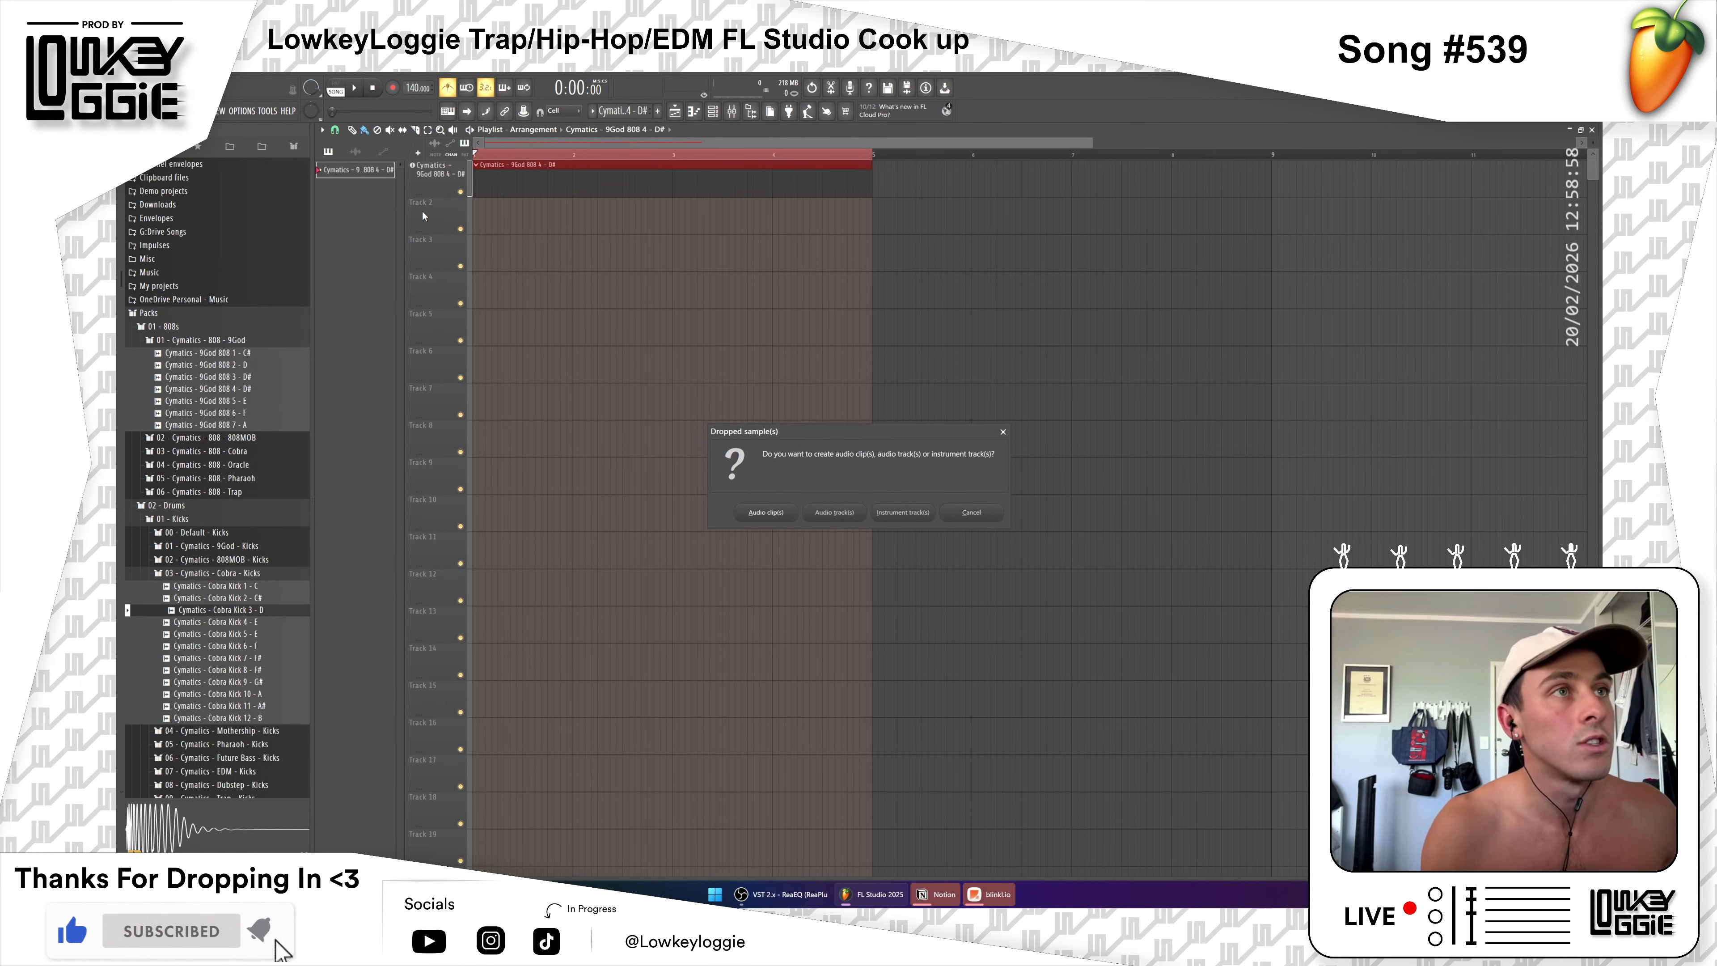
{"action": "left_click", "coordinate": [903, 512]}
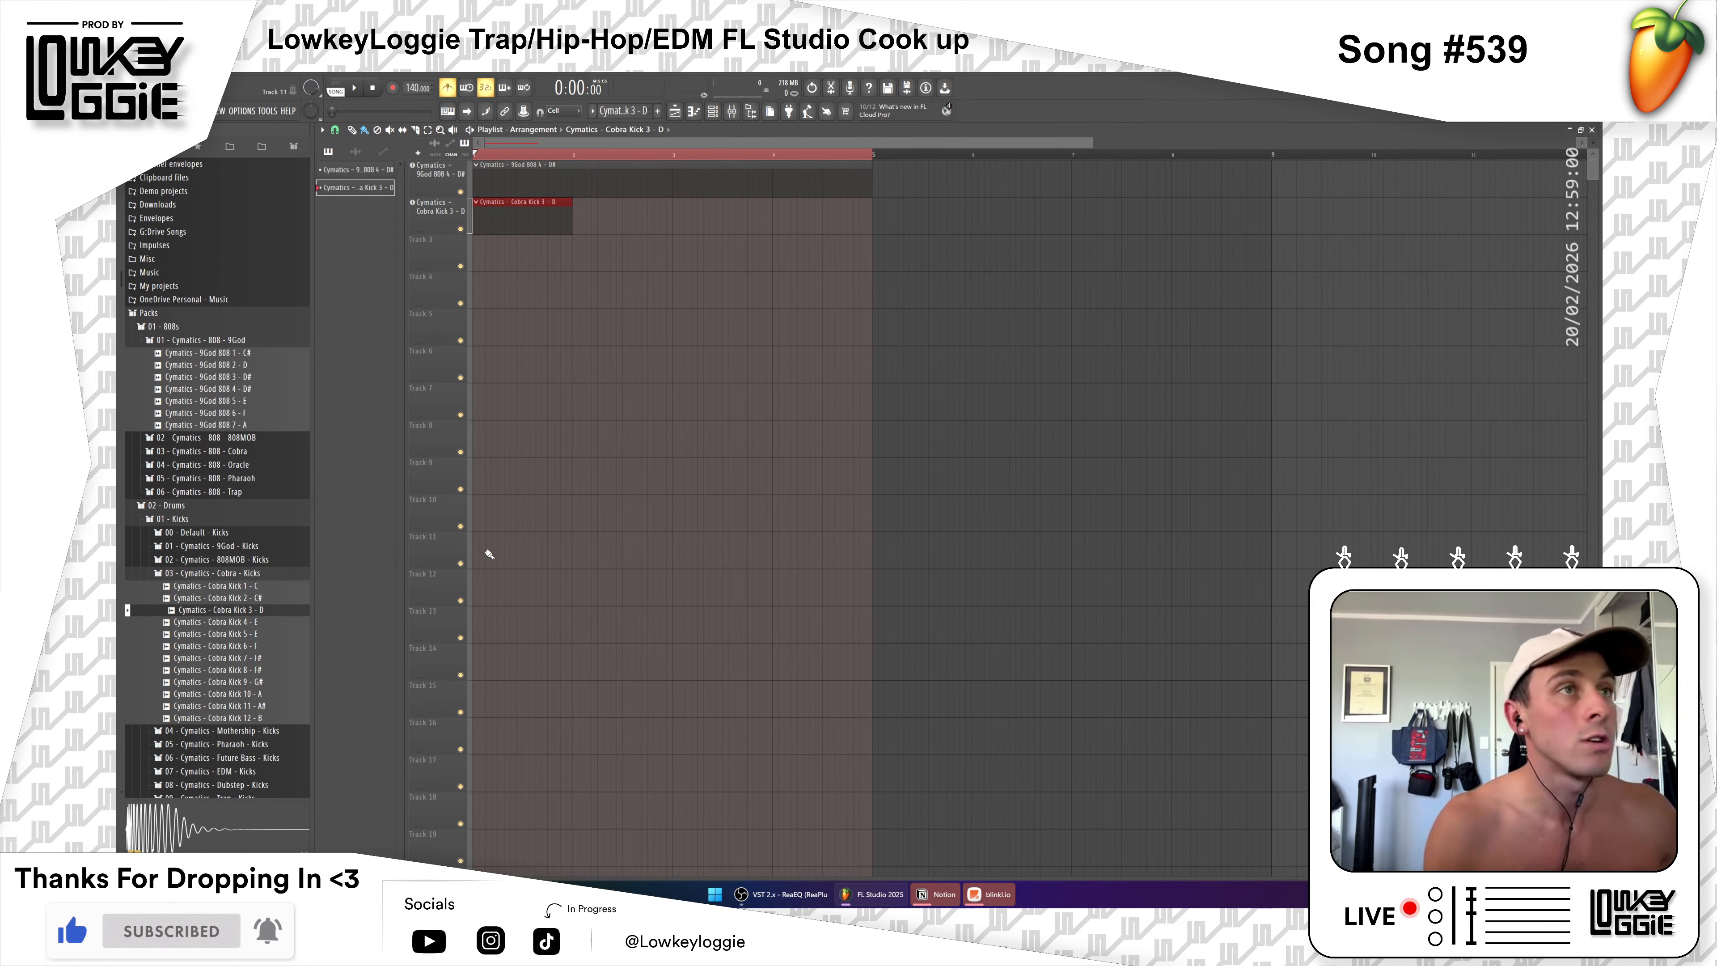
Step: Add the Cymatics - 808 Mob Clap 2 sample to playlist track 3 as an instrument track
{"action": "scroll", "coordinate": [218, 525], "scroll_direction": "down", "scroll_amount": 2}
{"action": "left_click", "coordinate": [223, 597]}
{"action": "scroll", "coordinate": [239, 613], "scroll_direction": "down", "scroll_amount": 2}
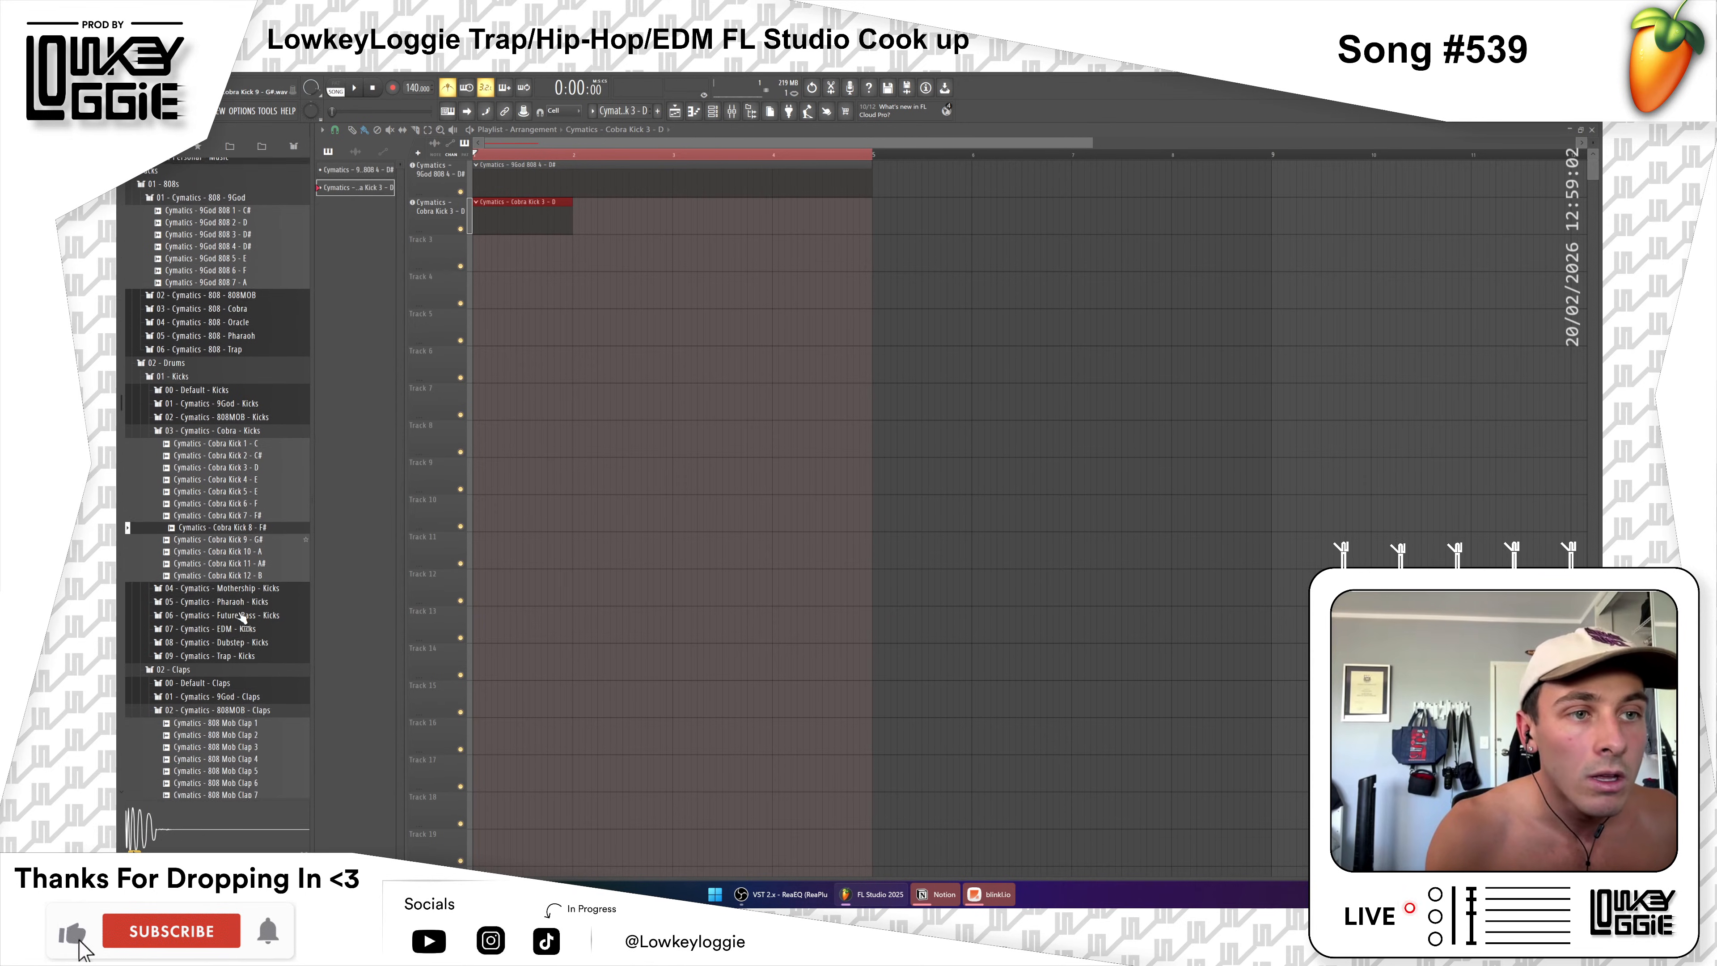
{"action": "left_click_drag", "start_coordinate": [217, 734], "coordinate": [431, 245]}
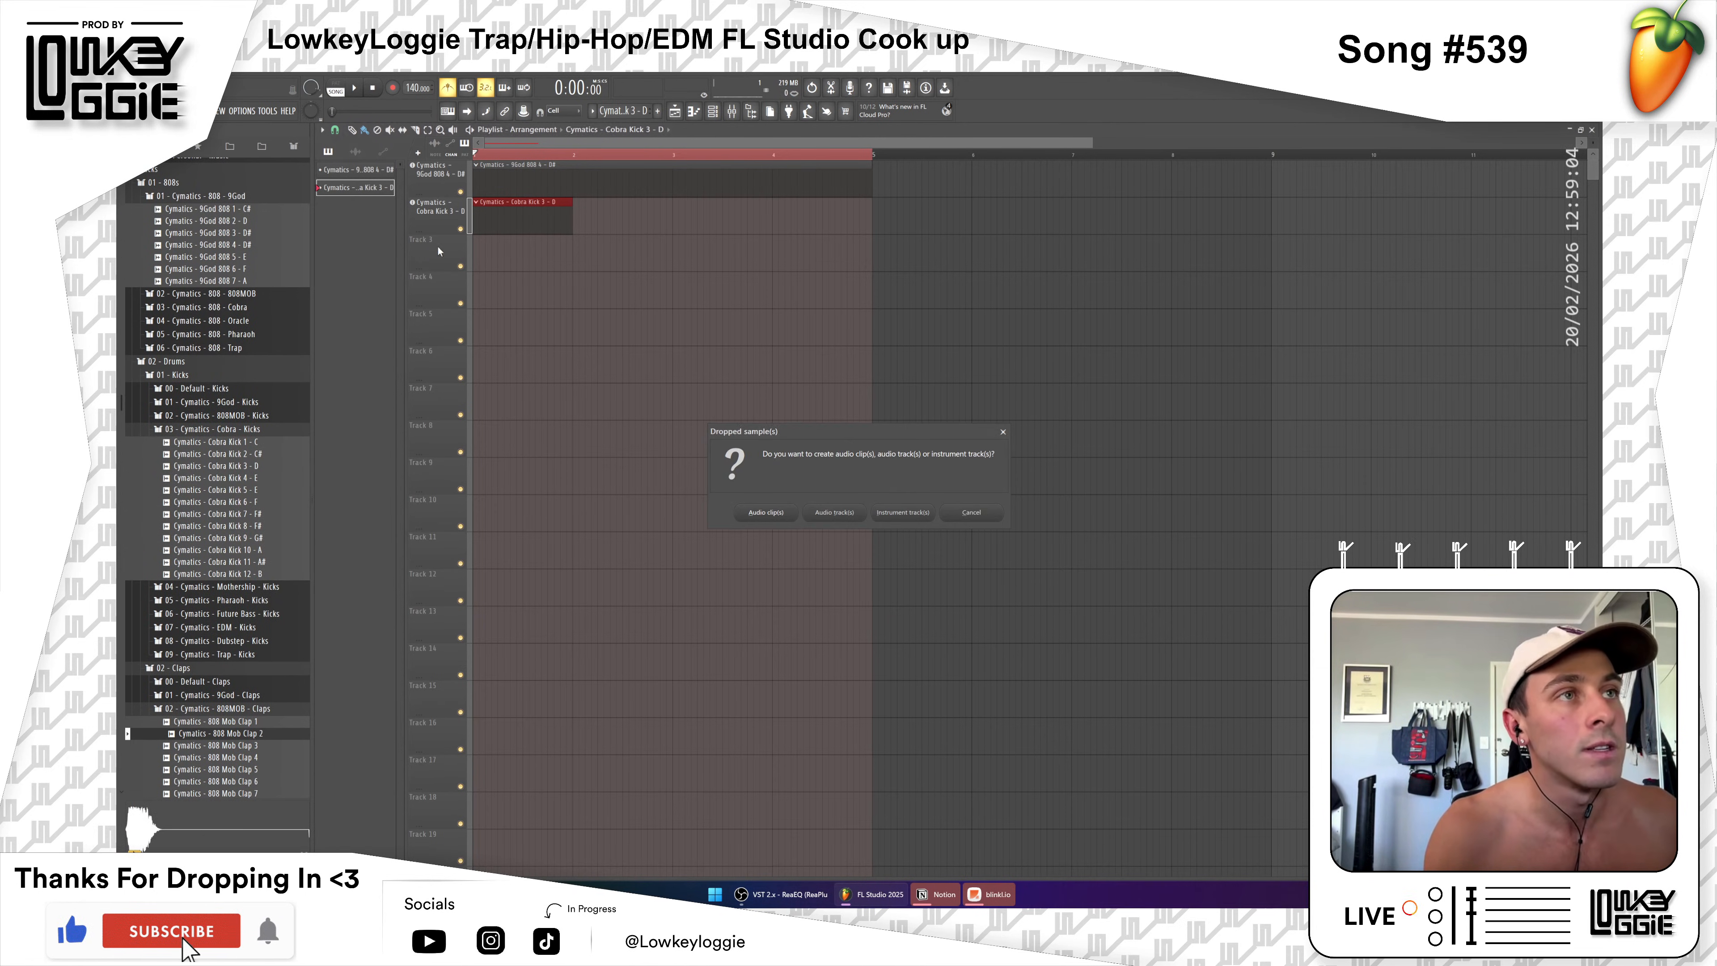
{"action": "left_click", "coordinate": [892, 512]}
Step: Extend the kick and clap clips in the playlist to four bars
{"action": "left_click_drag", "start_coordinate": [595, 223], "coordinate": [876, 212]}
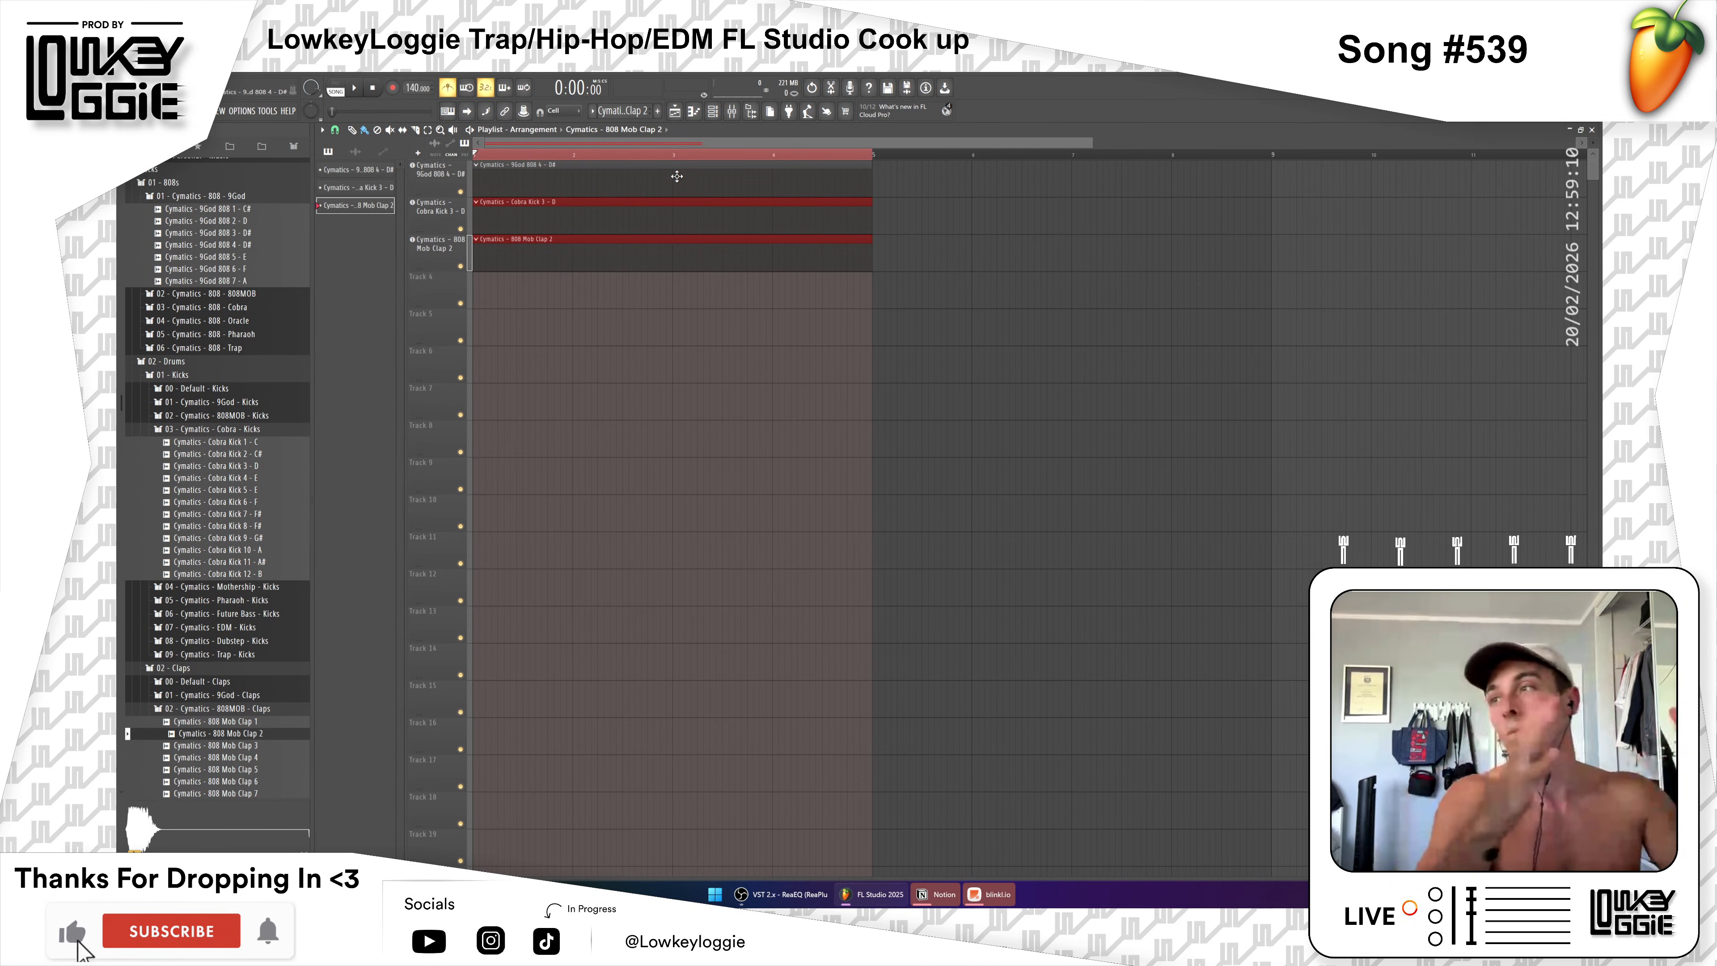
{"action": "left_click", "coordinate": [926, 226]}
{"action": "right_click", "coordinate": [928, 230]}
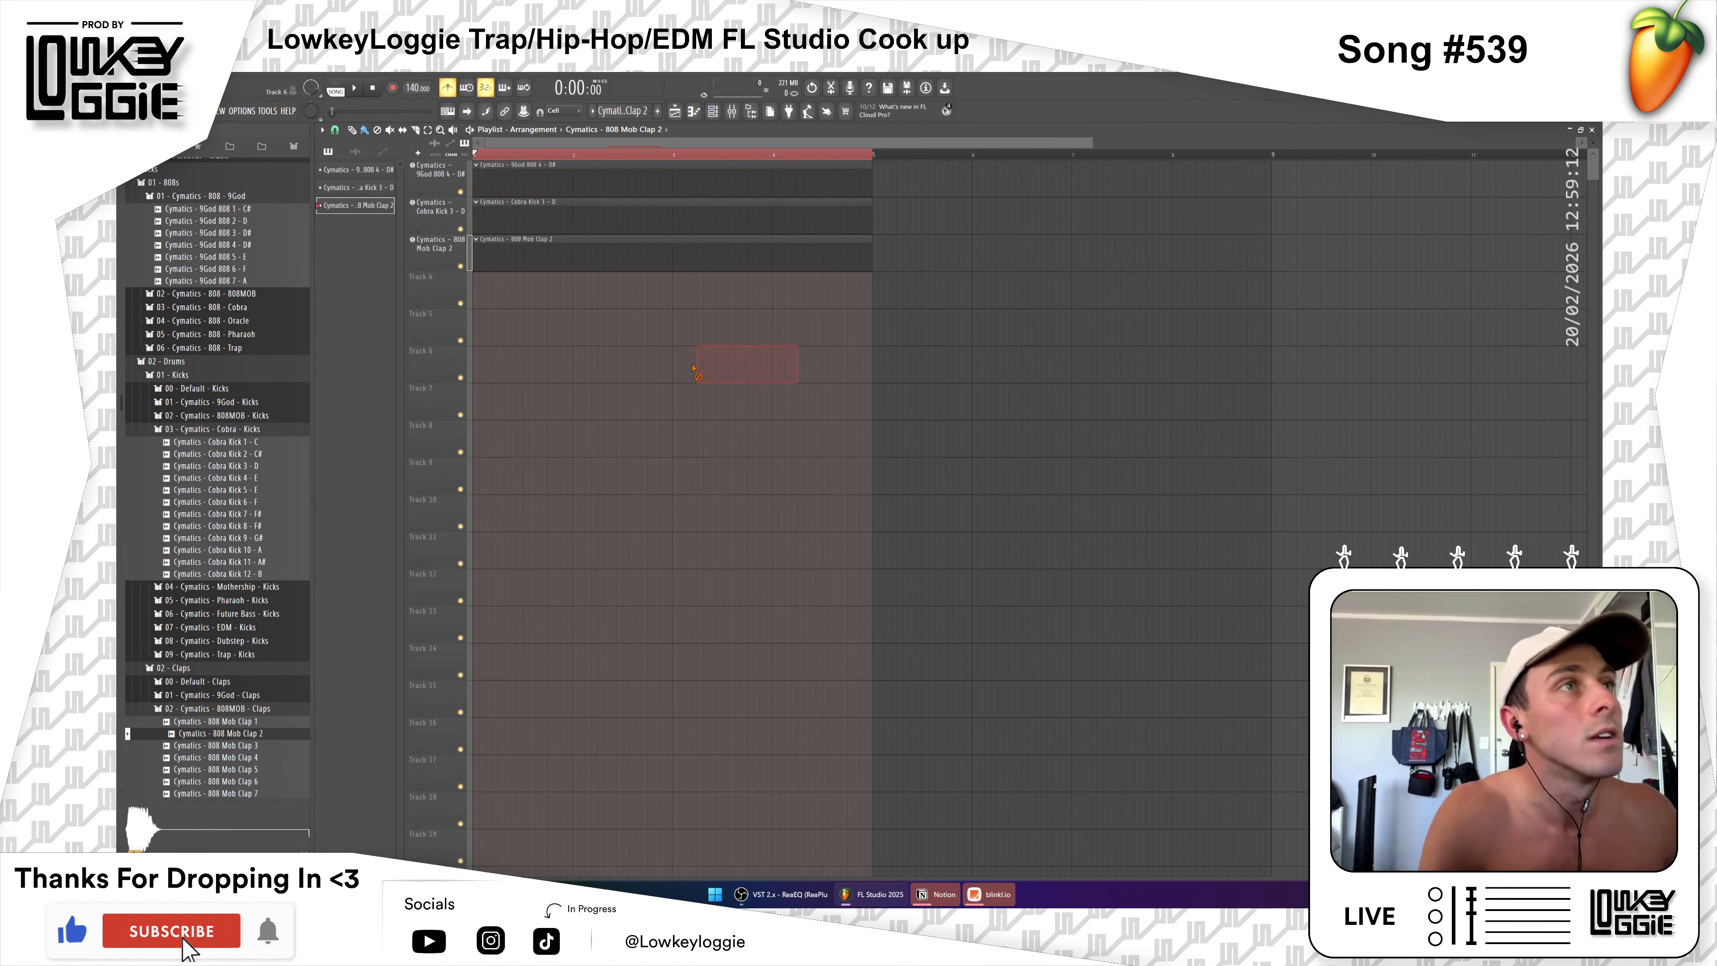
Step: Open the 9God 808 clip in the piano roll and place notes at the start of bar 1 and halfway between its beats 3 and 4
{"action": "double_click", "coordinate": [501, 166]}
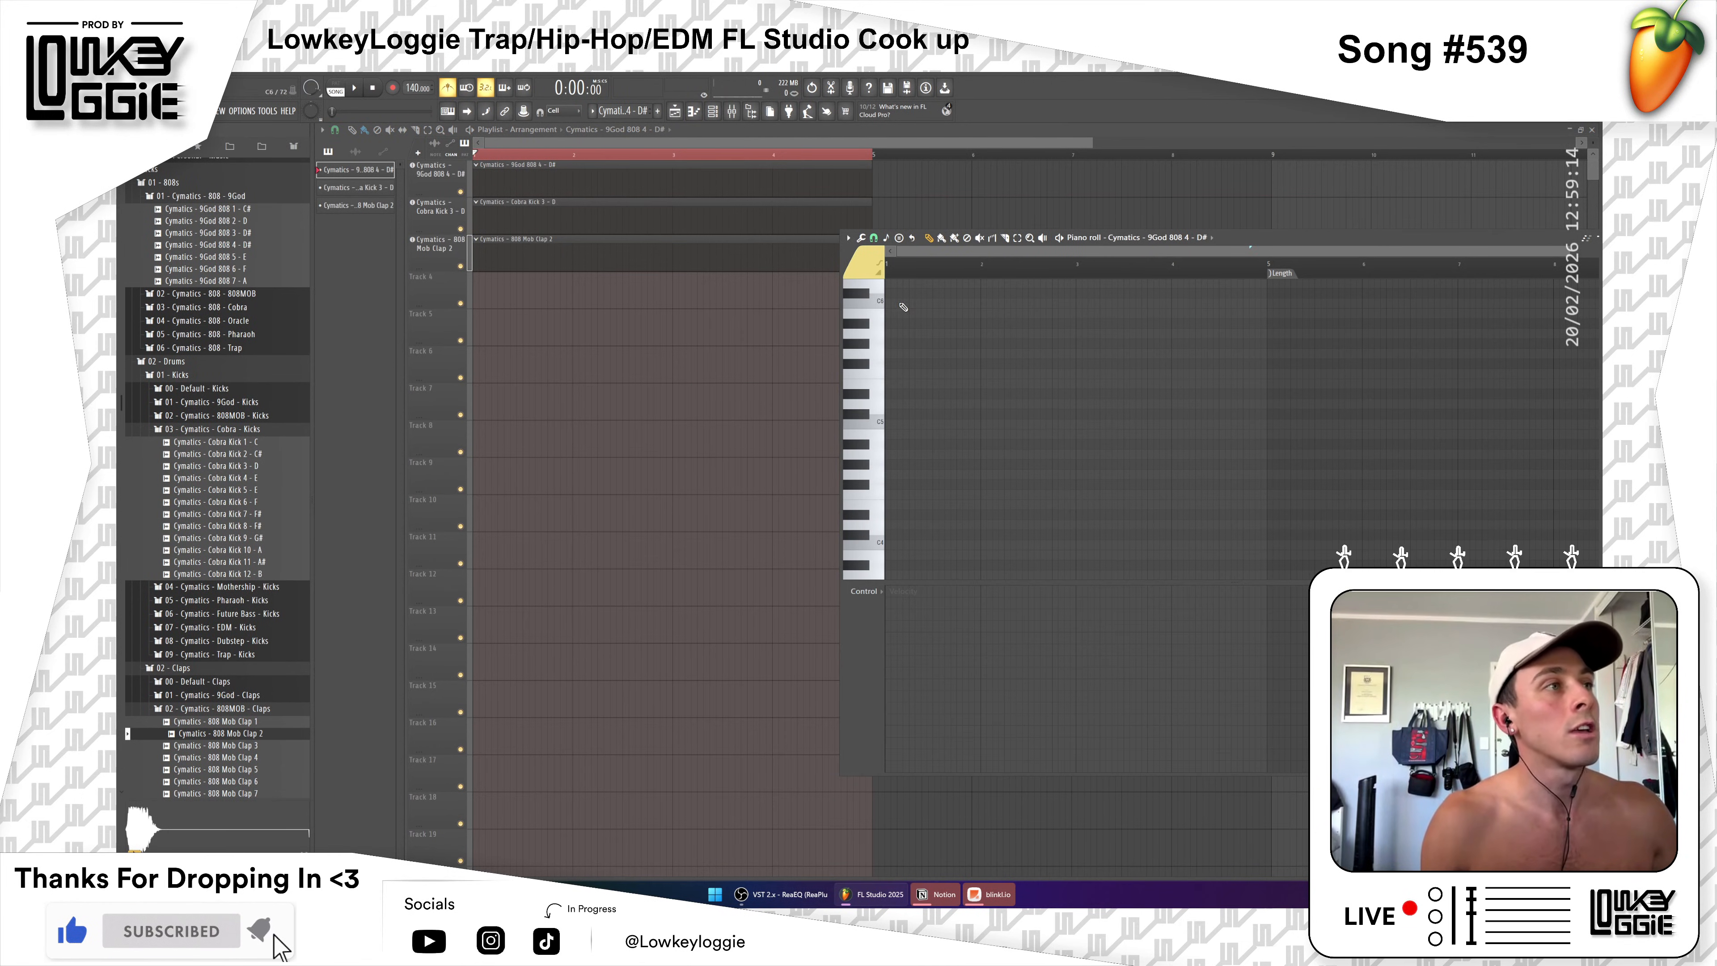
{"action": "scroll", "coordinate": [964, 386], "scroll_direction": "down", "scroll_amount": 1}
{"action": "left_click", "coordinate": [920, 423]}
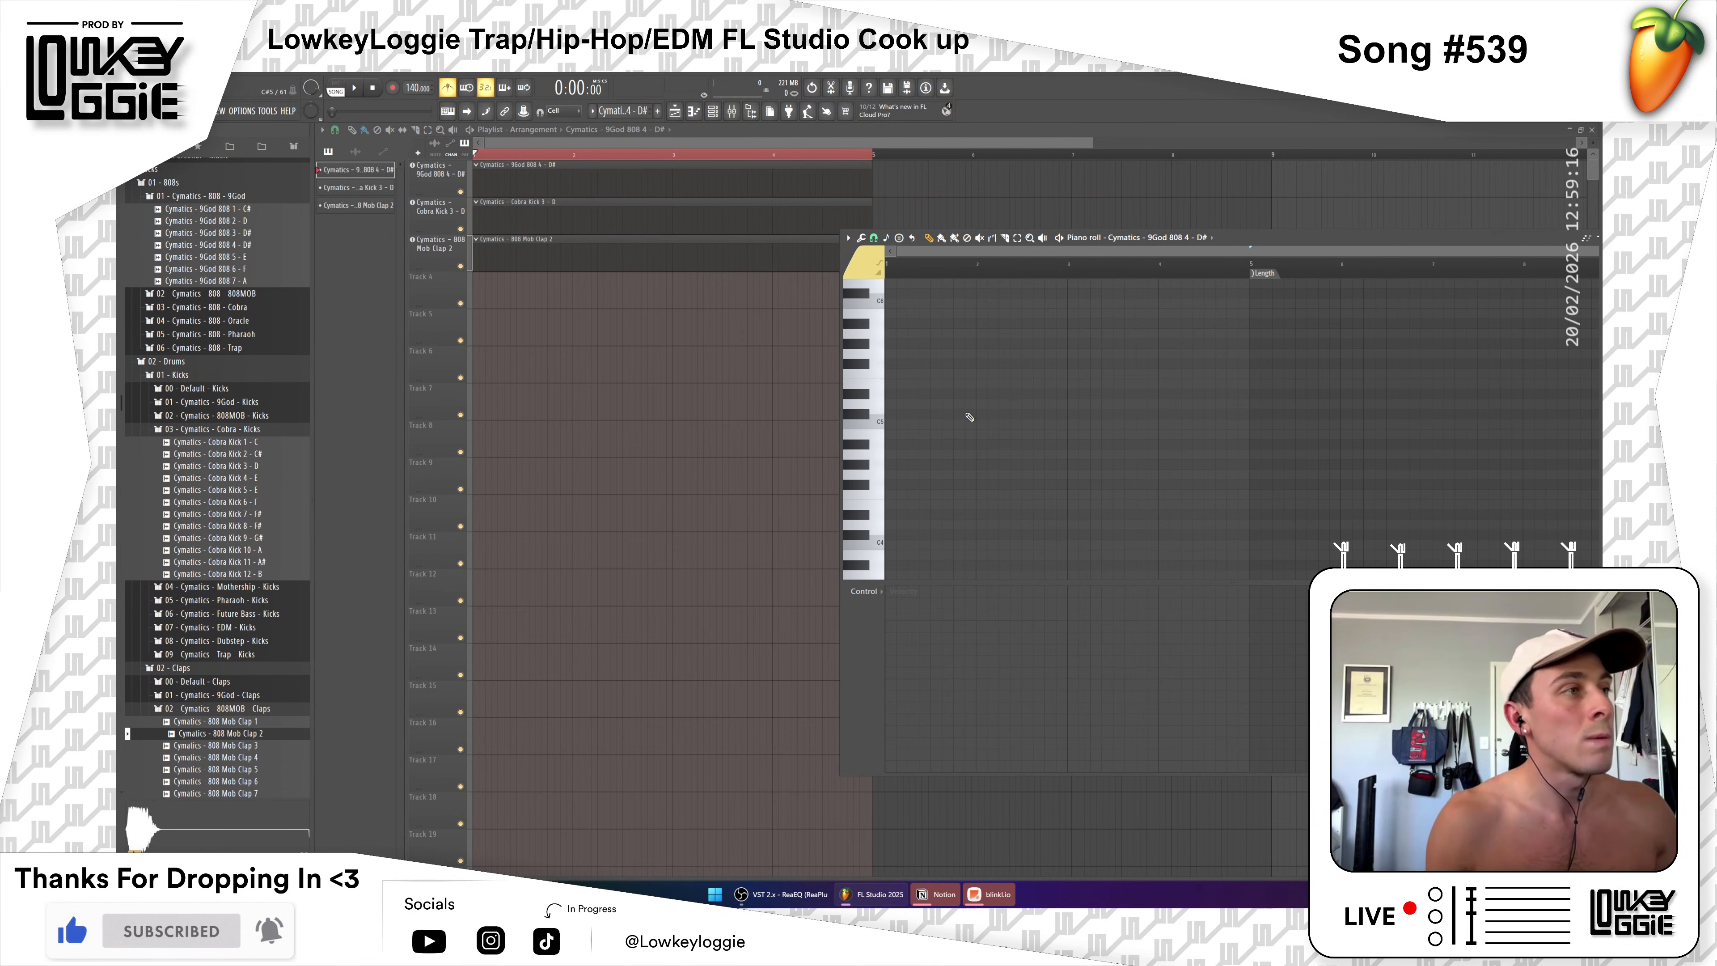
{"action": "right_click", "coordinate": [915, 425]}
{"action": "left_click", "coordinate": [888, 425]}
{"action": "left_click", "coordinate": [947, 425]}
Step: Add 808 notes at the start of bar 2 and halfway between its beats 3 and 4, and duplicate the phrase into bars 3 and 4
{"action": "left_click", "coordinate": [976, 424]}
{"action": "left_click_drag", "start_coordinate": [975, 422], "coordinate": [1045, 424]}
{"action": "right_click", "coordinate": [1047, 424]}
{"action": "right_click", "coordinate": [1015, 424]}
{"action": "left_click", "coordinate": [1036, 423]}
{"action": "key", "text": "ctrl+a"}
{"action": "key", "text": "ctrl+b"}
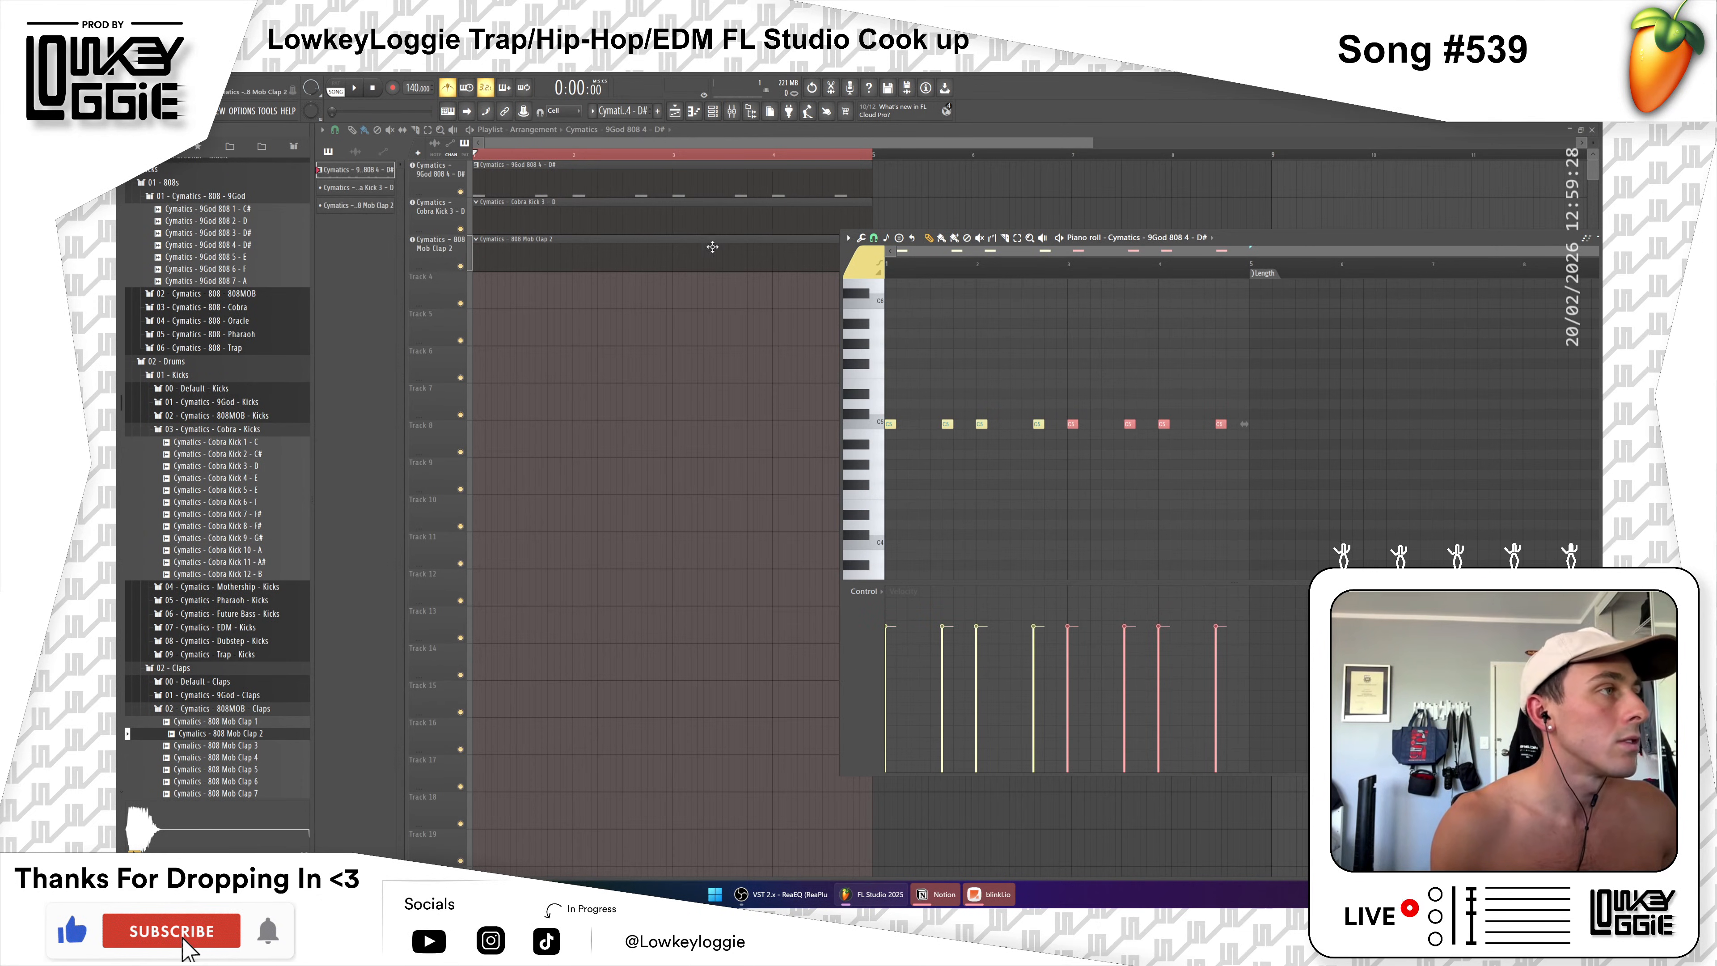
Step: Open the Cobra Kick clip in the piano roll and place notes on steps 1, 7 and 13 of bar 1
{"action": "left_click", "coordinate": [512, 222]}
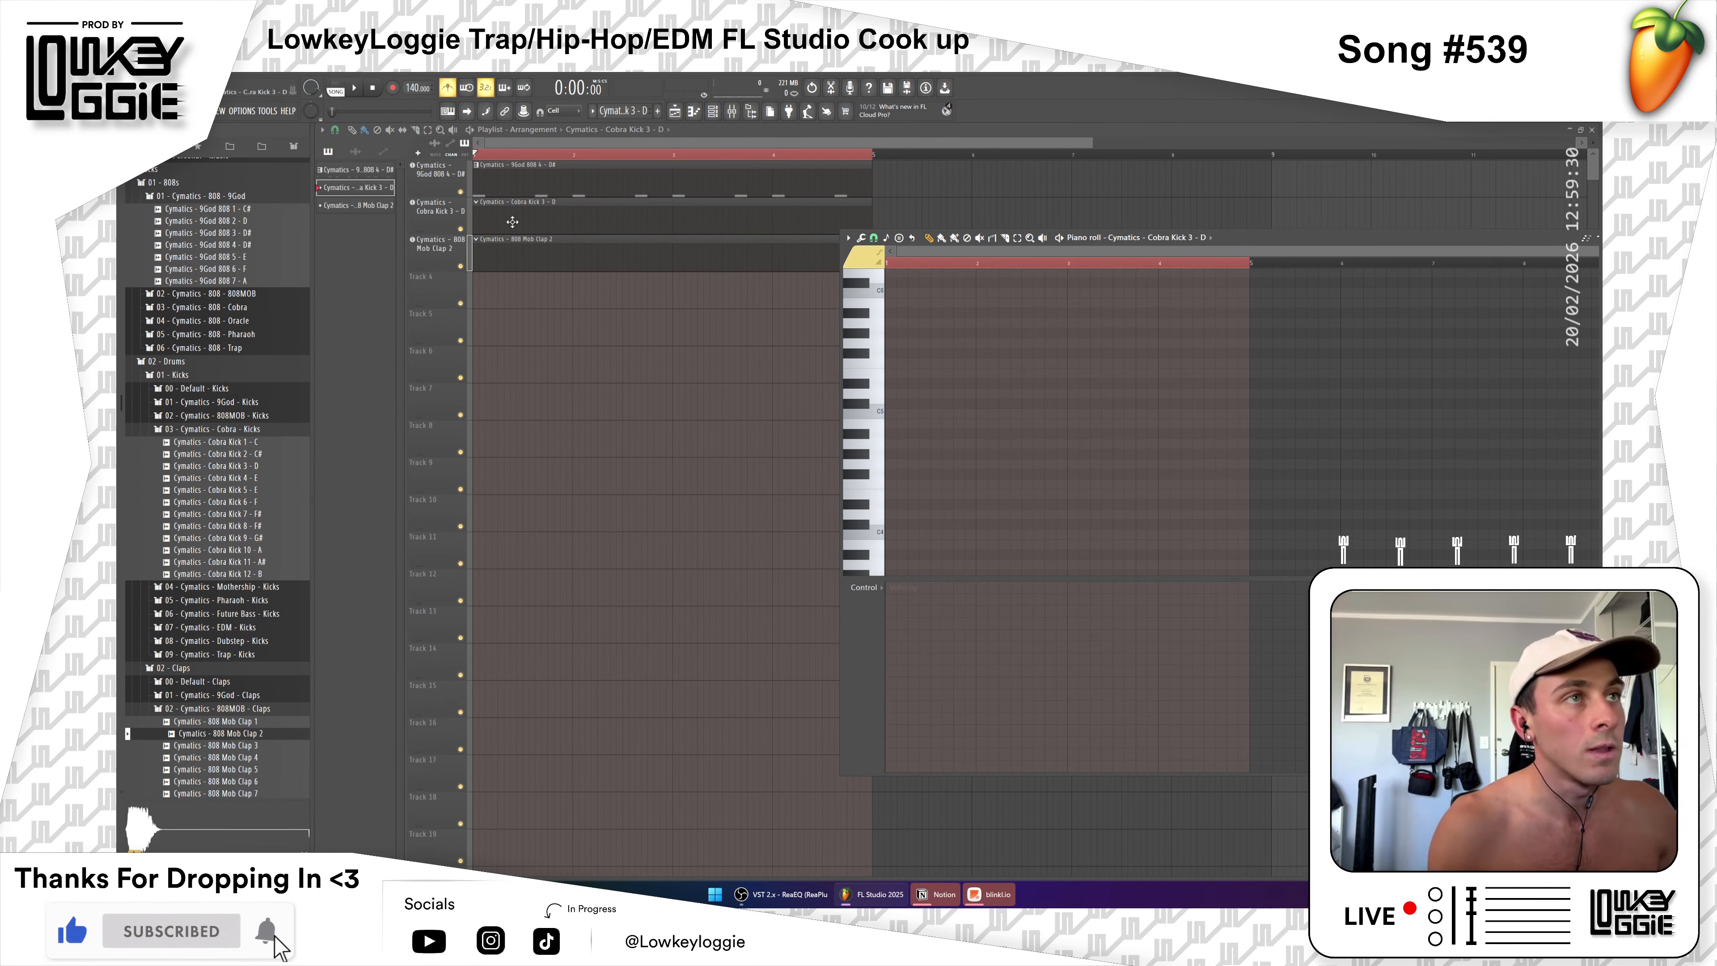
{"action": "left_click", "coordinate": [889, 412]}
{"action": "left_click_drag", "start_coordinate": [951, 413], "coordinate": [923, 413]}
{"action": "left_click", "coordinate": [959, 413]}
Step: Duplicate the one-bar Cobra Kick phrase into bars 2, 3 and 4
{"action": "key", "text": "ctrl+a"}
{"action": "key", "text": "ctrl+b"}
{"action": "left_click_drag", "start_coordinate": [883, 380], "coordinate": [1073, 439]}
{"action": "key", "text": "ctrl+b"}
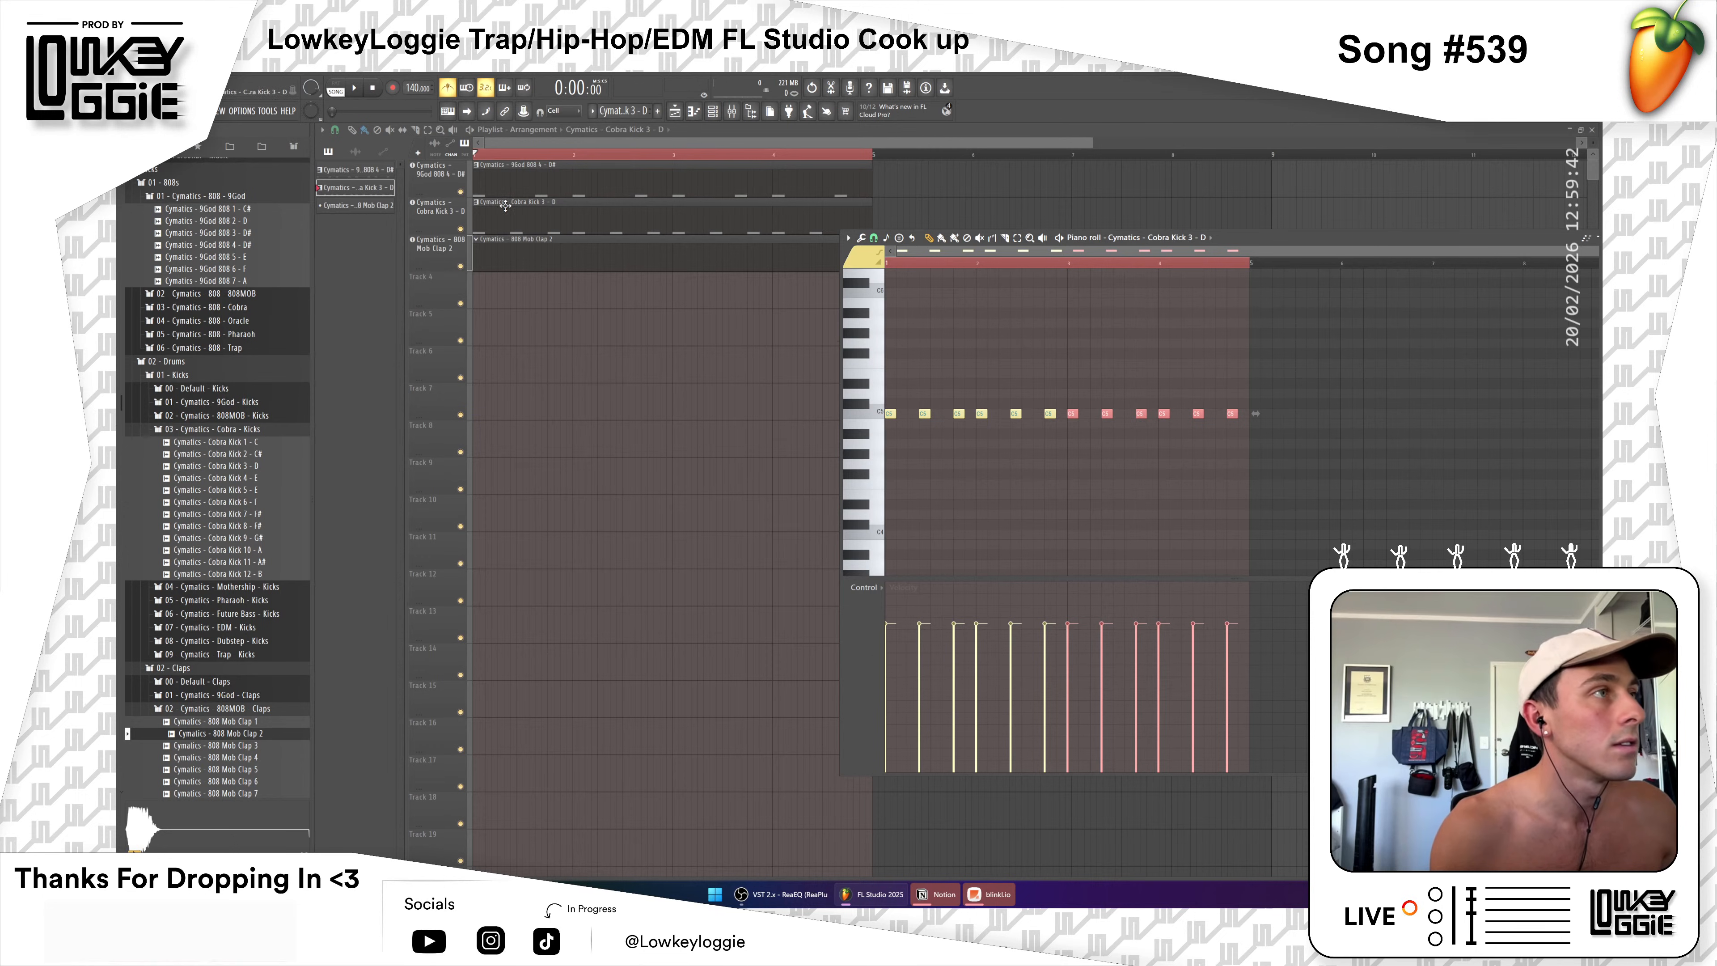
{"action": "double_click", "coordinate": [517, 253]}
{"action": "left_click", "coordinate": [931, 414]}
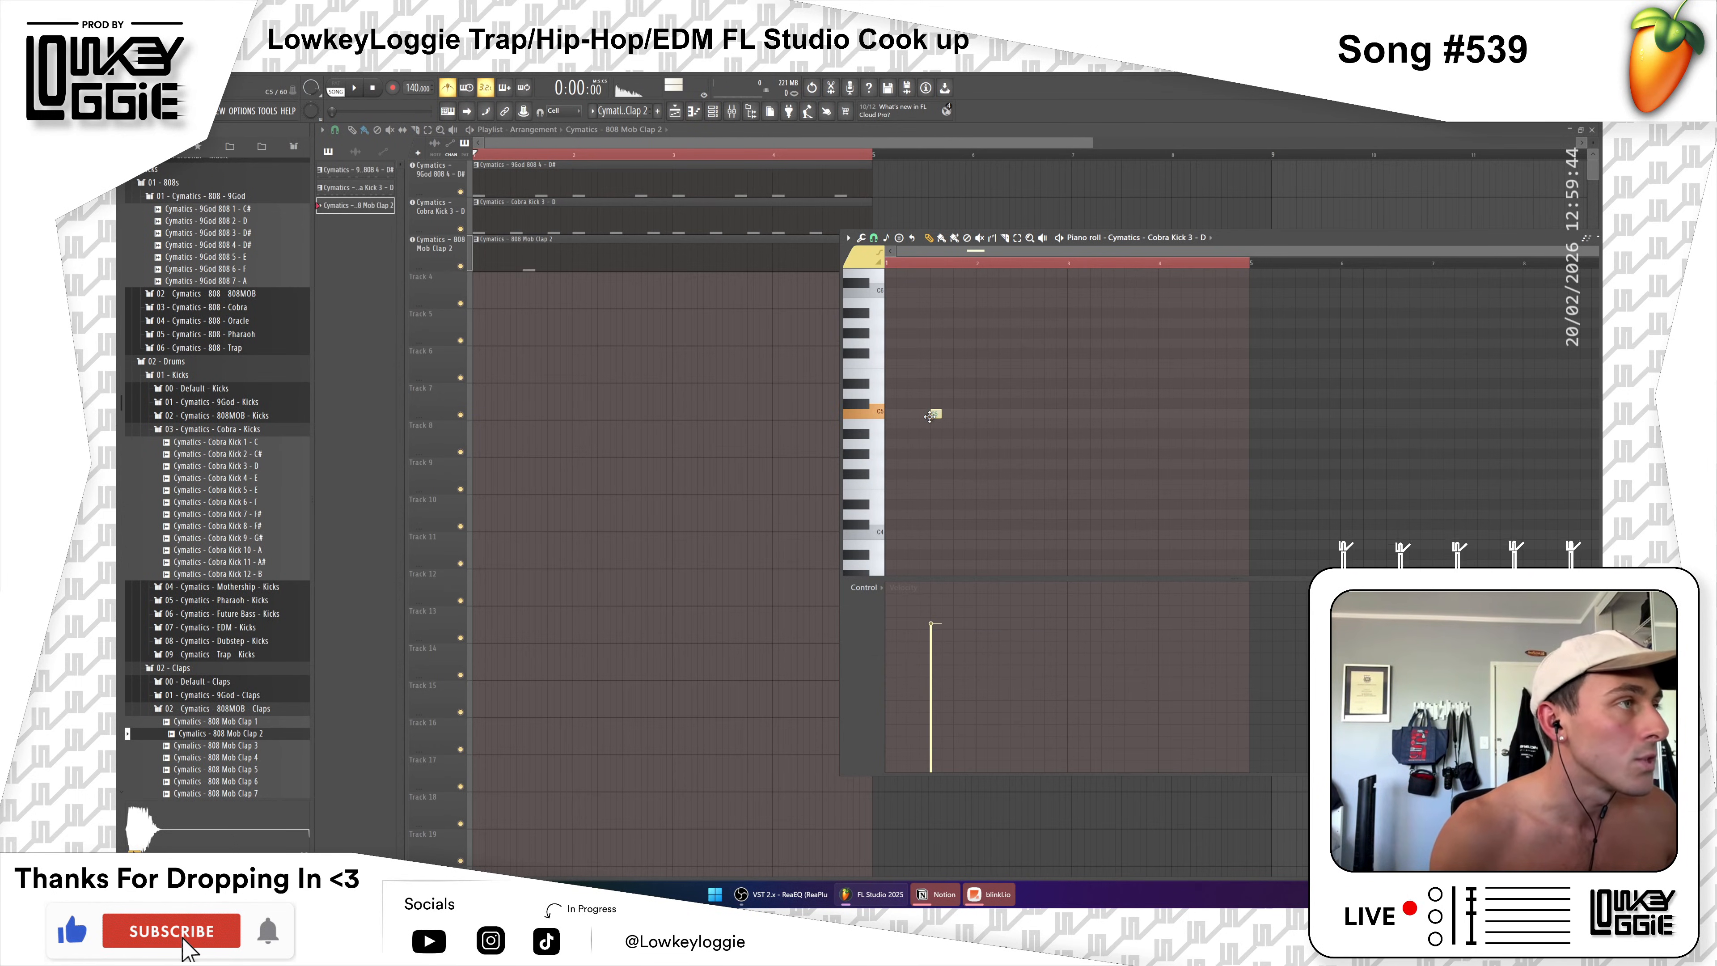
{"action": "key", "text": "F7"}
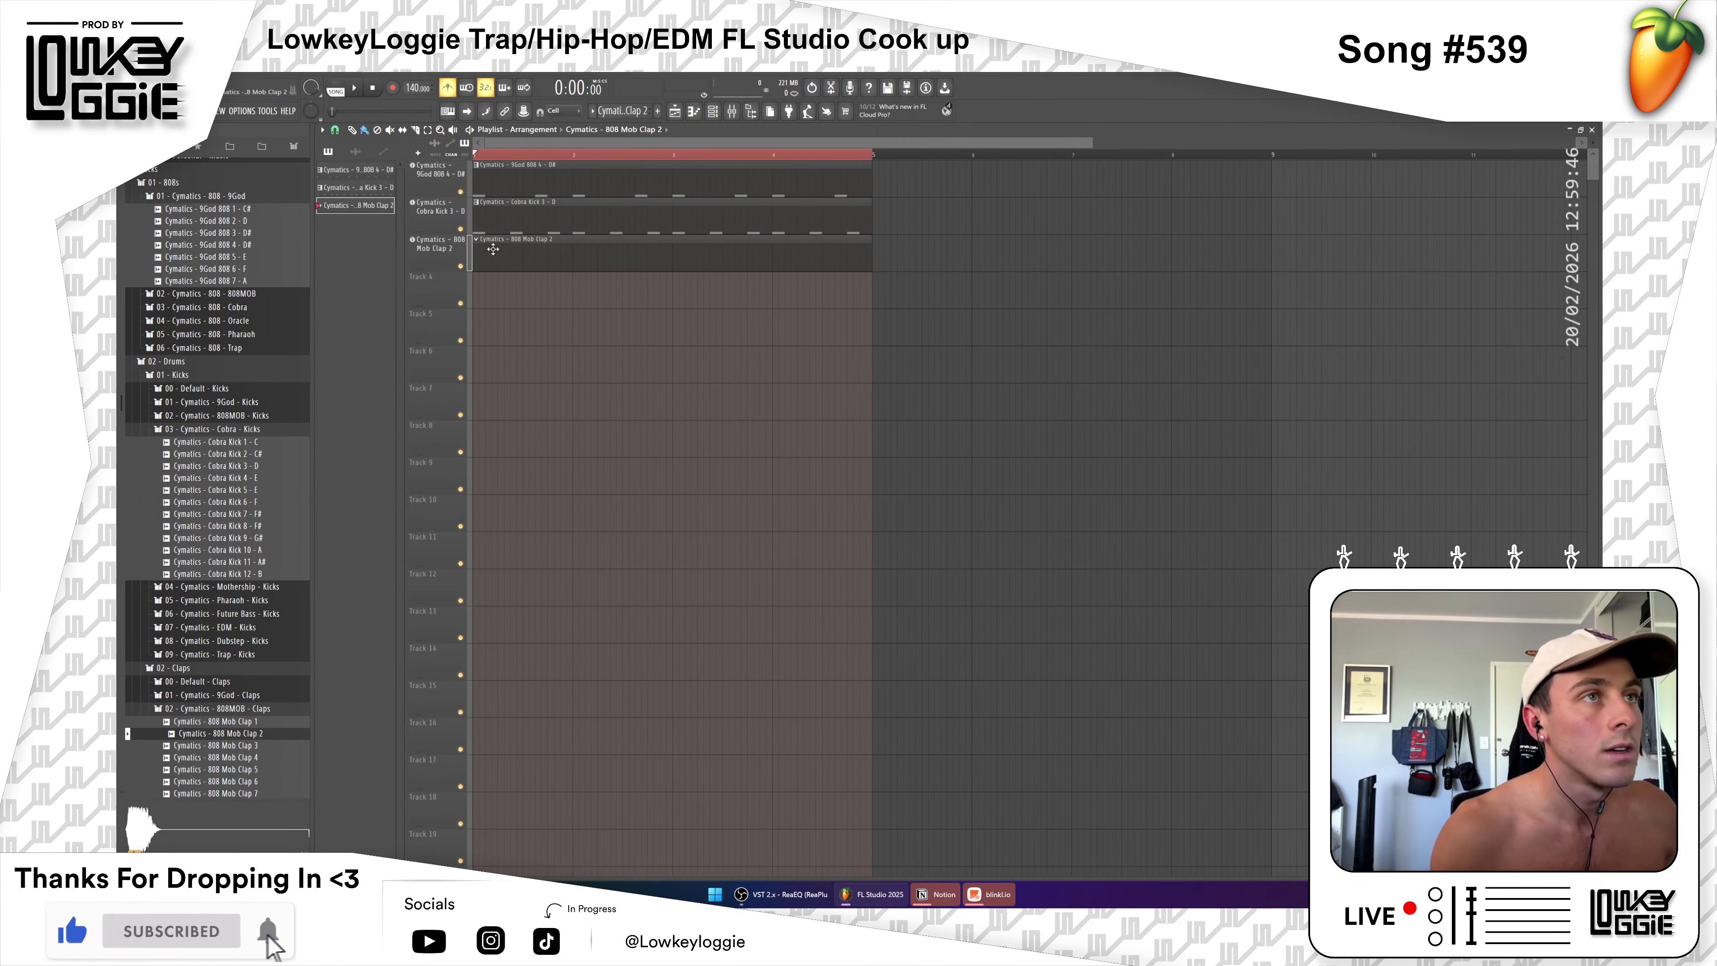
{"action": "double_click", "coordinate": [490, 249]}
{"action": "left_click", "coordinate": [1023, 361]}
{"action": "right_click", "coordinate": [1024, 361]}
{"action": "left_click", "coordinate": [556, 263]}
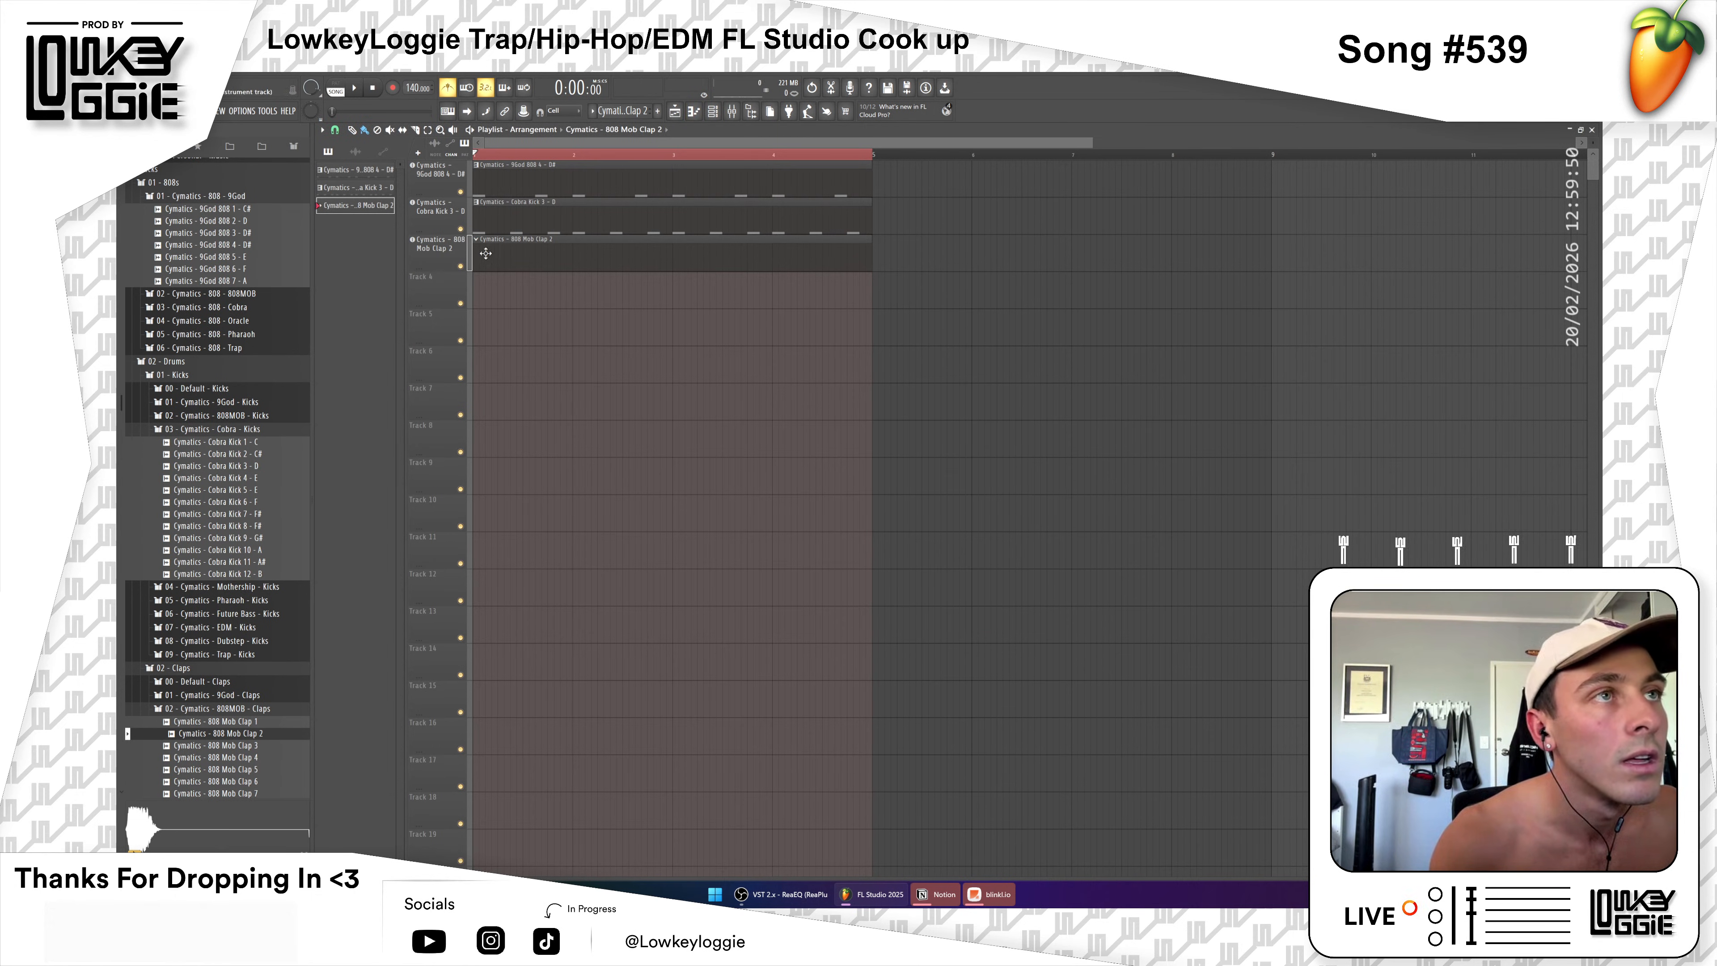
Step: Switch the piano roll to 808 Mob Clap 2 and place claps on beat 3 of all four bars plus beat 2 of bar 4
{"action": "key", "text": "F7"}
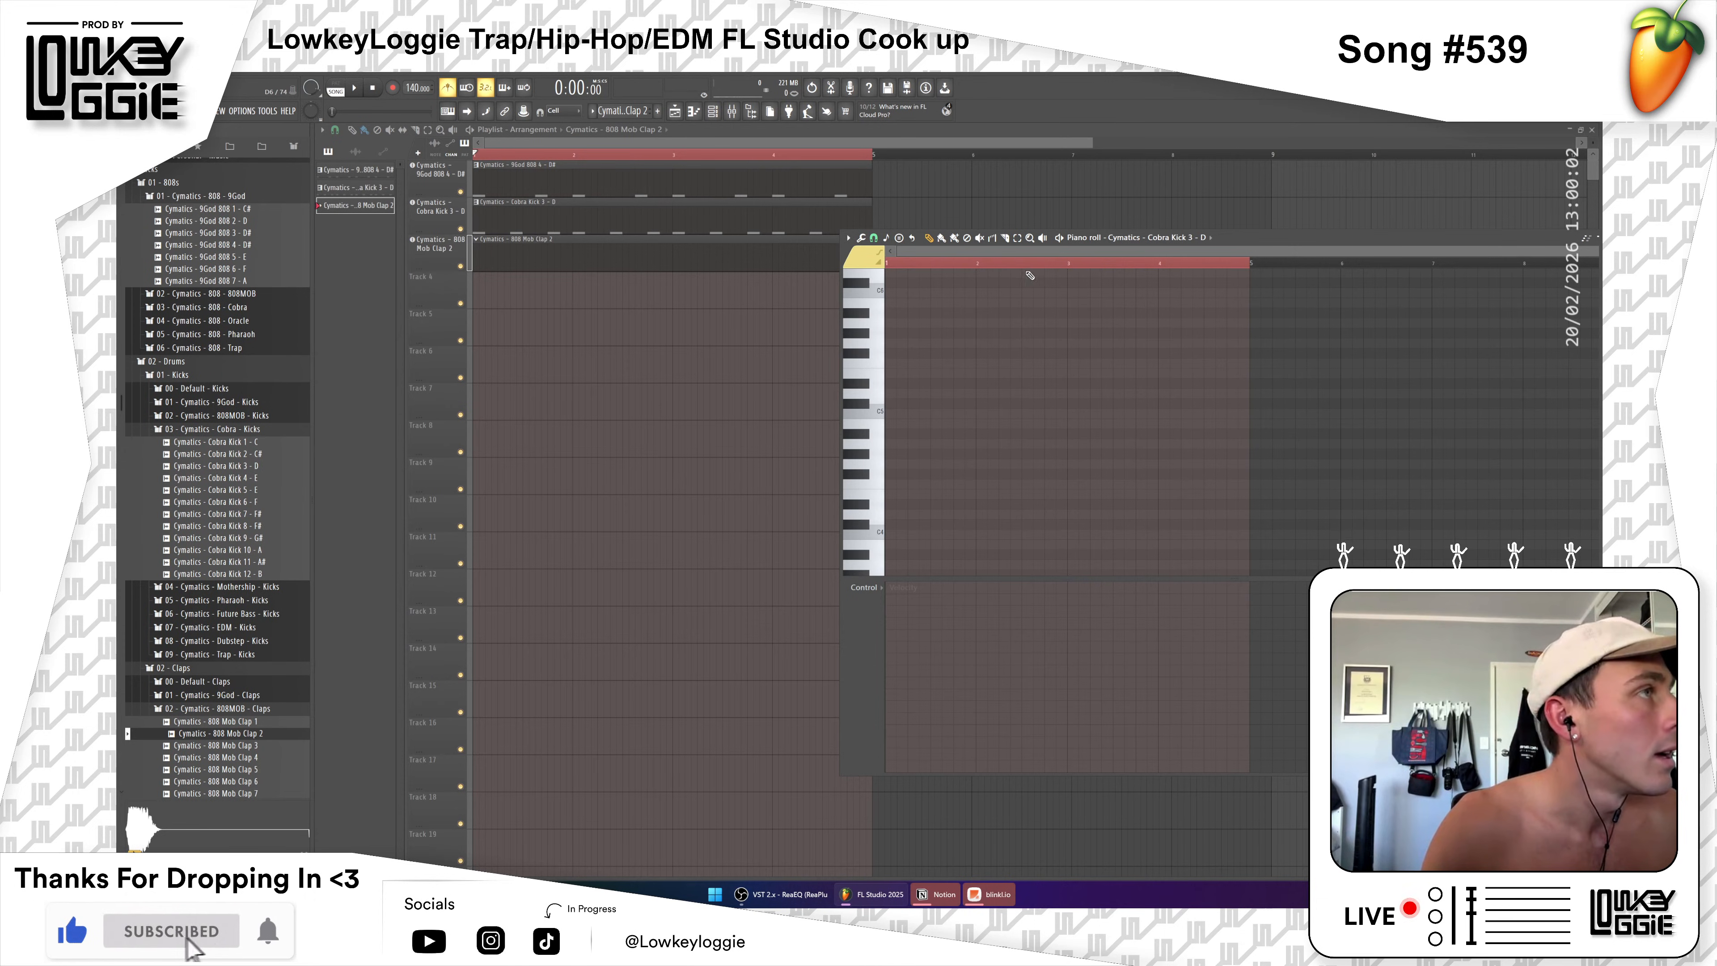
{"action": "left_click", "coordinate": [1180, 239]}
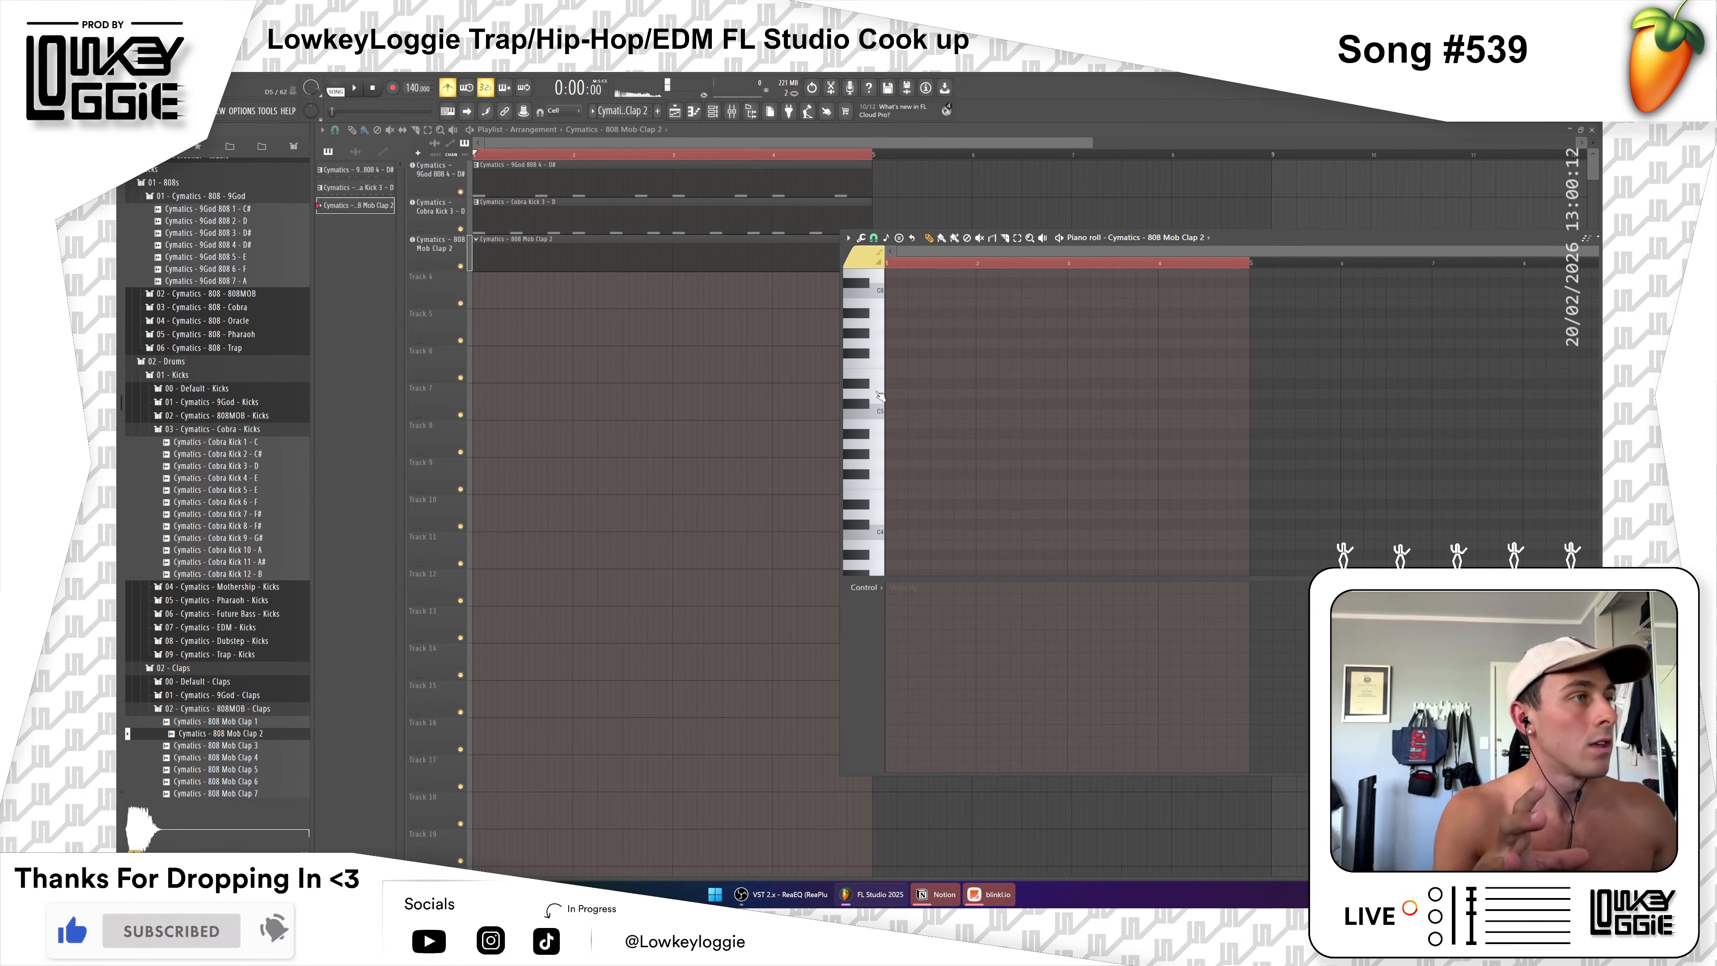
{"action": "left_click_drag", "start_coordinate": [971, 406], "coordinate": [931, 413]}
{"action": "key", "text": "space"}
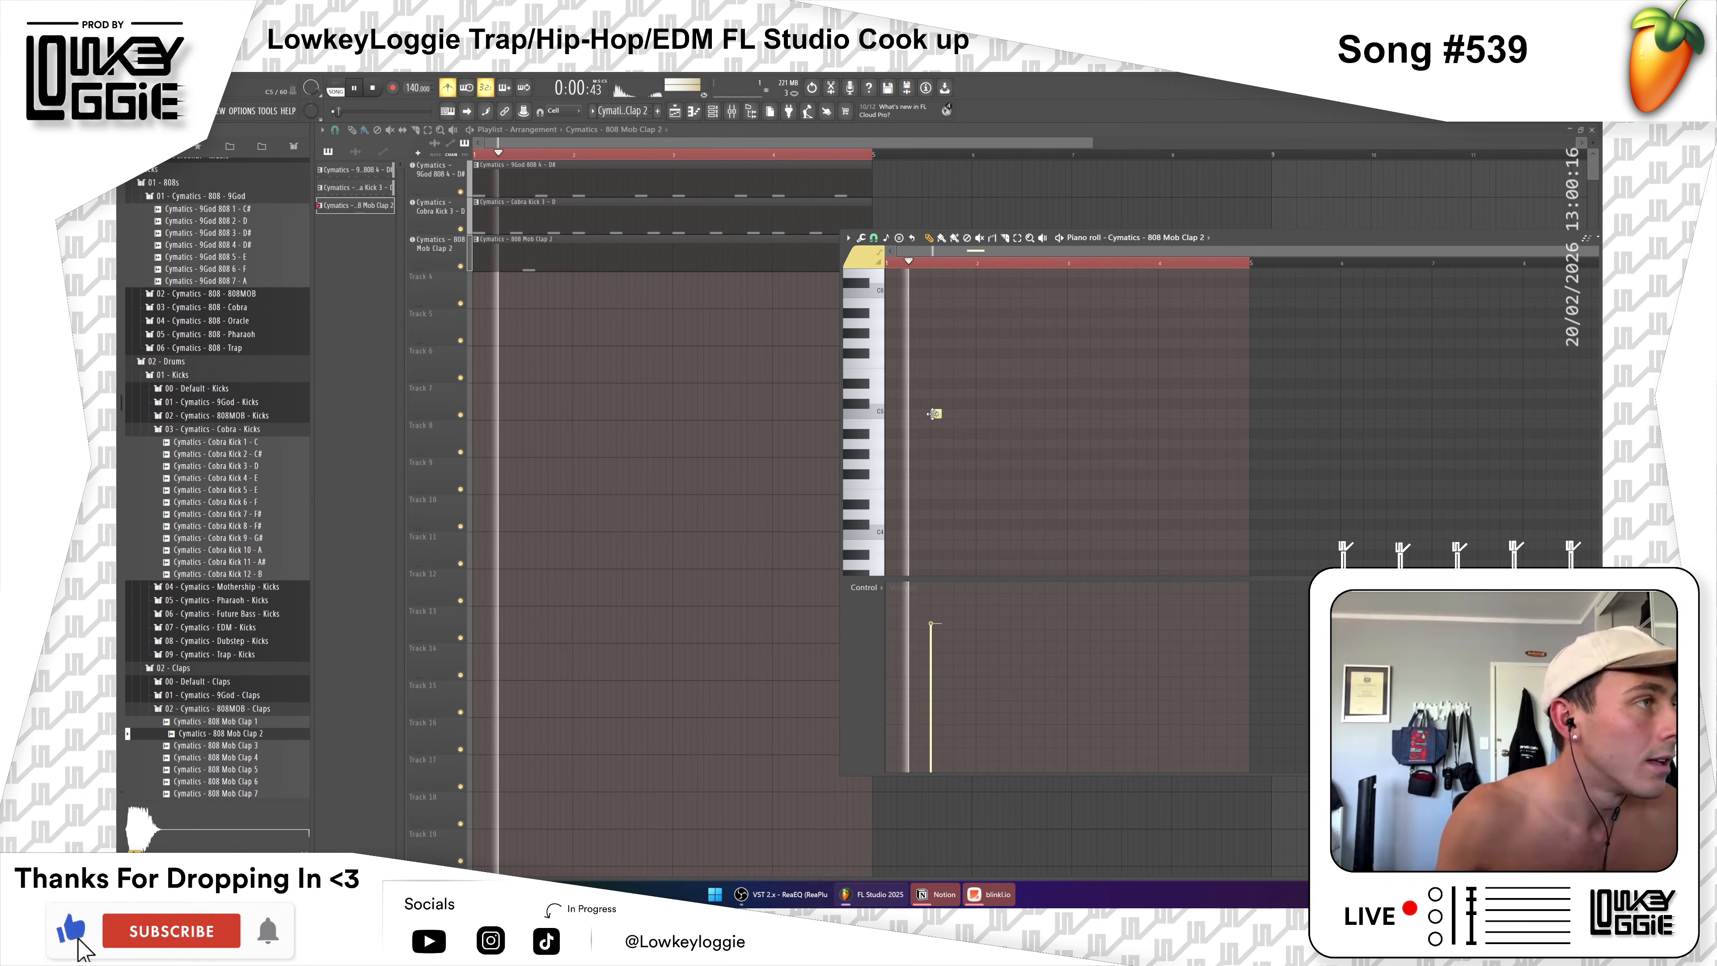
{"action": "left_click", "coordinate": [1026, 413]}
{"action": "left_click", "coordinate": [1119, 413]}
{"action": "left_click", "coordinate": [1208, 413]}
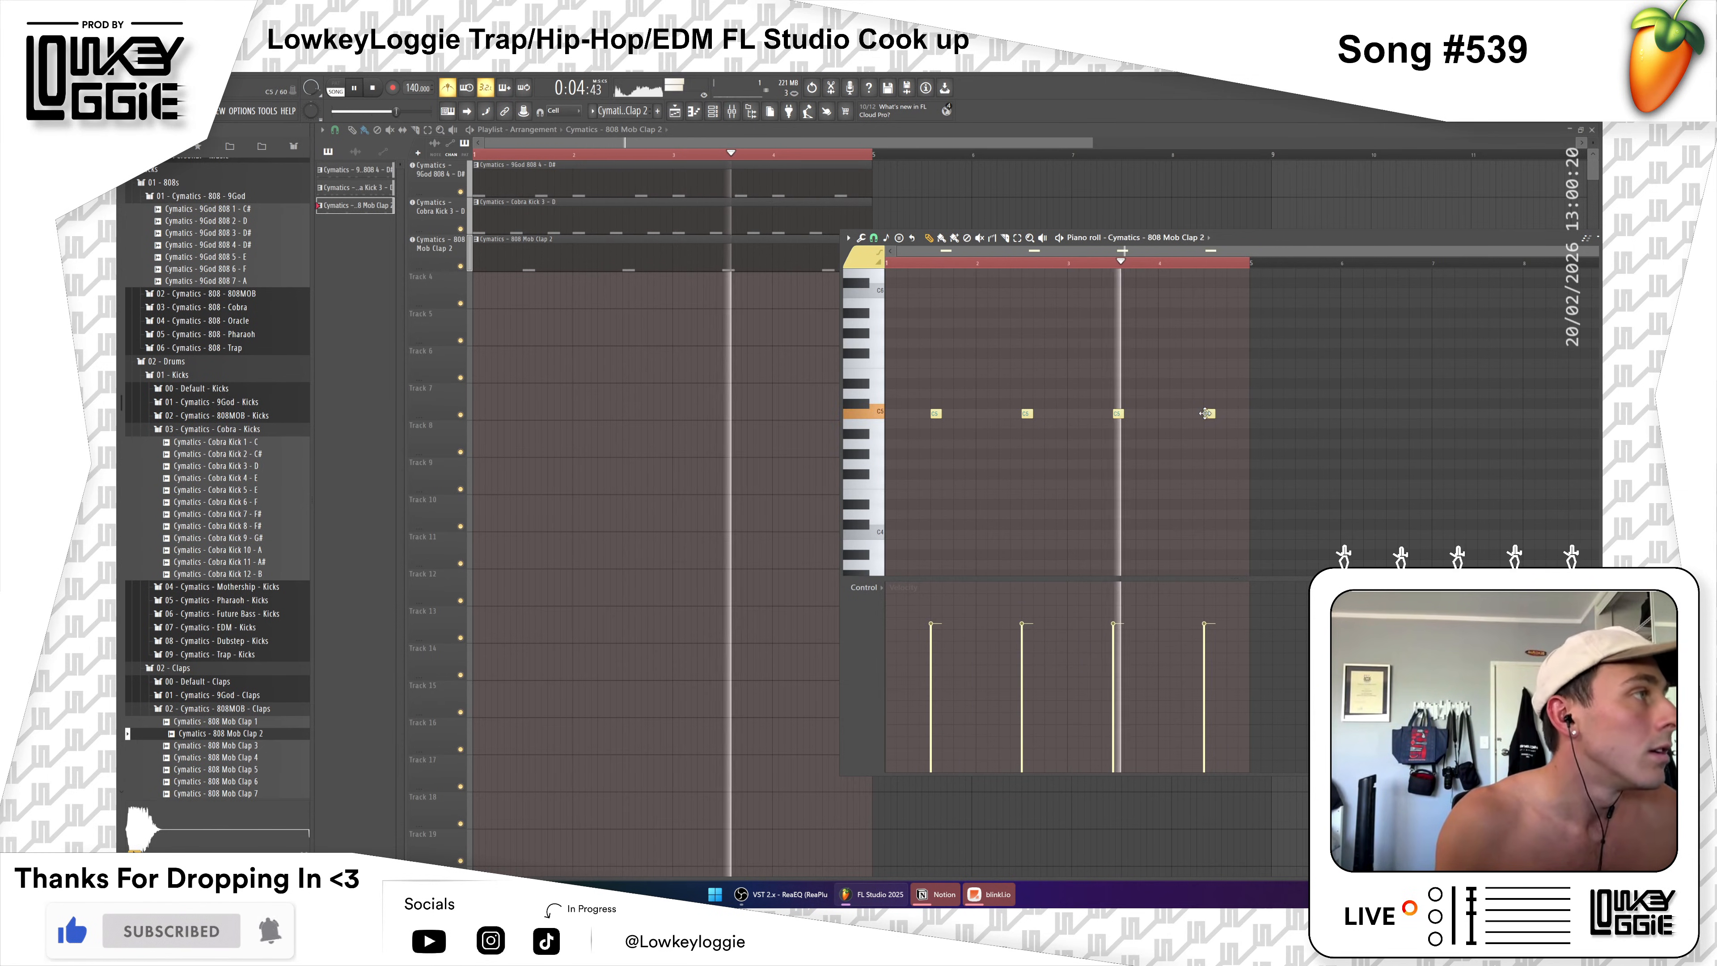
{"action": "left_click", "coordinate": [1187, 414]}
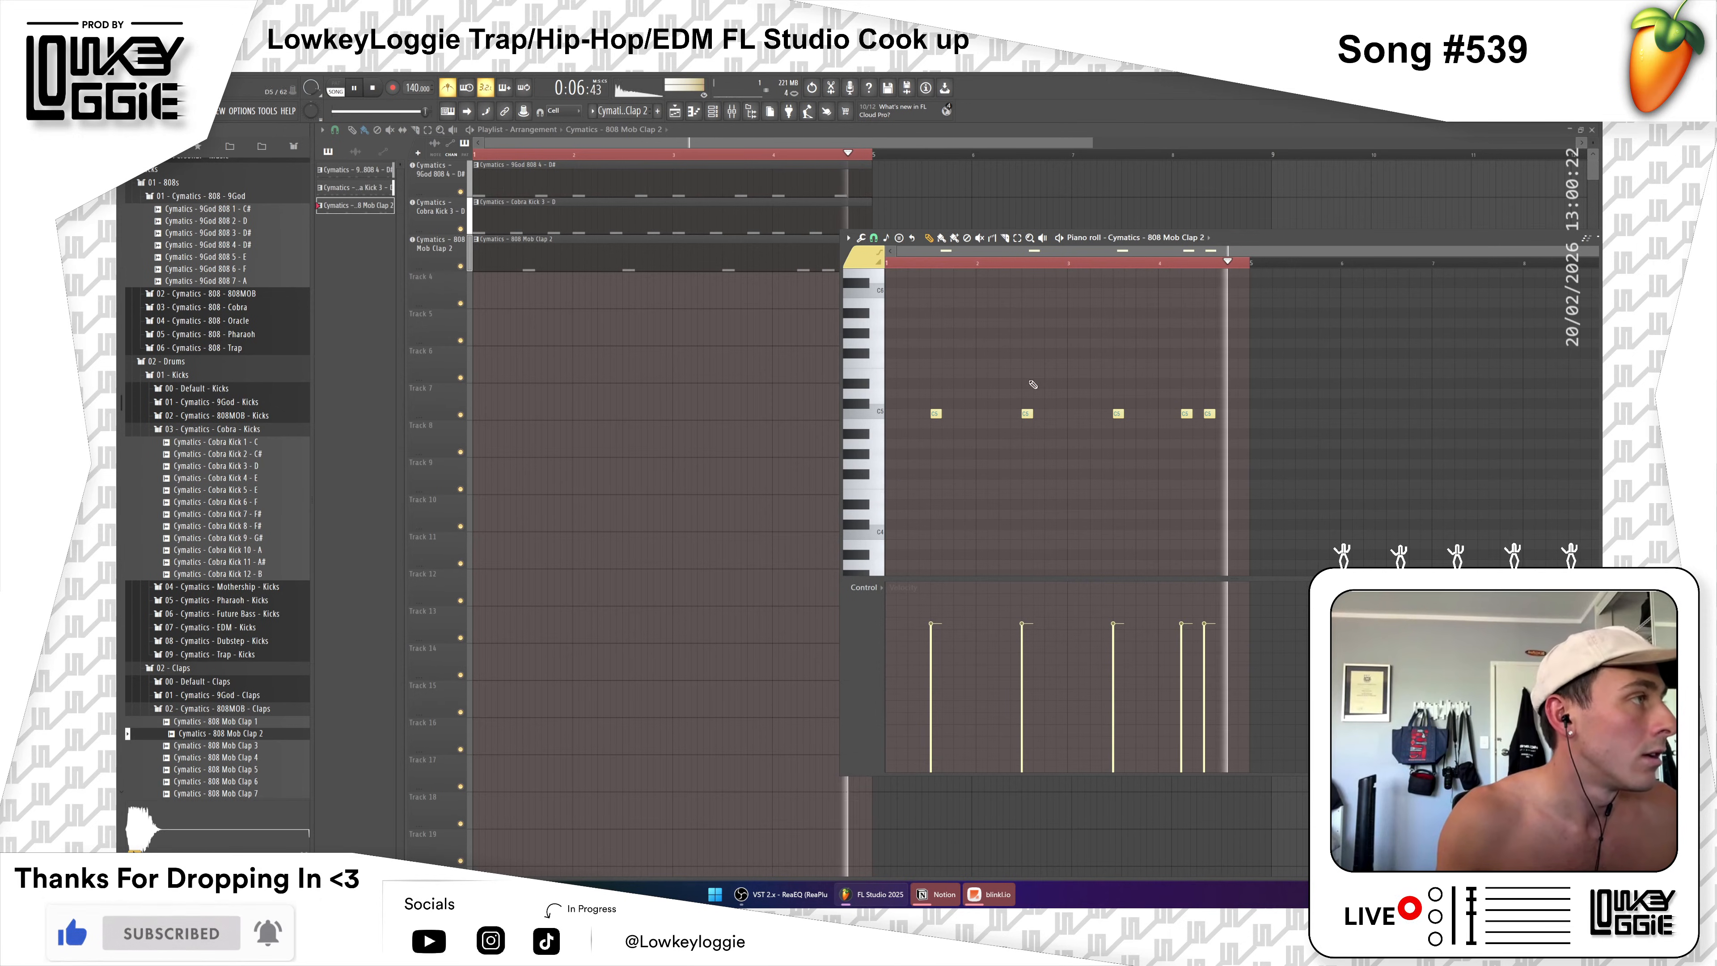
{"action": "key", "text": "F7"}
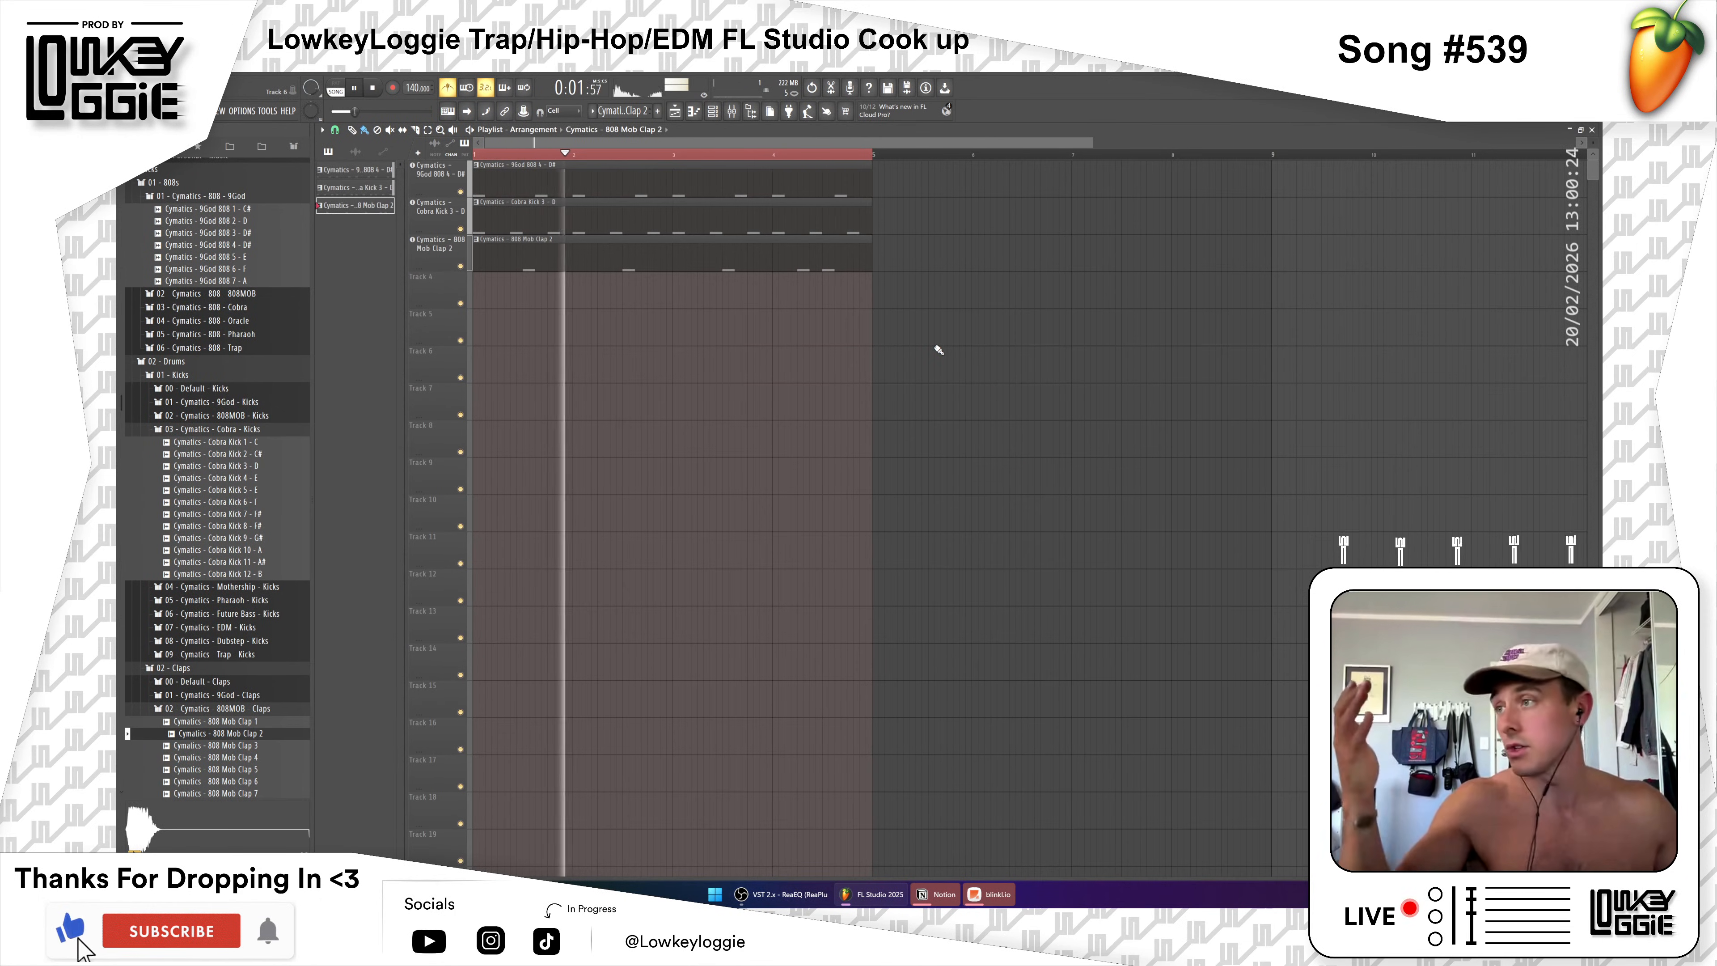
{"action": "key", "text": "space"}
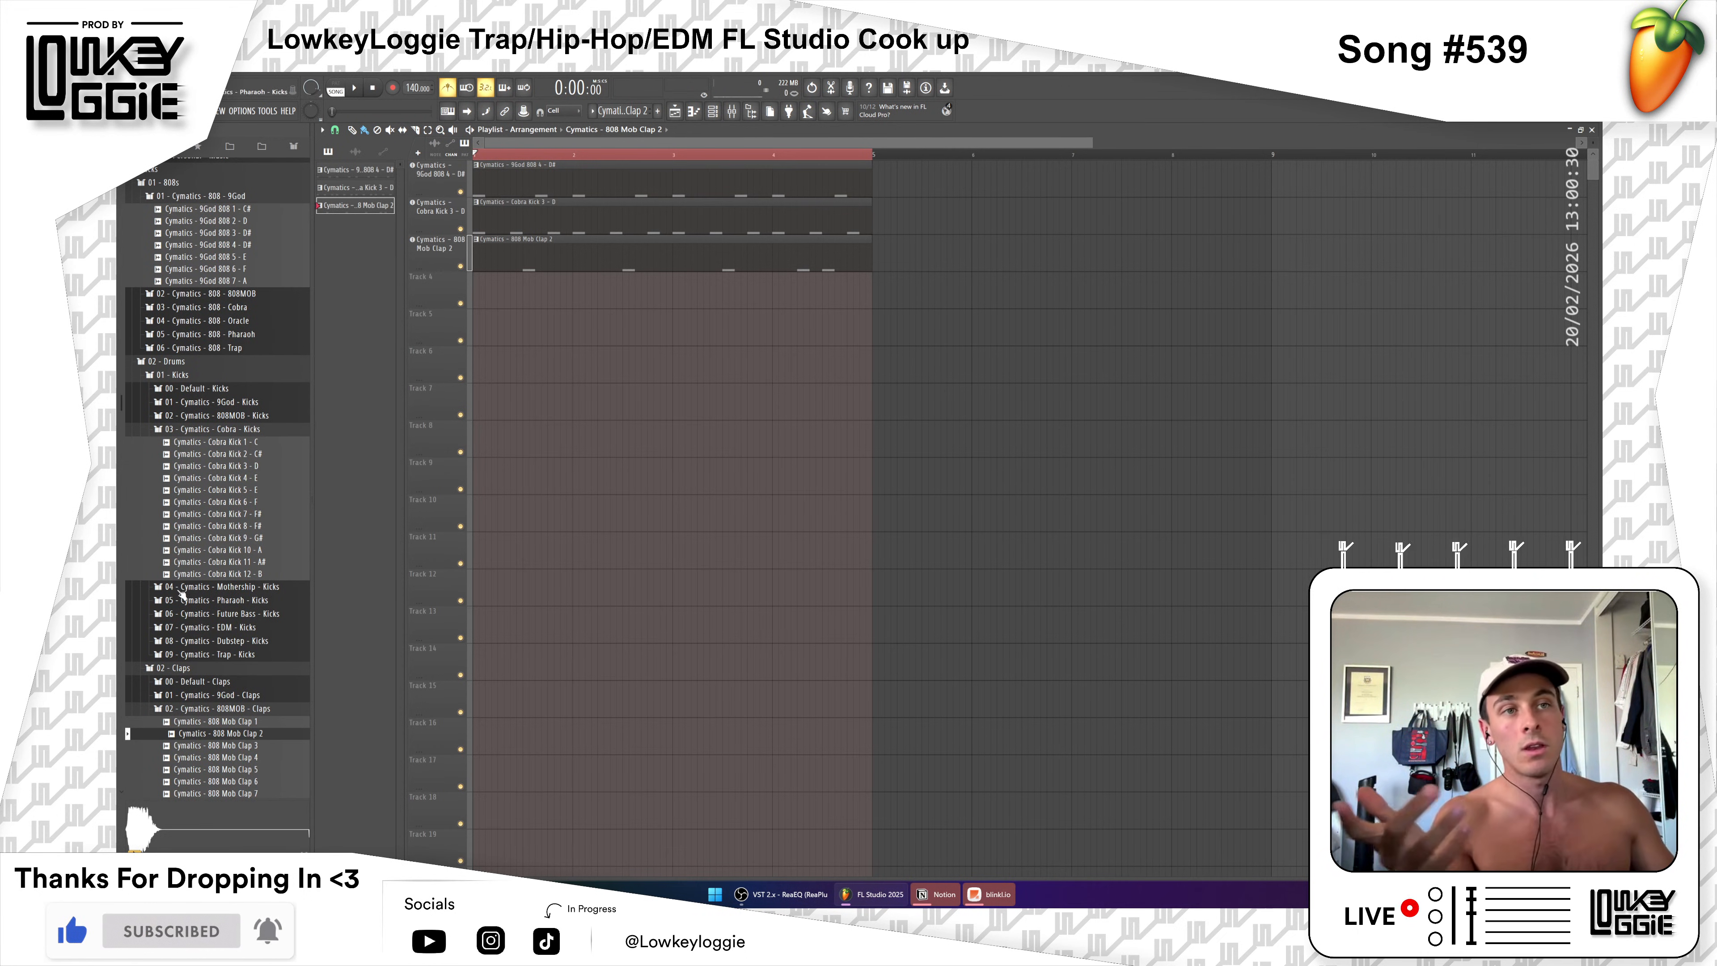
Step: Add the 808 CH sample from the default hi-hats to track 4 as an instrument track and extend its clip to four bars
{"action": "scroll", "coordinate": [179, 600], "scroll_direction": "up", "scroll_amount": 6}
{"action": "scroll", "coordinate": [233, 419], "scroll_direction": "up", "scroll_amount": 2}
{"action": "scroll", "coordinate": [227, 594], "scroll_direction": "down", "scroll_amount": 7}
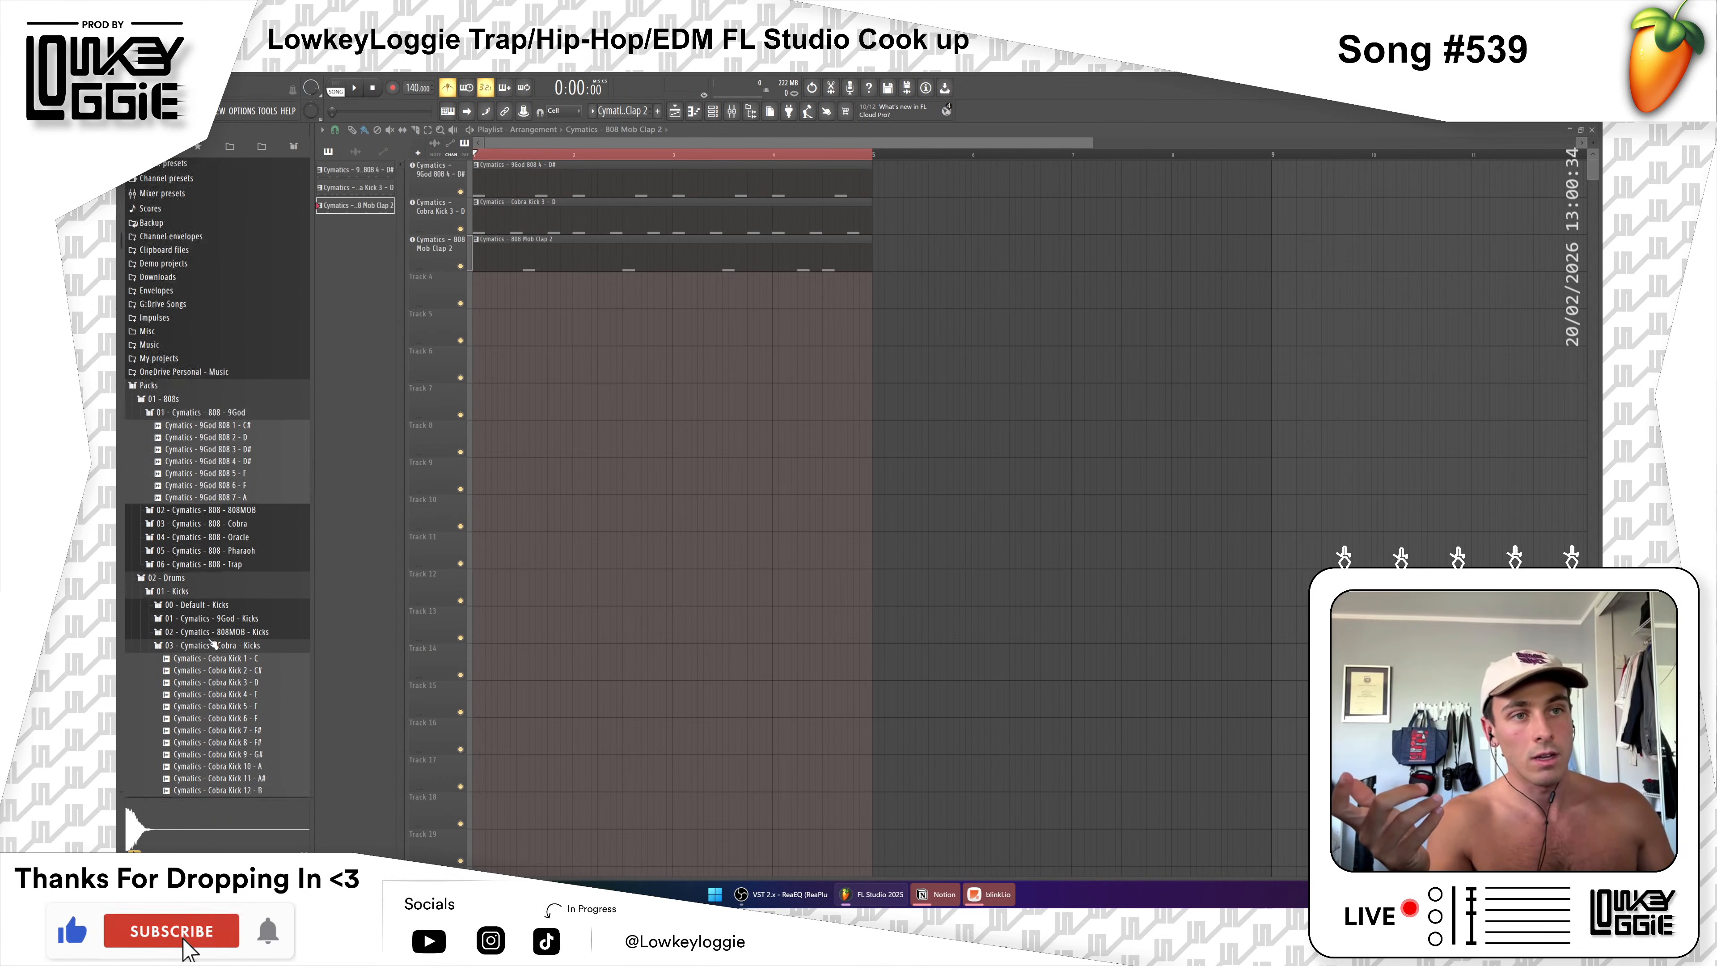
{"action": "left_click", "coordinate": [193, 642]}
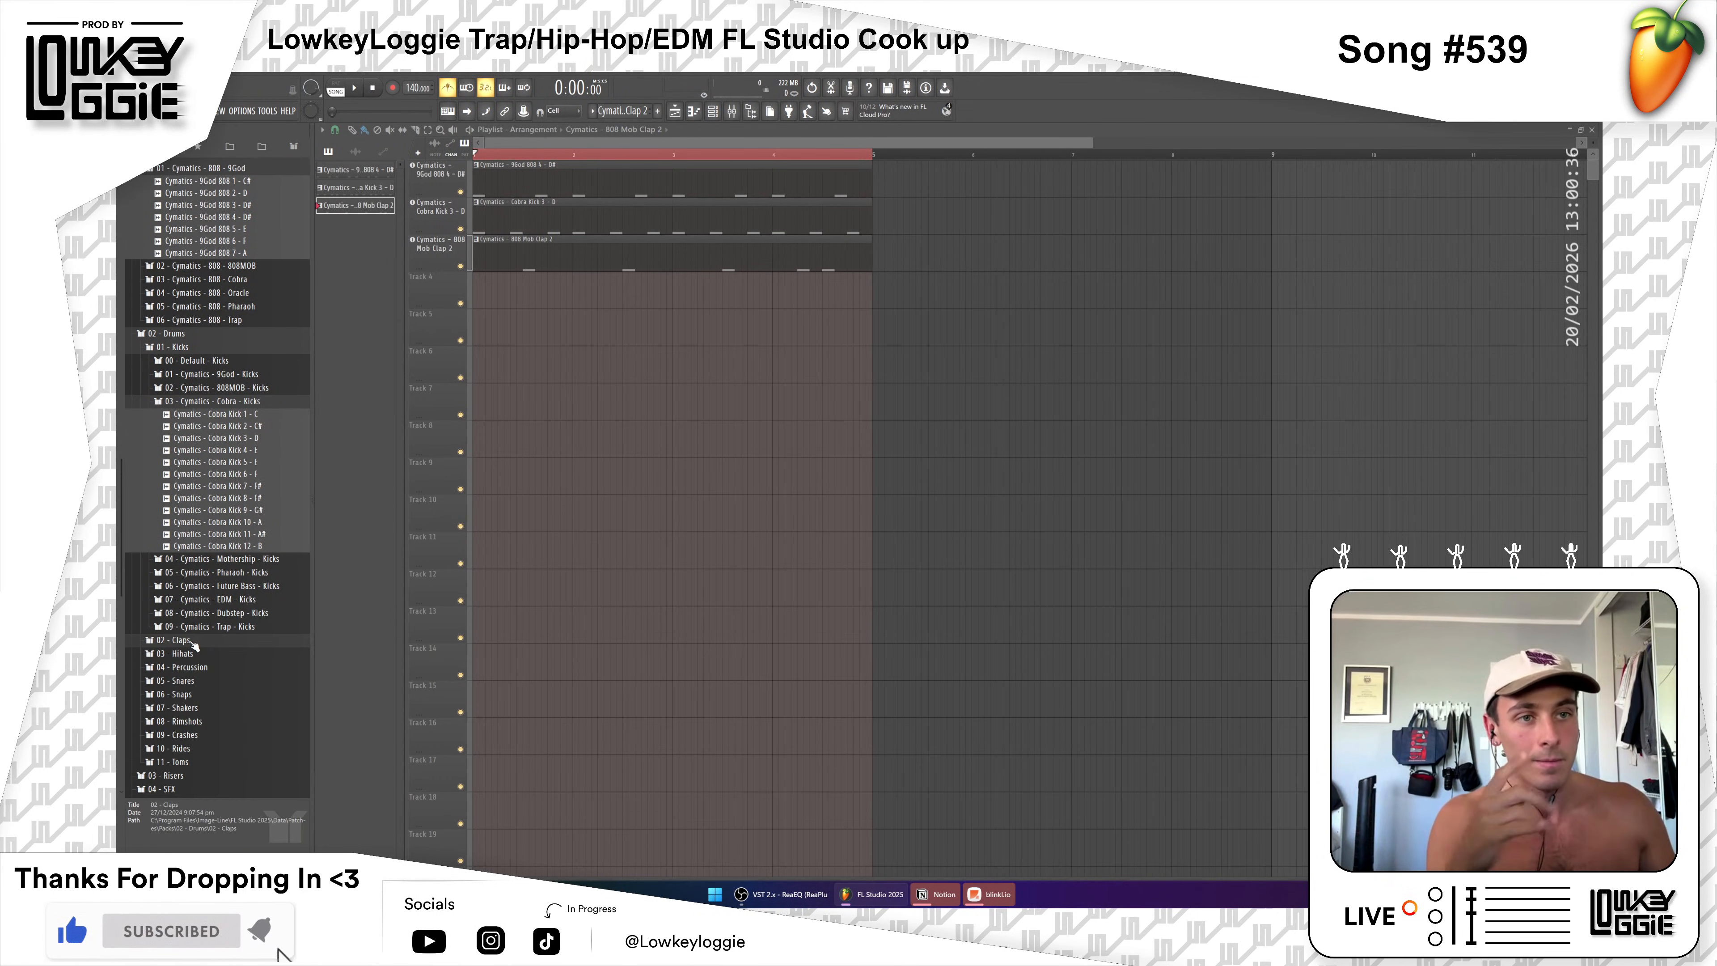
{"action": "left_click", "coordinate": [203, 656]}
{"action": "left_click", "coordinate": [252, 625]}
{"action": "left_click", "coordinate": [236, 575]}
{"action": "left_click", "coordinate": [236, 540]}
{"action": "left_click_drag", "start_coordinate": [236, 516], "coordinate": [427, 298]}
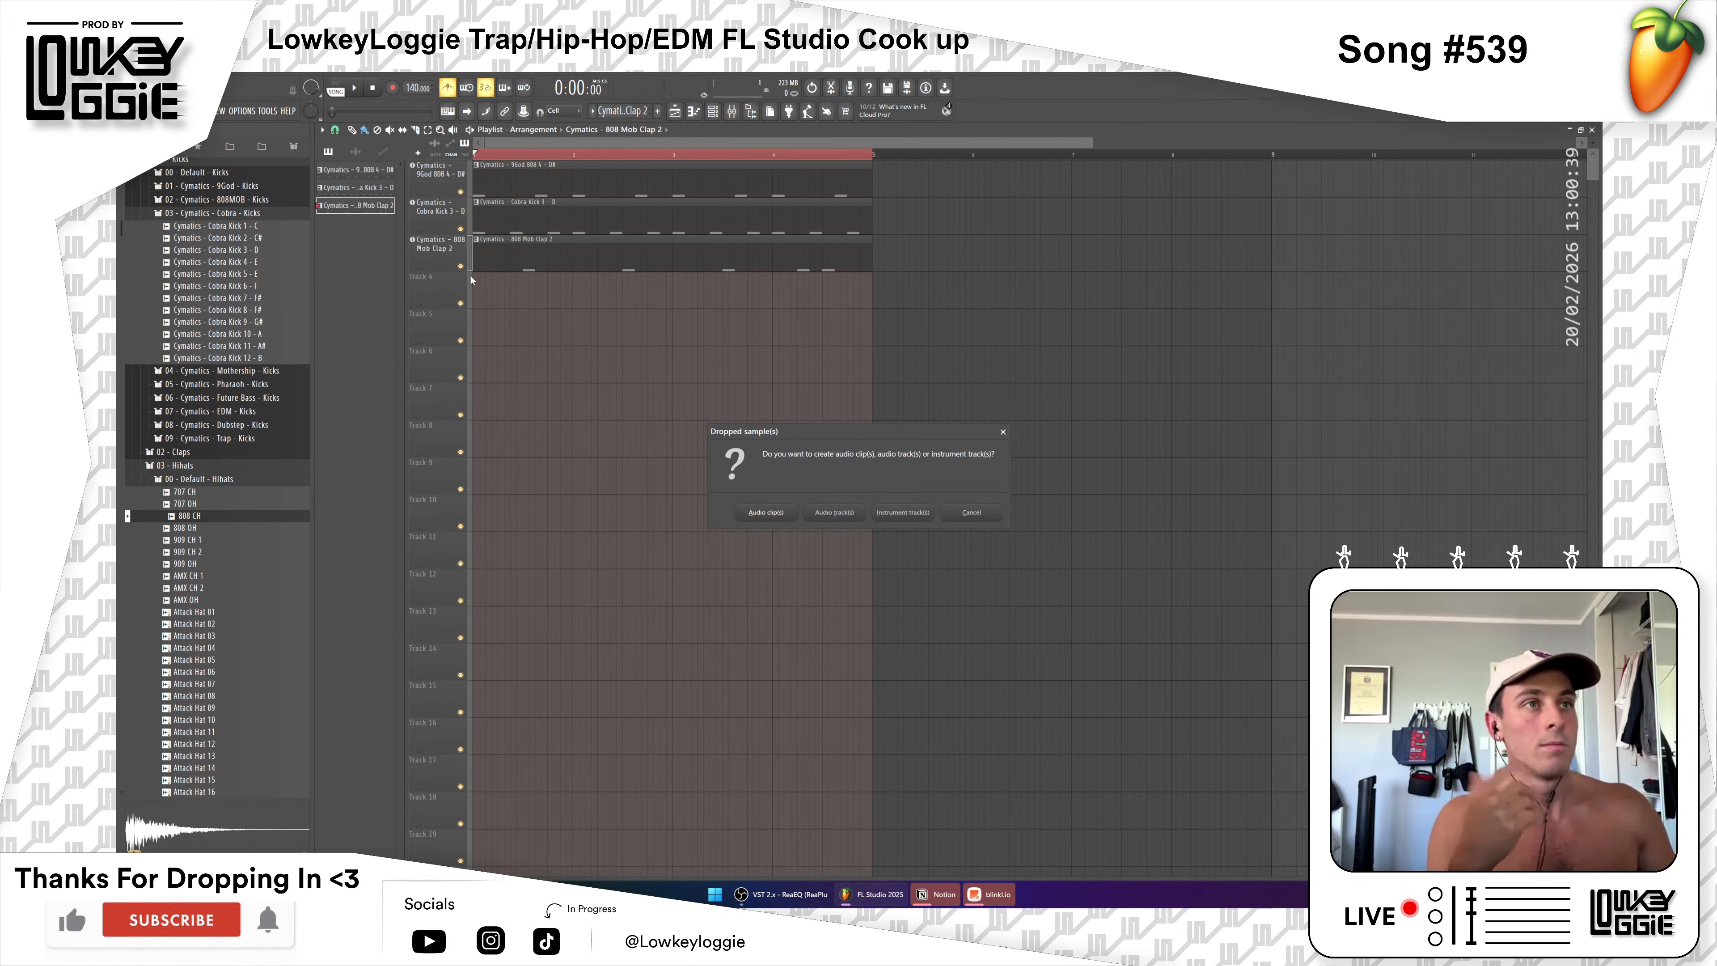
{"action": "left_click", "coordinate": [922, 518]}
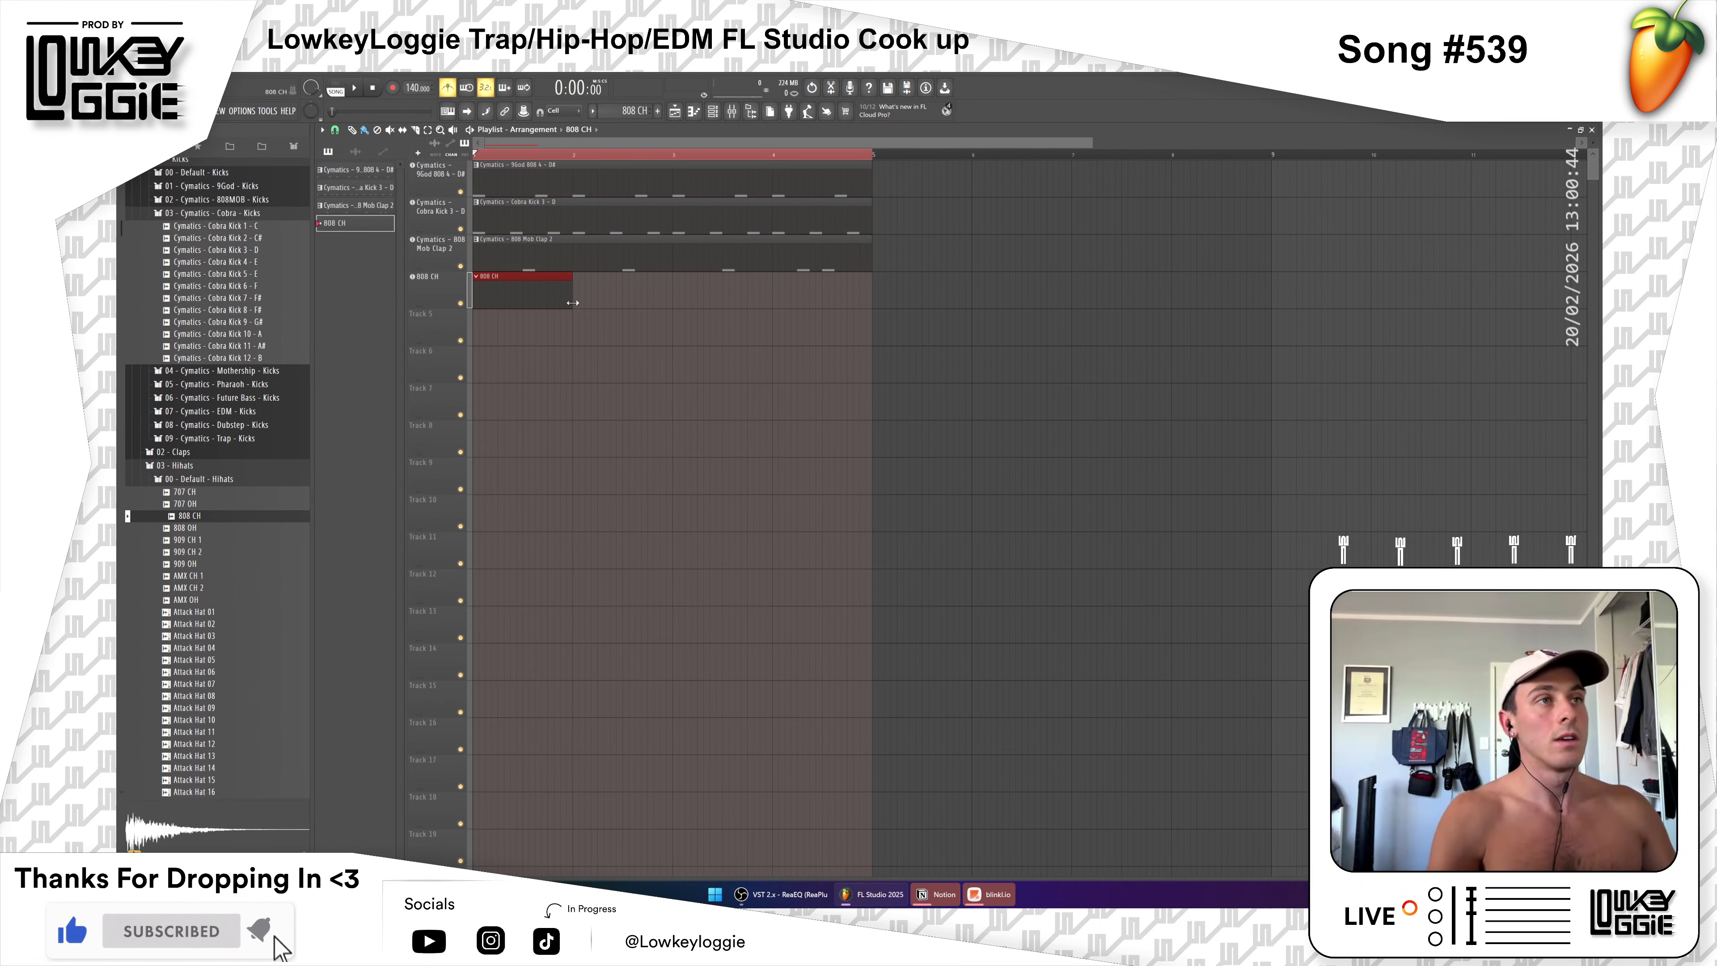
{"action": "left_click_drag", "start_coordinate": [573, 302], "coordinate": [877, 303]}
Step: Fill the 808 CH clip with eighth-note hi-hats, duplicating the first notes across all four bars
{"action": "double_click", "coordinate": [857, 300]}
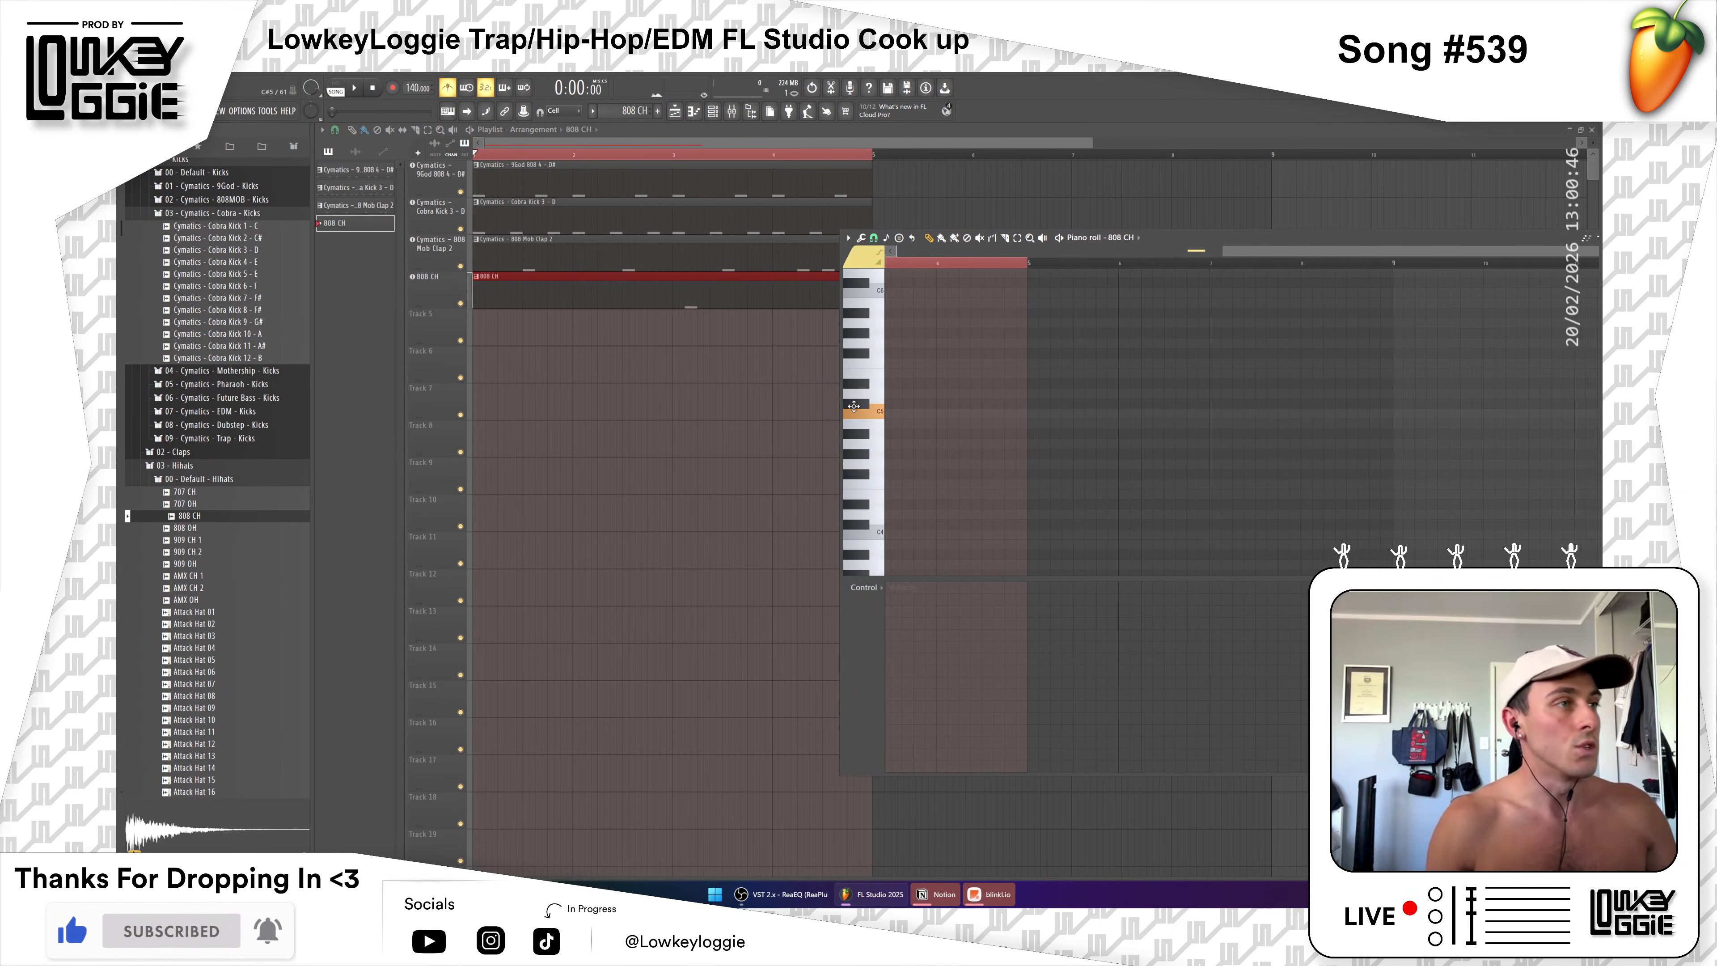
{"action": "left_click", "coordinate": [907, 414]}
{"action": "left_click", "coordinate": [902, 414]}
{"action": "left_click", "coordinate": [913, 414]}
{"action": "left_click", "coordinate": [924, 415]}
{"action": "left_click_drag", "start_coordinate": [960, 424], "coordinate": [866, 404]}
{"action": "key", "text": "ctrl+b"}
{"action": "mouse_move", "coordinate": [894, 417]}
{"action": "left_mouse_down"}
{"action": "mouse_move", "coordinate": [993, 431]}
{"action": "mouse_move", "coordinate": [892, 413]}
{"action": "mouse_move", "coordinate": [981, 415]}
{"action": "left_mouse_up"}
{"action": "left_click_drag", "start_coordinate": [1092, 419], "coordinate": [883, 409]}
{"action": "key", "text": "ctrl+b"}
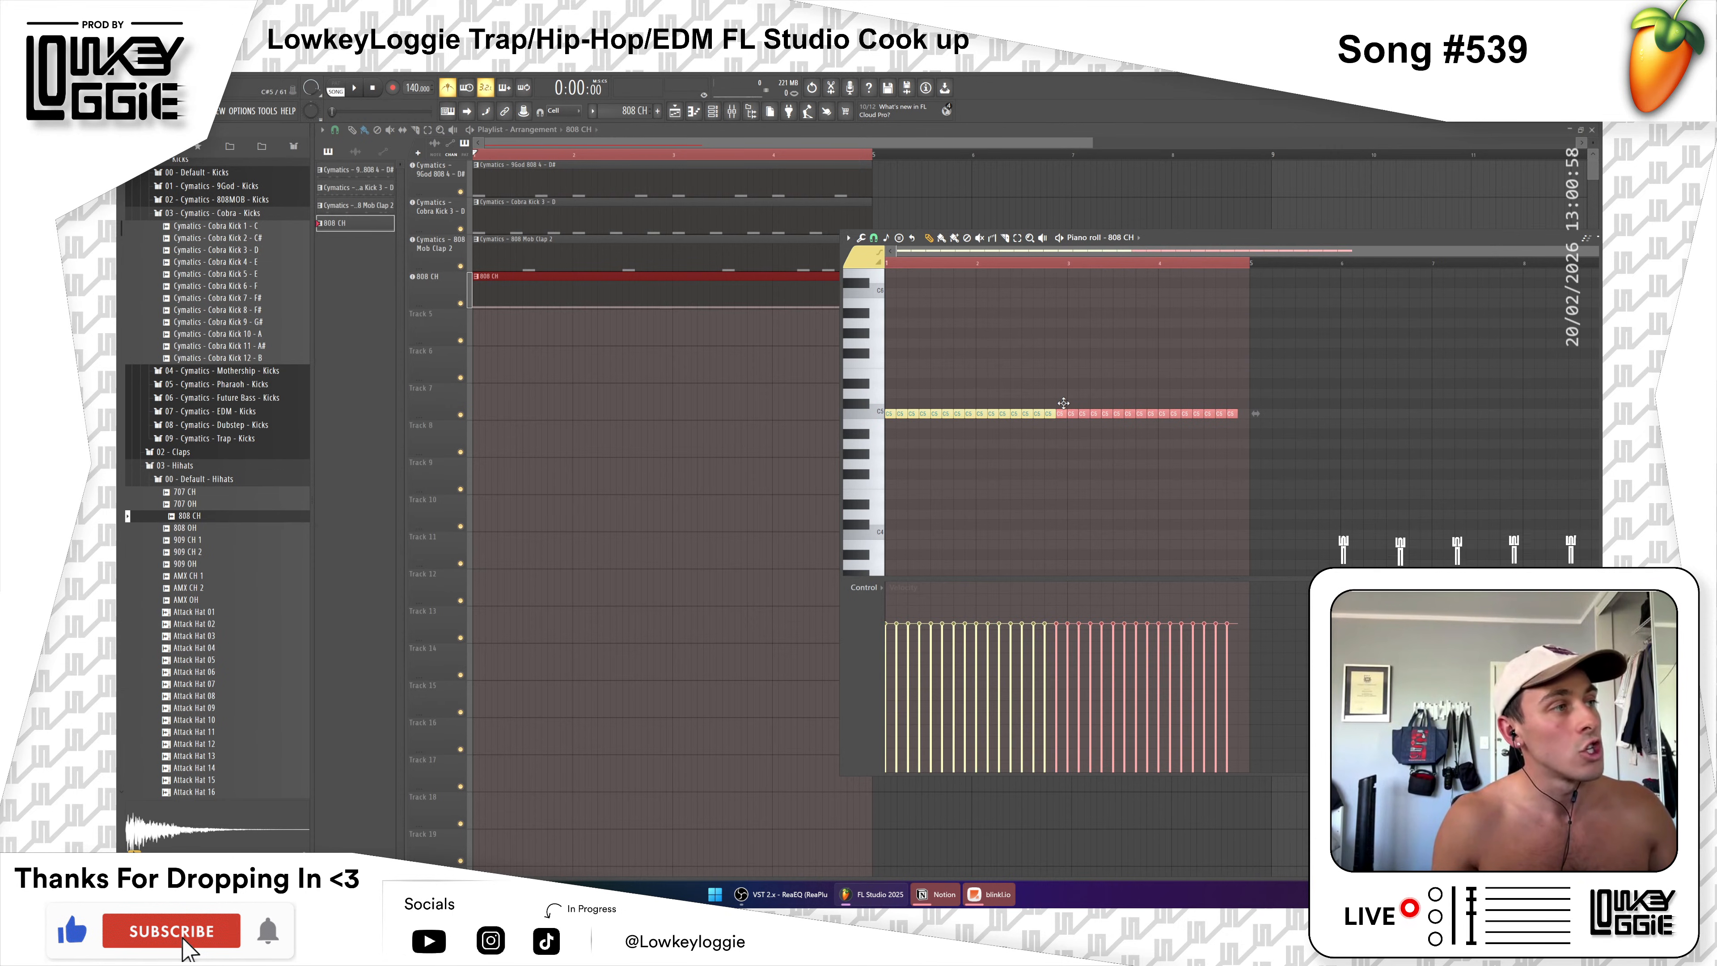
Step: Play back the four-bar drum loop to hear the hi-hats with the 808, kick and clap
{"action": "left_click", "coordinate": [533, 340]}
{"action": "key", "text": "space"}
{"action": "right_click", "coordinate": [722, 332]}
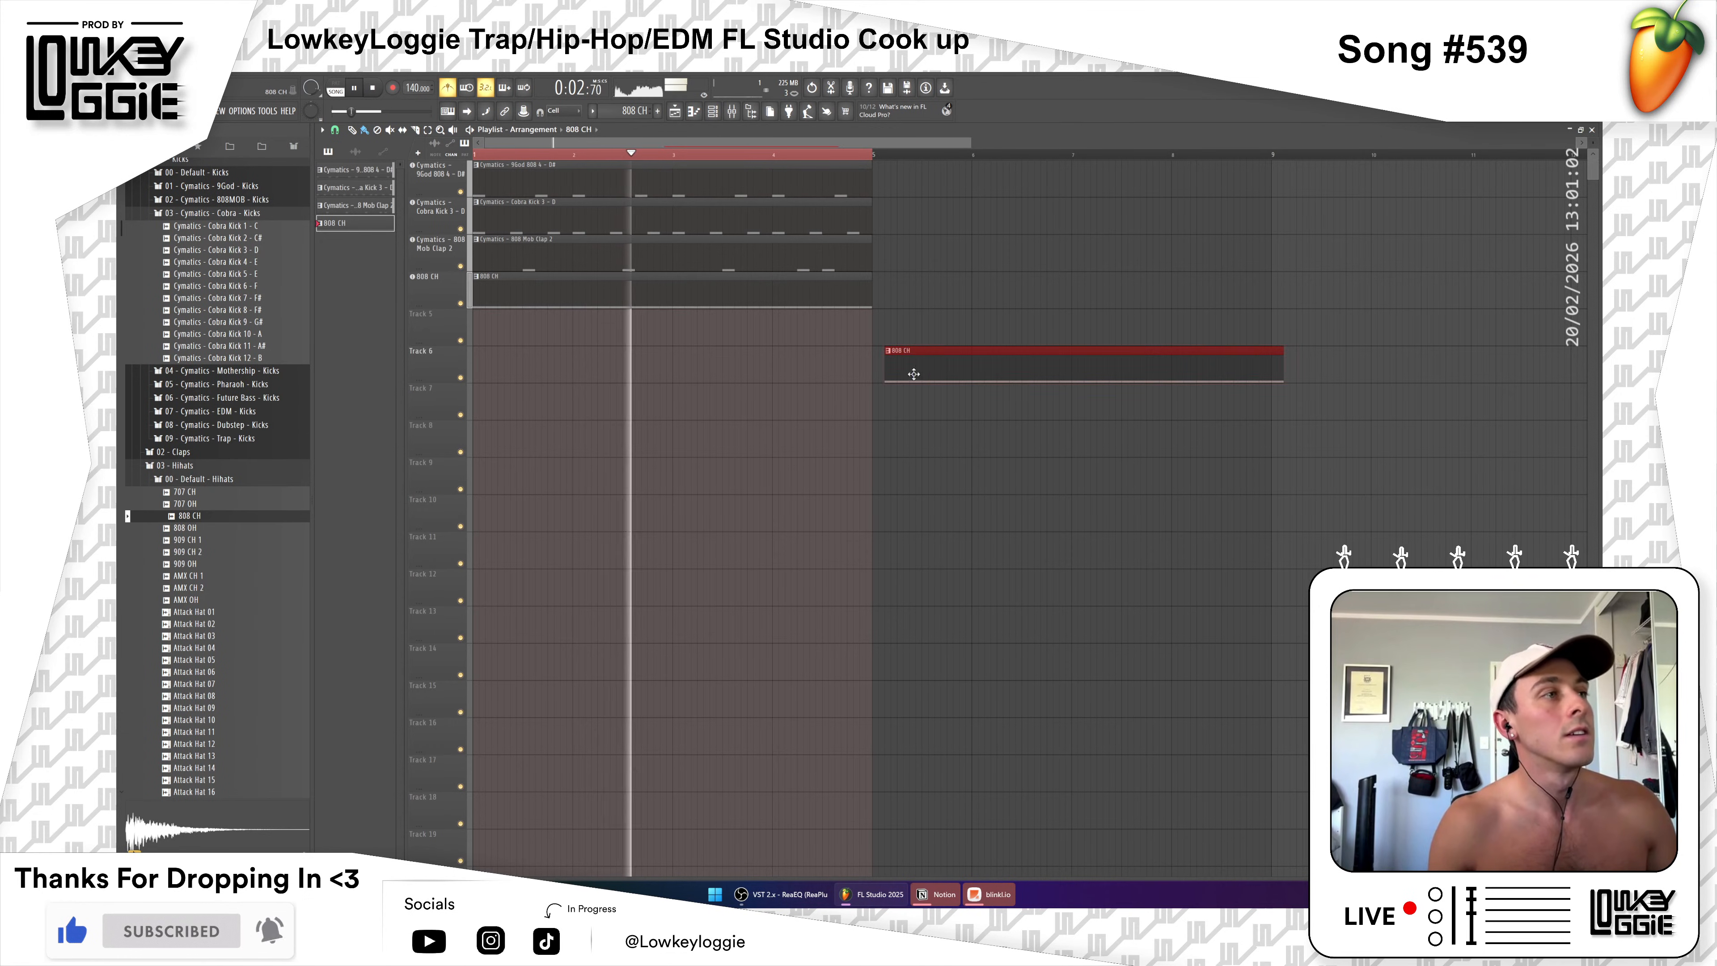
{"action": "left_click", "coordinate": [923, 382]}
{"action": "right_click", "coordinate": [923, 381]}
{"action": "left_click", "coordinate": [922, 388]}
{"action": "right_click", "coordinate": [922, 389]}
{"action": "left_click", "coordinate": [920, 393]}
{"action": "right_click", "coordinate": [920, 397]}
{"action": "left_click", "coordinate": [896, 404]}
{"action": "right_click", "coordinate": [902, 406]}
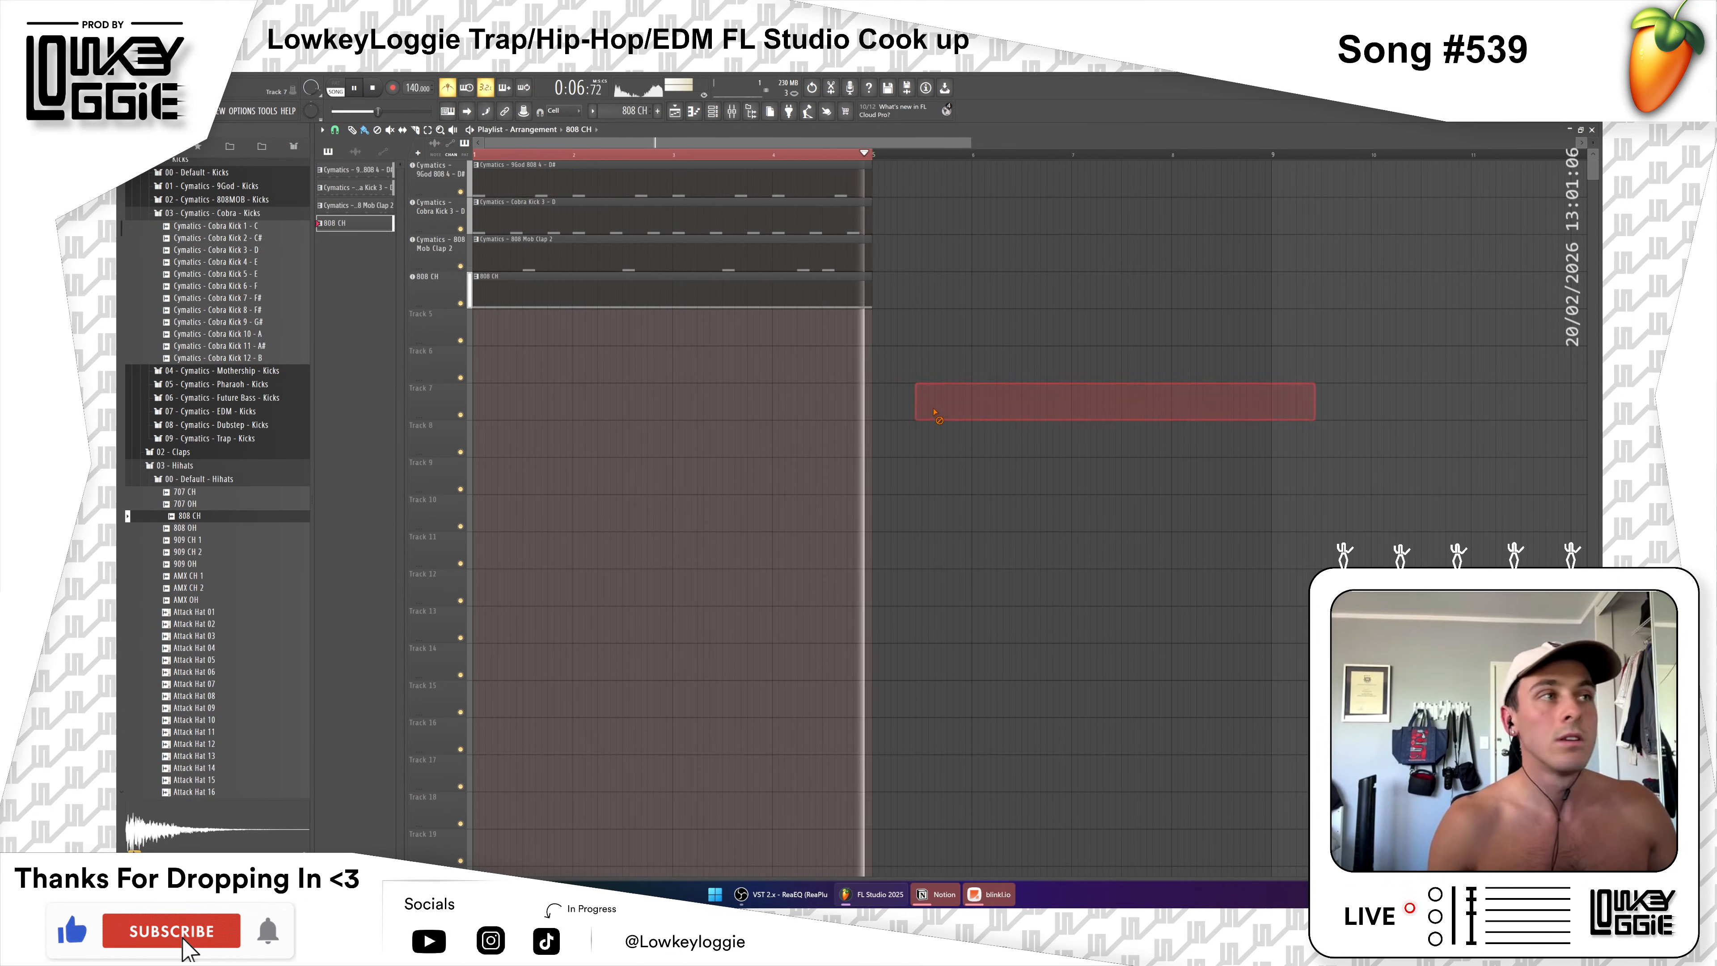
{"action": "key", "text": "space"}
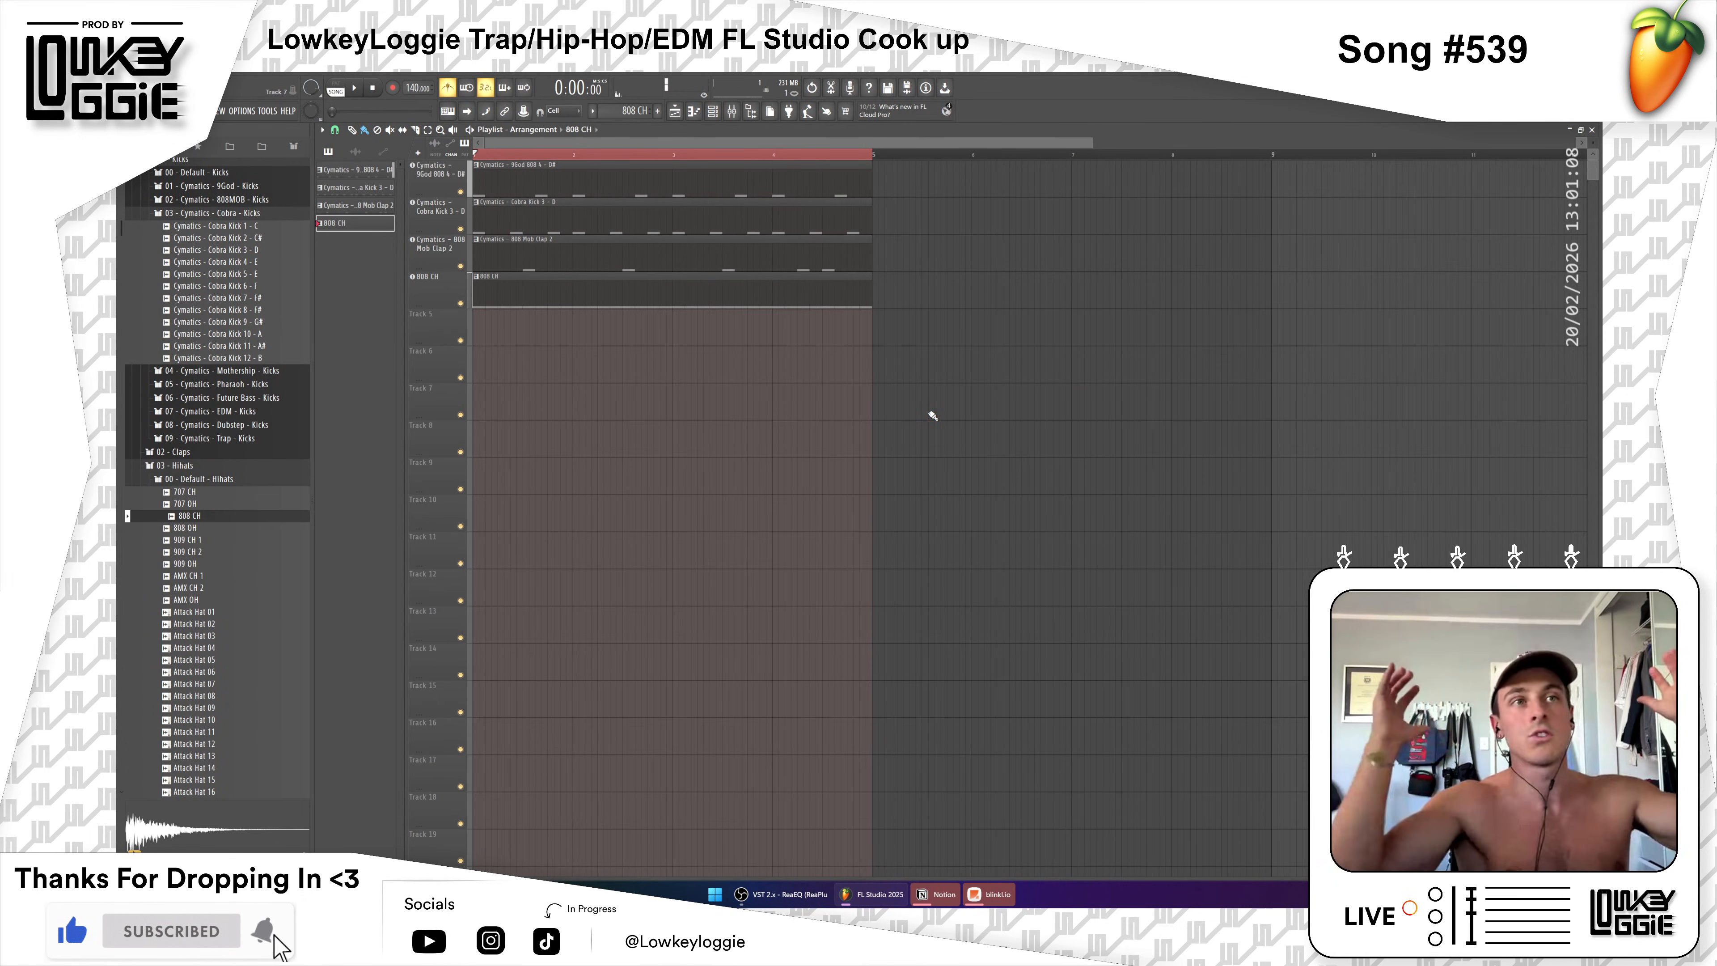
Step: Examine the mixer routing and the channel rack contents of each pattern
{"action": "scroll", "coordinate": [417, 294], "scroll_direction": "up", "scroll_amount": 3}
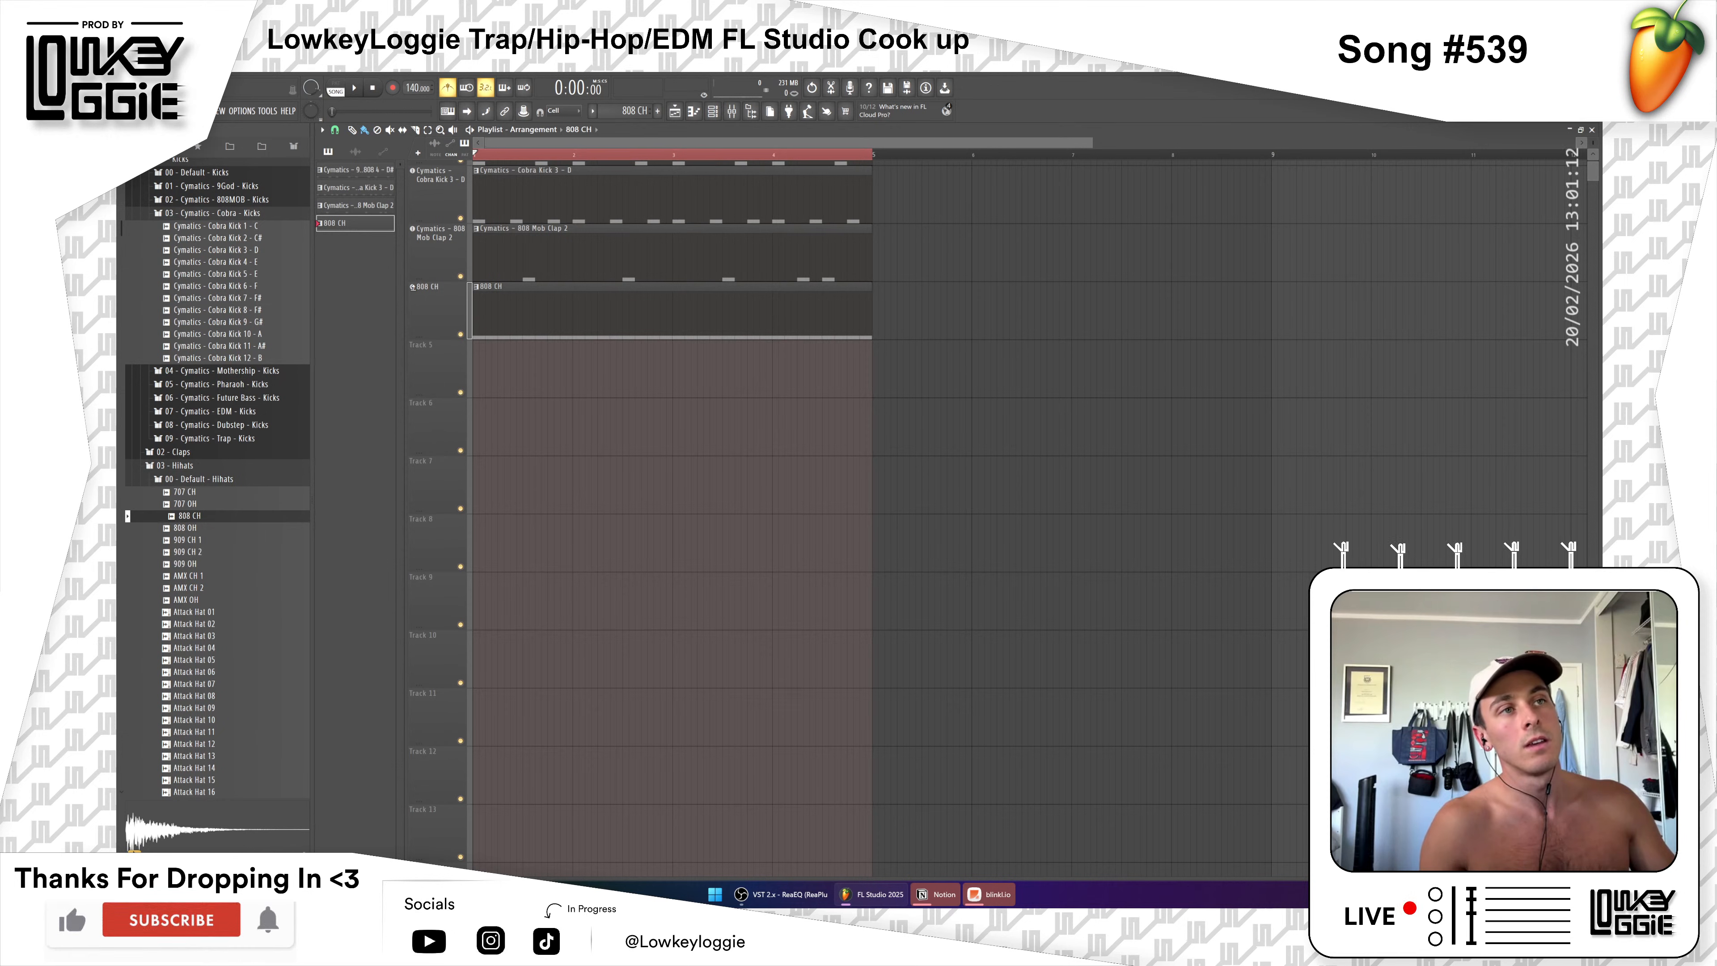
{"action": "left_click", "coordinate": [732, 112]}
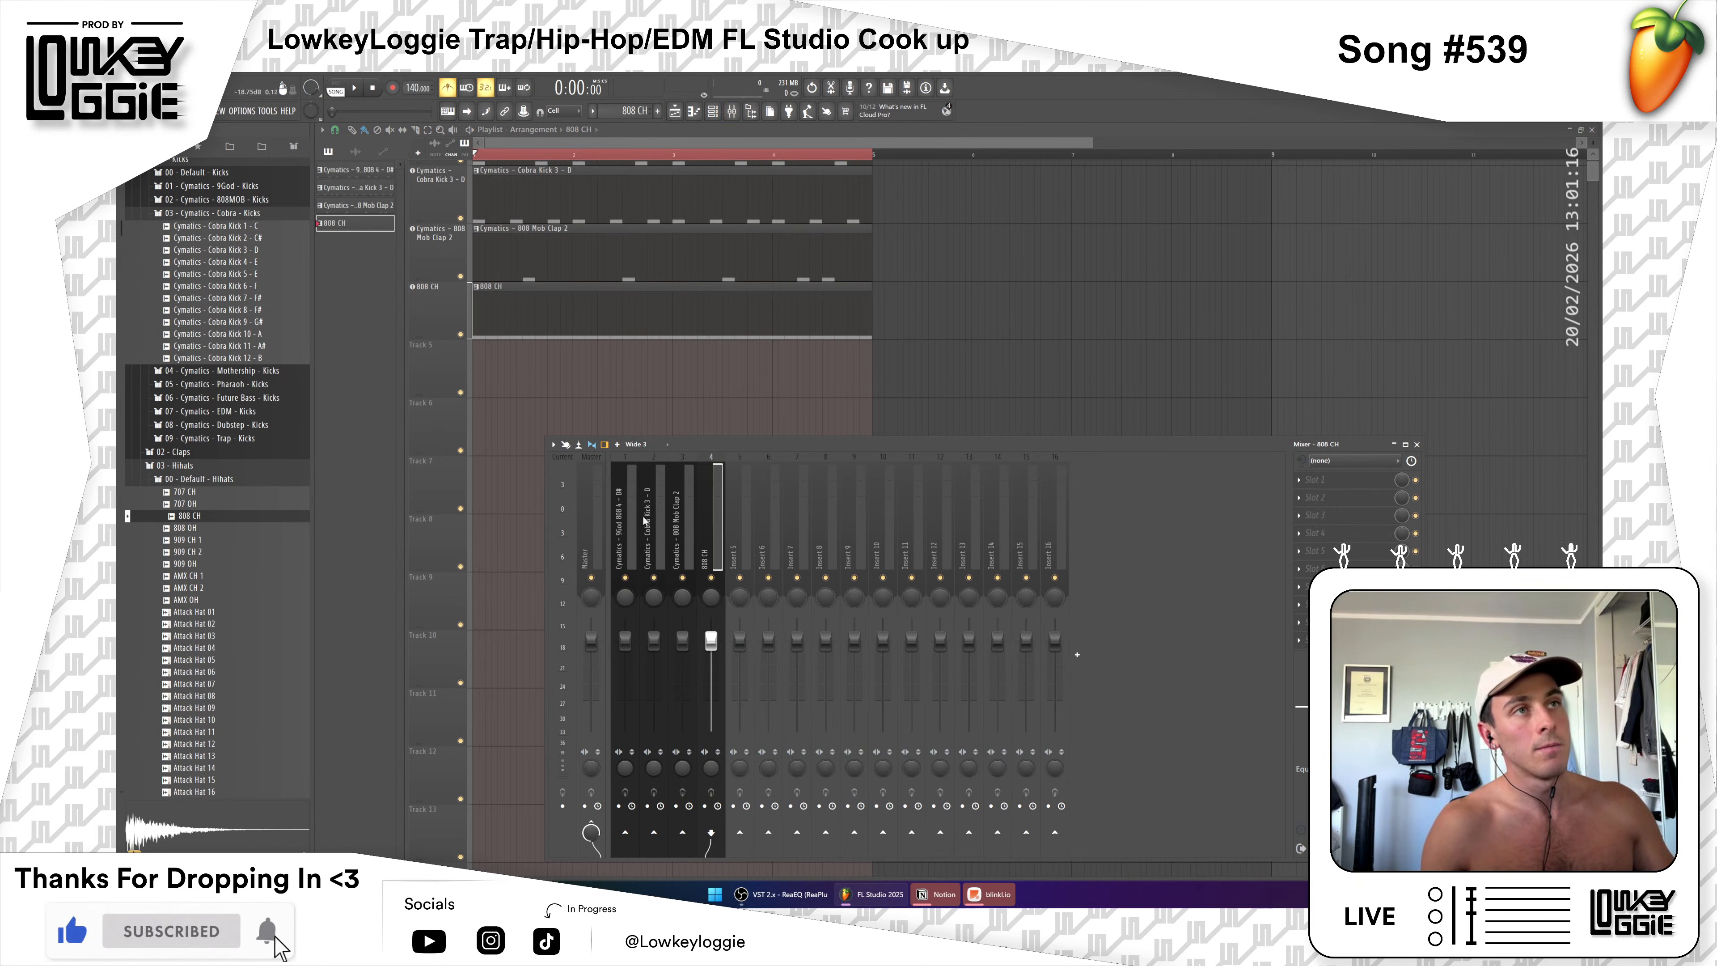
{"action": "key", "text": "F6"}
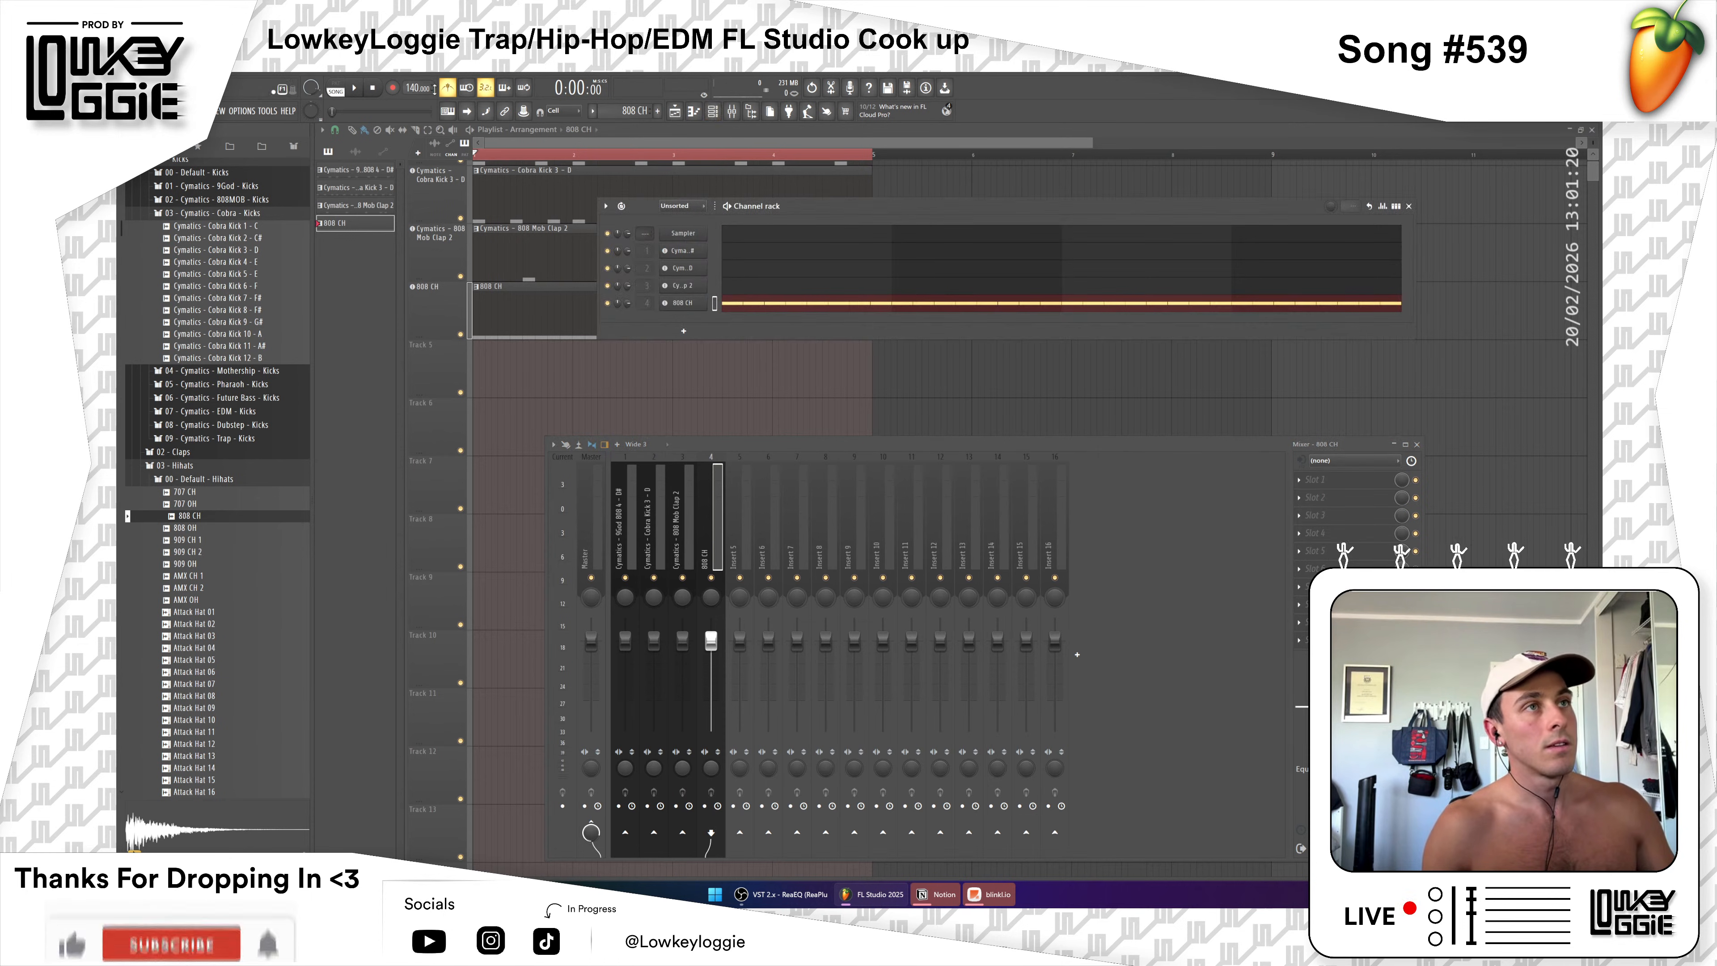
{"action": "left_click", "coordinate": [657, 111]}
{"action": "scroll", "coordinate": [639, 111], "scroll_direction": "up", "scroll_amount": 4}
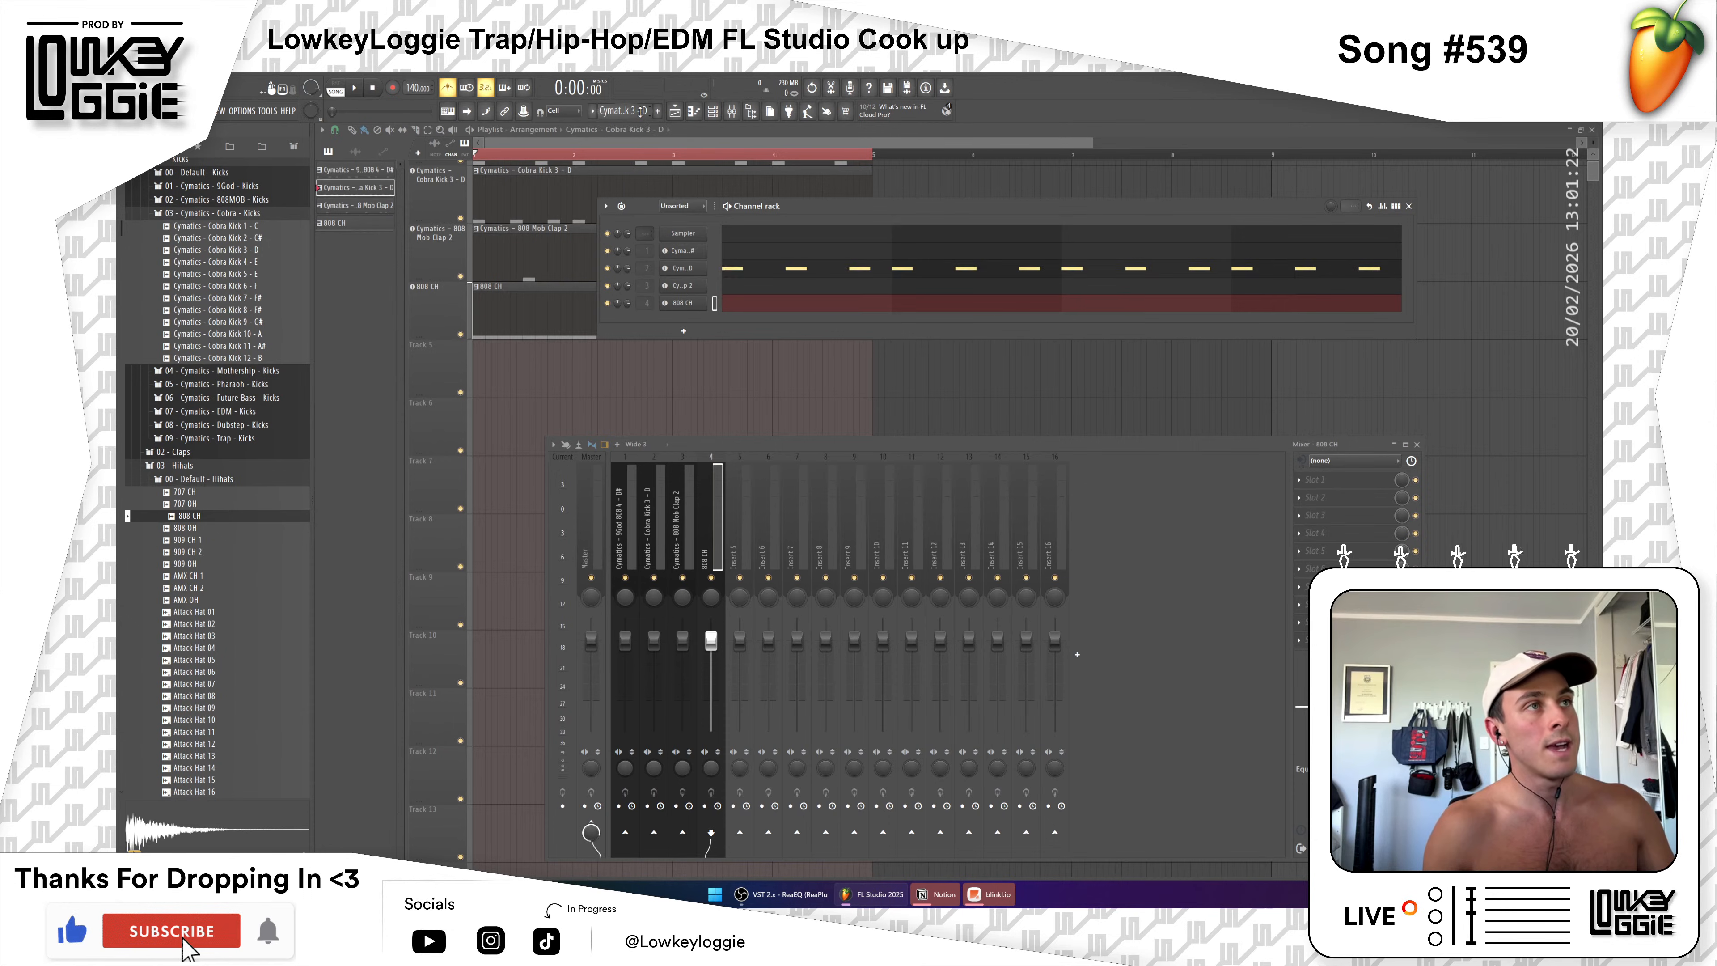
{"action": "scroll", "coordinate": [640, 112], "scroll_direction": "down", "scroll_amount": 2}
{"action": "scroll", "coordinate": [639, 111], "scroll_direction": "up", "scroll_amount": 2}
{"action": "scroll", "coordinate": [639, 112], "scroll_direction": "down", "scroll_amount": 3}
{"action": "scroll", "coordinate": [639, 112], "scroll_direction": "up", "scroll_amount": 3}
{"action": "scroll", "coordinate": [640, 112], "scroll_direction": "down", "scroll_amount": 3}
{"action": "scroll", "coordinate": [639, 111], "scroll_direction": "up", "scroll_amount": 3}
{"action": "scroll", "coordinate": [639, 112], "scroll_direction": "down", "scroll_amount": 4}
{"action": "scroll", "coordinate": [639, 112], "scroll_direction": "up", "scroll_amount": 4}
{"action": "scroll", "coordinate": [639, 112], "scroll_direction": "down", "scroll_amount": 3}
{"action": "scroll", "coordinate": [640, 112], "scroll_direction": "up", "scroll_amount": 2}
{"action": "scroll", "coordinate": [636, 108], "scroll_direction": "up", "scroll_amount": 1}
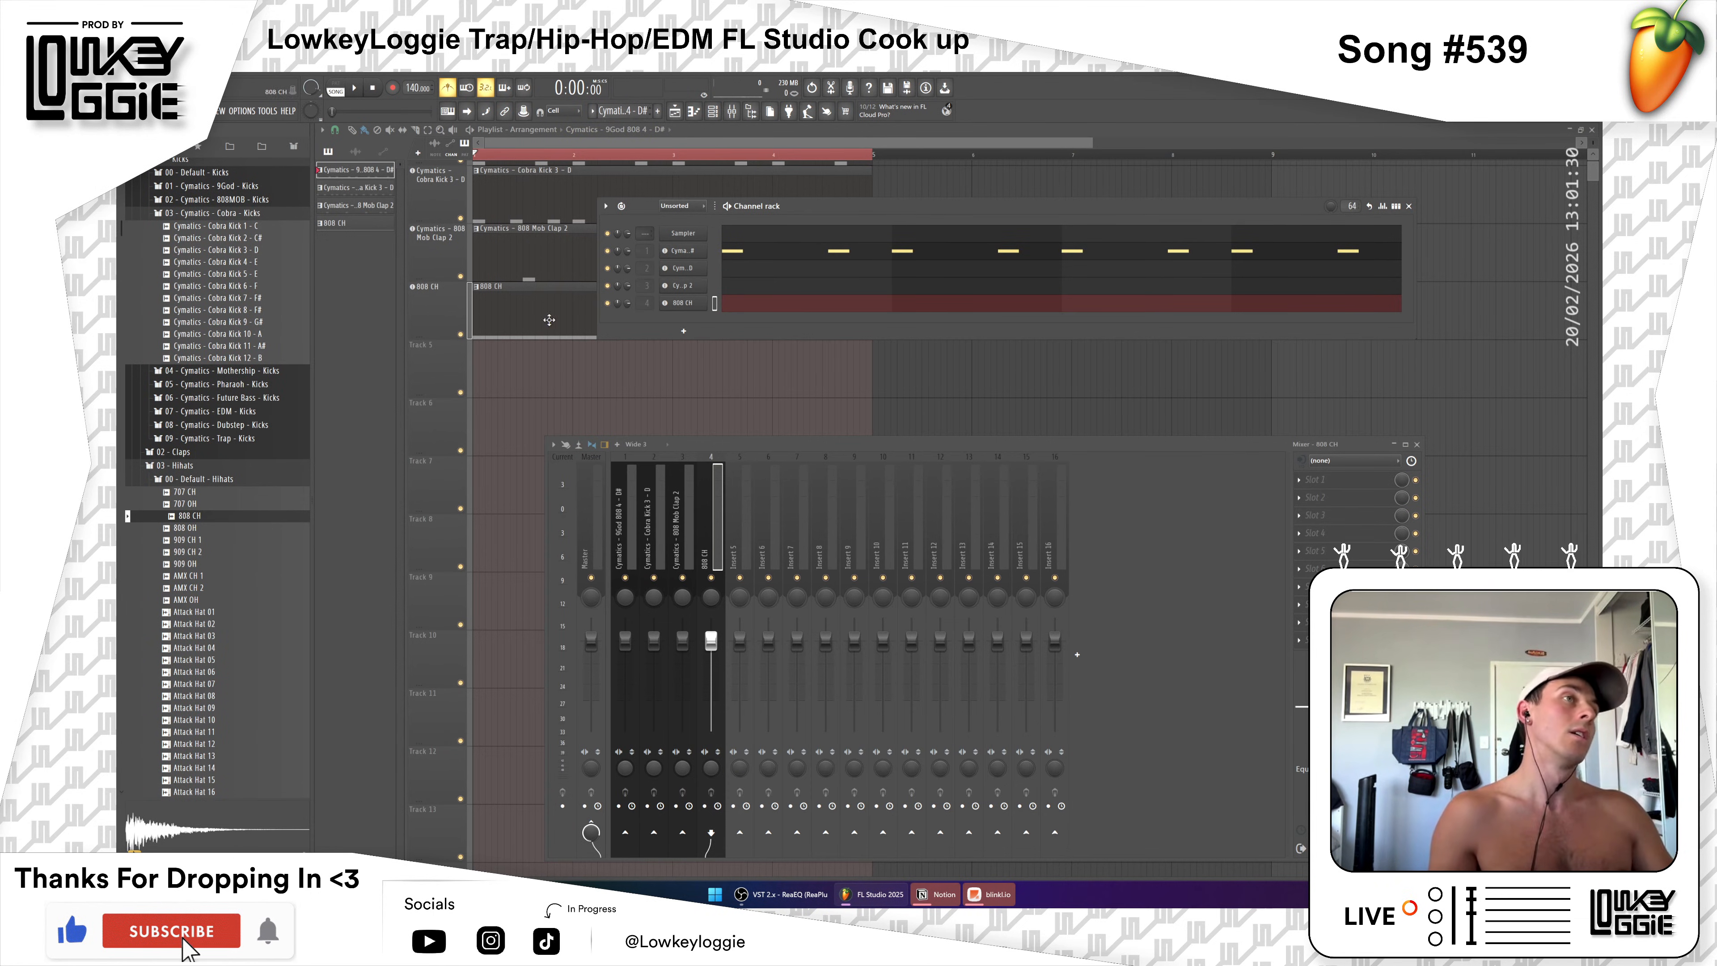
{"action": "left_click", "coordinate": [552, 310]}
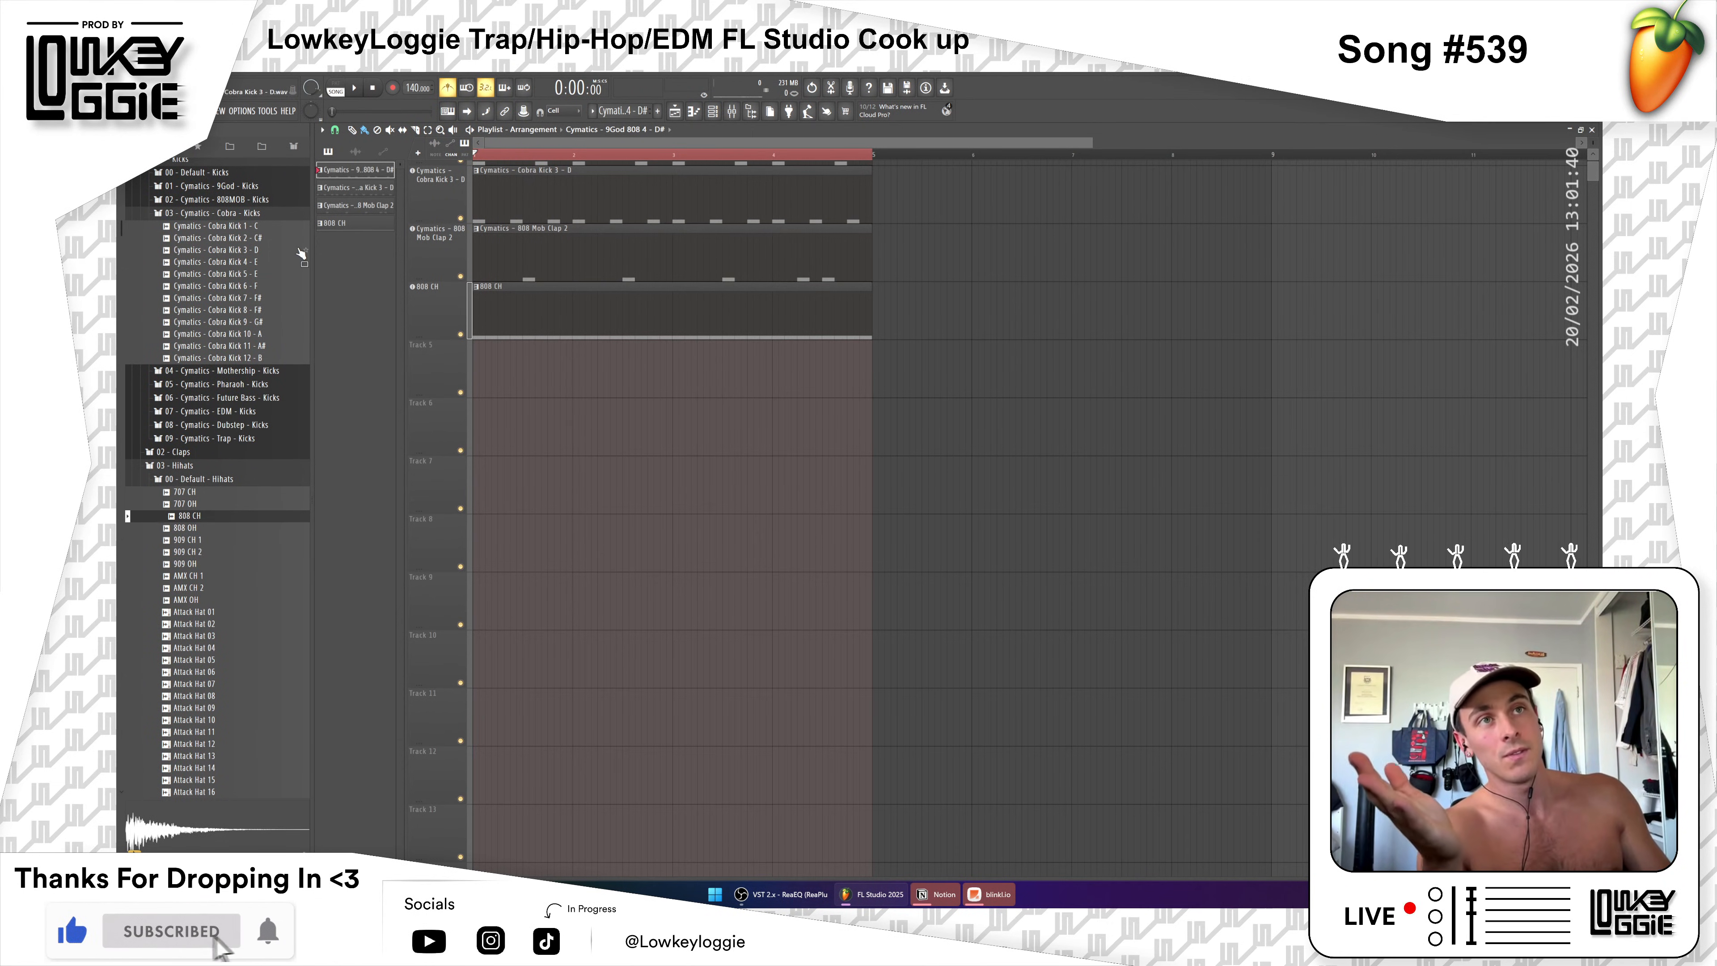
Step: Collapse the Packs folder in the browser
{"action": "scroll", "coordinate": [184, 191], "scroll_direction": "up", "scroll_amount": 3}
{"action": "scroll", "coordinate": [182, 191], "scroll_direction": "up", "scroll_amount": 6}
{"action": "left_click", "coordinate": [147, 244]}
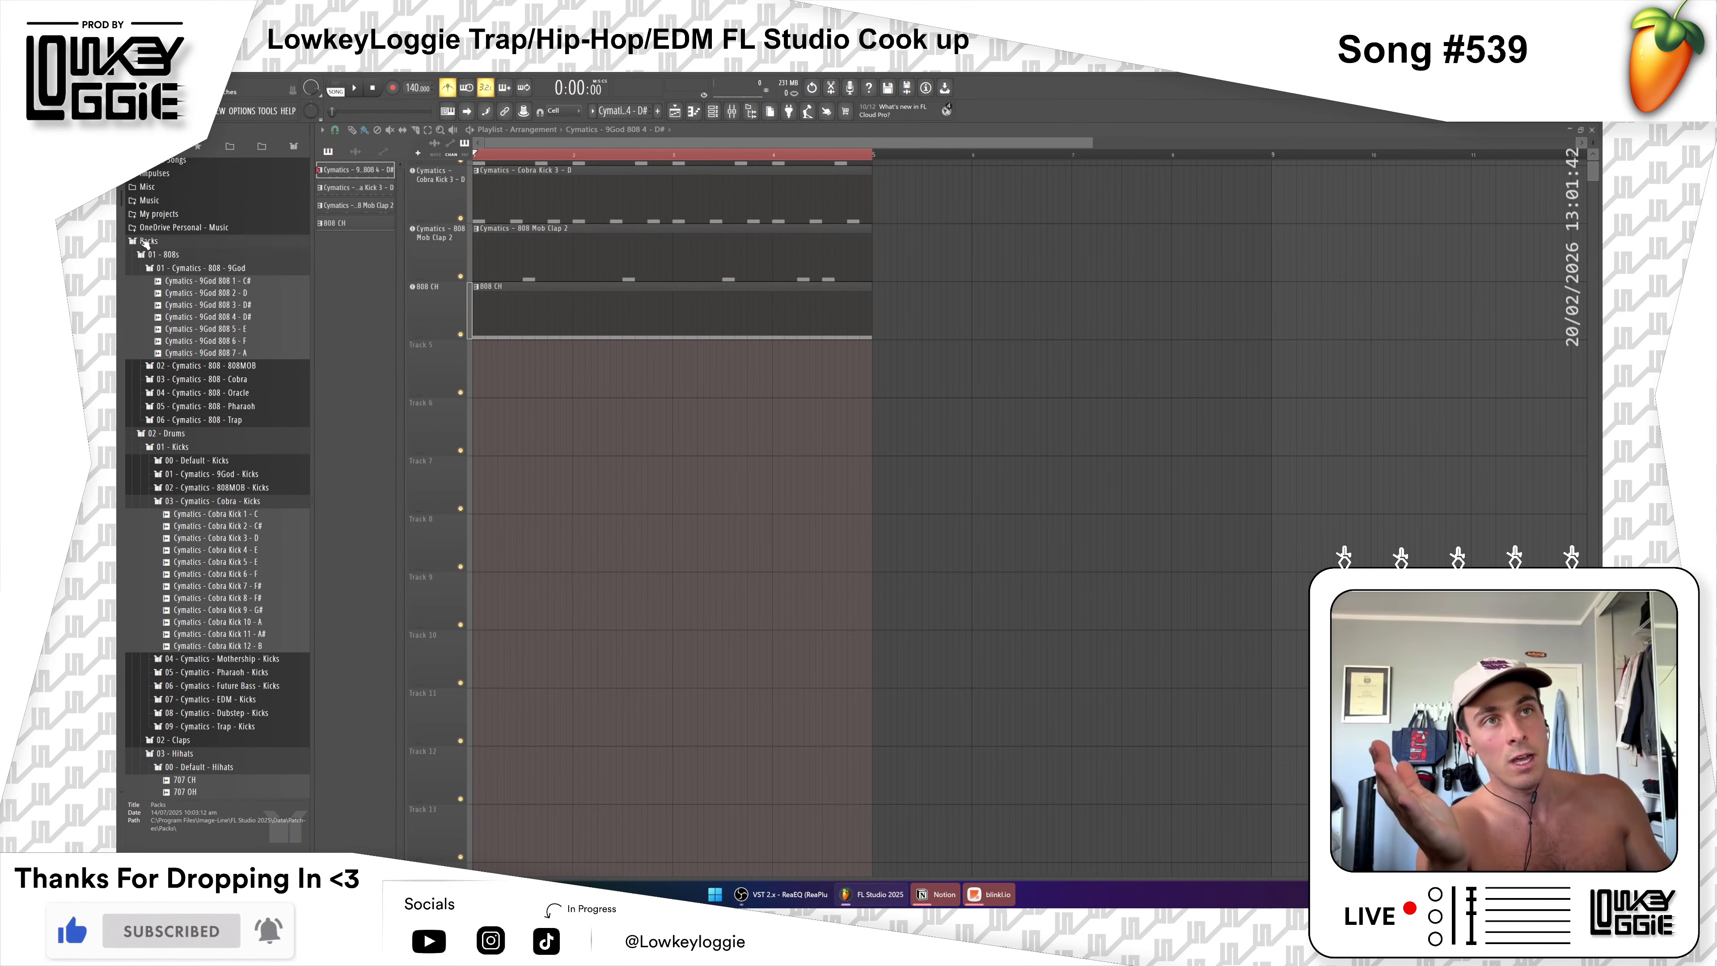
{"action": "left_click", "coordinate": [135, 430]}
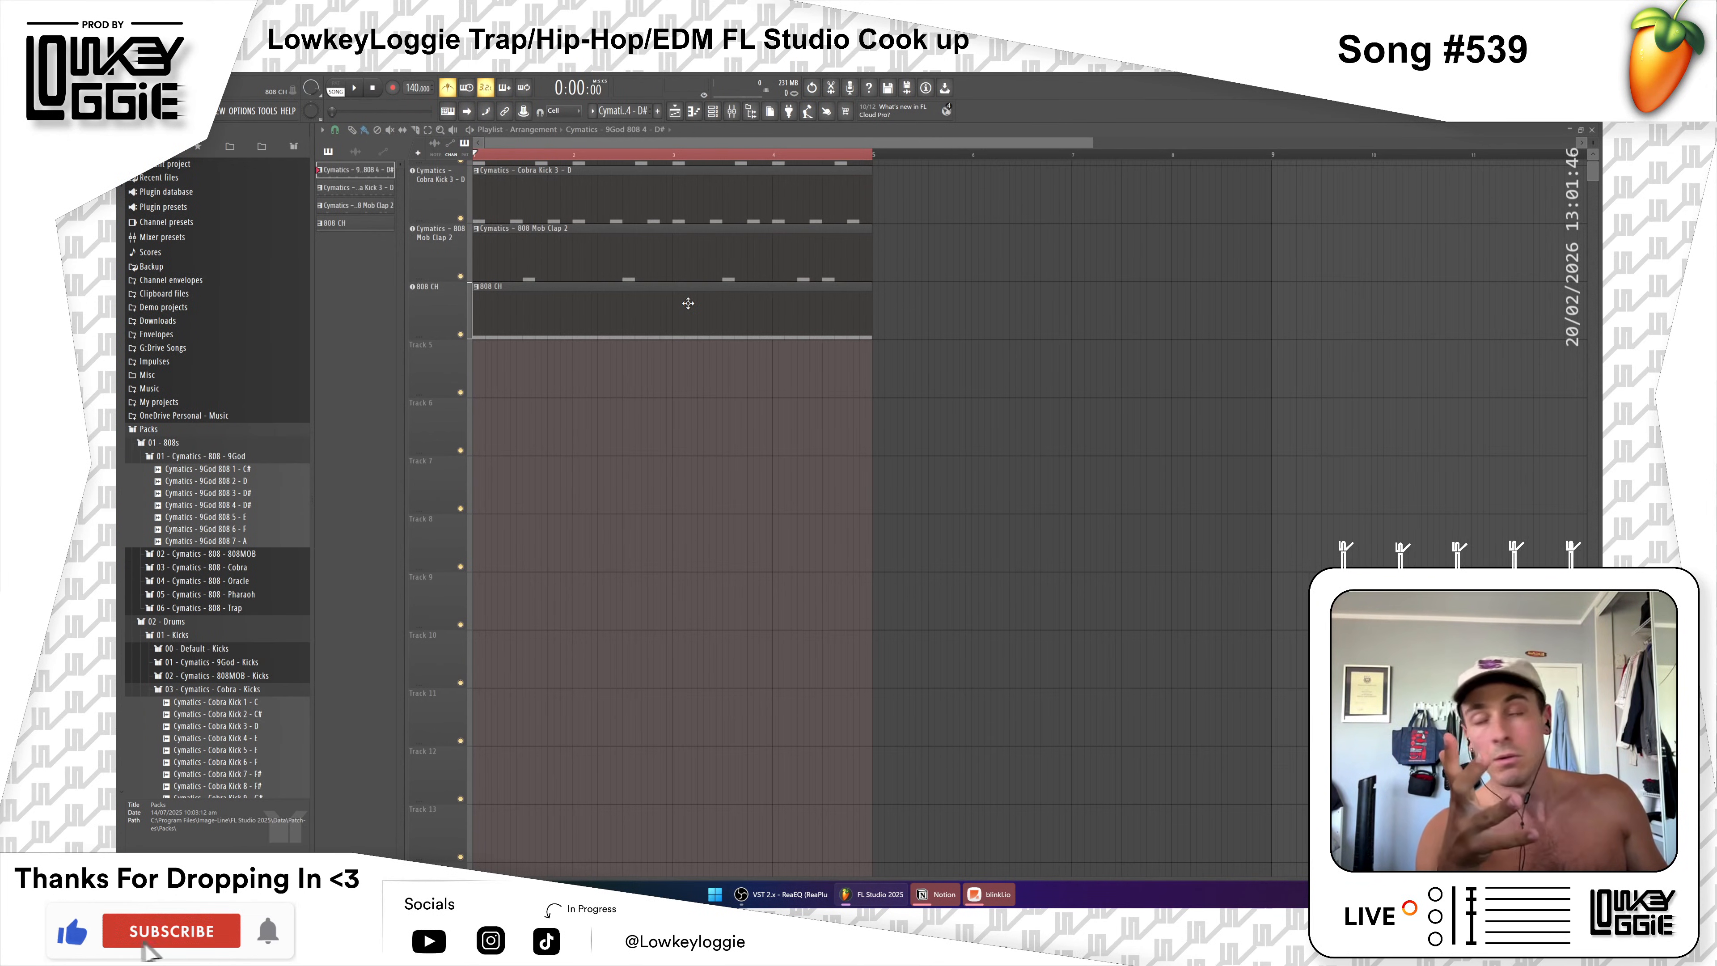
{"action": "left_click", "coordinate": [135, 430]}
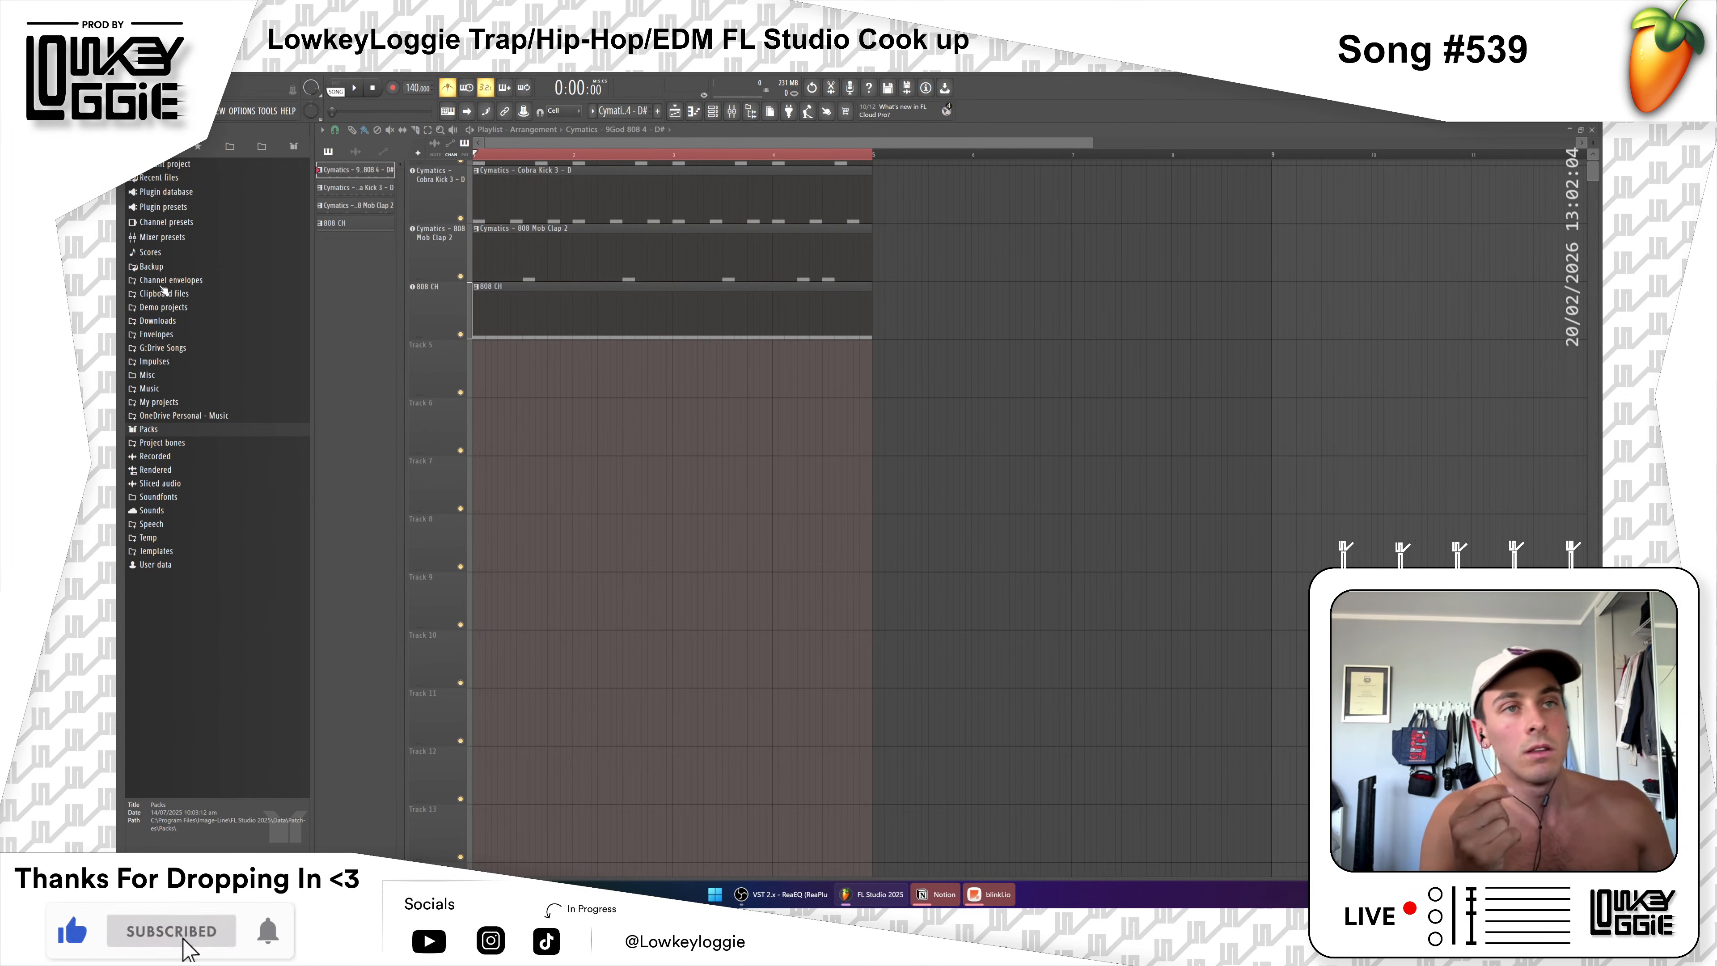
Step: Browse the generators in the plugin database and look through the Instrument category
{"action": "left_click", "coordinate": [179, 192]}
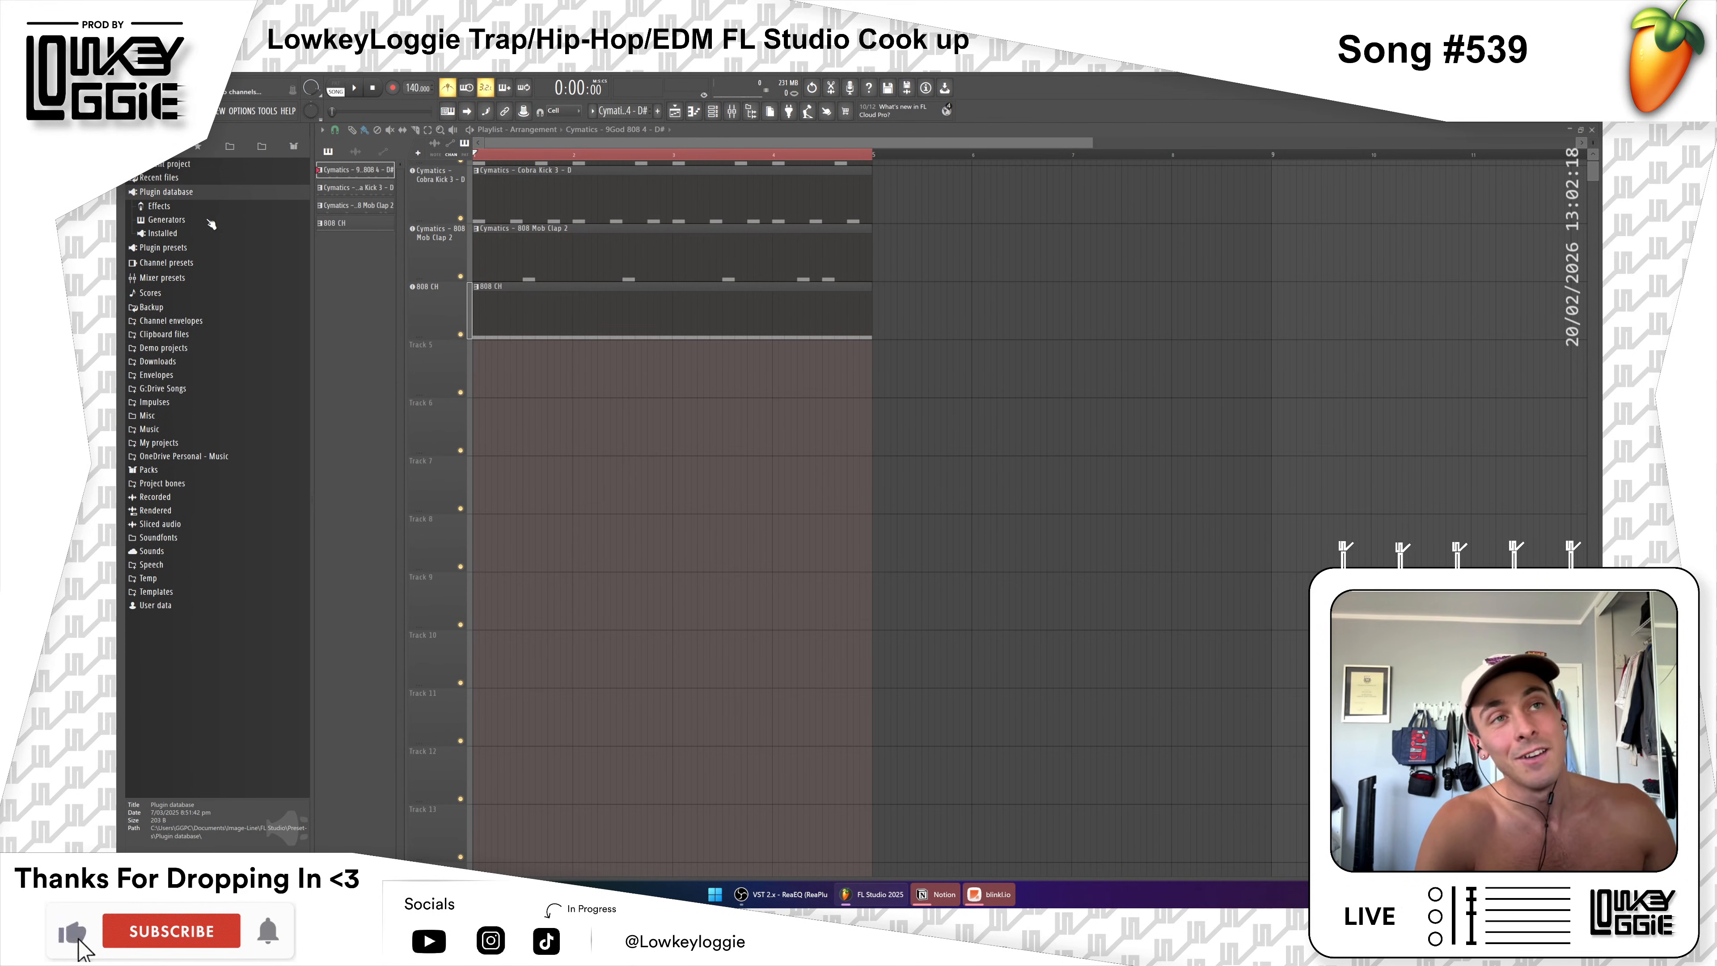
{"action": "left_click", "coordinate": [164, 220]}
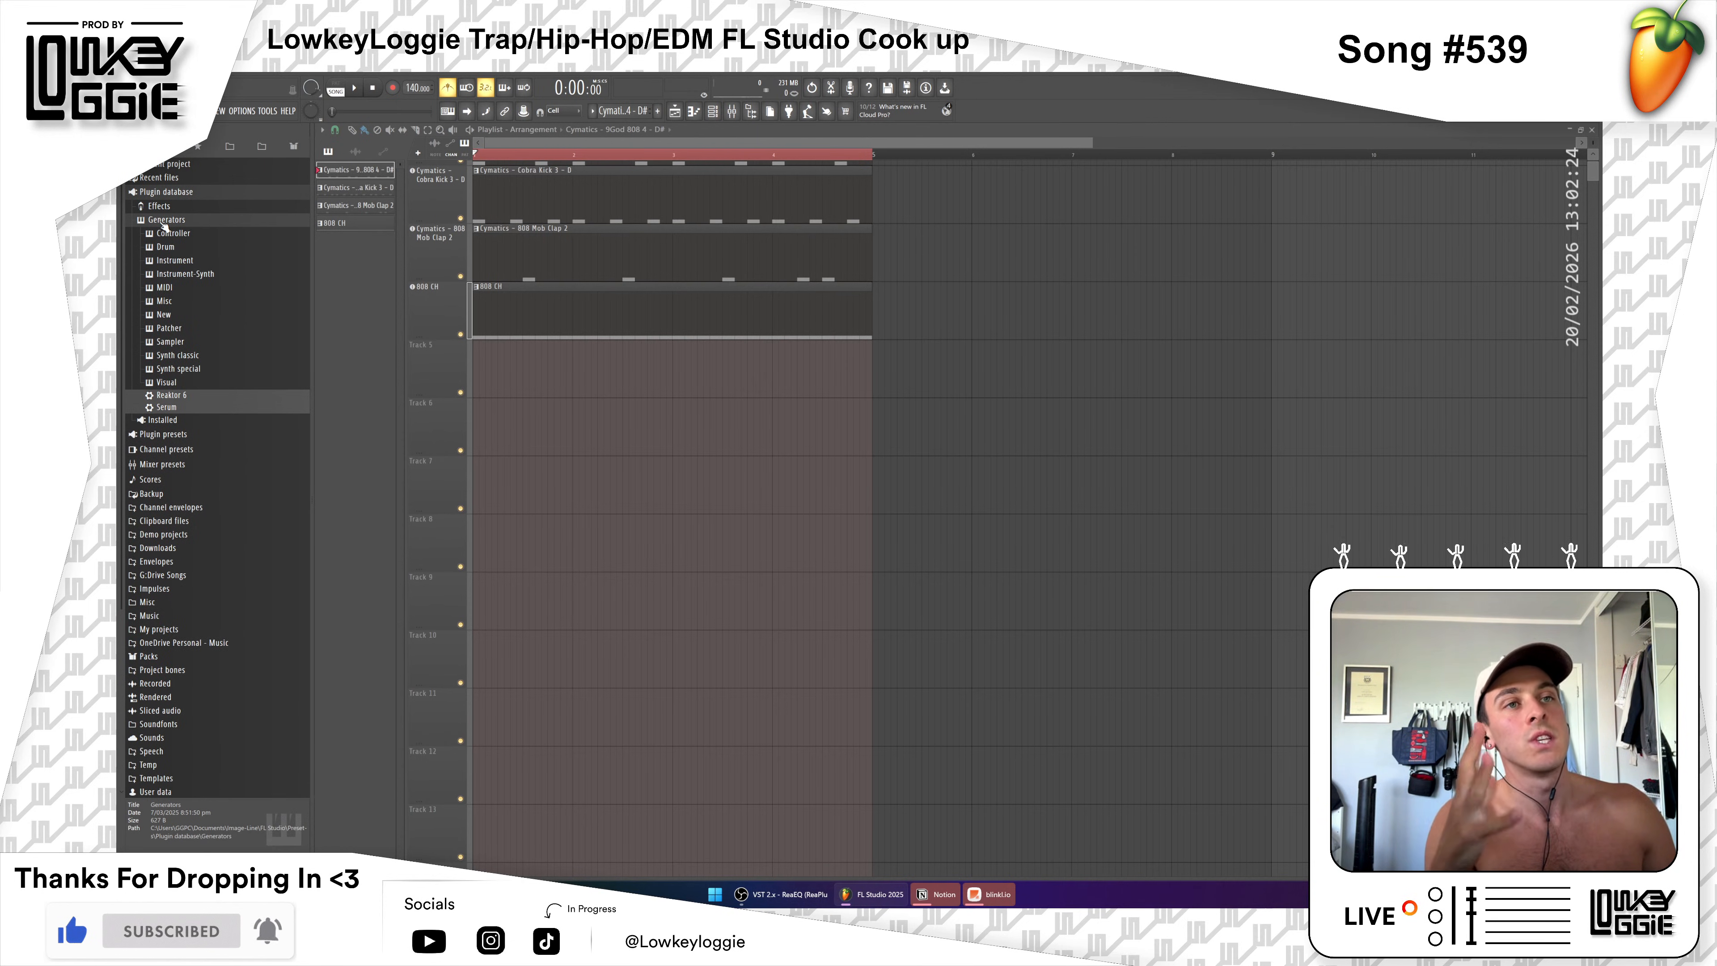
{"action": "left_click", "coordinate": [172, 235]}
{"action": "left_click", "coordinate": [173, 233]}
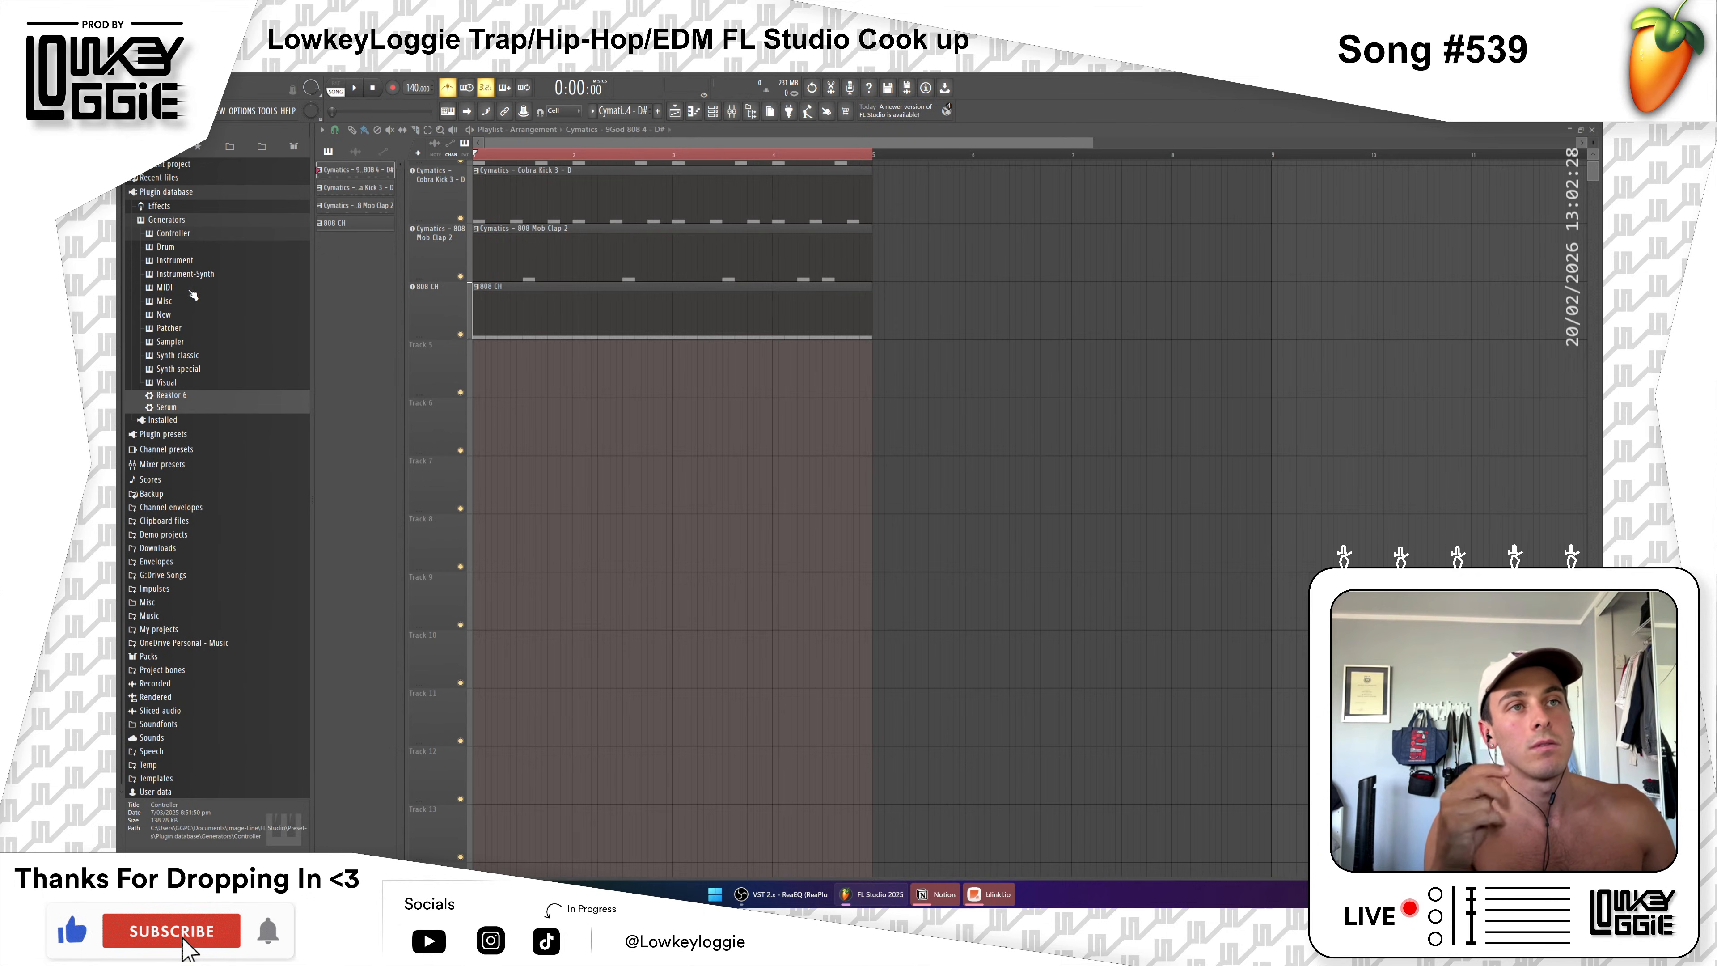
{"action": "left_click", "coordinate": [202, 274]}
{"action": "left_click", "coordinate": [203, 275]}
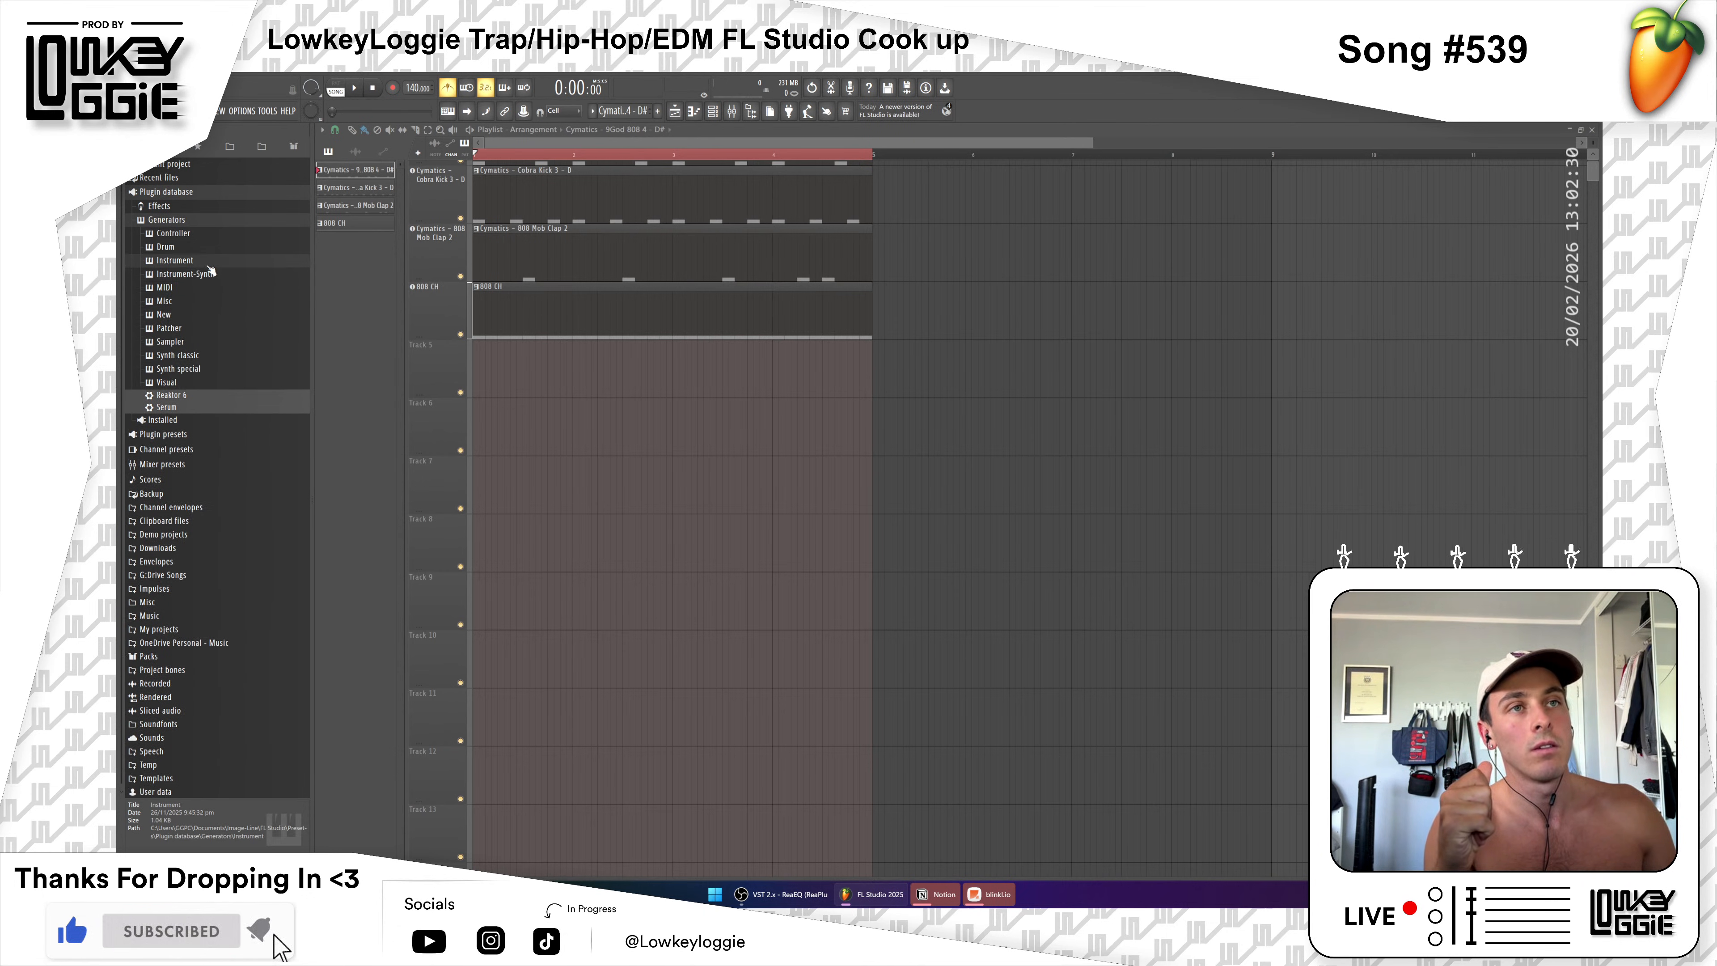
{"action": "left_click", "coordinate": [209, 262]}
{"action": "left_click", "coordinate": [207, 263]}
{"action": "left_click", "coordinate": [207, 262]}
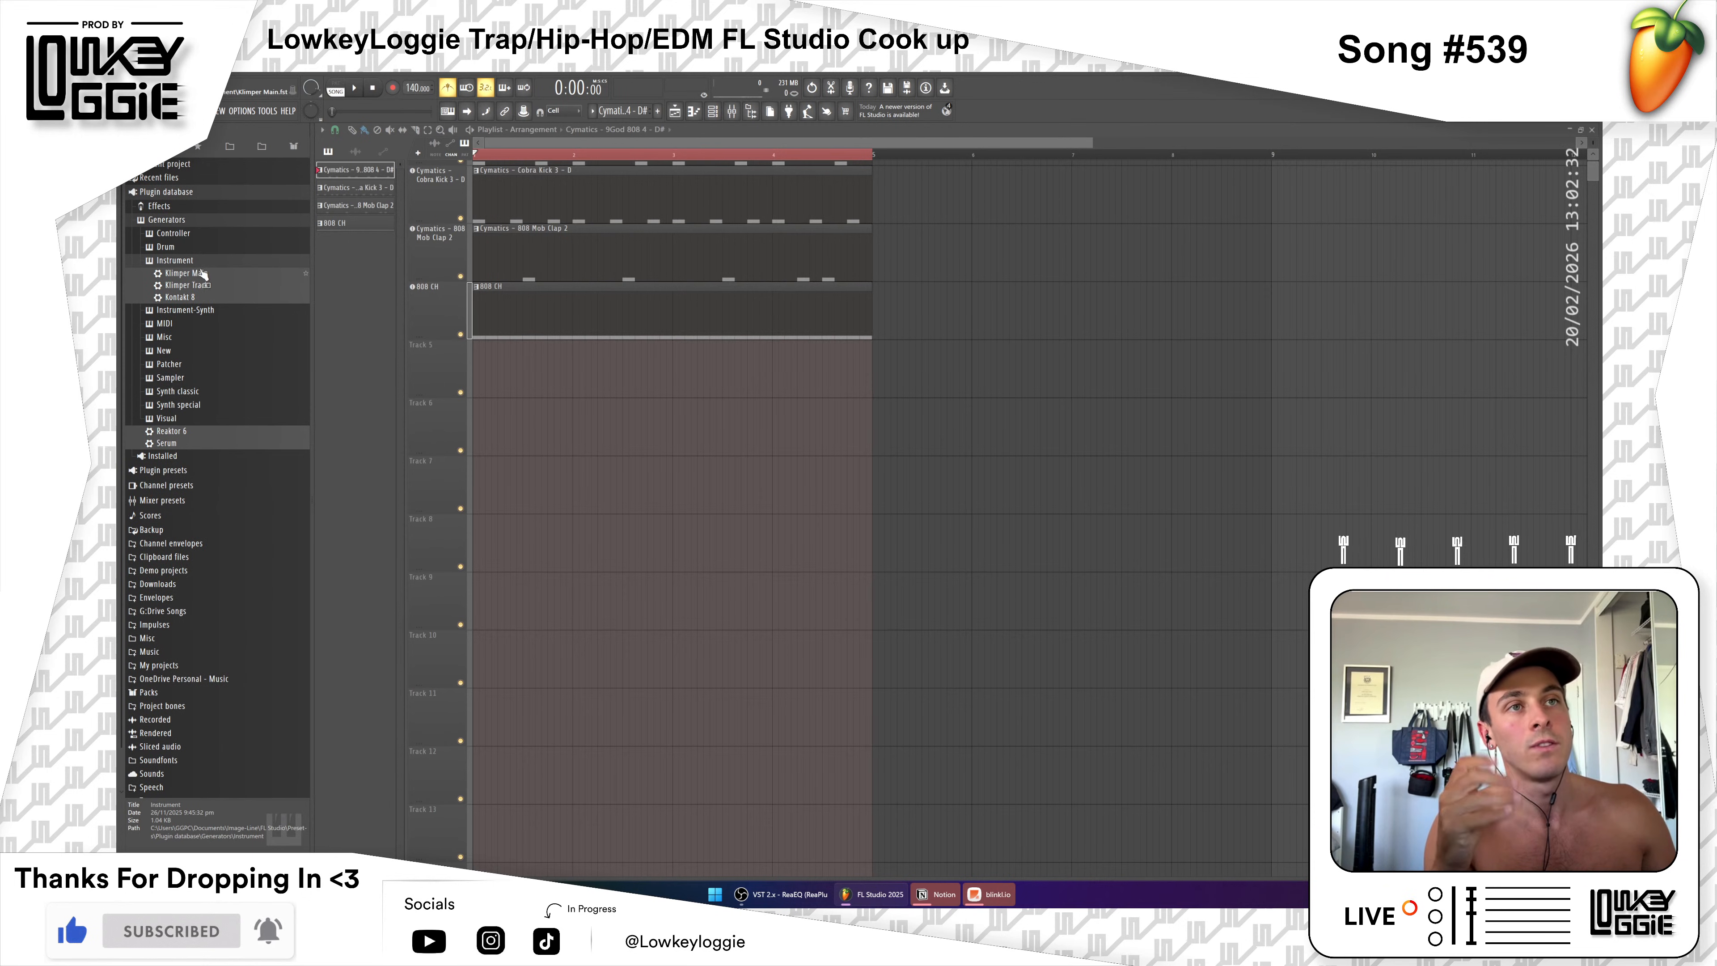
Step: Look through the Instrument-Synth, MIDI, Misc, Patcher, Sampler and Synth classic generator categories for a synth
{"action": "left_click", "coordinate": [184, 310]}
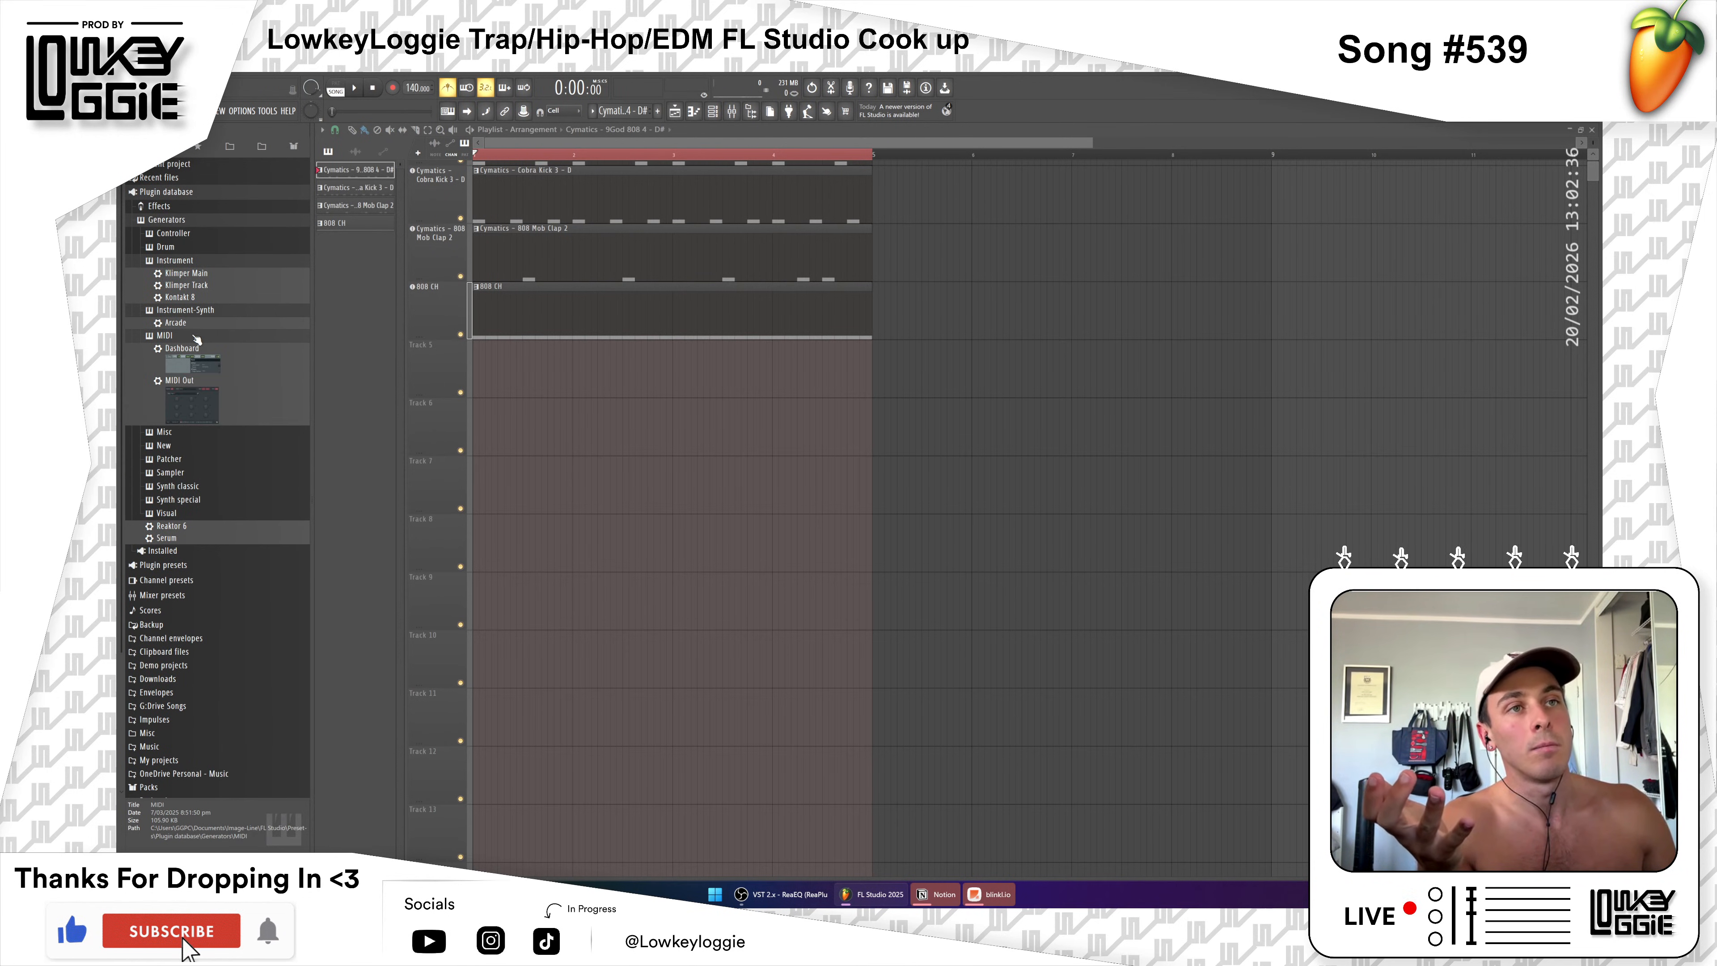
{"action": "left_click", "coordinate": [188, 351]}
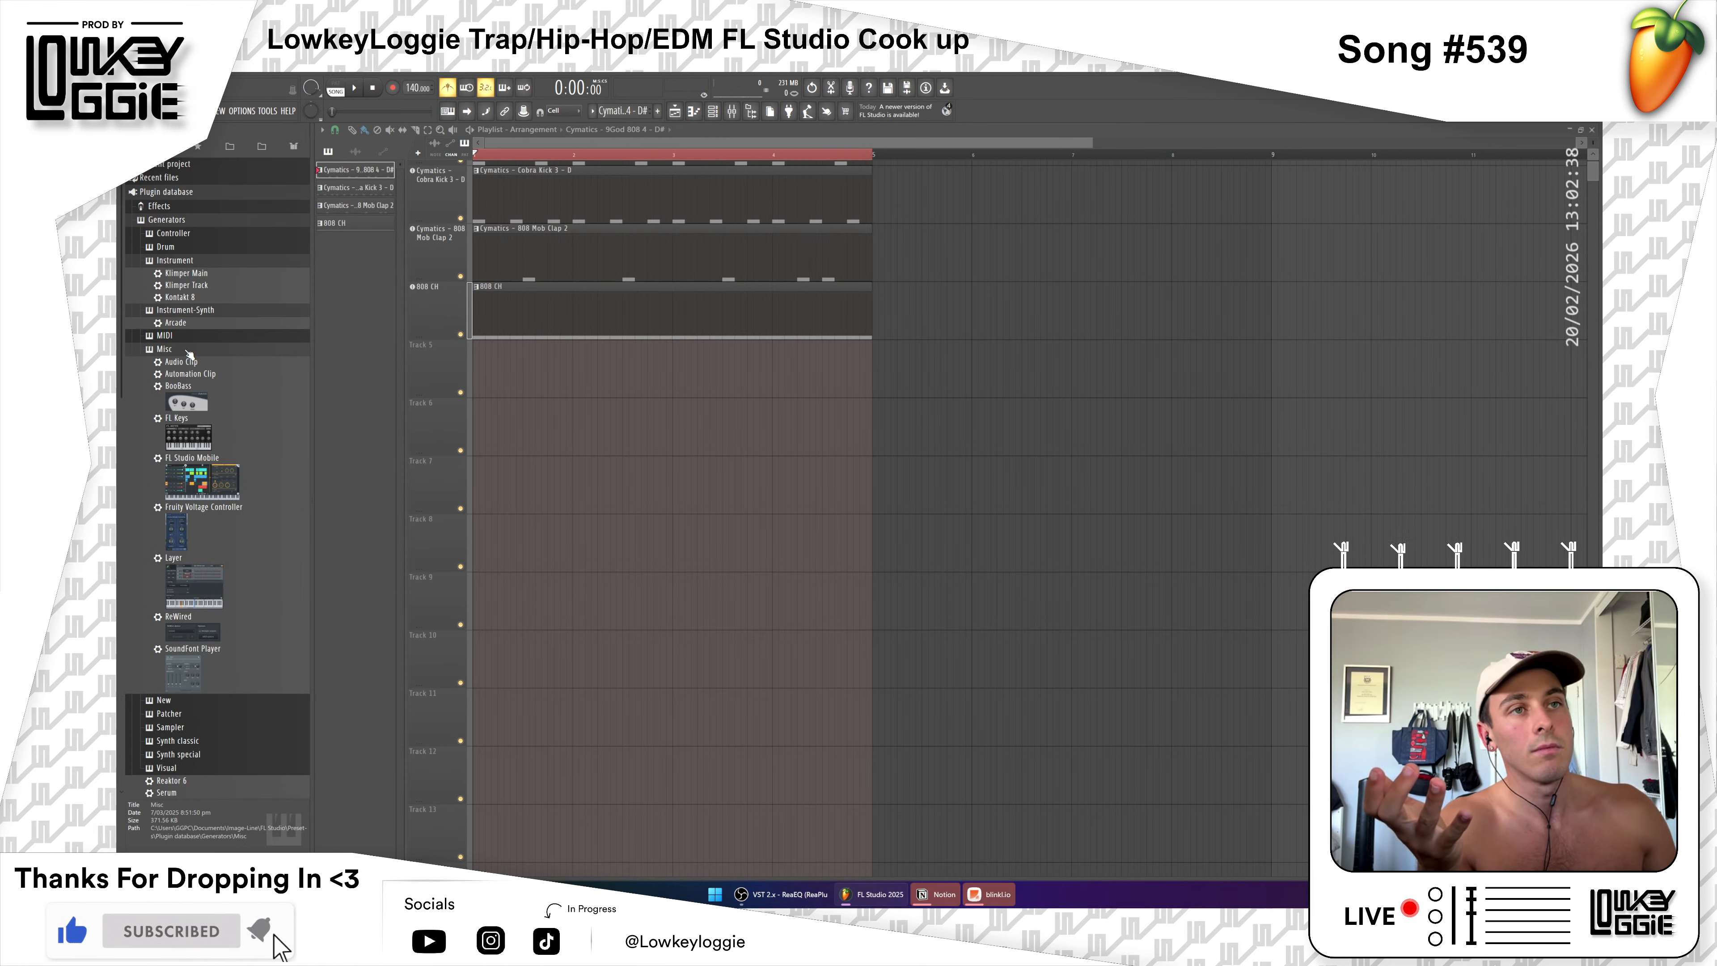
{"action": "left_click", "coordinate": [190, 352]}
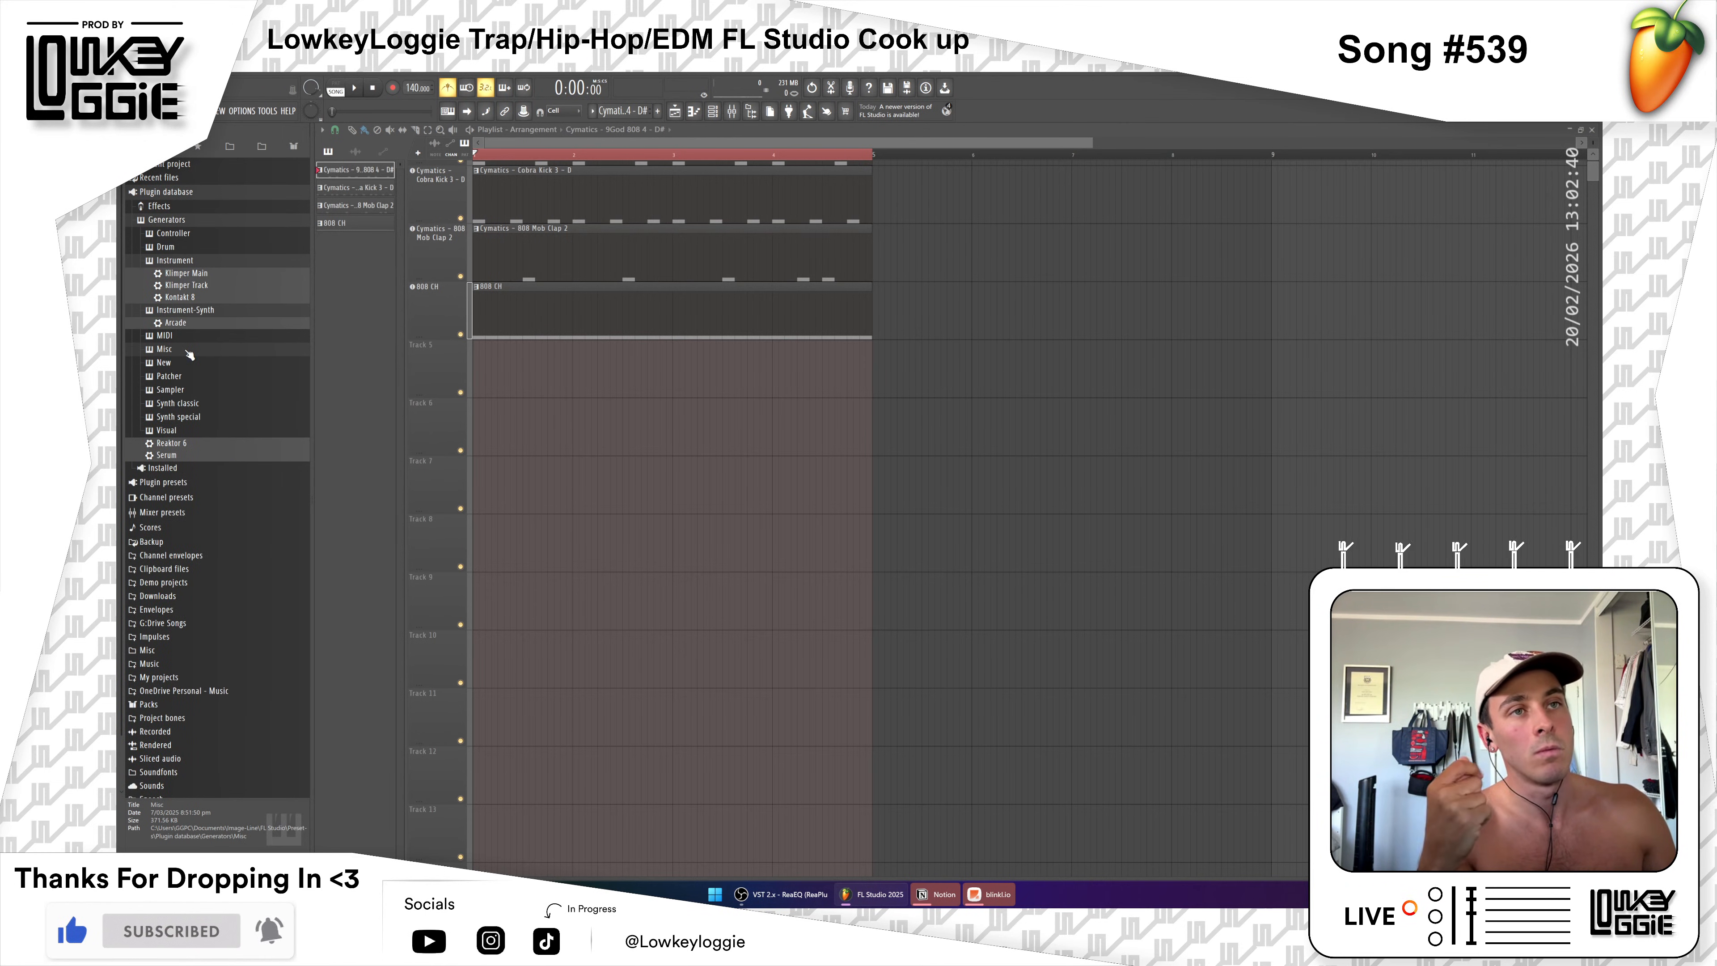
{"action": "left_click", "coordinate": [177, 376]}
{"action": "left_click", "coordinate": [177, 378]}
{"action": "left_click", "coordinate": [177, 390]}
{"action": "left_click", "coordinate": [177, 394]}
{"action": "left_click", "coordinate": [180, 402]}
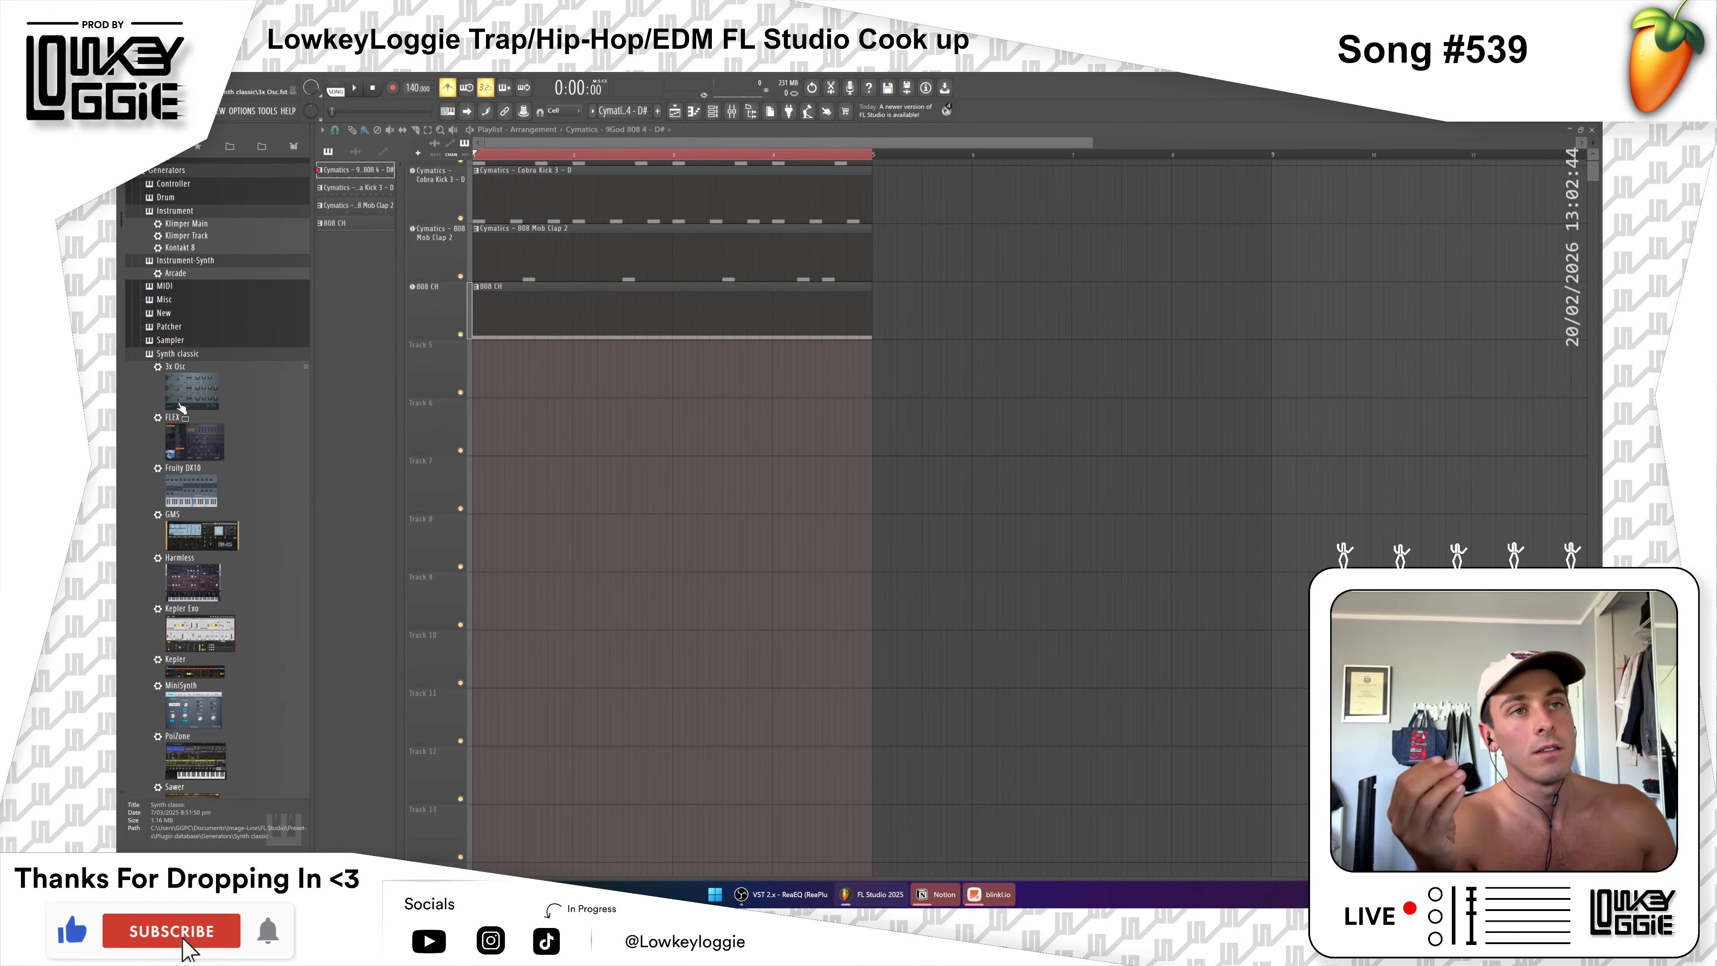
{"action": "scroll", "coordinate": [203, 416], "scroll_direction": "down", "scroll_amount": 2}
{"action": "scroll", "coordinate": [213, 420], "scroll_direction": "down", "scroll_amount": 3}
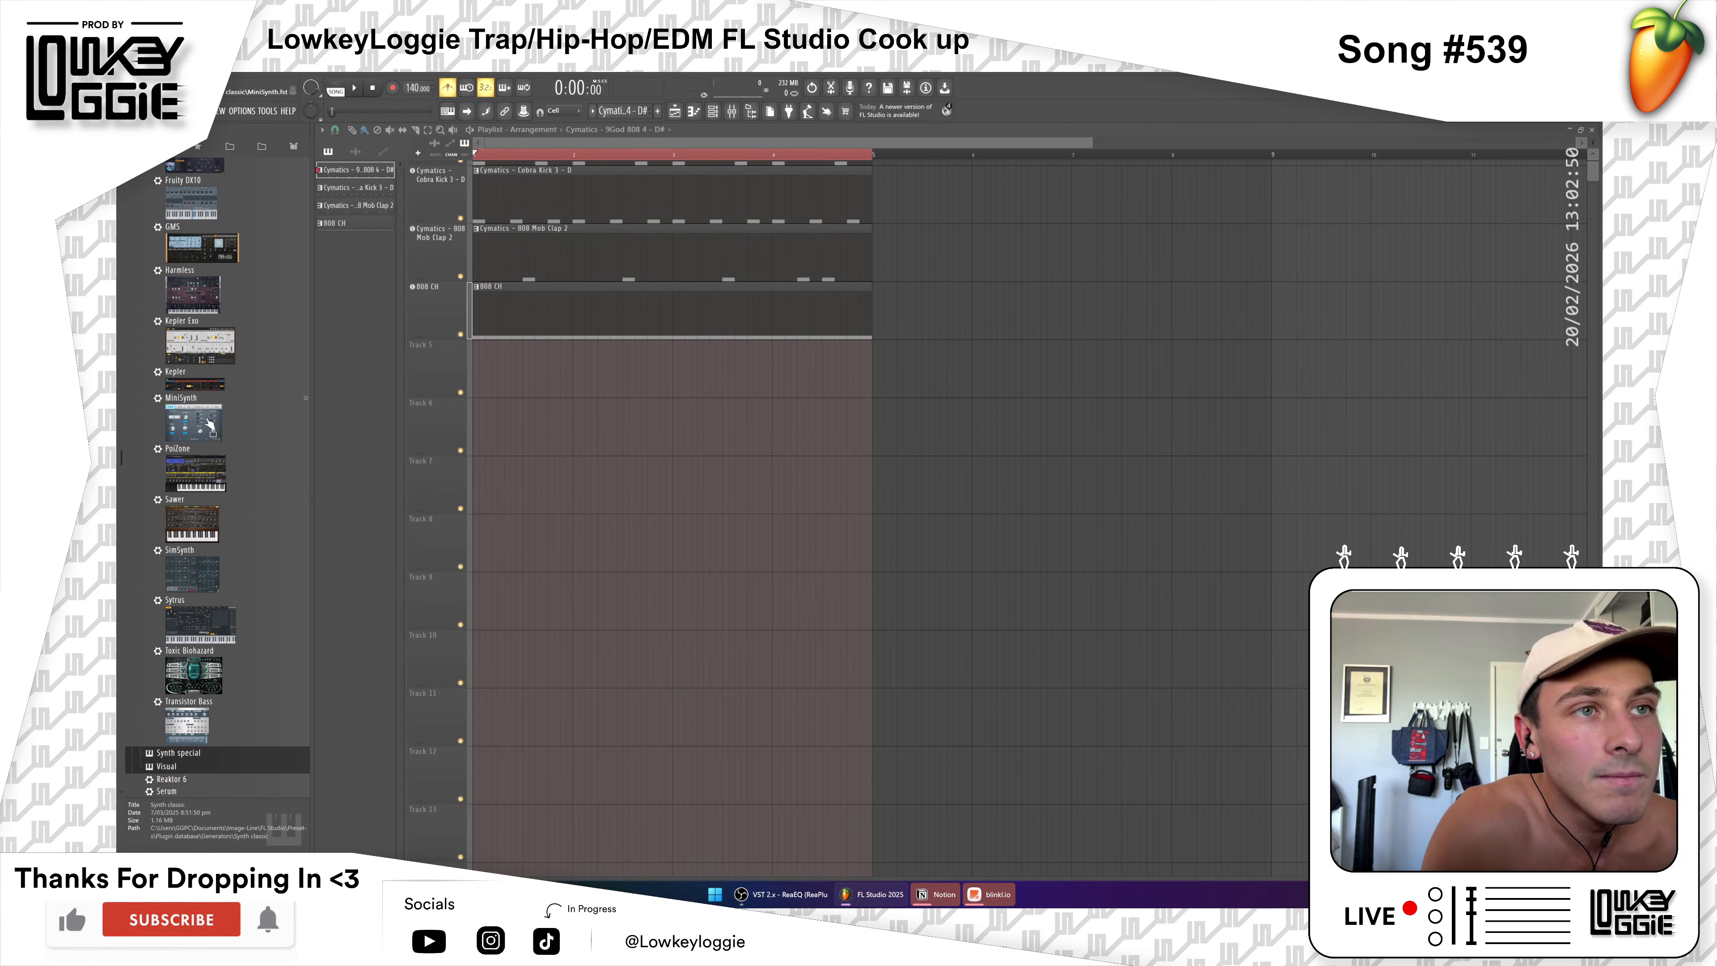
Step: Add the PoiZone synth to track 5 of the playlist and audition a few notes on its keyboard
{"action": "scroll", "coordinate": [203, 439], "scroll_direction": "up", "scroll_amount": 1}
{"action": "left_click_drag", "start_coordinate": [193, 554], "coordinate": [436, 383]}
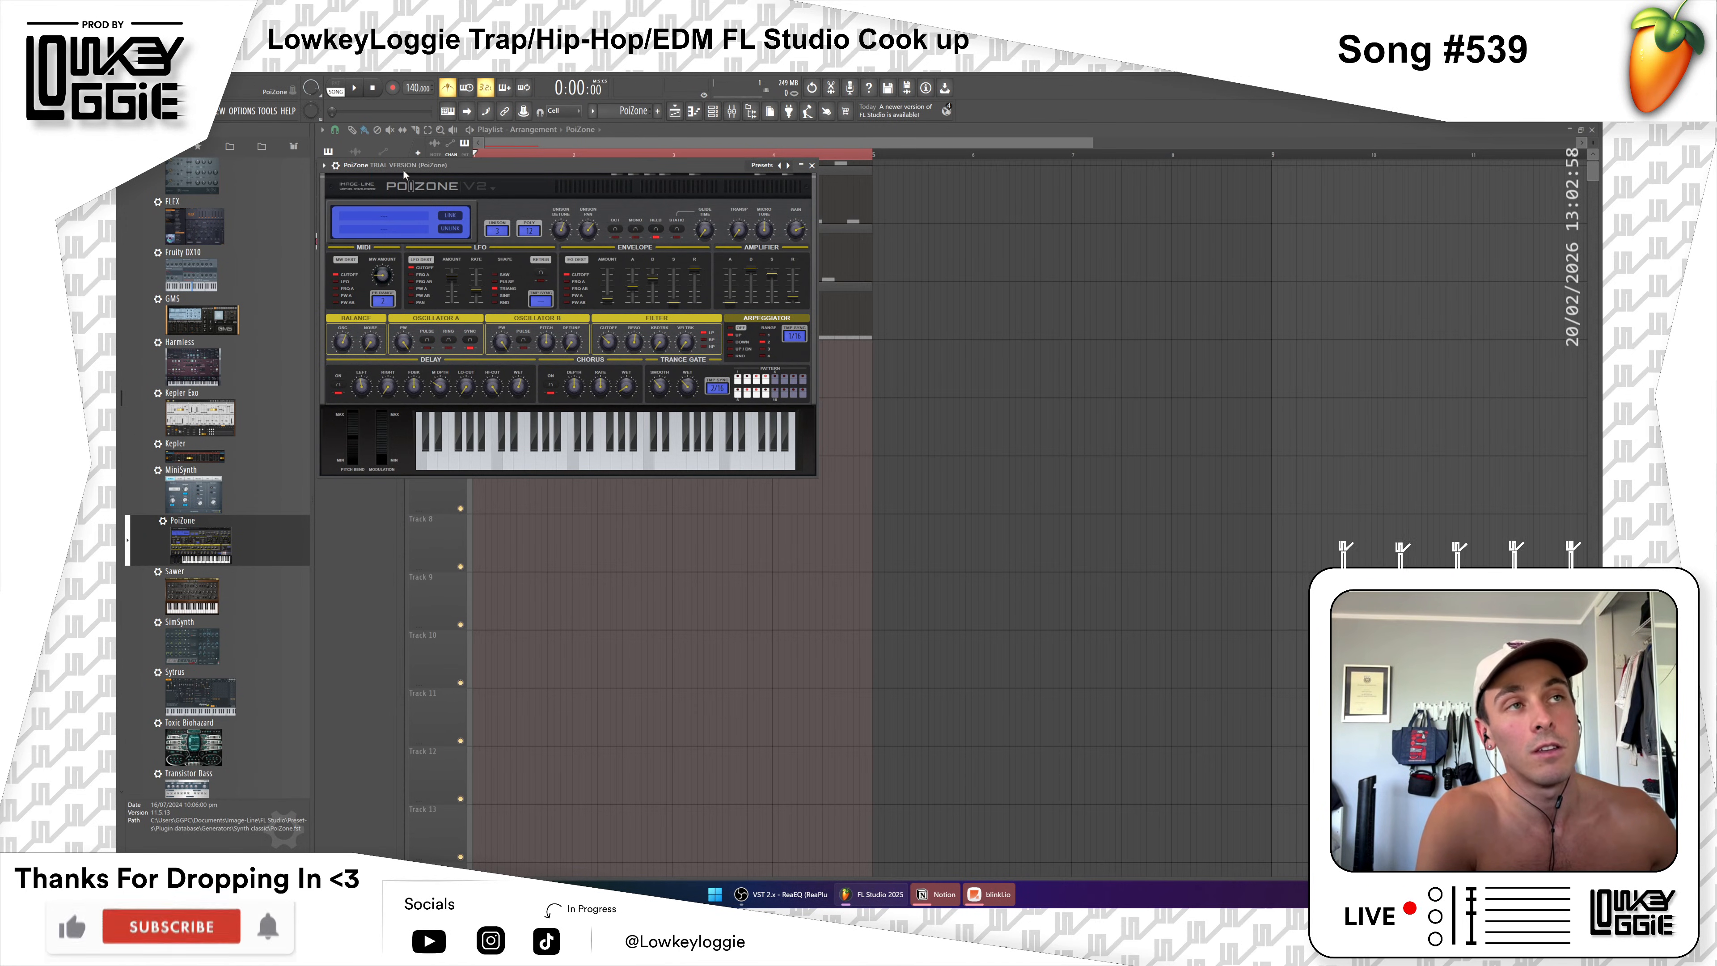
{"action": "mouse_move", "coordinate": [543, 439]}
{"action": "left_mouse_down"}
{"action": "mouse_move", "coordinate": [644, 444]}
{"action": "mouse_move", "coordinate": [555, 445]}
{"action": "left_mouse_up"}
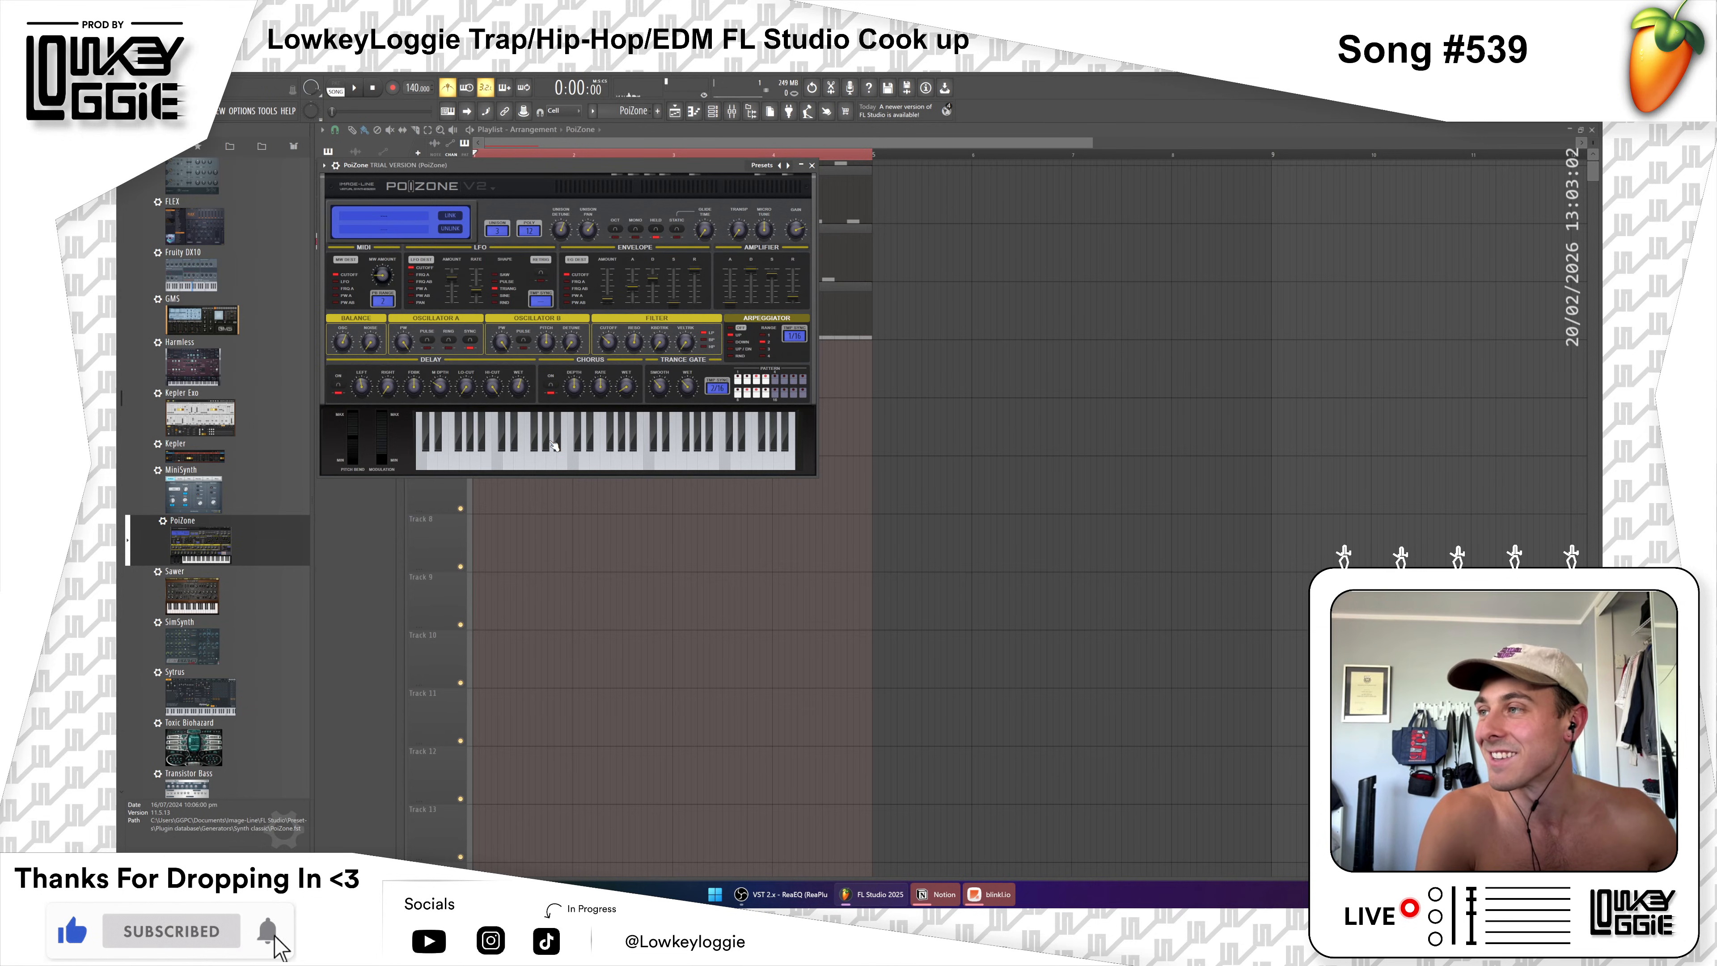
{"action": "left_click", "coordinate": [654, 460]}
{"action": "left_click", "coordinate": [630, 460]}
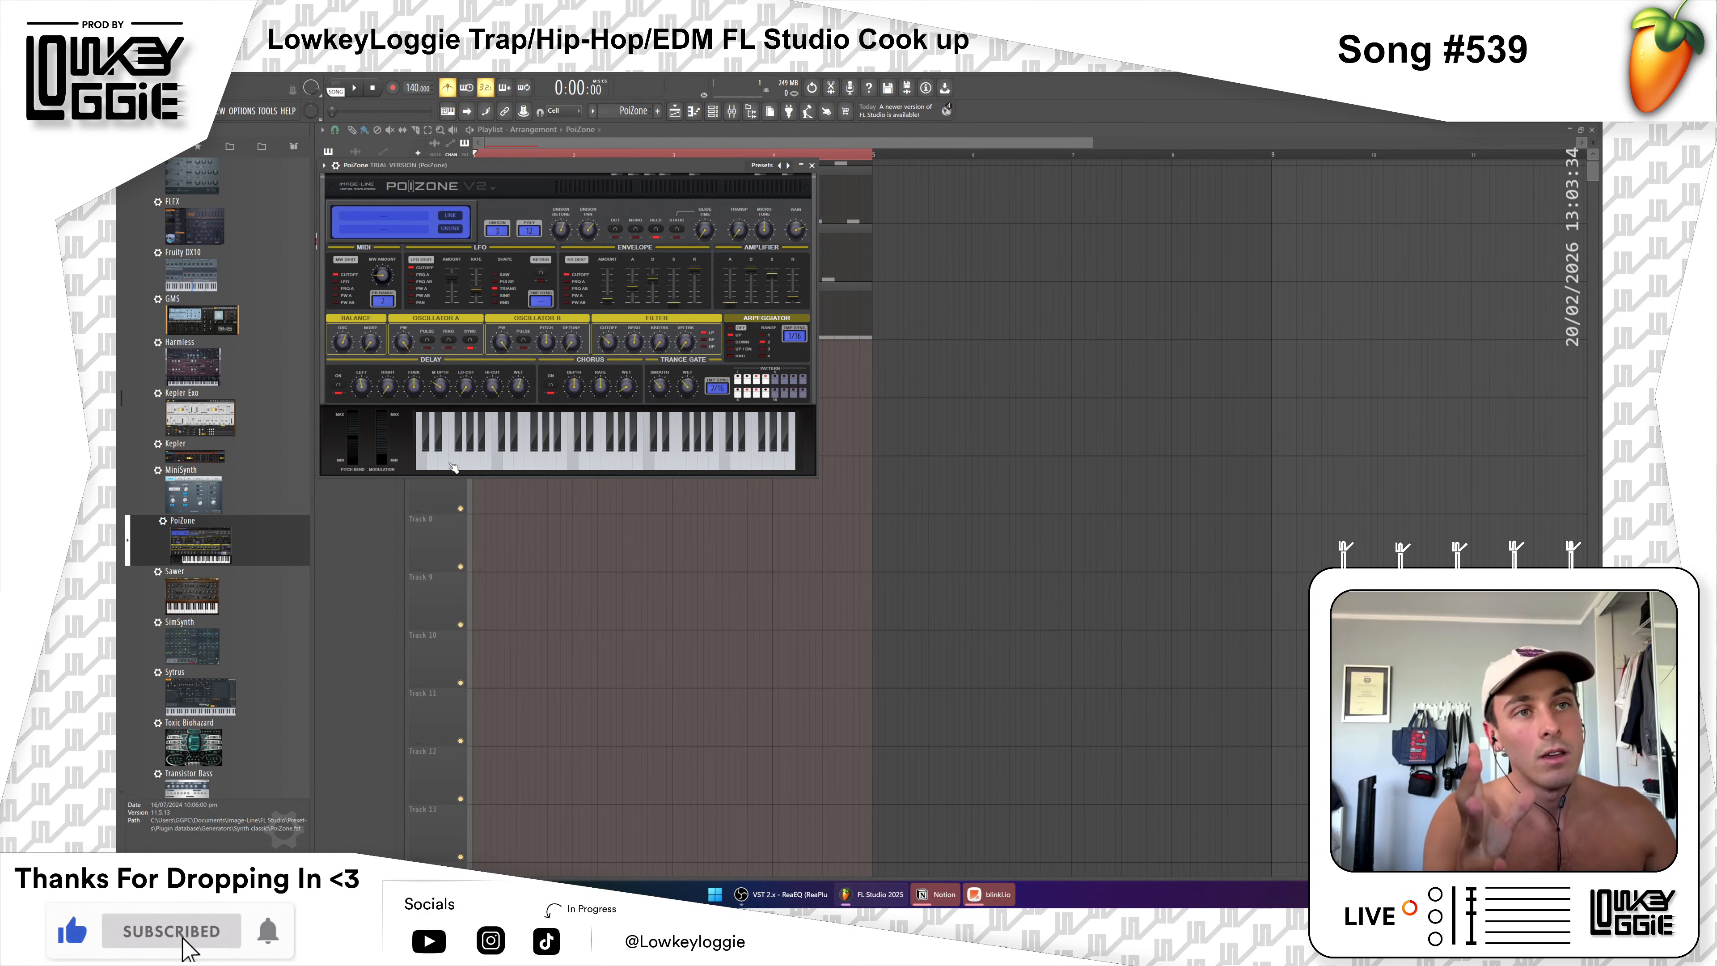
Step: Delete the PoiZone track together with its associated patterns, mixer track and automations
{"action": "scroll", "coordinate": [225, 538], "scroll_direction": "down", "scroll_amount": 2}
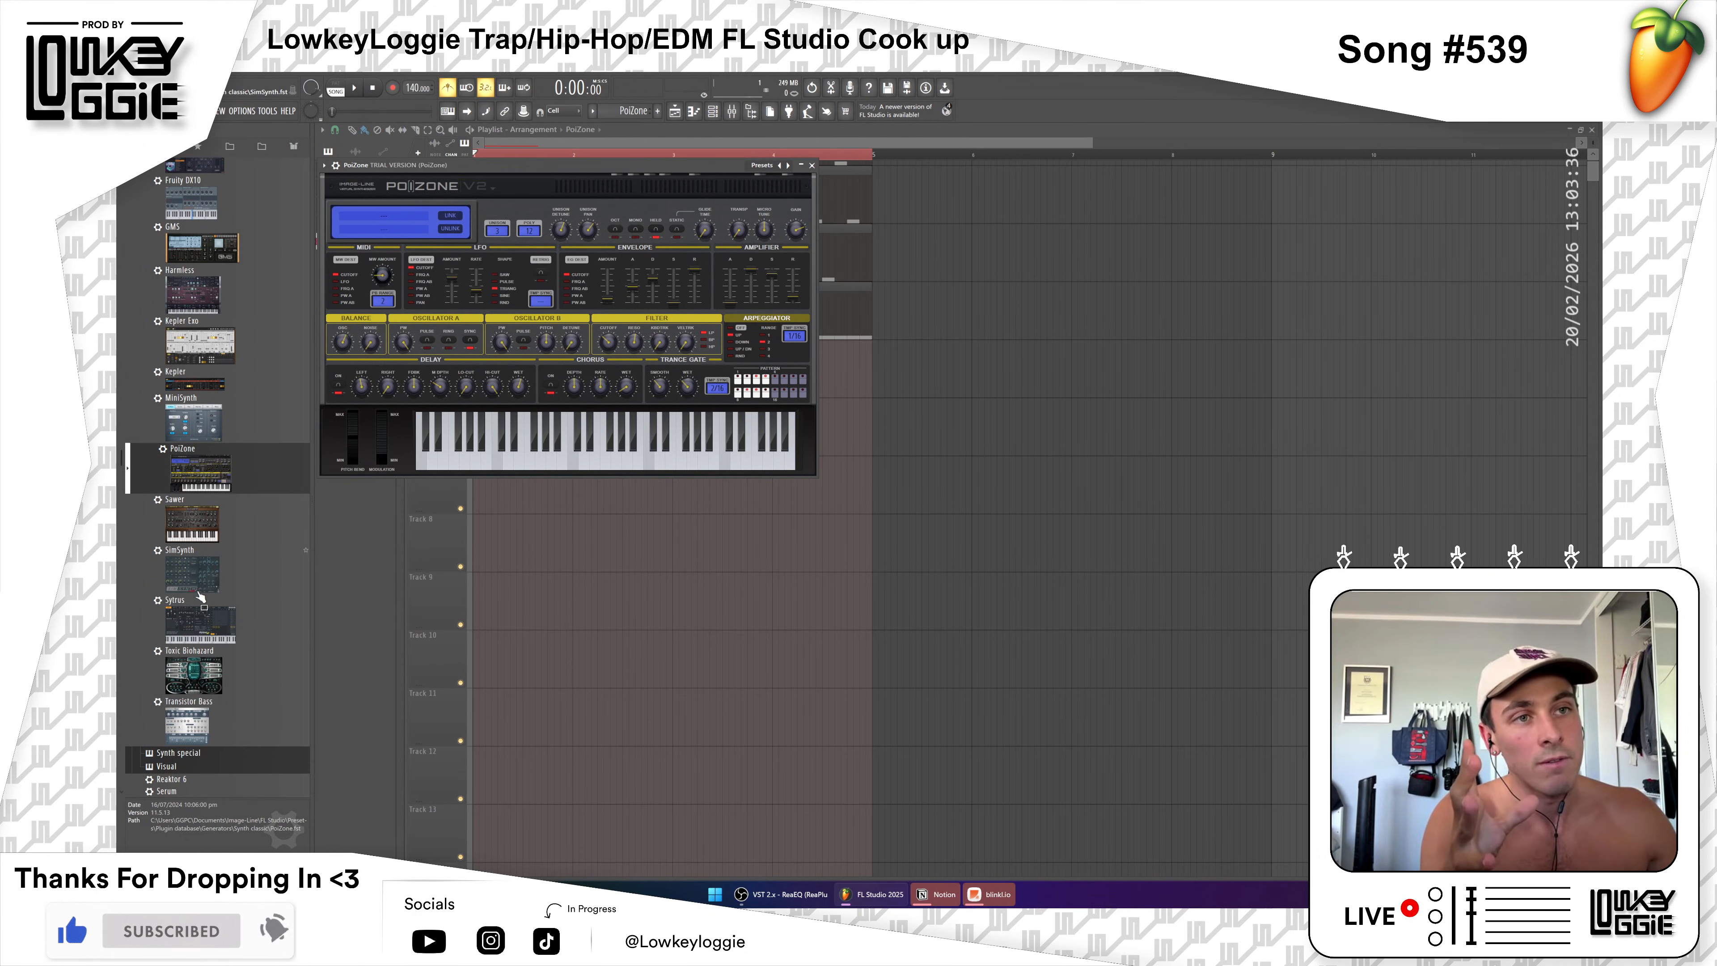
{"action": "left_click", "coordinate": [202, 610]}
{"action": "mouse_move", "coordinate": [202, 609]}
{"action": "left_mouse_down"}
{"action": "mouse_move", "coordinate": [426, 518]}
{"action": "mouse_move", "coordinate": [210, 609]}
{"action": "left_mouse_up"}
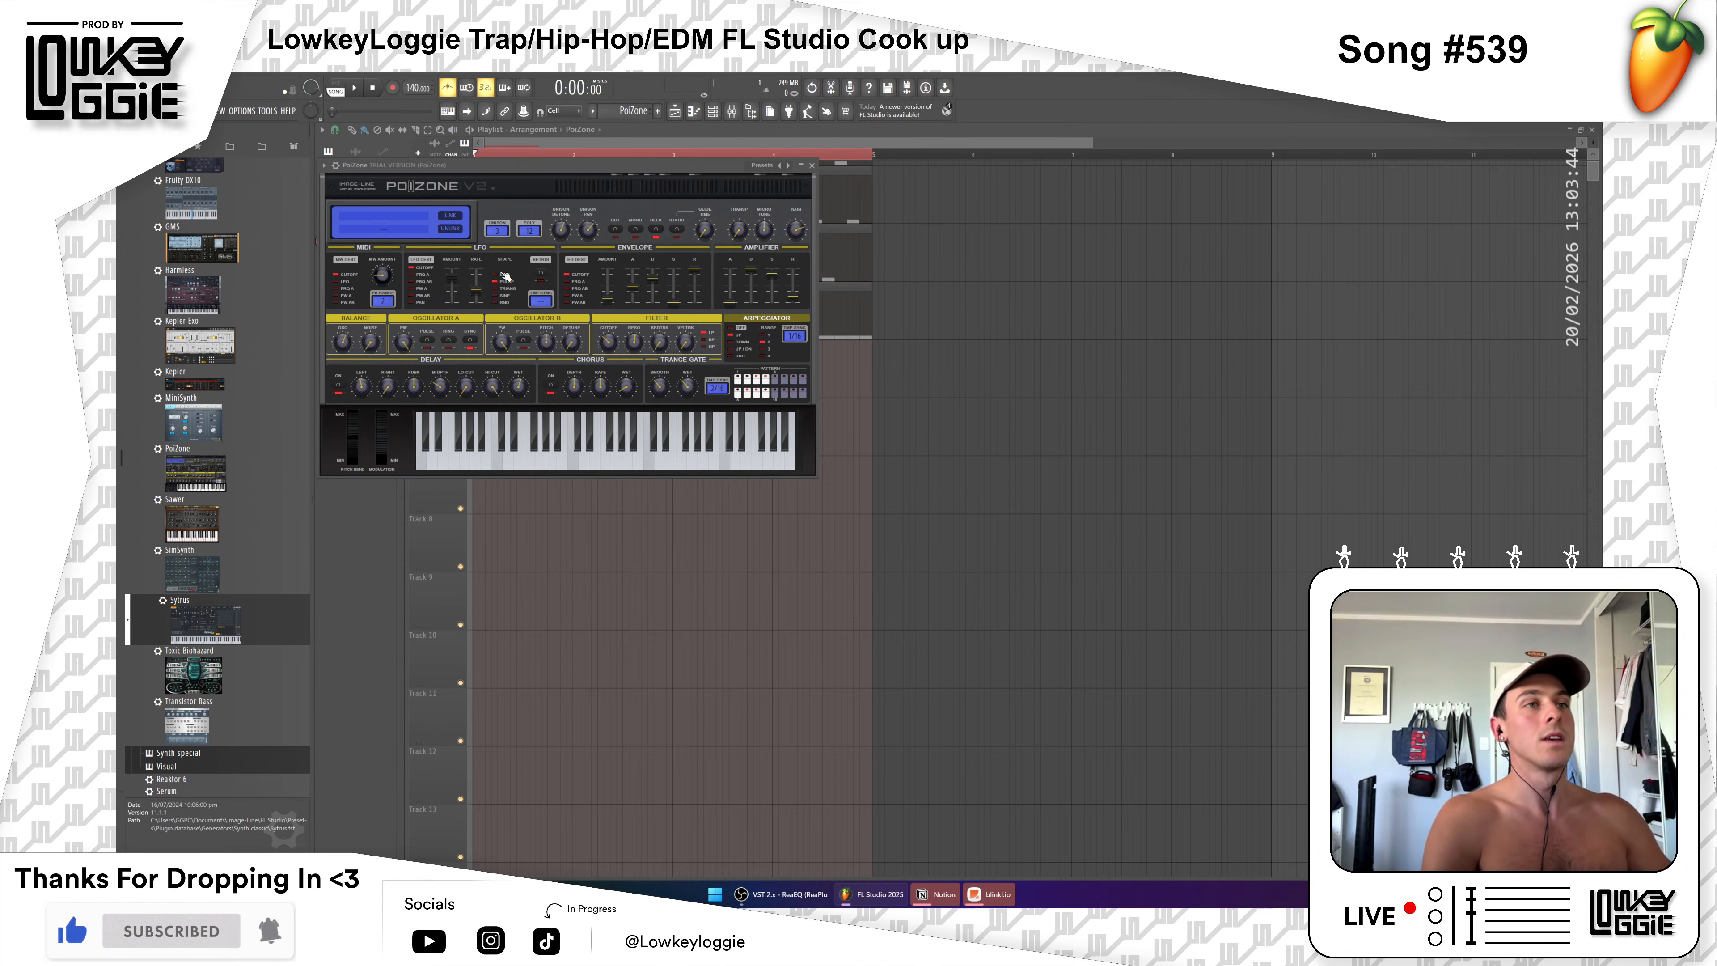
{"action": "key", "text": "Escape"}
{"action": "right_click", "coordinate": [438, 343]}
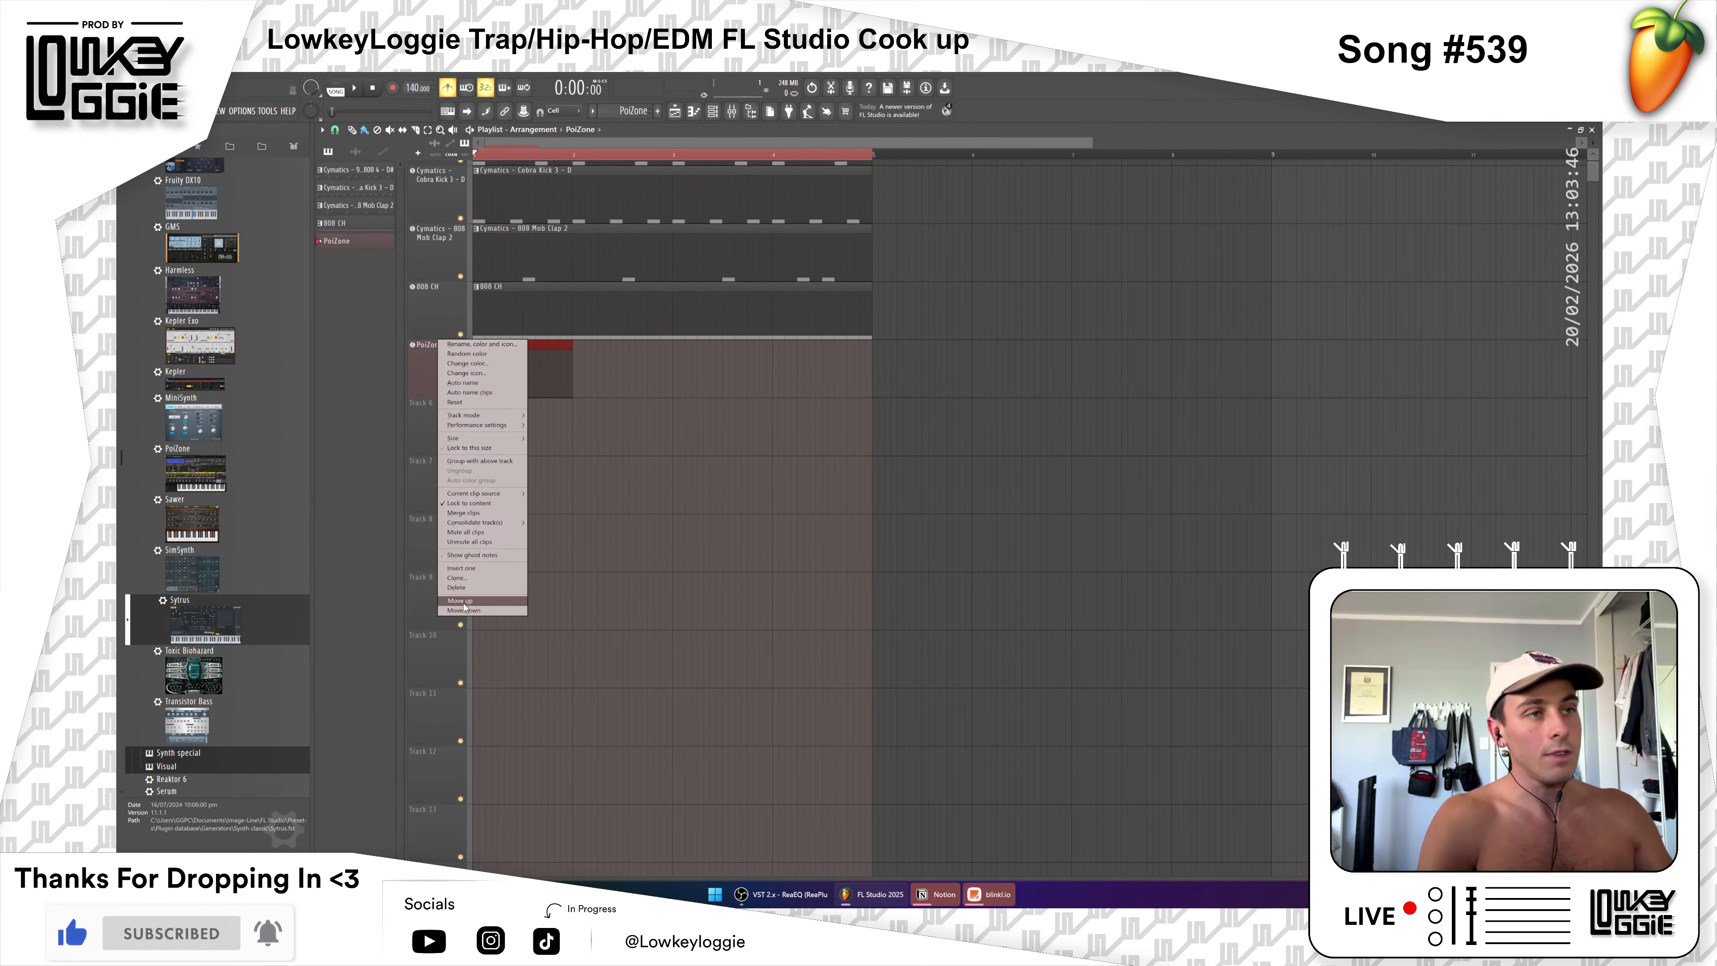
{"action": "left_click", "coordinate": [477, 587]}
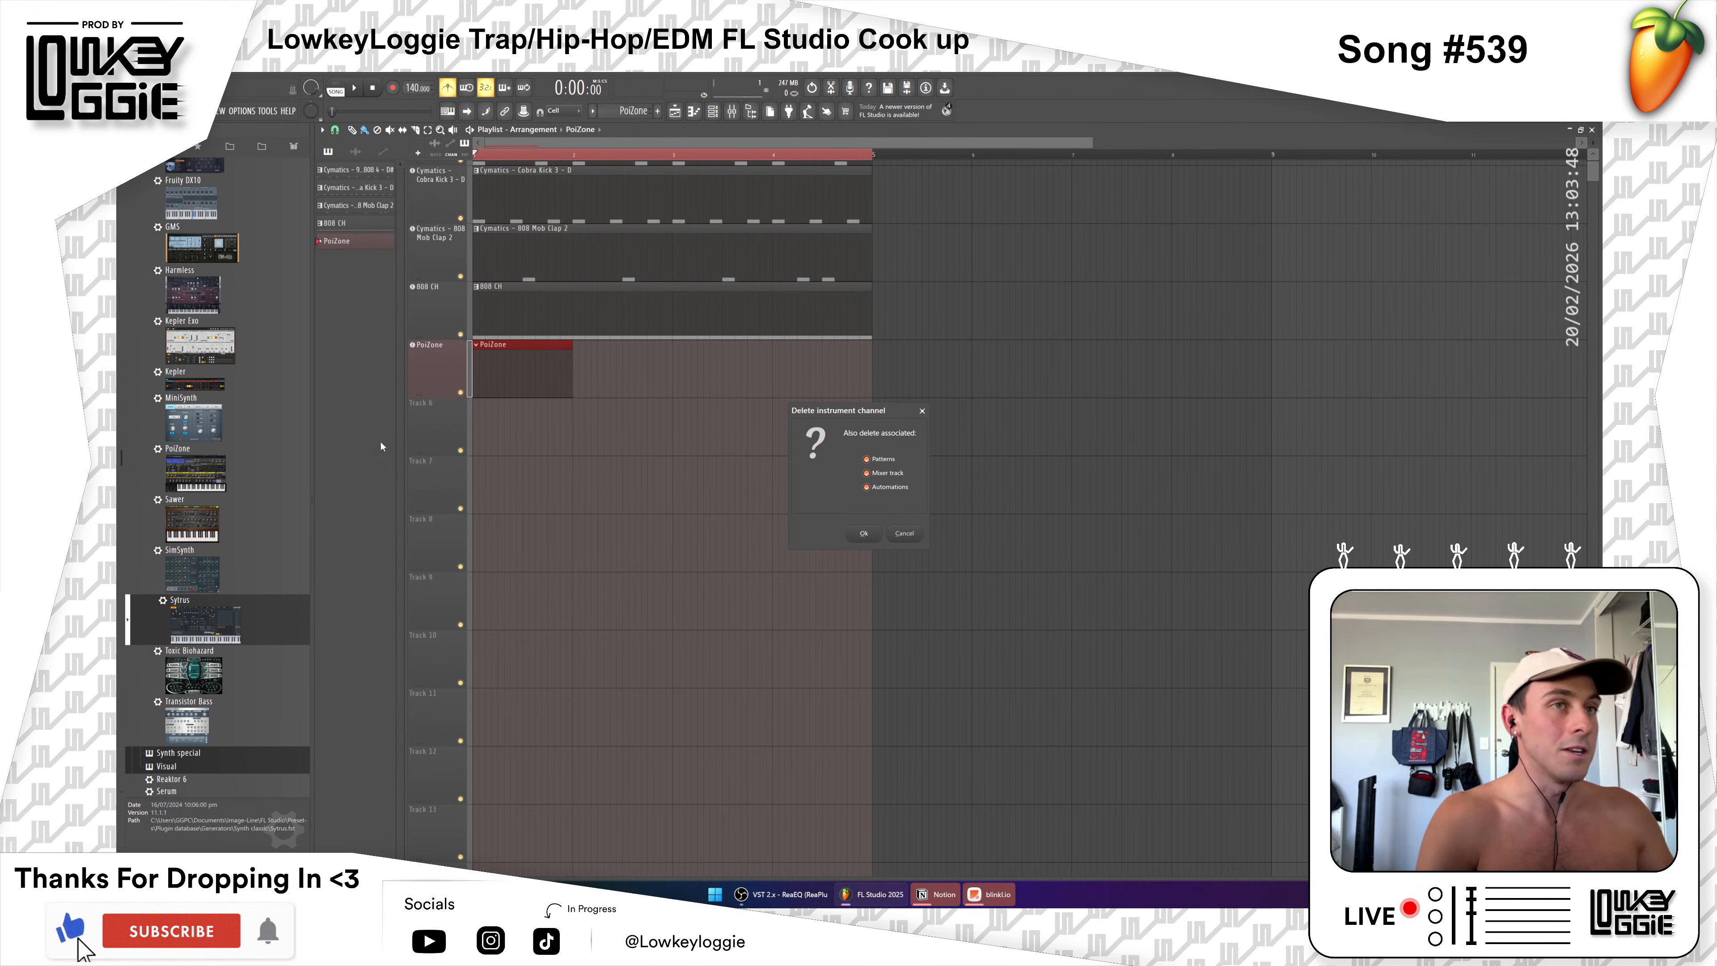
{"action": "left_click", "coordinate": [865, 533]}
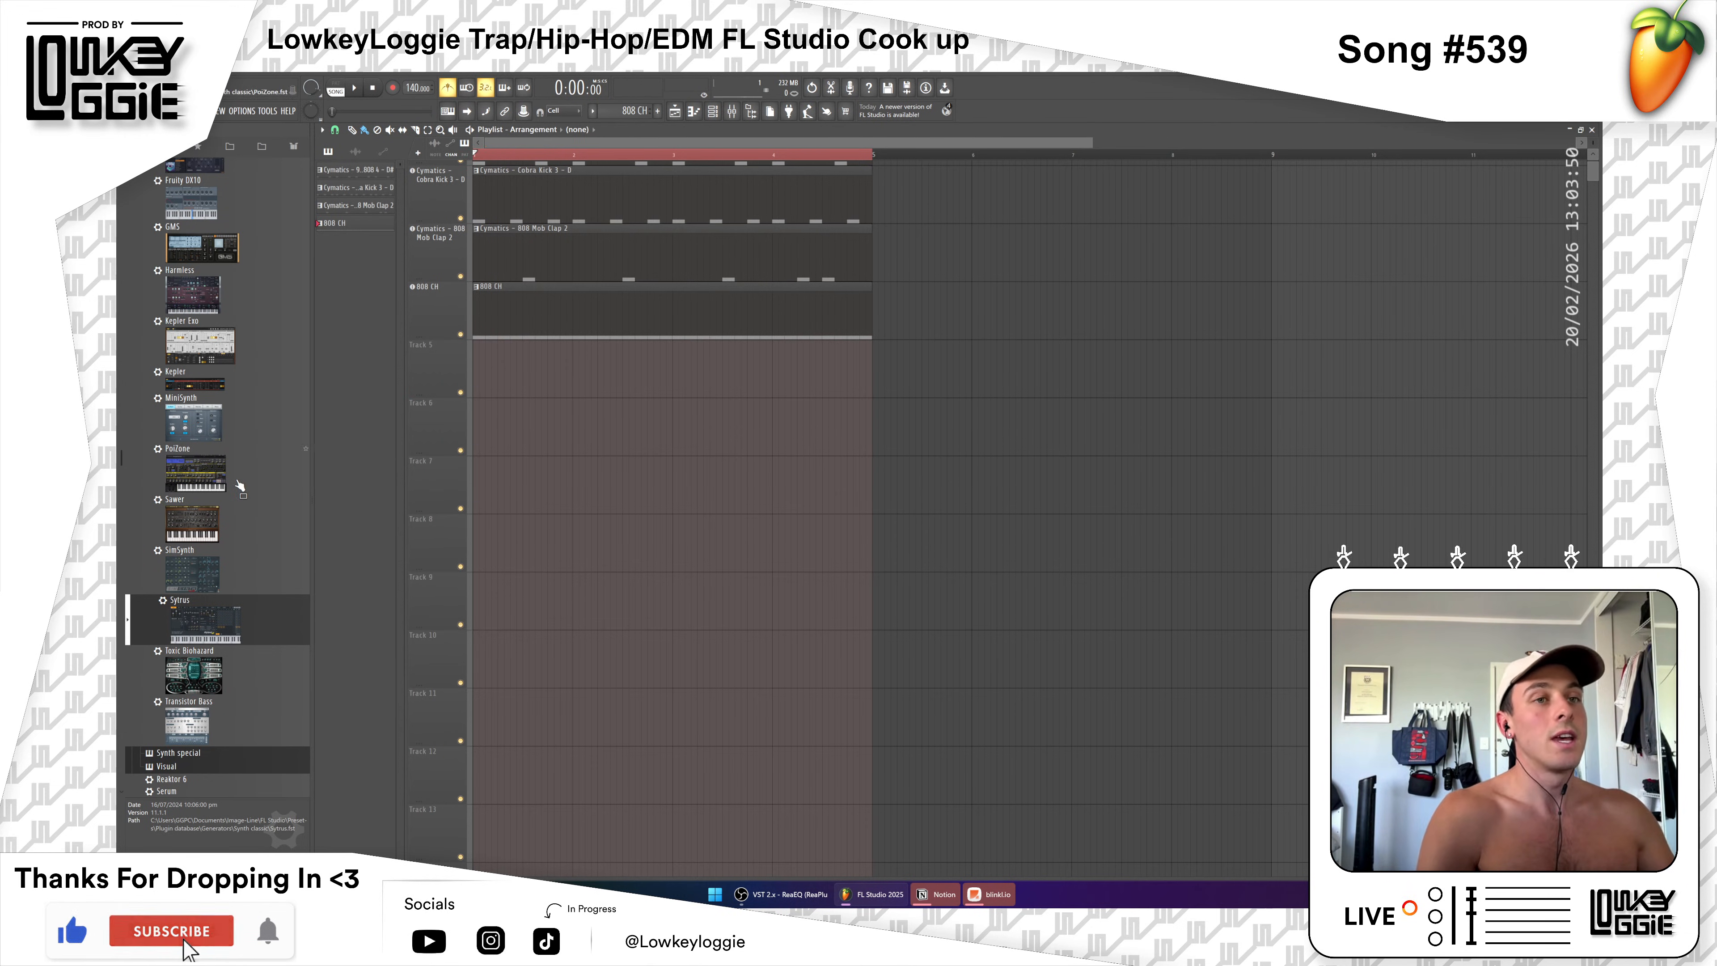
Step: Add the 3x Osc synth from the Synth classic generators to track 5 of the playlist
{"action": "scroll", "coordinate": [220, 363], "scroll_direction": "up", "scroll_amount": 5}
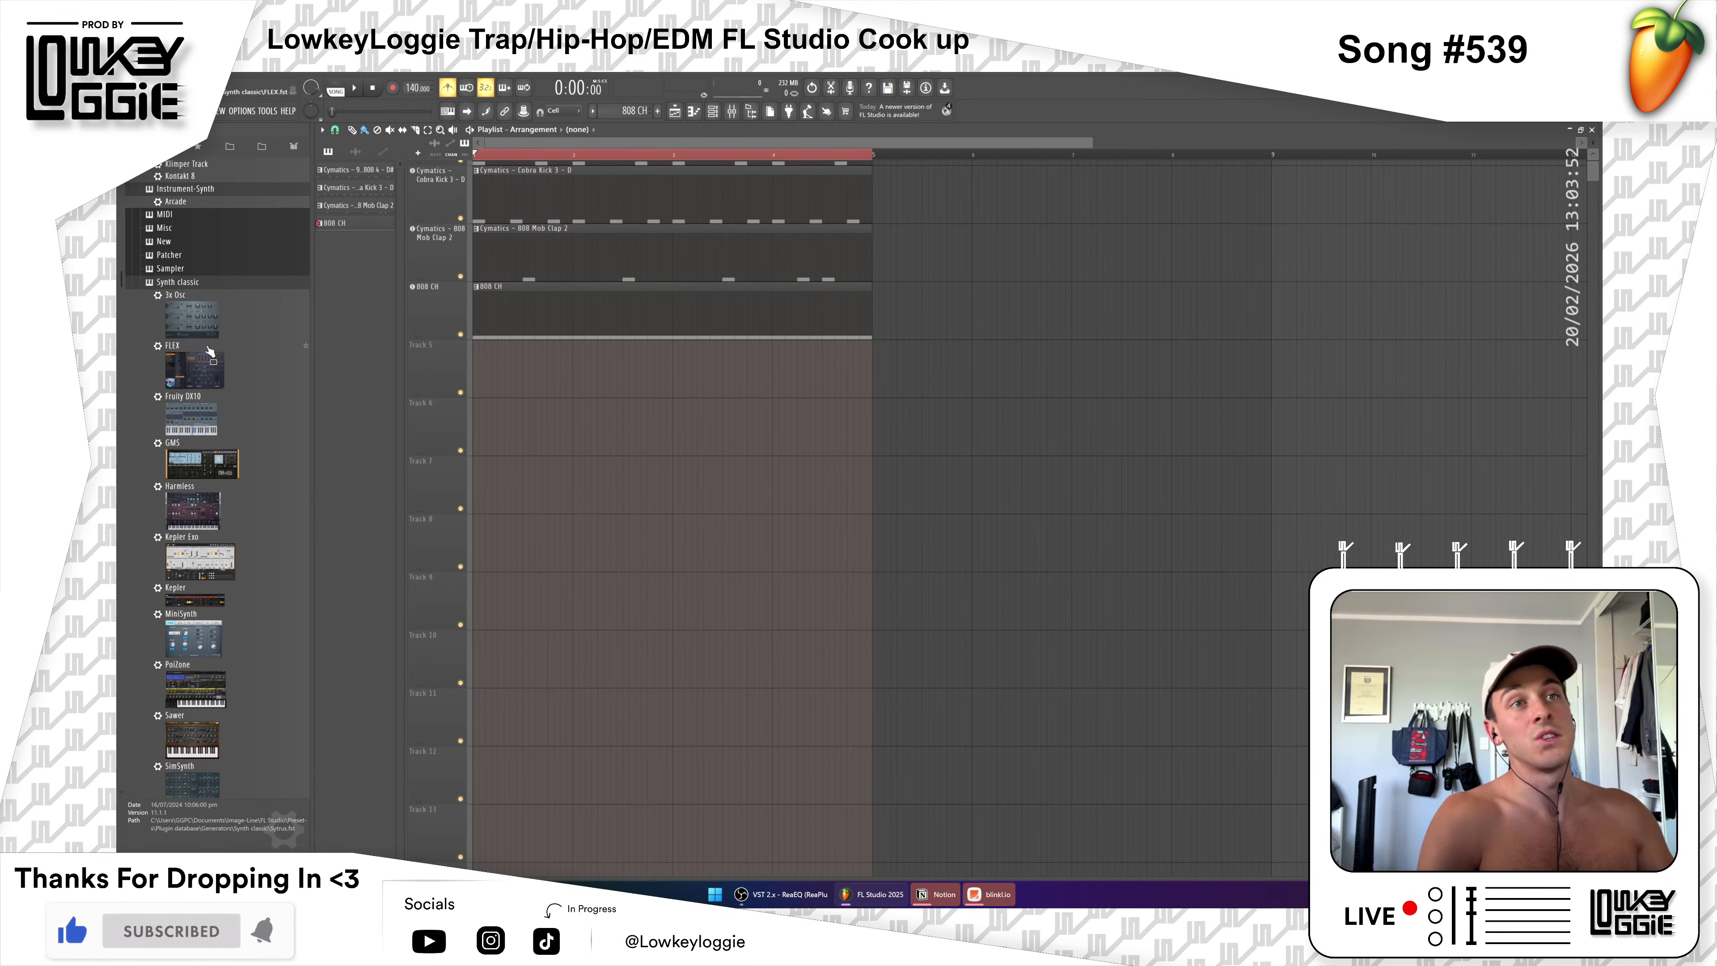
{"action": "left_click", "coordinate": [185, 308]}
{"action": "left_click_drag", "start_coordinate": [200, 321], "coordinate": [430, 364]}
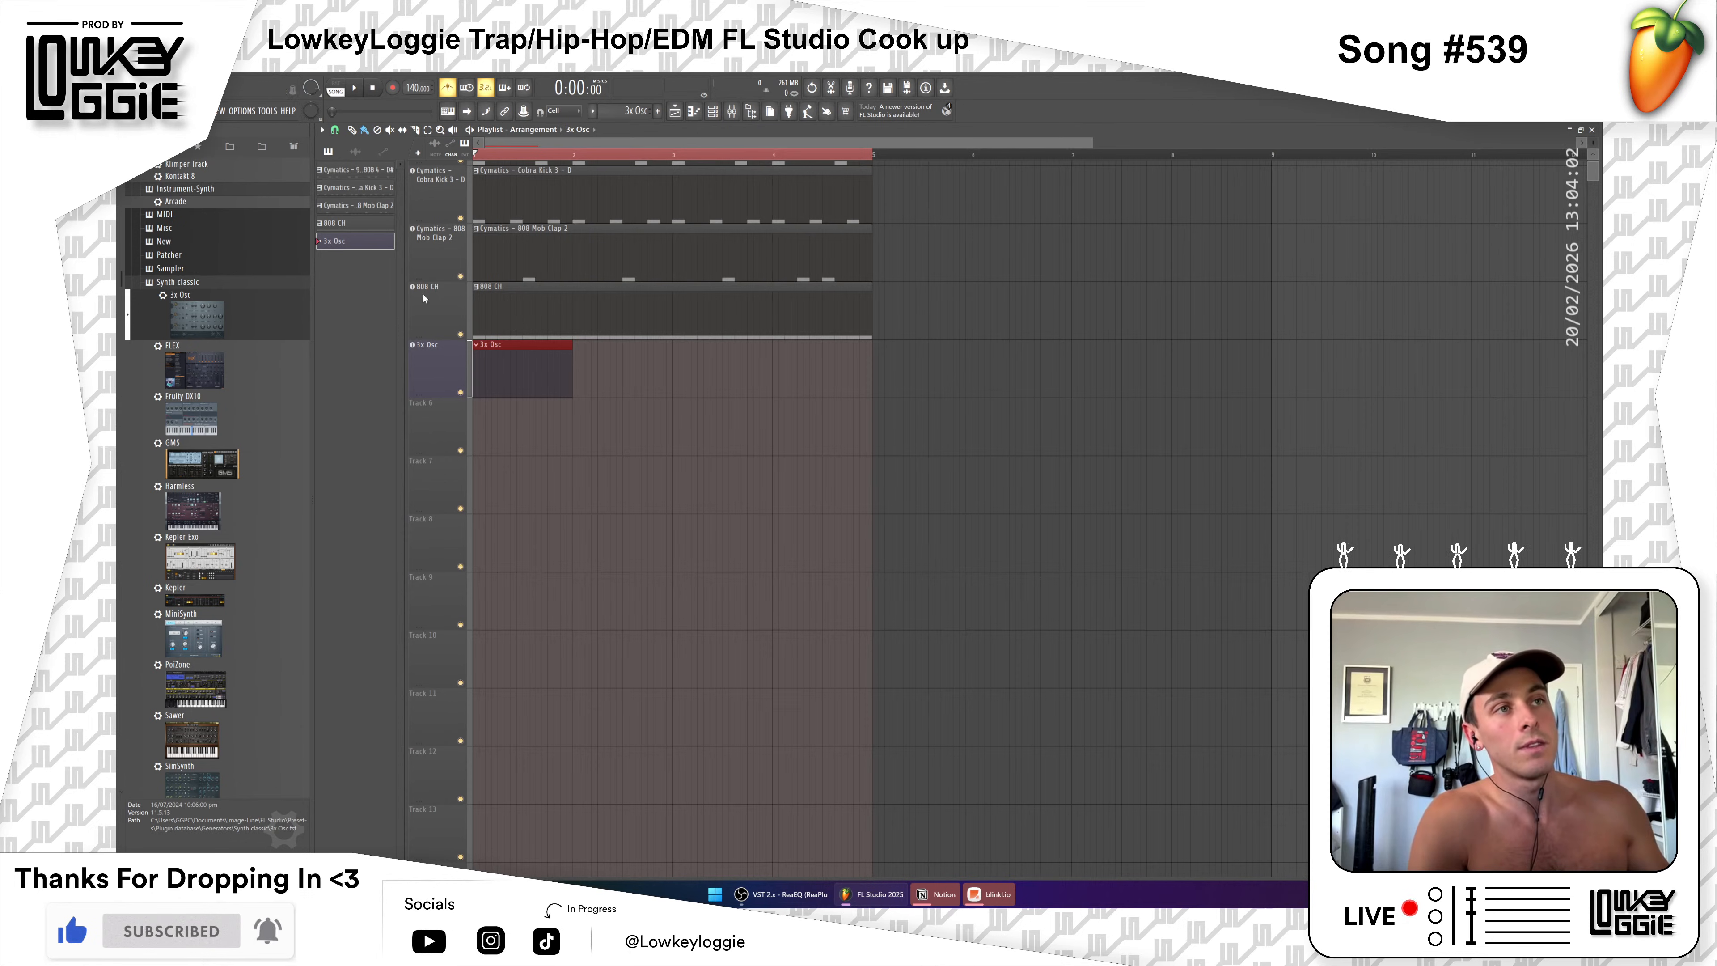
Step: Open the 3x Osc instrument window, move it clear of the clips, and open the 3x Osc clip in the piano roll
{"action": "scroll", "coordinate": [450, 379], "scroll_direction": "up", "scroll_amount": 1}
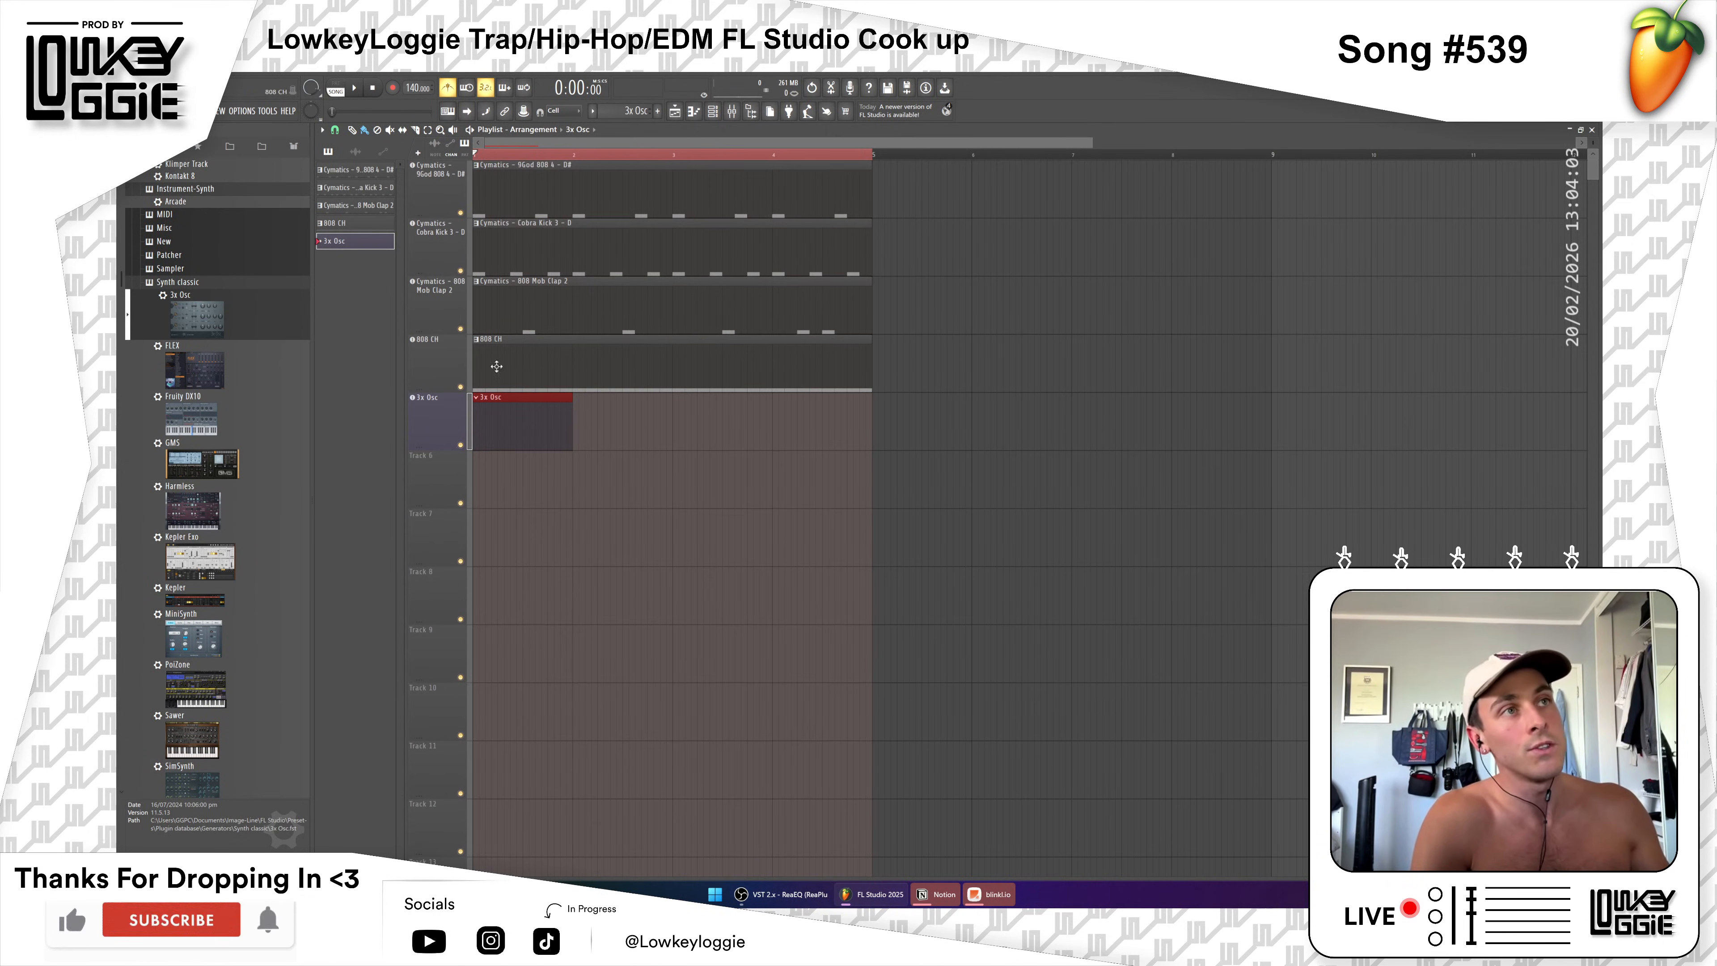
{"action": "left_click", "coordinate": [447, 412]}
{"action": "left_click", "coordinate": [441, 426]}
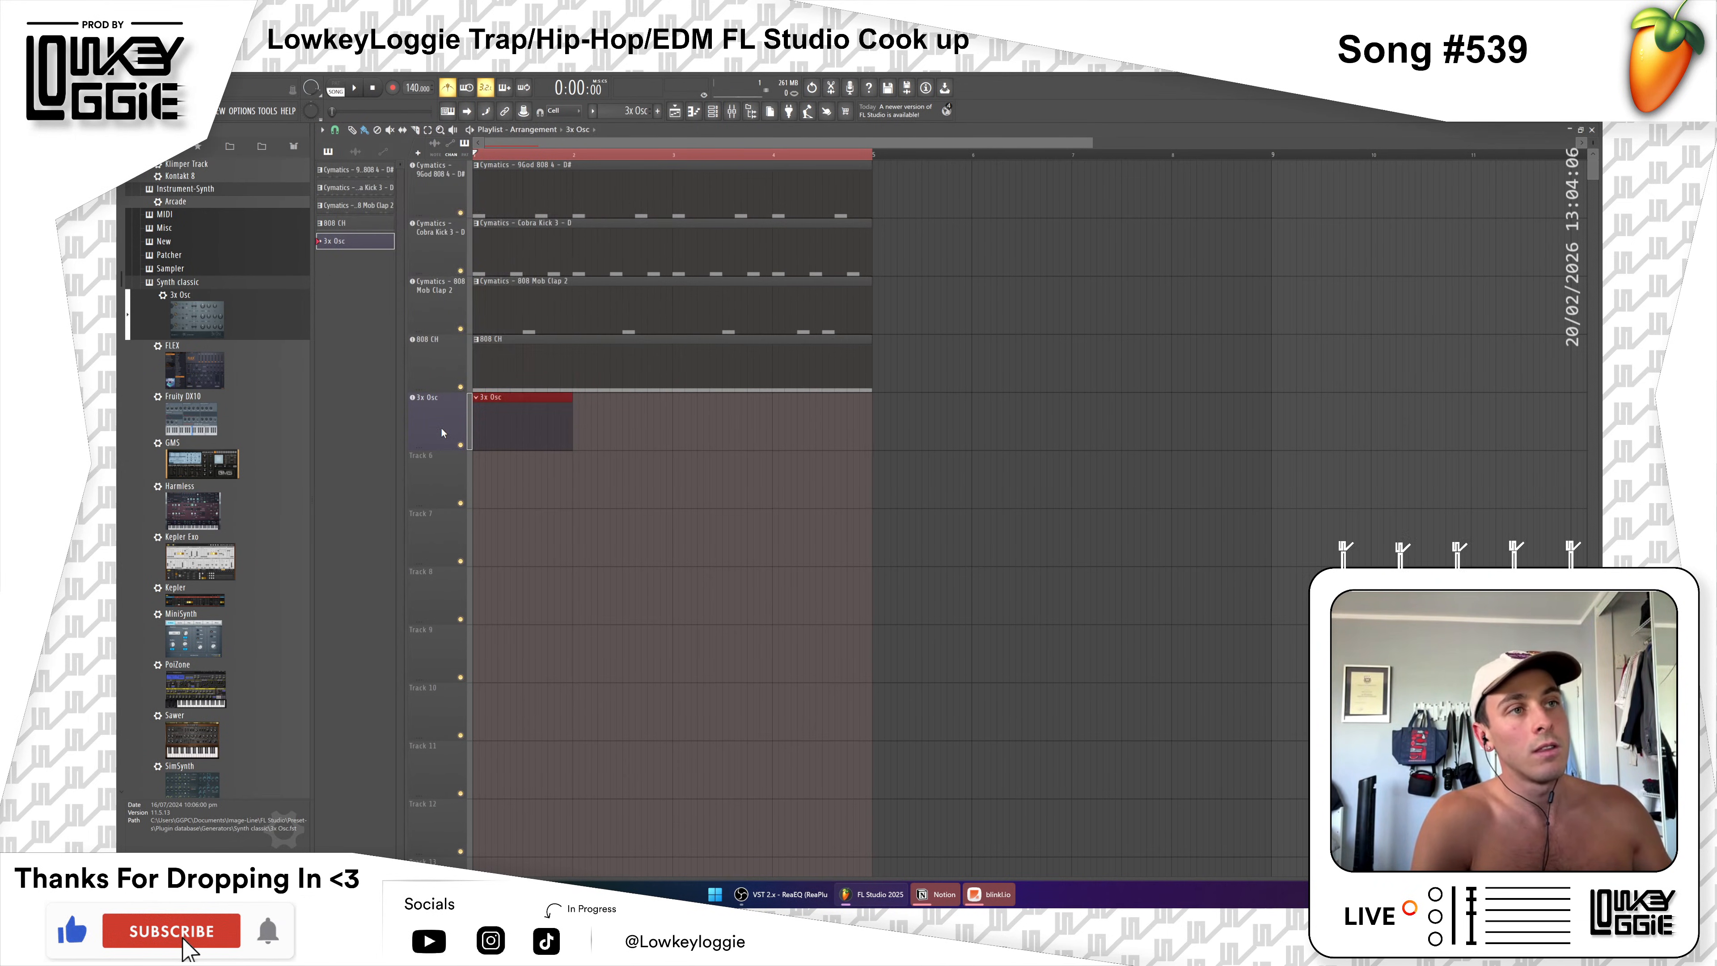
{"action": "double_click", "coordinate": [523, 413]}
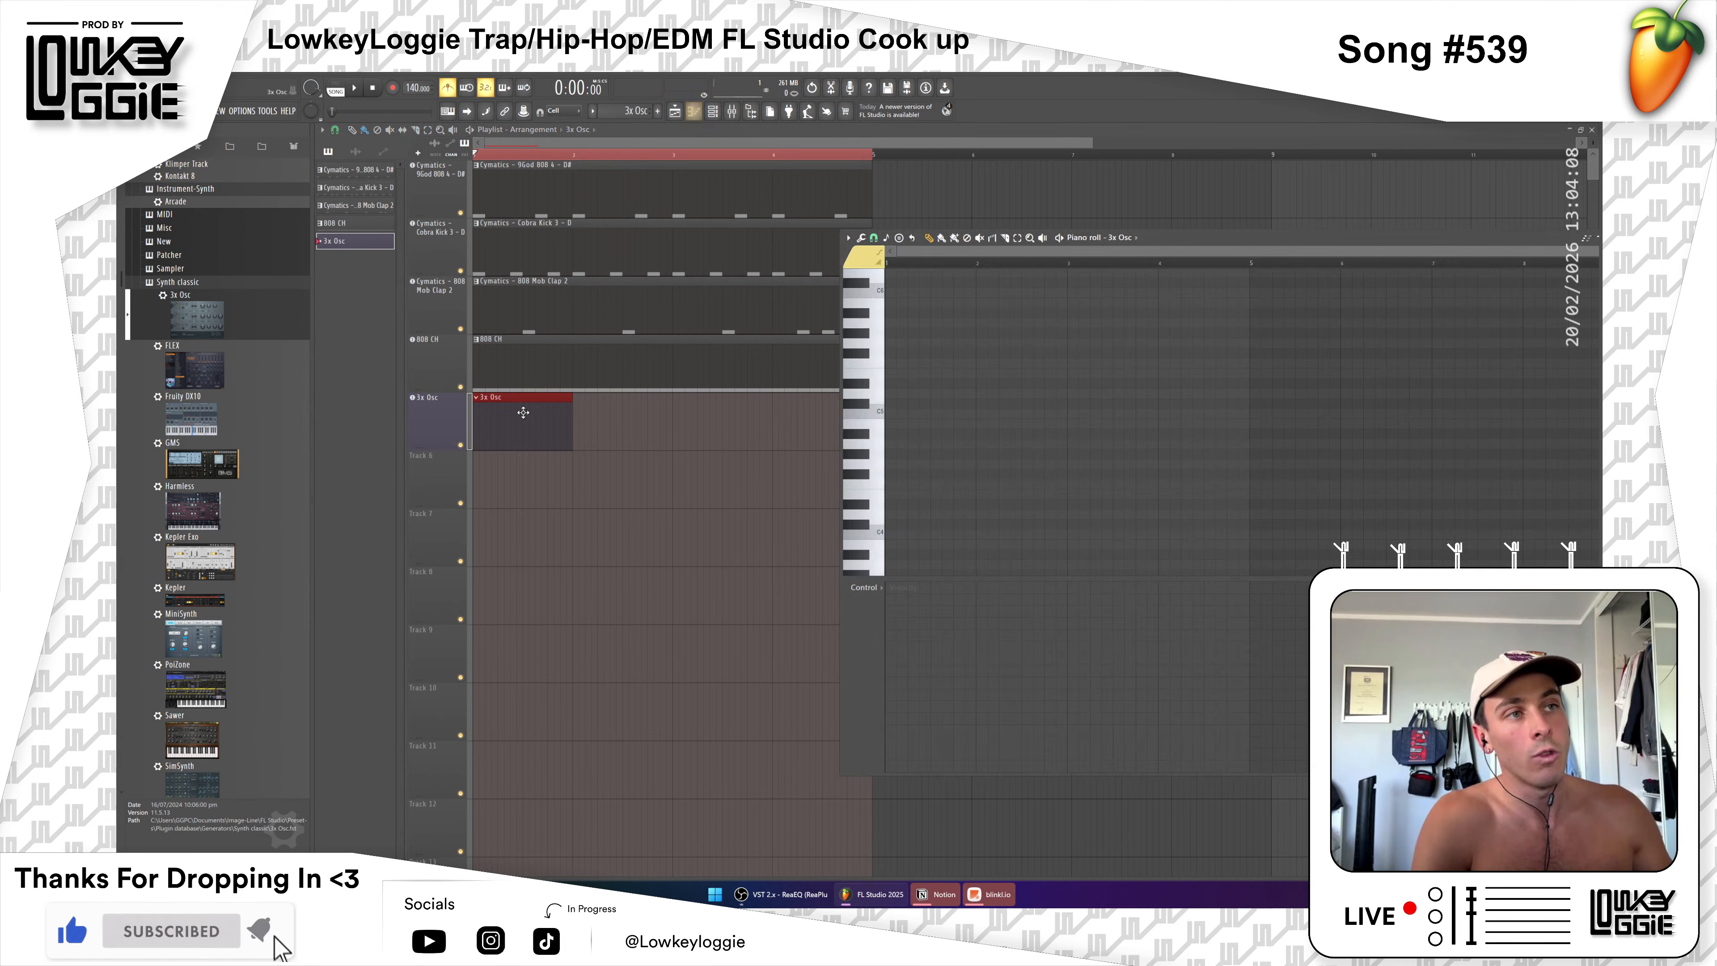
{"action": "left_click", "coordinate": [441, 414]}
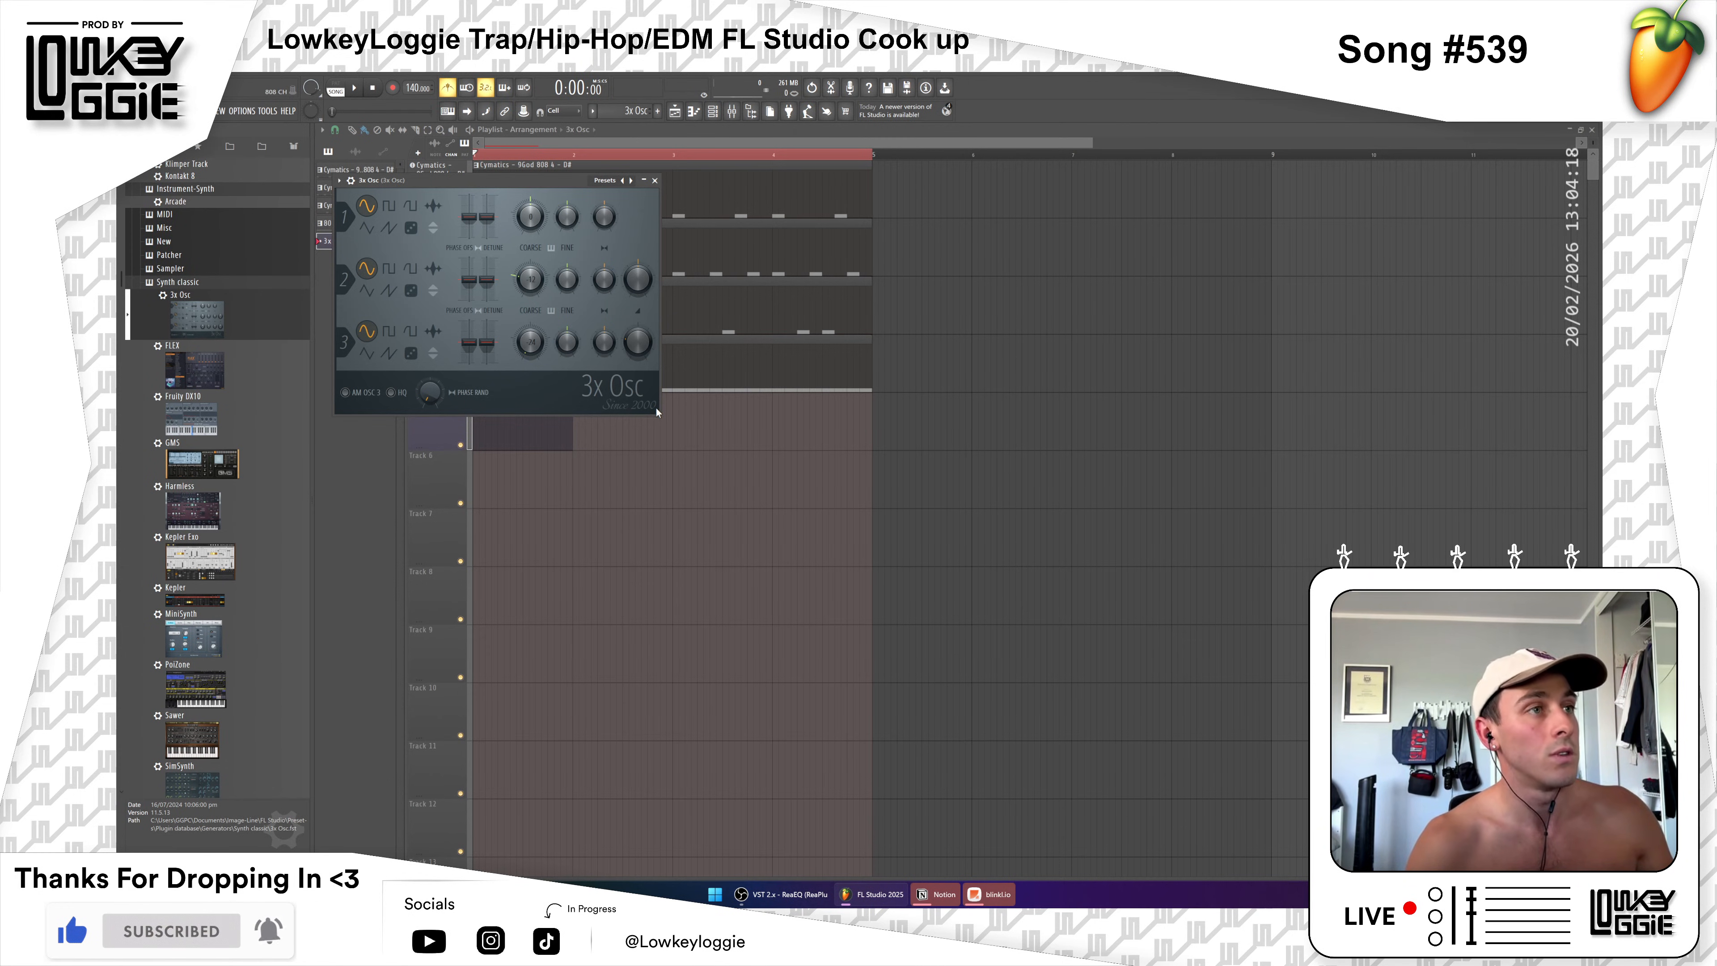
{"action": "left_click_drag", "start_coordinate": [659, 414], "coordinate": [1291, 490]}
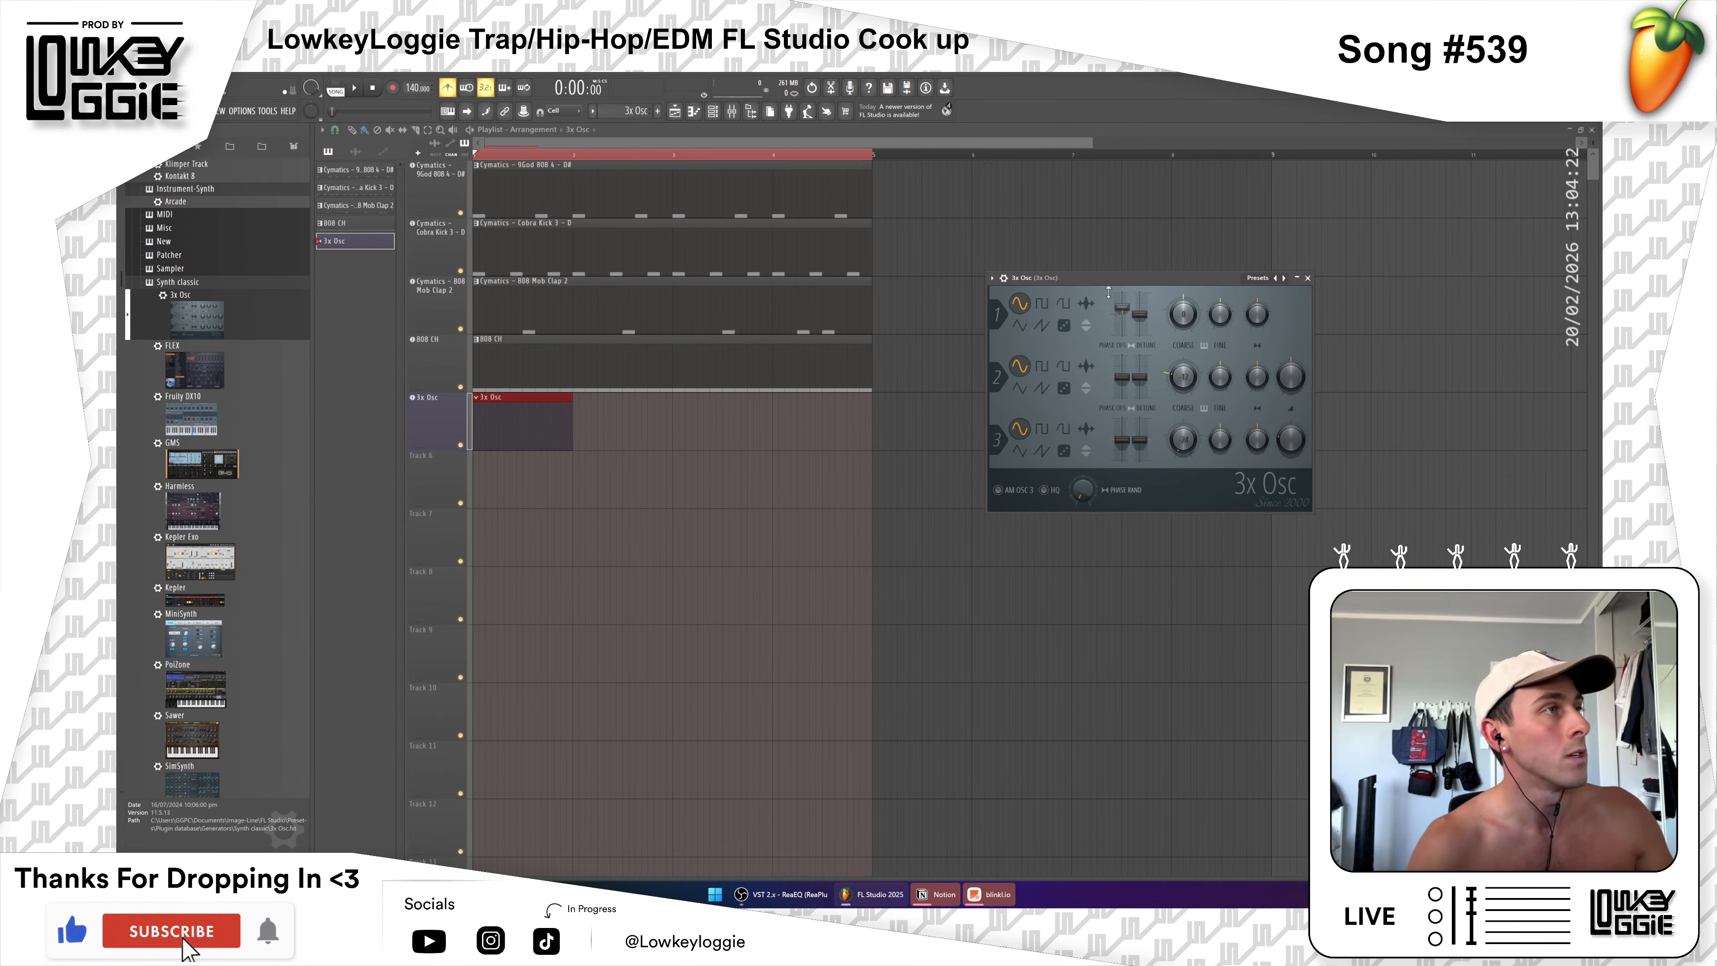
{"action": "double_click", "coordinate": [557, 427]}
{"action": "left_click", "coordinate": [909, 412]}
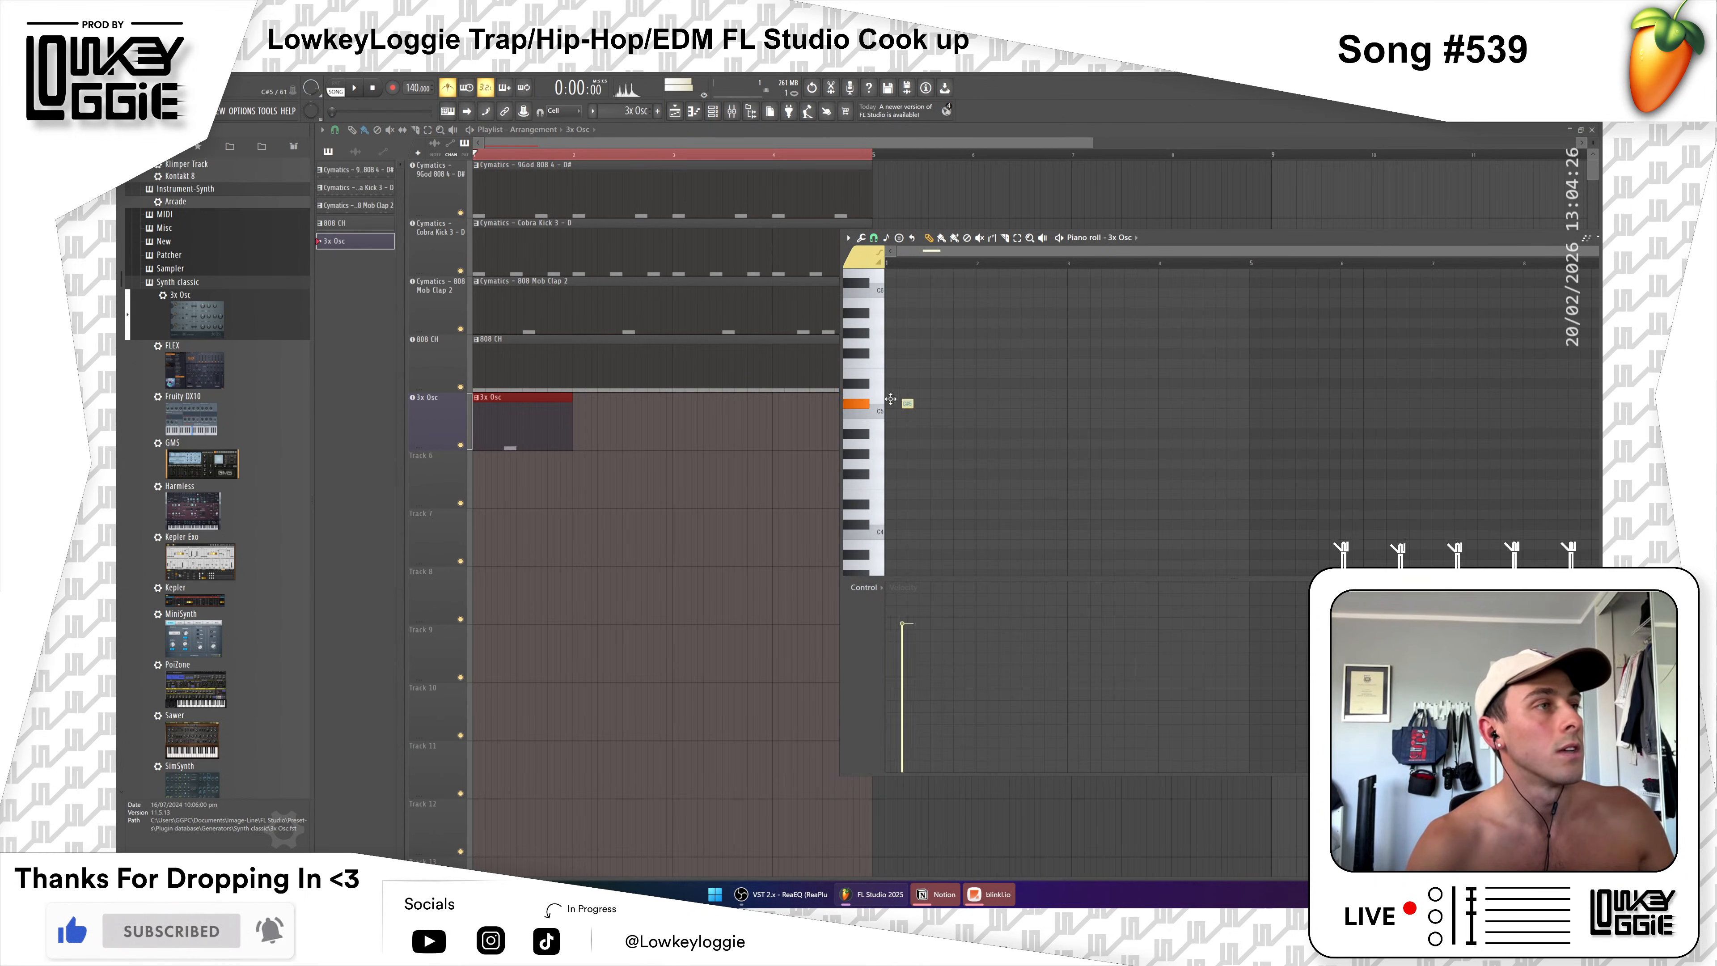
{"action": "right_click", "coordinate": [913, 412]}
{"action": "left_click", "coordinate": [906, 384]}
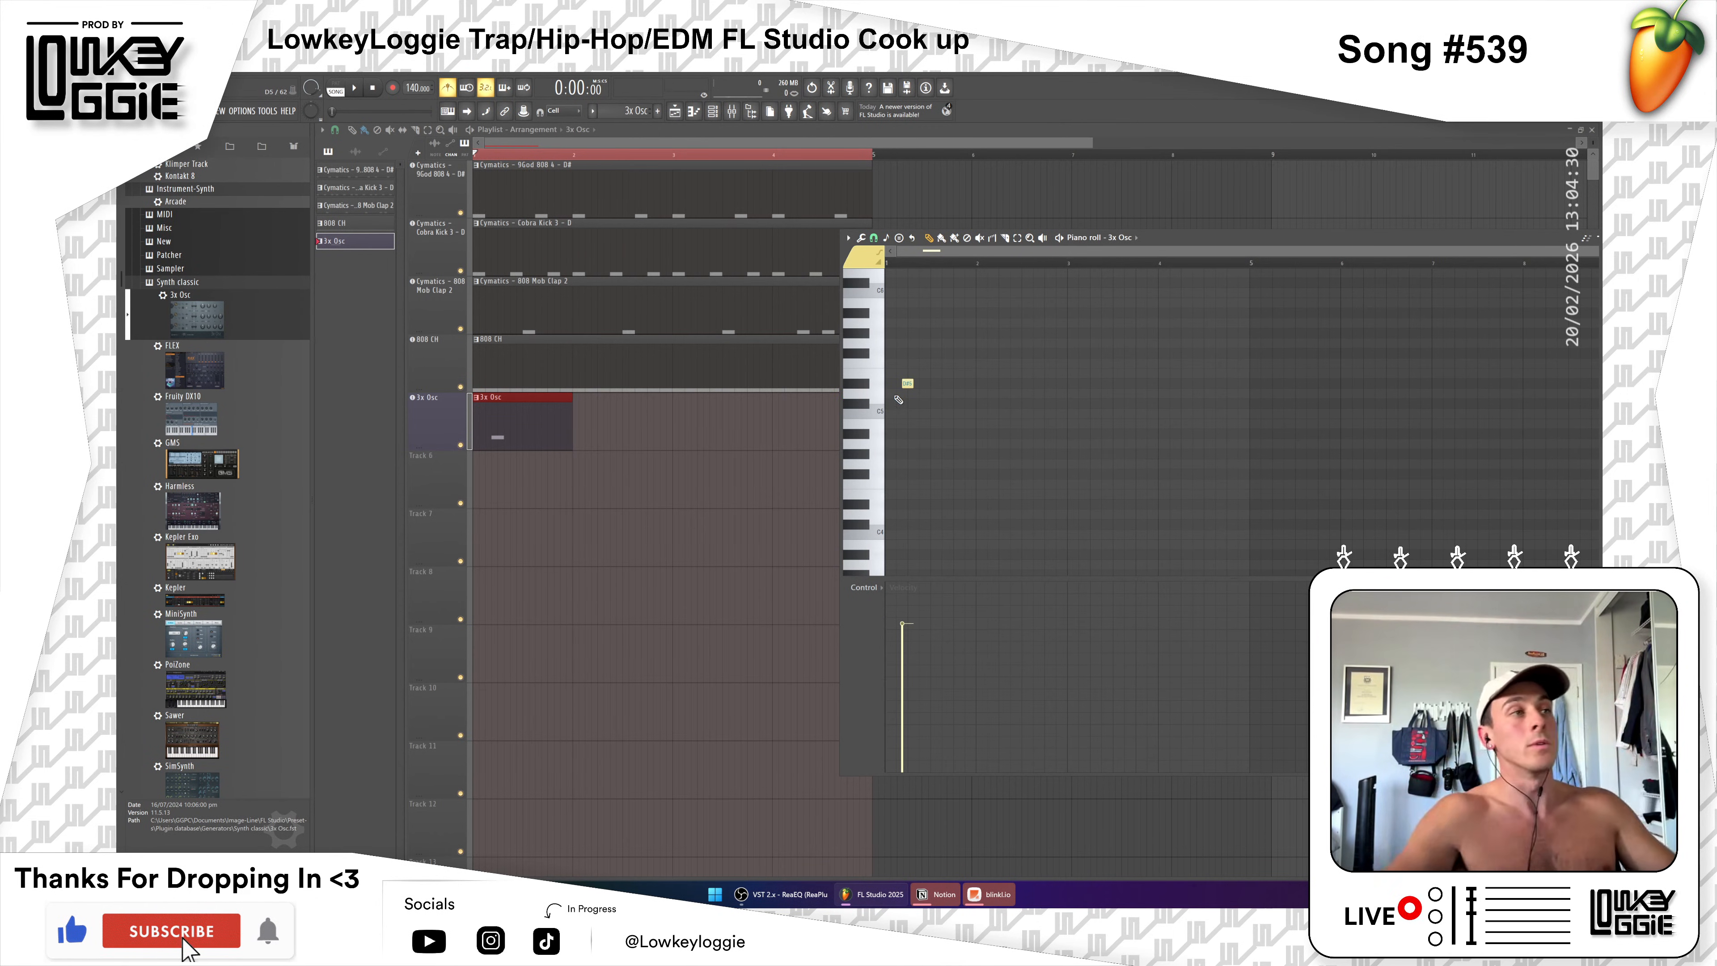
{"action": "right_click", "coordinate": [907, 384]}
{"action": "left_click", "coordinate": [890, 444]}
{"action": "left_click", "coordinate": [907, 413]}
{"action": "left_click_drag", "start_coordinate": [938, 394], "coordinate": [980, 333]}
{"action": "right_click", "coordinate": [957, 364]}
{"action": "right_click", "coordinate": [935, 394]}
{"action": "right_click", "coordinate": [982, 332]}
{"action": "right_click", "coordinate": [906, 415]}
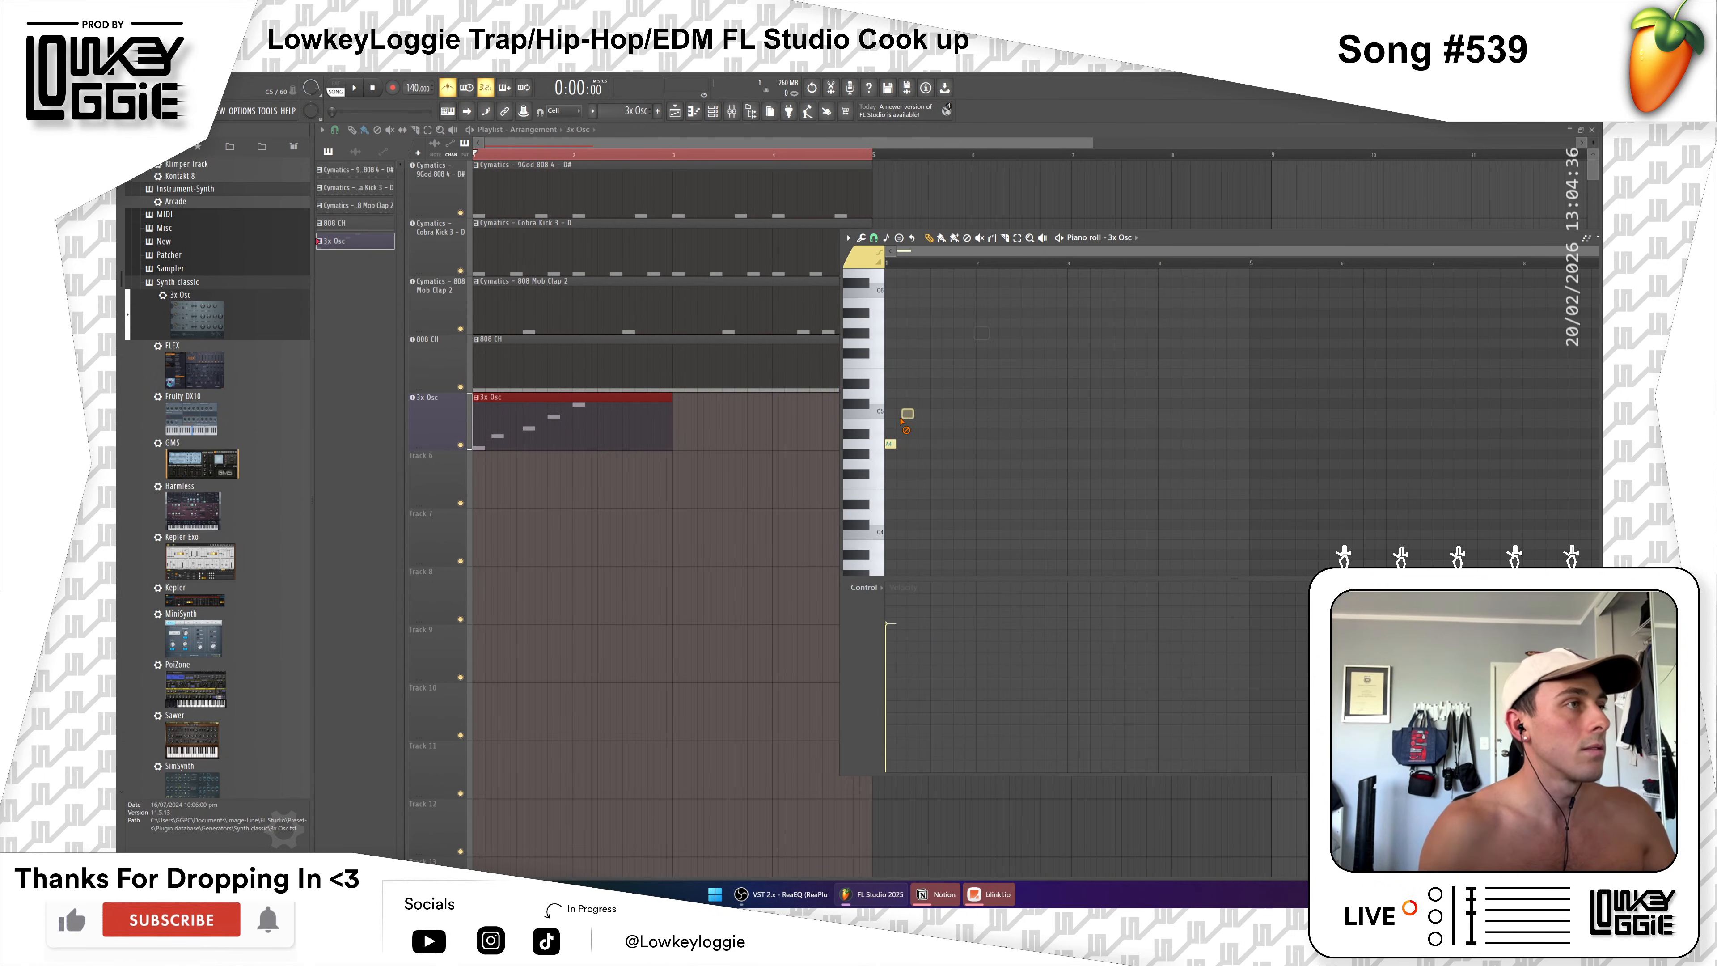
{"action": "right_click", "coordinate": [890, 444]}
Step: Enter the first five notes of an ascending C major scale, C to G, in the 3x Osc piano roll
{"action": "left_click_drag", "start_coordinate": [909, 422], "coordinate": [899, 386]}
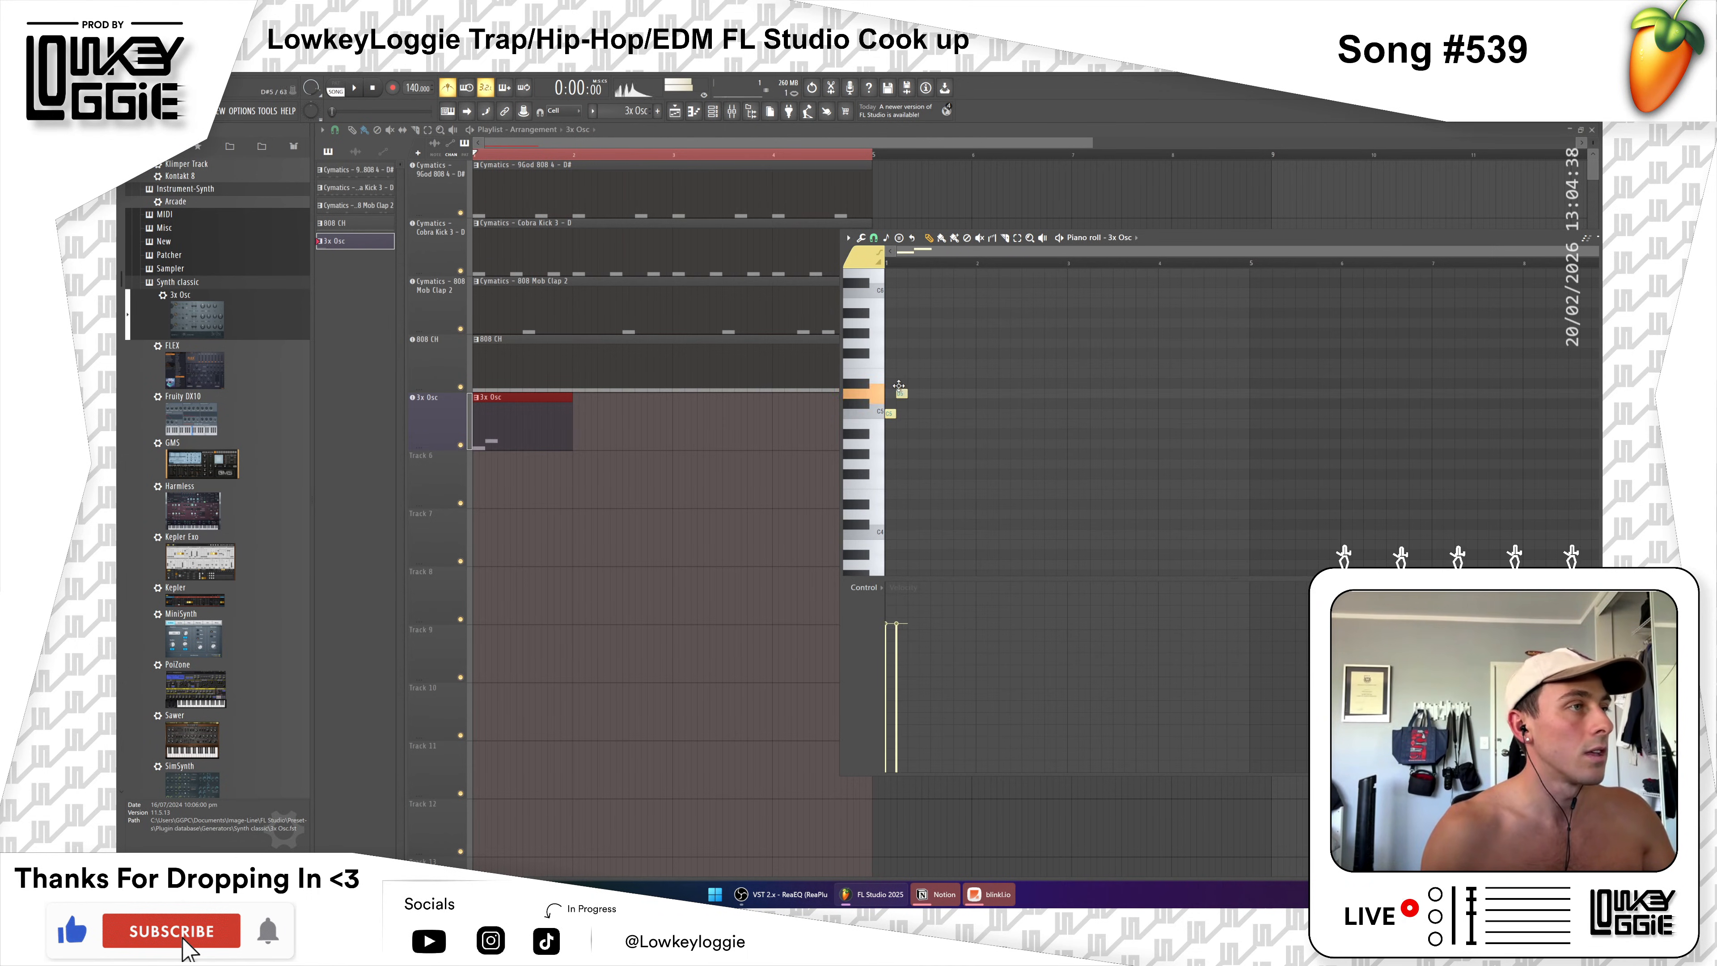
{"action": "left_click", "coordinate": [916, 373]}
{"action": "left_click", "coordinate": [931, 355]}
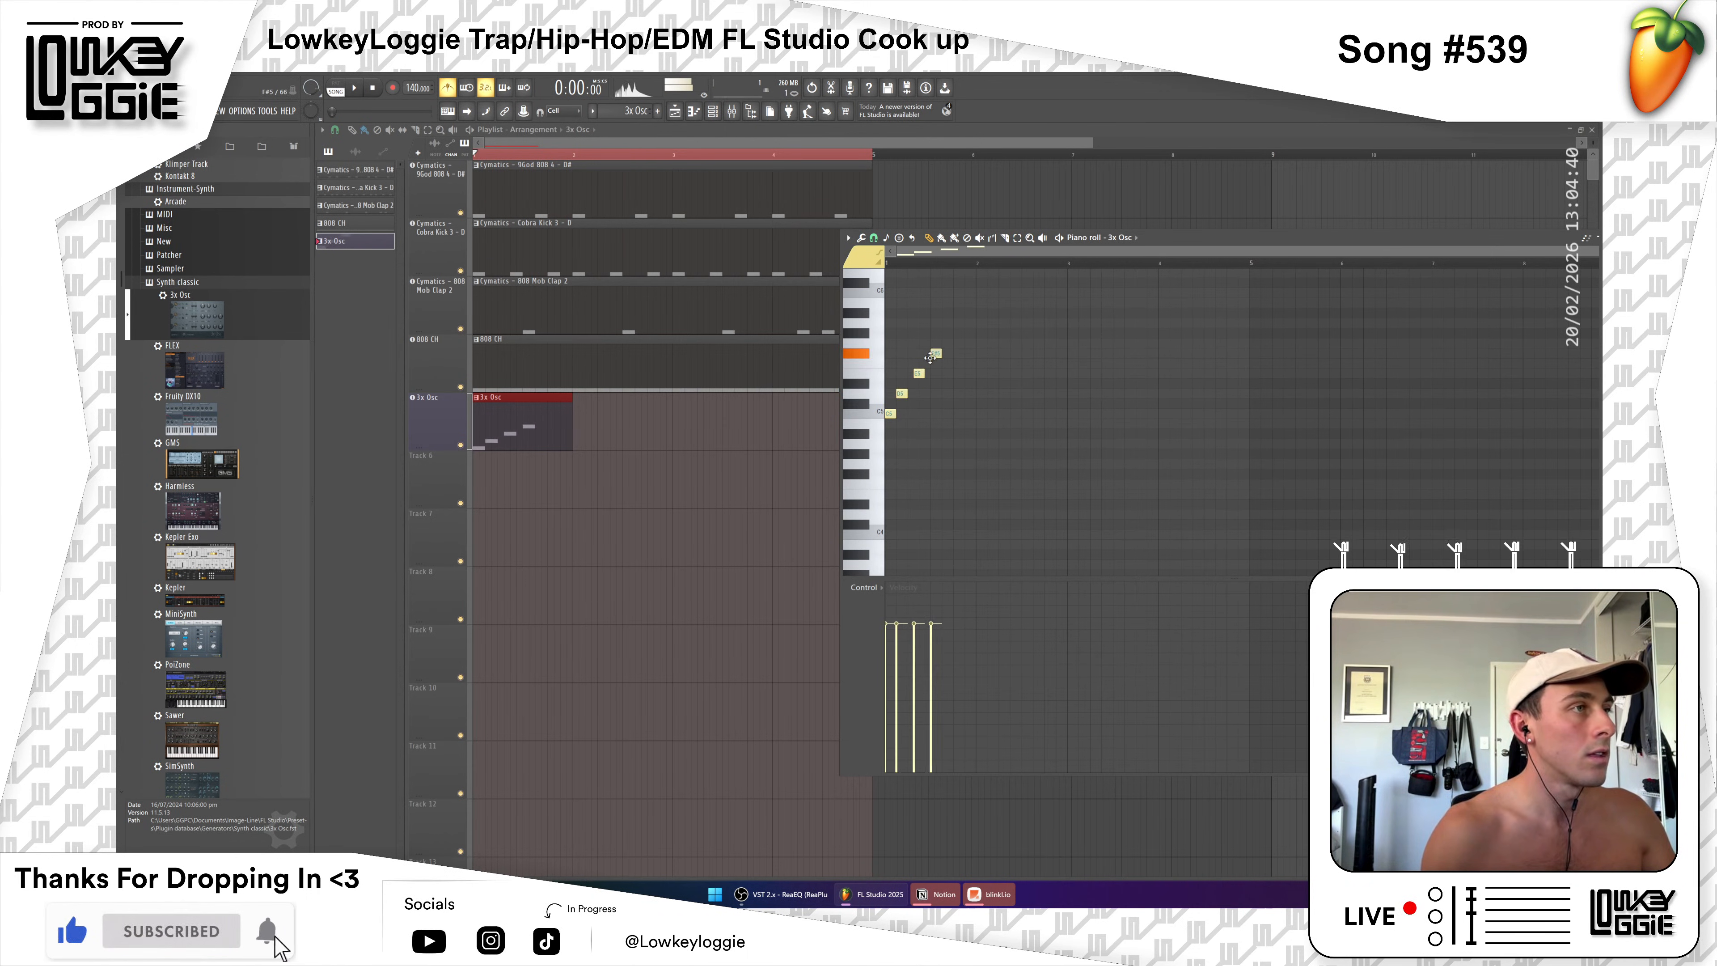
{"action": "left_click_drag", "start_coordinate": [933, 360], "coordinate": [935, 371]}
{"action": "left_click", "coordinate": [949, 342]}
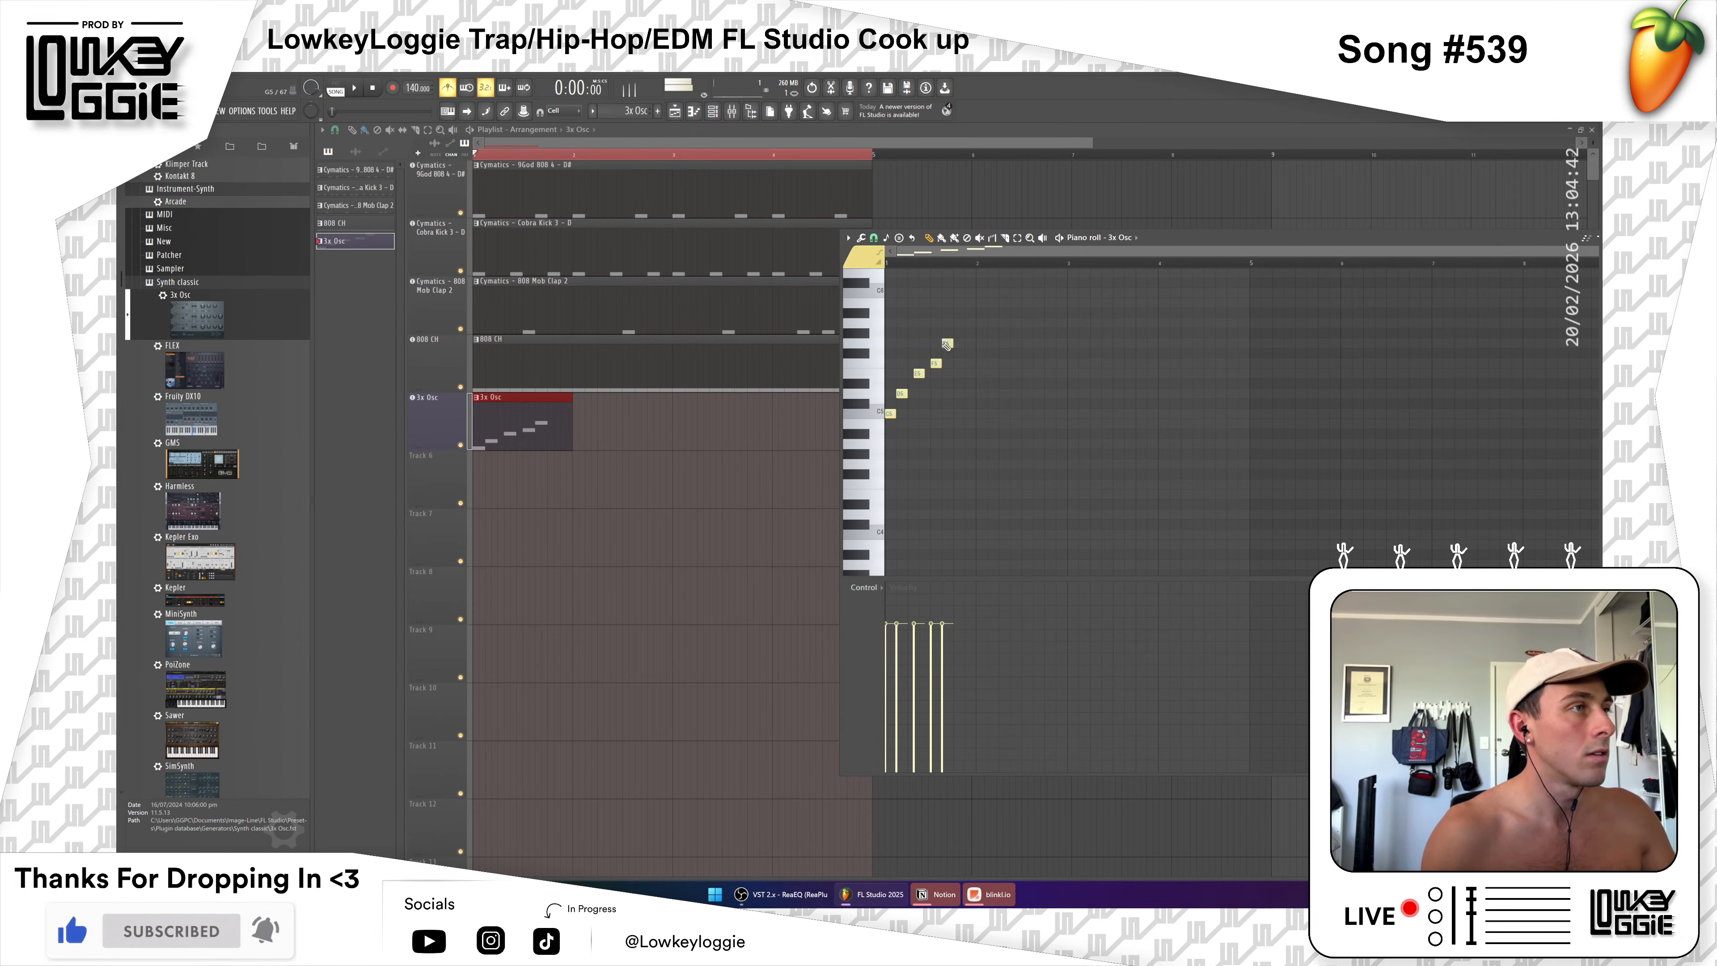
Step: Even out the spacing of the scale notes, add A, B and the upper C within one bar, and return to the playlist
{"action": "left_click_drag", "start_coordinate": [924, 372], "coordinate": [936, 343]}
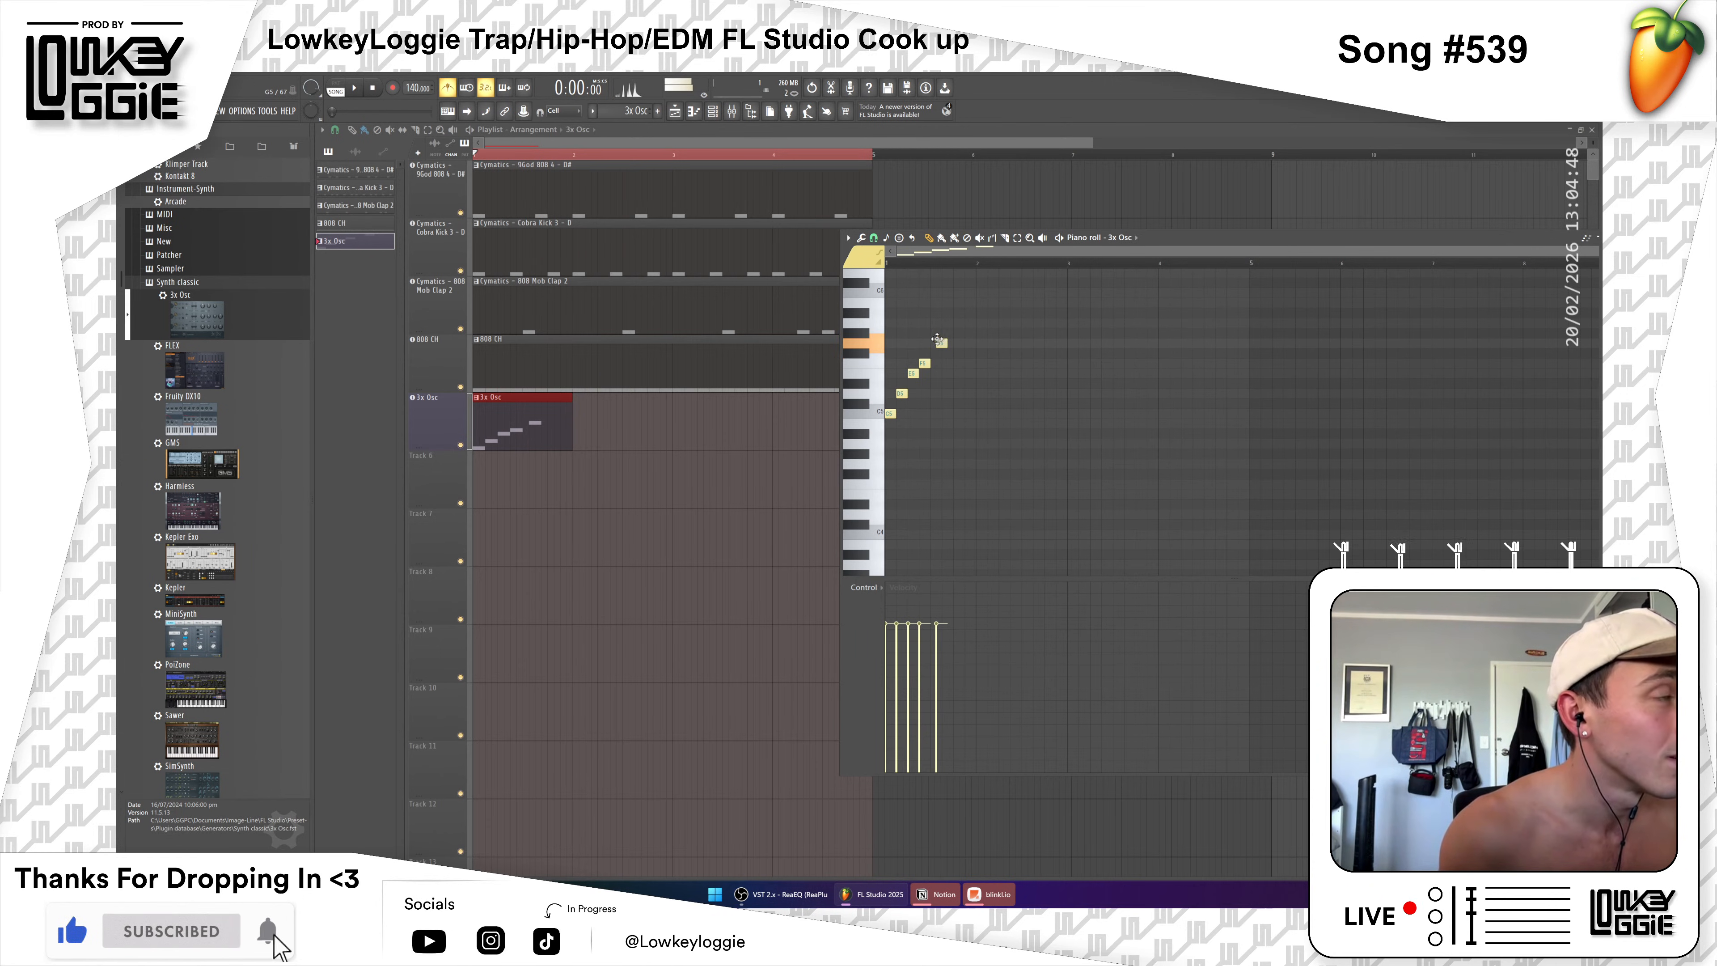
{"action": "left_click", "coordinate": [945, 325]}
{"action": "left_click", "coordinate": [958, 303]}
{"action": "left_click", "coordinate": [962, 293]}
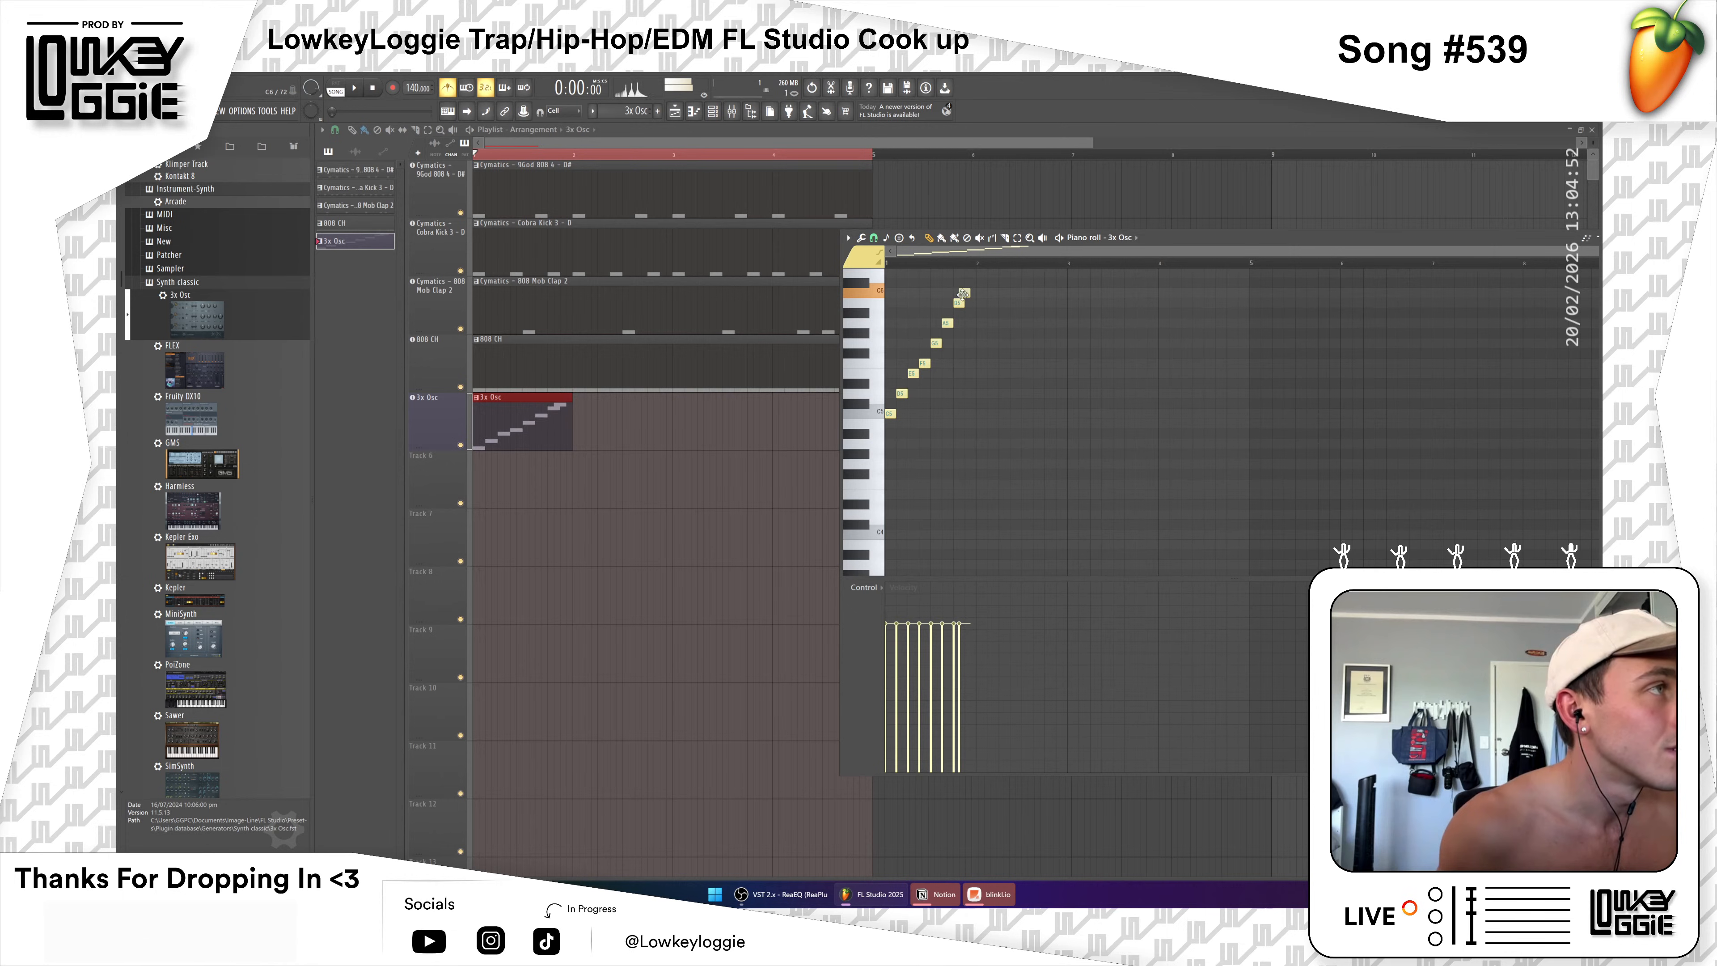
{"action": "left_click_drag", "start_coordinate": [963, 293], "coordinate": [968, 293]}
{"action": "scroll", "coordinate": [916, 383], "scroll_direction": "up", "scroll_amount": 3}
{"action": "left_click", "coordinate": [876, 502]}
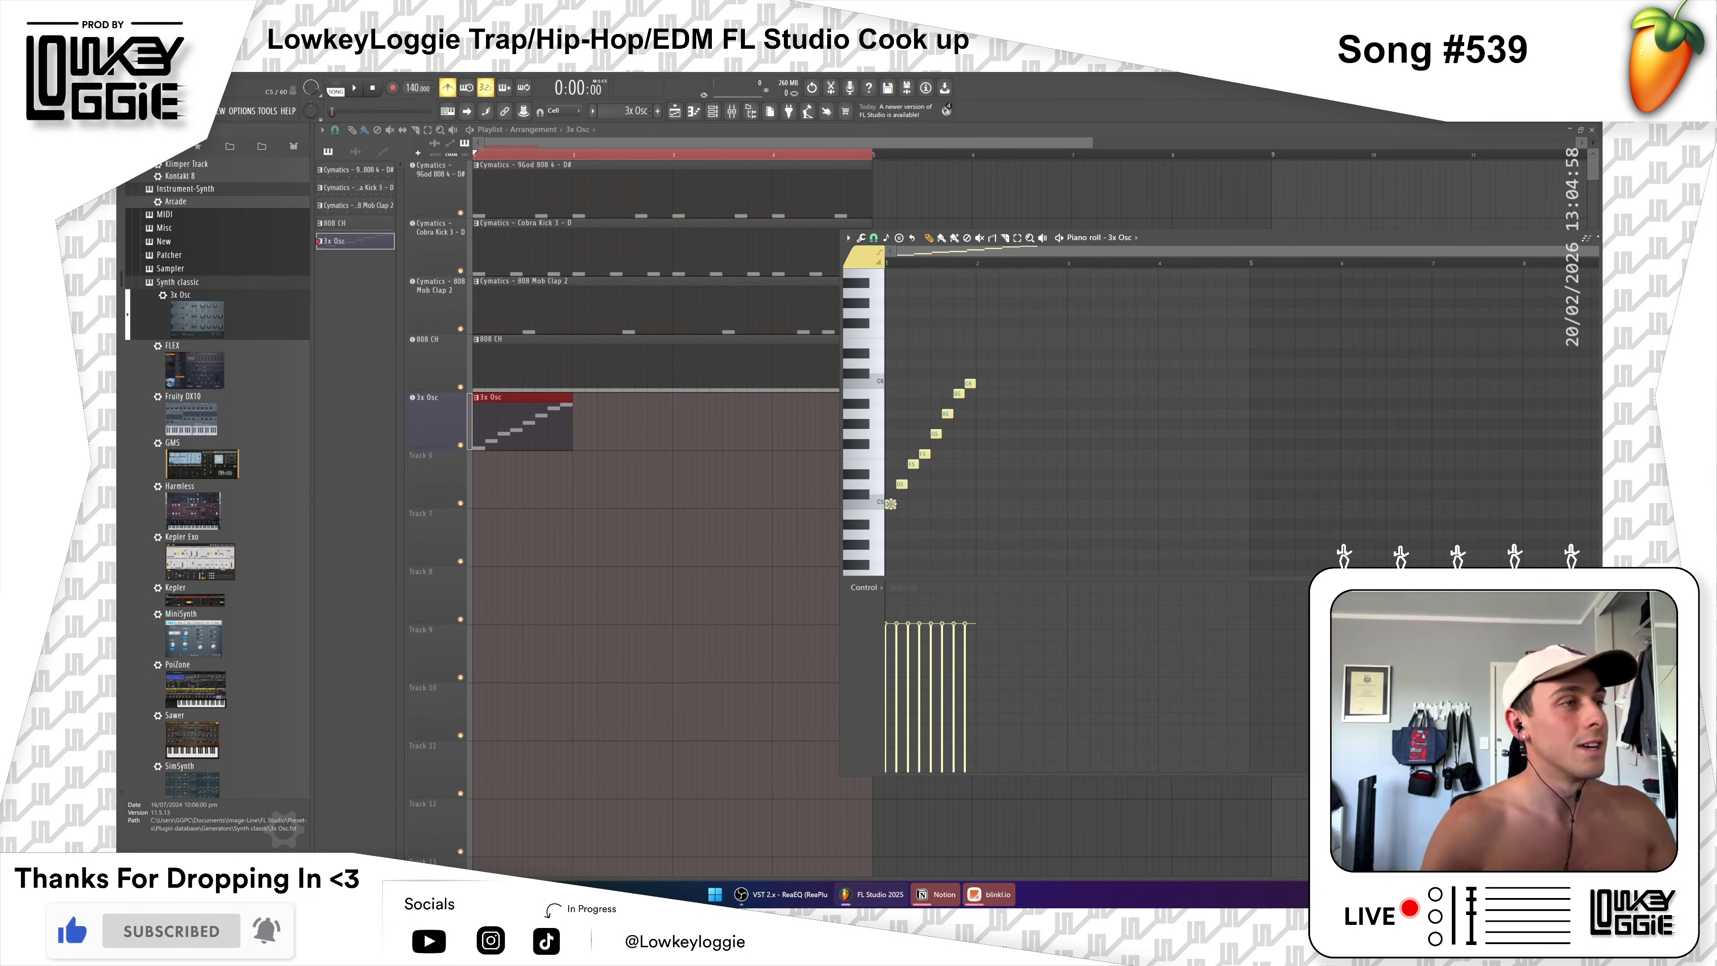
{"action": "left_click", "coordinate": [531, 446]}
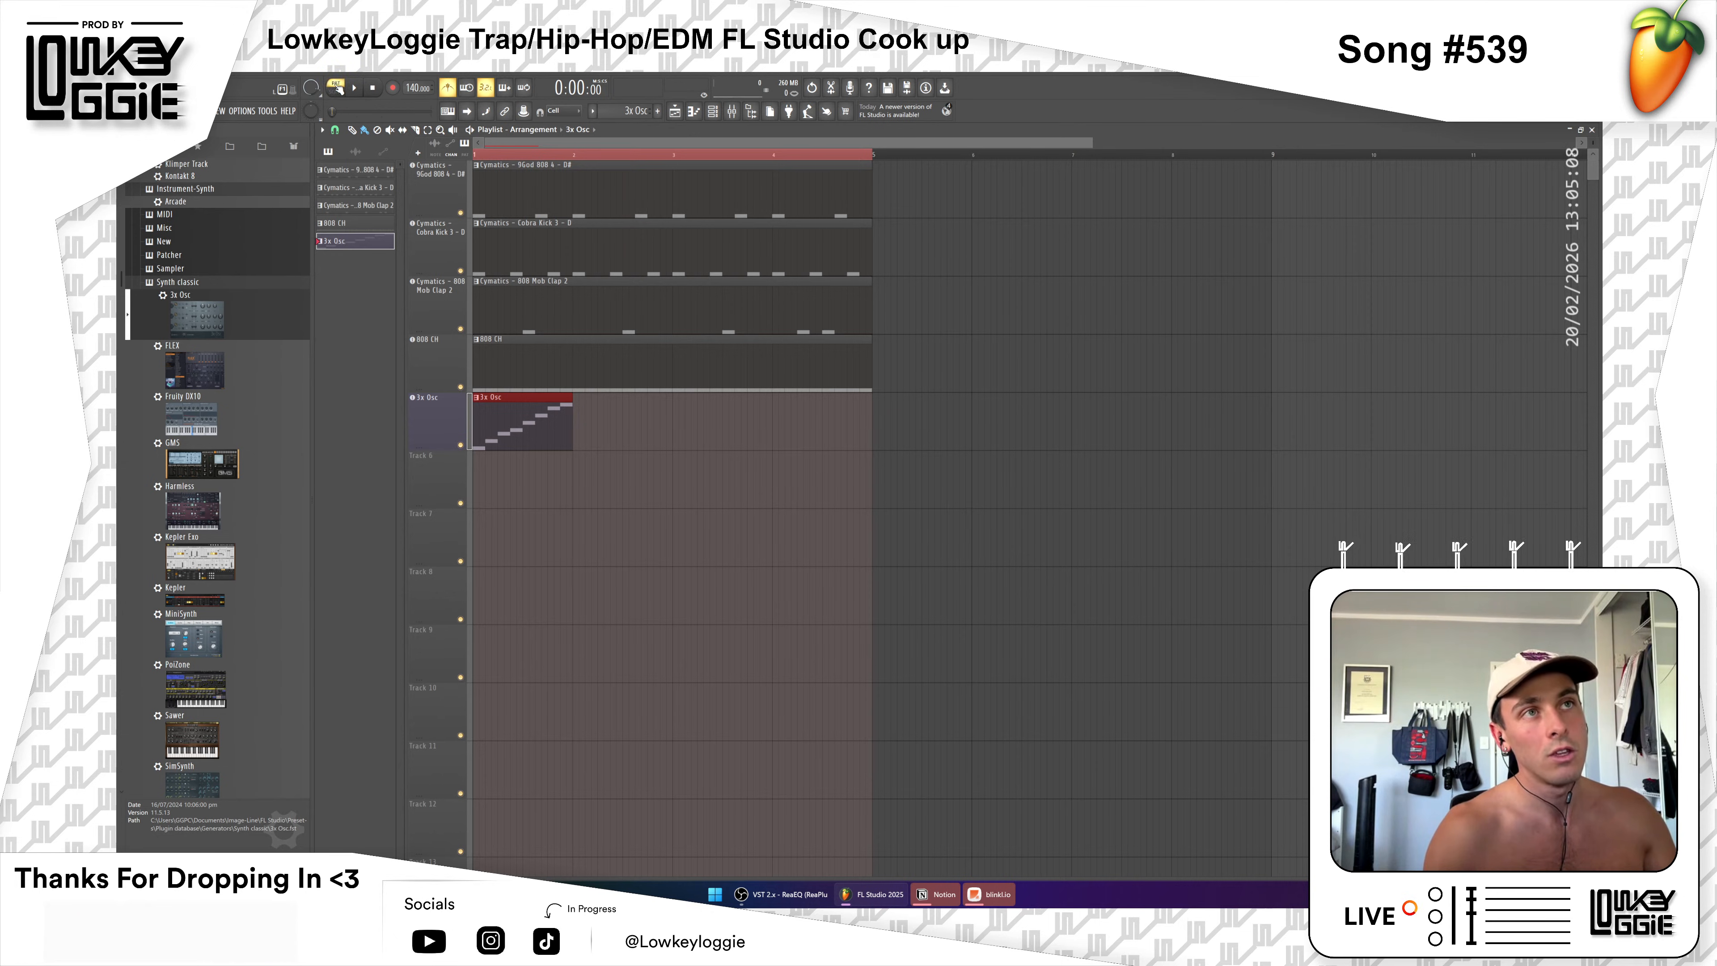
Step: Audition the arrangement briefly and reposition the playlist playhead within the first bar
{"action": "key", "text": "space"}
{"action": "key", "text": "space"}
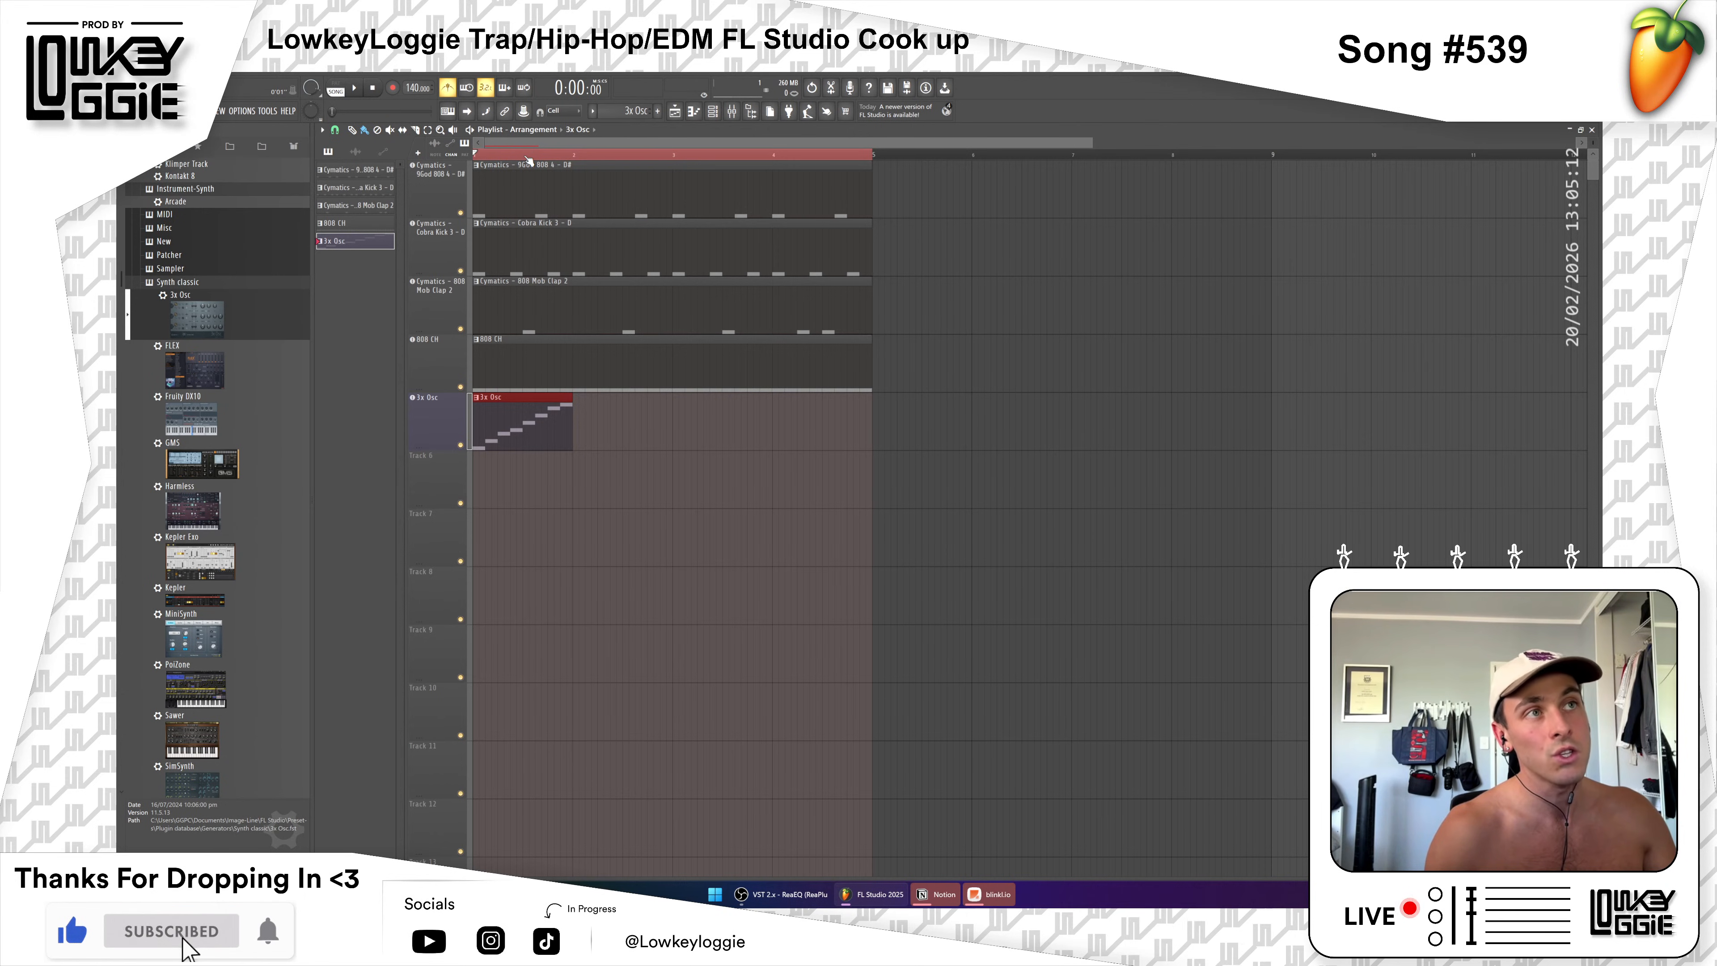
{"action": "left_click", "coordinate": [555, 151]}
{"action": "left_click", "coordinate": [527, 153]}
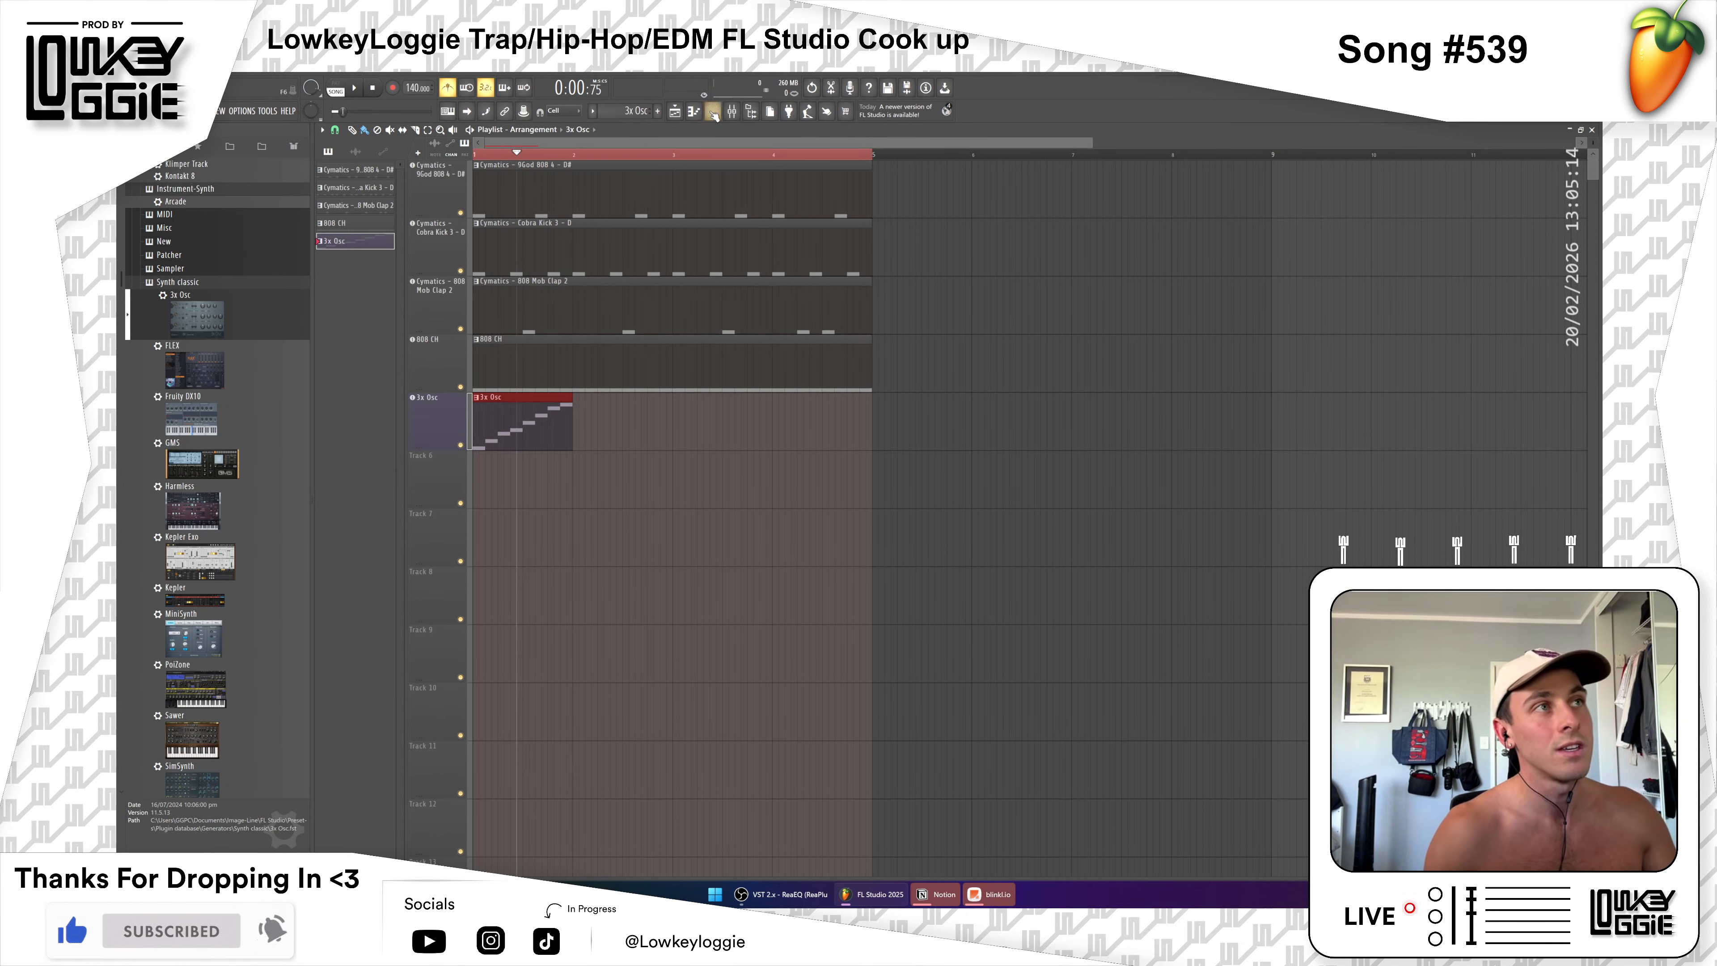
Step: Inspect the 3x Osc pattern in the channel rack and toggle playback between song and pattern mode
{"action": "left_click", "coordinate": [727, 113]}
{"action": "left_click_drag", "start_coordinate": [798, 214], "coordinate": [799, 258]}
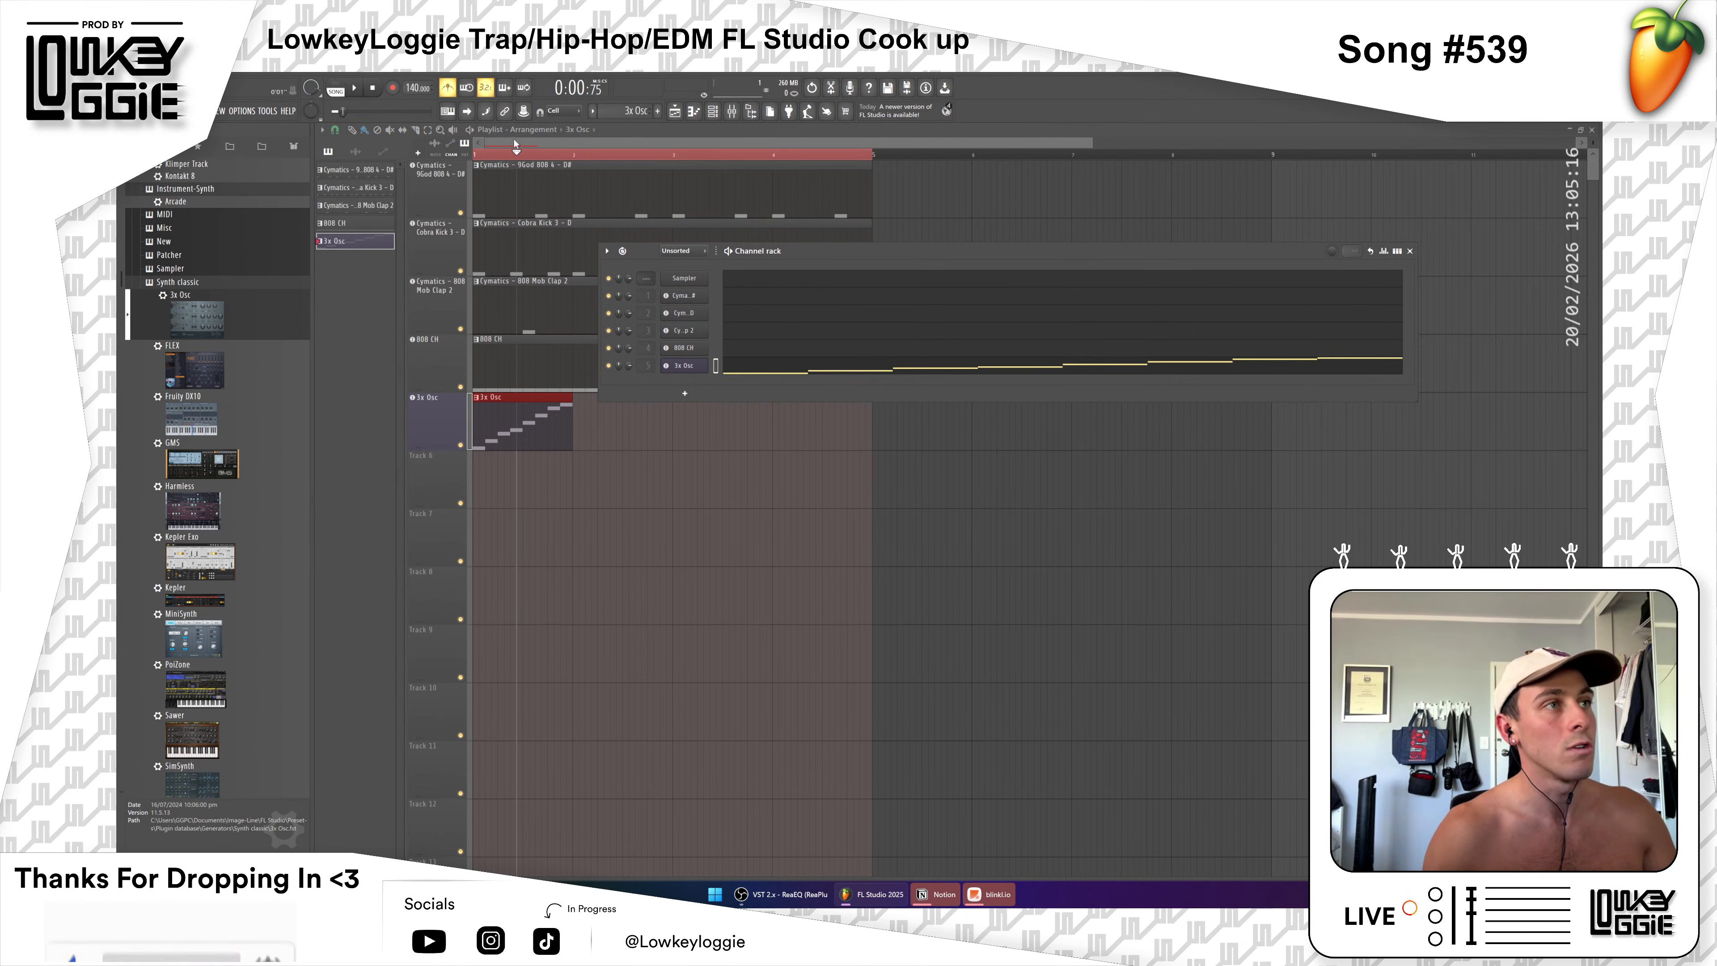
{"action": "left_click", "coordinate": [335, 89]}
{"action": "left_click", "coordinate": [335, 90]}
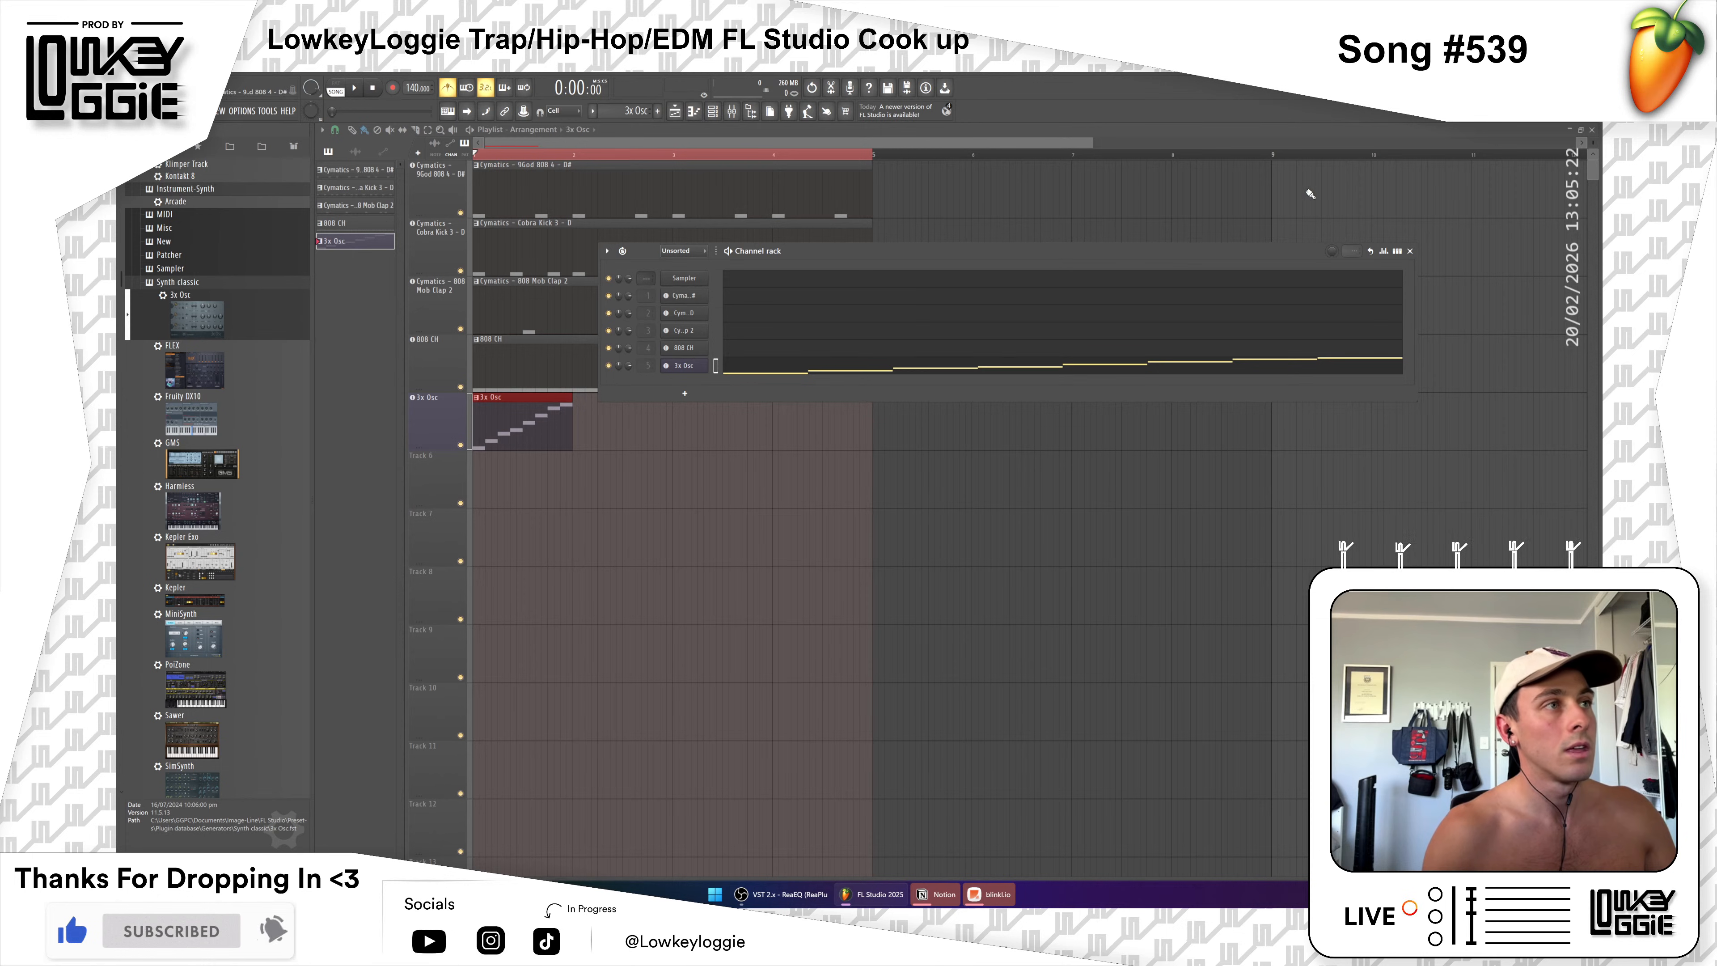
{"action": "key", "text": "F6"}
Step: View the 3x Osc clip in the piano roll with the playhead in different positions, and return to song mode in the playlist
{"action": "double_click", "coordinate": [517, 434]}
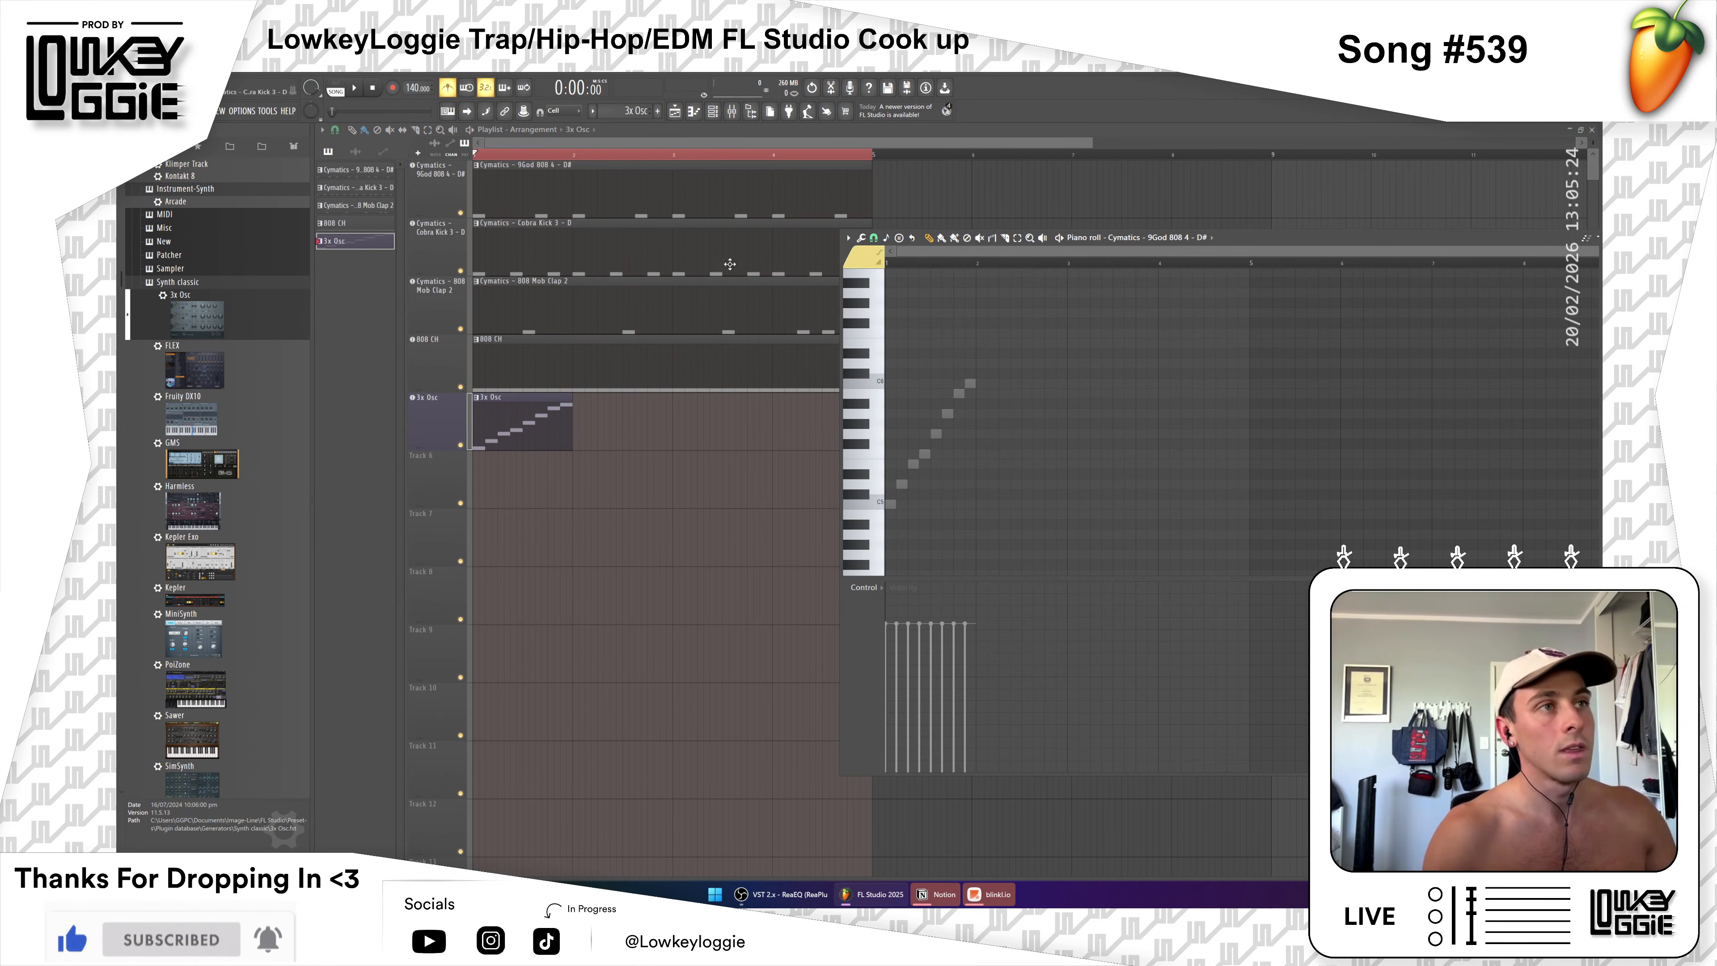
{"action": "left_click", "coordinate": [340, 89]}
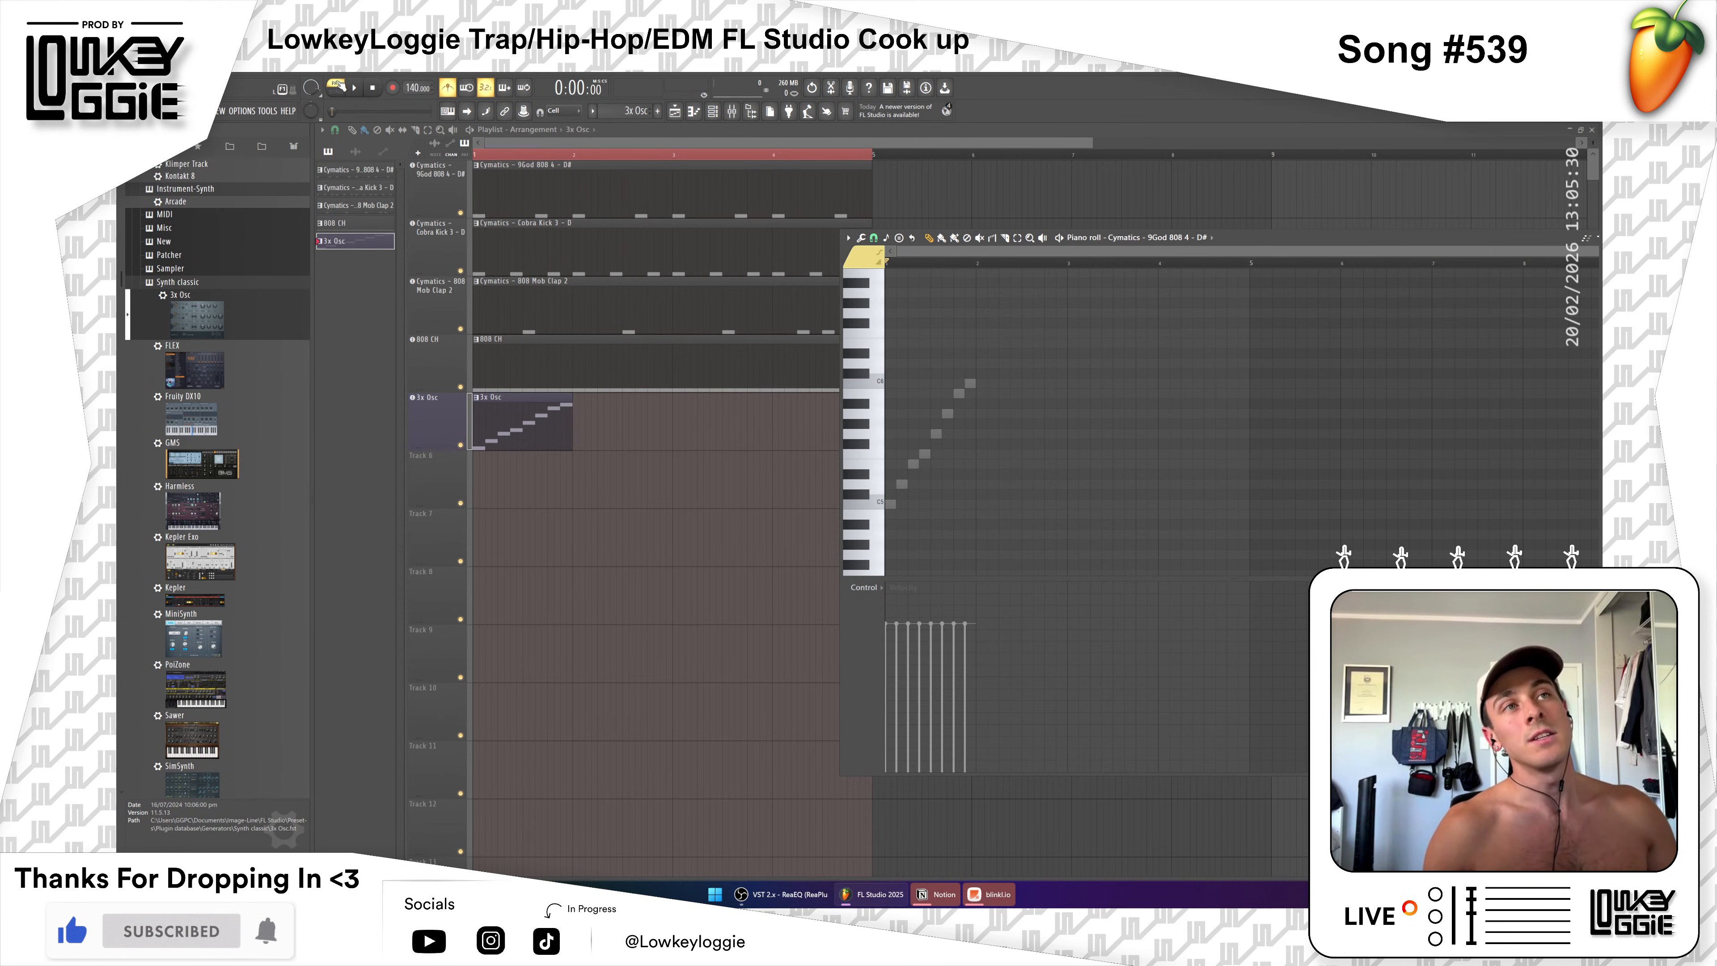
{"action": "key", "text": "space"}
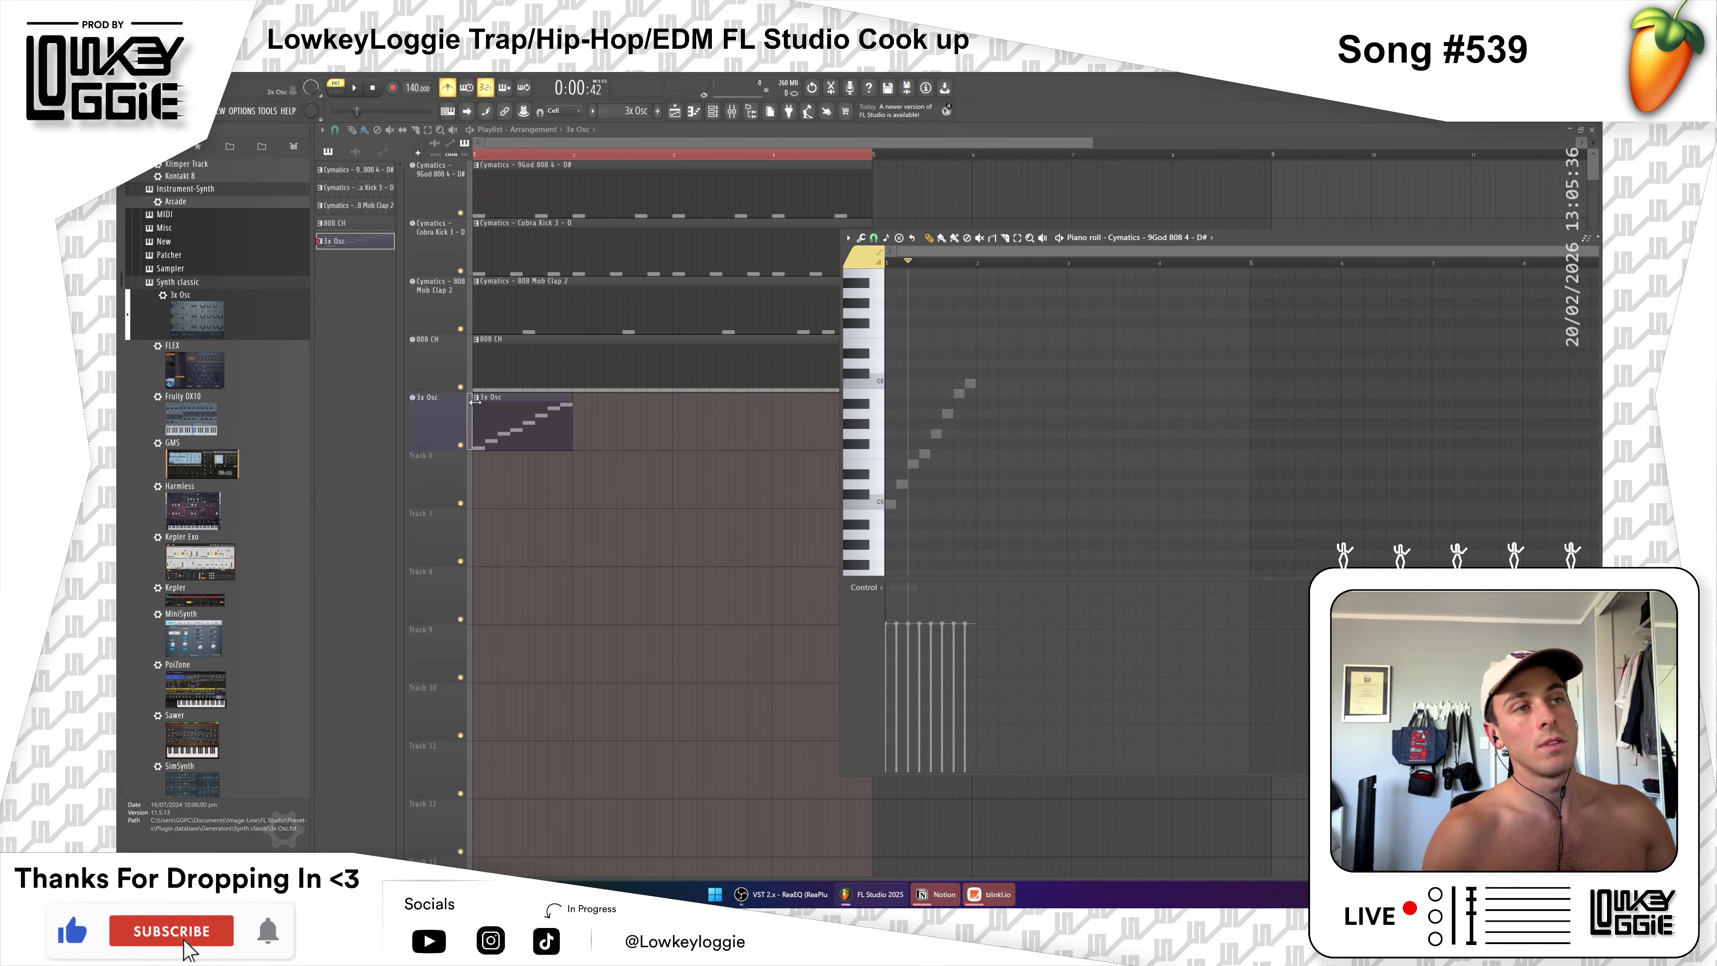
{"action": "left_click", "coordinate": [903, 263]}
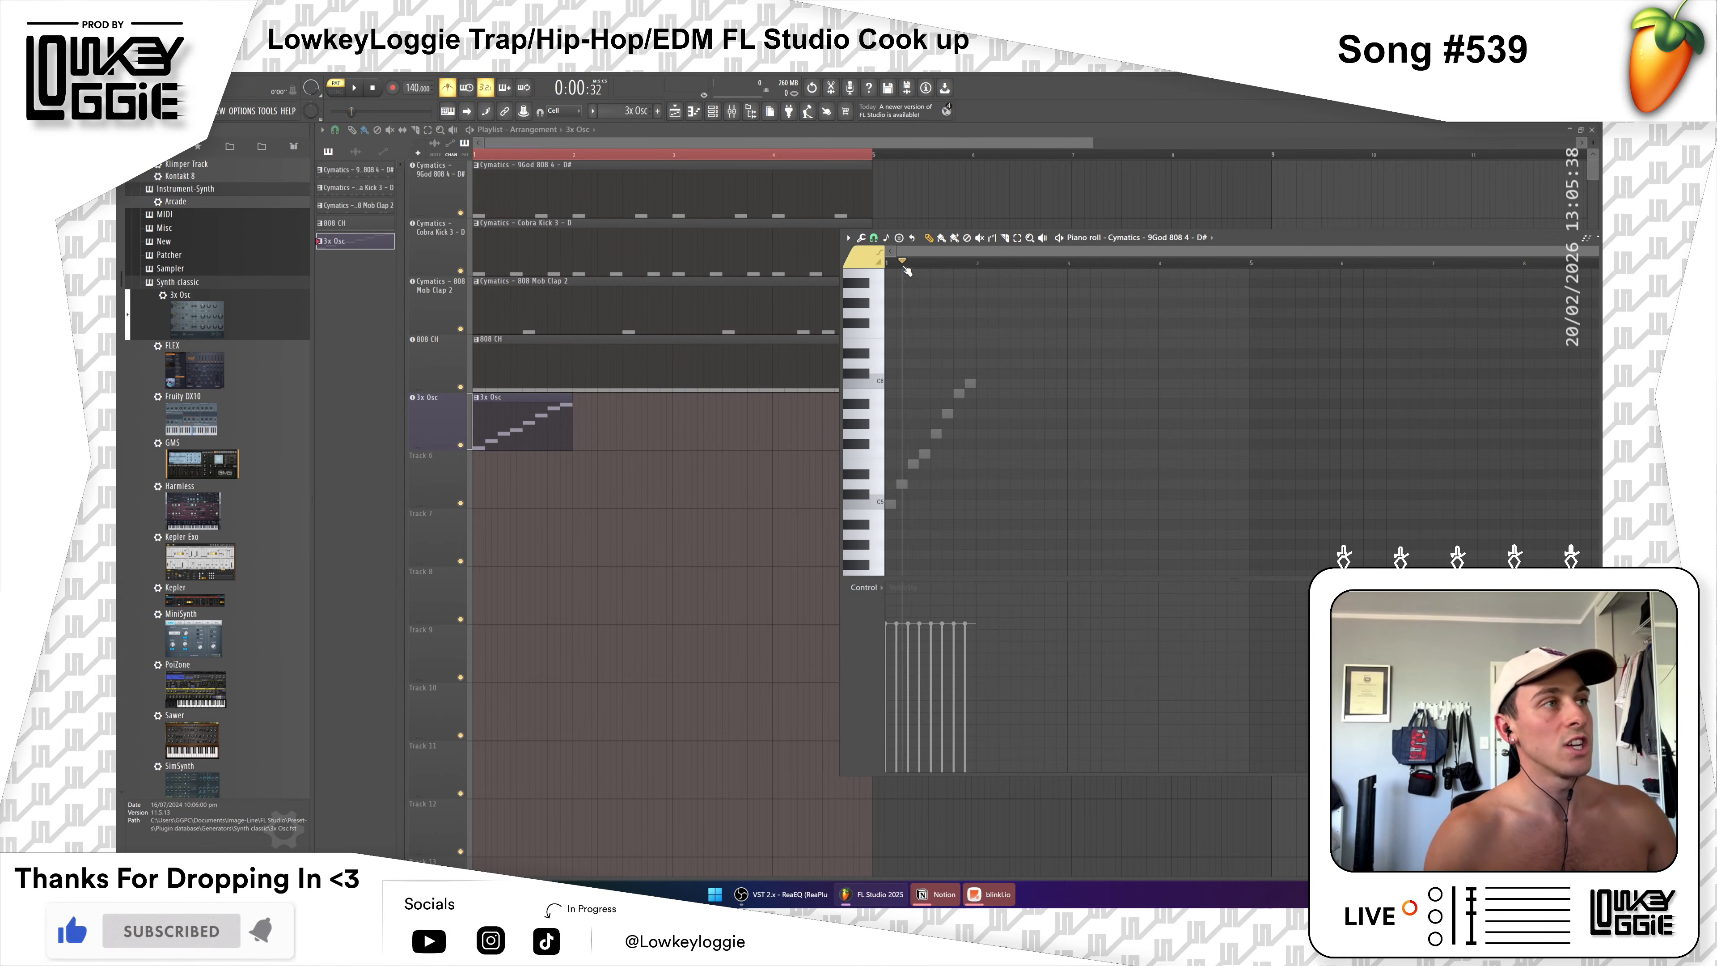
{"action": "left_click", "coordinate": [925, 262]}
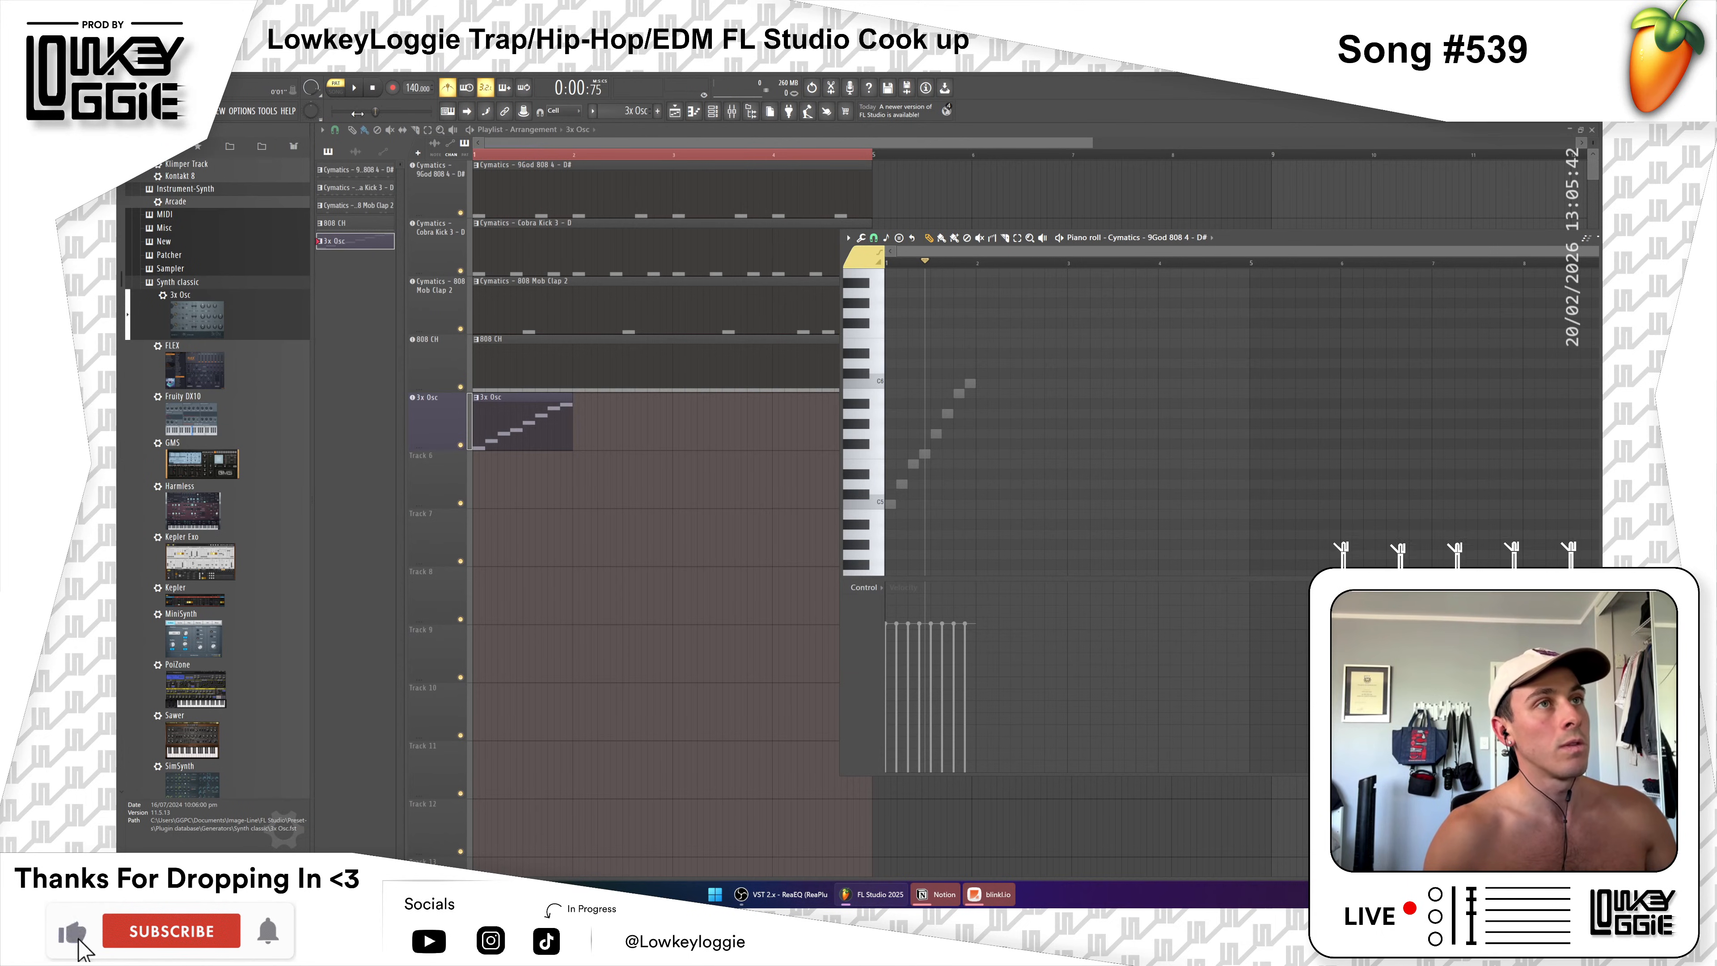
{"action": "left_click", "coordinate": [337, 88]}
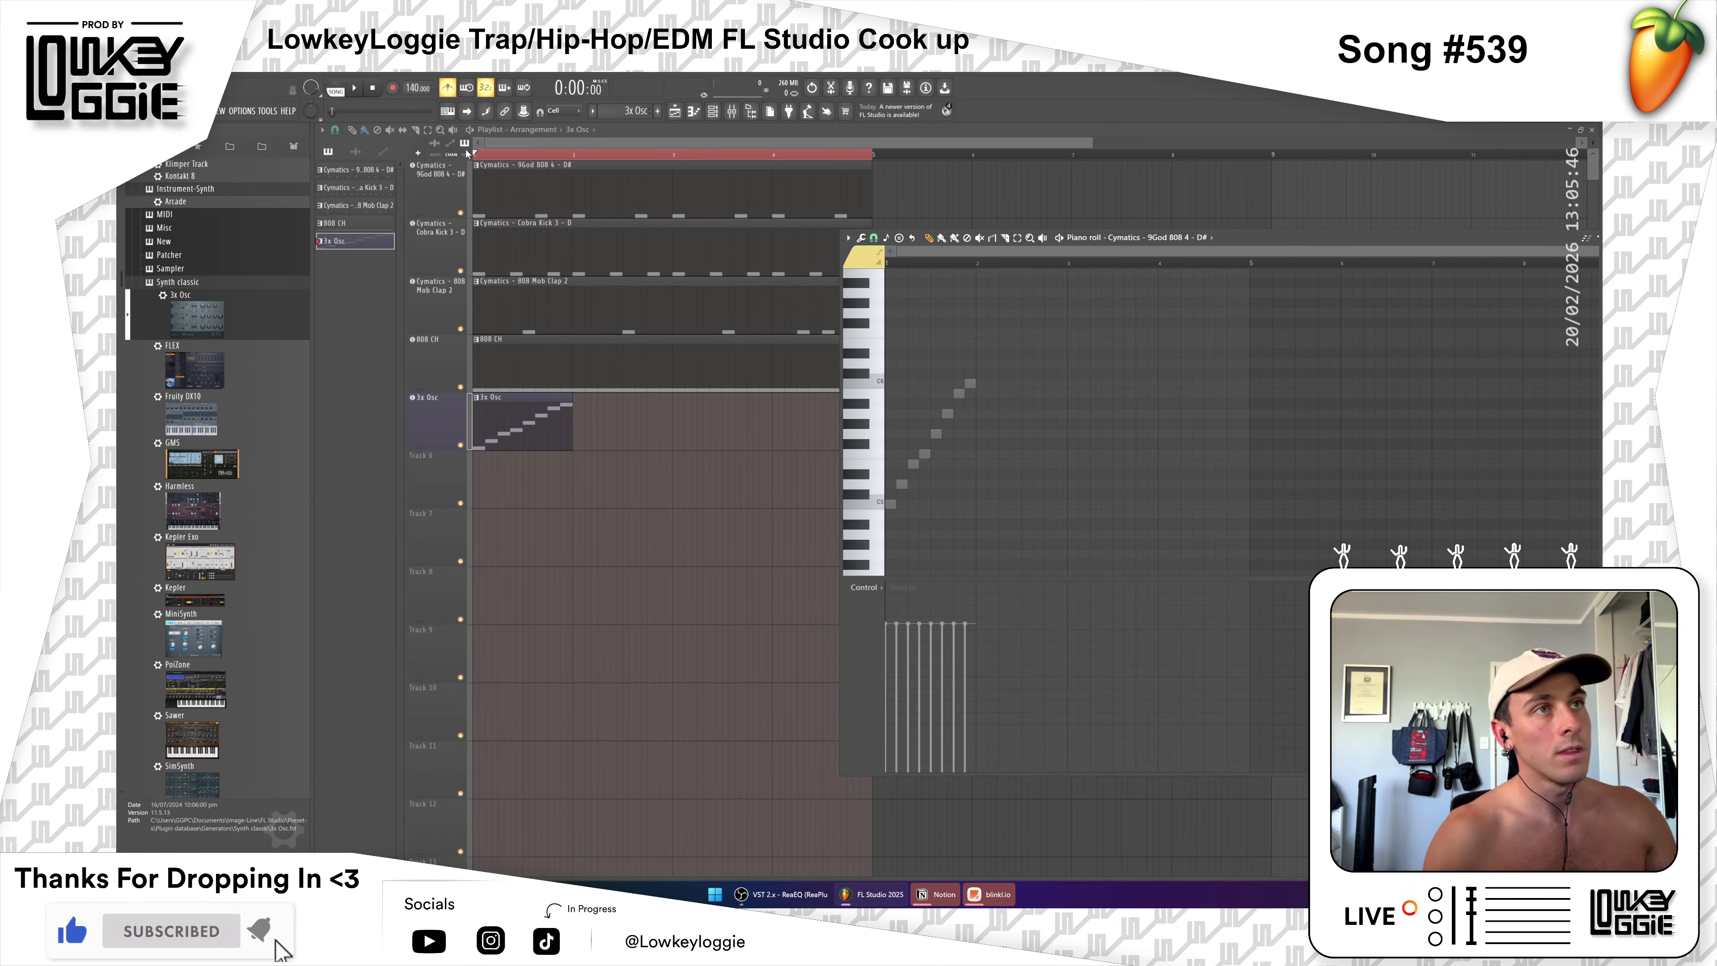
{"action": "left_click", "coordinate": [498, 155]}
{"action": "left_click_drag", "start_coordinate": [504, 153], "coordinate": [483, 187]}
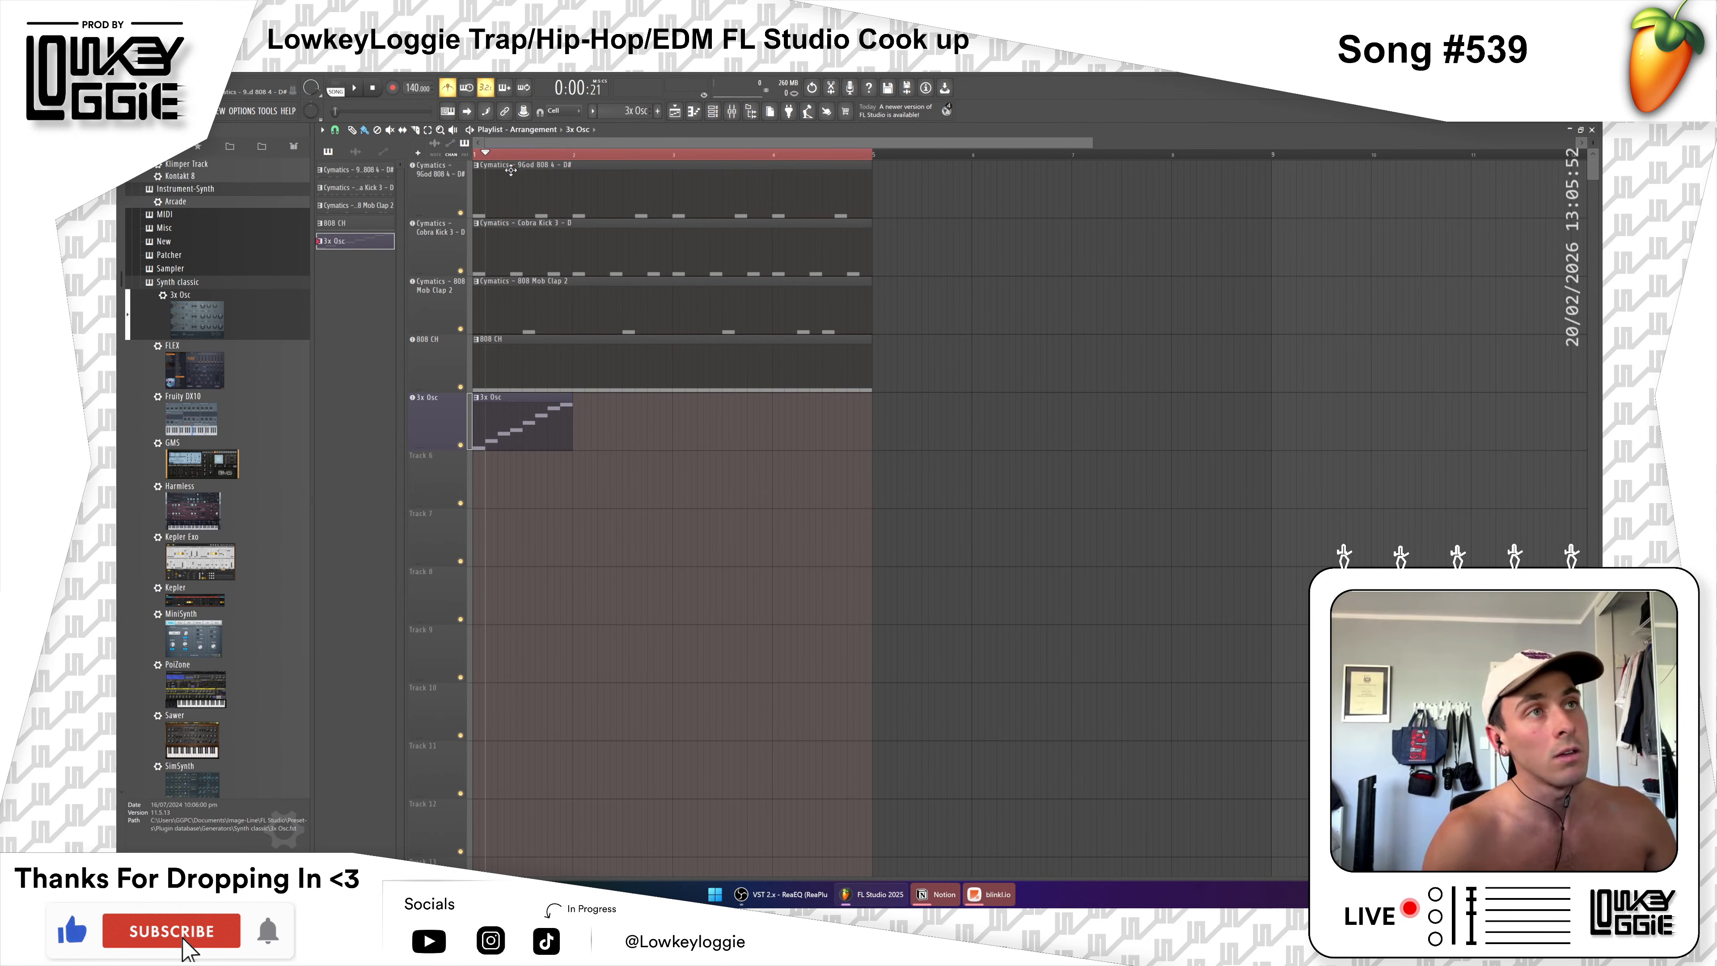
Step: Place three more 3x Osc clips on track 5 during playback to fill bars 2 to 4
{"action": "key", "text": "space"}
{"action": "left_click", "coordinate": [584, 426]}
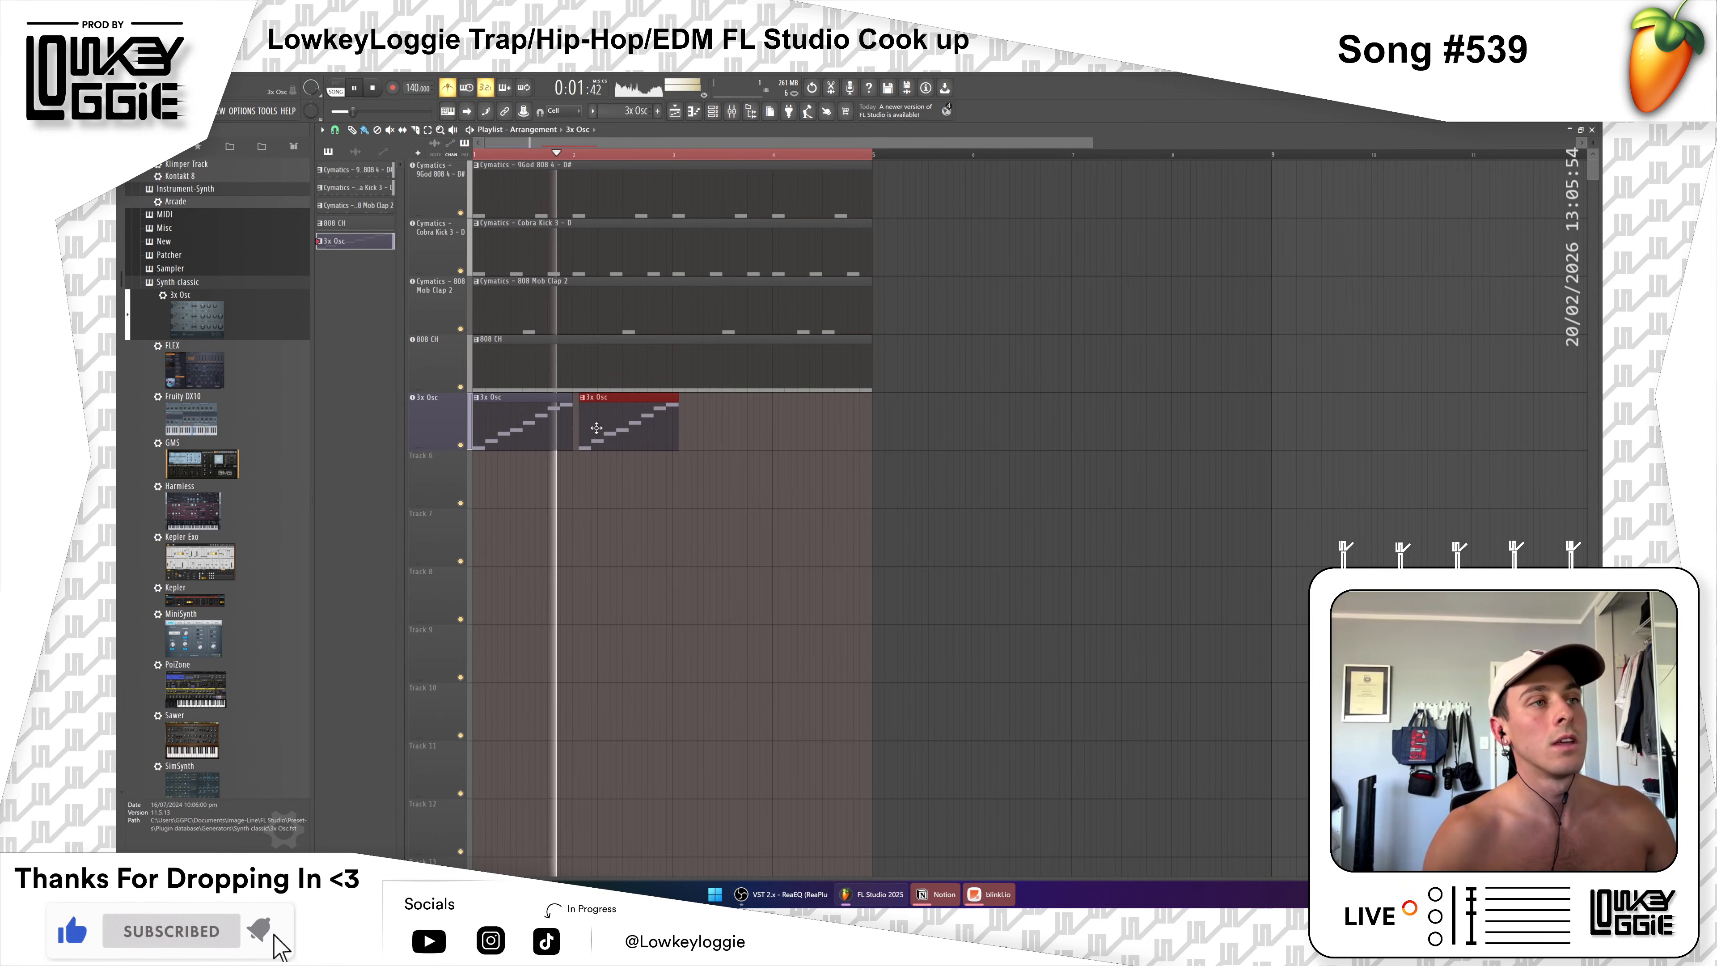
{"action": "left_click", "coordinate": [690, 428]}
{"action": "left_click", "coordinate": [791, 429]}
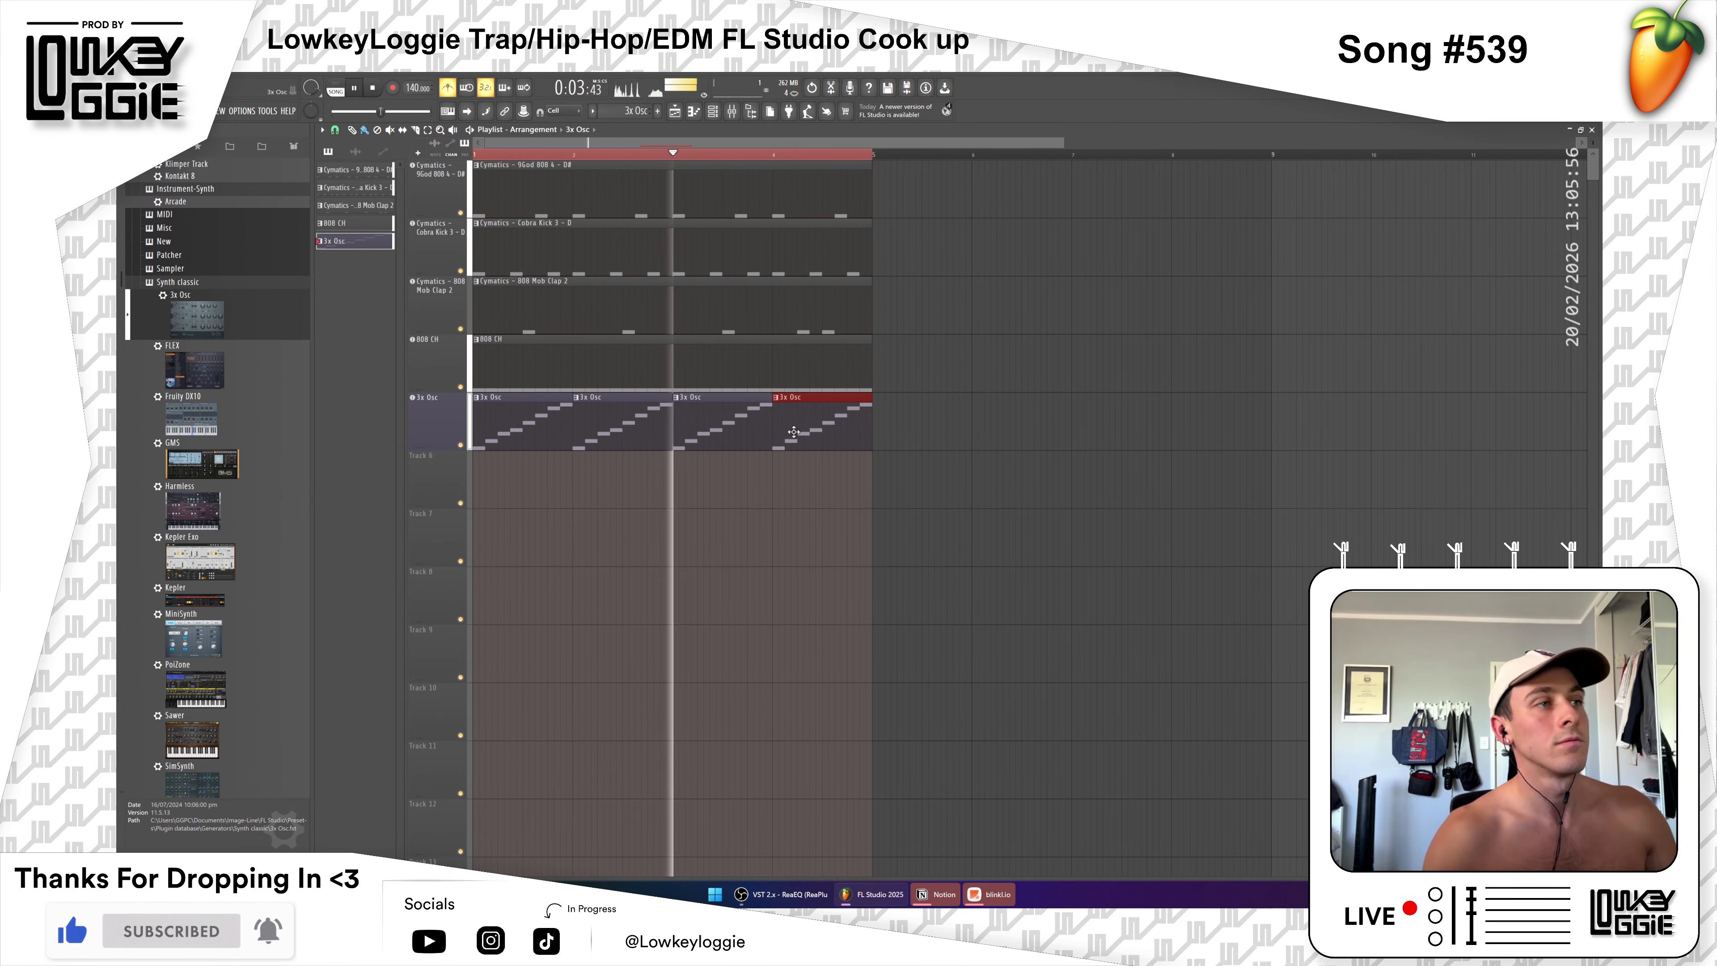
{"action": "left_click", "coordinate": [670, 558]}
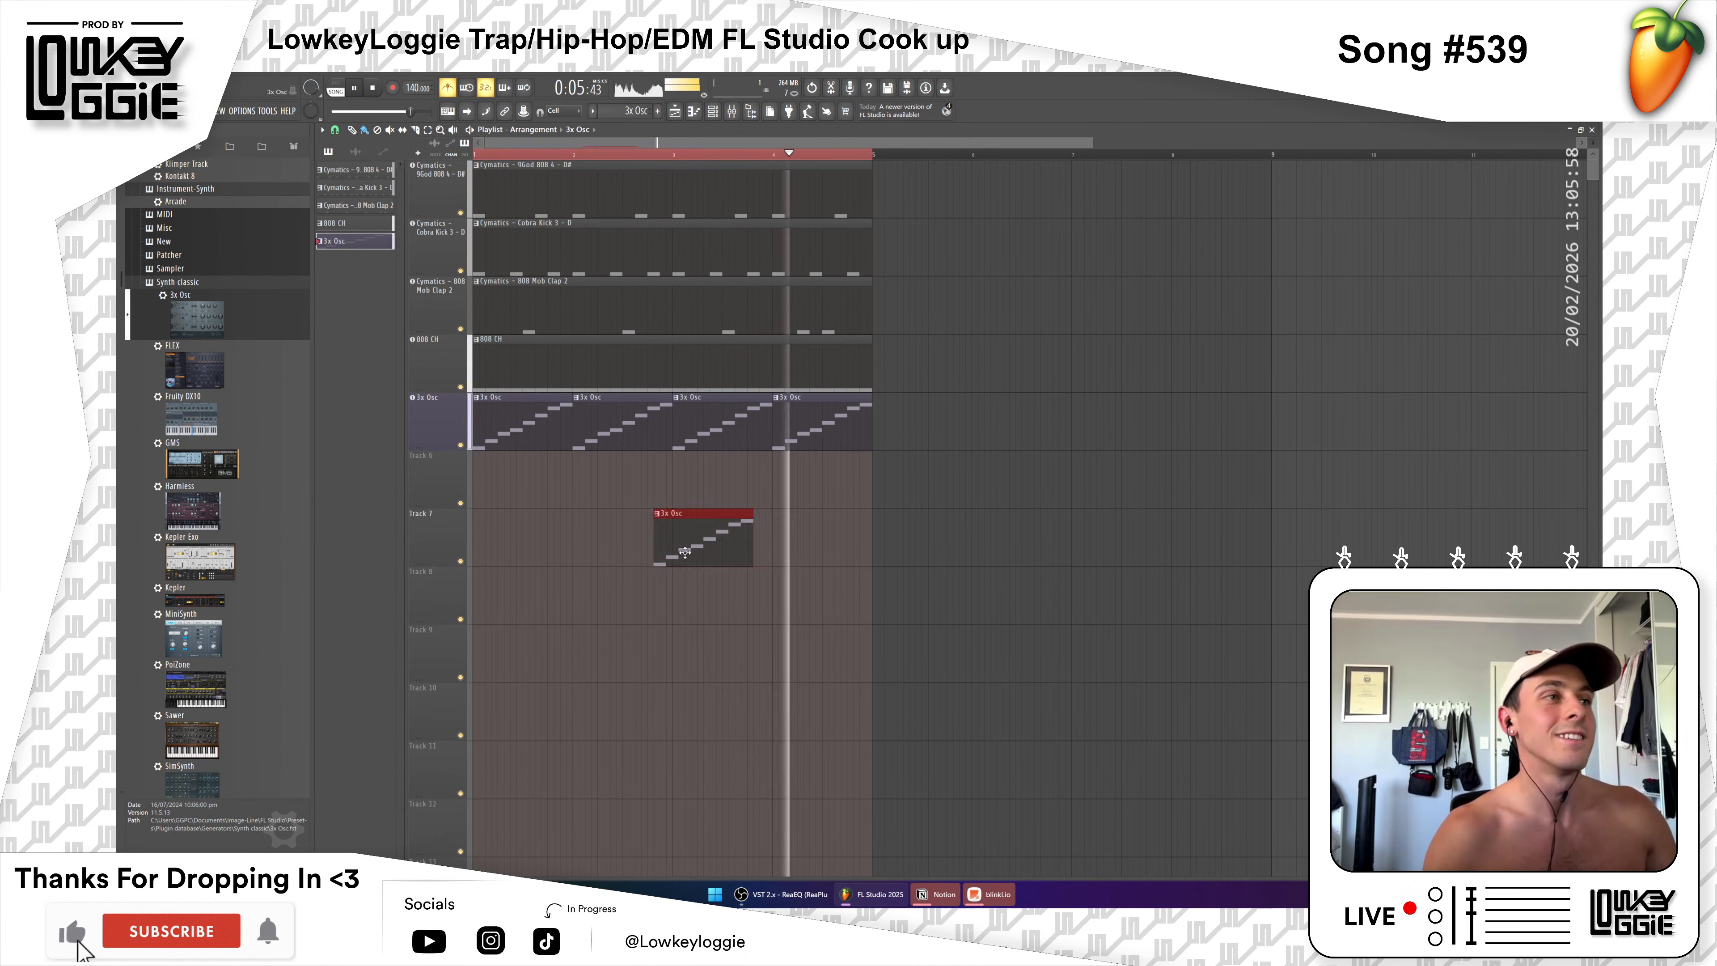
{"action": "right_click", "coordinate": [669, 559]}
{"action": "key", "text": "space"}
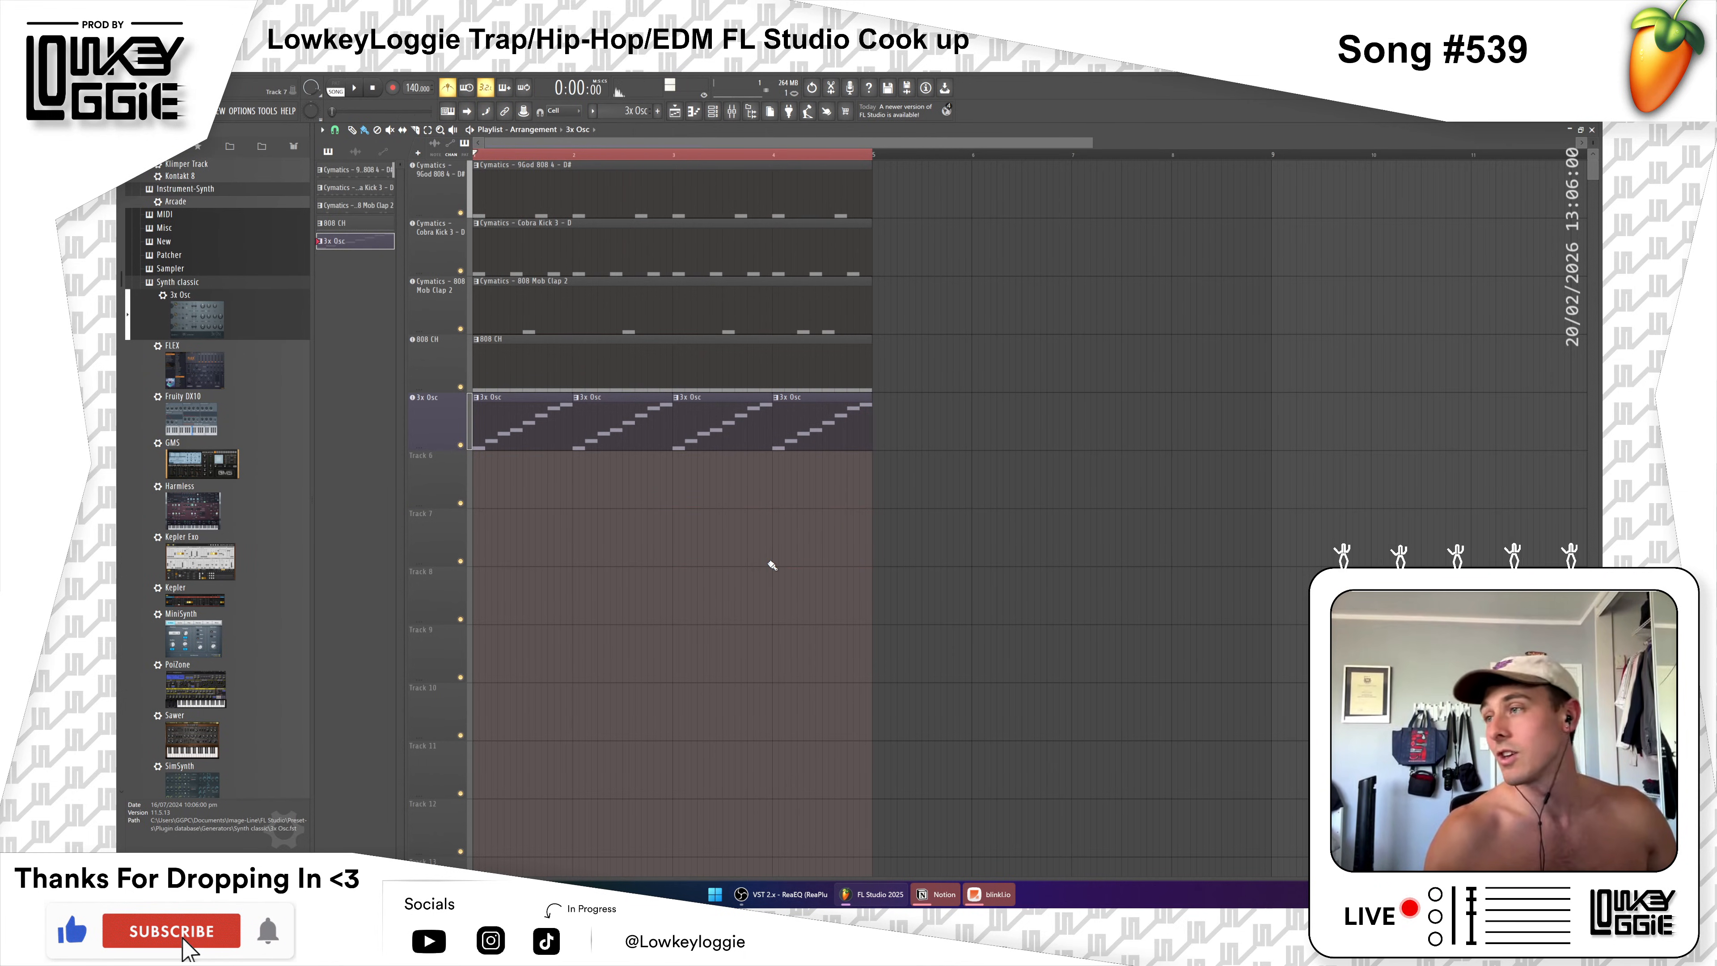
Step: Place trial 3x Osc clips in the empty playlist area beyond bar 4 and delete each of them
{"action": "left_click", "coordinate": [923, 484]}
{"action": "right_click", "coordinate": [973, 490]}
{"action": "left_click", "coordinate": [900, 535]}
{"action": "right_click", "coordinate": [941, 516]}
{"action": "left_click", "coordinate": [918, 538]}
{"action": "right_click", "coordinate": [920, 541]}
{"action": "left_click", "coordinate": [904, 547]}
{"action": "right_click", "coordinate": [913, 547]}
{"action": "left_click", "coordinate": [935, 545]}
{"action": "right_click", "coordinate": [953, 547]}
{"action": "left_click", "coordinate": [968, 548]}
{"action": "right_click", "coordinate": [967, 549]}
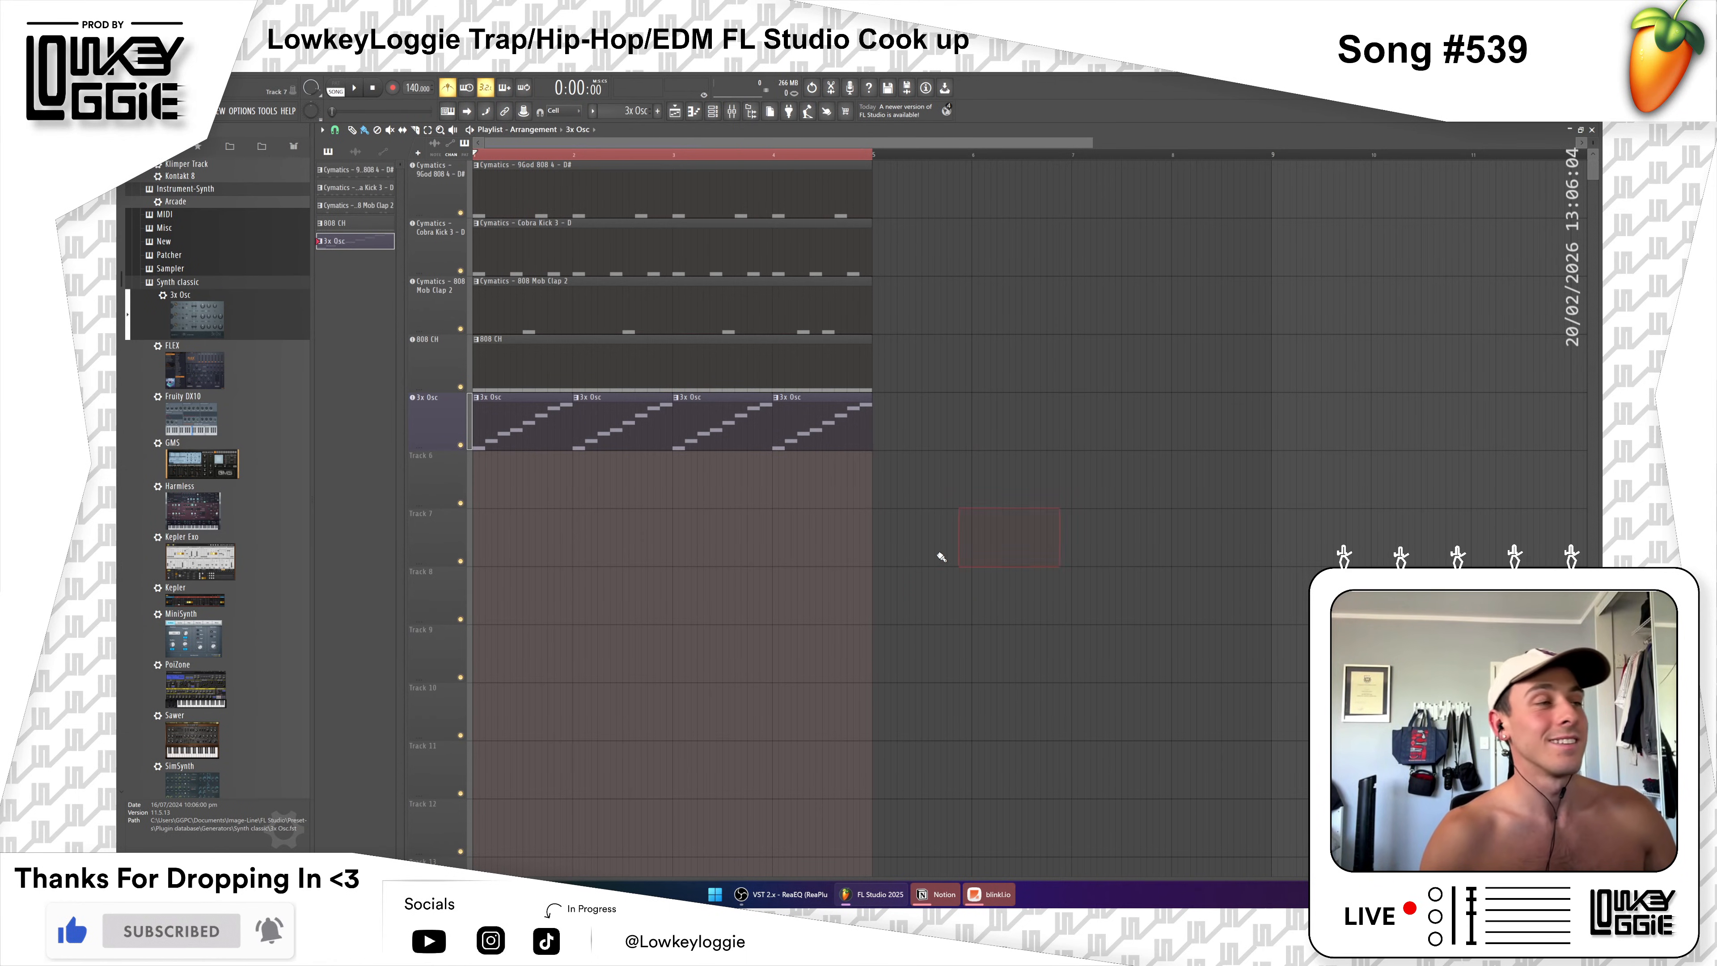
{"action": "left_click", "coordinate": [908, 551]}
{"action": "right_click", "coordinate": [912, 546]}
{"action": "left_click", "coordinate": [876, 544]}
{"action": "right_click", "coordinate": [878, 541]}
{"action": "left_click", "coordinate": [902, 536]}
{"action": "double_click", "coordinate": [926, 530]}
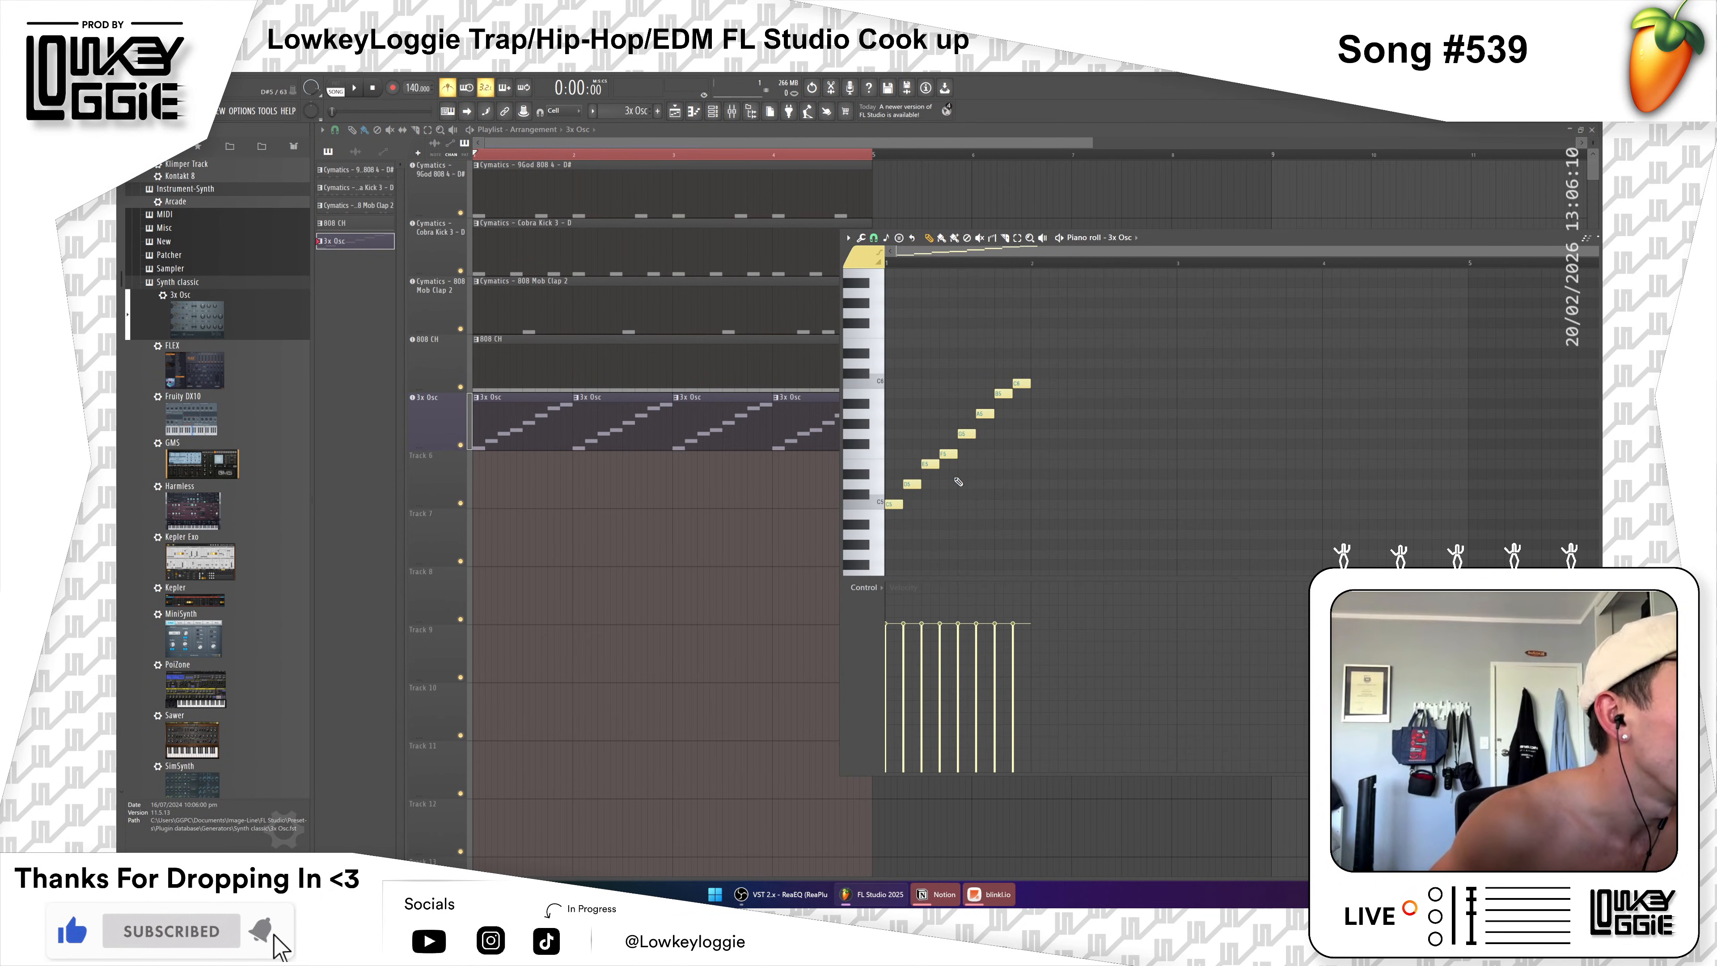
{"action": "right_click", "coordinate": [659, 470]}
{"action": "right_click", "coordinate": [748, 510]}
Step: Open the 3x Osc instrument window from its playlist track and audition the four-bar loop
{"action": "key", "text": "space"}
{"action": "key", "text": "space"}
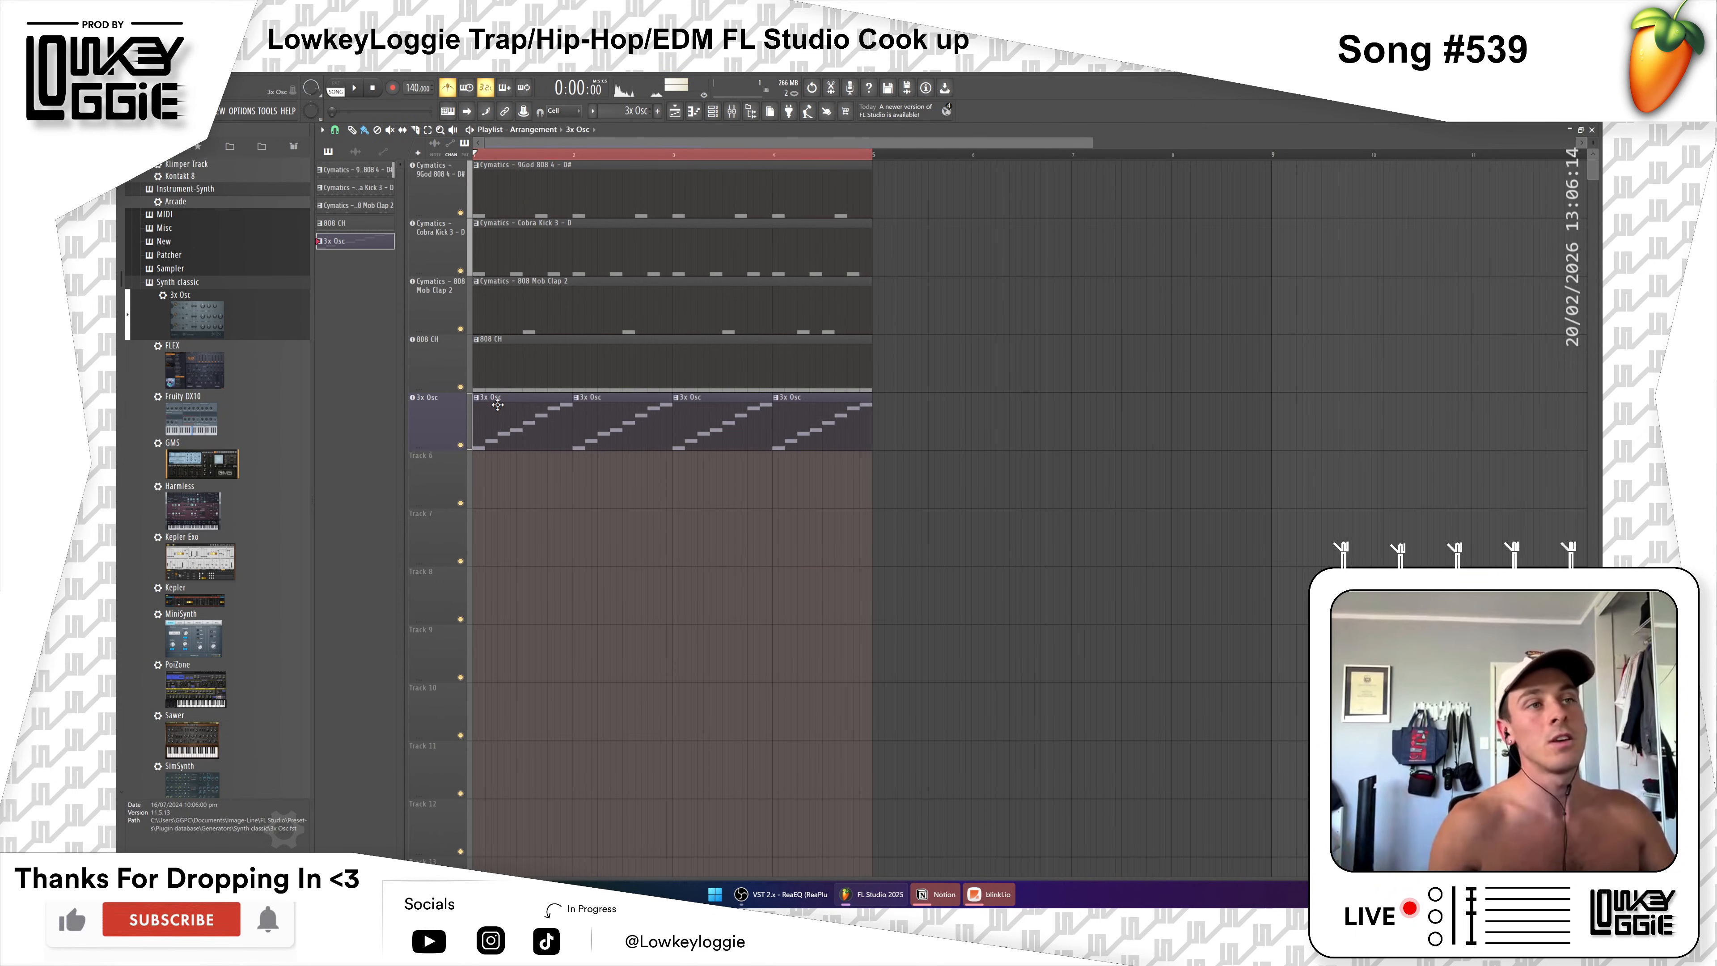
{"action": "key", "text": "space"}
{"action": "double_click", "coordinate": [441, 424]}
{"action": "key", "text": "space"}
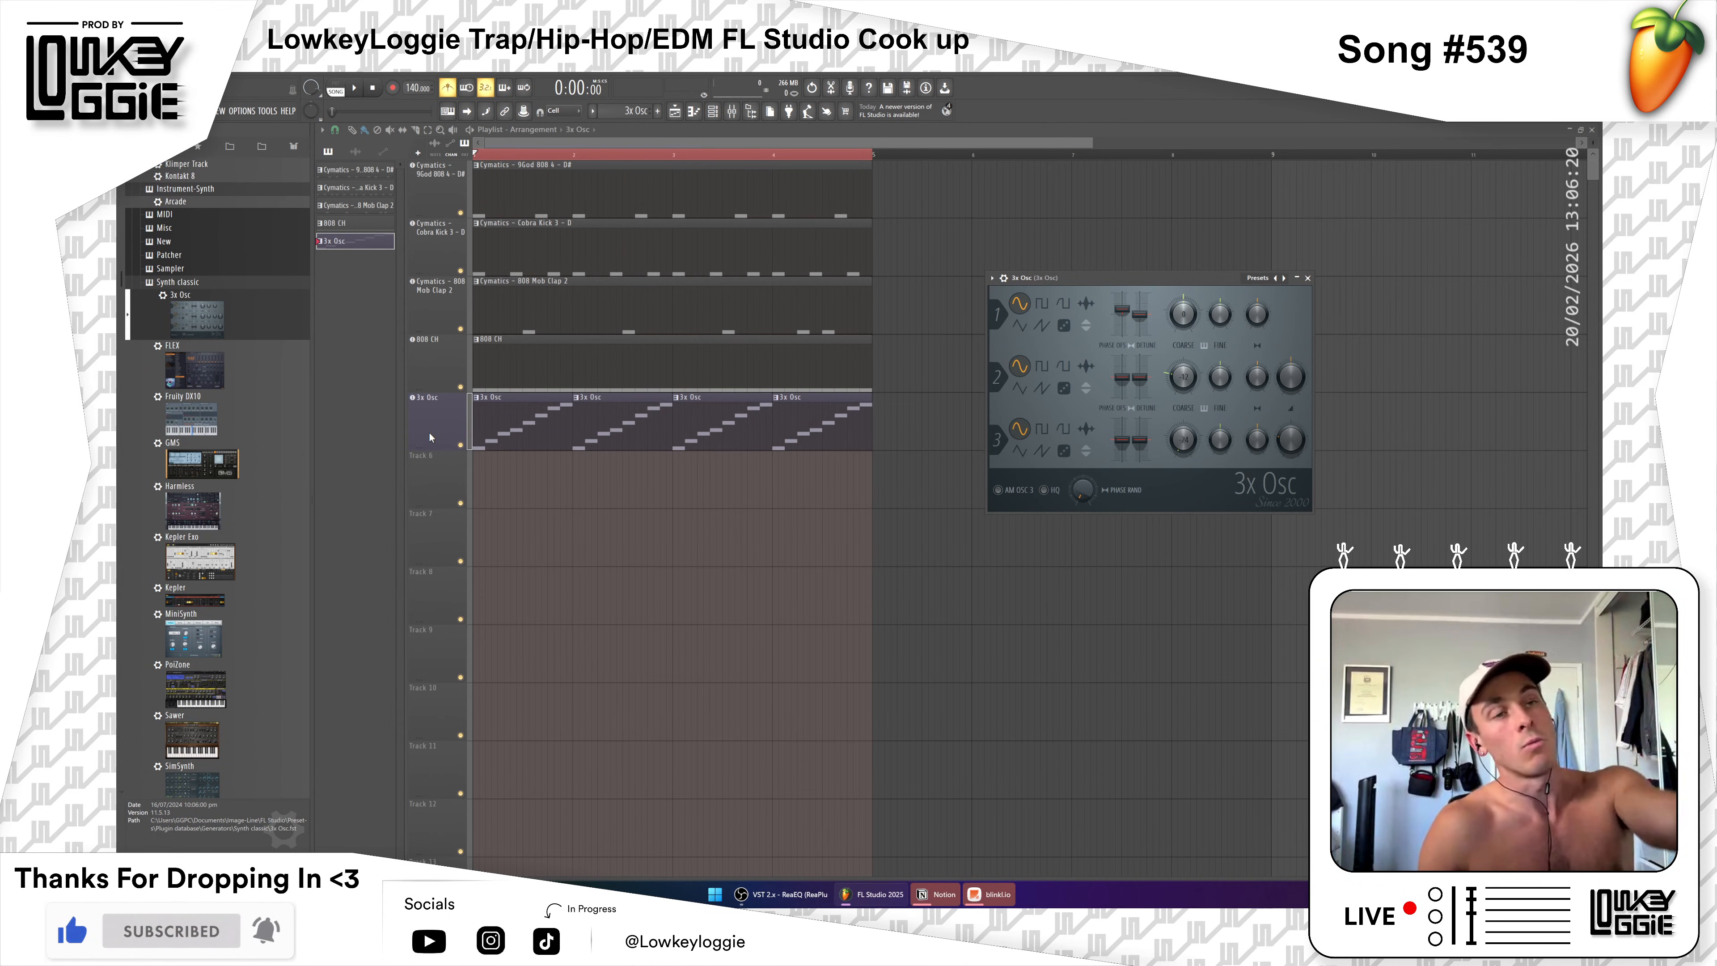
{"action": "key", "text": "space"}
{"action": "key", "text": "space"}
{"action": "key", "text": "space"}
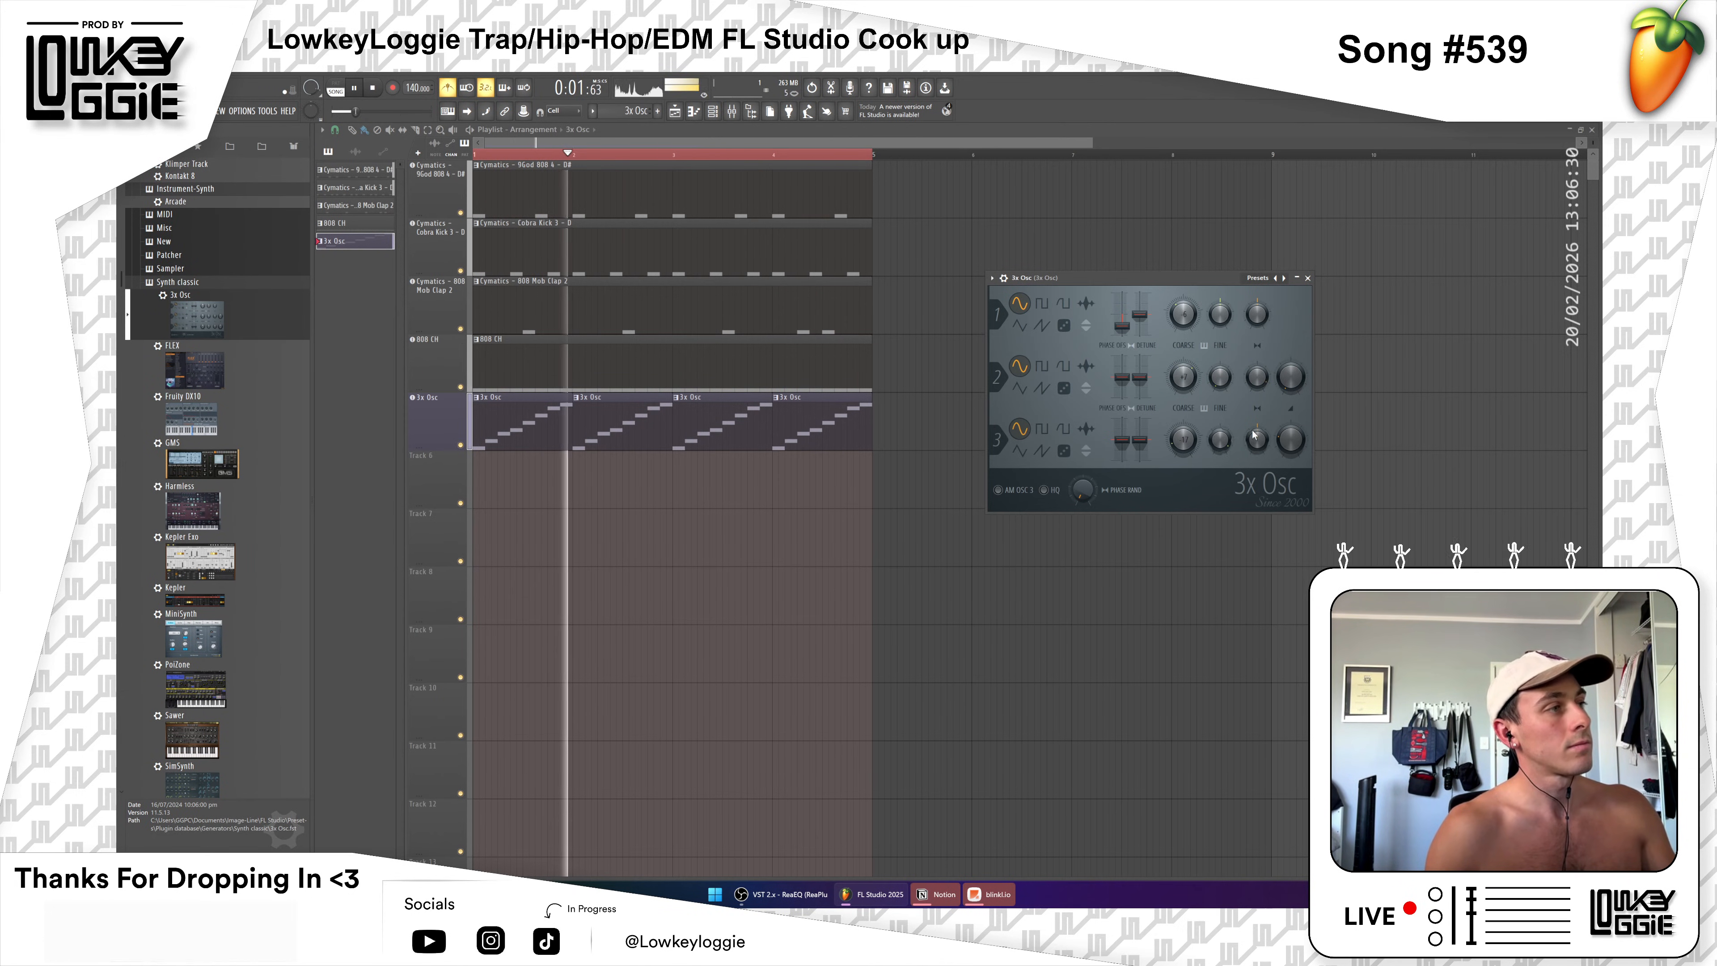
Step: Set 3x Osc oscillators 1 and 2 to sawtooth and oscillator 3 to noise, and try the phase randomness control
{"action": "left_click", "coordinate": [1042, 427]}
{"action": "left_click", "coordinate": [1064, 366]}
{"action": "left_click", "coordinate": [1042, 388]}
{"action": "left_click", "coordinate": [1063, 326]}
{"action": "left_click", "coordinate": [1042, 326]}
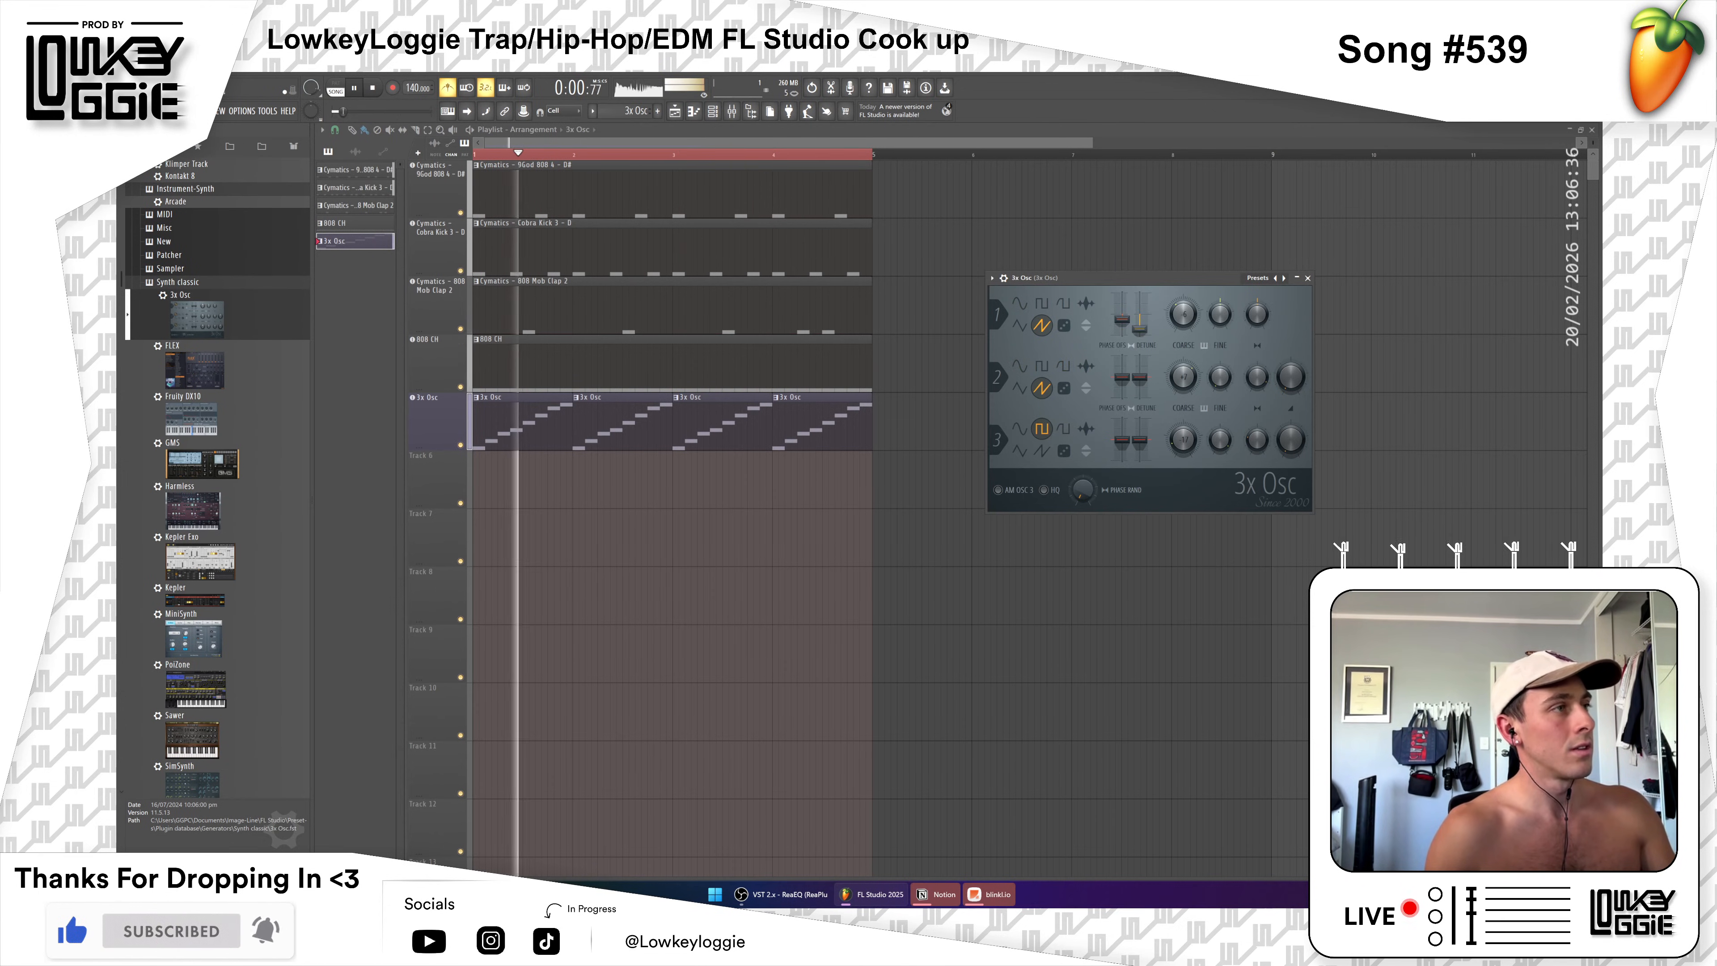
{"action": "left_click", "coordinate": [1064, 451]}
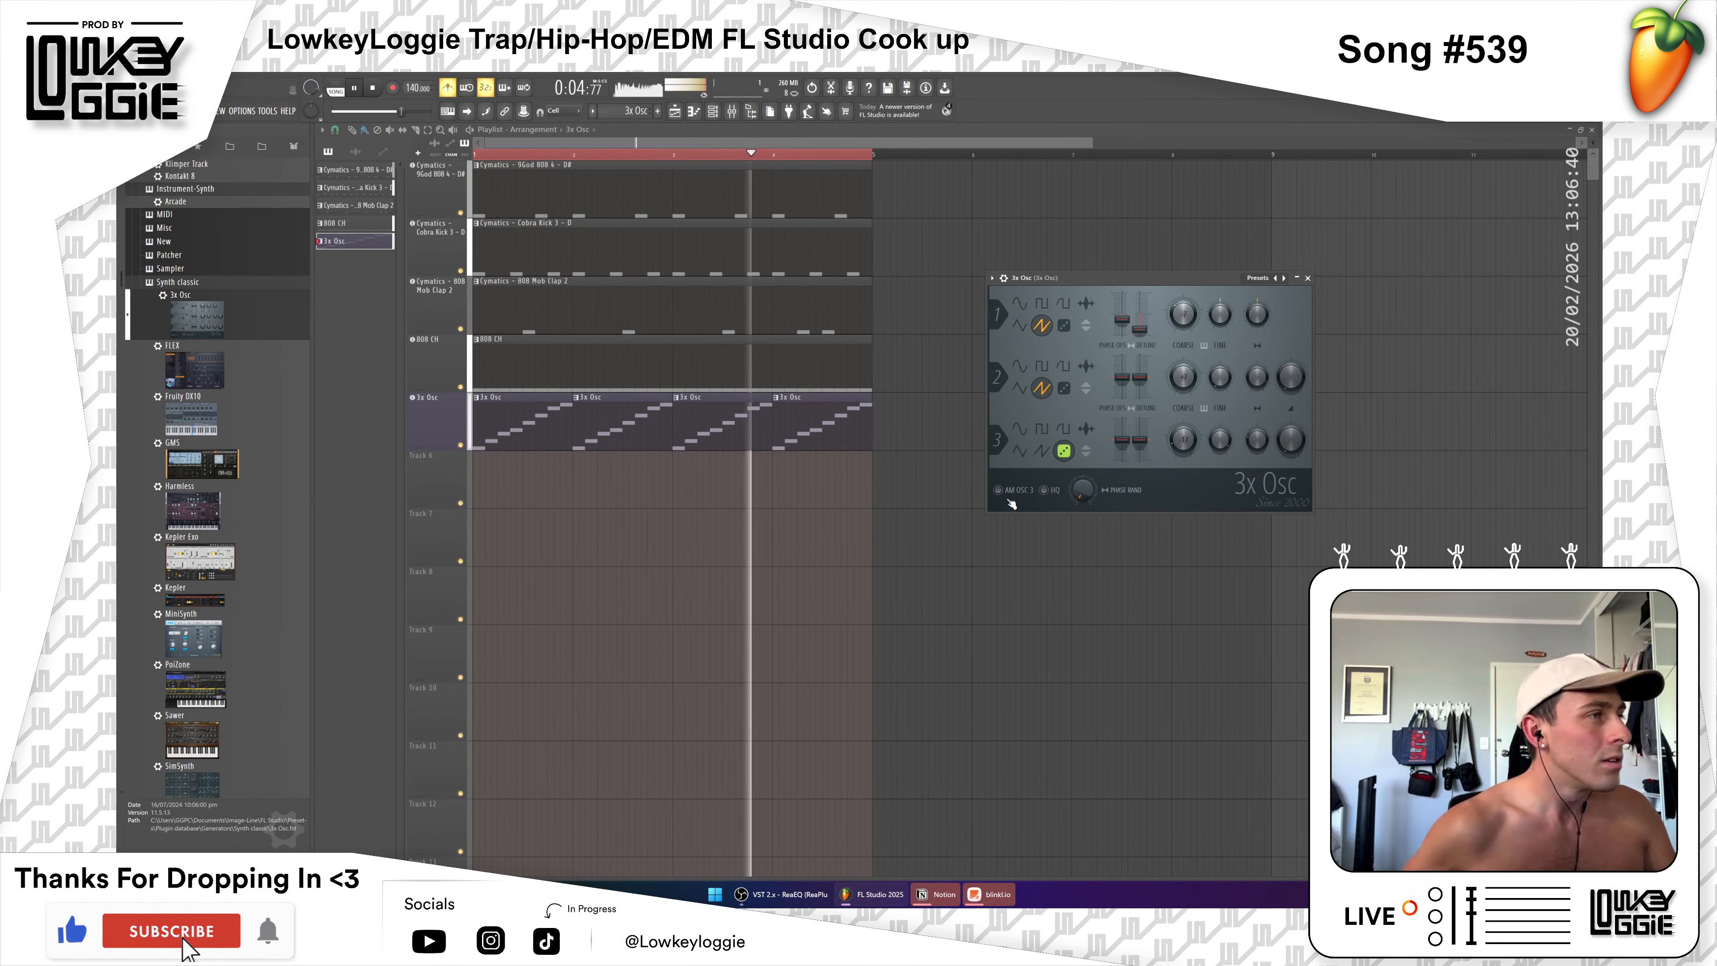
{"action": "left_click_drag", "start_coordinate": [1082, 491], "coordinate": [1082, 440]}
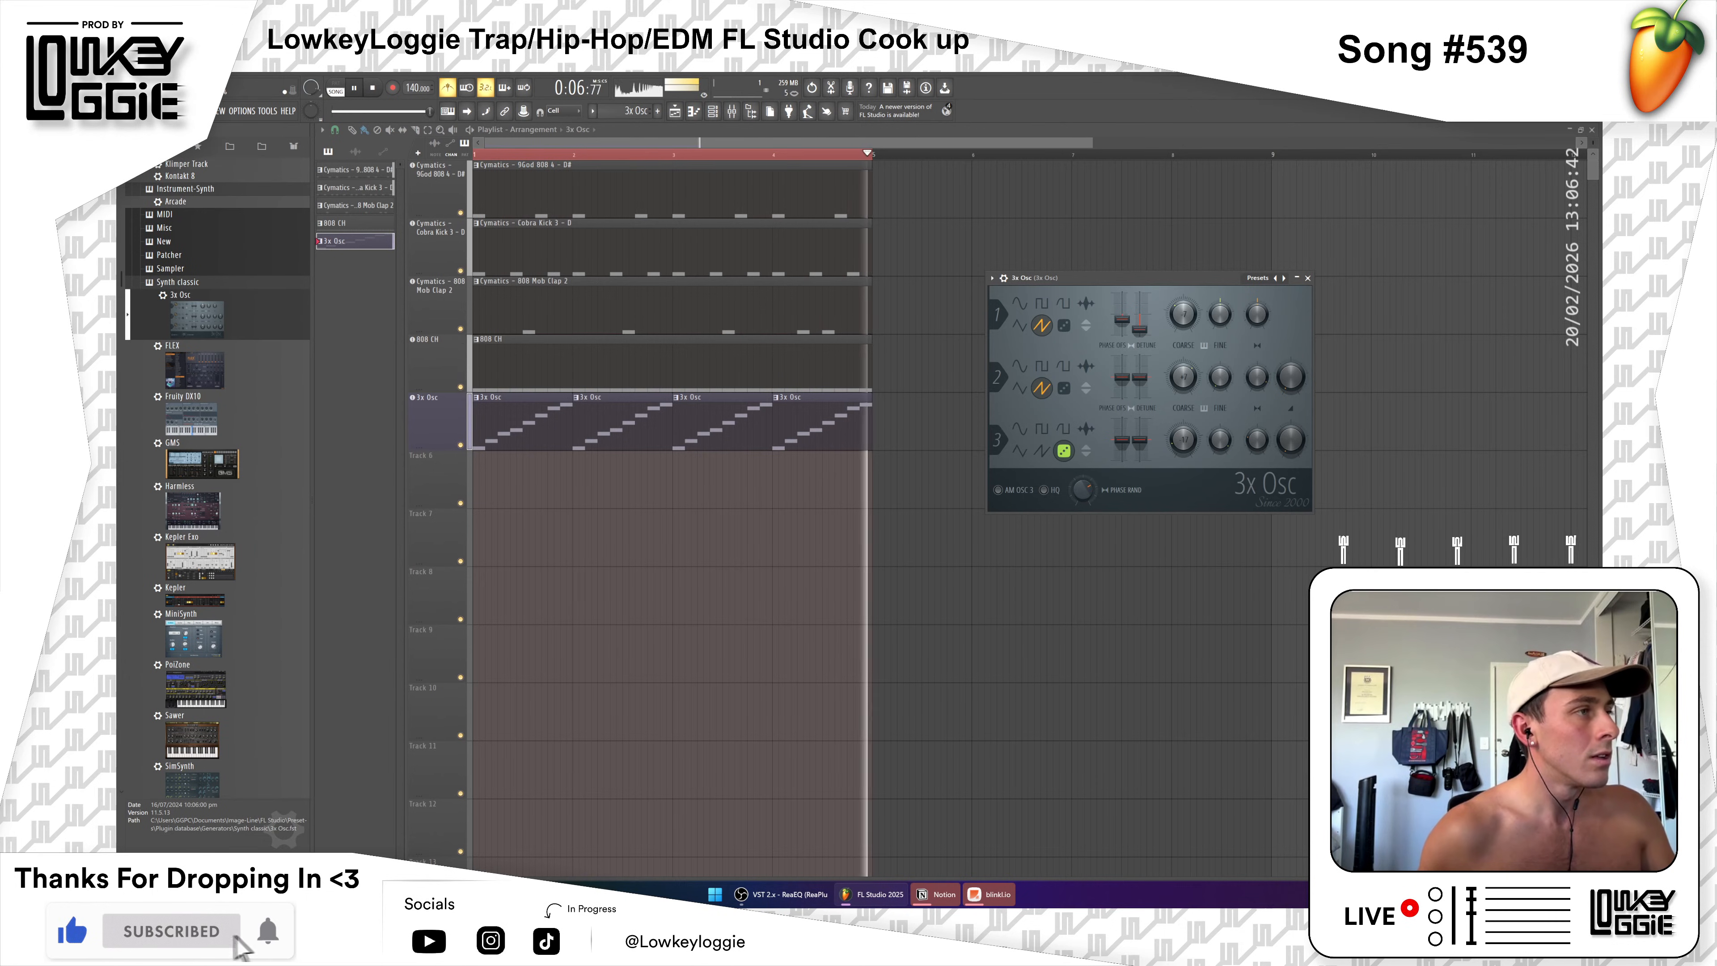
{"action": "left_click", "coordinate": [1308, 278]}
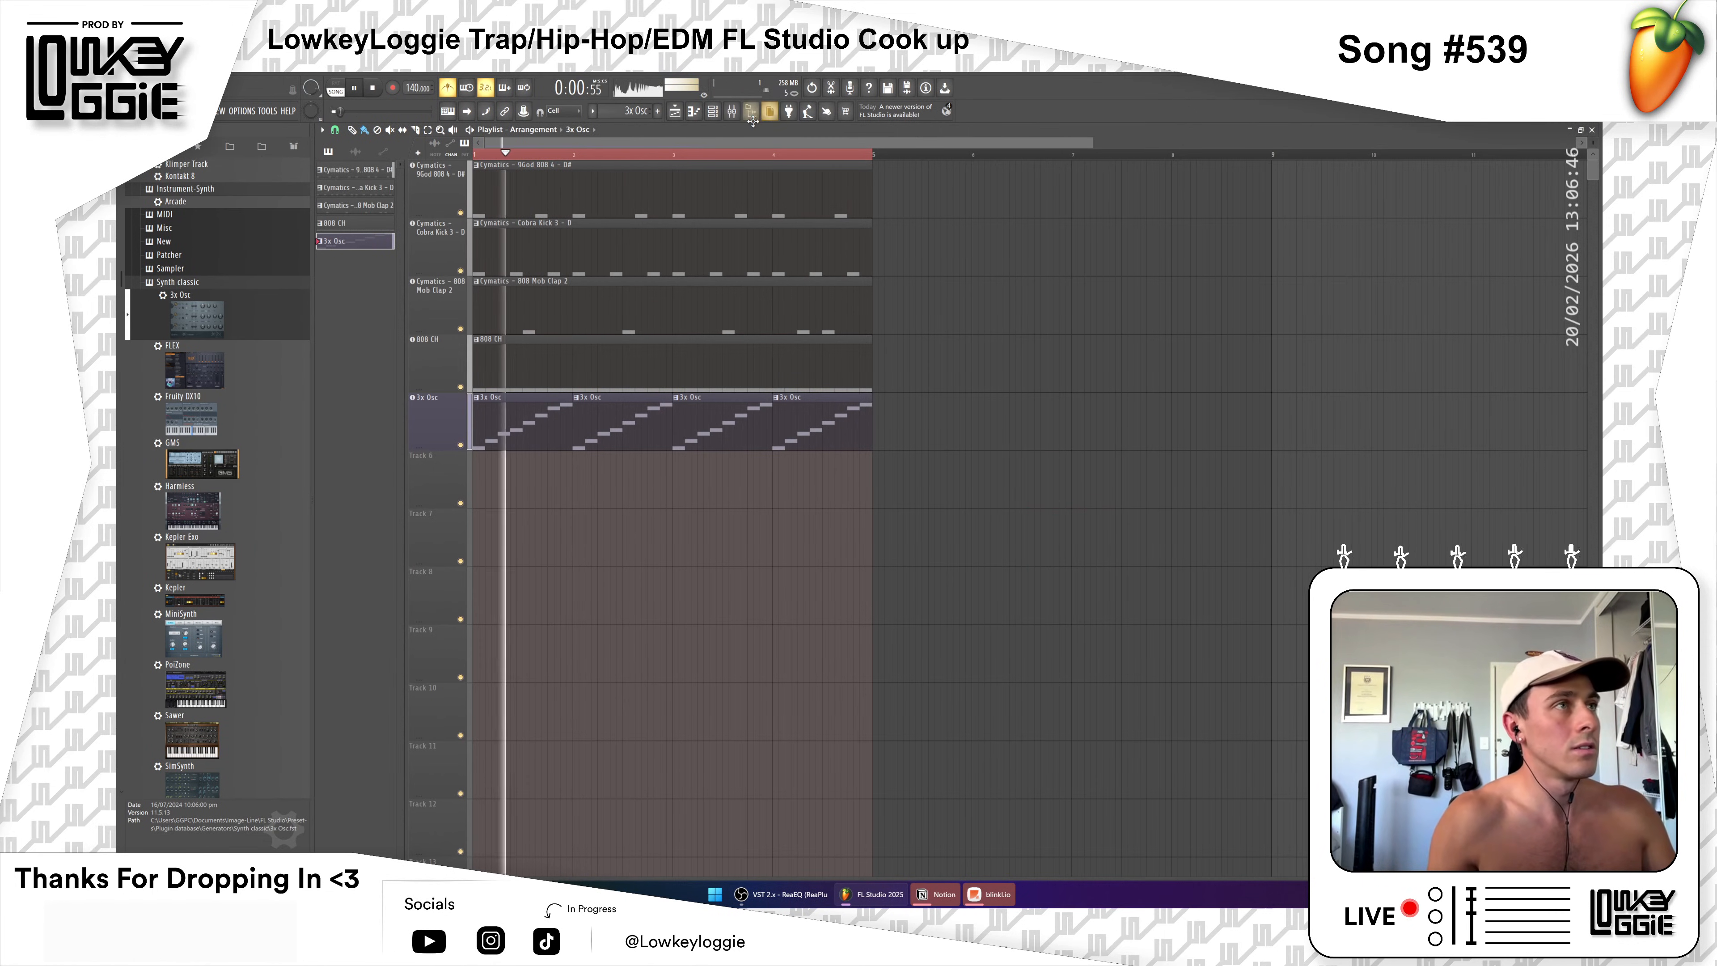
Step: Lower the 3x Osc channel's level in the mixer
{"action": "left_click", "coordinate": [752, 111]}
{"action": "key", "text": "space"}
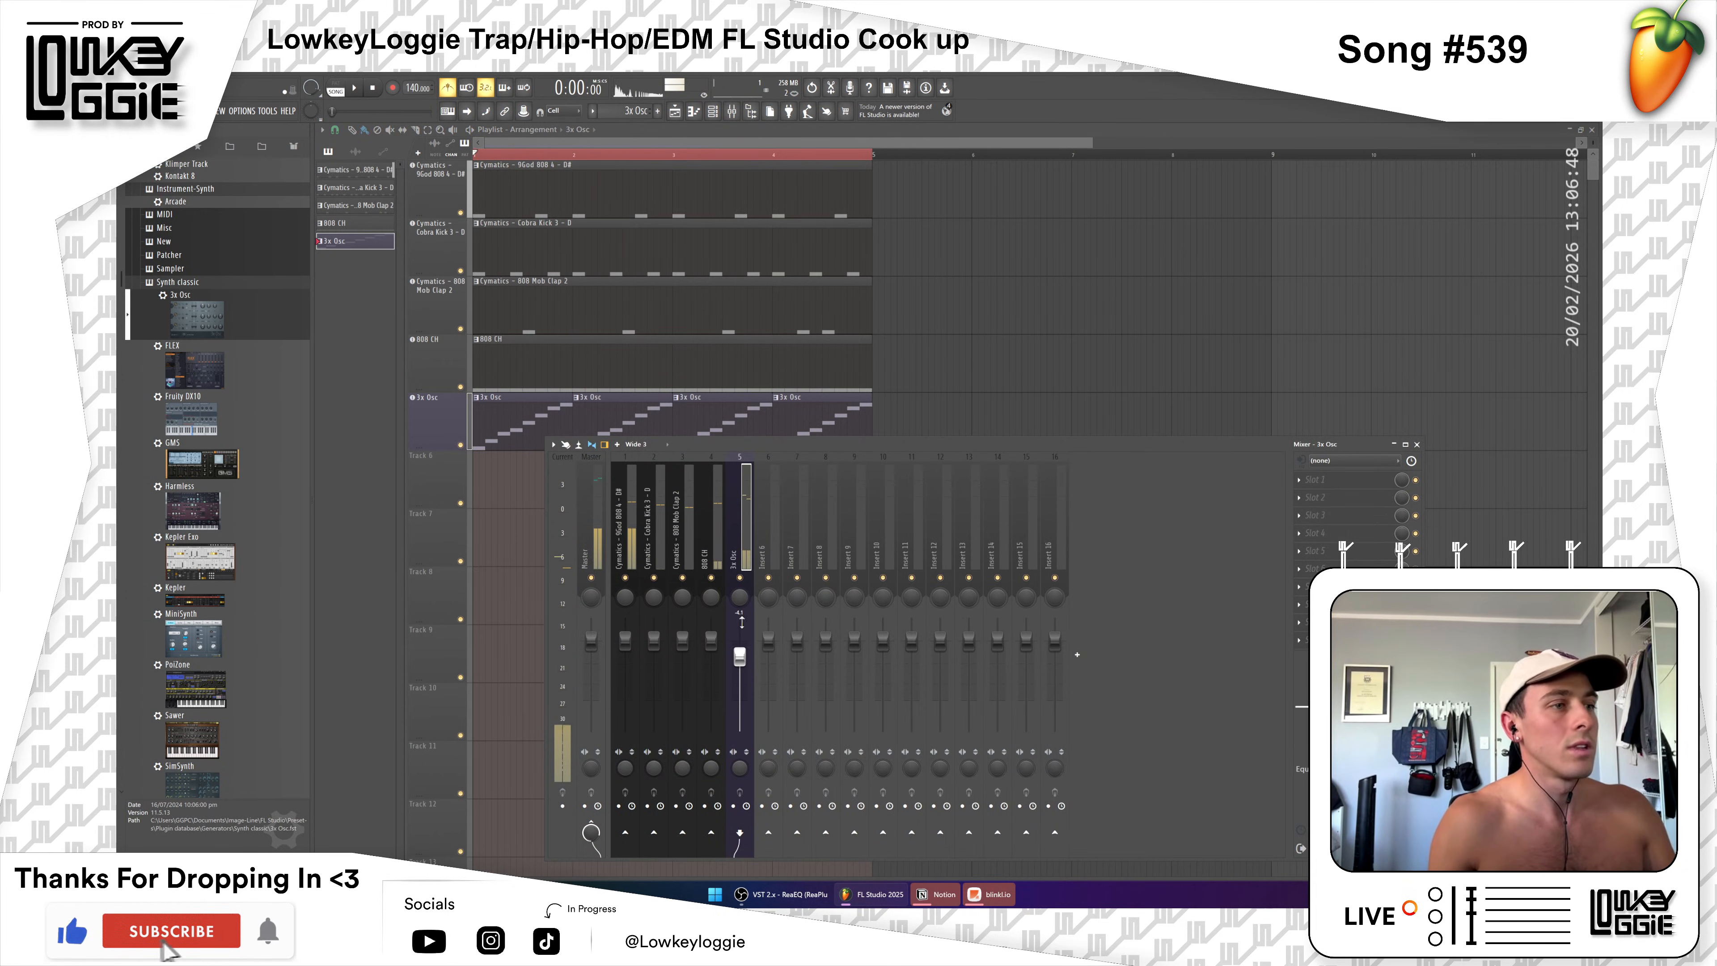
{"action": "key", "text": "F9"}
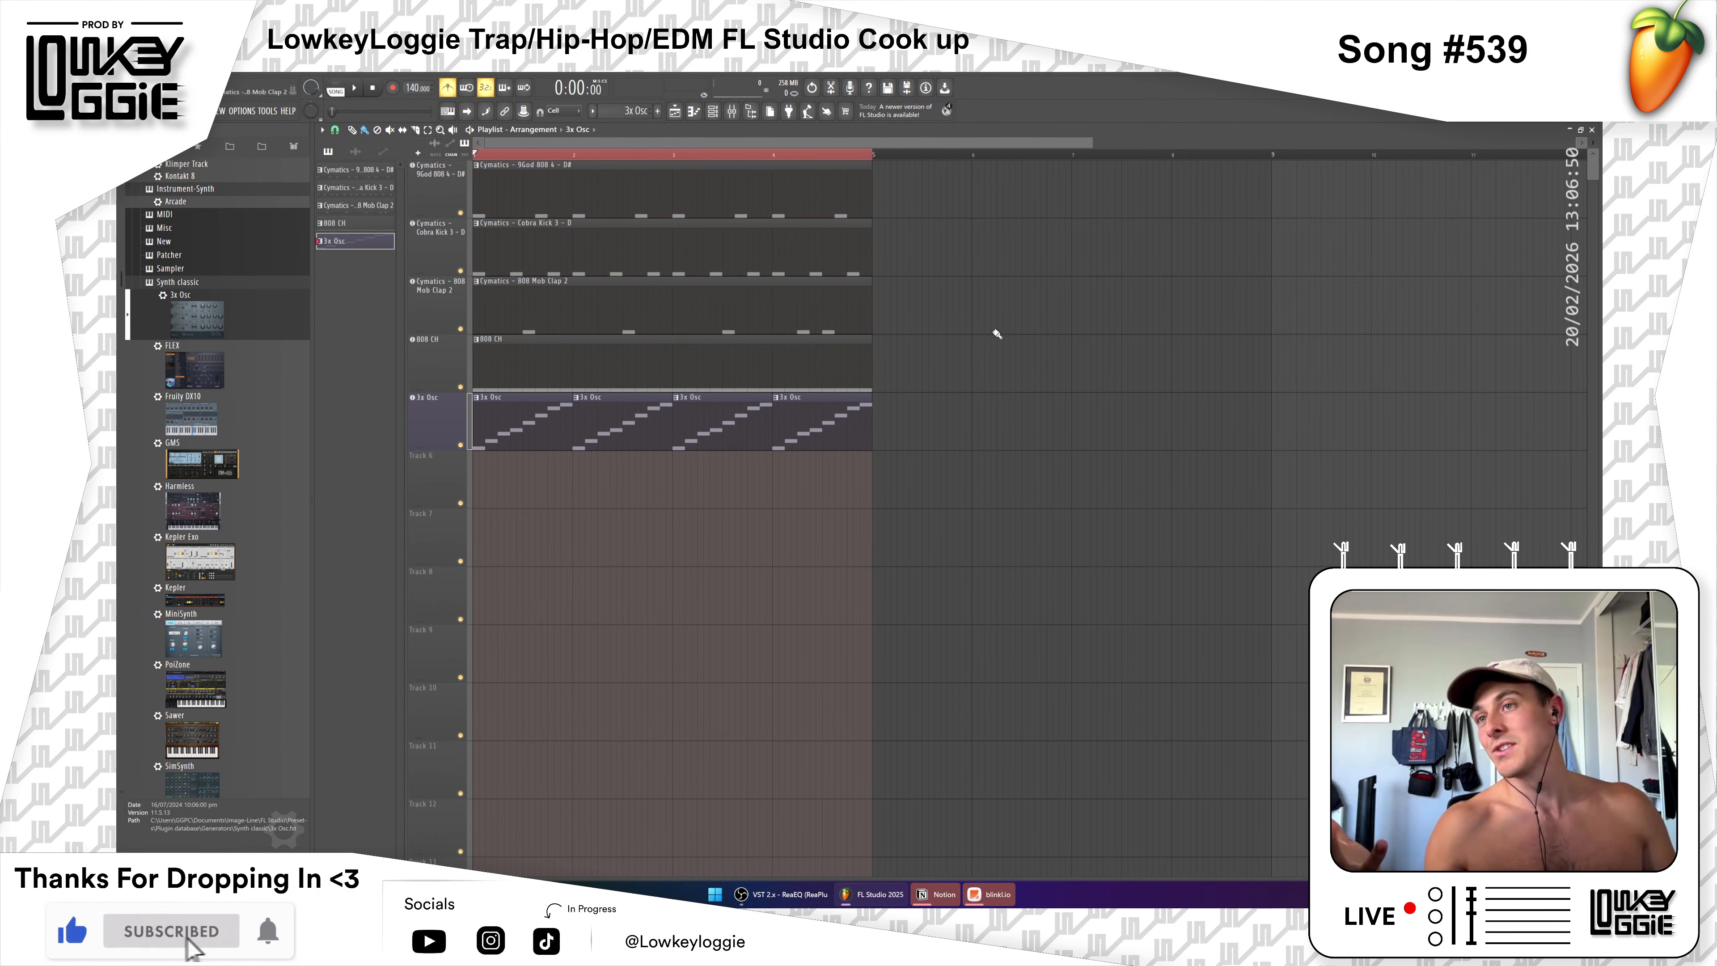
{"action": "left_click", "coordinate": [732, 112]}
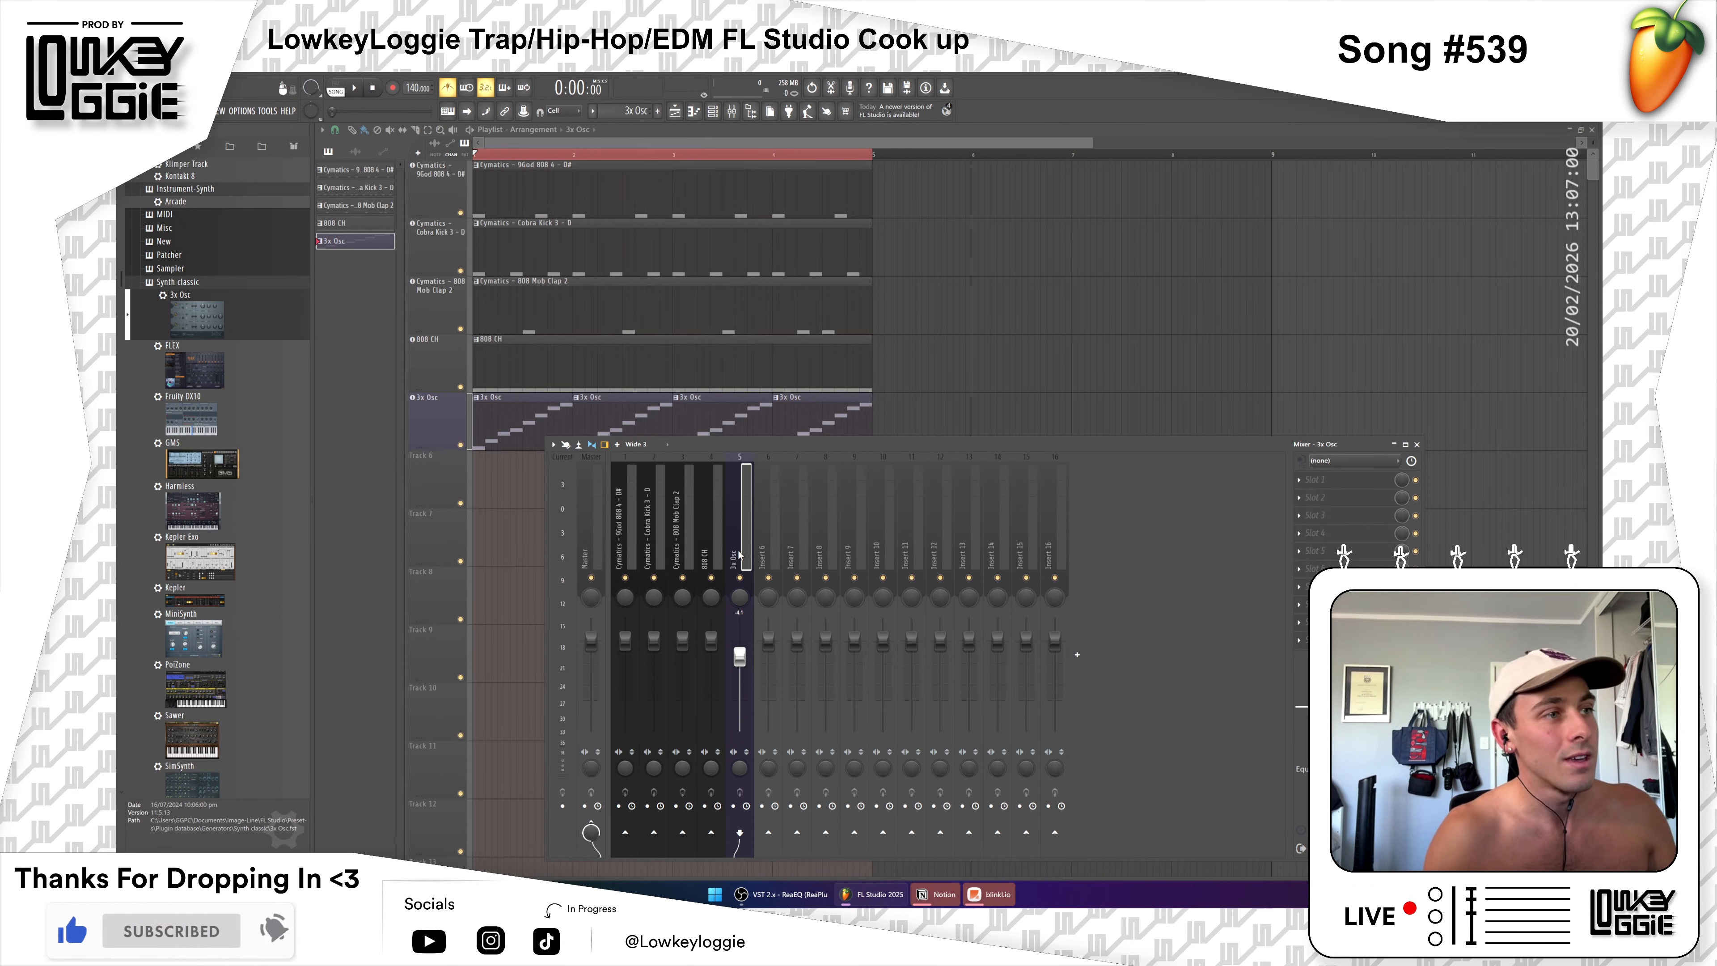
Step: Change the 808 CH playlist track's color to red
{"action": "right_click", "coordinate": [429, 369]}
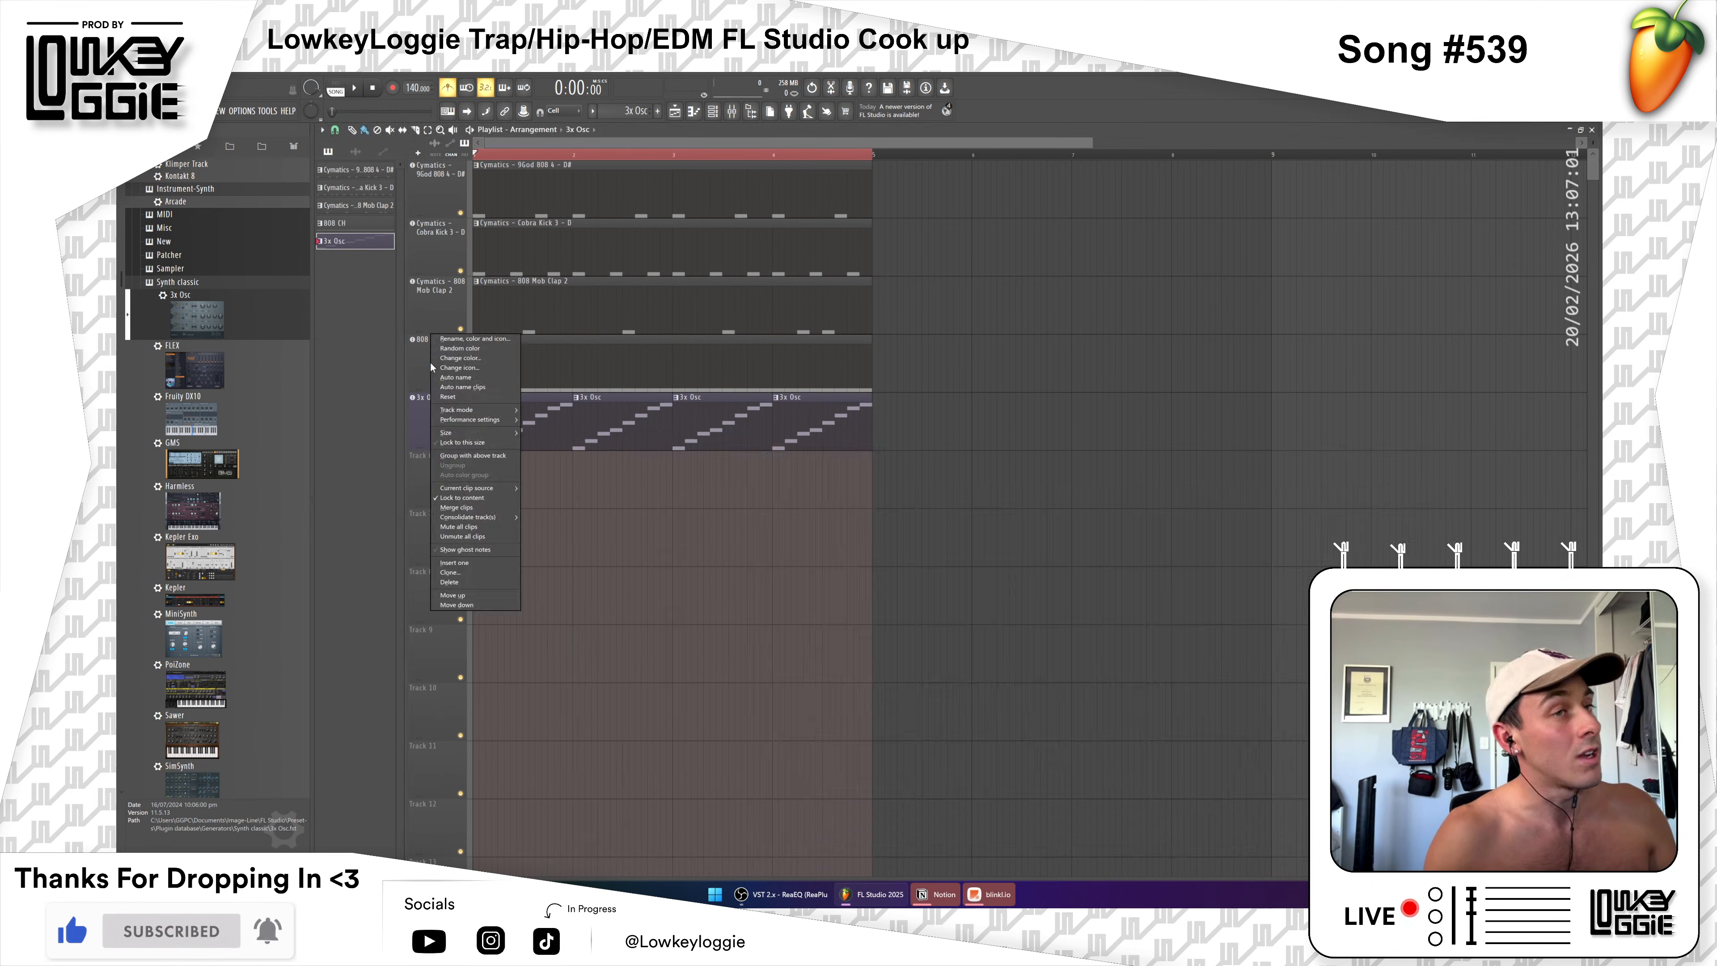
{"action": "left_click", "coordinate": [472, 337]}
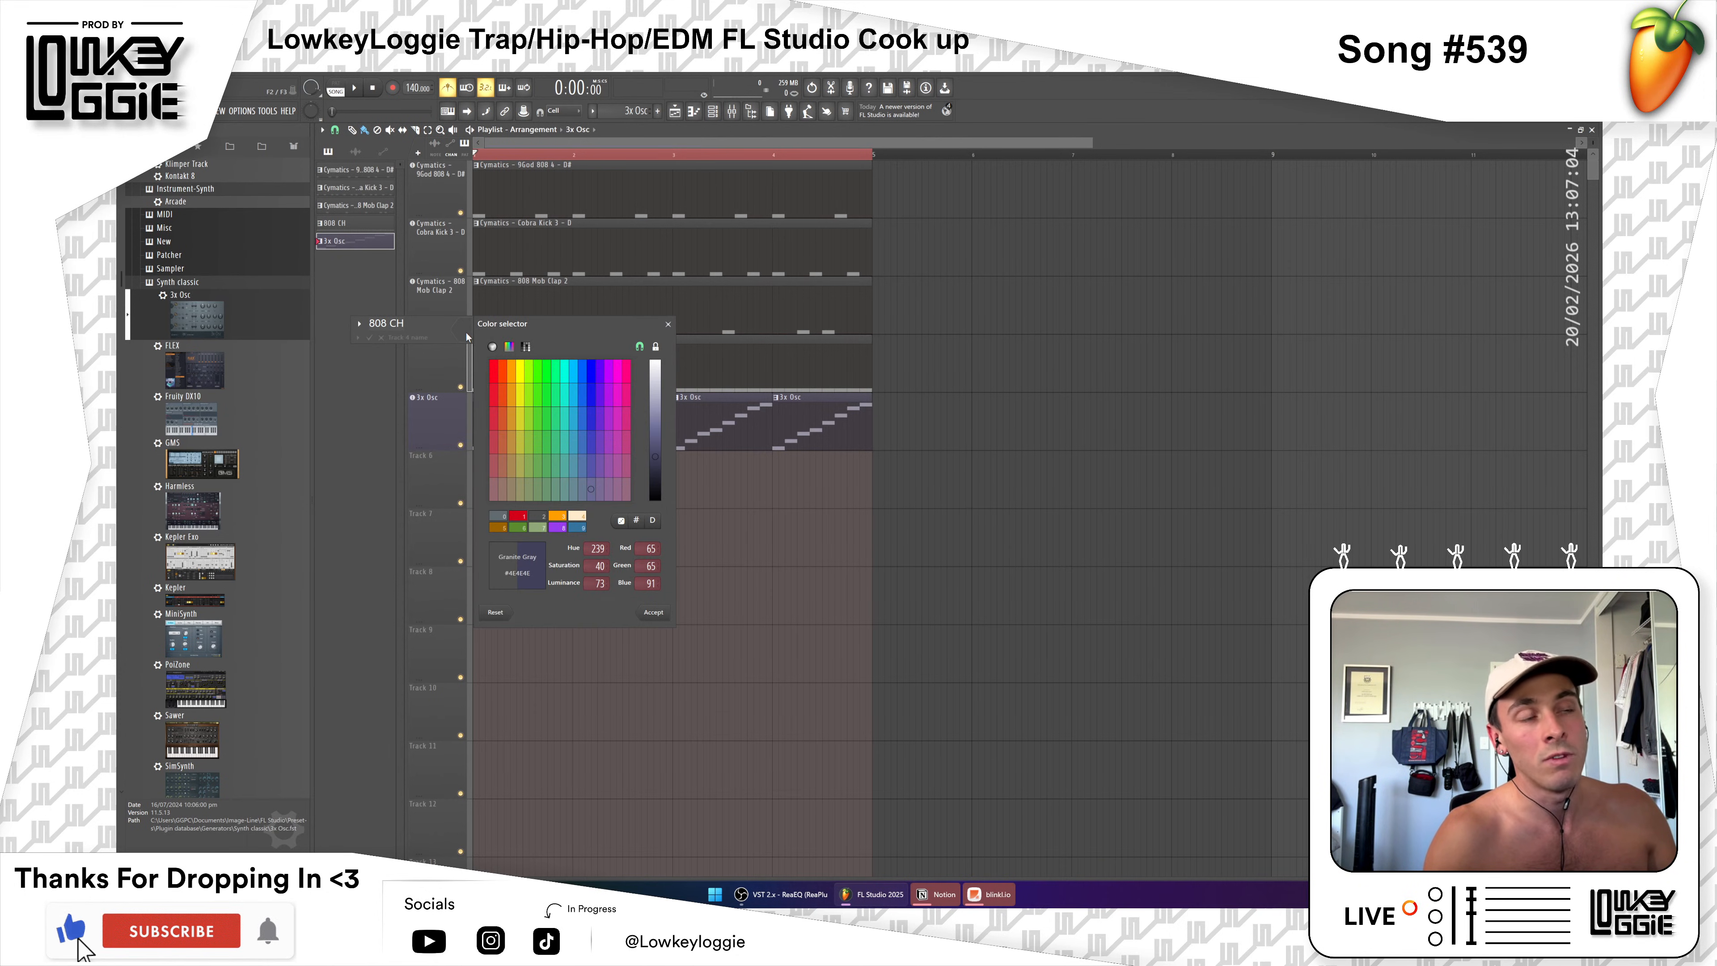
{"action": "left_click", "coordinate": [501, 369]}
{"action": "left_click", "coordinate": [654, 613]}
{"action": "key", "text": "Return"}
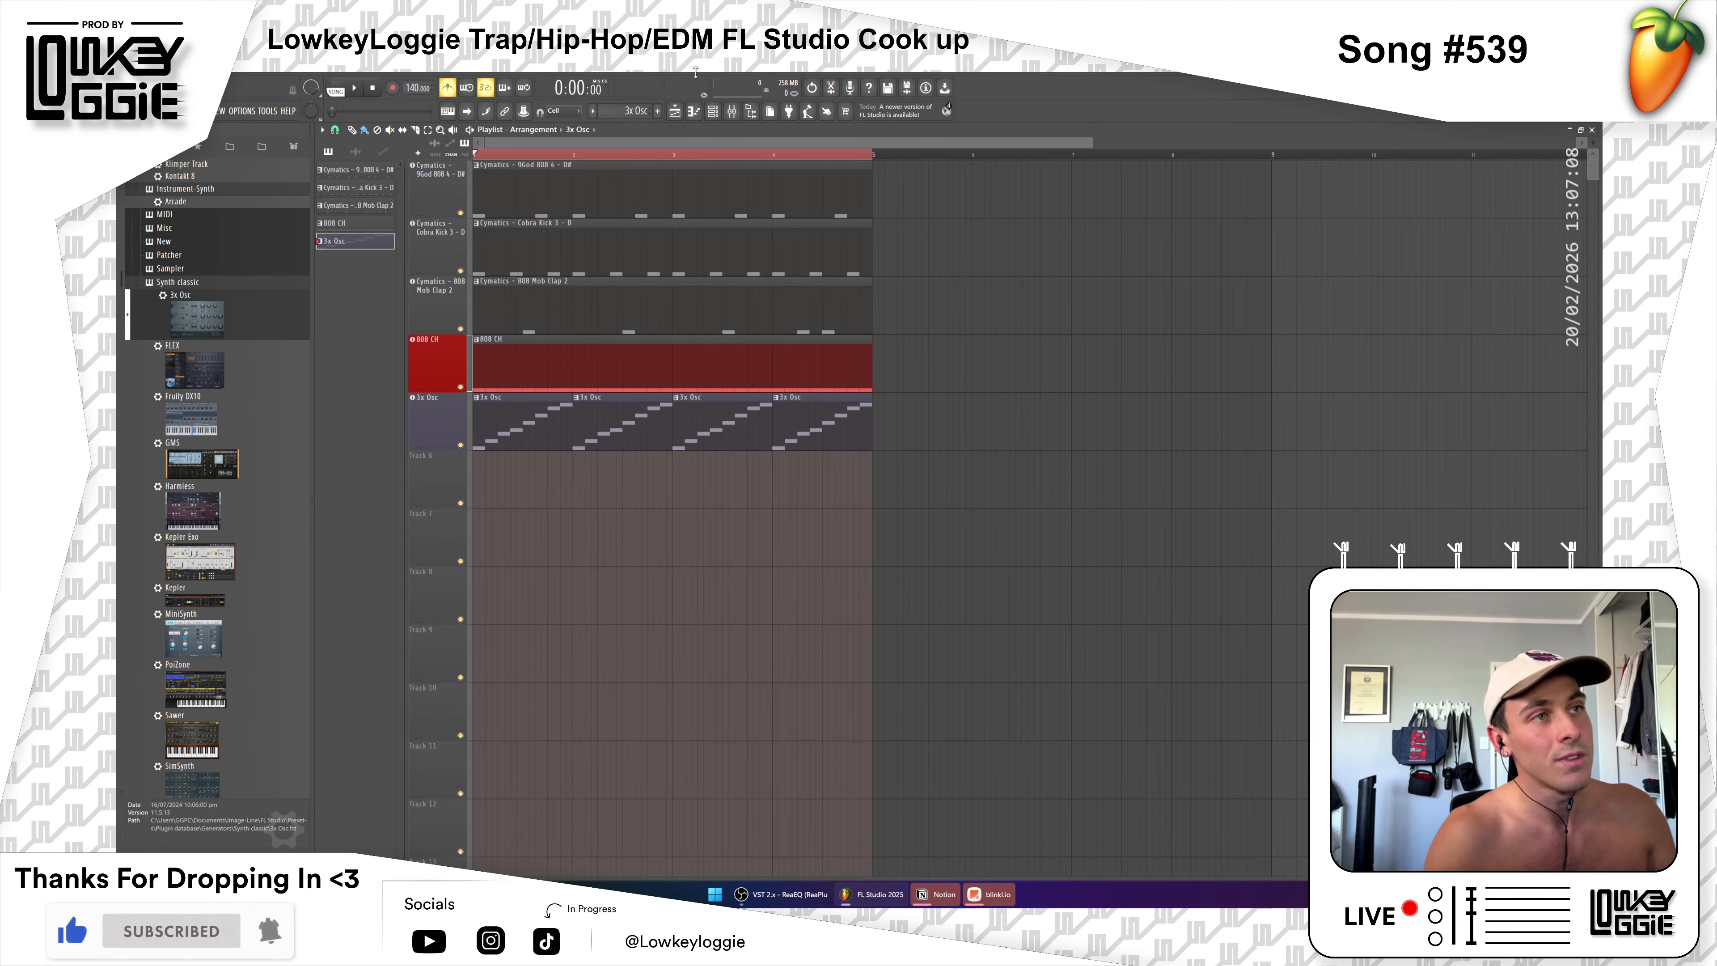
Step: Play the loop in short bursts and examine the red 808 CH channel in the mixer
{"action": "left_click", "coordinate": [720, 111]}
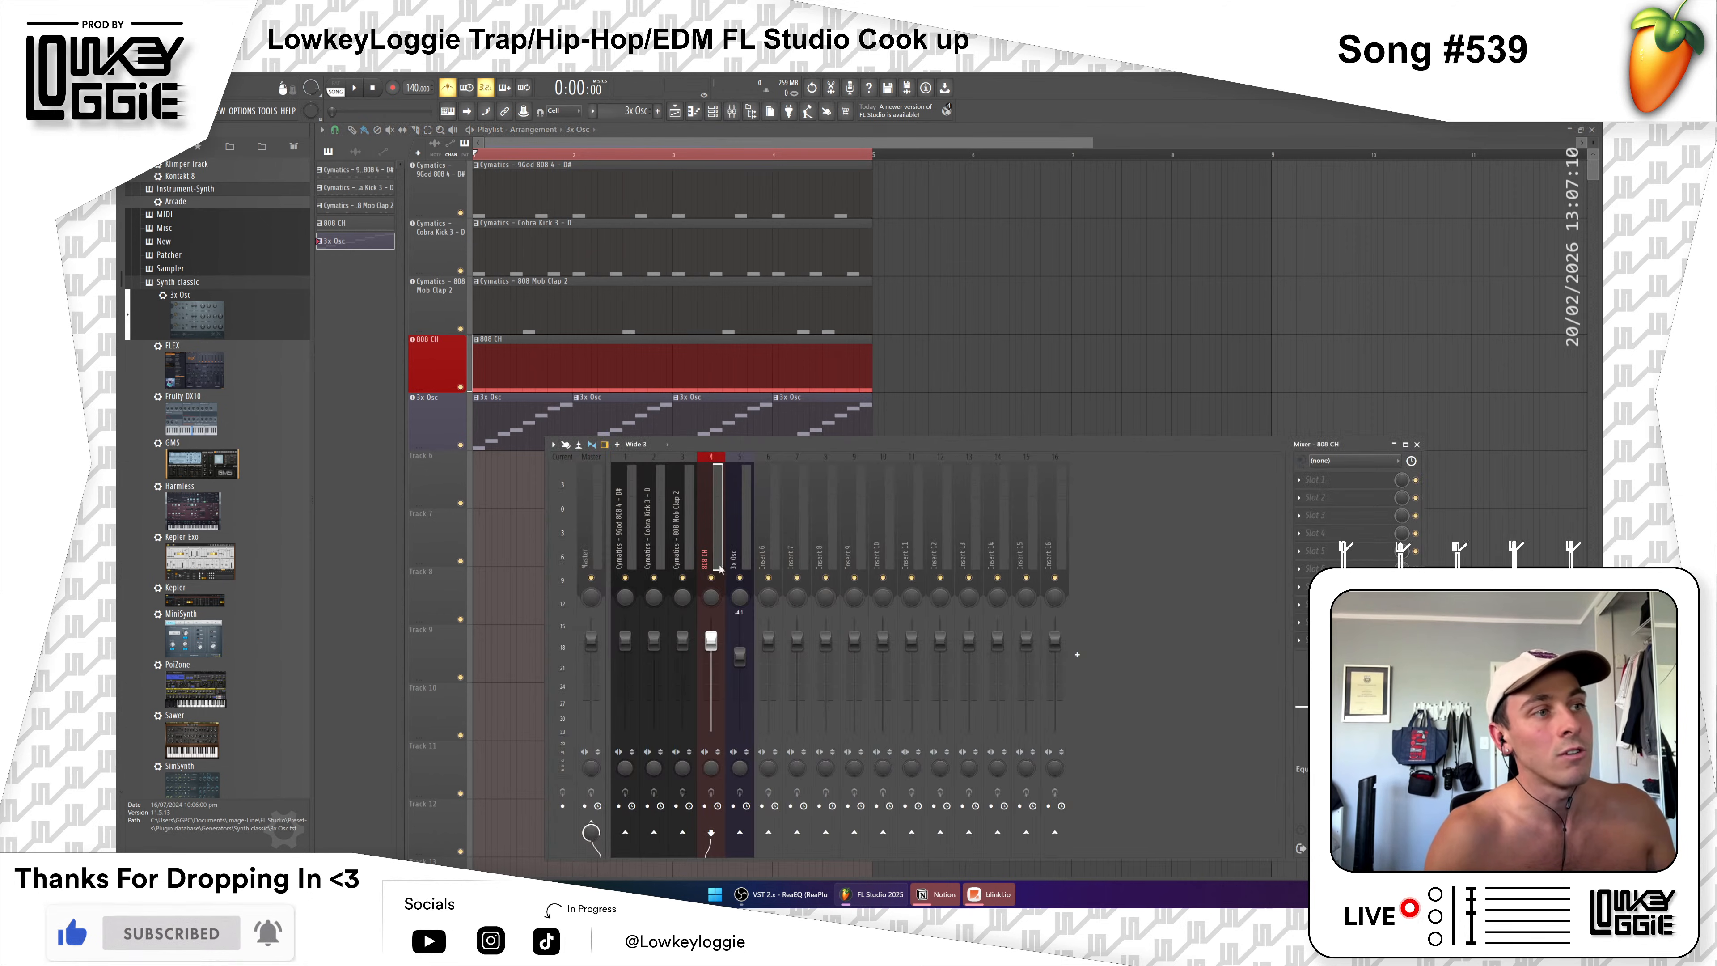
{"action": "key", "text": "space"}
{"action": "key", "text": "space"}
{"action": "key", "text": "space"}
{"action": "key", "text": "space"}
{"action": "key", "text": "space"}
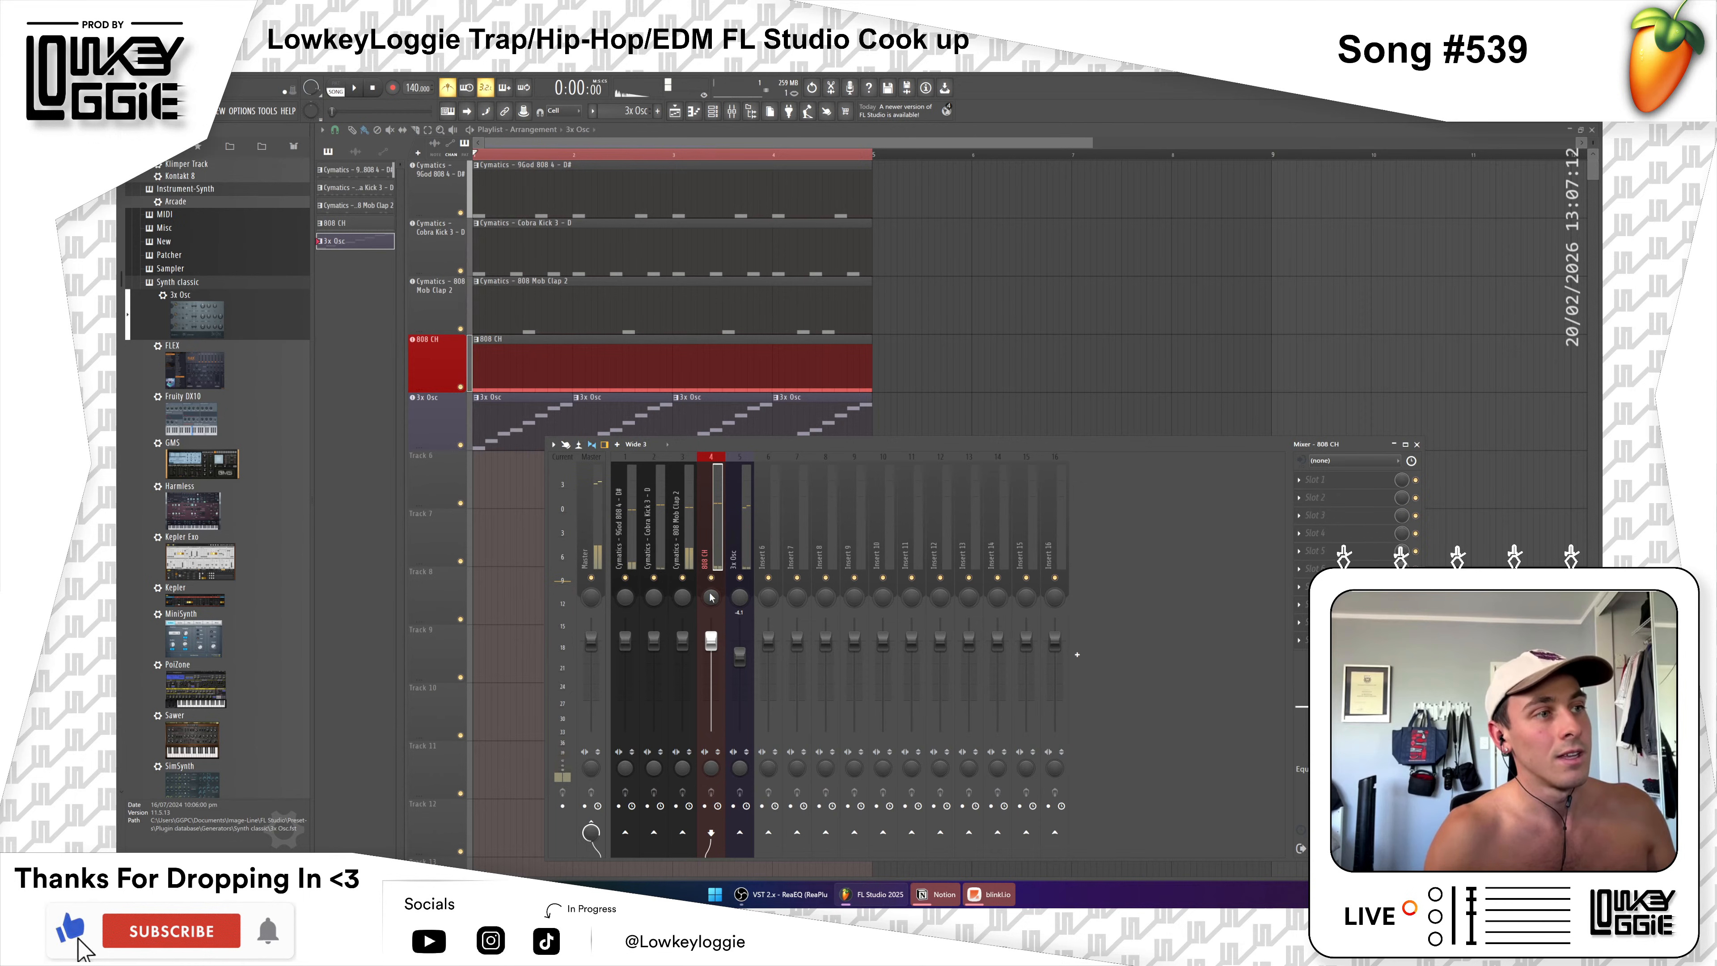
{"action": "key", "text": "space"}
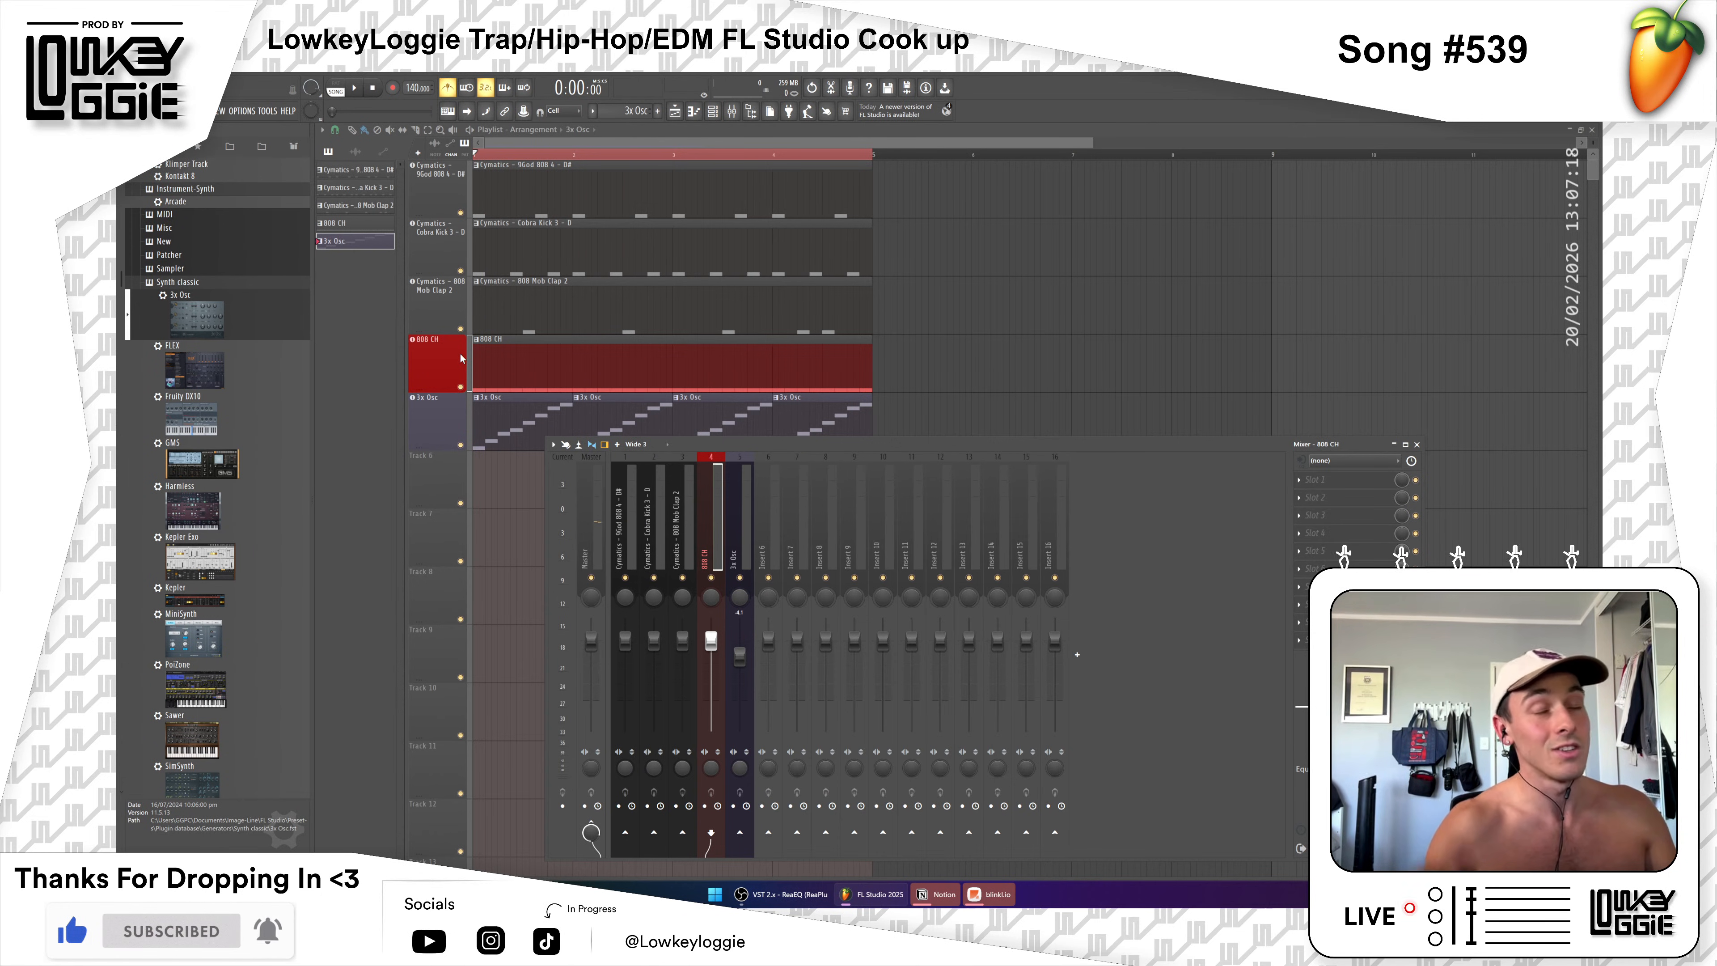
Step: Select the 3x Osc channel in the mixer and raise its level slightly
{"action": "left_click", "coordinate": [744, 545]}
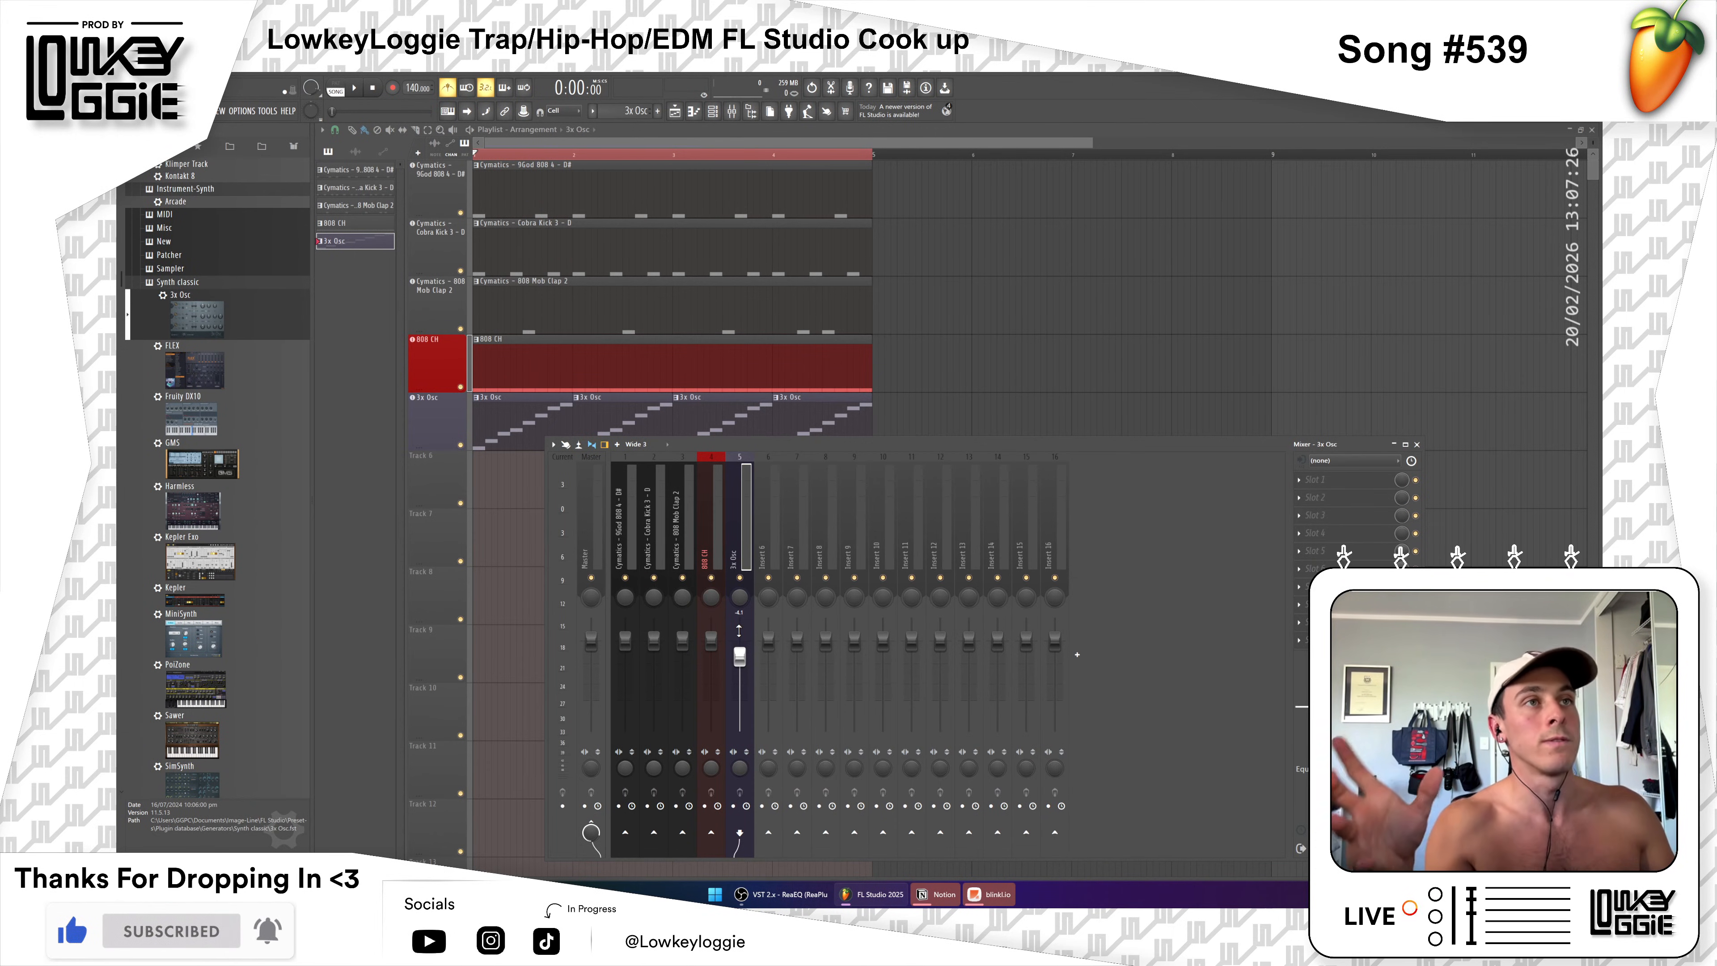
{"action": "key", "text": "F9"}
{"action": "left_click", "coordinate": [887, 441]}
{"action": "right_click", "coordinate": [887, 441]}
{"action": "left_click", "coordinate": [961, 443]}
{"action": "right_click", "coordinate": [960, 443]}
{"action": "left_click", "coordinate": [742, 111]}
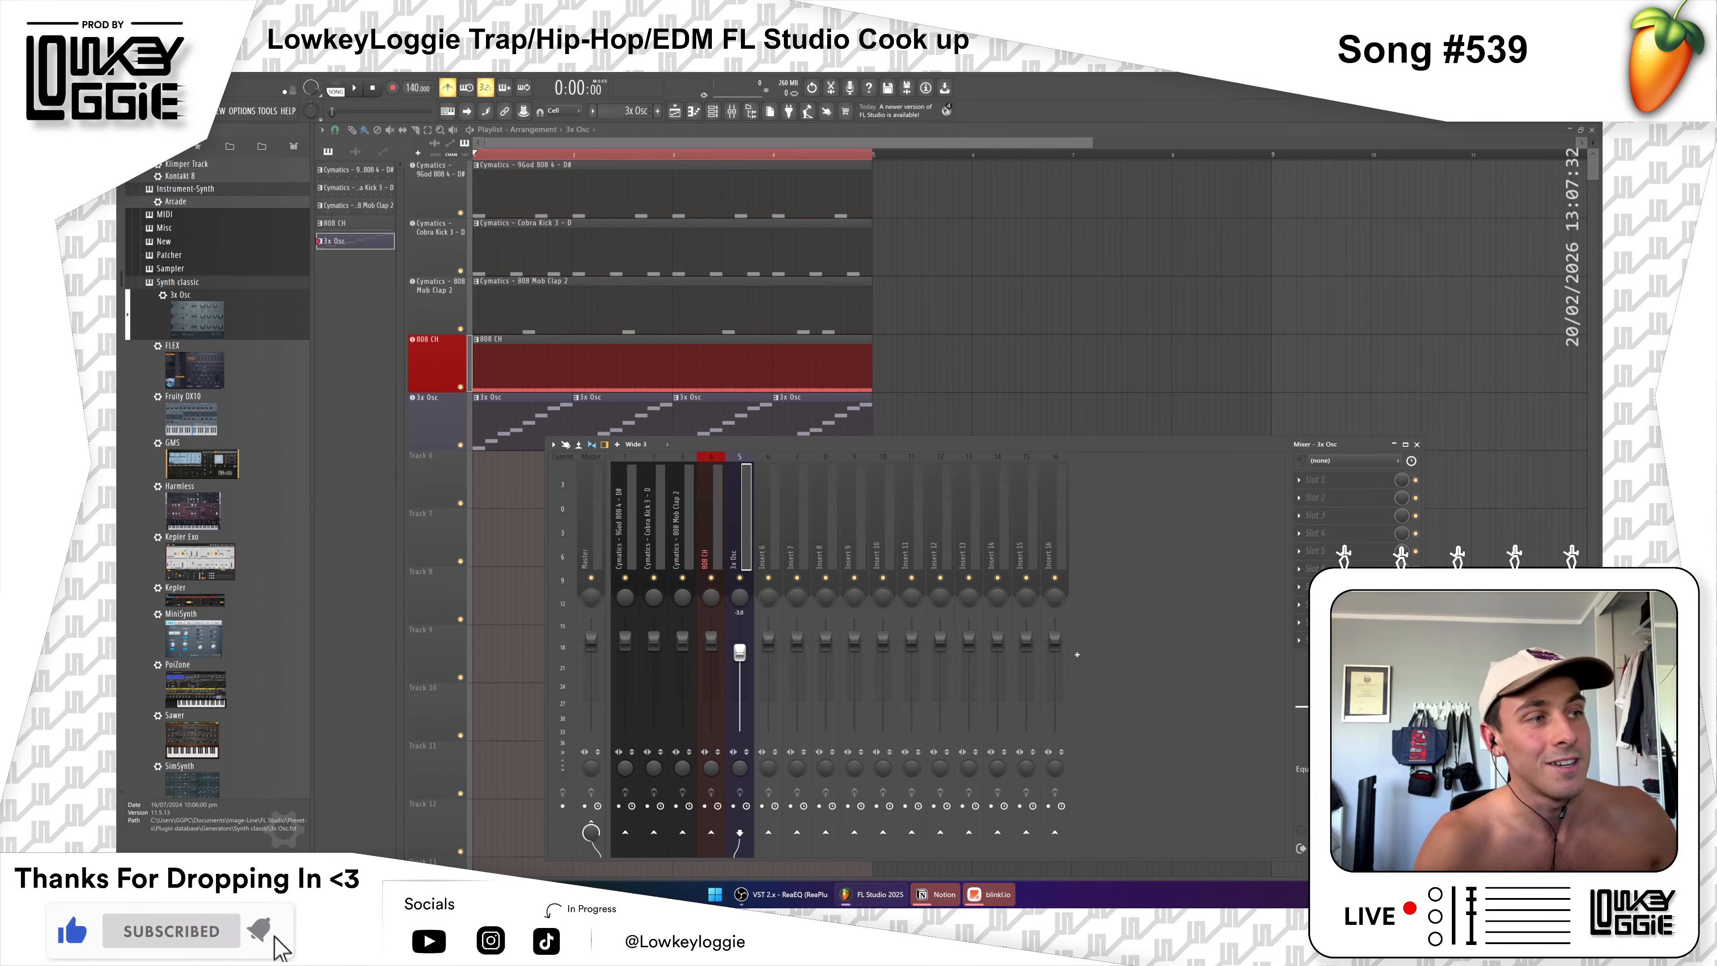
Step: Lower the 3x Osc channel's level in the mixer during playback, and close the mixer
{"action": "key", "text": "space"}
{"action": "left_click_drag", "start_coordinate": [739, 696], "coordinate": [739, 720]}
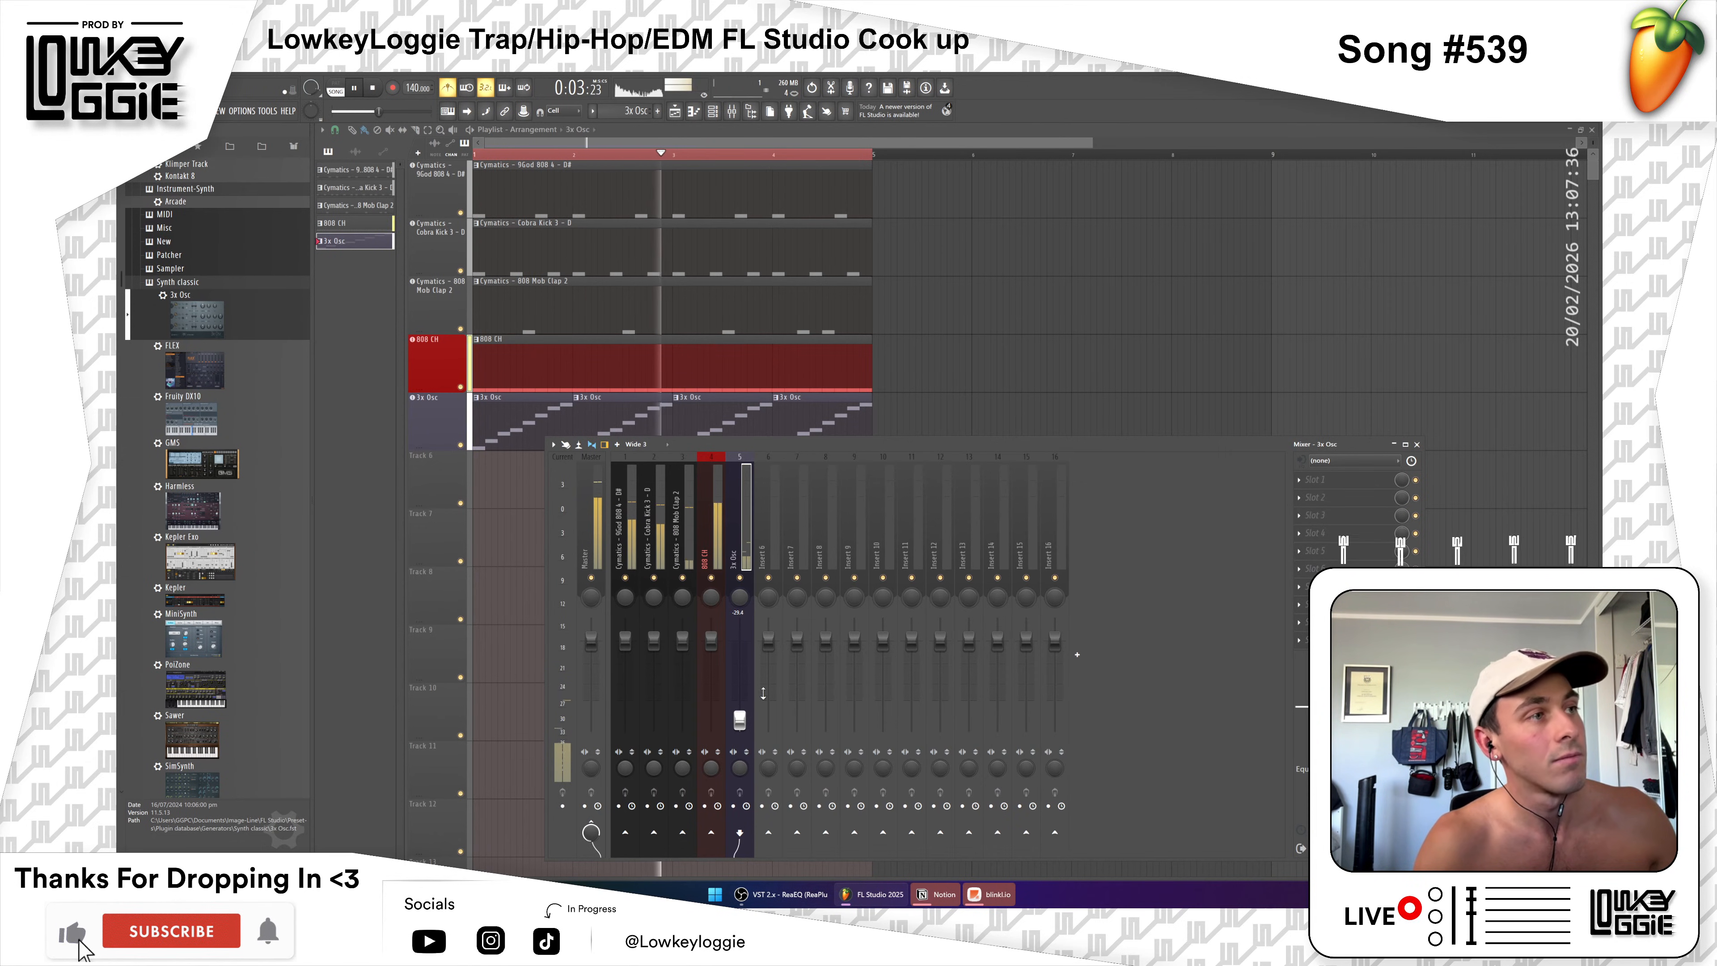
{"action": "key", "text": "F9"}
{"action": "key", "text": "space"}
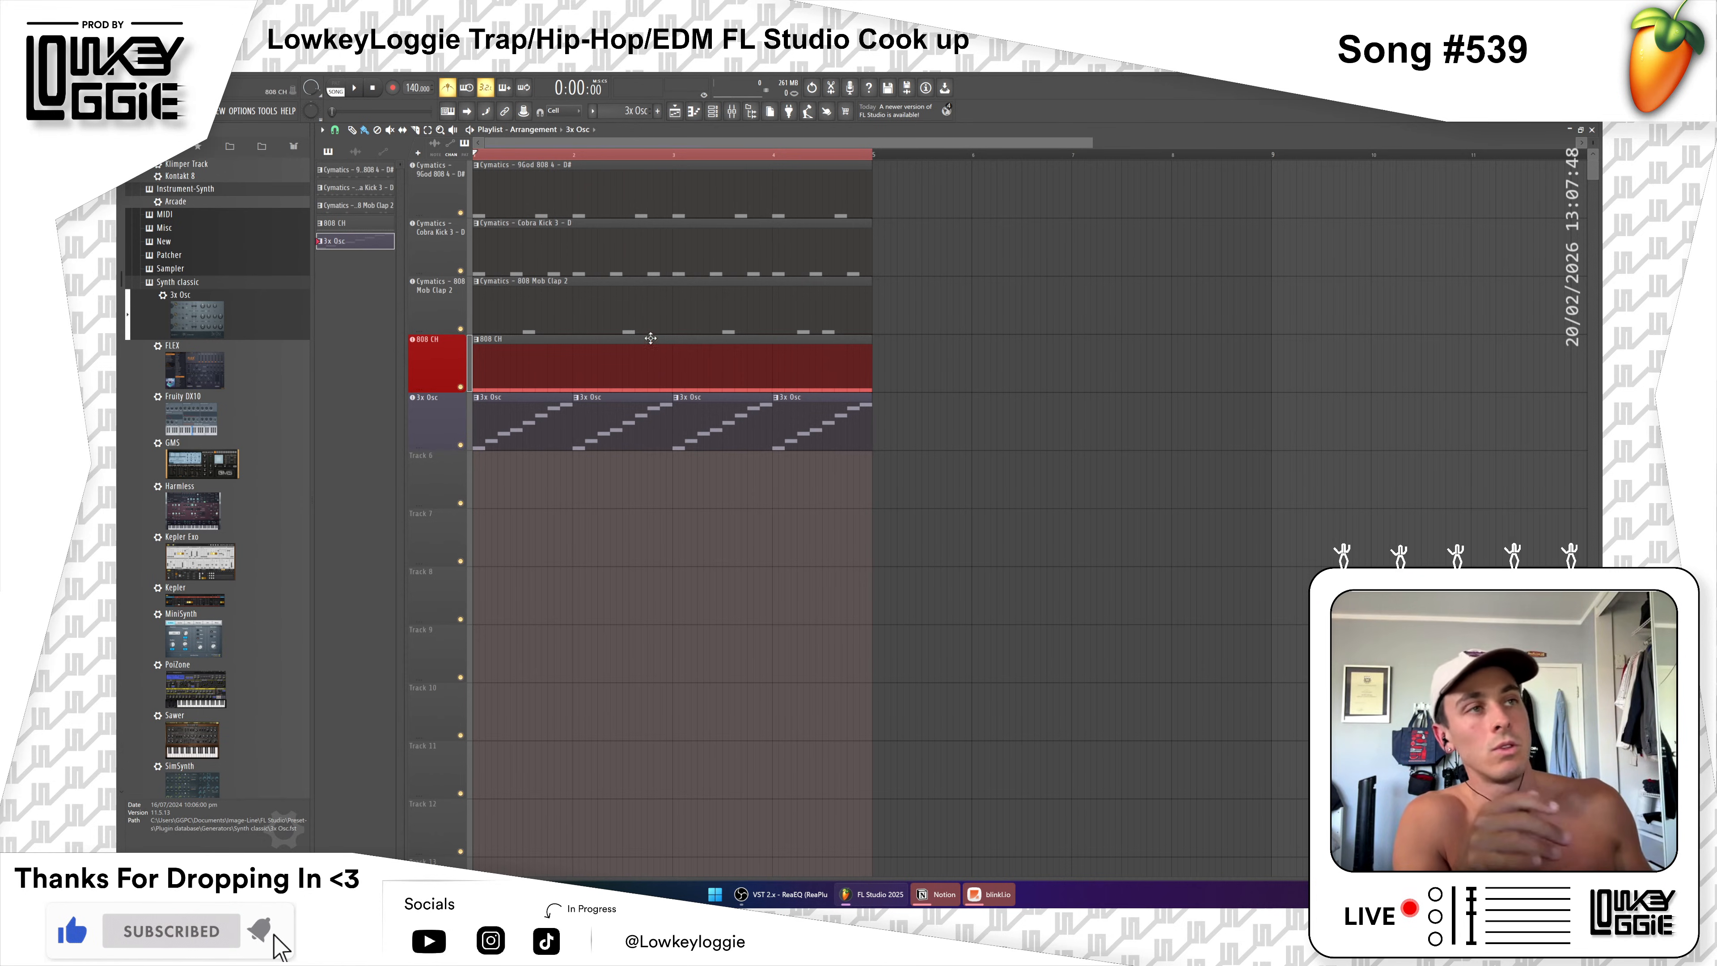
Step: List the installed VST3 generators in the browser's plugin database
{"action": "scroll", "coordinate": [239, 282], "scroll_direction": "up", "scroll_amount": 3}
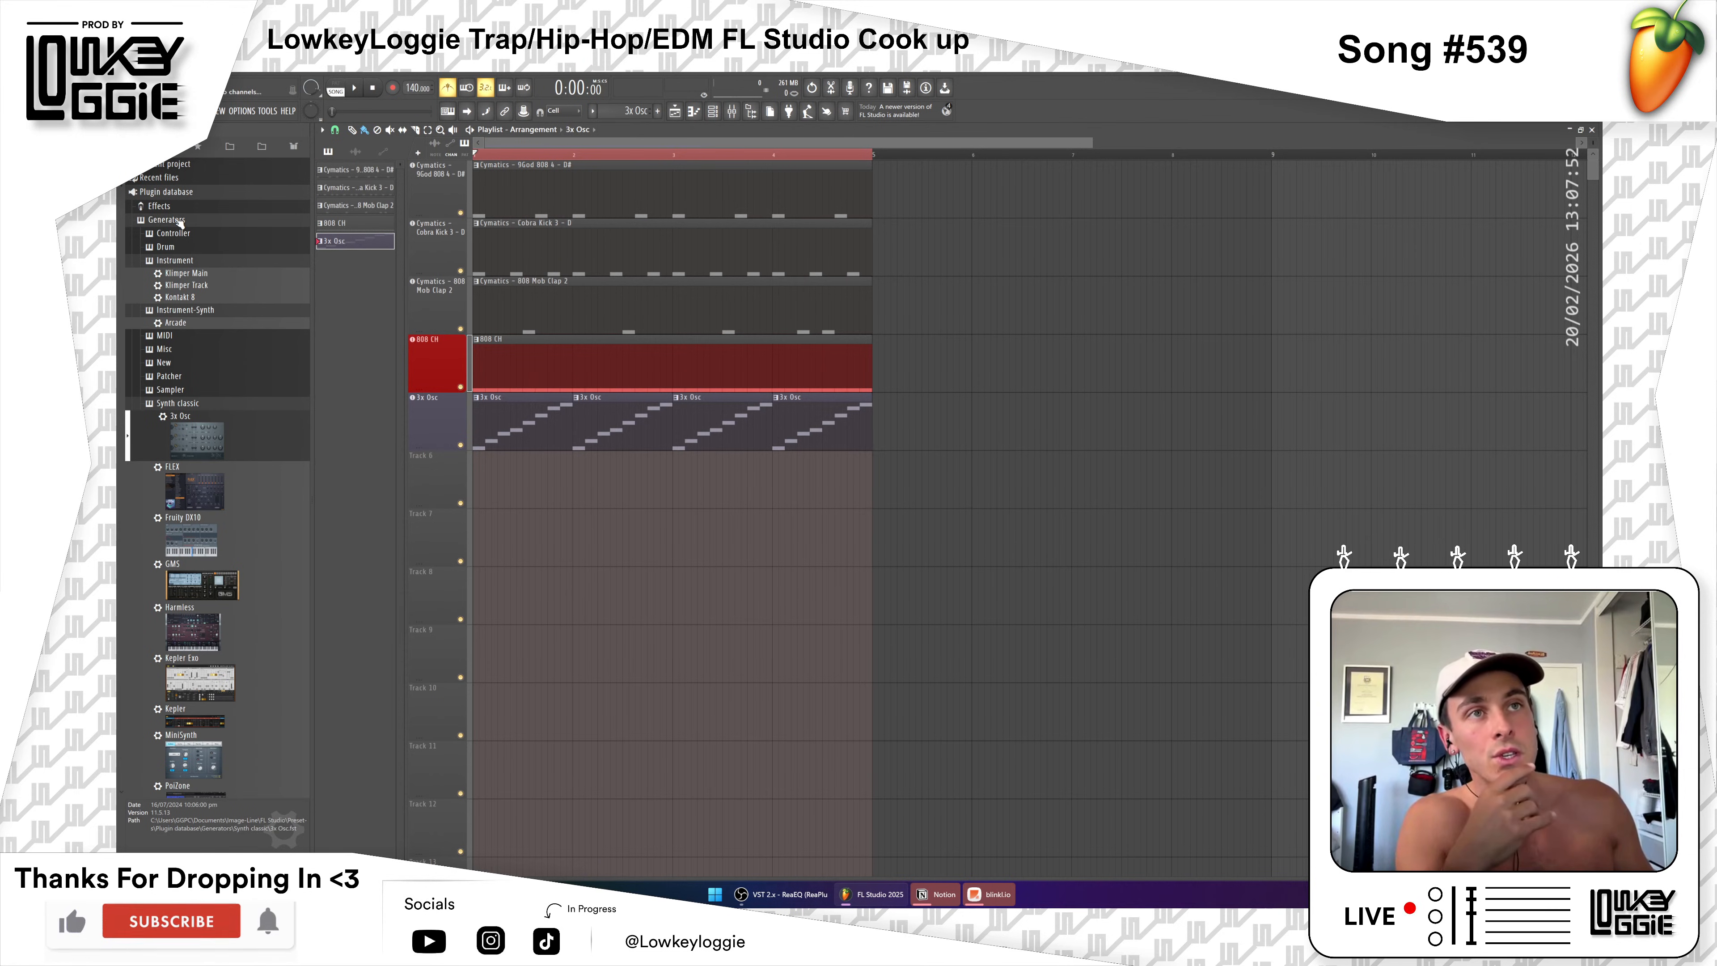
{"action": "left_click", "coordinate": [166, 220]}
{"action": "left_click", "coordinate": [168, 234]}
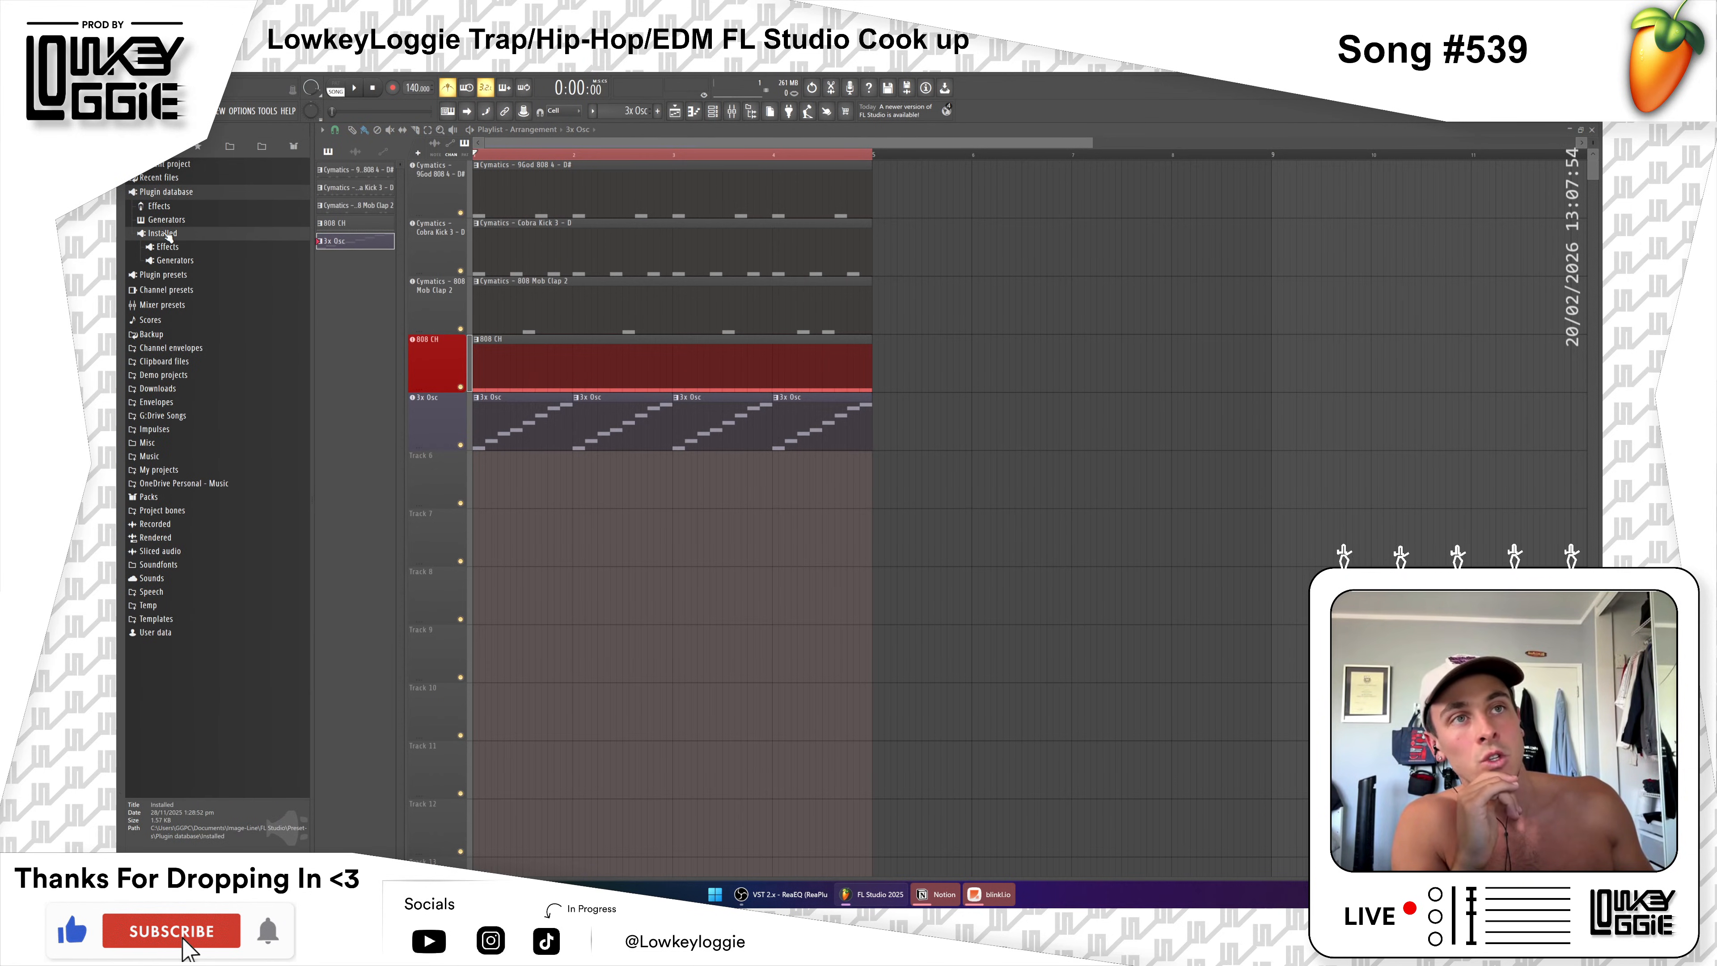
{"action": "left_click", "coordinate": [175, 261]}
{"action": "left_click", "coordinate": [174, 288]}
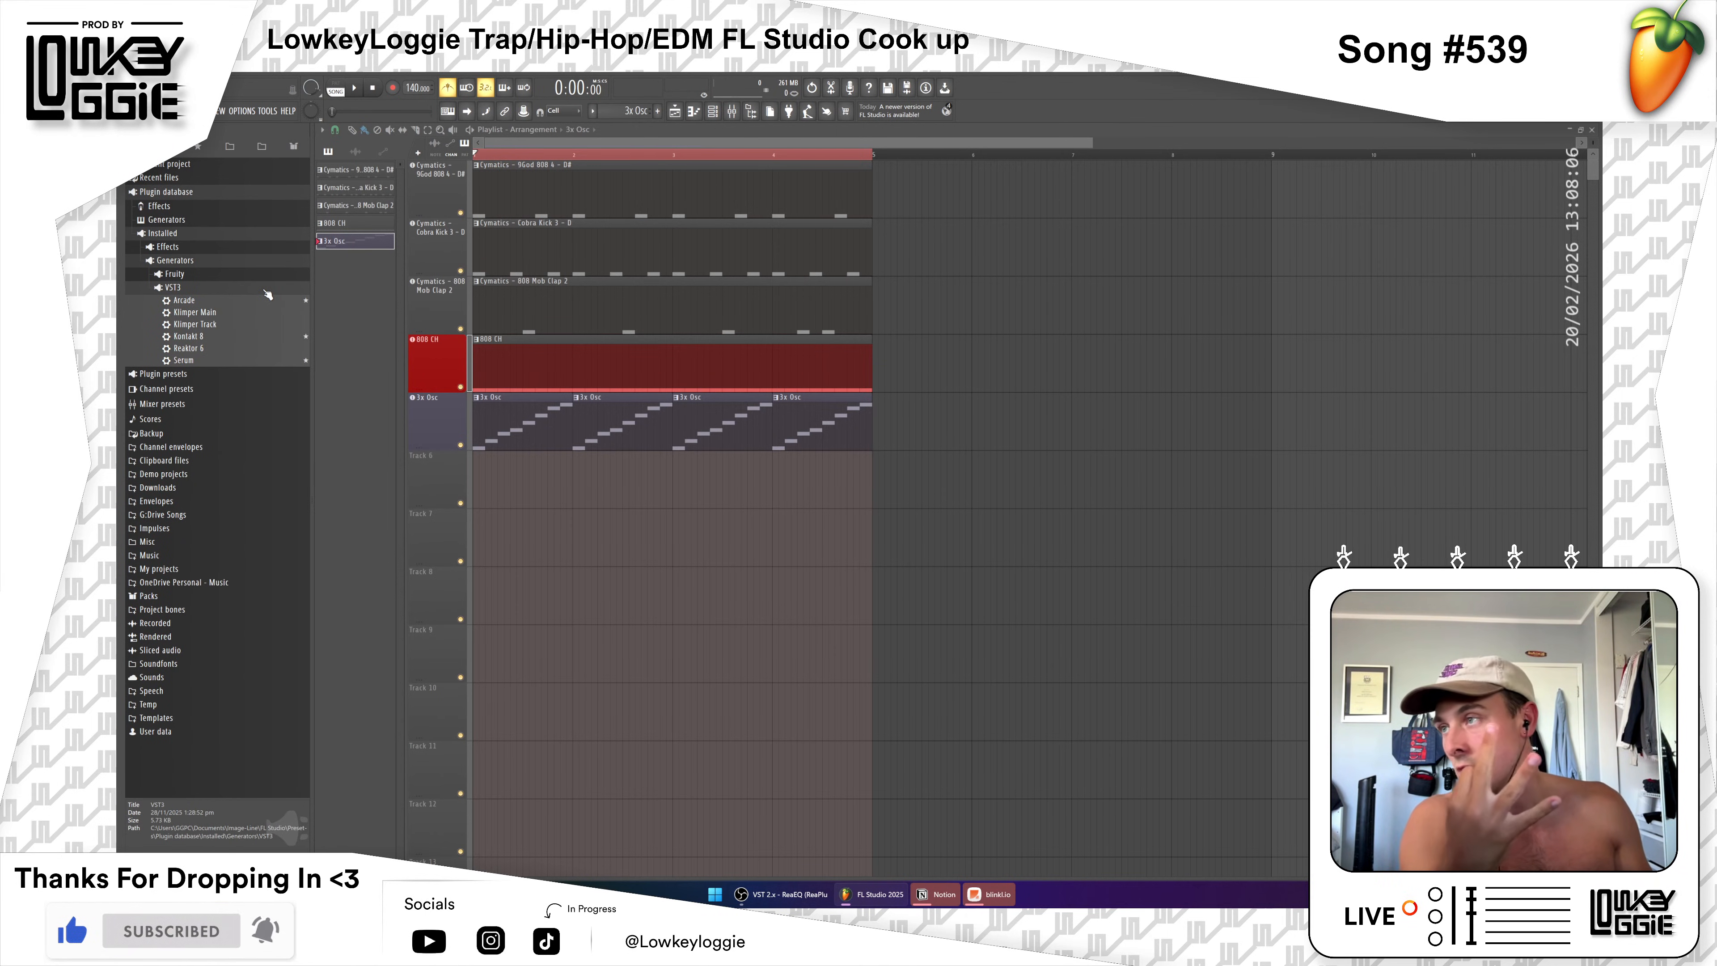
Step: Add Serum as a new instrument on the empty playlist track below 3x Osc
{"action": "left_click", "coordinate": [211, 303]}
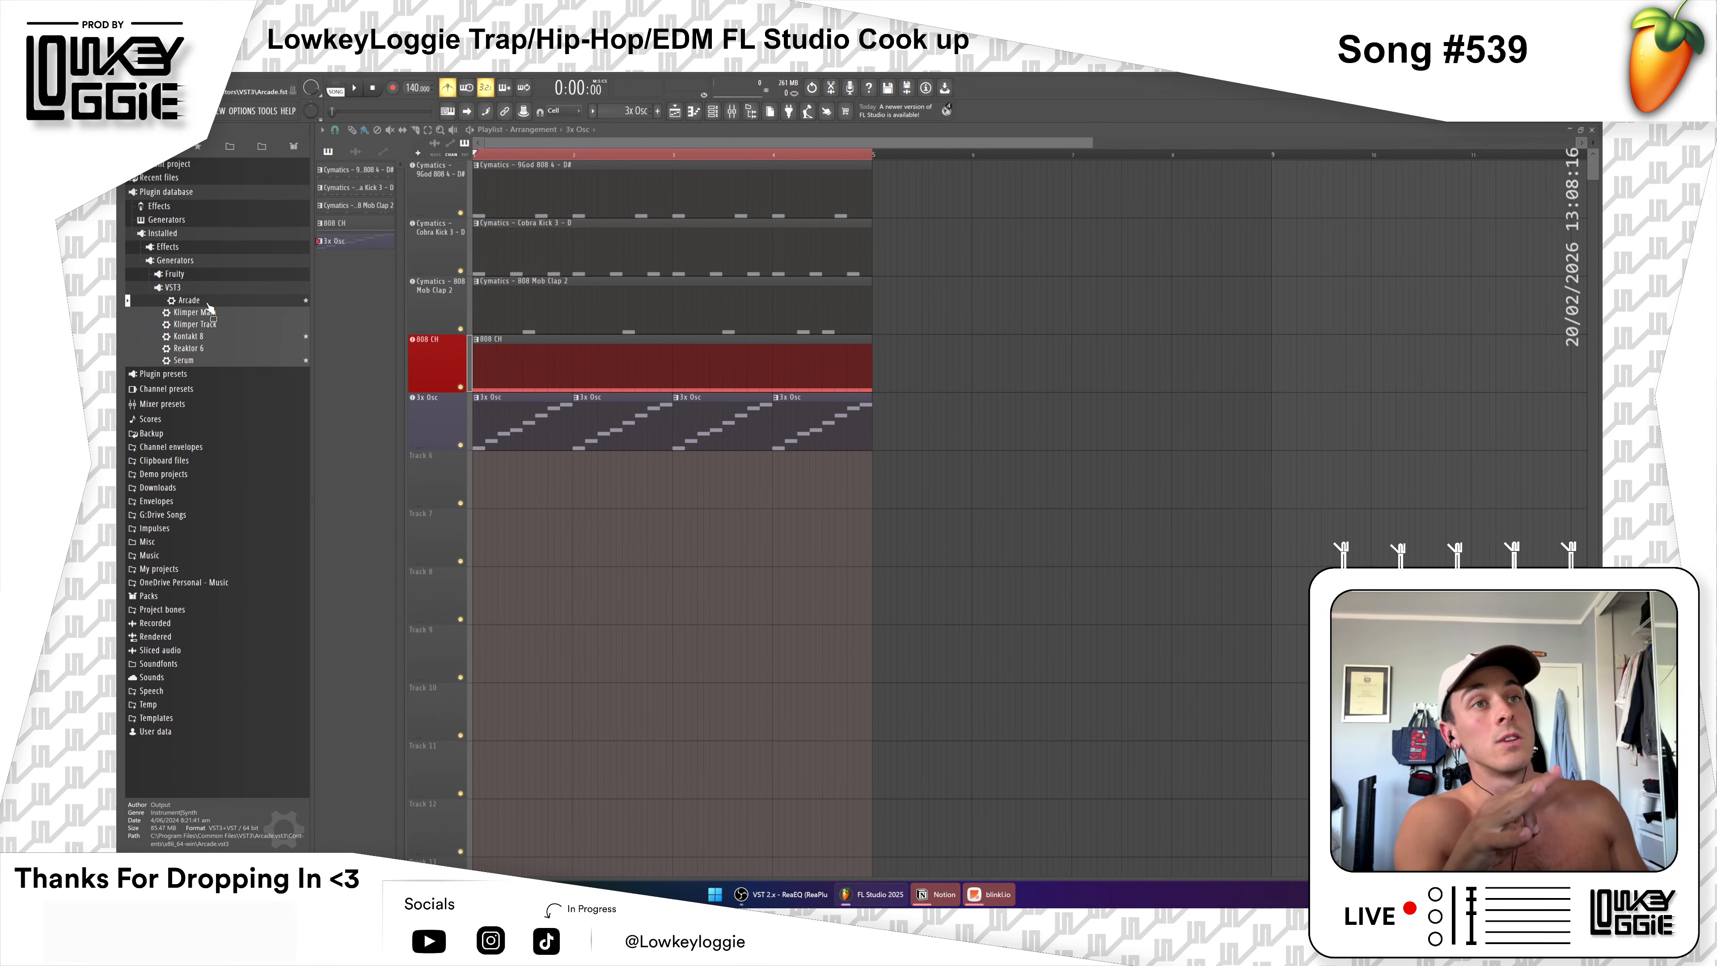
{"action": "left_click", "coordinate": [210, 363]}
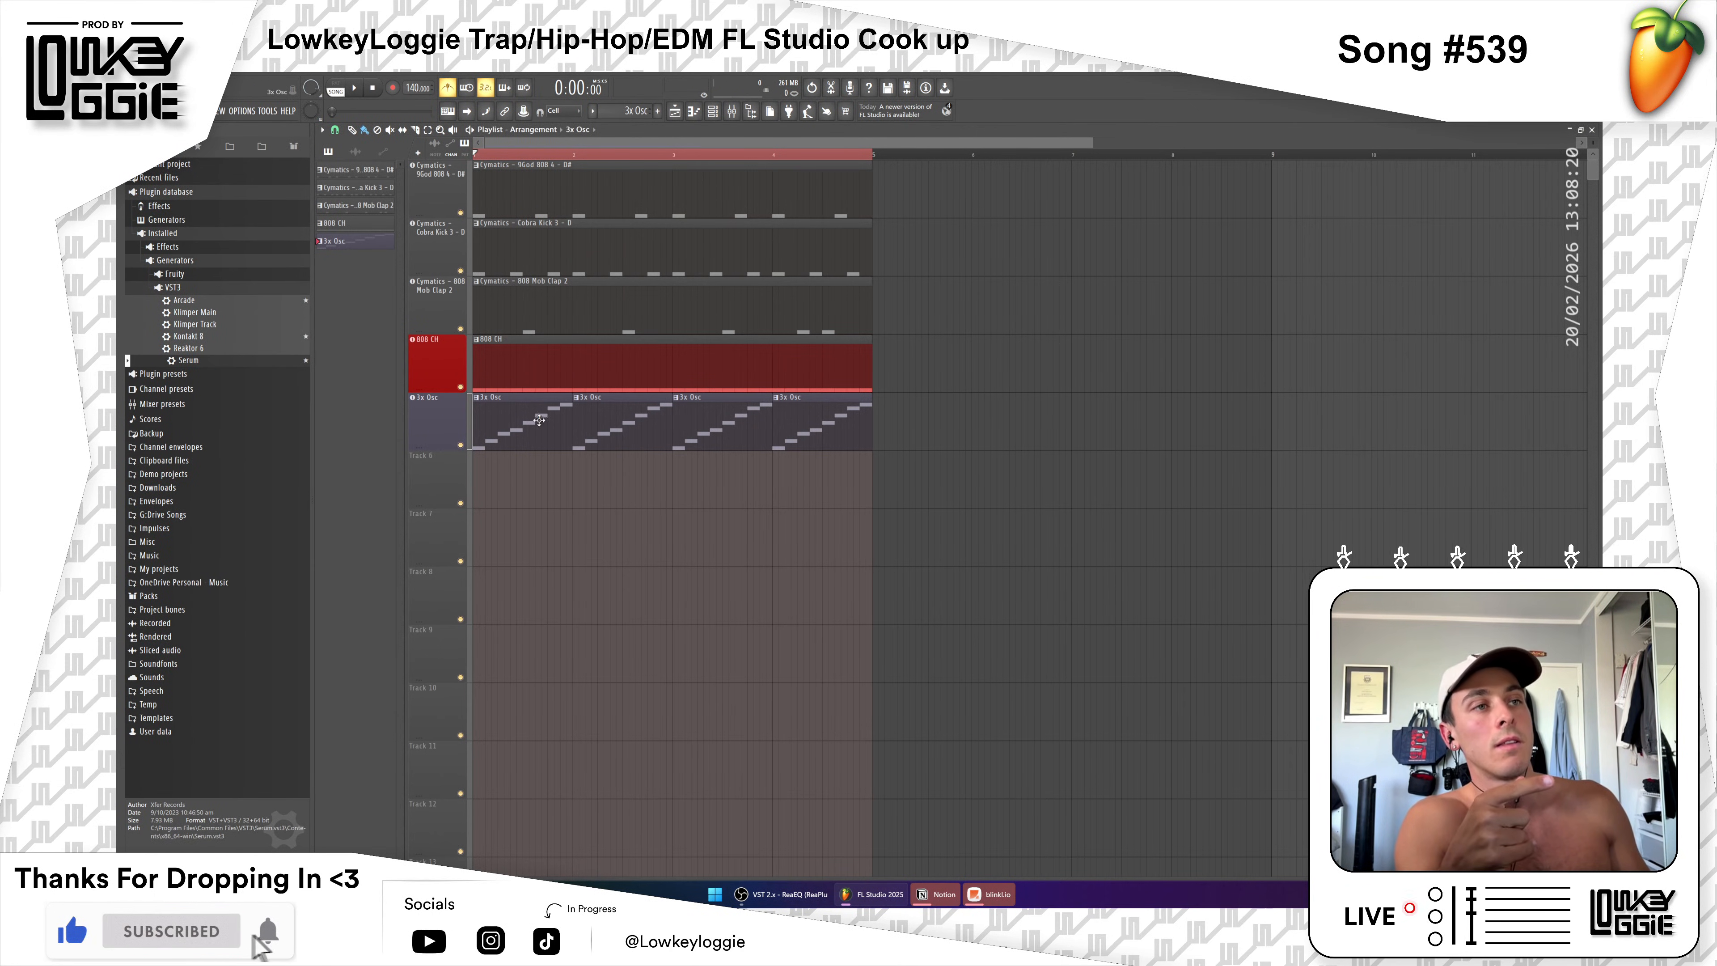
{"action": "left_click", "coordinate": [457, 427]}
{"action": "left_click_drag", "start_coordinate": [386, 420], "coordinate": [438, 479]}
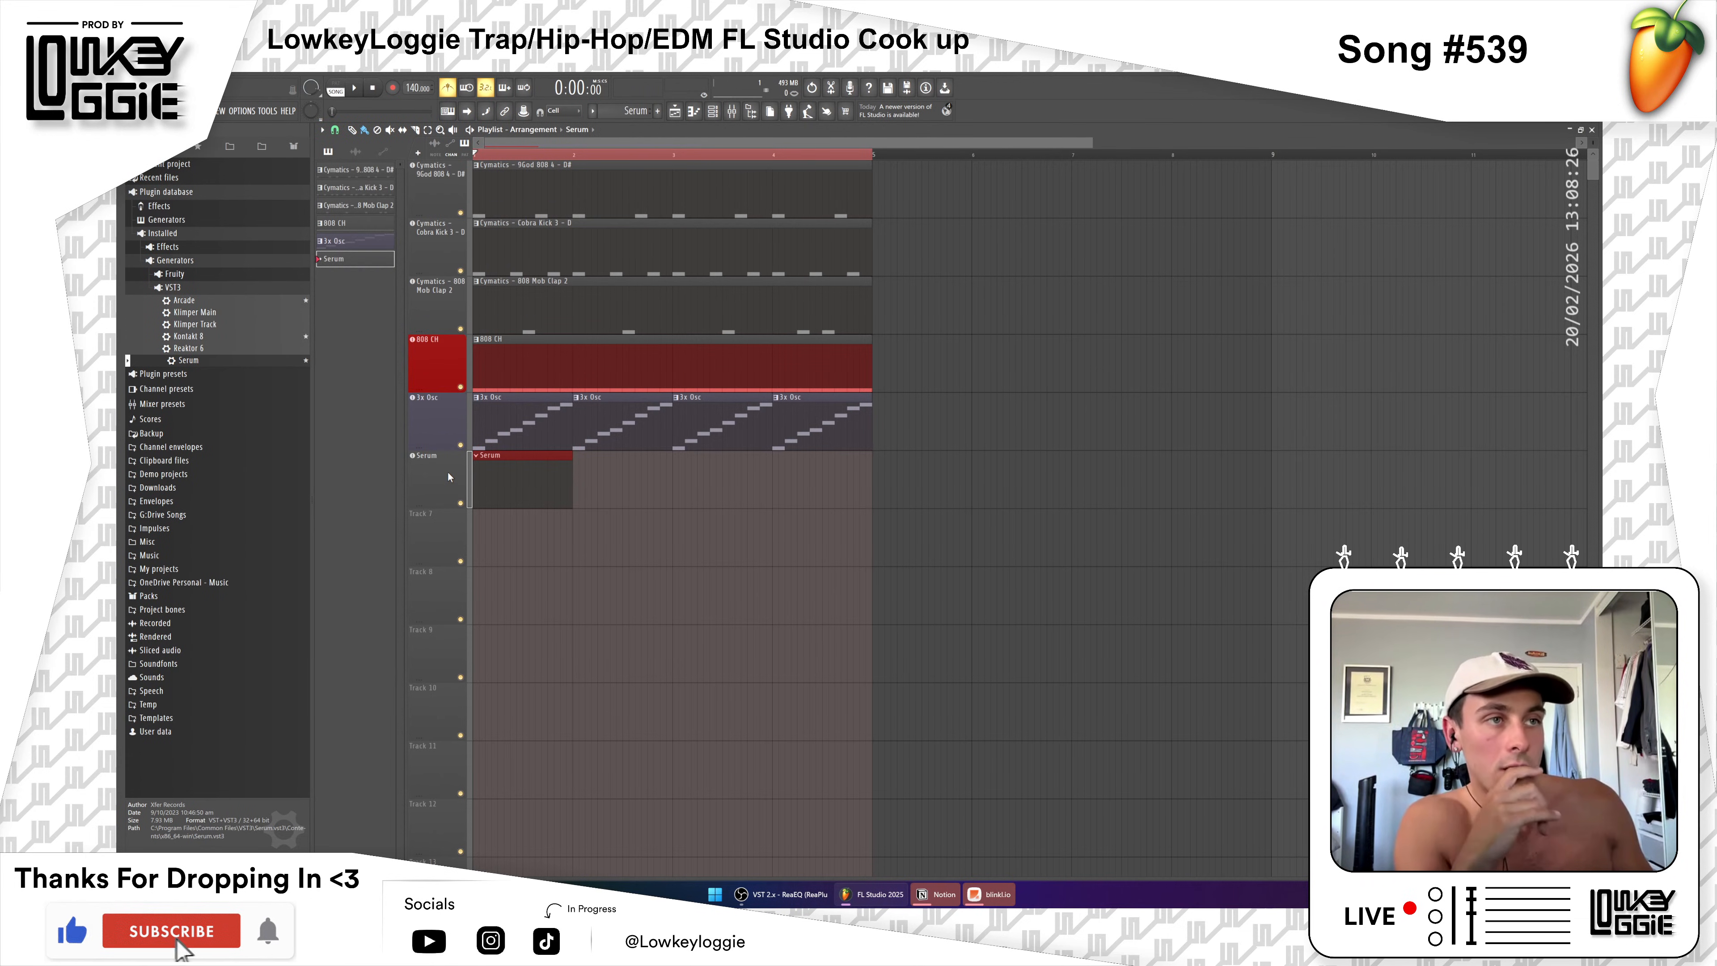
Step: Load a preset from Serum's Pads category, audition it on the plugin's keyboard, and close Serum
{"action": "left_click_drag", "start_coordinate": [522, 196], "coordinate": [869, 333]}
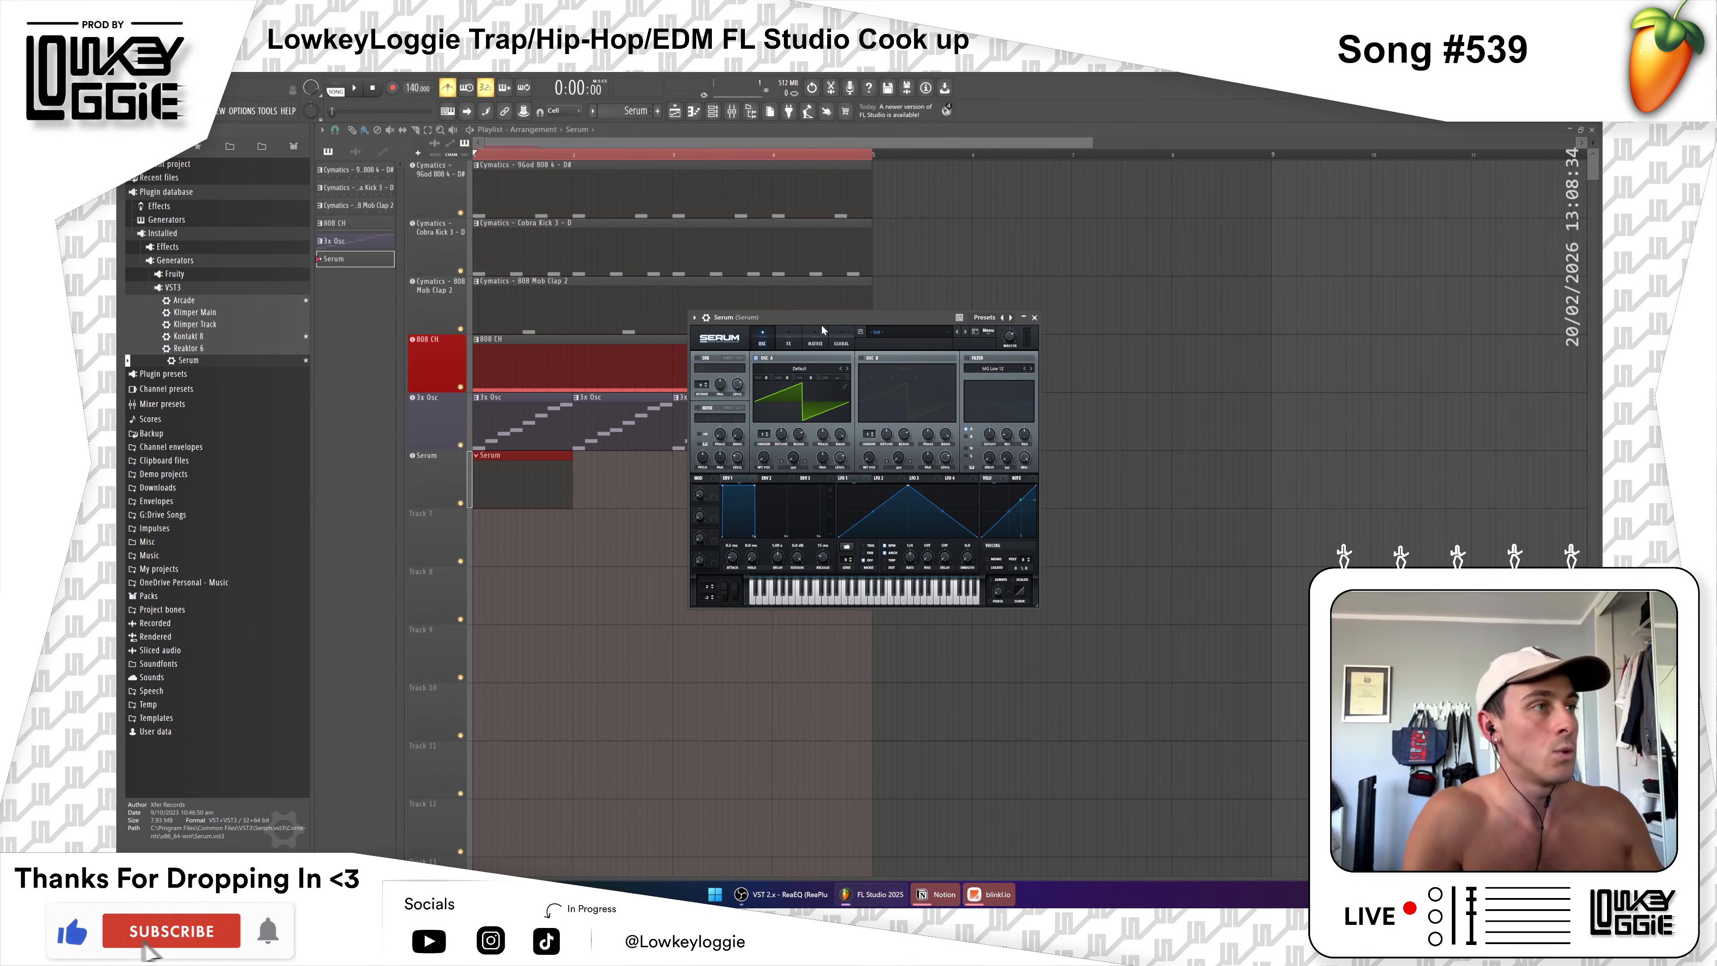
{"action": "left_click", "coordinate": [898, 332]}
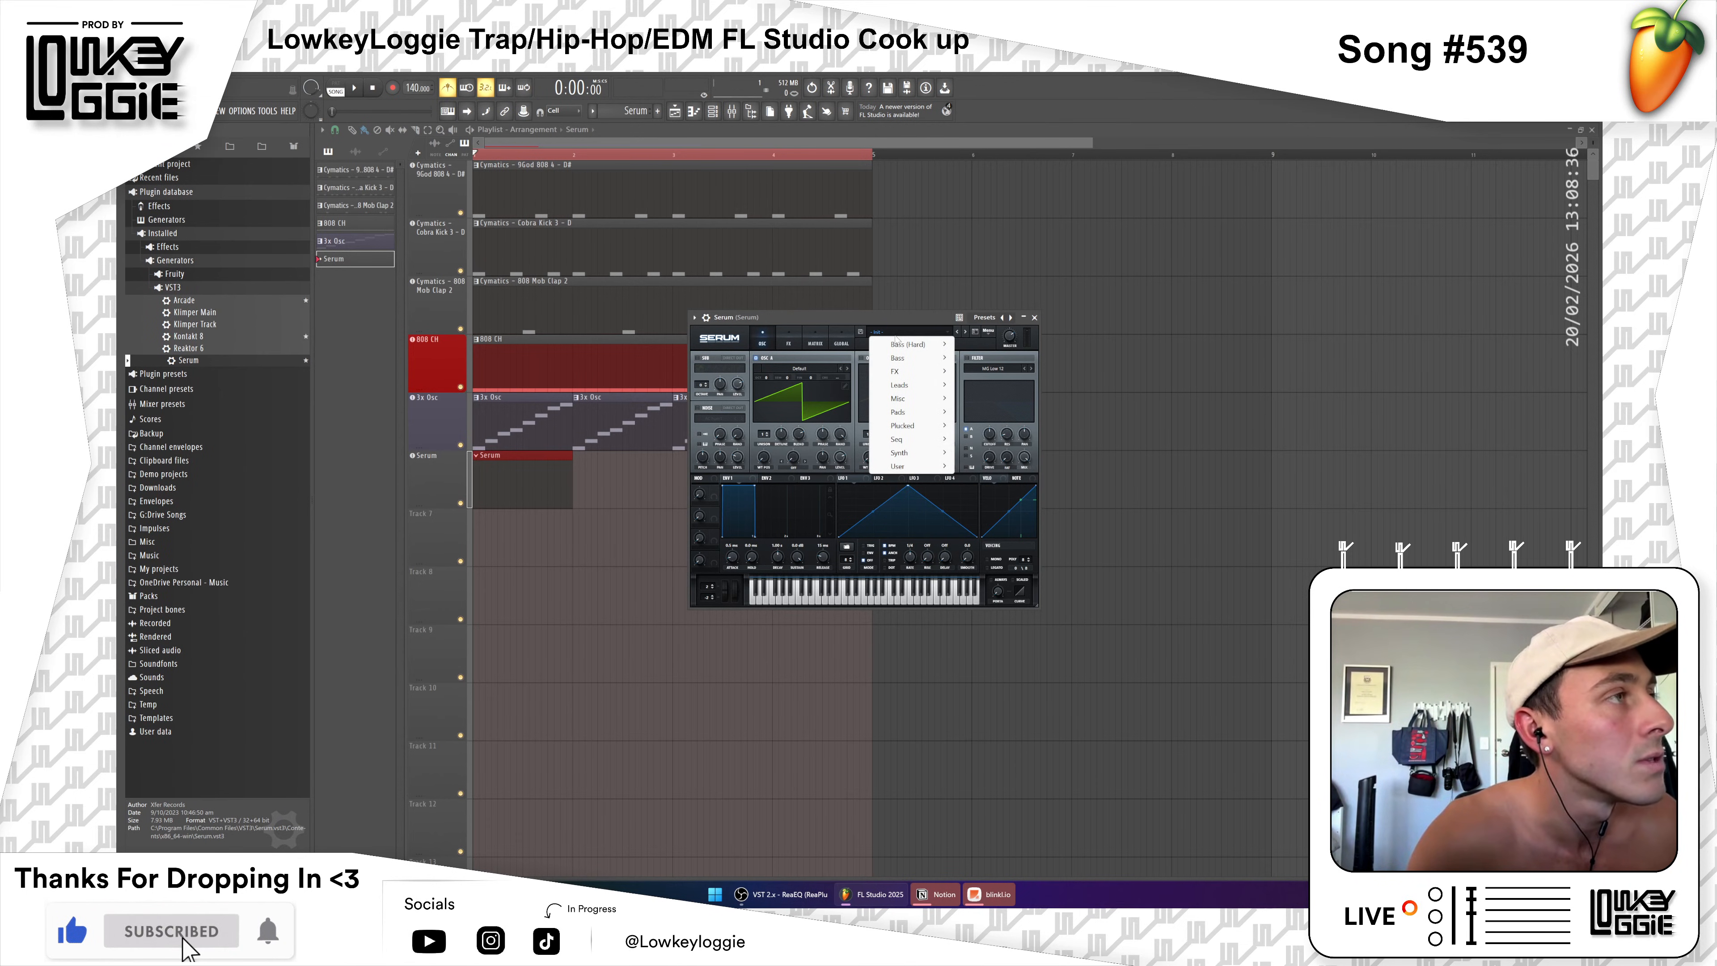
{"action": "mouse_move", "coordinate": [919, 412]}
{"action": "left_click", "coordinate": [1001, 466]}
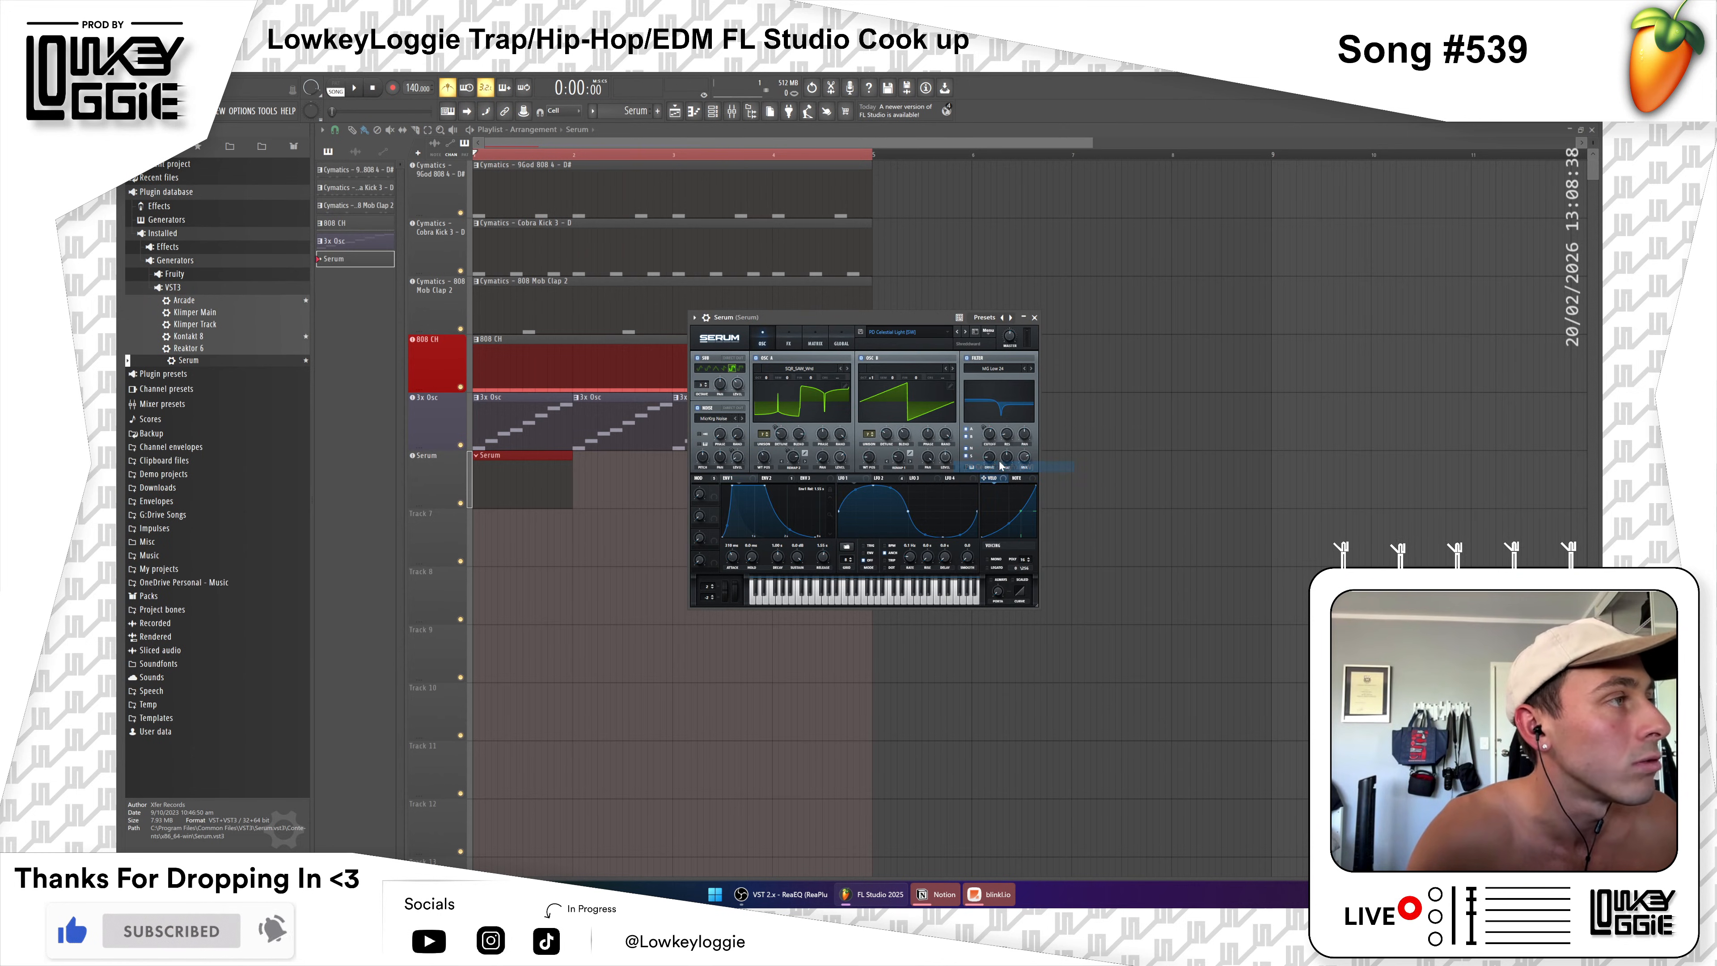
{"action": "left_click", "coordinate": [870, 599]}
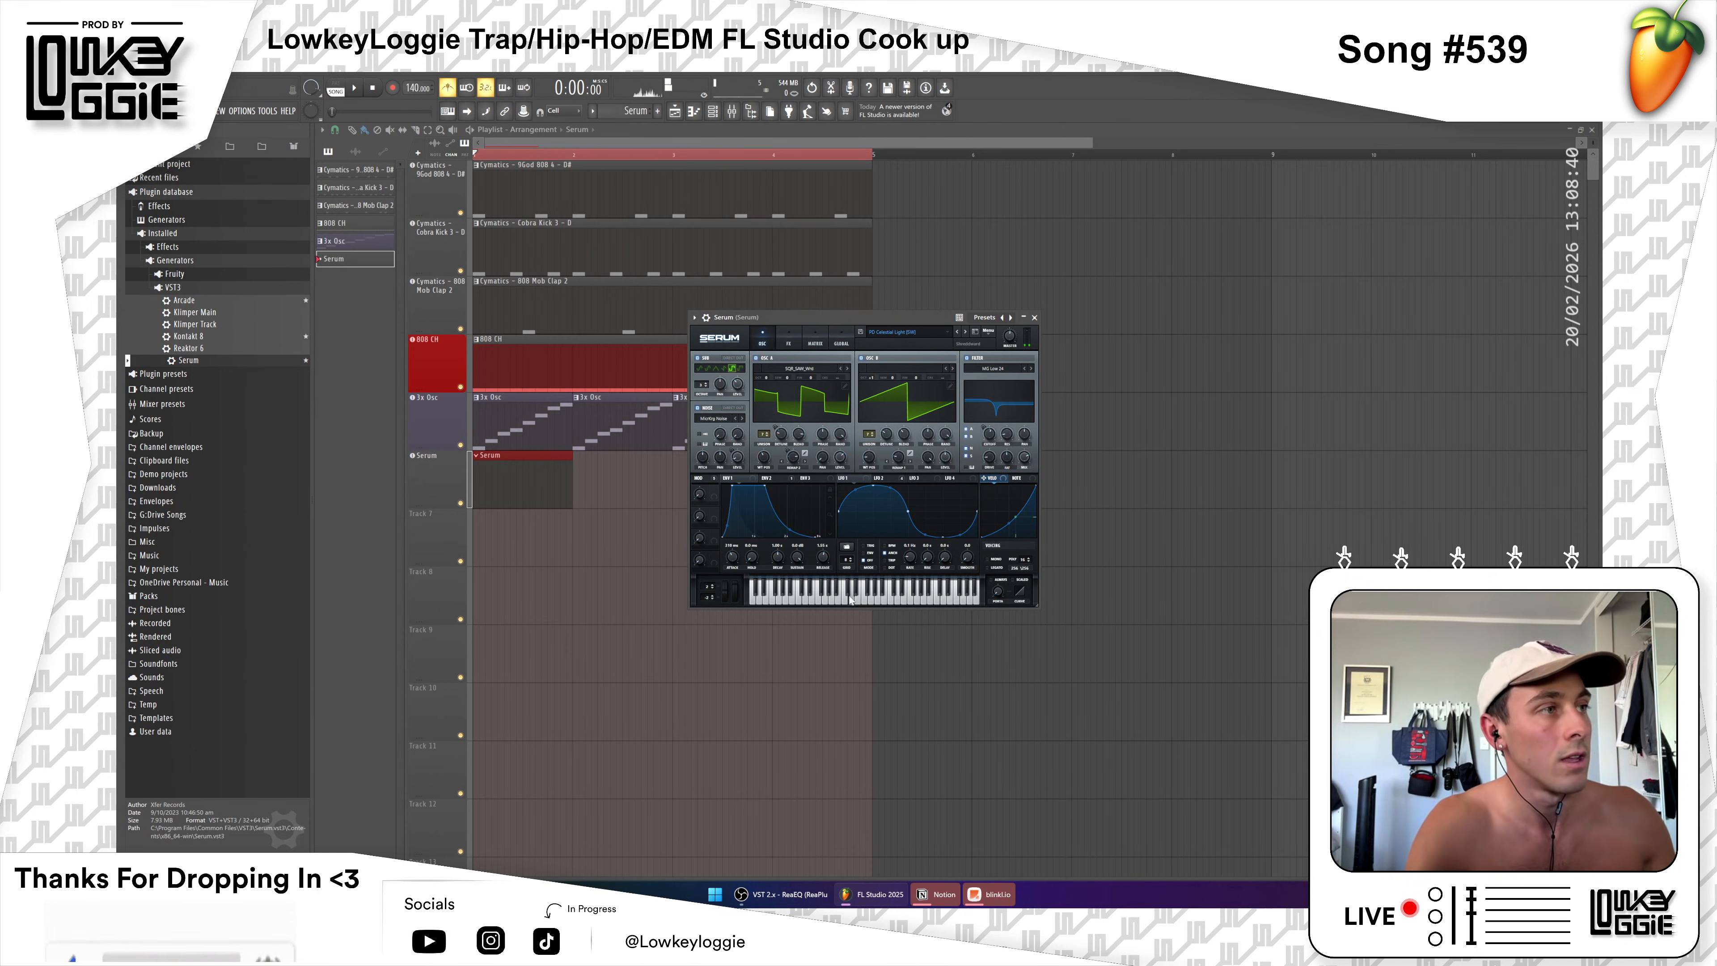
{"action": "left_click", "coordinate": [821, 602]}
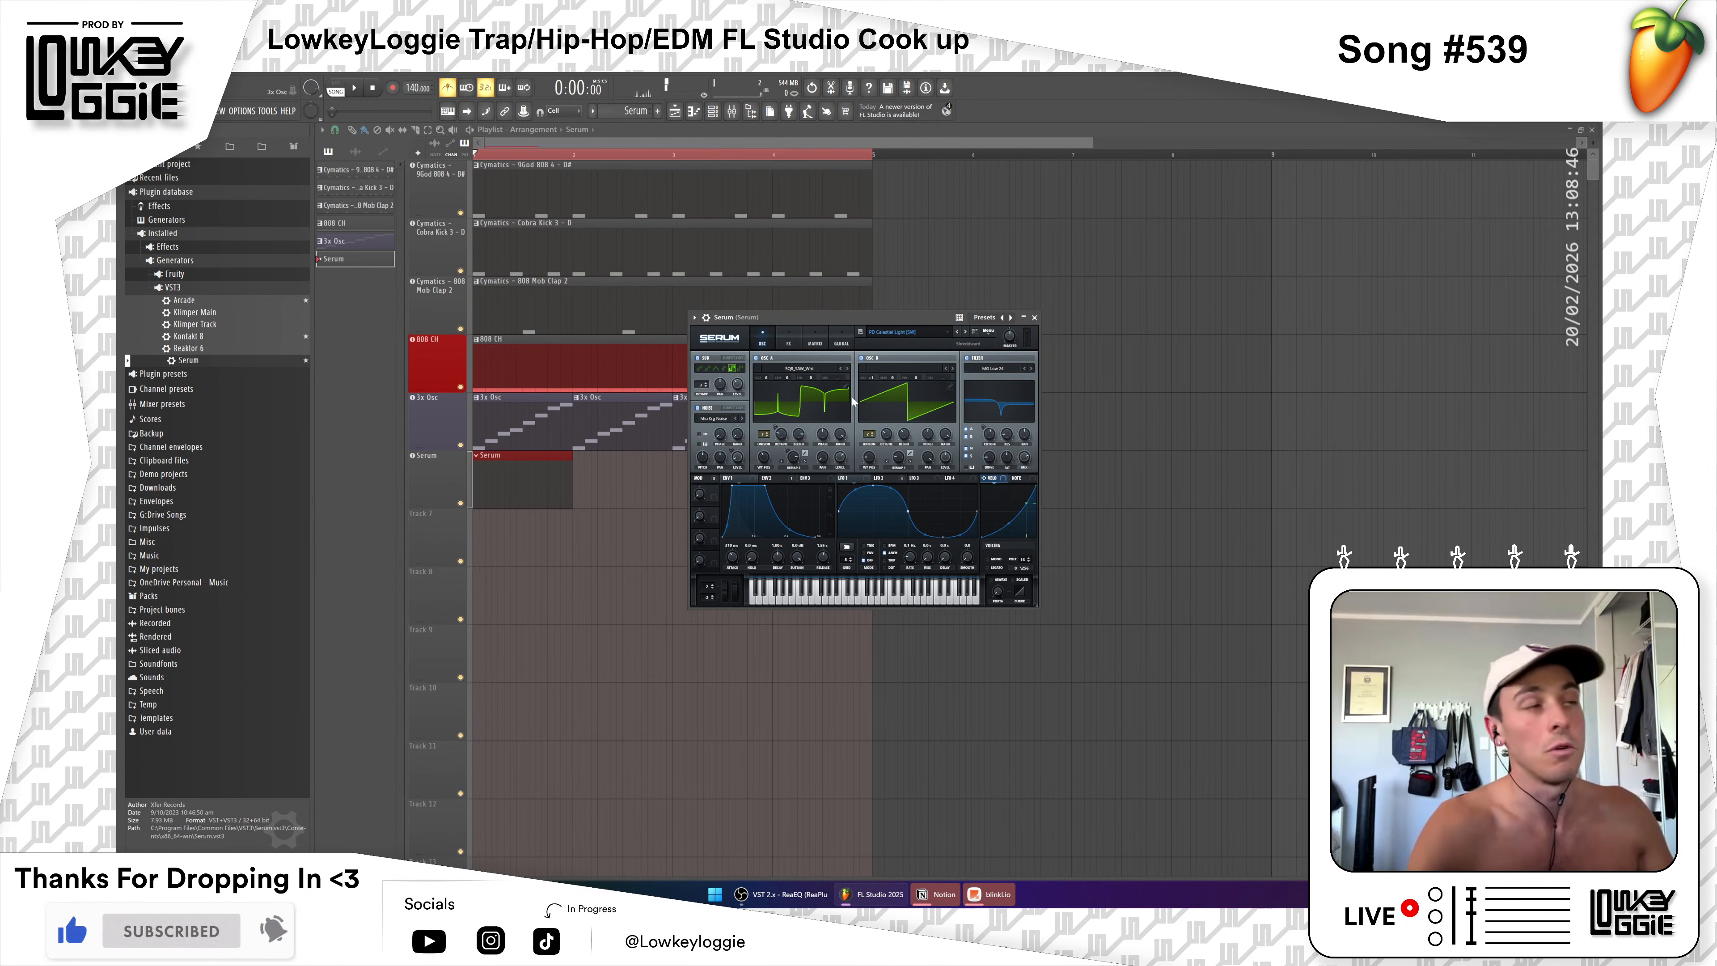
{"action": "key", "text": "Escape"}
Step: Clear the clips from the Serum playlist track
{"action": "left_click", "coordinate": [666, 487]}
{"action": "right_click", "coordinate": [676, 491]}
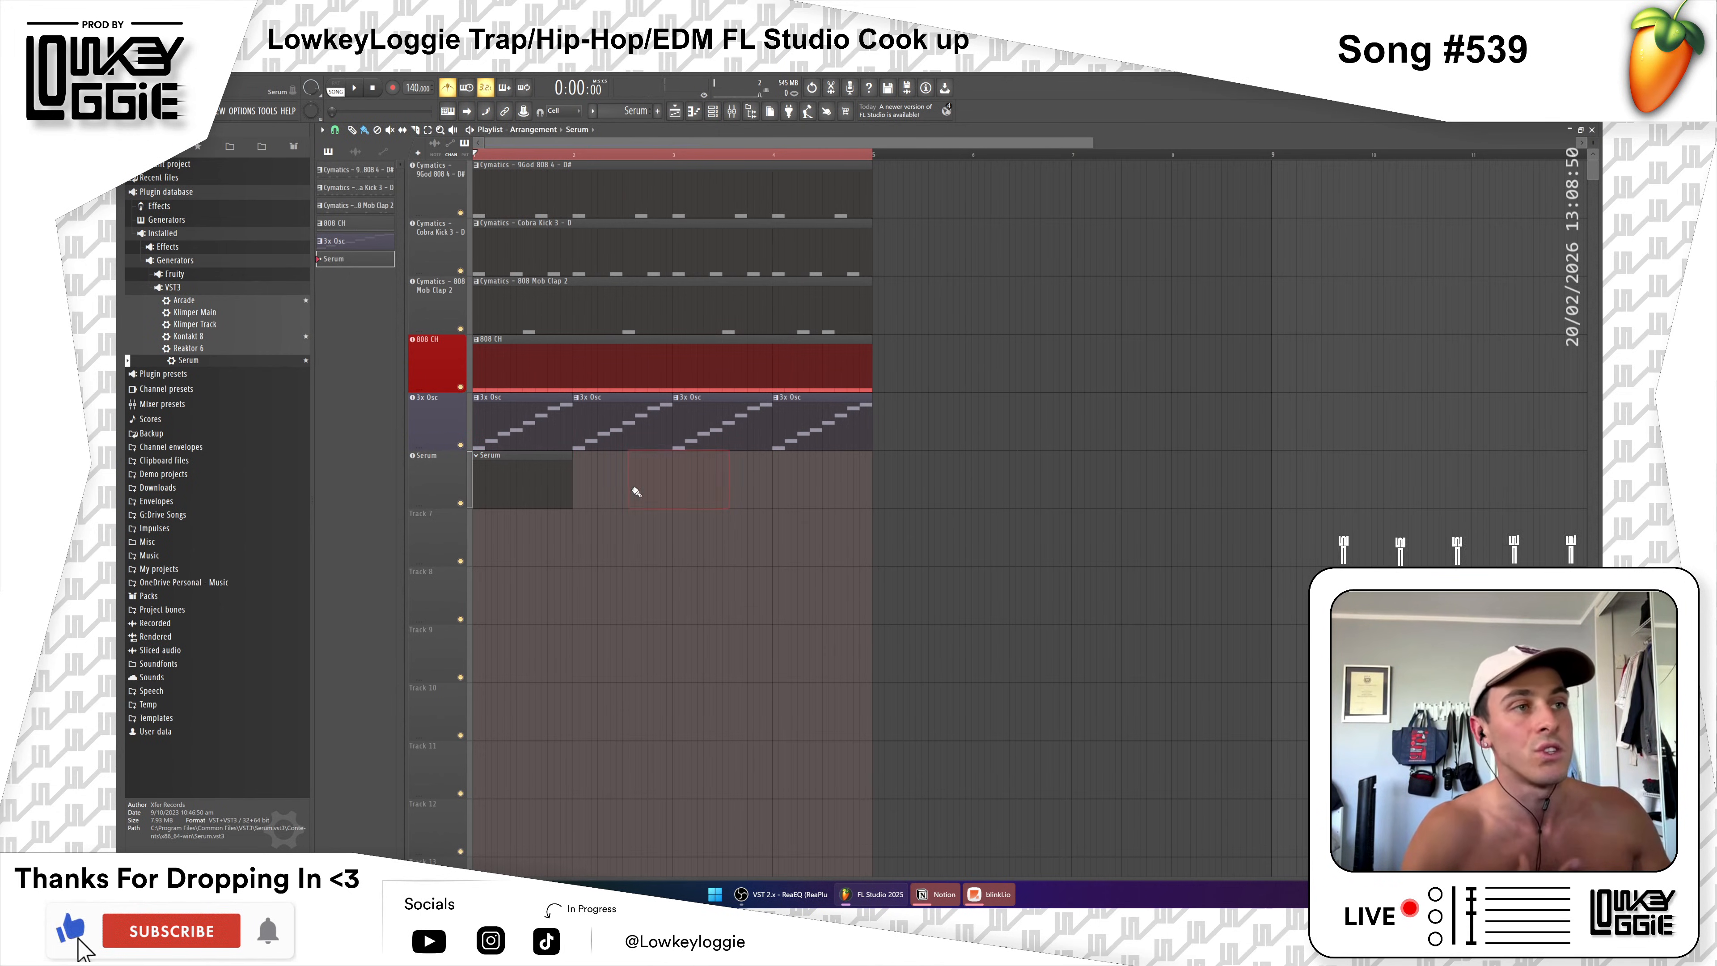
{"action": "right_click", "coordinate": [567, 488]}
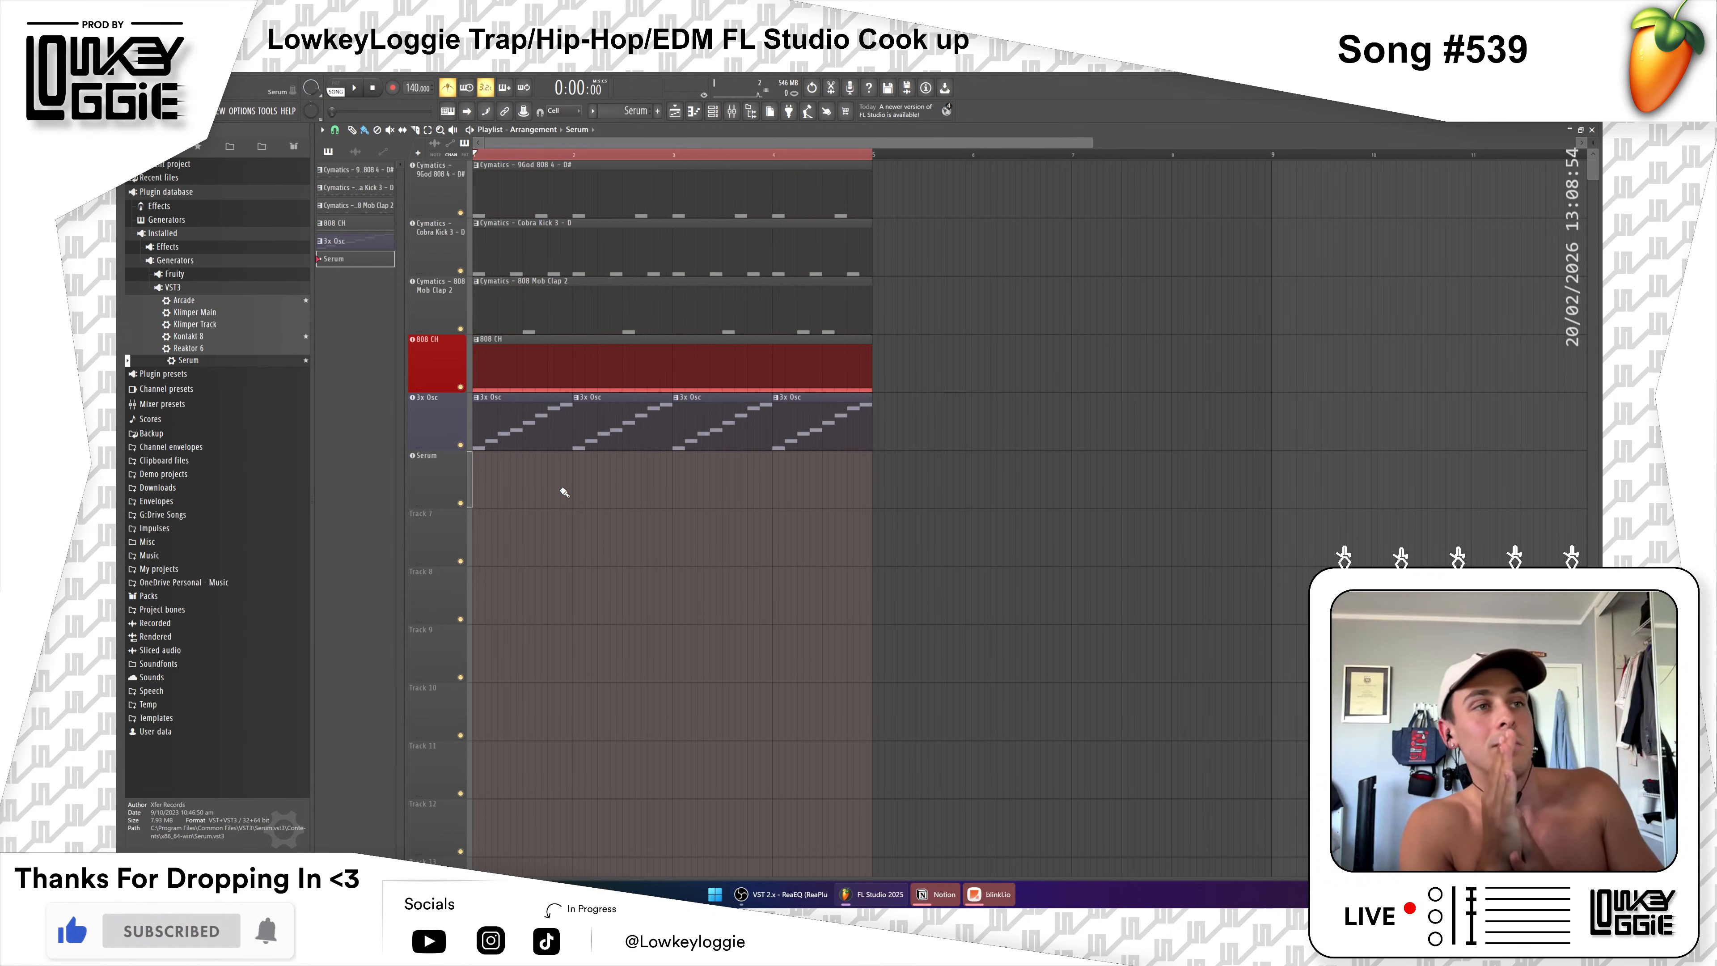
Step: Change the Serum playlist track's color to Forest Green
{"action": "right_click", "coordinate": [436, 359]}
{"action": "right_click", "coordinate": [423, 453]}
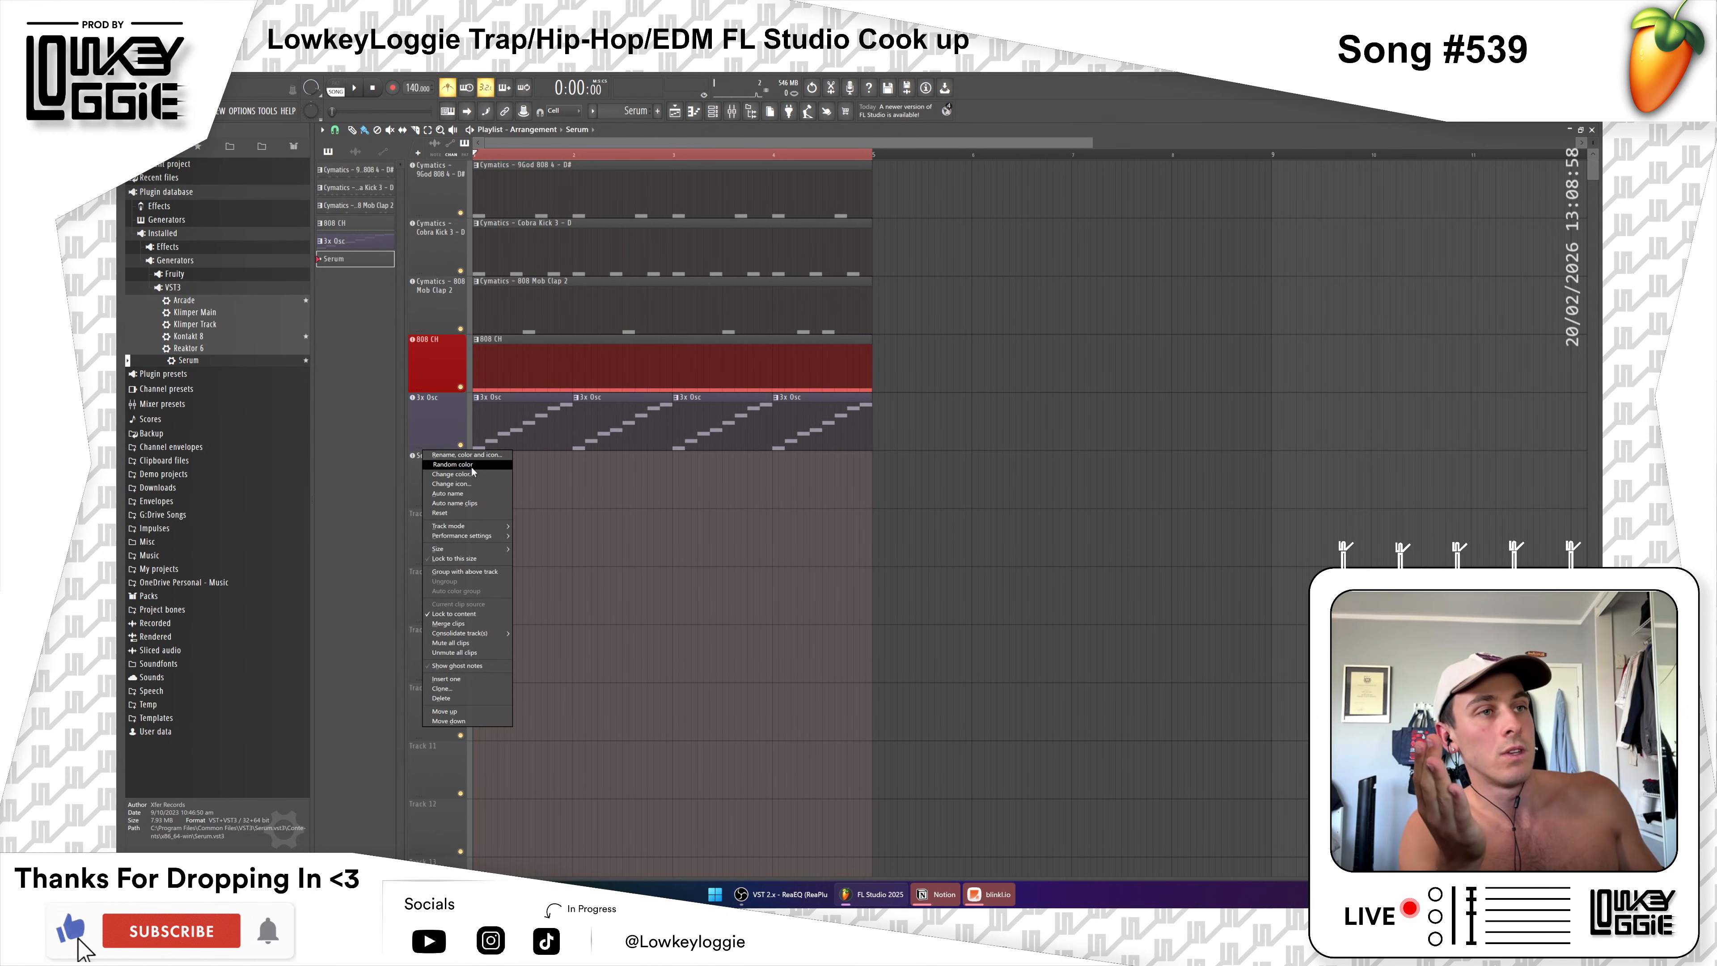
{"action": "left_click", "coordinate": [467, 454]}
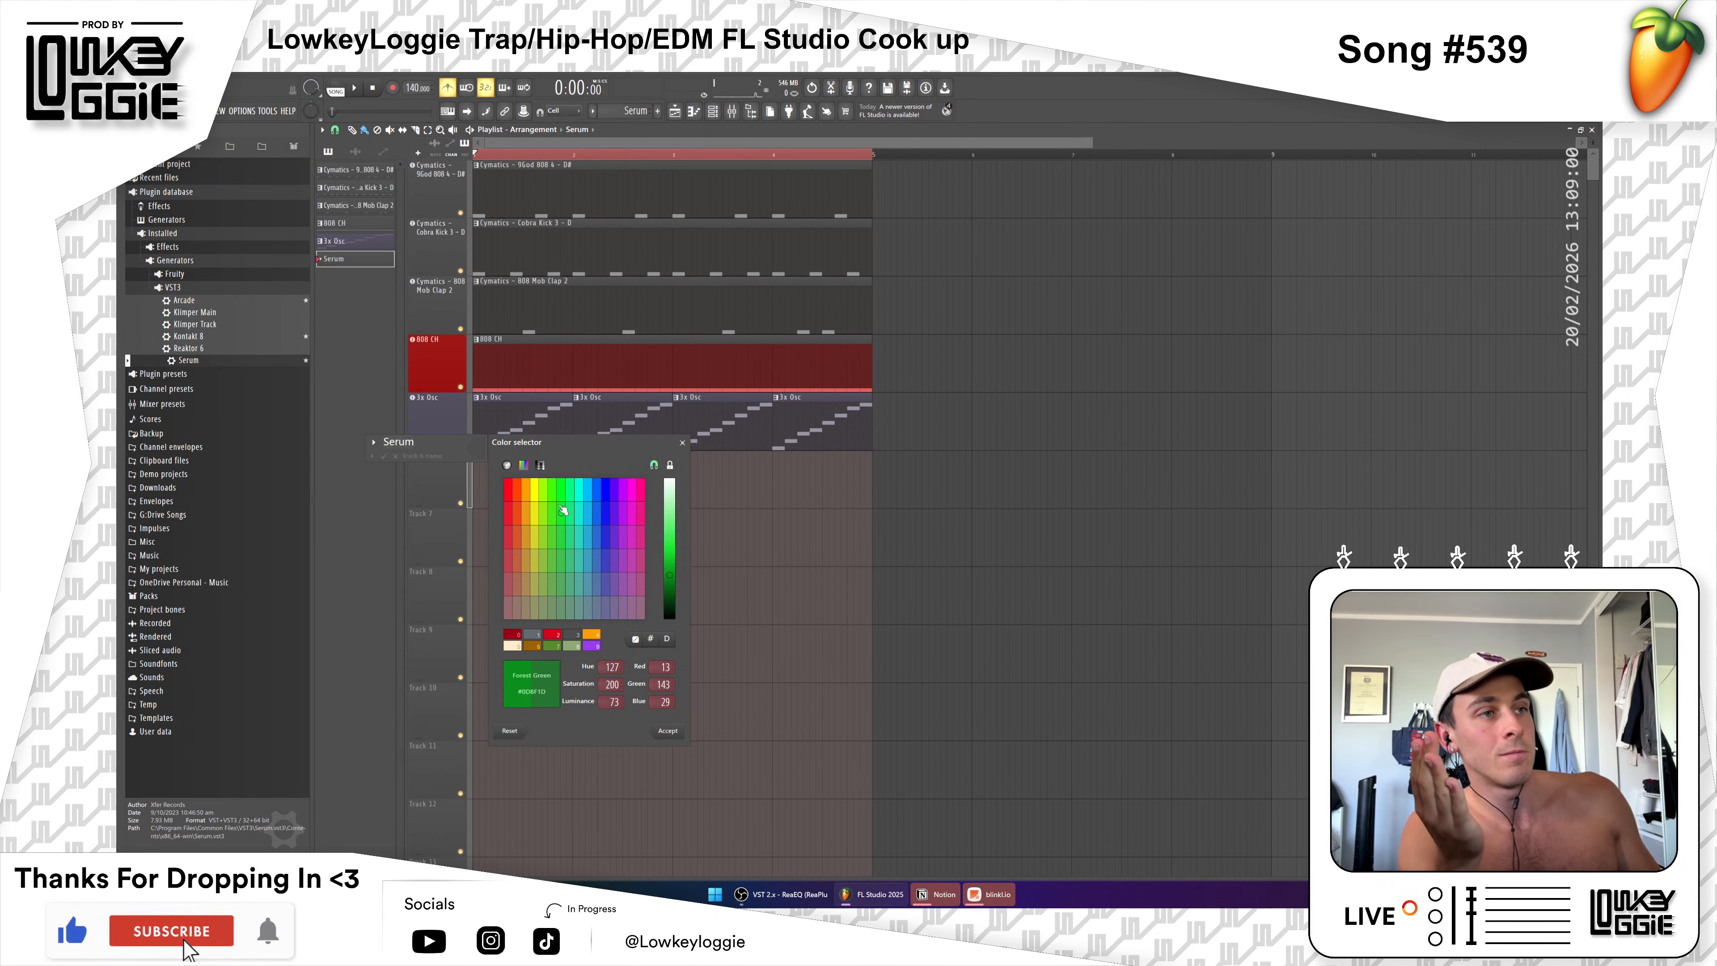
{"action": "left_click", "coordinate": [669, 730]}
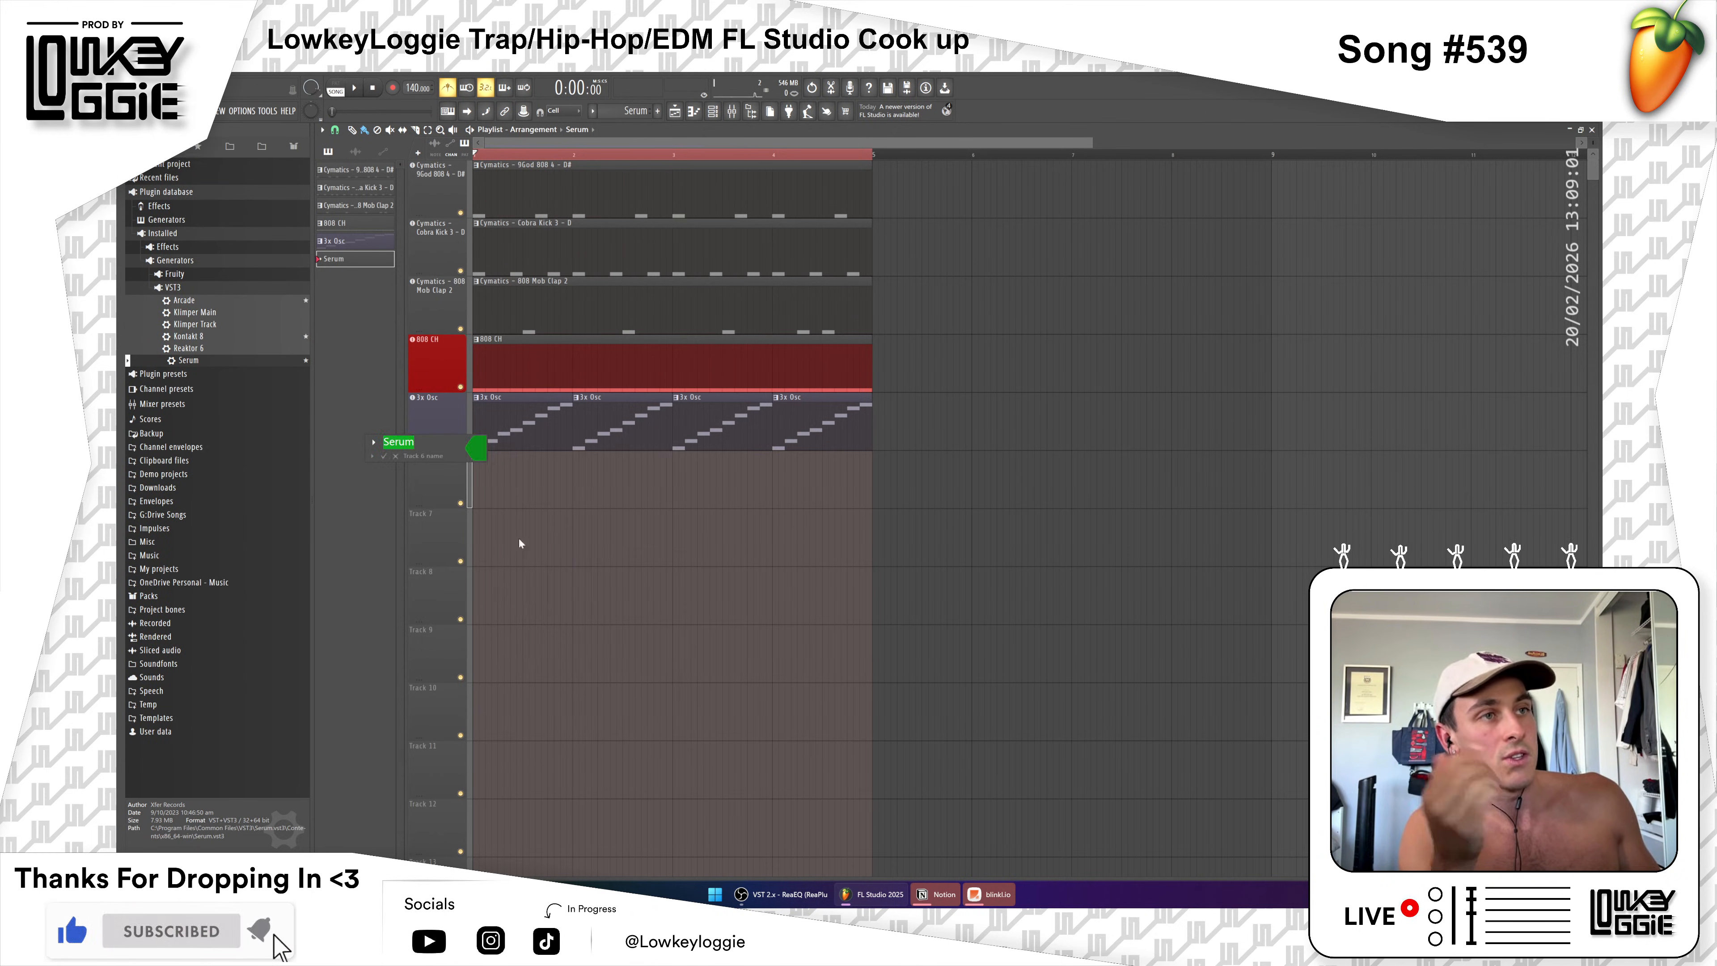
{"action": "left_click", "coordinate": [382, 450]}
{"action": "left_click", "coordinate": [395, 443]}
{"action": "key", "text": "Return"}
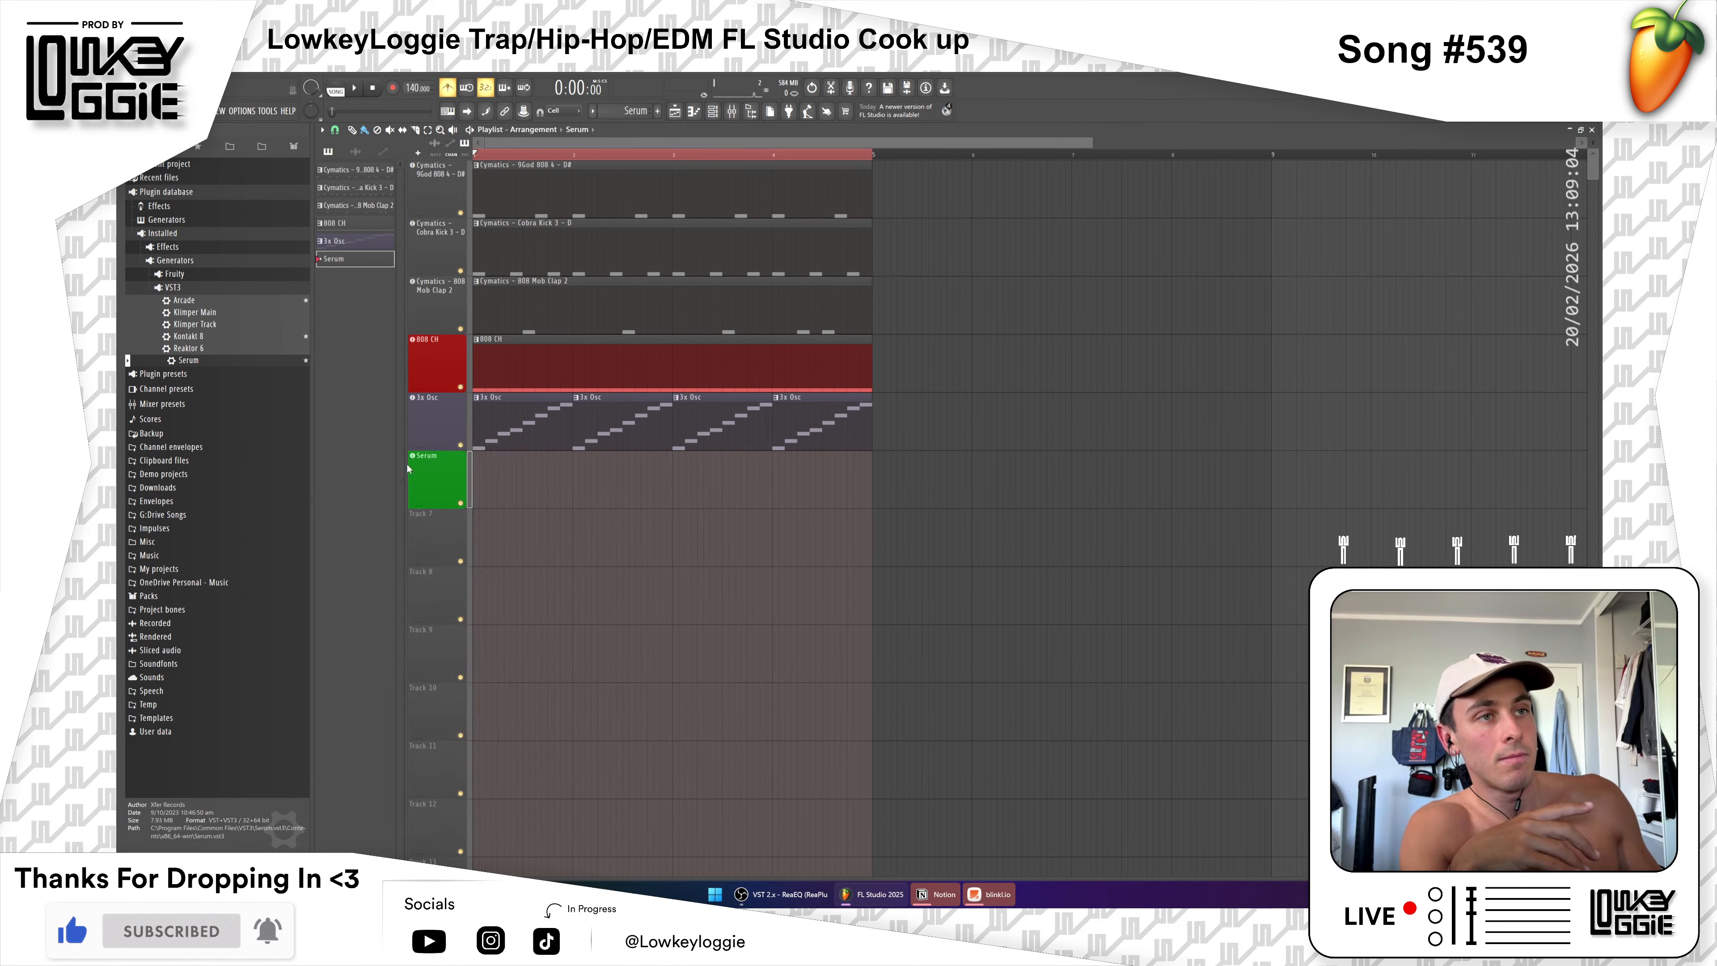
Step: Place Serum clips in bars 1 and 2 of the Serum track and open their piano roll
{"action": "left_click", "coordinate": [497, 487]}
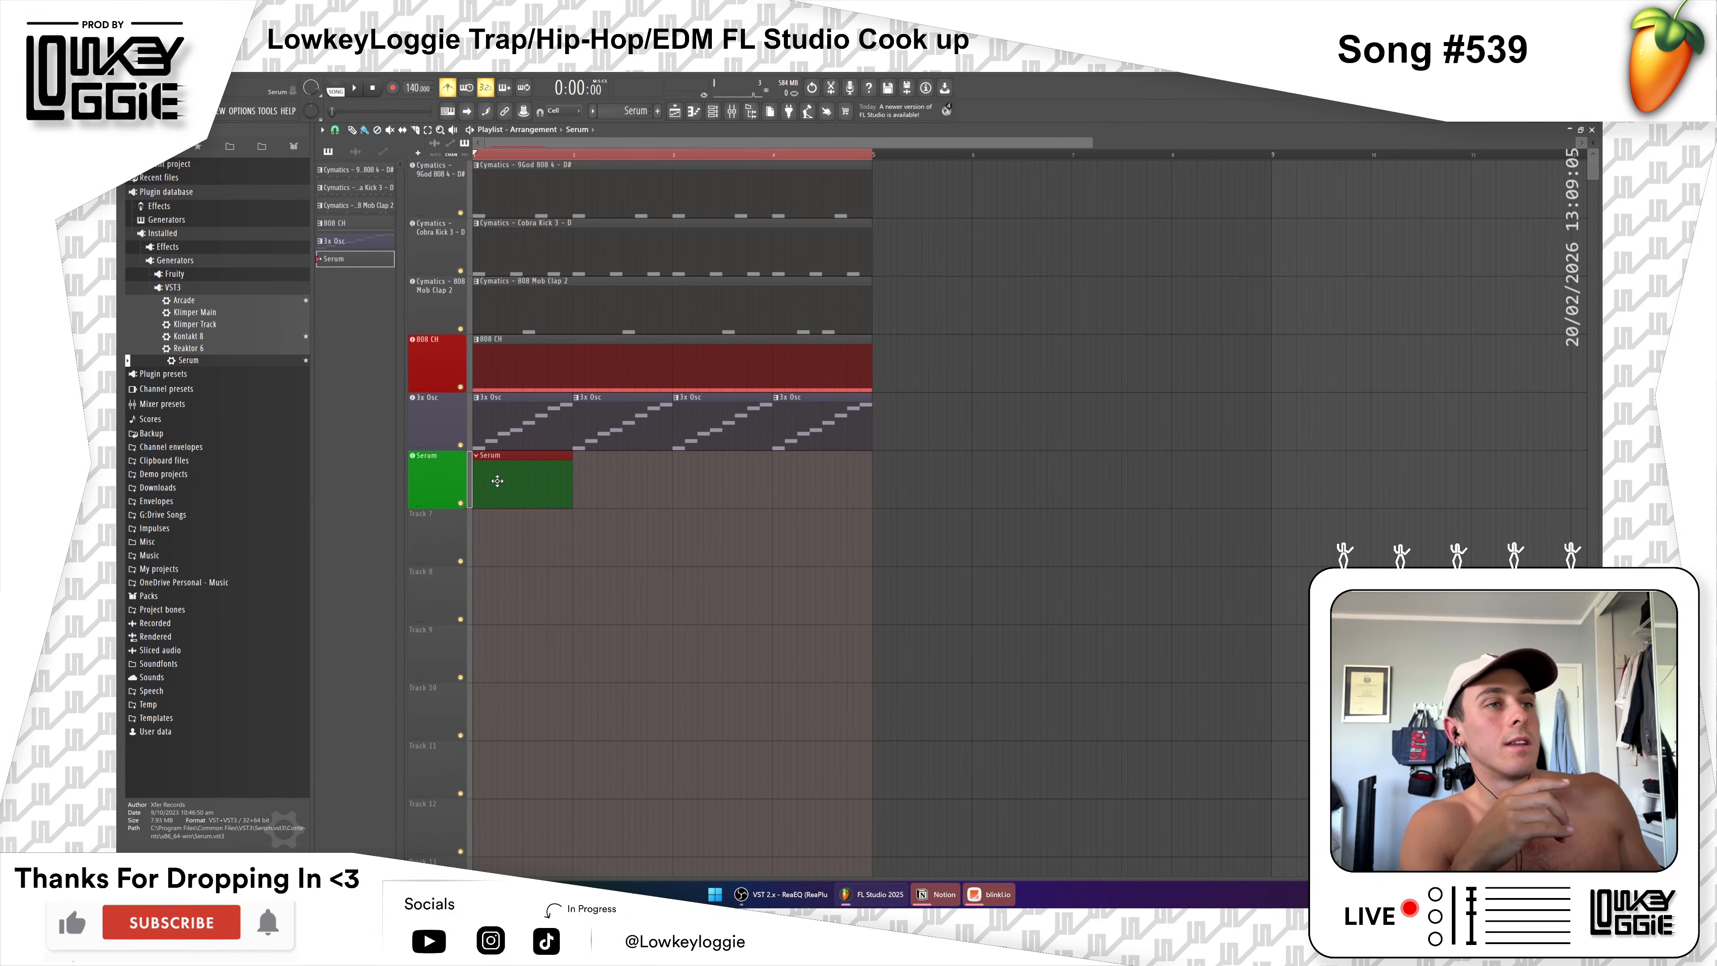
{"action": "left_click", "coordinate": [575, 487]}
{"action": "double_click", "coordinate": [536, 469]}
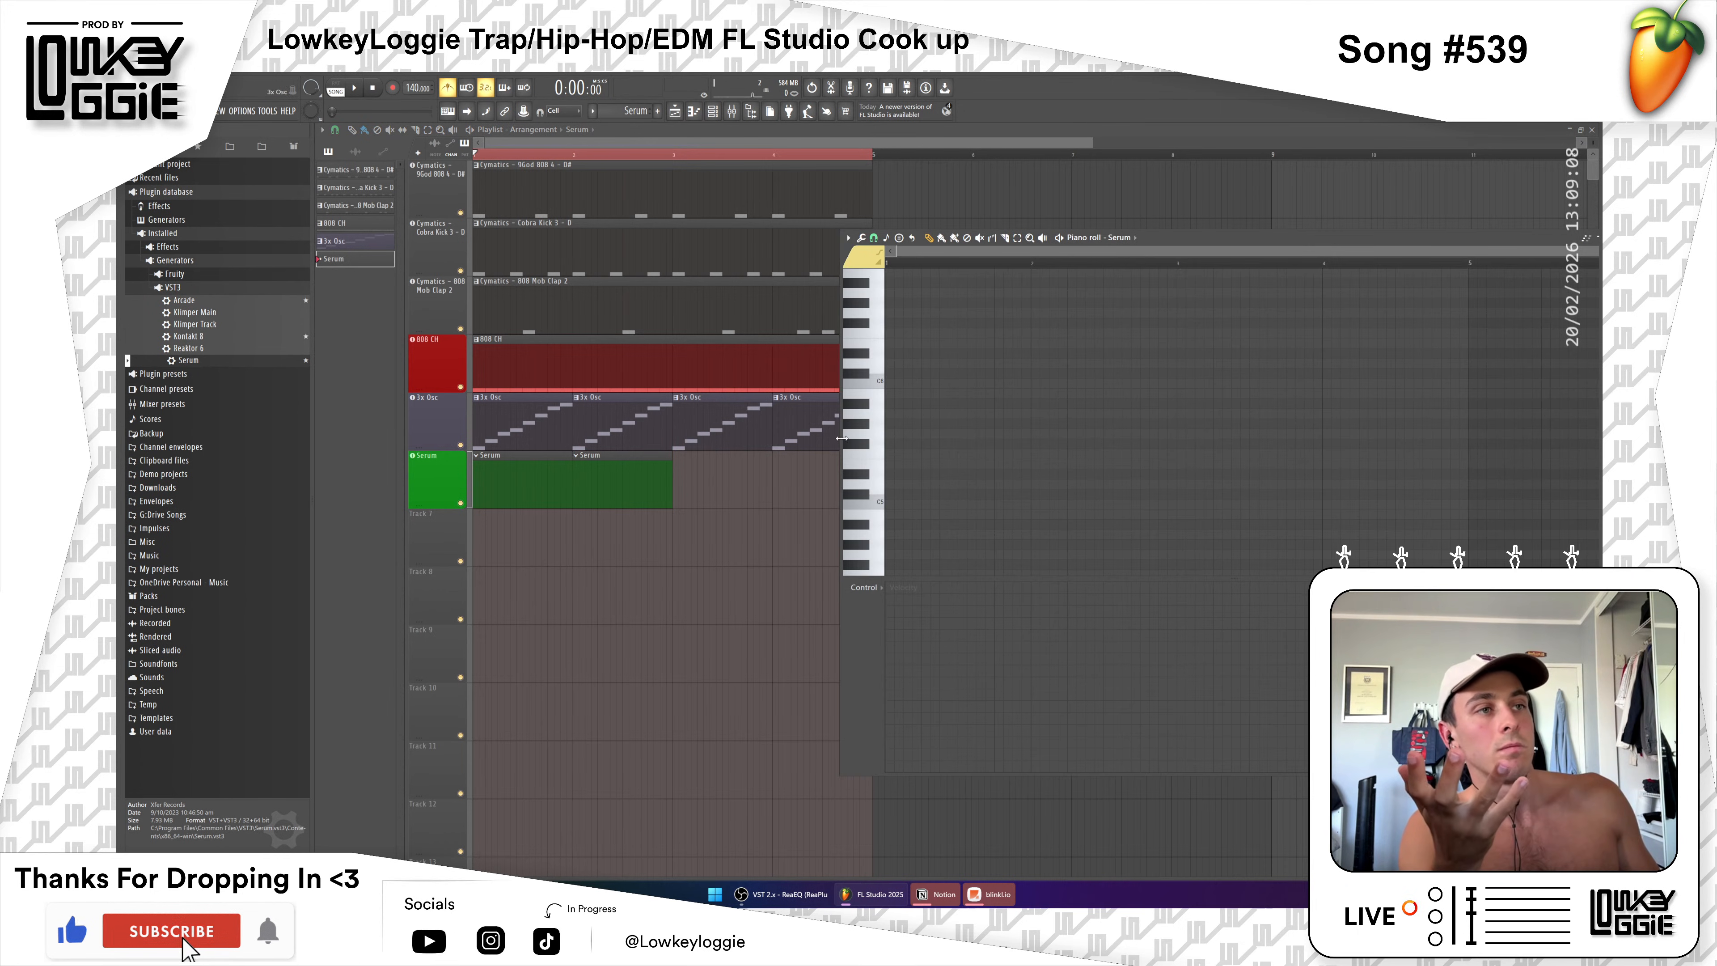
Step: Draw a short rising three-note Serum phrase in the first half of the bar, replacing stray notes along the way
{"action": "left_click", "coordinate": [891, 423]}
{"action": "left_click", "coordinate": [905, 373]}
{"action": "left_click", "coordinate": [966, 353]}
{"action": "left_click", "coordinate": [985, 323]}
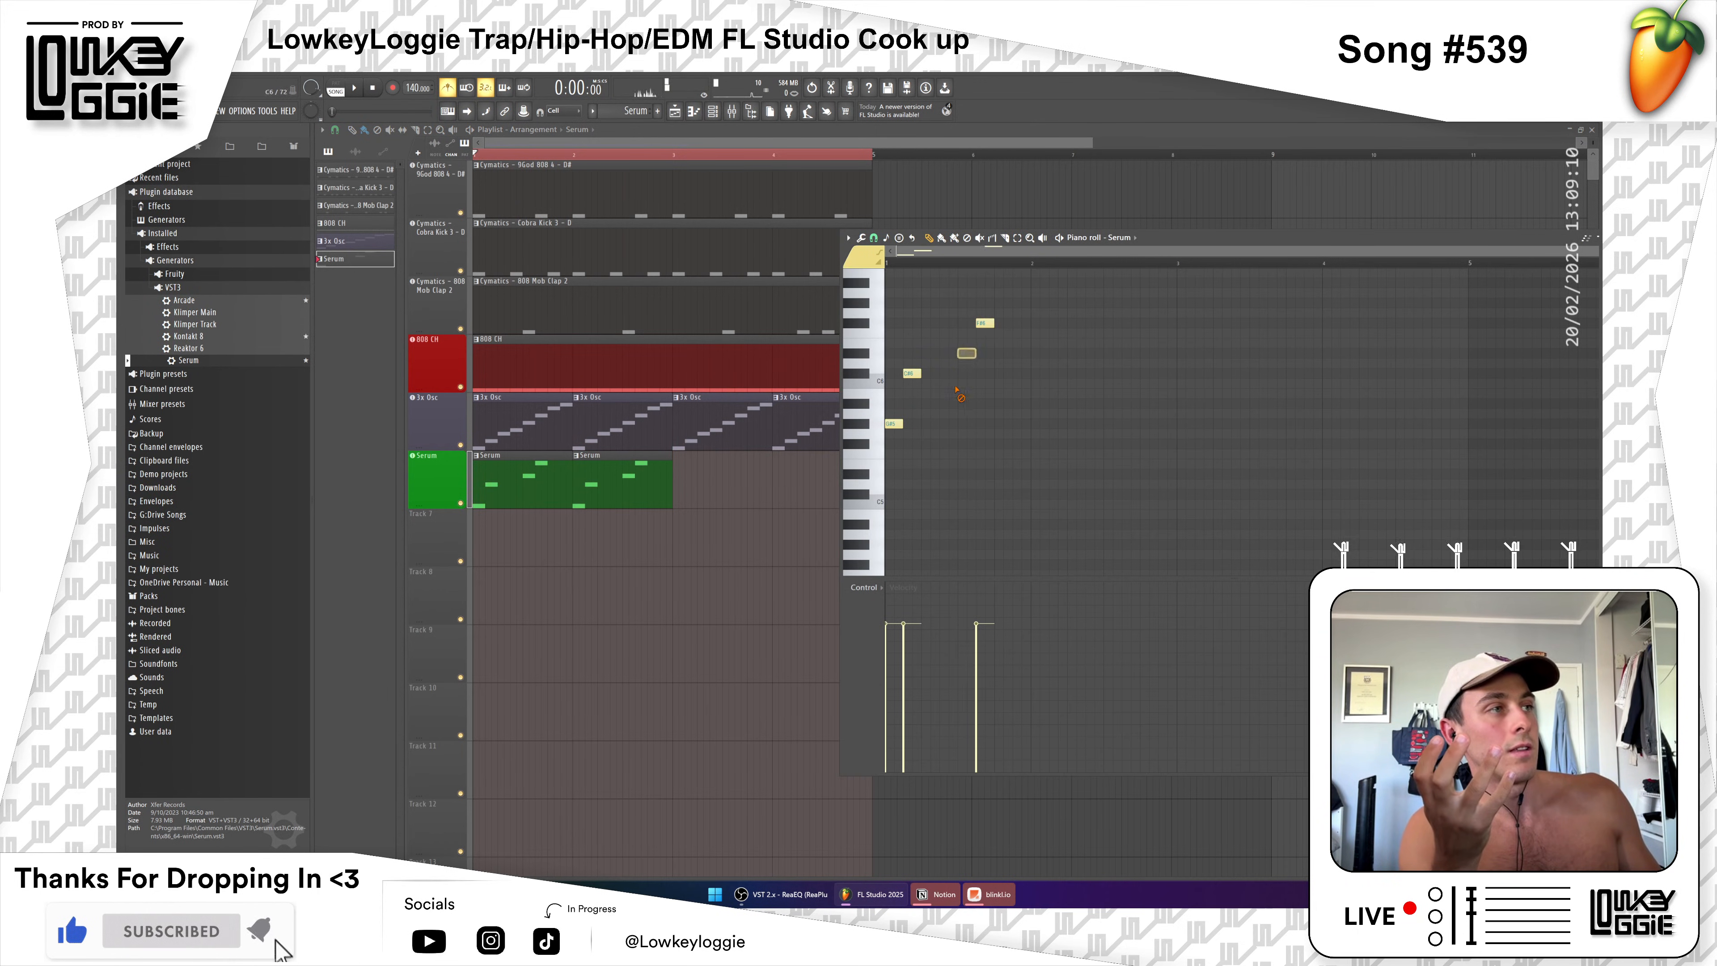
{"action": "right_click", "coordinate": [892, 425]}
{"action": "left_click", "coordinate": [888, 413]}
{"action": "left_click", "coordinate": [905, 363]}
{"action": "left_click_drag", "start_coordinate": [950, 343], "coordinate": [937, 343]}
{"action": "right_click", "coordinate": [985, 324]}
Step: Play the loop and add two more Serum clips to fill bars 3 and 4
{"action": "left_click", "coordinate": [721, 515]}
{"action": "key", "text": "space"}
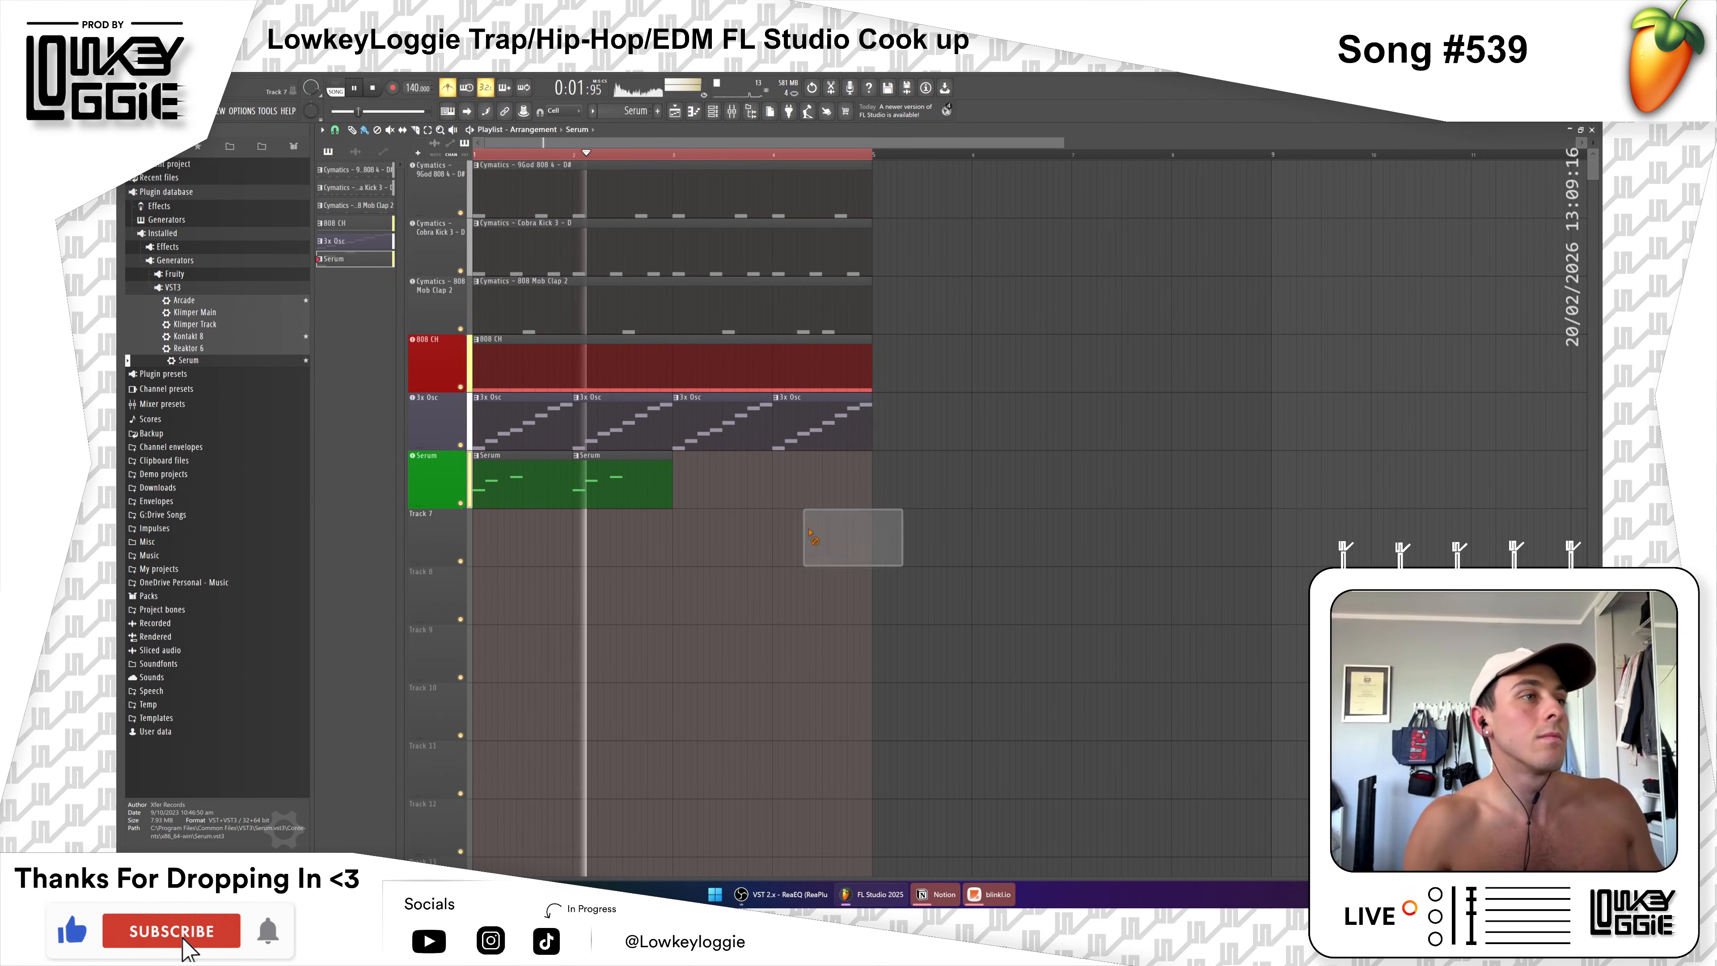
{"action": "left_click", "coordinate": [711, 481]}
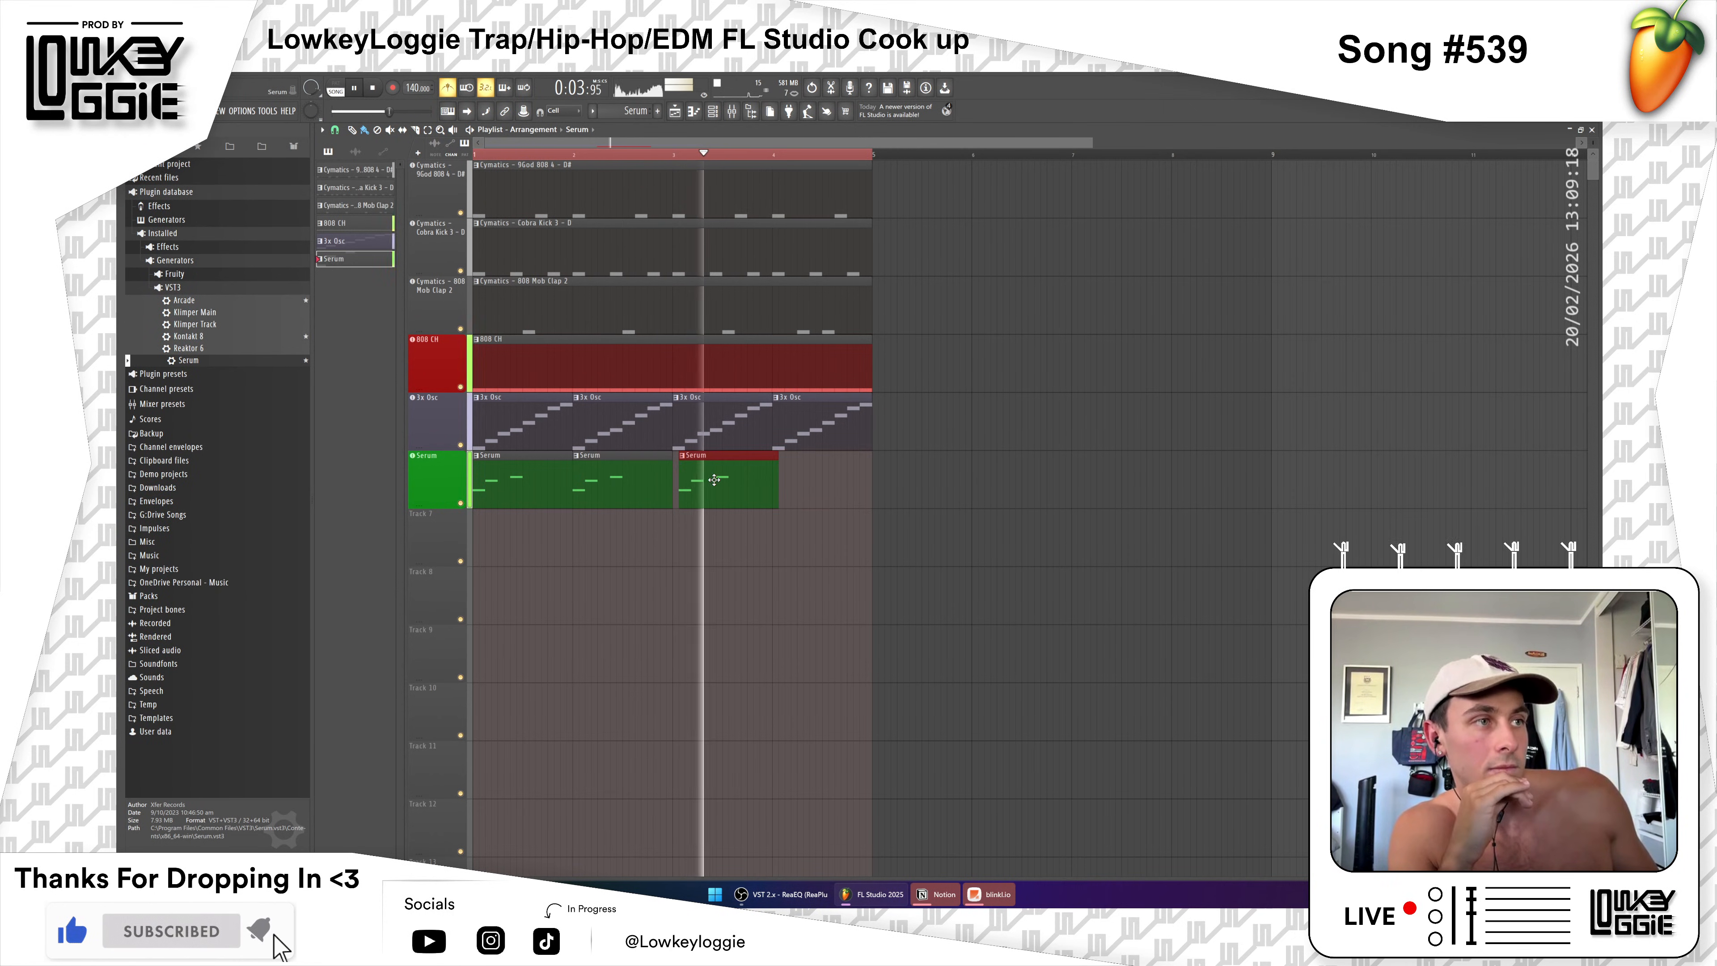
{"action": "left_click", "coordinate": [828, 478]}
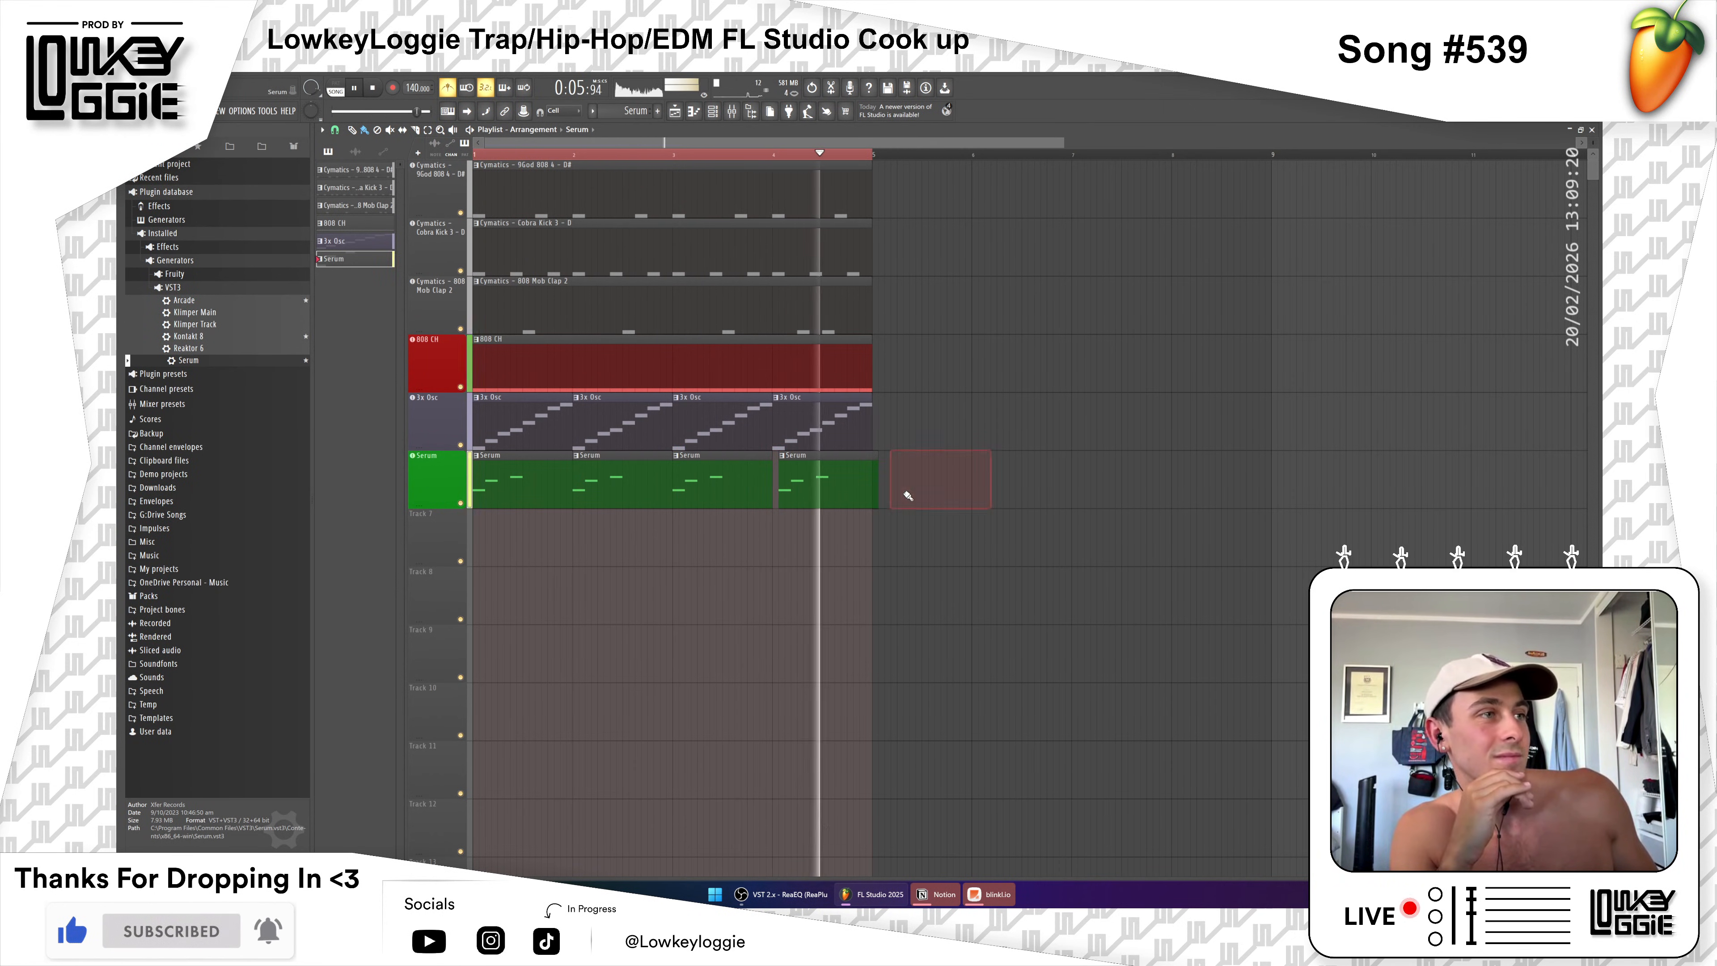
Step: Rearrange the rising 3x Osc notes in the piano roll into a varied up-and-down melody and play it back
{"action": "double_click", "coordinate": [528, 429]}
{"action": "key", "text": "space"}
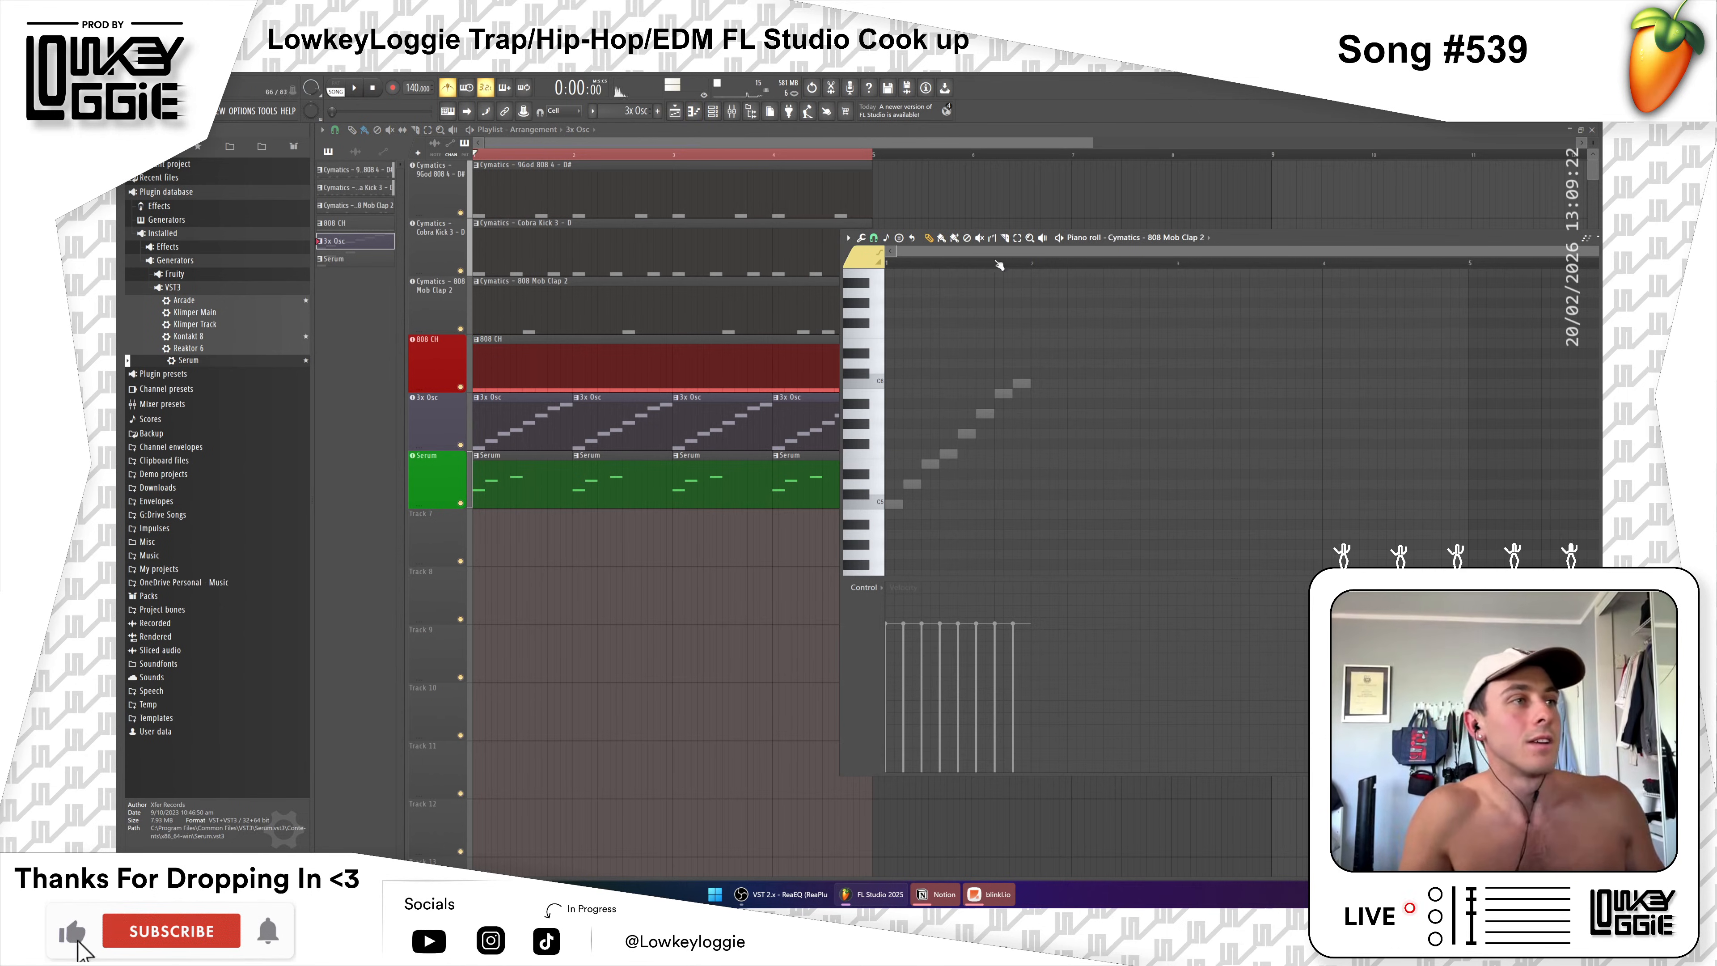
{"action": "left_click_drag", "start_coordinate": [966, 406], "coordinate": [963, 461]}
{"action": "left_click_drag", "start_coordinate": [1003, 363], "coordinate": [1017, 504]}
{"action": "right_click", "coordinate": [1021, 352]}
{"action": "key", "text": "space"}
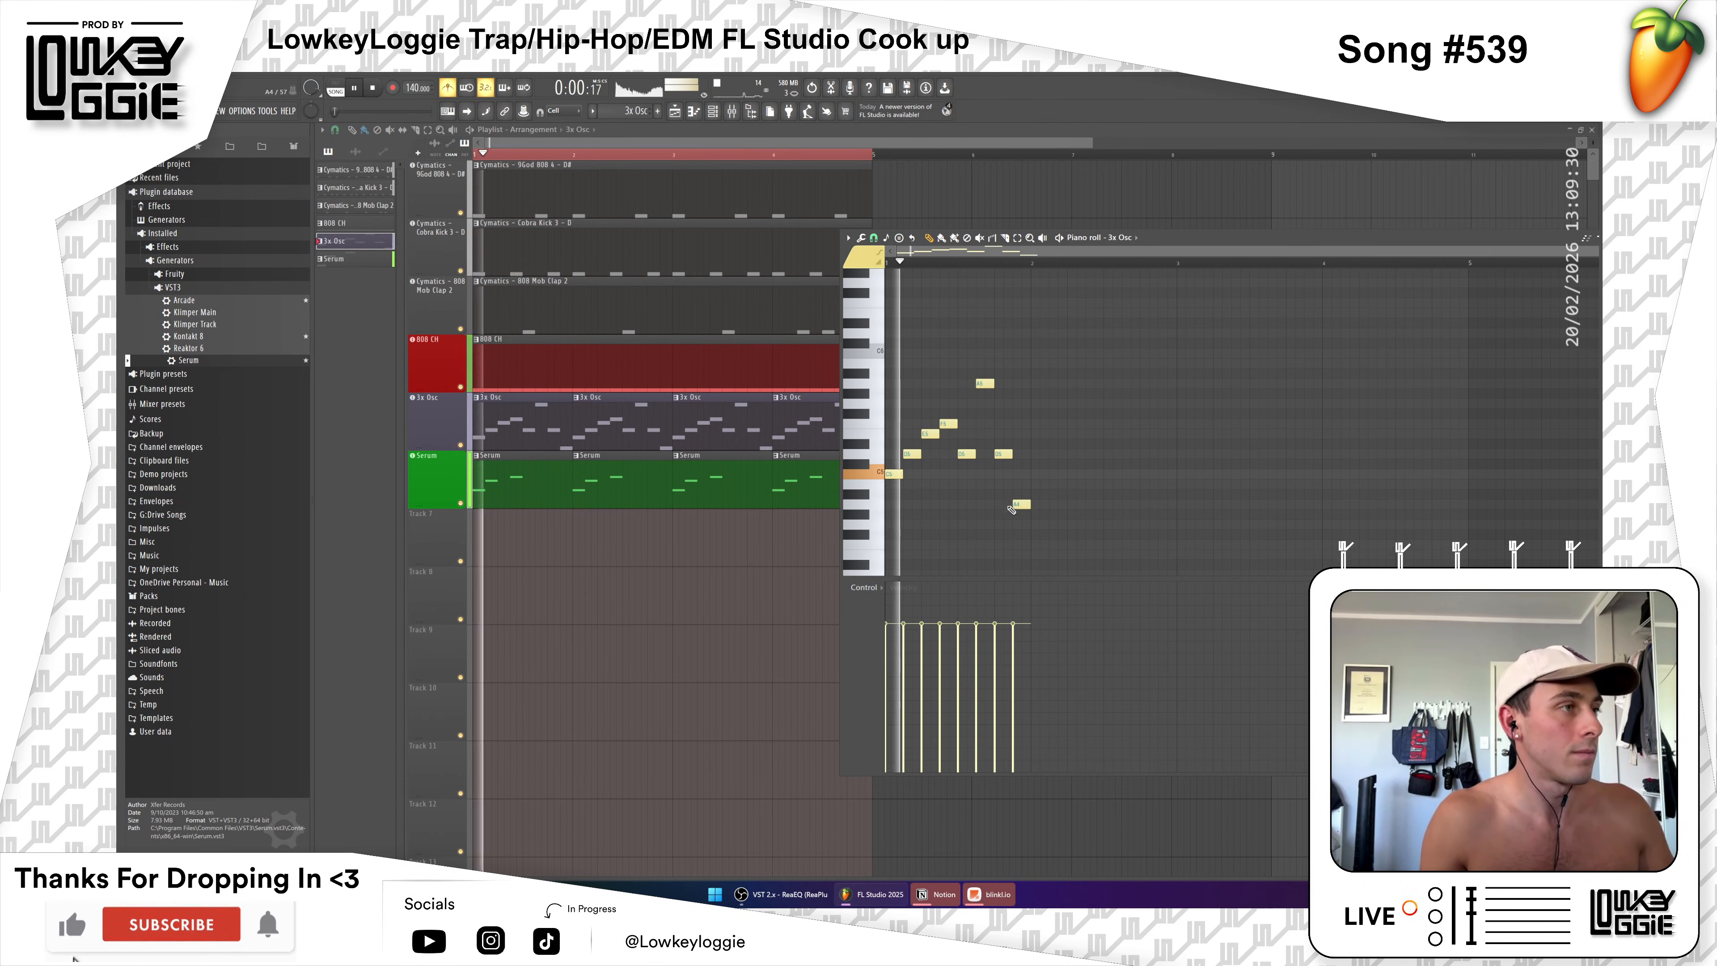
{"action": "left_click", "coordinate": [1074, 423]}
{"action": "right_click", "coordinate": [1074, 424]}
{"action": "left_click", "coordinate": [1093, 223]}
{"action": "right_click", "coordinate": [1114, 255]}
{"action": "left_click", "coordinate": [1058, 324]}
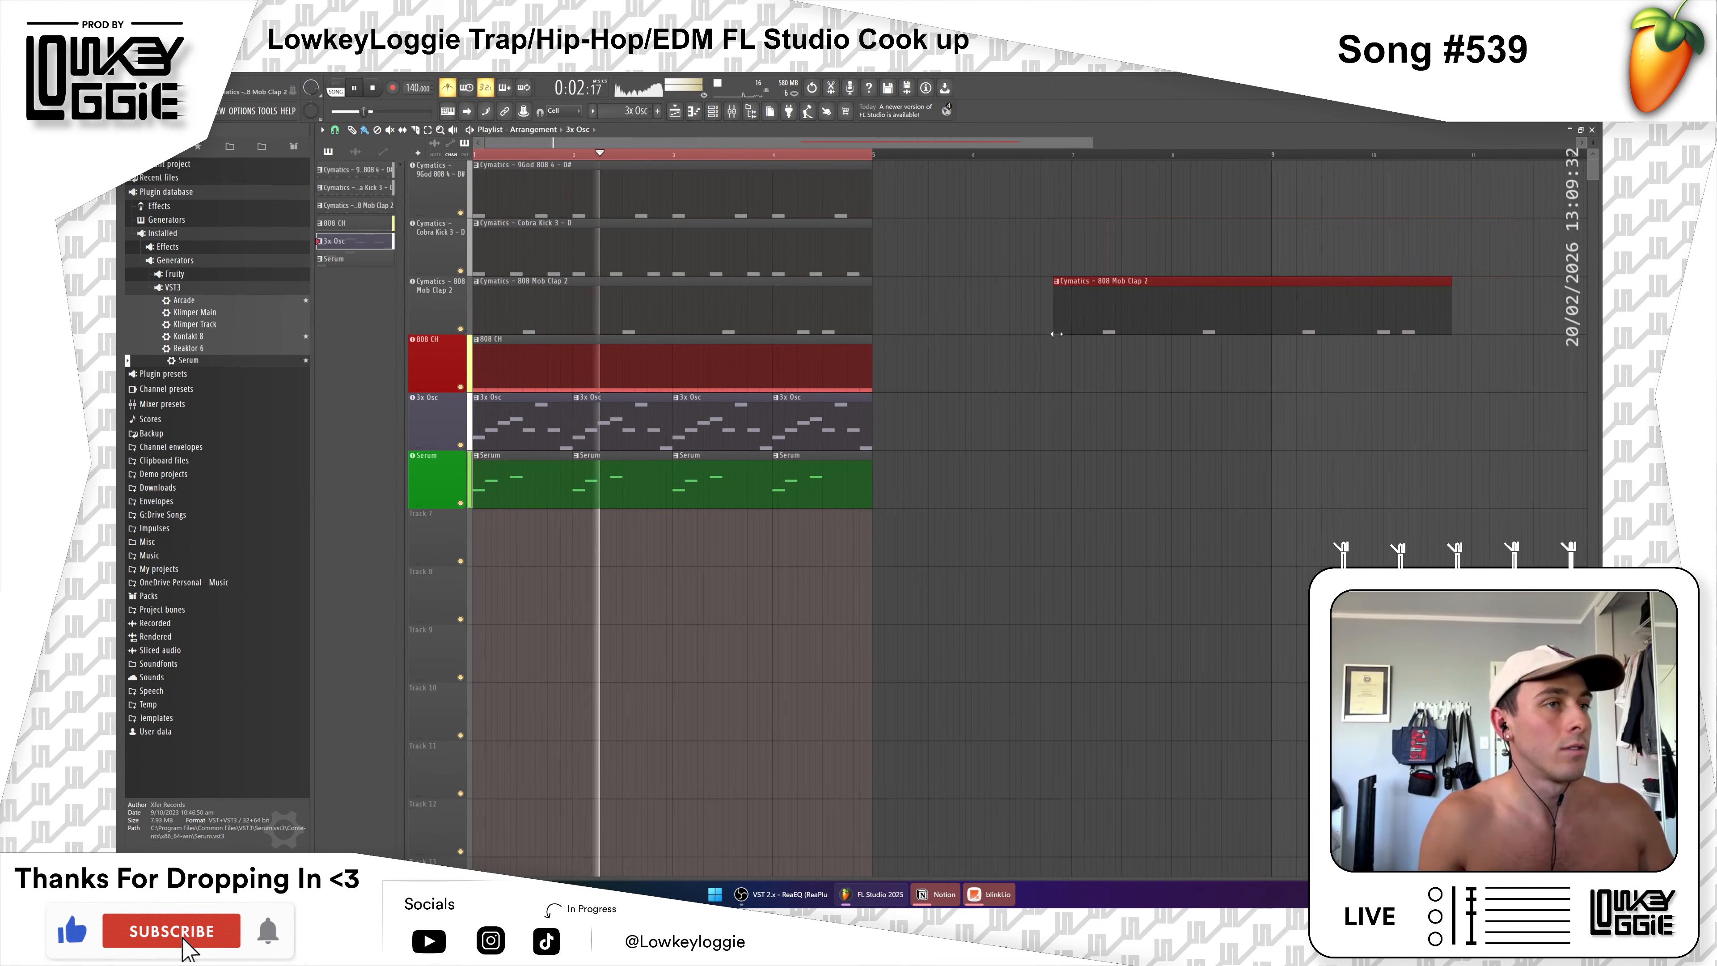
{"action": "key", "text": "space"}
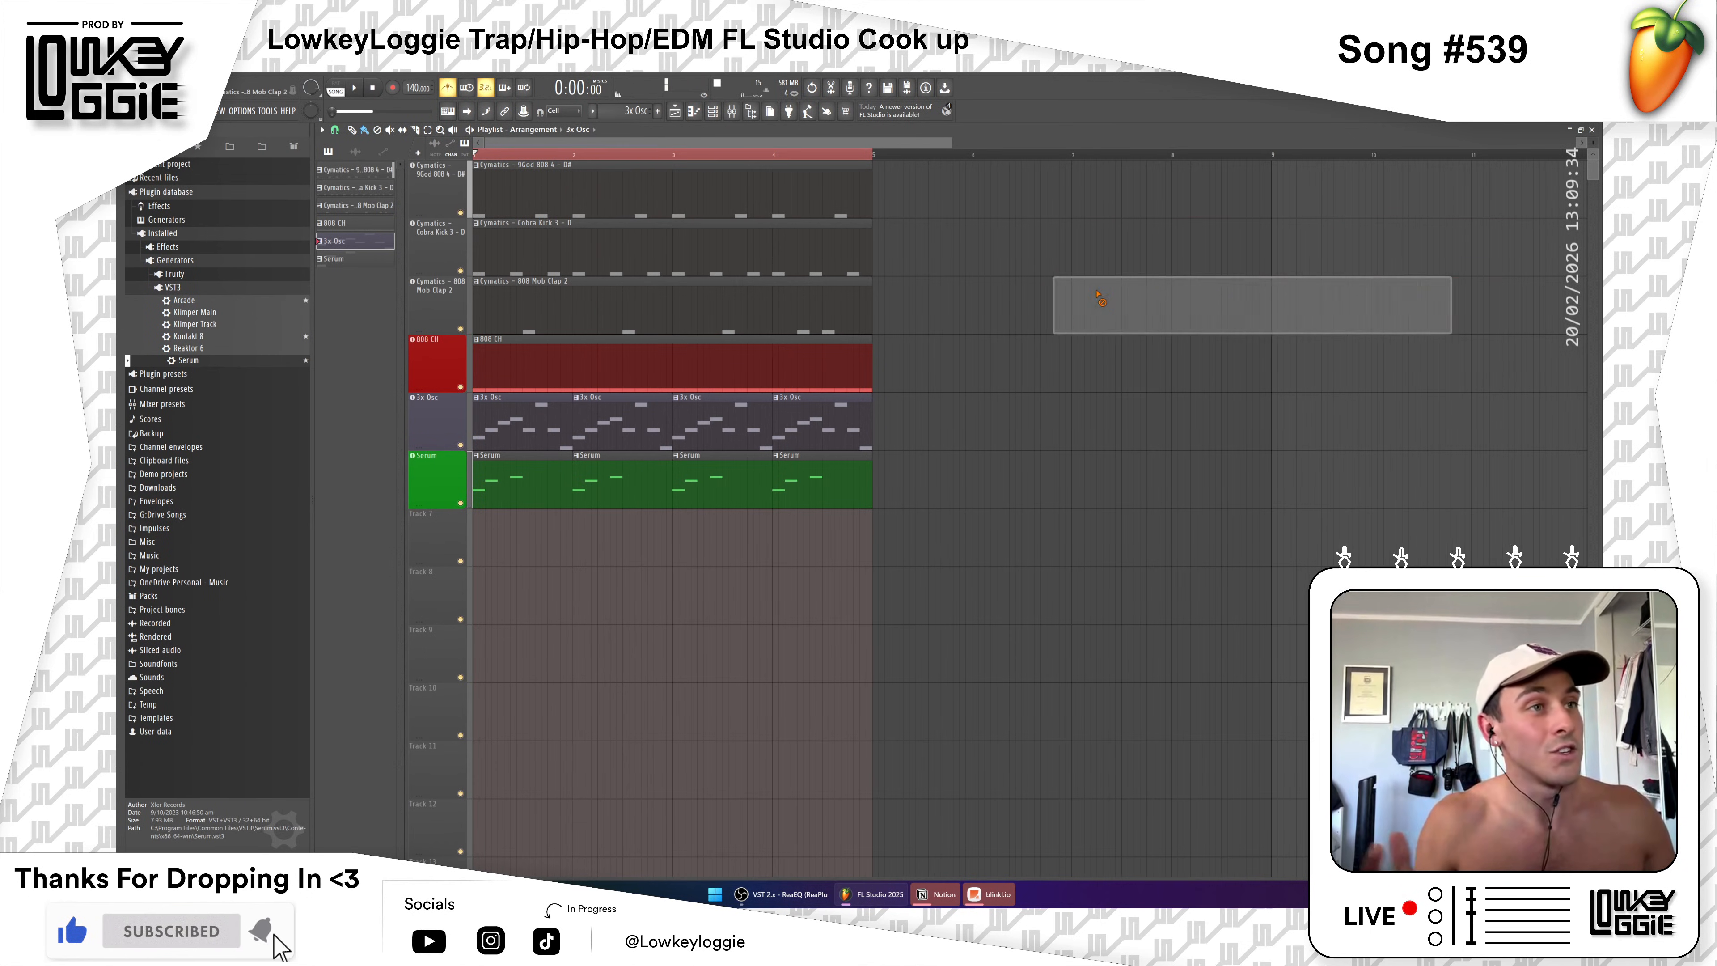
{"action": "right_click", "coordinate": [1075, 307]}
Step: Reopen the piano roll and switch its target channel to Serum
{"action": "key", "text": "F7"}
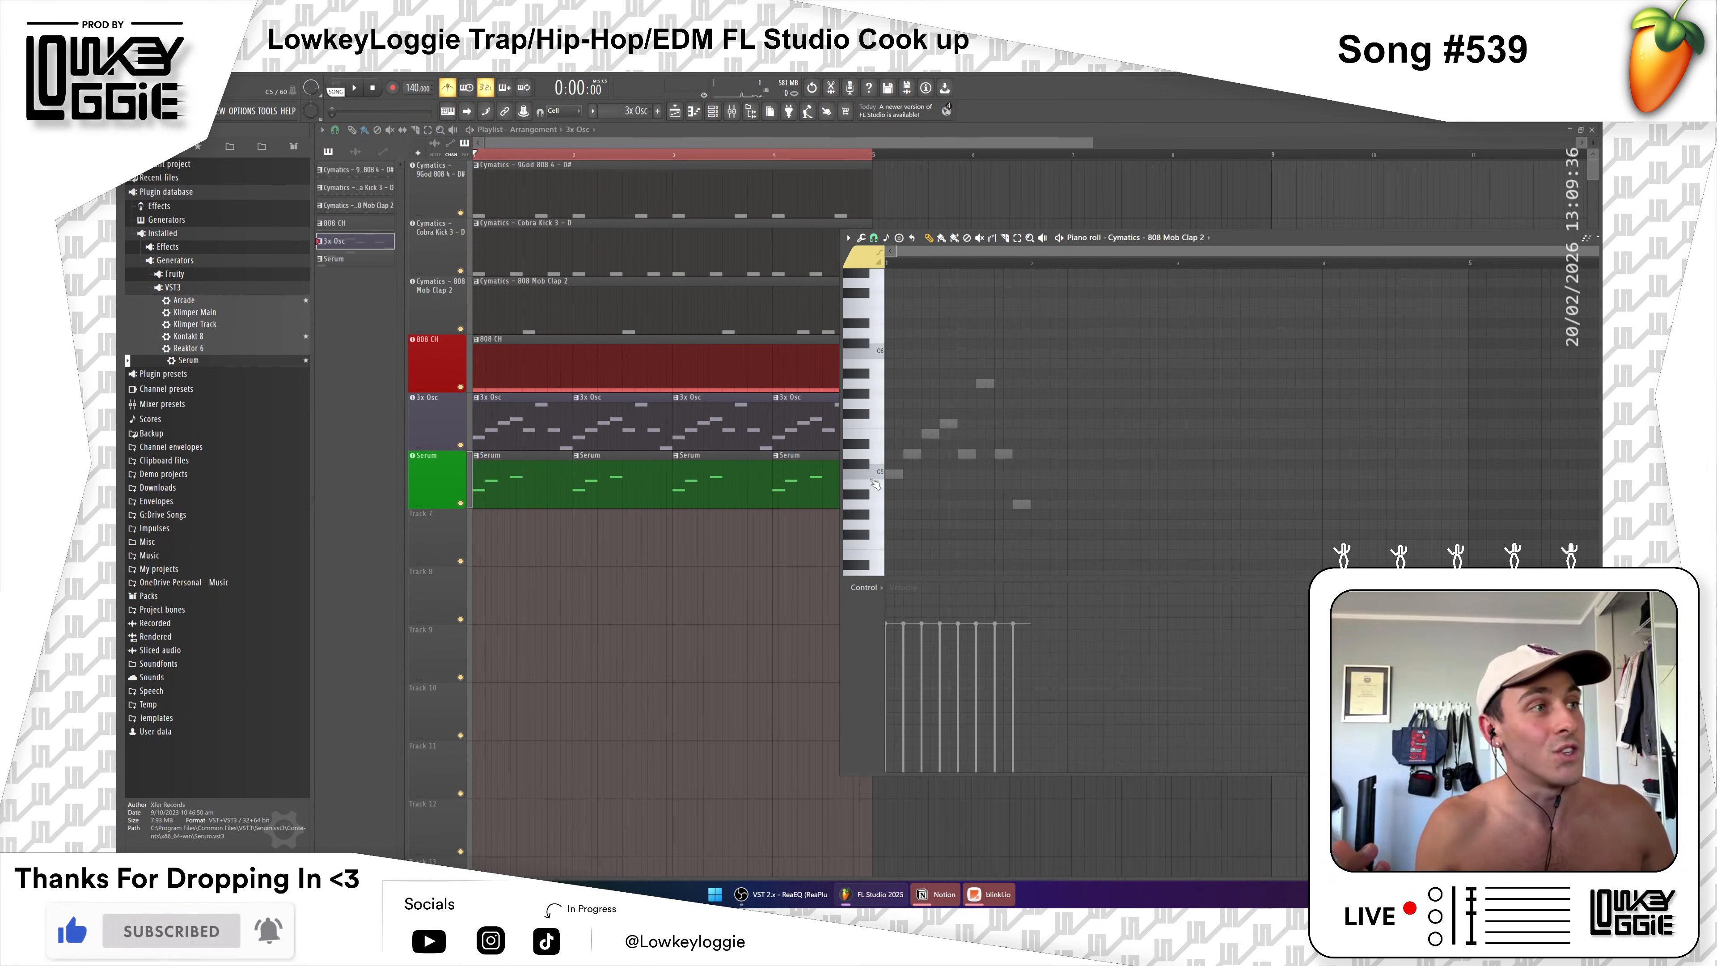
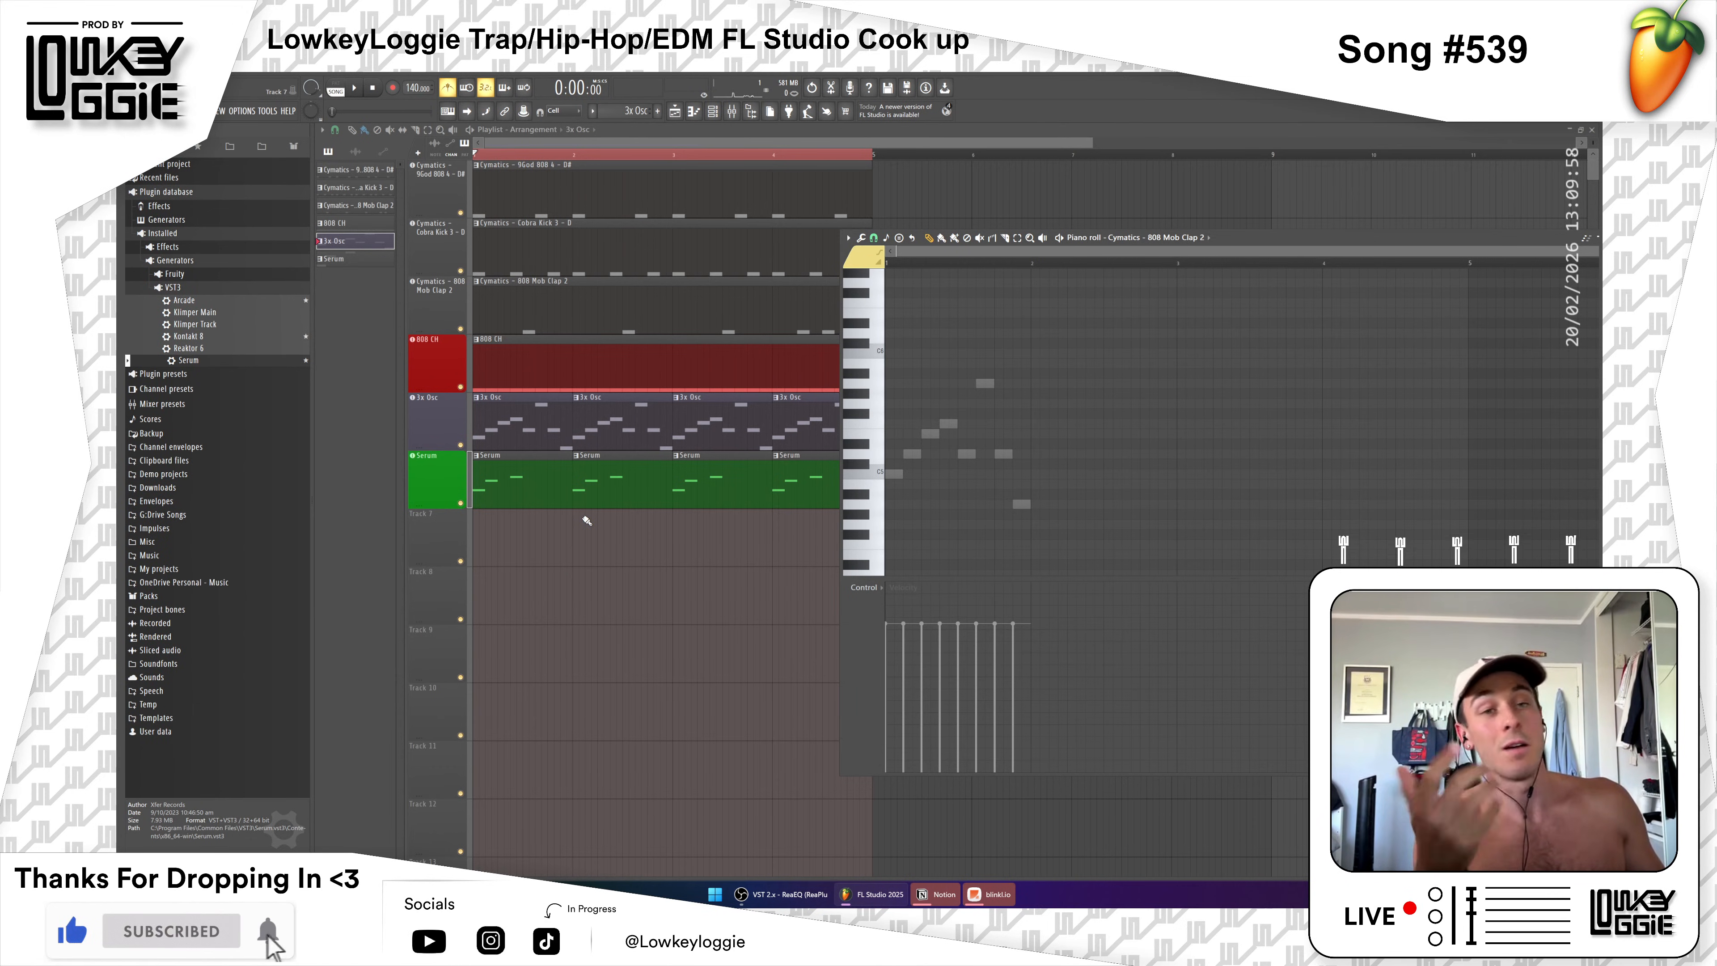
{"action": "left_click", "coordinate": [535, 474]}
{"action": "left_click", "coordinate": [729, 442]}
{"action": "left_click", "coordinate": [693, 110]}
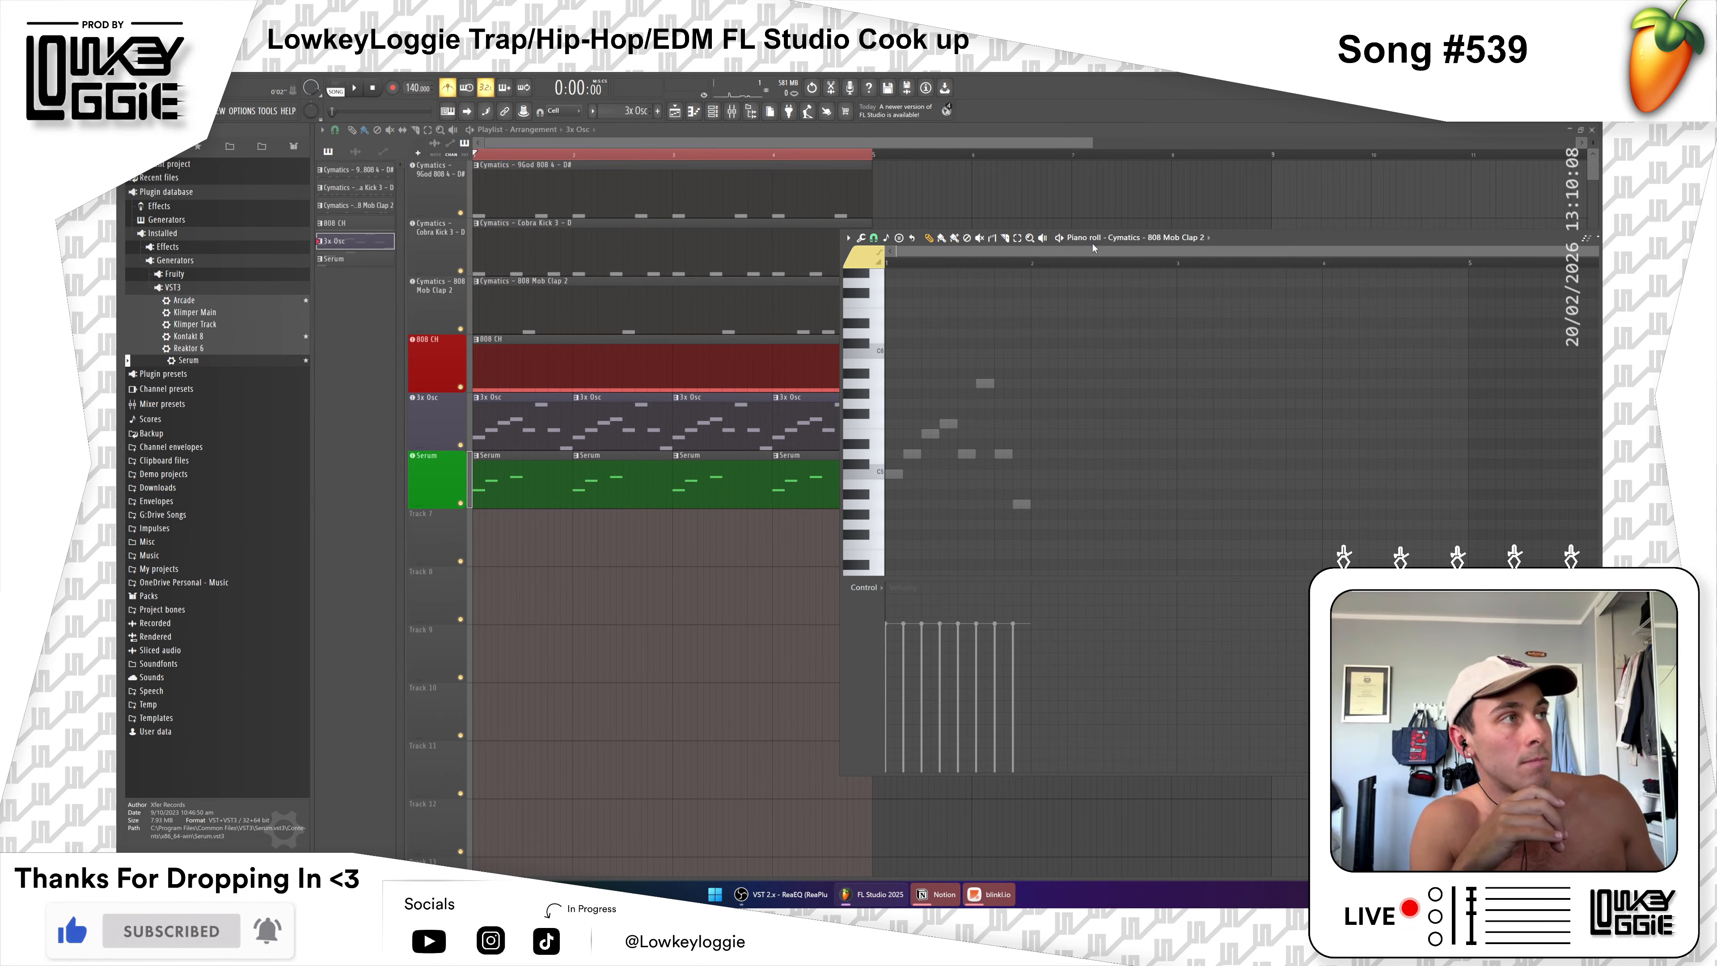
{"action": "left_click", "coordinate": [1170, 240]}
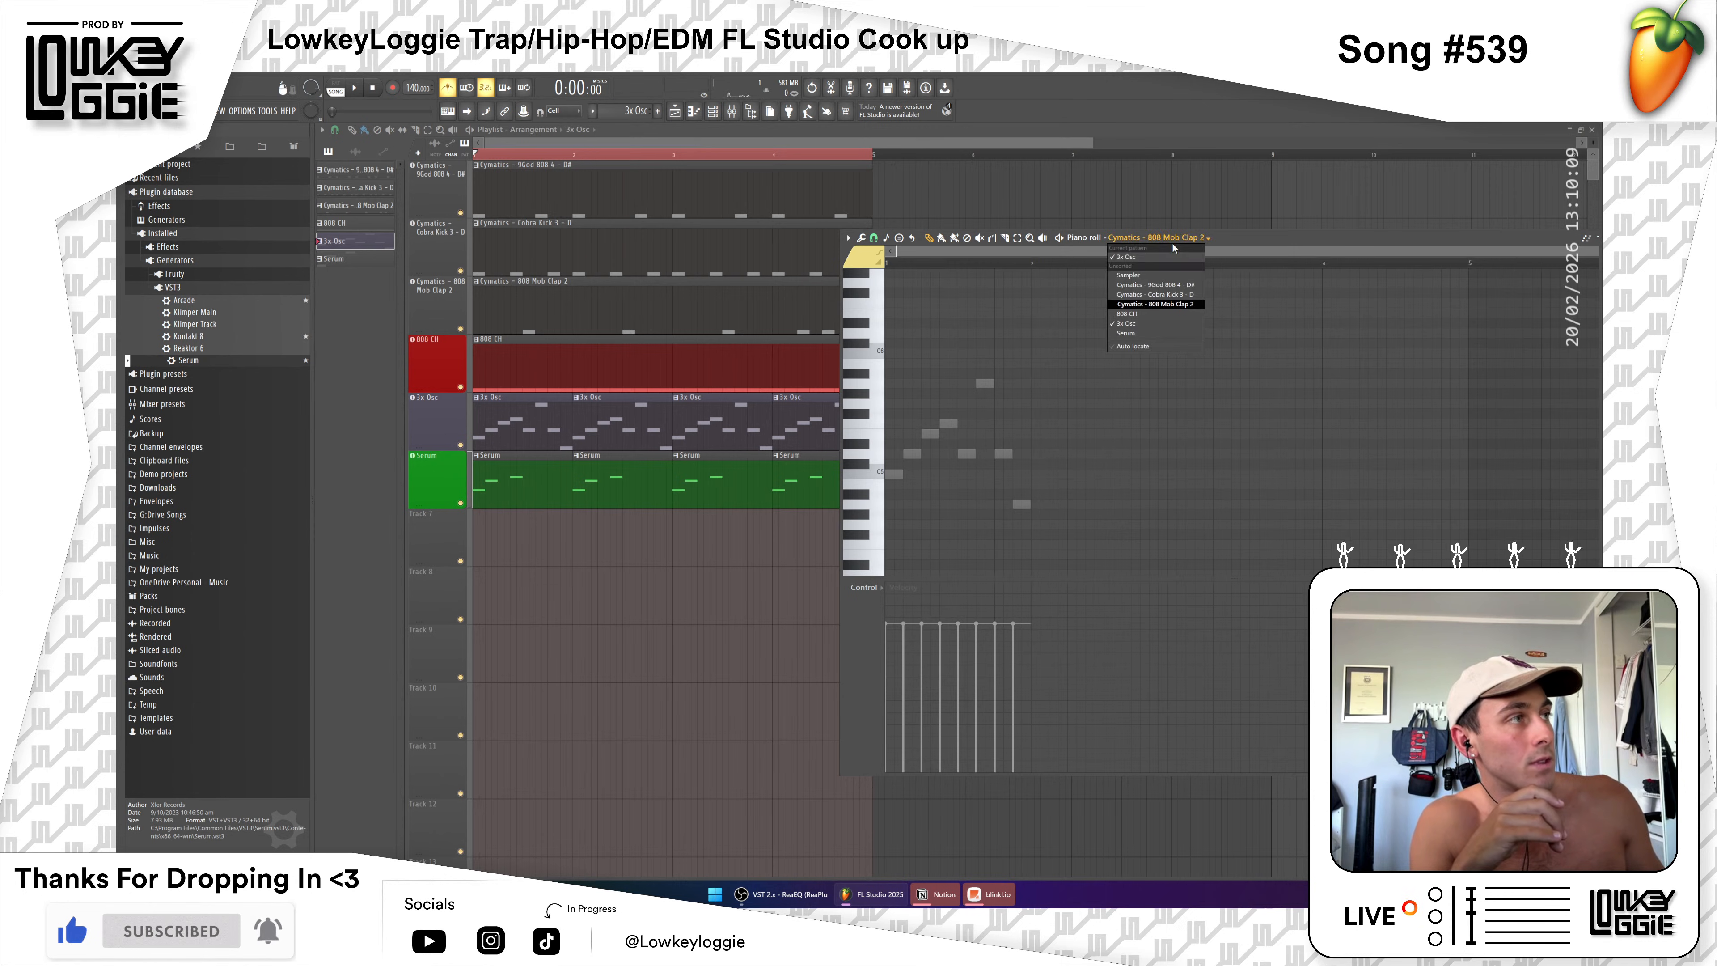
{"action": "left_click", "coordinate": [922, 432]}
{"action": "right_click", "coordinate": [922, 433]}
{"action": "left_click", "coordinate": [921, 433]}
{"action": "right_click", "coordinate": [926, 433]}
{"action": "left_click", "coordinate": [1147, 241]}
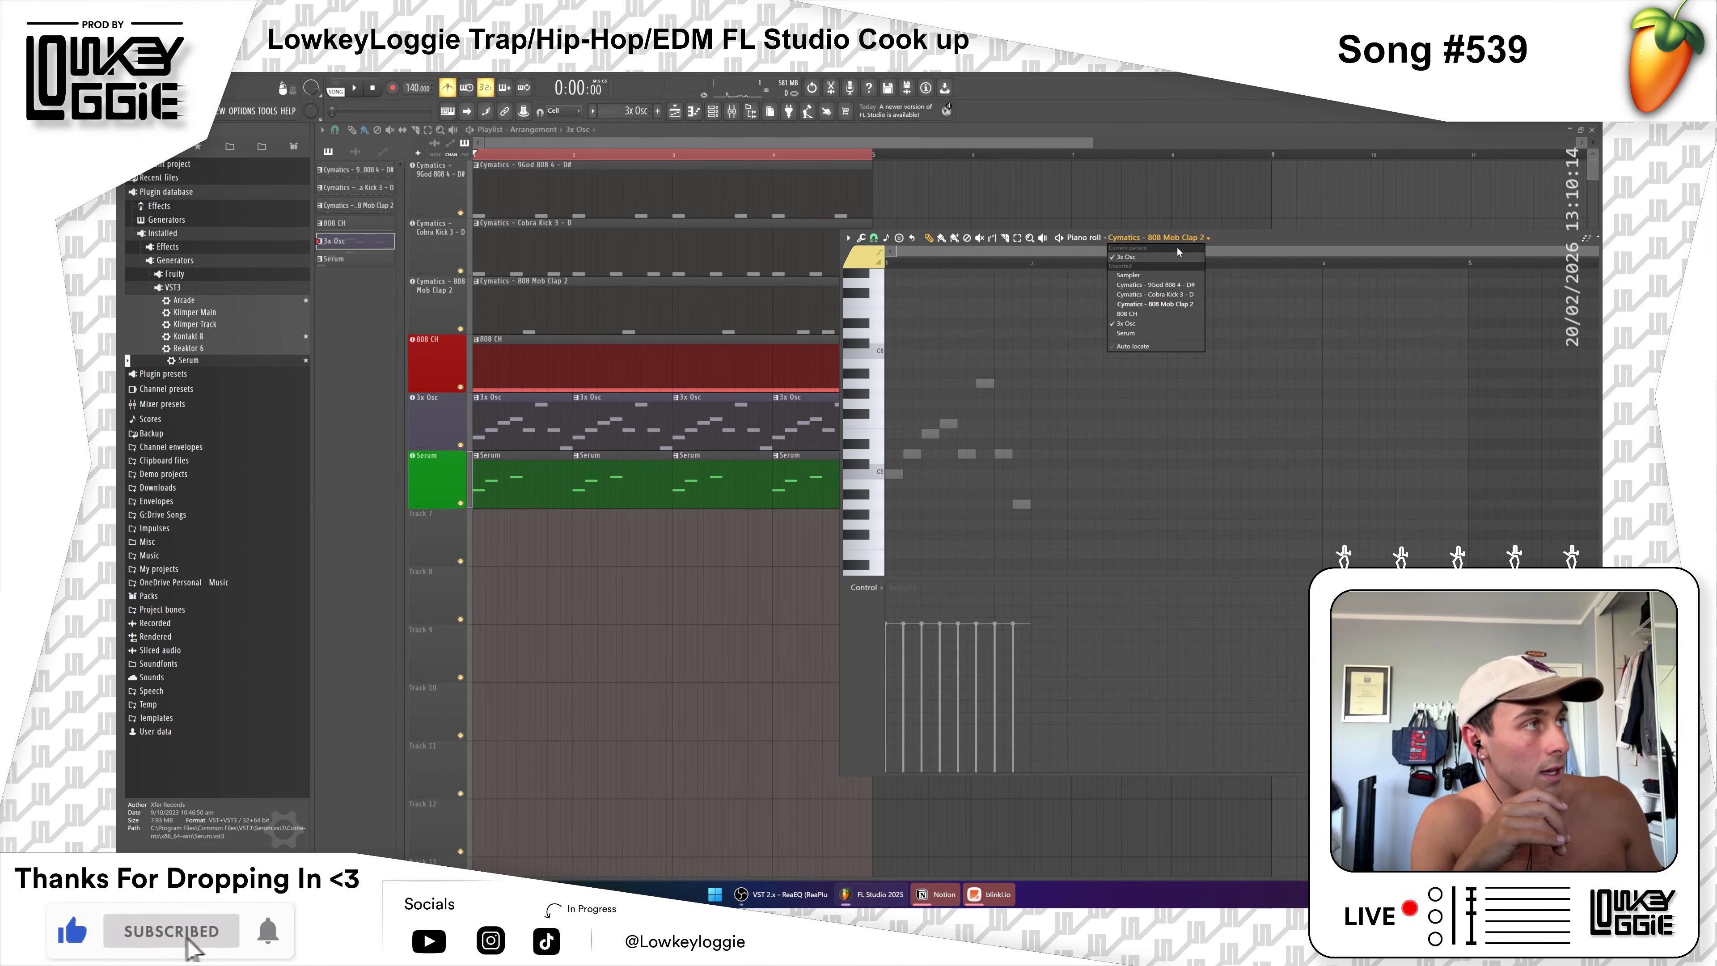
{"action": "left_click", "coordinate": [1136, 337]}
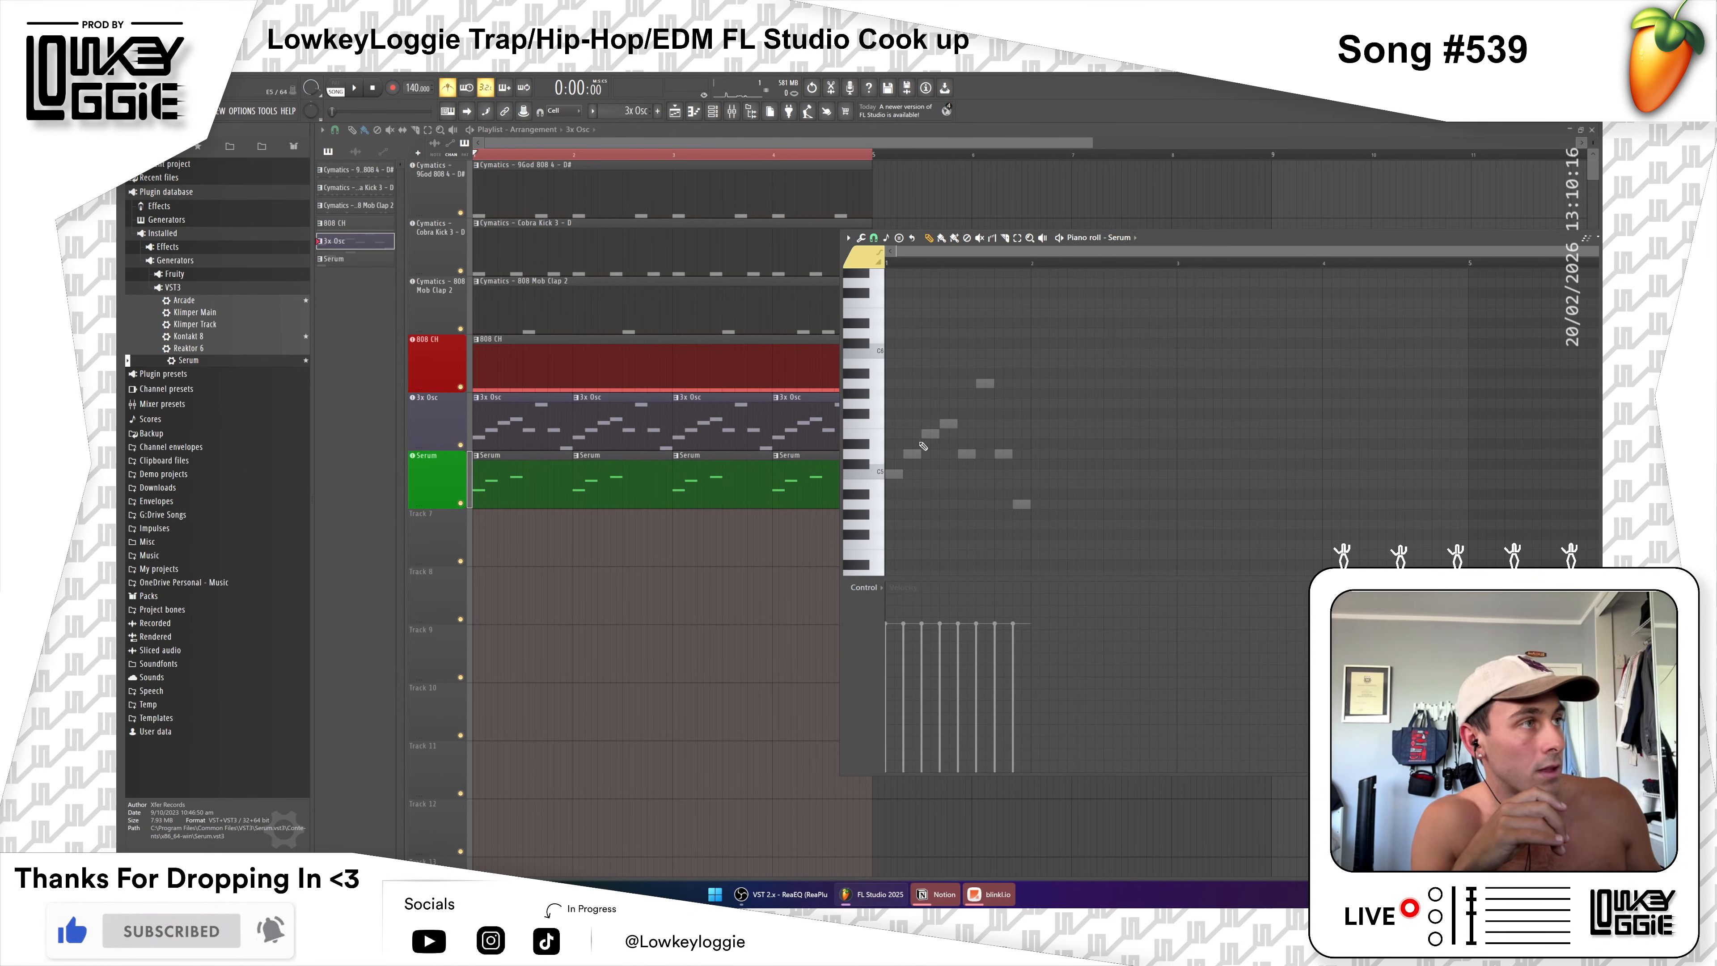
{"action": "double_click", "coordinate": [514, 483]}
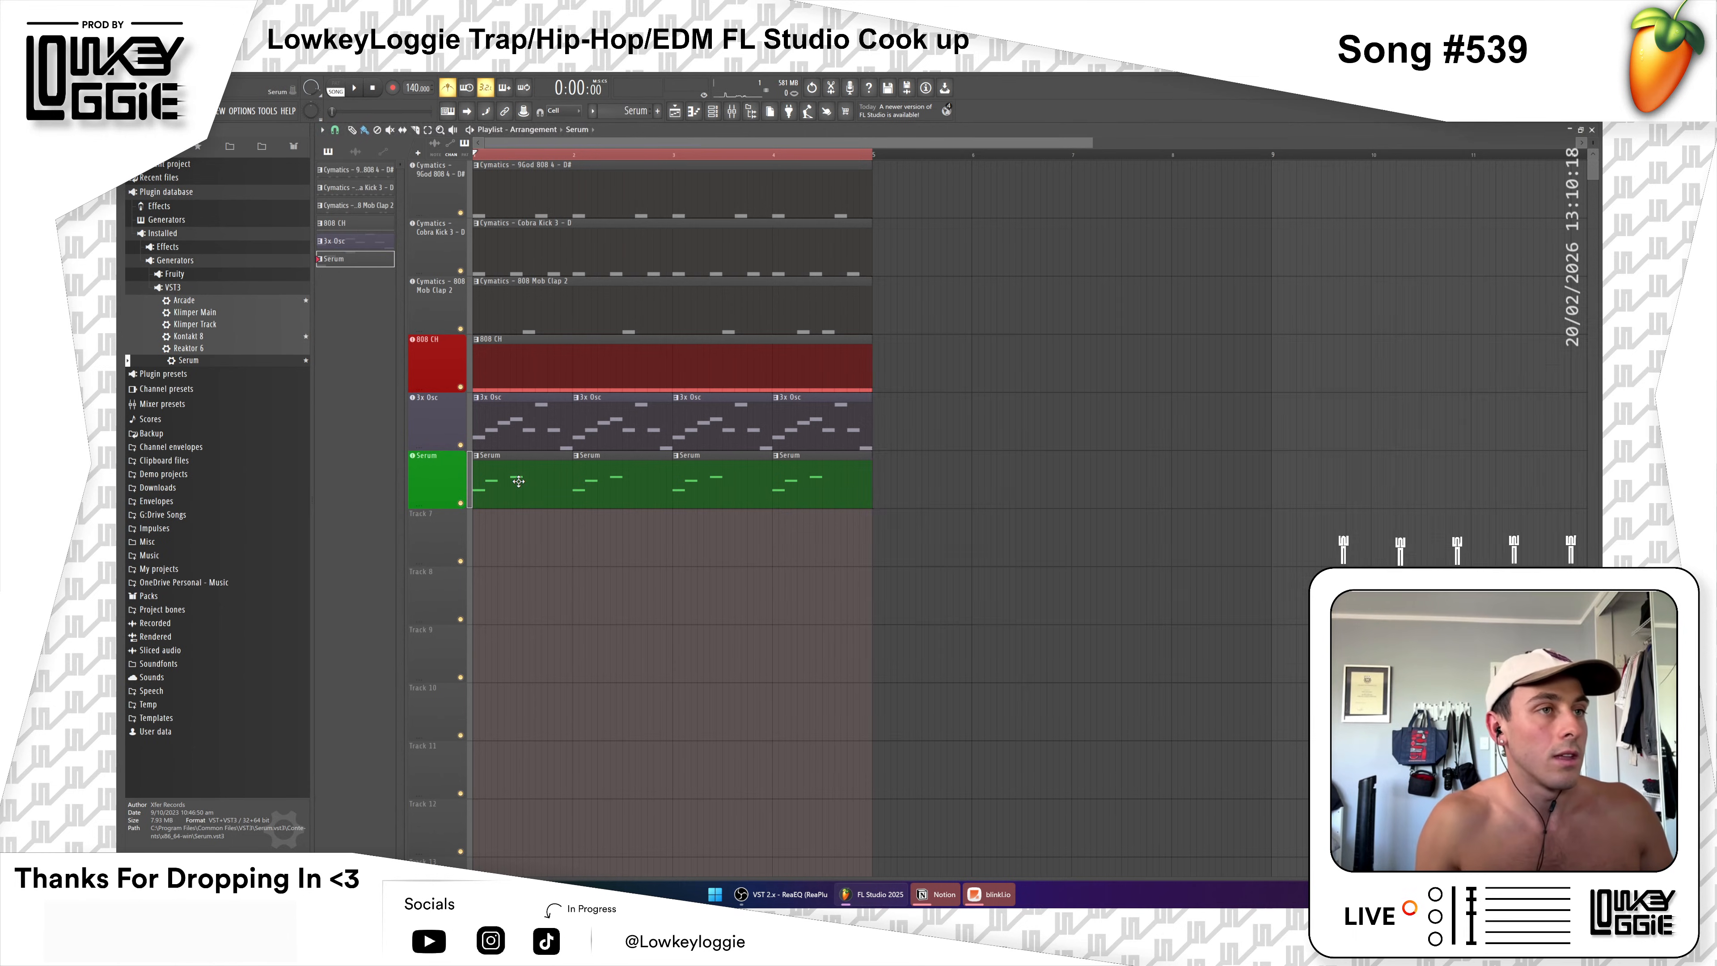
{"action": "left_click", "coordinate": [525, 547]}
{"action": "right_click", "coordinate": [526, 548]}
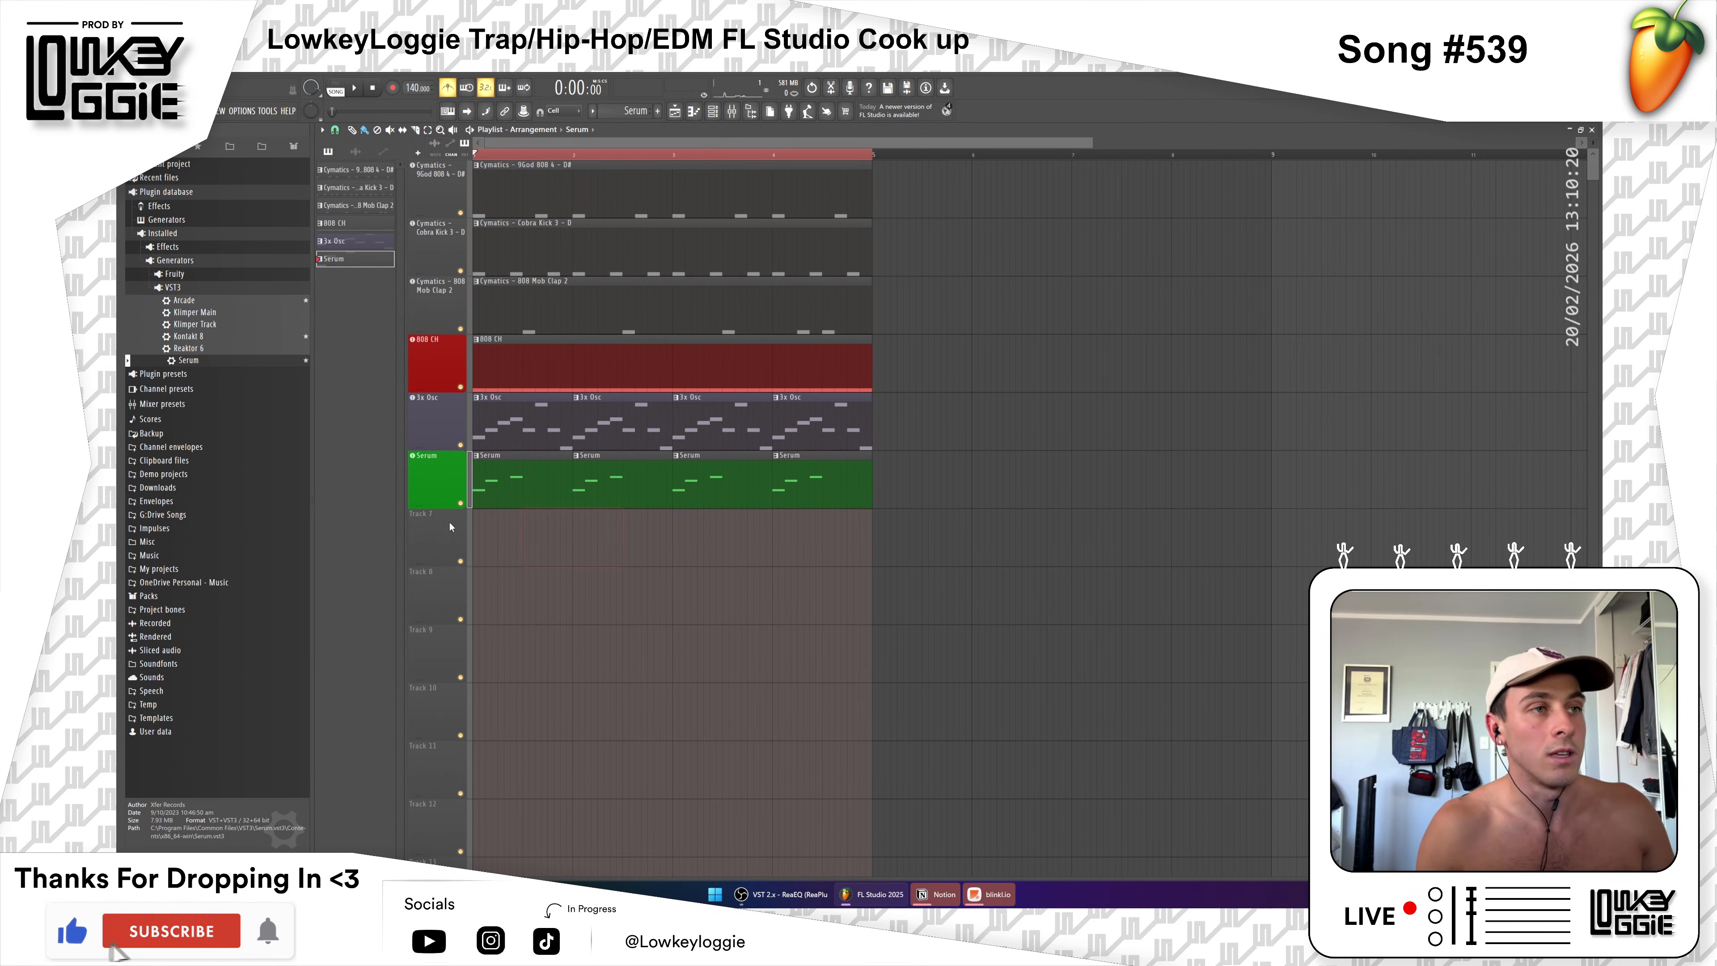
{"action": "left_click", "coordinate": [475, 444]}
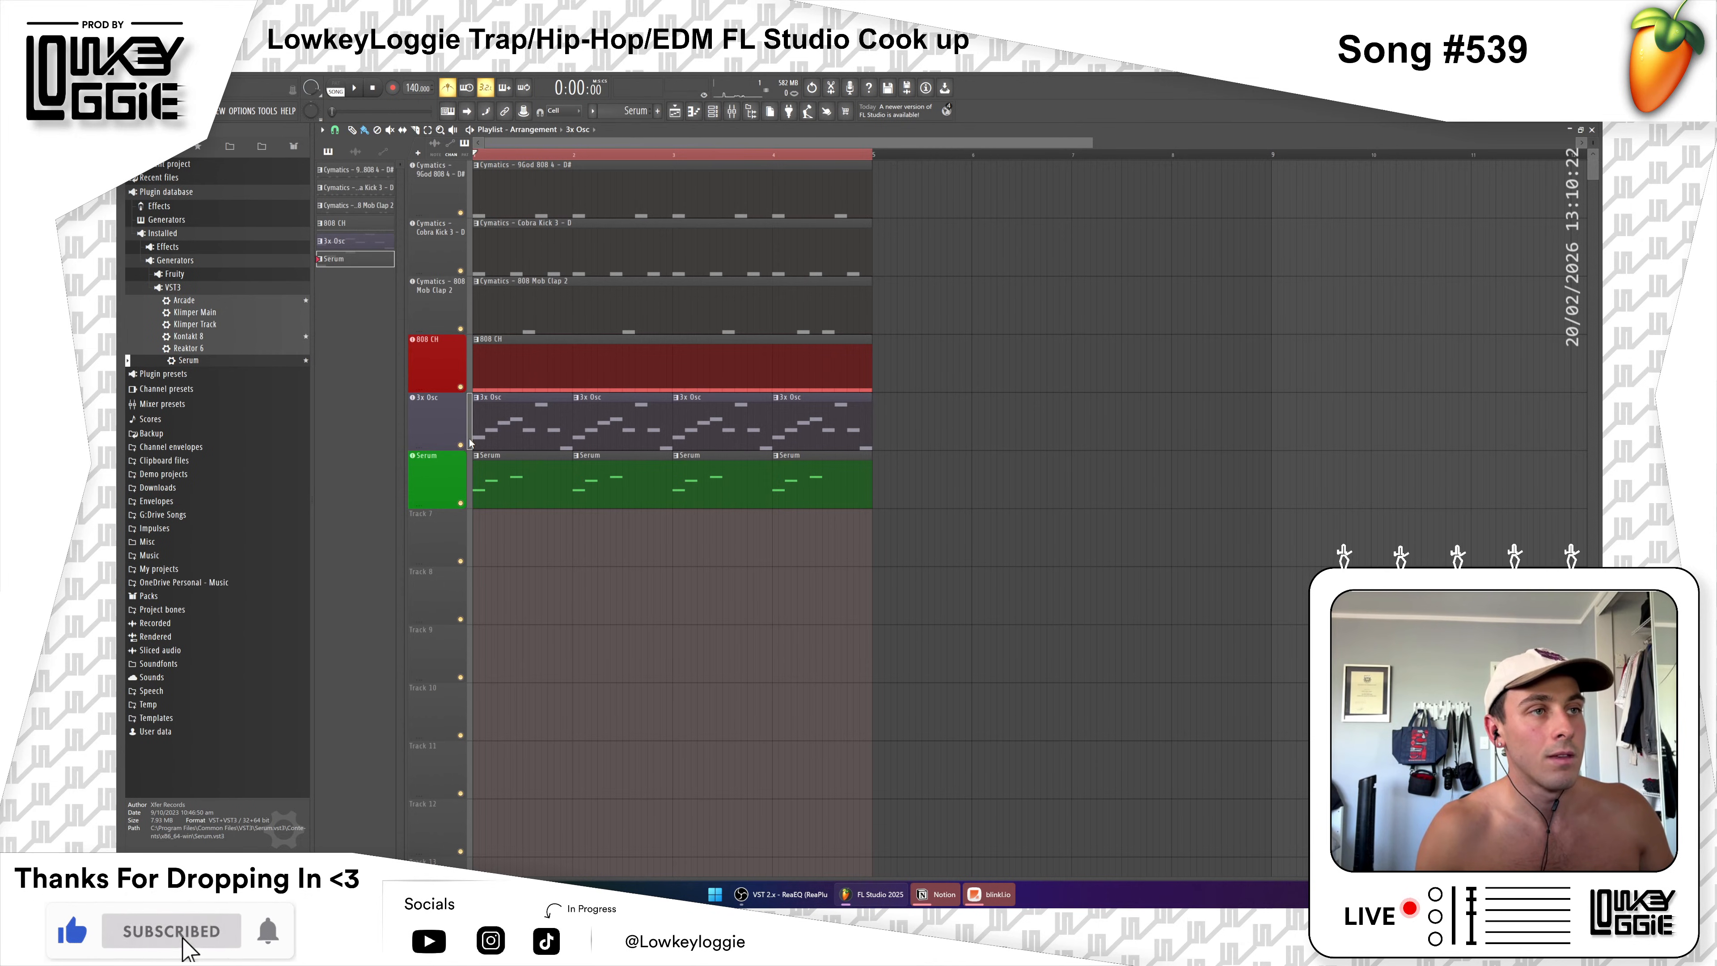
{"action": "double_click", "coordinate": [487, 377]}
{"action": "double_click", "coordinate": [485, 420]}
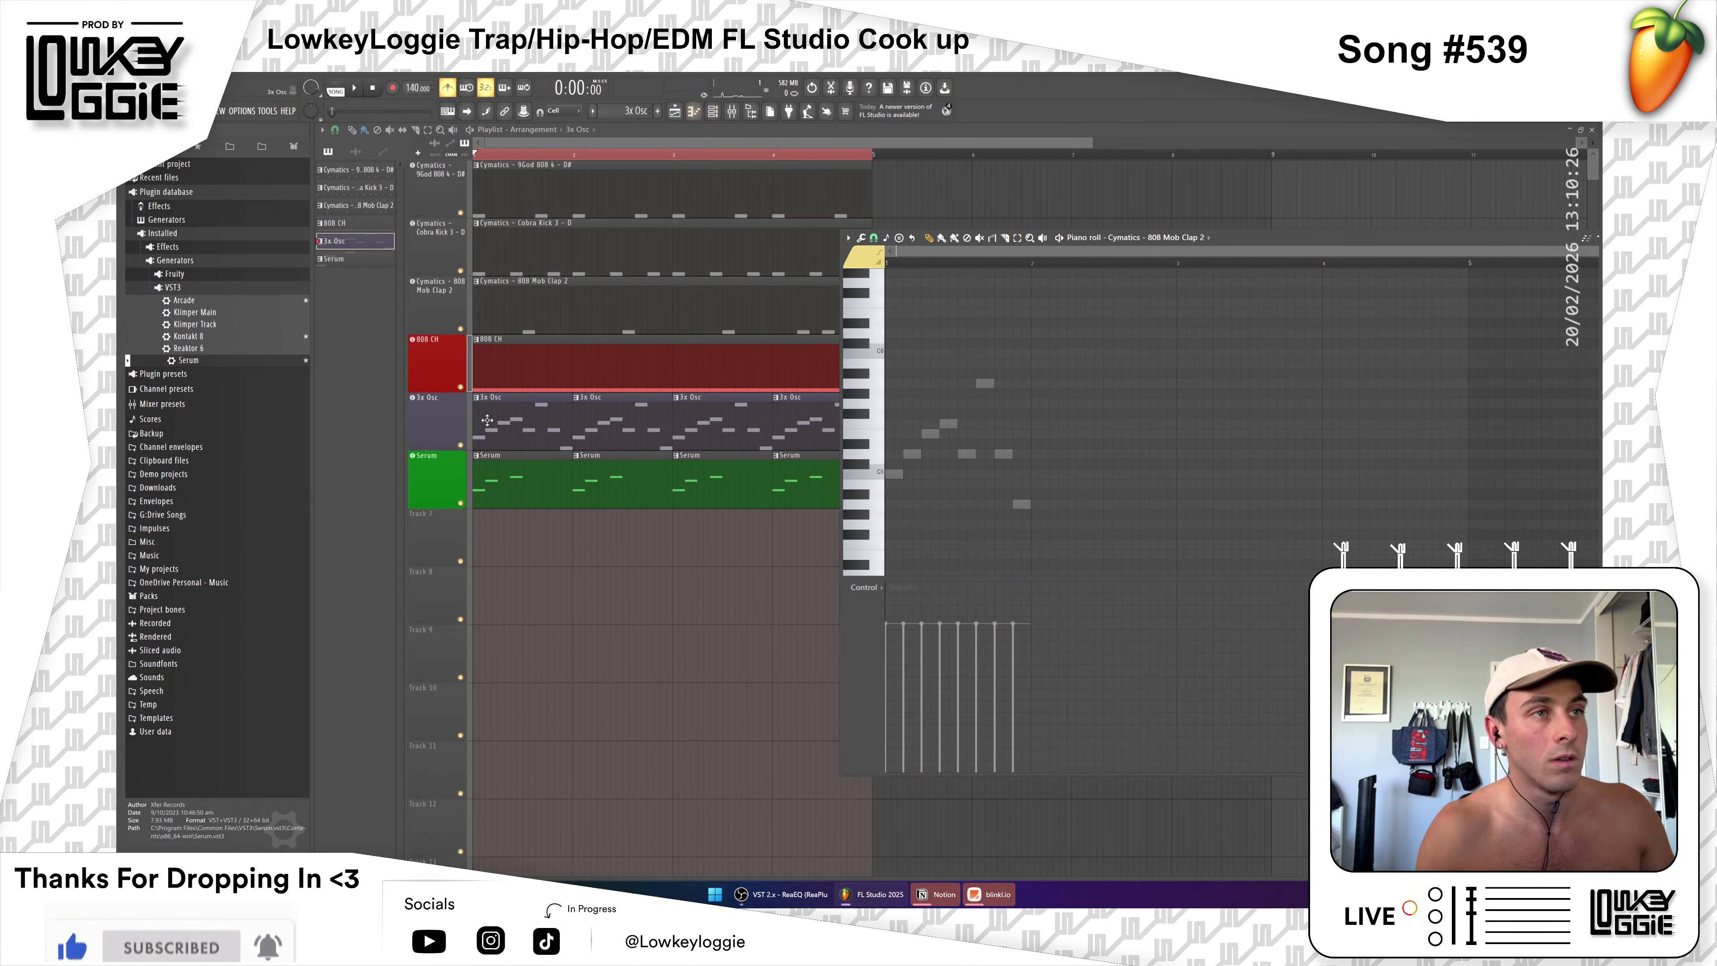
{"action": "left_click", "coordinate": [471, 420]}
{"action": "double_click", "coordinate": [525, 418]}
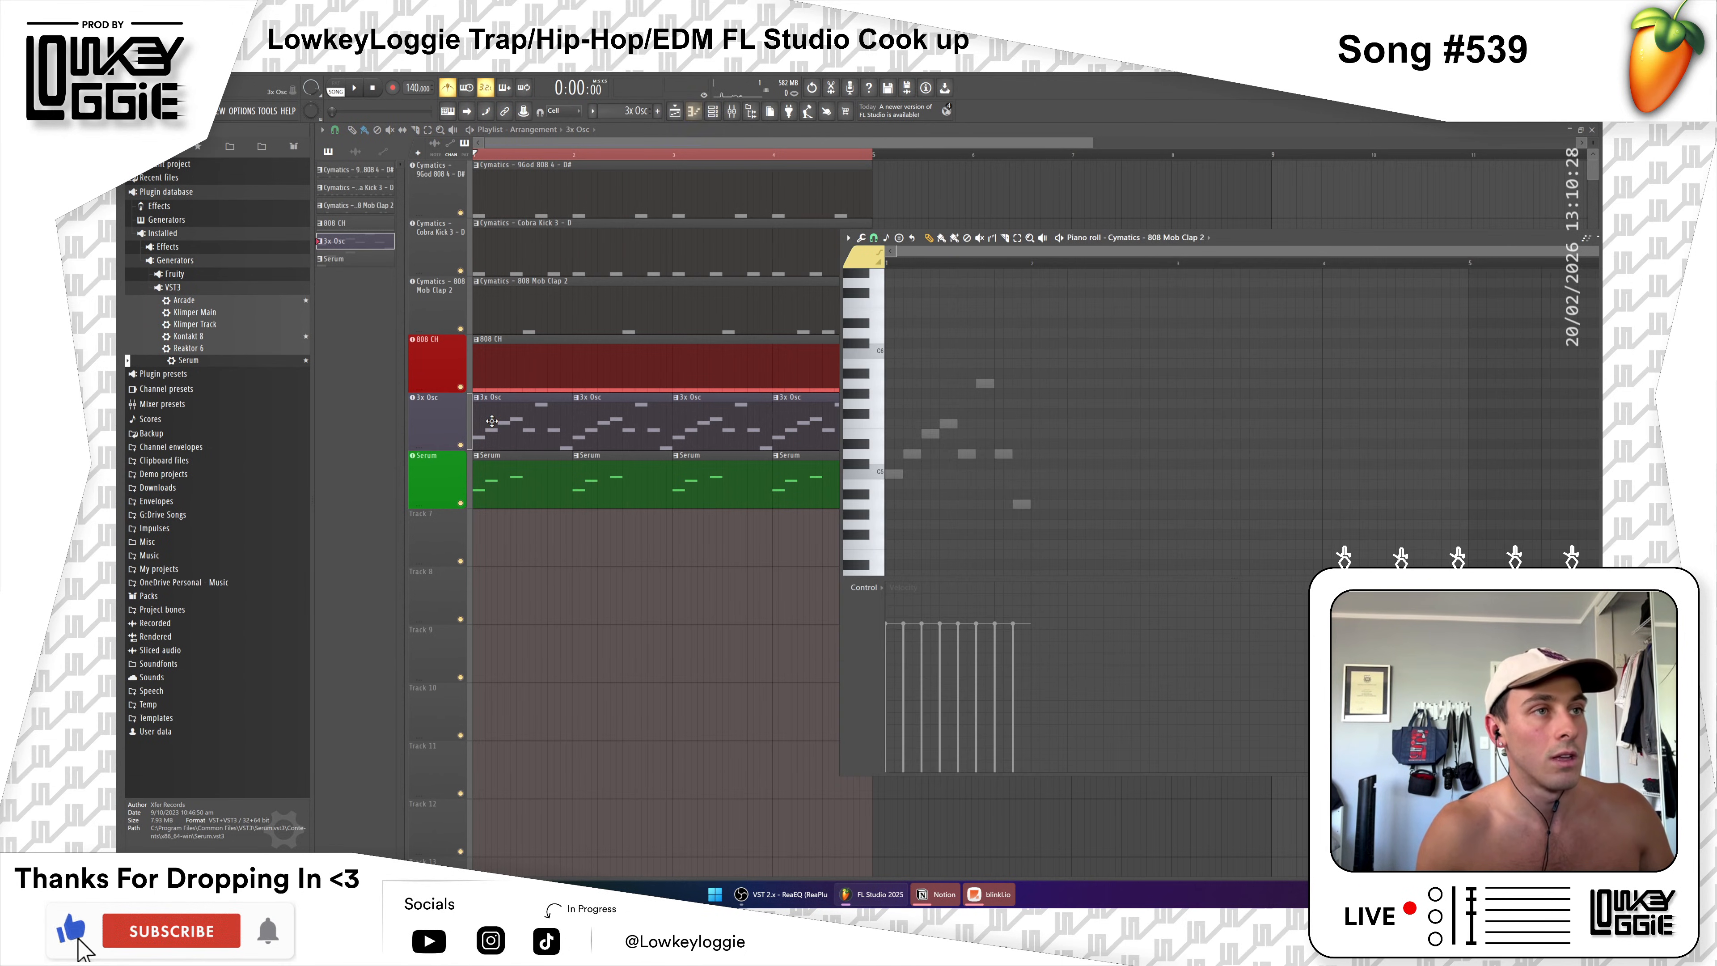
{"action": "left_click", "coordinate": [561, 453]}
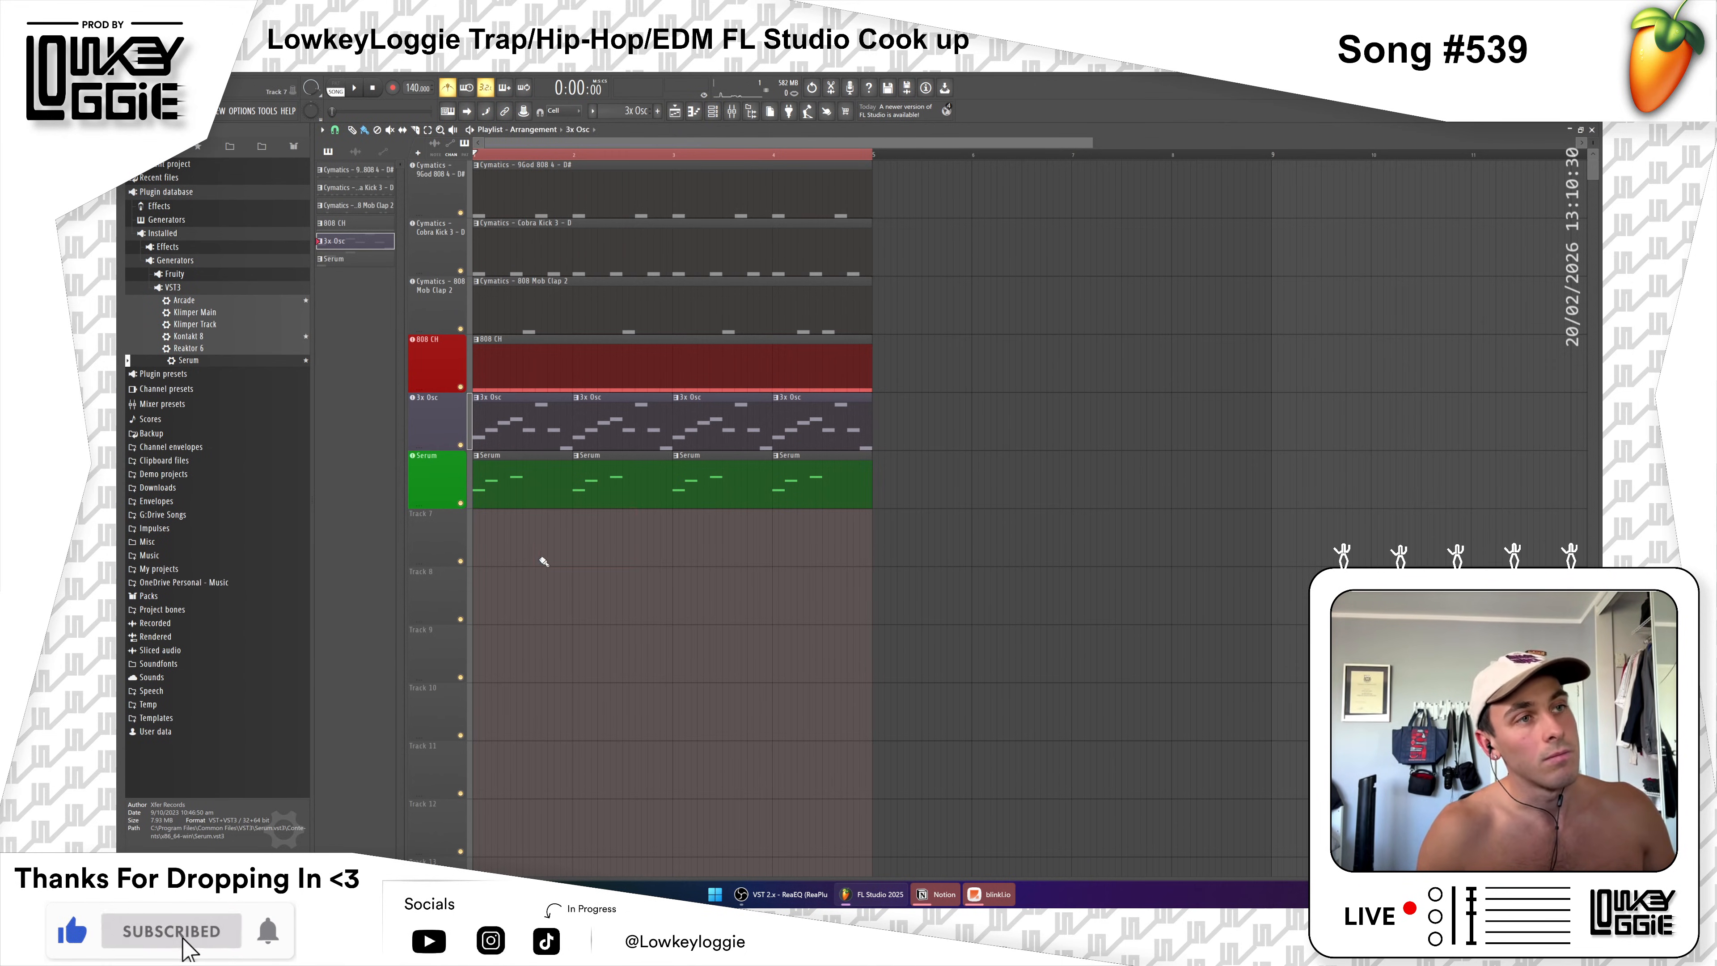
{"action": "left_click", "coordinate": [439, 478]}
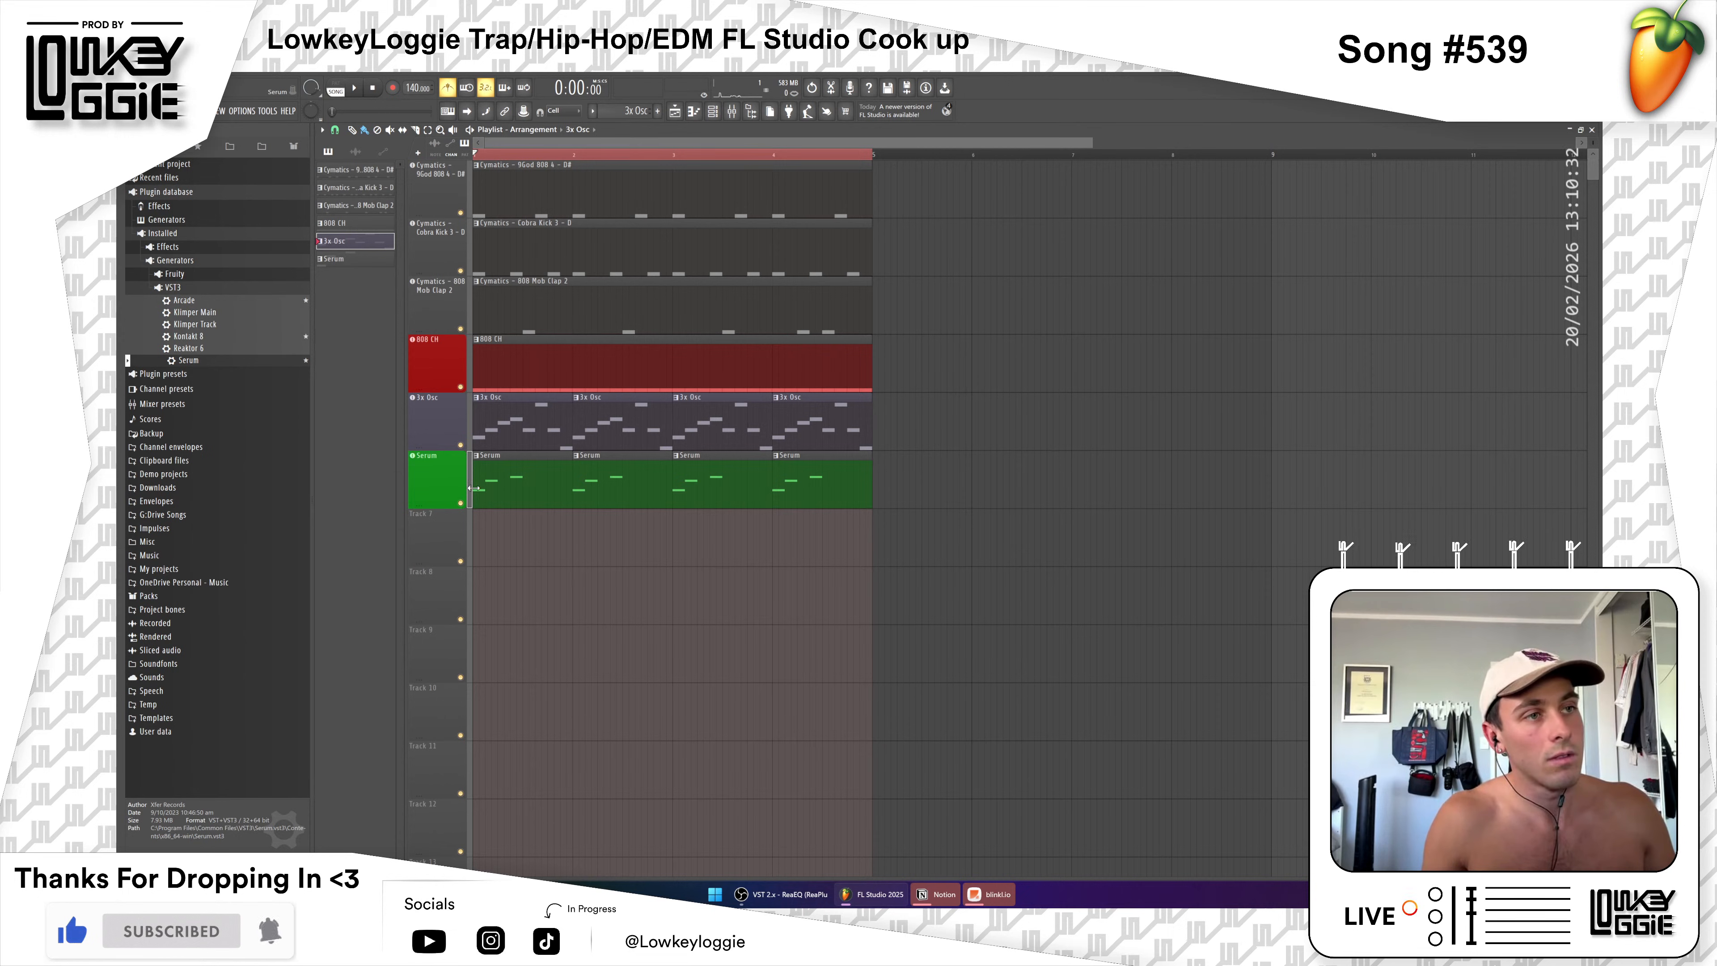
{"action": "double_click", "coordinate": [490, 480]}
{"action": "left_click", "coordinate": [545, 543]}
{"action": "right_click", "coordinate": [554, 552]}
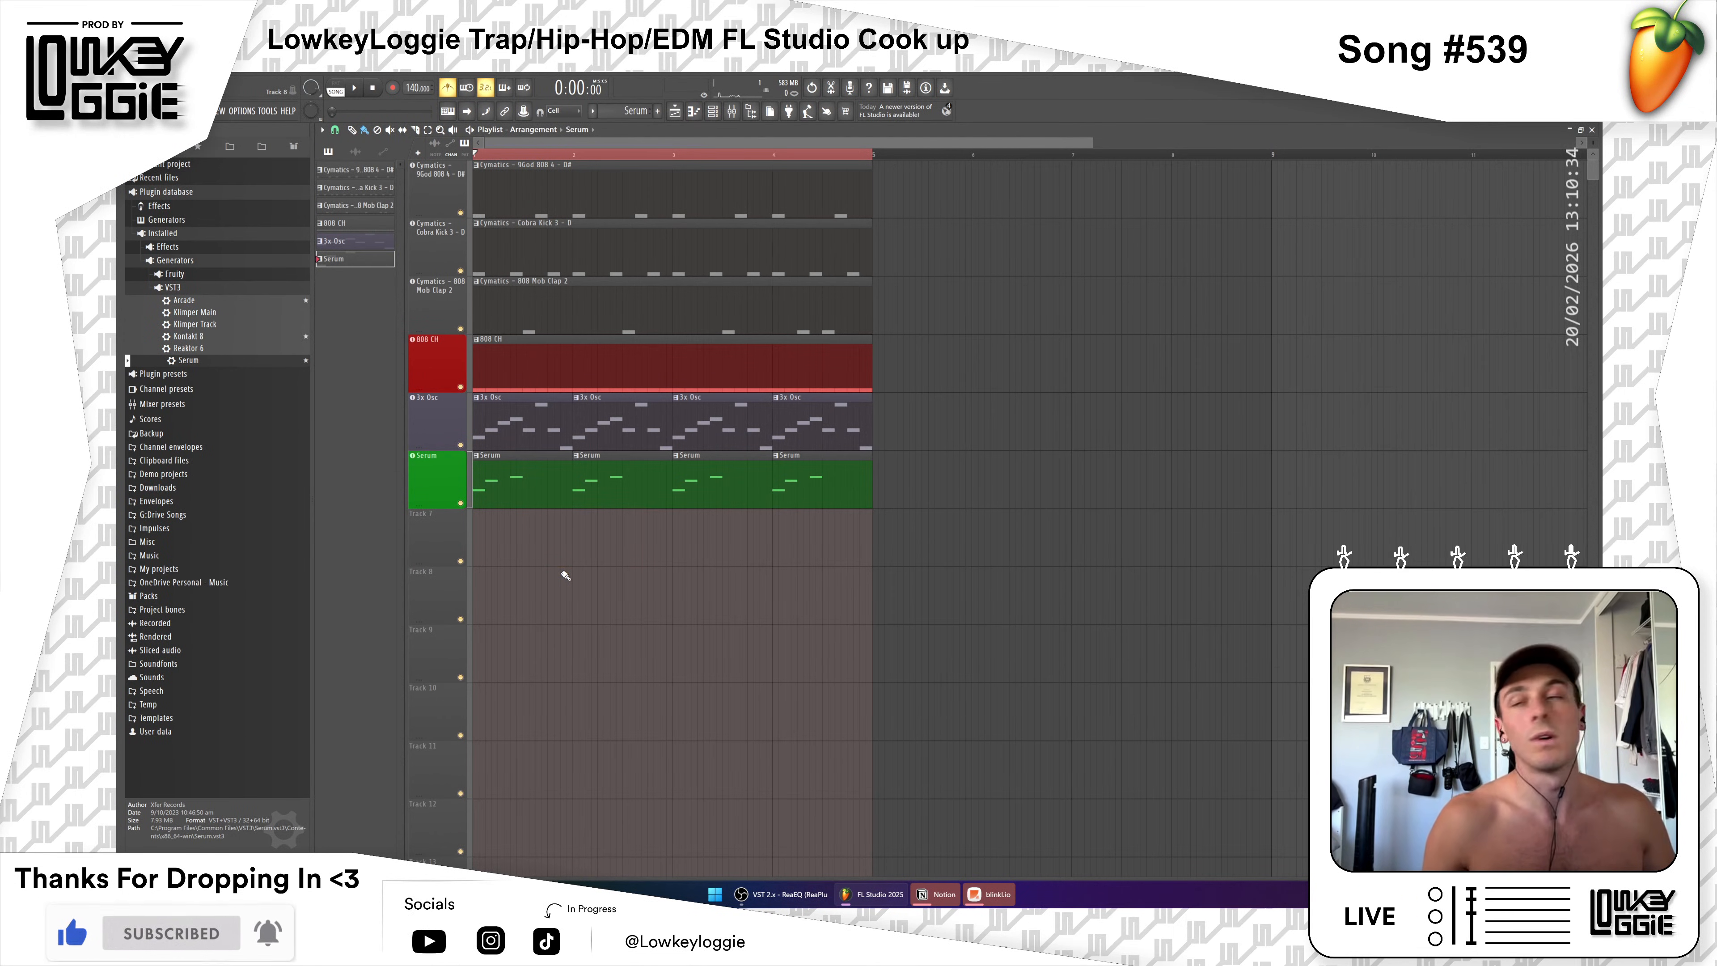
Step: Play back the four-bar loop to hear the drums with the 3x Osc and Serum melodies
{"action": "left_click", "coordinate": [591, 579]}
{"action": "right_click", "coordinate": [592, 577]}
{"action": "key", "text": "space"}
{"action": "left_click", "coordinate": [629, 567]}
{"action": "right_click", "coordinate": [636, 567]}
{"action": "left_click", "coordinate": [663, 572]}
{"action": "right_click", "coordinate": [663, 572]}
{"action": "left_click", "coordinate": [653, 582]}
{"action": "right_click", "coordinate": [698, 577]}
{"action": "left_click", "coordinate": [717, 586]}
{"action": "right_click", "coordinate": [737, 591]}
{"action": "left_click", "coordinate": [748, 595]}
{"action": "right_click", "coordinate": [759, 599]}
{"action": "key", "text": "space"}
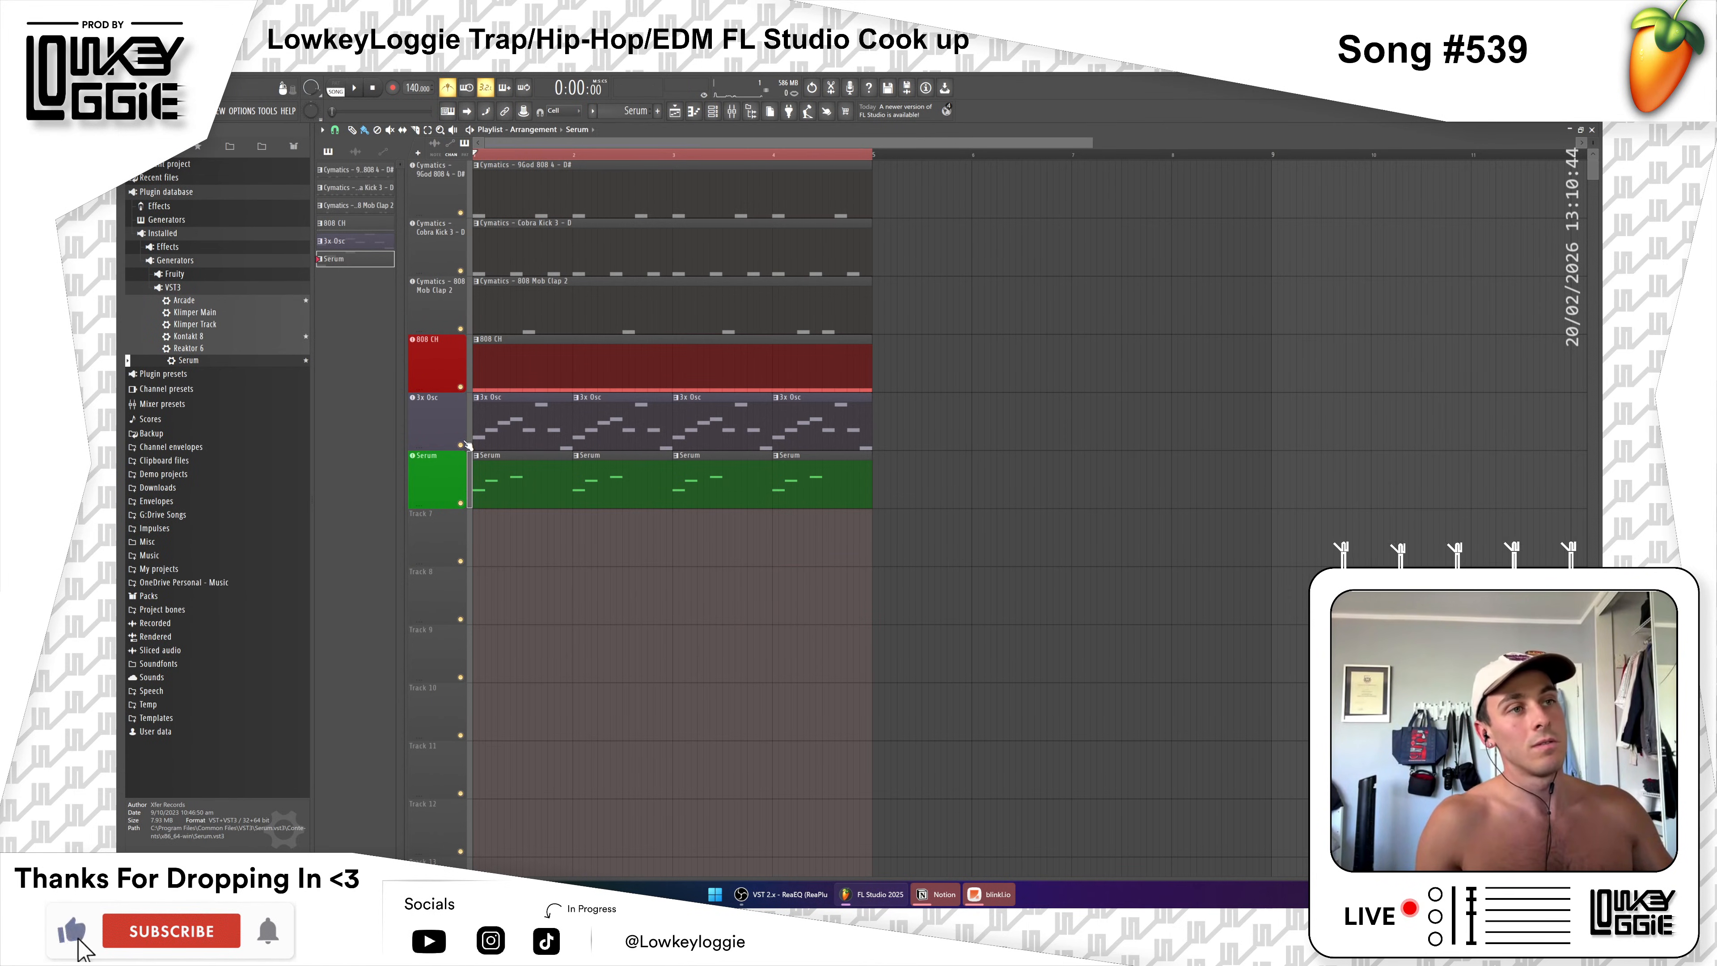
Step: Move the 3x Osc and Serum tracks down one slot, leaving an empty track between them and the drums
{"action": "scroll", "coordinate": [445, 424], "scroll_direction": "down", "scroll_amount": 1, "text": "shift"}
{"action": "scroll", "coordinate": [445, 479], "scroll_direction": "down", "scroll_amount": 1, "text": "shift"}
{"action": "scroll", "coordinate": [432, 467], "scroll_direction": "down", "scroll_amount": 1, "text": "shift"}
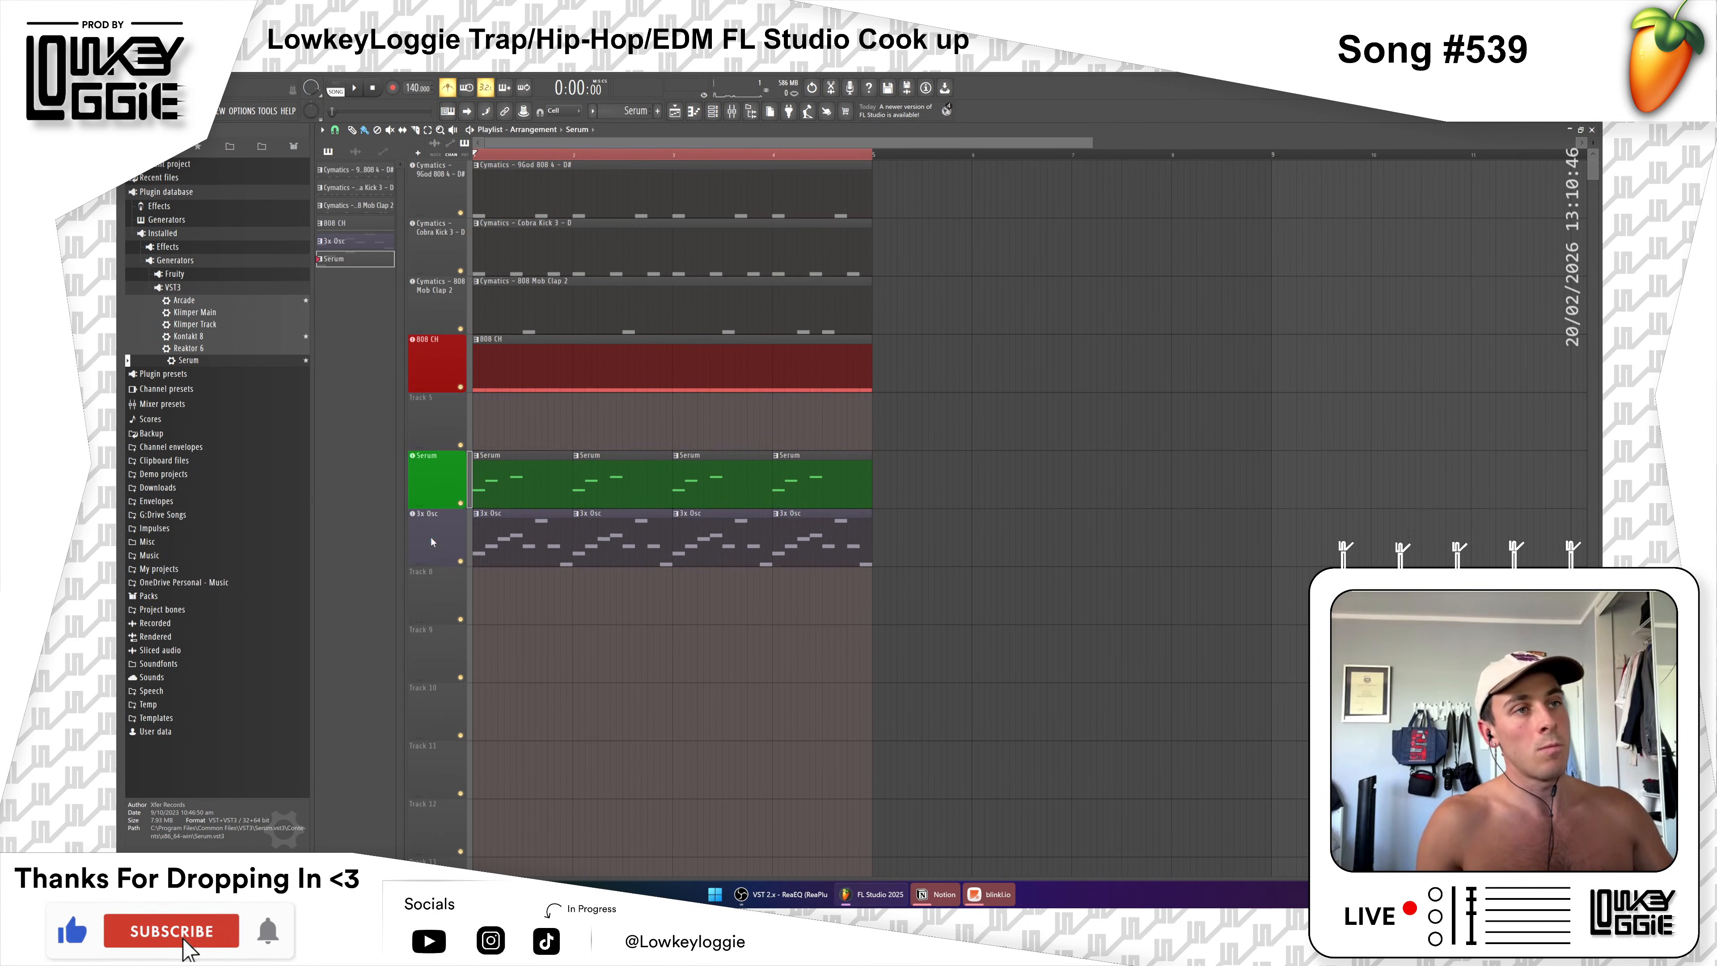
{"action": "scroll", "coordinate": [436, 514], "scroll_direction": "down", "scroll_amount": 1, "text": "shift"}
Step: Recolor the 3x Osc track green to match the Serum track
{"action": "right_click", "coordinate": [441, 452]}
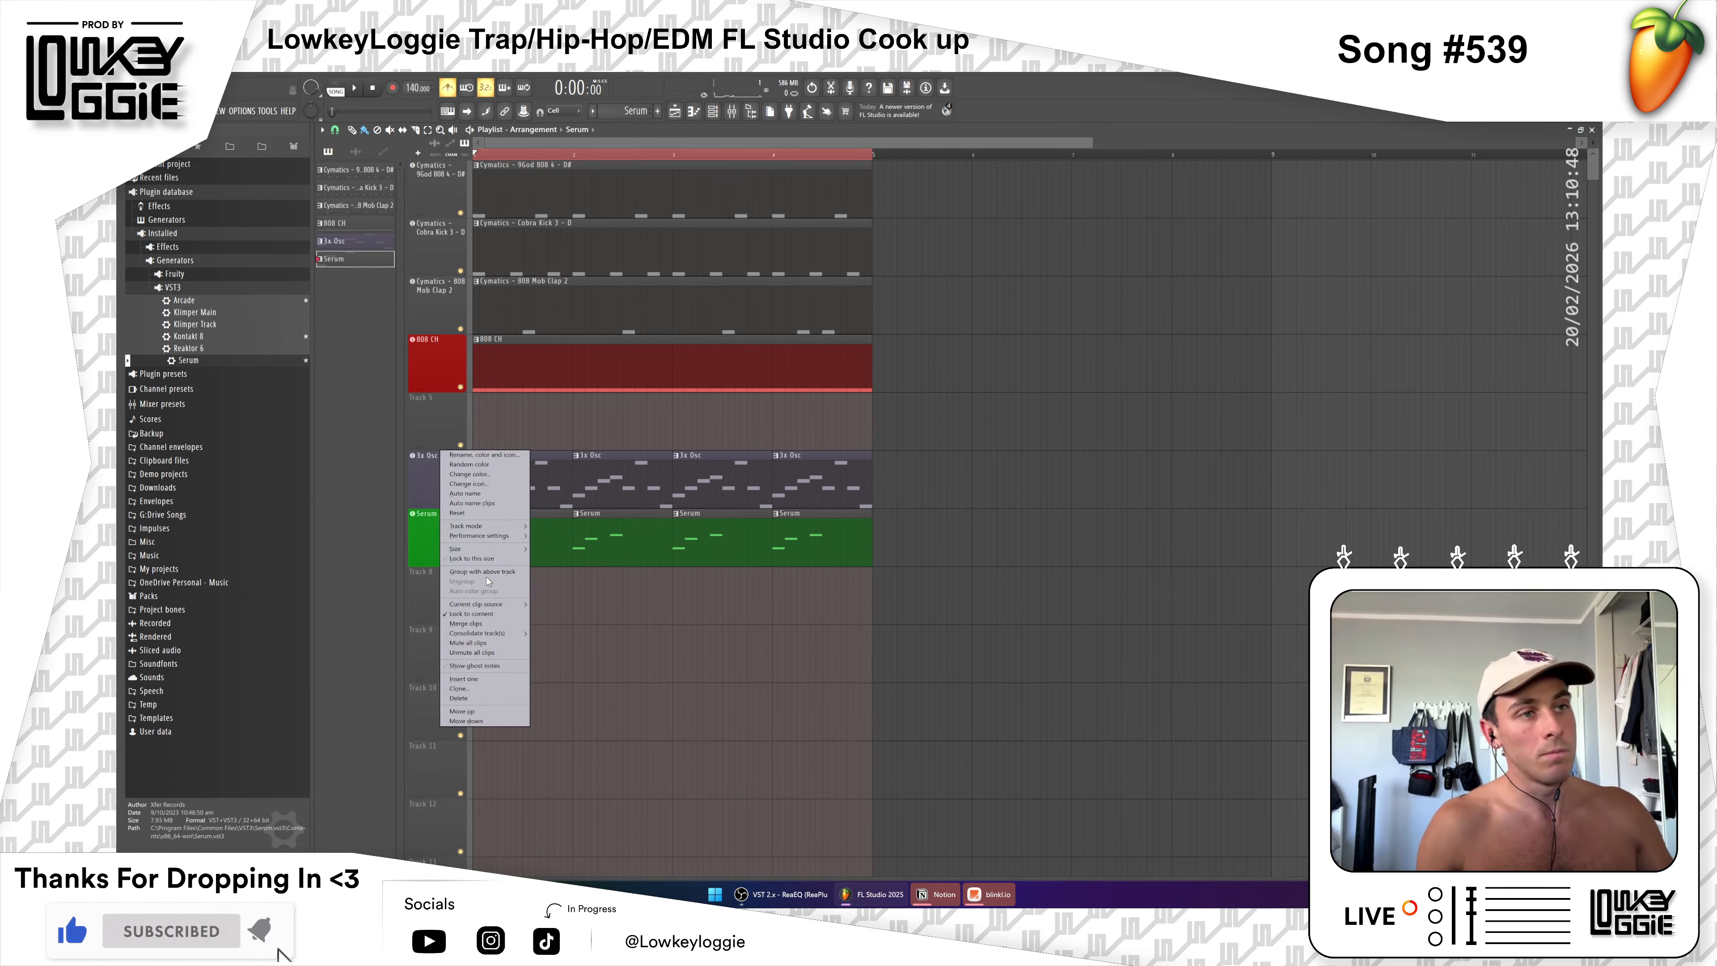
{"action": "left_click", "coordinate": [483, 455]}
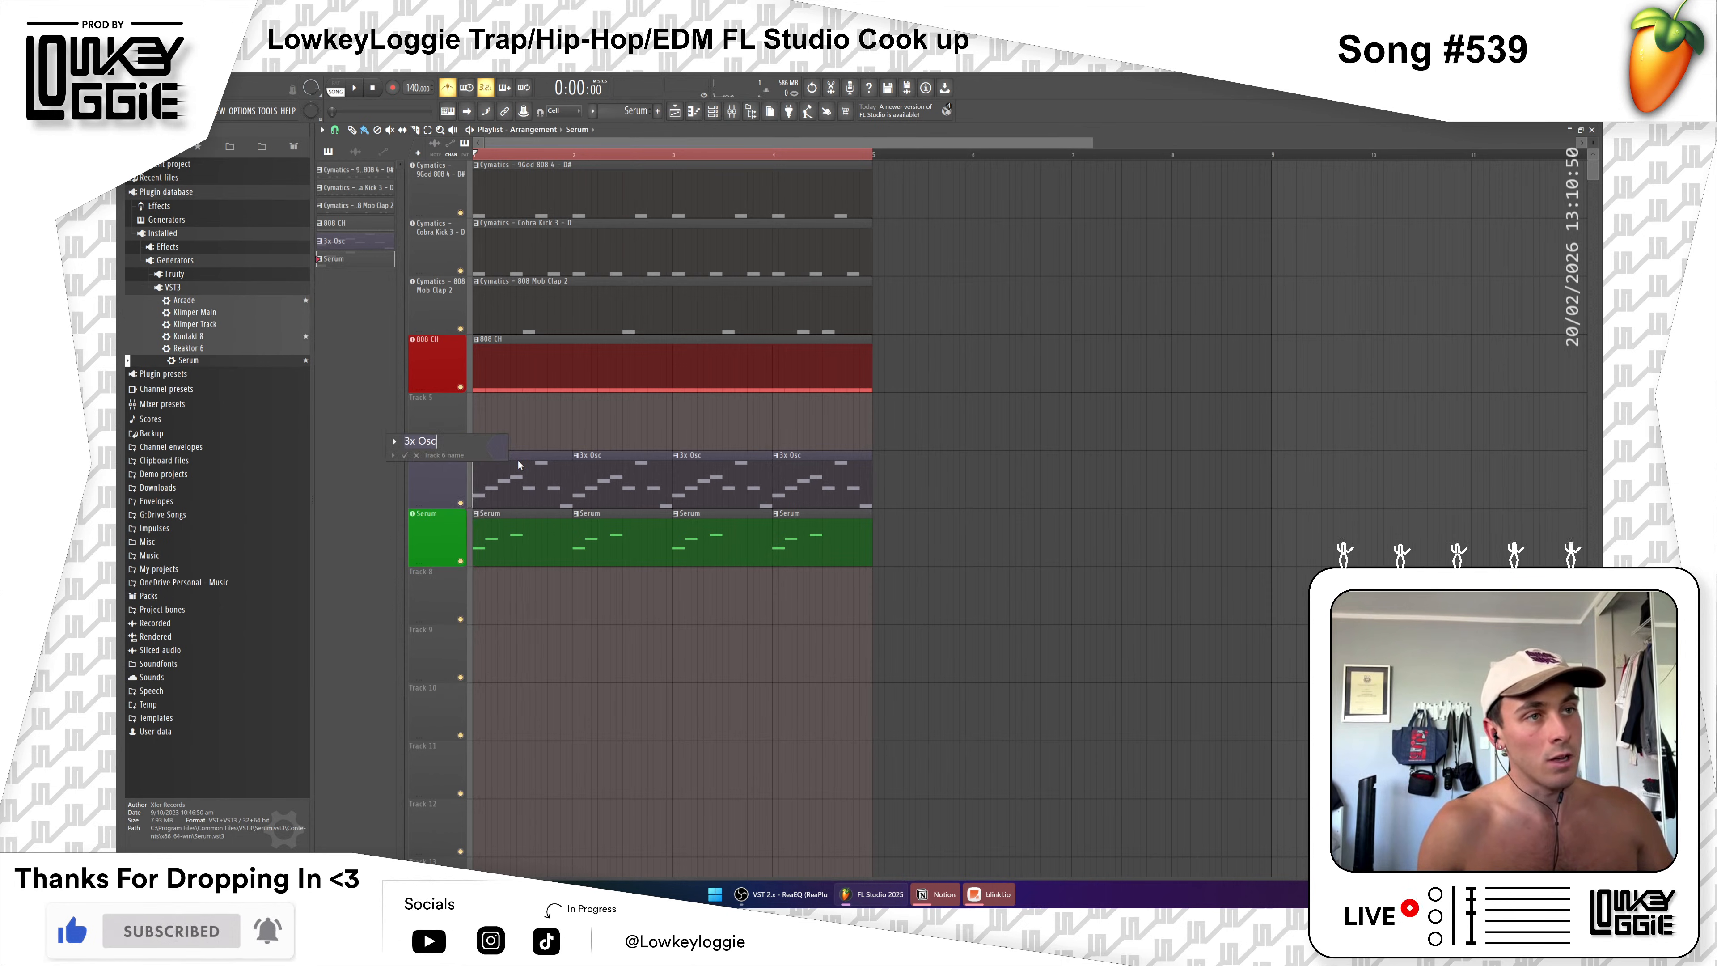
{"action": "left_click", "coordinate": [500, 448]}
{"action": "left_click", "coordinate": [608, 644]}
{"action": "key", "text": "Return"}
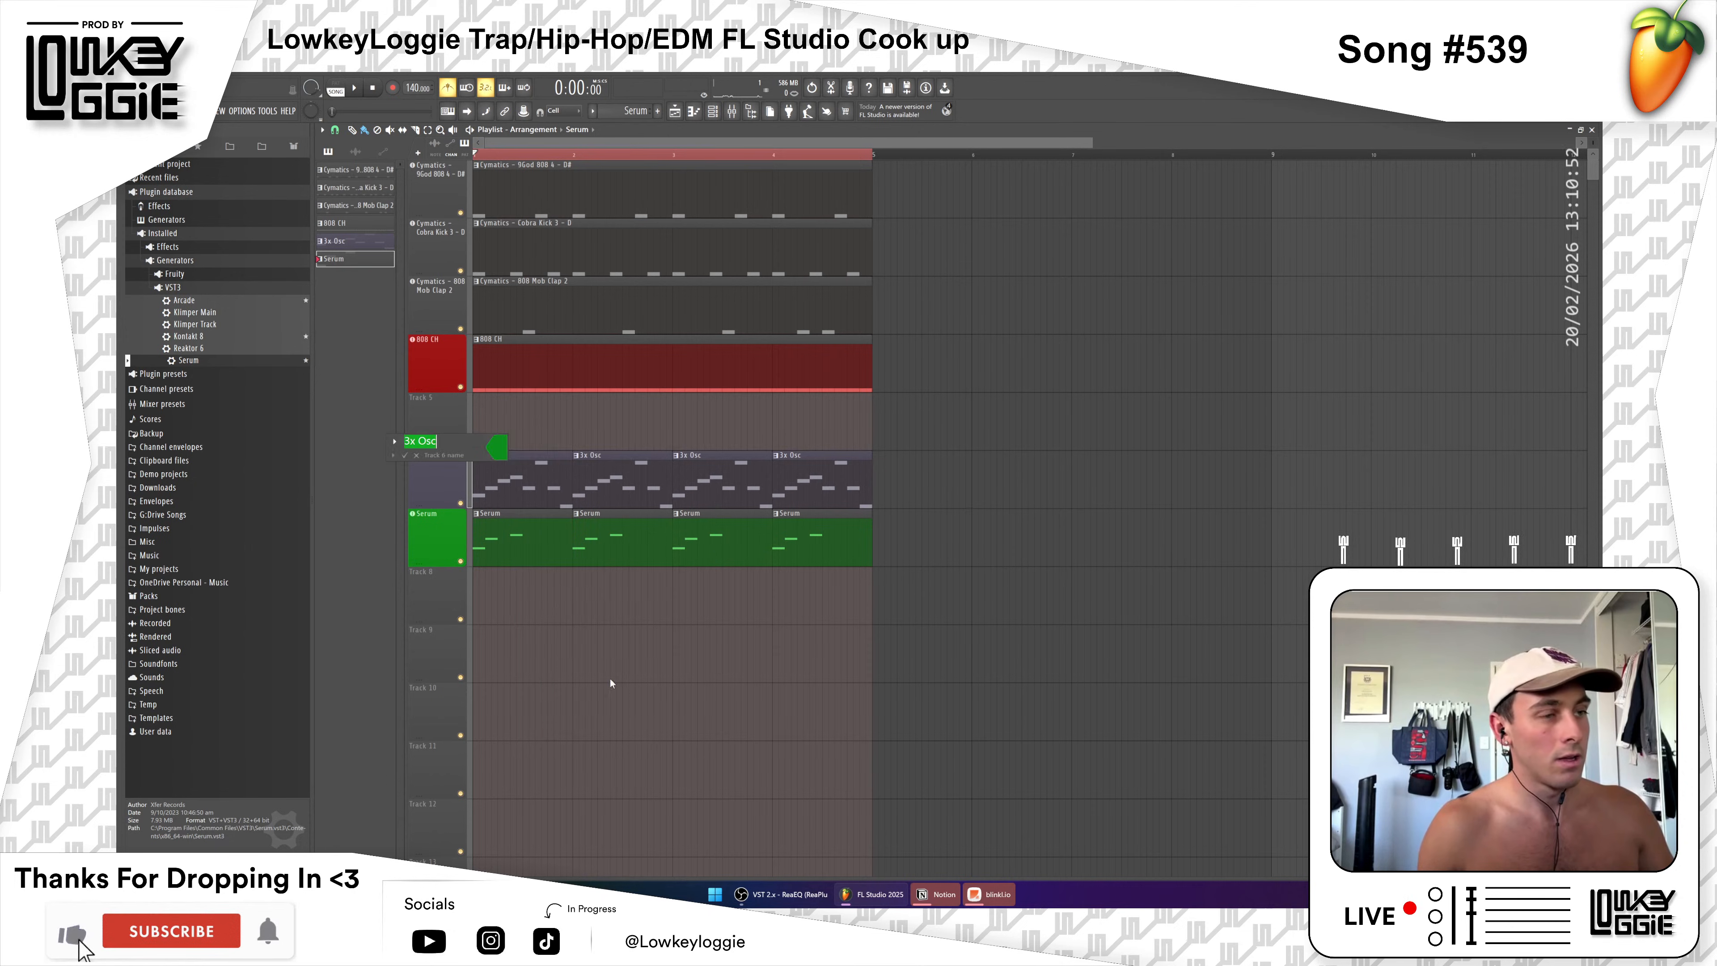
{"action": "left_click", "coordinate": [406, 456]}
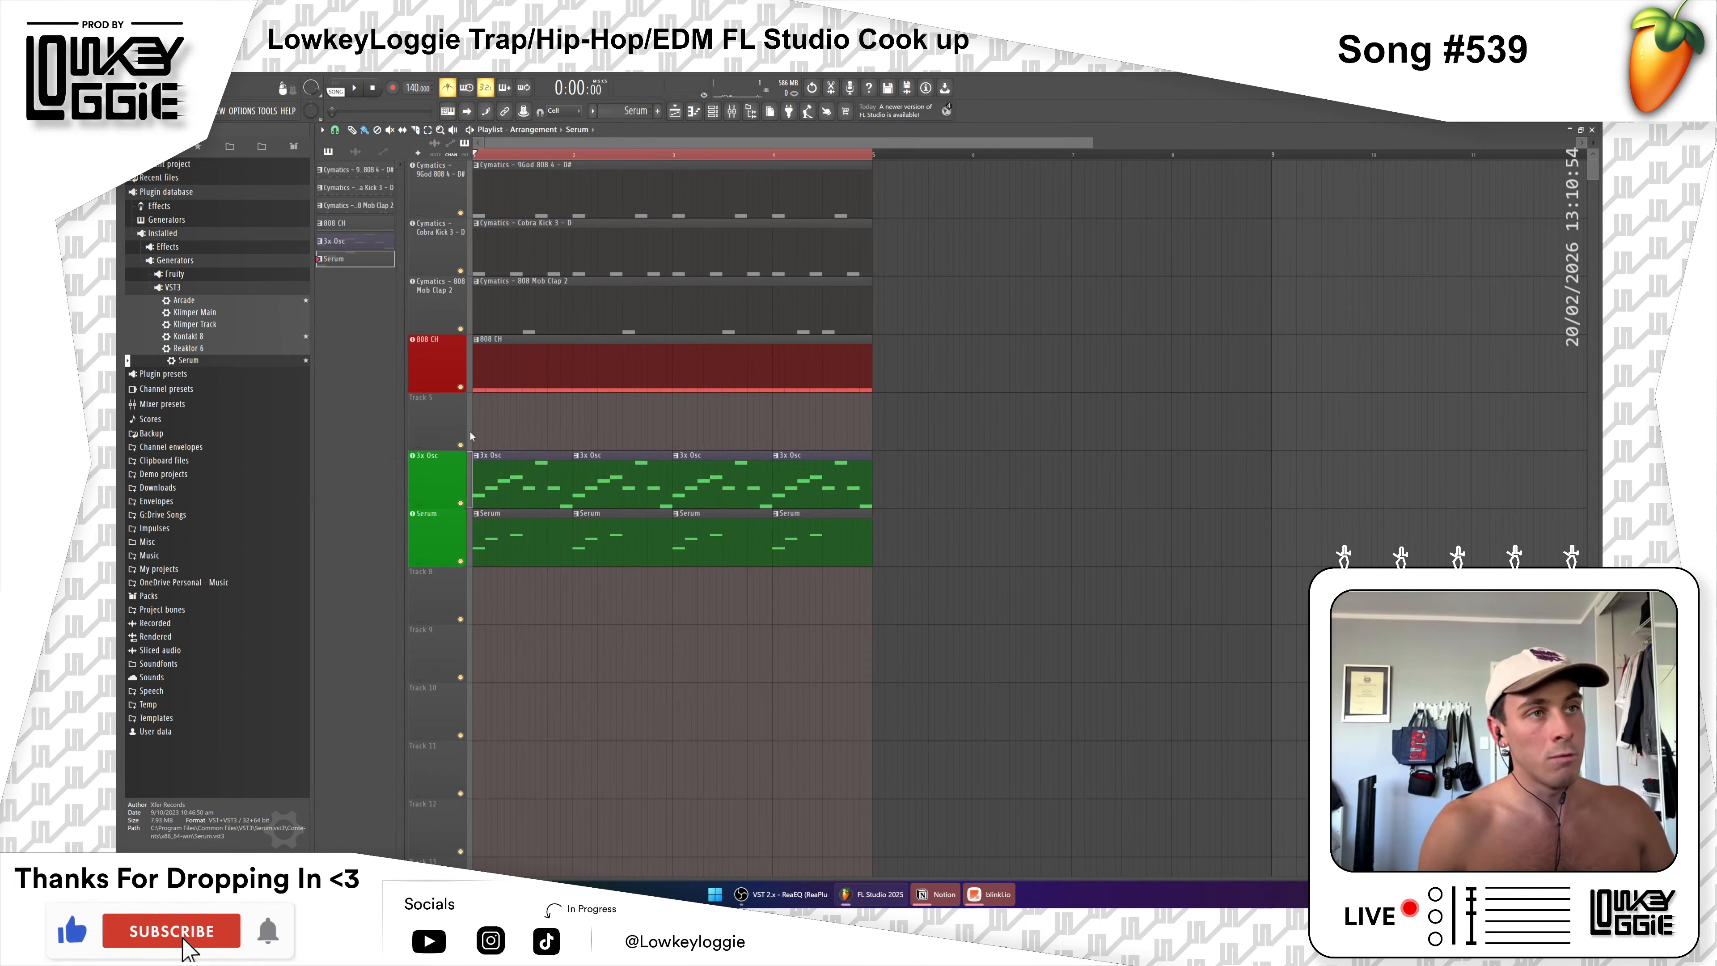
Step: Recolor the 808 Mob Clap 2 track crimson
{"action": "right_click", "coordinate": [433, 276]}
{"action": "left_click", "coordinate": [471, 278]}
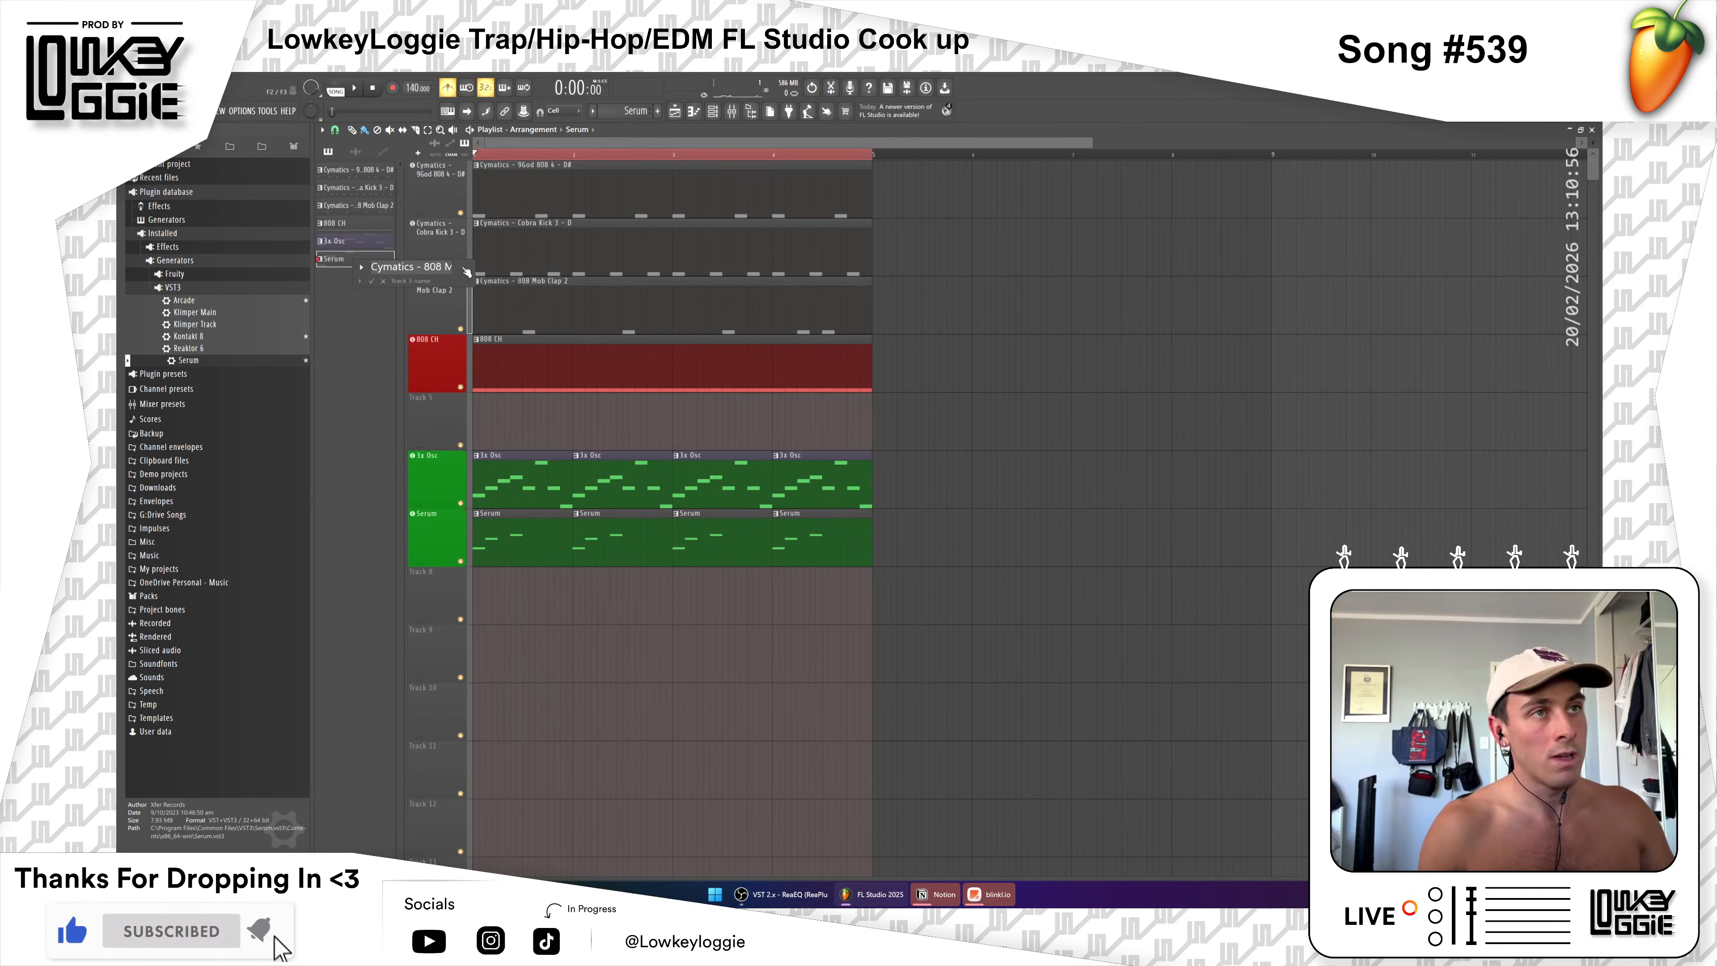
{"action": "left_click", "coordinate": [471, 280]}
{"action": "left_click", "coordinate": [560, 462]}
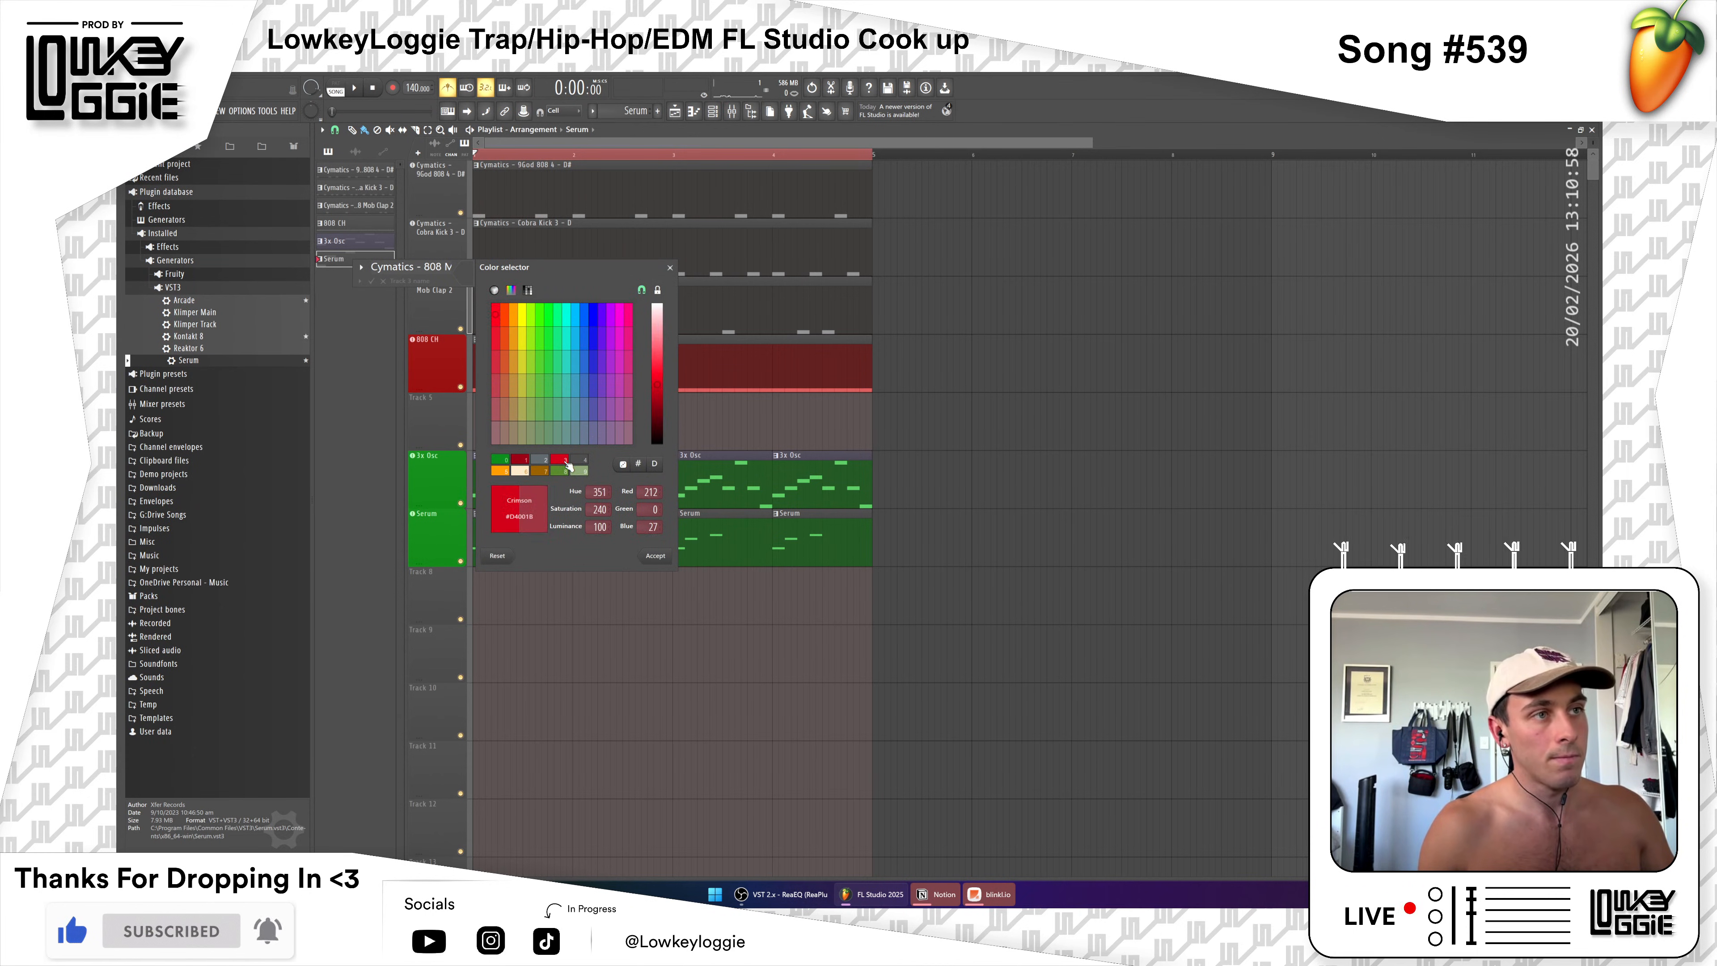
{"action": "left_click", "coordinate": [654, 555]}
{"action": "left_click", "coordinate": [371, 281]}
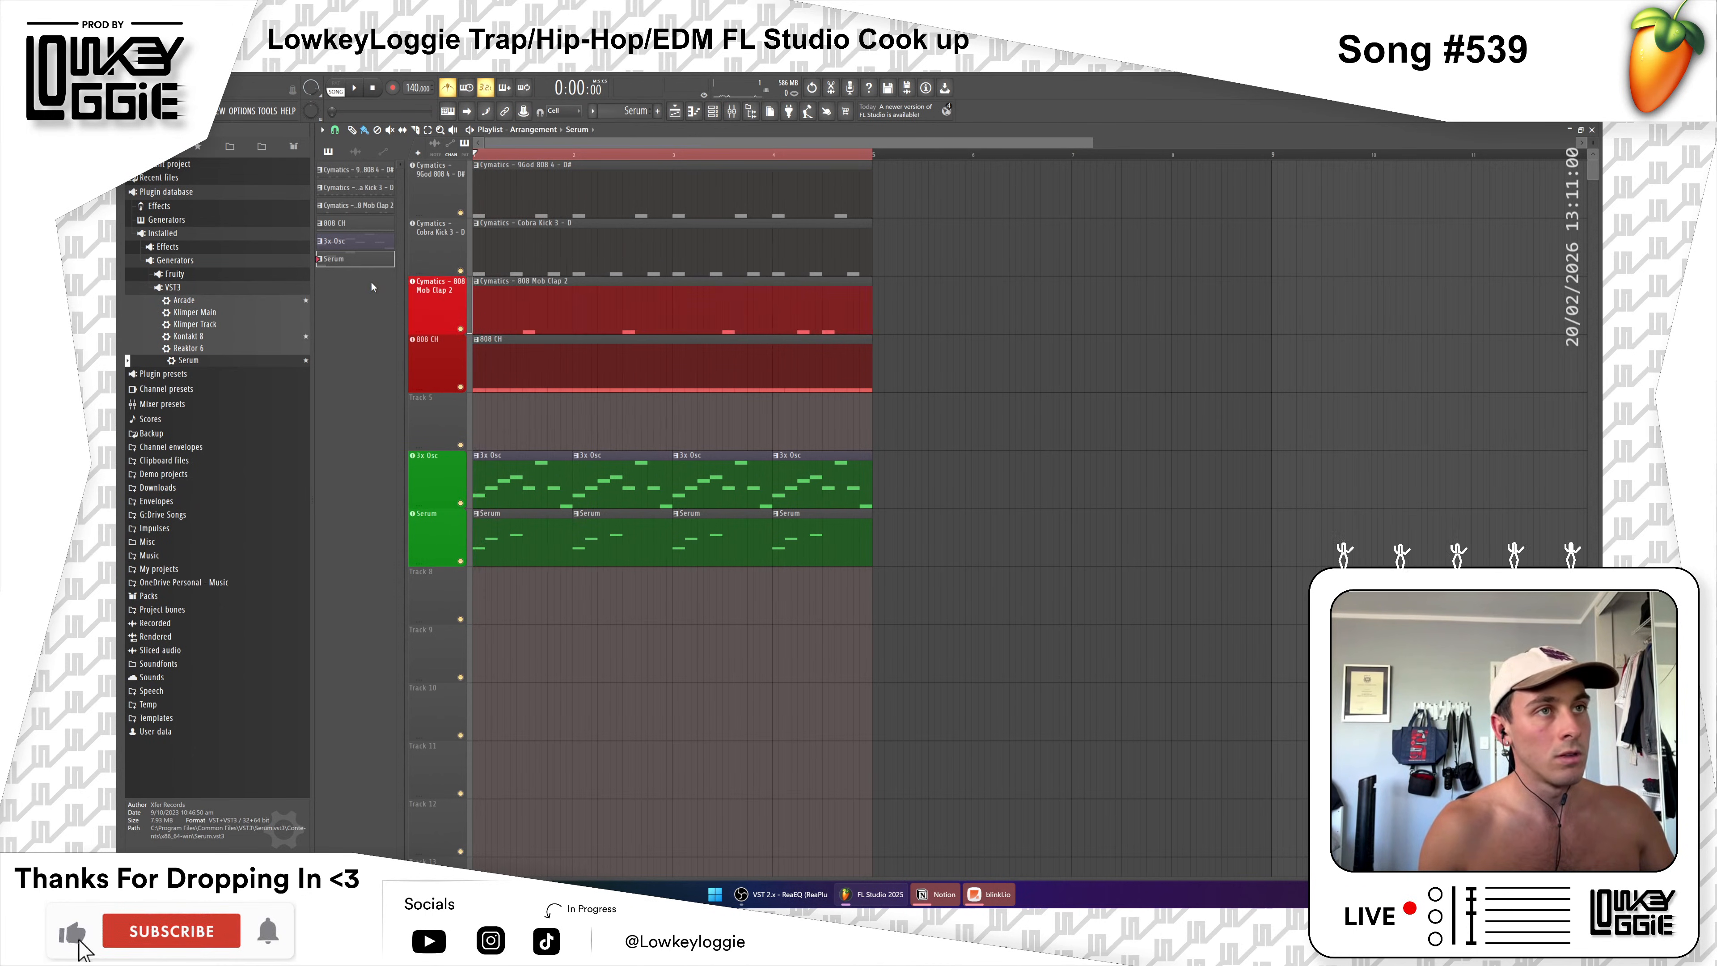
Step: Select the drum tracks together and recolor the 9God 808, Cobra Kick and 808 CH tracks crimson as well
{"action": "left_click_drag", "start_coordinate": [451, 356], "coordinate": [447, 205]}
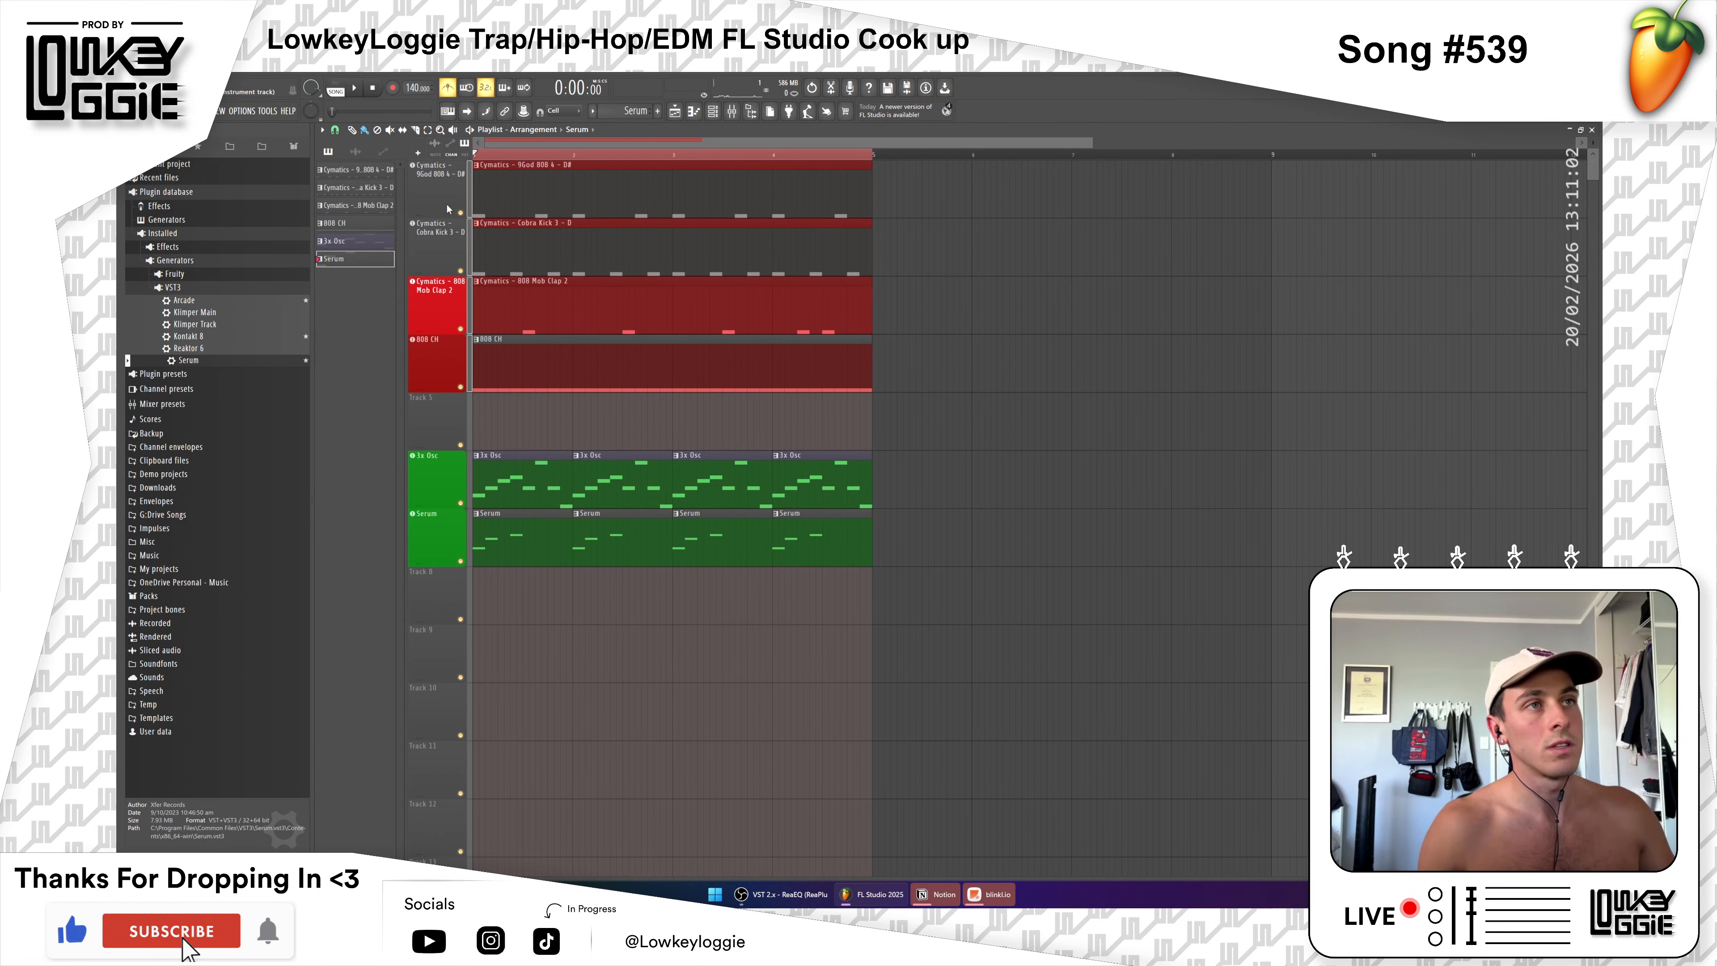
{"action": "right_click", "coordinate": [445, 202]}
{"action": "left_click", "coordinate": [473, 165]}
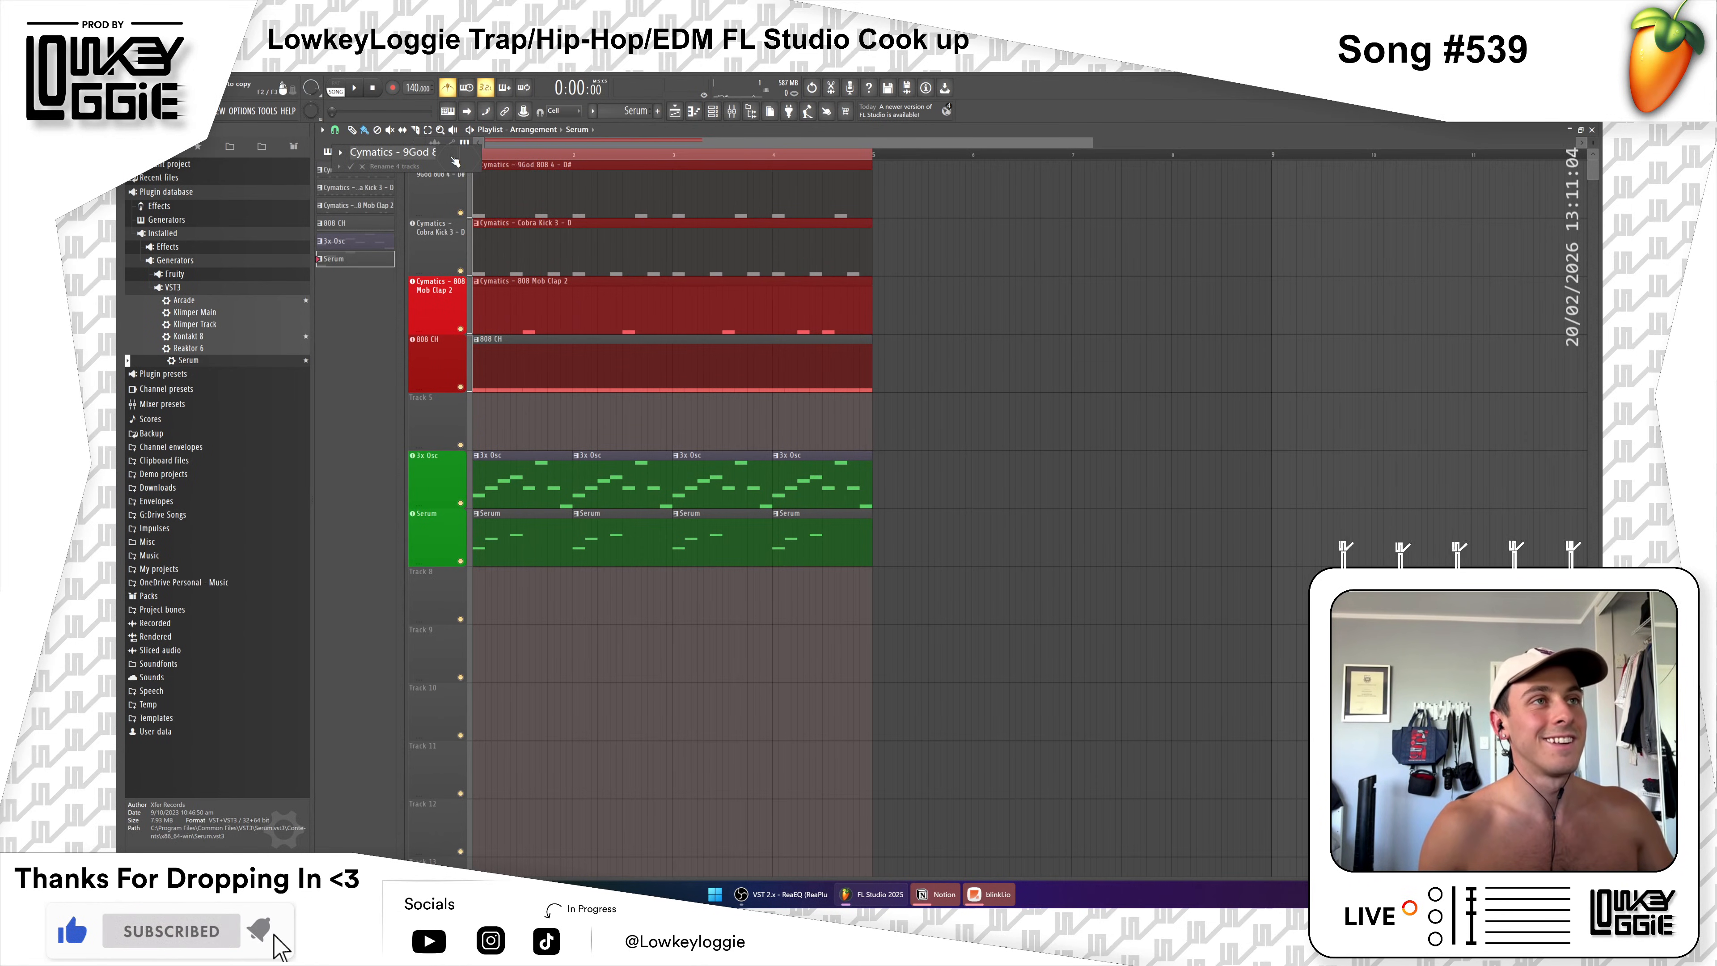
{"action": "left_click", "coordinate": [514, 347]}
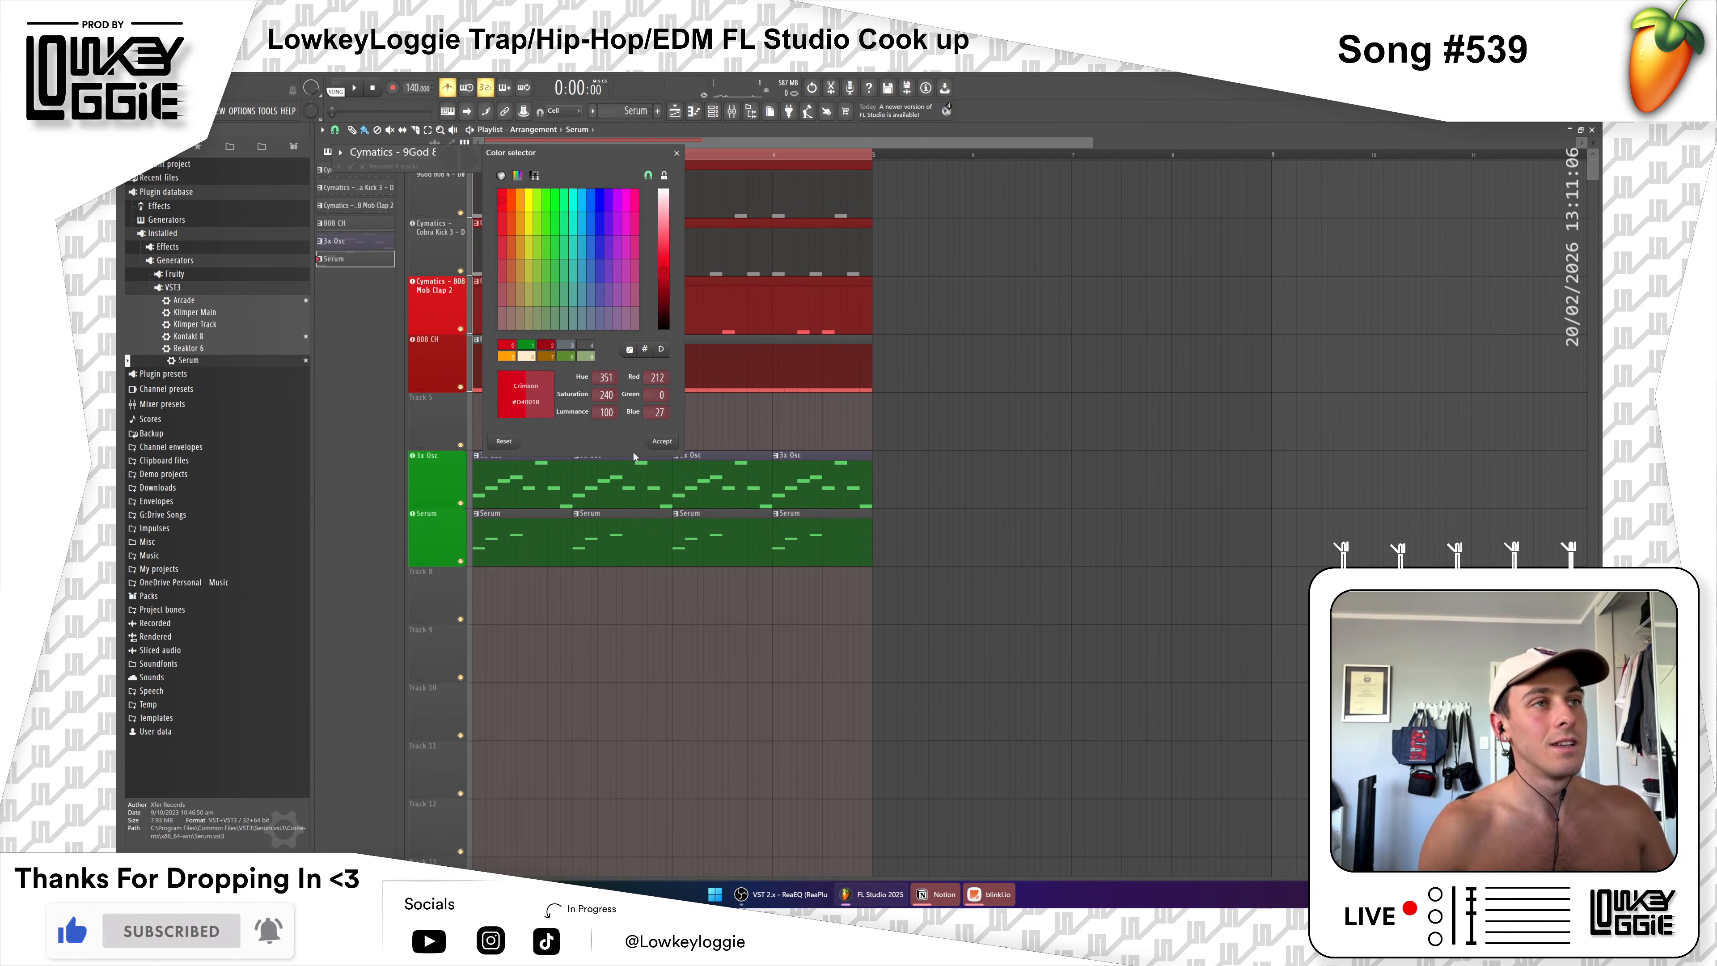
{"action": "left_click", "coordinate": [662, 443]}
{"action": "left_click", "coordinate": [449, 158]}
{"action": "left_click", "coordinate": [512, 344]}
{"action": "left_click", "coordinate": [659, 444]}
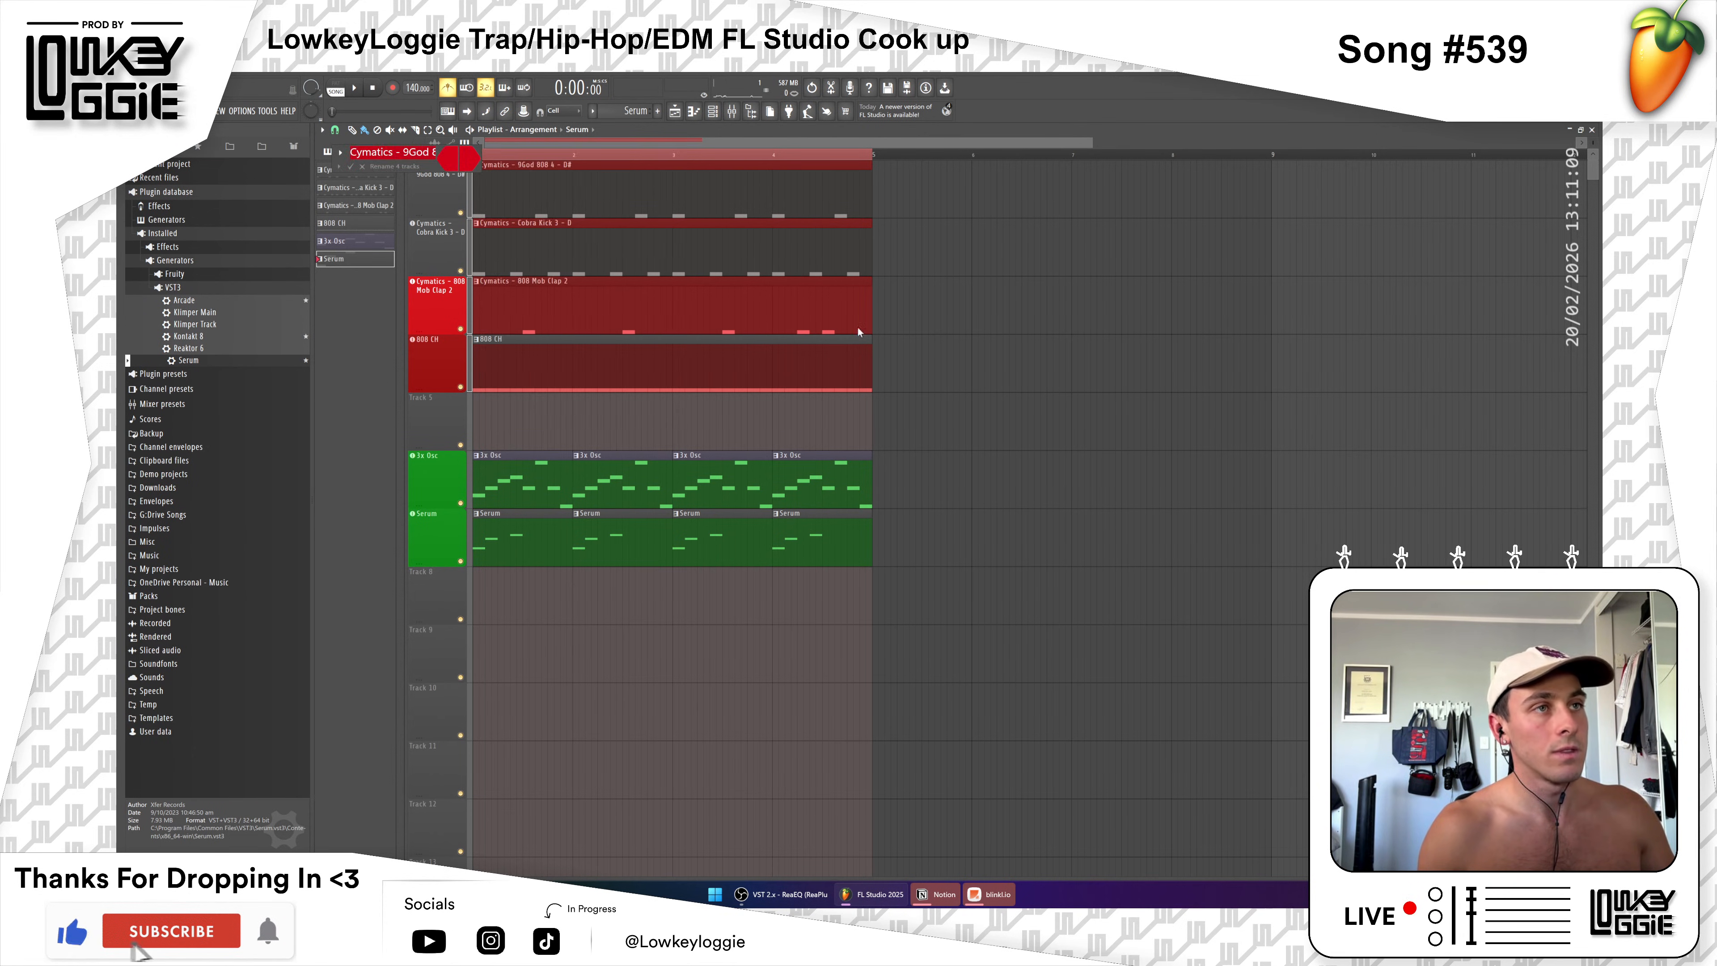
{"action": "left_click", "coordinate": [340, 166]}
{"action": "left_click", "coordinate": [352, 167]}
{"action": "left_click", "coordinate": [918, 423]}
{"action": "right_click", "coordinate": [952, 434]}
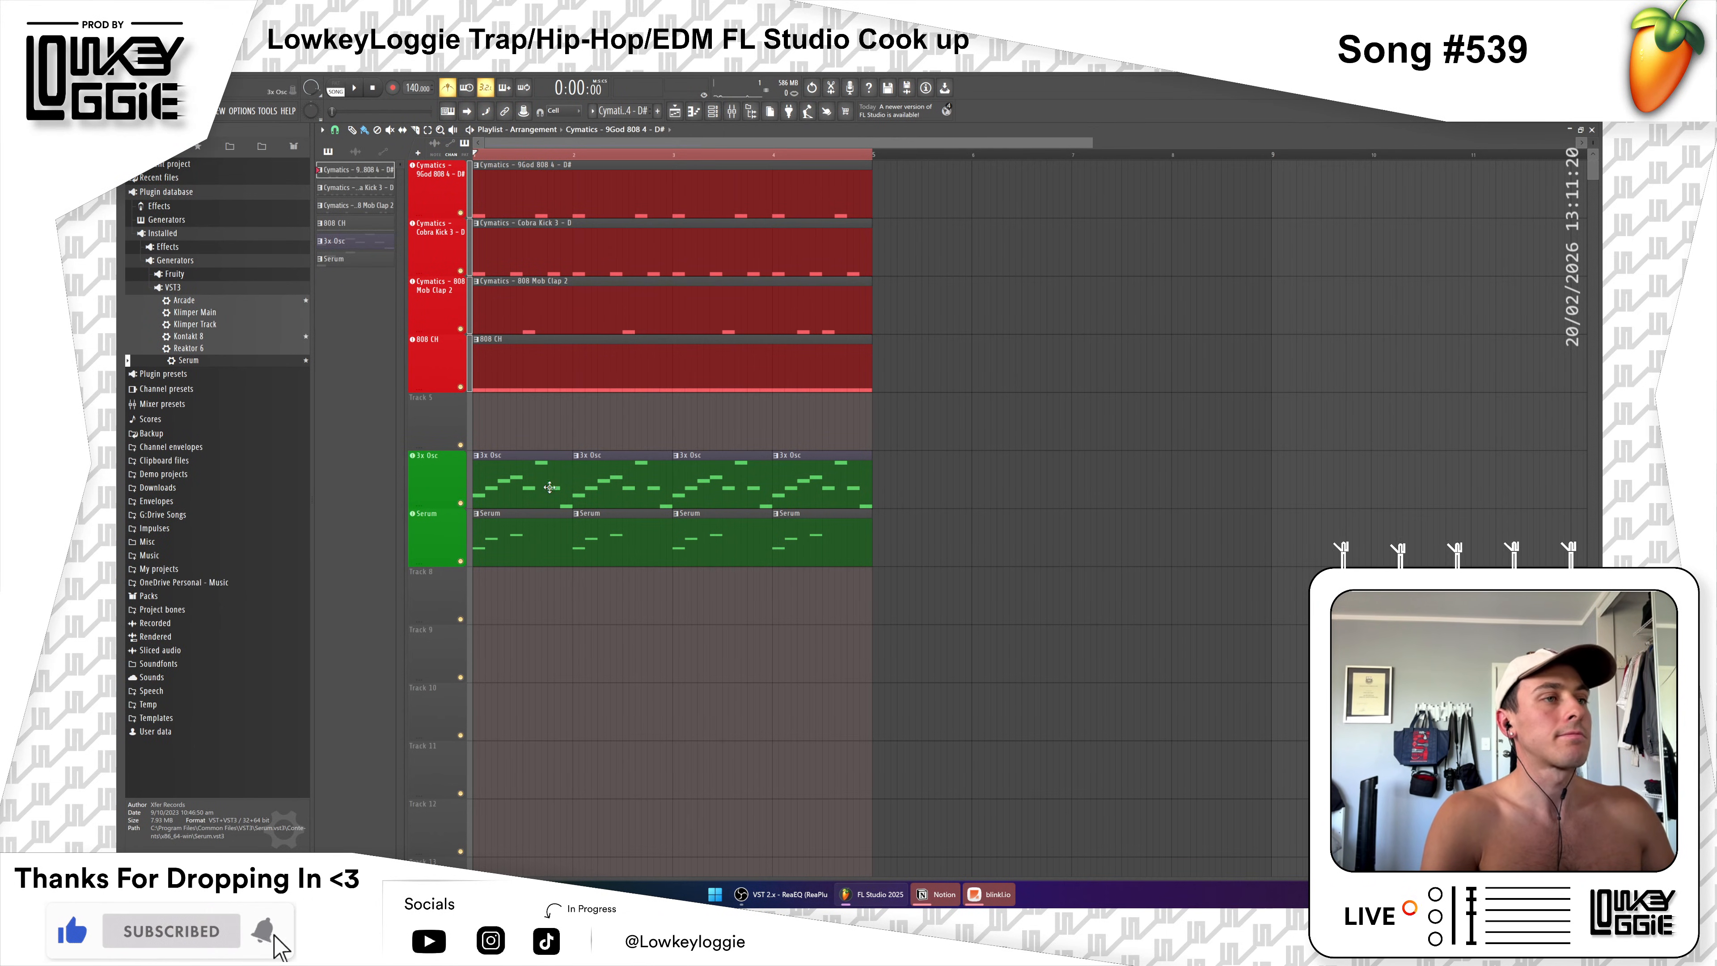
Step: Rename the 3x Osc track "Generators"
{"action": "right_click", "coordinate": [453, 451]}
{"action": "left_click", "coordinate": [496, 459]}
{"action": "type", "text": "Generators"}
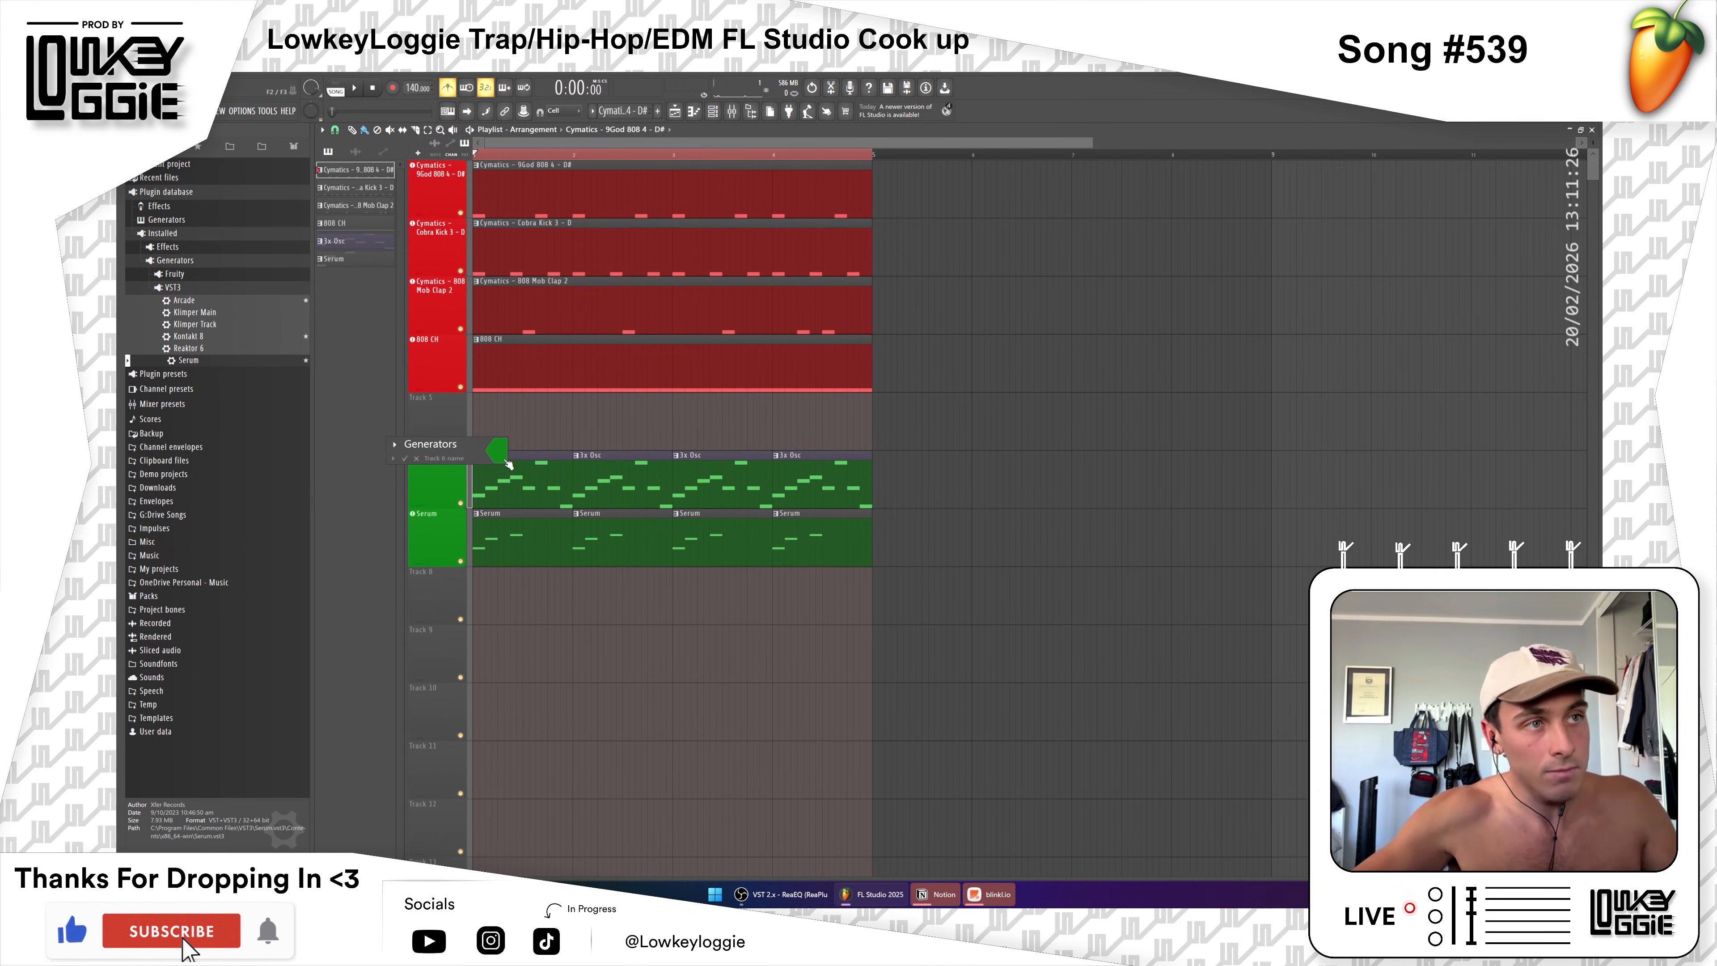
{"action": "key", "text": "Return"}
Step: Change the "Generators" track name to "Generator 1 - 3x Osc"
{"action": "right_click", "coordinate": [434, 538]}
{"action": "right_click", "coordinate": [449, 476]}
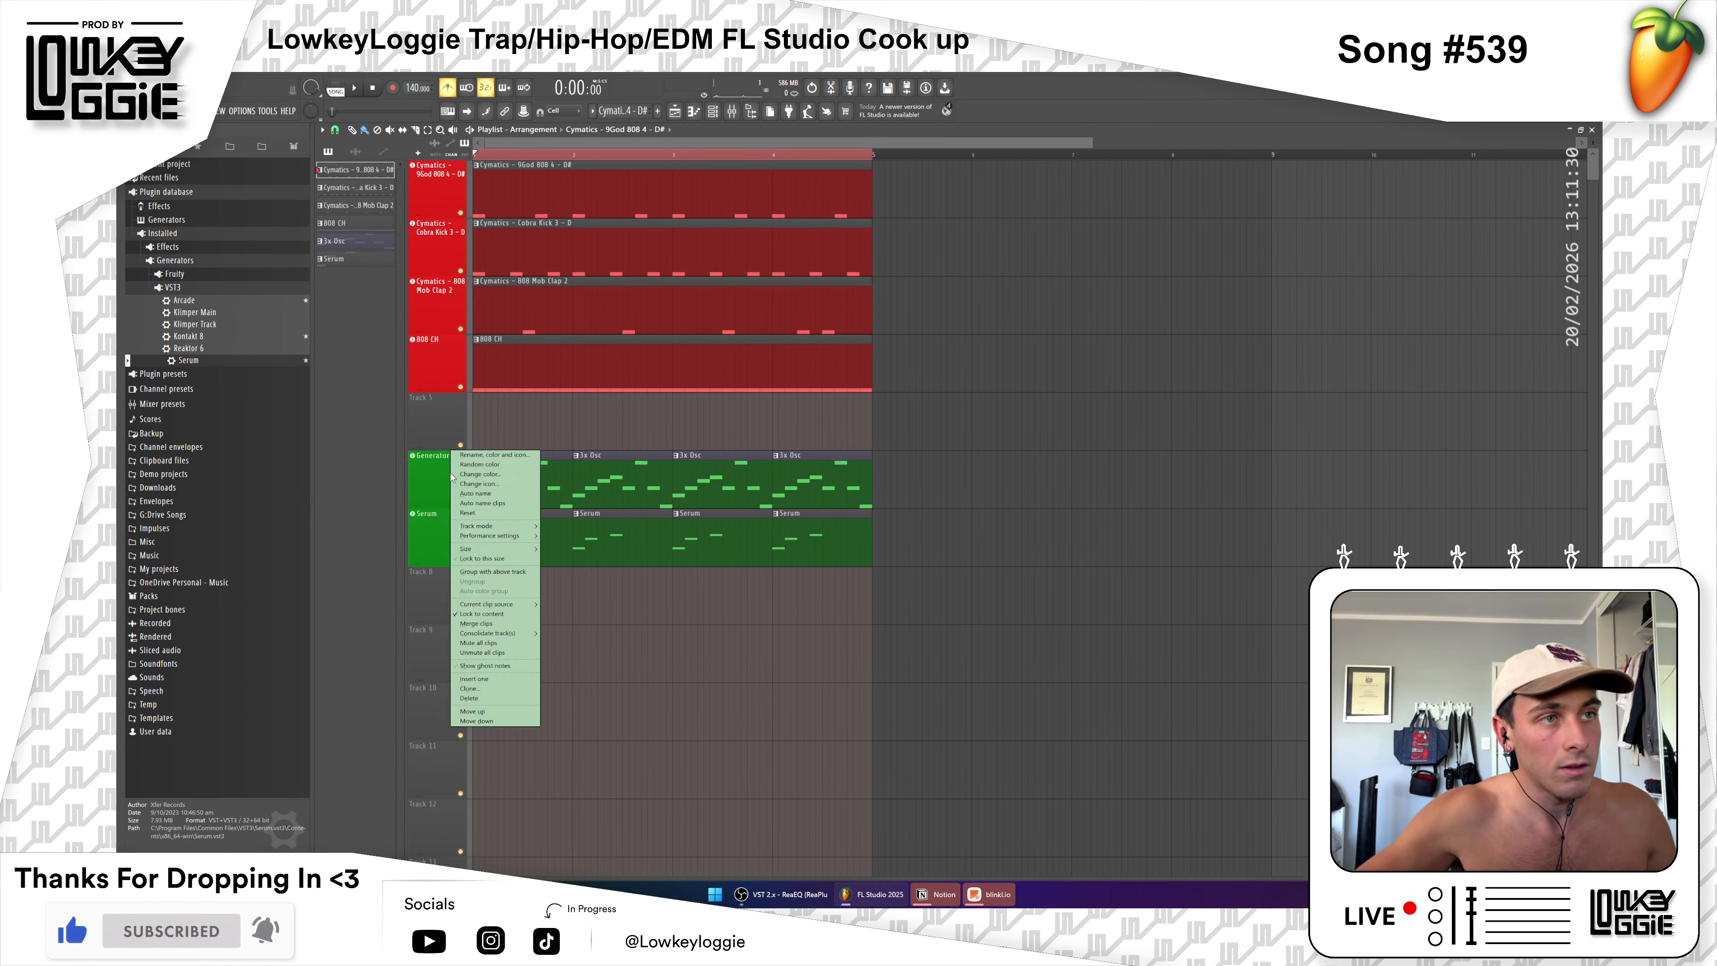
{"action": "left_click", "coordinate": [457, 454]}
{"action": "key", "text": "Right"}
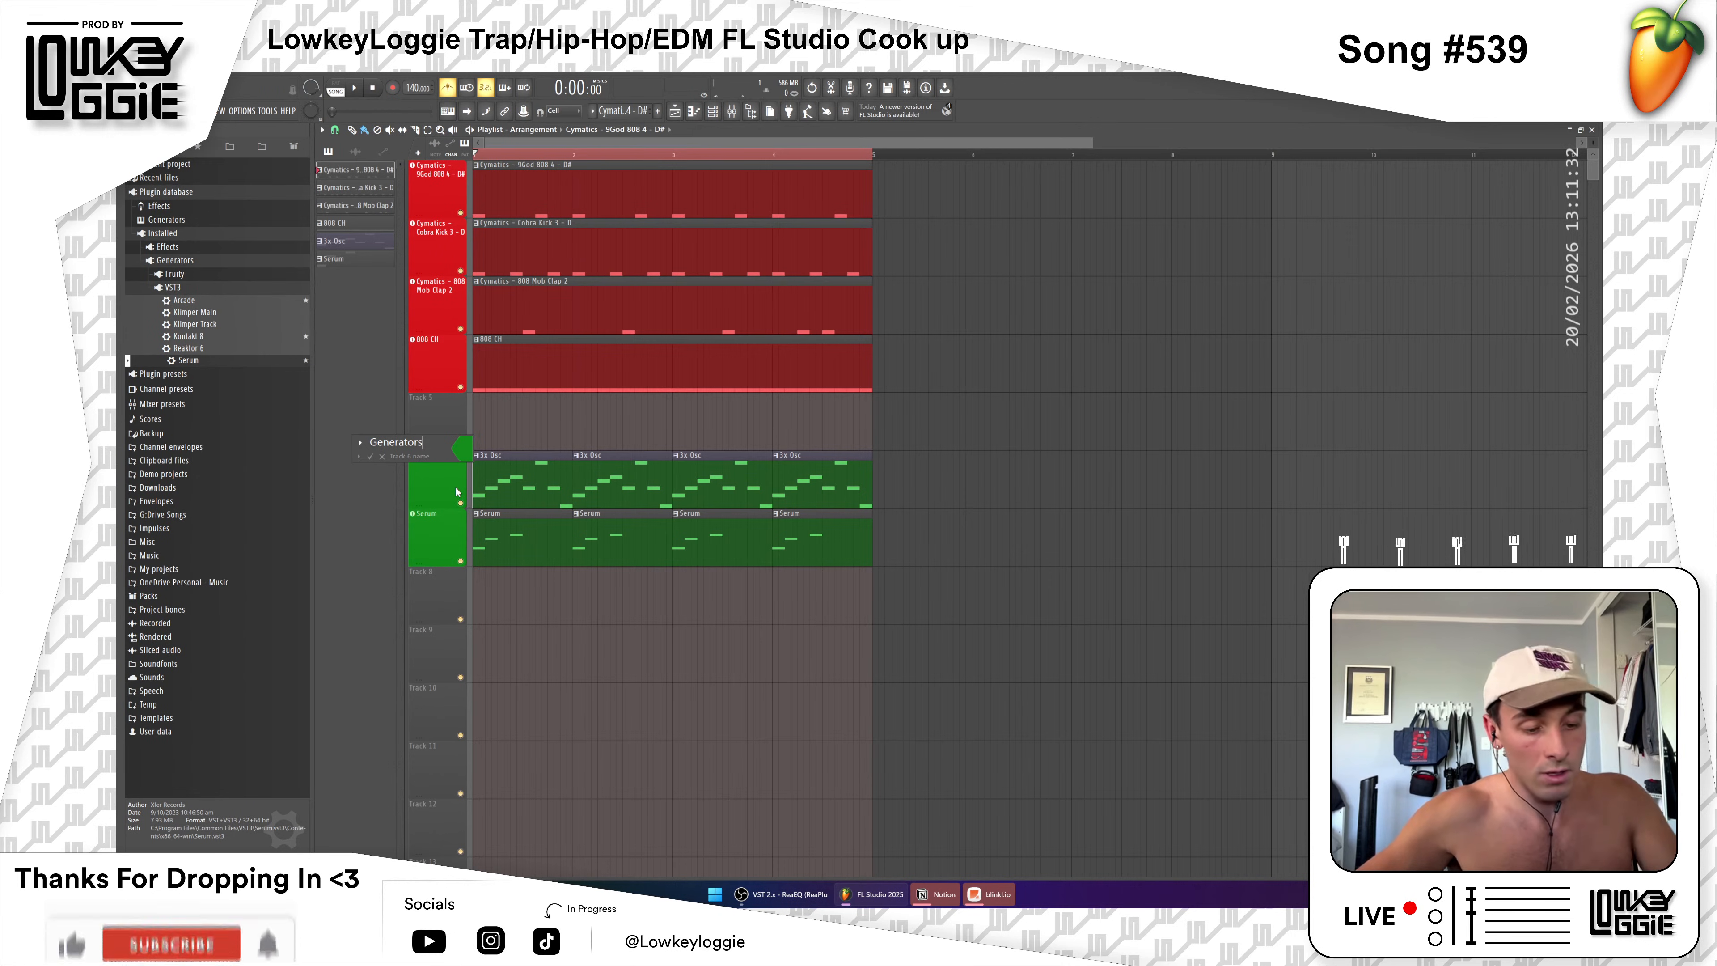
{"action": "key", "text": "BackSpace"}
{"action": "type", "text": "1 -"}
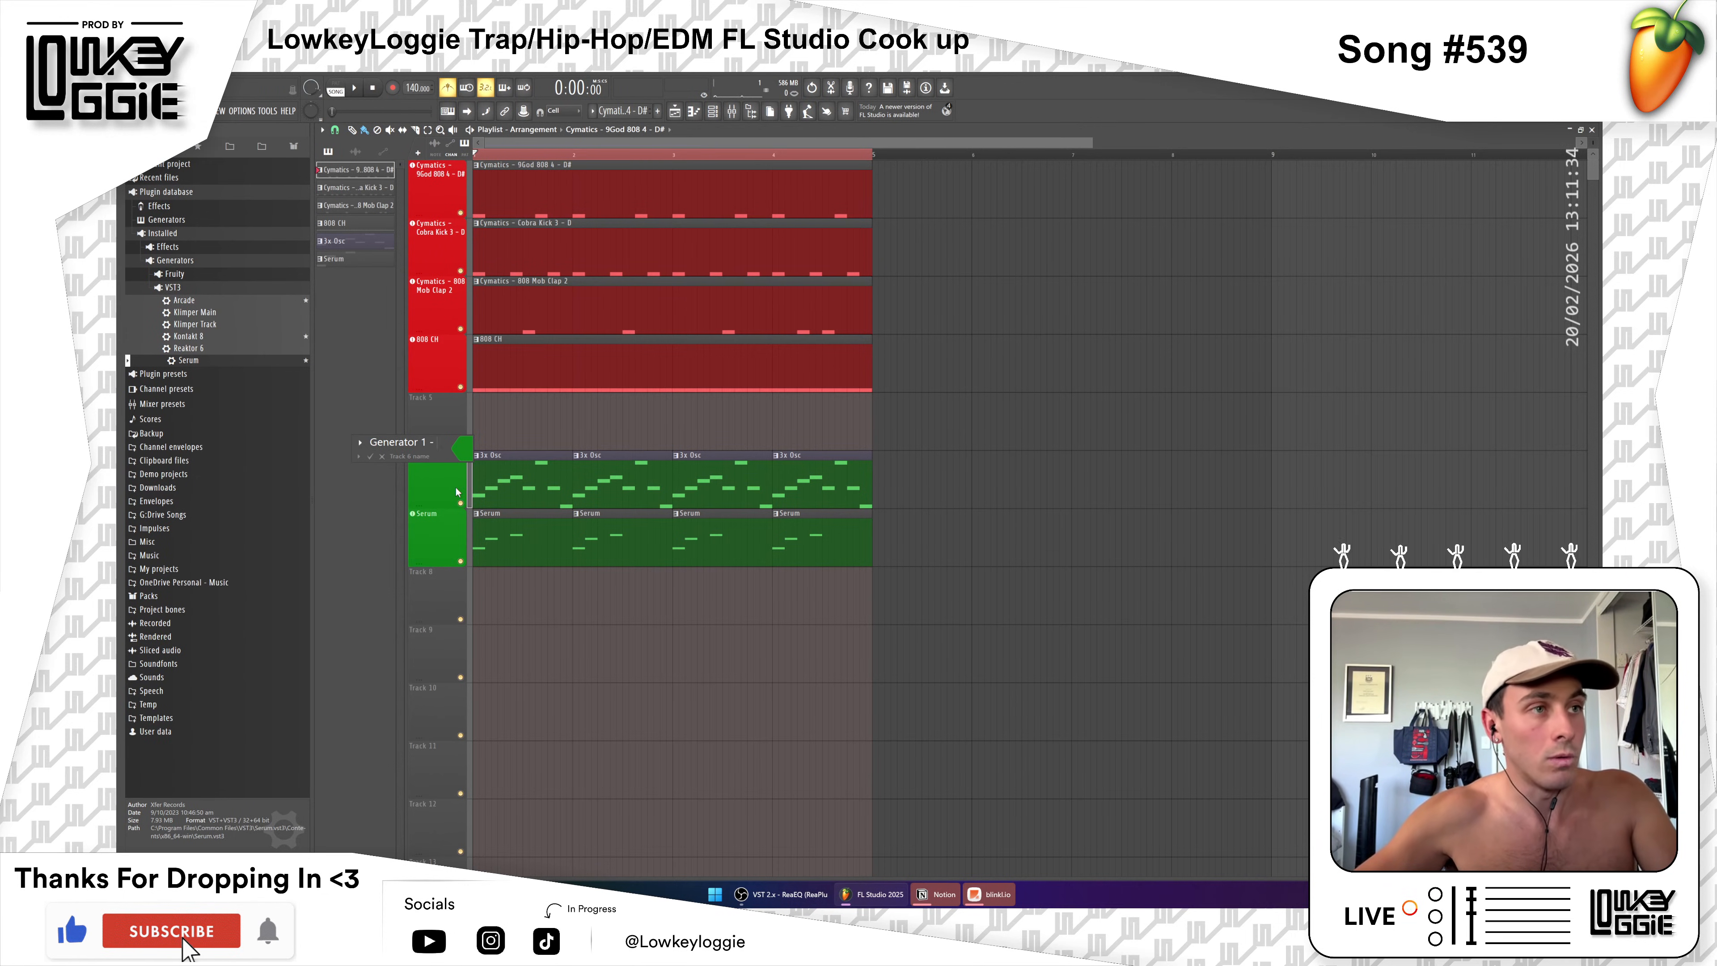
{"action": "type", "text": " 3x Osc"}
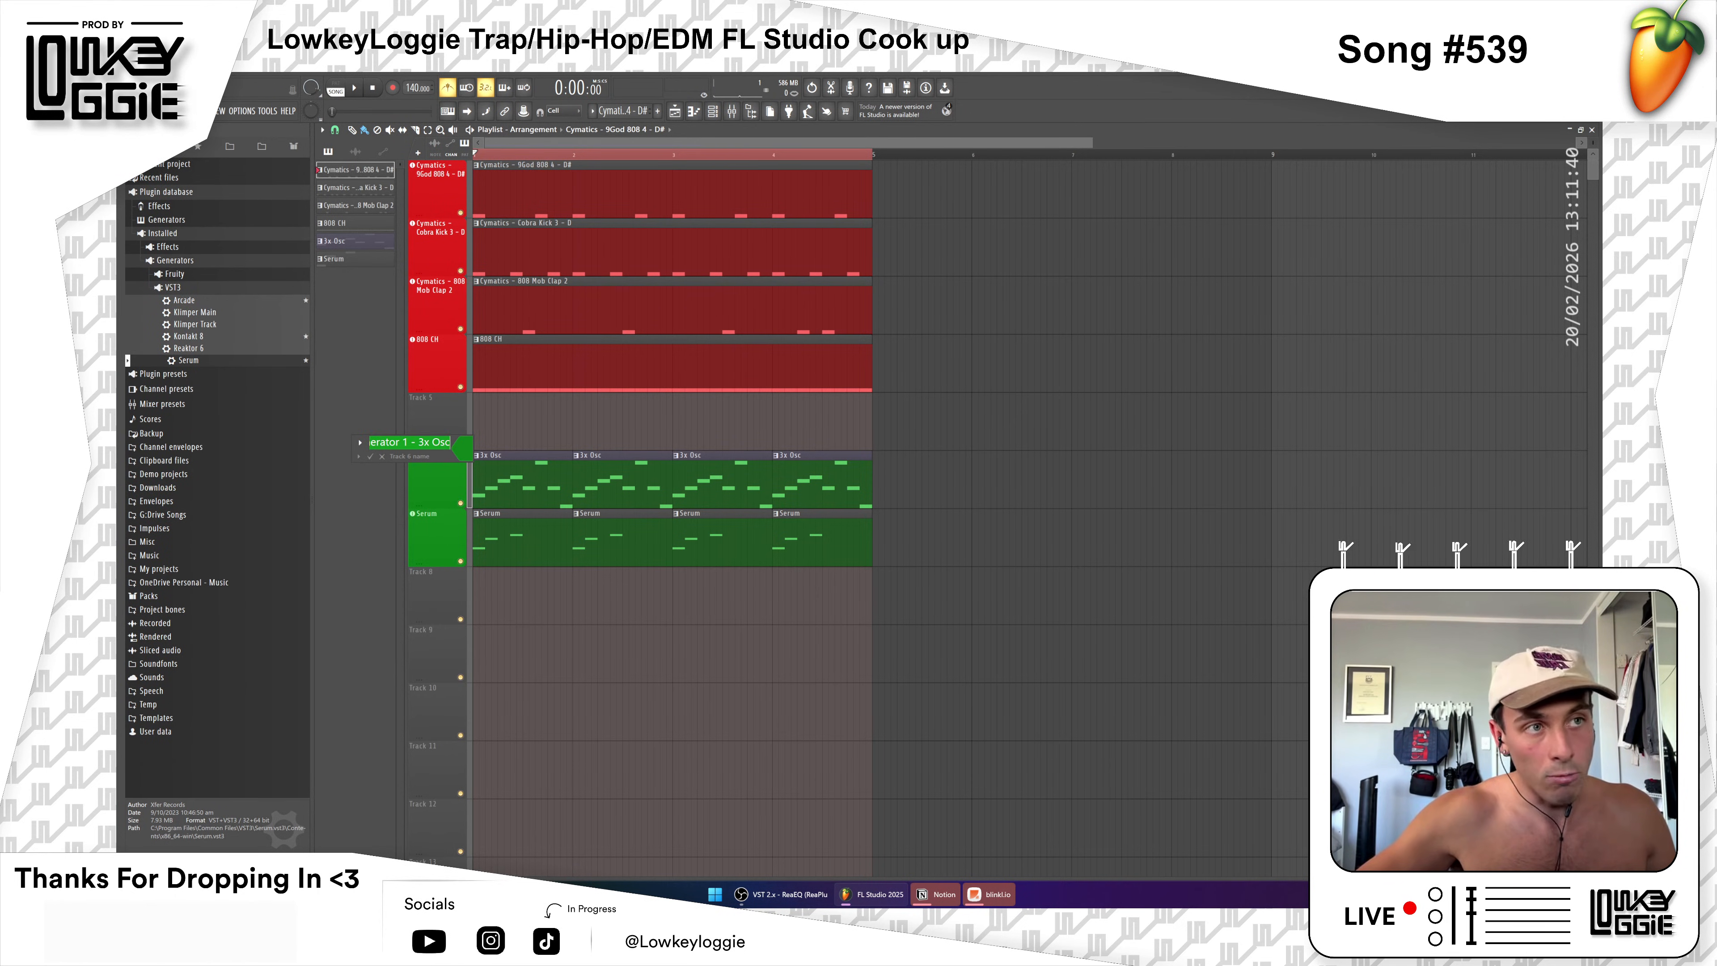
{"action": "key", "text": "Escape"}
{"action": "right_click", "coordinate": [450, 452]}
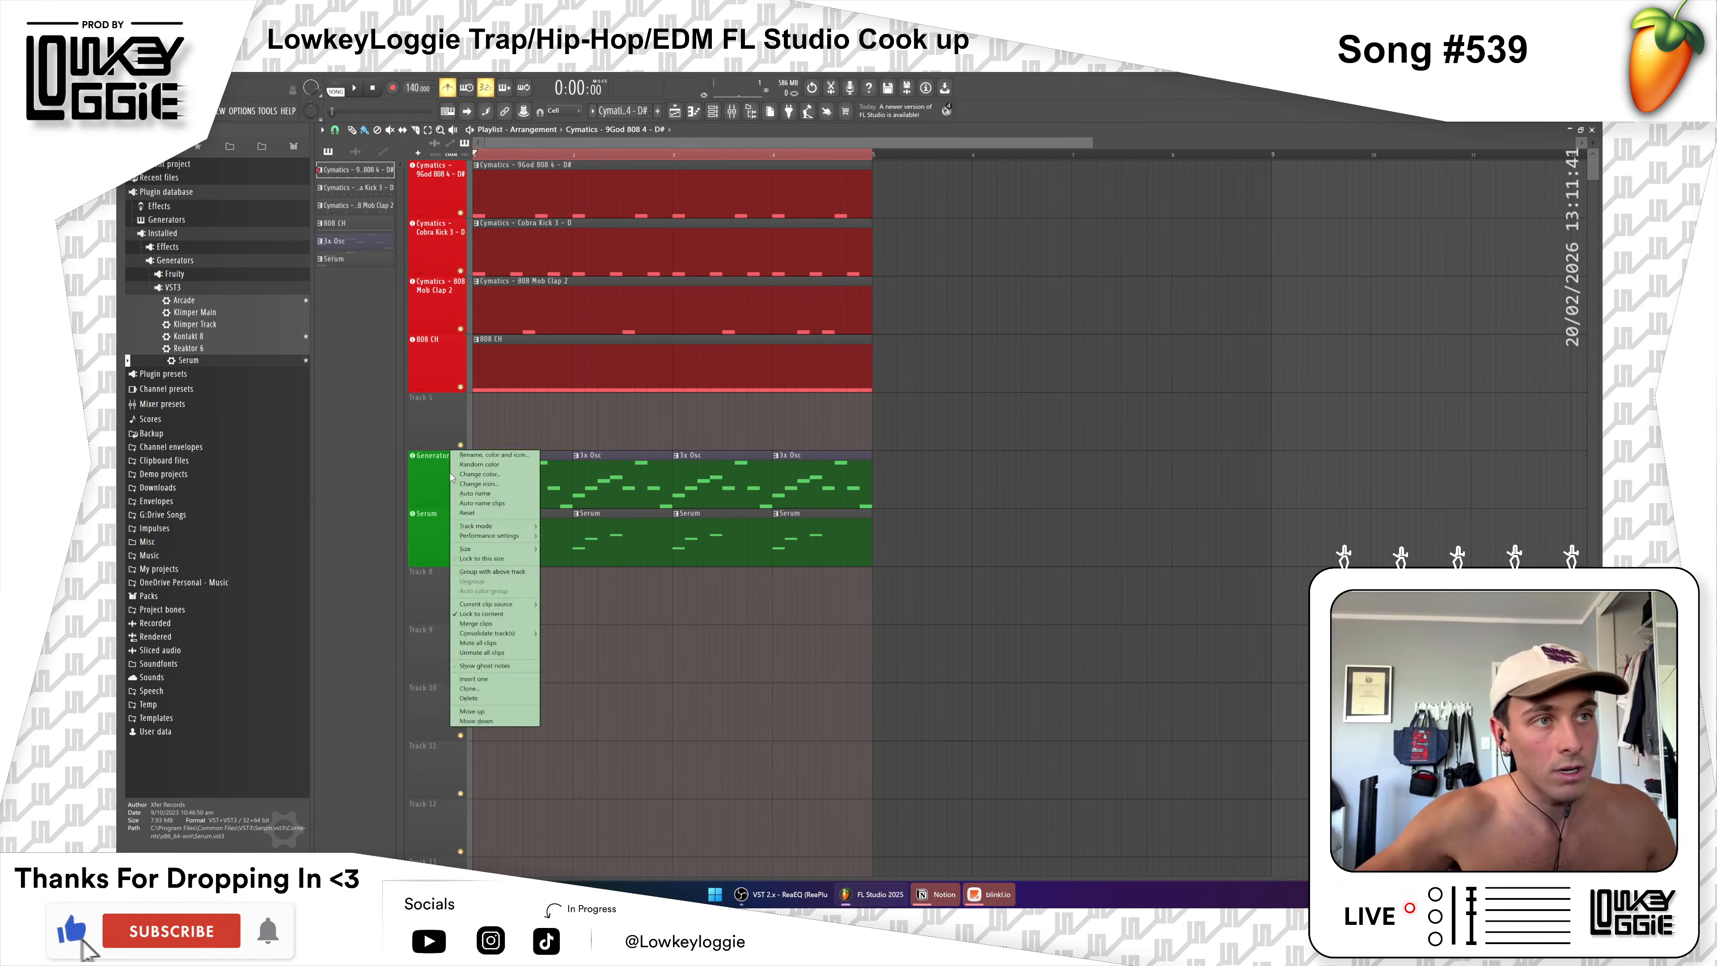
{"action": "left_click", "coordinate": [487, 459]}
{"action": "key", "text": "Escape"}
Step: Rename the Serum track "Generator 1 - Serum"
{"action": "right_click", "coordinate": [441, 534]}
{"action": "left_click", "coordinate": [457, 513]}
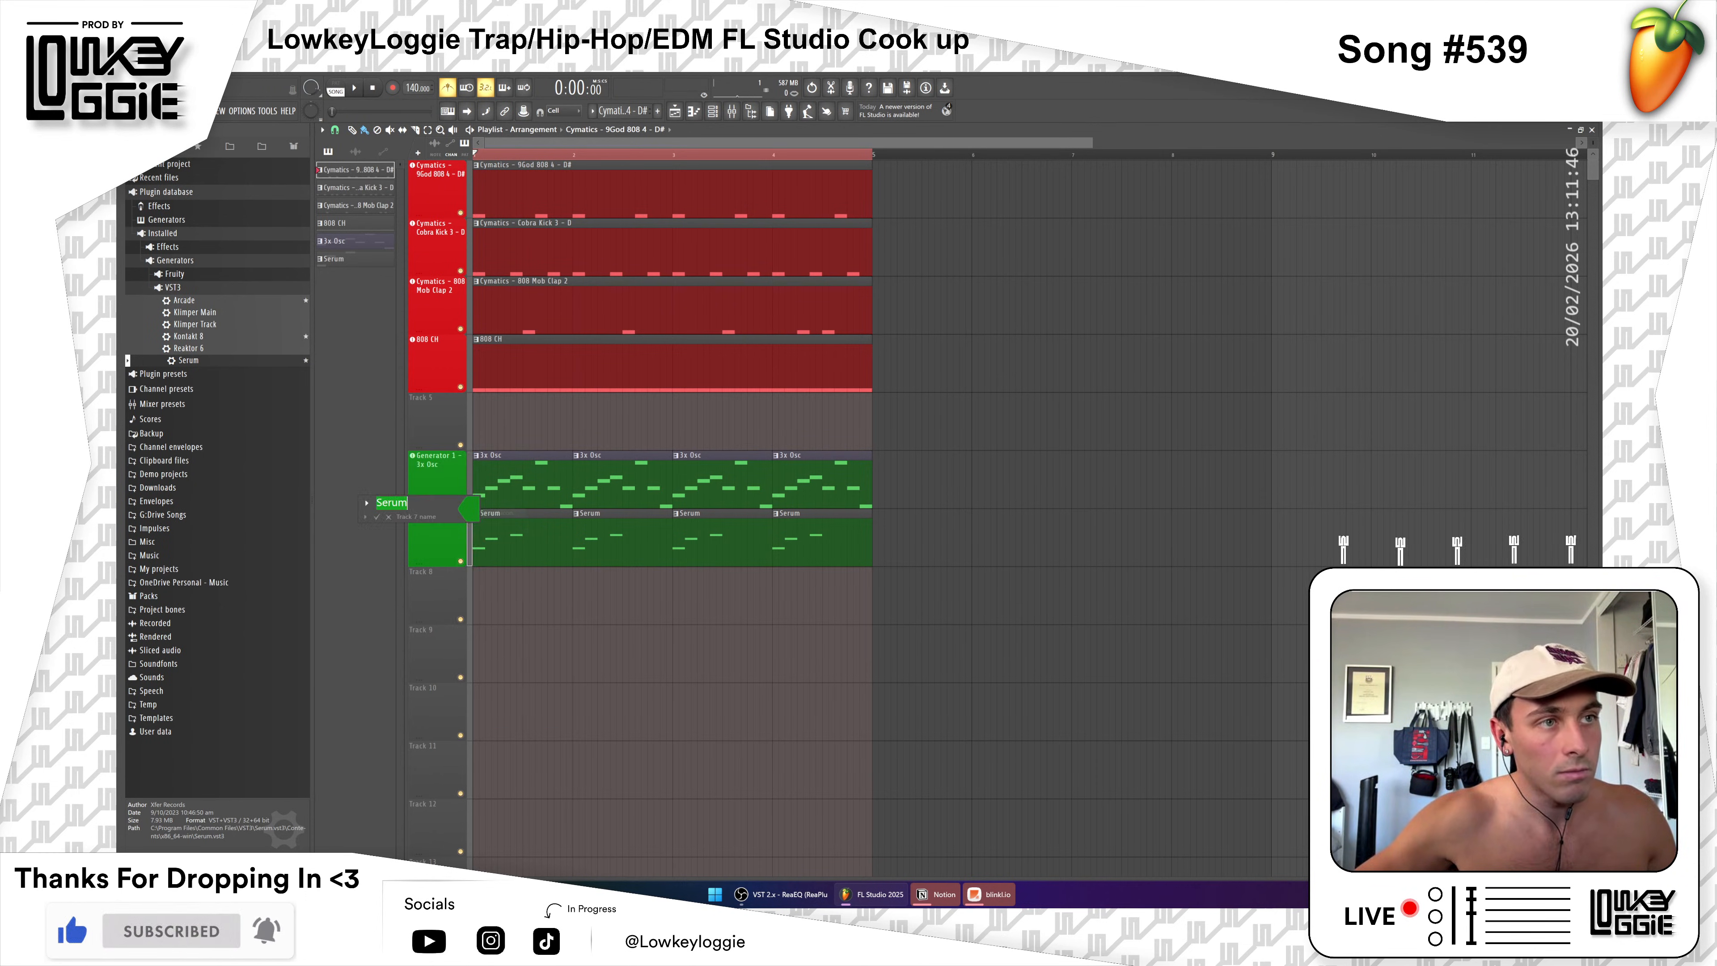
{"action": "key", "text": "ctrl+shift+Left"}
{"action": "key", "text": "ctrl+shift+Left"}
{"action": "type", "text": "Serum"}
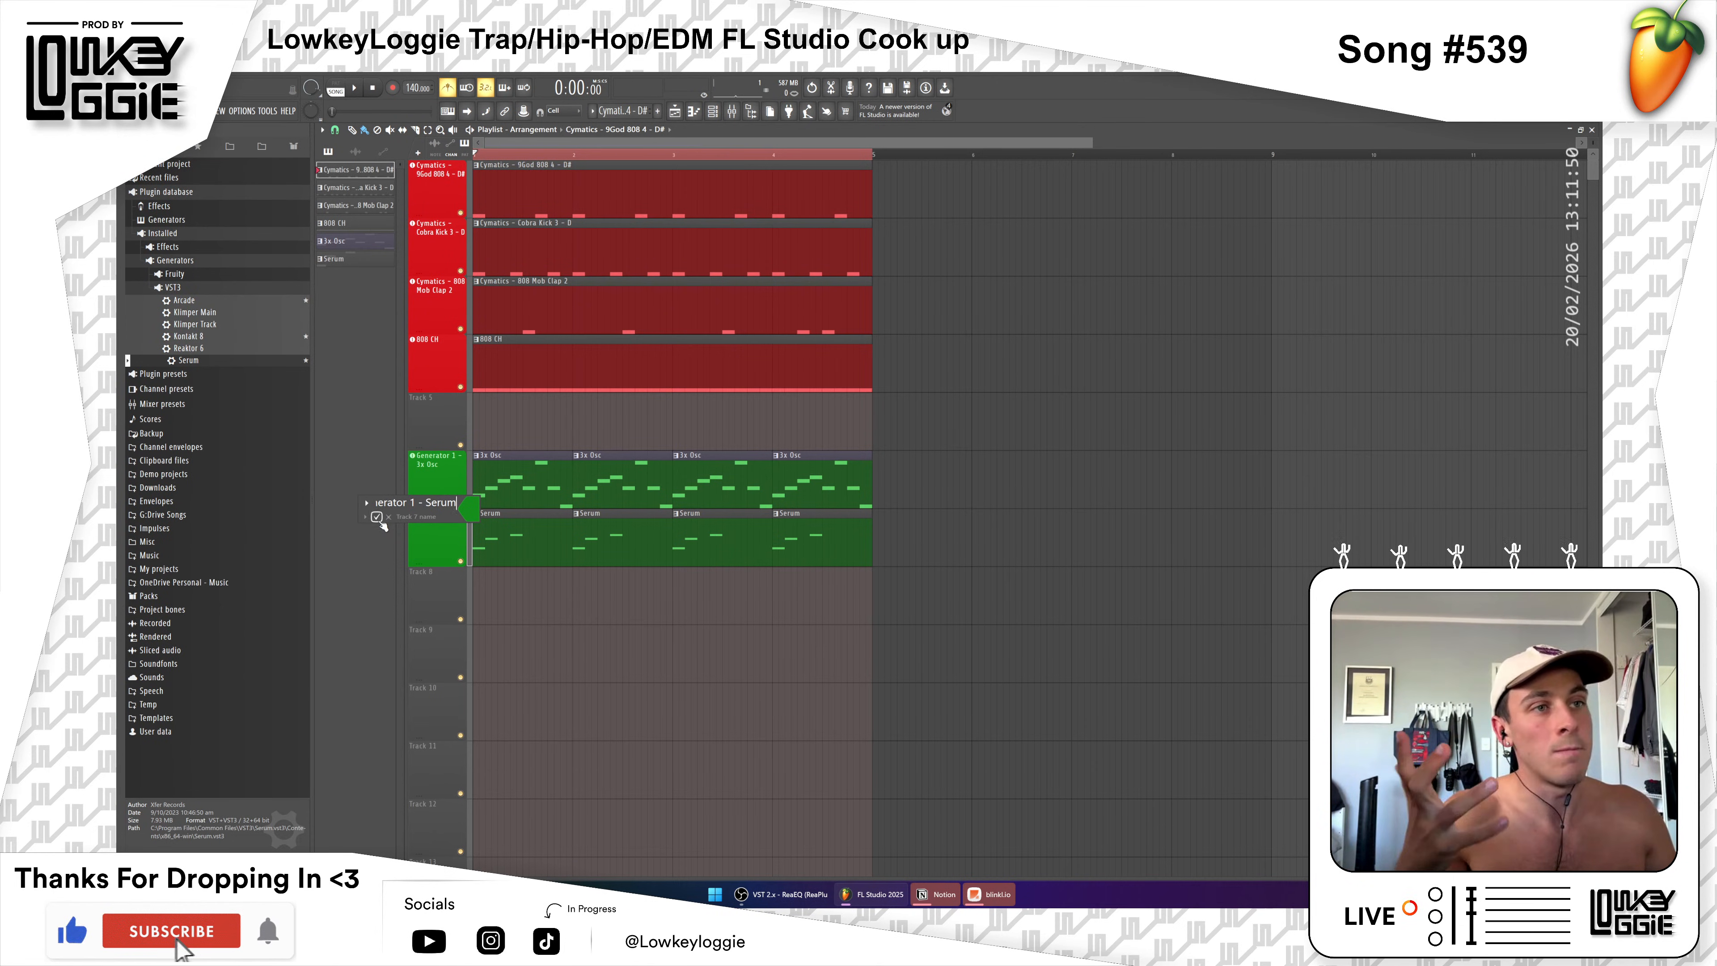
{"action": "key", "text": "Return"}
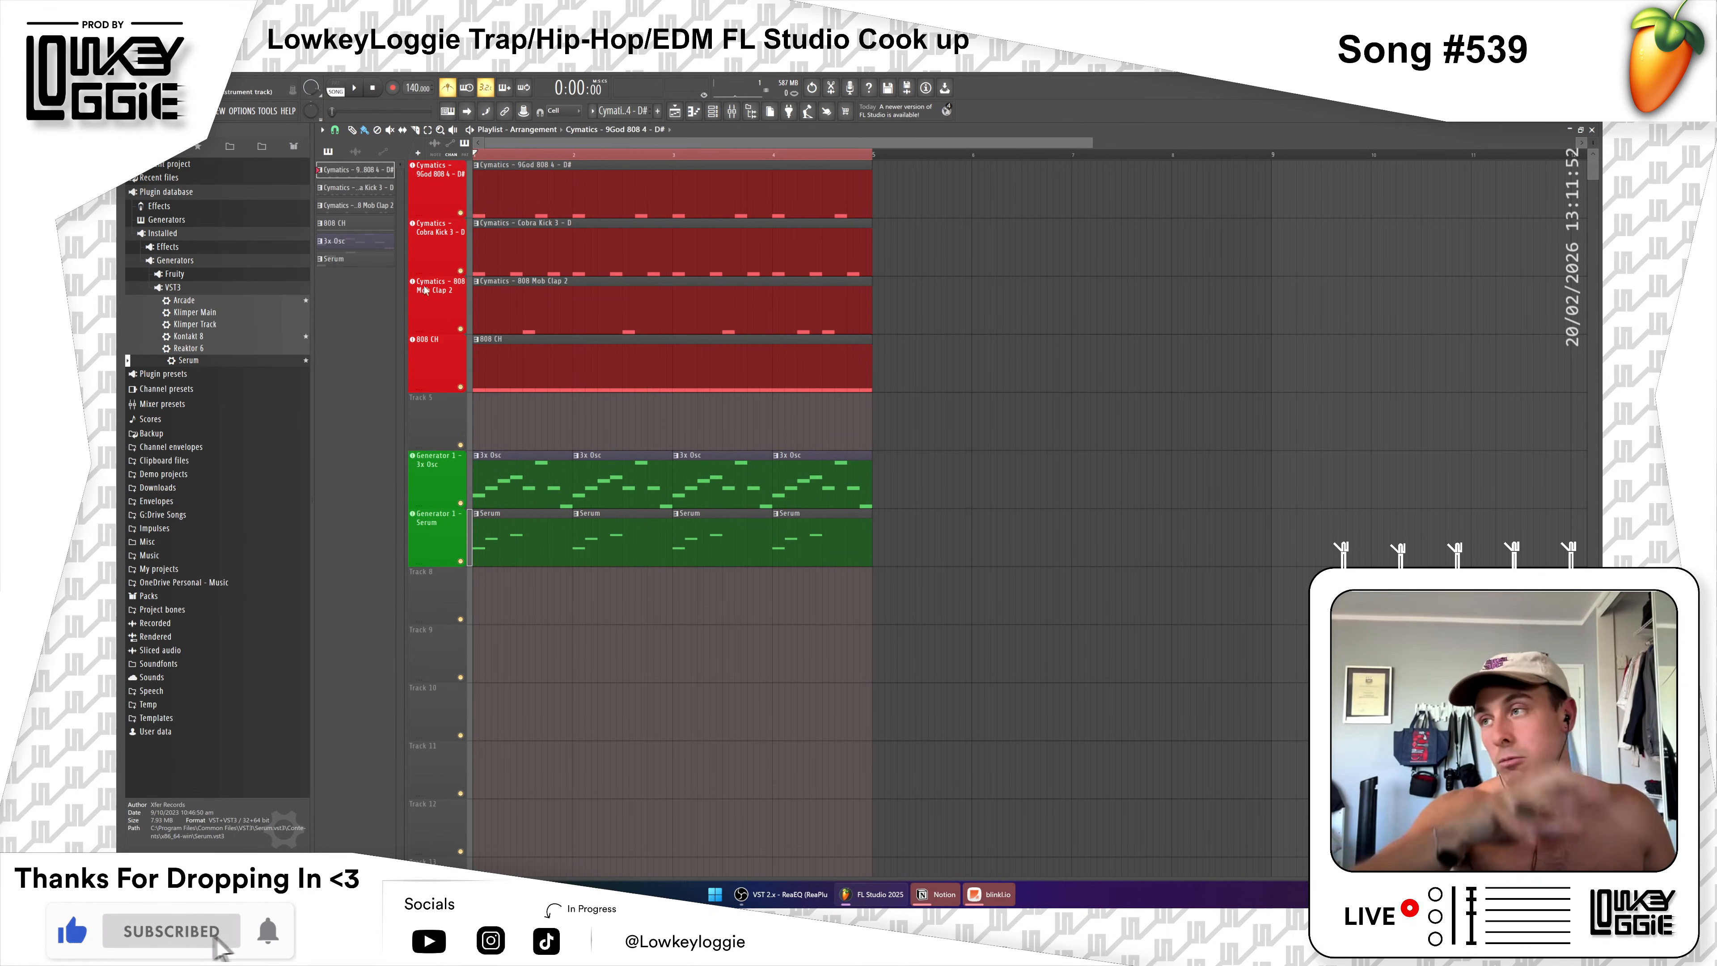
Step: Correct the generator number in the Serum track's name to 2
{"action": "left_click", "coordinate": [472, 305]}
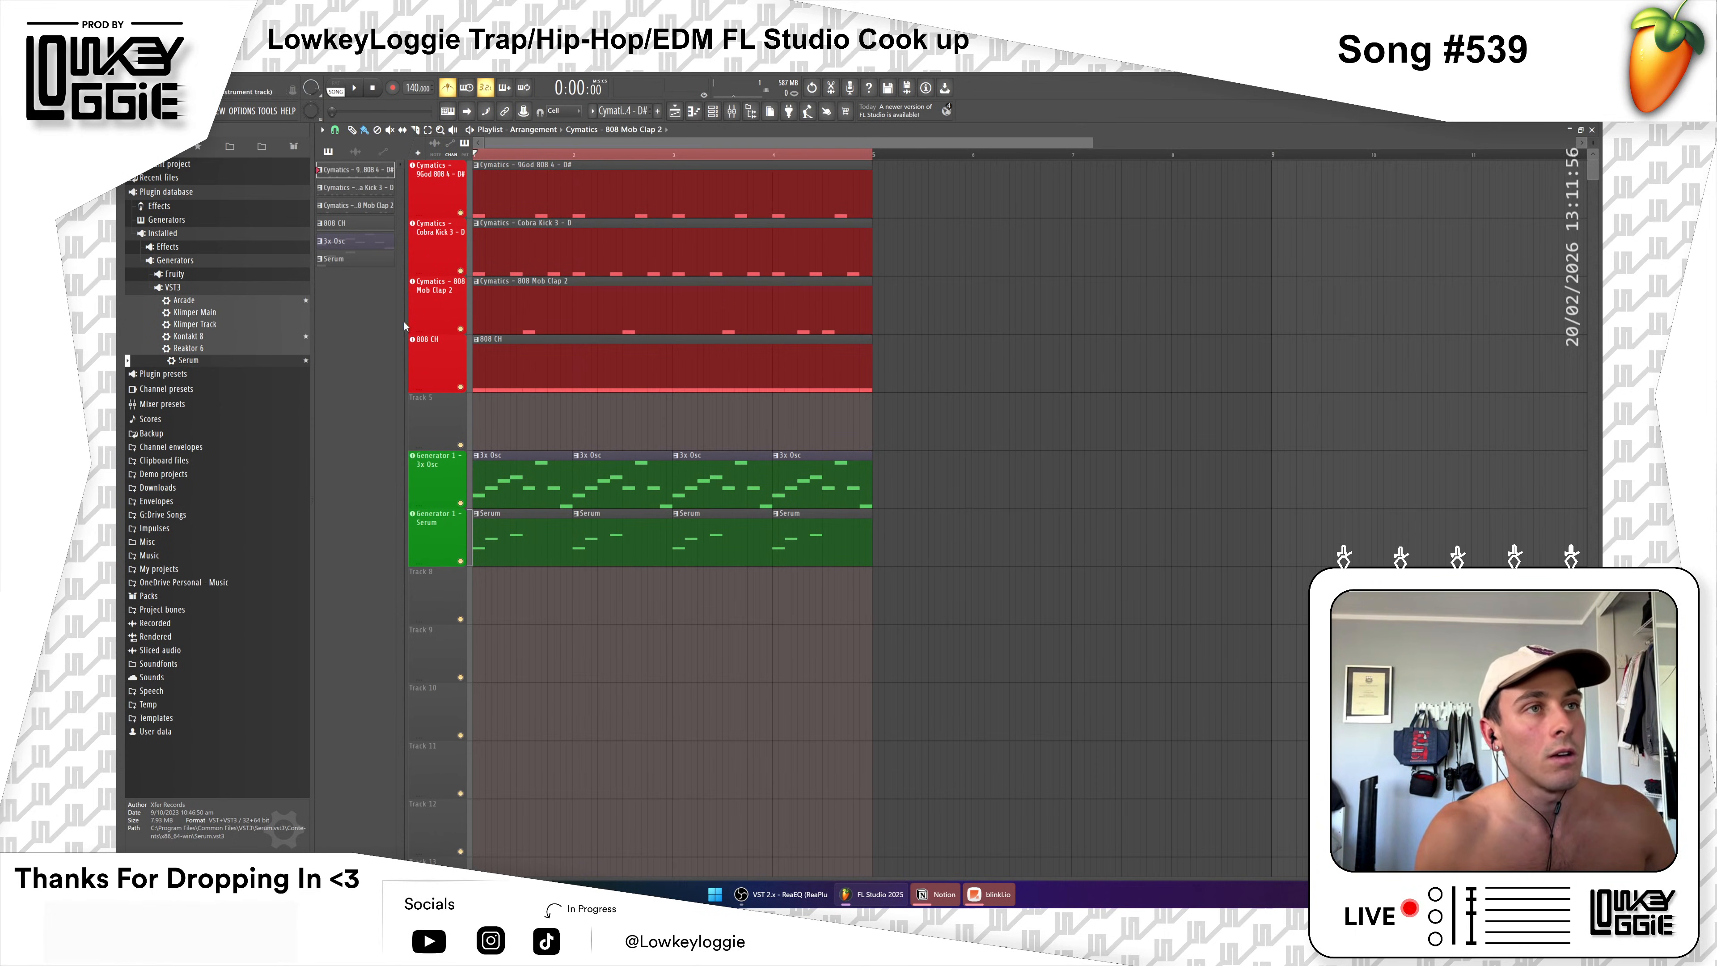
{"action": "left_click", "coordinate": [466, 311]}
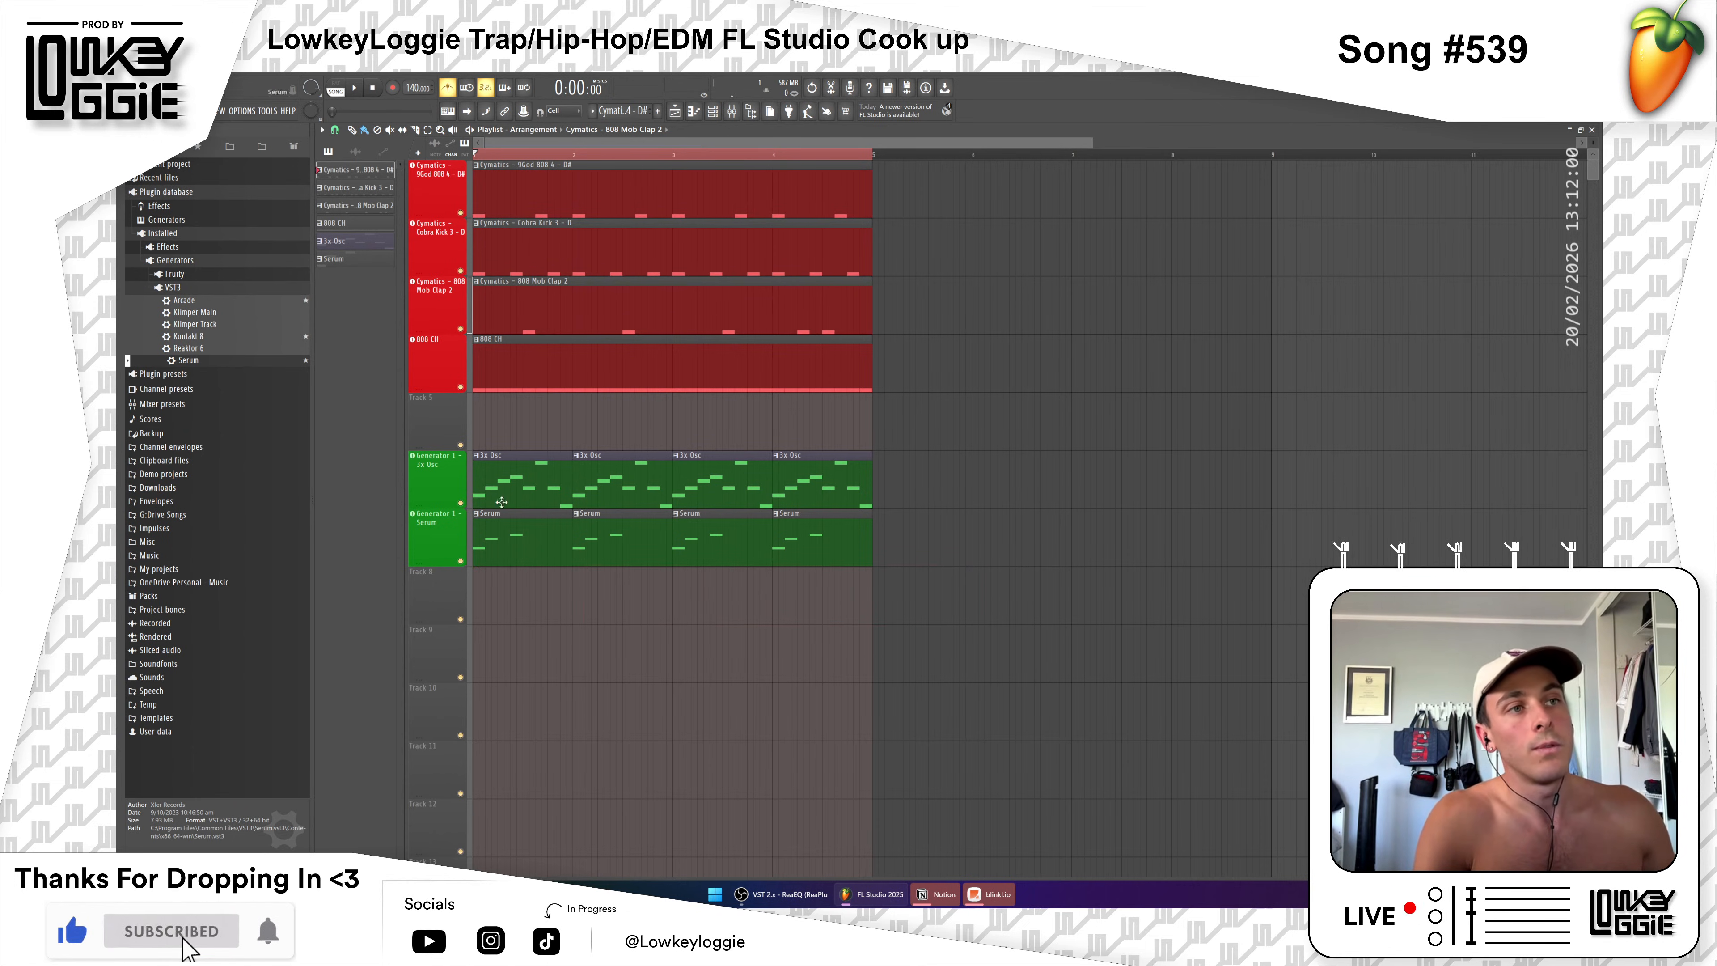
{"action": "right_click", "coordinate": [445, 507]}
{"action": "left_click", "coordinate": [471, 520]}
{"action": "left_click_drag", "start_coordinate": [425, 499], "coordinate": [417, 499]}
{"action": "type", "text": "2"}
{"action": "key", "text": "Return"}
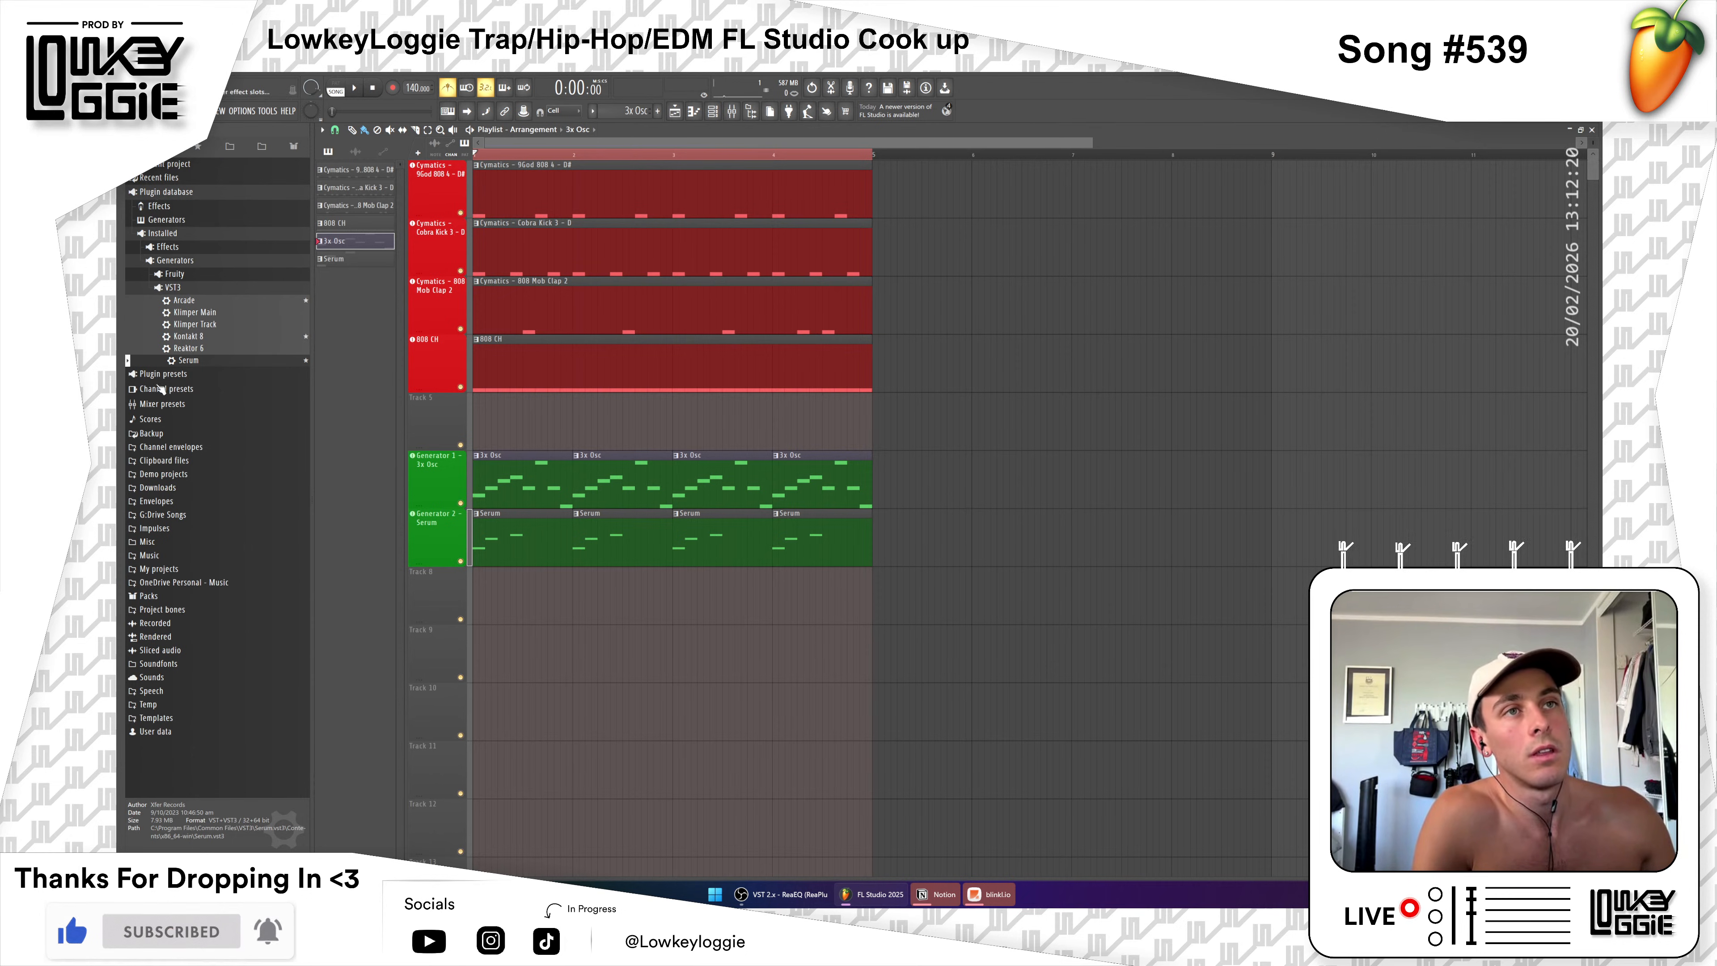
{"action": "left_click", "coordinate": [168, 598]}
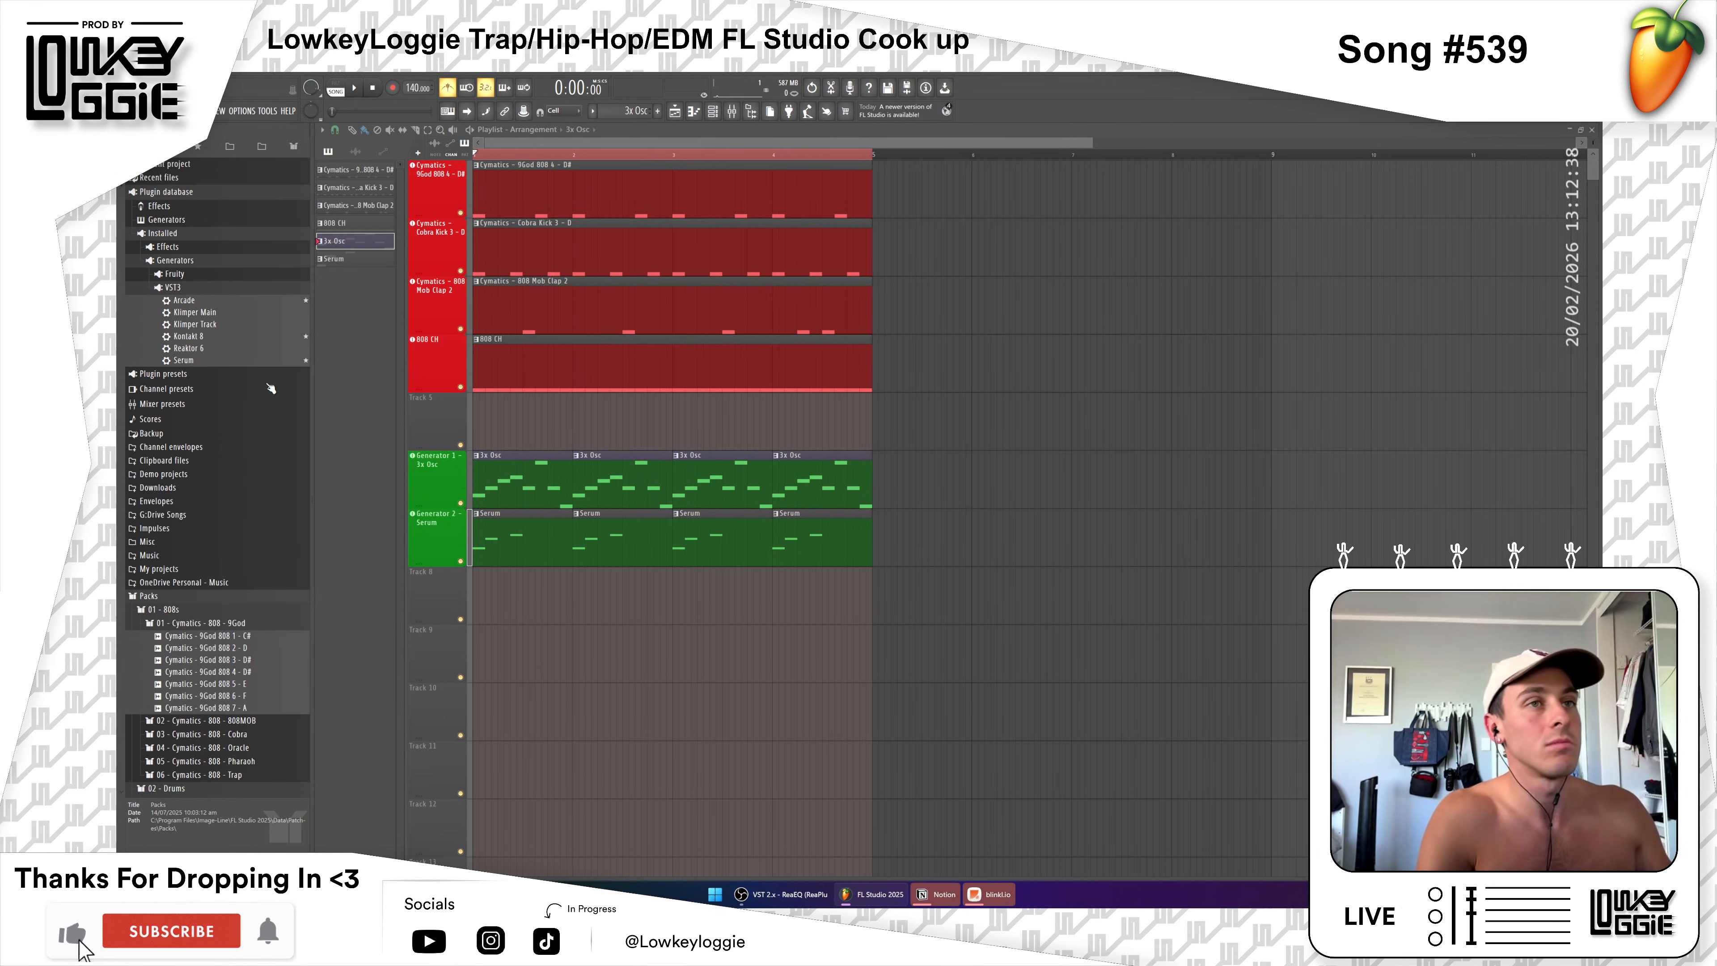
{"action": "left_click", "coordinate": [887, 424]}
{"action": "right_click", "coordinate": [887, 425]}
{"action": "left_click", "coordinate": [895, 426]}
{"action": "right_click", "coordinate": [894, 426]}
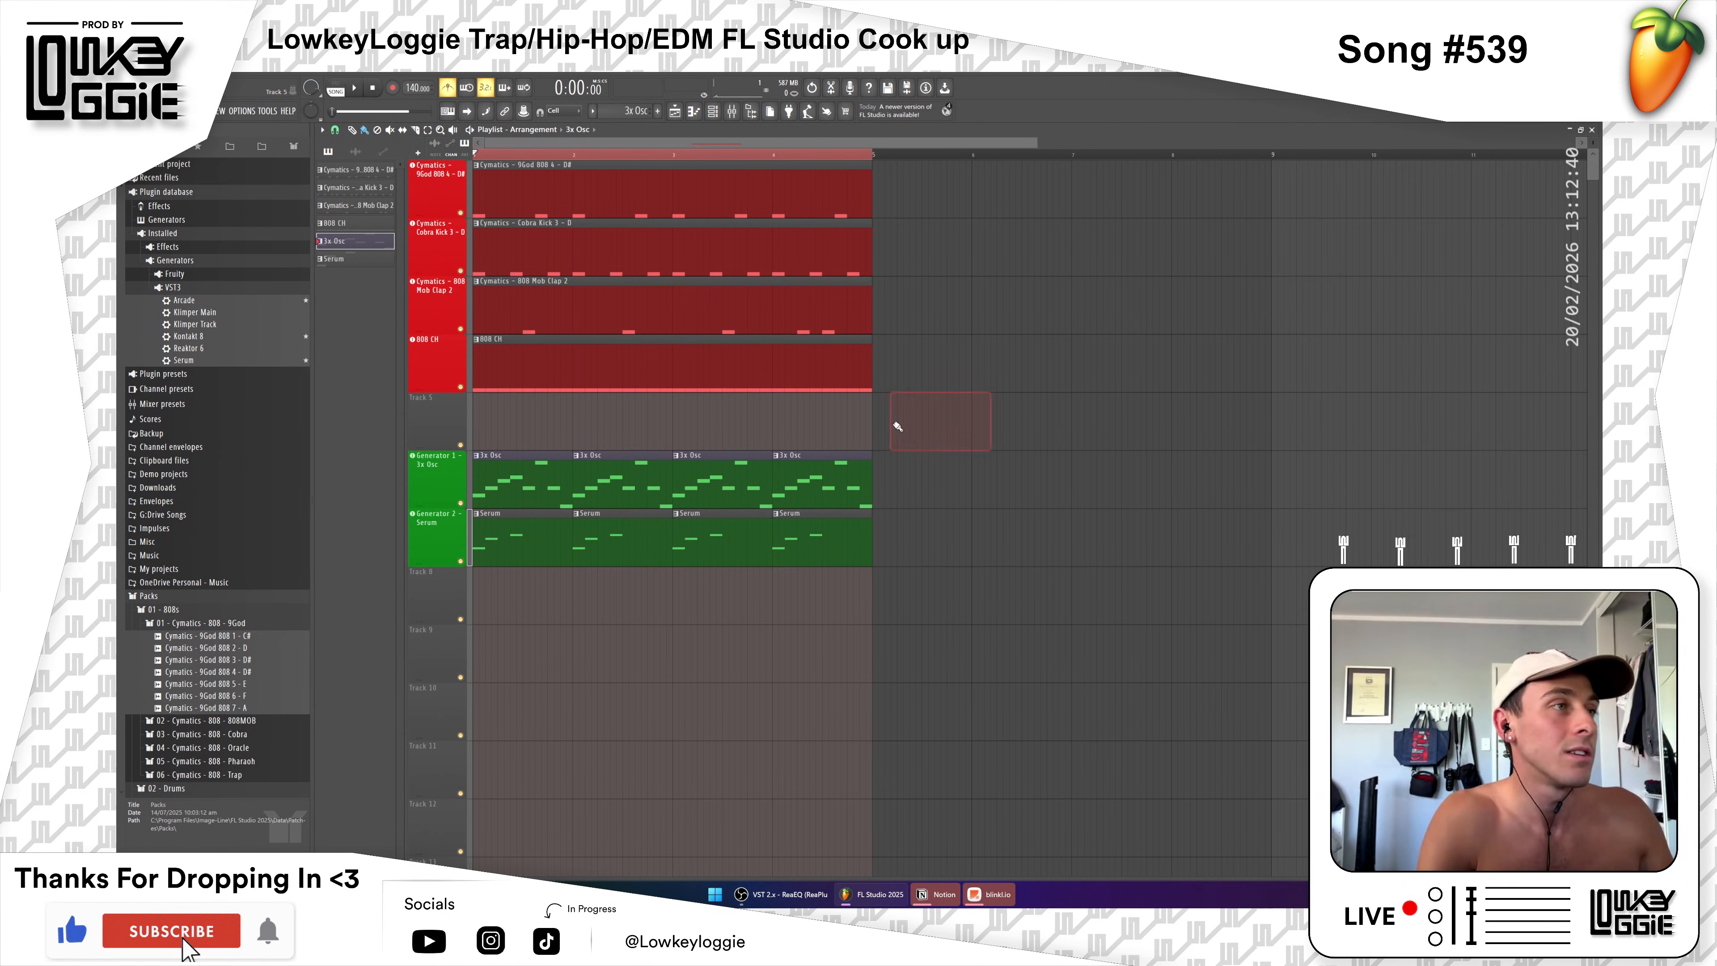
{"action": "left_click", "coordinate": [913, 433]}
{"action": "right_click", "coordinate": [914, 440]}
{"action": "left_click", "coordinate": [914, 457]}
{"action": "left_click", "coordinate": [935, 479]}
{"action": "right_click", "coordinate": [946, 481]}
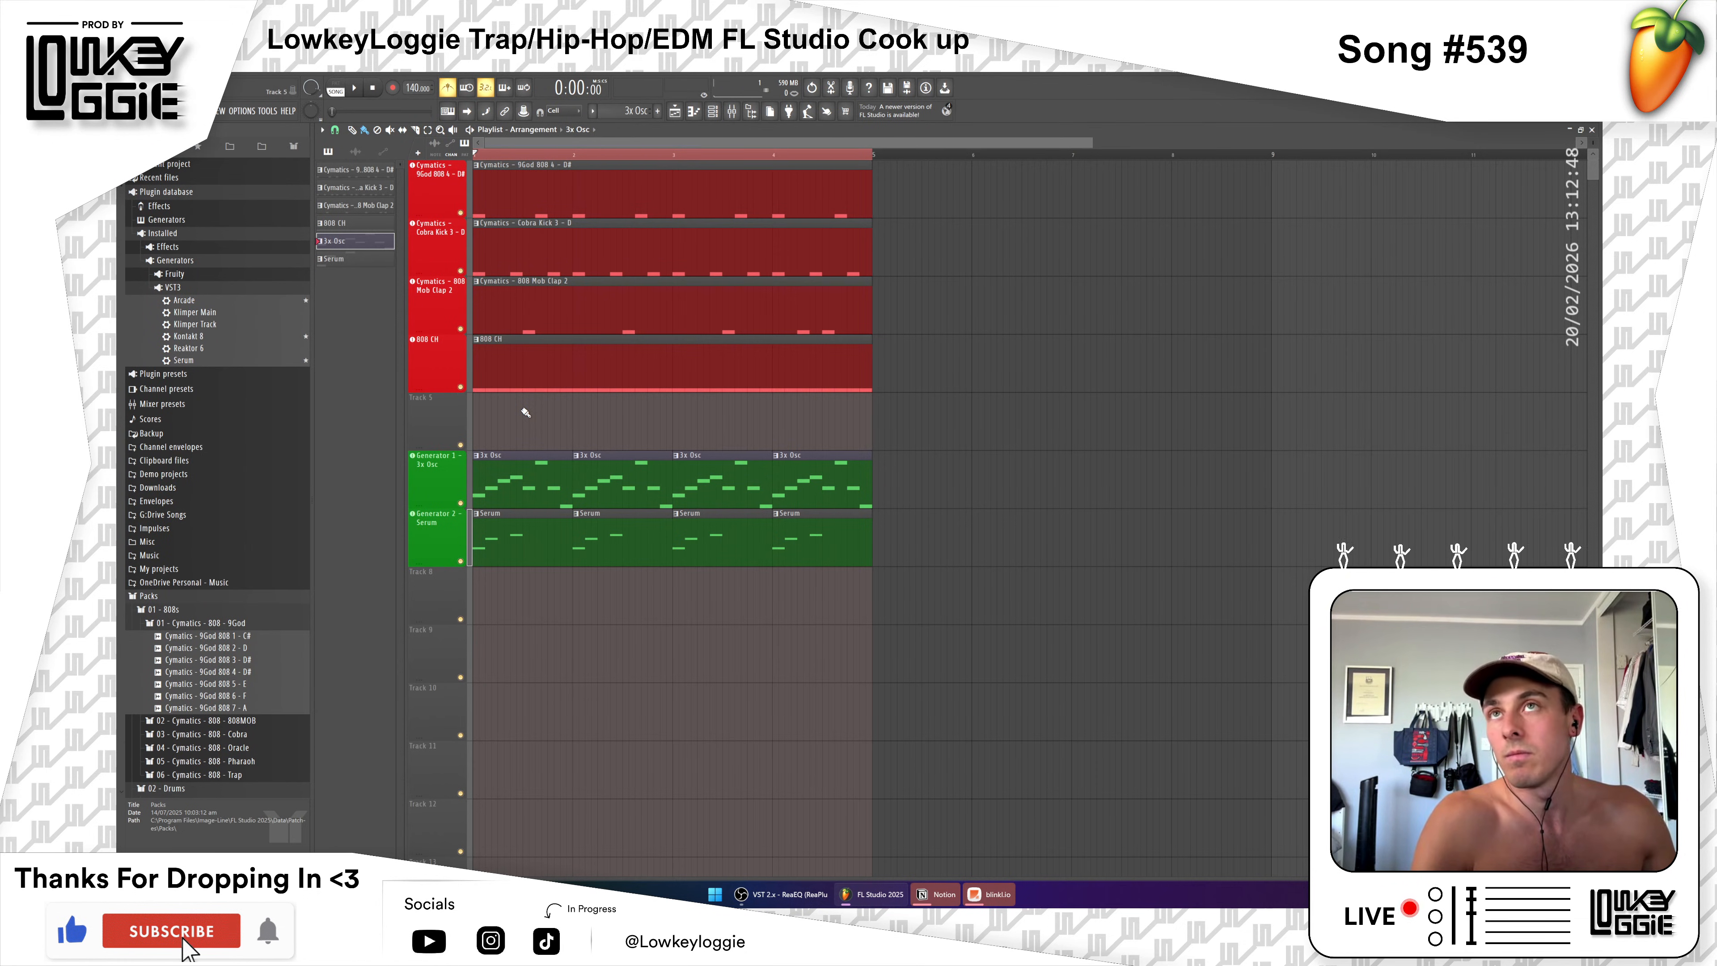
Step: Show the mixer and channel rack, arrange both windows over the playlist, and select the 808 sample's mixer track
{"action": "left_click", "coordinate": [745, 114]}
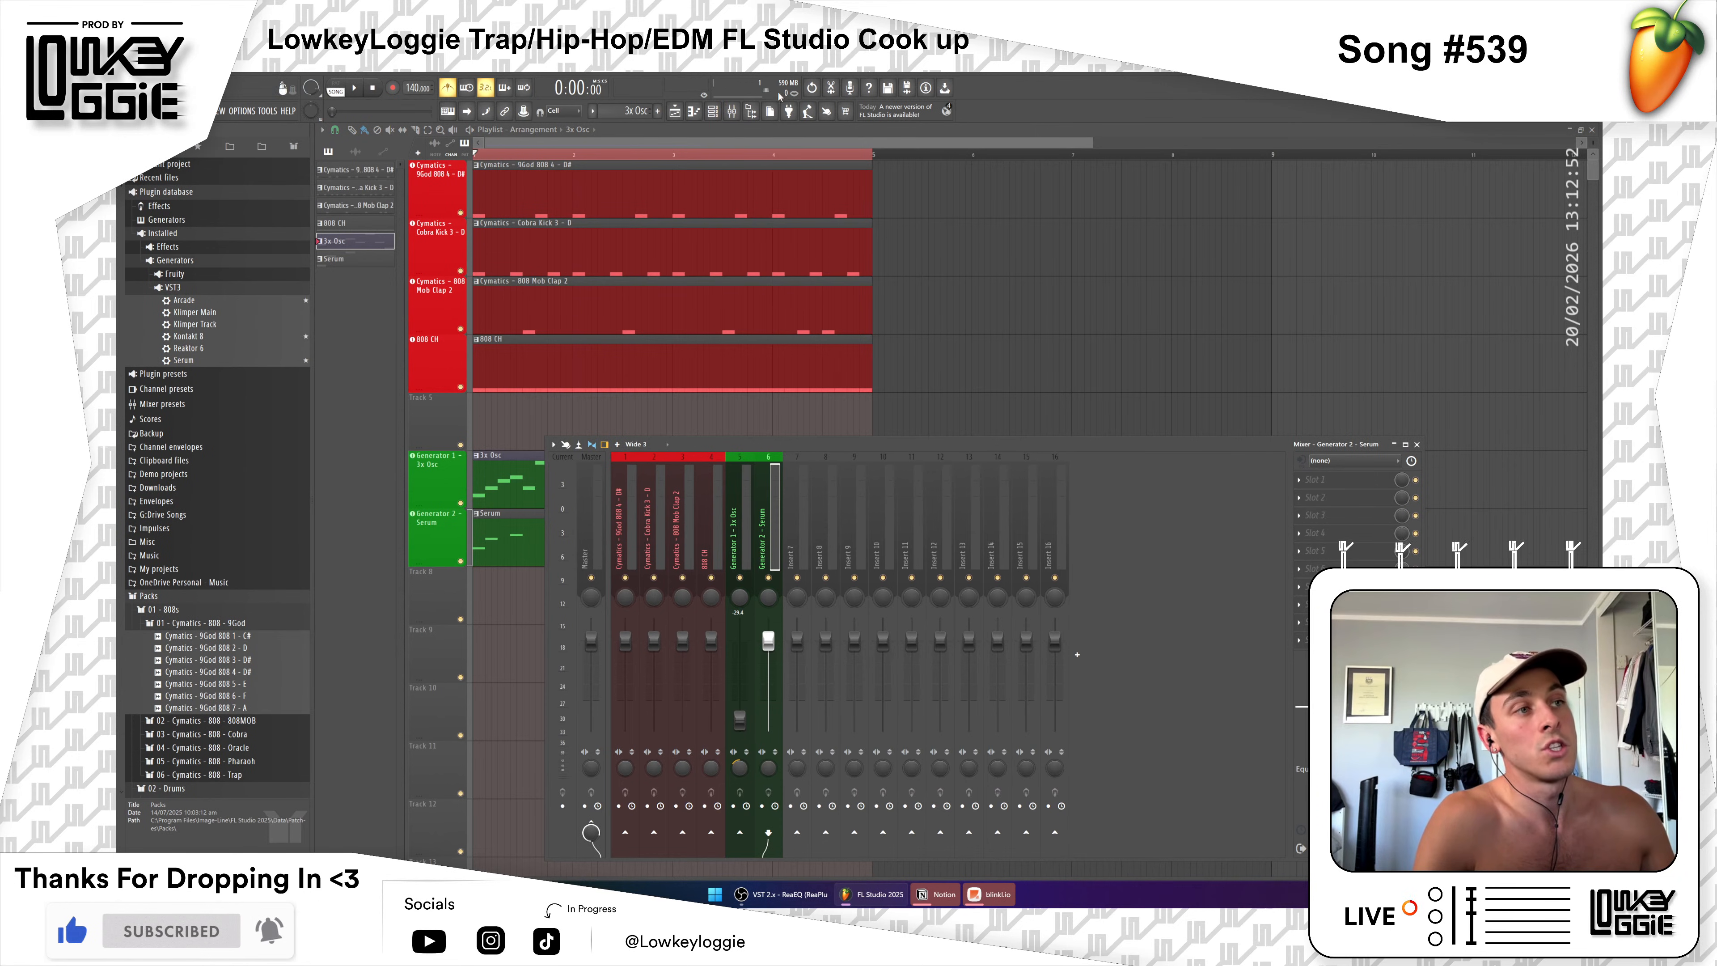
{"action": "left_click_drag", "start_coordinate": [777, 507], "coordinate": [897, 472]}
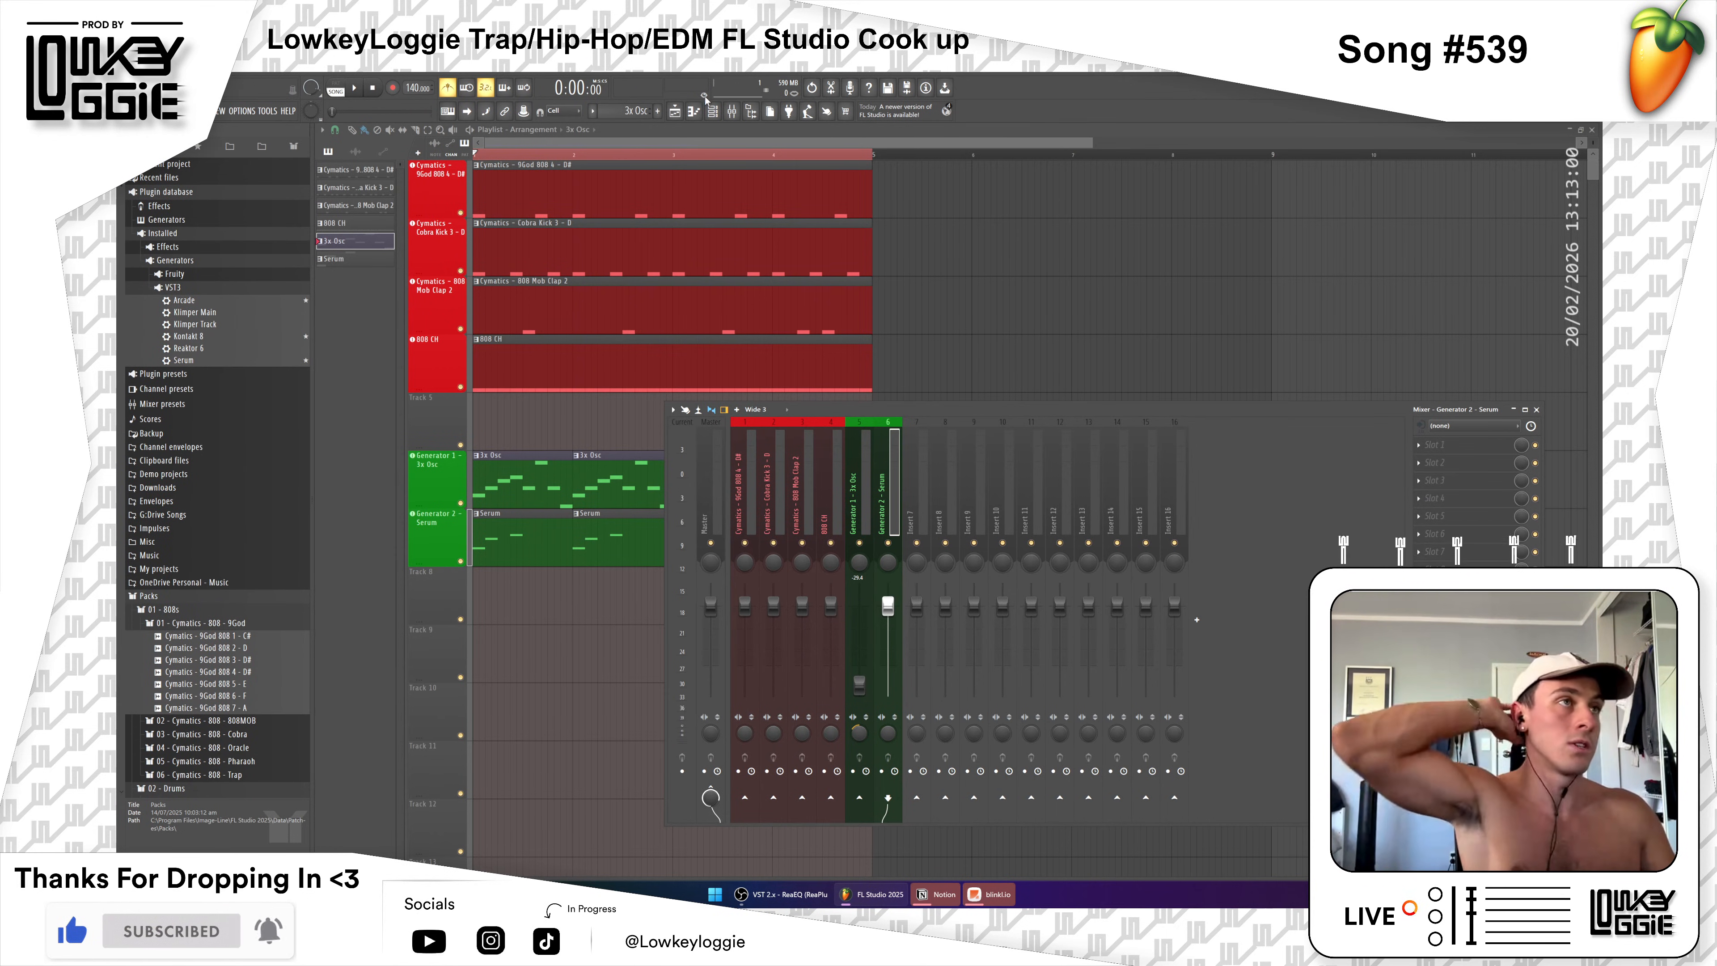
{"action": "left_click", "coordinate": [712, 111]}
{"action": "left_click_drag", "start_coordinate": [816, 259], "coordinate": [1146, 194]}
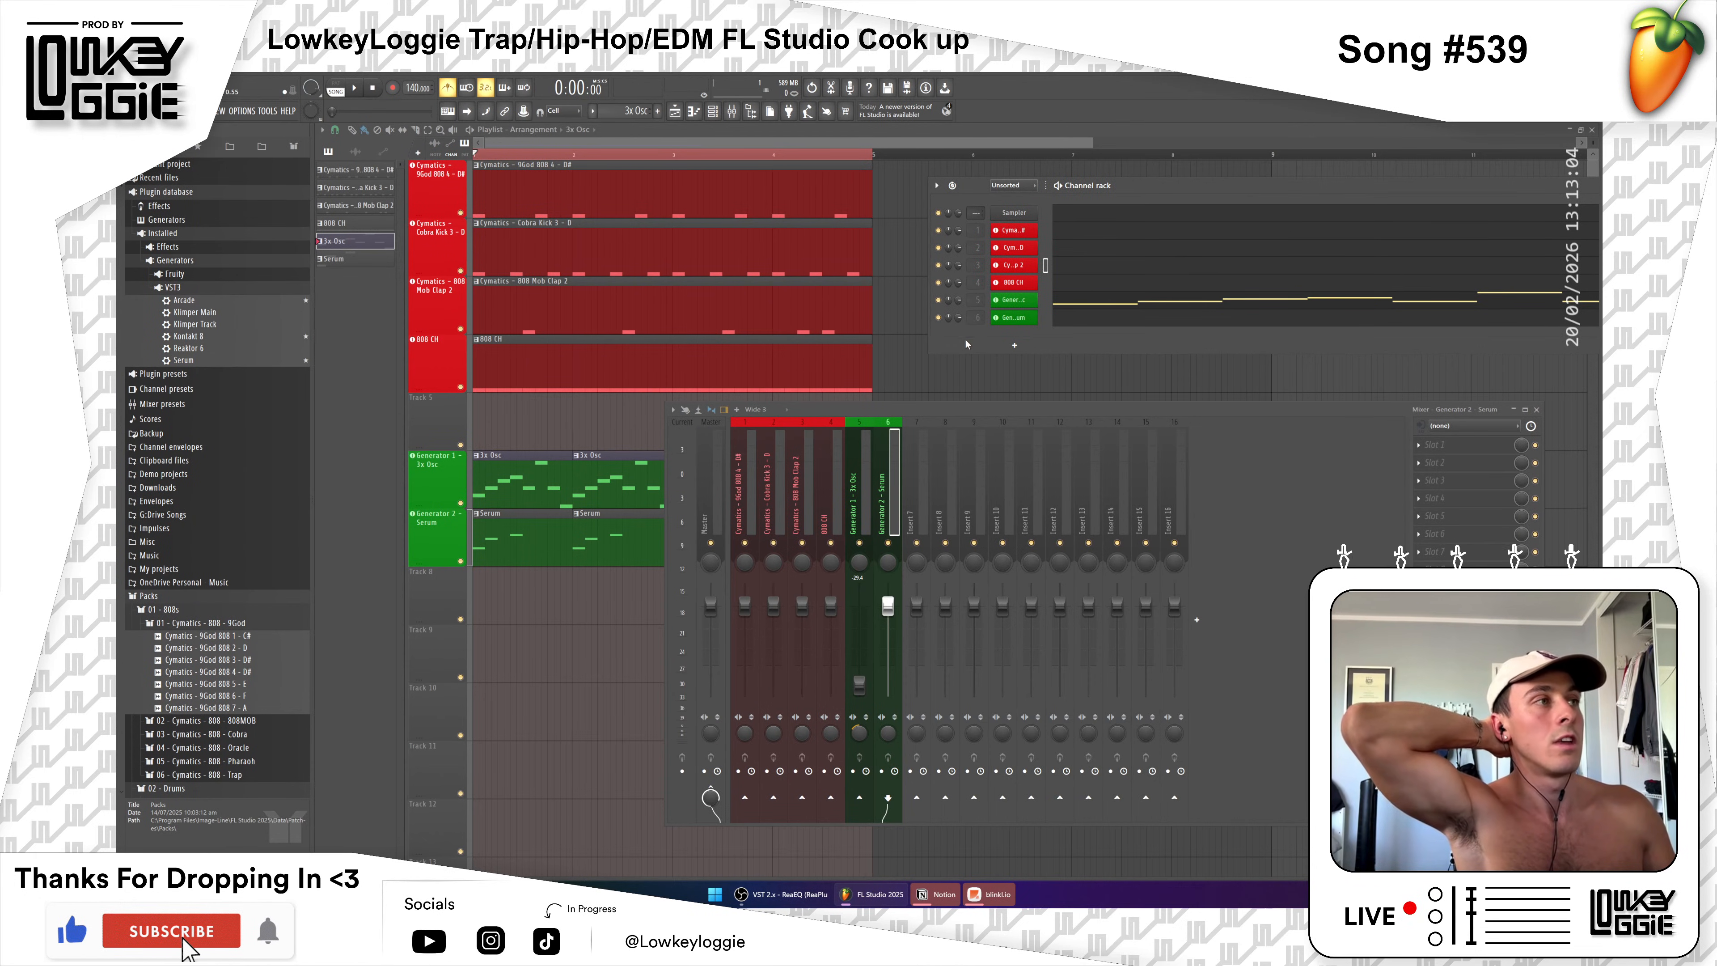
{"action": "left_click", "coordinate": [978, 231]}
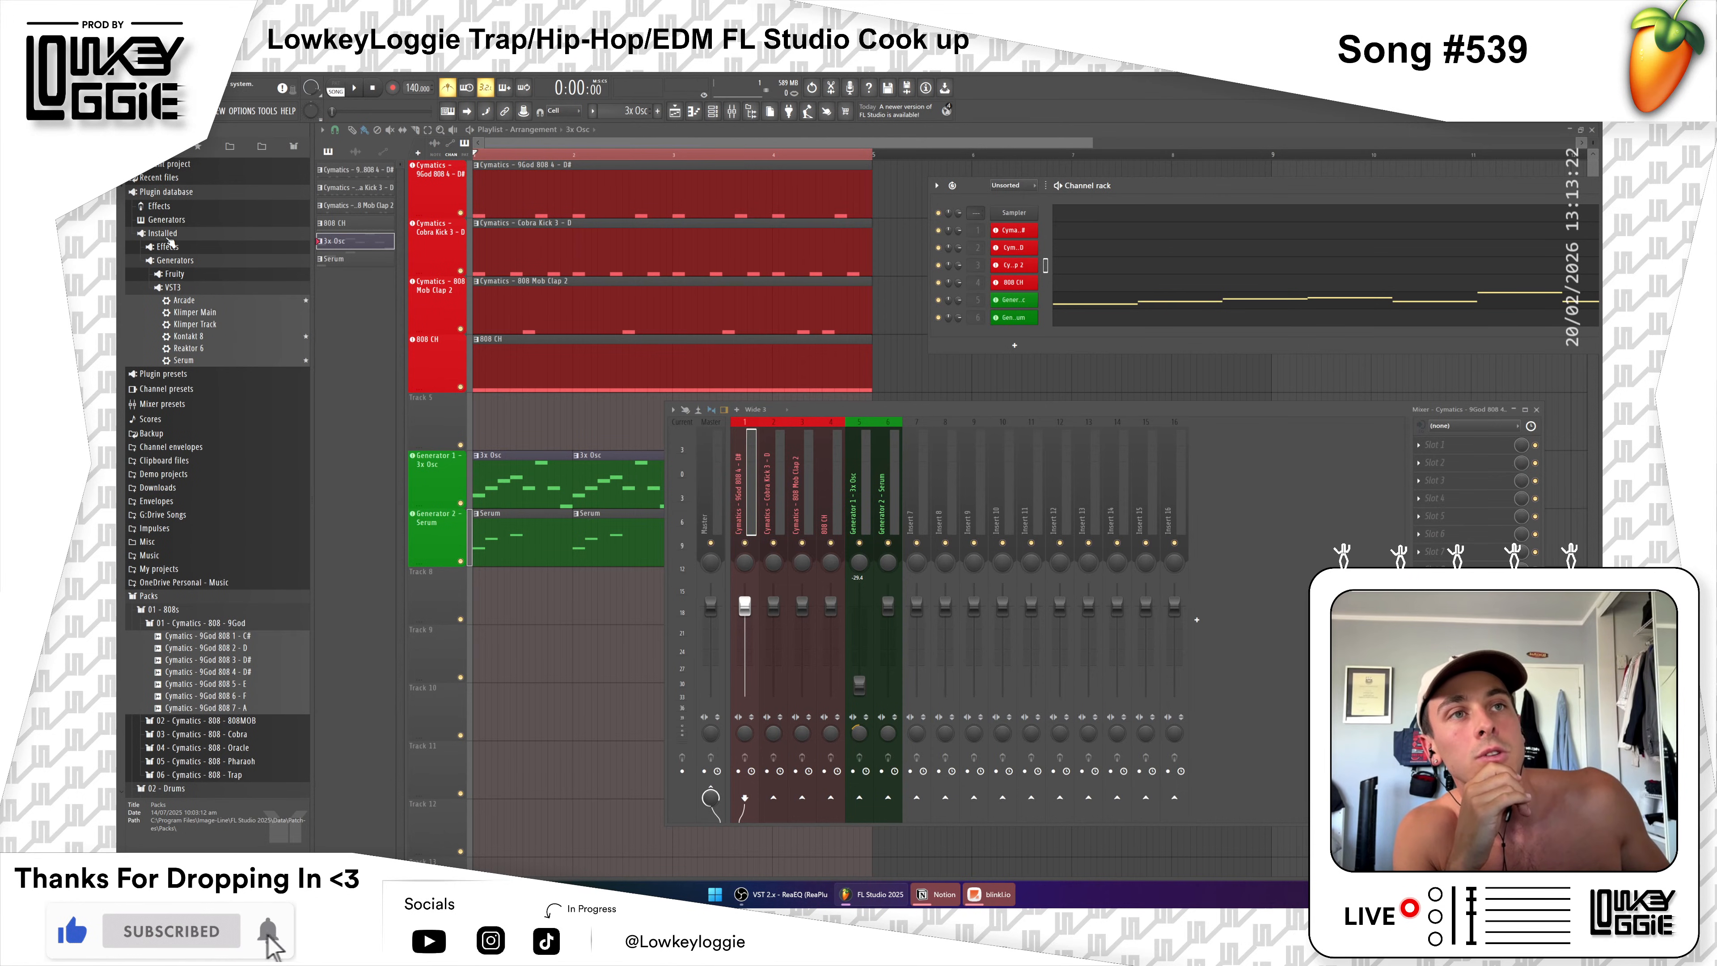
Step: Tidy the browser by collapsing the Installed, Recent files, Plugin database and Packs folders
{"action": "left_click", "coordinate": [166, 234]}
{"action": "left_click", "coordinate": [162, 178]}
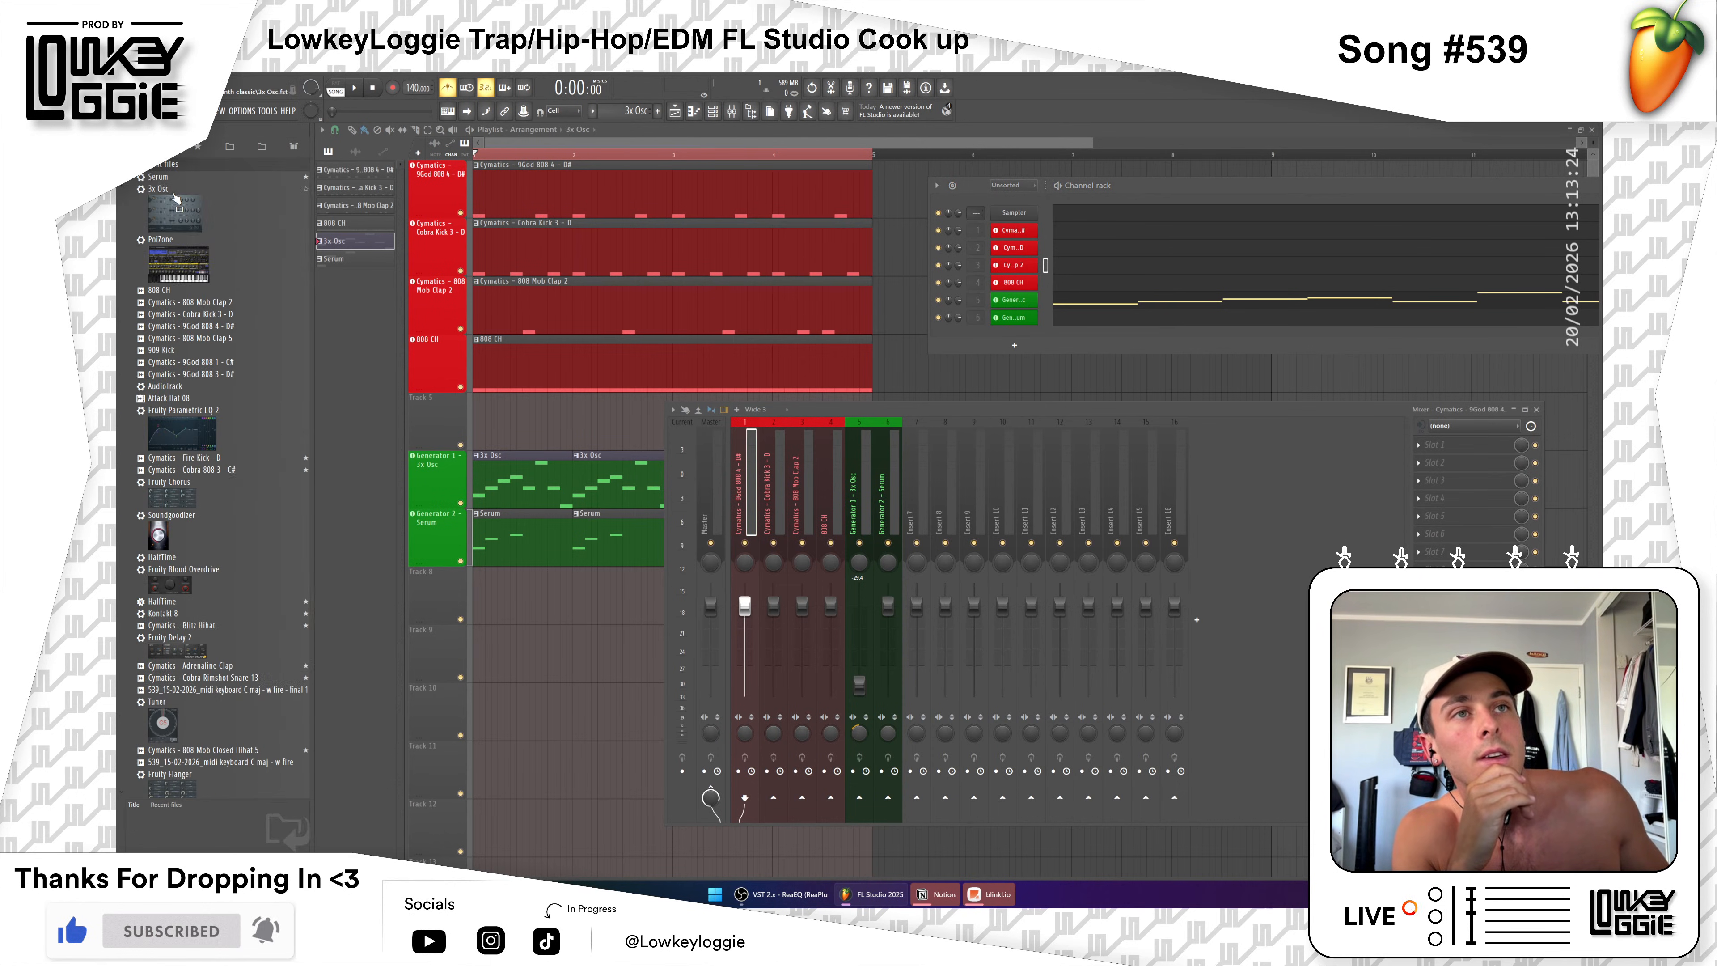
{"action": "scroll", "coordinate": [169, 192], "scroll_direction": "up", "scroll_amount": 1}
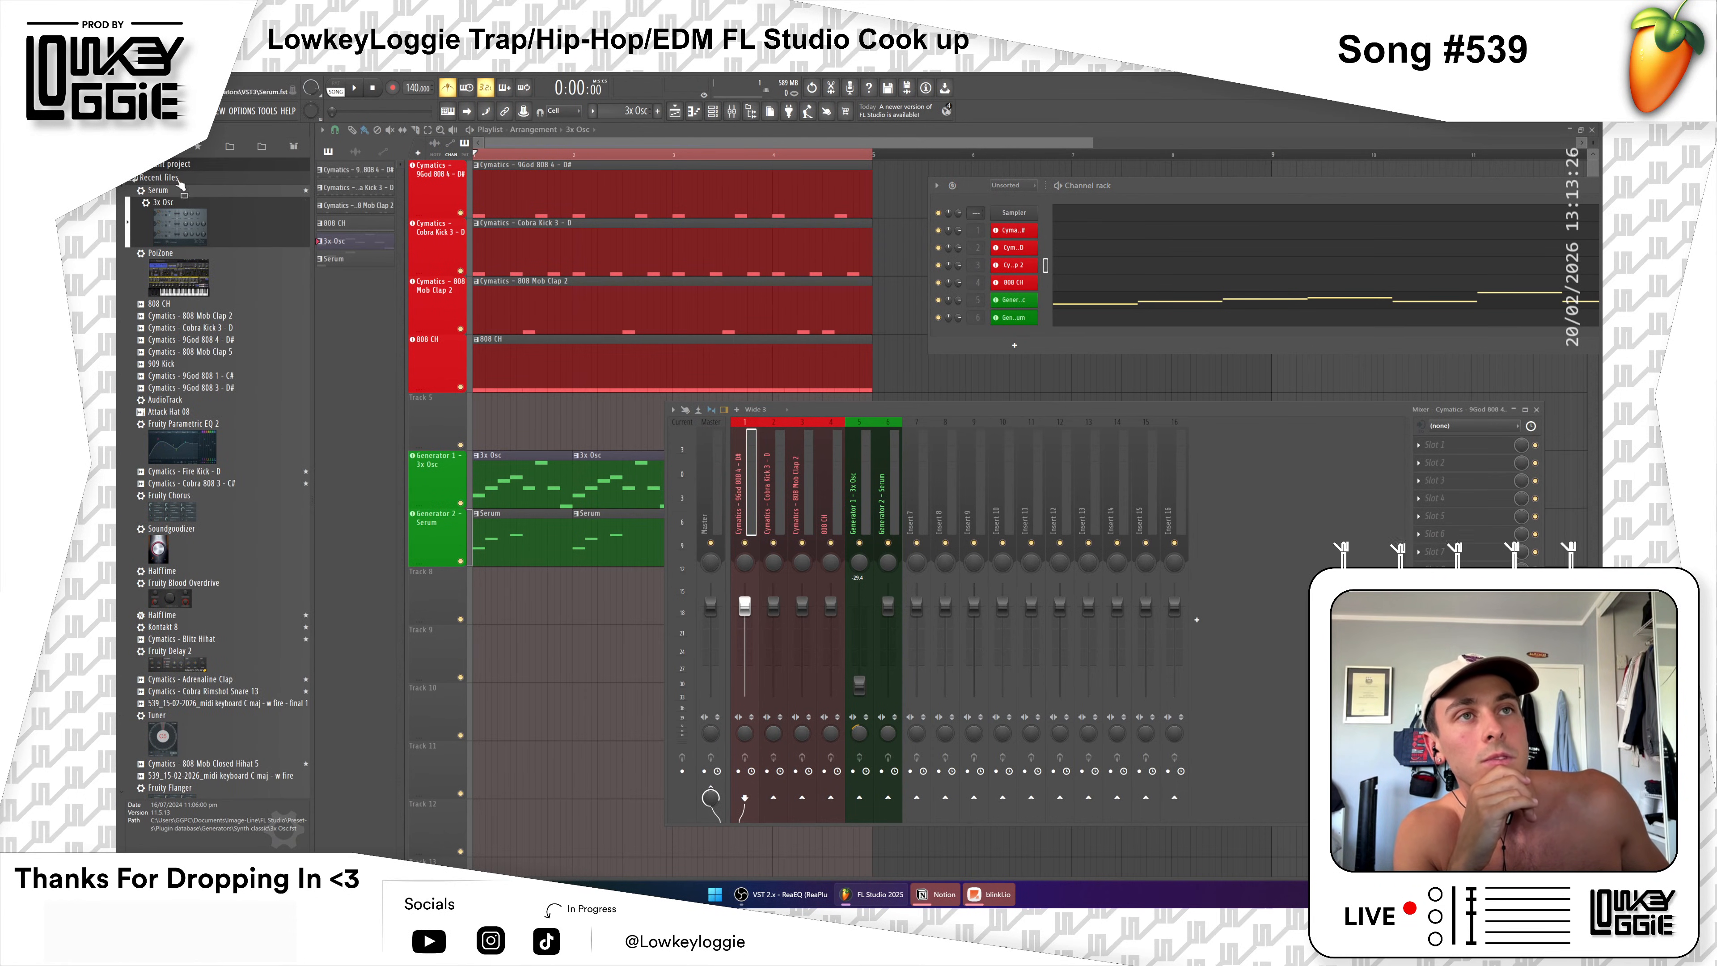
{"action": "left_click", "coordinate": [184, 218]}
{"action": "left_click", "coordinate": [174, 168]}
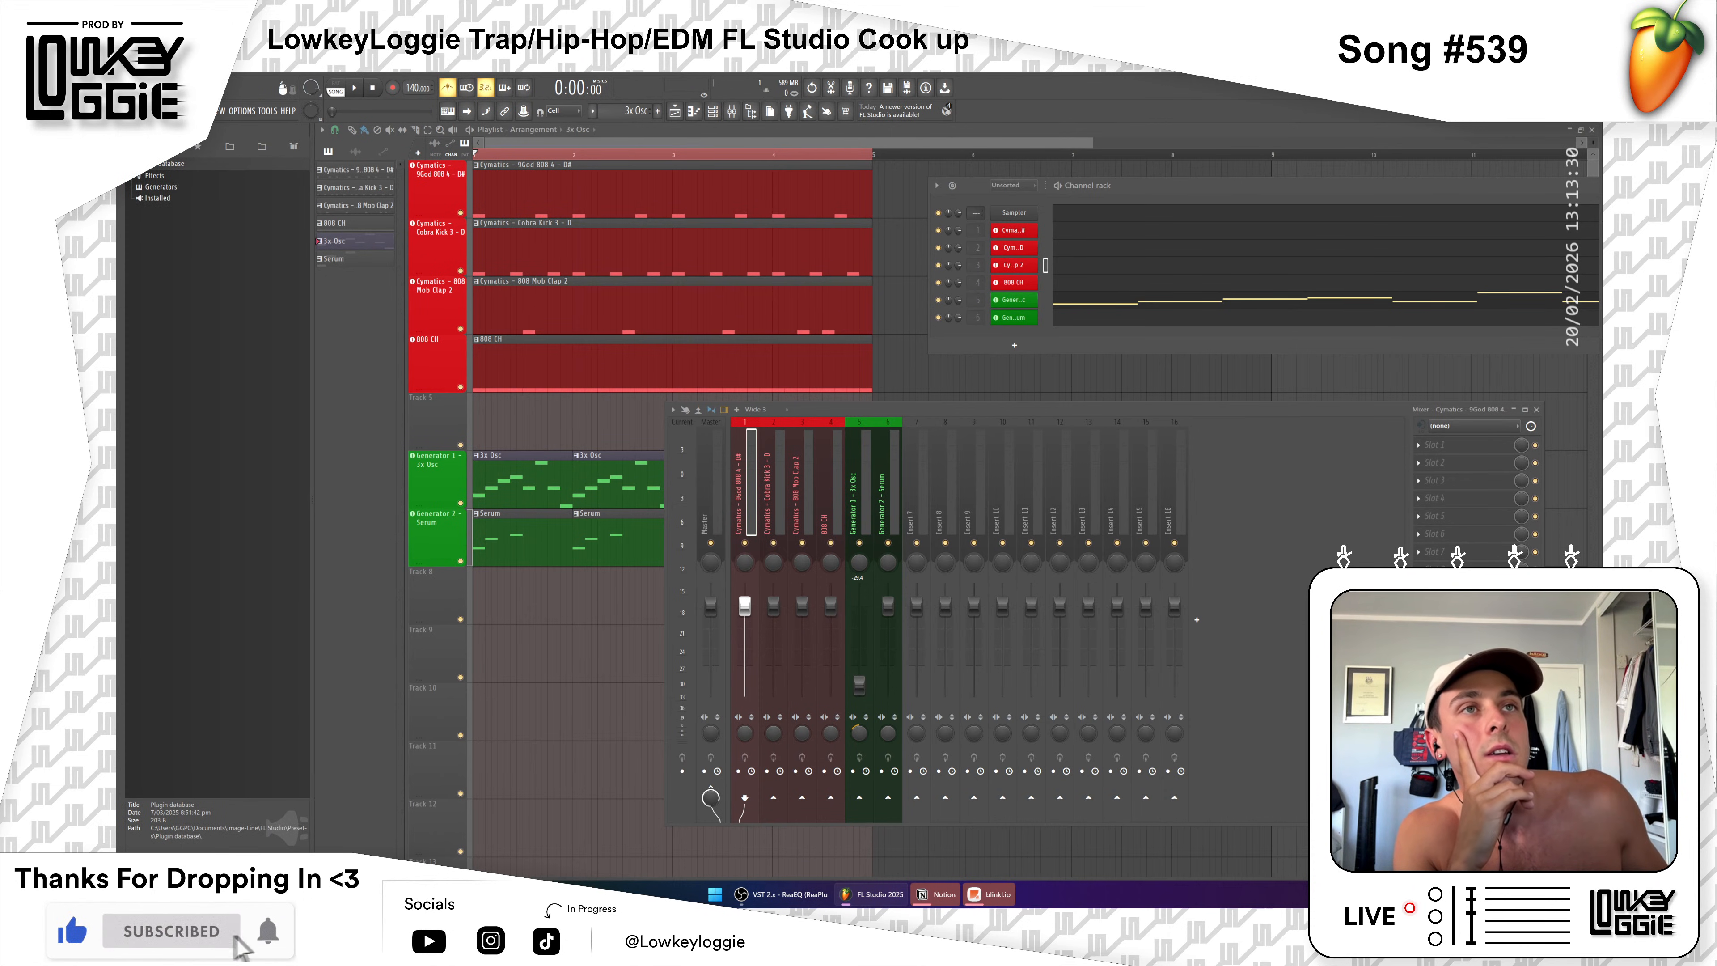
{"action": "left_click", "coordinate": [169, 147]}
{"action": "left_click", "coordinate": [180, 181]}
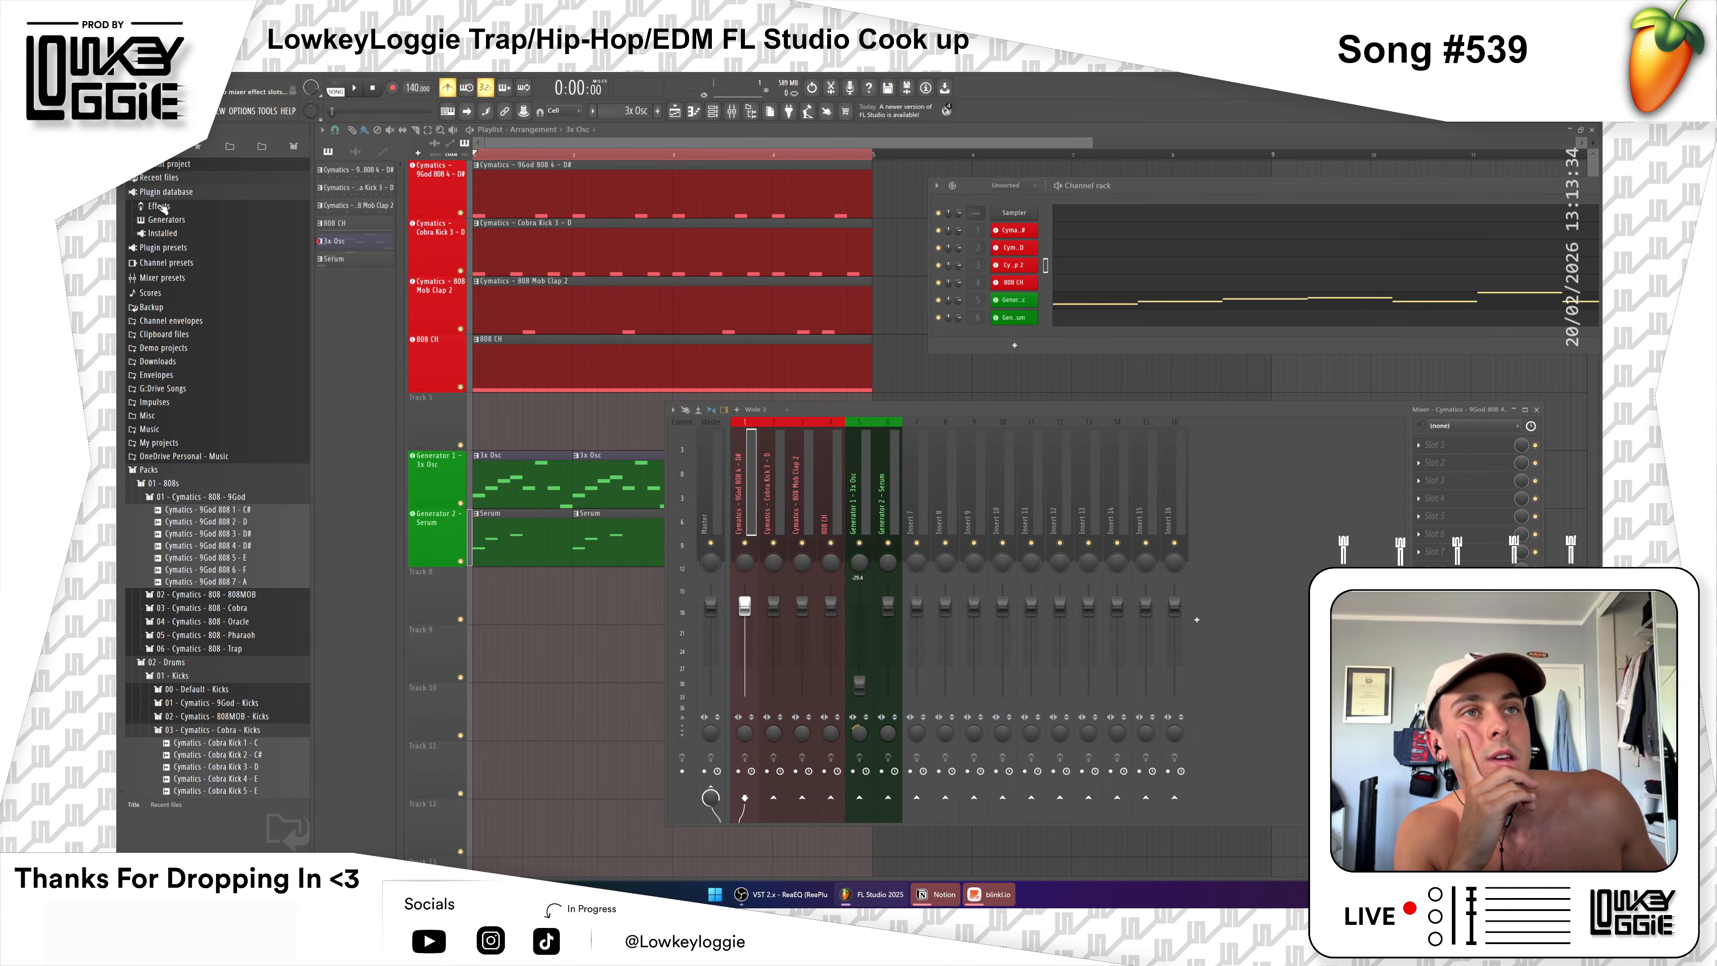
{"action": "left_click", "coordinate": [139, 192]}
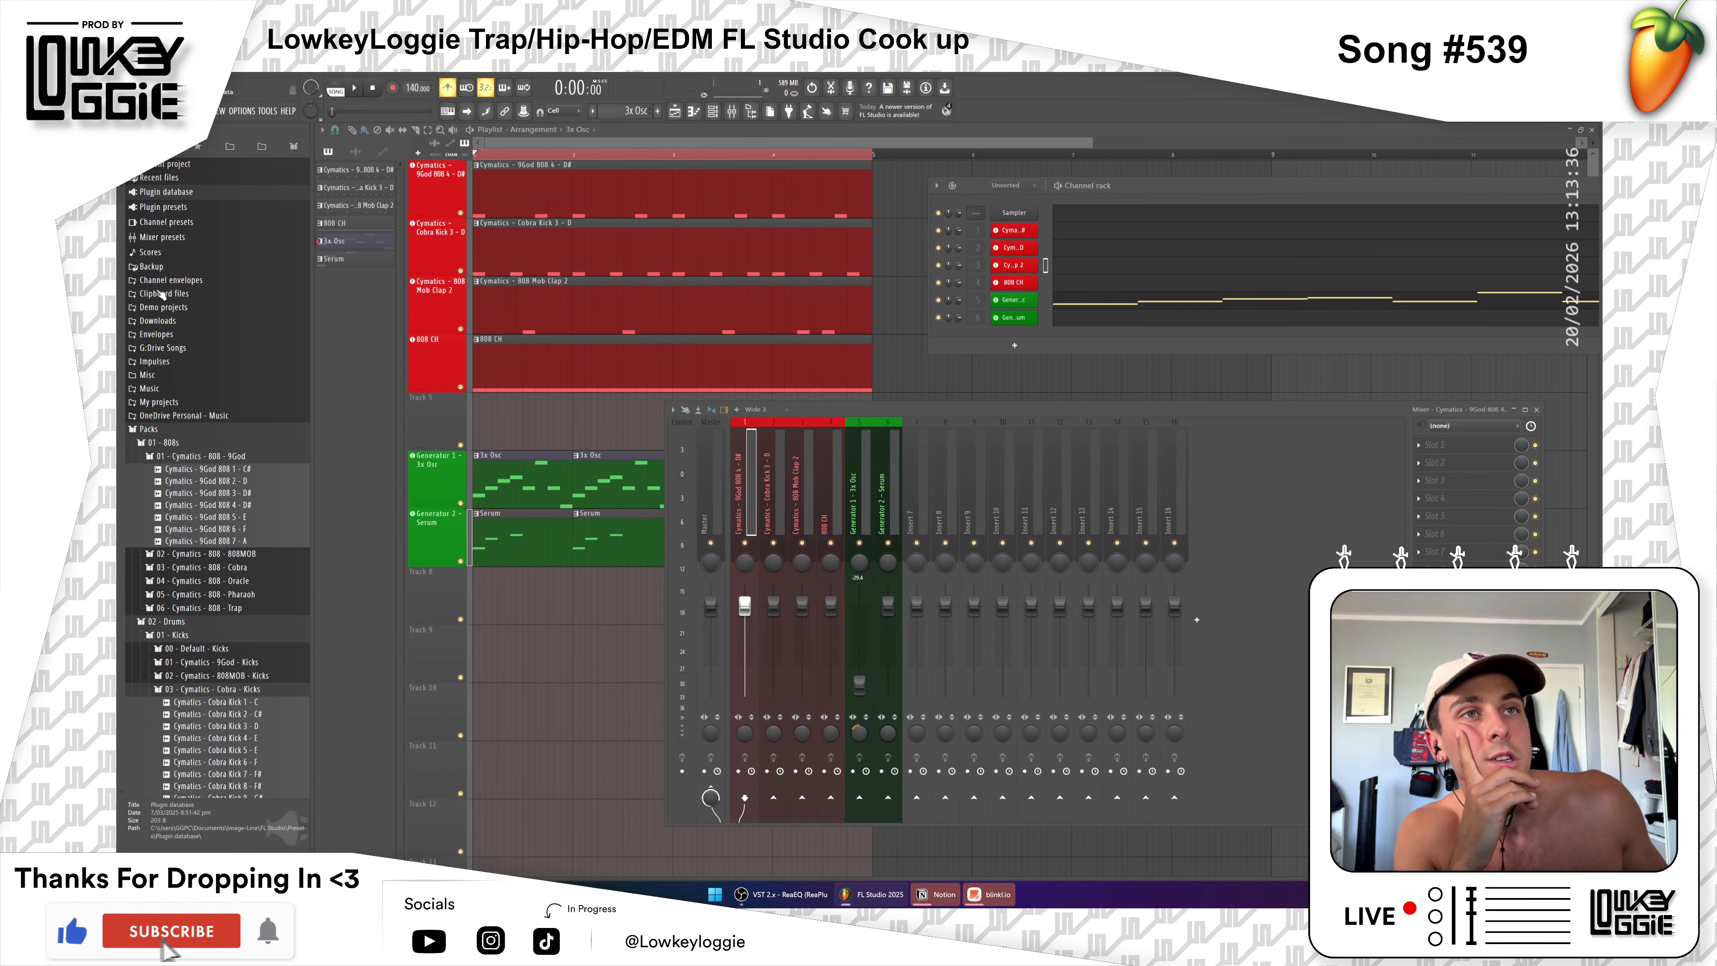
{"action": "left_click", "coordinate": [148, 429]}
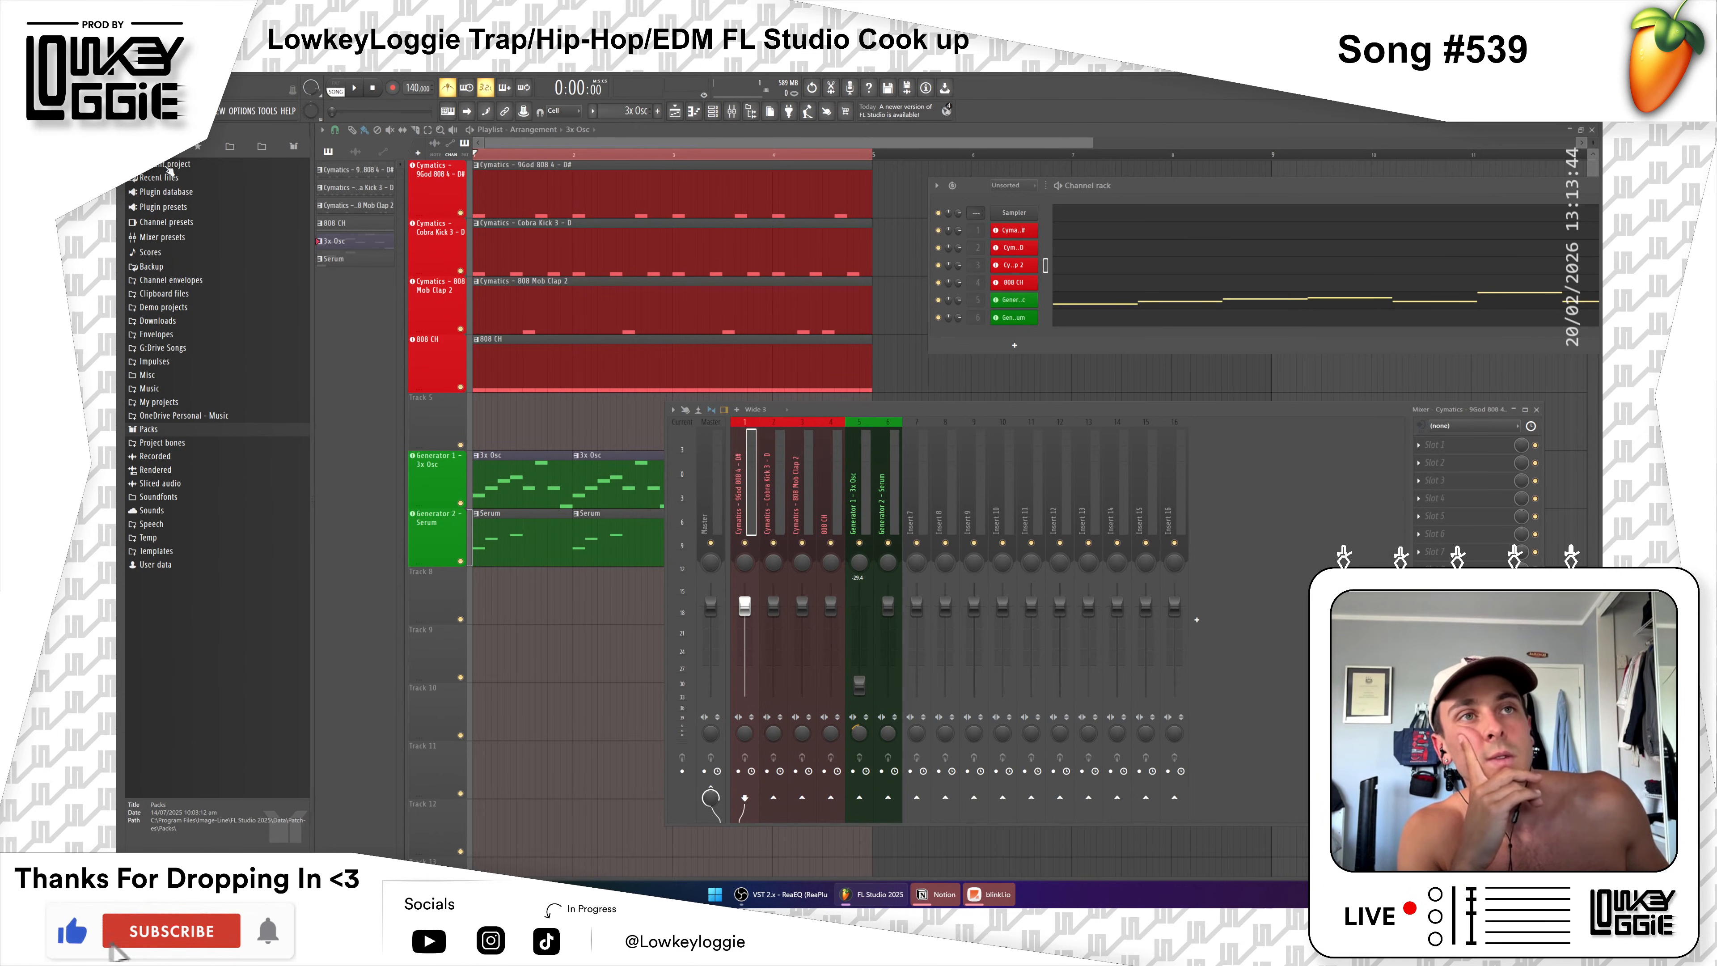
Step: Expand the Effects category of the plugin database in the browser
{"action": "left_click", "coordinate": [165, 193]}
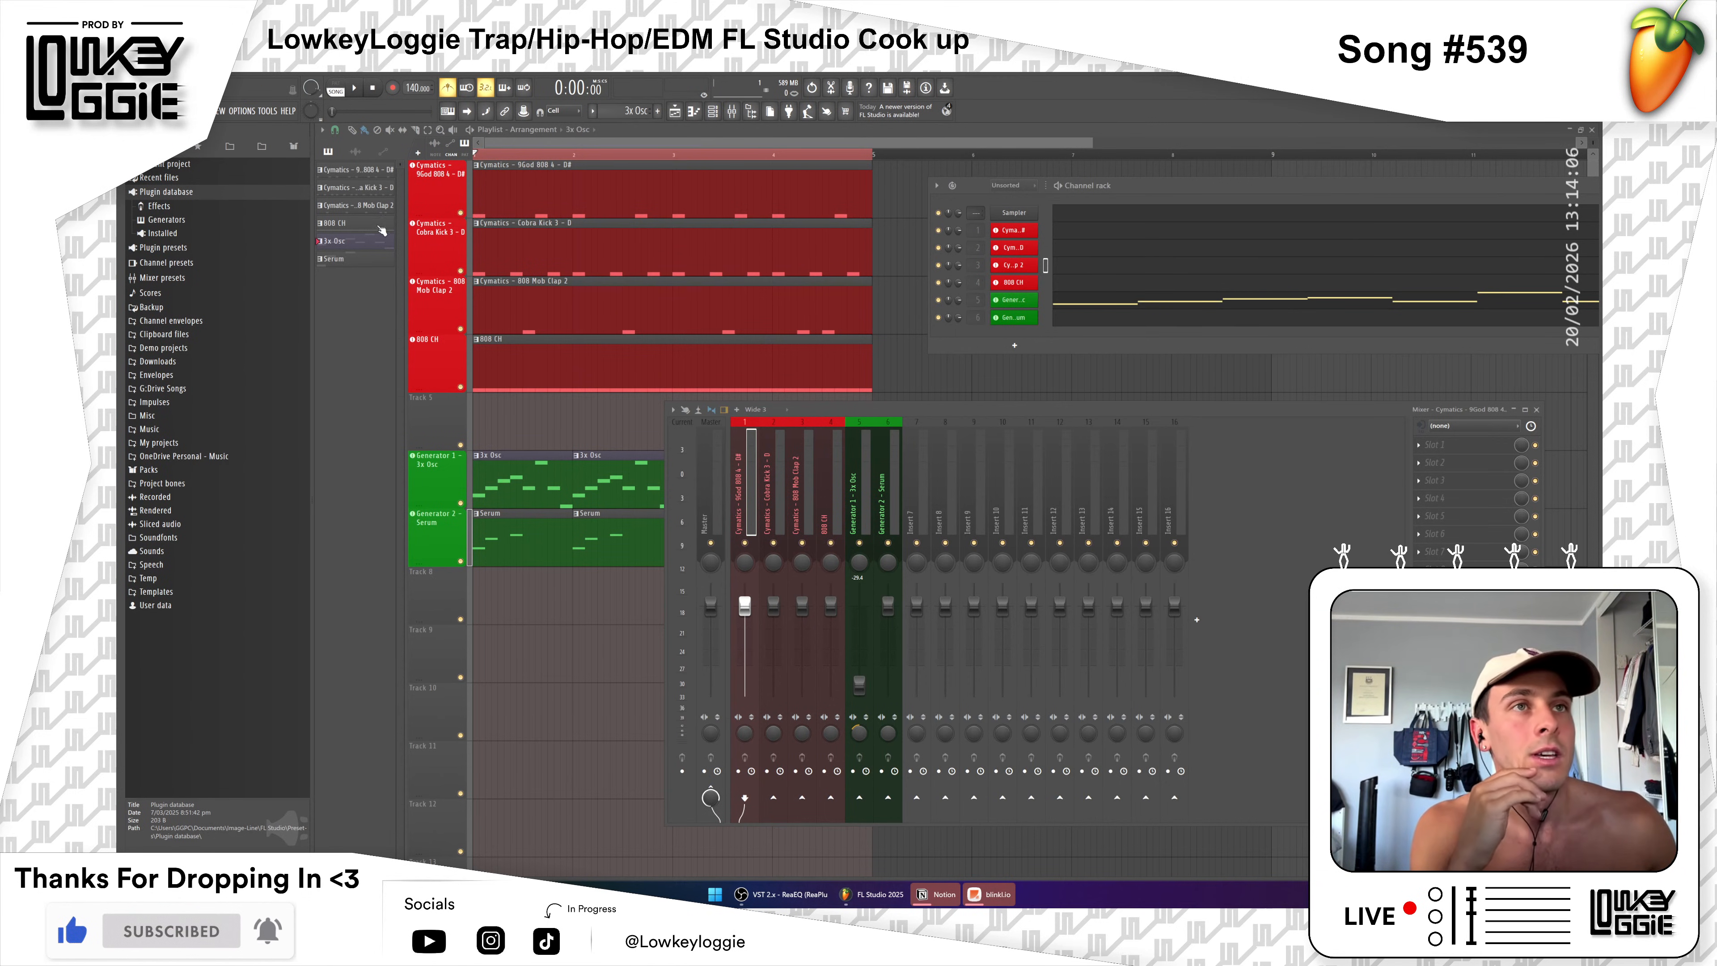
{"action": "left_click", "coordinate": [525, 419]}
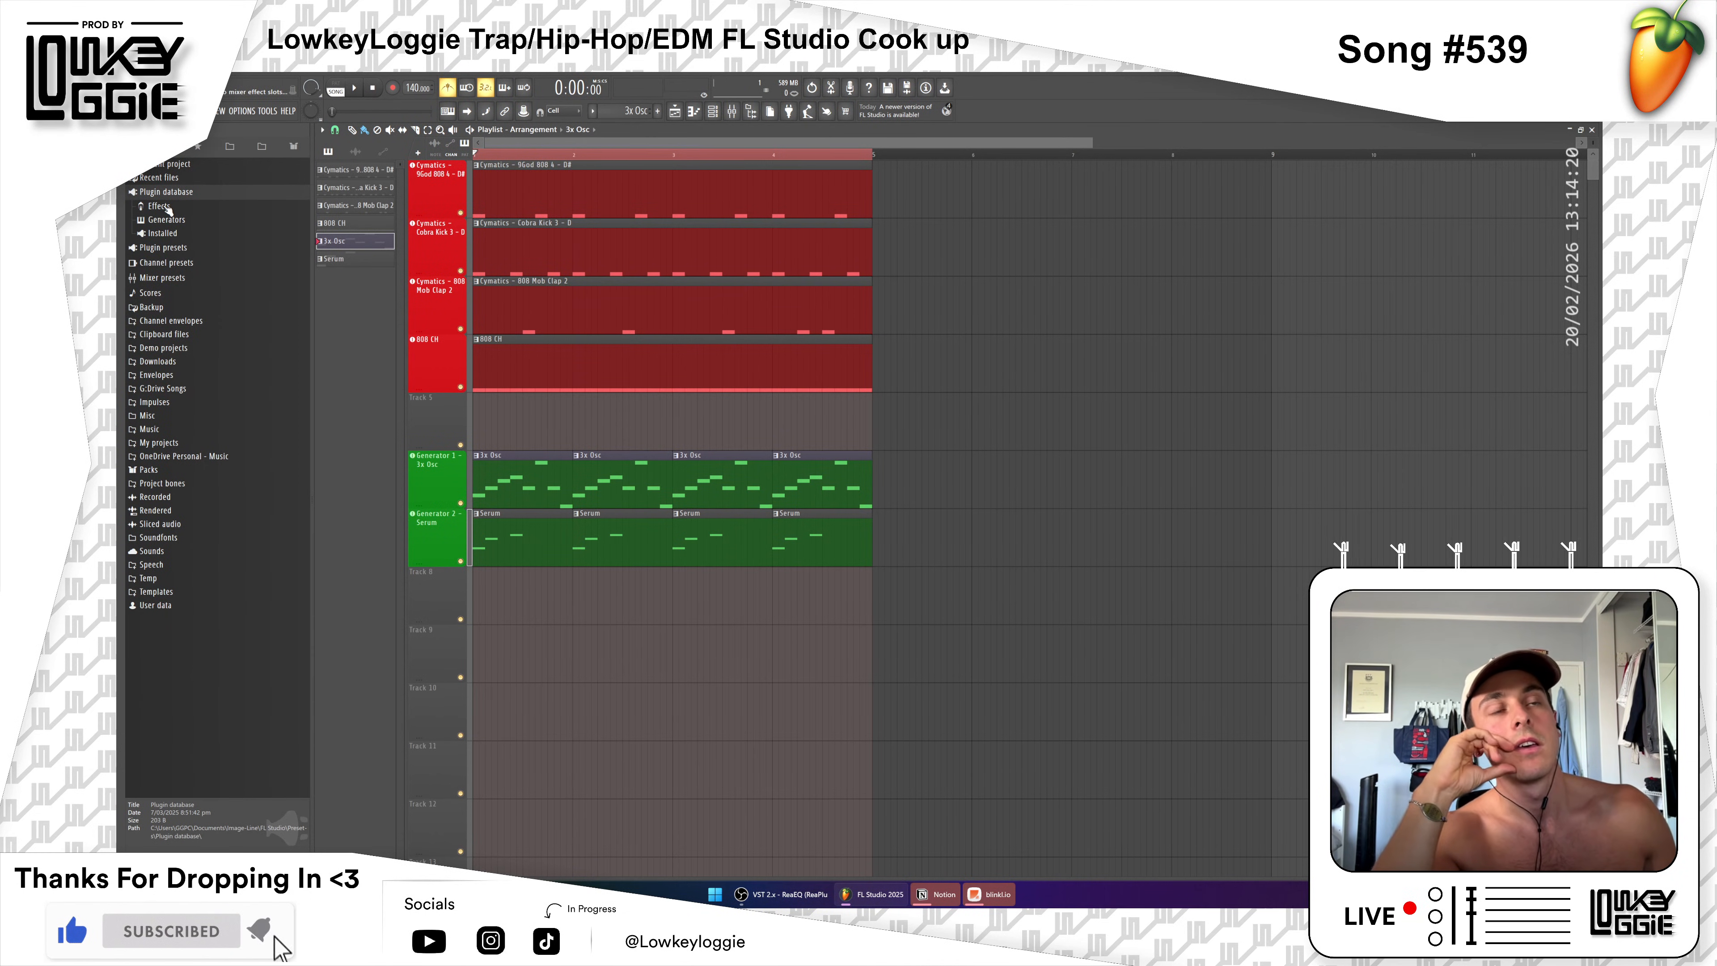
{"action": "left_click", "coordinate": [165, 206]}
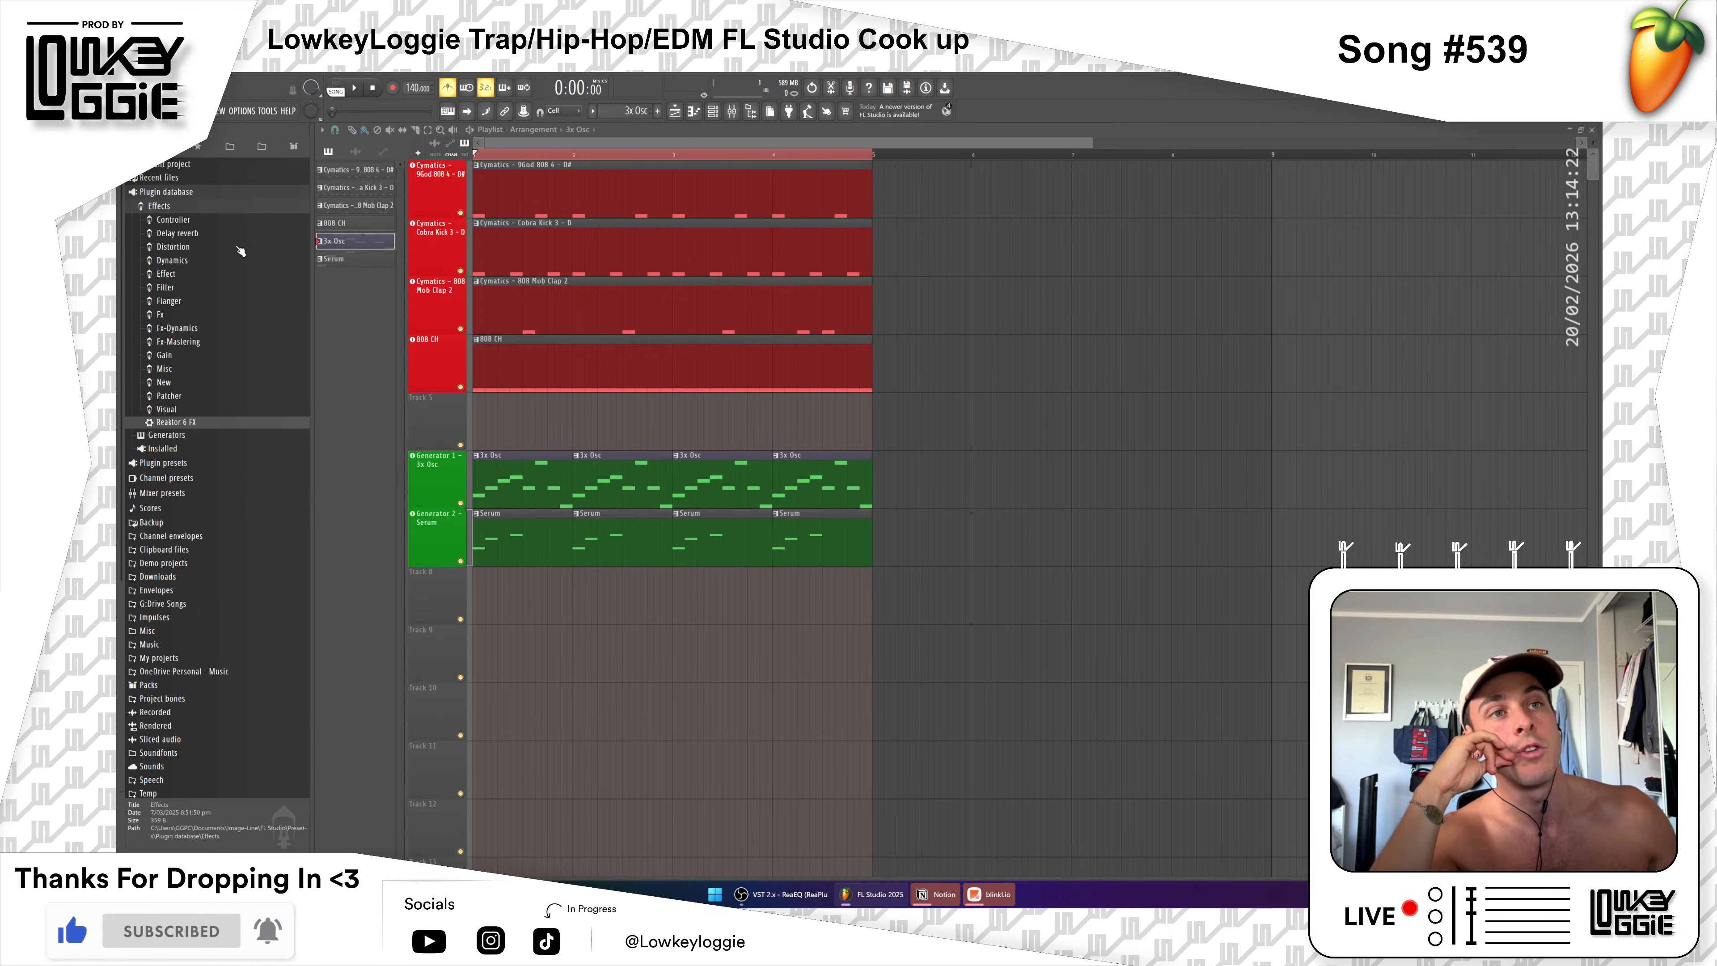
Step: Reopen the mixer, enlarge its window in height and width, and move it clear of the playlist track headers
{"action": "left_click", "coordinate": [744, 113]}
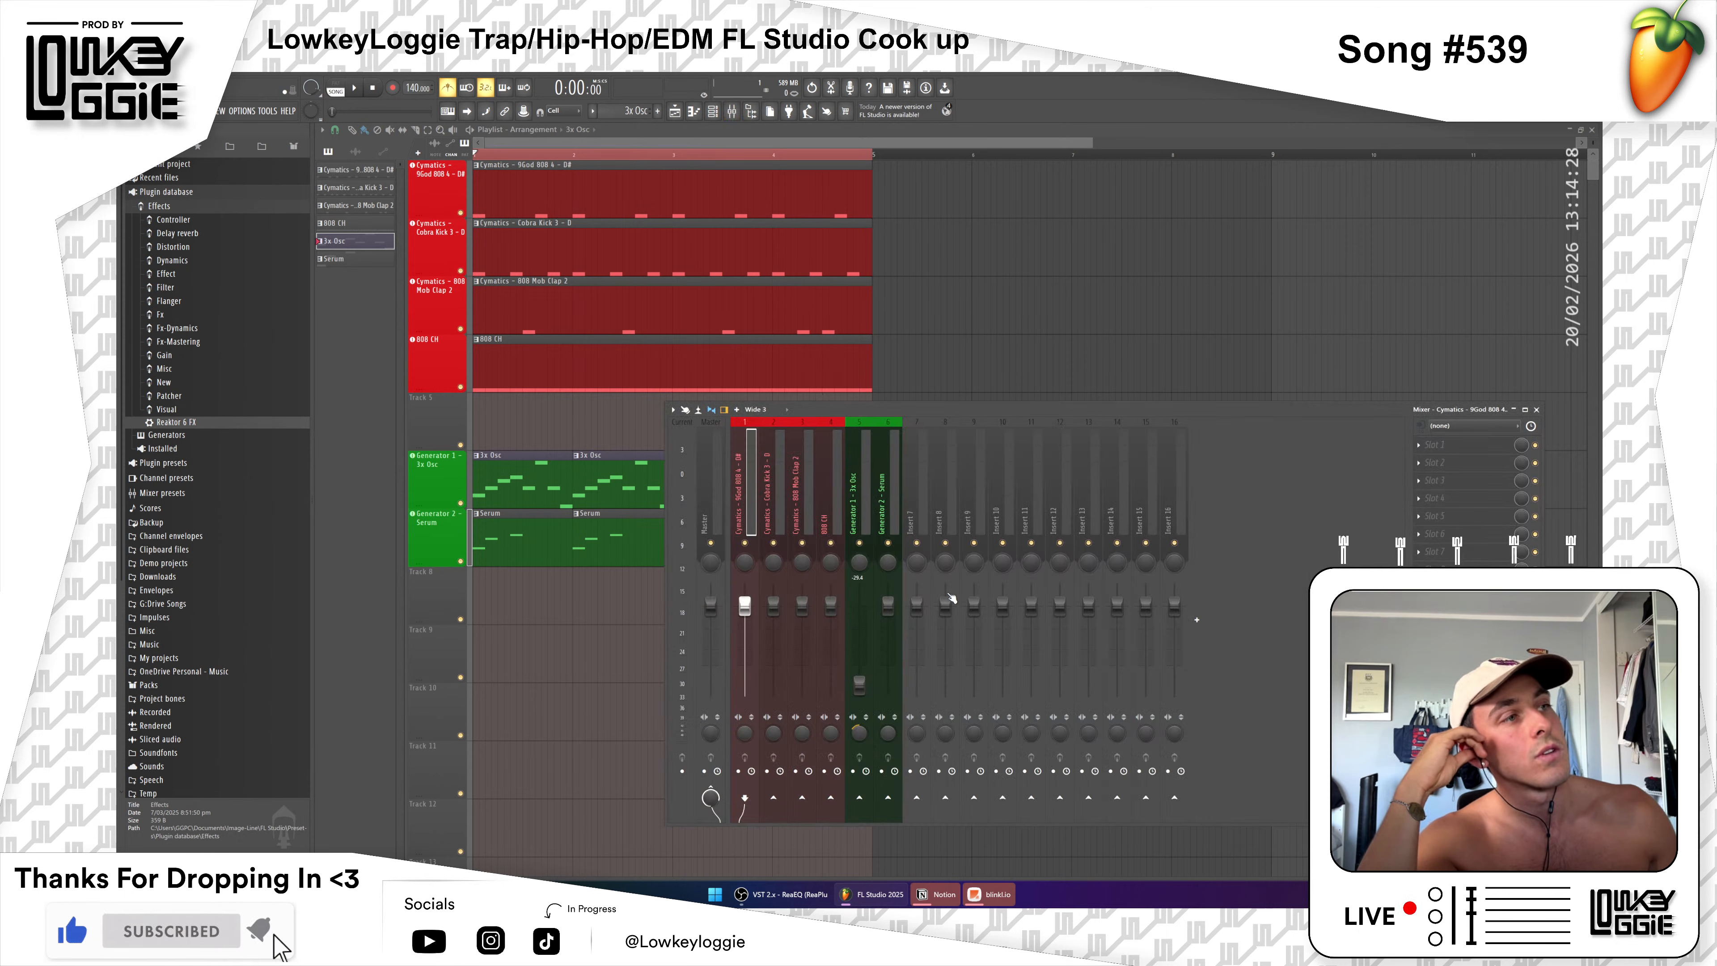
{"action": "left_click_drag", "start_coordinate": [975, 418], "coordinate": [921, 180]}
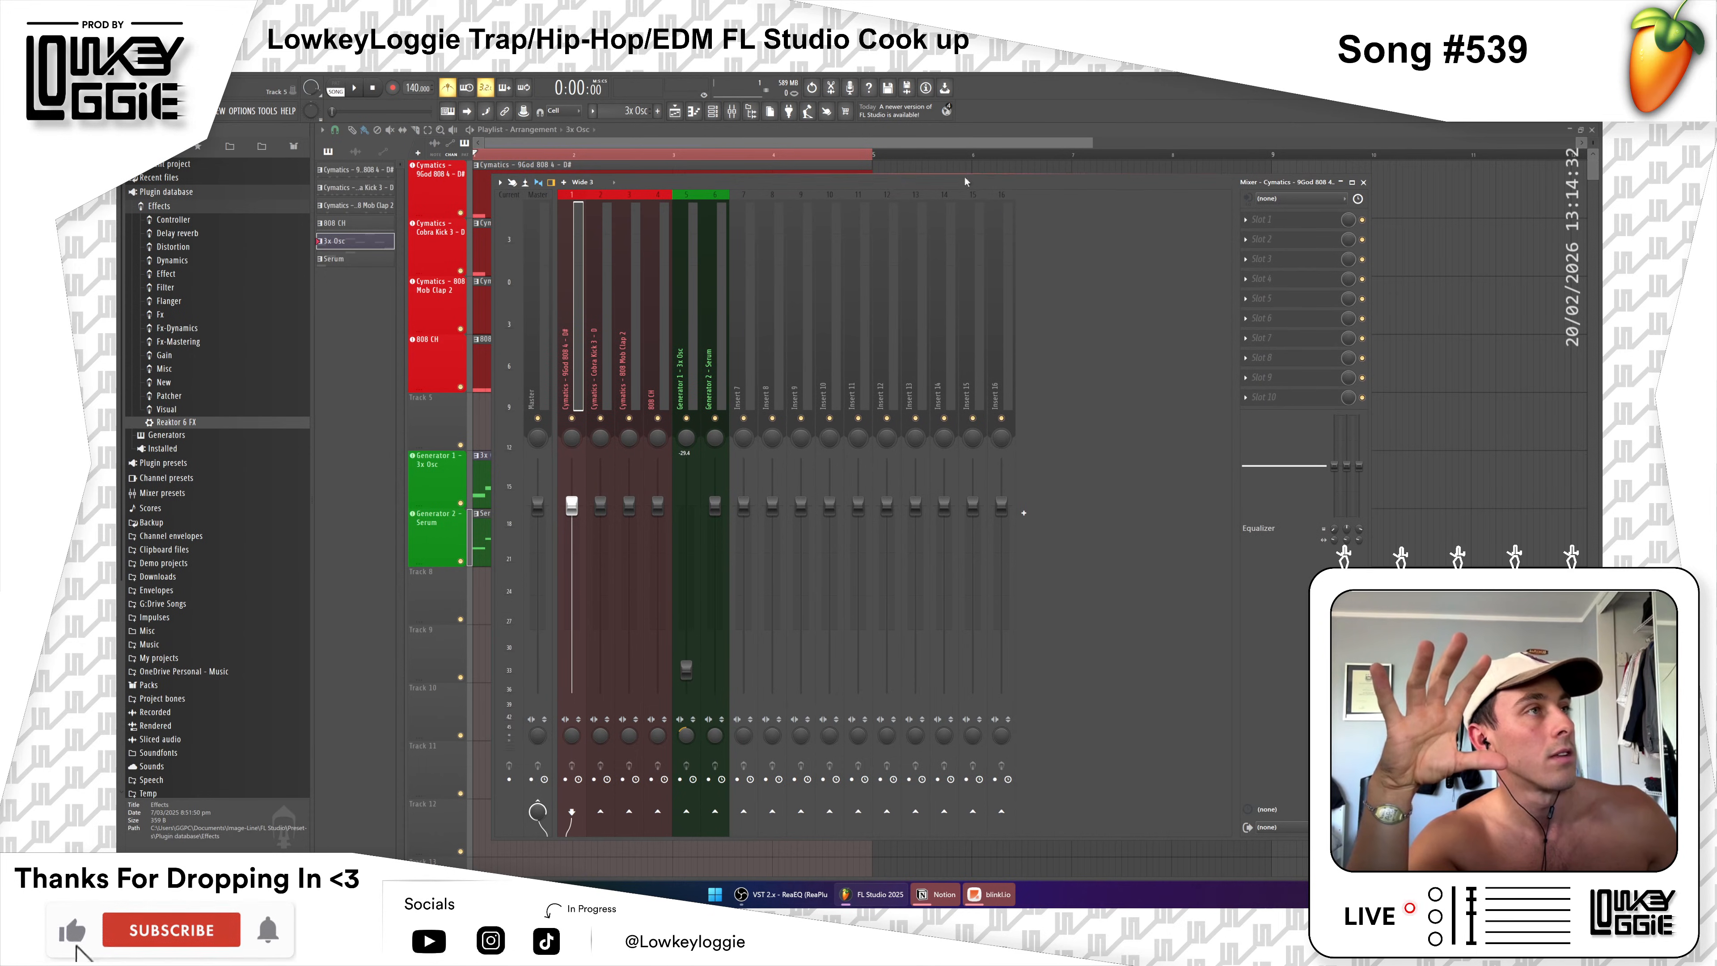
{"action": "left_click_drag", "start_coordinate": [1370, 371], "coordinate": [1542, 363]}
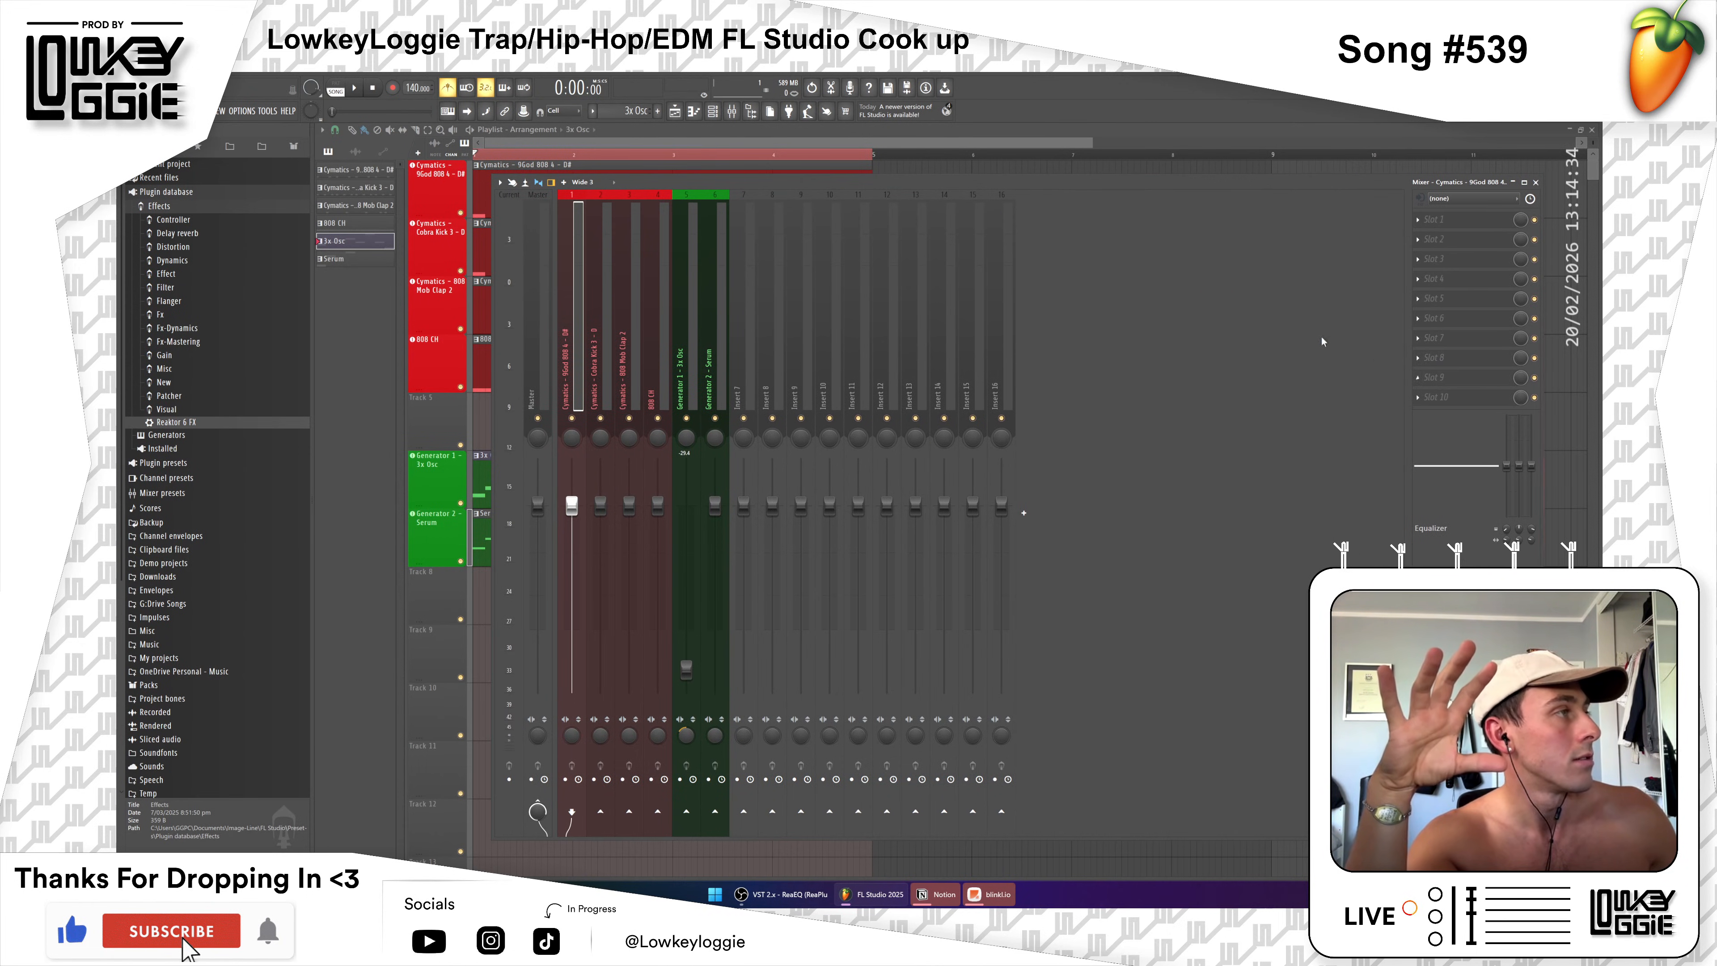
{"action": "left_click_drag", "start_coordinate": [1011, 174], "coordinate": [1135, 253]}
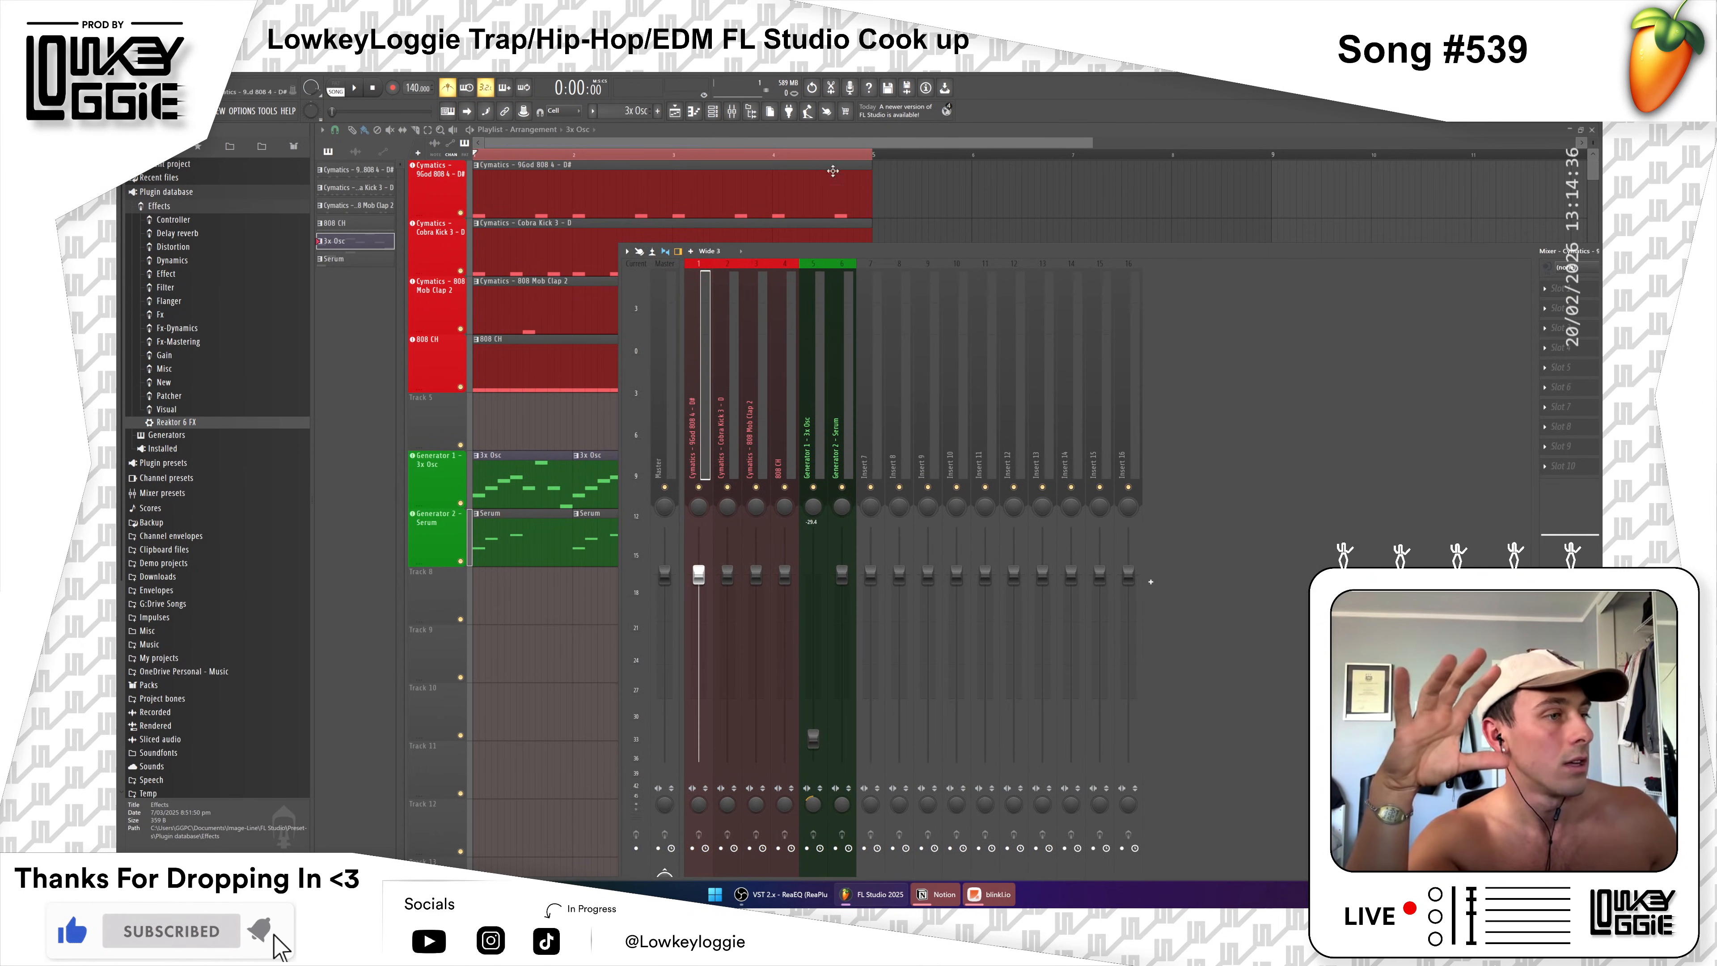
{"action": "left_click_drag", "start_coordinate": [767, 239], "coordinate": [804, 206]}
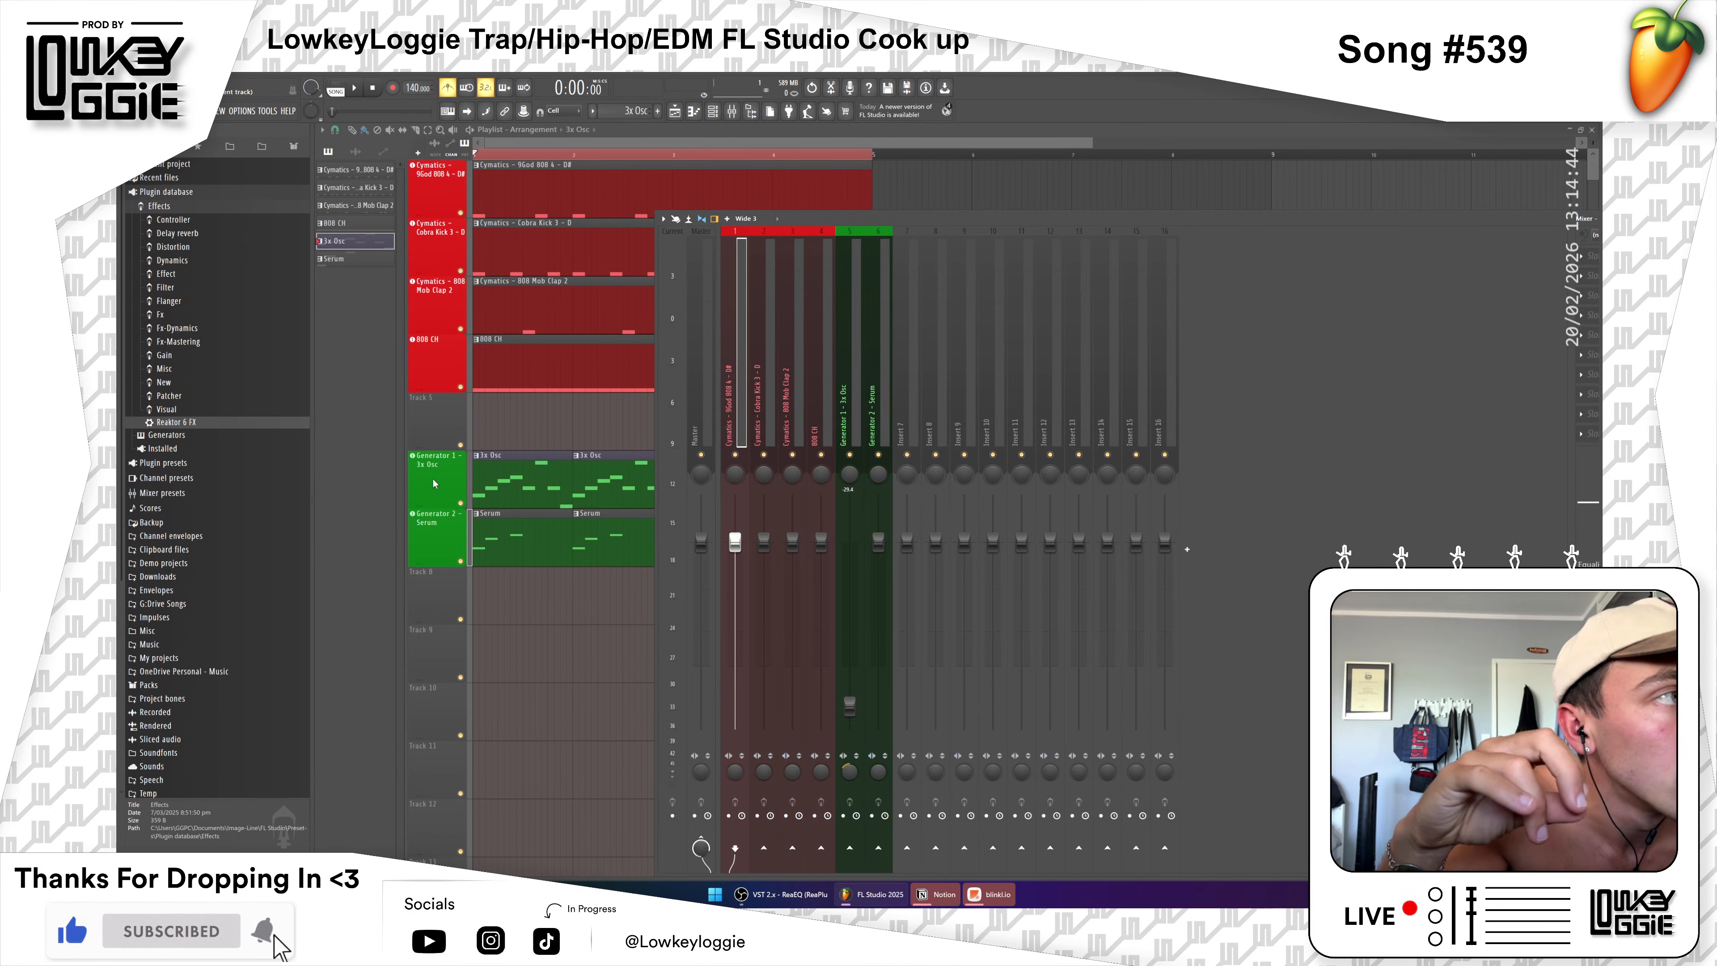
Step: Solo the Generator 1 - 3x Osc mixer track and listen to it from the start of the loop
{"action": "left_click", "coordinate": [851, 454], "text": "ctrl"}
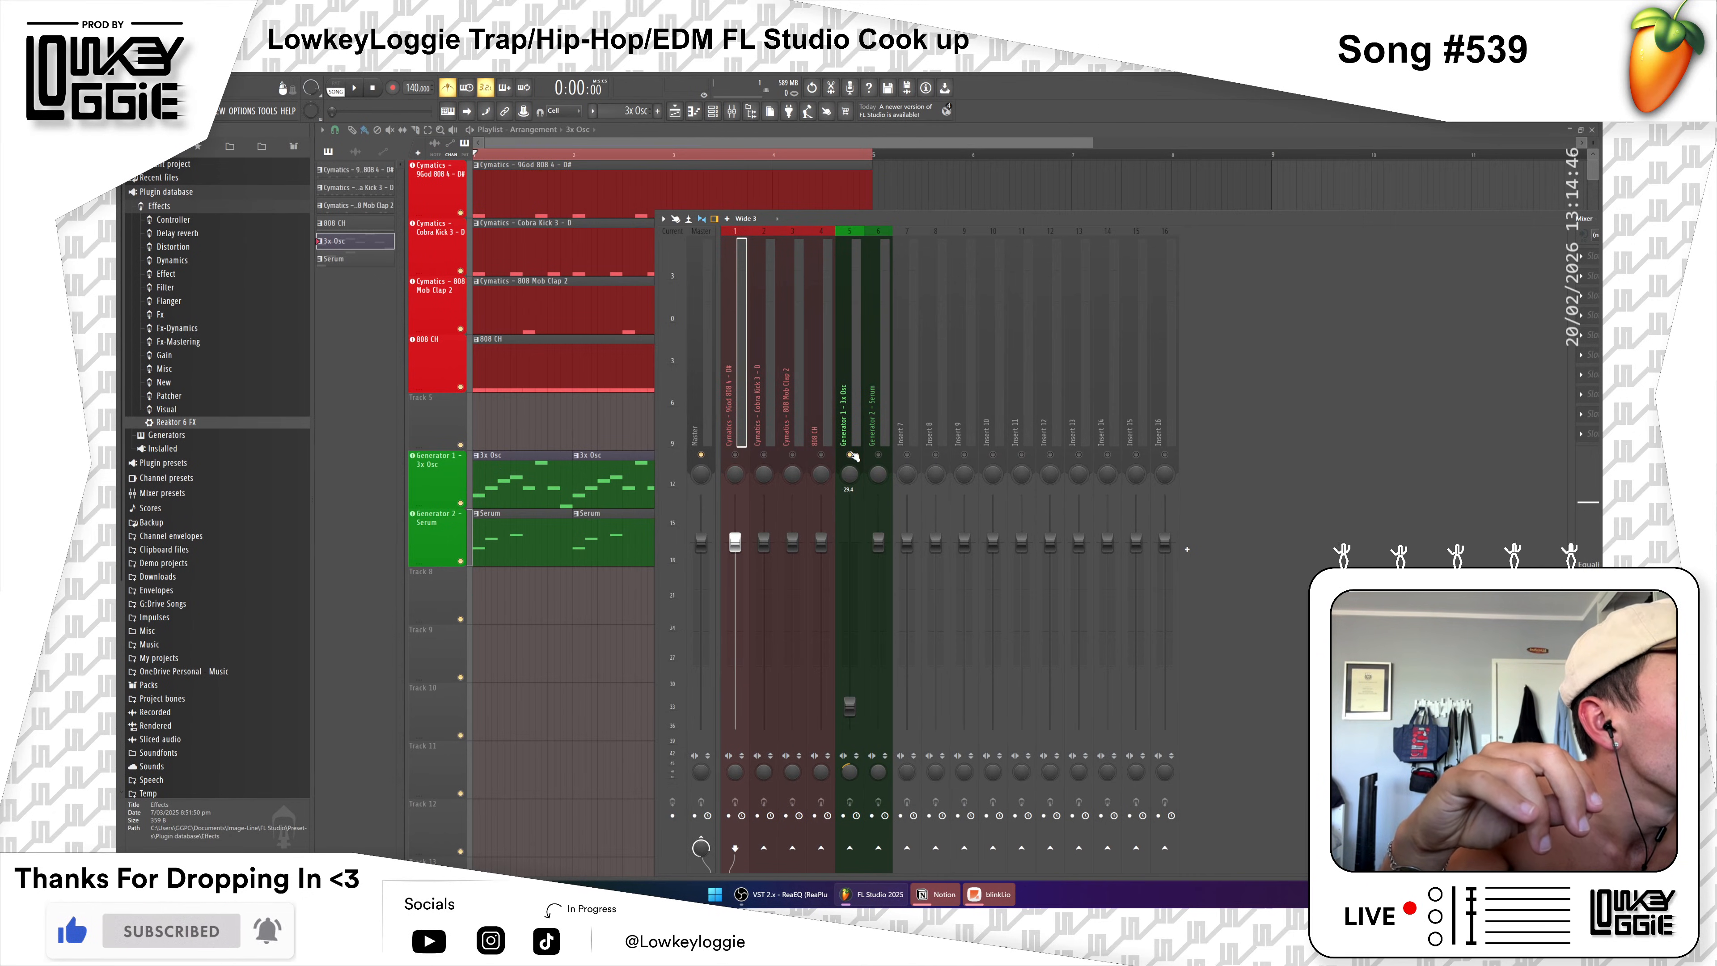
{"action": "left_click", "coordinate": [861, 599]}
{"action": "key", "text": "space"}
{"action": "key", "text": "space"}
{"action": "left_click", "coordinate": [336, 98]}
{"action": "key", "text": "space"}
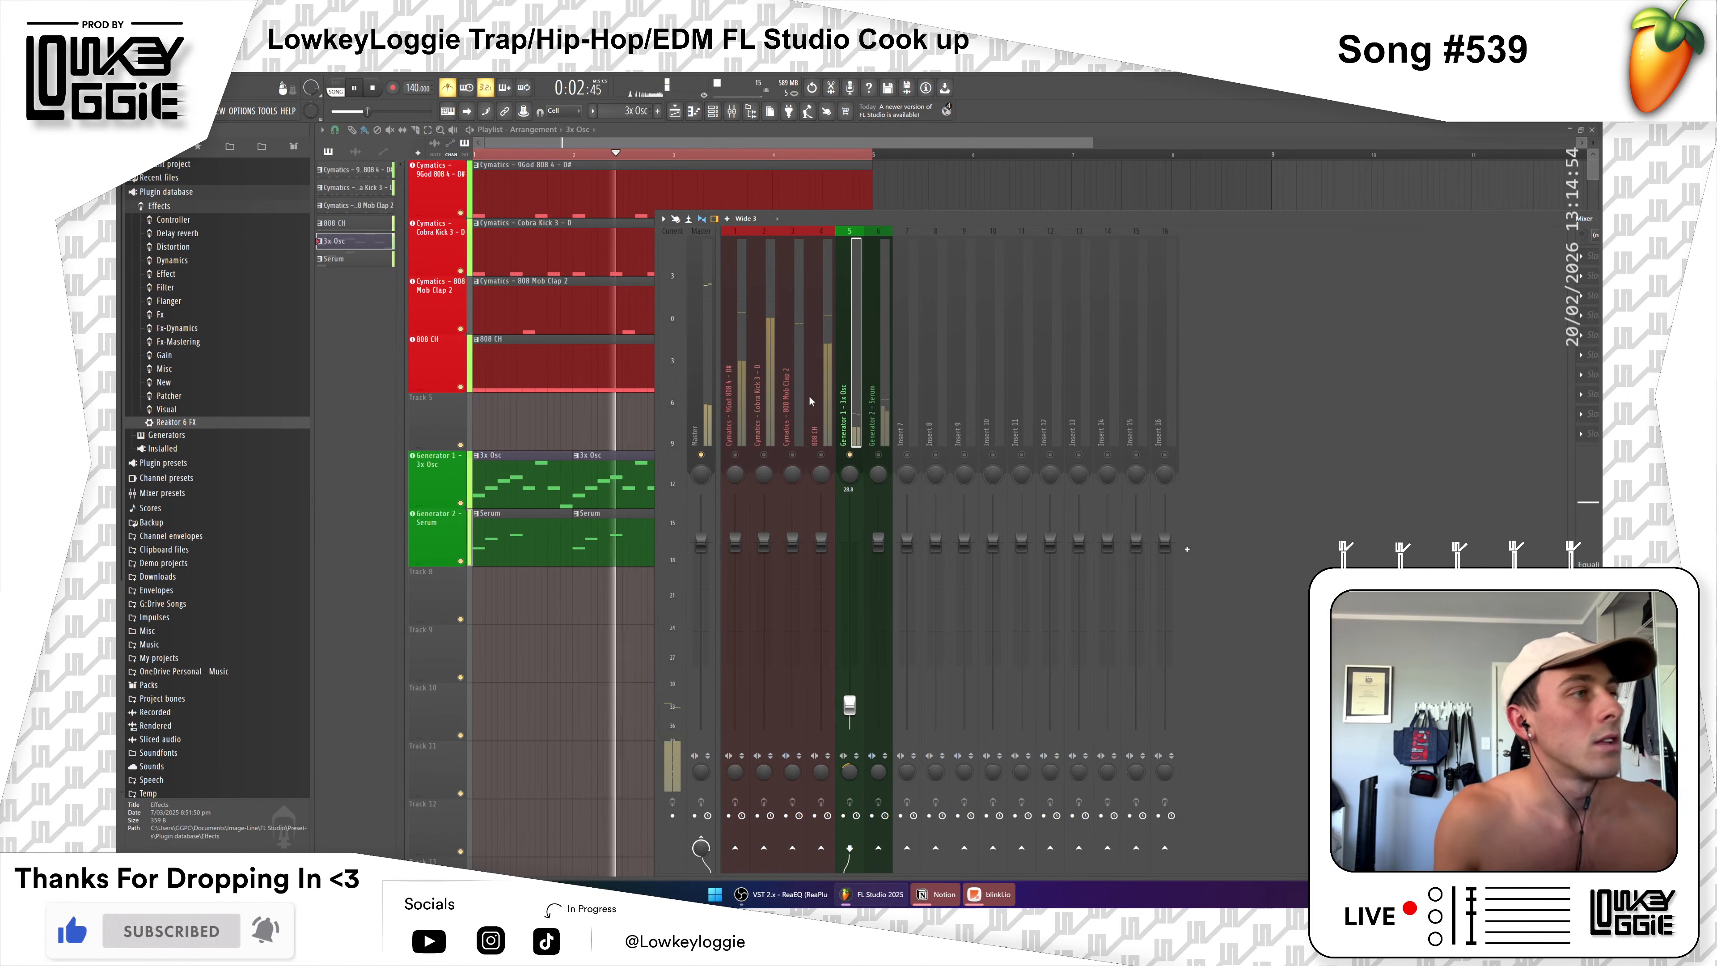
{"action": "key", "text": "space"}
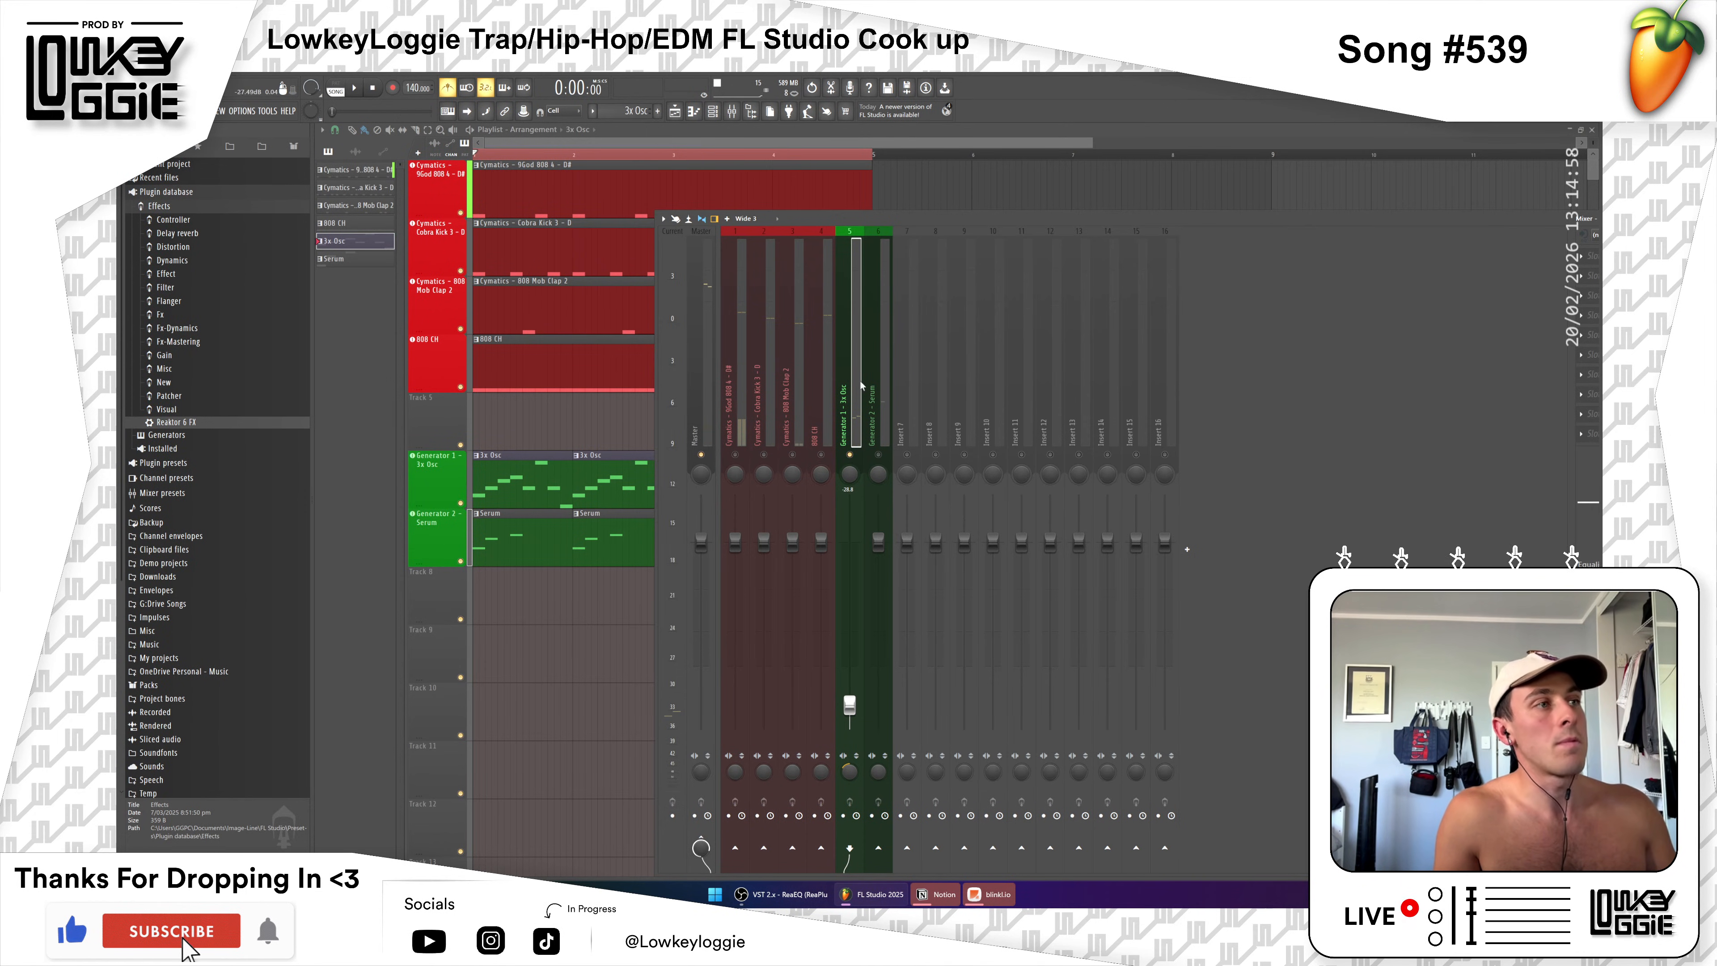
Step: Raise the Generator 1 - 3x Osc mixer volume during playback and compare it soloed against the full mix
{"action": "key", "text": "space"}
{"action": "left_click_drag", "start_coordinate": [849, 705], "coordinate": [849, 612]}
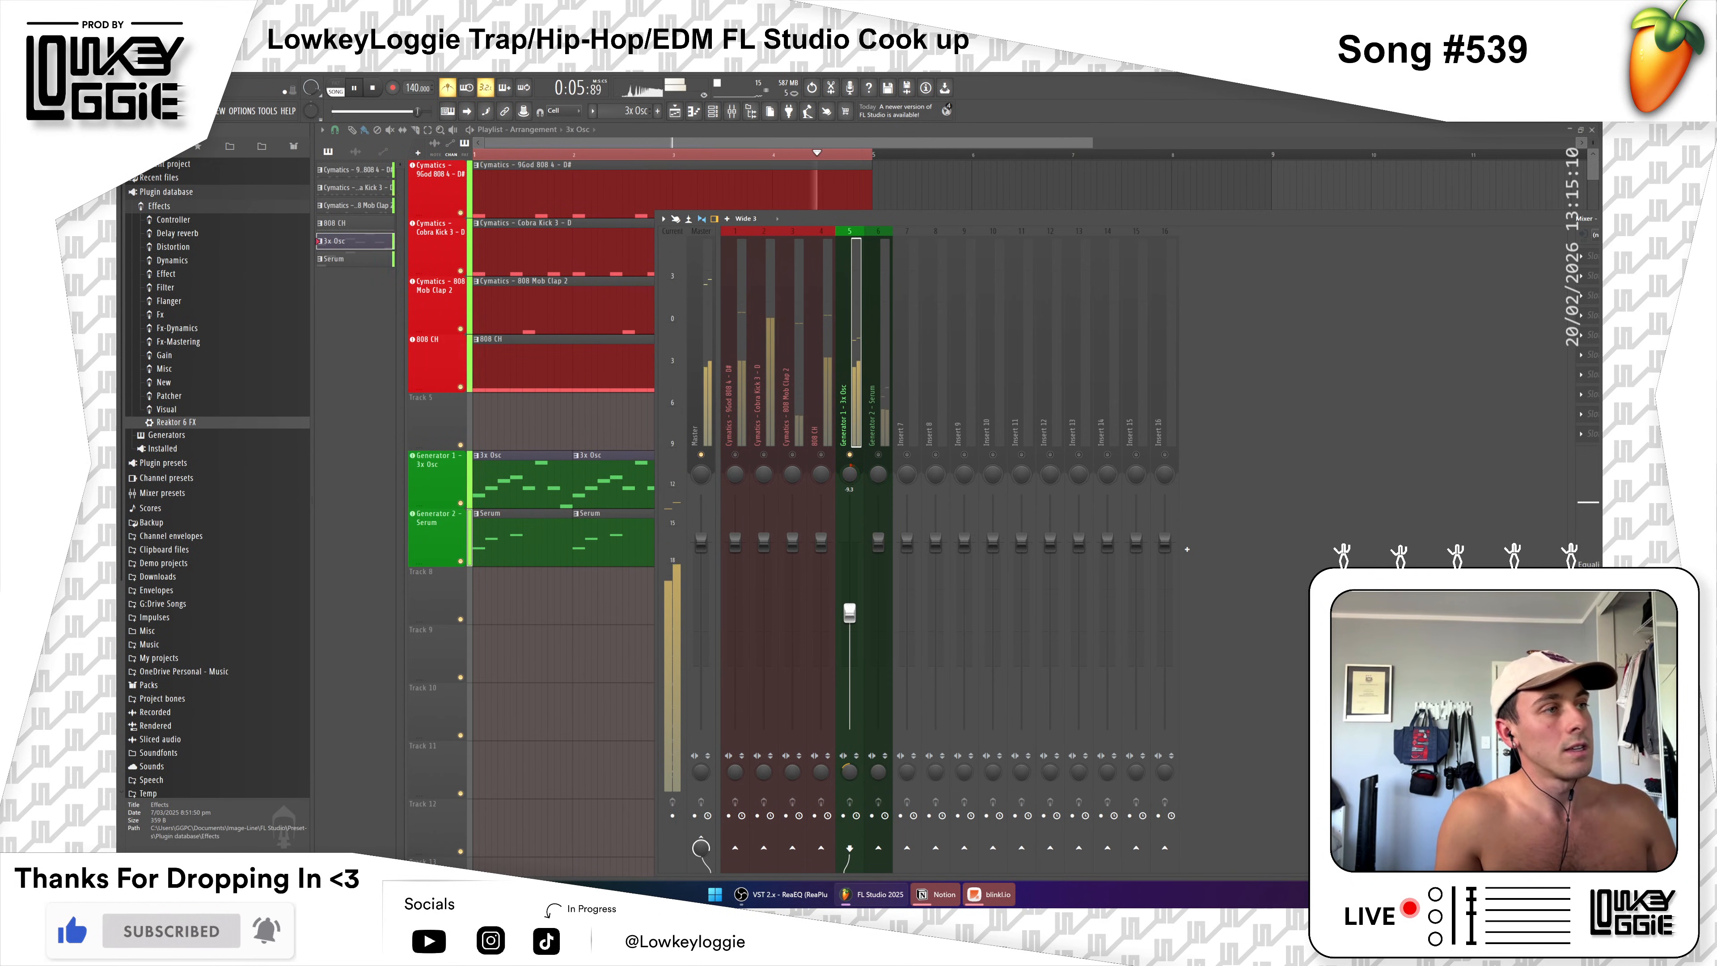
{"action": "key", "text": "space"}
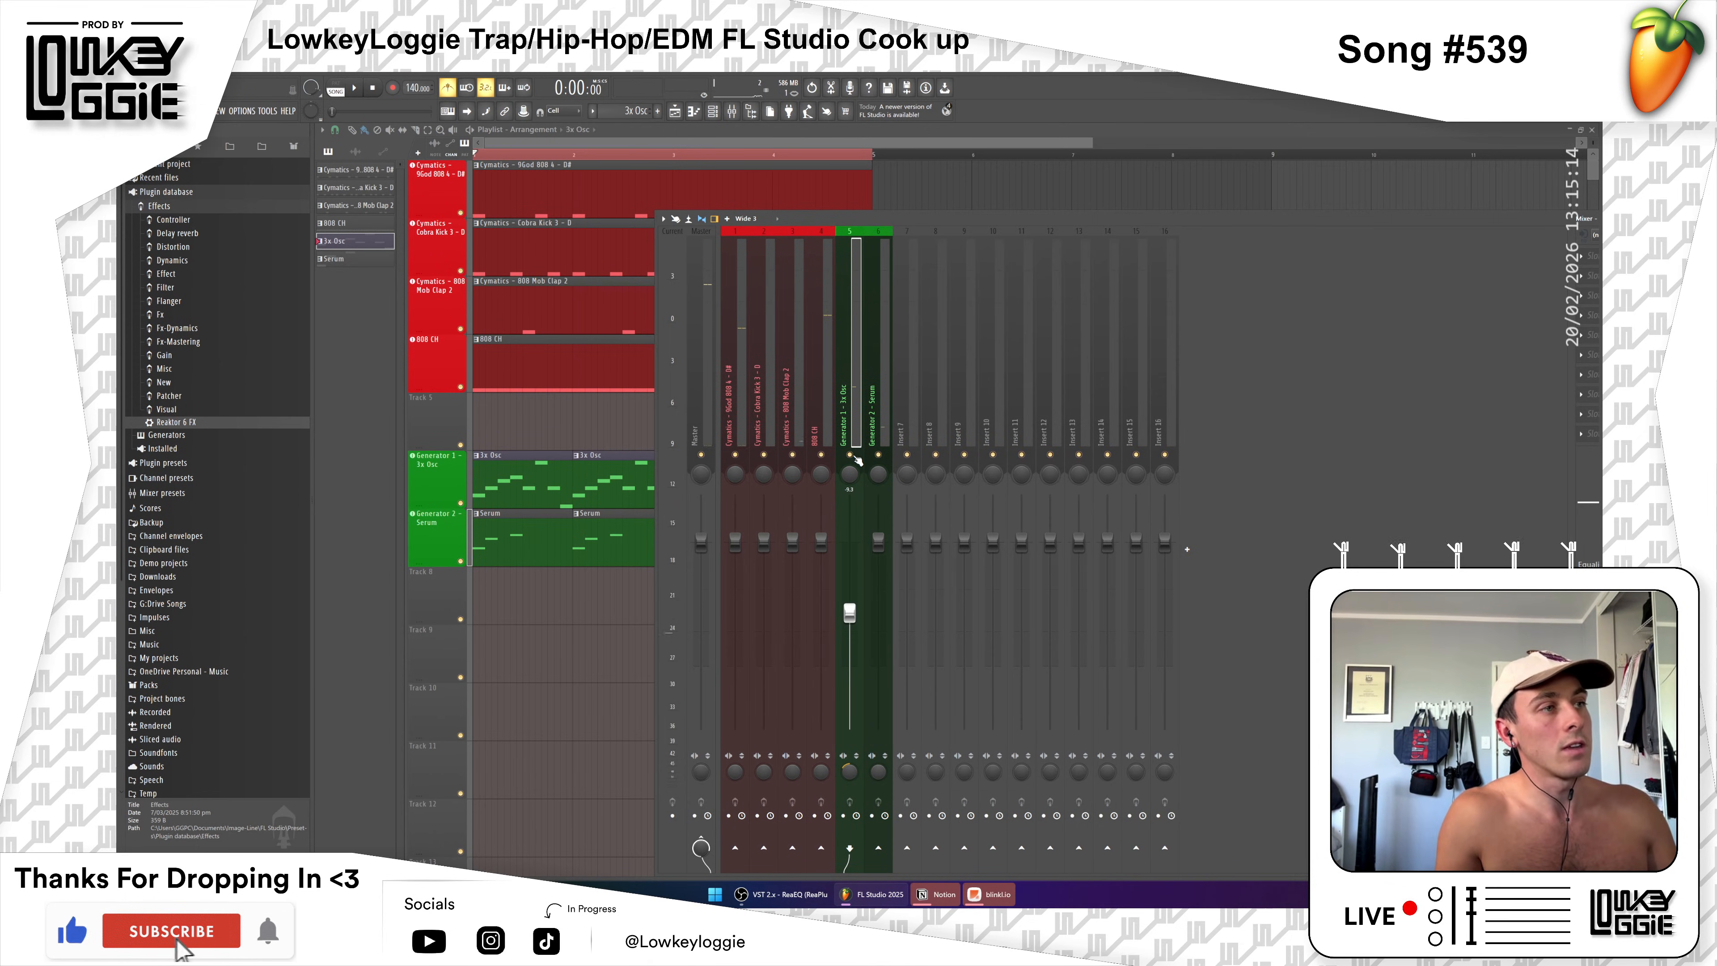
{"action": "right_click", "coordinate": [850, 454]}
{"action": "key", "text": "space"}
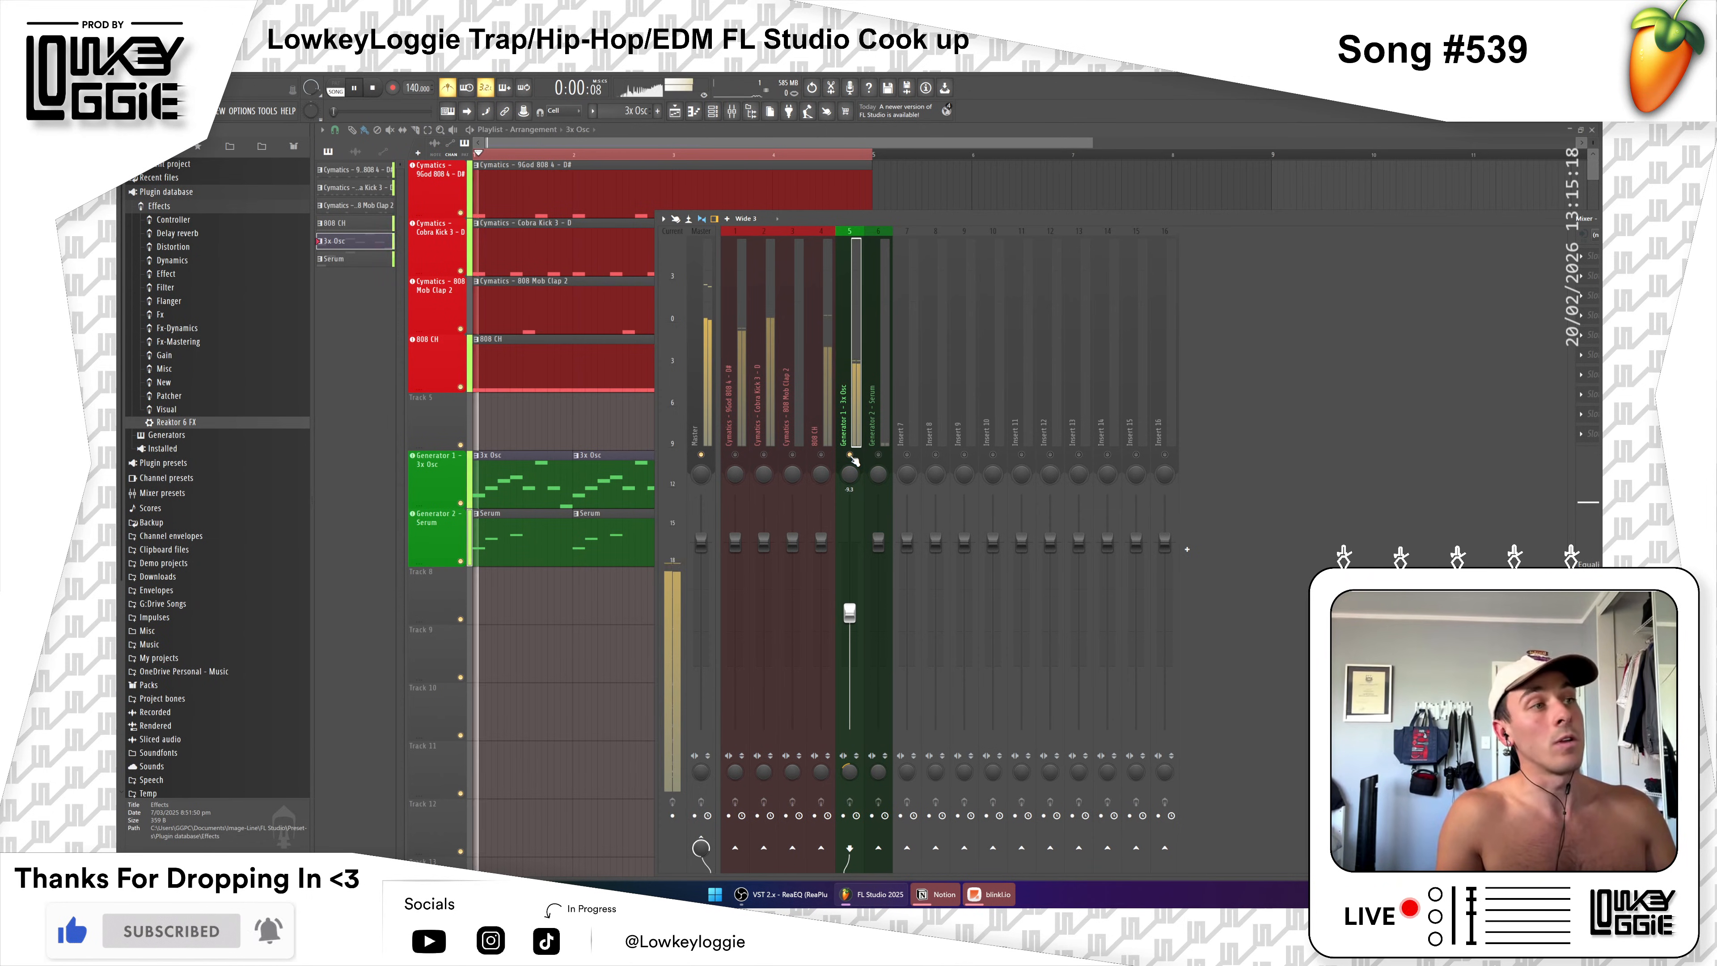
{"action": "right_click", "coordinate": [850, 454]}
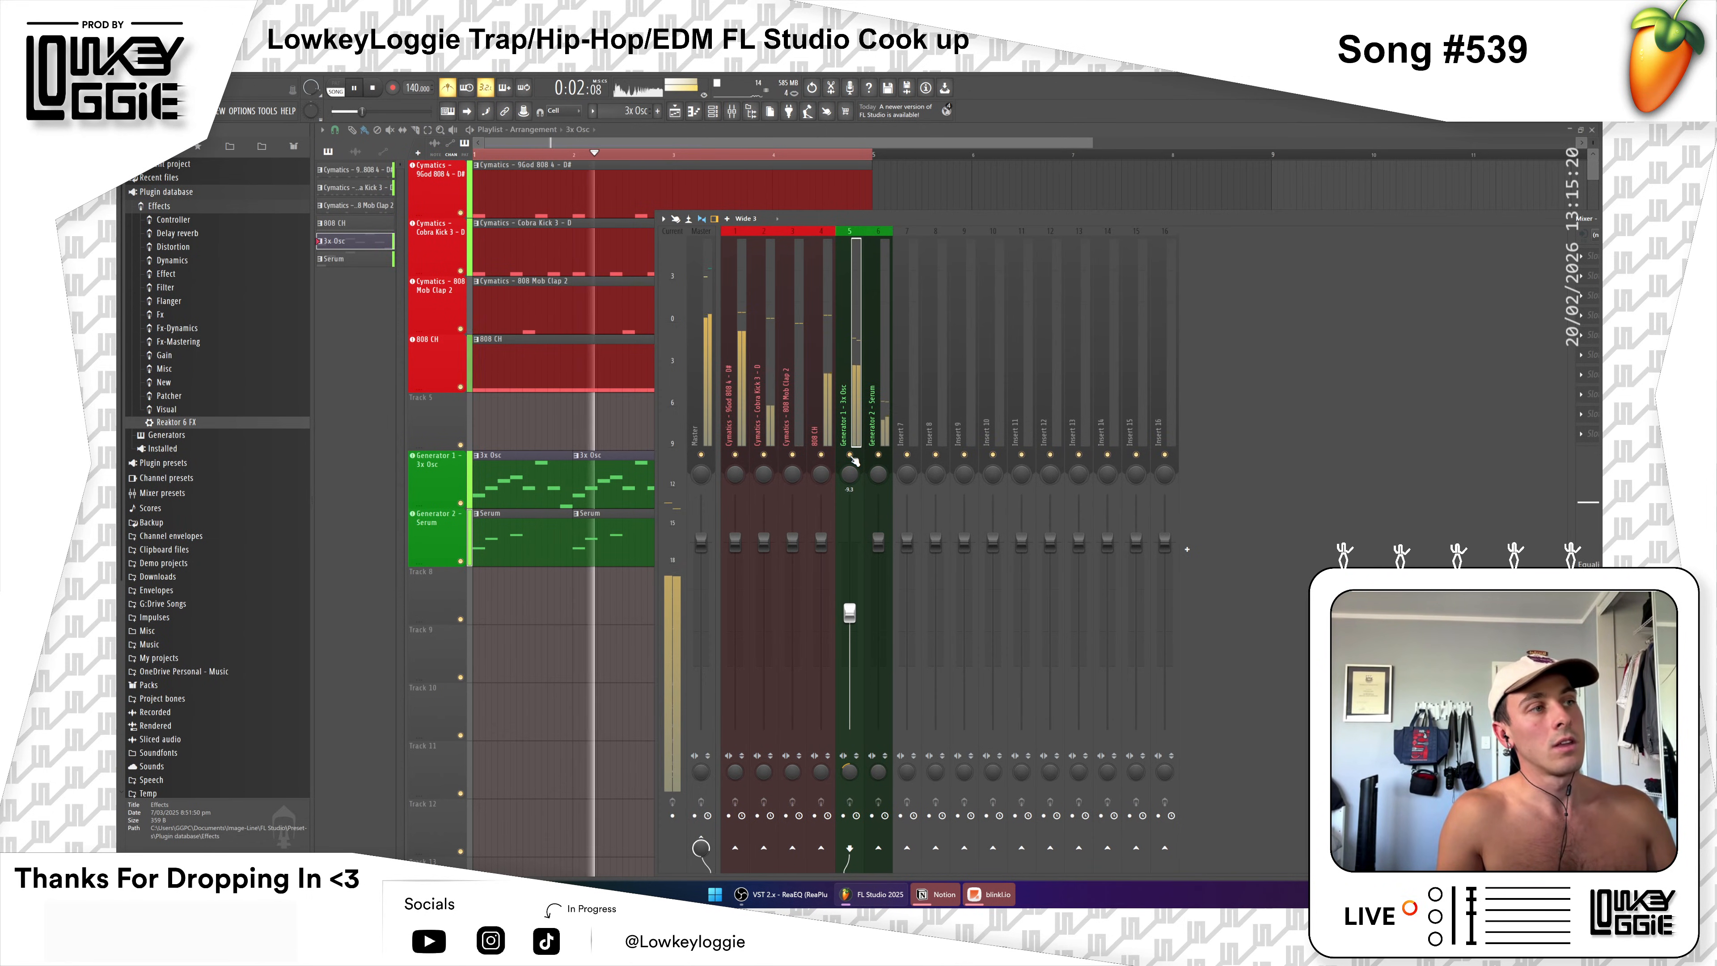
Step: Lower the Generator 1 - 3x Osc mixer volume and check it both with the full mix and soloed
{"action": "left_click_drag", "start_coordinate": [850, 612], "coordinate": [850, 670]}
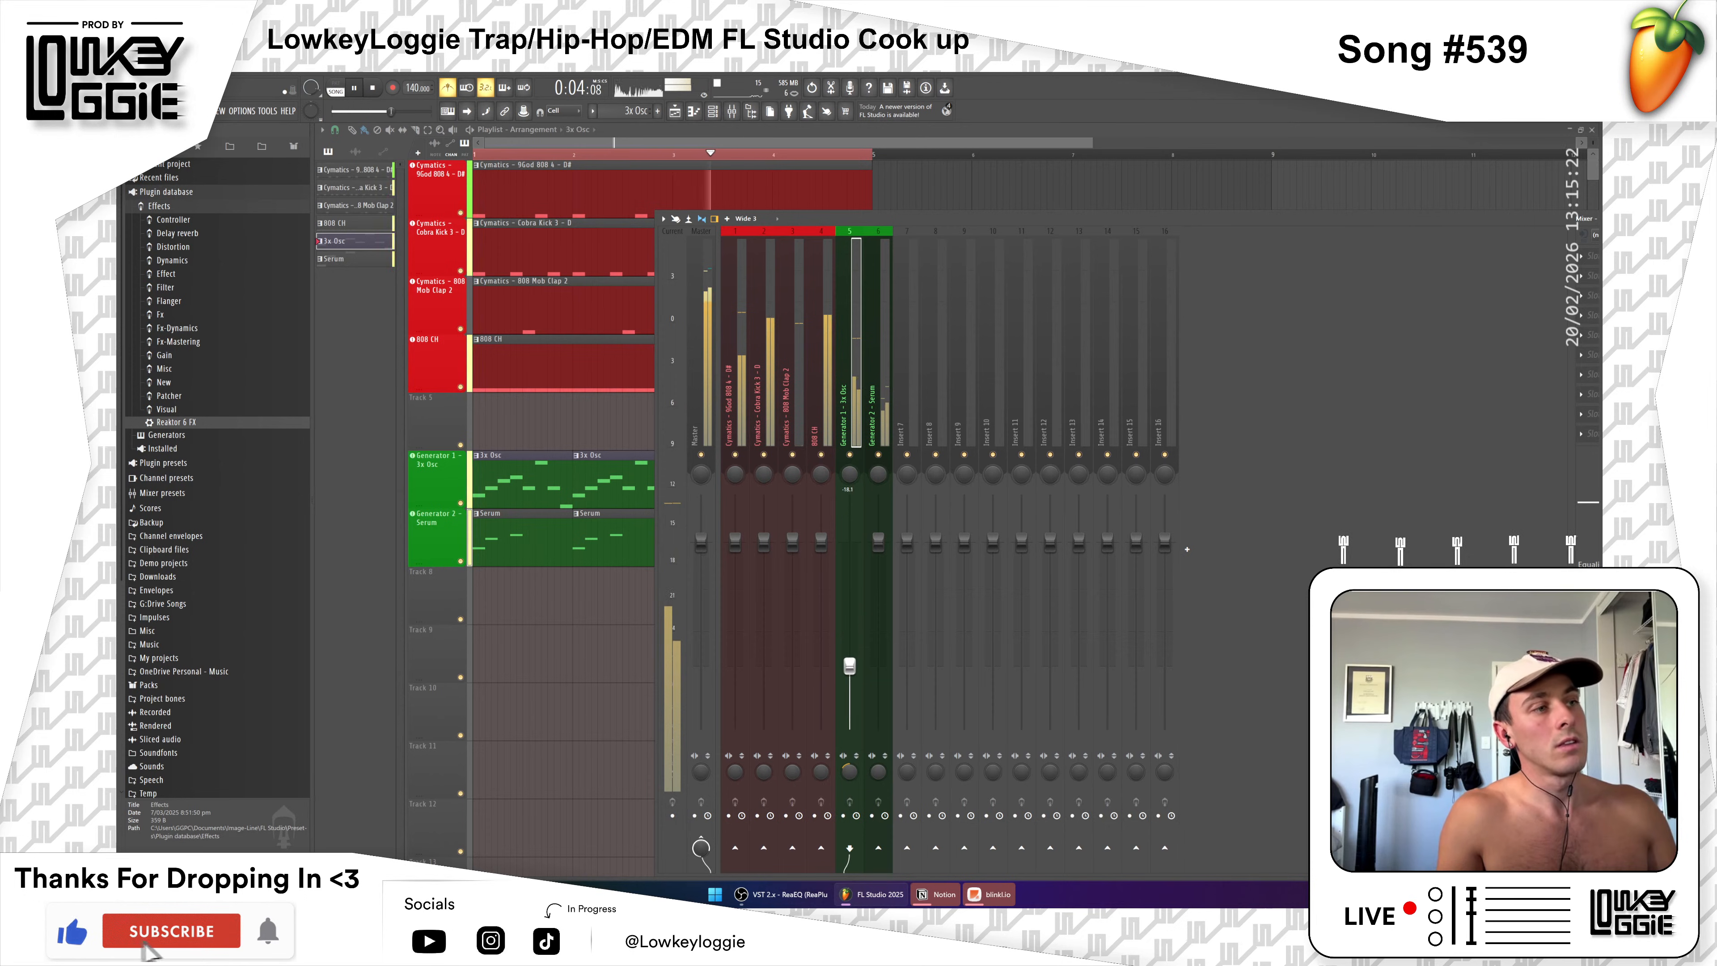
{"action": "right_click", "coordinate": [850, 455]}
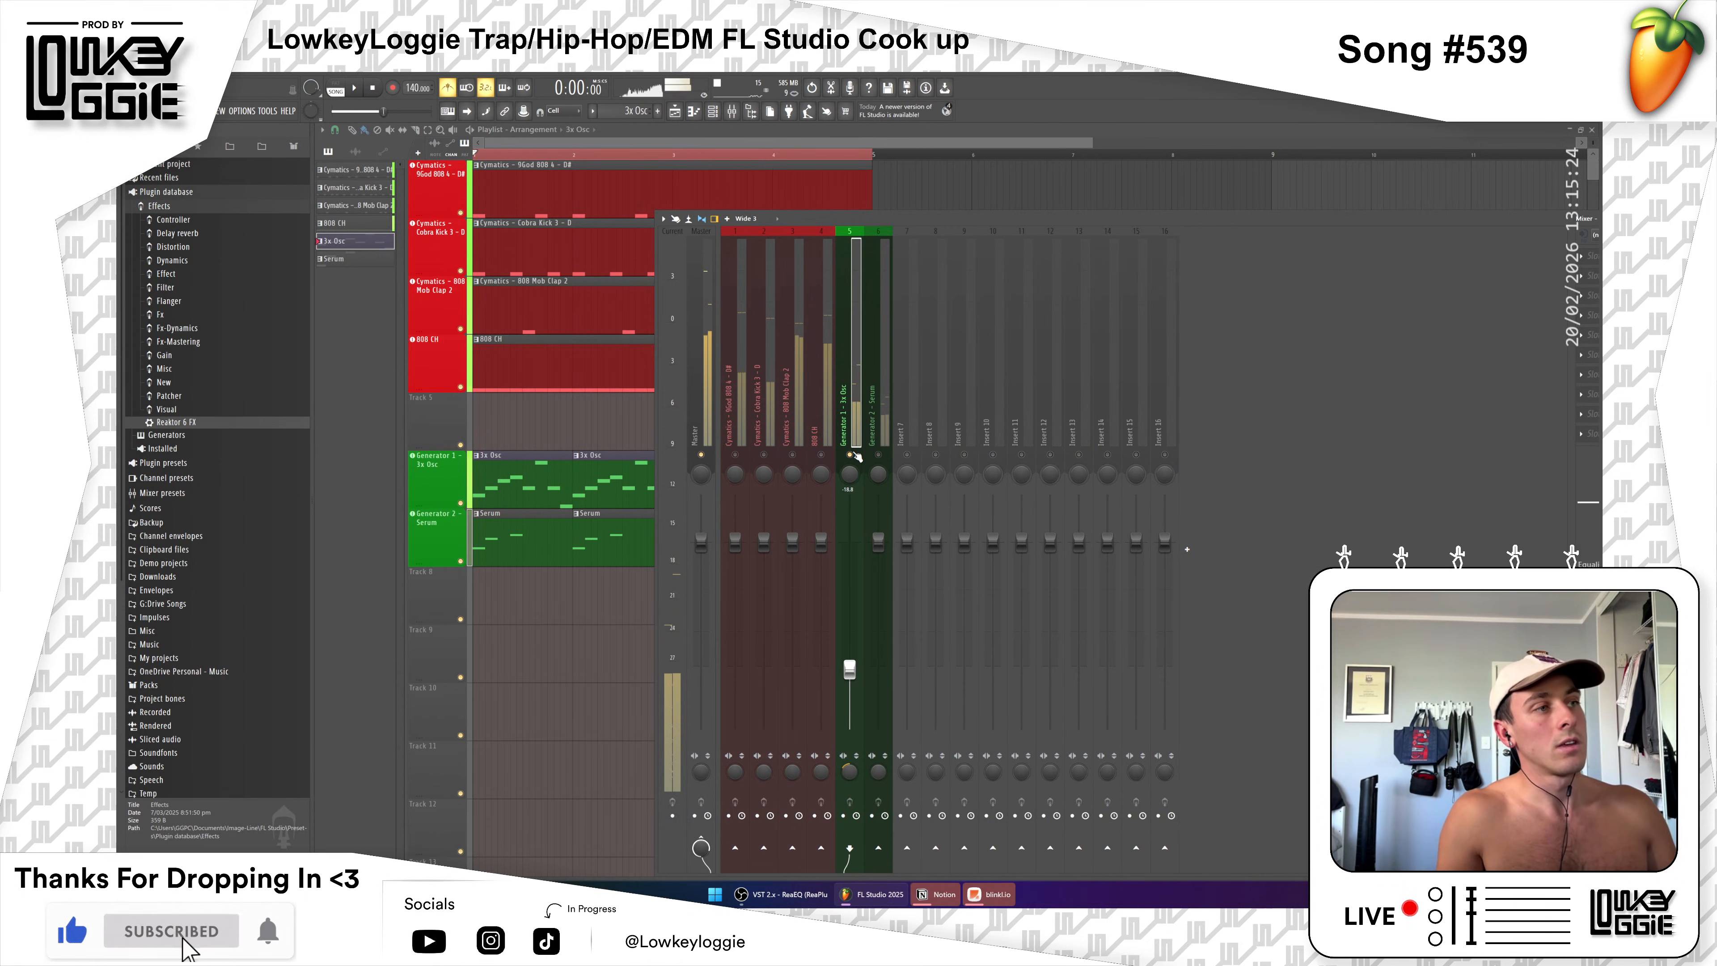
{"action": "key", "text": "space"}
{"action": "right_click", "coordinate": [850, 454]}
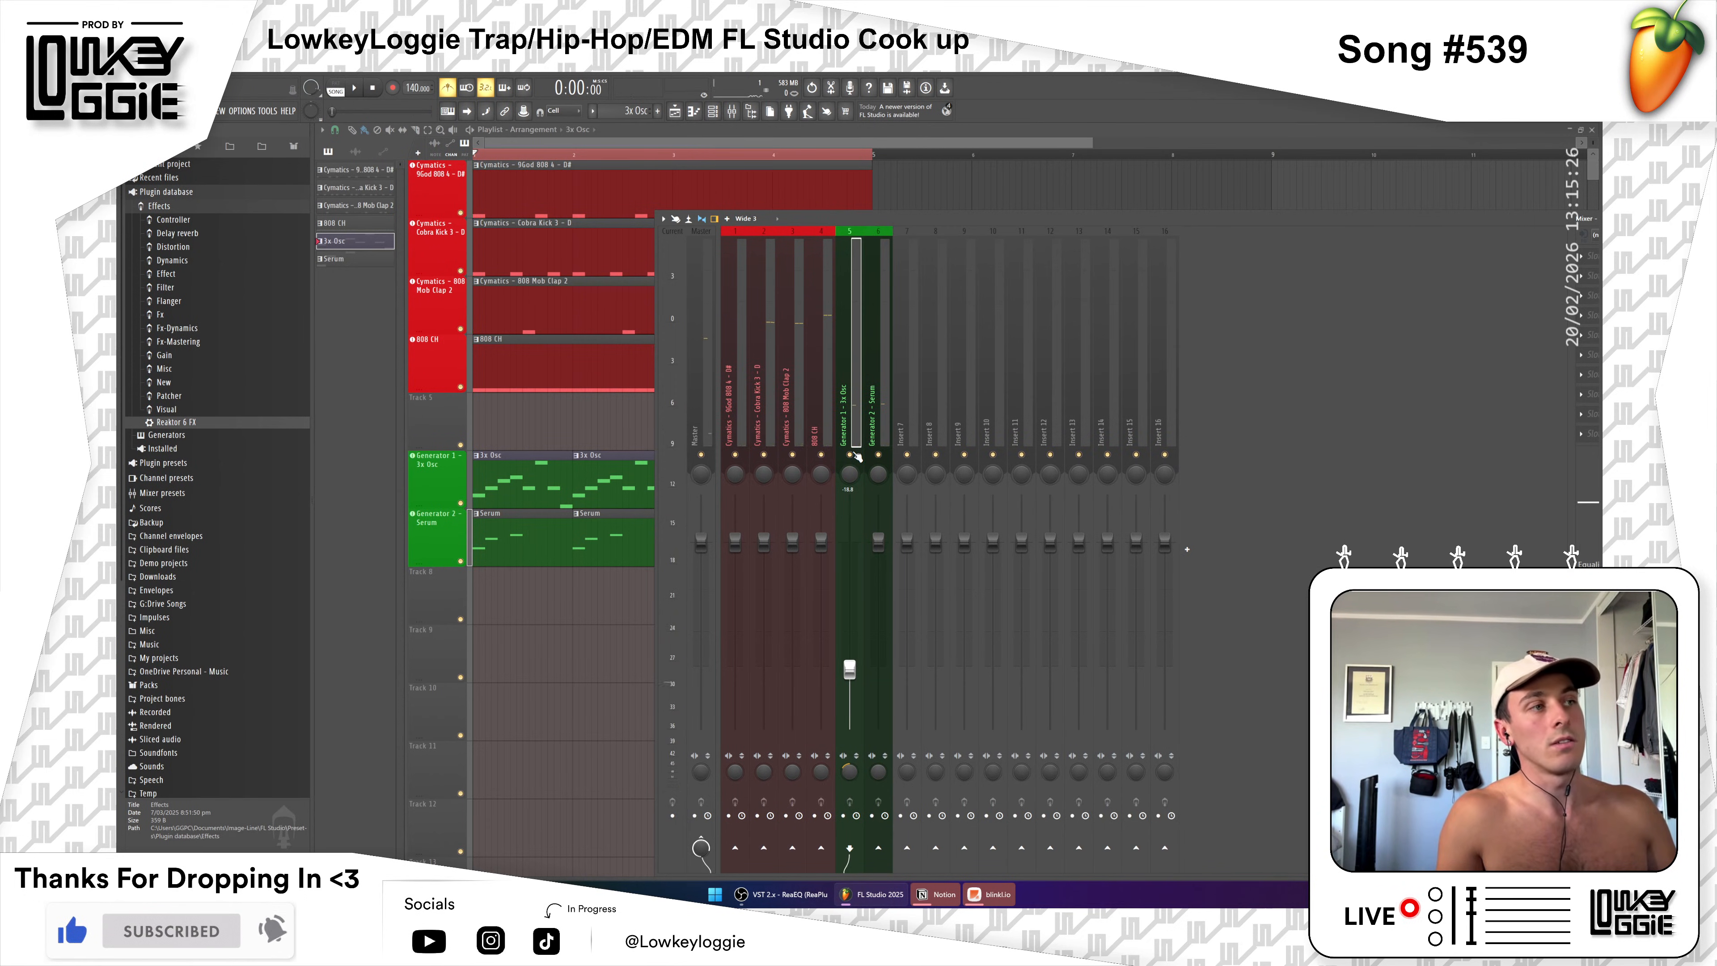
{"action": "left_click", "coordinate": [879, 457]}
{"action": "right_click", "coordinate": [878, 455]}
{"action": "right_click", "coordinate": [878, 455]}
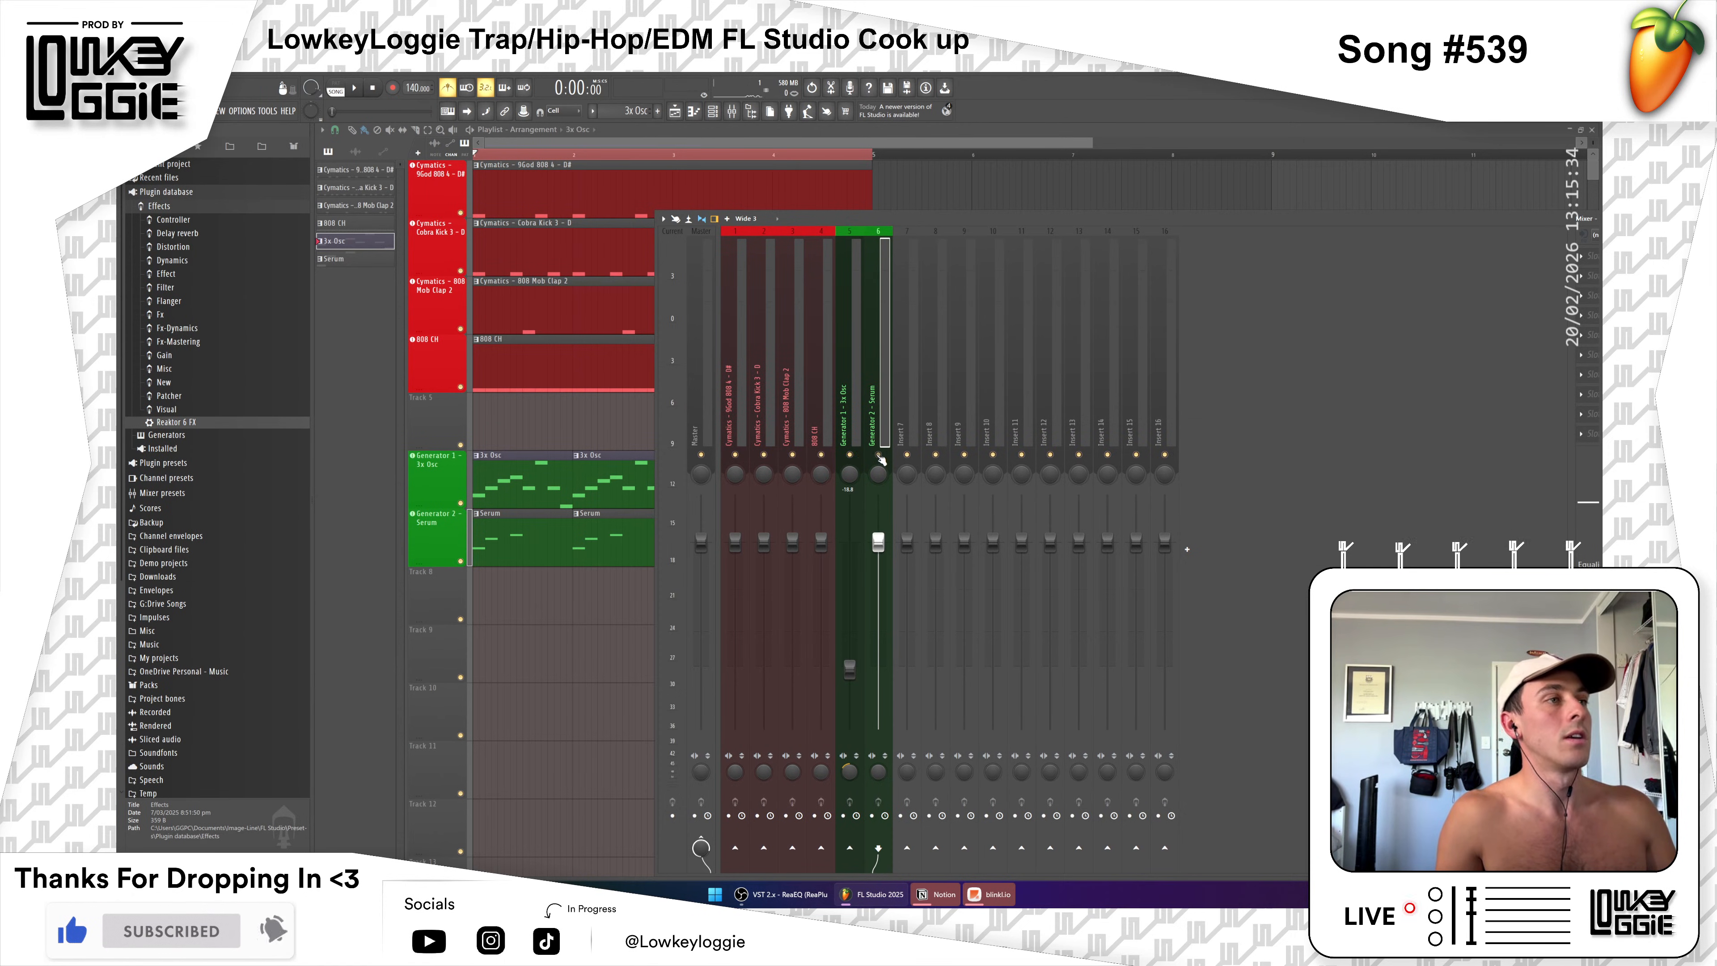
Step: Solo the Generator 1 - 3x Osc mixer track and raise its volume slightly while checking playback
{"action": "left_click", "coordinate": [857, 443]}
{"action": "key", "text": "space"}
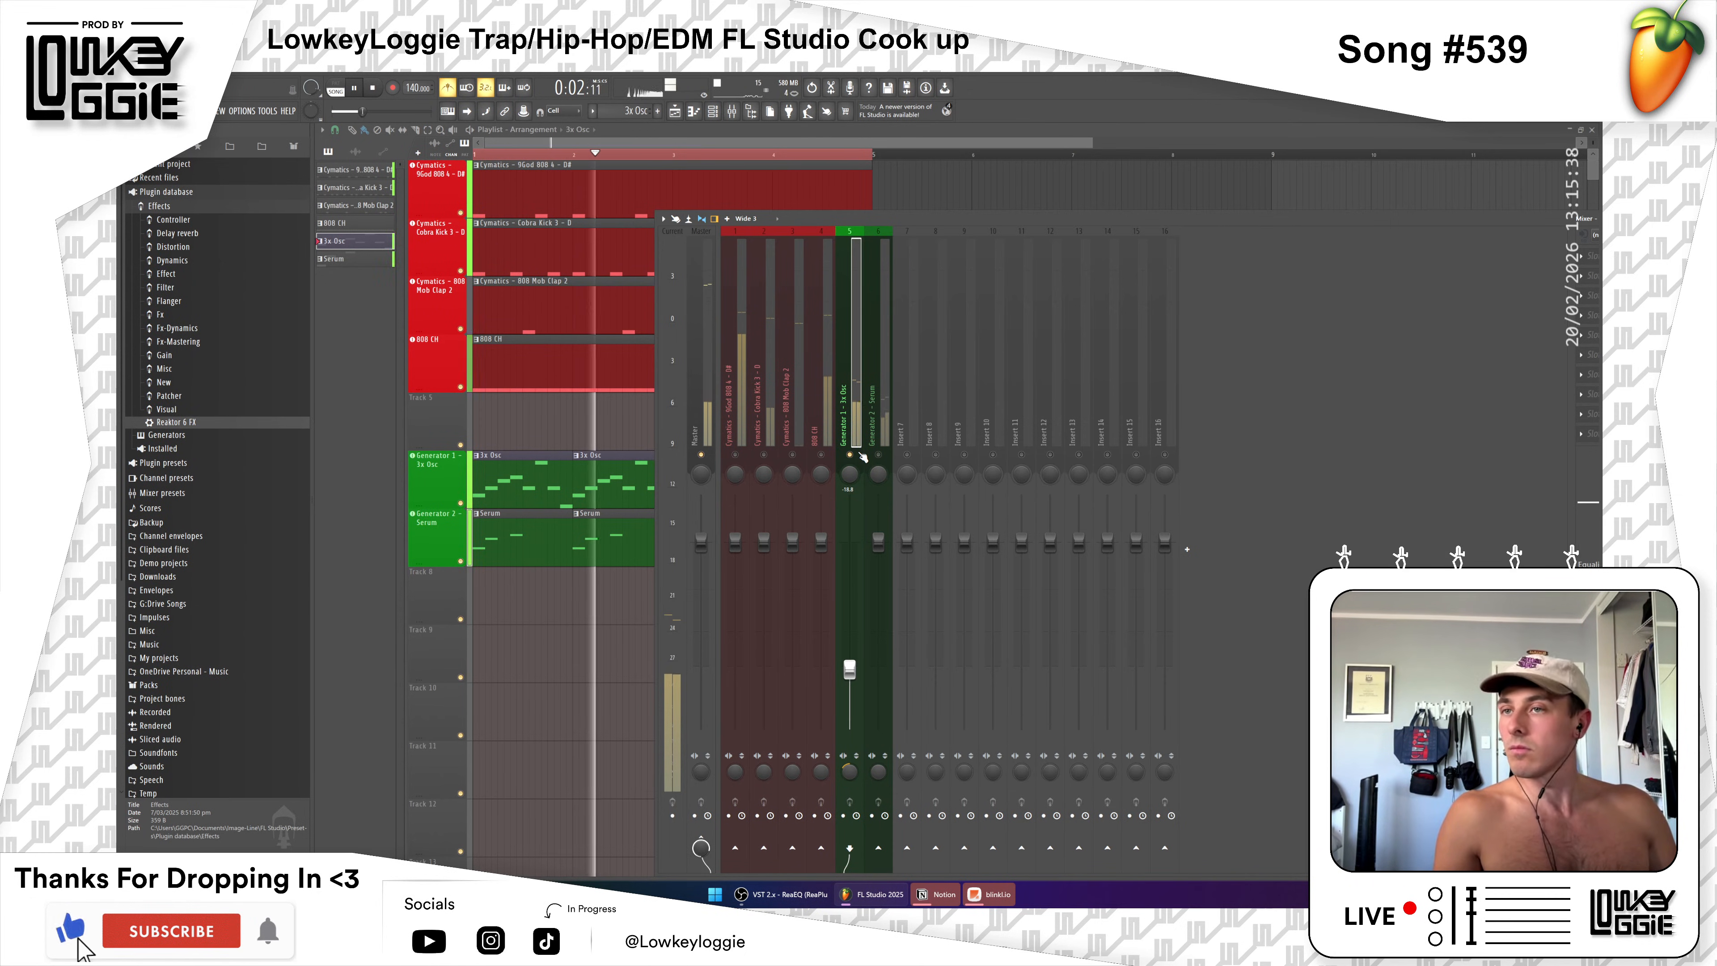
{"action": "key", "text": "space"}
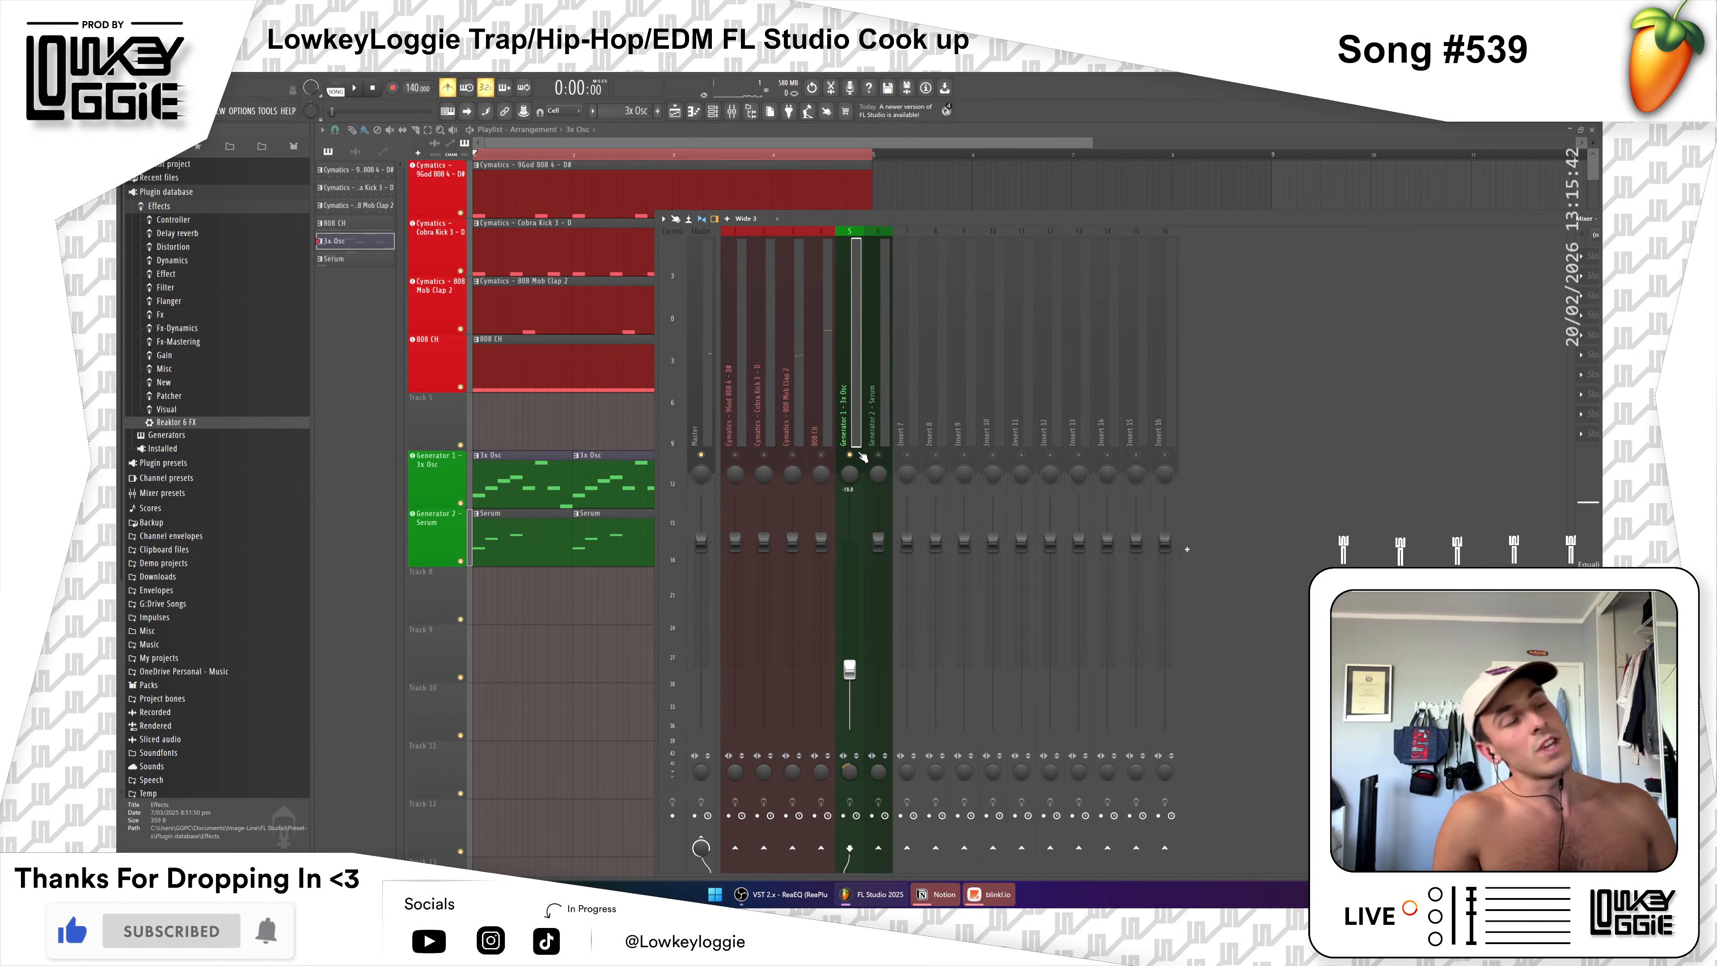
{"action": "mouse_move", "coordinate": [849, 649]}
{"action": "left_mouse_down"}
{"action": "mouse_move", "coordinate": [849, 616]}
{"action": "mouse_move", "coordinate": [850, 664]}
{"action": "mouse_move", "coordinate": [850, 571]}
{"action": "mouse_move", "coordinate": [850, 663]}
{"action": "left_mouse_up"}
{"action": "key", "text": "space"}
{"action": "key", "text": "space"}
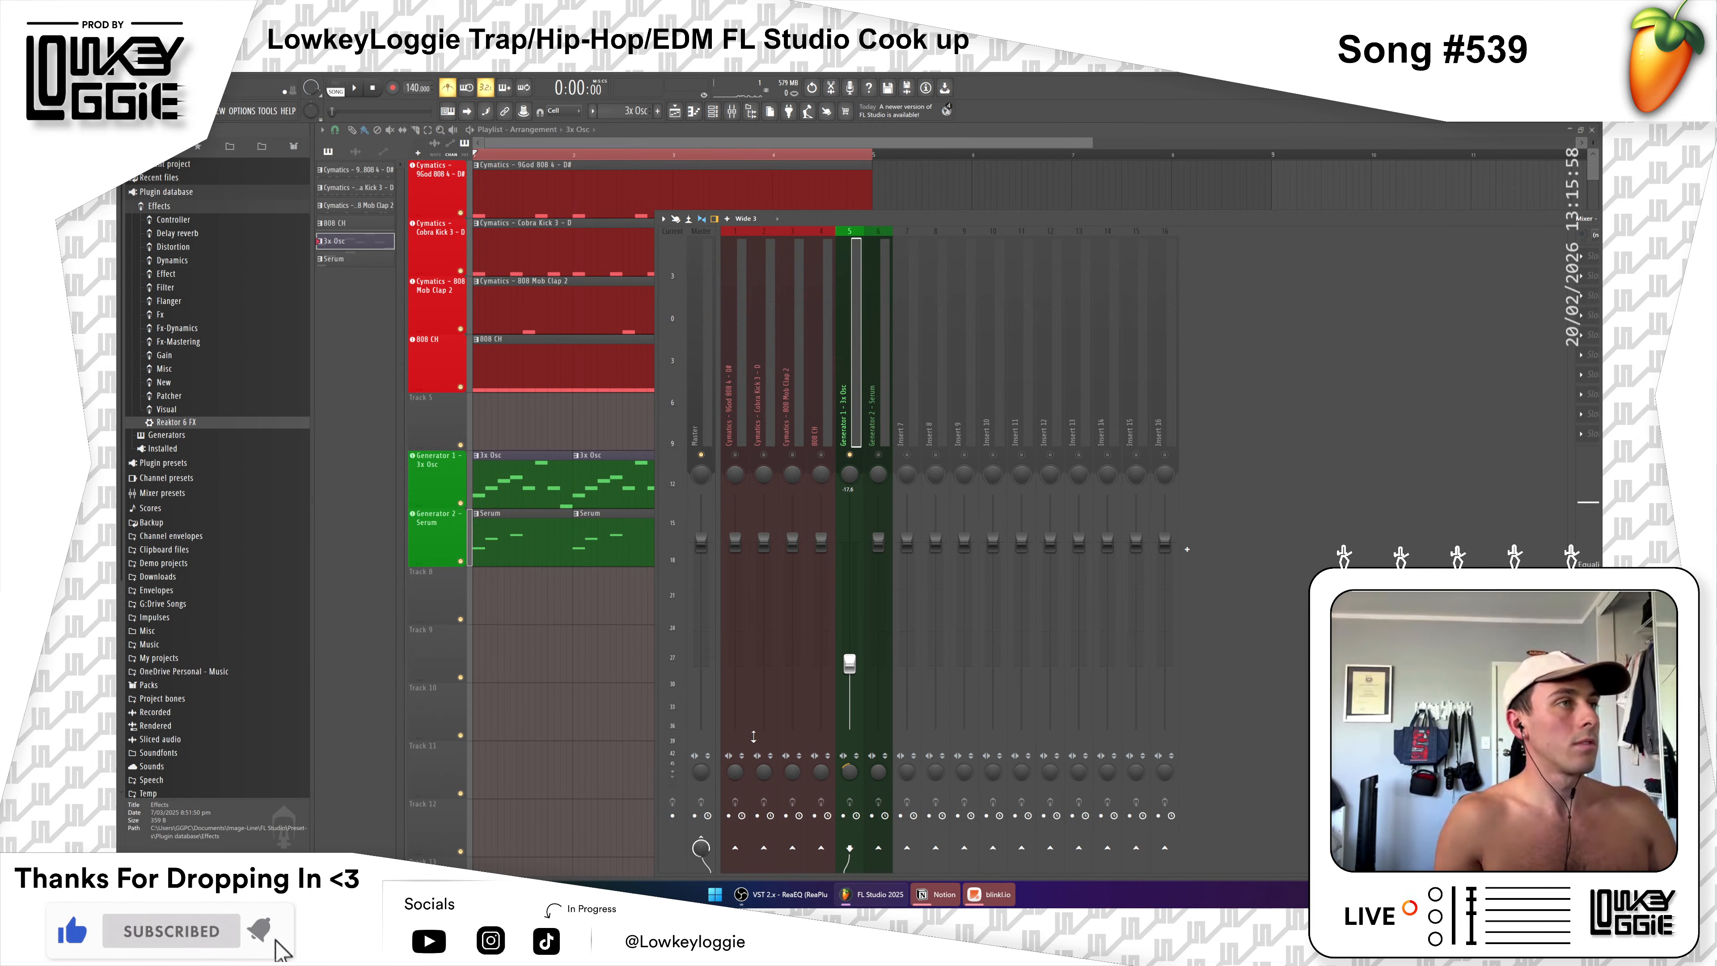
Step: Switch the mixer to the Extra large layout, reduce its window height, and move it beside the playlist clips
{"action": "left_click", "coordinate": [757, 219]}
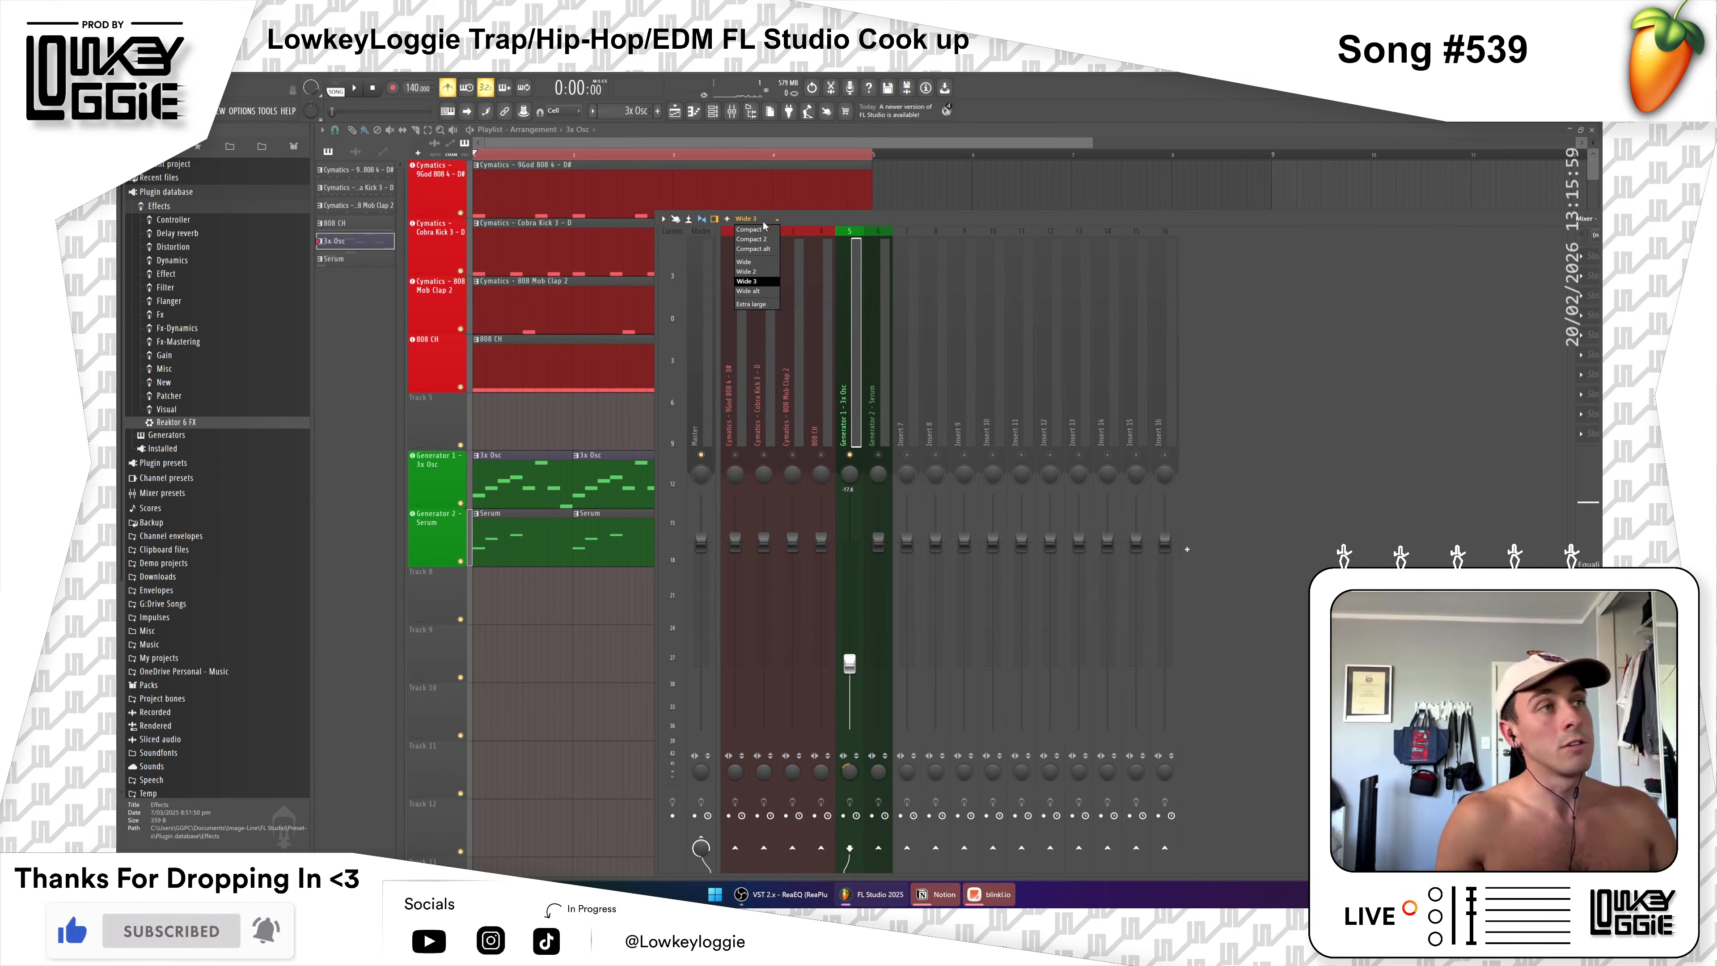
{"action": "left_click", "coordinate": [750, 304]}
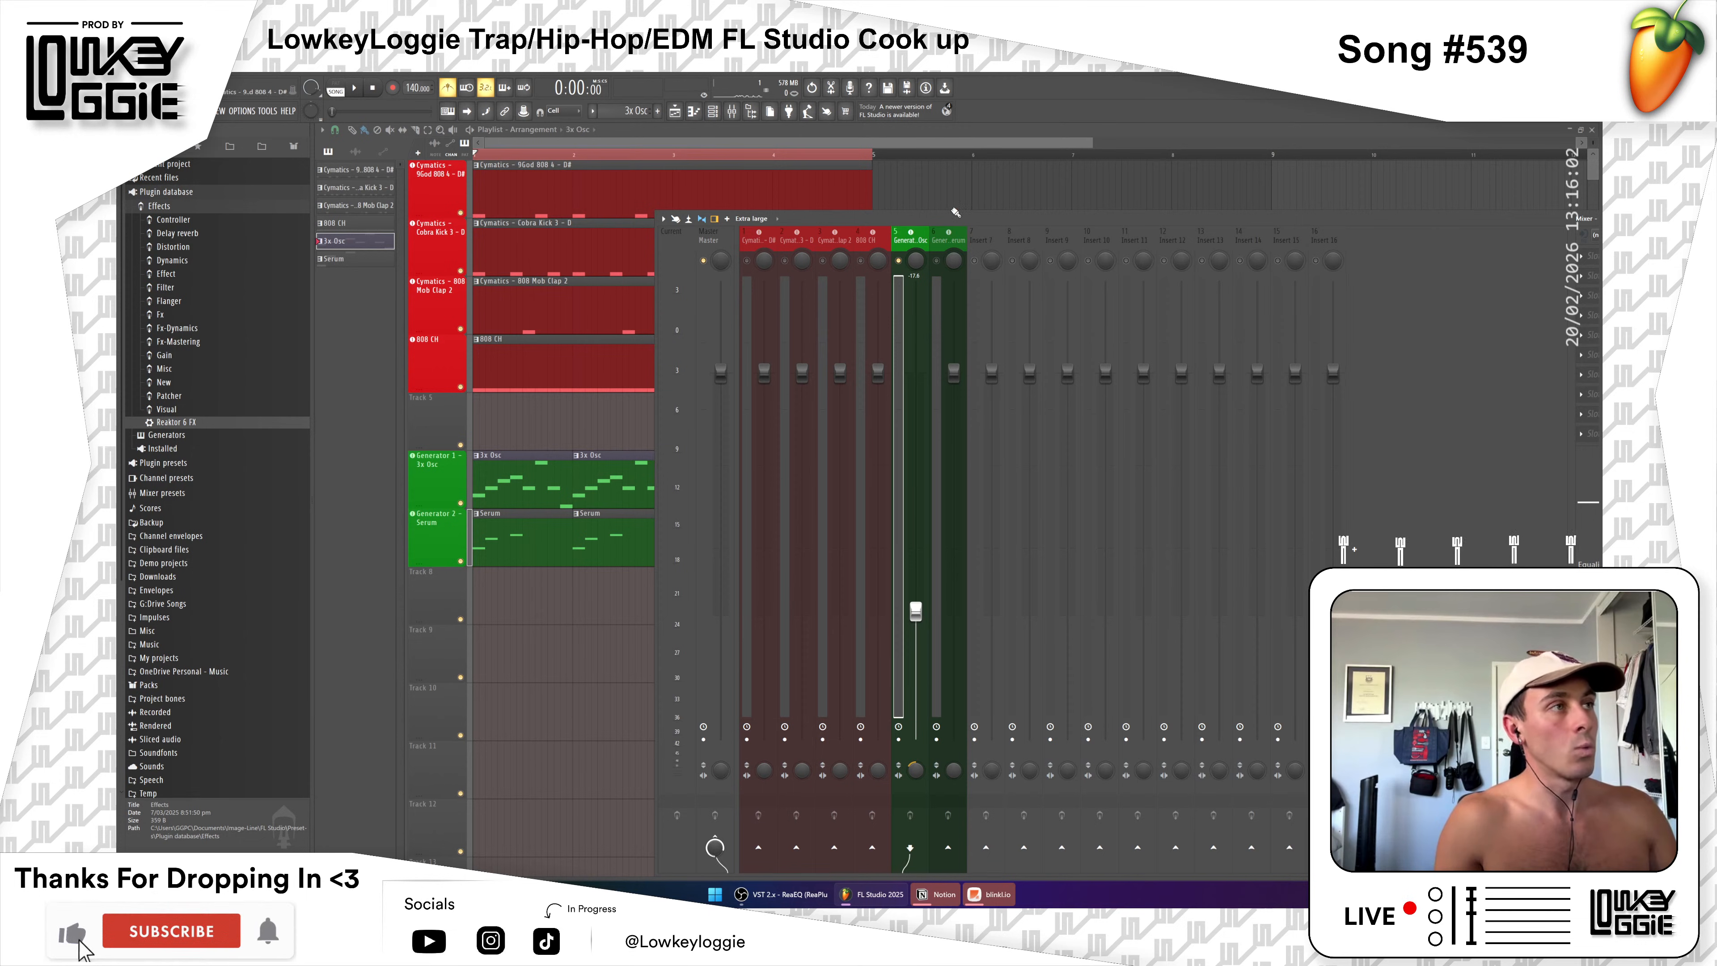
{"action": "left_click_drag", "start_coordinate": [947, 211], "coordinate": [973, 401]}
{"action": "left_click", "coordinate": [763, 373]}
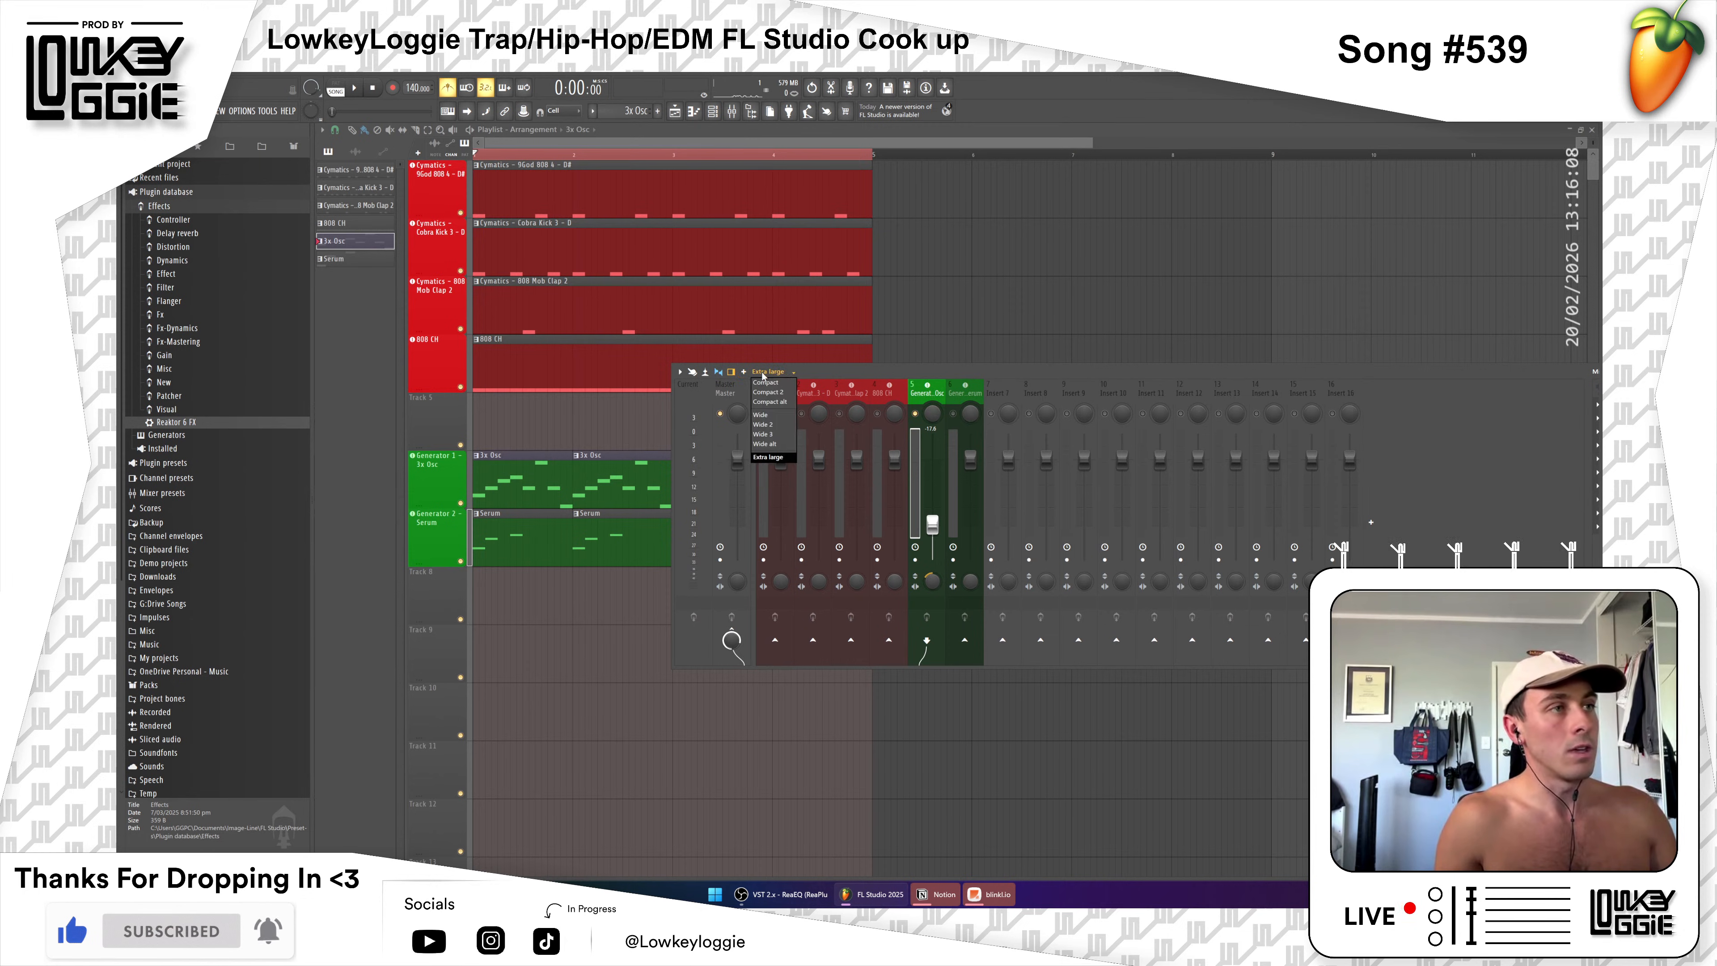
{"action": "left_click", "coordinate": [768, 457]}
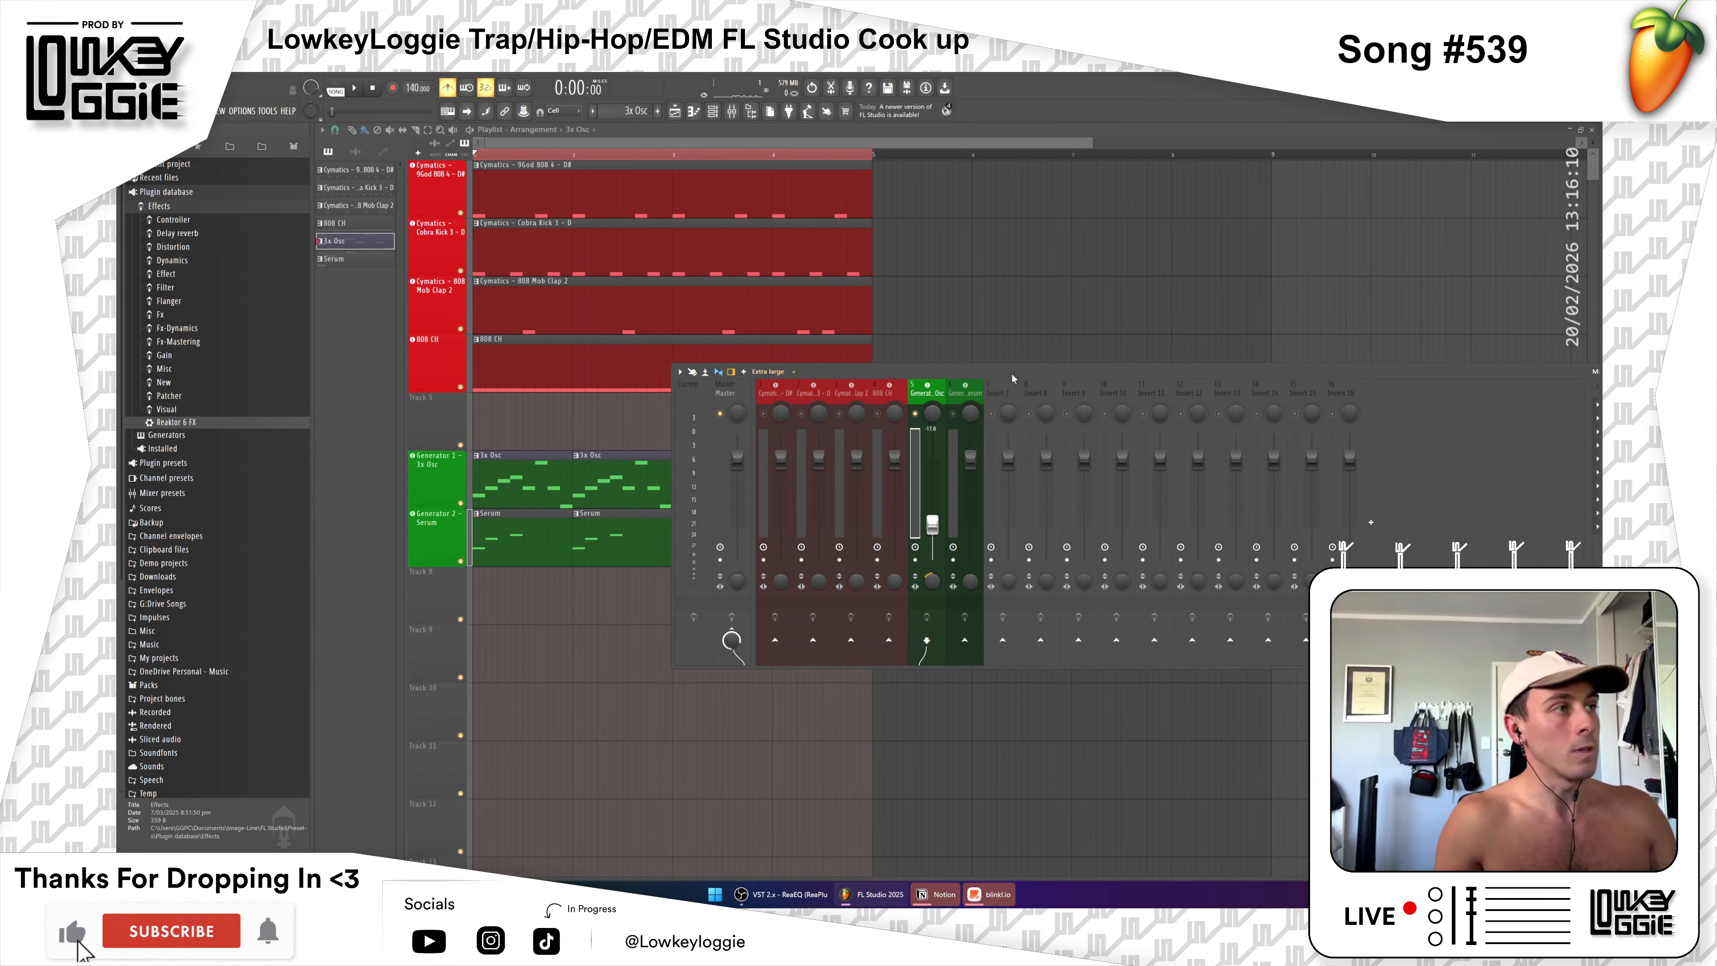
{"action": "left_click_drag", "start_coordinate": [961, 372], "coordinate": [1182, 361]}
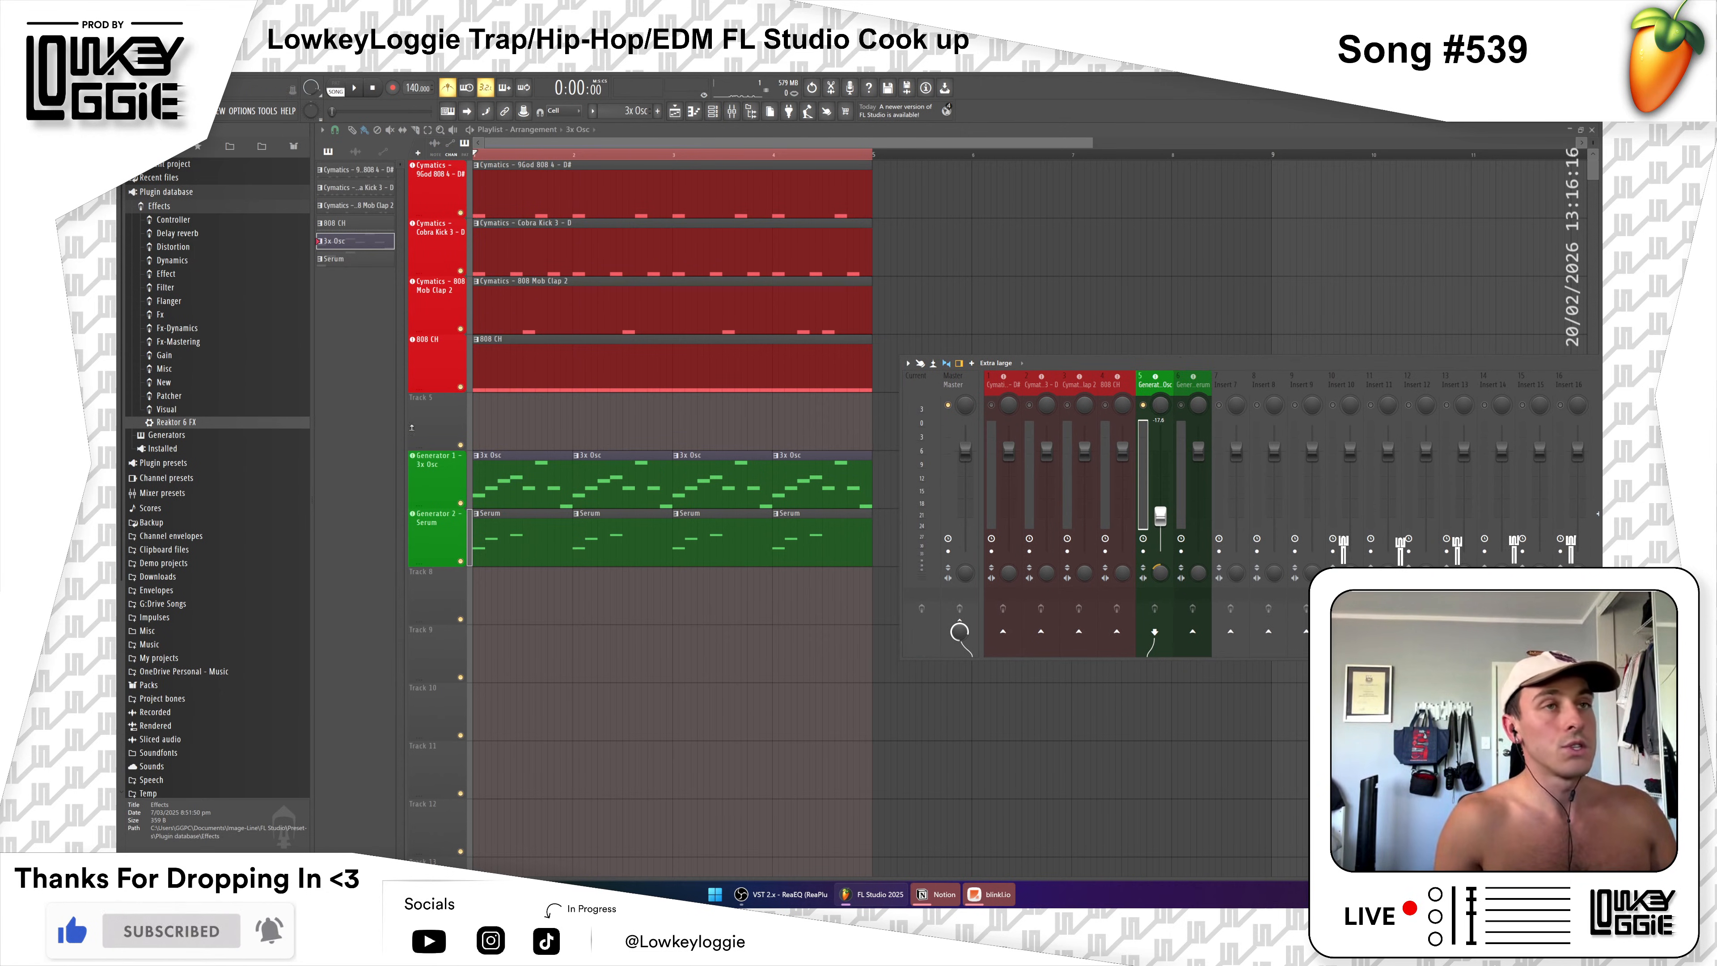
Step: Add Fruity Reverb 2 to the 3x Osc mixer track and move the mixer so its effect slots are unobstructed
{"action": "key", "text": "space"}
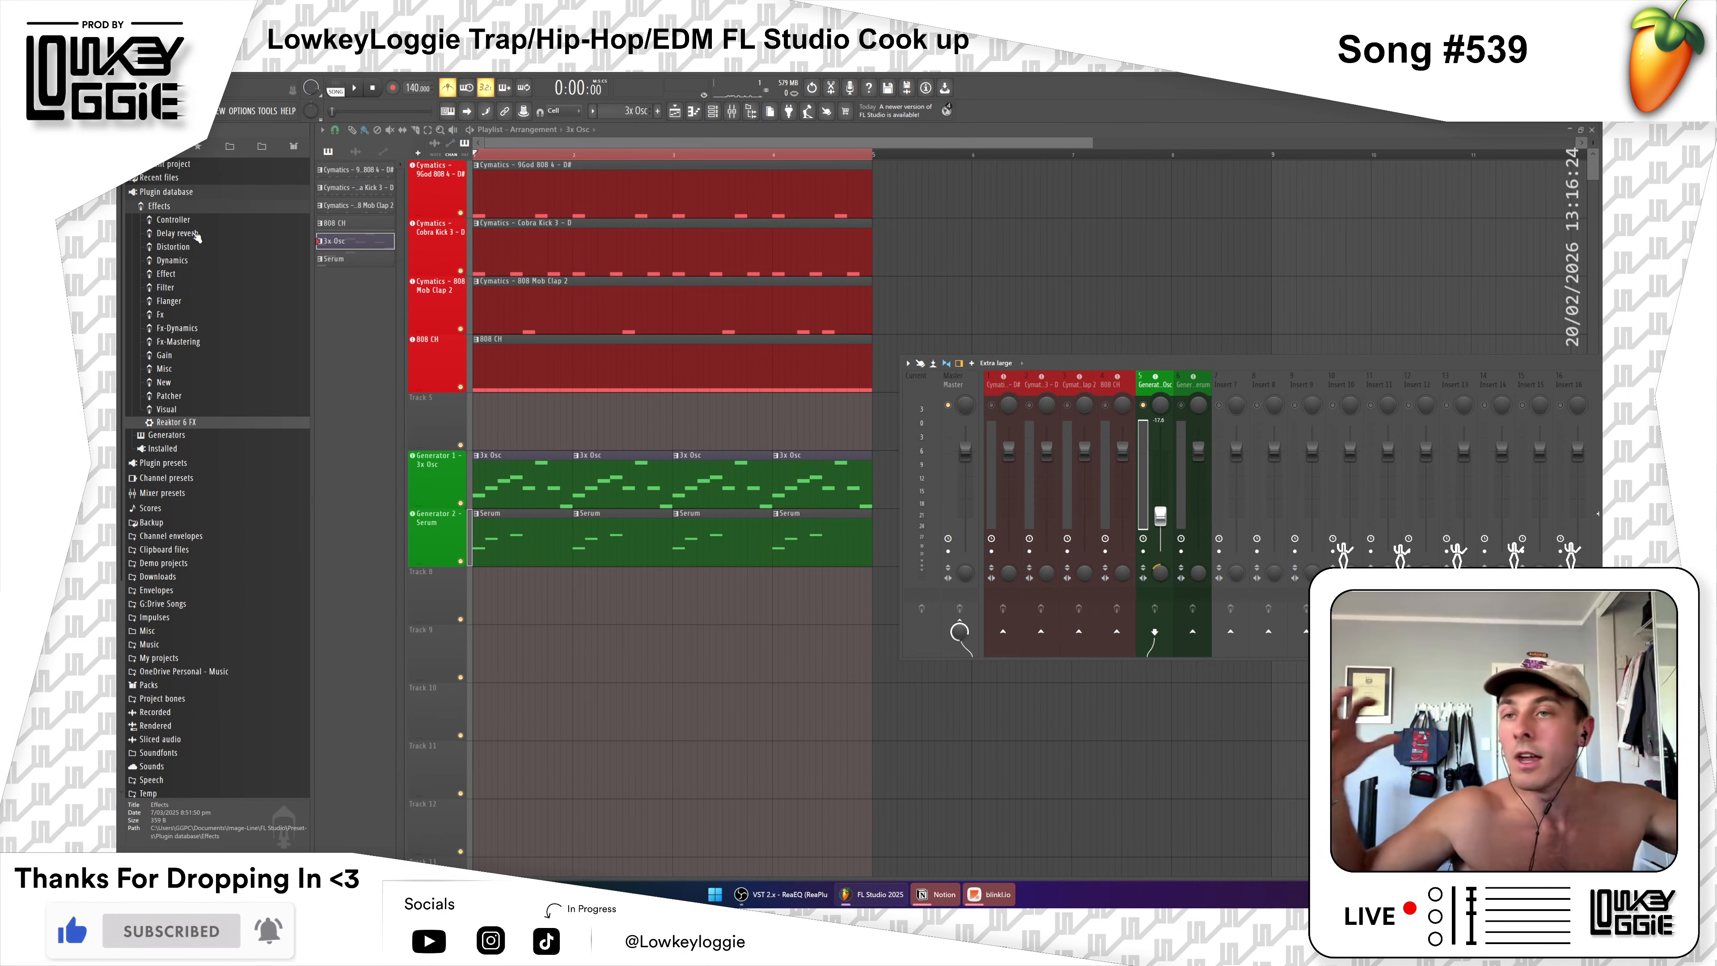
{"action": "left_click", "coordinate": [177, 234]}
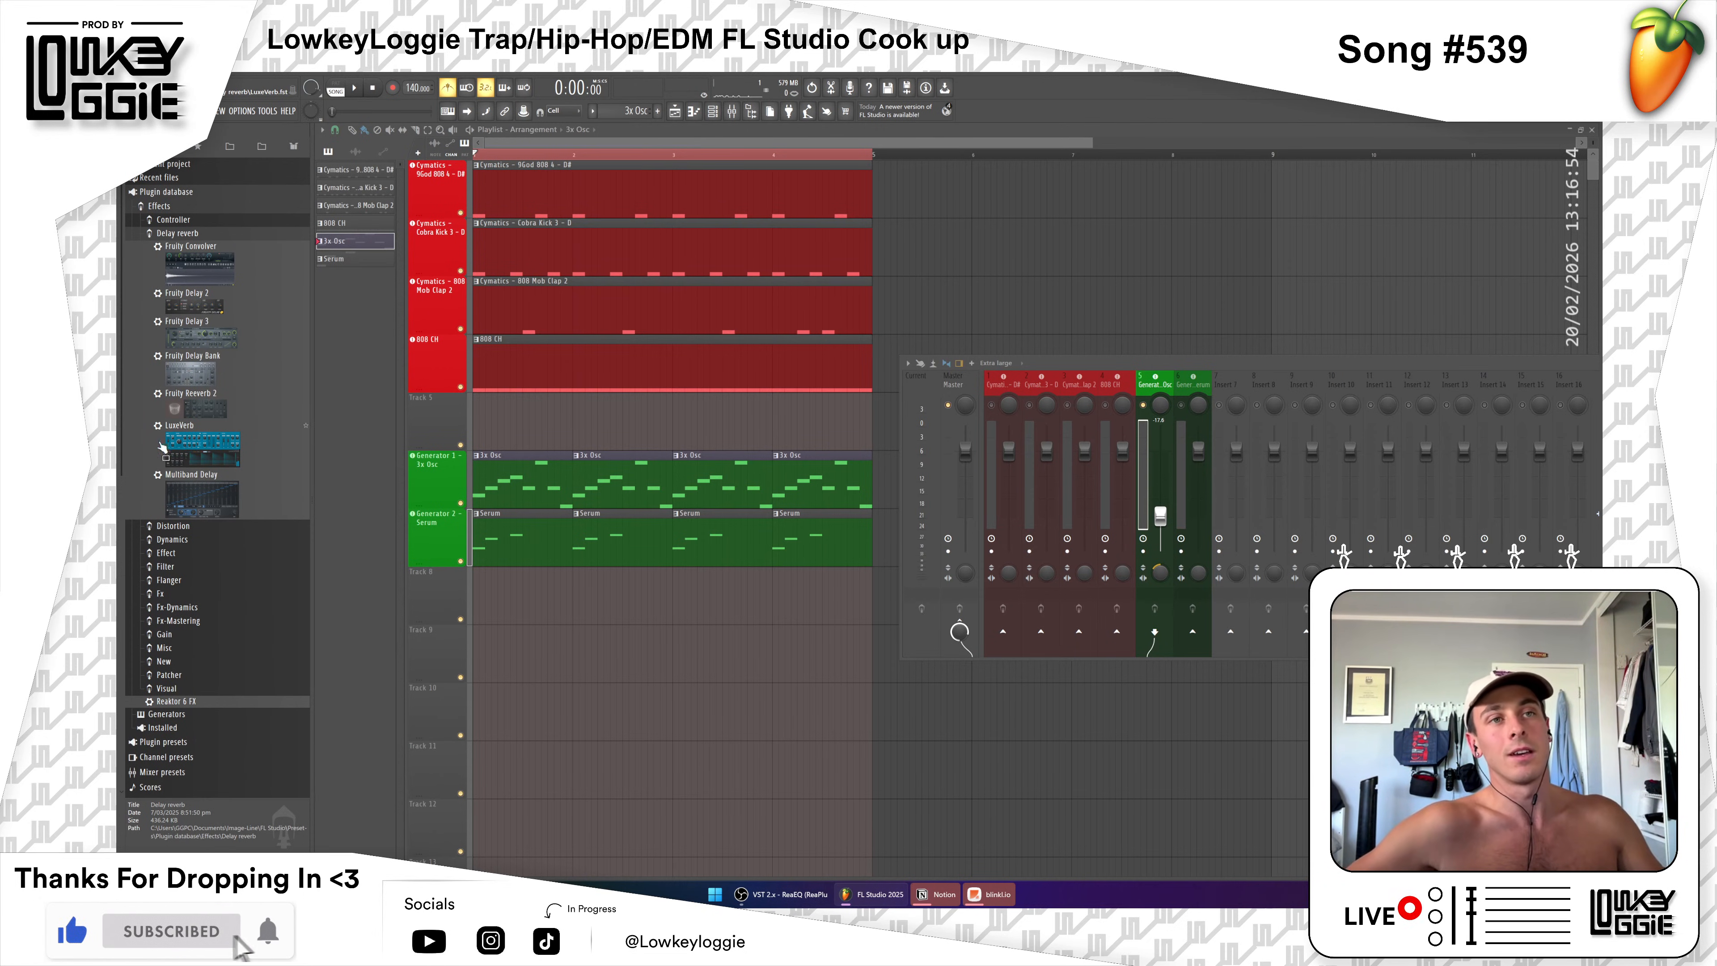
{"action": "left_click", "coordinate": [222, 439]}
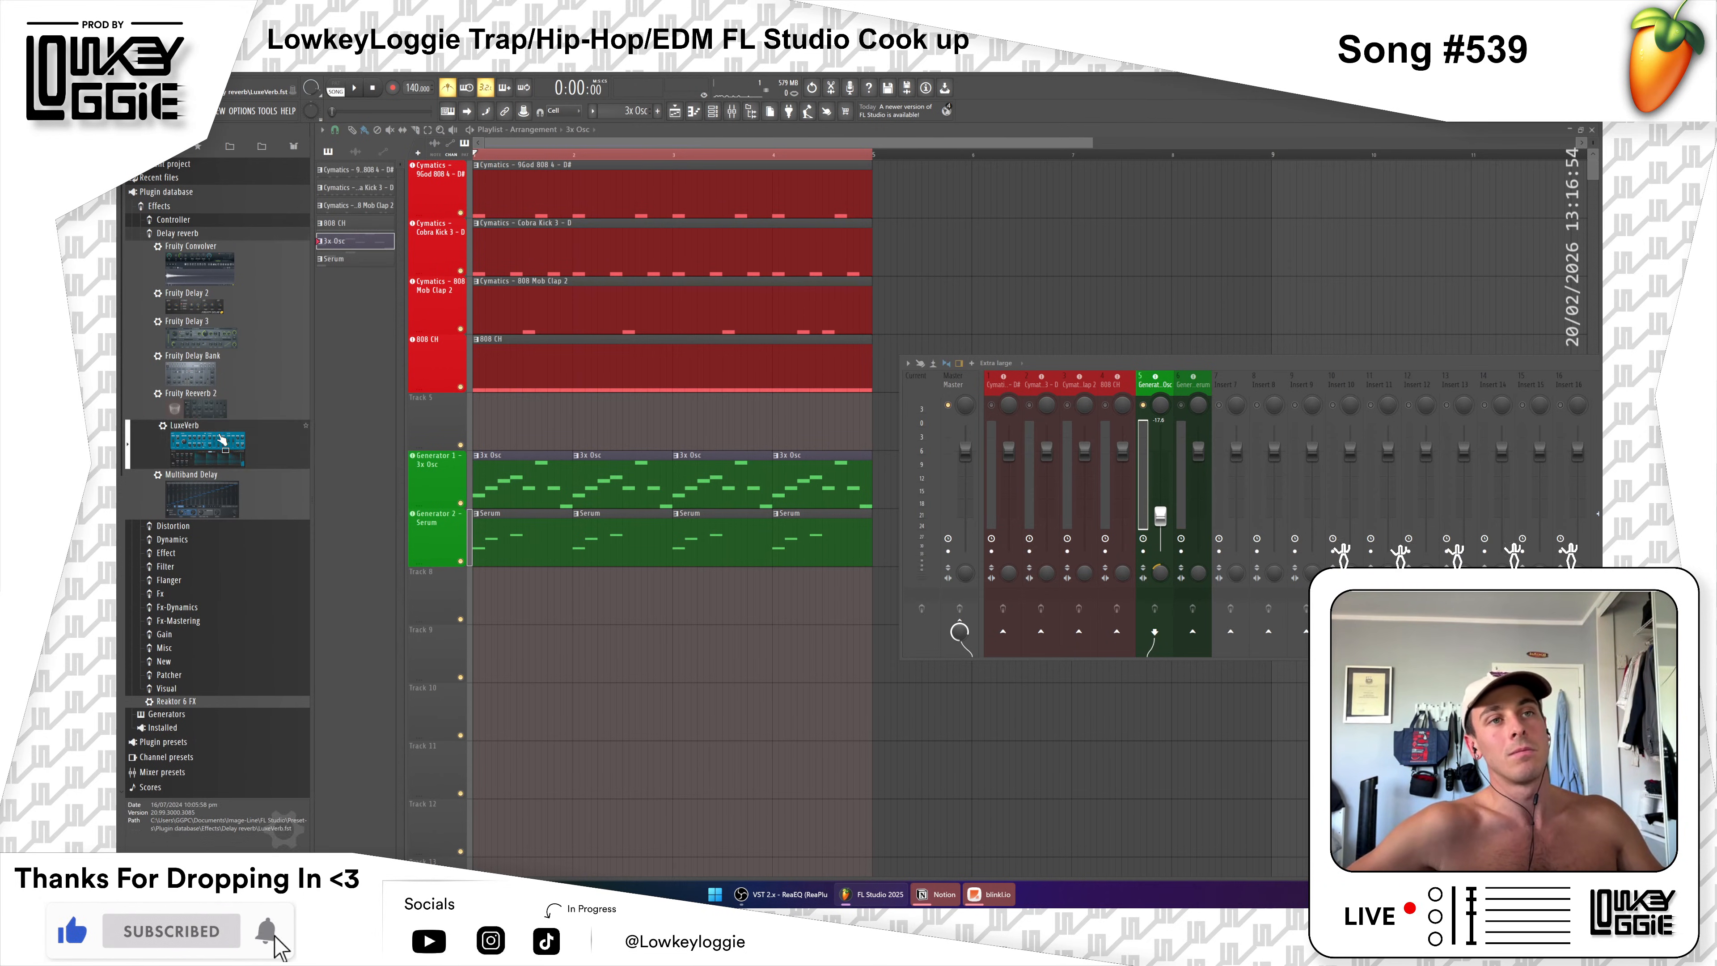
{"action": "left_click", "coordinate": [201, 385]}
{"action": "left_click", "coordinate": [183, 338]}
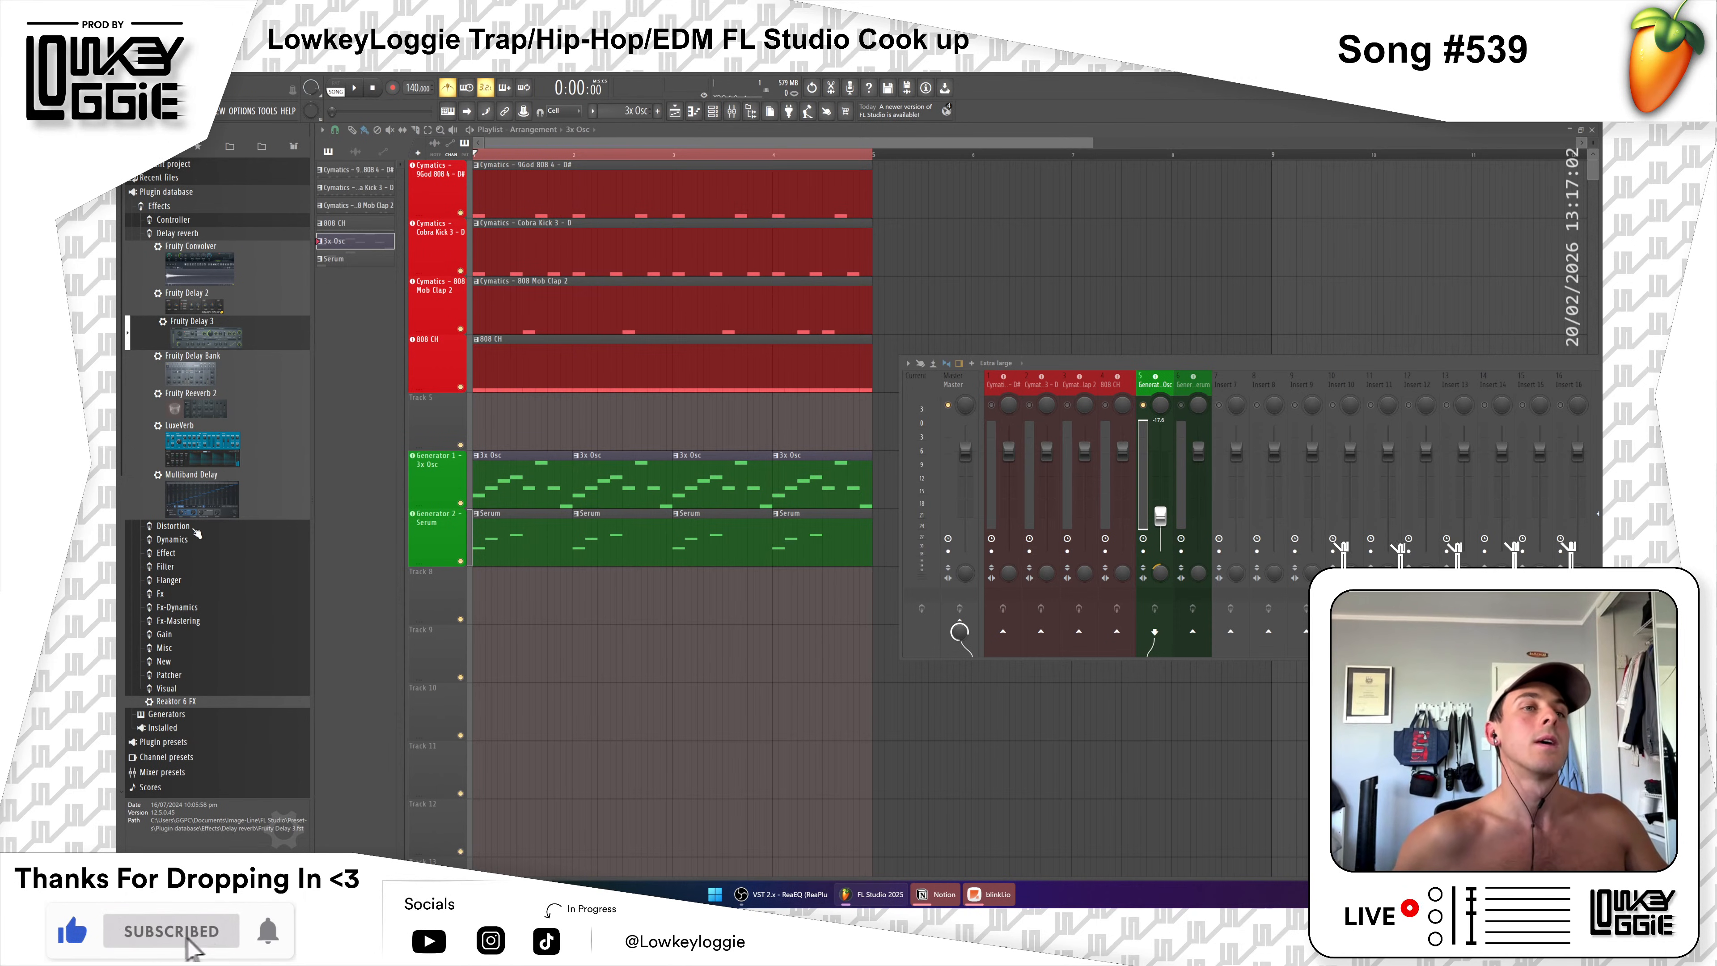
{"action": "left_click", "coordinate": [203, 404]}
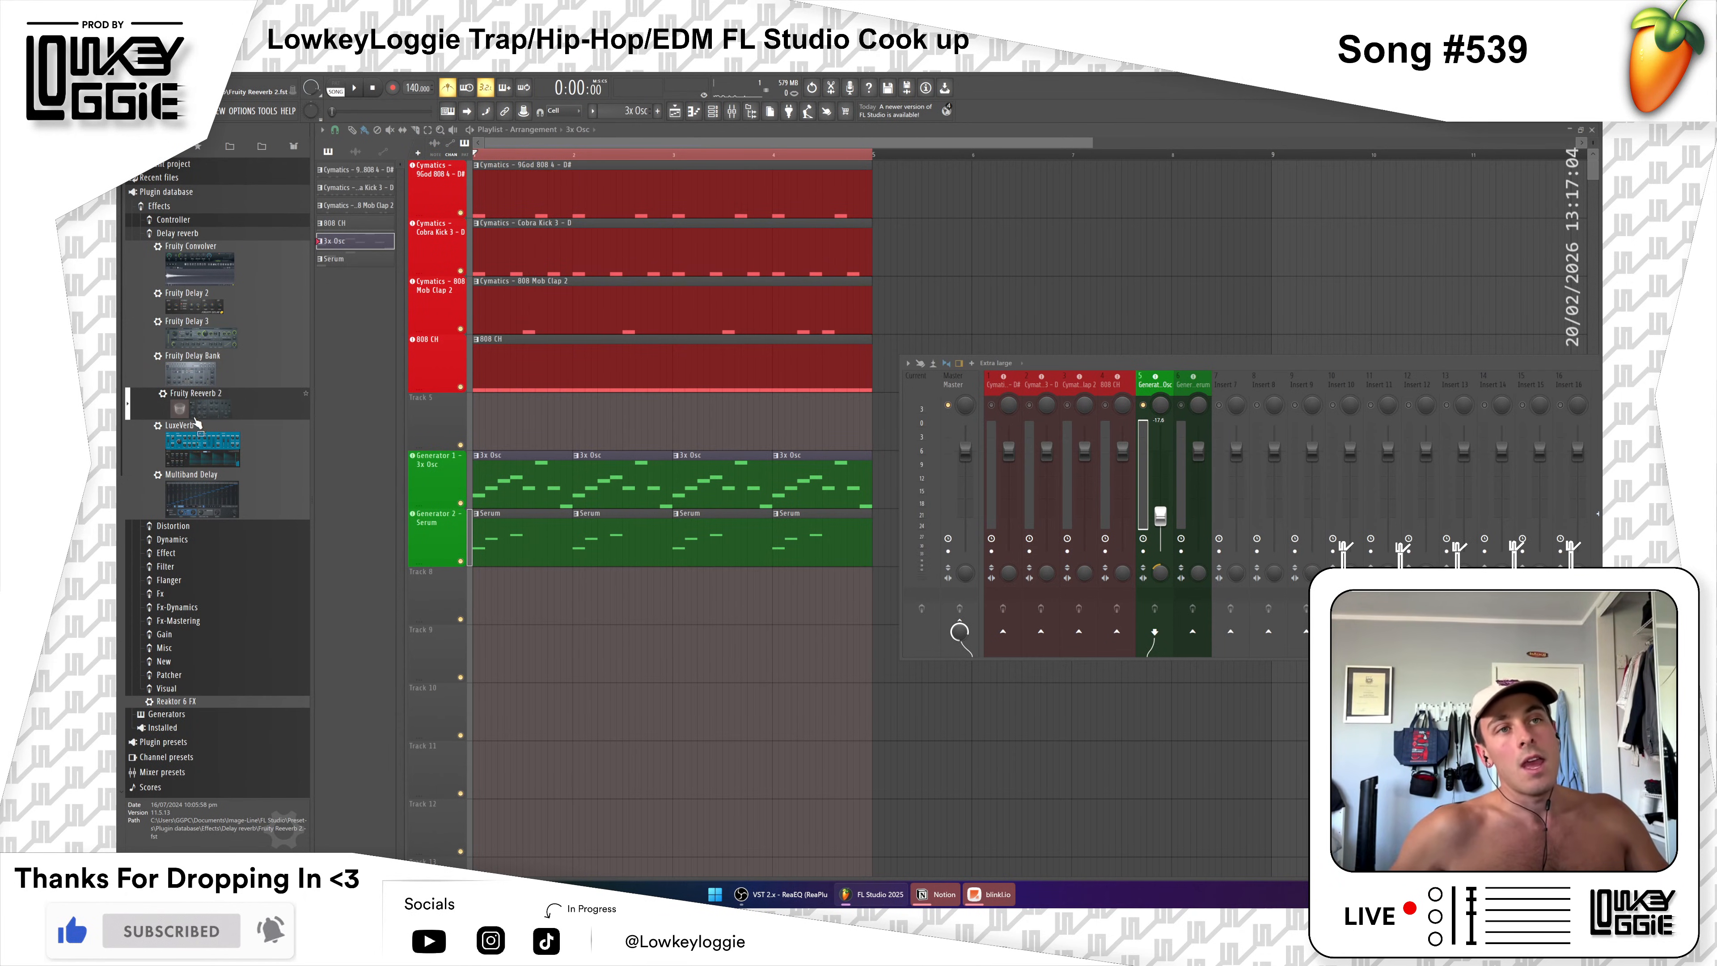
{"action": "left_click_drag", "start_coordinate": [191, 408], "coordinate": [1146, 450]}
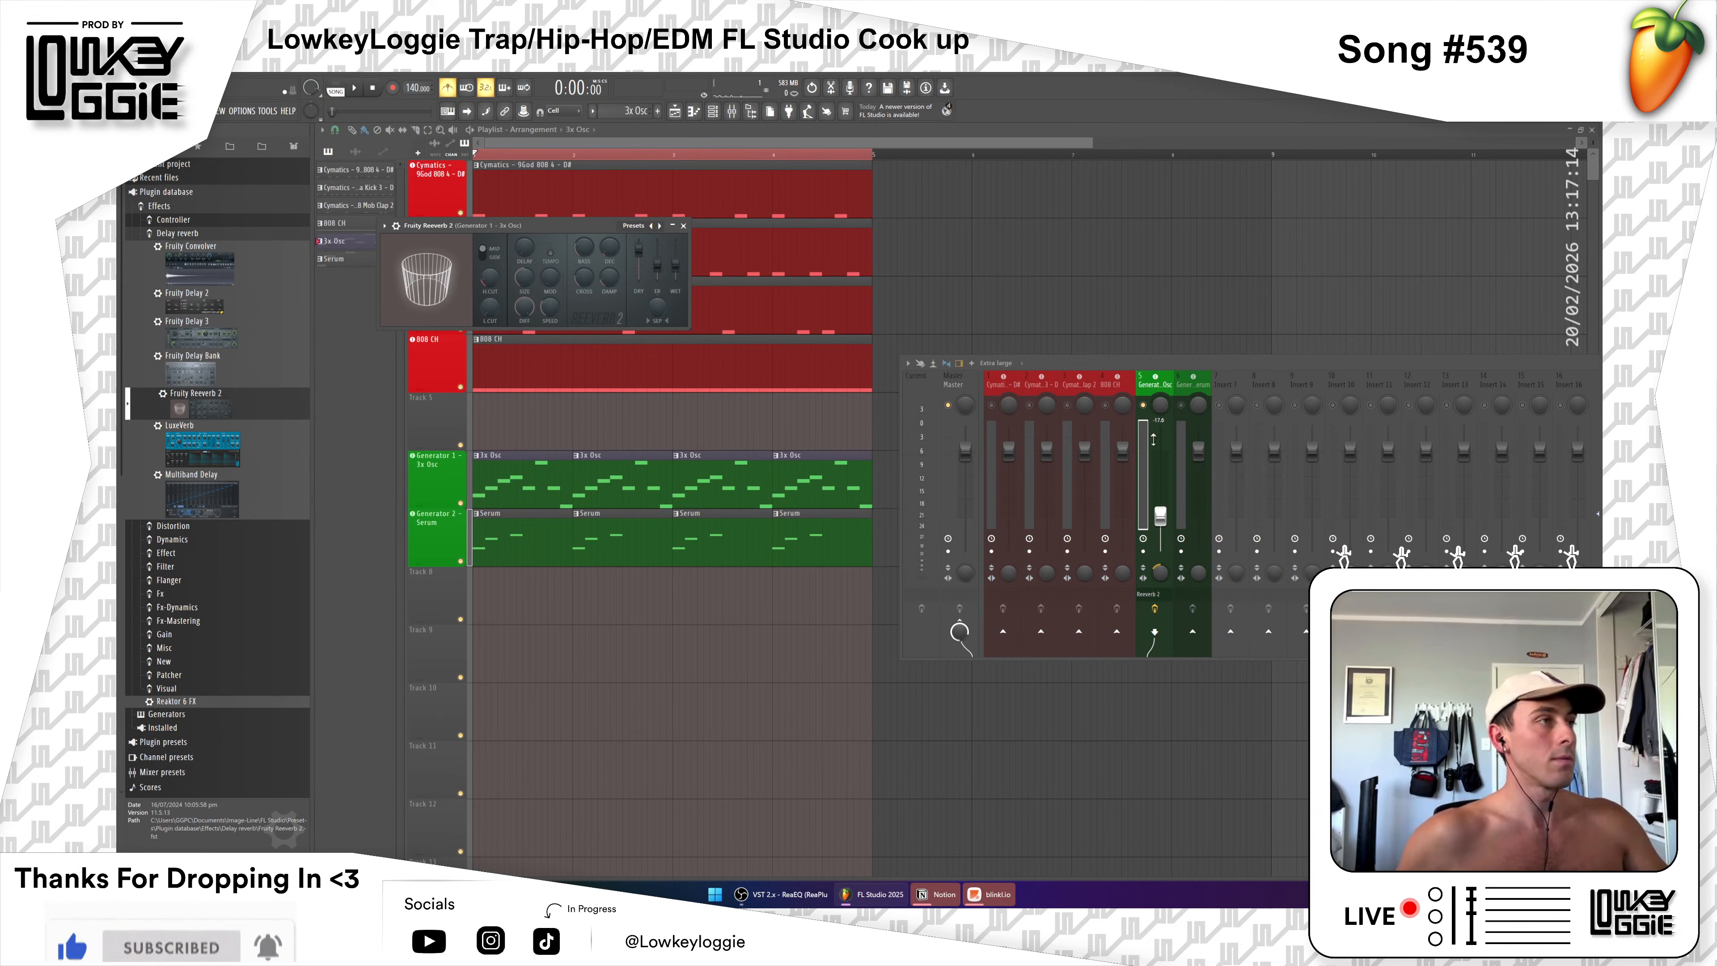
{"action": "left_click_drag", "start_coordinate": [1209, 363], "coordinate": [732, 449]}
{"action": "left_click_drag", "start_coordinate": [1474, 501], "coordinate": [1281, 508]}
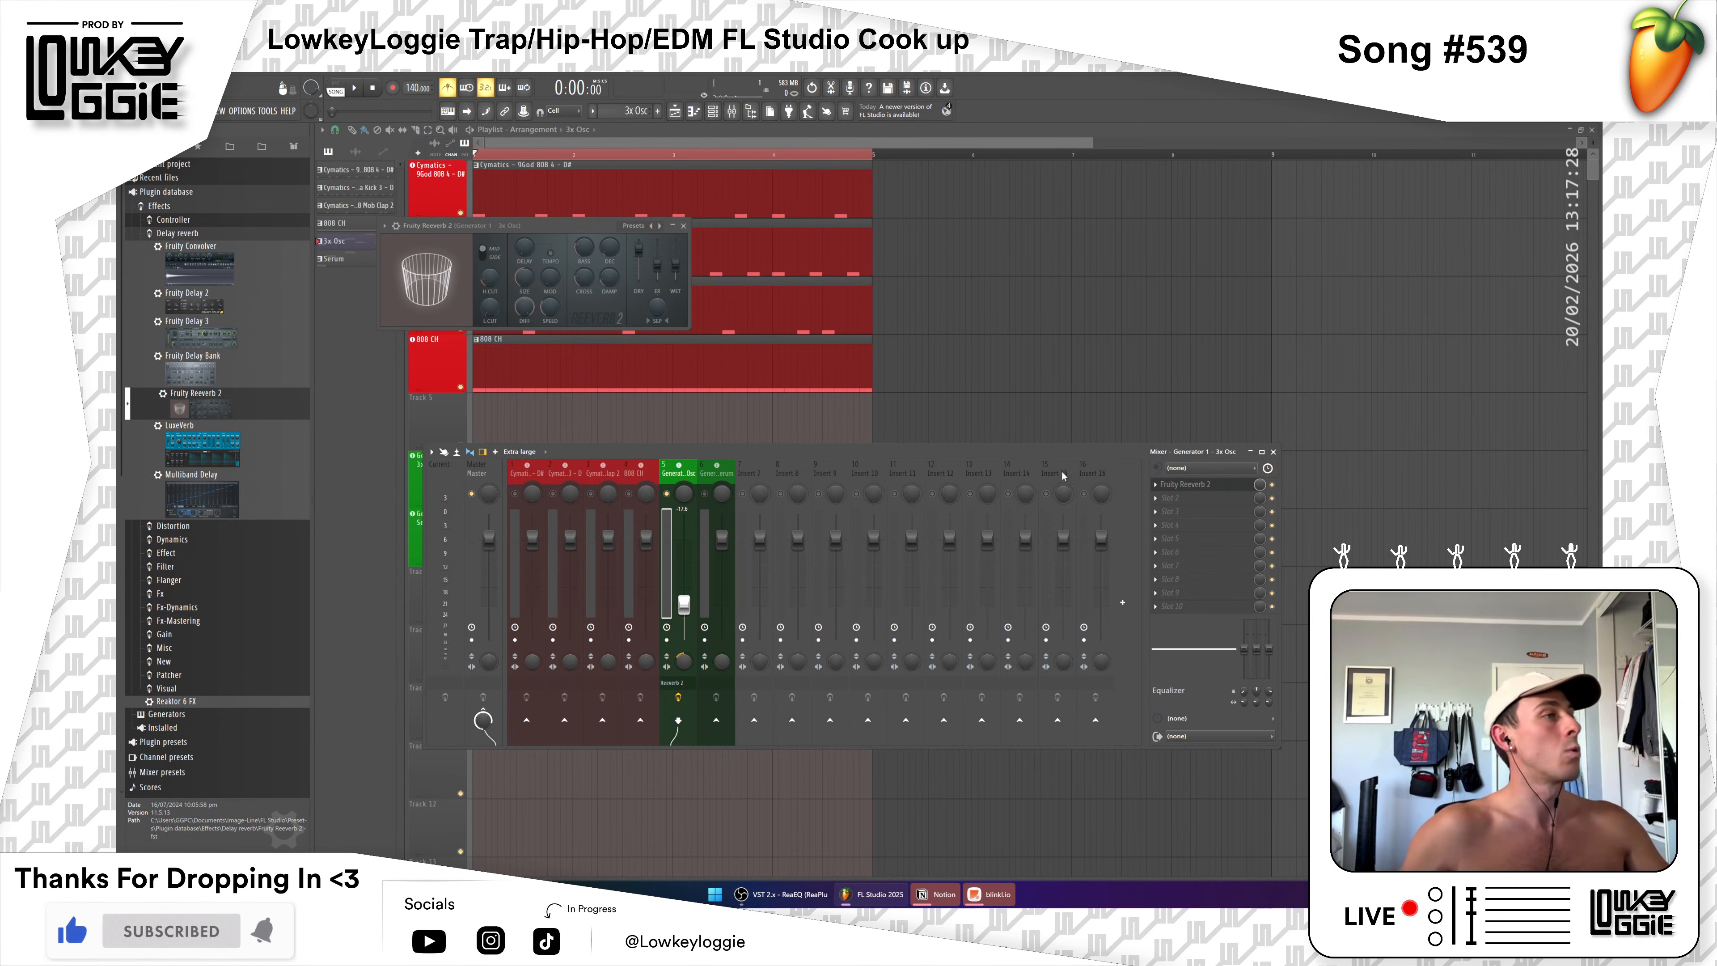
{"action": "left_click", "coordinate": [734, 111]}
{"action": "left_click", "coordinate": [713, 111]}
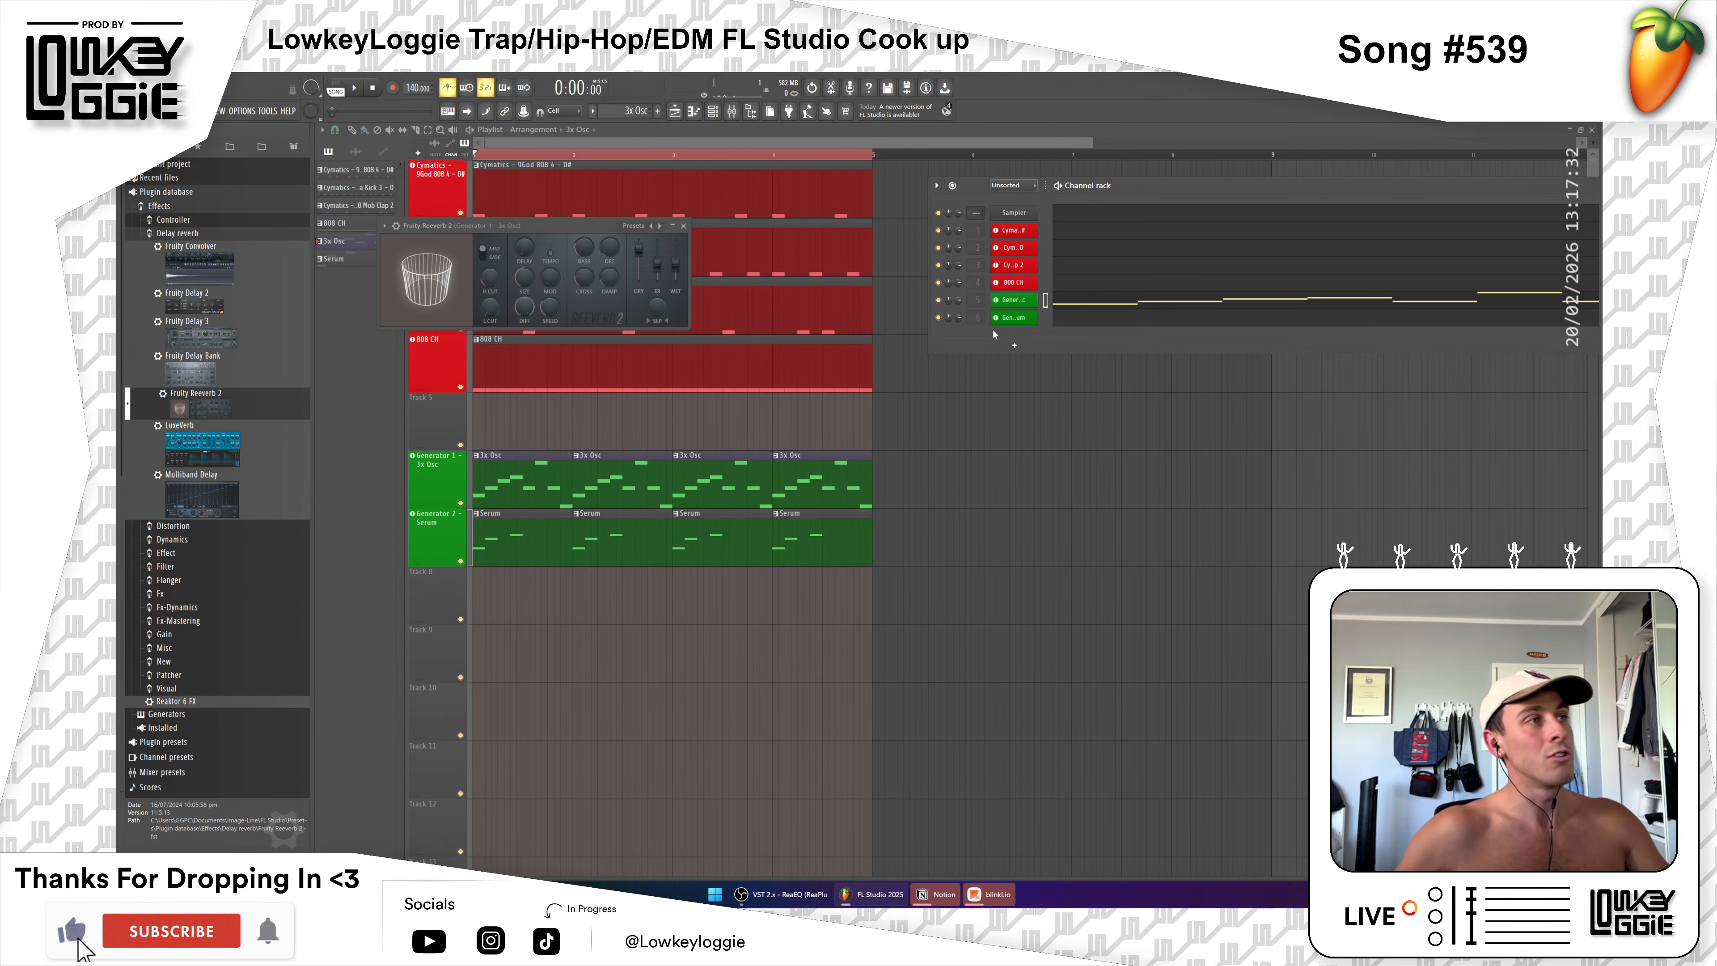
{"action": "left_click_drag", "start_coordinate": [388, 400], "coordinate": [433, 409]}
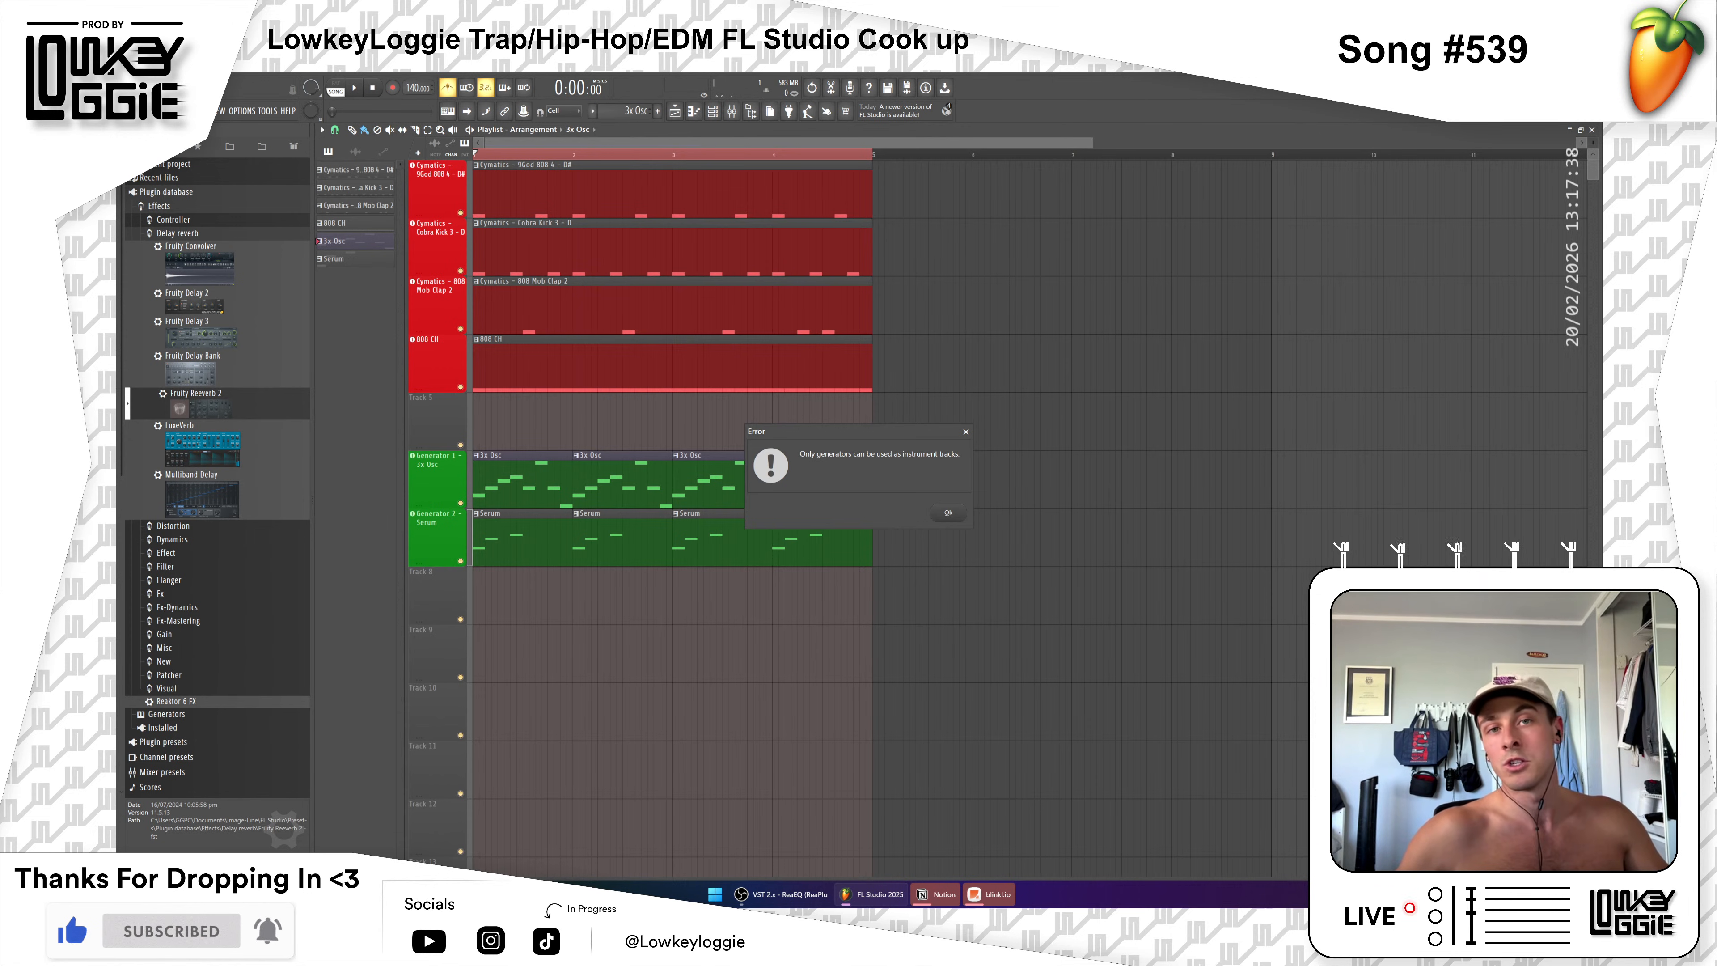
{"action": "left_click", "coordinate": [966, 433]}
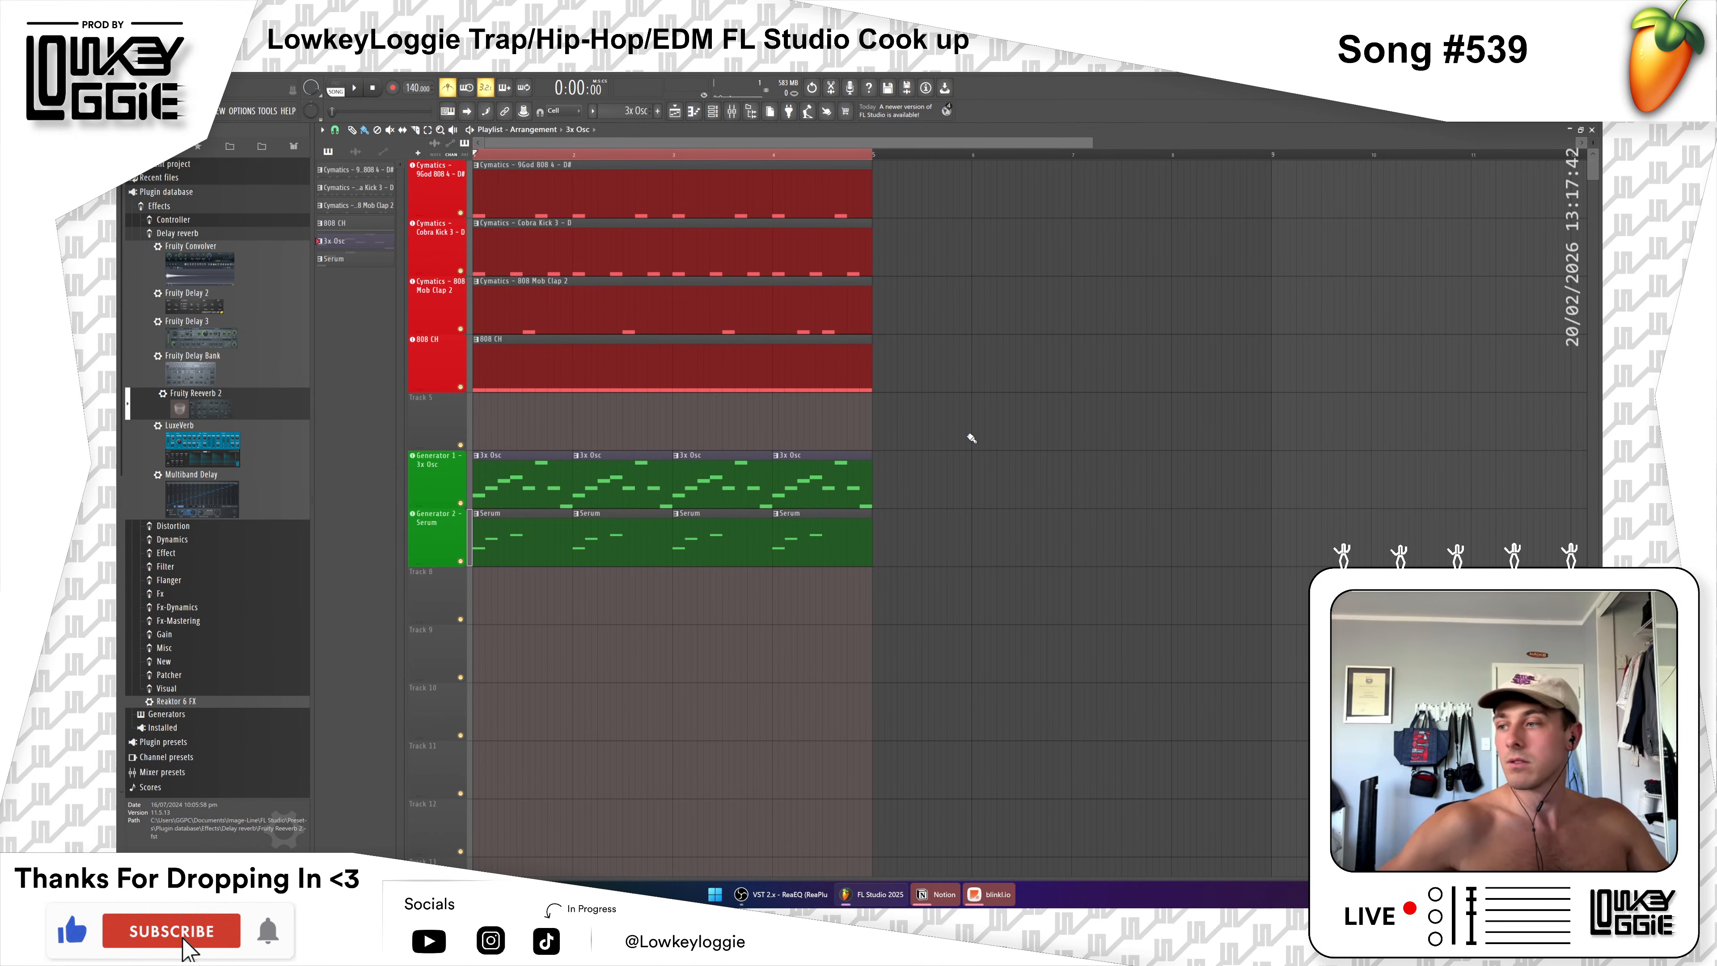
{"action": "left_click", "coordinate": [738, 120]}
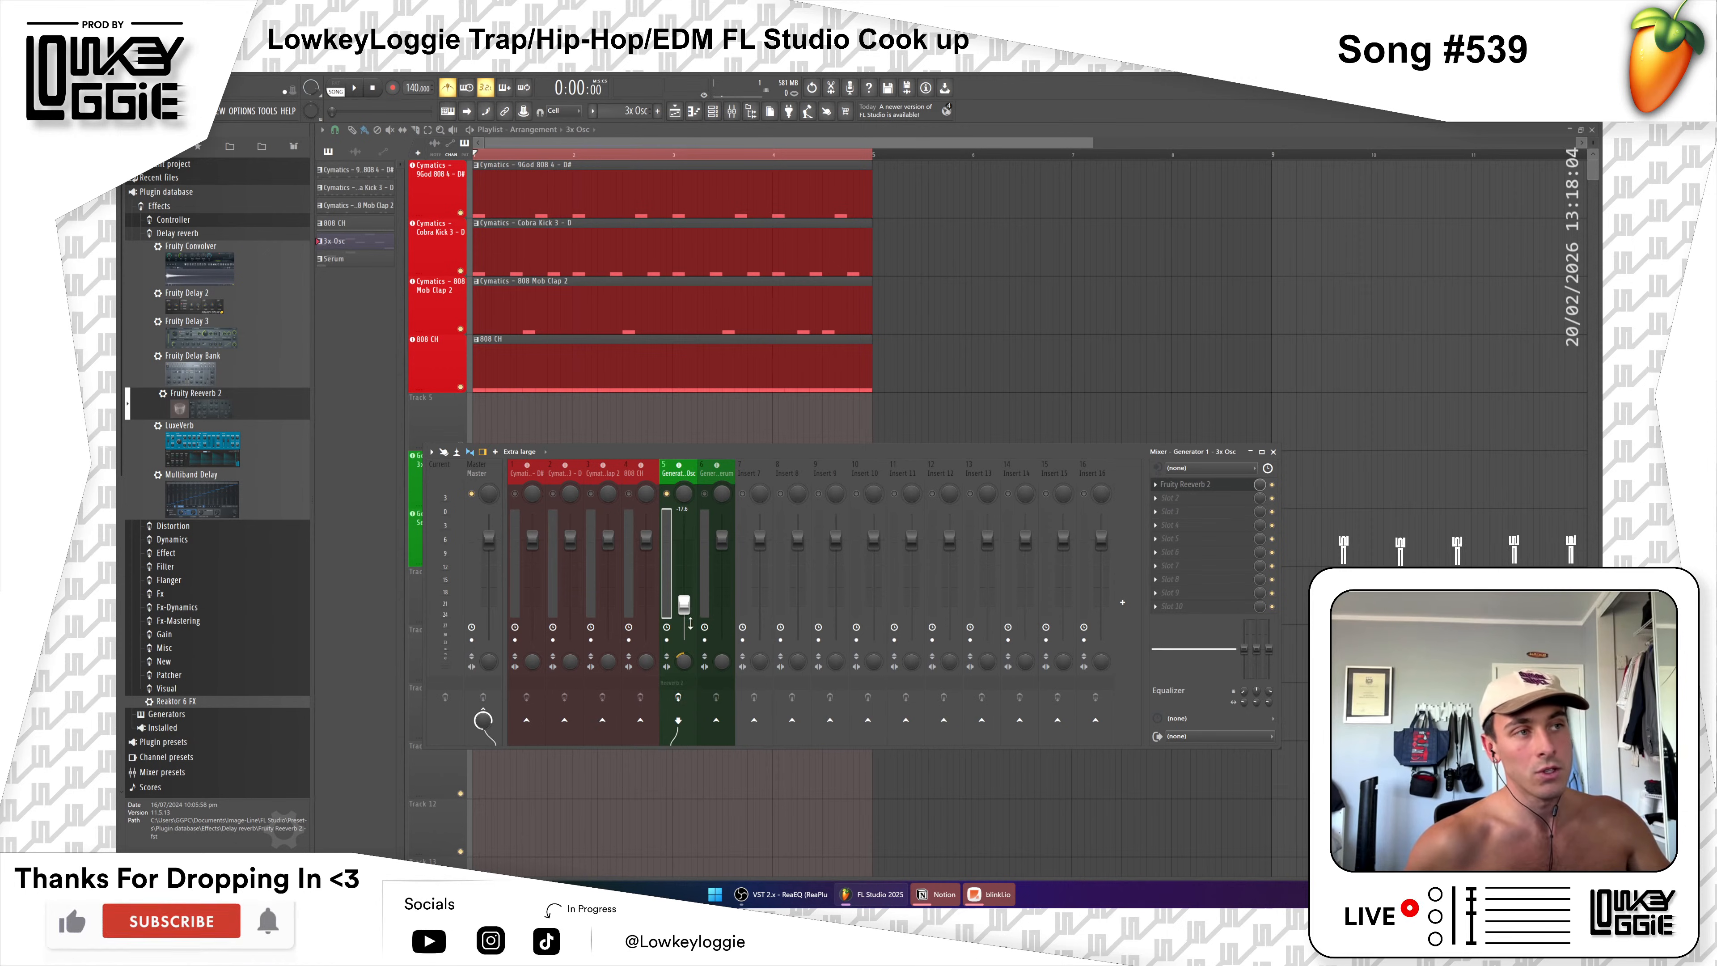
Step: Raise the early-reflection and wet levels of Fruity Reverb 2 on the 3x Osc track while auditioning the loop
{"action": "key", "text": "space"}
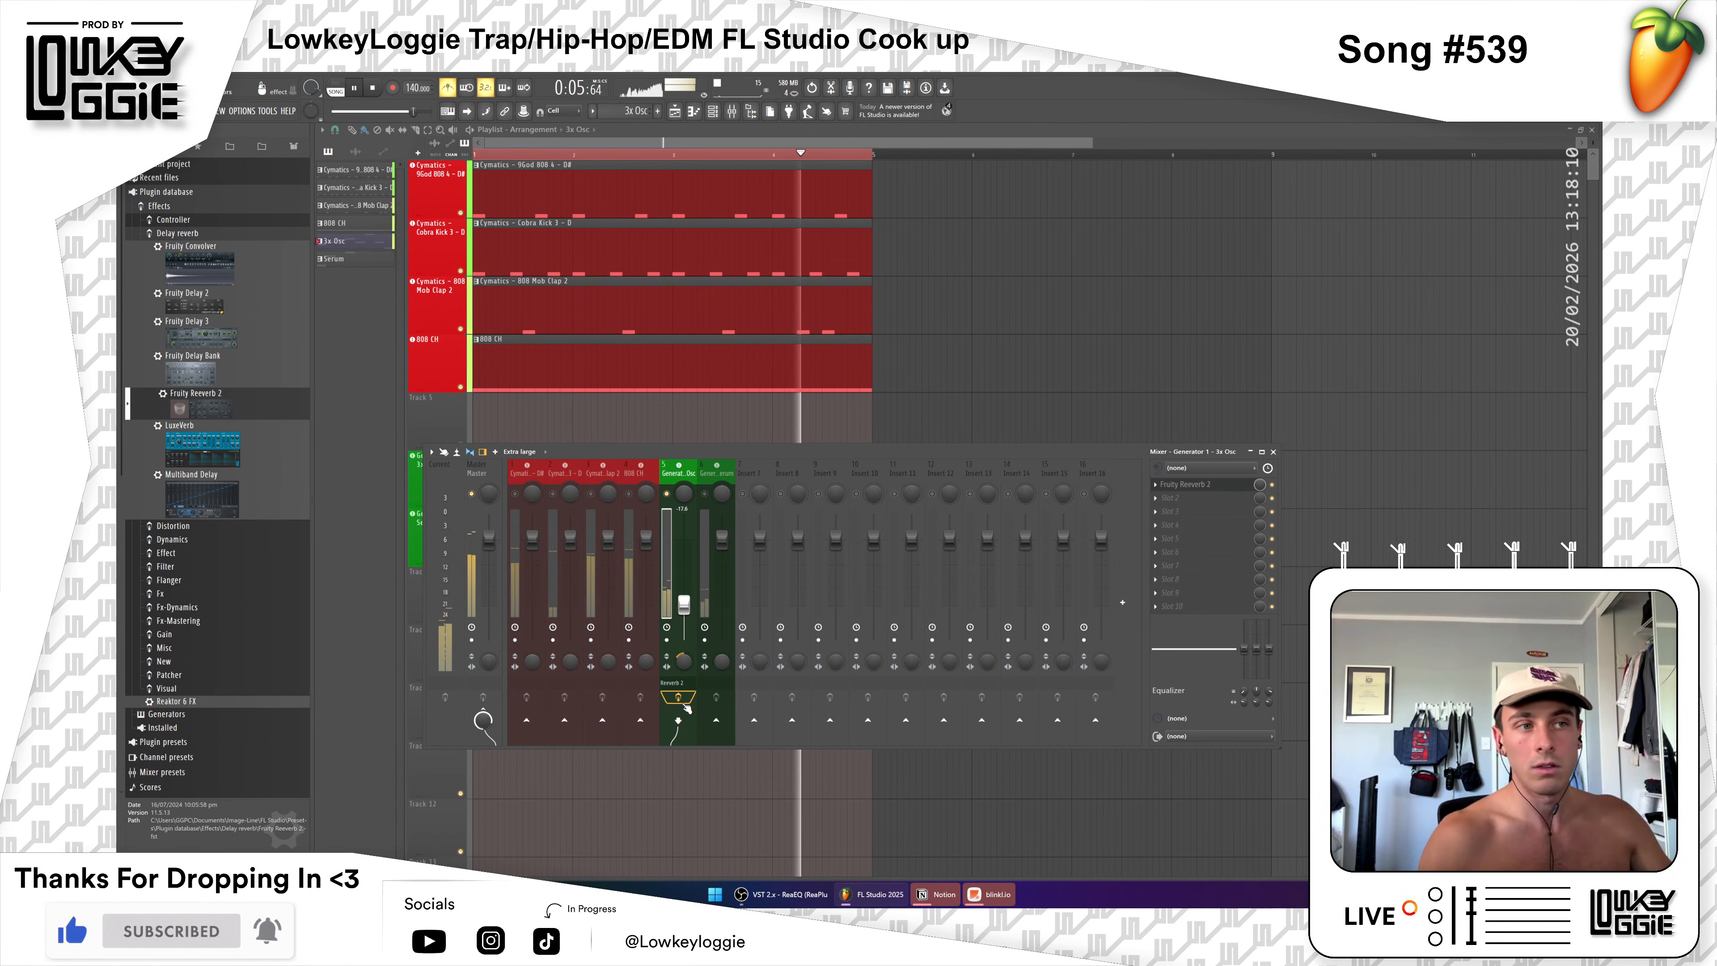
{"action": "key", "text": "space"}
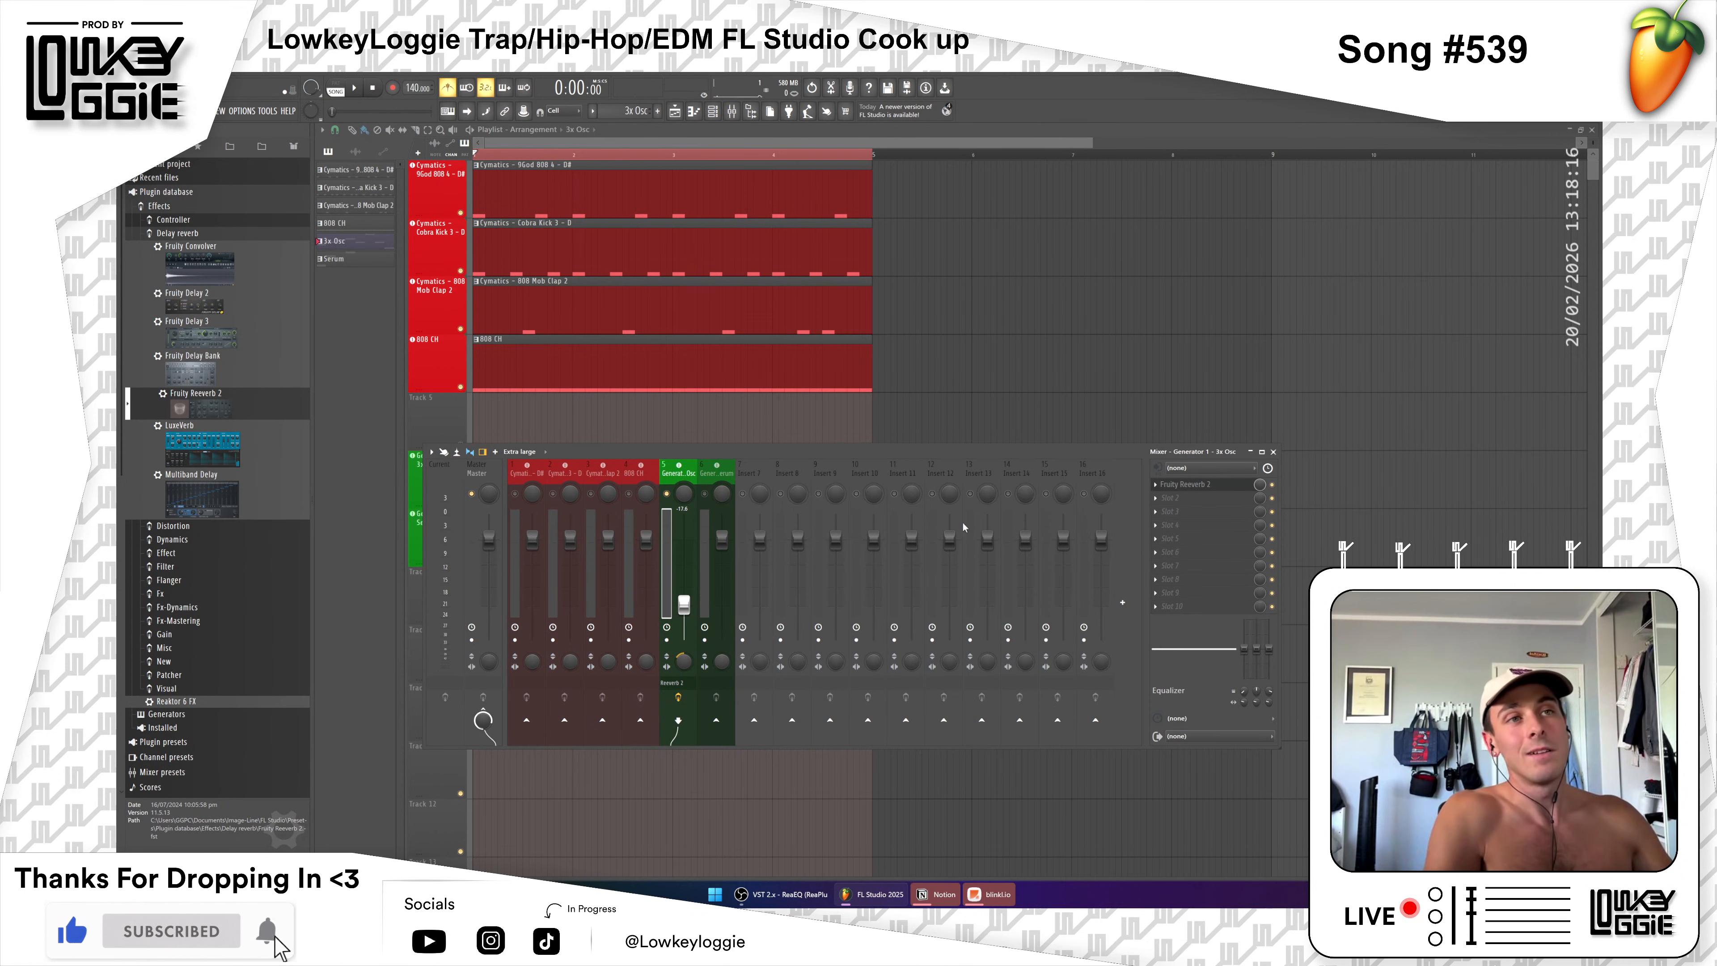
{"action": "left_click", "coordinate": [1191, 486]}
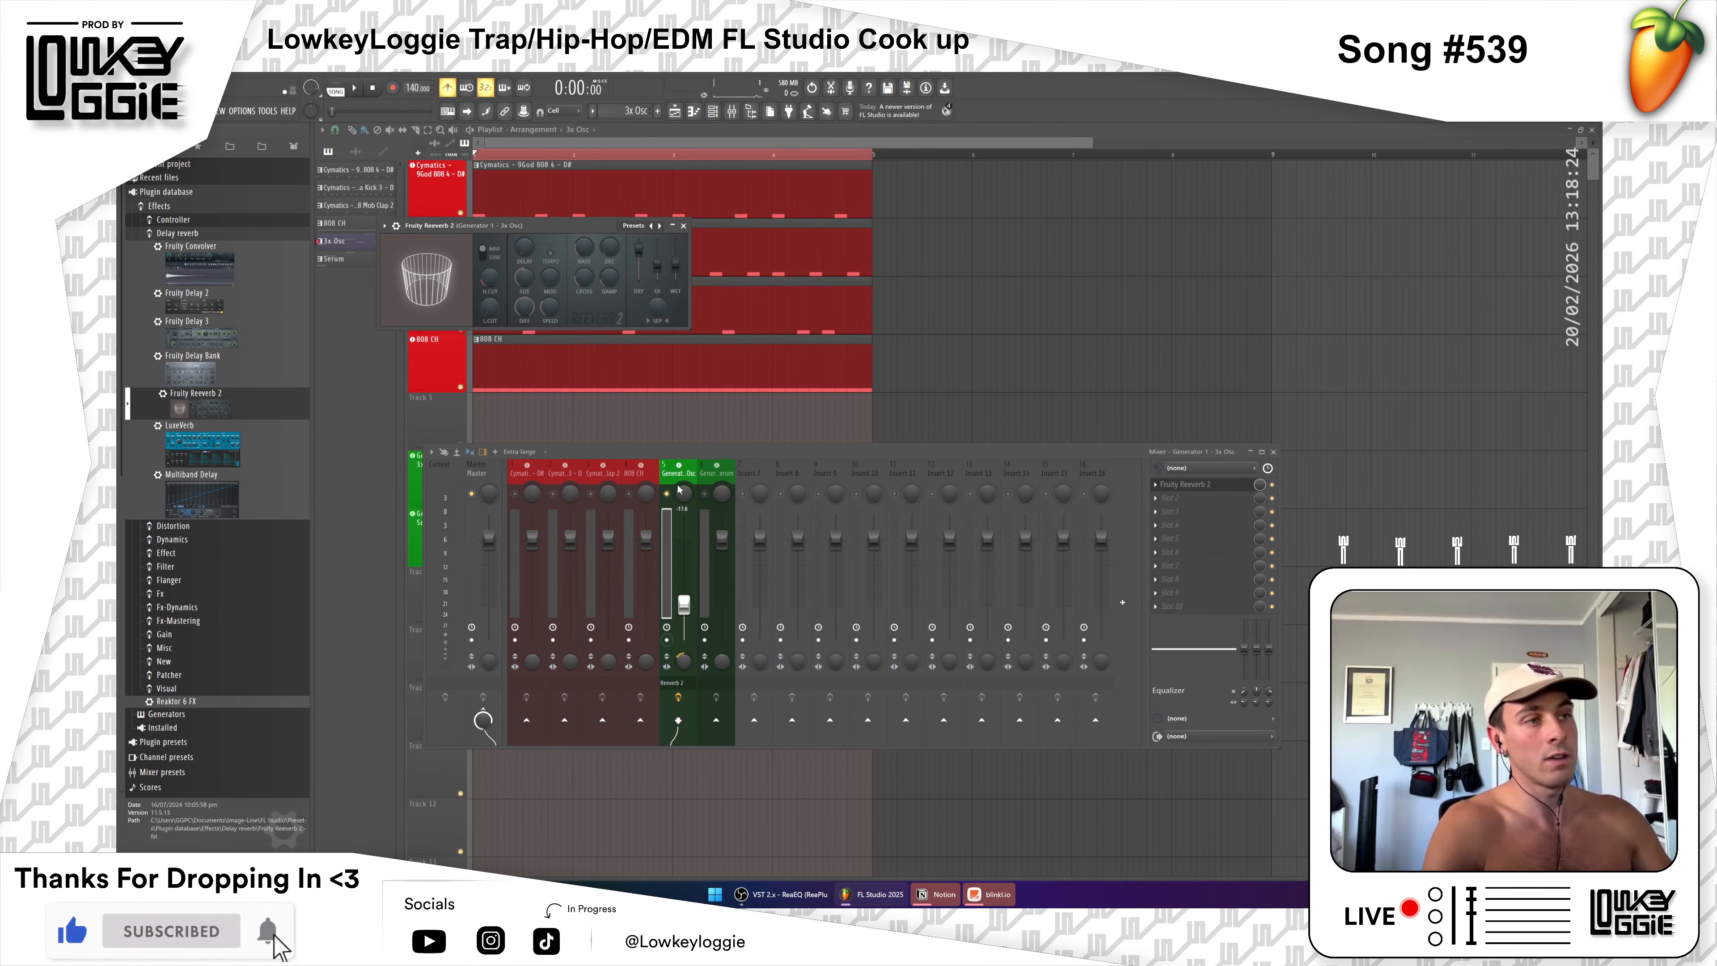
{"action": "key", "text": "space"}
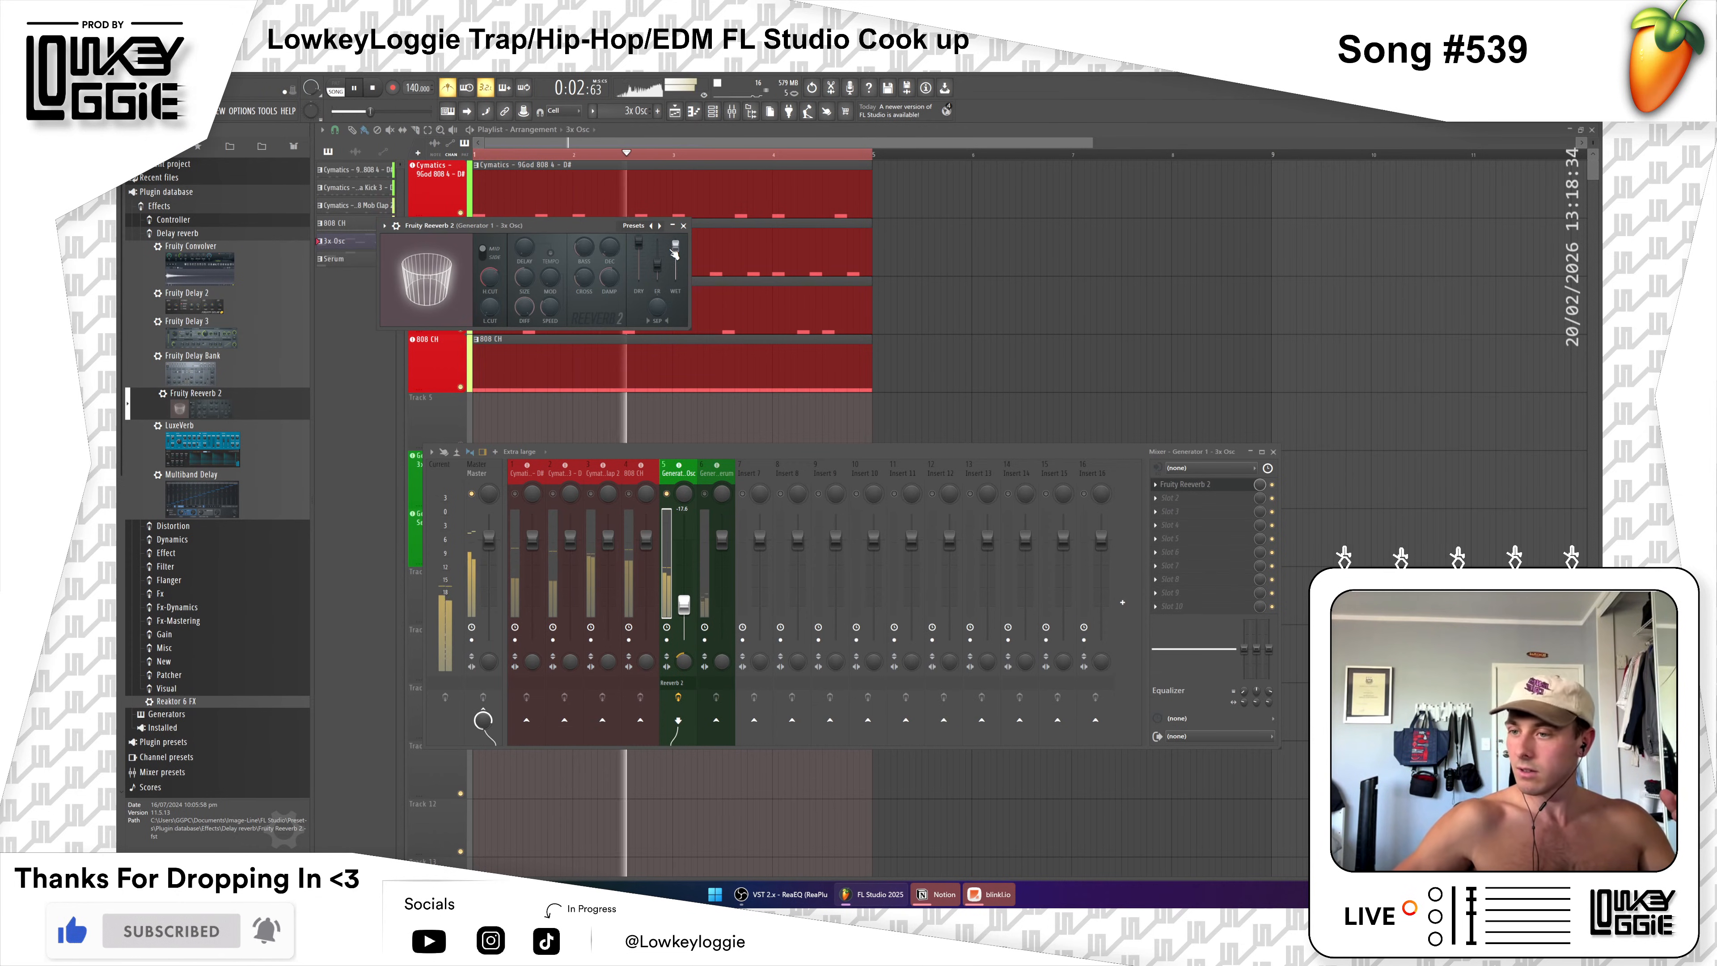
{"action": "left_click_drag", "start_coordinate": [656, 265], "coordinate": [657, 245]}
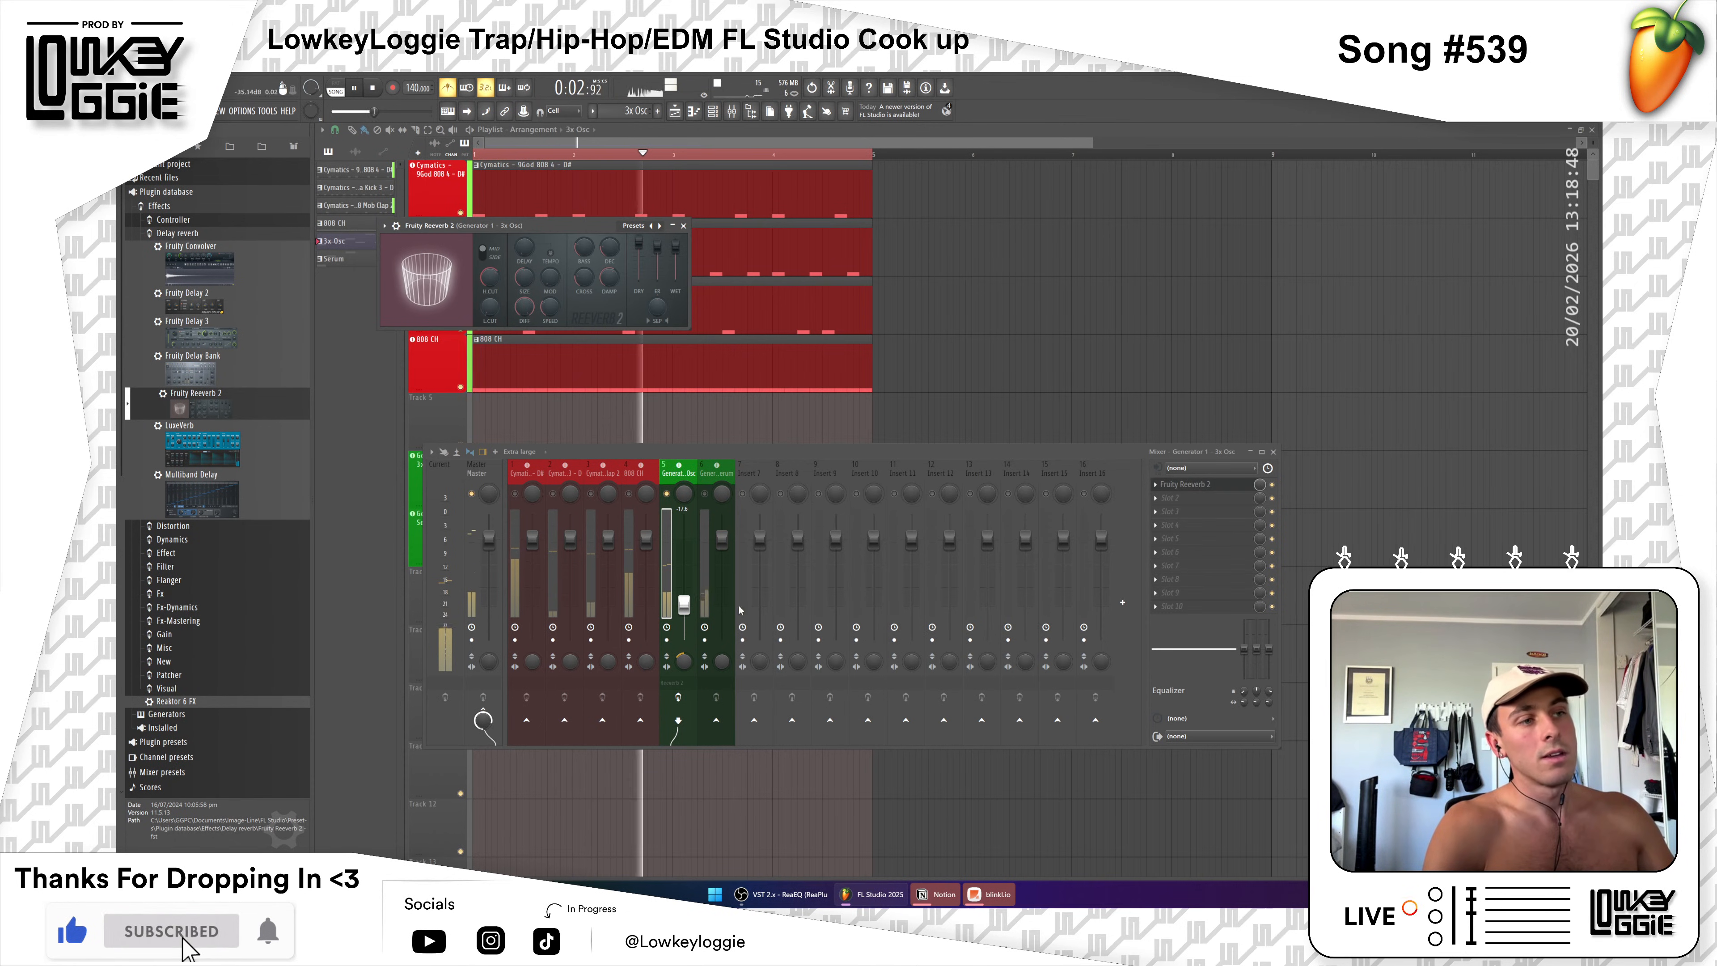
{"action": "key", "text": "space"}
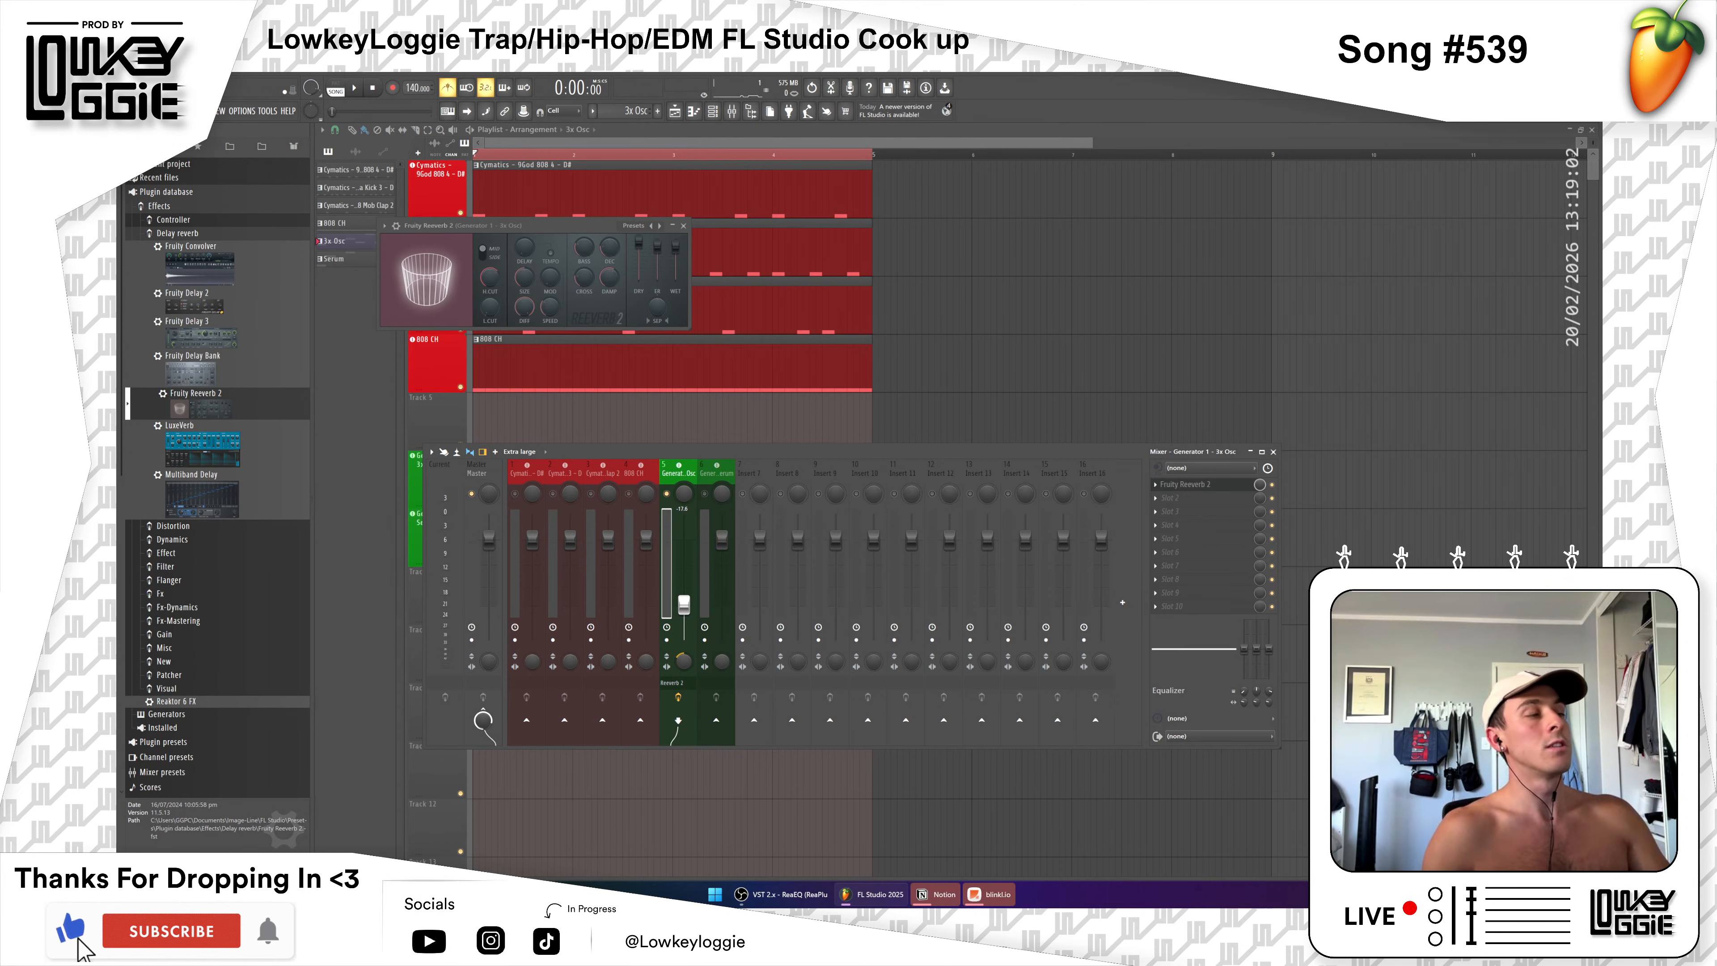
{"action": "key", "text": "space"}
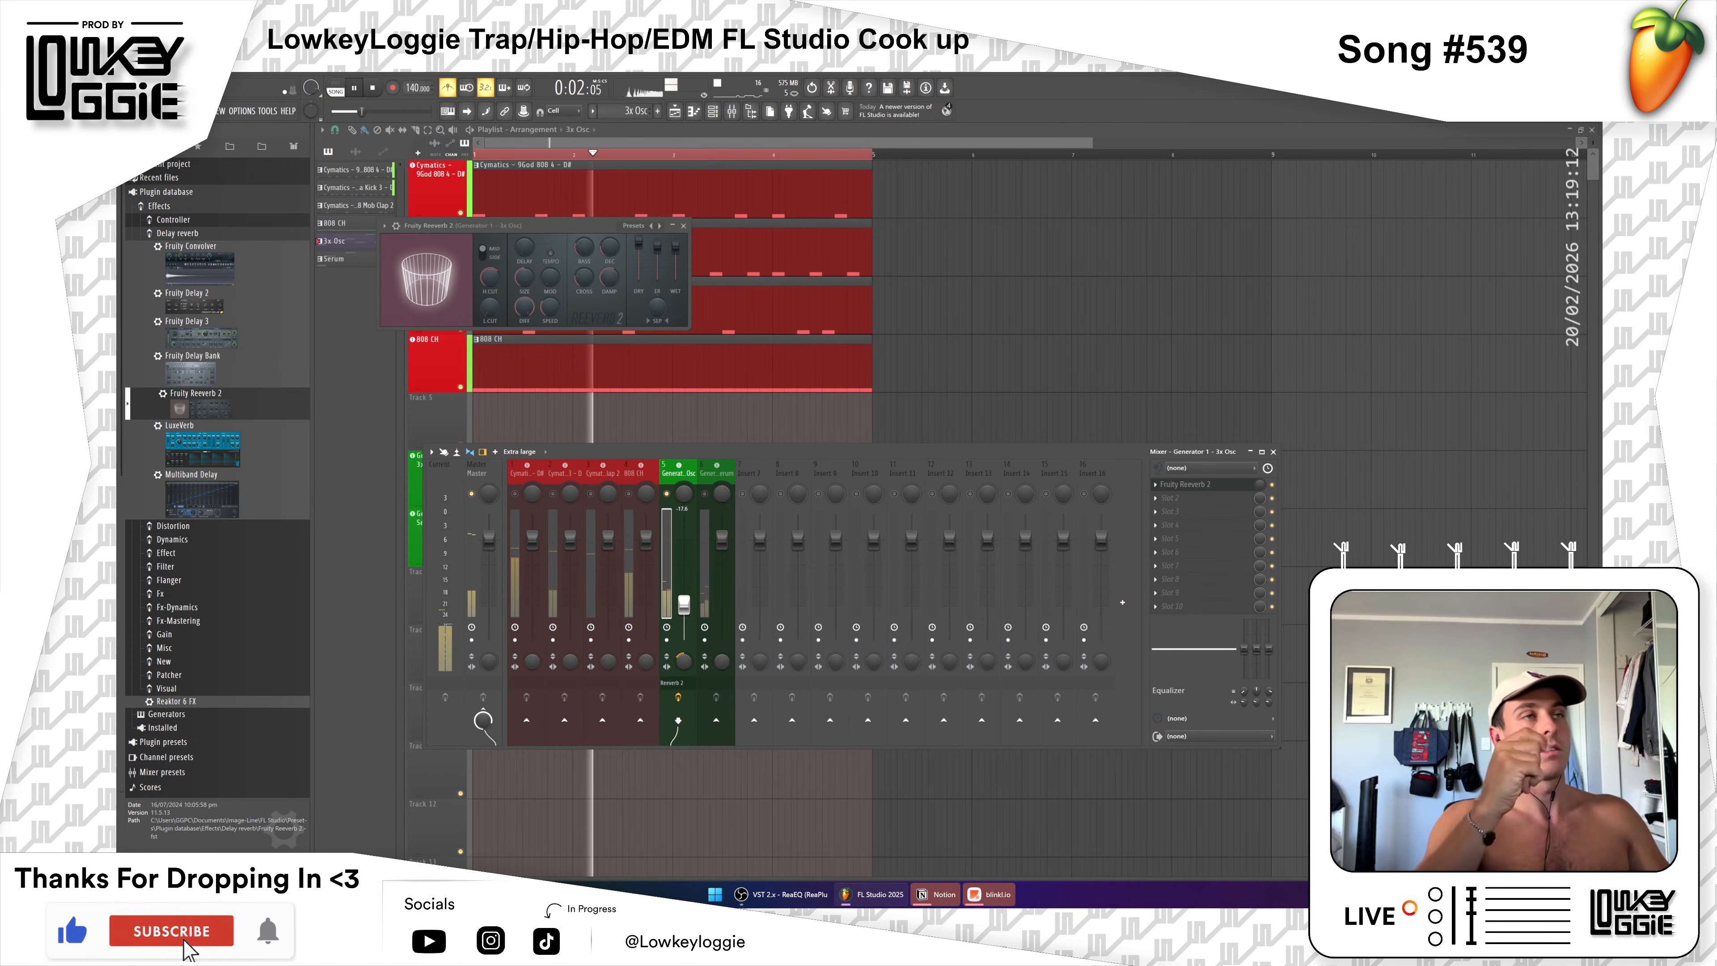
{"action": "key", "text": "space"}
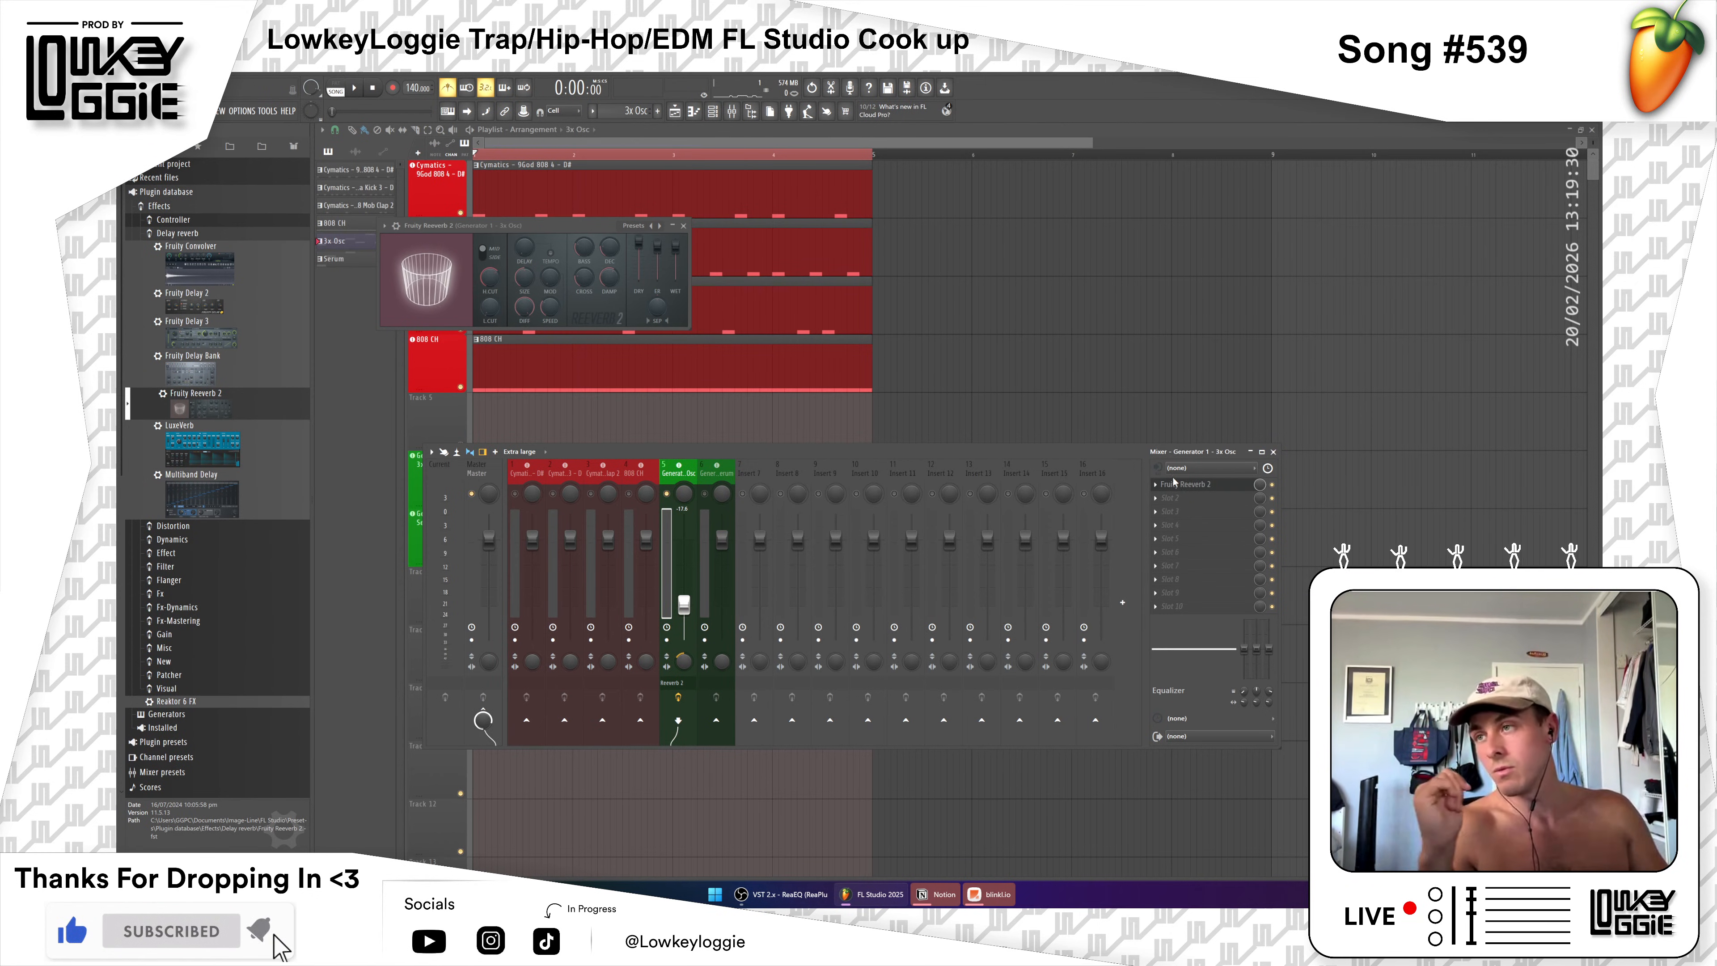
Step: Add Fruity Delay 2 below the reverb, set its feedback to ping pong, and lower its input volume, feedback volume and cutoff during playback
{"action": "left_click_drag", "start_coordinate": [188, 292], "coordinate": [1183, 499]}
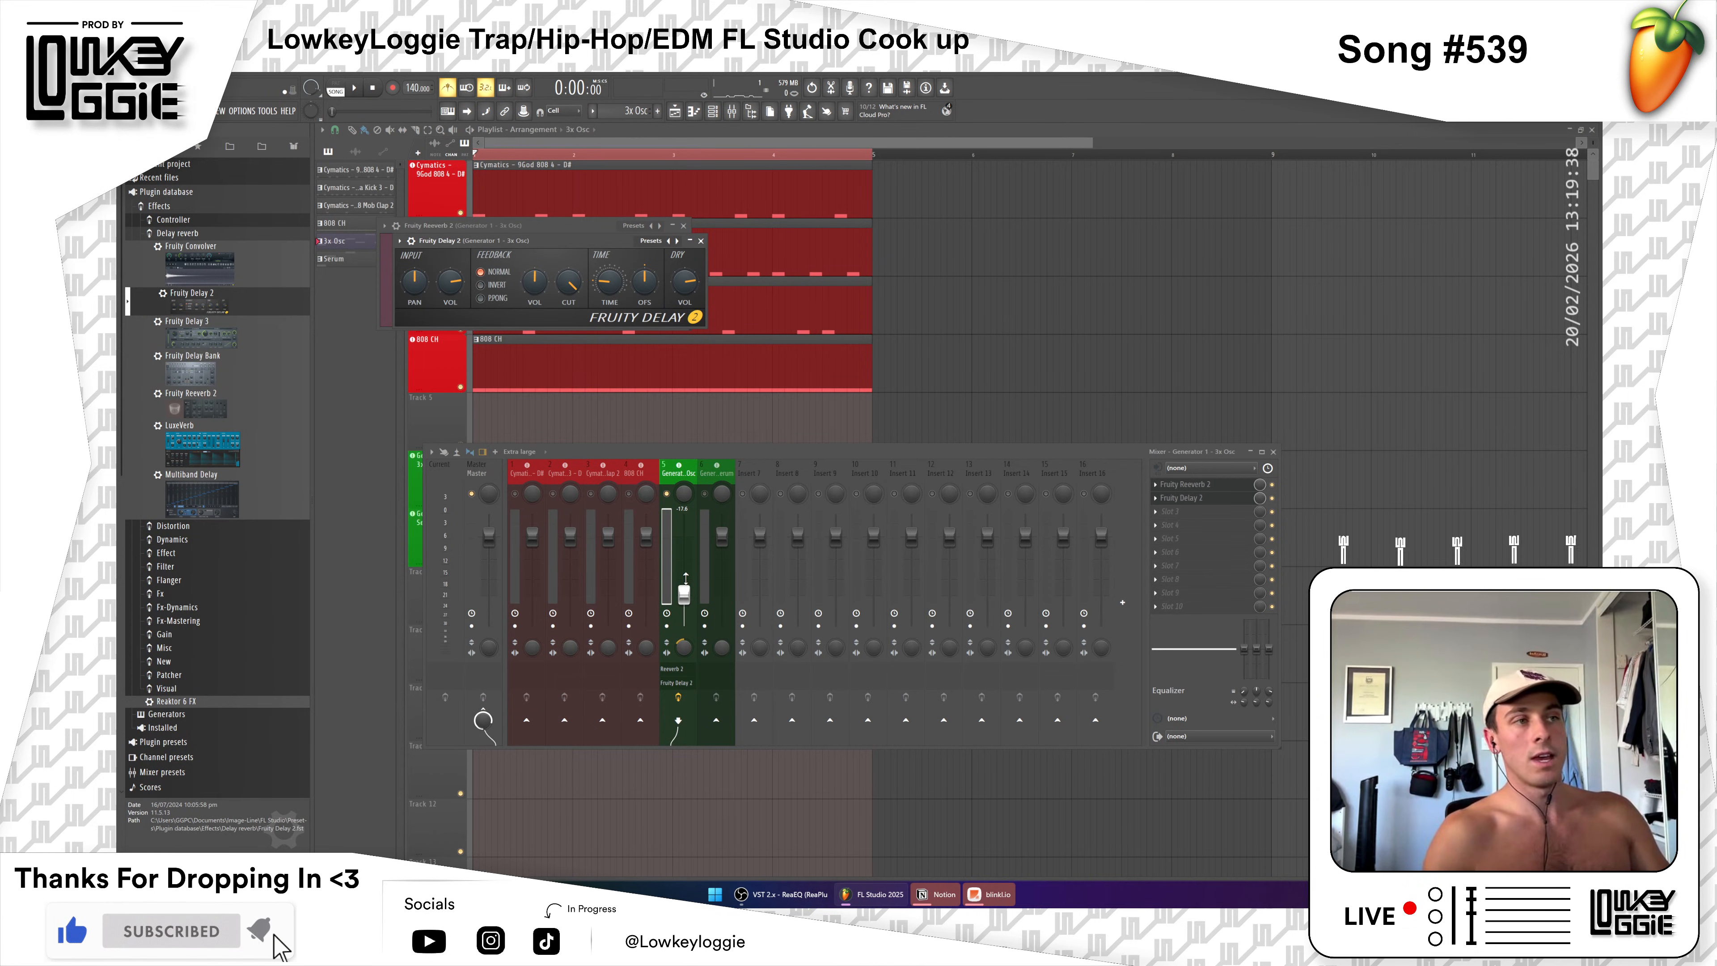
{"action": "key", "text": "space"}
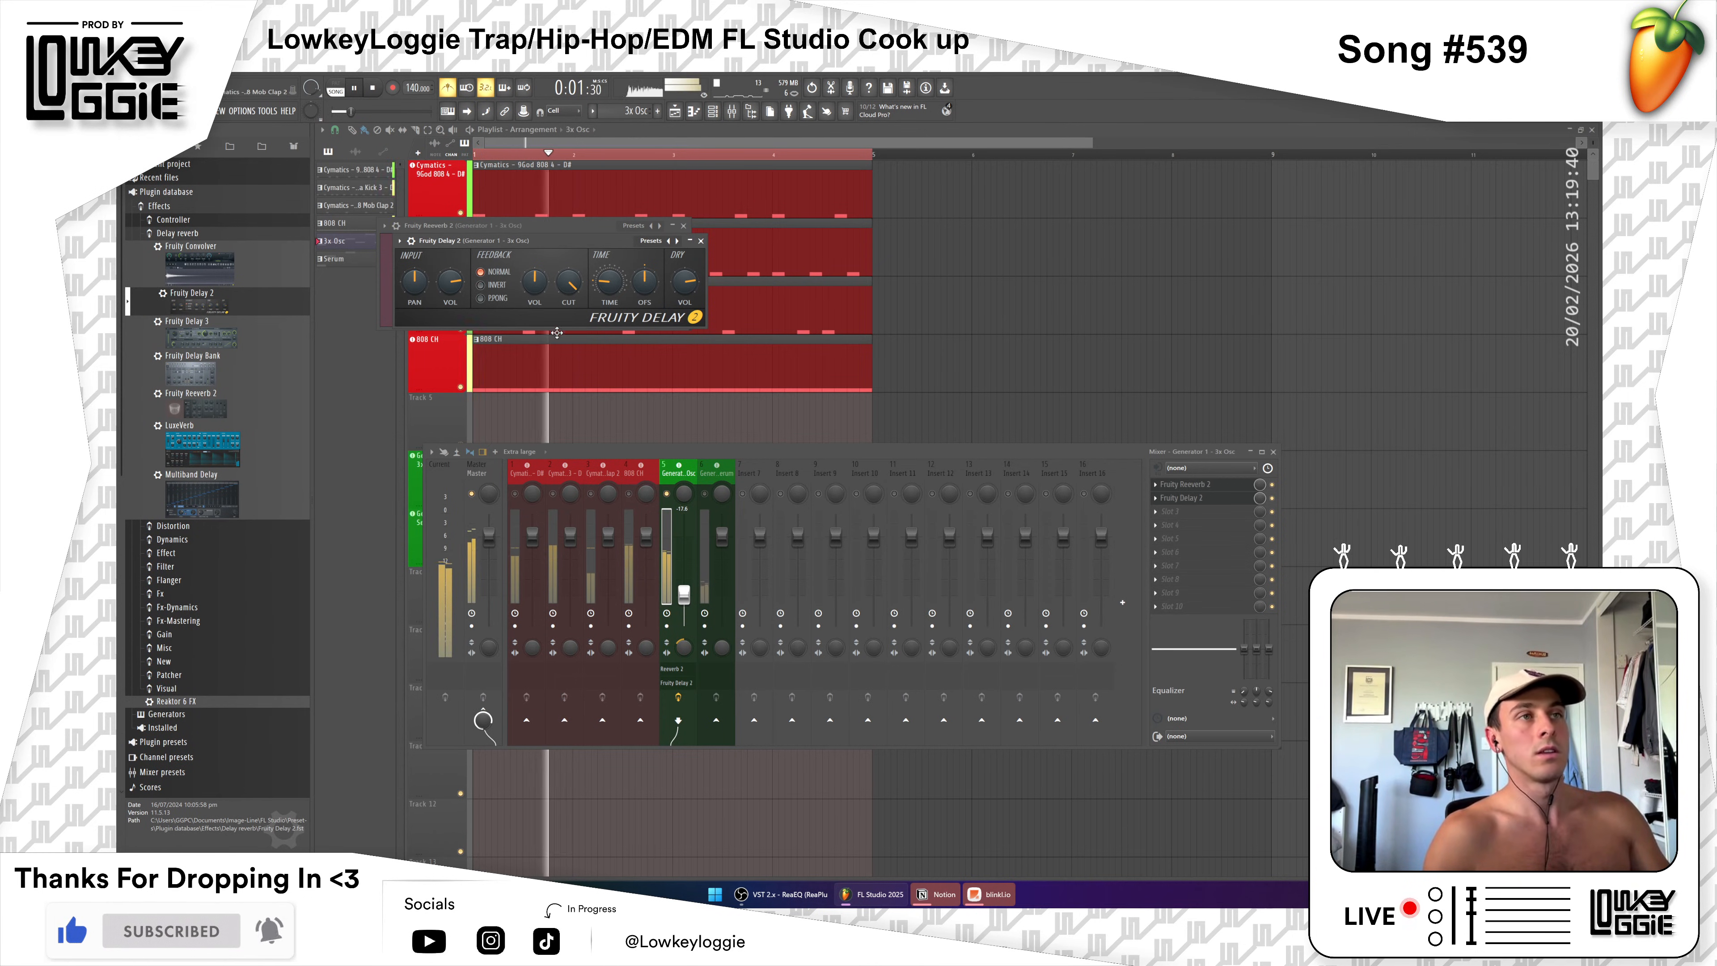
{"action": "left_click", "coordinate": [495, 298]}
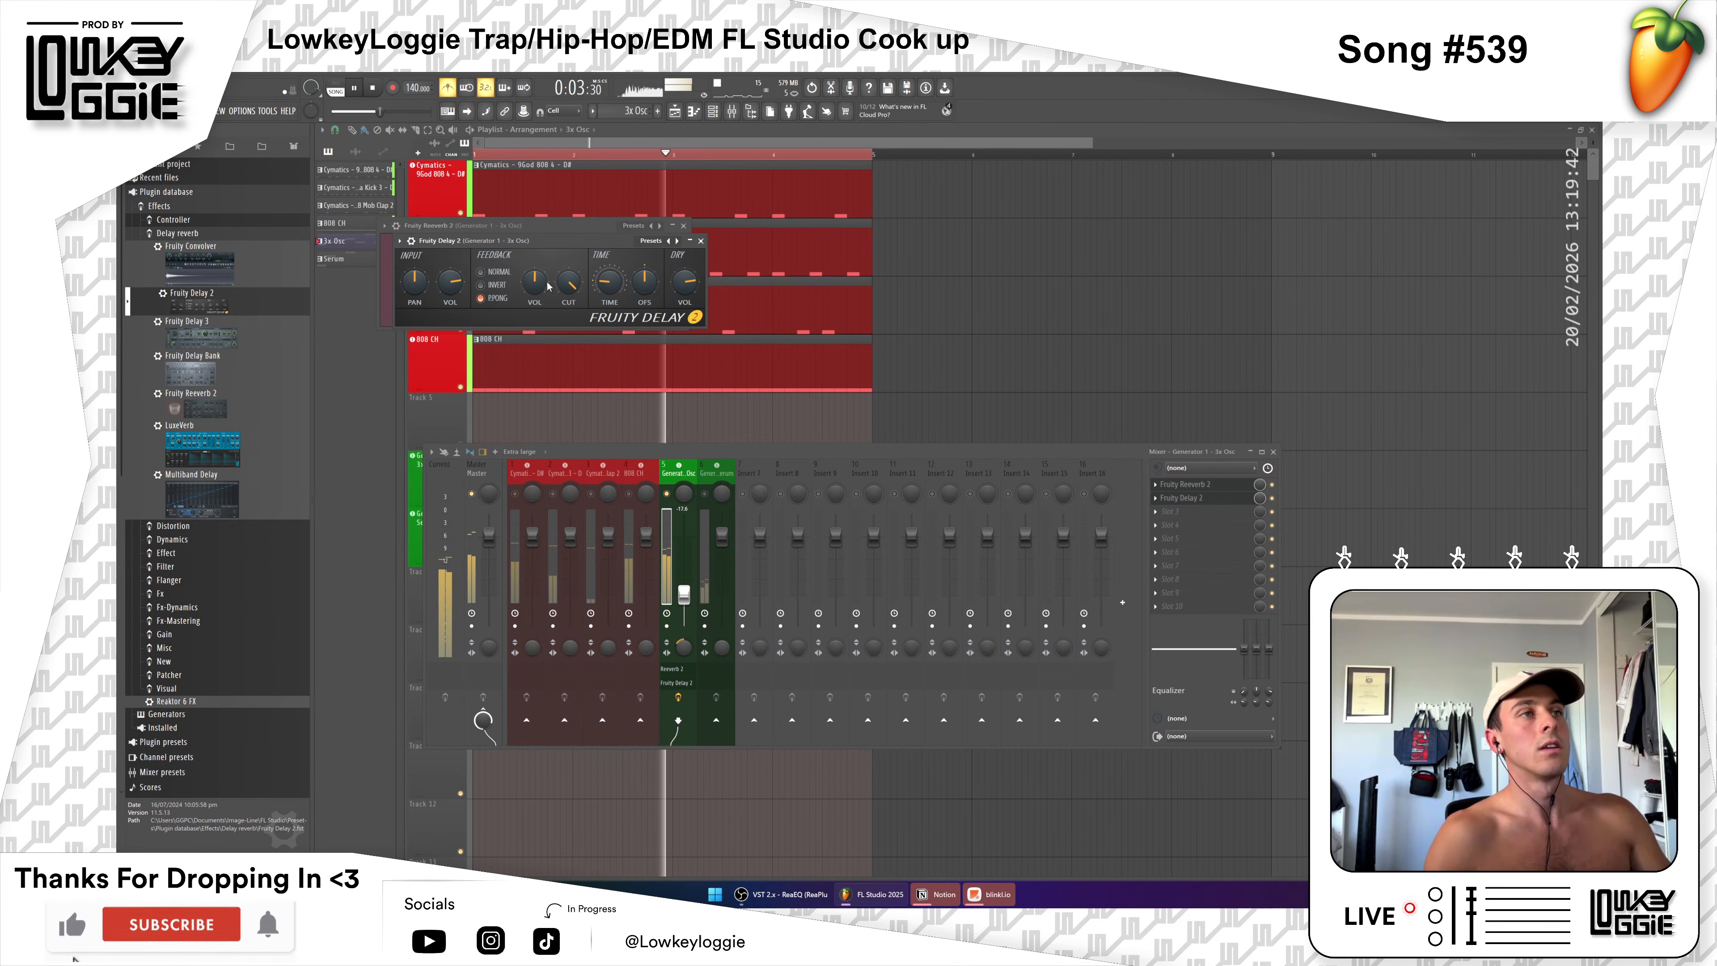
{"action": "left_click_drag", "start_coordinate": [534, 281], "coordinate": [450, 324]}
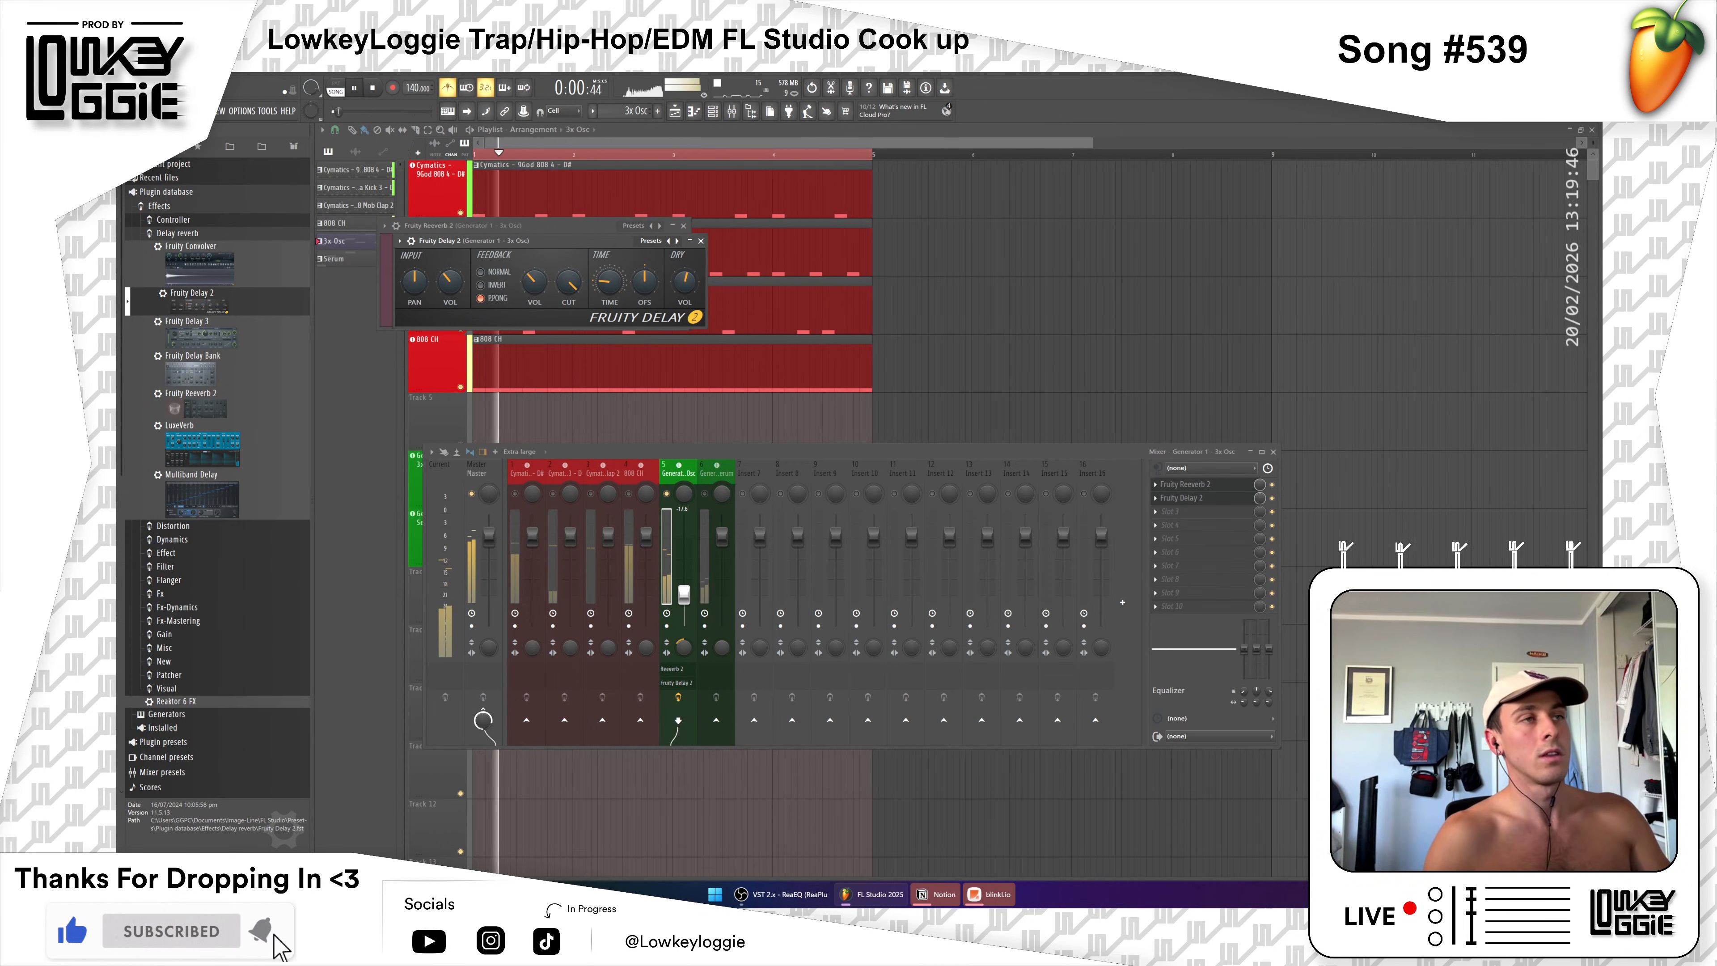
{"action": "left_click_drag", "start_coordinate": [565, 275], "coordinate": [565, 302]}
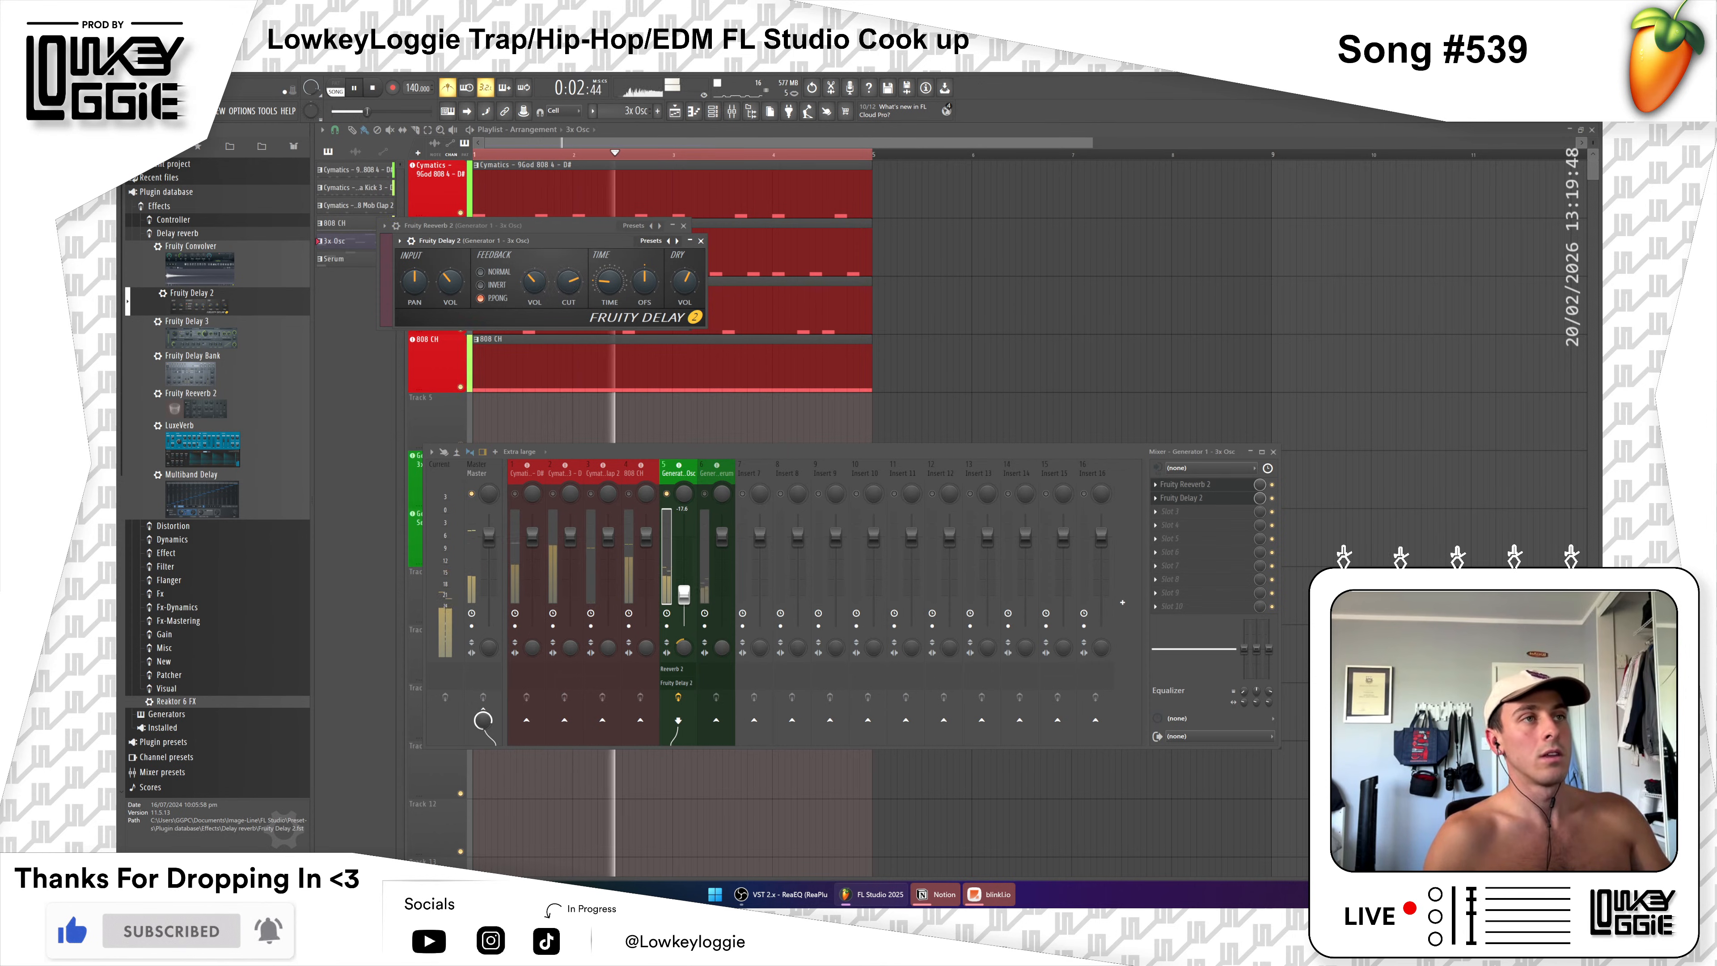
{"action": "key", "text": "space"}
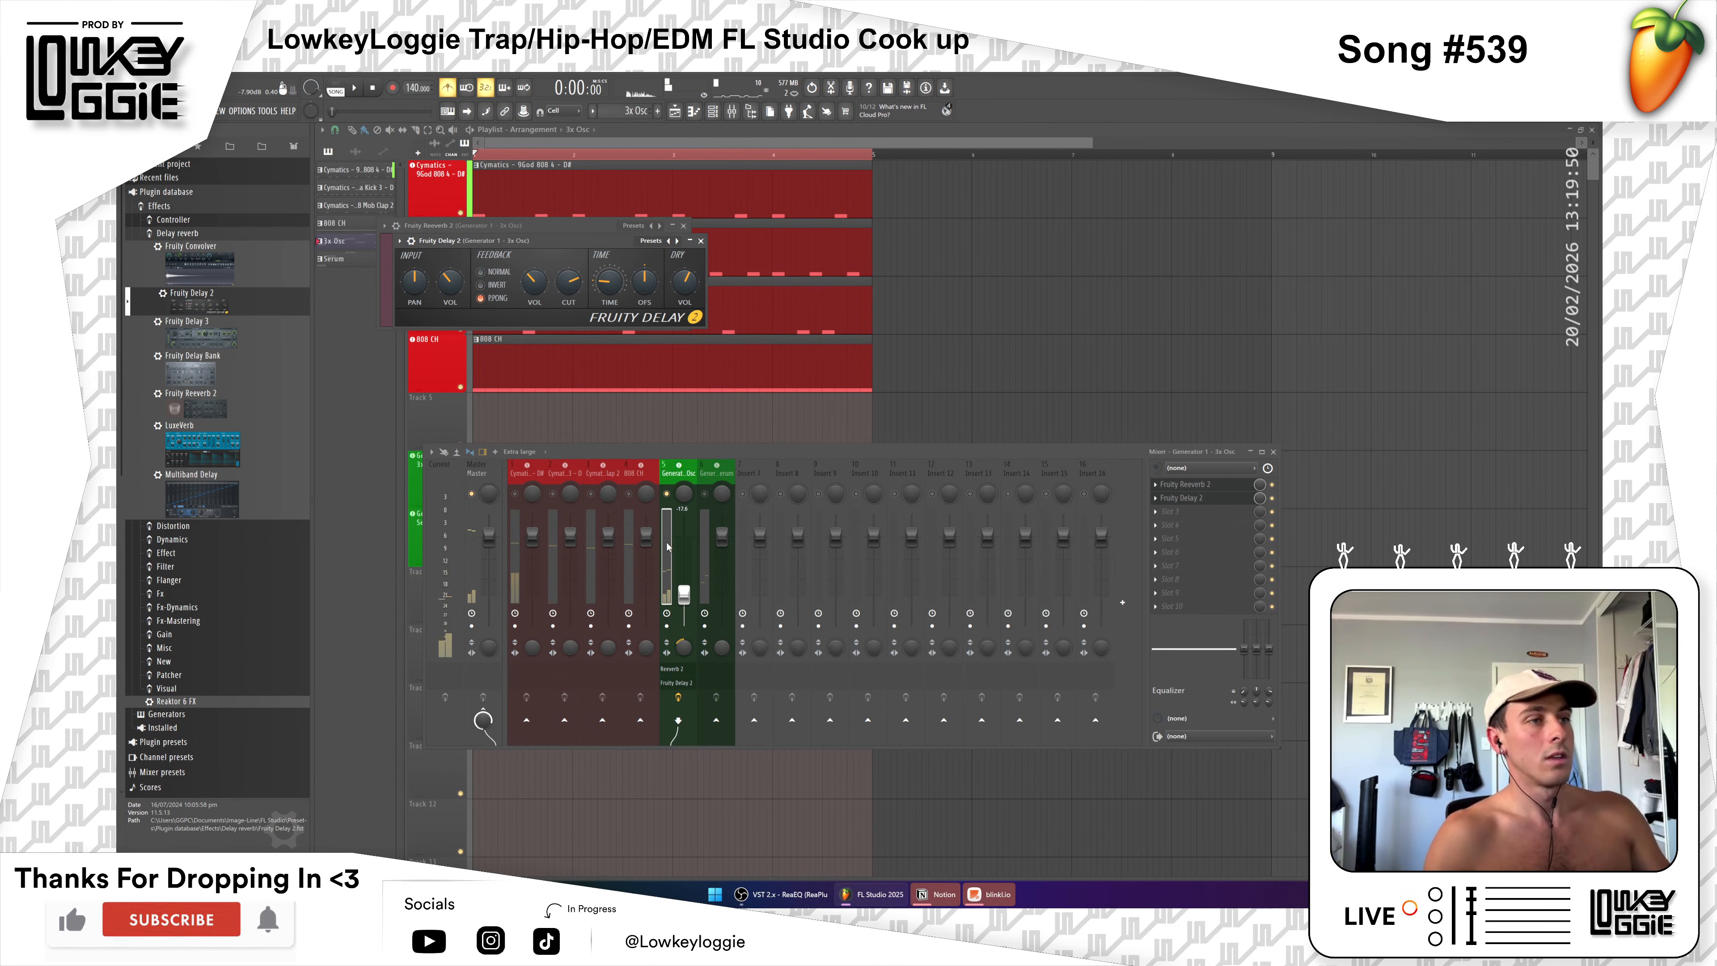
Step: Compare how the loop sounds with Fruity Reverb 2 and Fruity Delay 2 enabled and bypassed on the 3x Osc track
{"action": "left_click", "coordinate": [1271, 485]}
{"action": "key", "text": "space"}
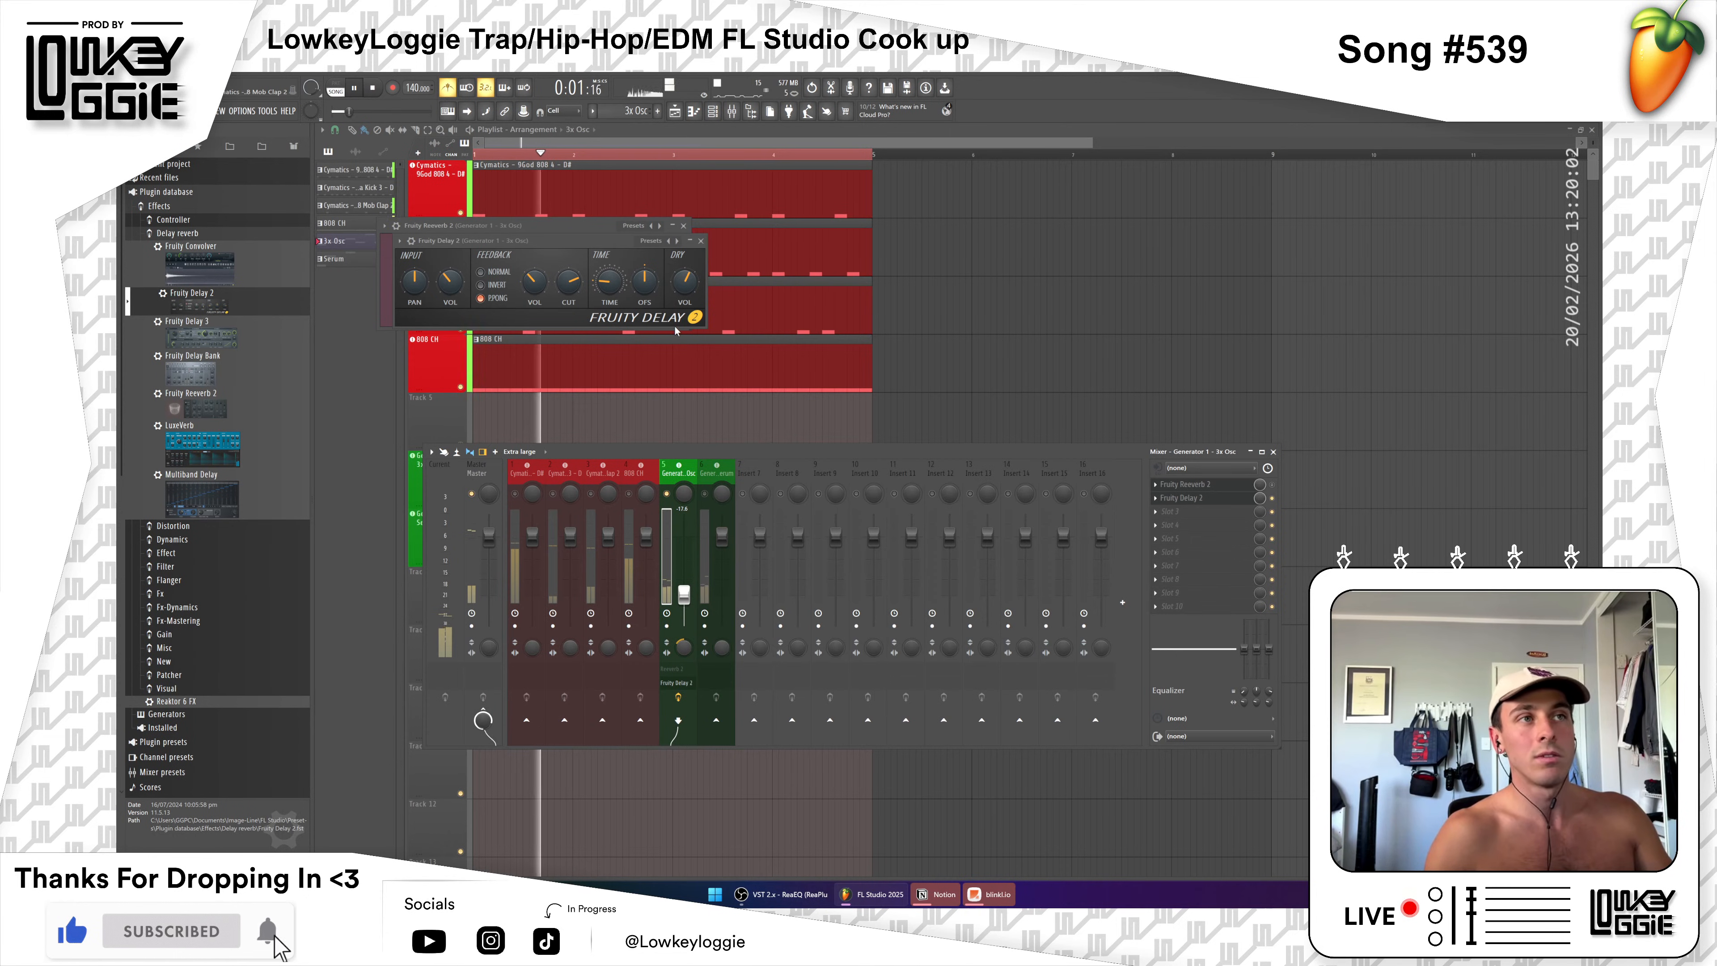
{"action": "left_click", "coordinate": [1272, 486]}
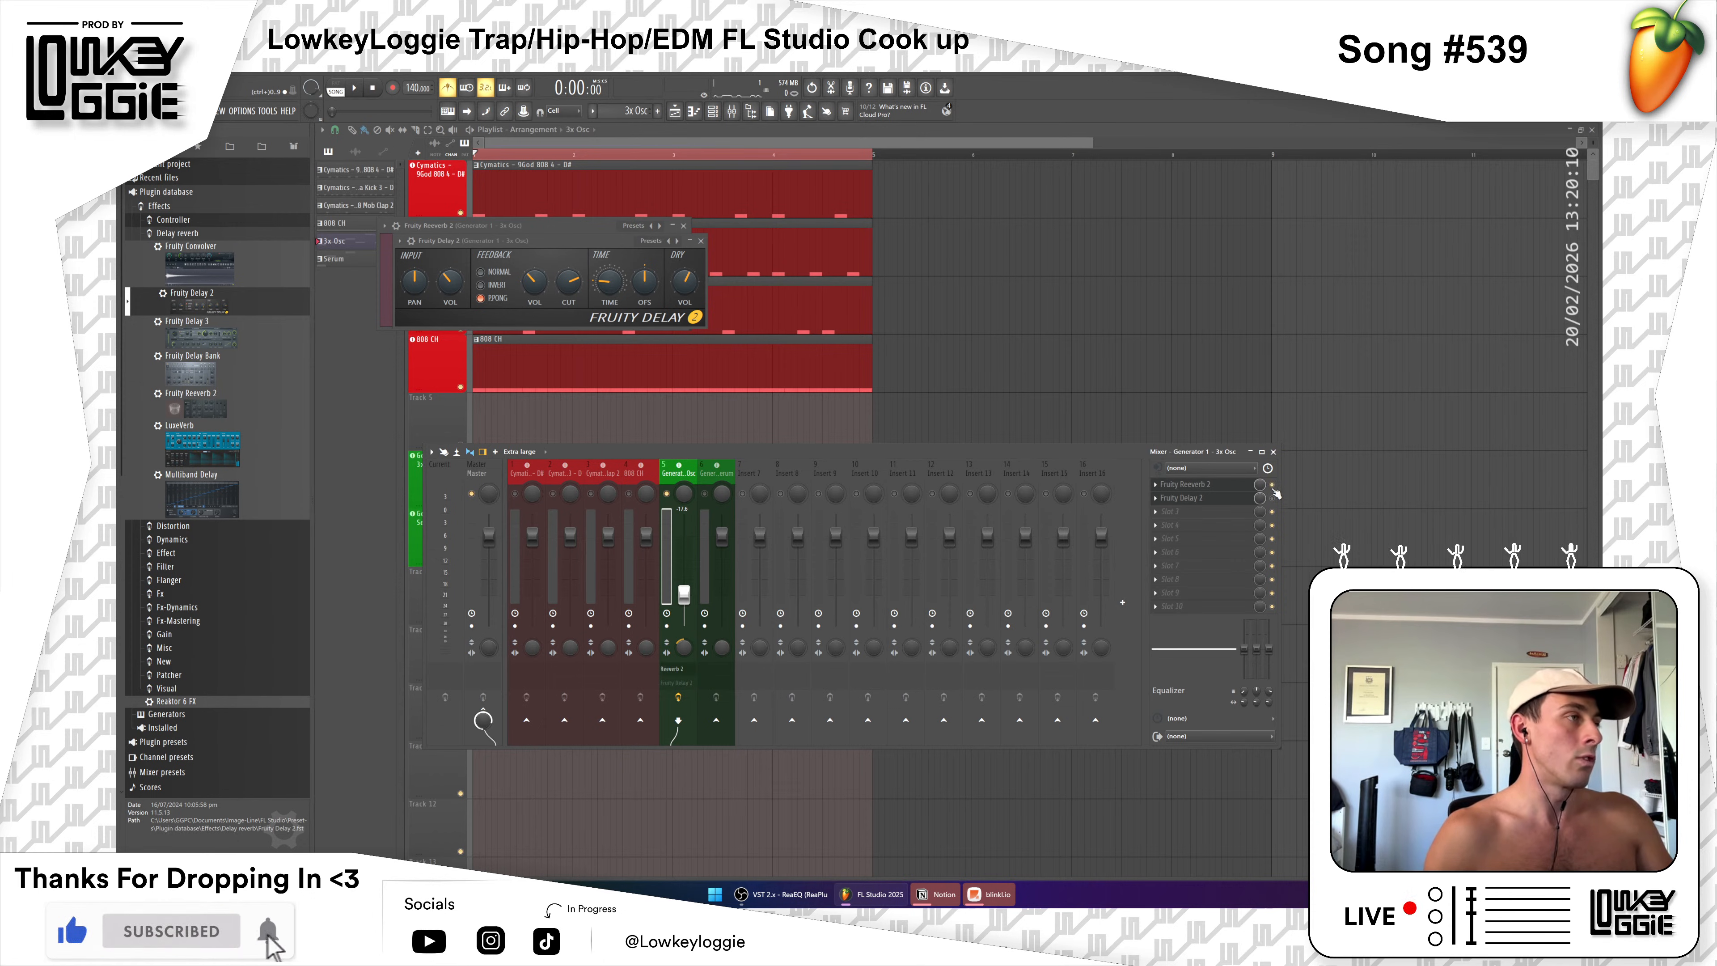
{"action": "key", "text": "space"}
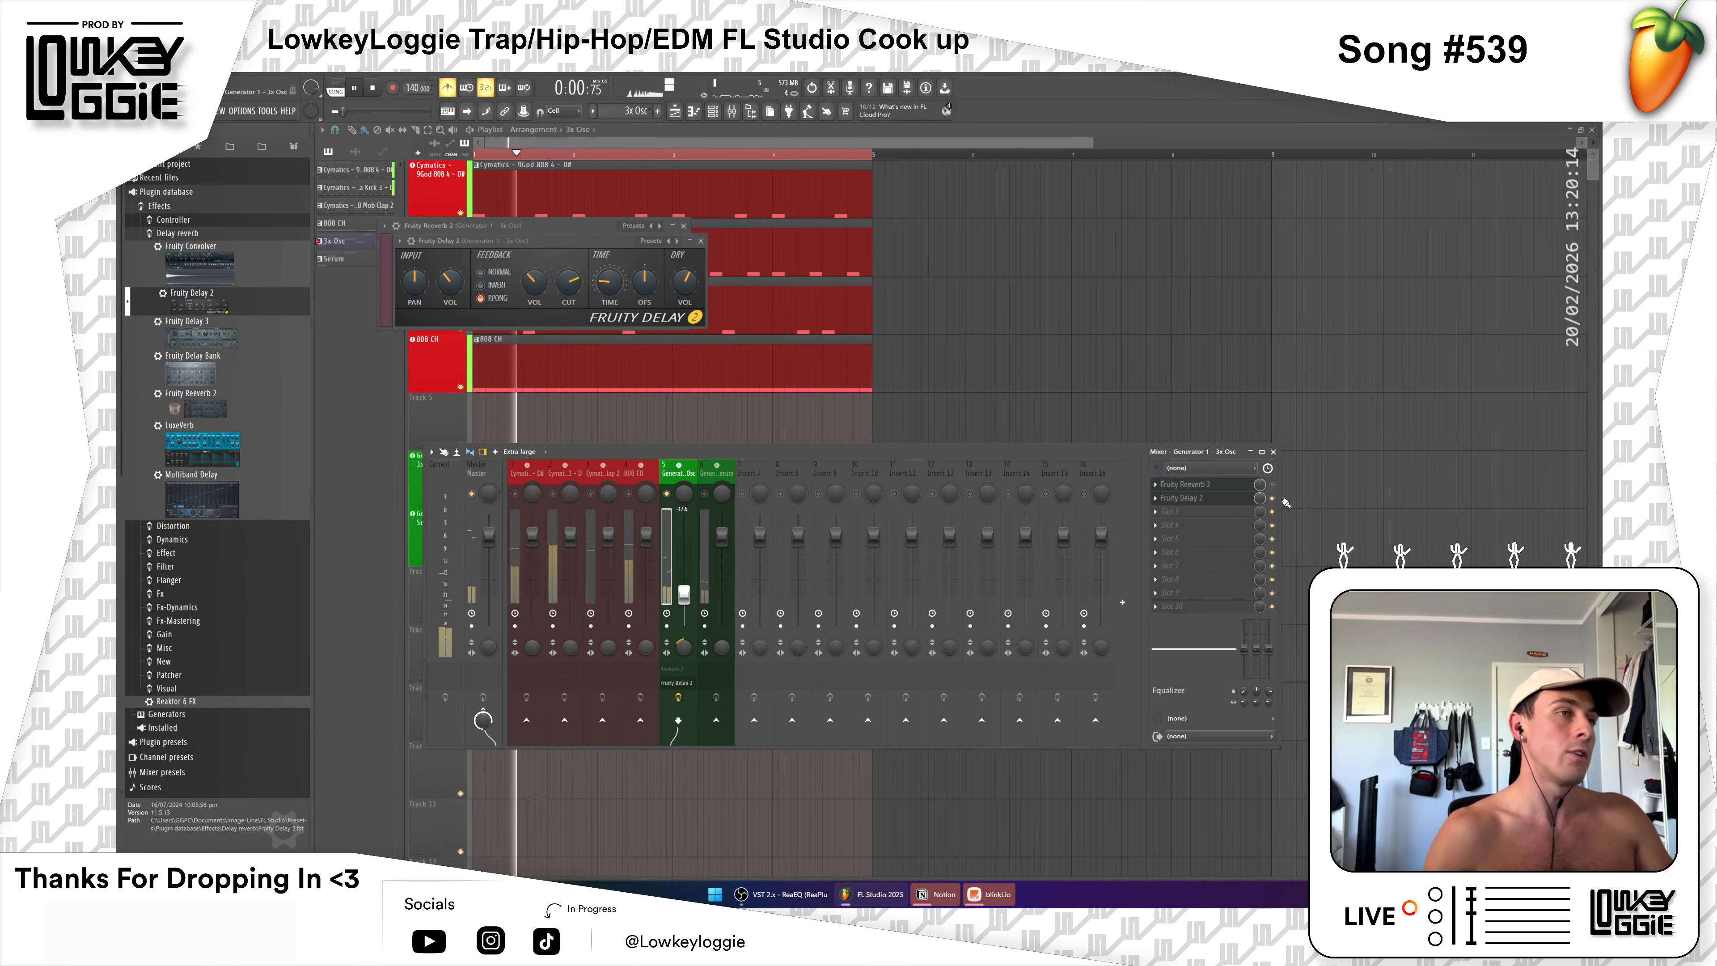
{"action": "key", "text": "space"}
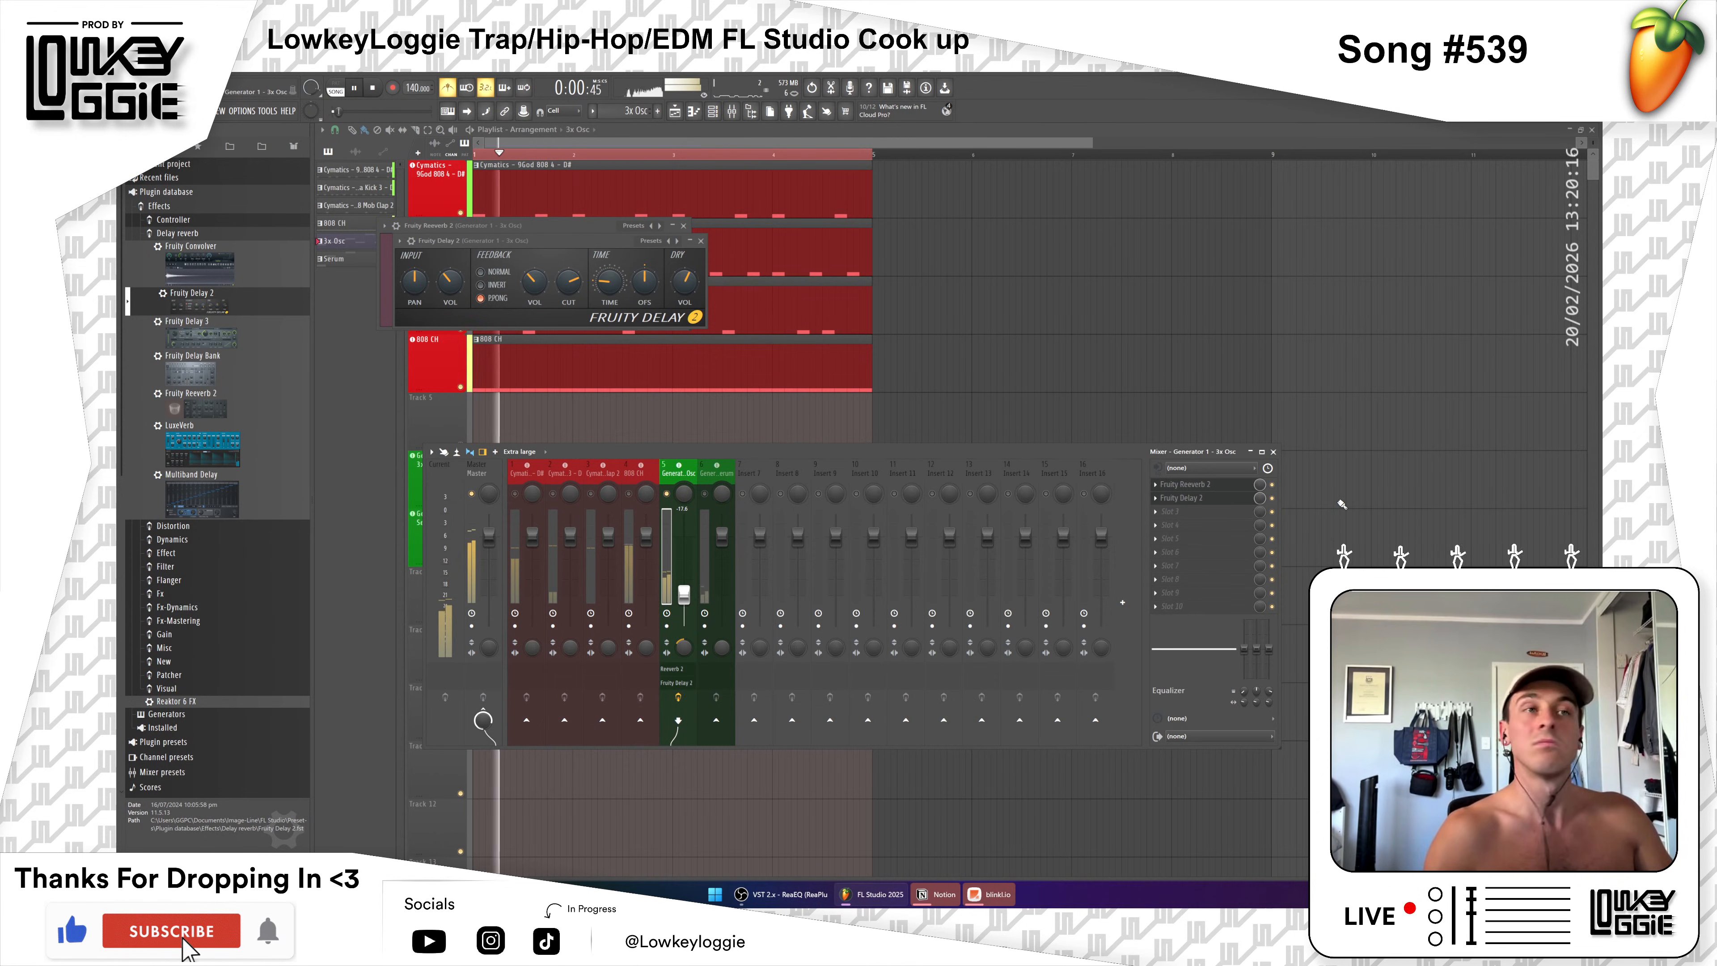
{"action": "key", "text": "space"}
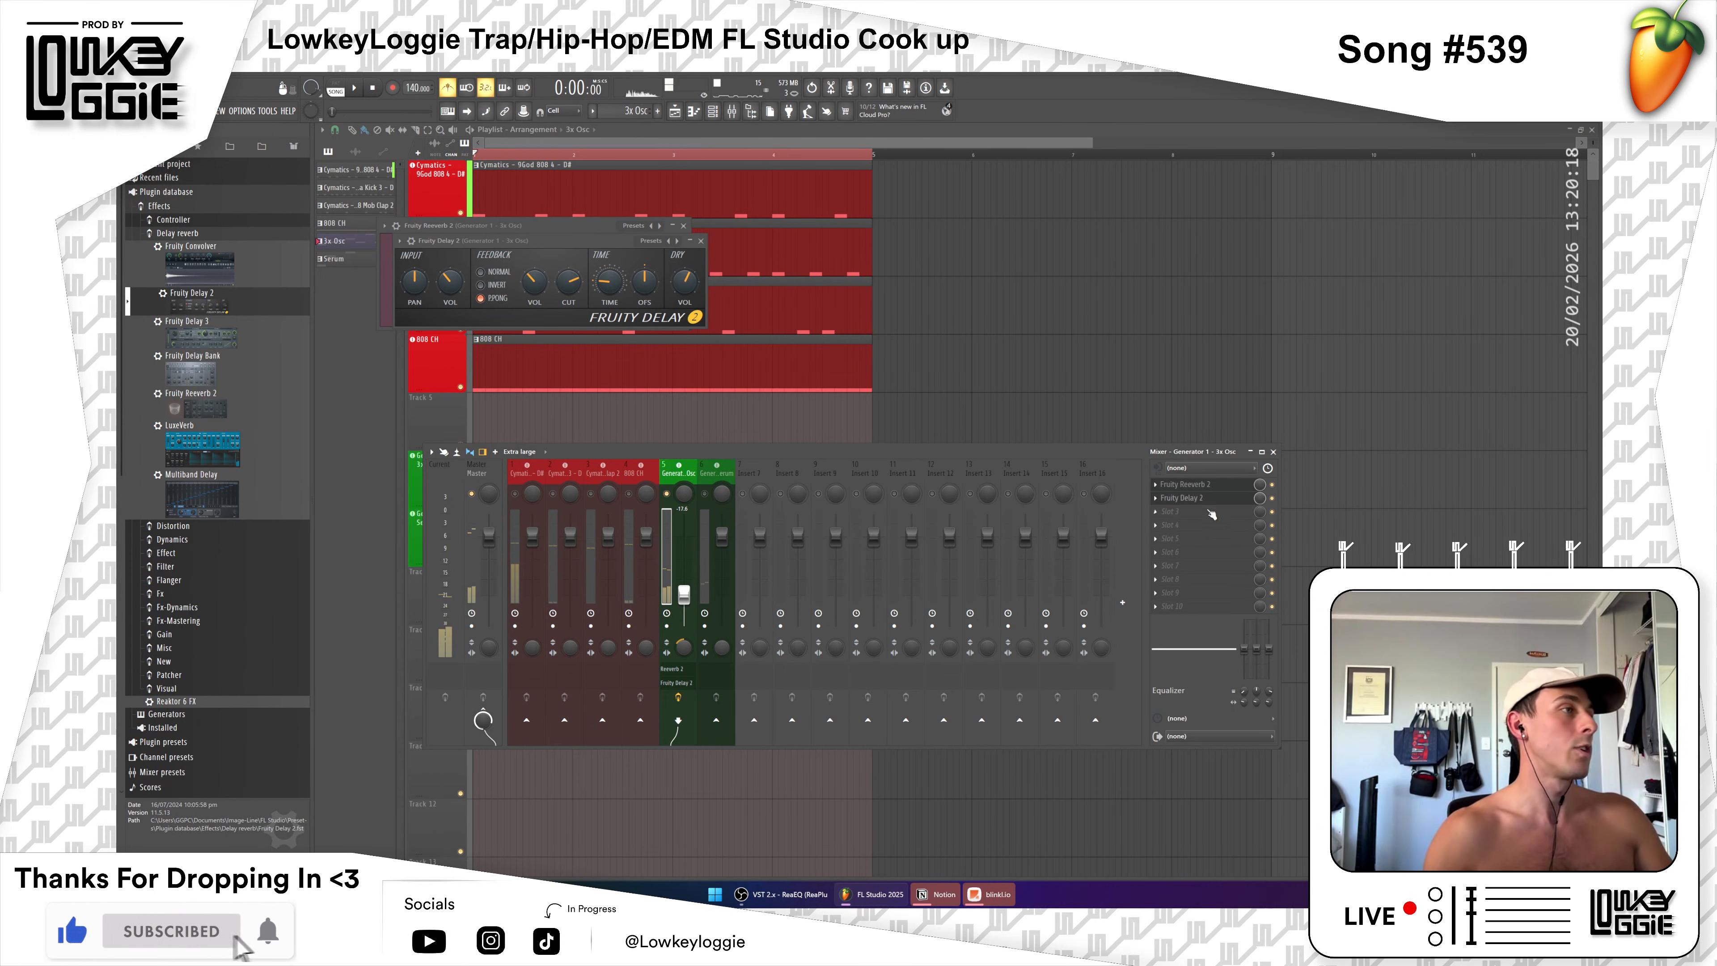
{"action": "key", "text": "space"}
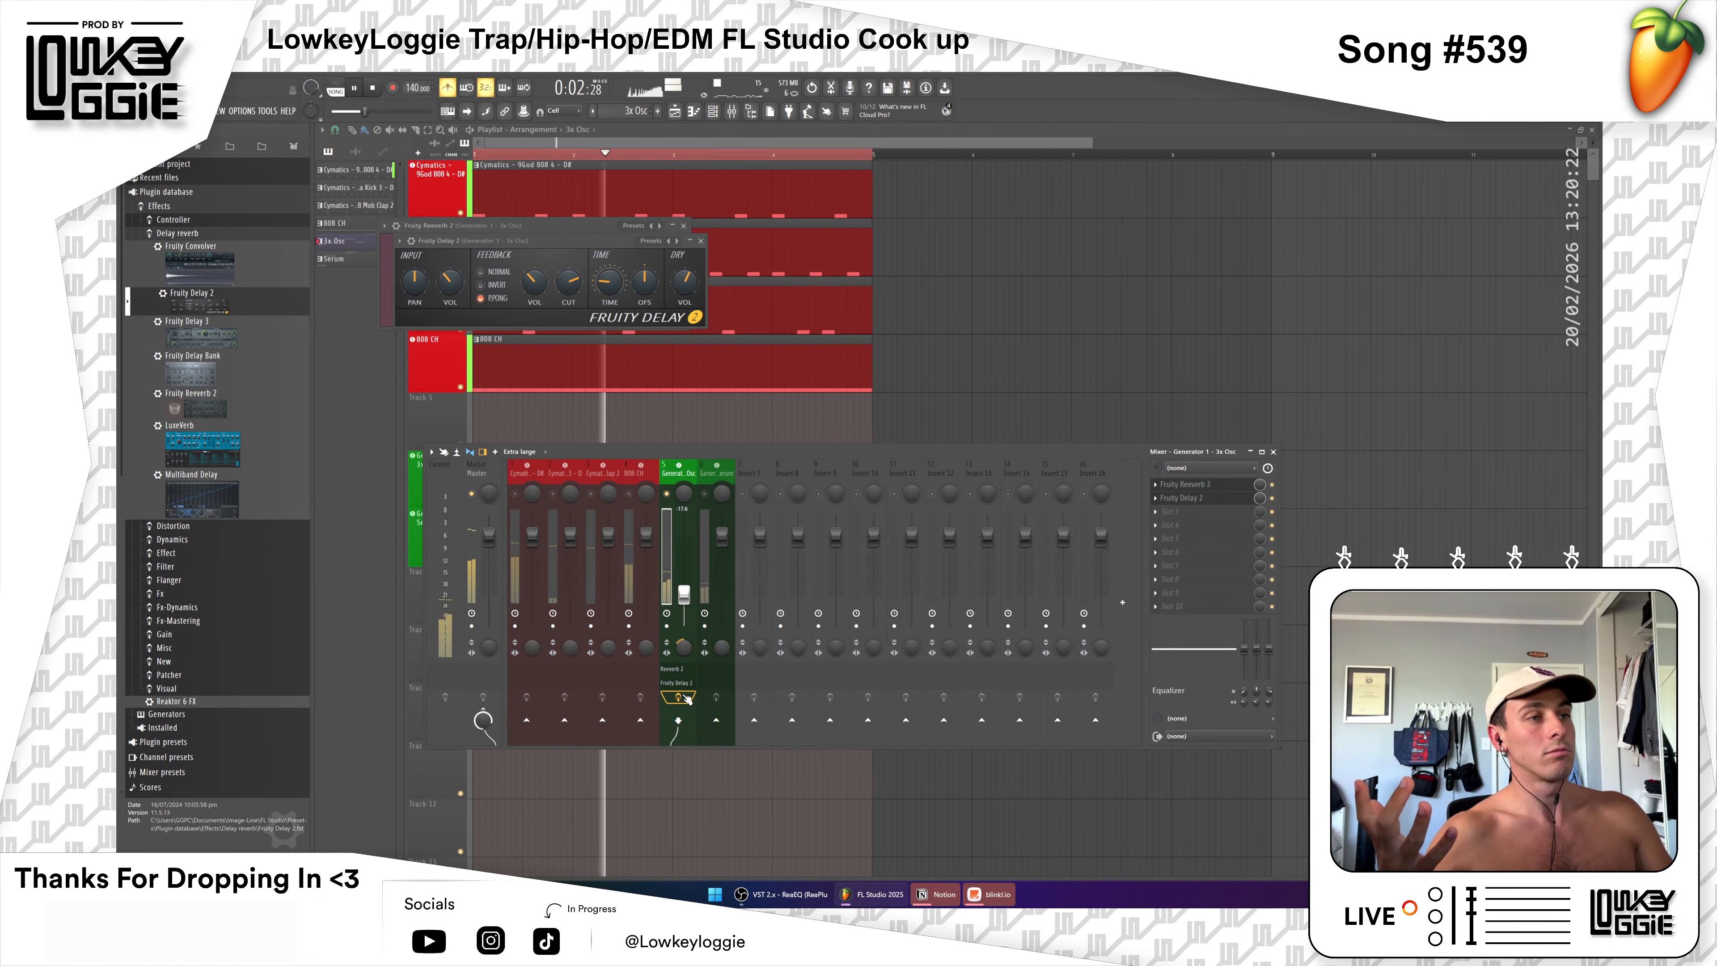
{"action": "key", "text": "space"}
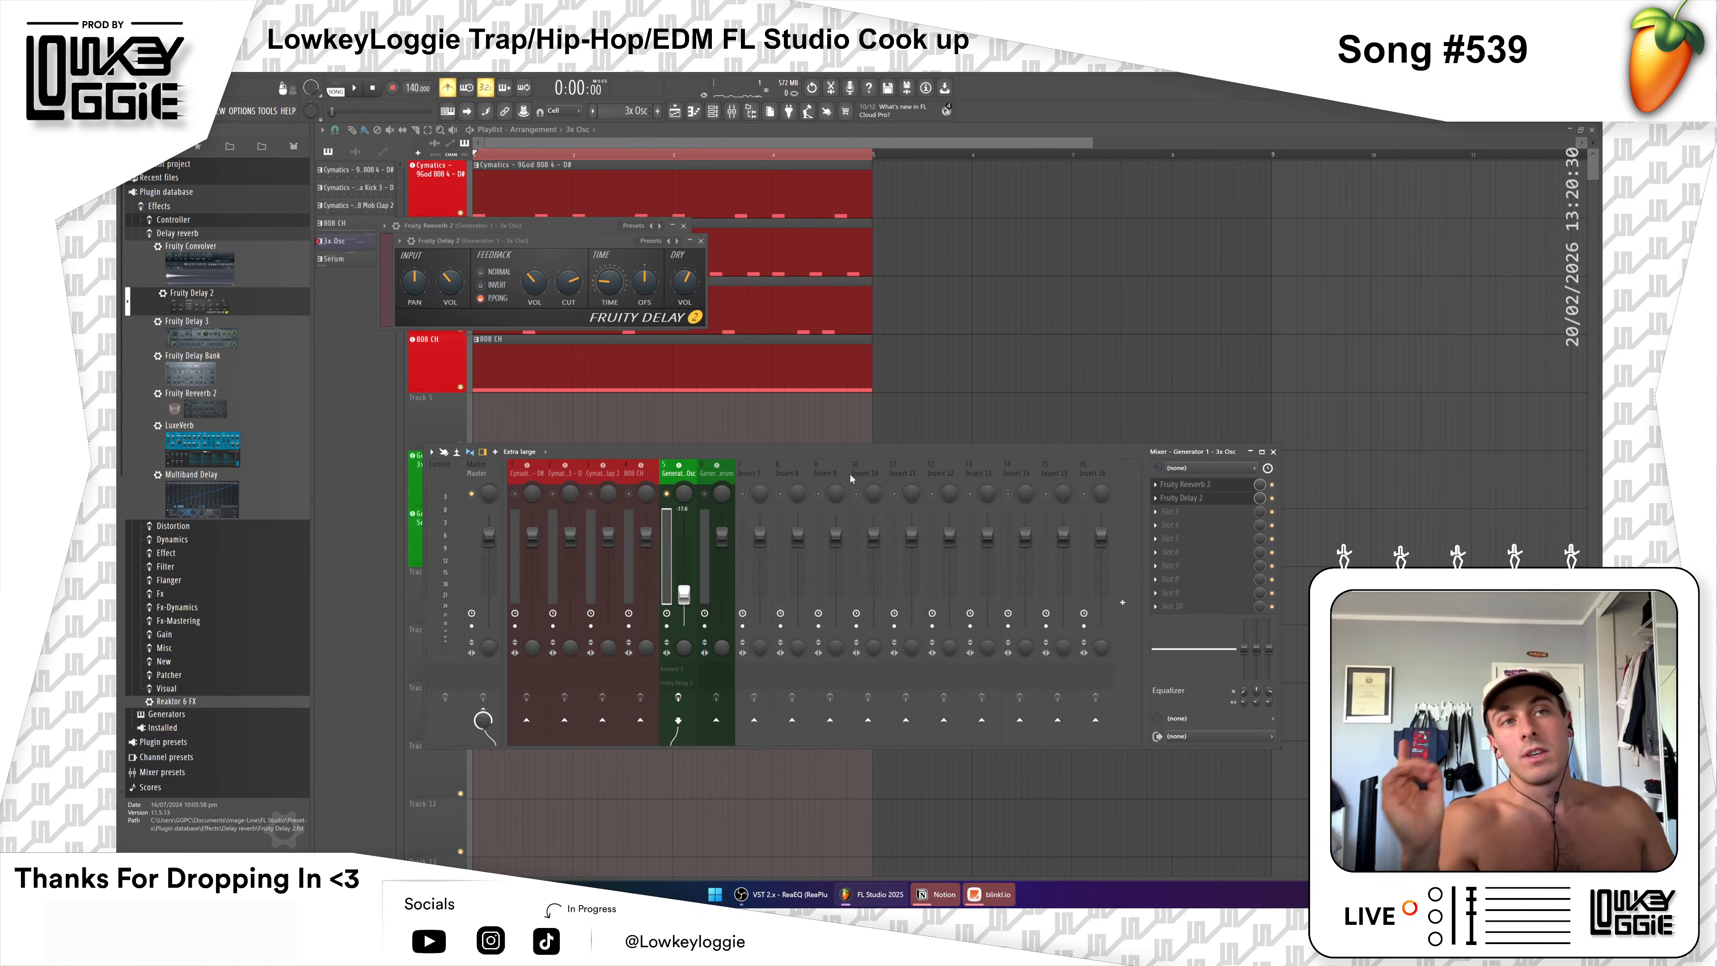
Step: Find Fruity Parametric EQ 2 among the filter effects and add it below Fruity Delay 2 on the 3x Osc mixer track
{"action": "left_click", "coordinate": [172, 539]}
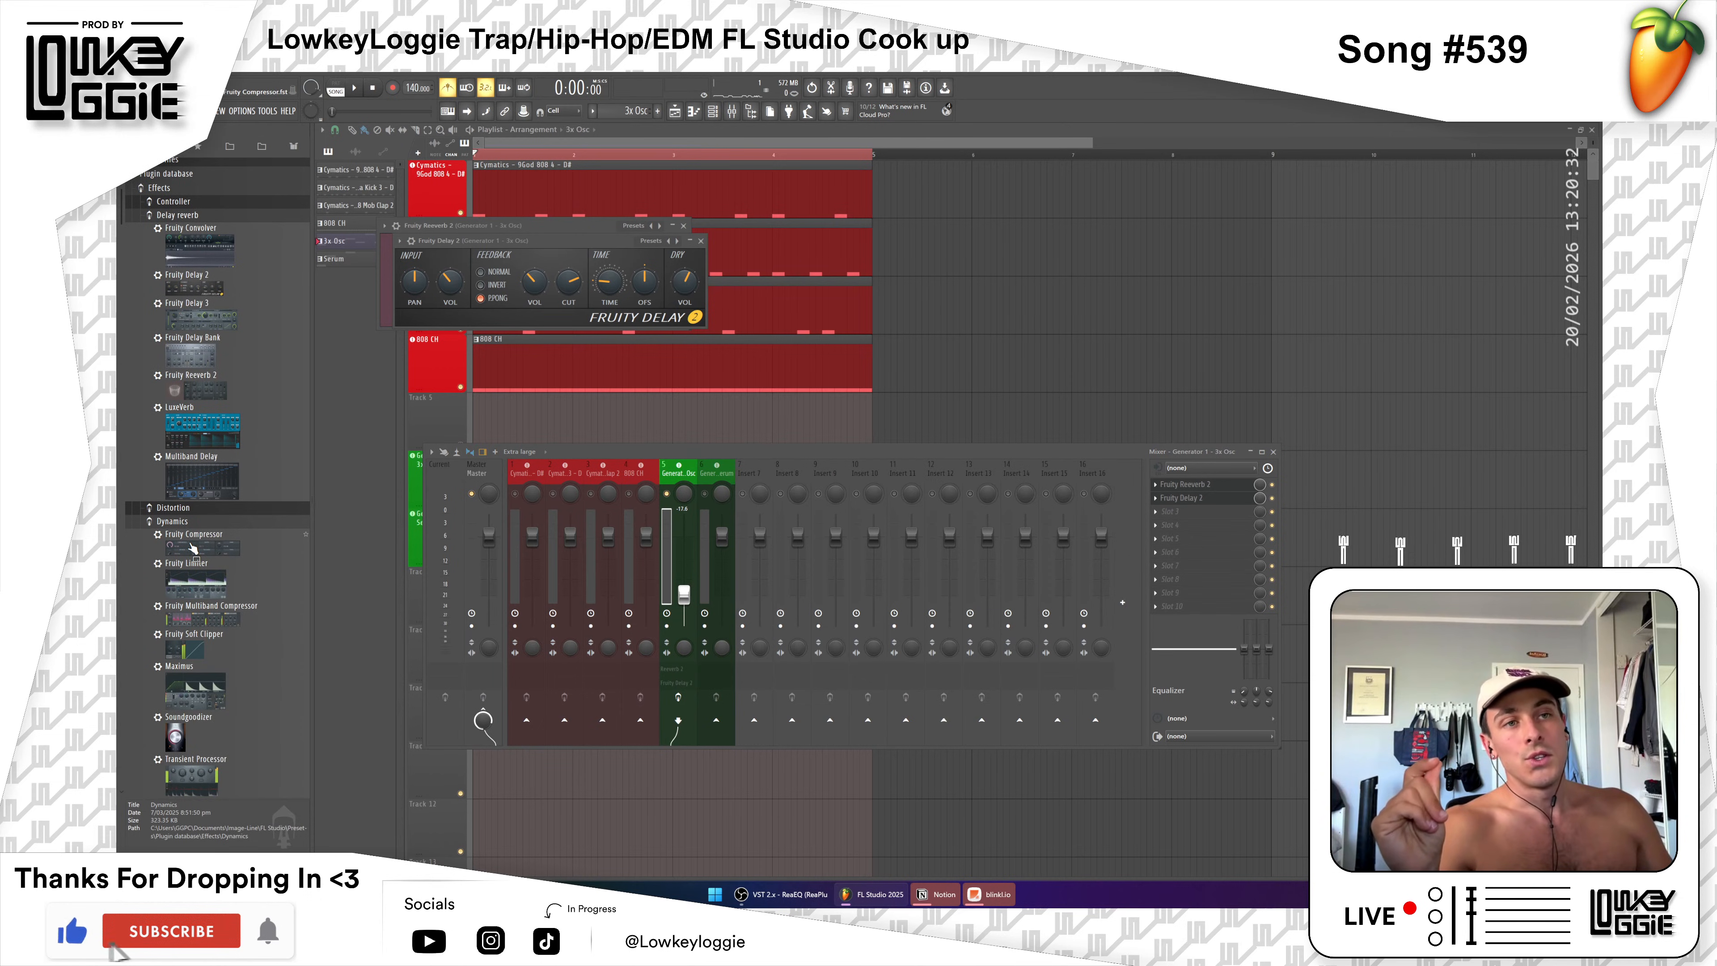
{"action": "left_click", "coordinate": [203, 524]}
{"action": "left_click", "coordinate": [177, 535]}
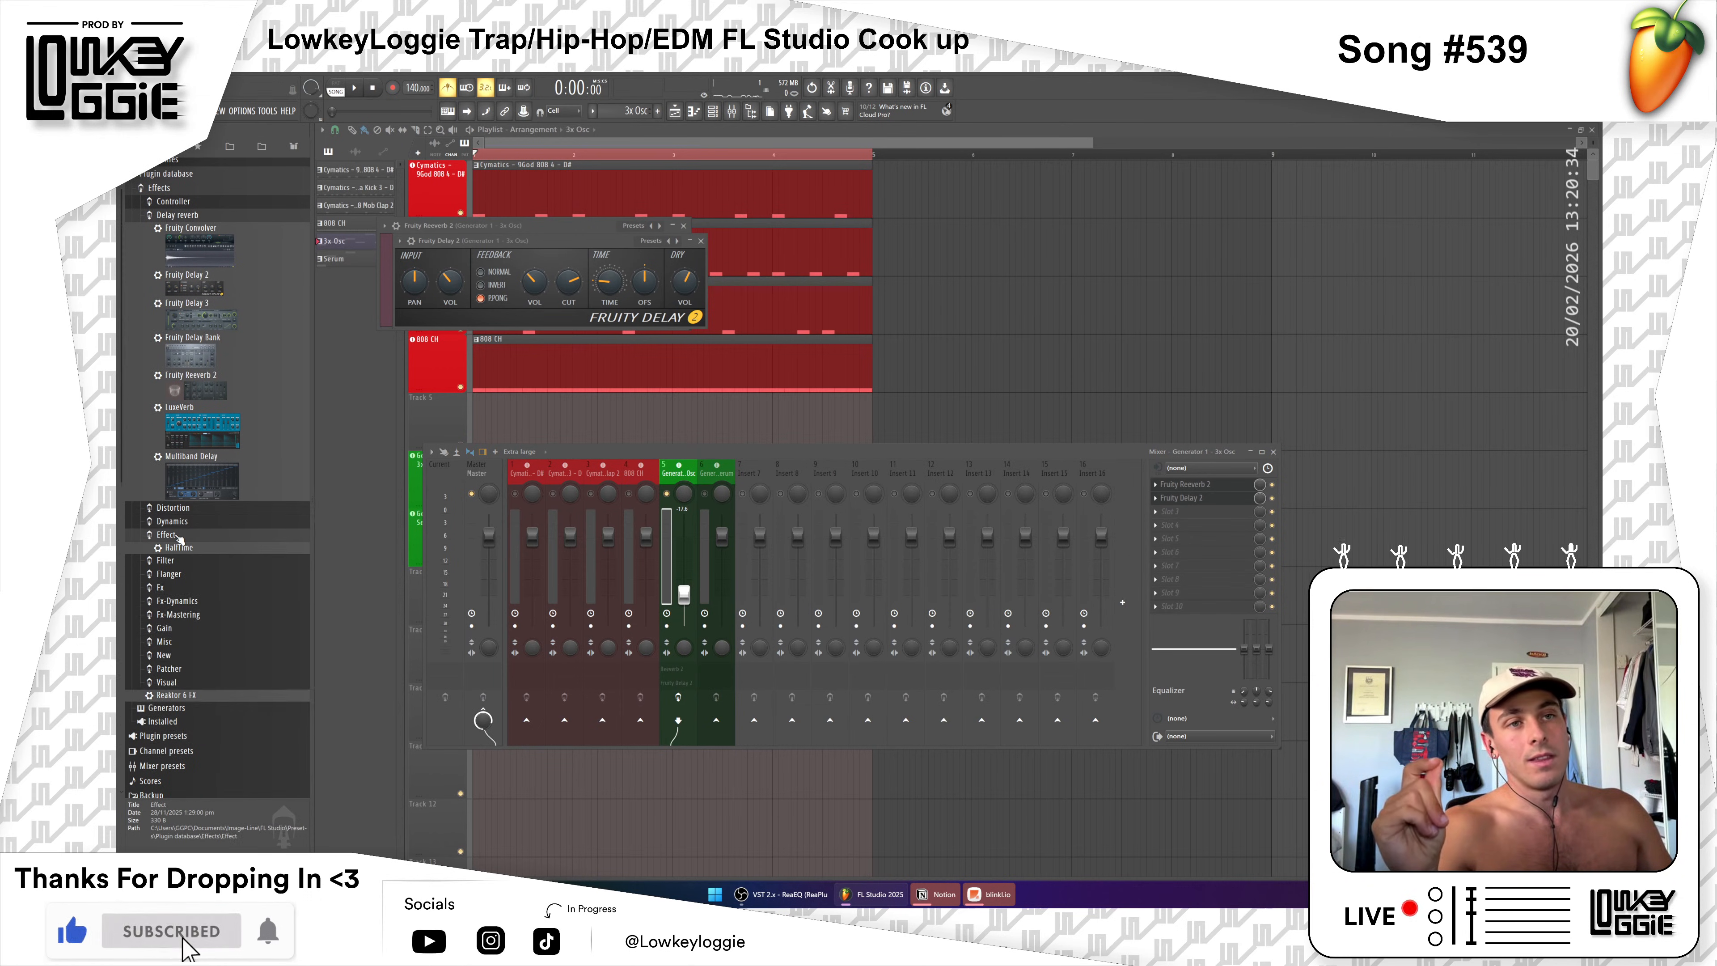
{"action": "left_click", "coordinate": [179, 535]}
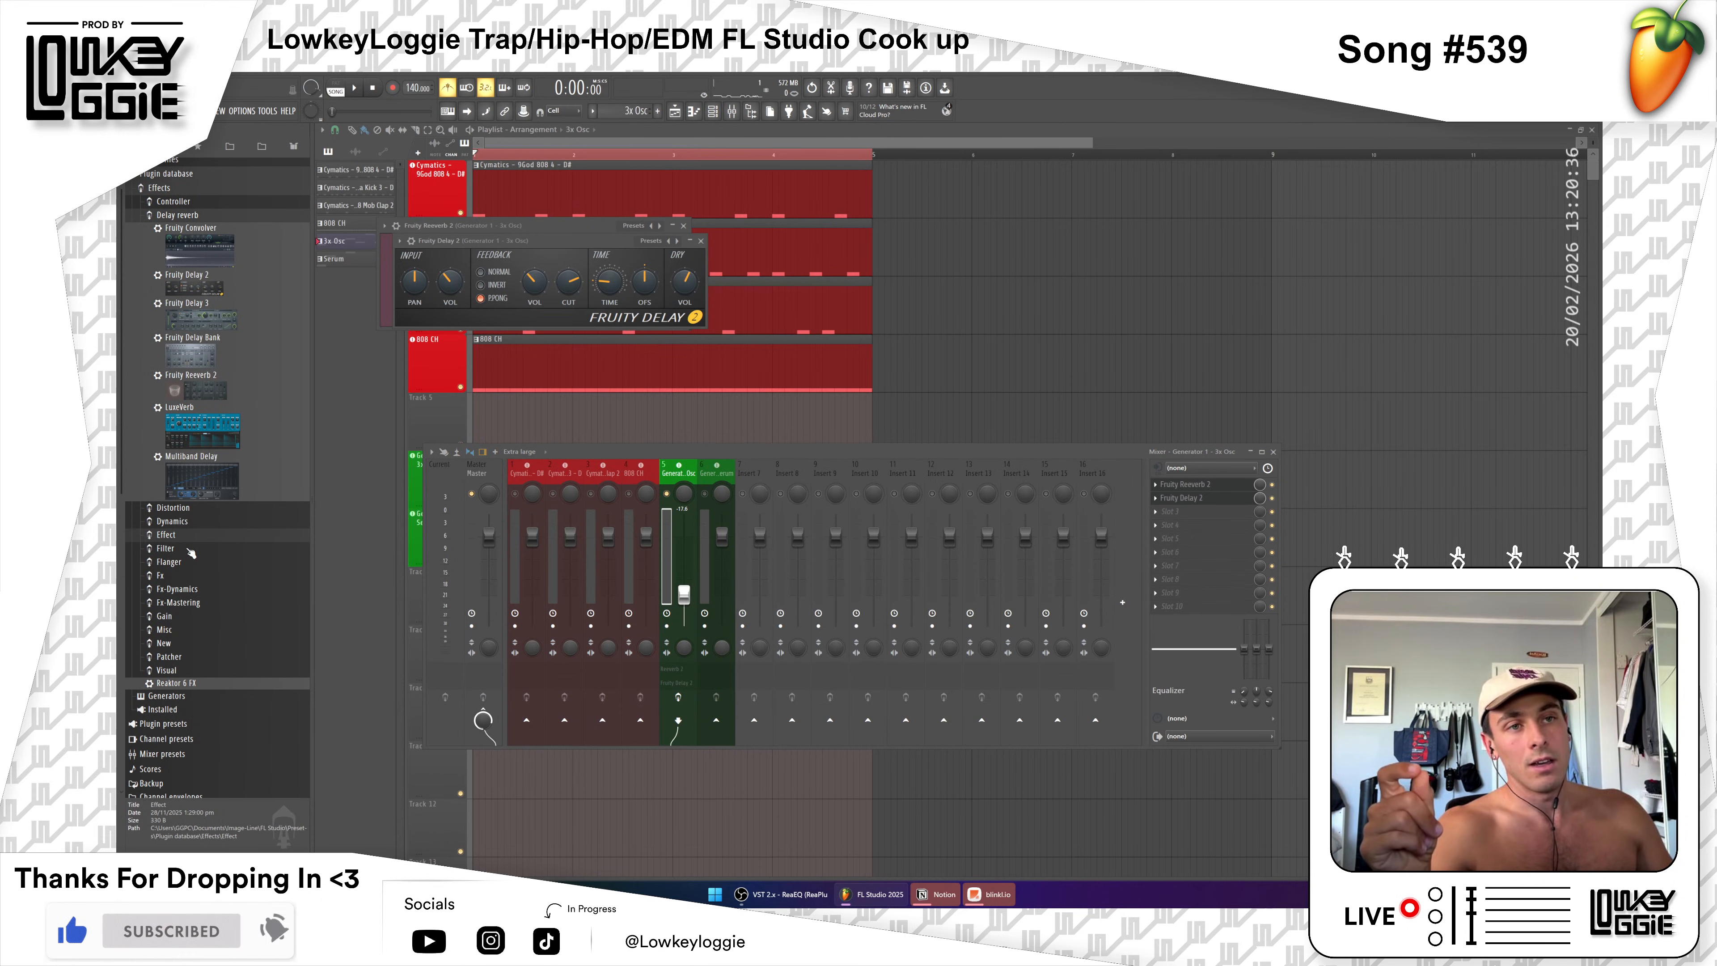
{"action": "left_click", "coordinate": [180, 549]}
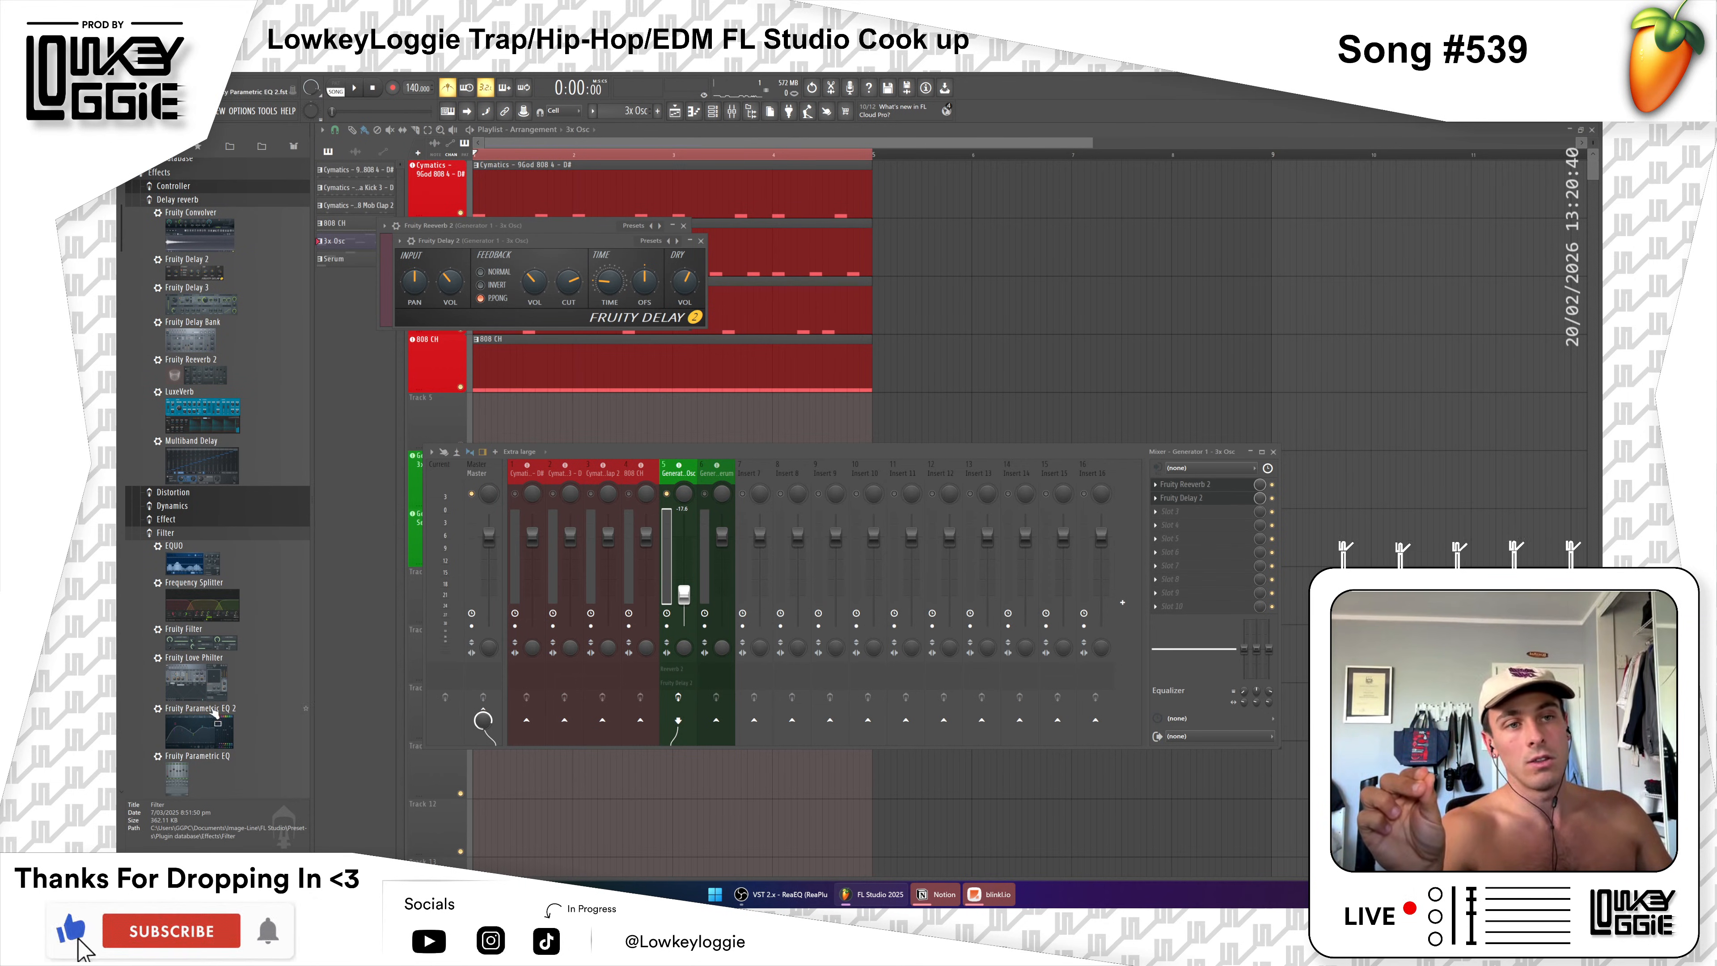
{"action": "left_click_drag", "start_coordinate": [208, 734], "coordinate": [240, 705]}
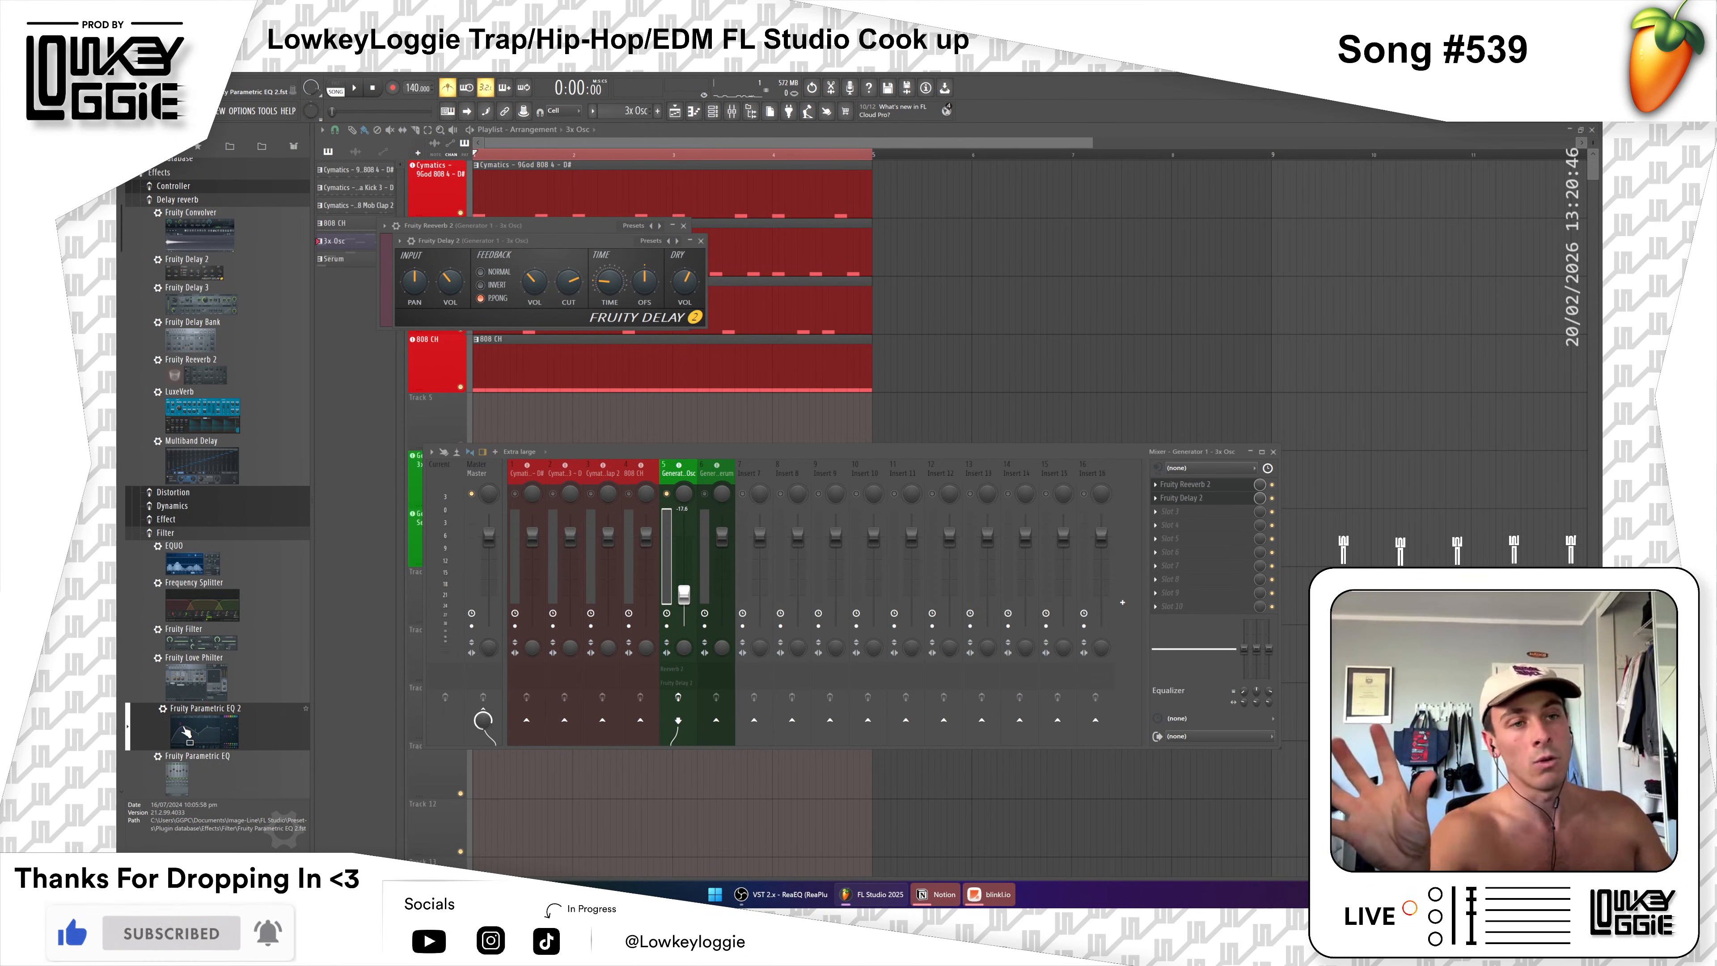
{"action": "left_click_drag", "start_coordinate": [186, 732], "coordinate": [673, 545]}
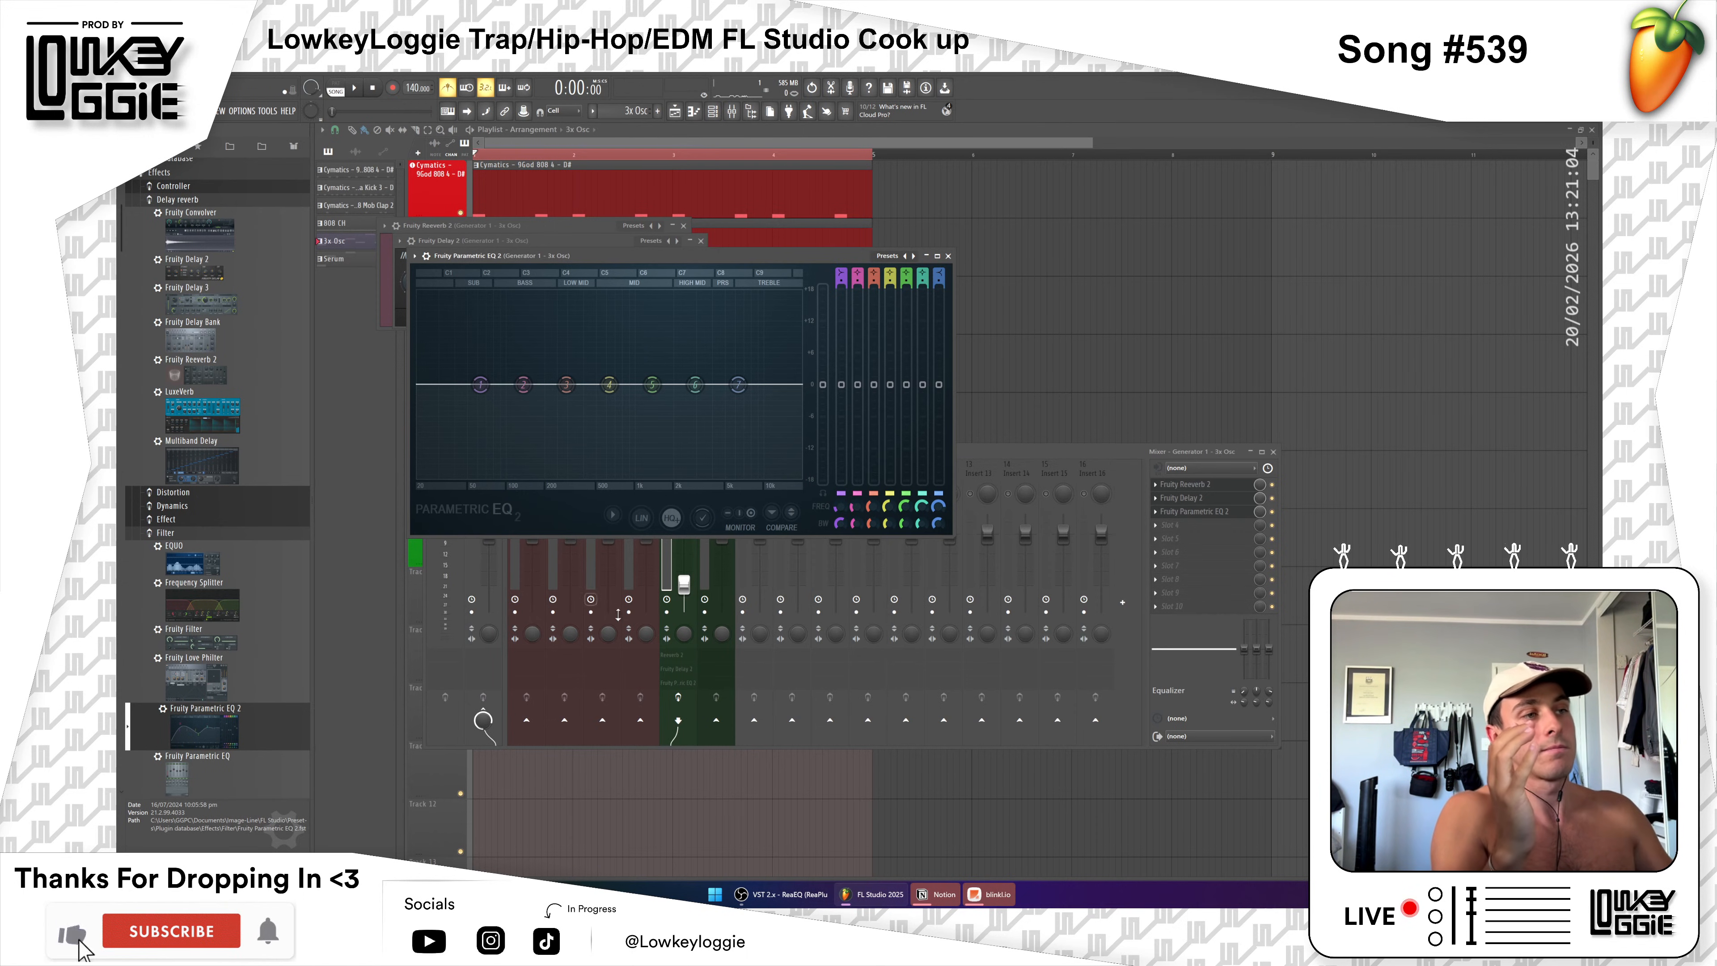
Step: Play the loop and examine the 3x Osc frequency spectrum in Fruity Parametric EQ 2
{"action": "left_click", "coordinate": [993, 457]}
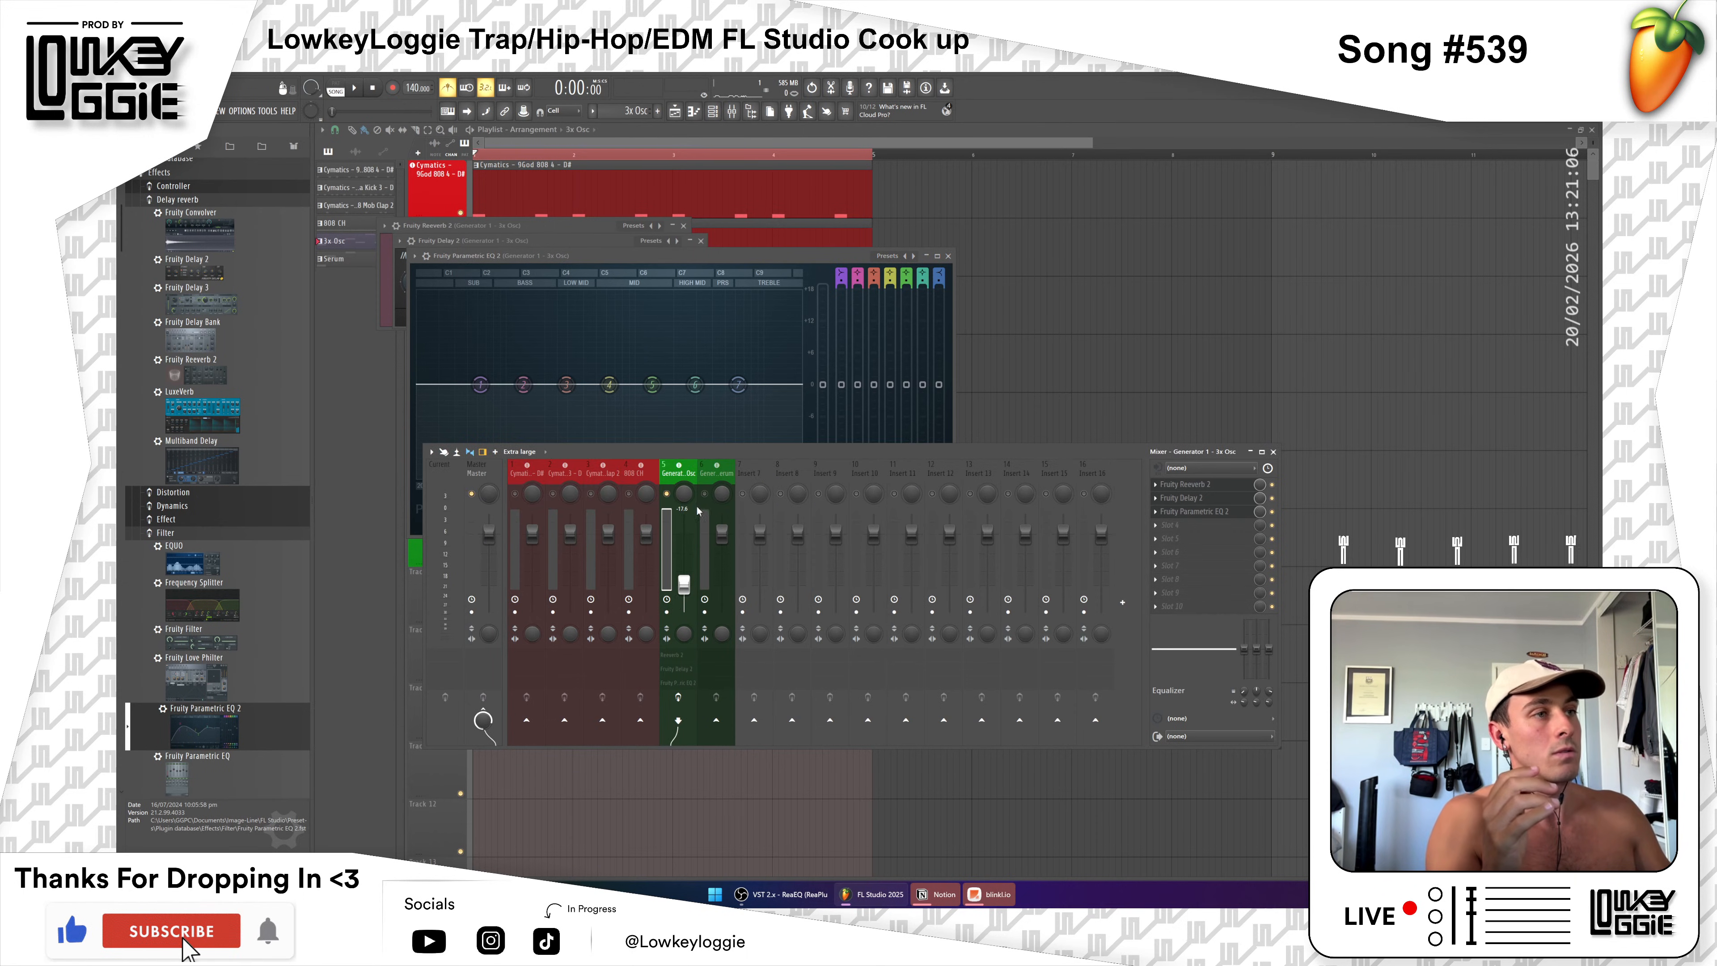
{"action": "left_click", "coordinate": [659, 256]}
{"action": "key", "text": "space"}
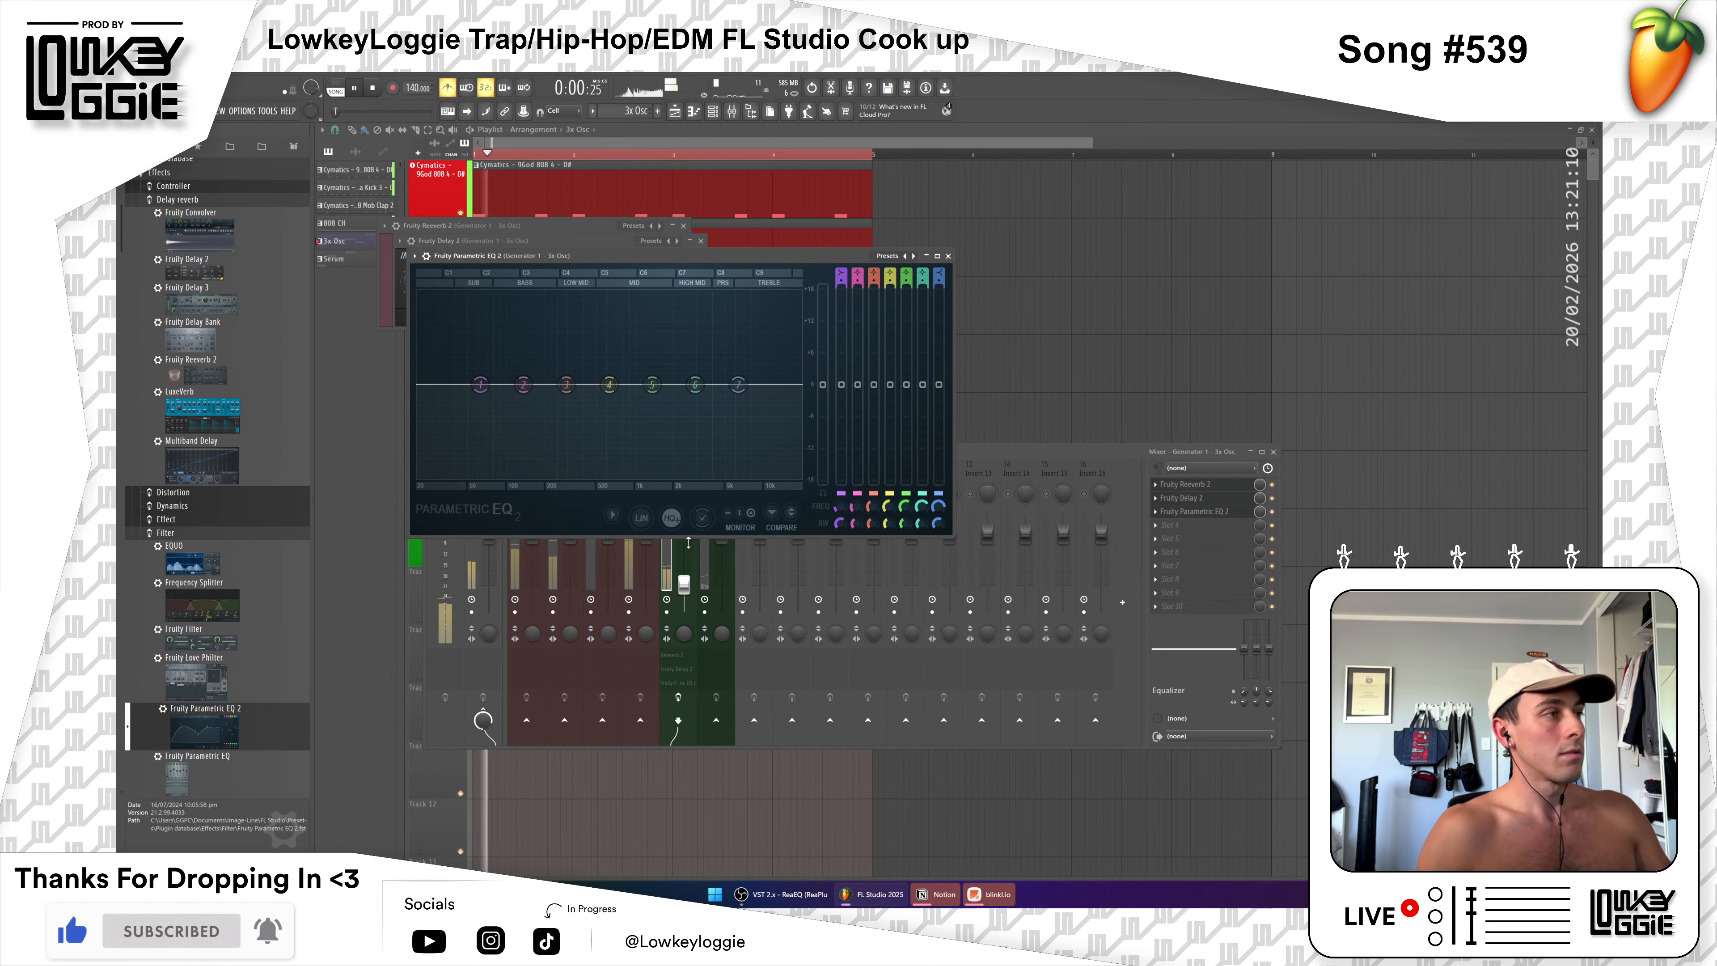
{"action": "left_click", "coordinate": [710, 592]}
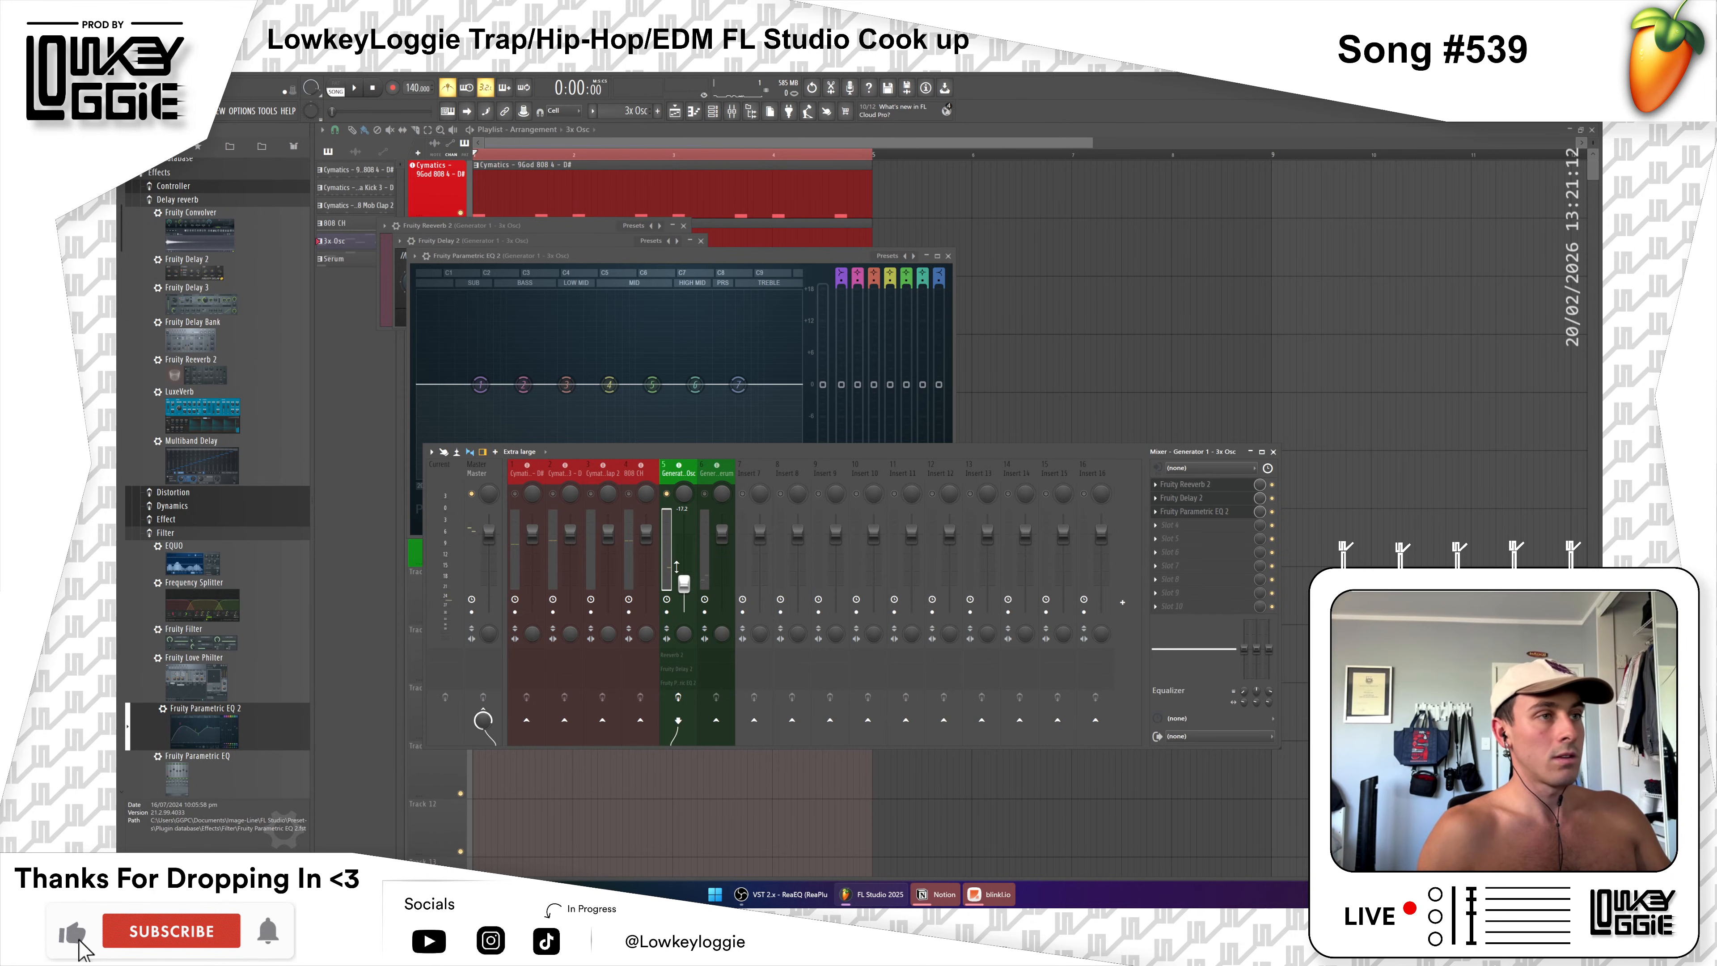
{"action": "key", "text": "space"}
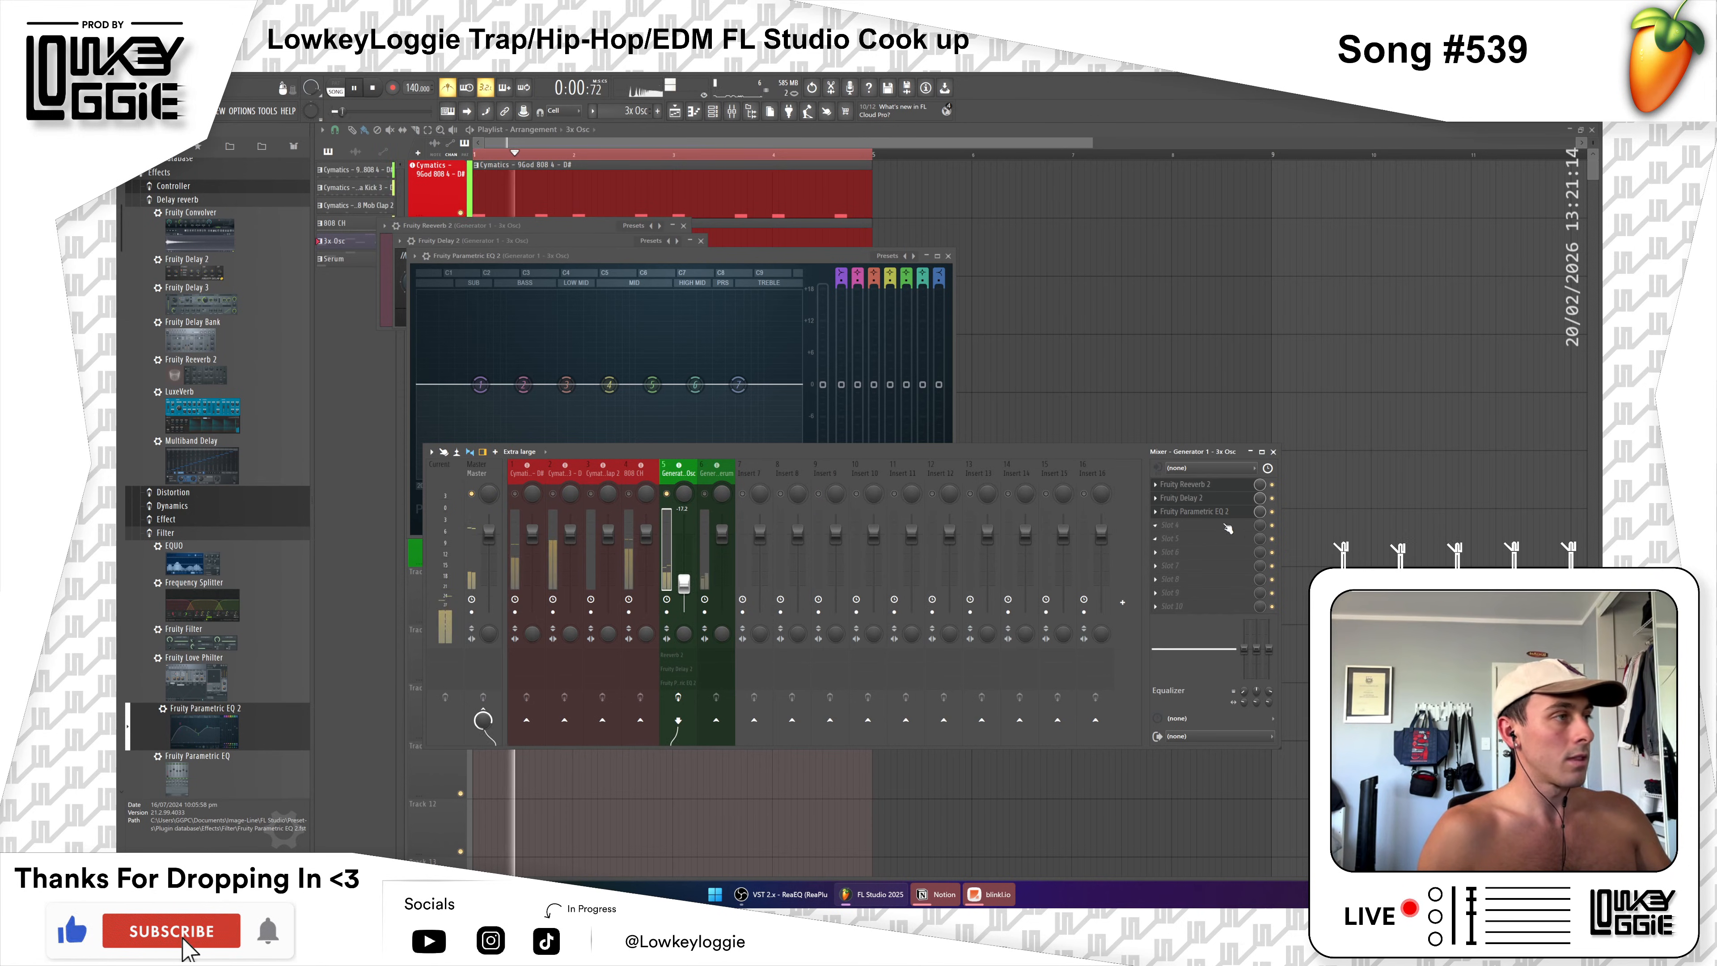
{"action": "key", "text": "space"}
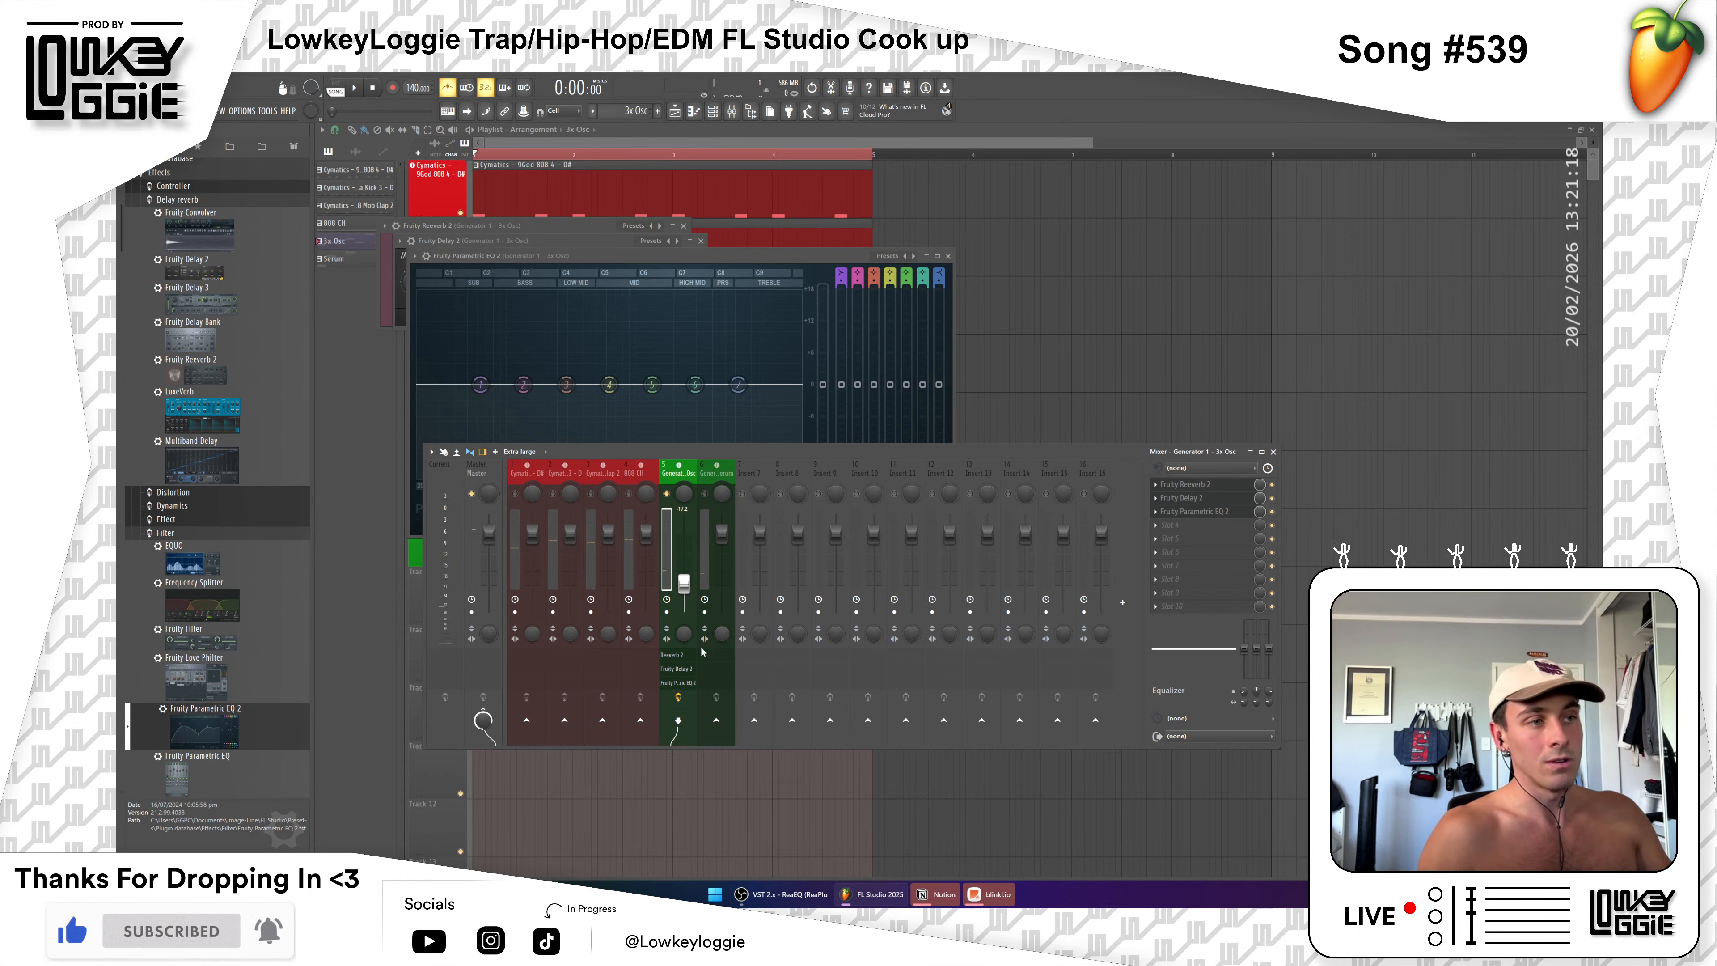
{"action": "key", "text": "space"}
{"action": "left_click", "coordinate": [651, 387]}
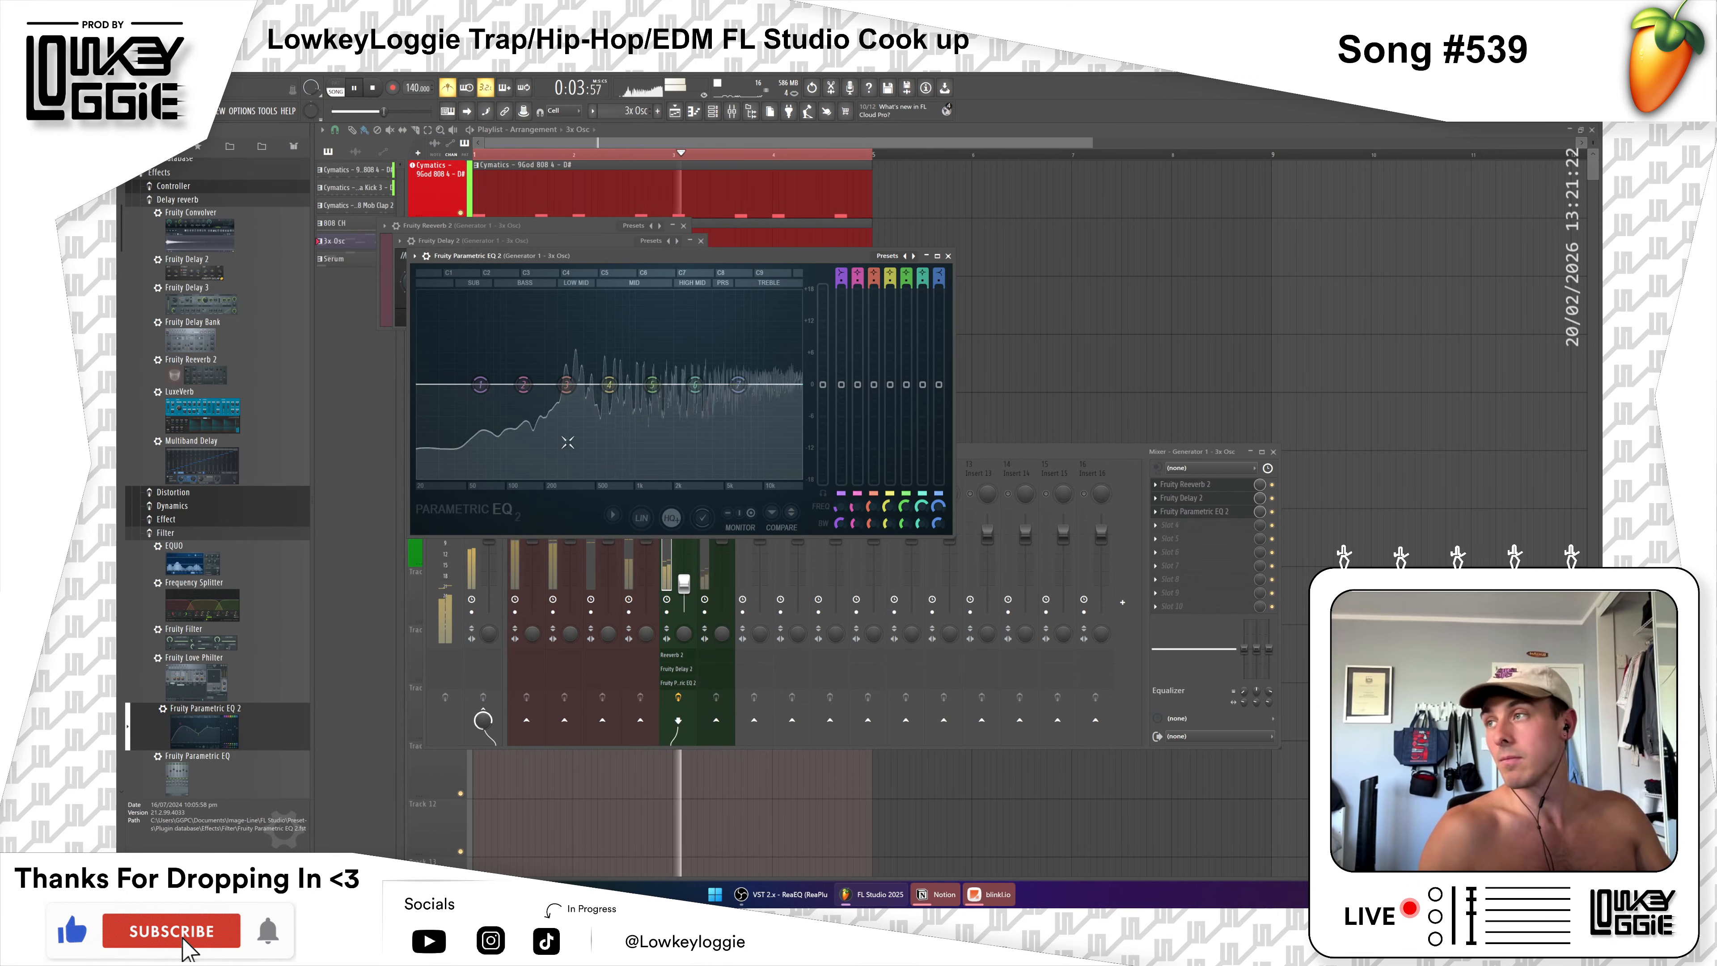
{"action": "key", "text": "space"}
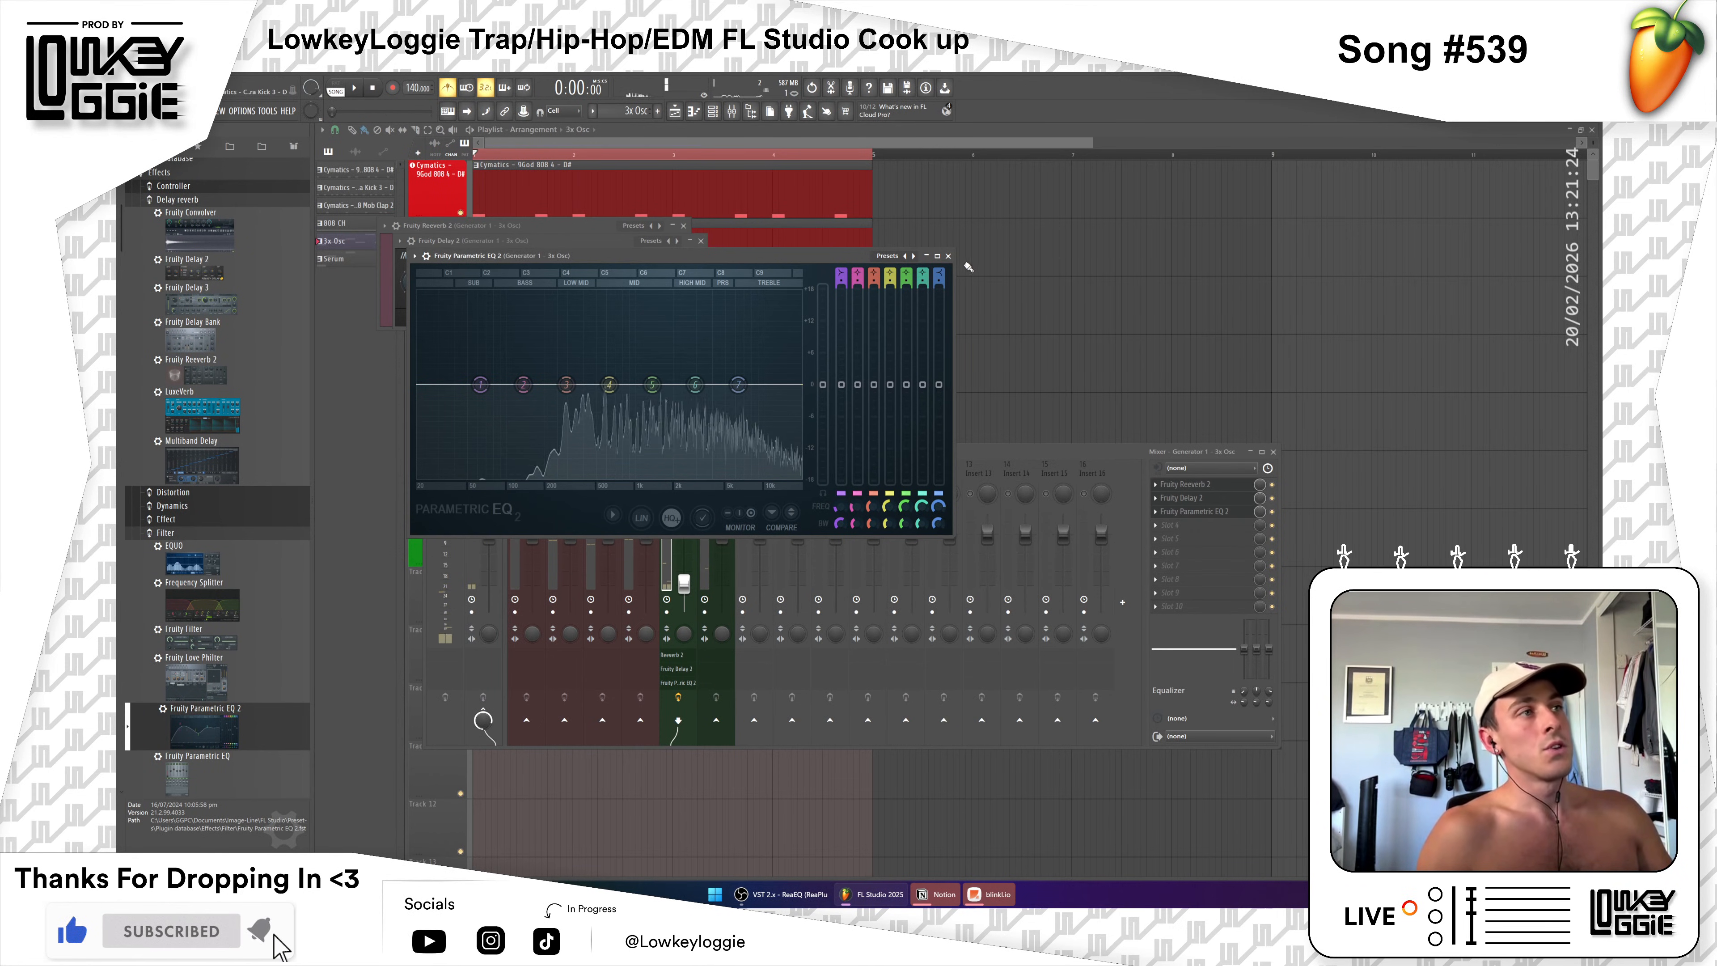
Step: Enlarge the Fruity Parametric EQ 2 window, preview the spectrum, and load the next preset with pass filters at both ends
{"action": "left_click_drag", "start_coordinate": [953, 256], "coordinate": [1399, 165]}
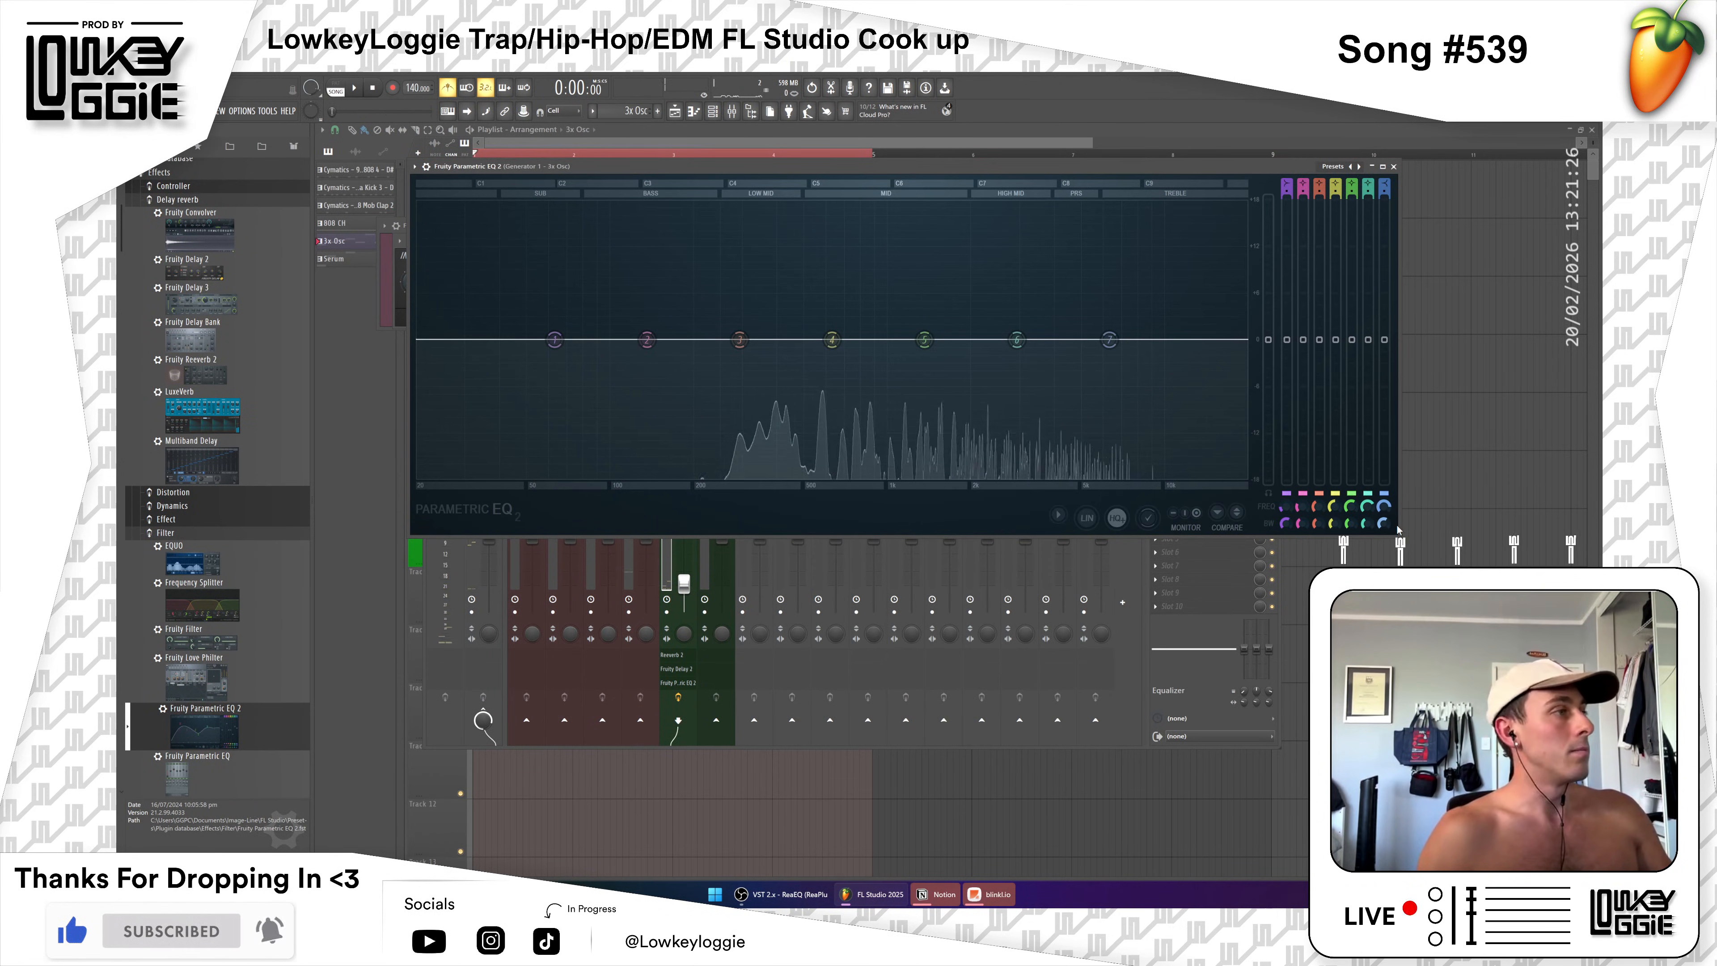
{"action": "left_click_drag", "start_coordinate": [1399, 537], "coordinate": [1444, 766]}
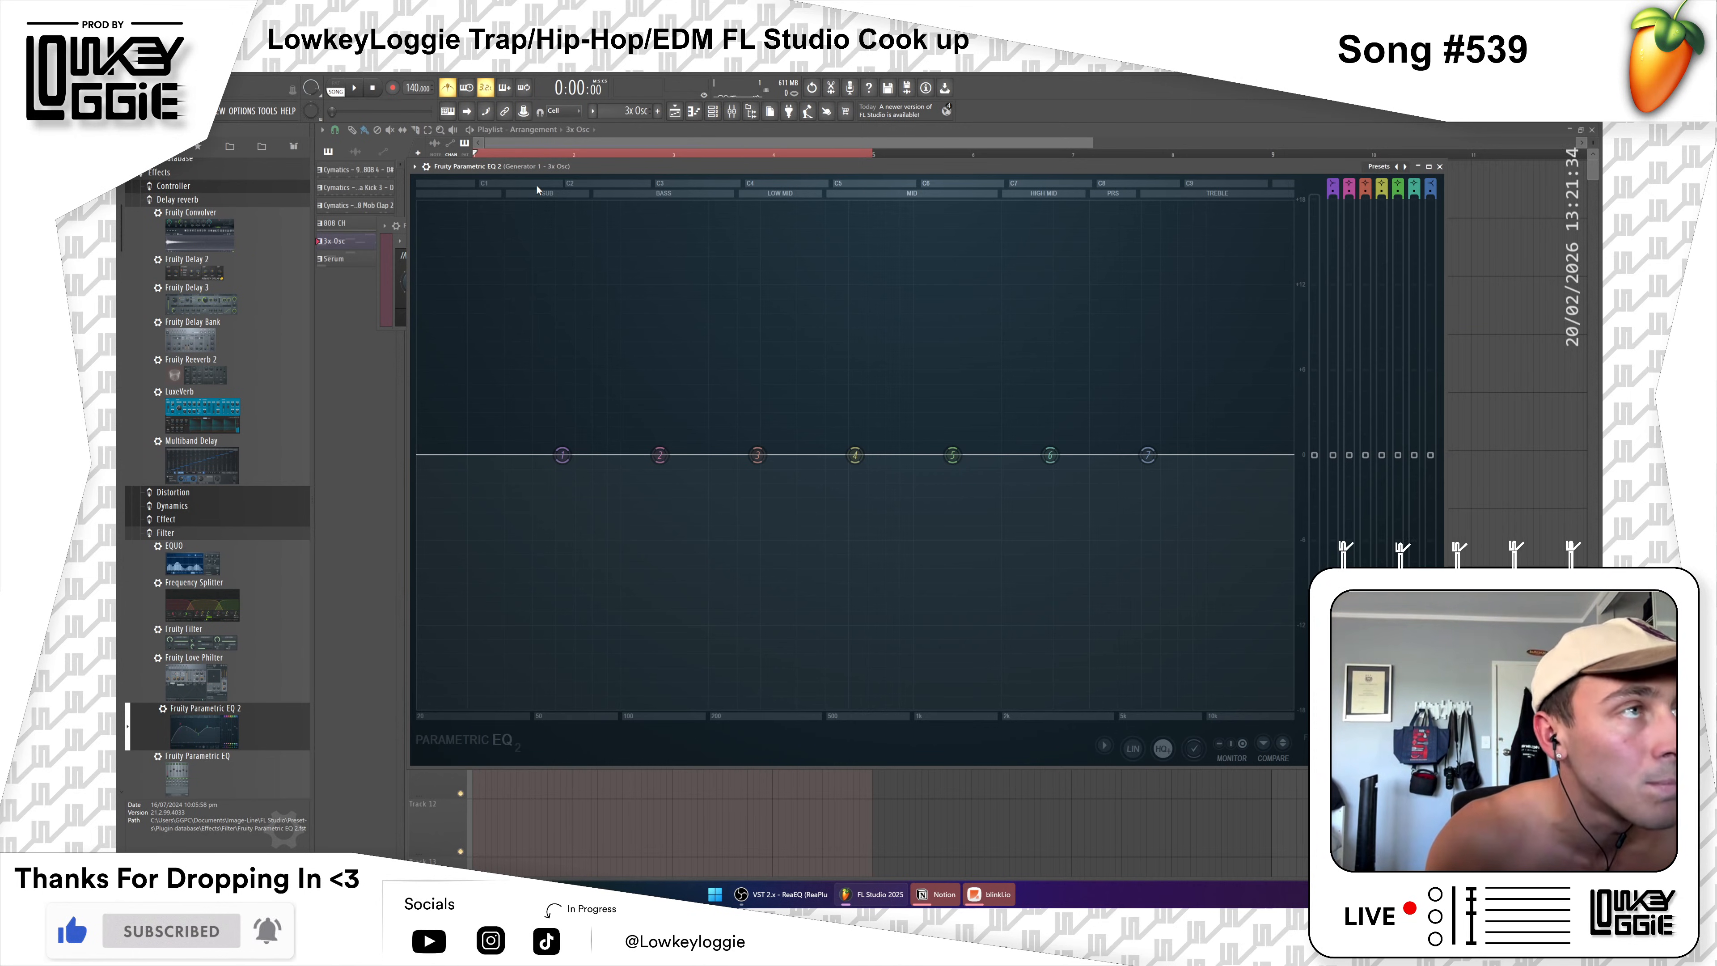
{"action": "key", "text": "space"}
{"action": "key", "text": "space"}
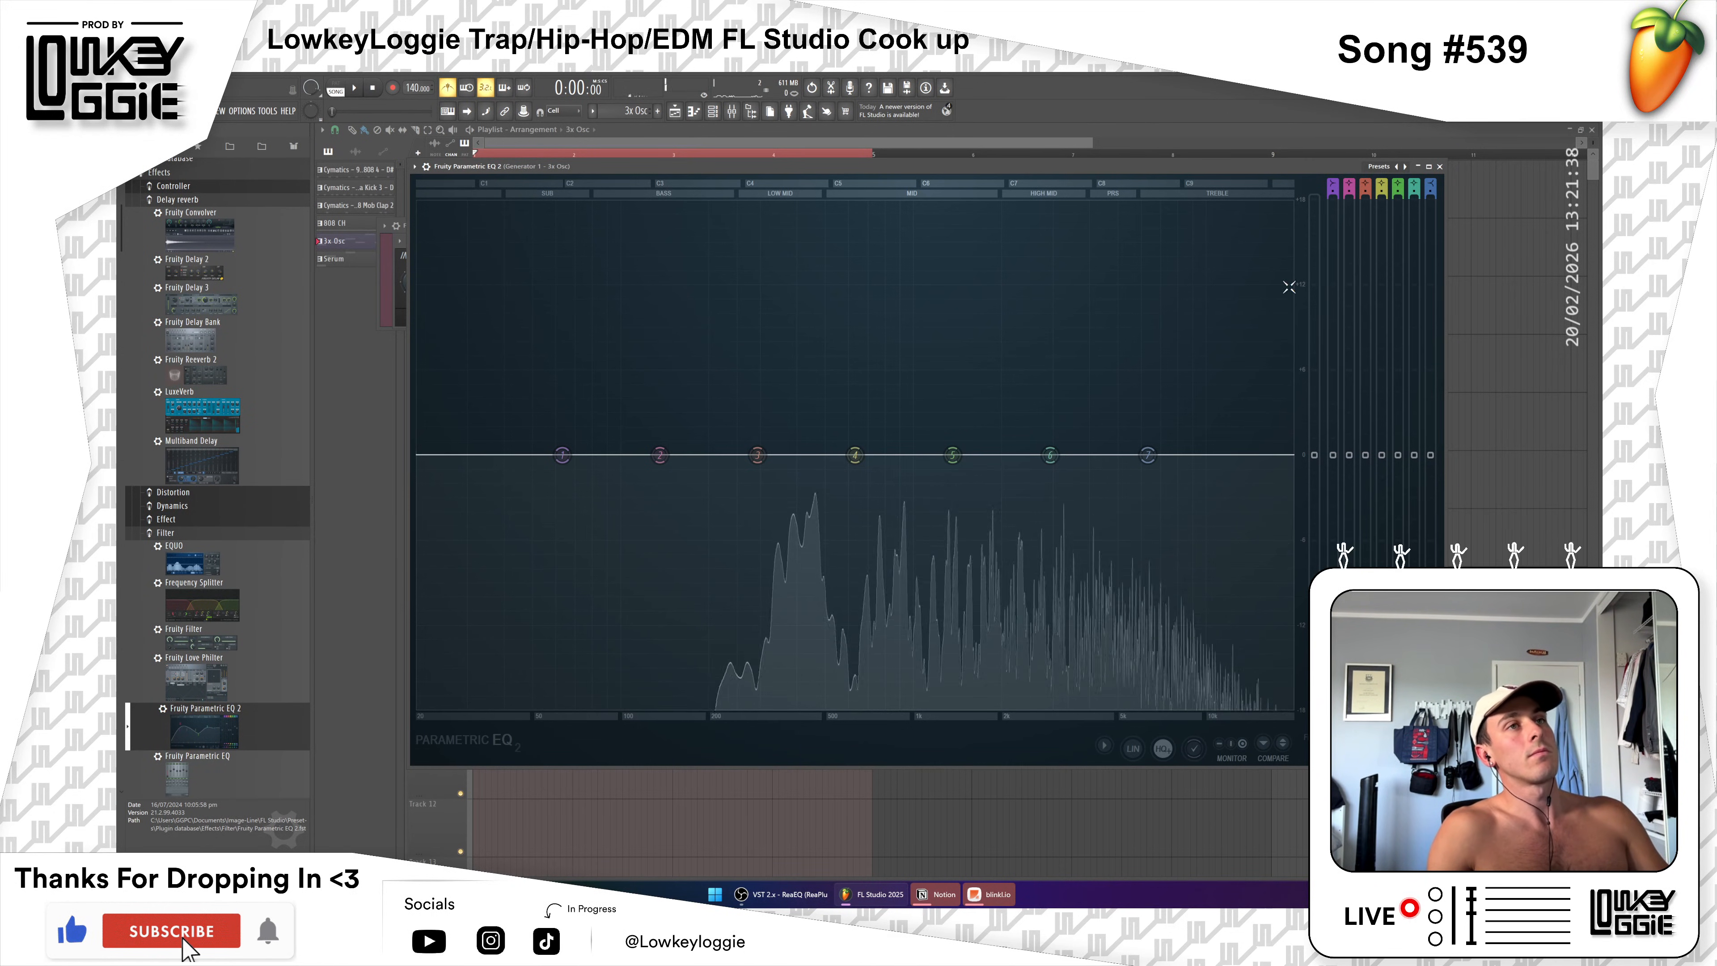
{"action": "left_click", "coordinate": [1406, 166]}
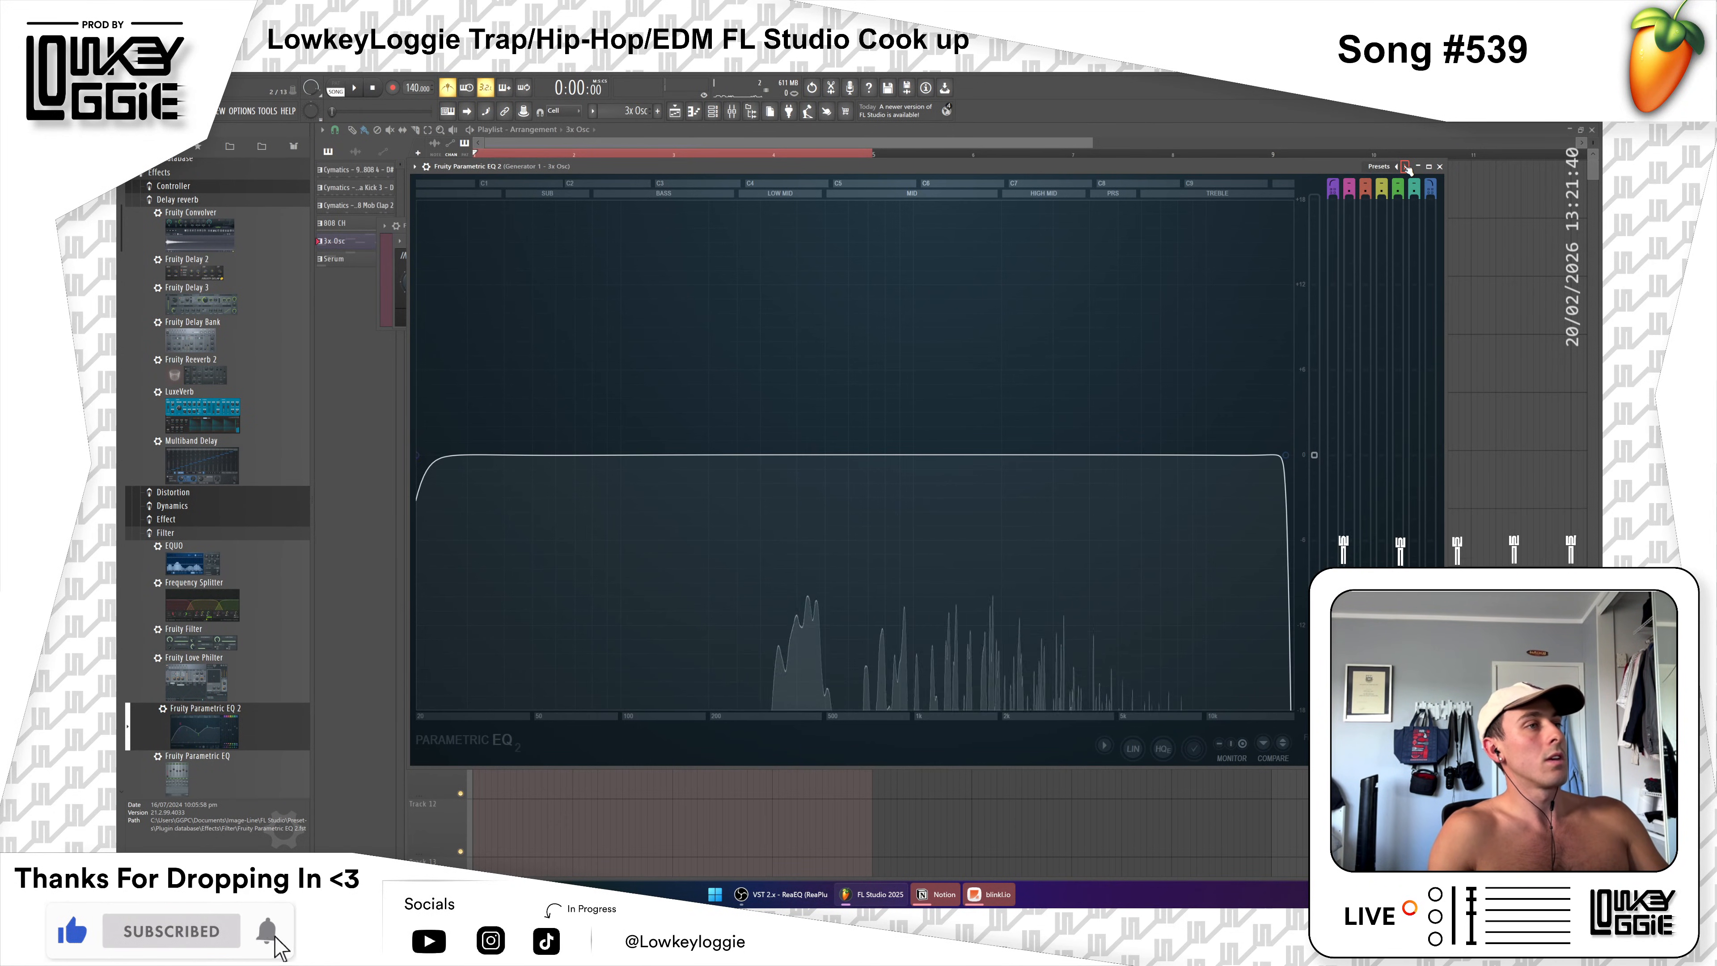
Step: Isolate the bass and low-mid range during playback by moving the EQ's low-pass and high-pass bands inward
{"action": "left_click_drag", "start_coordinate": [1311, 439], "coordinate": [696, 452]}
{"action": "left_click_drag", "start_coordinate": [418, 454], "coordinate": [587, 454]}
{"action": "key", "text": "space"}
{"action": "left_click_drag", "start_coordinate": [694, 454], "coordinate": [830, 454]}
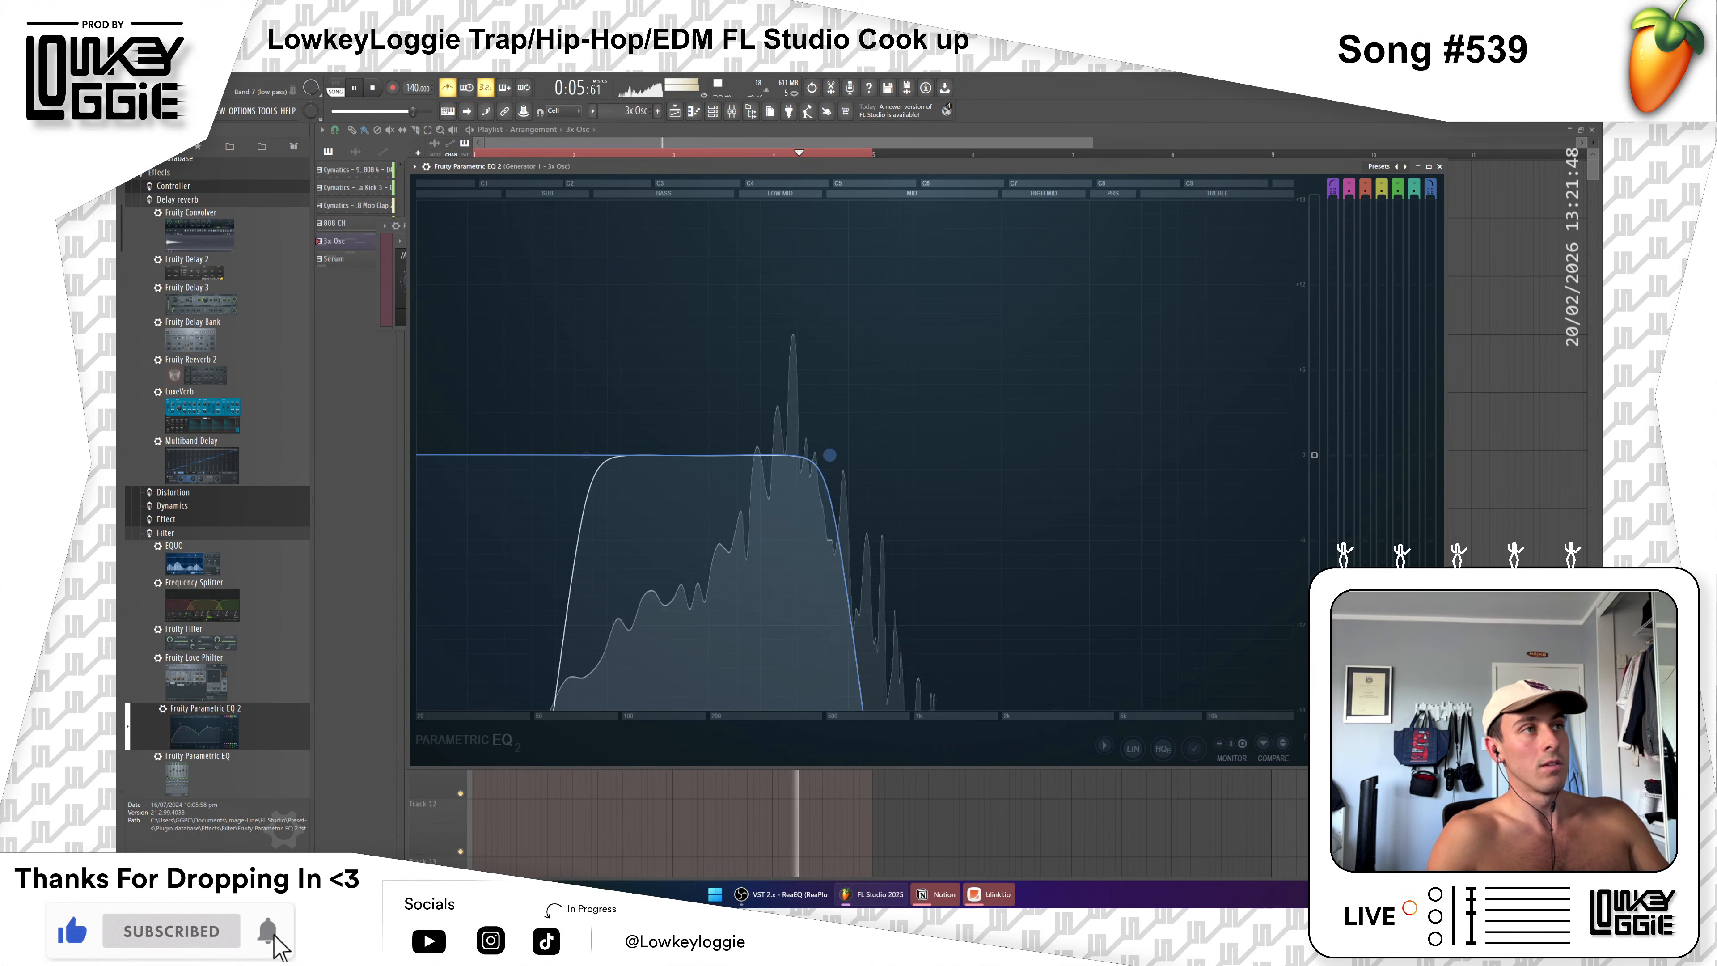
Step: Sweep the EQ's isolated pass band upward through the mids, high mids and treble while the loop plays
{"action": "left_click_drag", "start_coordinate": [586, 454], "coordinate": [987, 457]}
{"action": "left_click_drag", "start_coordinate": [777, 460], "coordinate": [857, 457]}
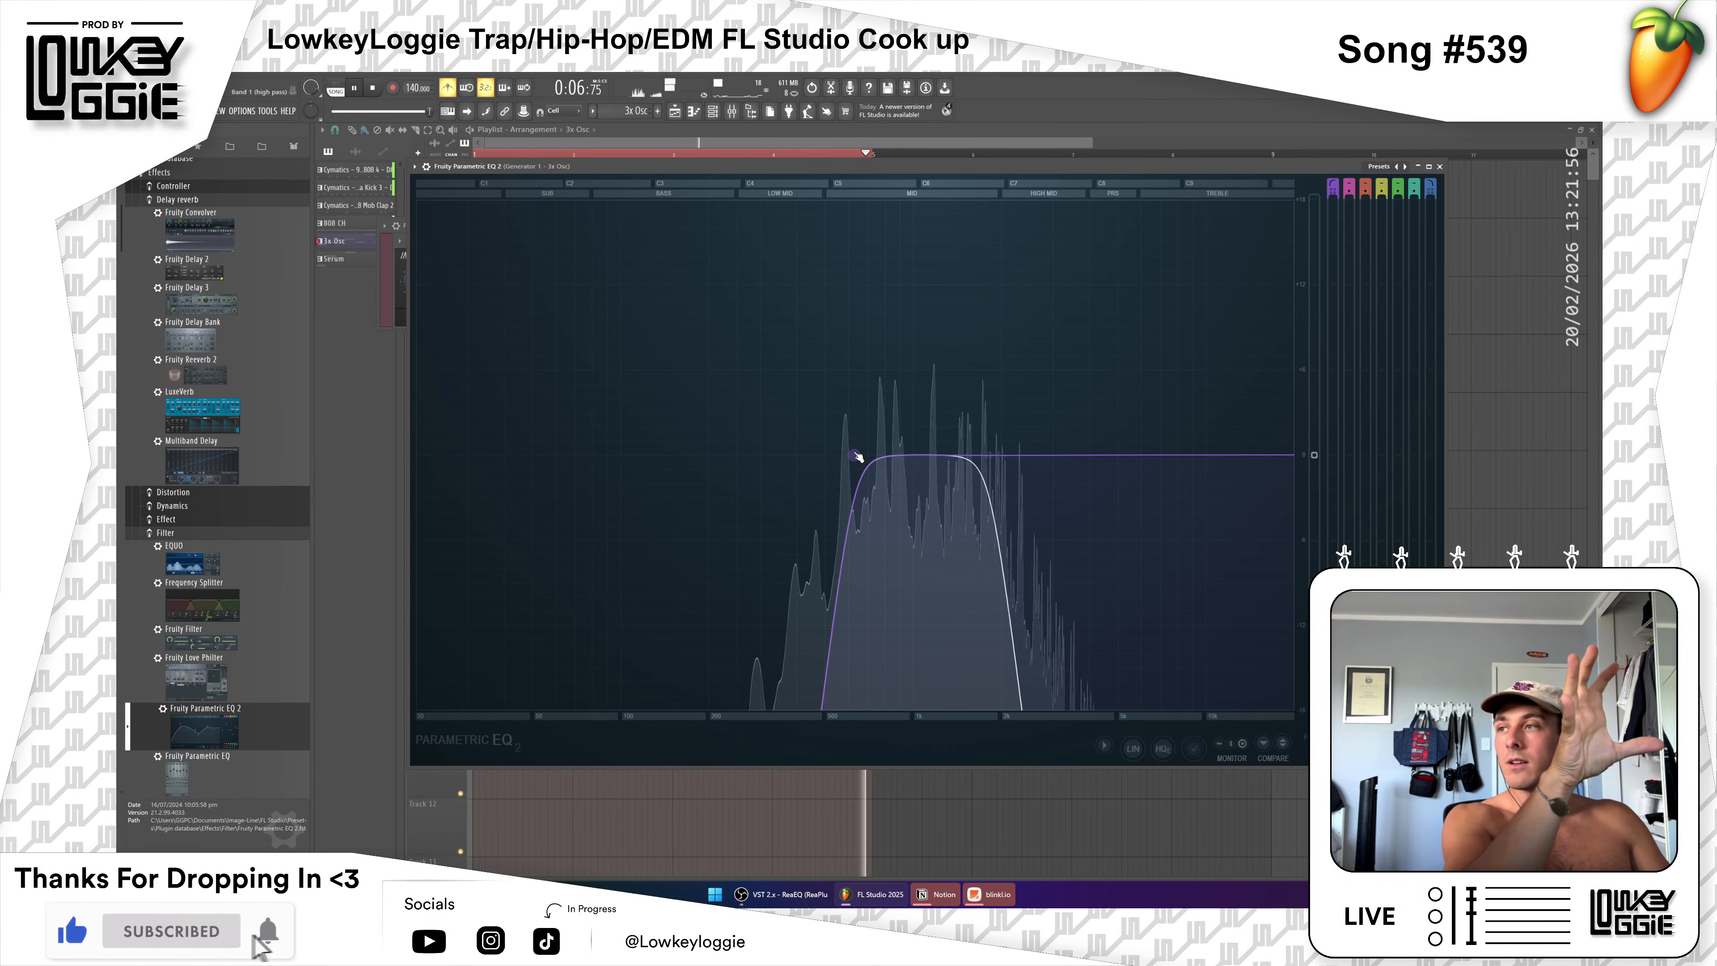
{"action": "left_click_drag", "start_coordinate": [989, 456], "coordinate": [1109, 455]}
{"action": "left_click_drag", "start_coordinate": [858, 458], "coordinate": [999, 460]}
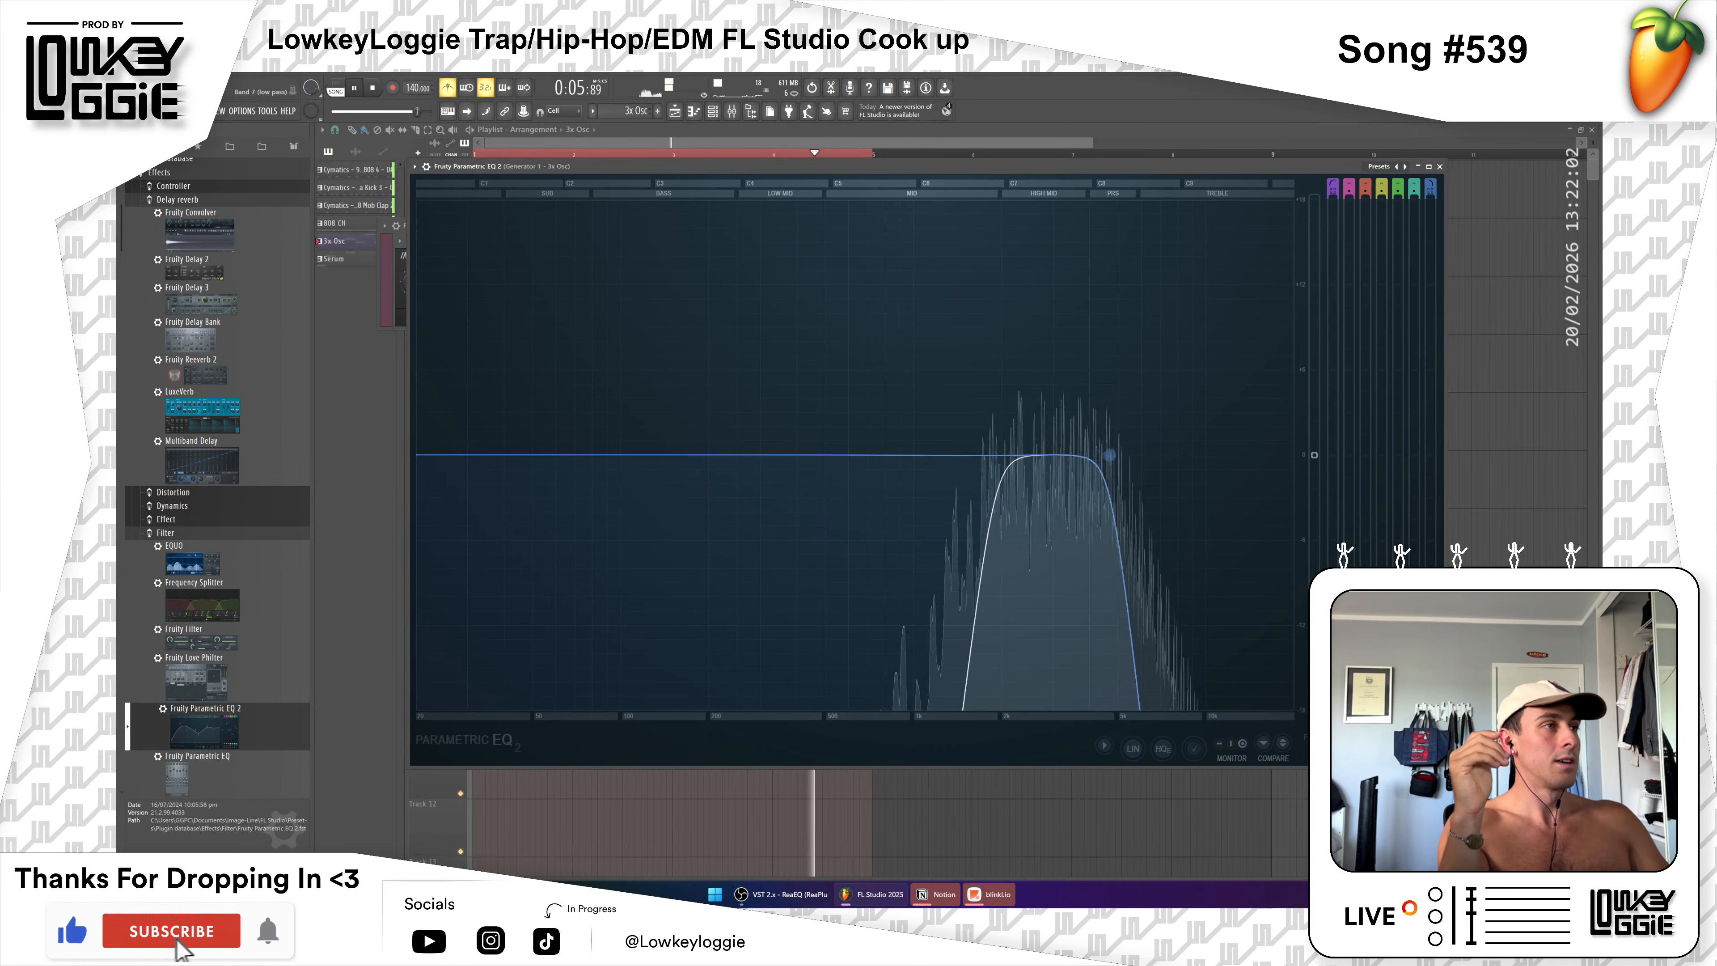
{"action": "left_click_drag", "start_coordinate": [1109, 454], "coordinate": [1293, 454]}
{"action": "left_click_drag", "start_coordinate": [1005, 468], "coordinate": [1190, 461]}
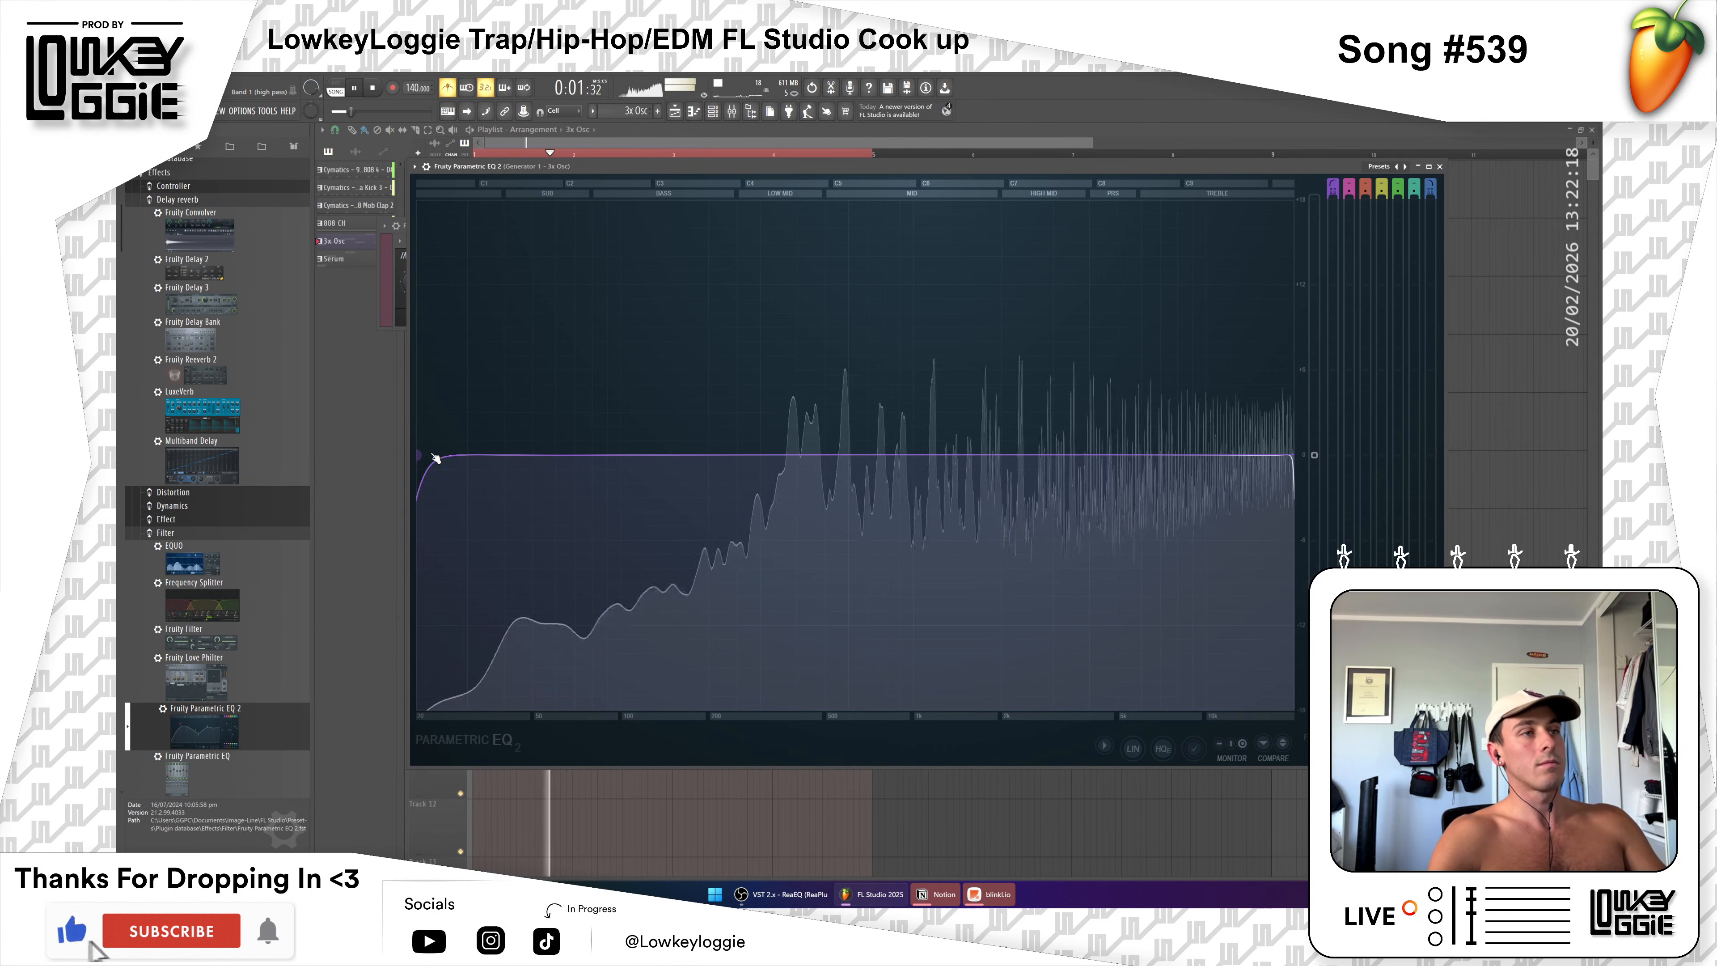
Step: Audition the melody with only its lows passing, and with everything below the high mids cut
{"action": "left_click_drag", "start_coordinate": [1290, 451], "coordinate": [855, 454]}
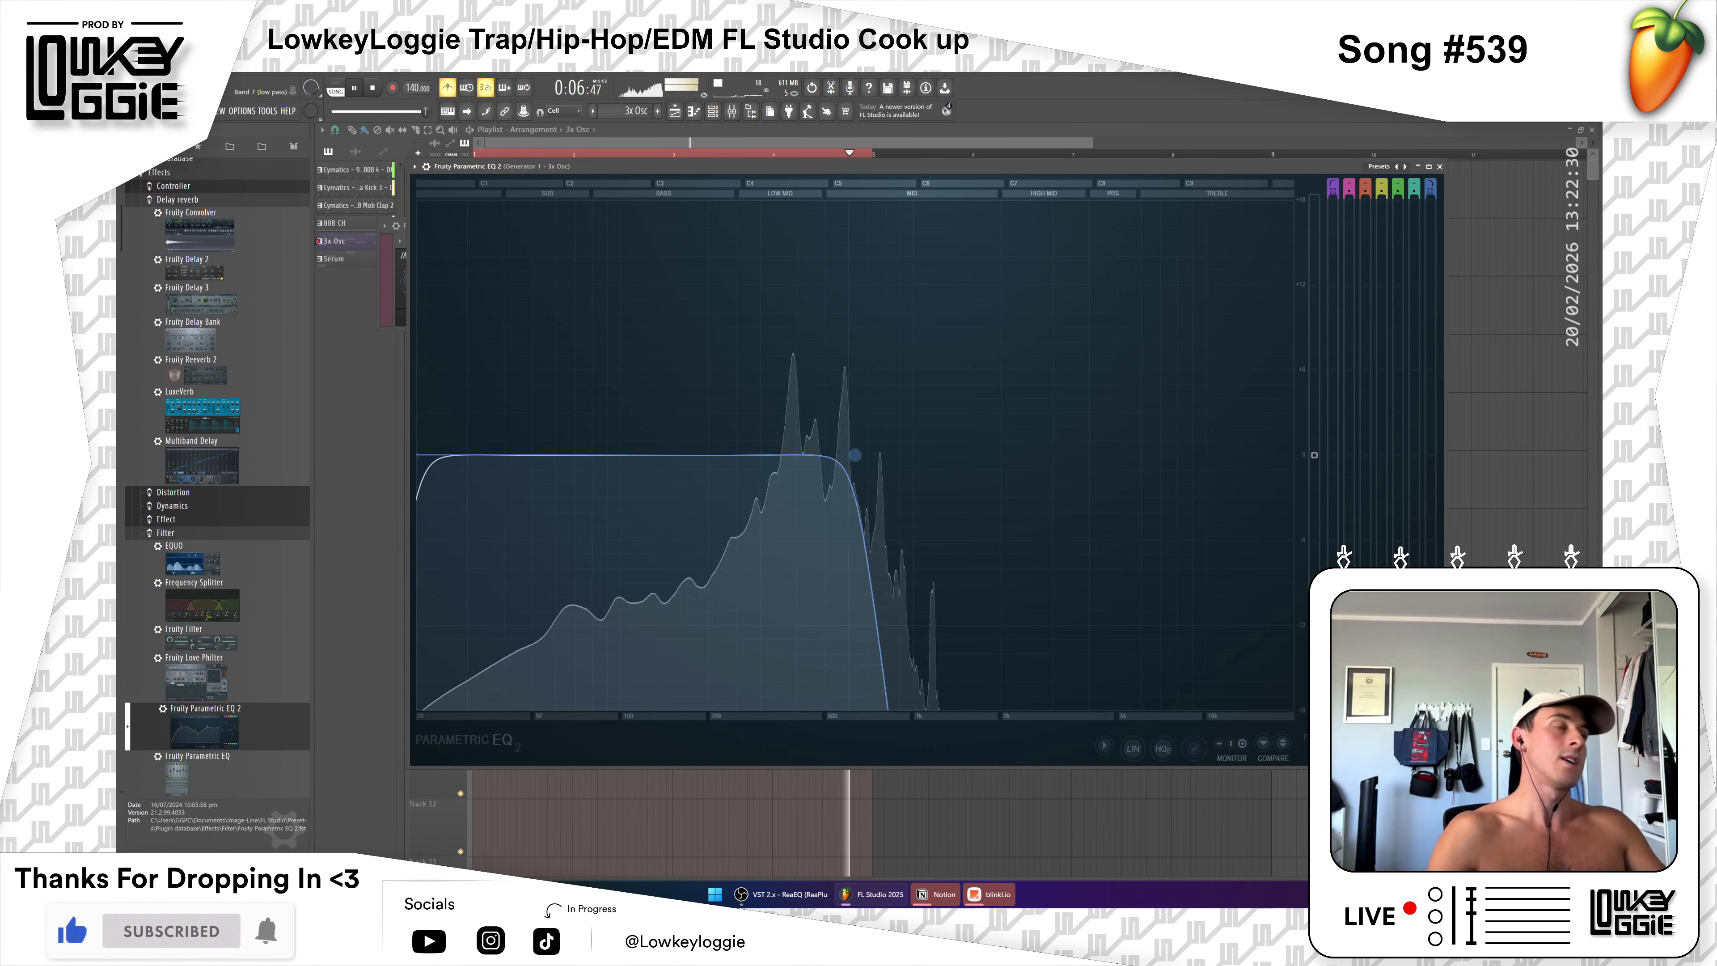
{"action": "left_click_drag", "start_coordinate": [568, 454], "coordinate": [1043, 460]}
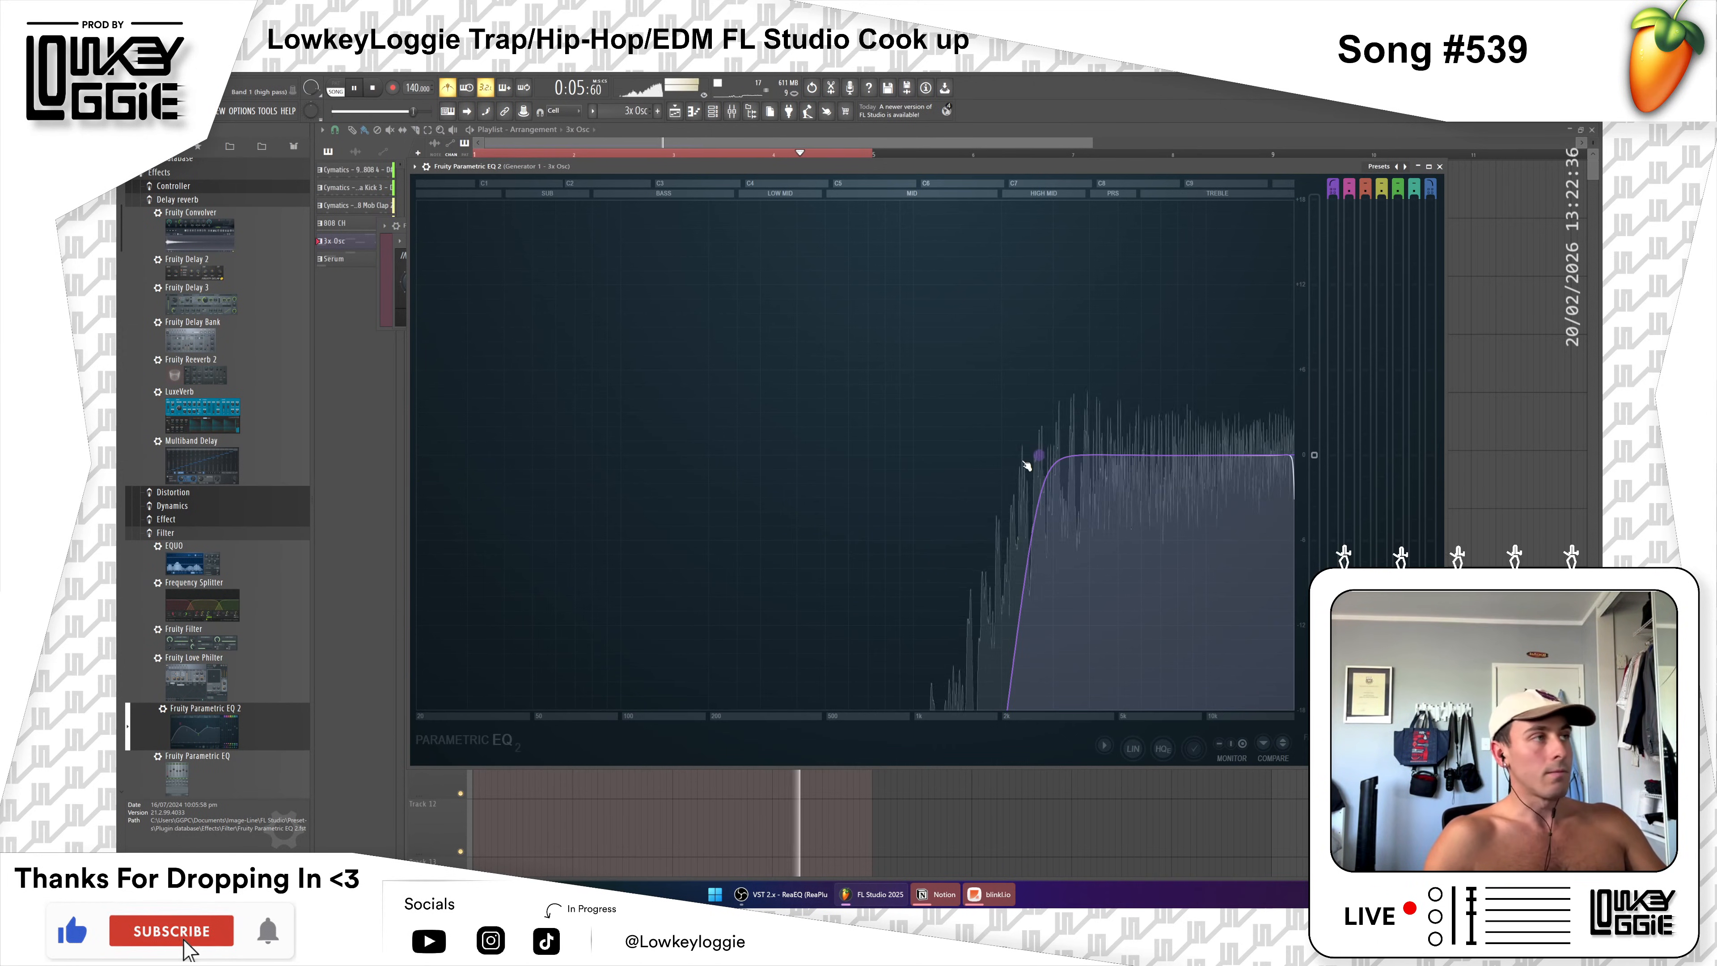
{"action": "key", "text": "space"}
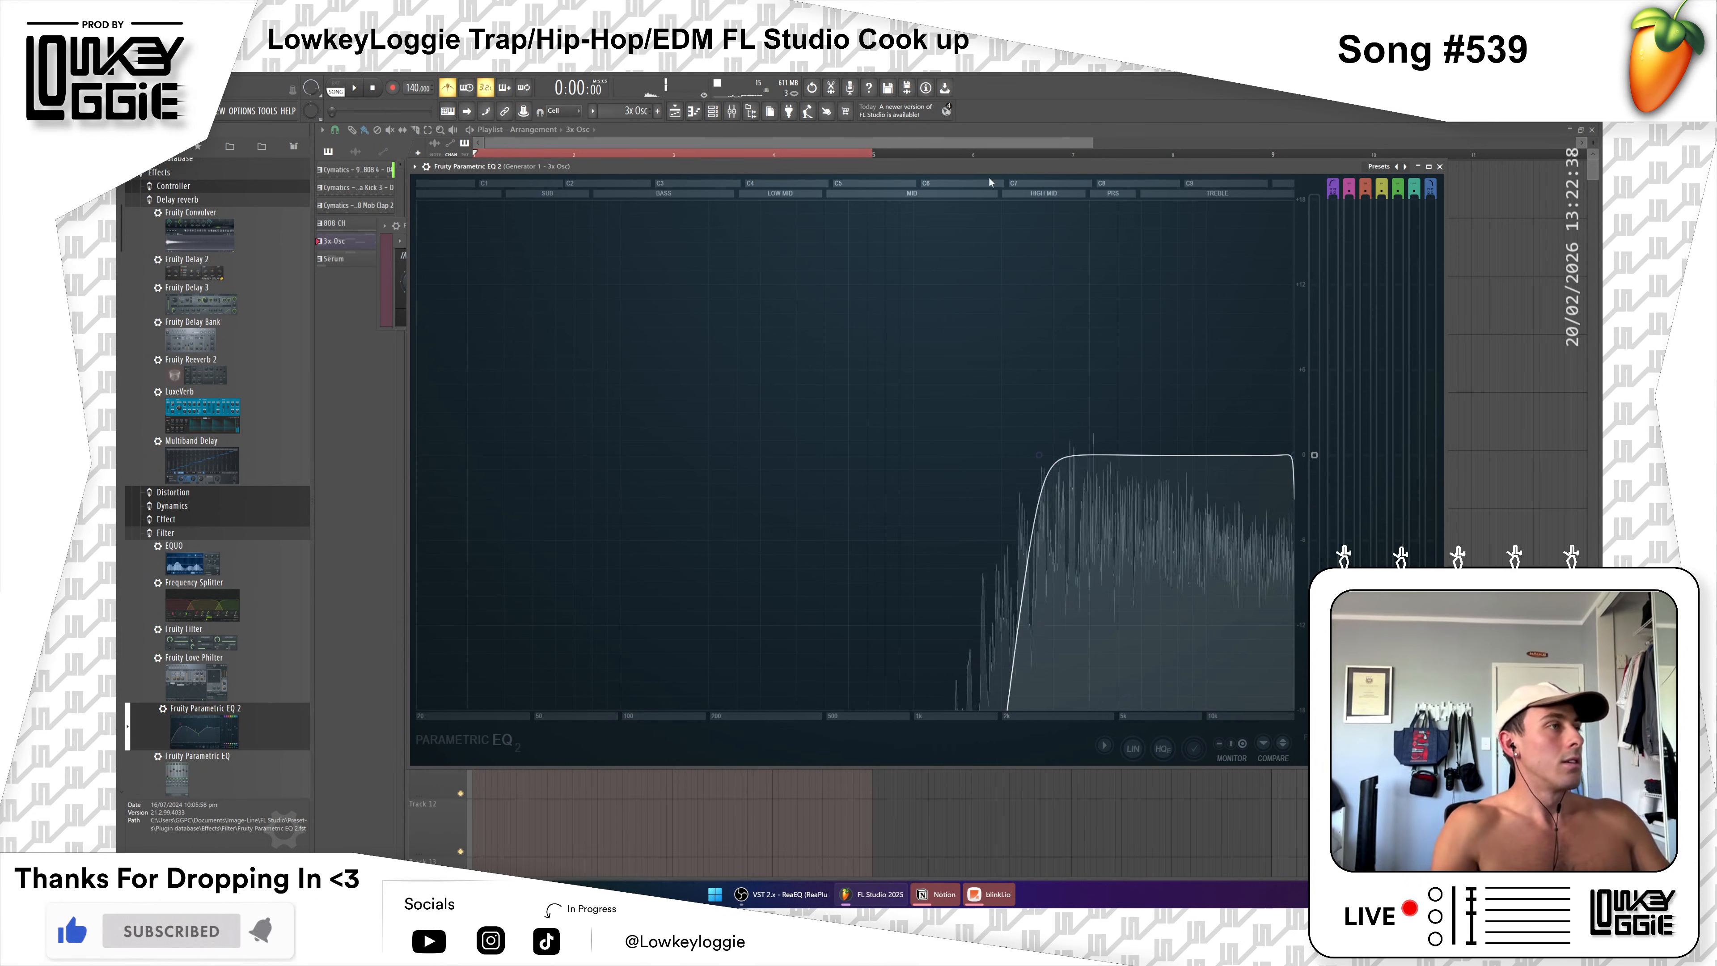
Step: Delete the EQ from the 3x Osc mixer track and add a fresh Fruity Parametric EQ 2 in its slot
{"action": "left_click", "coordinate": [1439, 166]}
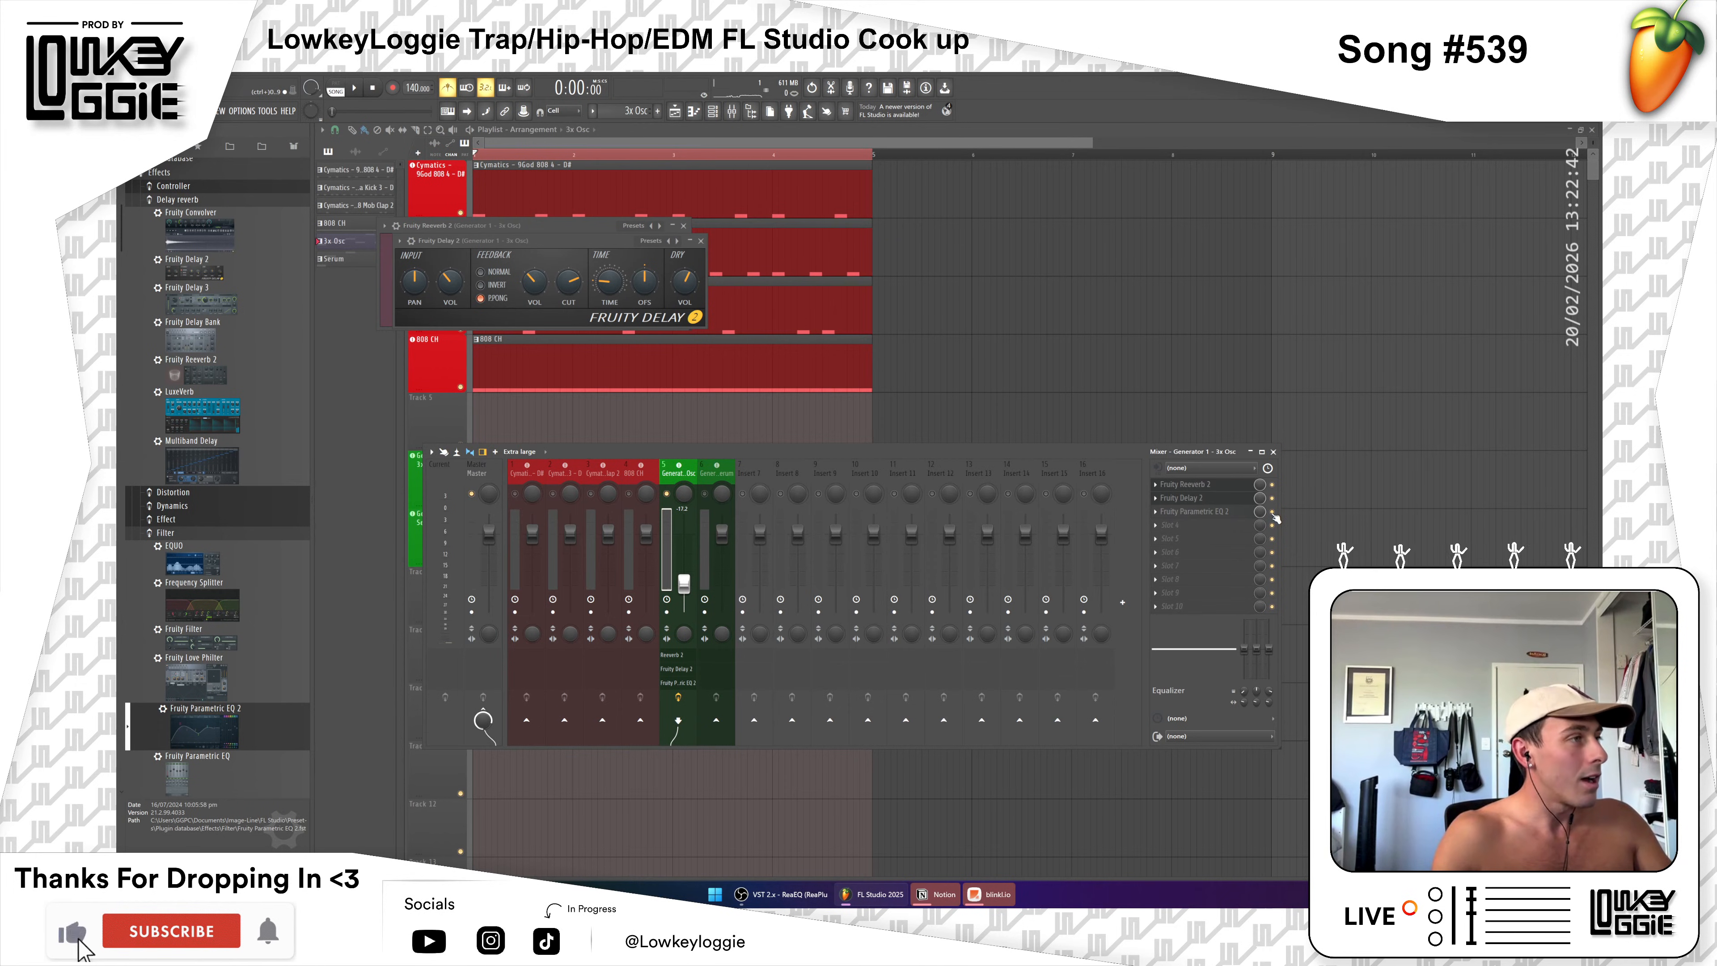
{"action": "left_click", "coordinate": [1157, 513]}
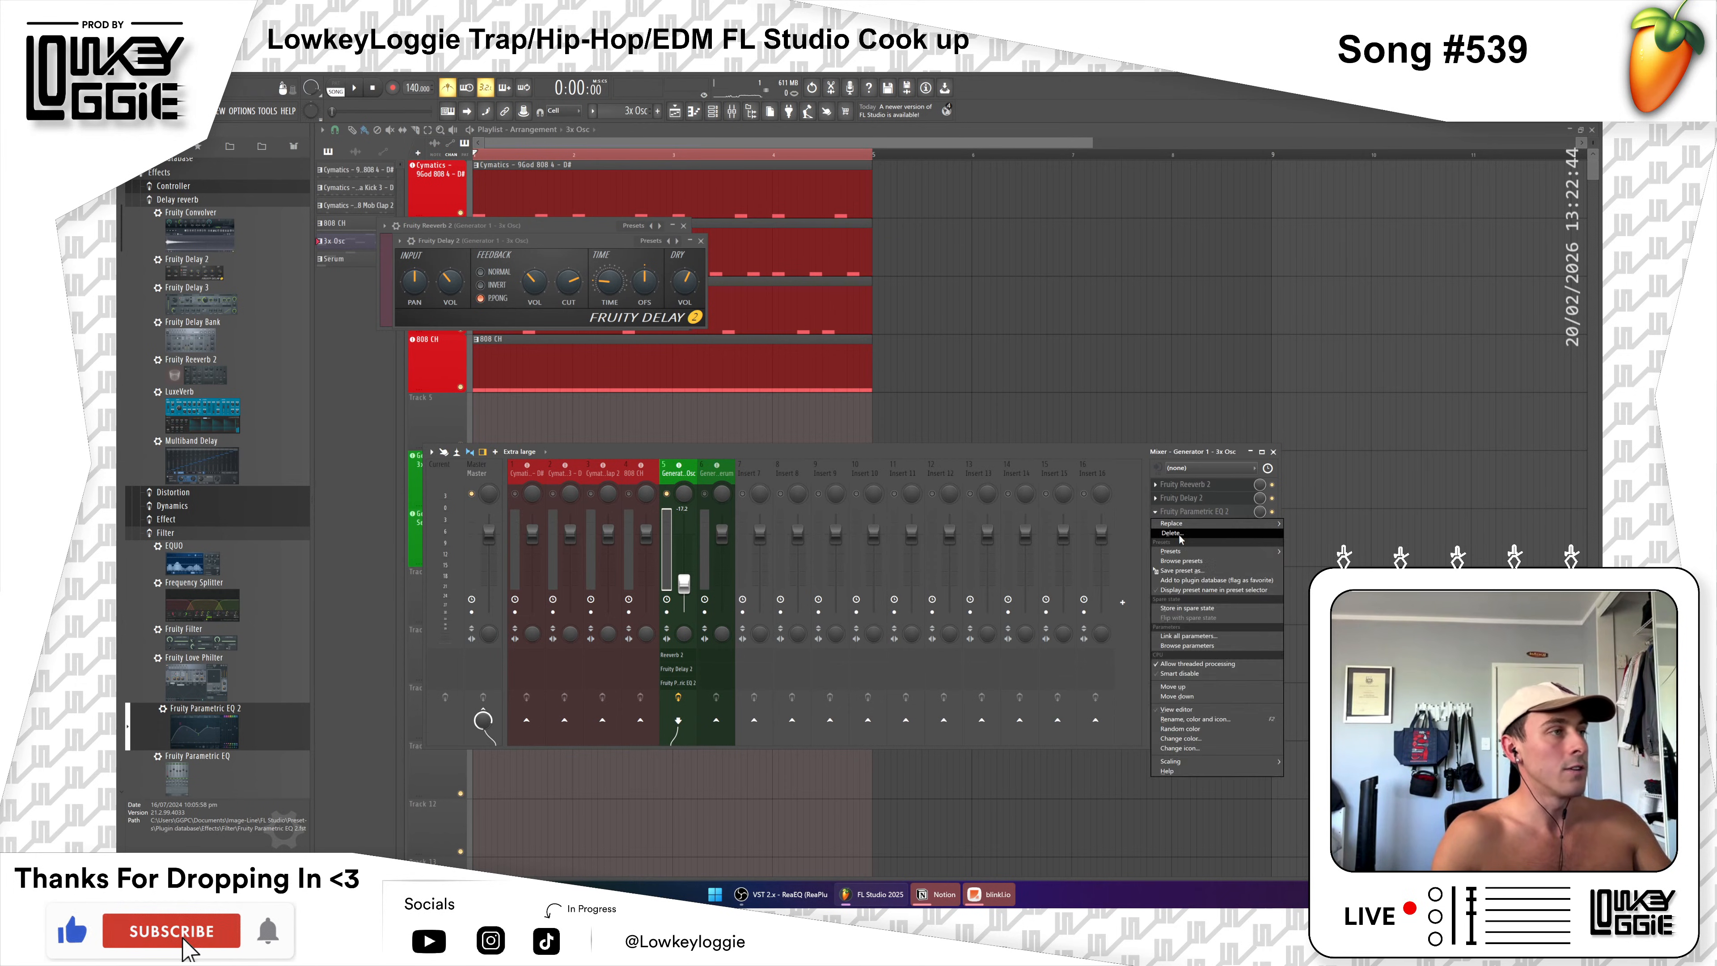
{"action": "left_click", "coordinate": [1177, 533]}
{"action": "left_click_drag", "start_coordinate": [227, 726], "coordinate": [1193, 512]}
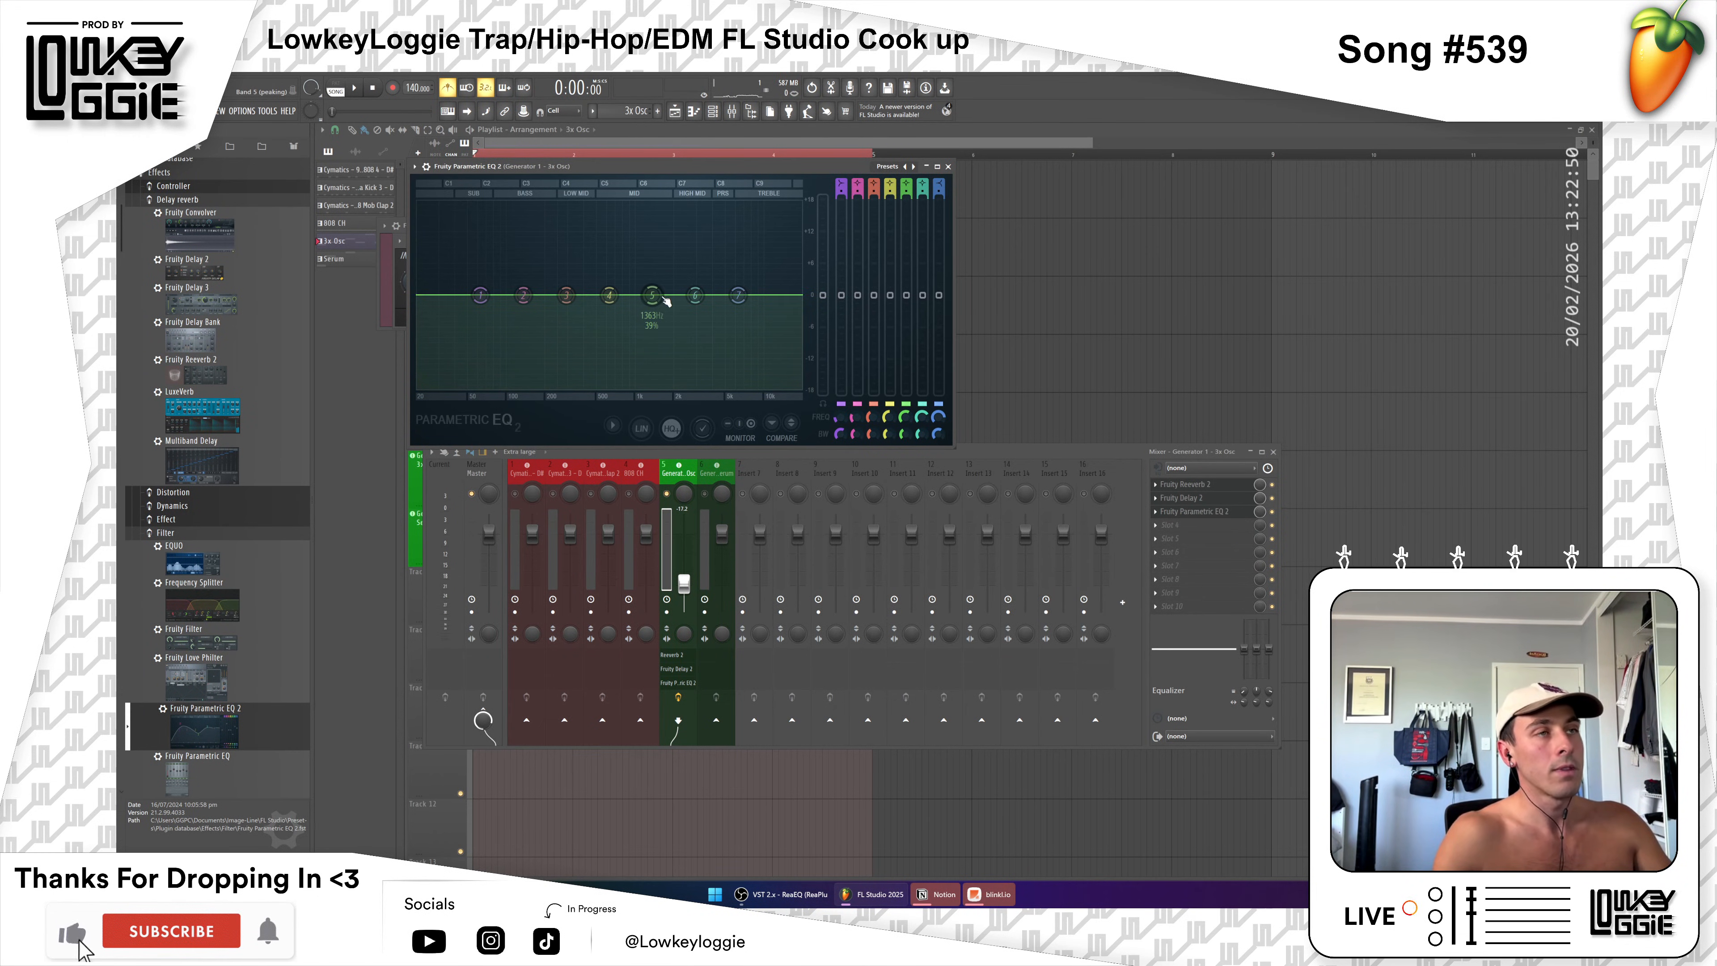
Step: Lower EQ band 5 slightly and boost the high-shelf band 7 while auditioning the loop
{"action": "key", "text": "space"}
{"action": "left_click_drag", "start_coordinate": [652, 298], "coordinate": [647, 385]}
{"action": "key", "text": "space"}
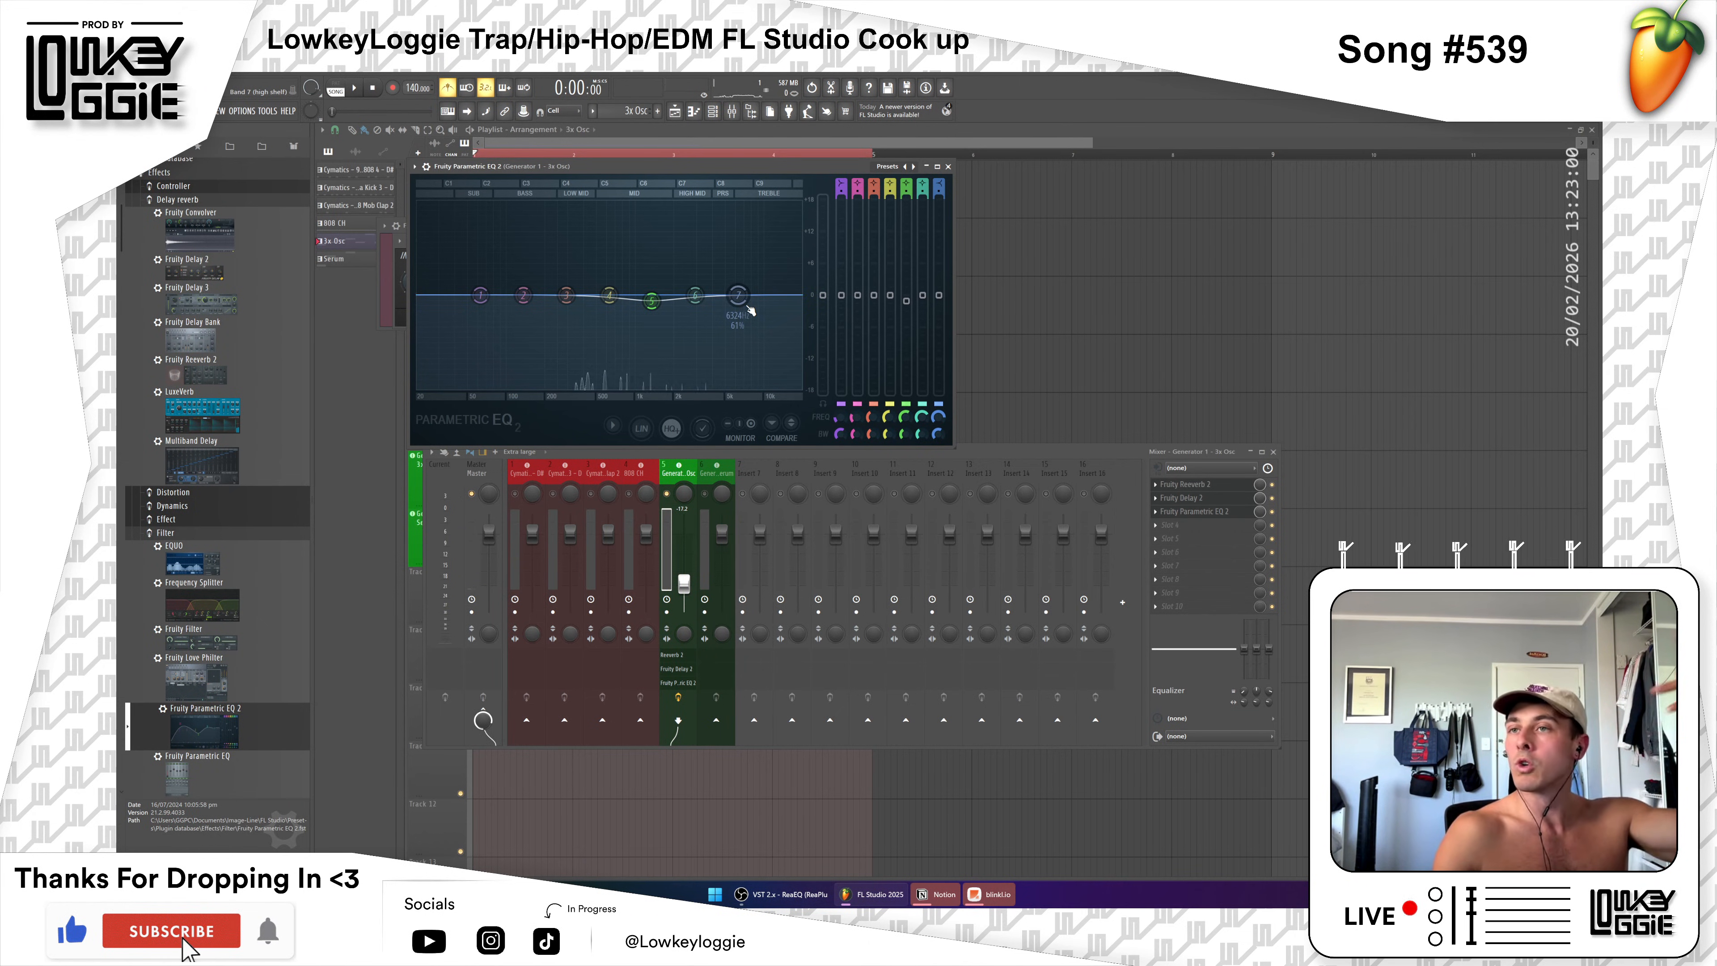
{"action": "key", "text": "space"}
{"action": "left_click_drag", "start_coordinate": [747, 308], "coordinate": [728, 251]}
{"action": "key", "text": "space"}
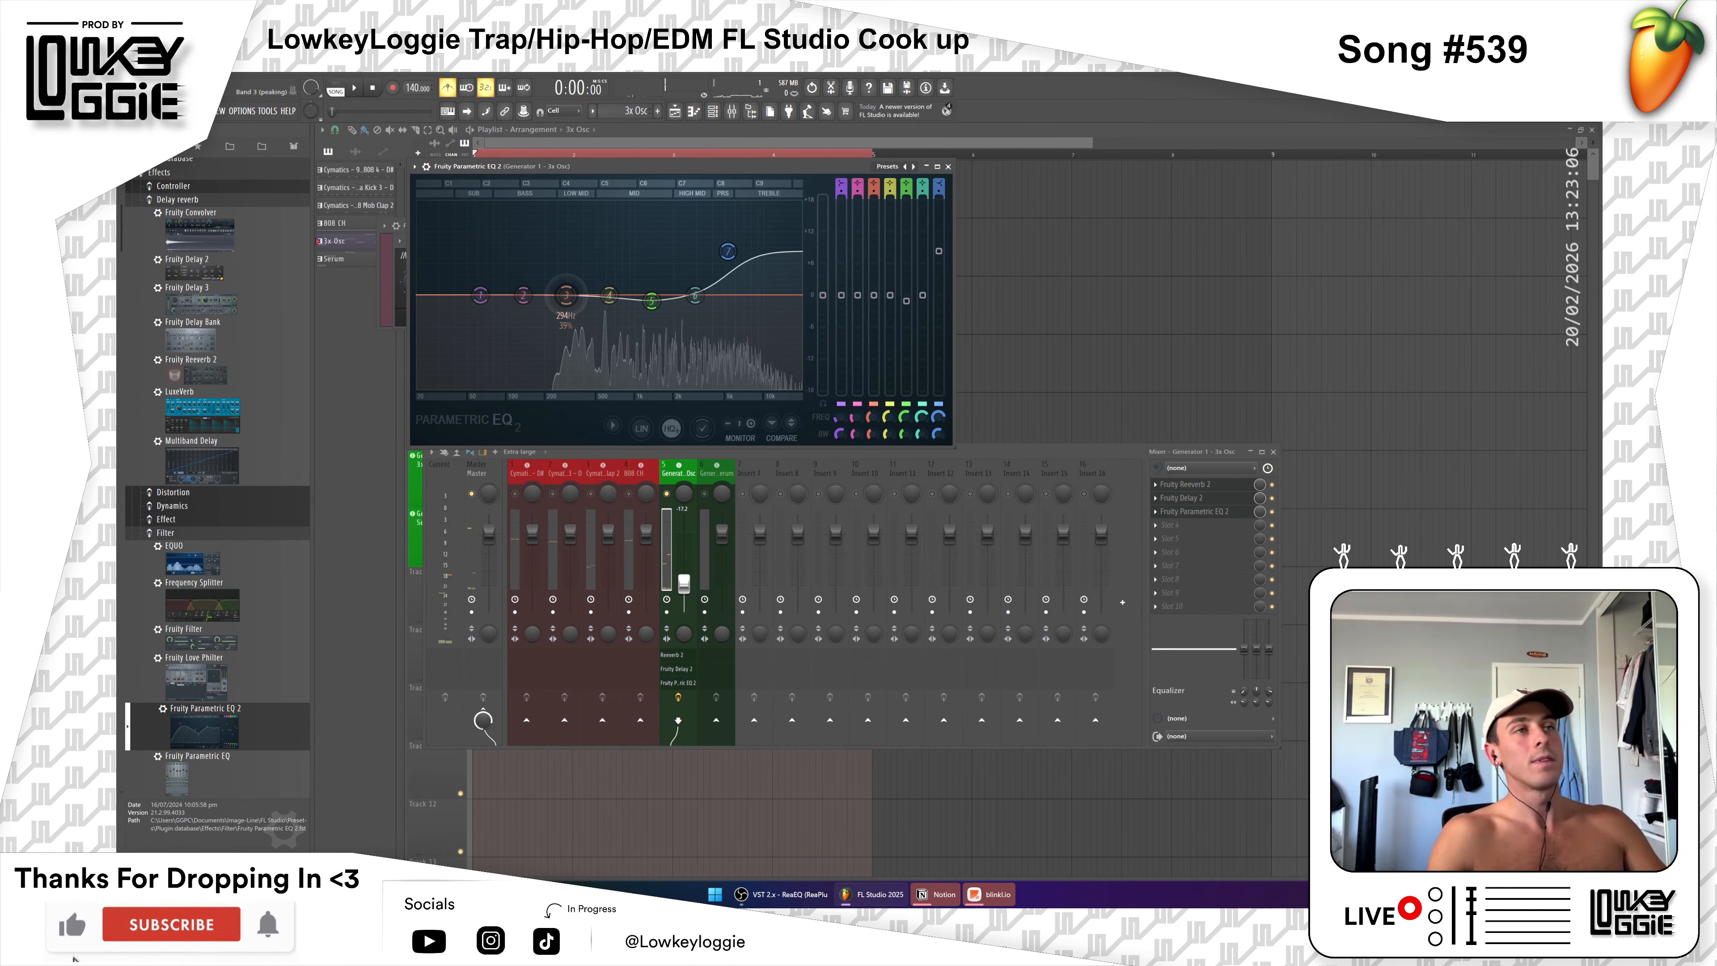
Step: Cut the low mids deeply with EQ band 3 during loop playback
{"action": "key", "text": "space"}
{"action": "left_click_drag", "start_coordinate": [571, 334], "coordinate": [576, 354]}
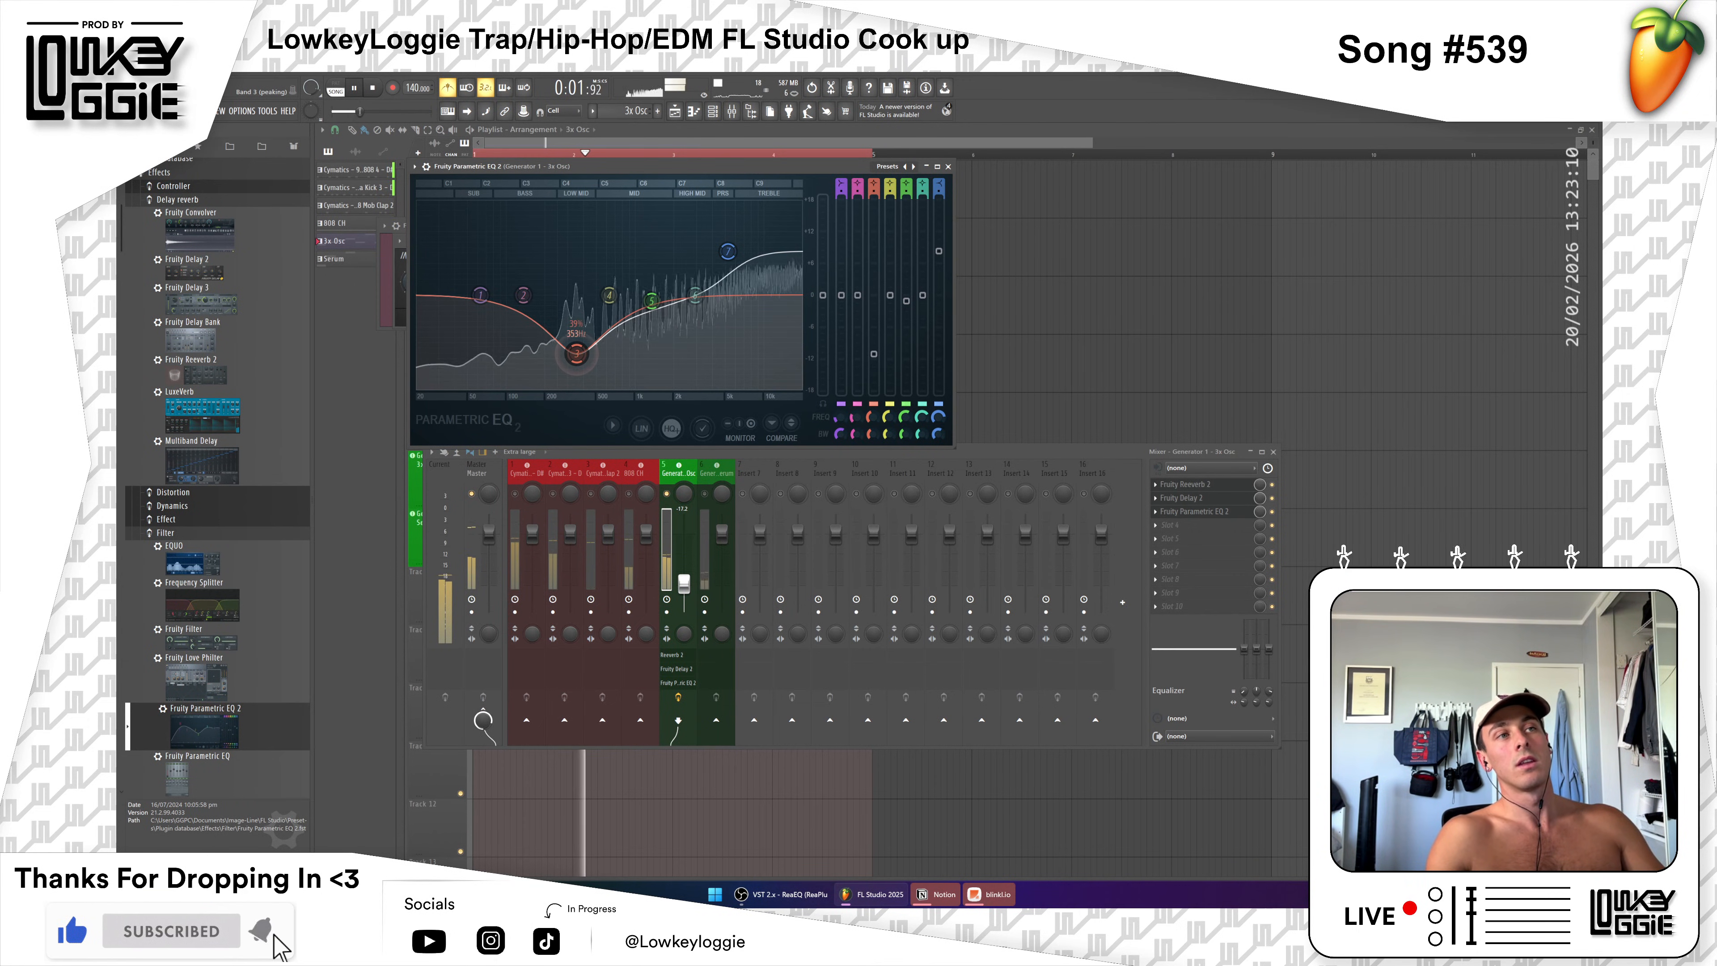
{"action": "key", "text": "space"}
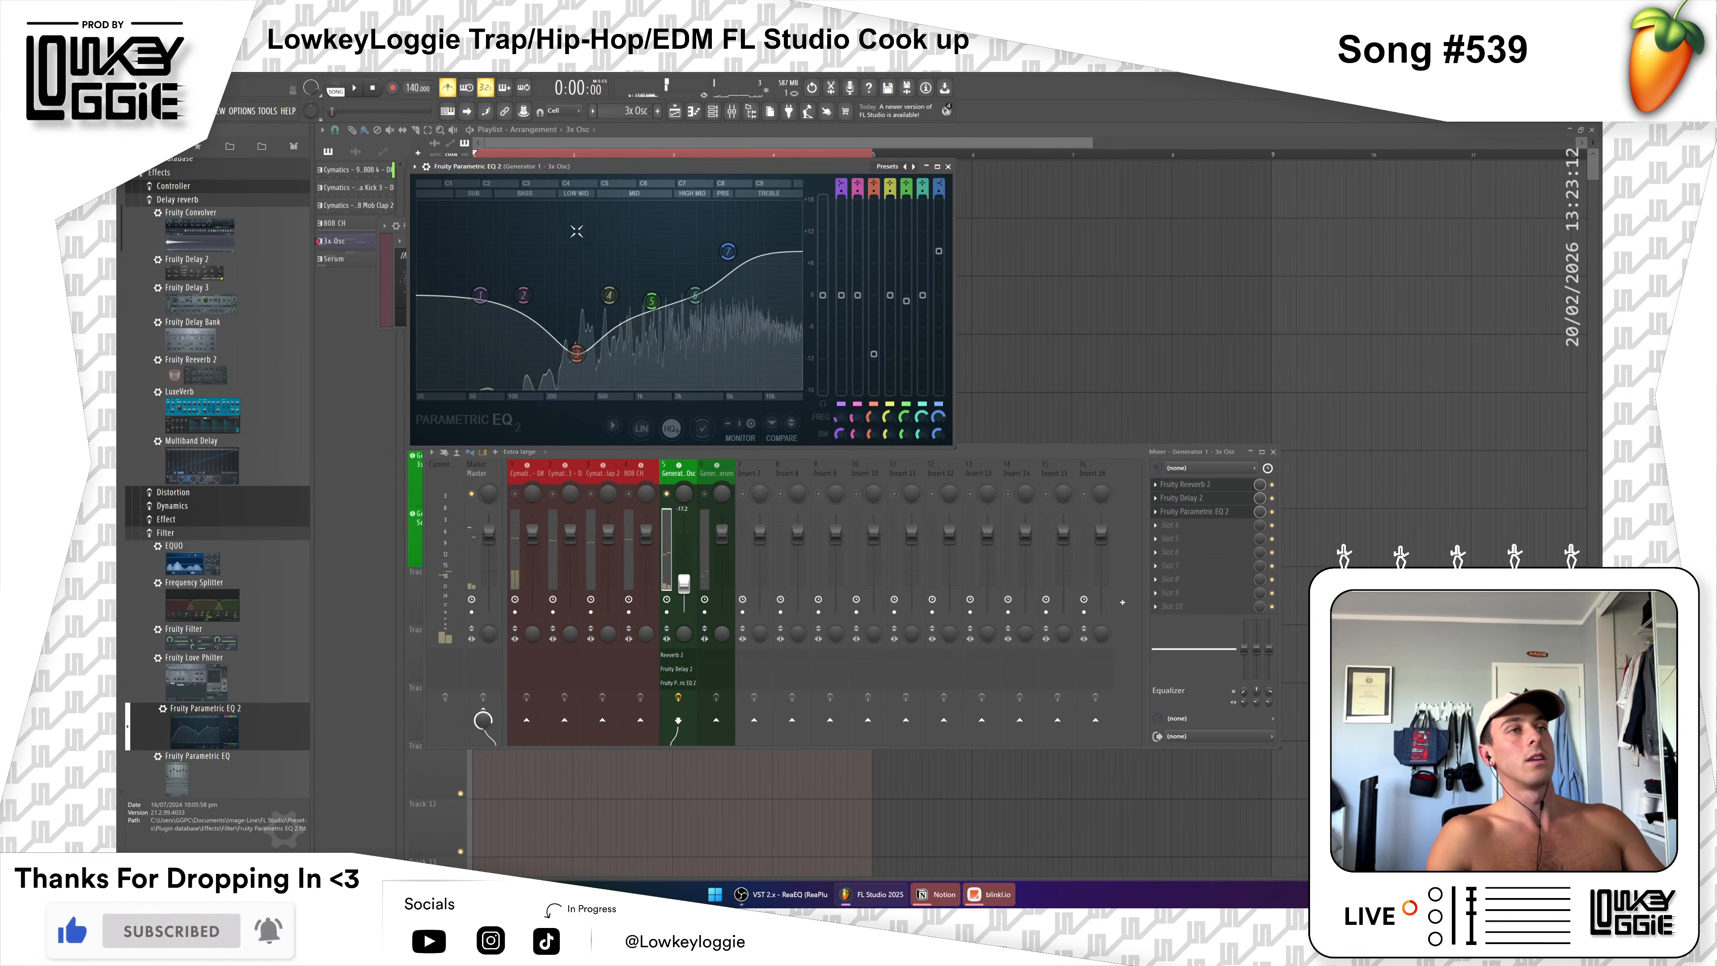
Step: Try a second Fruity Parametric EQ 2 on the 3x Osc track, remove it, and close the remaining EQ window
{"action": "left_click_drag", "start_coordinate": [202, 727], "coordinate": [1176, 532]}
{"action": "left_click_drag", "start_coordinate": [761, 276], "coordinate": [1287, 170]}
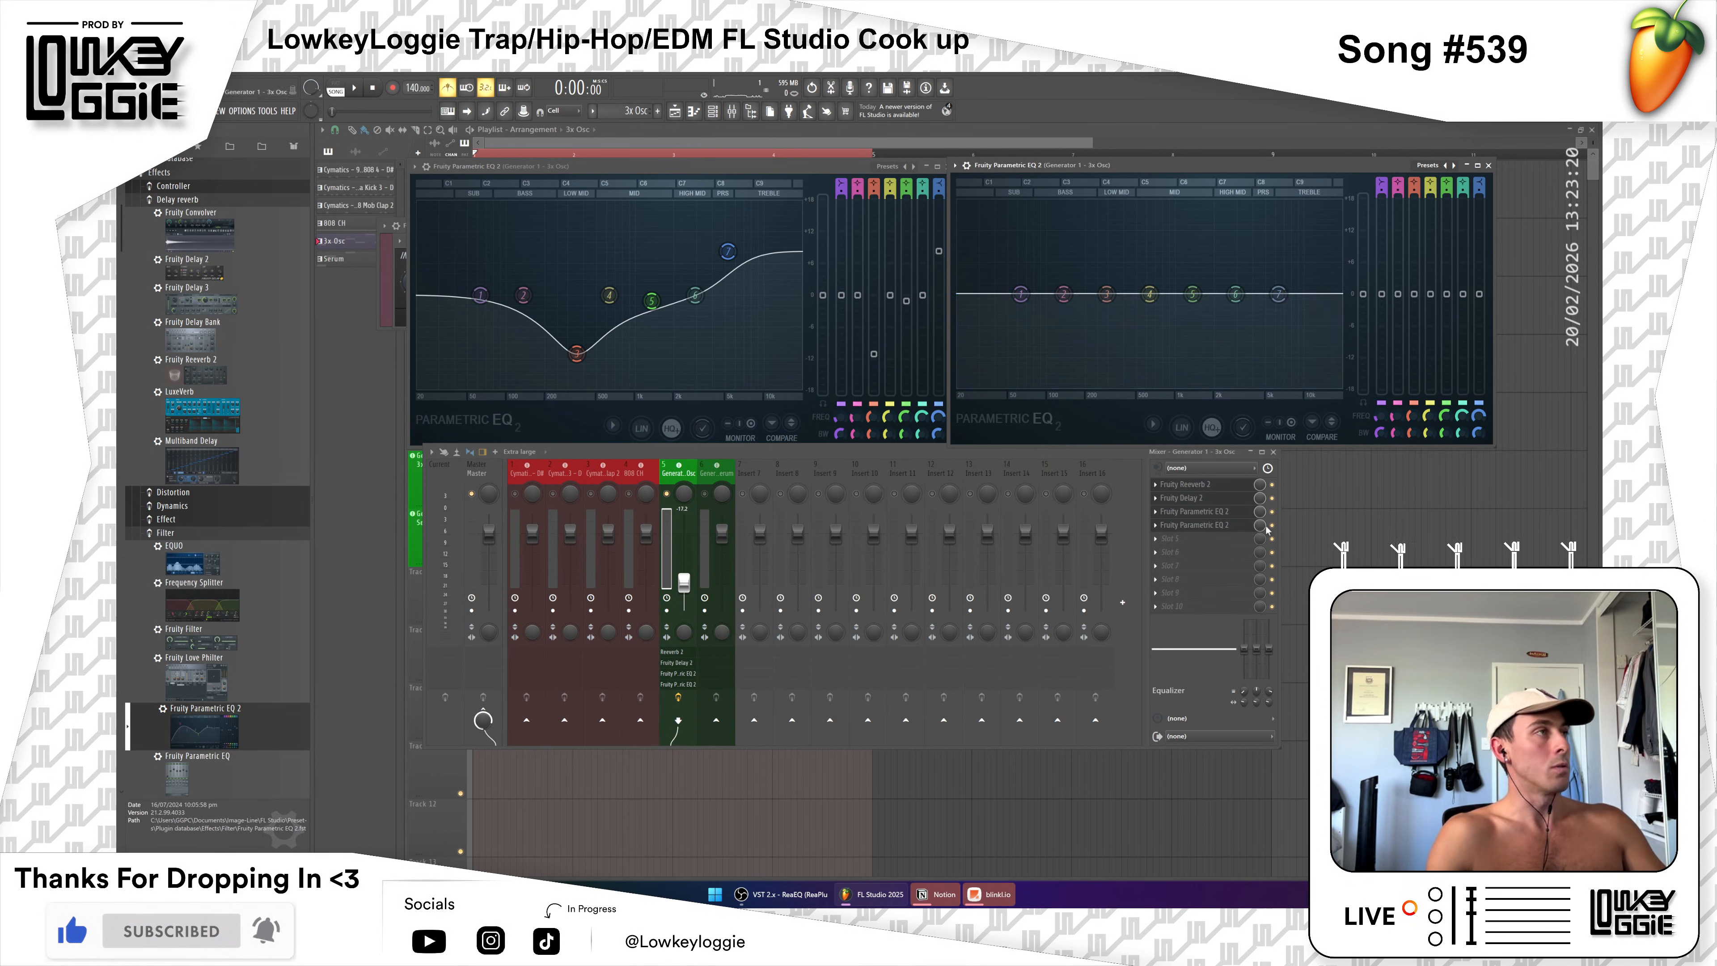
{"action": "left_click", "coordinate": [1163, 529]}
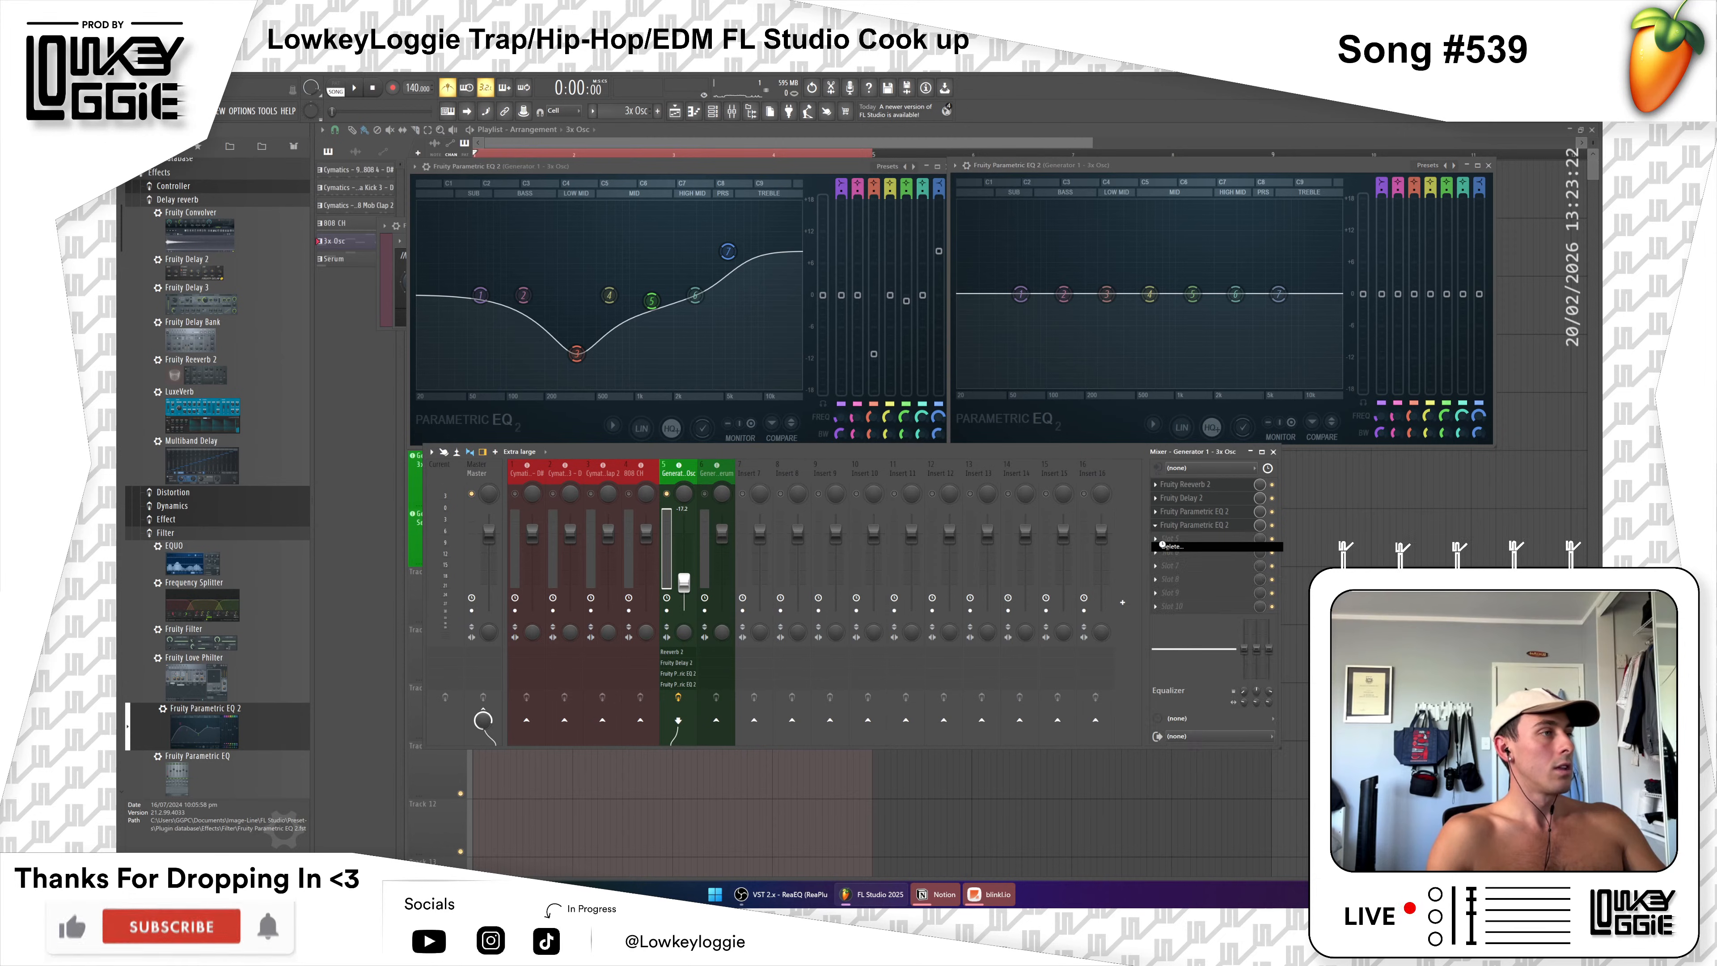
{"action": "left_click", "coordinate": [1164, 548]}
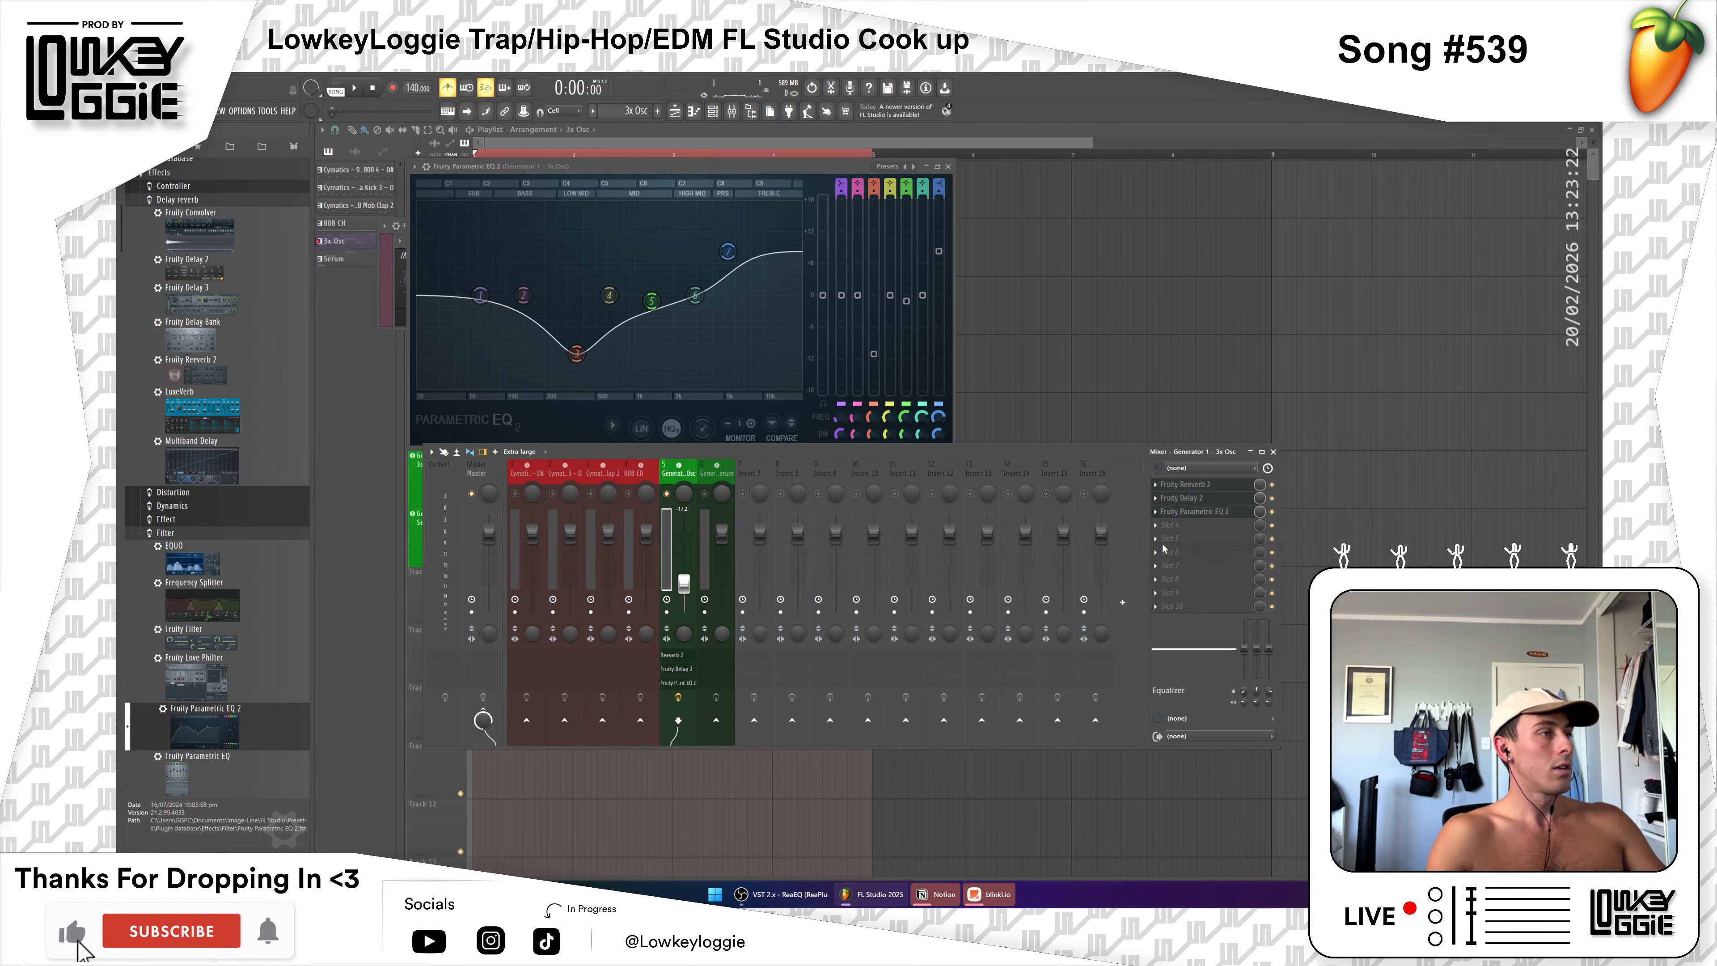
{"action": "left_click", "coordinate": [949, 167]}
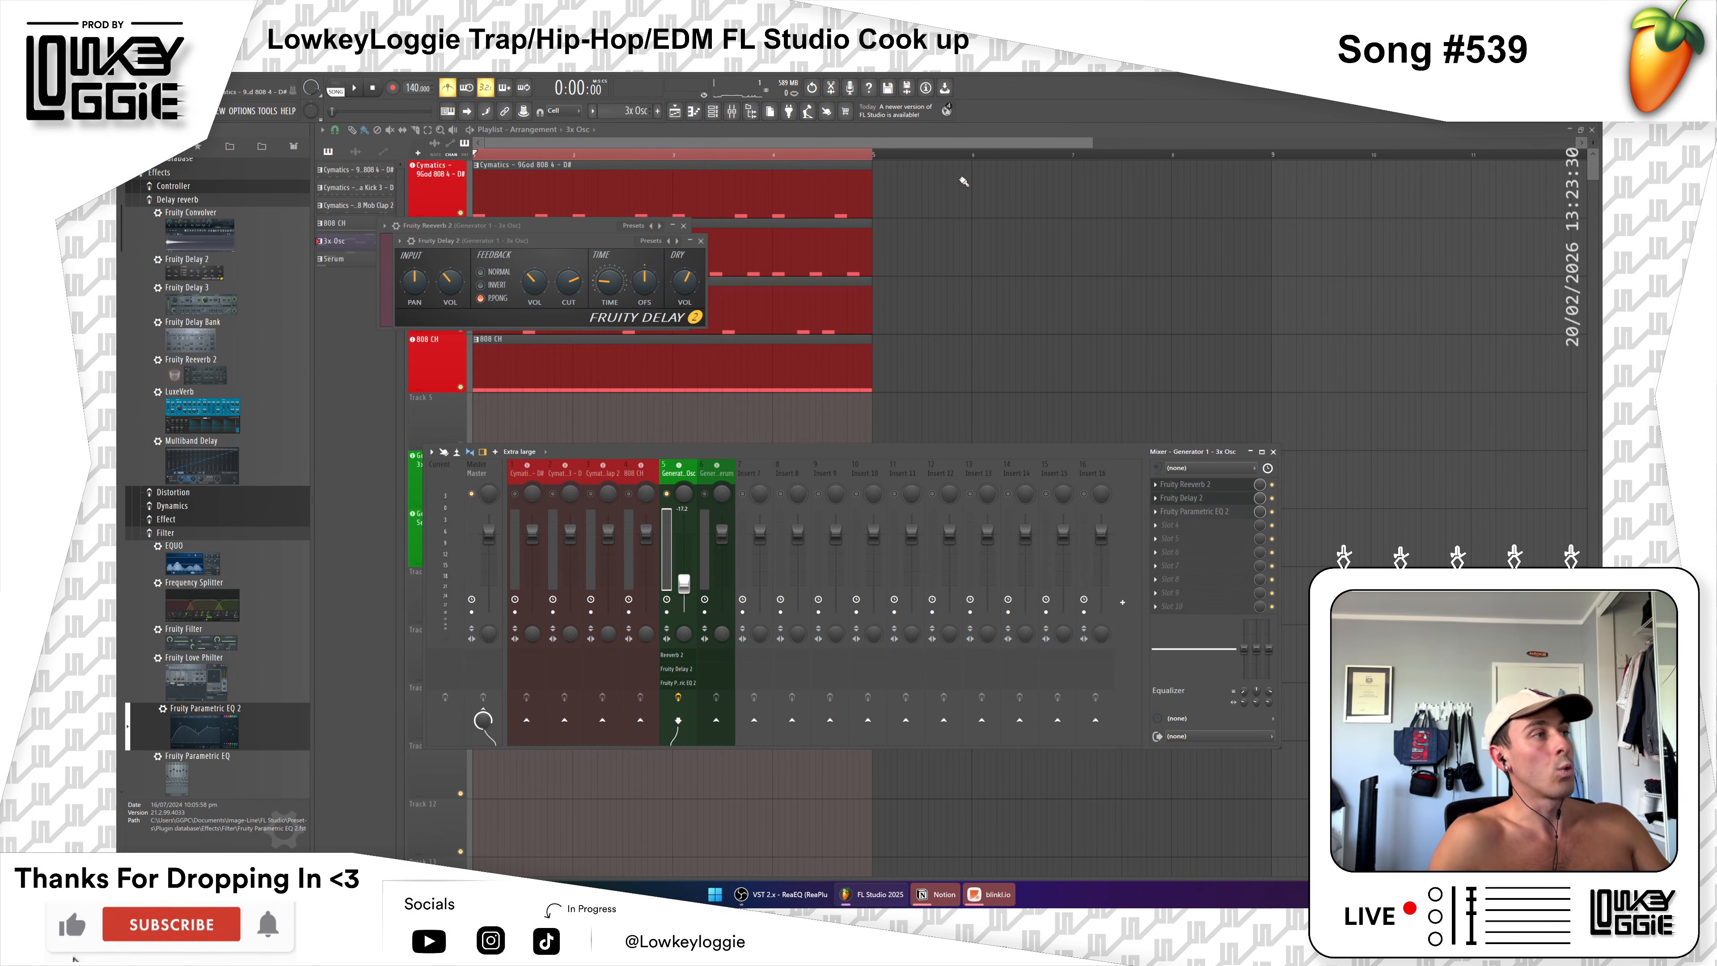
Step: Open the 3x Osc track's Fruity Parametric EQ 2 and load a preset that cuts both the extreme lows and highs
{"action": "left_click", "coordinate": [1190, 512]}
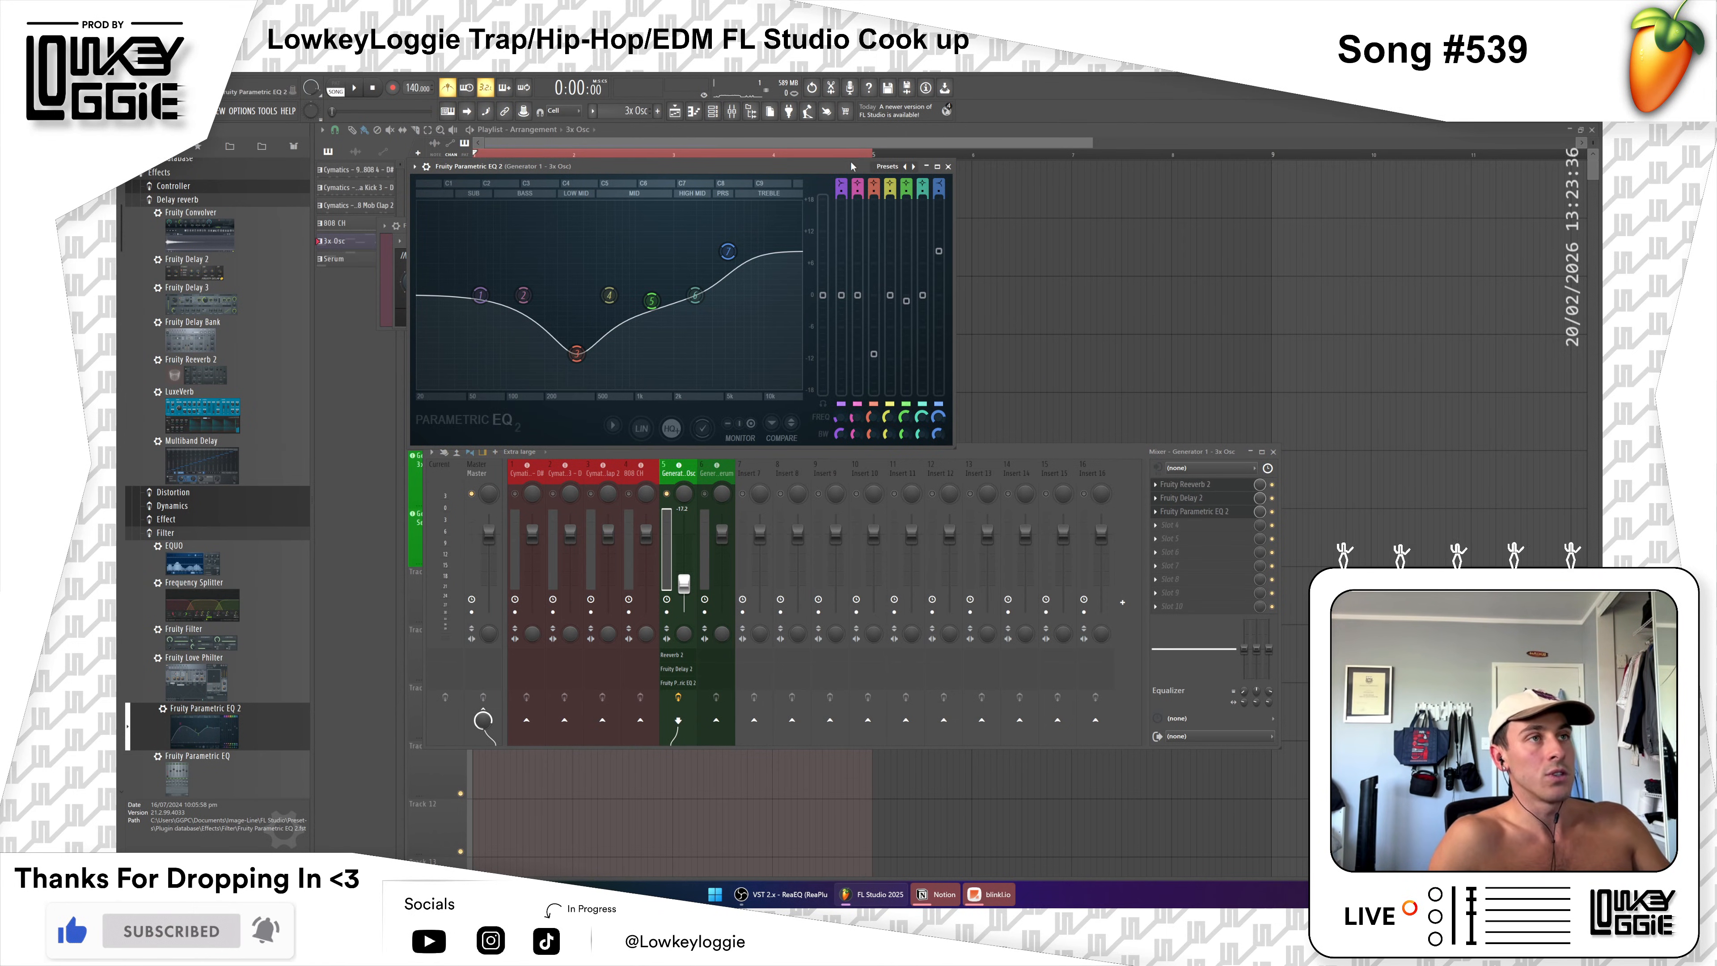
{"action": "left_click", "coordinate": [886, 167]}
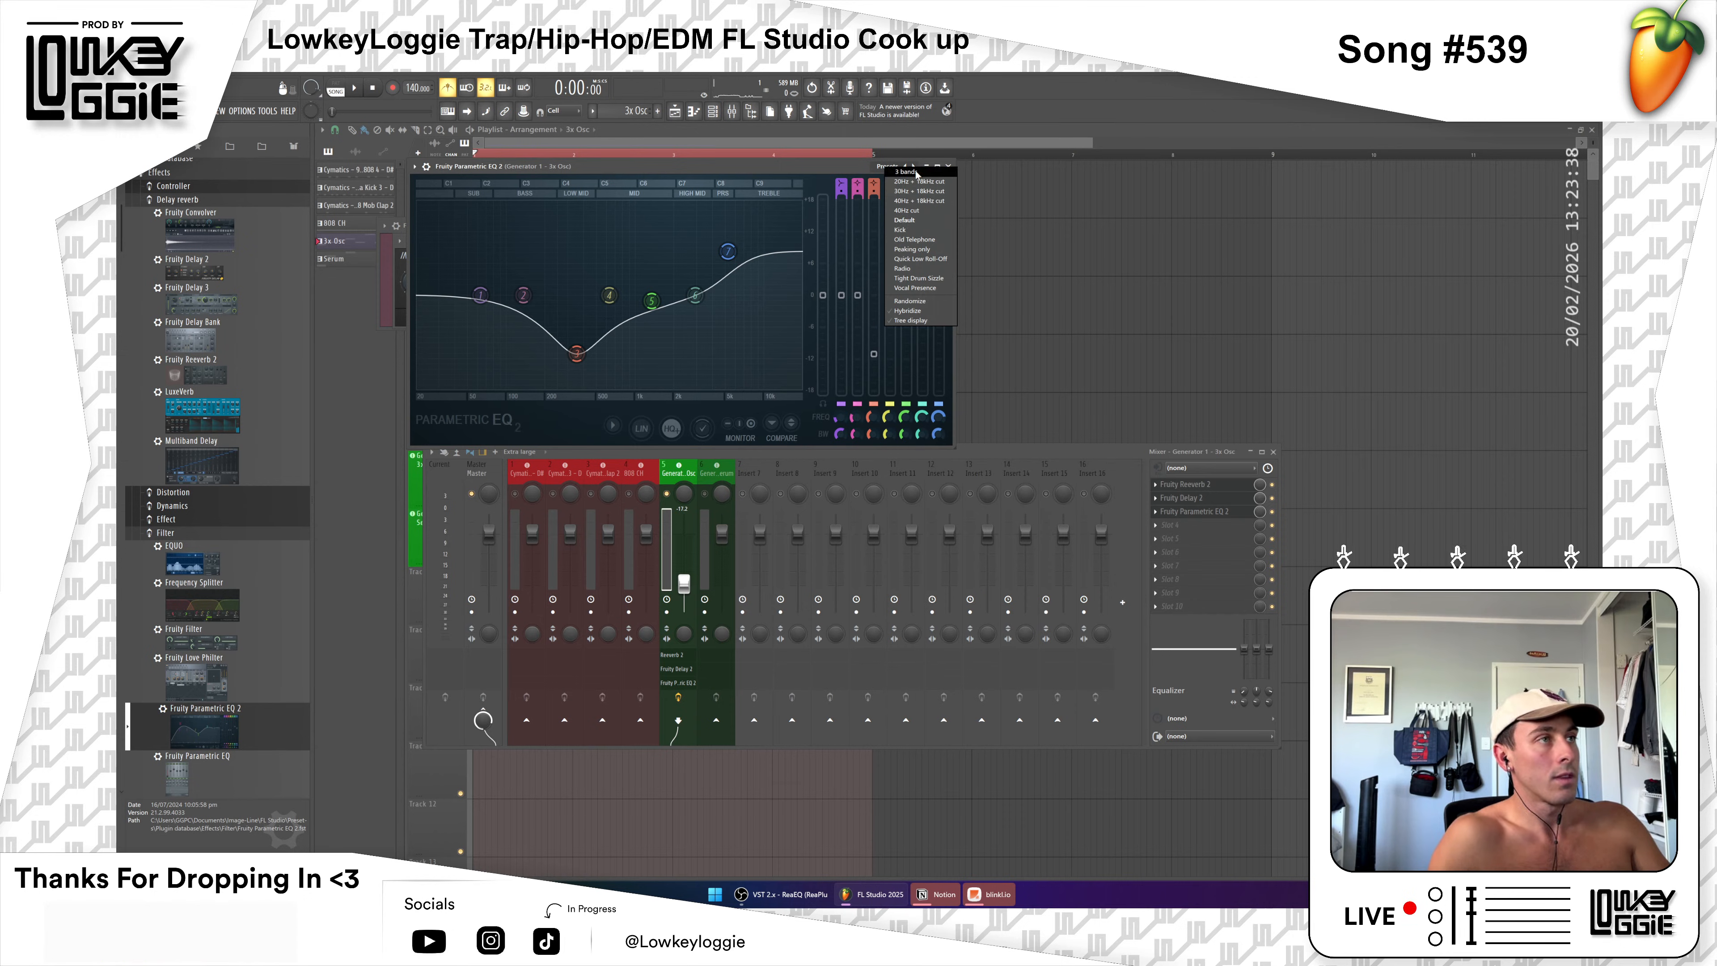
{"action": "left_click", "coordinate": [906, 171]}
{"action": "left_click", "coordinate": [914, 167]}
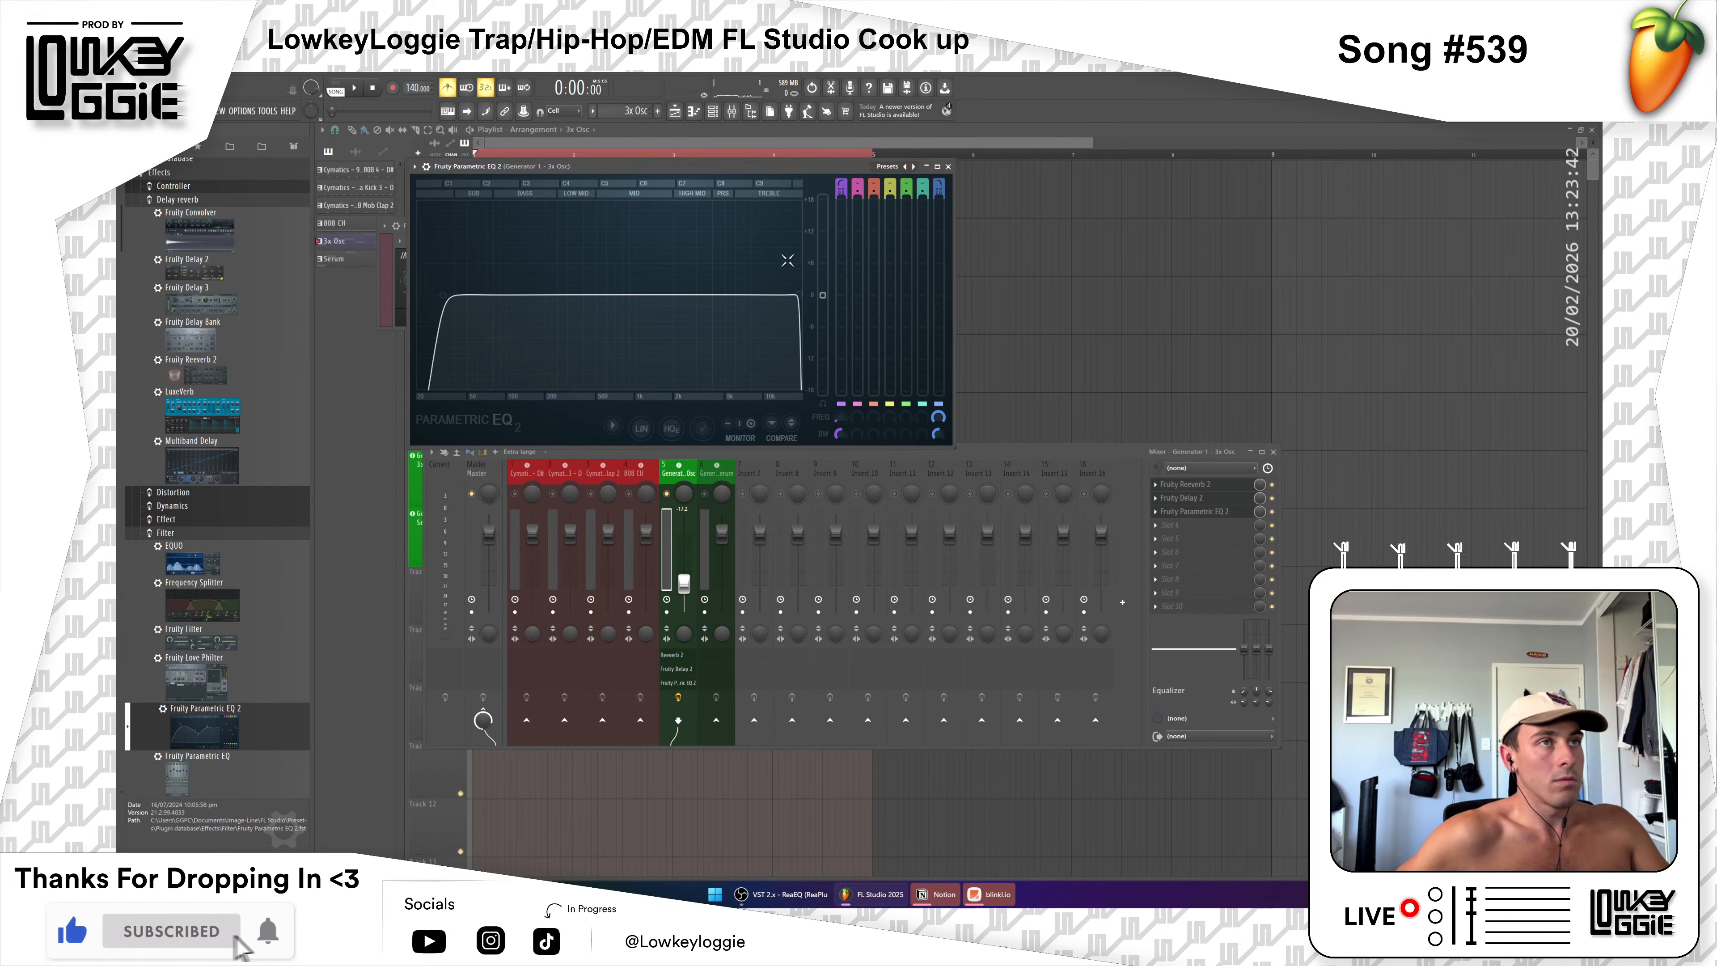
Step: Pull the band 7 high-cut down into the mids during playback, close the EQ and mixer, and audition the loop
{"action": "key", "text": "space"}
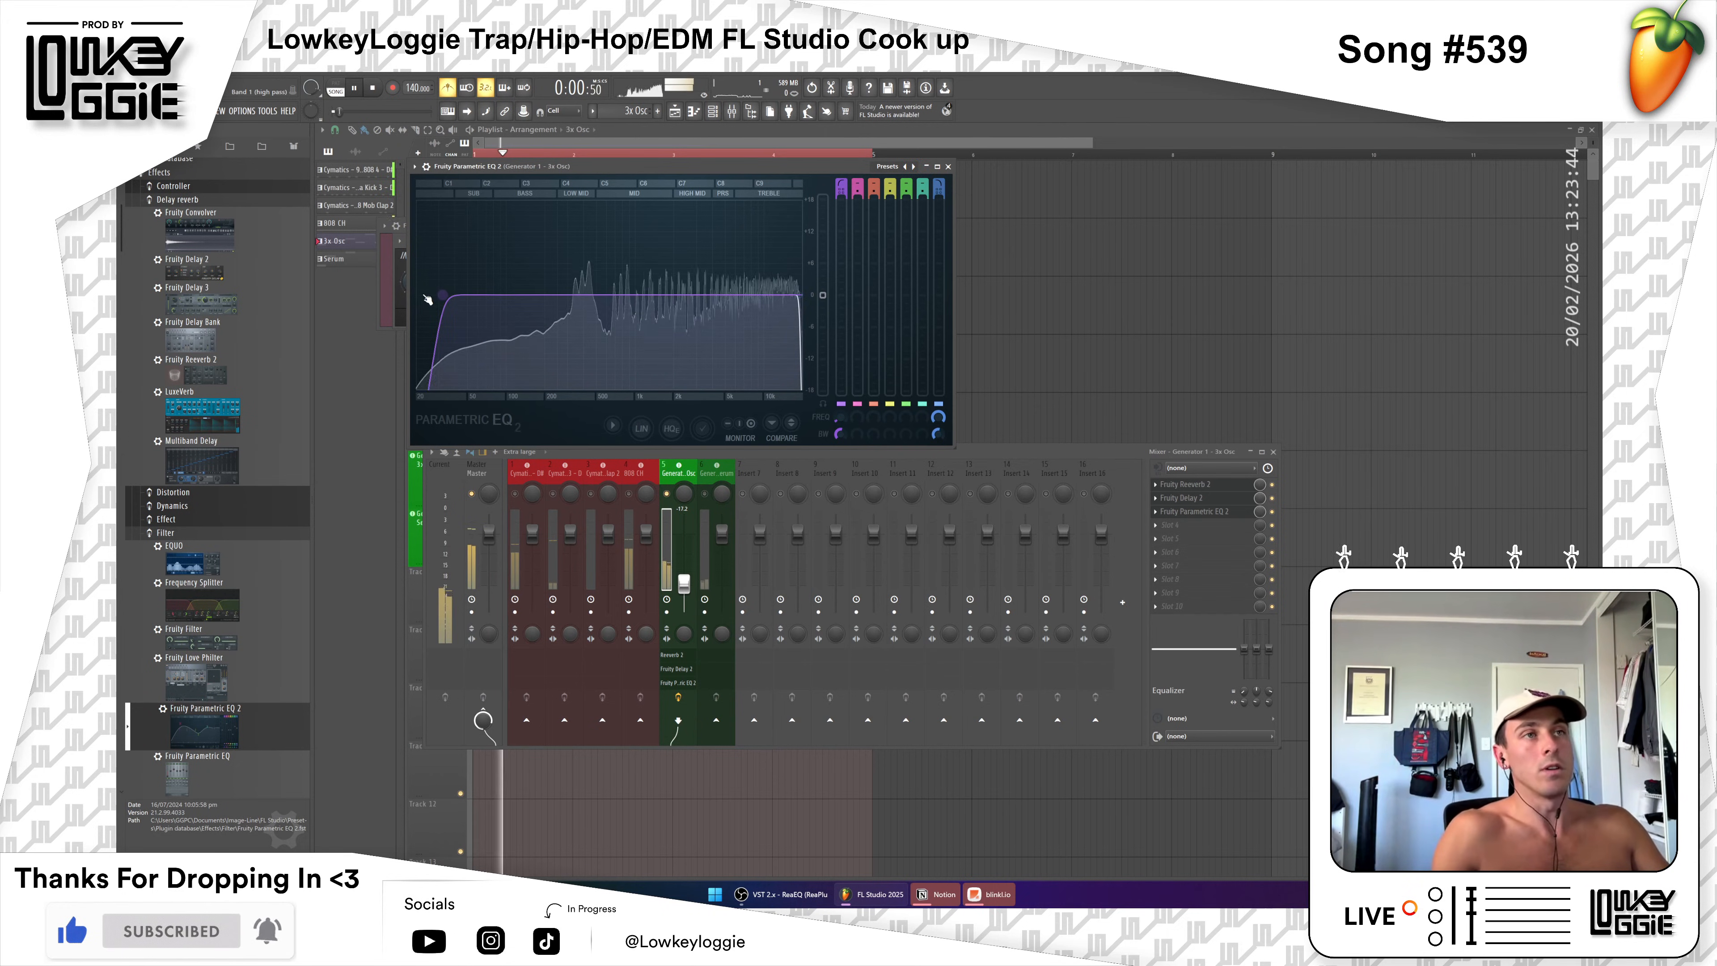
{"action": "left_click_drag", "start_coordinate": [798, 294], "coordinate": [605, 297]}
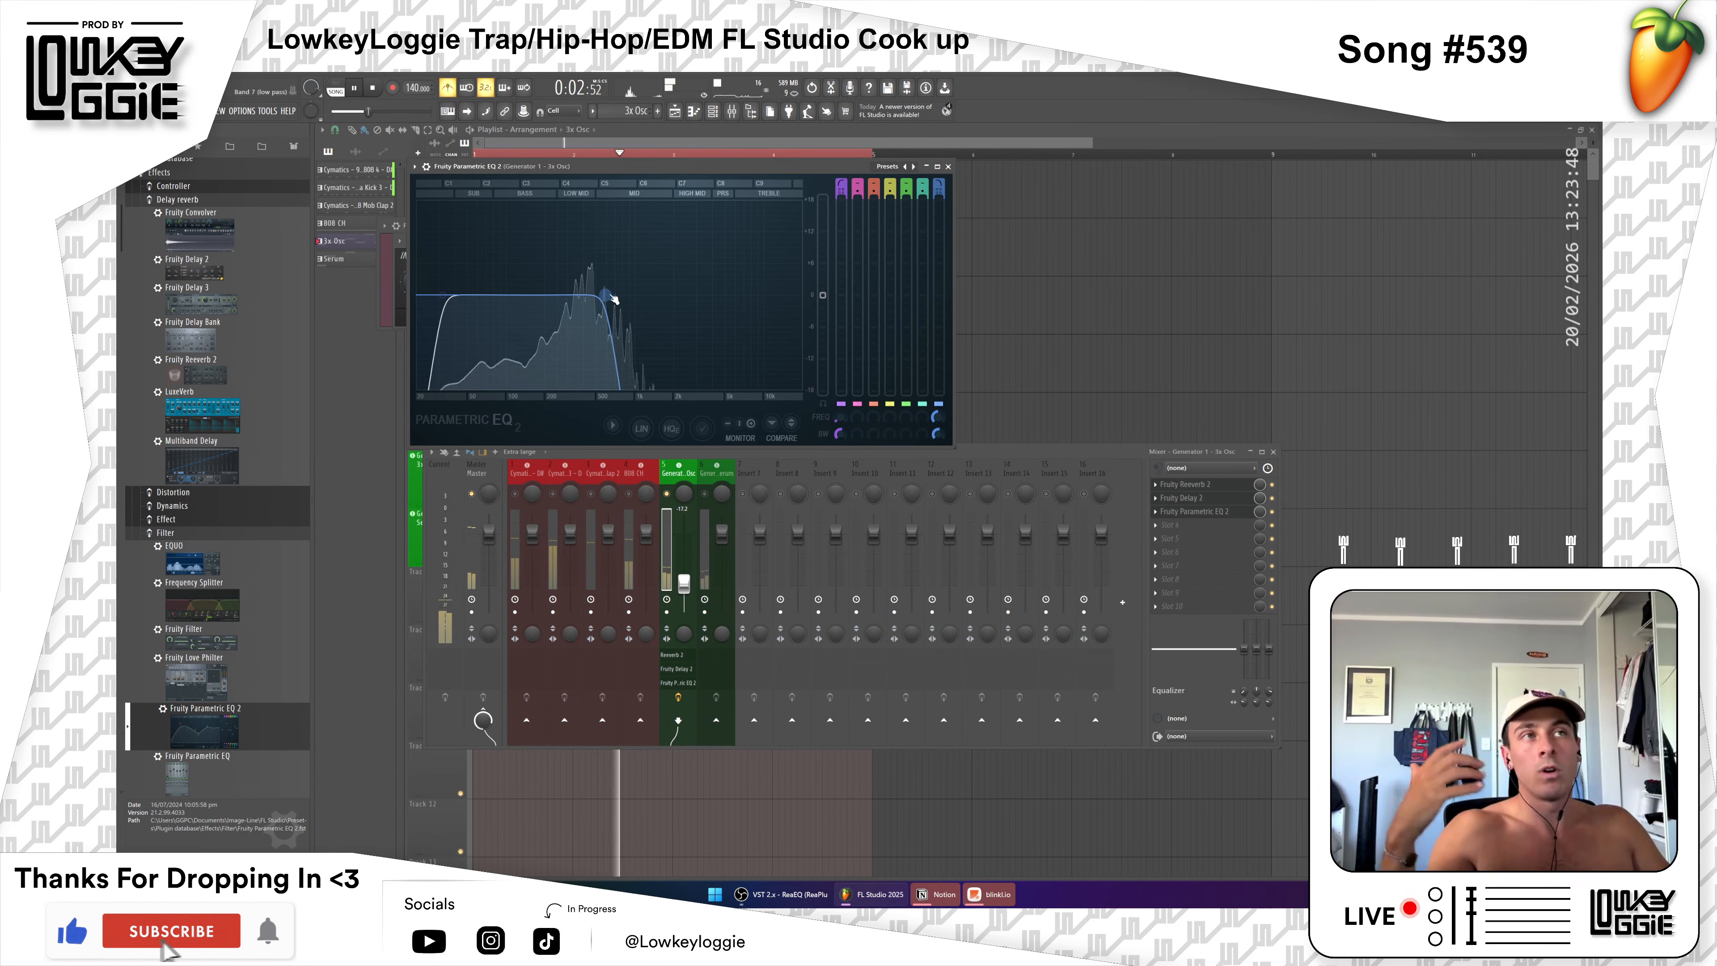
{"action": "key", "text": "space"}
{"action": "left_click", "coordinate": [885, 135]}
{"action": "left_click", "coordinate": [419, 172]}
{"action": "key", "text": "space"}
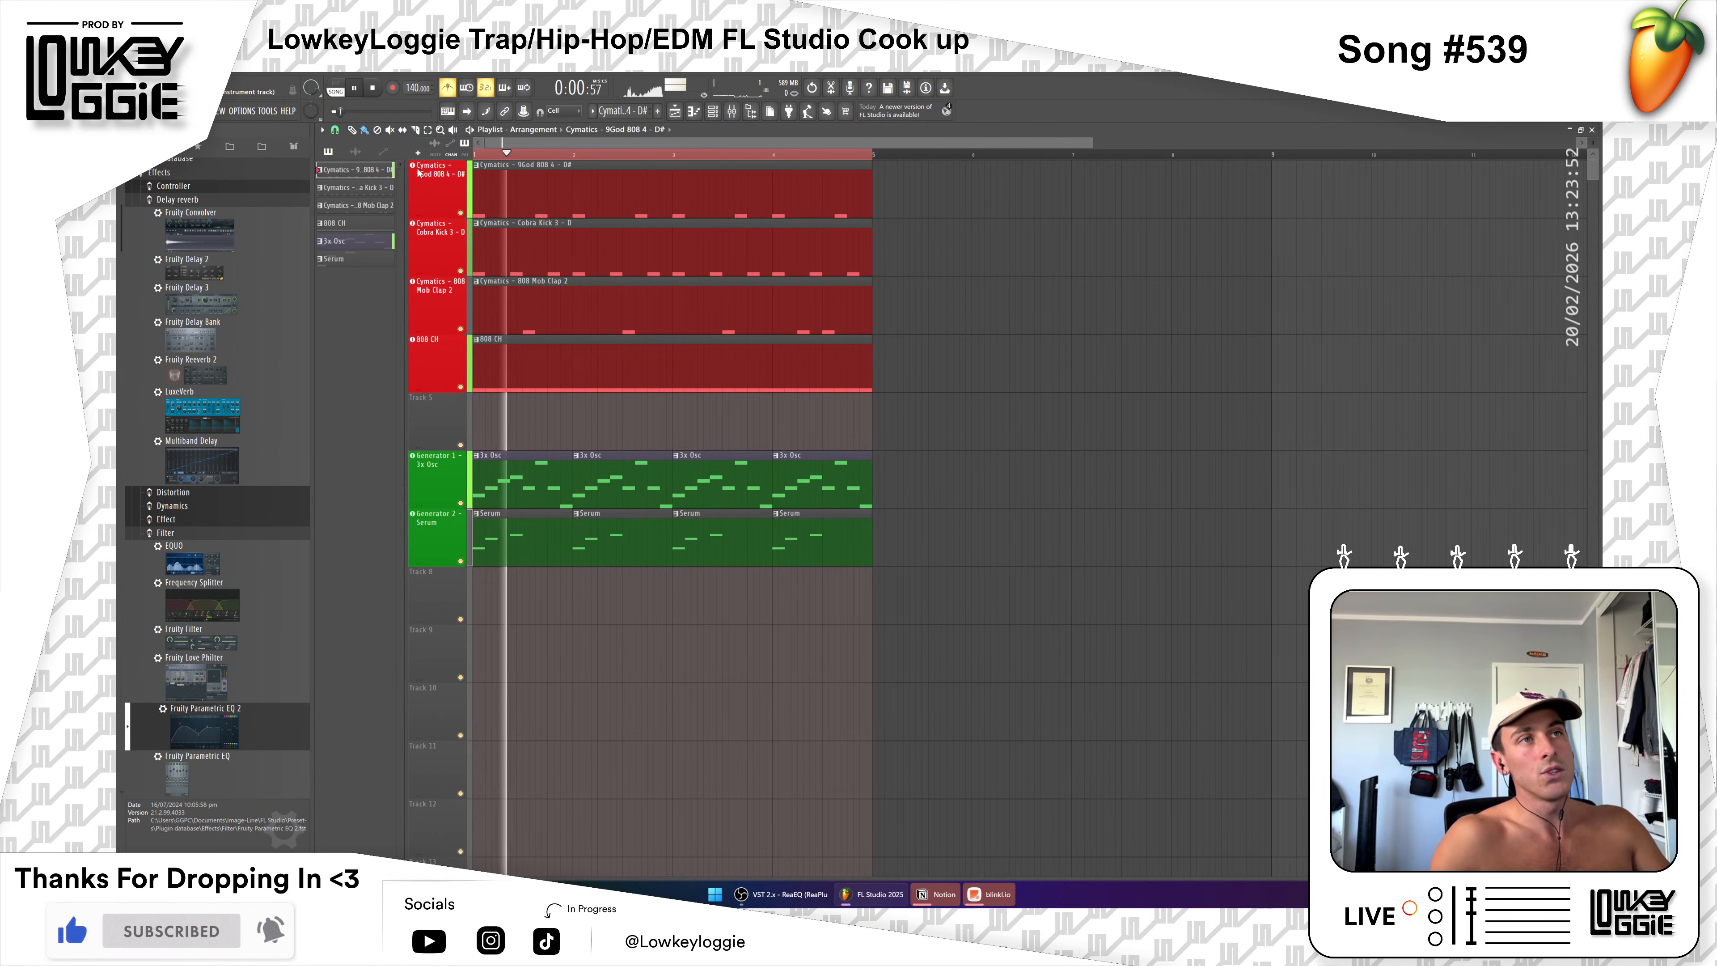
{"action": "key", "text": "space"}
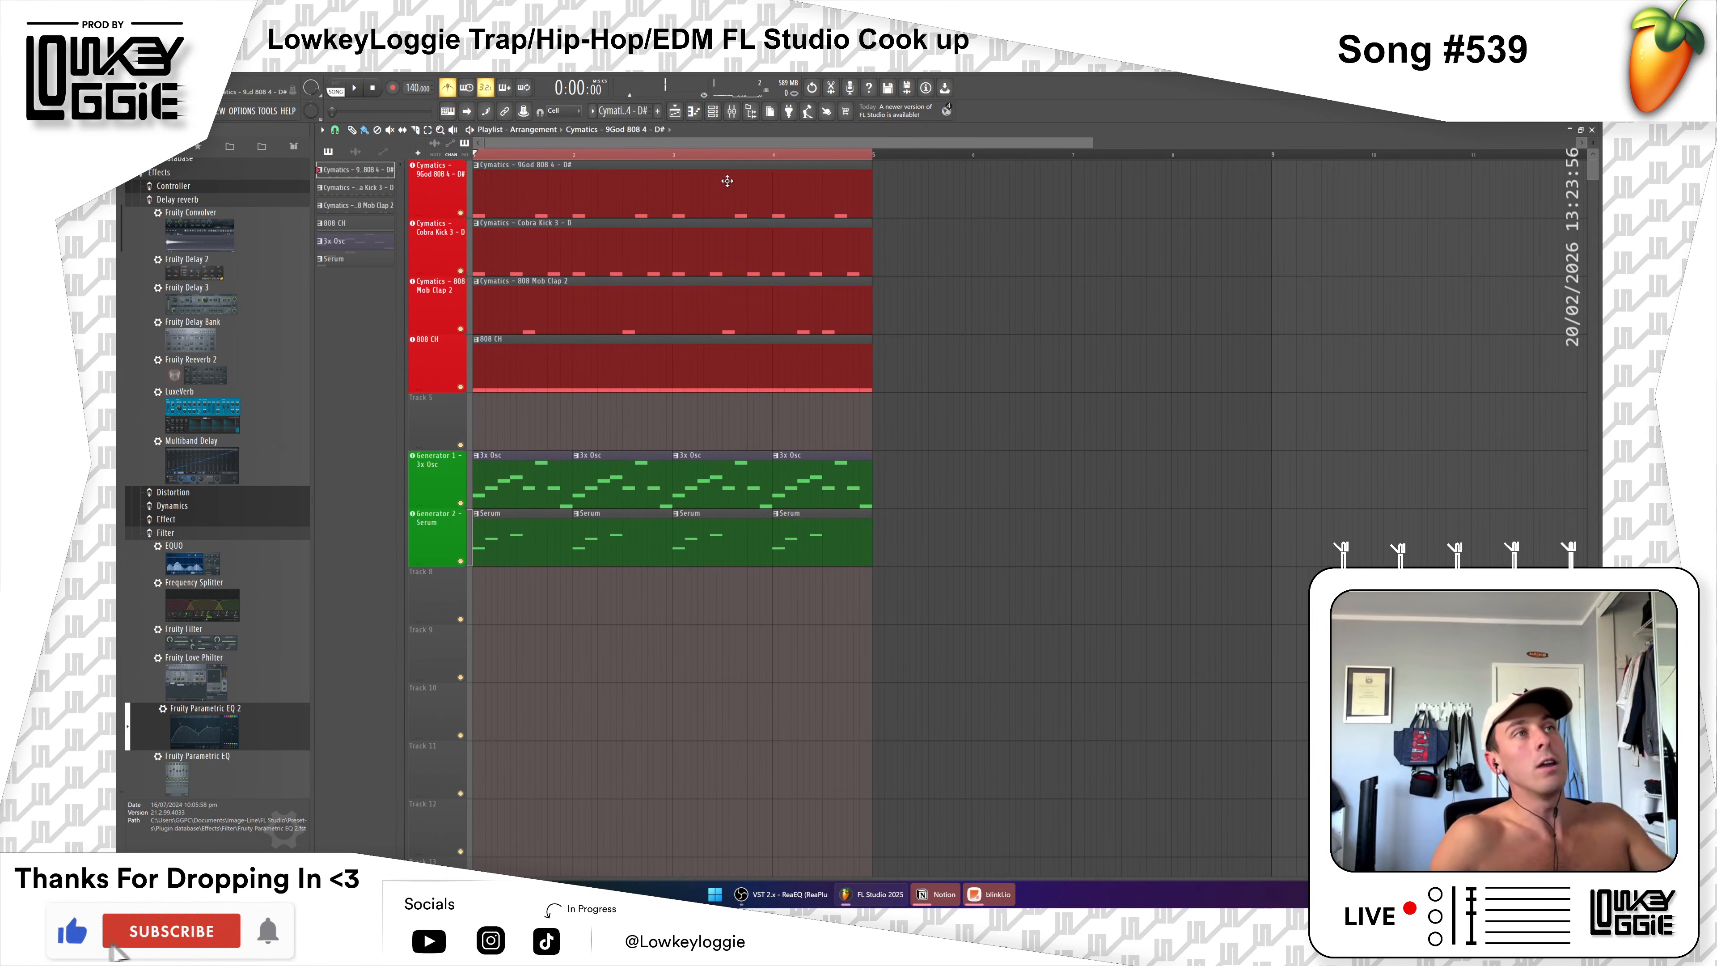
Step: Enlarge the mixer window, reopen the 3x Osc track's parametric EQ, and soften the knee of the band 7 high-cut
{"action": "key", "text": "F9"}
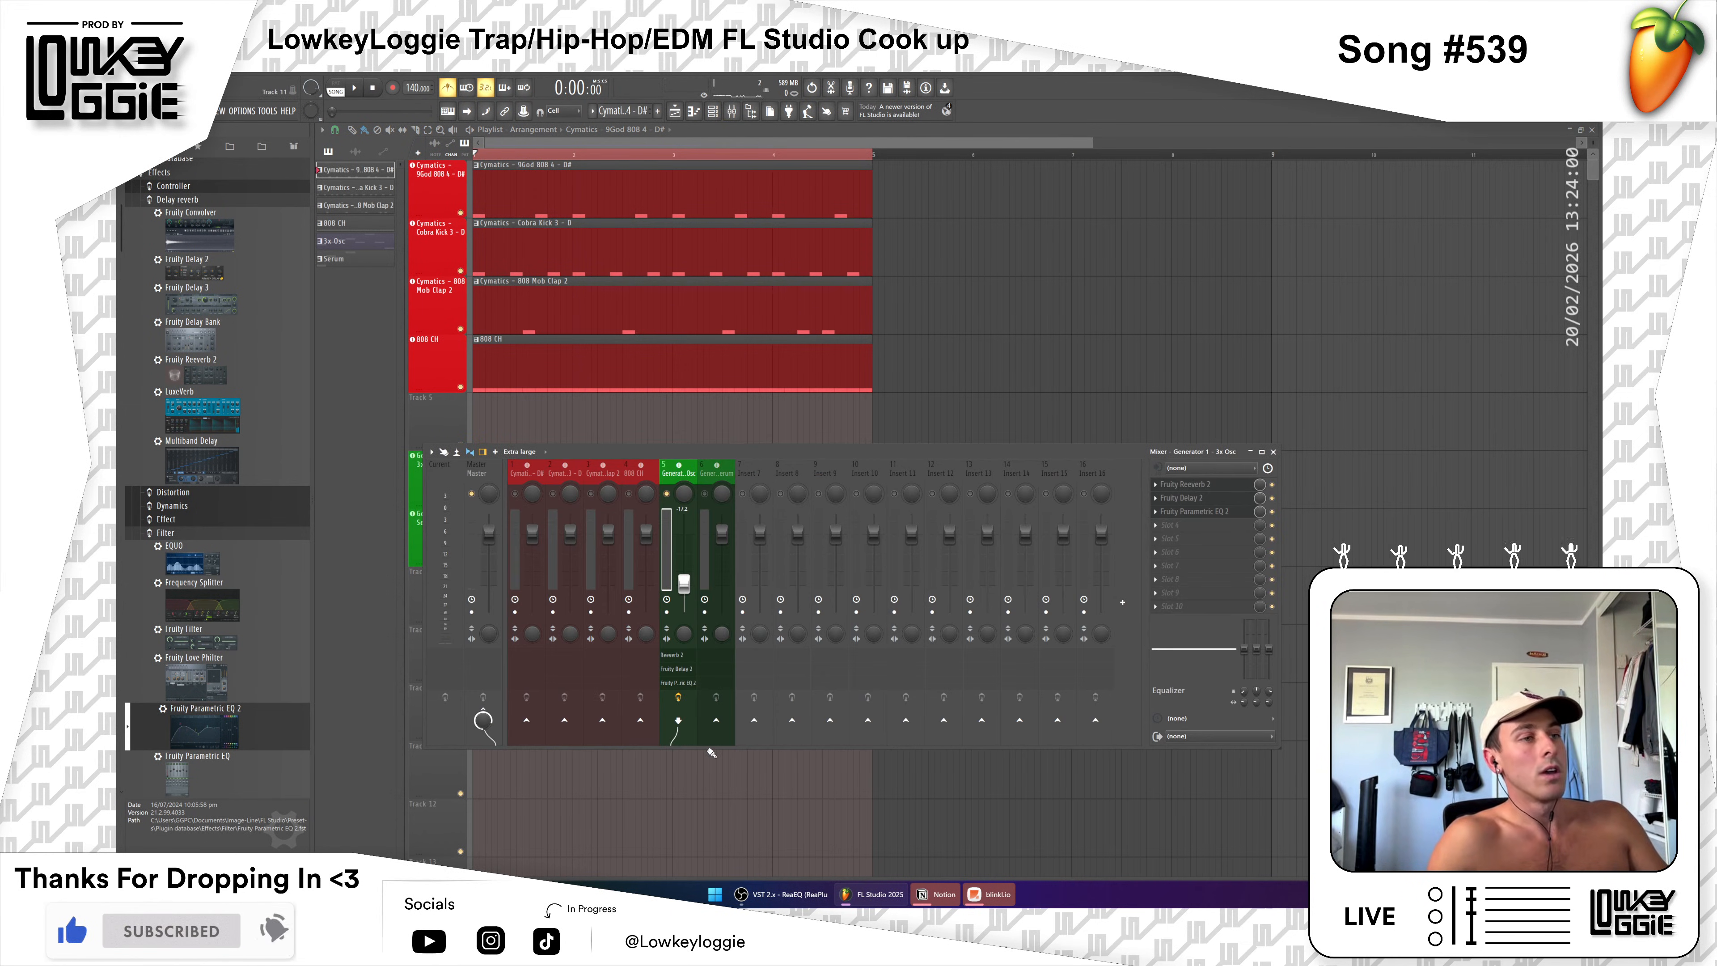
{"action": "left_click_drag", "start_coordinate": [710, 760], "coordinate": [707, 869]}
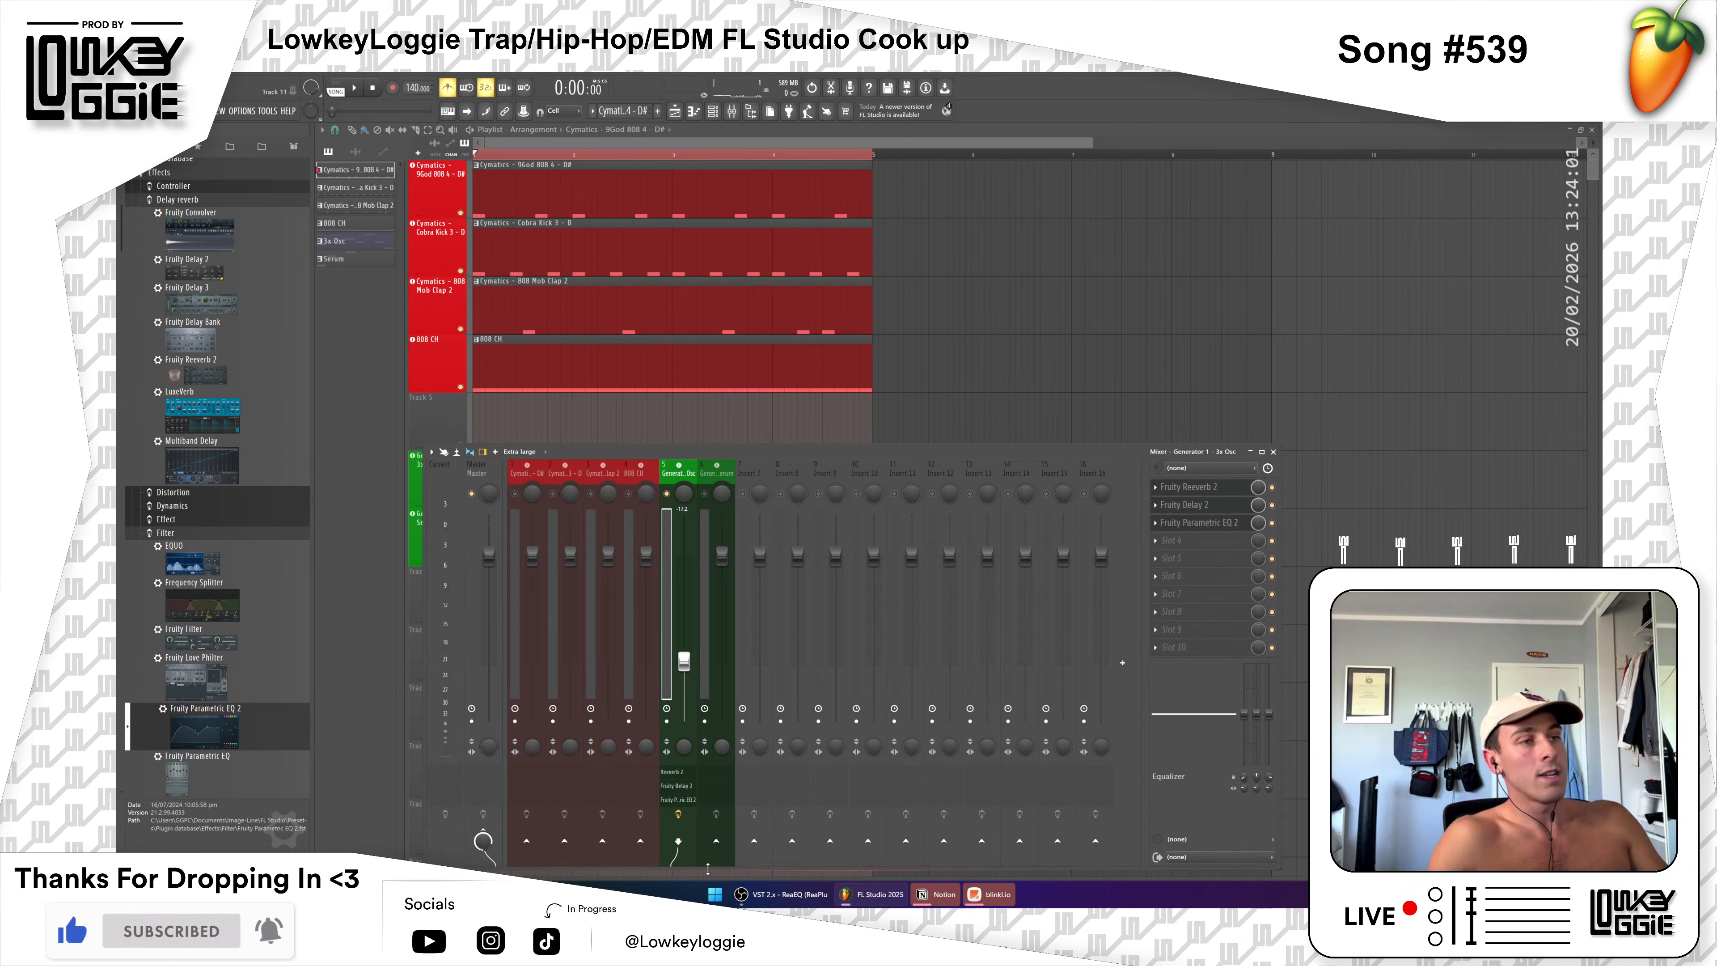
{"action": "left_click", "coordinate": [1197, 528]}
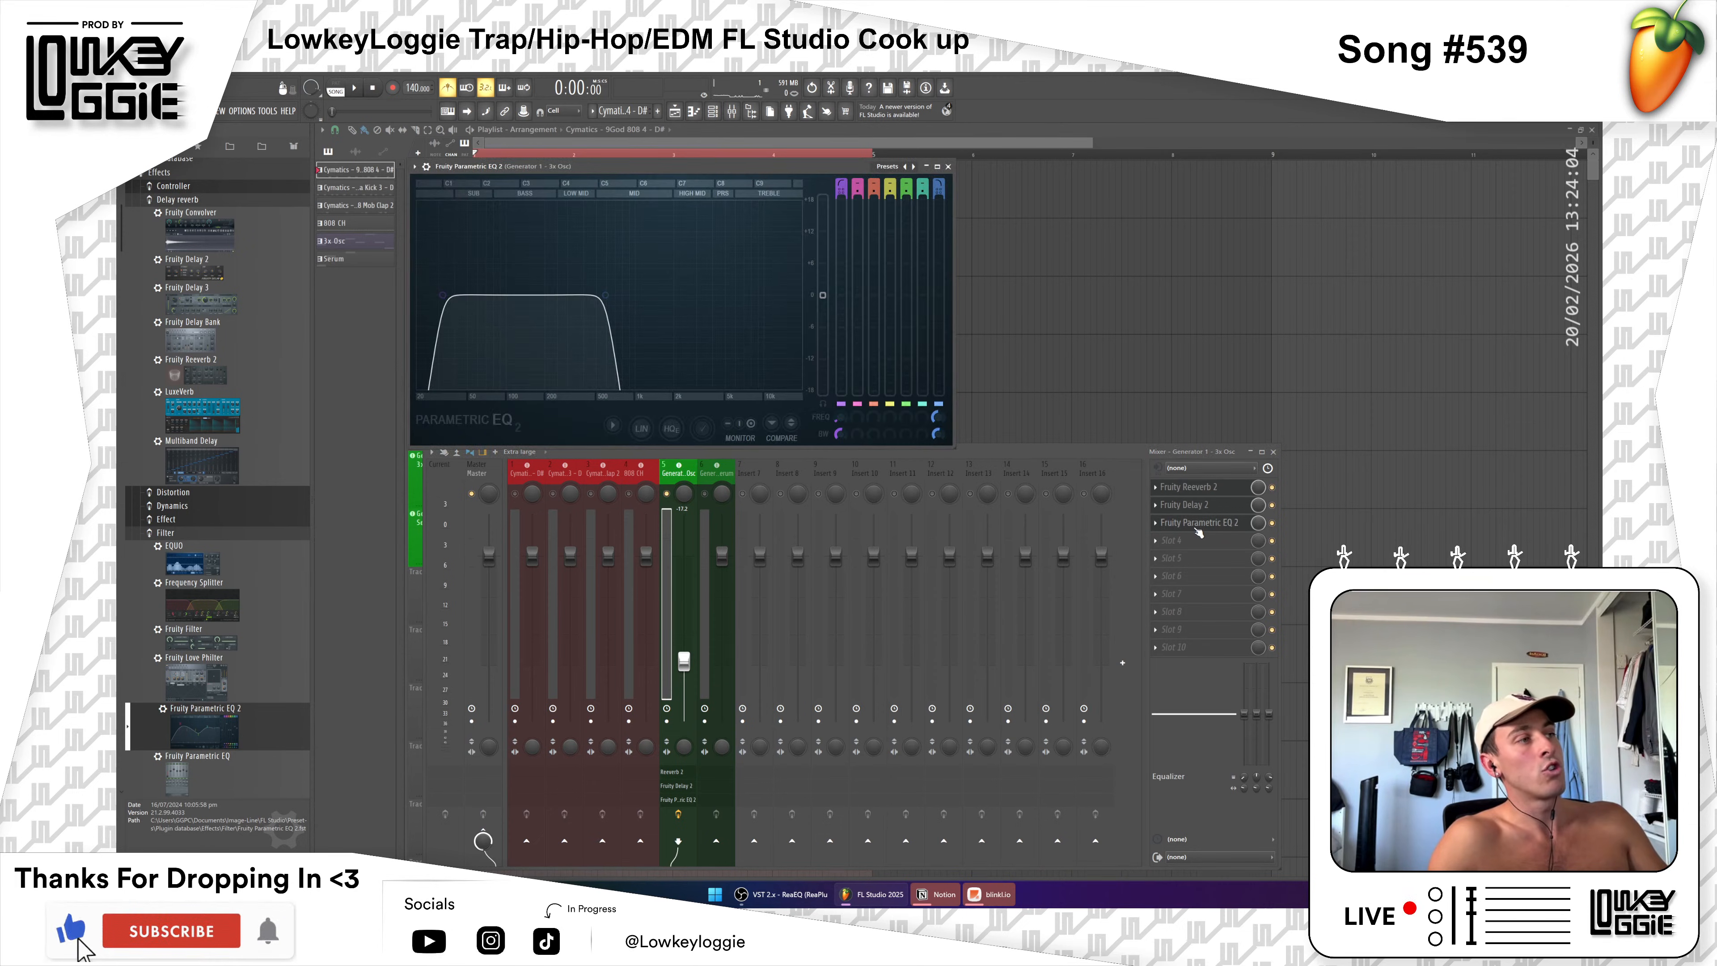
{"action": "left_click_drag", "start_coordinate": [723, 160], "coordinate": [724, 162]}
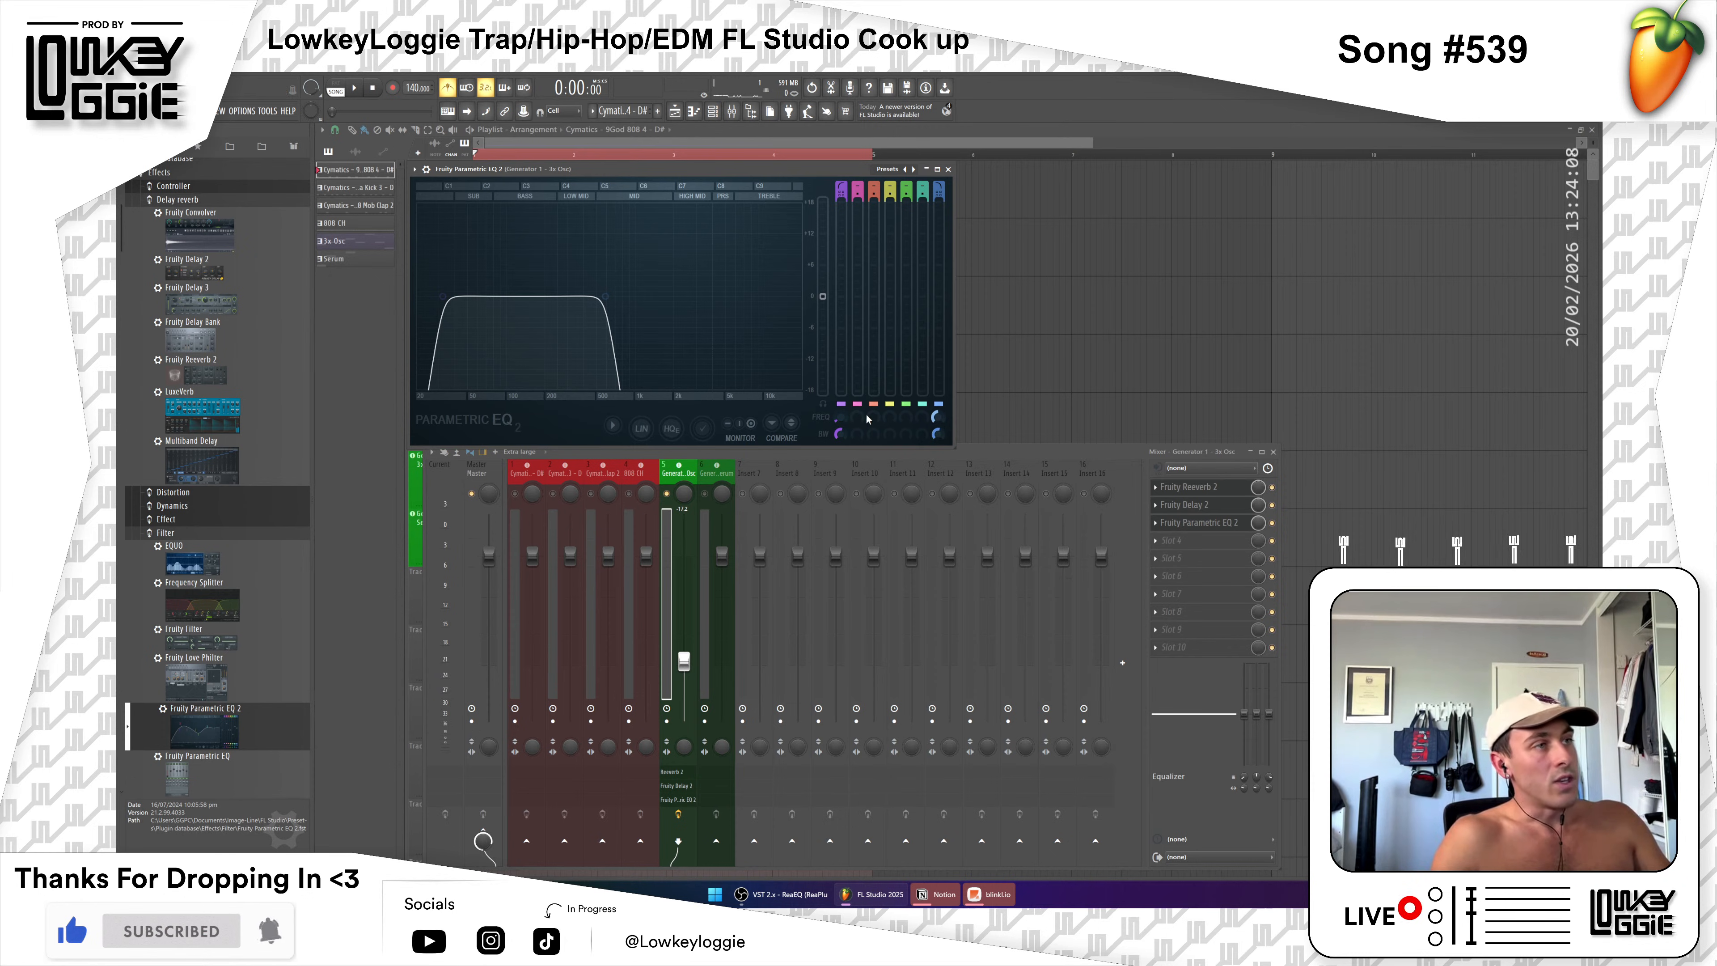
{"action": "left_click_drag", "start_coordinate": [937, 433], "coordinate": [936, 442]}
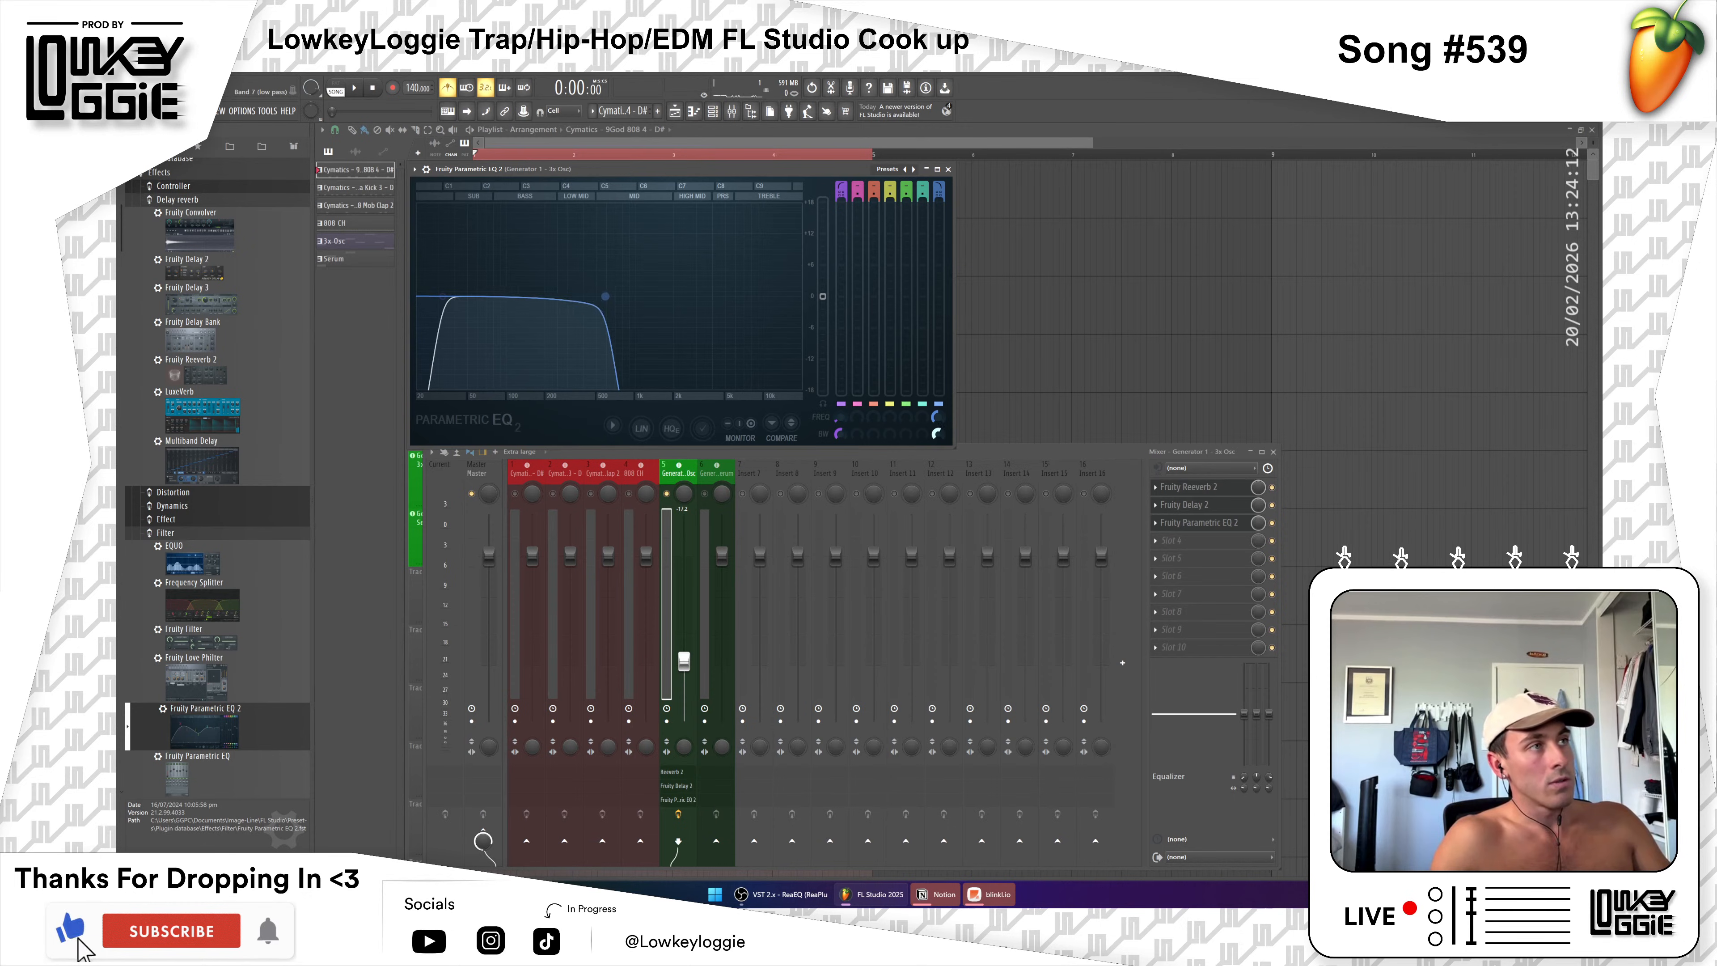
Step: Raise the band 7 cutoff frequency from the mids toward the highs and audition the loop
{"action": "left_click_drag", "start_coordinate": [598, 297], "coordinate": [607, 297]}
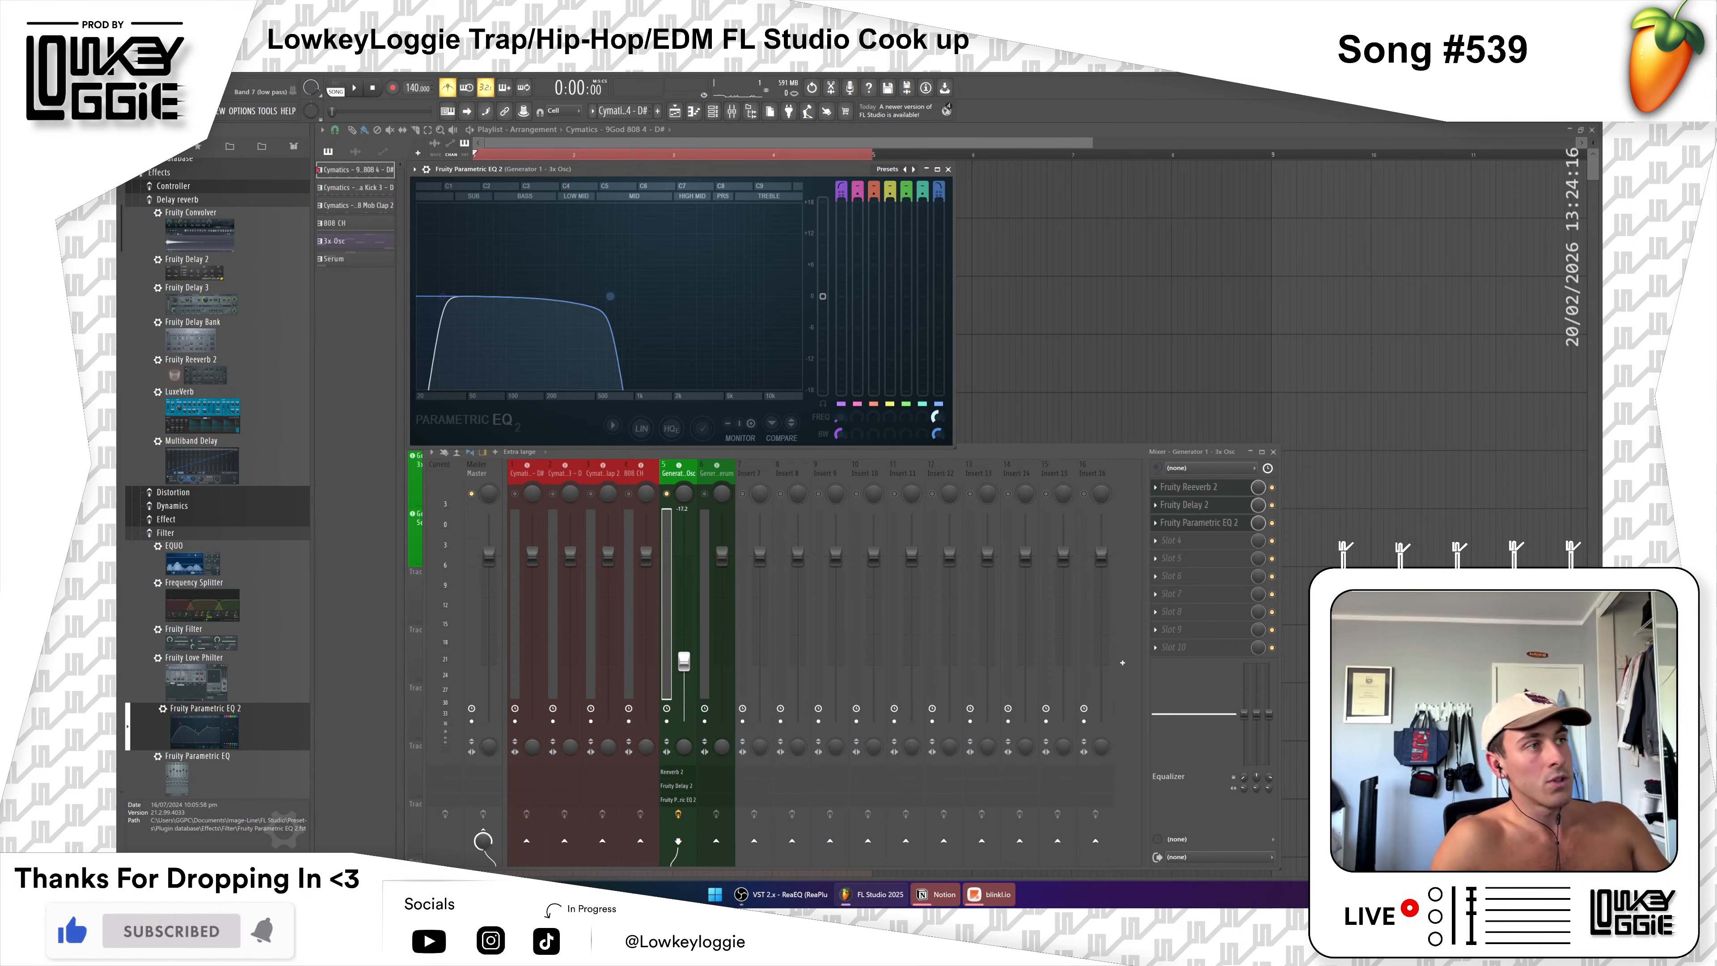
{"action": "left_click_drag", "start_coordinate": [937, 417], "coordinate": [937, 391]}
{"action": "key", "text": "space"}
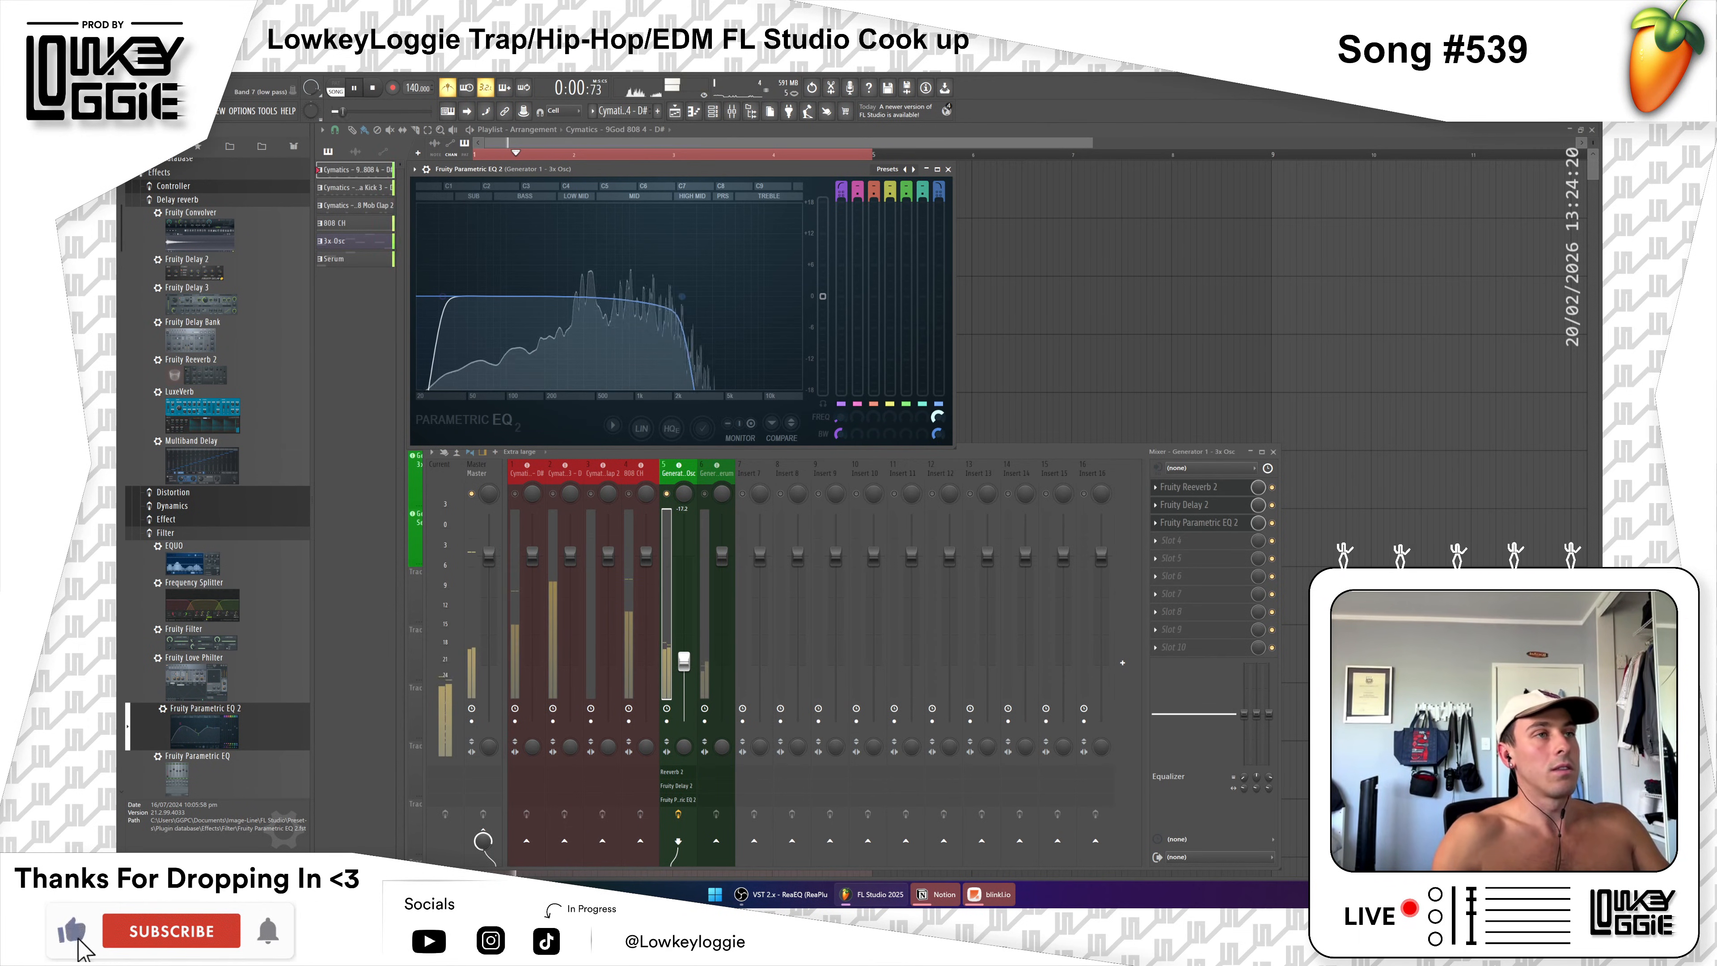
{"action": "key", "text": "space"}
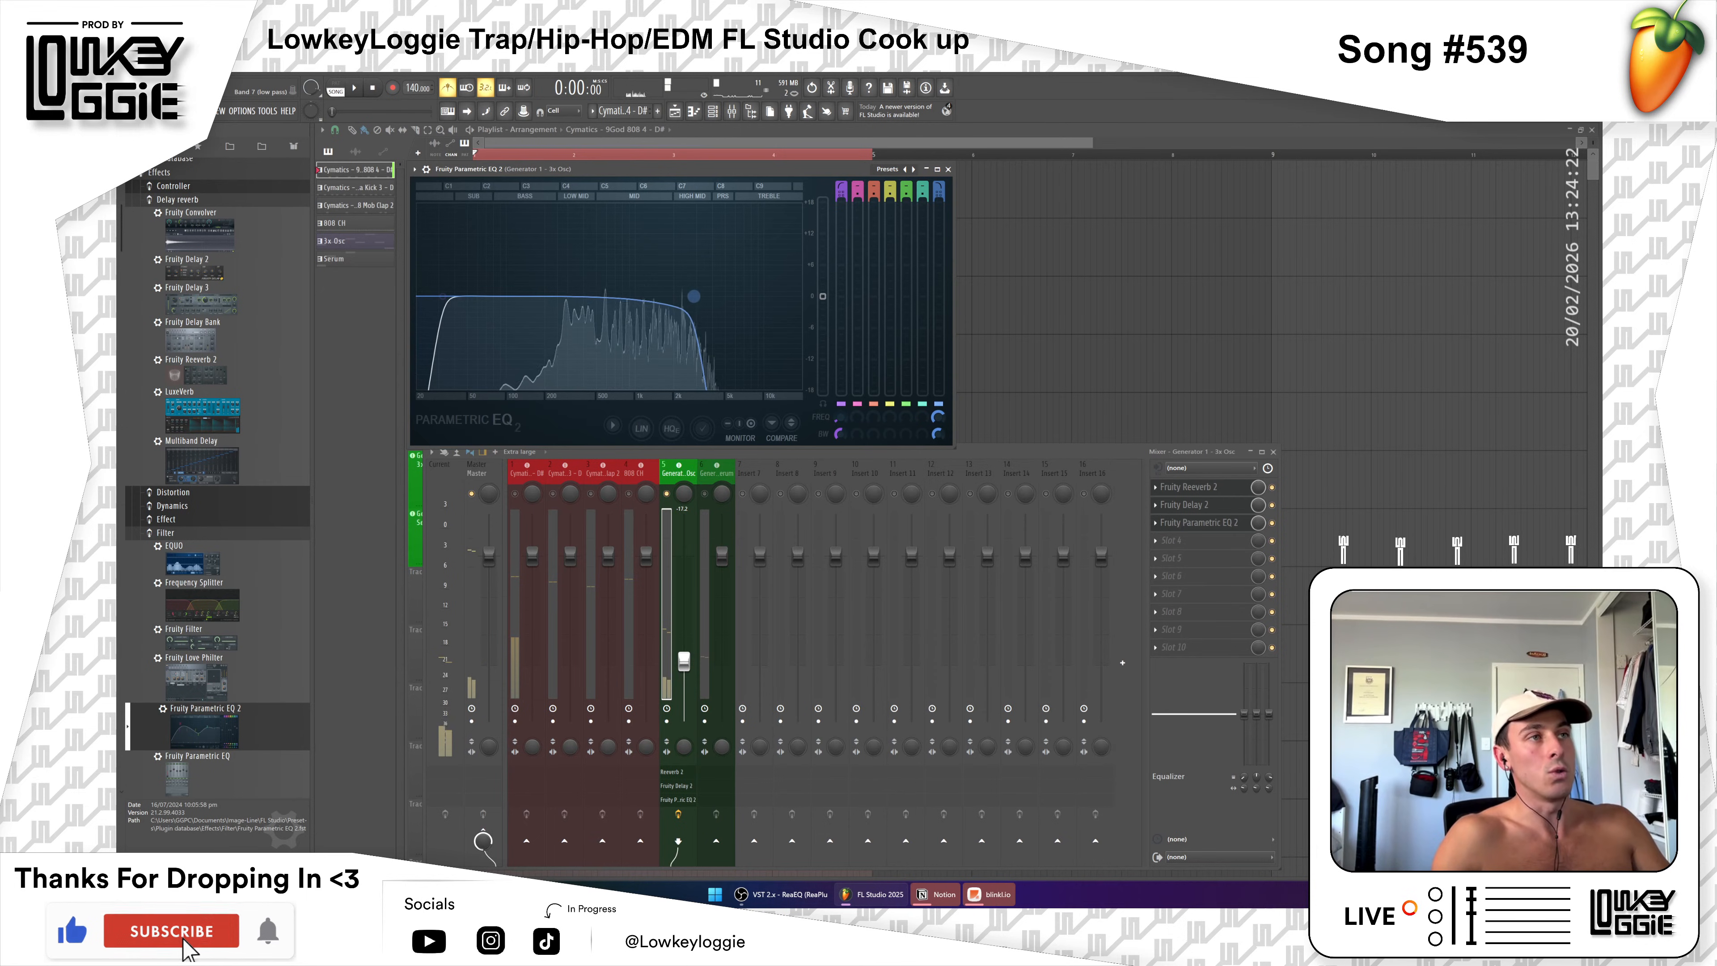
Step: Lower the band 7 cutoff into the mids and adjust its bandwidth for a gentler high-cut curve
{"action": "left_click_drag", "start_coordinate": [746, 296], "coordinate": [653, 298]}
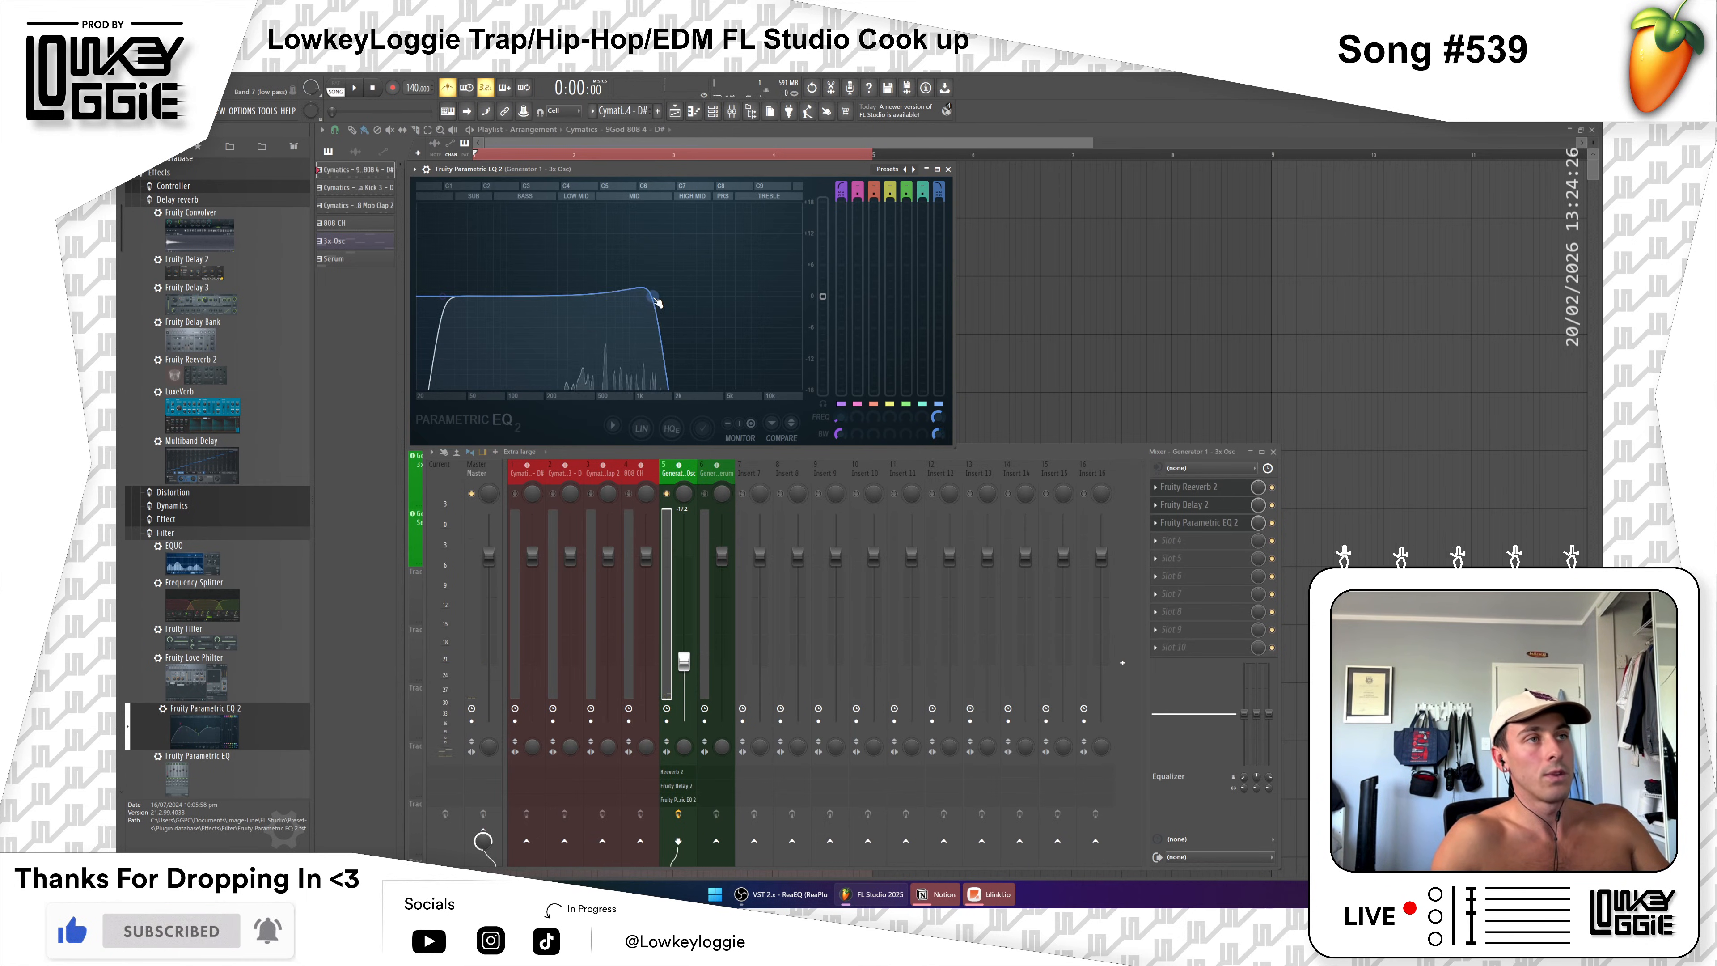
{"action": "scroll", "coordinate": [655, 299], "scroll_direction": "up", "scroll_amount": 4}
{"action": "scroll", "coordinate": [655, 299], "scroll_direction": "down", "scroll_amount": 3}
{"action": "scroll", "coordinate": [655, 300], "scroll_direction": "up", "scroll_amount": 2}
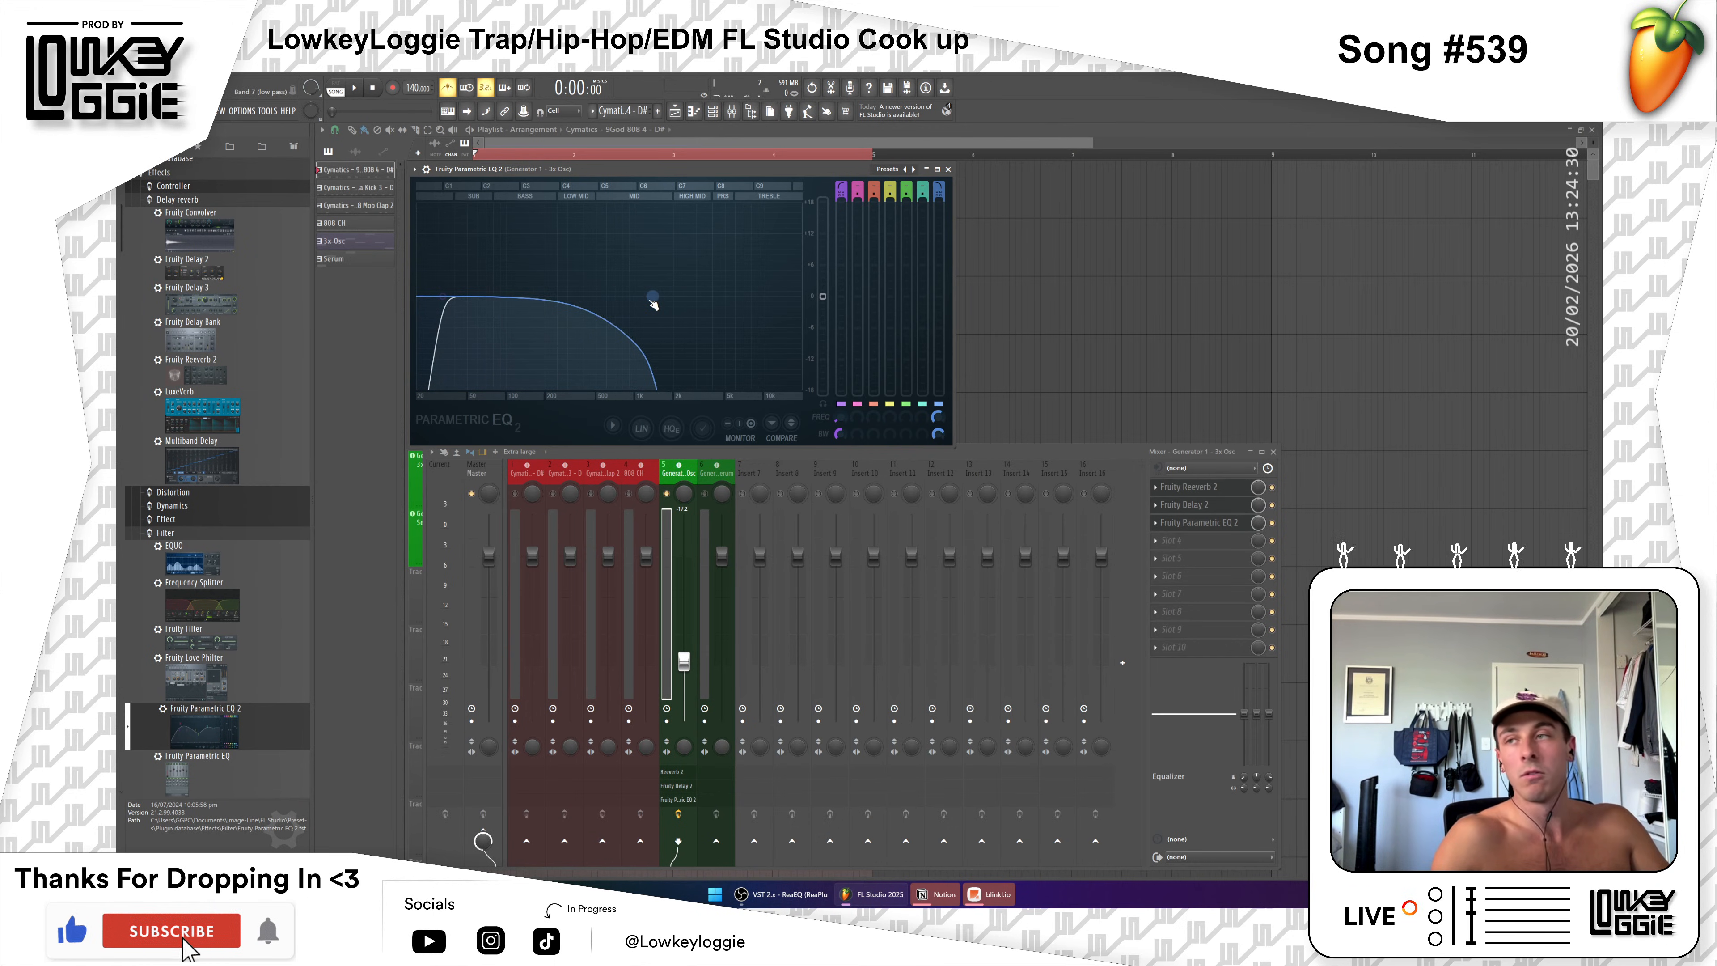
{"action": "scroll", "coordinate": [652, 302], "scroll_direction": "up", "scroll_amount": 1}
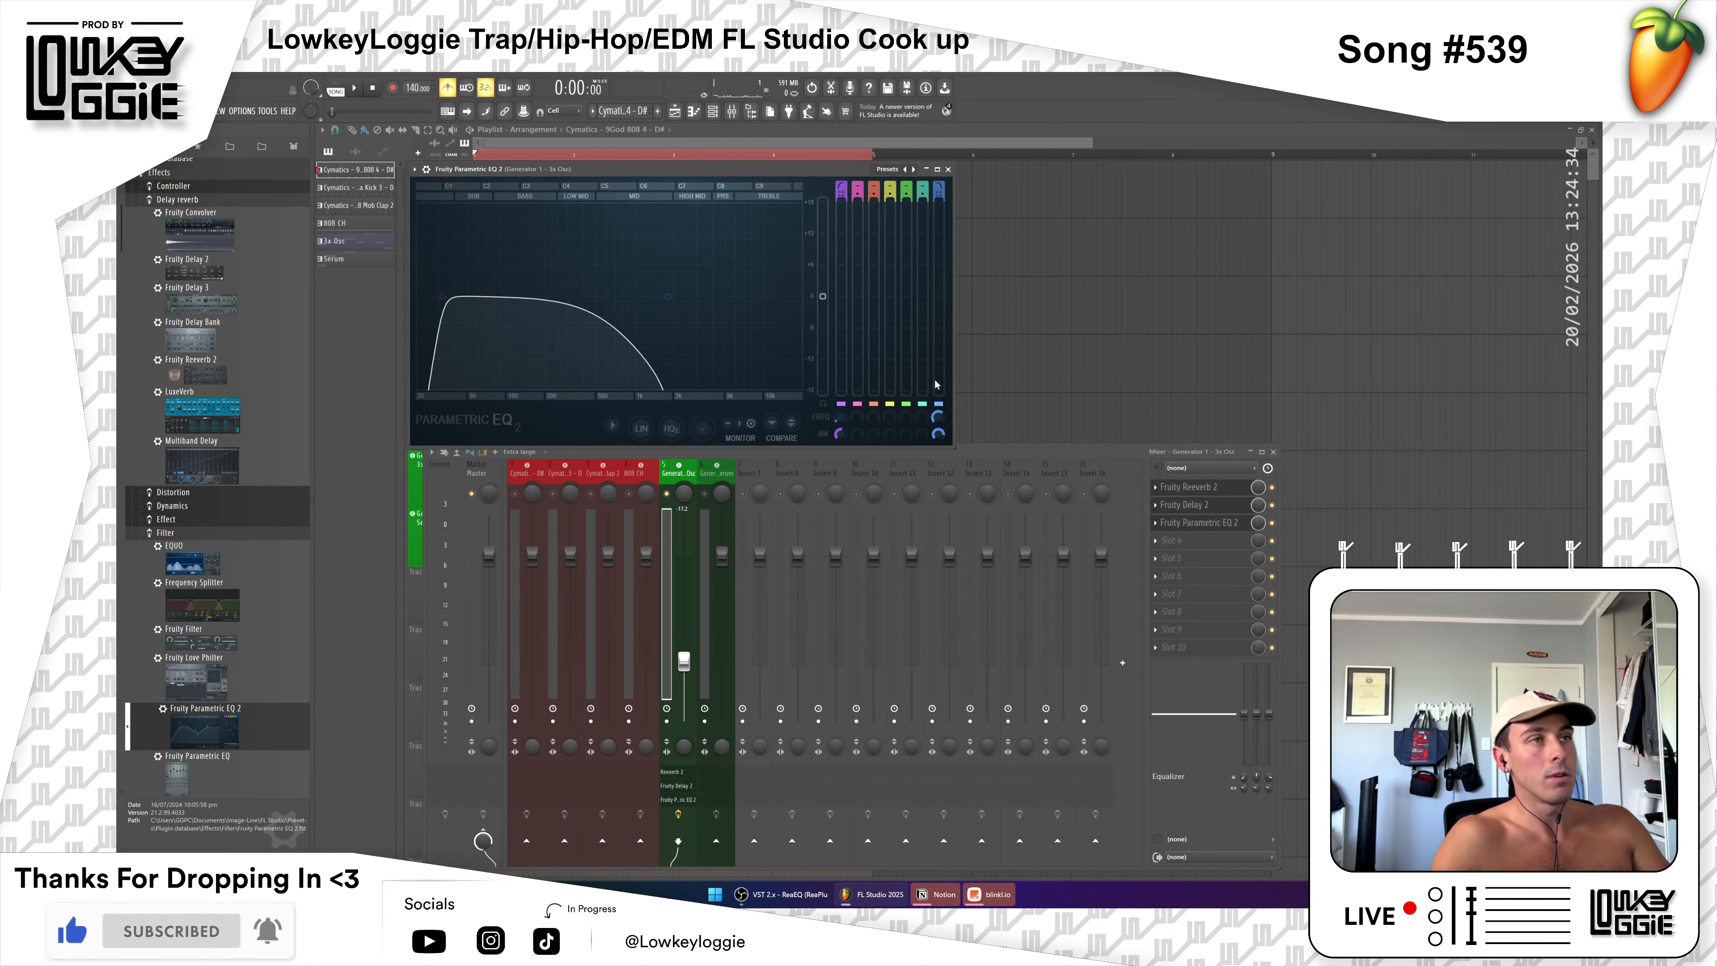
Step: Sweep the band 7 cutoff down through the mids and back up to the high mids, auditioning the filtered melody
{"action": "left_click_drag", "start_coordinate": [668, 296], "coordinate": [631, 302]}
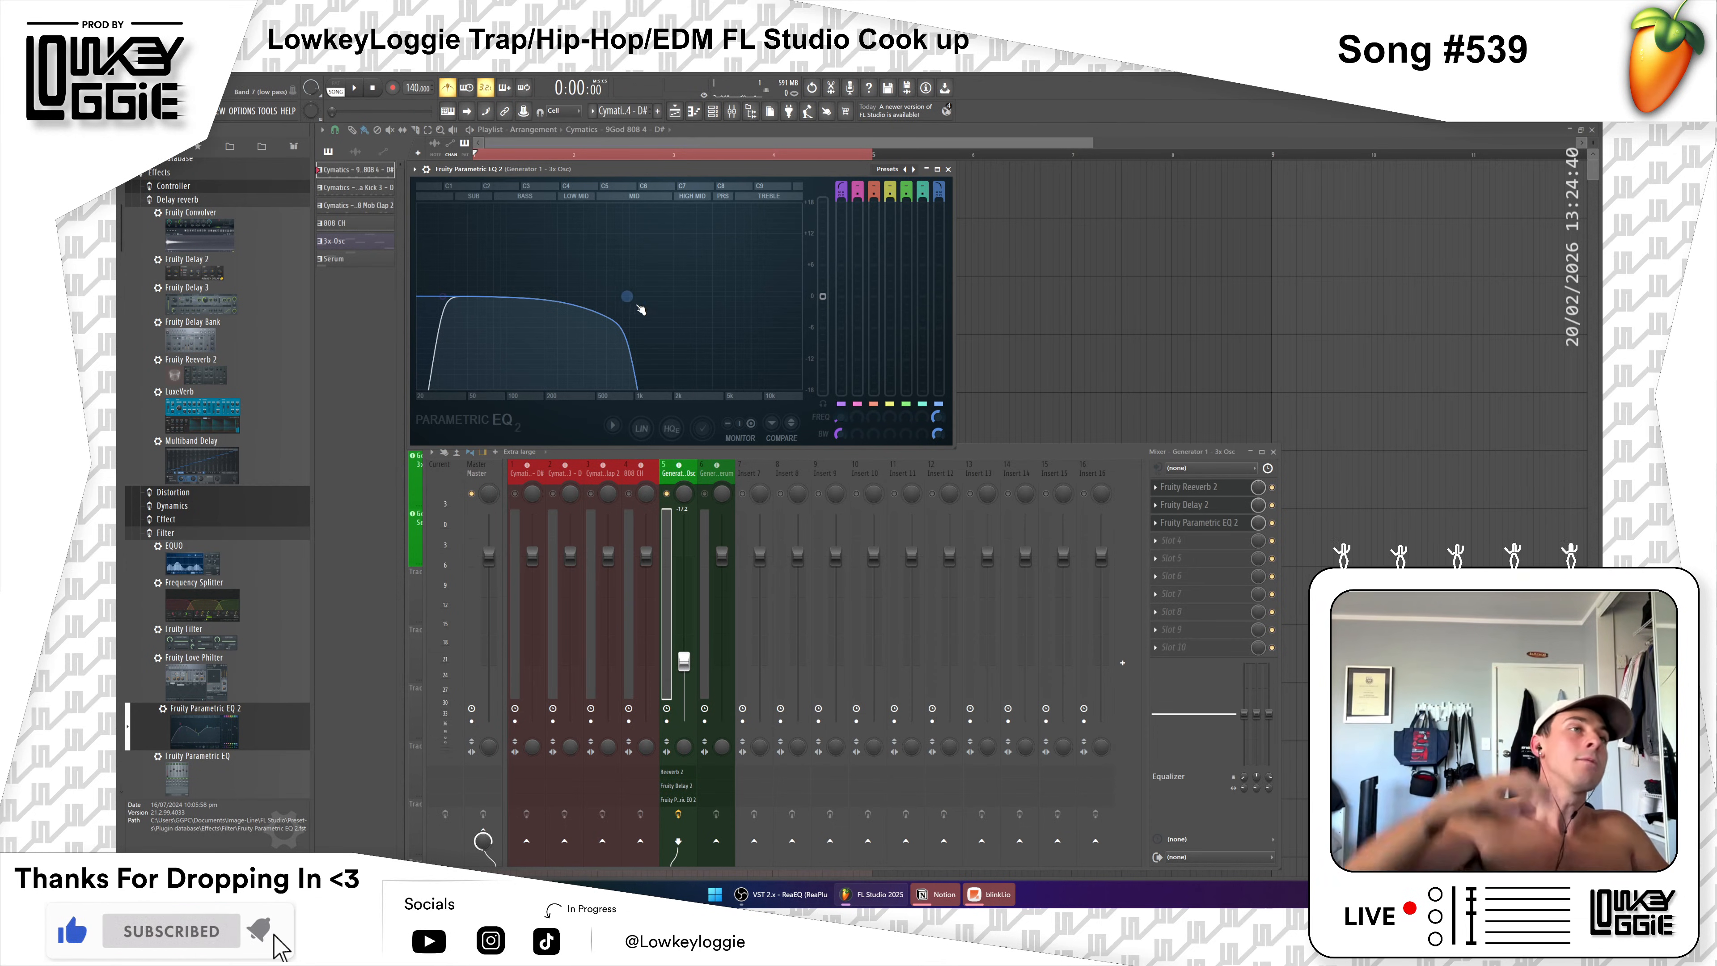
{"action": "key", "text": "space"}
{"action": "left_click_drag", "start_coordinate": [627, 296], "coordinate": [605, 297]}
{"action": "key", "text": "space"}
{"action": "key", "text": "space"}
{"action": "left_click_drag", "start_coordinate": [603, 298], "coordinate": [678, 296]}
{"action": "key", "text": "space"}
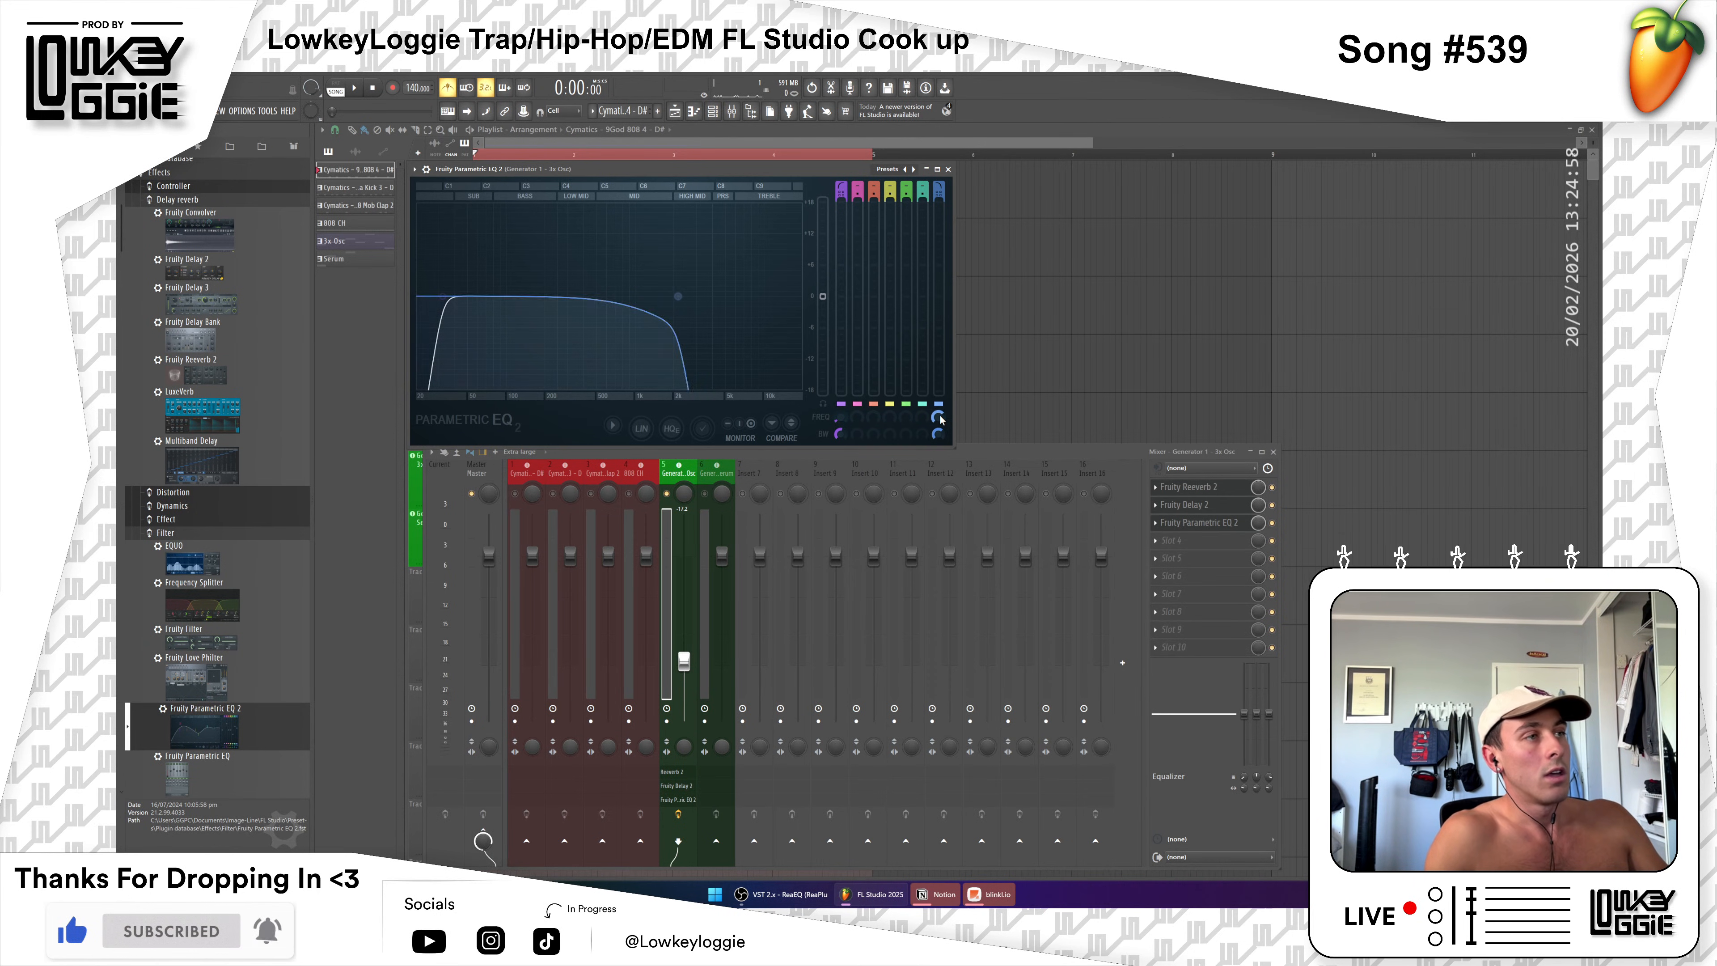
Step: Create an automation clip for the EQ's band 7 frequency and show it enlarged in the playlist
{"action": "right_click", "coordinate": [941, 417]}
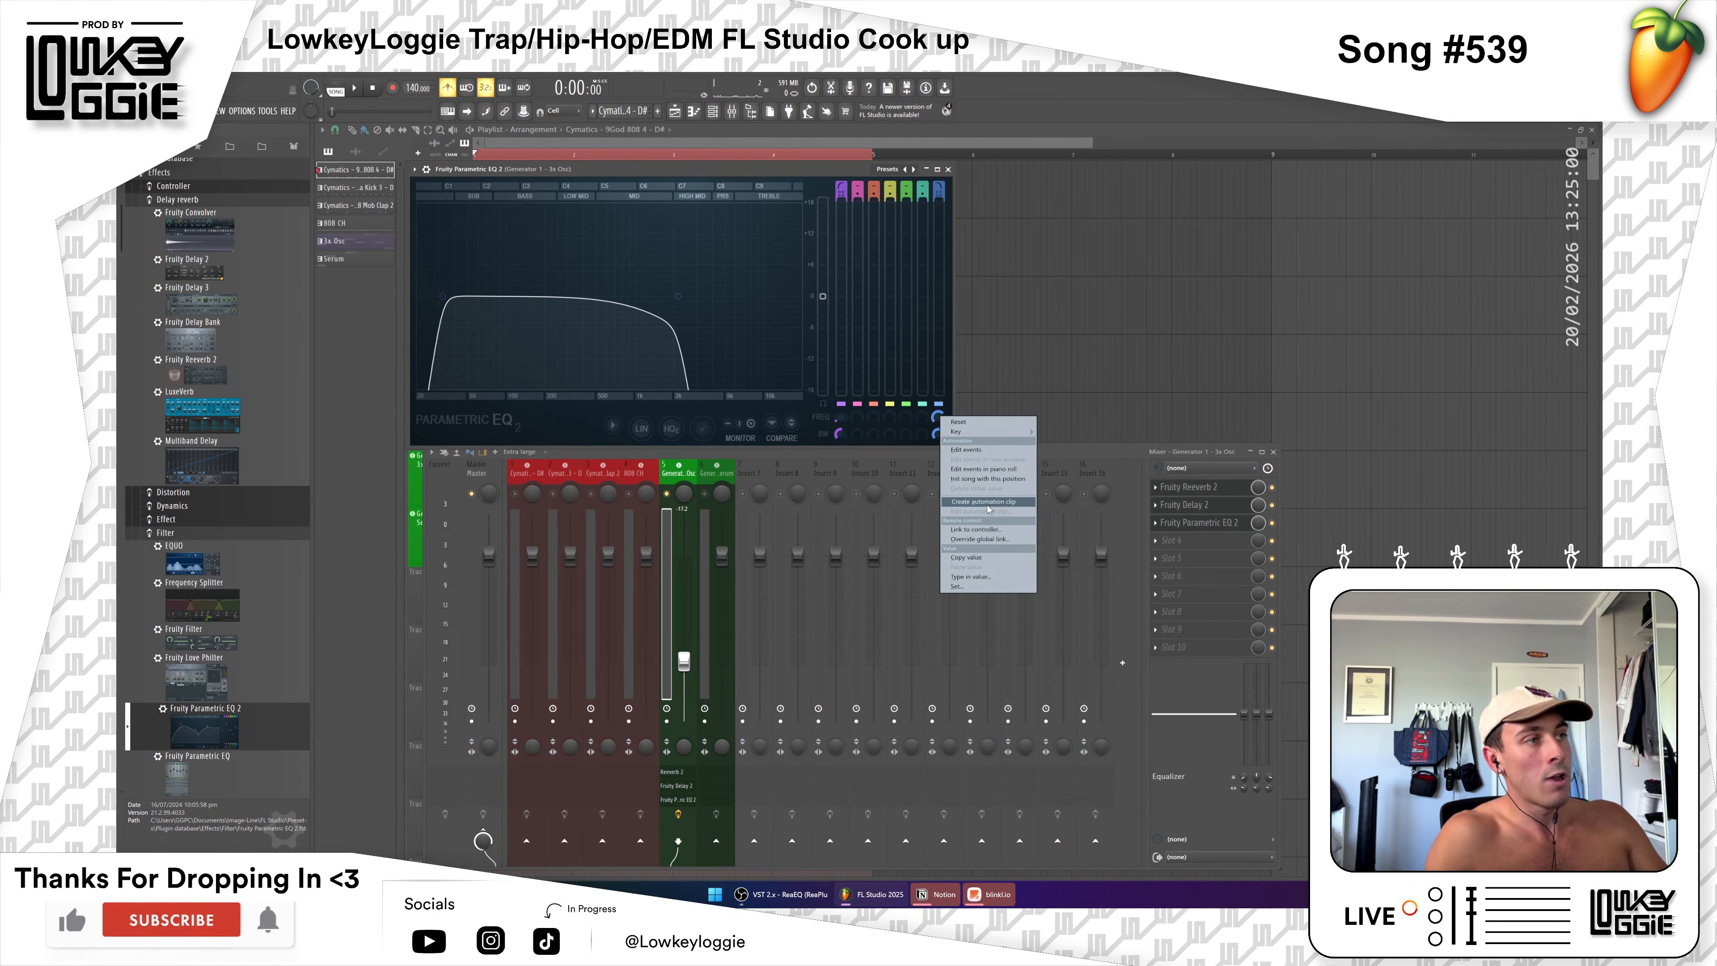
{"action": "left_click", "coordinate": [984, 501]}
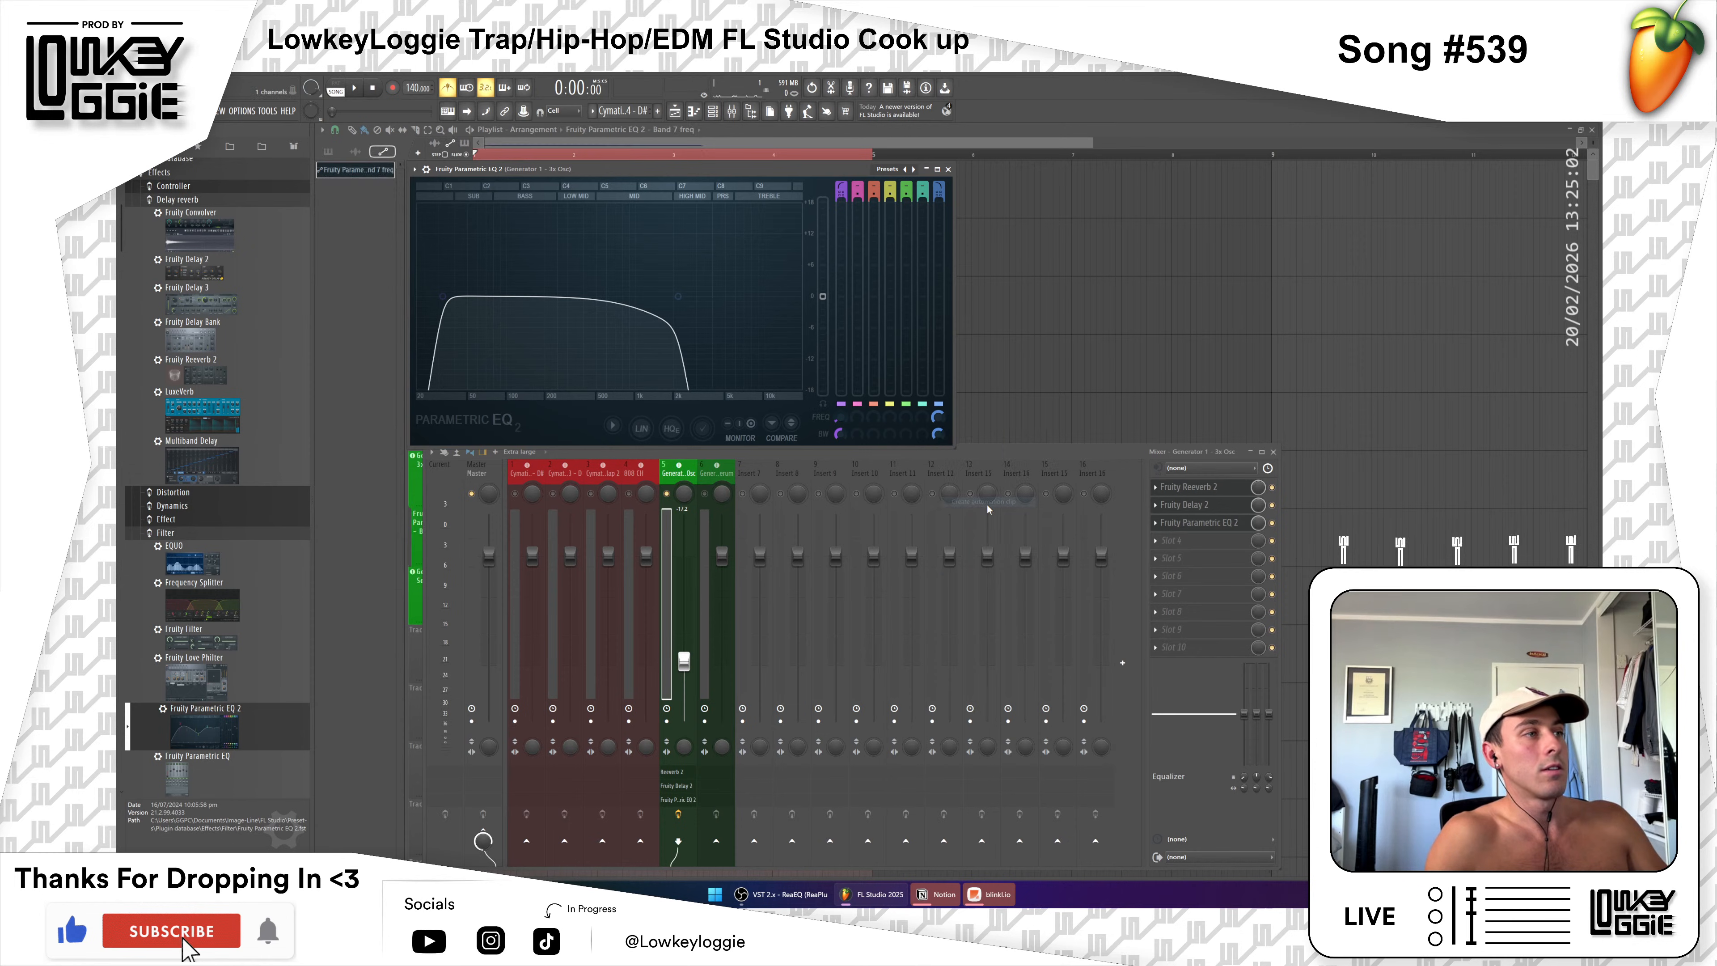
{"action": "left_click", "coordinate": [1029, 229]}
{"action": "right_click", "coordinate": [1029, 231]}
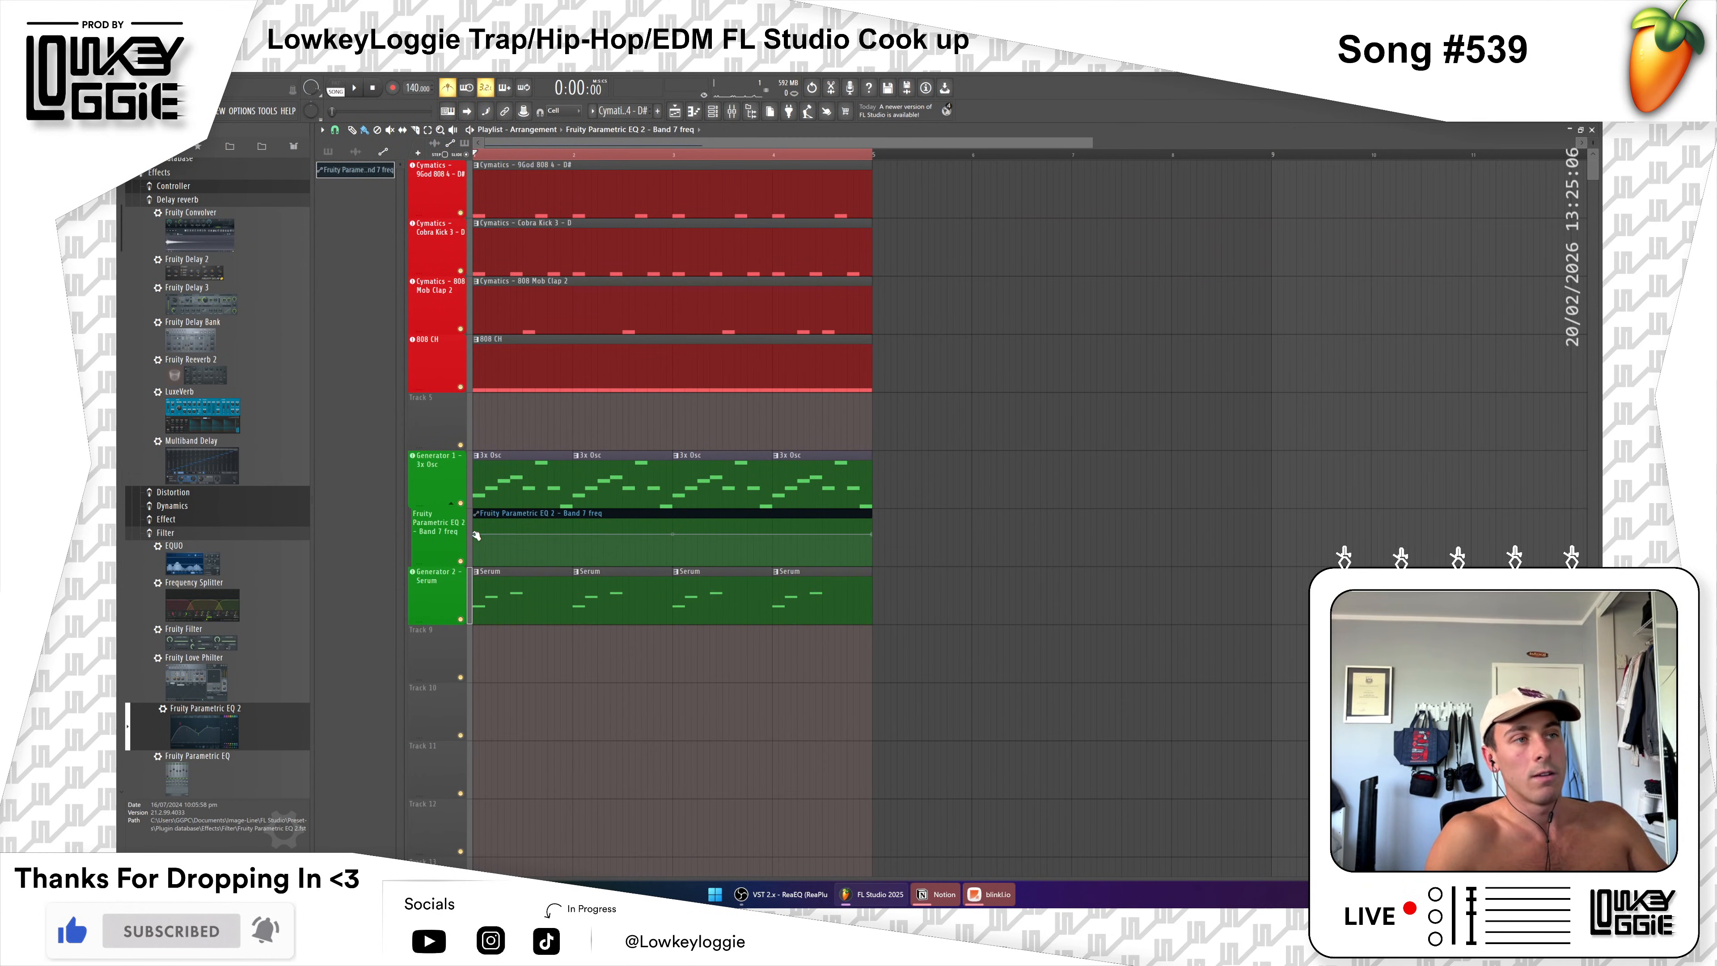
{"action": "scroll", "coordinate": [481, 530], "scroll_direction": "up", "scroll_amount": 4}
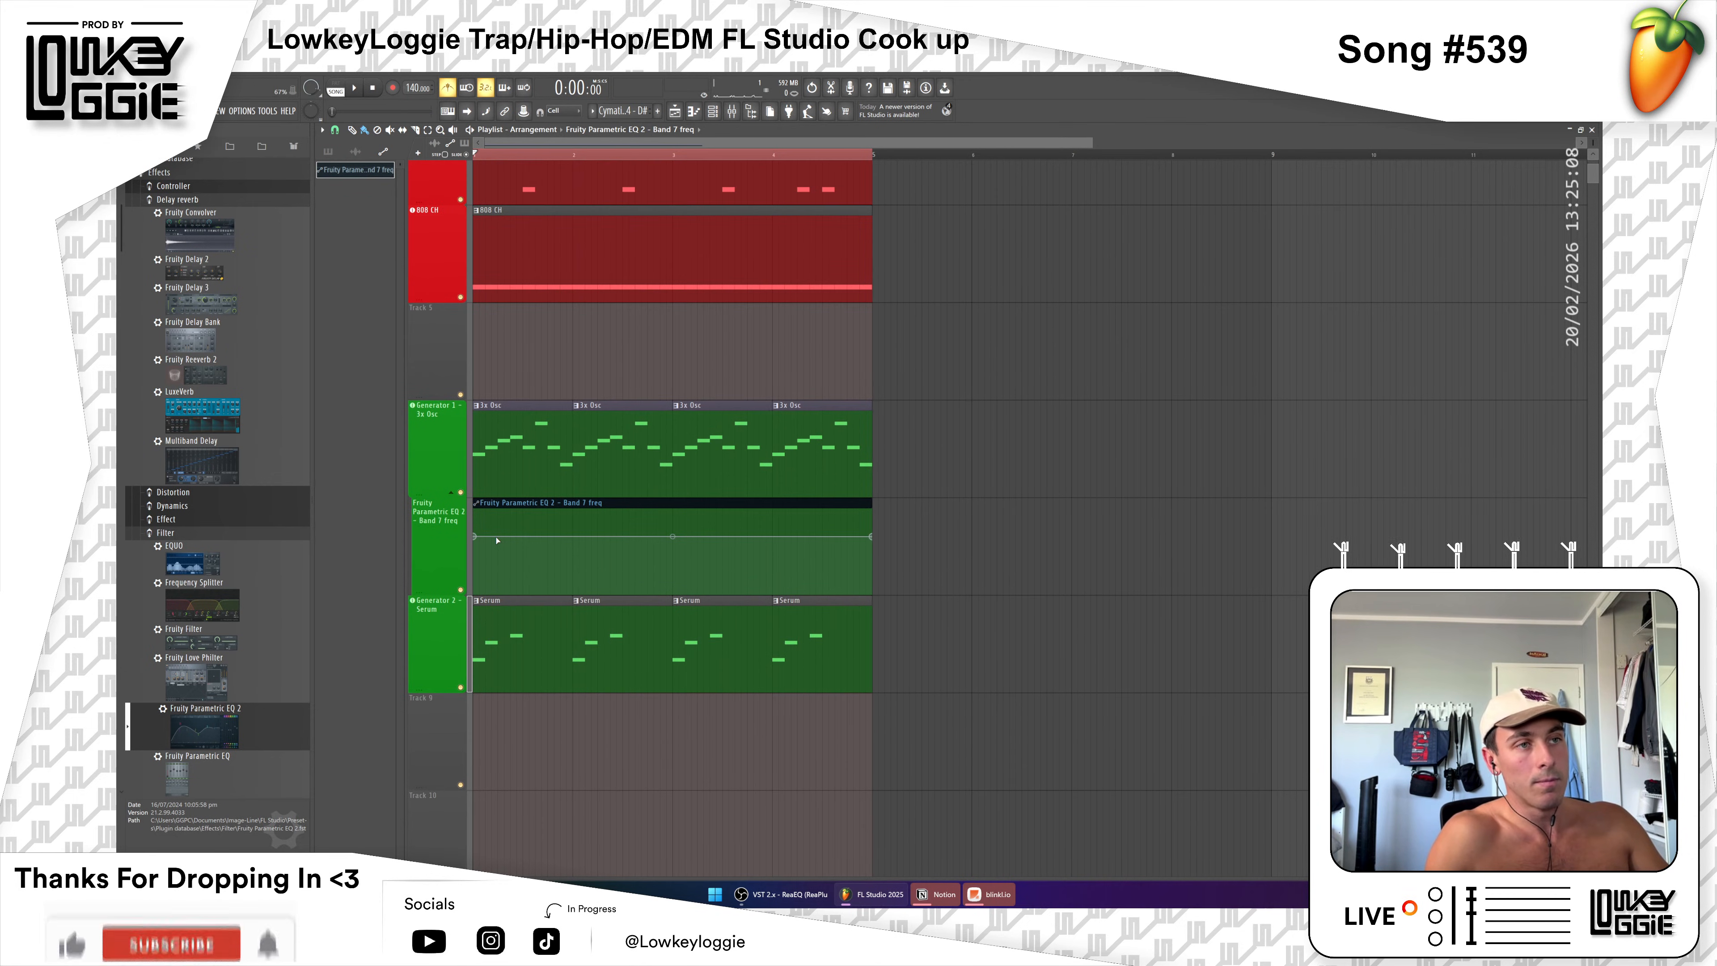
{"action": "scroll", "coordinate": [605, 560], "scroll_direction": "up", "scroll_amount": 3}
{"action": "scroll", "coordinate": [641, 558], "scroll_direction": "down", "scroll_amount": 2}
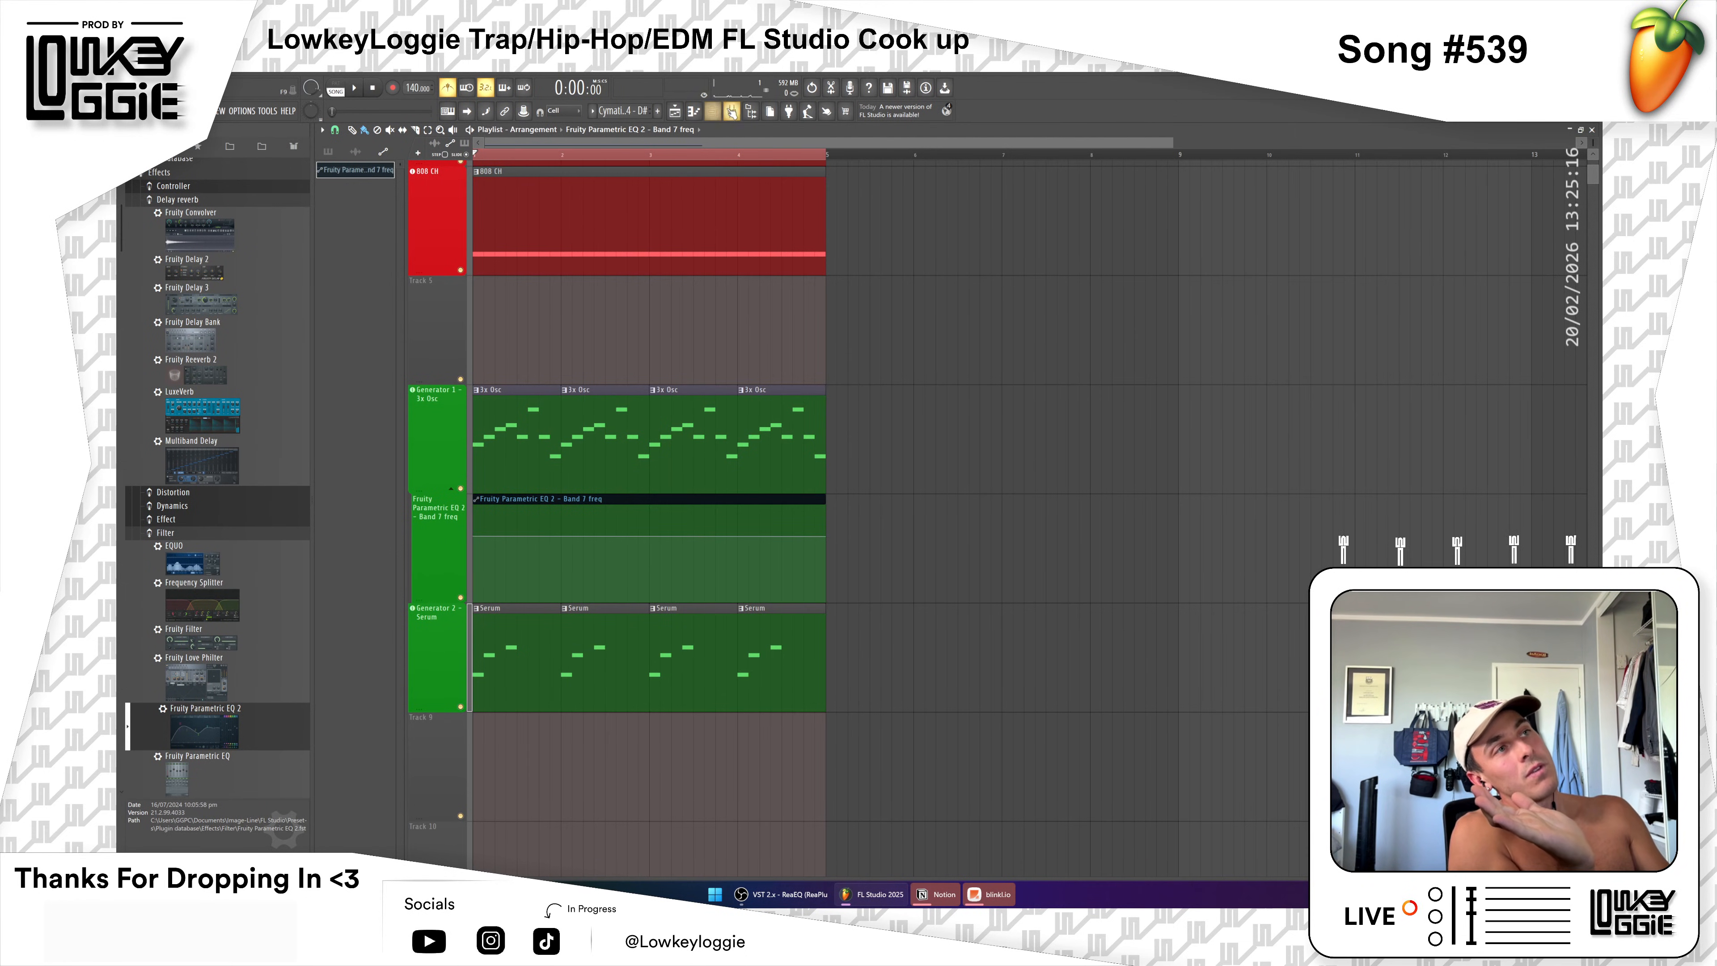
Step: Reopen the mixer and 3x Osc EQ and move both windows clear of the band 7 frequency automation clip
{"action": "key", "text": "F9"}
{"action": "left_click", "coordinate": [1190, 526]}
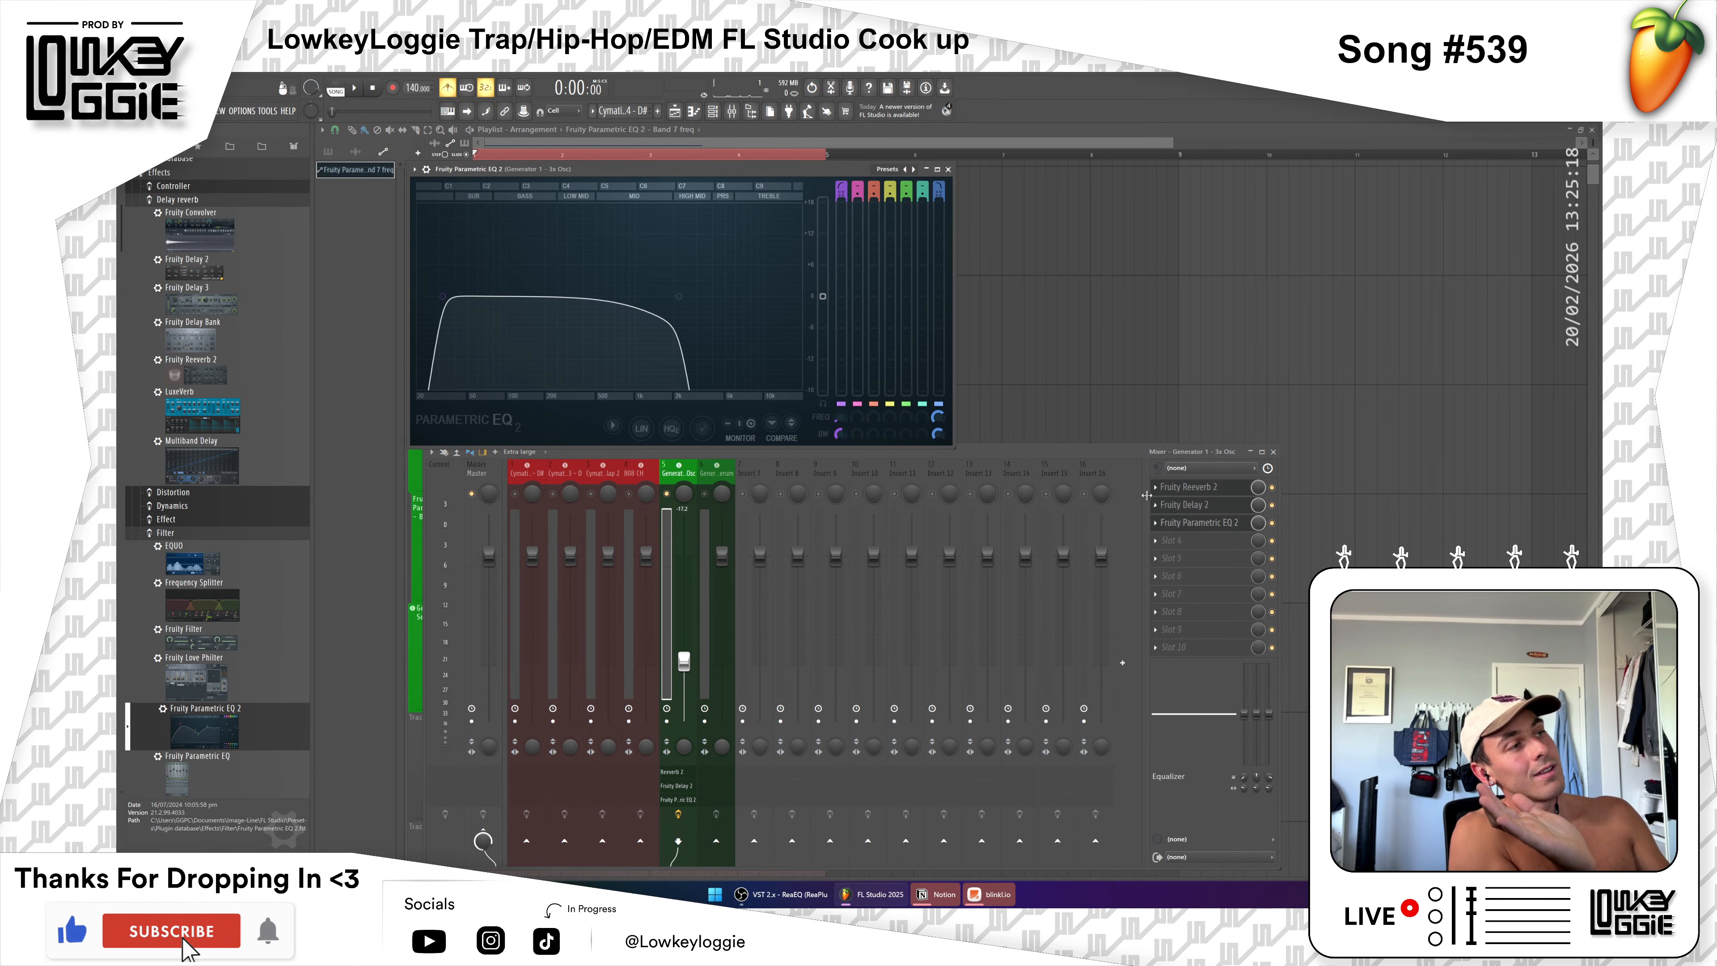
{"action": "left_click_drag", "start_coordinate": [1013, 462], "coordinate": [1345, 663]}
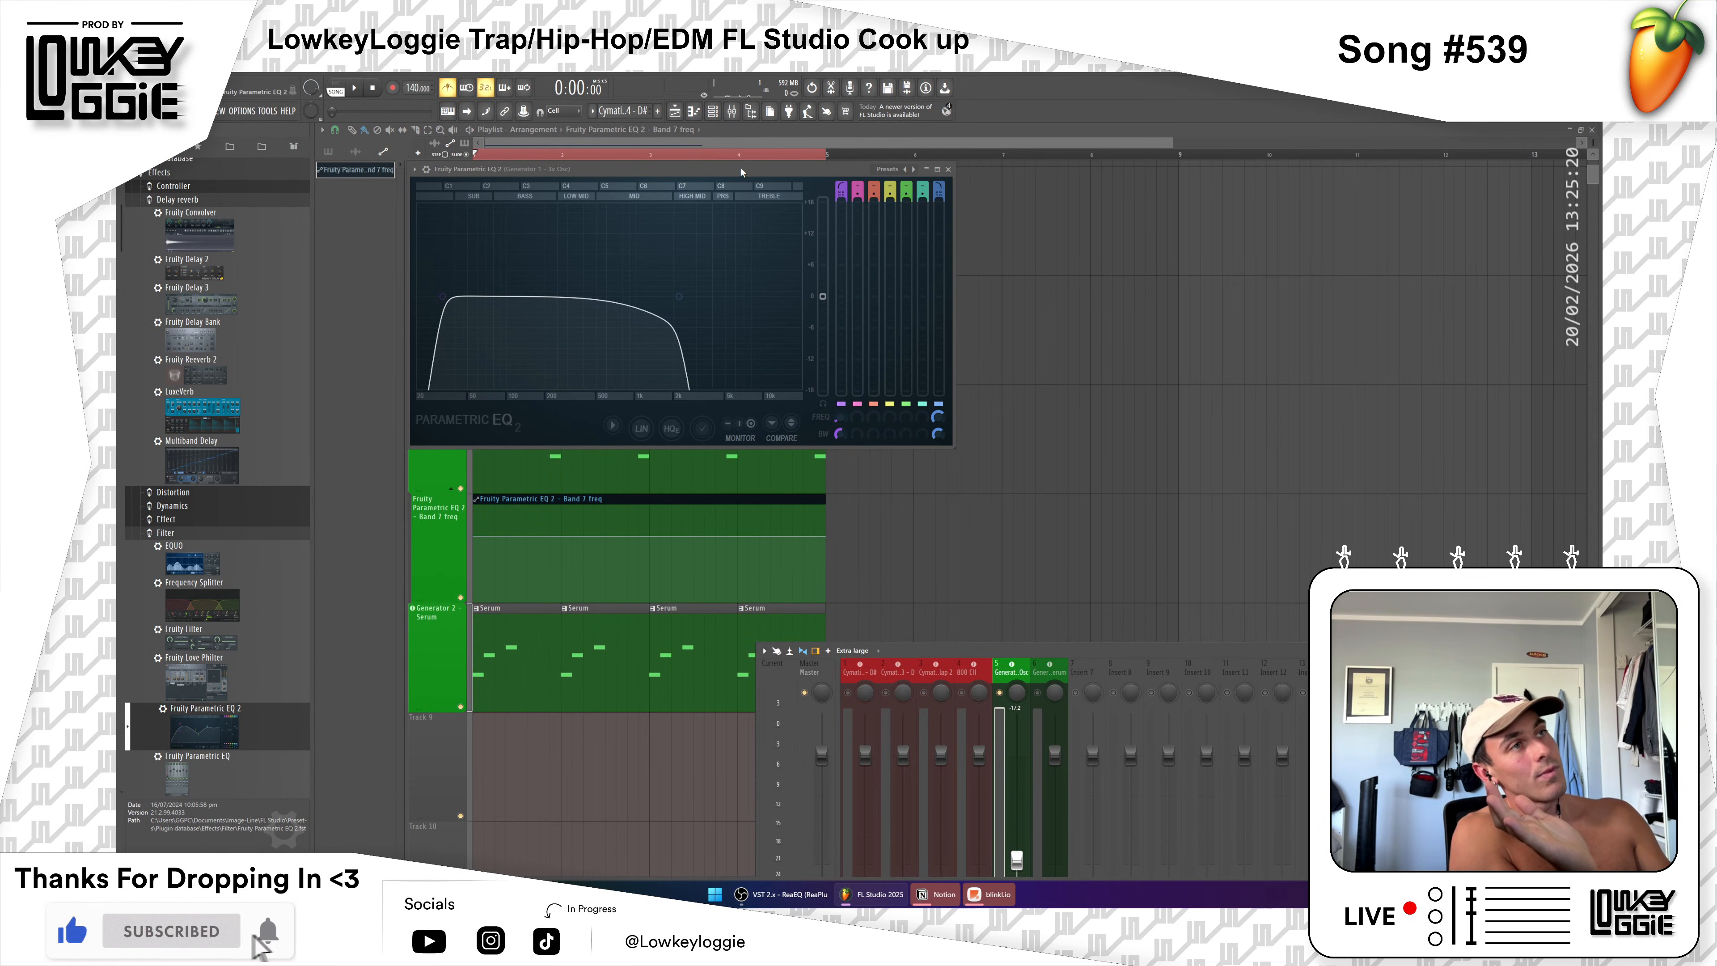
{"action": "left_click_drag", "start_coordinate": [742, 172], "coordinate": [1082, 268]}
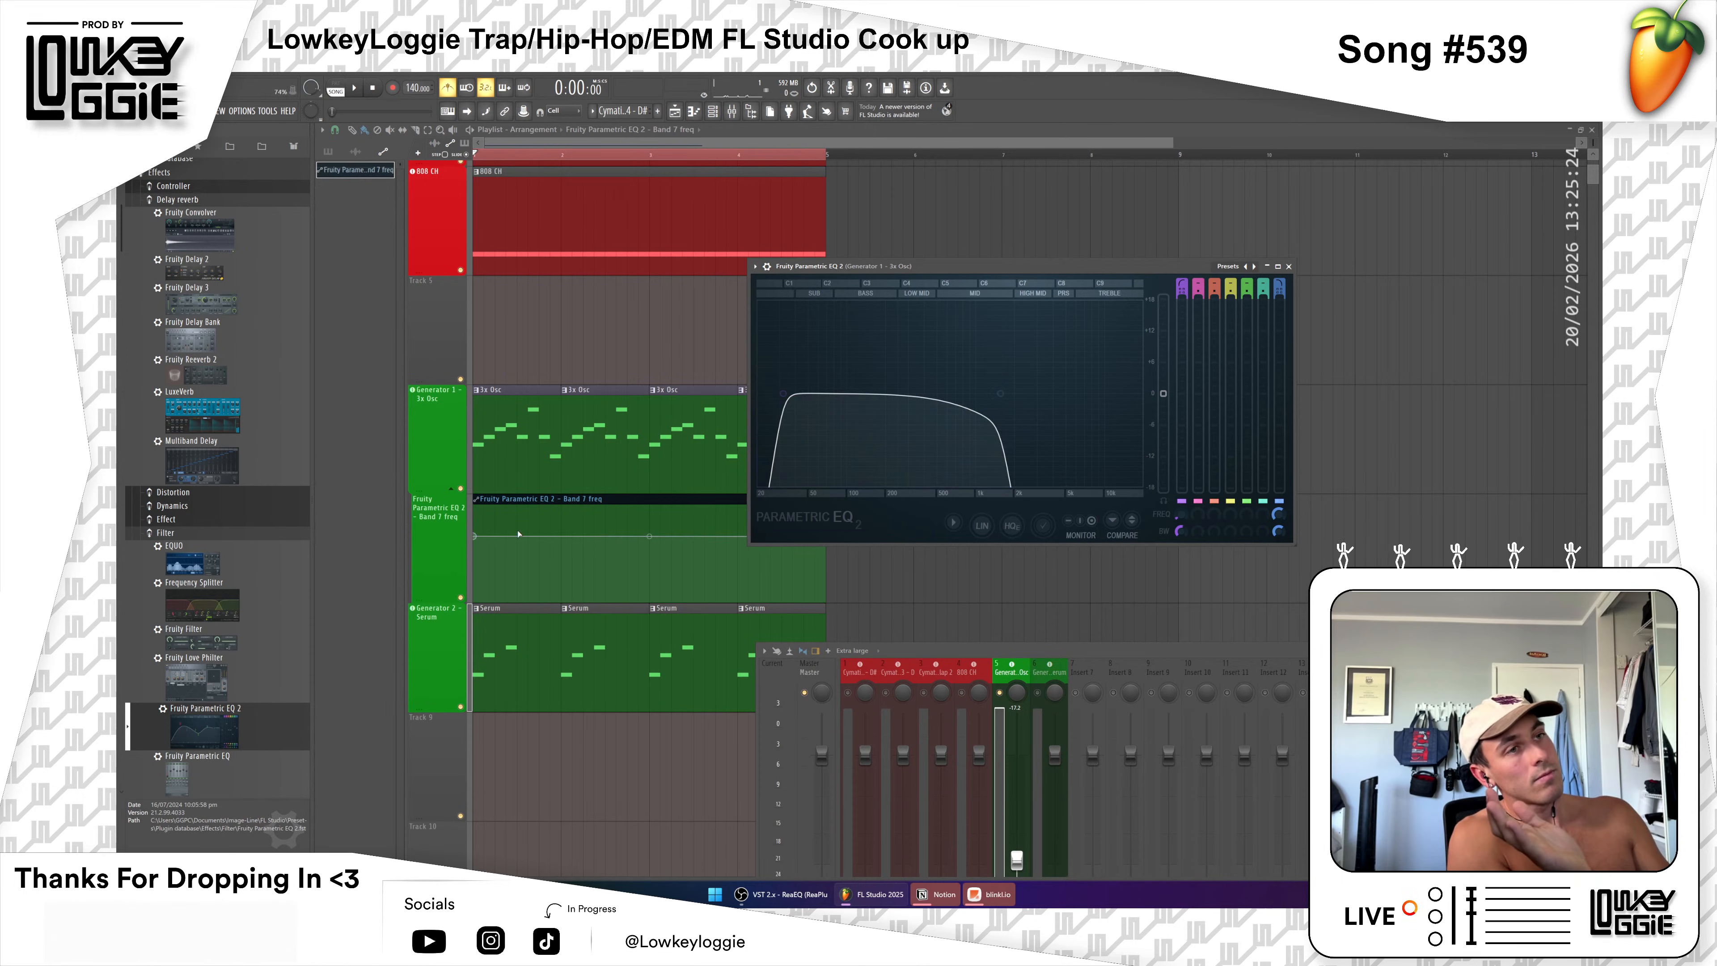
Step: Try high and low start points on the band 7 frequency clip, leaving a rising ramp, and audition the loop
{"action": "key", "text": "F12"}
{"action": "left_click_drag", "start_coordinate": [462, 549], "coordinate": [469, 596]}
{"action": "key", "text": "space"}
{"action": "left_click_drag", "start_coordinate": [455, 536], "coordinate": [455, 492]}
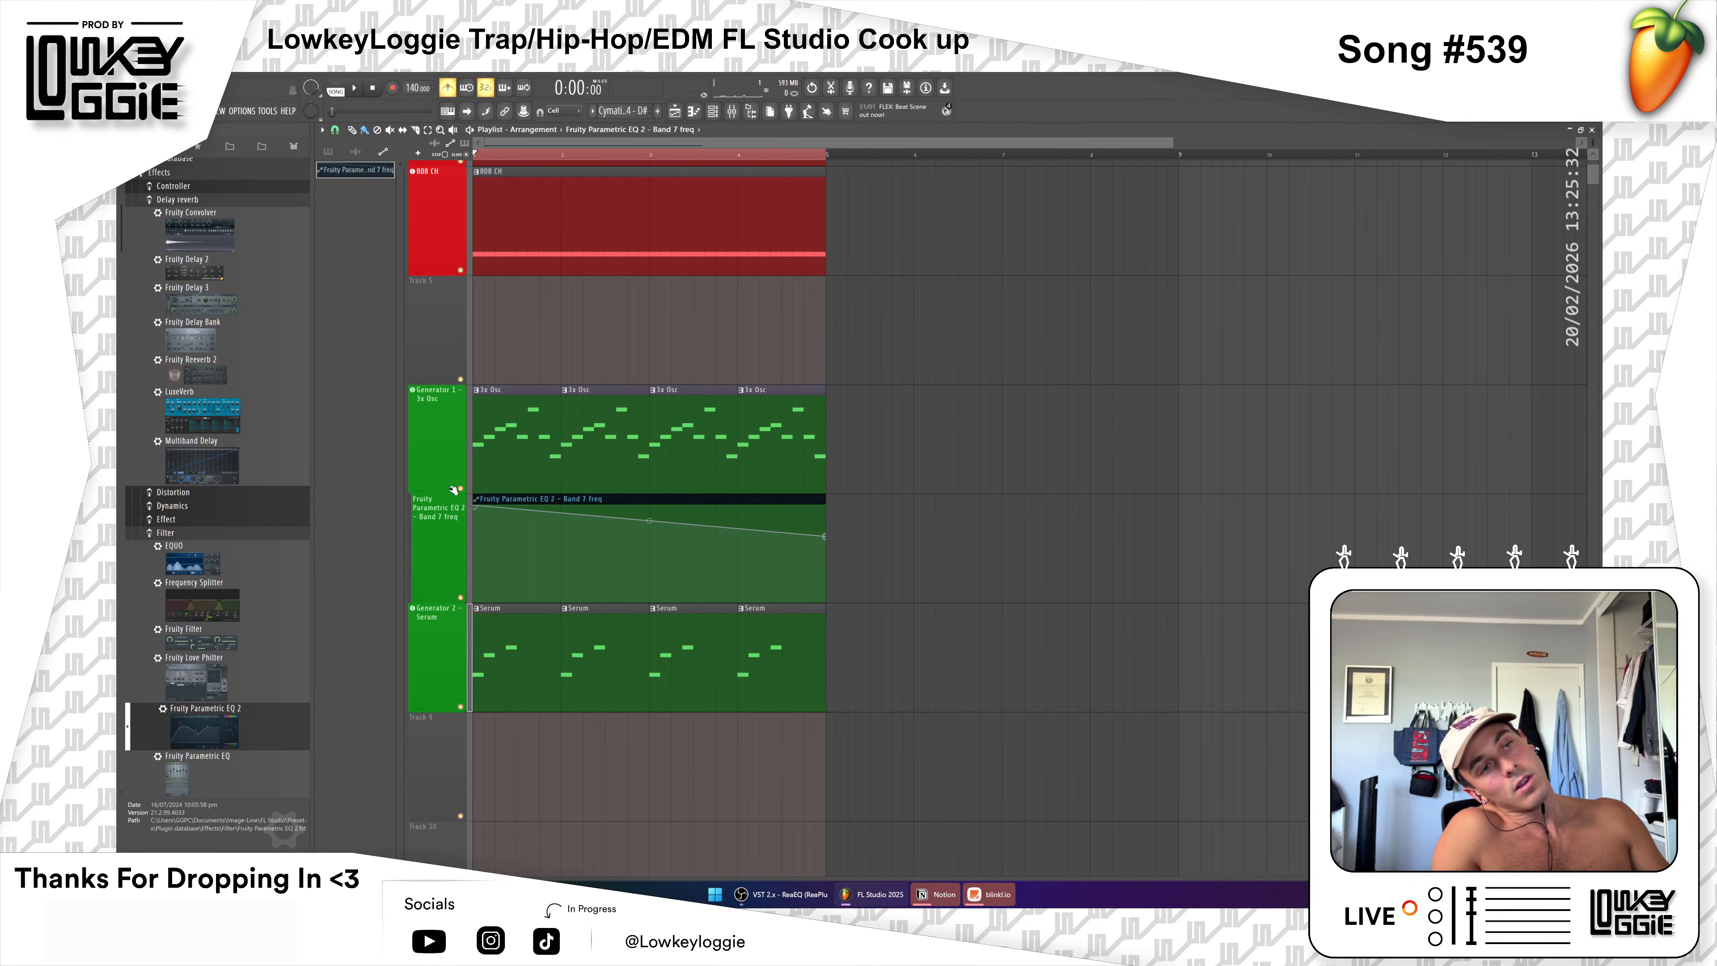
{"action": "key", "text": "space"}
{"action": "key", "text": "space"}
{"action": "left_click_drag", "start_coordinate": [474, 508], "coordinate": [477, 566]}
{"action": "key", "text": "space"}
{"action": "key", "text": "space"}
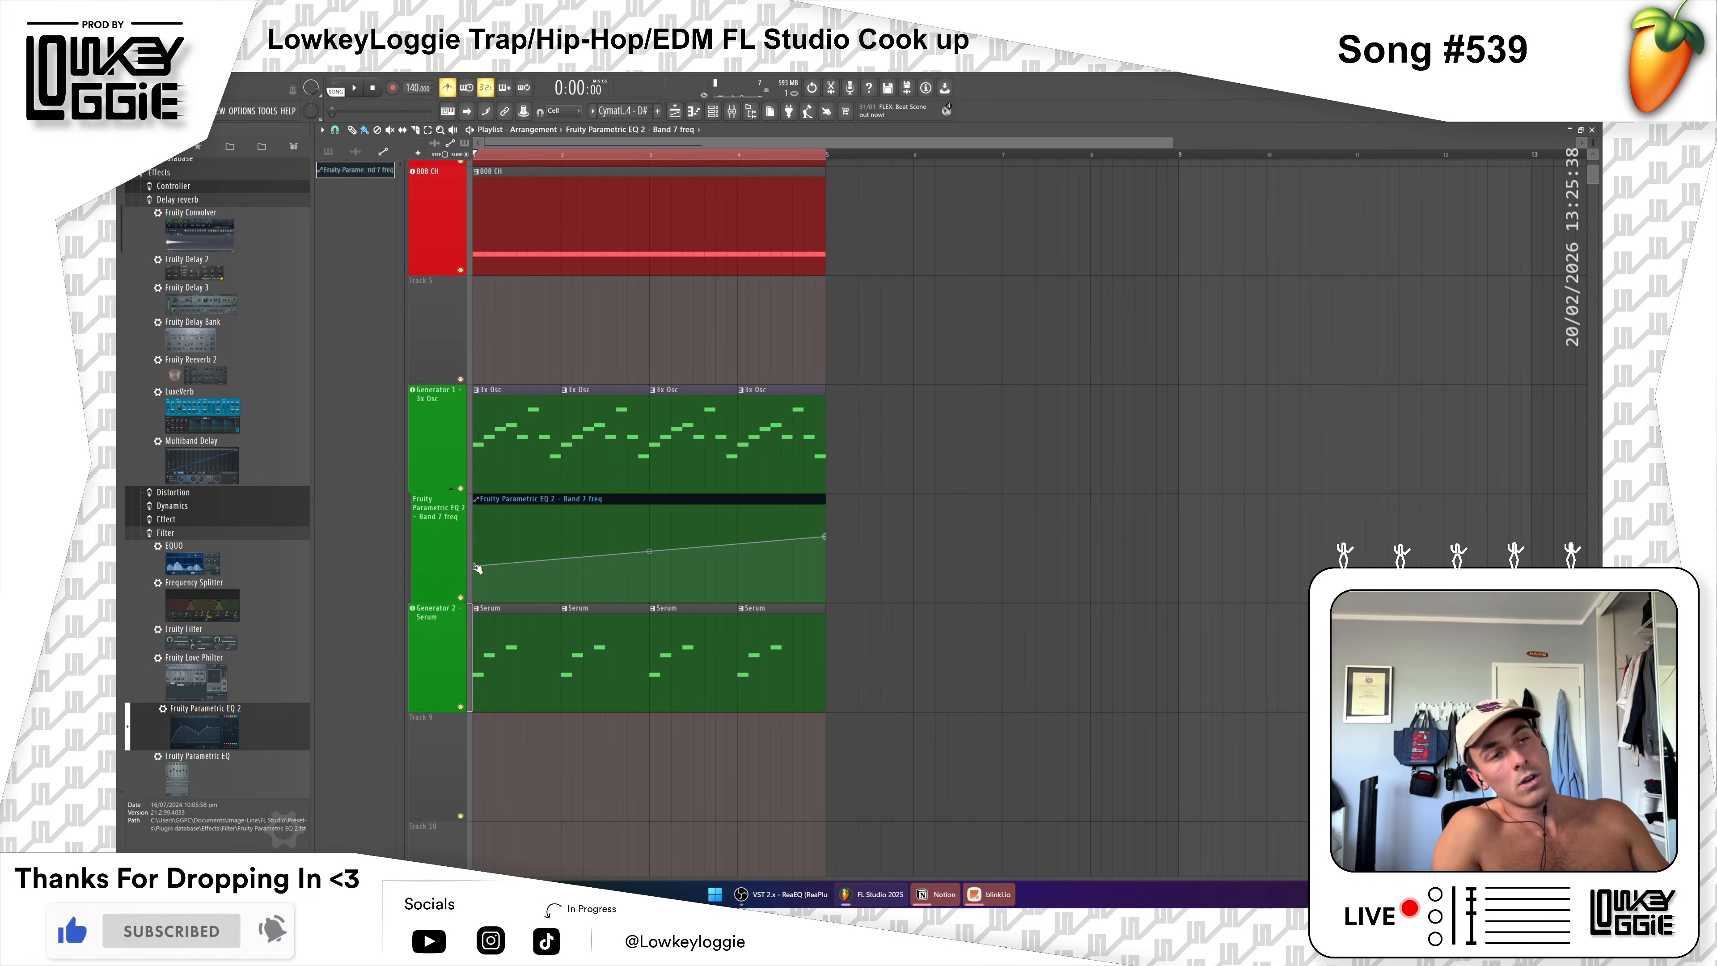
Step: Reopen the 3x Osc EQ, place it beside the automation clip, and play the loop to check the cutoff movement
{"action": "key", "text": "F9"}
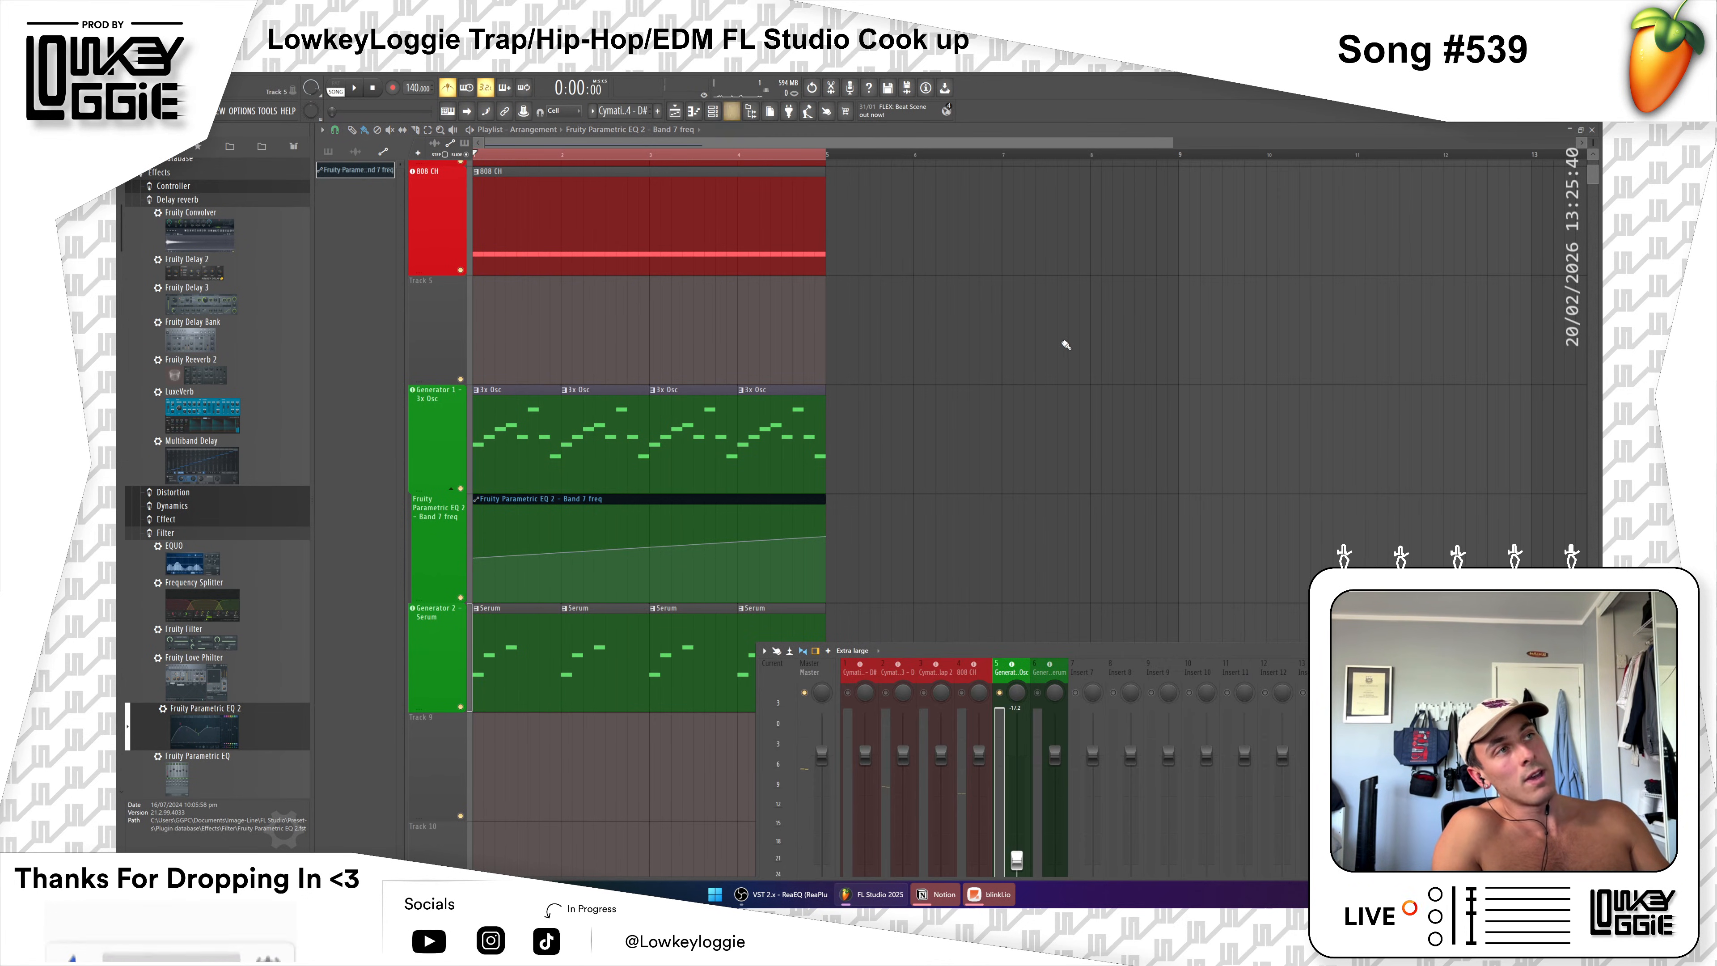
{"action": "left_click", "coordinate": [1487, 690]}
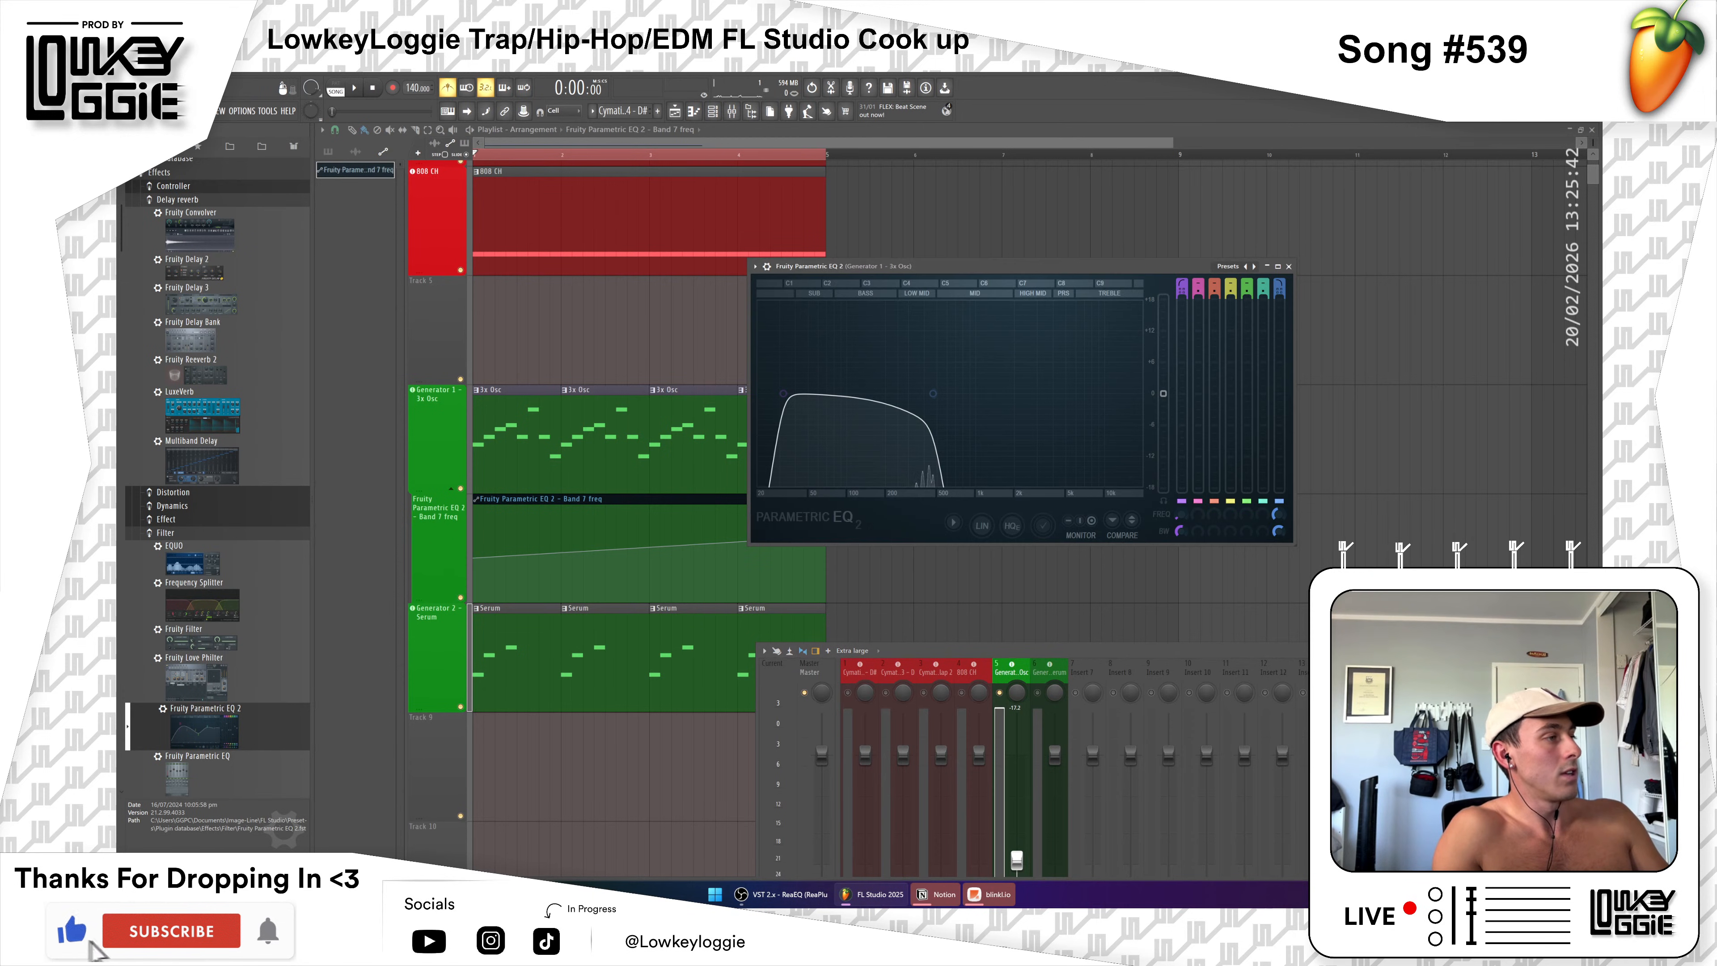
{"action": "left_click_drag", "start_coordinate": [945, 268], "coordinate": [1107, 301]}
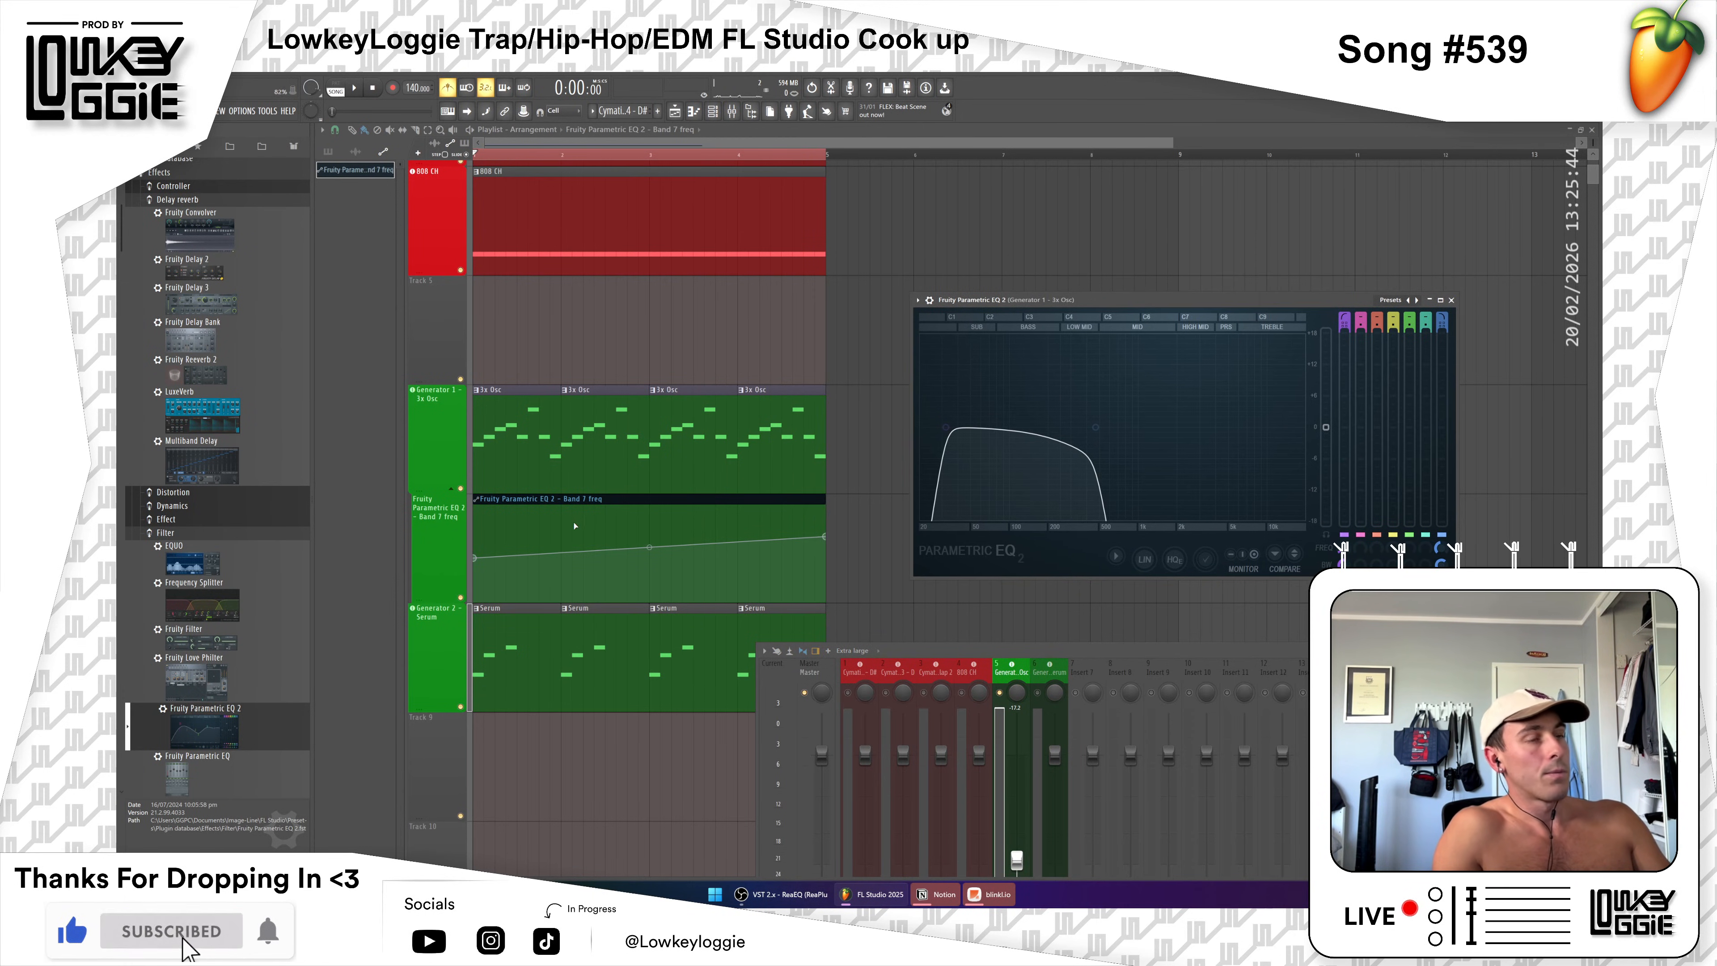
{"action": "key", "text": "space"}
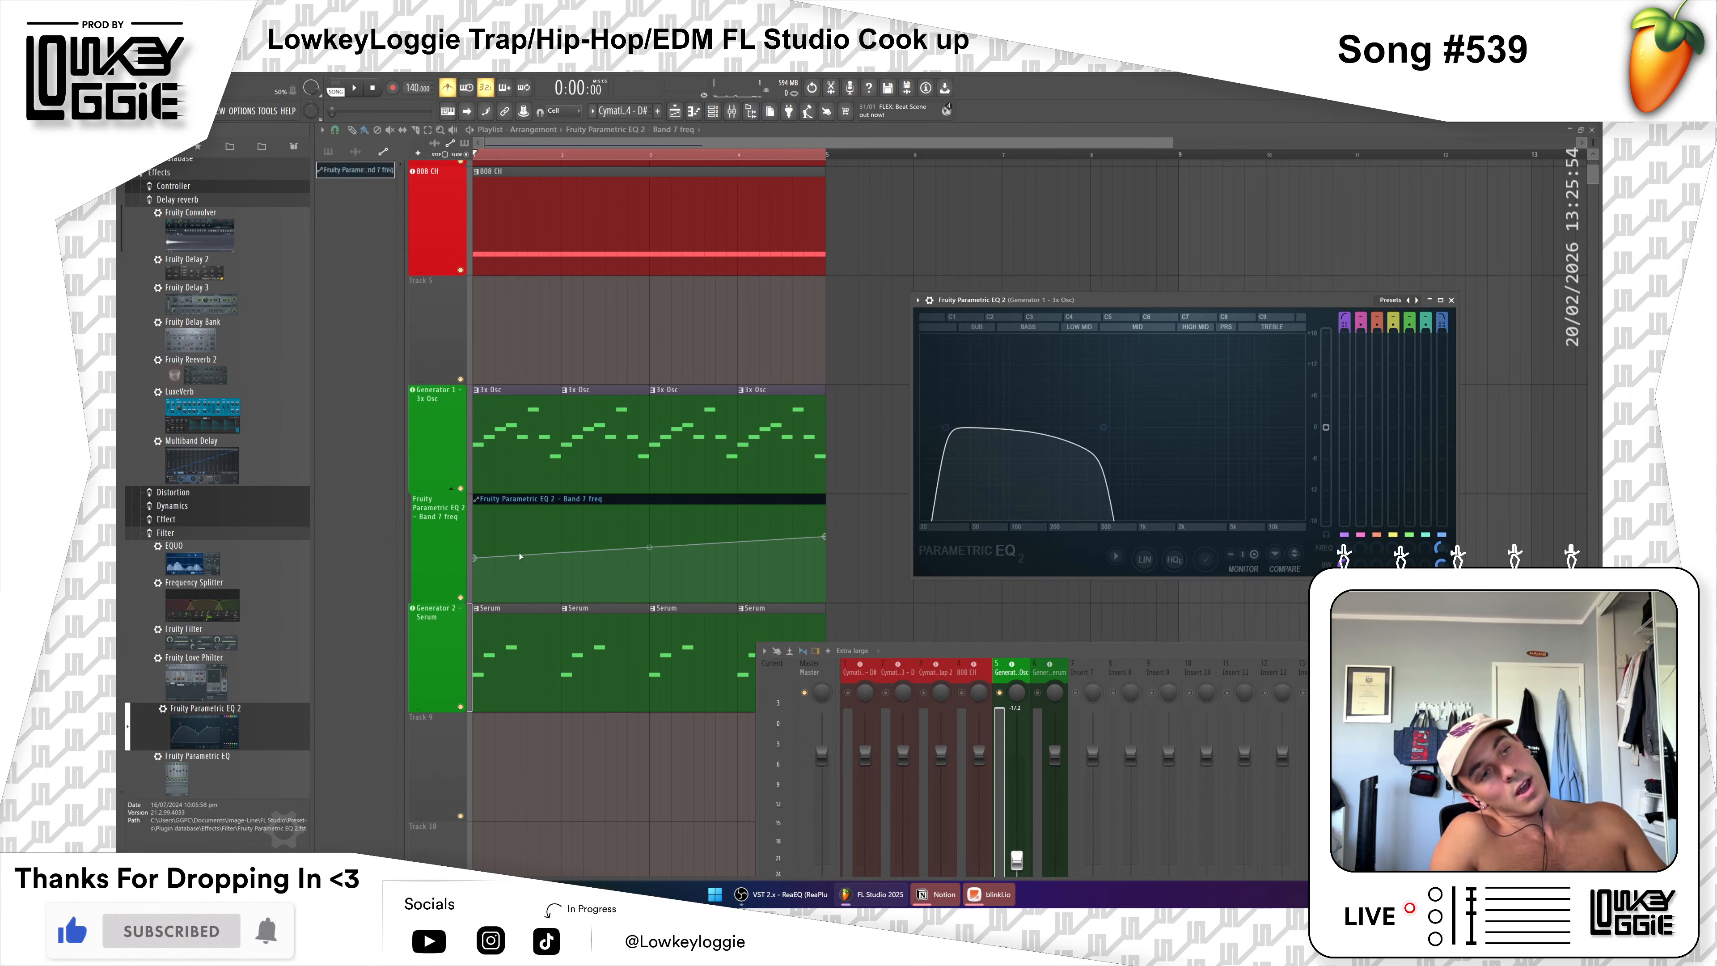
Step: Add a control point near the middle of the band 7 frequency clip and raise it to the maximum
{"action": "right_click", "coordinate": [639, 529]}
{"action": "left_click_drag", "start_coordinate": [640, 529], "coordinate": [661, 503]}
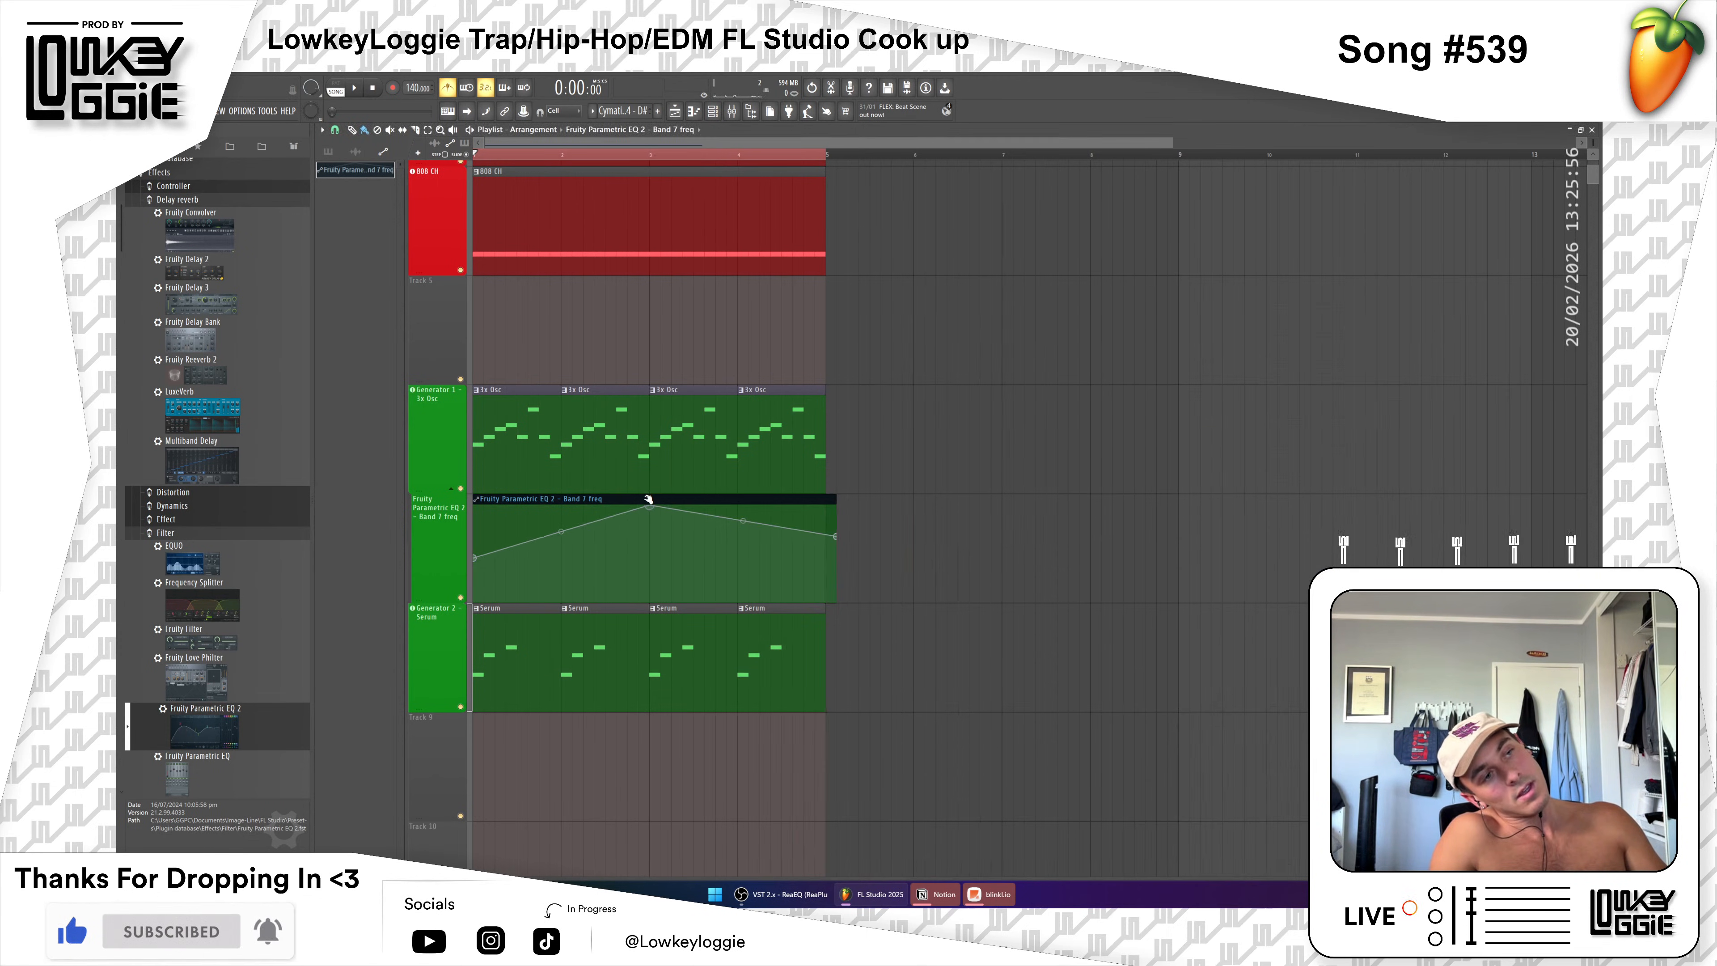
Step: Reopen the mixer and the 3x Osc EQ and play the loop to check the cutoff movement with the raised middle point
{"action": "left_click", "coordinate": [731, 111]}
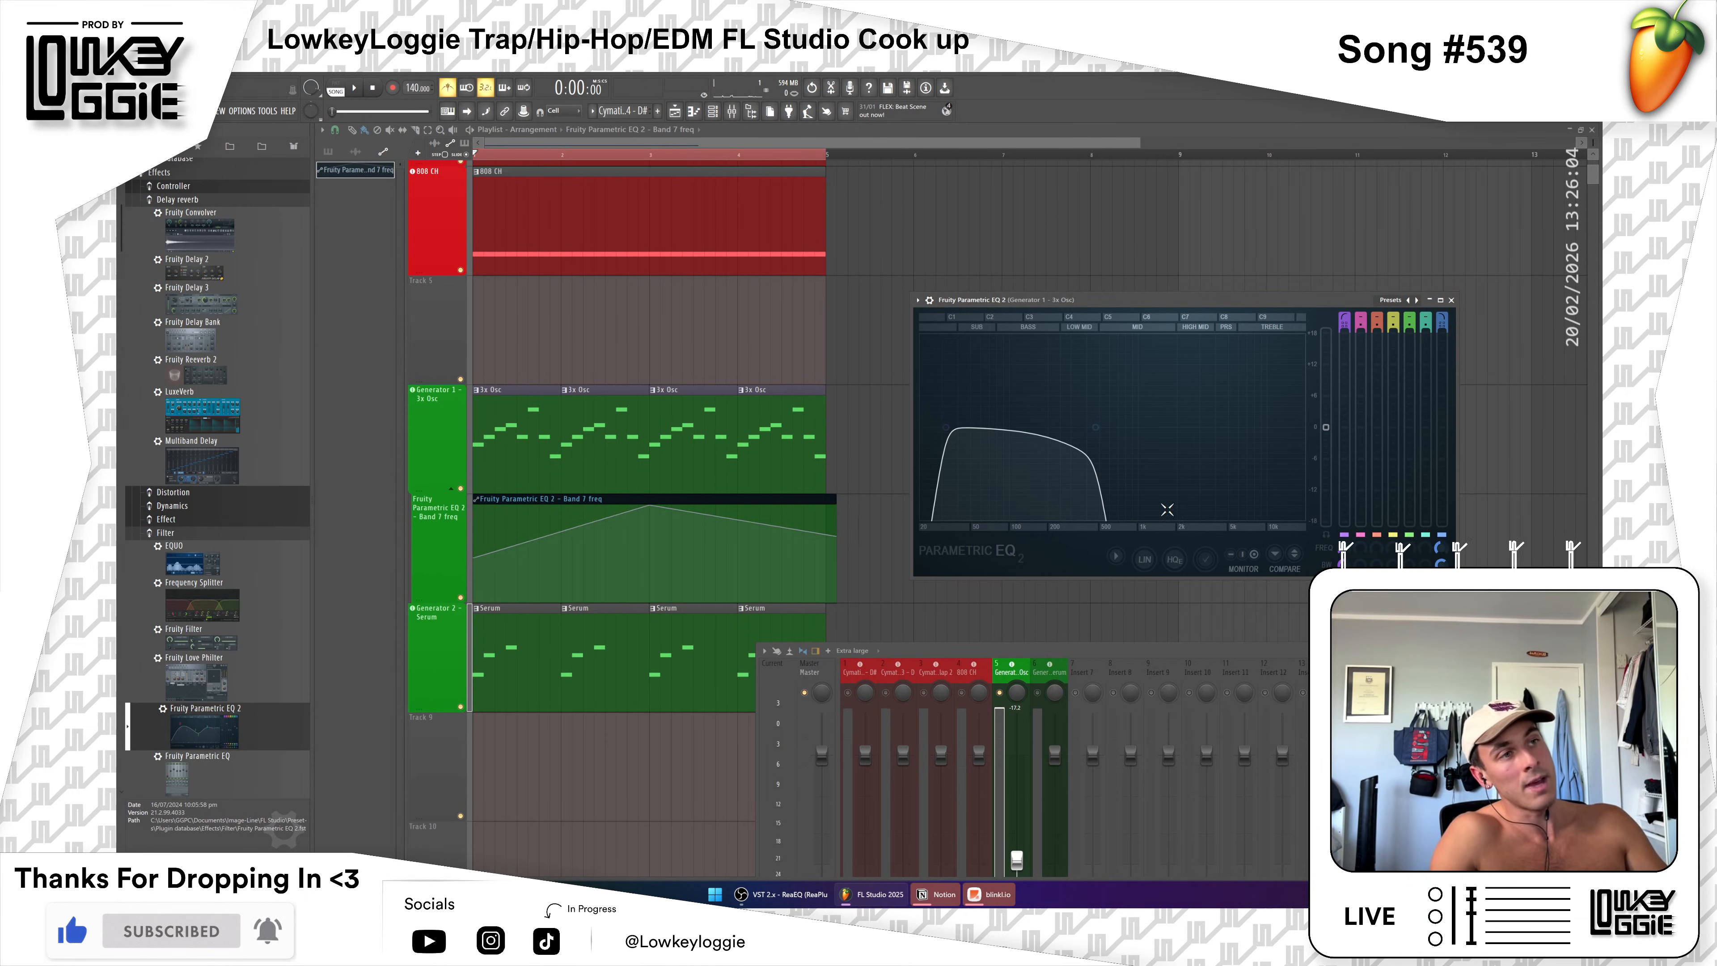
{"action": "mouse_move", "coordinate": [1441, 565]}
{"action": "left_mouse_down"}
{"action": "mouse_move", "coordinate": [1441, 580]}
{"action": "mouse_move", "coordinate": [1439, 530]}
{"action": "mouse_move", "coordinate": [1438, 548]}
{"action": "left_mouse_up"}
{"action": "key", "text": "space"}
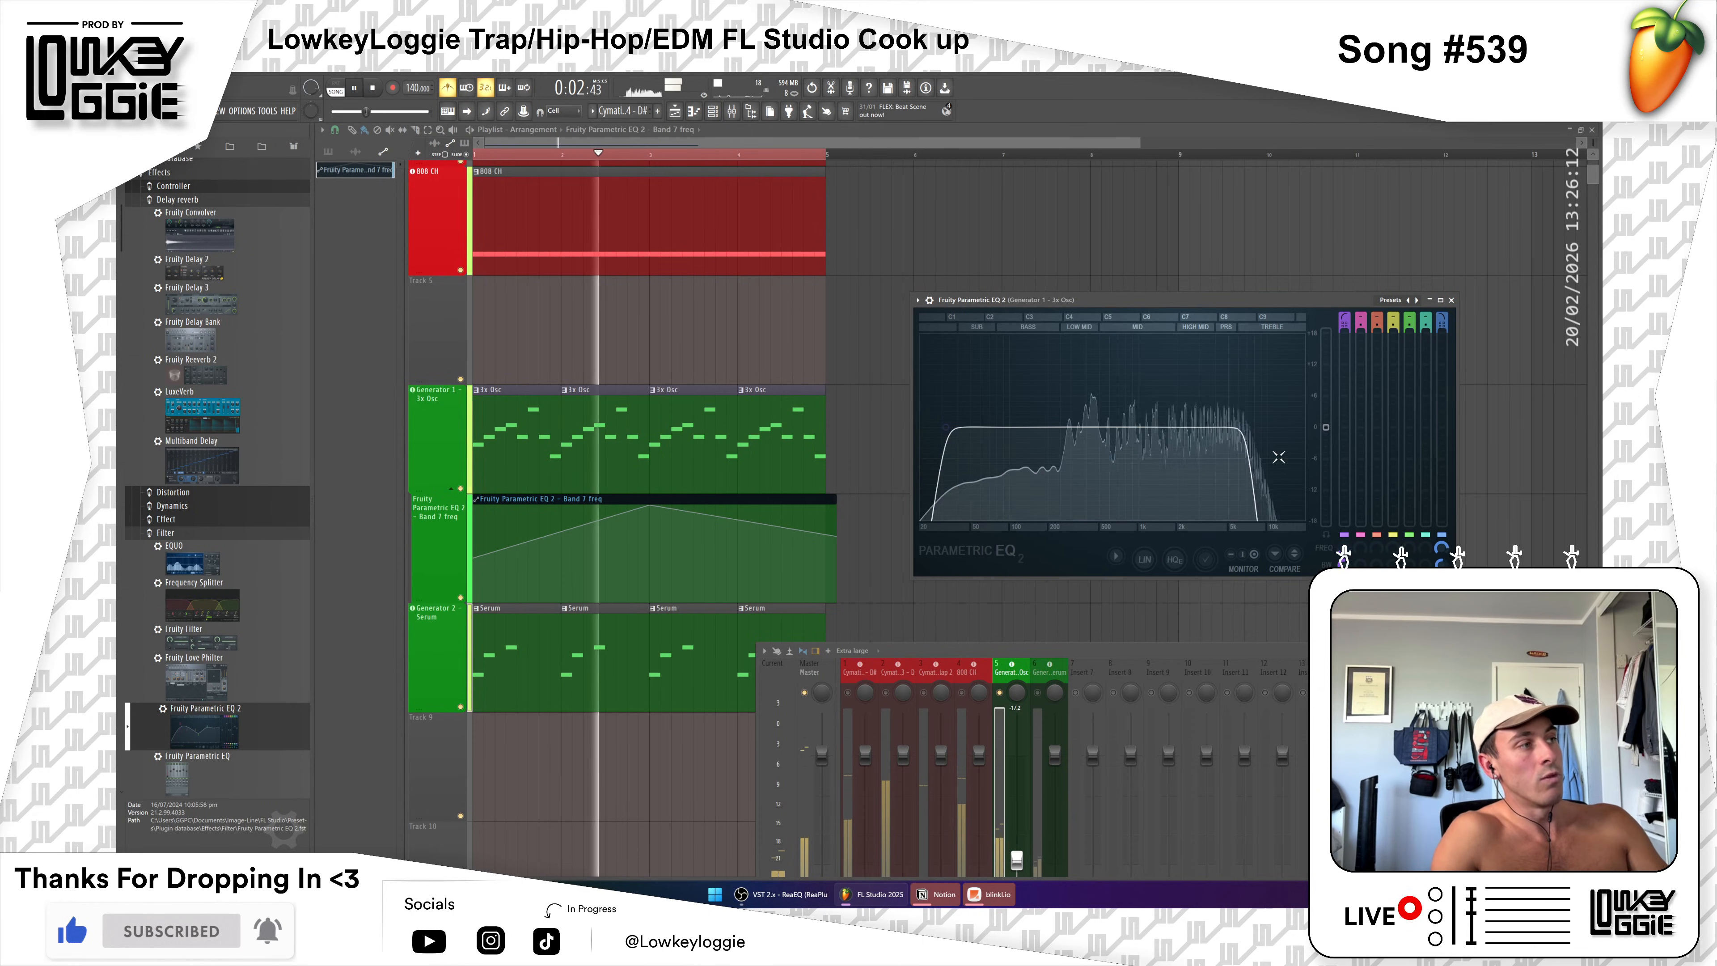
{"action": "key", "text": "space"}
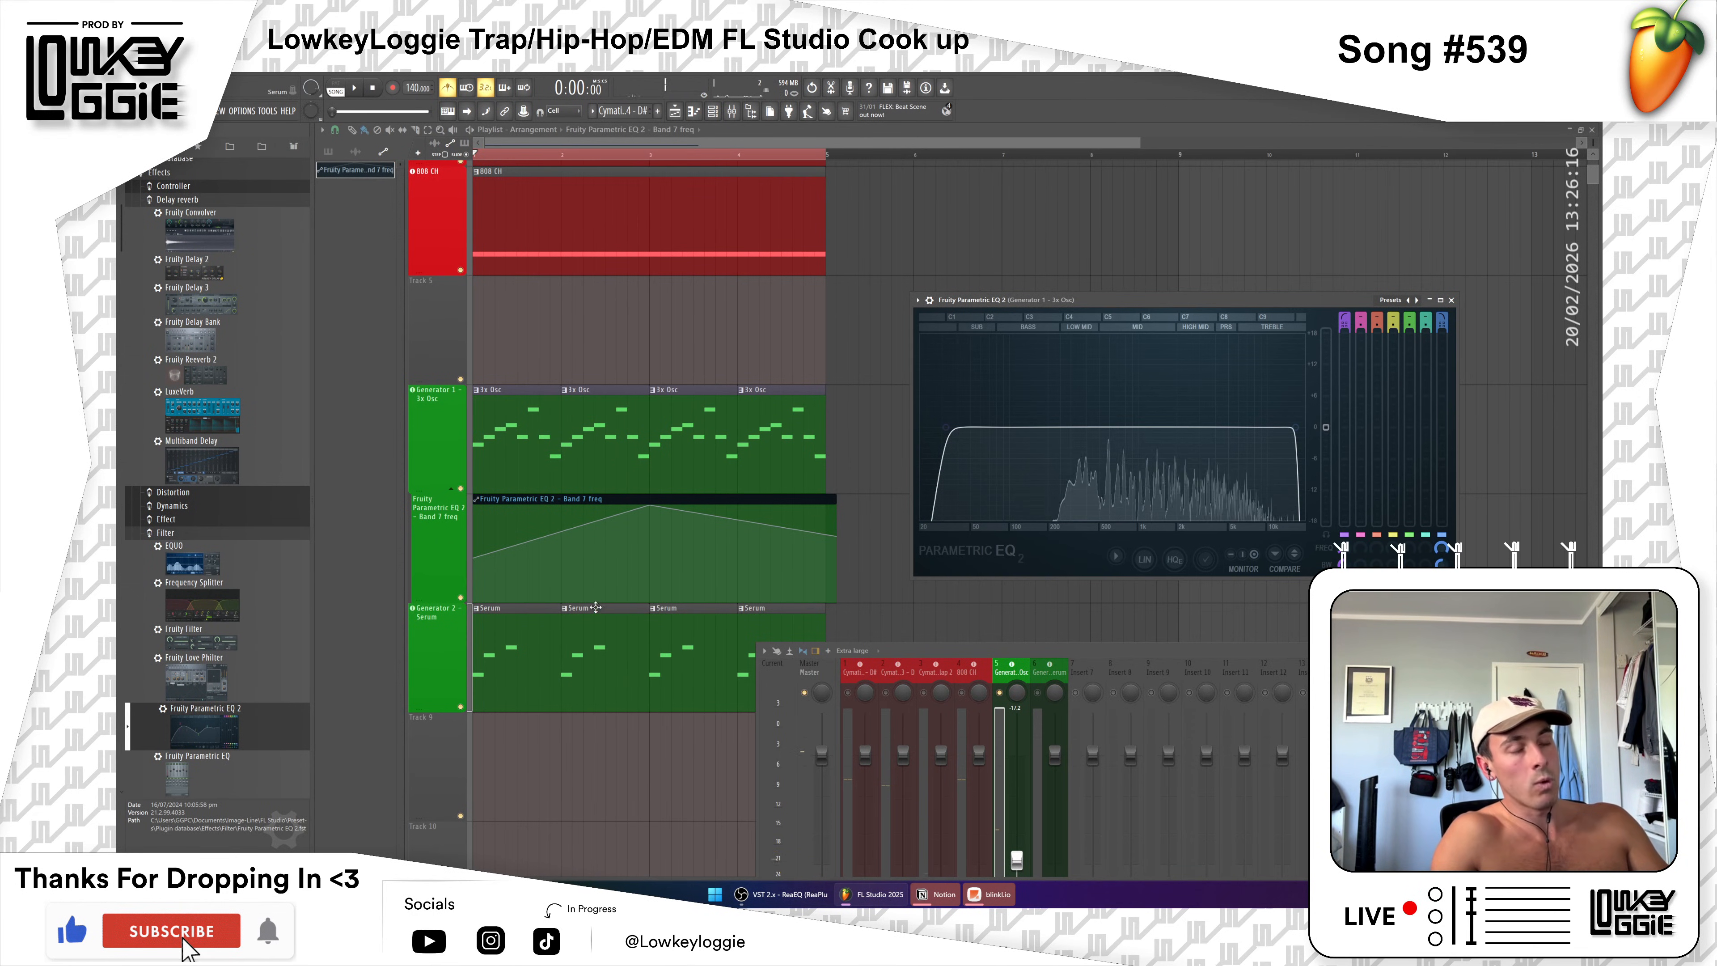
Step: Delete the surplus end point and the raised middle point of the band 7 frequency clip, leaving one rise up to bar 5
{"action": "left_click", "coordinate": [1318, 246]}
{"action": "right_click", "coordinate": [1318, 245]}
{"action": "left_click", "coordinate": [887, 478]}
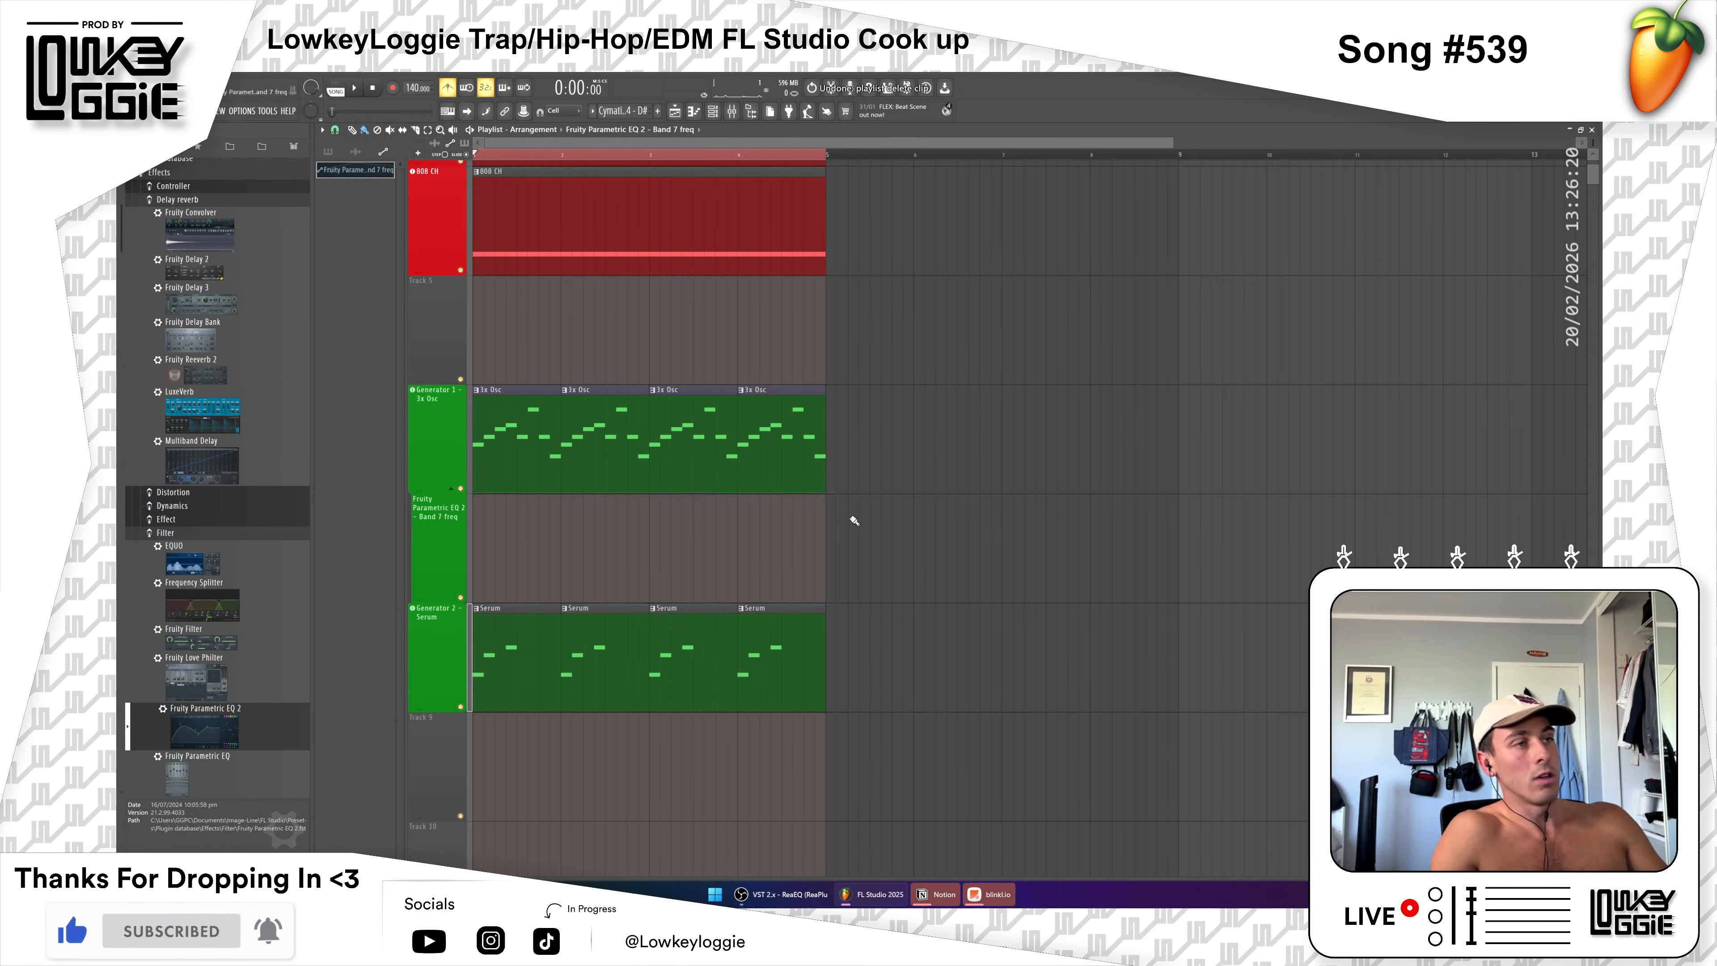
{"action": "right_click", "coordinate": [838, 537]}
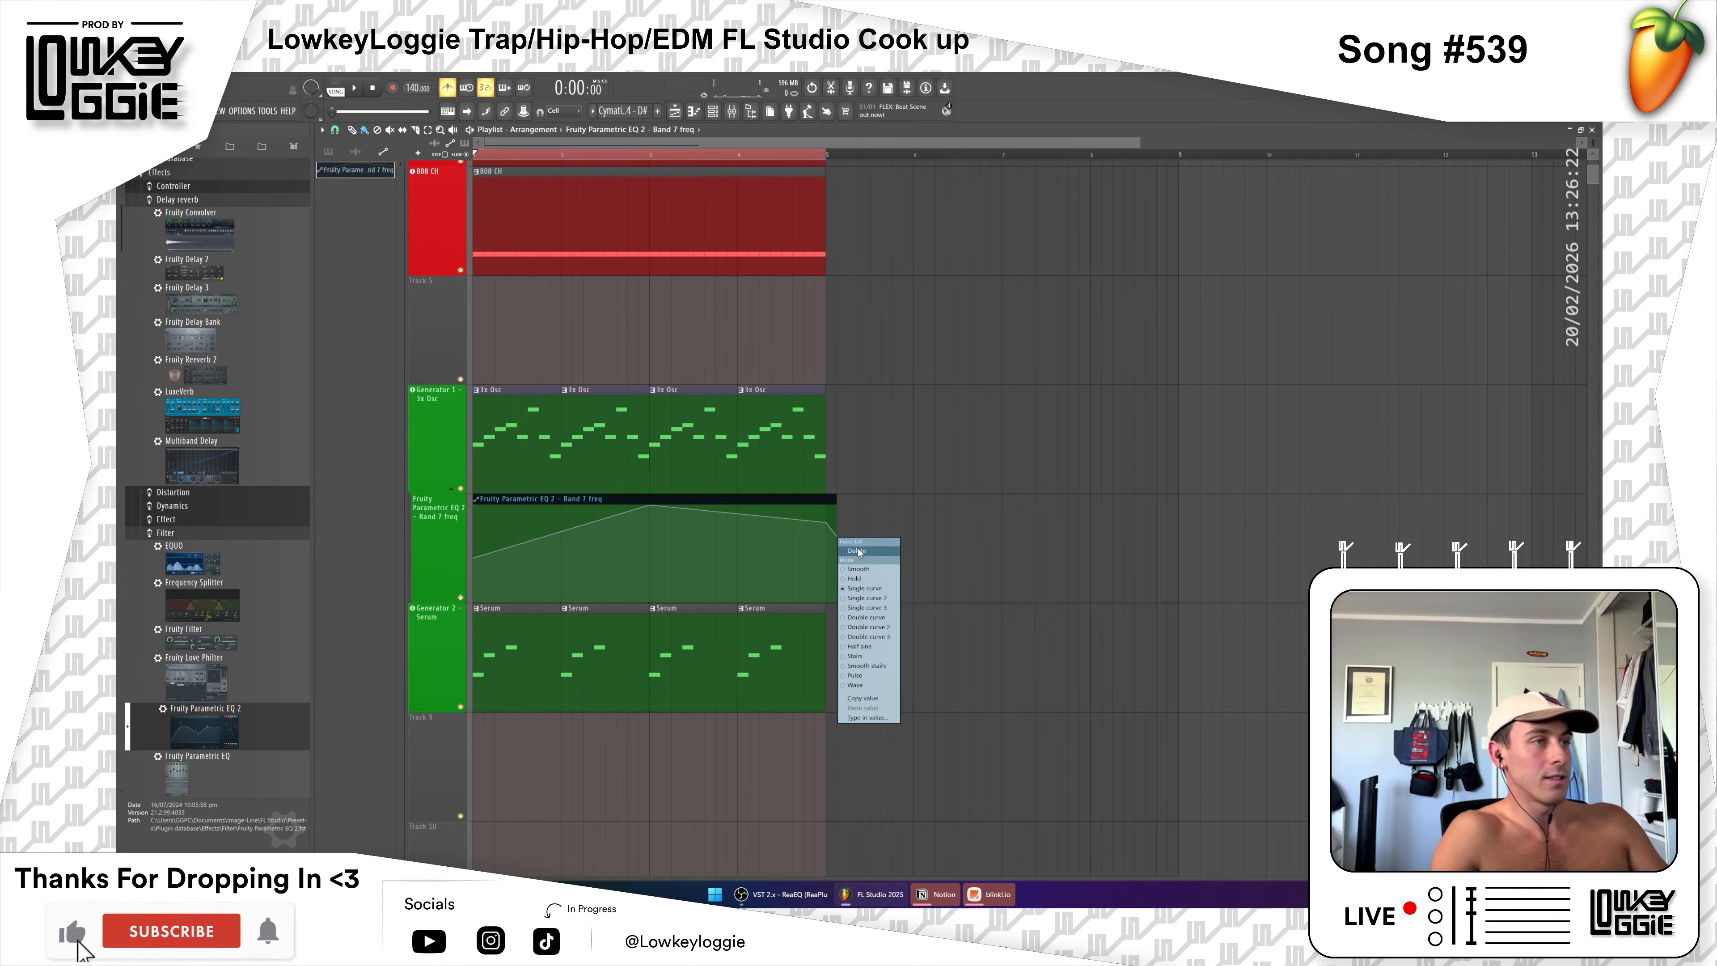
{"action": "left_click", "coordinate": [855, 550]}
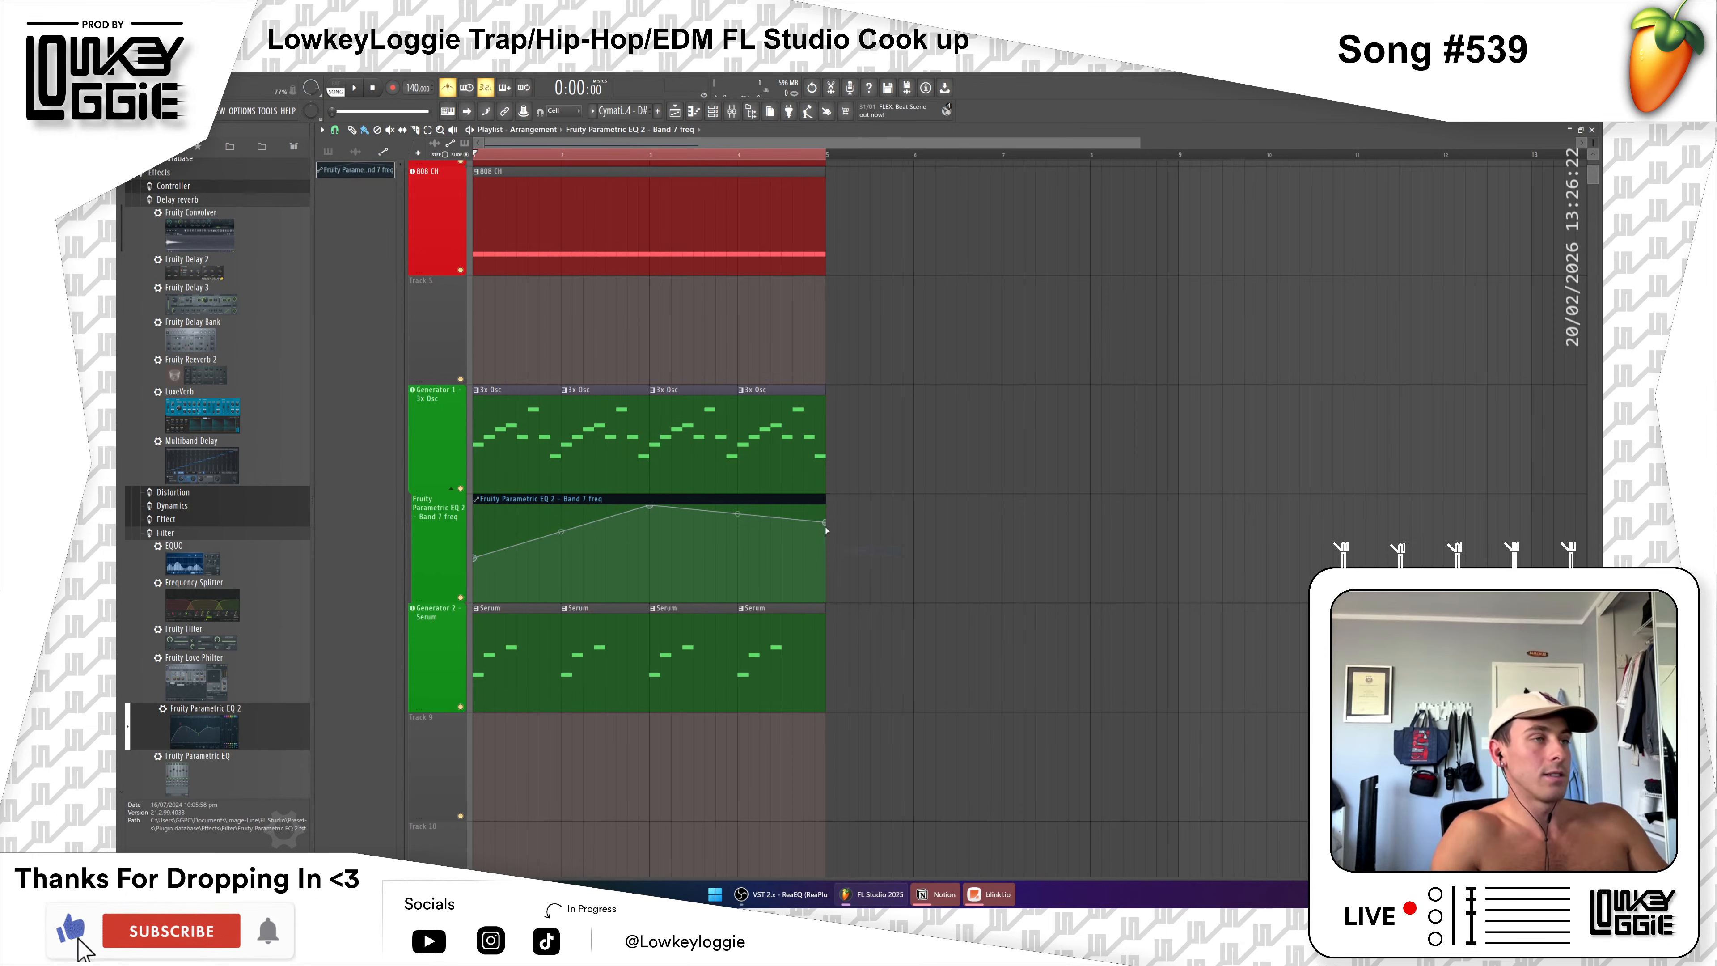
{"action": "right_click", "coordinate": [648, 507]}
{"action": "left_click", "coordinate": [658, 521]}
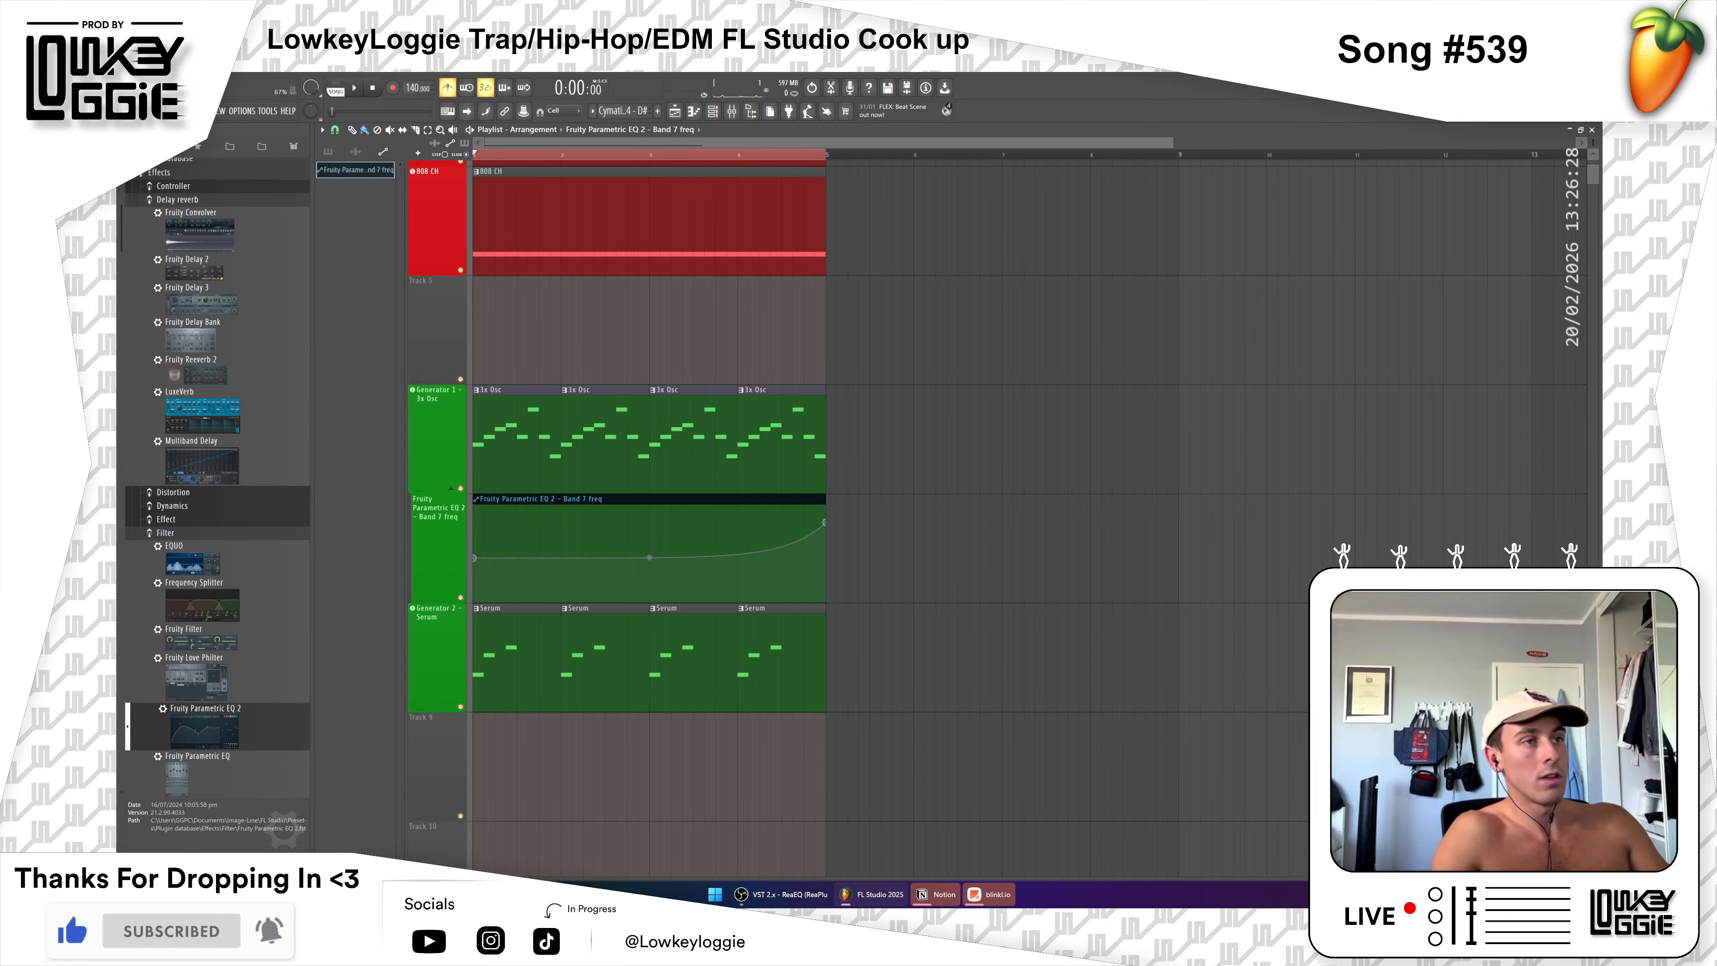
Step: Try bending the band 7 frequency ramp into a gentle late-rising curve with its tension handle, and audition the loop
{"action": "right_click", "coordinate": [824, 522]}
{"action": "left_click", "coordinate": [855, 585]}
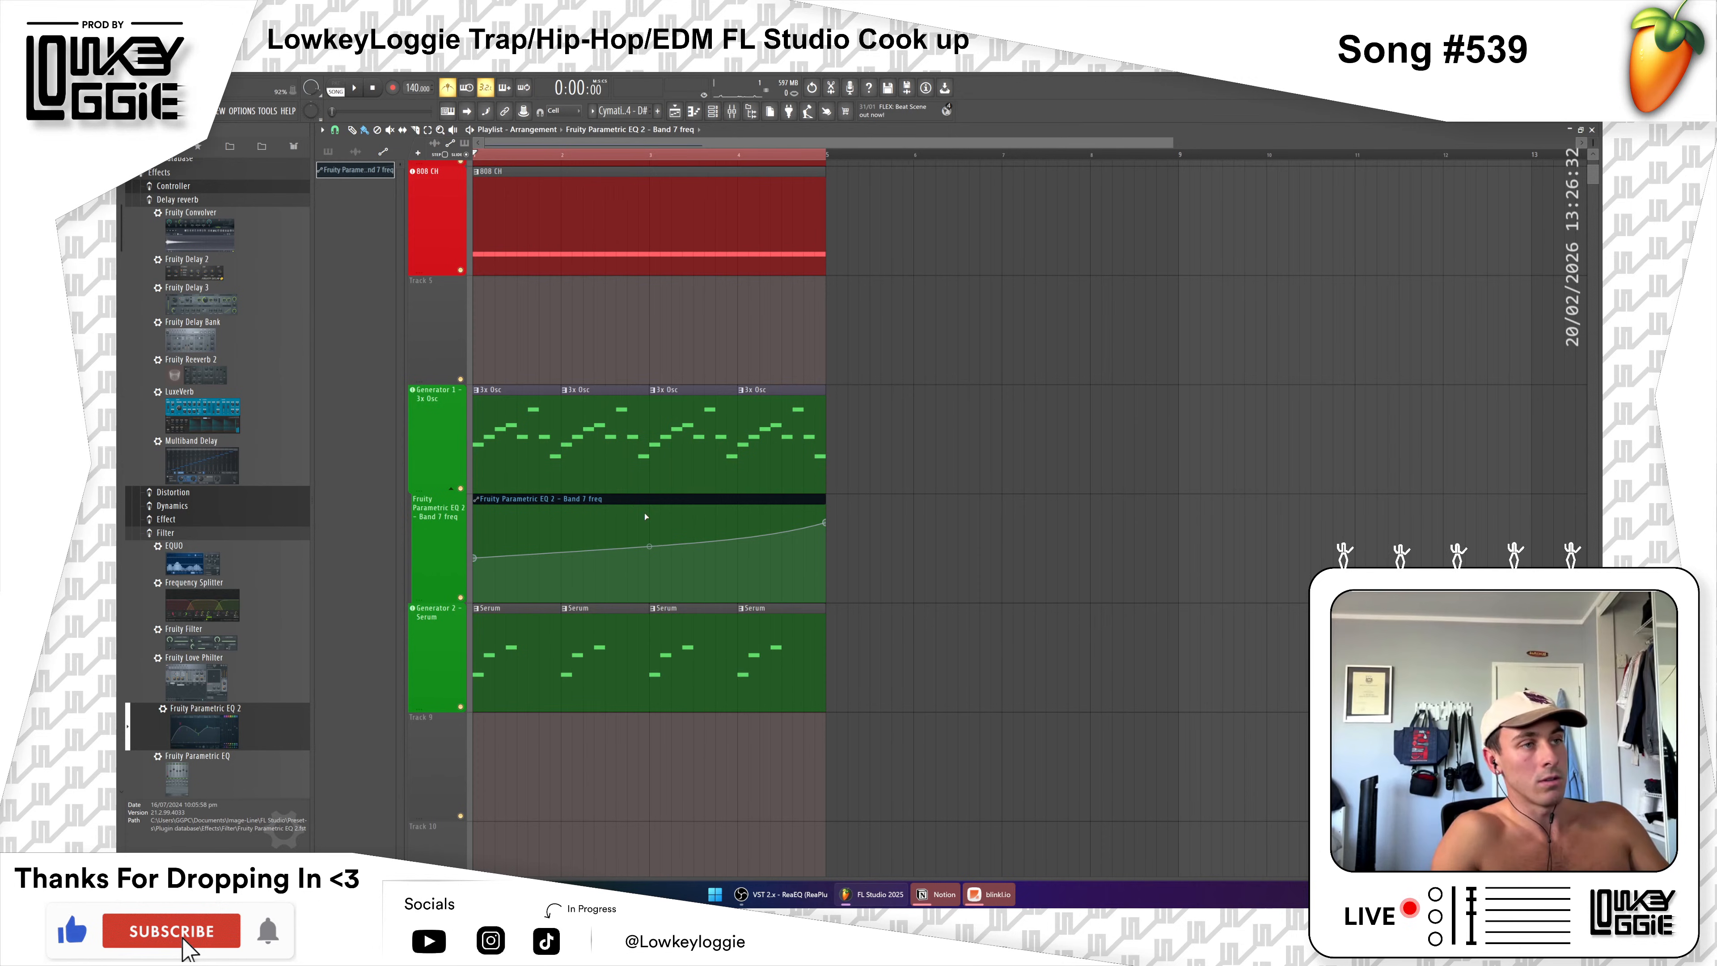
{"action": "left_click_drag", "start_coordinate": [649, 542], "coordinate": [649, 550]}
{"action": "key", "text": "space"}
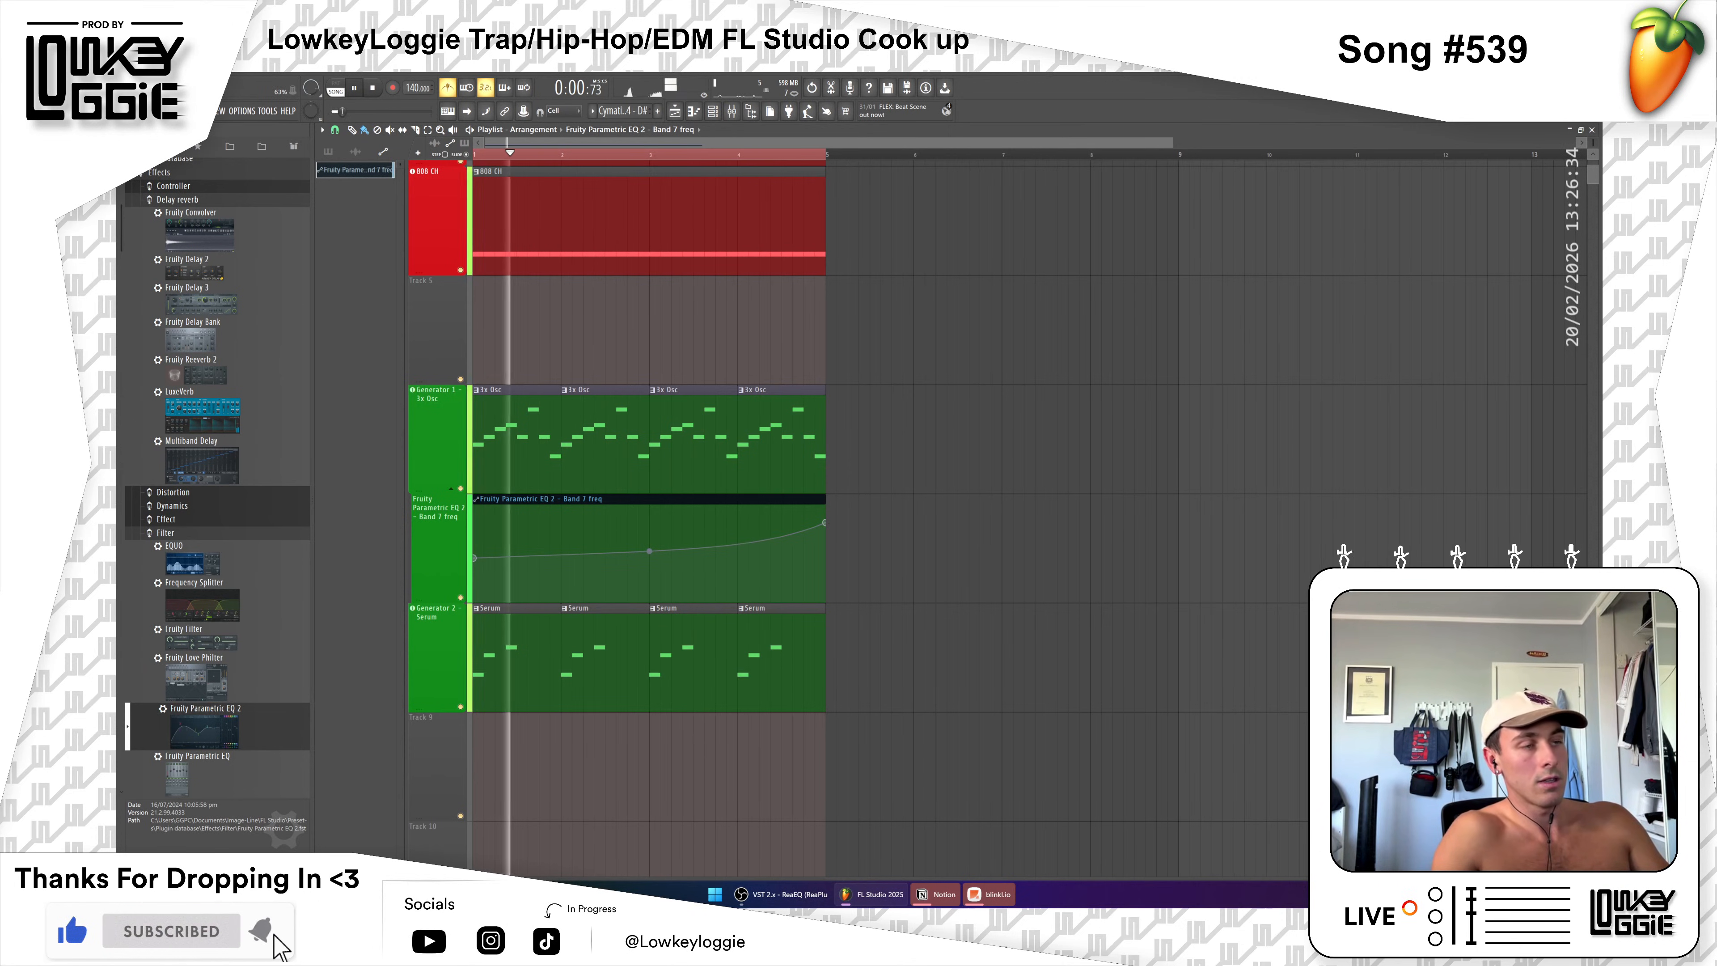
{"action": "scroll", "coordinate": [946, 446], "scroll_direction": "down", "scroll_amount": 2}
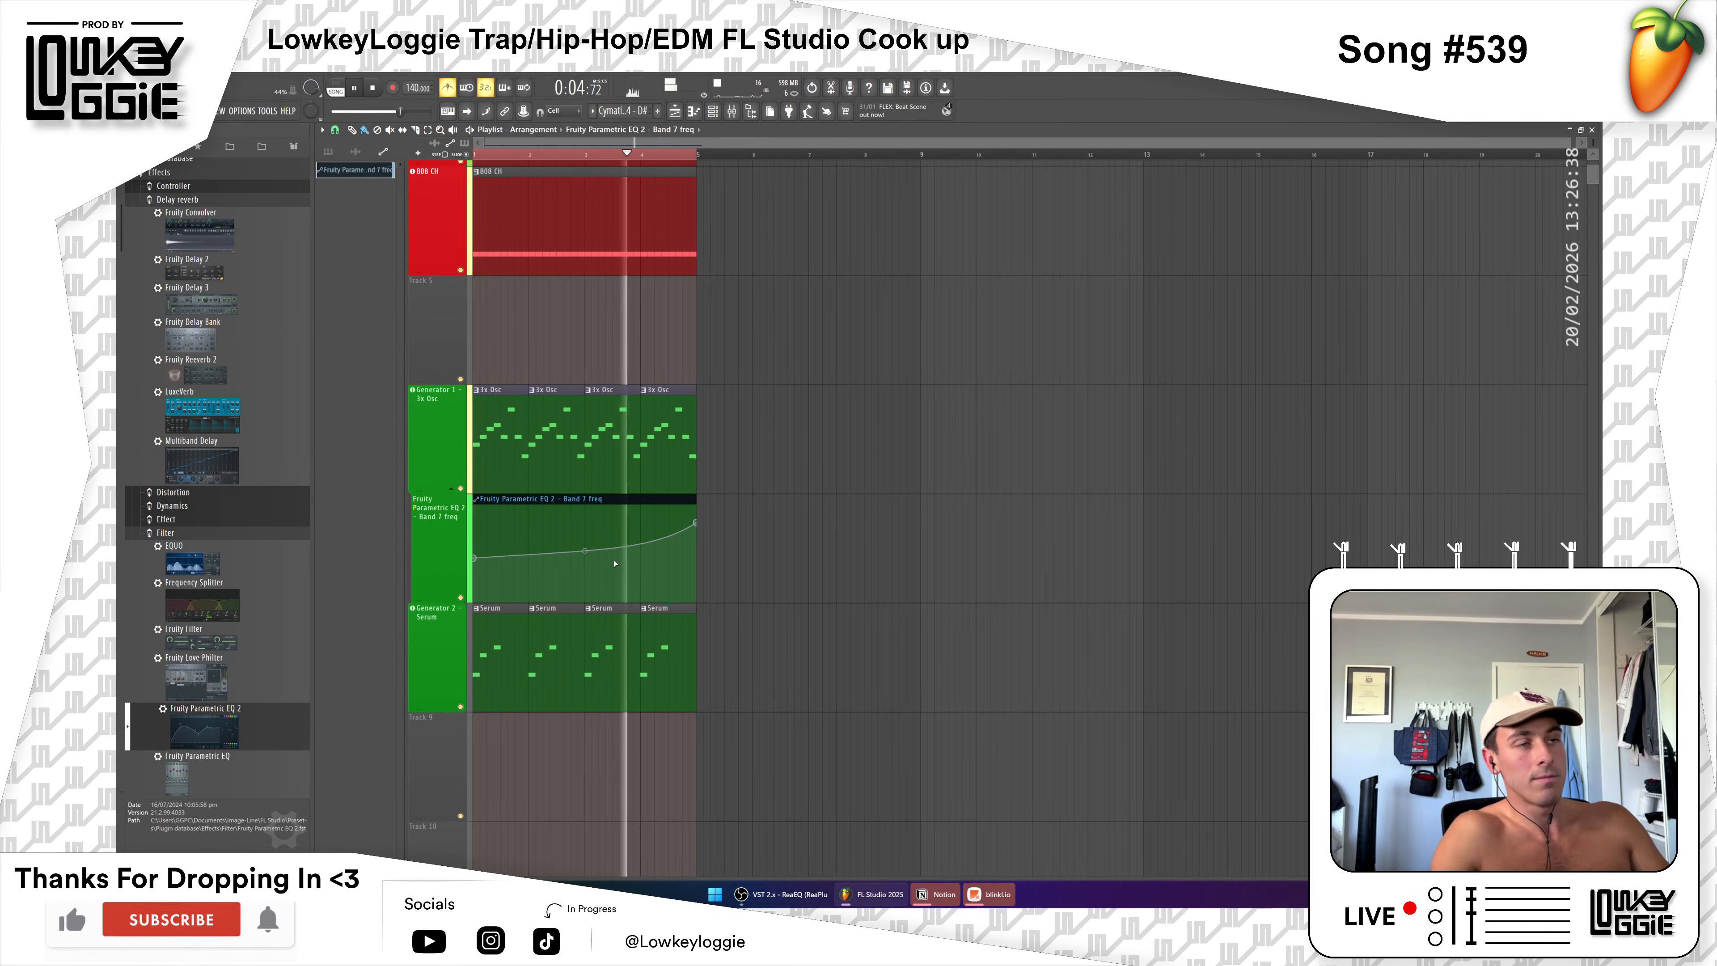
{"action": "left_click", "coordinate": [748, 532]}
{"action": "right_click", "coordinate": [774, 527]}
{"action": "key", "text": "space"}
{"action": "key", "text": "ctrl+z"}
{"action": "key", "text": "ctrl+z"}
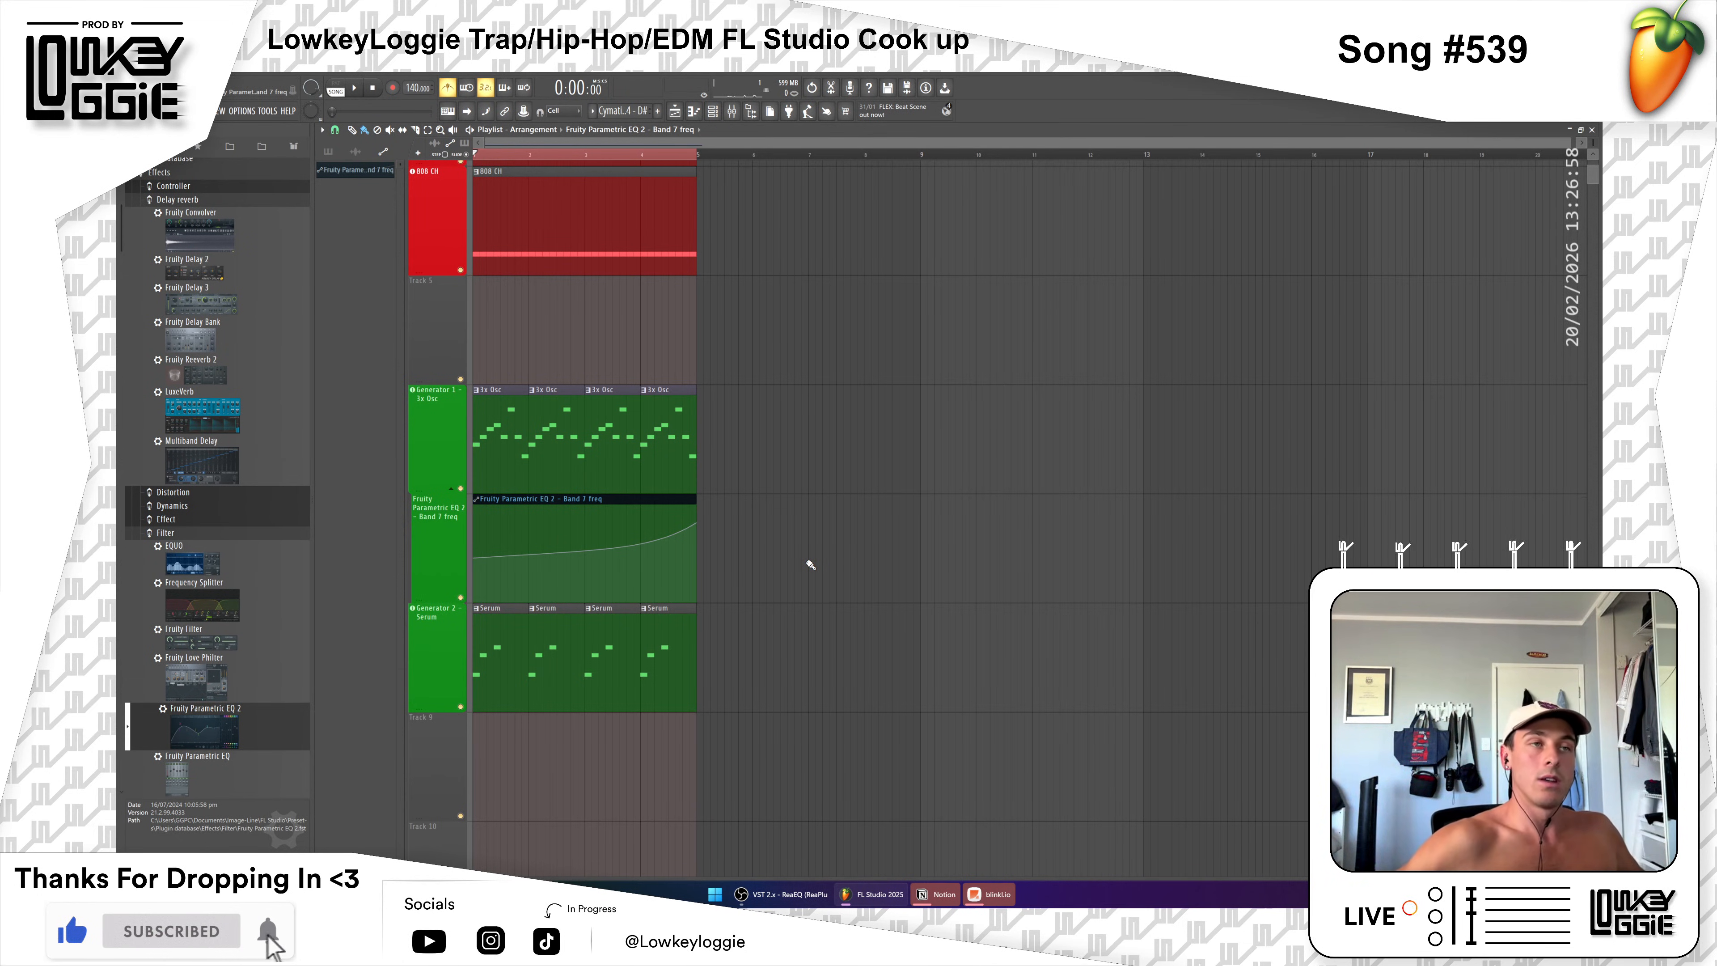
Step: Play the loop again with the mixer briefly shown to judge the filter sweep on the melody
{"action": "key", "text": "space"}
{"action": "key", "text": "space"}
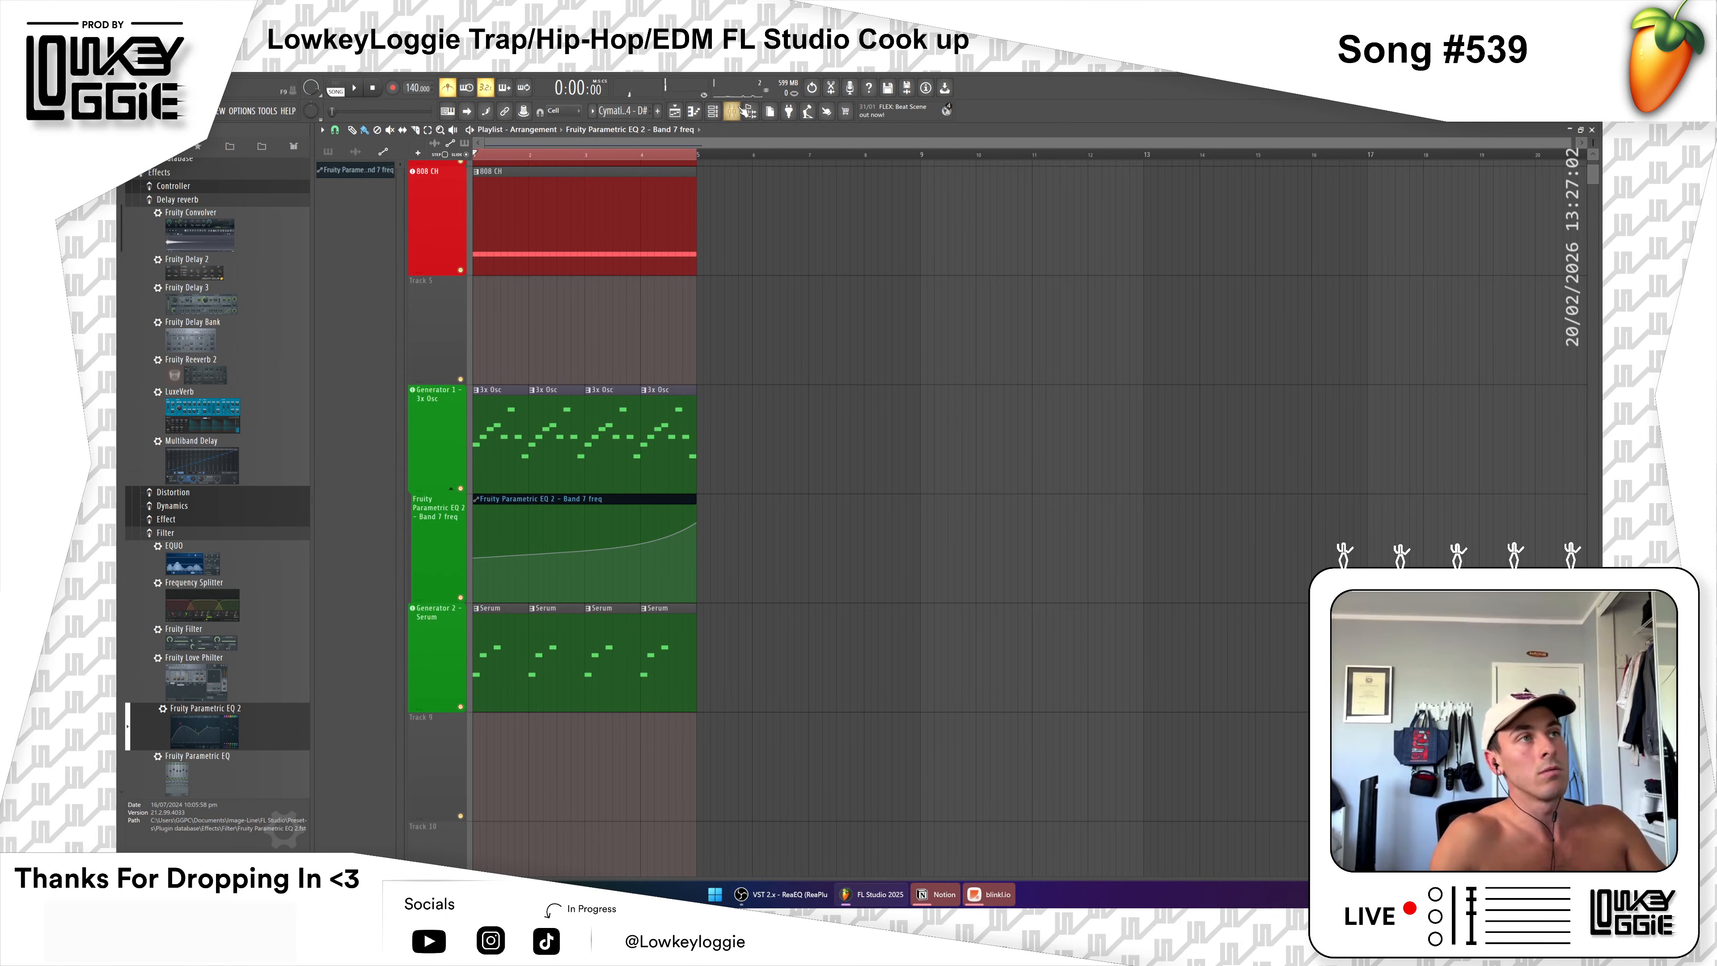
{"action": "key", "text": "F9"}
{"action": "key", "text": "space"}
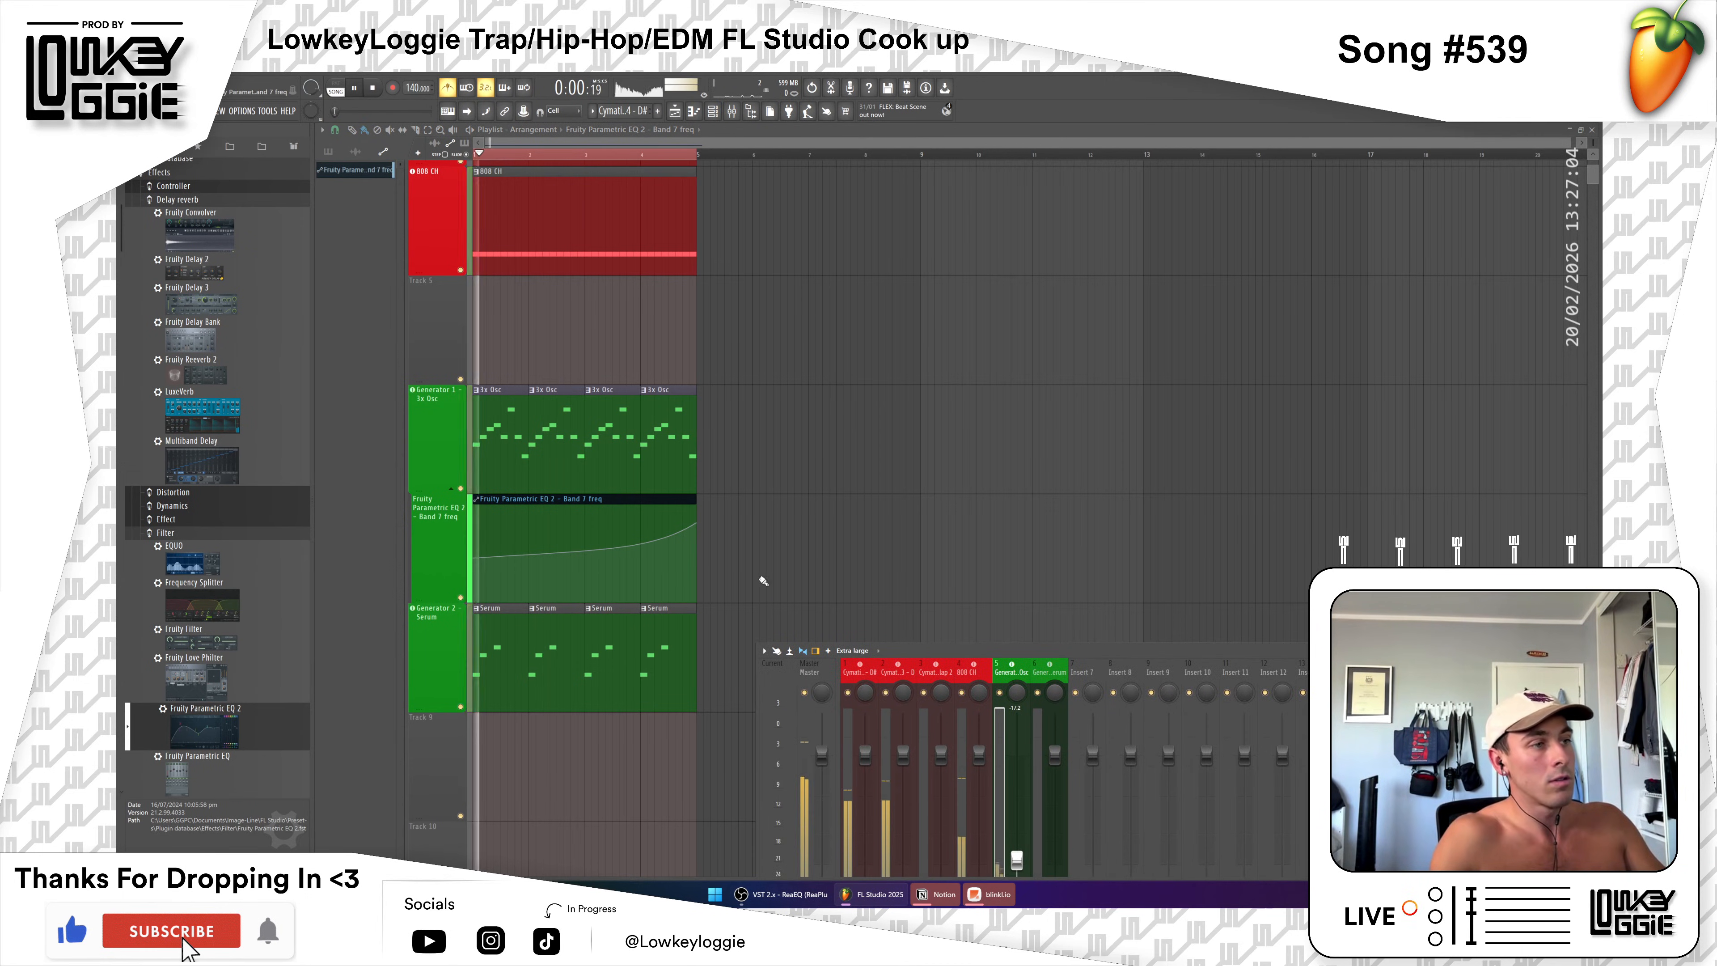
{"action": "key", "text": "F9"}
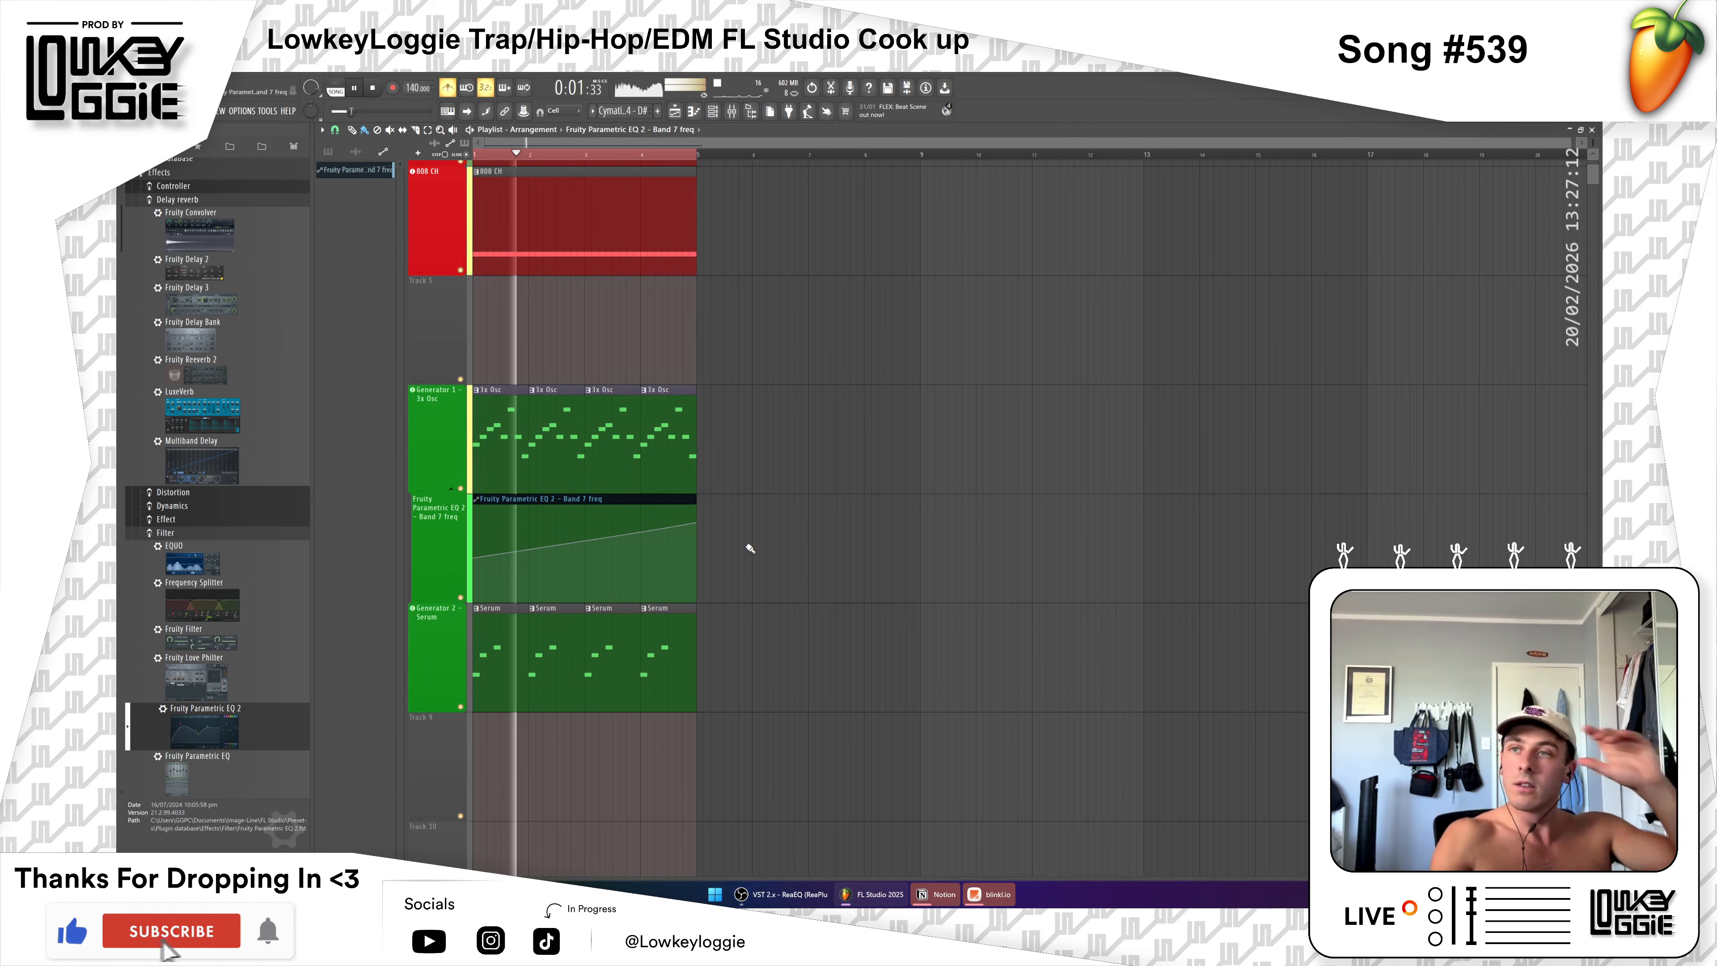
{"action": "left_click", "coordinate": [819, 548]}
{"action": "right_click", "coordinate": [919, 499]}
{"action": "left_click", "coordinate": [875, 568]}
{"action": "right_click", "coordinate": [897, 576]}
{"action": "key", "text": "ctrl+z"}
{"action": "right_click", "coordinate": [954, 592]}
{"action": "left_click", "coordinate": [903, 653]}
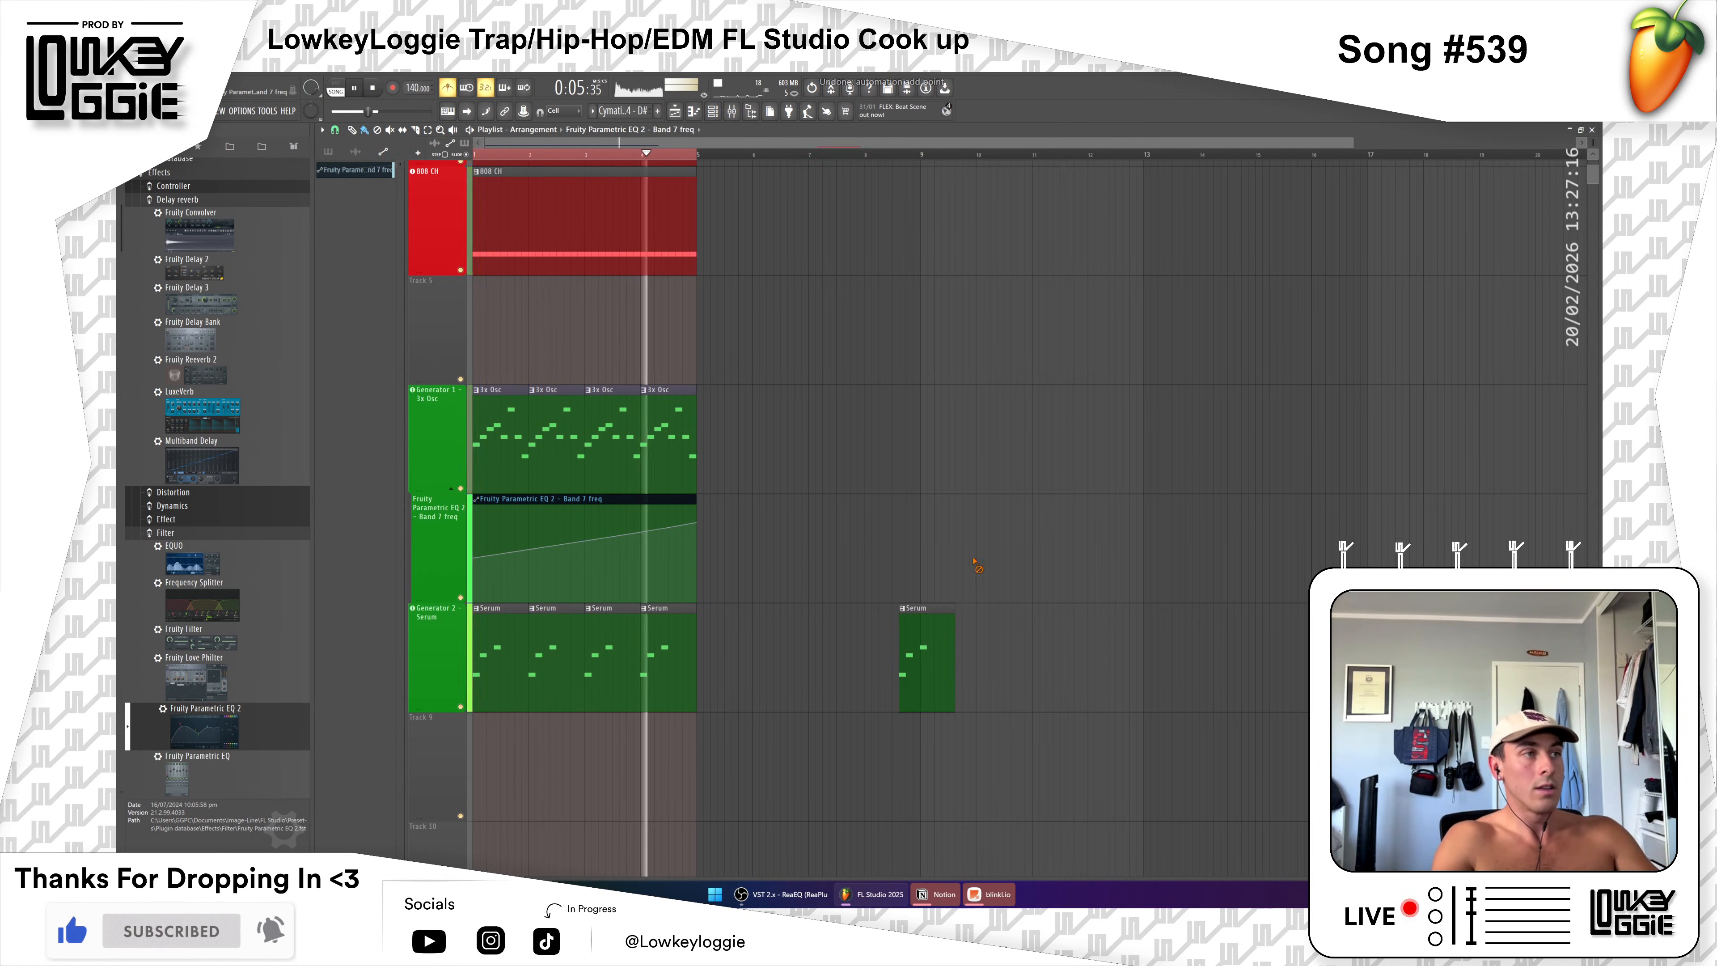
{"action": "right_click", "coordinate": [921, 653]}
{"action": "left_click", "coordinate": [945, 659]}
{"action": "right_click", "coordinate": [947, 662]}
{"action": "left_click", "coordinate": [884, 705]}
{"action": "right_click", "coordinate": [885, 703]}
{"action": "key", "text": "space"}
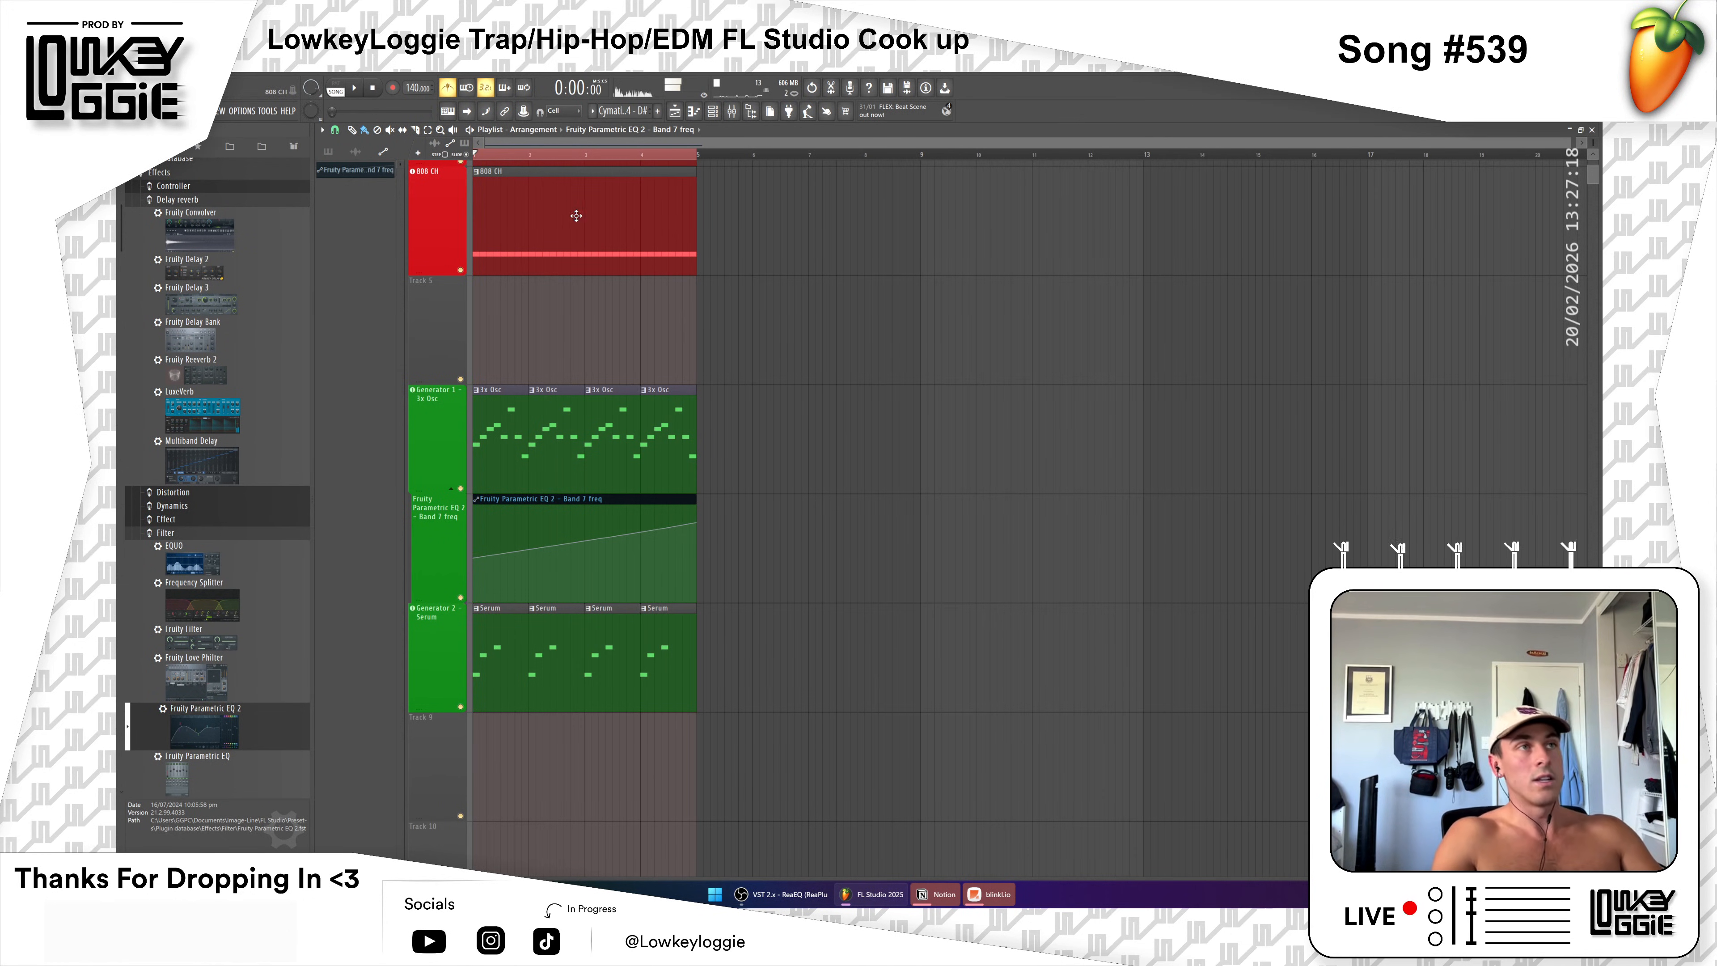
Step: Duplicate the four 3x Osc clips up to bar 9 and extend the band 7 frequency clip to match with a flat line
{"action": "scroll", "coordinate": [683, 372], "scroll_direction": "down", "scroll_amount": 4}
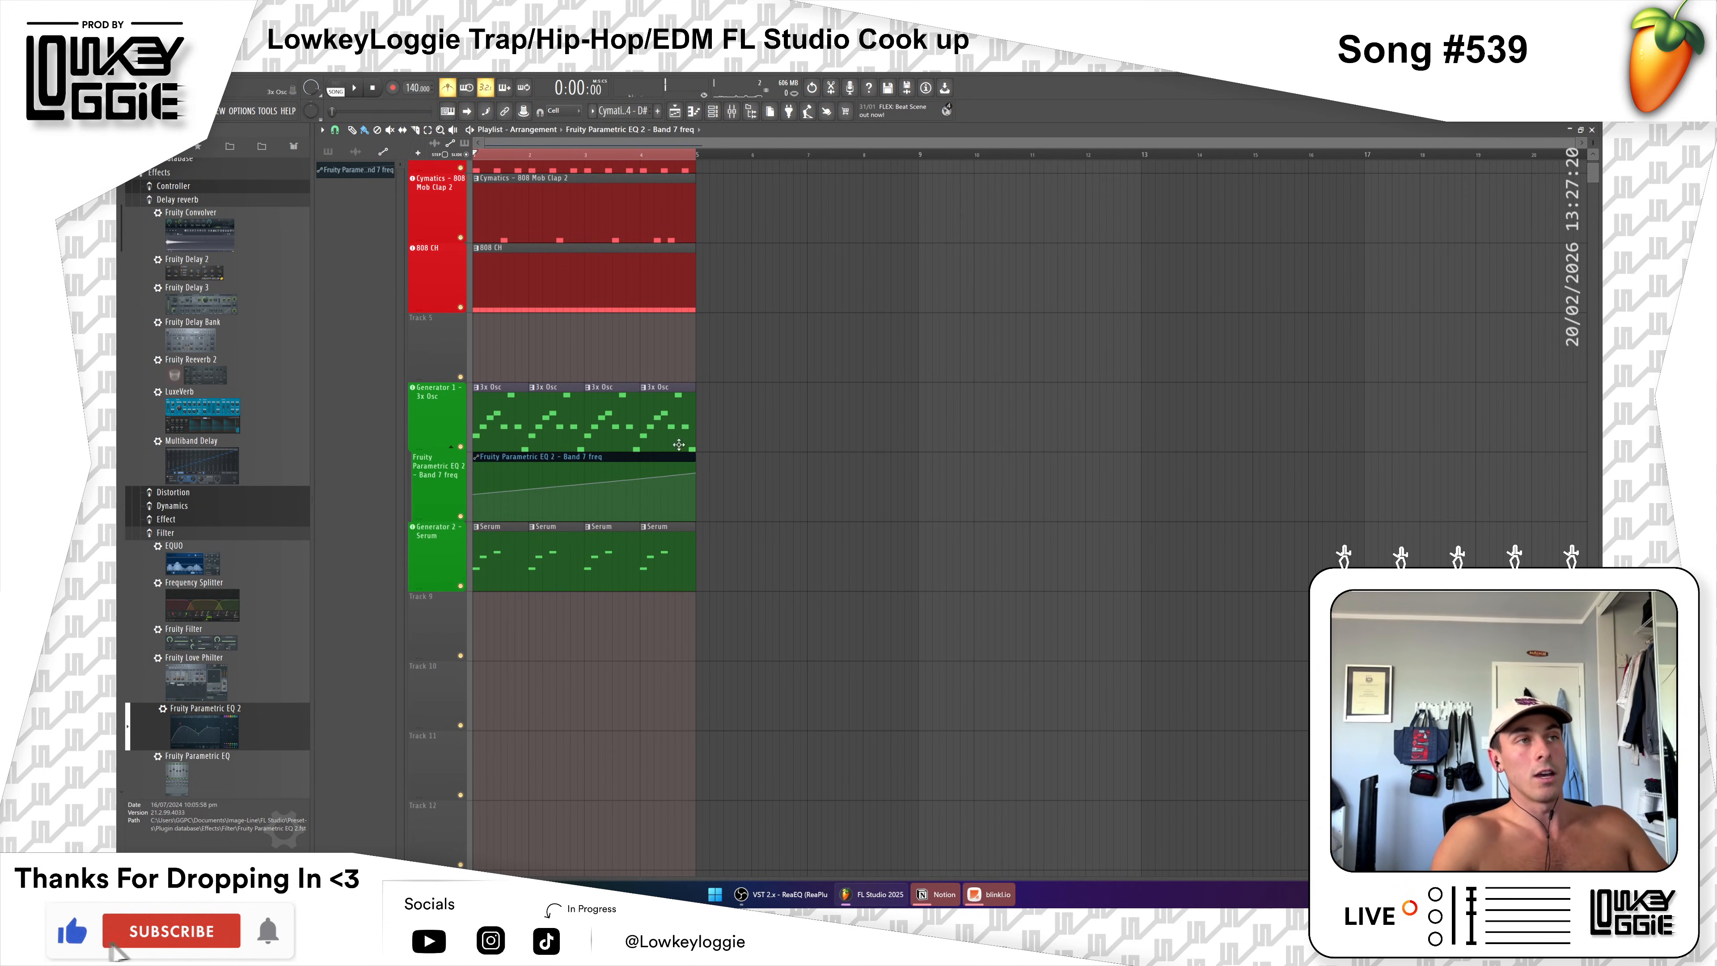
{"action": "left_click_drag", "start_coordinate": [914, 464], "coordinate": [917, 465]}
{"action": "mouse_move", "coordinate": [722, 405]}
{"action": "left_mouse_down"}
{"action": "mouse_move", "coordinate": [494, 409]}
{"action": "mouse_move", "coordinate": [744, 409]}
{"action": "mouse_move", "coordinate": [722, 409]}
{"action": "left_mouse_up"}
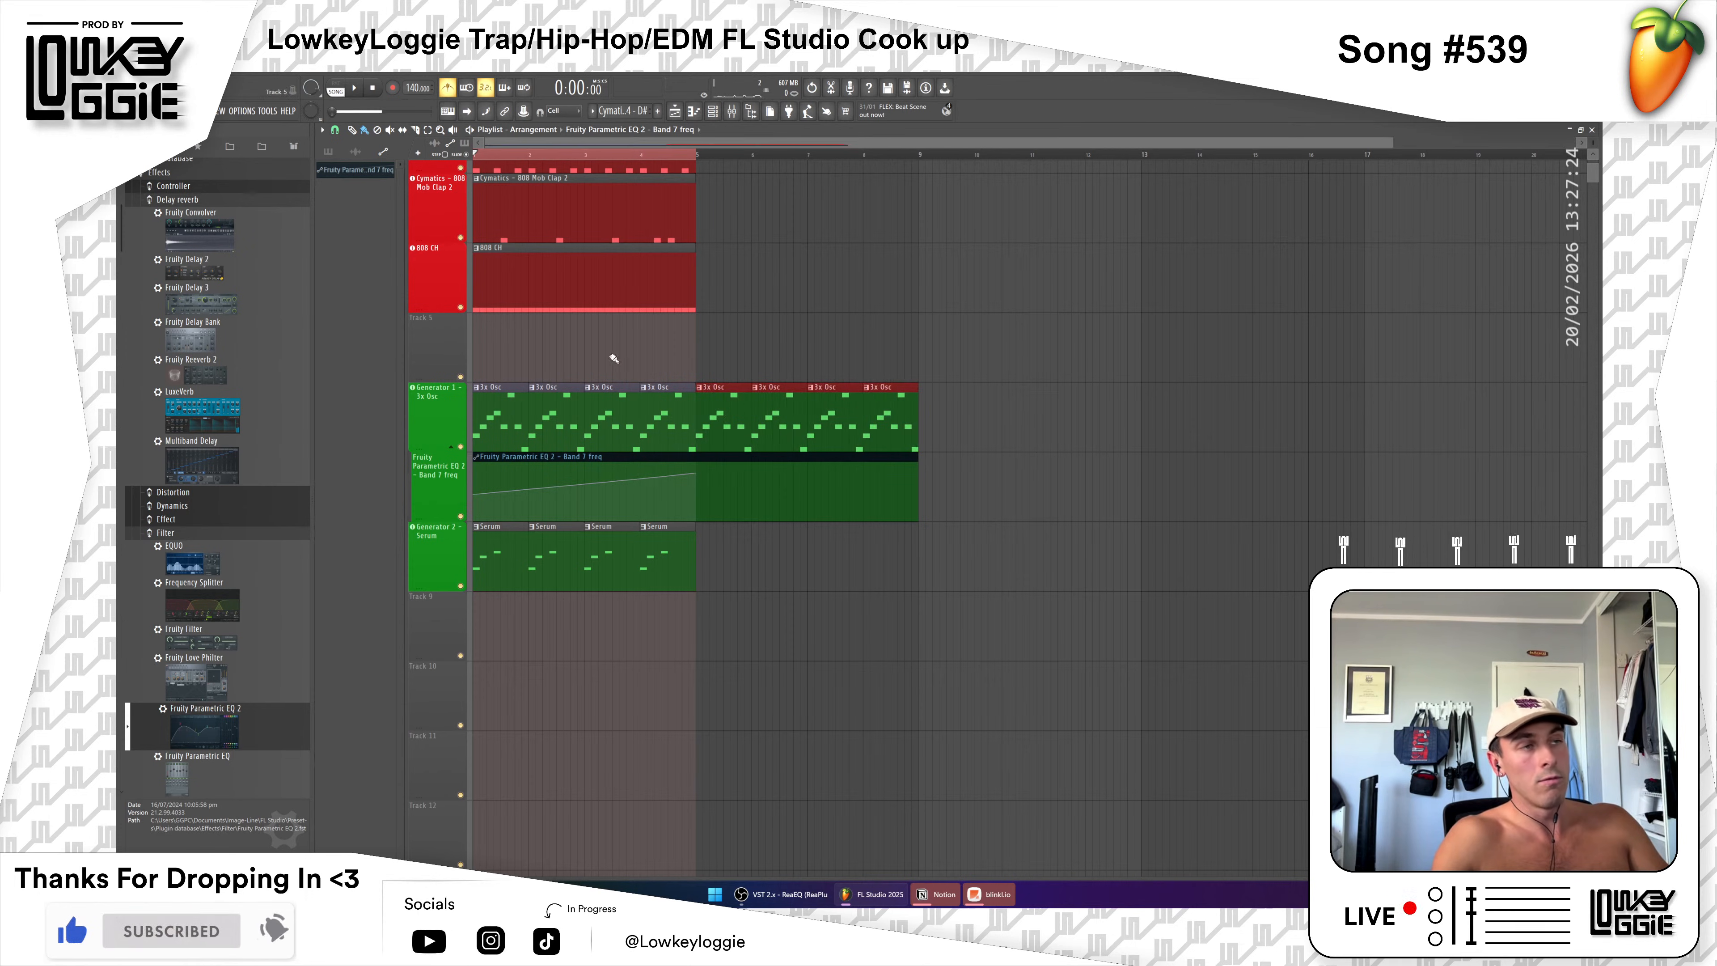
{"action": "left_click_drag", "start_coordinate": [741, 474], "coordinate": [922, 474]}
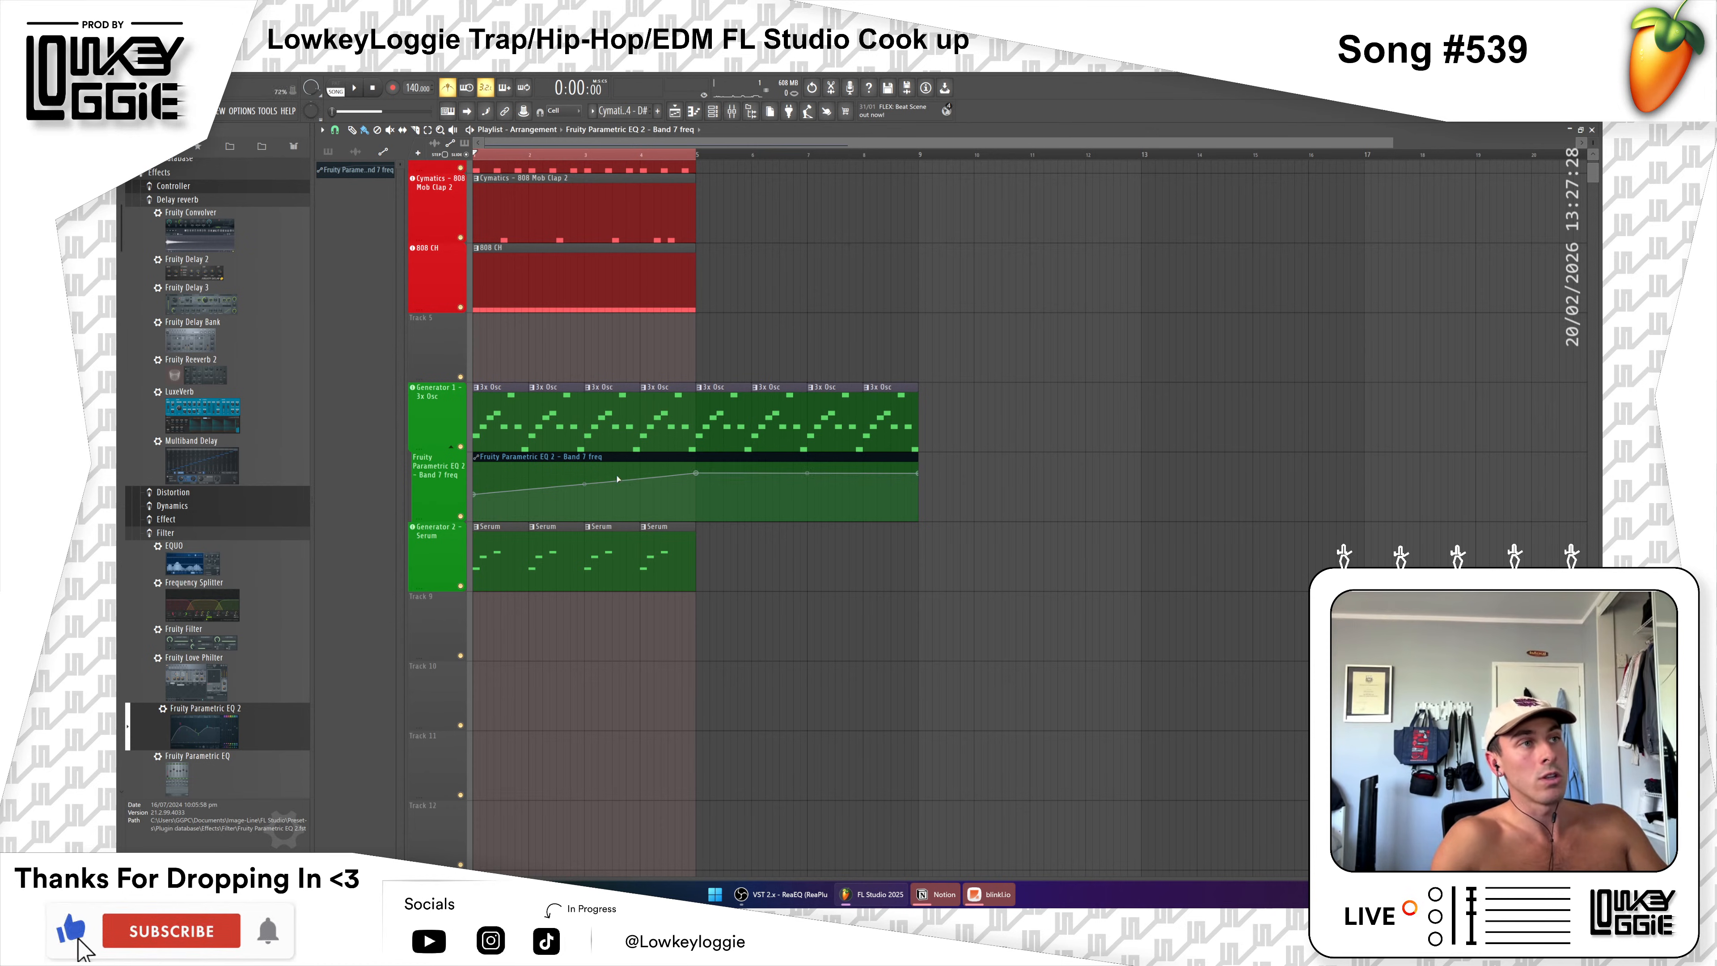
Step: Reopen the mixer and the 3x Osc EQ, and move the mixer down clear of the automation clip
{"action": "left_click", "coordinate": [737, 110]}
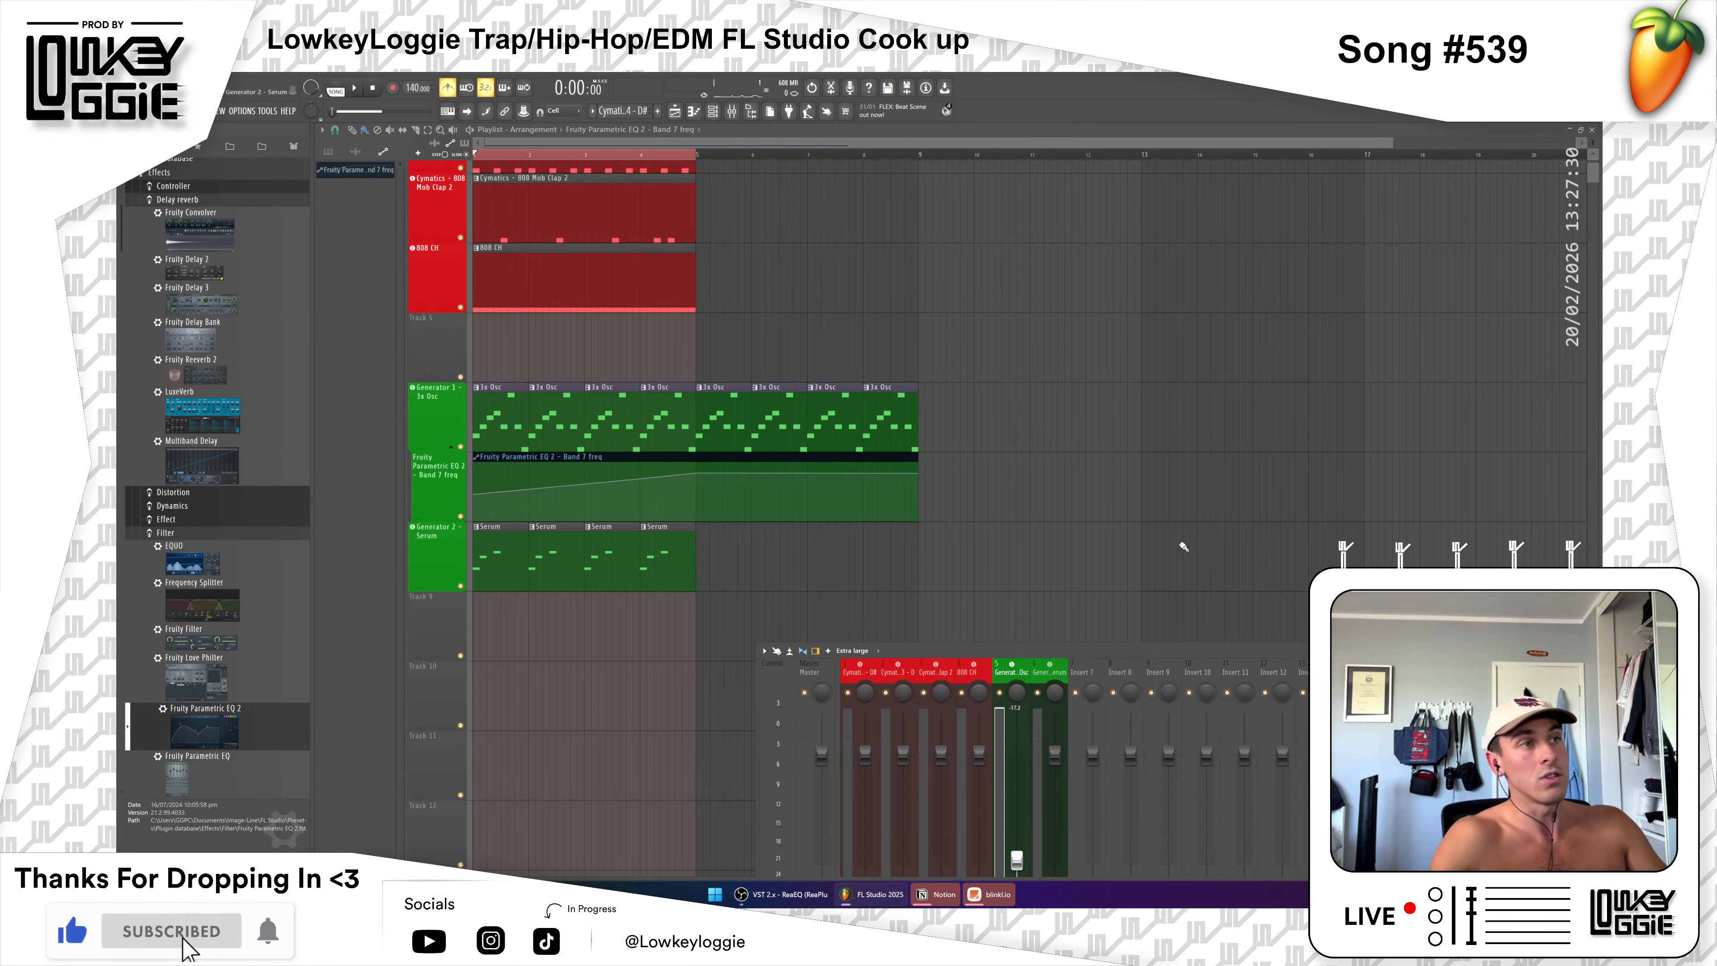
{"action": "left_click_drag", "start_coordinate": [1348, 651], "coordinate": [1299, 381]}
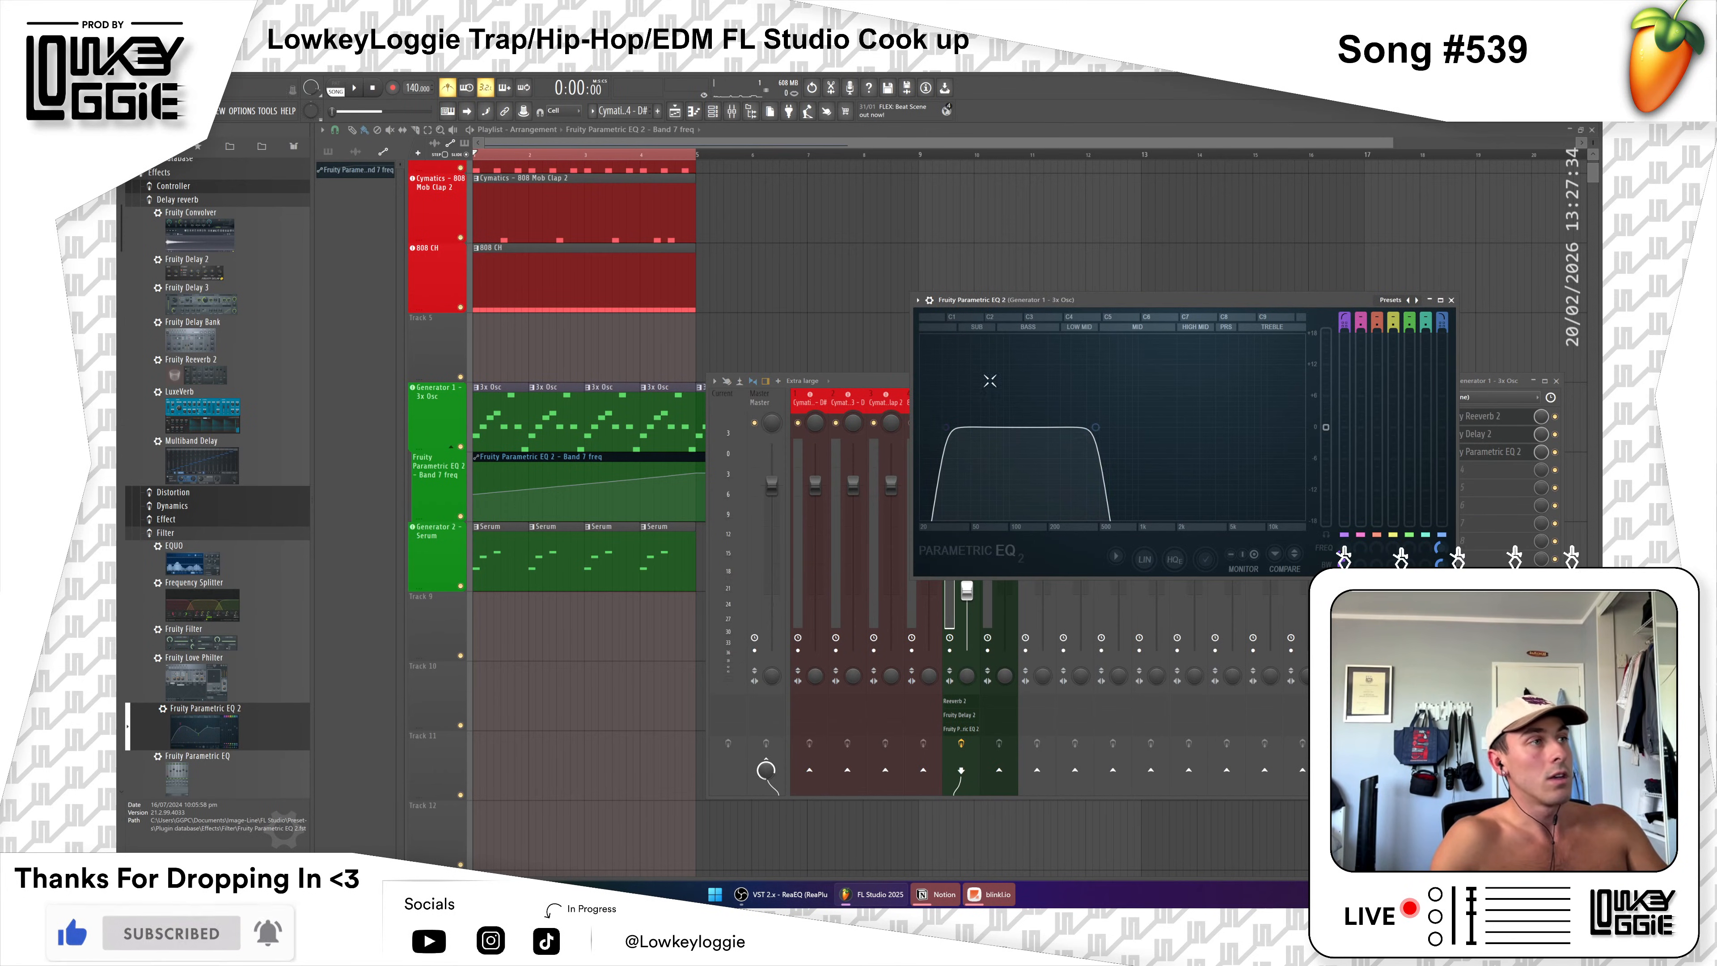
{"action": "left_click_drag", "start_coordinate": [880, 381], "coordinate": [901, 702]}
Step: Add control points to the second half of the band 7 frequency clip, forming two dips with high peaks between bars 5 and 9
{"action": "left_click", "coordinate": [735, 482]}
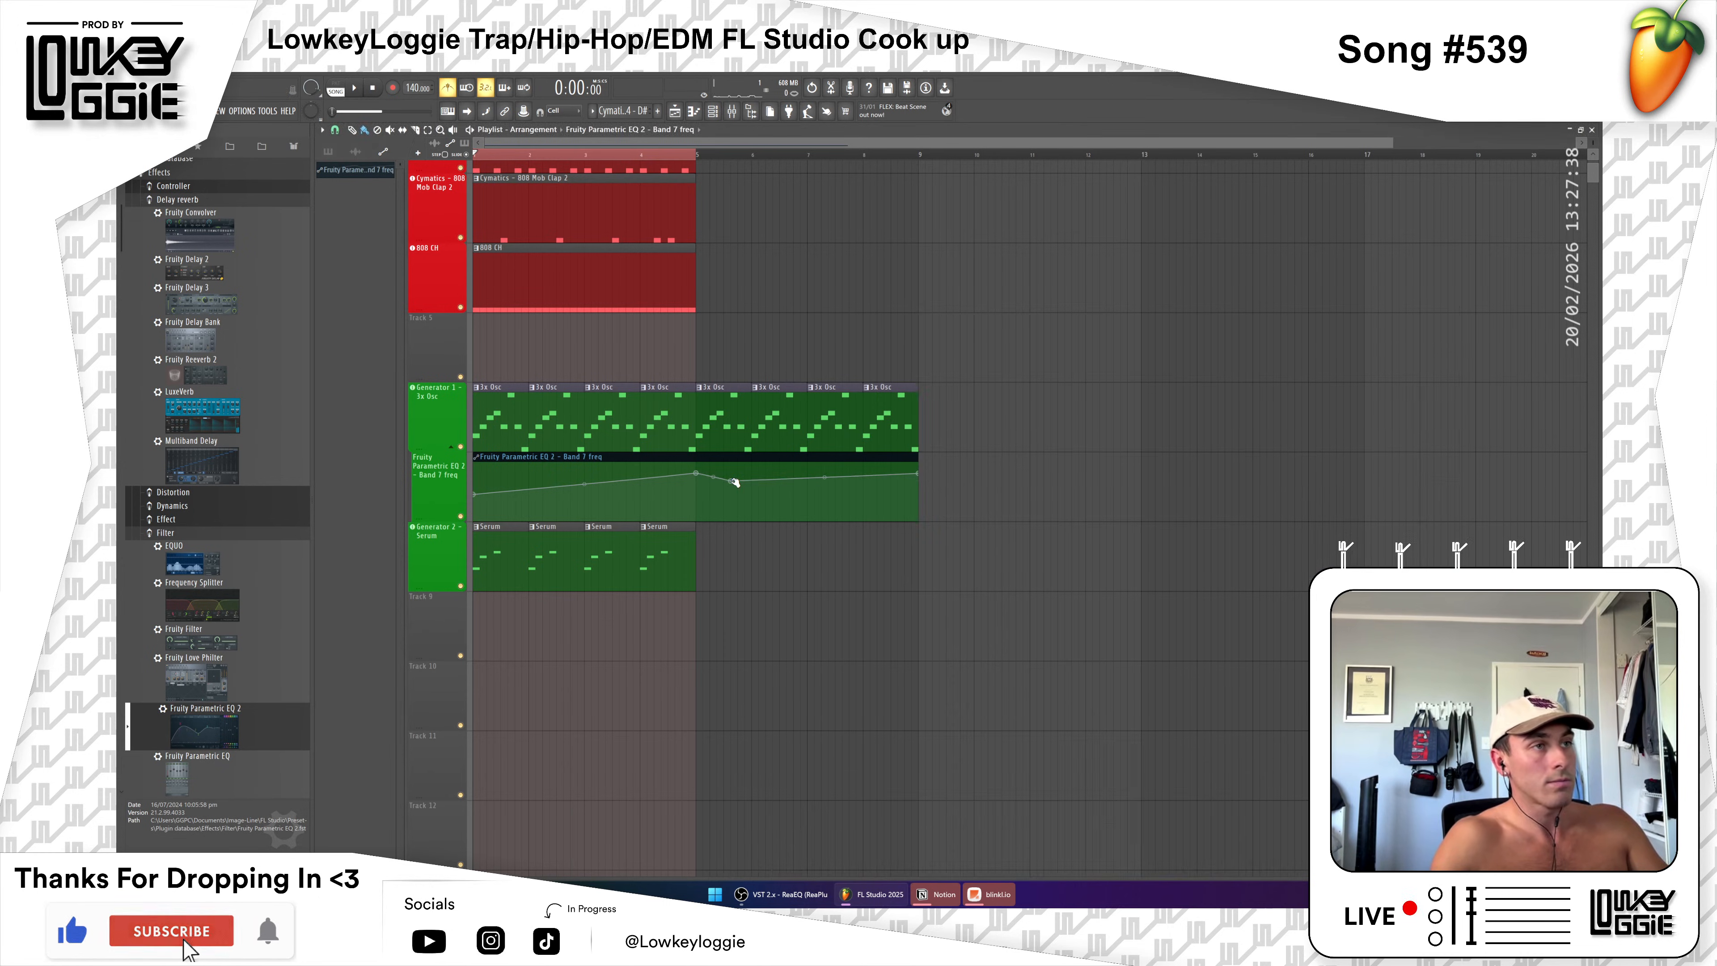
{"action": "left_click_drag", "start_coordinate": [734, 501], "coordinate": [750, 527]}
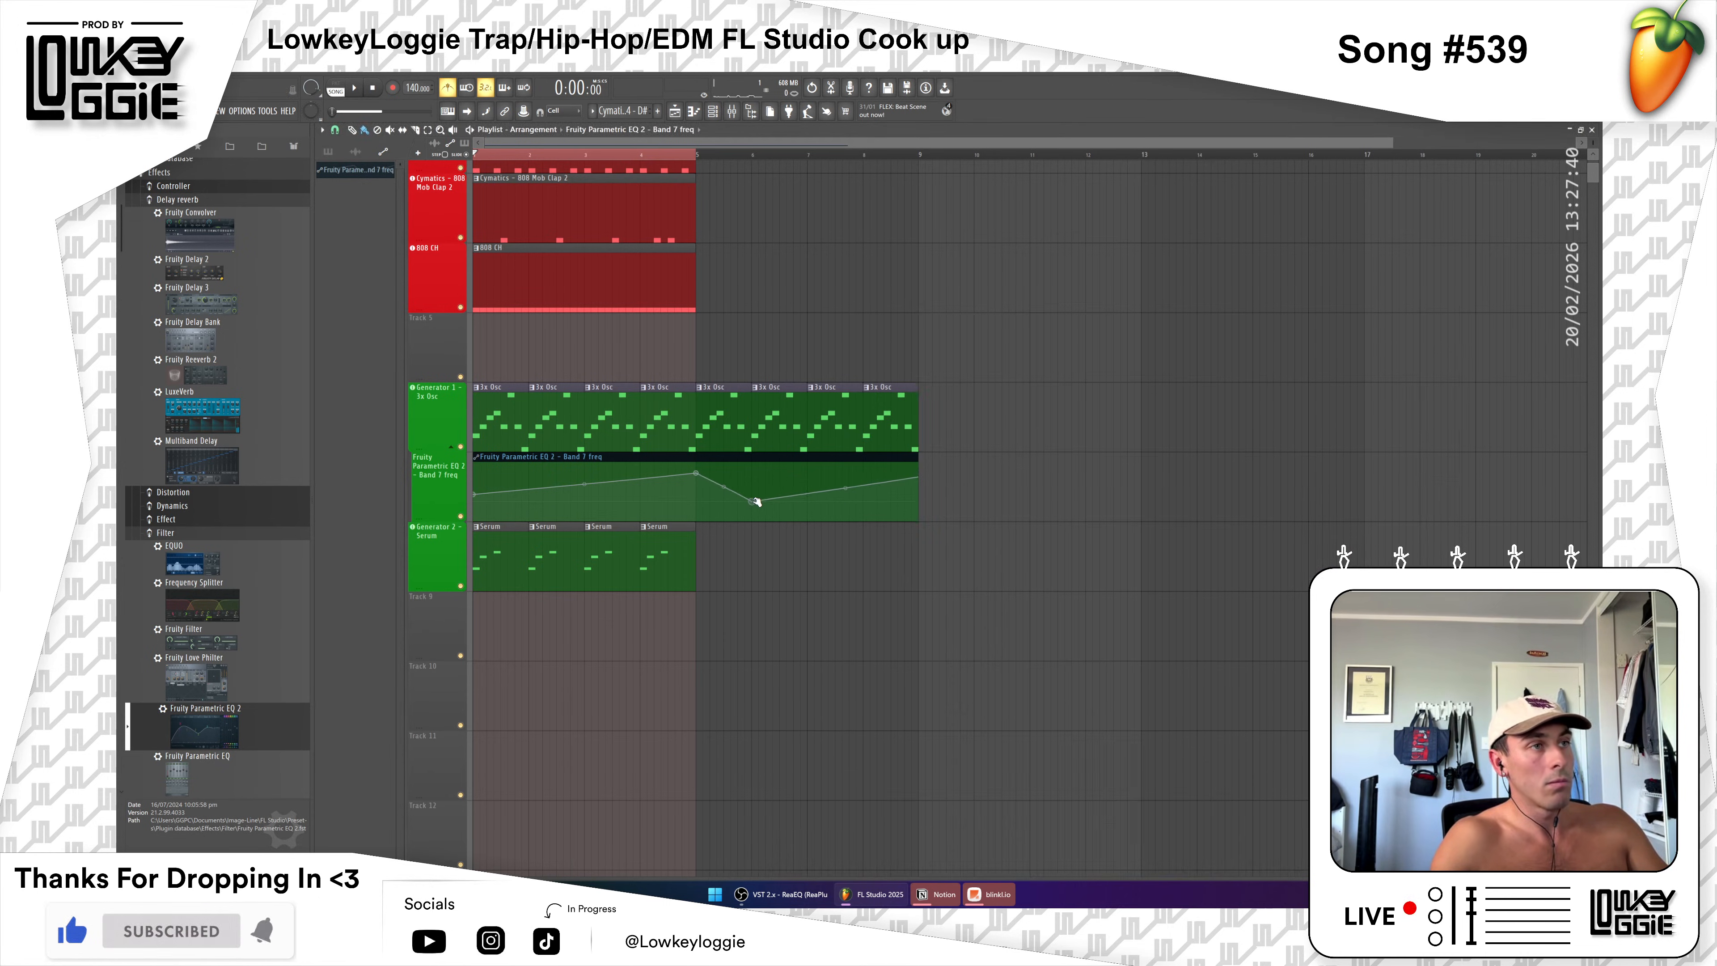
{"action": "right_click", "coordinate": [823, 481]}
{"action": "left_click_drag", "start_coordinate": [810, 464], "coordinate": [836, 461]}
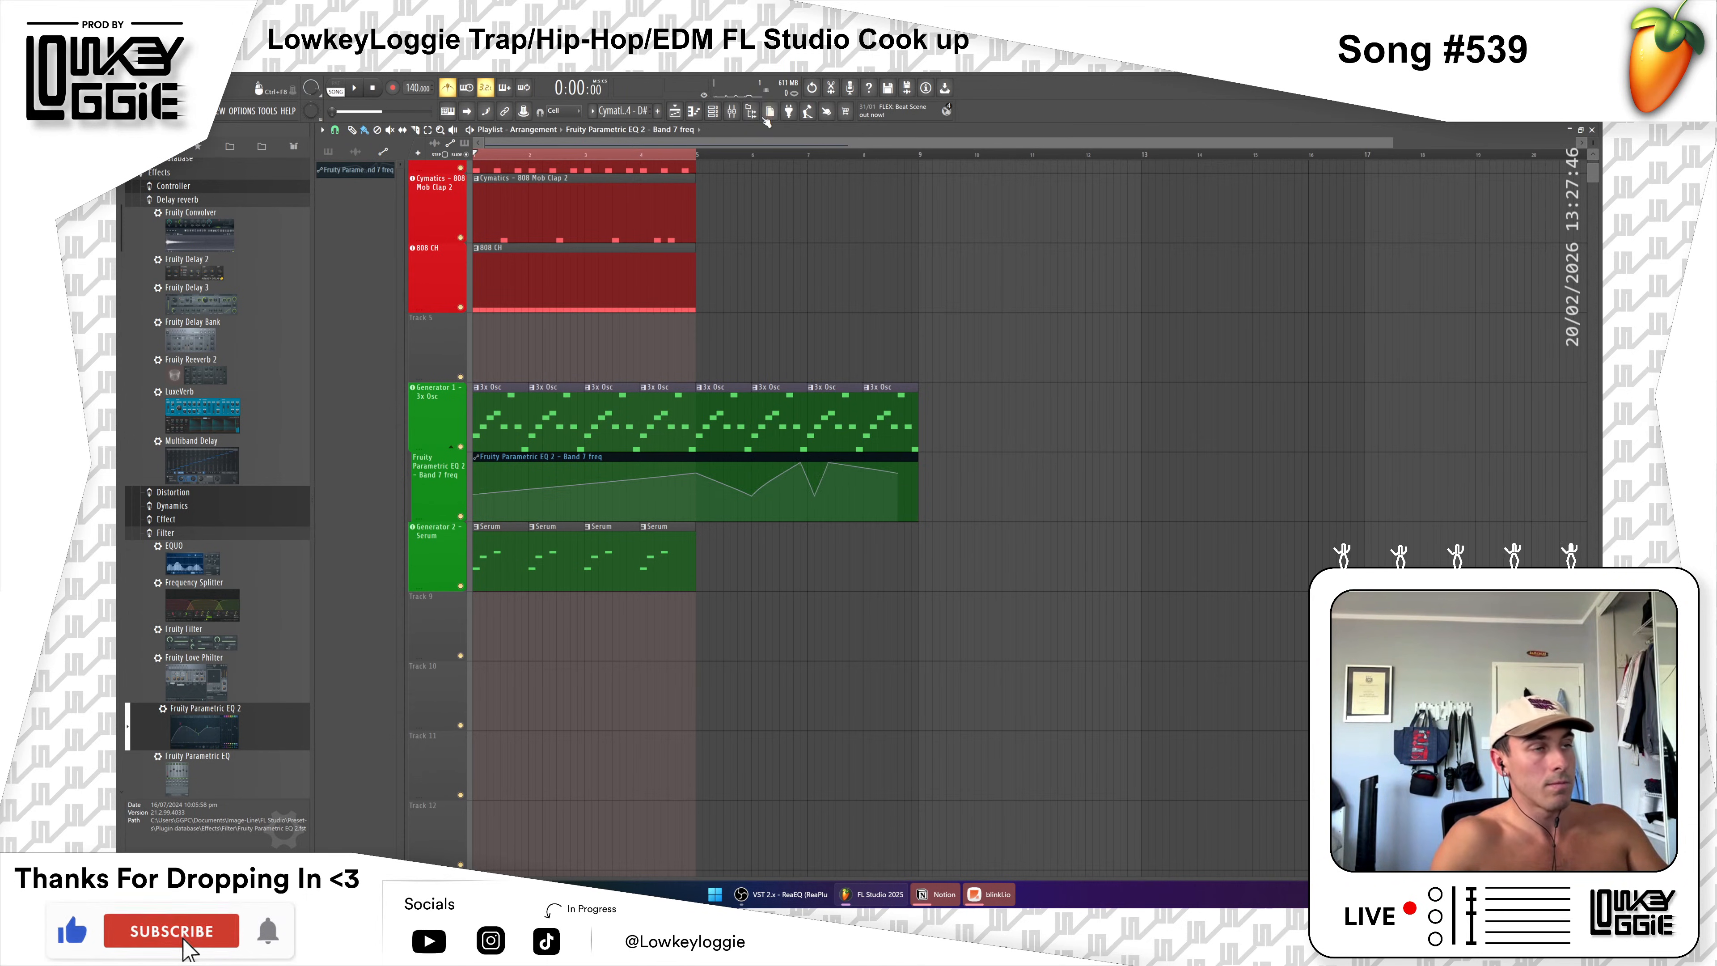
Step: Extend the playlist time selection to bar 9 and play from bar 5 with the 3x Osc EQ open to check the cutoff movement
{"action": "left_click_drag", "start_coordinate": [705, 144], "coordinate": [929, 161]}
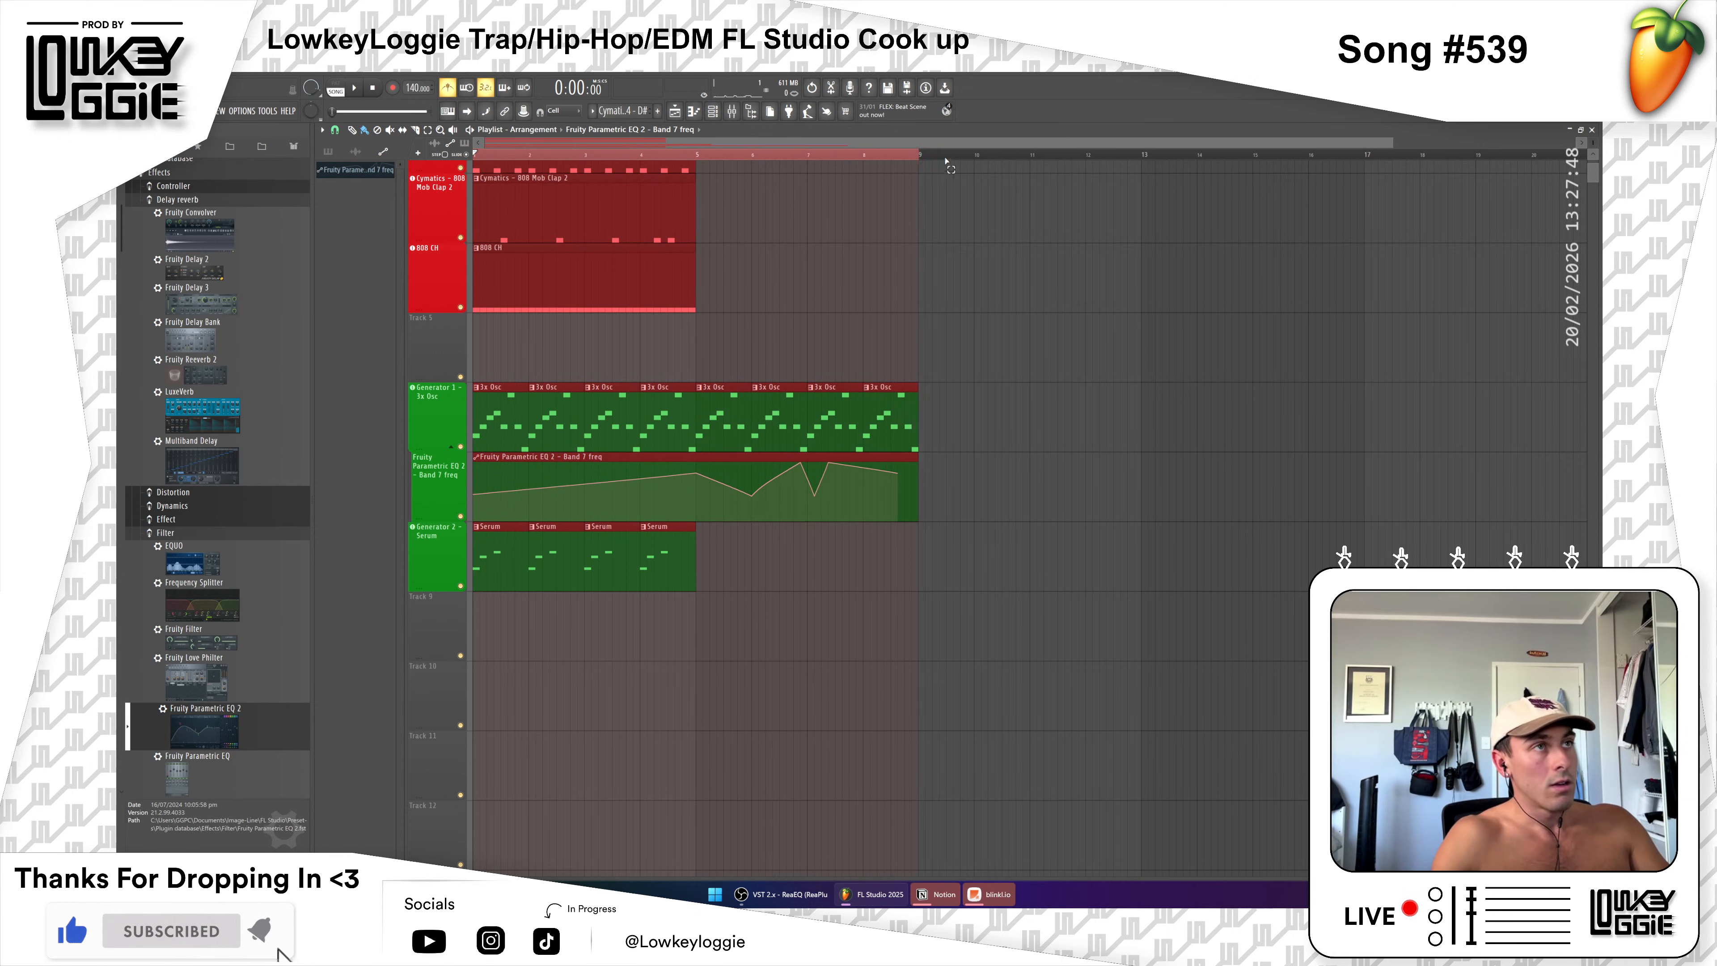
{"action": "left_click", "coordinate": [735, 113]}
{"action": "left_click", "coordinate": [1420, 744]}
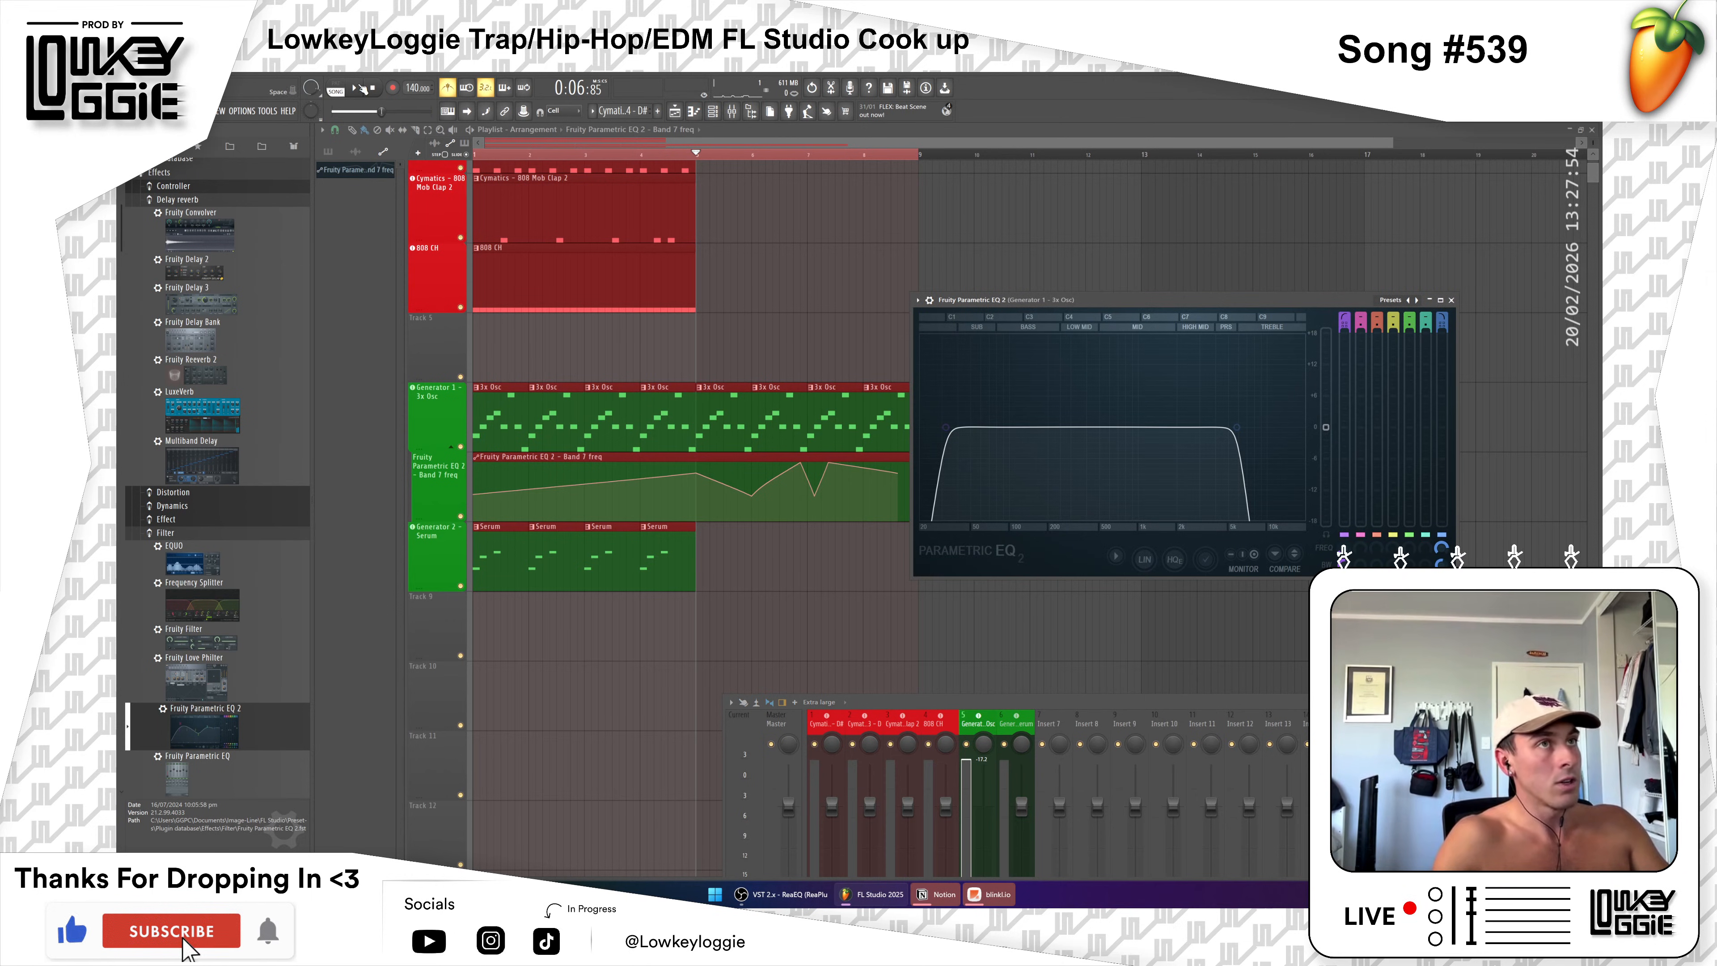
{"action": "key", "text": "space"}
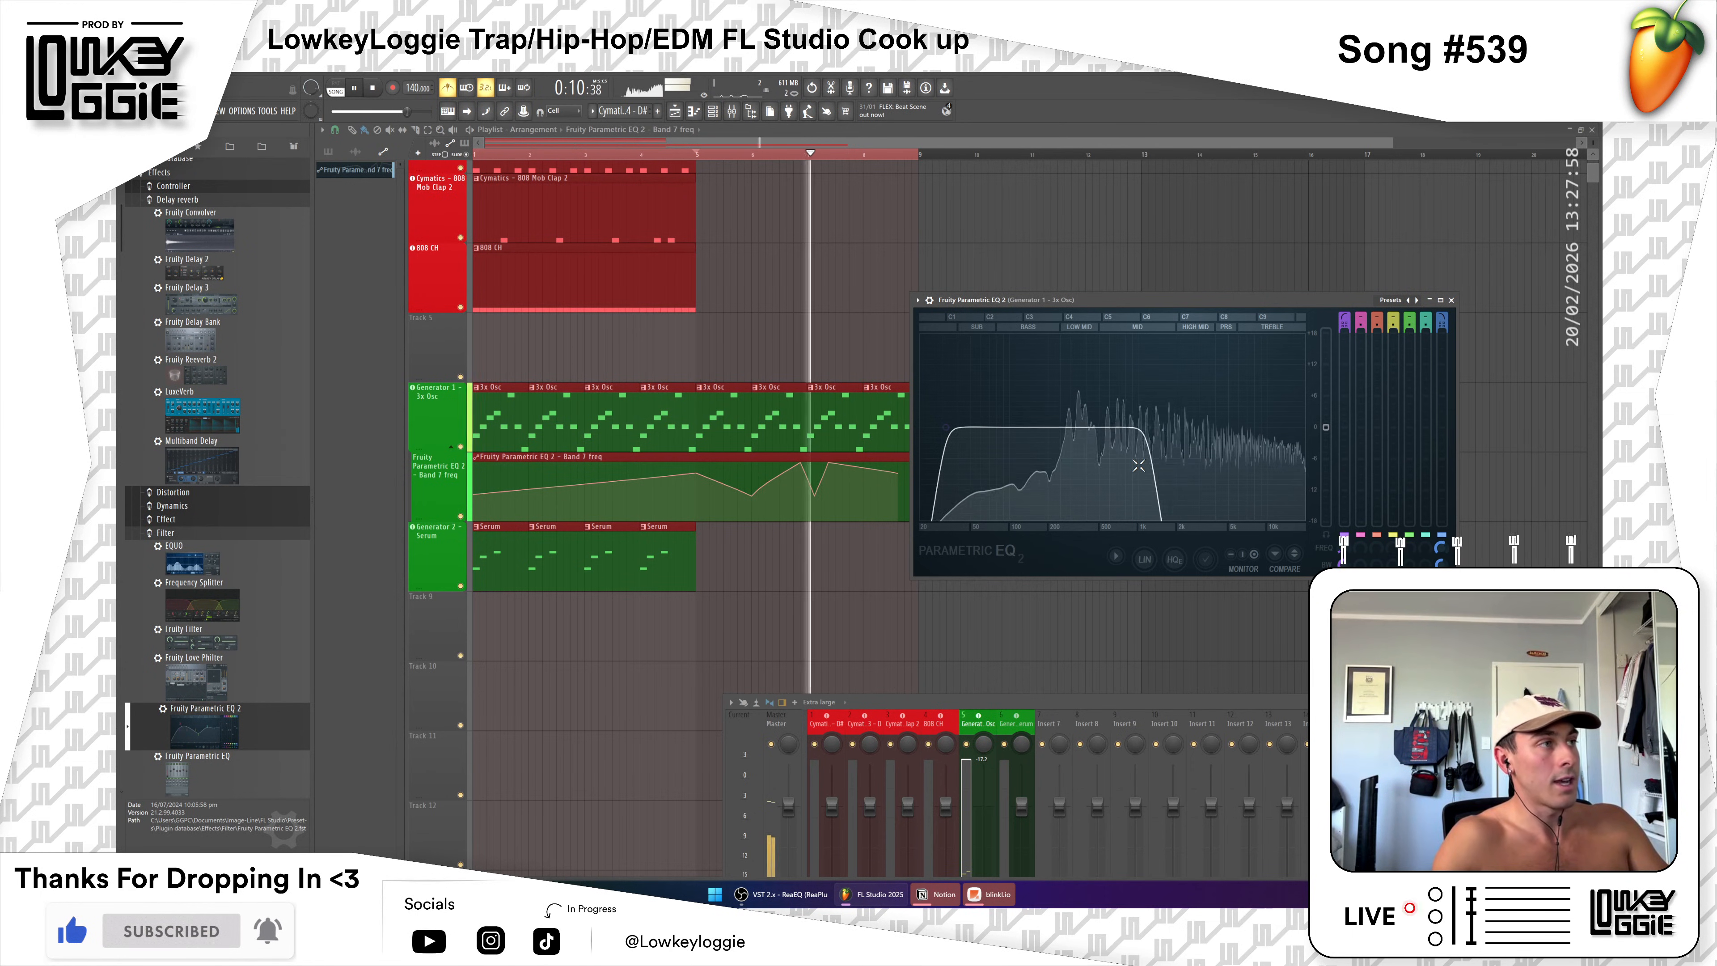
{"action": "key", "text": "space"}
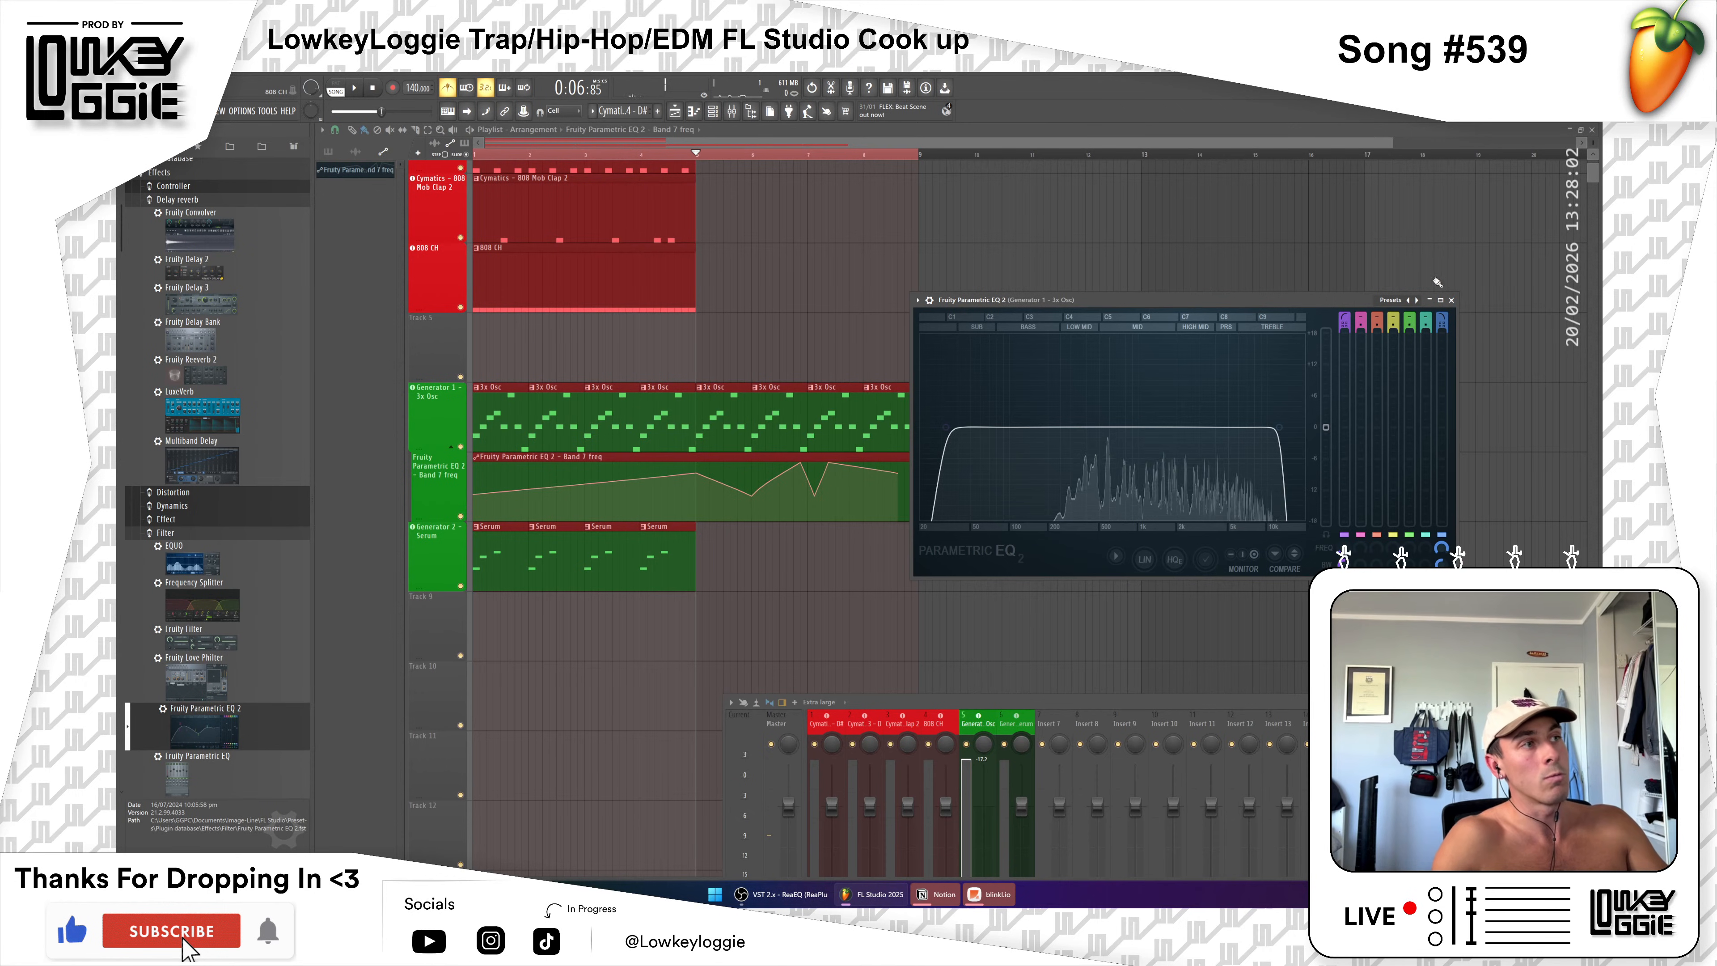
{"action": "key", "text": "space"}
{"action": "key", "text": "space"}
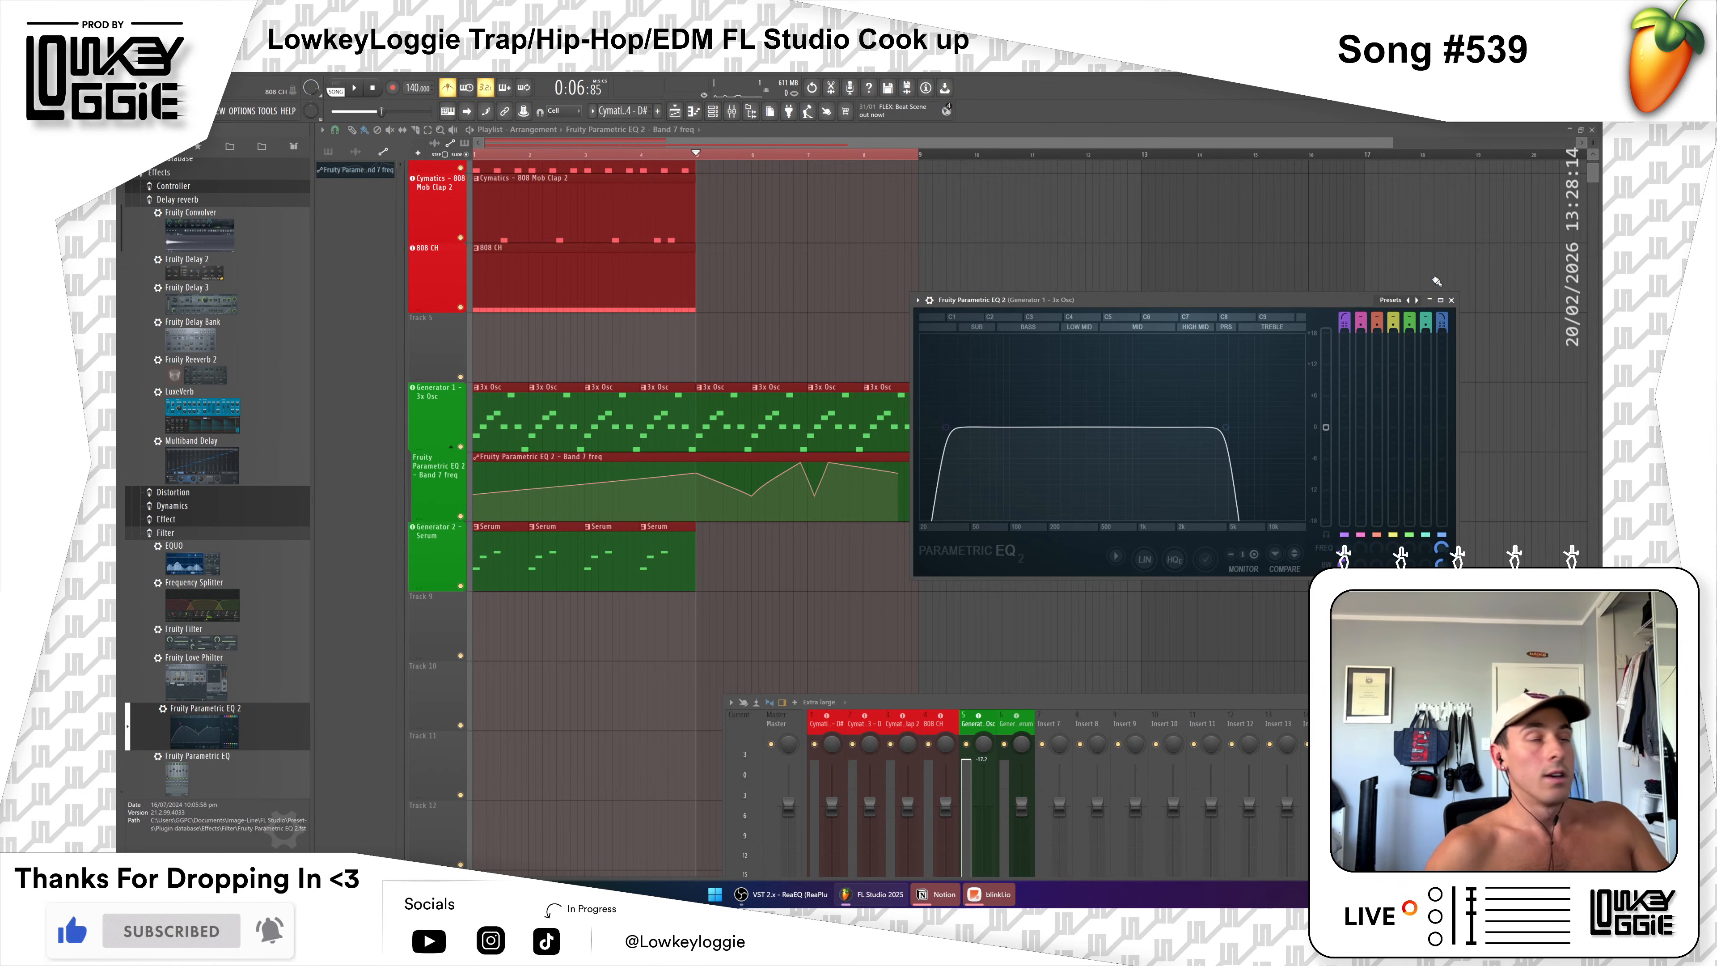
{"action": "left_click", "coordinate": [1451, 300]}
{"action": "left_click", "coordinate": [1120, 445]}
{"action": "right_click", "coordinate": [1120, 446]}
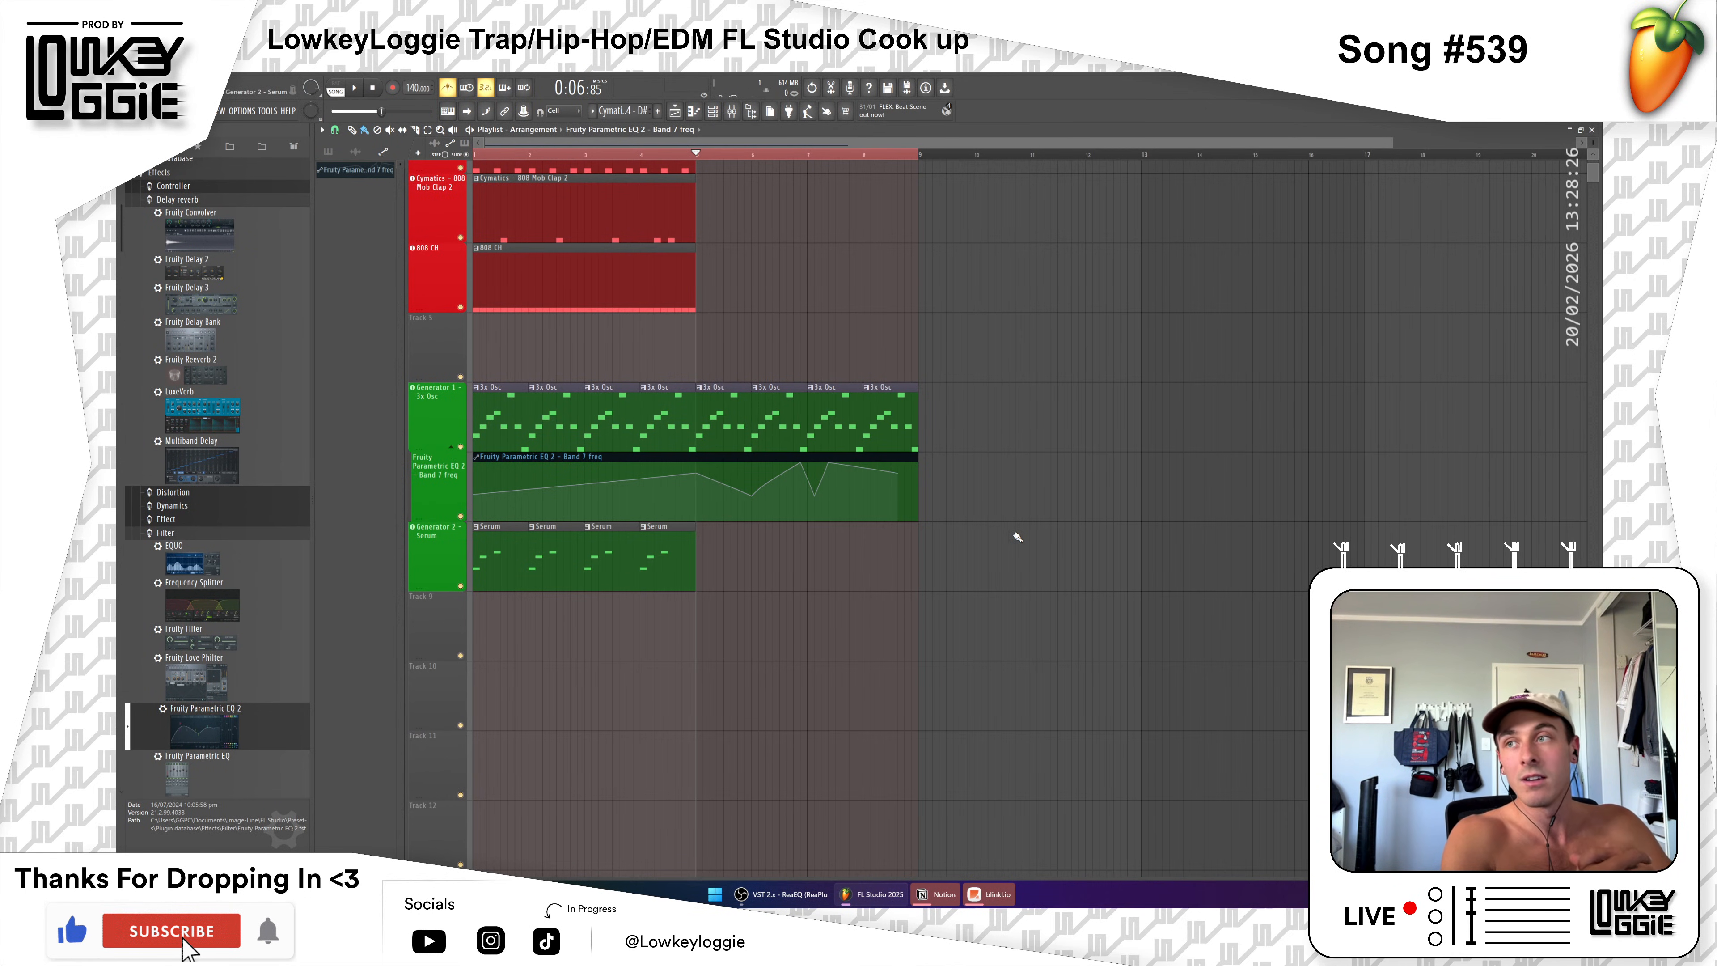
Step: Add rapidly alternating low and high points to the band 7 frequency clip just after bar 5, and audition the zigzag
{"action": "left_click_drag", "start_coordinate": [730, 483], "coordinate": [713, 528]}
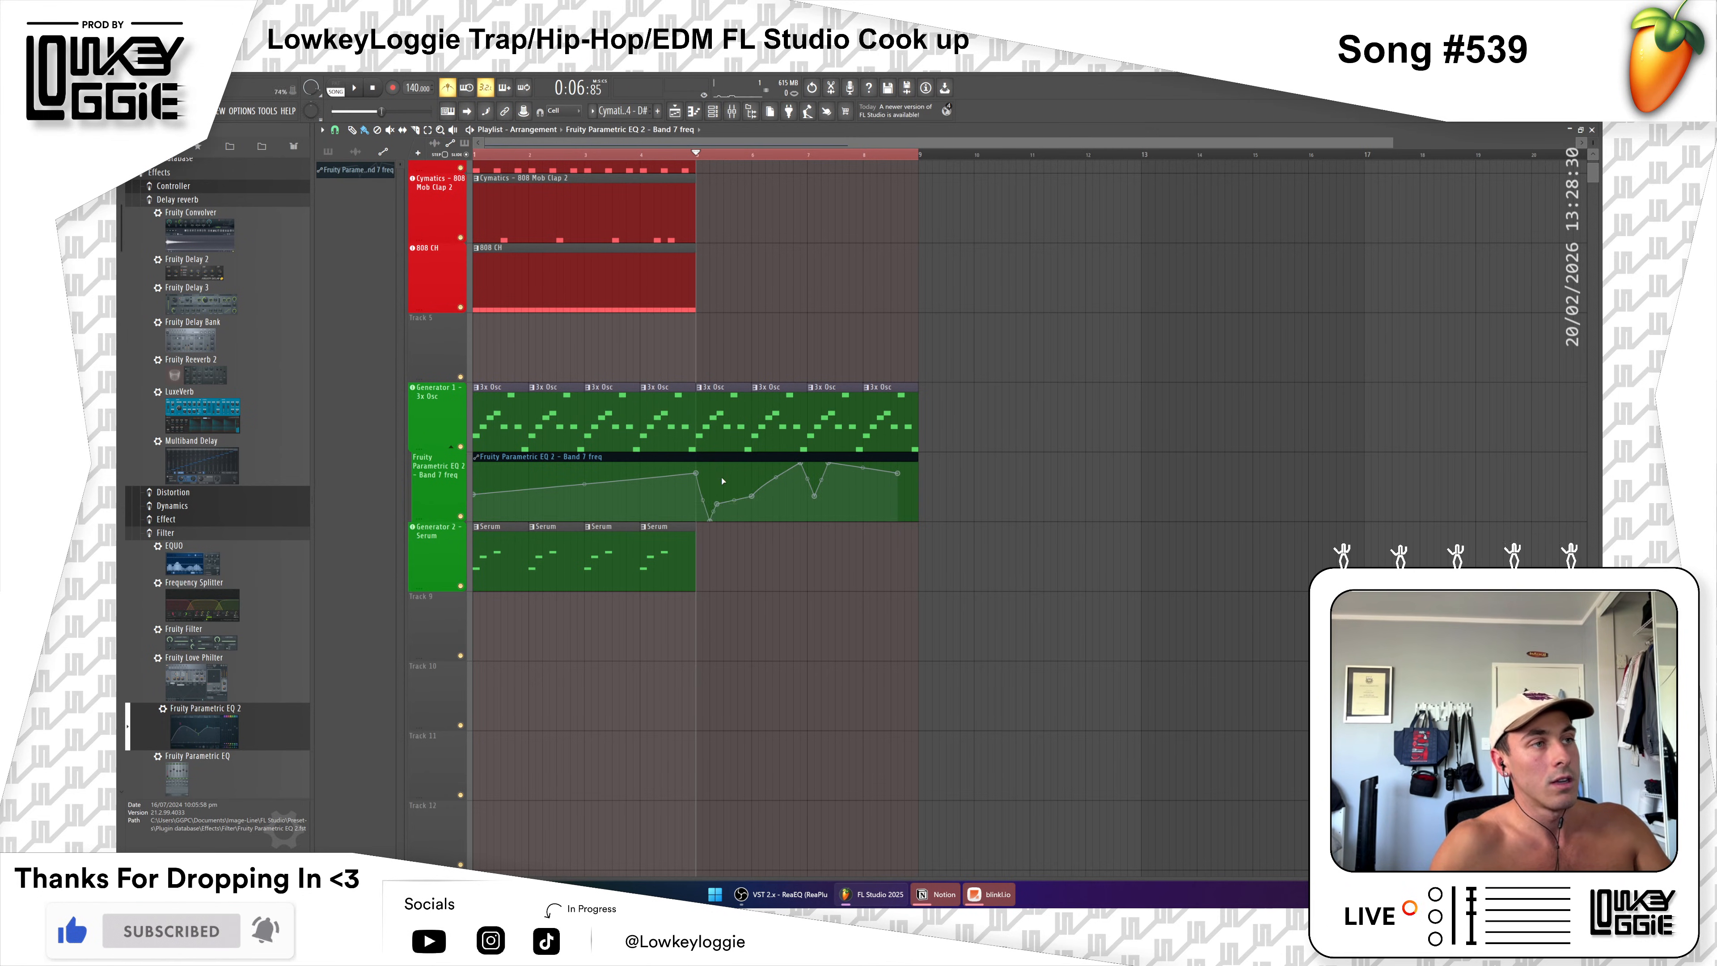
{"action": "left_click_drag", "start_coordinate": [717, 504], "coordinate": [738, 463]}
{"action": "right_click", "coordinate": [717, 502]}
{"action": "right_click", "coordinate": [737, 507]}
{"action": "right_click", "coordinate": [733, 486]}
{"action": "right_click", "coordinate": [753, 505]}
{"action": "key", "text": "space"}
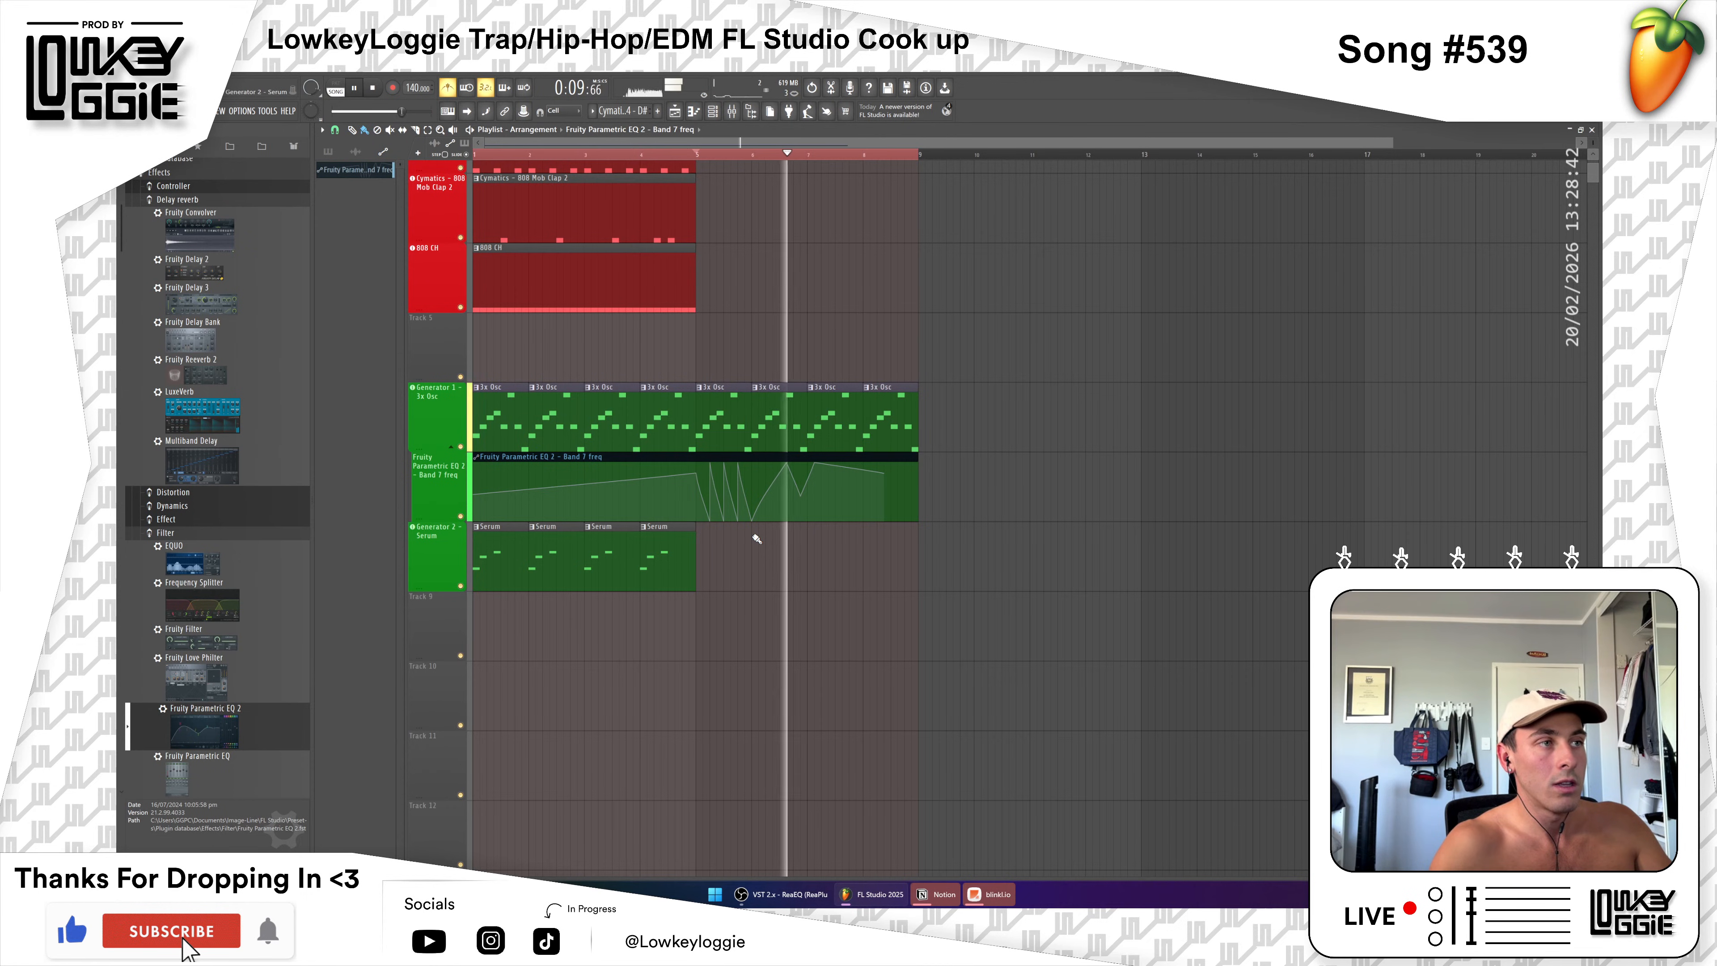
{"action": "key", "text": "space"}
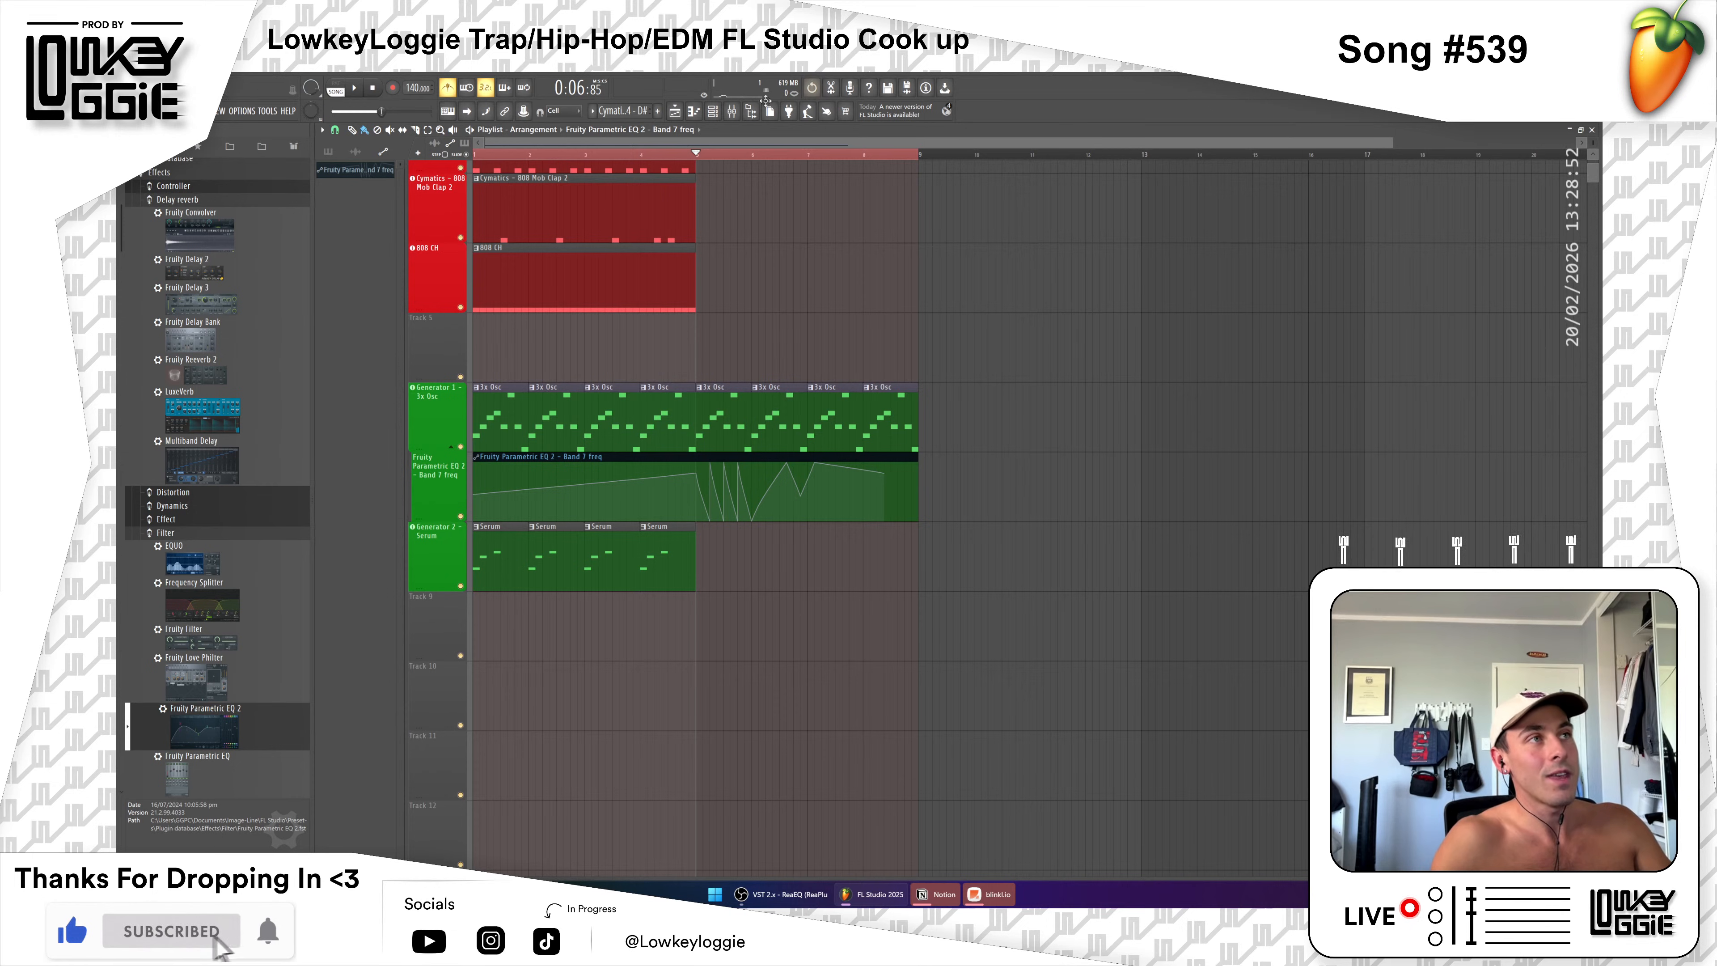
Step: Reopen the mixer, move it fully into view, and open Fruity Reeverb 2 from the 3x Osc insert
{"action": "key", "text": "F9"}
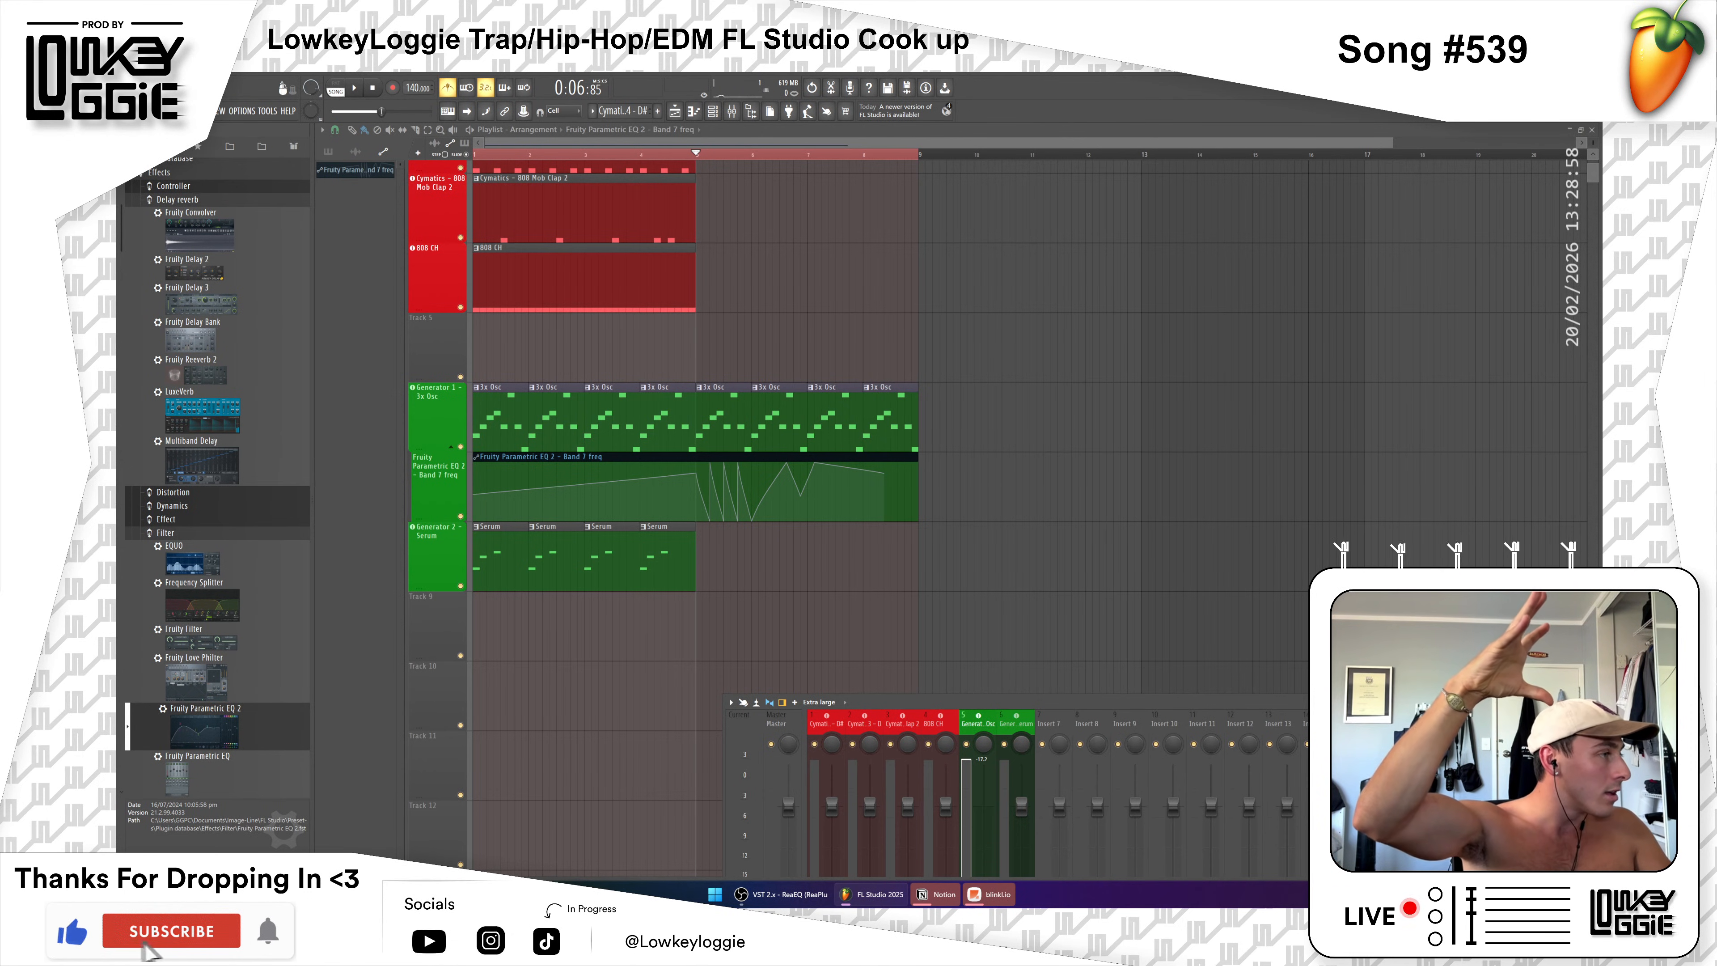
{"action": "left_click_drag", "start_coordinate": [1459, 708], "coordinate": [1220, 469]}
{"action": "left_click", "coordinate": [1261, 500]}
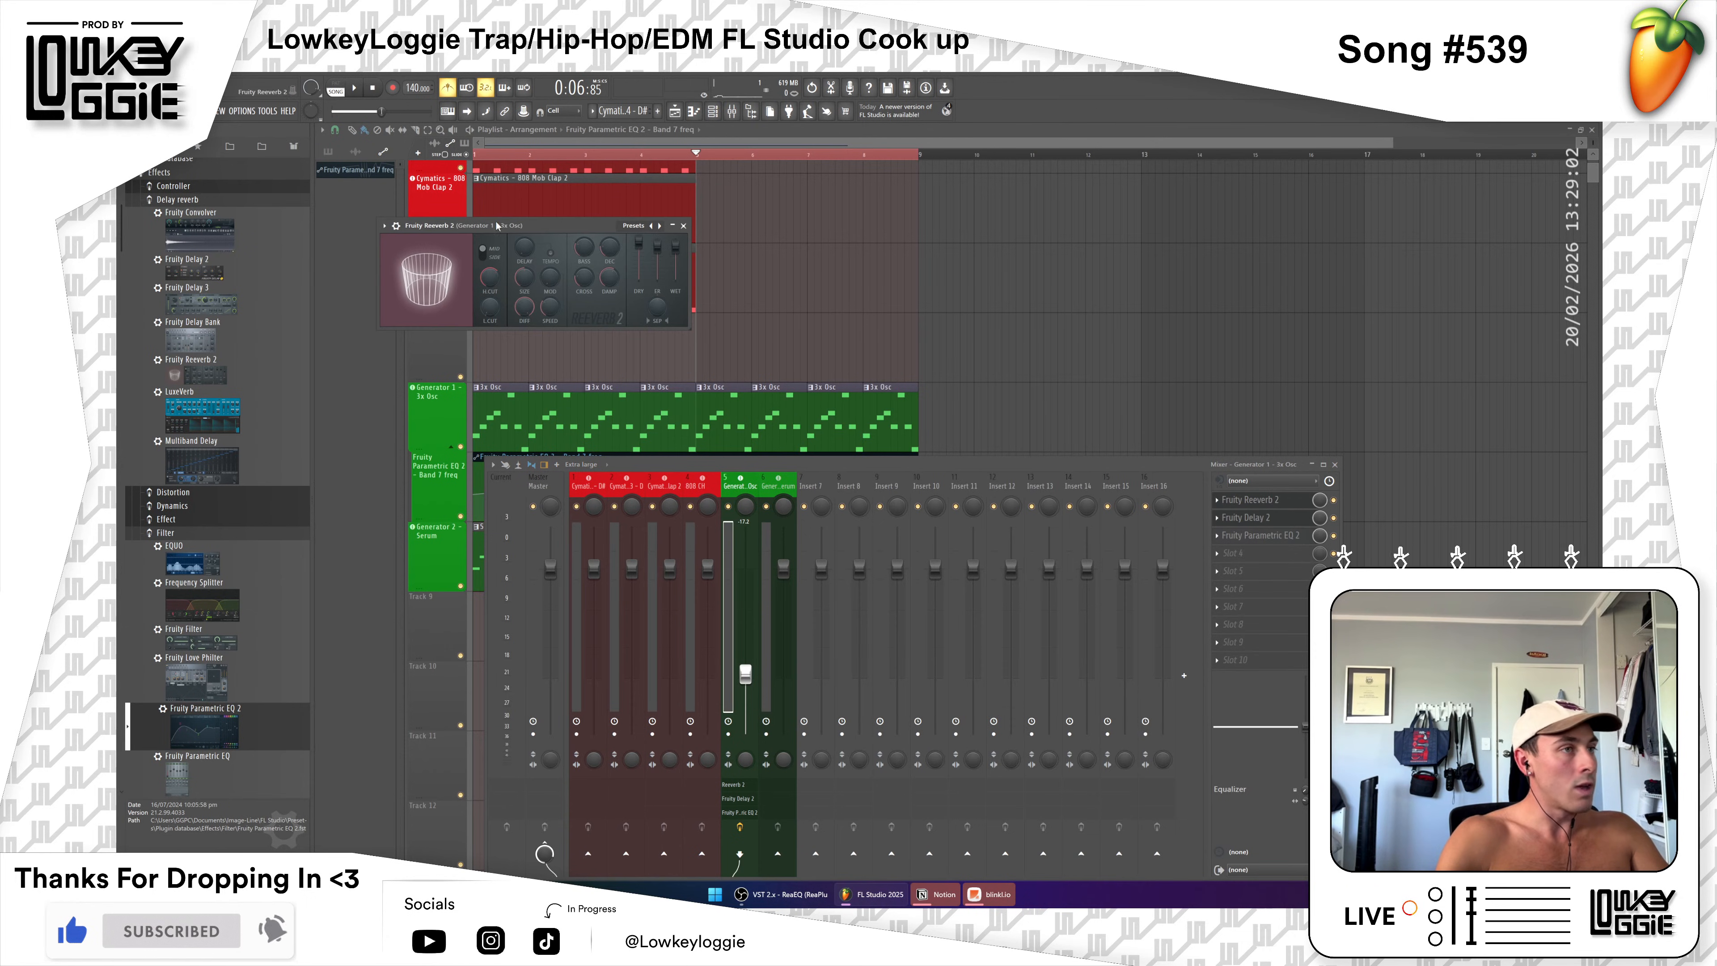
{"action": "right_click", "coordinate": [639, 243]}
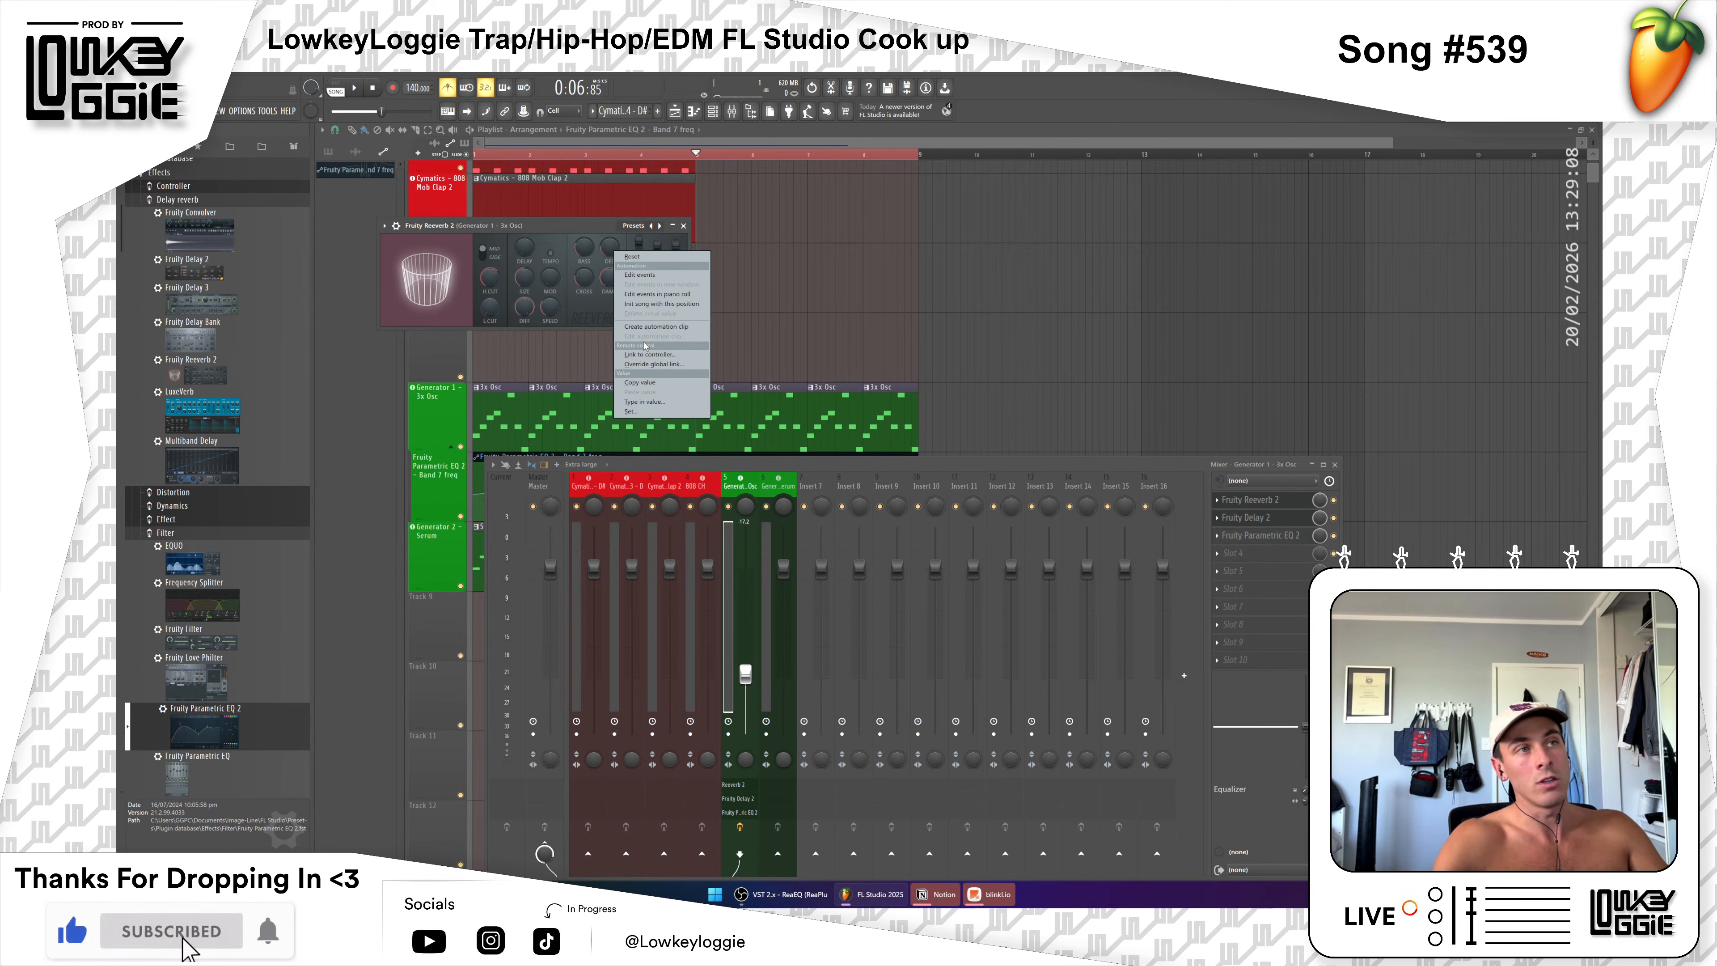
{"action": "left_click", "coordinate": [567, 229]}
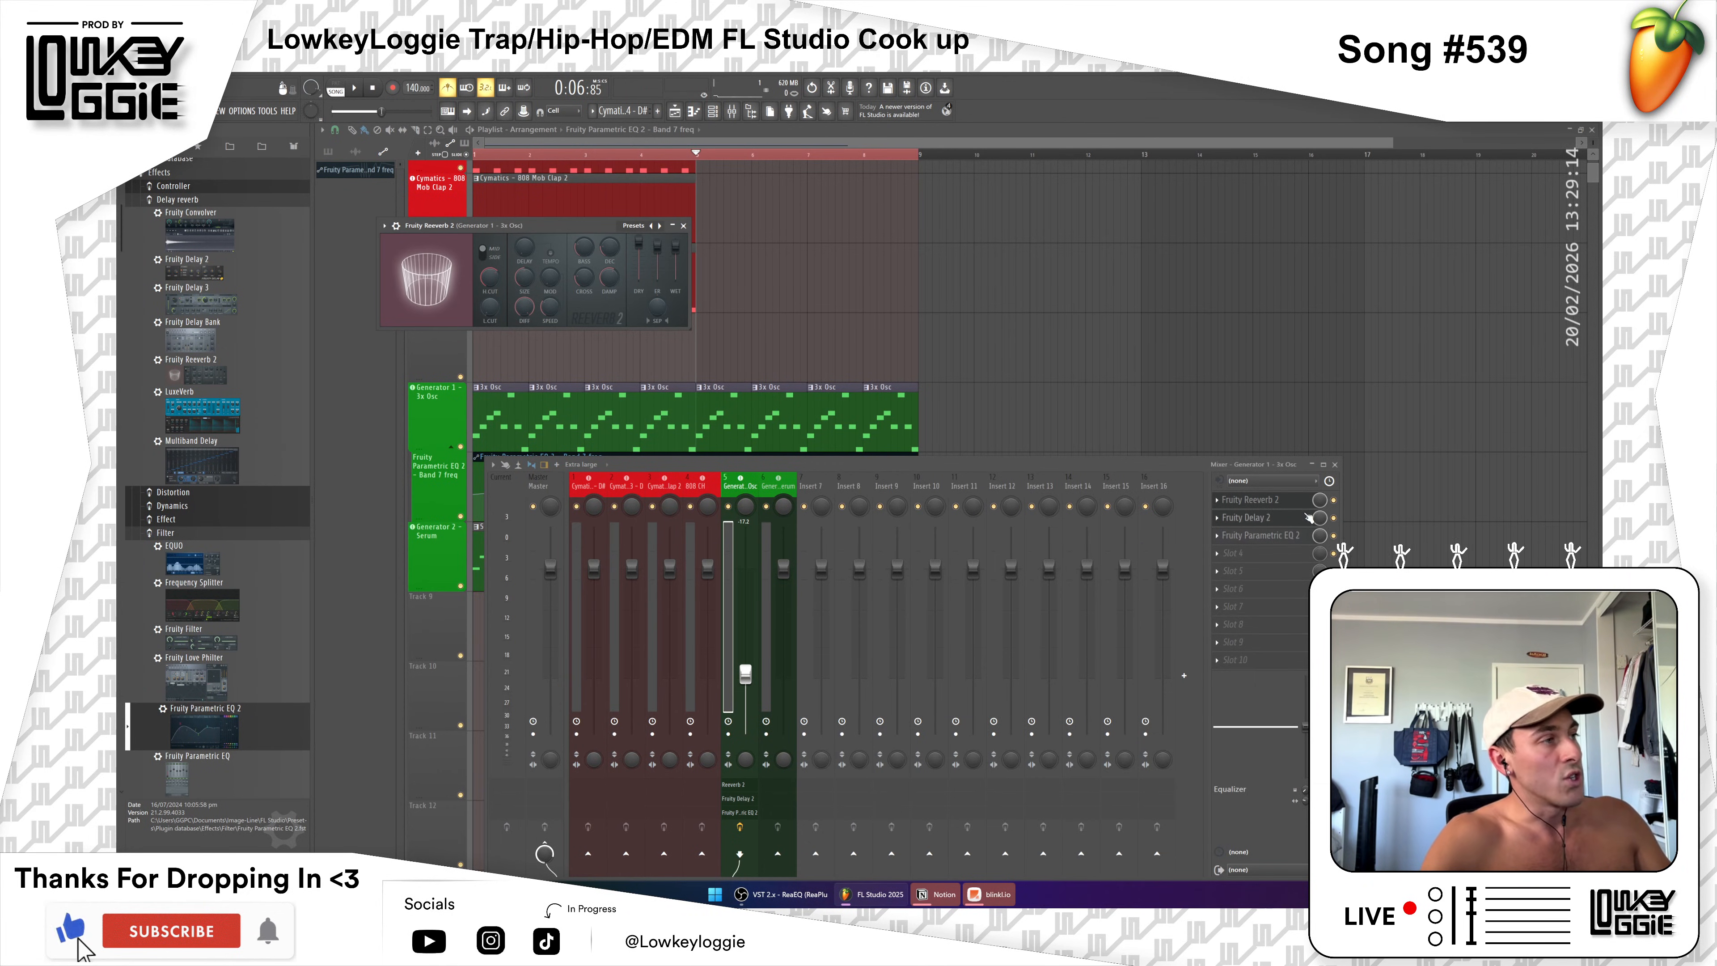
Step: Create an automation clip for the Fruity Reeverb 2 mix level on the 3x Osc insert
{"action": "right_click", "coordinate": [1321, 502]}
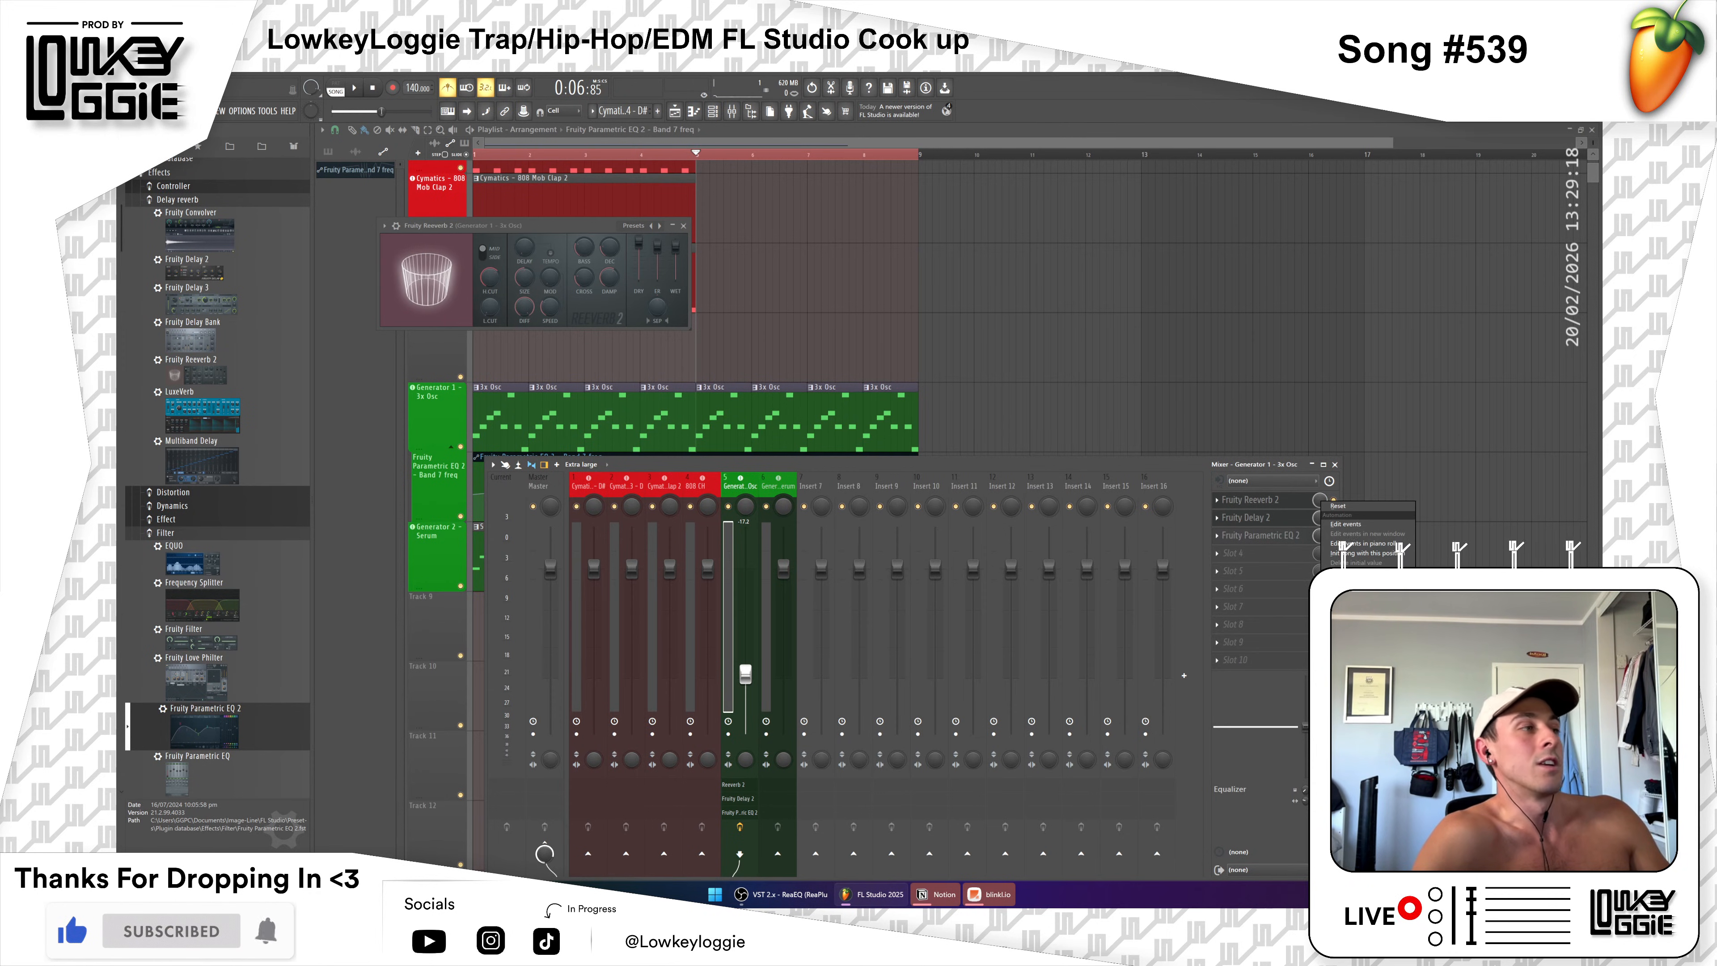
{"action": "left_click", "coordinate": [1356, 572]}
{"action": "left_click", "coordinate": [1041, 249]}
{"action": "right_click", "coordinate": [1041, 251]}
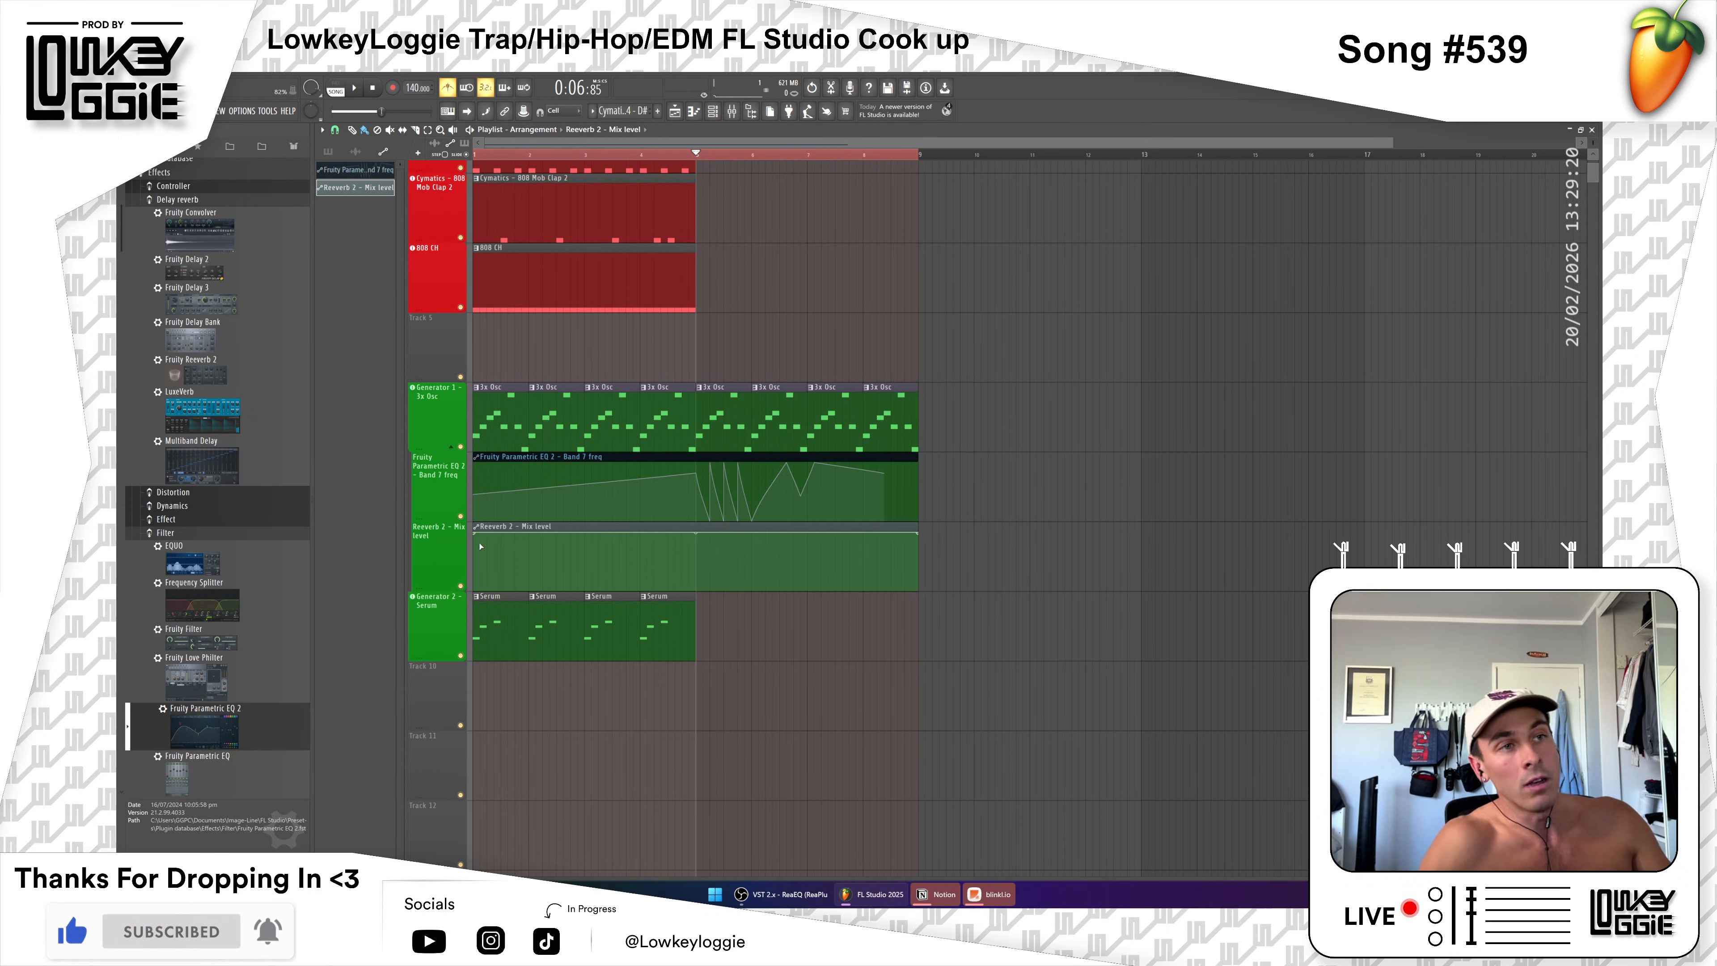
Step: Shape the Reeverb 2 mix level clip as a curved rise from zero to full at bar 5, end it at bar 9, and audition it
{"action": "left_click_drag", "start_coordinate": [471, 534], "coordinate": [446, 615]}
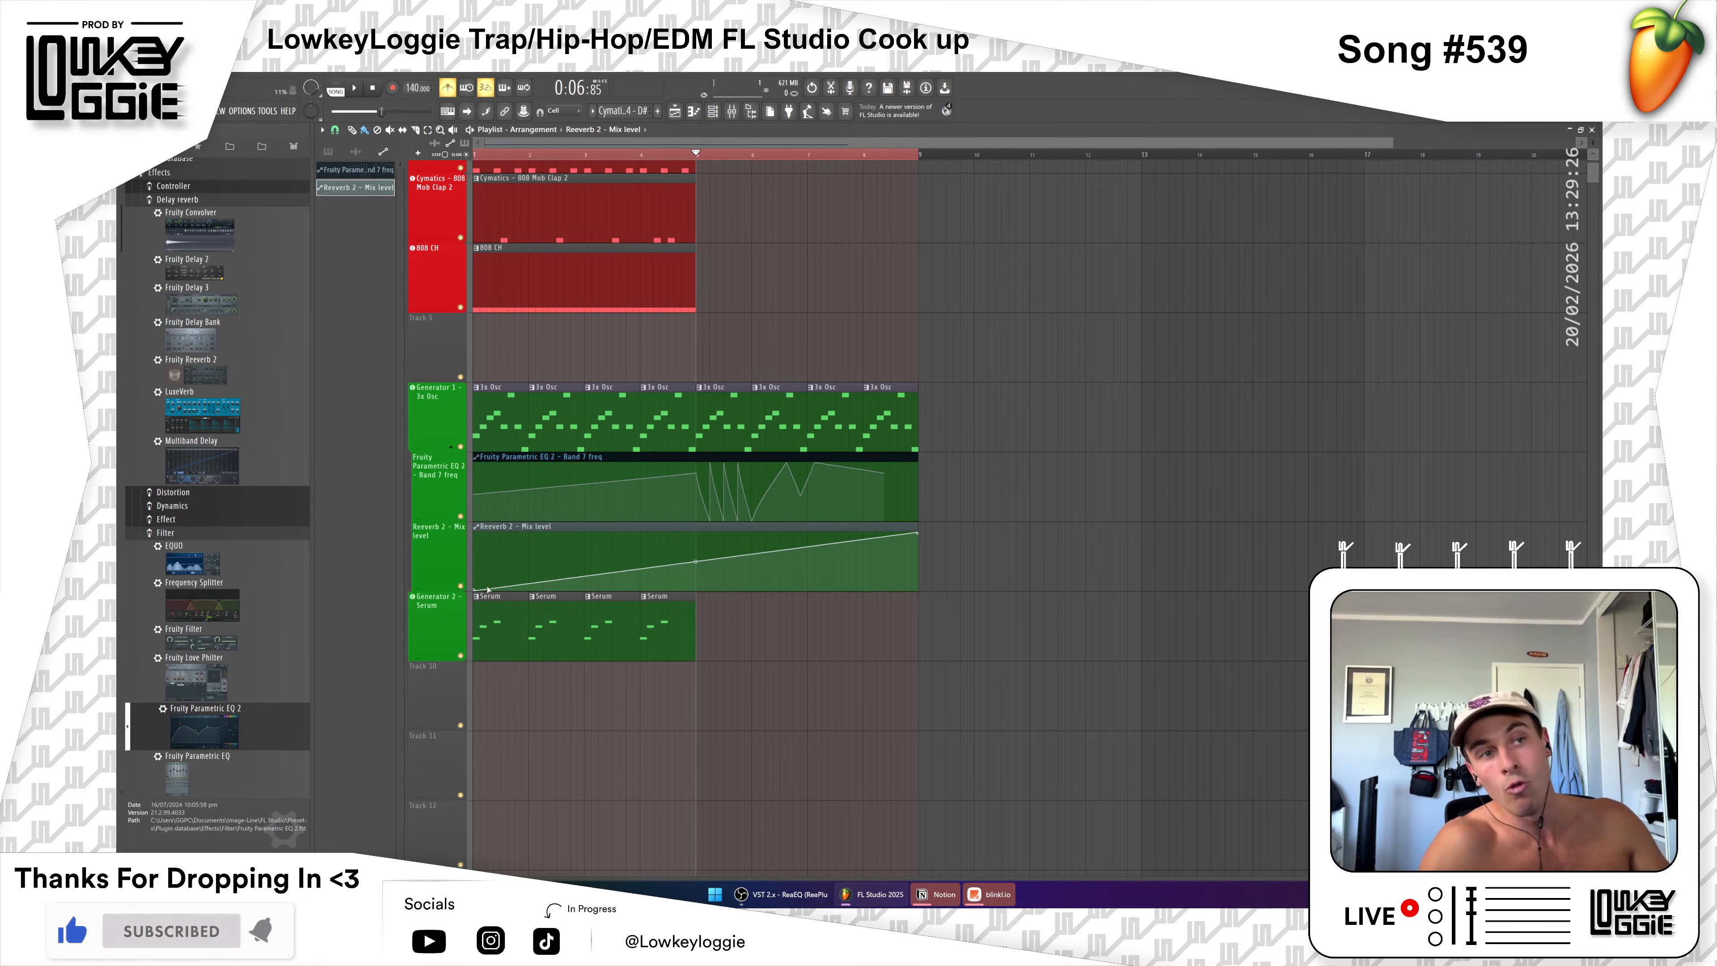
{"action": "left_click_drag", "start_coordinate": [581, 573], "coordinate": [634, 572]}
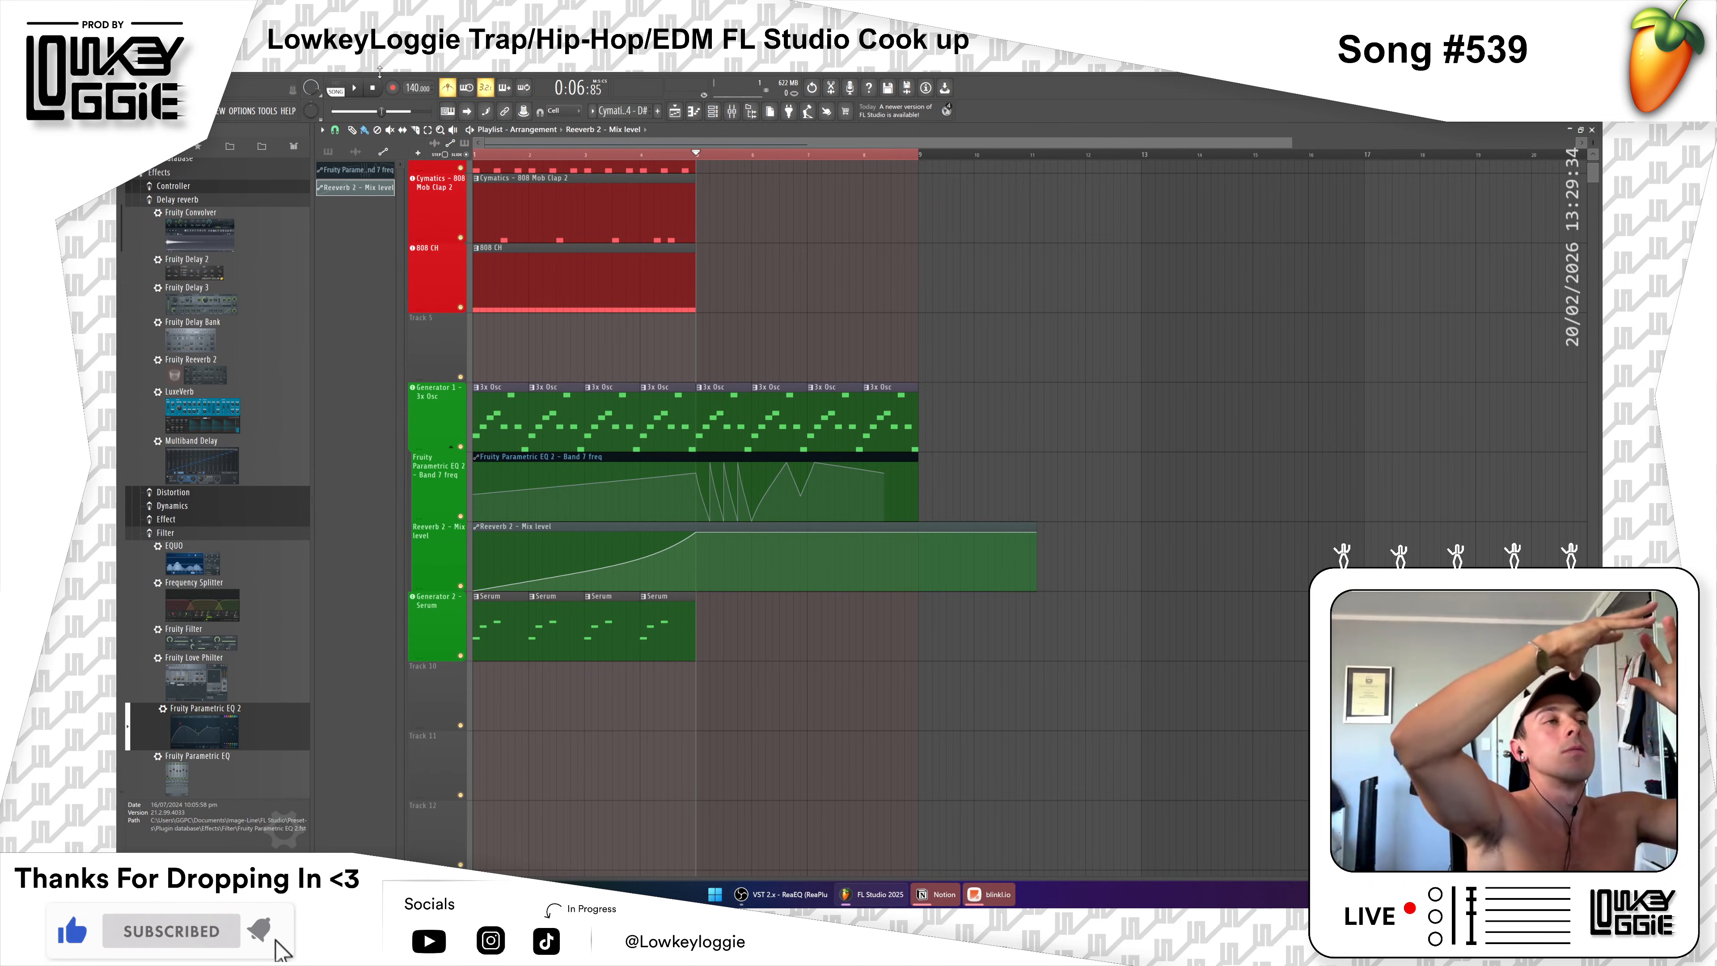
{"action": "key", "text": "space"}
{"action": "key", "text": "space"}
{"action": "left_click", "coordinate": [478, 154]}
{"action": "key", "text": "space"}
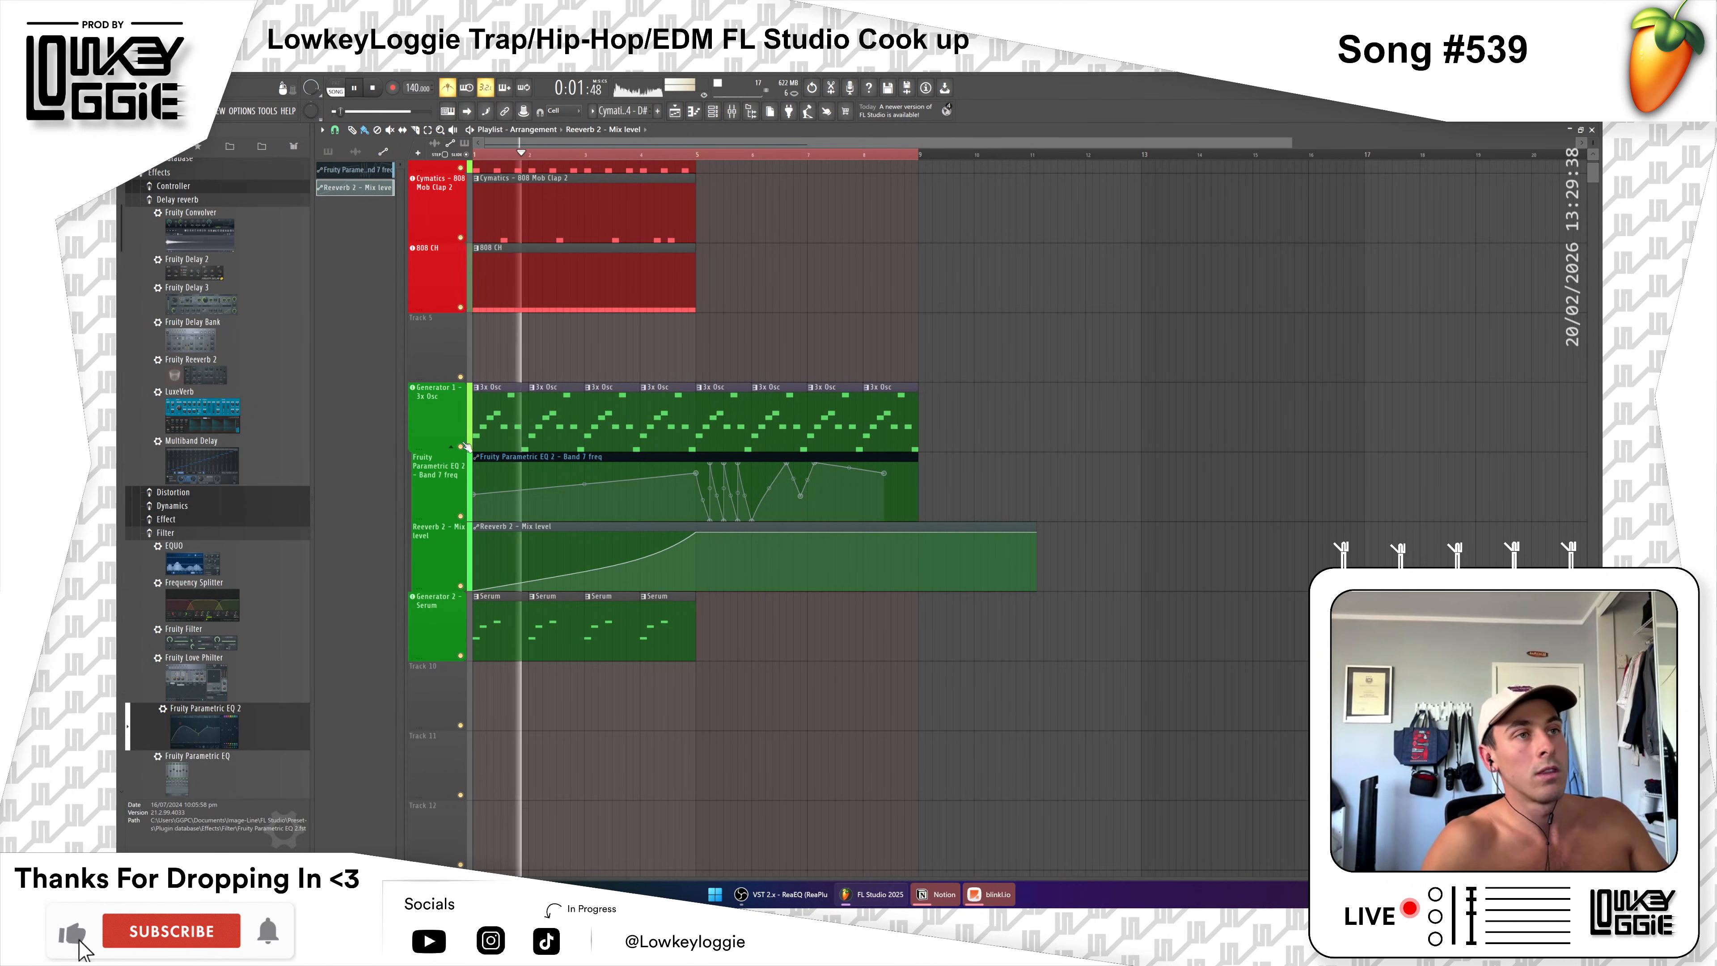
{"action": "left_click_drag", "start_coordinate": [1034, 558], "coordinate": [918, 526]}
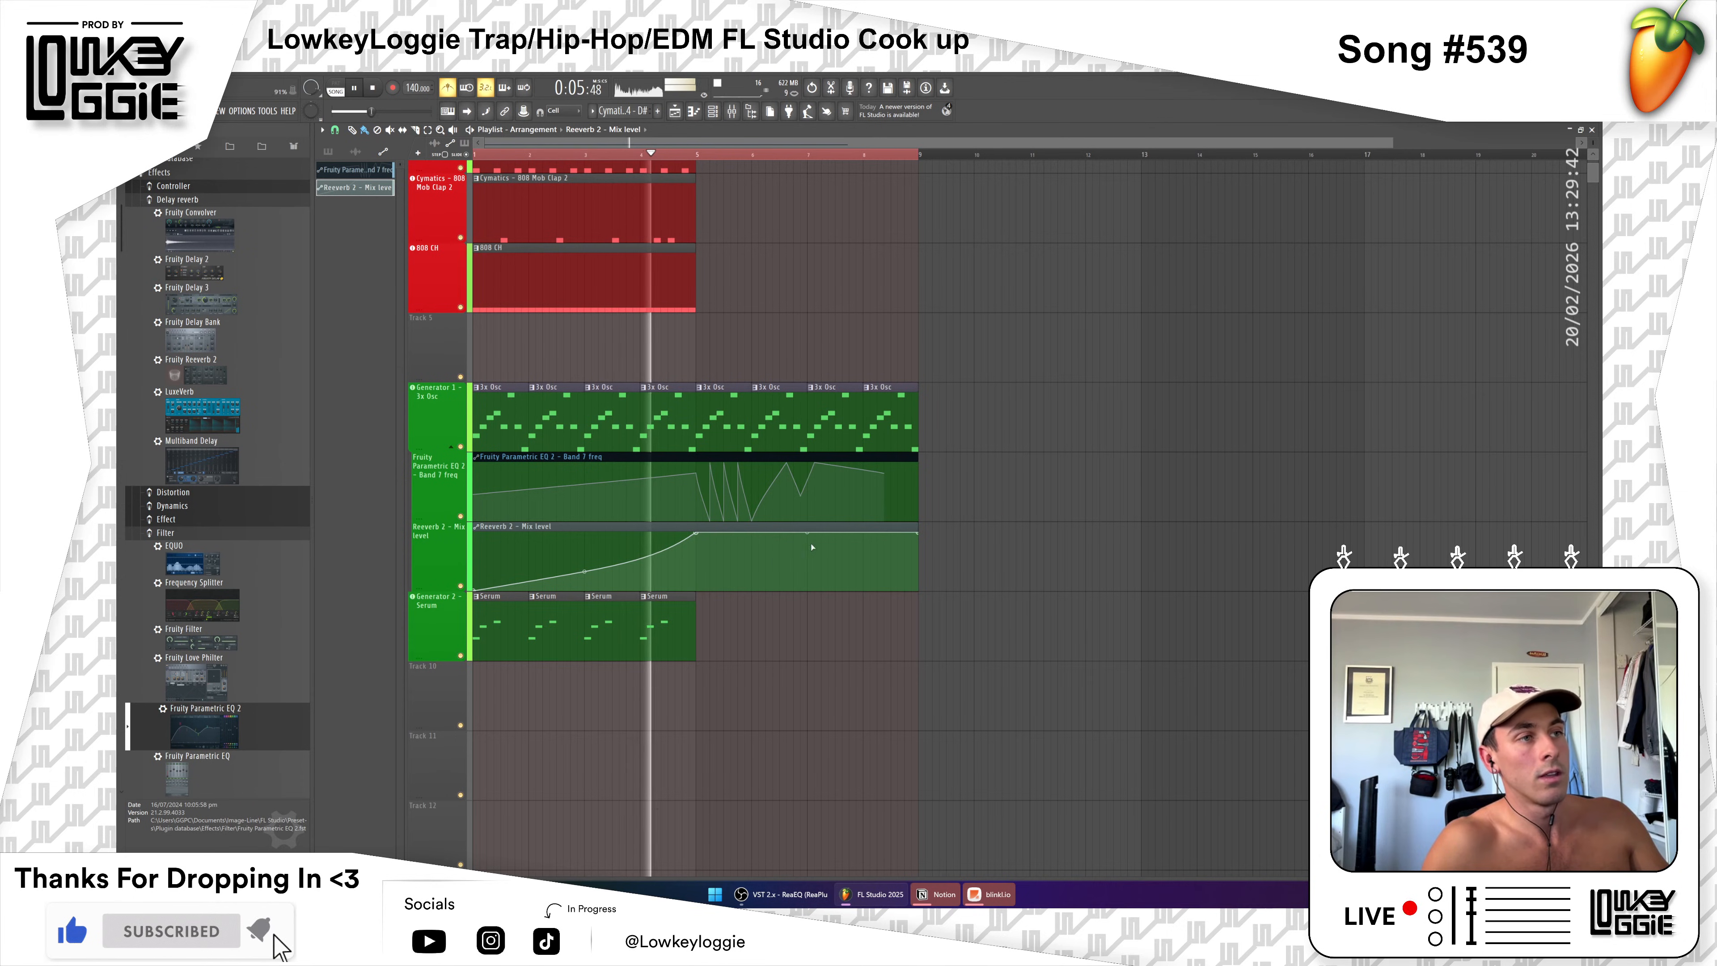
{"action": "key", "text": "space"}
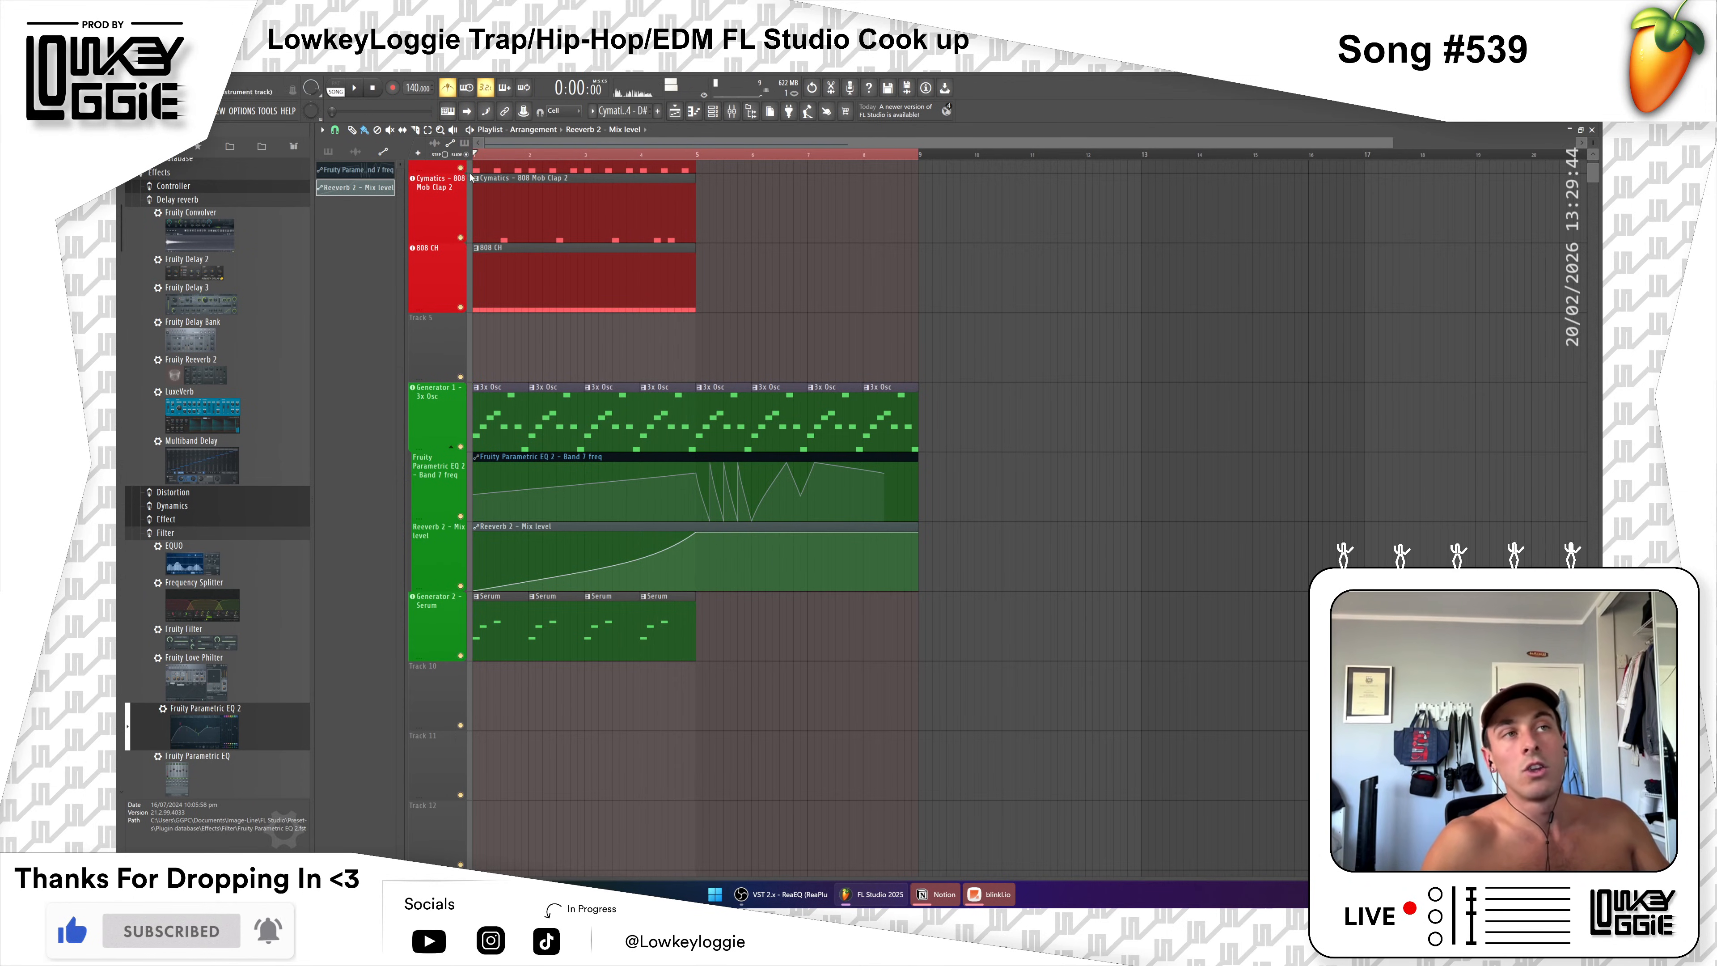
Step: Mute the Serum track and play from the start to hear the 3x Osc melody with the drums
{"action": "left_click", "coordinate": [451, 446]}
{"action": "left_click", "coordinate": [460, 446]}
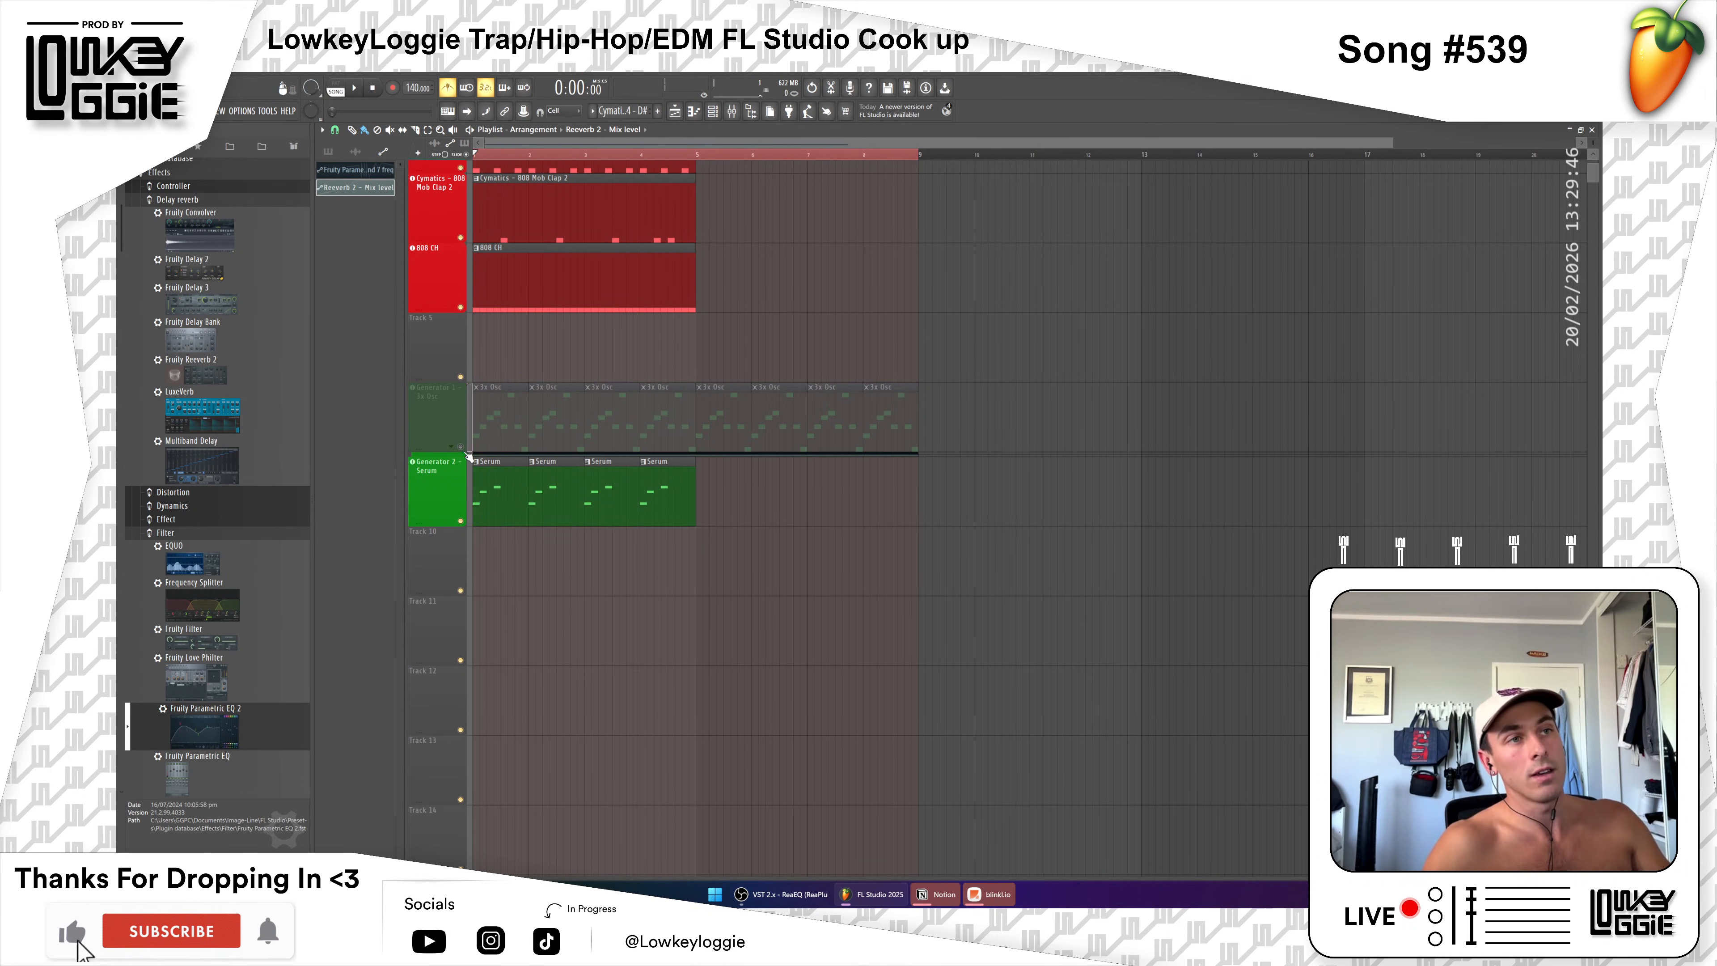
{"action": "left_click", "coordinate": [461, 521]}
{"action": "left_click", "coordinate": [453, 447]}
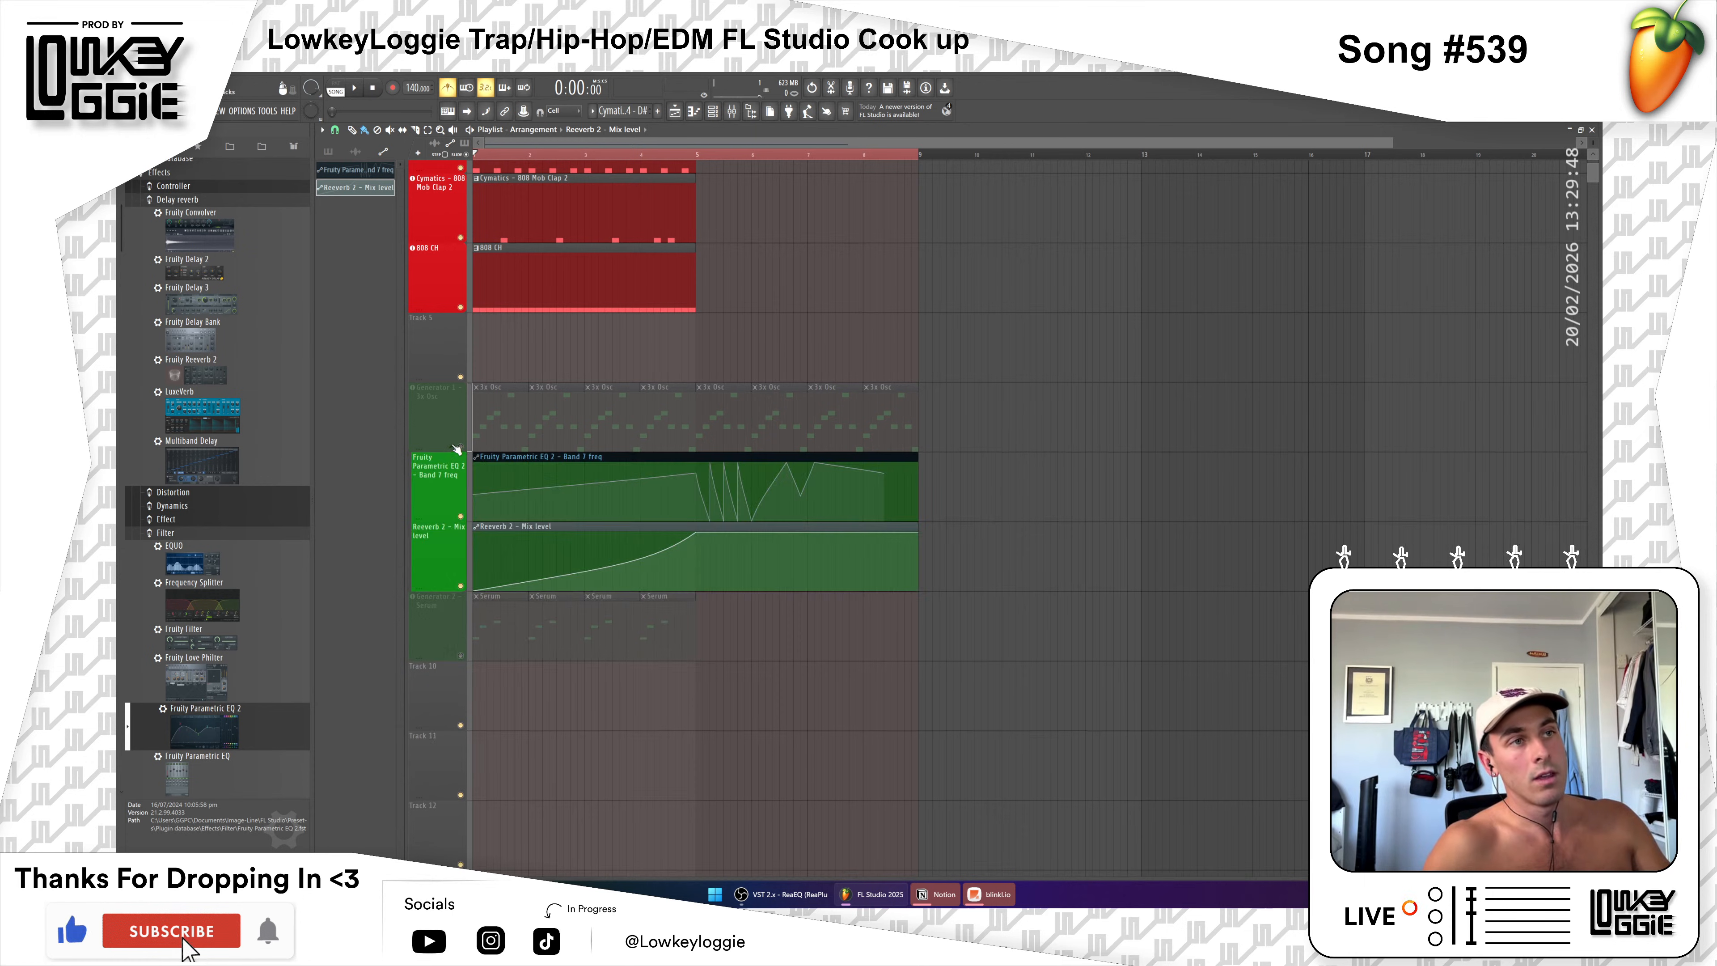
{"action": "key", "text": "space"}
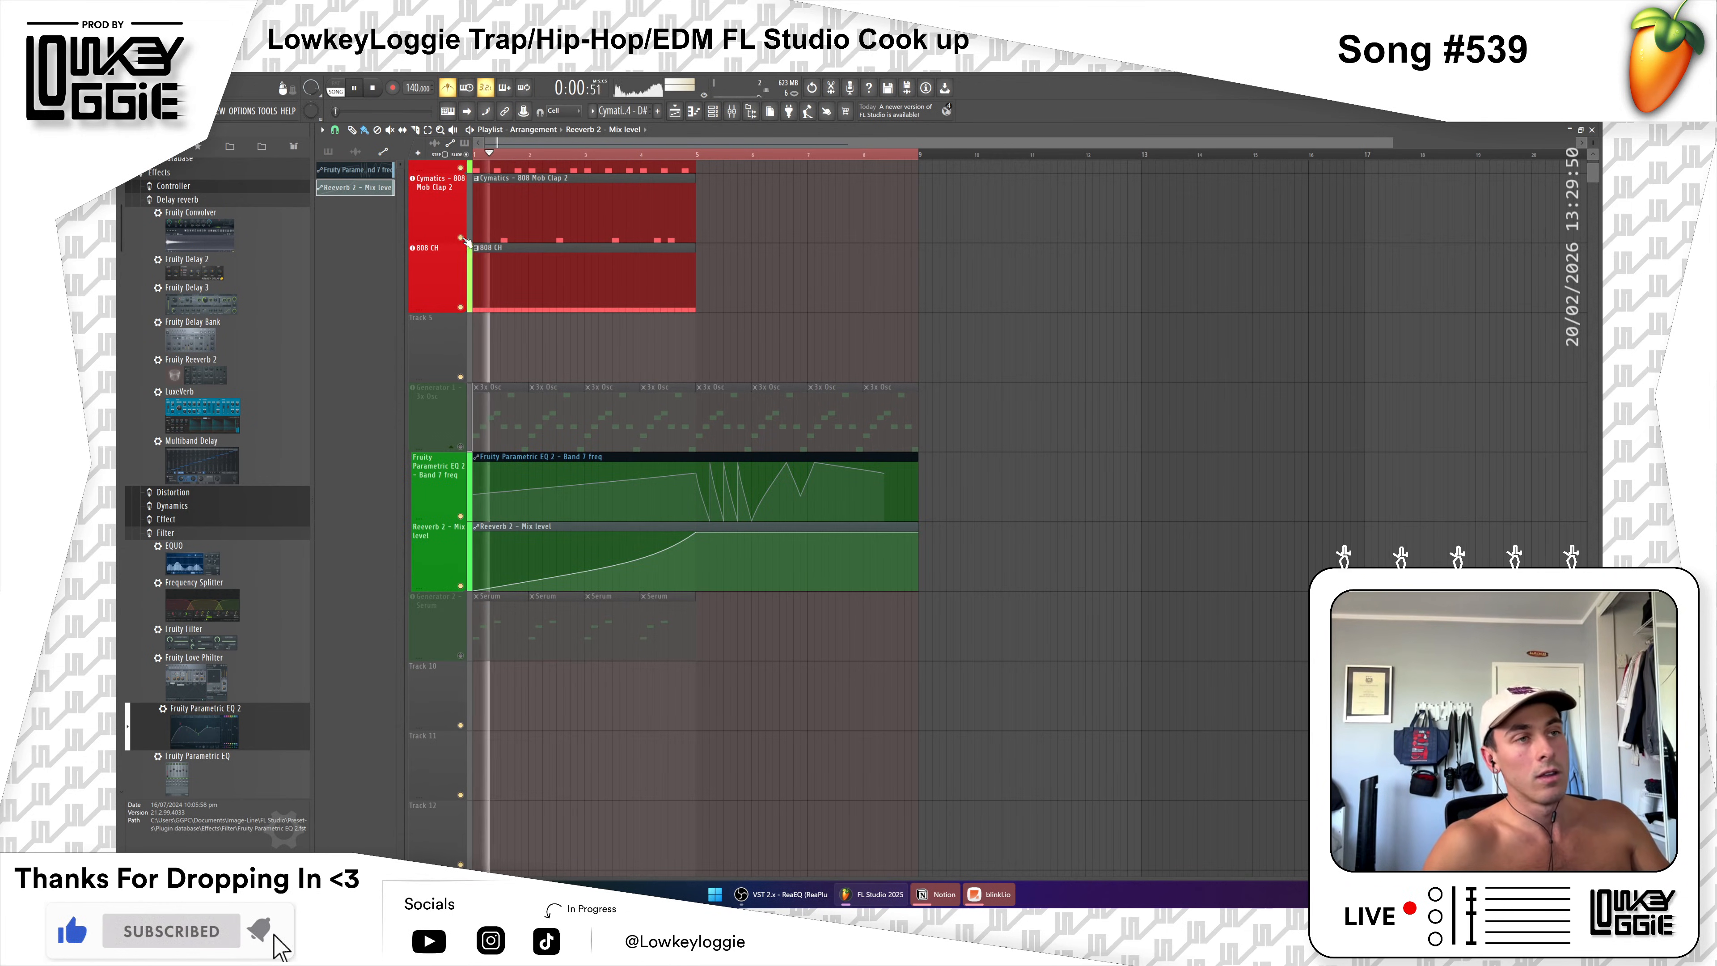
{"action": "left_click", "coordinate": [461, 446]}
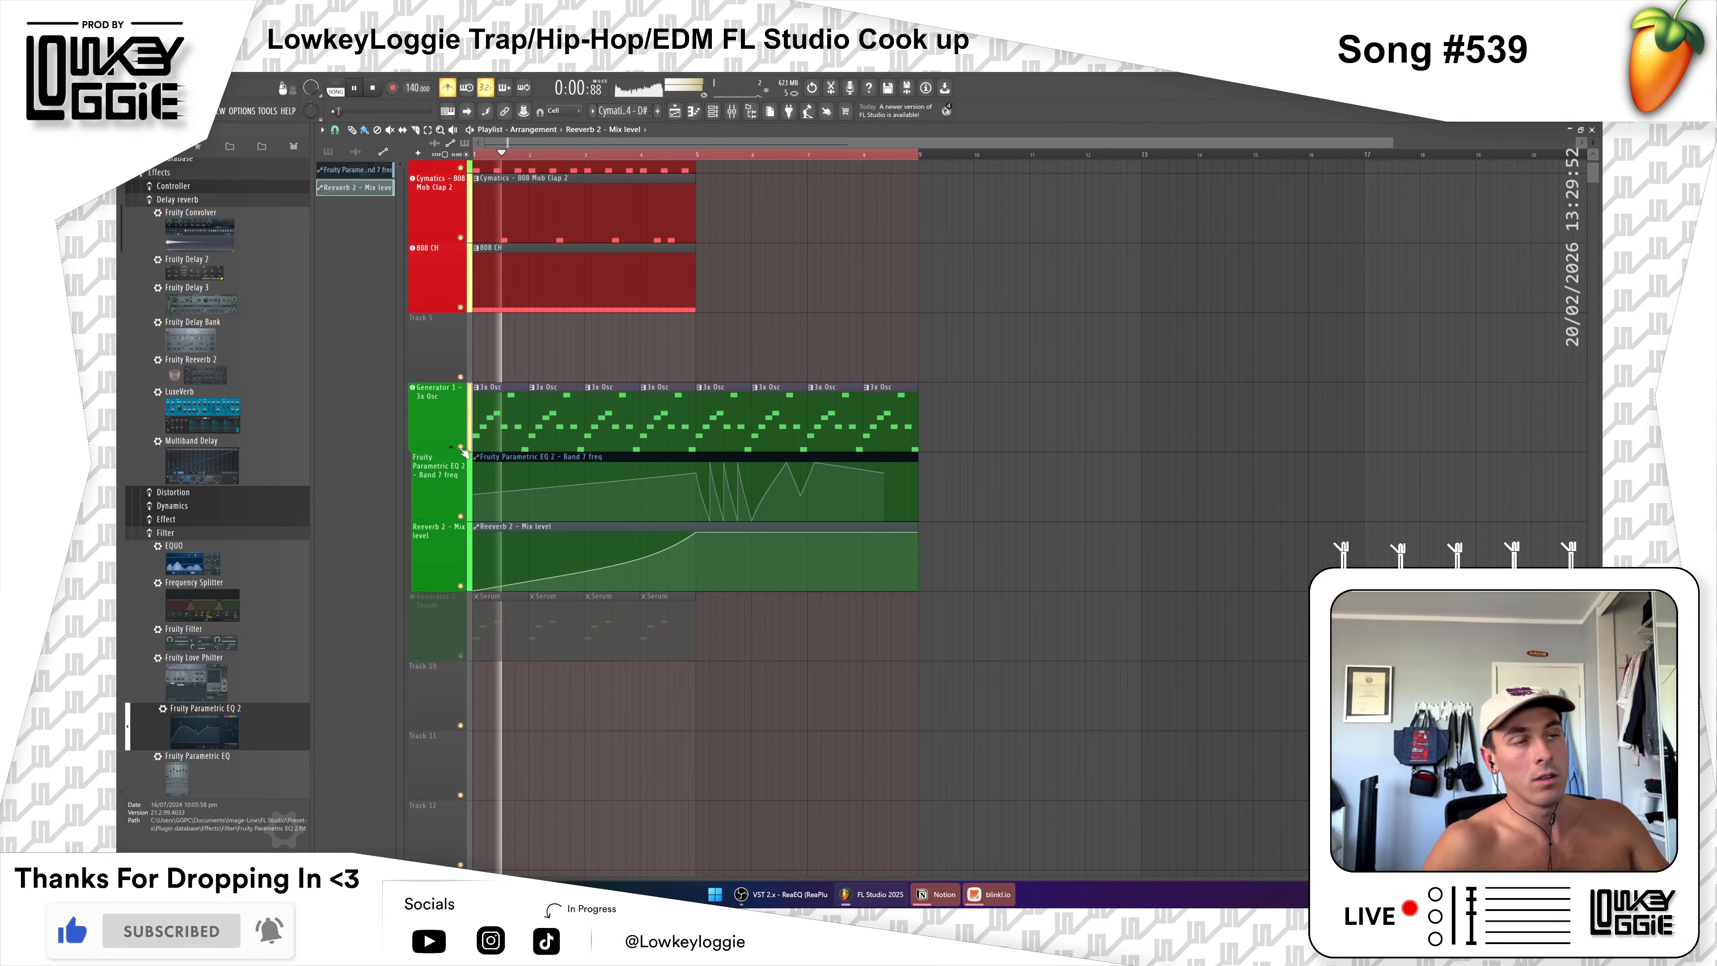
Step: Raise the starting point of the band 7 frequency clip and play from the start to hear the brighter opening
{"action": "key", "text": "space"}
{"action": "left_click_drag", "start_coordinate": [474, 495], "coordinate": [465, 479]}
{"action": "key", "text": "space"}
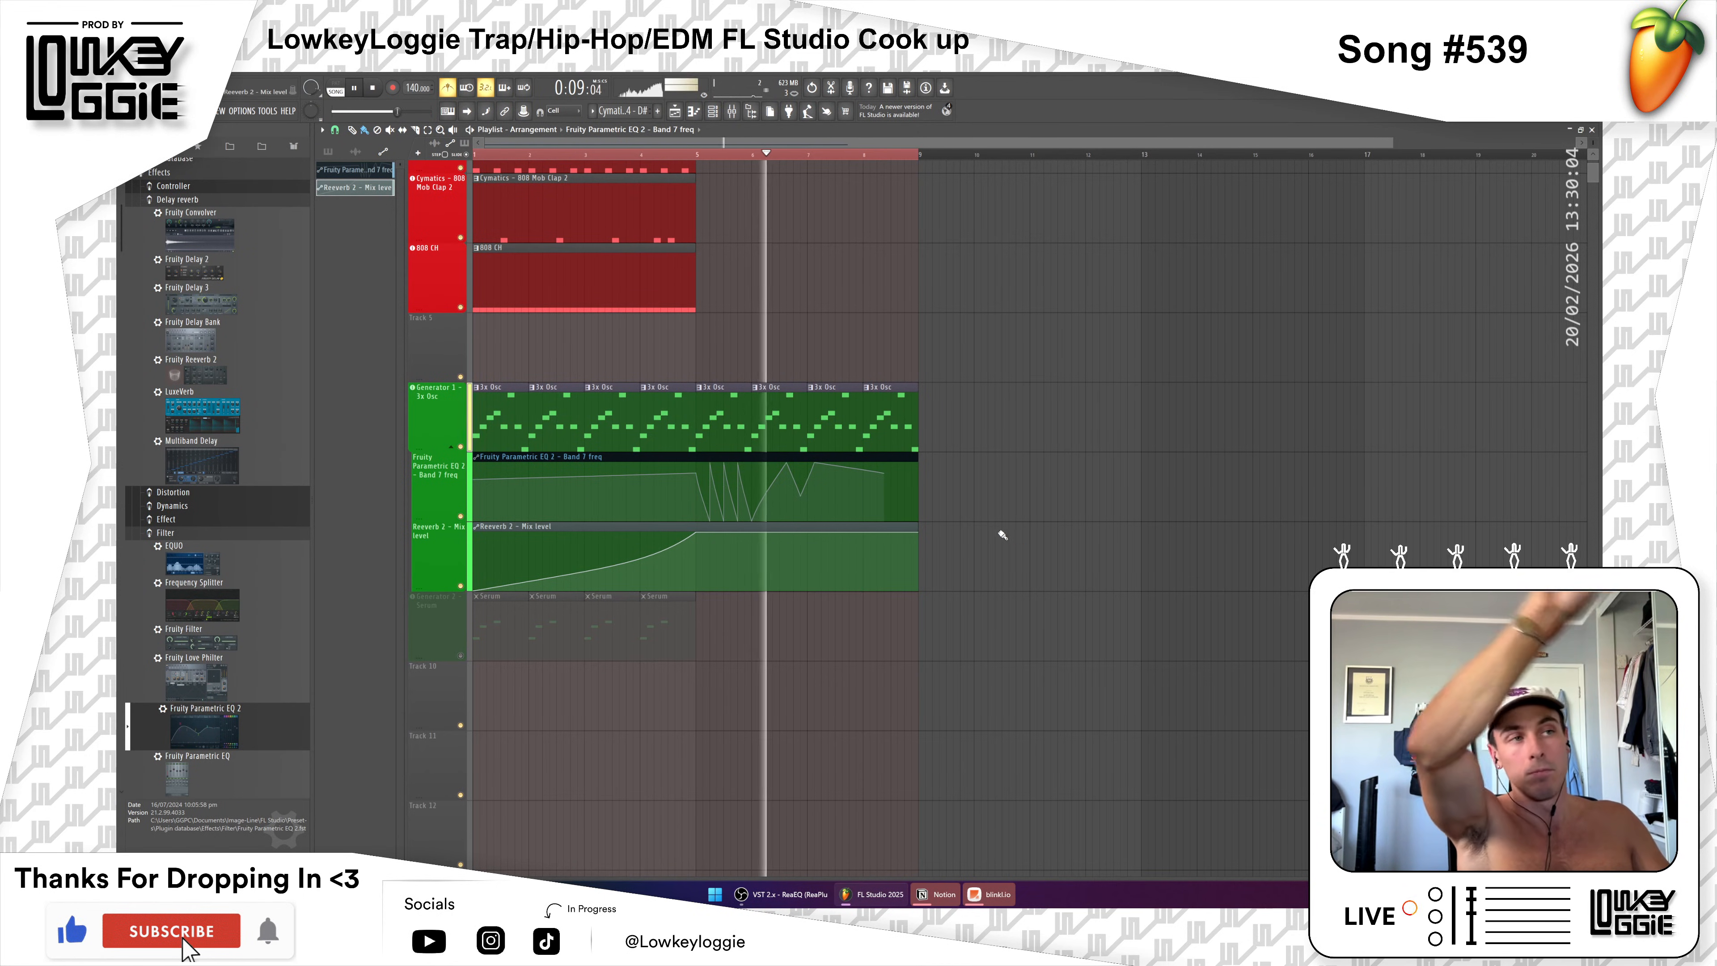
{"action": "key", "text": "space"}
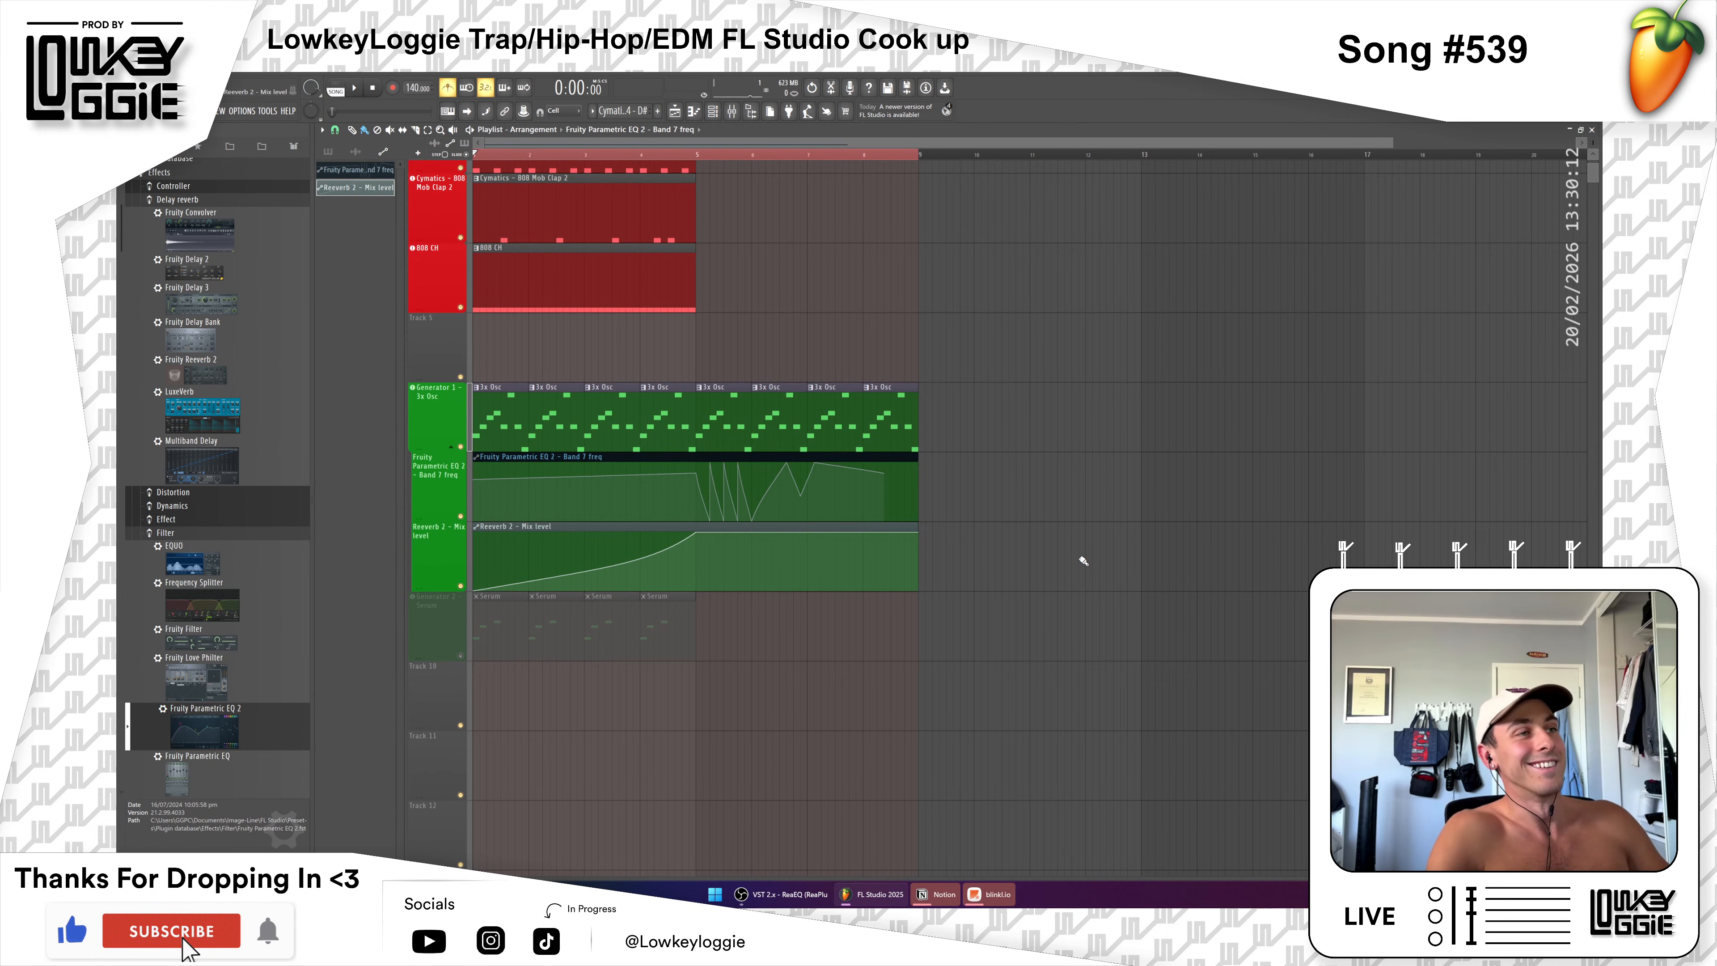
Step: Unmute the Serum track and clear any stray clips from the empty tracks below it
{"action": "left_click", "coordinate": [461, 655]}
{"action": "left_click", "coordinate": [755, 677]}
{"action": "right_click", "coordinate": [762, 710]}
{"action": "left_click", "coordinate": [748, 707]}
{"action": "right_click", "coordinate": [752, 703]}
{"action": "left_click", "coordinate": [761, 687]}
{"action": "right_click", "coordinate": [873, 665]}
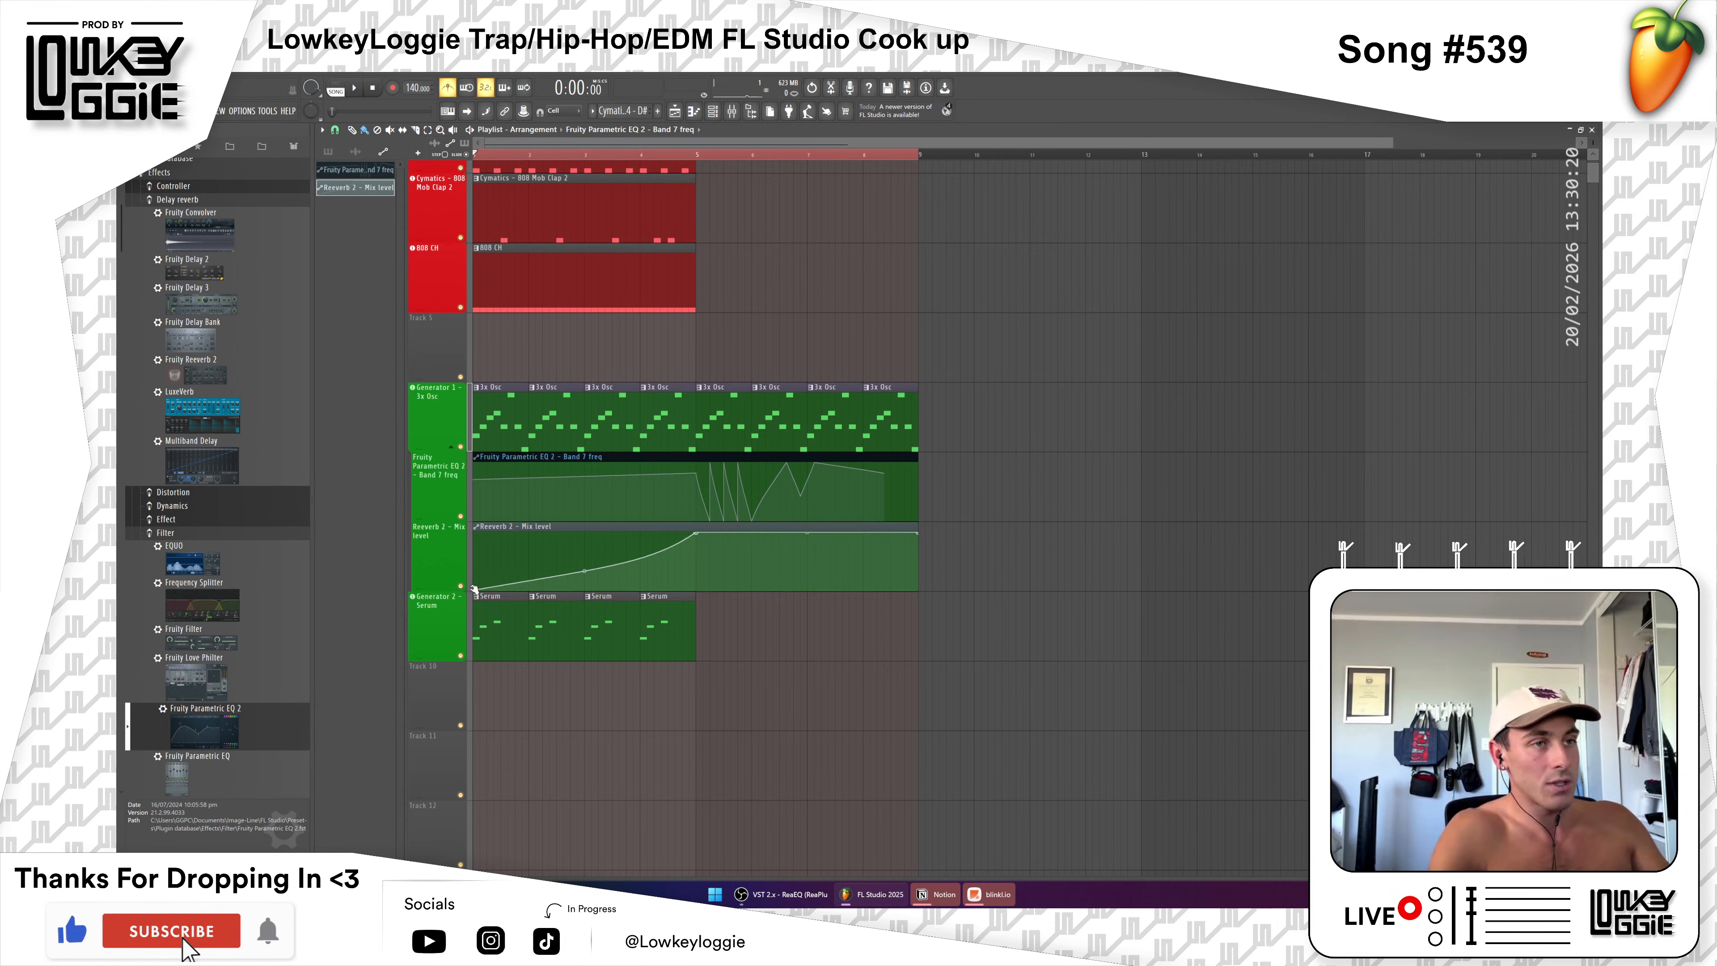
Step: Flatten the Reeverb 2 mix level clip to a constant full level across its whole length
{"action": "left_click_drag", "start_coordinate": [476, 591], "coordinate": [453, 512]}
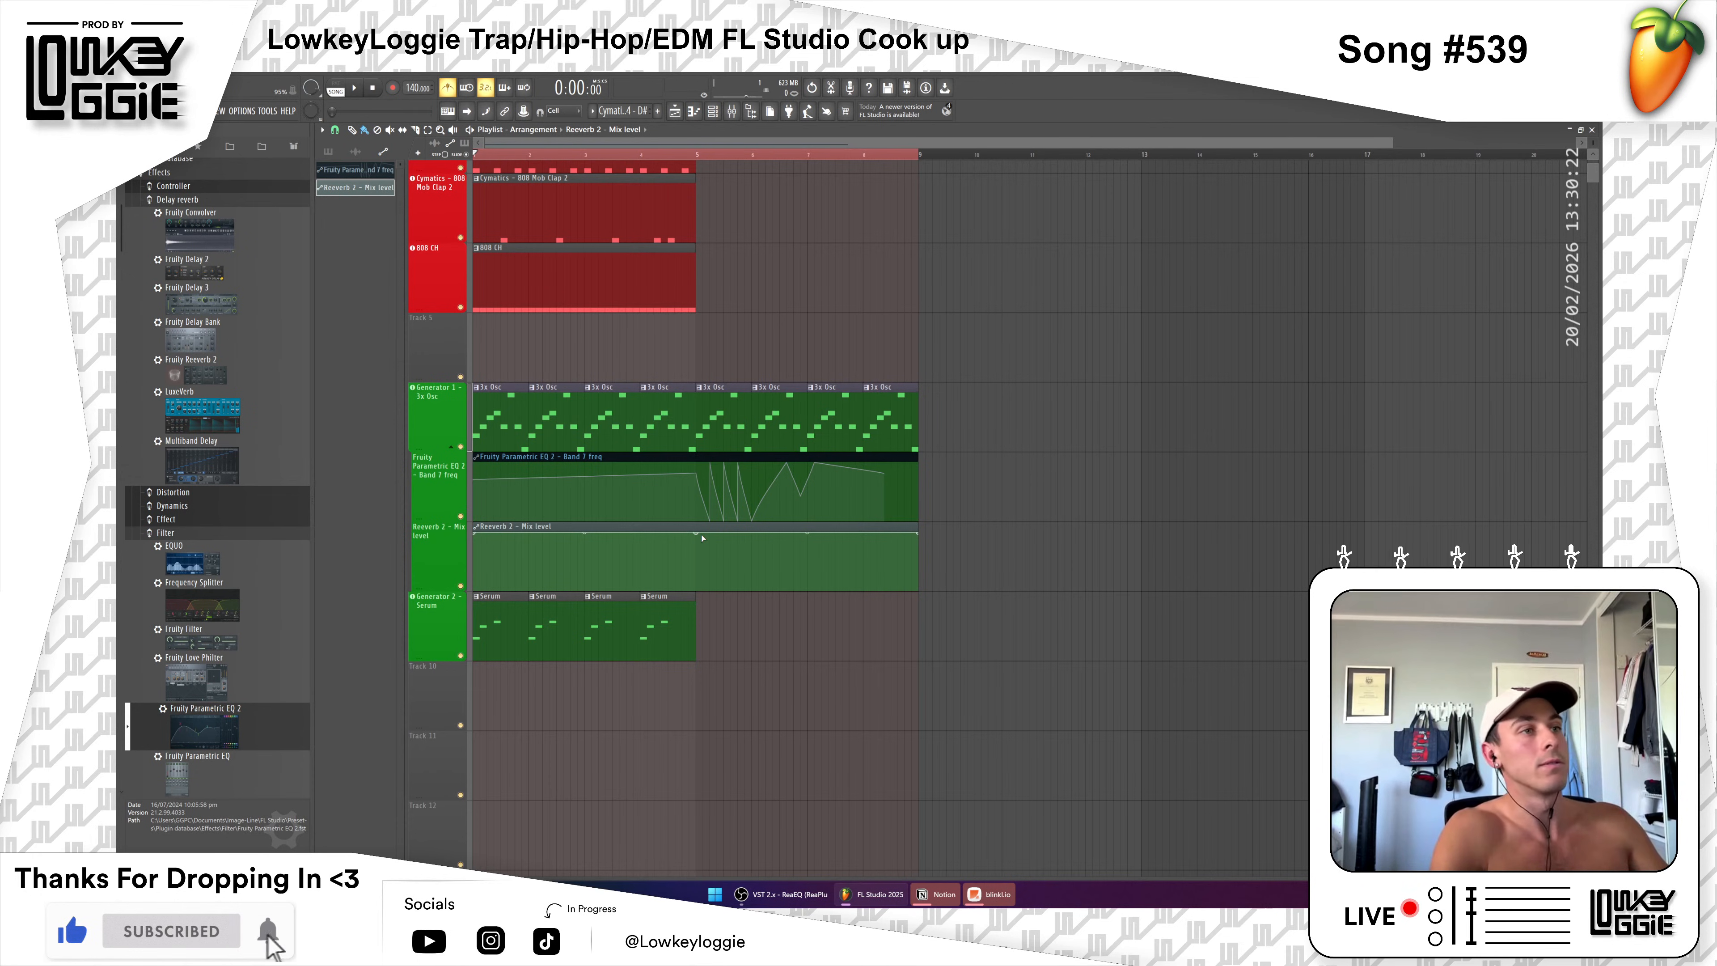
{"action": "left_click_drag", "start_coordinate": [473, 534], "coordinate": [474, 589]}
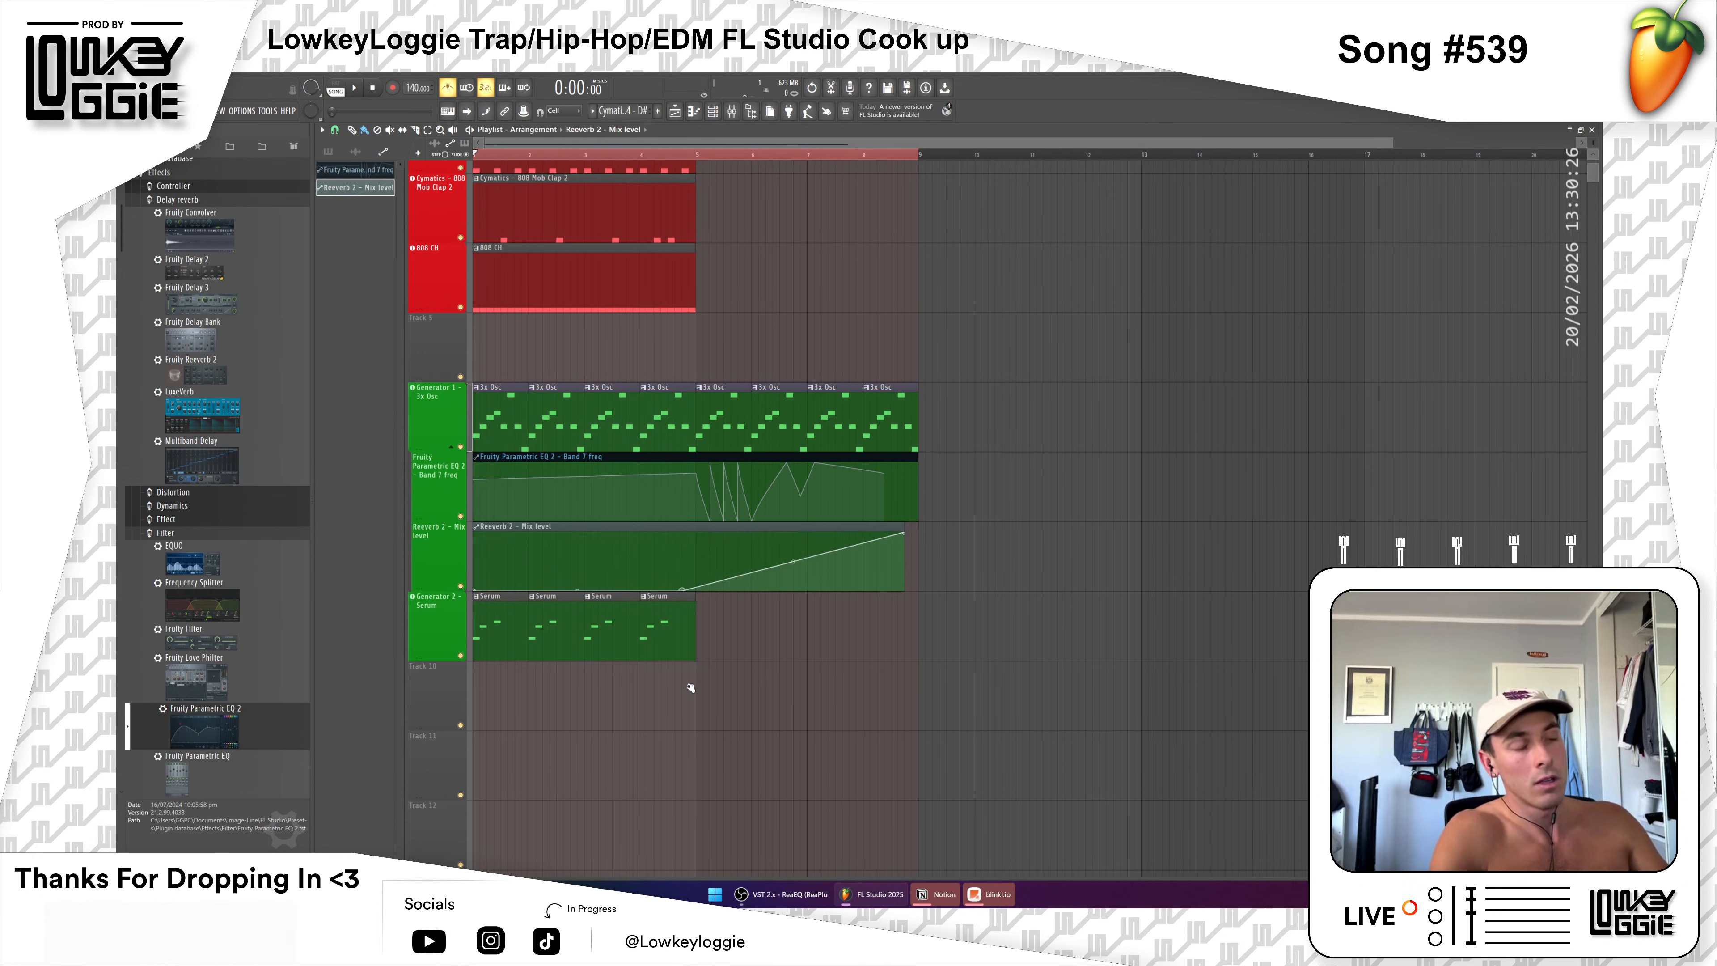
{"action": "left_click_drag", "start_coordinate": [476, 590], "coordinate": [473, 533]}
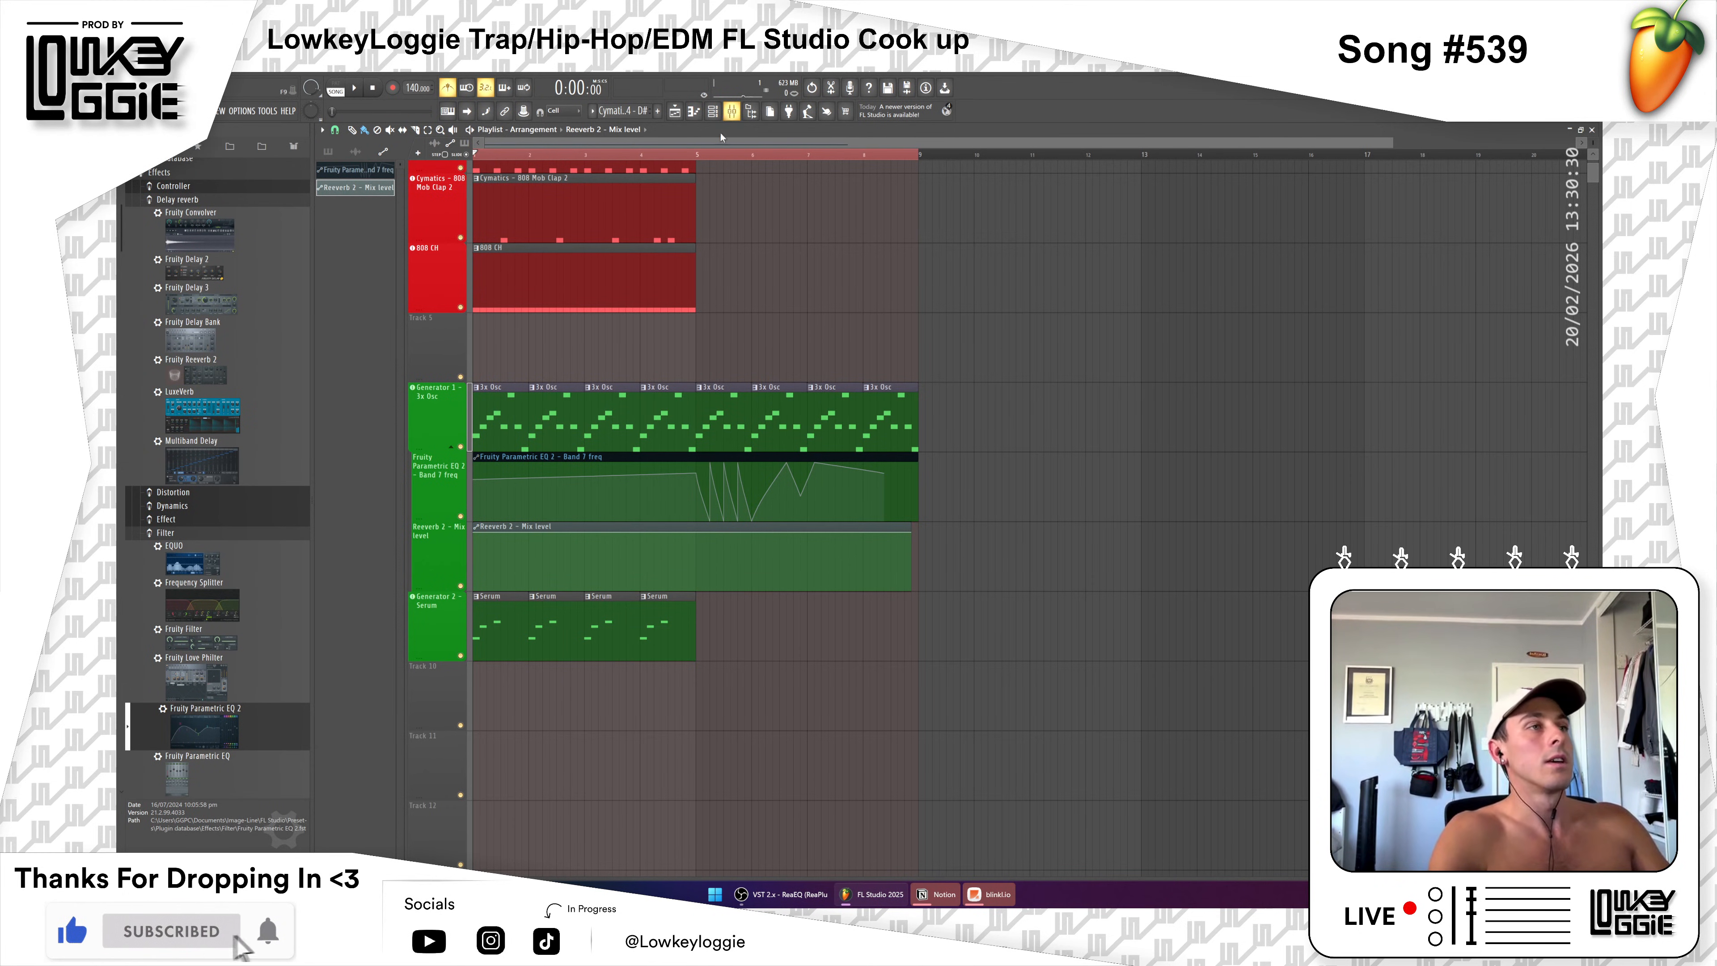
{"action": "right_click", "coordinate": [436, 556]}
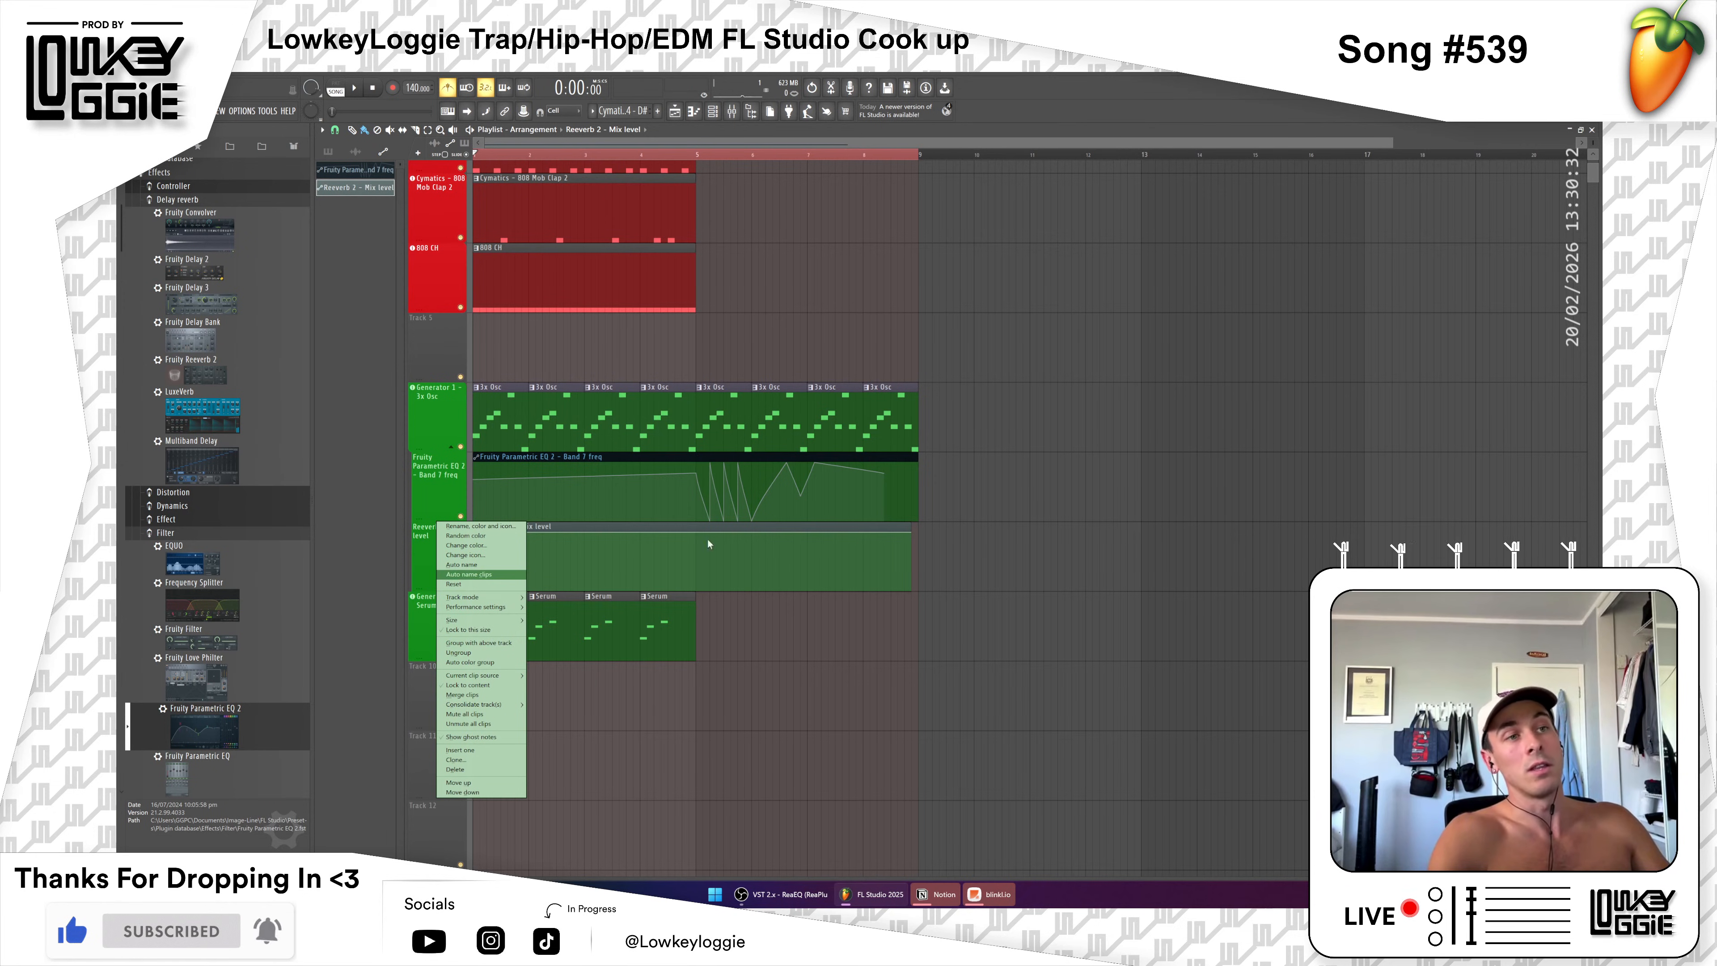
{"action": "left_click", "coordinate": [990, 541]}
{"action": "right_click", "coordinate": [1008, 575]}
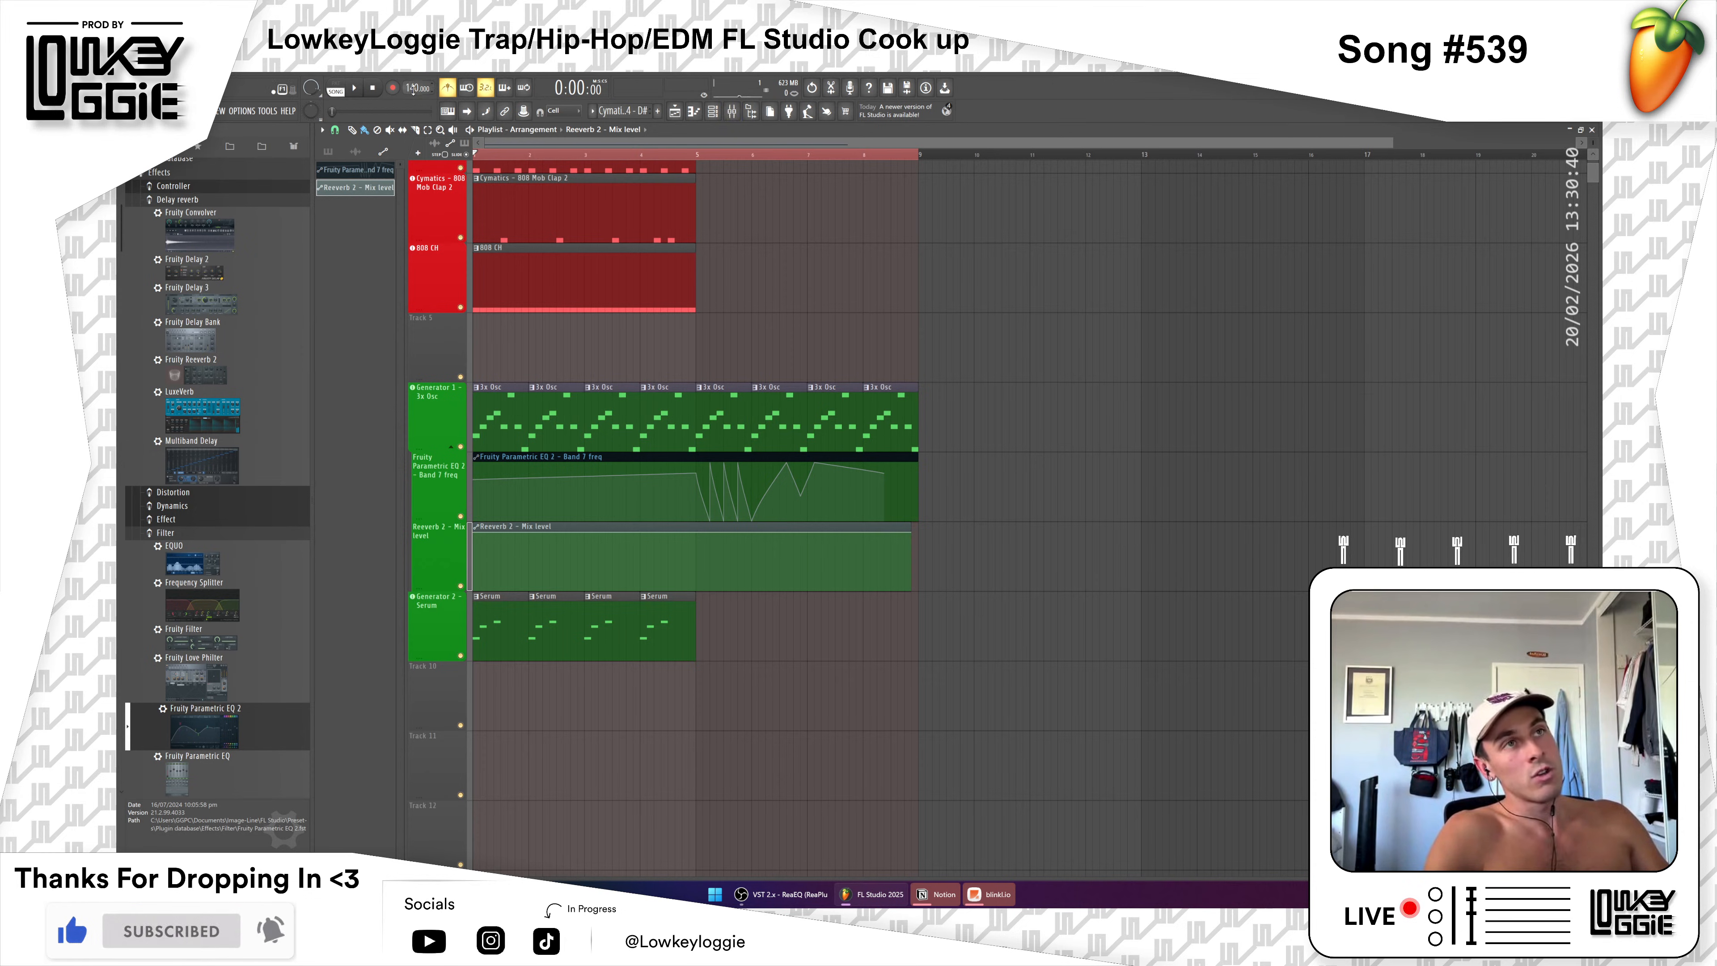
Step: Lower the project tempo to 91 BPM and audition the beat at the slower speed
{"action": "mouse_move", "coordinate": [418, 87]}
{"action": "left_mouse_down"}
{"action": "mouse_move", "coordinate": [417, 51]}
{"action": "mouse_move", "coordinate": [418, 89]}
{"action": "left_mouse_up"}
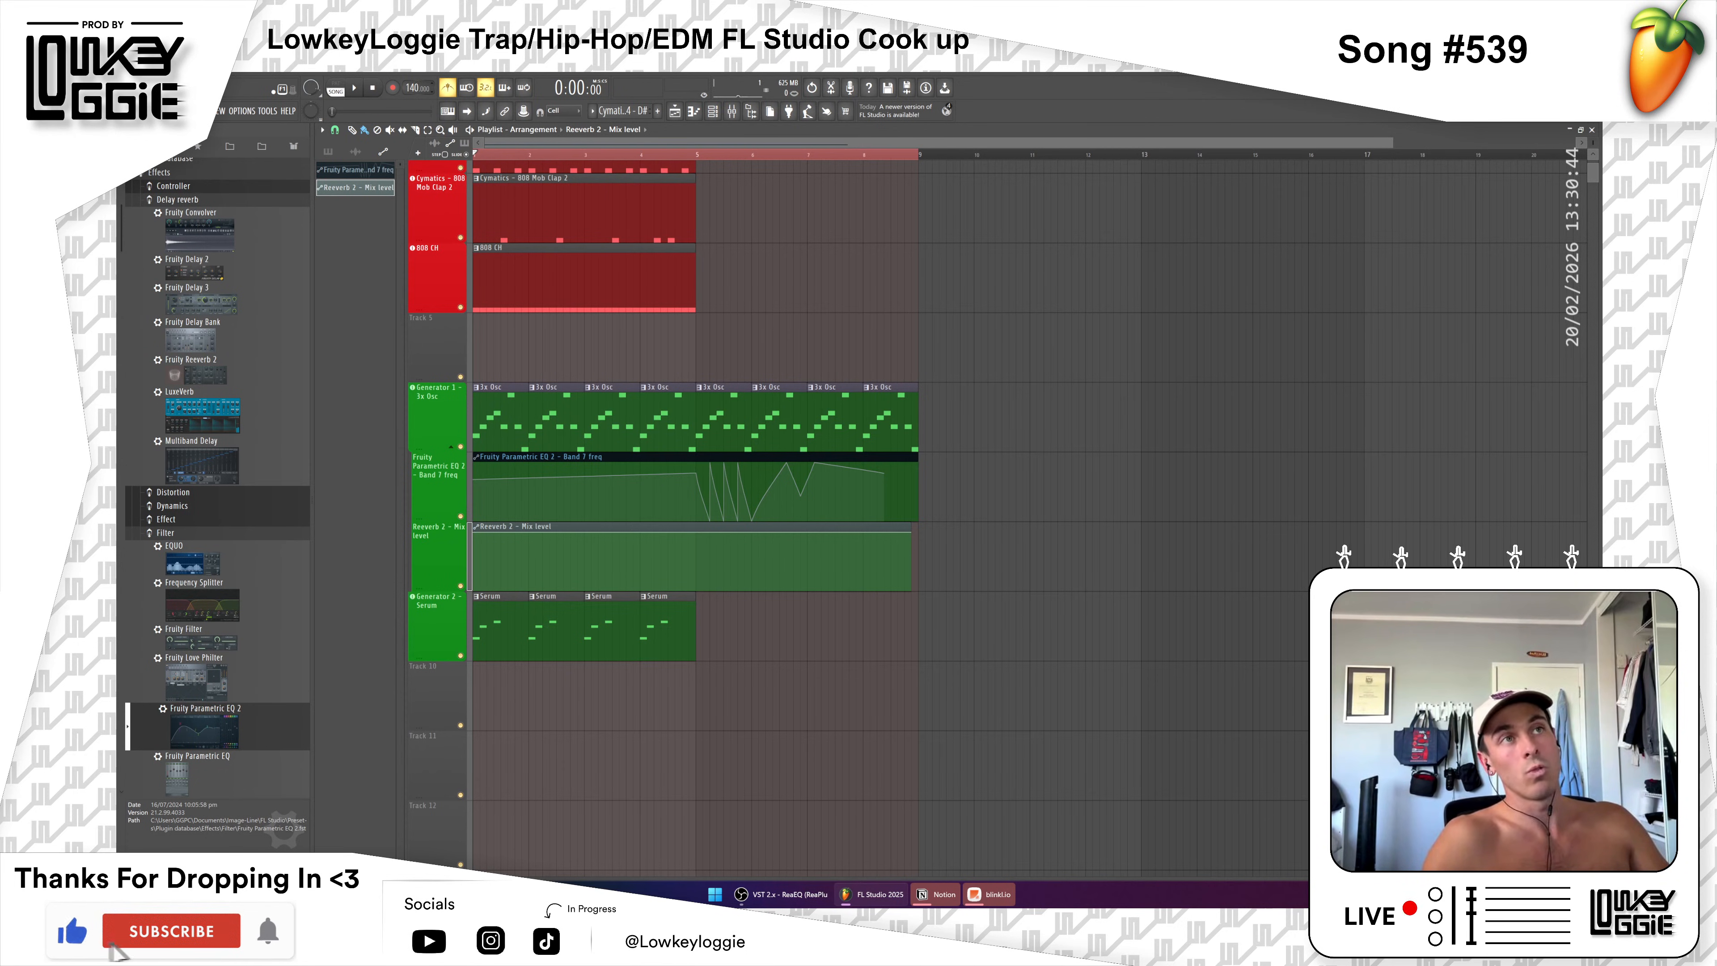
{"action": "key", "text": "space"}
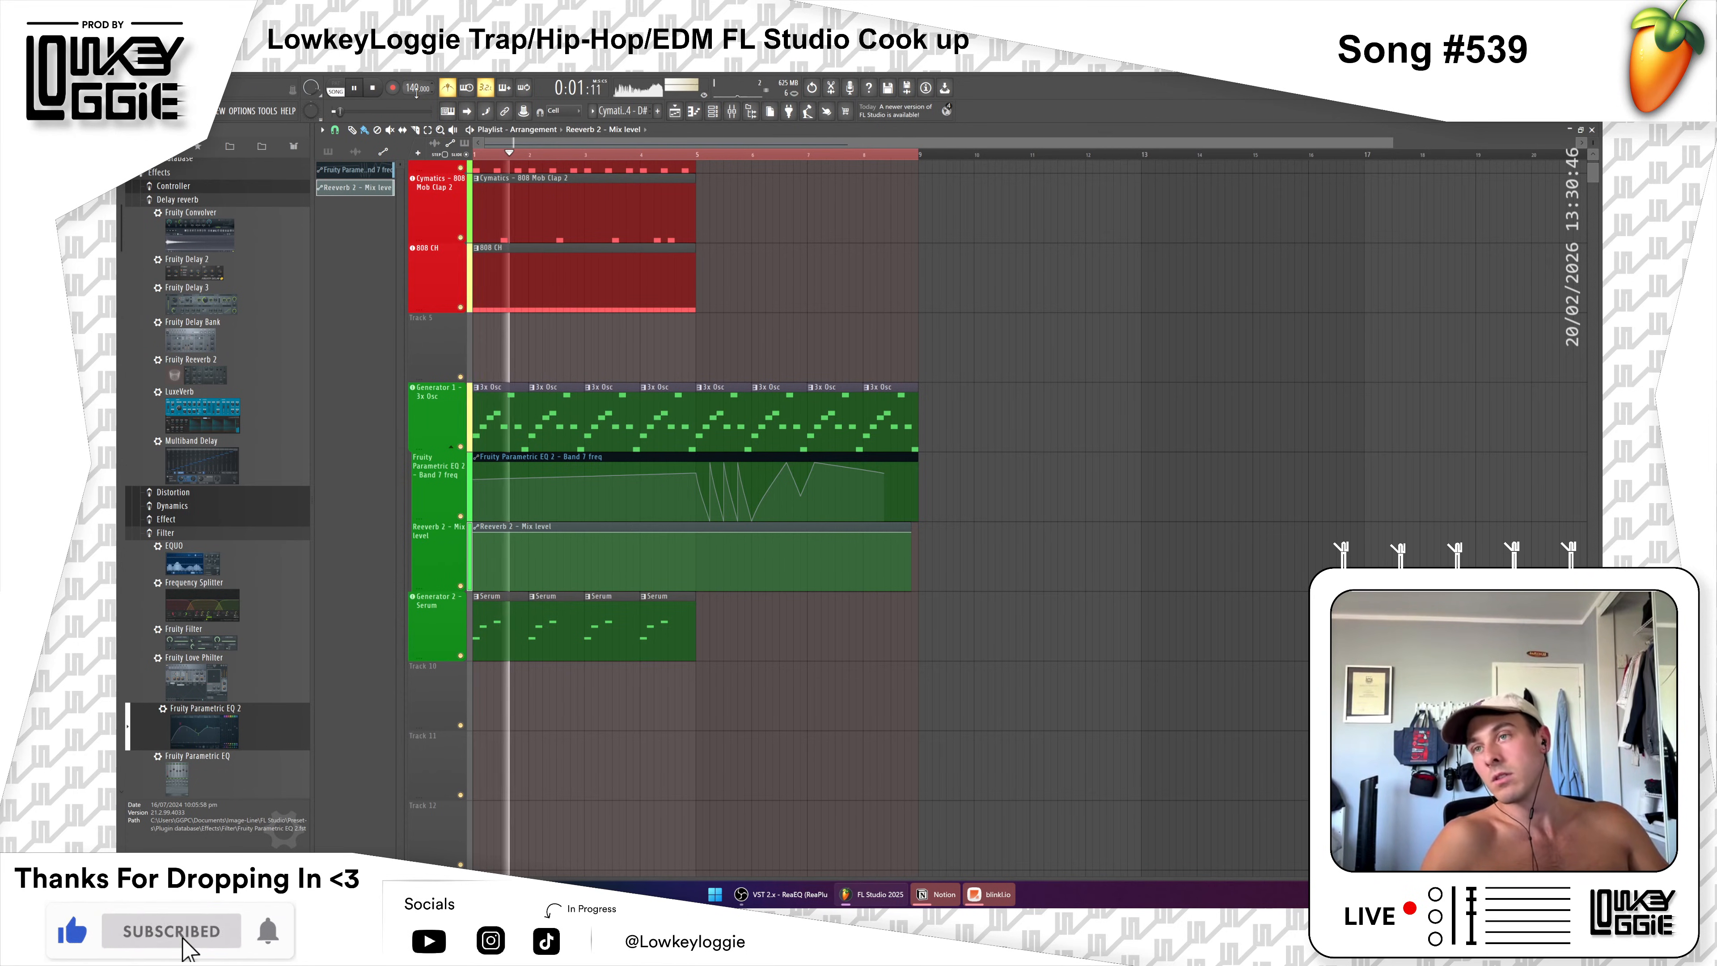
{"action": "key", "text": "space"}
{"action": "key", "text": "space"}
{"action": "left_click_drag", "start_coordinate": [417, 91], "coordinate": [417, 125]}
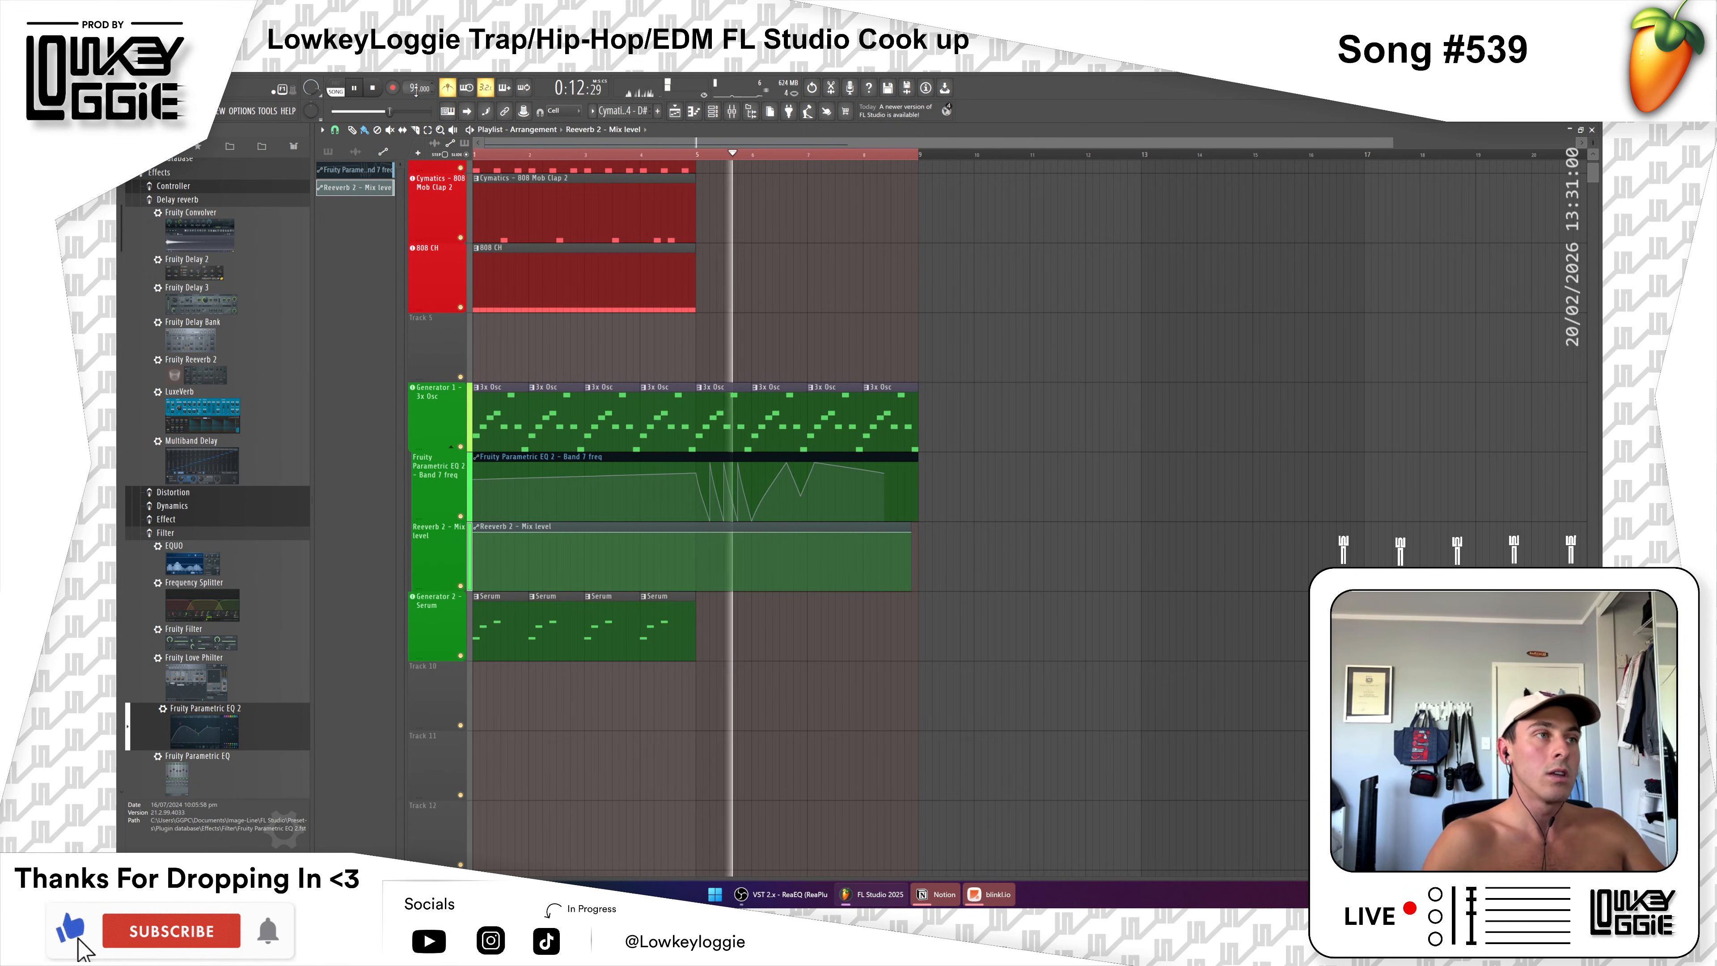
Step: Duplicate the four-bar Serum clips and all four drum track clips so they fill bars 5 to 9
{"action": "left_click_drag", "start_coordinate": [534, 592], "coordinate": [710, 660]}
{"action": "key", "text": "ctrl+b"}
{"action": "key", "text": "space"}
{"action": "scroll", "coordinate": [703, 270], "scroll_direction": "down", "scroll_amount": 1}
{"action": "left_click_drag", "start_coordinate": [710, 298], "coordinate": [468, 116]}
{"action": "left_click_drag", "start_coordinate": [509, 173], "coordinate": [694, 200]}
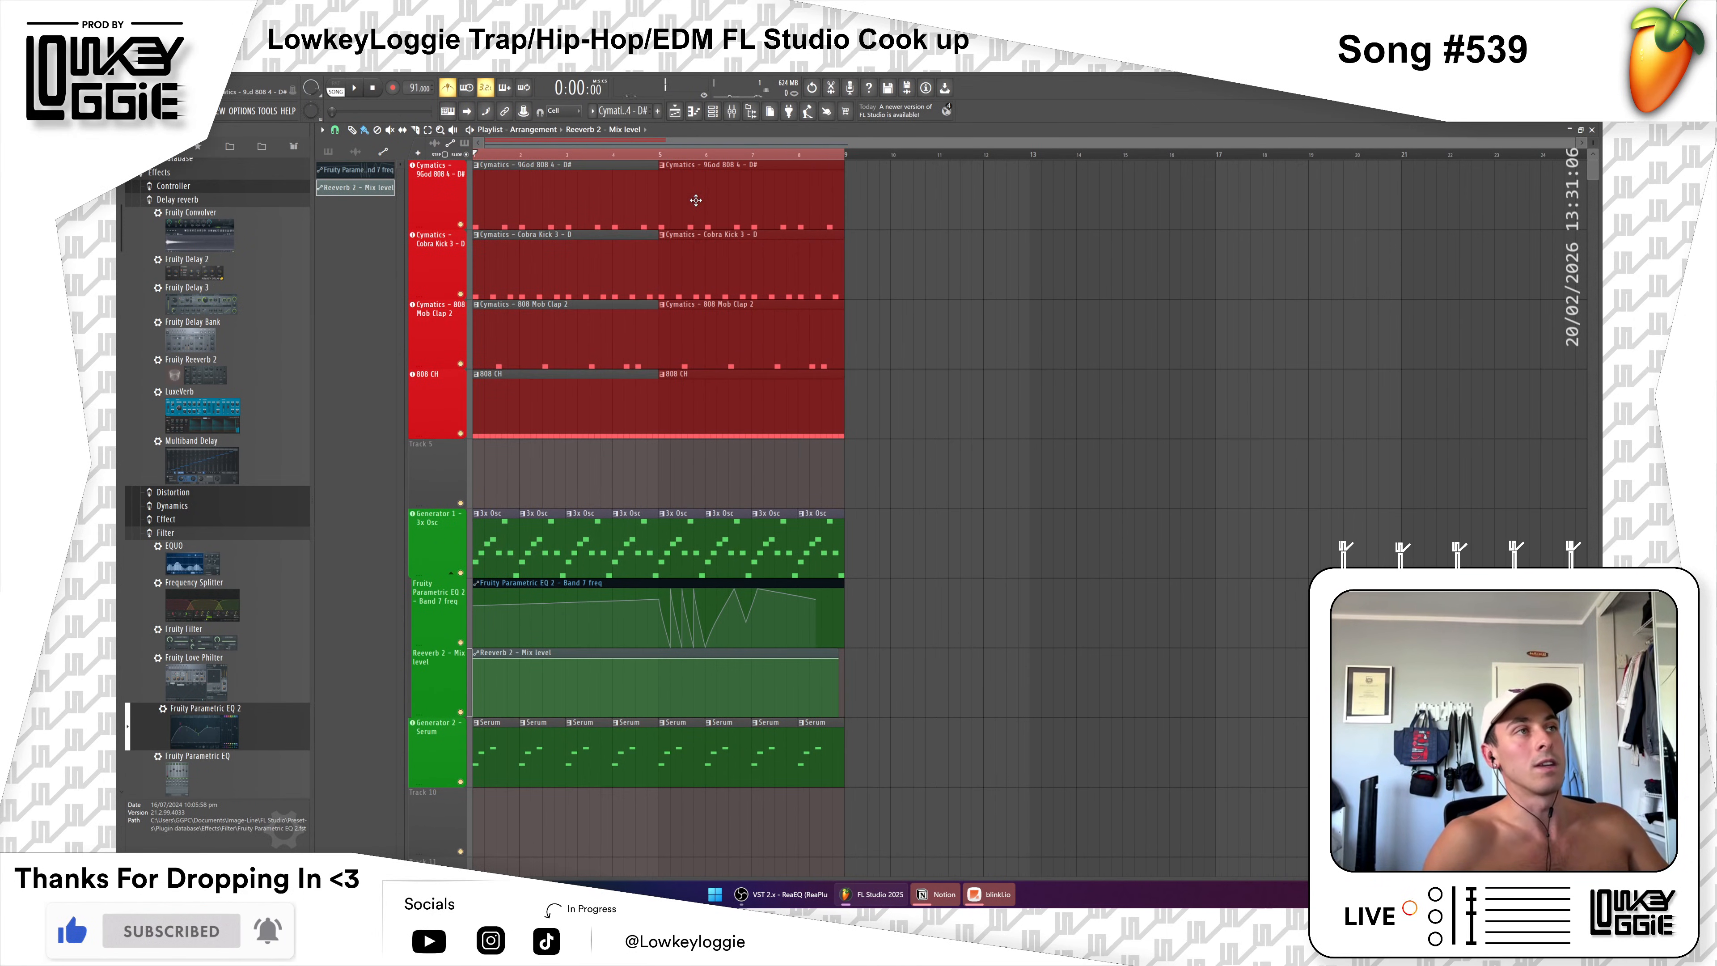
Step: Undo the stray Reeverb 2 mix level clips placed past bar 9, and play the eight-bar loop
{"action": "left_click", "coordinate": [977, 495]}
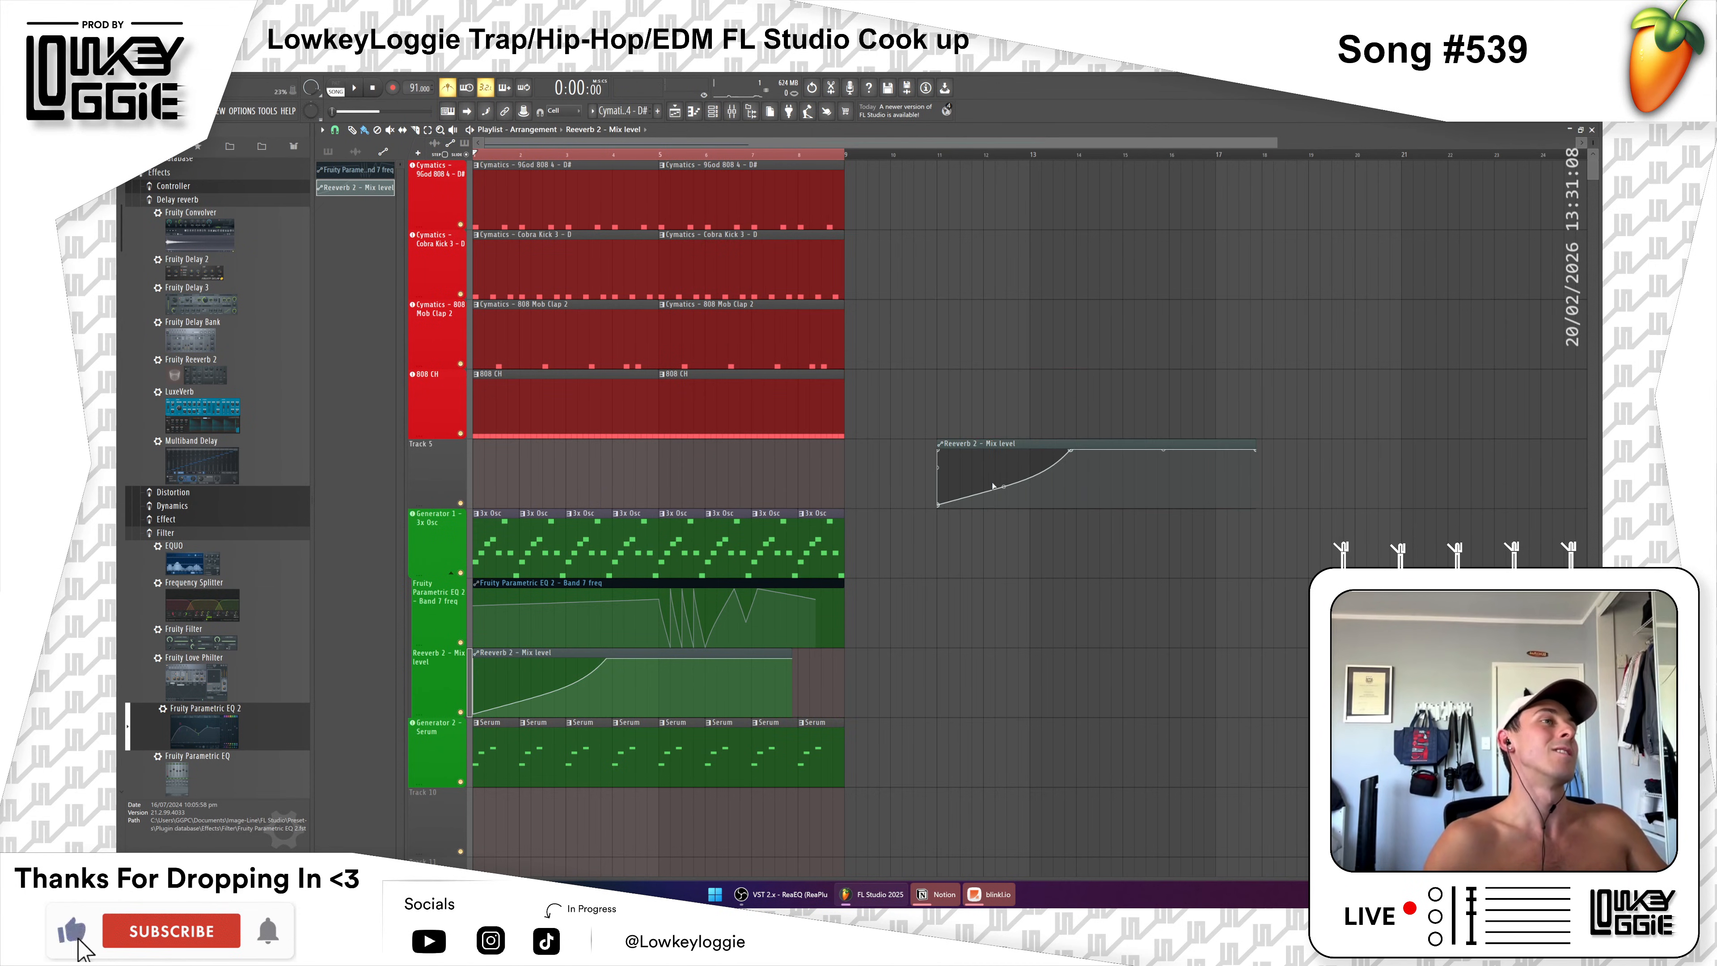
{"action": "key", "text": "ctrl+z"}
{"action": "key", "text": "ctrl+z"}
{"action": "key", "text": "ctrl+z"}
{"action": "key", "text": "space"}
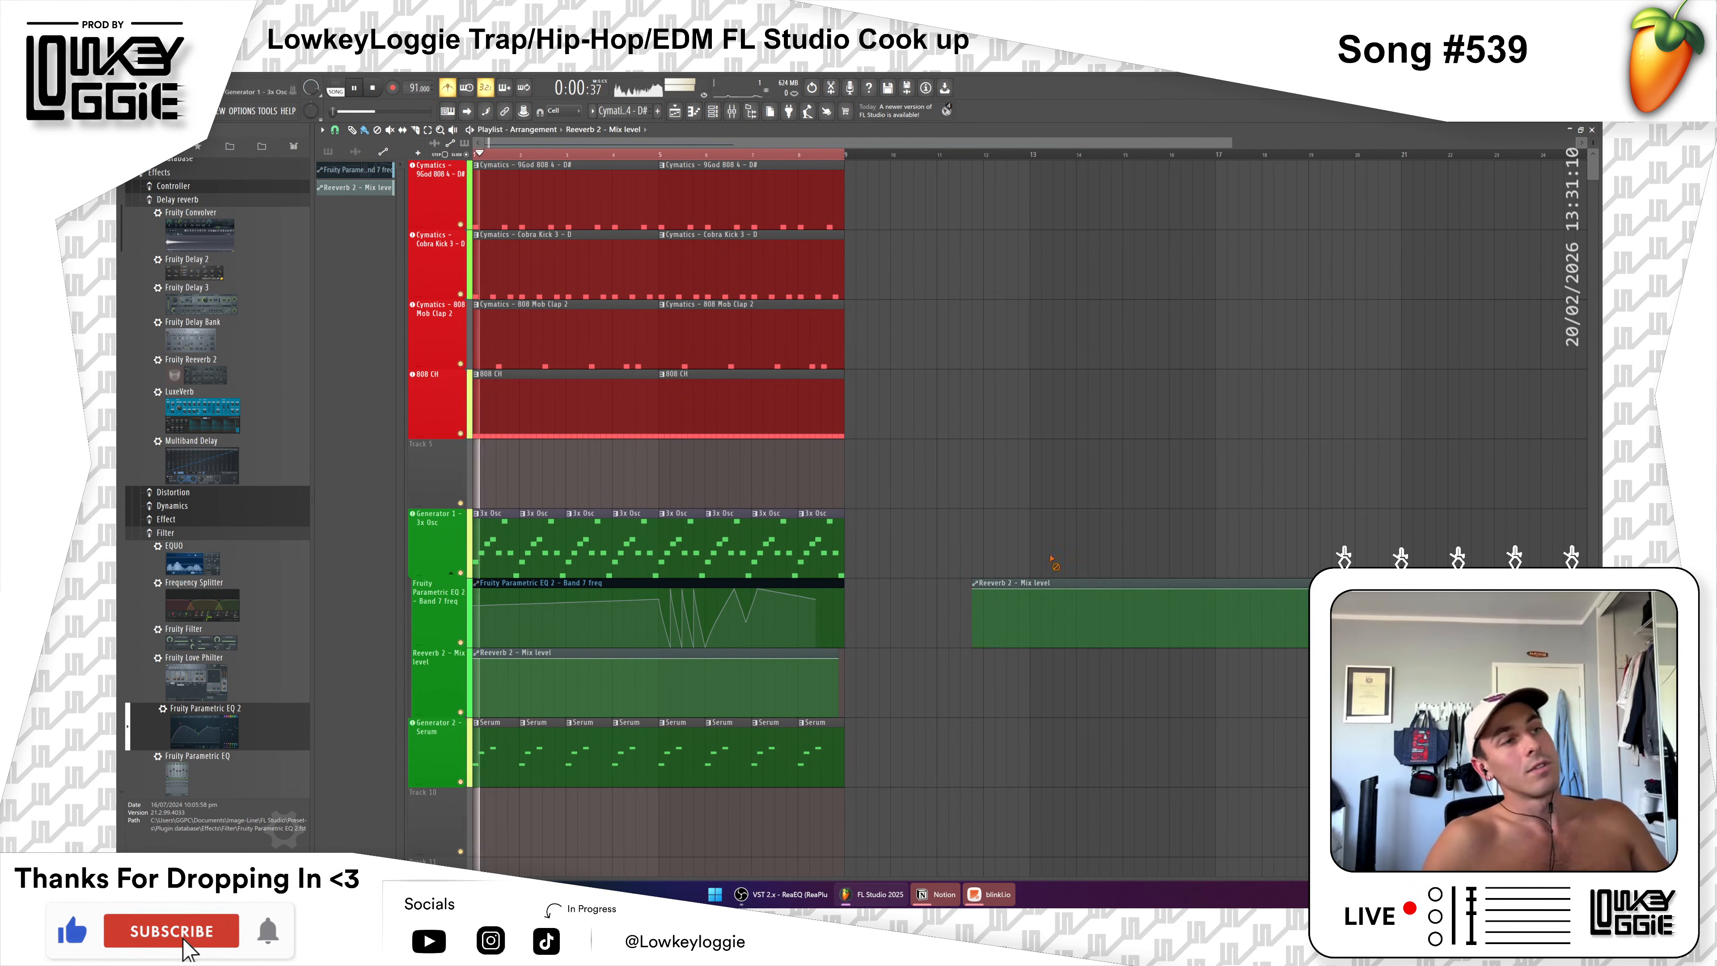
{"action": "key", "text": "ctrl+z"}
{"action": "key", "text": "ctrl+z"}
{"action": "key", "text": "space"}
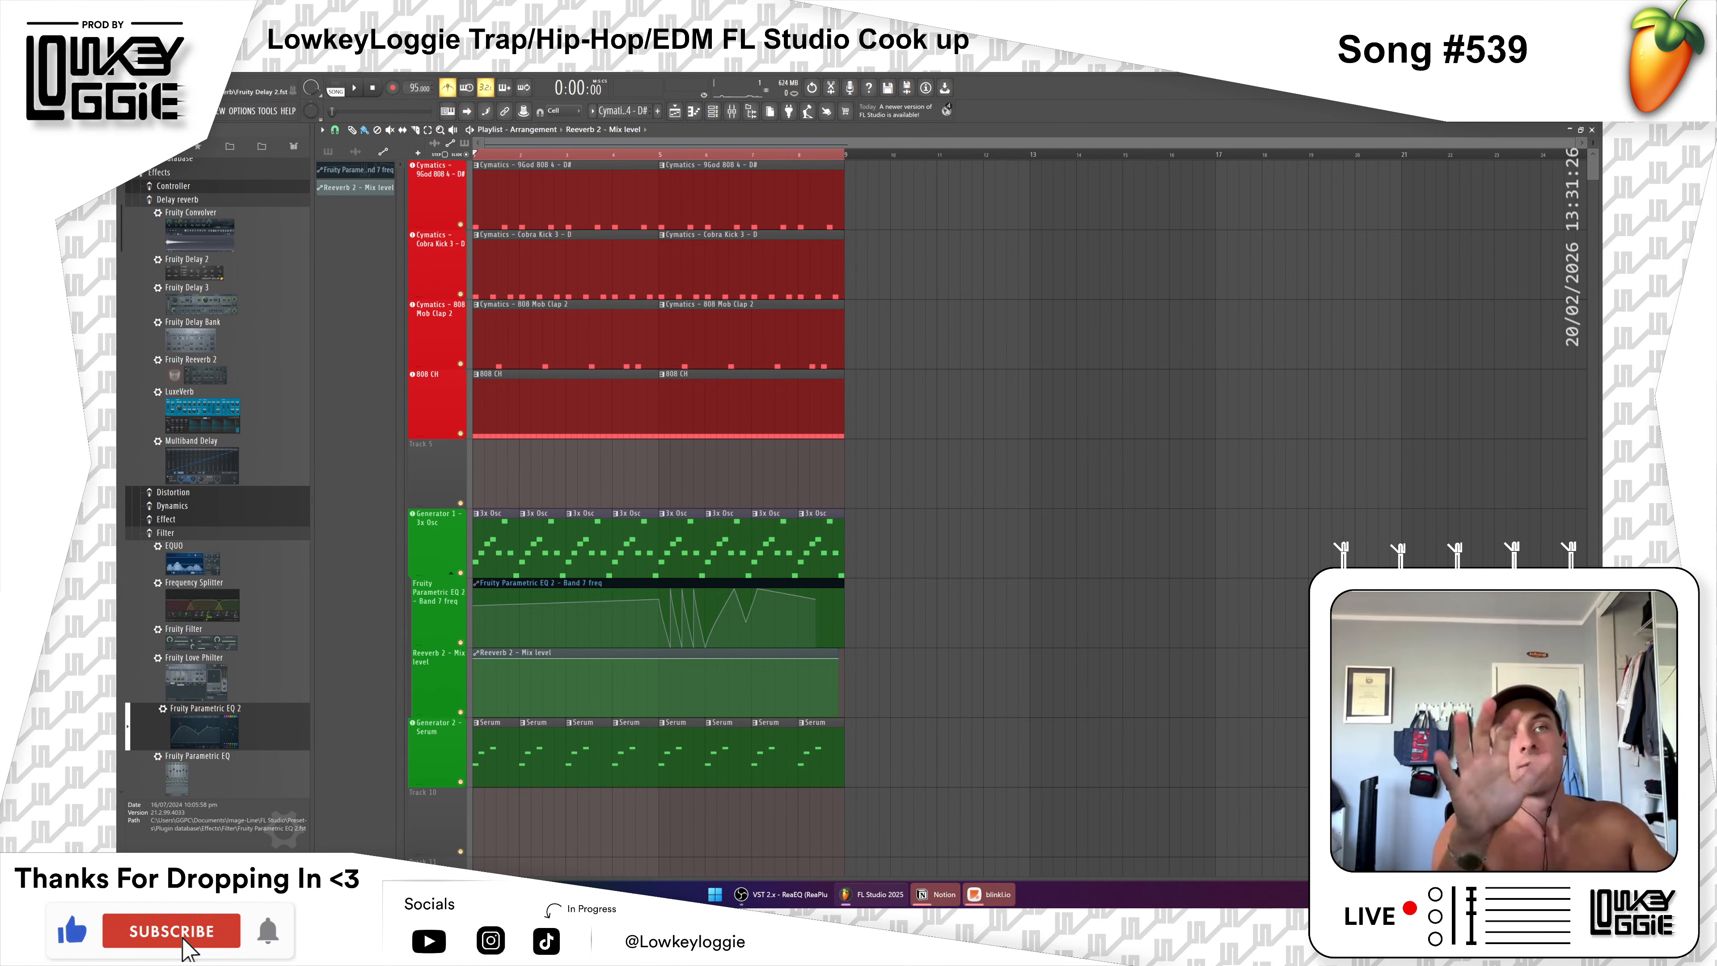
Step: Hide and restore the browser, and open the Tempo tapper
{"action": "left_click", "coordinate": [754, 115]}
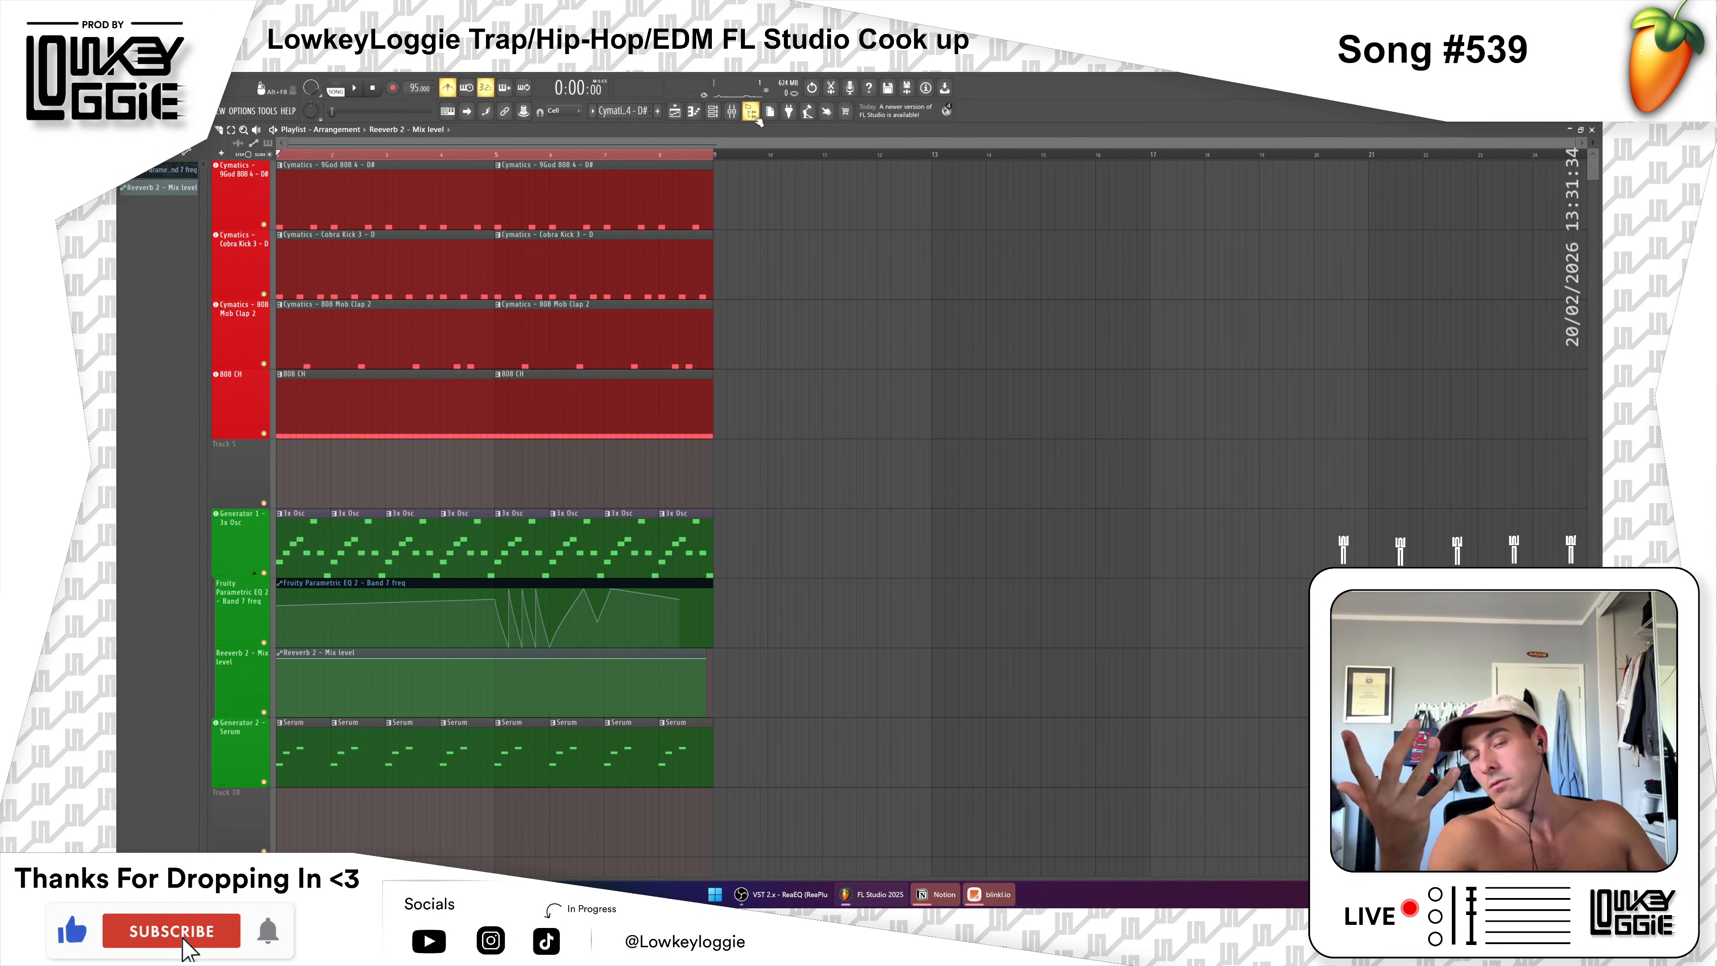
{"action": "left_click", "coordinate": [754, 115]}
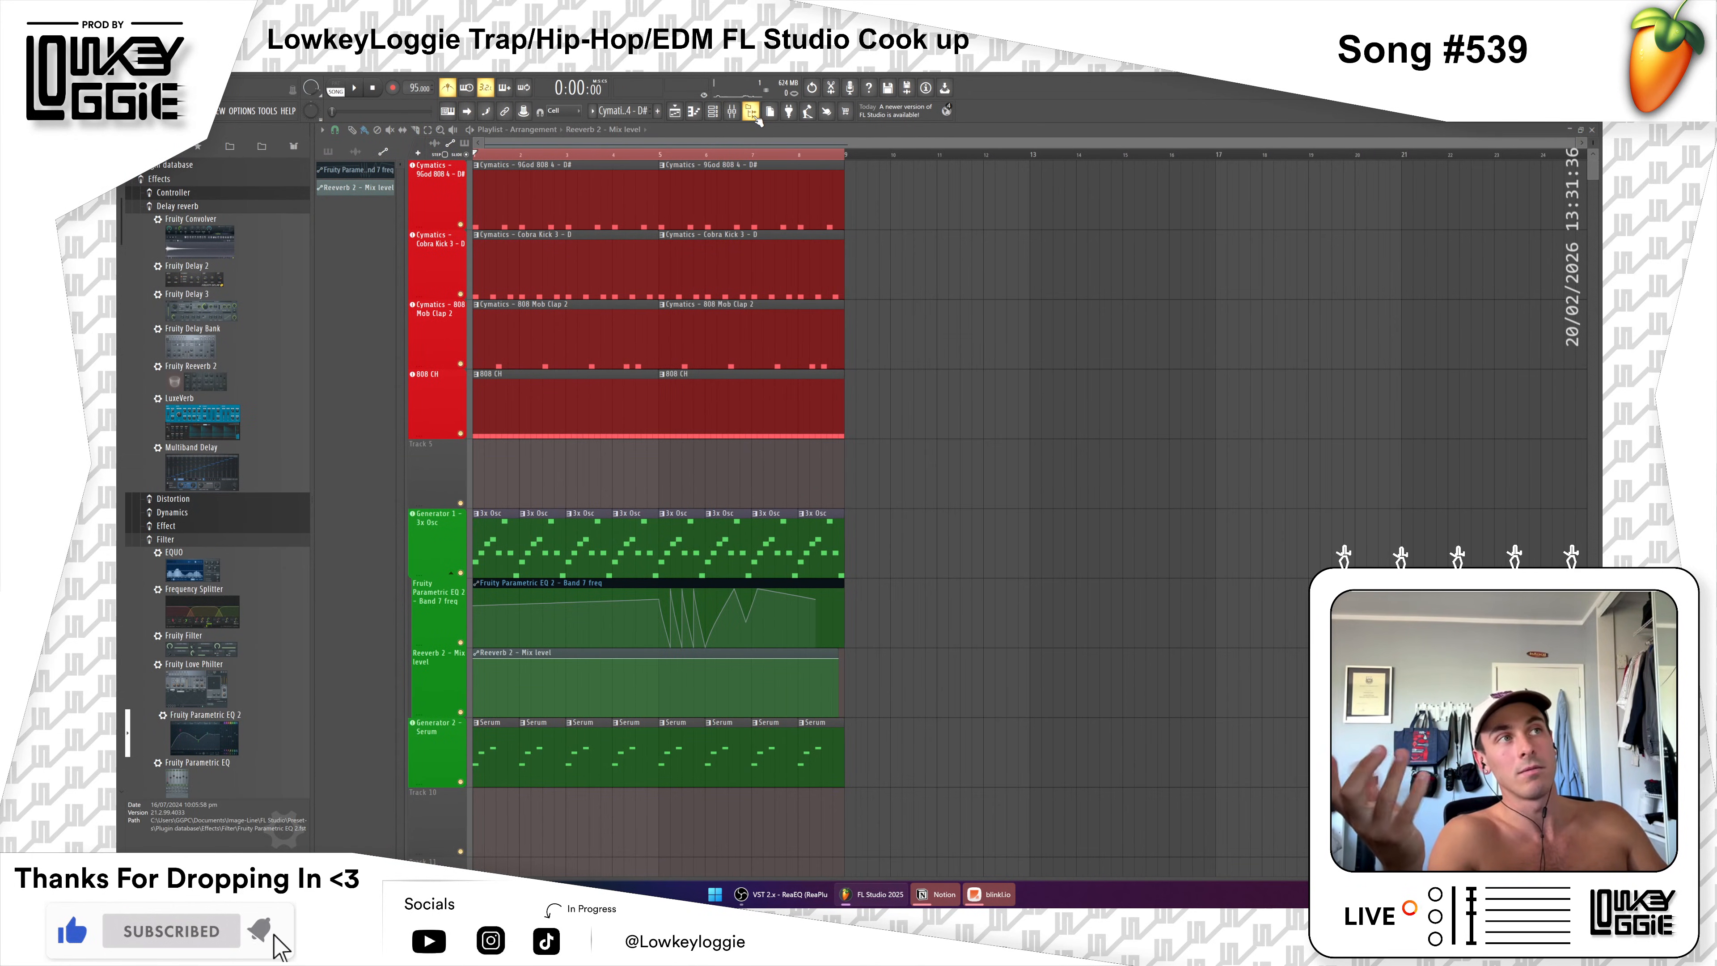
{"action": "left_click", "coordinate": [810, 112]}
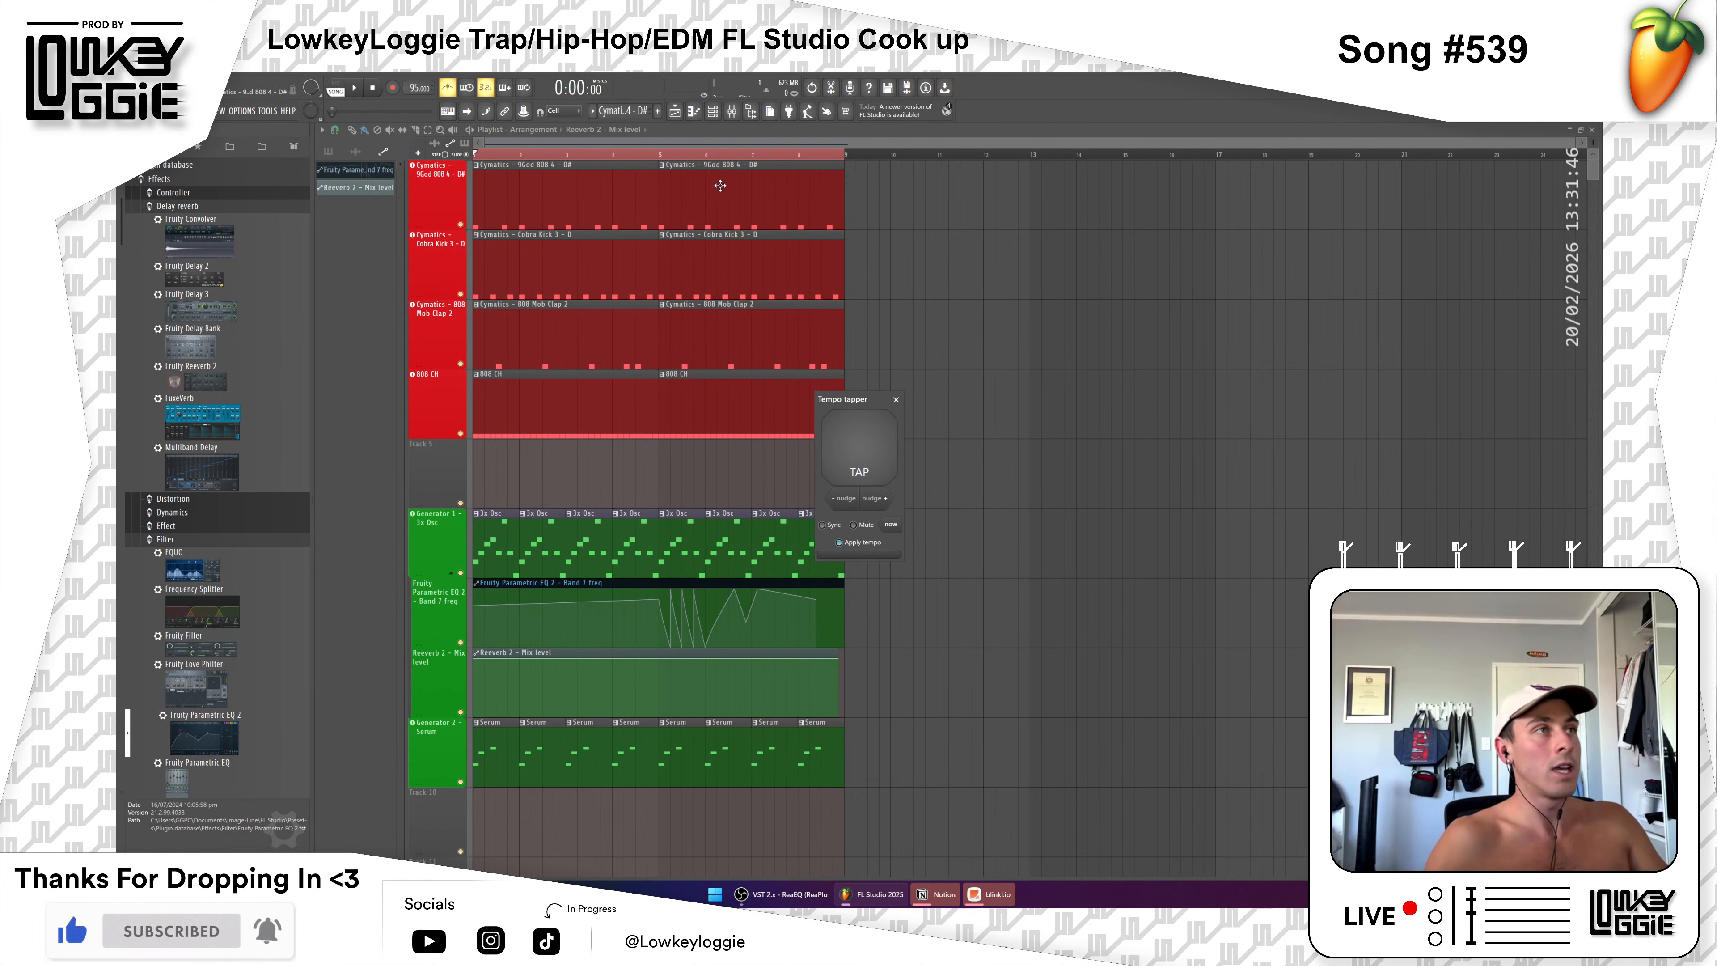
Step: Move the playlist time selection to the empty stretch from bar 9 to bar 17
{"action": "left_click_drag", "start_coordinate": [646, 160], "coordinate": [1008, 188]}
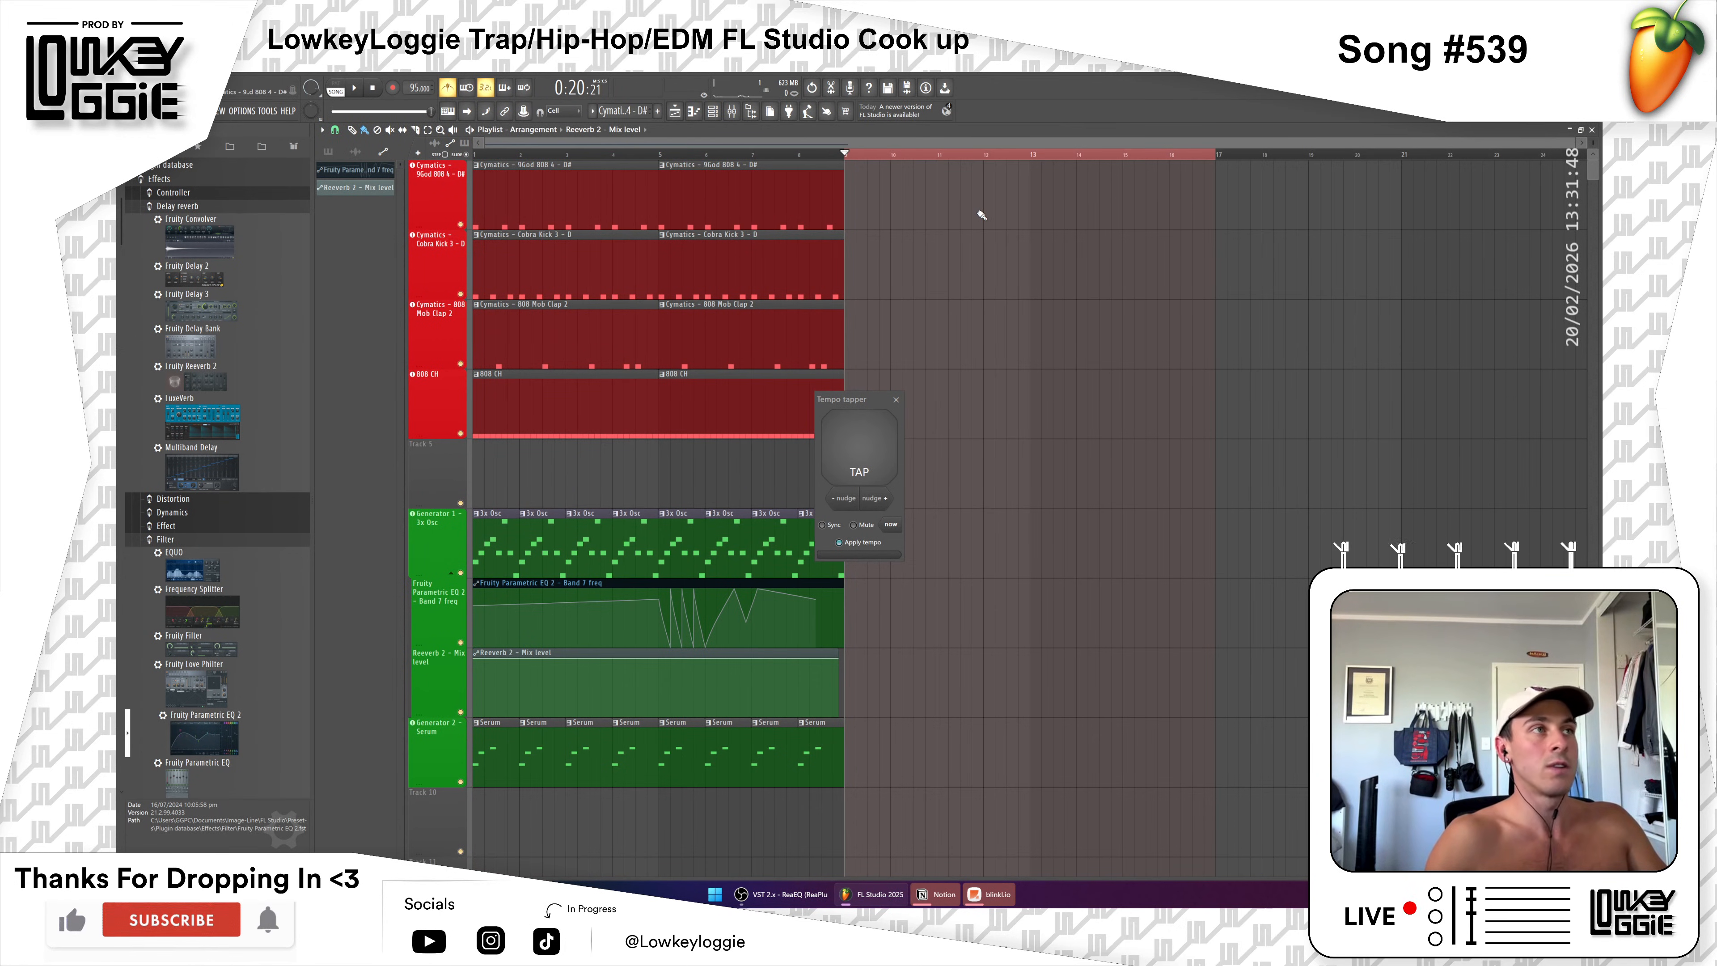
{"action": "scroll", "coordinate": [872, 230], "scroll_direction": "right", "scroll_amount": 5}
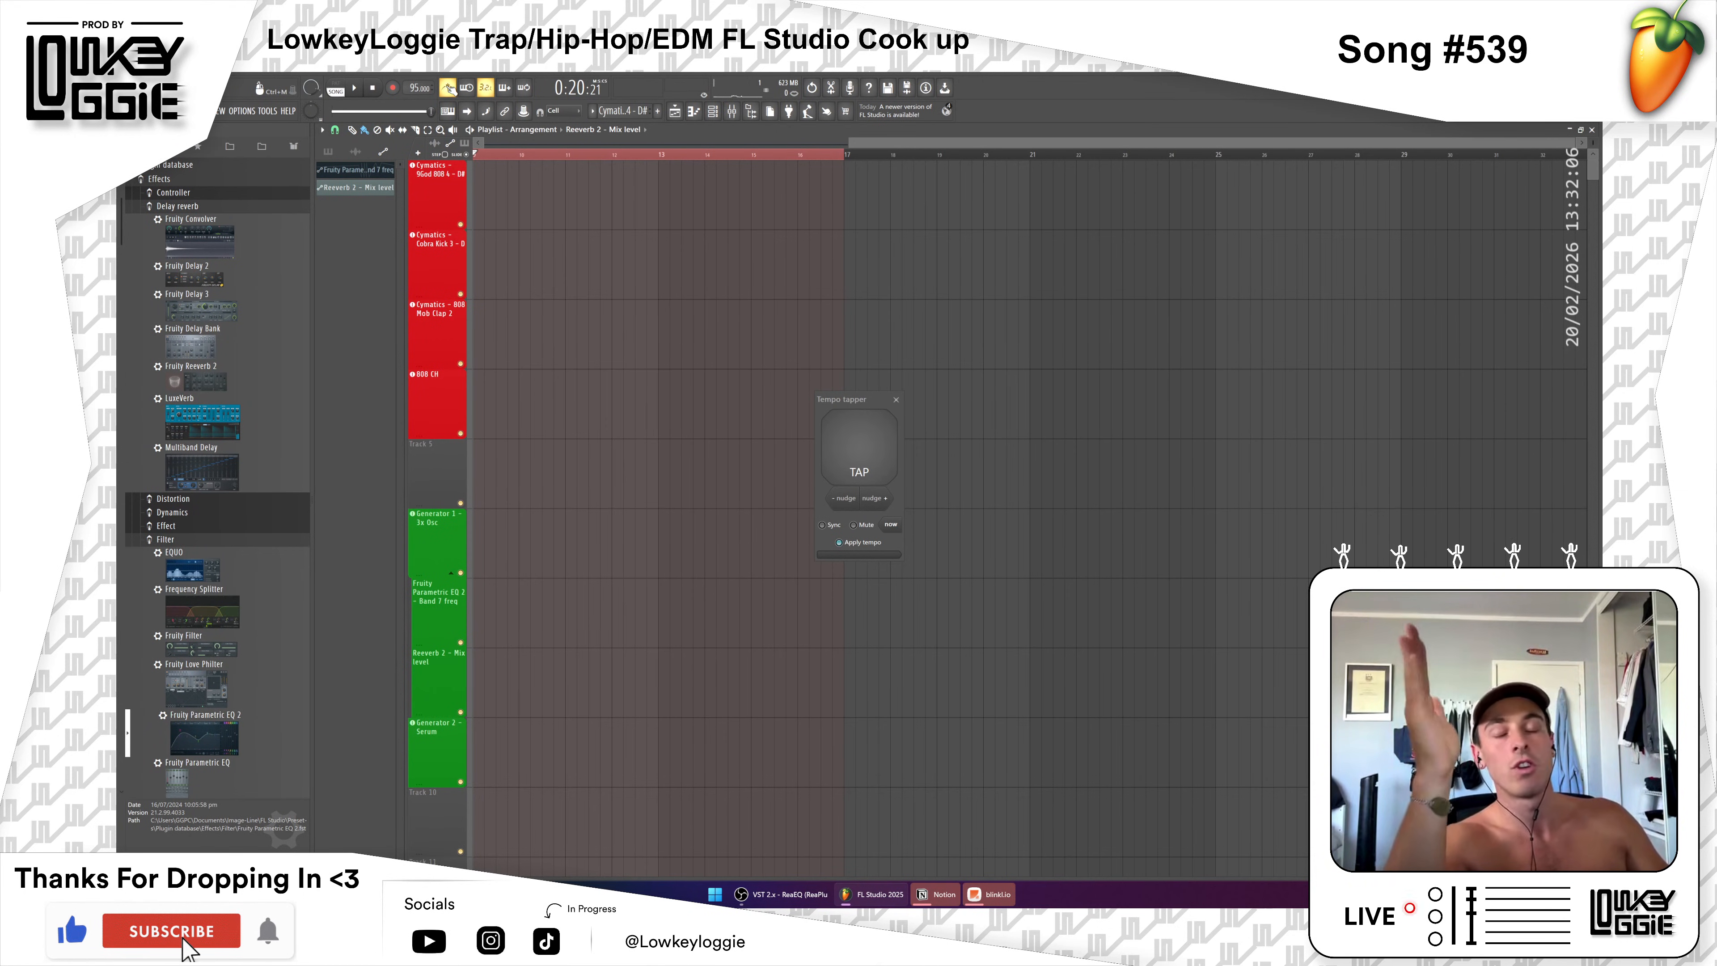
Step: Play the empty selection from bar 9 to bar 17 twice to judge the current tempo
{"action": "key", "text": "space"}
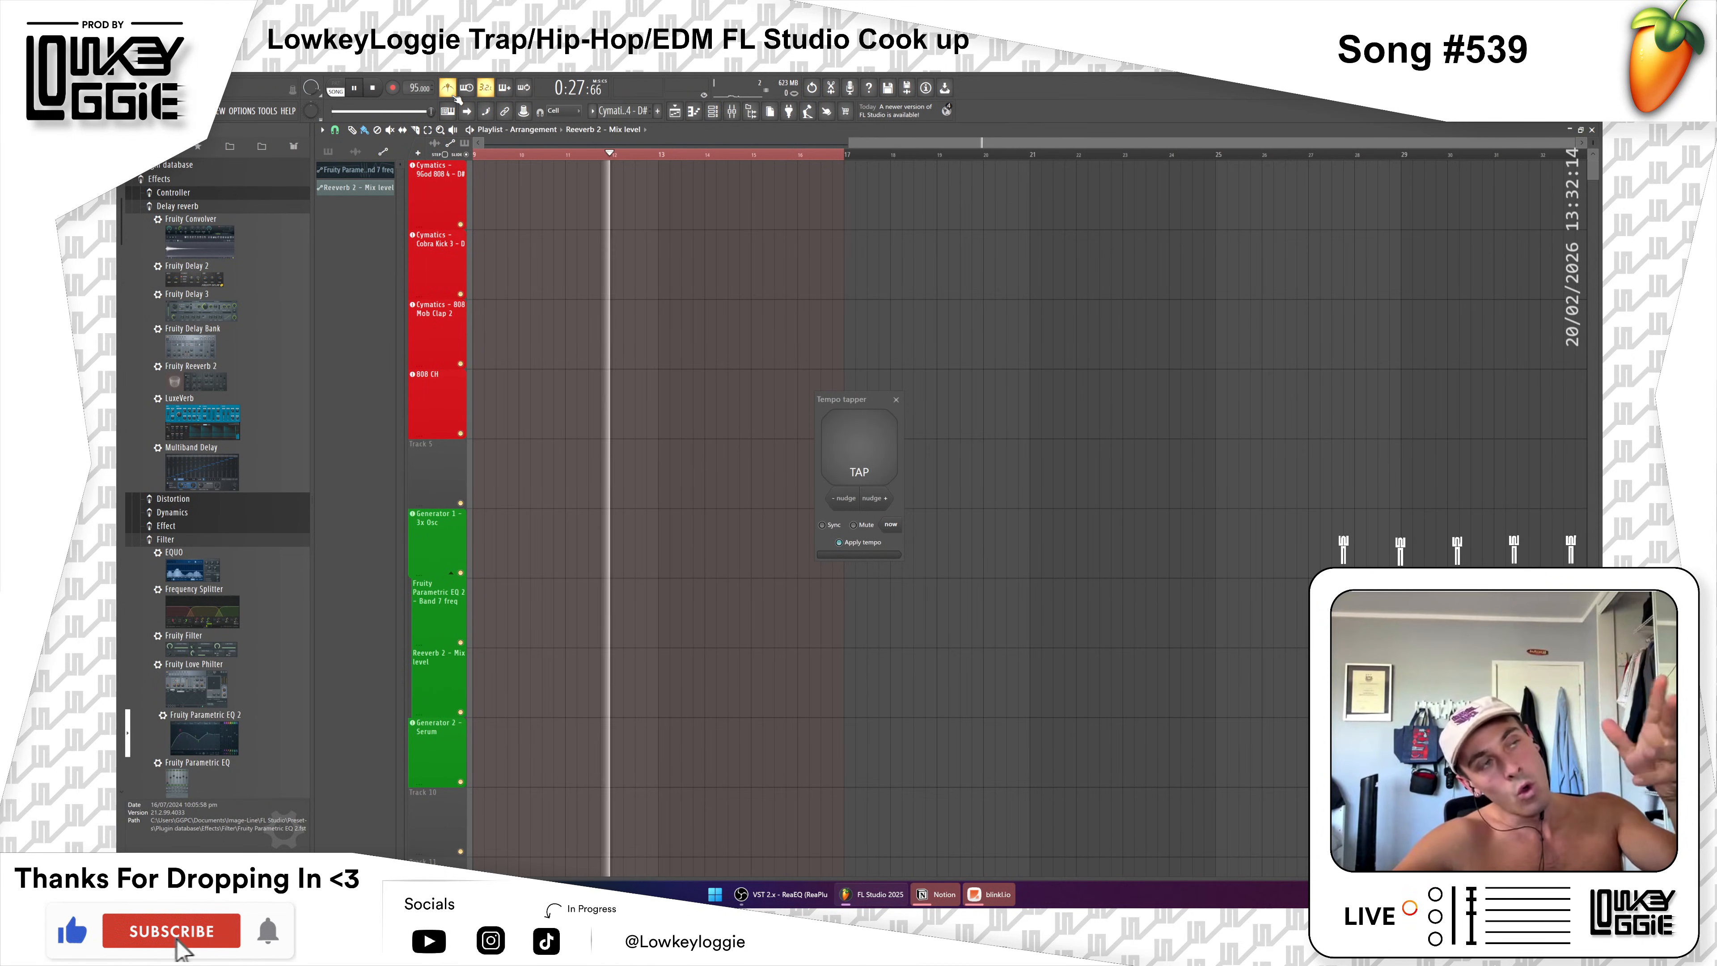
{"action": "key", "text": "space"}
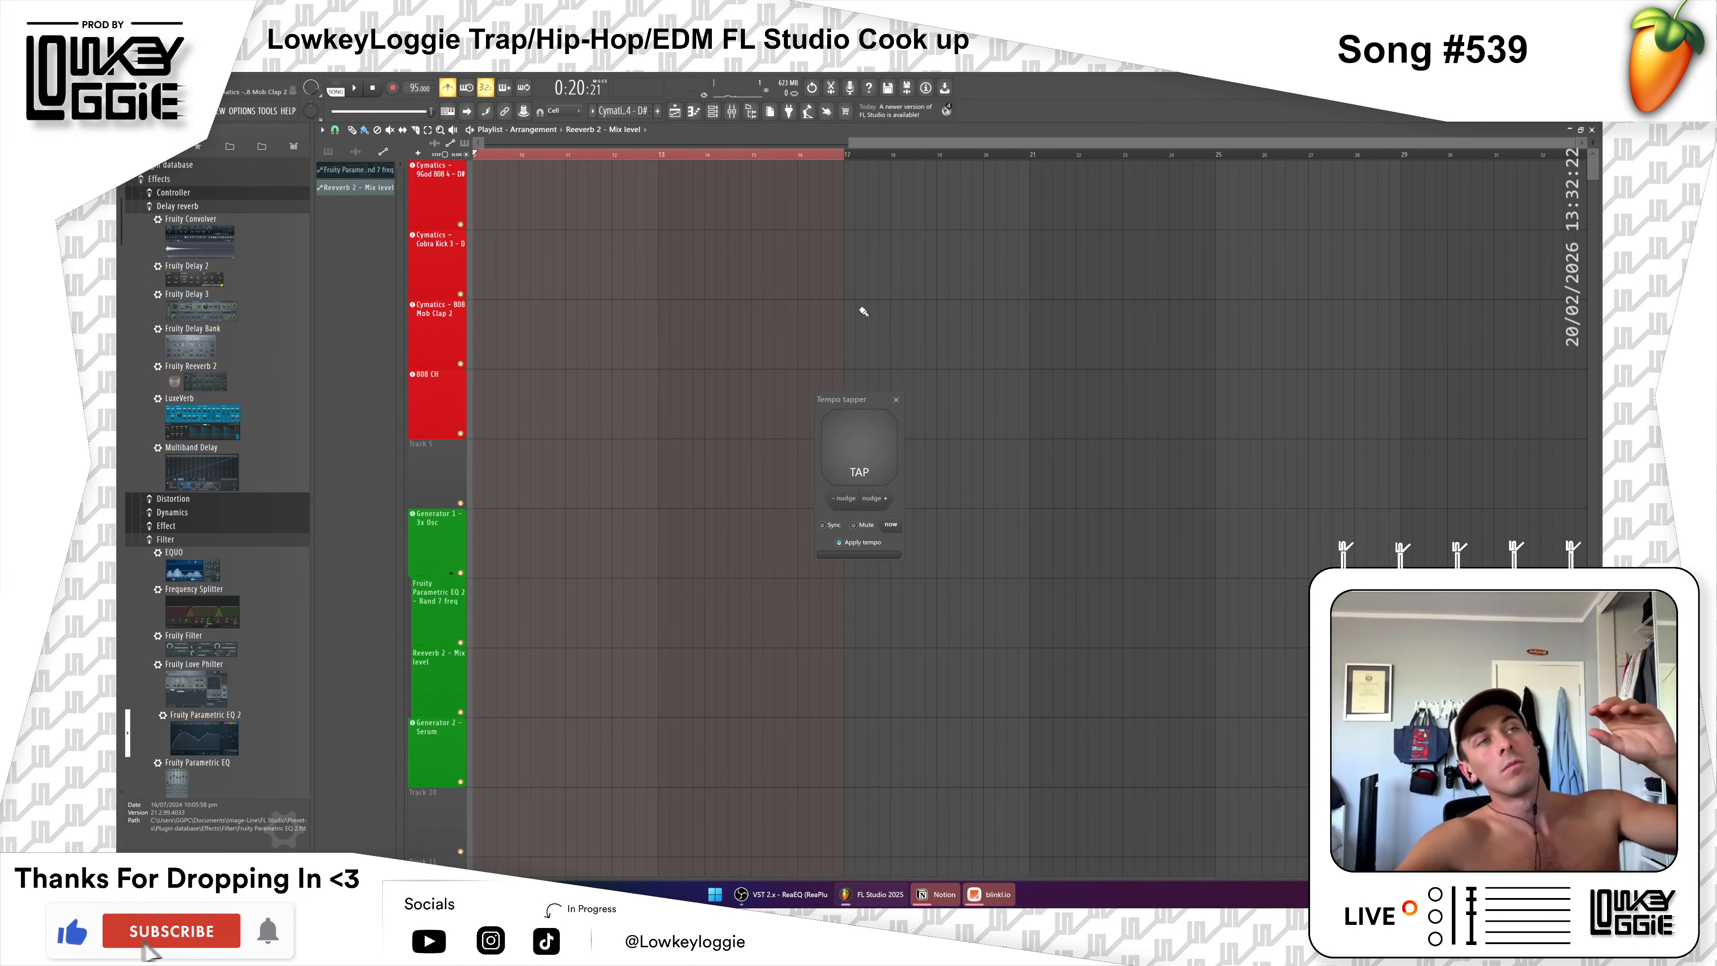
{"action": "key", "text": "space"}
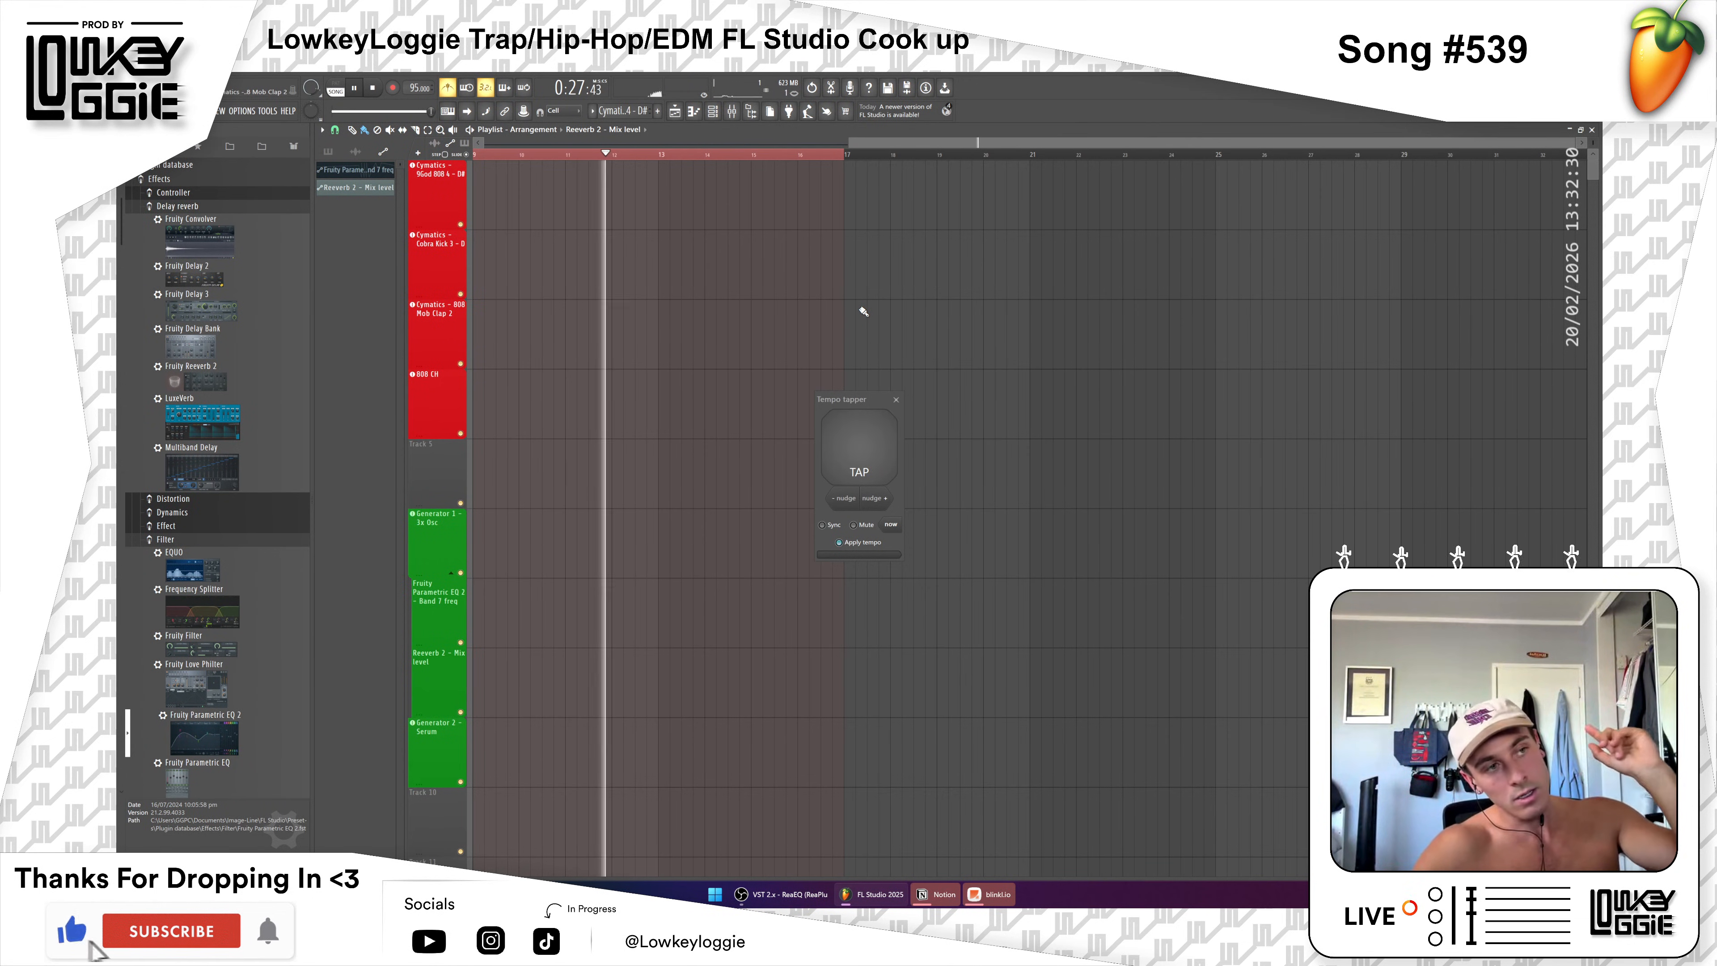
{"action": "key", "text": "space"}
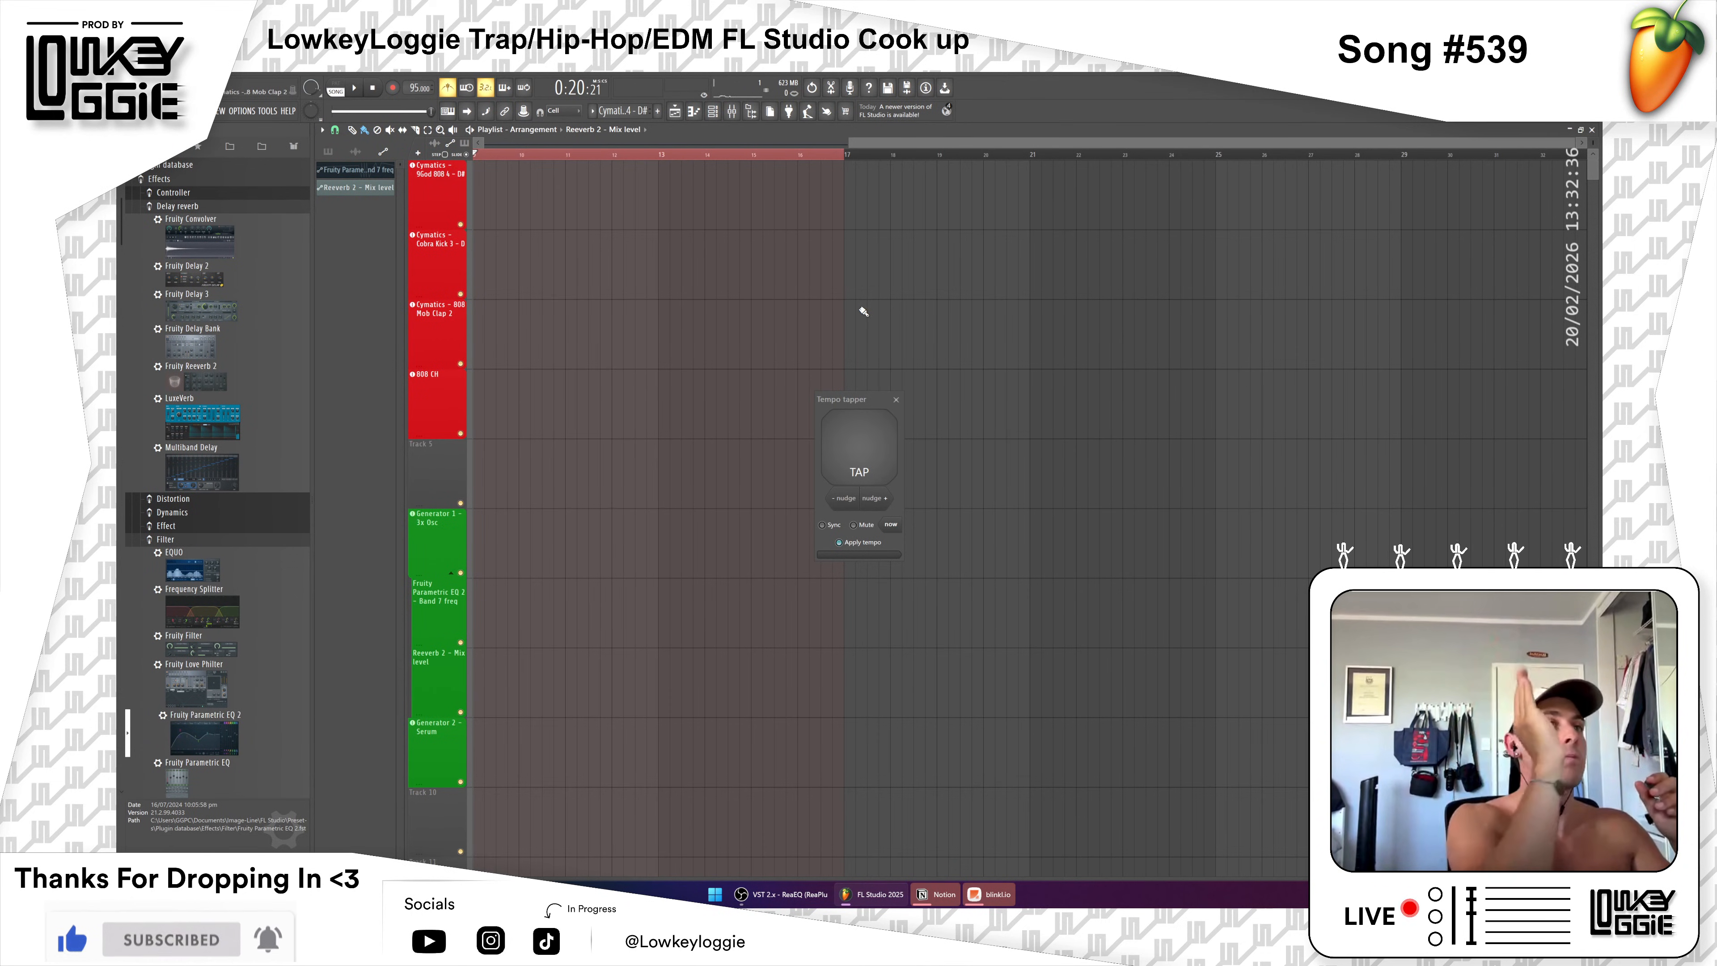
Step: Tap in a project tempo of 103 BPM with the Tempo tapper
{"action": "left_click", "coordinate": [869, 457]}
{"action": "left_click", "coordinate": [870, 458]}
{"action": "left_click", "coordinate": [870, 460]}
{"action": "left_click", "coordinate": [871, 459]}
{"action": "left_click", "coordinate": [871, 459]}
{"action": "left_click", "coordinate": [870, 460]}
{"action": "left_click", "coordinate": [871, 460]}
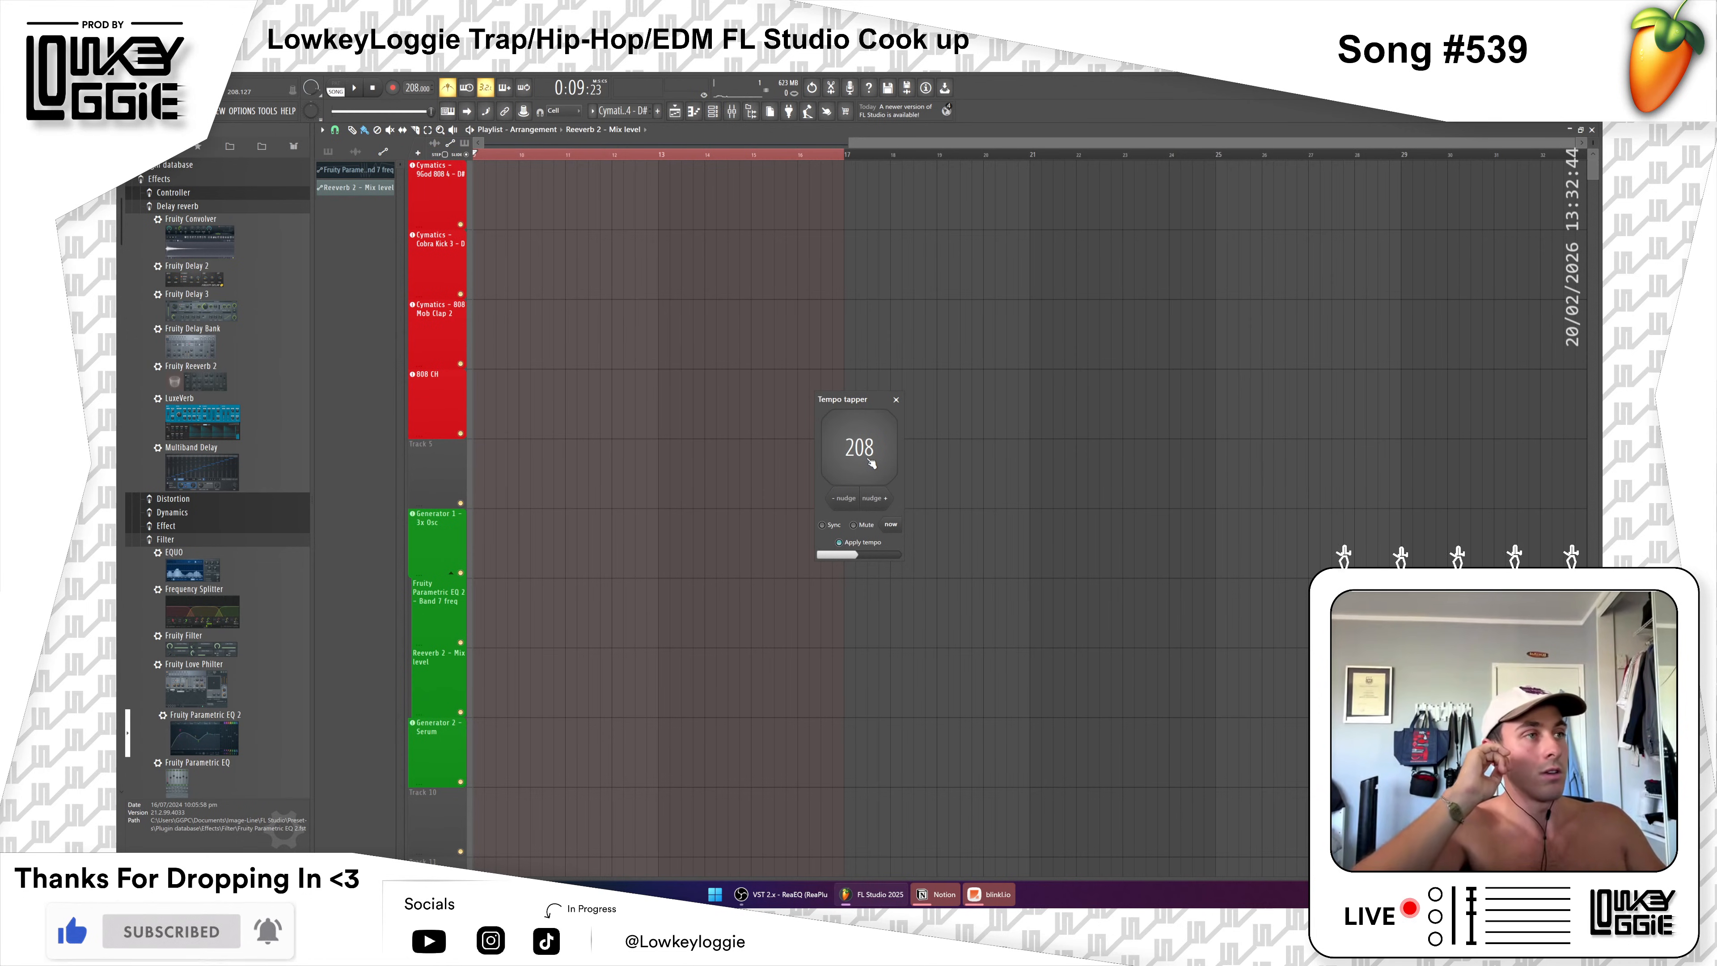
{"action": "left_click", "coordinate": [871, 460]}
{"action": "left_click", "coordinate": [870, 460]}
{"action": "left_click", "coordinate": [871, 460]}
{"action": "left_click", "coordinate": [872, 461]}
{"action": "left_click", "coordinate": [872, 461]}
{"action": "left_click", "coordinate": [871, 461]}
{"action": "left_click", "coordinate": [872, 462]}
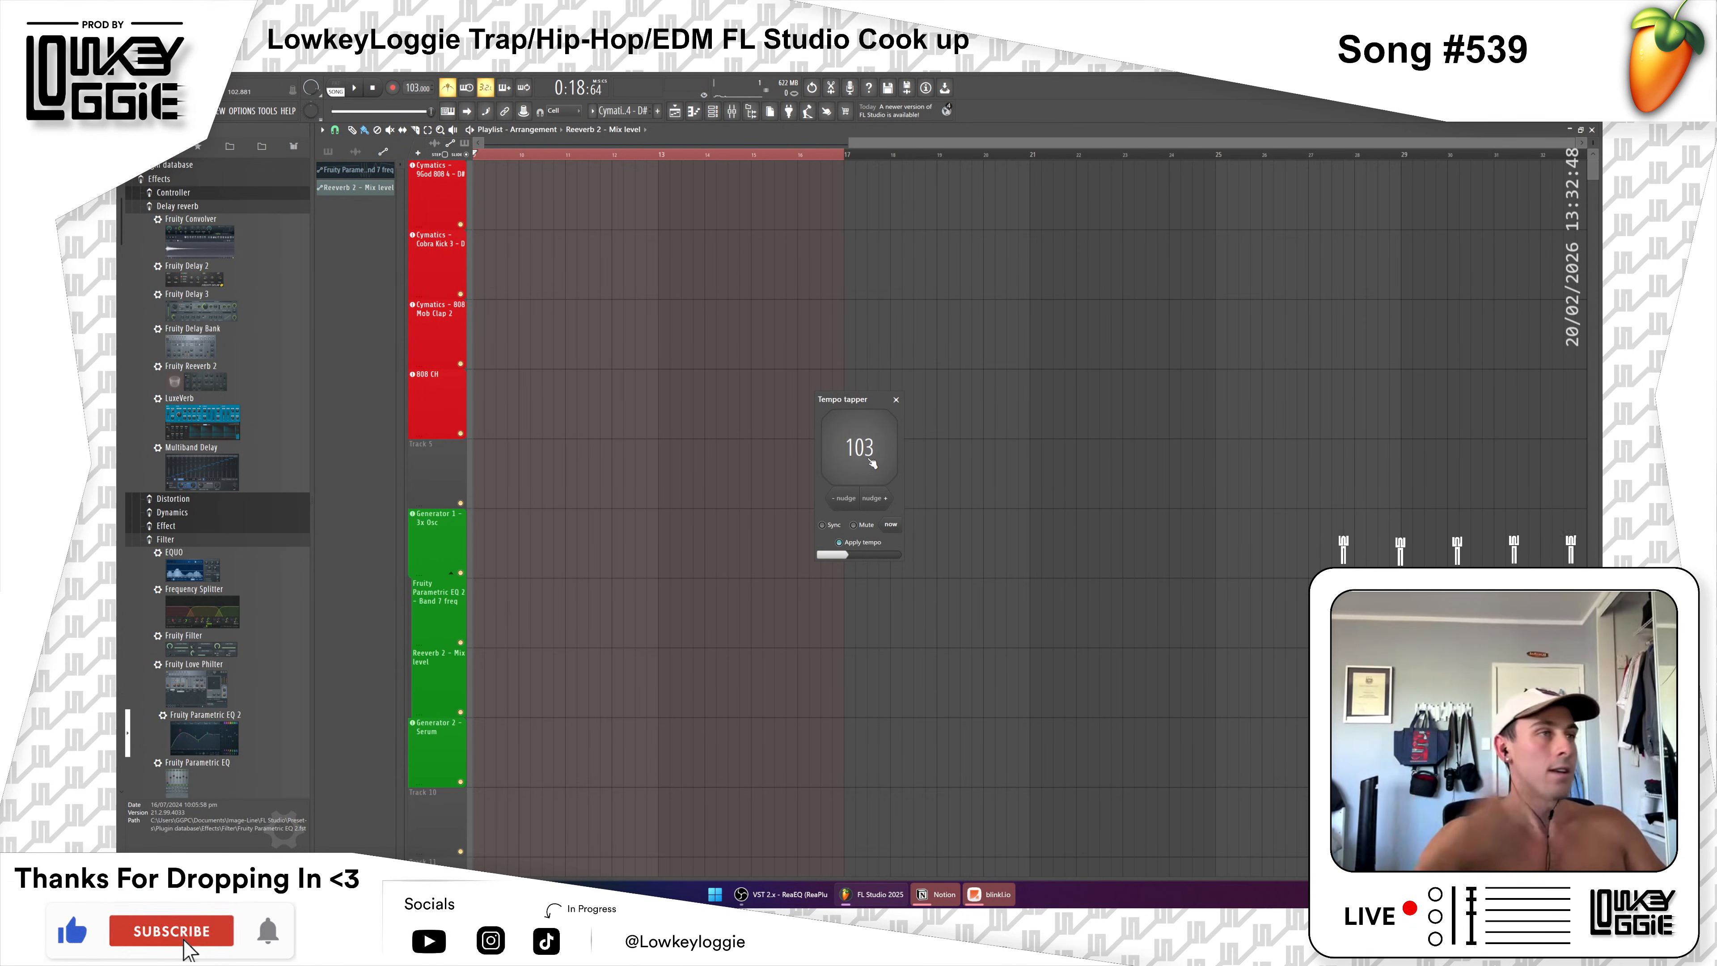
{"action": "left_click", "coordinate": [872, 461]}
{"action": "left_click", "coordinate": [871, 462]}
Step: Play the empty bars briefly at the tapped tempo and close the Tempo tapper
{"action": "key", "text": "space"}
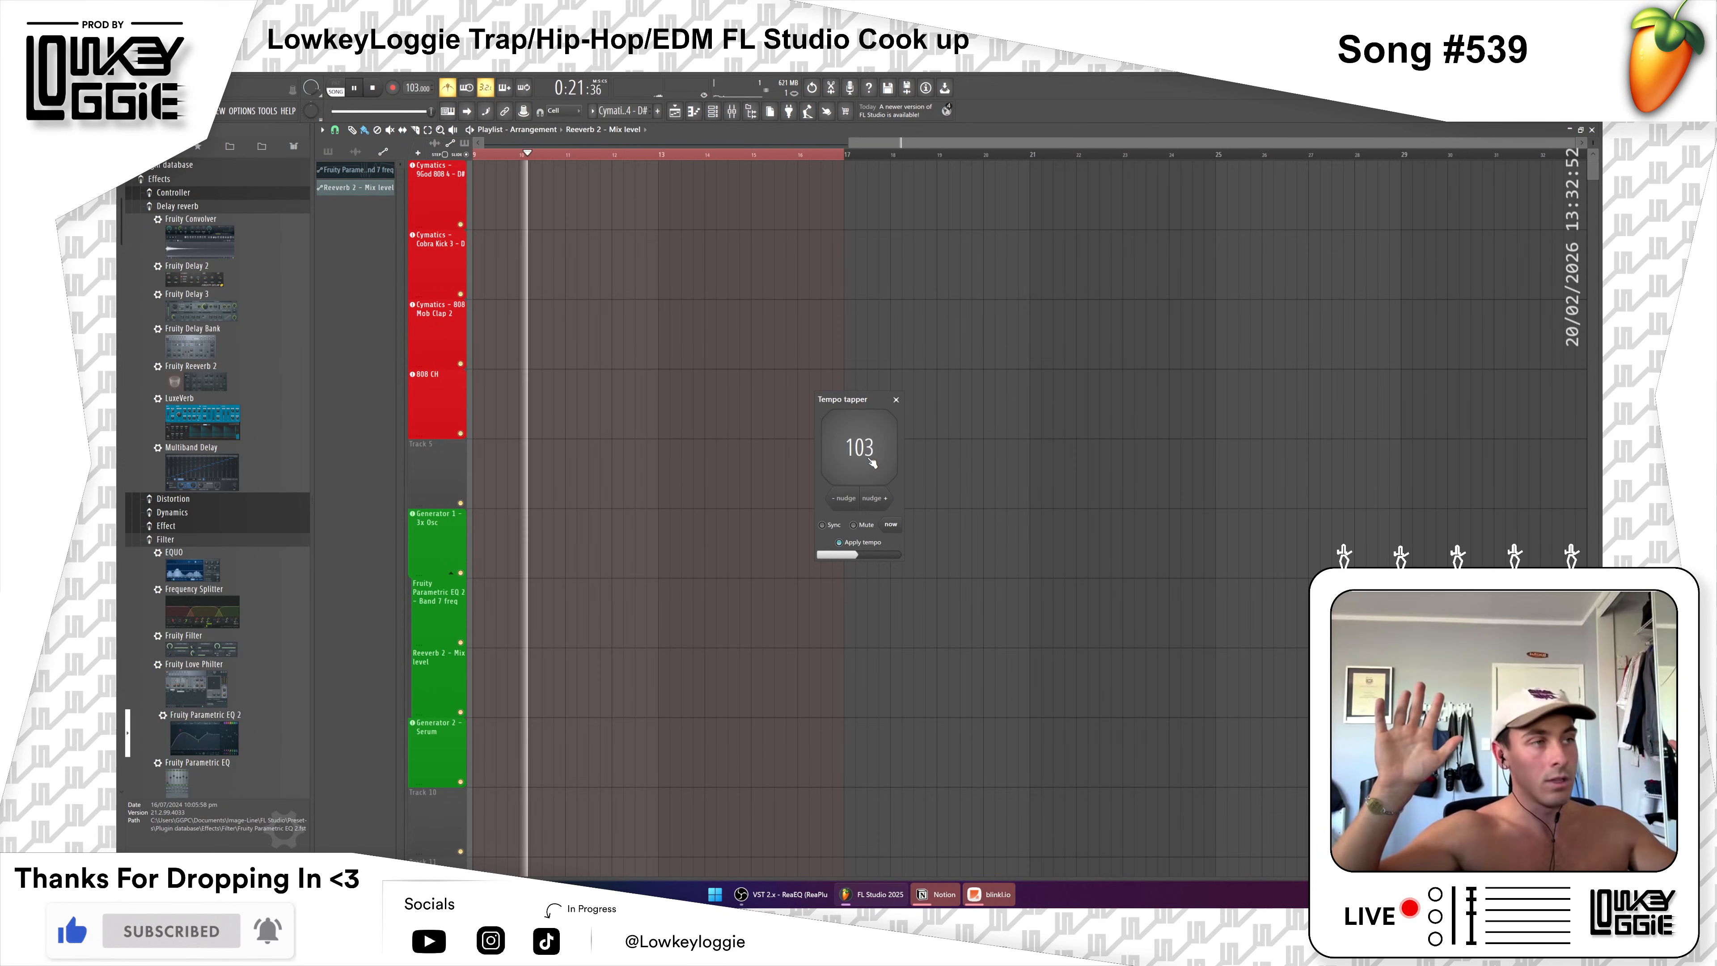
{"action": "key", "text": "space"}
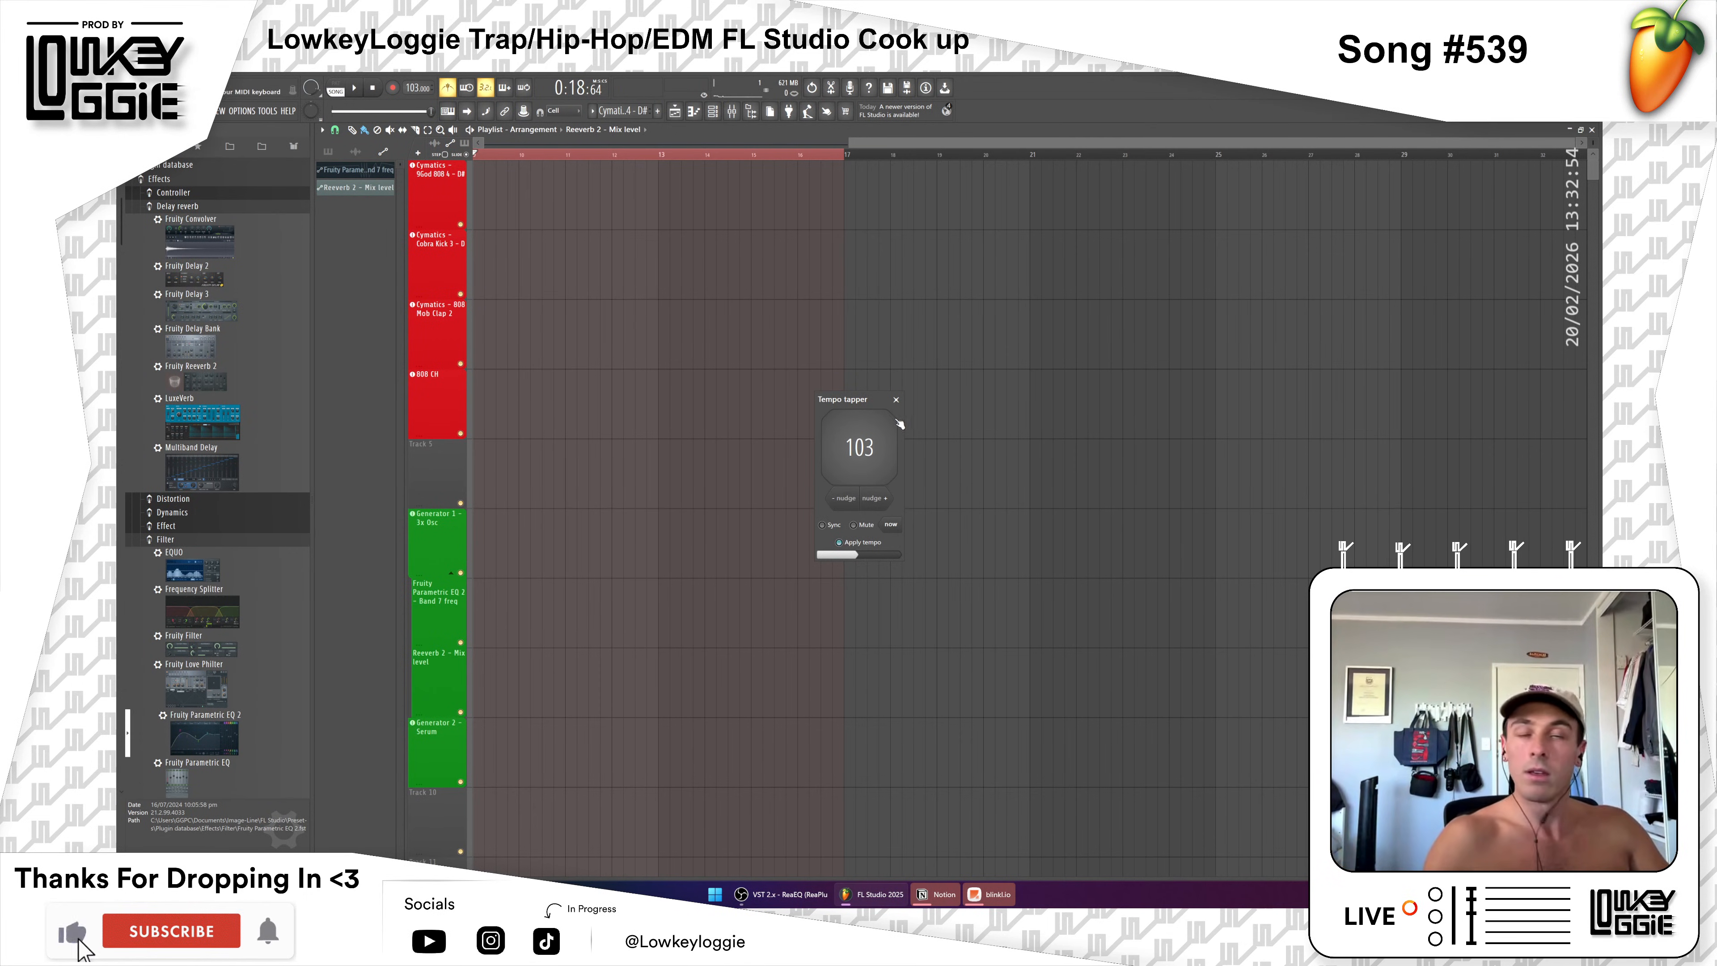
{"action": "left_click", "coordinate": [896, 400]}
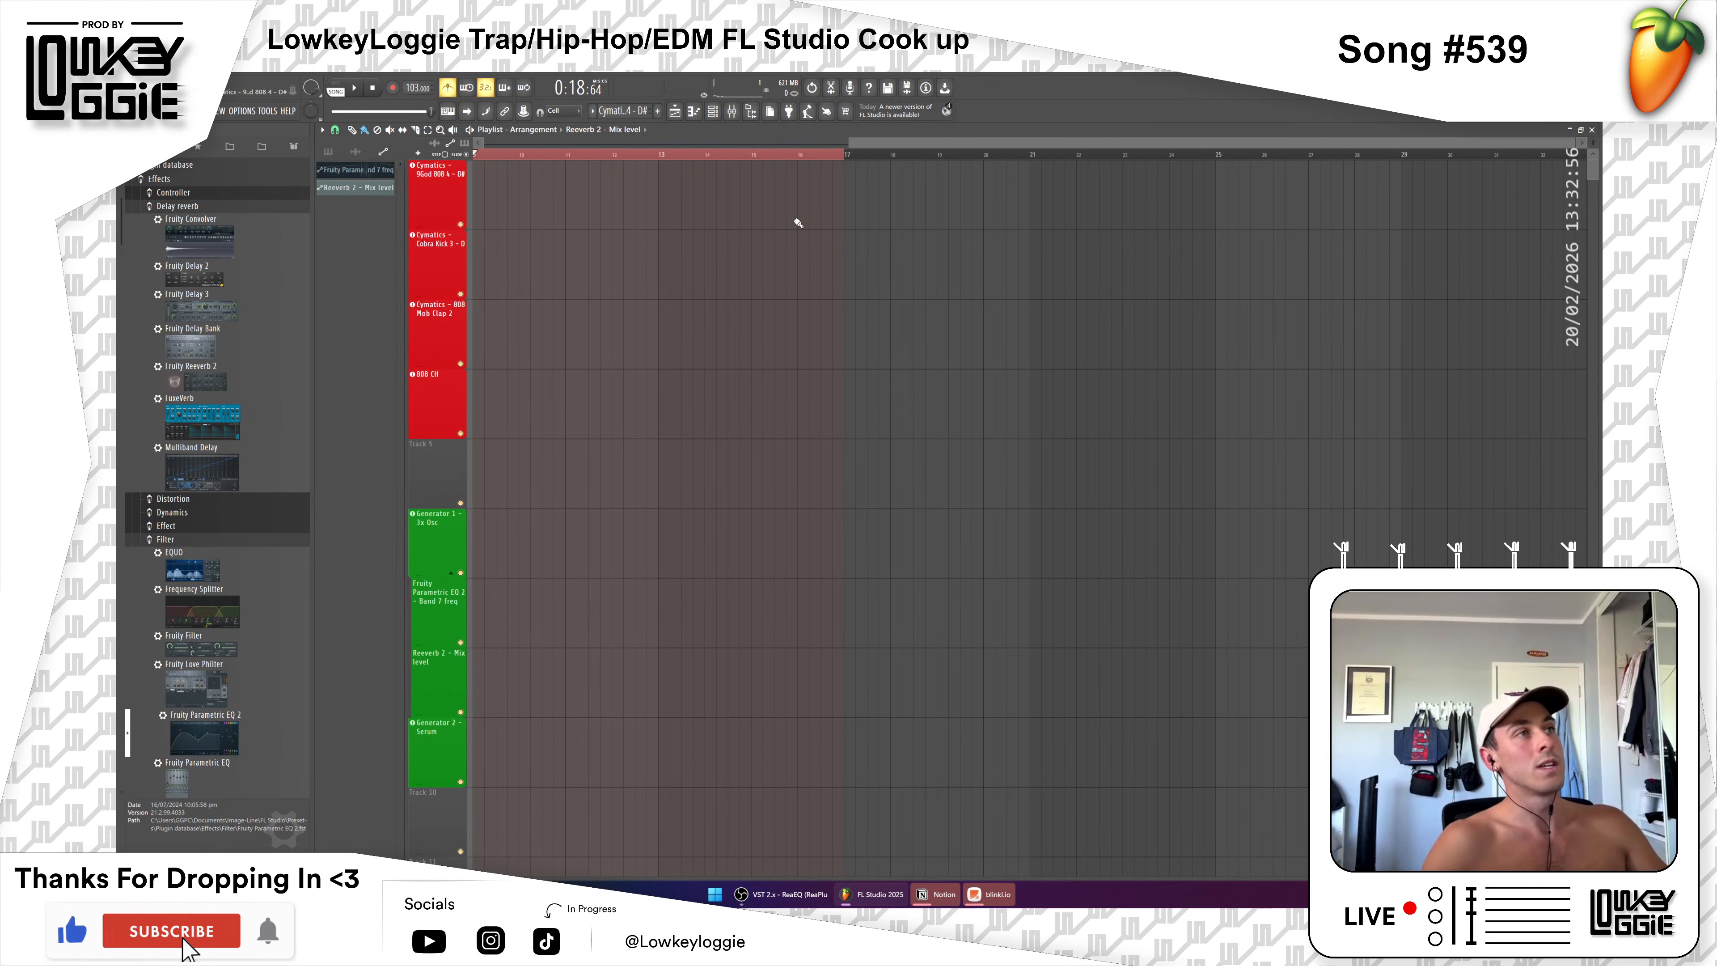
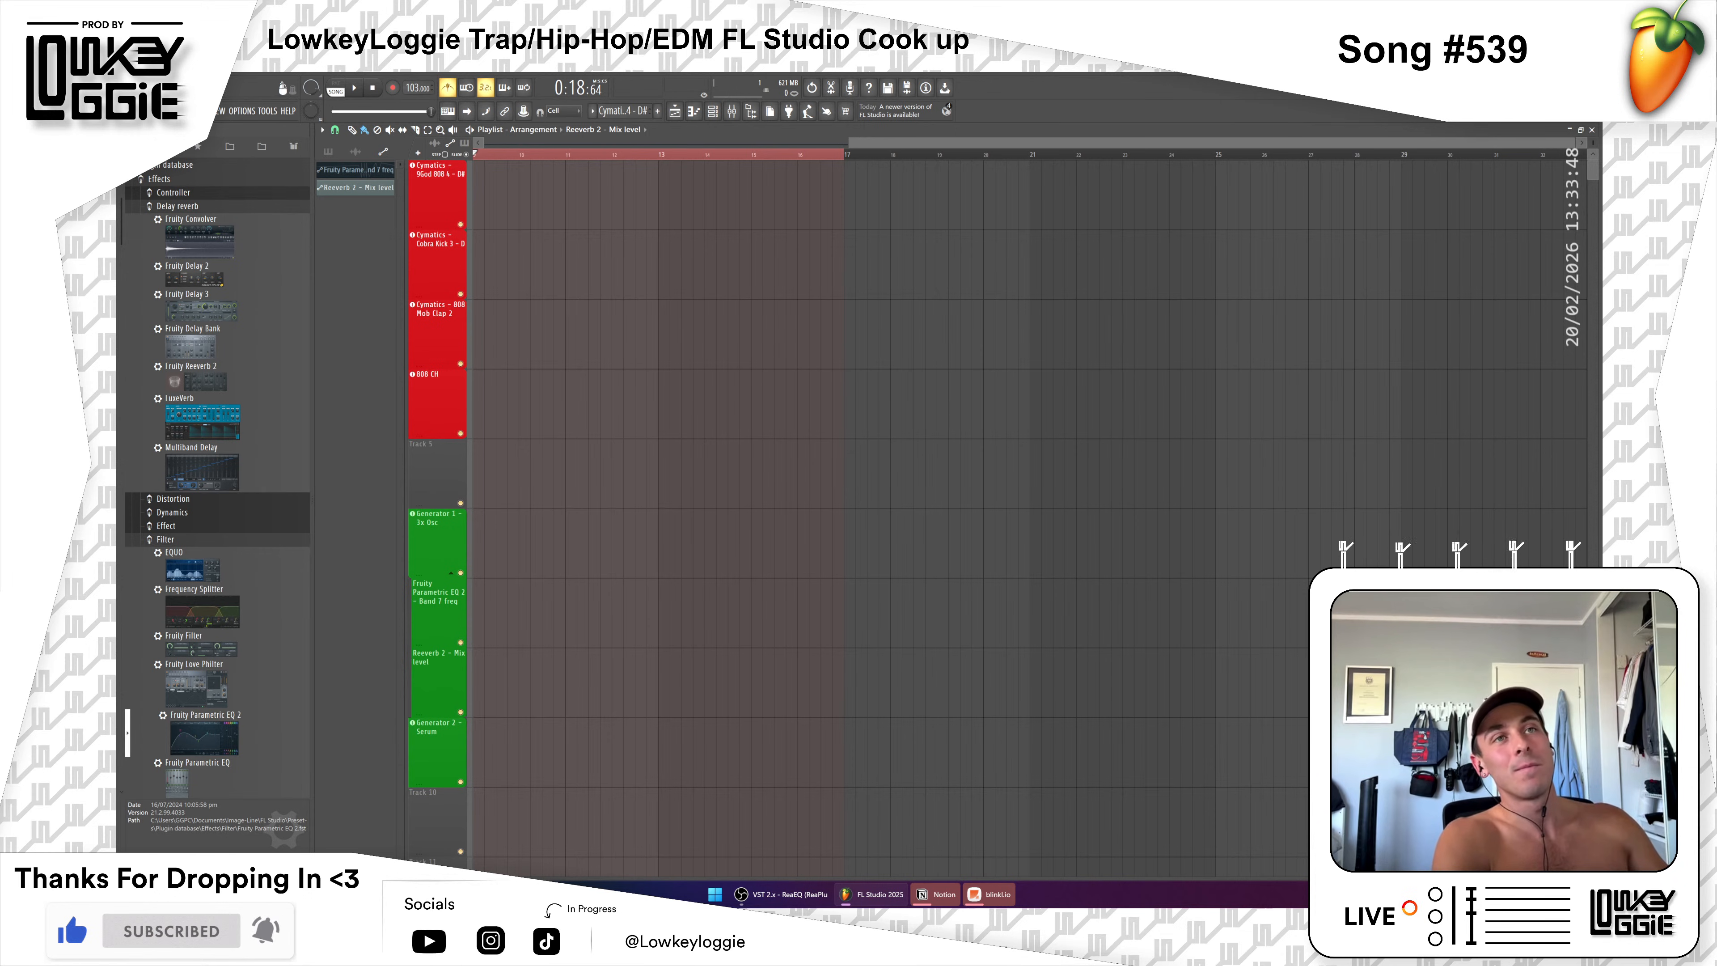
Step: Collapse the expanded effect category folders and the Effects folder in the browser's plugin database
{"action": "left_click", "coordinate": [145, 169]}
{"action": "left_click", "coordinate": [185, 192]}
{"action": "left_click", "coordinate": [185, 193]}
{"action": "left_click", "coordinate": [186, 194]}
{"action": "left_click", "coordinate": [186, 194]}
{"action": "left_click", "coordinate": [186, 194]}
{"action": "left_click", "coordinate": [186, 195]}
{"action": "left_click", "coordinate": [186, 194]}
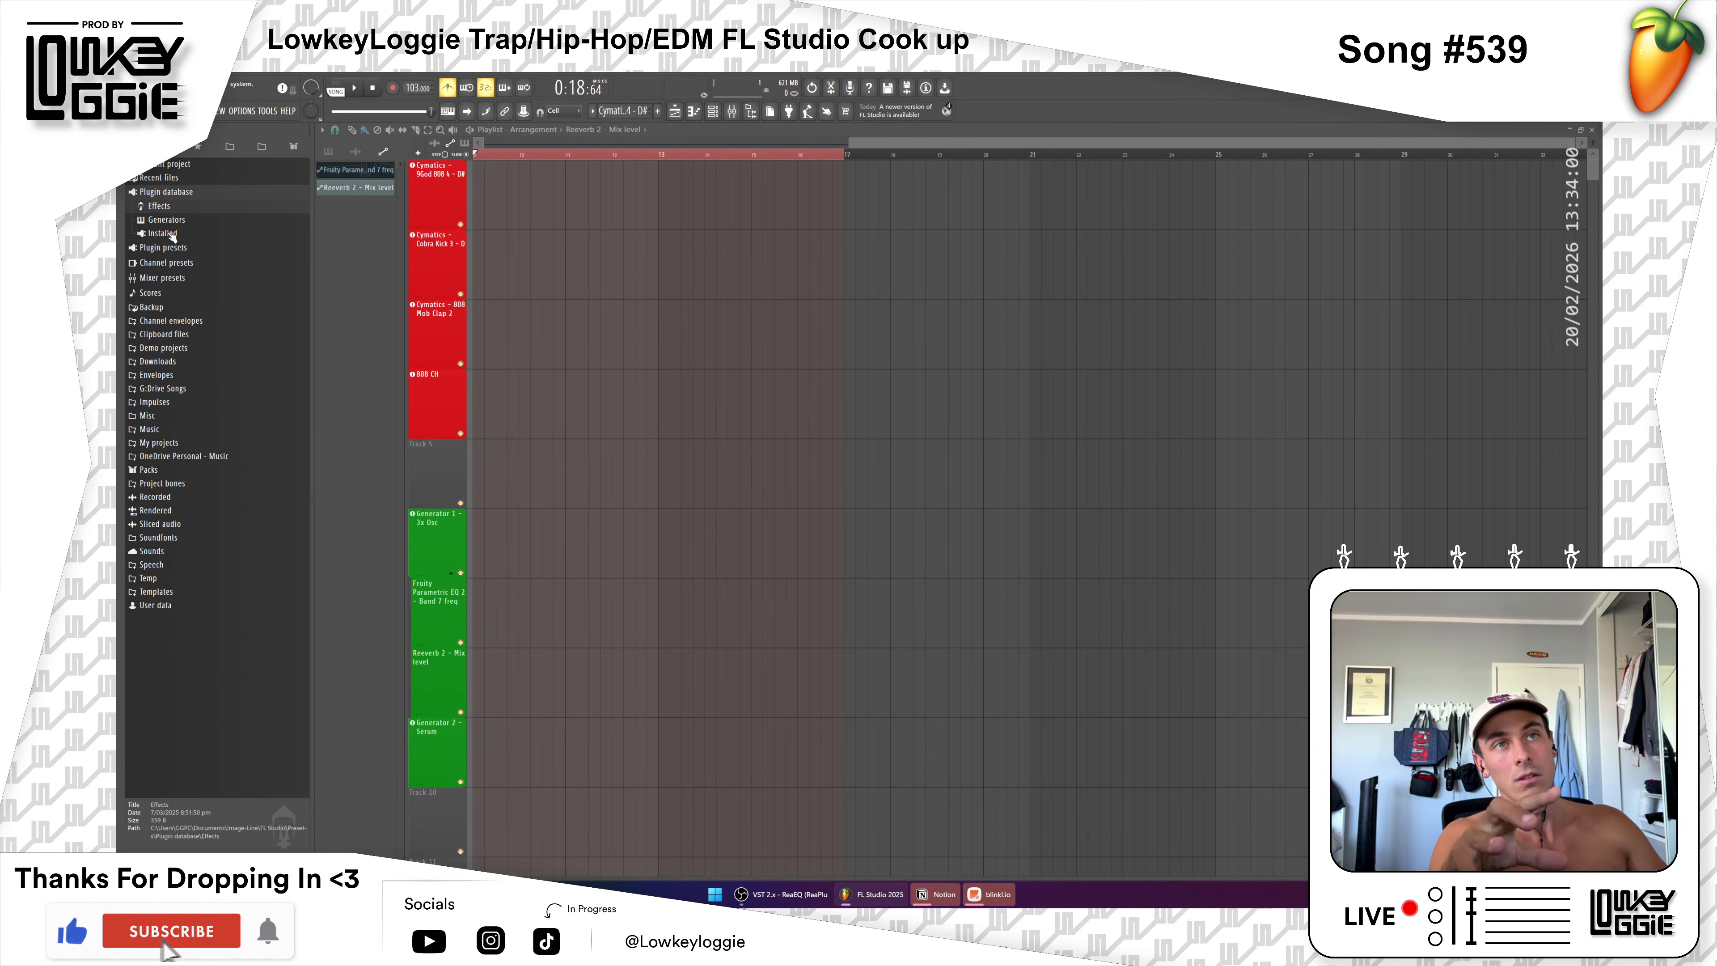
Step: Look through the installed VST3 effects and the Generators folder in the plugin database, collapsing each folder again
{"action": "left_click", "coordinate": [174, 232]}
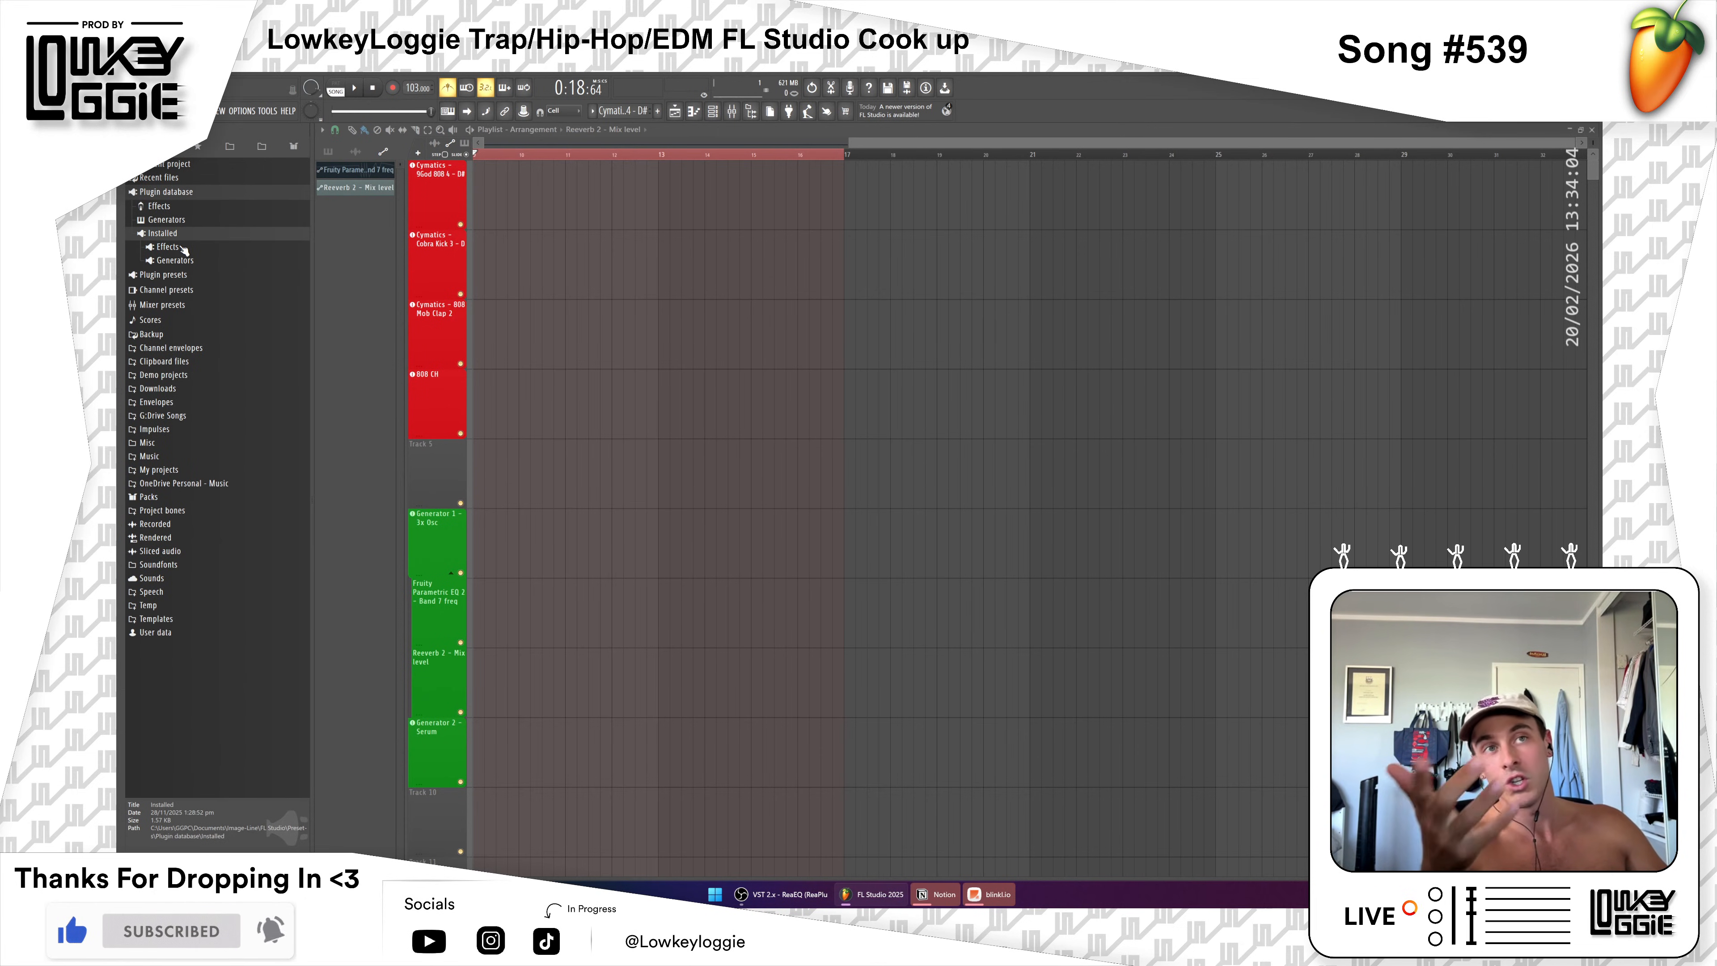
{"action": "left_click", "coordinate": [169, 247]}
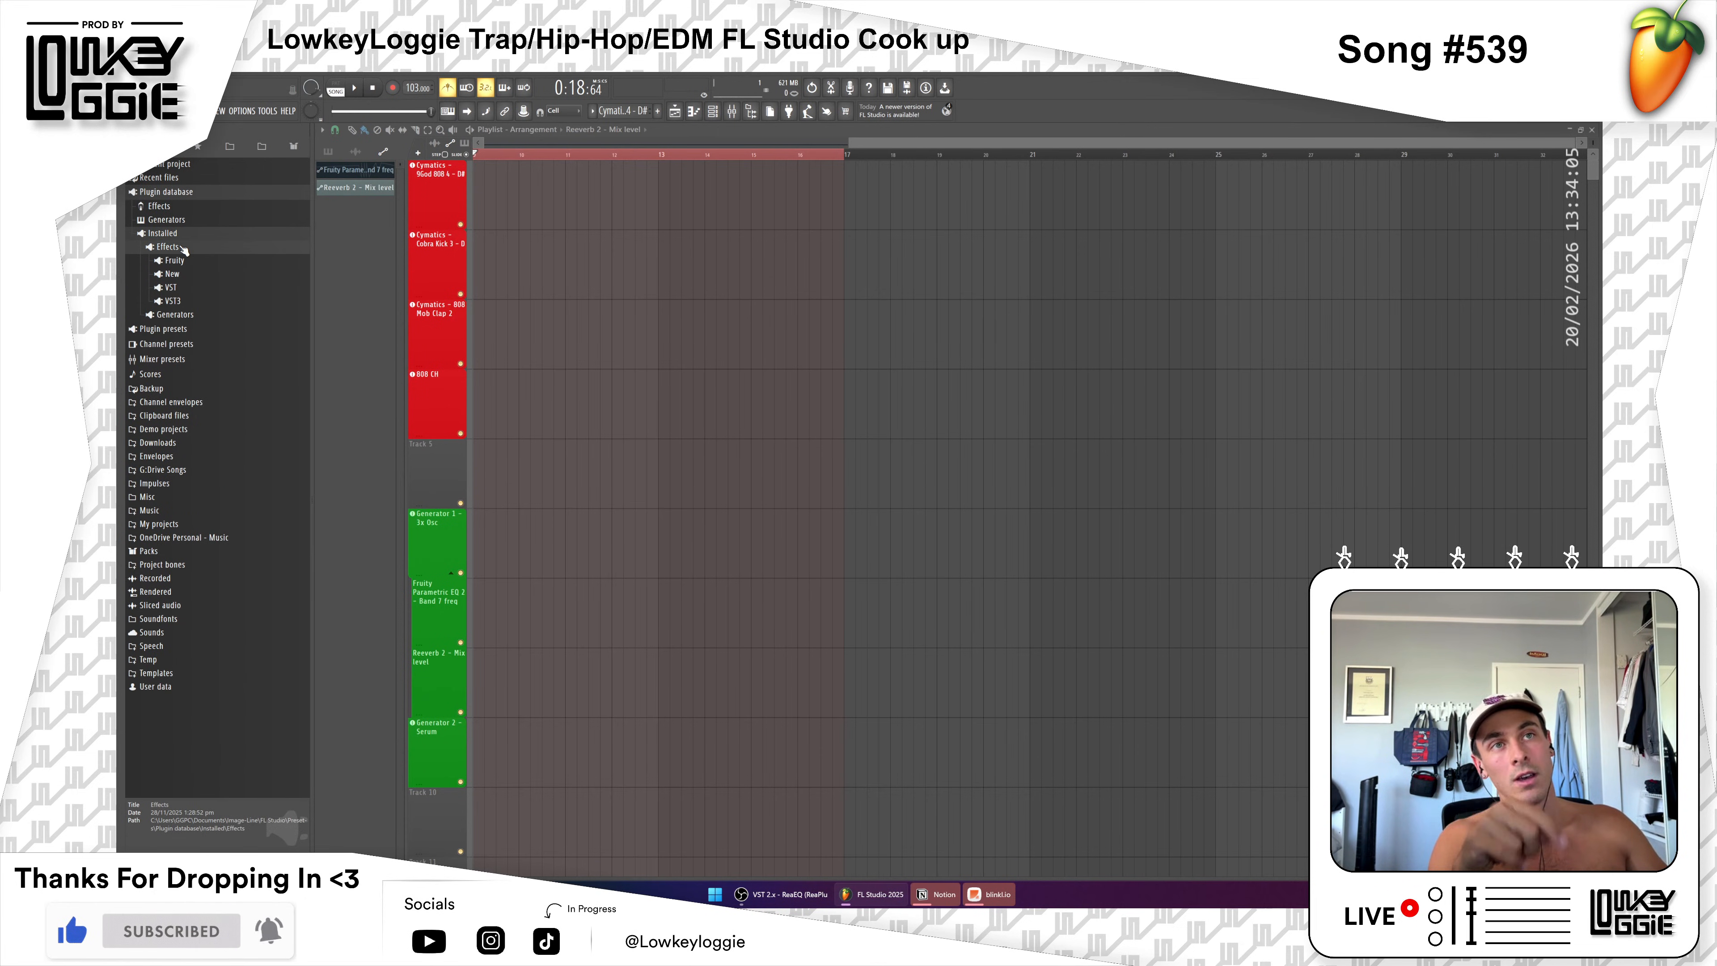
{"action": "left_click", "coordinate": [188, 302]}
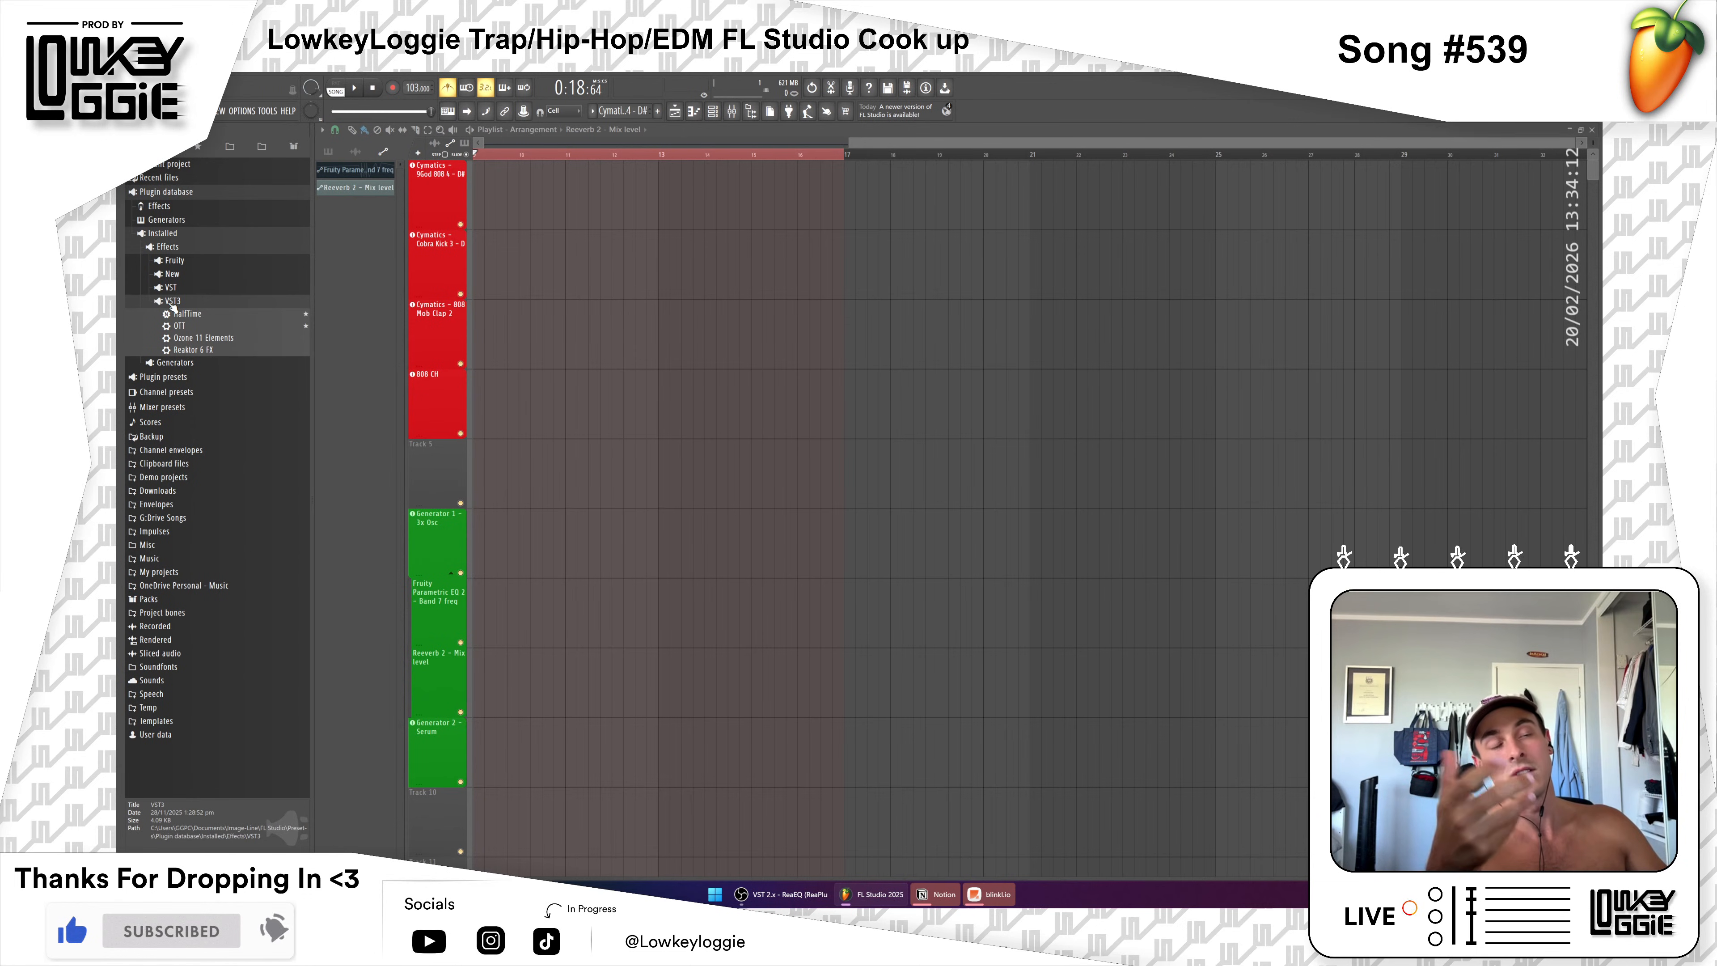
{"action": "left_click", "coordinate": [173, 302]}
{"action": "left_click", "coordinate": [170, 249]}
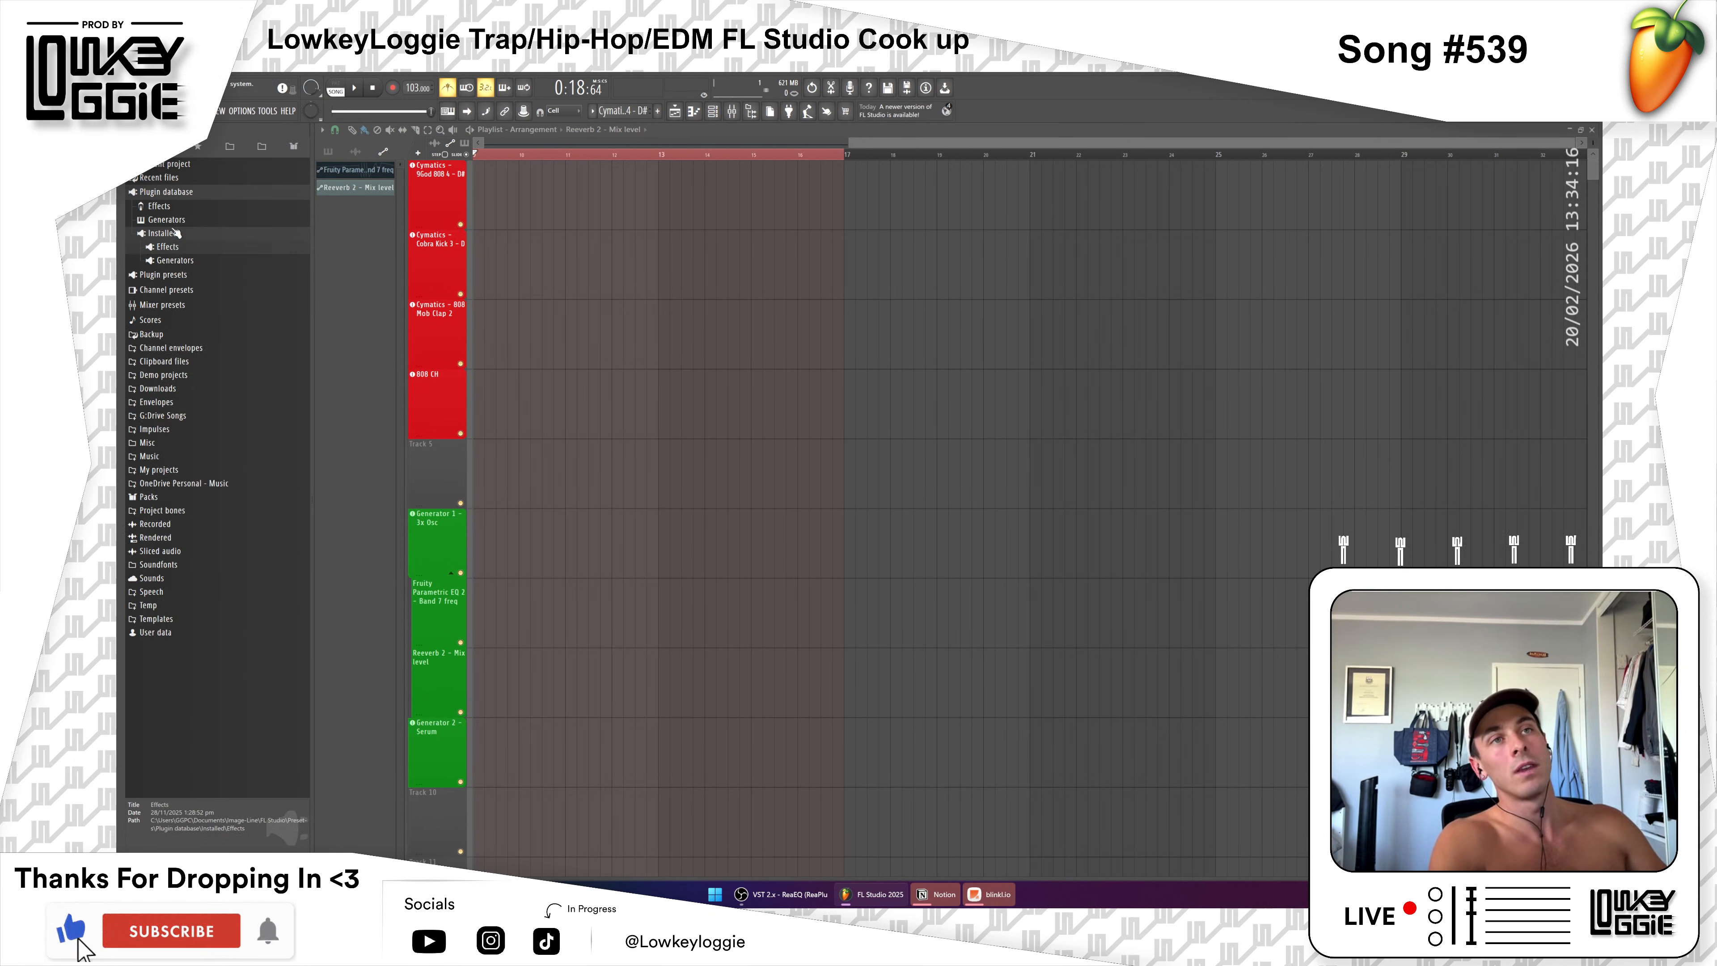
{"action": "left_click", "coordinate": [180, 233]}
{"action": "left_click", "coordinate": [164, 220]}
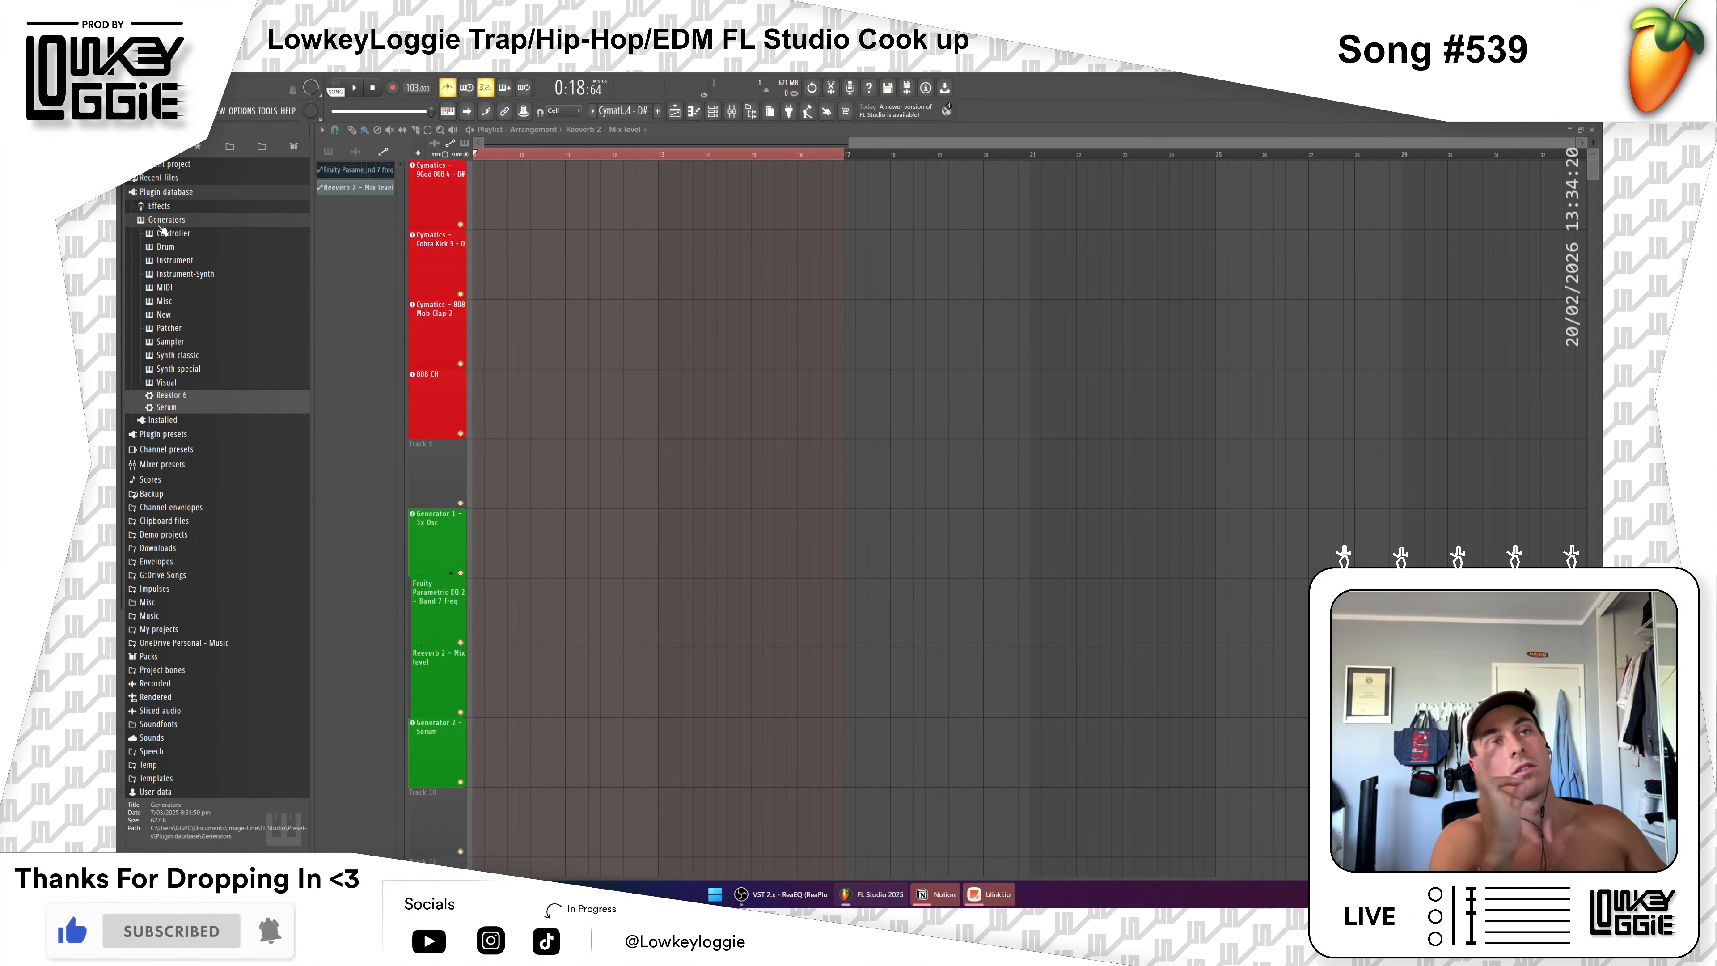
{"action": "left_click", "coordinate": [163, 223]}
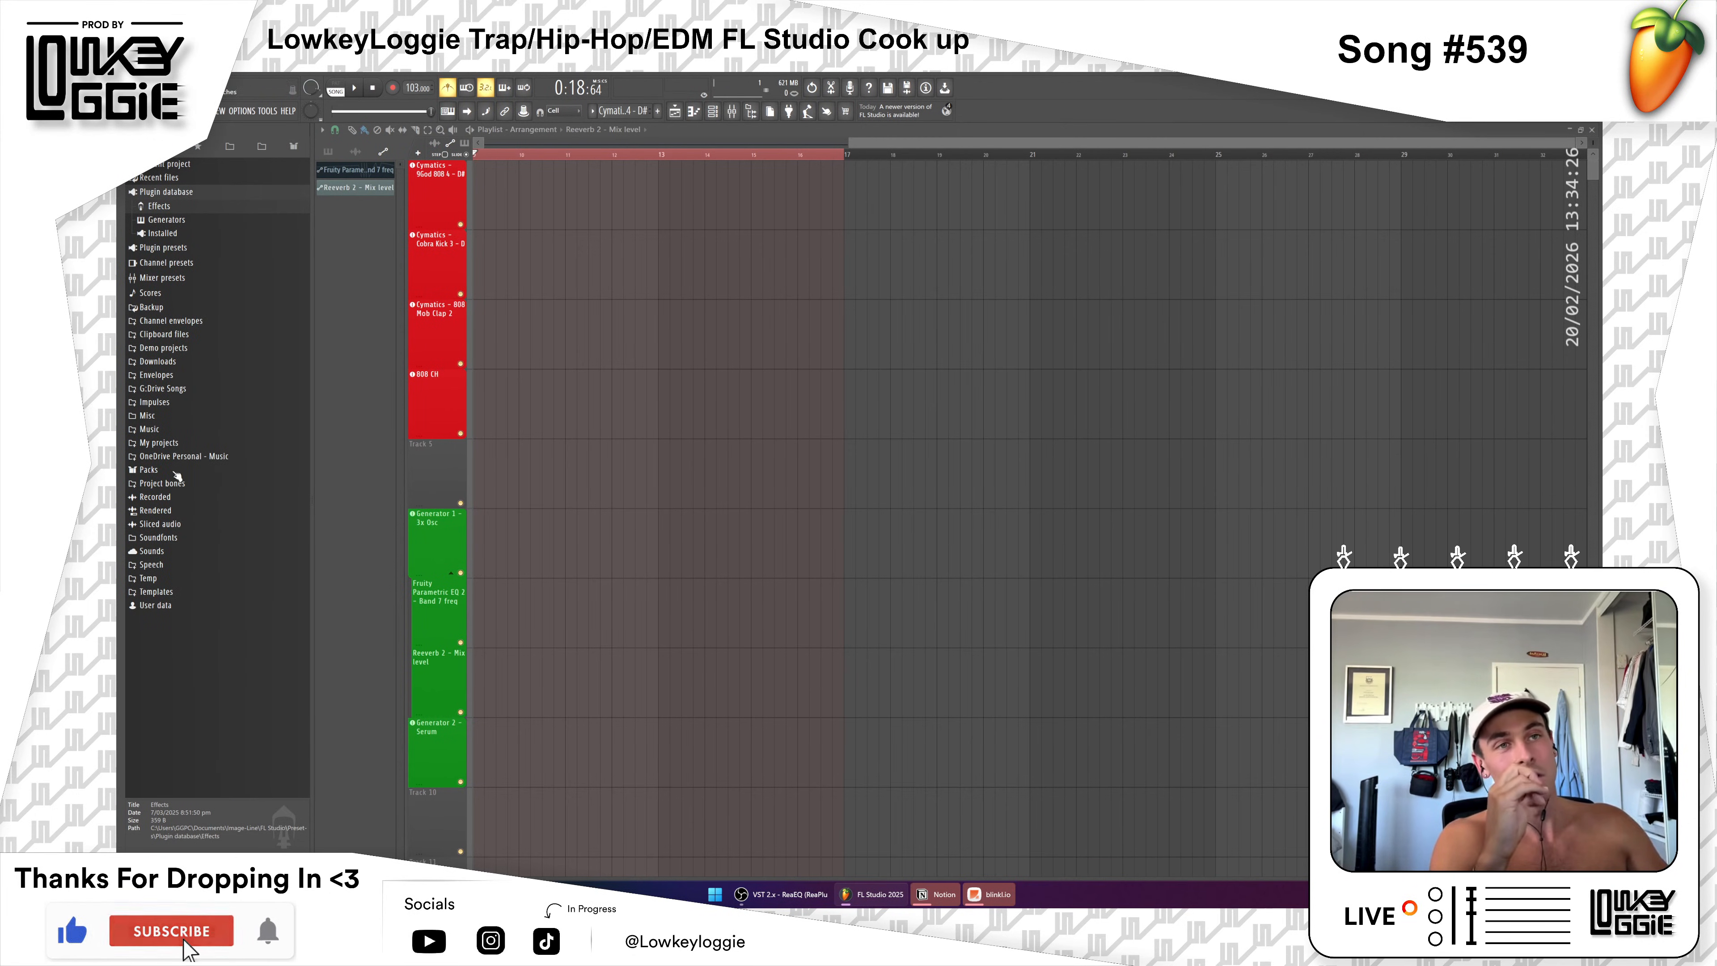
Step: Move the sample packs browser tab two places forward in the tab order
{"action": "left_click", "coordinate": [292, 147]}
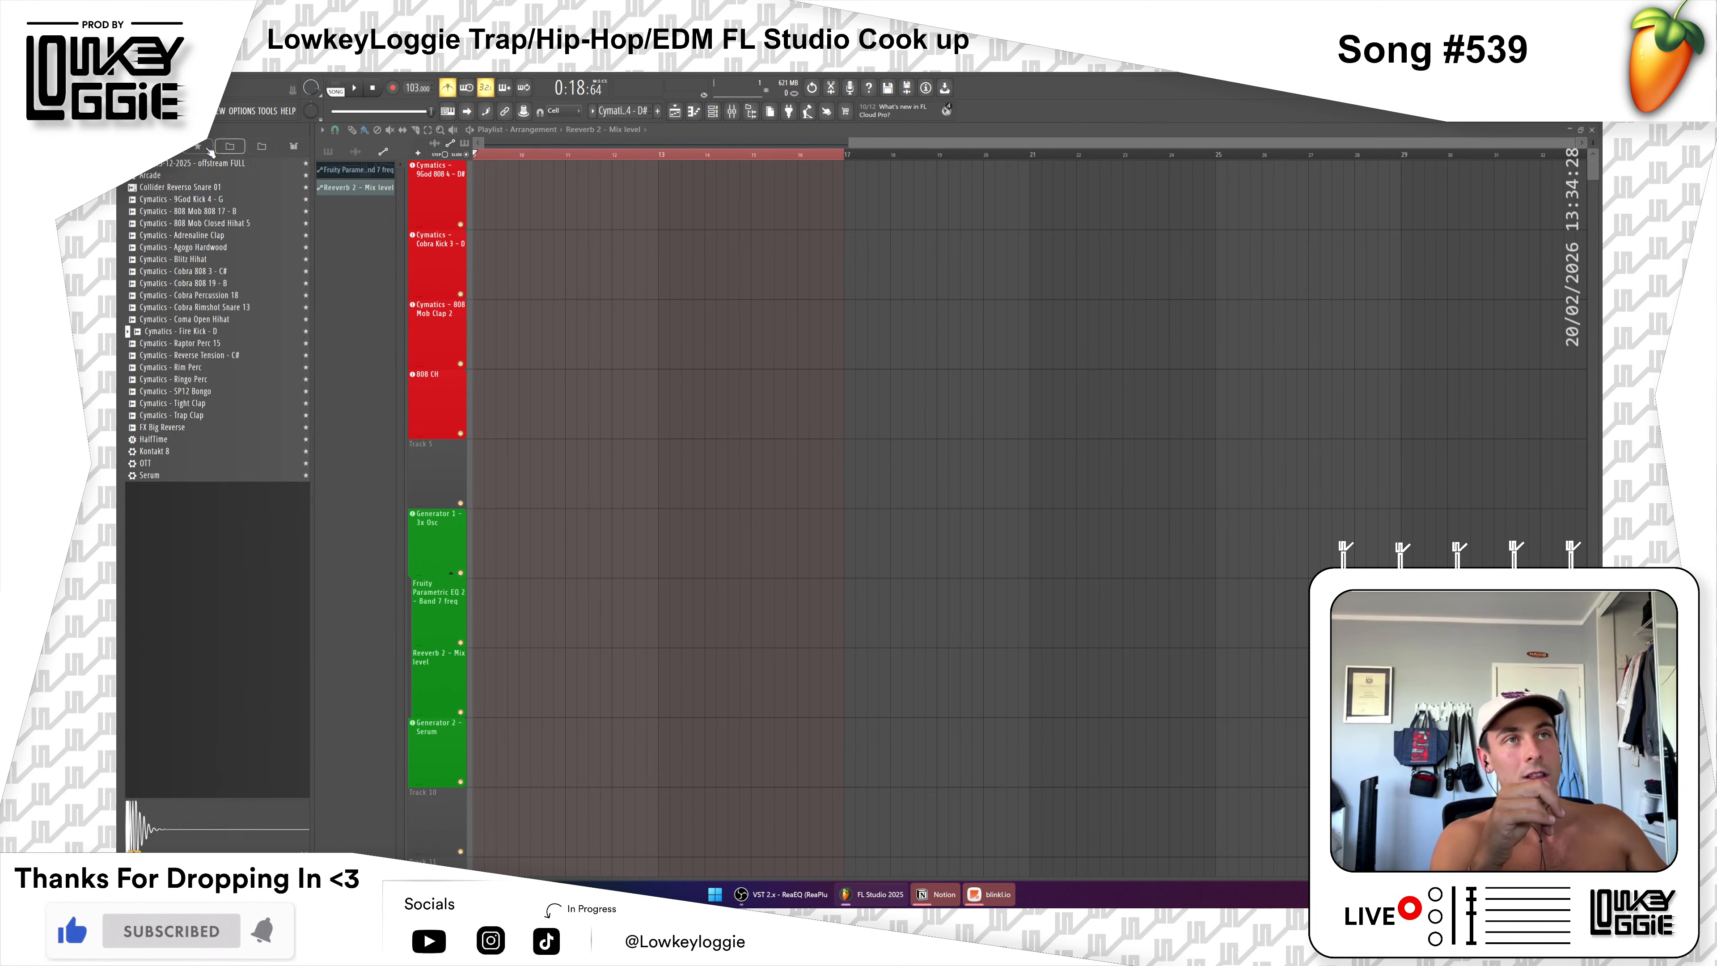
{"action": "right_click", "coordinate": [300, 151]}
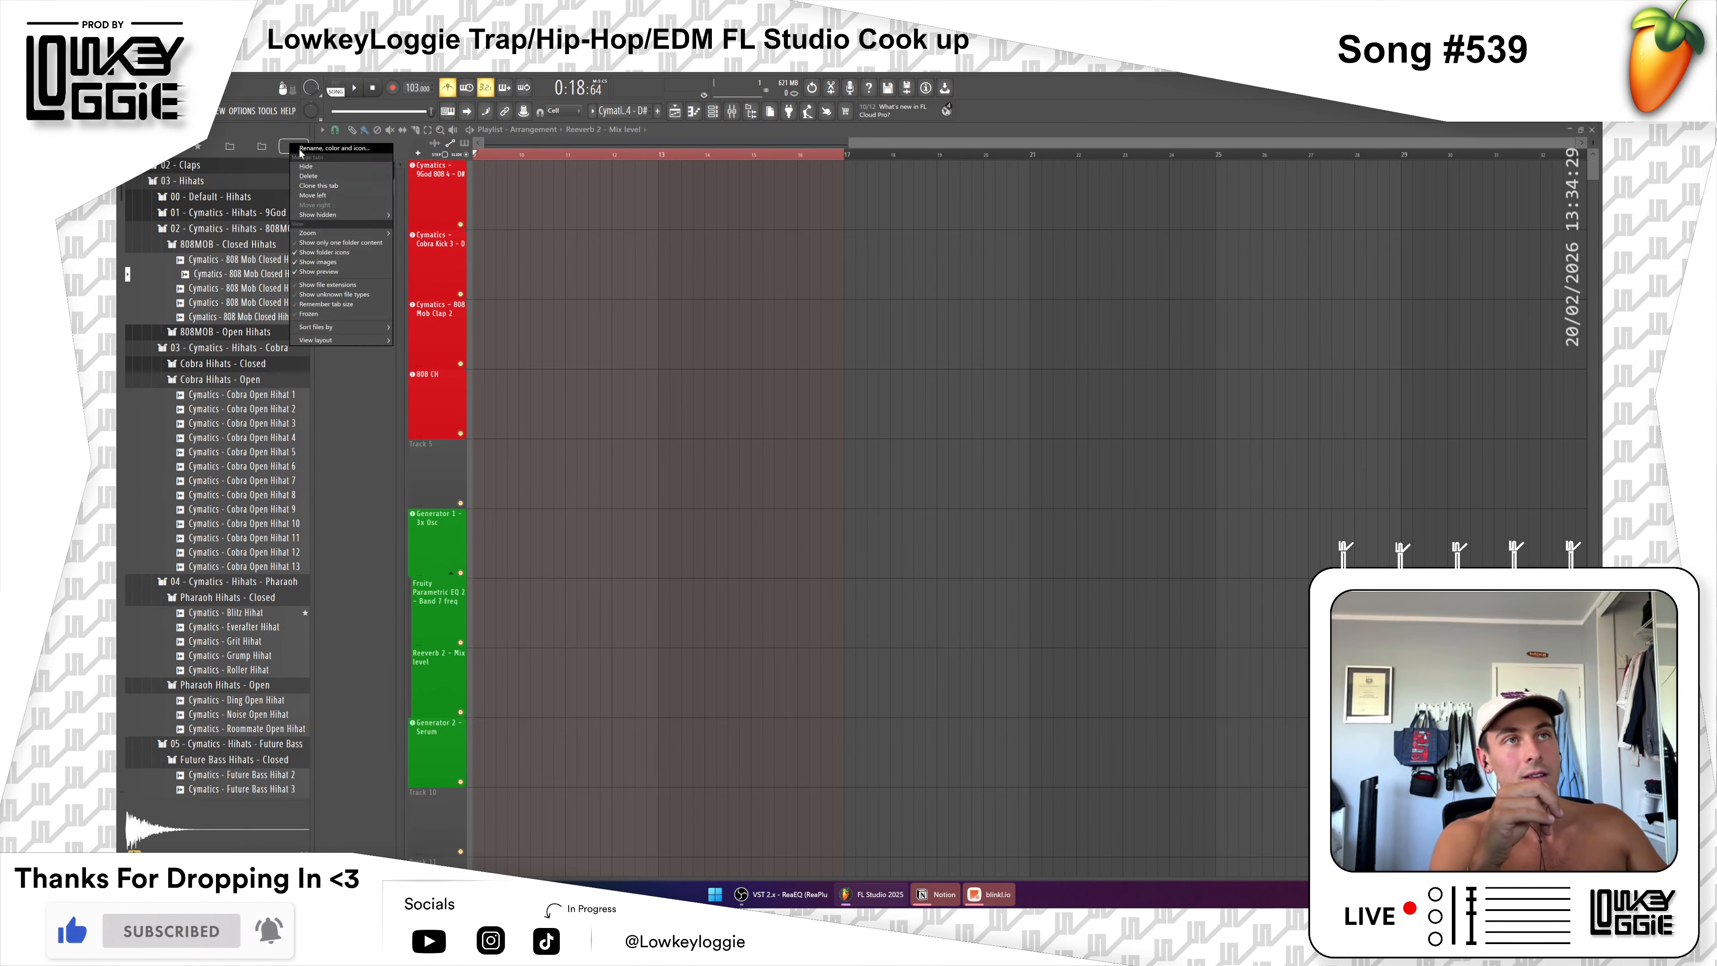
{"action": "left_click", "coordinate": [351, 195]}
{"action": "right_click", "coordinate": [264, 147]}
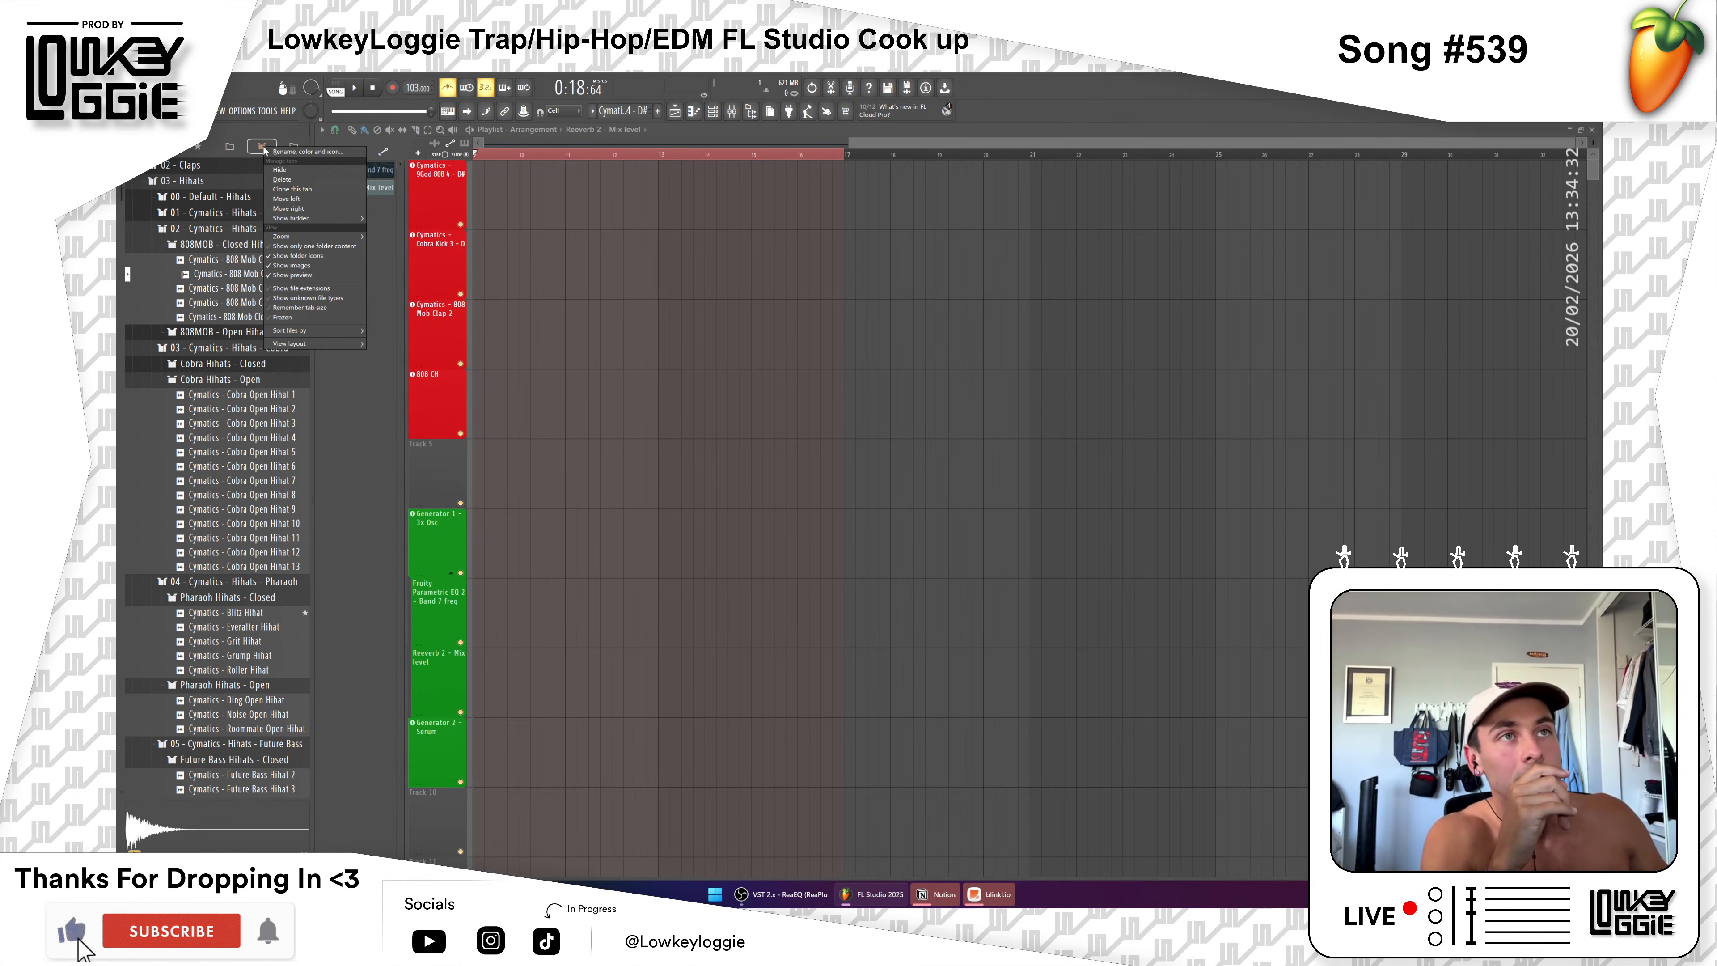
{"action": "left_click", "coordinate": [310, 196]}
{"action": "right_click", "coordinate": [232, 148]}
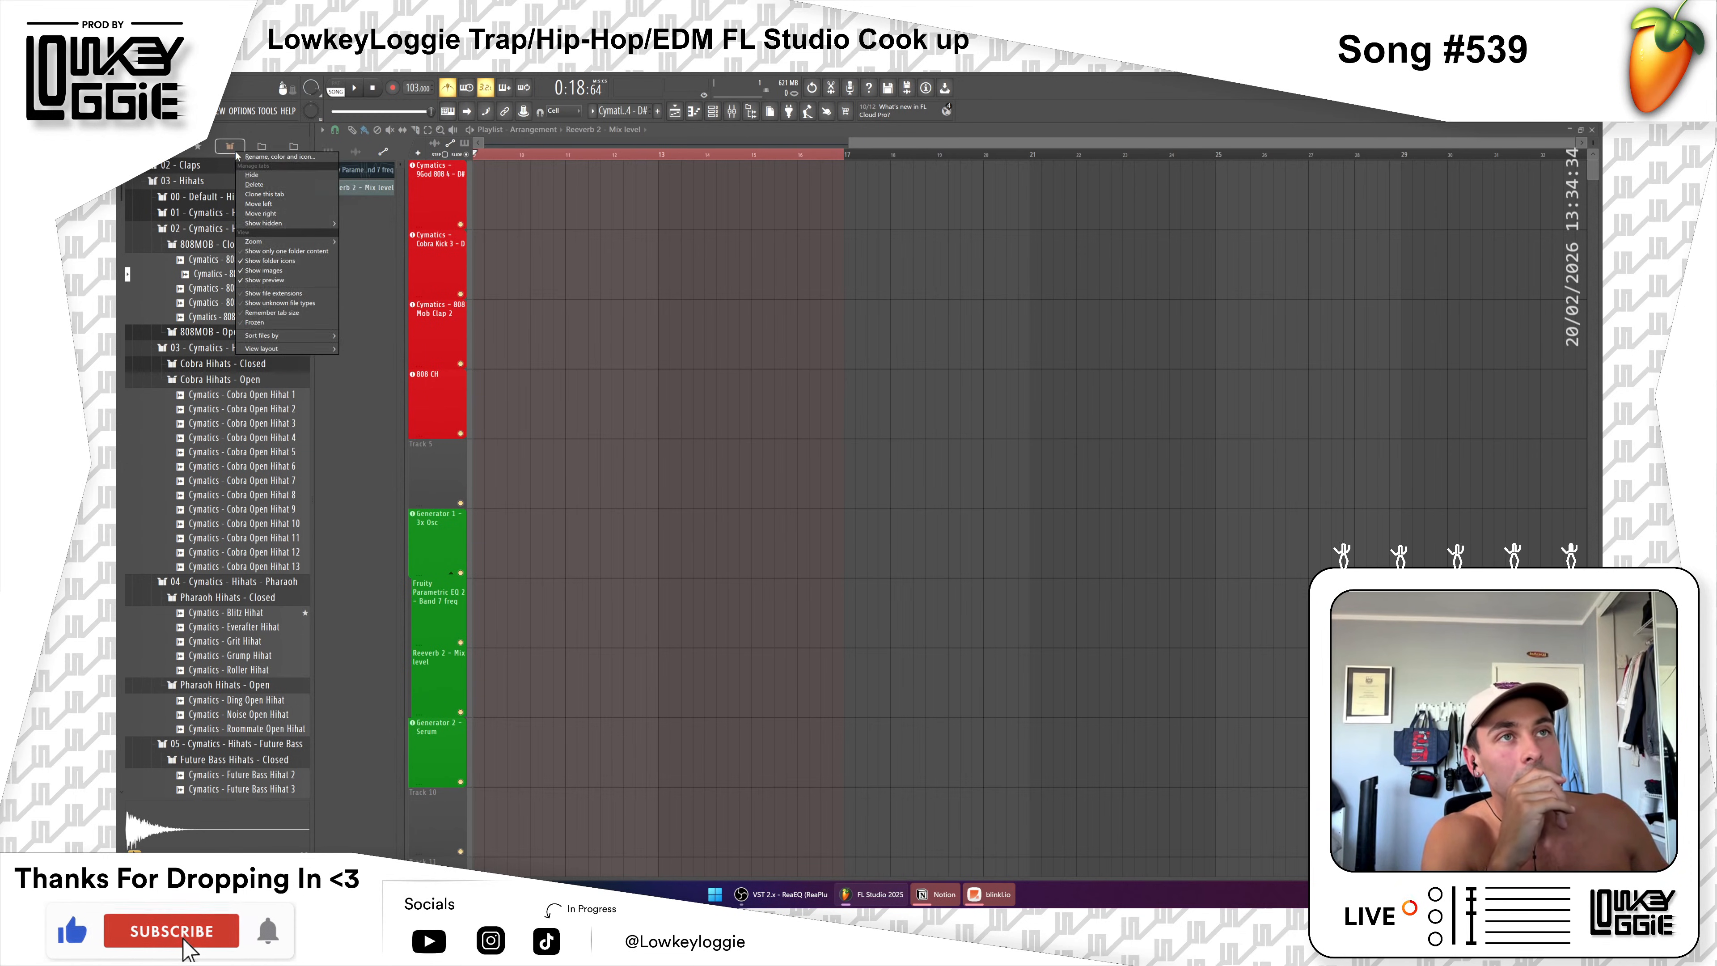
{"action": "left_click", "coordinate": [285, 197]}
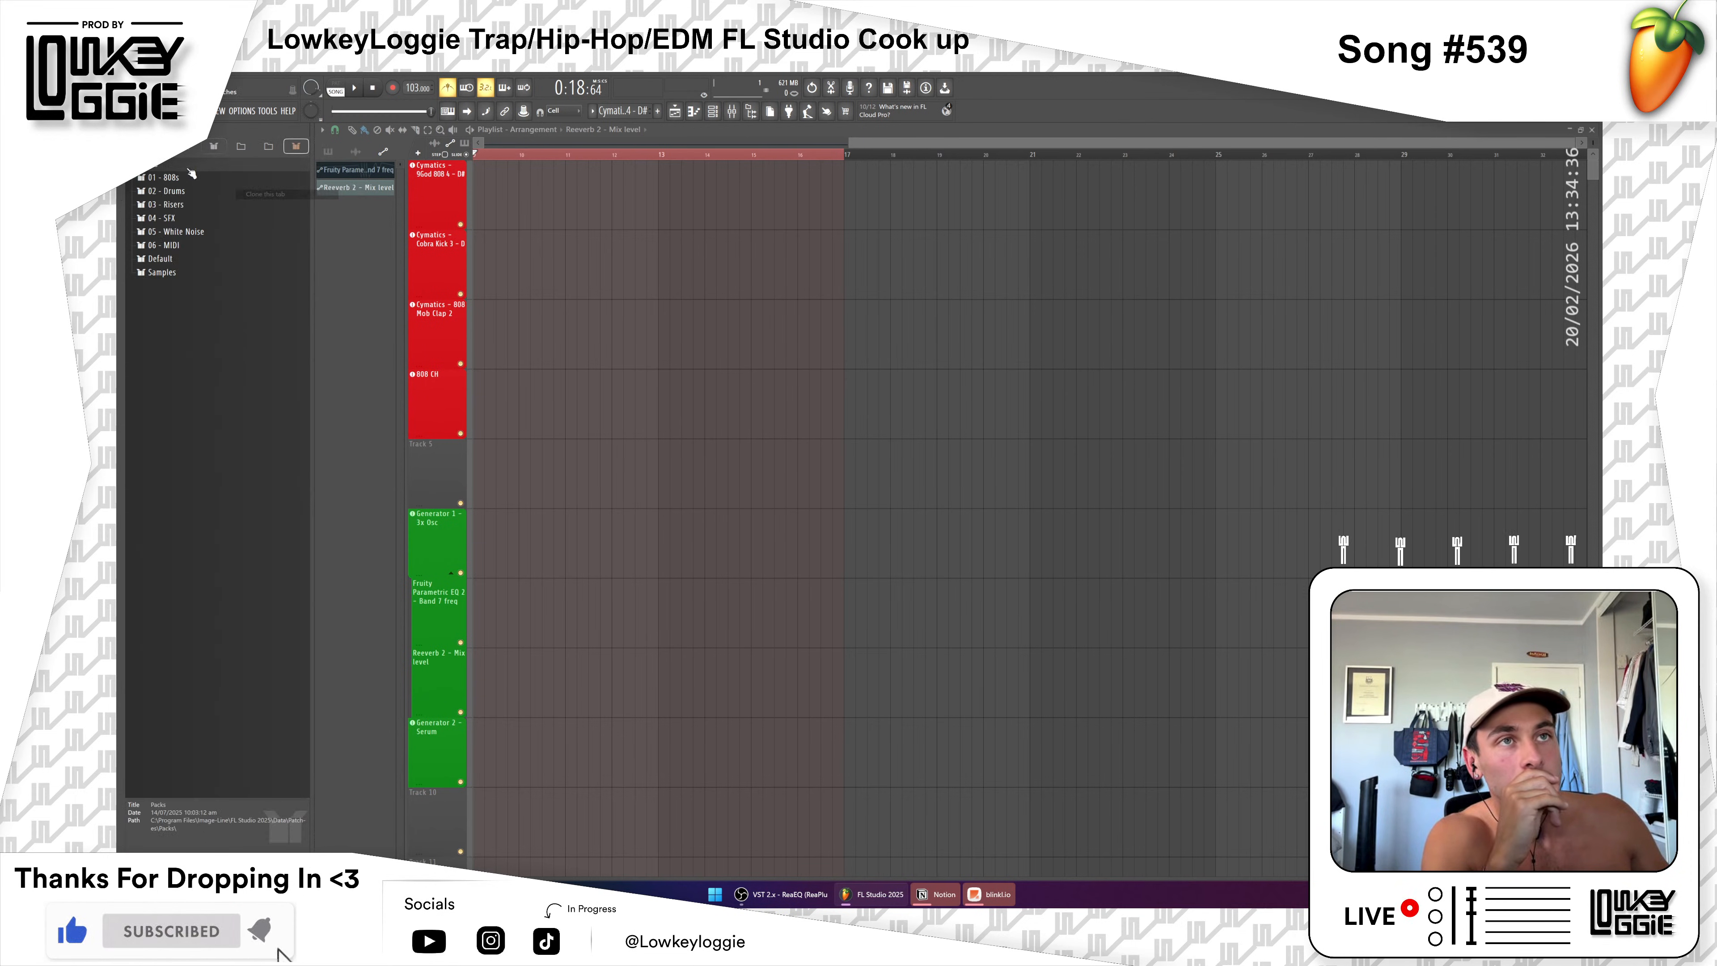
{"action": "right_click", "coordinate": [297, 147]}
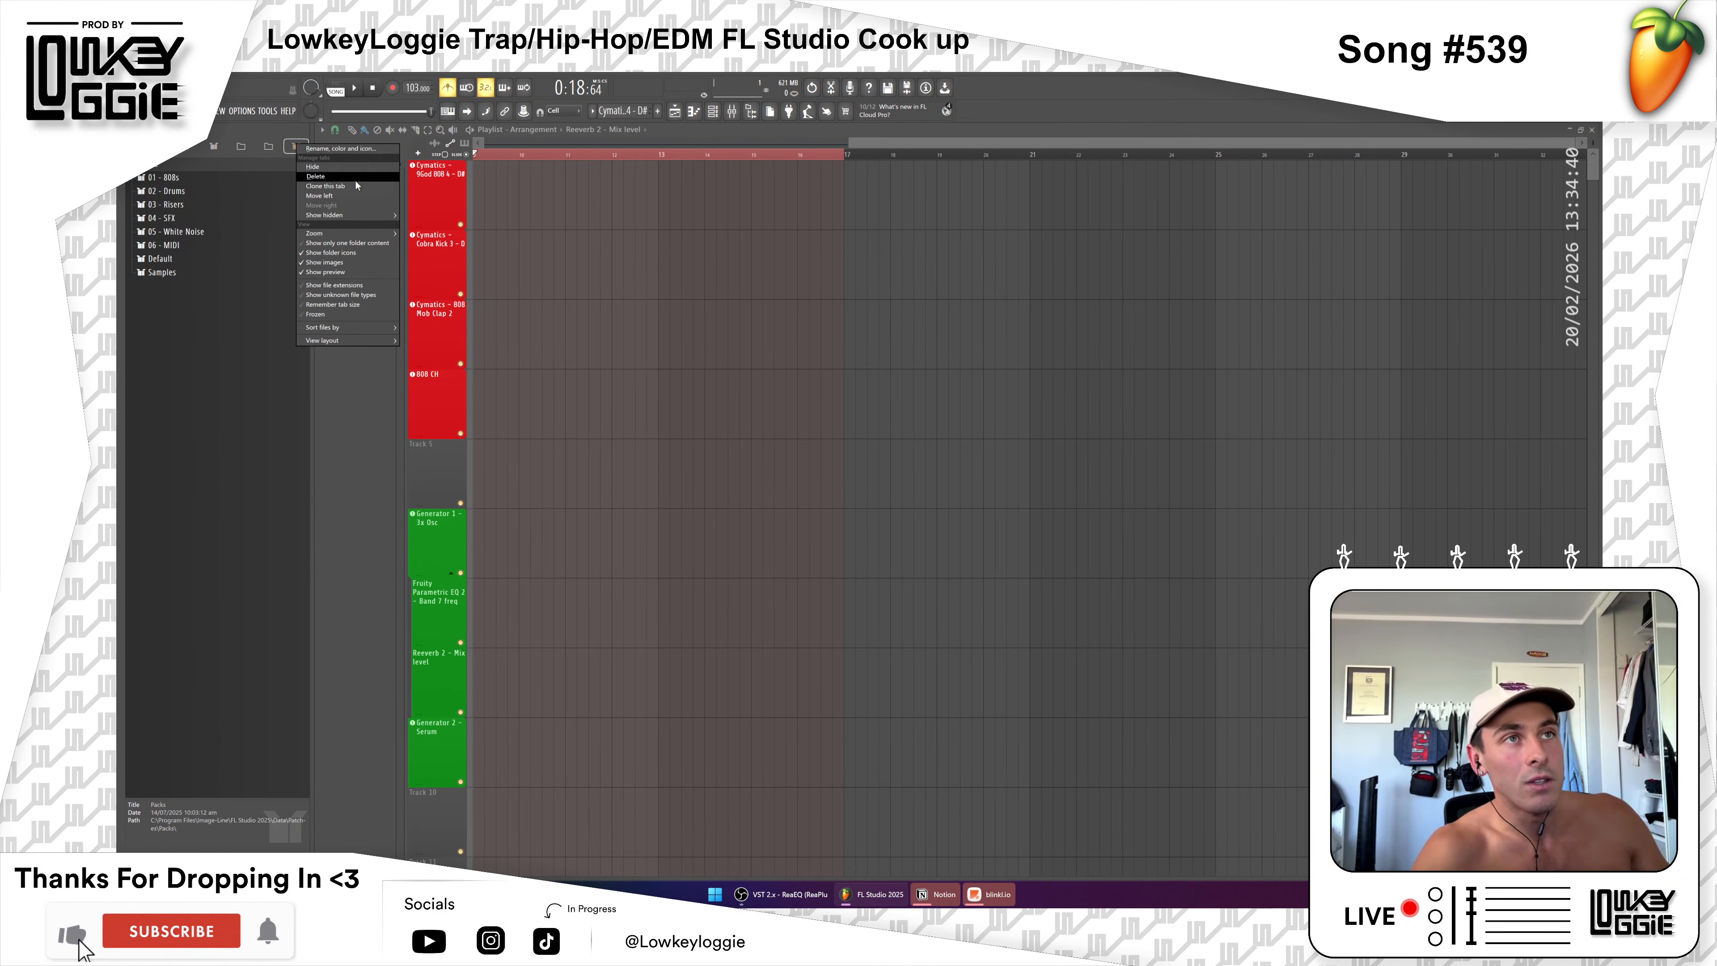
{"action": "left_click", "coordinate": [320, 195]}
Step: Move the sample packs browser tab one more place forward, ahead of the starred favourites tab
{"action": "right_click", "coordinate": [230, 145]}
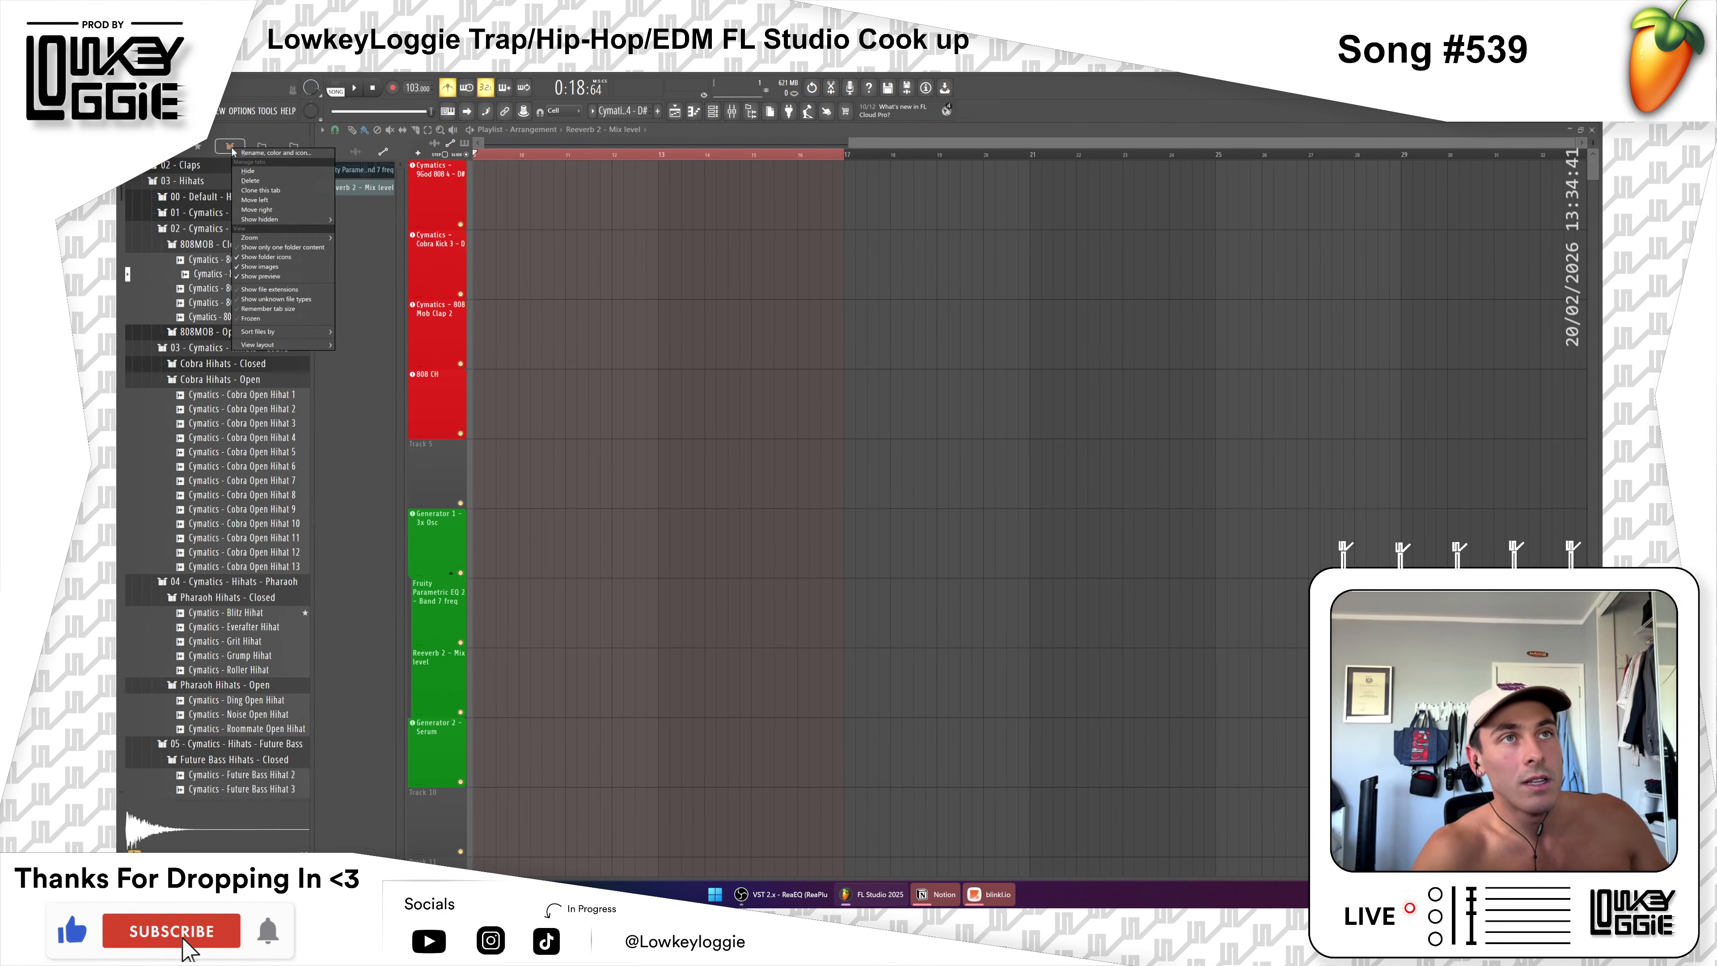
{"action": "left_click", "coordinate": [285, 201]}
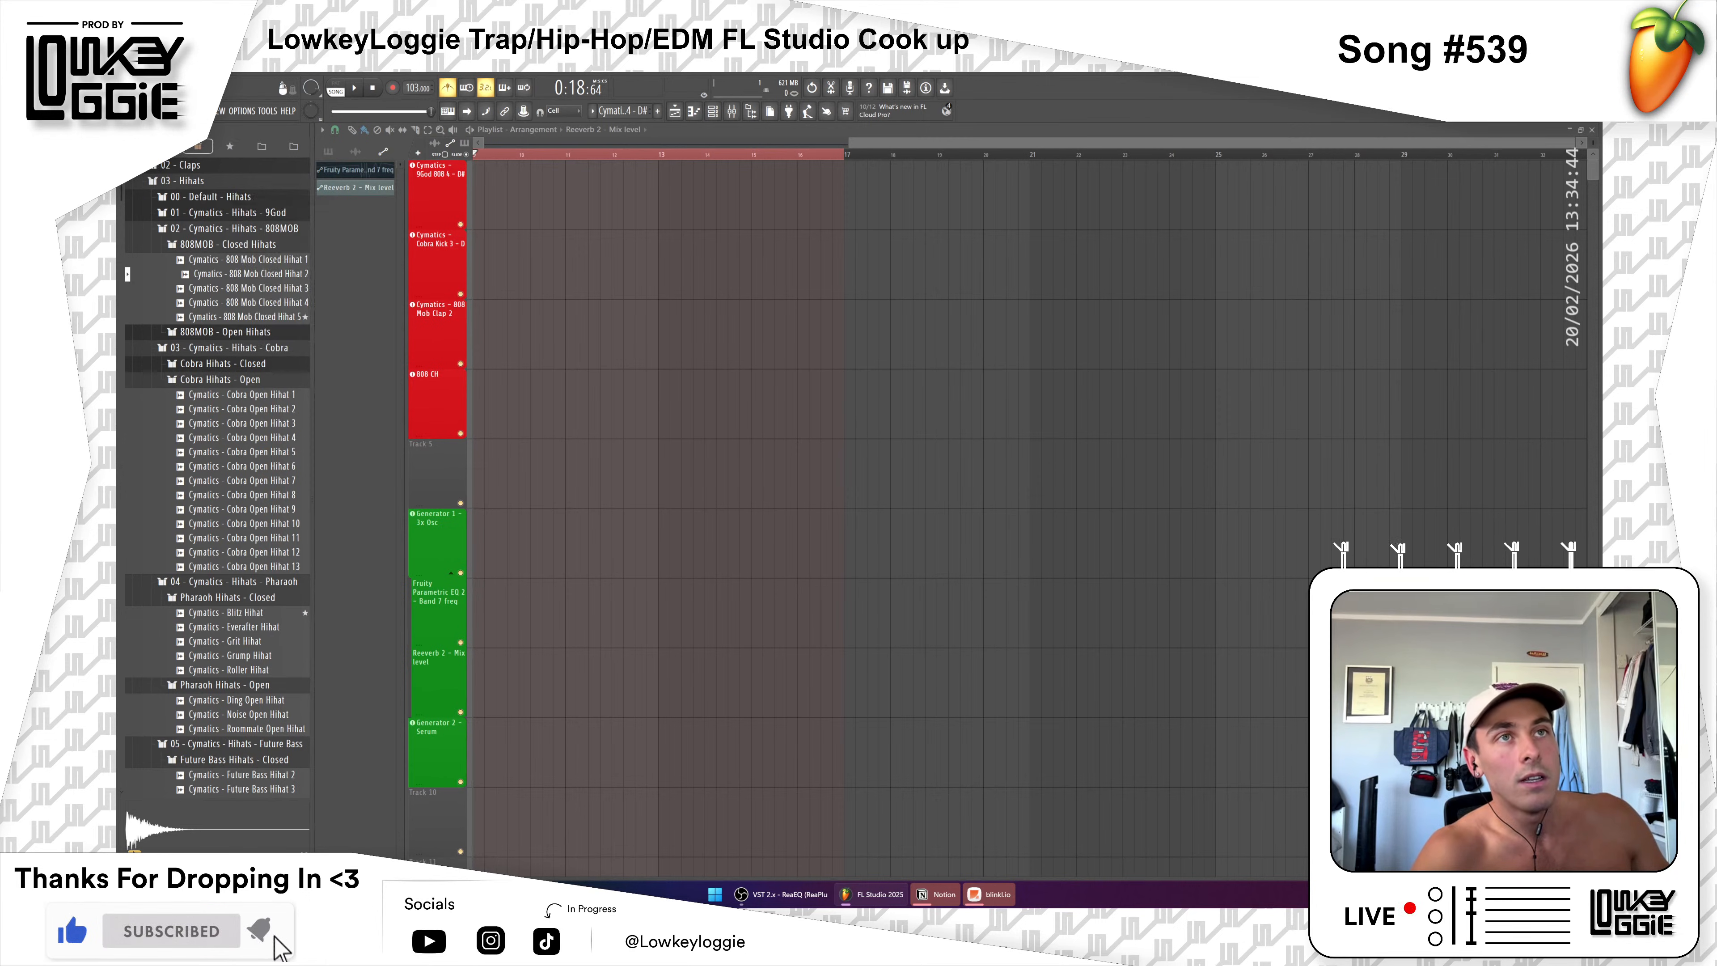
Step: Check the plugin database and sample packs browser tabs, and collapse the Plugin database folder
{"action": "left_click", "coordinate": [166, 146]}
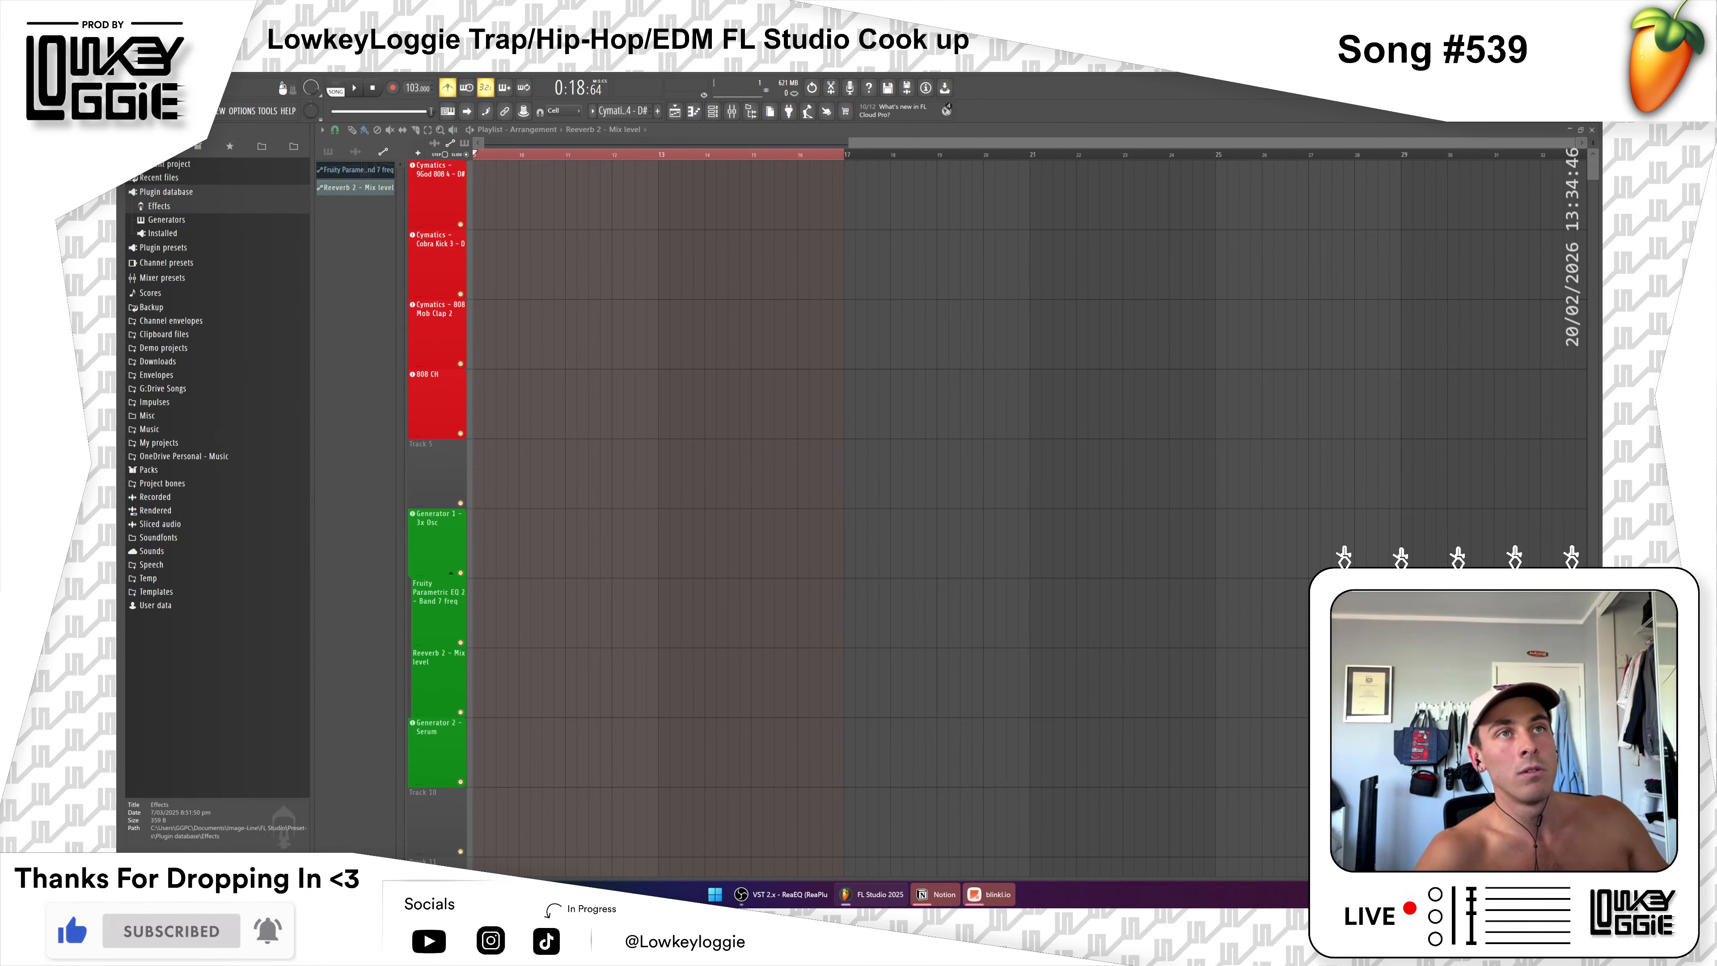
{"action": "left_click", "coordinate": [169, 147]}
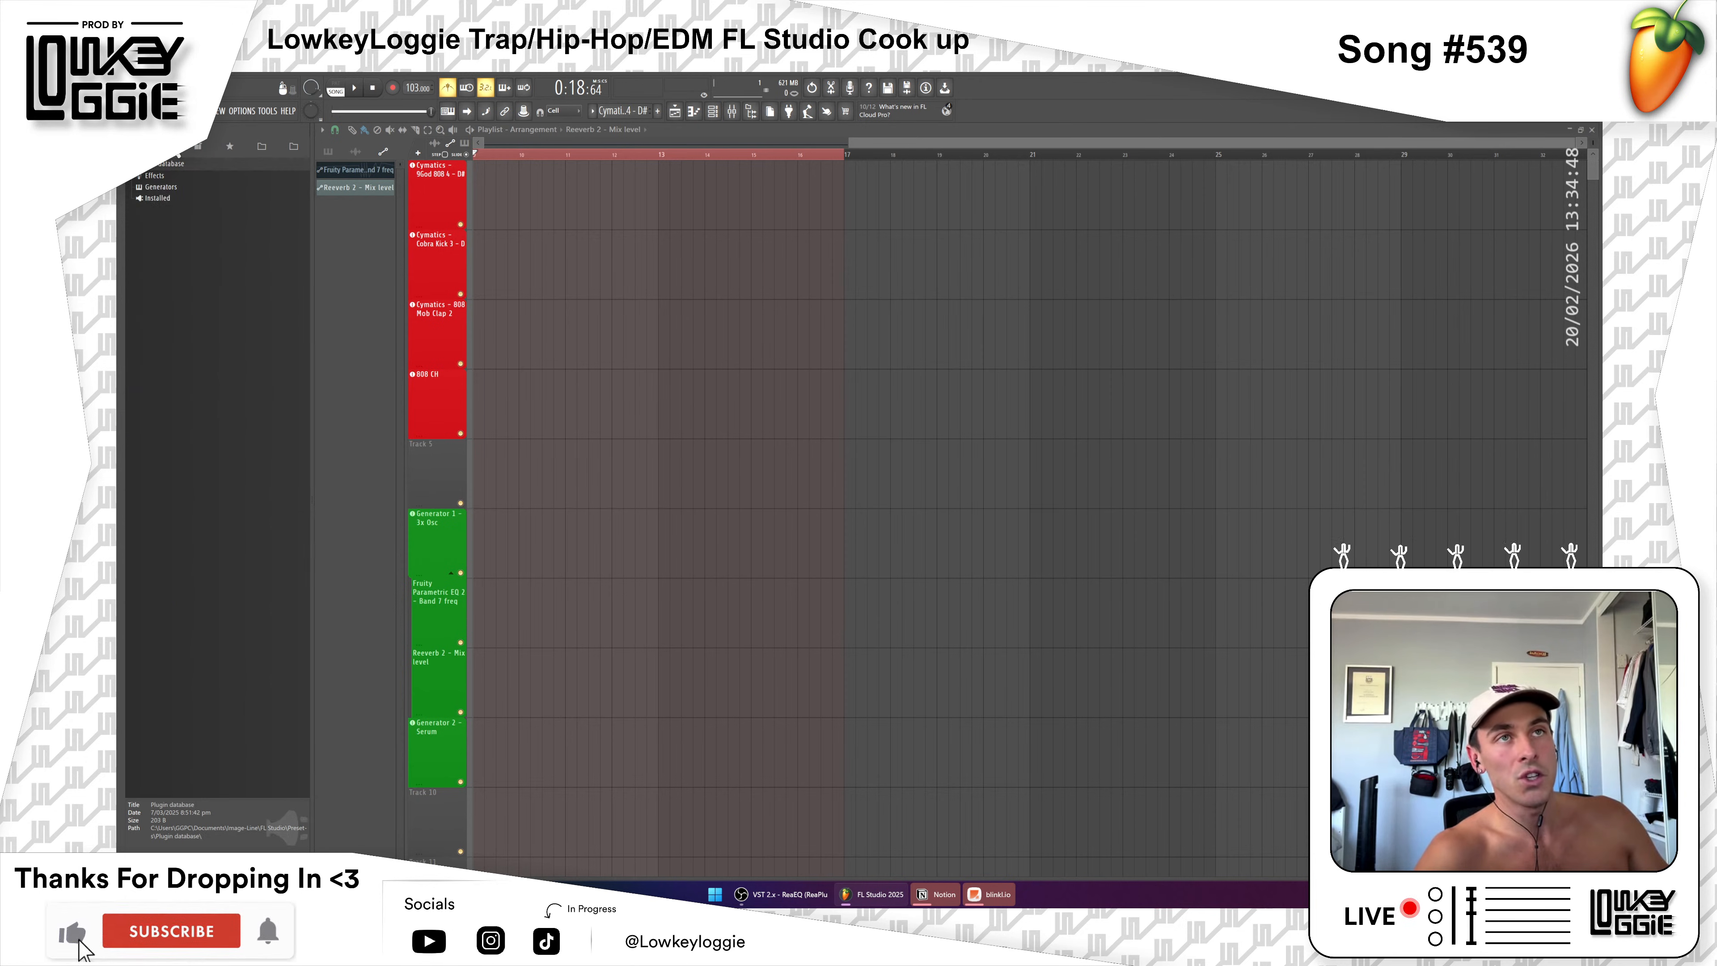
{"action": "left_click", "coordinate": [199, 146]}
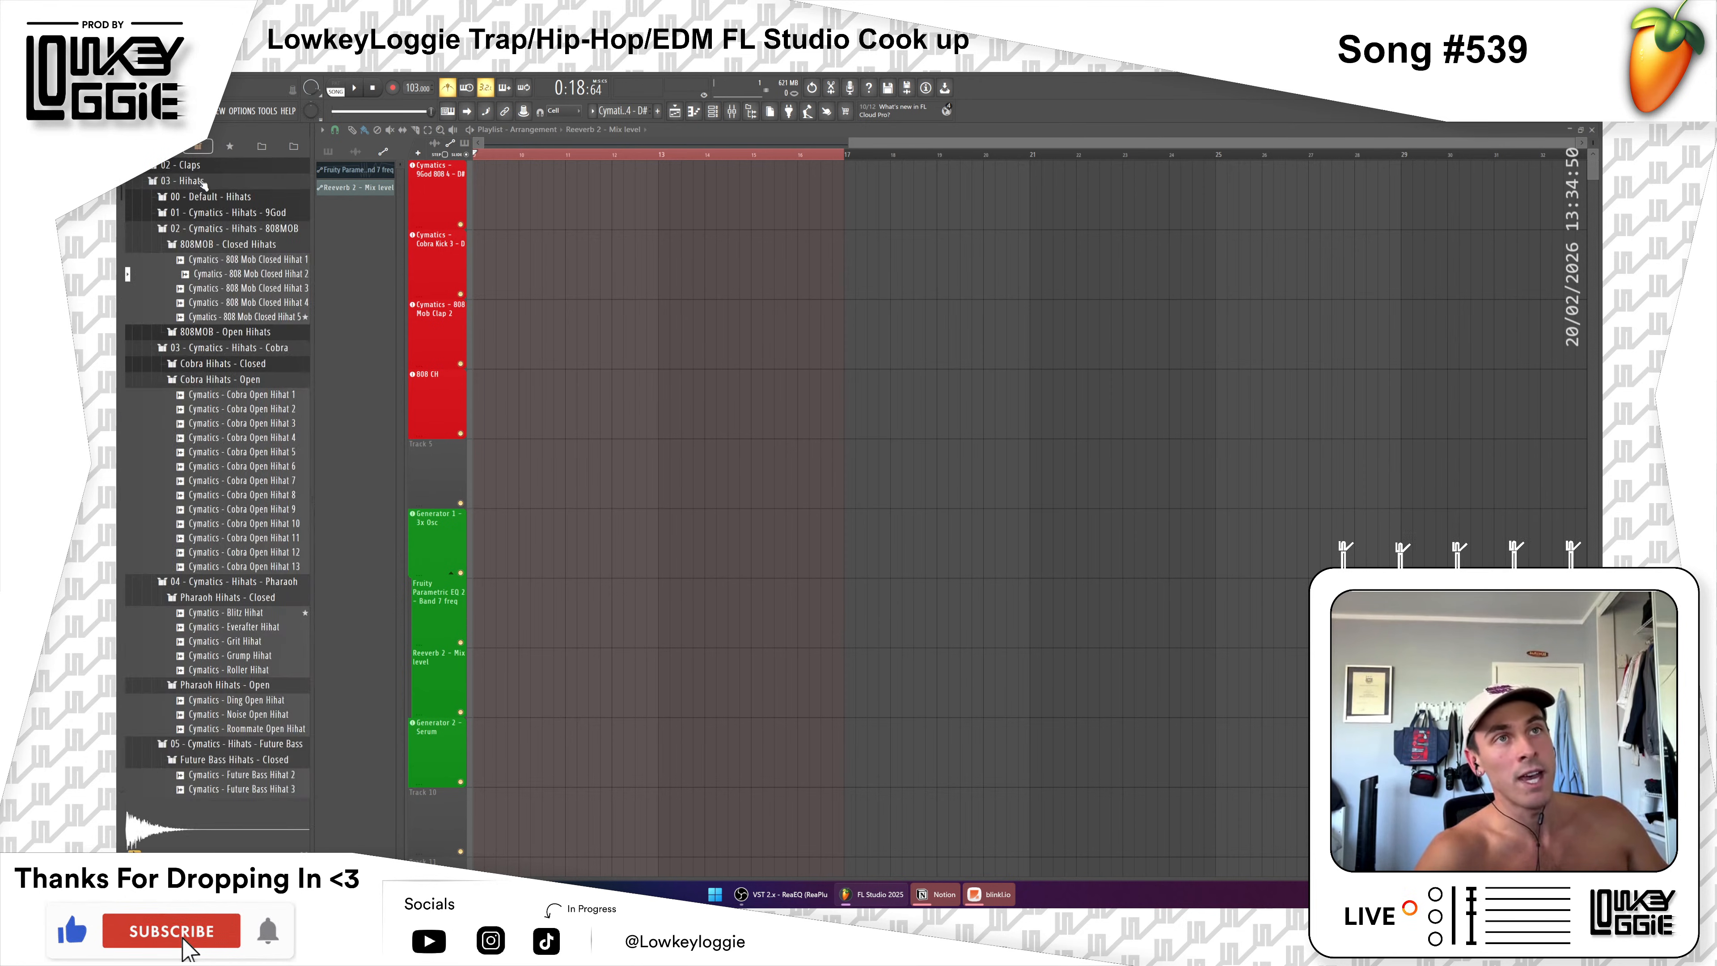
{"action": "scroll", "coordinate": [199, 181], "scroll_direction": "up", "scroll_amount": 1}
{"action": "left_click", "coordinate": [169, 146]}
{"action": "left_click", "coordinate": [161, 169]}
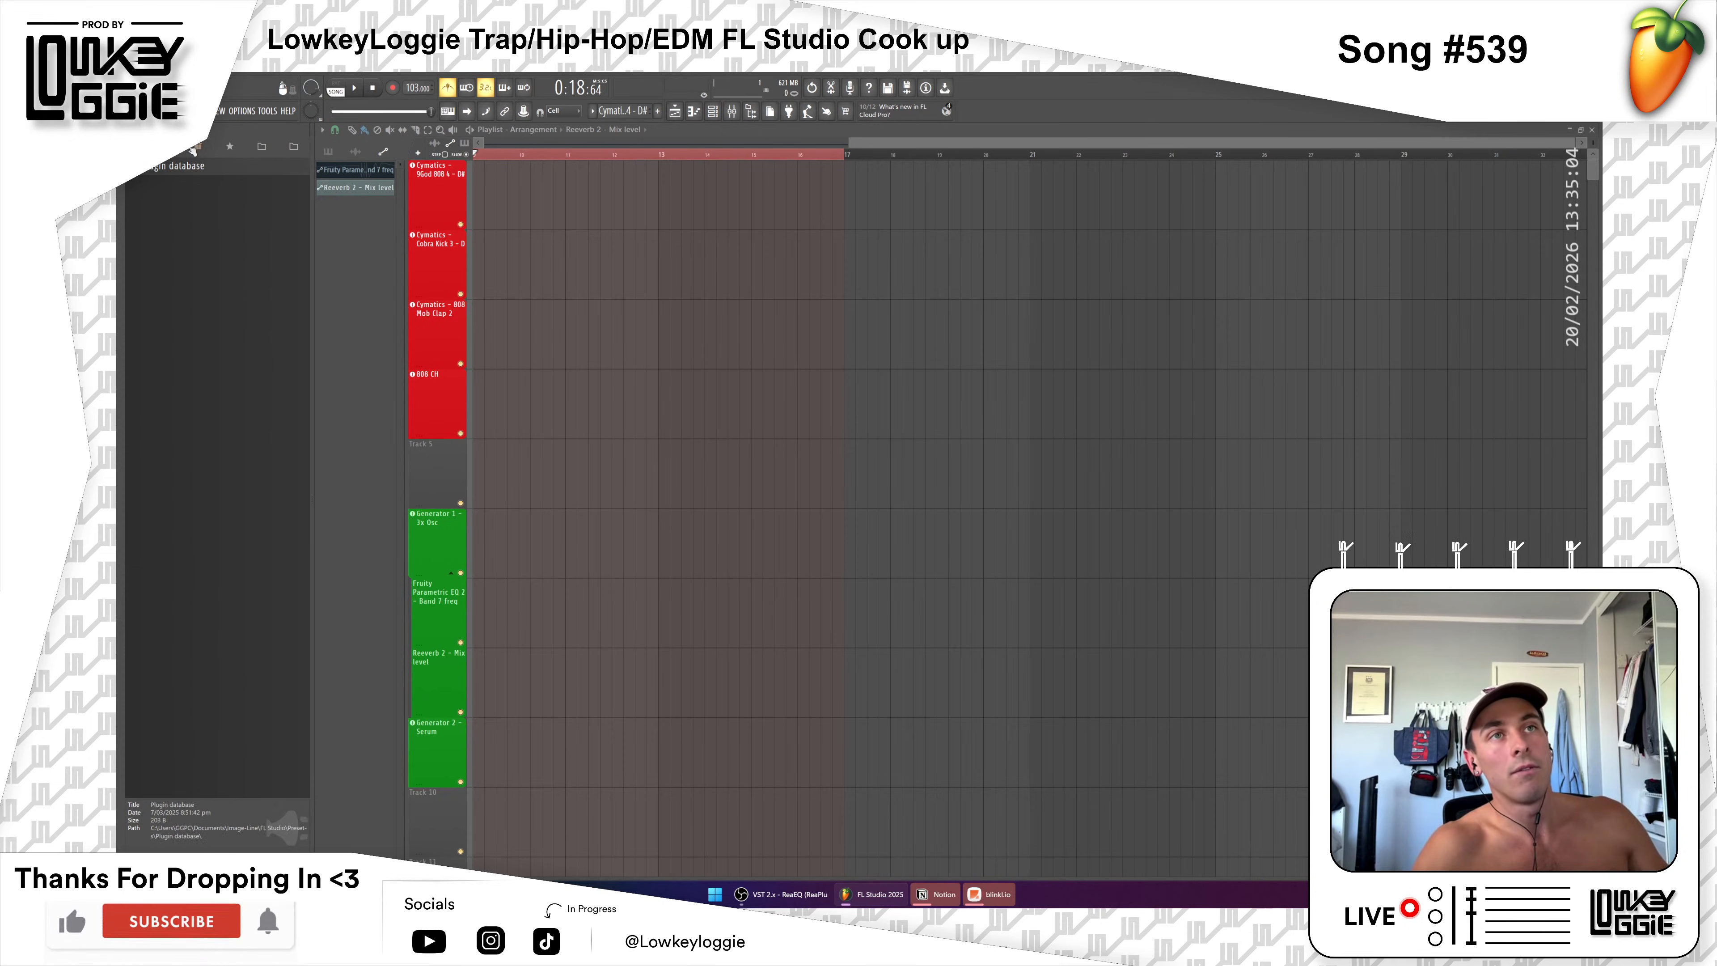
Step: View the starred favourites and the Music folder in their browser tabs
{"action": "left_click", "coordinate": [230, 148]}
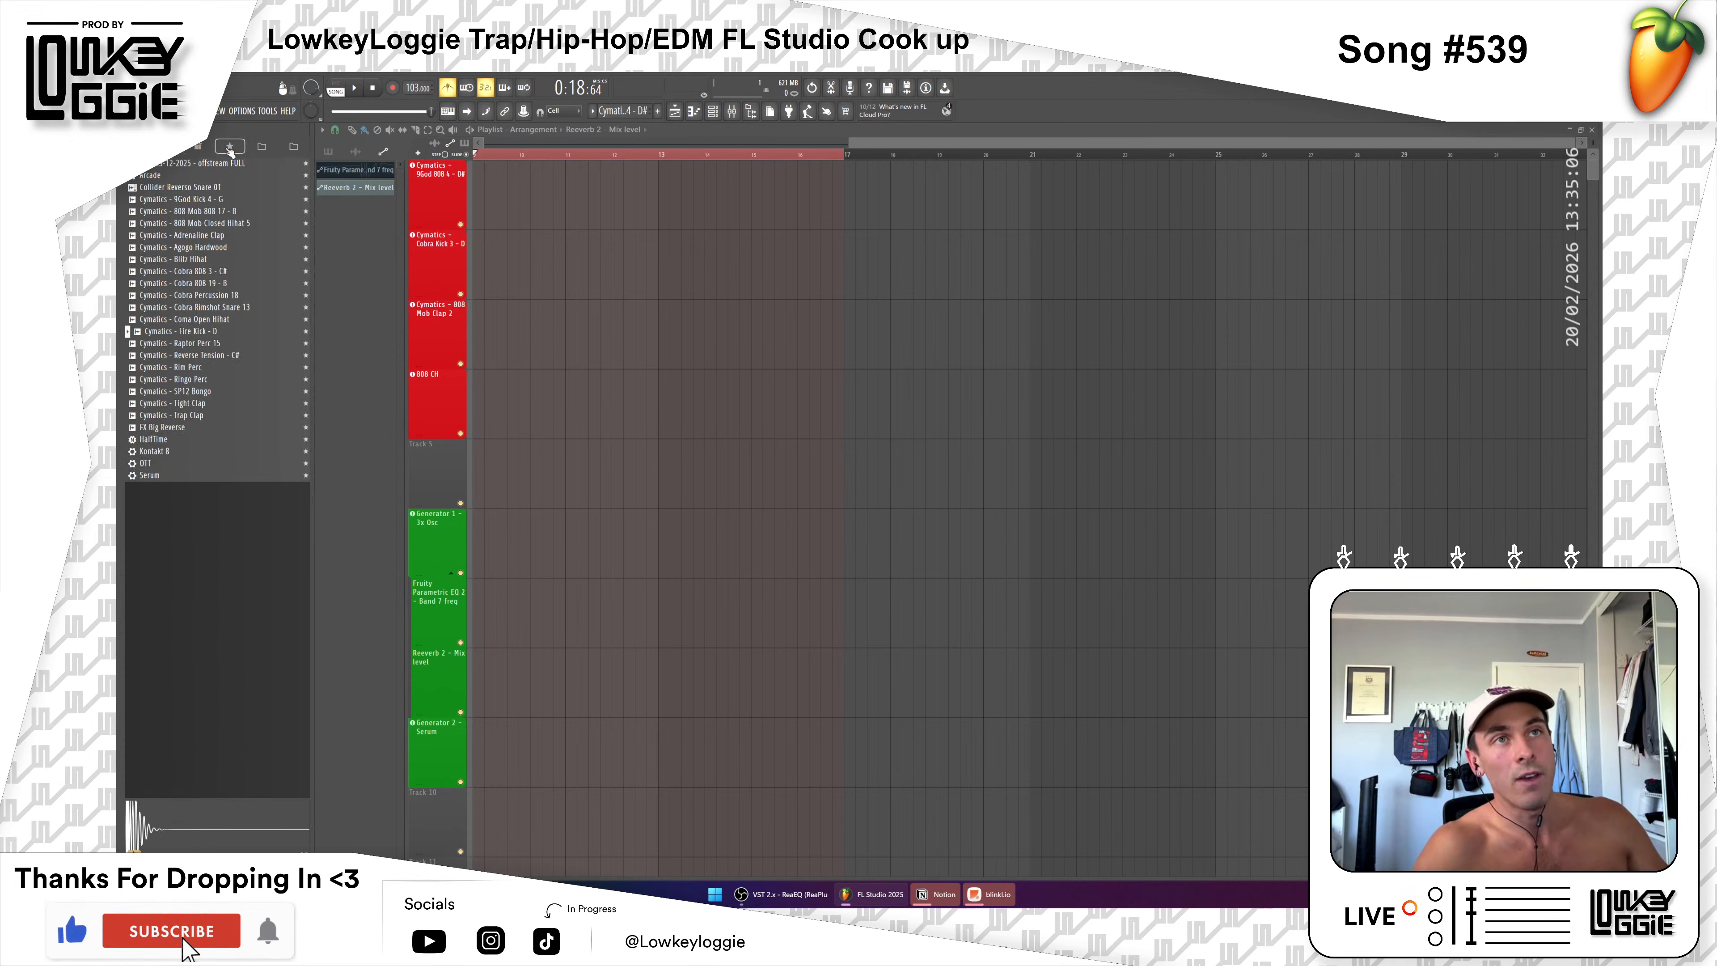
{"action": "left_click", "coordinate": [262, 147]}
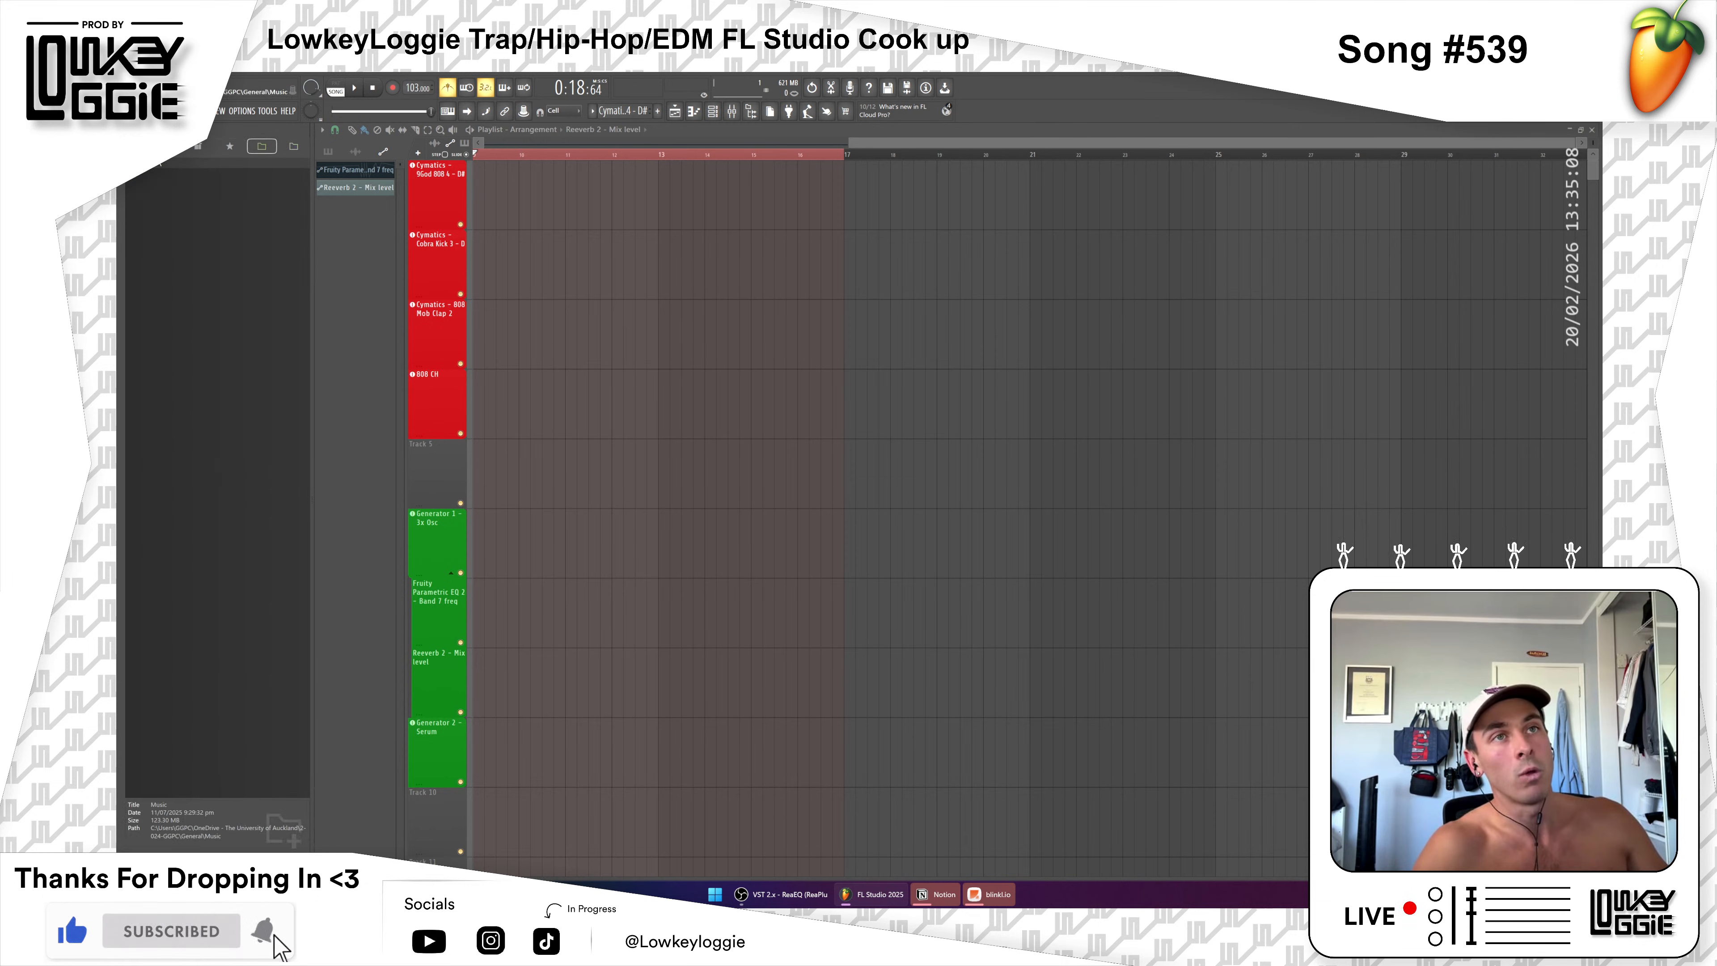
{"action": "left_click", "coordinate": [186, 163]}
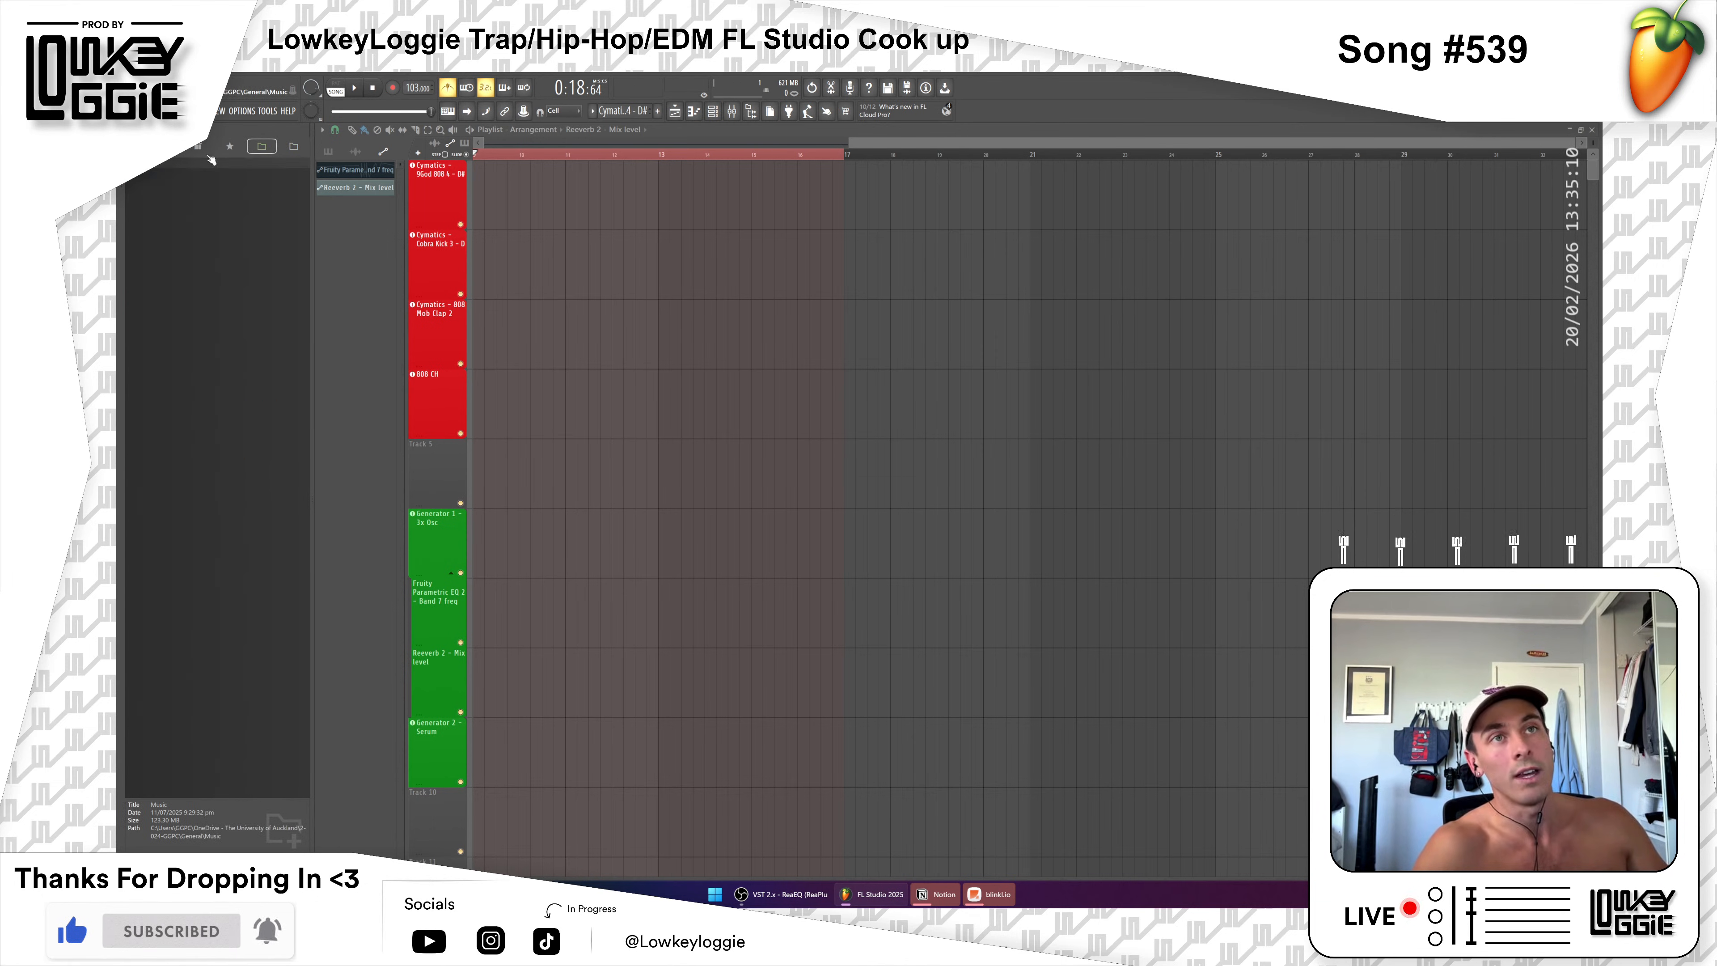
Step: Collapse the expanded song folders numbered 516 through 523 in the song projects browser tab
{"action": "left_click", "coordinate": [293, 146]}
{"action": "left_click", "coordinate": [175, 166]}
{"action": "left_click", "coordinate": [165, 190]}
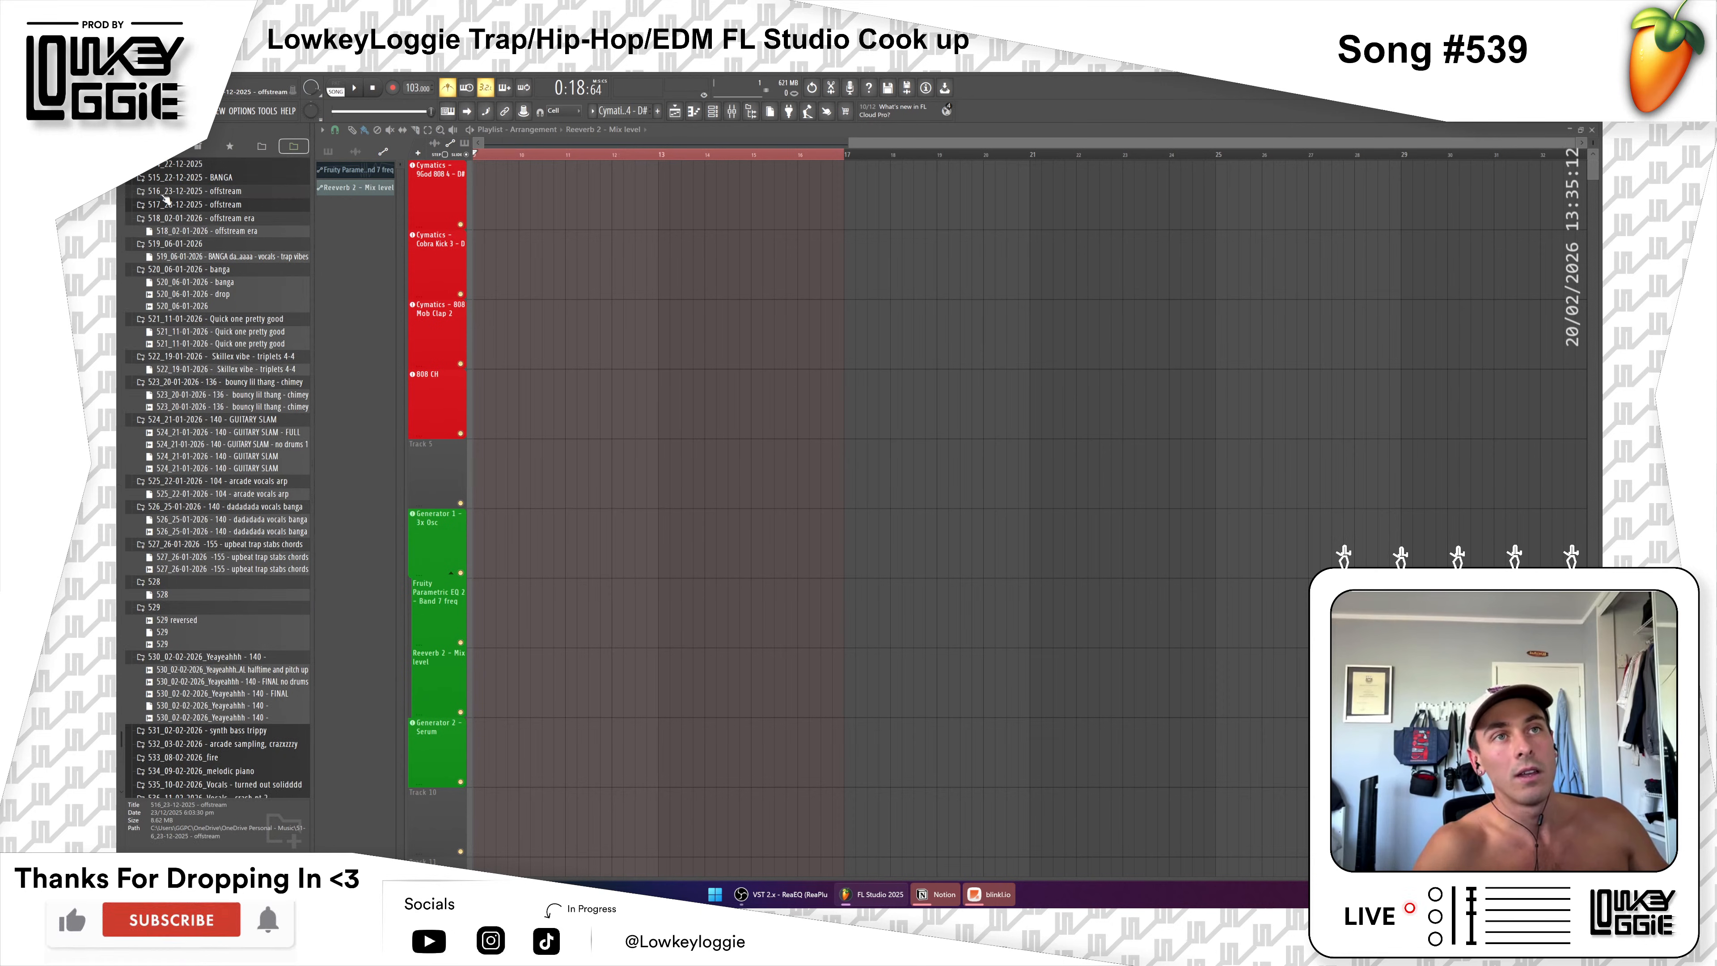
{"action": "left_click", "coordinate": [166, 218]}
{"action": "left_click", "coordinate": [165, 231]}
{"action": "left_click", "coordinate": [166, 246]}
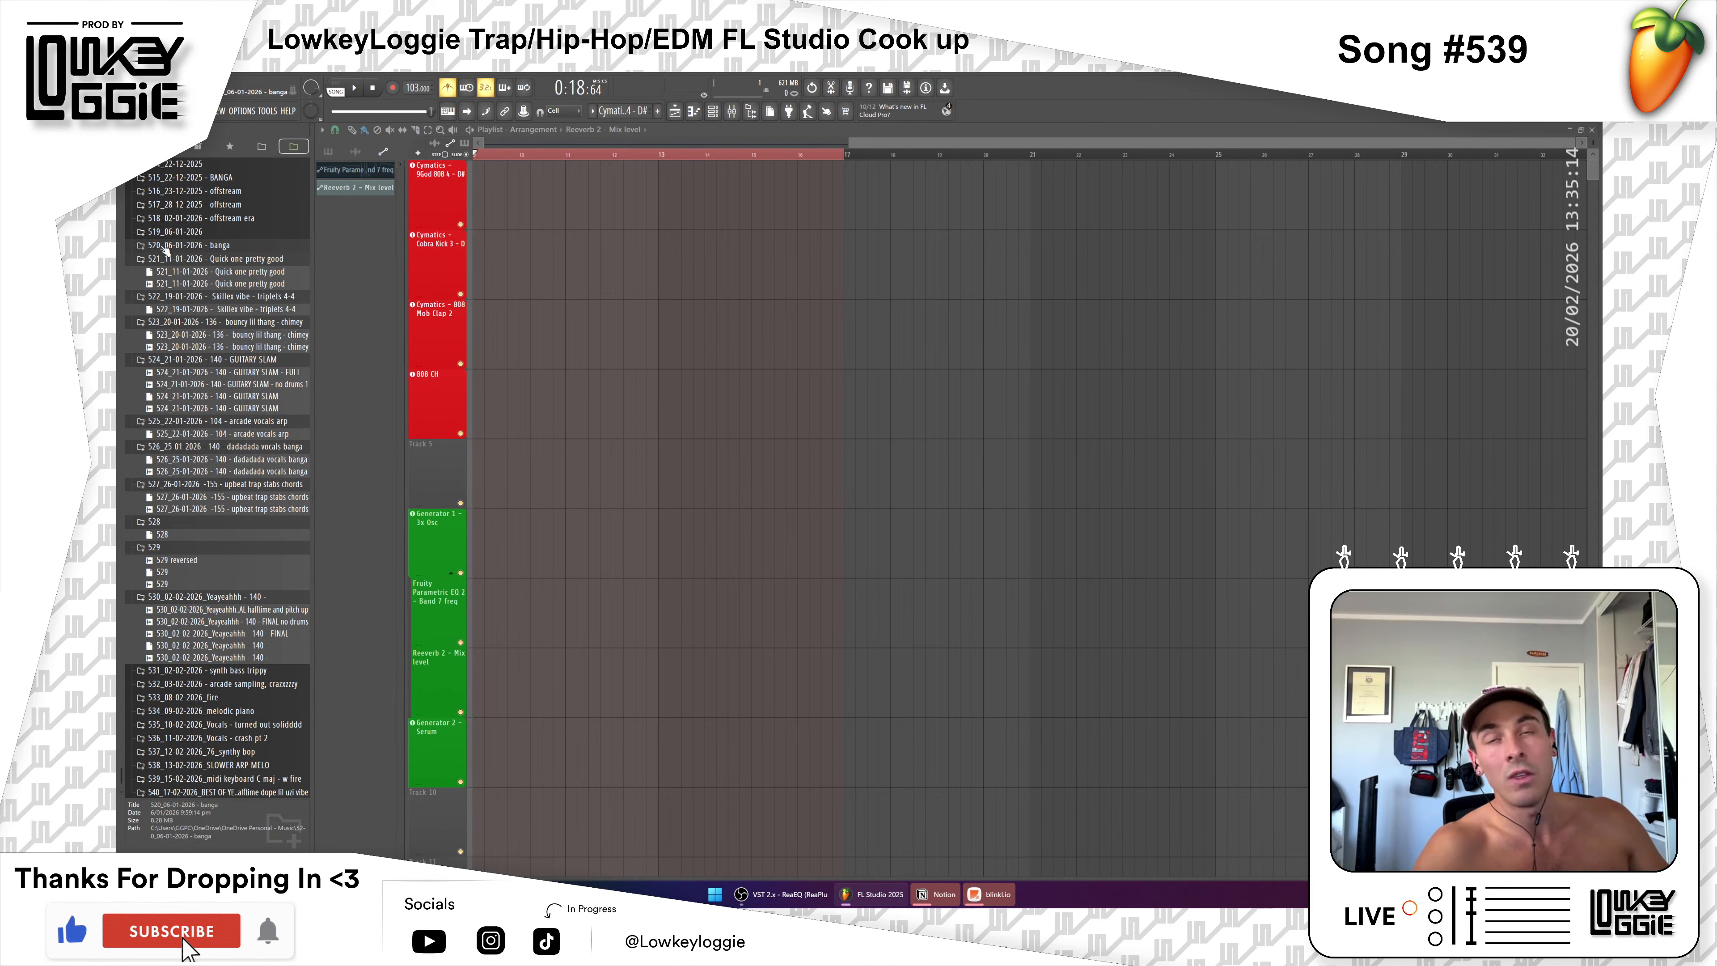
{"action": "left_click", "coordinate": [174, 260]}
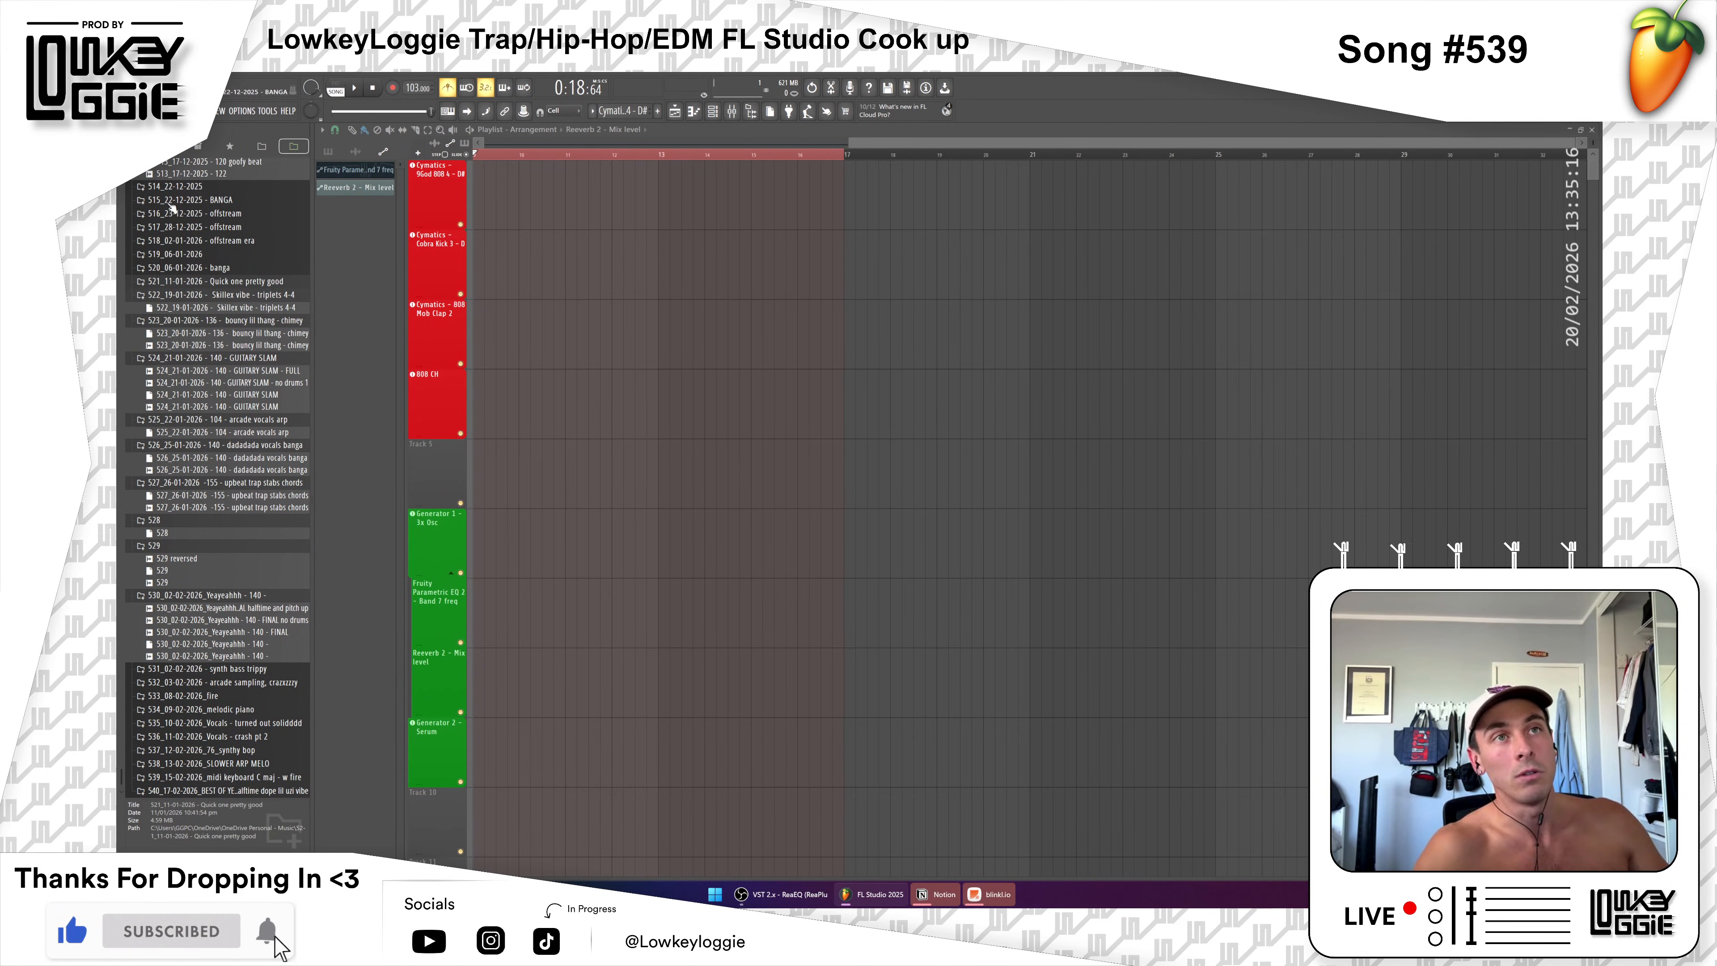
{"action": "left_click", "coordinate": [175, 306]}
{"action": "left_click", "coordinate": [160, 321]}
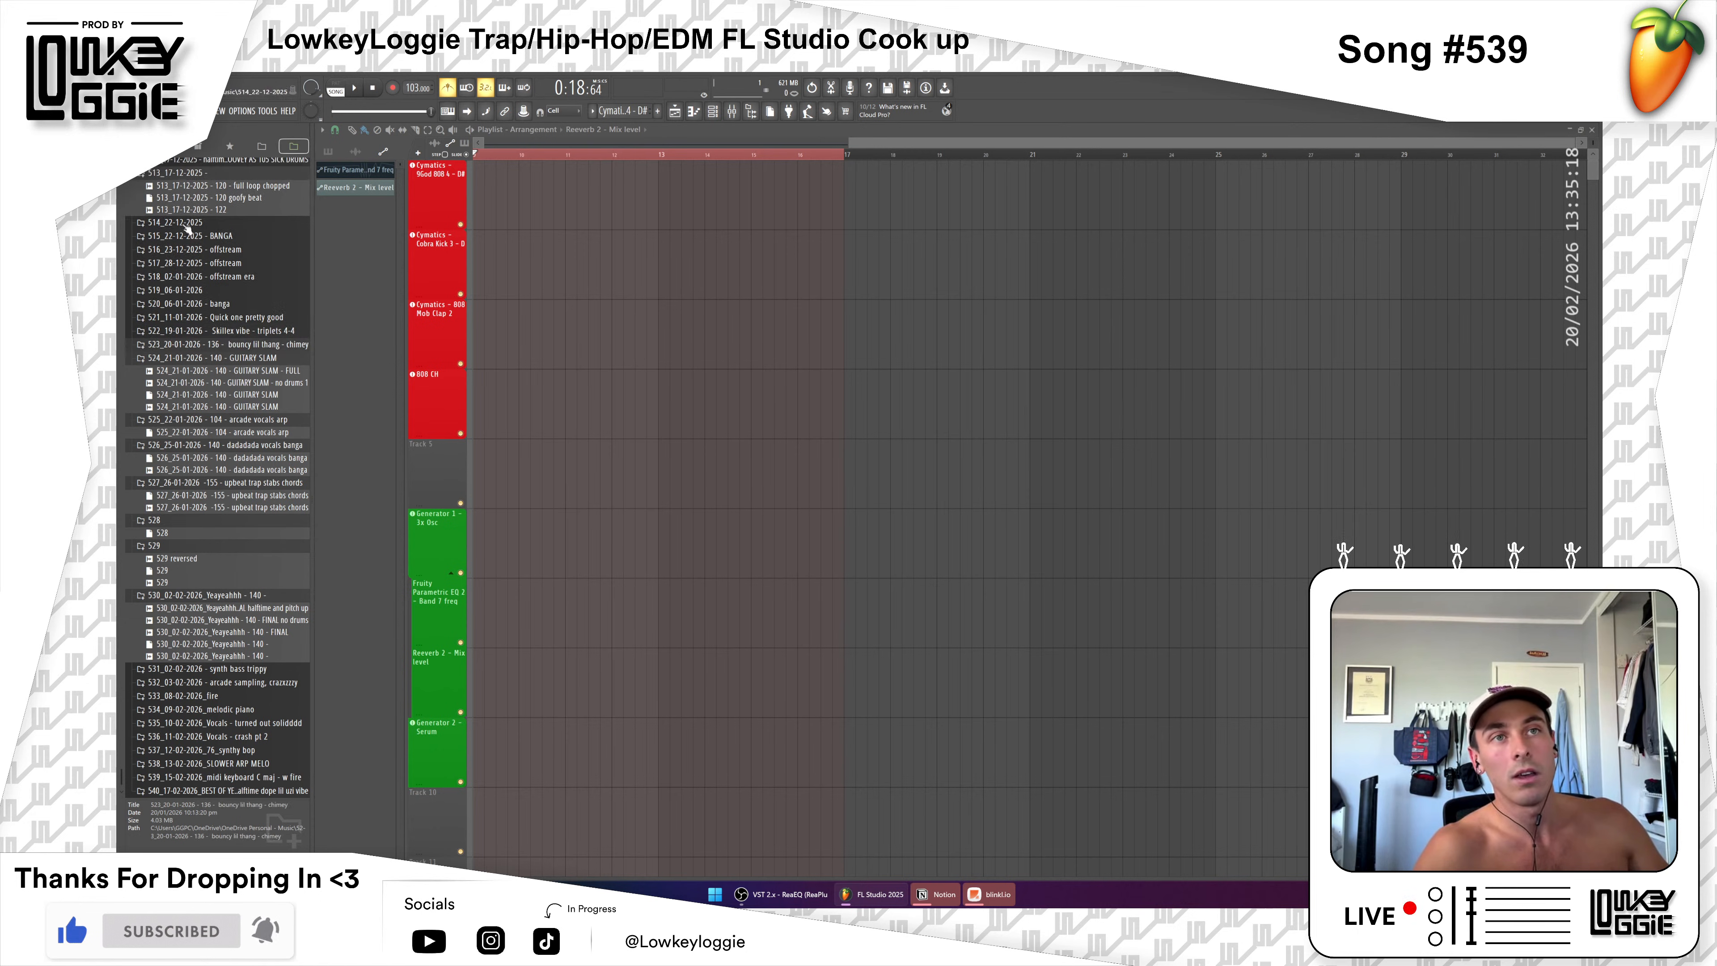
{"action": "scroll", "coordinate": [217, 271], "scroll_direction": "up", "scroll_amount": 8}
Step: View the song projects tab's options, check the favourites, packs and all-folders browser tabs, and look inside the Mixer presets folder
{"action": "right_click", "coordinate": [293, 146]}
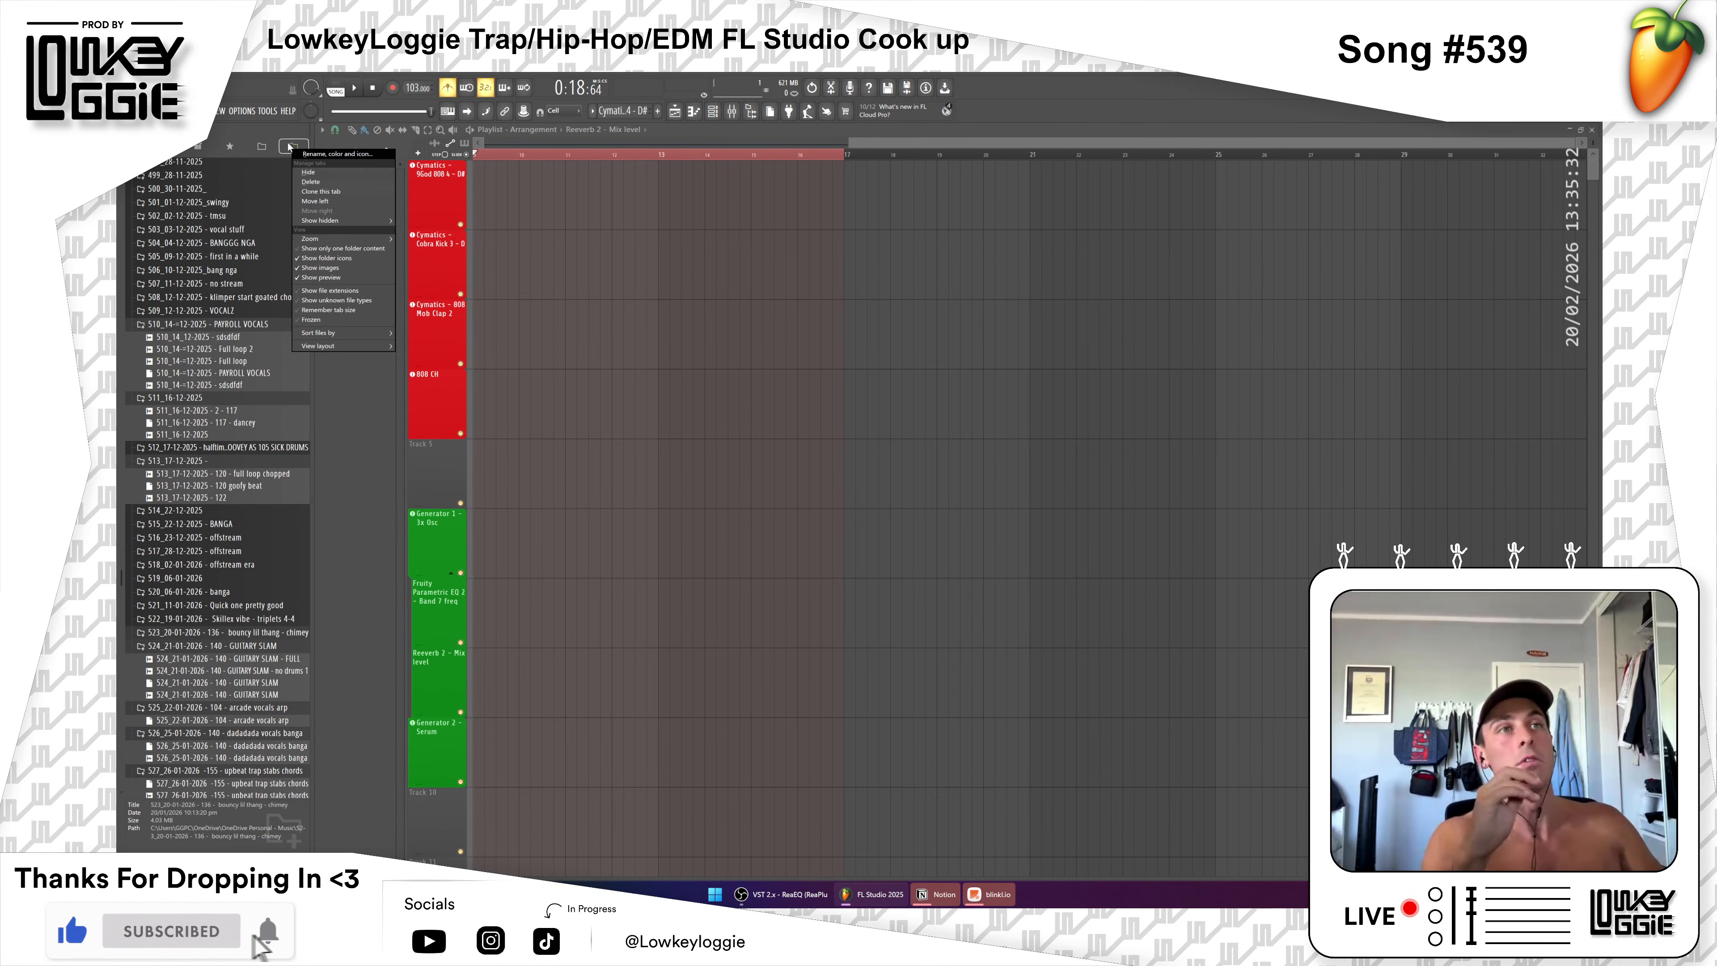
{"action": "left_click", "coordinate": [297, 149]}
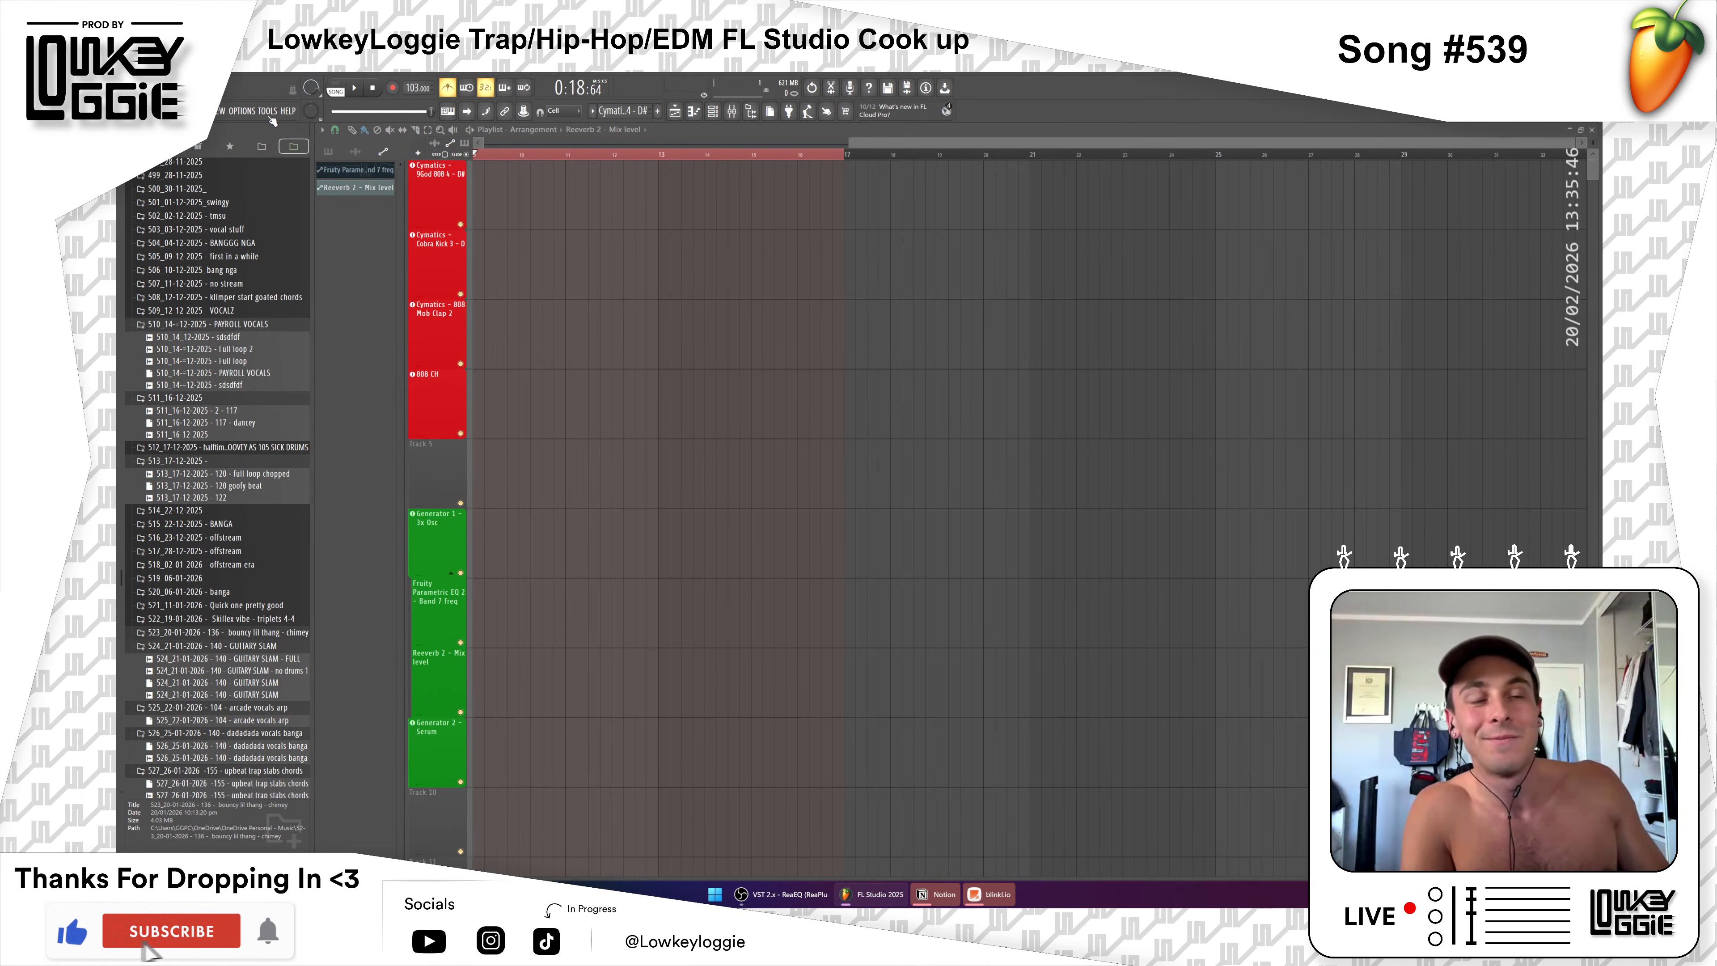
{"action": "left_click", "coordinate": [231, 148]}
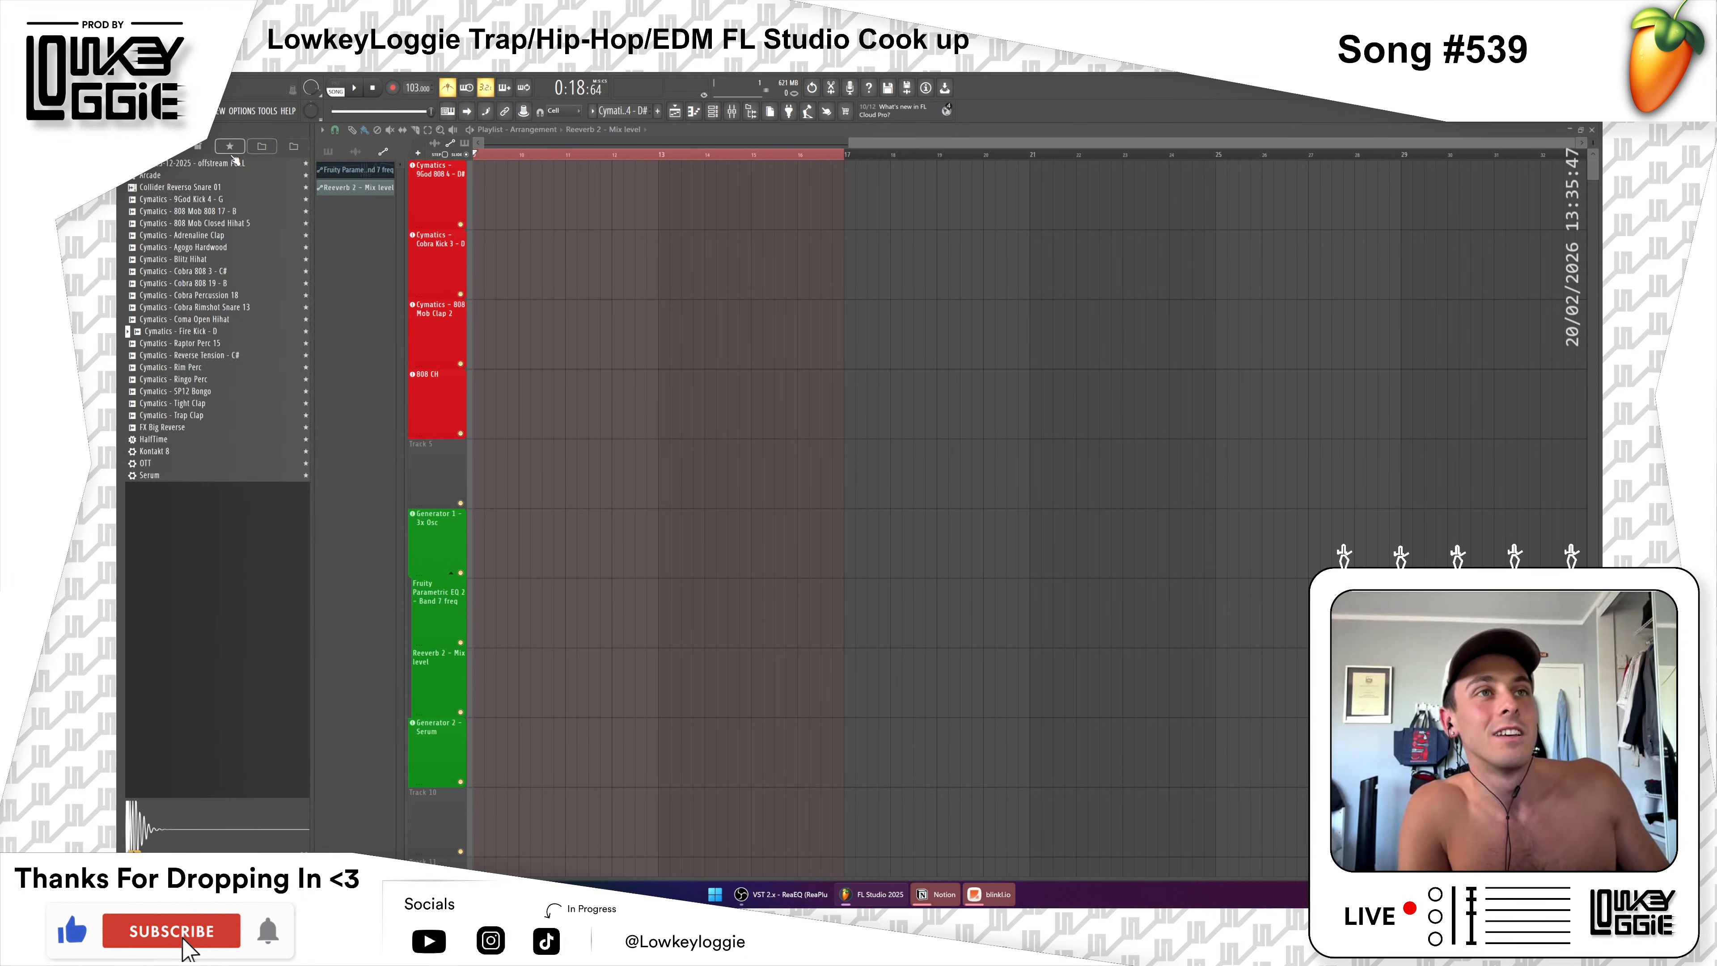
{"action": "left_click", "coordinate": [197, 146]}
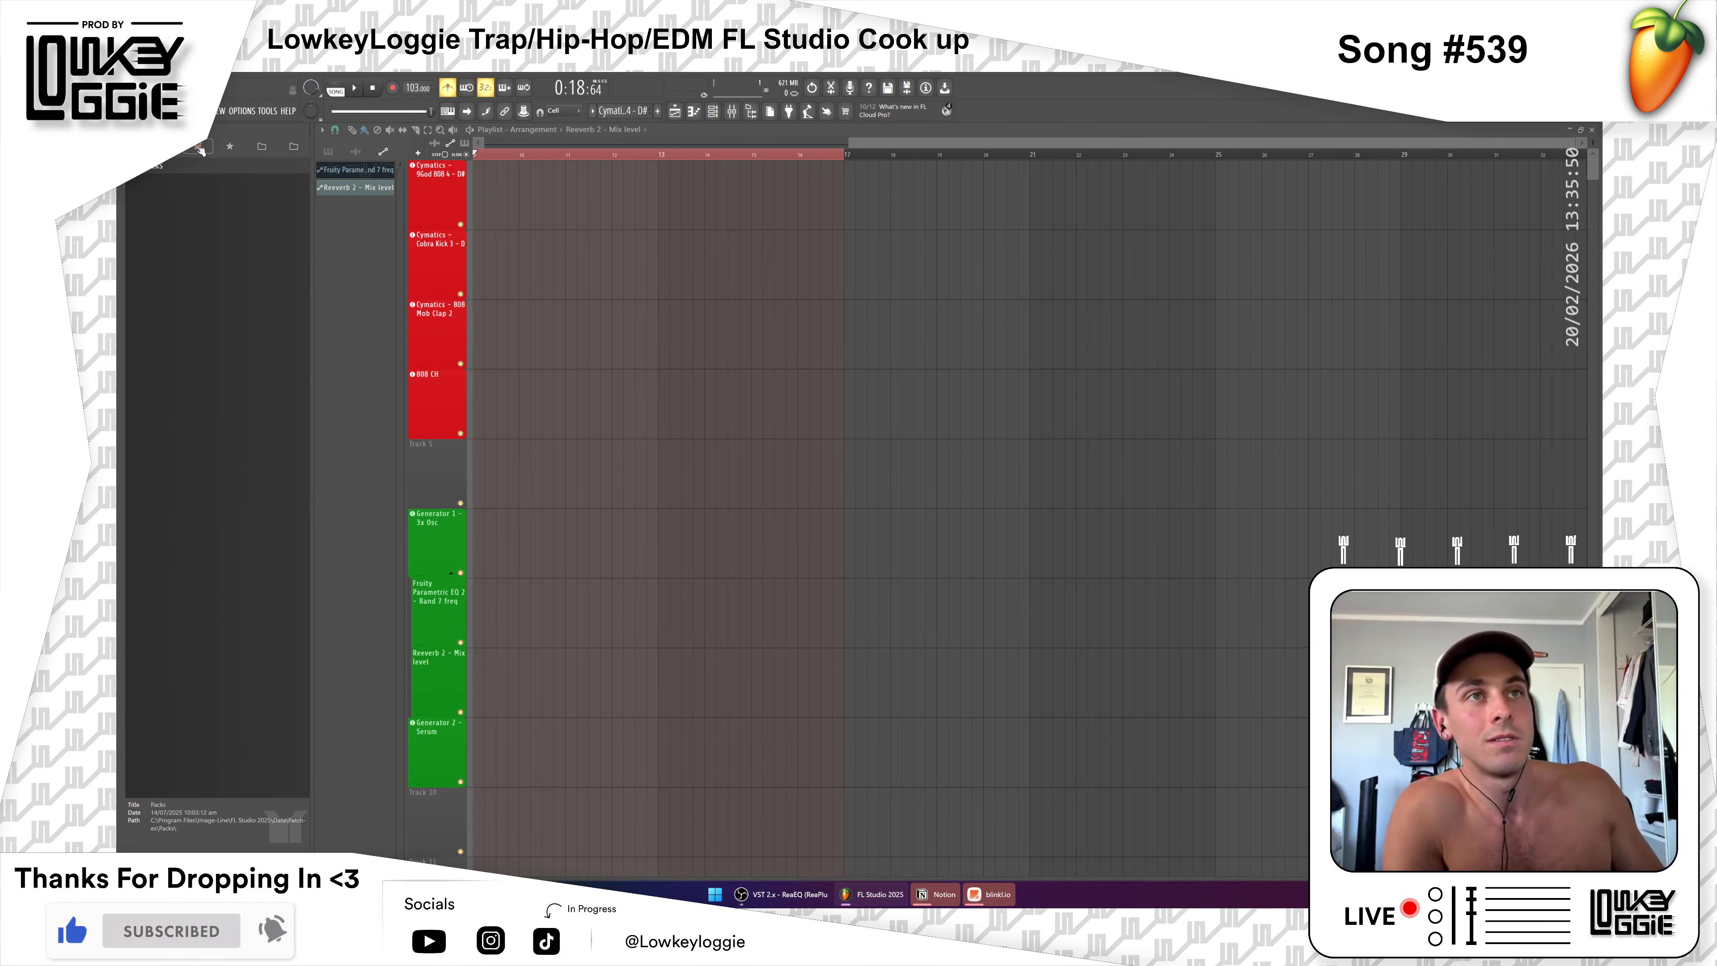
{"action": "left_click", "coordinate": [230, 146]}
{"action": "left_click", "coordinate": [198, 146]}
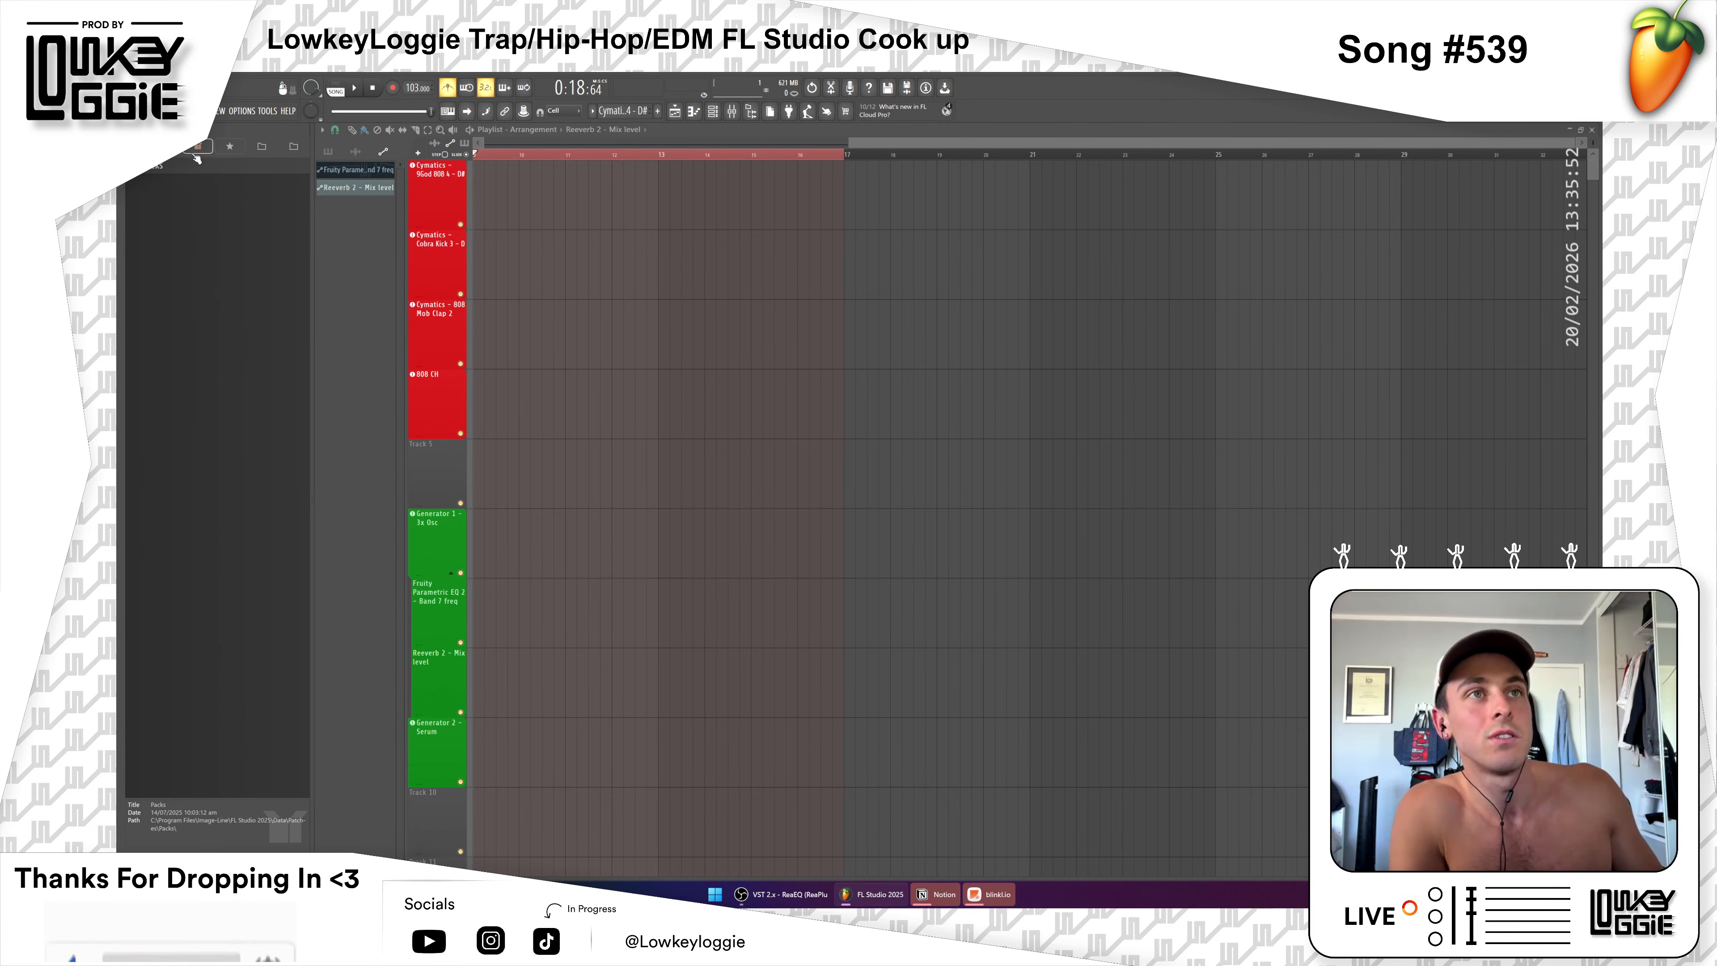
{"action": "left_click", "coordinate": [167, 146]}
{"action": "left_click", "coordinate": [189, 192]}
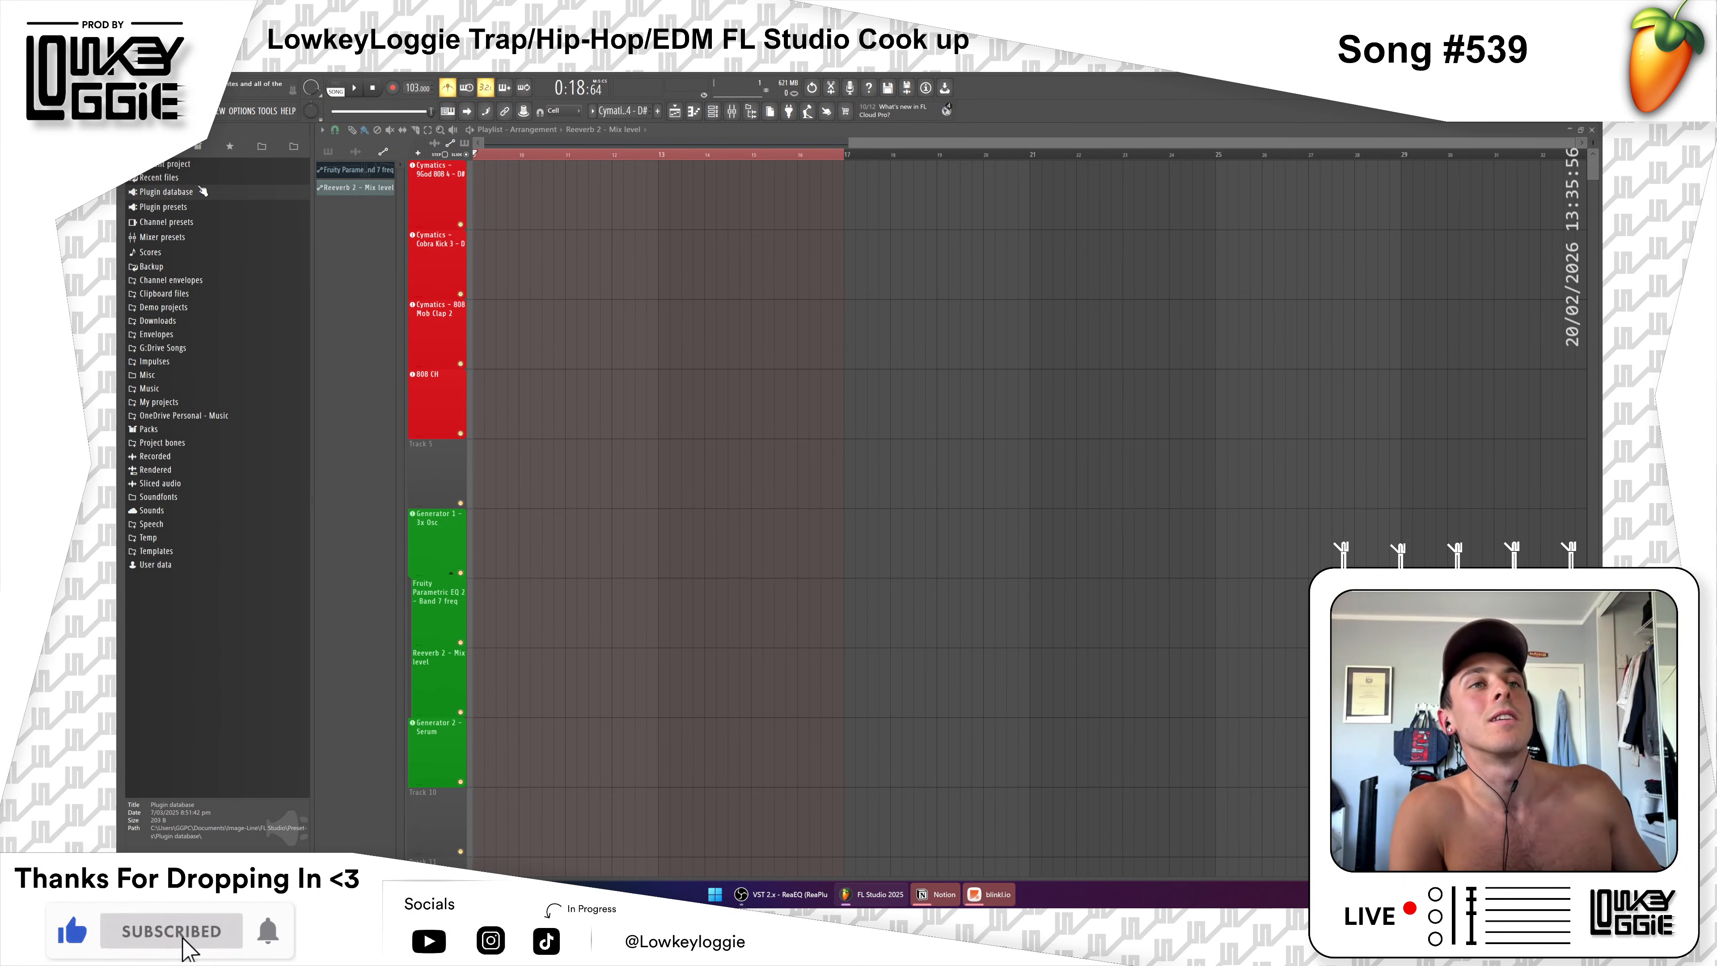
{"action": "left_click", "coordinate": [177, 236]}
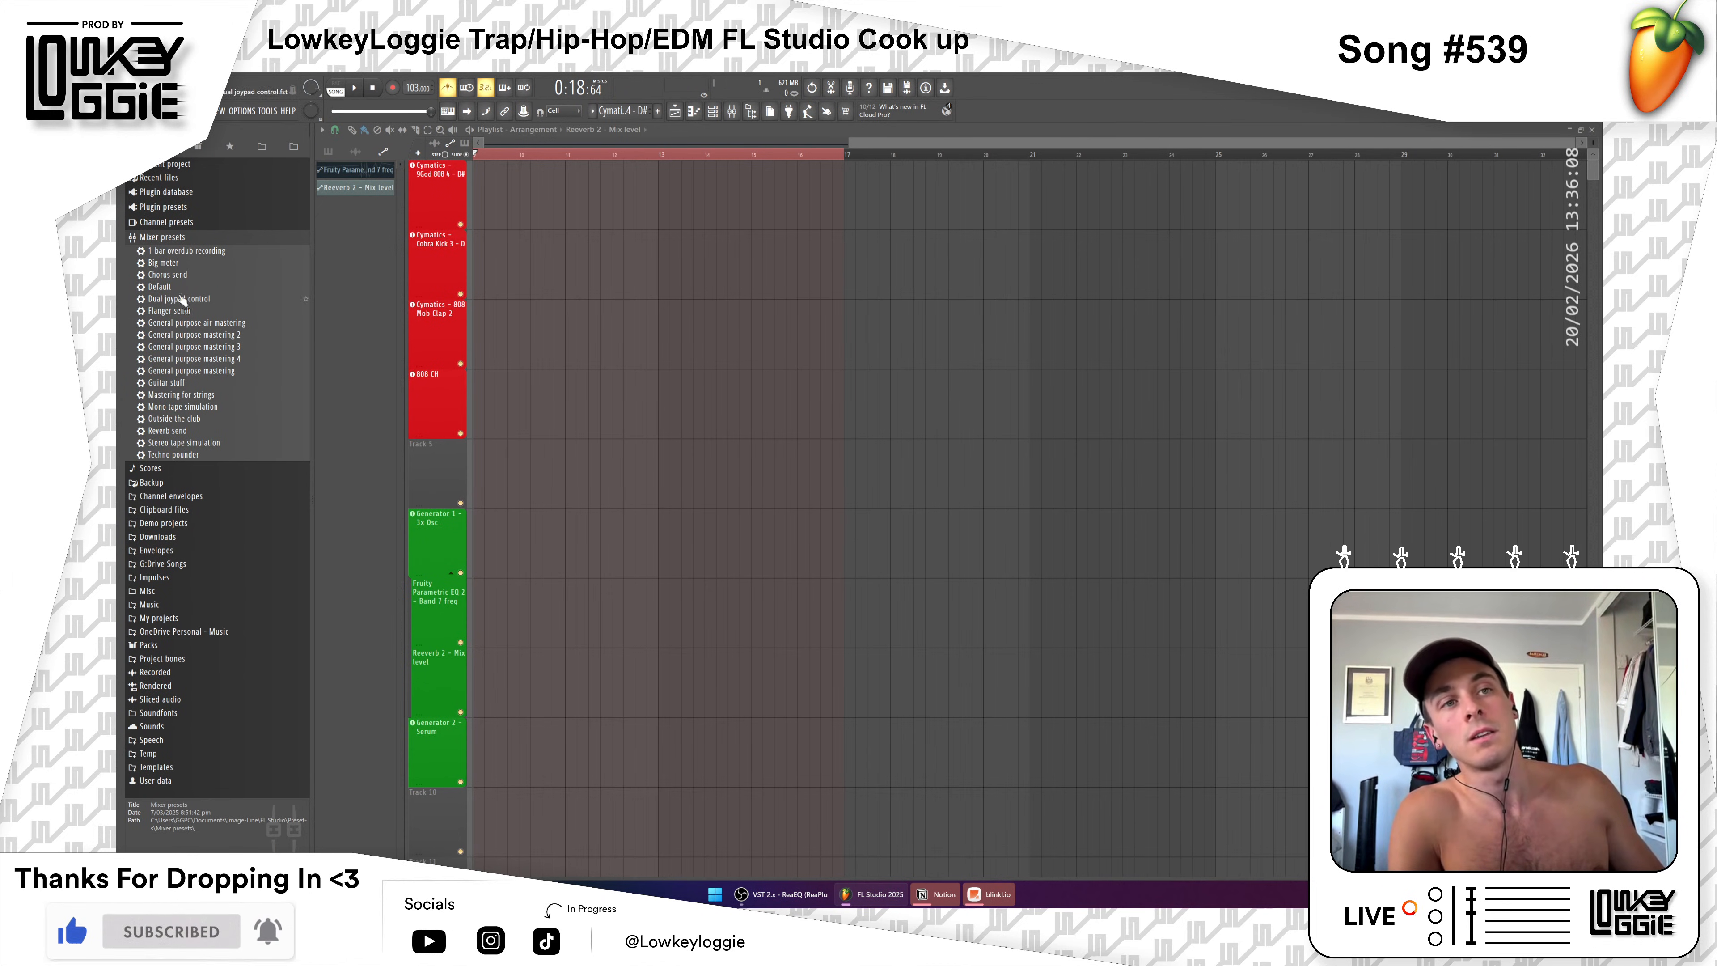
{"action": "left_click", "coordinate": [177, 241]}
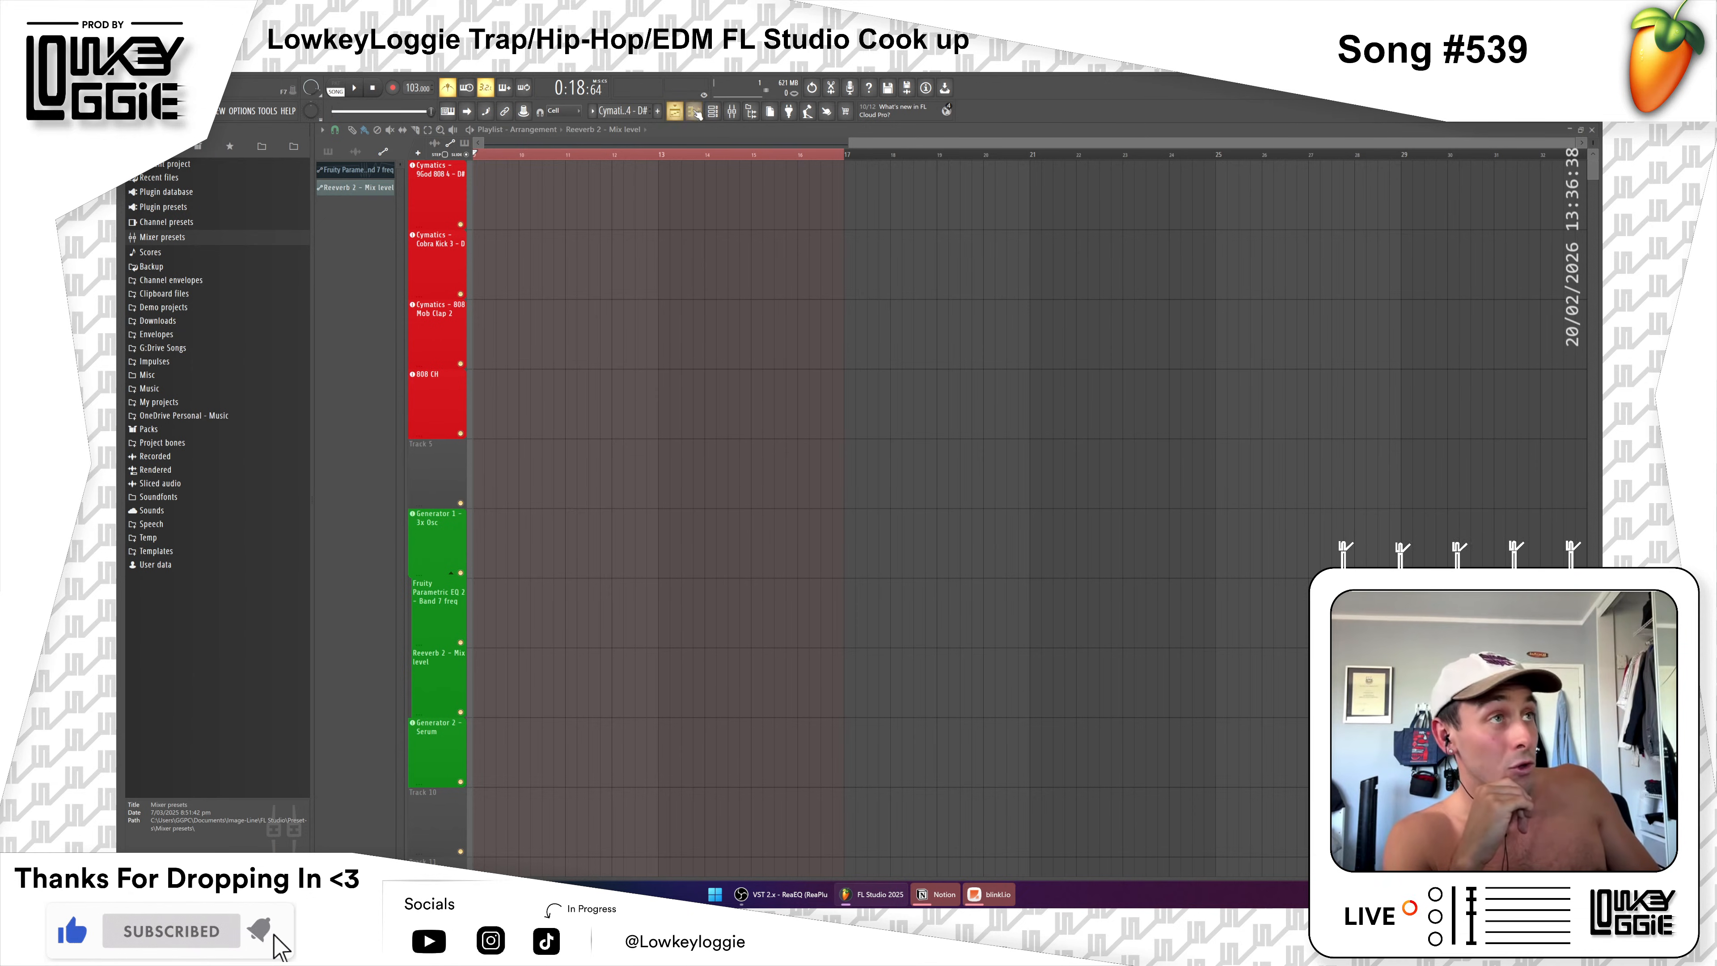
Step: Look through the generators and effects in the plugin picker and close it
{"action": "left_click", "coordinate": [789, 111]}
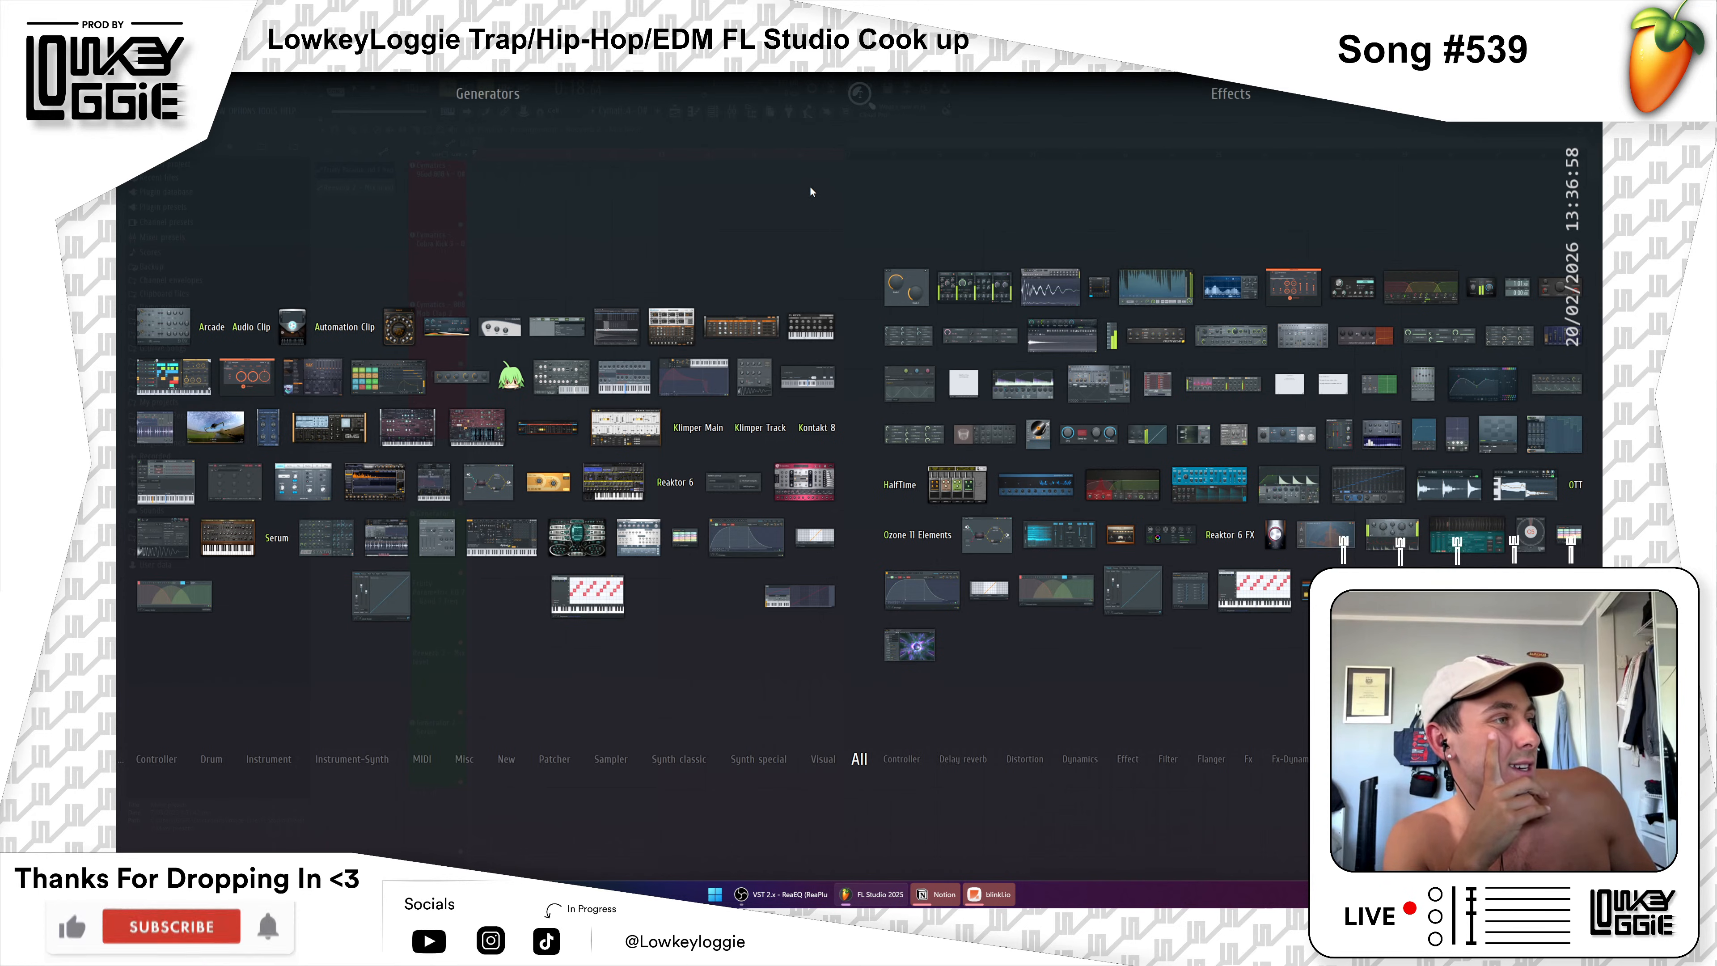
{"action": "scroll", "coordinate": [946, 737], "scroll_direction": "down", "scroll_amount": 2}
{"action": "scroll", "coordinate": [946, 736], "scroll_direction": "up", "scroll_amount": 2}
{"action": "scroll", "coordinate": [1254, 110], "scroll_direction": "down", "scroll_amount": 3}
{"action": "scroll", "coordinate": [859, 288], "scroll_direction": "up", "scroll_amount": 3}
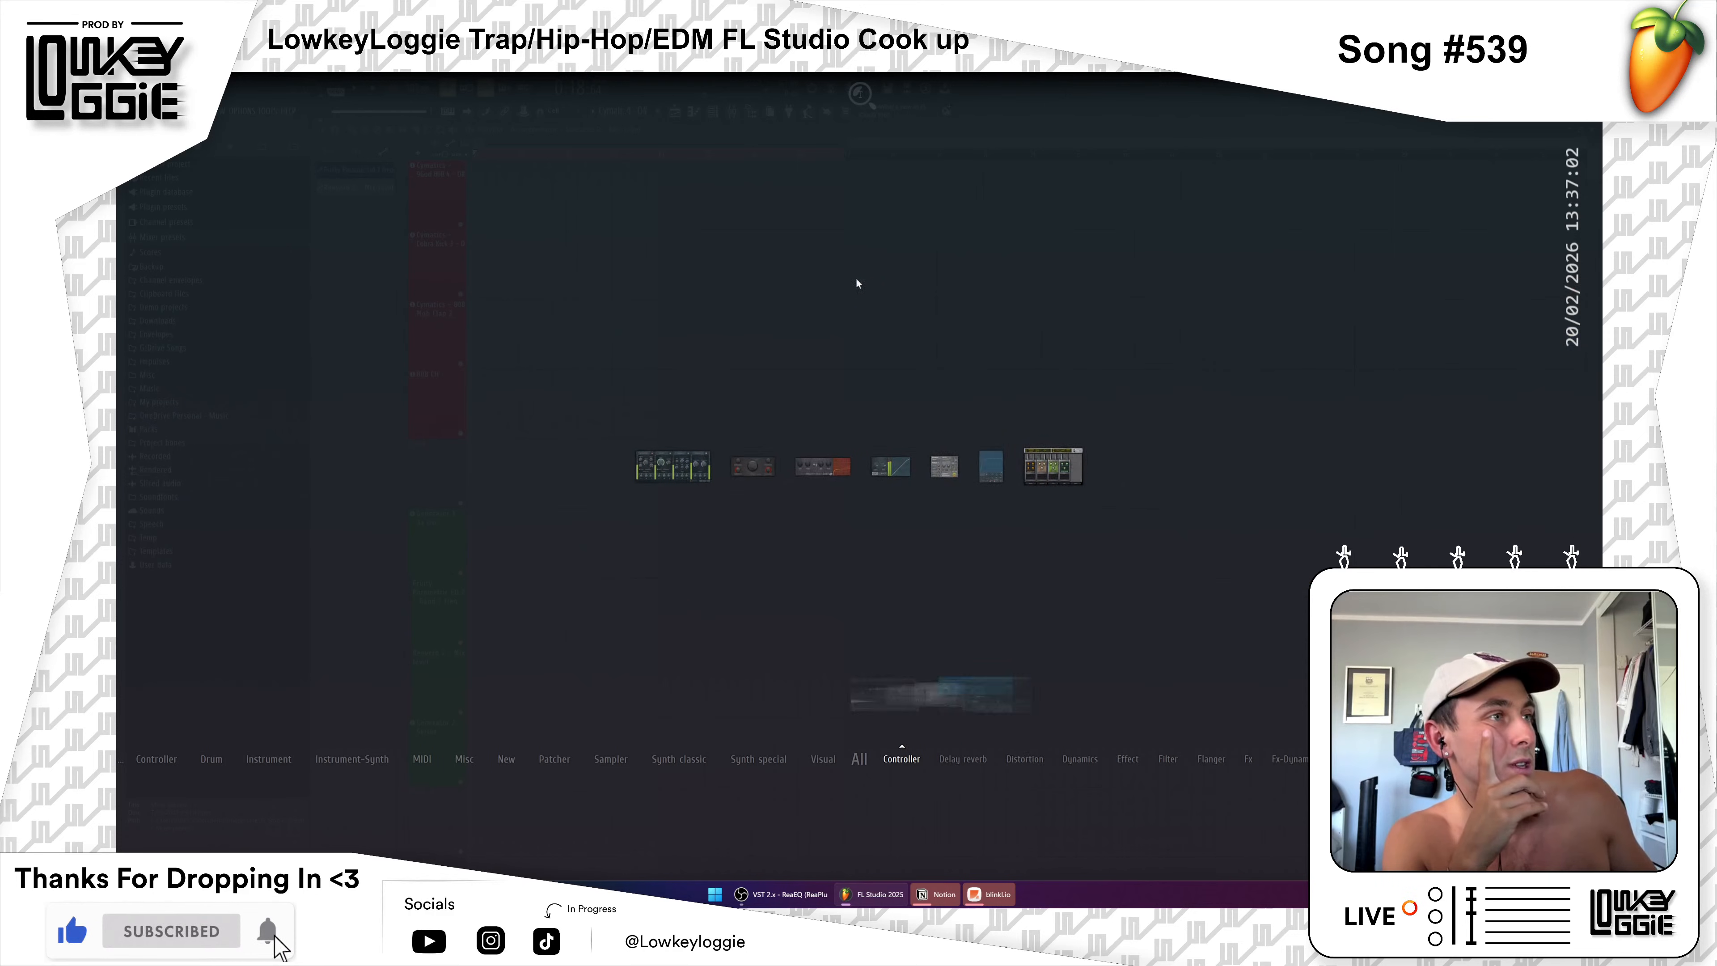
{"action": "key", "text": "Escape"}
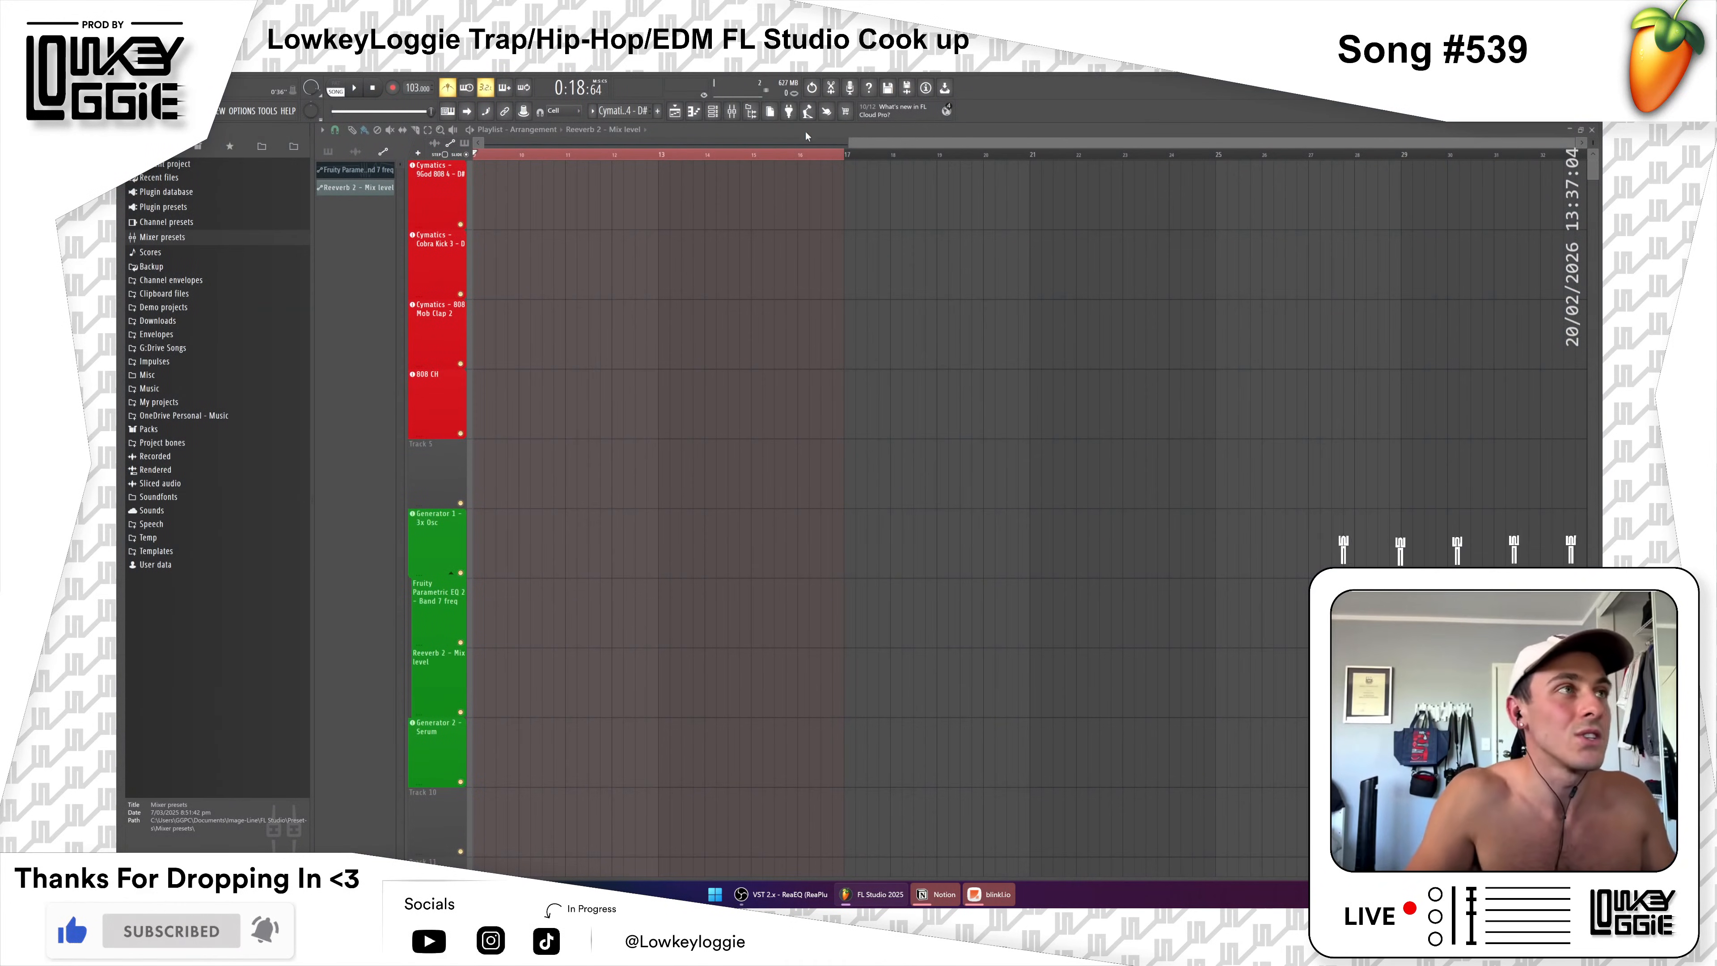
Step: Add Soundgoodizer from the plugin database's Dynamics effects to the mixer's Master track
{"action": "left_click", "coordinate": [732, 111]}
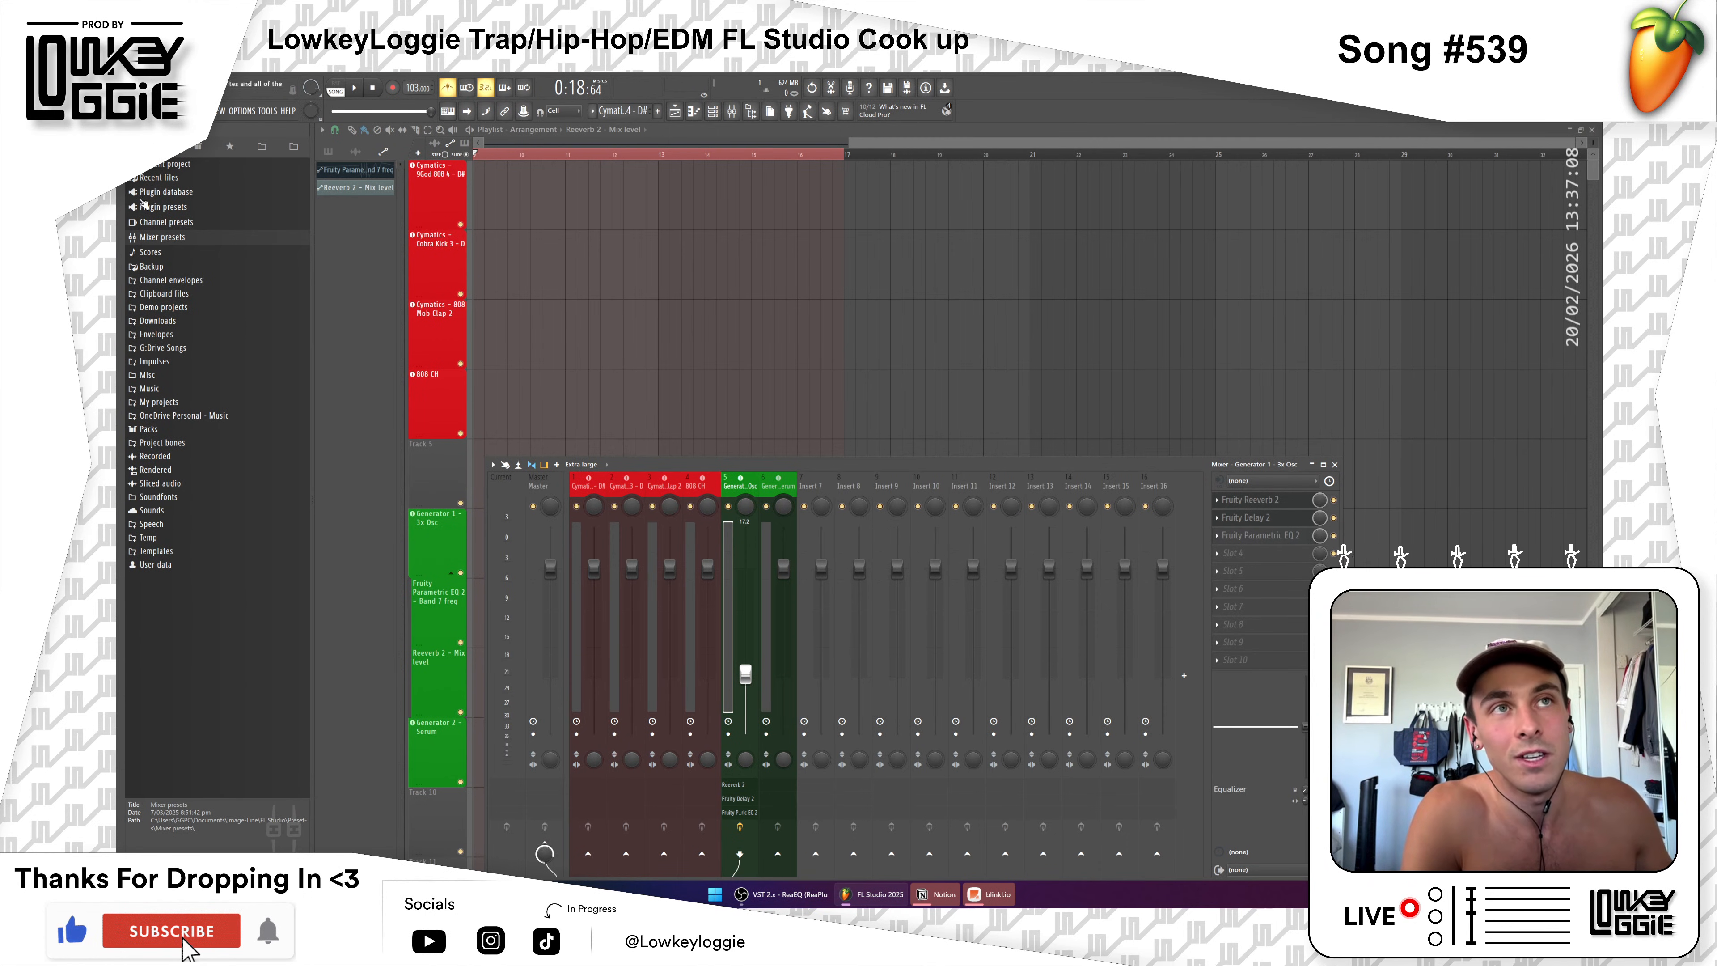
{"action": "left_click", "coordinate": [169, 191]}
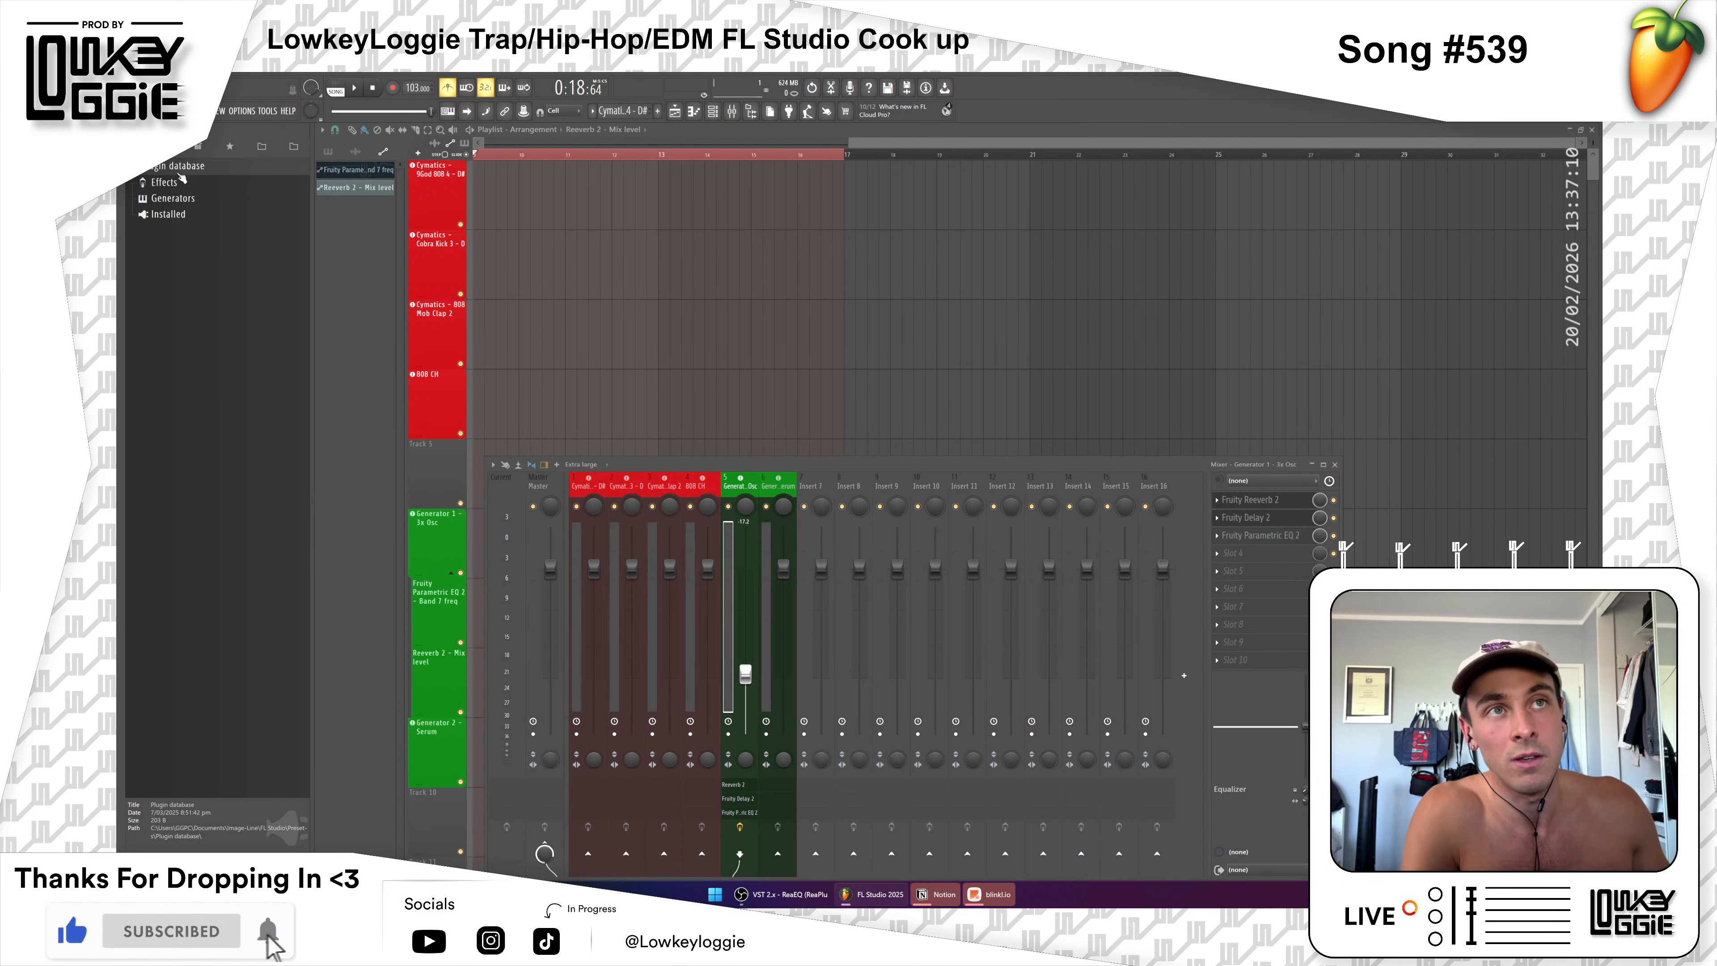
{"action": "left_click", "coordinate": [164, 182]}
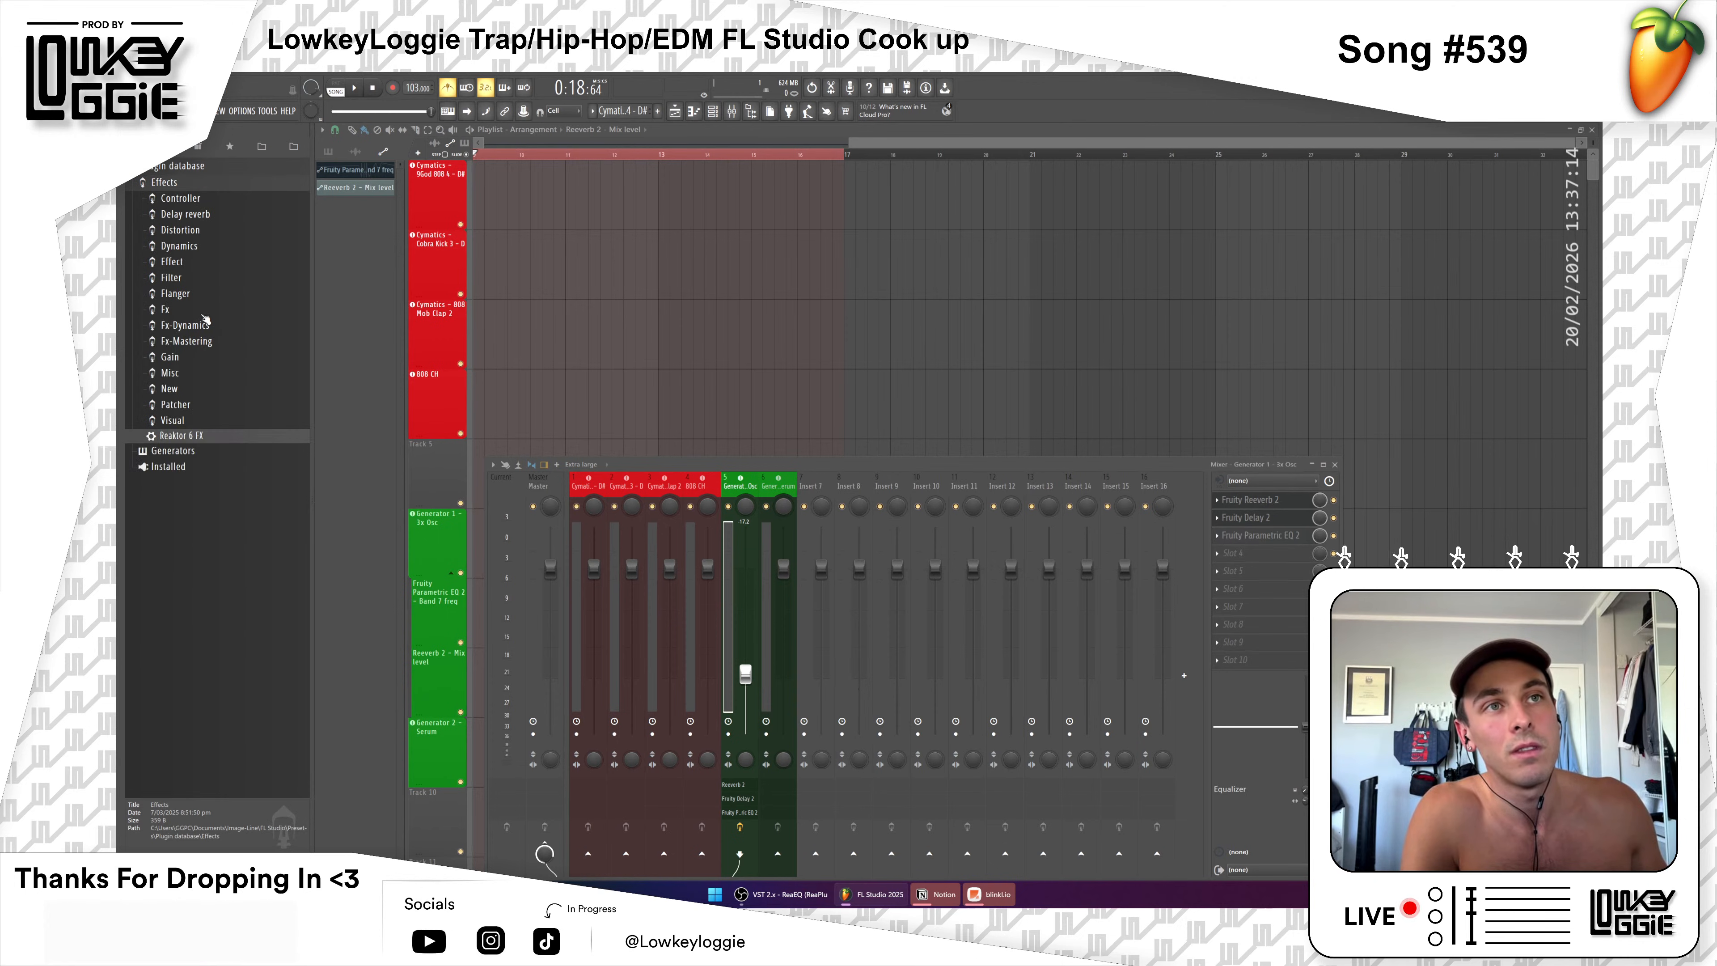
{"action": "left_click", "coordinate": [179, 248]}
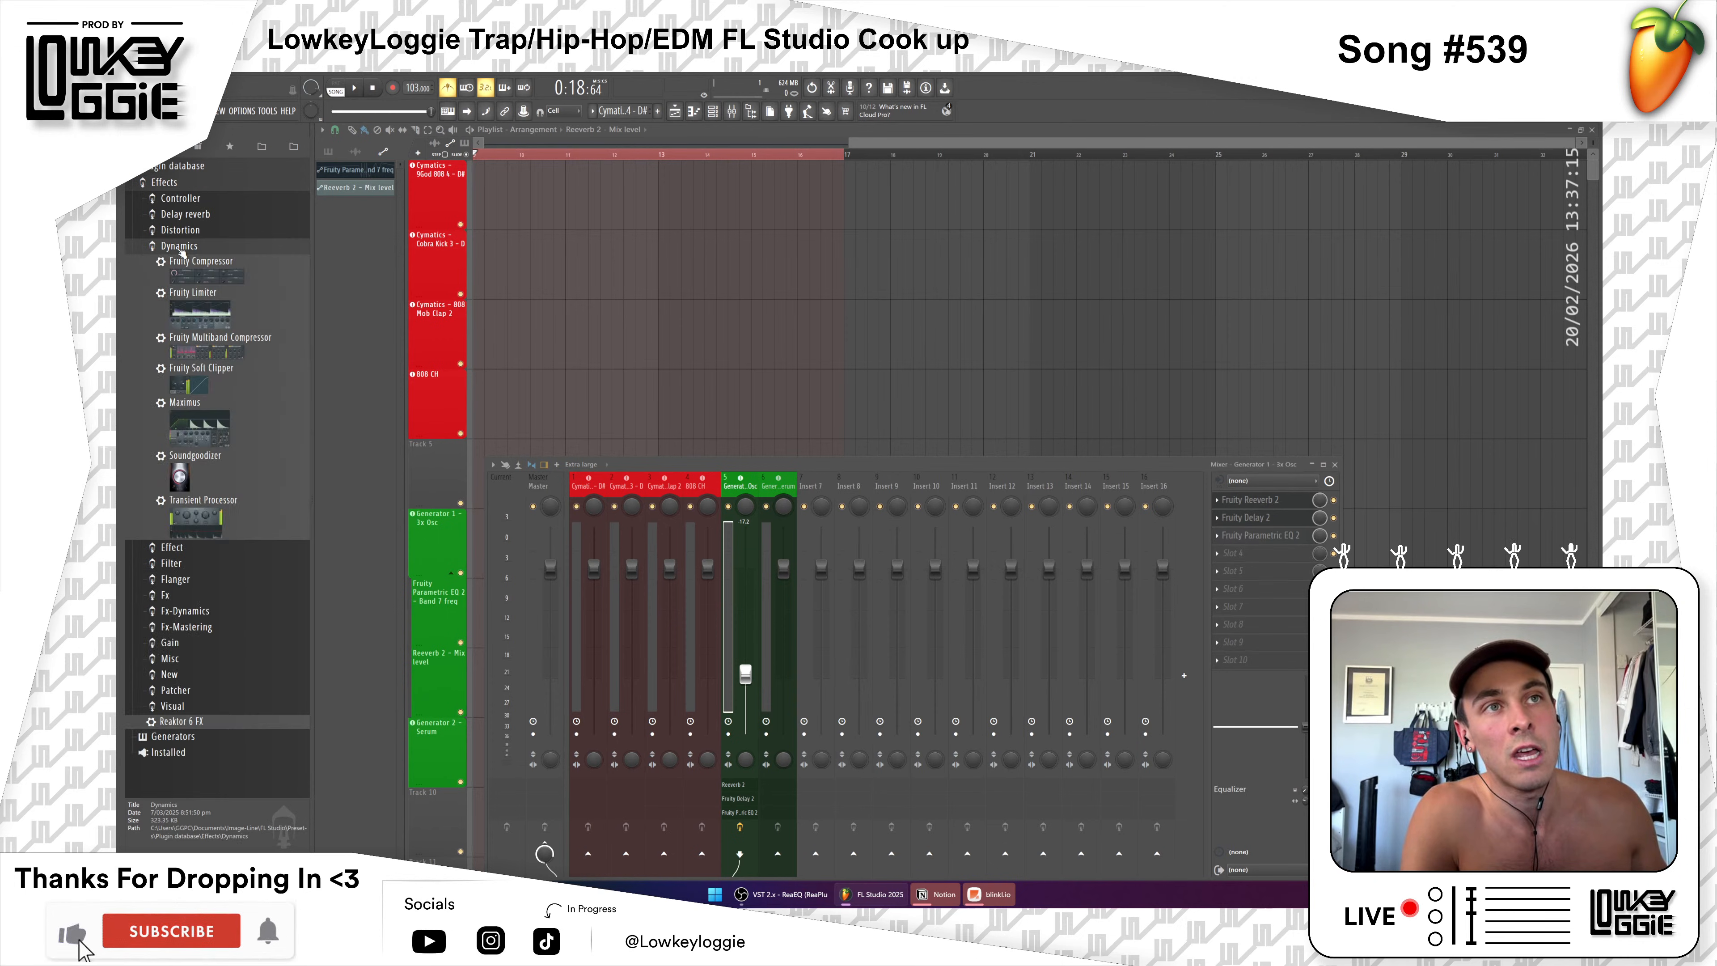
{"action": "left_click", "coordinate": [191, 473]}
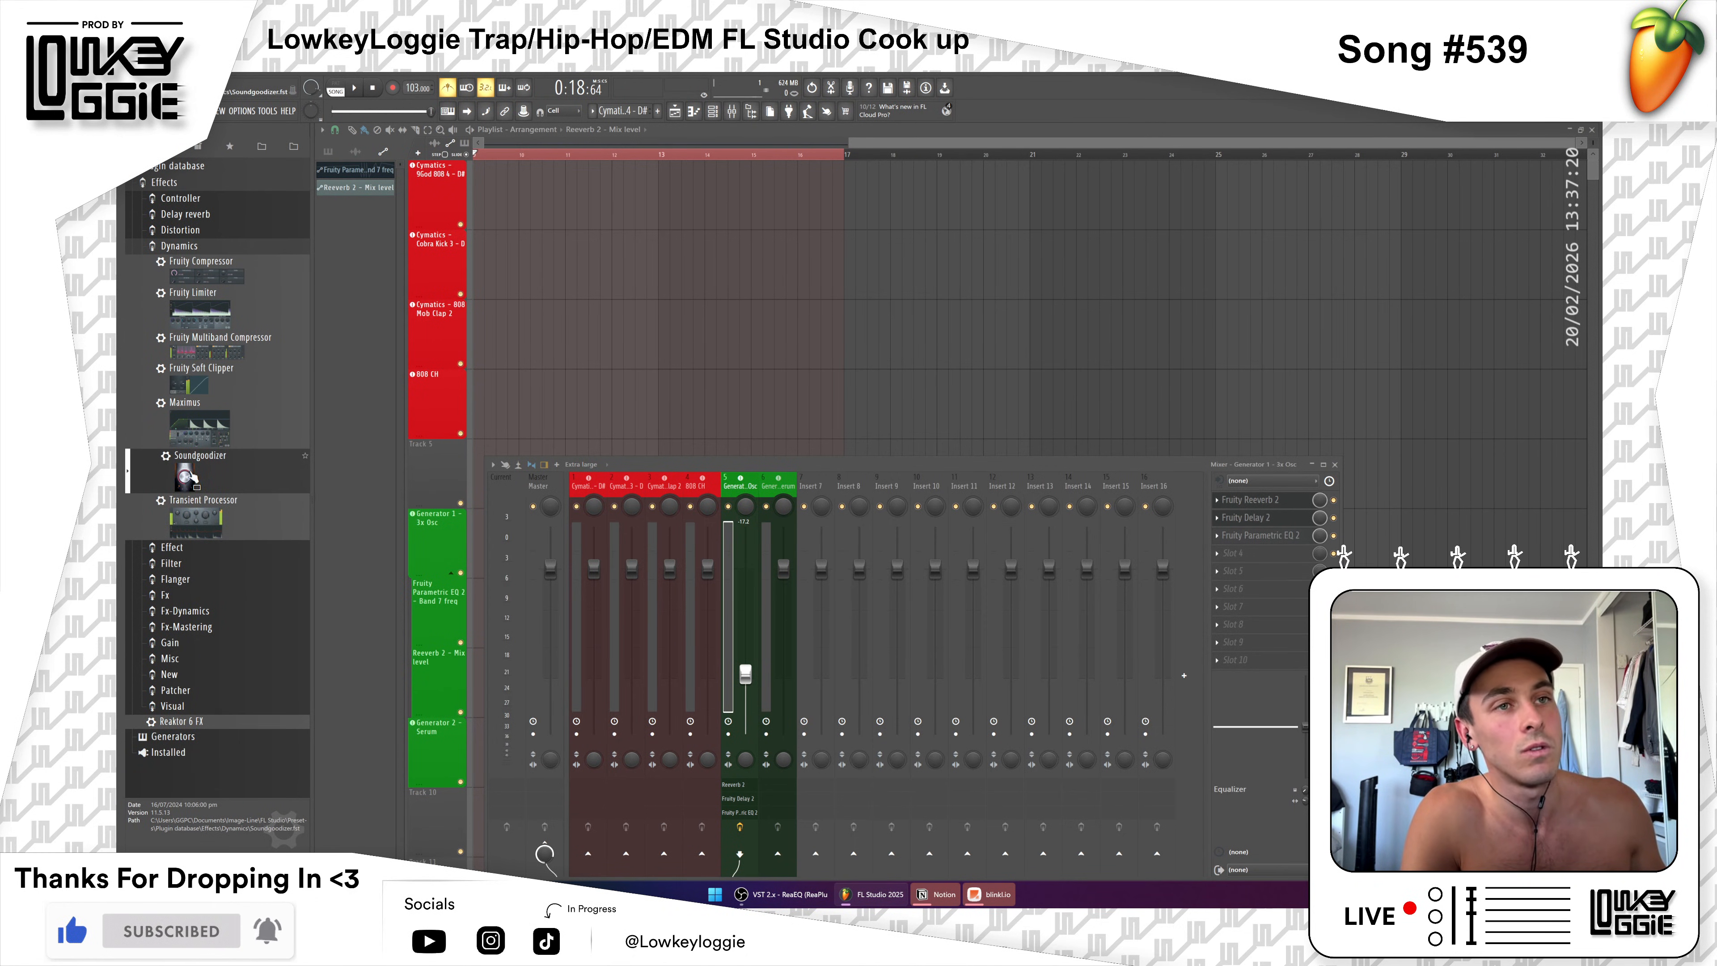
{"action": "left_click_drag", "start_coordinate": [186, 477], "coordinate": [544, 642]}
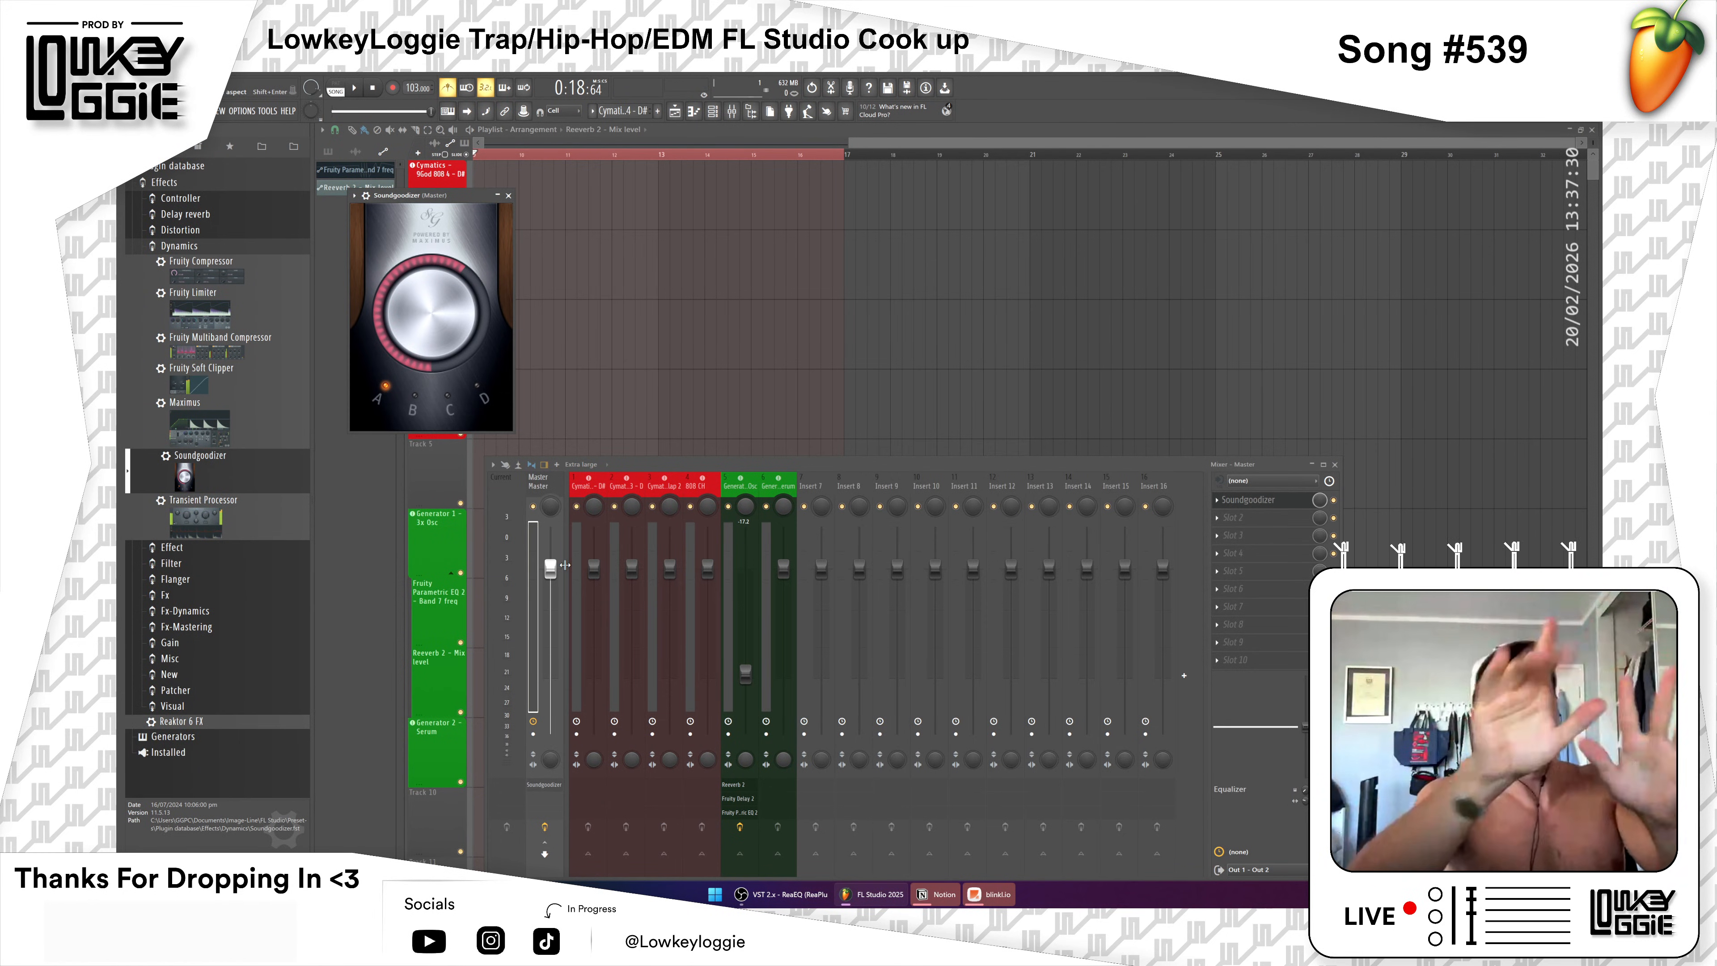
Step: Move the mixer up over the middle of the playlist and make its window taller
{"action": "left_click", "coordinate": [767, 554]}
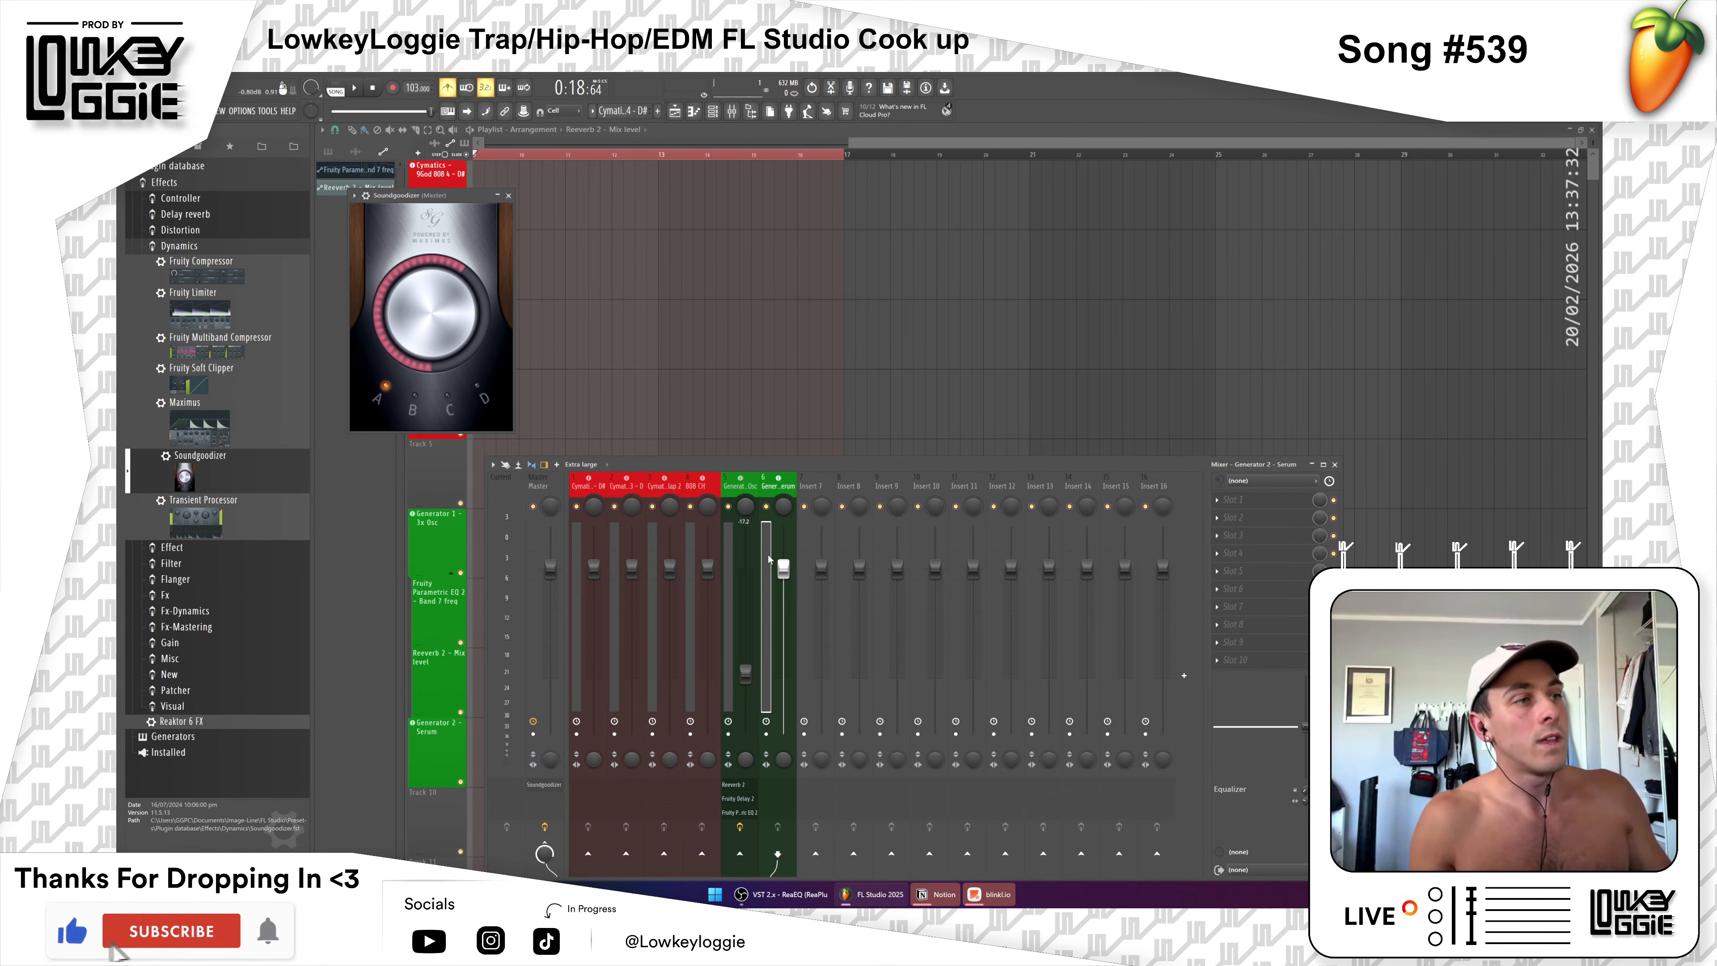
{"action": "left_click_drag", "start_coordinate": [769, 709], "coordinate": [859, 489]}
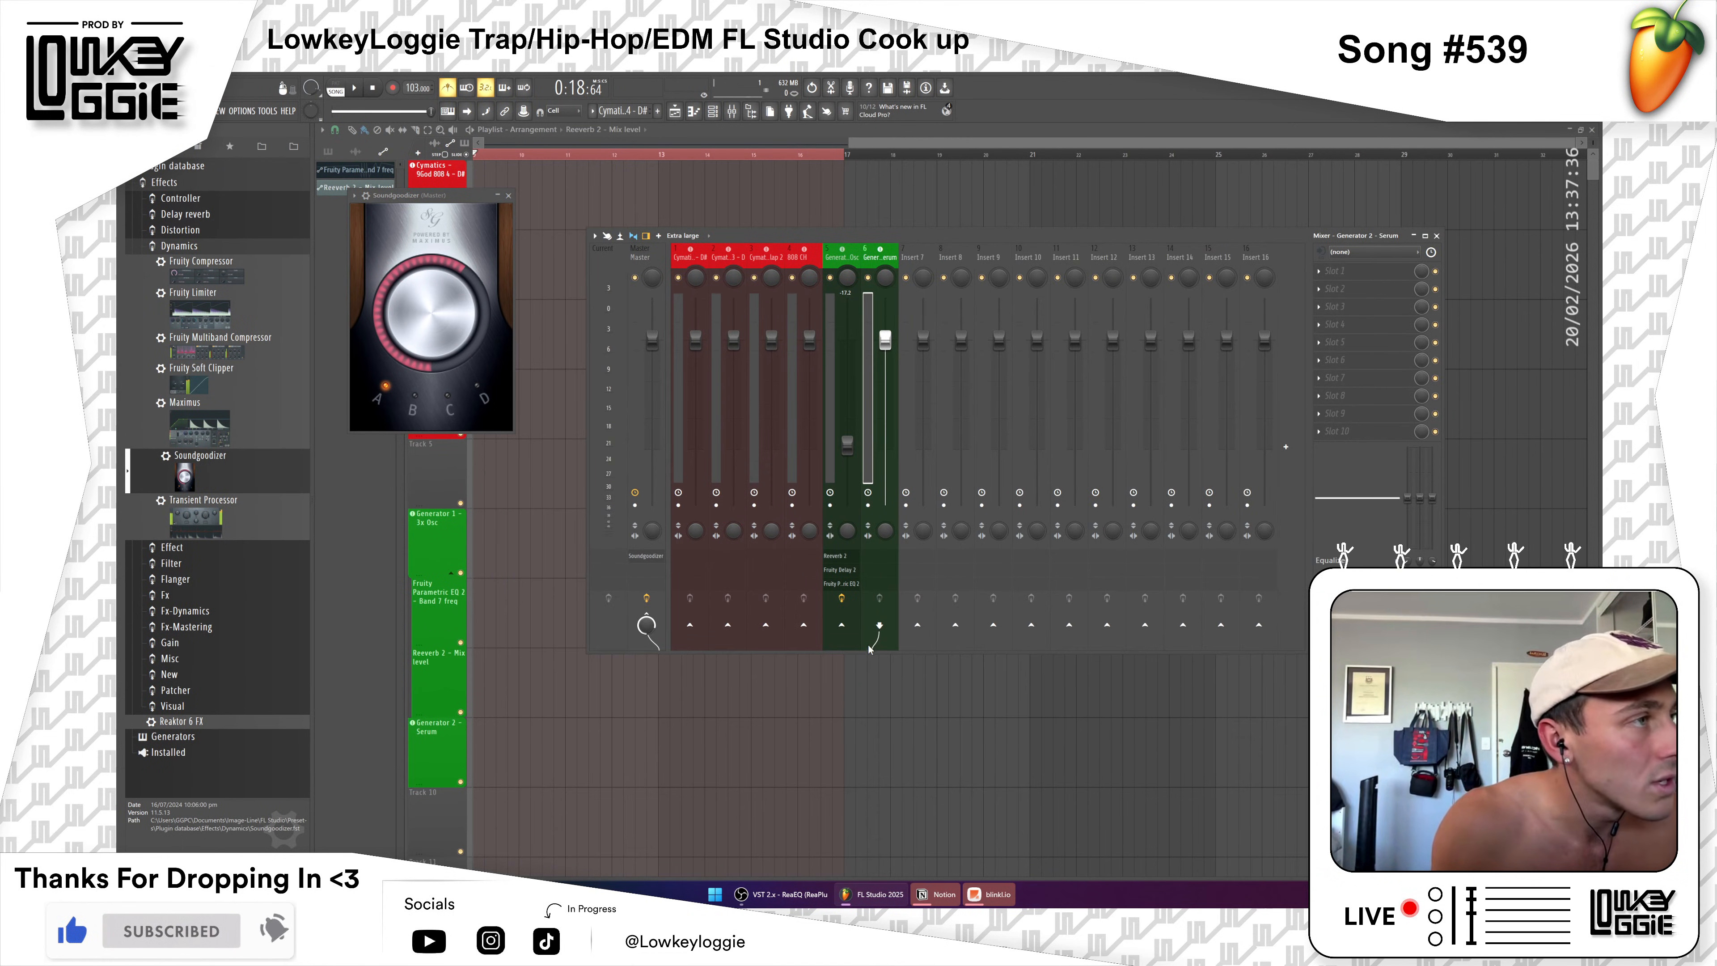
{"action": "left_click_drag", "start_coordinate": [865, 653], "coordinate": [866, 715]}
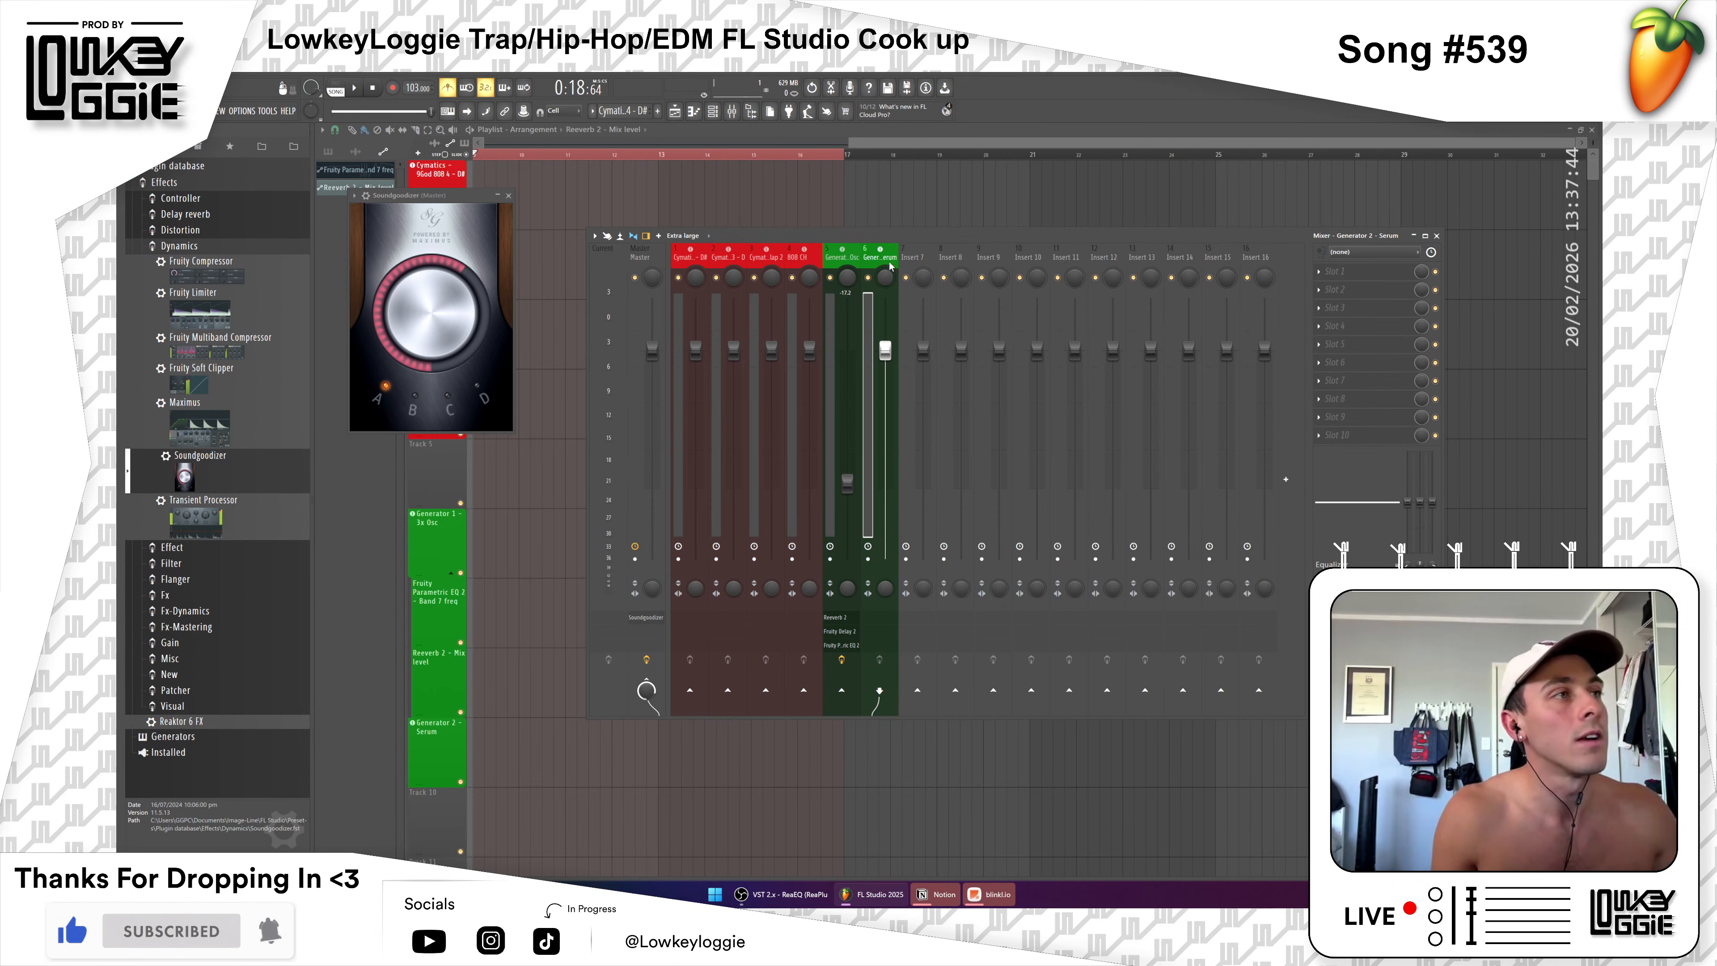
Step: Inspect mixer inserts 7 to 9, the Serum track and the 808 track, along with their routing to the Master
{"action": "left_click", "coordinate": [960, 321]}
{"action": "left_click", "coordinate": [923, 292]}
{"action": "left_click", "coordinate": [961, 292]}
{"action": "left_click", "coordinate": [998, 291]}
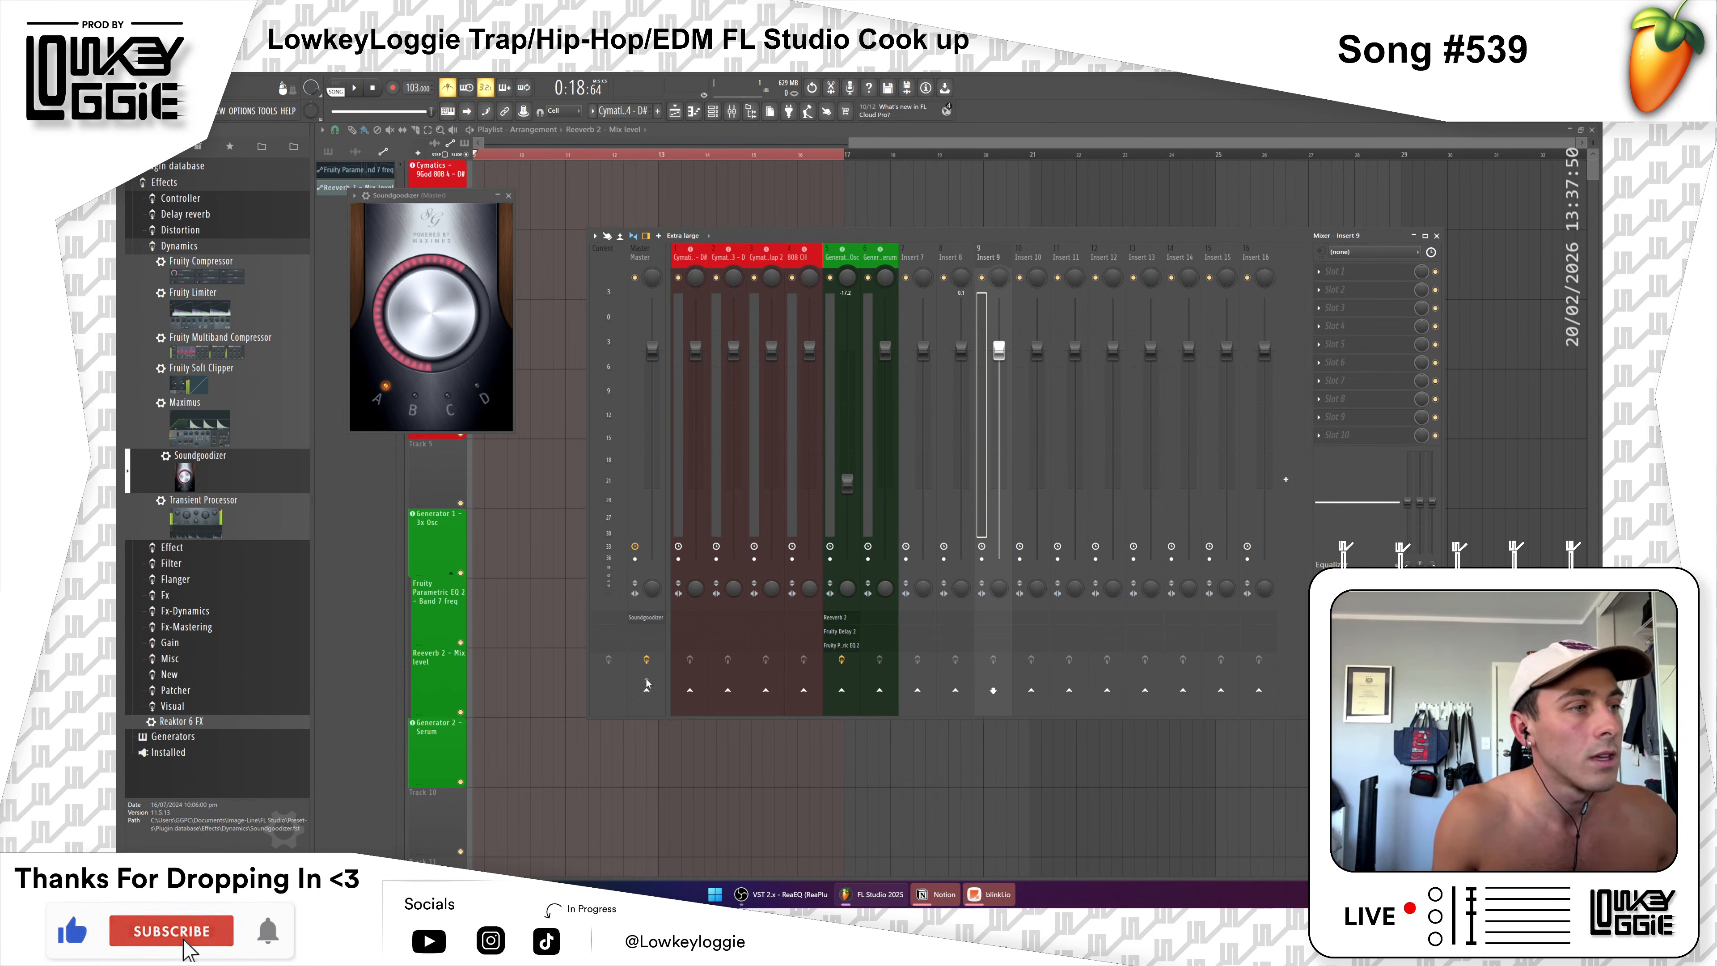
{"action": "left_click", "coordinate": [646, 691]}
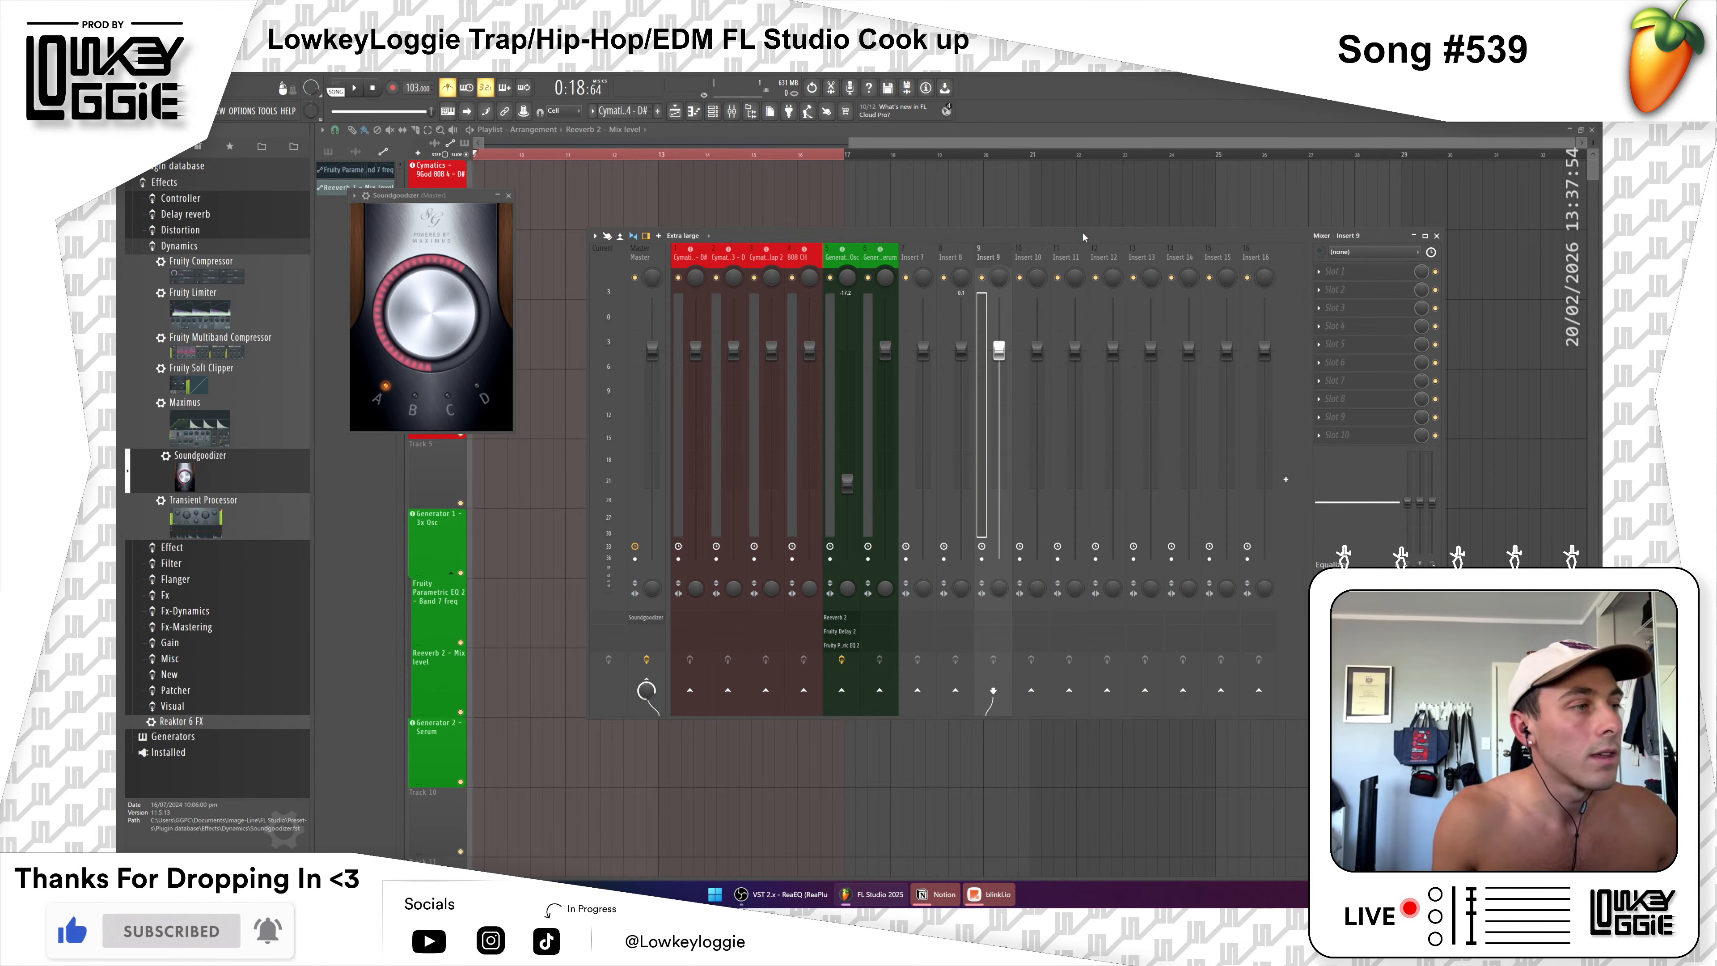
{"action": "left_click", "coordinate": [863, 312]}
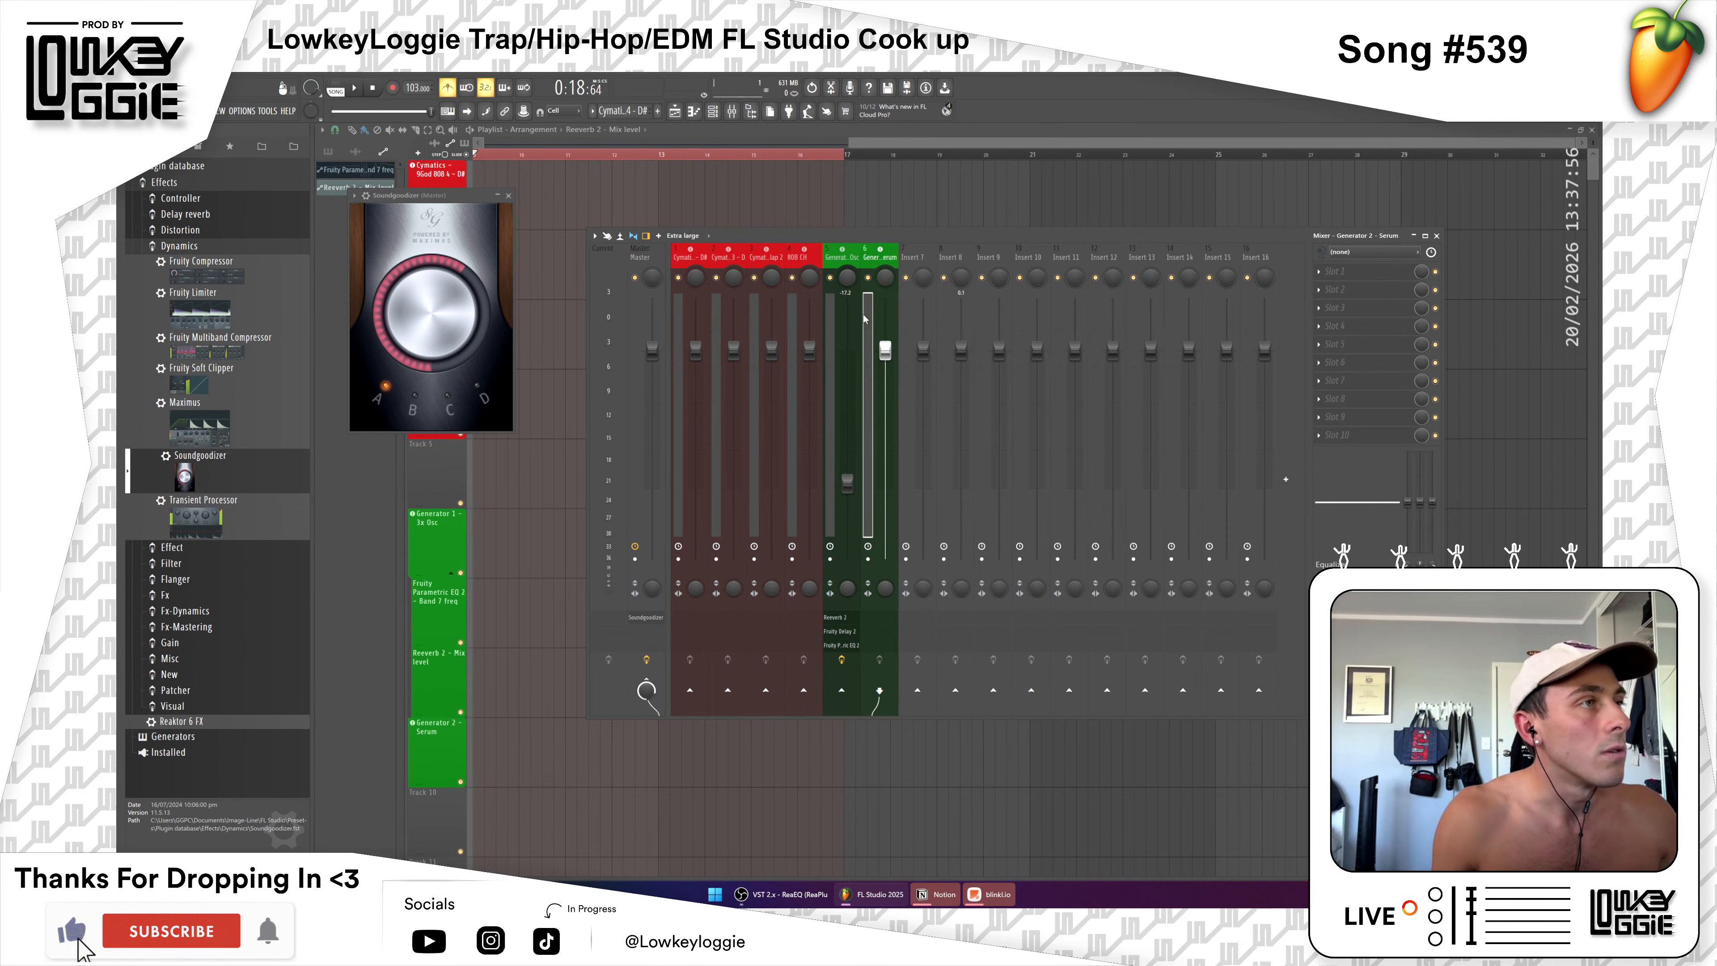
{"action": "left_click", "coordinate": [875, 312]}
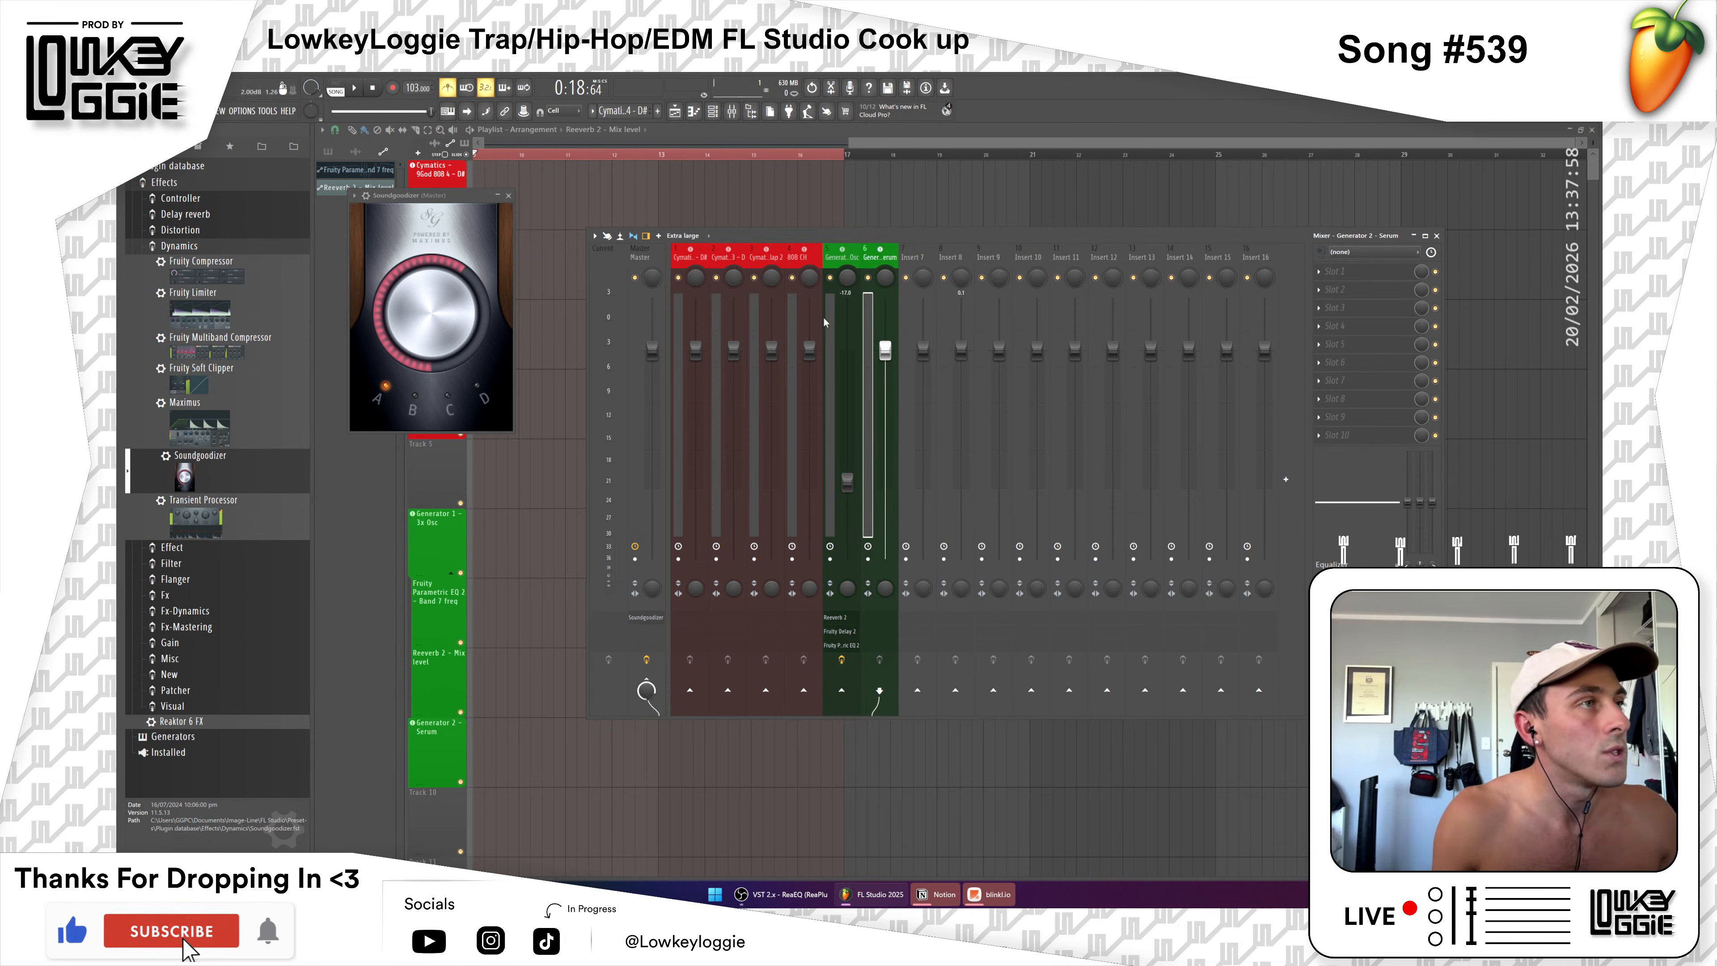
{"action": "left_click", "coordinate": [674, 328]}
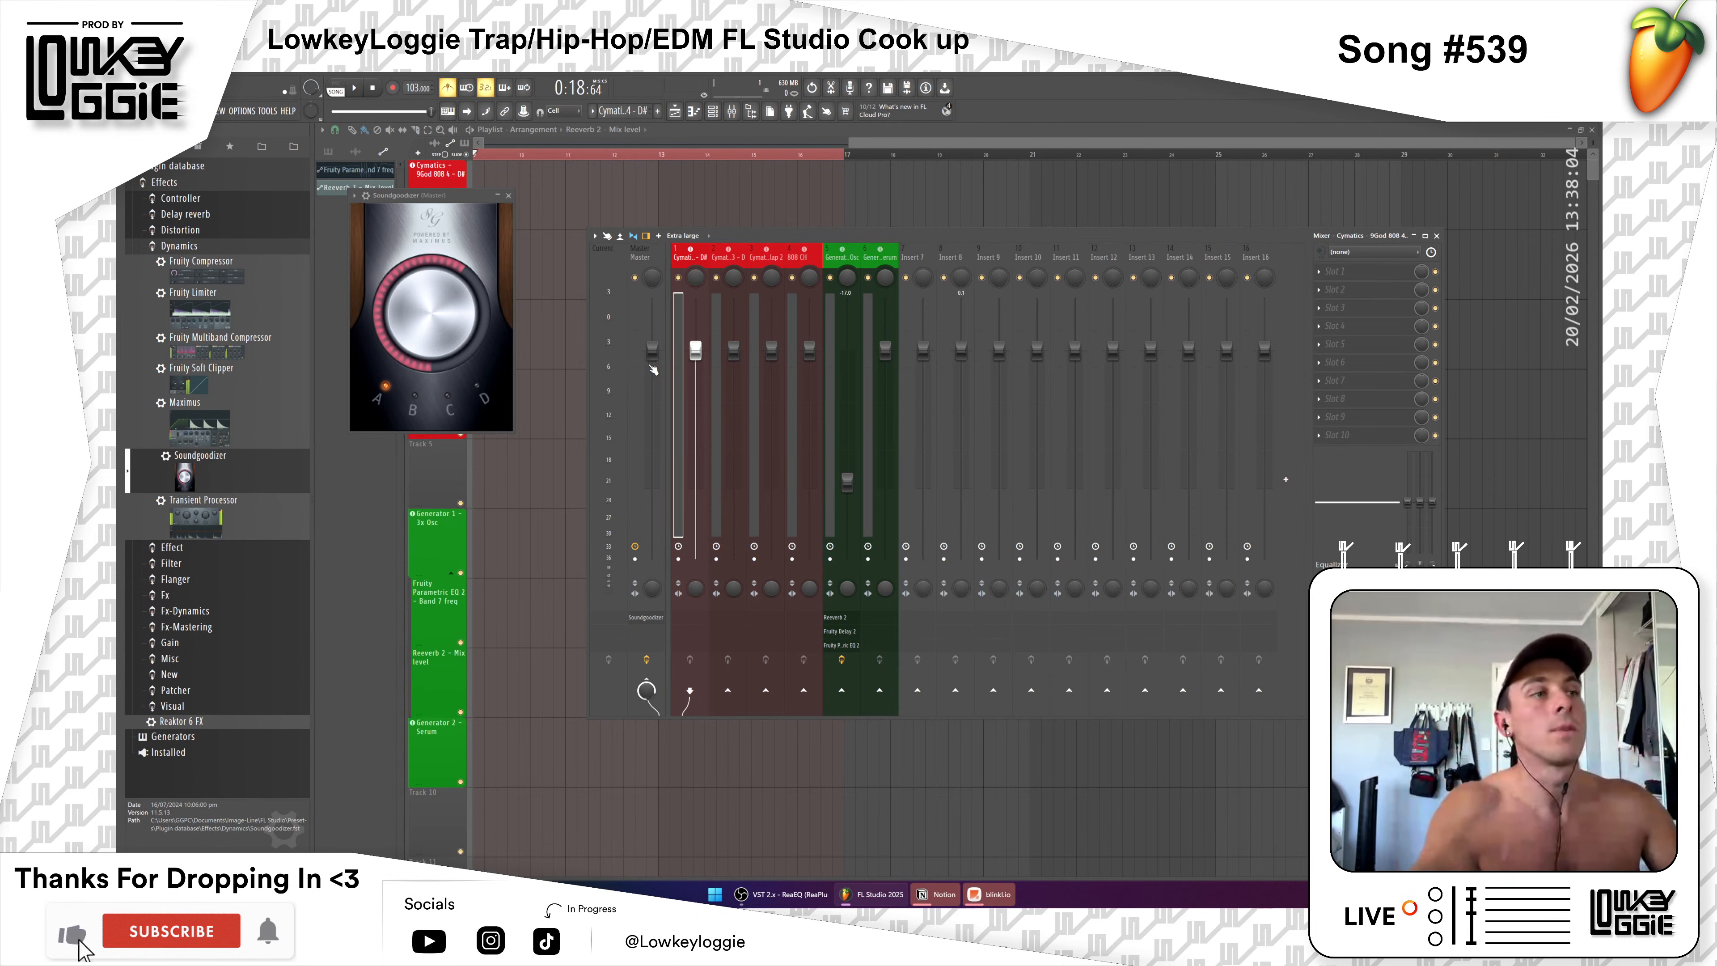
{"action": "left_click", "coordinate": [870, 374]}
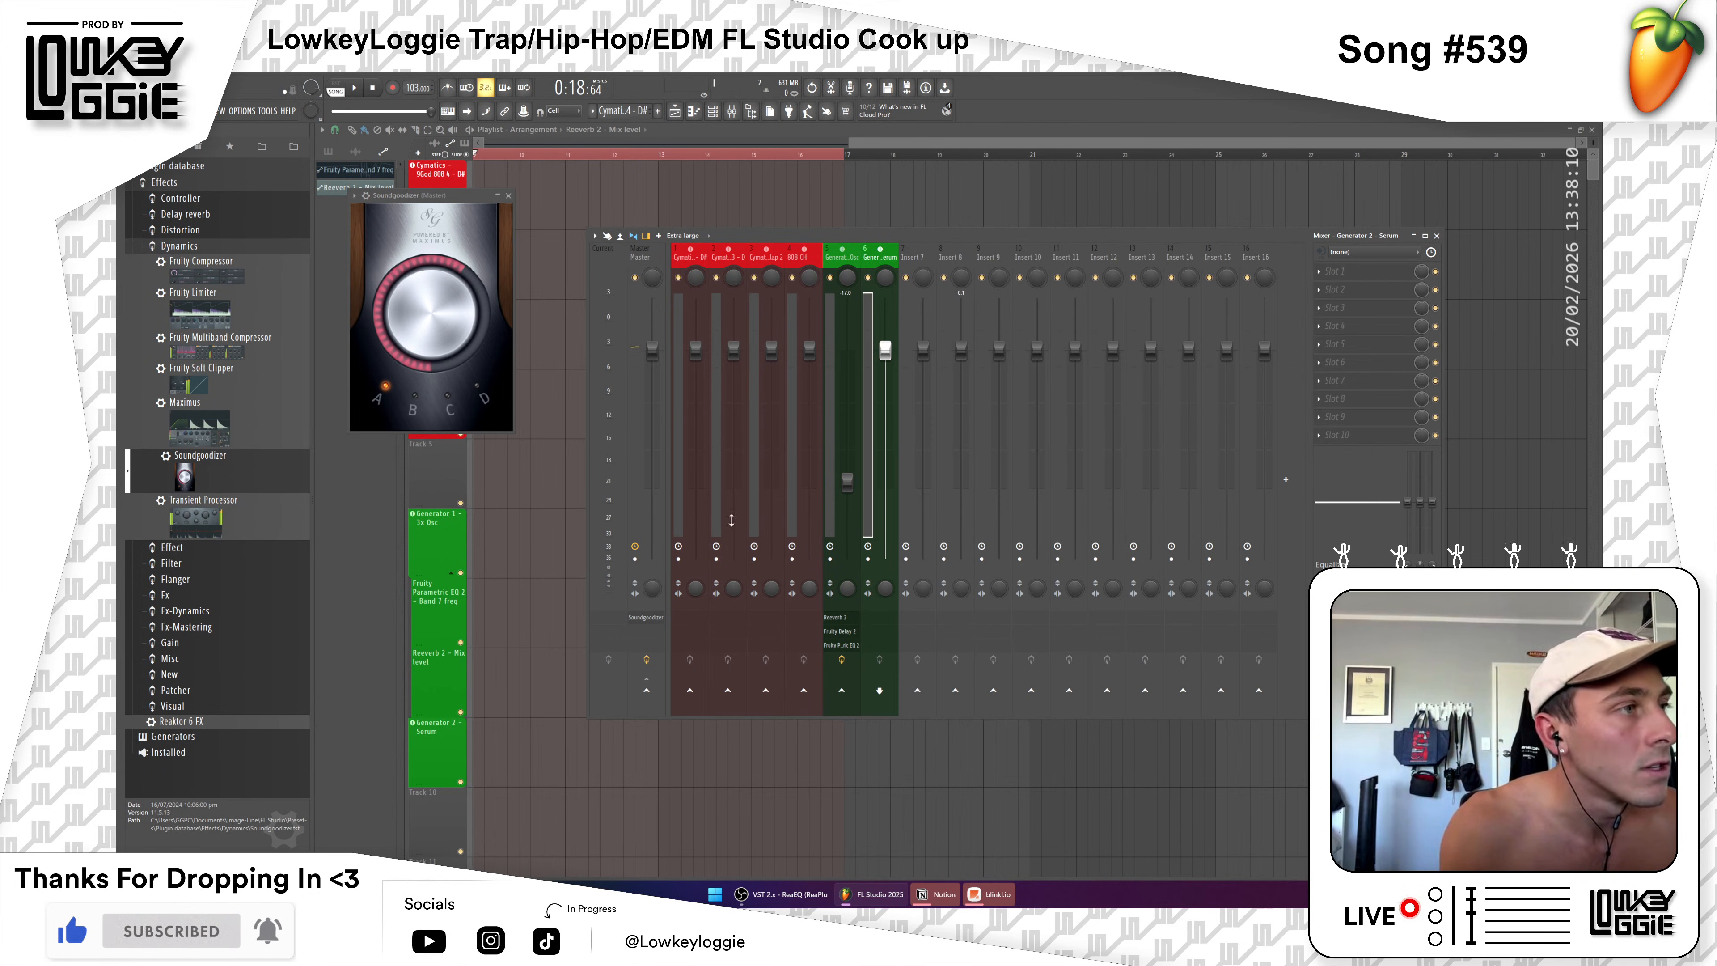
Step: Play the selected empty section of the playlist briefly and stop playback
{"action": "key", "text": "space"}
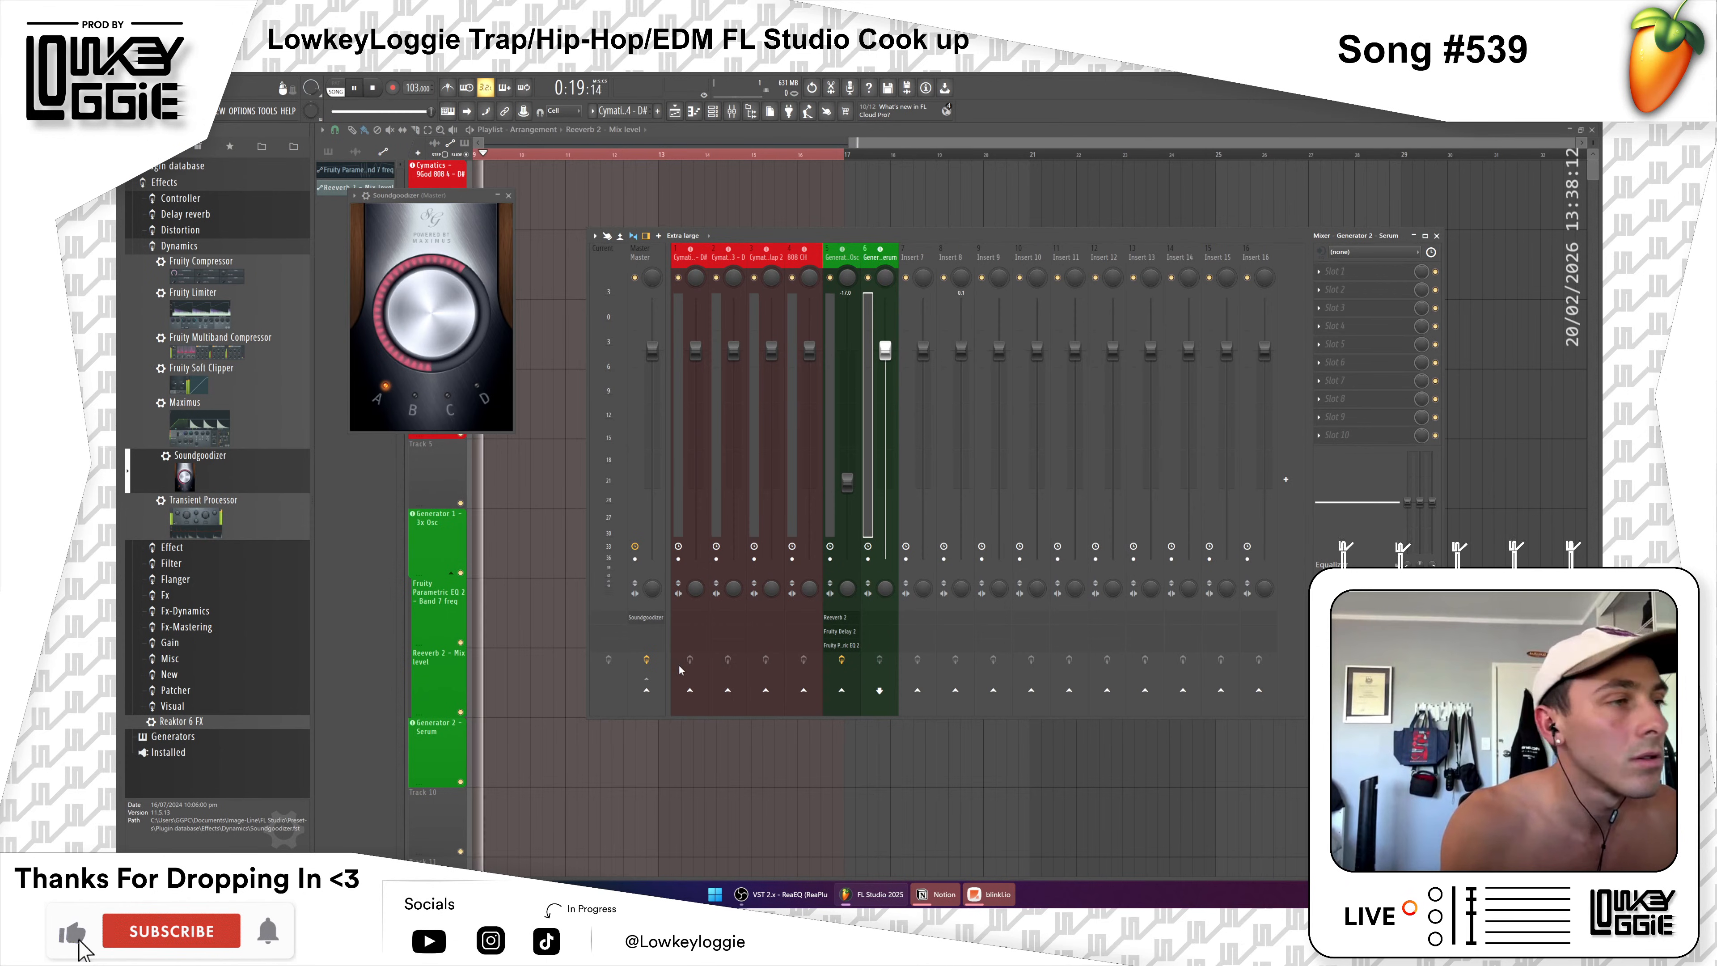
{"action": "key", "text": "space"}
{"action": "key", "text": "space"}
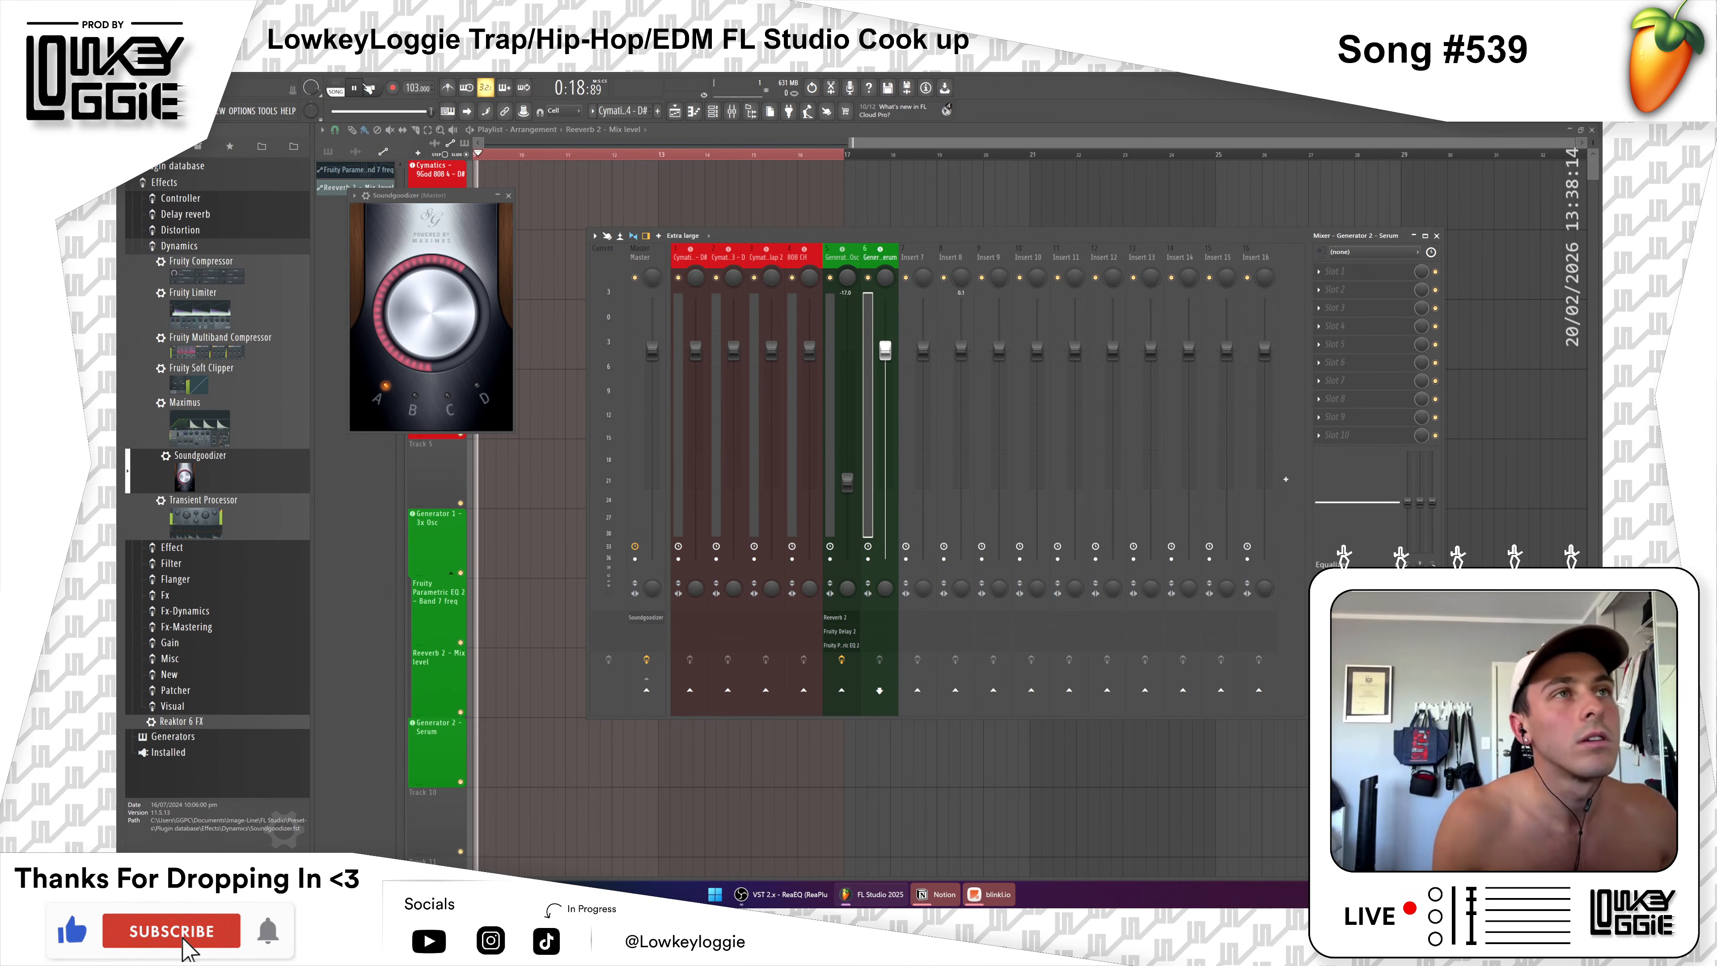
{"action": "key", "text": "space"}
{"action": "left_click", "coordinate": [336, 87]}
{"action": "left_click", "coordinate": [336, 87]}
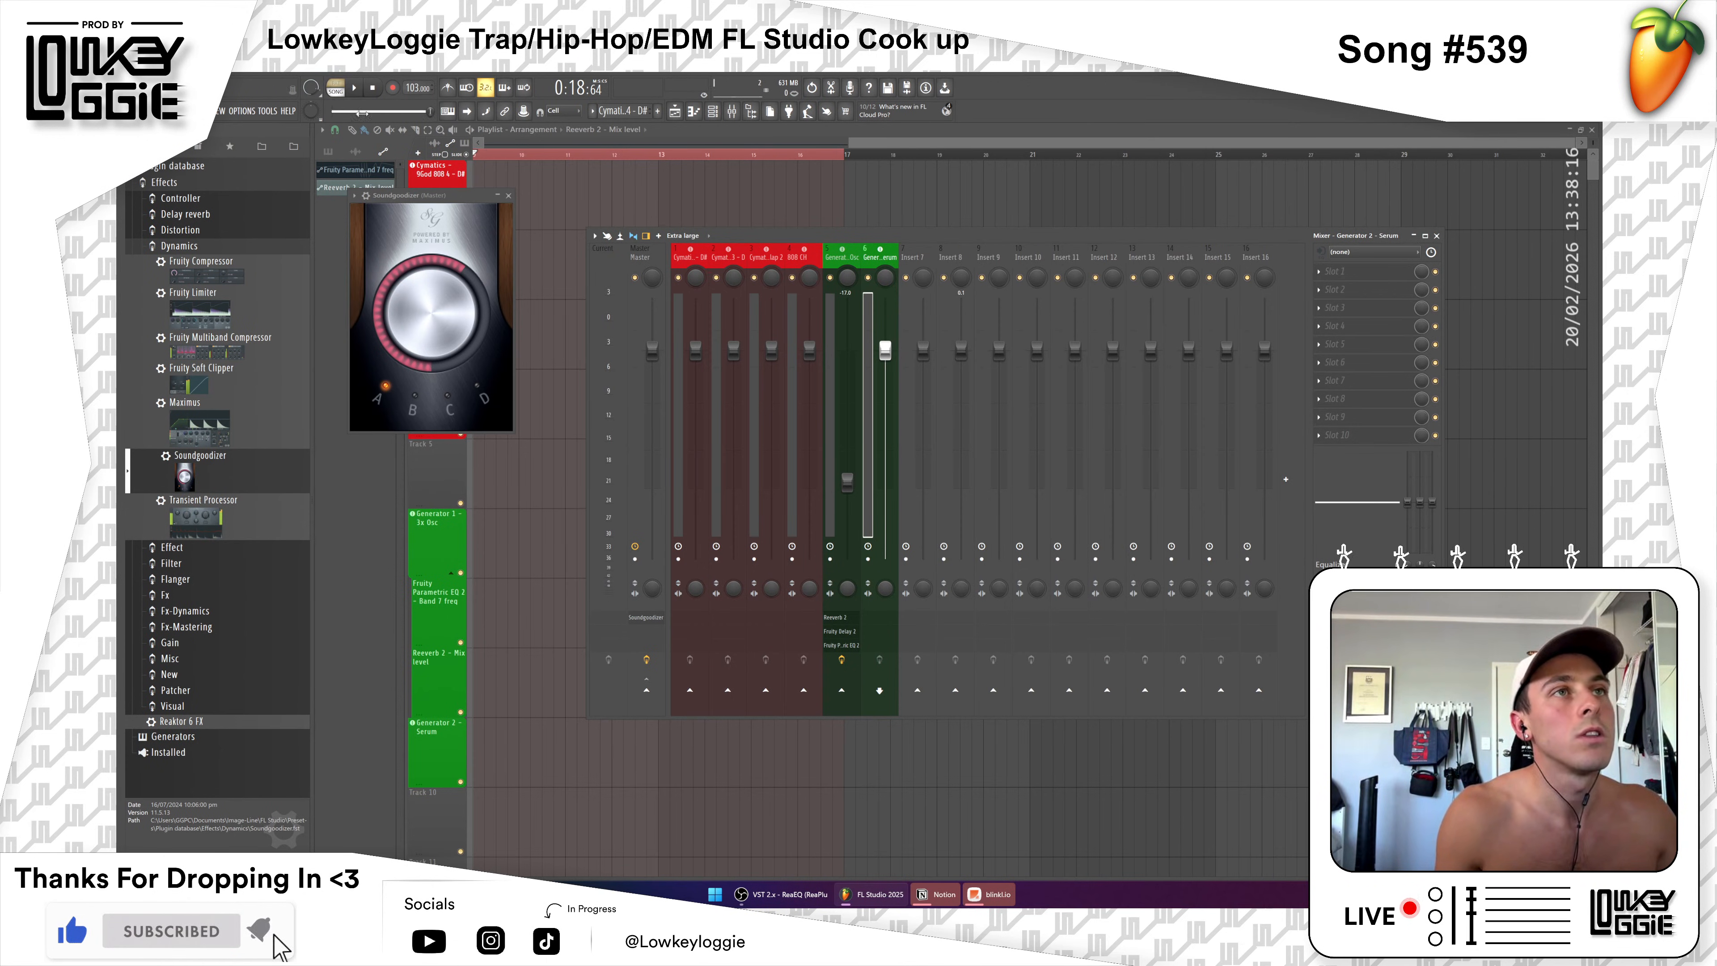
Step: Select the first eight bars of the arrangement on the timeline and play them
{"action": "scroll", "coordinate": [899, 157], "scroll_direction": "left", "scroll_amount": 3}
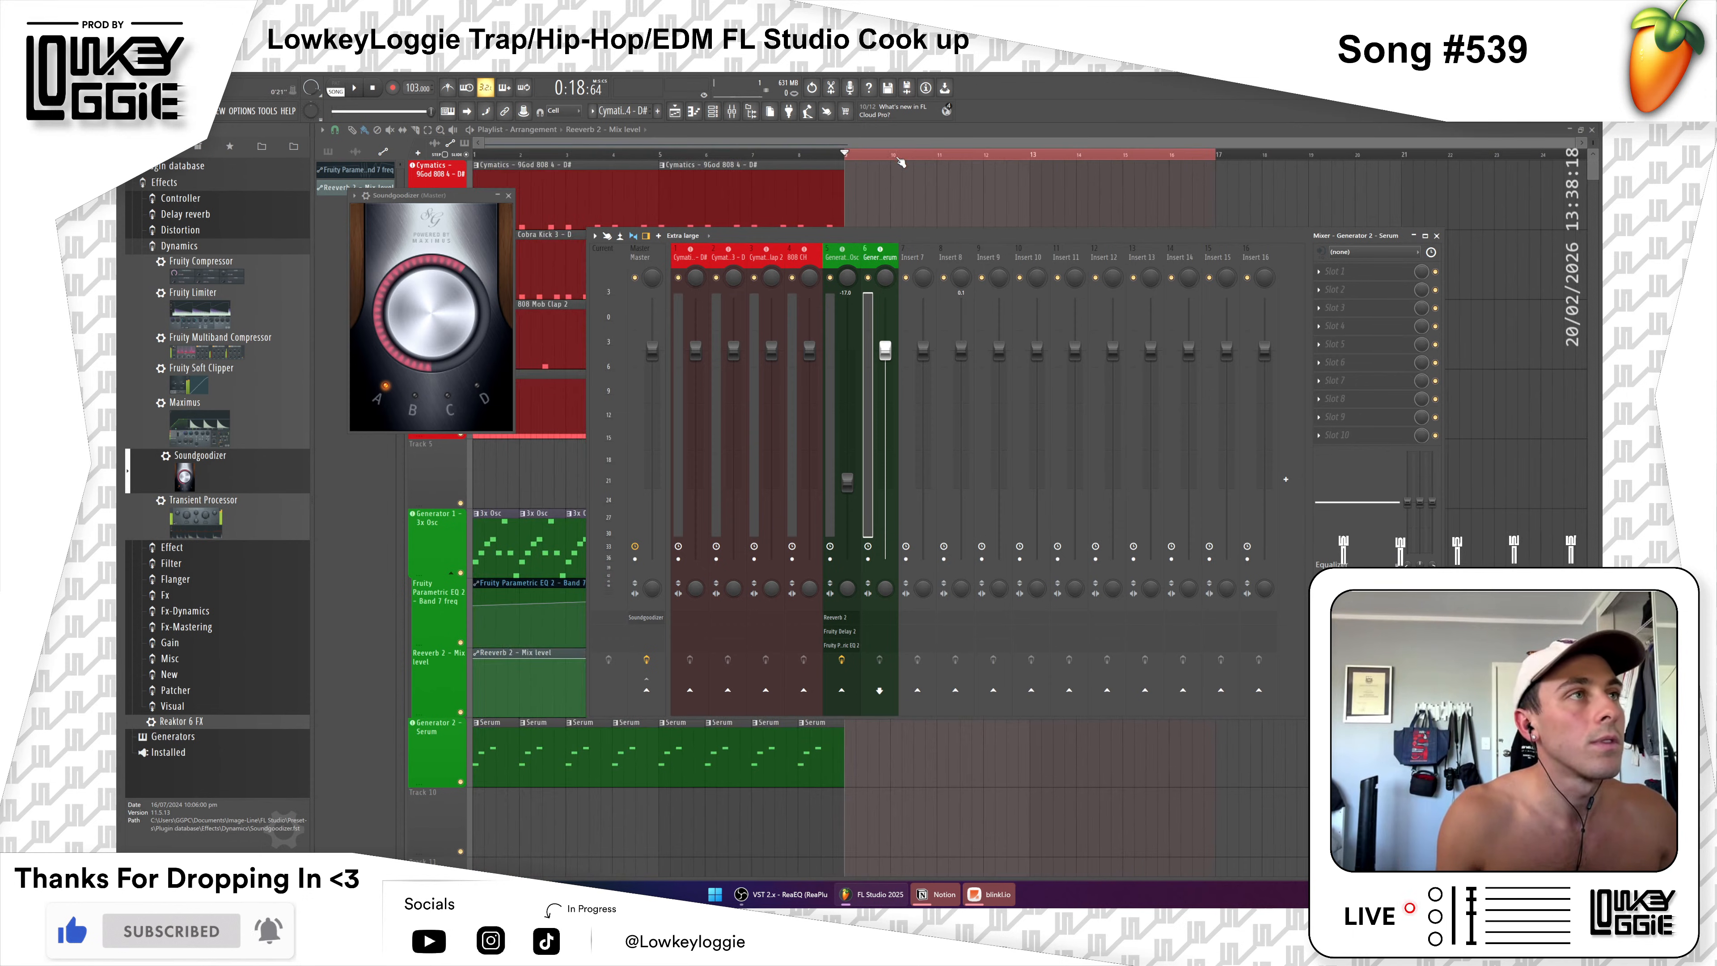
{"action": "left_click_drag", "start_coordinate": [900, 157], "coordinate": [494, 164]}
{"action": "key", "text": "space"}
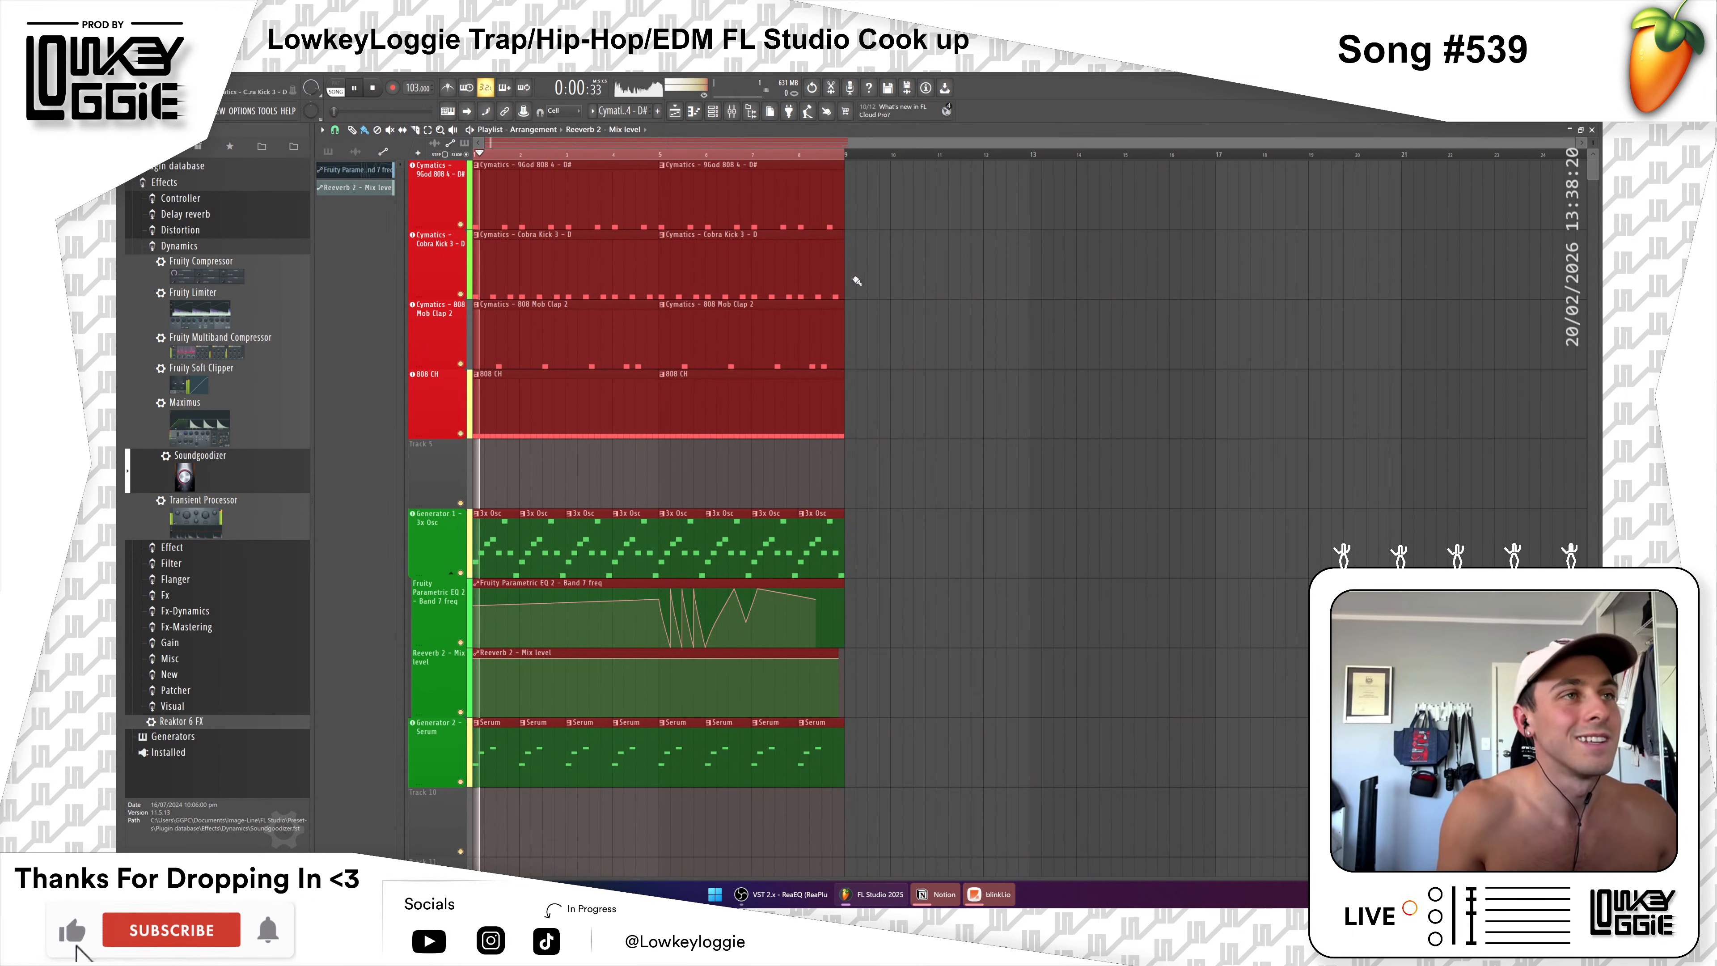
Step: Open the mixer and check the clap and Serum tracks, playing the loop briefly
{"action": "key", "text": "F9"}
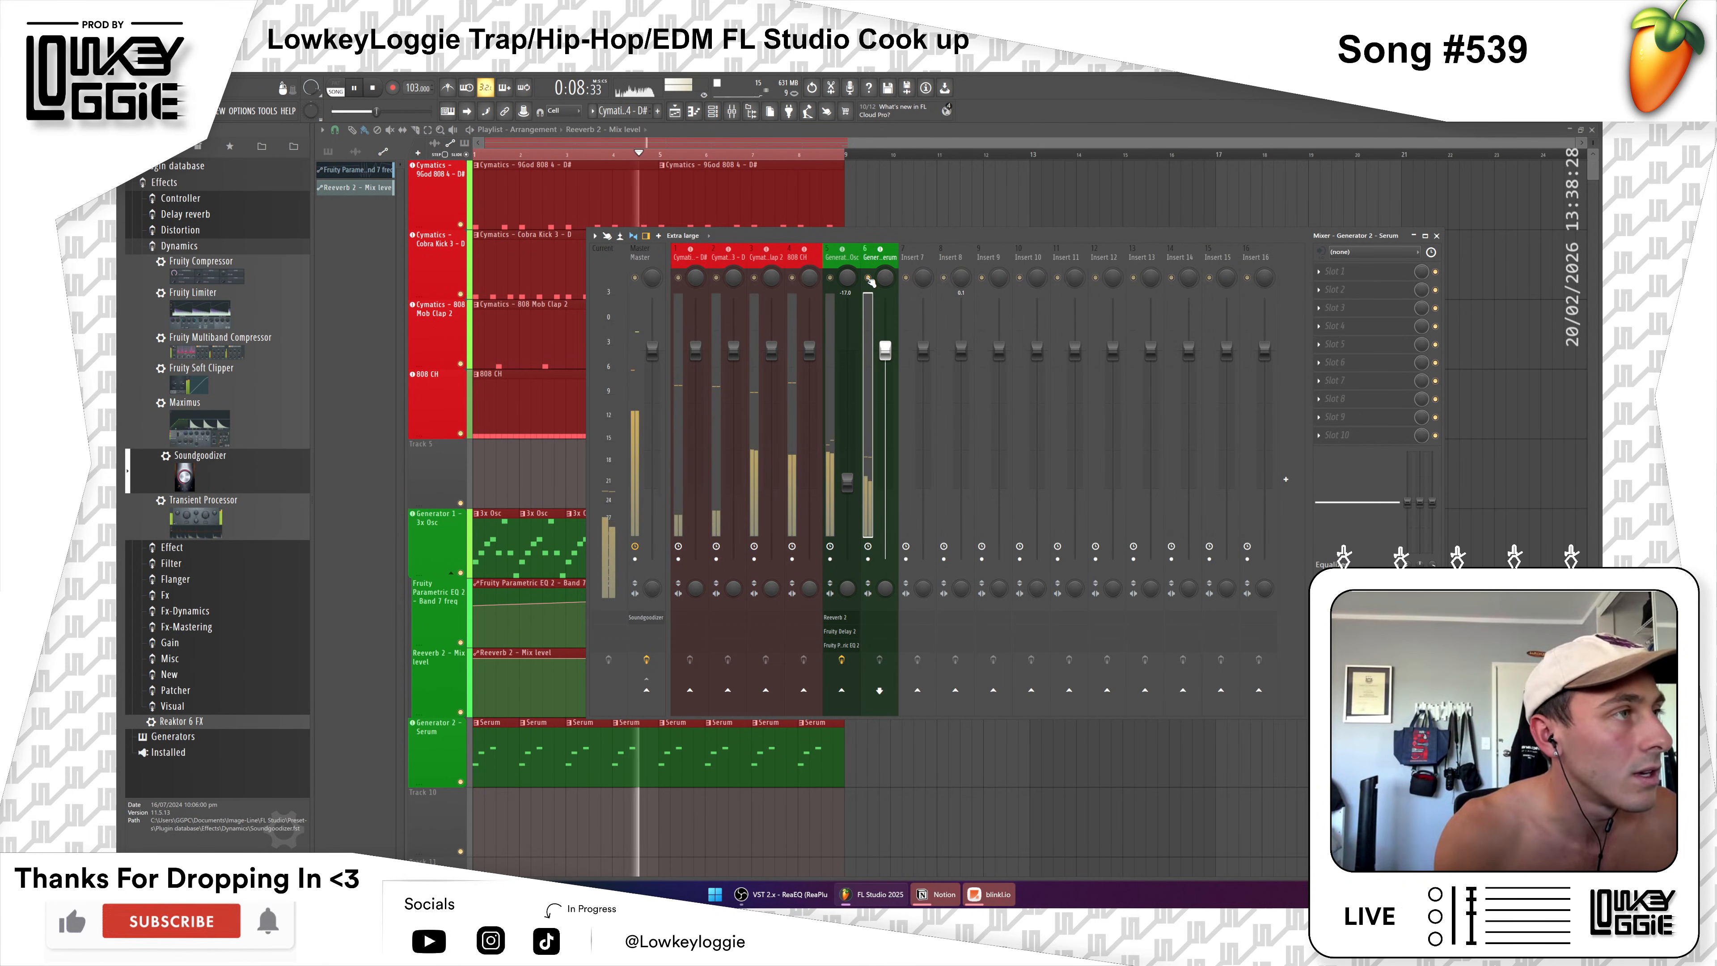
{"action": "key", "text": "space"}
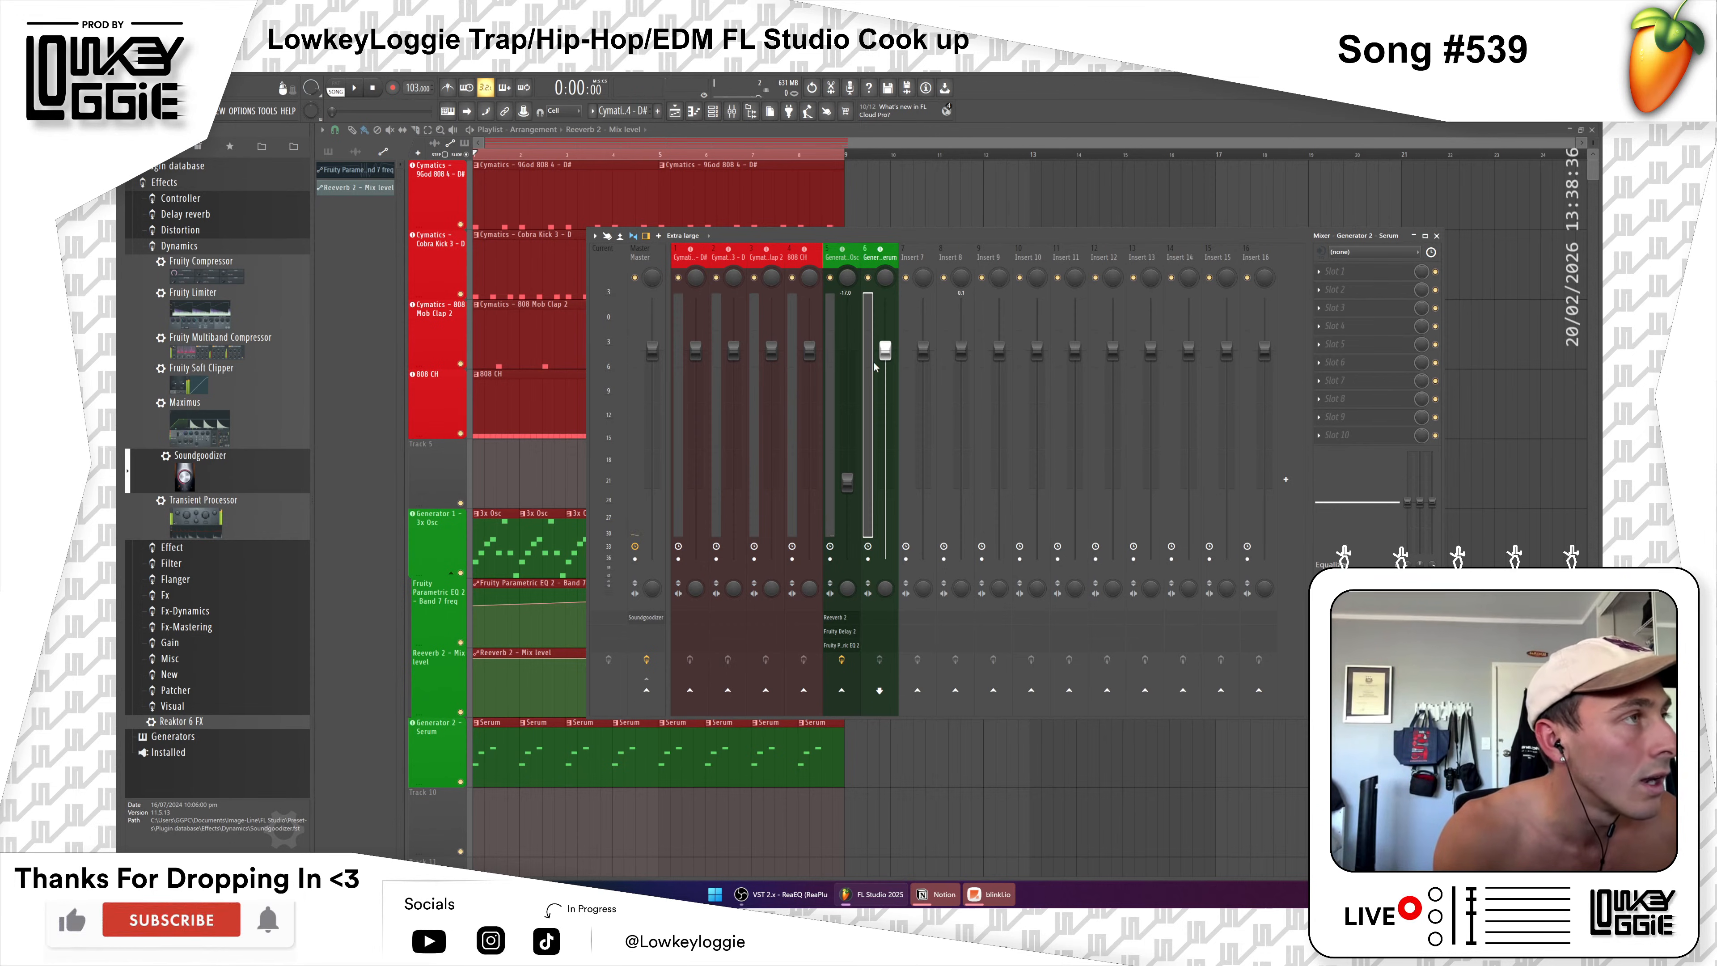
{"action": "left_click", "coordinate": [752, 398]}
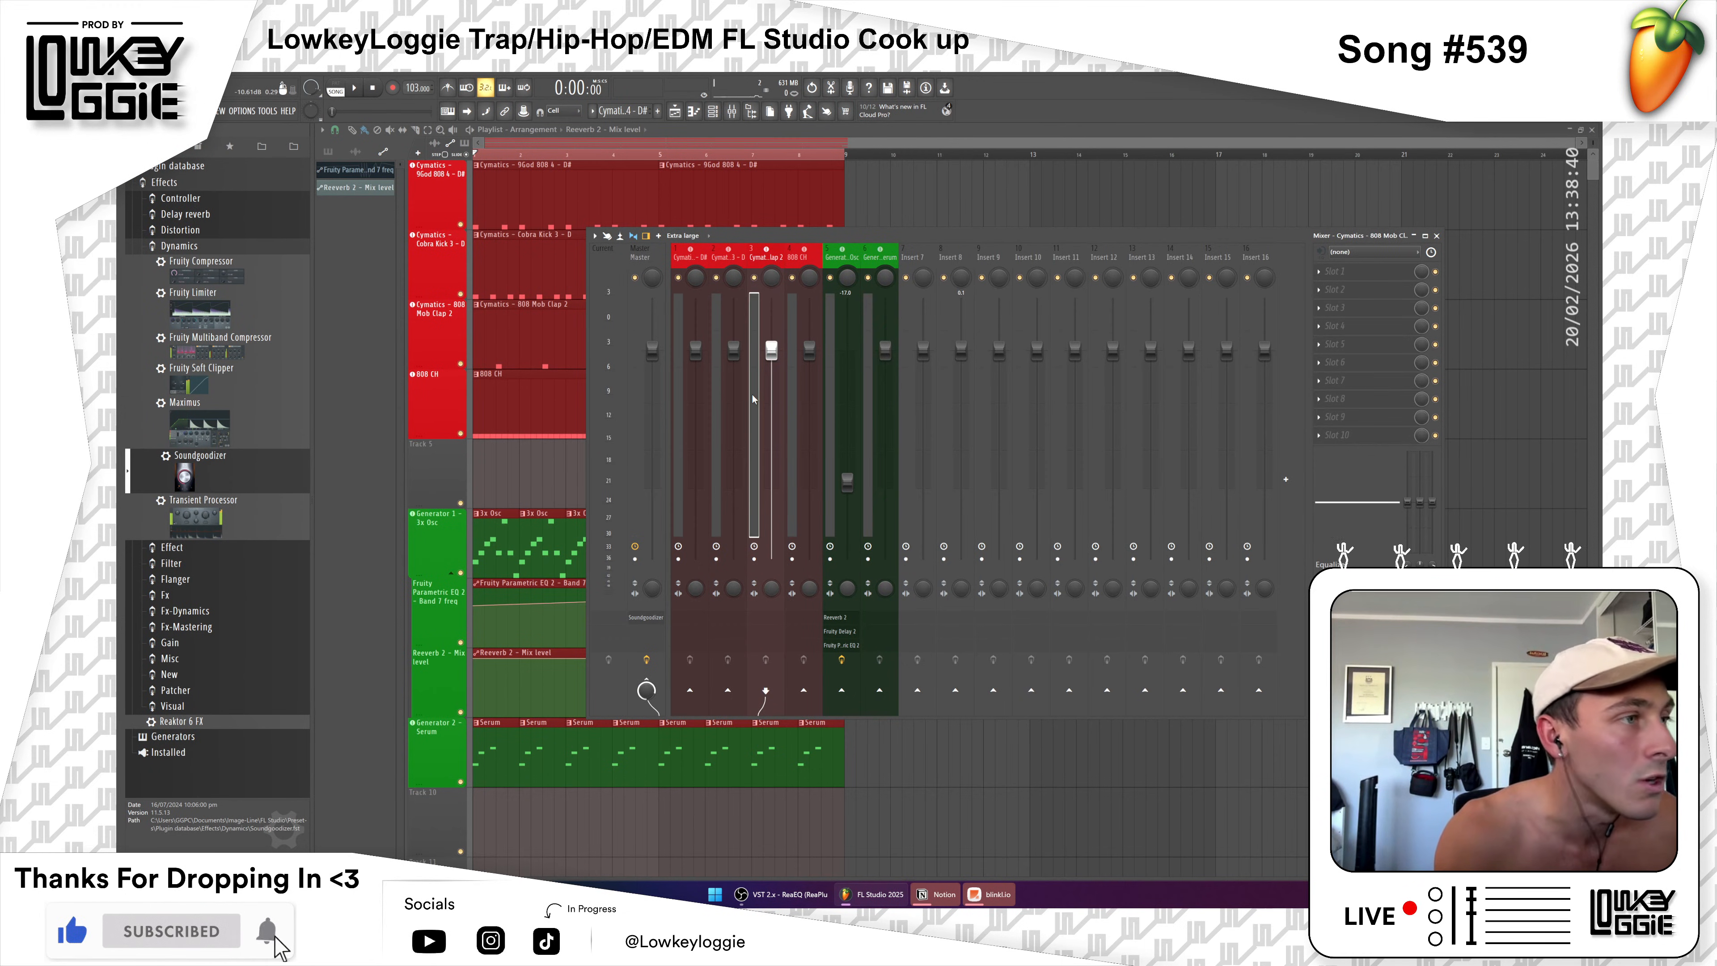
{"action": "left_click", "coordinate": [869, 399]}
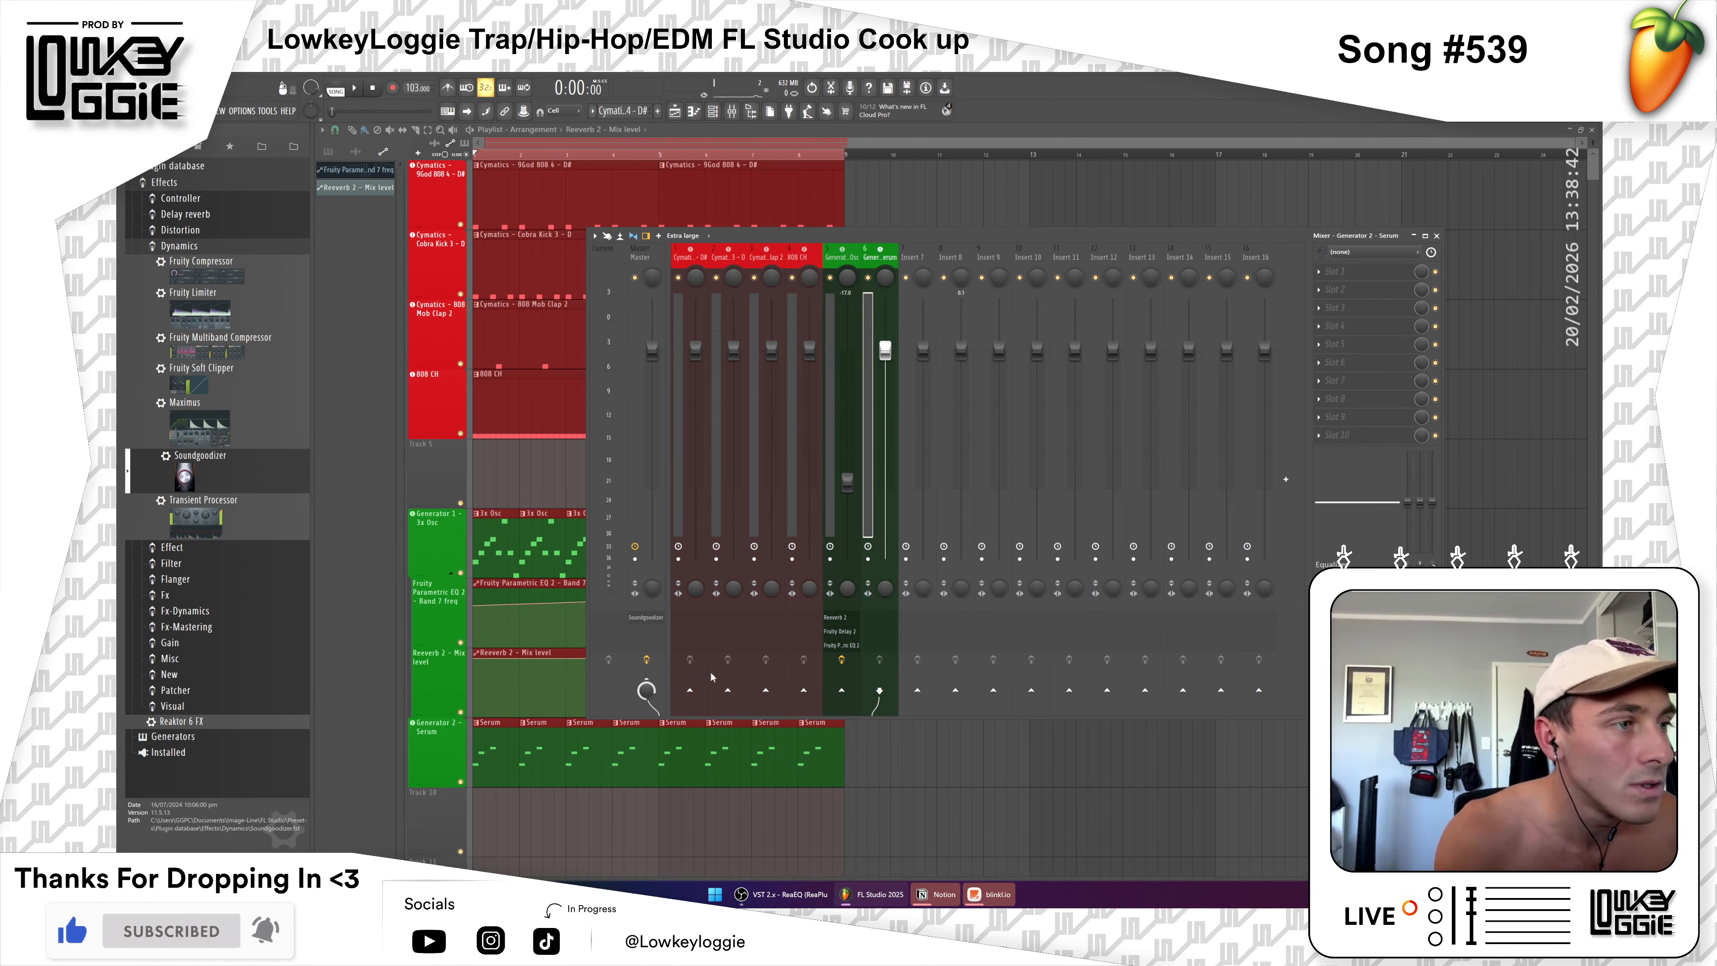
{"action": "key", "text": "space"}
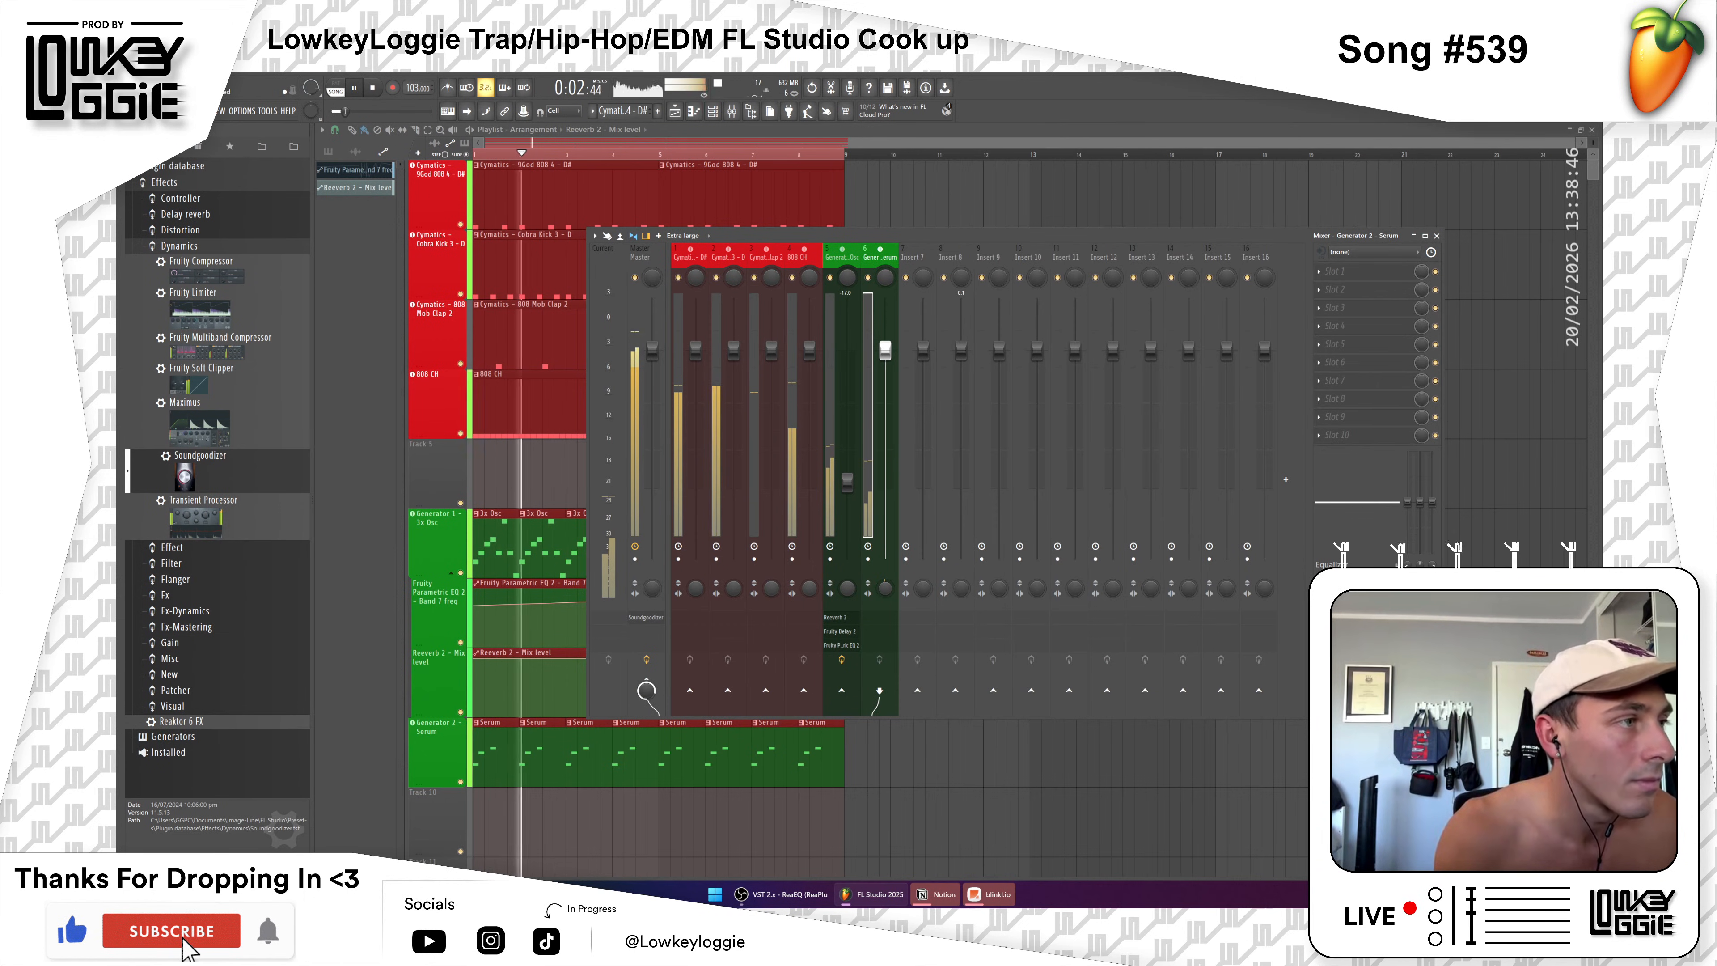
{"action": "key", "text": "space"}
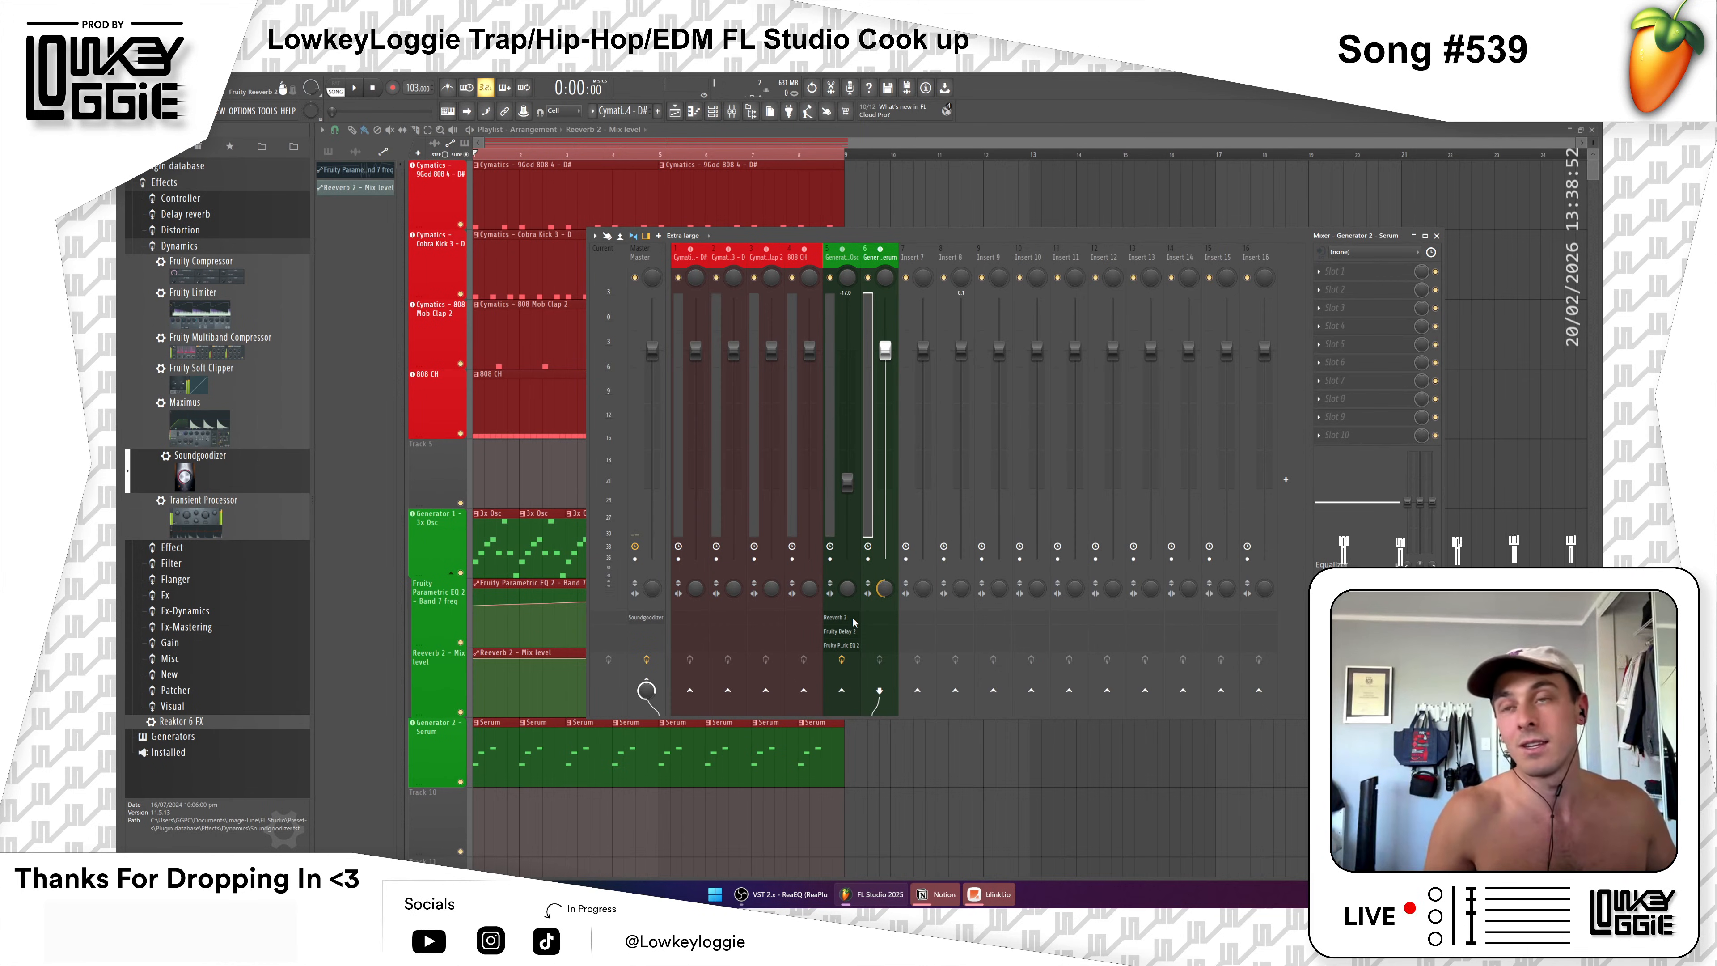
Step: Try different stereo separation amounts on the Serum mixer track and the Master while playing the loop
{"action": "key", "text": "space"}
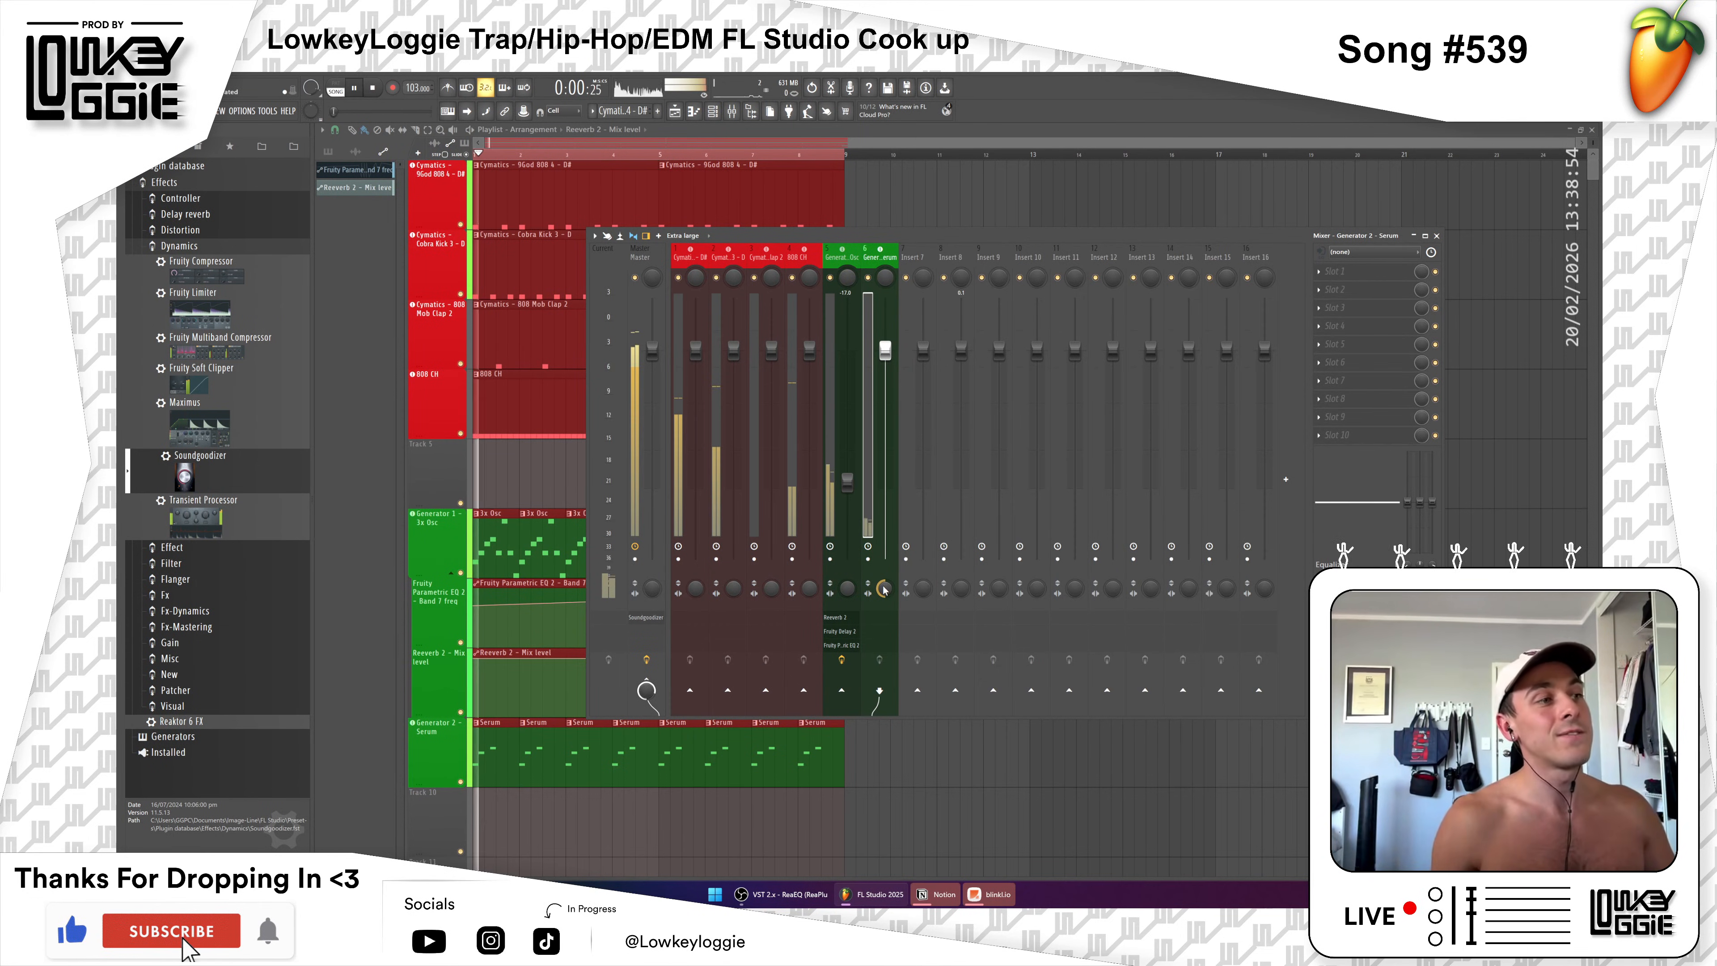
{"action": "left_click_drag", "start_coordinate": [884, 592], "coordinate": [883, 524]}
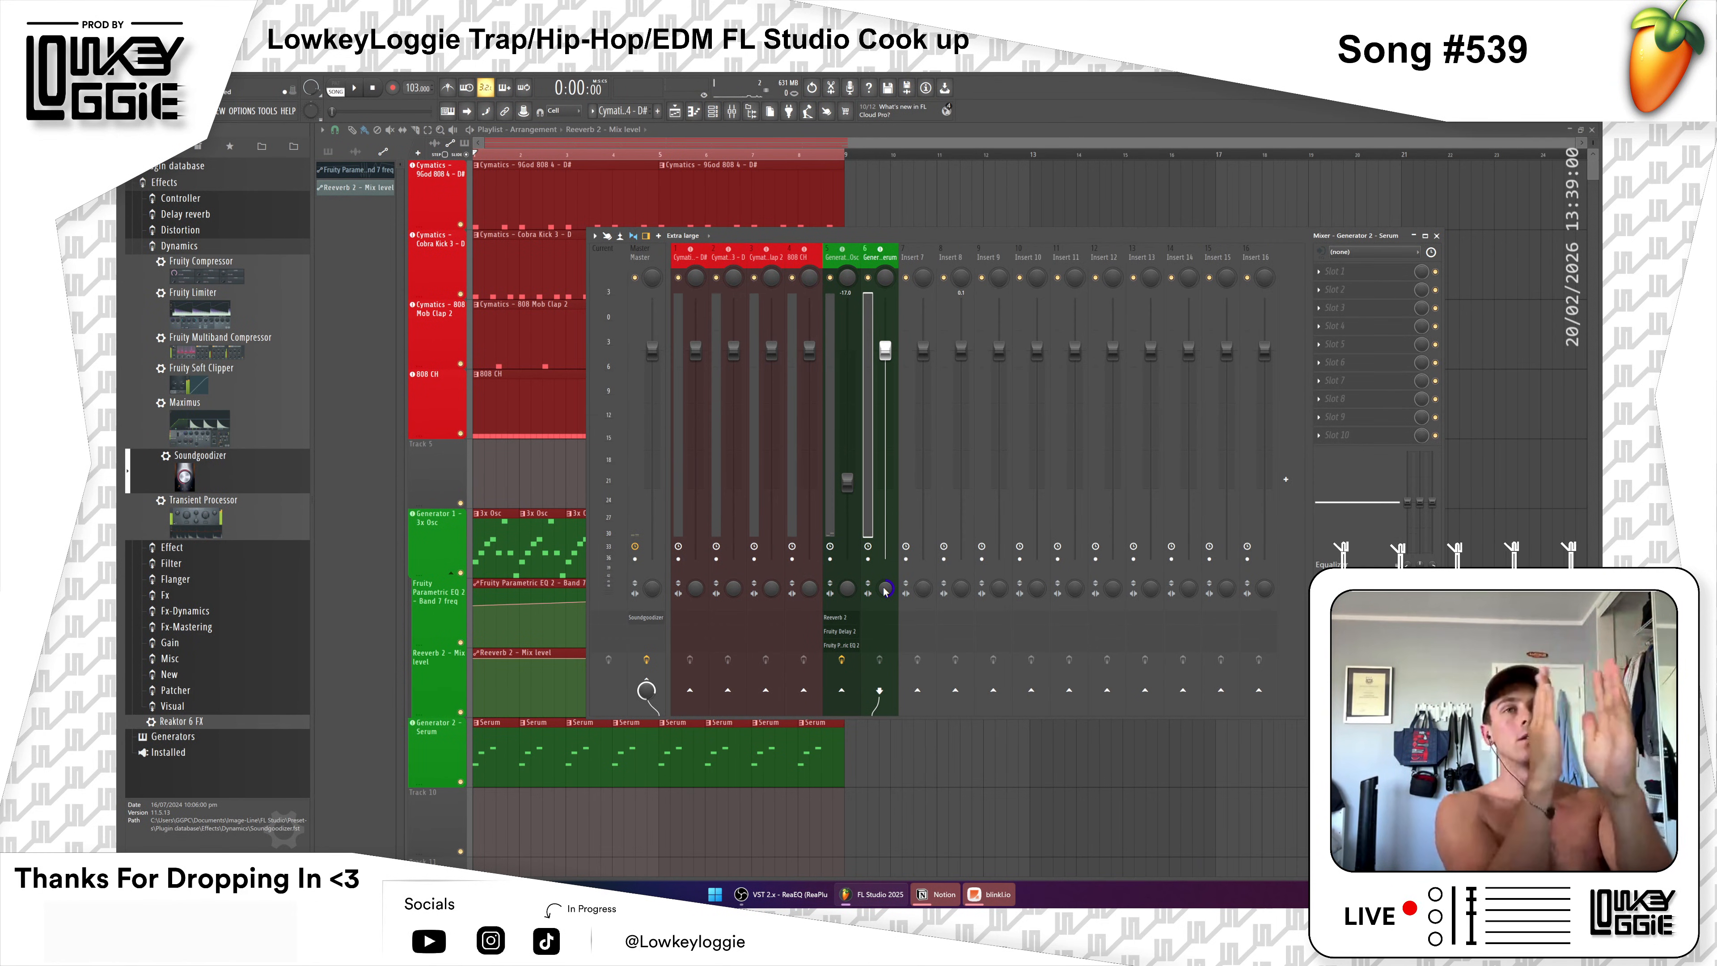
{"action": "key", "text": "space"}
{"action": "key", "text": "space"}
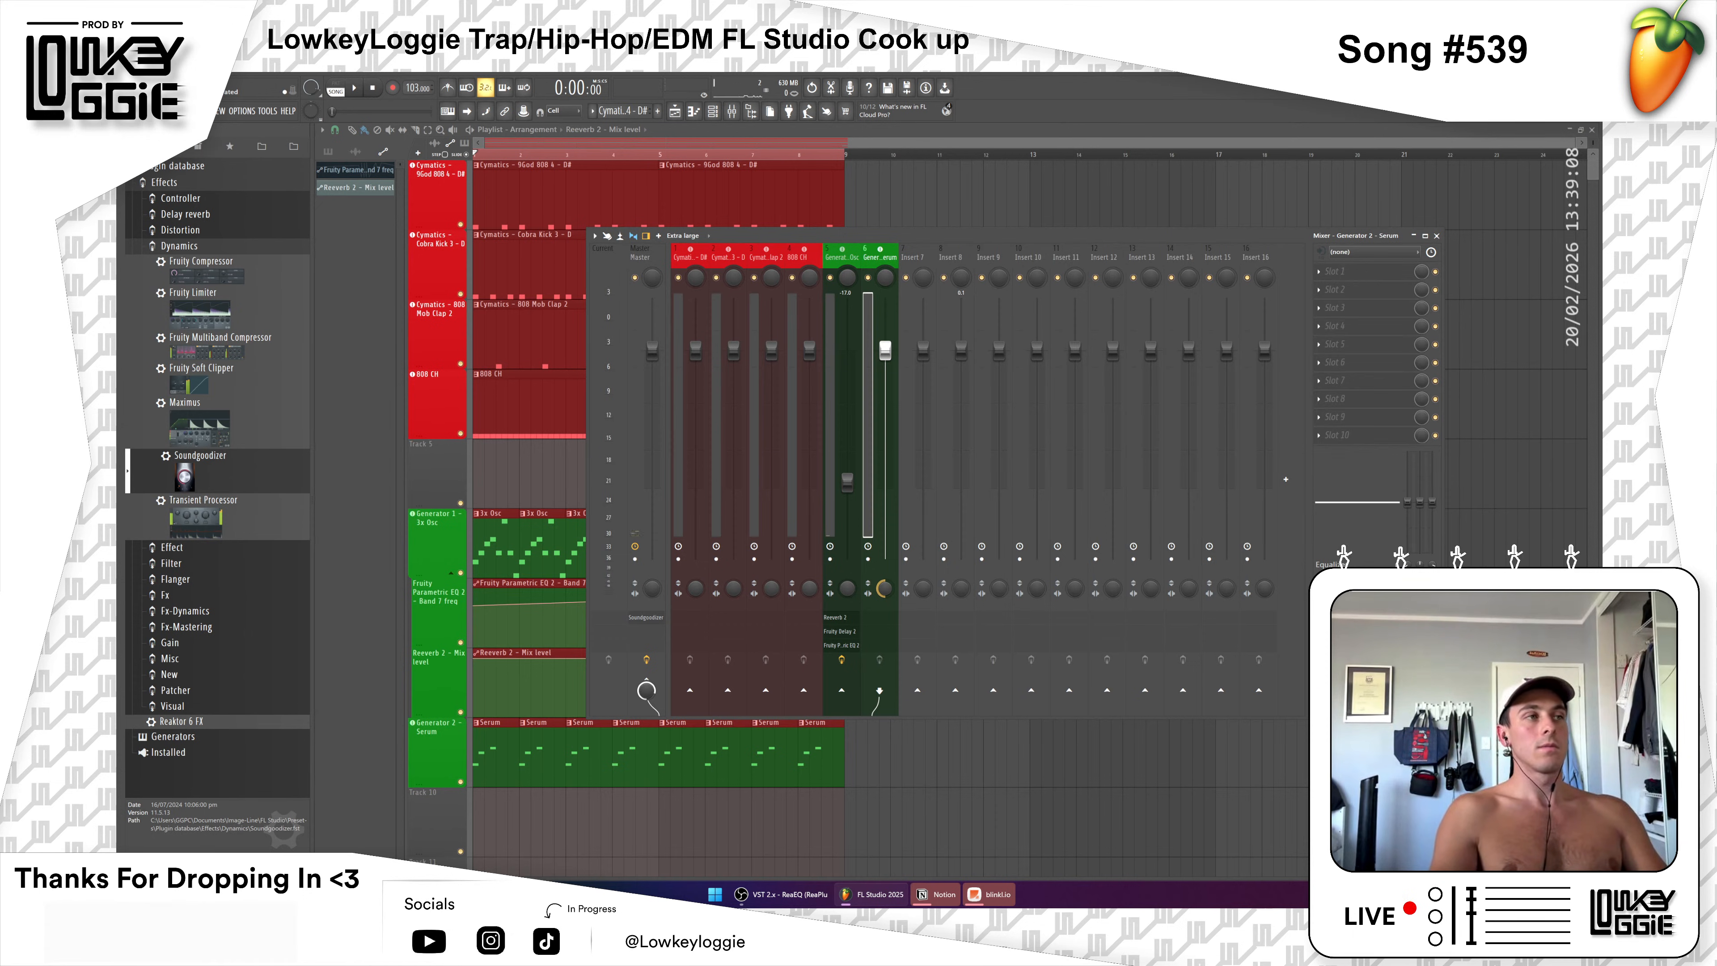
{"action": "key", "text": "space"}
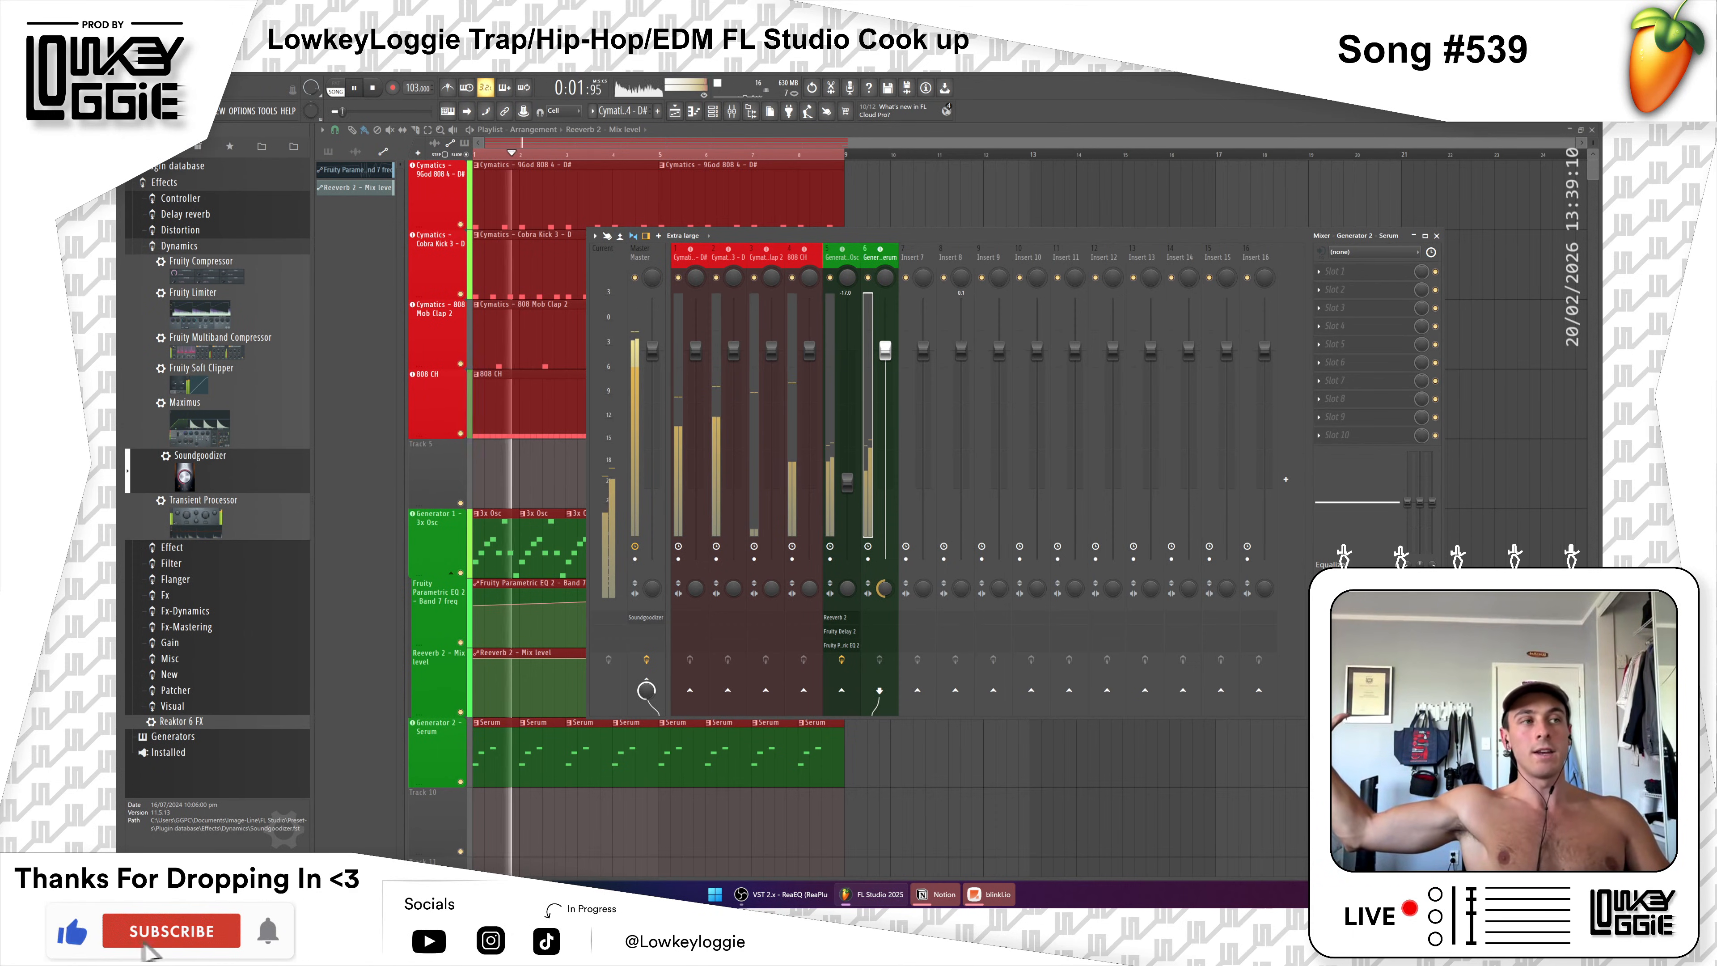
{"action": "left_click_drag", "start_coordinate": [885, 588], "coordinate": [885, 623]}
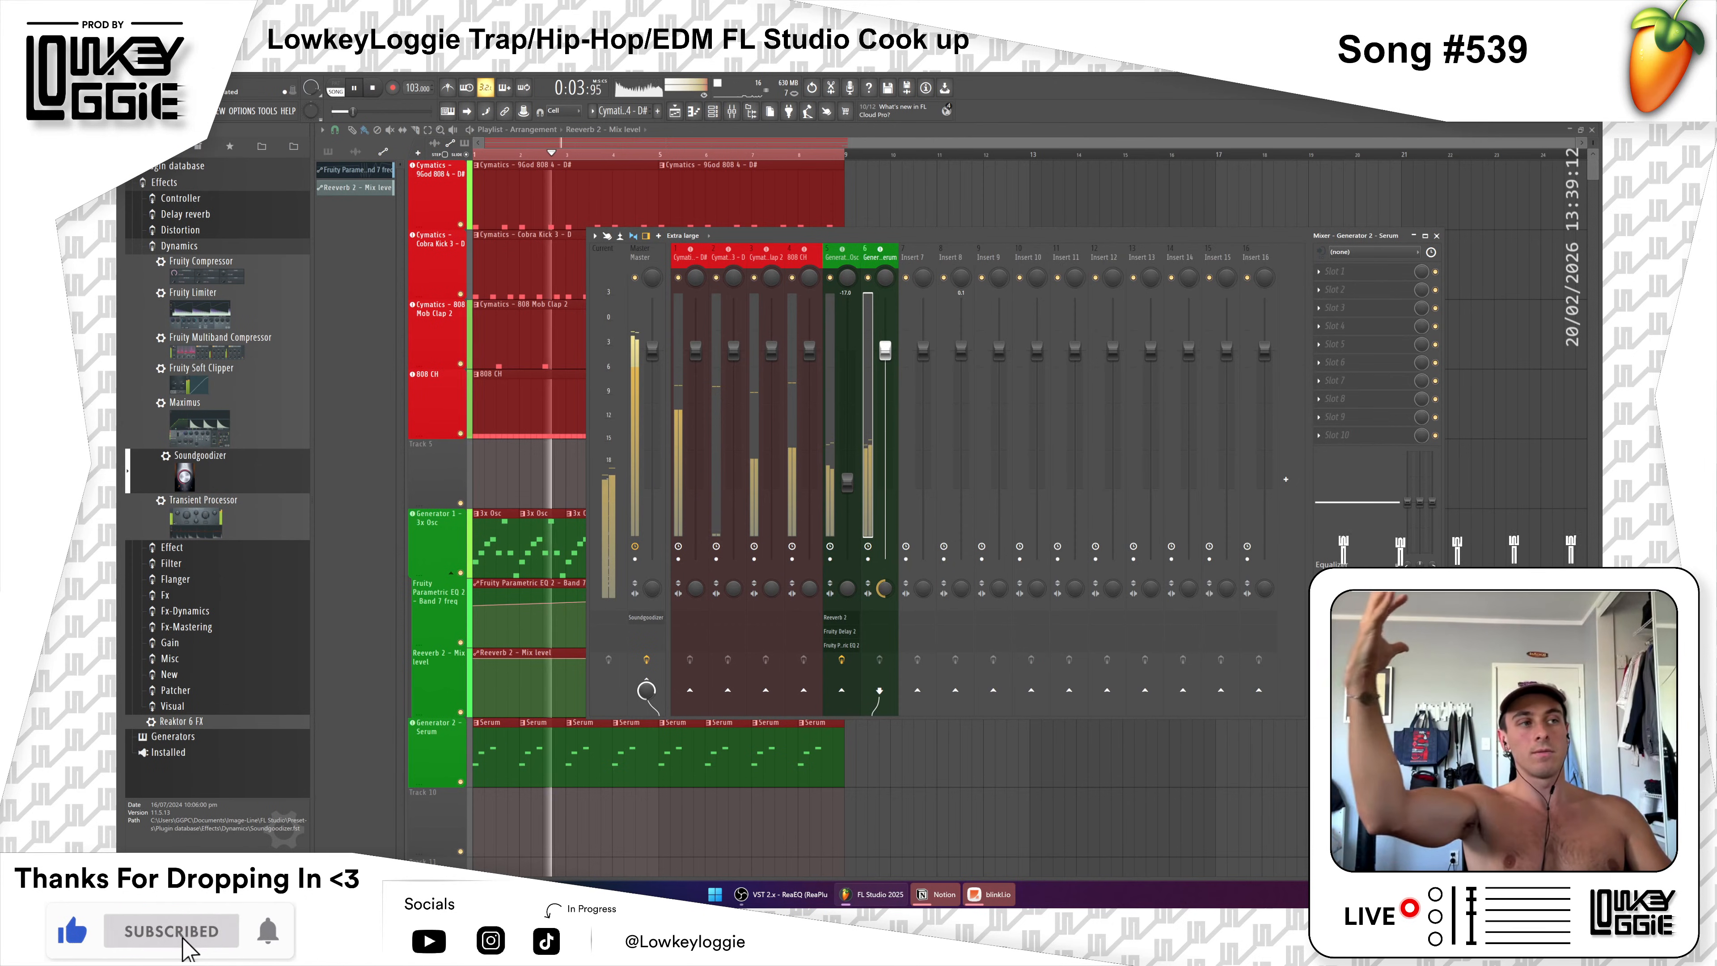
{"action": "key", "text": "space"}
{"action": "key", "text": "space"}
{"action": "left_click", "coordinate": [661, 589]}
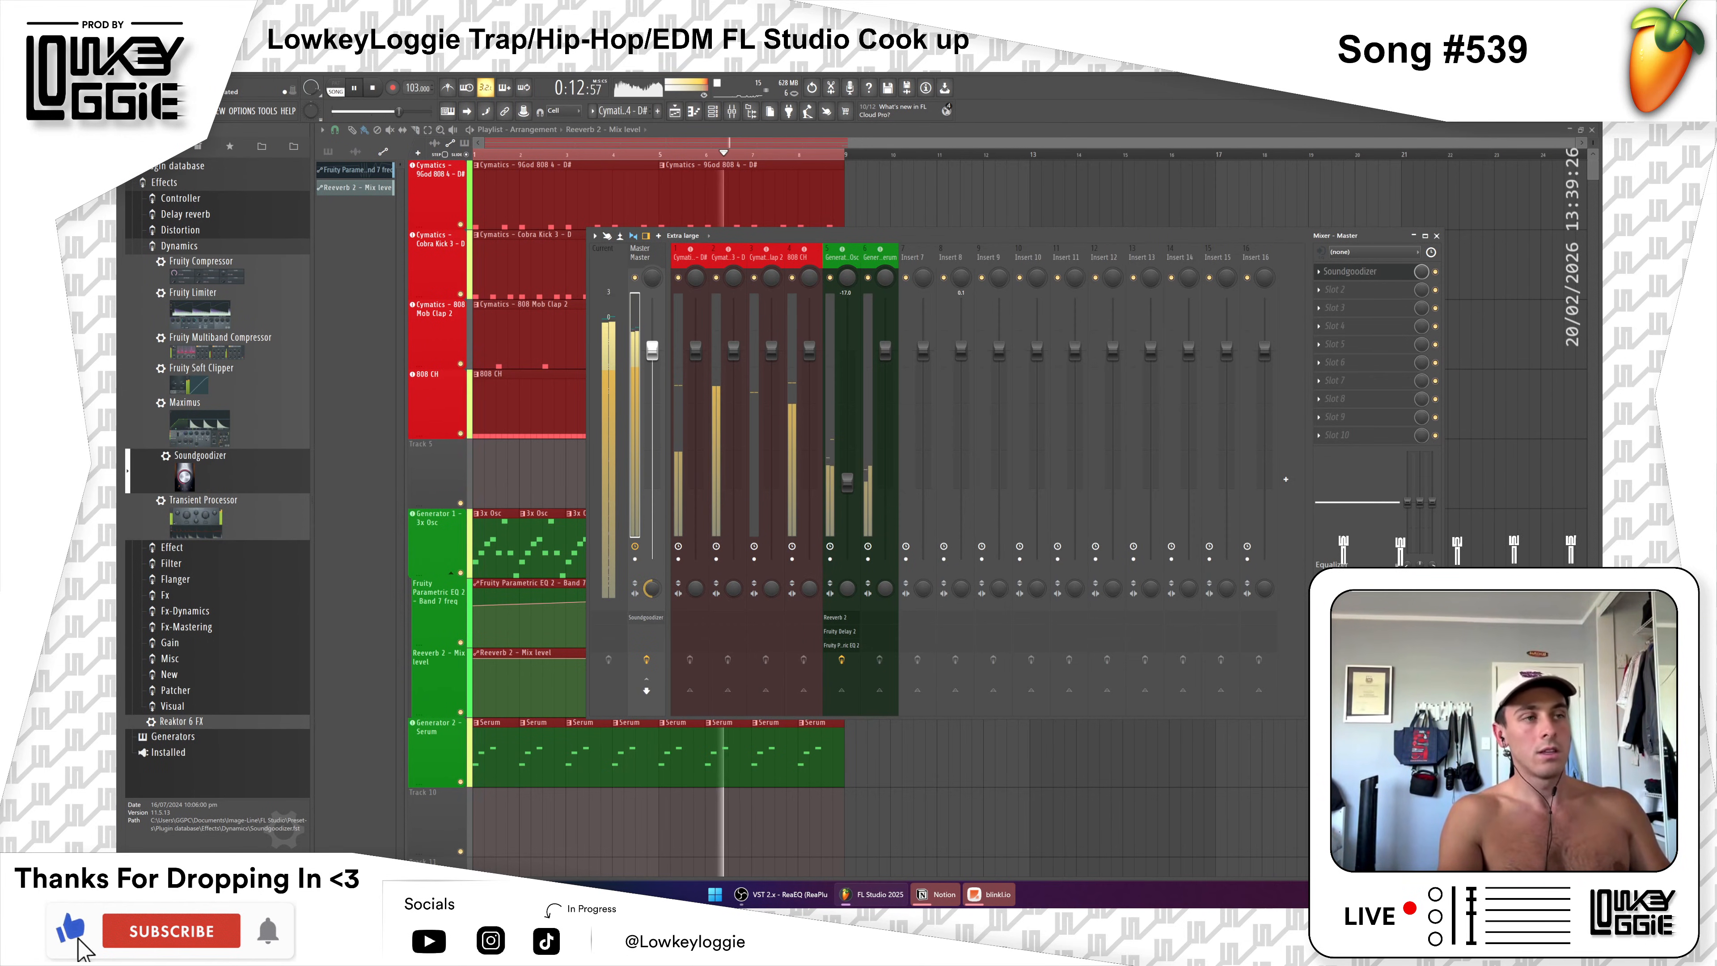
{"action": "key", "text": "space"}
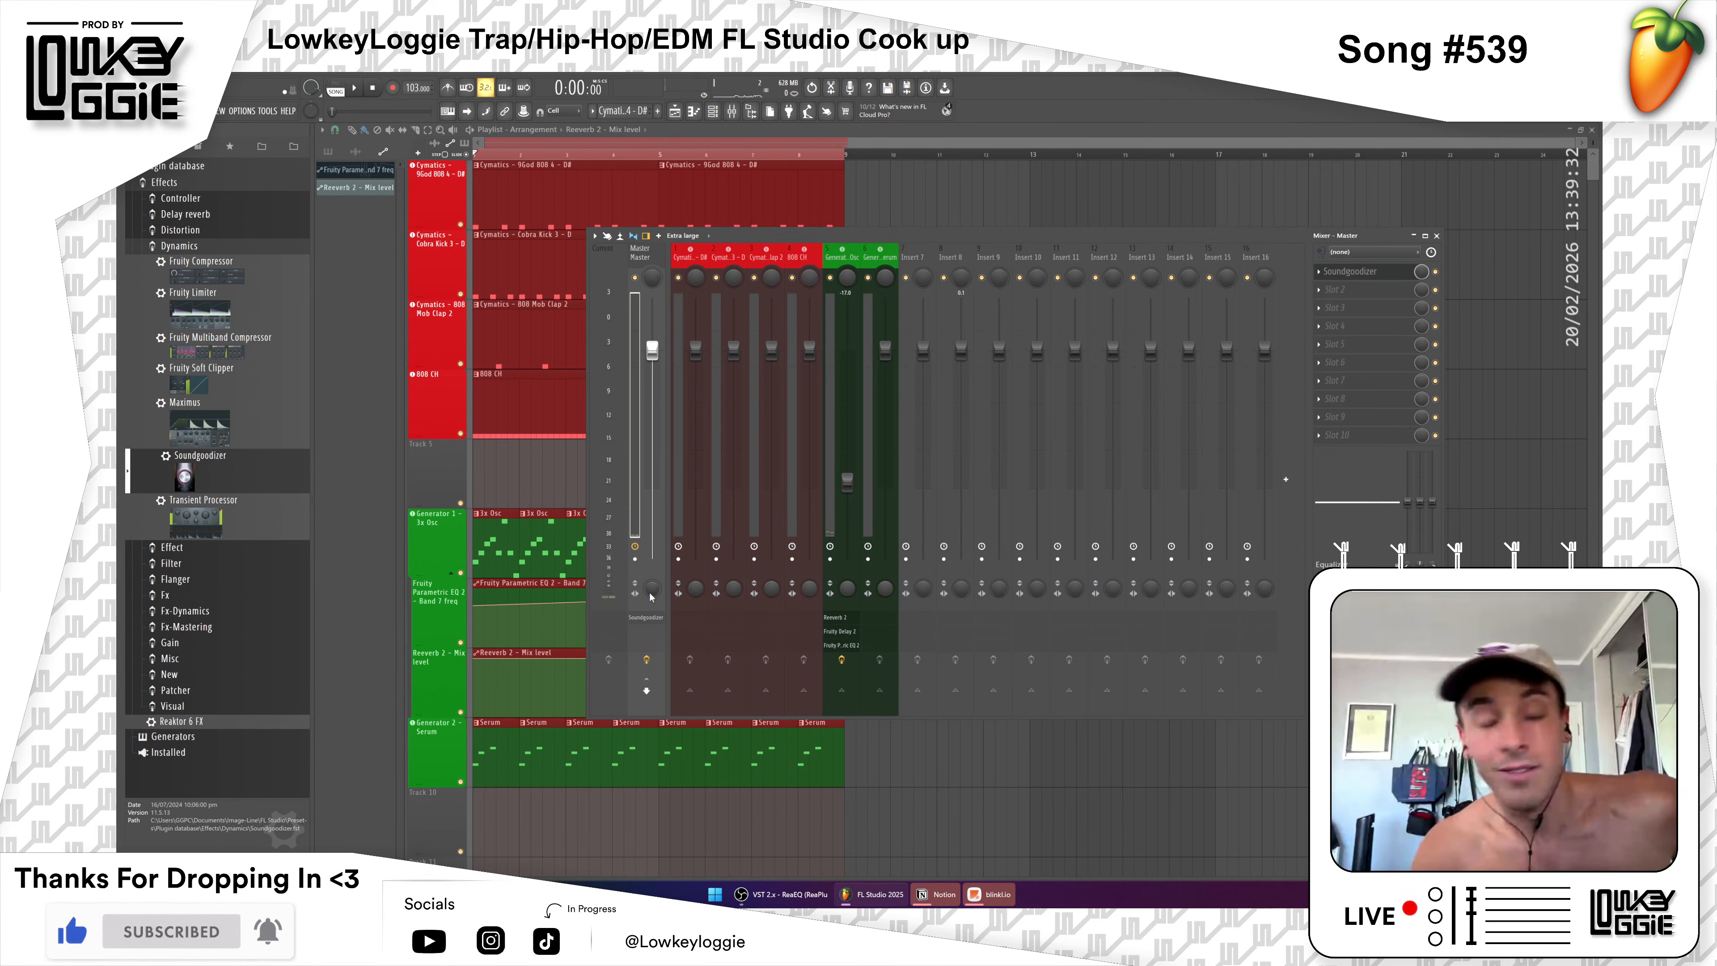
Step: Reduce the mixer window's height and check the 3x Osc, Master and Current tracks
{"action": "left_click", "coordinate": [827, 439]}
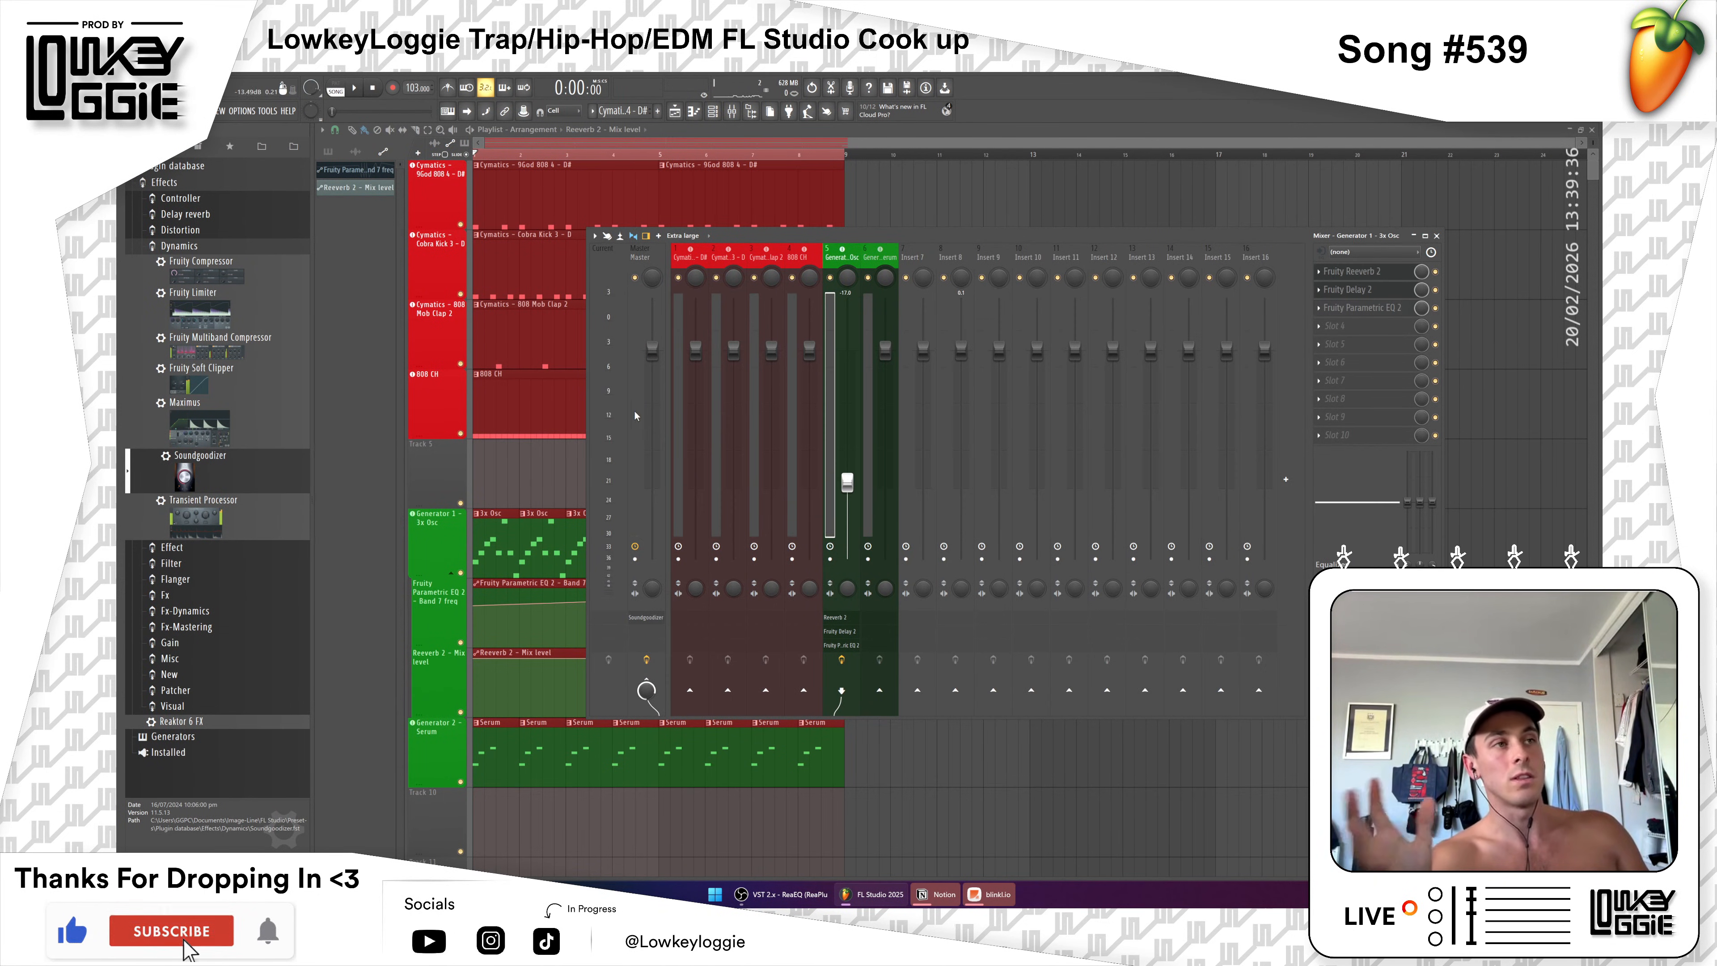
{"action": "left_click_drag", "start_coordinate": [823, 228], "coordinate": [847, 378]}
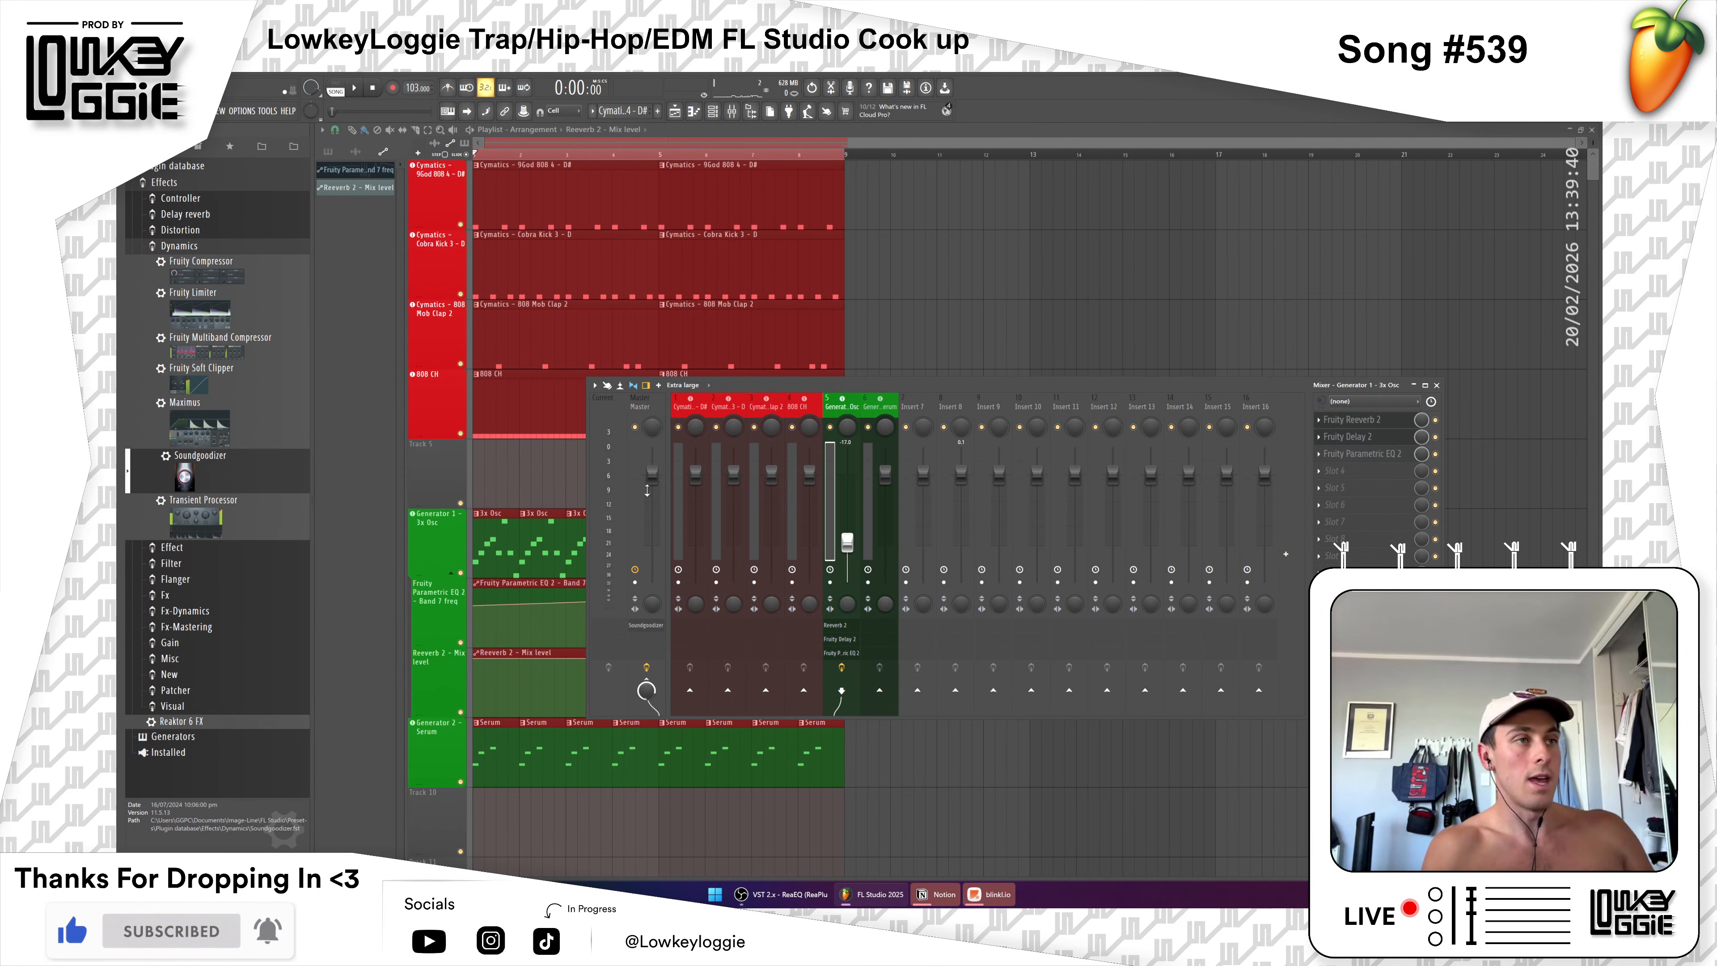
{"action": "left_click", "coordinate": [638, 407]}
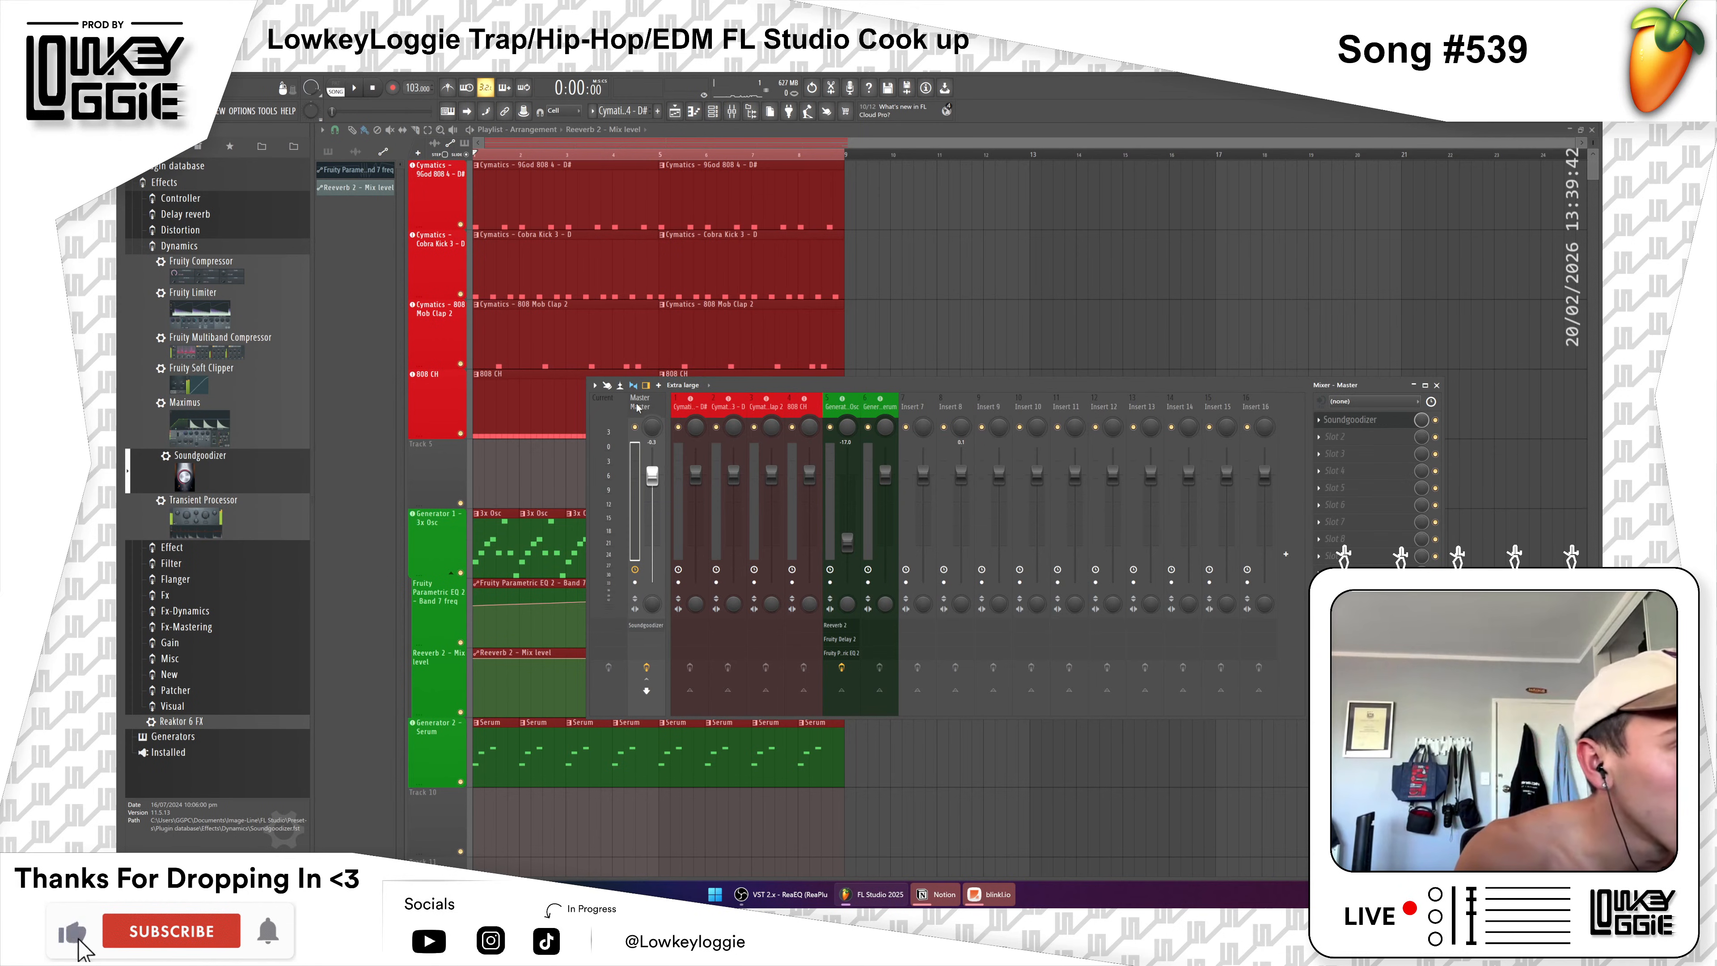
{"action": "left_click", "coordinate": [617, 520]}
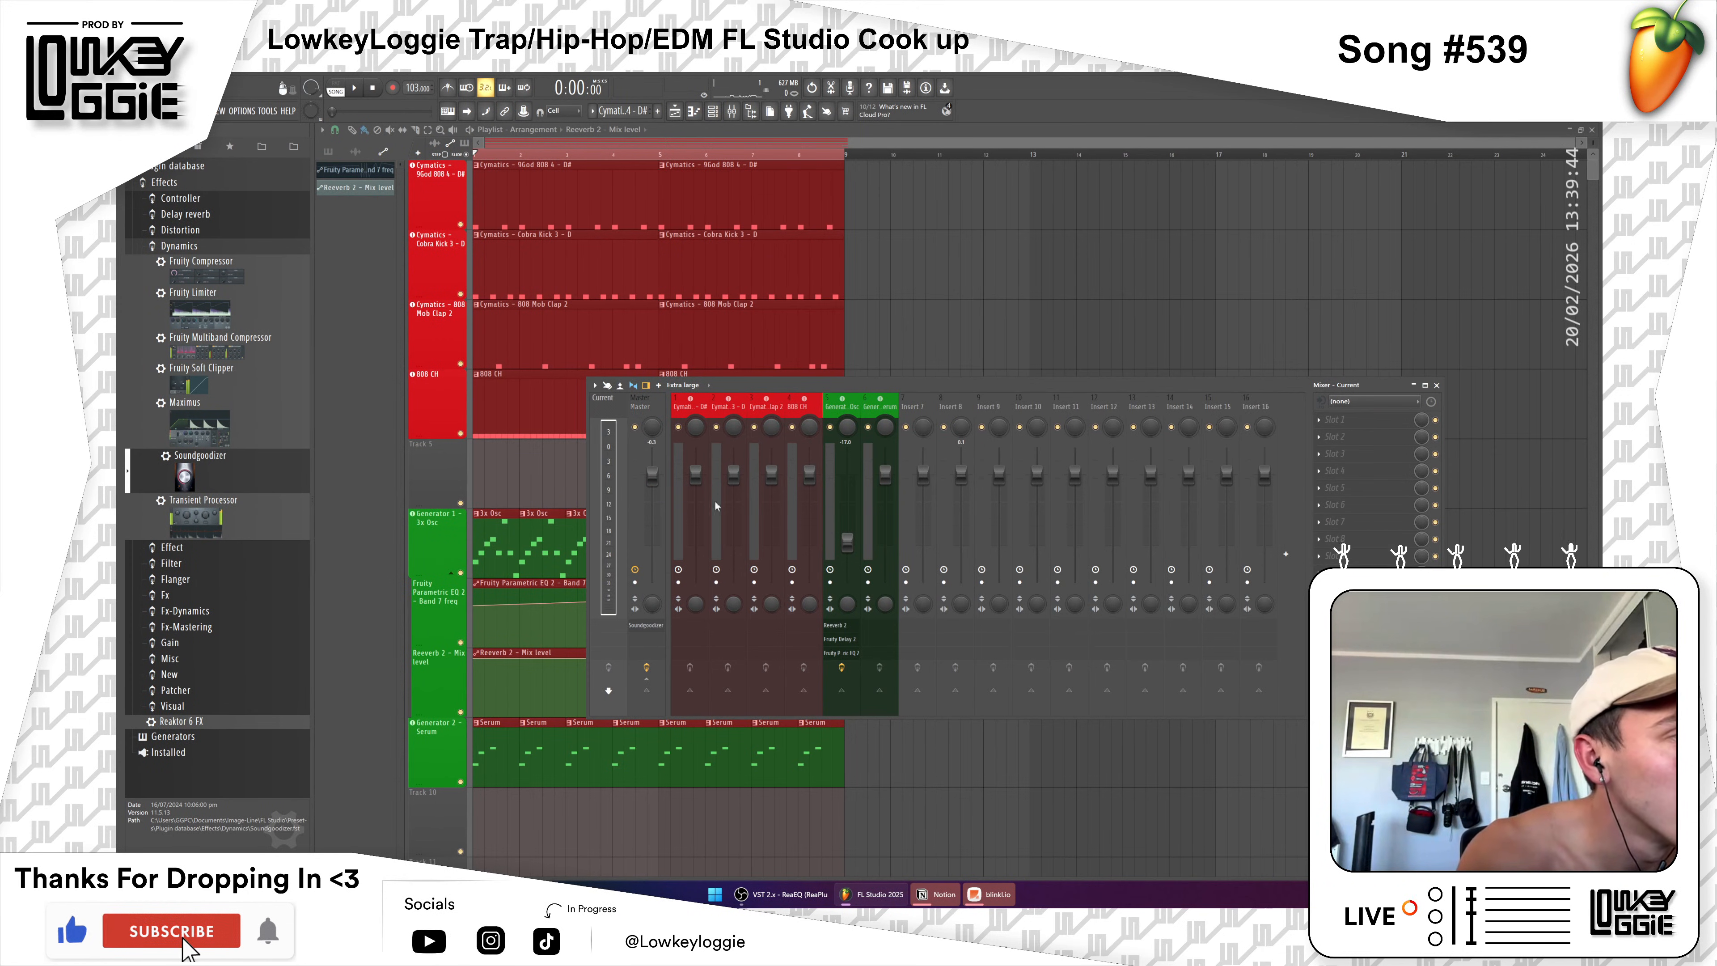
{"action": "left_click", "coordinate": [860, 470]}
Step: Play the eight-bar loop in short bursts while checking the track levels in the mixer
{"action": "key", "text": "space"}
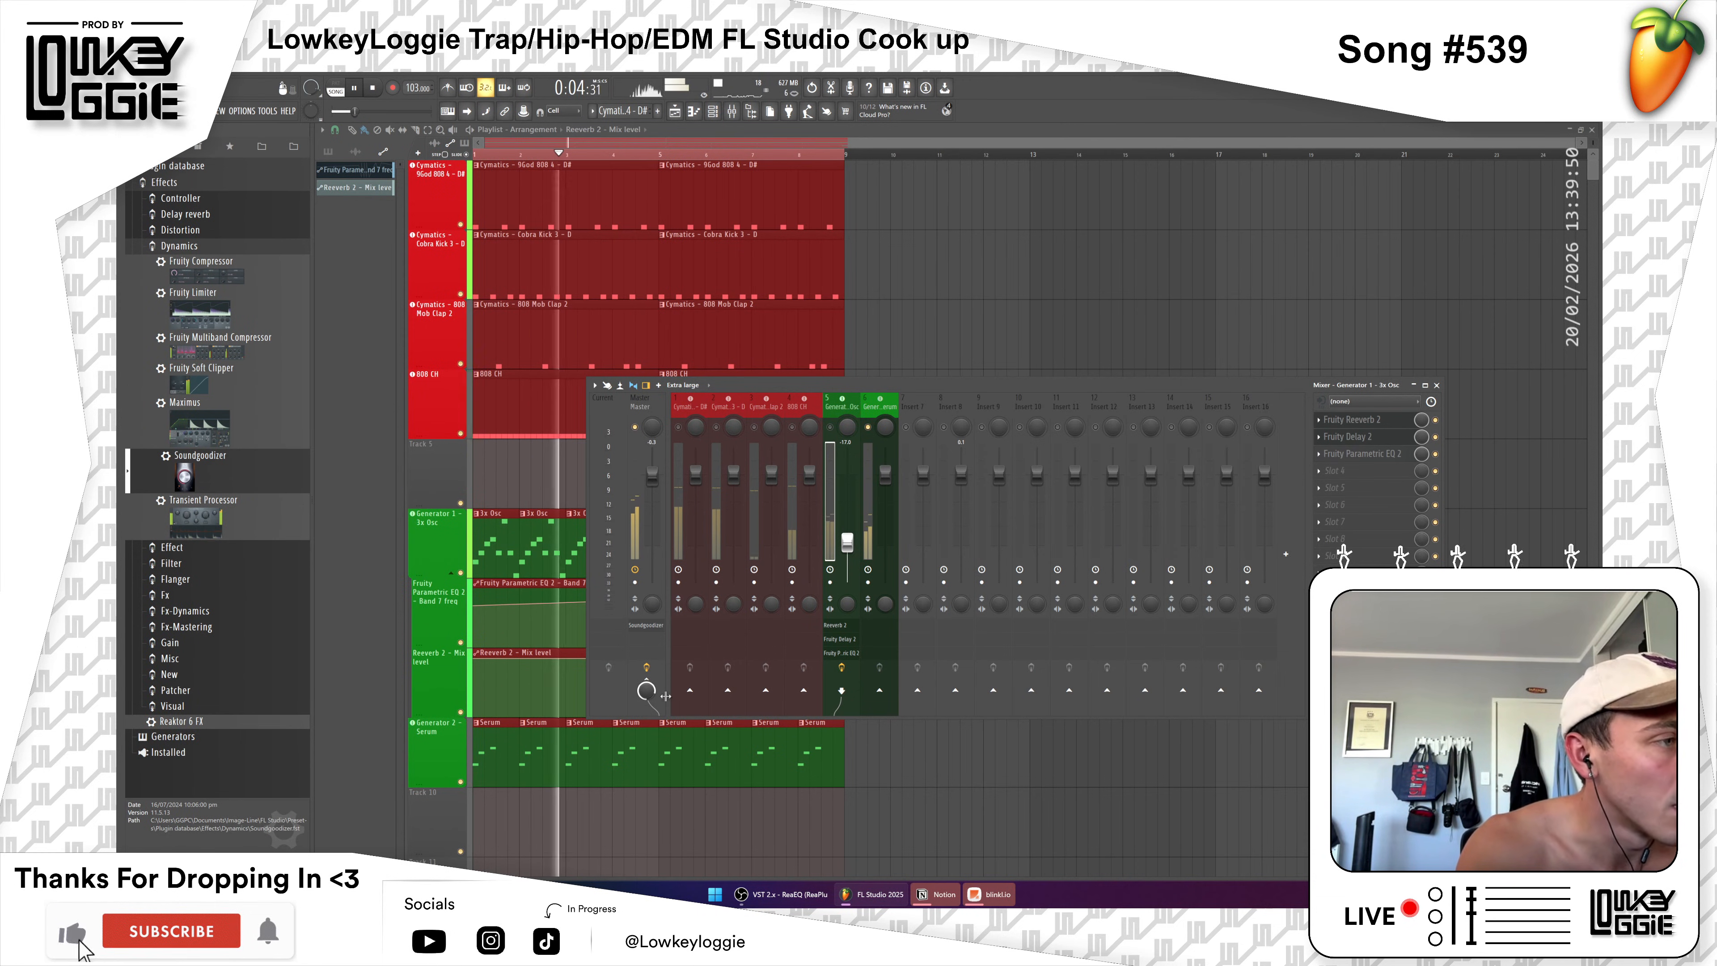
{"action": "key", "text": "space"}
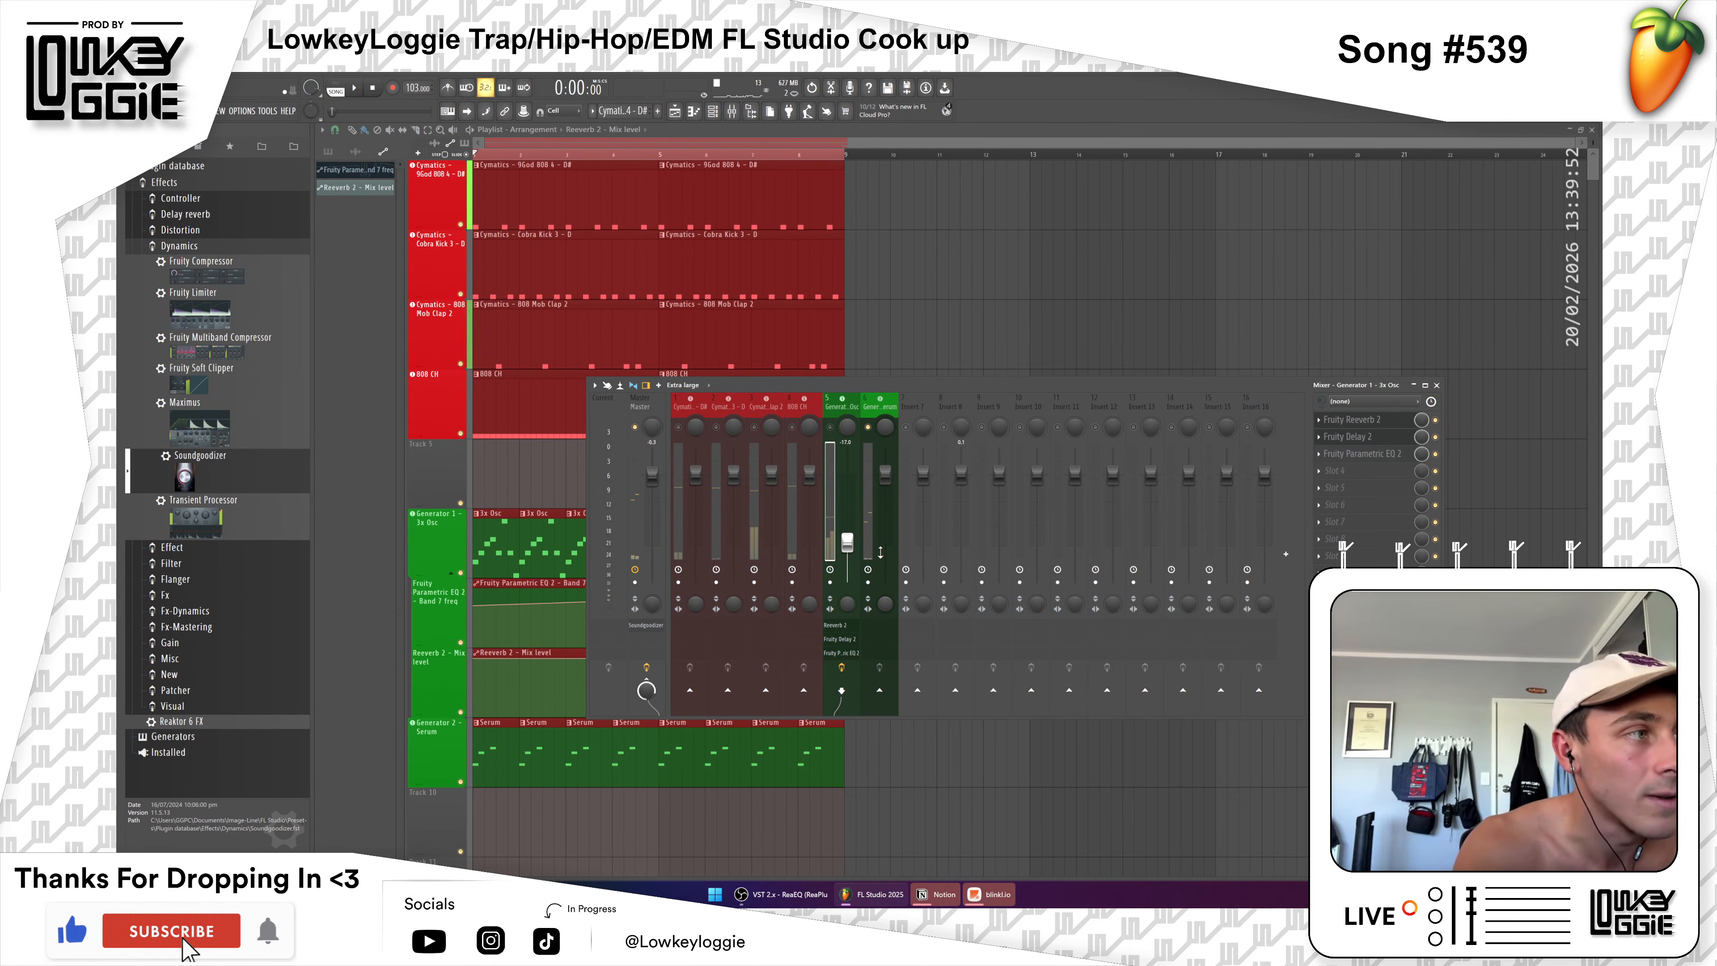
{"action": "key", "text": "space"}
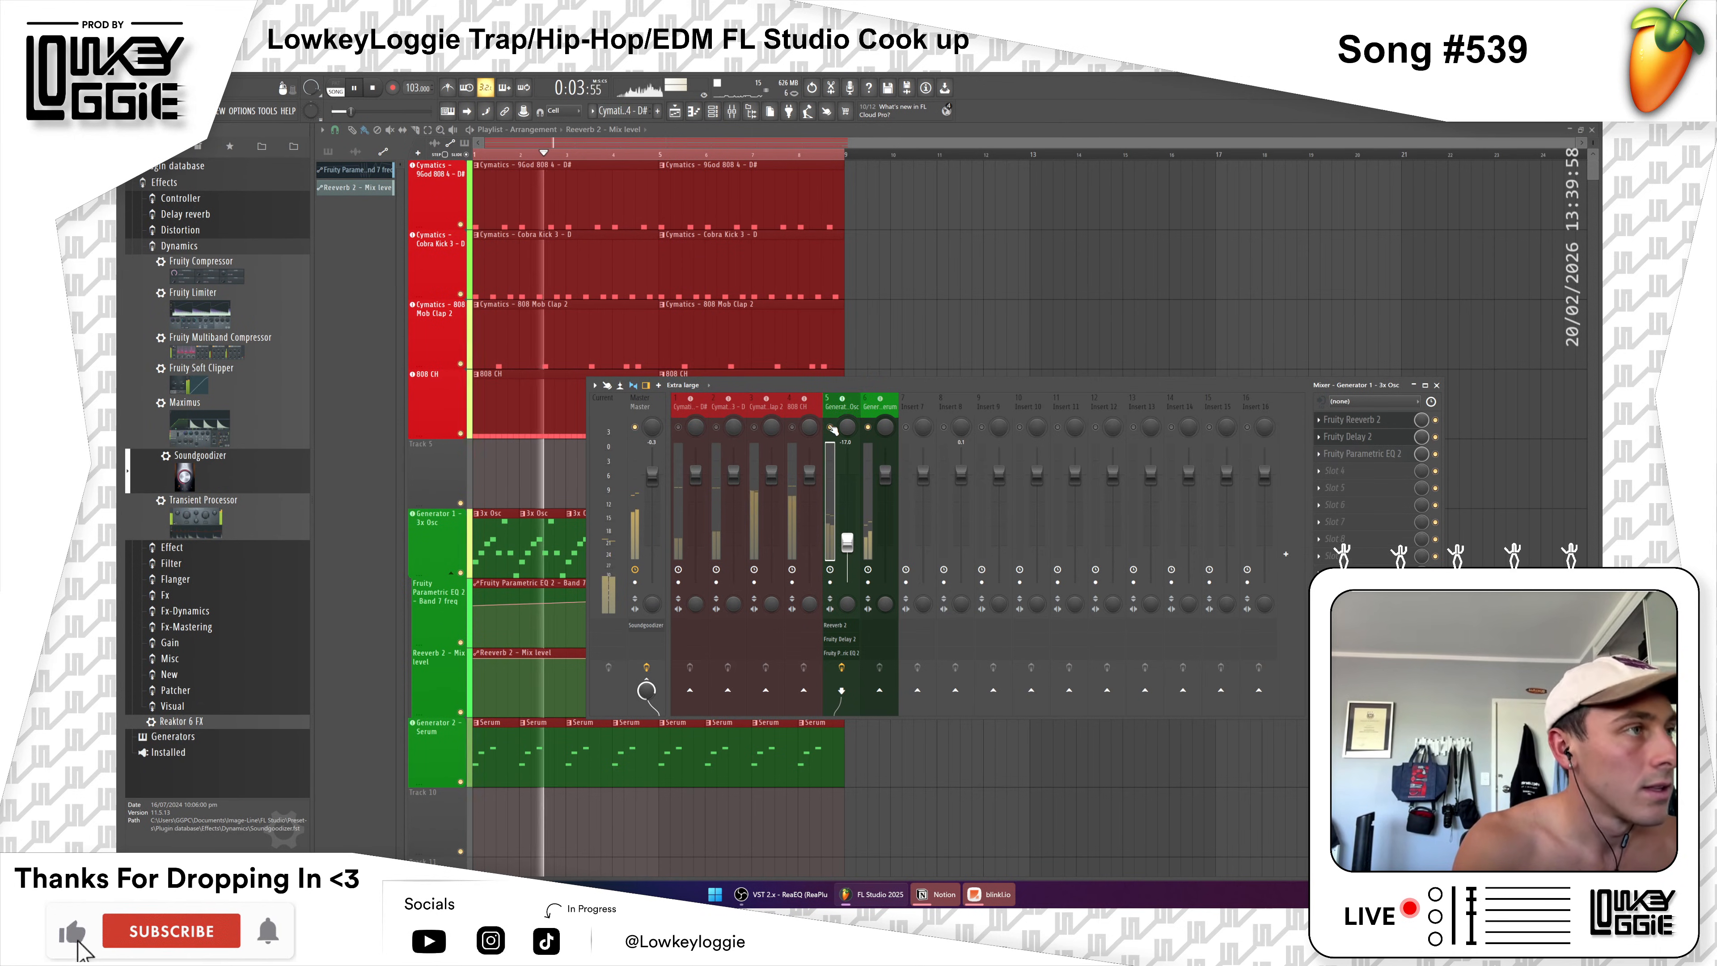
{"action": "key", "text": "space"}
{"action": "key", "text": "space"}
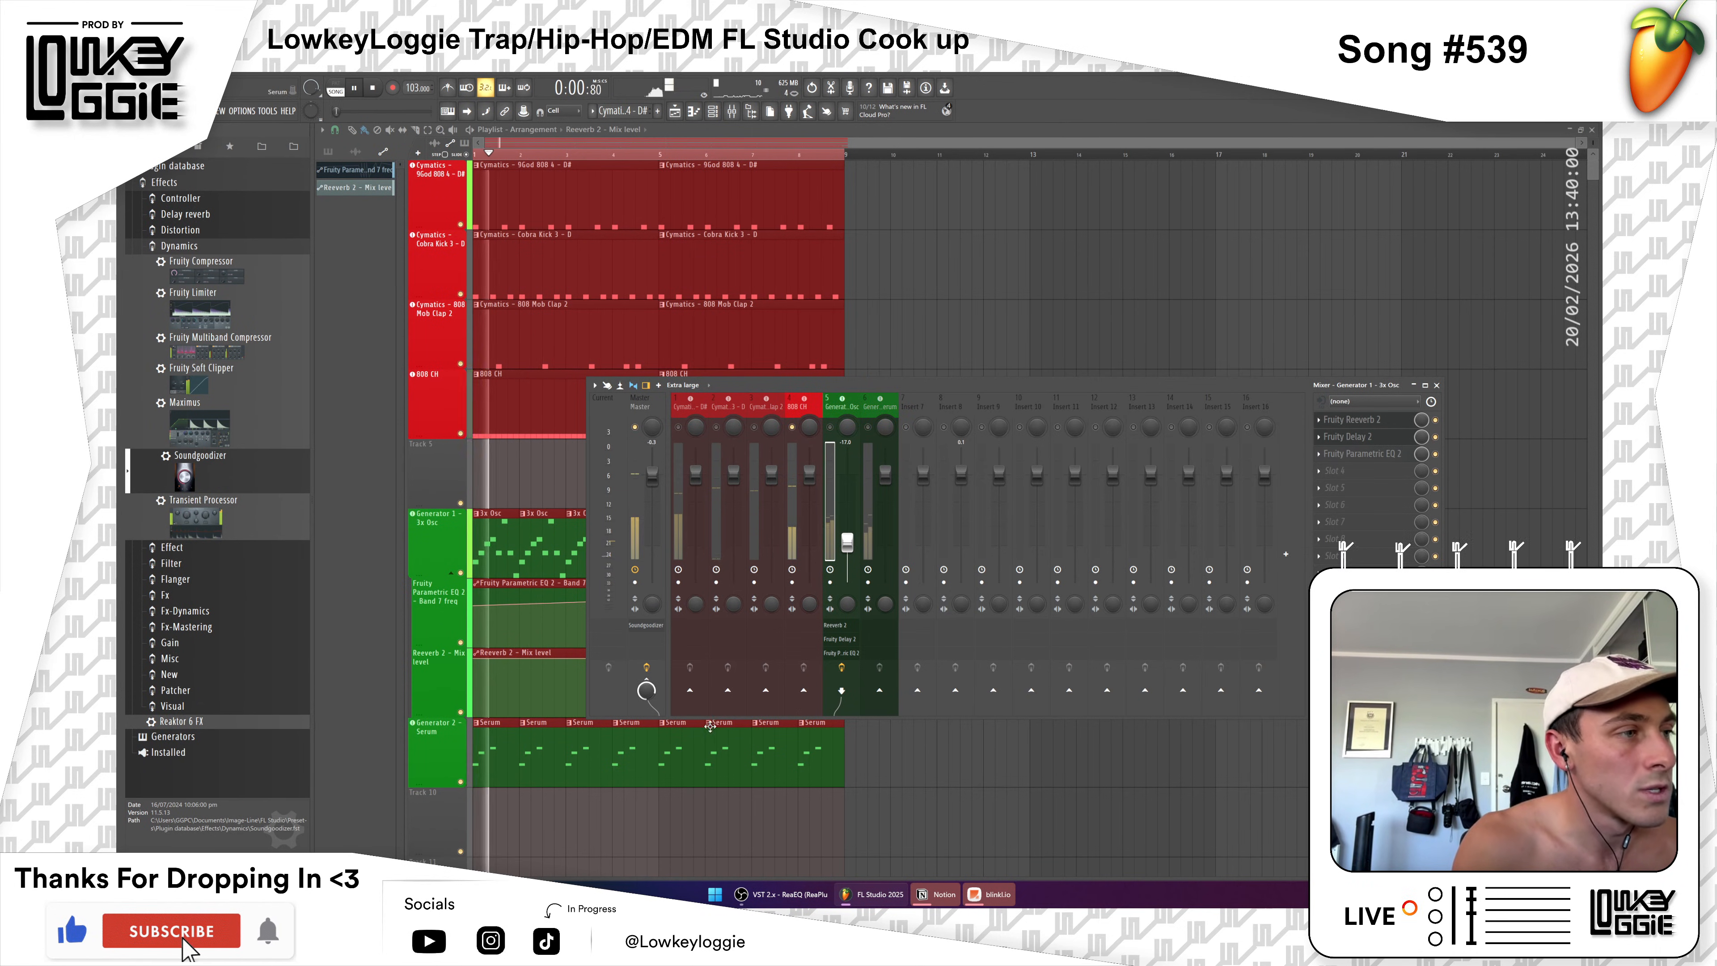
{"action": "key", "text": "space"}
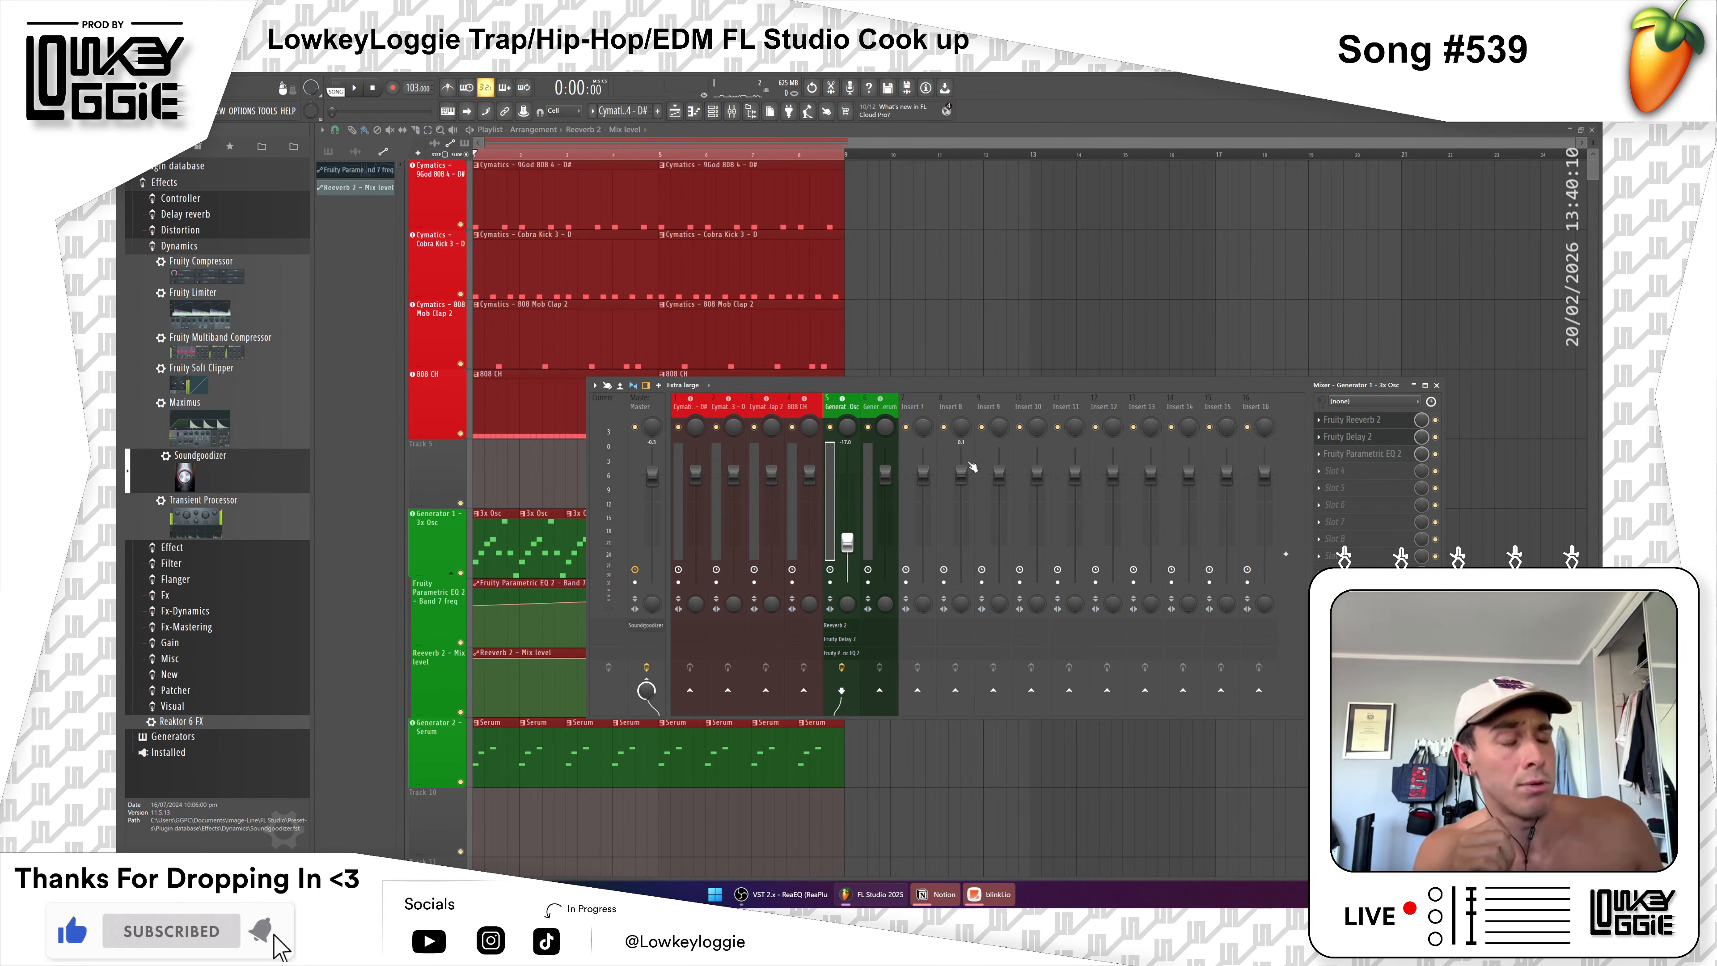
Step: Route the Serum mixer track only to Insert 7 instead of the Master, and play the loop to check the signal
{"action": "left_click", "coordinate": [866, 471]}
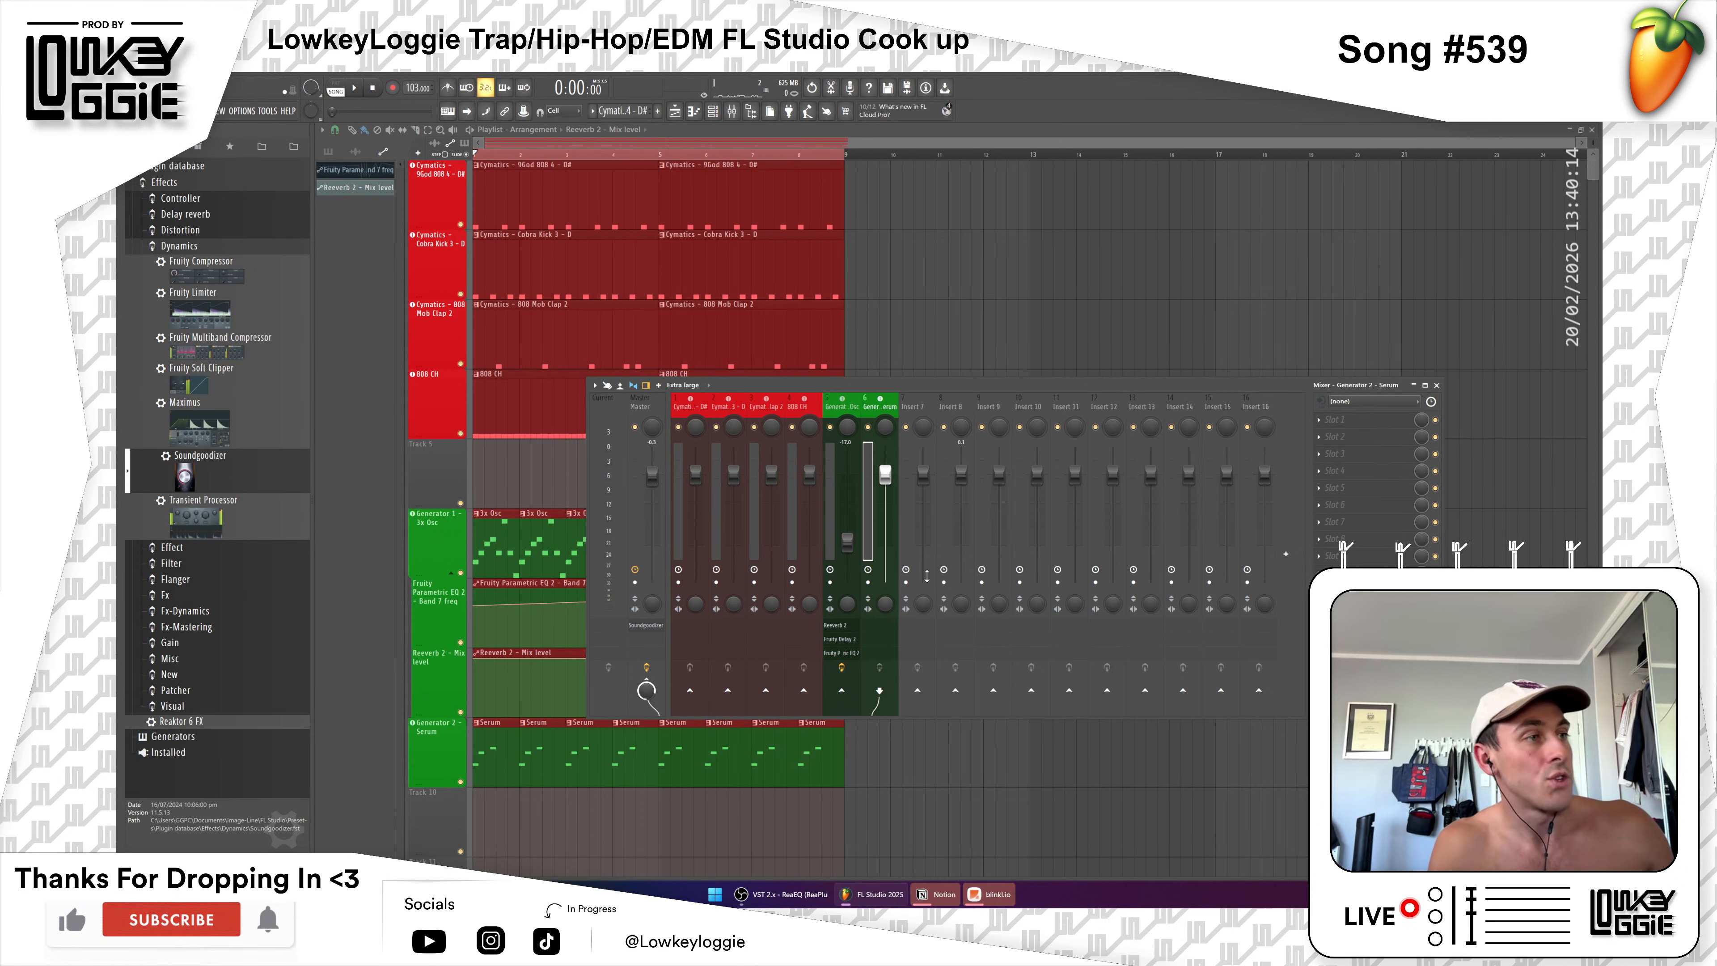
{"action": "left_click", "coordinate": [918, 690]}
{"action": "key", "text": "space"}
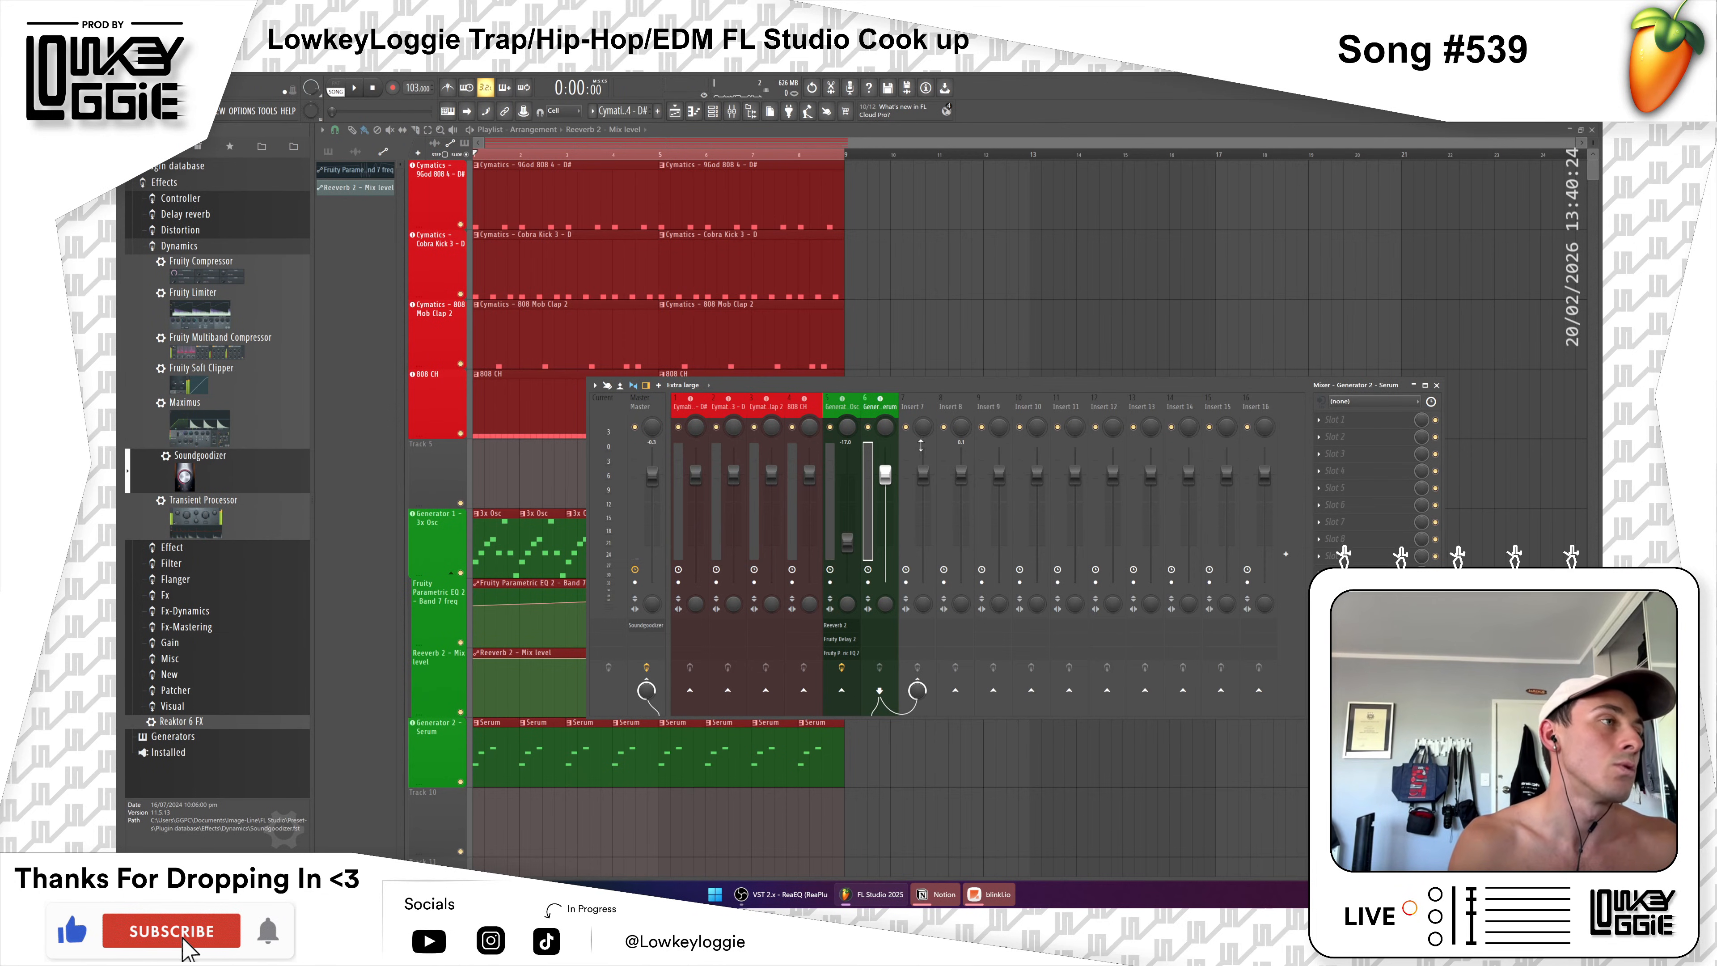
{"action": "key", "text": "space"}
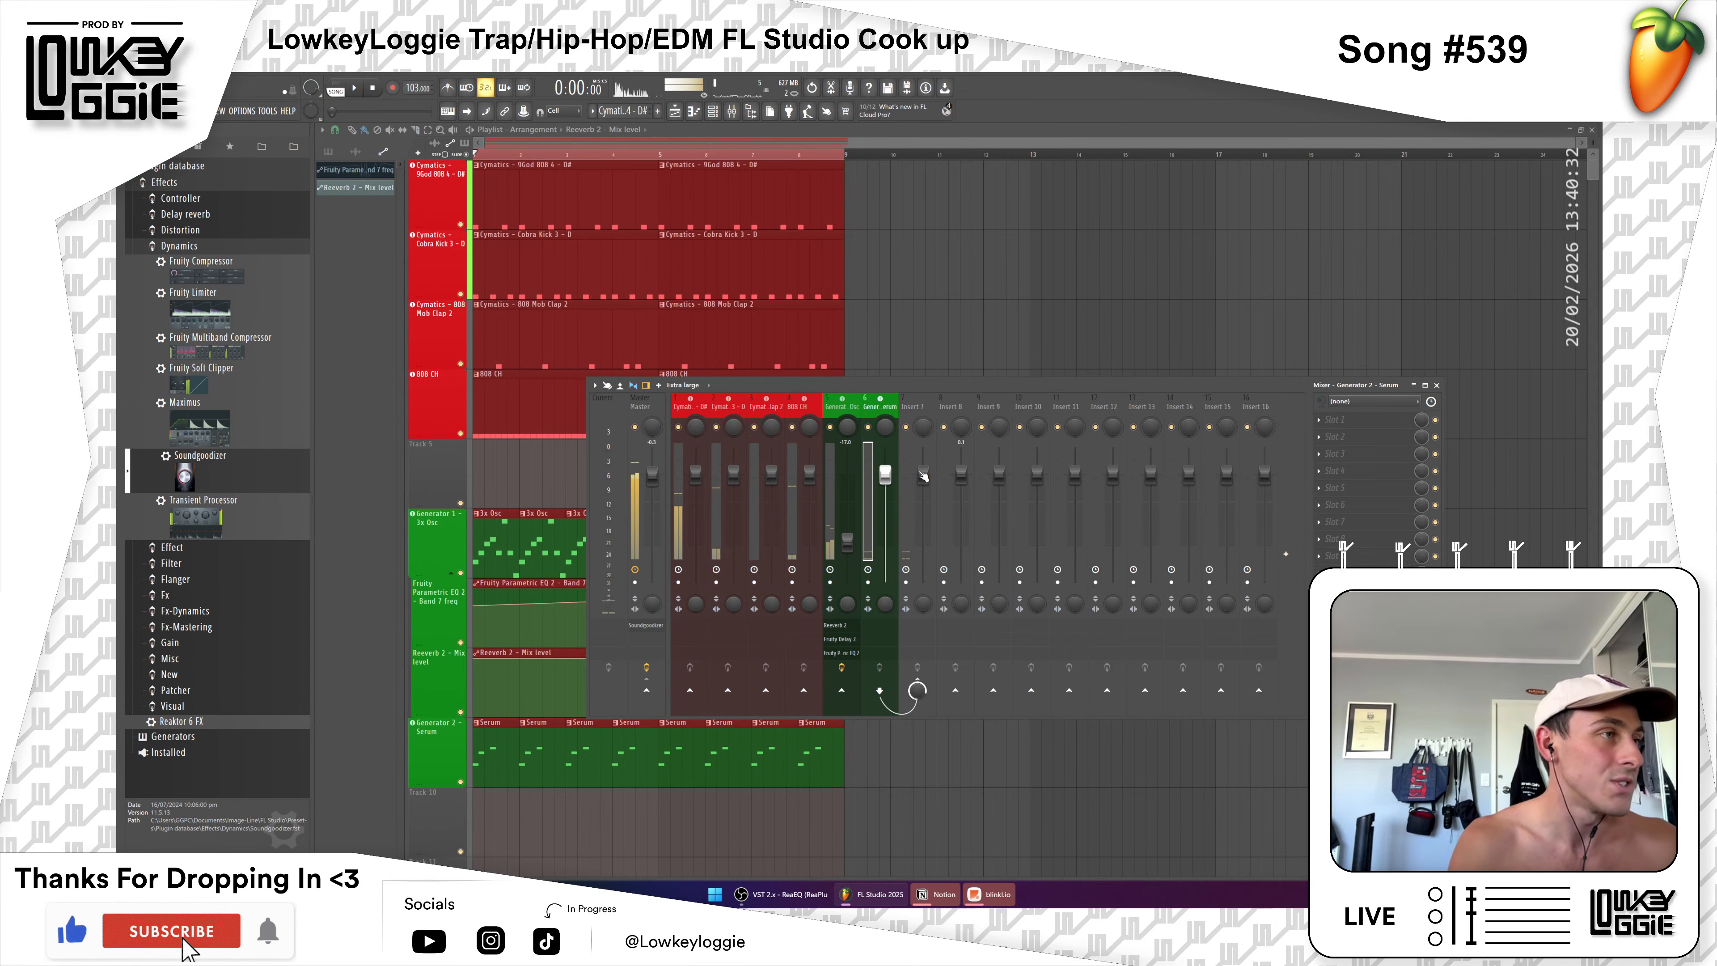
{"action": "left_click", "coordinate": [926, 438]}
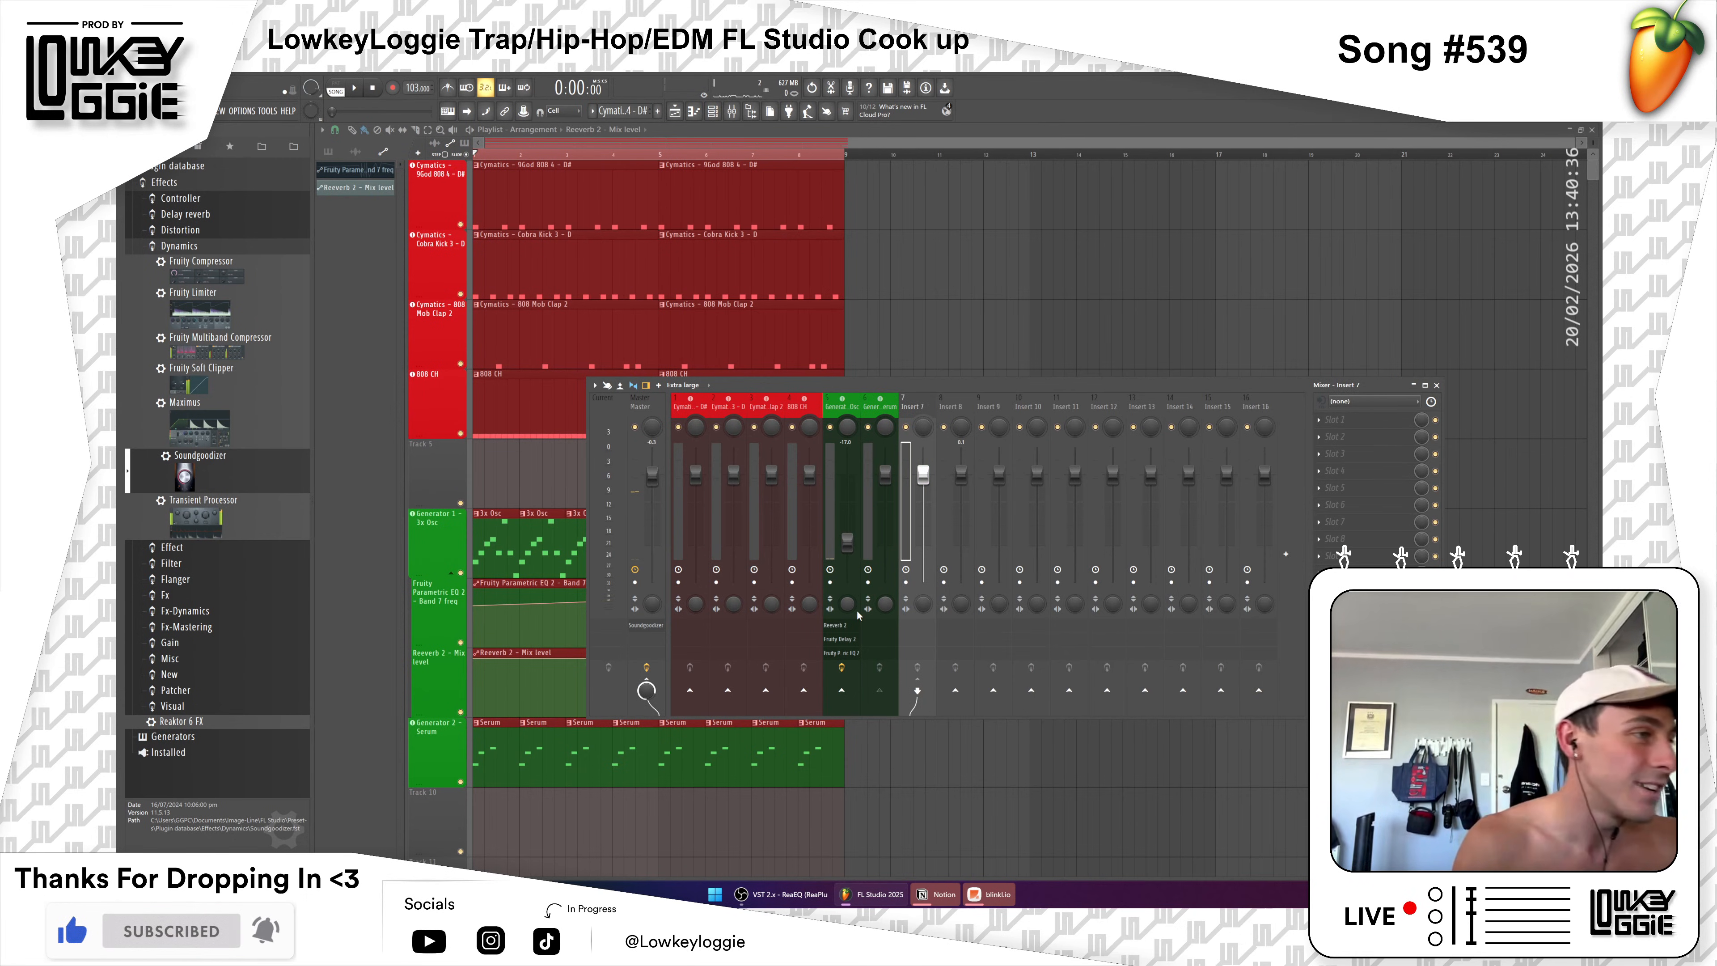
{"action": "left_click", "coordinate": [836, 518]}
{"action": "left_click", "coordinate": [877, 592]}
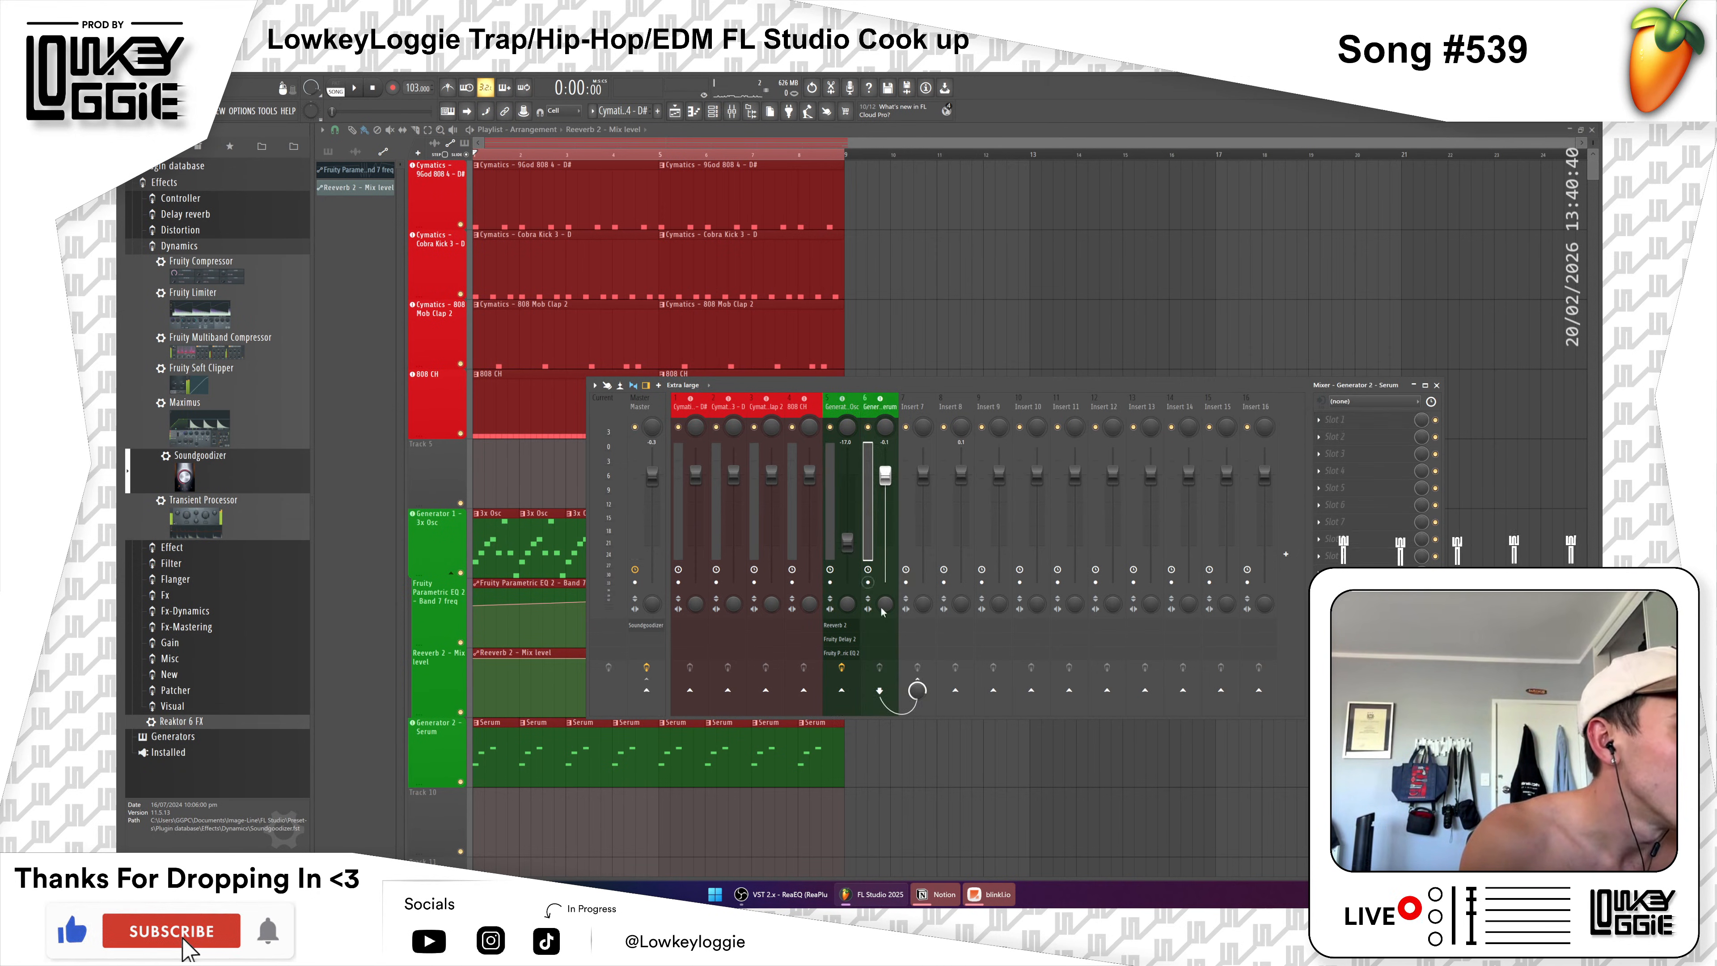
Step: Rename mixer Insert 7 as BUS and colour it Dark Violet
{"action": "right_click", "coordinate": [916, 405]}
{"action": "left_click", "coordinate": [959, 406]}
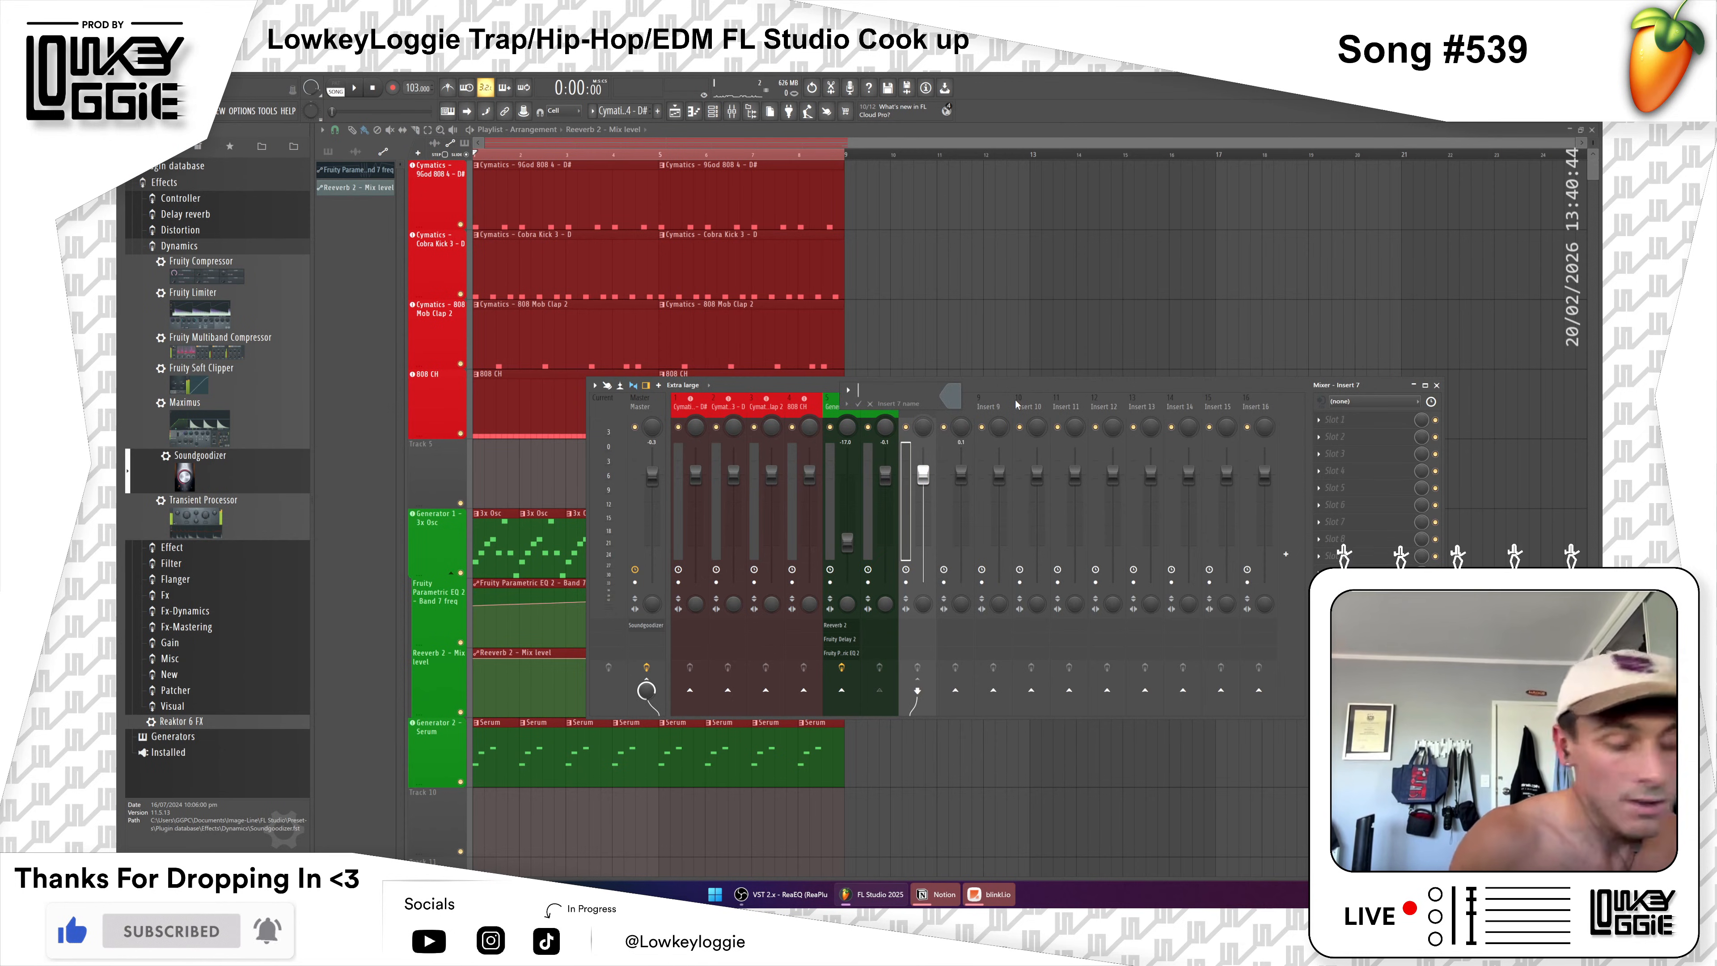
{"action": "type", "text": "BUS"}
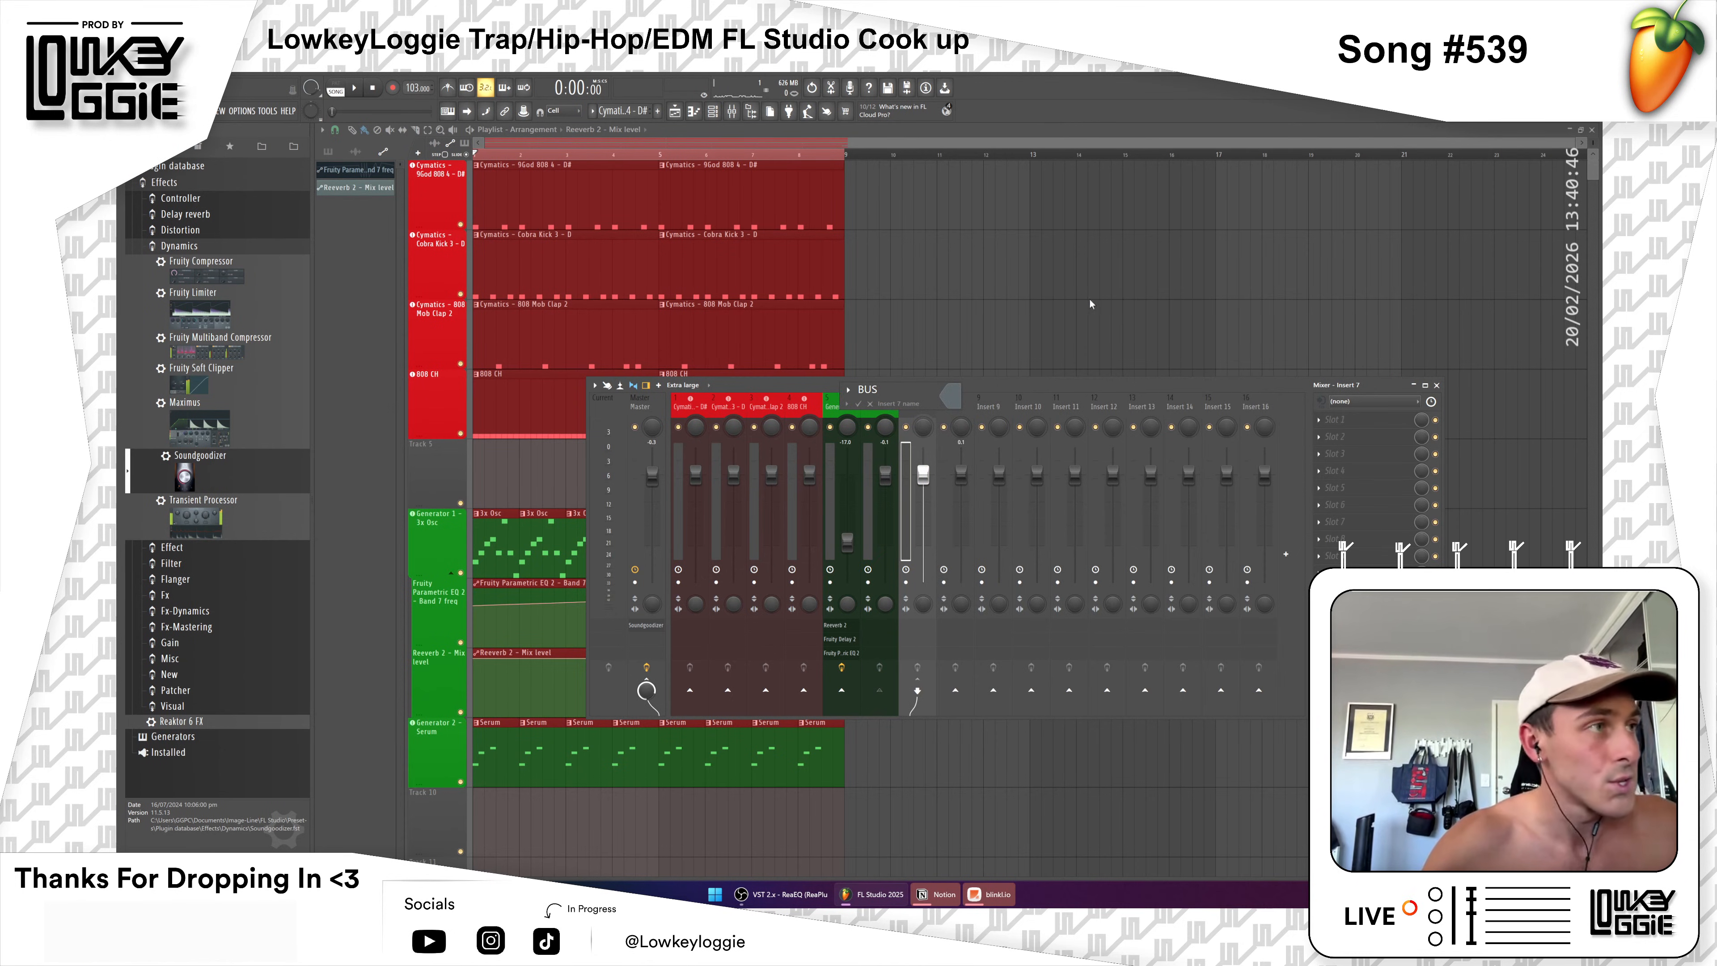
{"action": "left_click", "coordinate": [950, 395]}
{"action": "left_click", "coordinate": [1099, 433]}
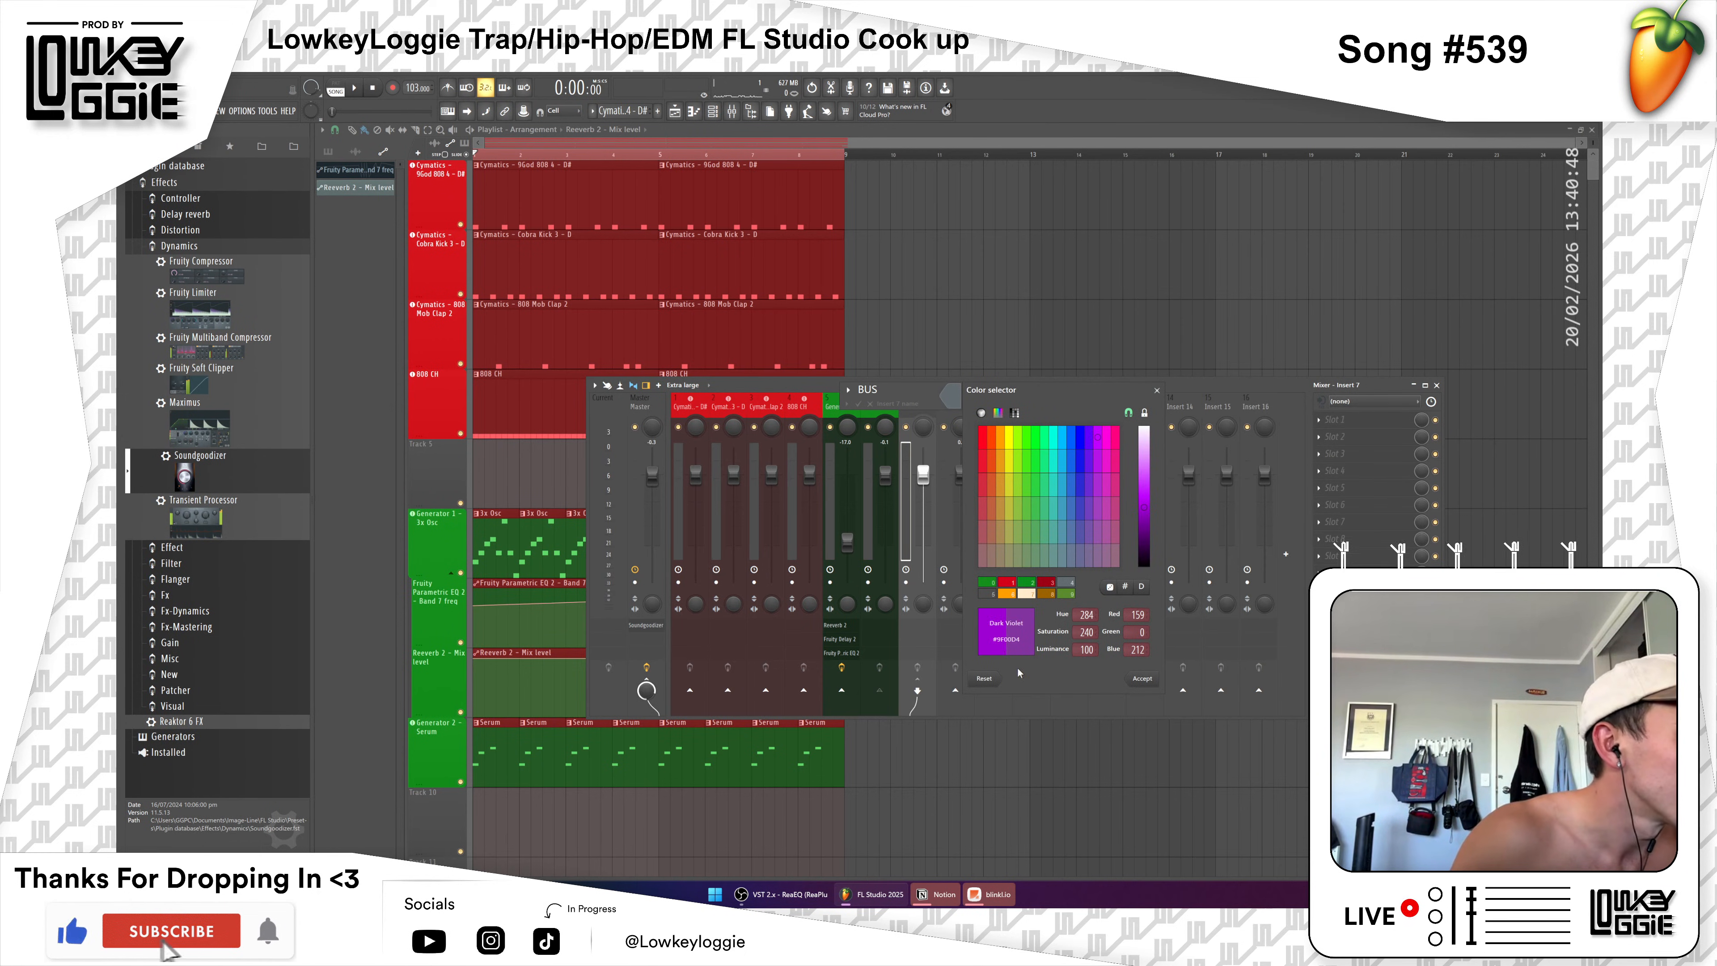
{"action": "left_click", "coordinate": [1143, 678]}
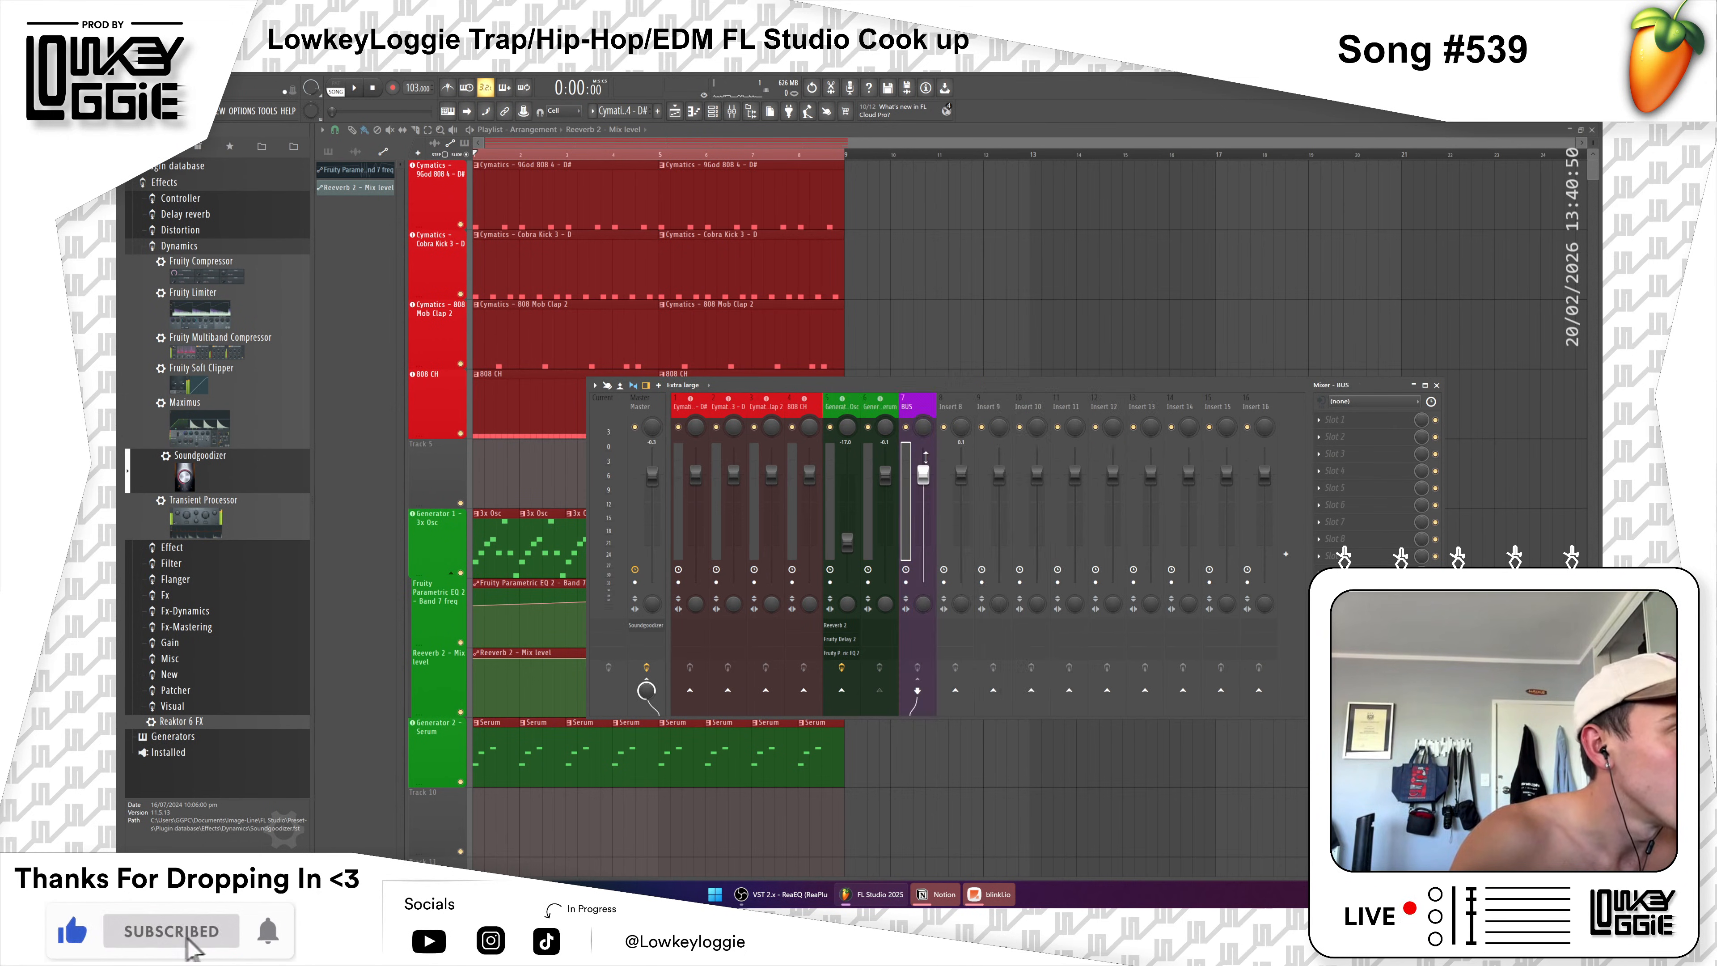
Step: Move the BUS track to mixer insert 9 and play the loop to check the Serum signal reaching it
{"action": "left_click_drag", "start_coordinate": [912, 498], "coordinate": [987, 497]}
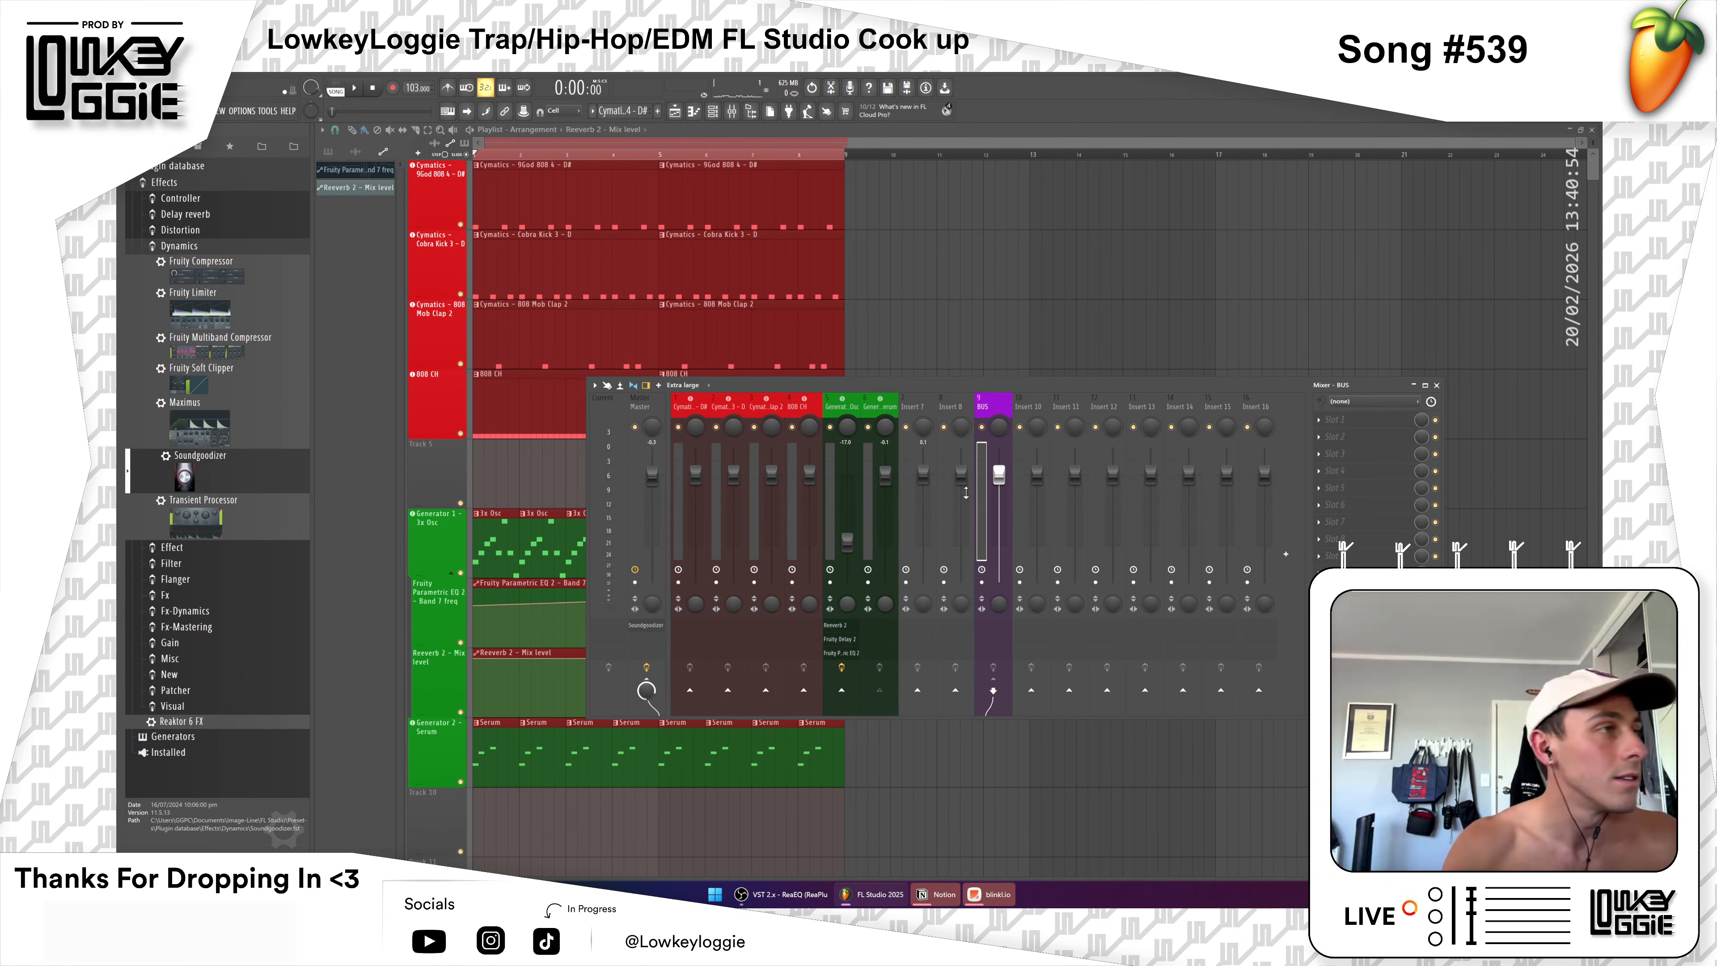
{"action": "left_click", "coordinate": [877, 656]}
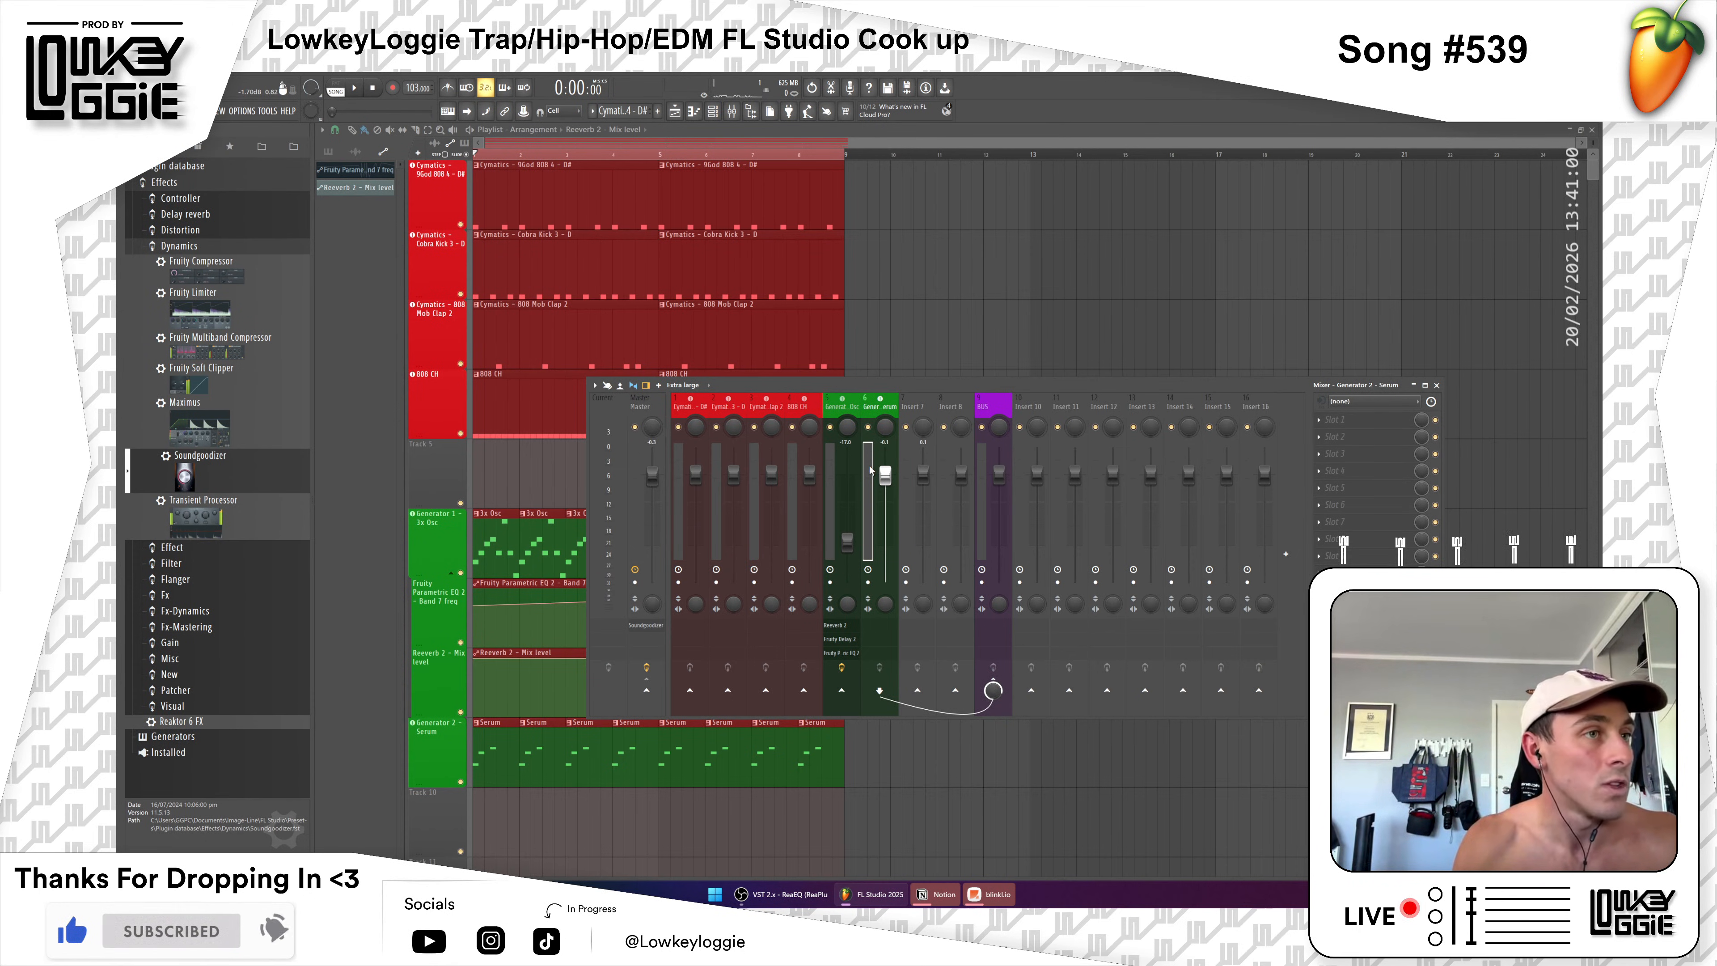
{"action": "key", "text": "space"}
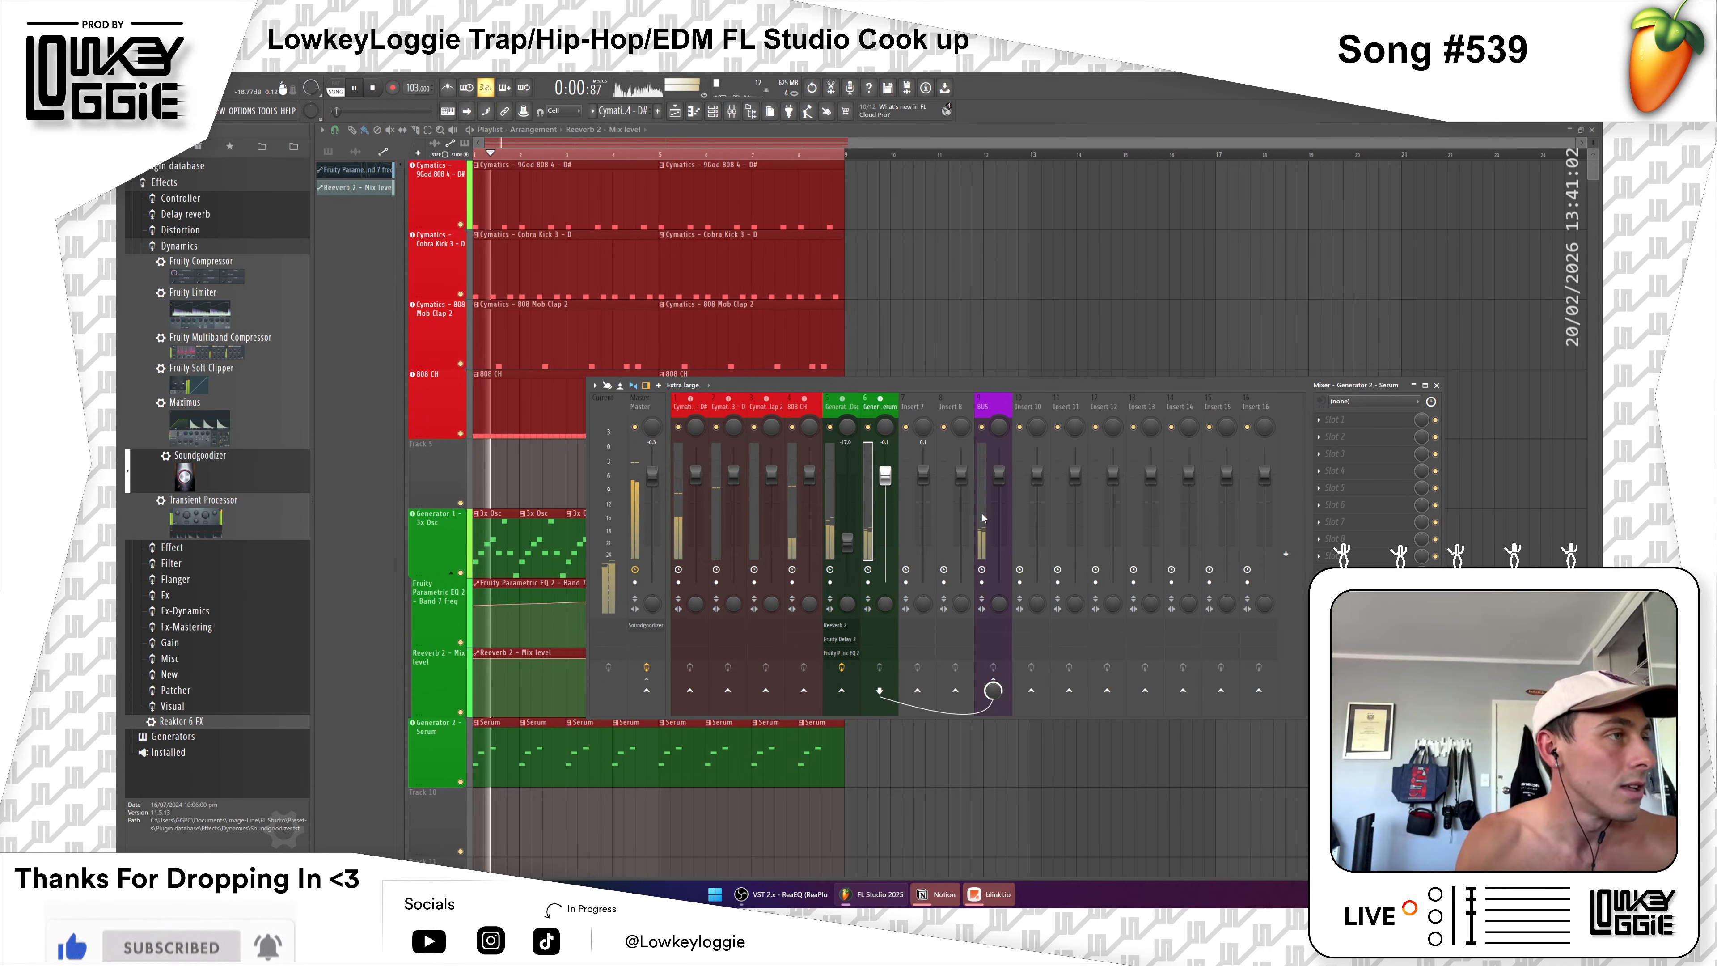
{"action": "left_click", "coordinate": [982, 513]}
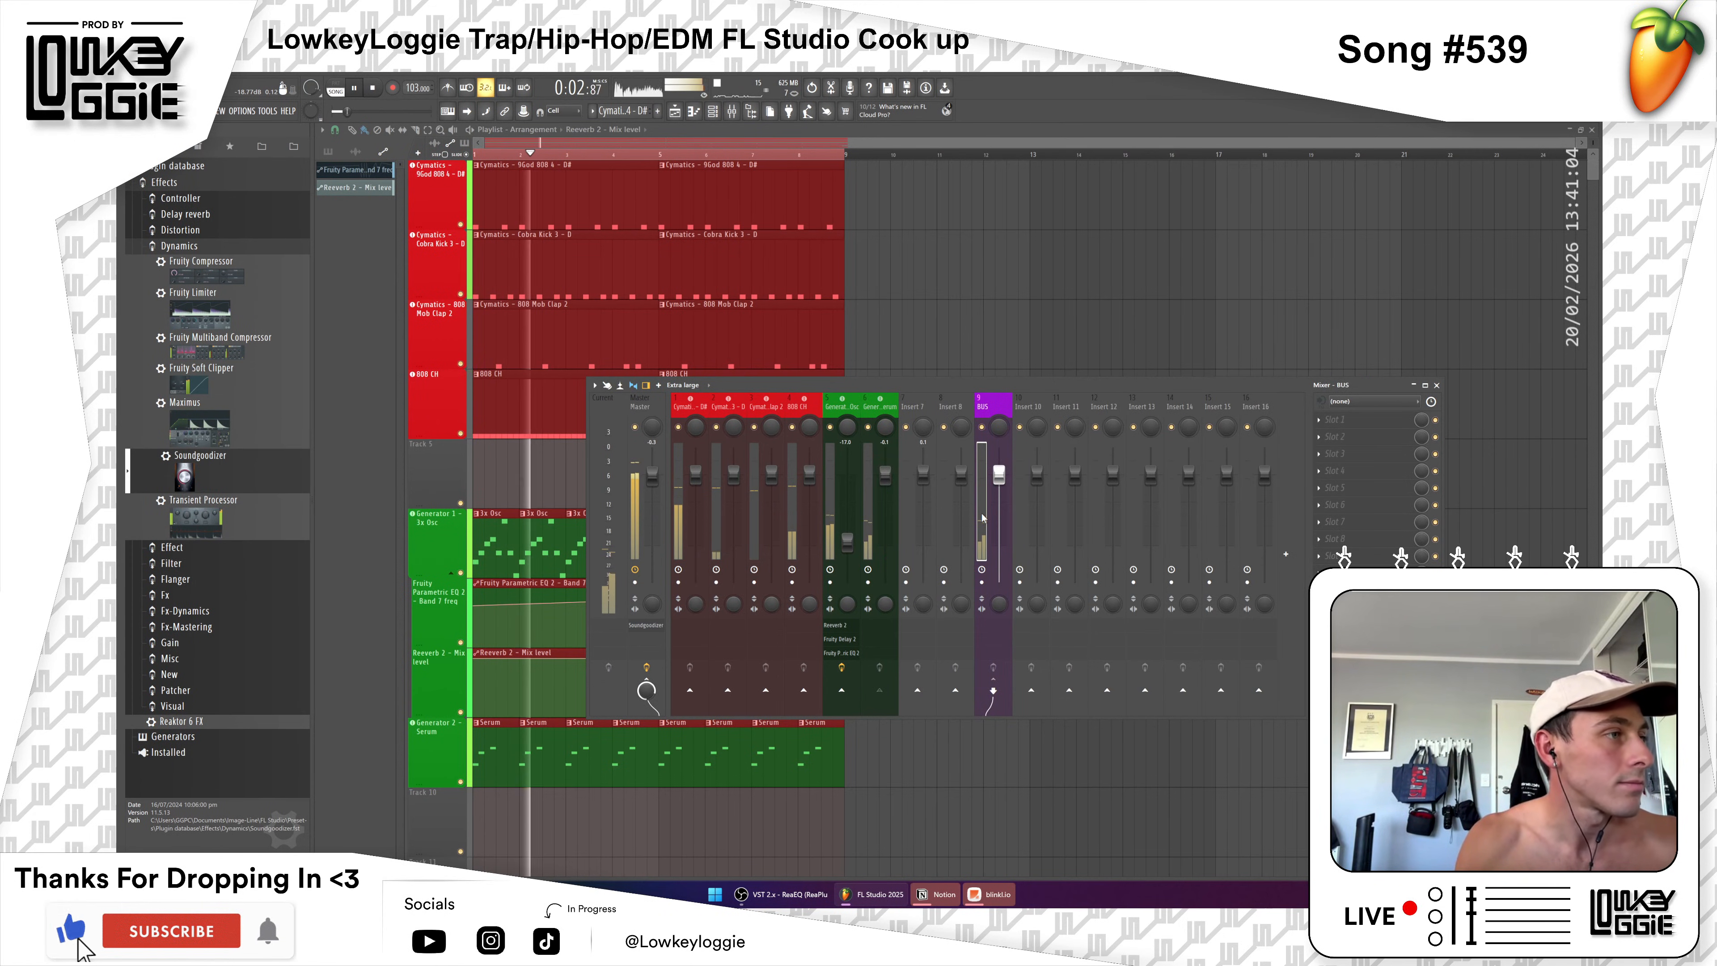
Step: Replay the start of the loop to check the levels reaching the BUS and Master tracks
{"action": "key", "text": "space"}
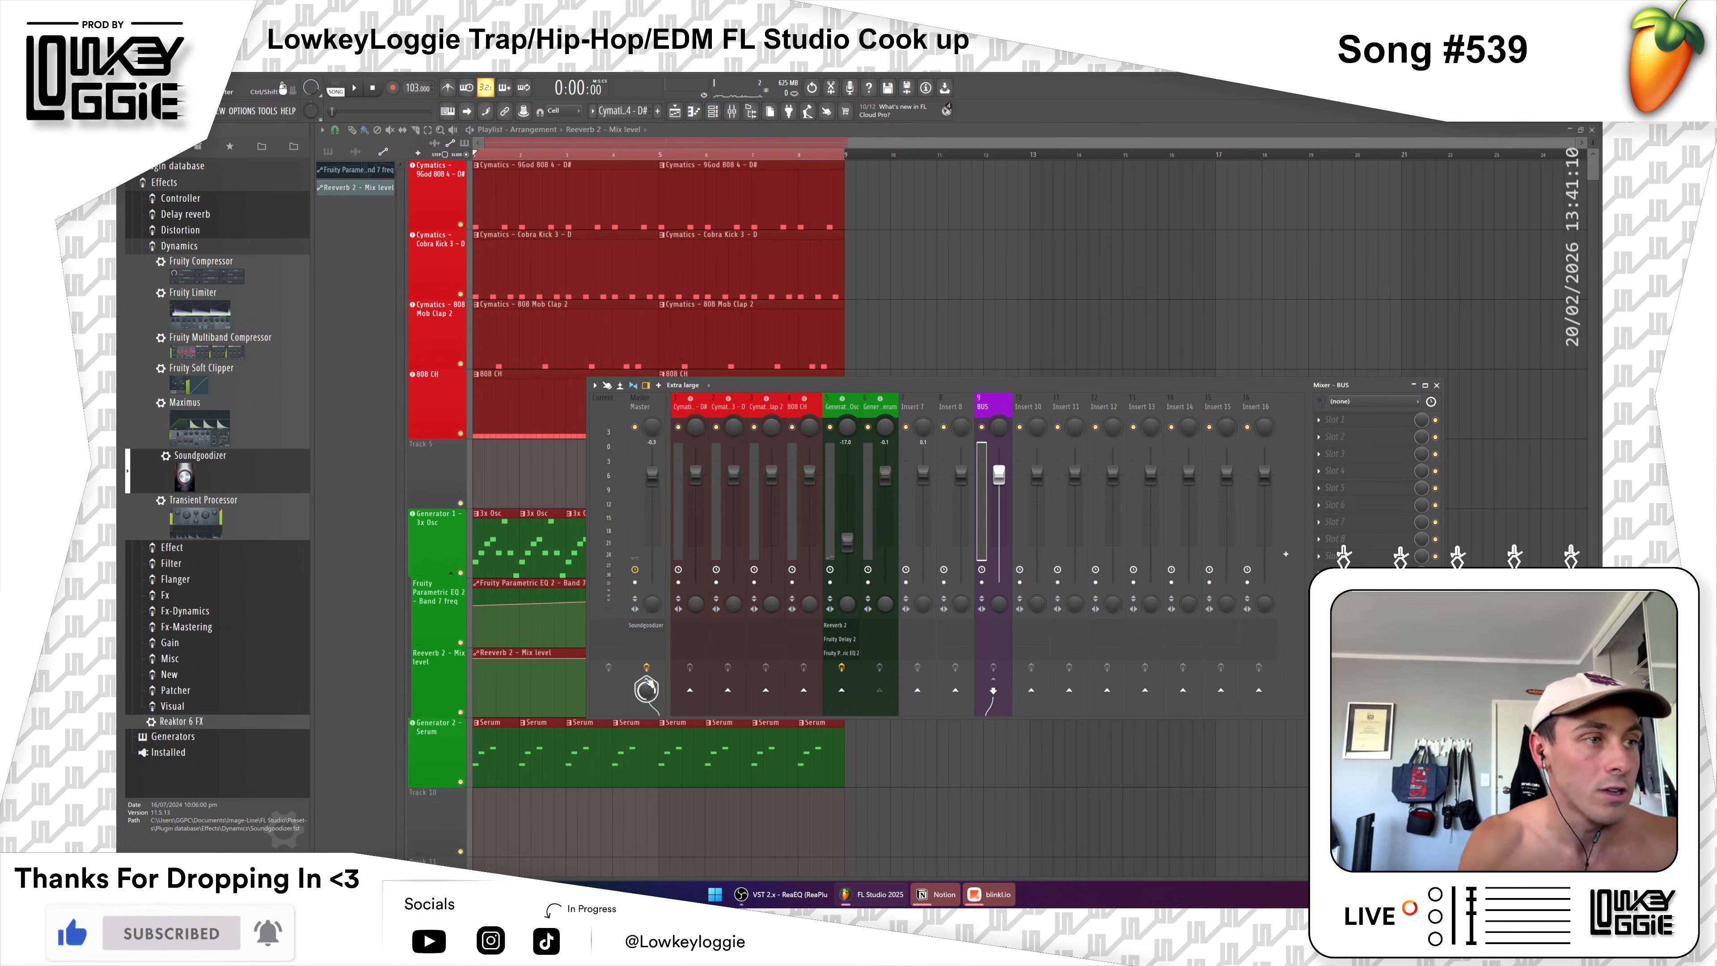
{"action": "key", "text": "space"}
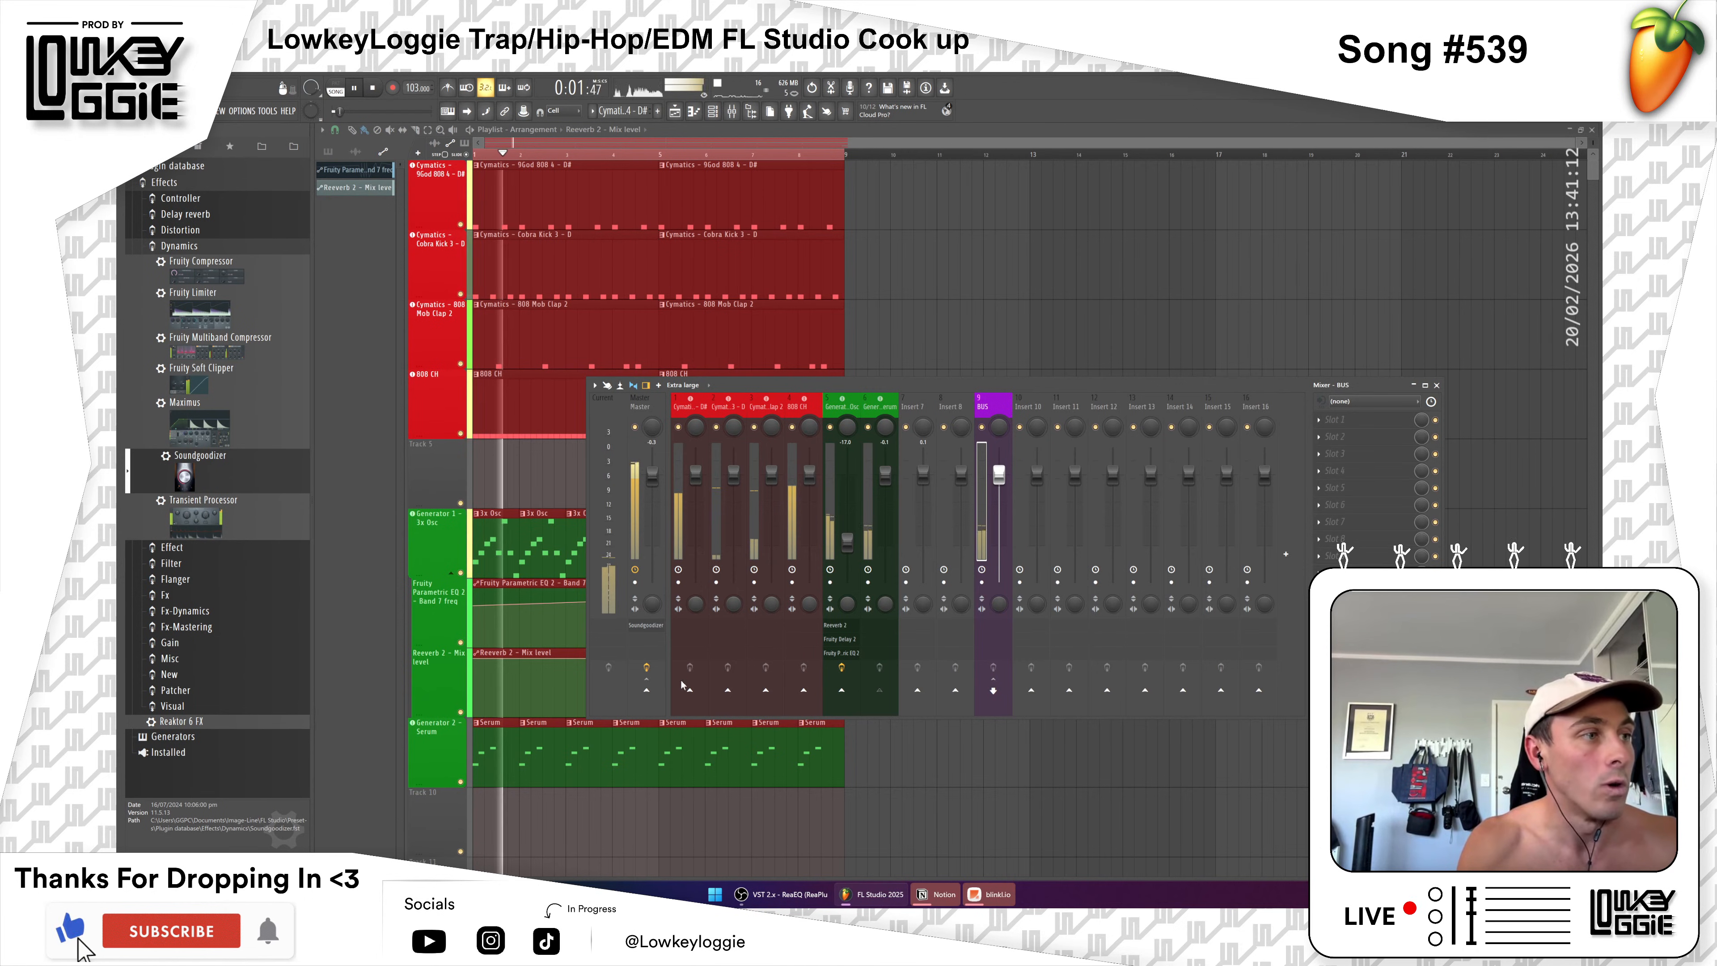
{"action": "key", "text": "space"}
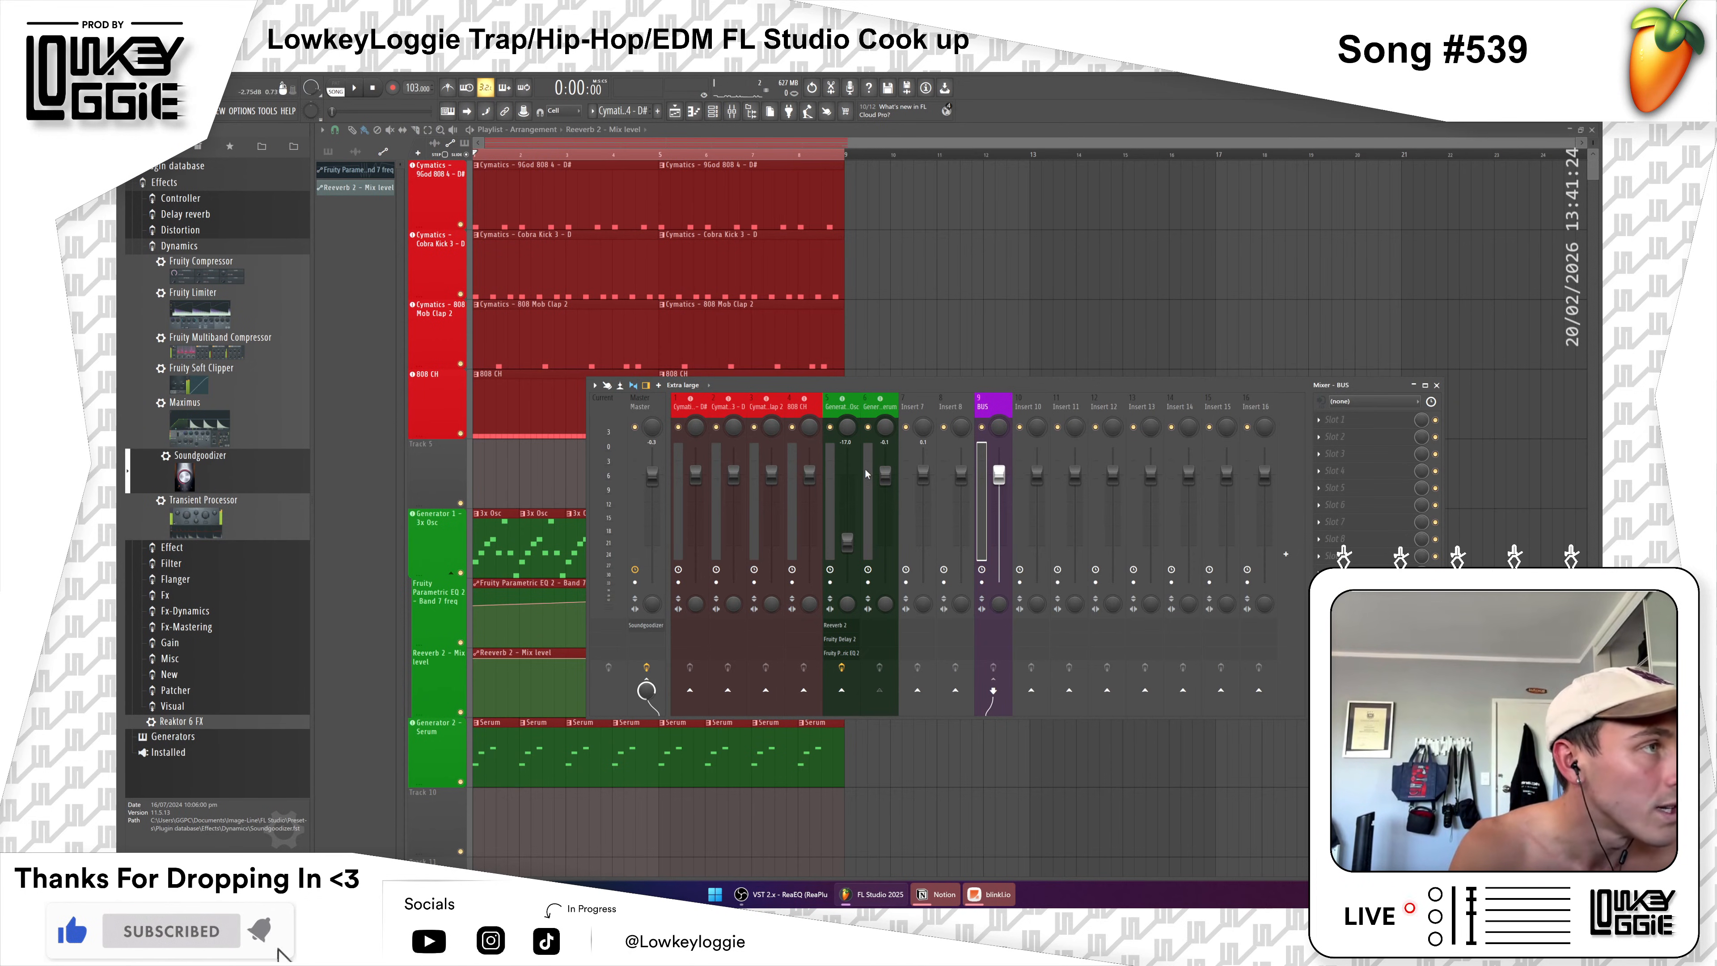
Step: Route the 3x Osc mixer track only to BUS instead of the Master, and check the Serum track's routing
{"action": "left_click", "coordinate": [831, 491]}
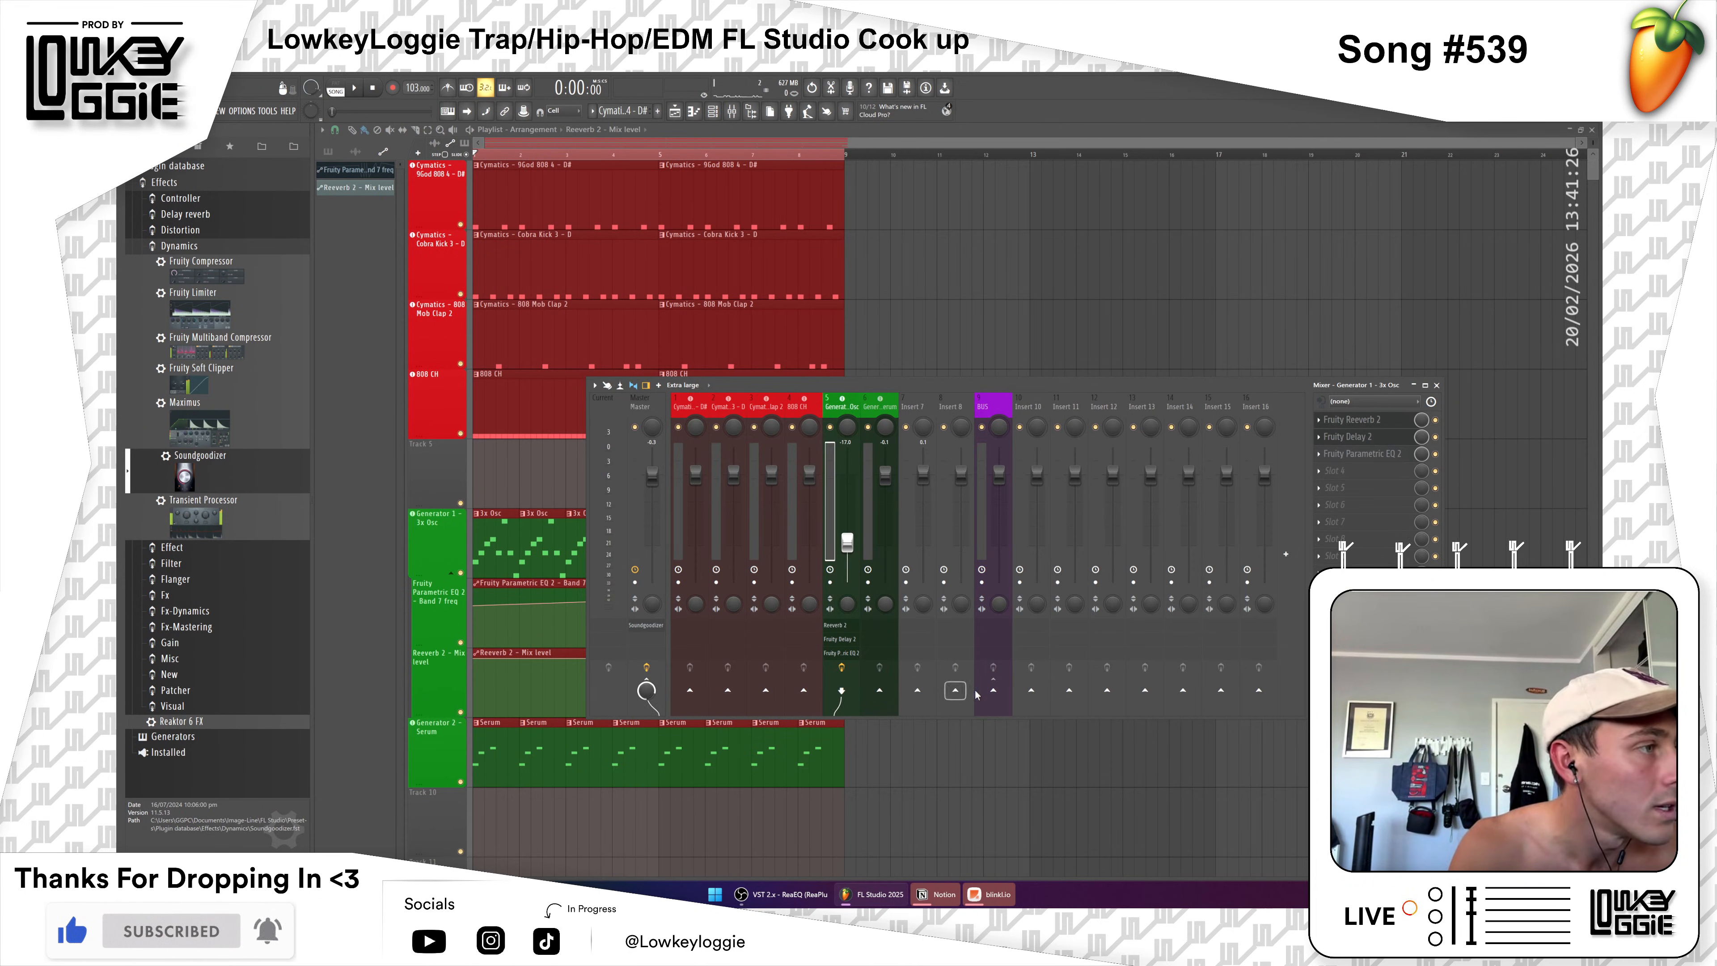
{"action": "left_click", "coordinate": [993, 690]}
{"action": "left_click", "coordinate": [646, 684]}
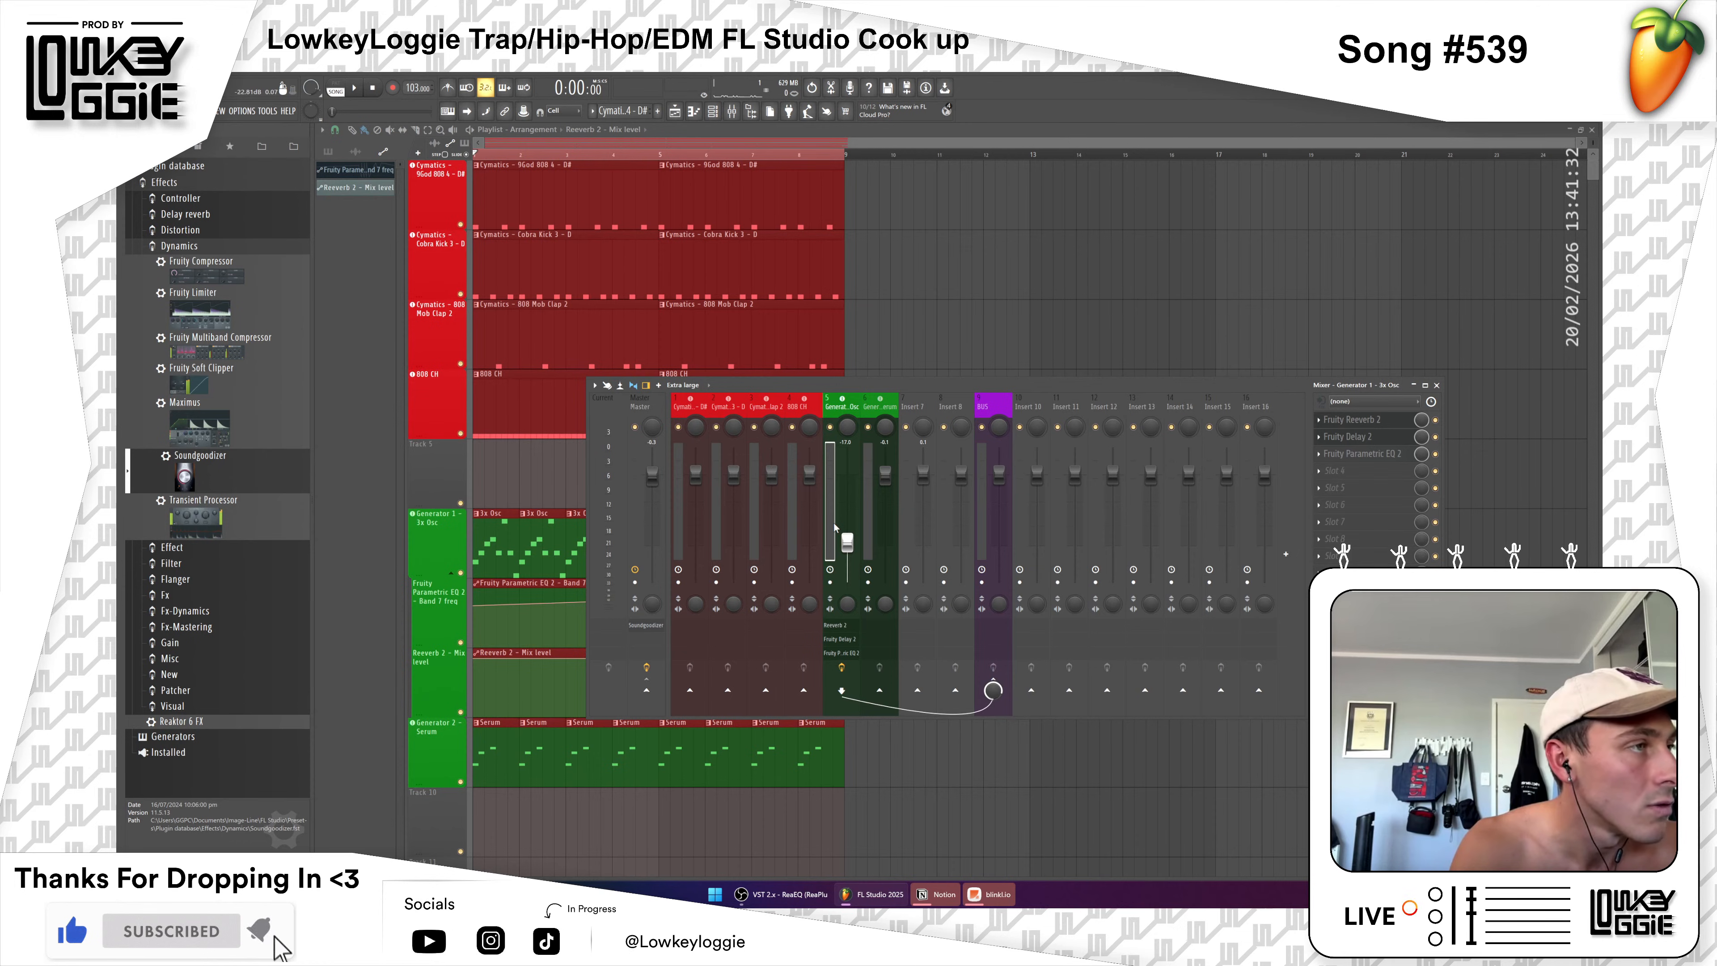
{"action": "left_click", "coordinate": [874, 638]}
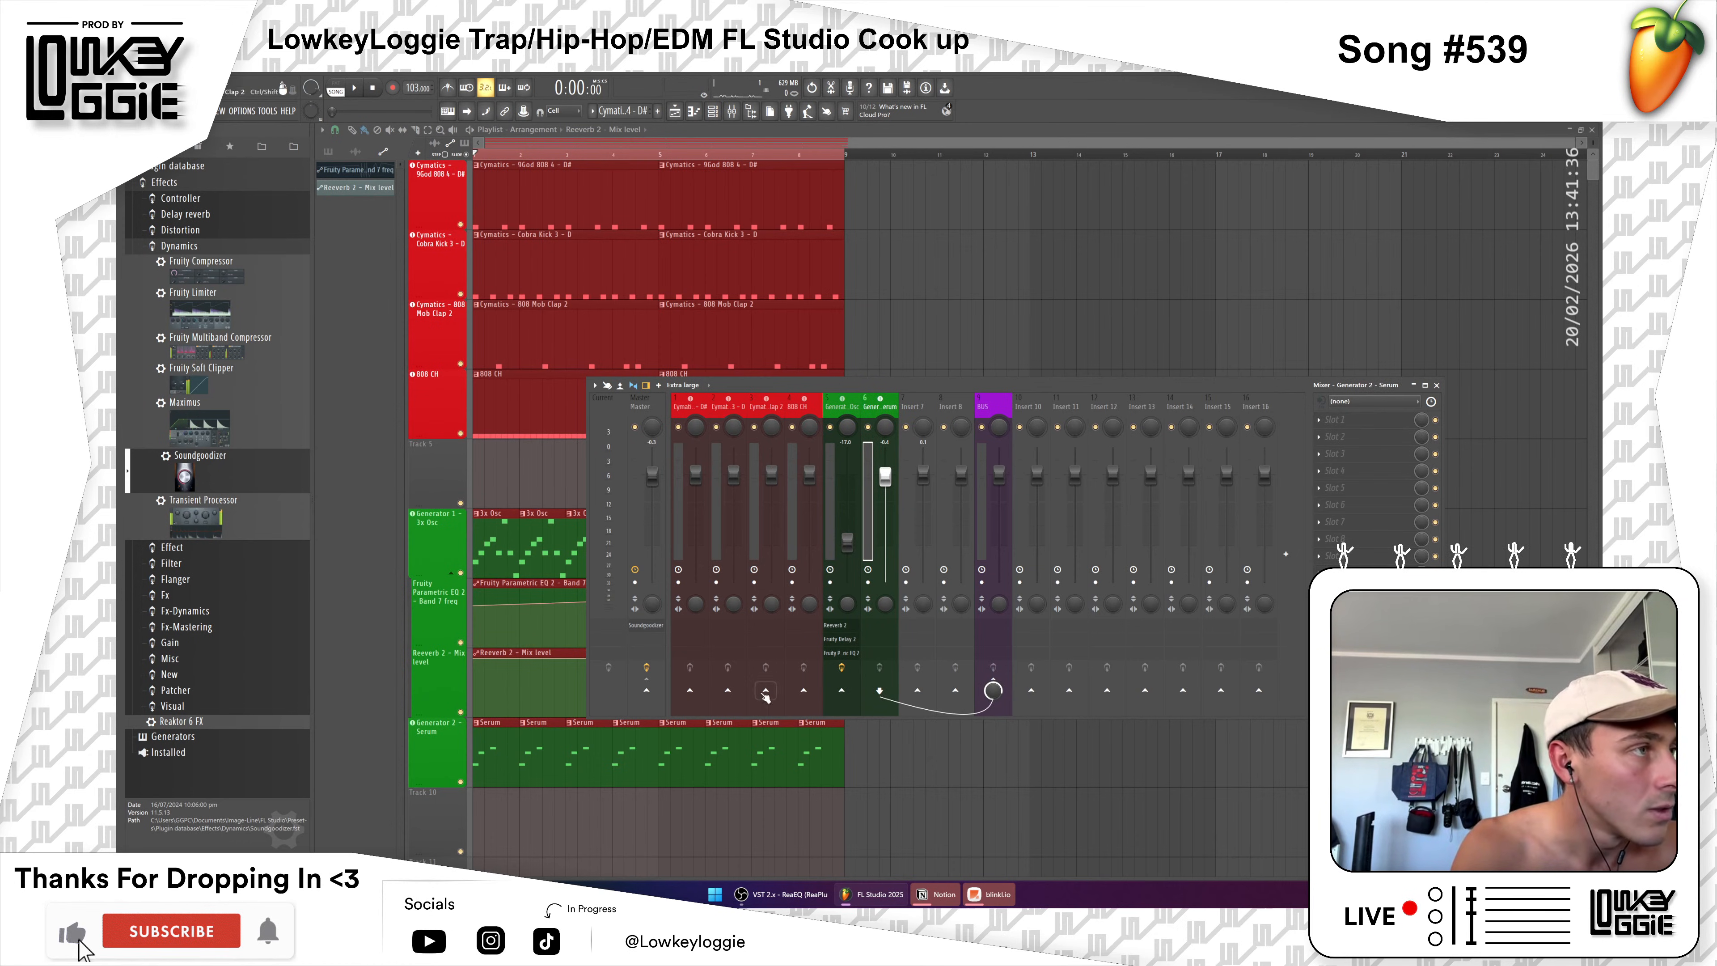
{"action": "left_click", "coordinate": [986, 494]}
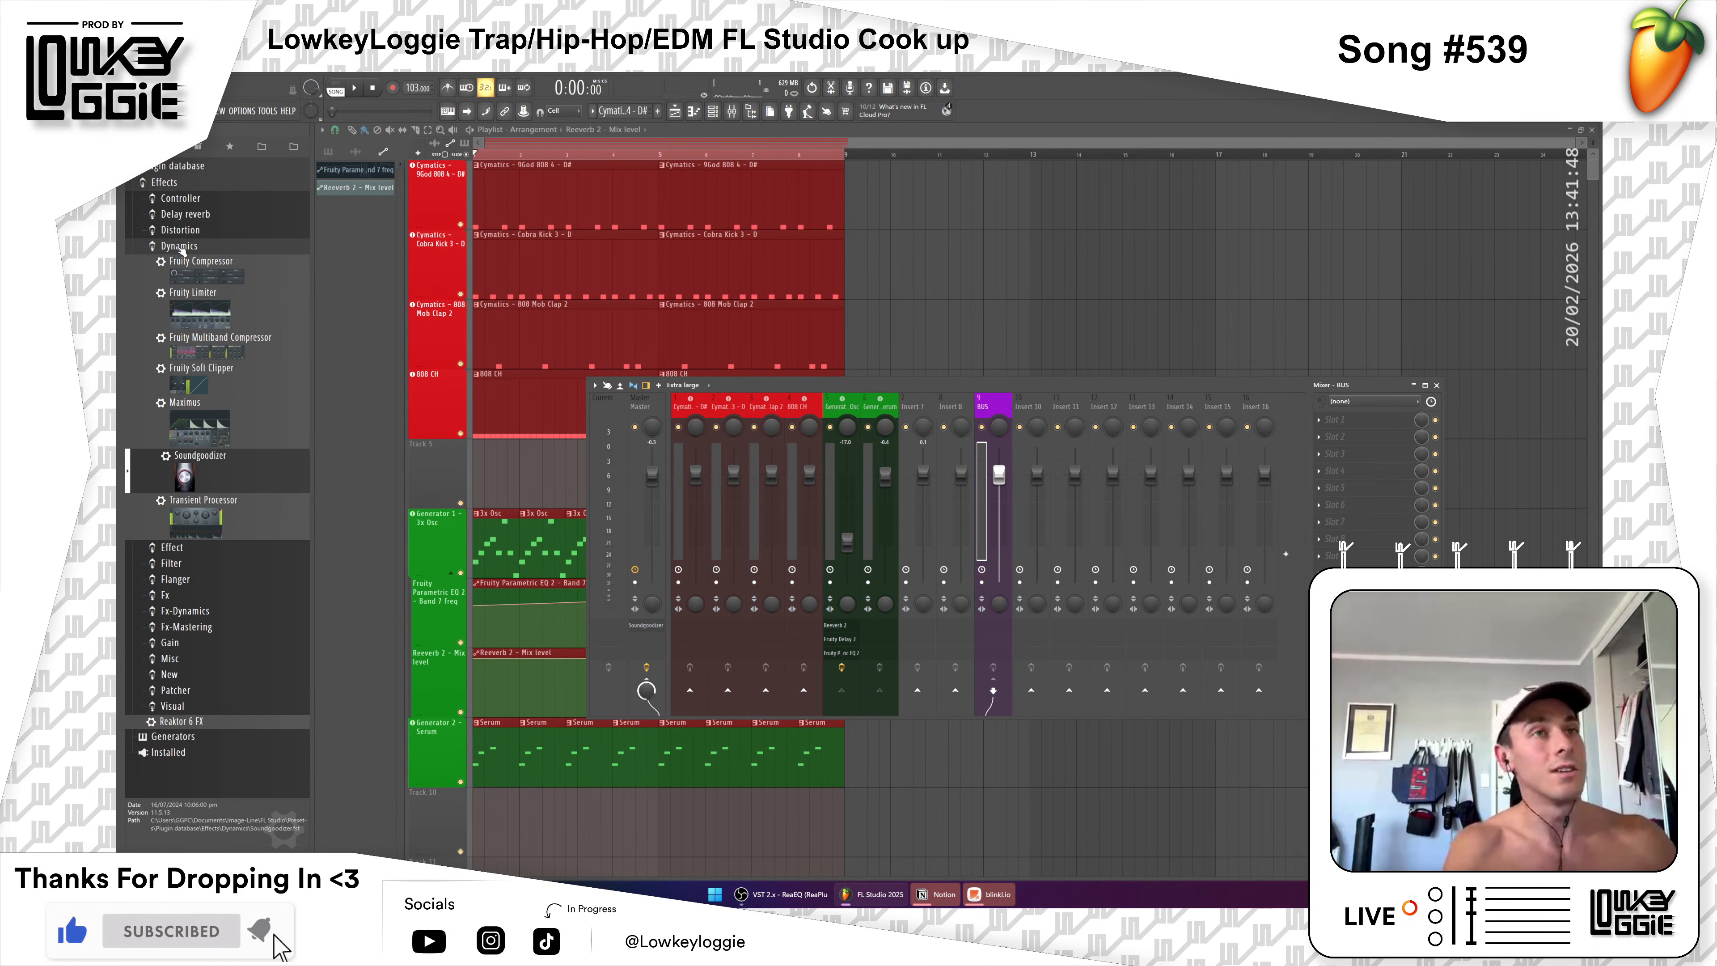
Step: Add Fruity Delay 2 from the Delay reverb effects to the BUS track and play the loop to hear it
{"action": "left_click", "coordinate": [179, 247]}
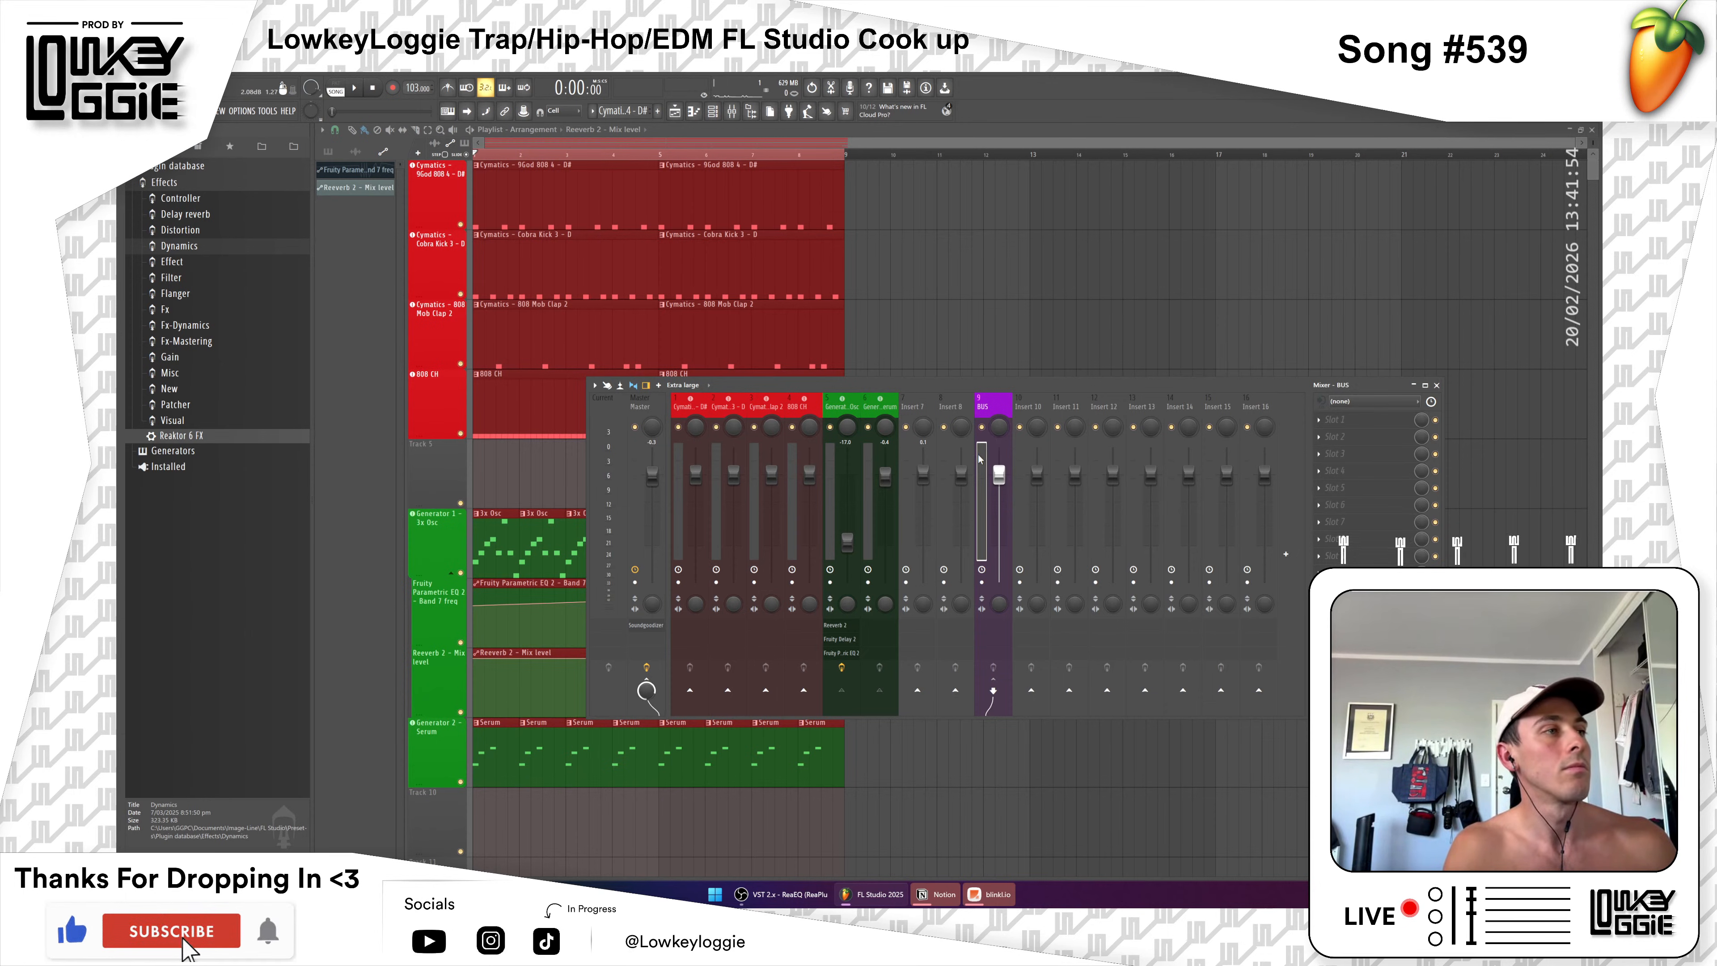
{"action": "left_click", "coordinate": [184, 214]}
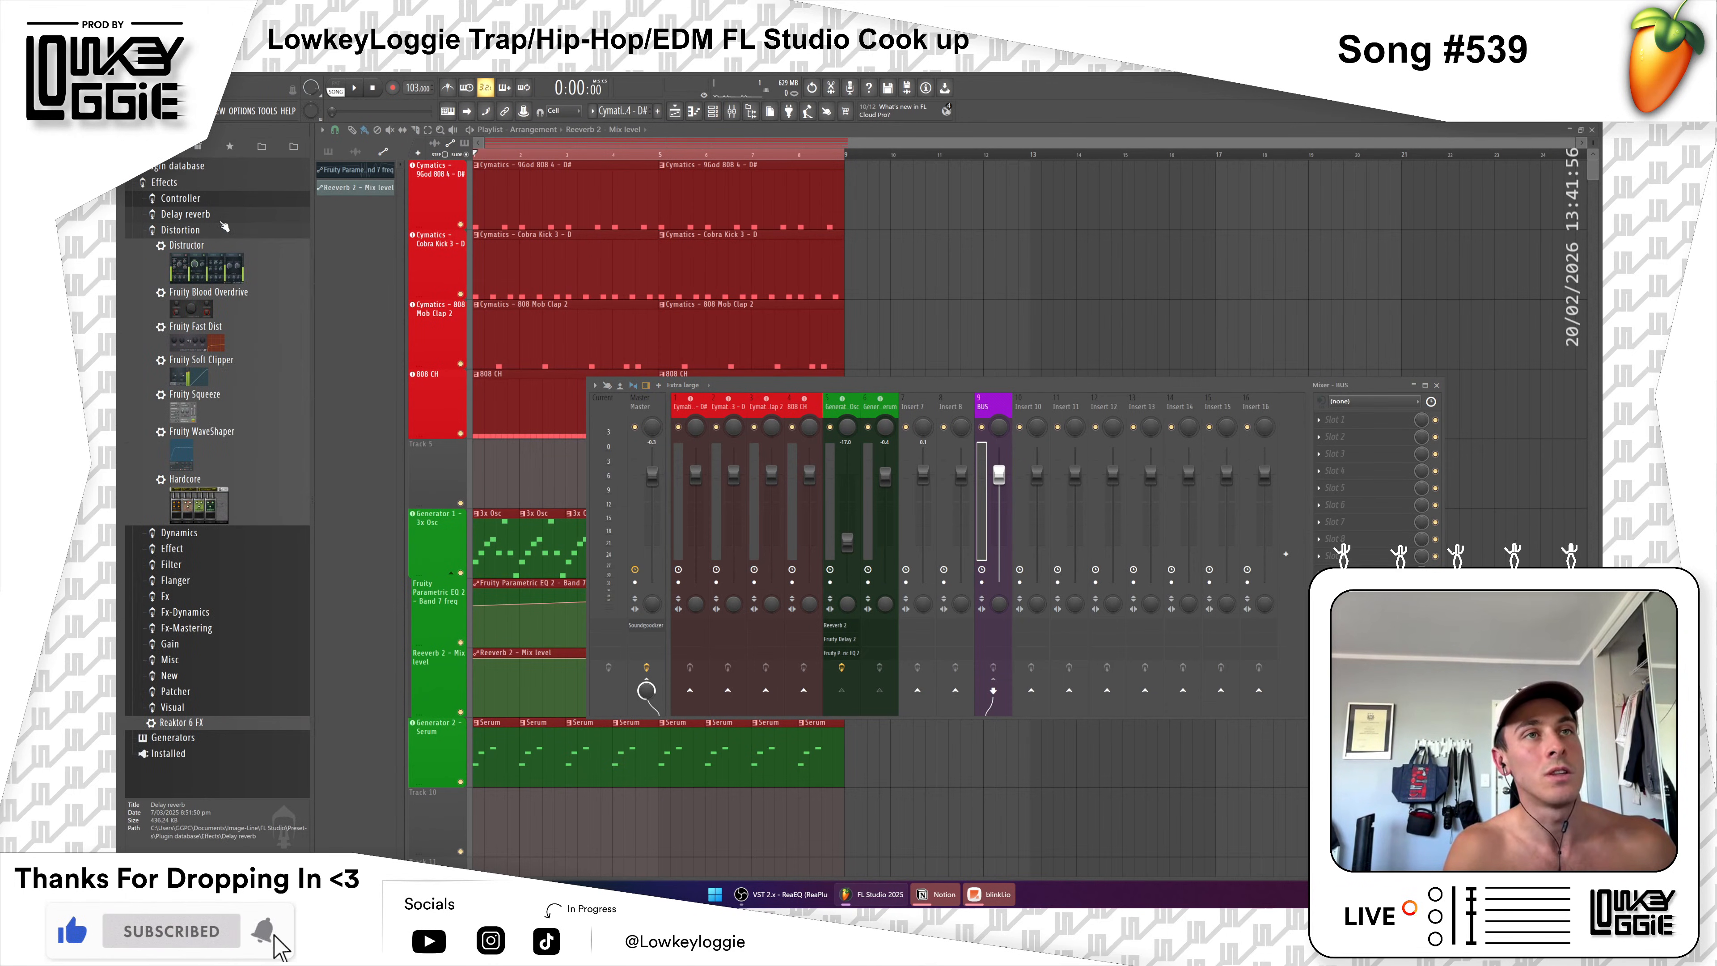
{"action": "left_click_drag", "start_coordinate": [212, 300], "coordinate": [983, 495]}
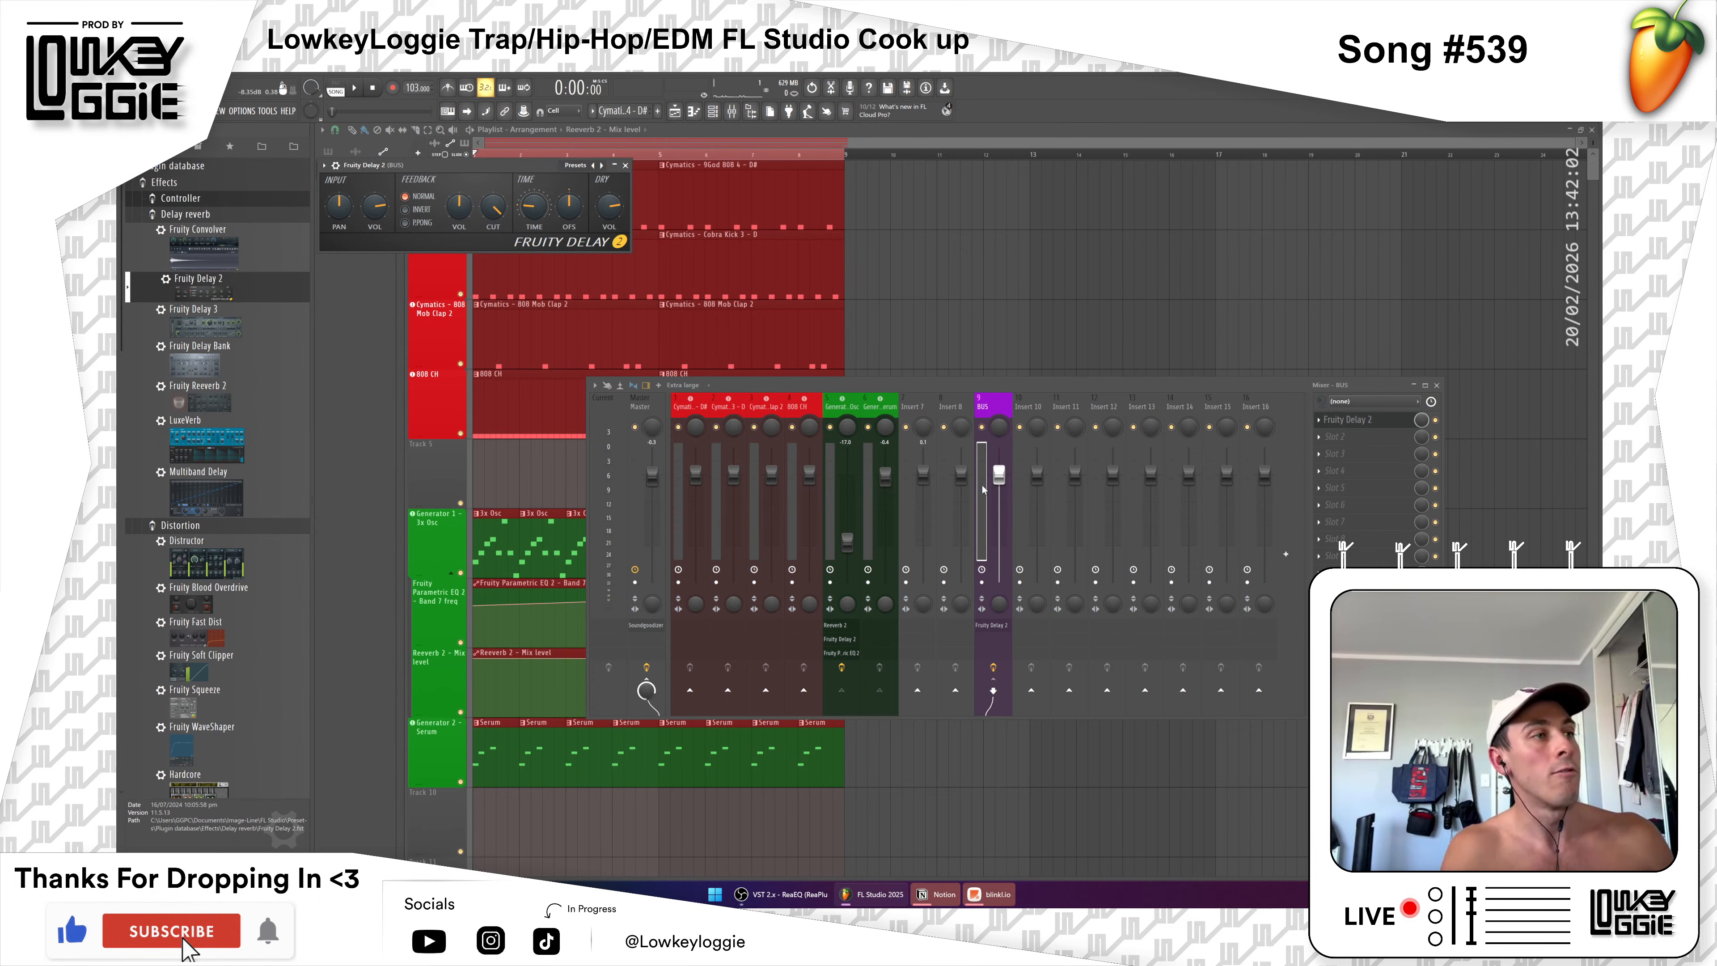
{"action": "key", "text": "space"}
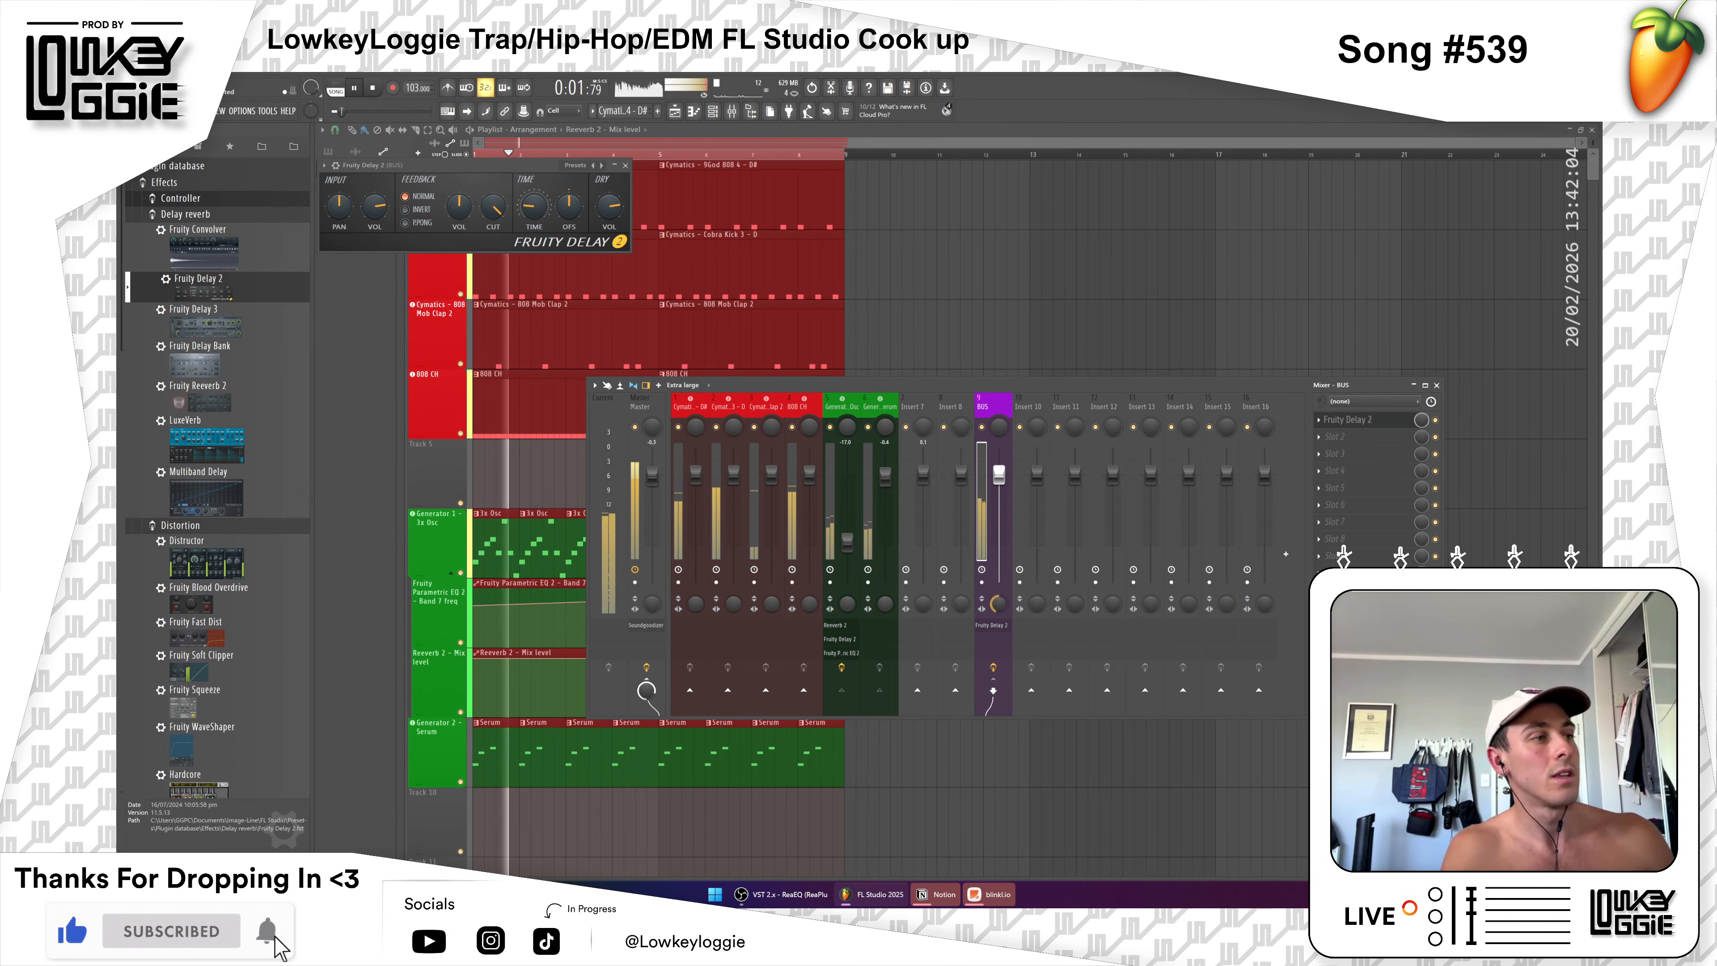
{"action": "key", "text": "space"}
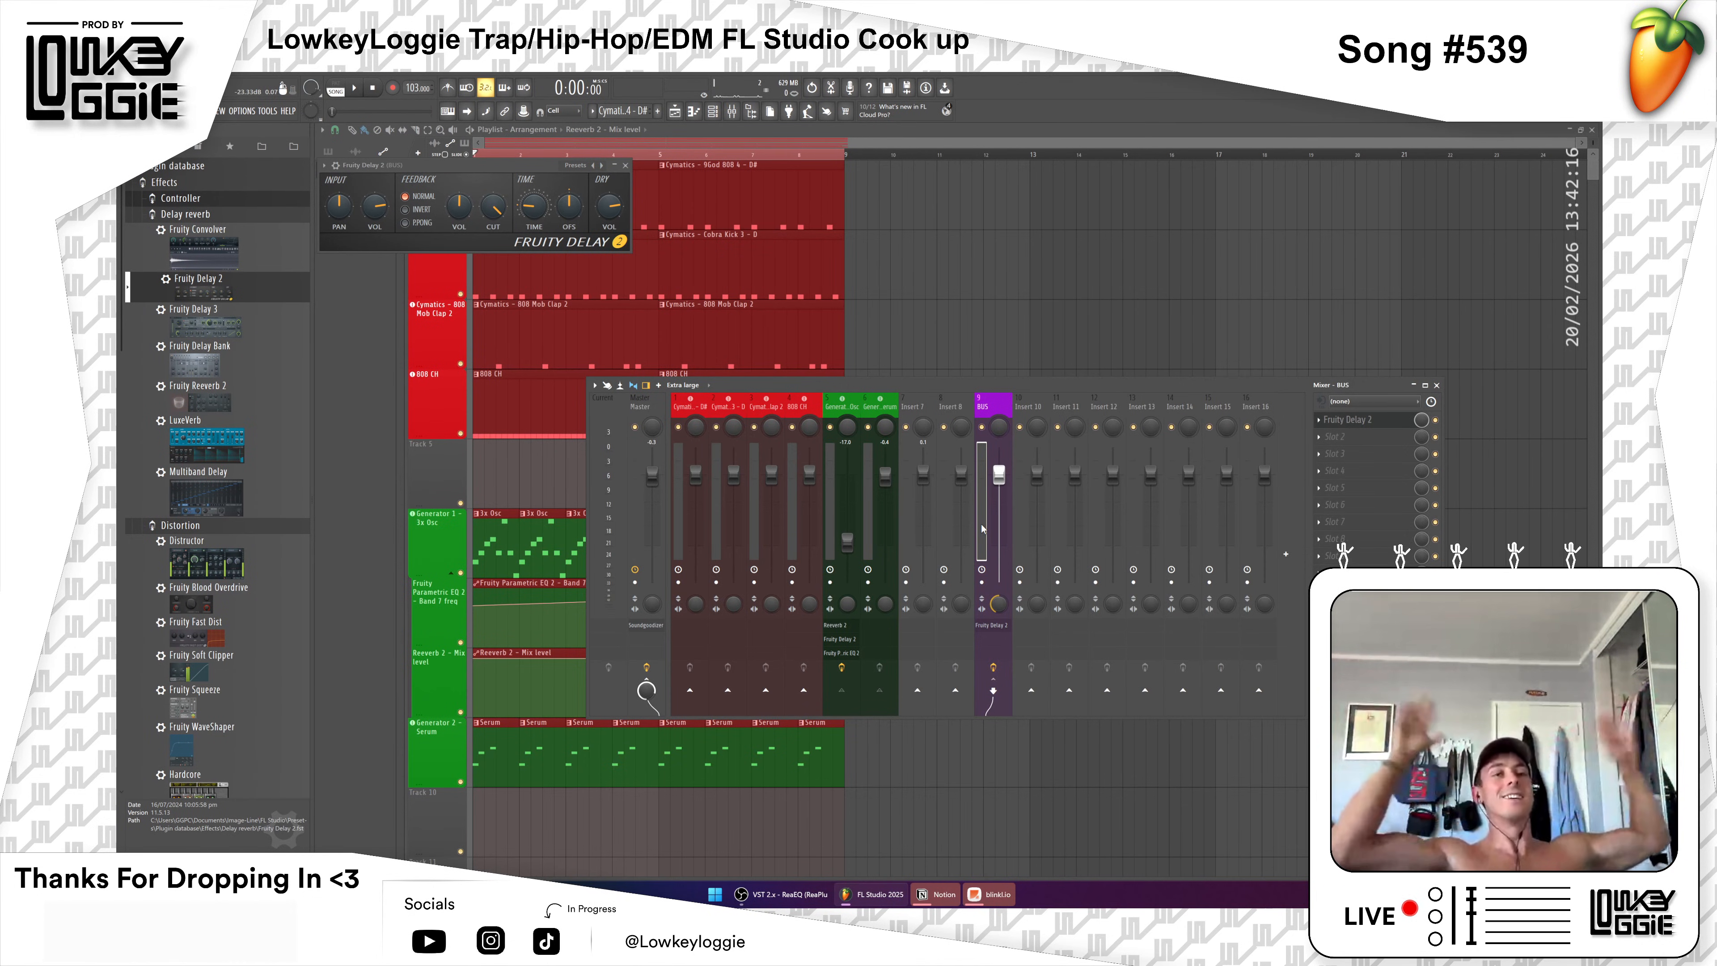
{"action": "left_click", "coordinate": [1003, 340]}
{"action": "right_click", "coordinate": [1004, 341]}
{"action": "left_click_drag", "start_coordinate": [906, 260], "coordinate": [965, 257]}
{"action": "right_click", "coordinate": [966, 258]}
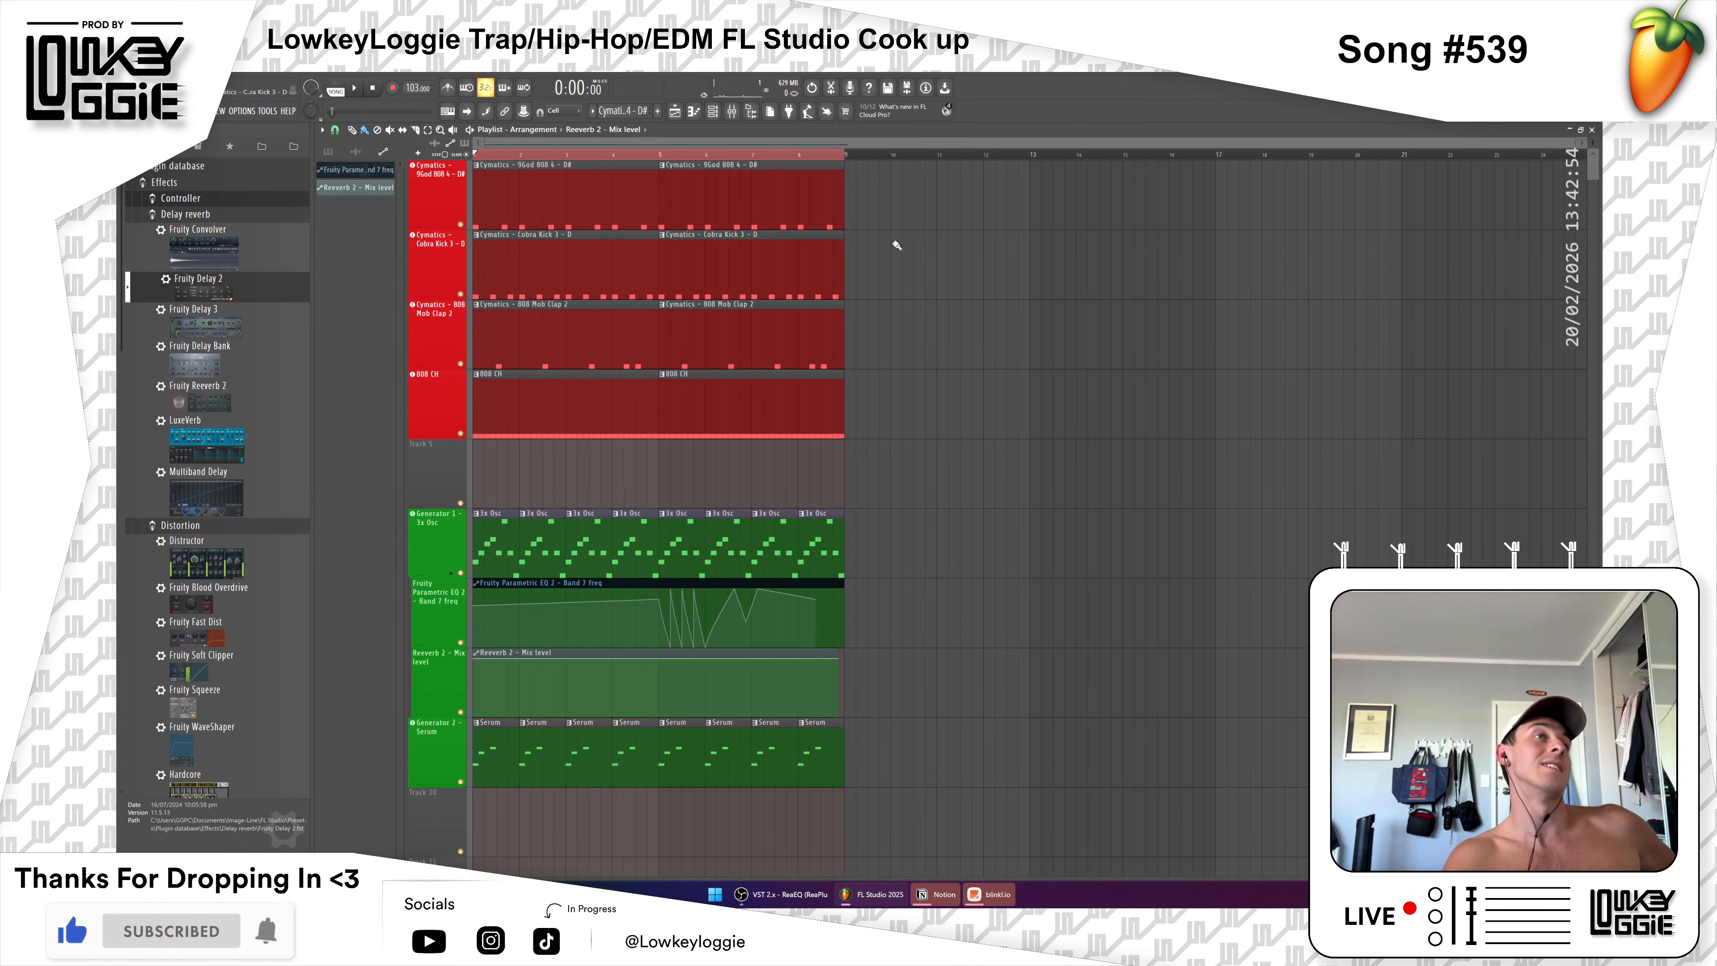
{"action": "left_click", "coordinate": [984, 463]}
{"action": "right_click", "coordinate": [988, 479]}
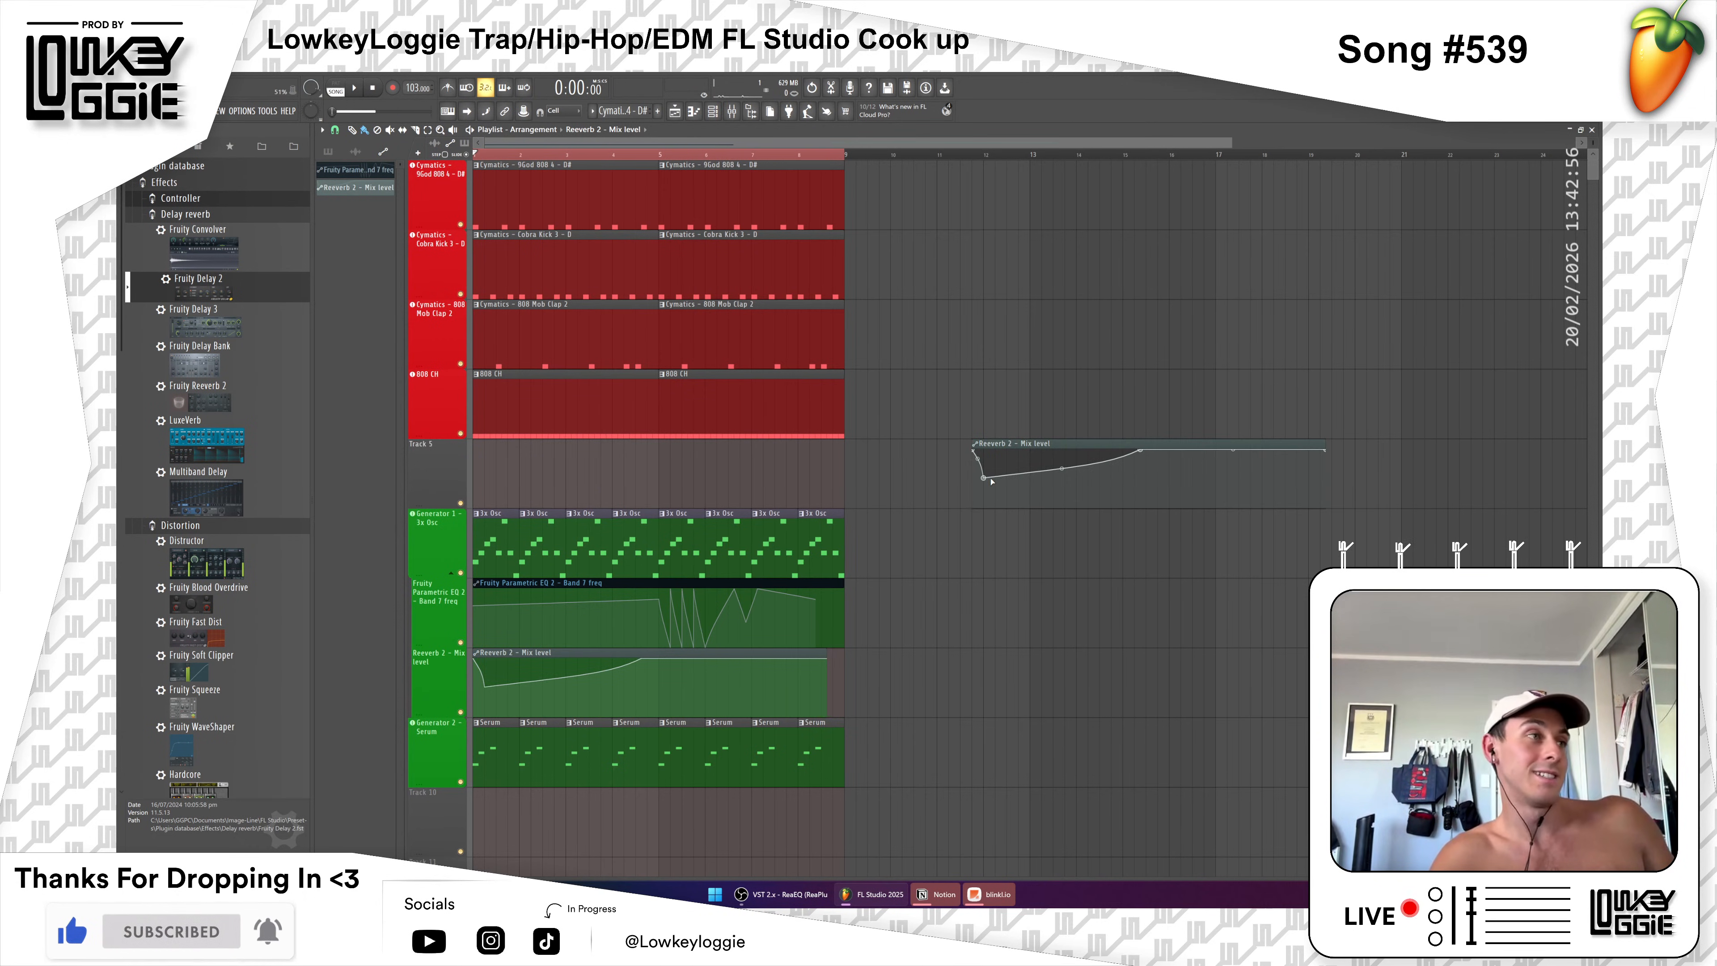
{"action": "key", "text": "ctrl+z"}
{"action": "right_click", "coordinate": [1048, 449]}
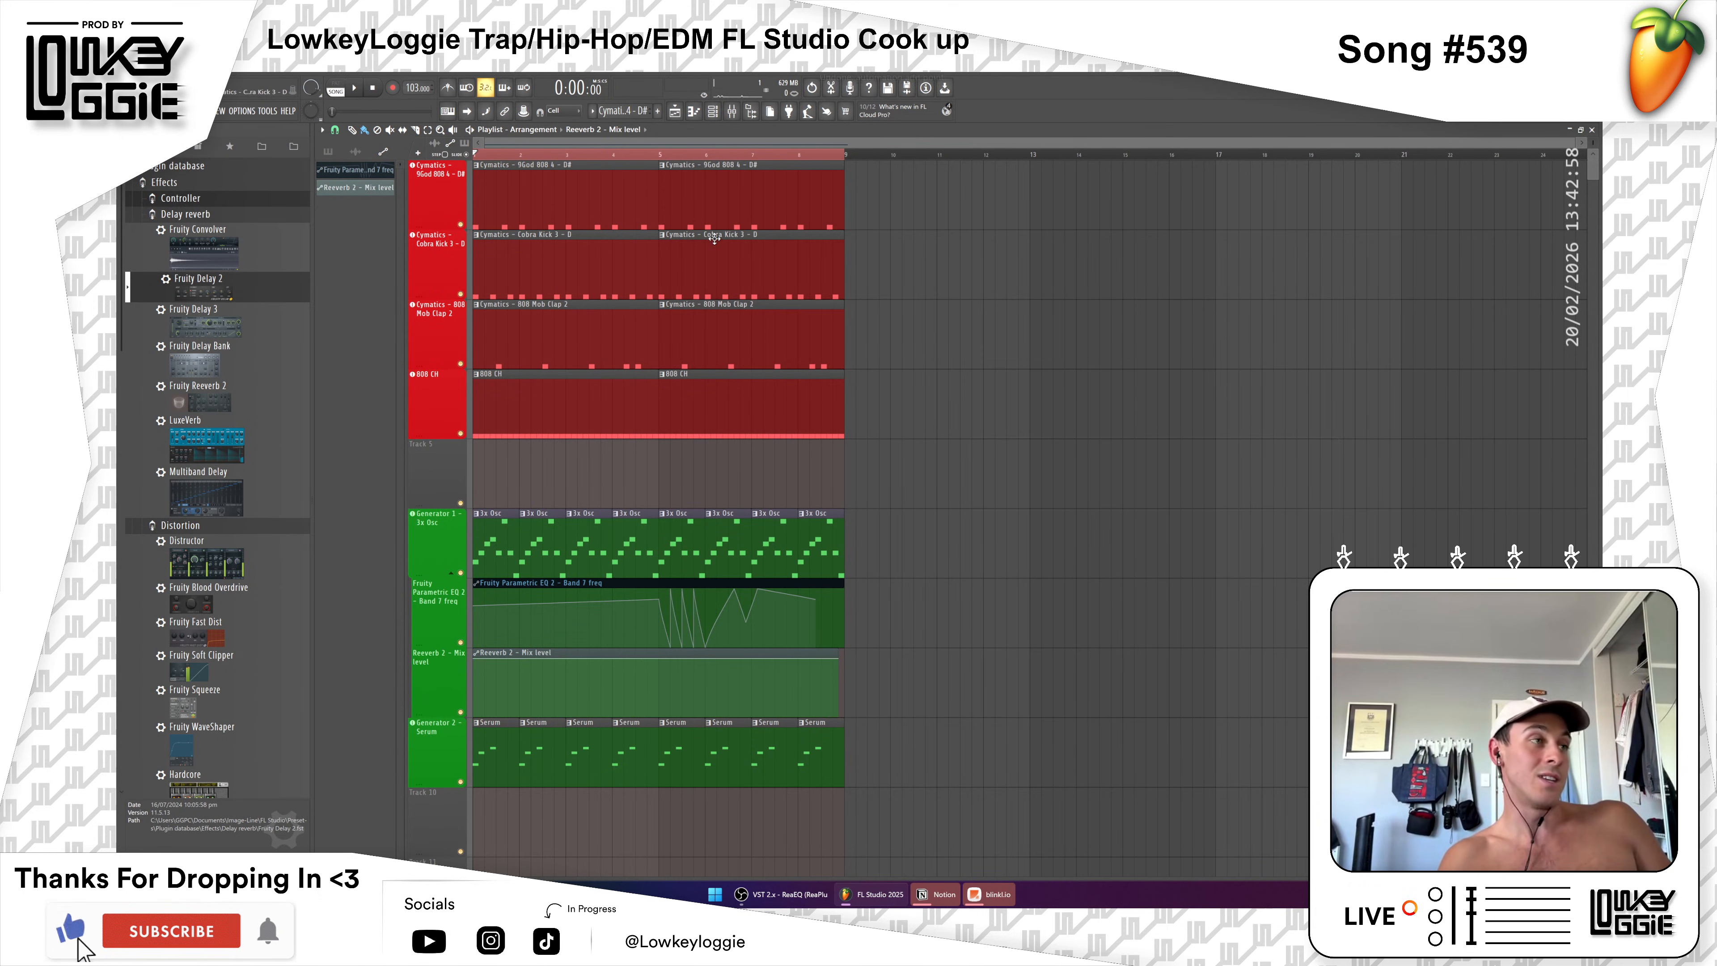
Step: Play the loop while viewing the melody tracks and open the mixer to check the BUS level
{"action": "key", "text": "space"}
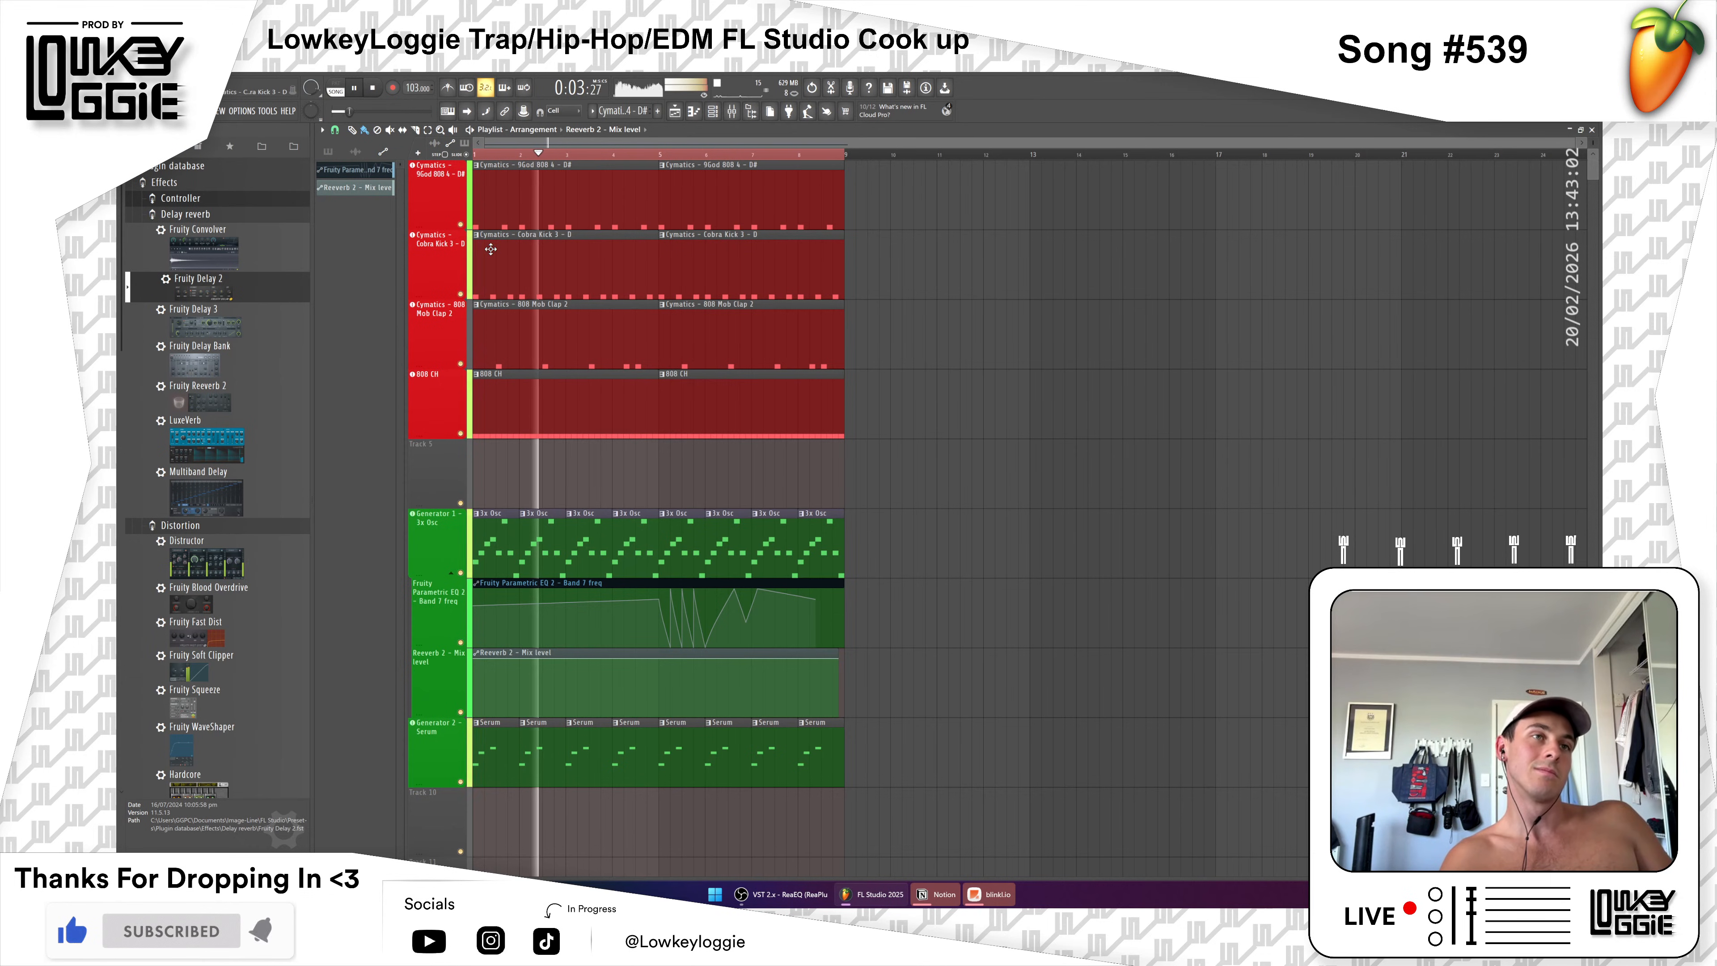
{"action": "scroll", "coordinate": [697, 249], "scroll_direction": "down", "scroll_amount": 4}
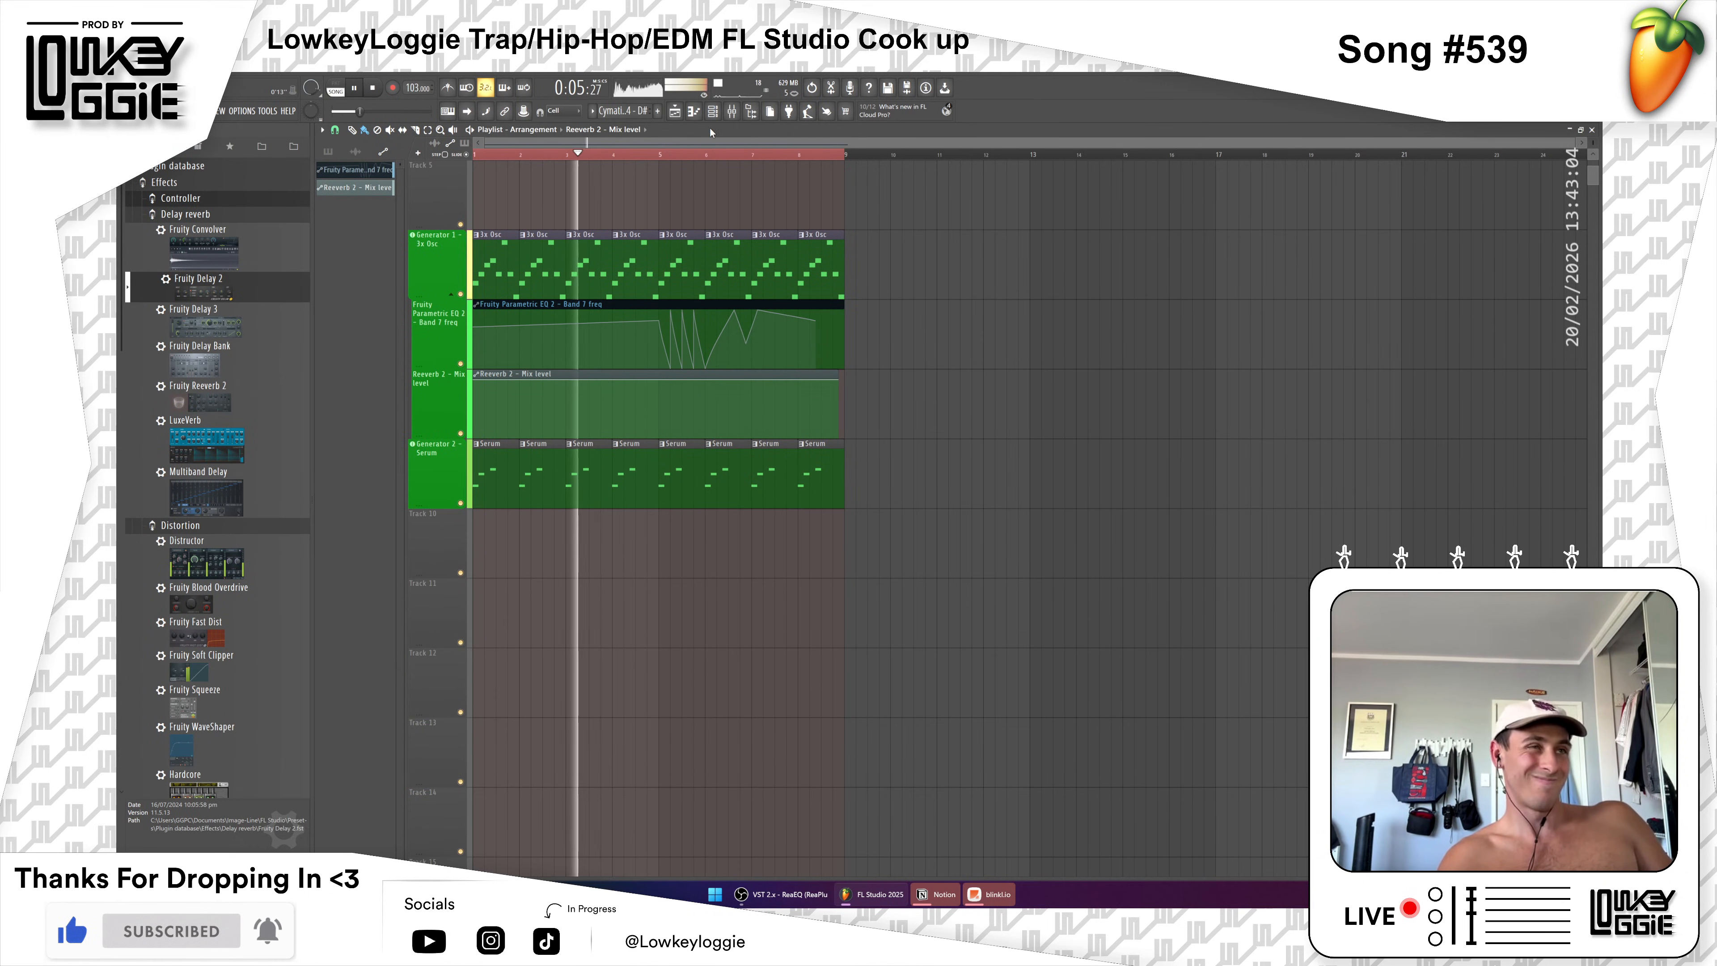
{"action": "key", "text": "F9"}
{"action": "key", "text": "space"}
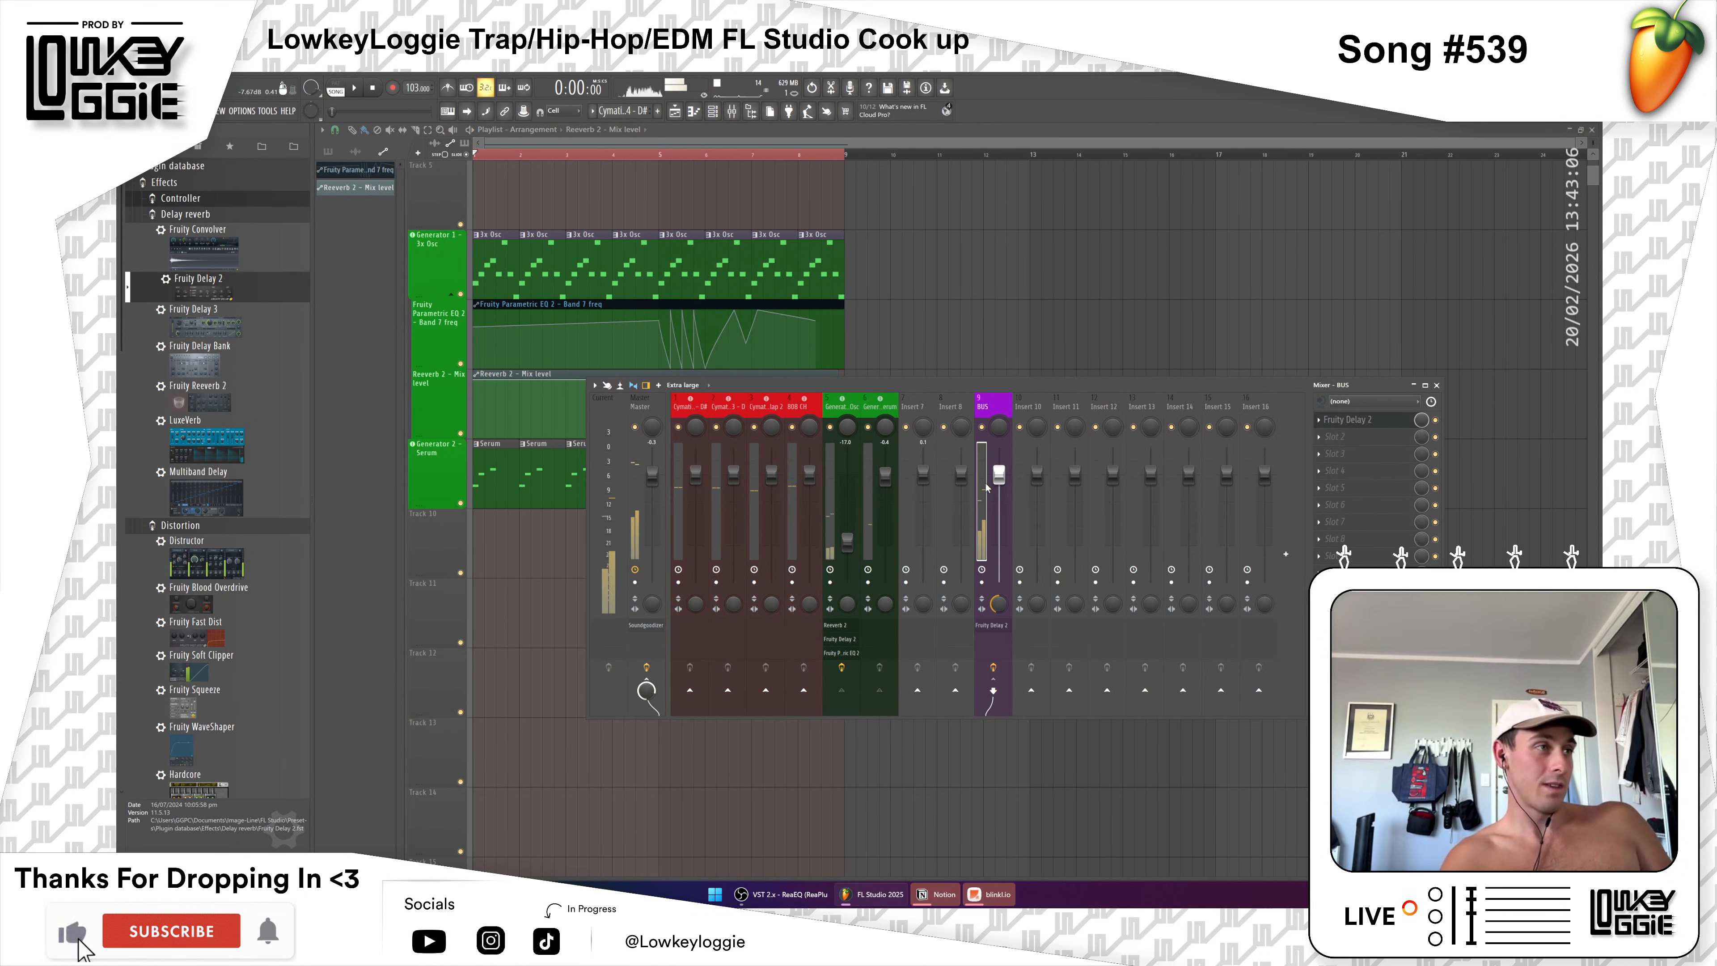
Step: Reset the BUS mixer track to default and route the Serum and 3x Osc tracks back to the Master
{"action": "right_click", "coordinate": [981, 551]}
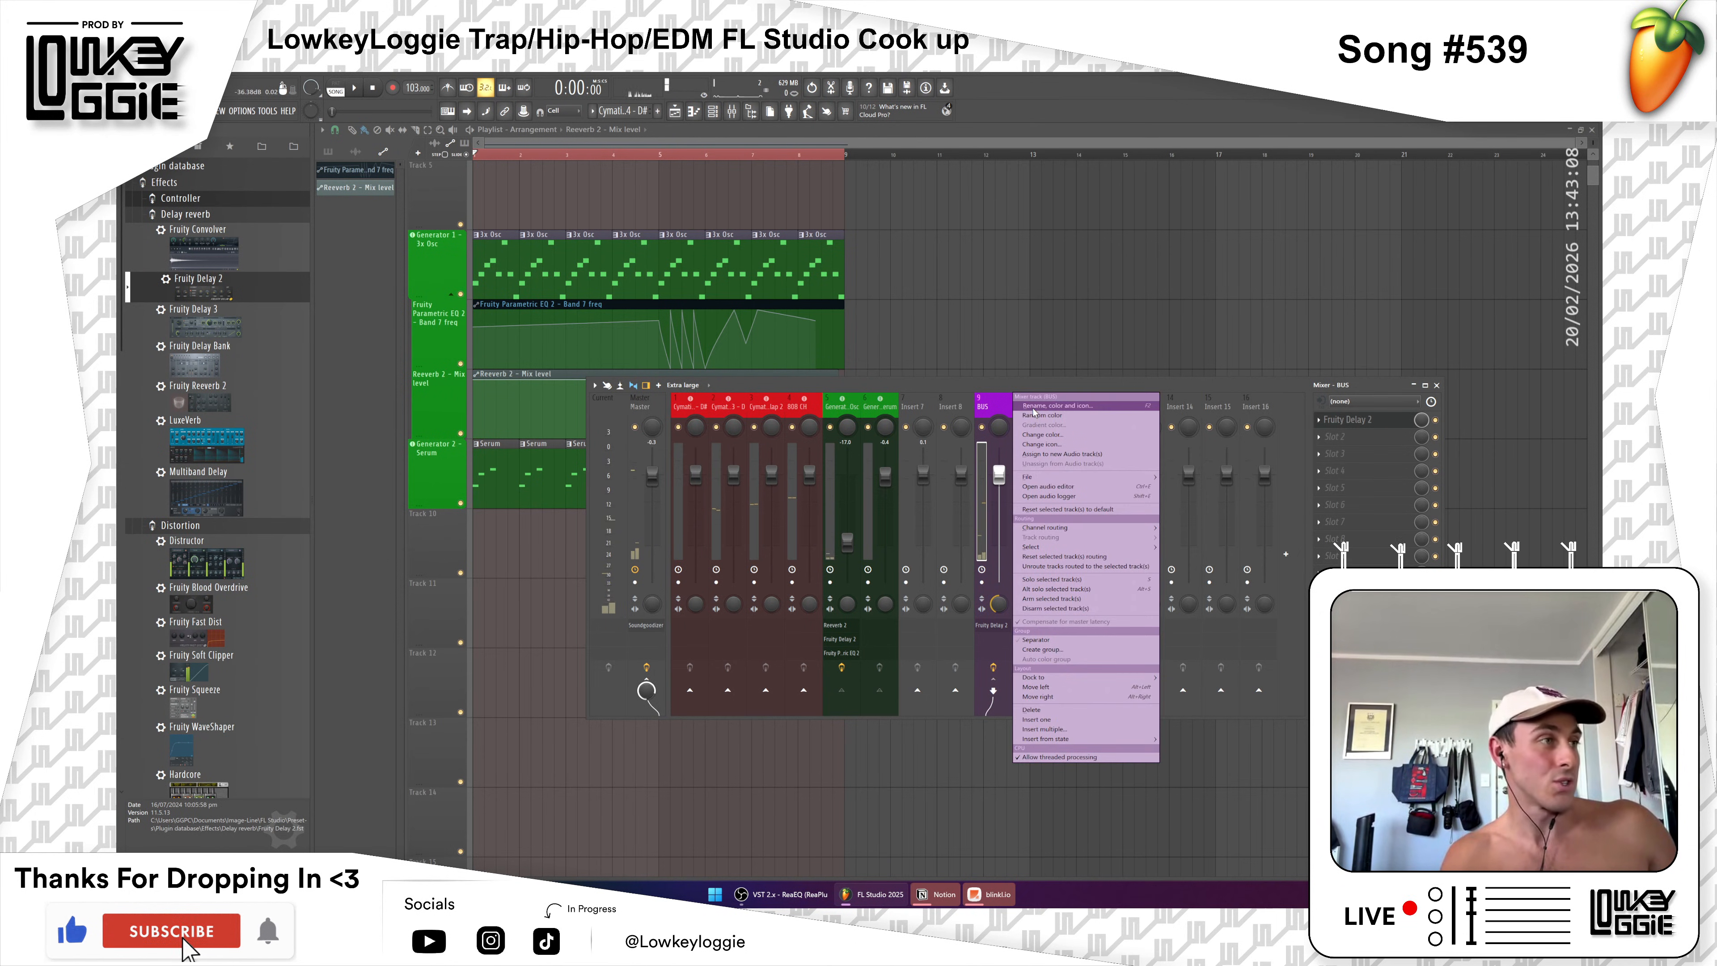
{"action": "mouse_move", "coordinate": [1047, 479]}
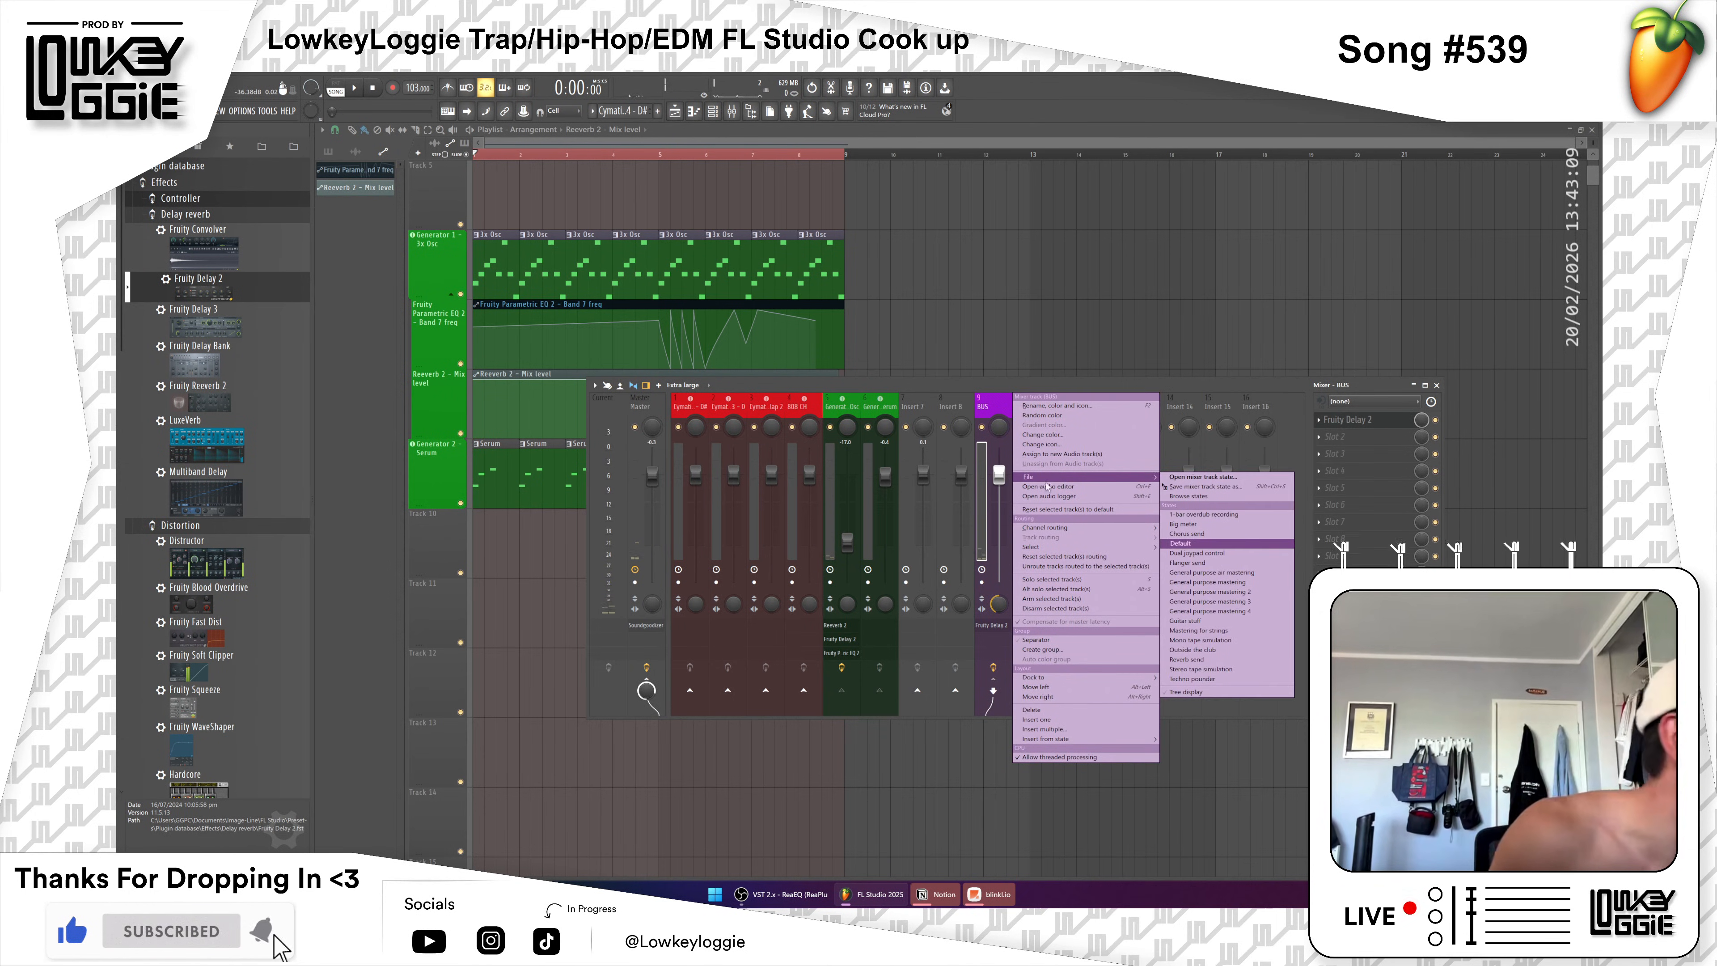
{"action": "left_click", "coordinate": [1066, 510]}
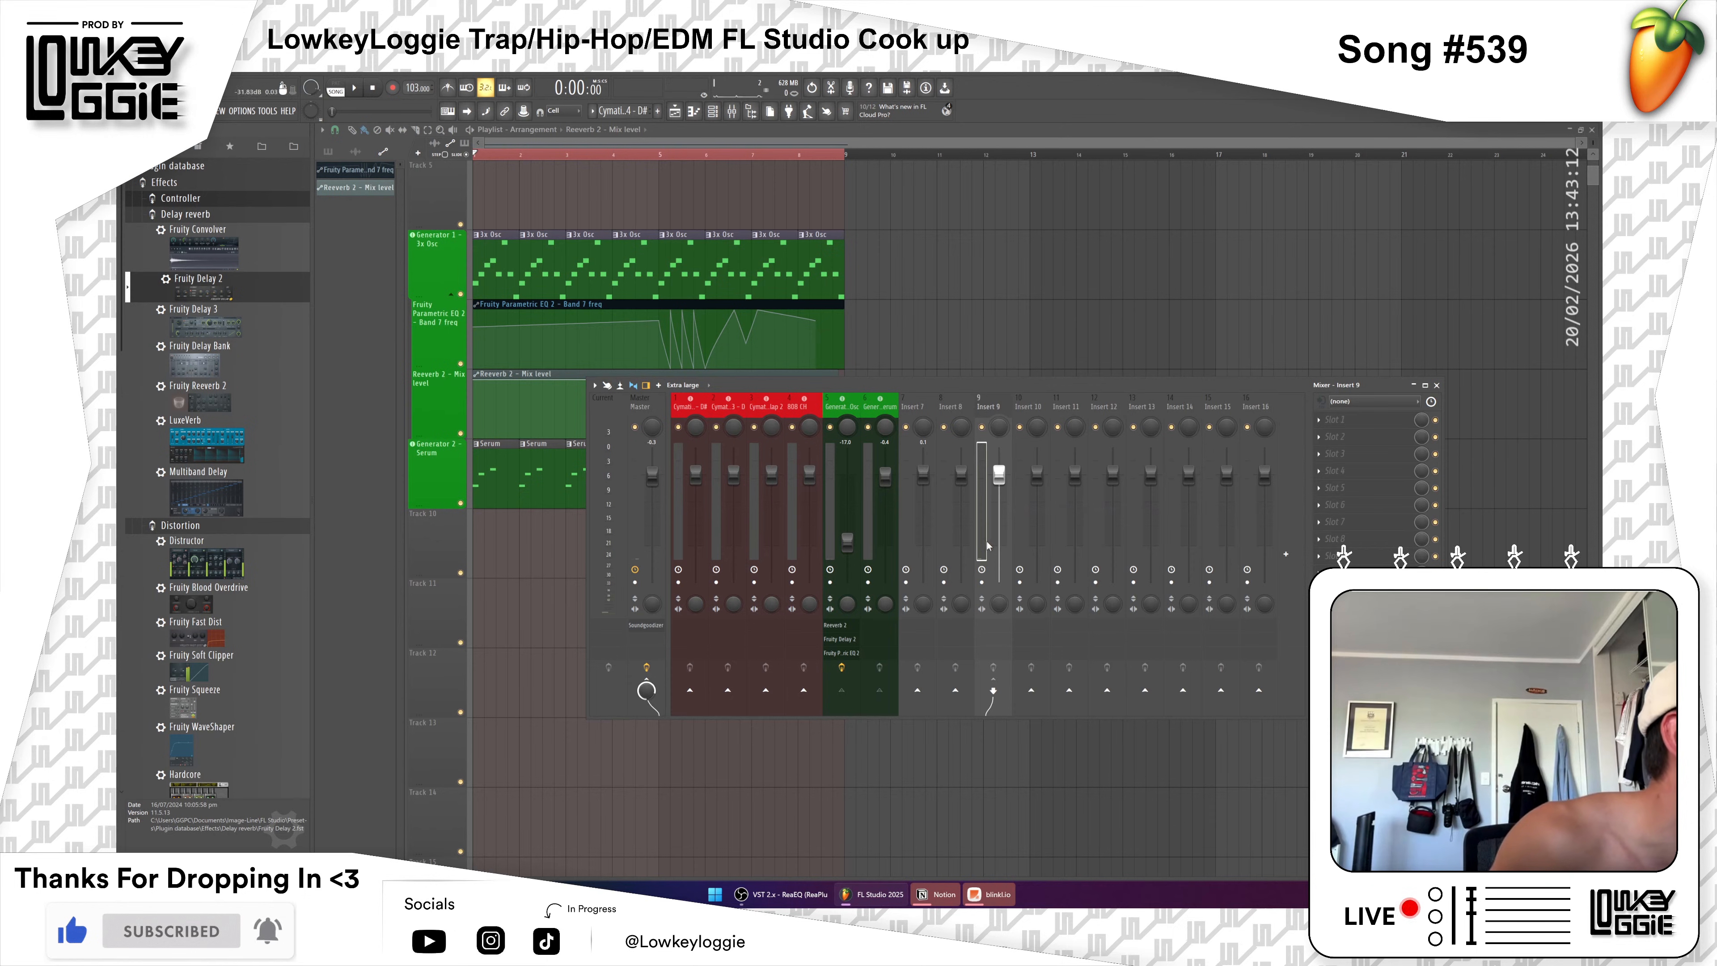
{"action": "left_click", "coordinate": [874, 517]}
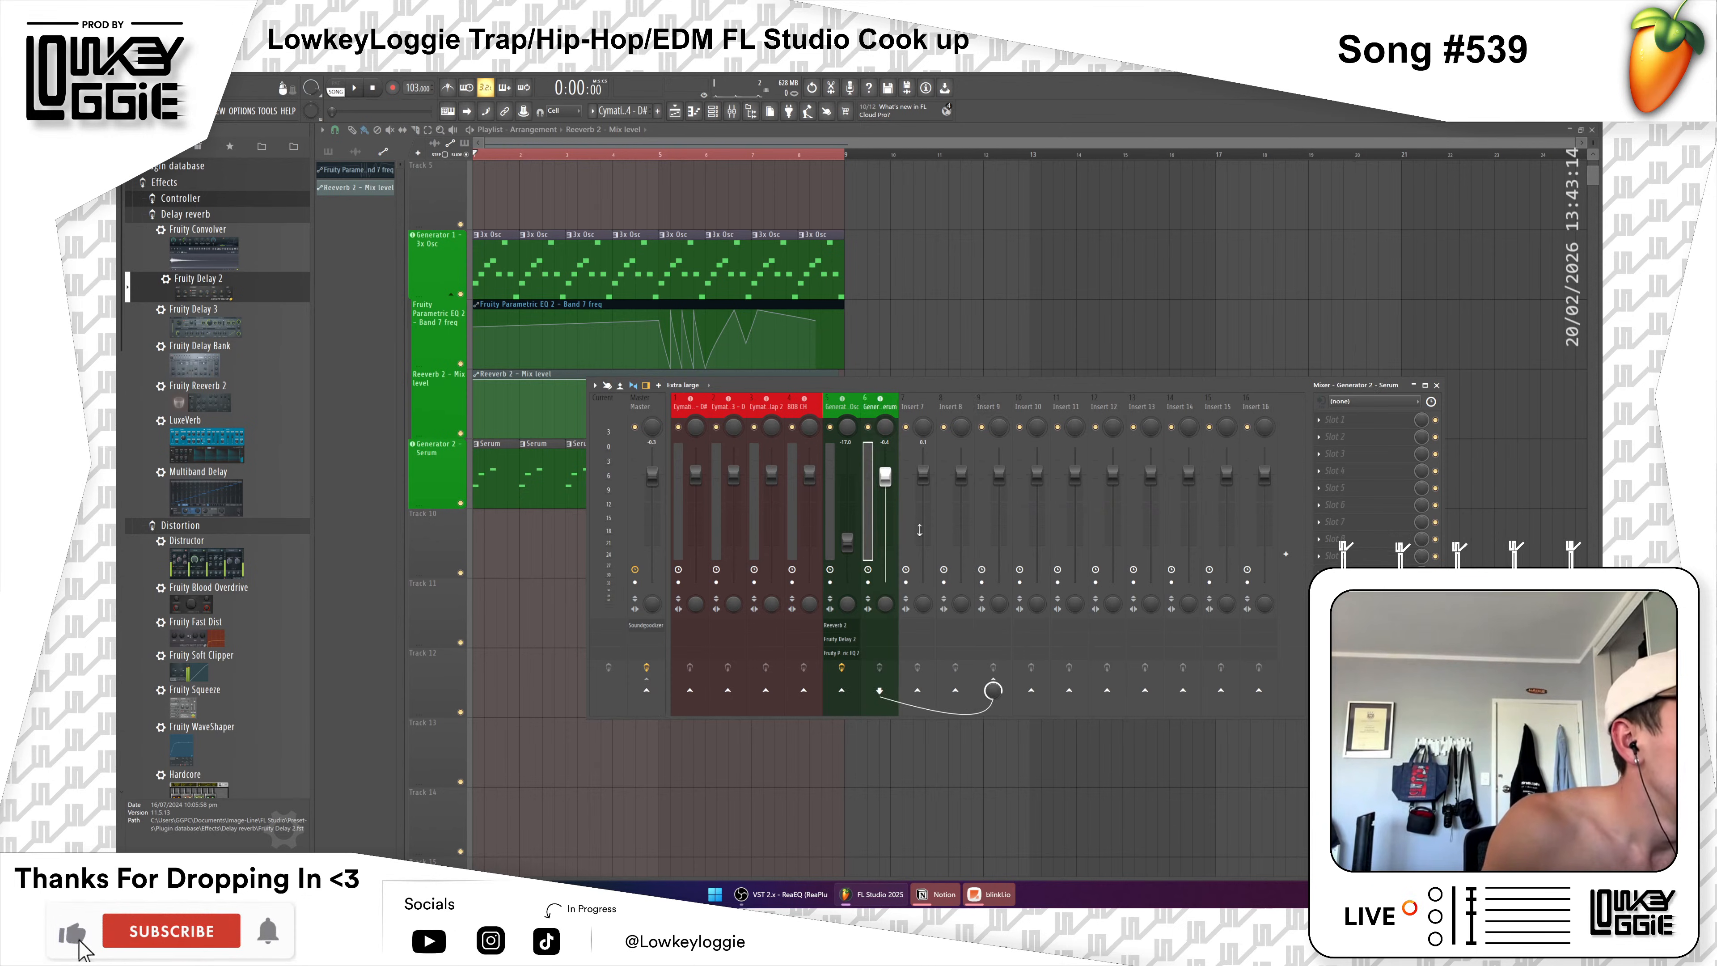
{"action": "left_click", "coordinate": [993, 681]}
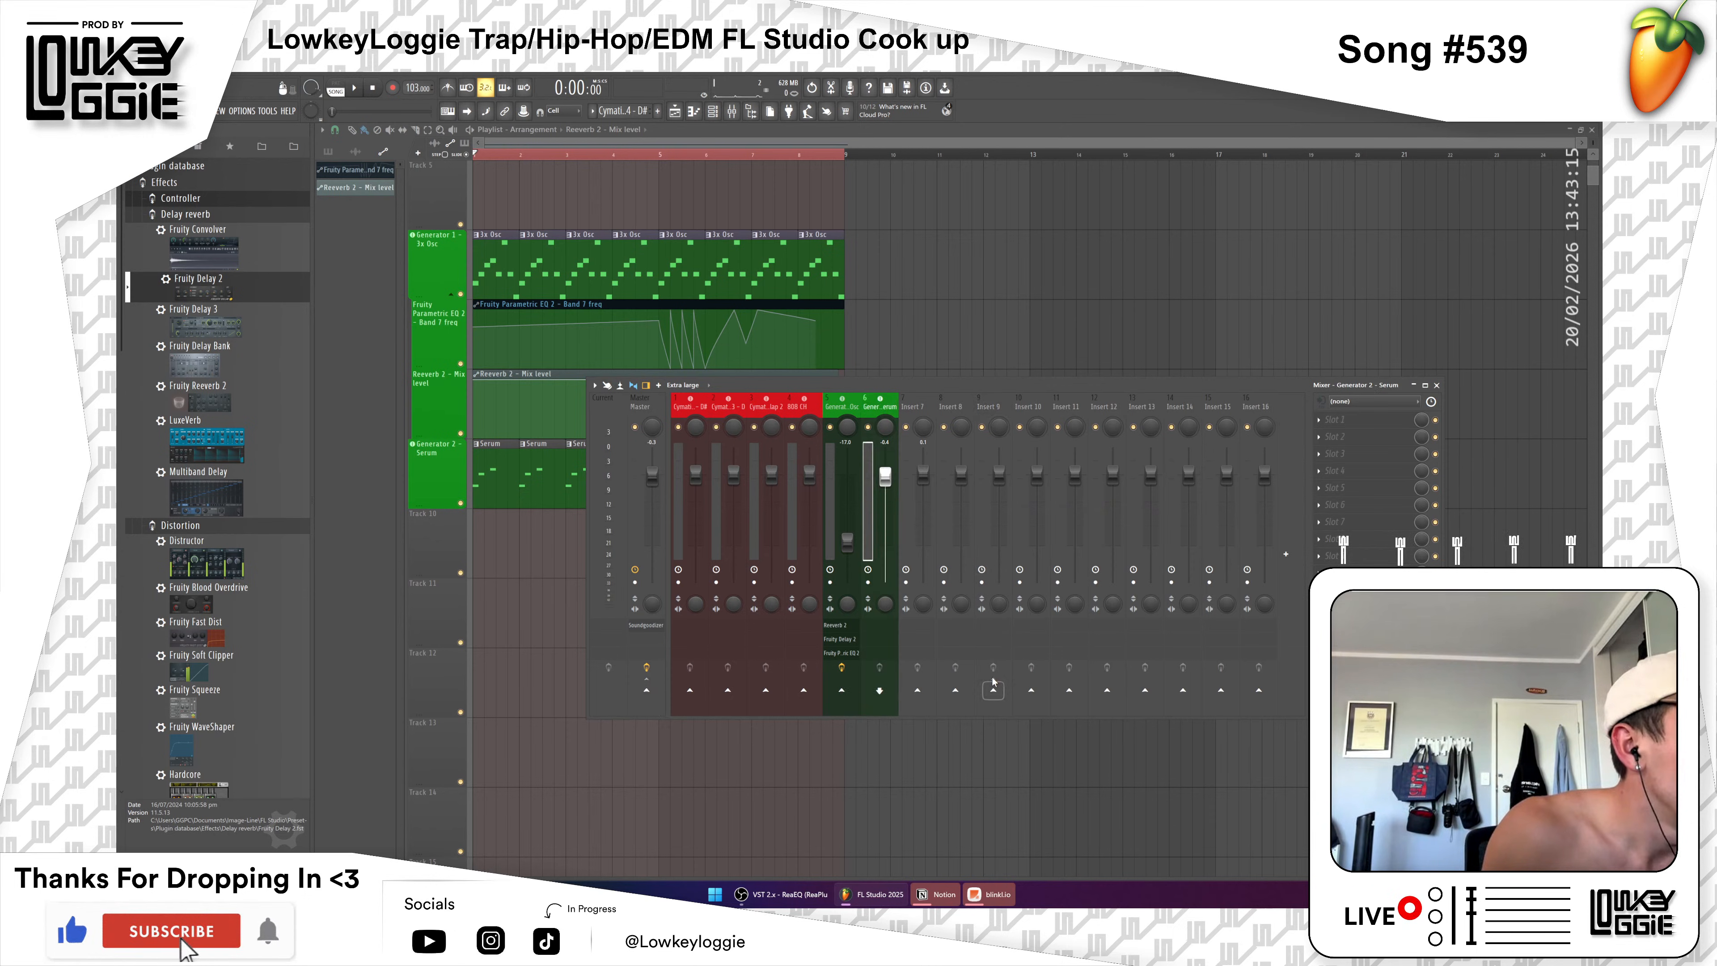
{"action": "left_click", "coordinate": [837, 503]}
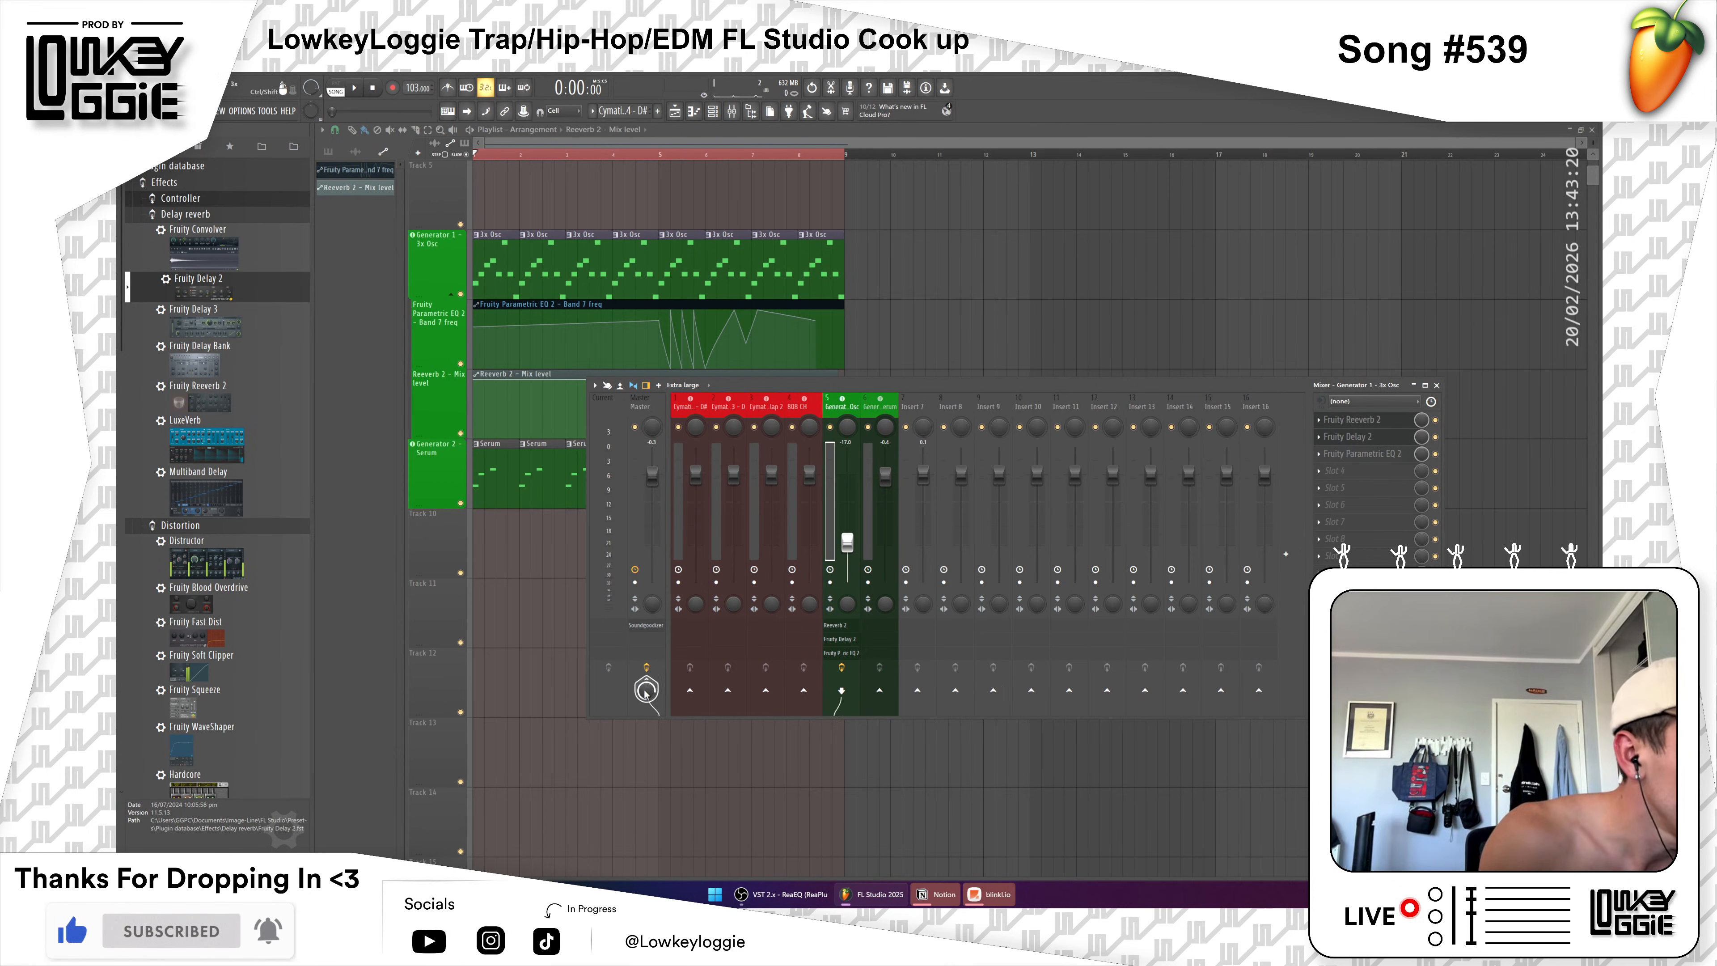
Step: Lower the Serum fader and raise the 3x Osc fader slightly, playing the loop to check the balance
{"action": "left_click_drag", "start_coordinate": [885, 475], "coordinate": [885, 512]}
{"action": "key", "text": "space"}
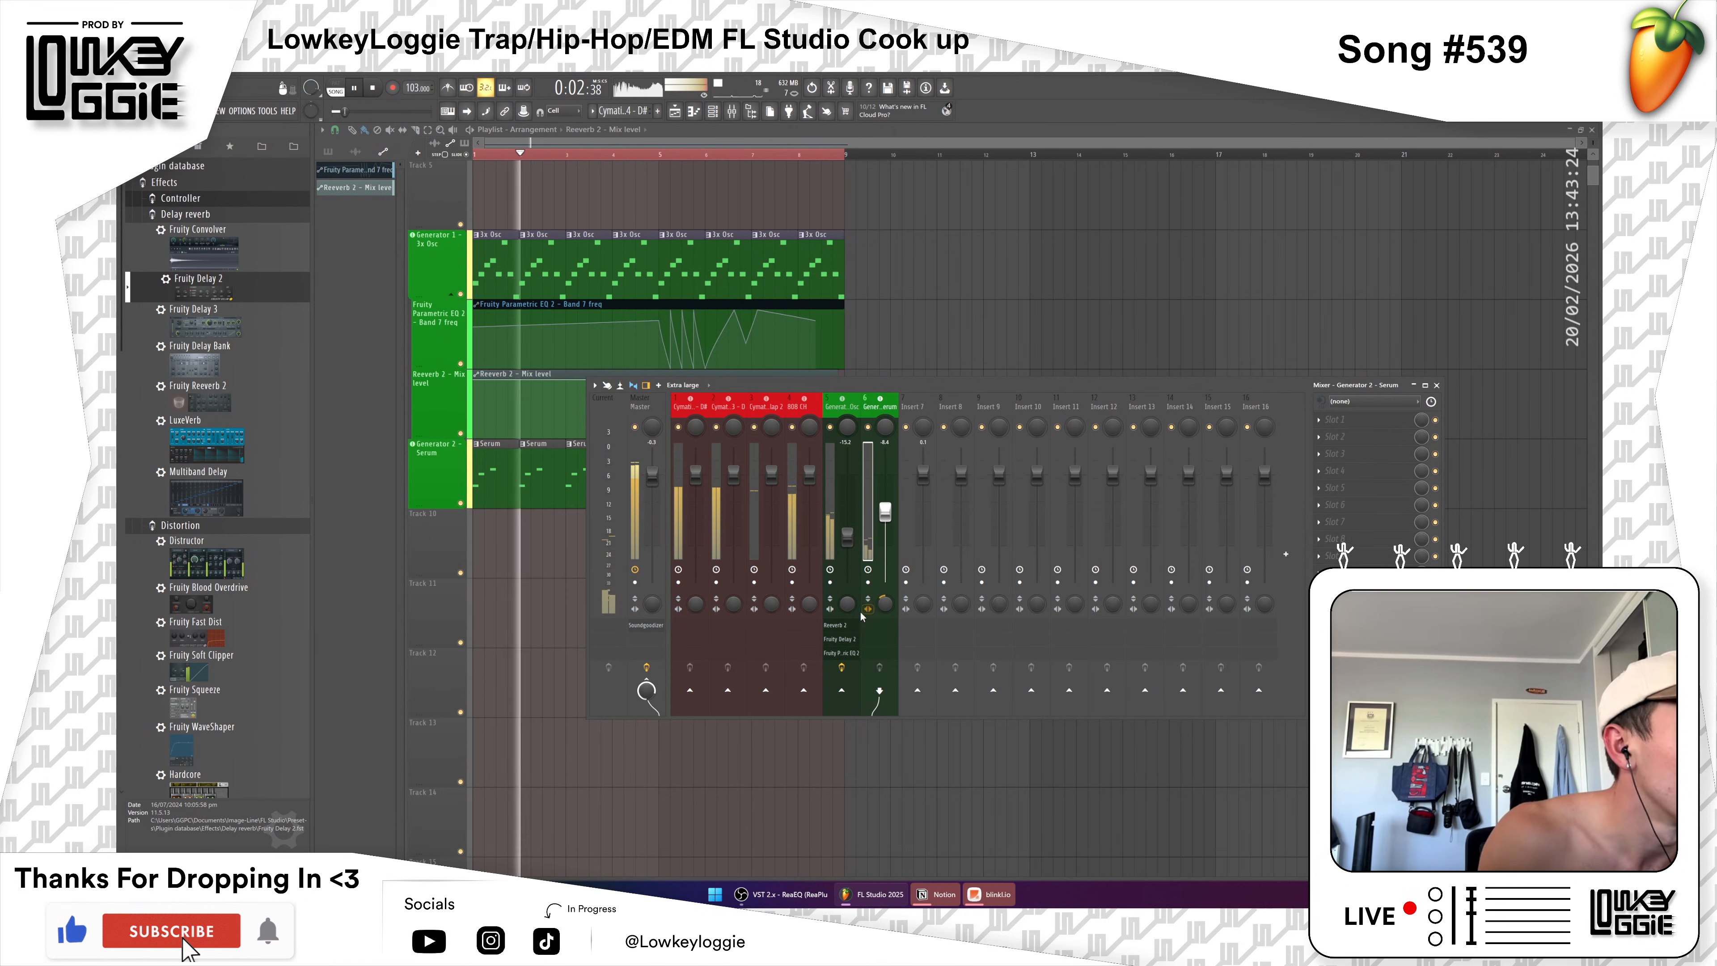
{"action": "key", "text": "space"}
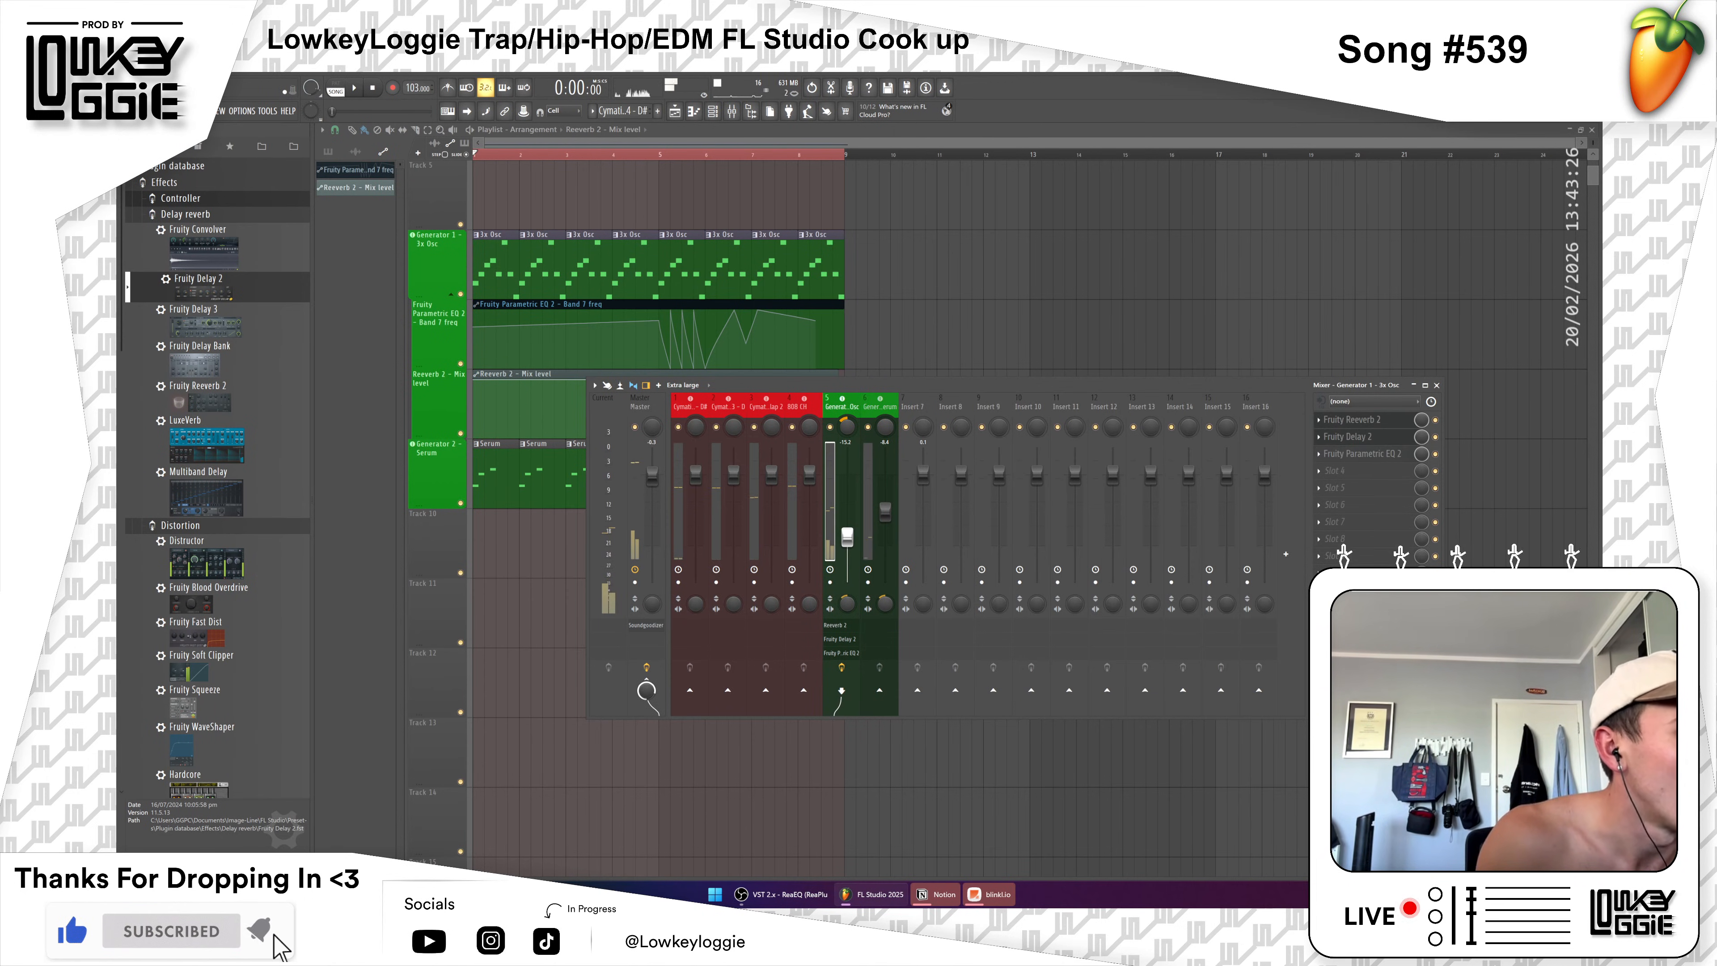
{"action": "key", "text": "space"}
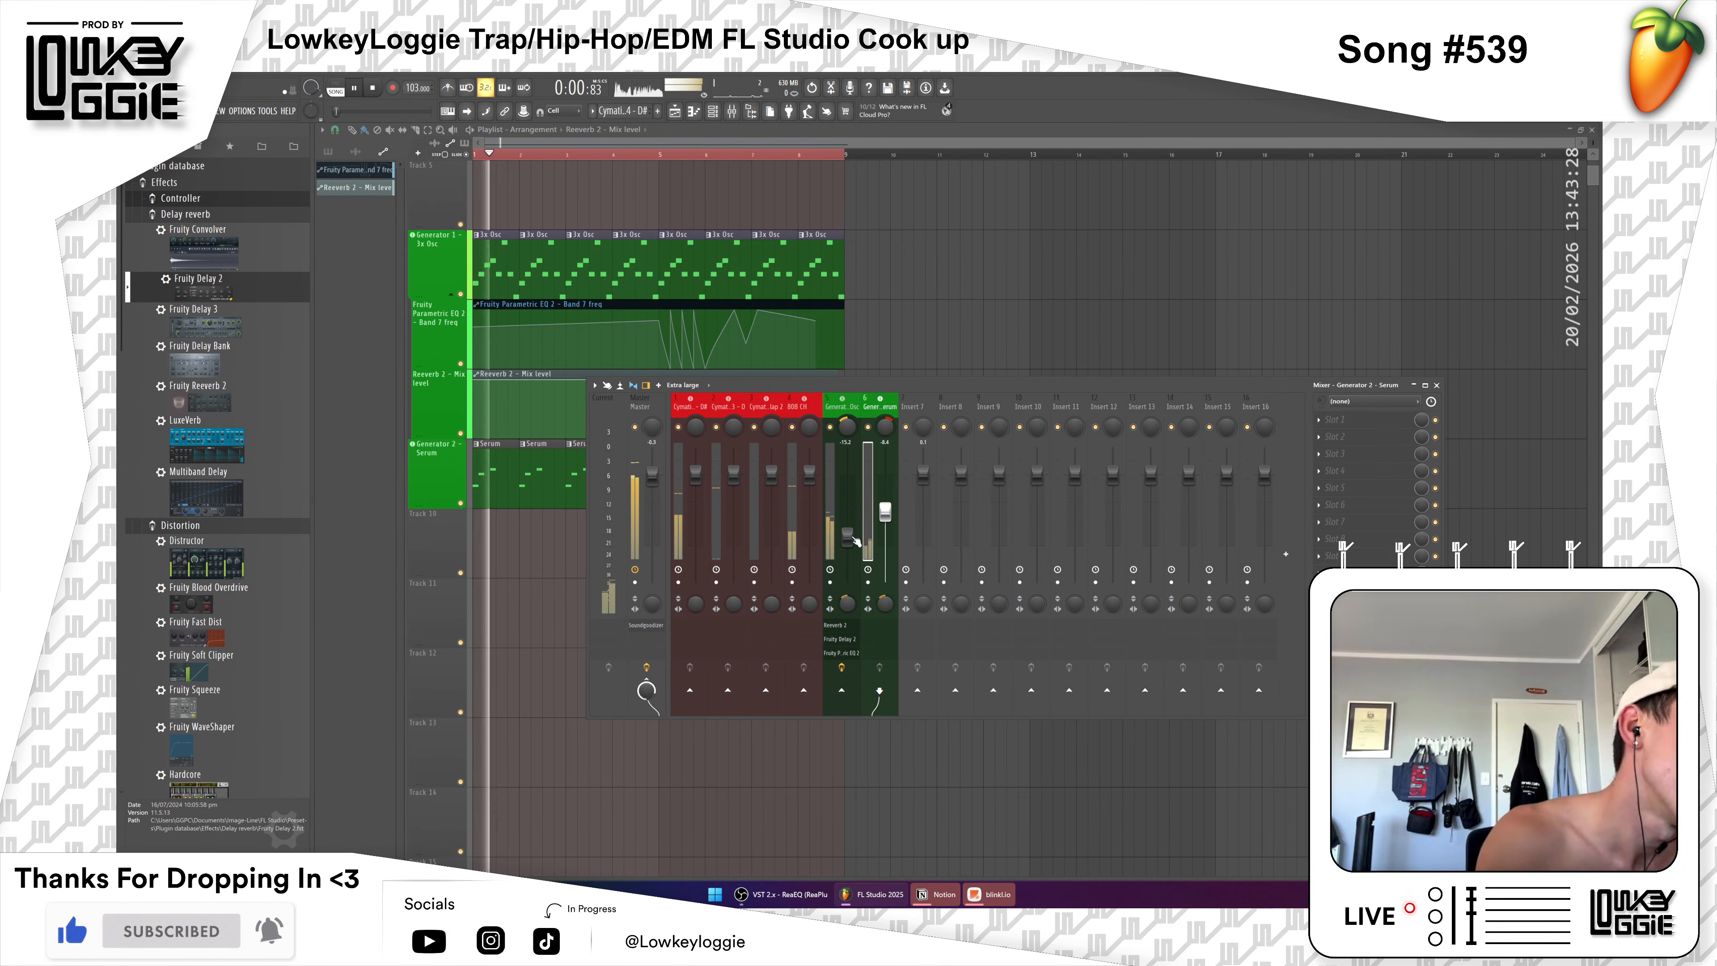
{"action": "key", "text": "space"}
{"action": "key", "text": "F9"}
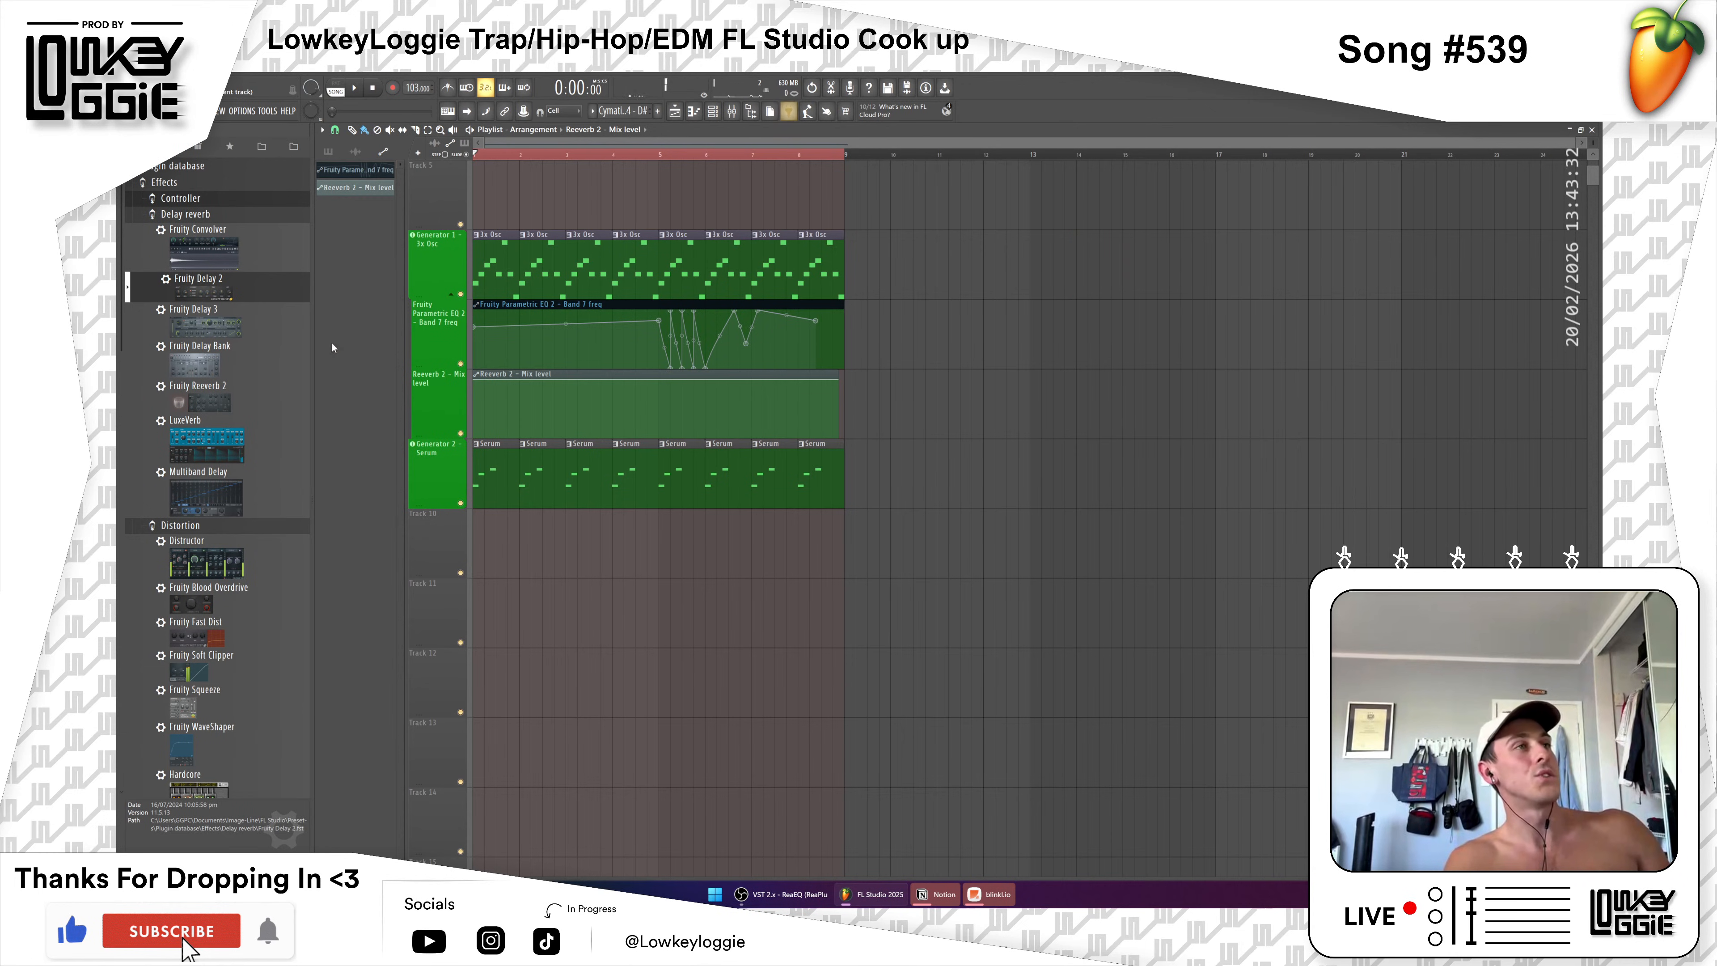
Step: Find Kontakt 8 among the installed VST3 generators and add it to the empty playlist track below Serum
{"action": "left_click", "coordinate": [229, 147]}
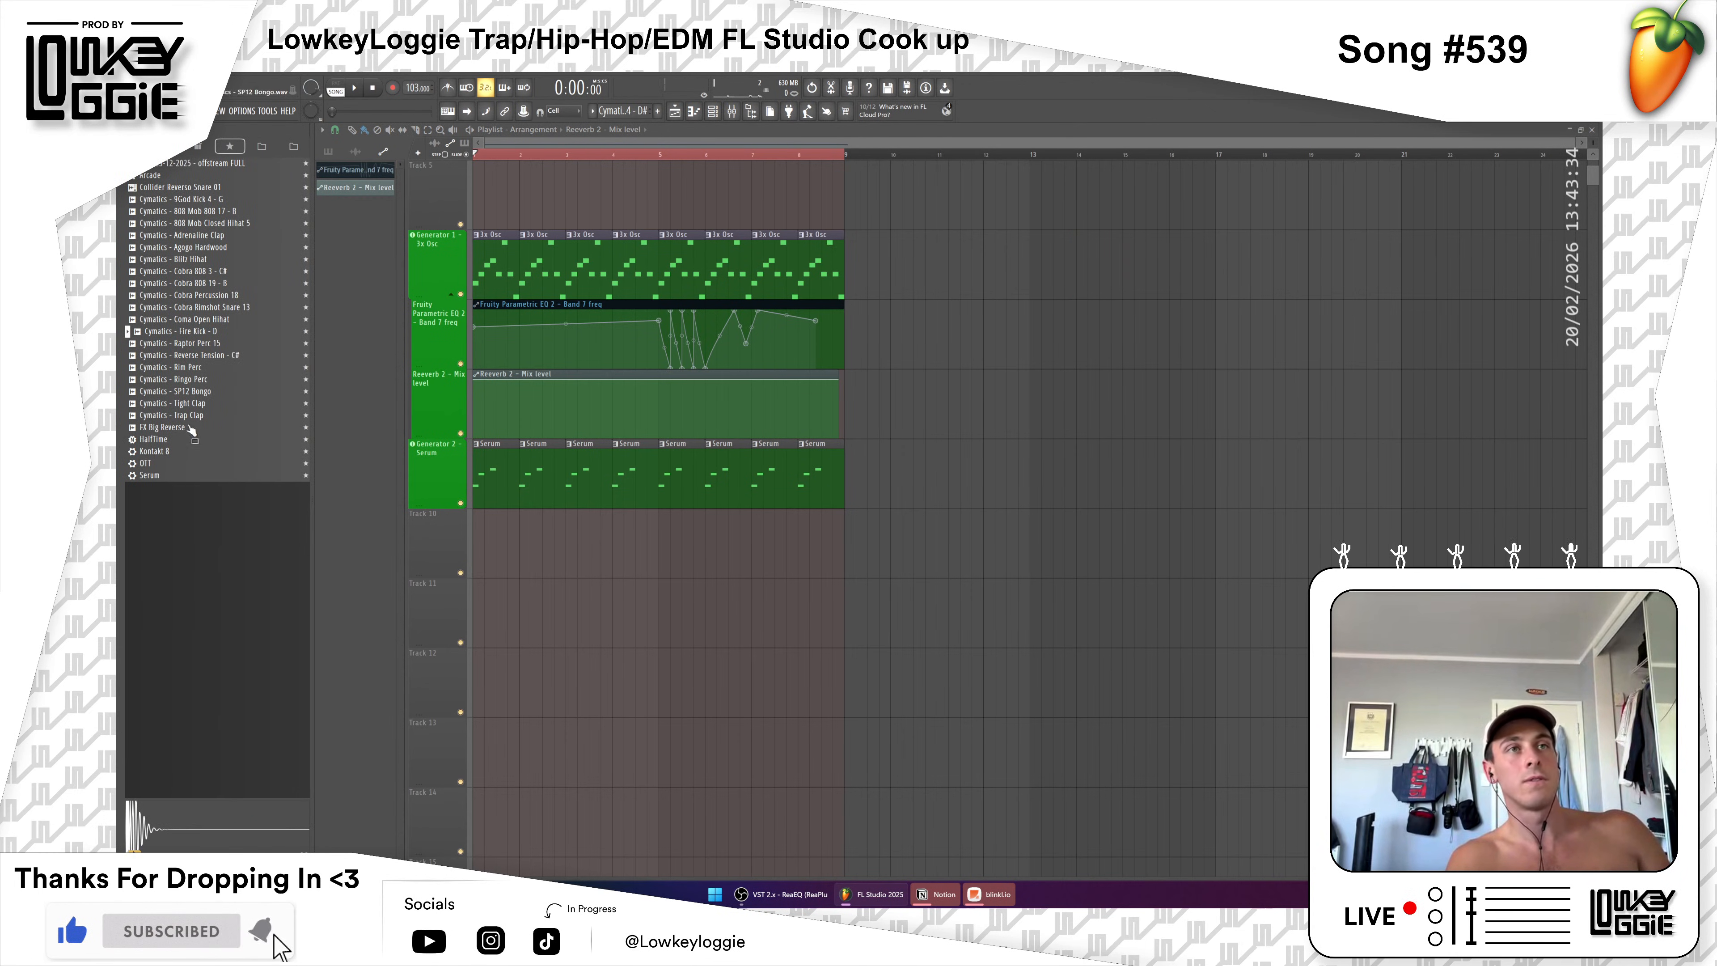
{"action": "left_click", "coordinate": [173, 452]}
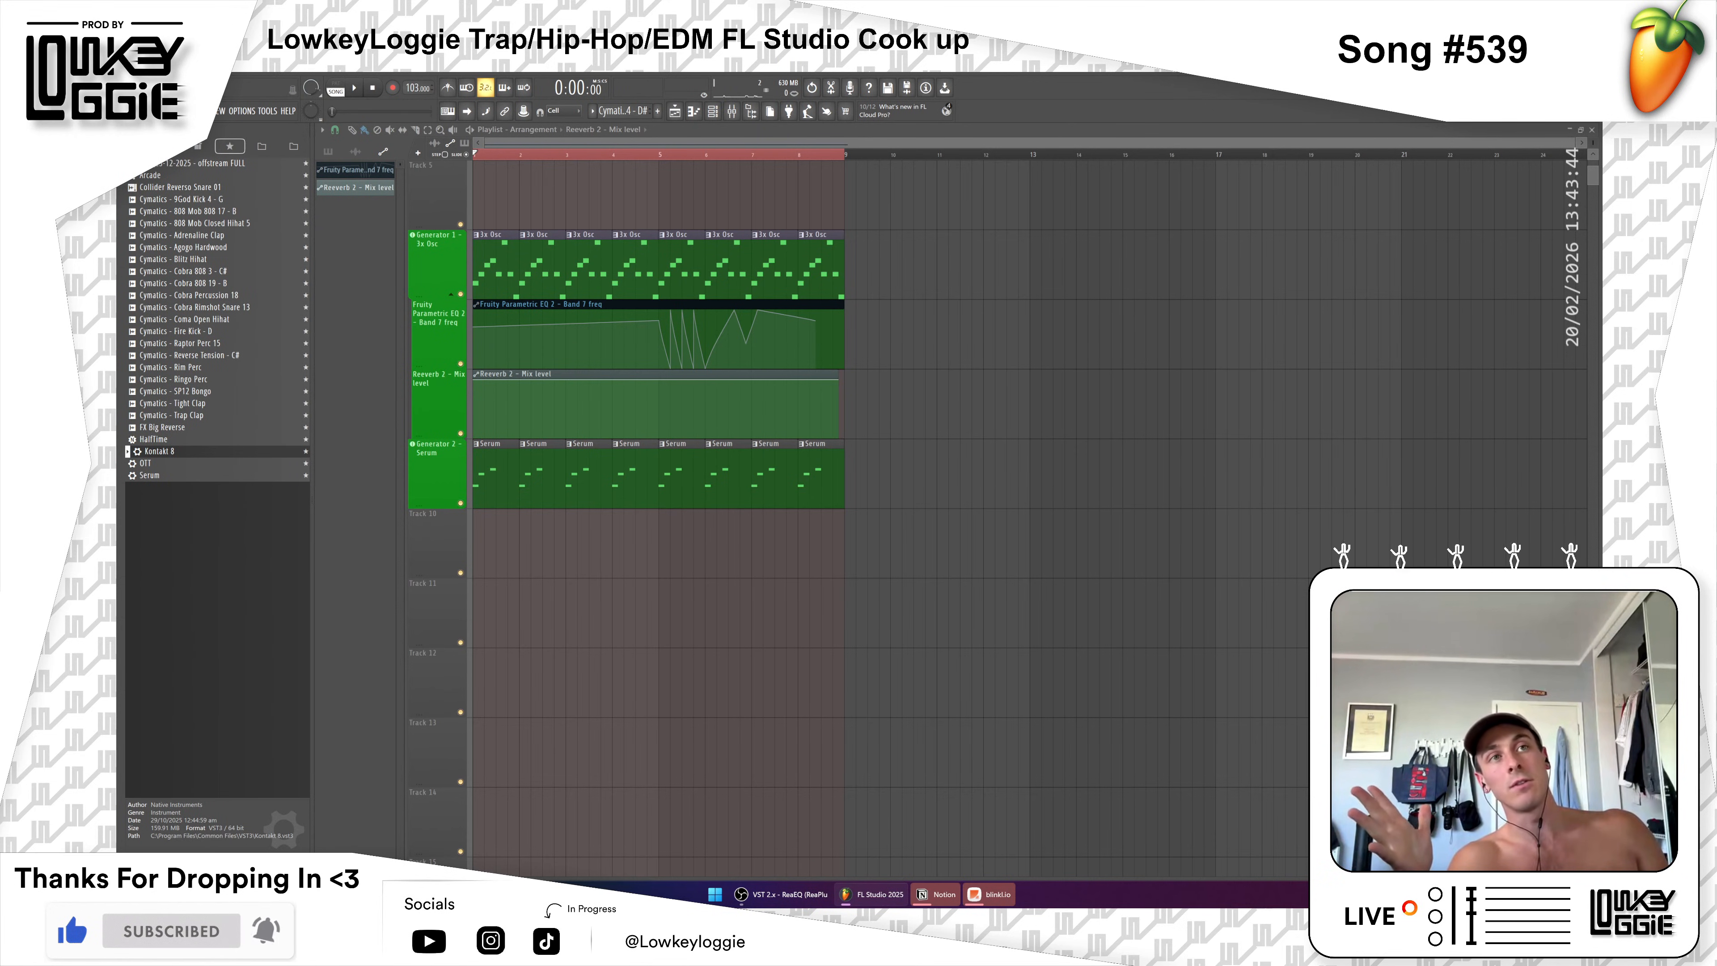
{"action": "left_click", "coordinate": [166, 146]}
{"action": "left_click", "coordinate": [167, 215]}
{"action": "left_click", "coordinate": [168, 248]}
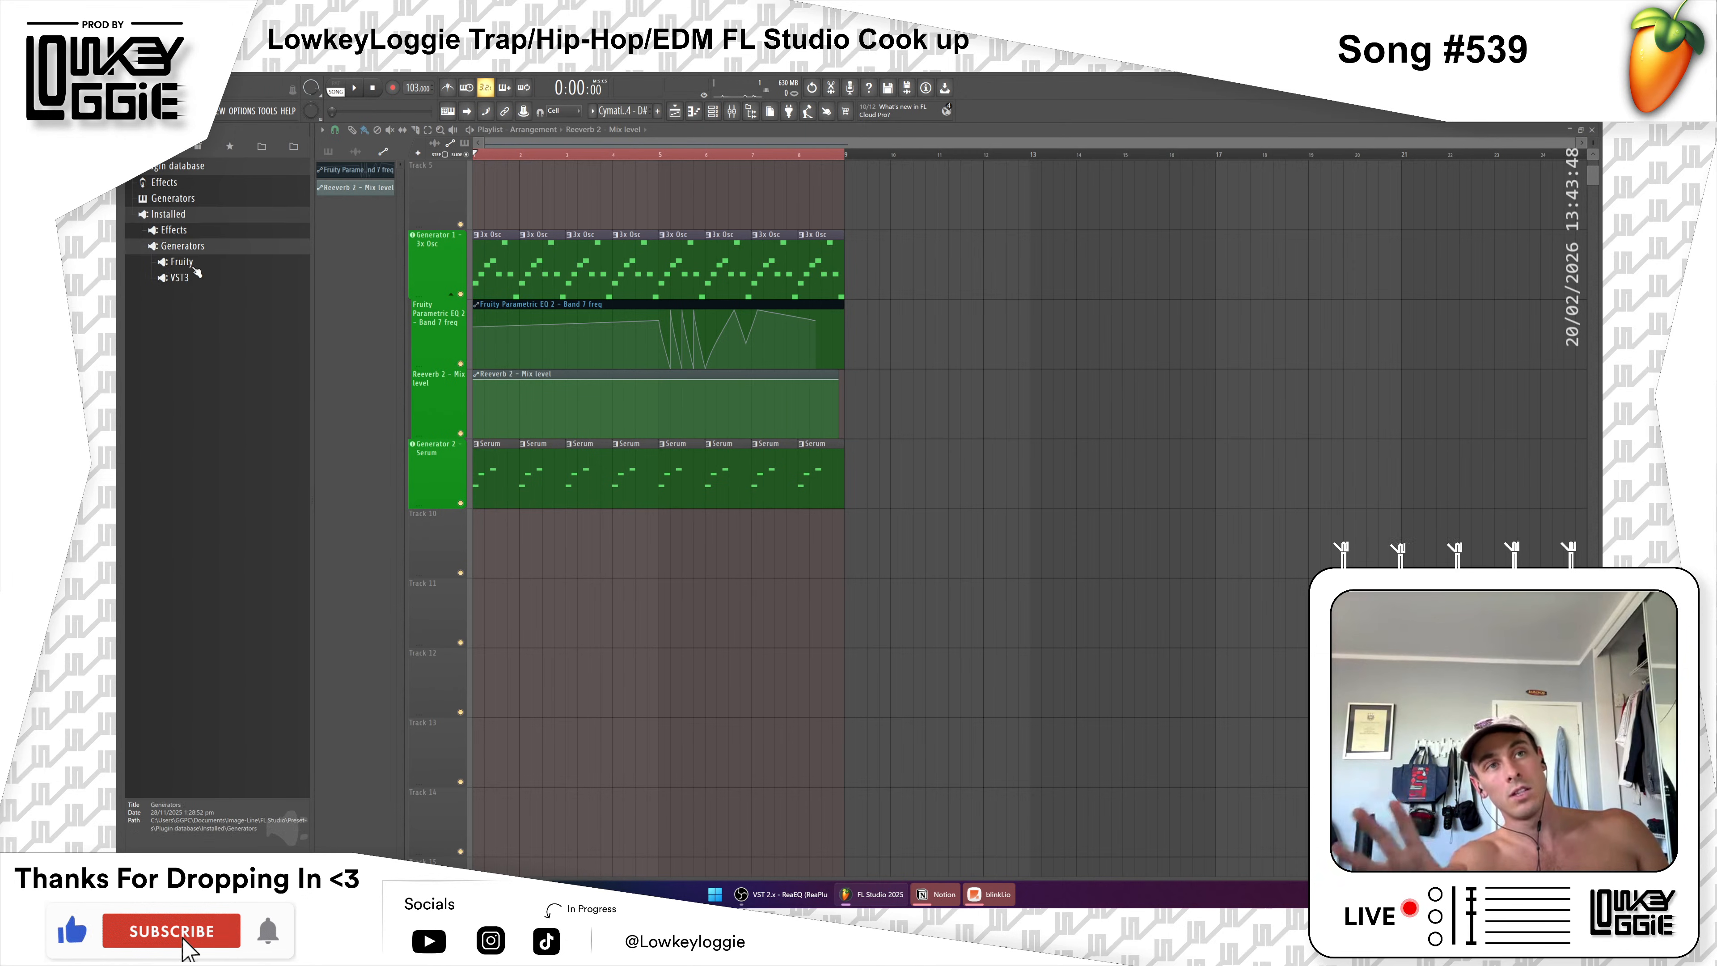
{"action": "left_click", "coordinate": [180, 278]}
{"action": "left_click_drag", "start_coordinate": [203, 292], "coordinate": [256, 306]}
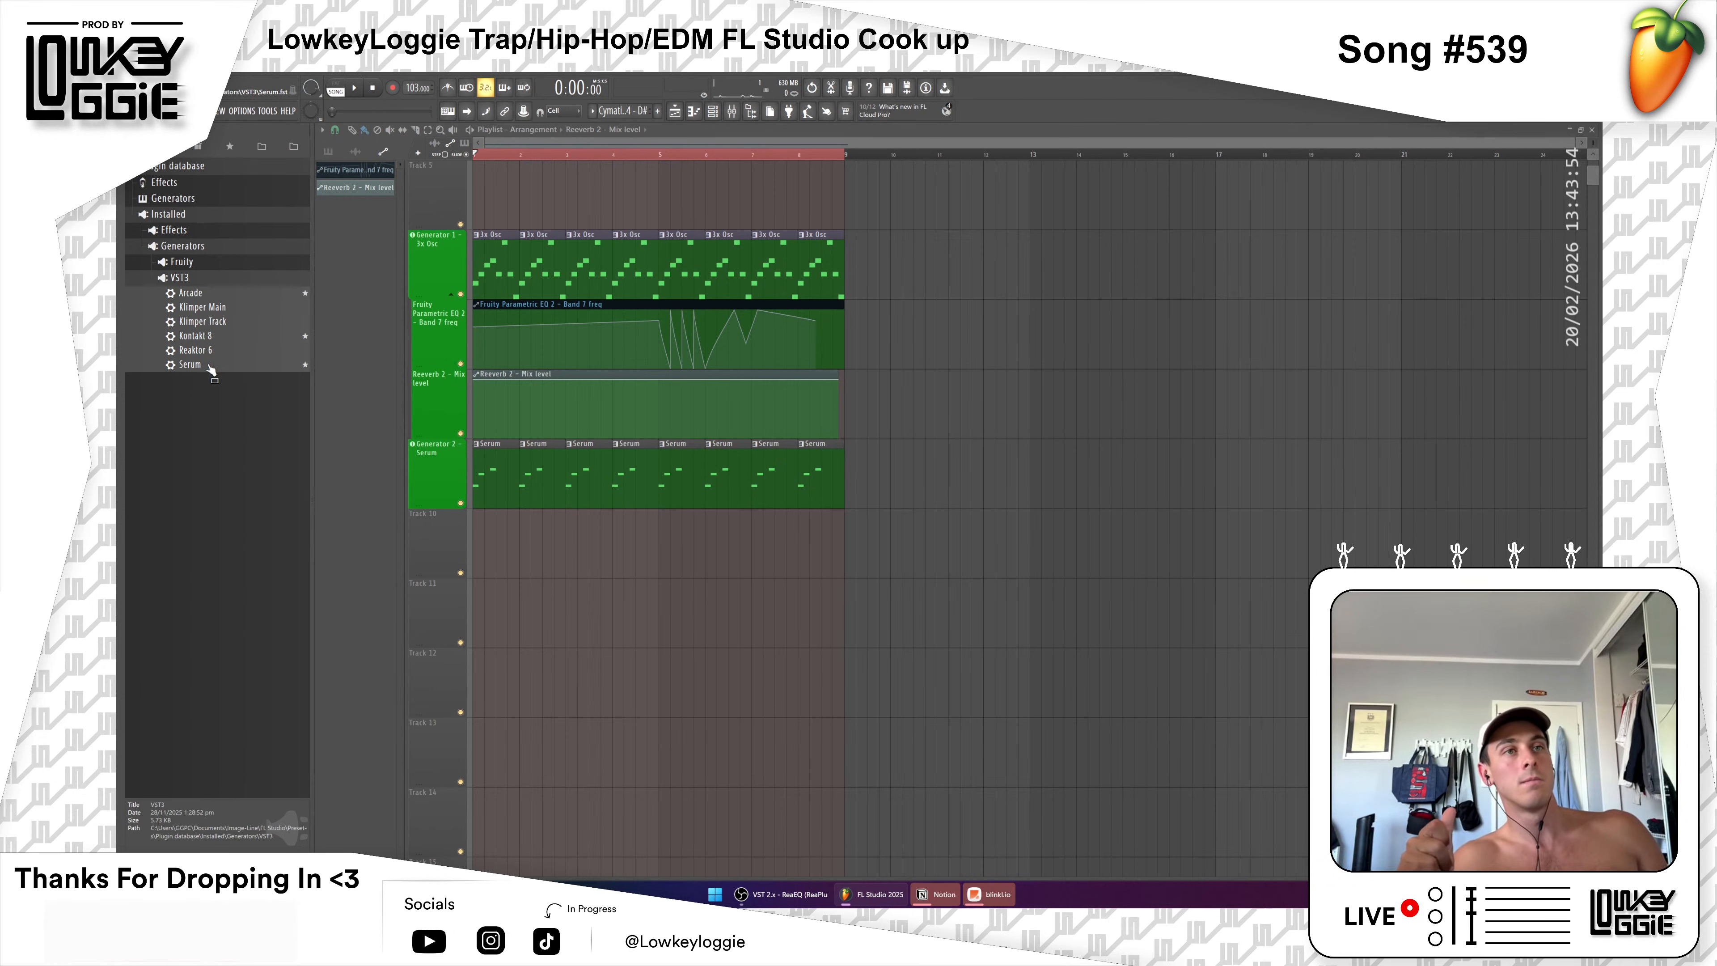
{"action": "left_click_drag", "start_coordinate": [203, 336], "coordinate": [427, 533]}
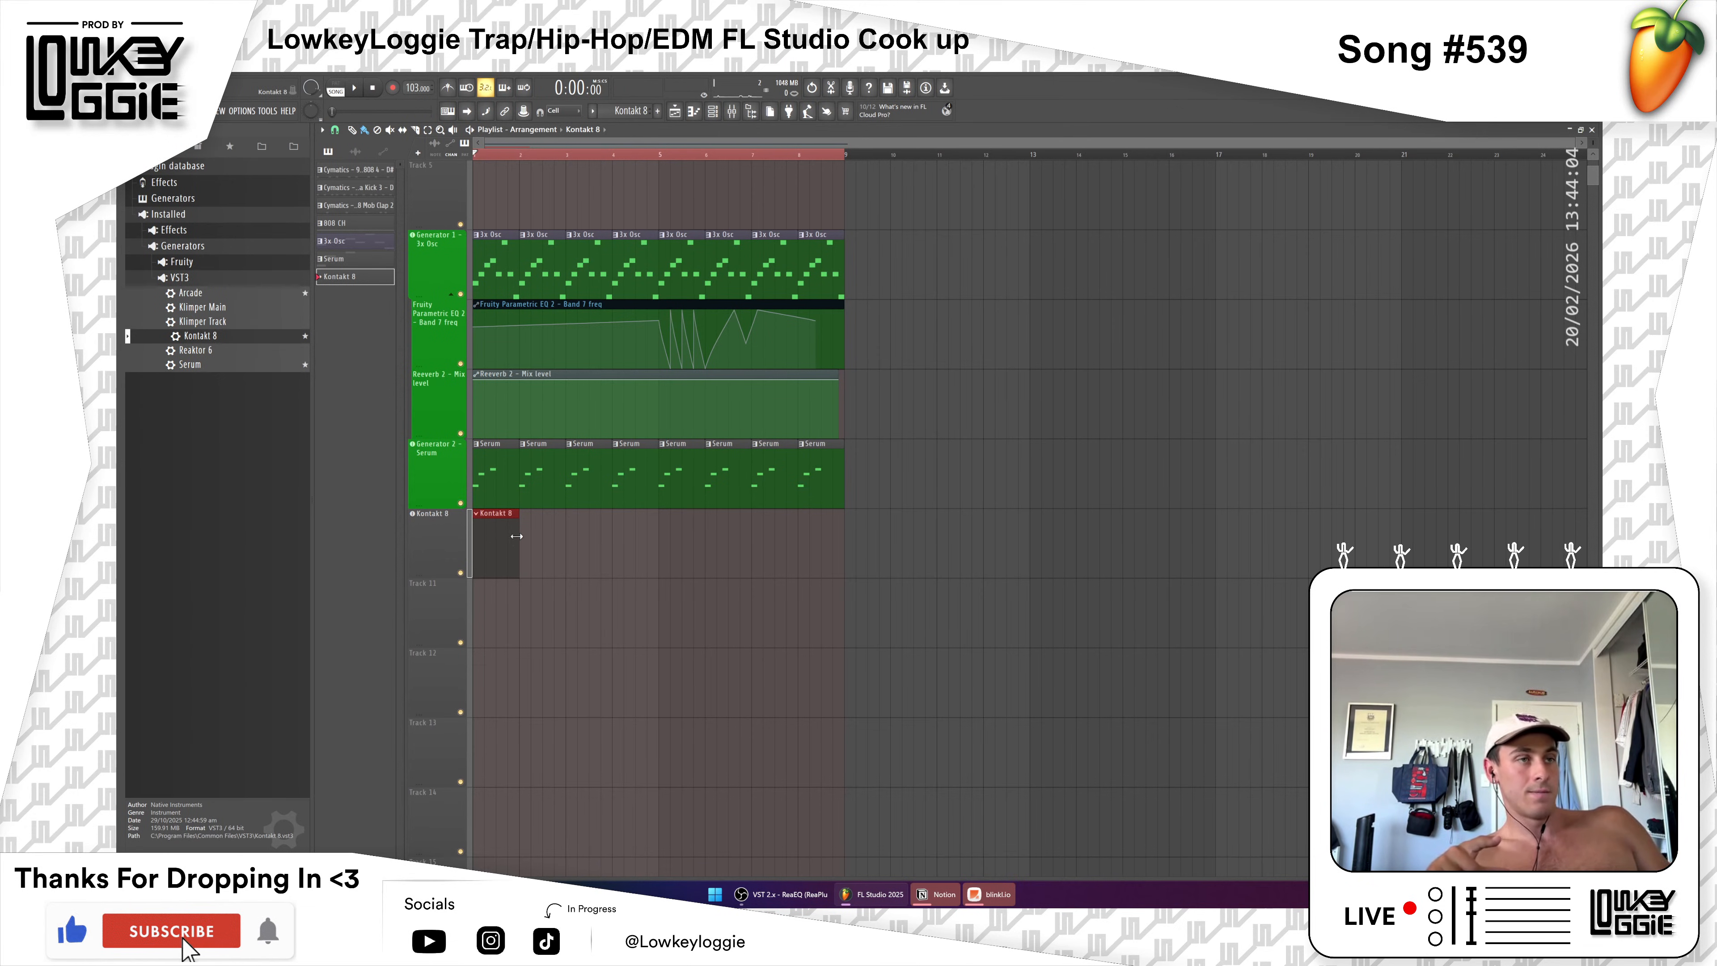
Step: Lengthen the Kontakt 8 clip to four bars
{"action": "left_click_drag", "start_coordinate": [529, 535], "coordinate": [657, 549]}
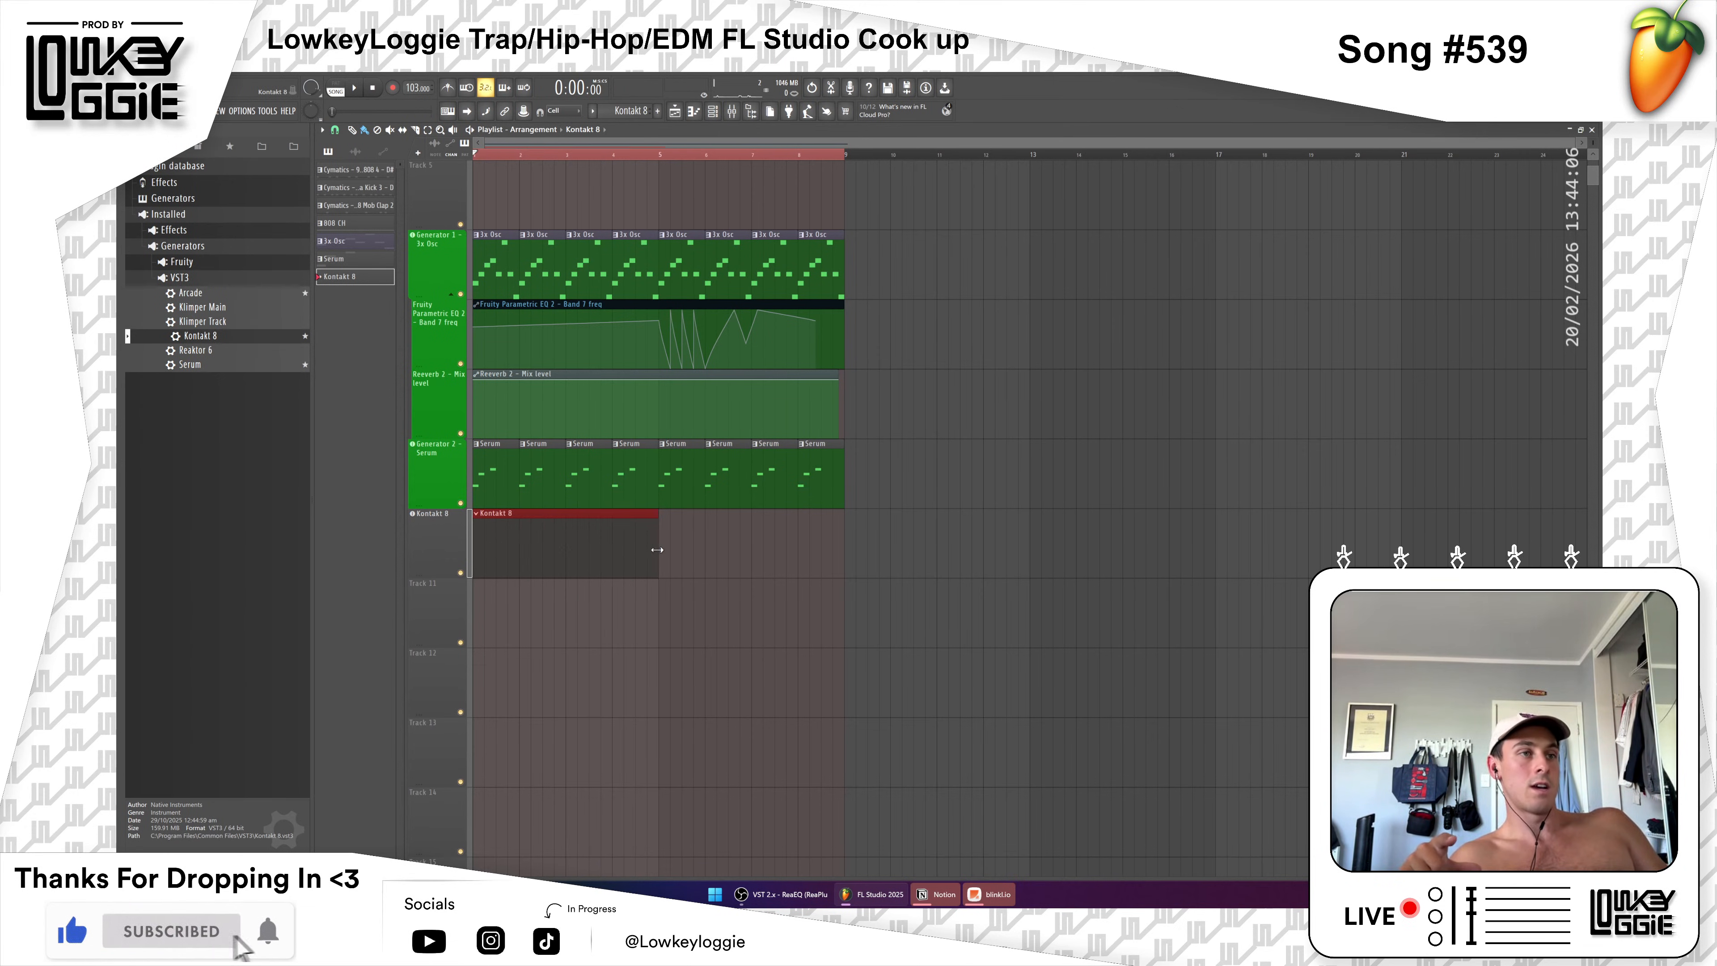
{"action": "double_click", "coordinate": [587, 530]}
{"action": "left_click", "coordinate": [448, 540]}
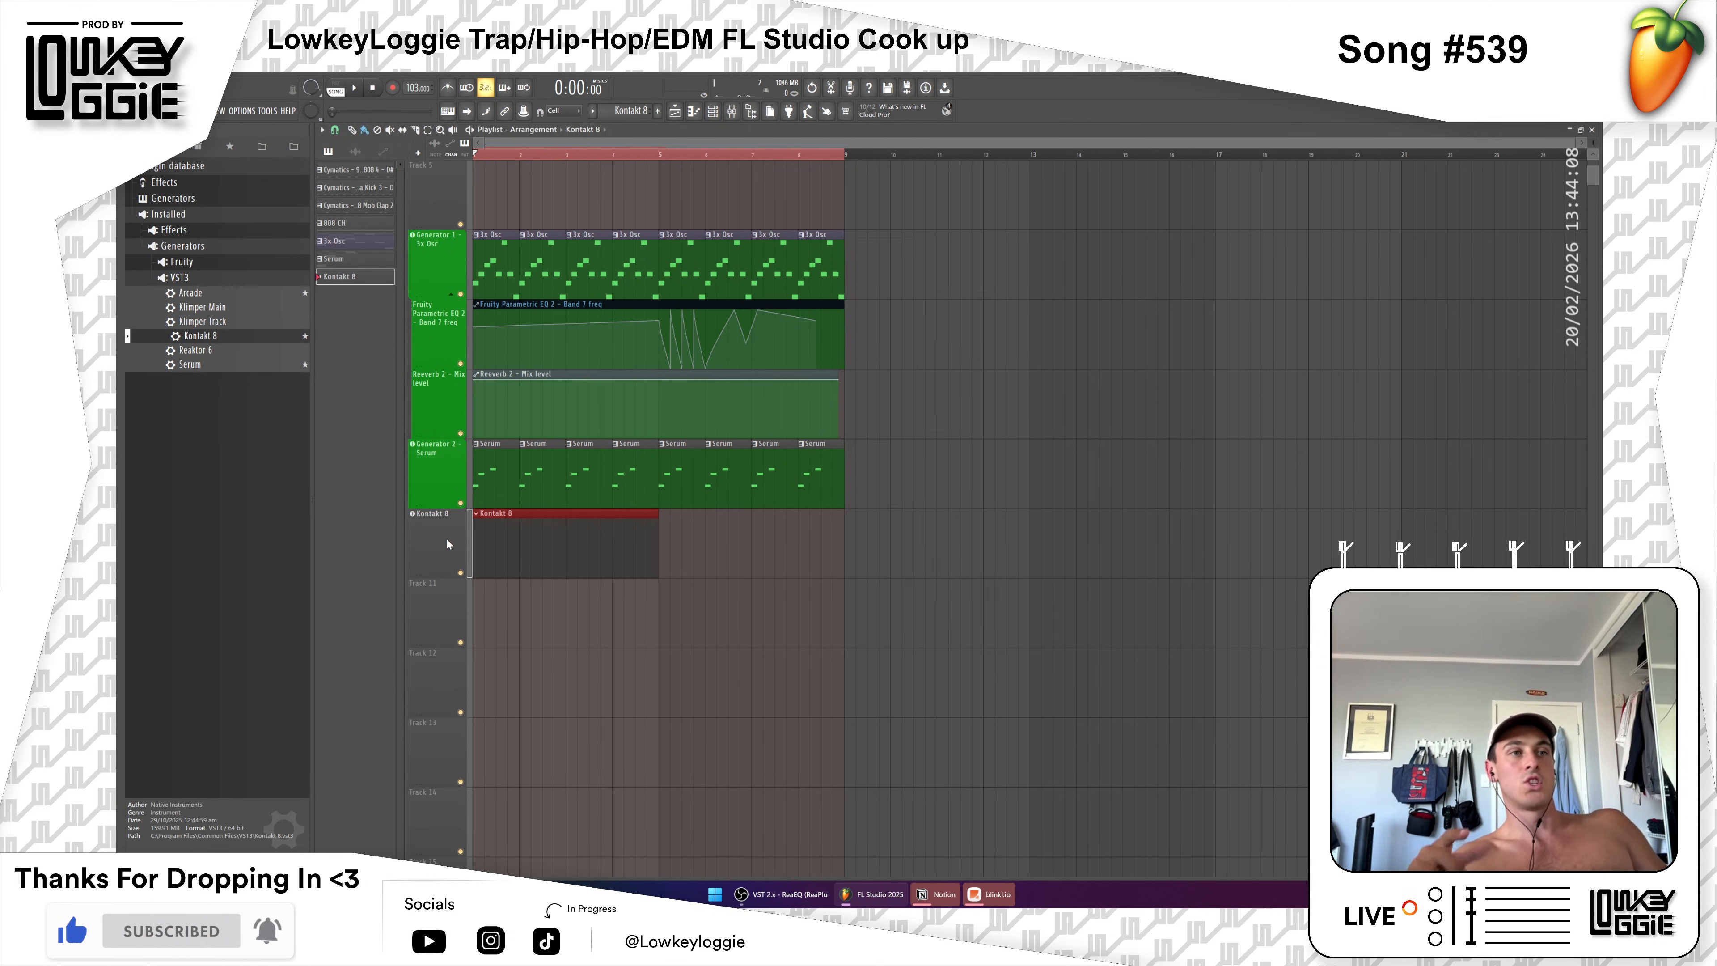
Step: Open Kontakt 8 from its playlist track, load the Ignition Keys preset and close the plugin window, leaving no stray clip
{"action": "left_click", "coordinate": [449, 558]}
{"action": "left_click", "coordinate": [439, 547]}
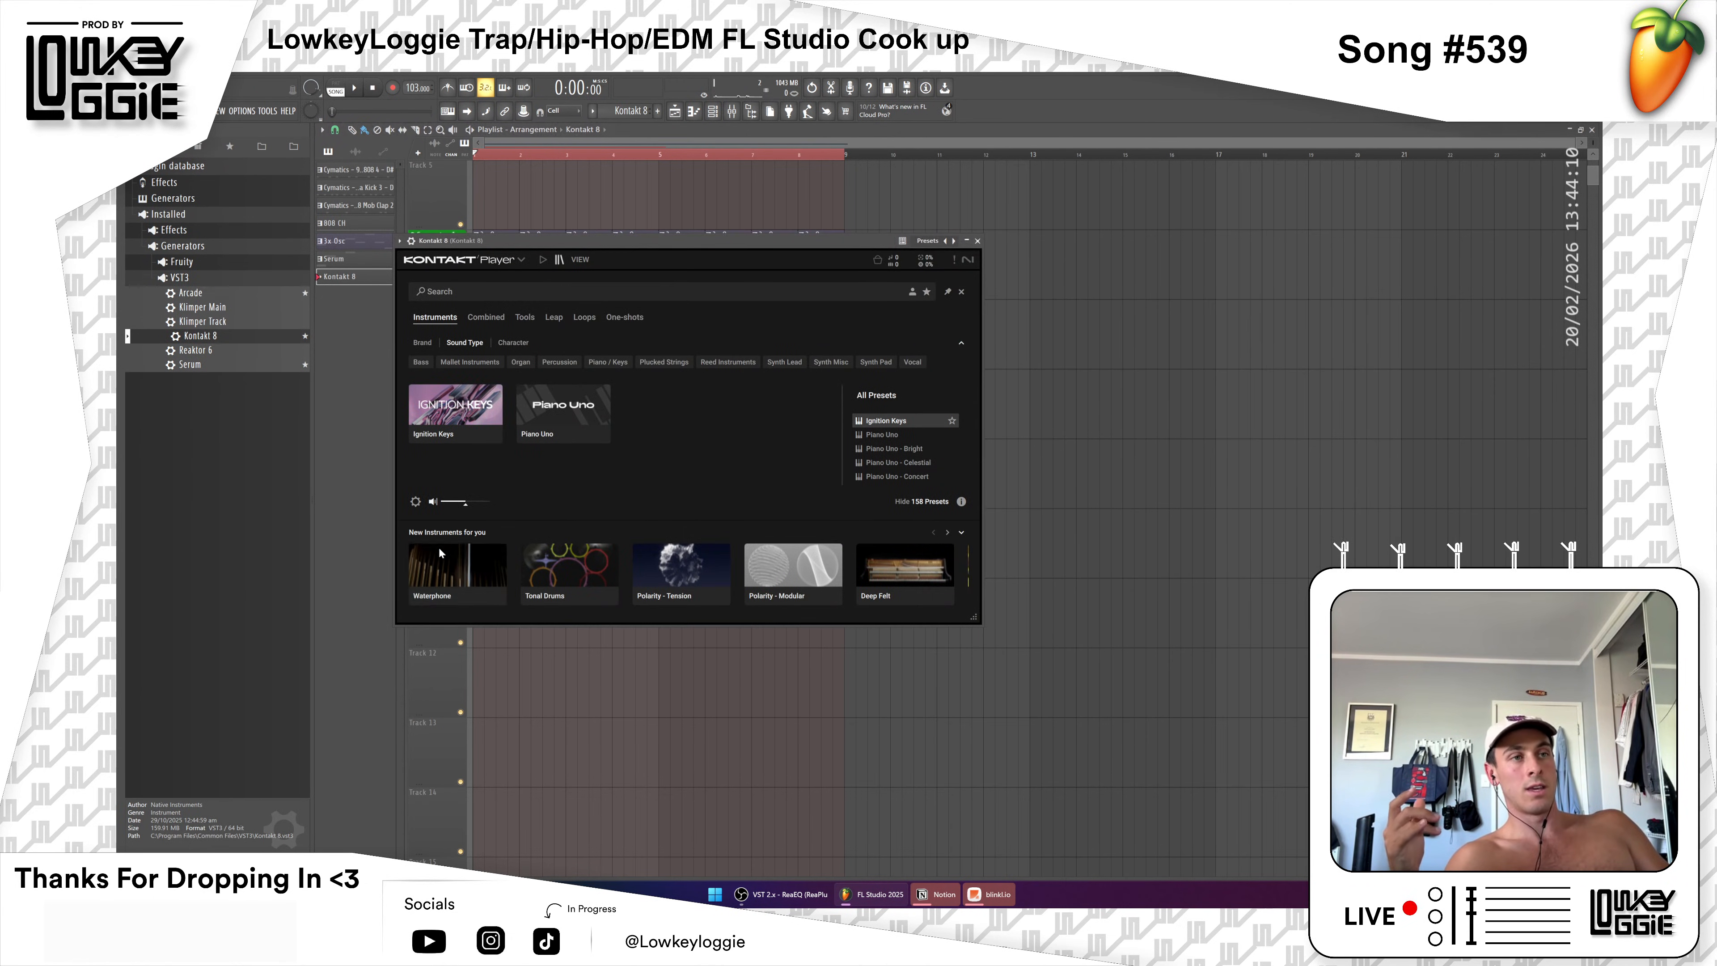
{"action": "left_click", "coordinate": [878, 423]}
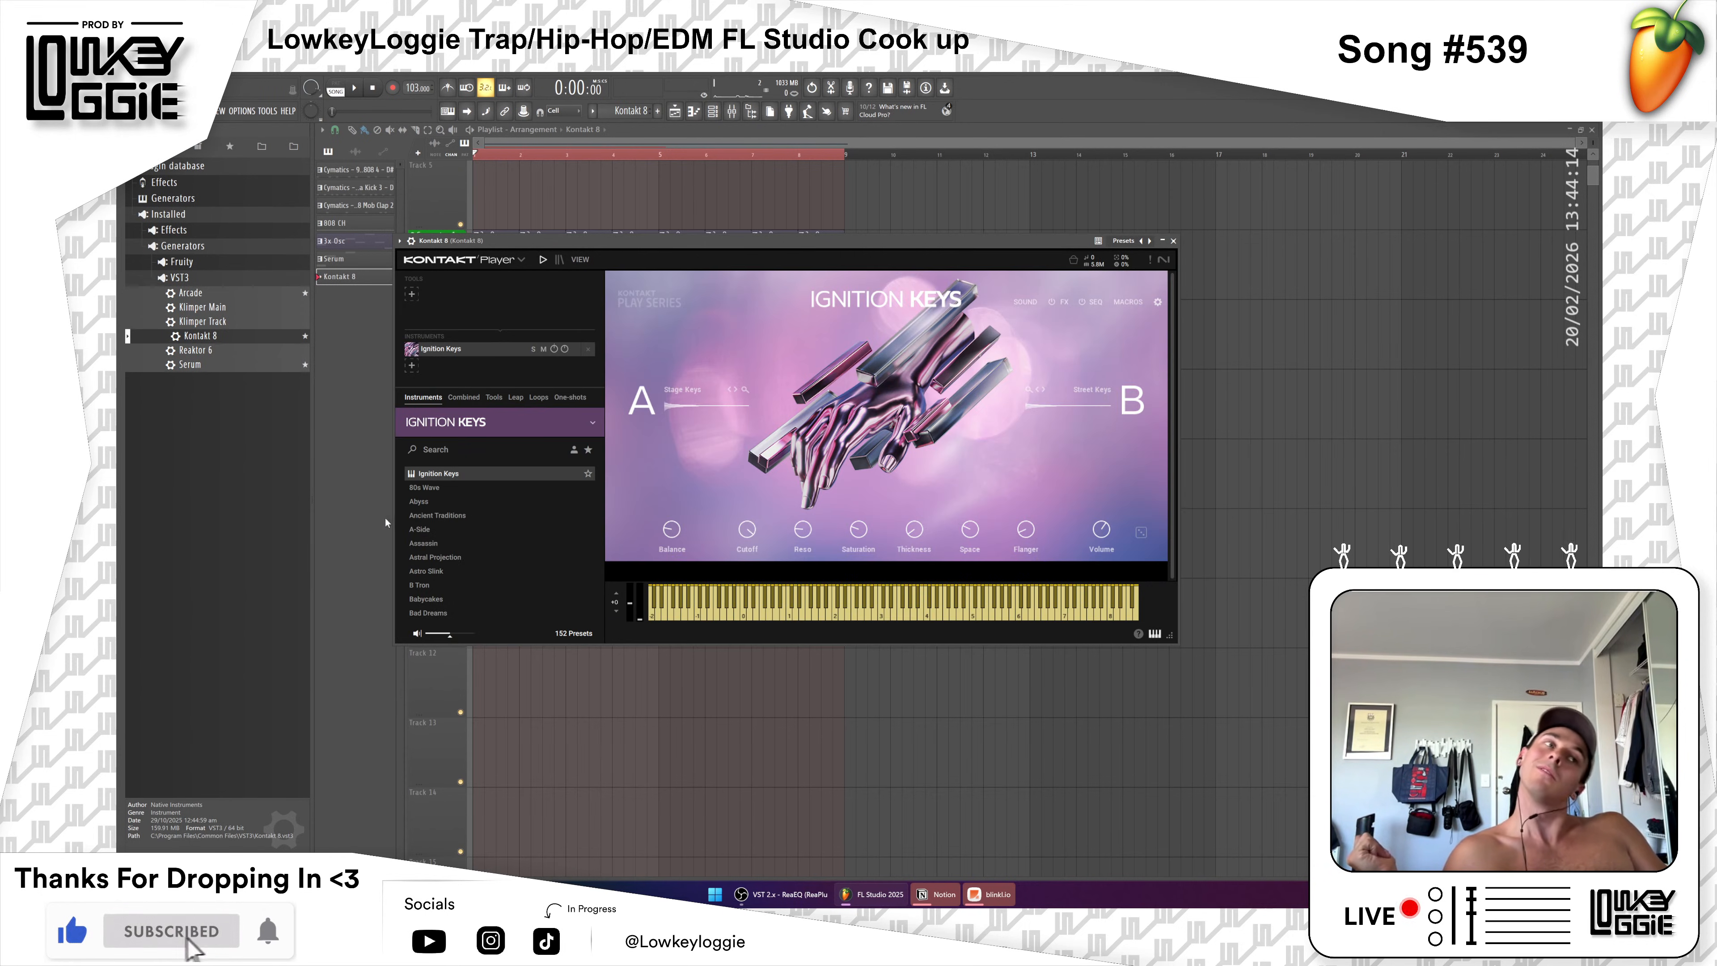
{"action": "left_click", "coordinate": [490, 673]}
{"action": "right_click", "coordinate": [490, 673]}
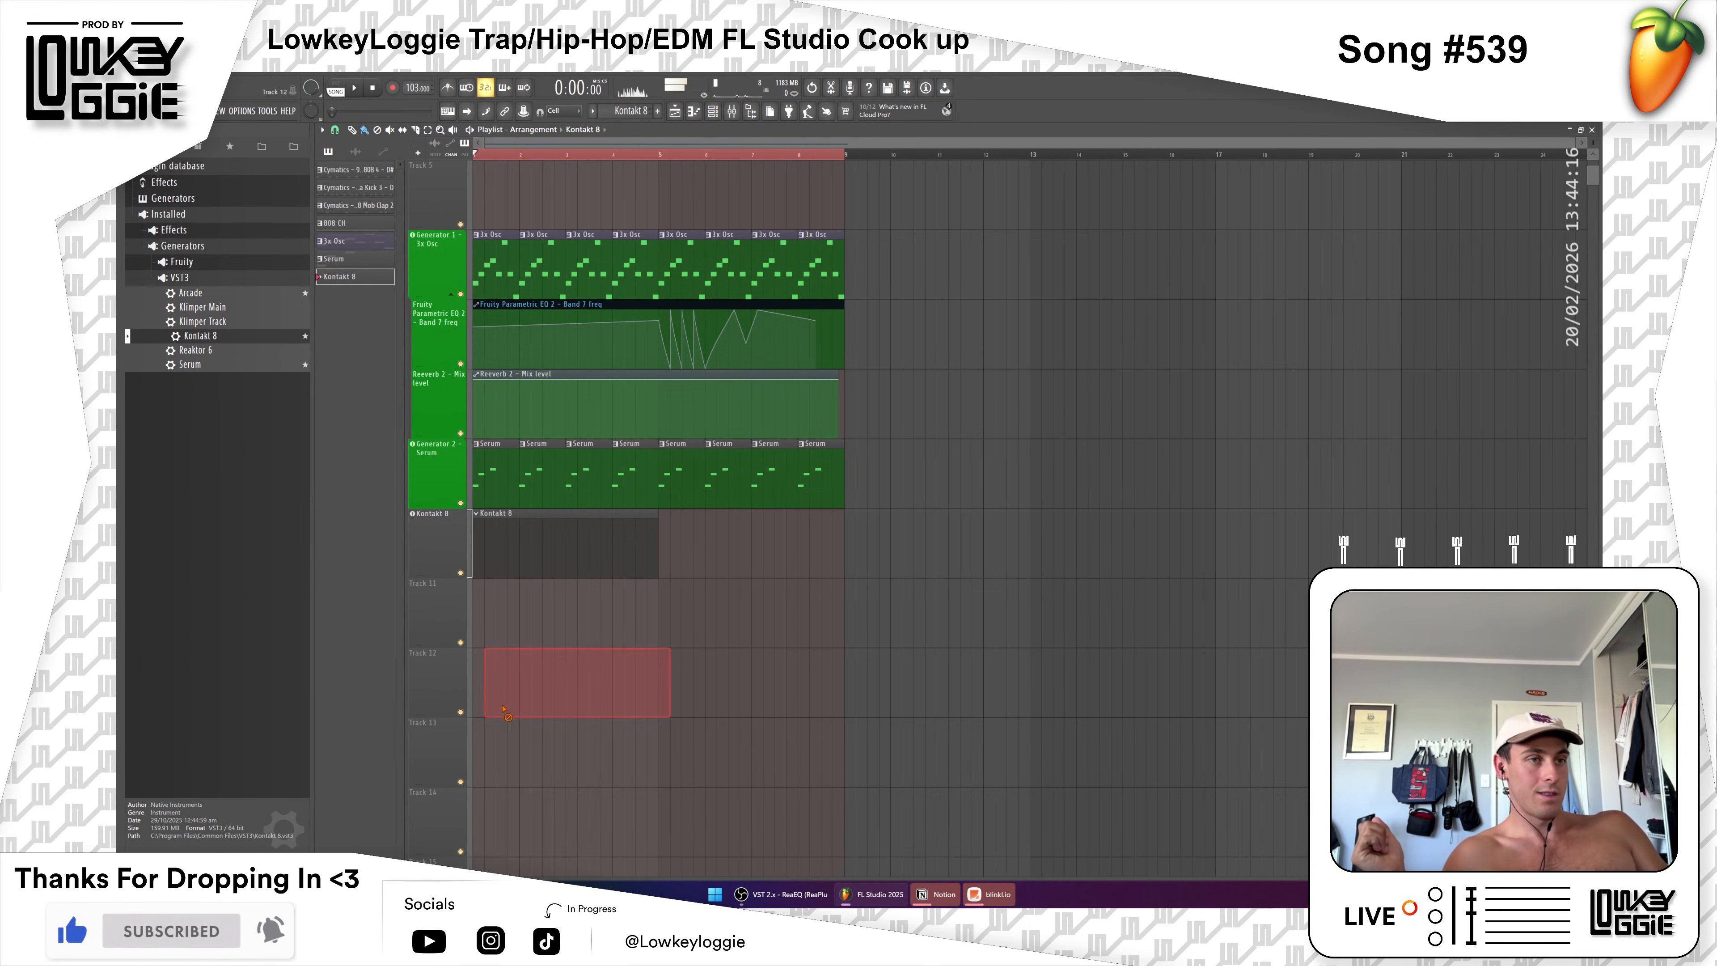
Step: Open the Kontakt 8 clip in the piano roll, place a short opening note at bar 1 and transpose it up an octave
{"action": "double_click", "coordinate": [529, 541]}
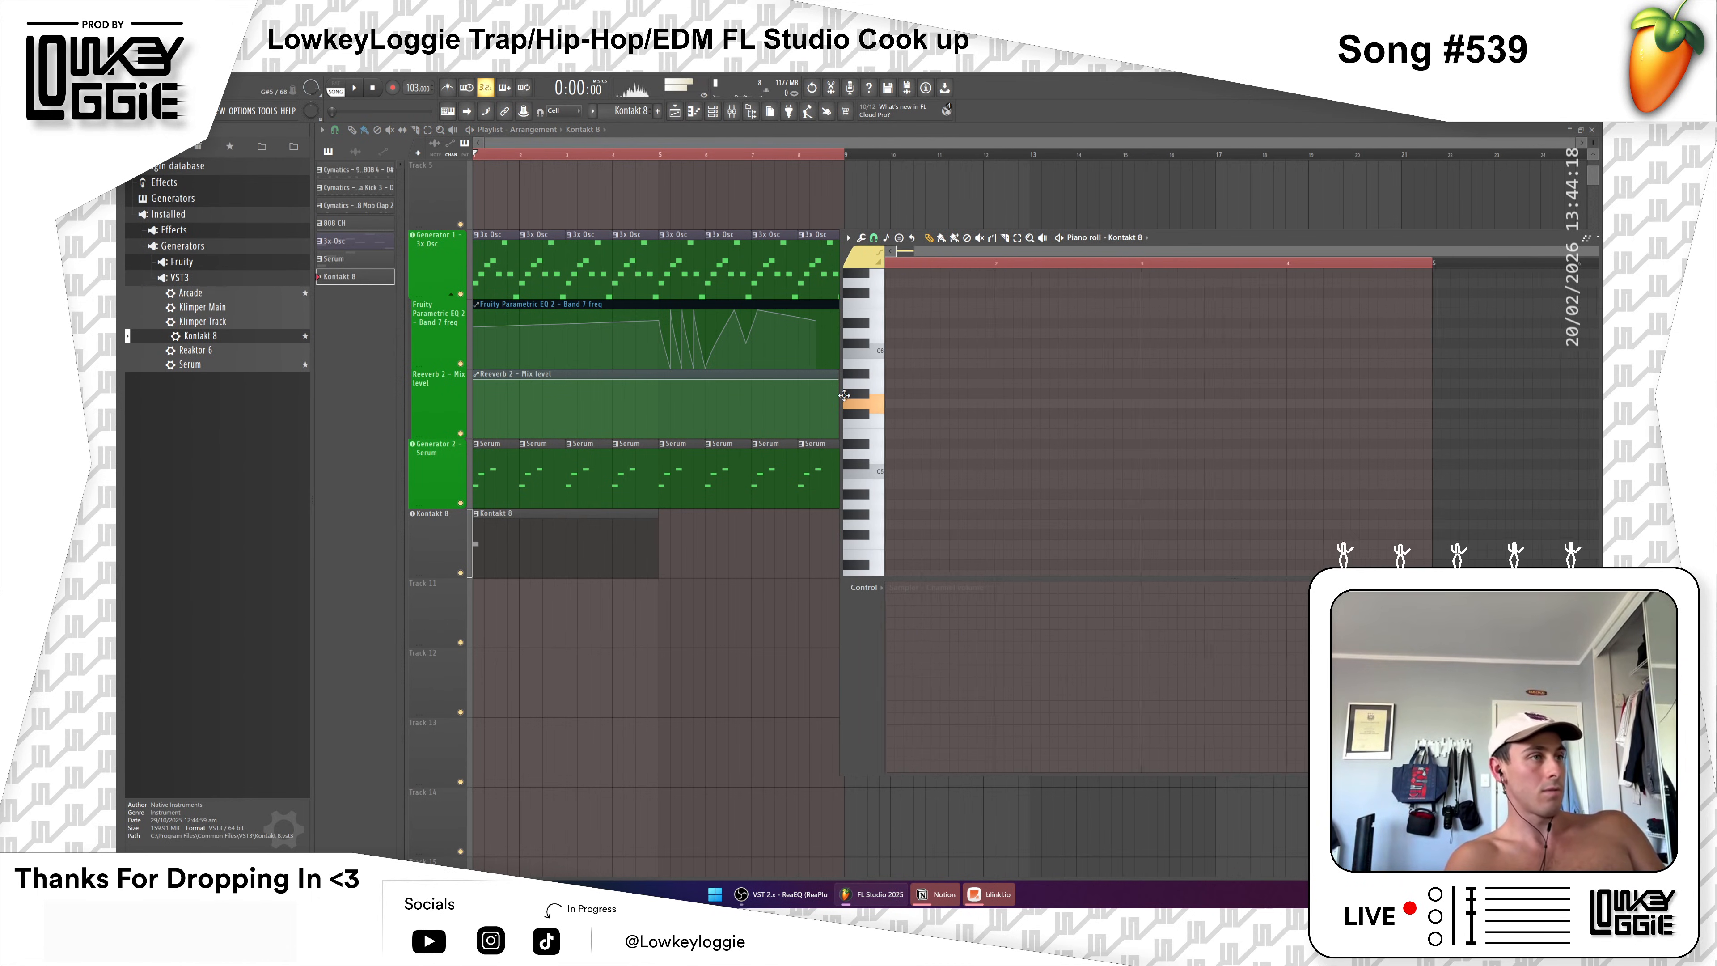
{"action": "left_click", "coordinate": [890, 373]}
{"action": "left_click_drag", "start_coordinate": [867, 370], "coordinate": [870, 366]}
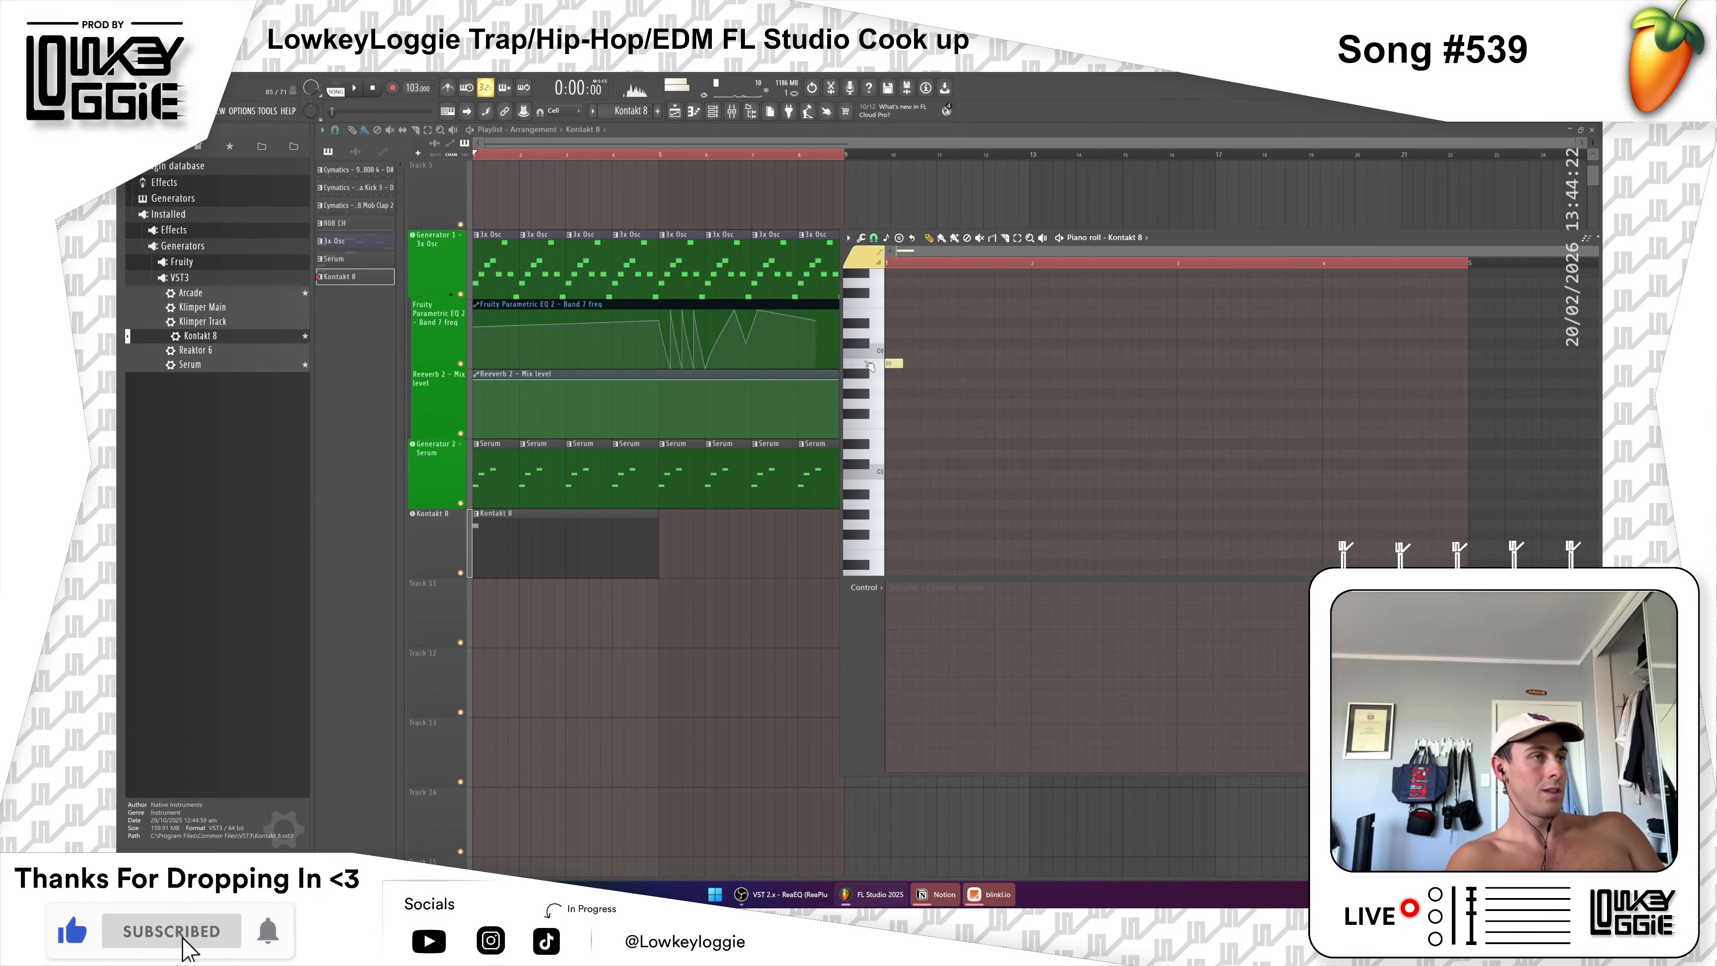
{"action": "left_click", "coordinate": [890, 474]}
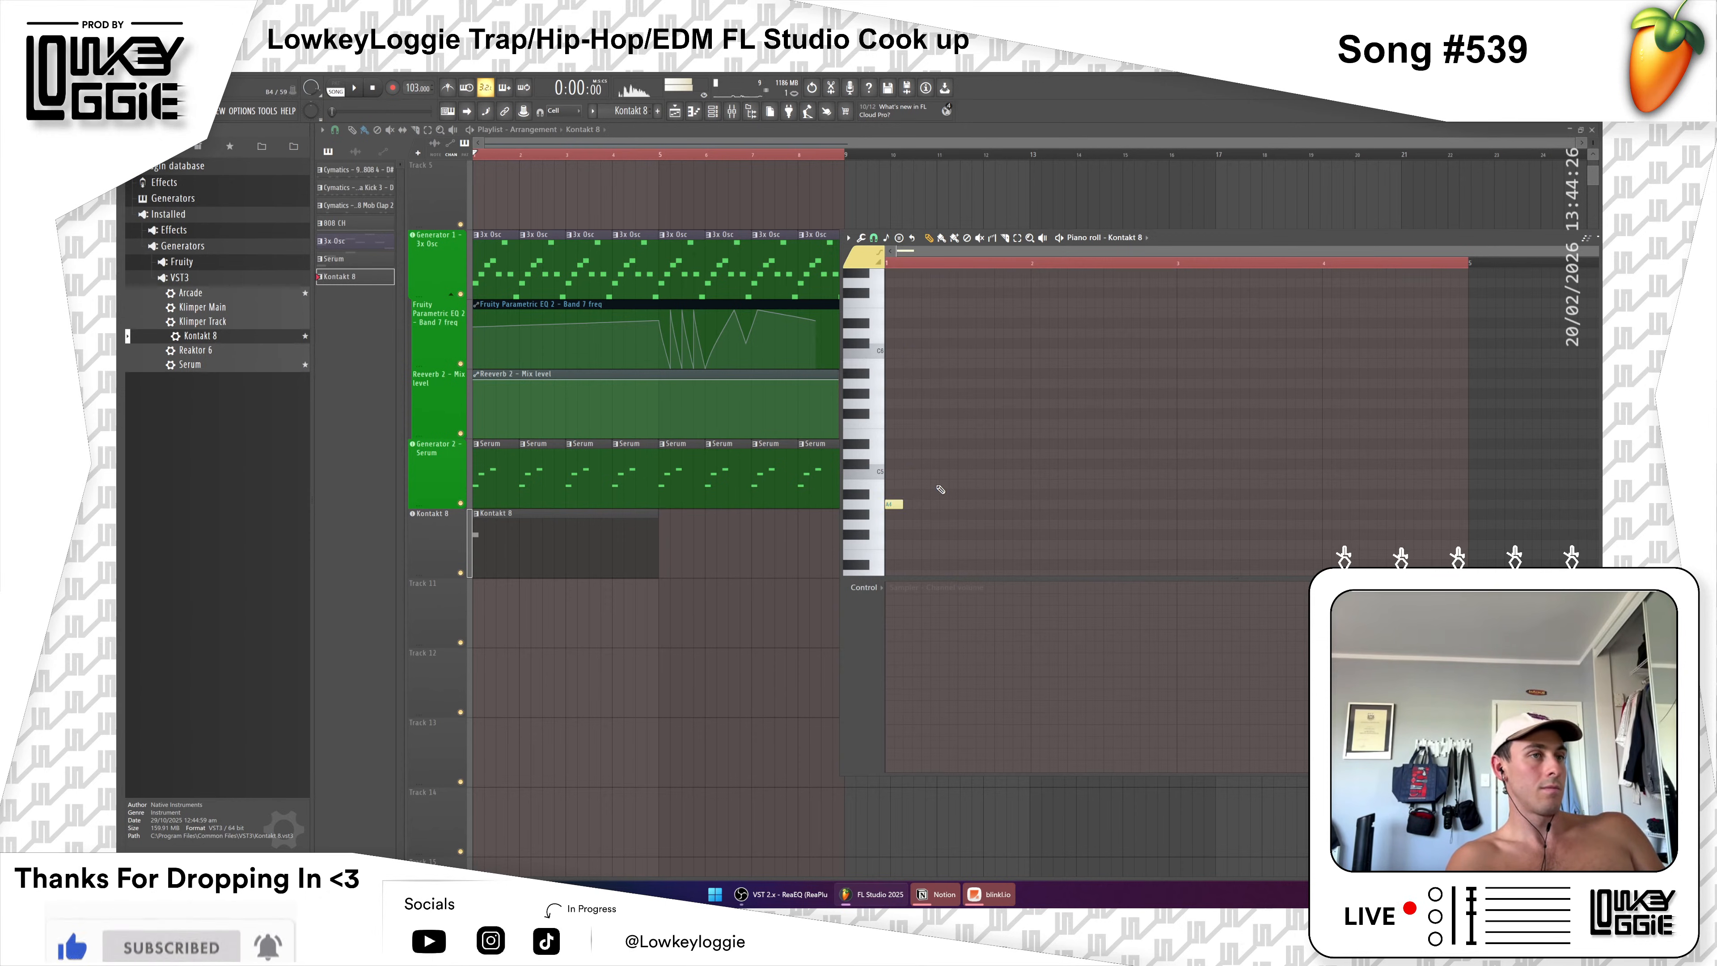
{"action": "left_click_drag", "start_coordinate": [889, 490], "coordinate": [914, 522]}
{"action": "key", "text": "ctrl+Up"}
Step: Add two short notes in the second half of bar 1, one above and one below the opening note, auditioning them with the loop
{"action": "key", "text": "space"}
{"action": "left_click", "coordinate": [976, 342]}
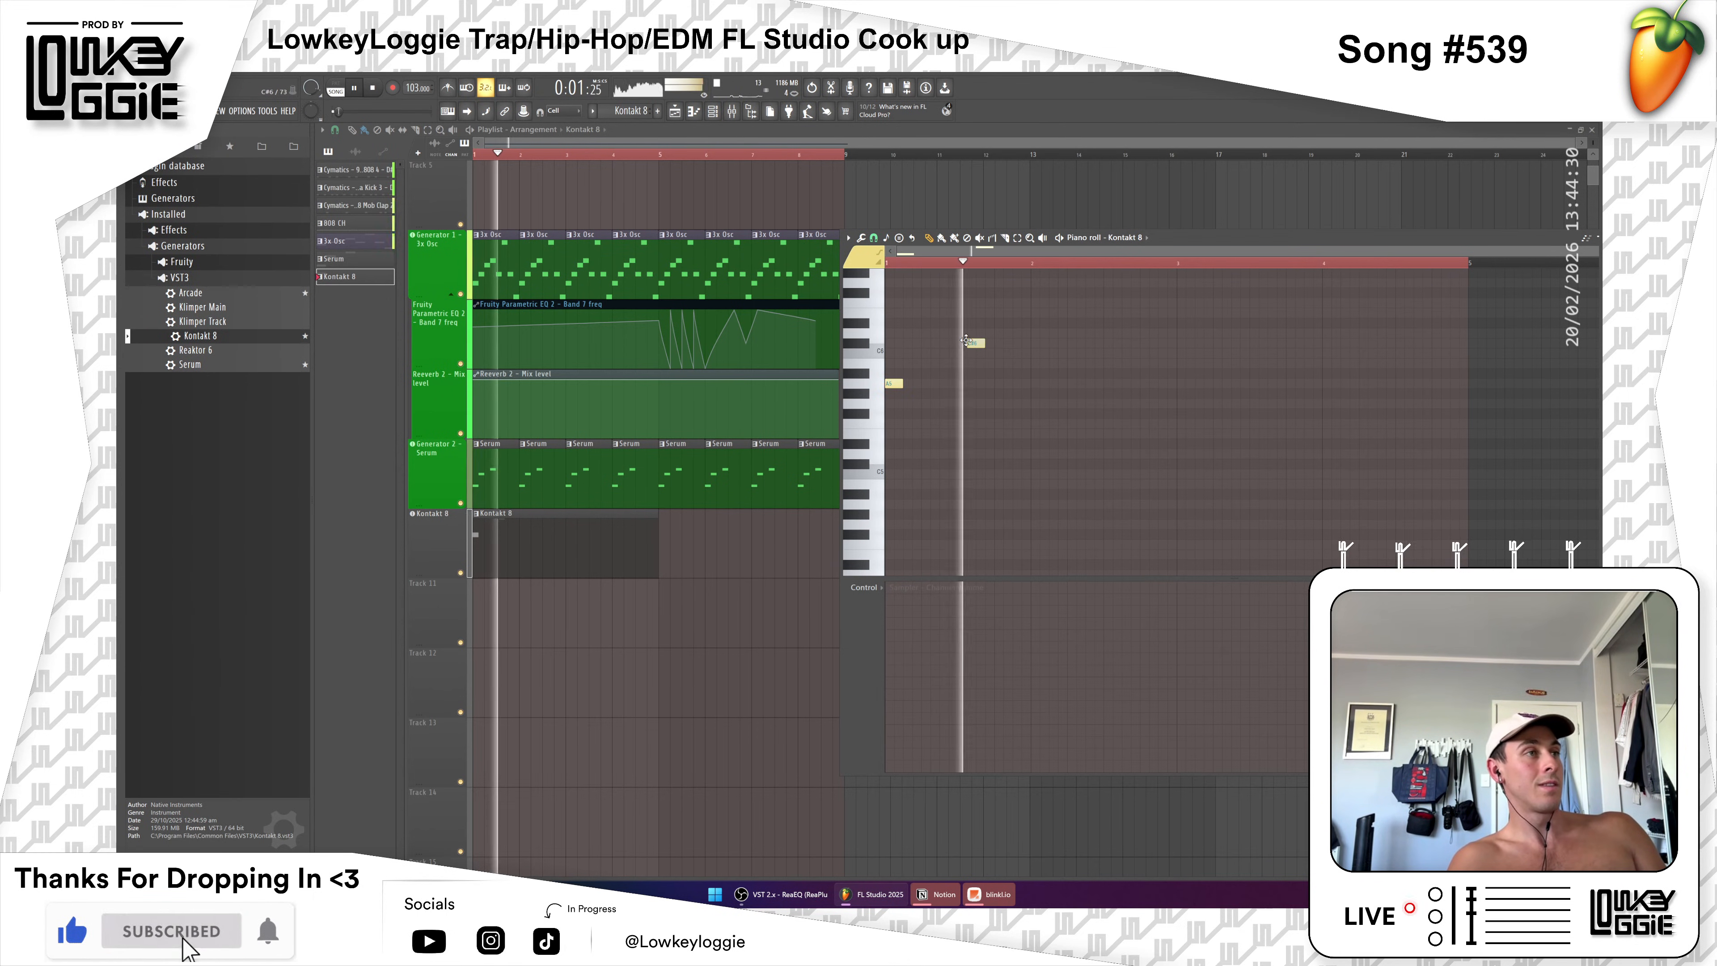
{"action": "key", "text": "space"}
{"action": "left_click_drag", "start_coordinate": [974, 340], "coordinate": [970, 335]}
{"action": "mouse_move", "coordinate": [1004, 394]}
{"action": "left_mouse_down"}
{"action": "mouse_move", "coordinate": [993, 411]}
{"action": "mouse_move", "coordinate": [1011, 411]}
{"action": "left_mouse_up"}
{"action": "key", "text": "space"}
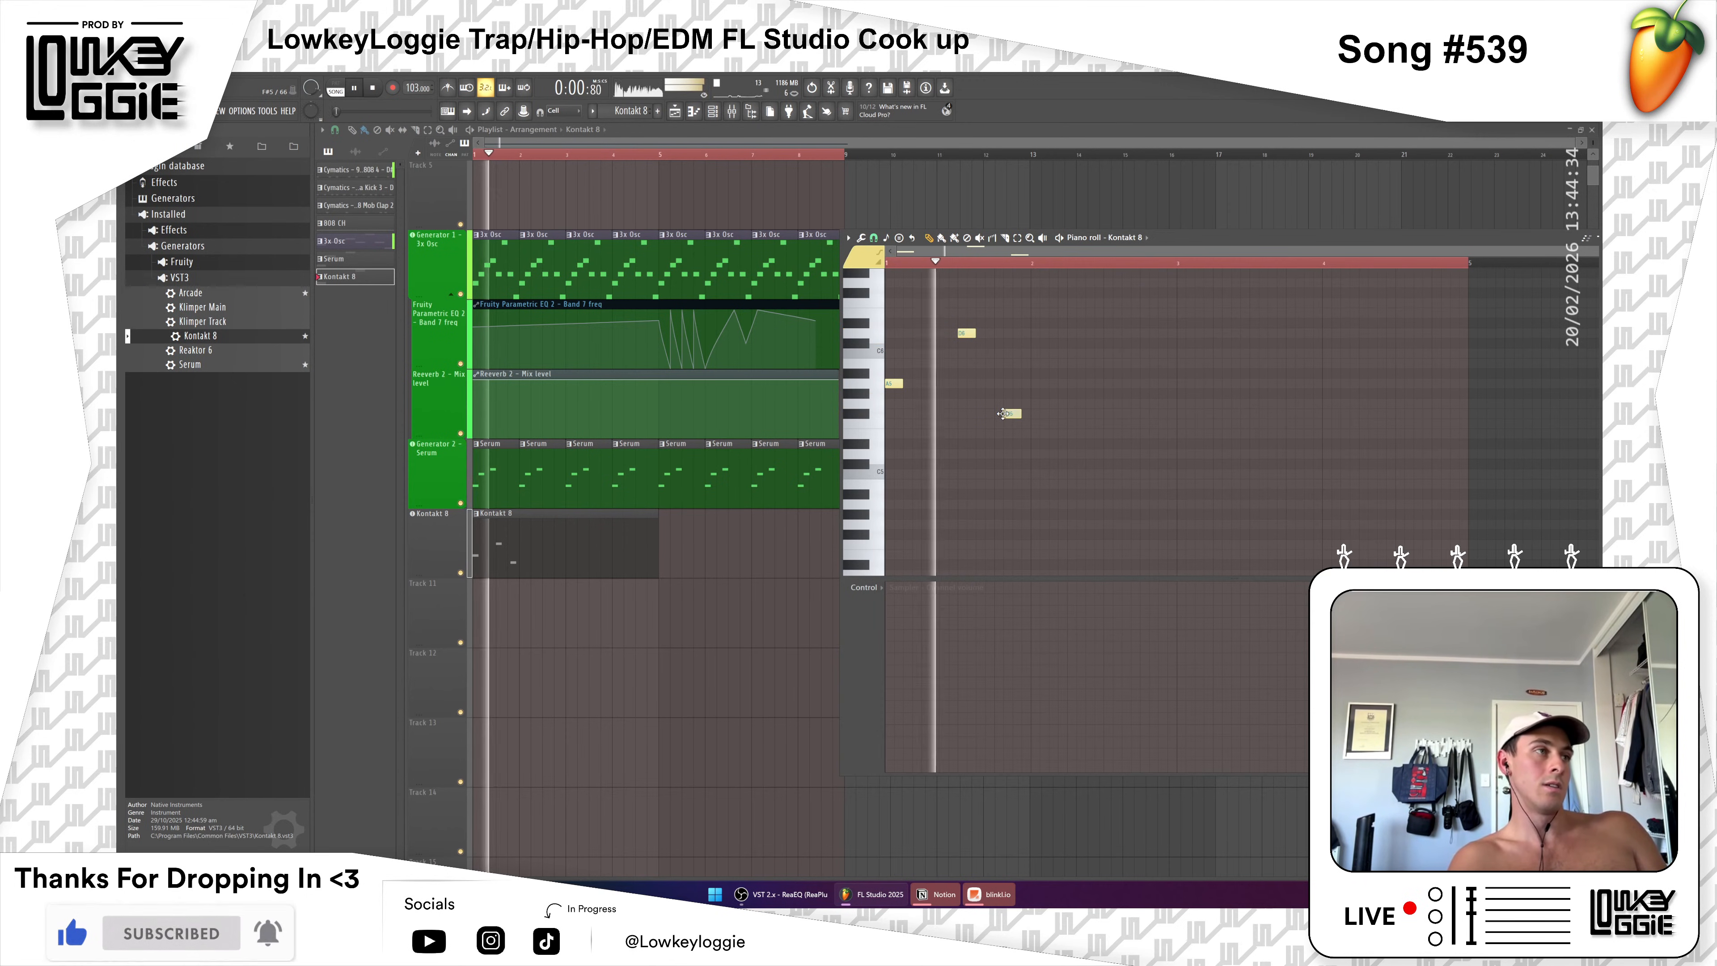
{"action": "key", "text": "space"}
Step: Continue the melody with two progressively lower short notes in bar 2, playing the loop to check them
{"action": "left_click", "coordinate": [1054, 443]}
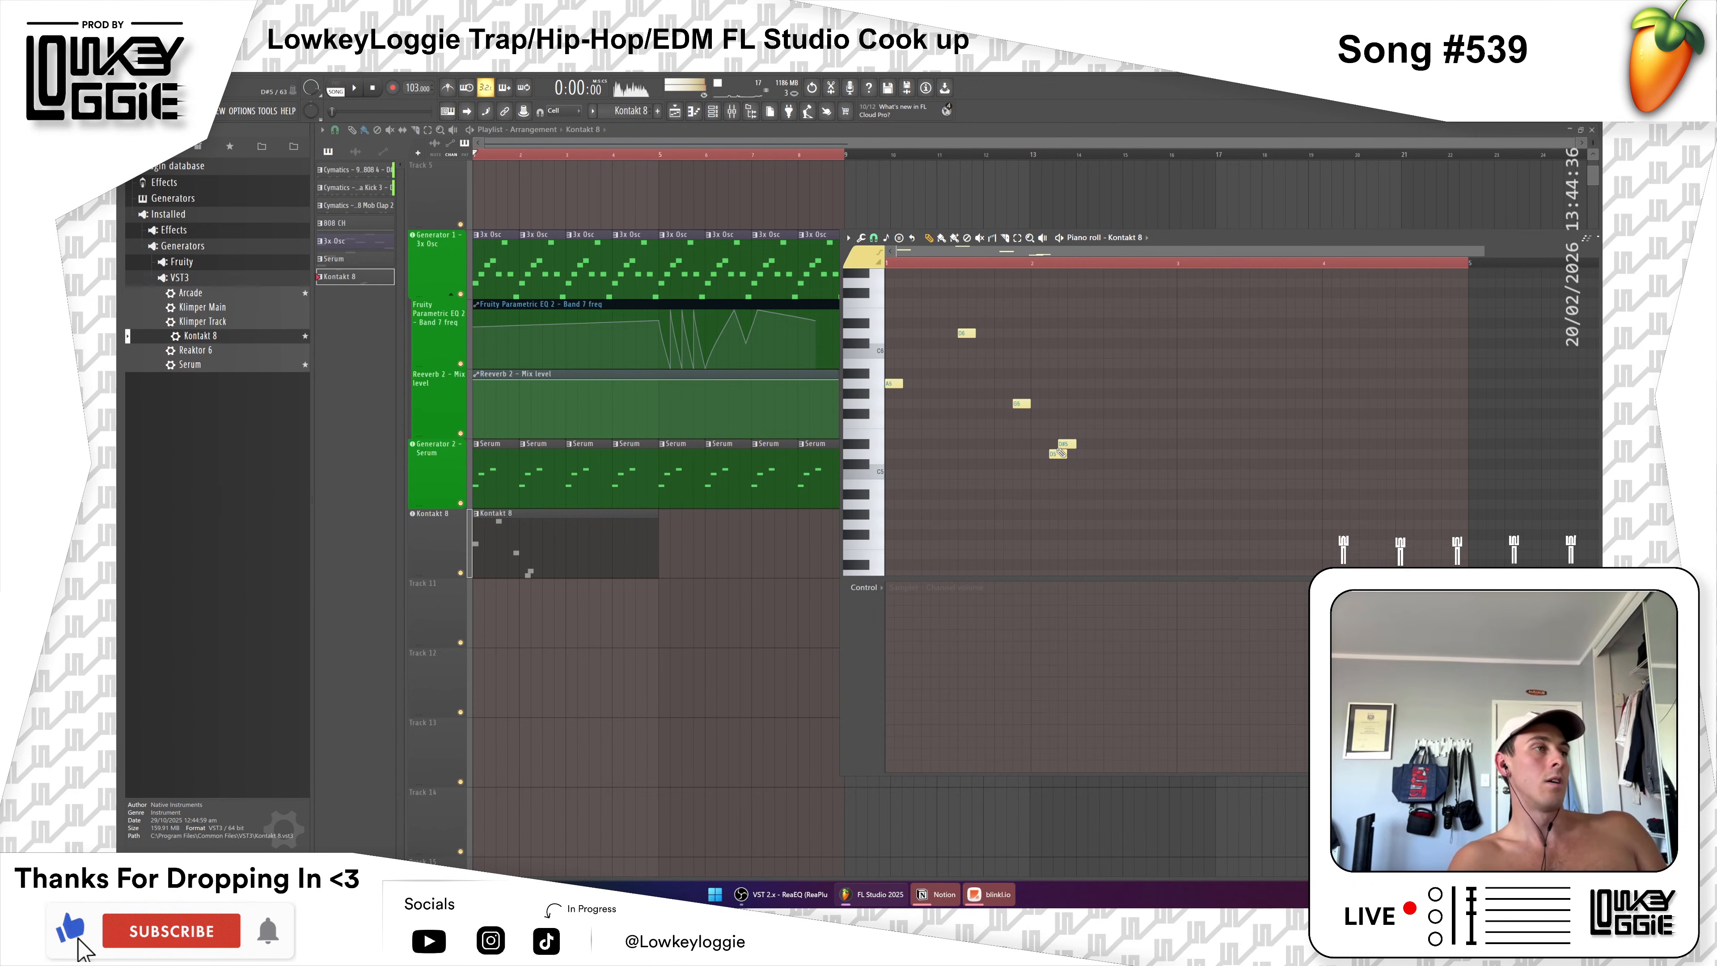
{"action": "left_click_drag", "start_coordinate": [1052, 452], "coordinate": [1051, 462]}
{"action": "key", "text": "space"}
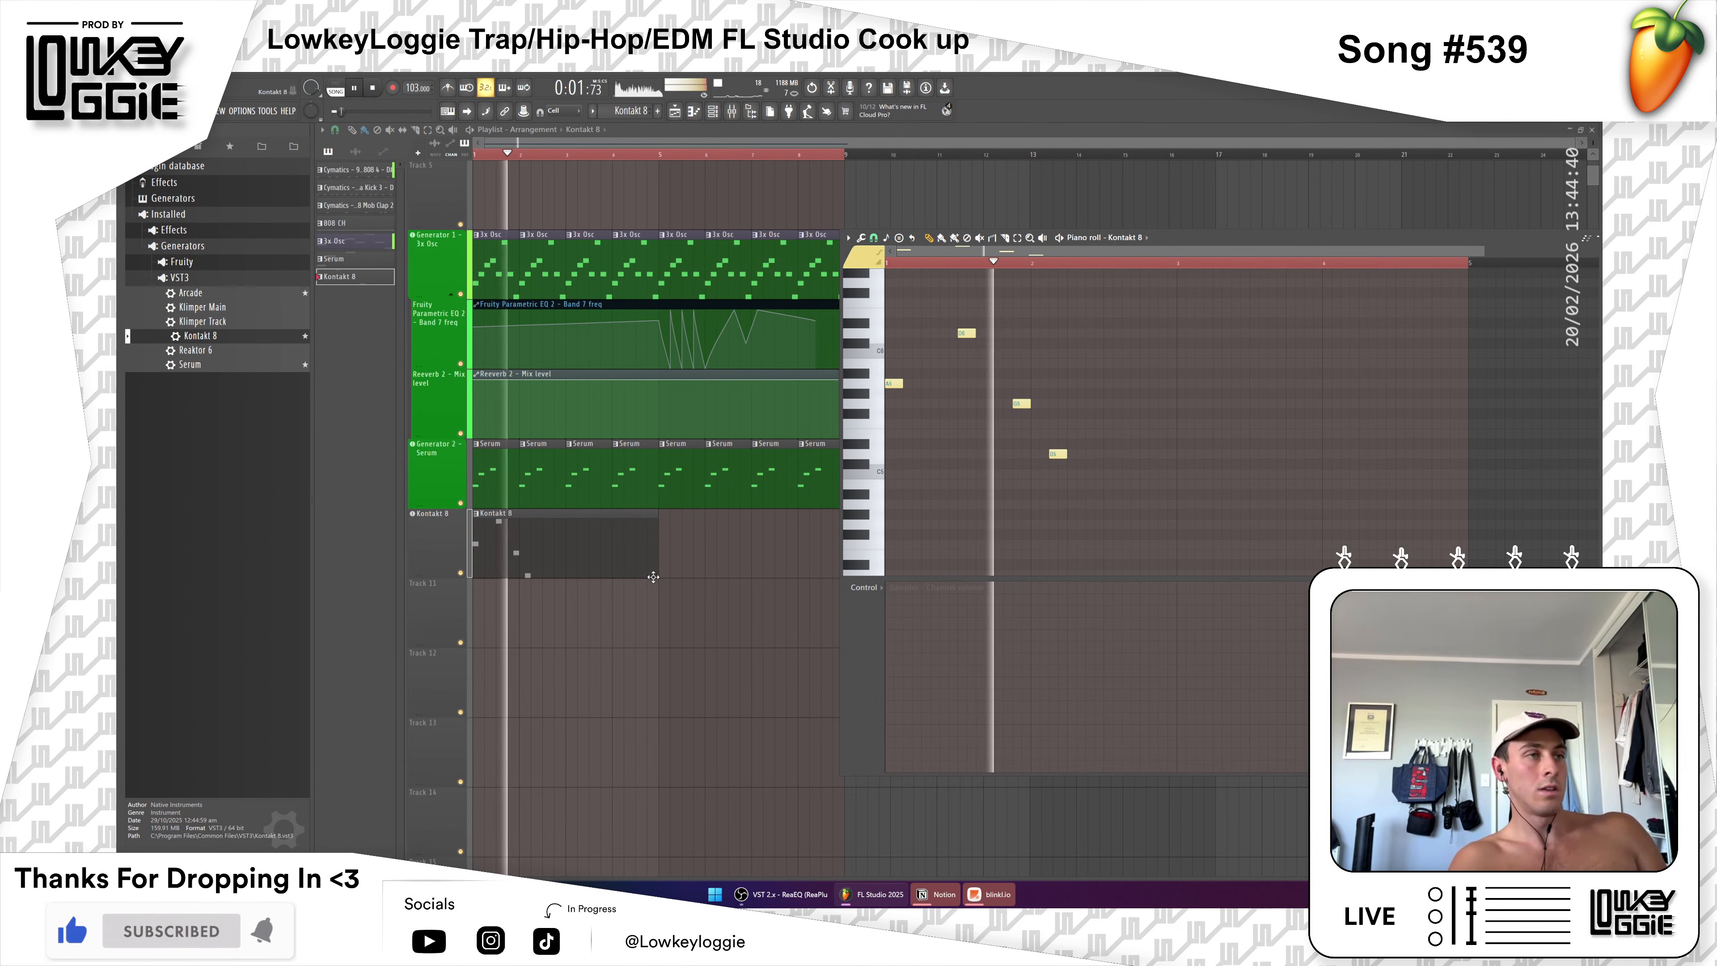
{"action": "left_click", "coordinate": [1146, 484]}
{"action": "key", "text": "space"}
{"action": "left_click_drag", "start_coordinate": [1138, 487], "coordinate": [1141, 508]}
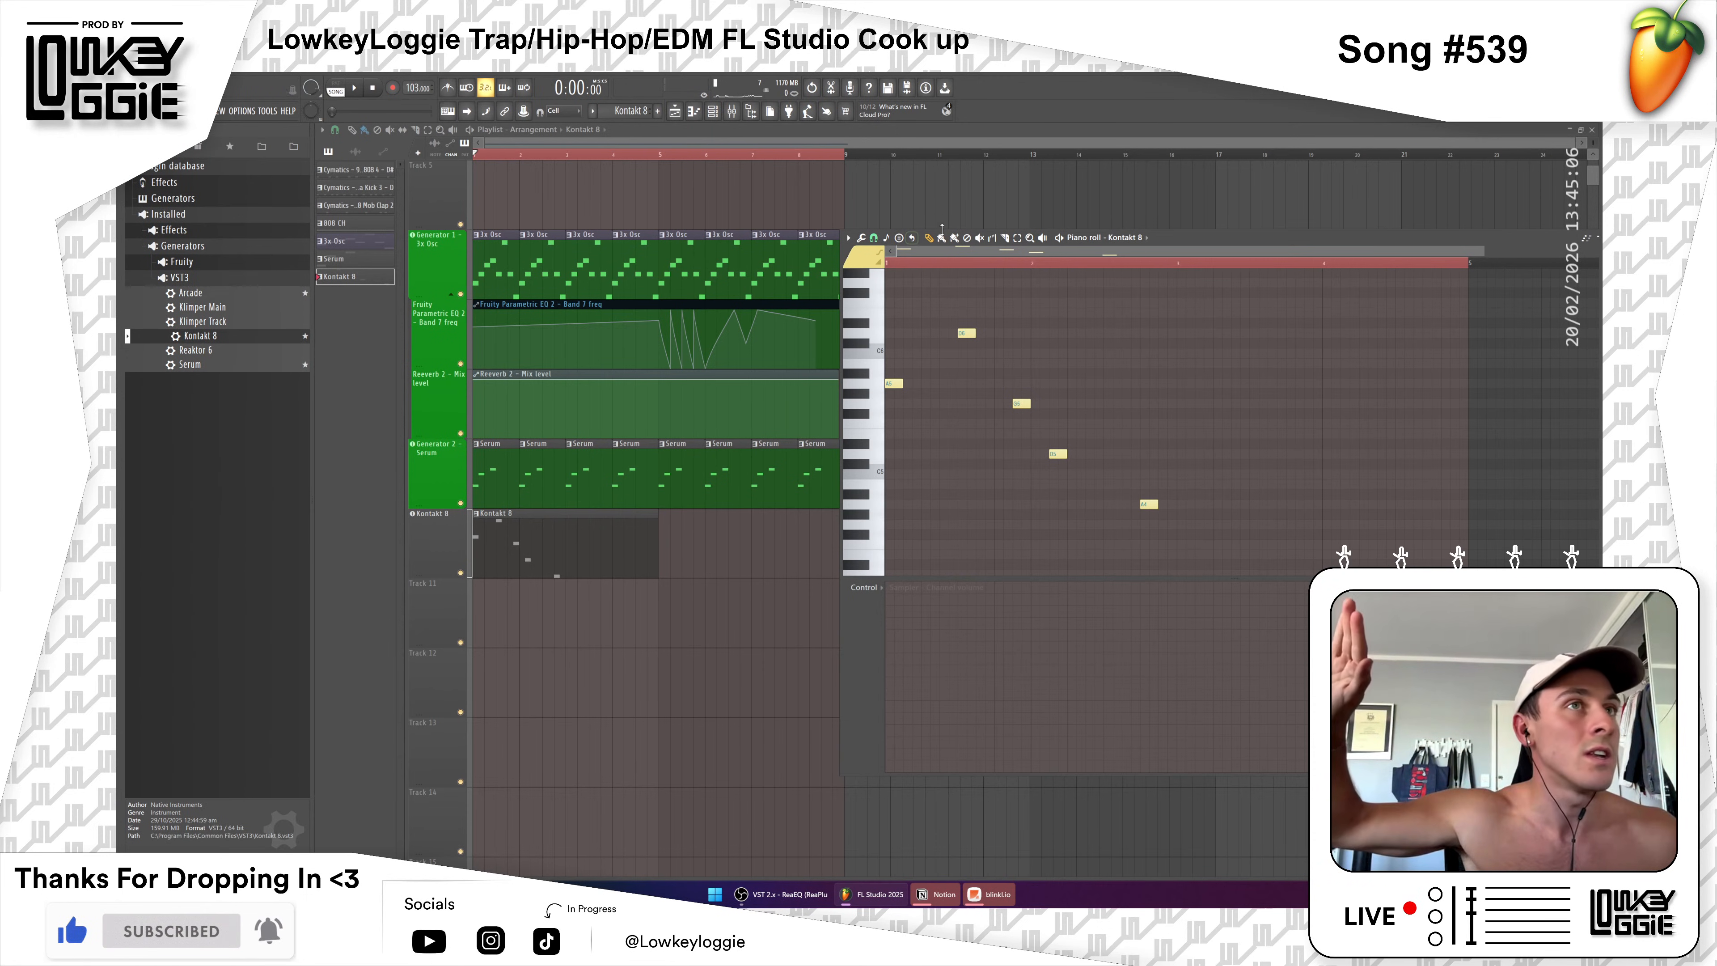
Step: Set the piano roll scale highlighting to Major (Ionian) with C as the root and erase the test note
{"action": "left_click", "coordinate": [887, 238]}
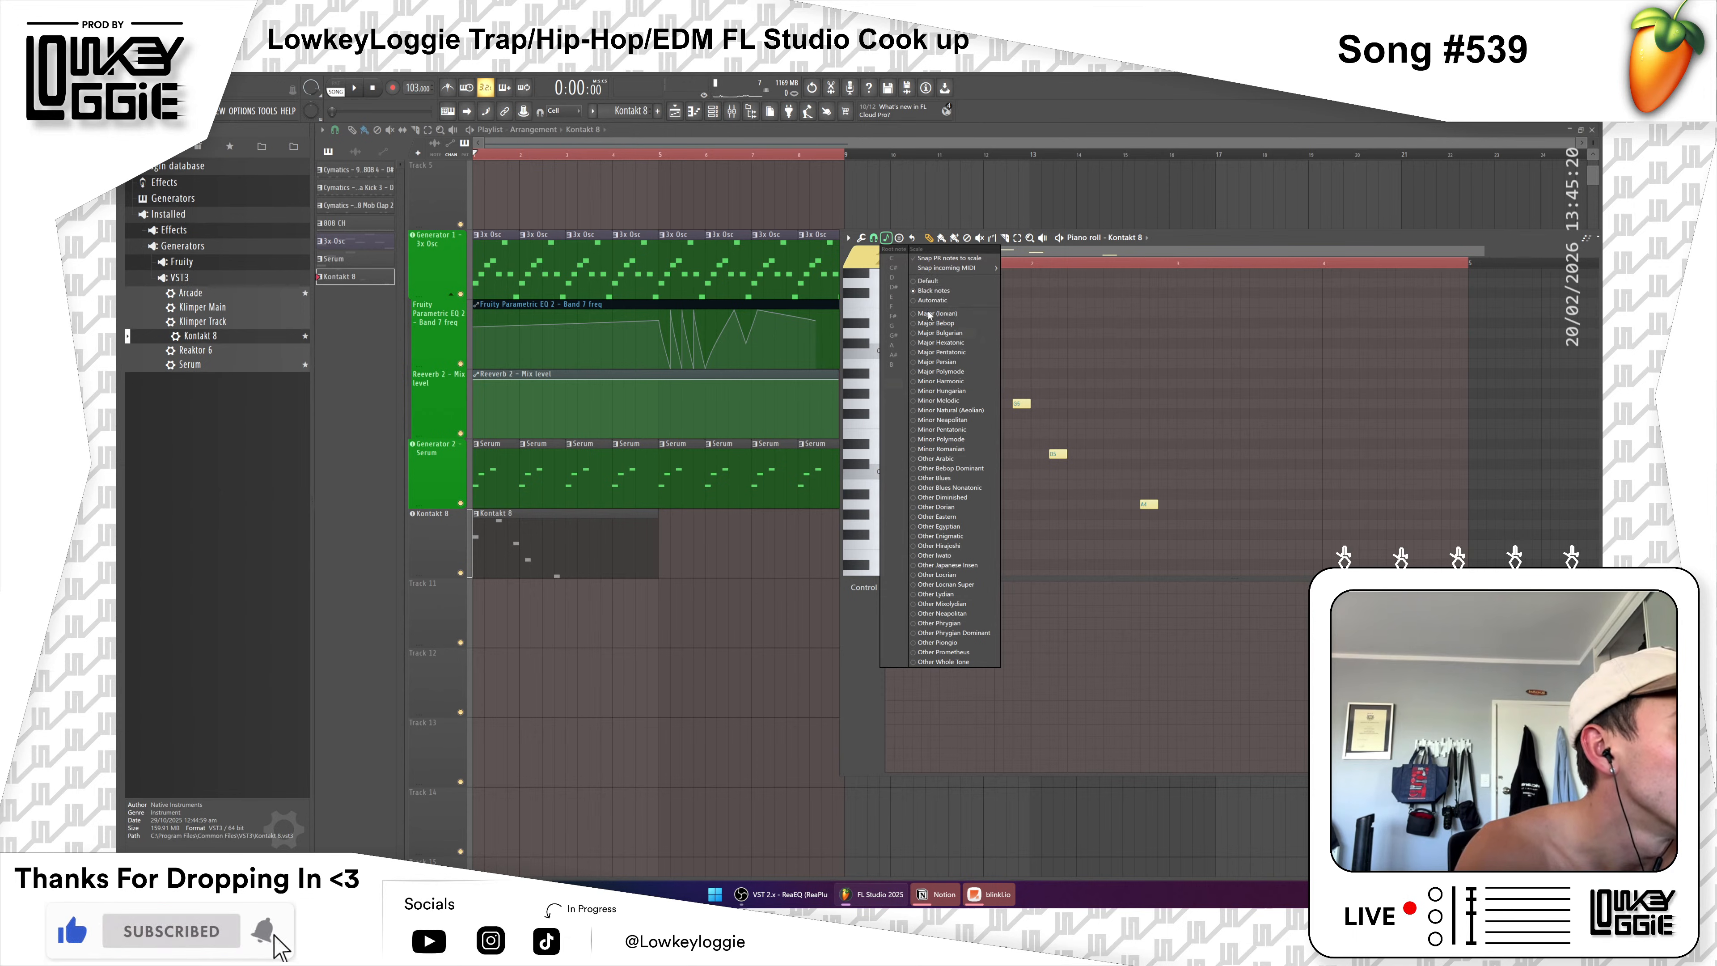
{"action": "left_click", "coordinate": [928, 315]}
{"action": "left_click", "coordinate": [887, 238]}
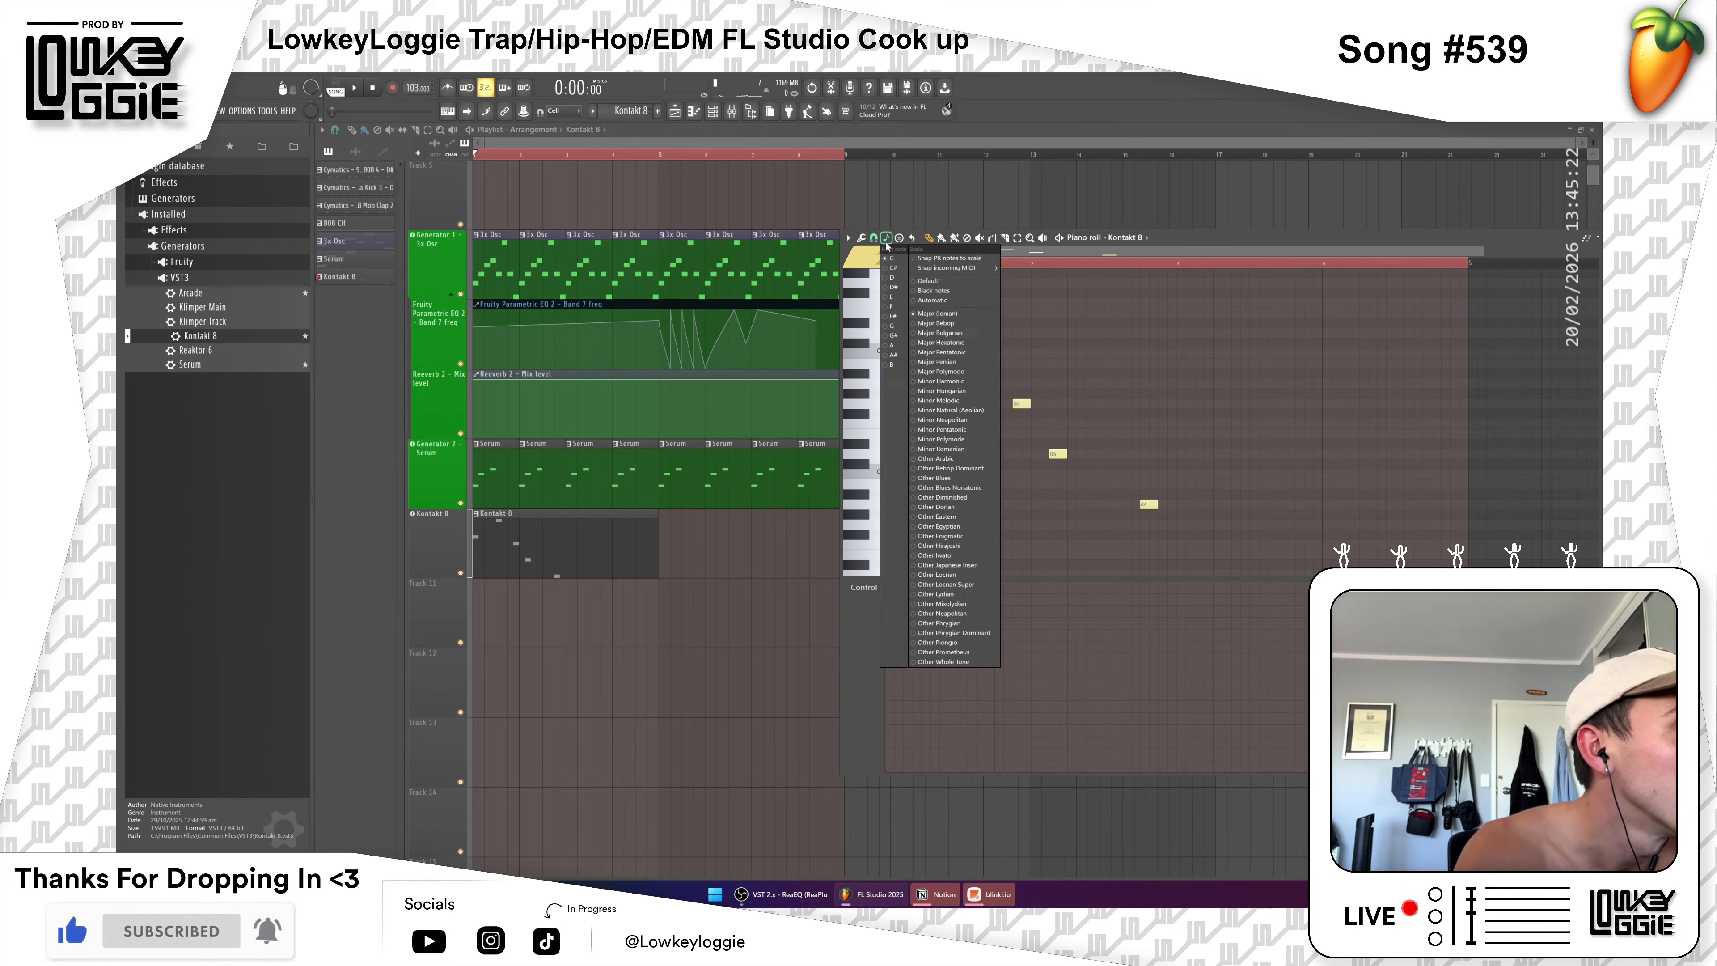
{"action": "left_click", "coordinate": [892, 258]}
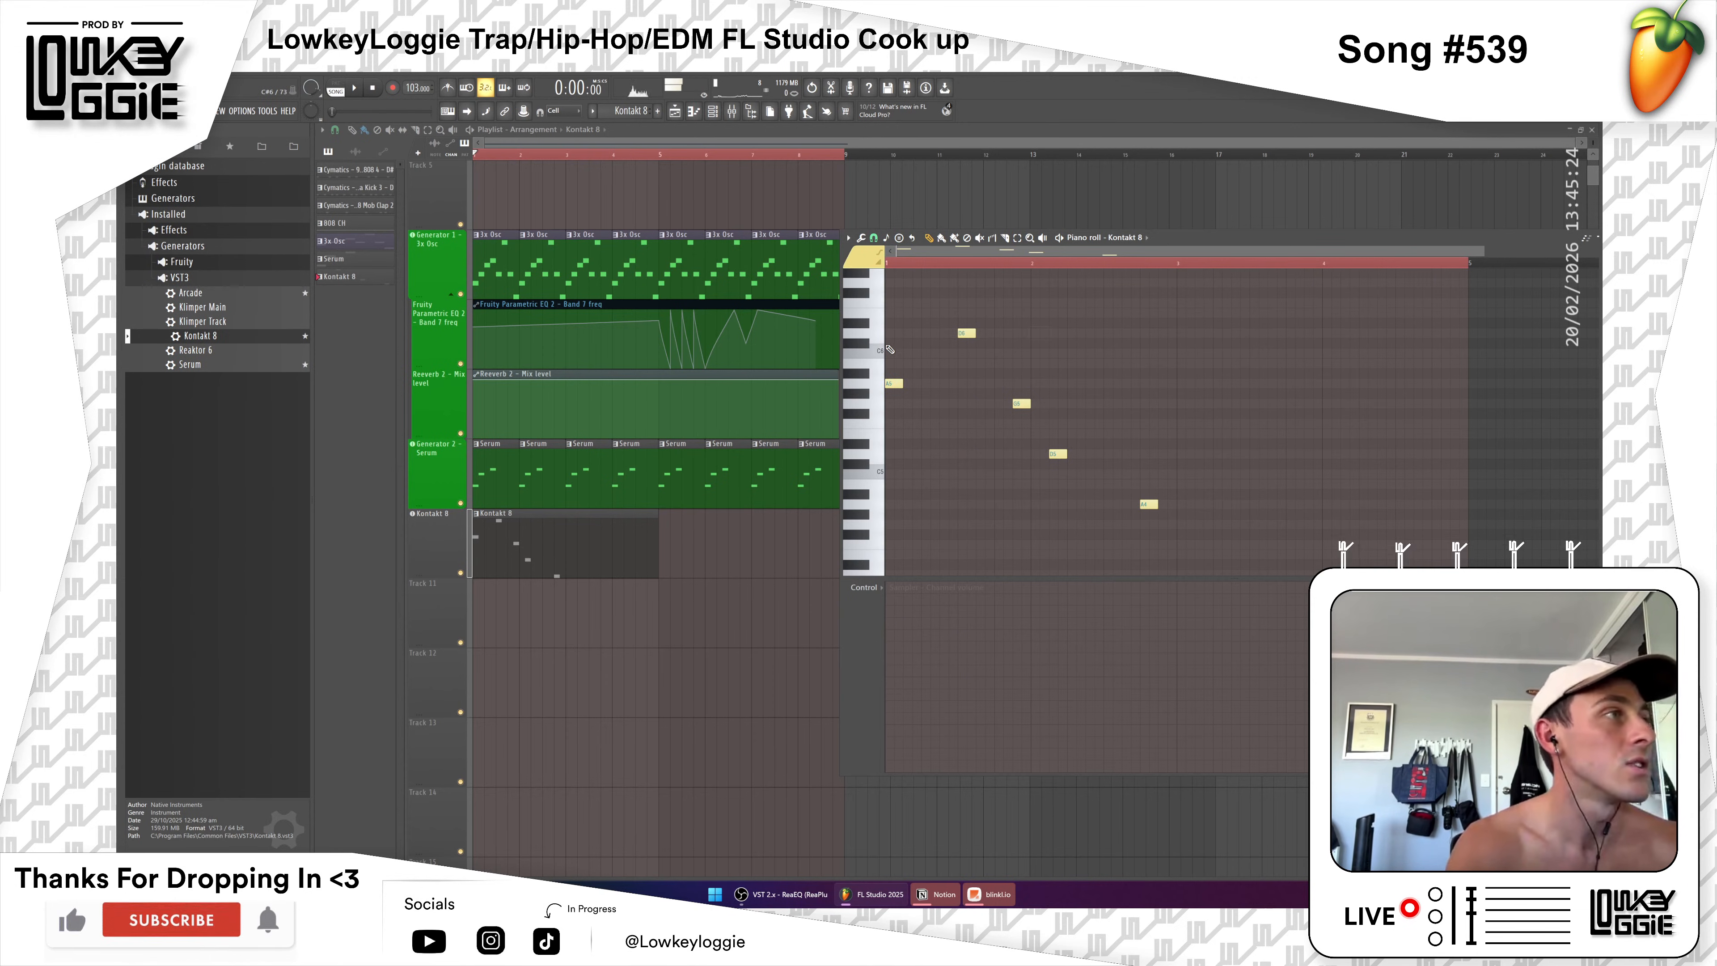
{"action": "right_click", "coordinate": [902, 335]}
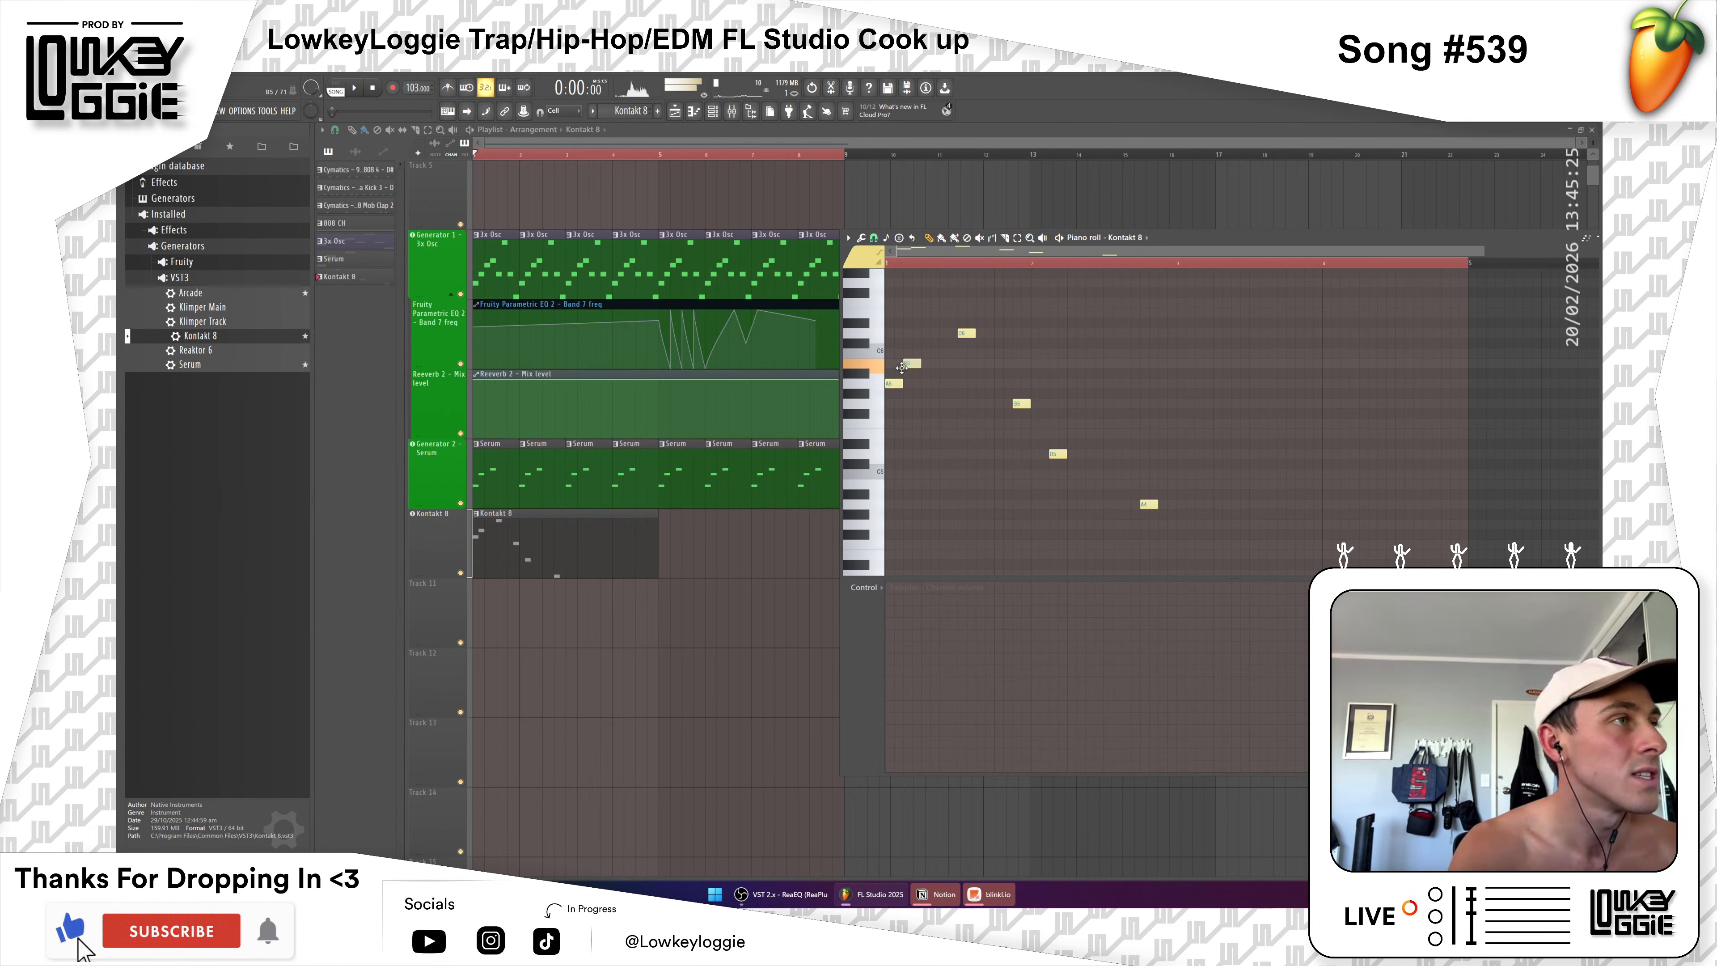
Step: Toggle snapping of piano roll notes to the scale and test it by drawing and erasing trial notes near bar 1
{"action": "left_click", "coordinate": [887, 238]}
{"action": "mouse_move", "coordinate": [968, 269]}
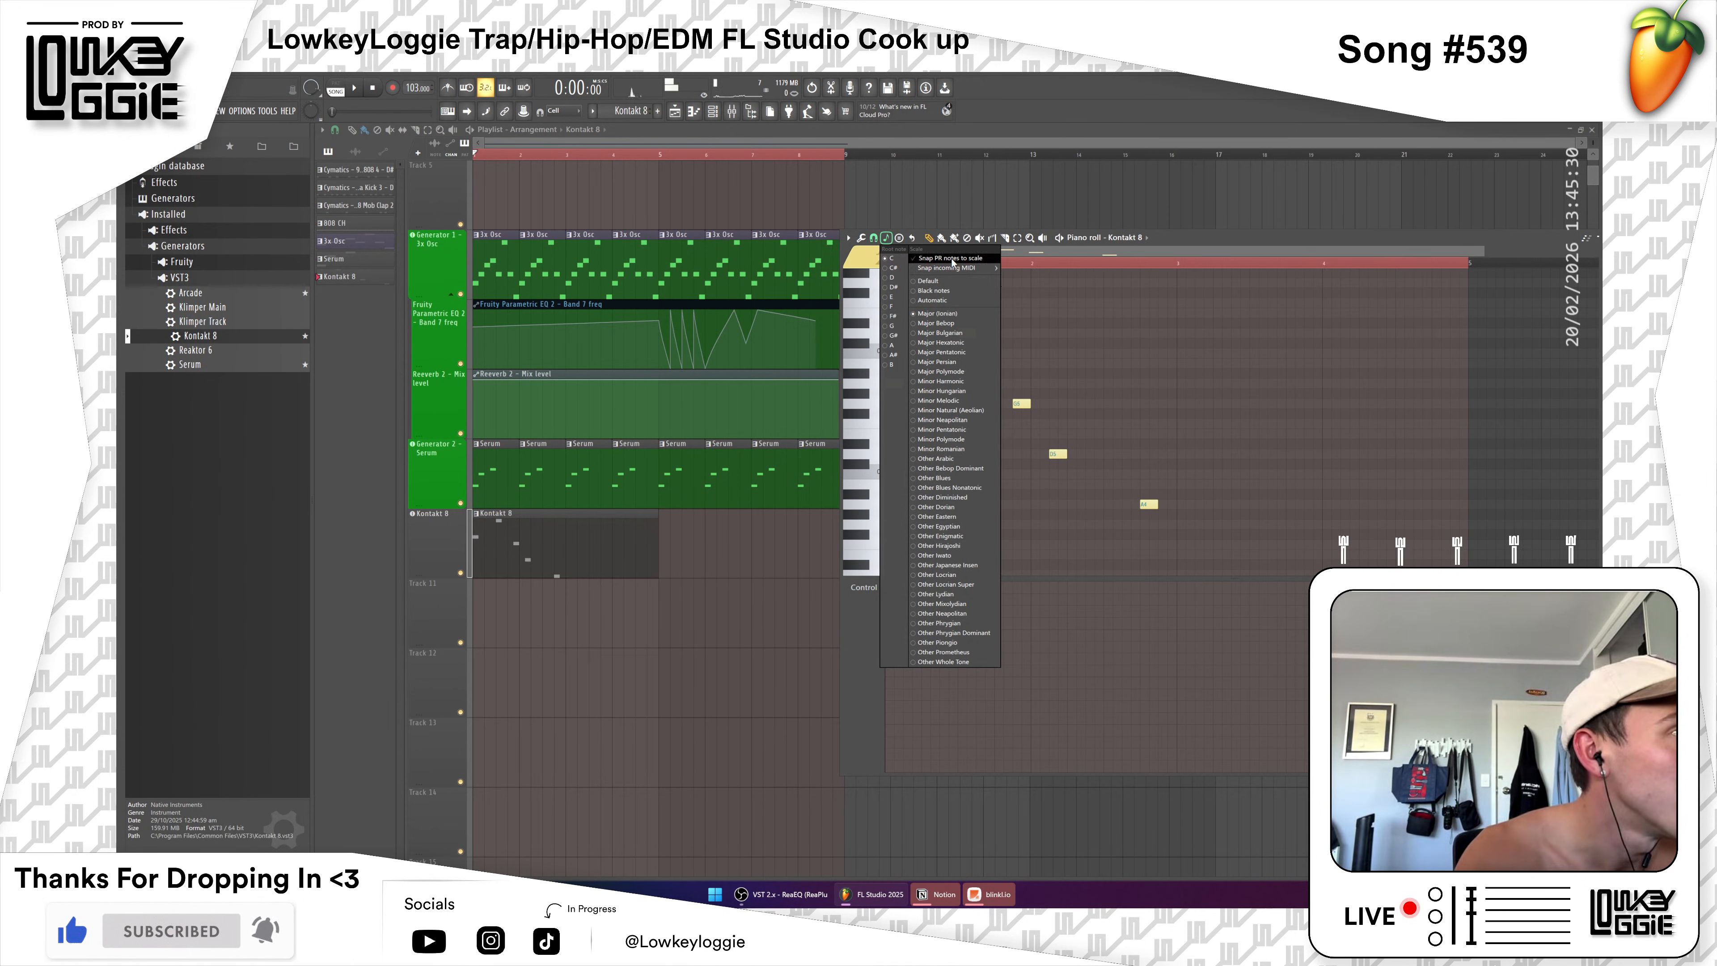
{"action": "left_click", "coordinate": [953, 259]}
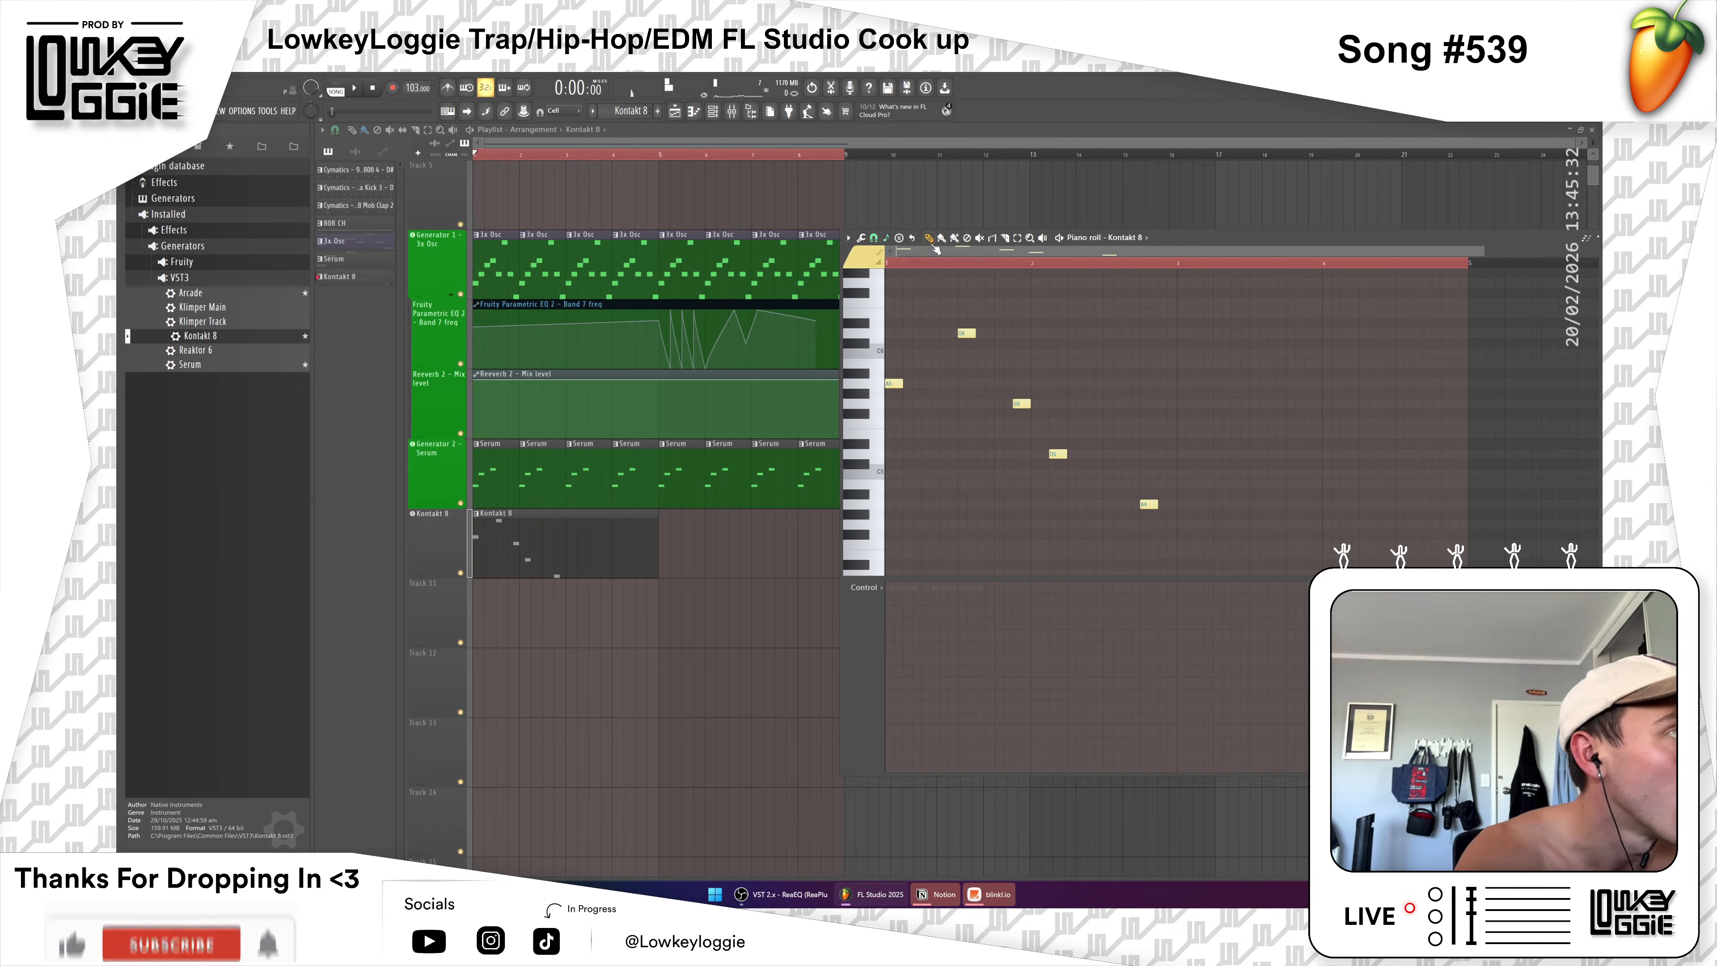
{"action": "left_click_drag", "start_coordinate": [910, 346], "coordinate": [910, 372]}
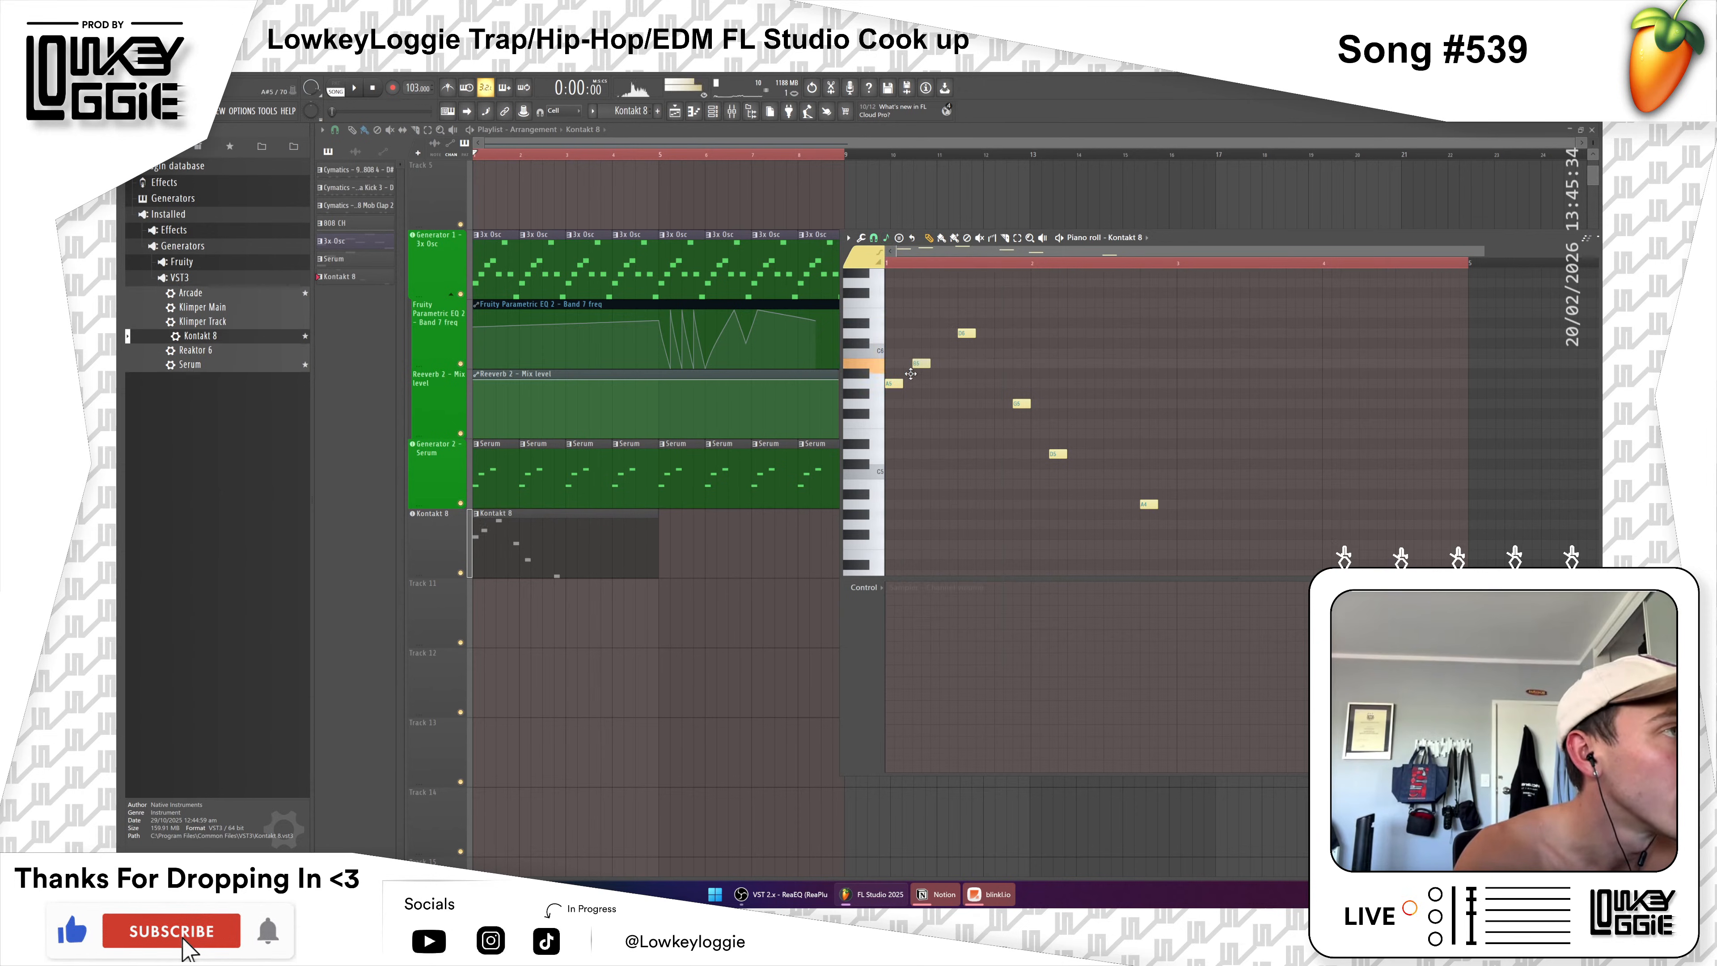
{"action": "left_click_drag", "start_coordinate": [923, 464], "coordinate": [924, 483]}
{"action": "right_click", "coordinate": [925, 476]}
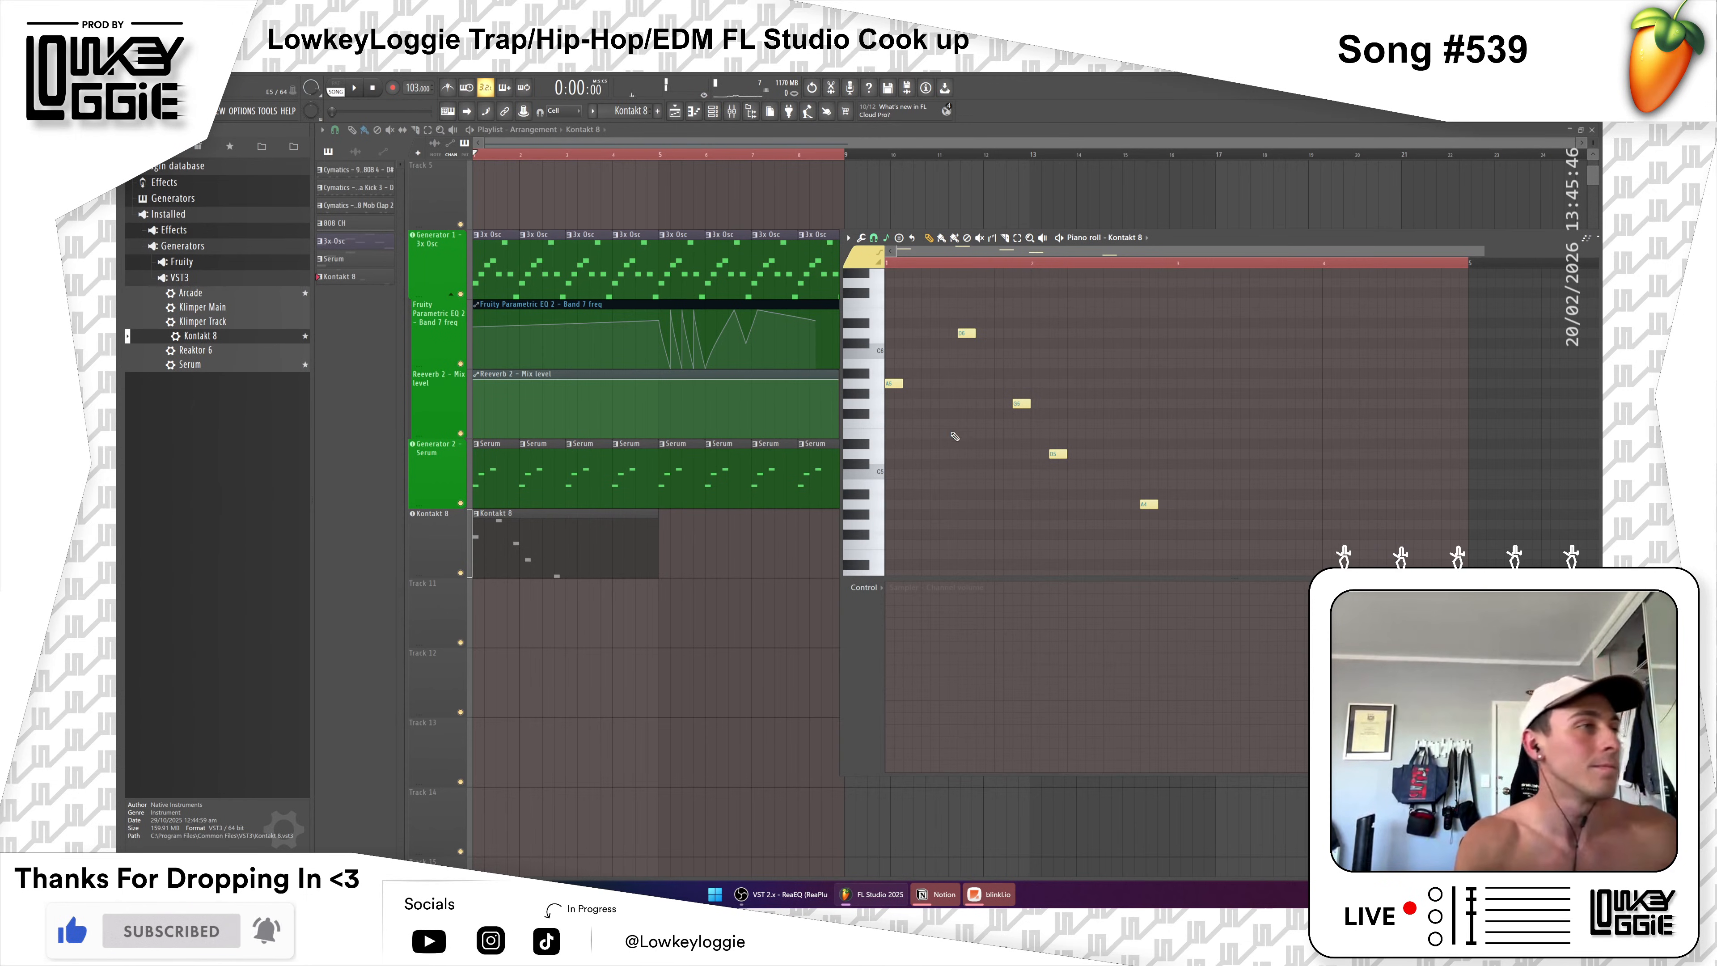
Step: Add a quick, mostly descending run of short notes after the opening note, ending on a longer low note, and audition it
{"action": "left_click_drag", "start_coordinate": [925, 437], "coordinate": [920, 443]}
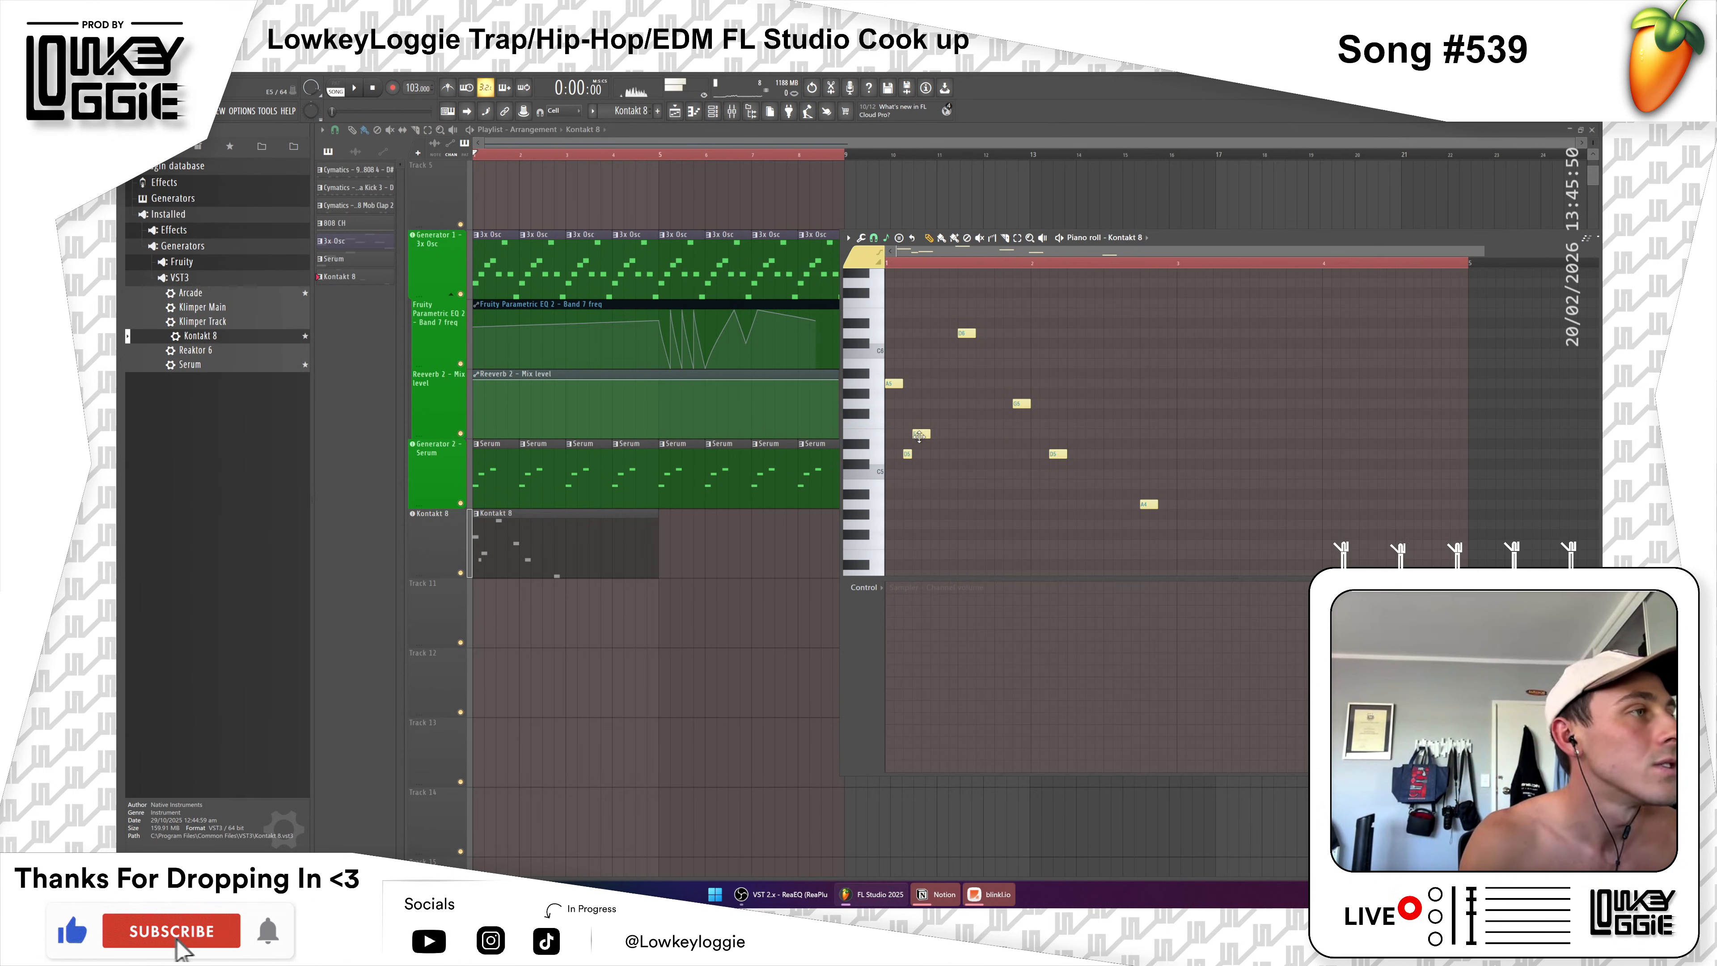
{"action": "left_click", "coordinate": [922, 456]}
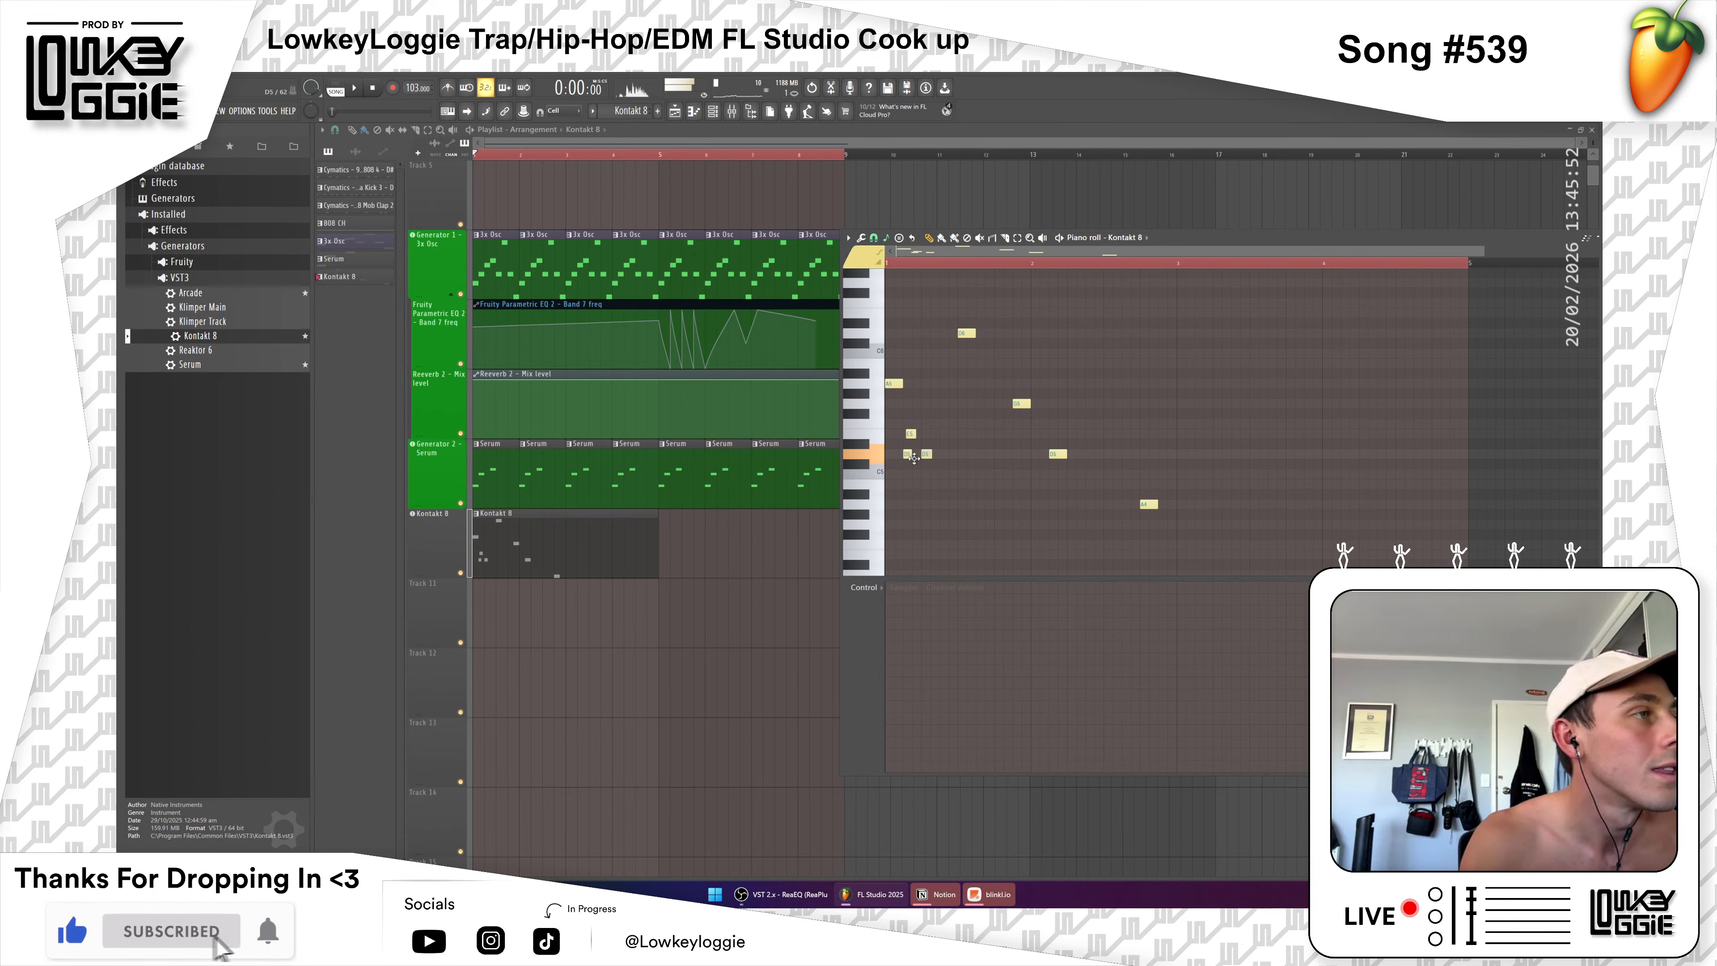
{"action": "left_click", "coordinate": [924, 484]}
{"action": "key", "text": "space"}
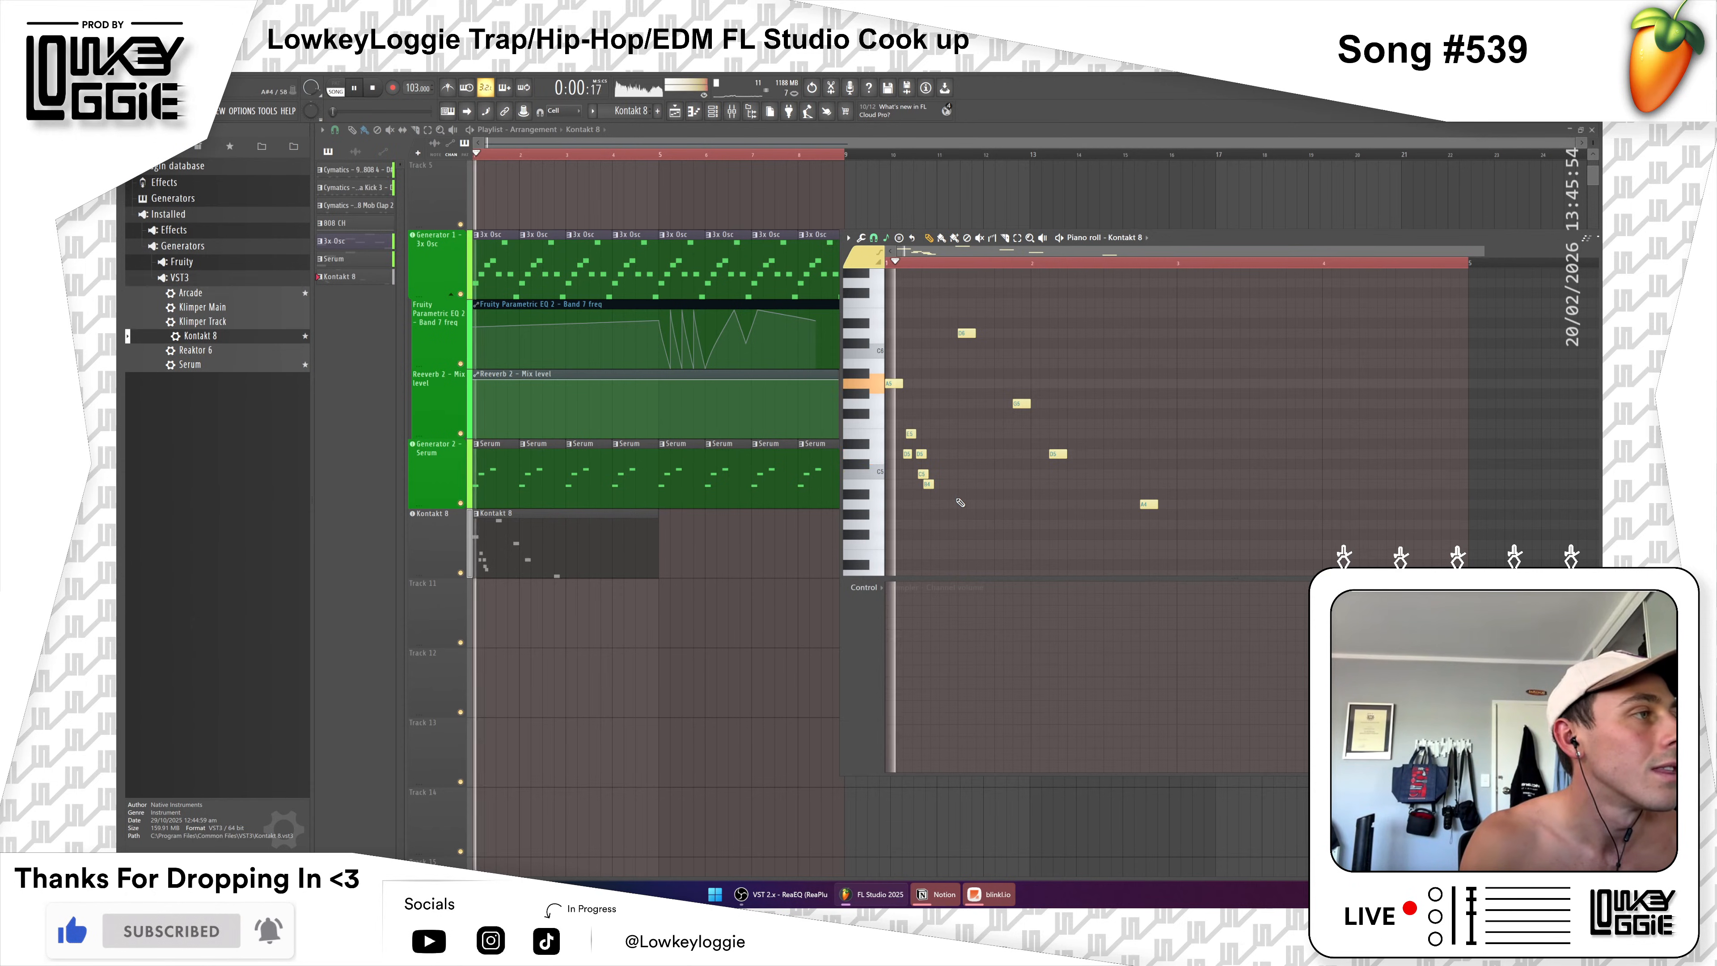
{"action": "right_click", "coordinate": [927, 485]}
{"action": "left_click", "coordinate": [923, 504]}
{"action": "key", "text": "space"}
{"action": "left_click_drag", "start_coordinate": [932, 505], "coordinate": [959, 506]}
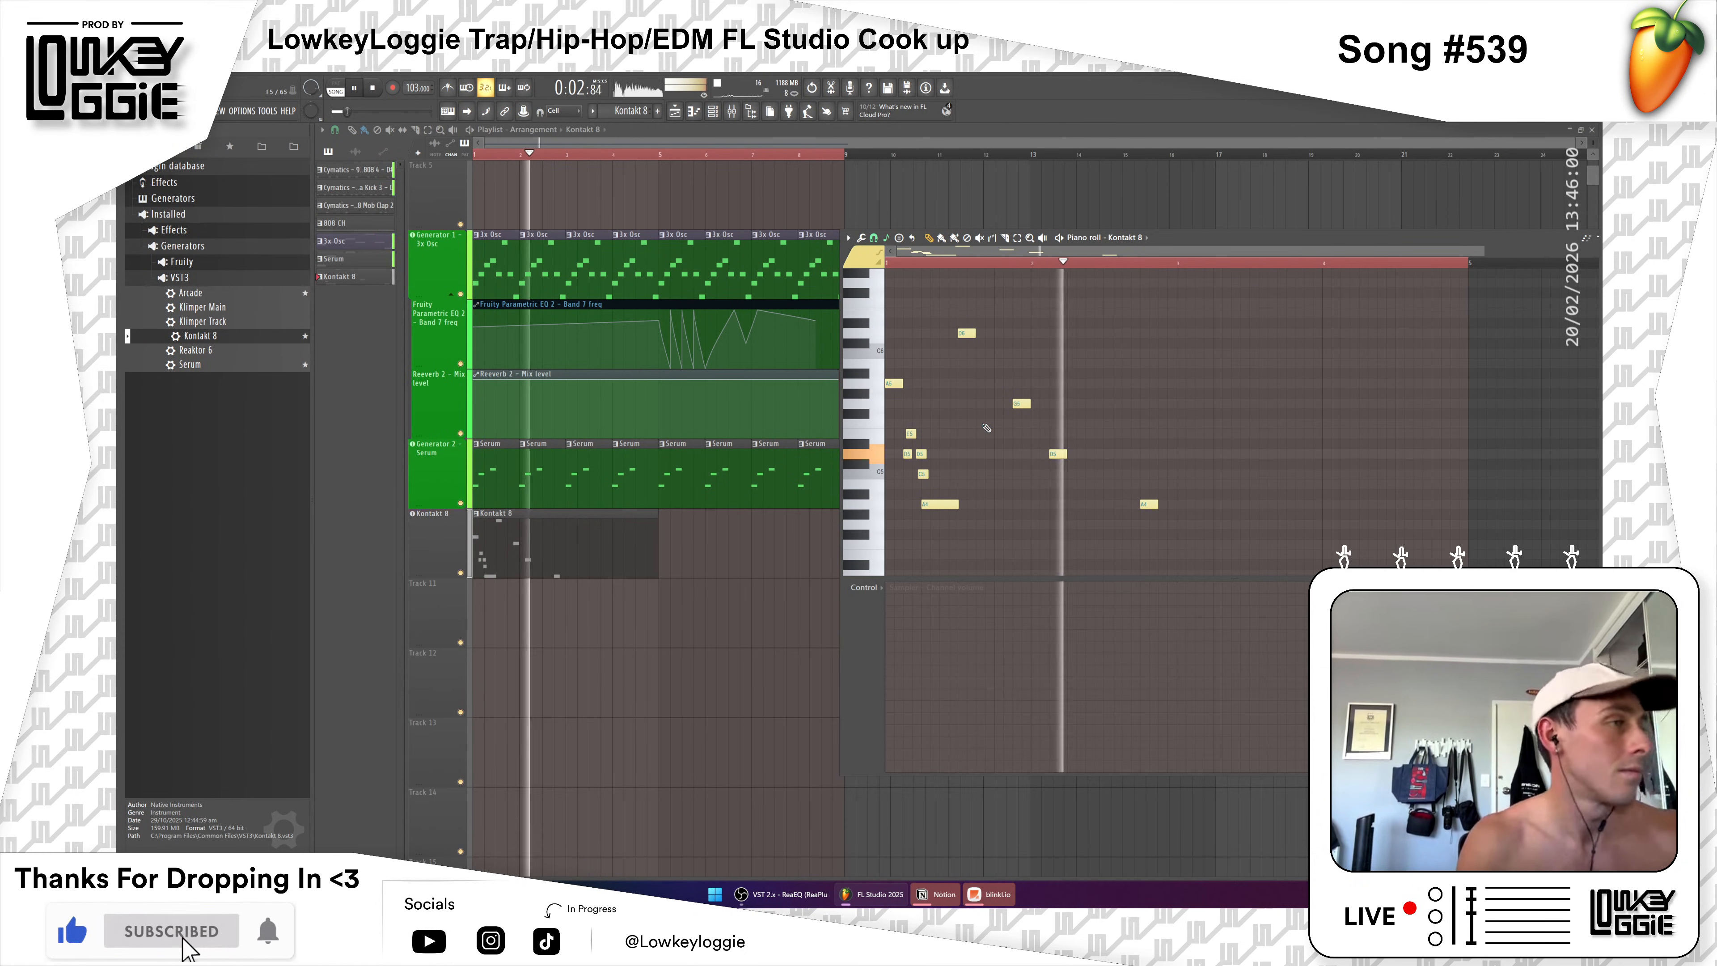
{"action": "left_click", "coordinate": [1352, 334]}
{"action": "right_click", "coordinate": [1359, 333]}
{"action": "key", "text": "space"}
Step: Shorten the Kontakt 8 clip to two bars and duplicate it along its track to fill all eight bars
{"action": "left_click", "coordinate": [652, 552]}
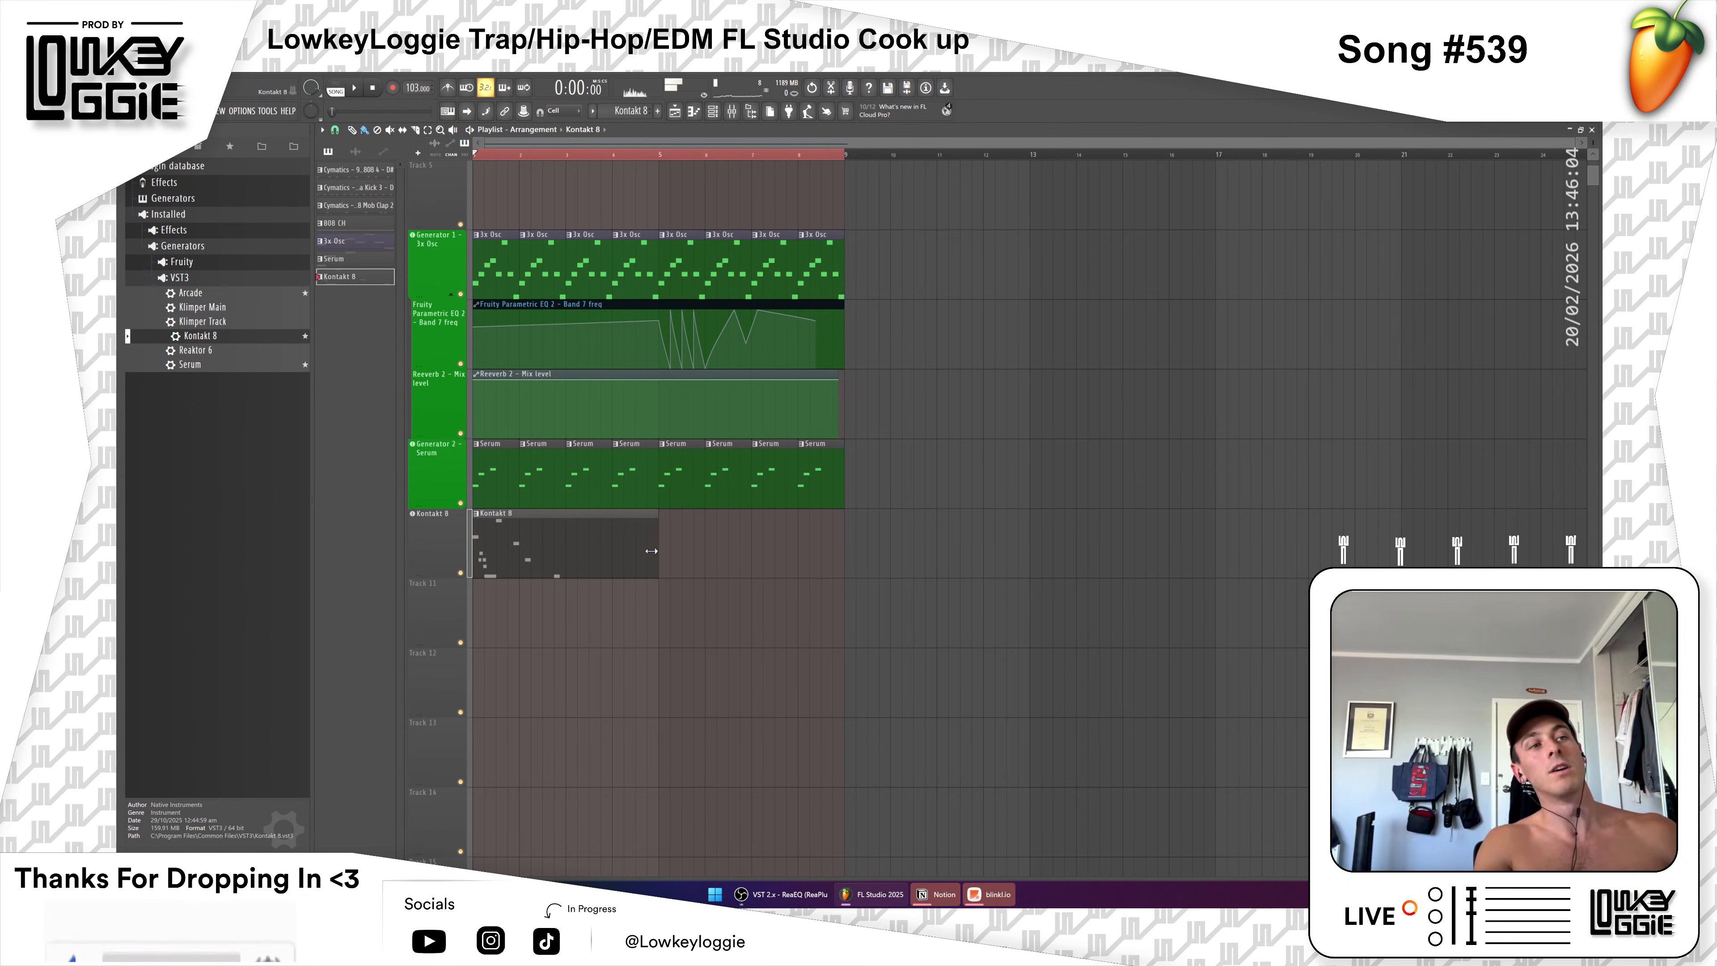
{"action": "left_click_drag", "start_coordinate": [654, 541], "coordinate": [609, 538]}
{"action": "key", "text": "space"}
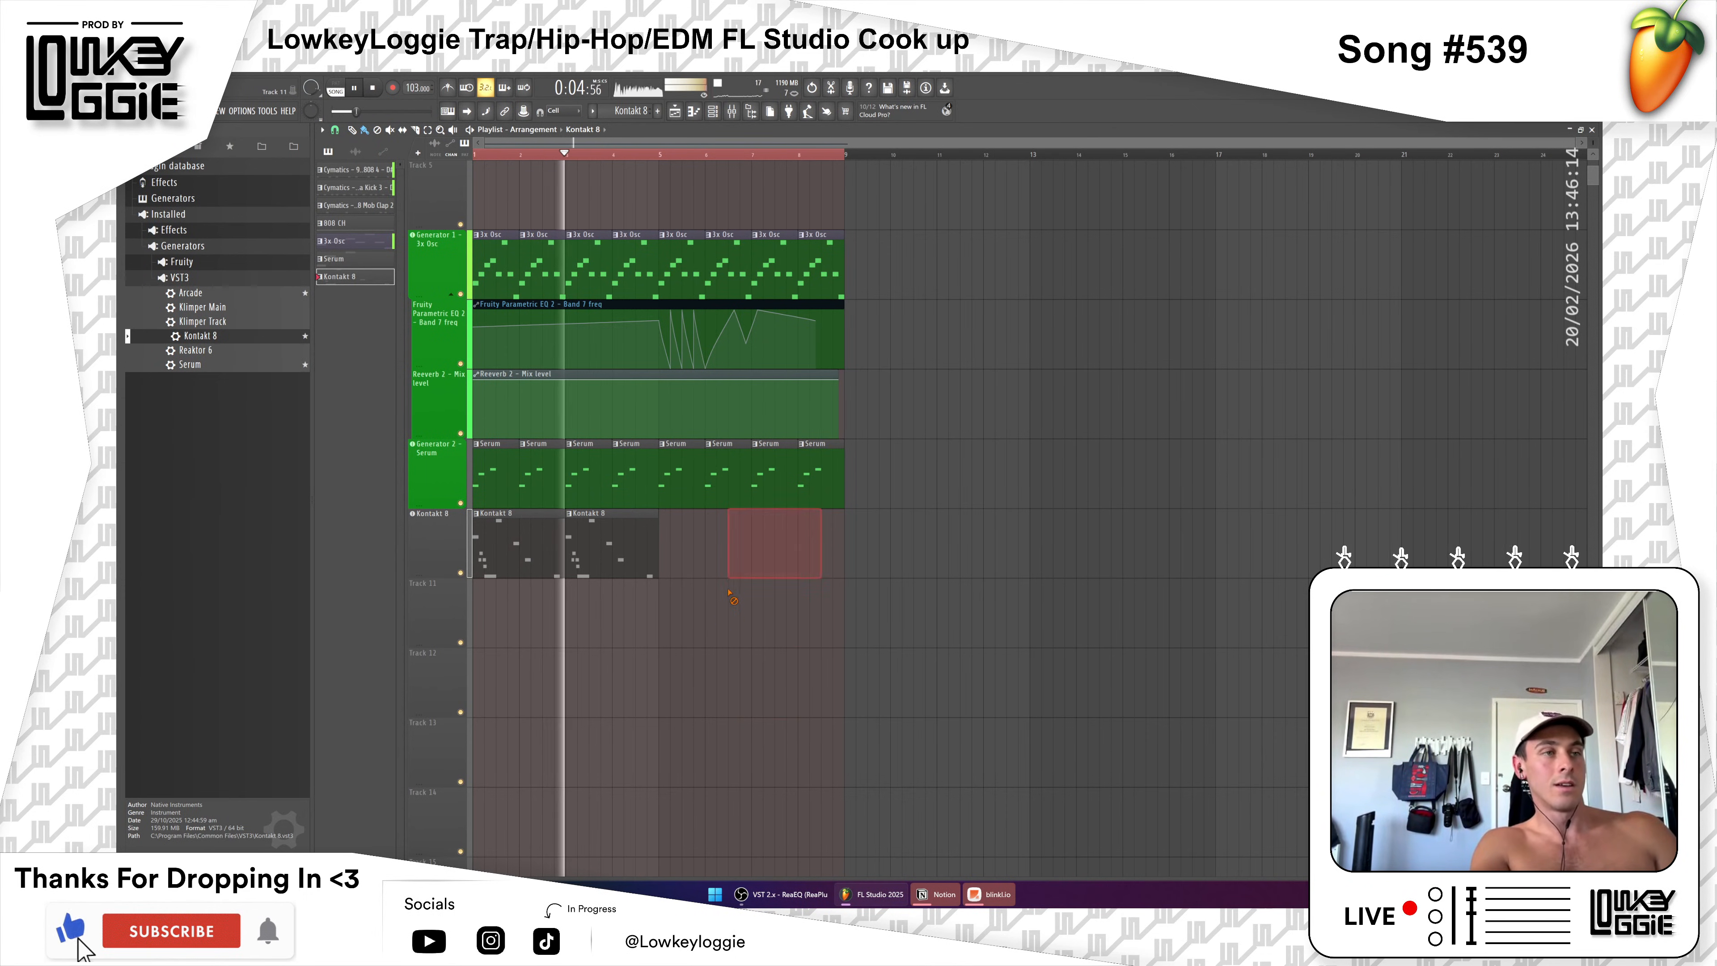
{"action": "left_click", "coordinate": [749, 587]}
{"action": "right_click", "coordinate": [749, 587]}
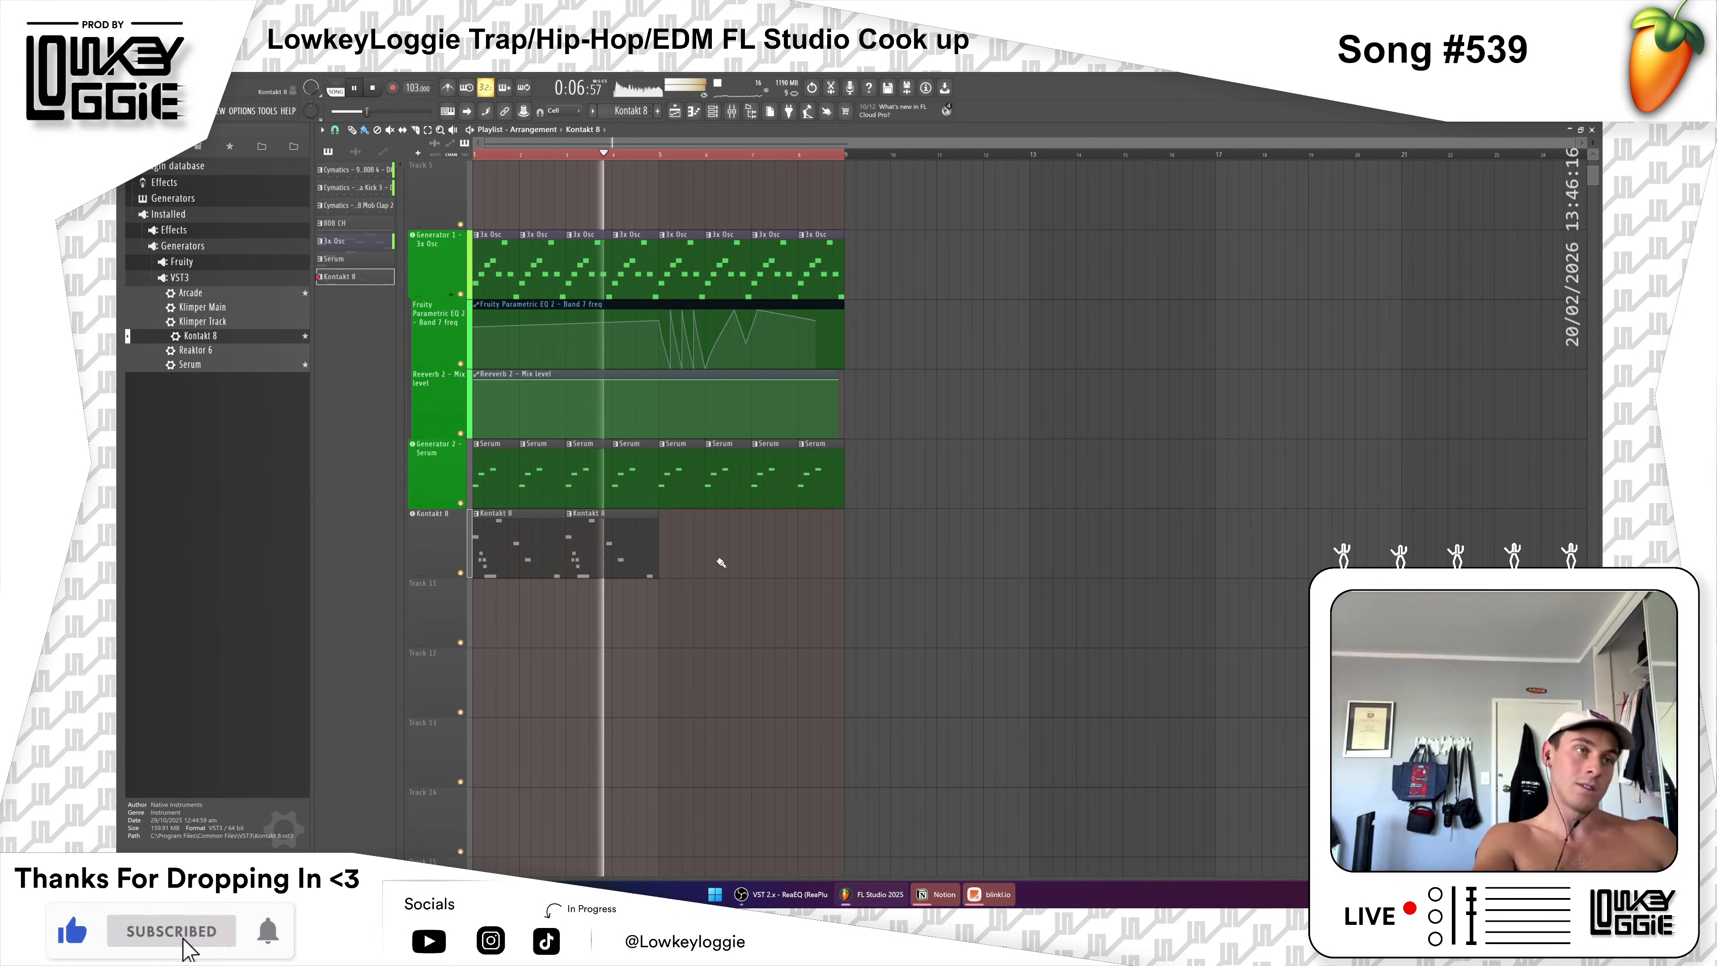
{"action": "left_click_drag", "start_coordinate": [676, 521], "coordinate": [487, 567]}
{"action": "key", "text": "ctrl+b"}
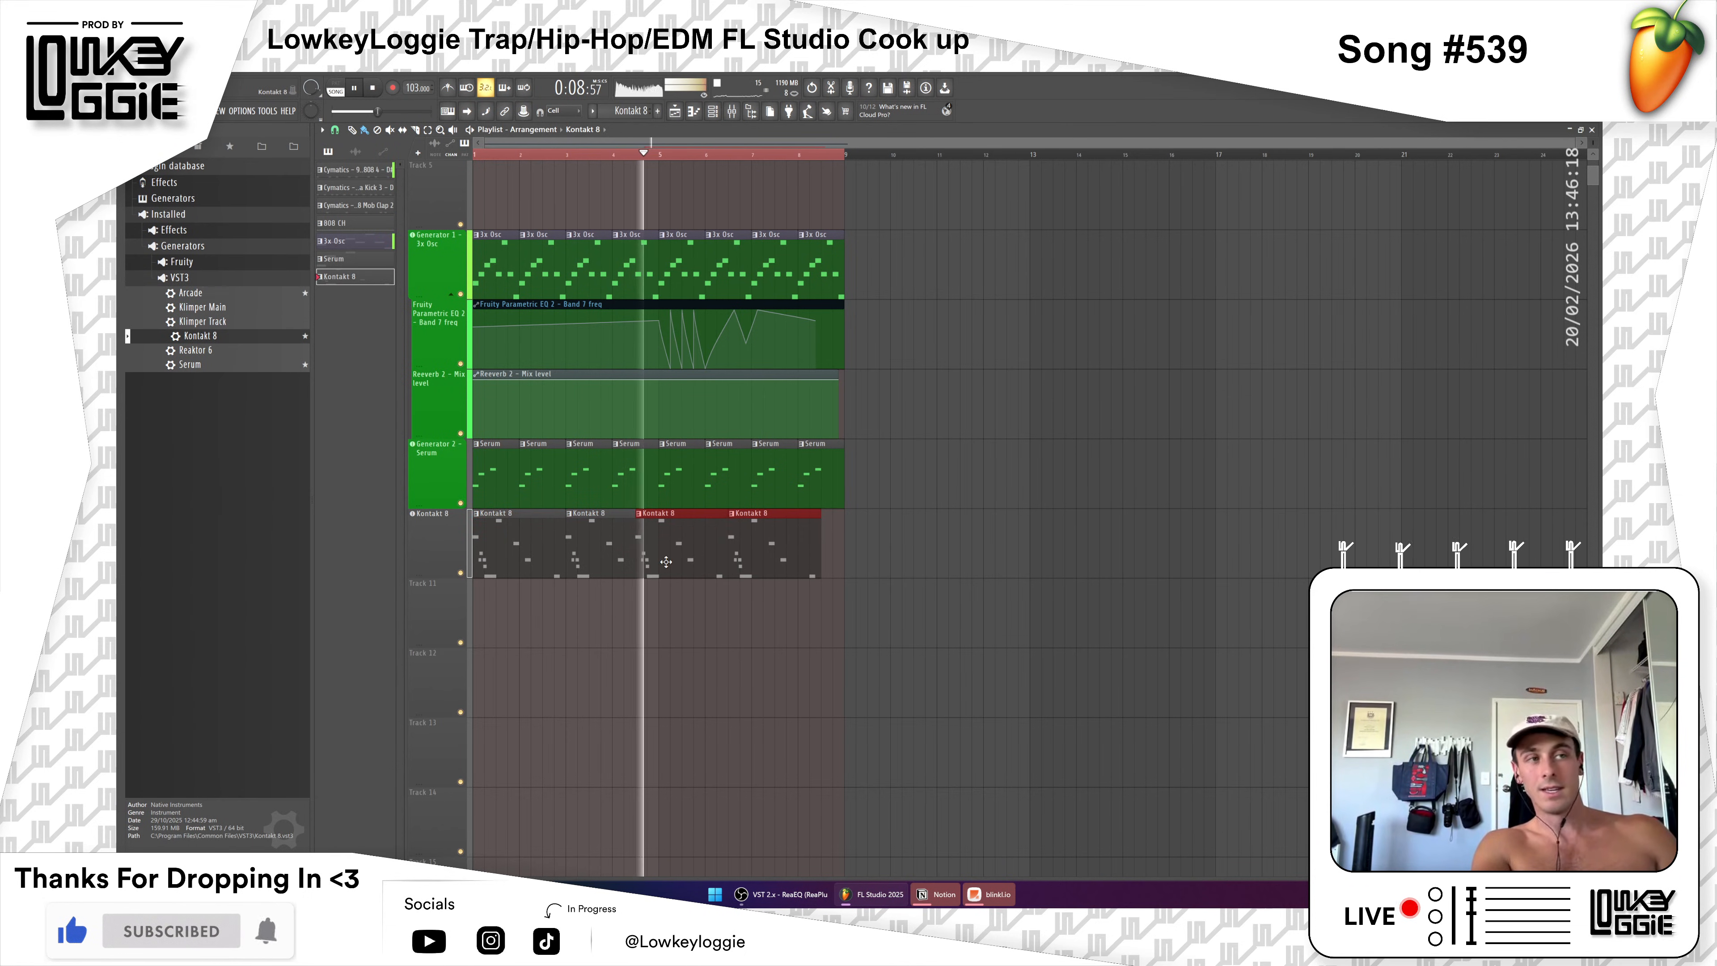
{"action": "left_click", "coordinate": [825, 640]}
{"action": "right_click", "coordinate": [838, 641]}
{"action": "left_click", "coordinate": [850, 643]}
{"action": "right_click", "coordinate": [859, 644]}
{"action": "left_click", "coordinate": [883, 653]}
{"action": "right_click", "coordinate": [891, 653]}
{"action": "left_click", "coordinate": [906, 652]}
{"action": "right_click", "coordinate": [916, 651]}
{"action": "key", "text": "space"}
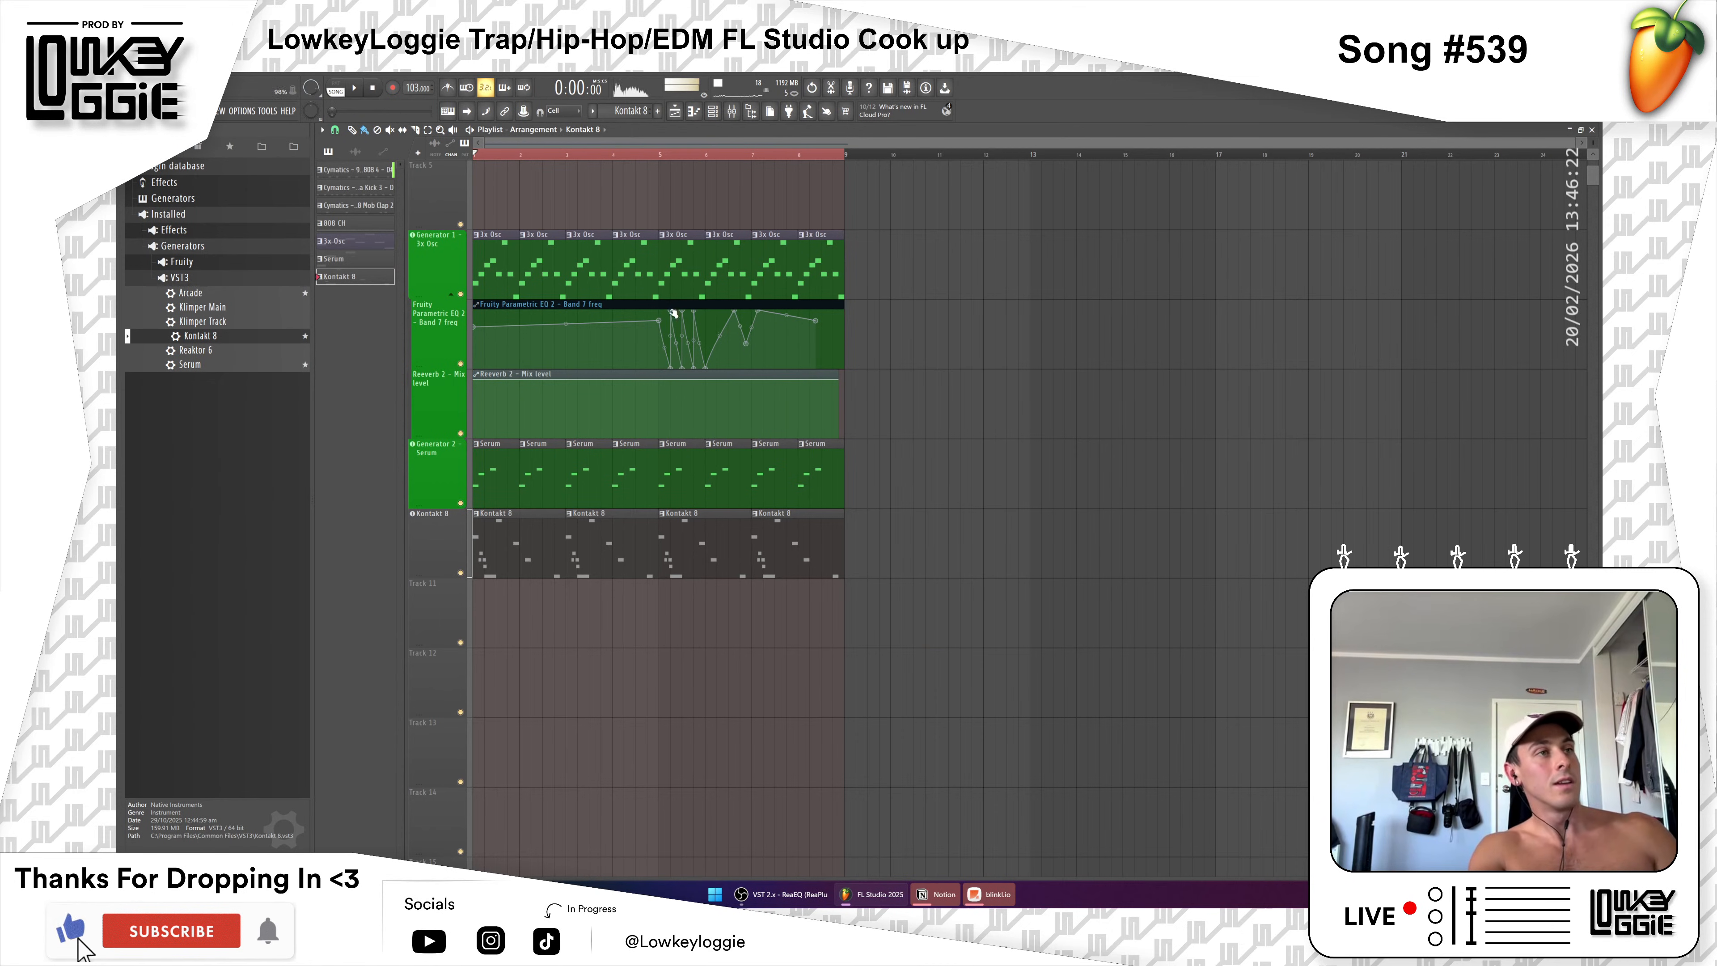
Step: Examine the curve mode options of a control point in the Fruity Parametric EQ 2 Band 7 automation clip
{"action": "scroll", "coordinate": [695, 313], "scroll_direction": "up", "scroll_amount": 1}
{"action": "right_click", "coordinate": [745, 315]}
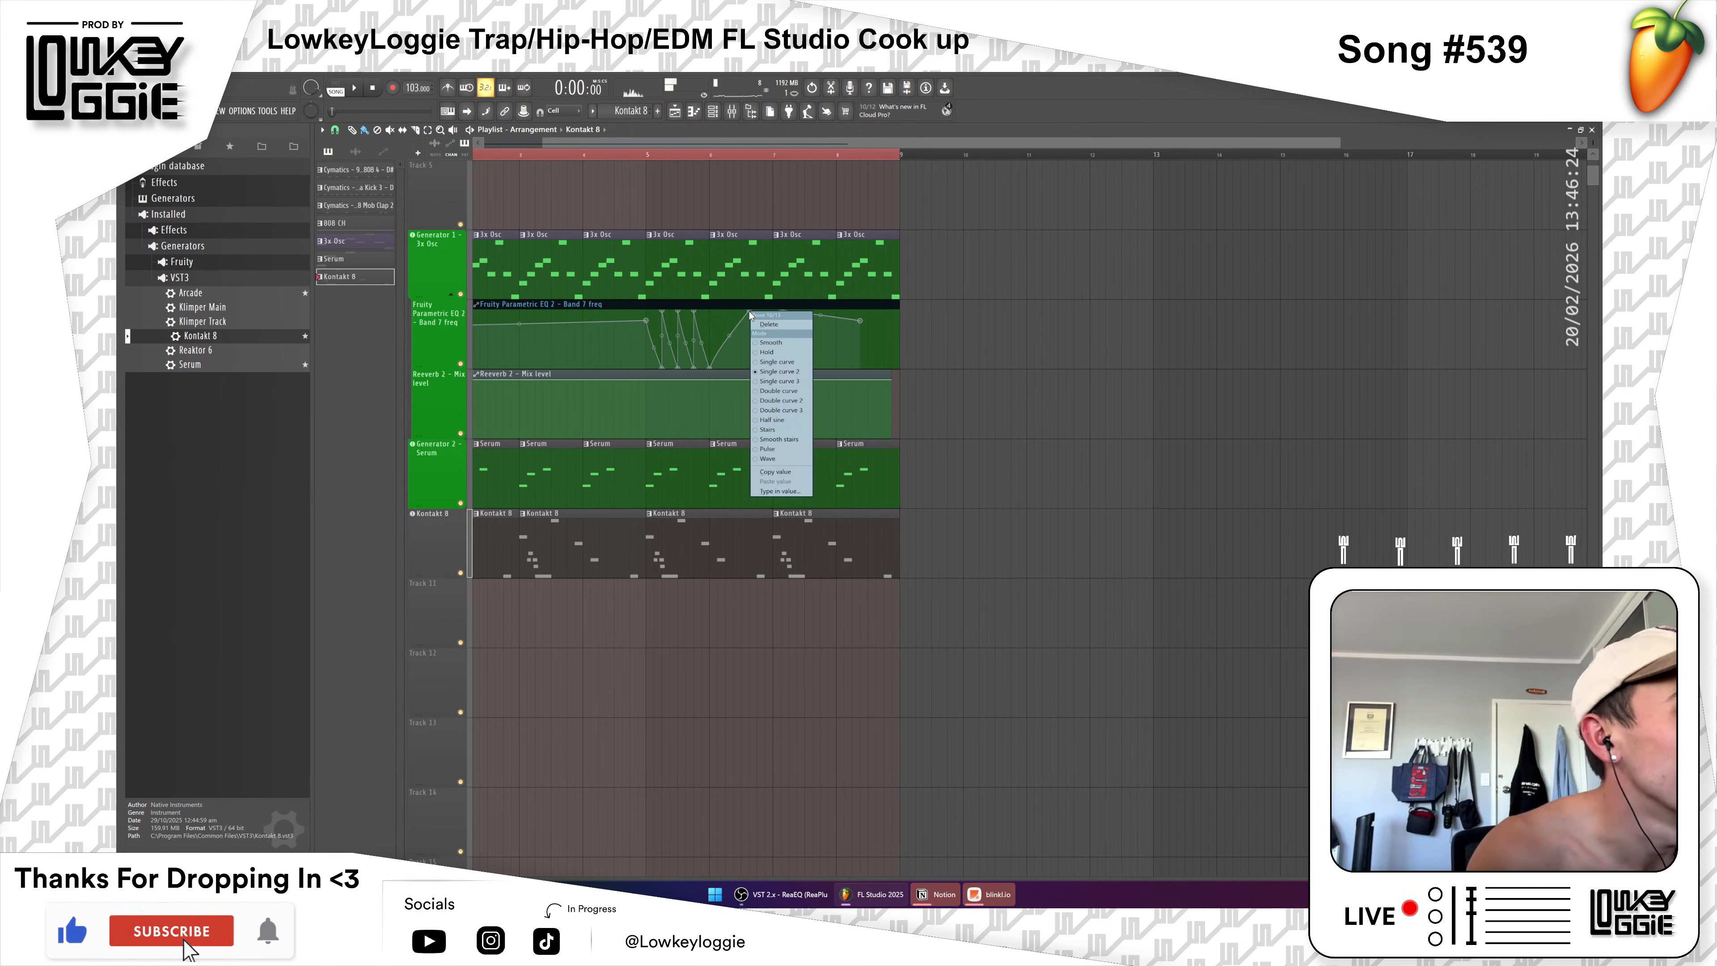
{"action": "left_click", "coordinate": [936, 324]}
{"action": "right_click", "coordinate": [980, 314]}
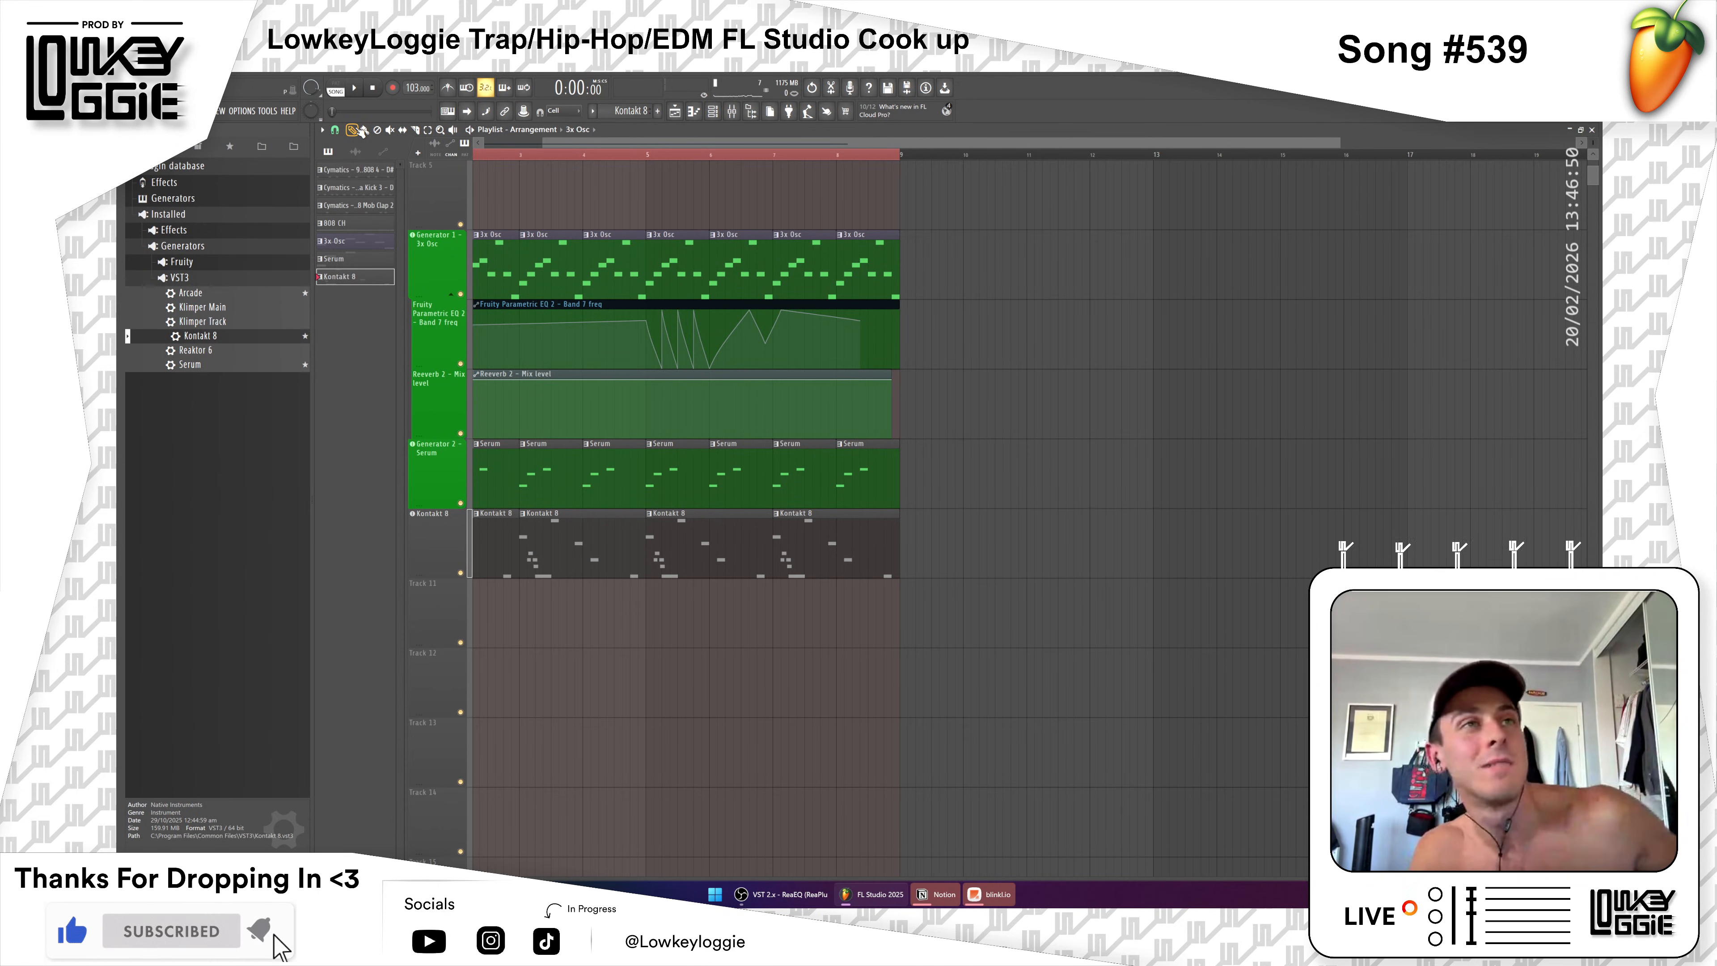
Step: Demonstrate the playlist tools by muting the first 3x Osc clip and choosing the Slip tool
{"action": "mouse_move", "coordinate": [521, 190]}
{"action": "left_mouse_down"}
{"action": "mouse_move", "coordinate": [1245, 203]}
{"action": "mouse_move", "coordinate": [473, 203]}
{"action": "left_mouse_up"}
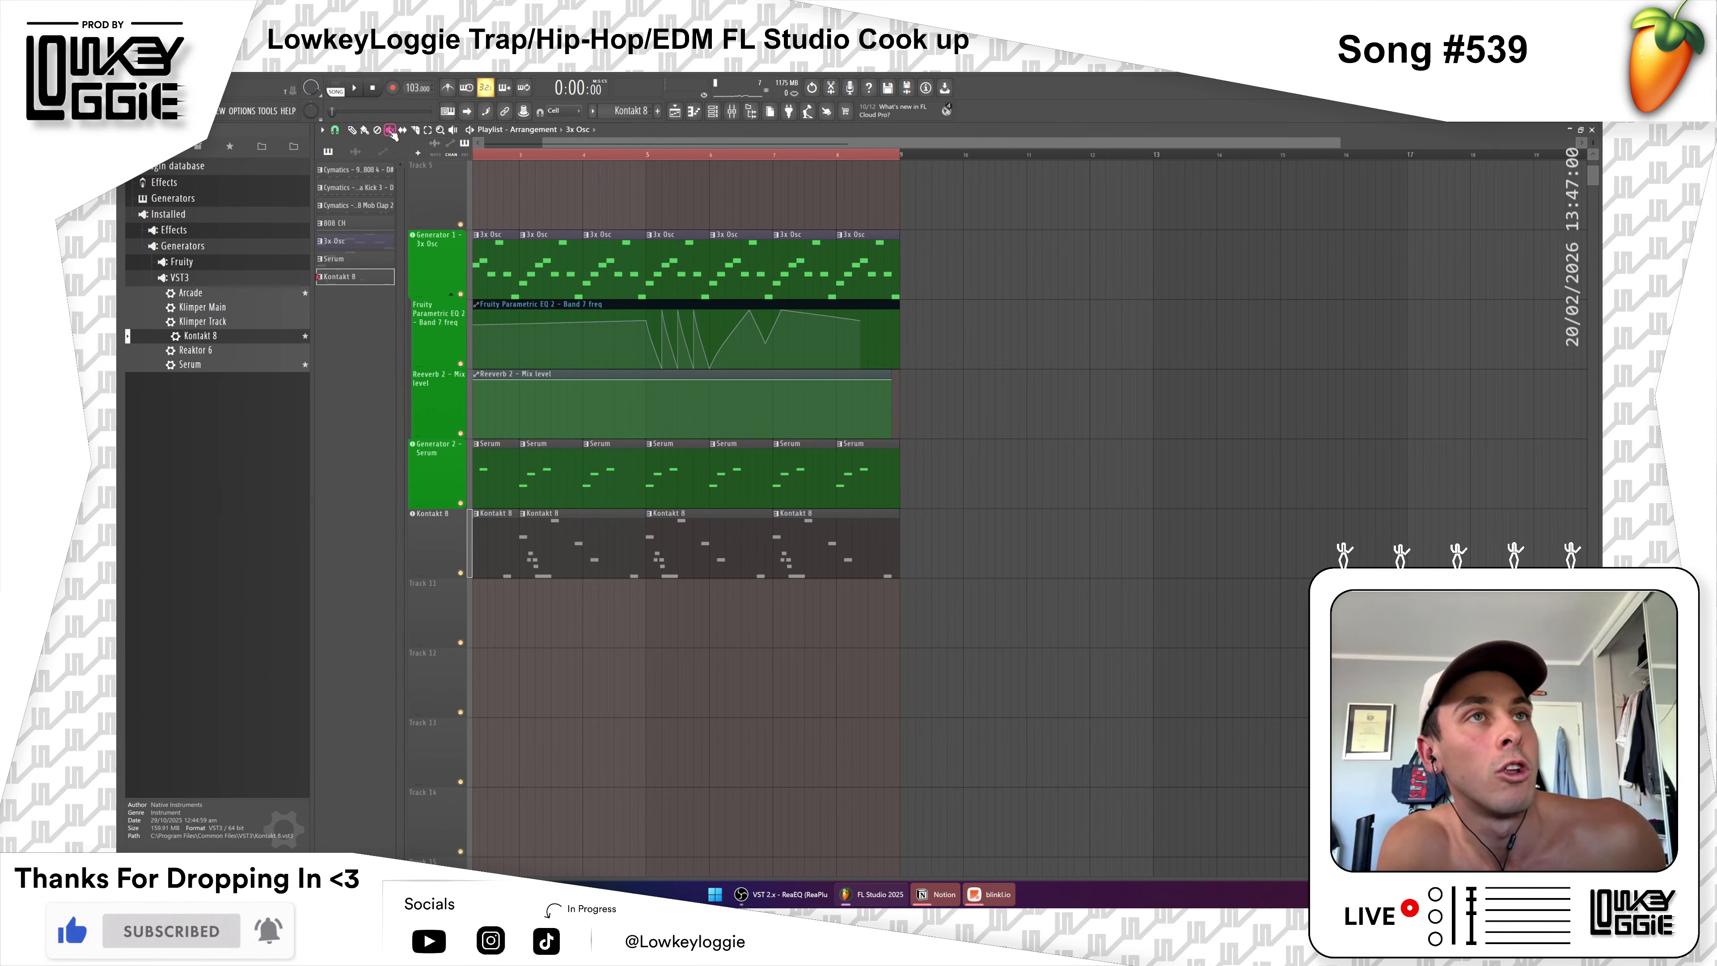
{"action": "left_click", "coordinate": [491, 252]}
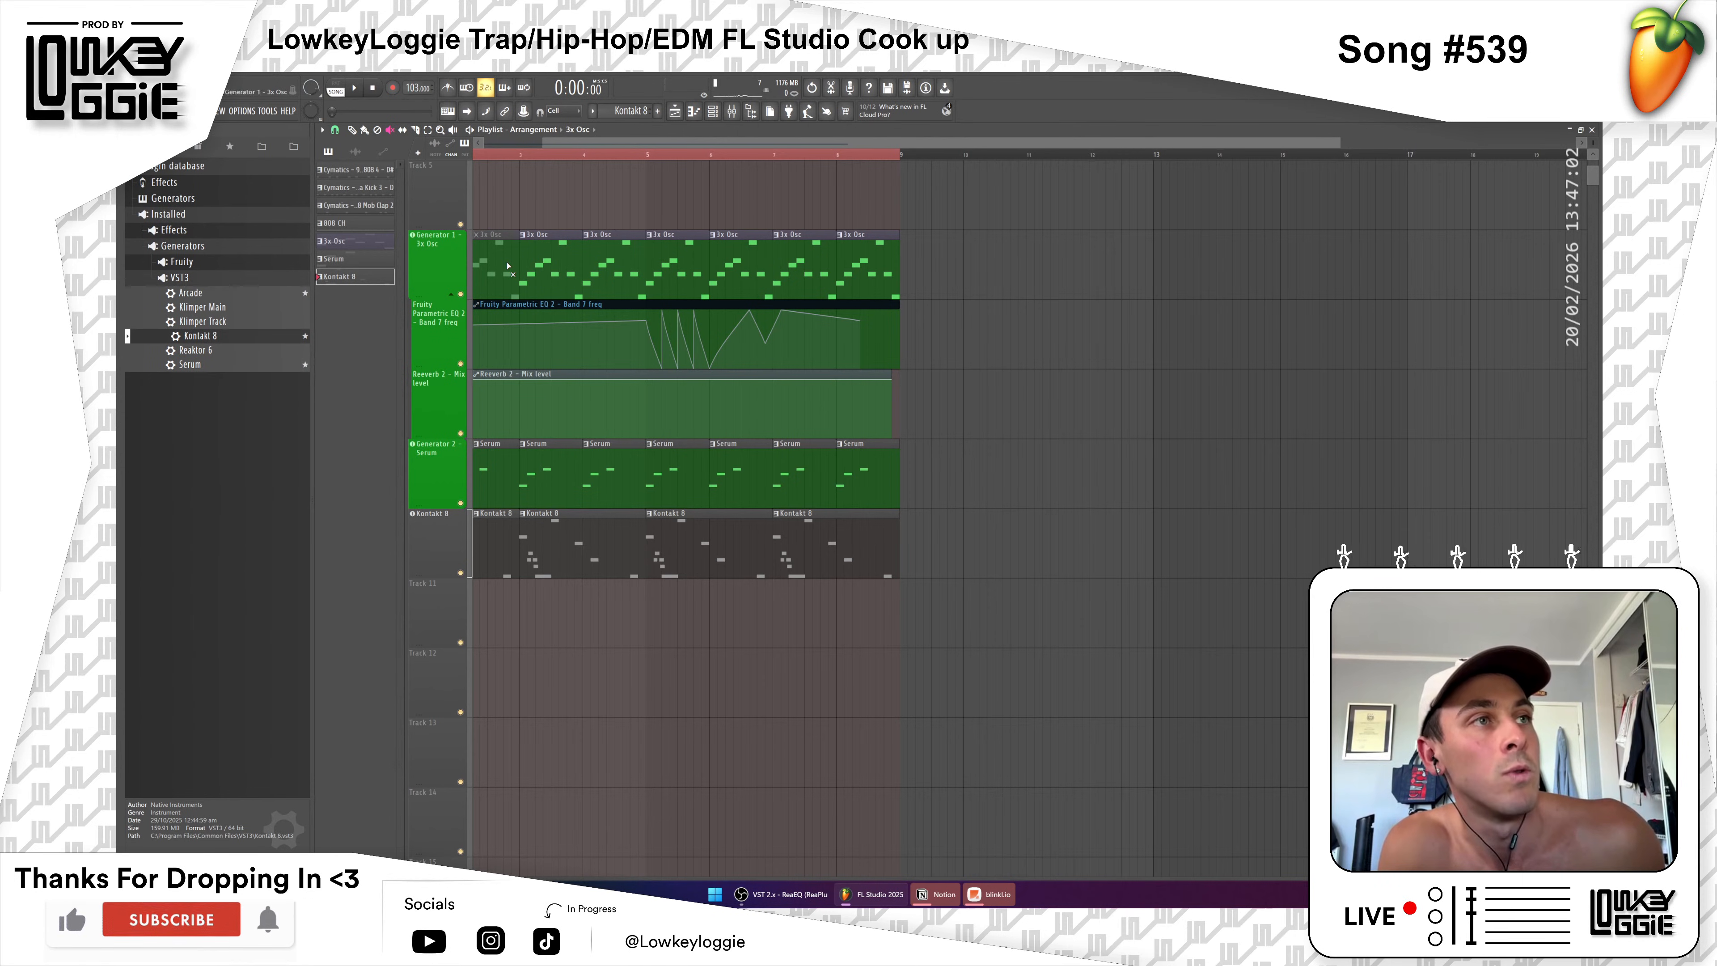
{"action": "left_click", "coordinate": [403, 130]}
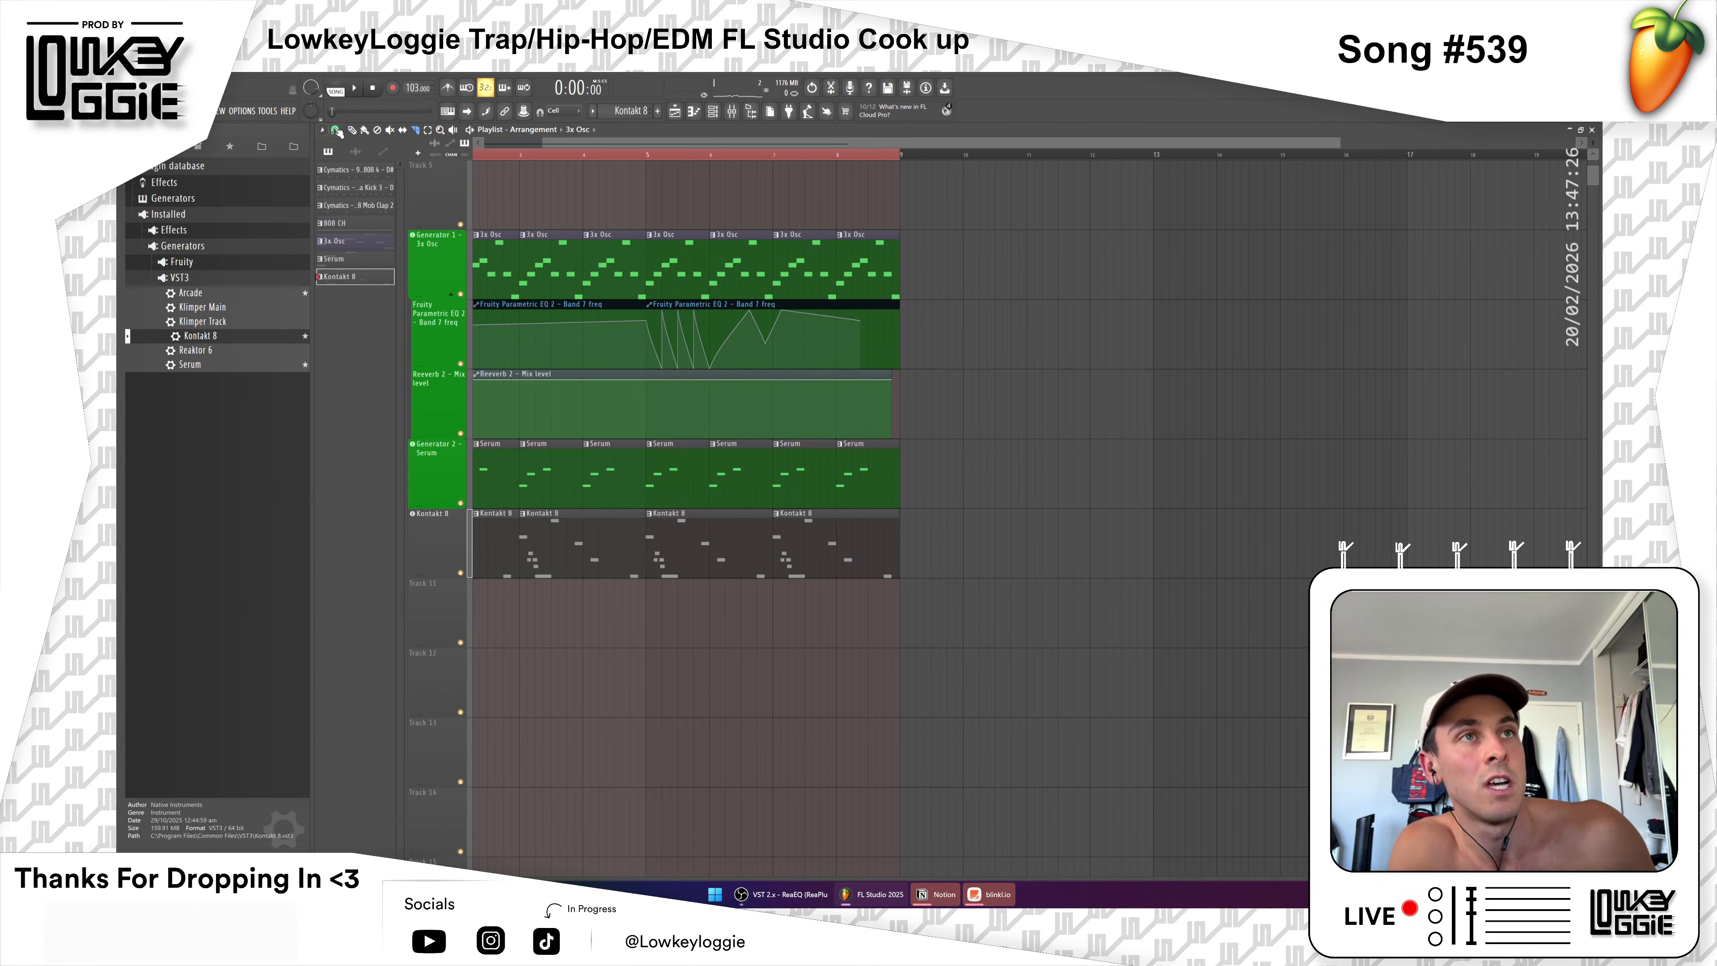
Step: Shorten the second EQ Band 7 automation clip to one bar, repeat it across bars 5 to 8 and play the result
{"action": "mouse_move", "coordinate": [689, 301]}
{"action": "left_mouse_down"}
{"action": "mouse_move", "coordinate": [765, 306]}
{"action": "mouse_move", "coordinate": [702, 312]}
{"action": "left_mouse_up"}
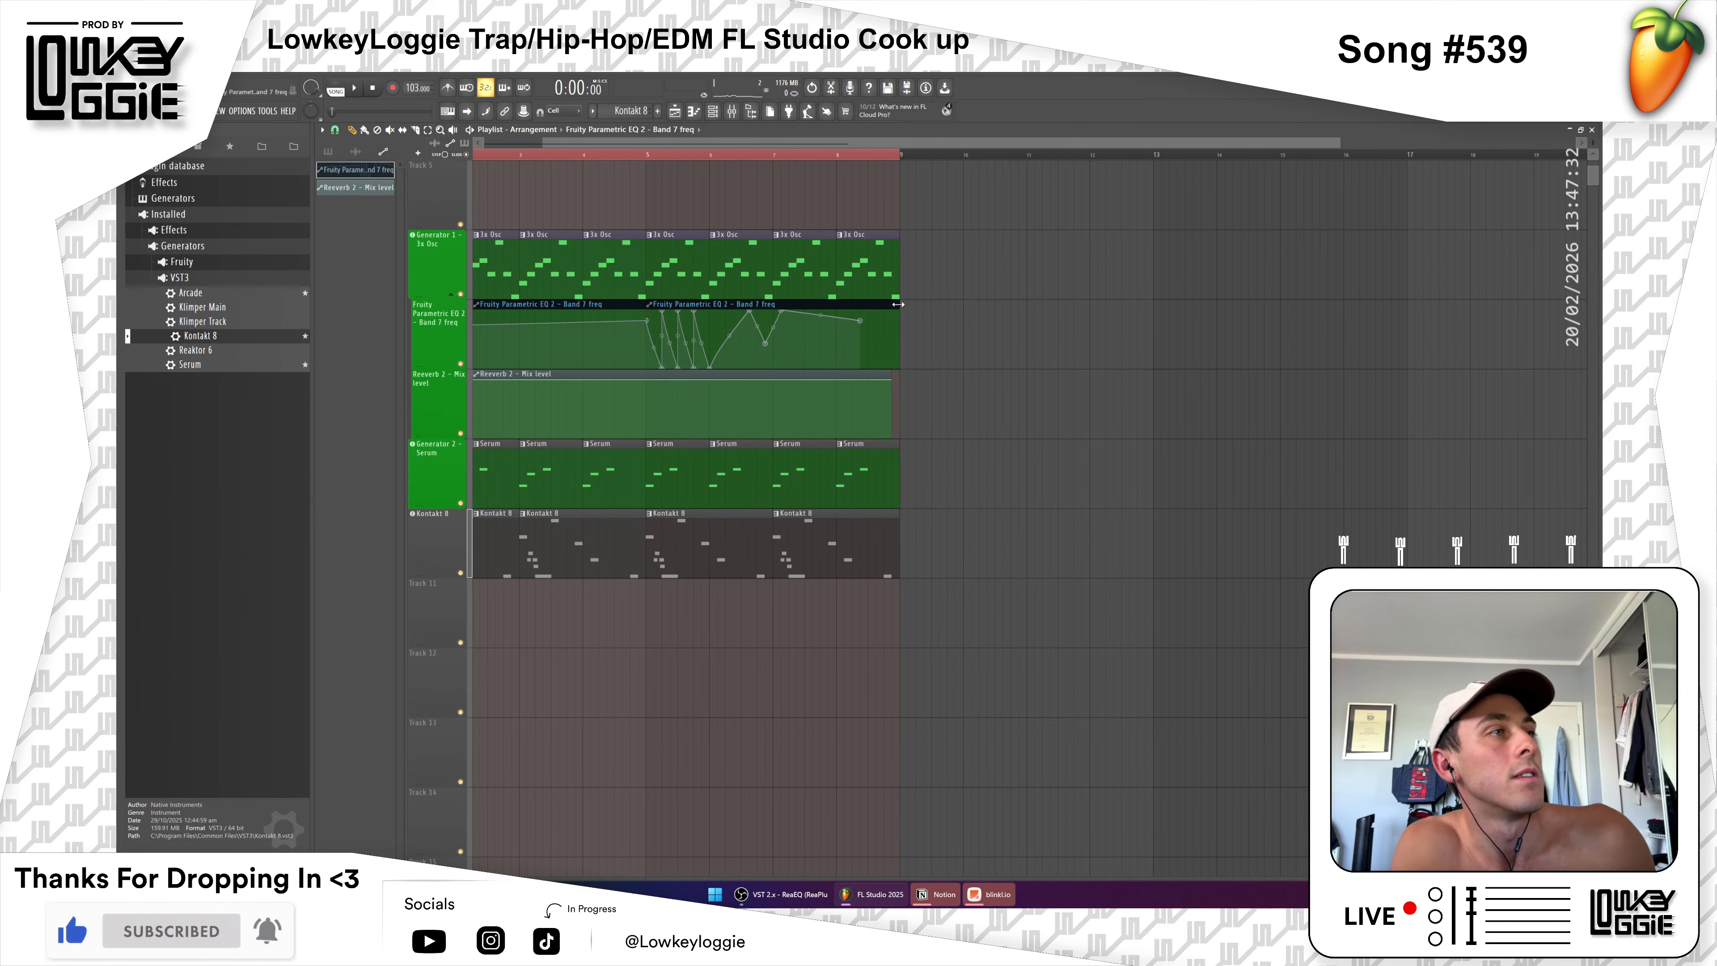
{"action": "left_click_drag", "start_coordinate": [670, 307], "coordinate": [851, 309]}
{"action": "key", "text": "space"}
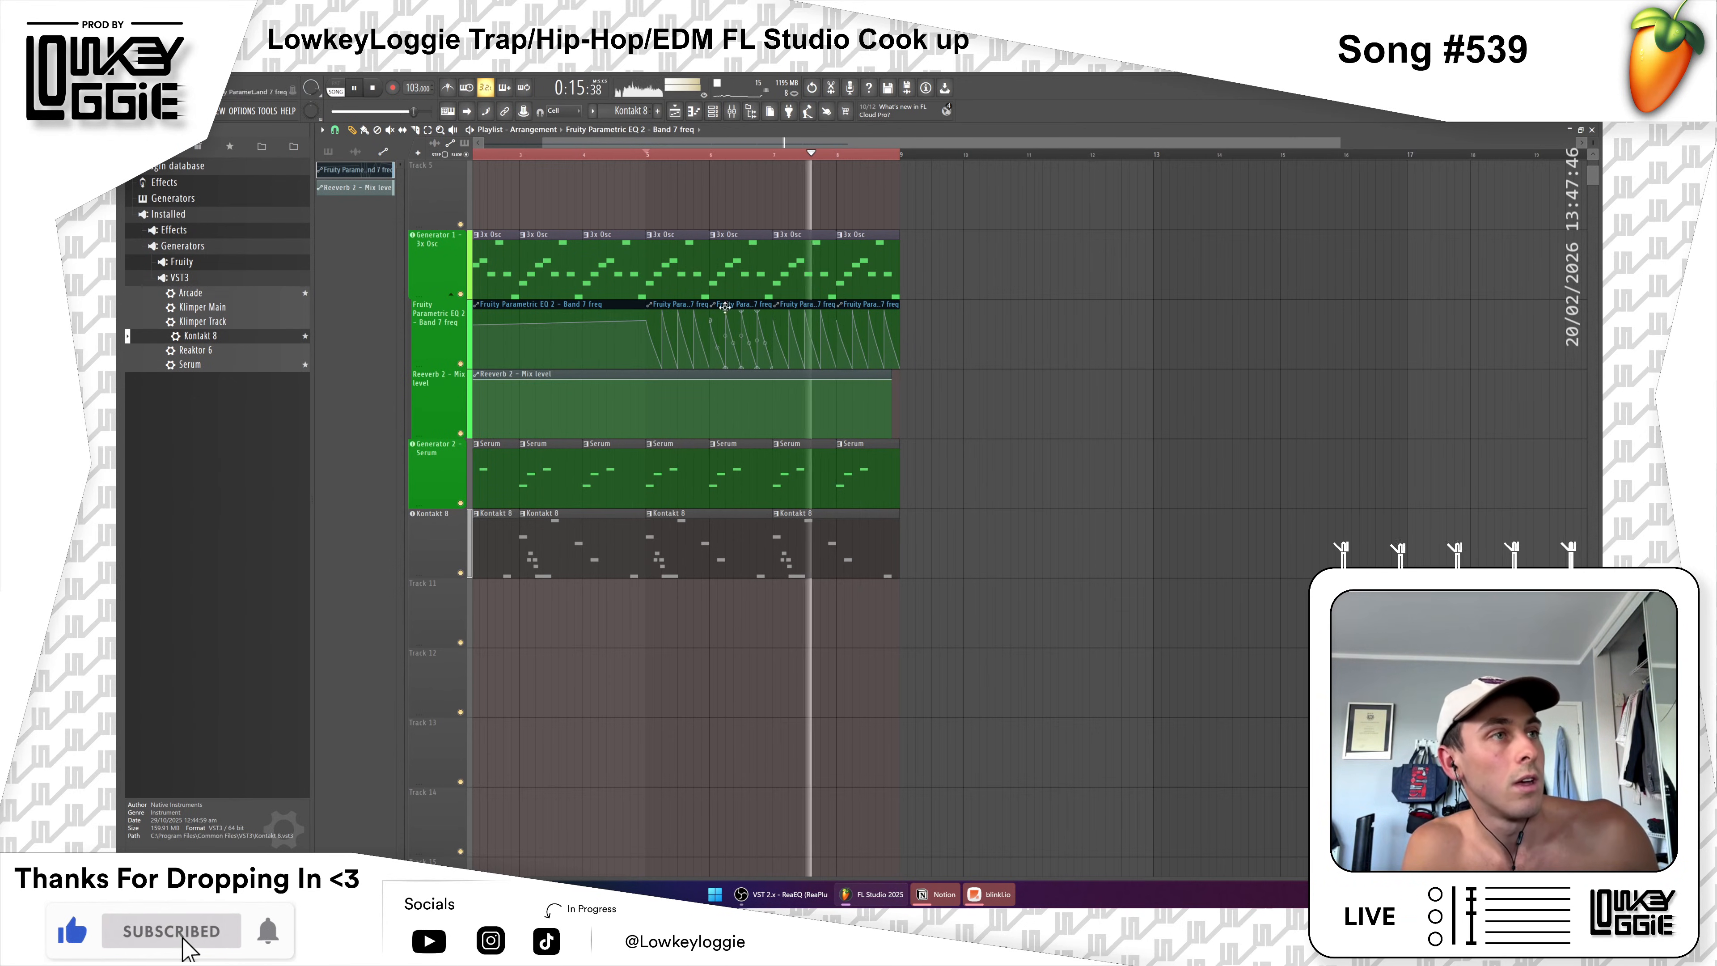
Step: Open Fruity Parametric EQ 2 on the 3x Osc mixer track and watch its automated curve during playback
{"action": "key", "text": "space"}
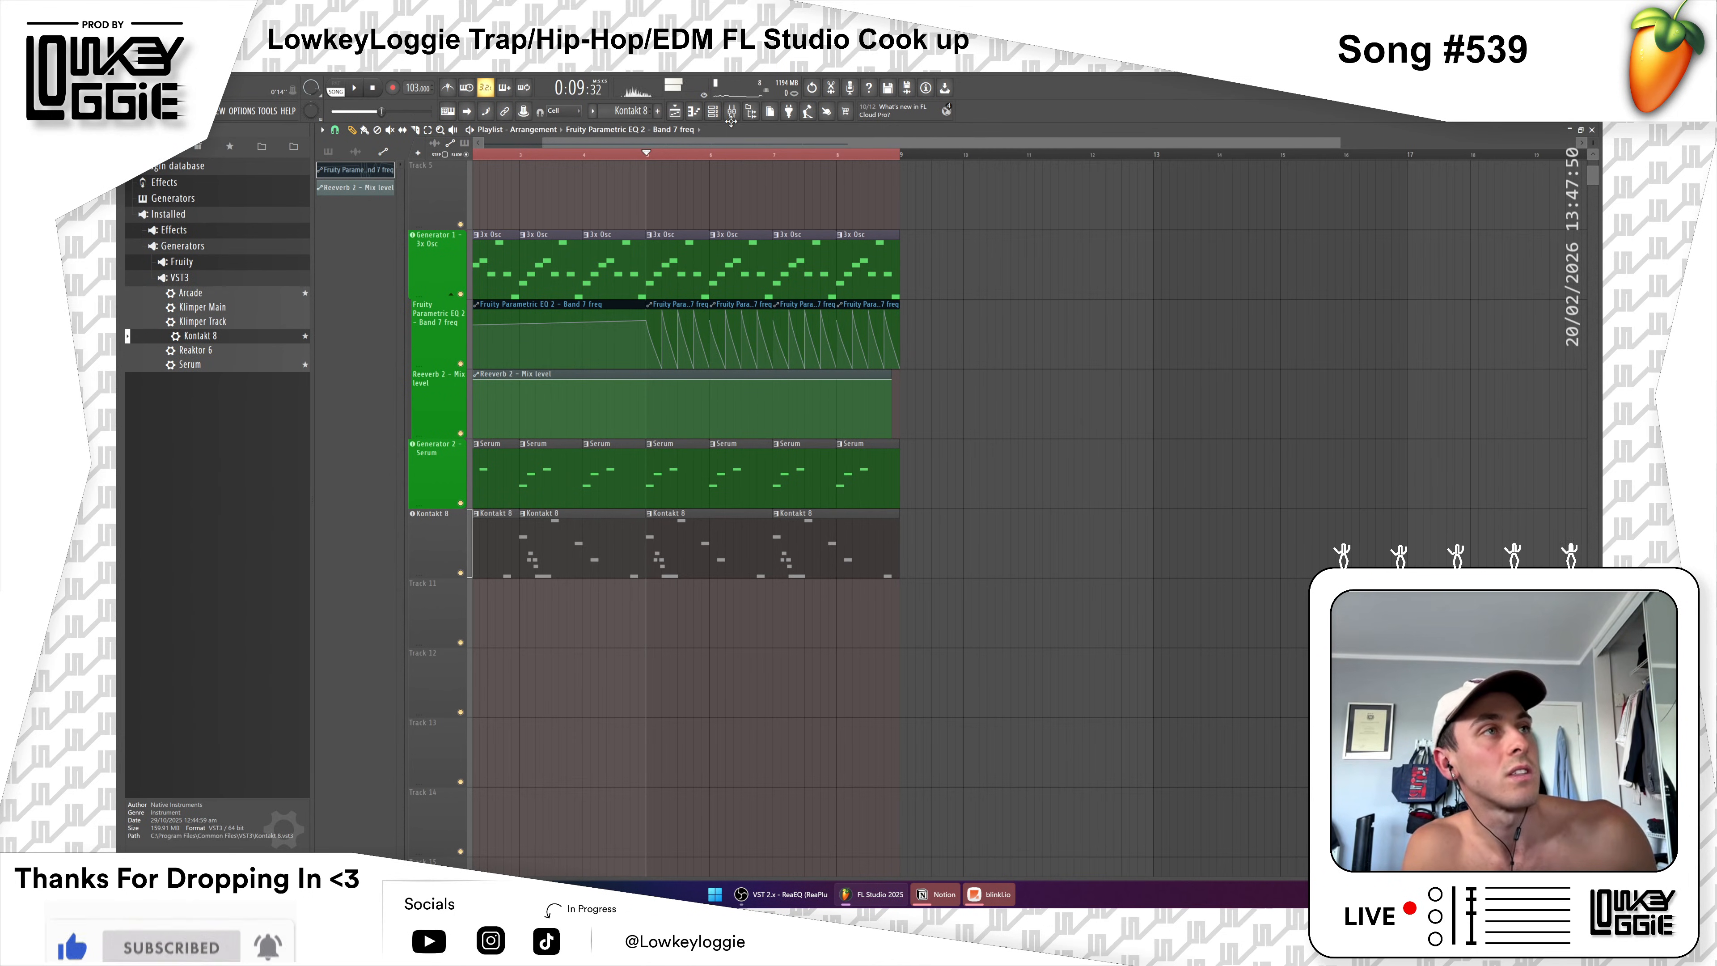
{"action": "key", "text": "F9"}
{"action": "left_click", "coordinate": [851, 508]}
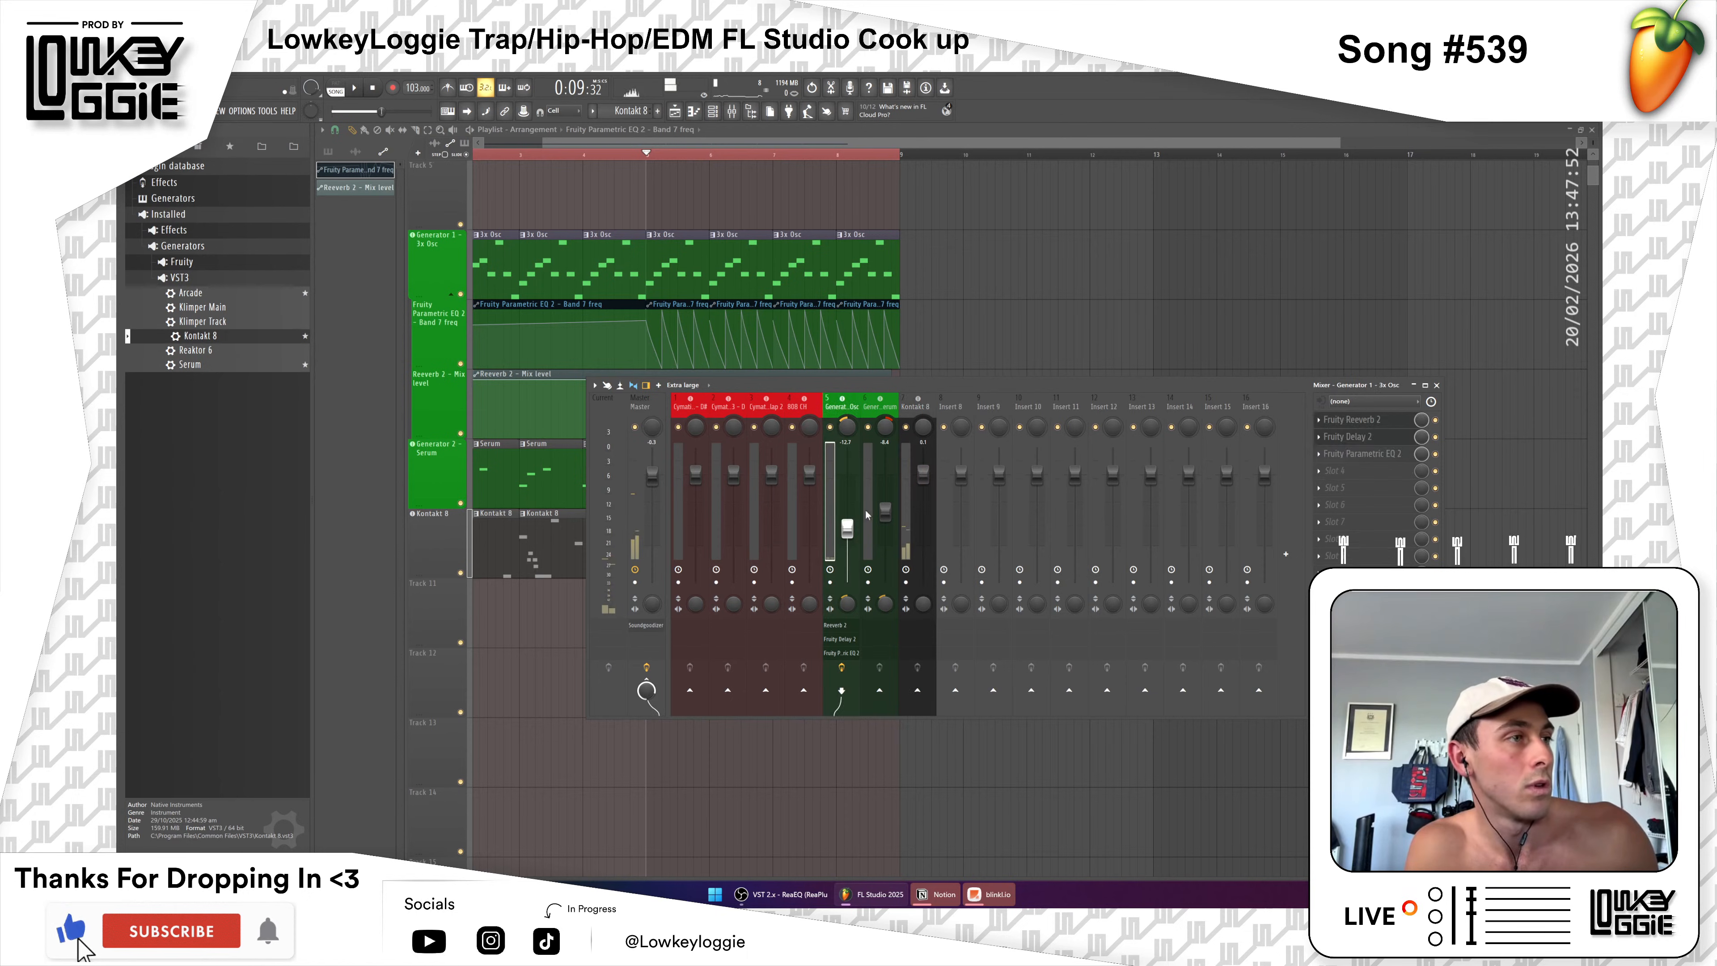
{"action": "left_click", "coordinate": [1374, 458]}
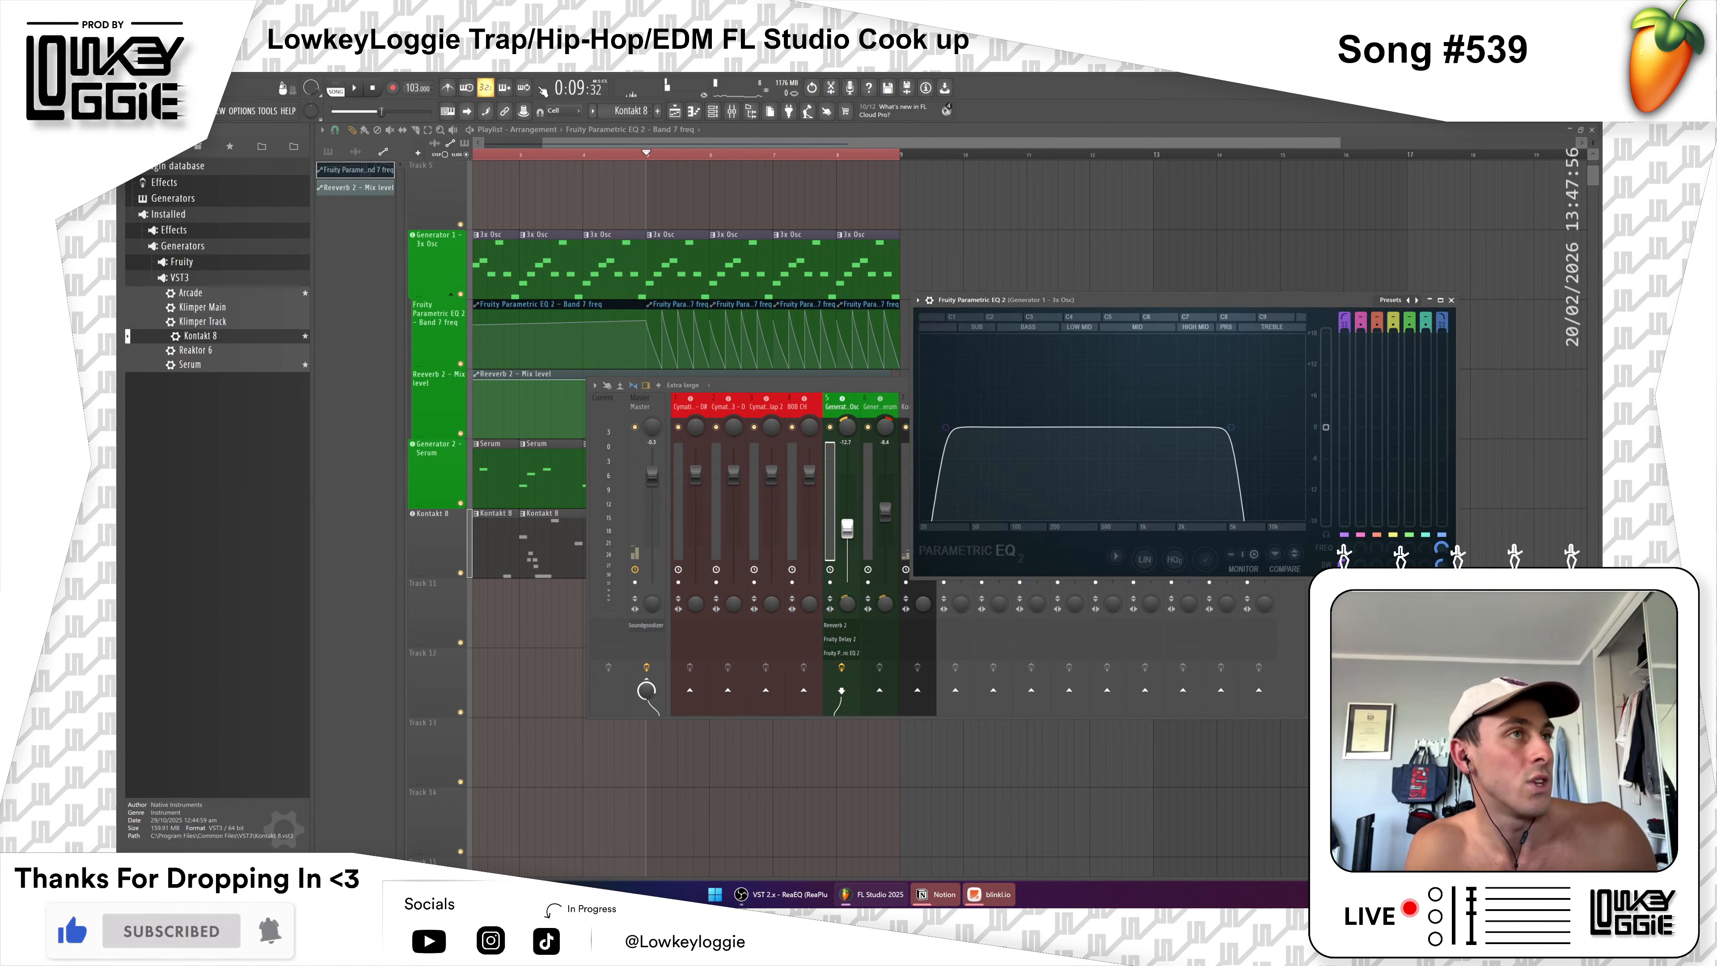
{"action": "left_click", "coordinate": [354, 88]}
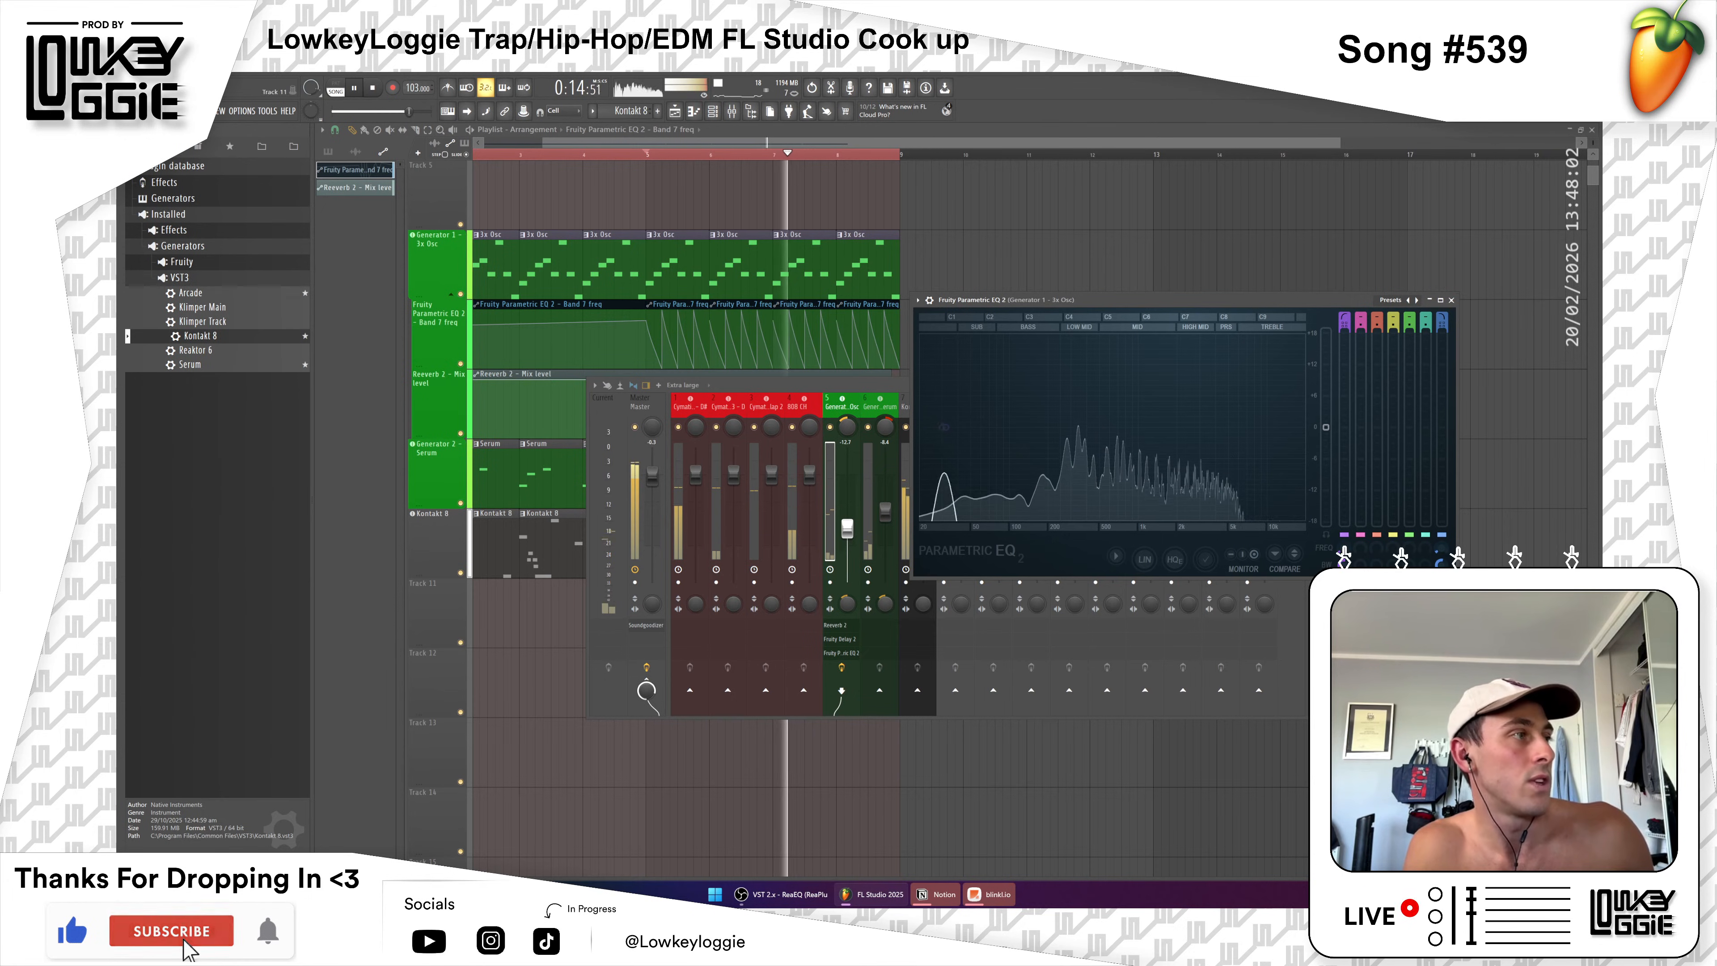
{"action": "left_click", "coordinate": [1034, 192]}
{"action": "right_click", "coordinate": [1054, 196]}
{"action": "key", "text": "space"}
{"action": "left_click", "coordinate": [1087, 267]}
{"action": "right_click", "coordinate": [1088, 270]}
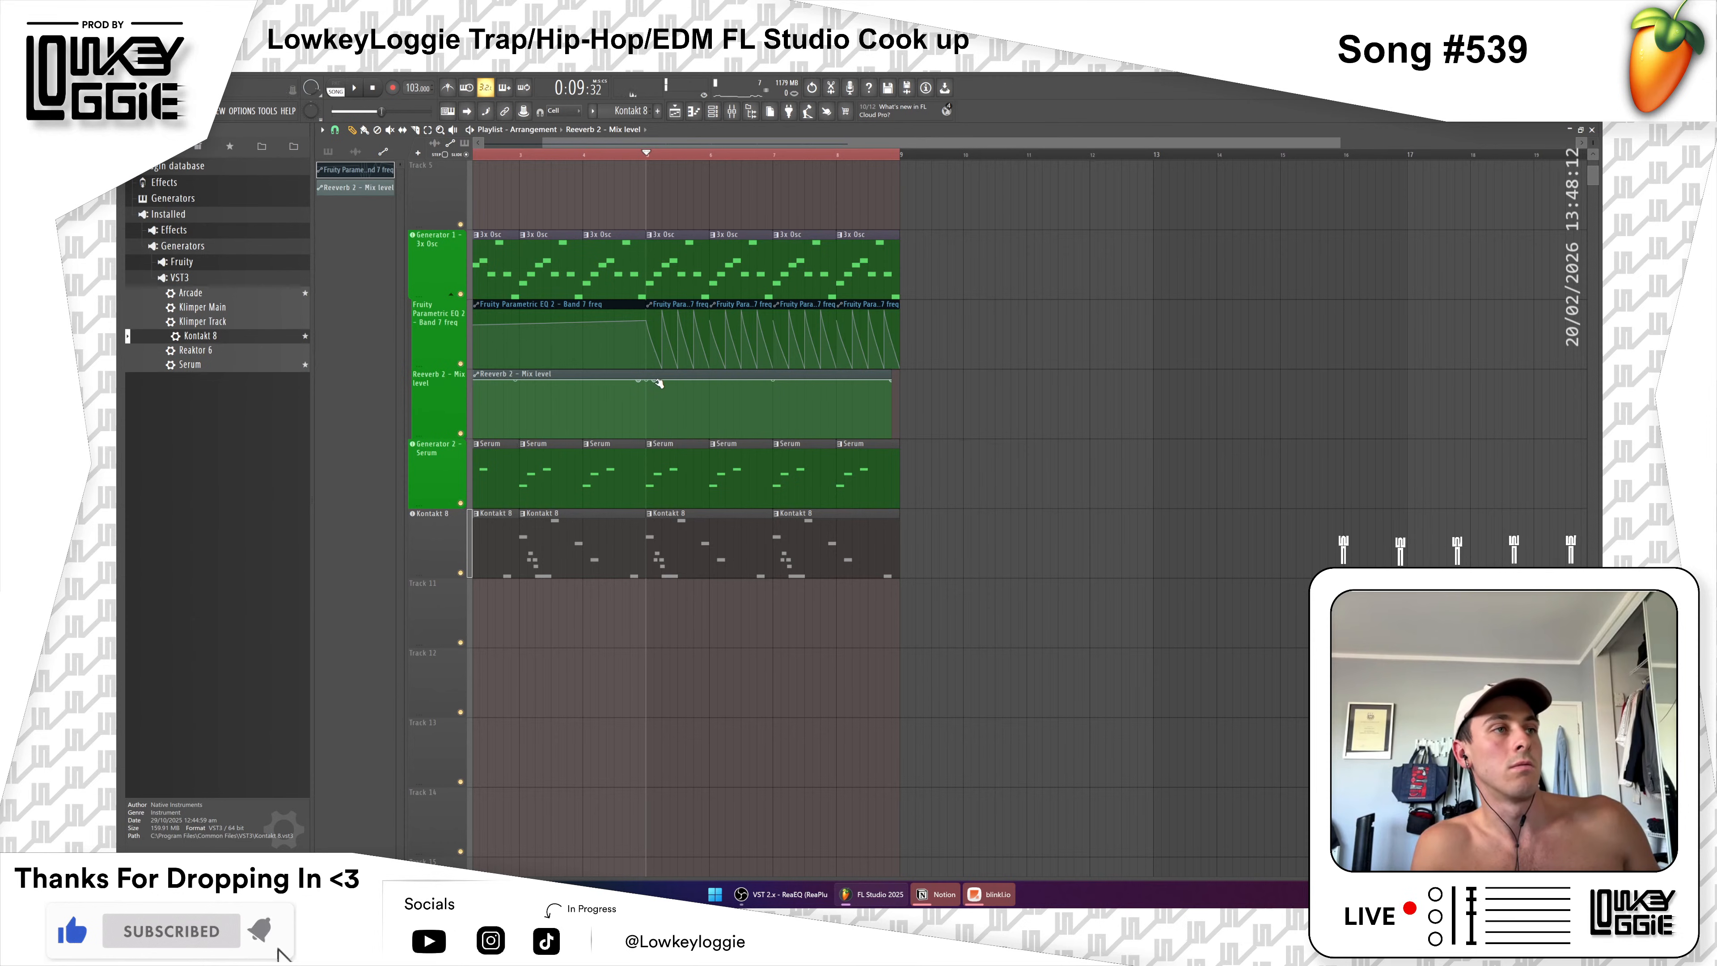
Step: Drop the Reeverb 2 Mix level automation at bar 5, hold it flat to the clip's end, and play the result
{"action": "left_click_drag", "start_coordinate": [649, 378], "coordinate": [645, 411]}
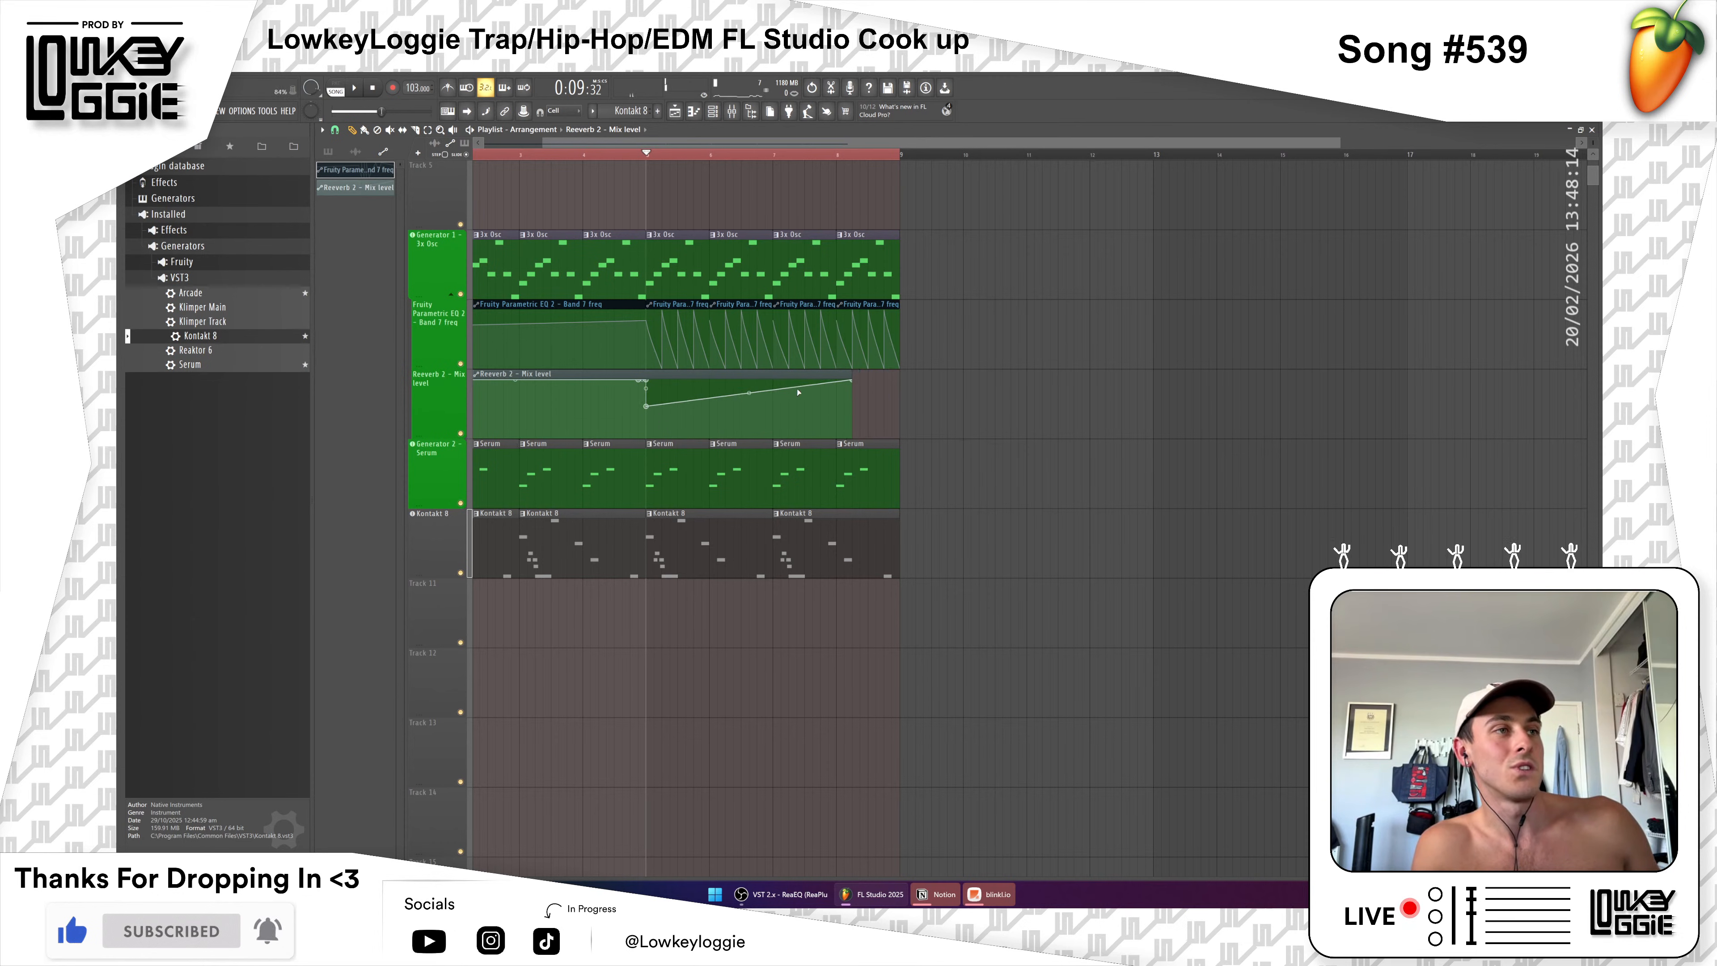
{"action": "left_click_drag", "start_coordinate": [851, 380], "coordinate": [903, 407]}
{"action": "key", "text": "space"}
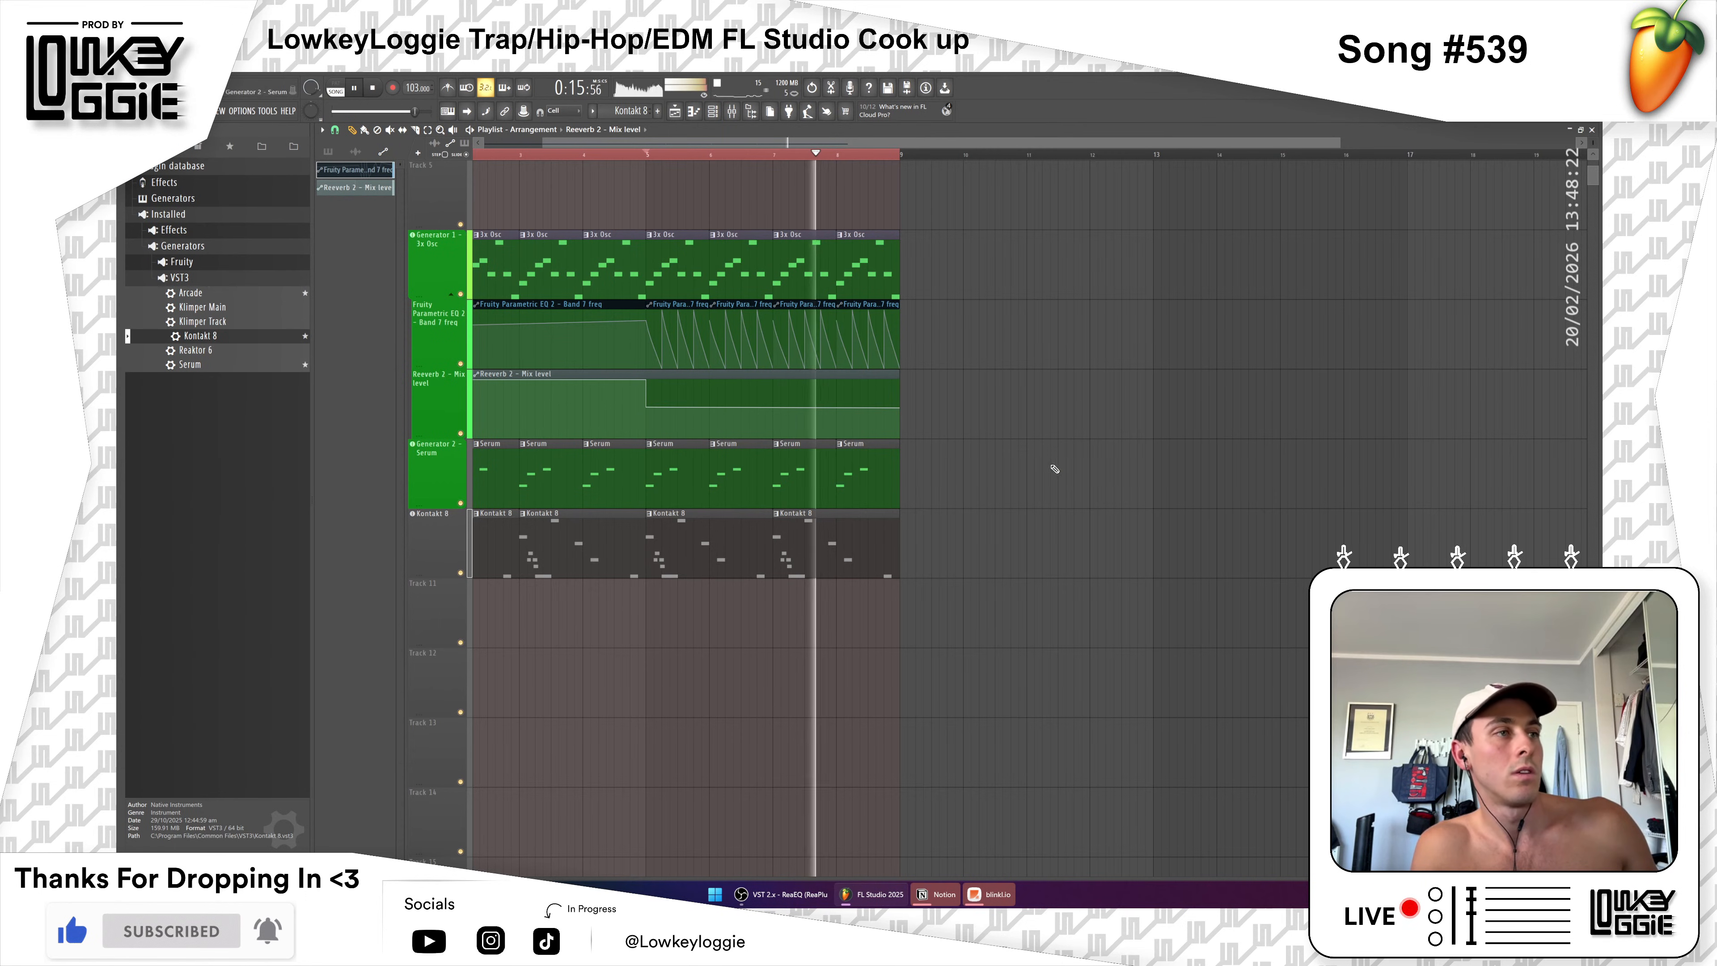
{"action": "key", "text": "space"}
Step: Adjust the Space amount of Kontakt 8's Ignition Keys instrument while the arrangement plays
{"action": "left_click", "coordinate": [514, 572]}
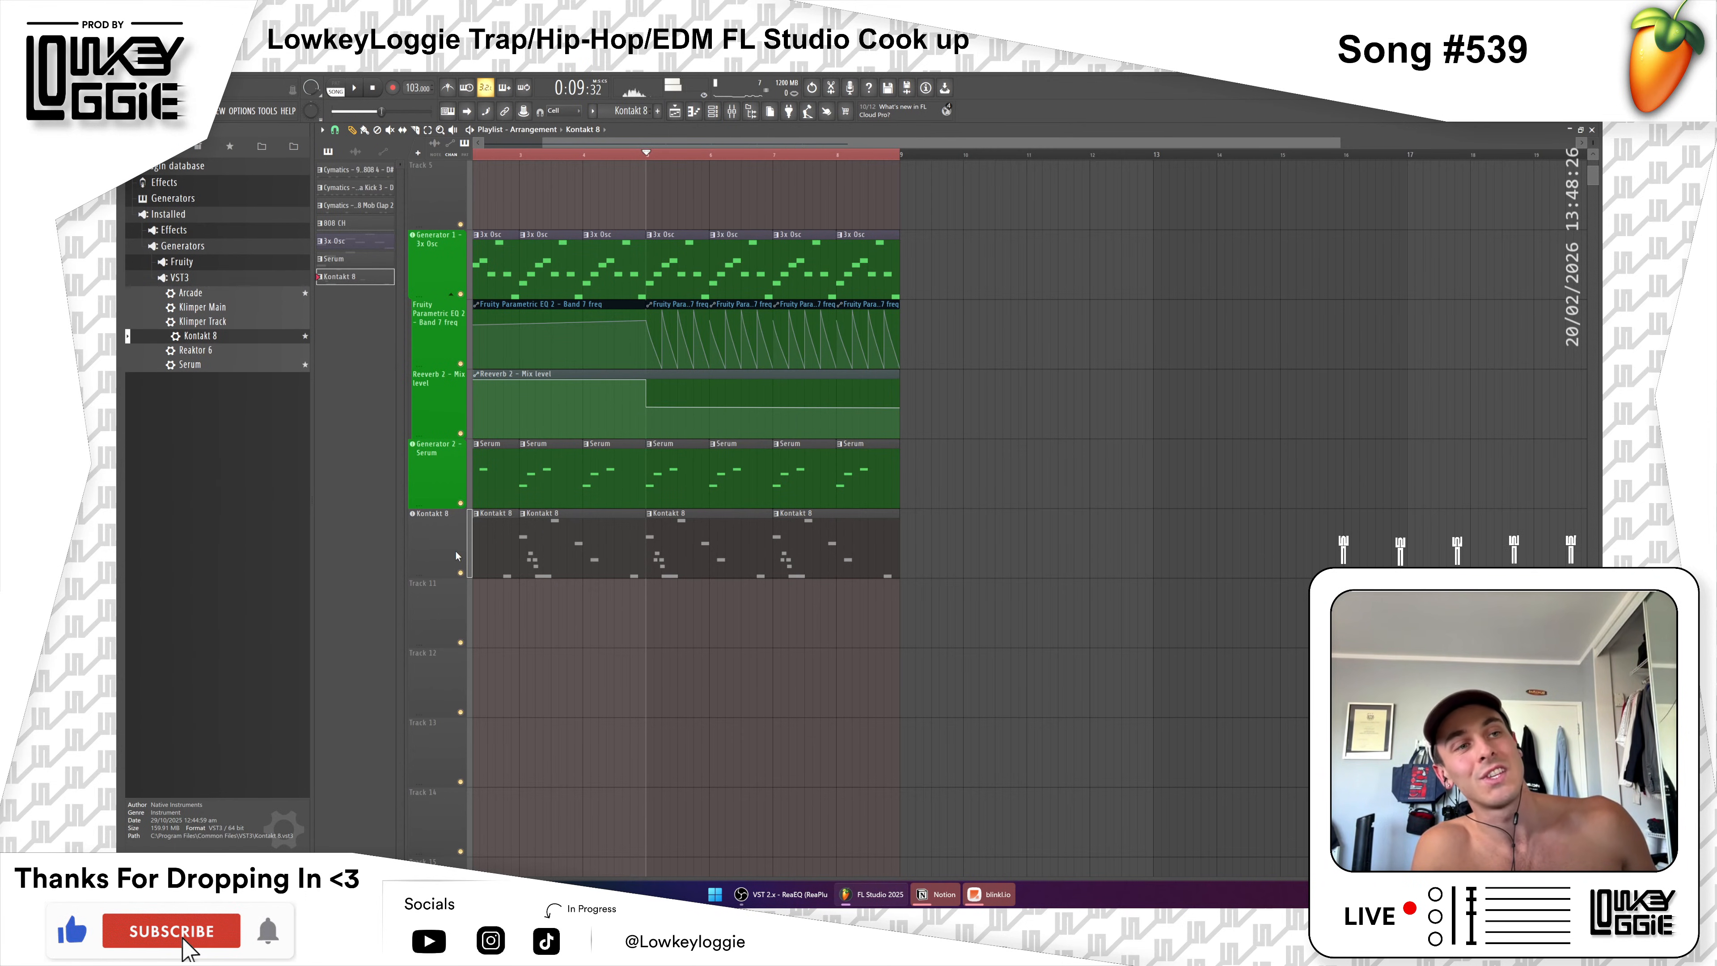
{"action": "left_click", "coordinate": [419, 538]}
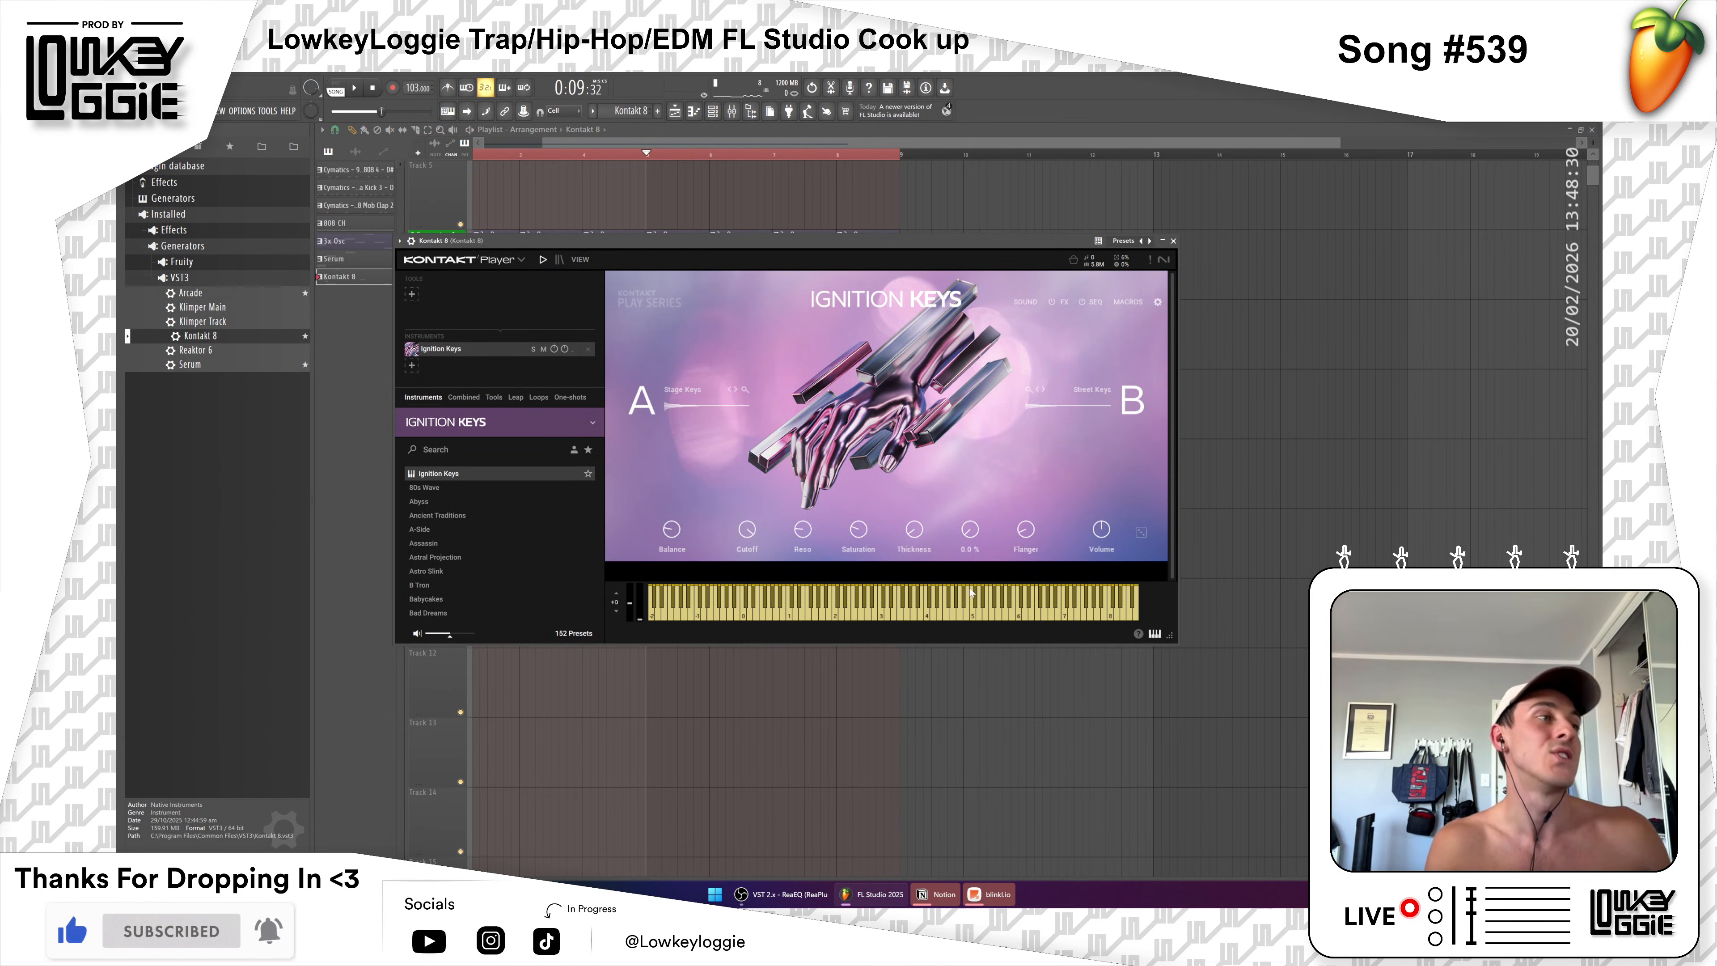
{"action": "left_click", "coordinate": [1173, 240]}
{"action": "key", "text": "space"}
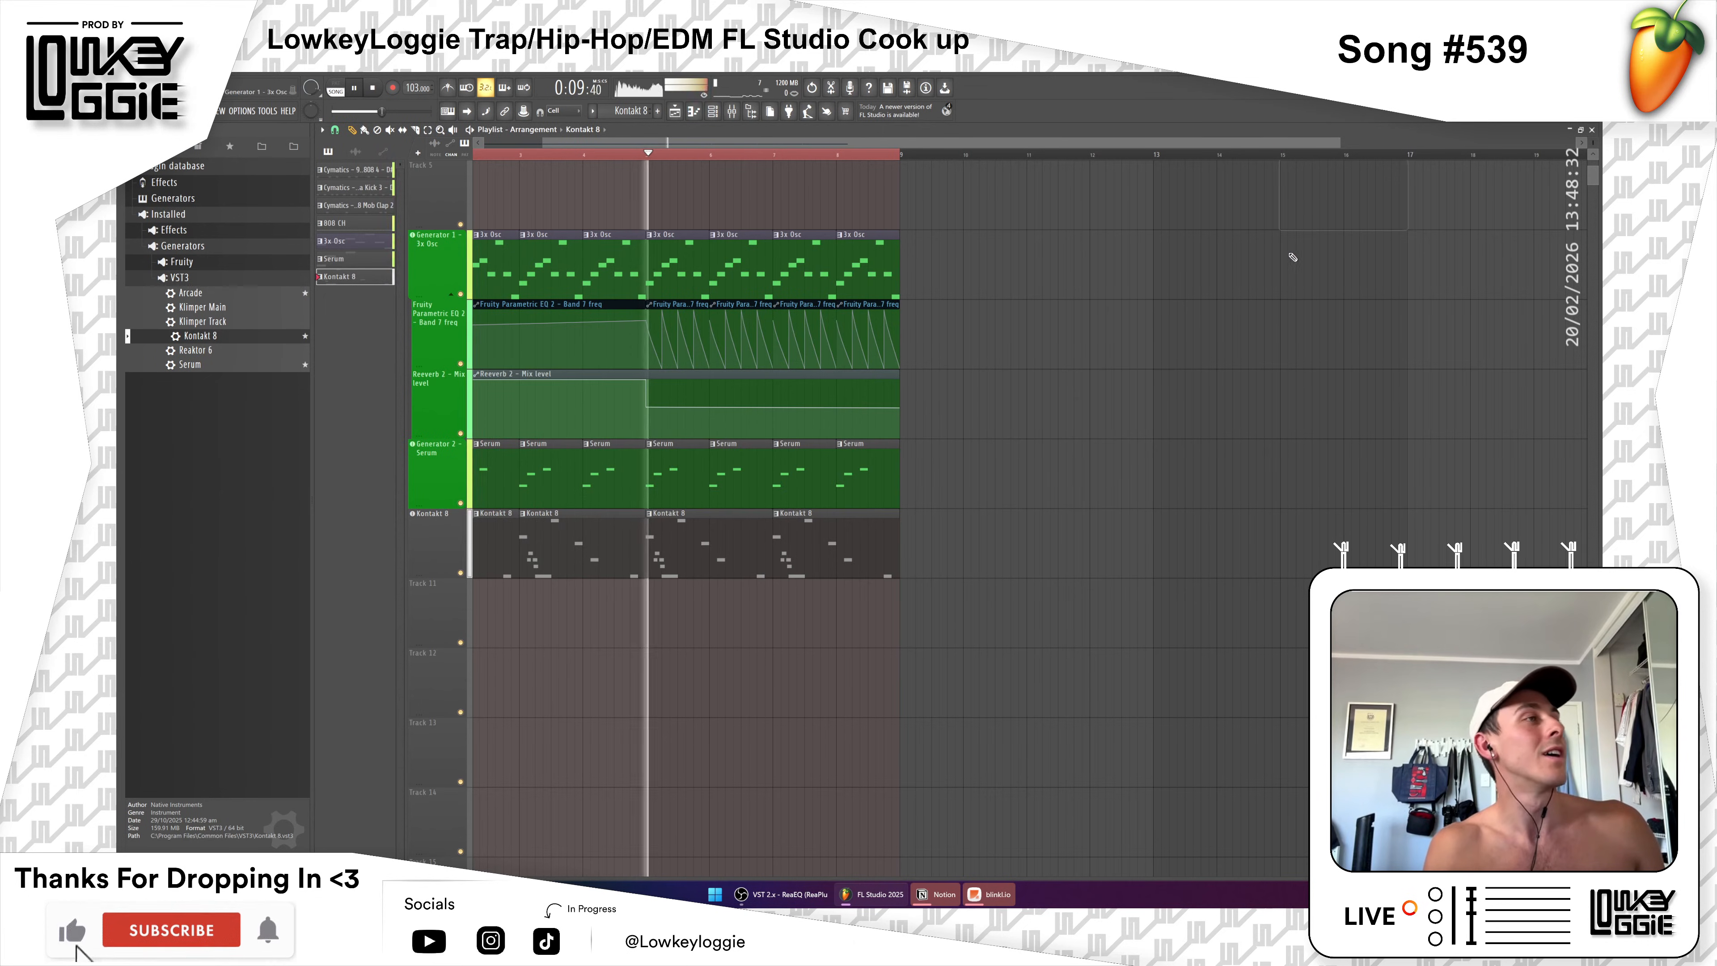
{"action": "left_click_drag", "start_coordinate": [1108, 389], "coordinate": [1096, 454]}
{"action": "right_click", "coordinate": [1095, 454]}
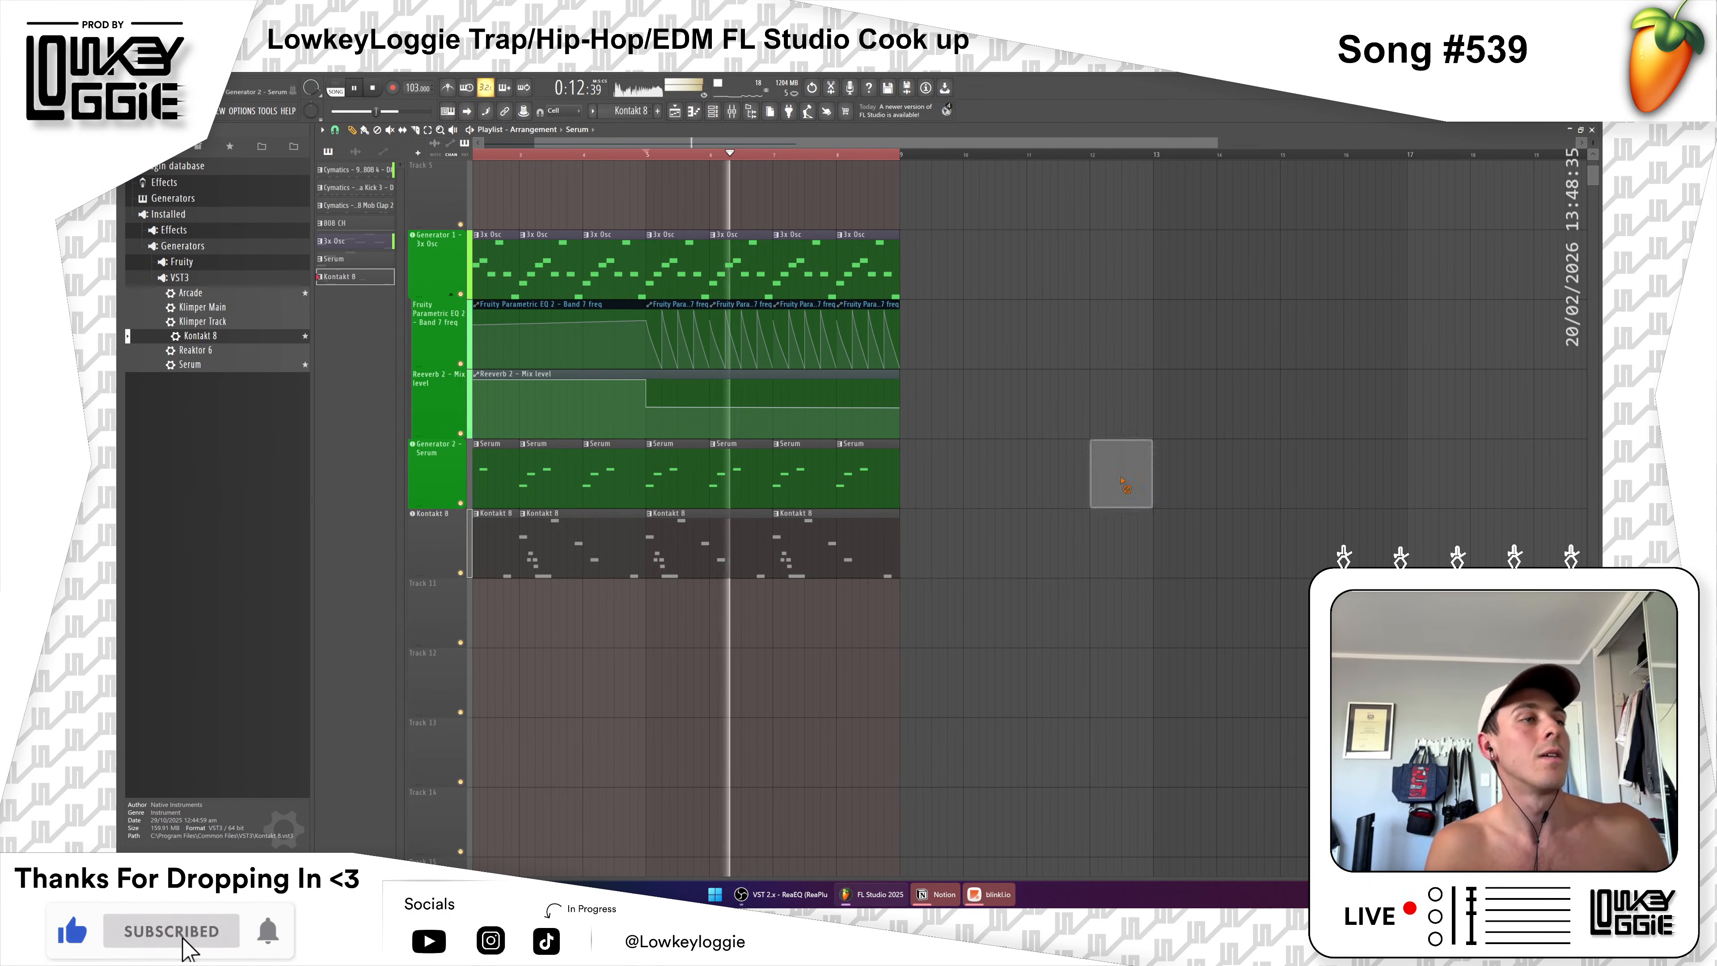
{"action": "left_click", "coordinate": [440, 515]}
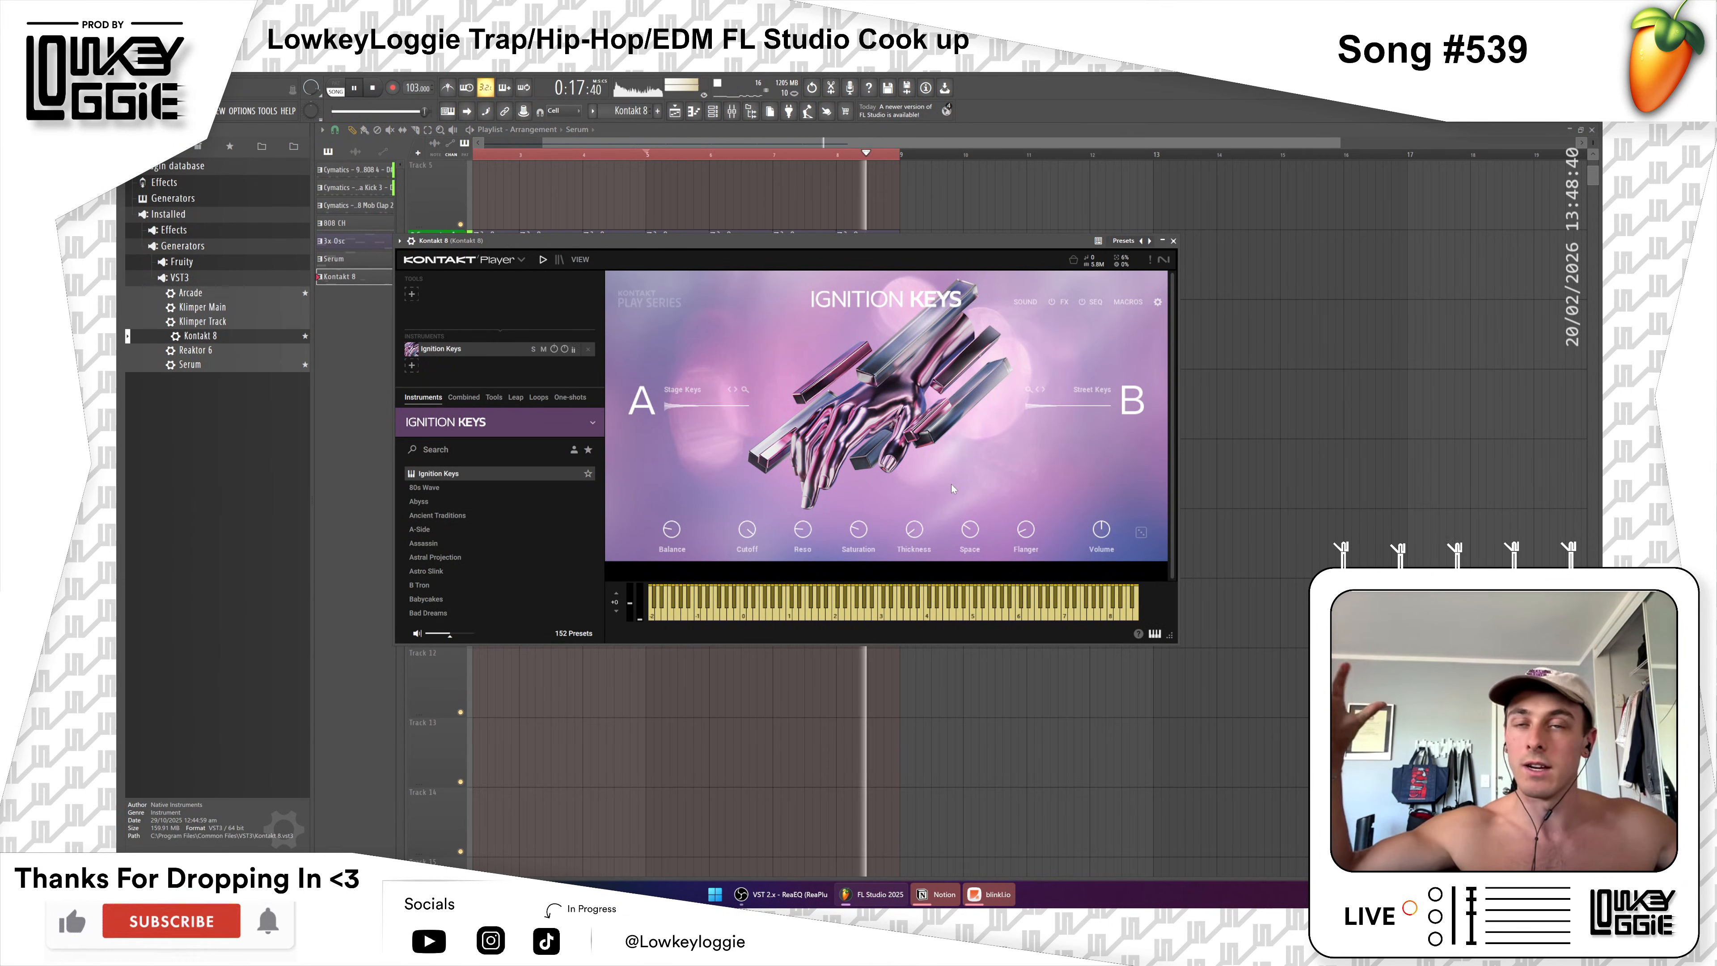
{"action": "left_click_drag", "start_coordinate": [970, 529], "coordinate": [970, 544]}
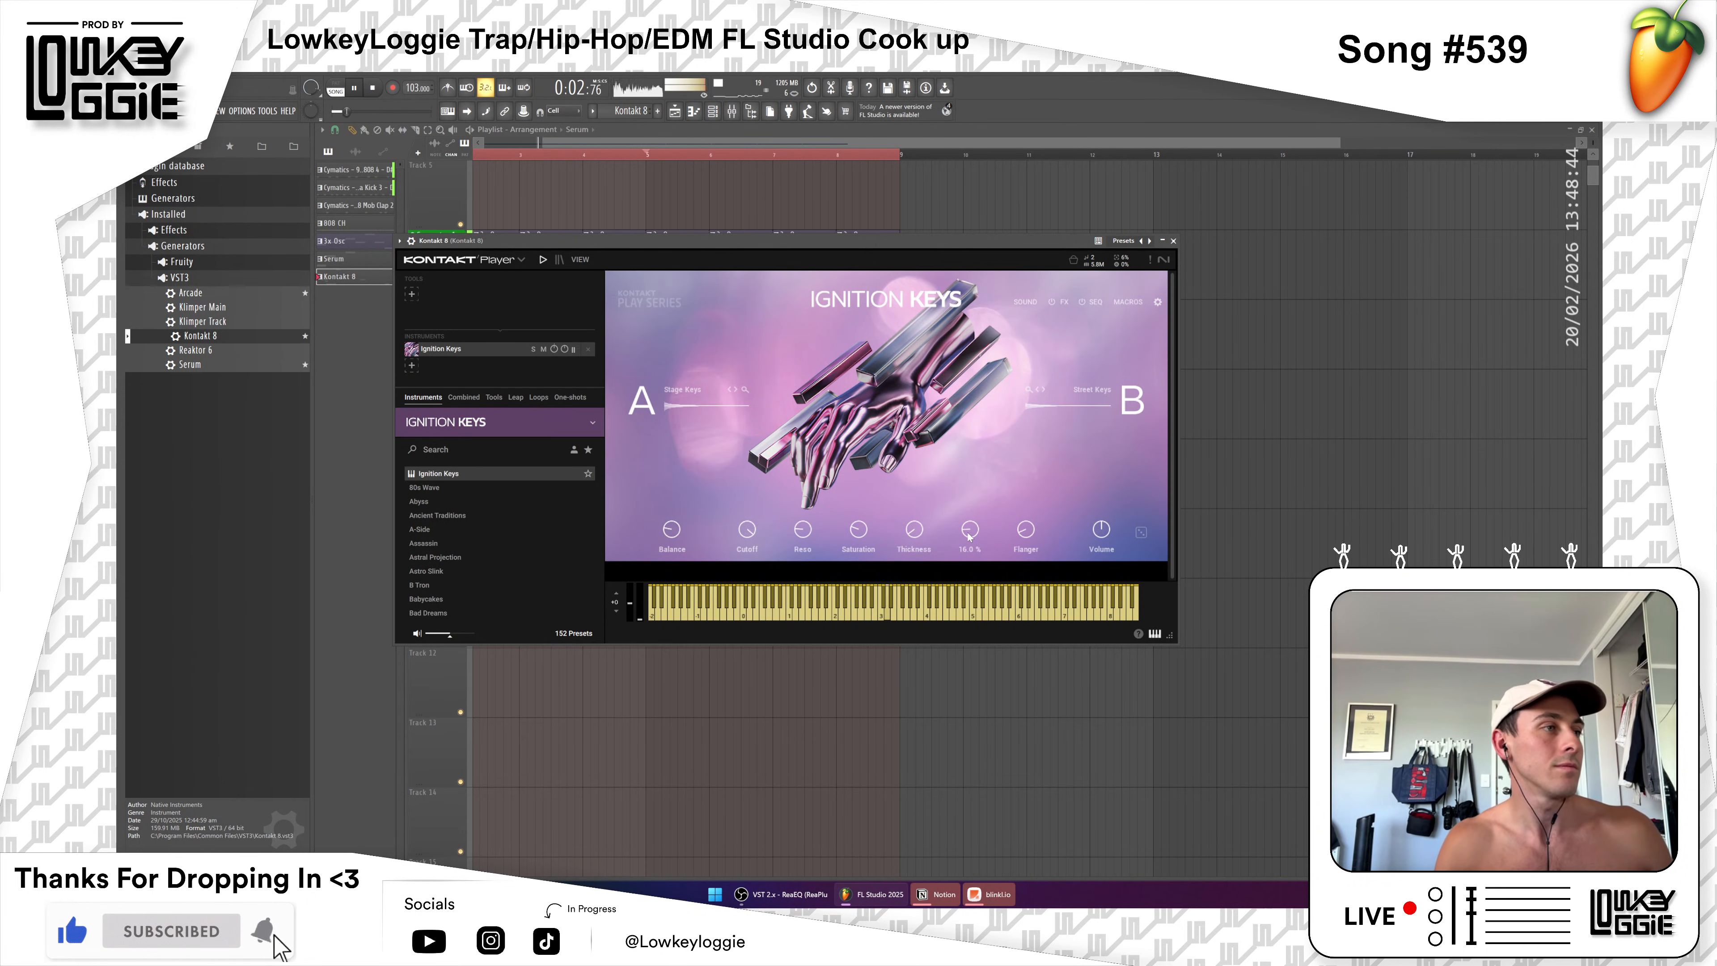
{"action": "mouse_move", "coordinate": [677, 516]}
{"action": "left_mouse_down"}
{"action": "mouse_move", "coordinate": [681, 478]}
{"action": "mouse_move", "coordinate": [672, 533]}
{"action": "left_mouse_up"}
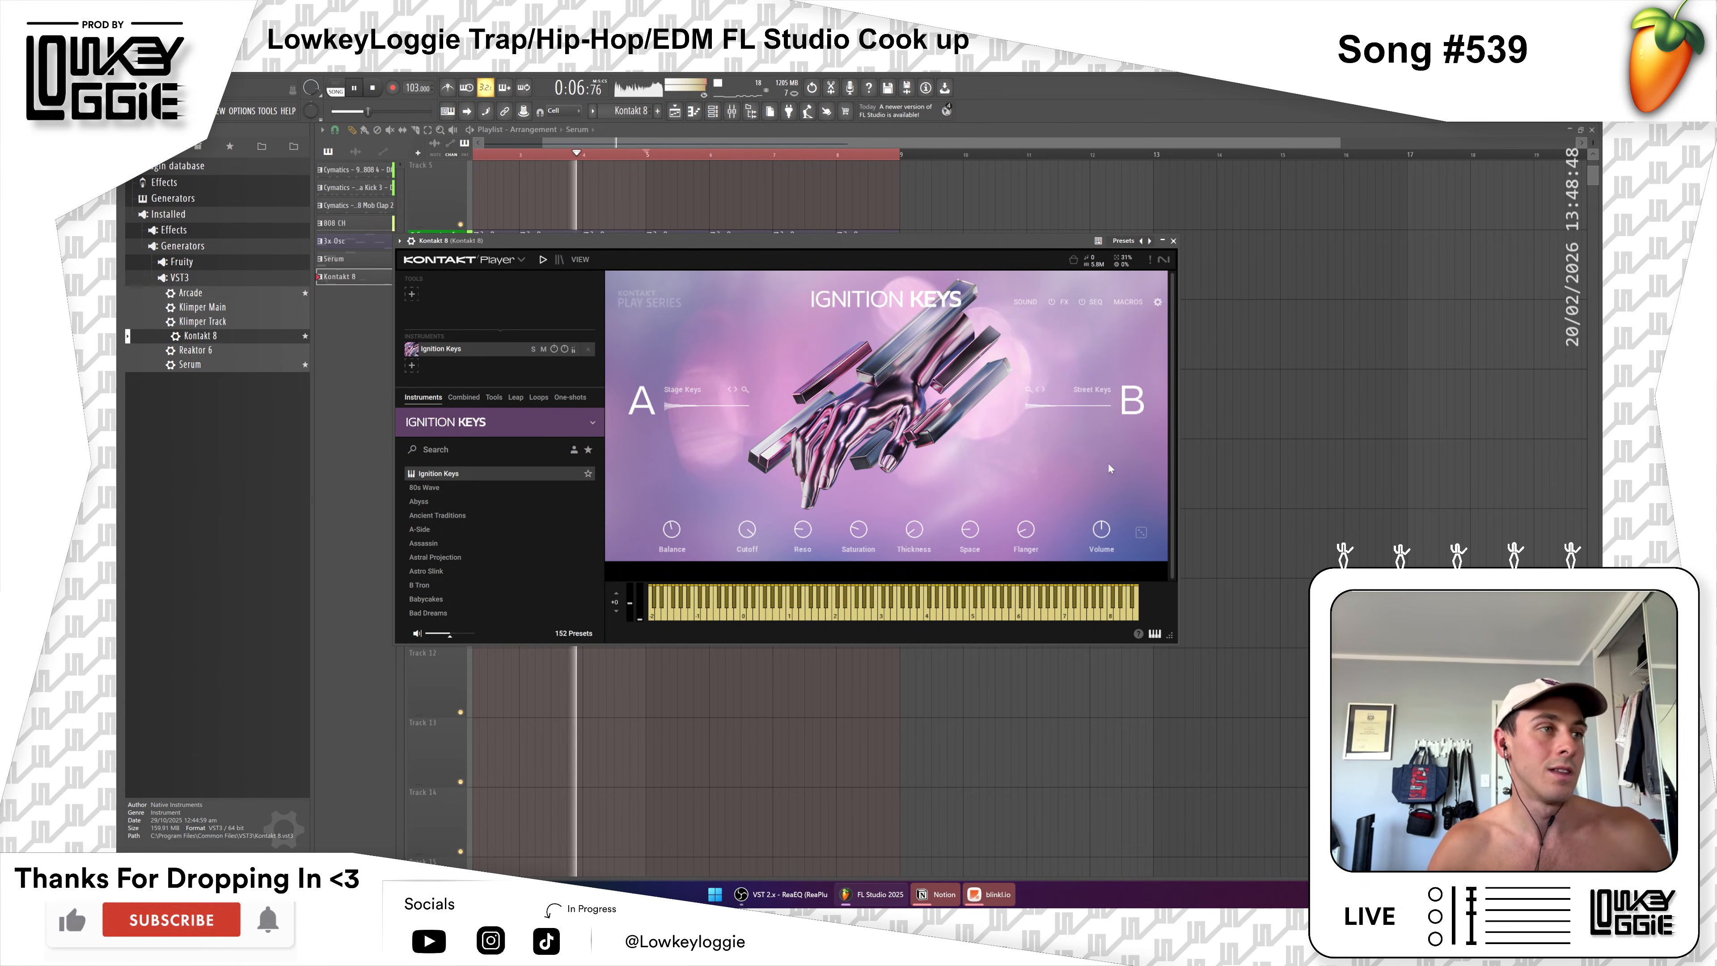
{"action": "key", "text": "Escape"}
{"action": "key", "text": "space"}
Step: Find Fruity Chorus among the Flanger effects in the plugin database and add it to the Kontakt 8 mixer track
{"action": "left_click", "coordinate": [731, 113]}
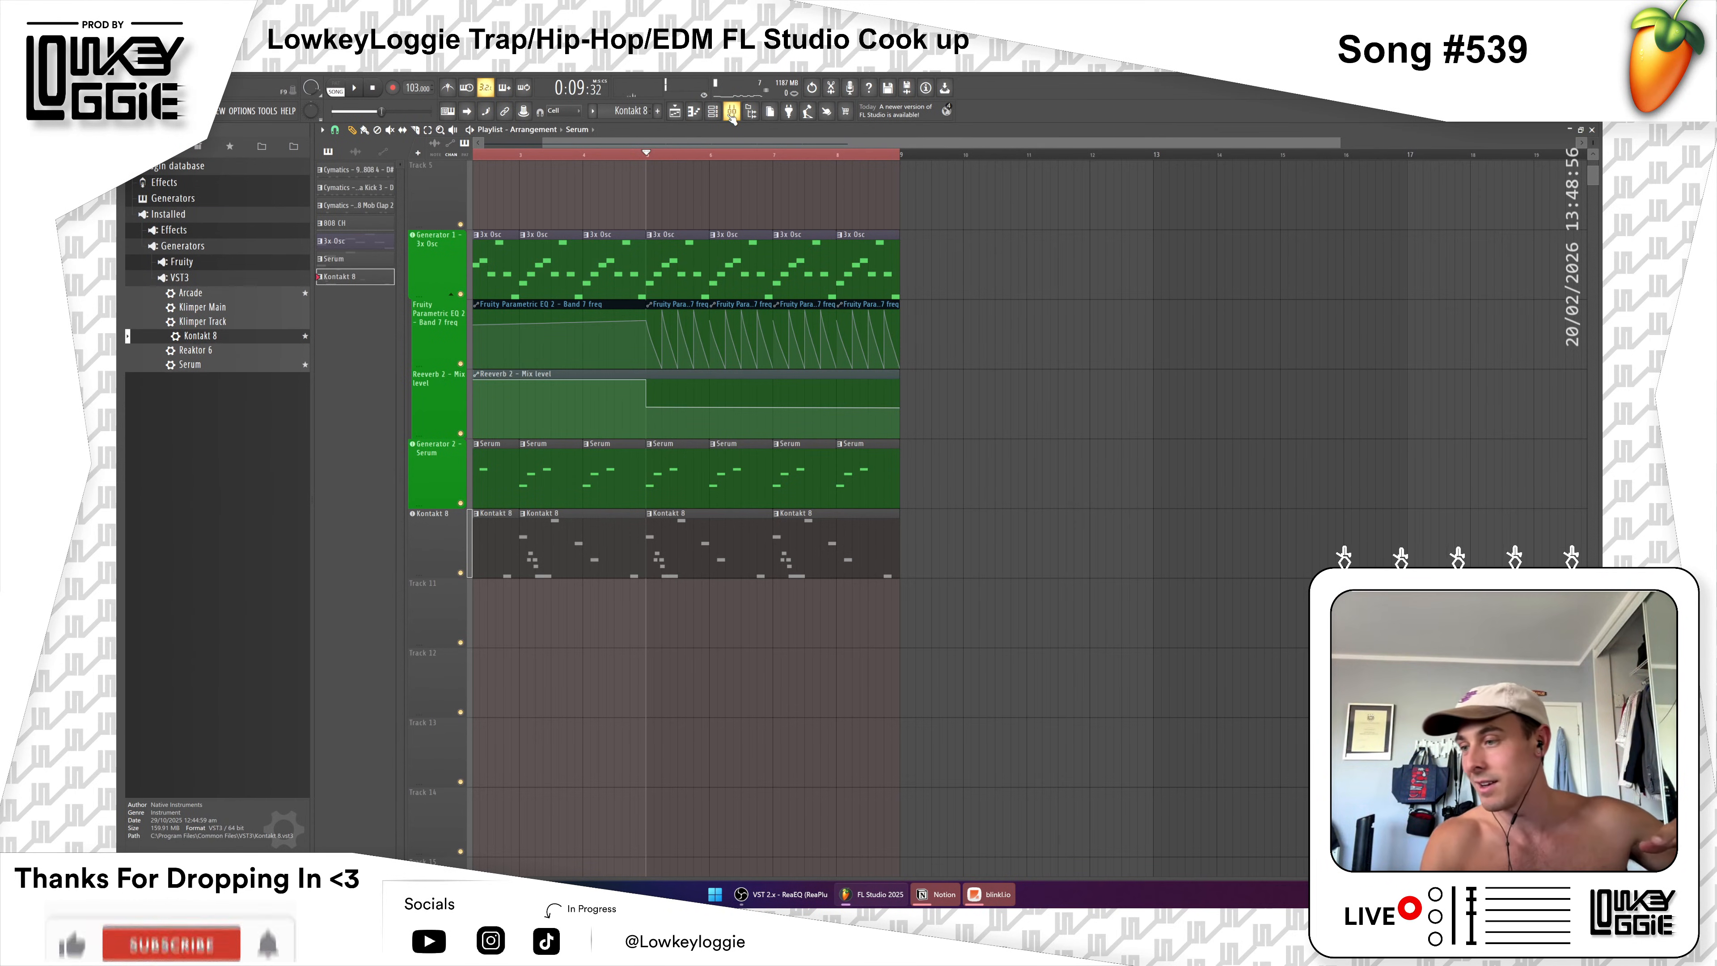
{"action": "left_click", "coordinate": [734, 111]}
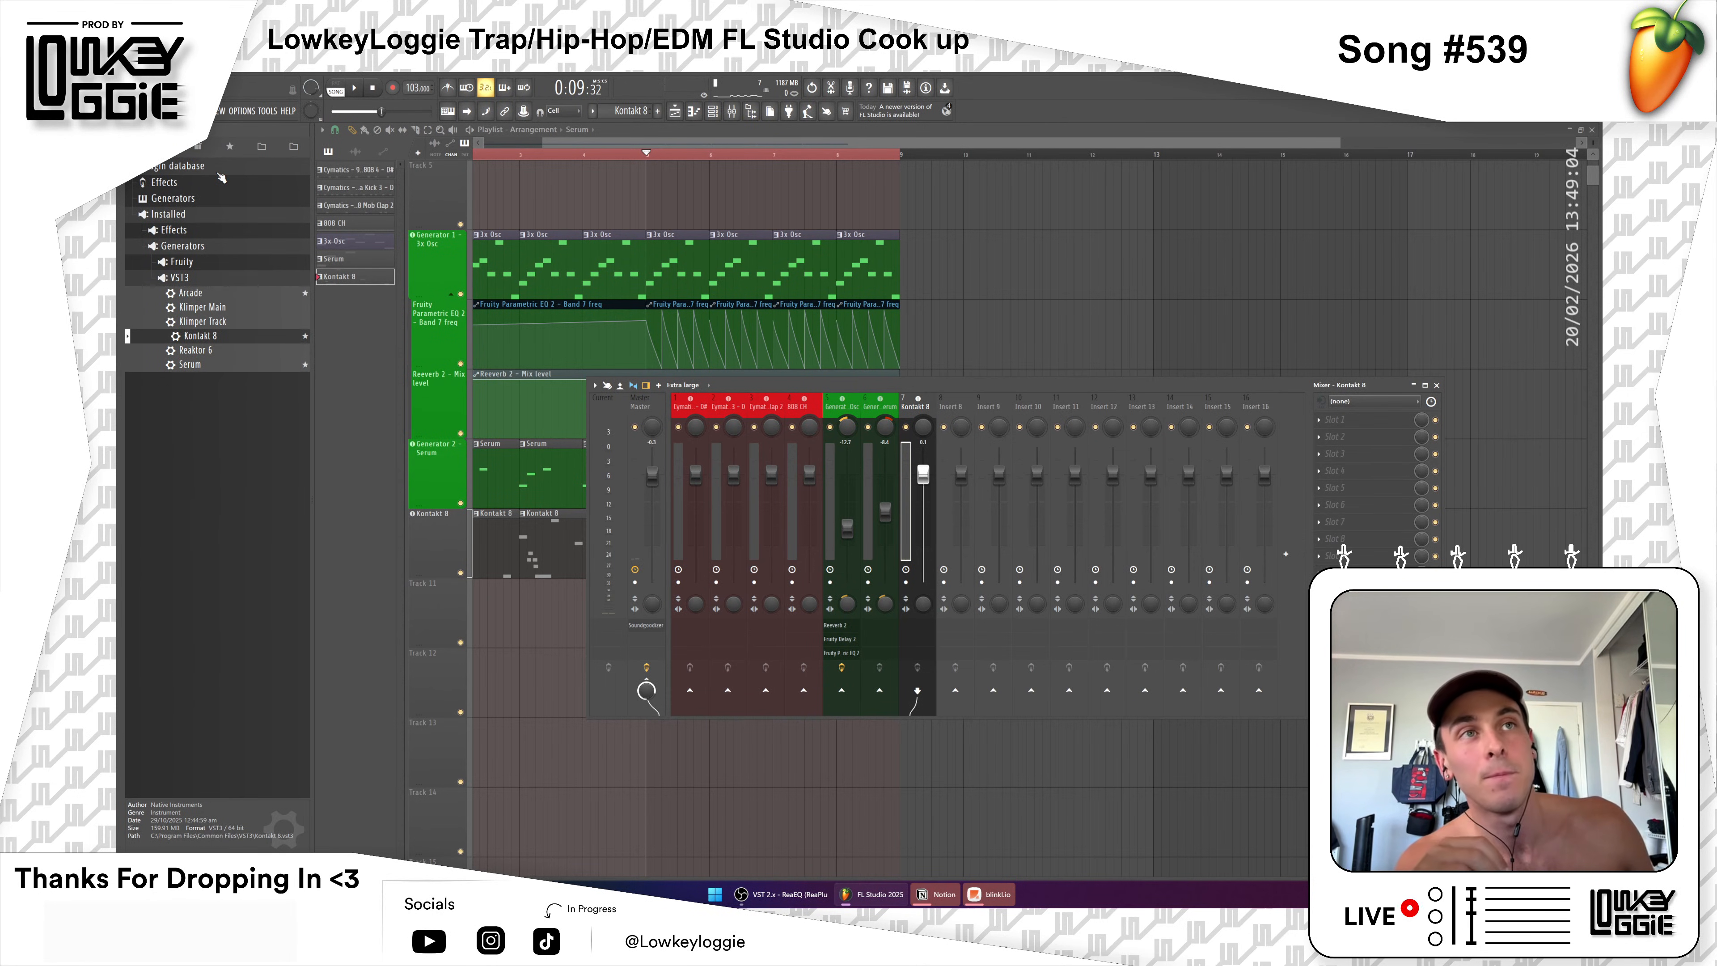
{"action": "left_click", "coordinate": [232, 148]}
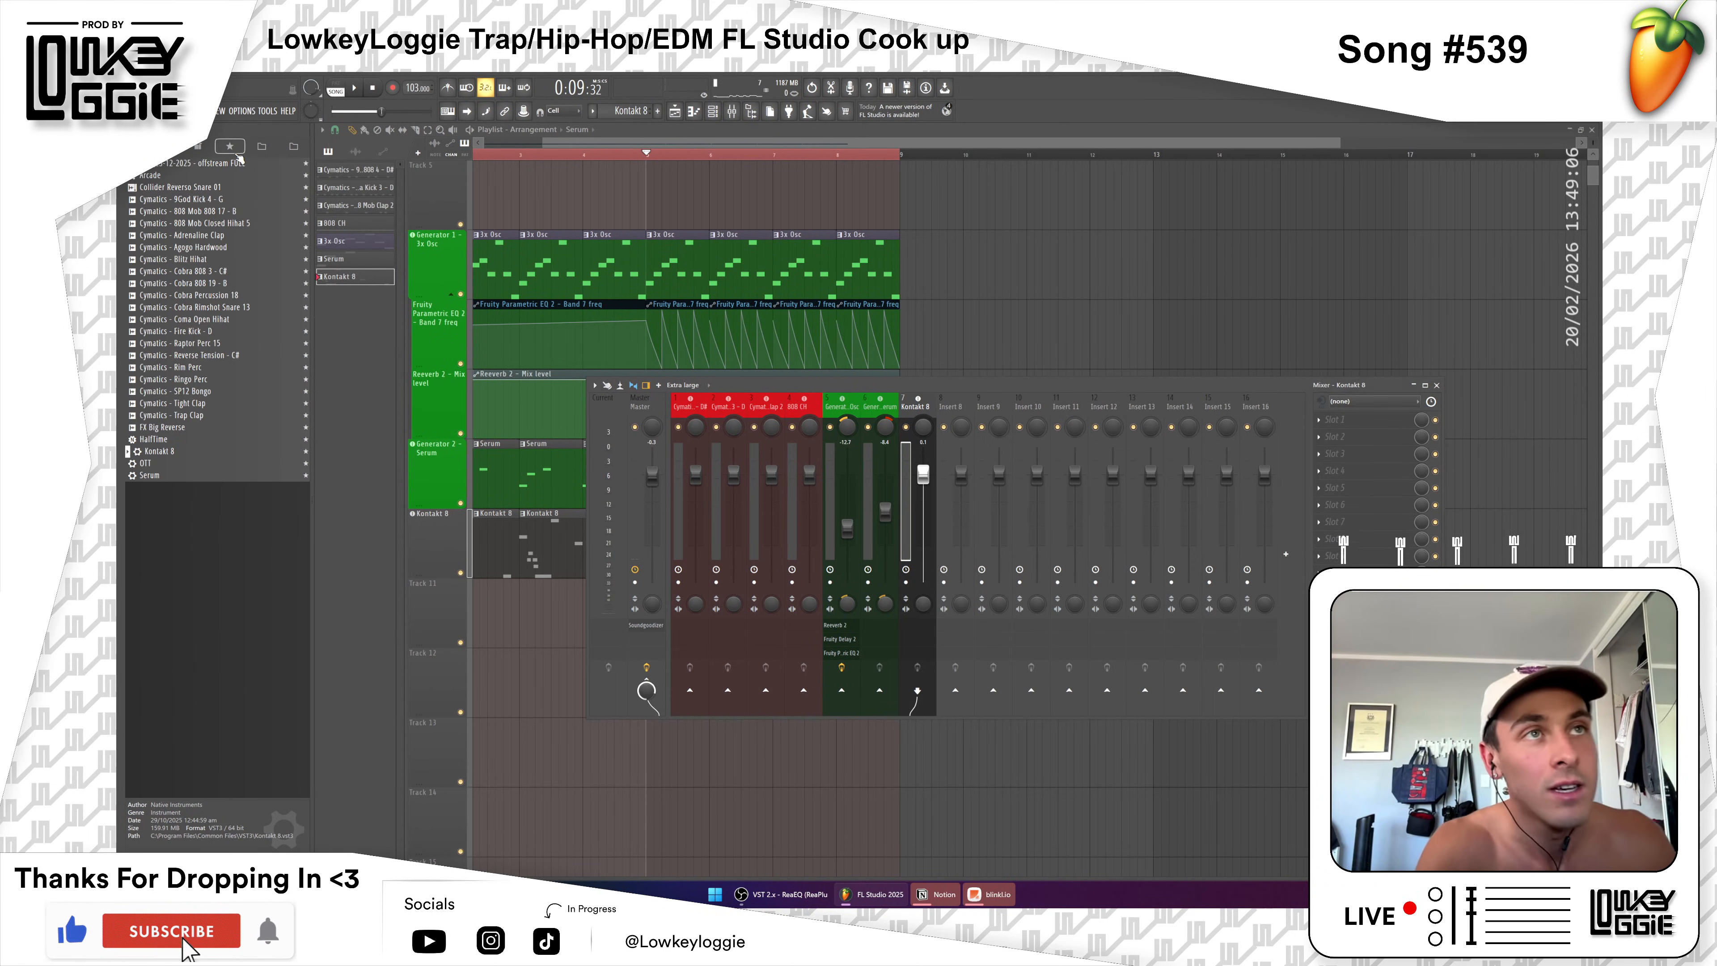
{"action": "left_click", "coordinate": [200, 148]}
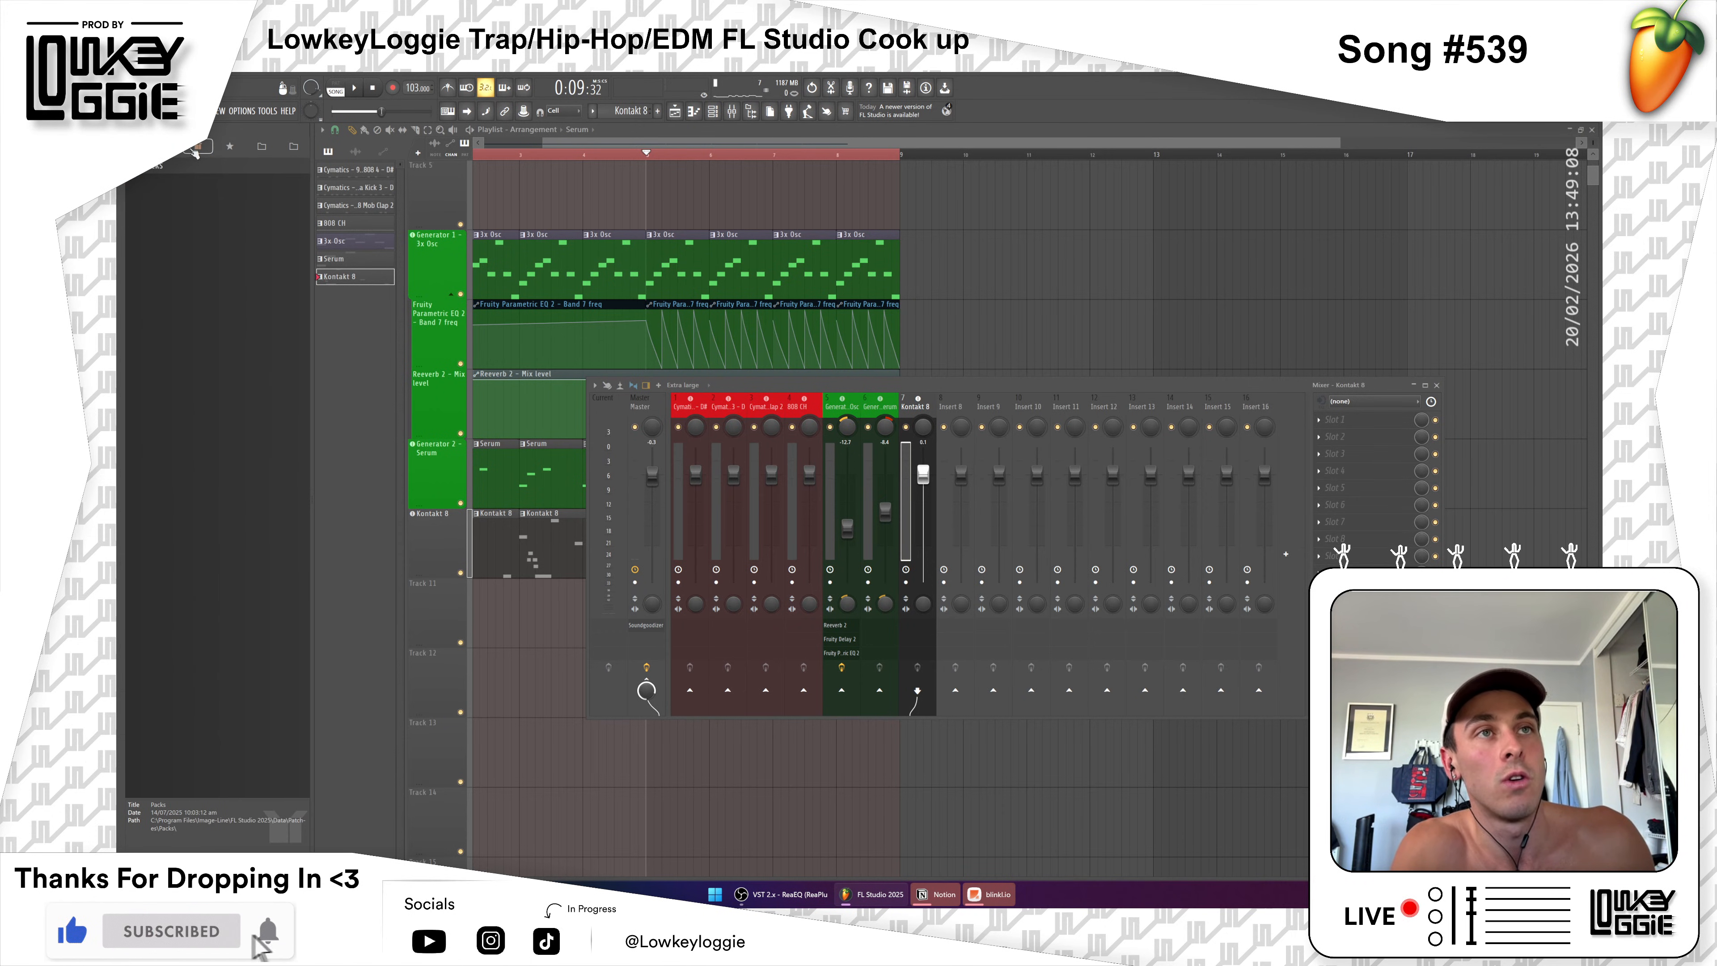
{"action": "left_click", "coordinate": [174, 151]}
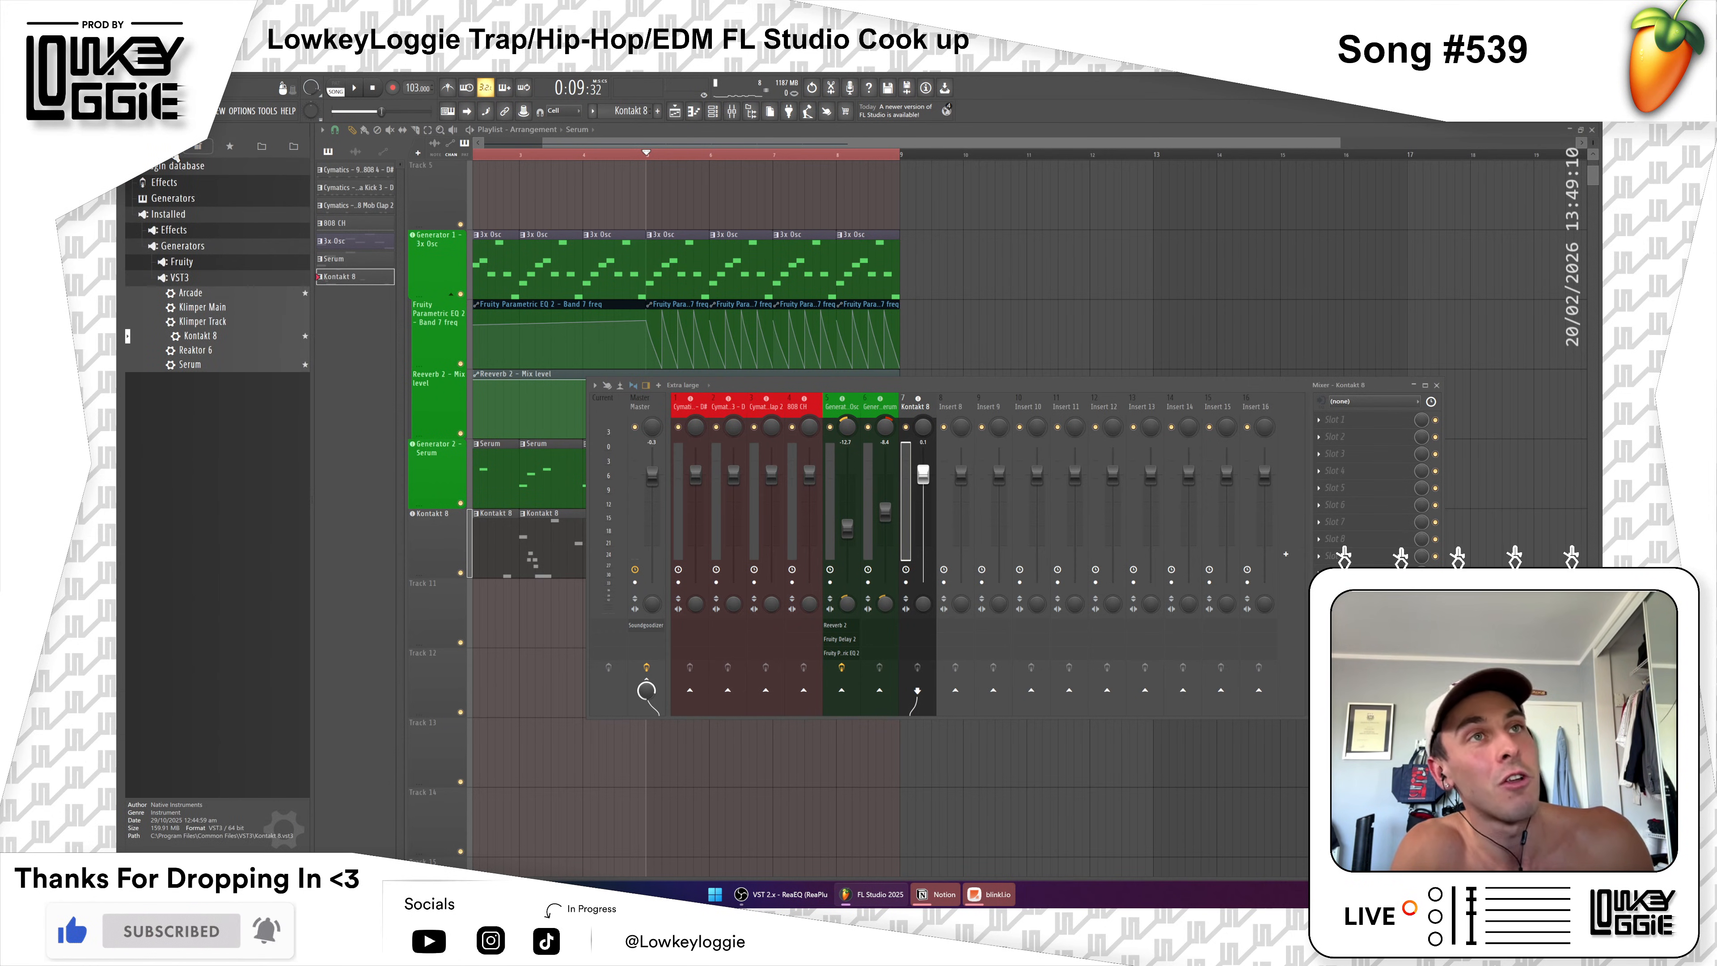
{"action": "left_click", "coordinate": [169, 198]}
{"action": "left_click", "coordinate": [169, 184]}
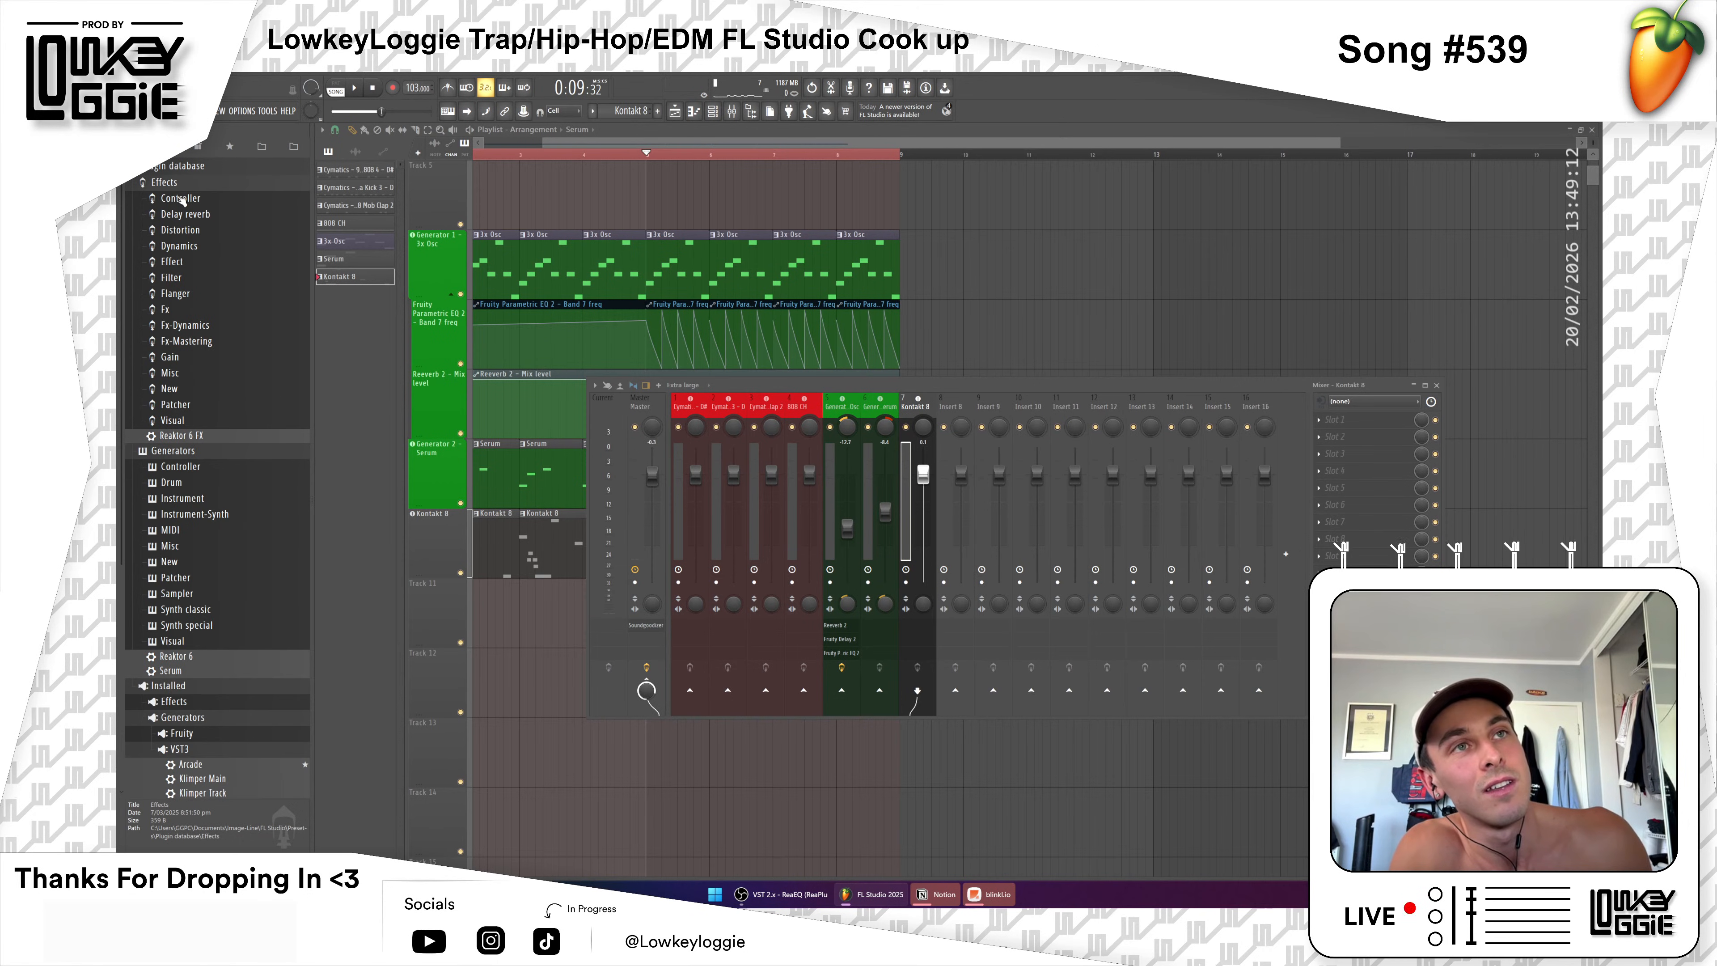
{"action": "left_click", "coordinate": [183, 295]}
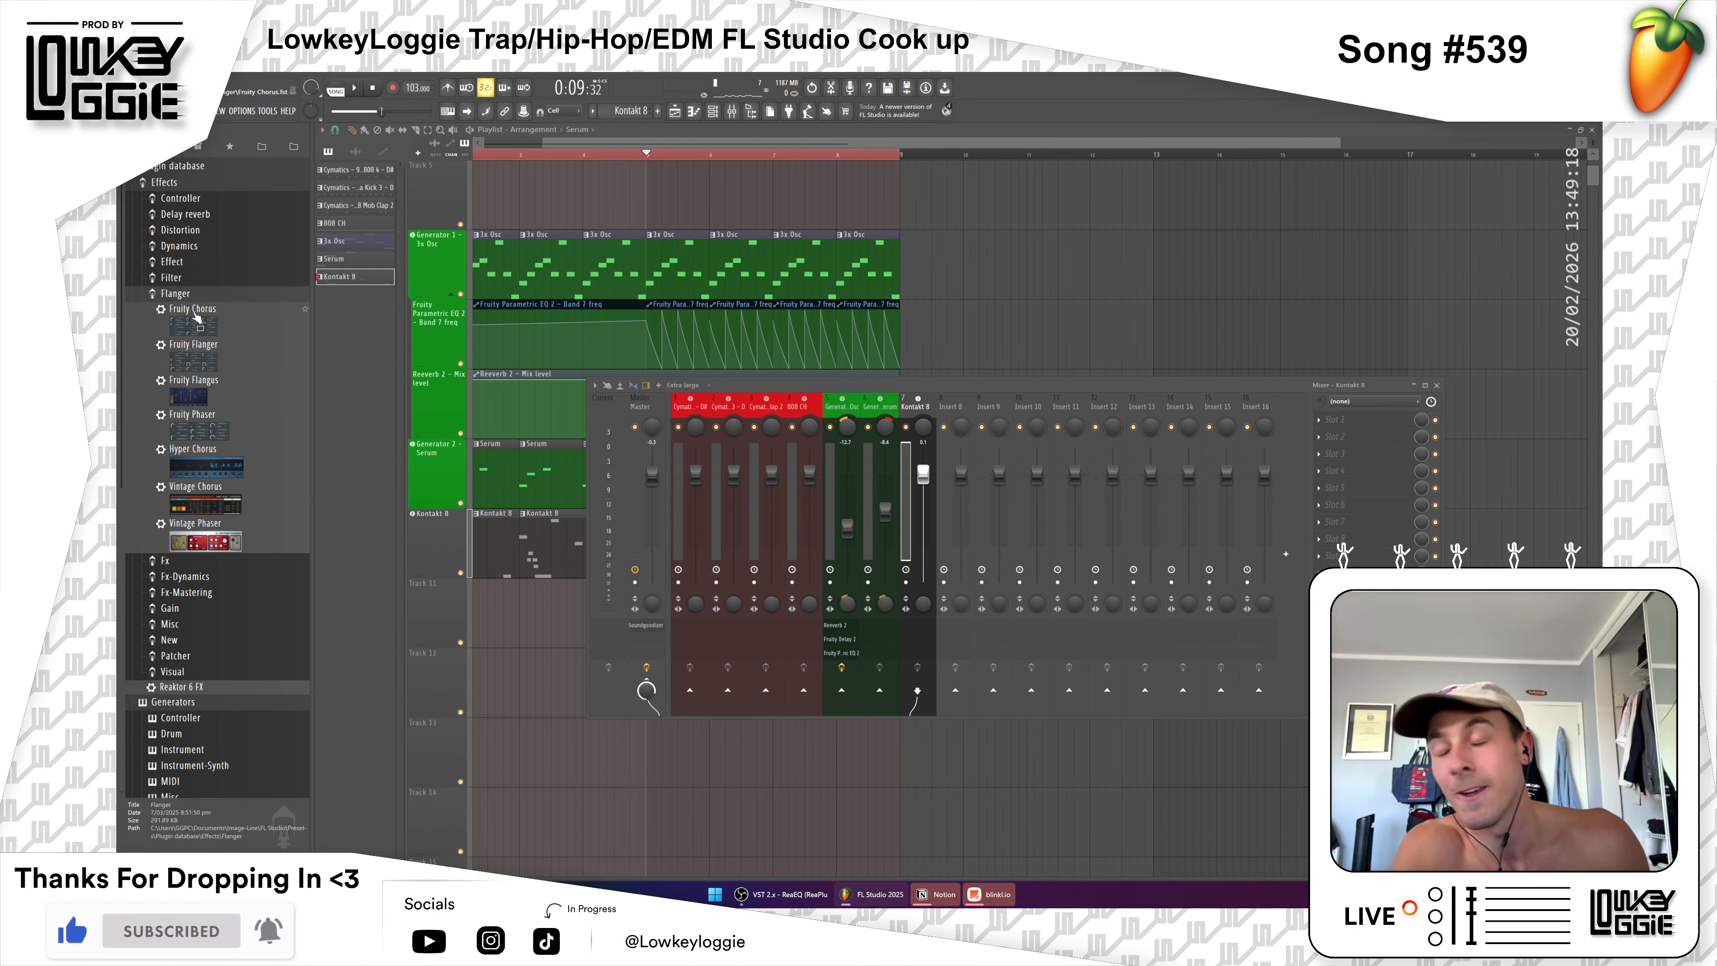
{"action": "left_click_drag", "start_coordinate": [209, 327], "coordinate": [919, 626]}
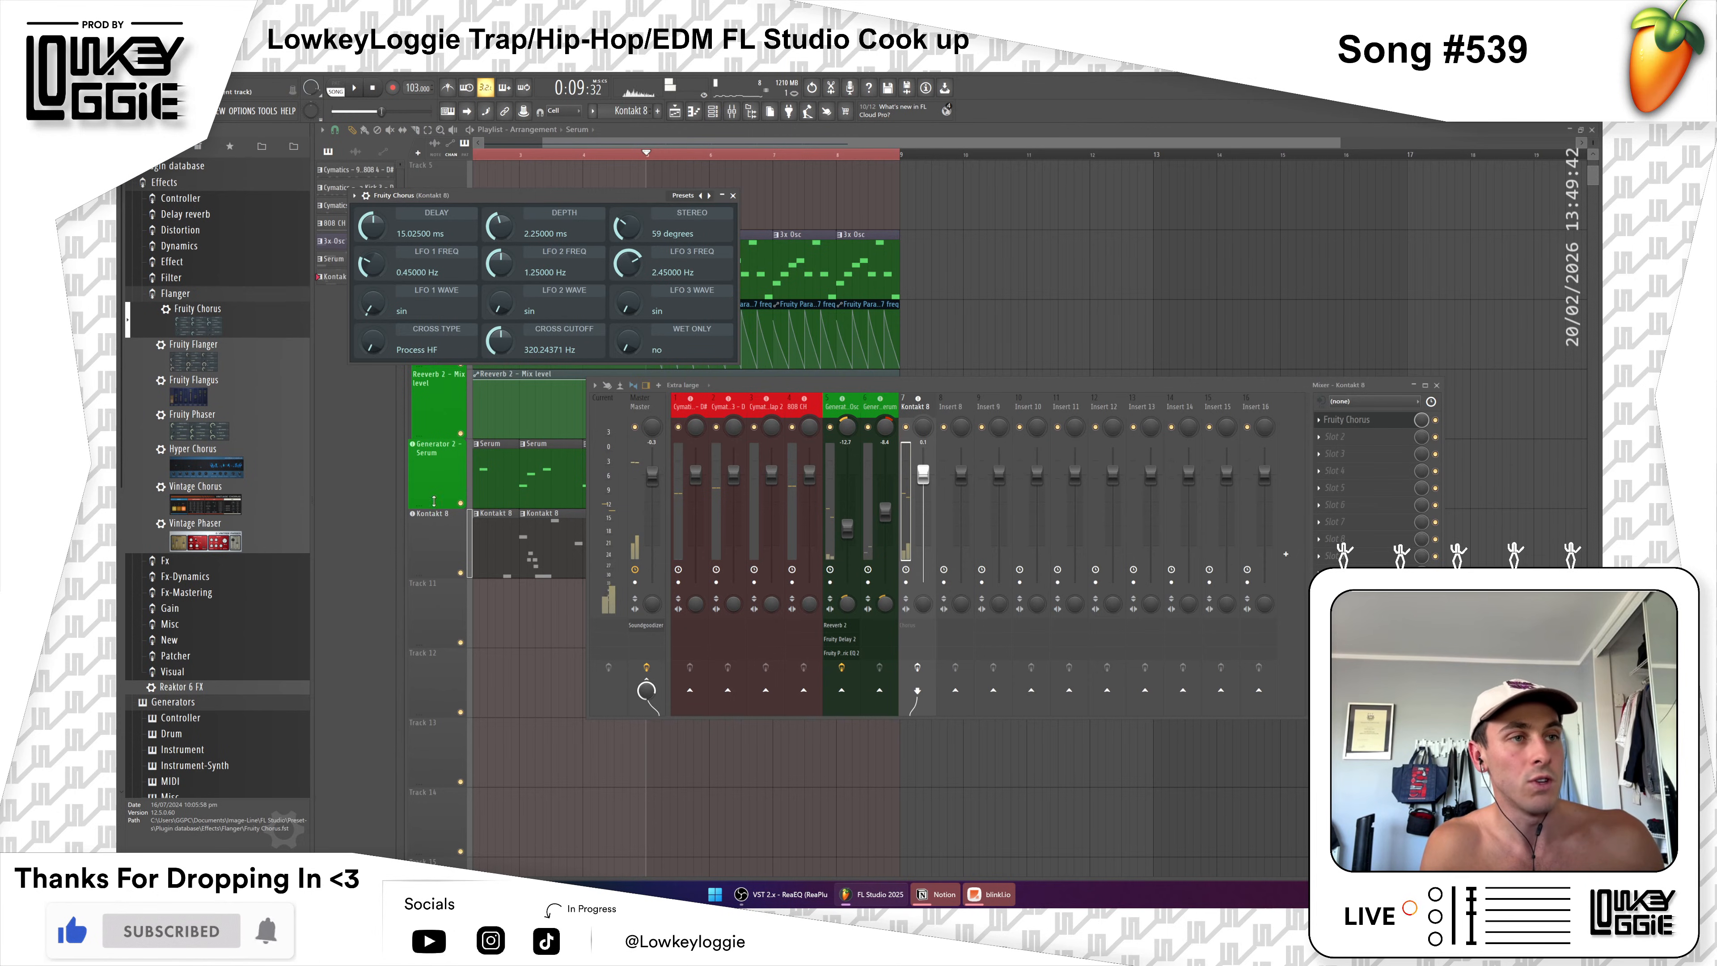
Step: Mute the Serum and 3x Osc playlist tracks and play the arrangement from bar 1
{"action": "left_click", "coordinate": [462, 504]}
{"action": "left_click", "coordinate": [460, 503]}
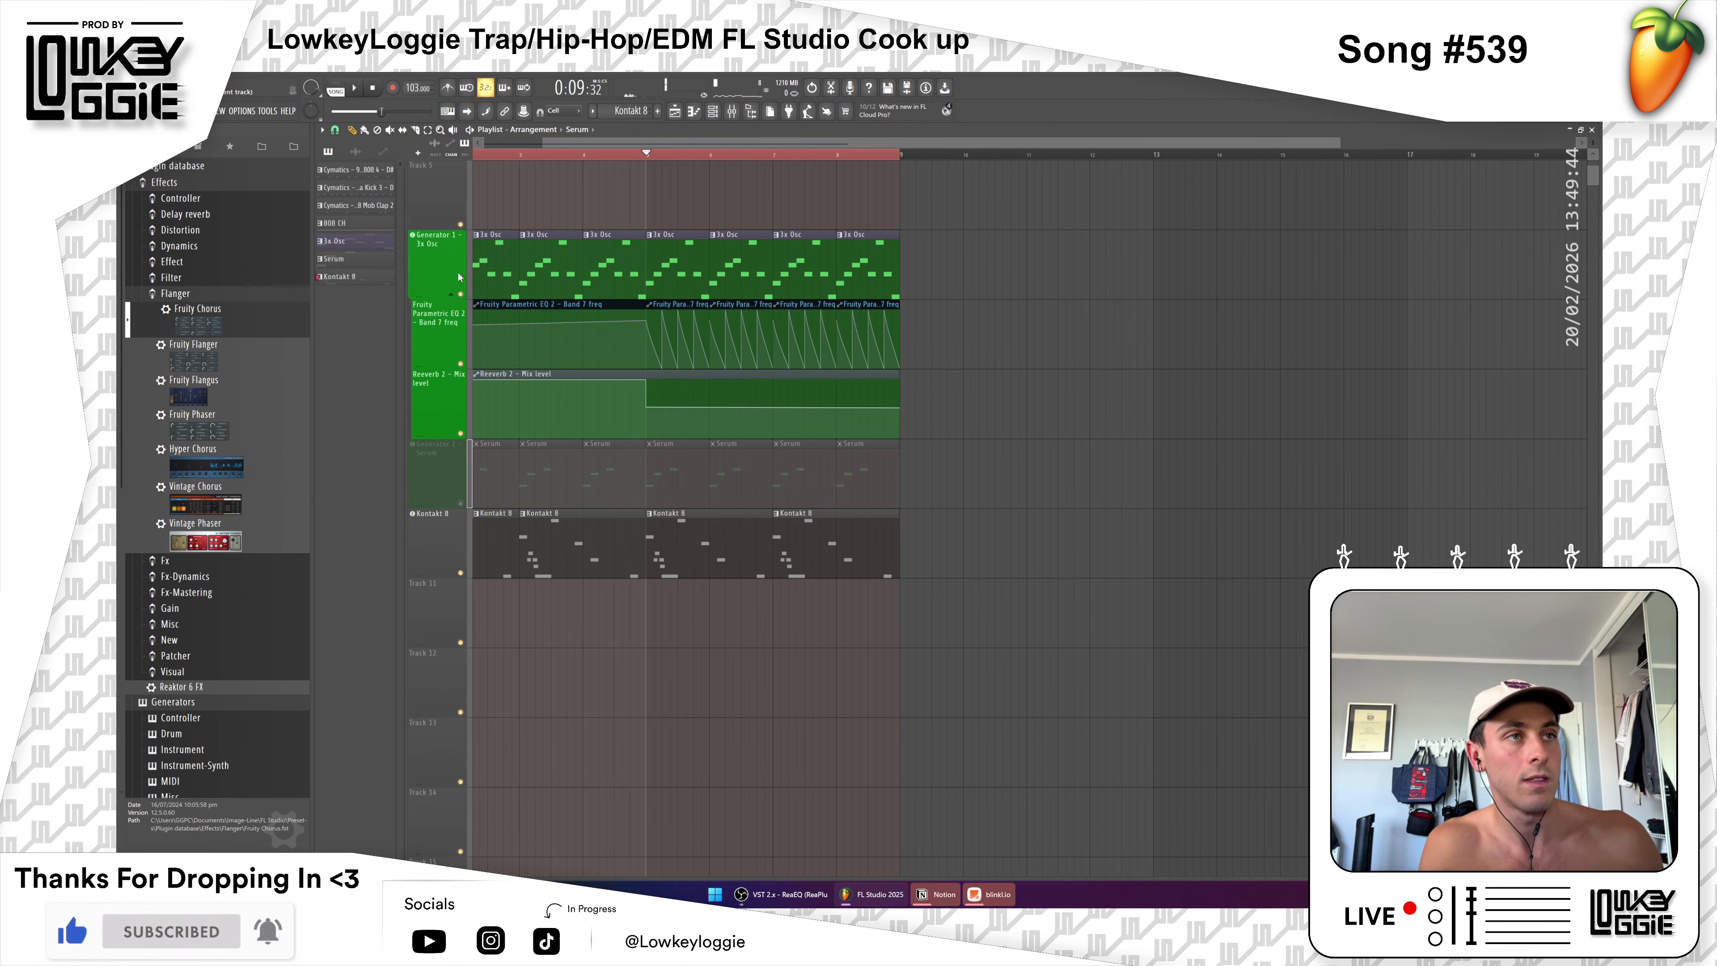
{"action": "left_click", "coordinate": [461, 294]}
{"action": "left_click", "coordinate": [612, 146]}
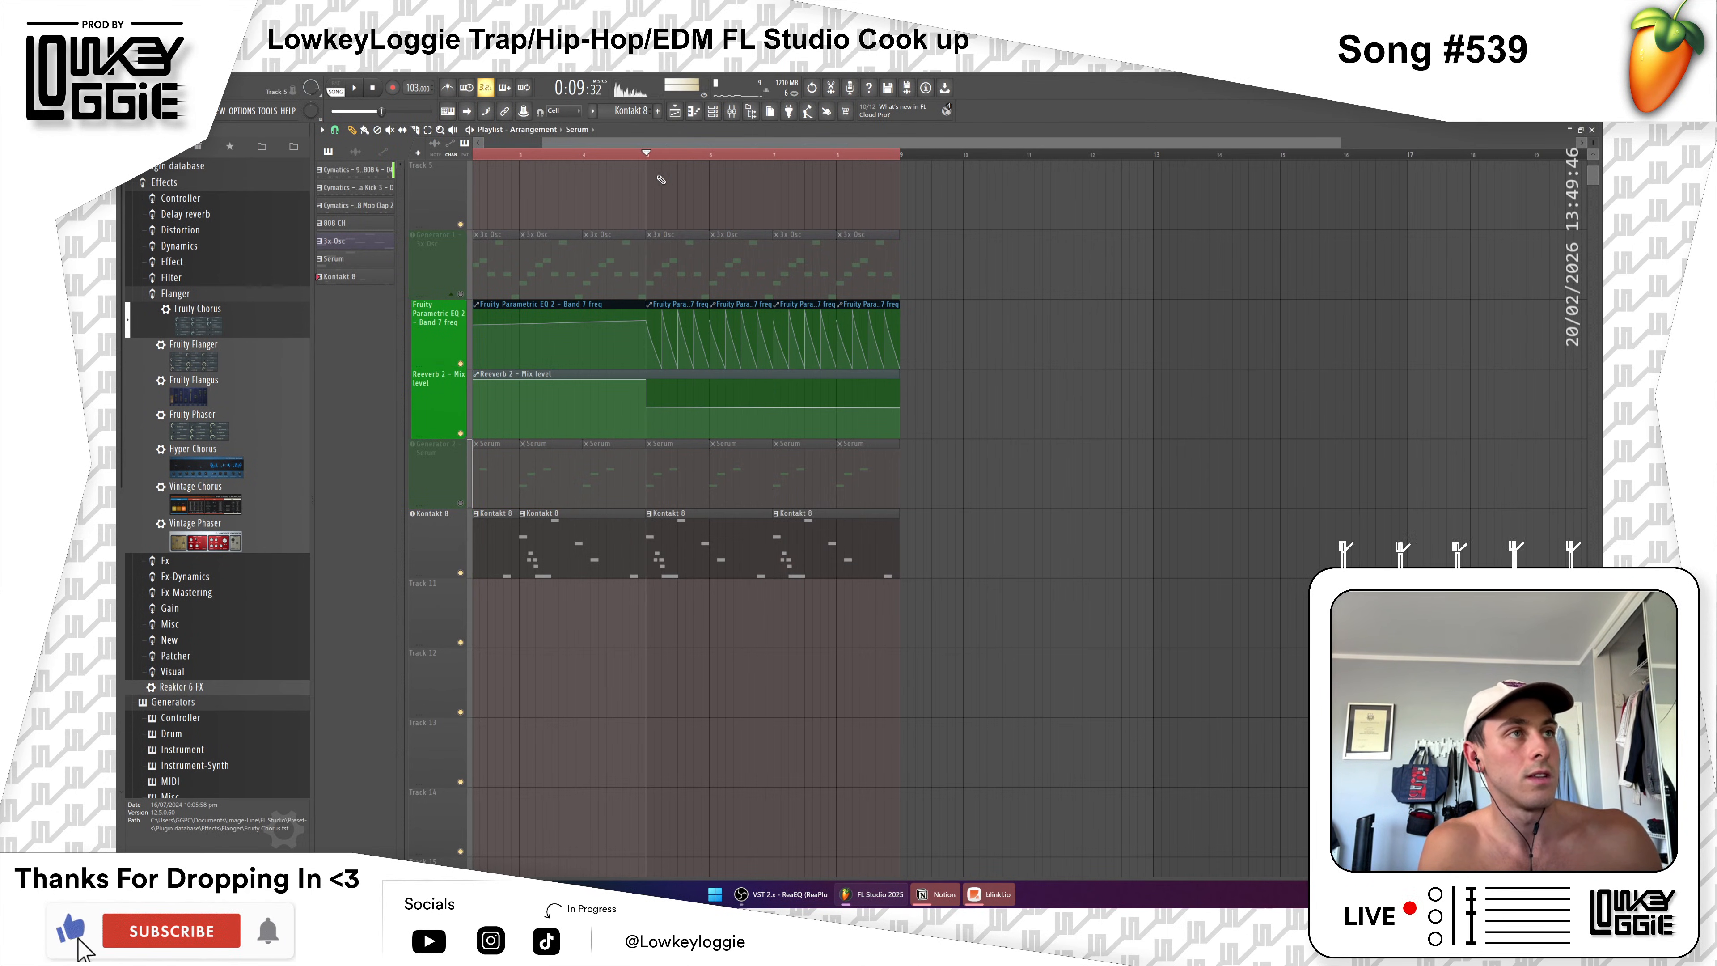
{"action": "scroll", "coordinate": [611, 142], "scroll_direction": "left", "scroll_amount": 1}
{"action": "key", "text": "space"}
{"action": "scroll", "coordinate": [587, 190], "scroll_direction": "down", "scroll_amount": 2}
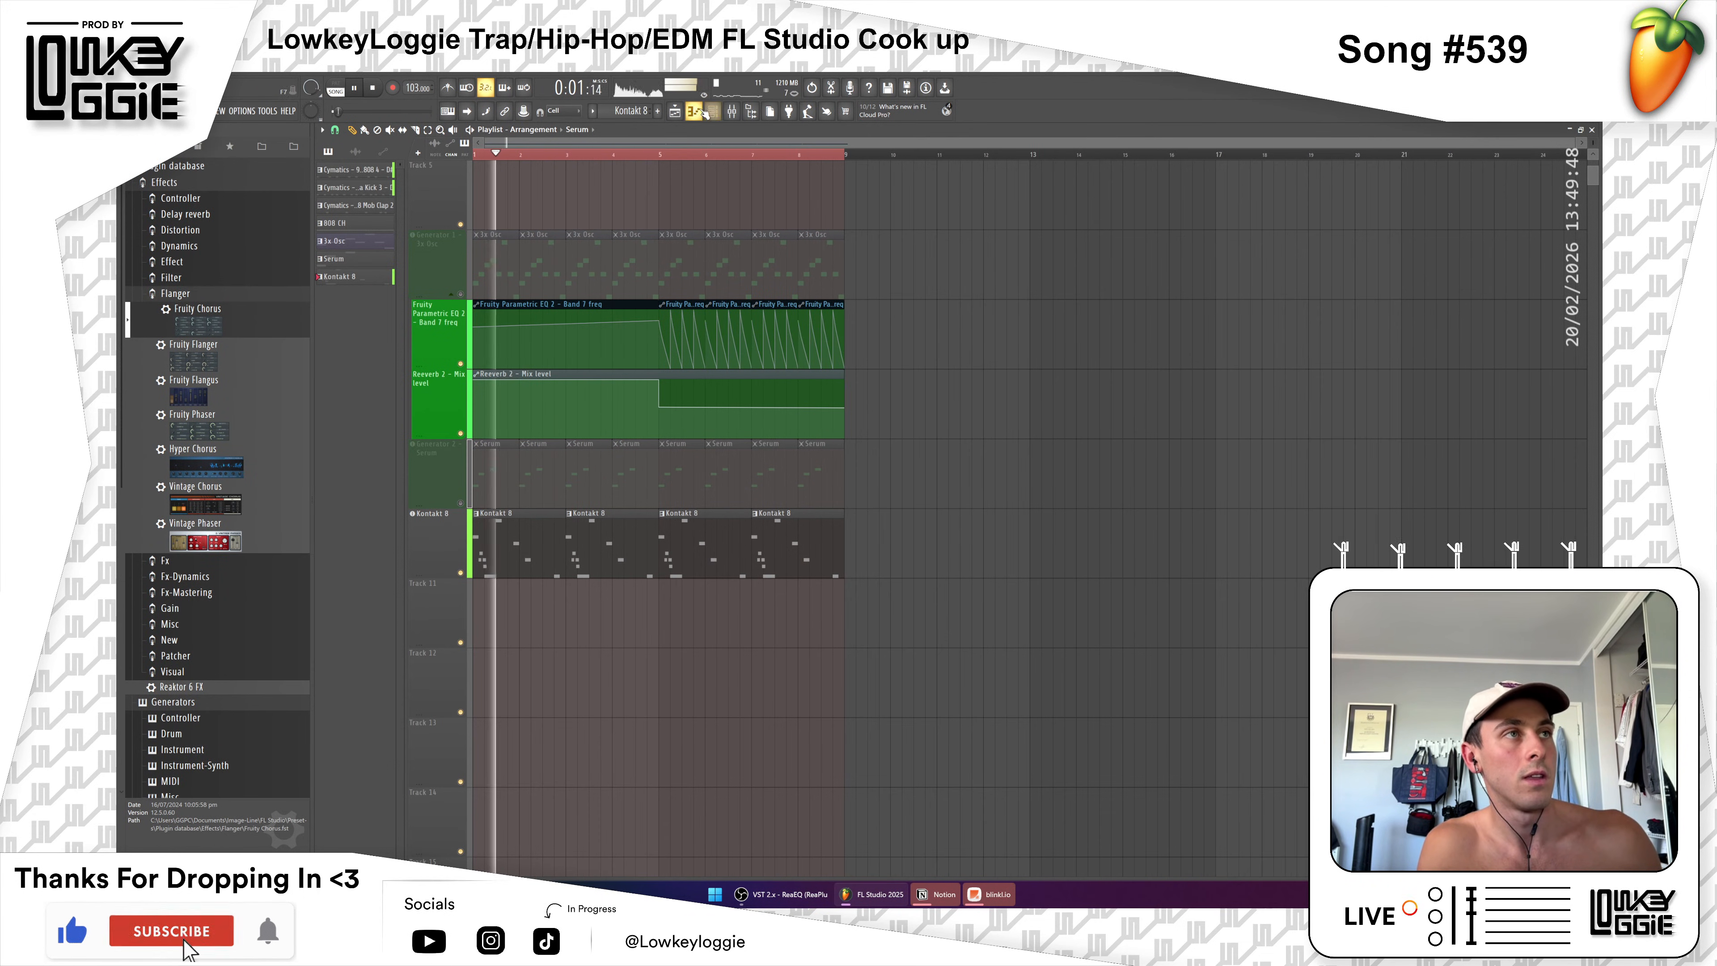
Step: Audition the Kontakt 8 mixer track with Fruity Chorus during playback, and return to the playlist
{"action": "left_click", "coordinate": [732, 114]}
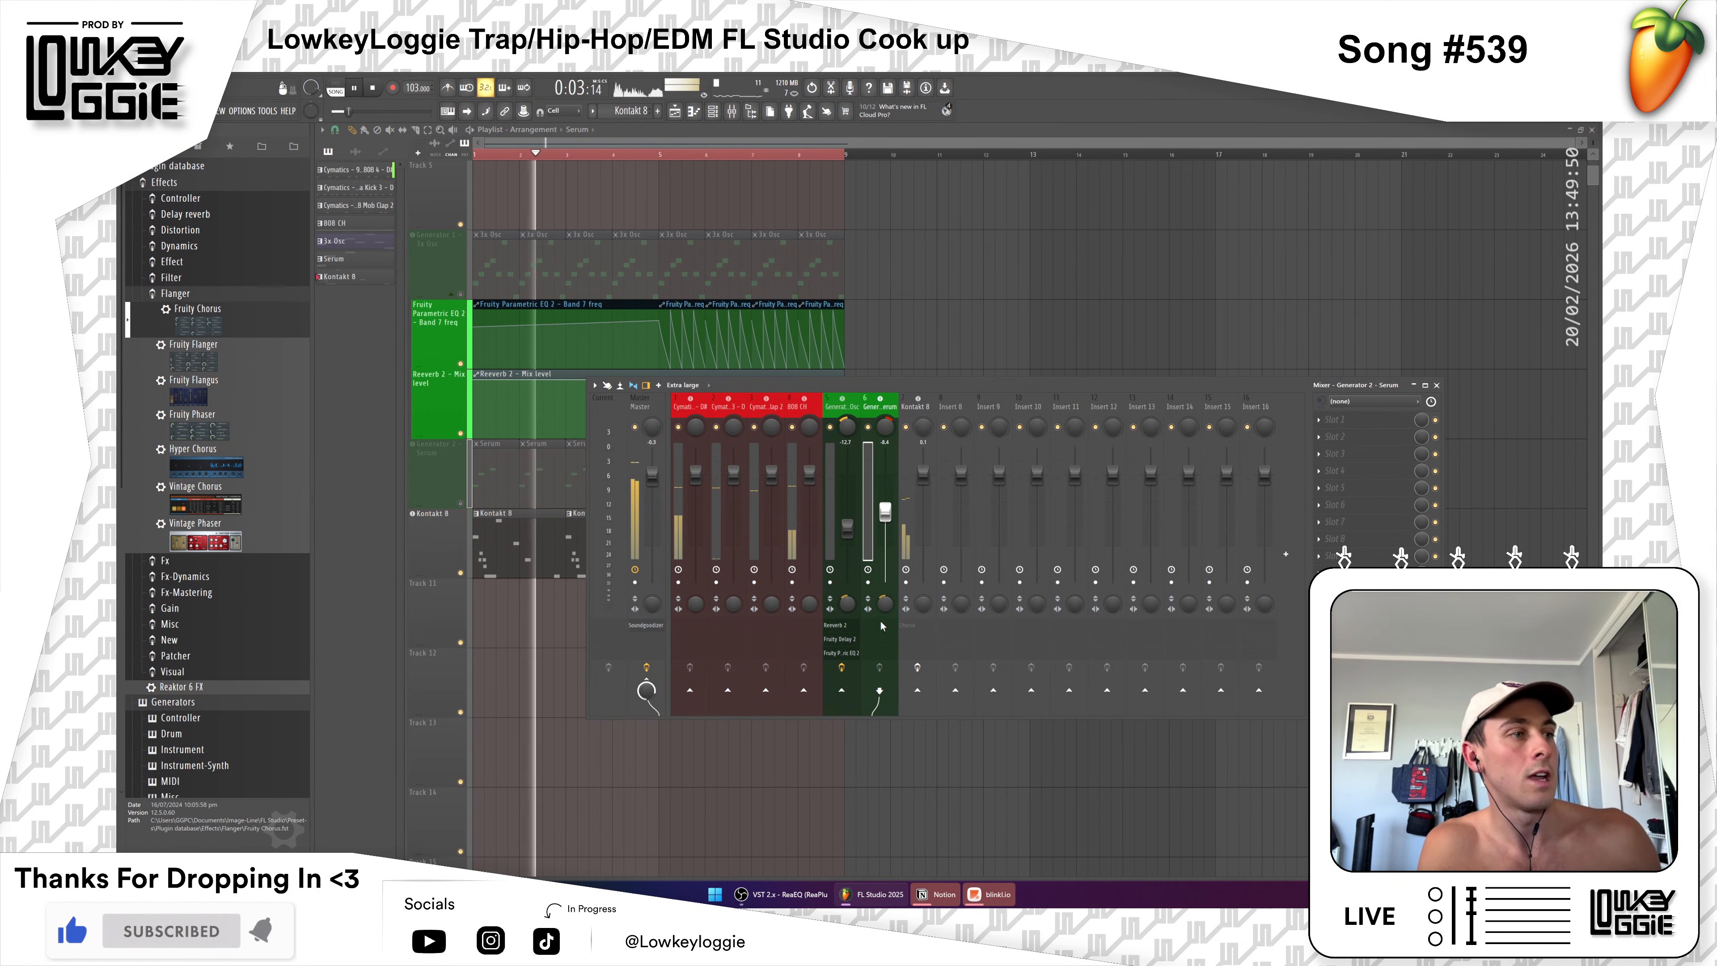
{"action": "left_click", "coordinate": [923, 476]}
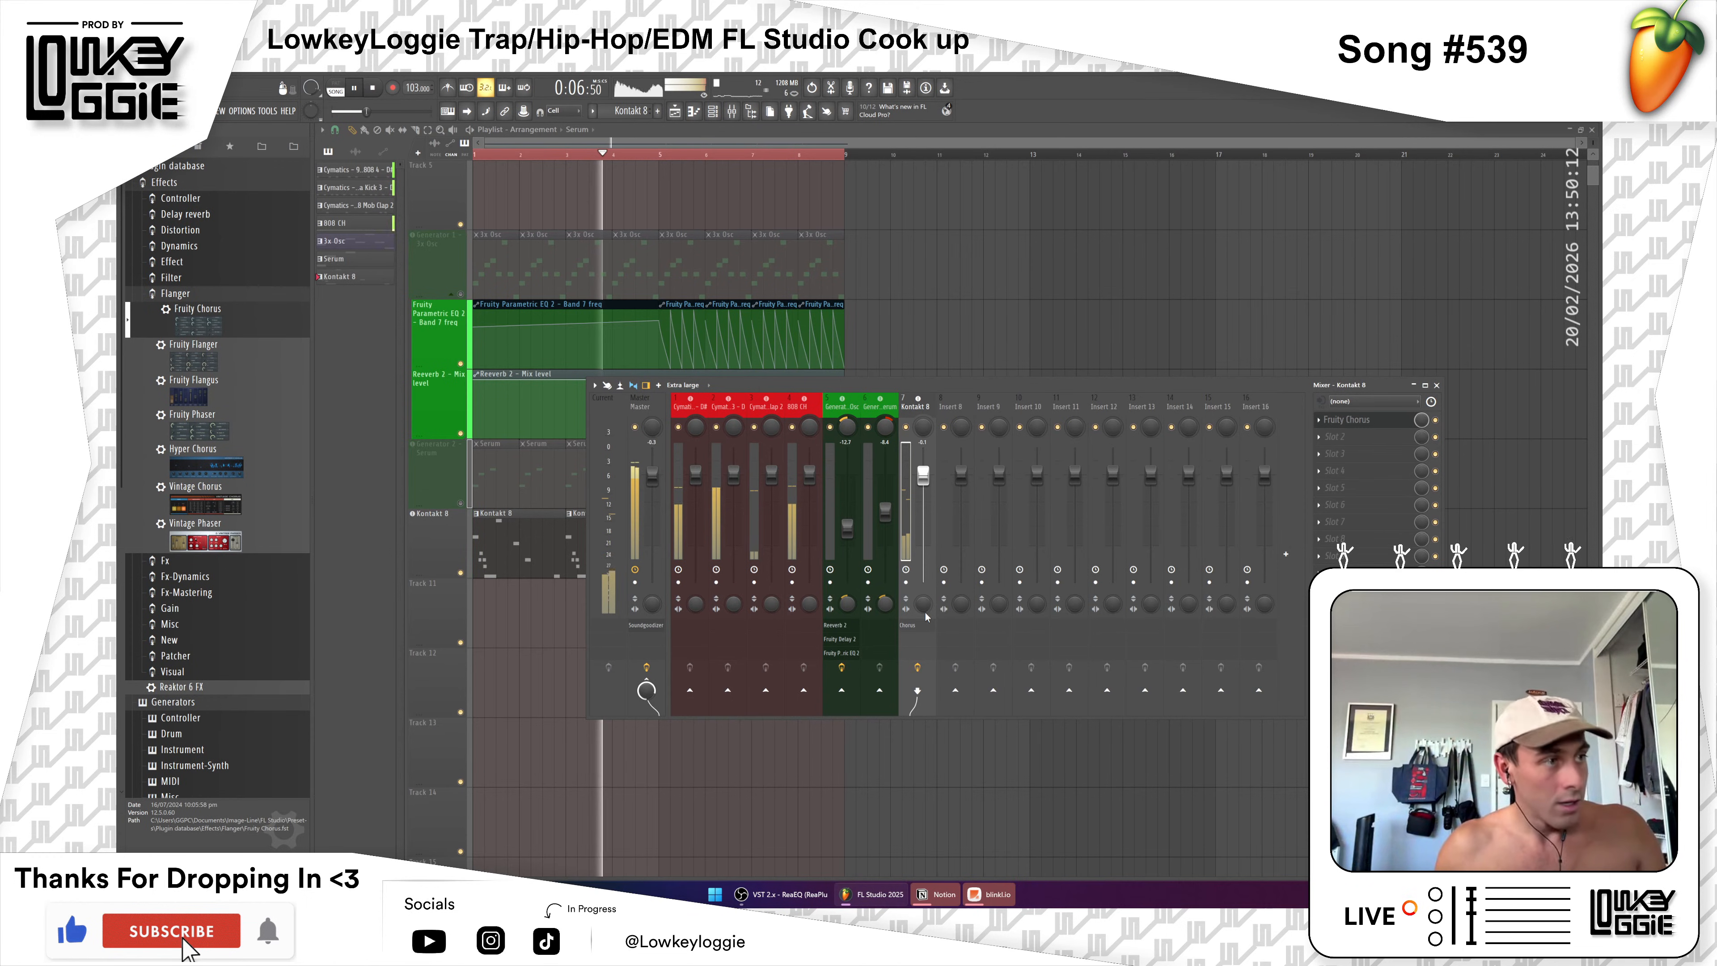
{"action": "mouse_move", "coordinate": [1019, 913]}
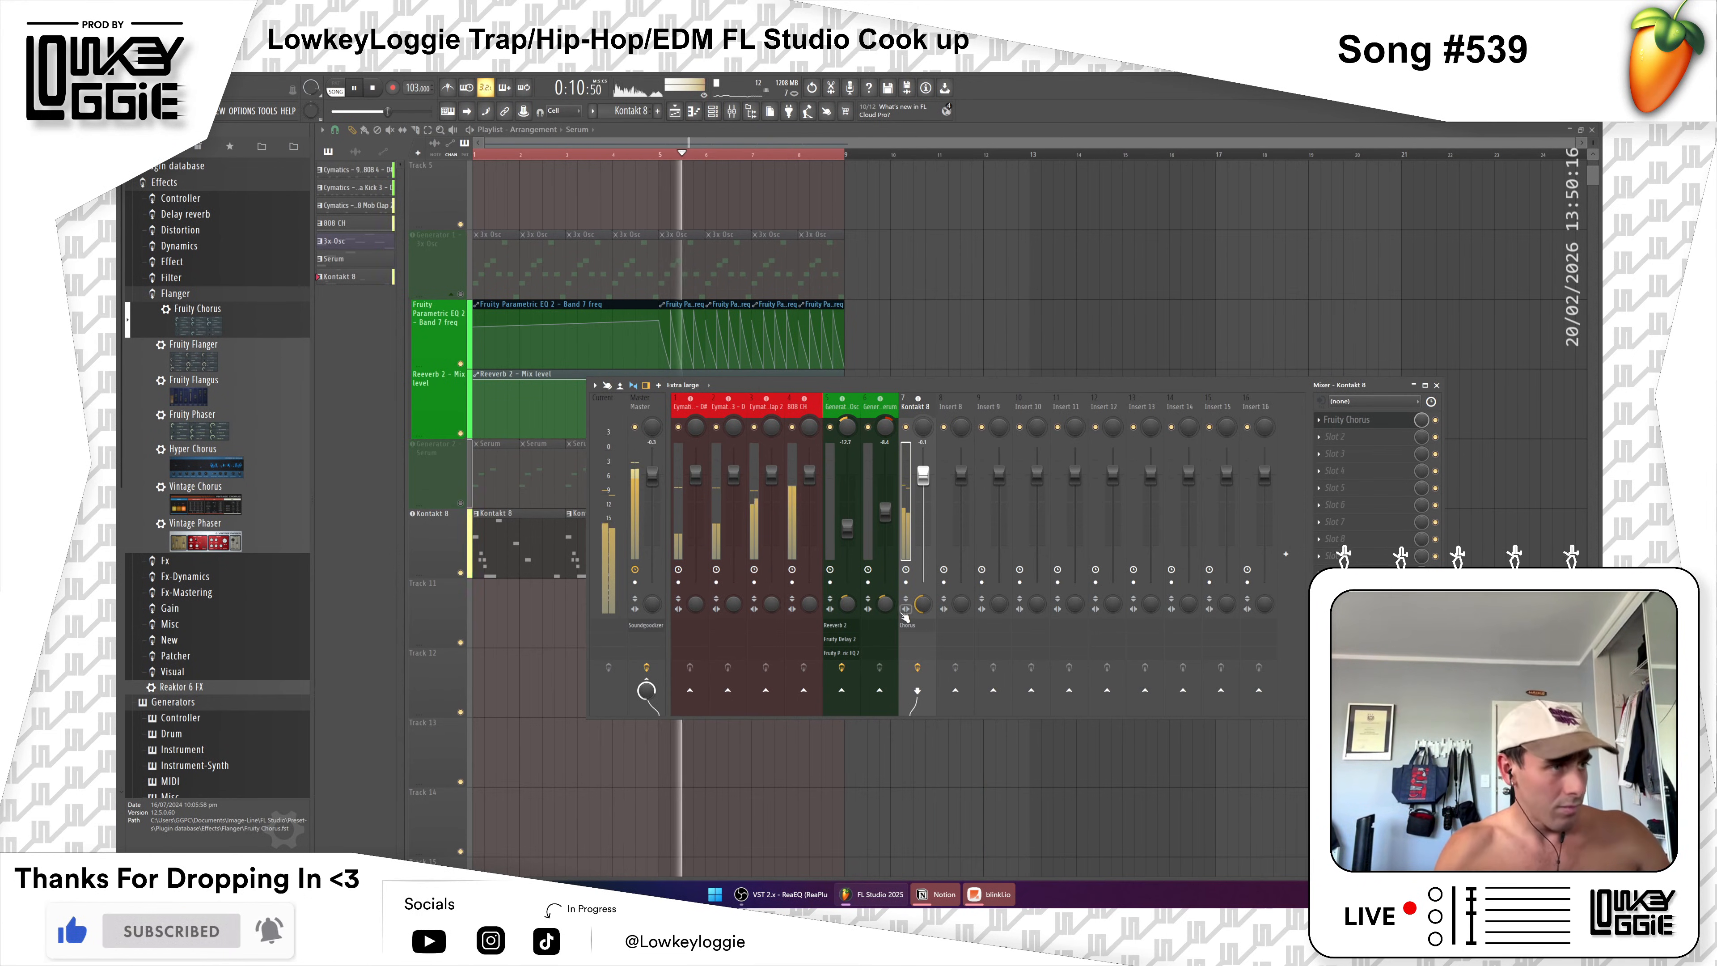
{"action": "key", "text": "space"}
{"action": "left_click", "coordinate": [998, 276]}
{"action": "right_click", "coordinate": [1002, 278]}
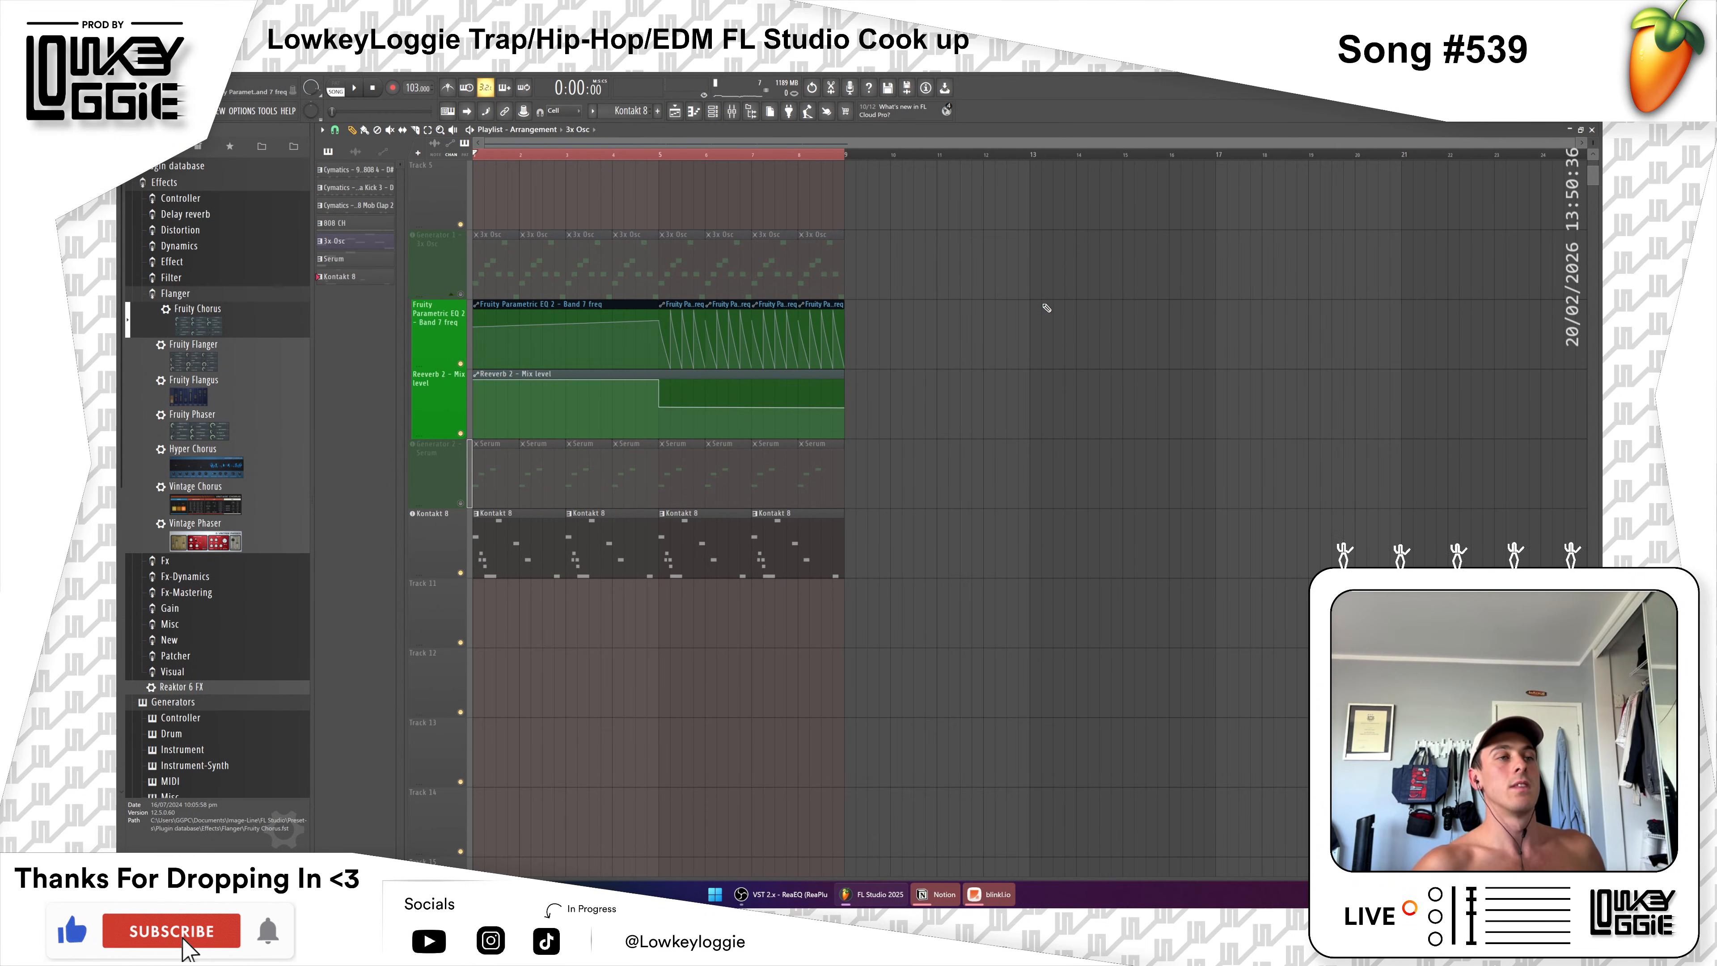
Step: Unmute the 3x Osc and Serum playlist tracks and clear any stray clip from the empty area after bar 8
{"action": "right_click", "coordinate": [460, 295]}
{"action": "right_click", "coordinate": [460, 294]}
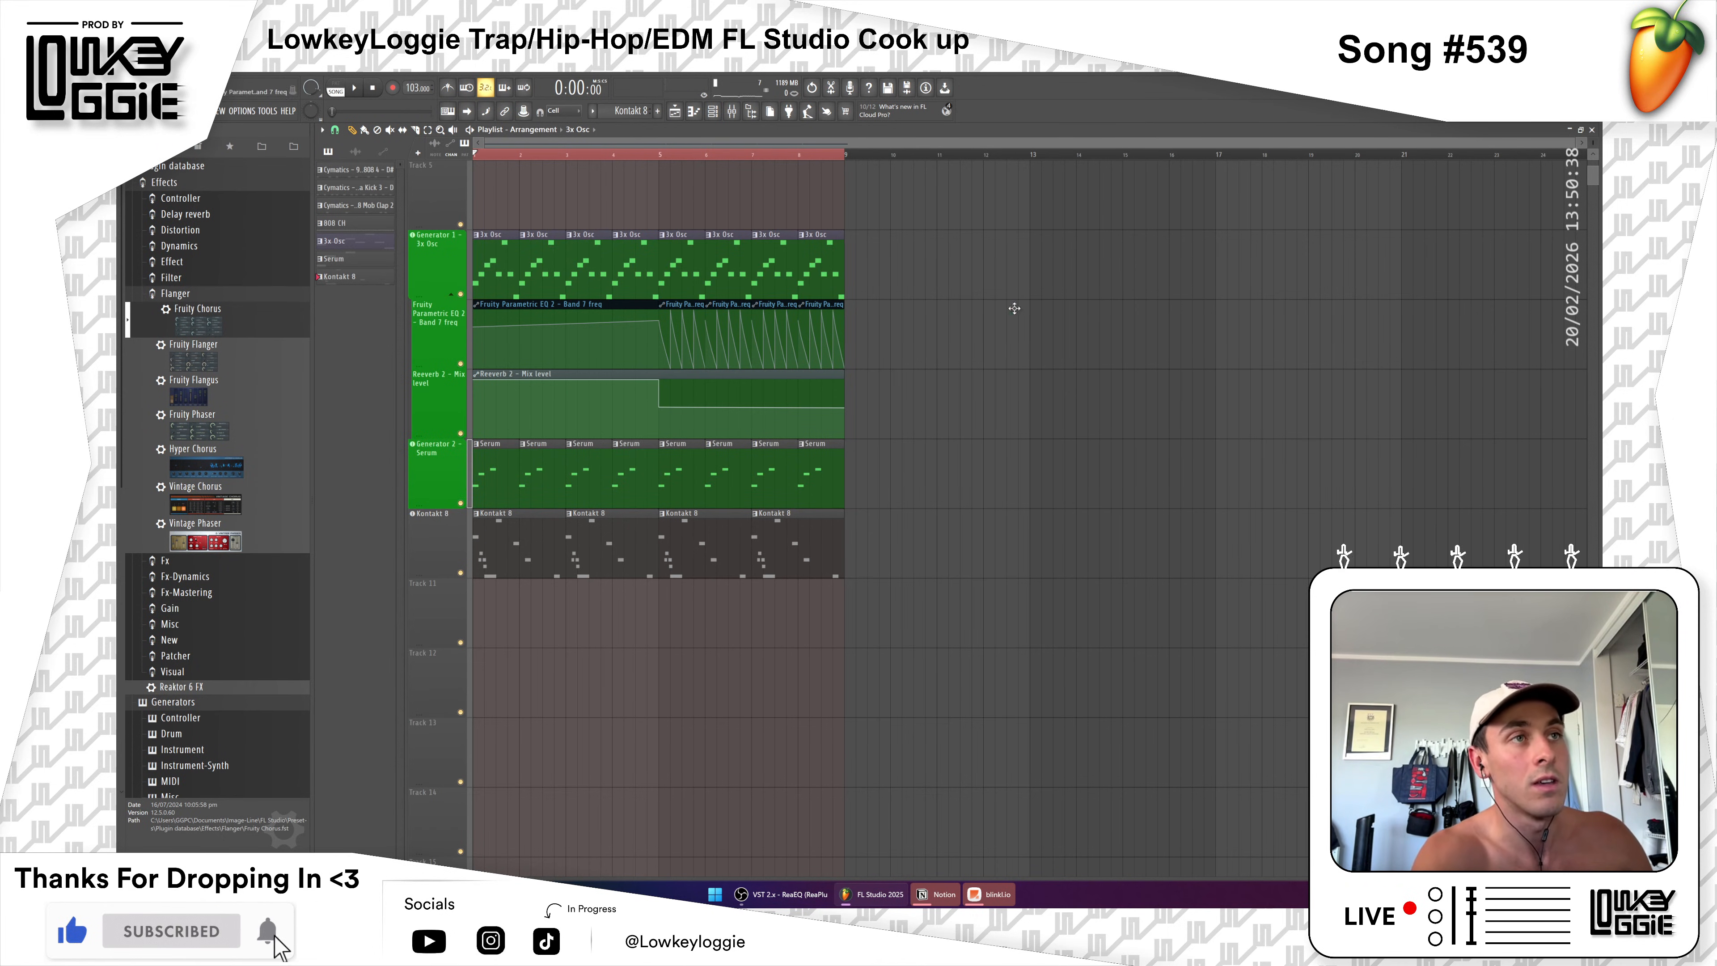
{"action": "left_click_drag", "start_coordinate": [921, 385], "coordinate": [927, 414]}
{"action": "right_click", "coordinate": [936, 421]}
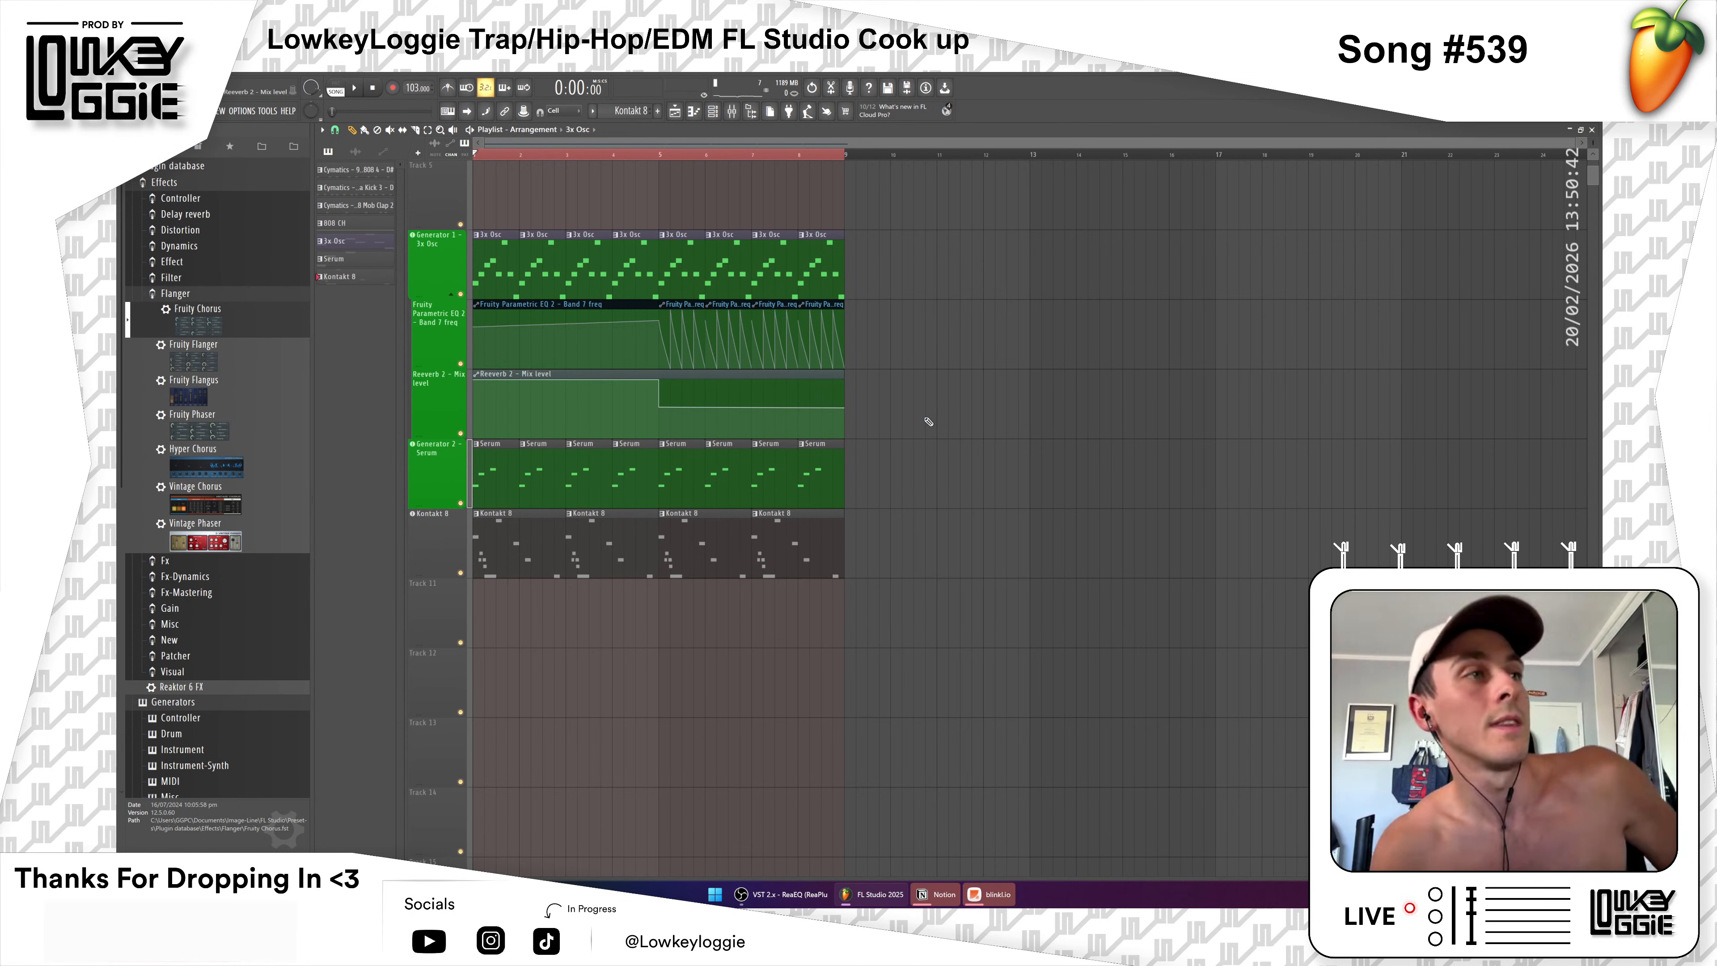